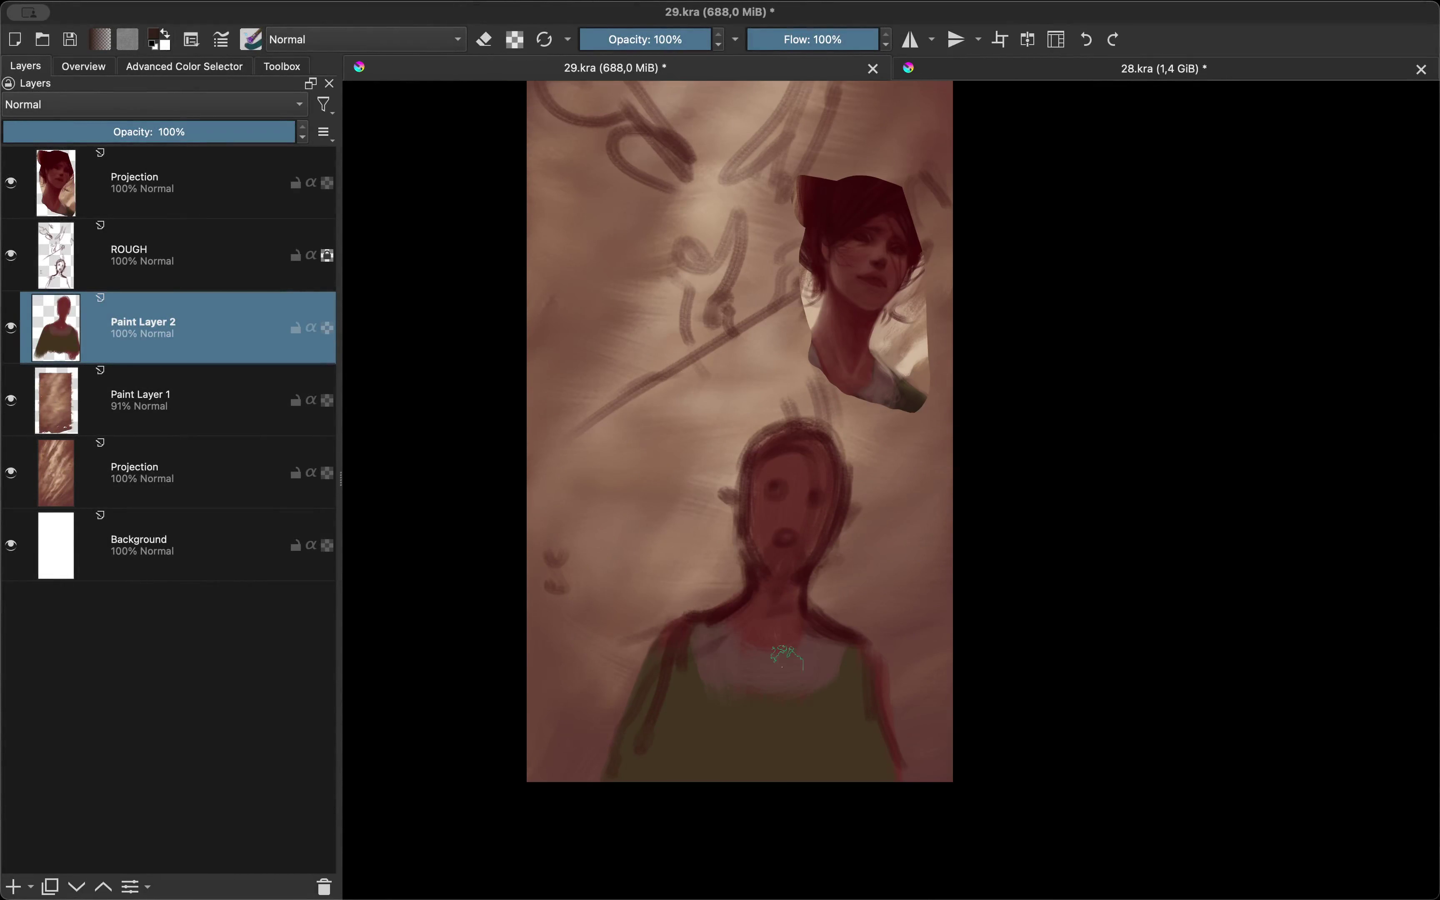
# Step: Darken the green top's shading and brush dark hair over the crown and right side of the head
pyautogui.moveTo(673, 714)
pyautogui.mouseDown()
pyautogui.moveTo(753, 761)
pyautogui.moveTo(681, 733)
pyautogui.moveTo(867, 781)
pyautogui.moveTo(750, 790)
pyautogui.mouseUp()
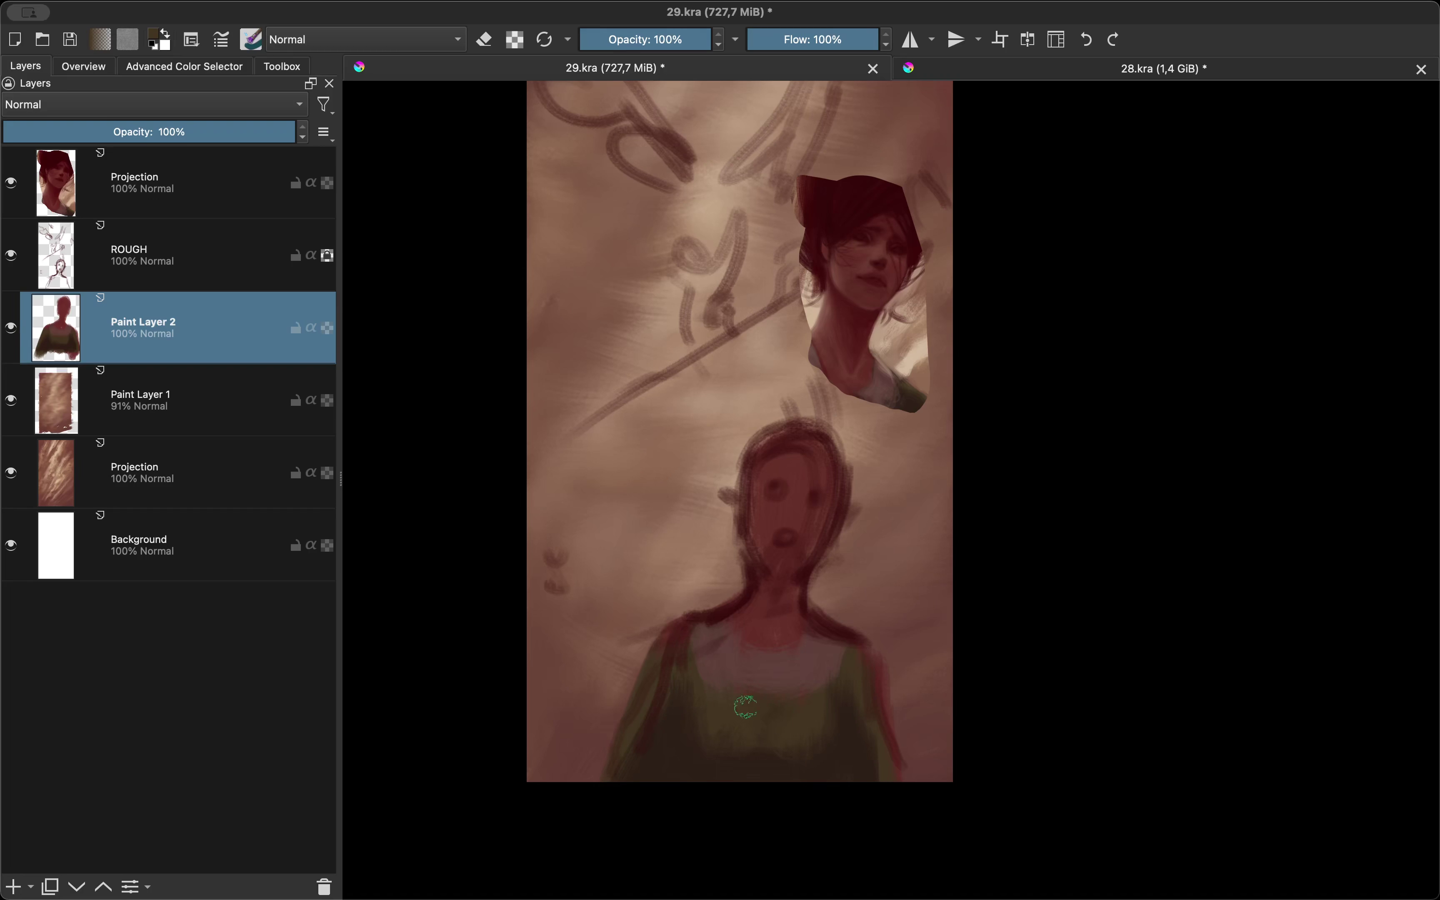
pyautogui.moveTo(832, 626)
pyautogui.mouseDown()
pyautogui.moveTo(707, 577)
pyautogui.moveTo(762, 542)
pyautogui.mouseUp()
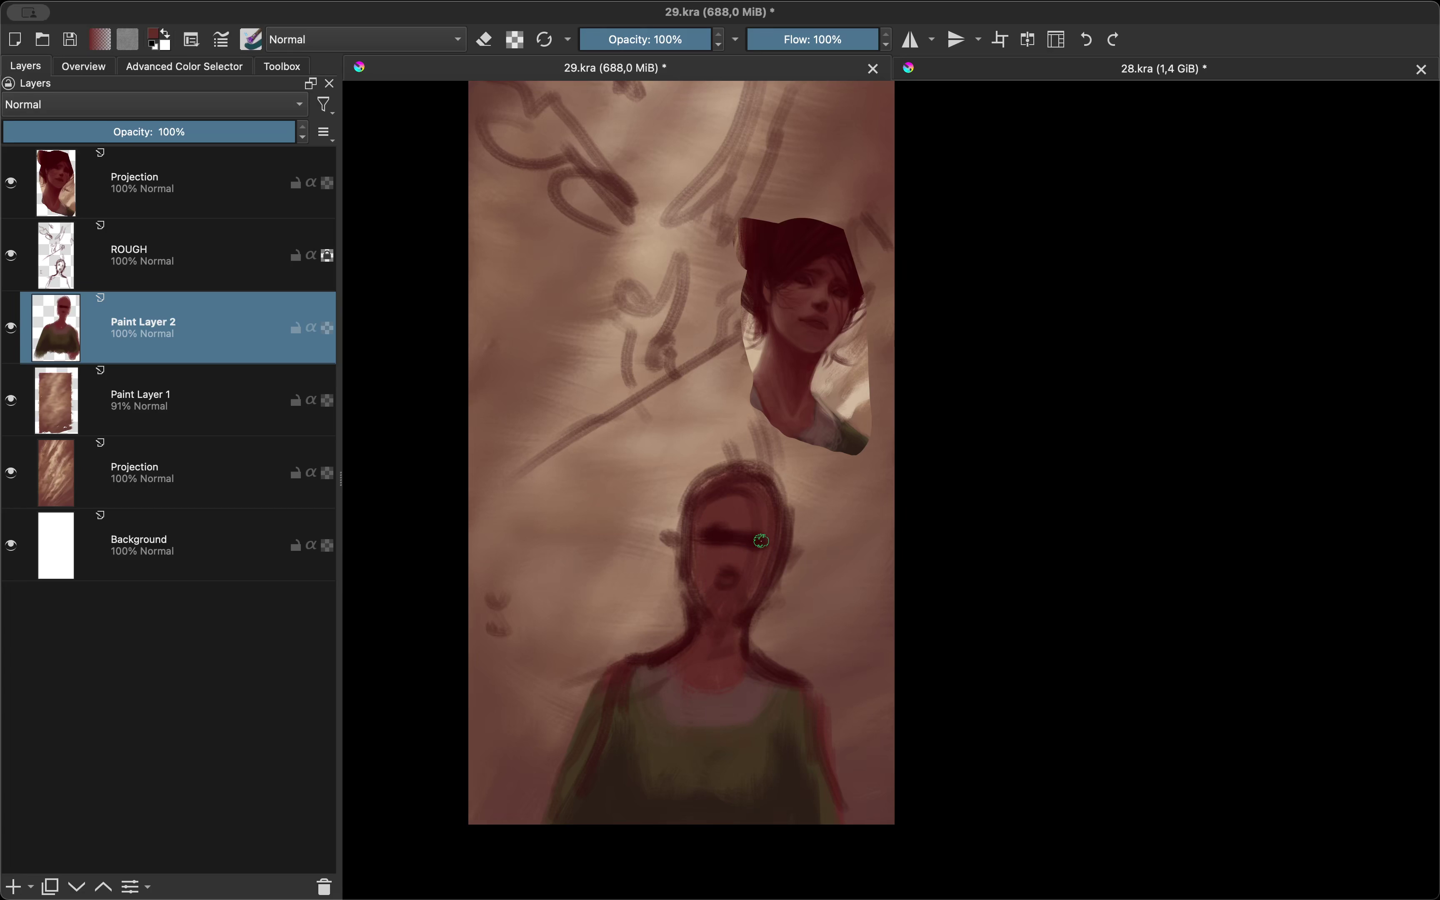
pyautogui.scroll(3, 772, 567)
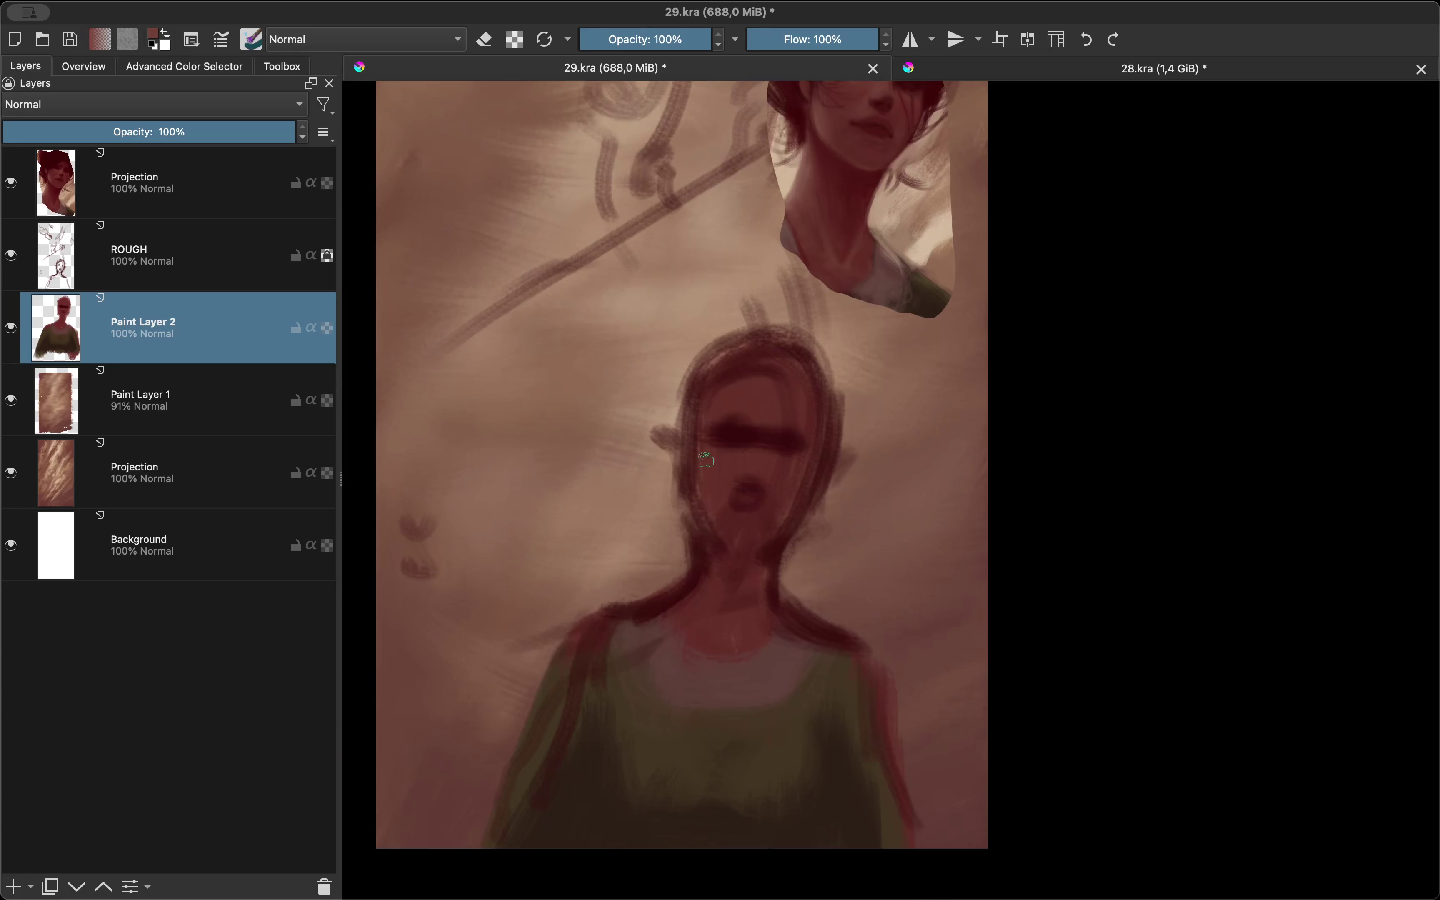
pyautogui.moveTo(759, 387); pyautogui.dragTo(755, 351)
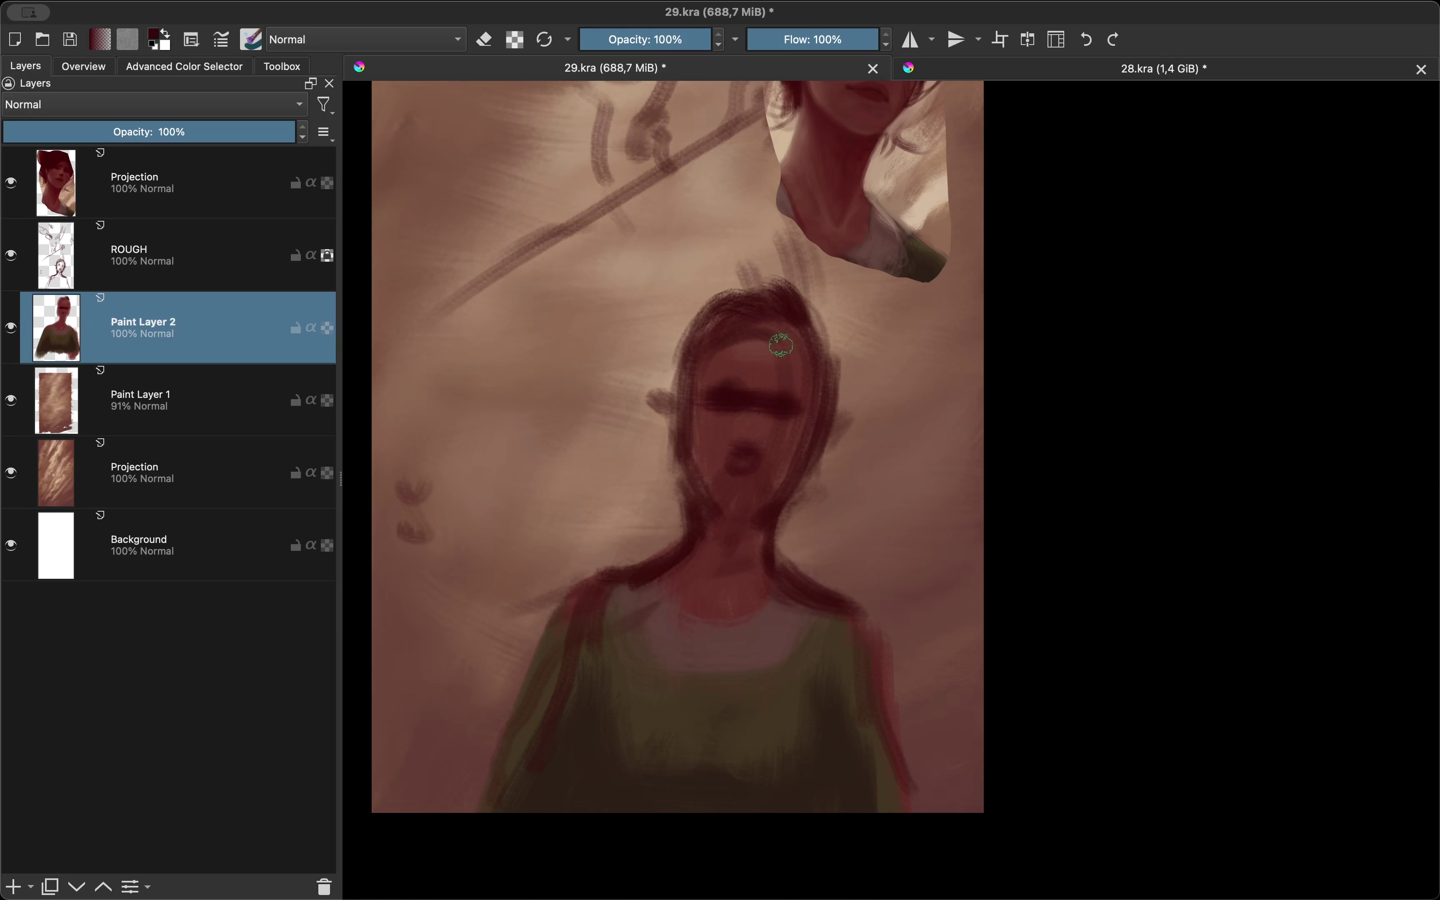
pyautogui.moveTo(781, 345)
pyautogui.mouseDown()
pyautogui.moveTo(734, 292)
pyautogui.moveTo(669, 534)
pyautogui.mouseUp()
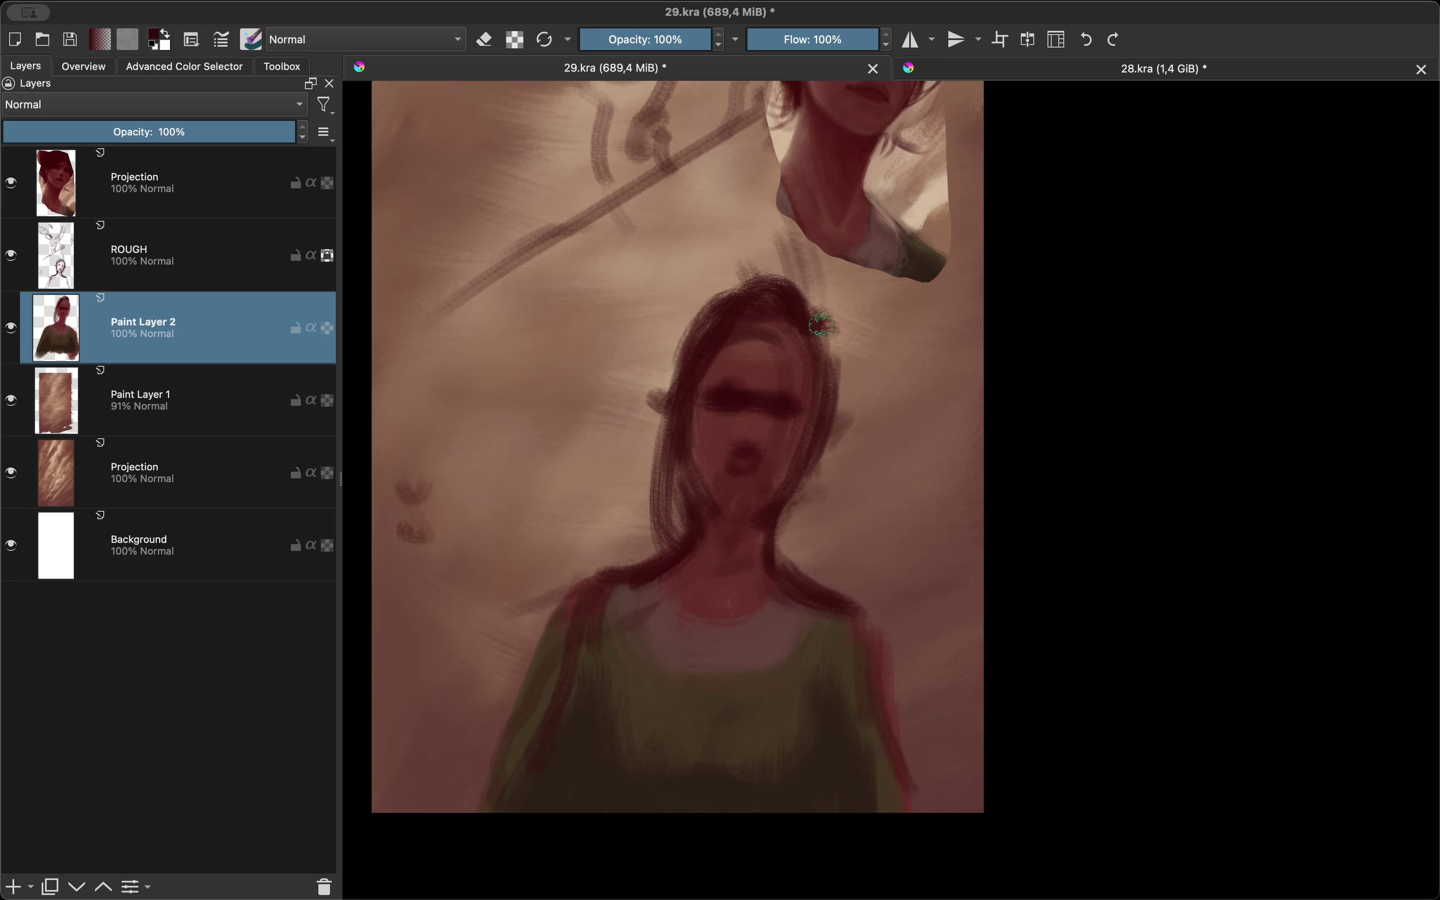
pyautogui.moveTo(821, 324); pyautogui.dragTo(844, 566)
pyautogui.moveTo(827, 443); pyautogui.dragTo(839, 523)
pyautogui.moveTo(830, 423); pyautogui.dragTo(831, 550)
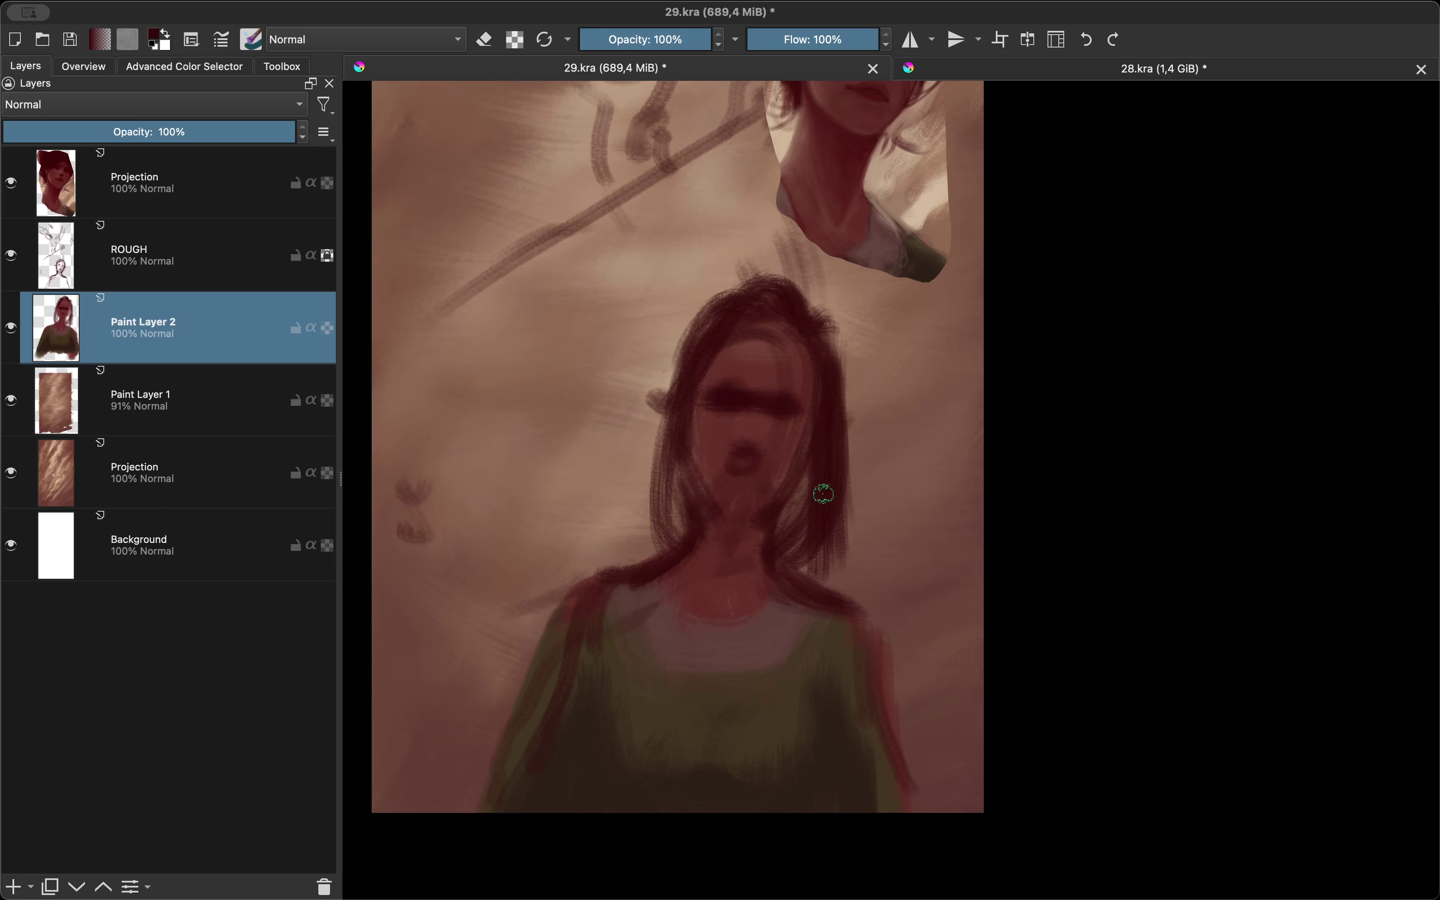
# Step: Extend dark strands down the left side and lengthen the hair to the shoulders
pyautogui.moveTo(686, 360); pyautogui.dragTo(654, 554)
pyautogui.moveTo(678, 422); pyautogui.dragTo(659, 482)
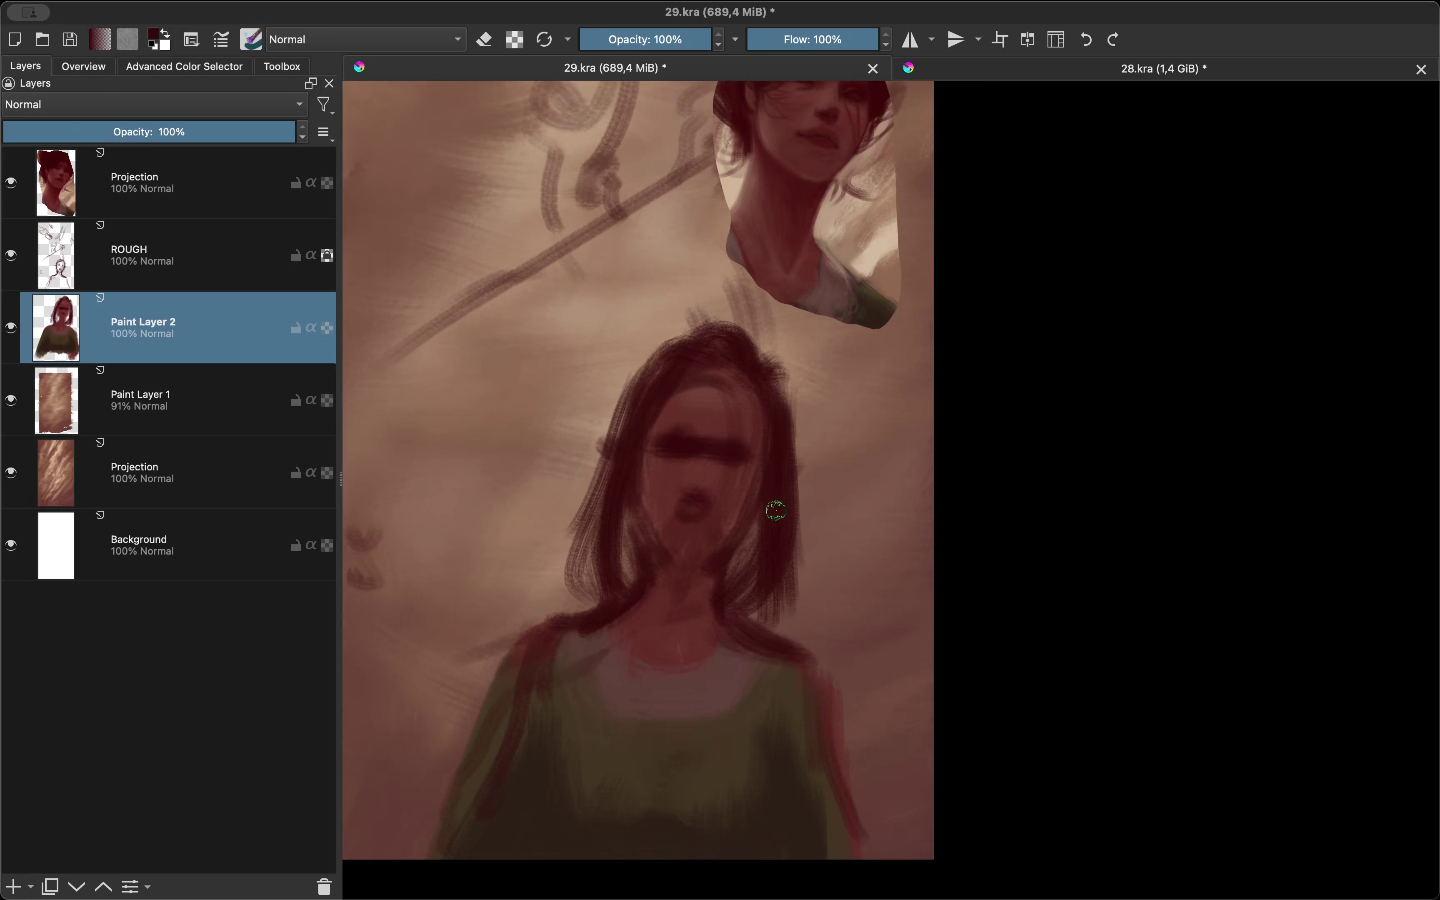
pyautogui.moveTo(773, 482); pyautogui.dragTo(744, 575)
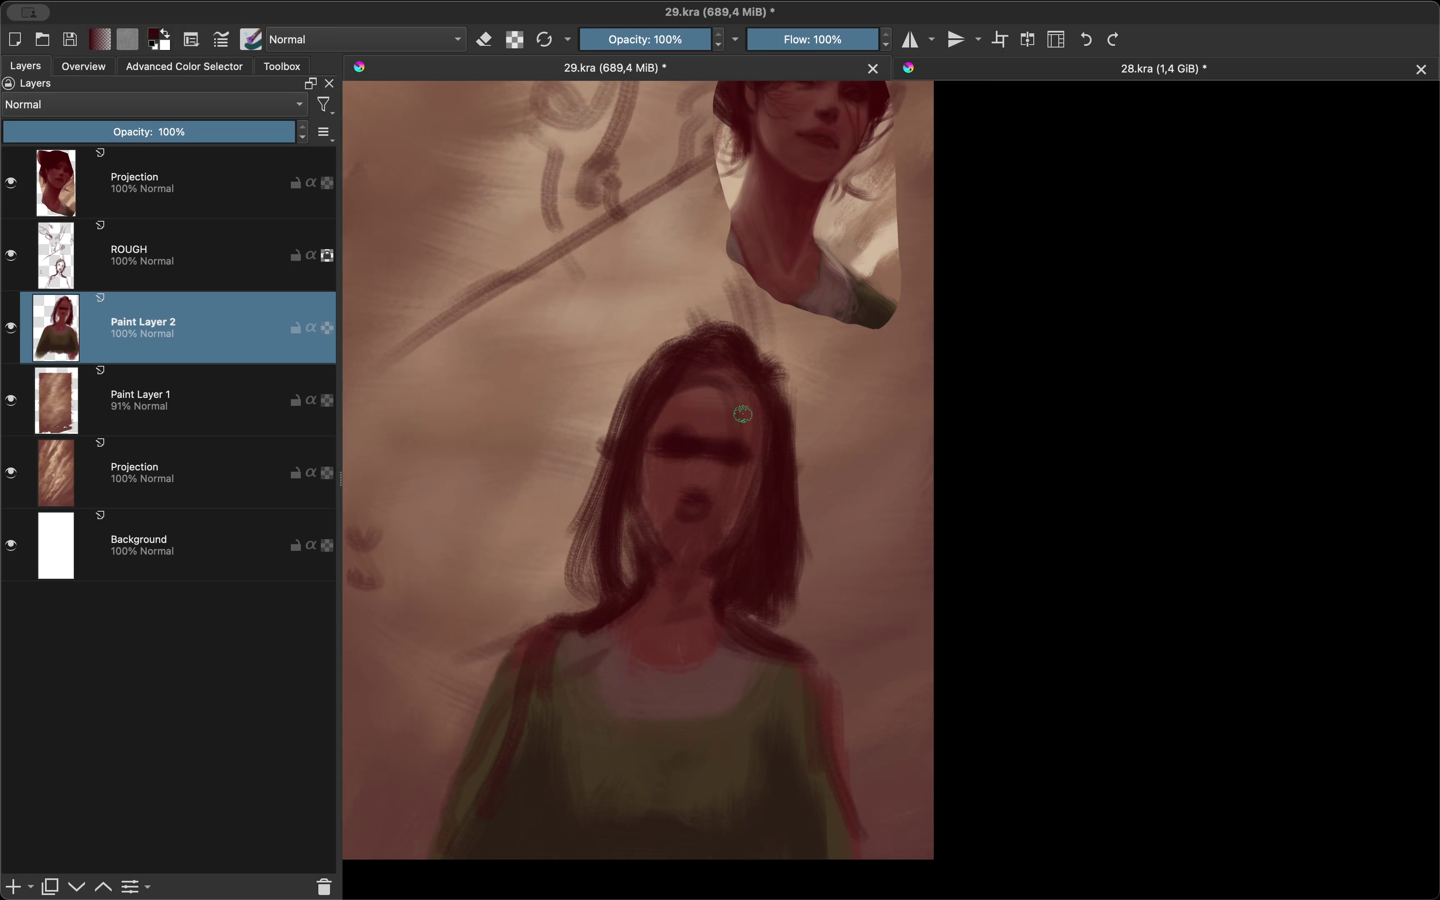
pyautogui.moveTo(681, 372); pyautogui.dragTo(595, 604)
pyautogui.moveTo(625, 505); pyautogui.dragTo(631, 648)
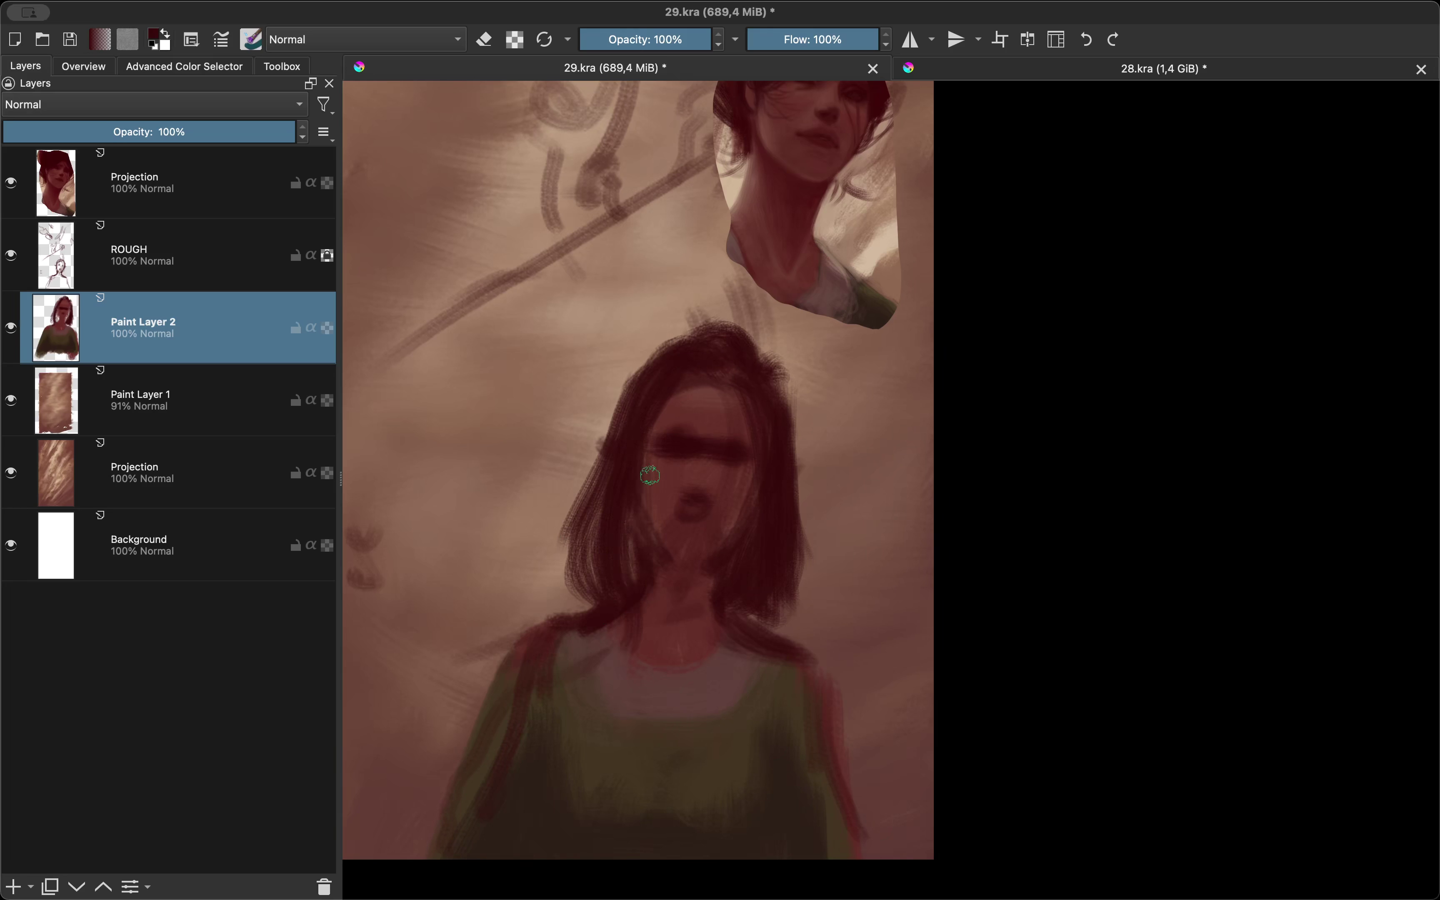
pyautogui.moveTo(660, 399)
pyautogui.mouseDown()
pyautogui.moveTo(630, 582)
pyautogui.moveTo(655, 706)
pyautogui.mouseUp()
pyautogui.moveTo(767, 557); pyautogui.dragTo(797, 633)
# Step: Darken the hair's left and right edges, then check the result using eraser mode and mirrored view
pyautogui.moveTo(776, 473); pyautogui.dragTo(803, 646)
pyautogui.moveTo(619, 392); pyautogui.dragTo(571, 613)
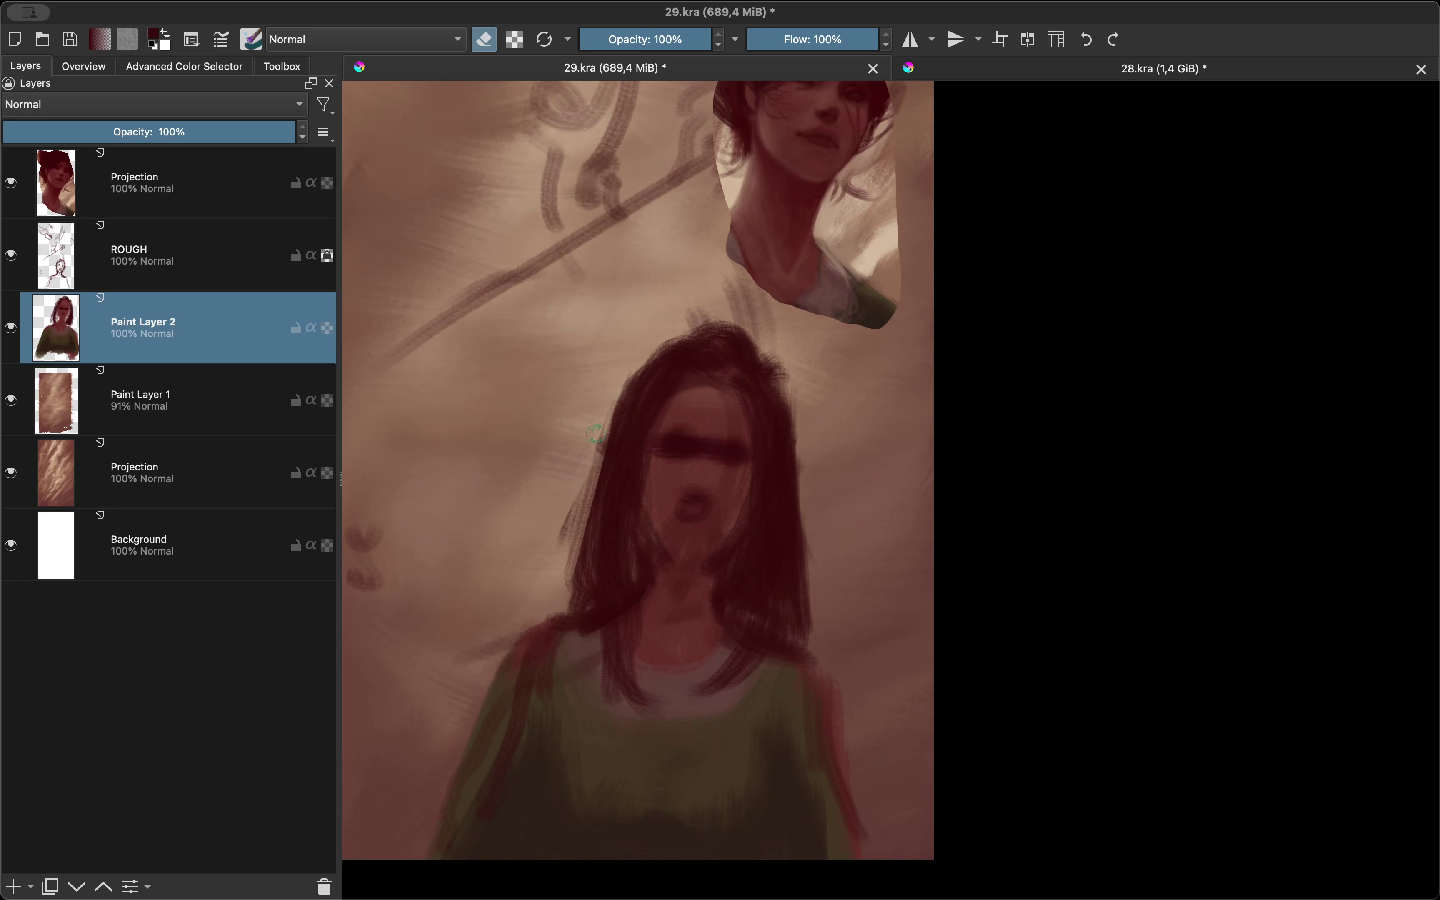
pyautogui.moveTo(617, 387); pyautogui.dragTo(556, 619)
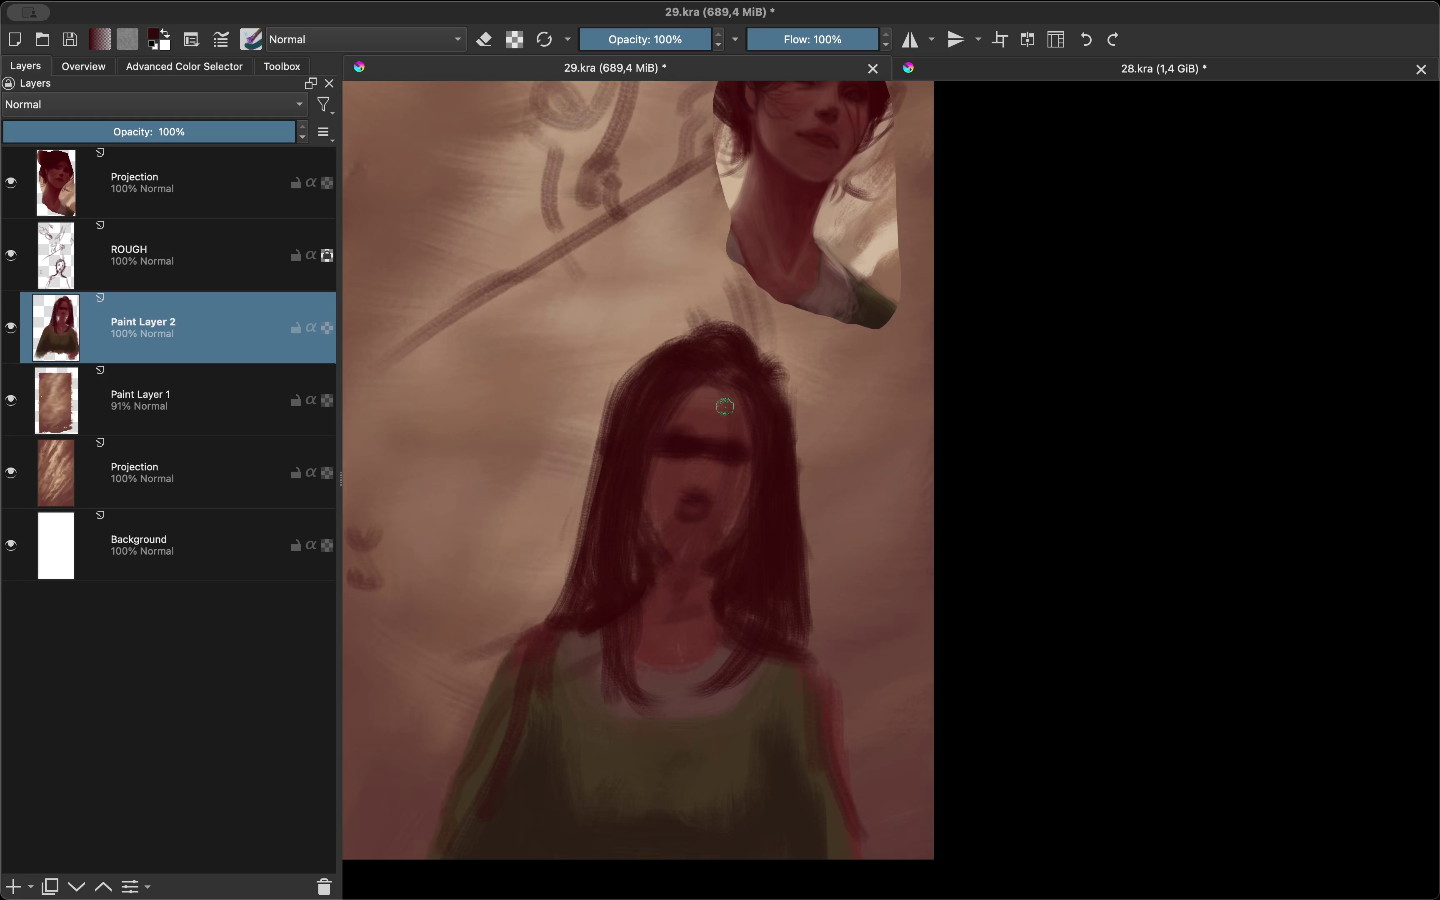
pyautogui.moveTo(756, 360); pyautogui.dragTo(797, 500)
pyautogui.moveTo(788, 393)
pyautogui.mouseDown()
pyautogui.moveTo(815, 646)
pyautogui.moveTo(830, 594)
pyautogui.mouseUp()
pyautogui.press('e')
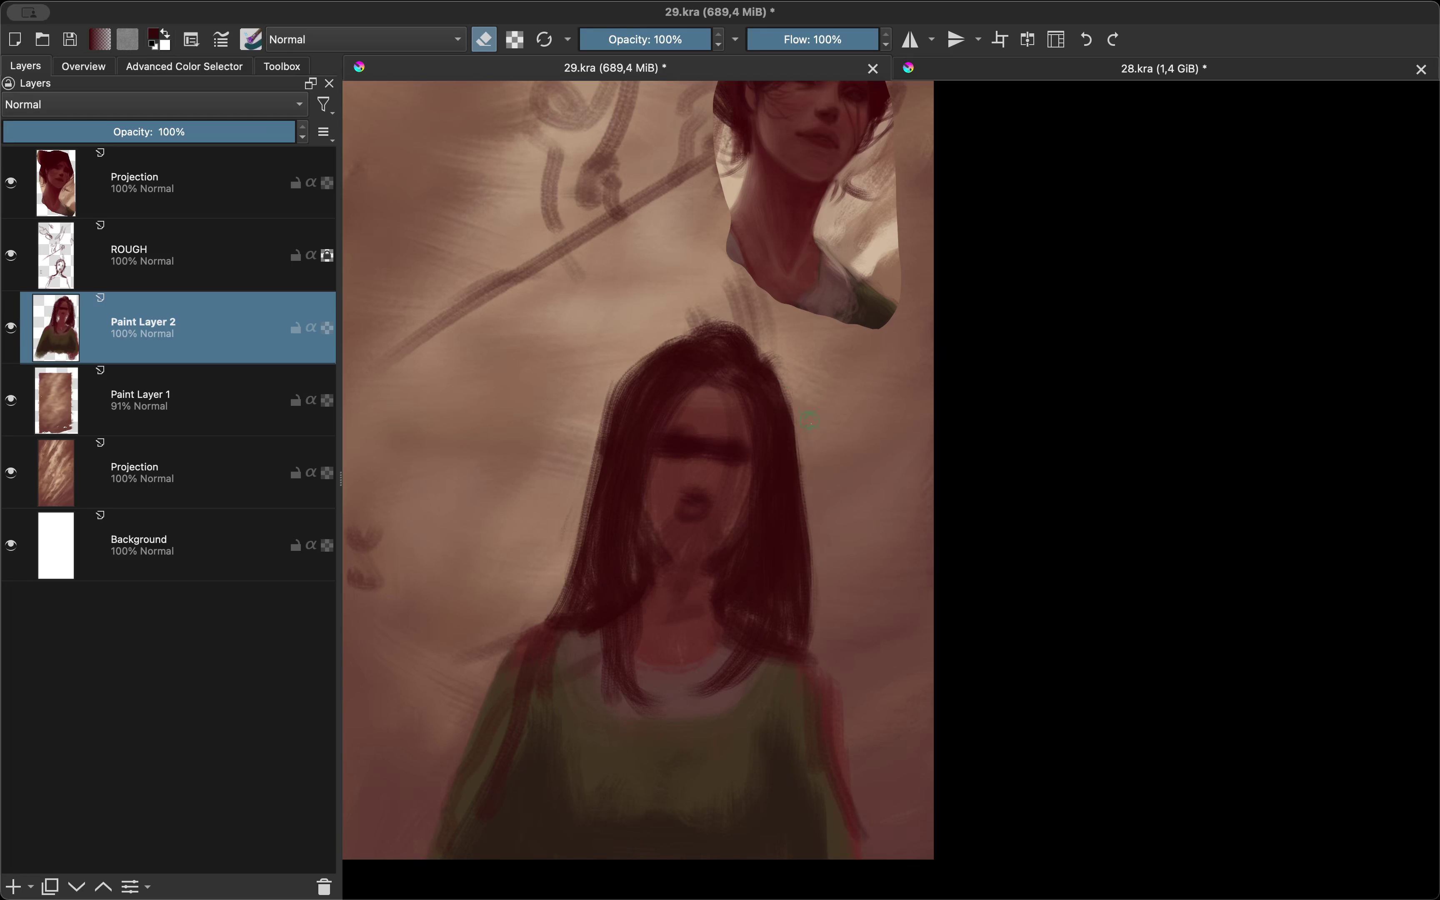
pyautogui.press('m')
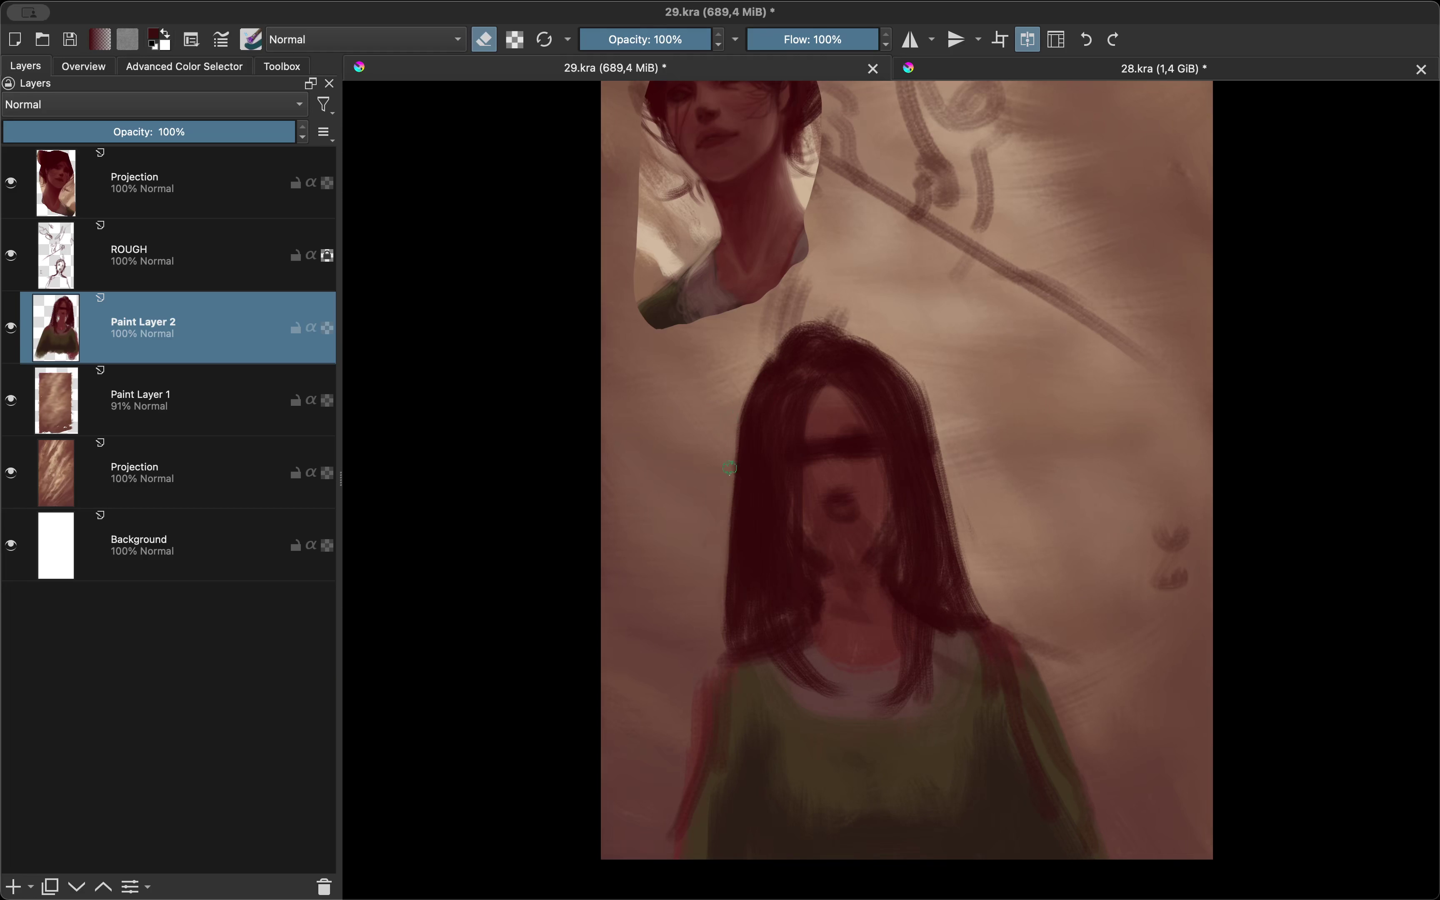
pyautogui.press('e')
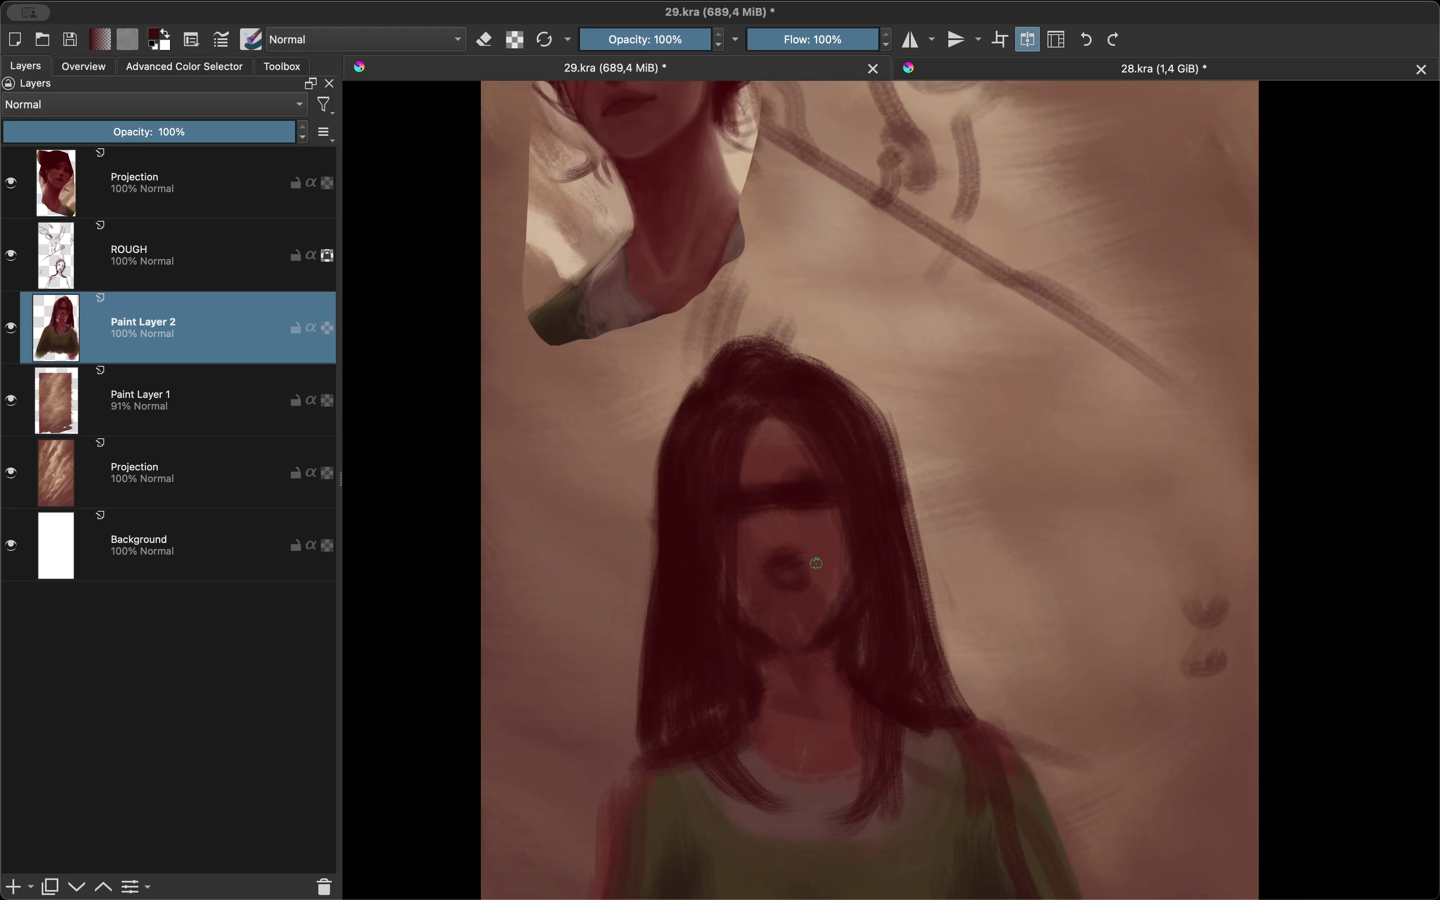
# Step: Add a new paint layer above ROUGH and pick a light tan colour
pyautogui.press('m')
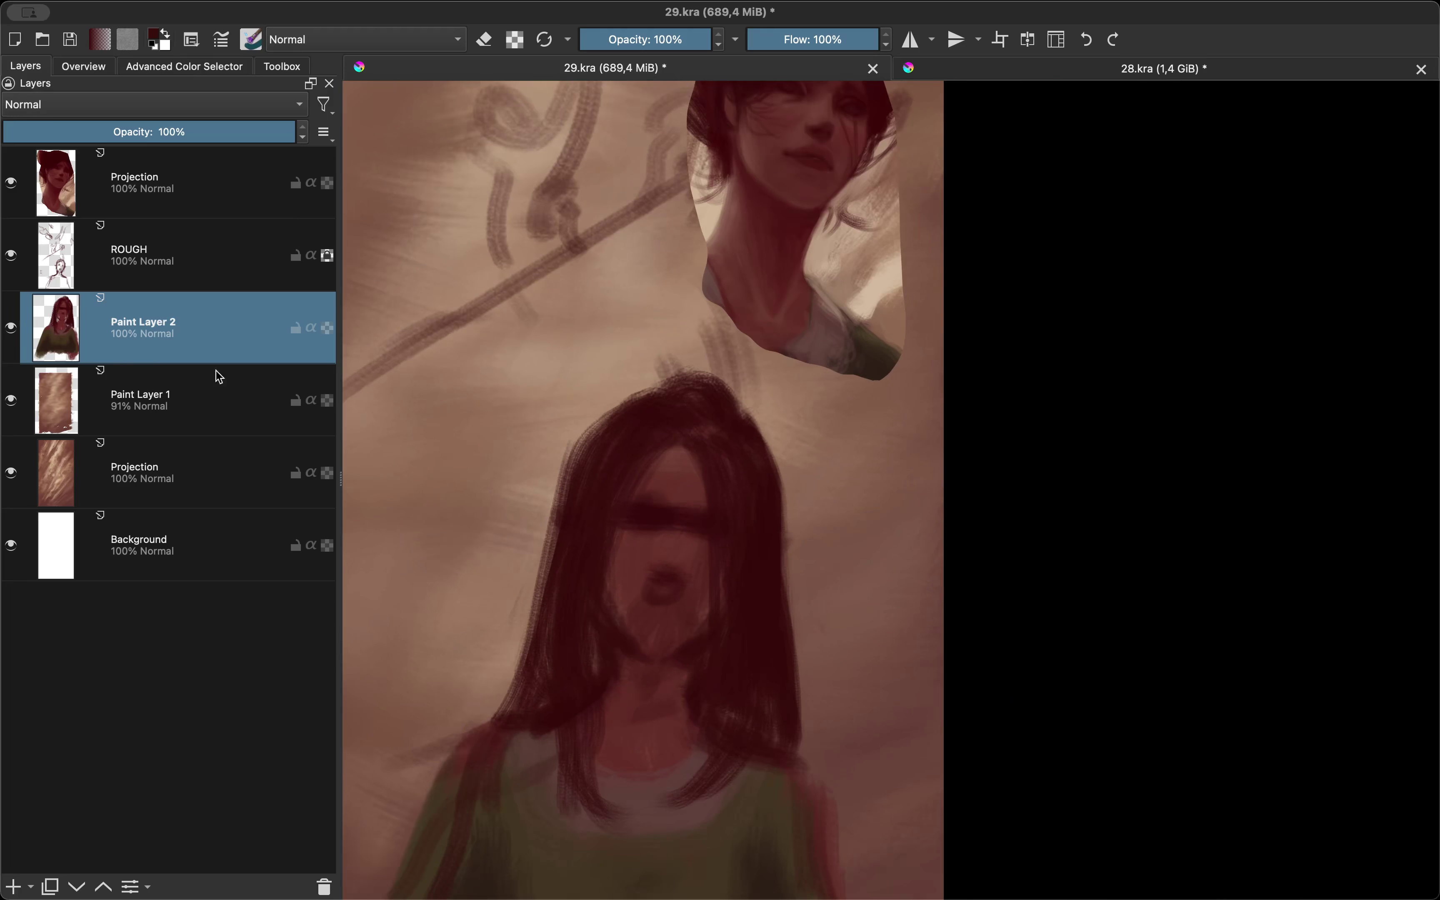
pyautogui.click(179, 256)
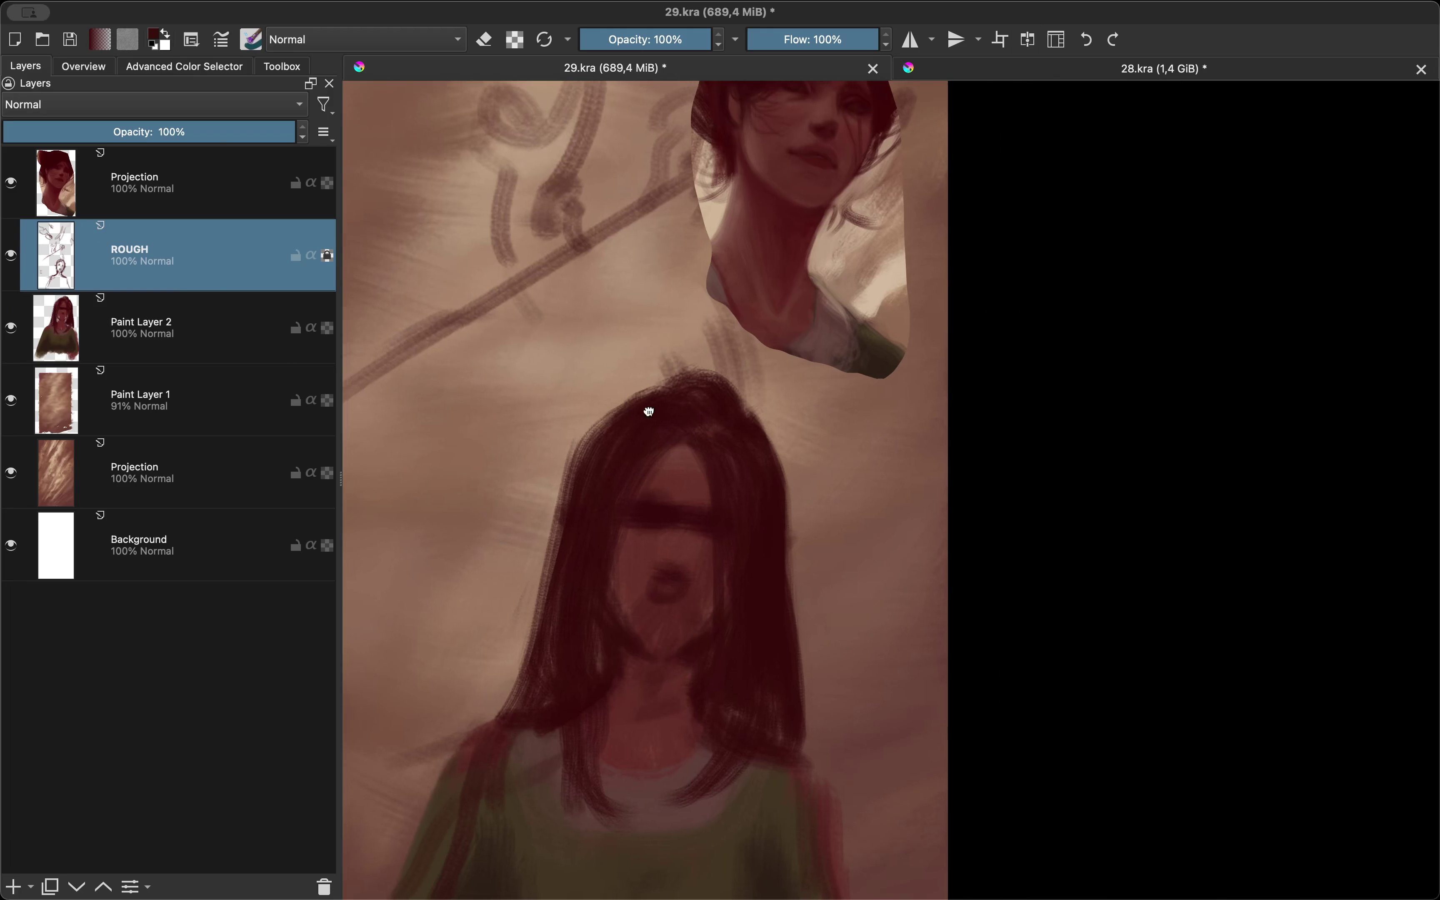
pyautogui.scroll(-5, 649, 409)
pyautogui.press('Insert')
pyautogui.hotkey('shift', 'i')
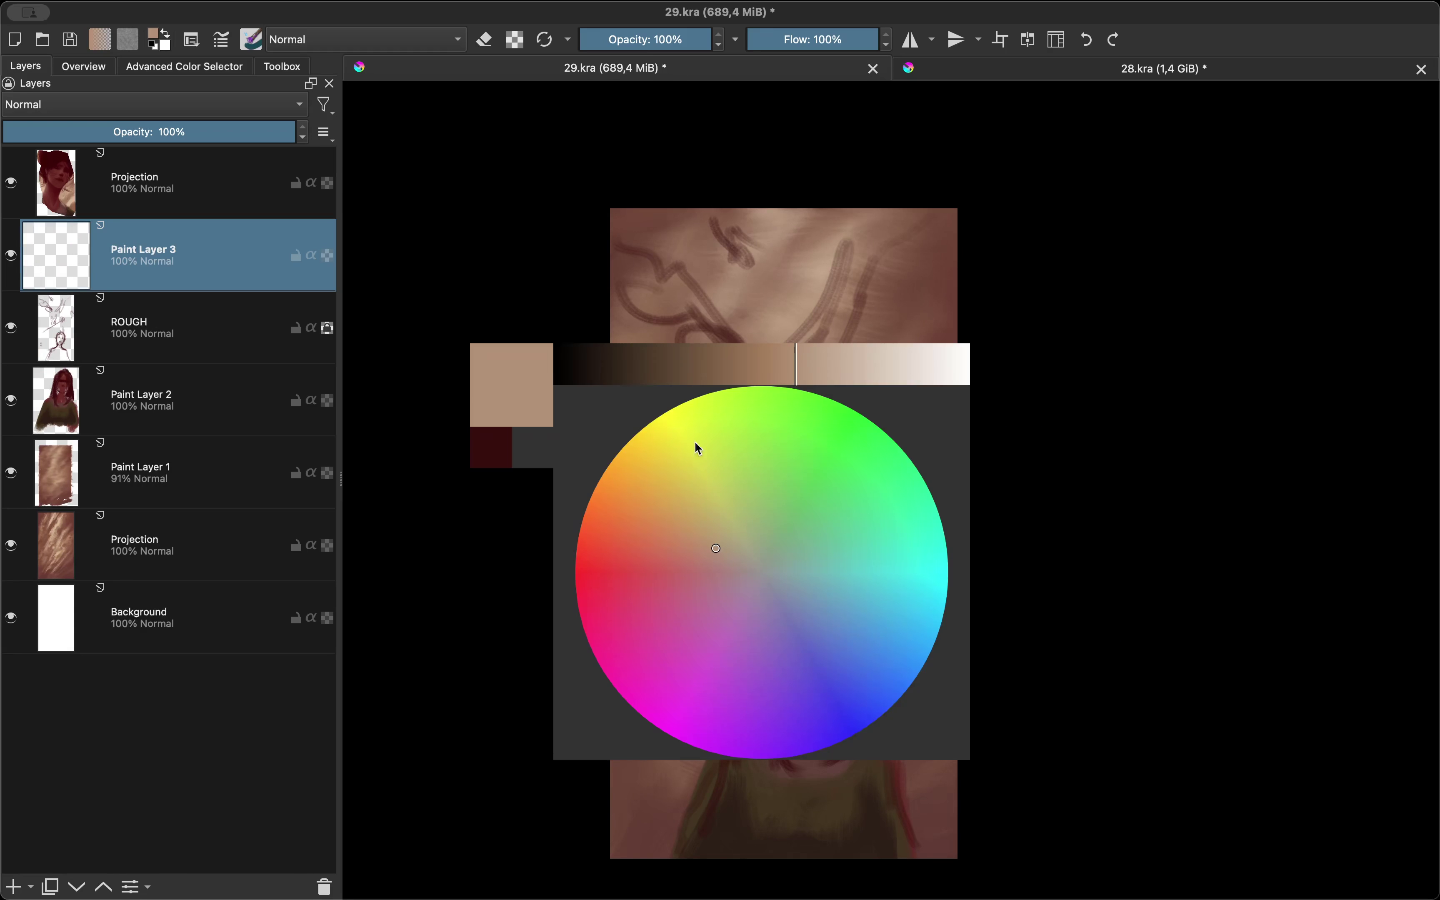
pyautogui.click(845, 381)
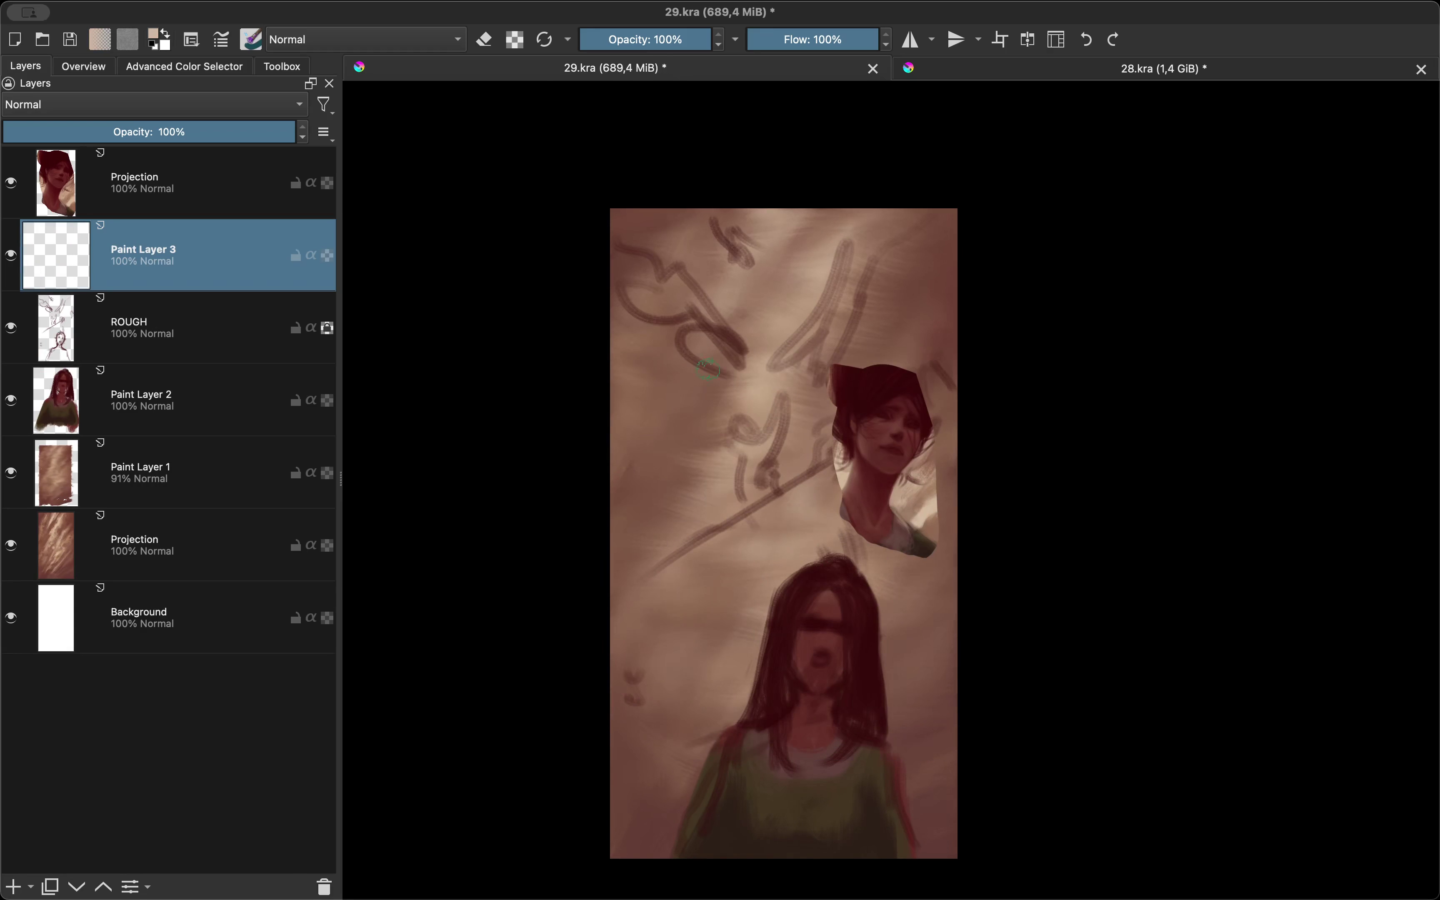
# Step: Block in the angel's pale tan body and raised wing arms, checking in mirrored view
pyautogui.moveTo(741, 369)
pyautogui.mouseDown()
pyautogui.moveTo(610, 218)
pyautogui.moveTo(934, 211)
pyautogui.mouseUp()
pyautogui.press('m')
pyautogui.moveTo(601, 429); pyautogui.dragTo(619, 589)
pyautogui.press('m')
pyautogui.press('e')
pyautogui.moveTo(720, 515)
pyautogui.mouseDown()
pyautogui.moveTo(723, 541)
pyautogui.moveTo(785, 214)
pyautogui.mouseUp()
pyautogui.press('e')
pyautogui.press('m')
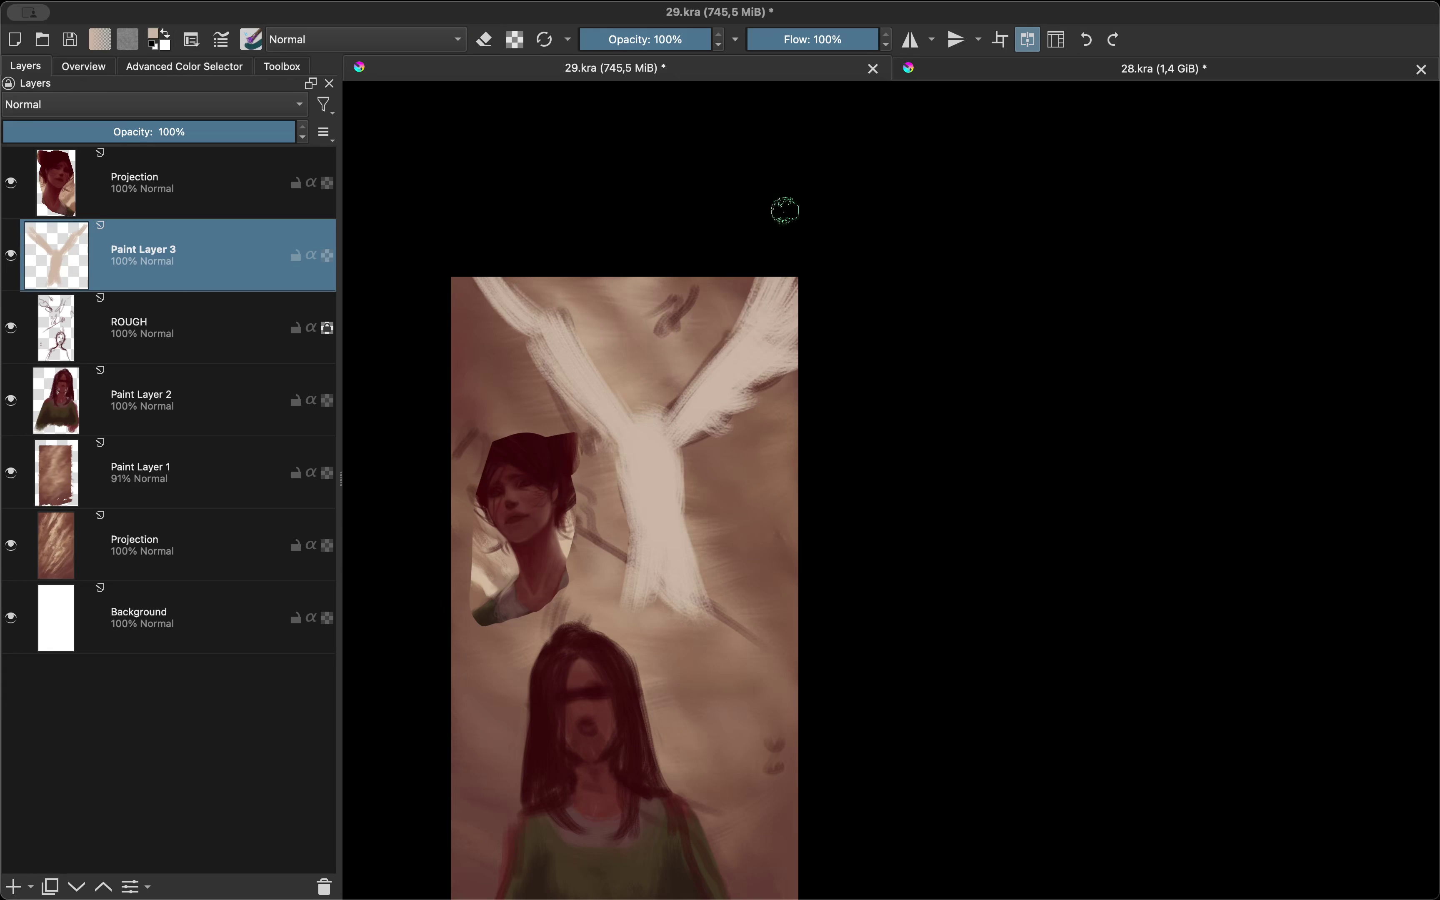
pyautogui.moveTo(613, 438); pyautogui.dragTo(513, 304)
pyautogui.press('m')
# Step: Shade the angel's Y-shaped body and wing arms with a greyer colour
pyautogui.hotkey('shift', 'i')
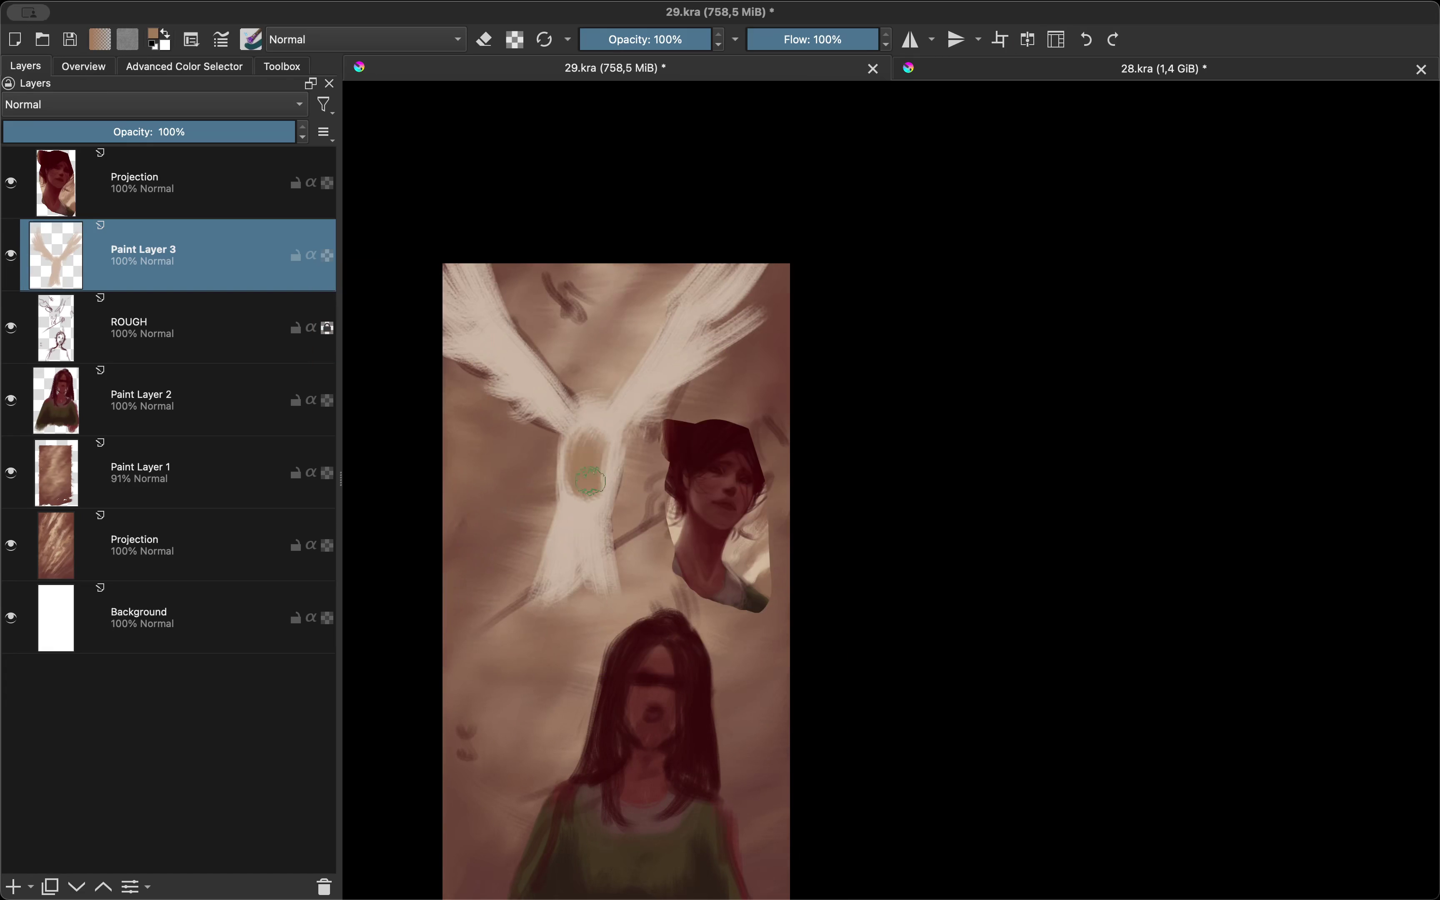
pyautogui.hotkey('shift', 'i')
pyautogui.click(546, 465)
pyautogui.moveTo(589, 434); pyautogui.dragTo(595, 506)
pyautogui.press('m')
pyautogui.moveTo(595, 404); pyautogui.dragTo(613, 566)
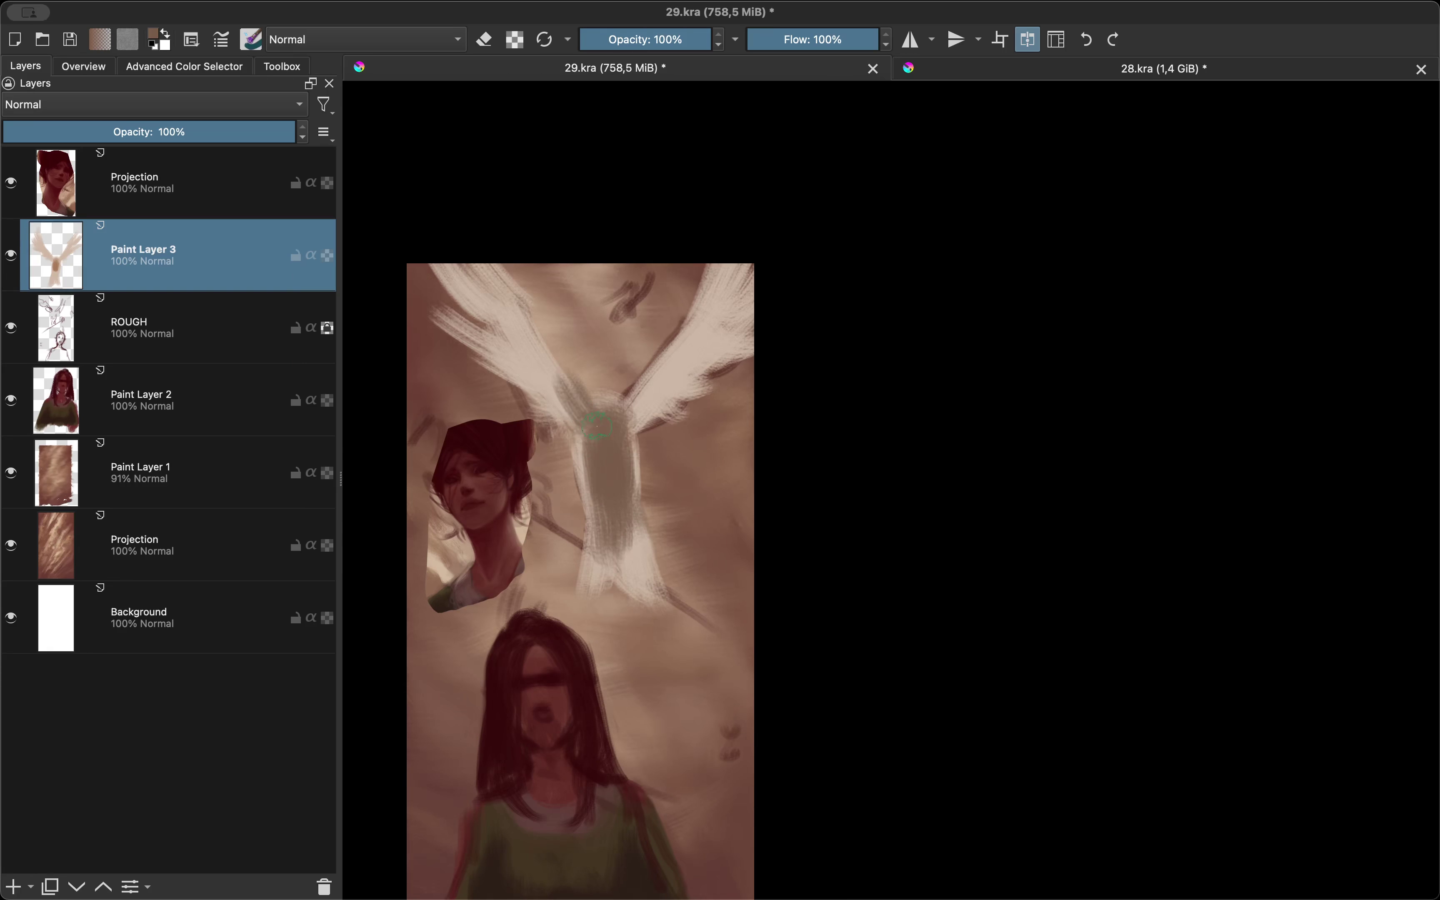
pyautogui.moveTo(571, 429); pyautogui.dragTo(489, 311)
pyautogui.moveTo(618, 429)
pyautogui.mouseDown()
pyautogui.moveTo(684, 360)
pyautogui.moveTo(702, 304)
pyautogui.mouseUp()
pyautogui.press('m')
pyautogui.moveTo(684, 357)
pyautogui.mouseDown()
pyautogui.moveTo(558, 338)
pyautogui.moveTo(571, 657)
pyautogui.moveTo(523, 750)
pyautogui.mouseUp()
pyautogui.press('5')
# Step: Paint light strokes down the lower body and feathery strokes along both wings
pyautogui.moveTo(613, 571); pyautogui.dragTo(619, 744)
pyautogui.press('e')
pyautogui.moveTo(595, 601); pyautogui.dragTo(574, 514)
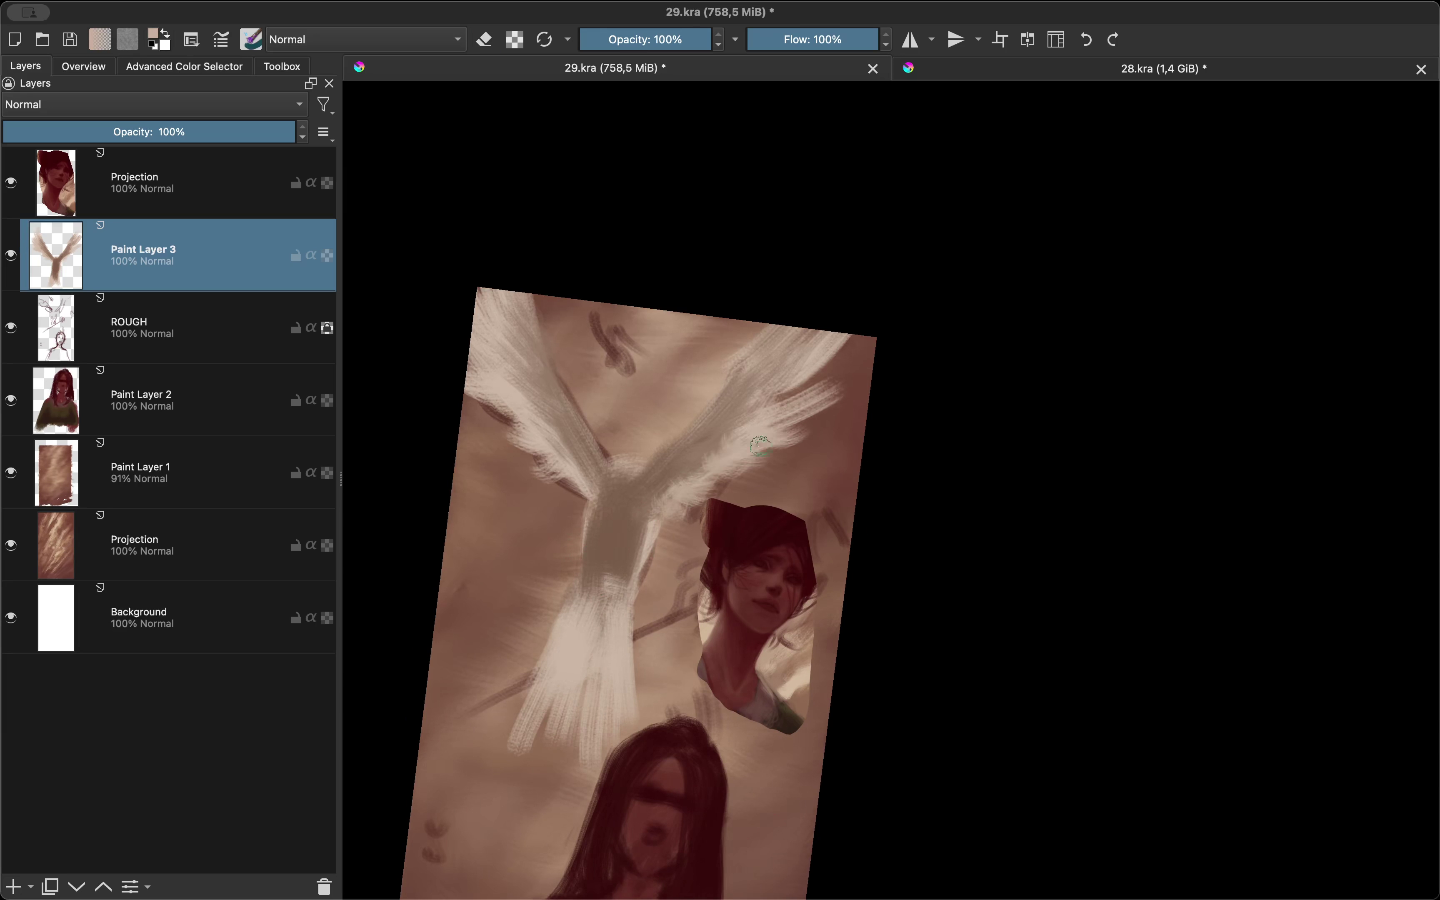
pyautogui.moveTo(761, 446); pyautogui.dragTo(786, 364)
pyautogui.moveTo(771, 443)
pyautogui.mouseDown()
pyautogui.moveTo(860, 372)
pyautogui.moveTo(874, 332)
pyautogui.mouseUp()
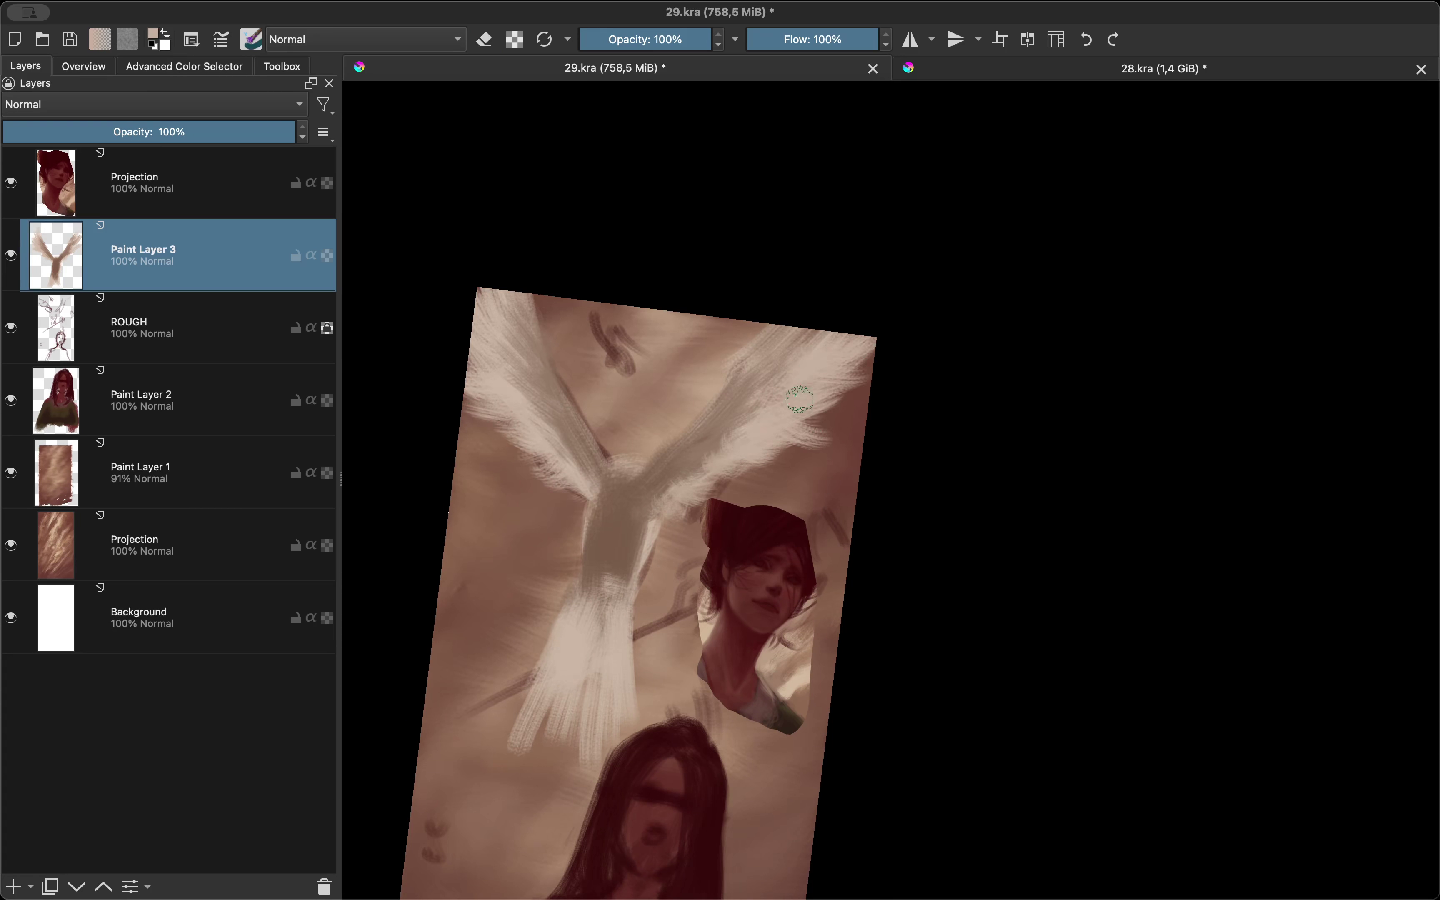
pyautogui.moveTo(556, 425); pyautogui.dragTo(594, 483)
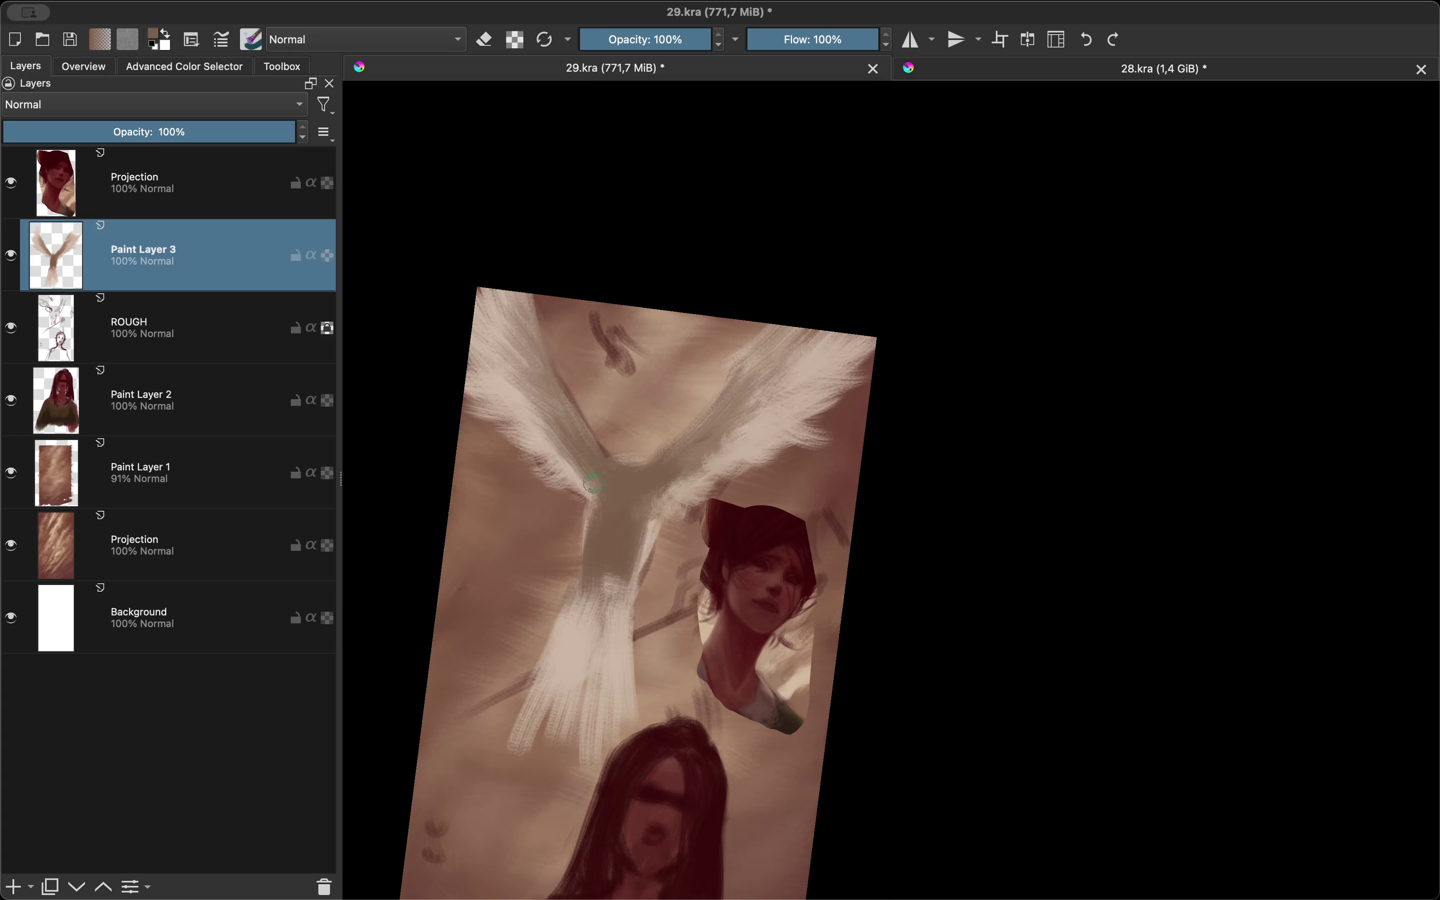
pyautogui.moveTo(495, 375); pyautogui.dragTo(479, 291)
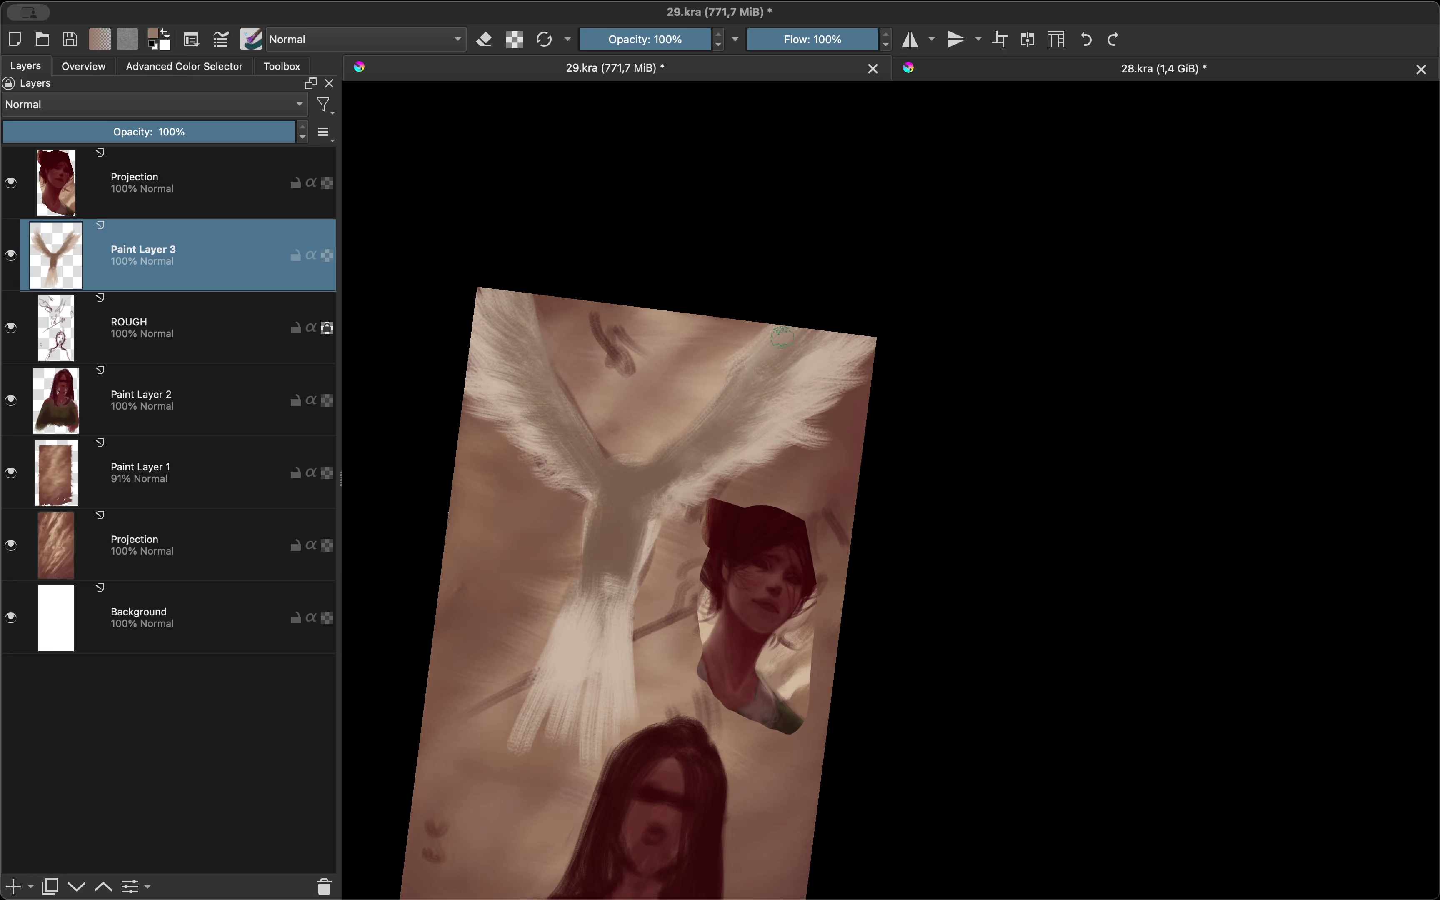
# Step: Paint darker strokes across the angel's tail and check the figure mirrored
pyautogui.press('m')
pyautogui.press('m')
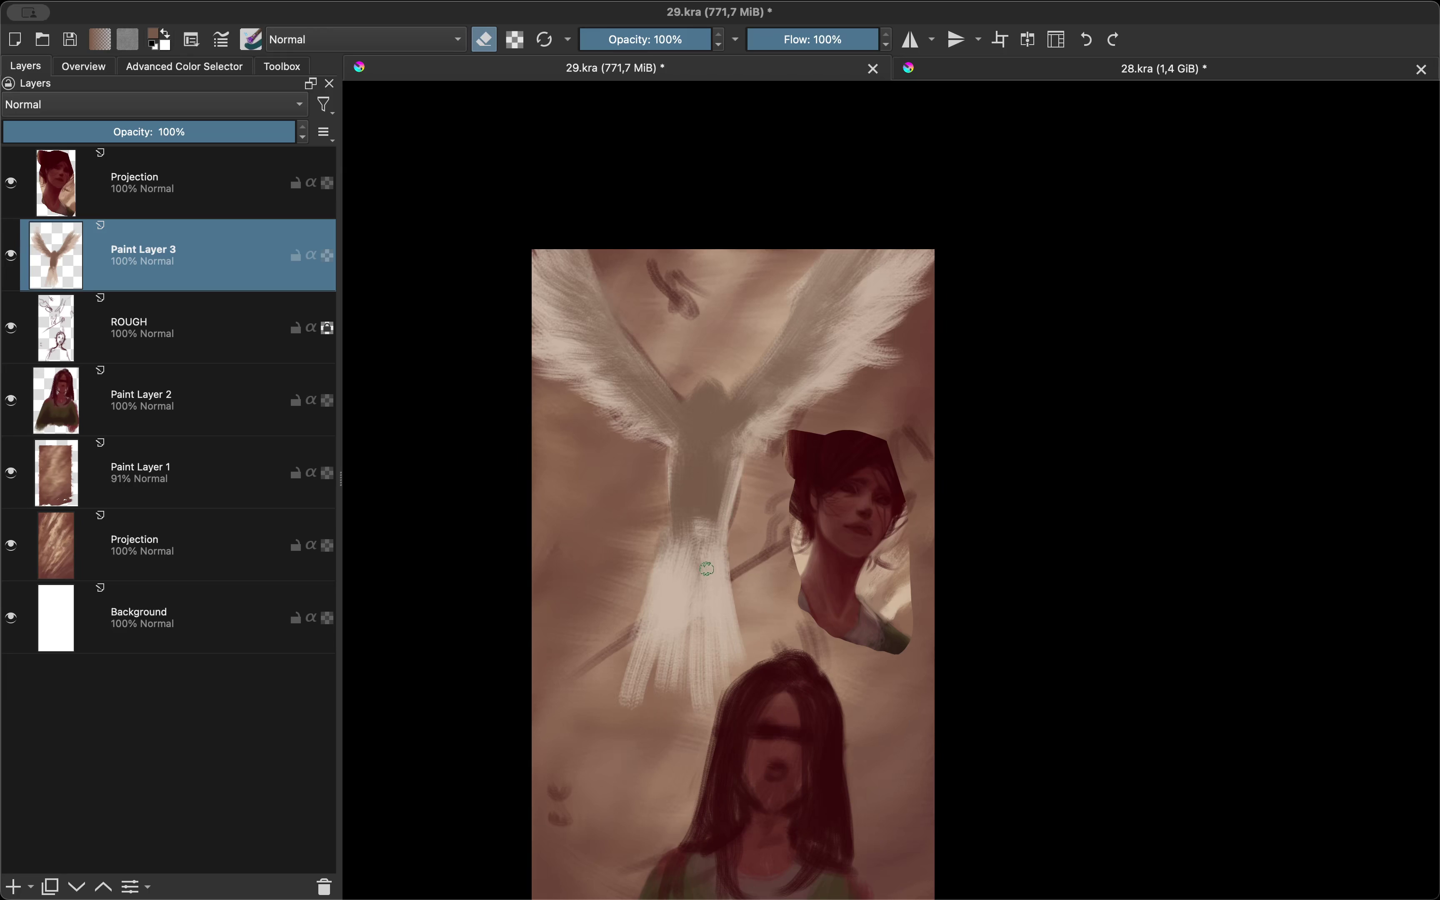
pyautogui.press('e')
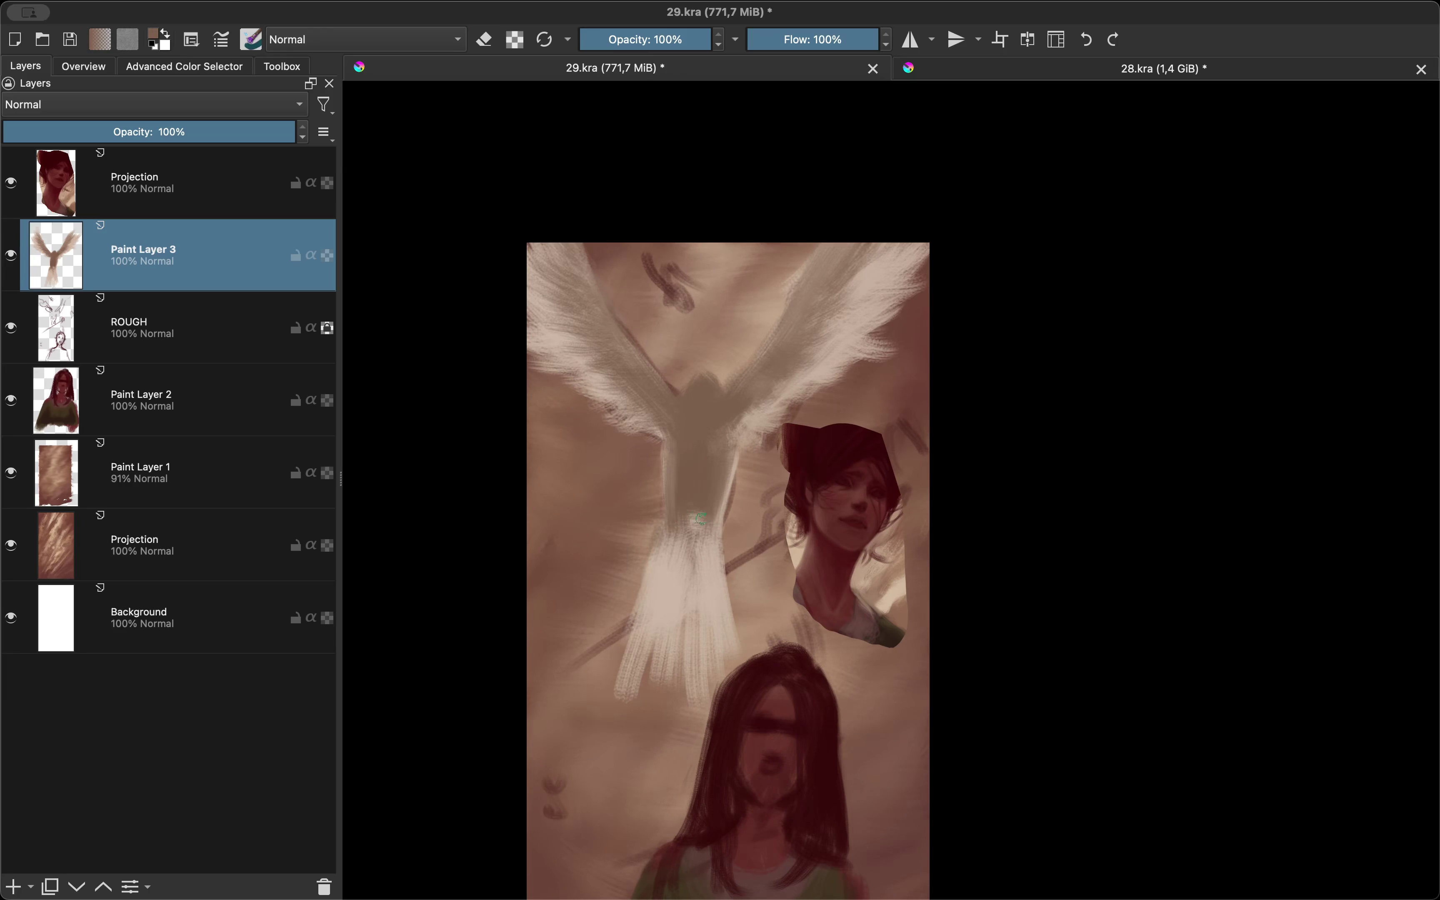
pyautogui.moveTo(701, 518)
pyautogui.mouseDown()
pyautogui.moveTo(678, 579)
pyautogui.moveTo(688, 626)
pyautogui.moveTo(738, 595)
pyautogui.mouseUp()
pyautogui.press('m')
pyautogui.press('m')
pyautogui.scroll(-3, 734, 569)
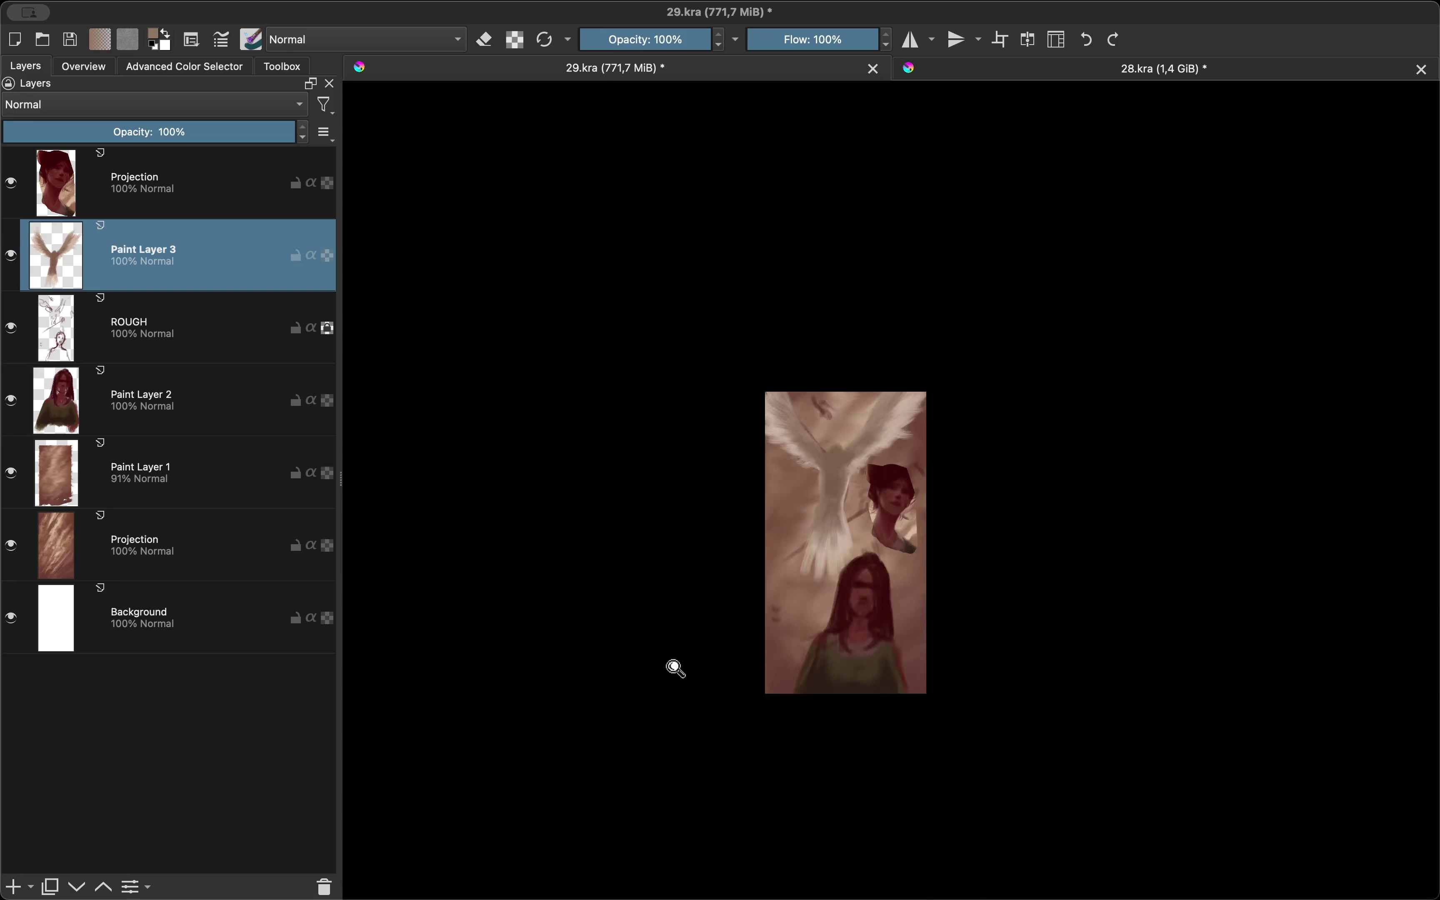
pyautogui.hotkey('ctrl', 't')
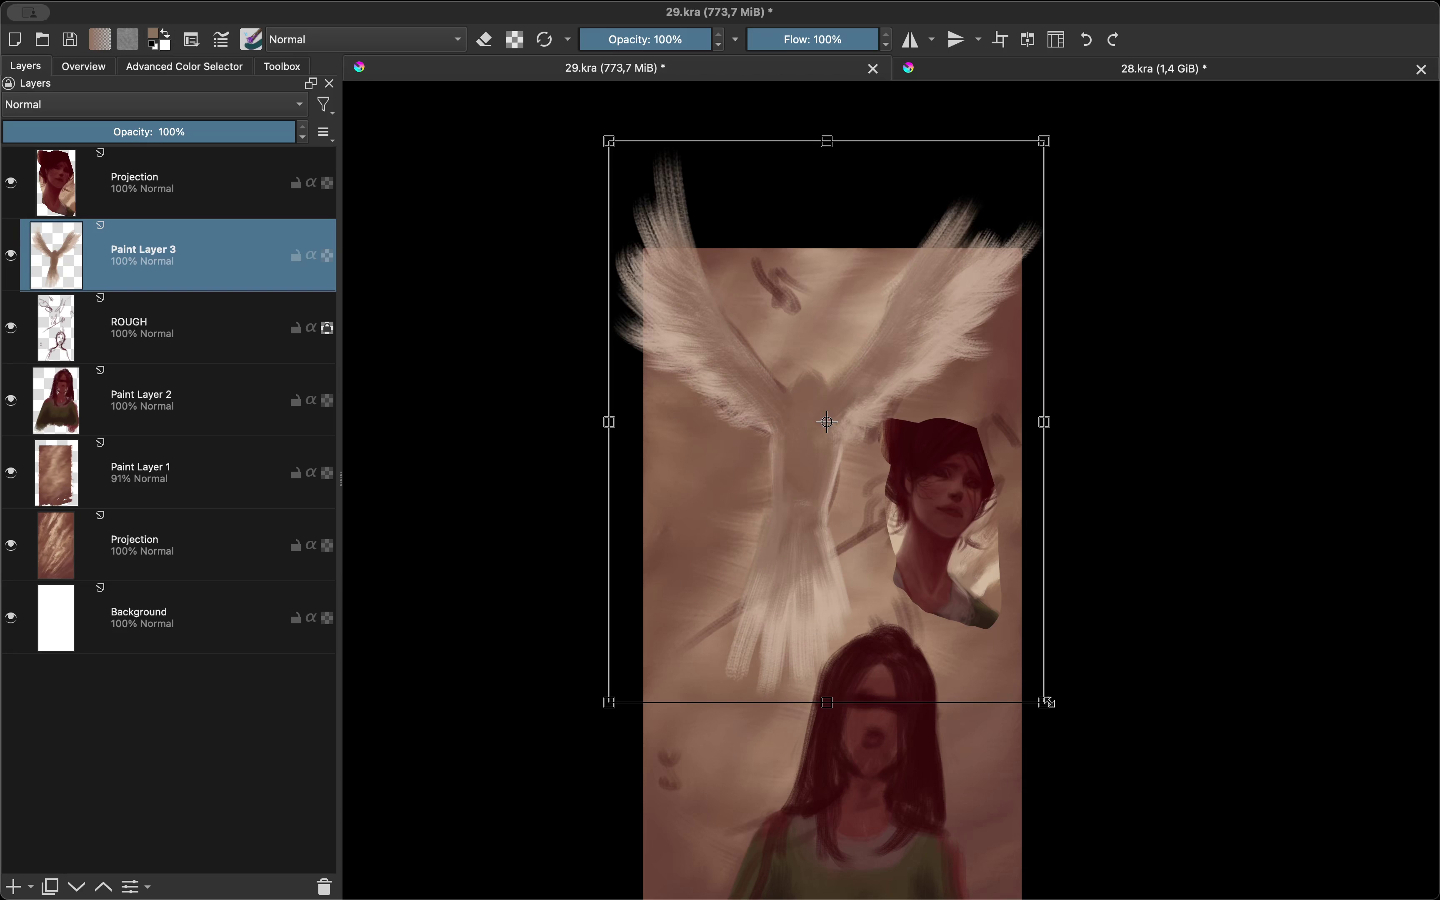
# Step: Resize the winged figure, apply the transform and check it in mirrored view
pyautogui.moveTo(1047, 702); pyautogui.dragTo(948, 572)
pyautogui.press('Return')
pyautogui.press('m')
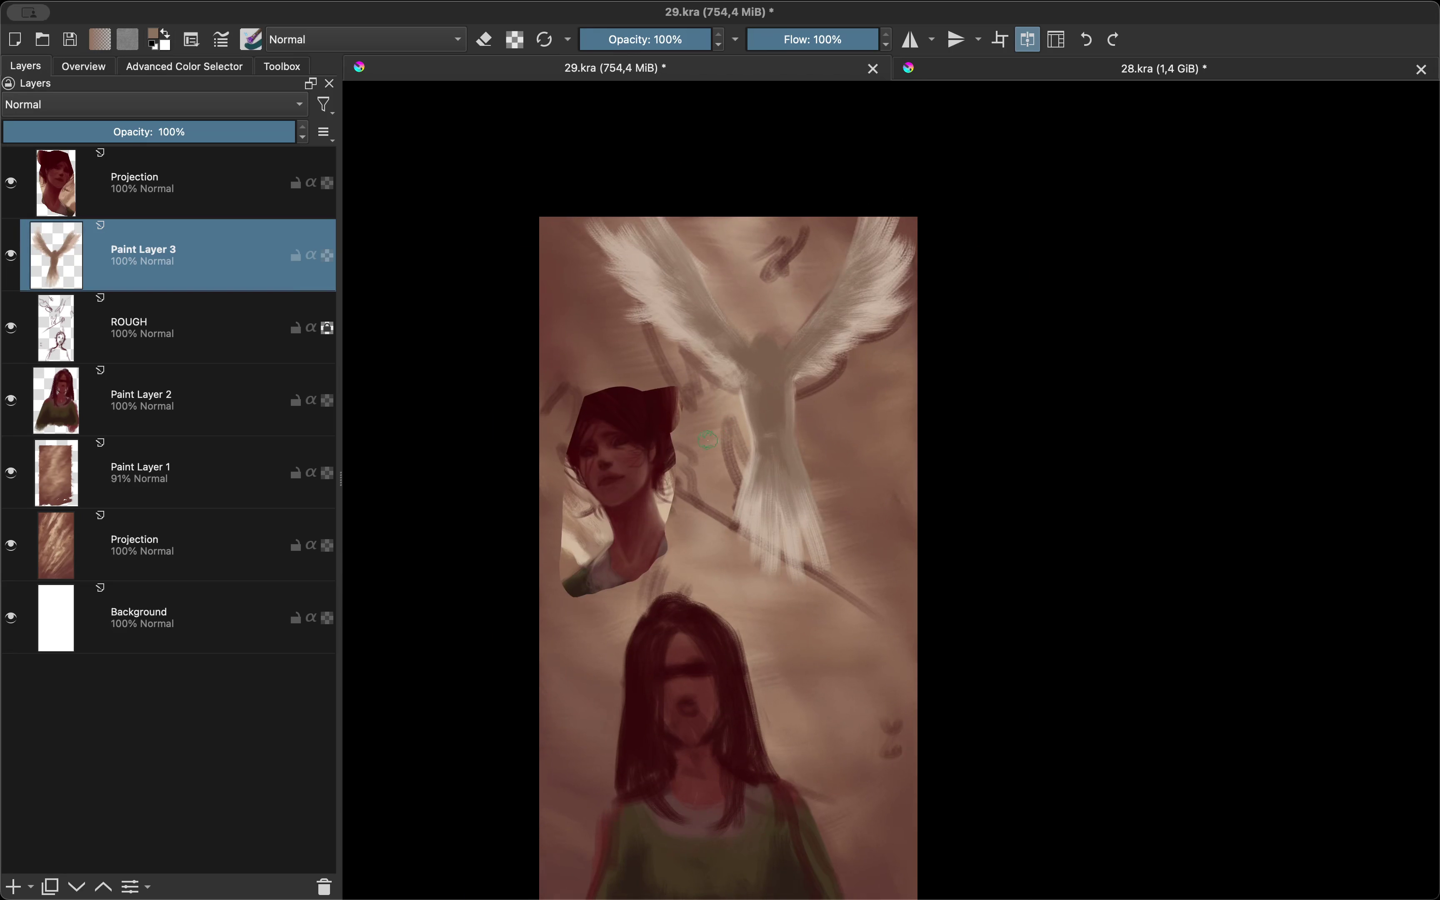
pyautogui.press('m')
pyautogui.press('pagedown')
# Step: Duplicate the ROUGH layer, hide Copy of ROUGH, and return to Paint Layer 3
pyautogui.press('e')
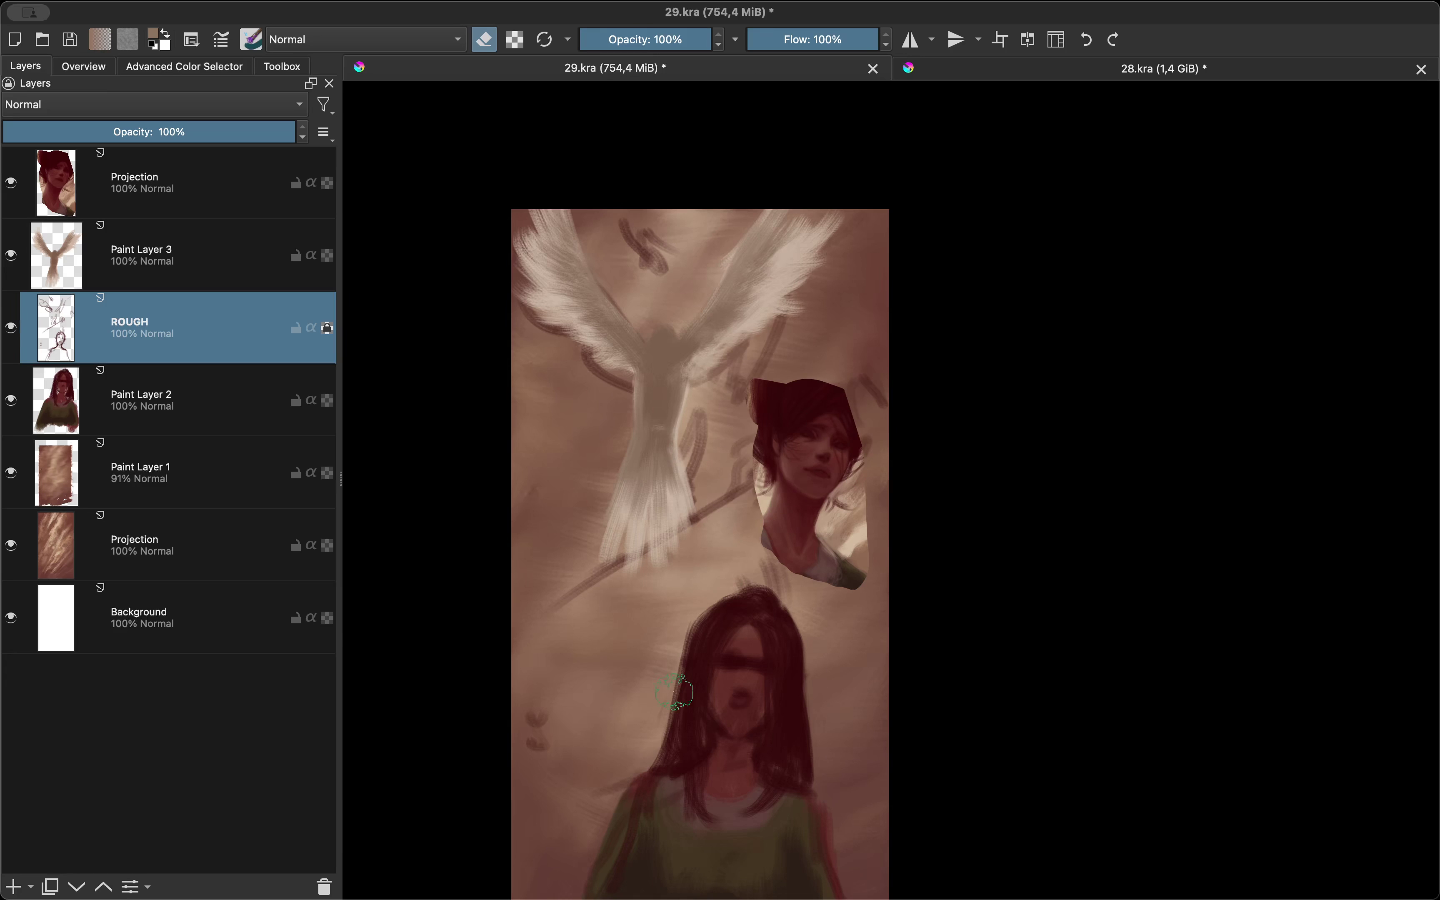
pyautogui.hotkey('ctrl', 'j')
pyautogui.press('pagedown')
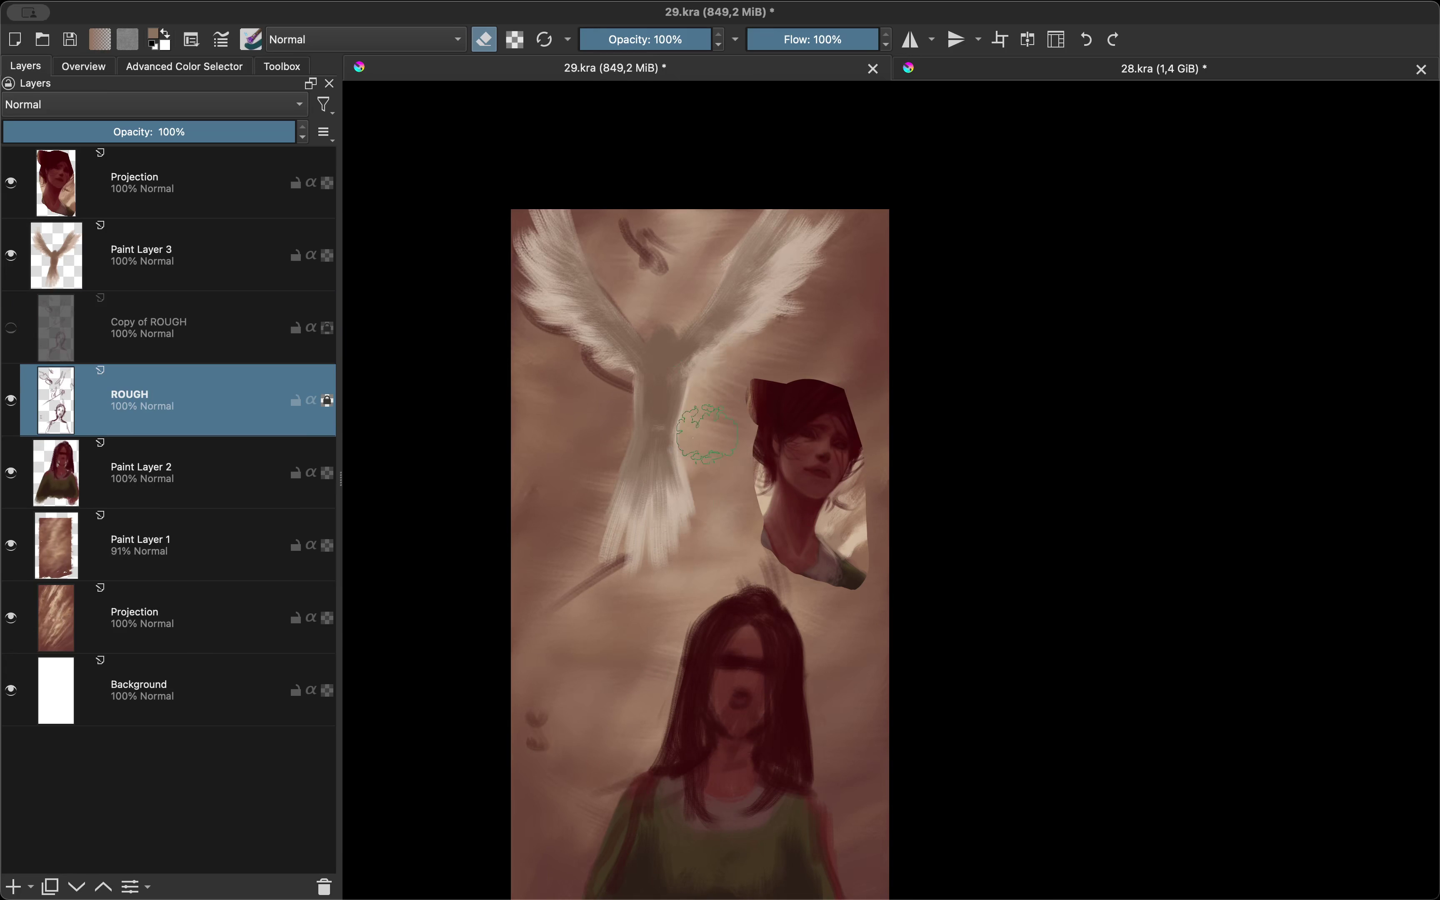
pyautogui.press('m')
pyautogui.press('pageup')
# Step: Cancel the Hue/Saturation adjustment and sample a lighter colour from the painting
pyautogui.hotkey('ctrl', 'u')
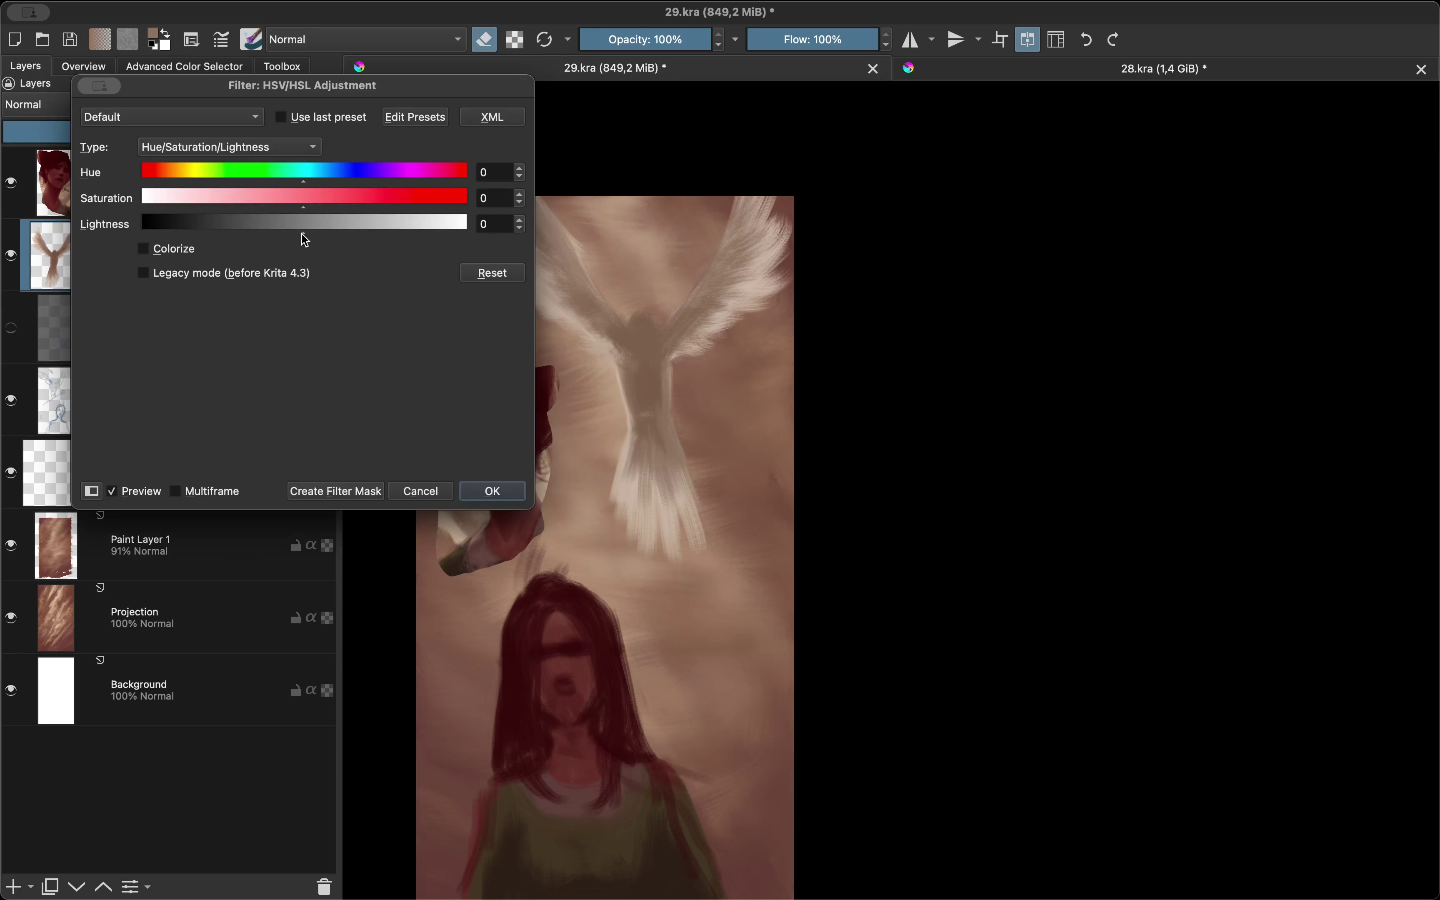
pyautogui.click(420, 492)
pyautogui.press('e')
pyautogui.keyDown('ctrl'); pyautogui.click(470, 340); pyautogui.keyUp('ctrl')
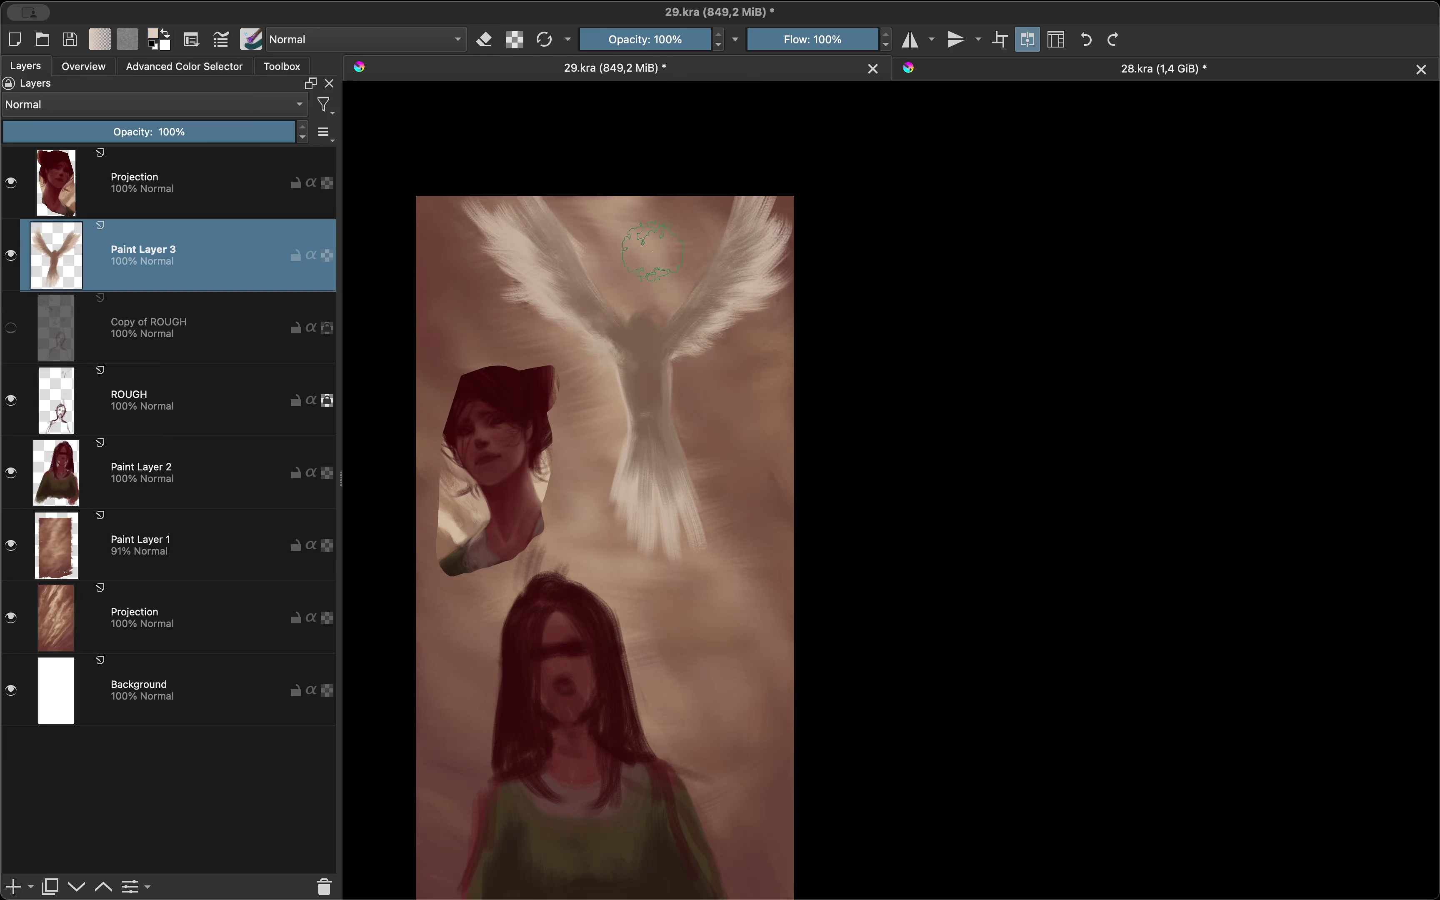
pyautogui.scroll(3, 653, 250)
# Step: Paint white feather strokes over the angel's wing and tail, checking in mirrored view
pyautogui.moveTo(713, 389); pyautogui.dragTo(745, 253)
pyautogui.press('m')
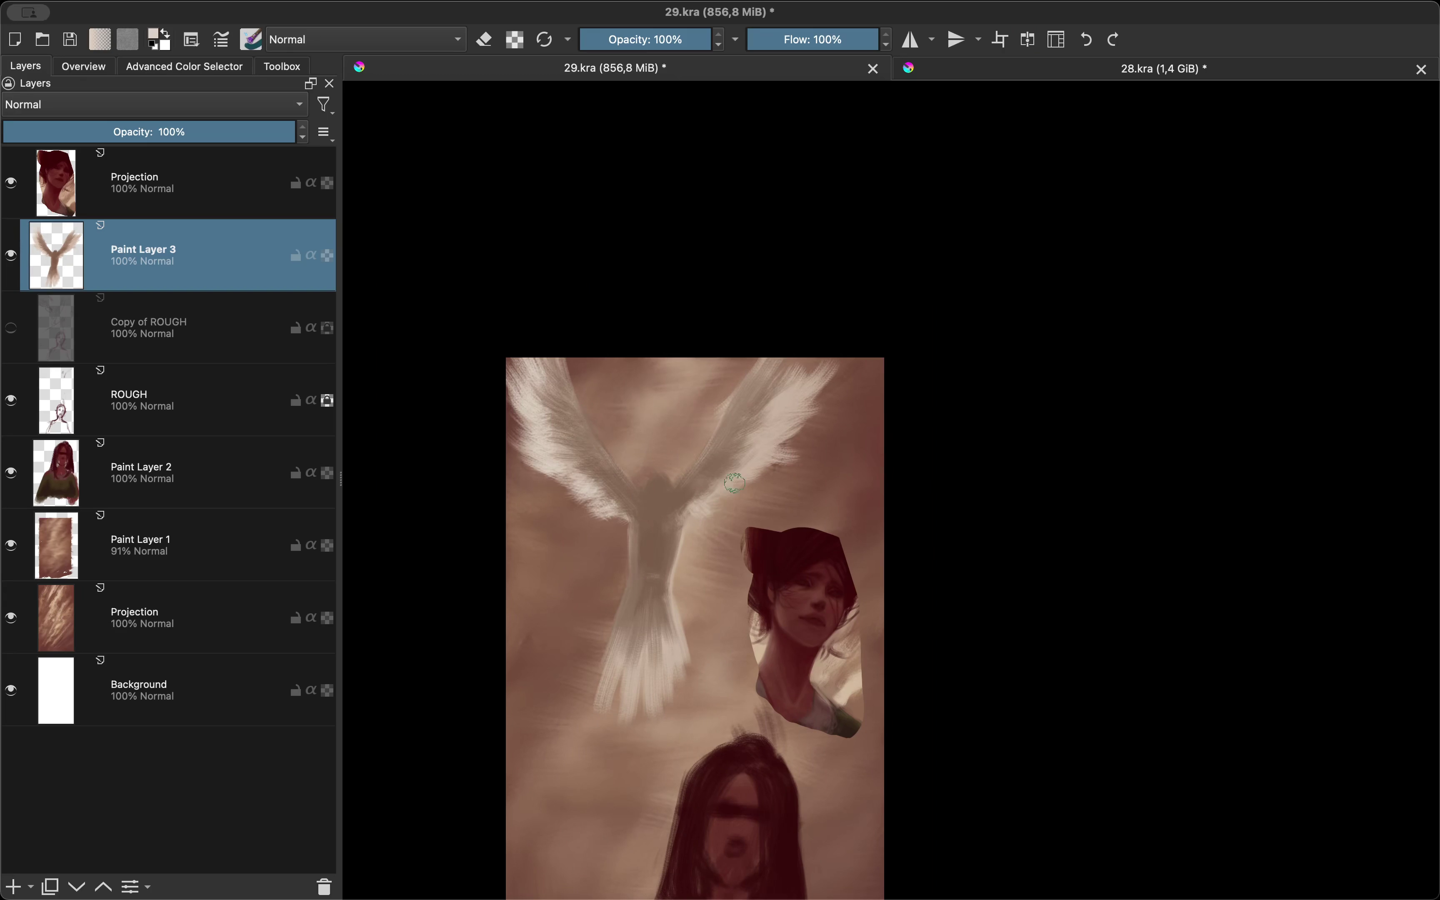
pyautogui.moveTo(738, 476); pyautogui.dragTo(803, 342)
pyautogui.press('m')
pyautogui.scroll(3, 685, 364)
pyautogui.scroll(-3, 686, 364)
pyautogui.moveTo(553, 536); pyautogui.dragTo(589, 379)
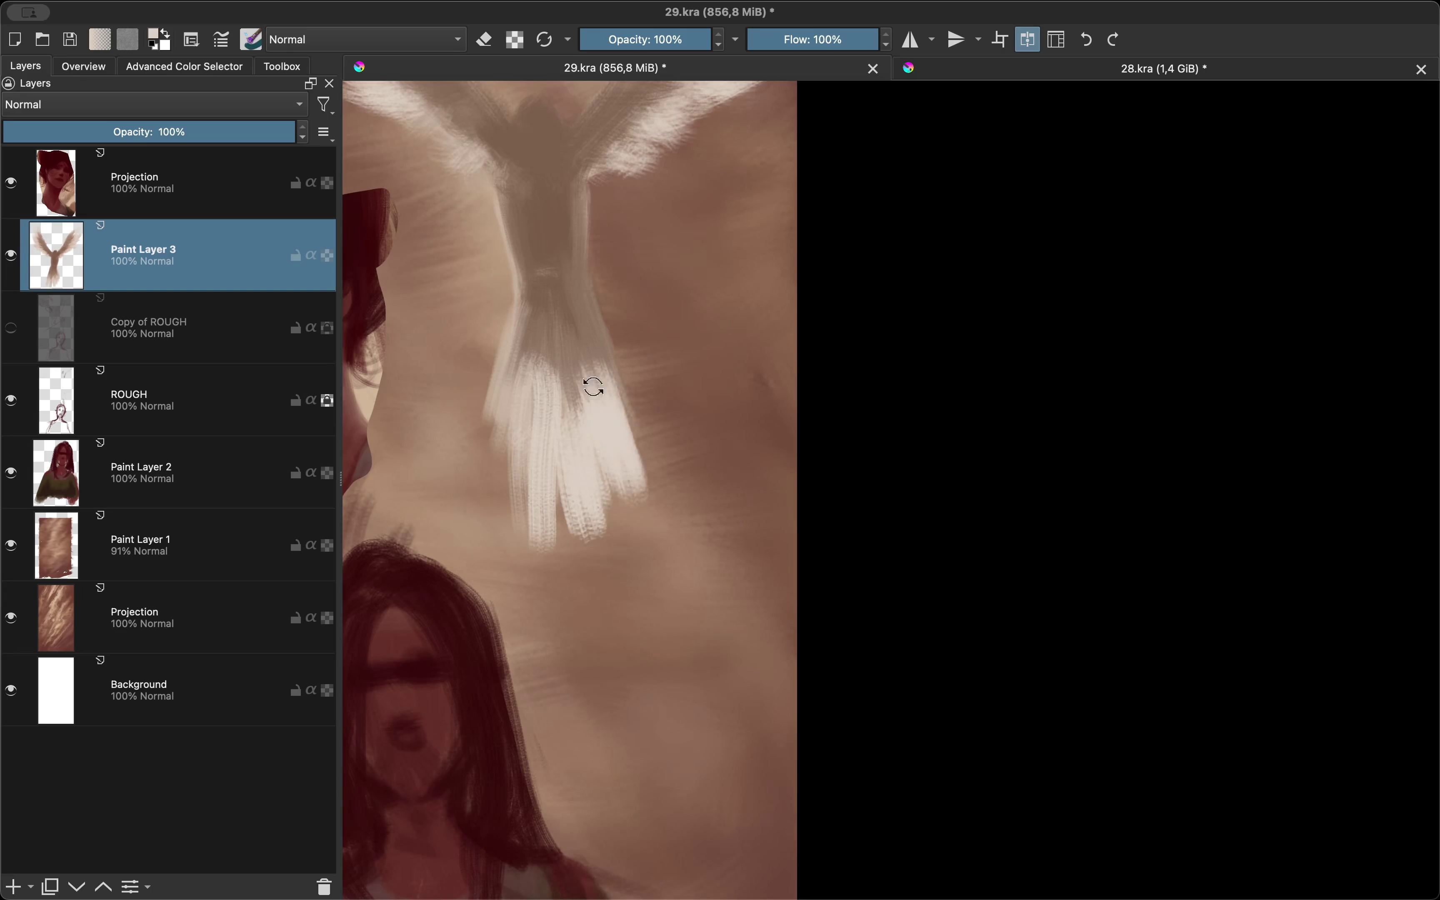
pyautogui.press('m')
pyautogui.scroll(-2, 588, 380)
pyautogui.moveTo(595, 601); pyautogui.dragTo(630, 505)
# Step: Pick the angel's brown and blend the lower tail feathers in a rotated view, then reset rotation
pyautogui.keyDown('ctrl'); pyautogui.click(631, 504); pyautogui.keyUp('ctrl')
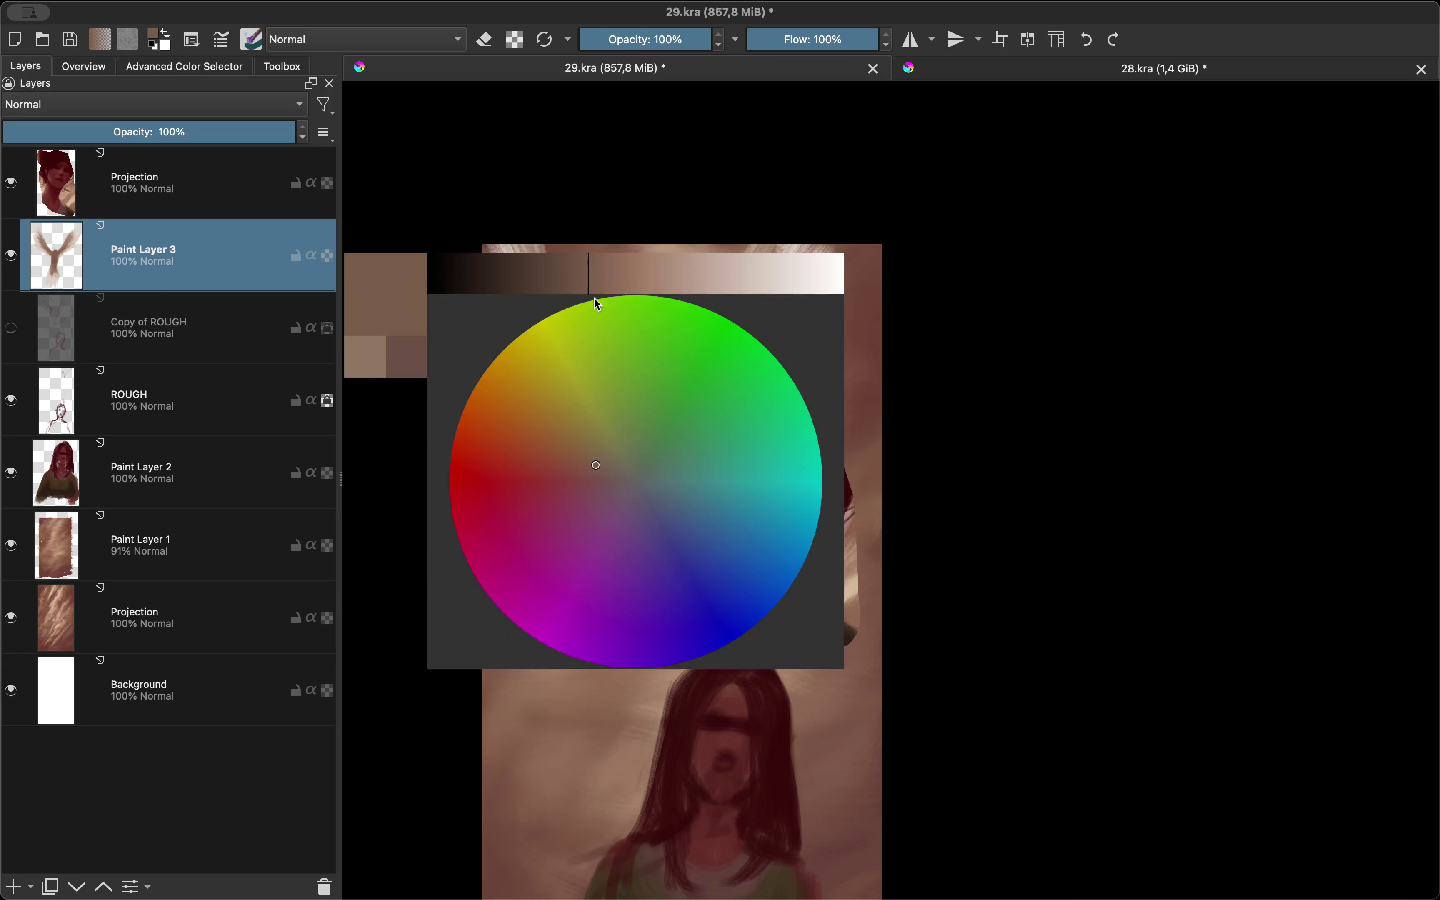
pyautogui.press('m')
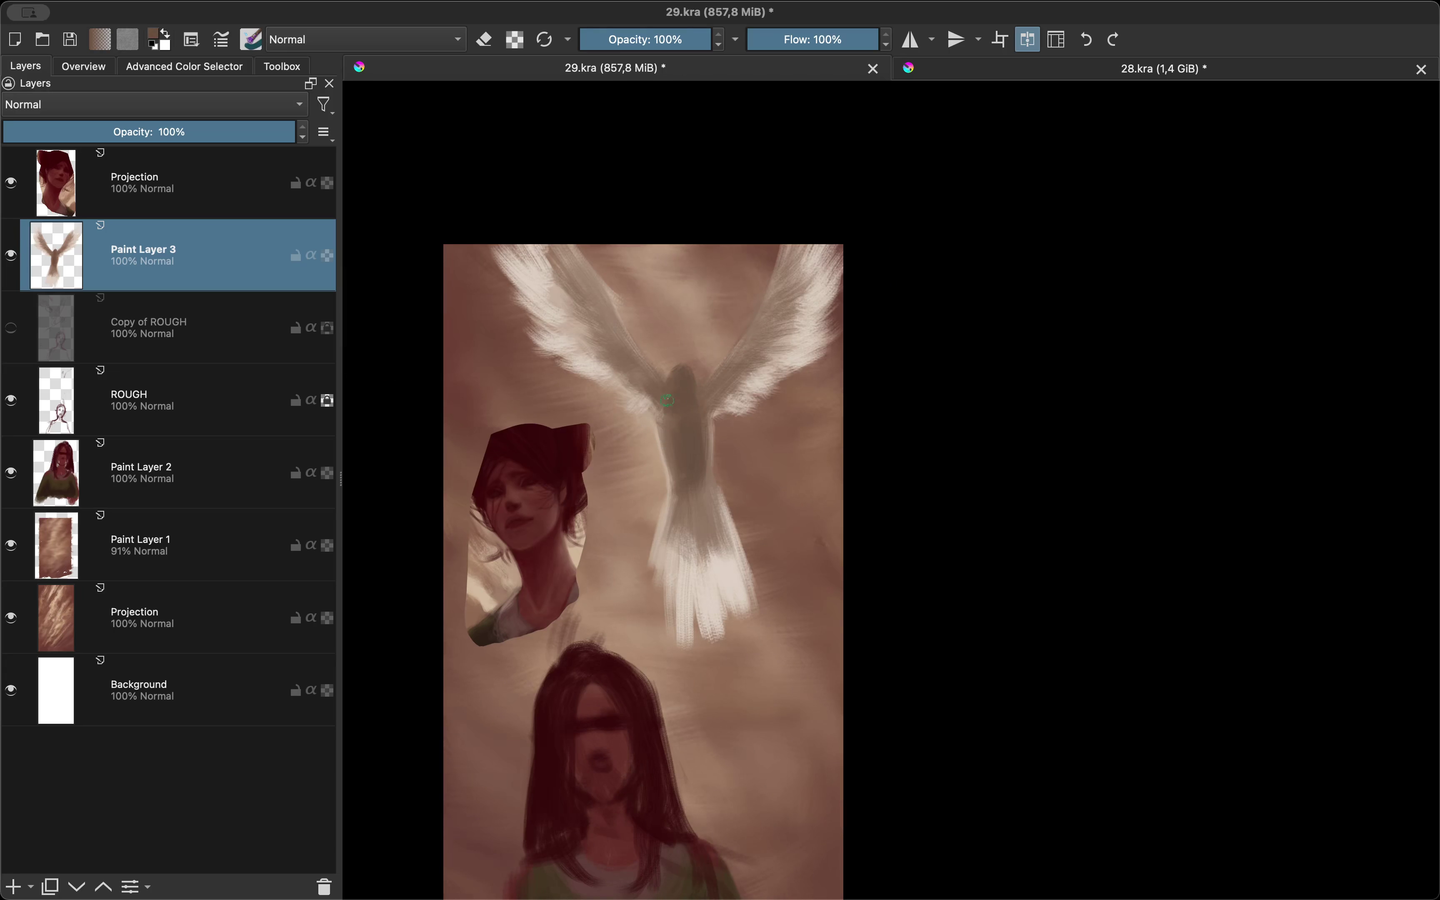
pyautogui.press('m')
pyautogui.moveTo(744, 364); pyautogui.dragTo(700, 560)
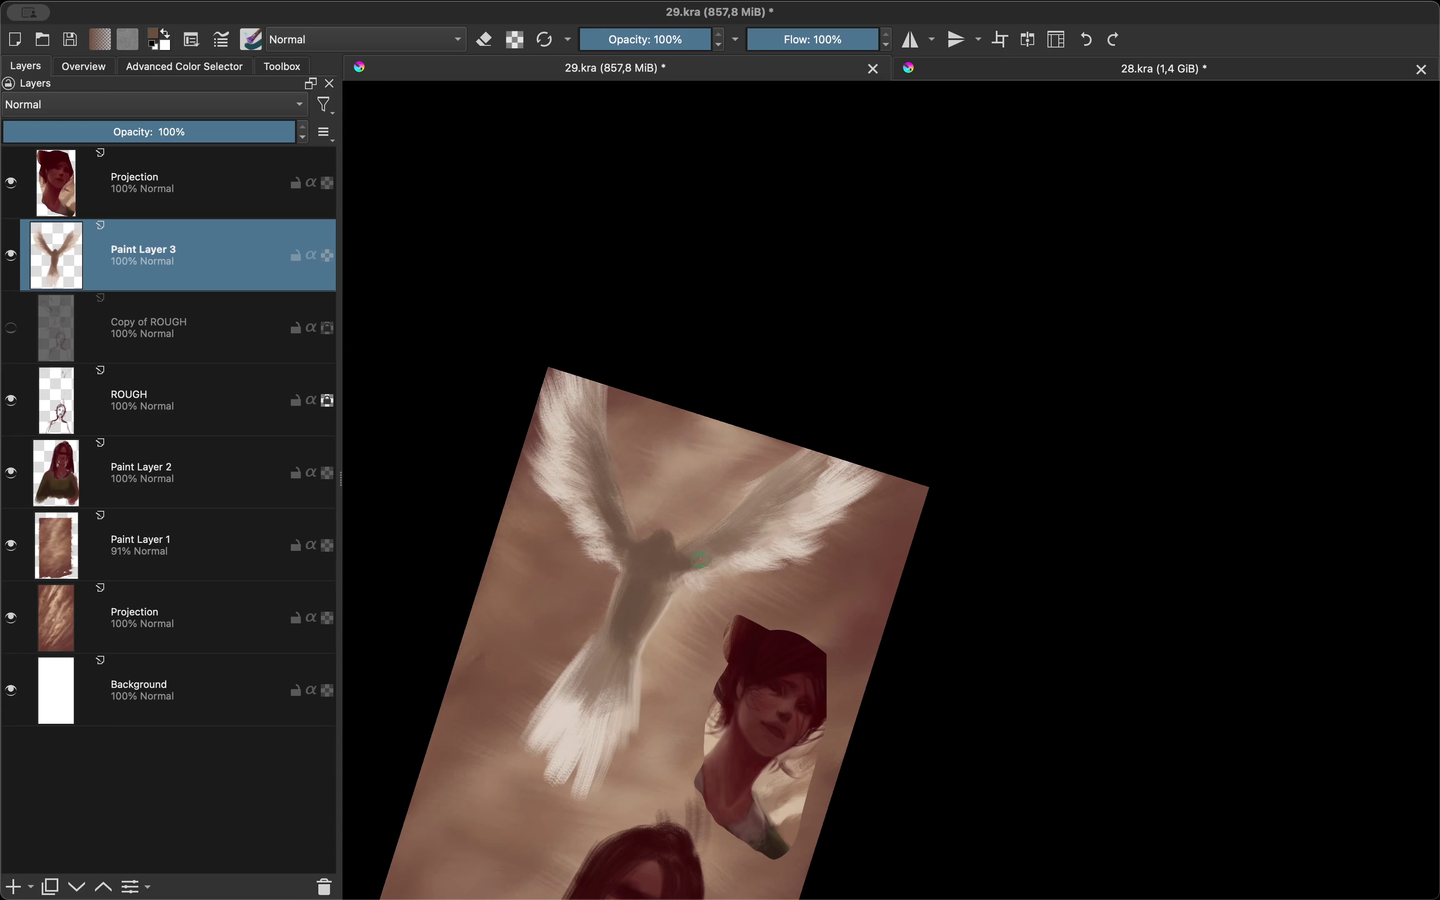
pyautogui.scroll(-3, 702, 512)
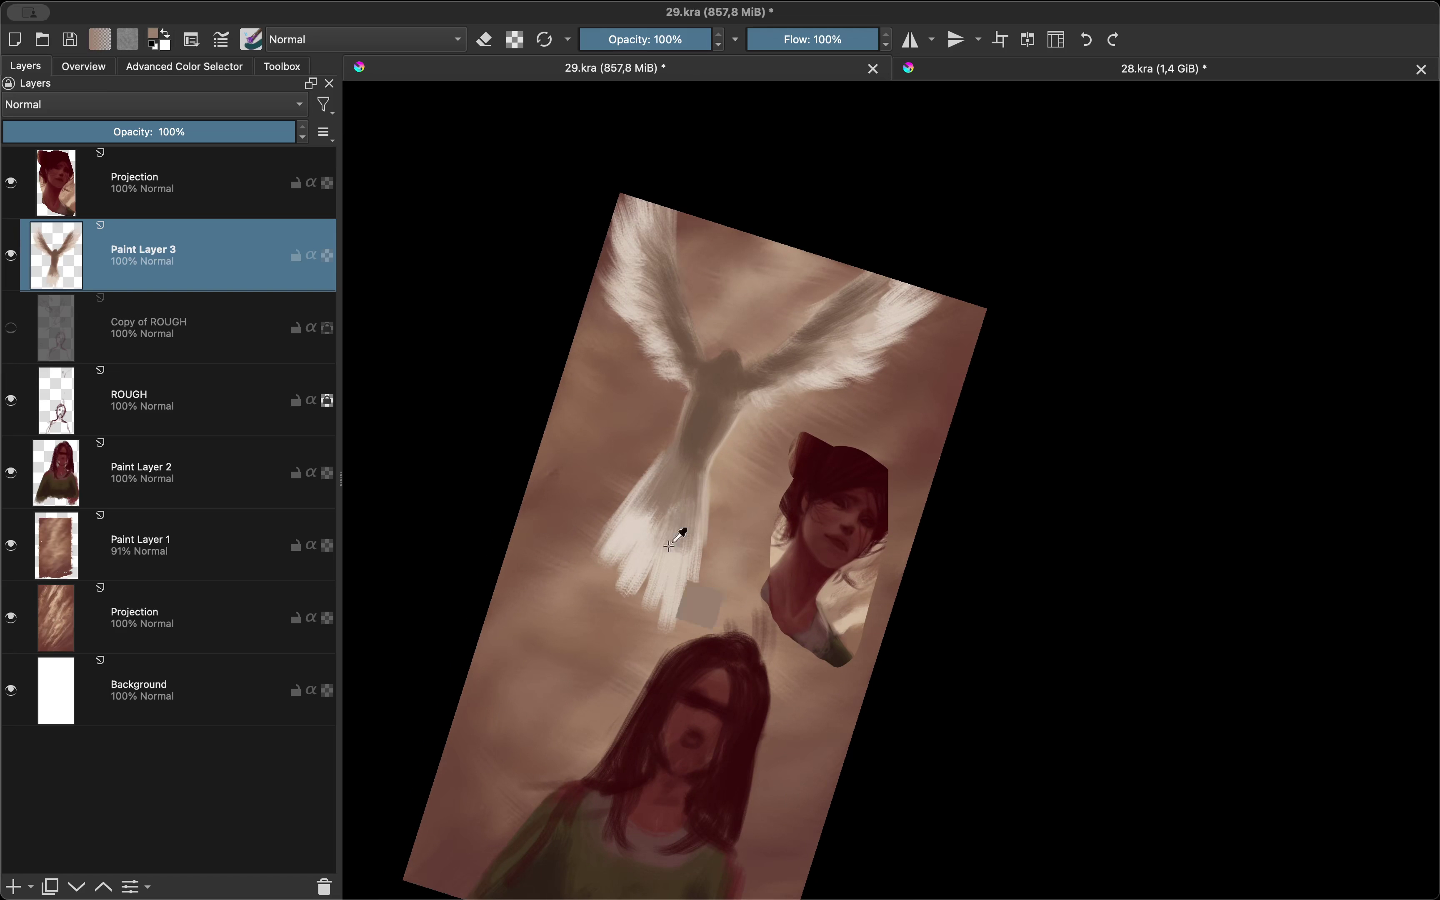
pyautogui.moveTo(692, 558); pyautogui.dragTo(678, 637)
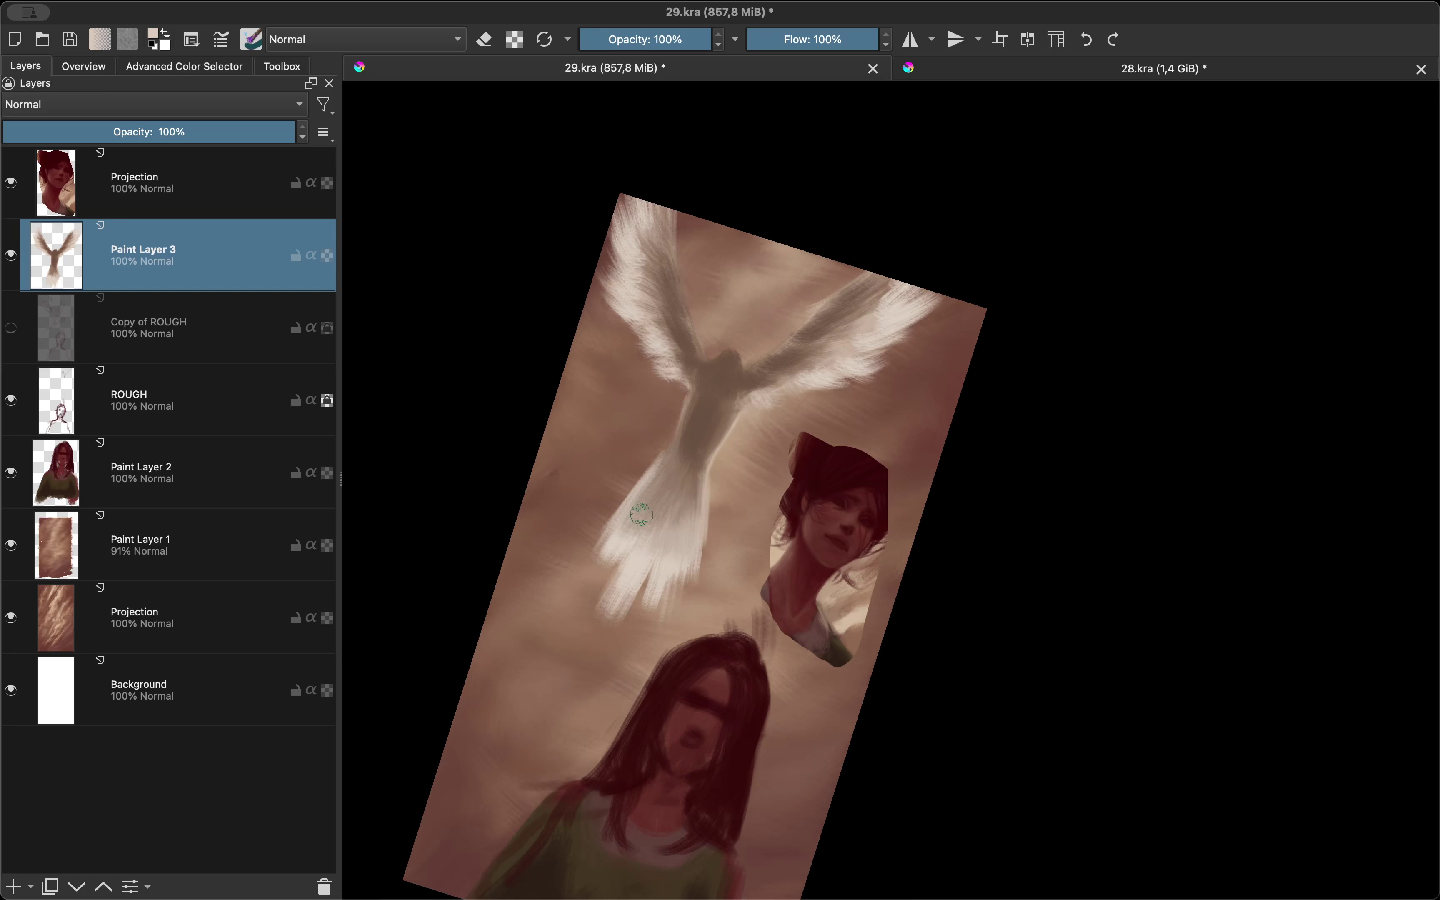
pyautogui.press('5')
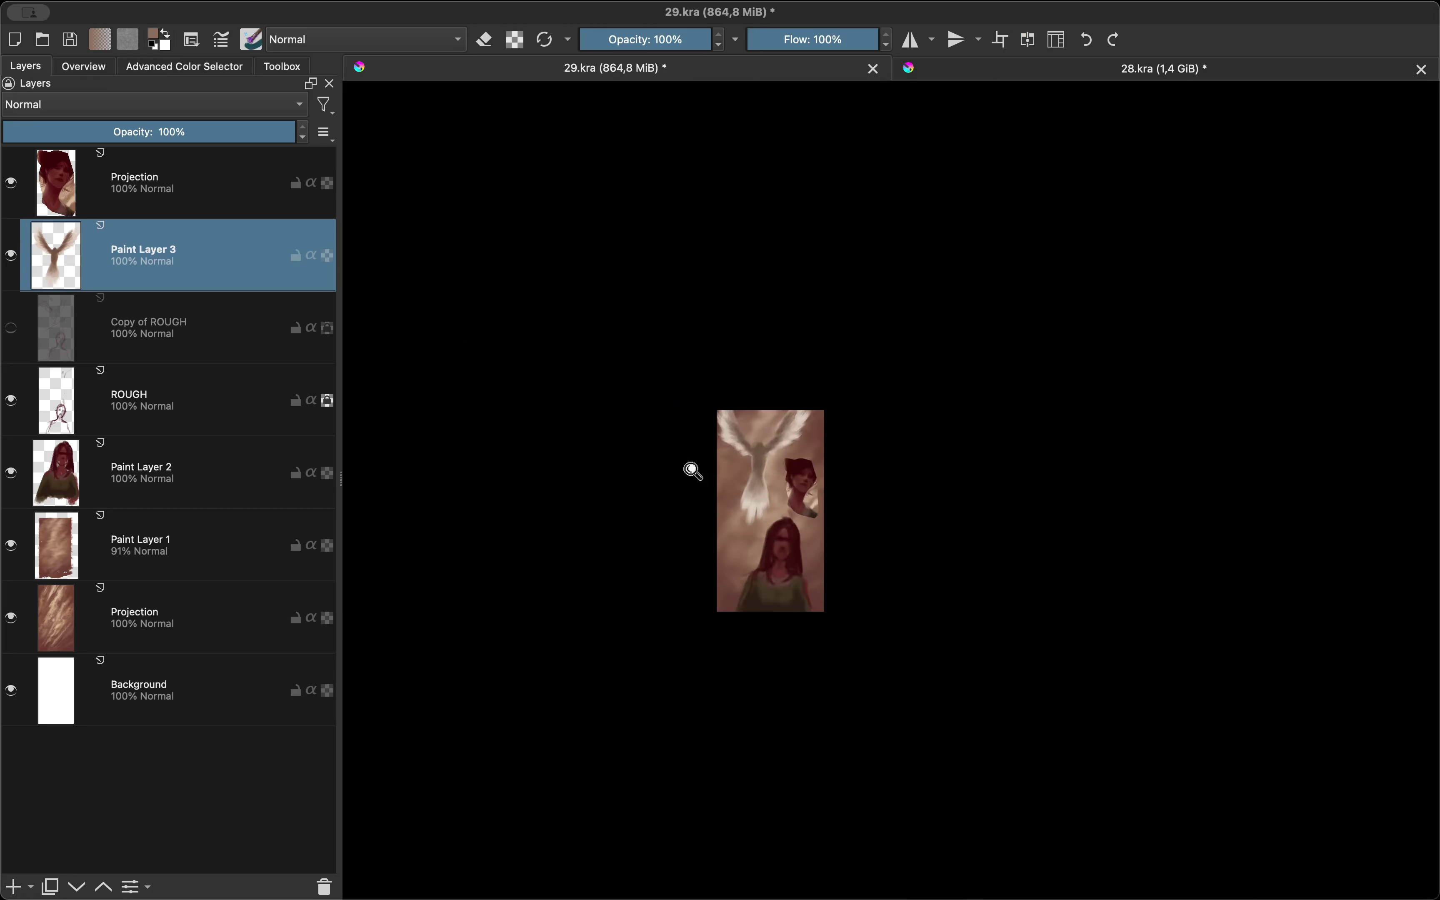
pyautogui.scroll(5, 684, 506)
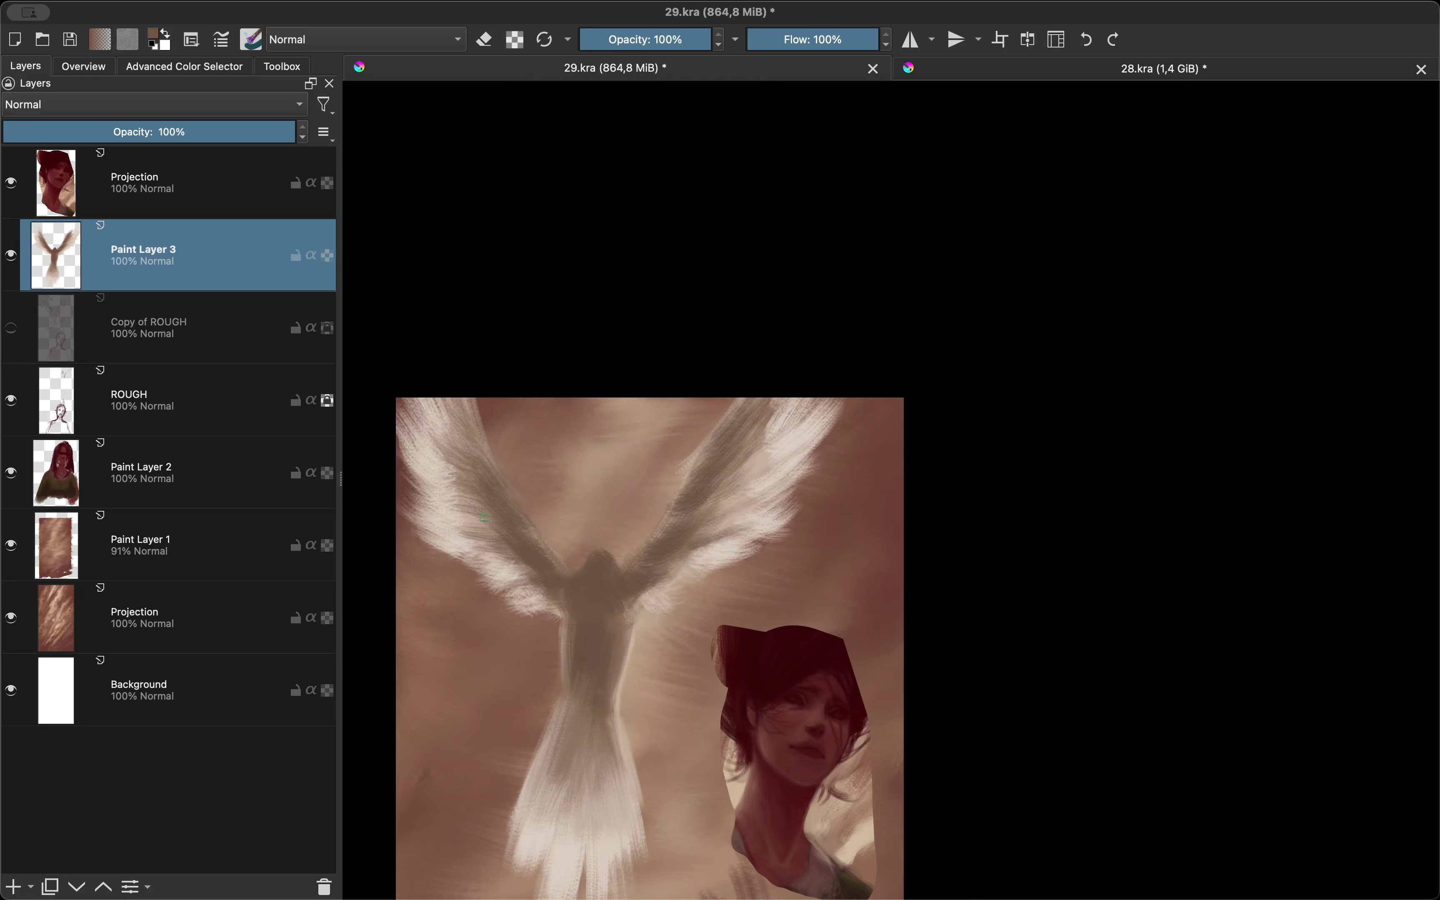
pyautogui.scroll(-5, 486, 378)
pyautogui.scroll(2, 535, 369)
# Step: Make Copy of ROUGH active and add a new empty Paint Layer 4
pyautogui.scroll(-3, 595, 357)
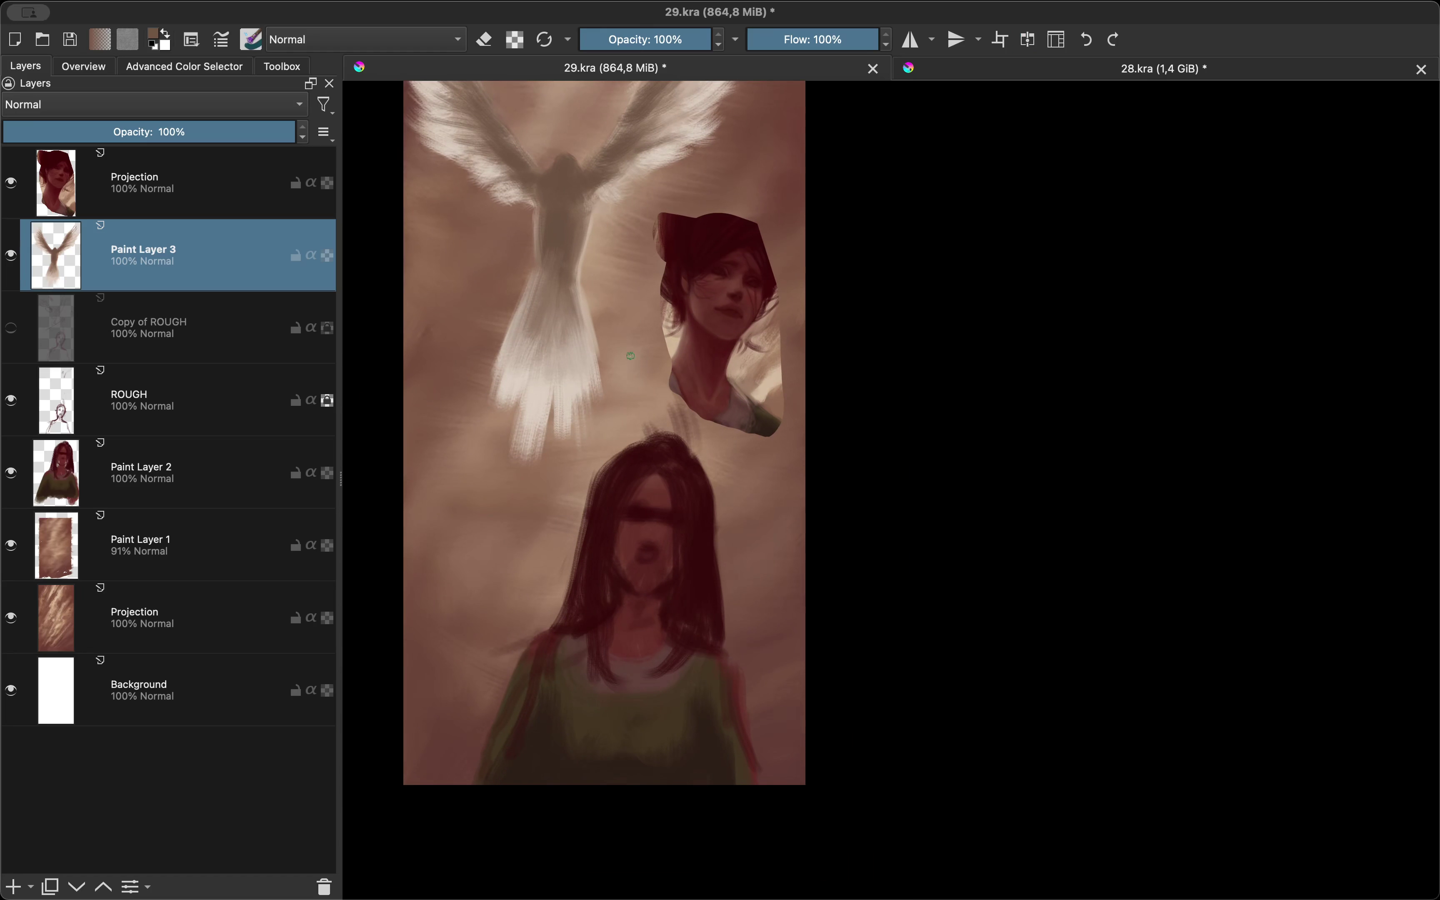
pyautogui.press('pagedown')
pyautogui.scroll(2, 643, 488)
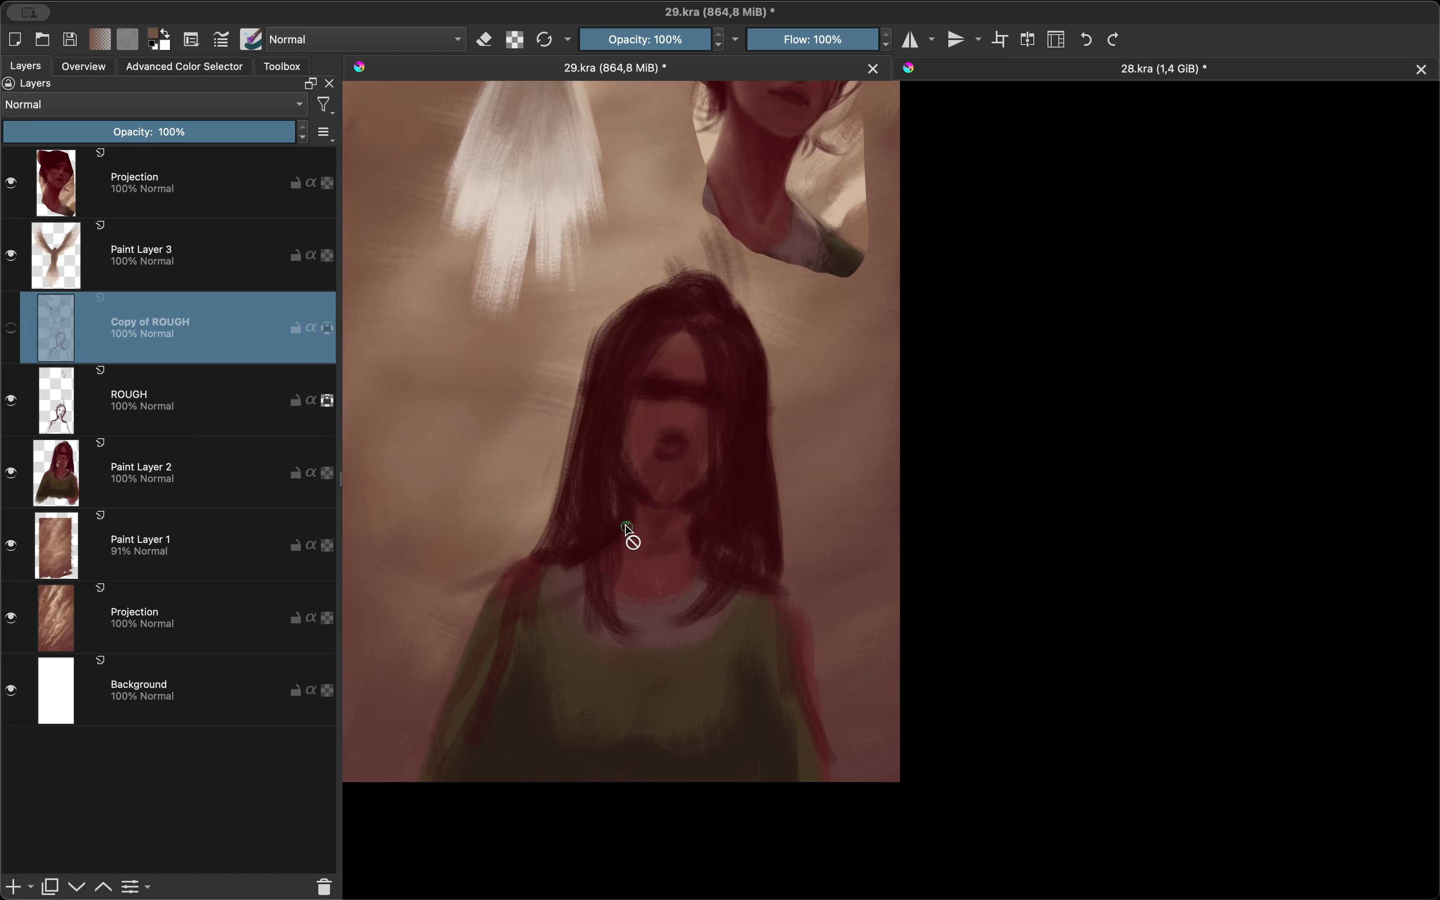
pyautogui.press('Insert')
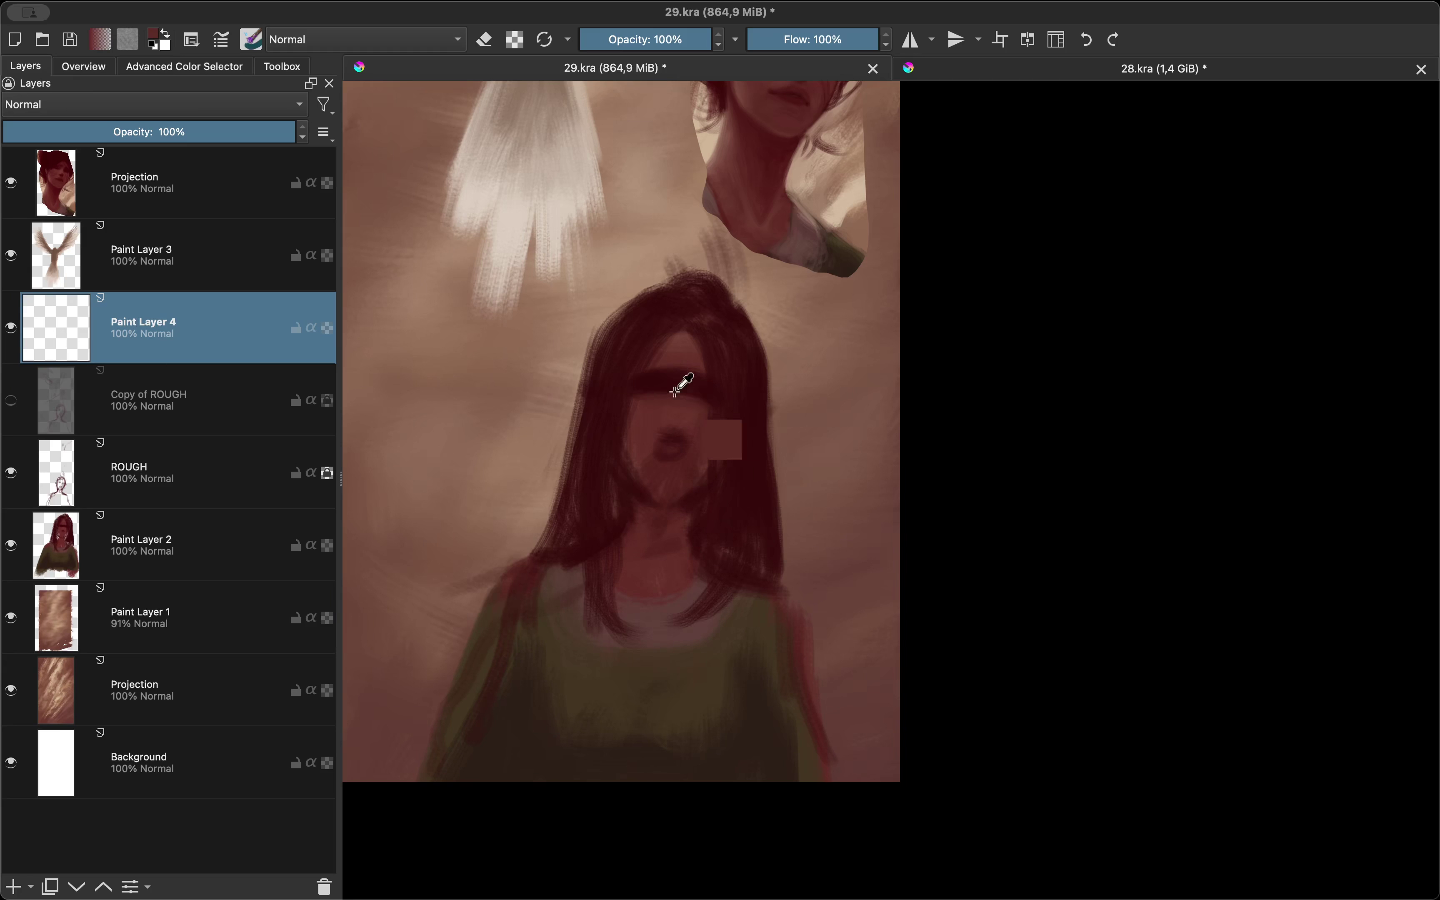
# Step: Paint dark and lighter strokes over the girl's face, then select Copy of ROUGH
pyautogui.moveTo(672, 388); pyautogui.dragTo(666, 476)
pyautogui.press('m')
pyautogui.press('m')
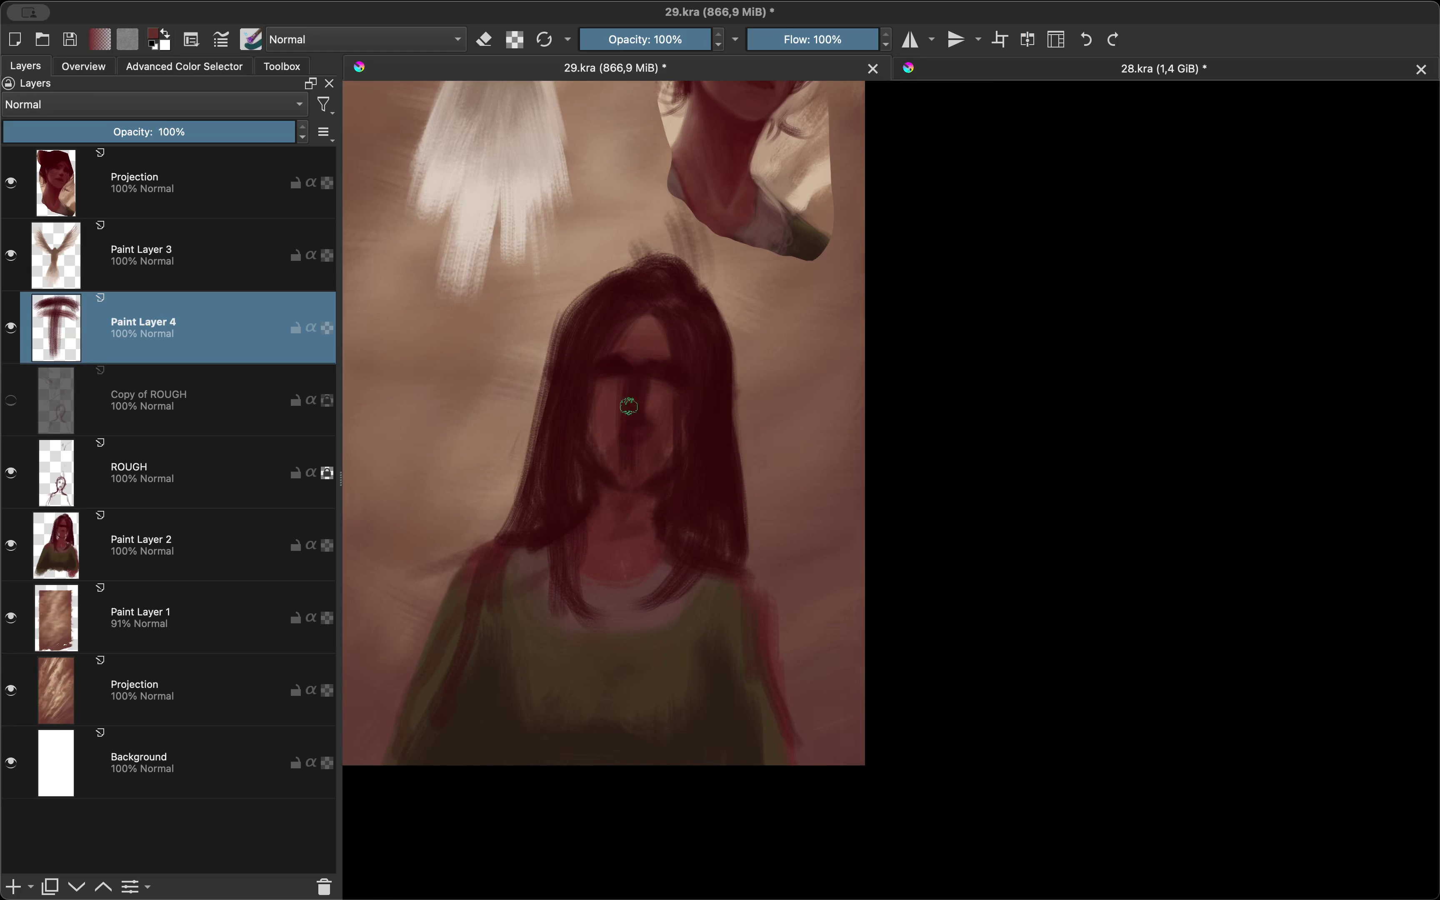
pyautogui.scroll(2, 629, 406)
pyautogui.moveTo(595, 363)
pyautogui.mouseDown()
pyautogui.moveTo(559, 399)
pyautogui.moveTo(585, 454)
pyautogui.mouseUp()
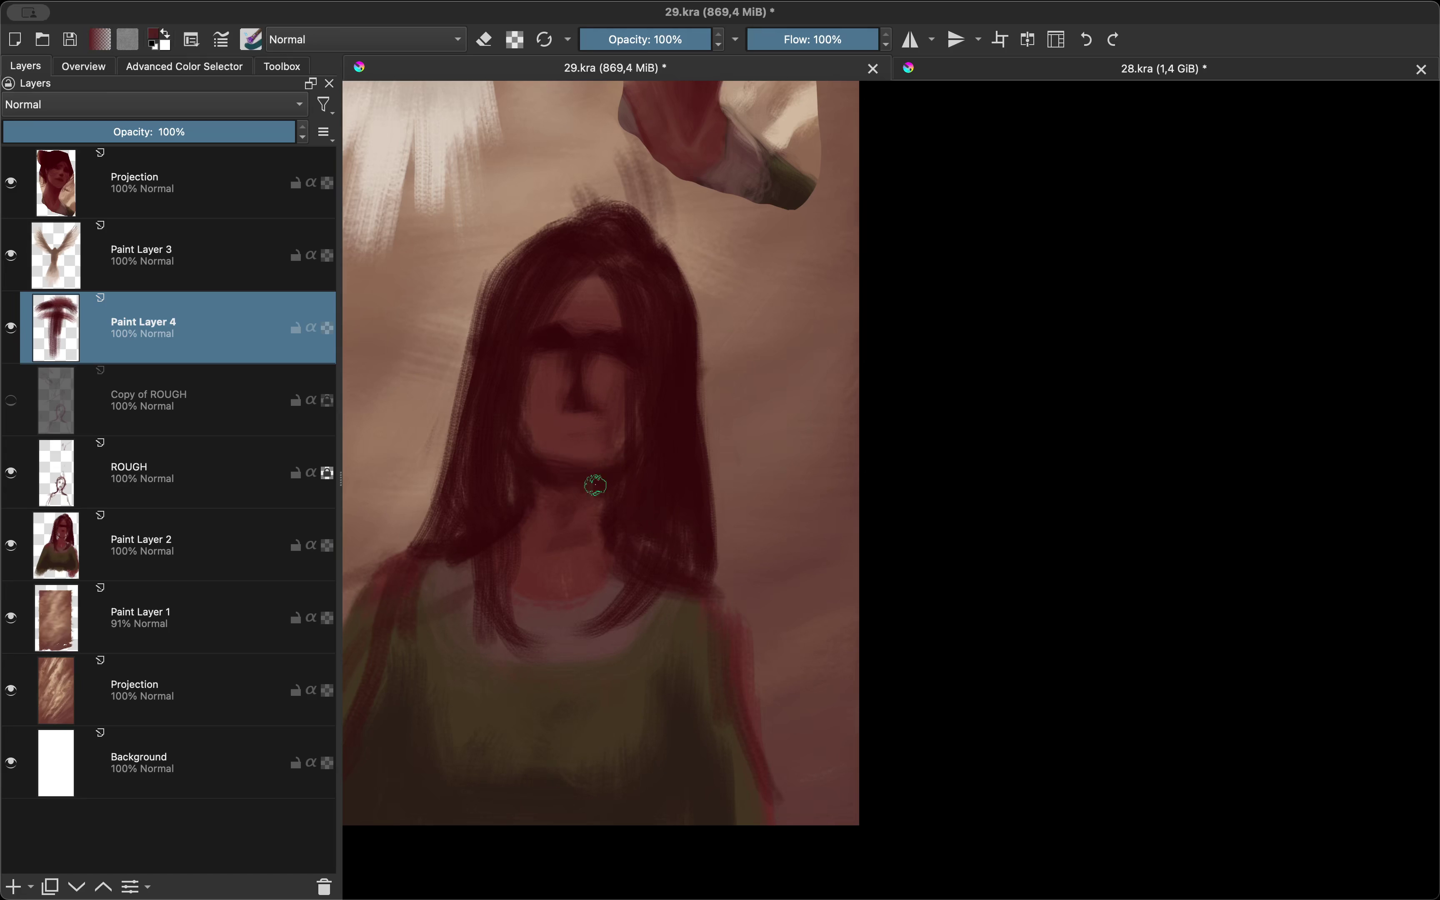
pyautogui.press('m')
pyautogui.press('m')
pyautogui.scroll(-2, 742, 386)
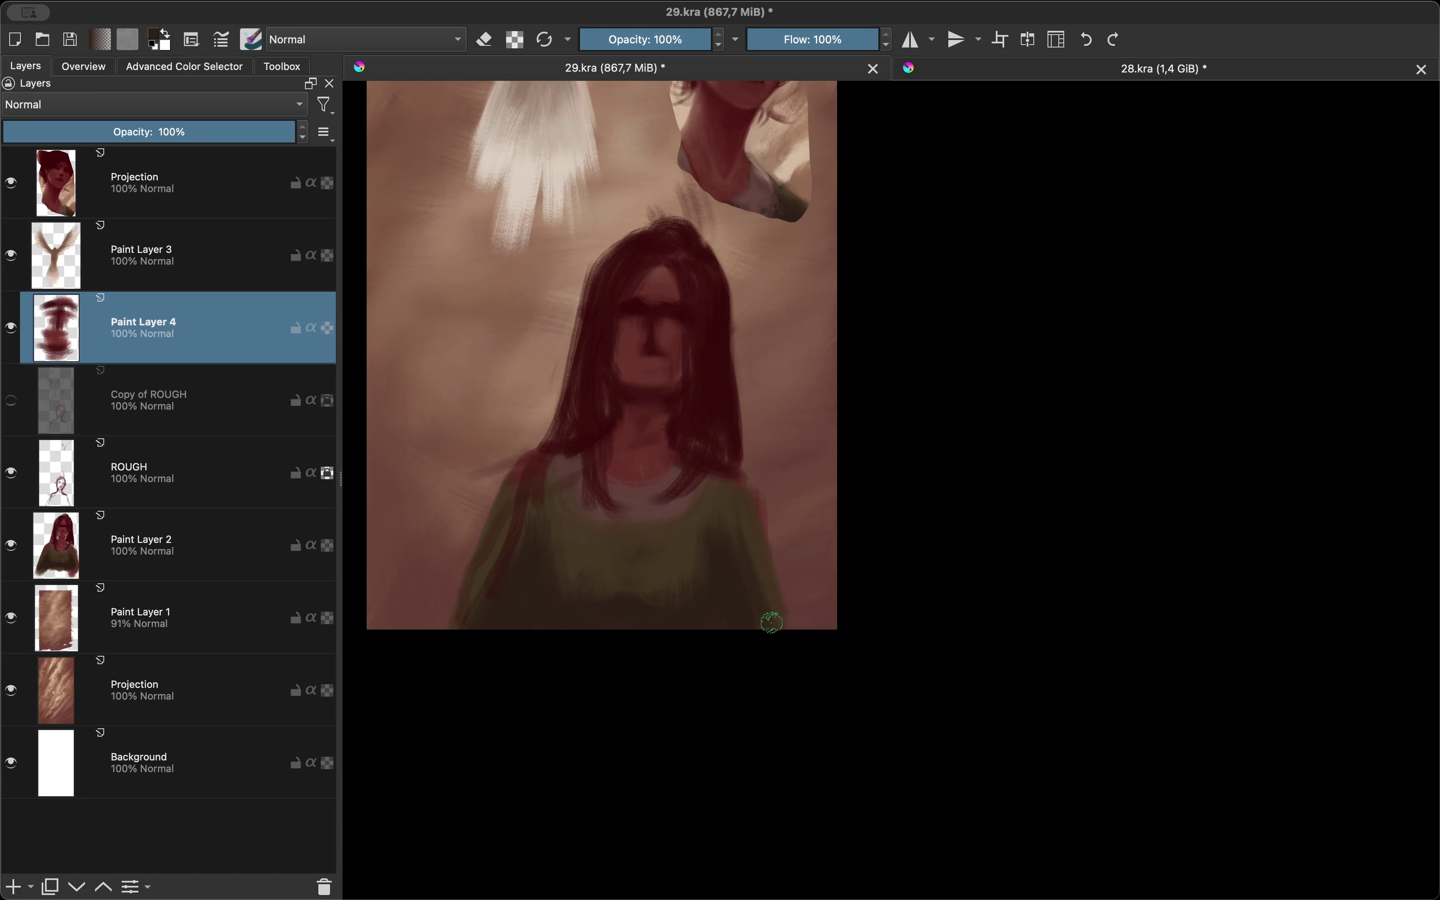
pyautogui.press('e')
pyautogui.click(179, 412)
# Step: Move Copy of ROUGH to the top and merge Paint Layer 4, ROUGH and Paint Layer 2
pyautogui.hotkey('ctrl', 'pageup')
pyautogui.hotkey('ctrl', 'pageup')
pyautogui.hotkey('ctrl', 'pageup')
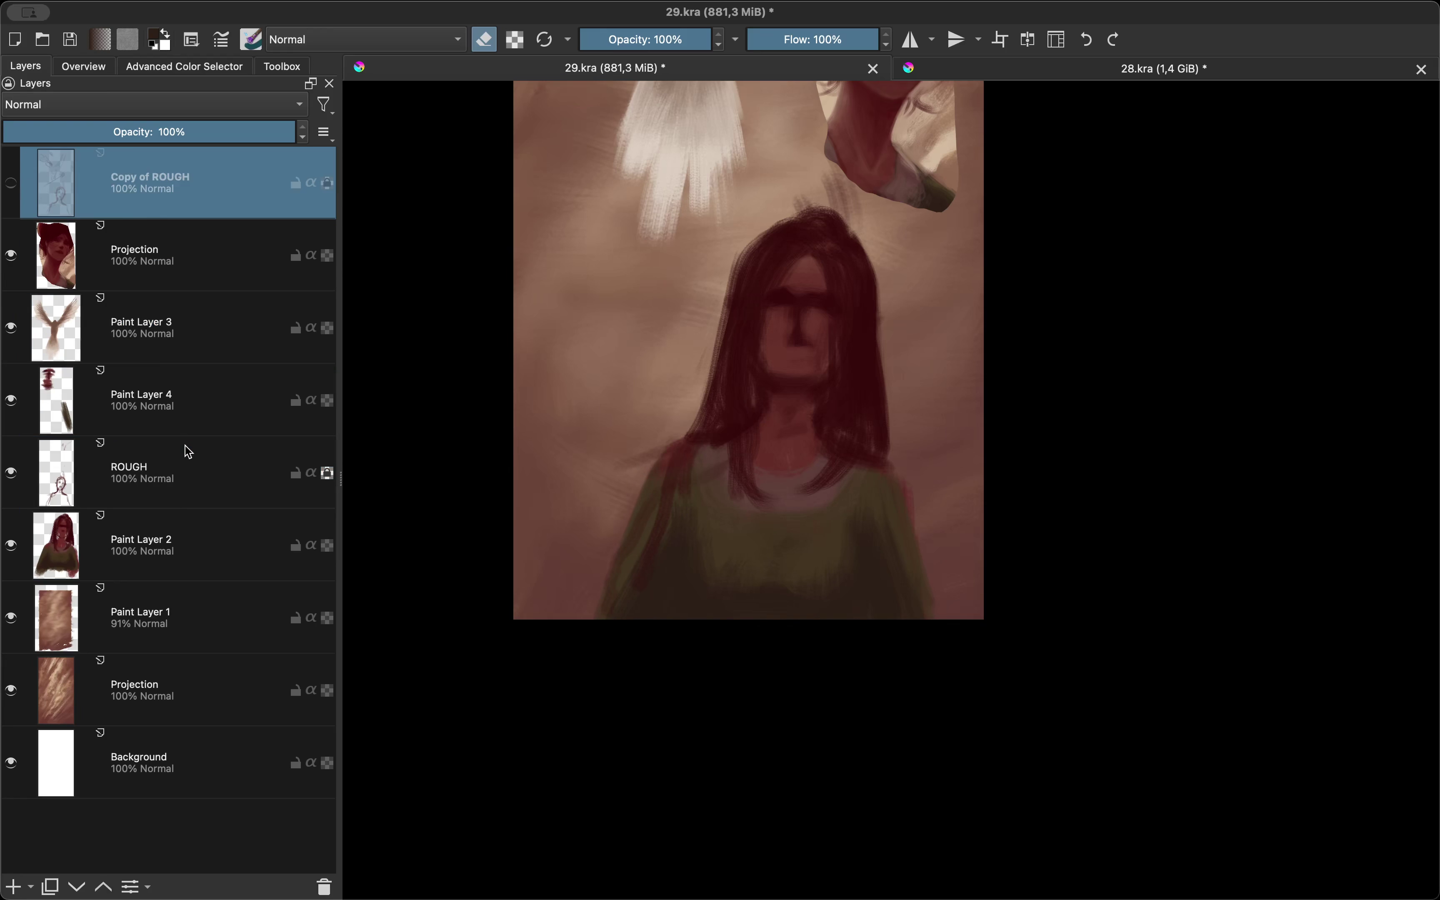
pyautogui.keyDown('shift'); pyautogui.click(232, 523); pyautogui.keyUp('shift')
pyautogui.click(178, 405)
pyautogui.keyDown('shift'); pyautogui.click(190, 554); pyautogui.keyUp('shift')
pyautogui.hotkey('ctrl', 'e')
# Step: Widen the right shoulder in dark green and add yellow-green highlights across the chest
pyautogui.press('e')
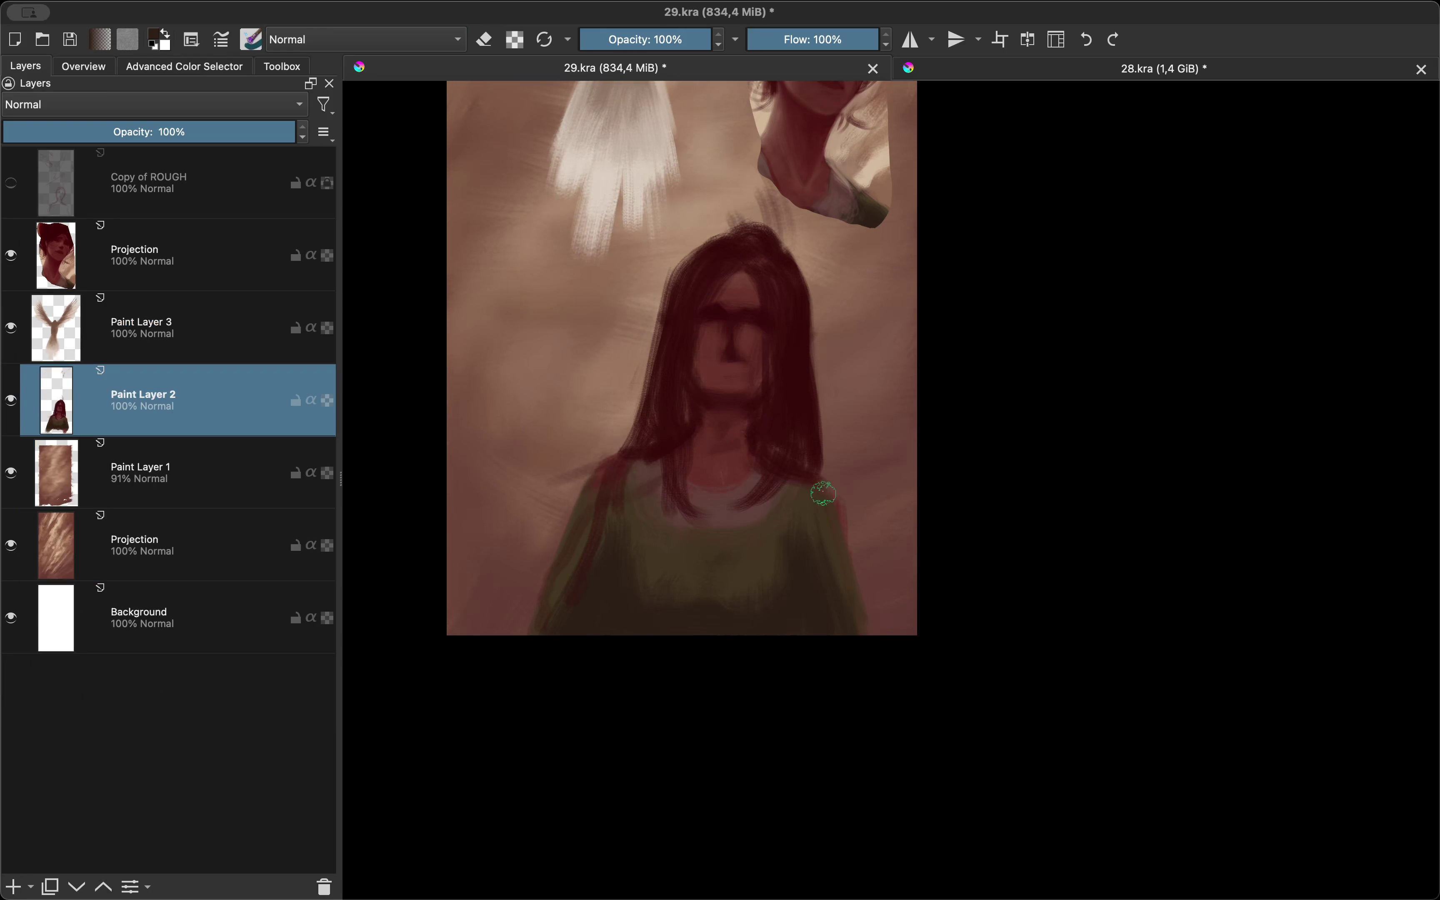
pyautogui.moveTo(822, 493); pyautogui.dragTo(866, 631)
pyautogui.press('e')
pyautogui.hotkey('shift', 'i')
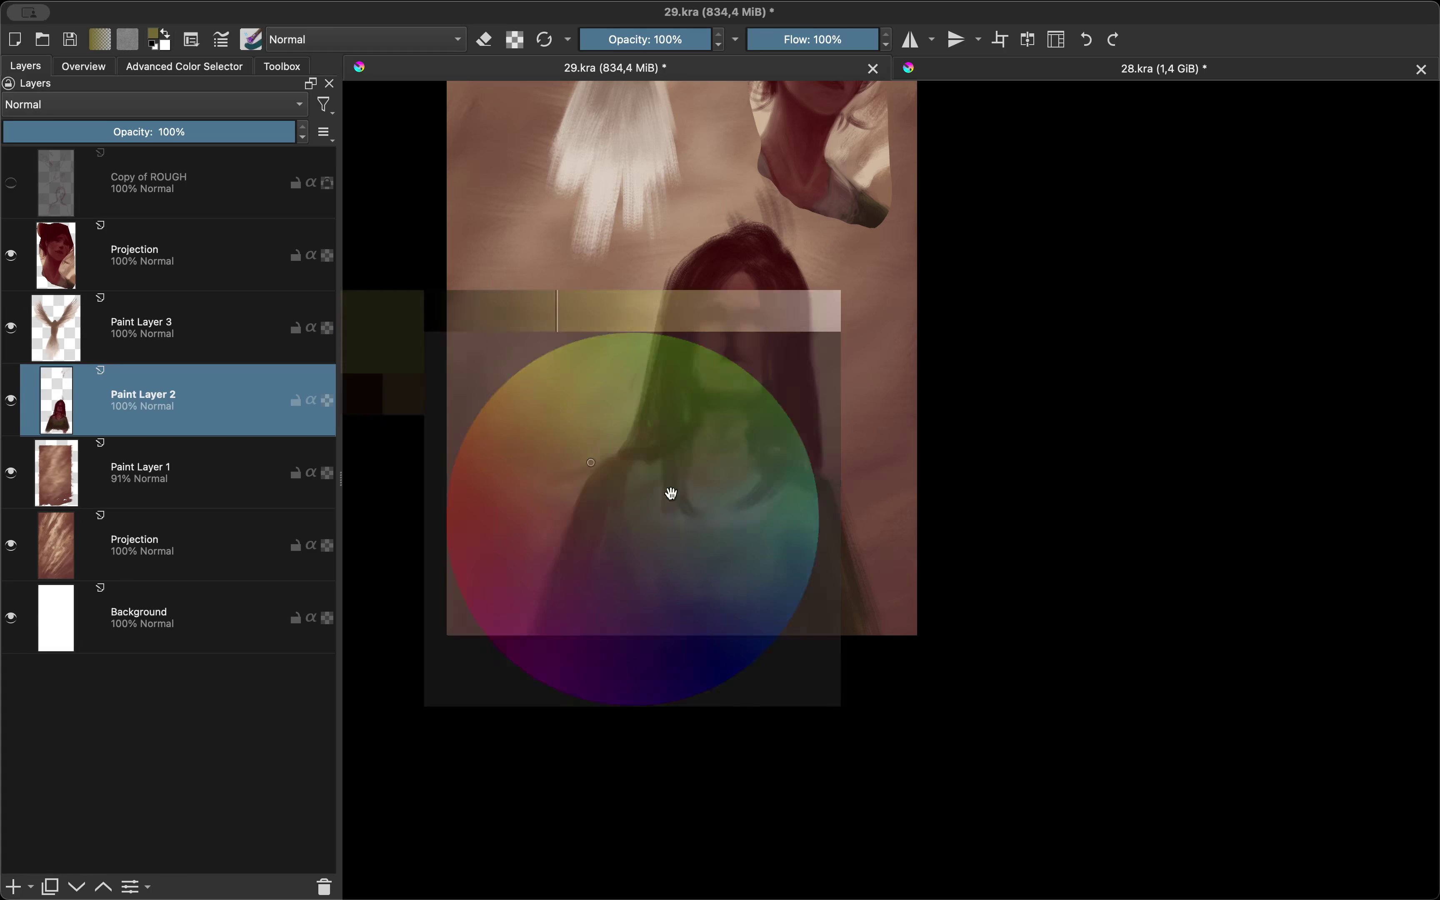
pyautogui.moveTo(678, 544)
pyautogui.mouseDown()
pyautogui.moveTo(657, 583)
pyautogui.moveTo(744, 559)
pyautogui.moveTo(770, 574)
pyautogui.mouseUp()
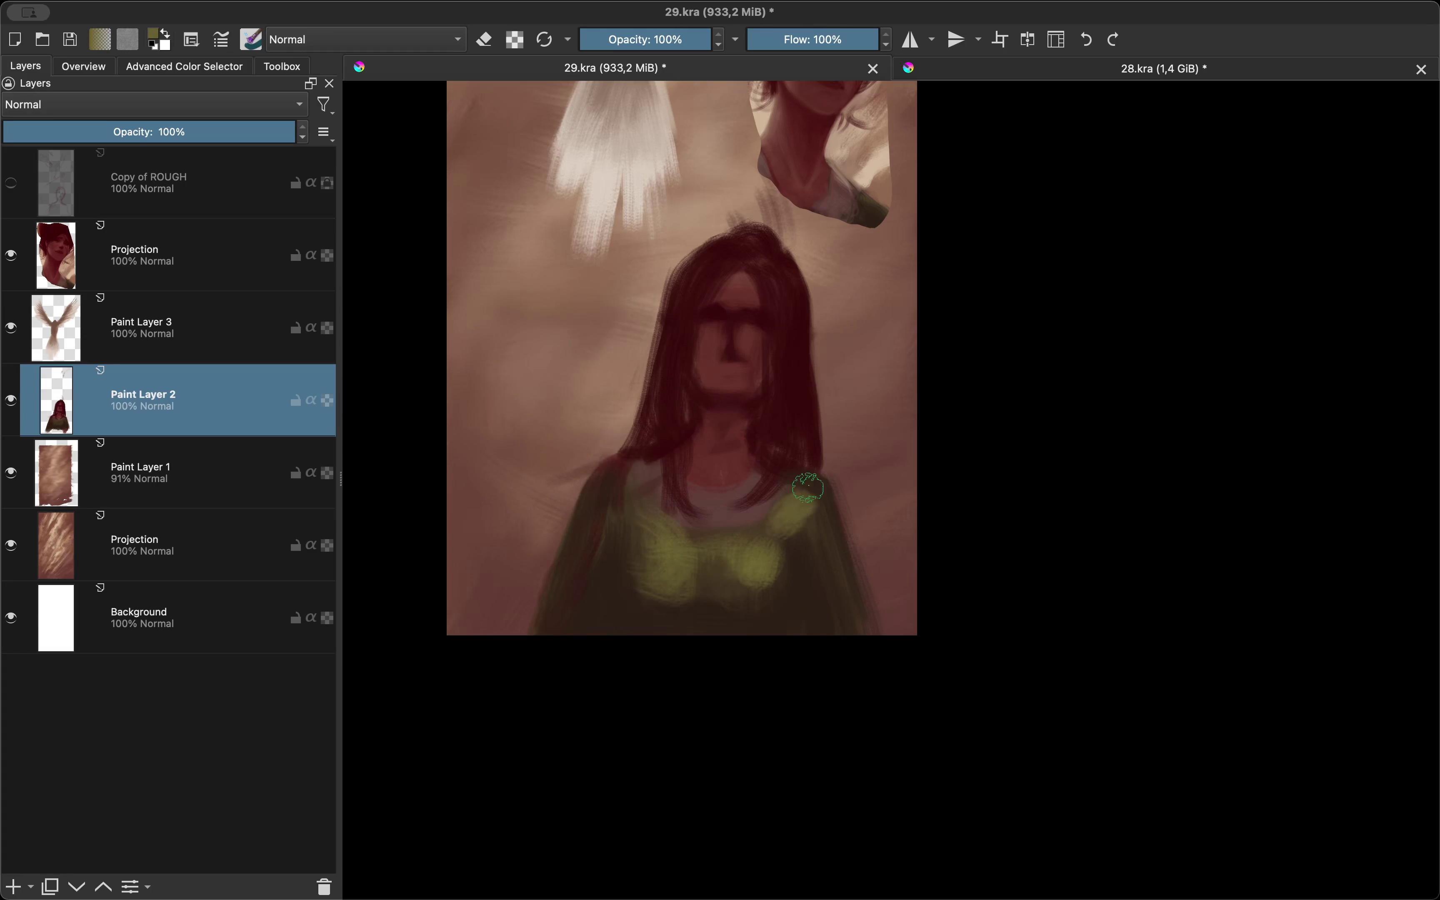
pyautogui.press('m')
pyautogui.press('-')
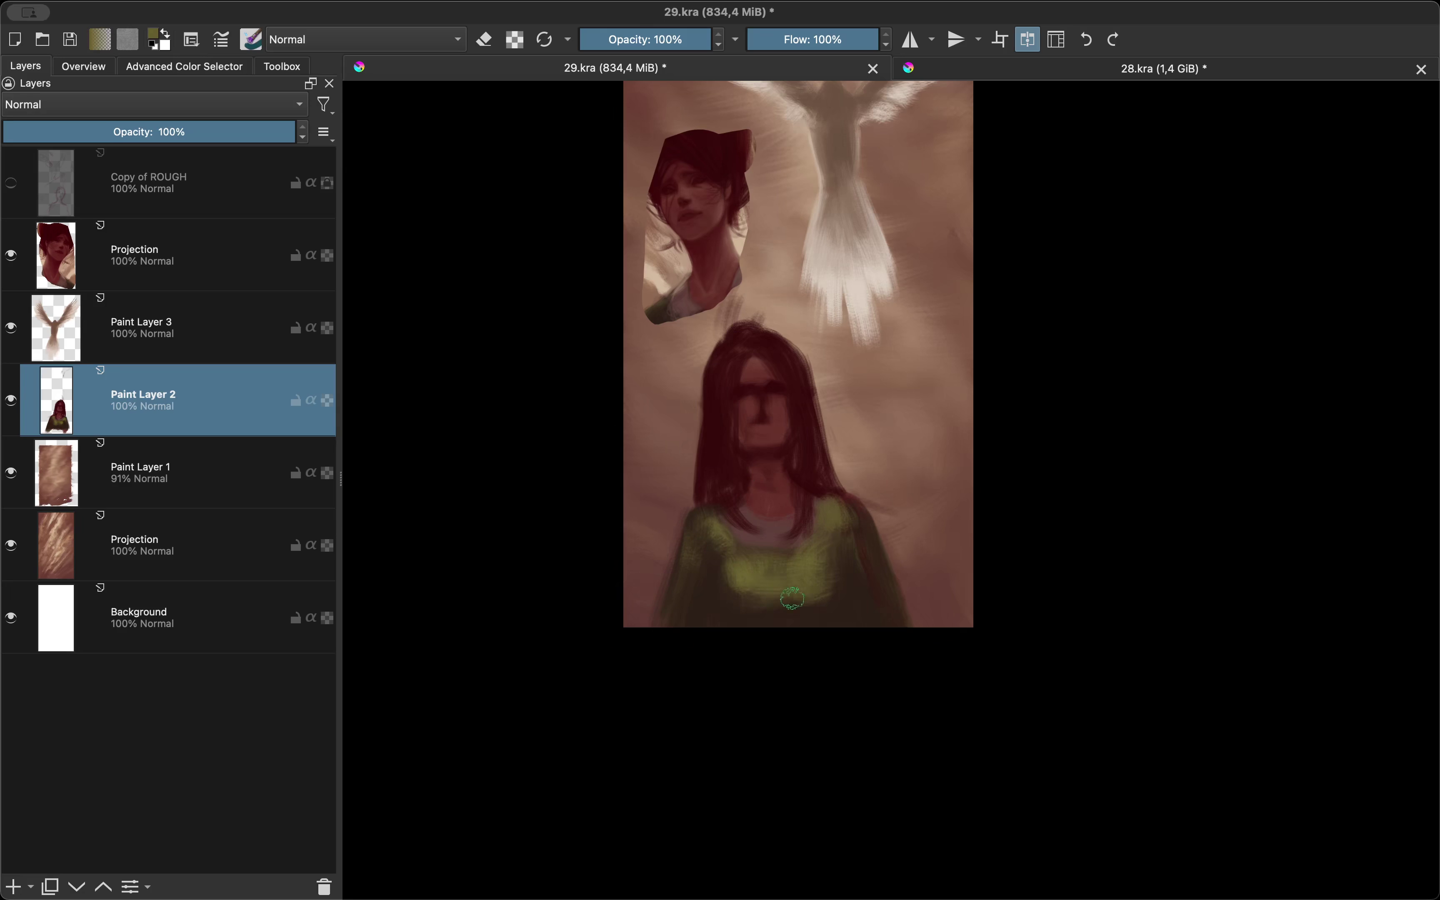
pyautogui.press('+')
# Step: Sample the reddish skin tone and the hair's dark red from the girl's face
pyautogui.keyDown('ctrl'); pyautogui.click(733, 418); pyautogui.keyUp('ctrl')
pyautogui.press('m')
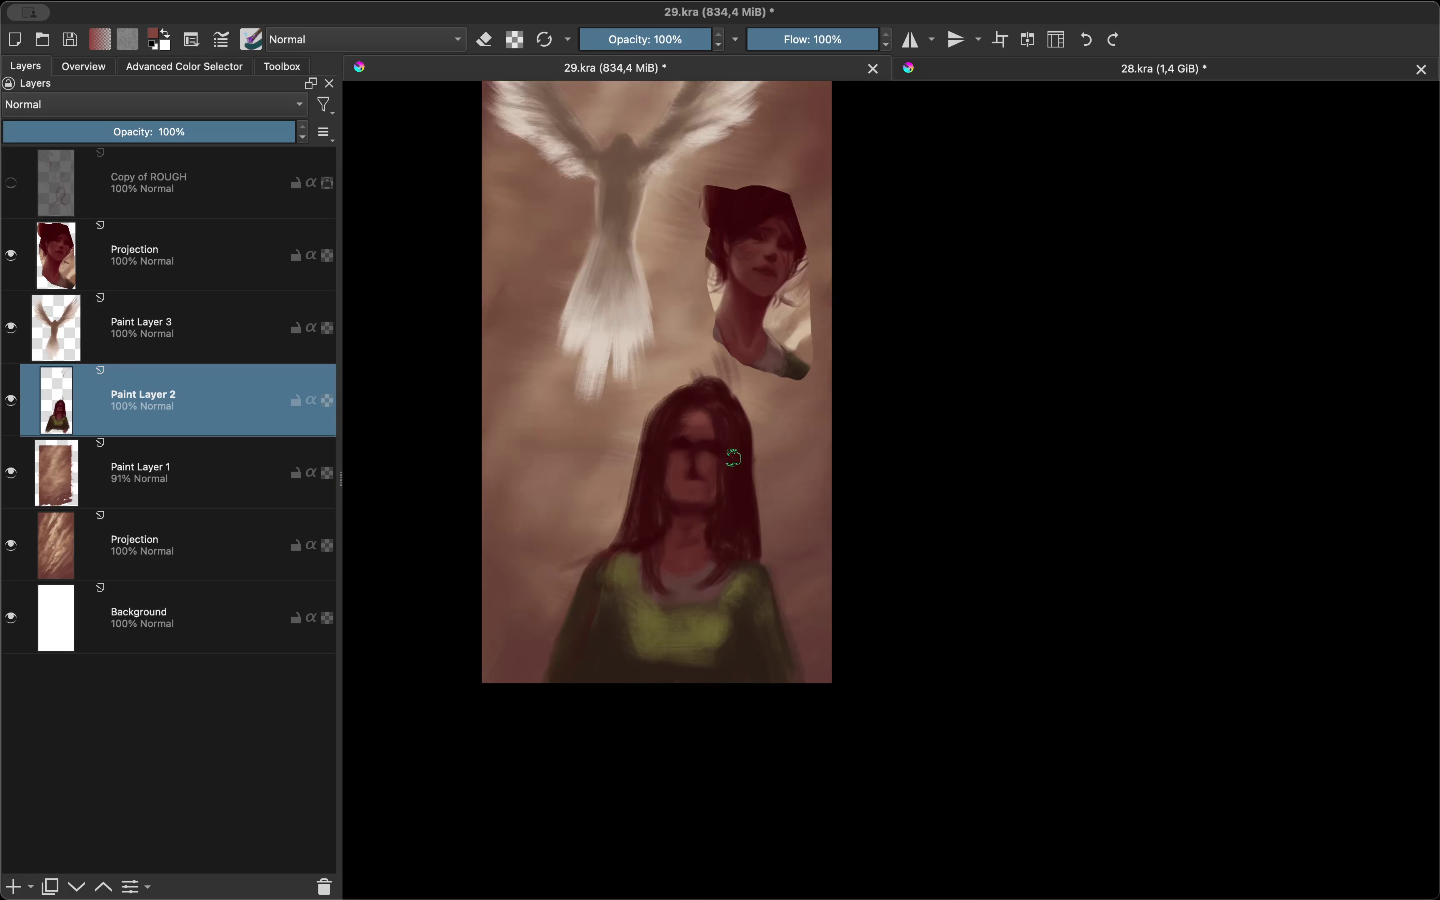
pyautogui.press('+')
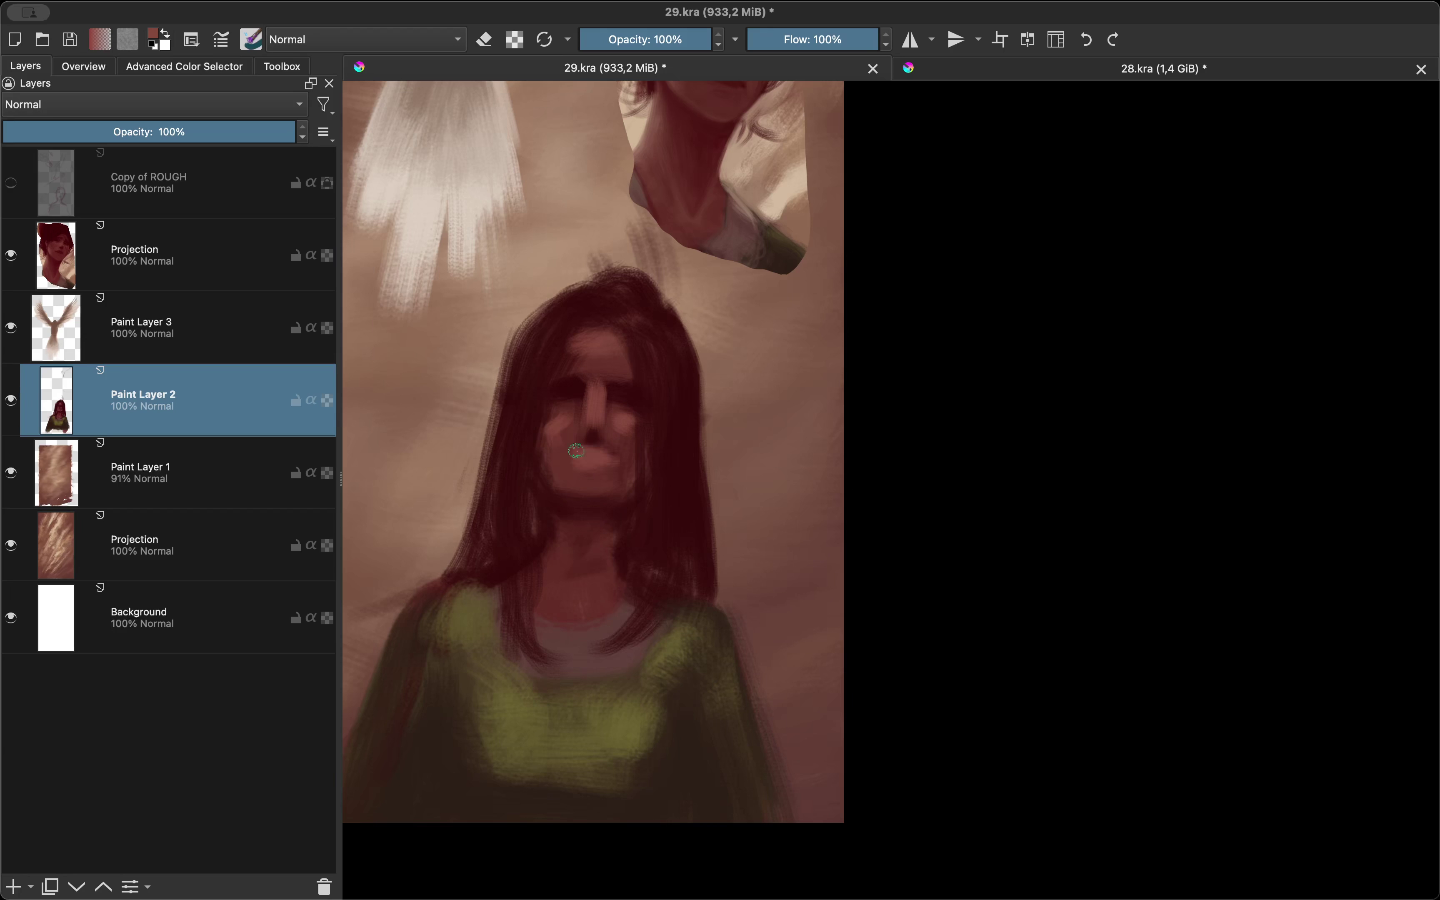
pyautogui.keyDown('ctrl'); pyautogui.click(666, 440); pyautogui.keyUp('ctrl')
pyautogui.press('-')
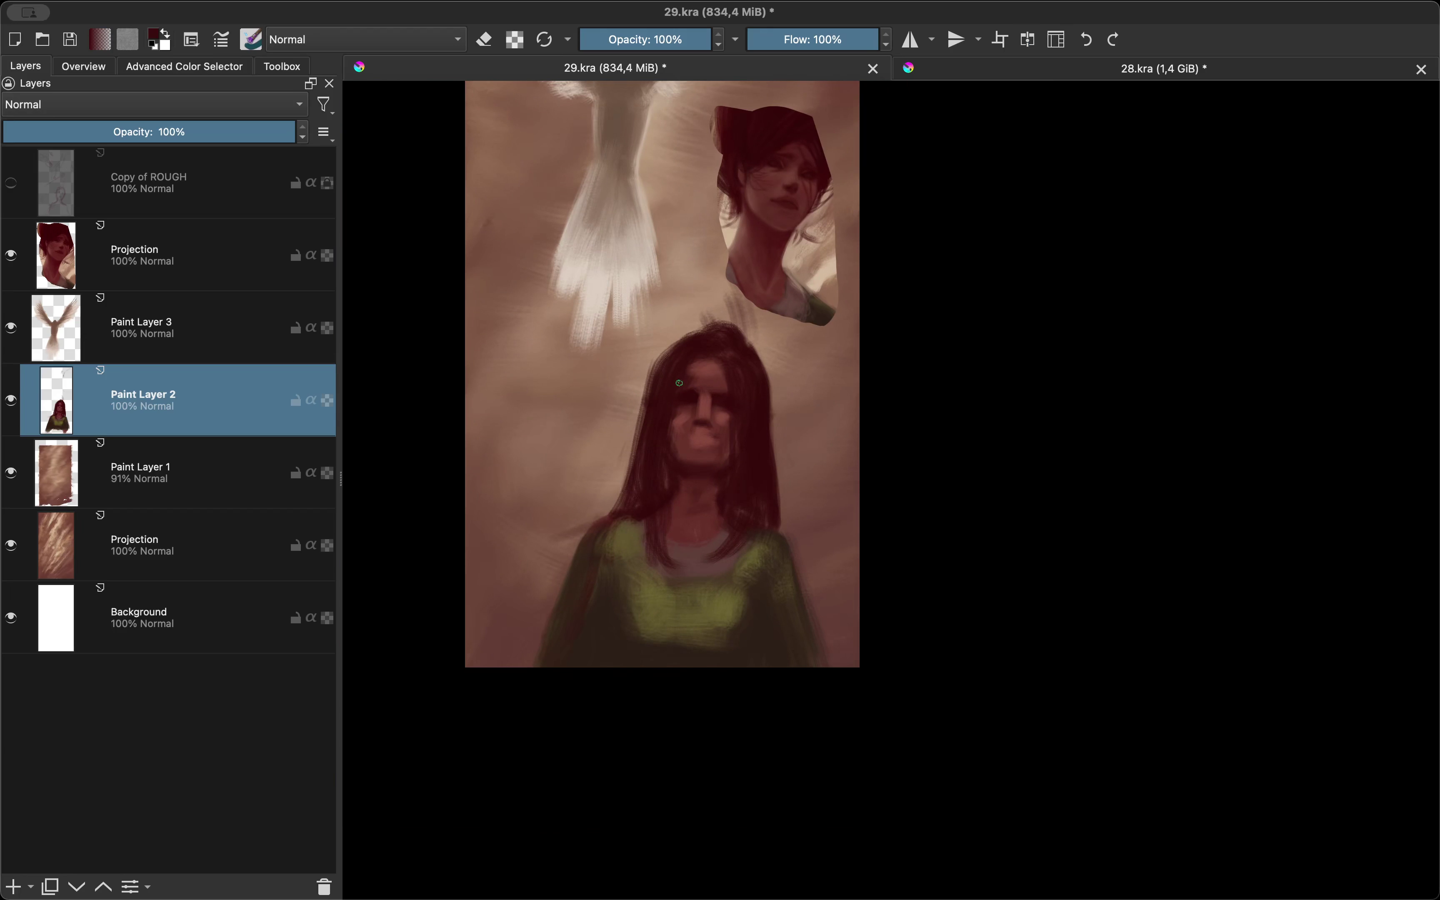
pyautogui.press('-')
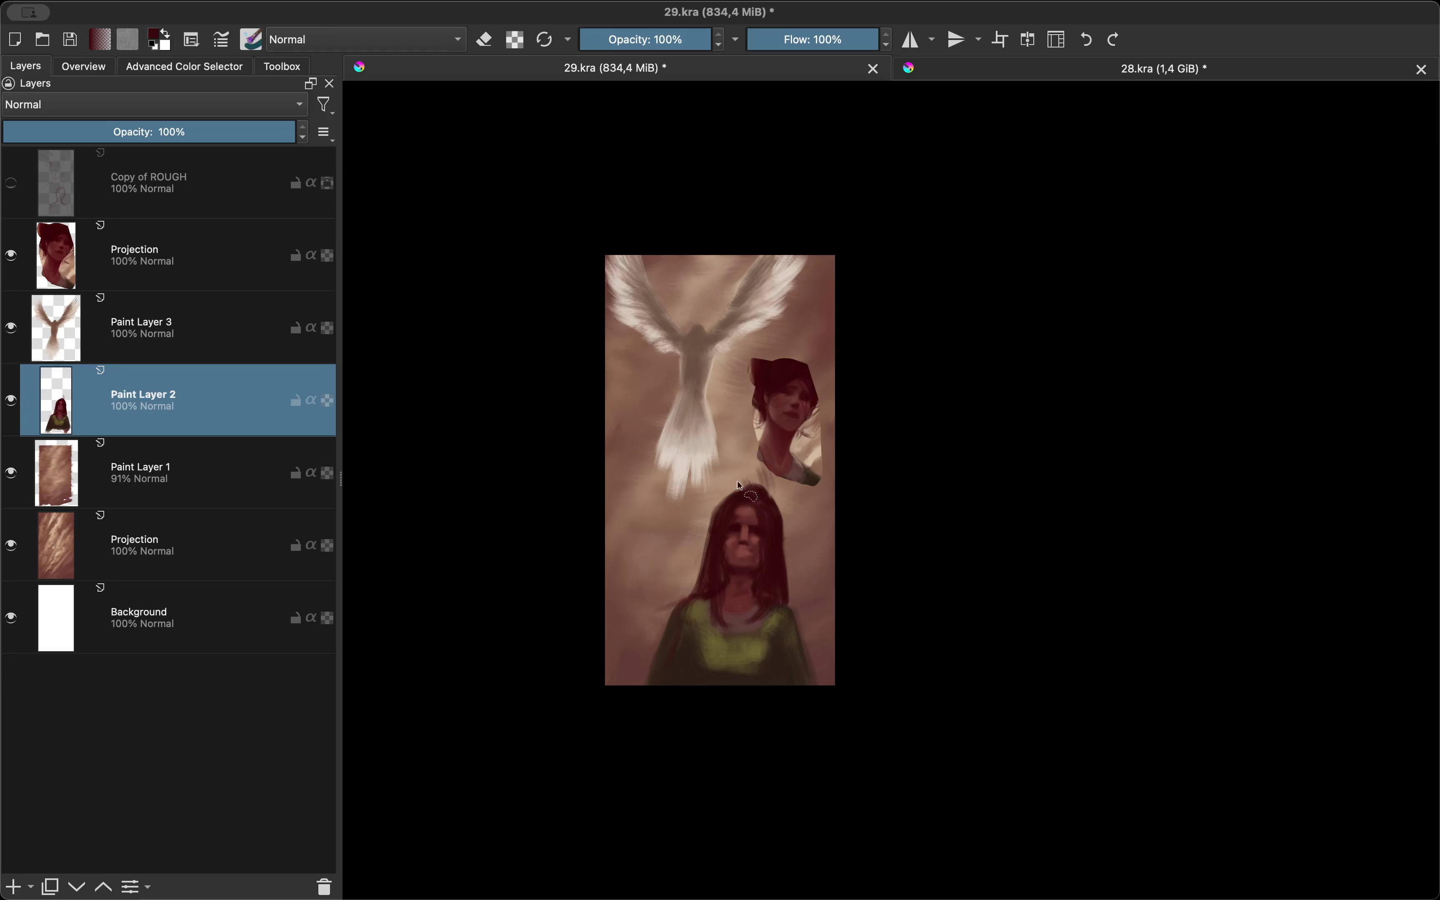
# Step: Distort the lassoed area of Paint Layer 2, apply it and clear the selection
pyautogui.hotkey('ctrl', 't')
pyautogui.moveTo(540, 797); pyautogui.dragTo(707, 653)
pyautogui.press('Return')
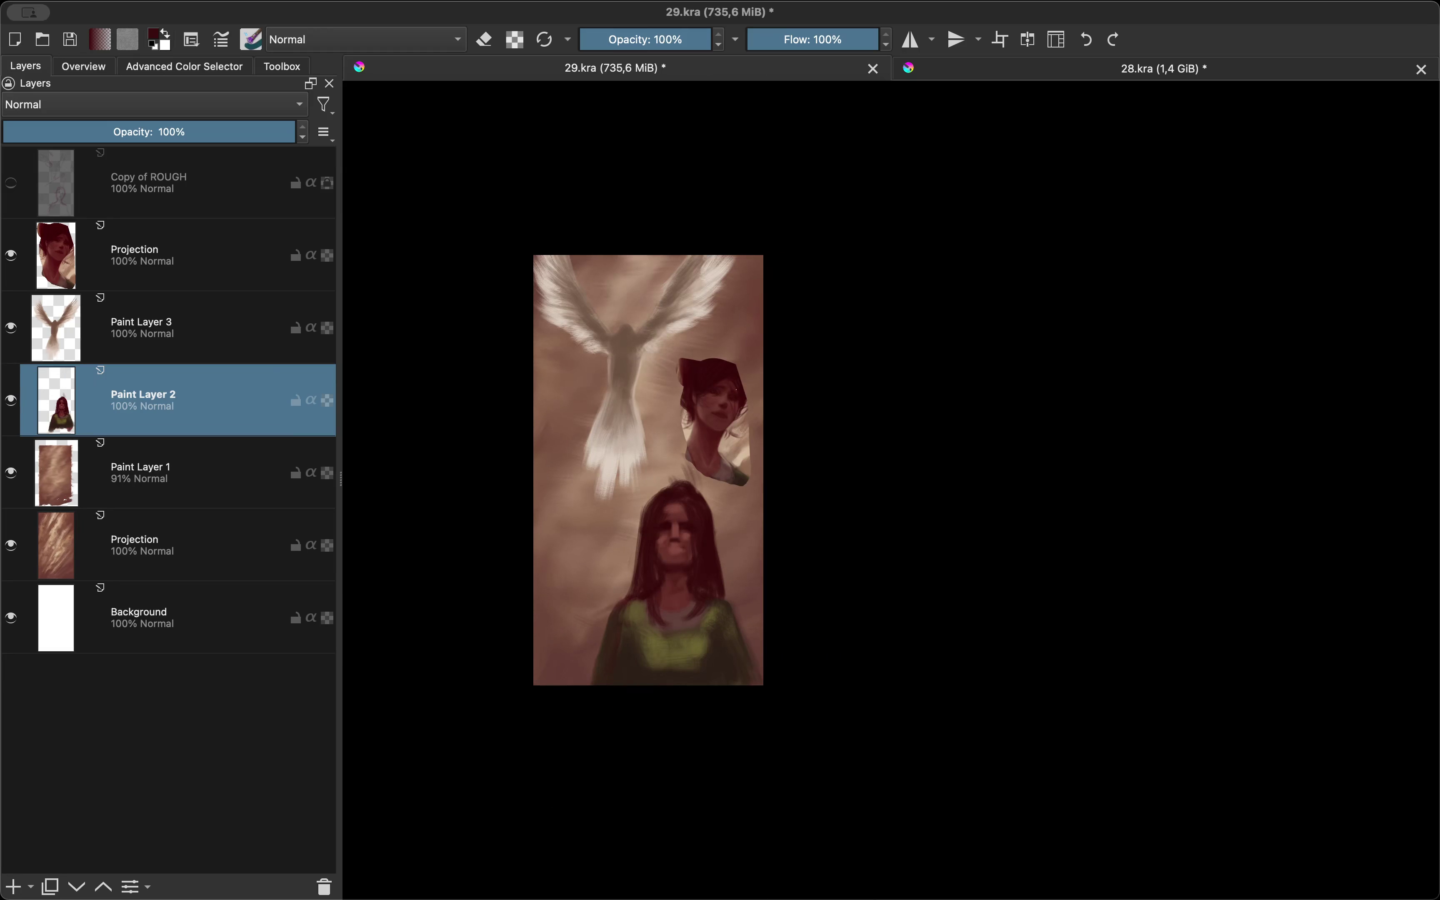
pyautogui.hotkey('ctrl', 'shift', 'a')
# Step: Lighten the left edge of the green top and check the face in mirrored view
pyautogui.scroll(5, 689, 519)
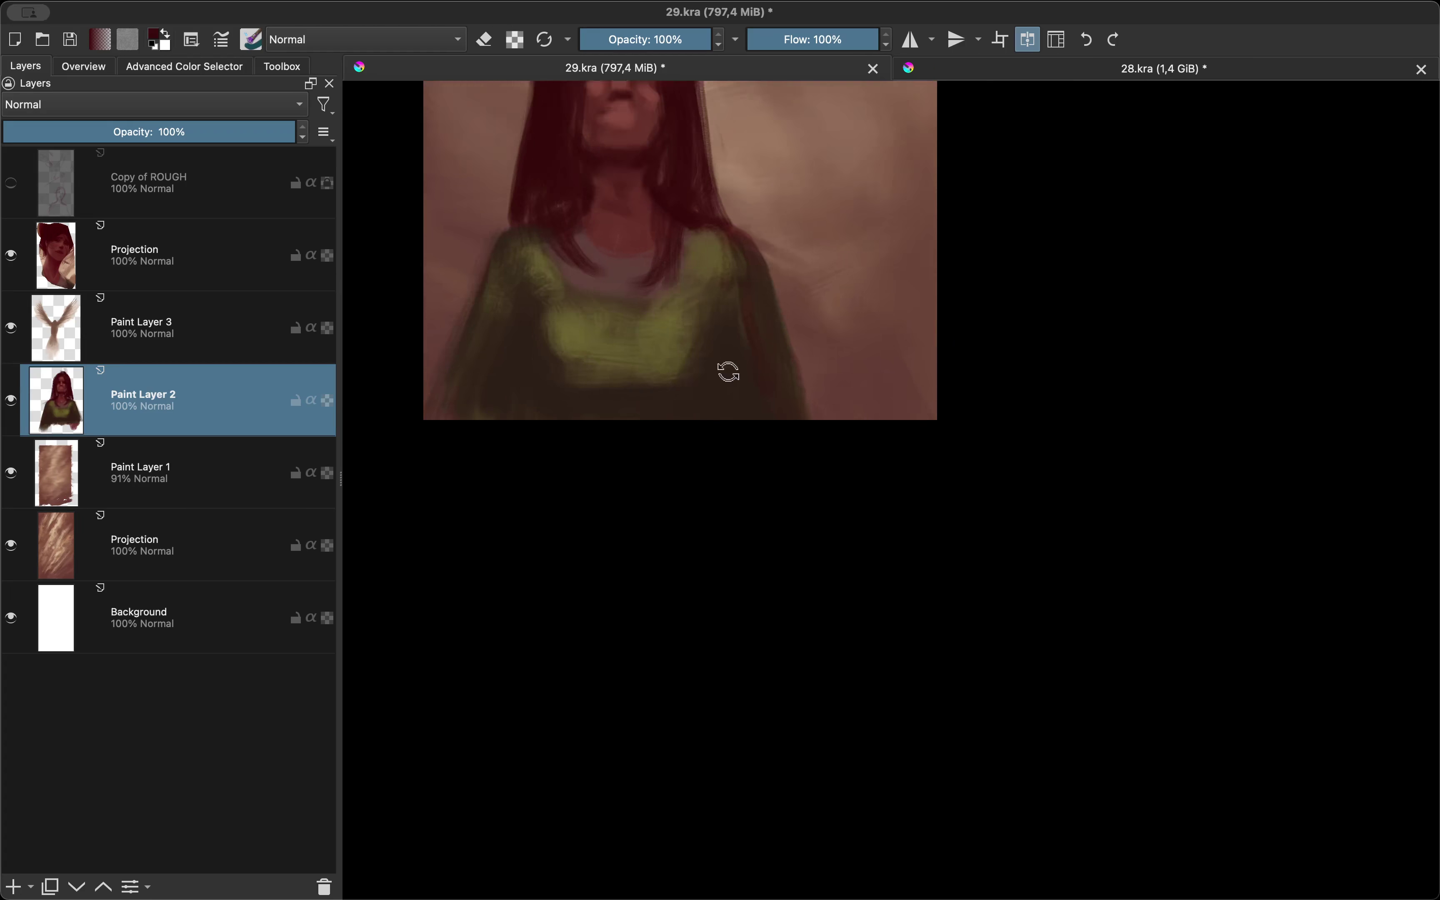
pyautogui.moveTo(721, 540); pyautogui.dragTo(720, 476)
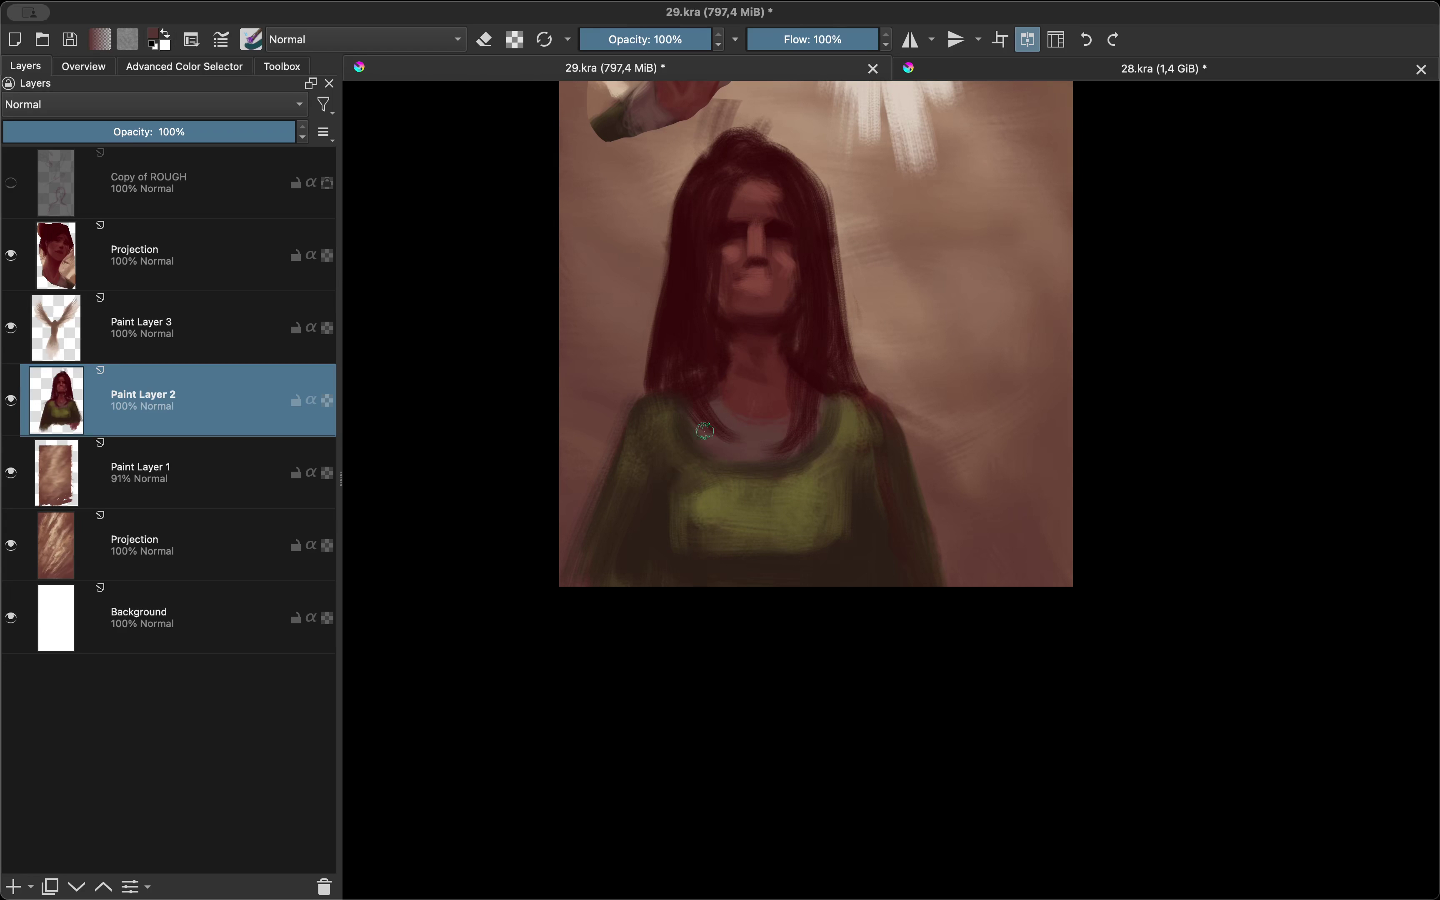
pyautogui.scroll(-2, 705, 431)
pyautogui.press('m')
pyautogui.scroll(5, 702, 448)
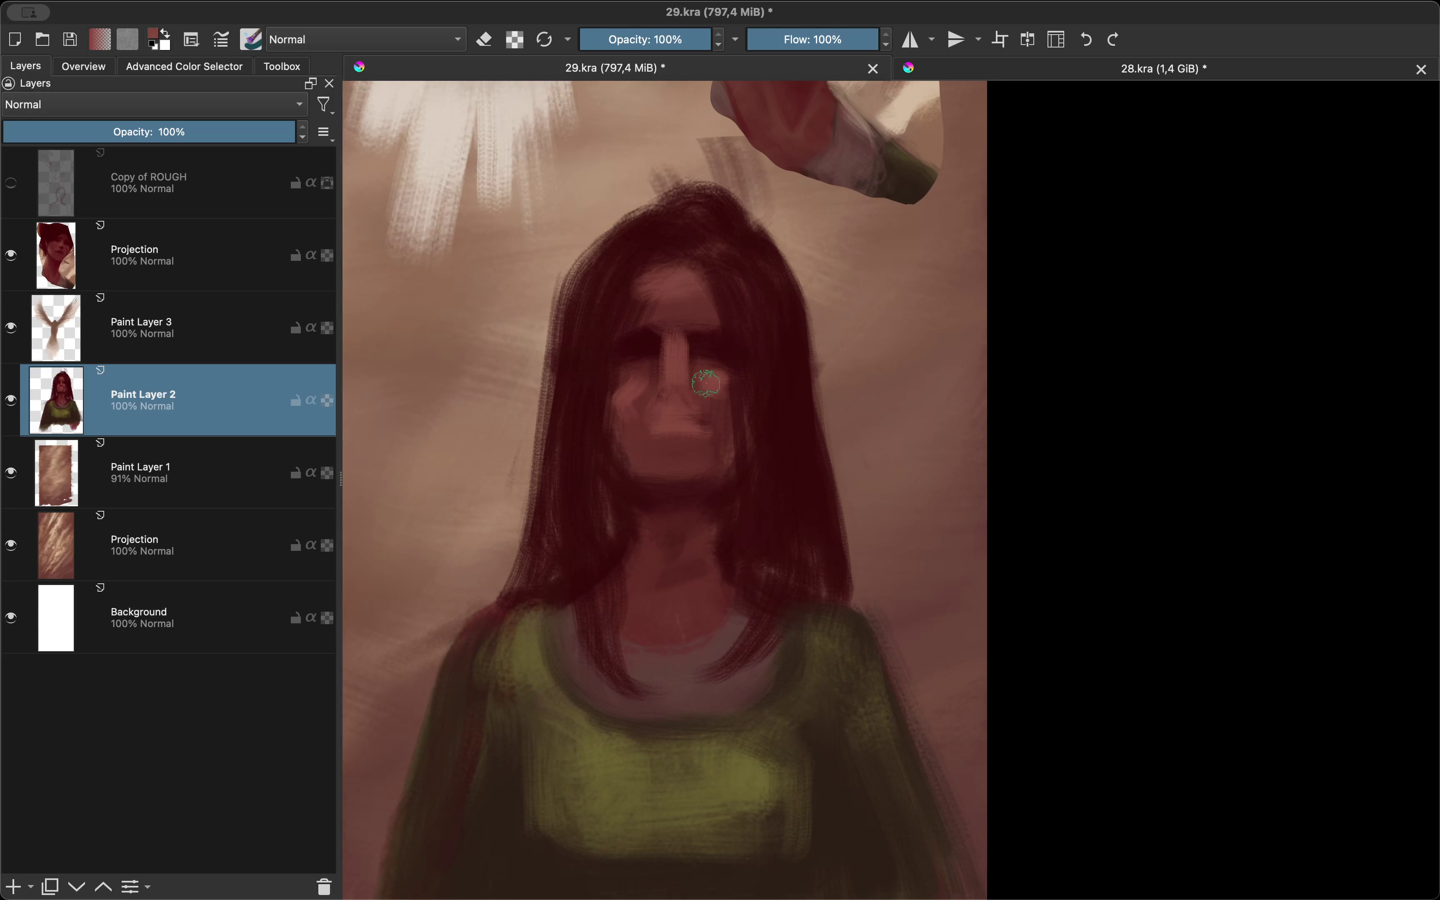
pyautogui.press('m')
pyautogui.press('m')
pyautogui.scroll(2, 604, 514)
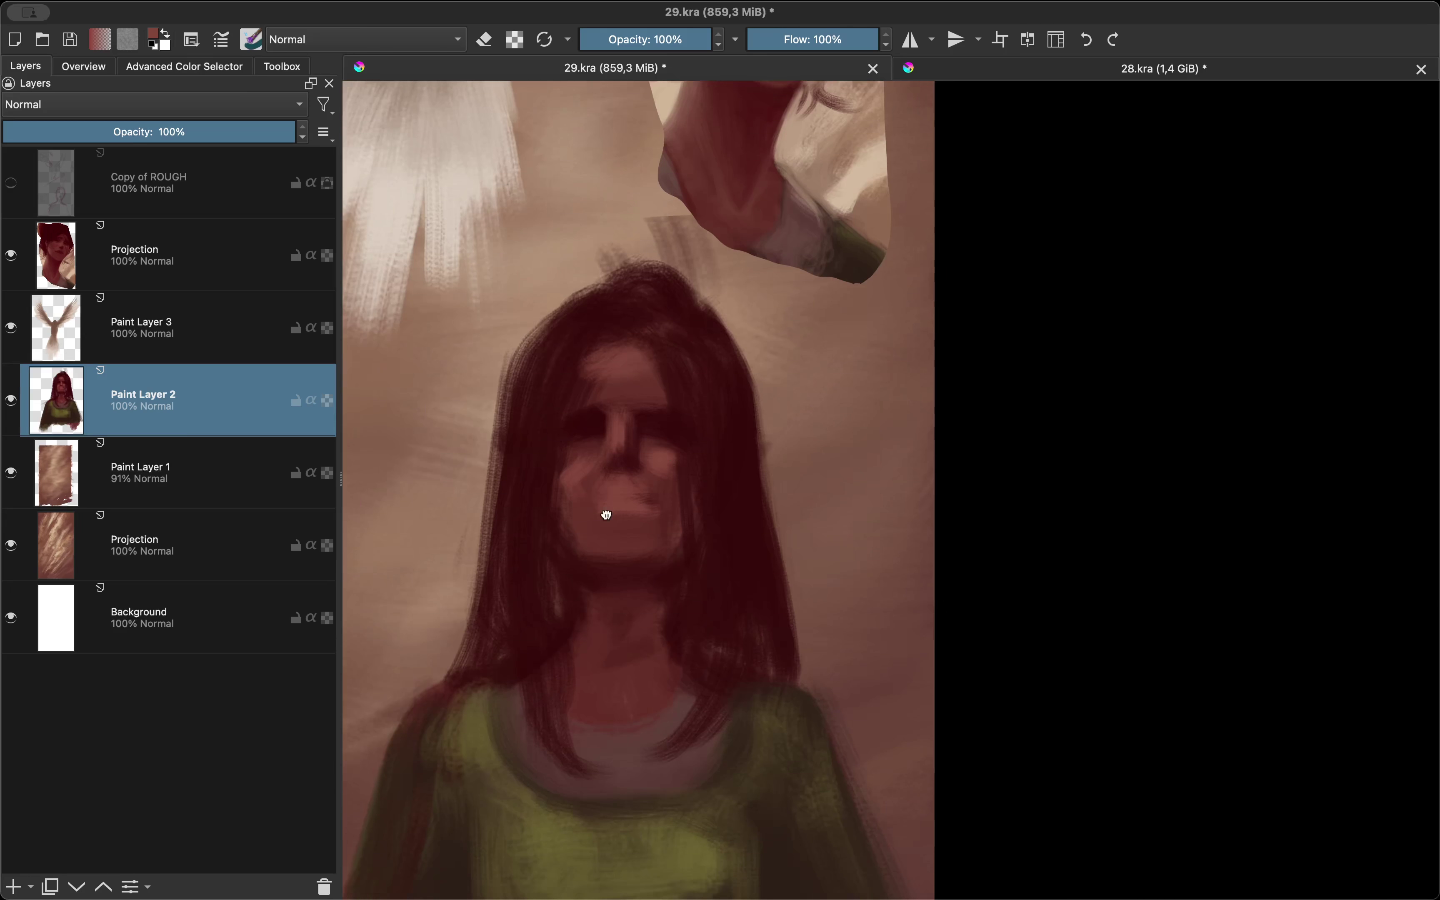
# Step: Eyedrop a lighter red skin tone from the face, checking it in mirrored view
pyautogui.keyDown('ctrl'); pyautogui.click(659, 546); pyautogui.keyUp('ctrl')
pyautogui.scroll(-3, 554, 583)
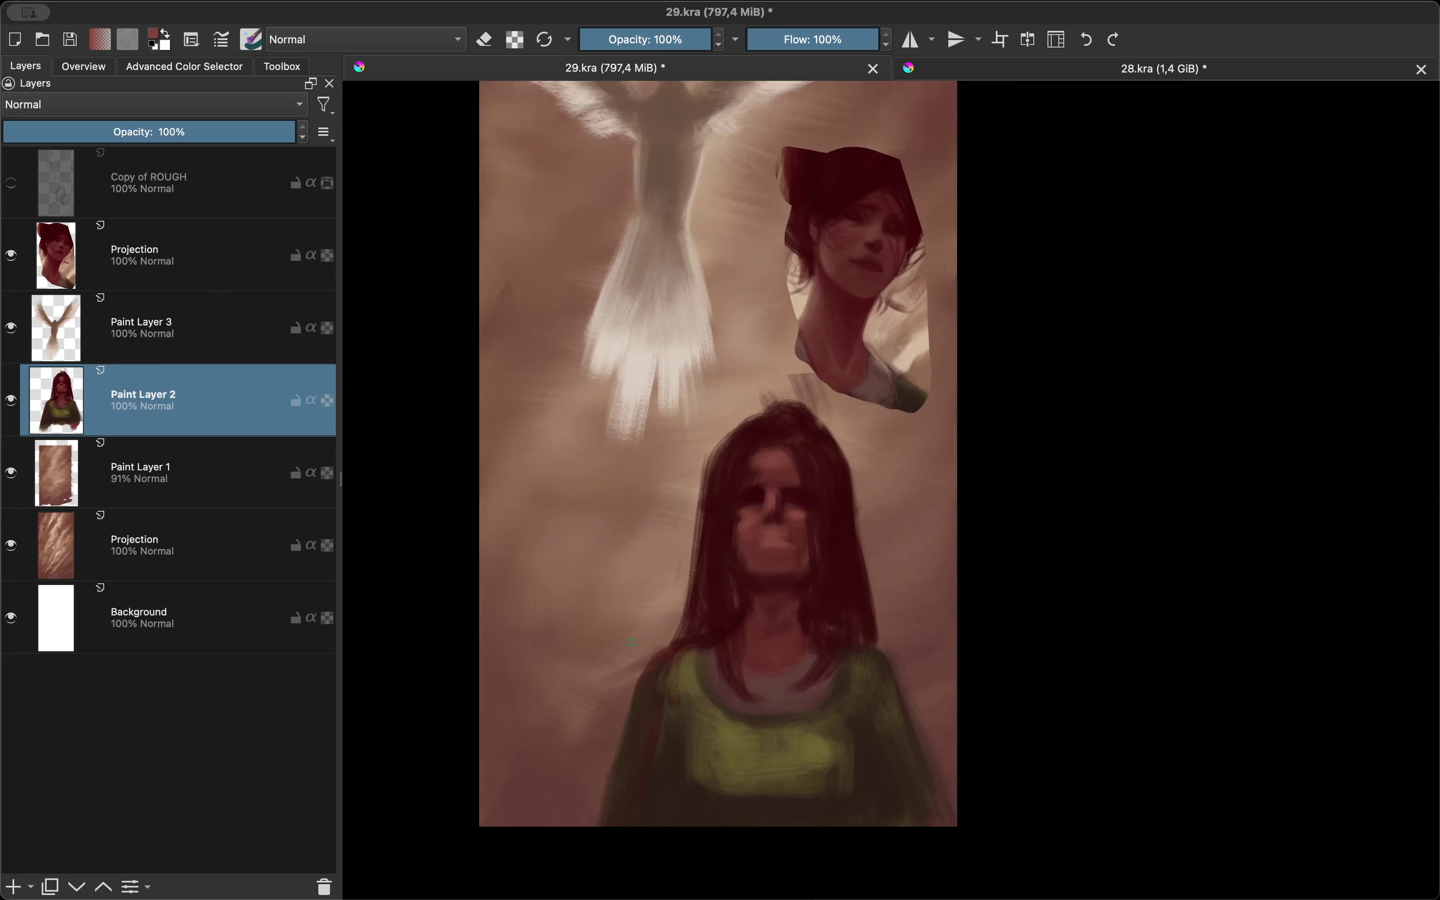
pyautogui.press('m')
pyautogui.scroll(2, 774, 416)
pyautogui.press('e')
pyautogui.scroll(1, 754, 360)
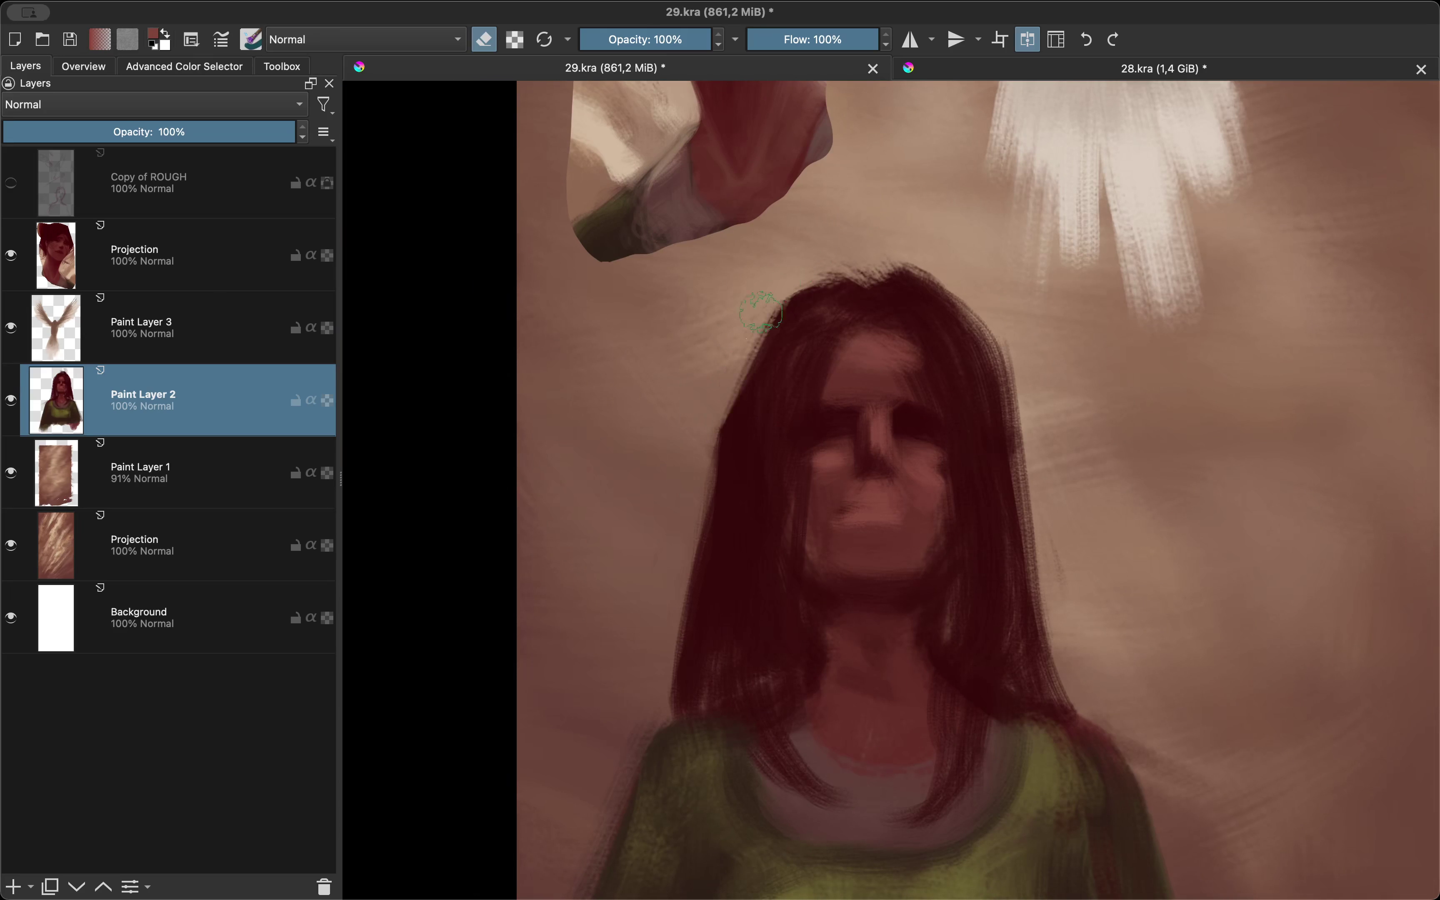
pyautogui.press('m')
# Step: Sample the dark hair colour and smooth the area around the right eye, checking proportions mirrored
pyautogui.keyDown('ctrl'); pyautogui.click(595, 332); pyautogui.keyUp('ctrl')
pyautogui.press('e')
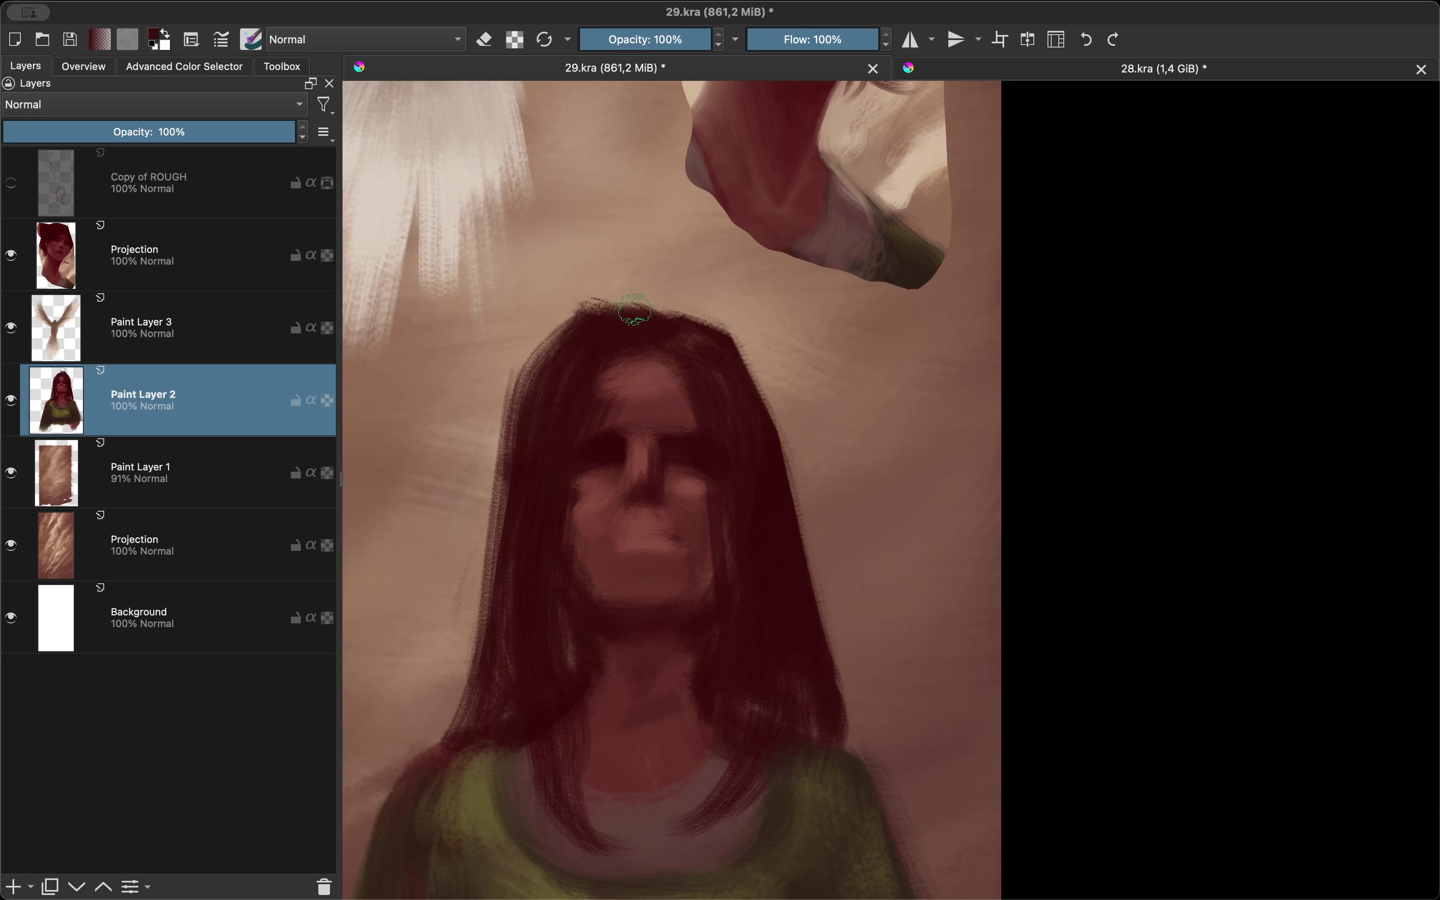
pyautogui.scroll(-3, 655, 417)
pyautogui.scroll(3, 786, 411)
pyautogui.moveTo(737, 429); pyautogui.dragTo(753, 428)
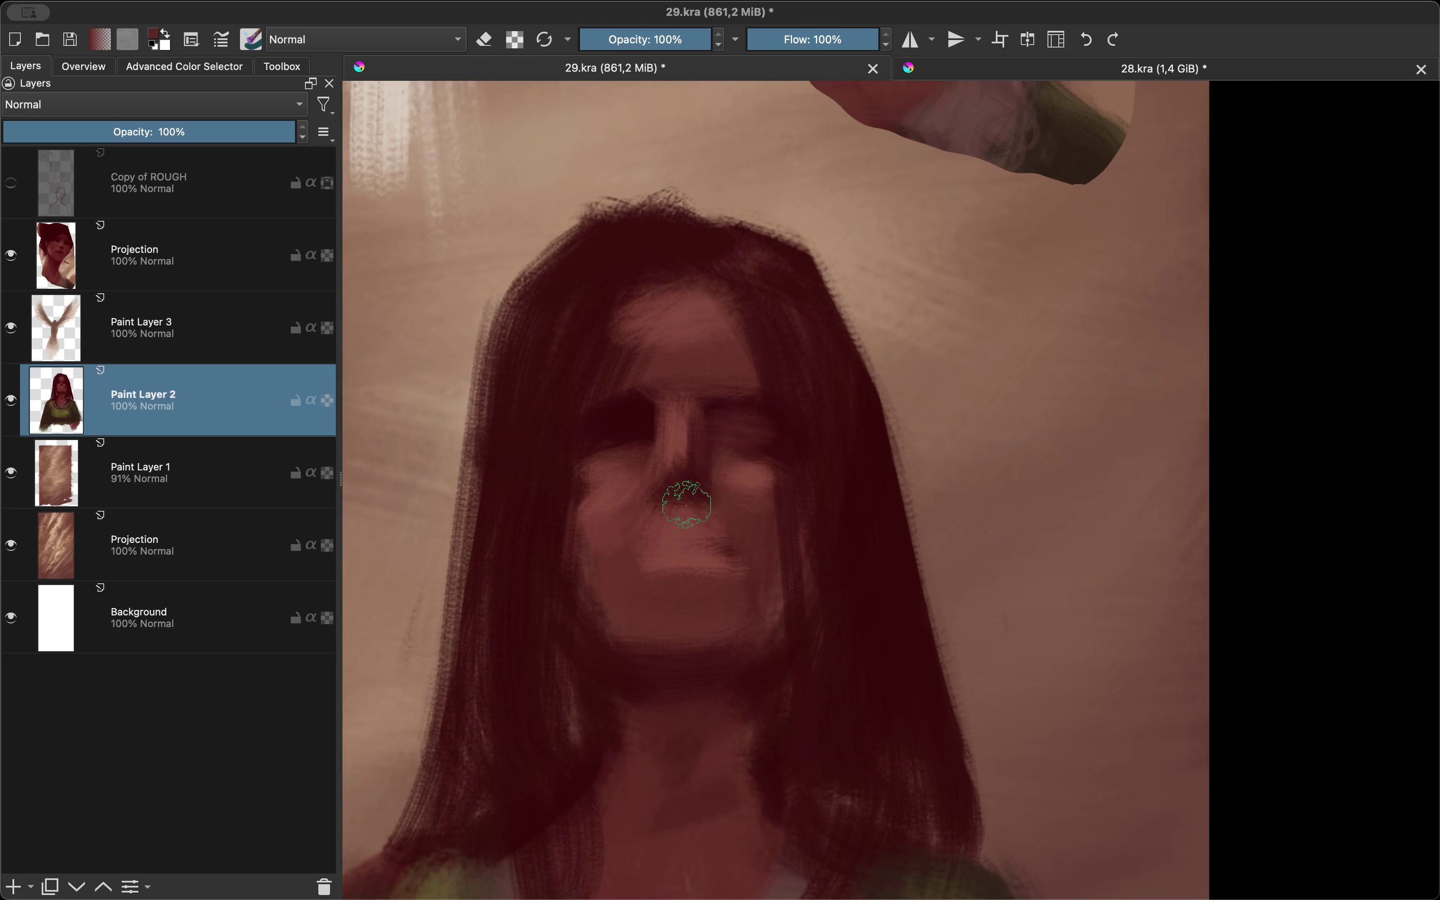
pyautogui.press('m')
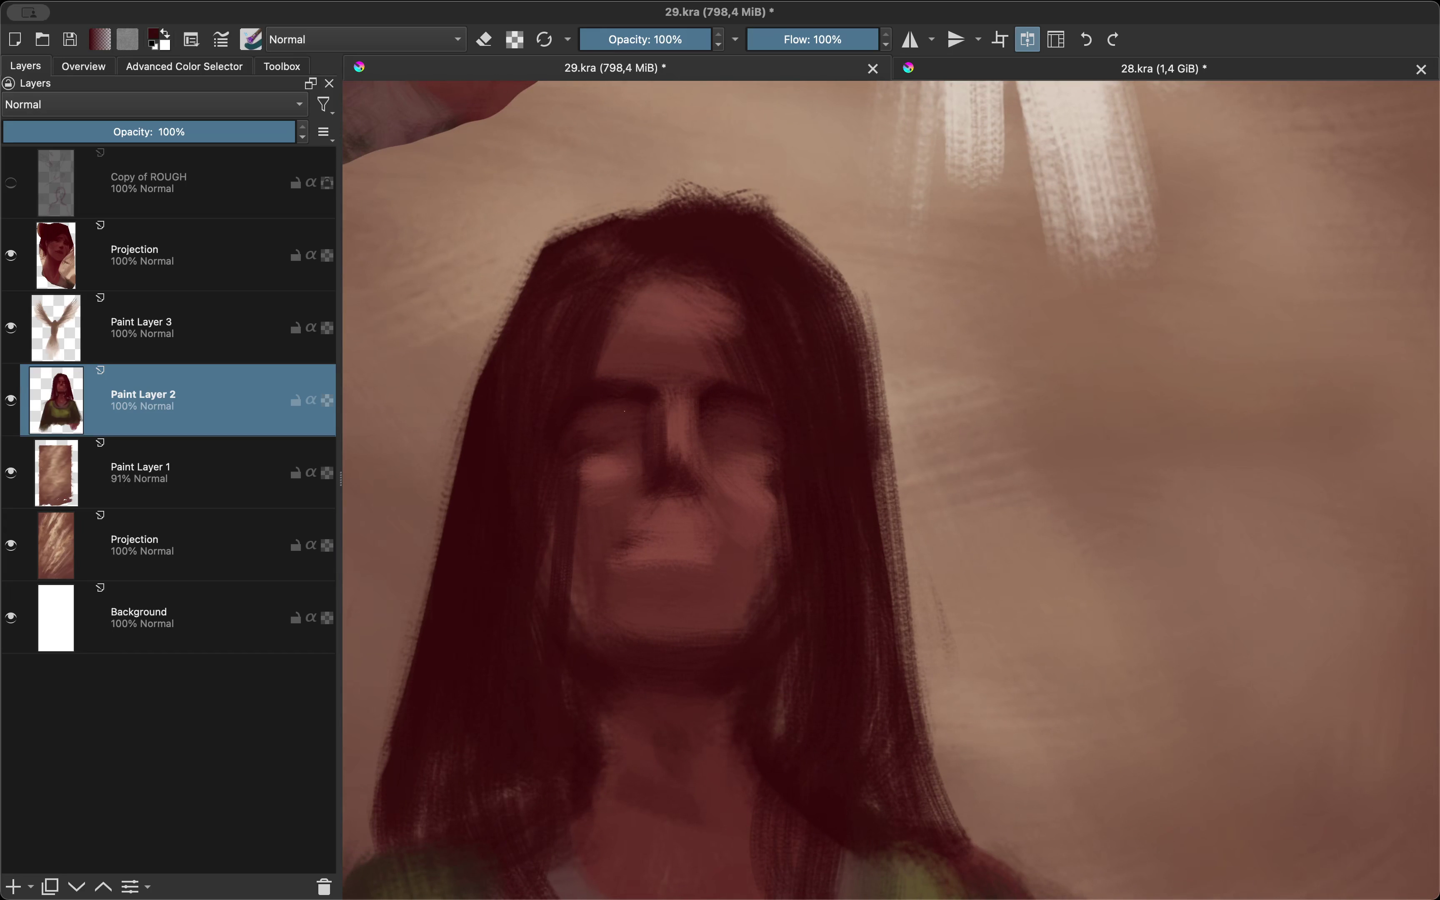
pyautogui.press('m')
pyautogui.scroll(-5, 707, 337)
pyautogui.press('e')
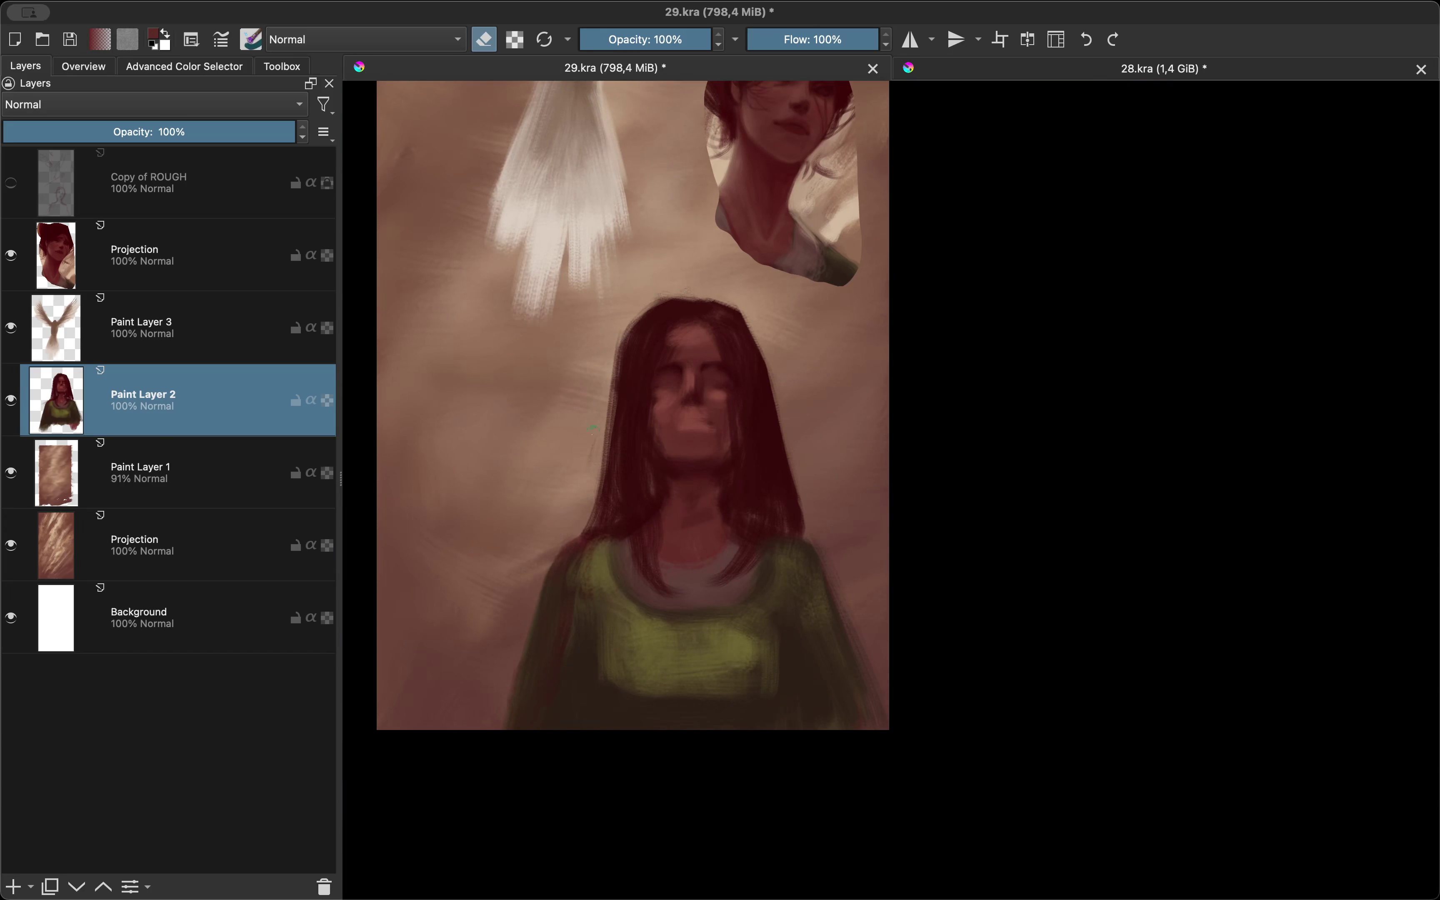
pyautogui.scroll(-5, 652, 620)
# Step: Hide the upper Projection layer, add Paint Layer 4 and sample a dark red from the face
pyautogui.scroll(3, 652, 621)
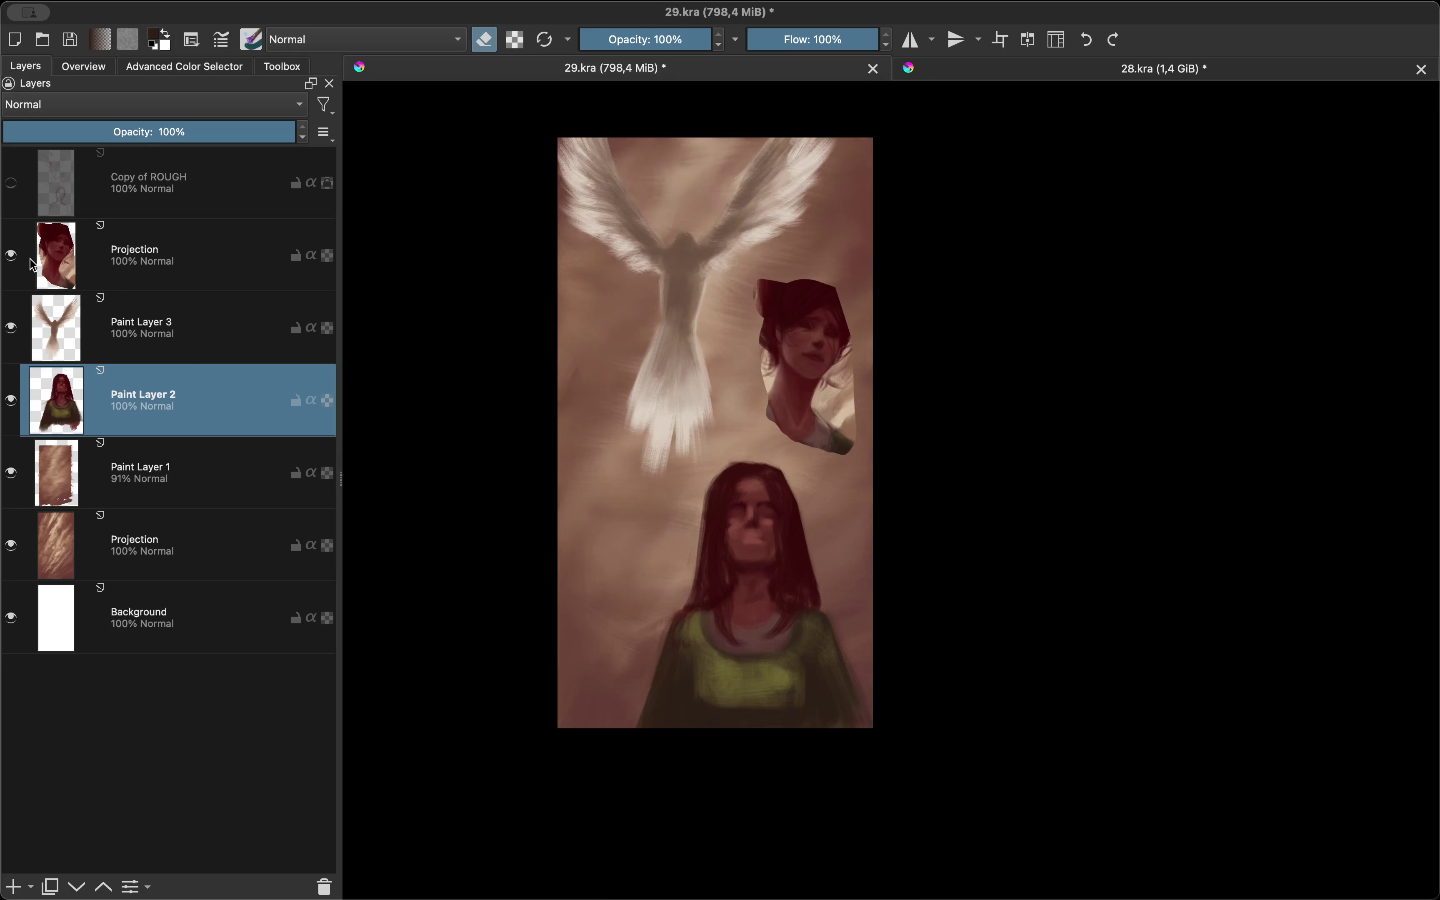
pyautogui.click(11, 254)
pyautogui.scroll(-2, 797, 386)
pyautogui.scroll(1, 797, 420)
pyautogui.press('Insert')
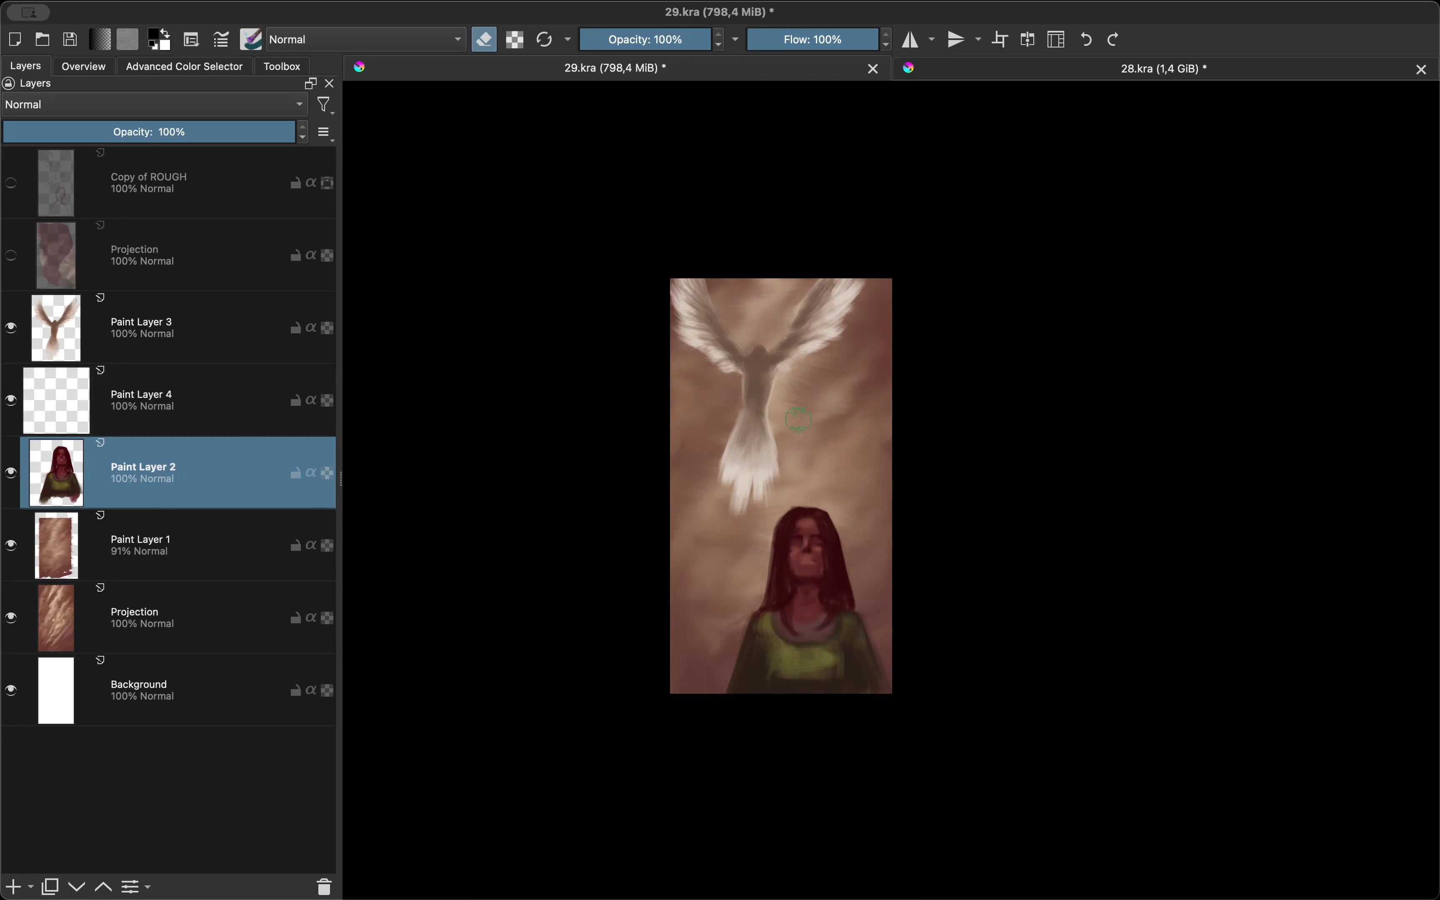
pyautogui.scroll(1, 798, 419)
pyautogui.scroll(1, 782, 472)
pyautogui.keyDown('ctrl'); pyautogui.click(761, 506); pyautogui.keyUp('ctrl')
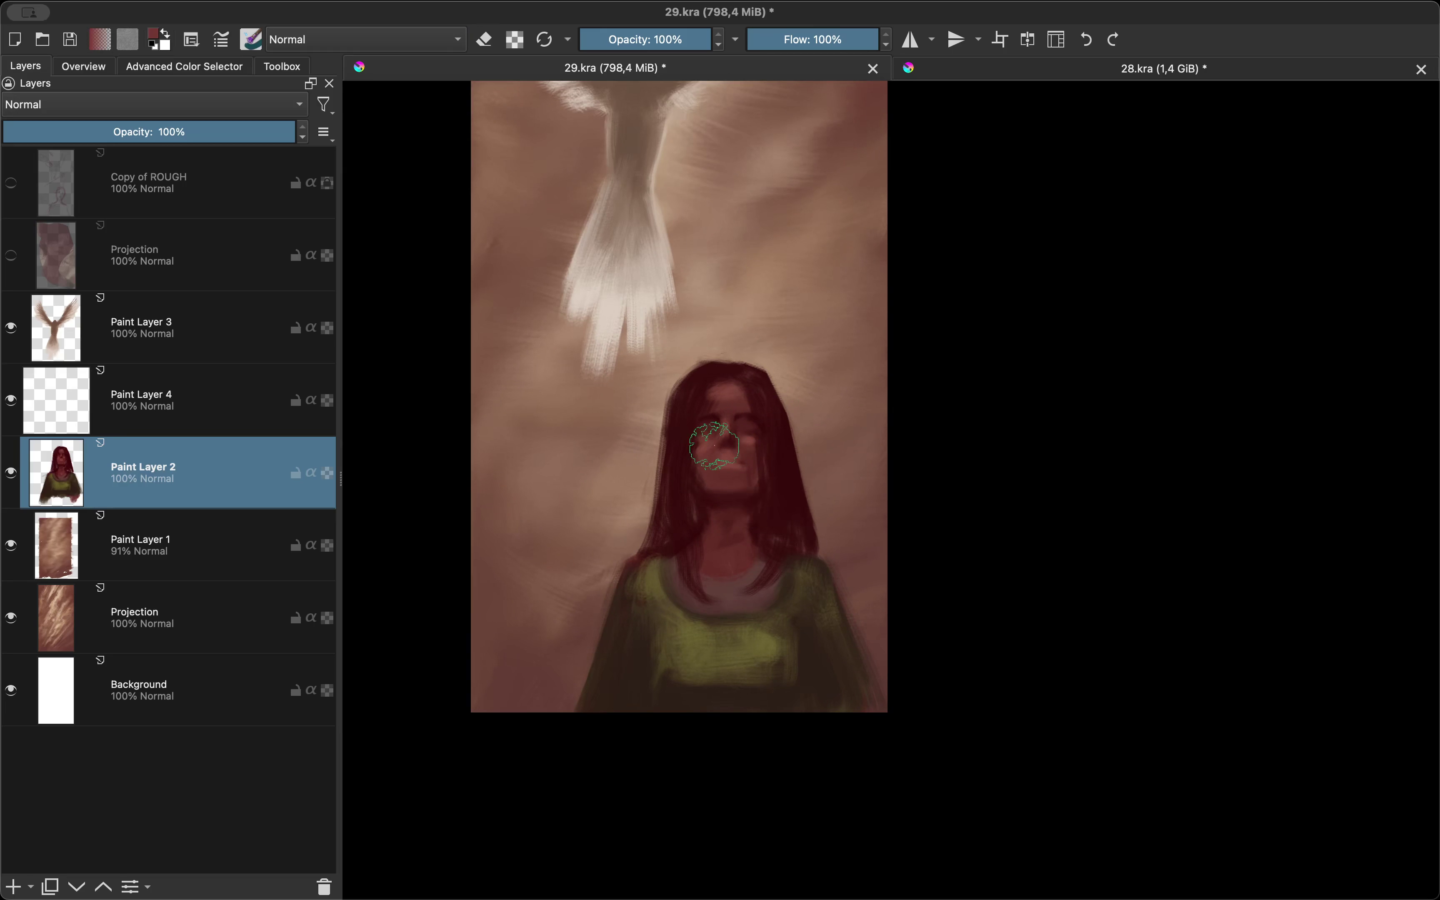
pyautogui.press('pageup')
# Step: Paint a skin-tone blob over the face and dark hair strands on top and right, then merge down
pyautogui.moveTo(727, 413); pyautogui.dragTo(732, 488)
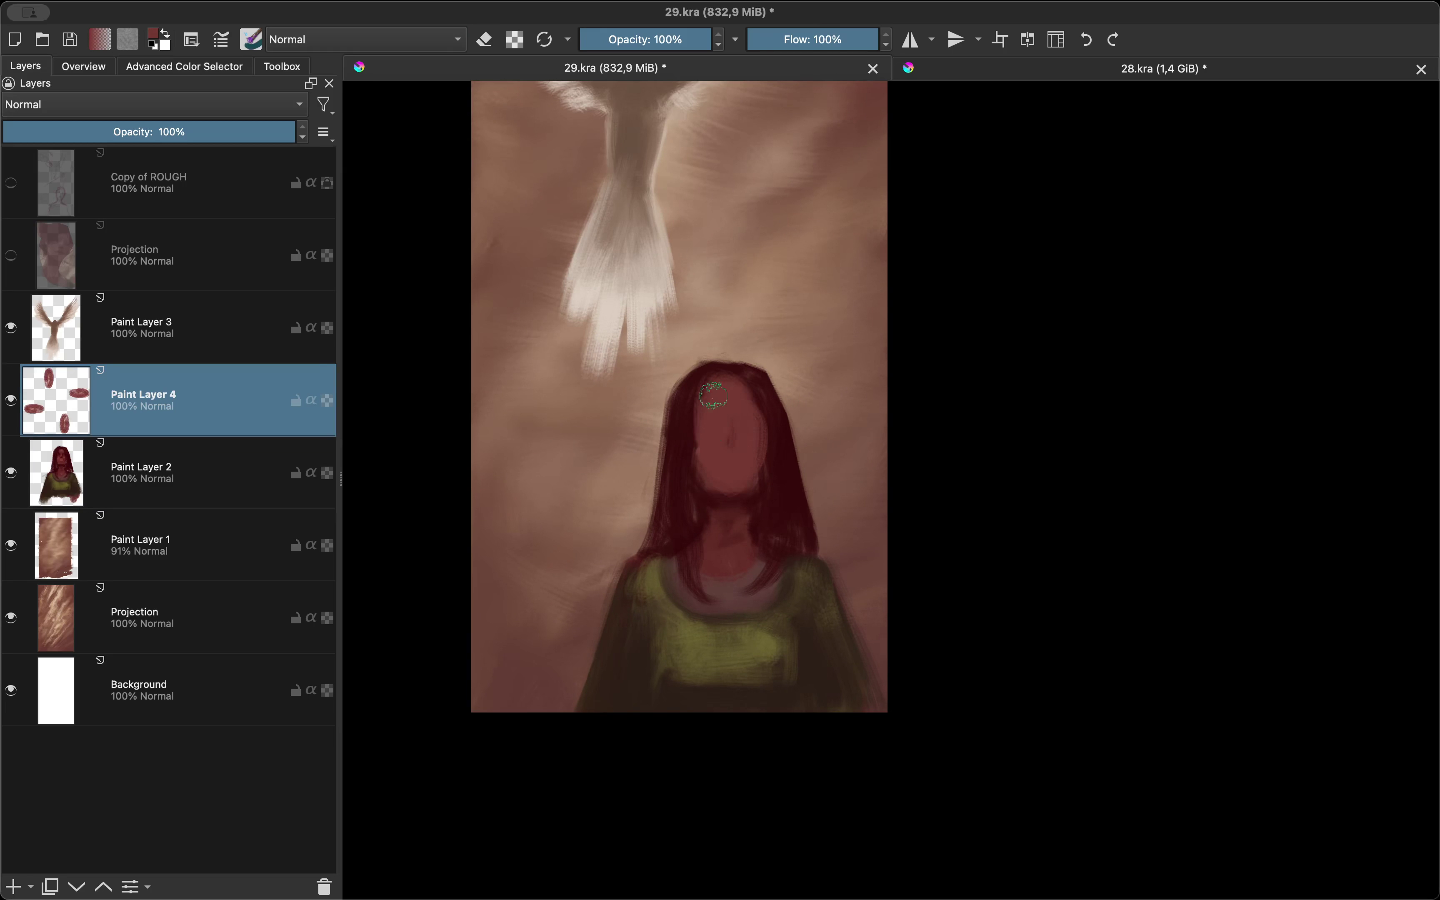
pyautogui.hotkey('ctrl', 'z')
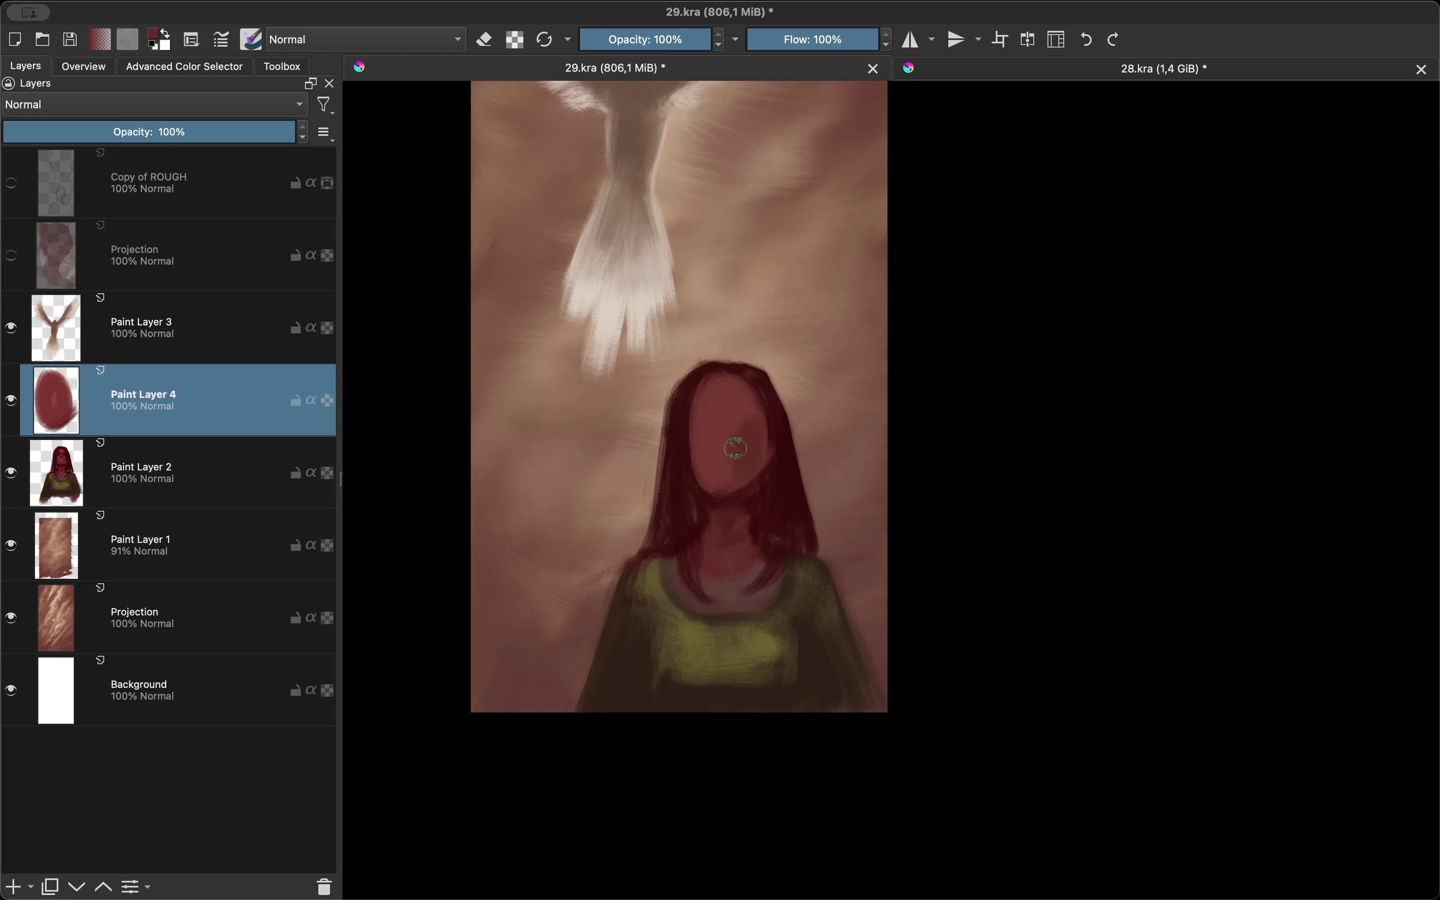
pyautogui.scroll(-3, 709, 429)
pyautogui.scroll(5, 774, 417)
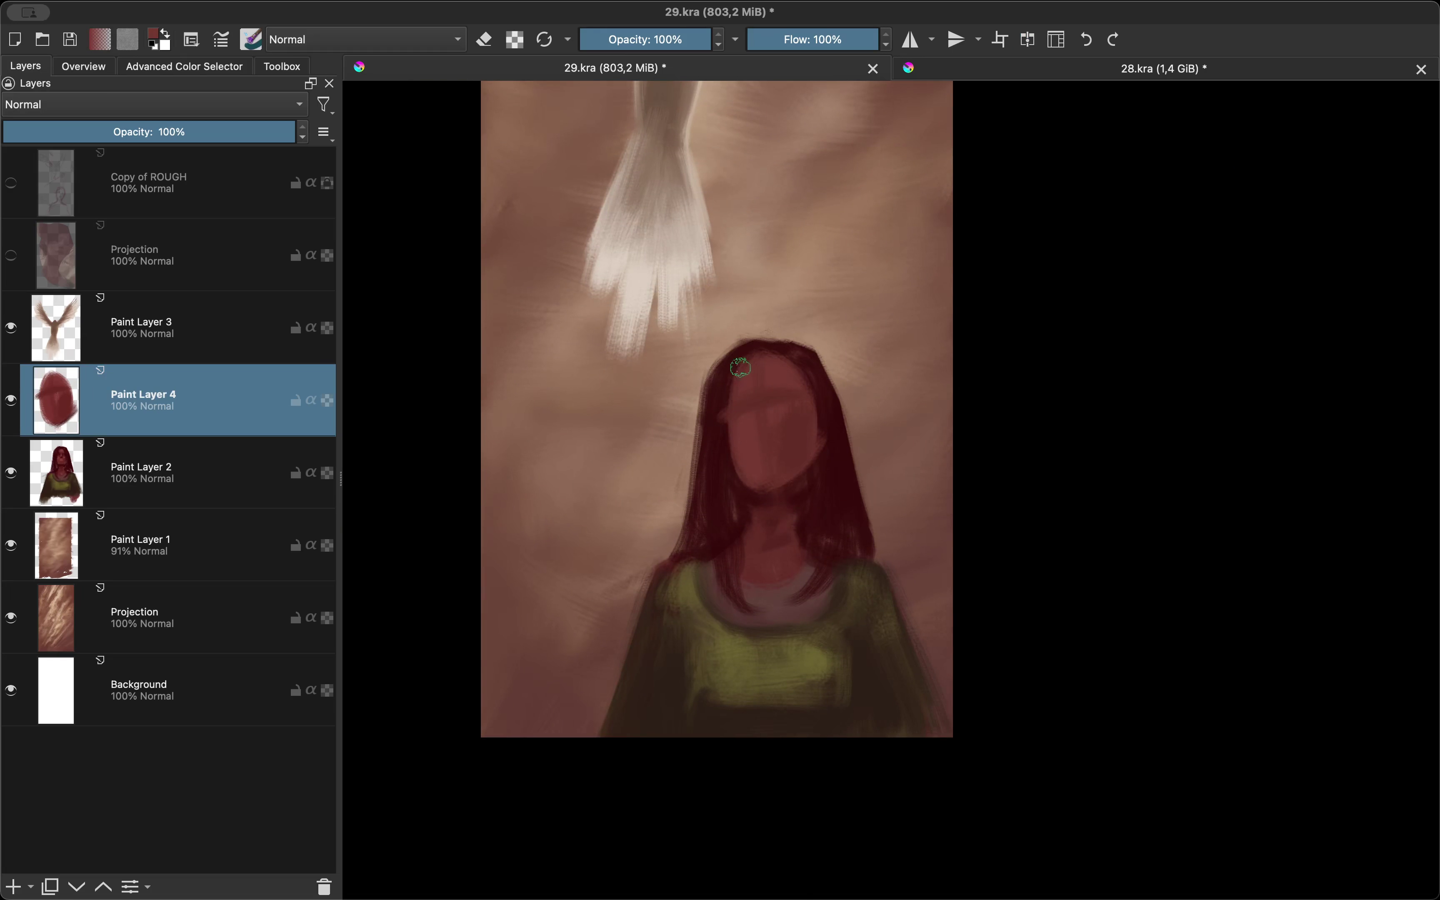
pyautogui.moveTo(785, 357); pyautogui.dragTo(801, 452)
pyautogui.moveTo(774, 330); pyautogui.dragTo(881, 538)
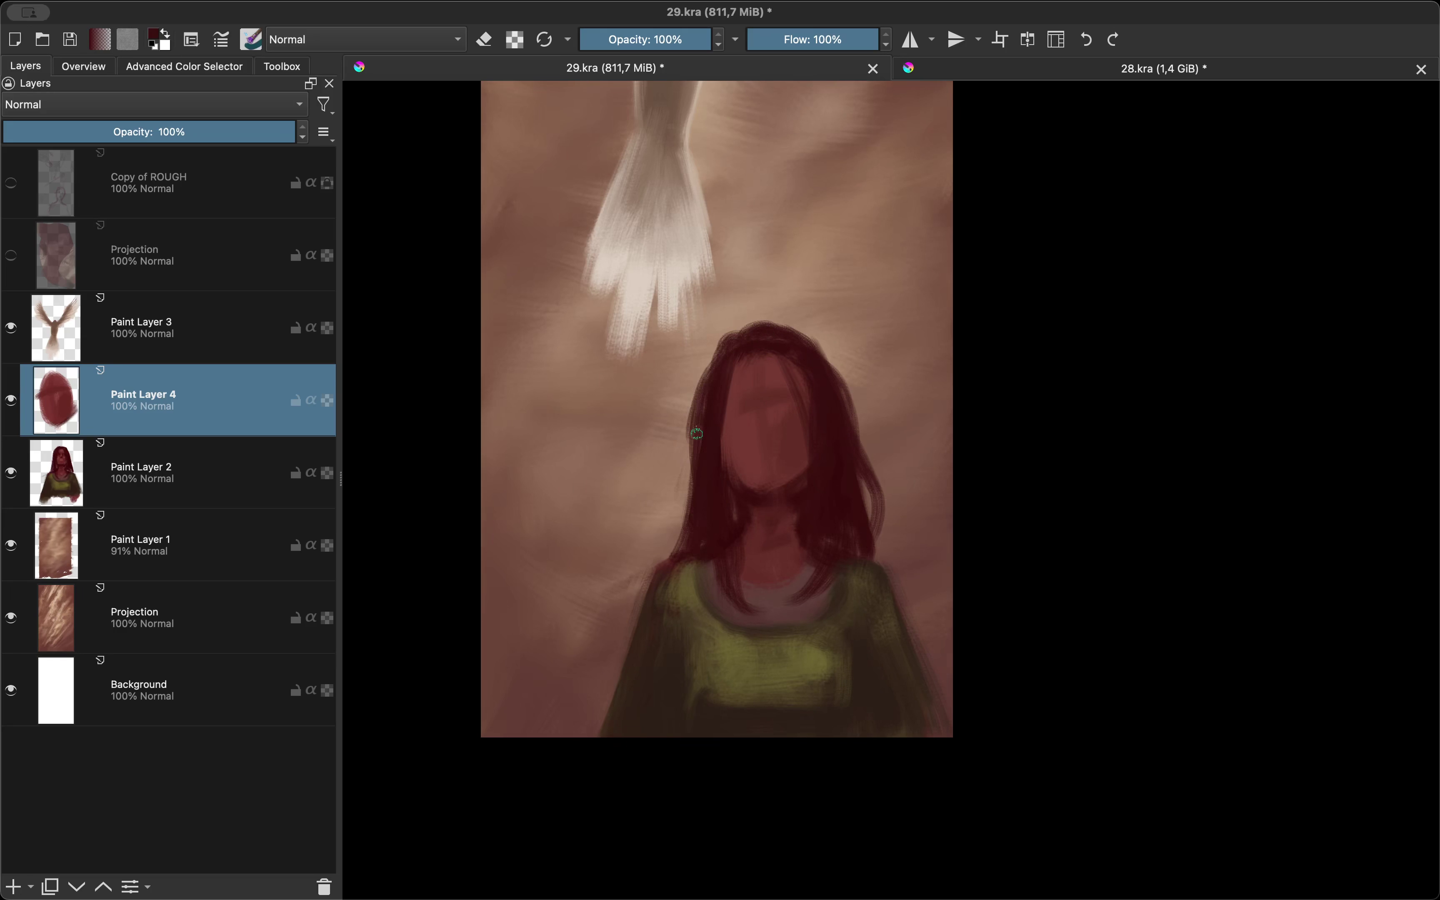
pyautogui.scroll(-3, 754, 394)
pyautogui.scroll(3, 771, 401)
pyautogui.press('e')
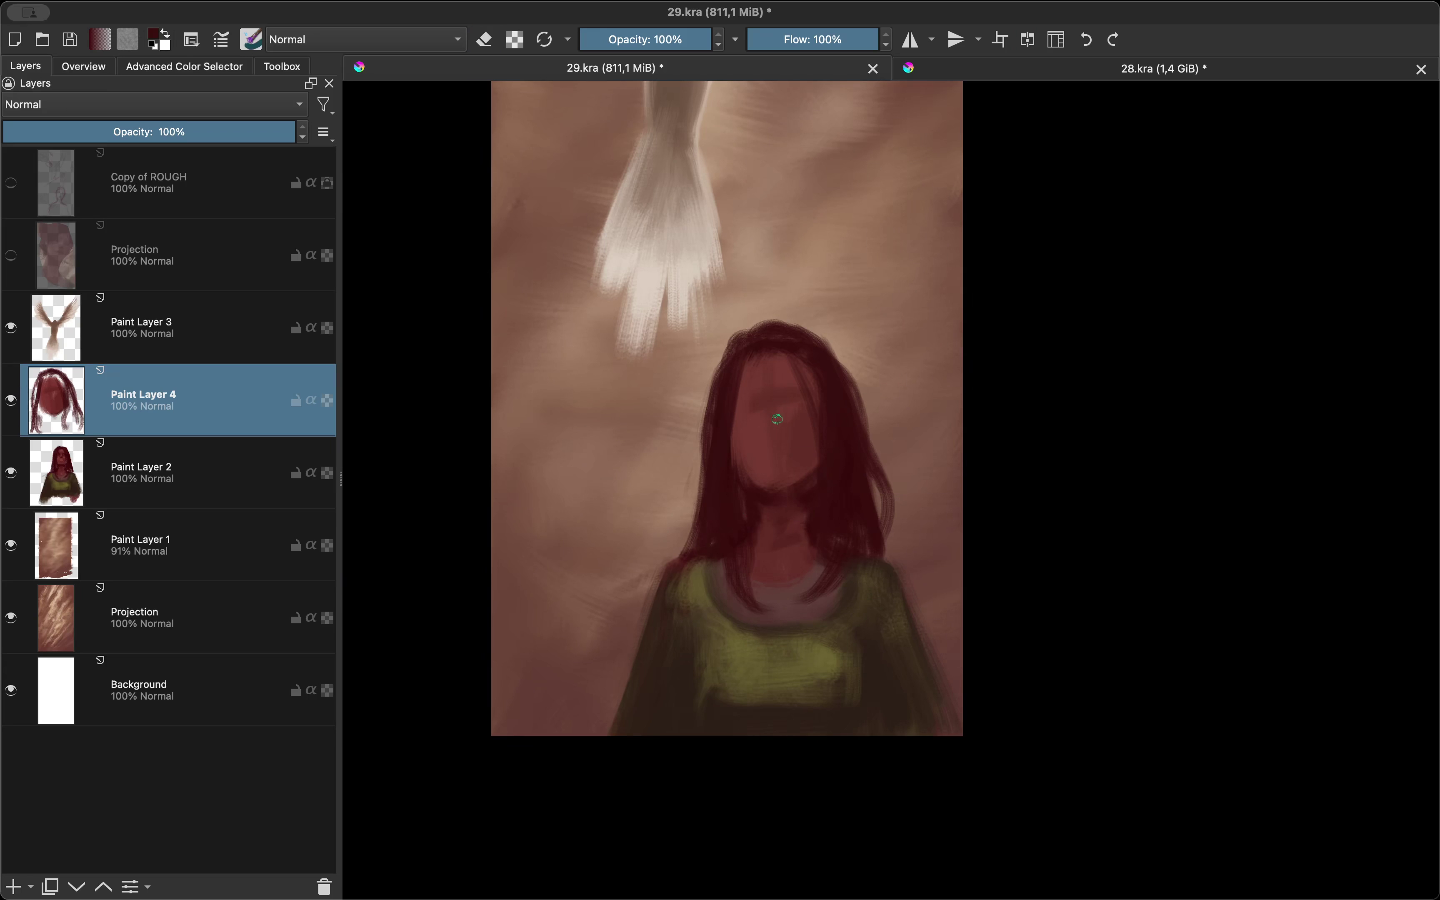
pyautogui.hotkey('ctrl', 'e')
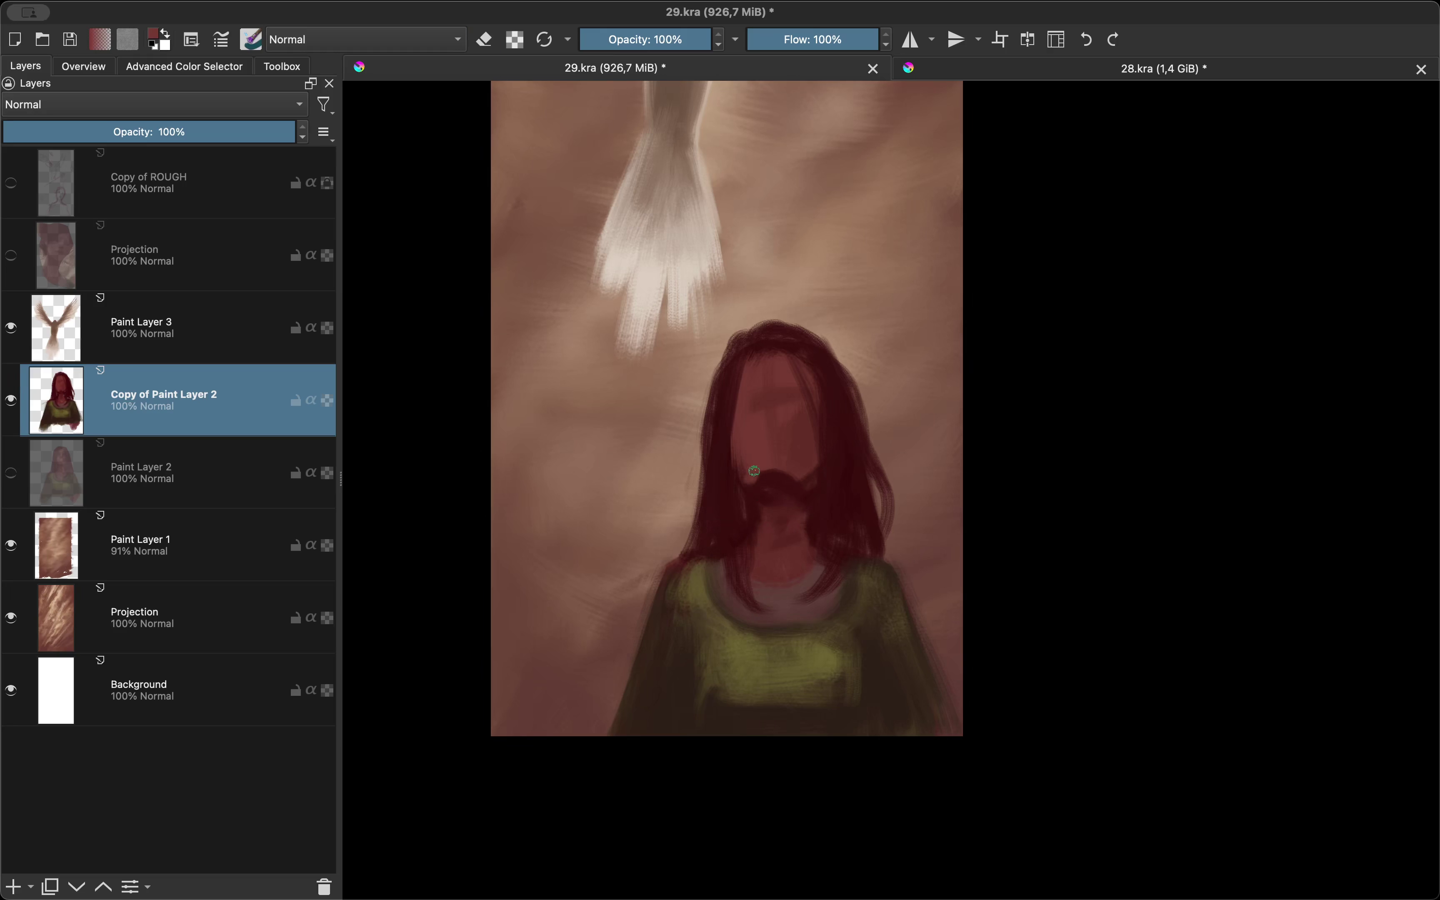
# Step: Eyedrop a darker maroon and paint a dark eye line across the girl's face
pyautogui.keyDown('ctrl'); pyautogui.click(771, 408); pyautogui.keyUp('ctrl')
pyautogui.moveTo(749, 410); pyautogui.dragTo(805, 407)
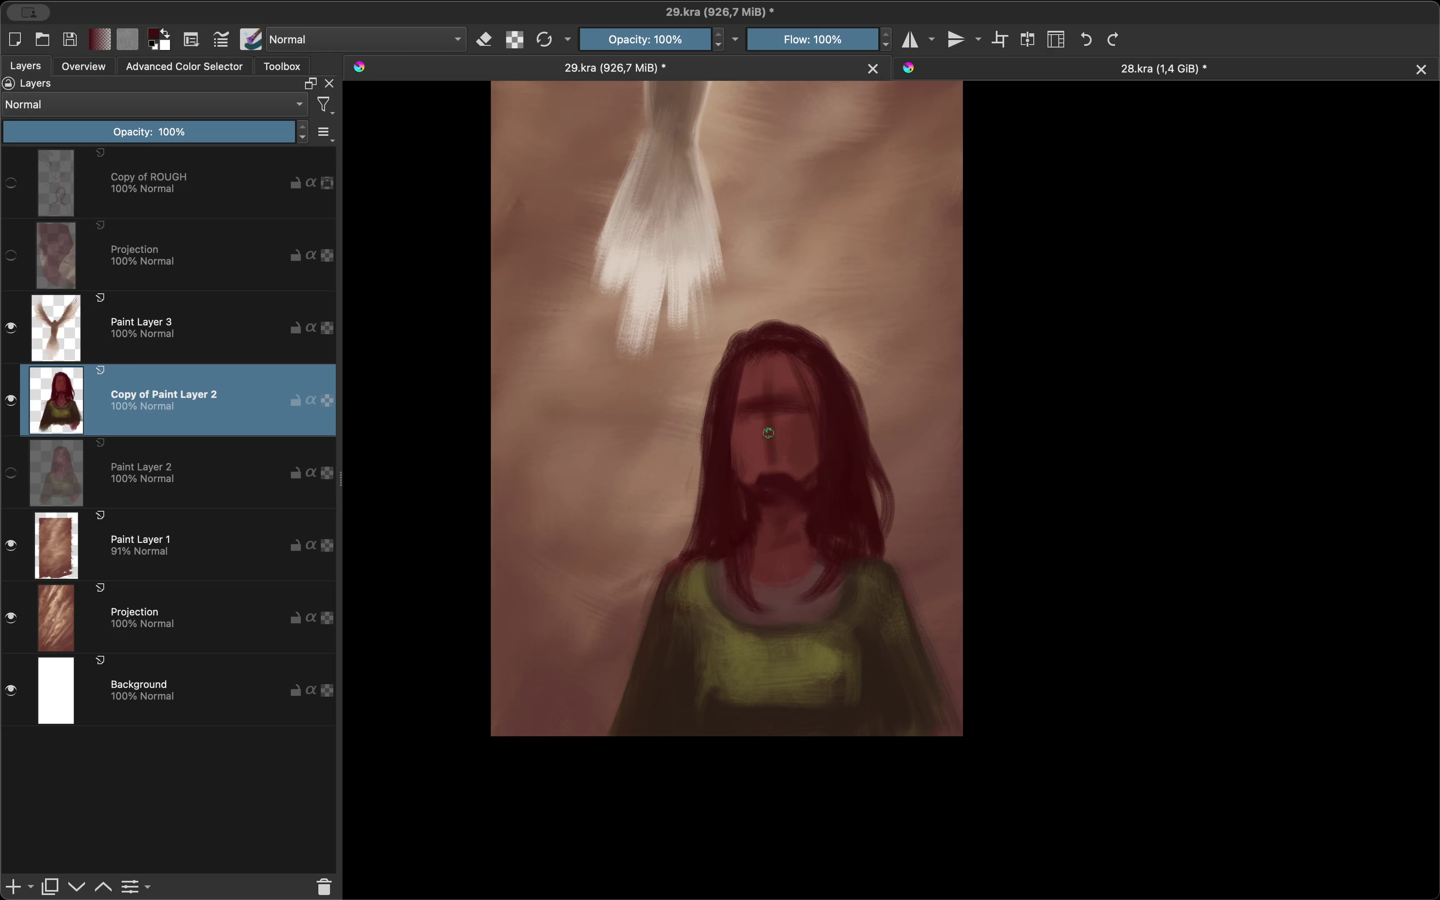
pyautogui.scroll(3, 768, 433)
pyautogui.scroll(-3, 712, 368)
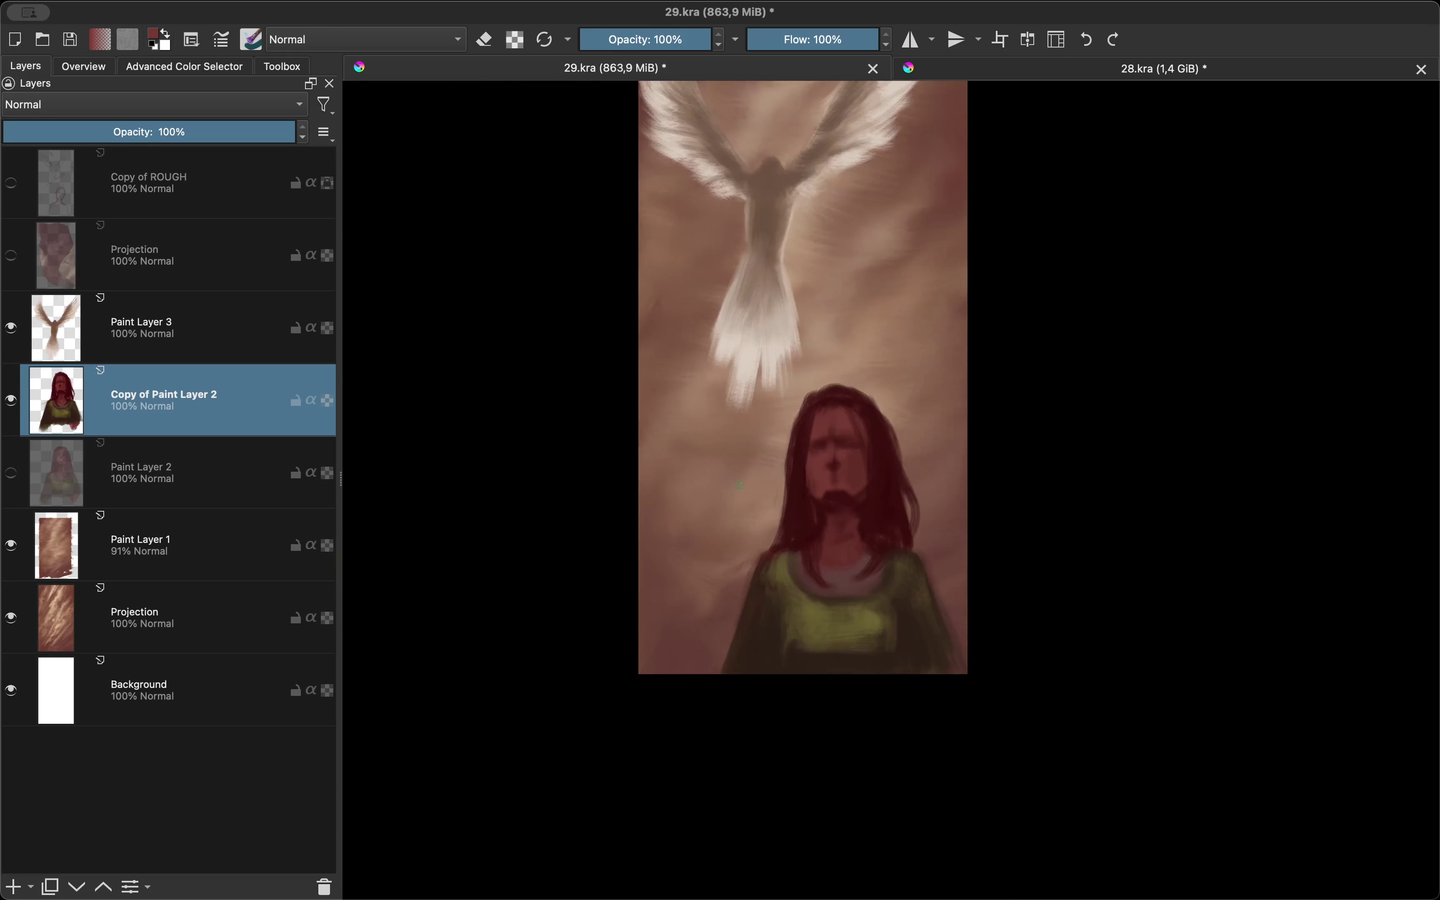
pyautogui.scroll(-2, 774, 464)
pyautogui.scroll(-2, 791, 486)
# Step: Shift the girl's figure slightly down and right, then sample a maroon from the canvas
pyautogui.press('t')
pyautogui.moveTo(790, 486); pyautogui.dragTo(800, 509)
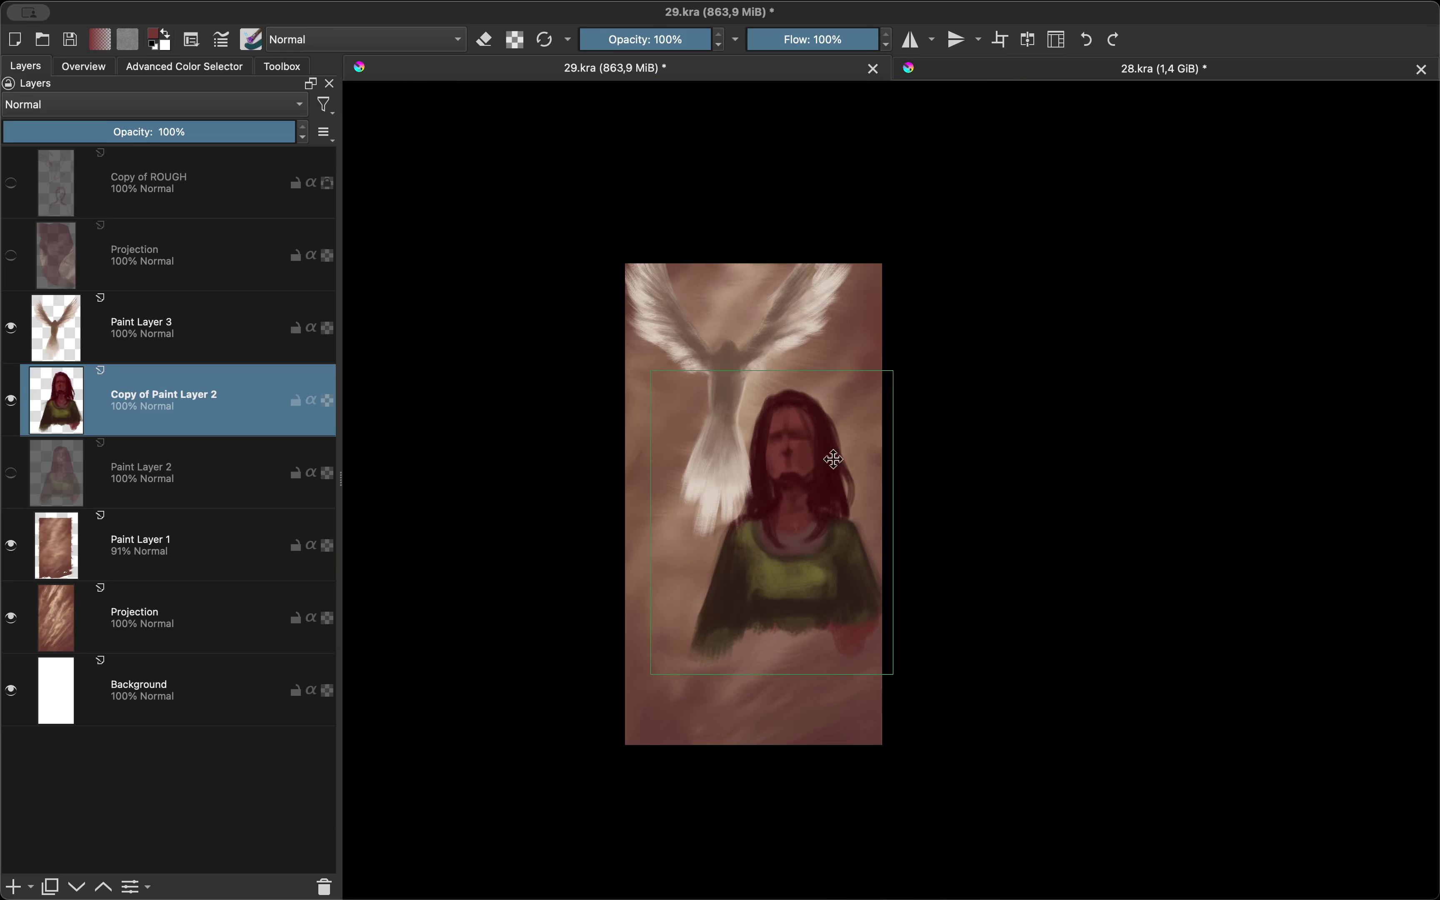
pyautogui.scroll(3, 702, 411)
pyautogui.keyDown('ctrl'); pyautogui.click(707, 531); pyautogui.keyUp('ctrl')
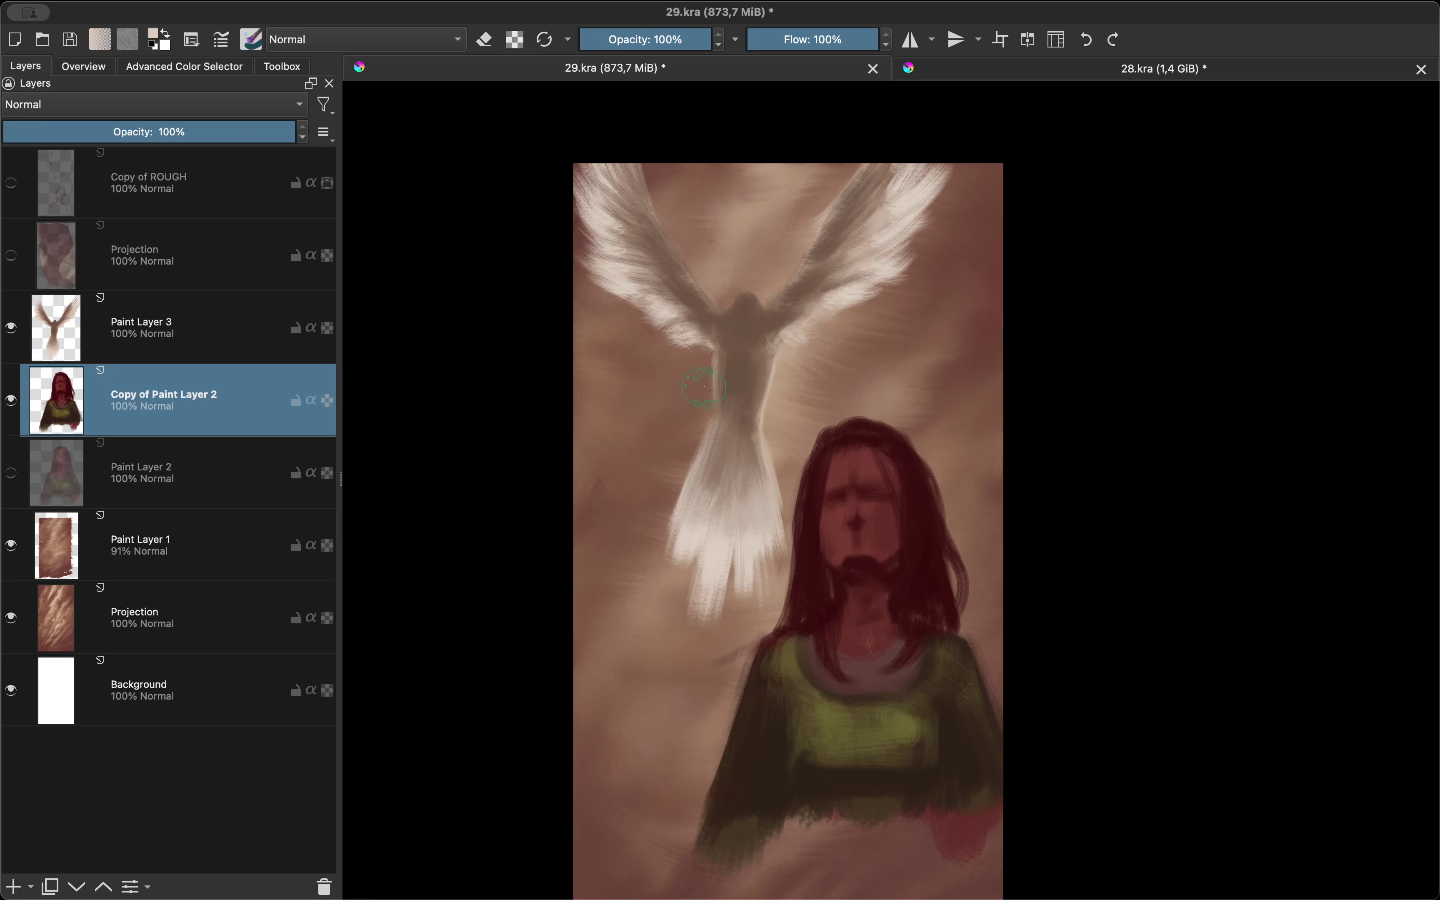
pyautogui.press('pageup')
# Step: Duplicate the angel layer as a hidden backup and brush white and dark grey strokes over its body
pyautogui.hotkey('ctrl', 'j')
pyautogui.moveTo(707, 421); pyautogui.dragTo(631, 500)
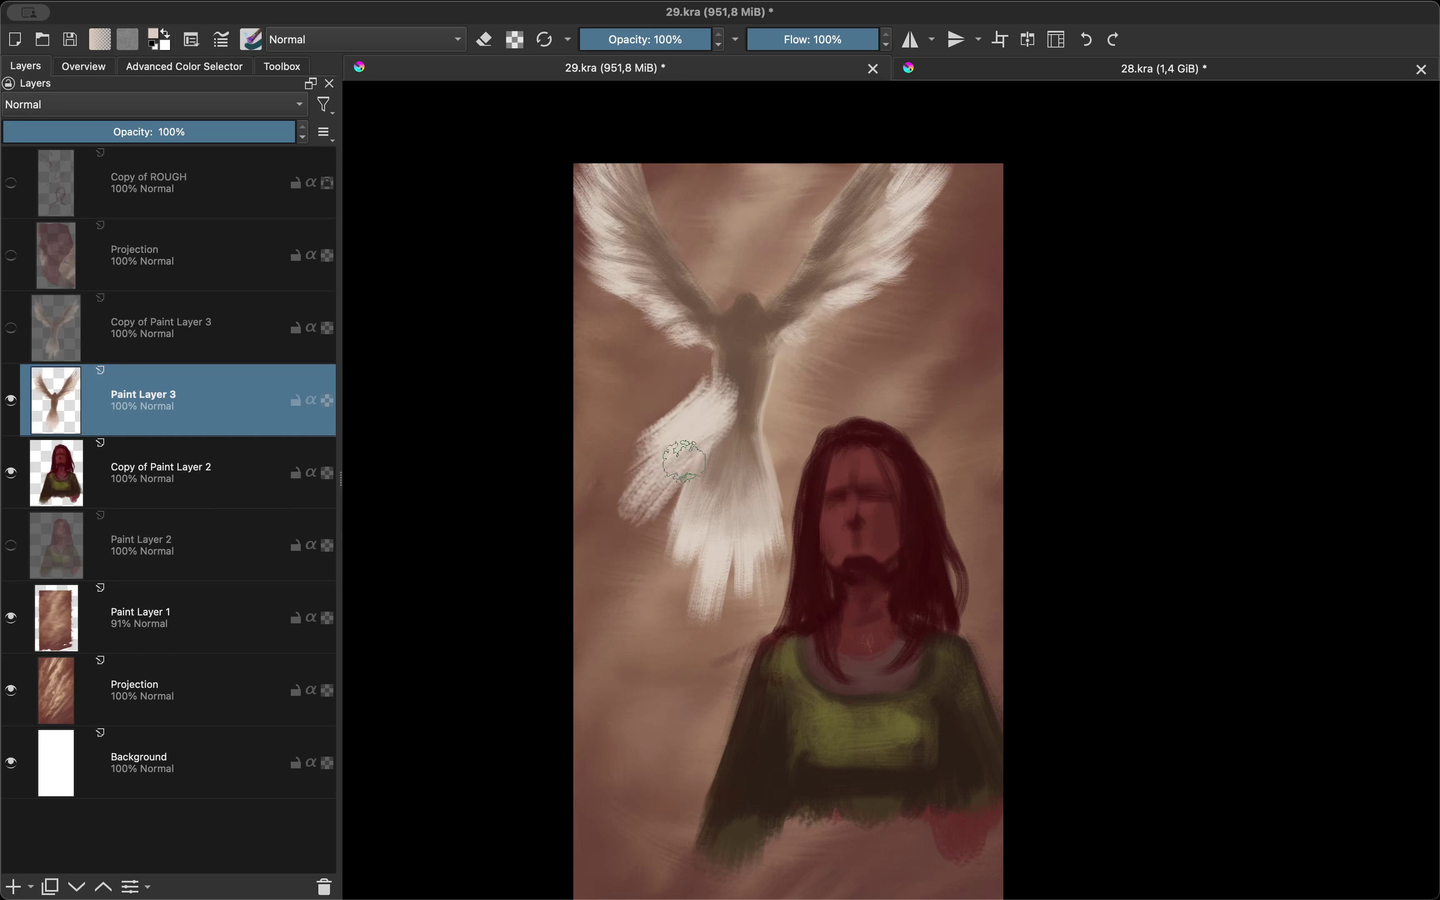
pyautogui.keyDown('ctrl'); pyautogui.click(714, 524); pyautogui.keyUp('ctrl')
pyautogui.moveTo(713, 524); pyautogui.dragTo(601, 417)
pyautogui.moveTo(720, 405)
pyautogui.mouseDown()
pyautogui.moveTo(689, 539)
pyautogui.moveTo(714, 595)
pyautogui.mouseUp()
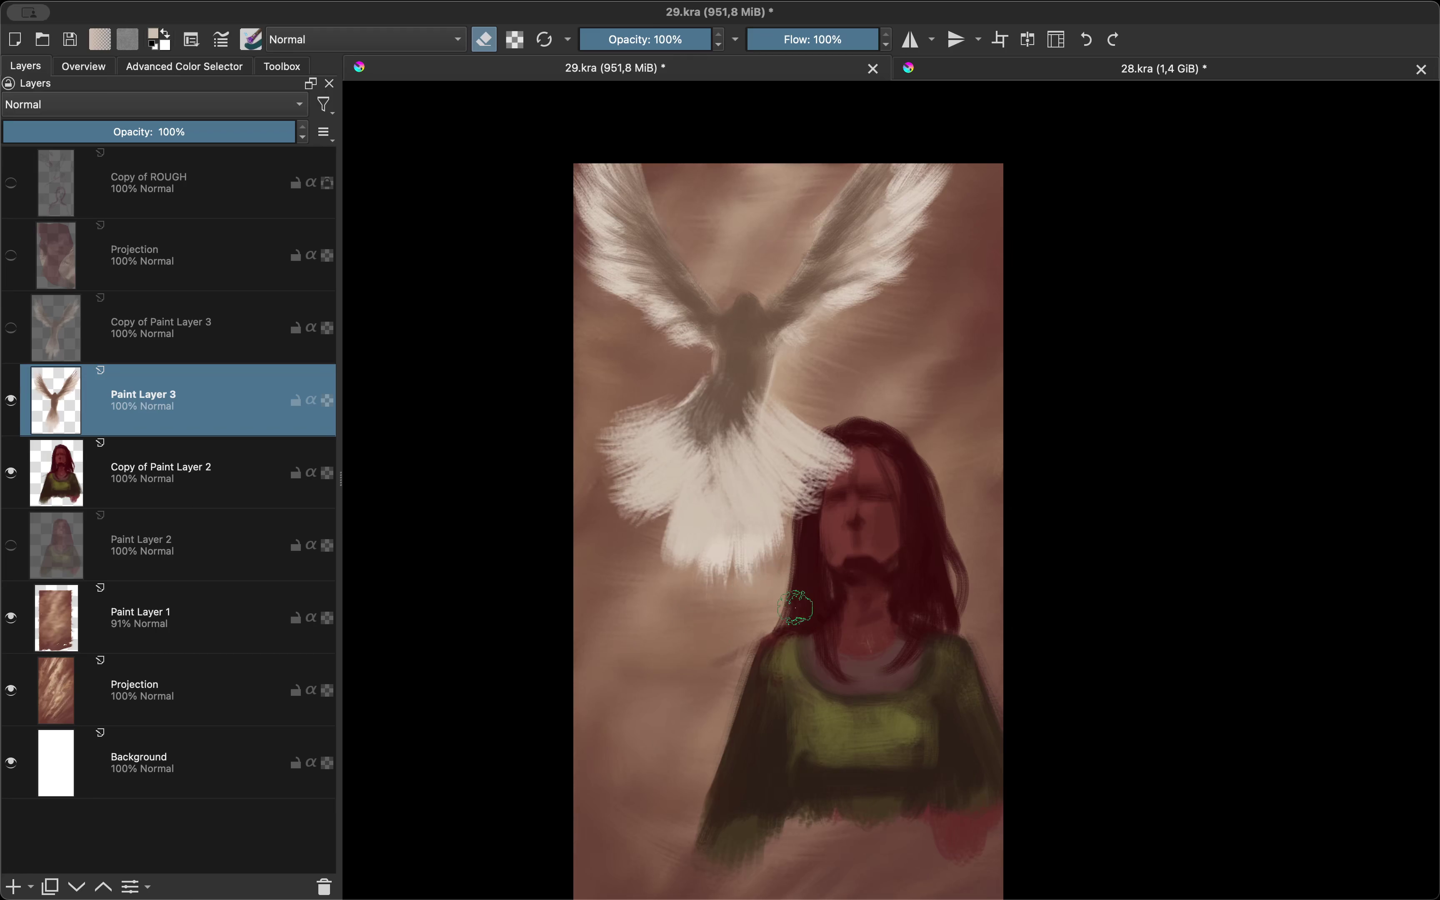
pyautogui.press('m')
pyautogui.moveTo(744, 452)
pyautogui.mouseDown()
pyautogui.moveTo(827, 521)
pyautogui.moveTo(929, 393)
pyautogui.mouseUp()
pyautogui.press('m')
# Step: Paint white strokes across the angel's right wing, erase one wing stroke, and lighten its lower body
pyautogui.moveTo(845, 435)
pyautogui.mouseDown()
pyautogui.moveTo(842, 466)
pyautogui.moveTo(922, 349)
pyautogui.mouseUp()
pyautogui.press('m')
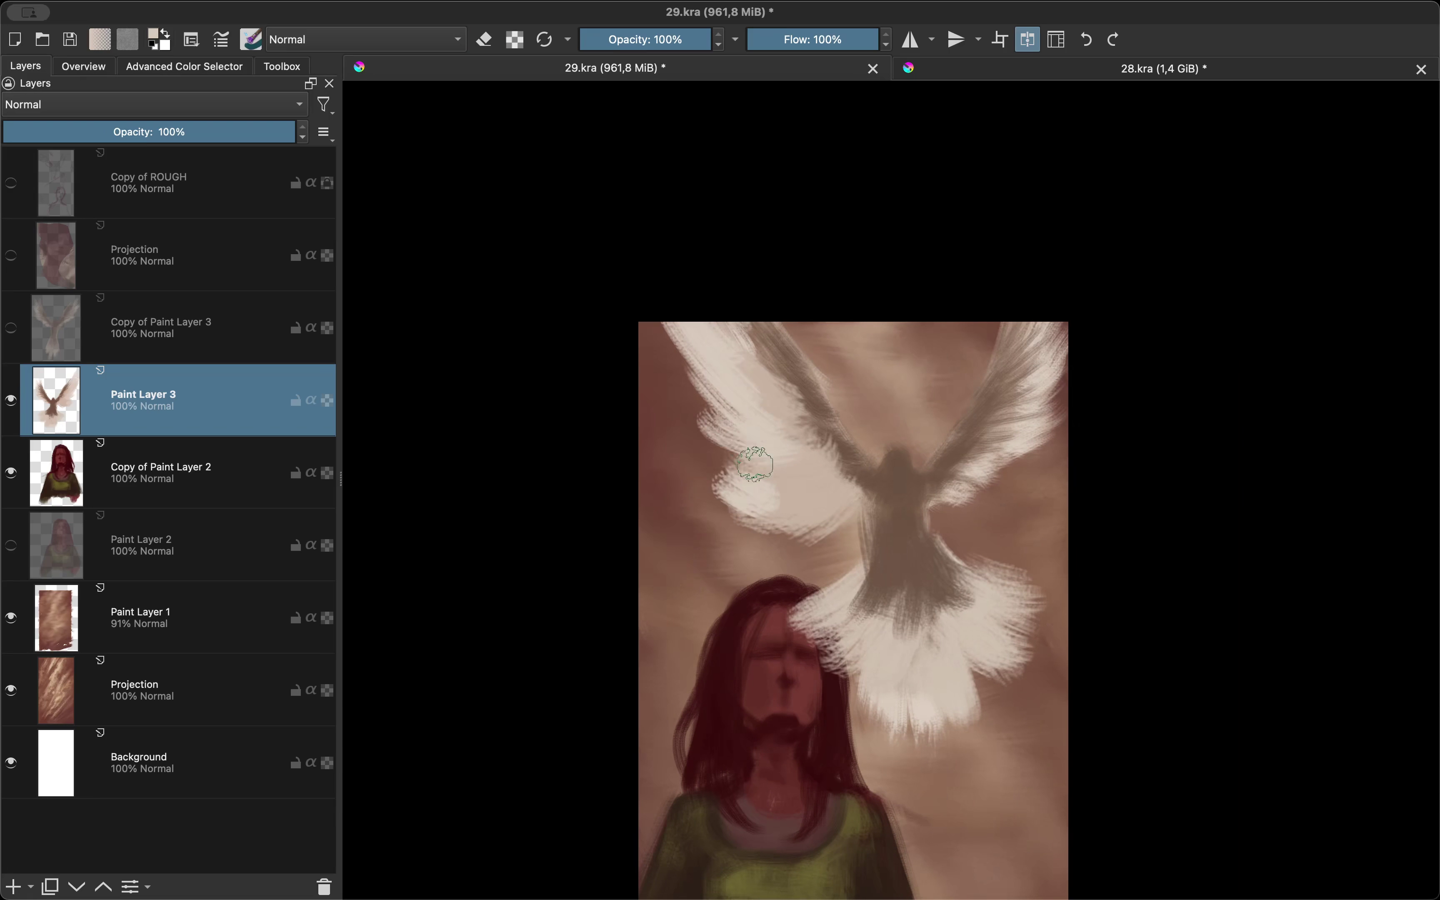
pyautogui.press('e')
pyautogui.press('m')
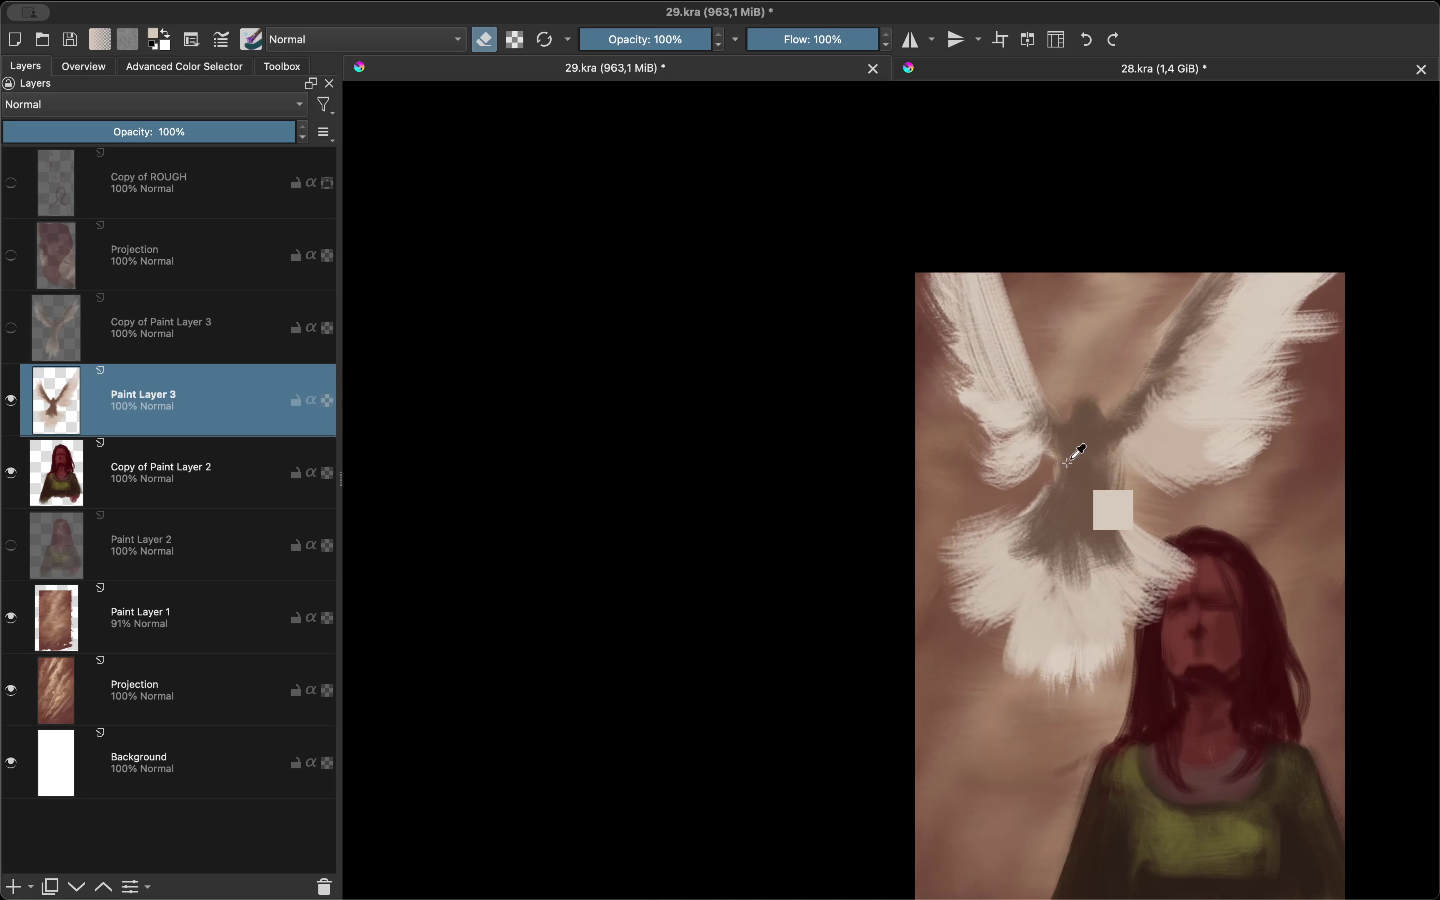
pyautogui.moveTo(1059, 464); pyautogui.dragTo(970, 250)
pyautogui.press('e')
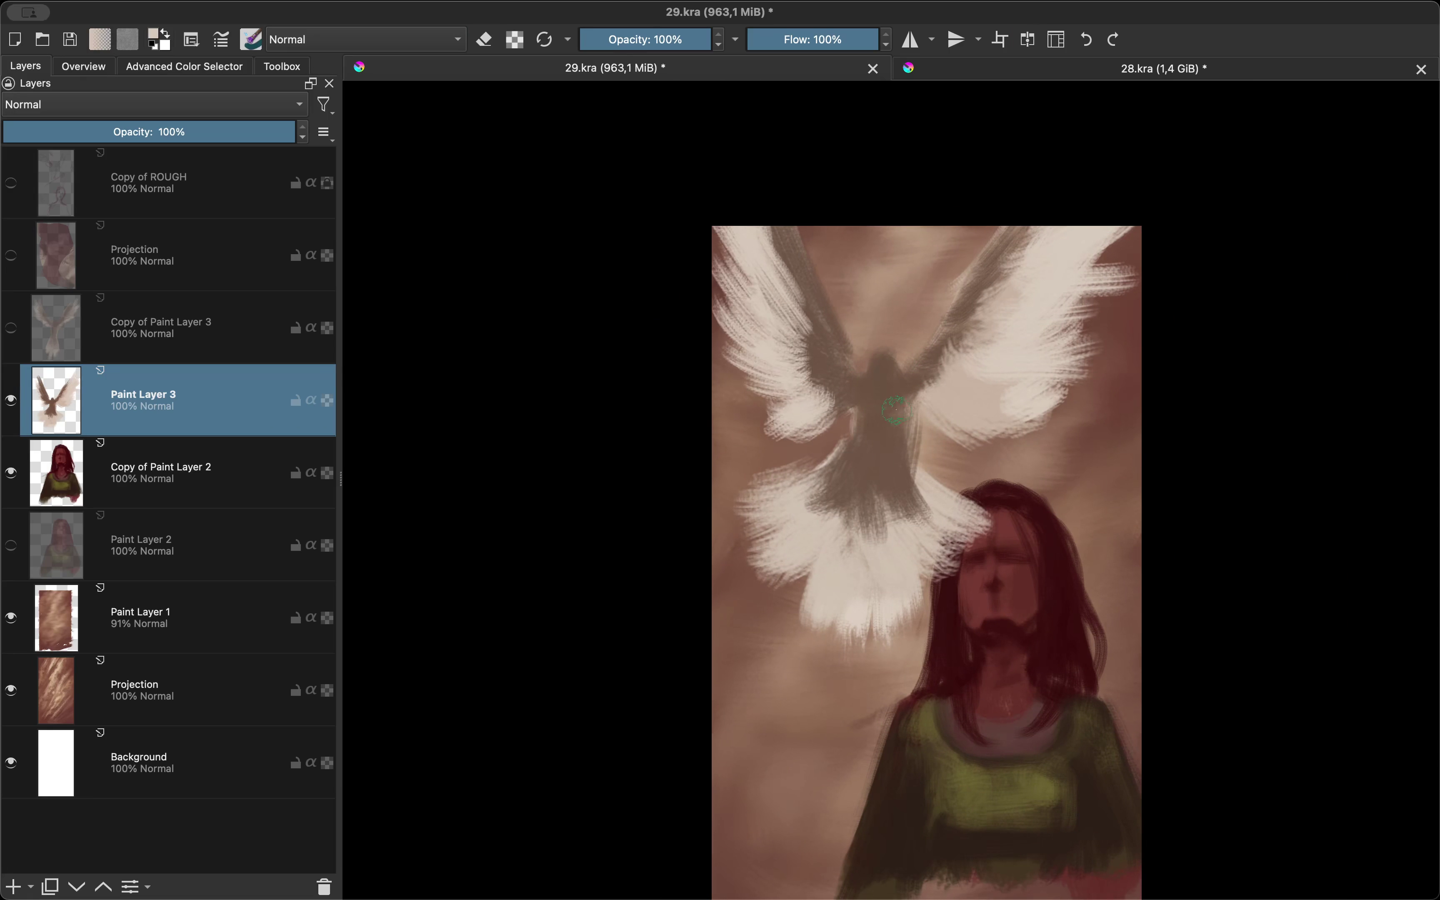
pyautogui.press('m')
pyautogui.moveTo(887, 542); pyautogui.dragTo(838, 547)
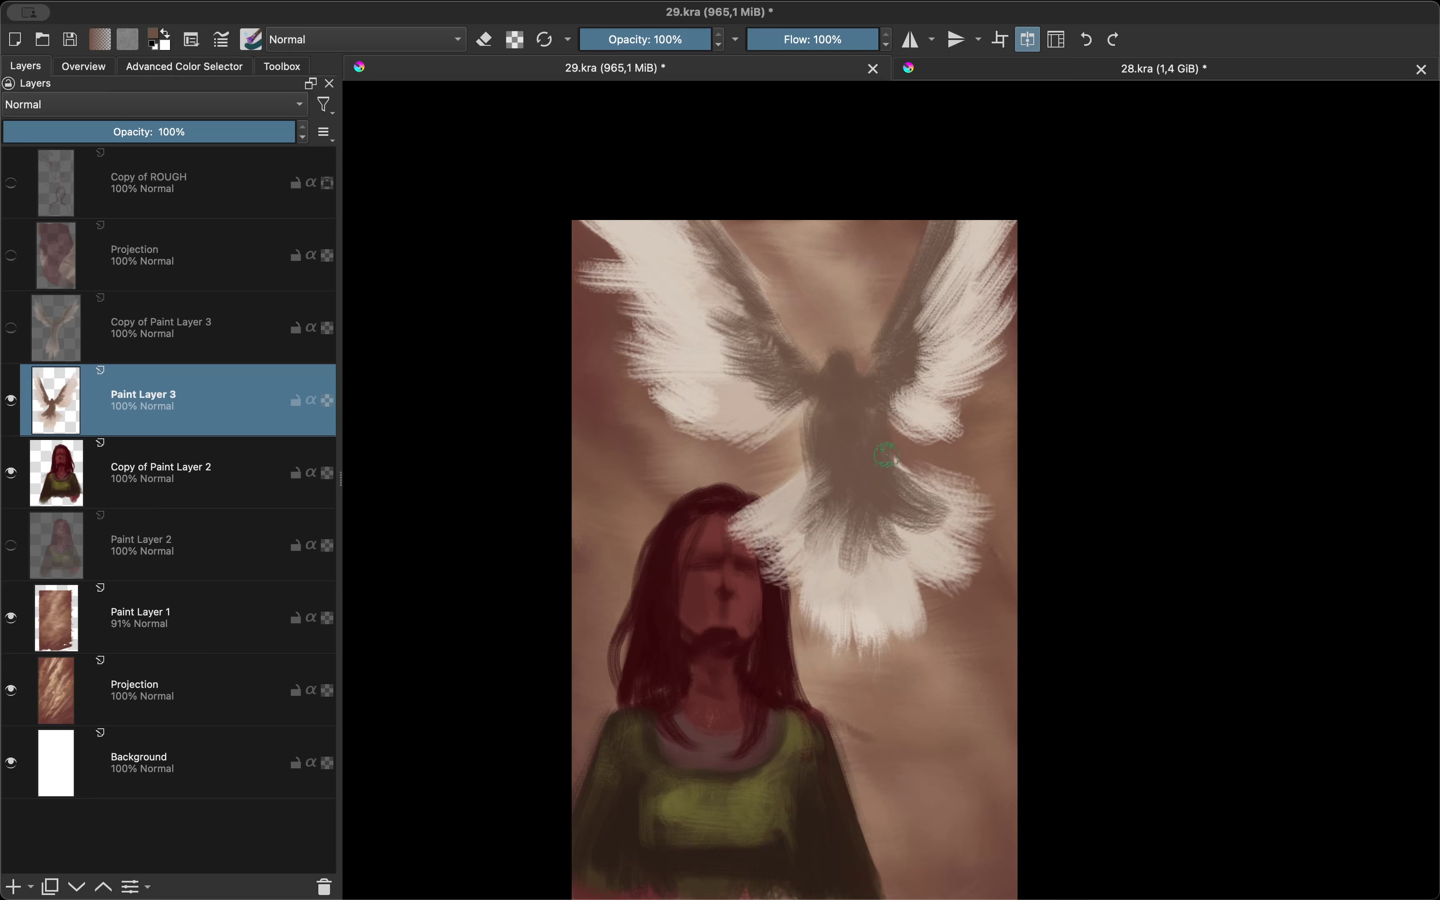
# Step: On the girl's layer, paint over the dark mouth with skin colour
pyautogui.press('m')
pyautogui.press('e')
pyautogui.scroll(3, 933, 460)
pyautogui.press('pagedown')
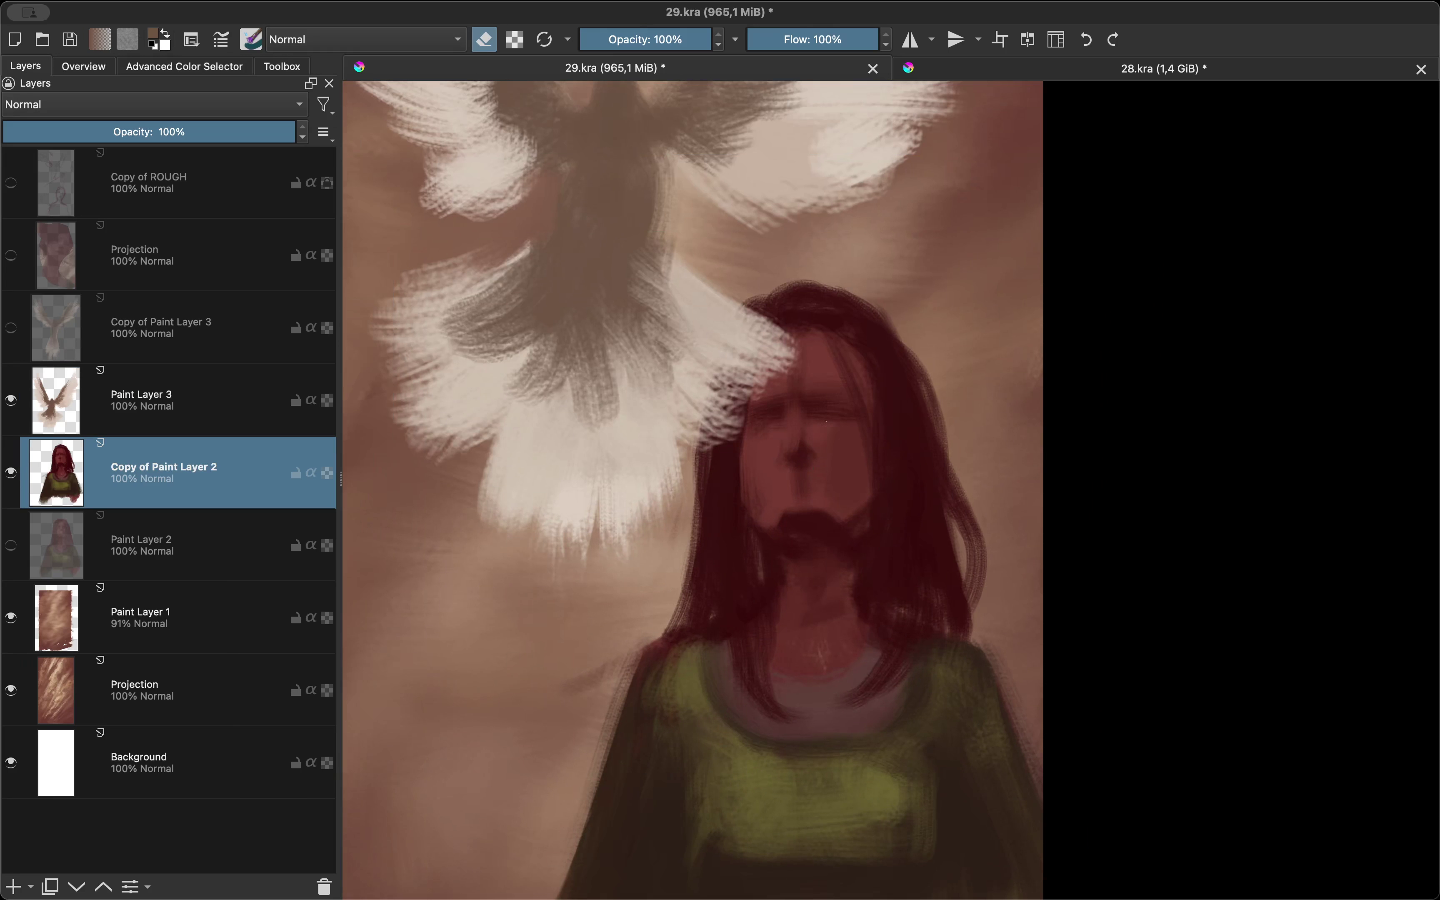
pyautogui.press('e')
pyautogui.moveTo(850, 515); pyautogui.dragTo(776, 521)
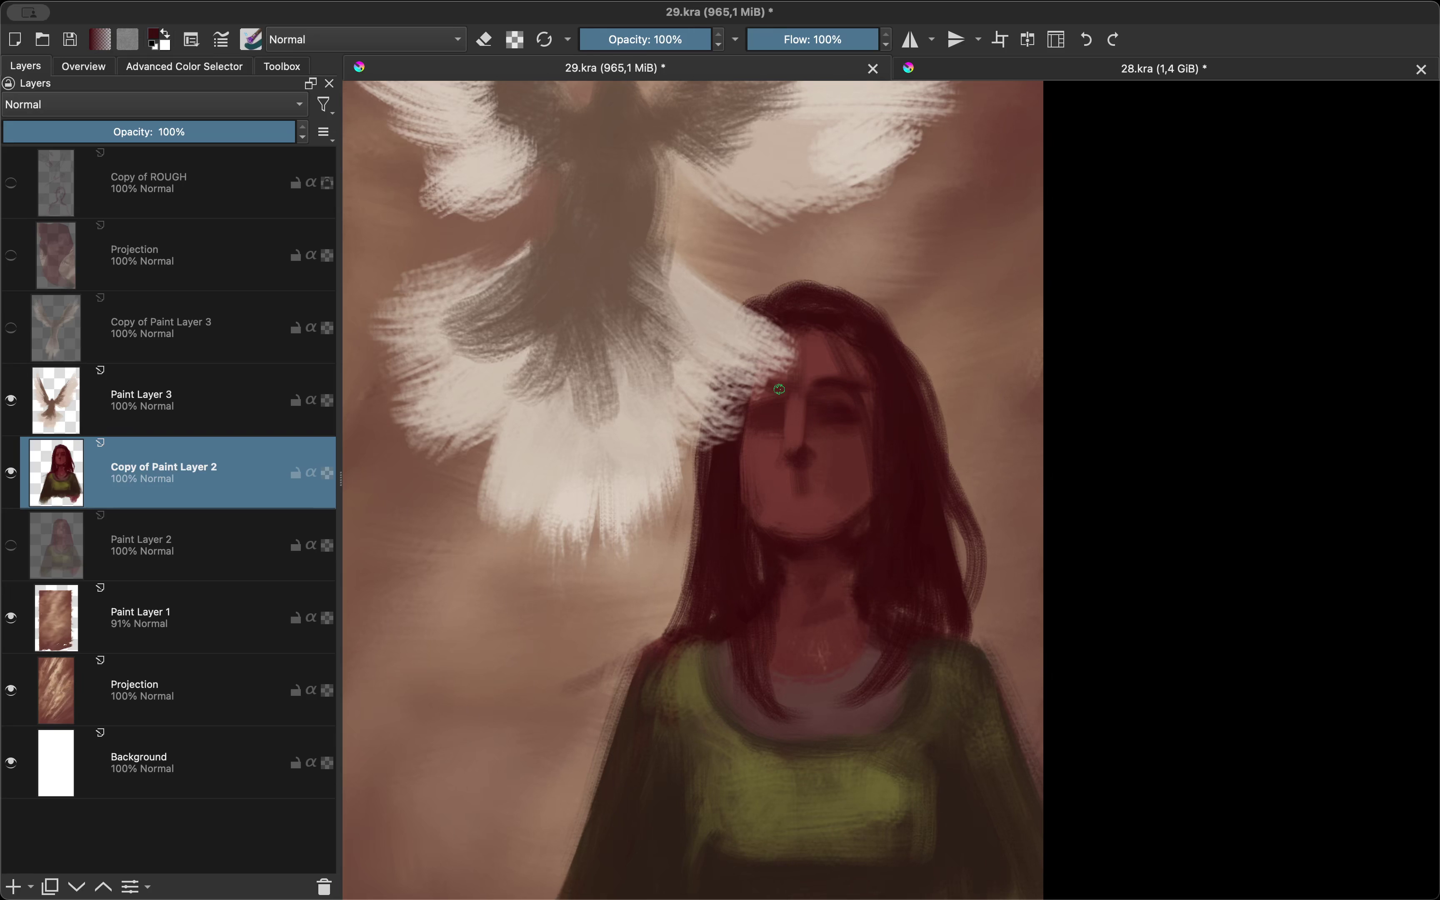
# Step: Pick the sweater's olive green and a dark tone, and extend the sleeve down and left
pyautogui.press('m')
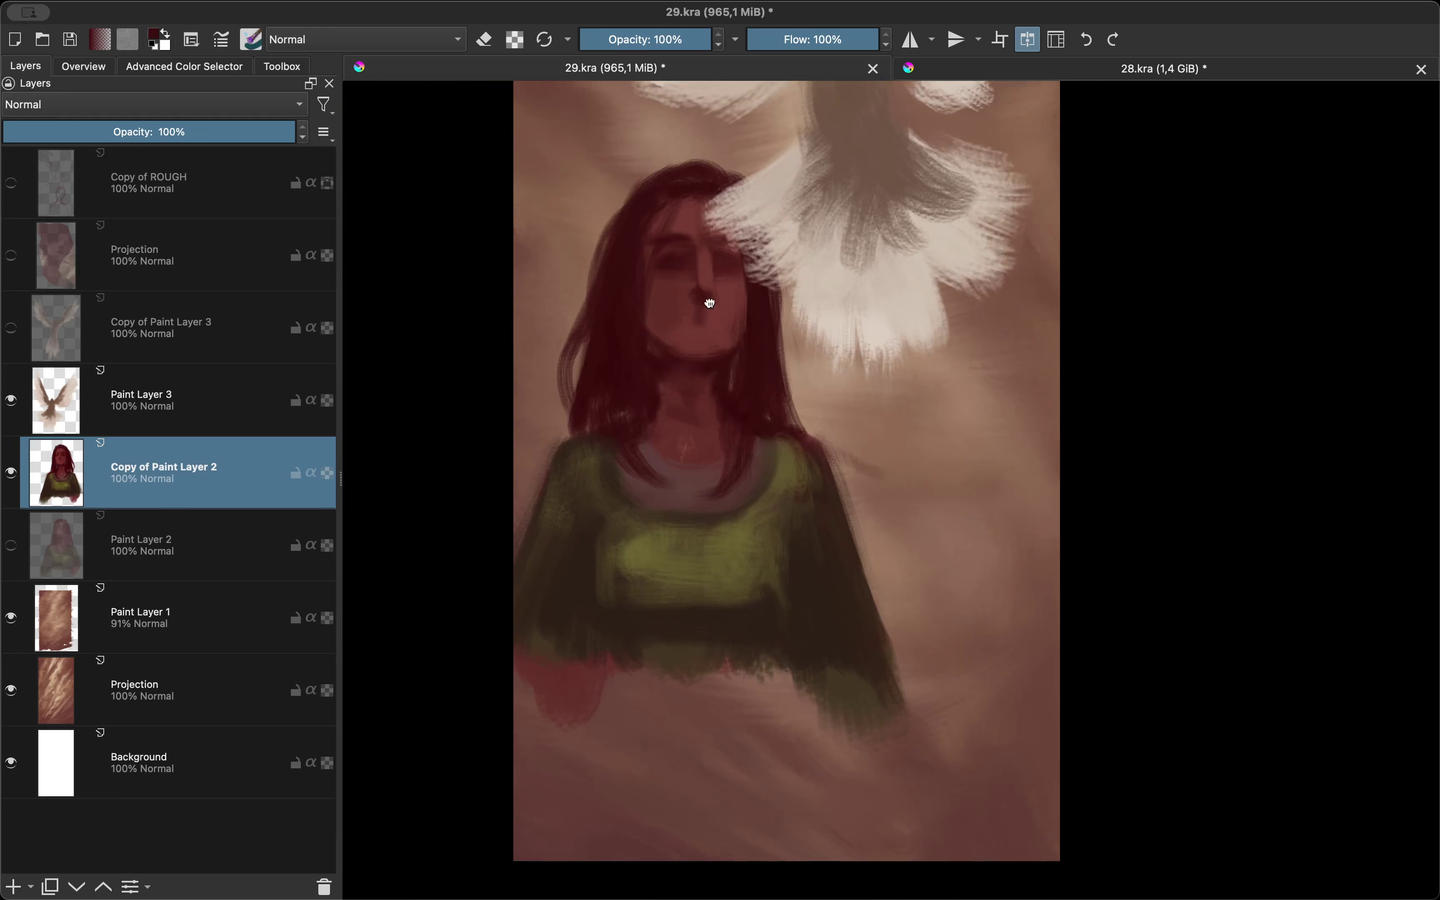
pyautogui.keyDown('ctrl'); pyautogui.click(642, 578); pyautogui.keyUp('ctrl')
pyautogui.press('m')
pyautogui.press('-')
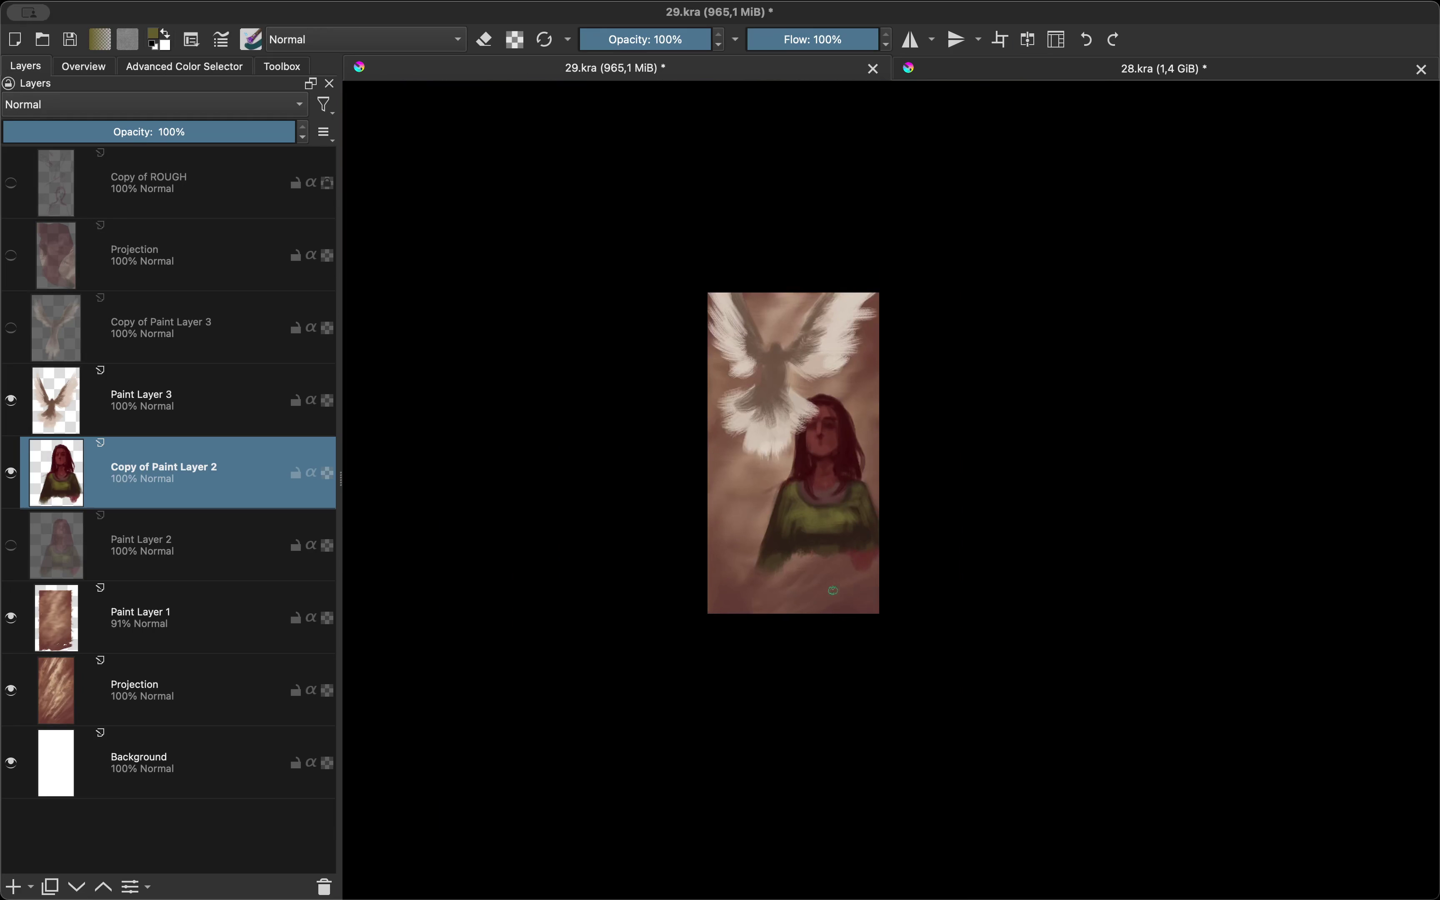
pyautogui.keyDown('ctrl'); pyautogui.click(766, 543); pyautogui.keyUp('ctrl')
pyautogui.moveTo(711, 530); pyautogui.dragTo(667, 560)
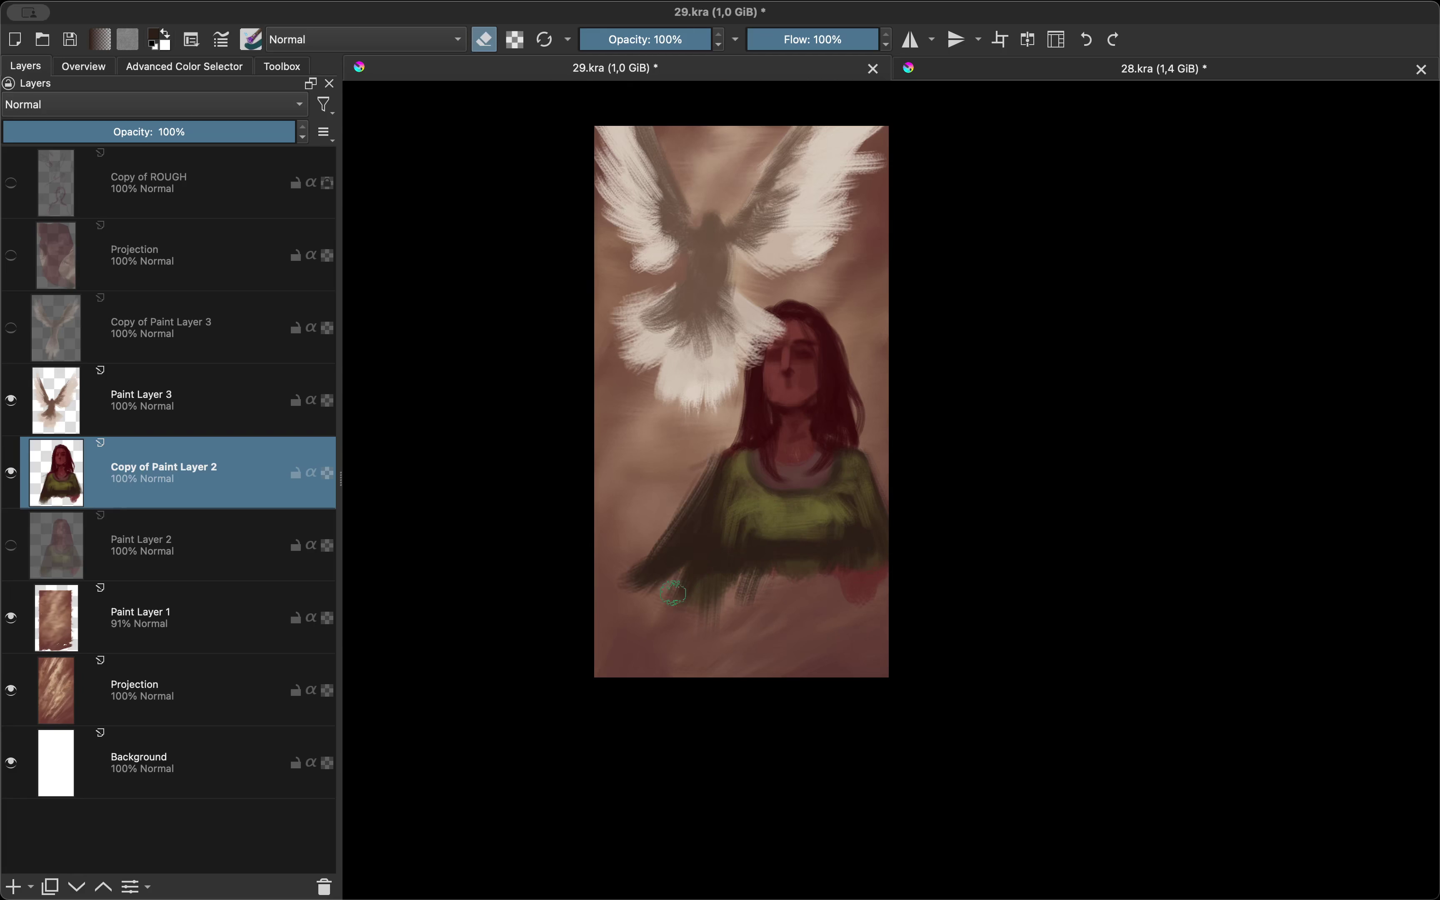
# Step: Rotate the figure layer slightly clockwise with the Transform tool
pyautogui.hotkey('ctrl', 't')
pyautogui.moveTo(591, 660); pyautogui.dragTo(563, 634)
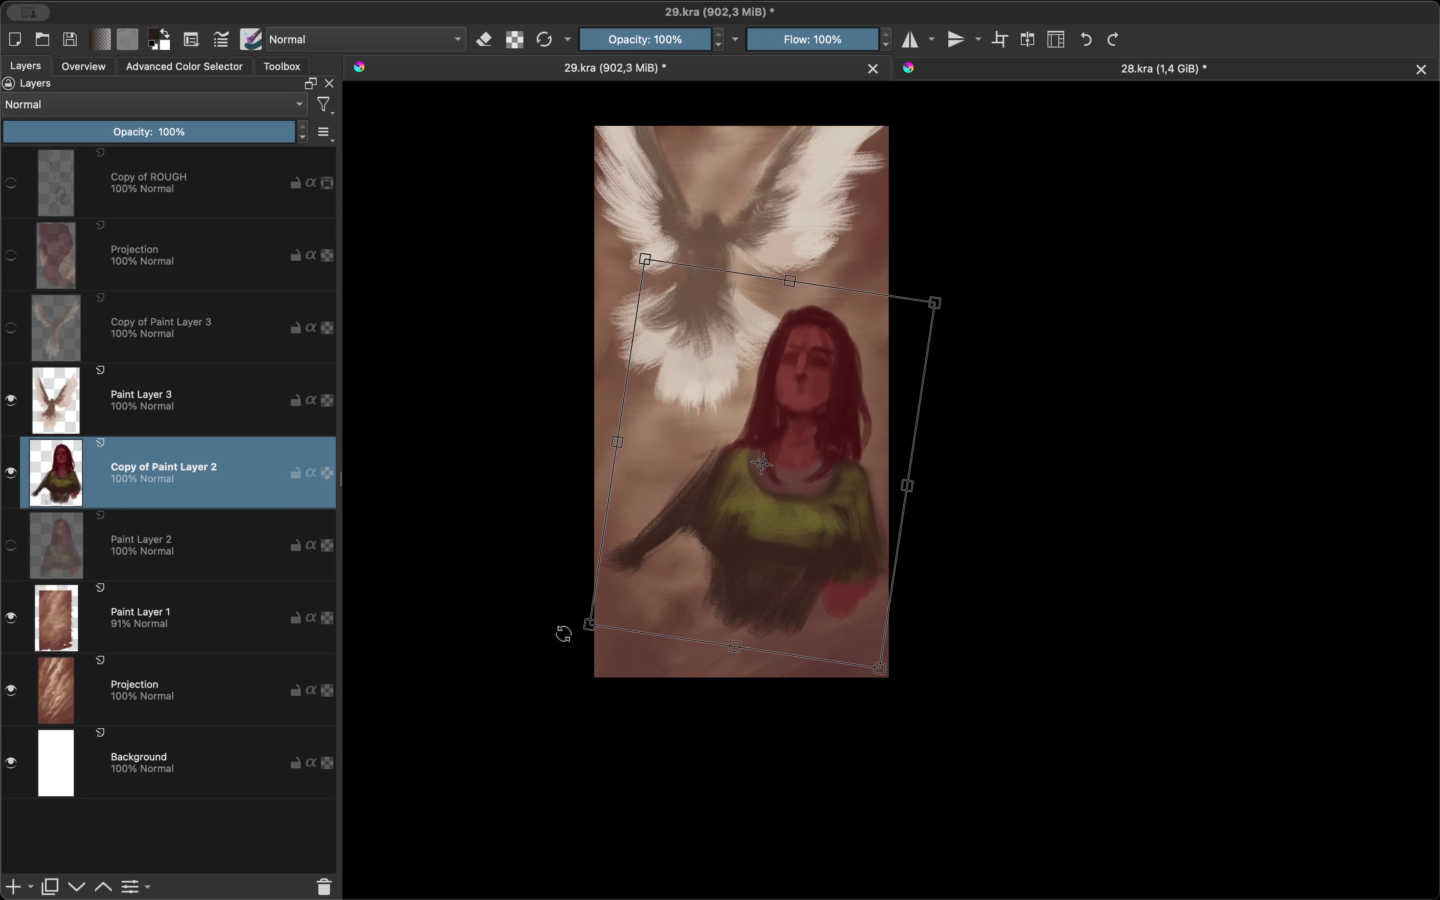
pyautogui.press('Return')
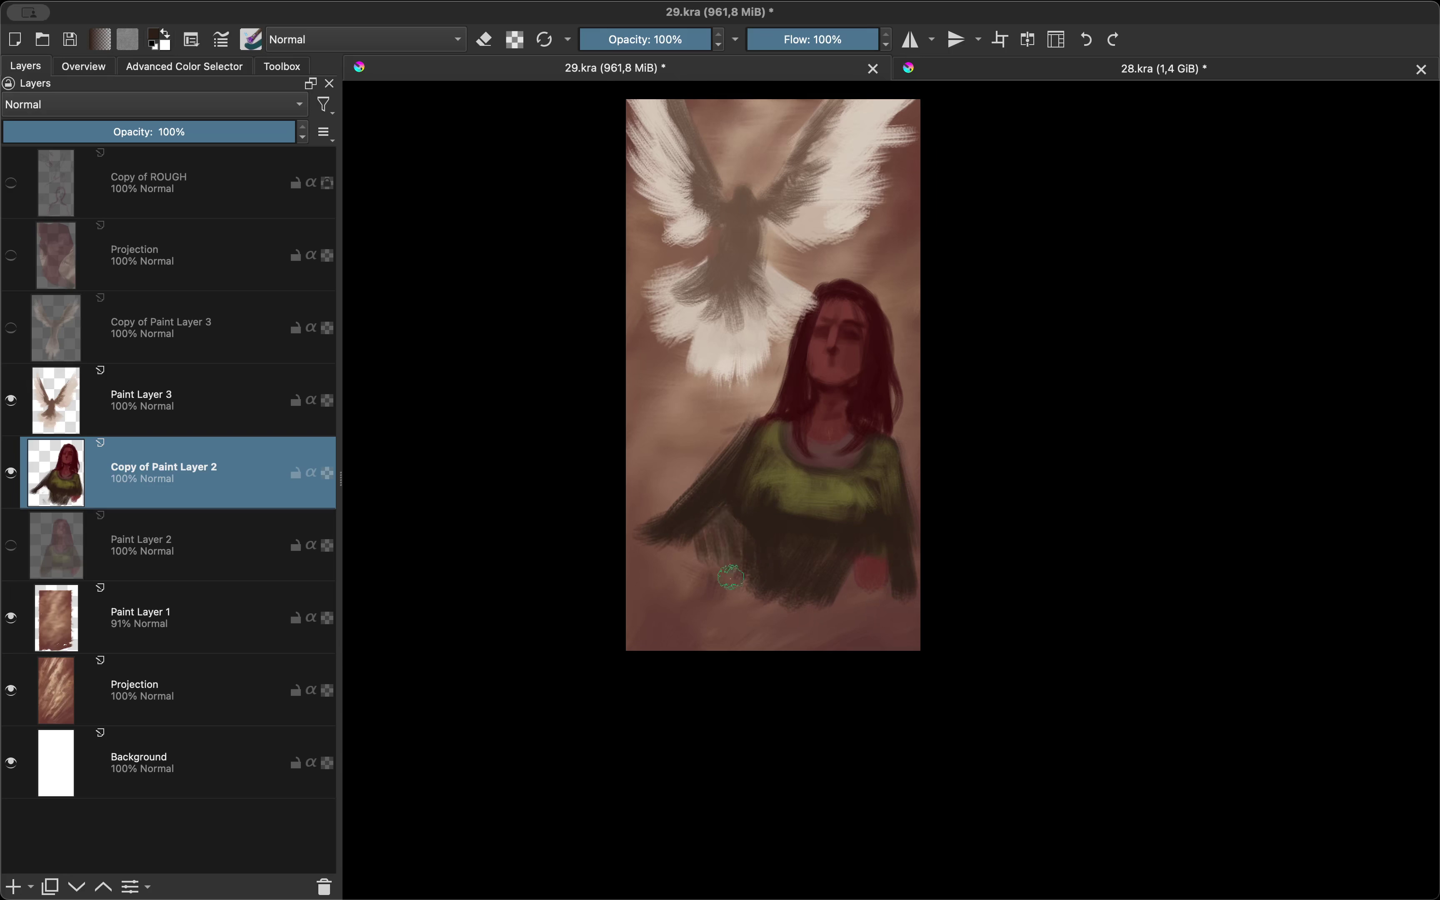
pyautogui.press('e')
pyautogui.press('+')
pyautogui.press('e')
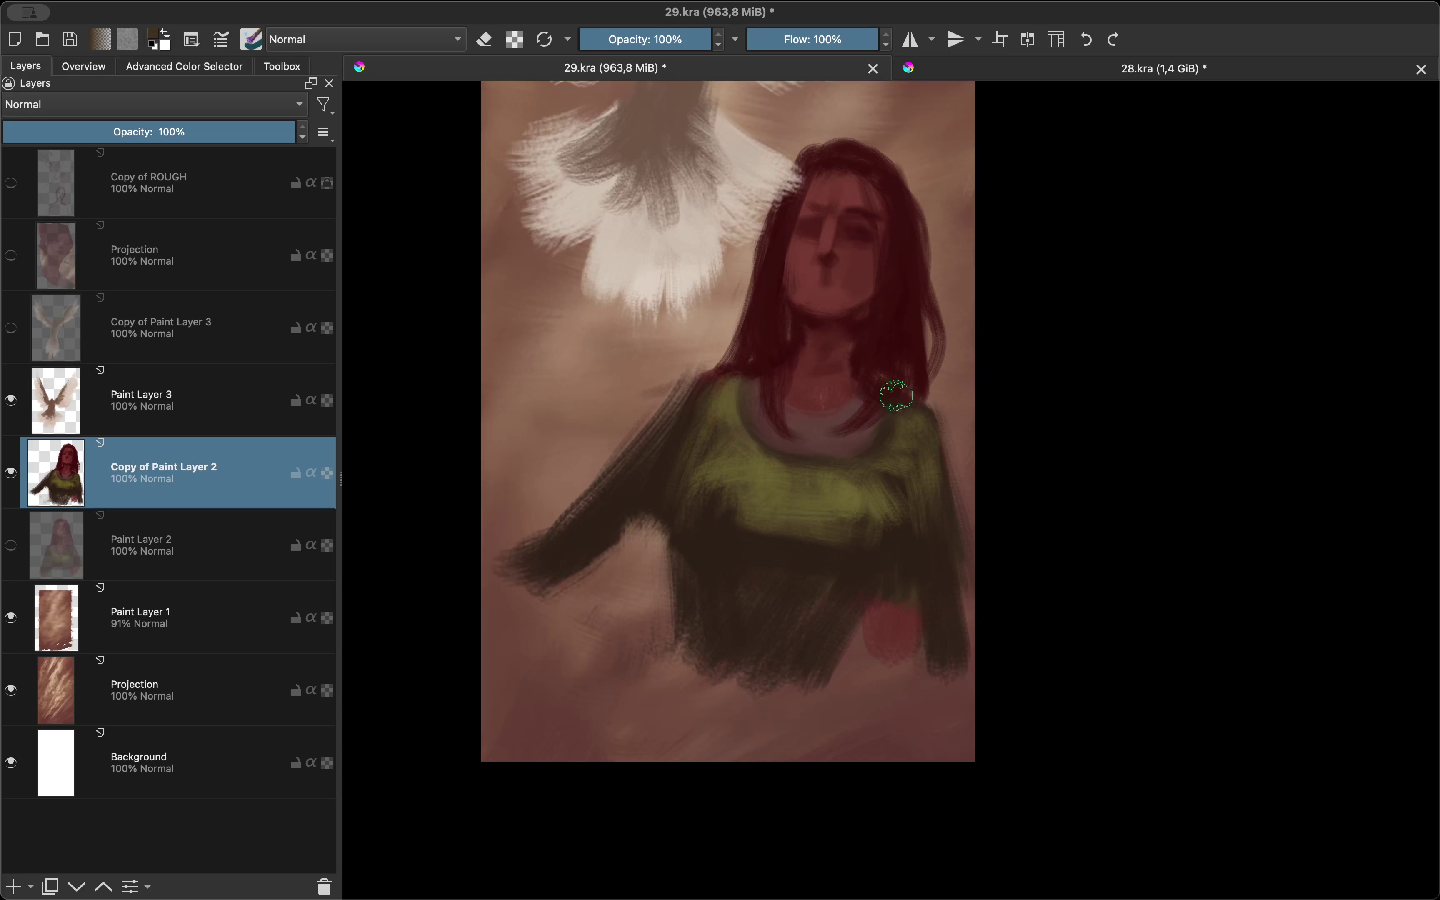
# Step: Add green strokes along the sweater's right side and front, and repaint and darken the left sleeve
pyautogui.moveTo(949, 519); pyautogui.dragTo(931, 437)
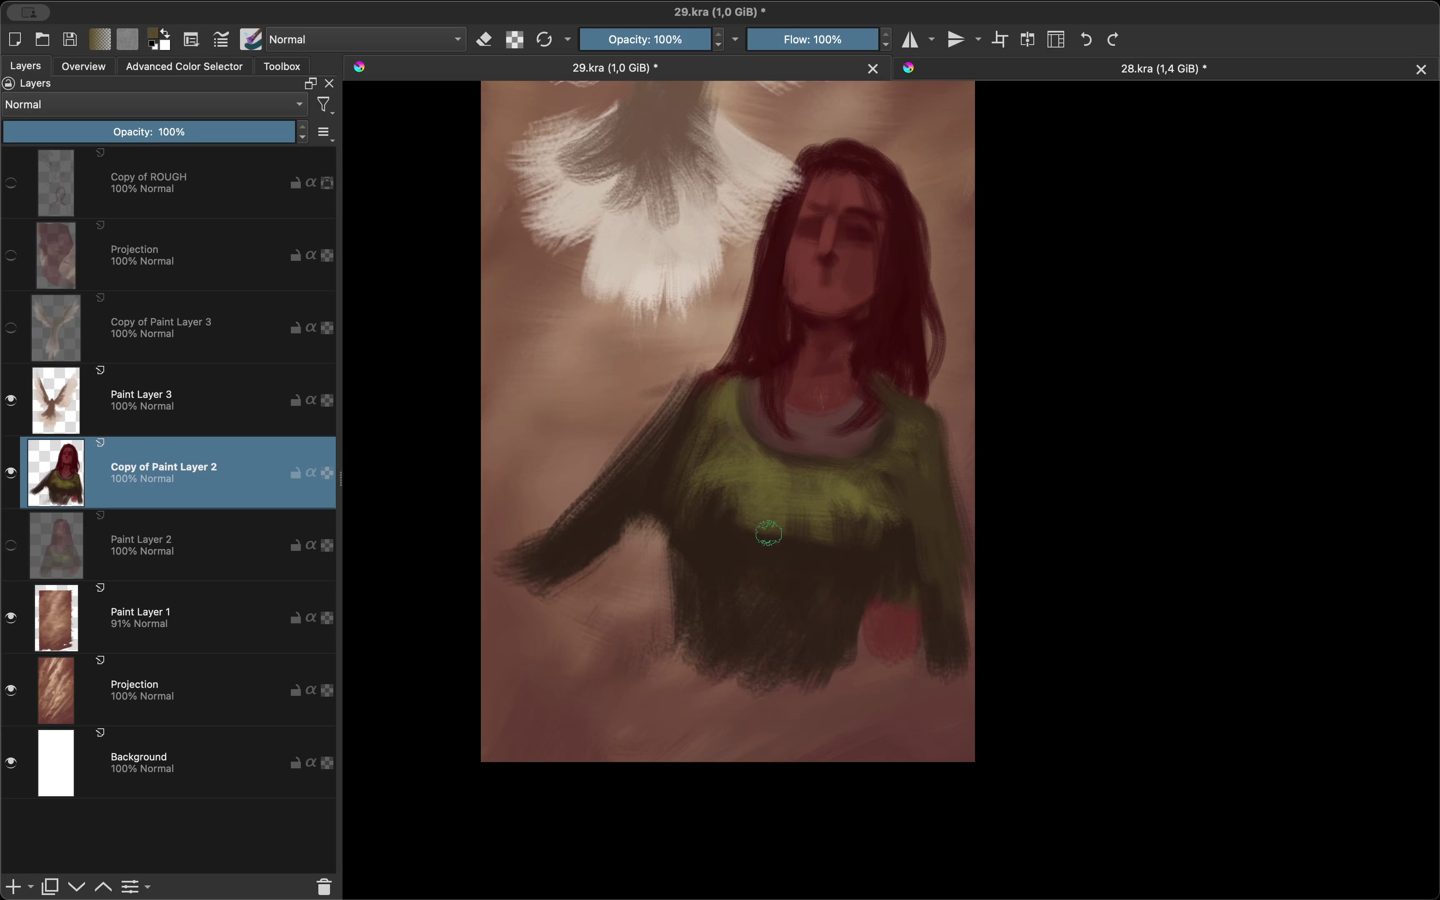
pyautogui.moveTo(767, 518); pyautogui.dragTo(741, 601)
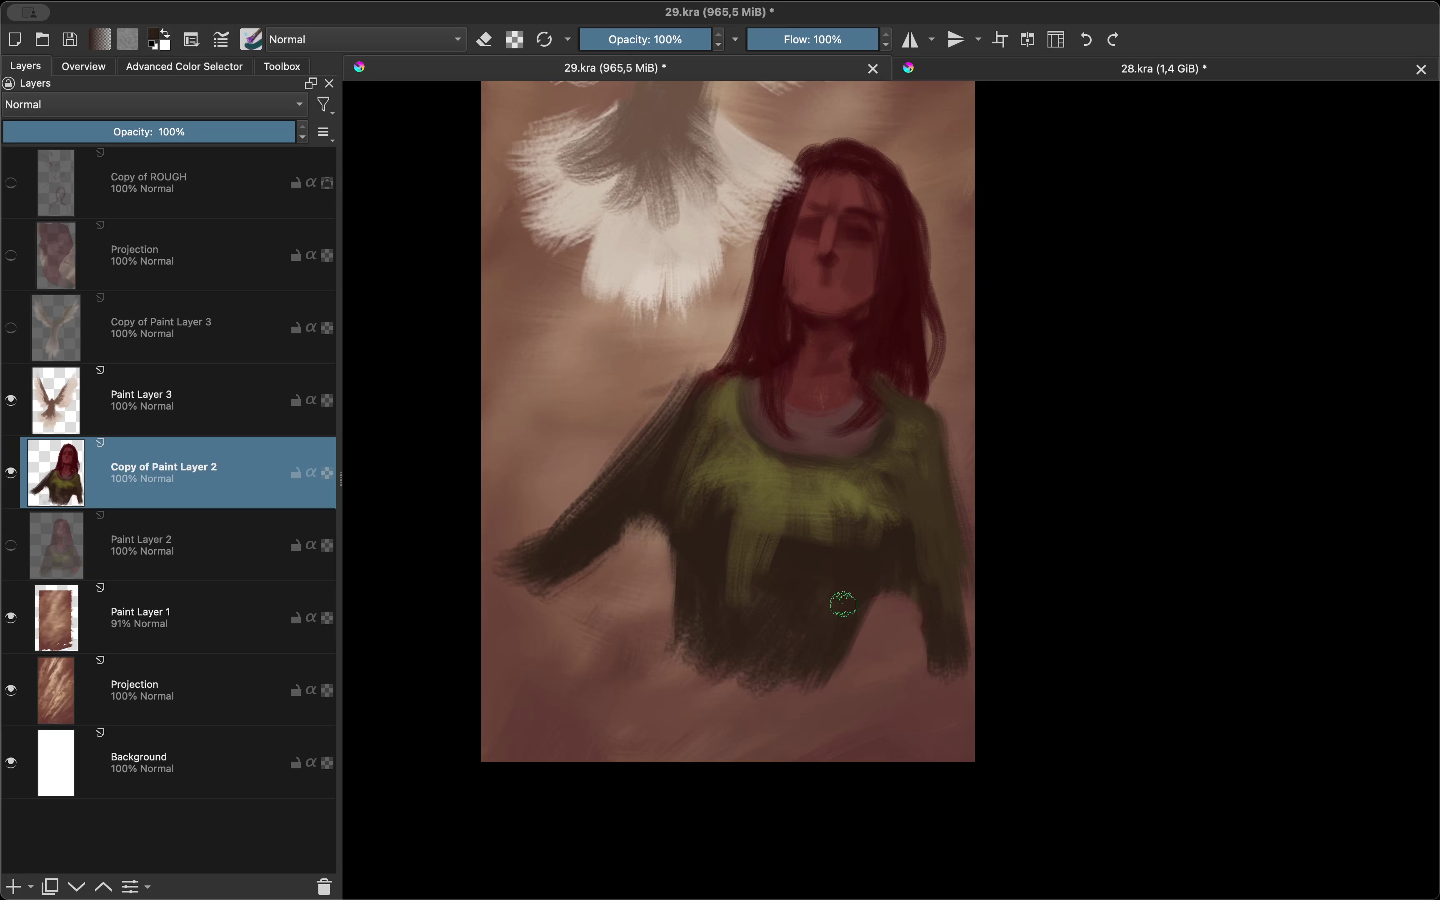
pyautogui.press('-')
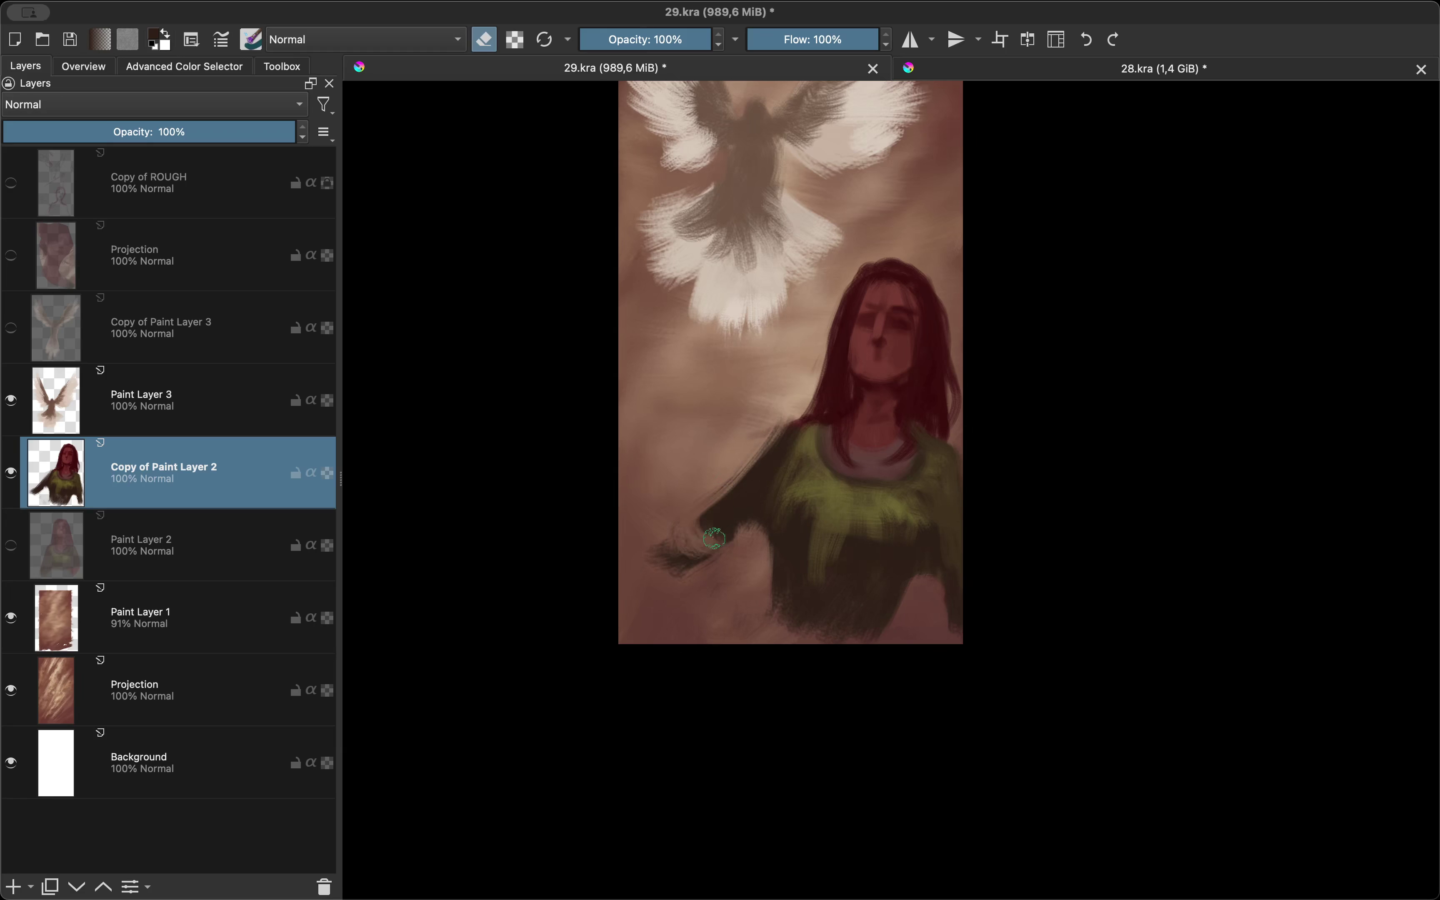
pyautogui.moveTo(778, 451)
pyautogui.mouseDown()
pyautogui.moveTo(713, 517)
pyautogui.moveTo(705, 622)
pyautogui.mouseUp()
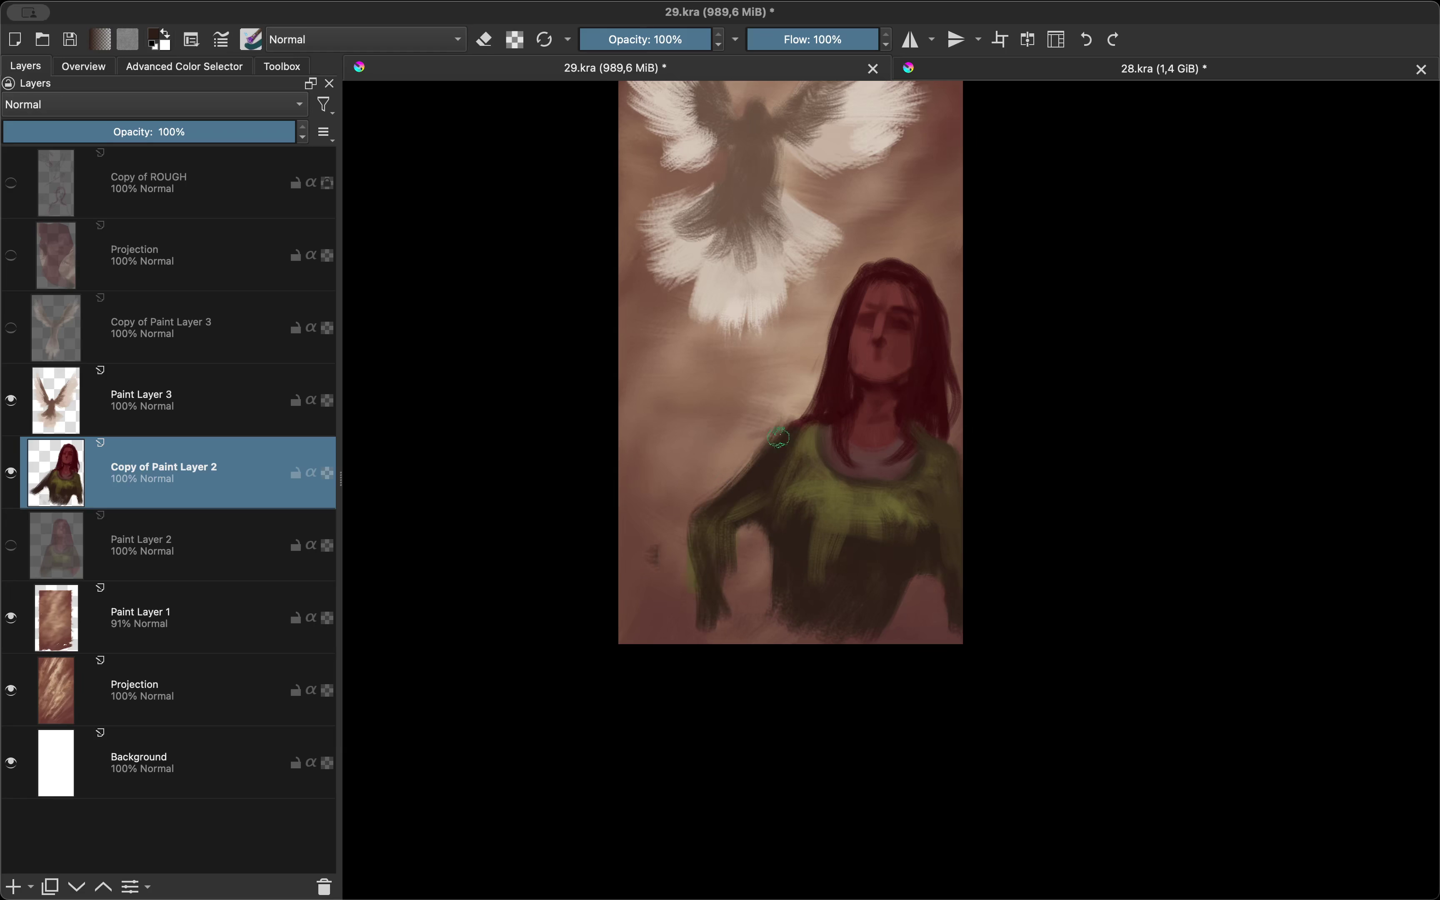
pyautogui.moveTo(785, 422); pyautogui.dragTo(714, 523)
# Step: Repaint the sleeve dark brown and rotate the selected arm counter-clockwise toward the hip
pyautogui.press('m')
pyautogui.keyDown('ctrl'); pyautogui.click(813, 528); pyautogui.keyUp('ctrl')
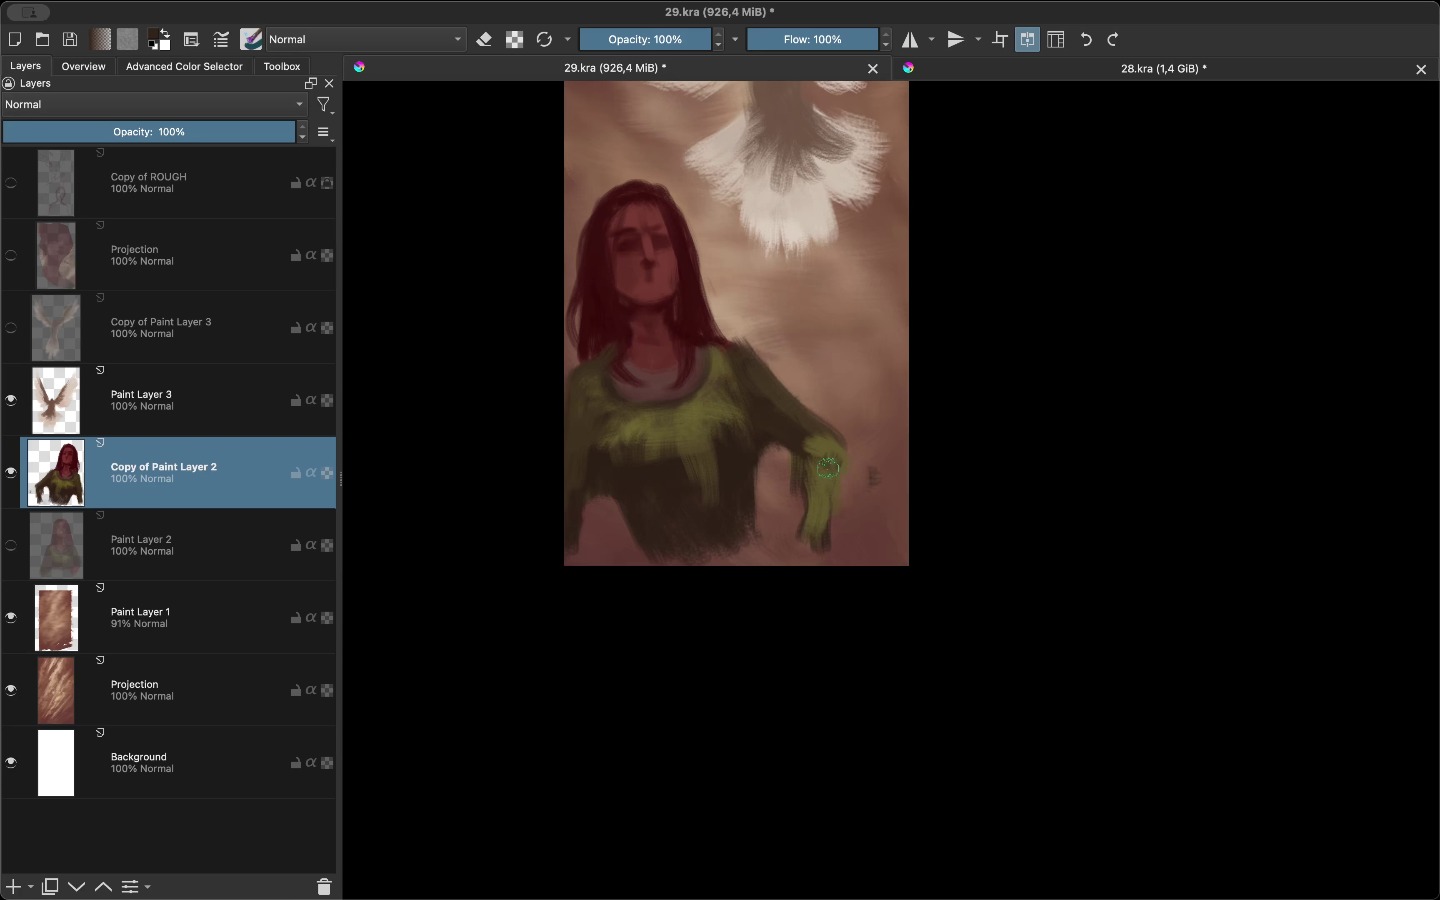
pyautogui.moveTo(833, 452); pyautogui.dragTo(827, 536)
pyautogui.press('m')
pyautogui.hotkey('ctrl', 't')
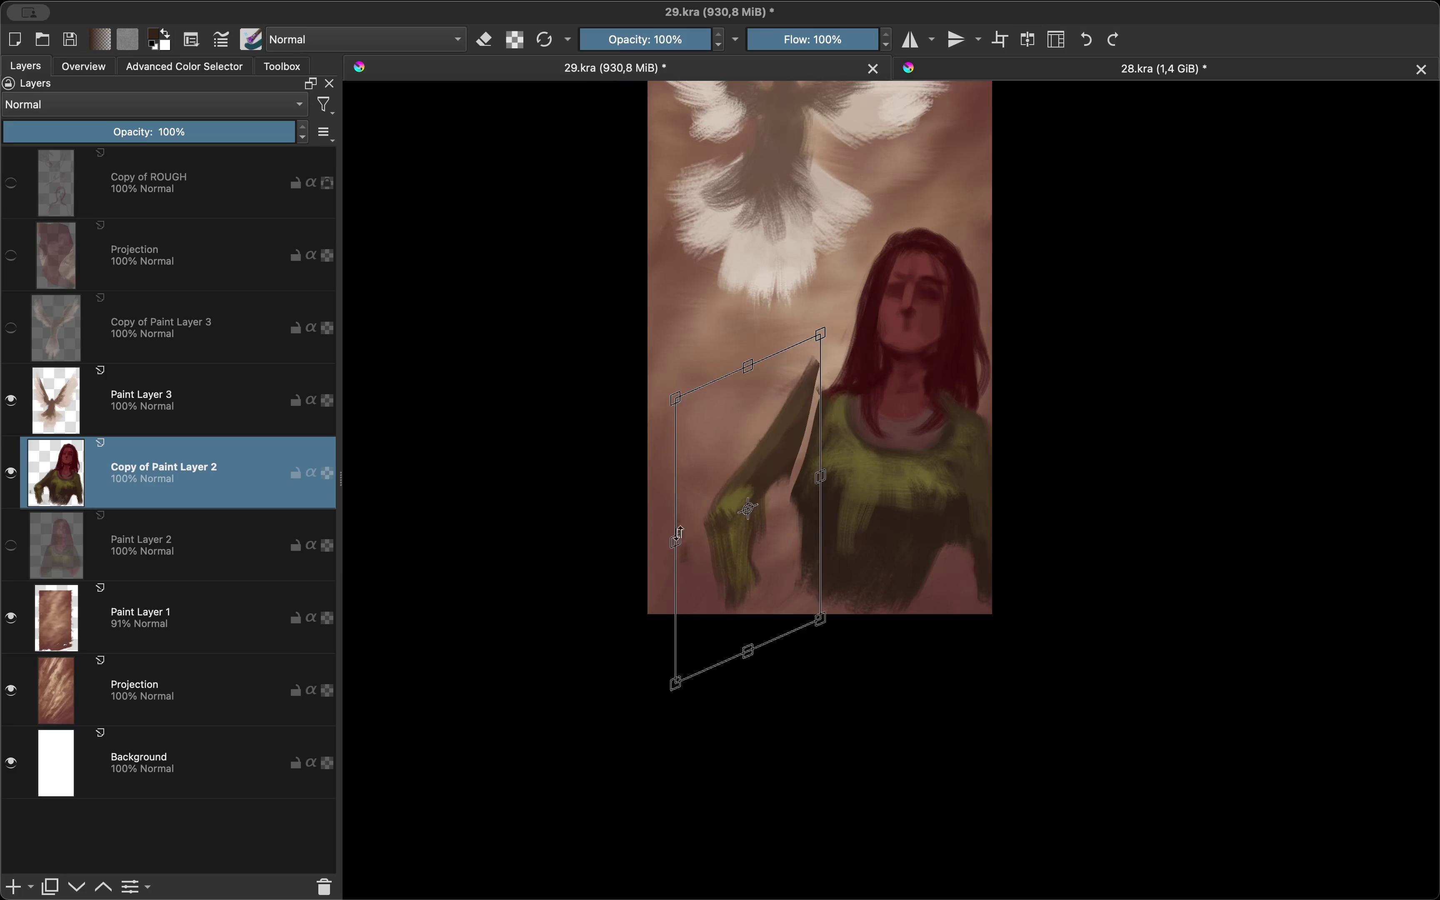
pyautogui.moveTo(658, 611)
pyautogui.mouseDown()
pyautogui.moveTo(763, 585)
pyautogui.moveTo(767, 613)
pyautogui.mouseUp()
pyautogui.press('b')
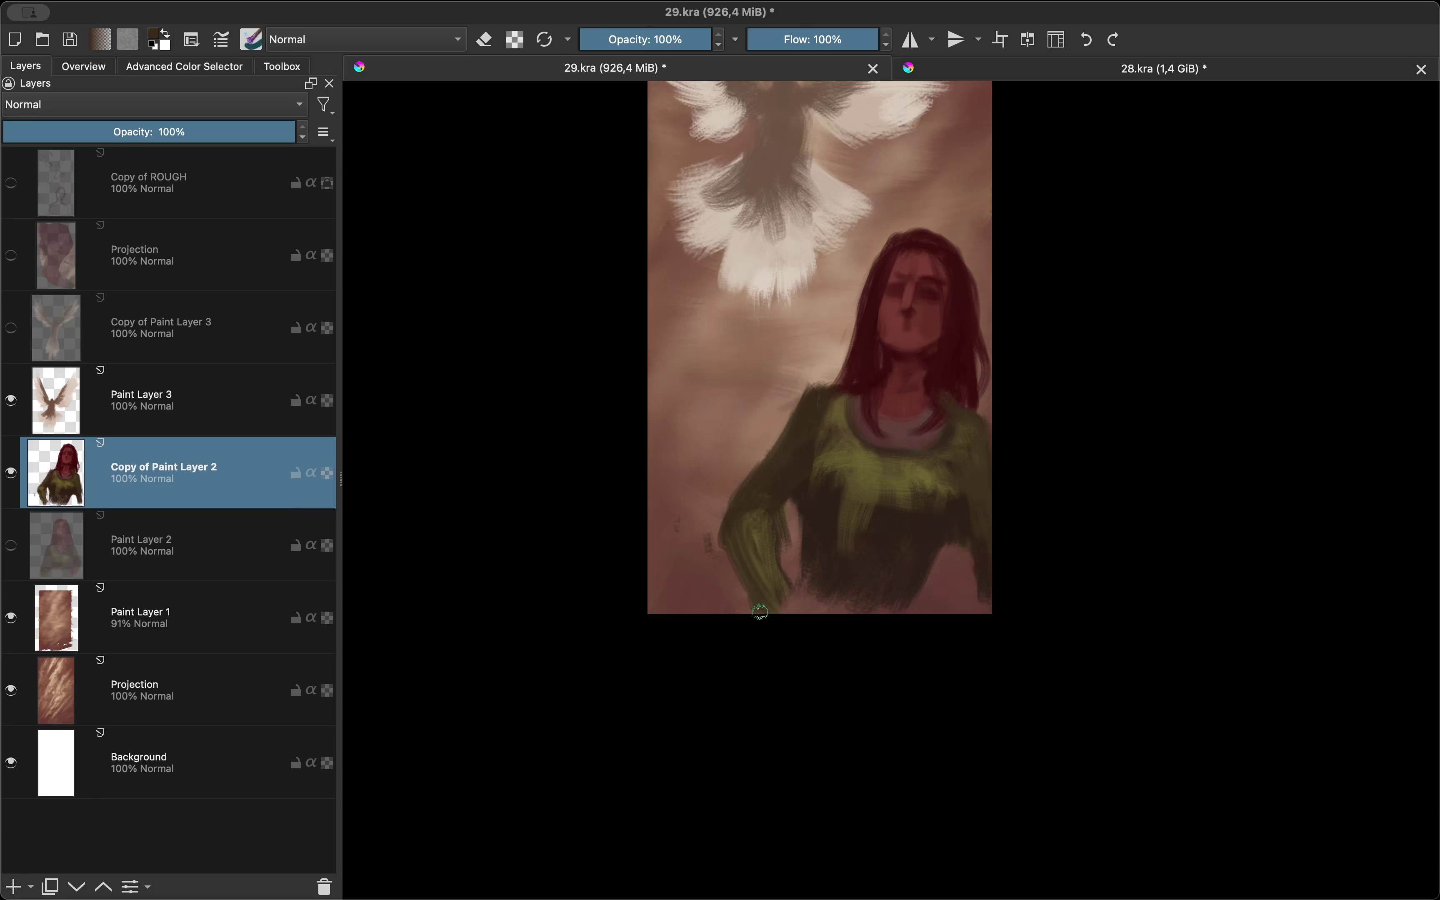
# Step: Shade the left sleeve and lower right torso with dark brown strokes
pyautogui.moveTo(845, 459); pyautogui.dragTo(777, 519)
pyautogui.keyDown('ctrl'); pyautogui.click(767, 632); pyautogui.keyUp('ctrl')
pyautogui.moveTo(762, 619); pyautogui.dragTo(720, 667)
pyautogui.moveTo(871, 616); pyautogui.dragTo(857, 676)
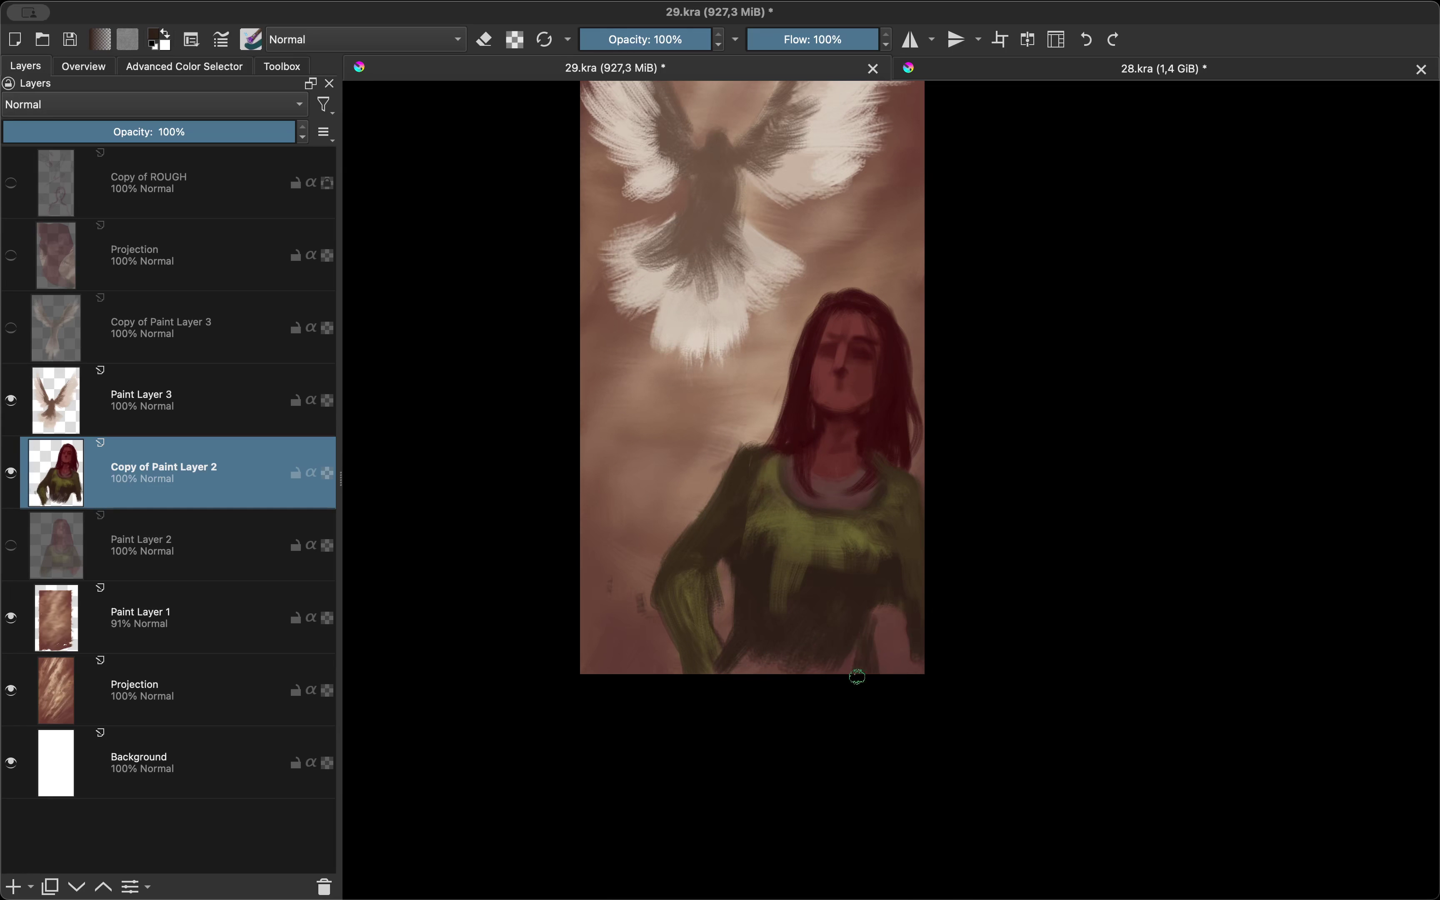
# Step: Paint a reddish V-neck at the collar and add a light tan stroke to it
pyautogui.keyDown('ctrl'); pyautogui.click(836, 475); pyautogui.keyUp('ctrl')
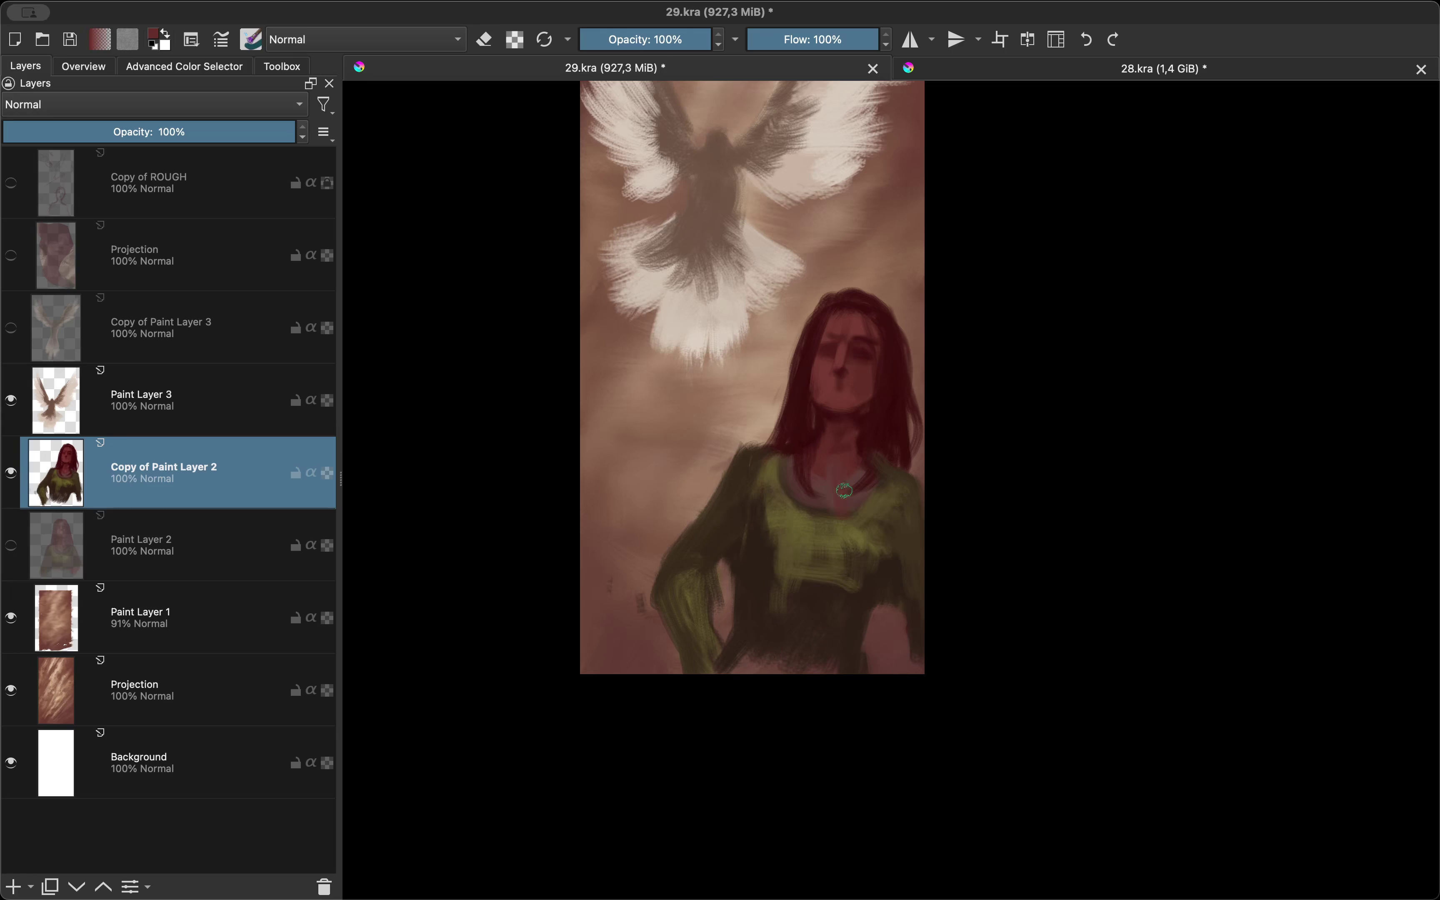
pyautogui.moveTo(833, 523)
pyautogui.mouseDown()
pyautogui.moveTo(813, 489)
pyautogui.moveTo(881, 462)
pyautogui.mouseUp()
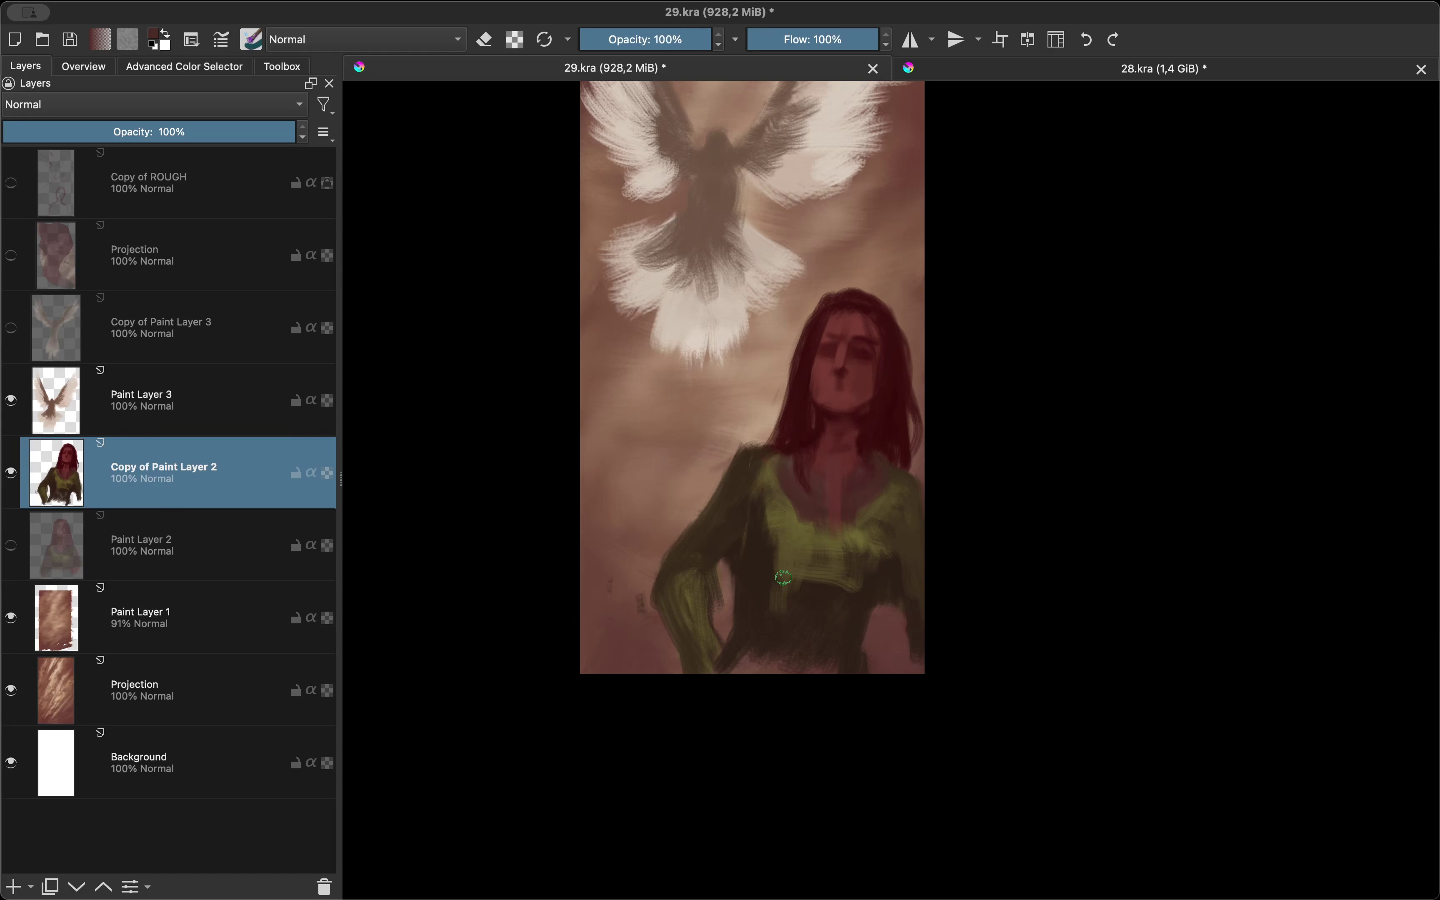
pyautogui.hotkey('shift', 'i')
pyautogui.hotkey('shift', 'i')
pyautogui.click(846, 506)
pyautogui.moveTo(821, 521); pyautogui.dragTo(783, 446)
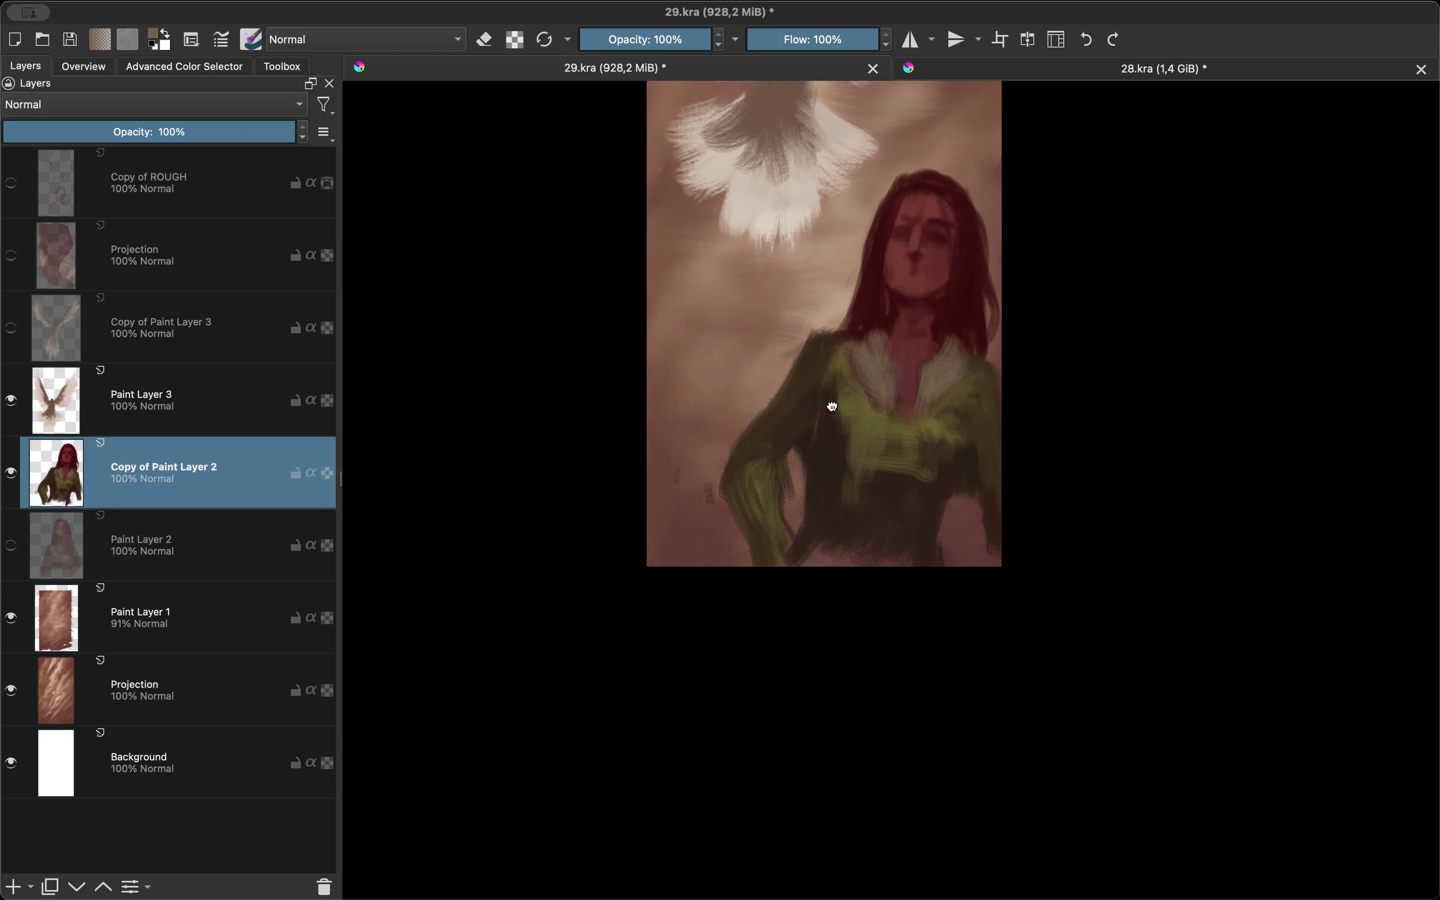
# Step: Tilt the canvas view about 38° counterclockwise and add a new paint layer above the figure
pyautogui.keyDown('ctrl'); pyautogui.click(851, 519); pyautogui.keyUp('ctrl')
pyautogui.scroll(-3, 850, 519)
pyautogui.scroll(2, 873, 522)
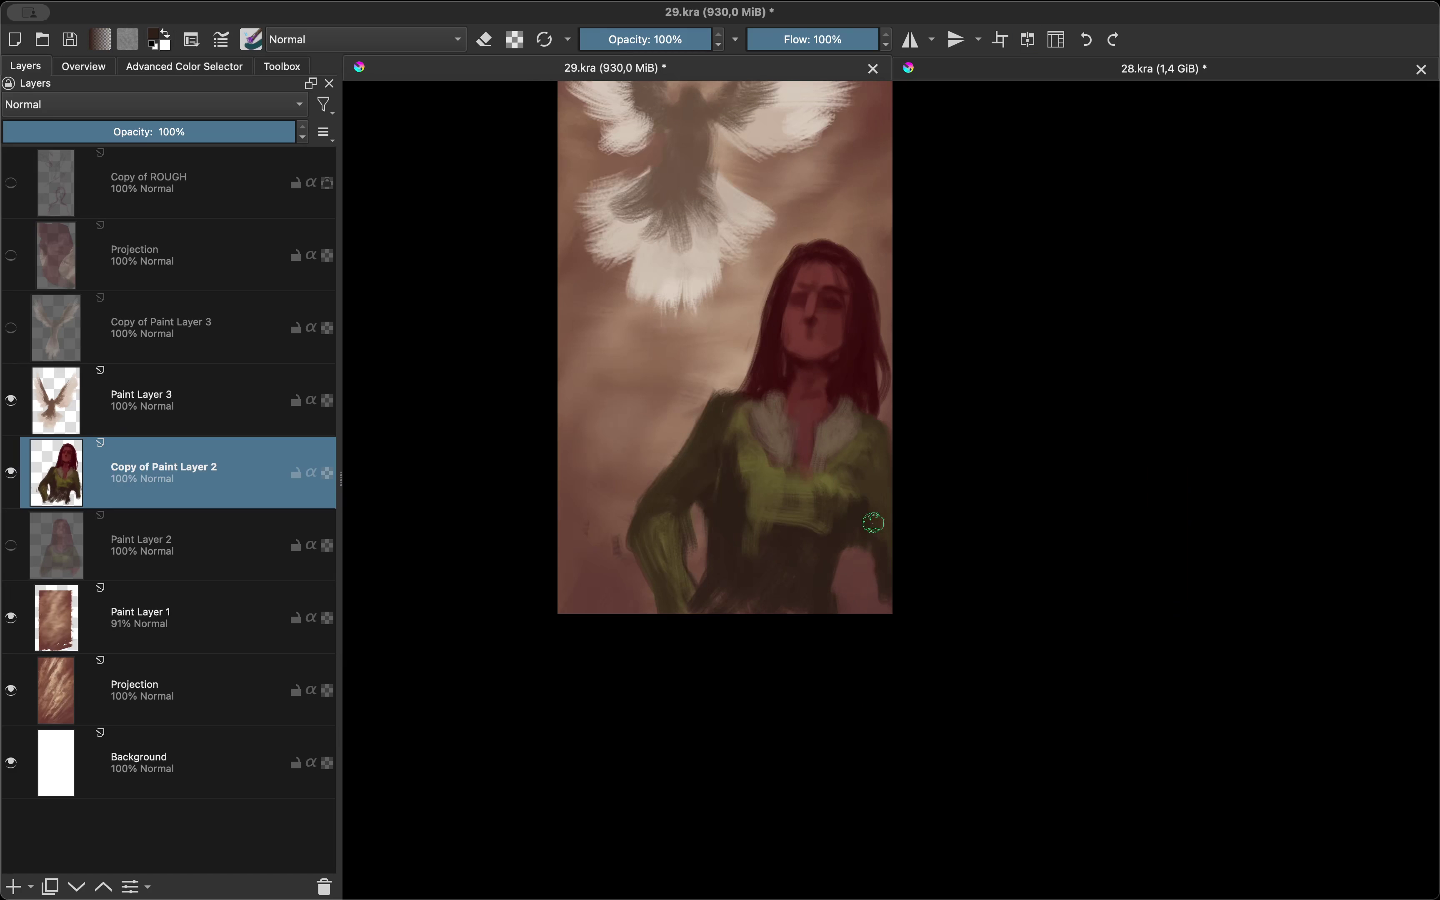
pyautogui.moveTo(867, 560); pyautogui.dragTo(916, 559)
pyautogui.keyDown('ctrl'); pyautogui.click(741, 508); pyautogui.keyUp('ctrl')
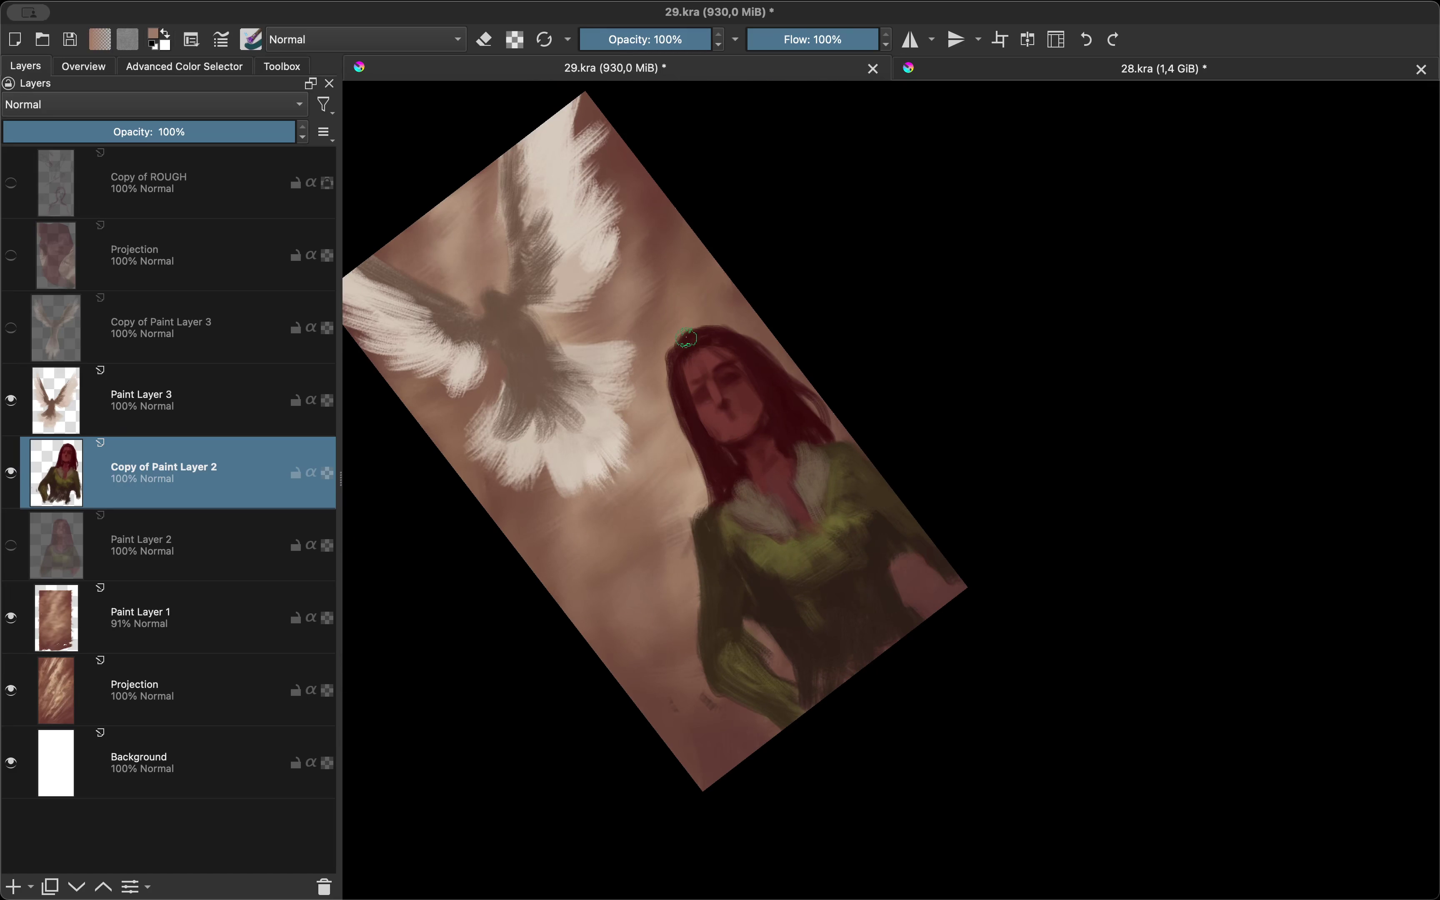
pyautogui.press('Insert')
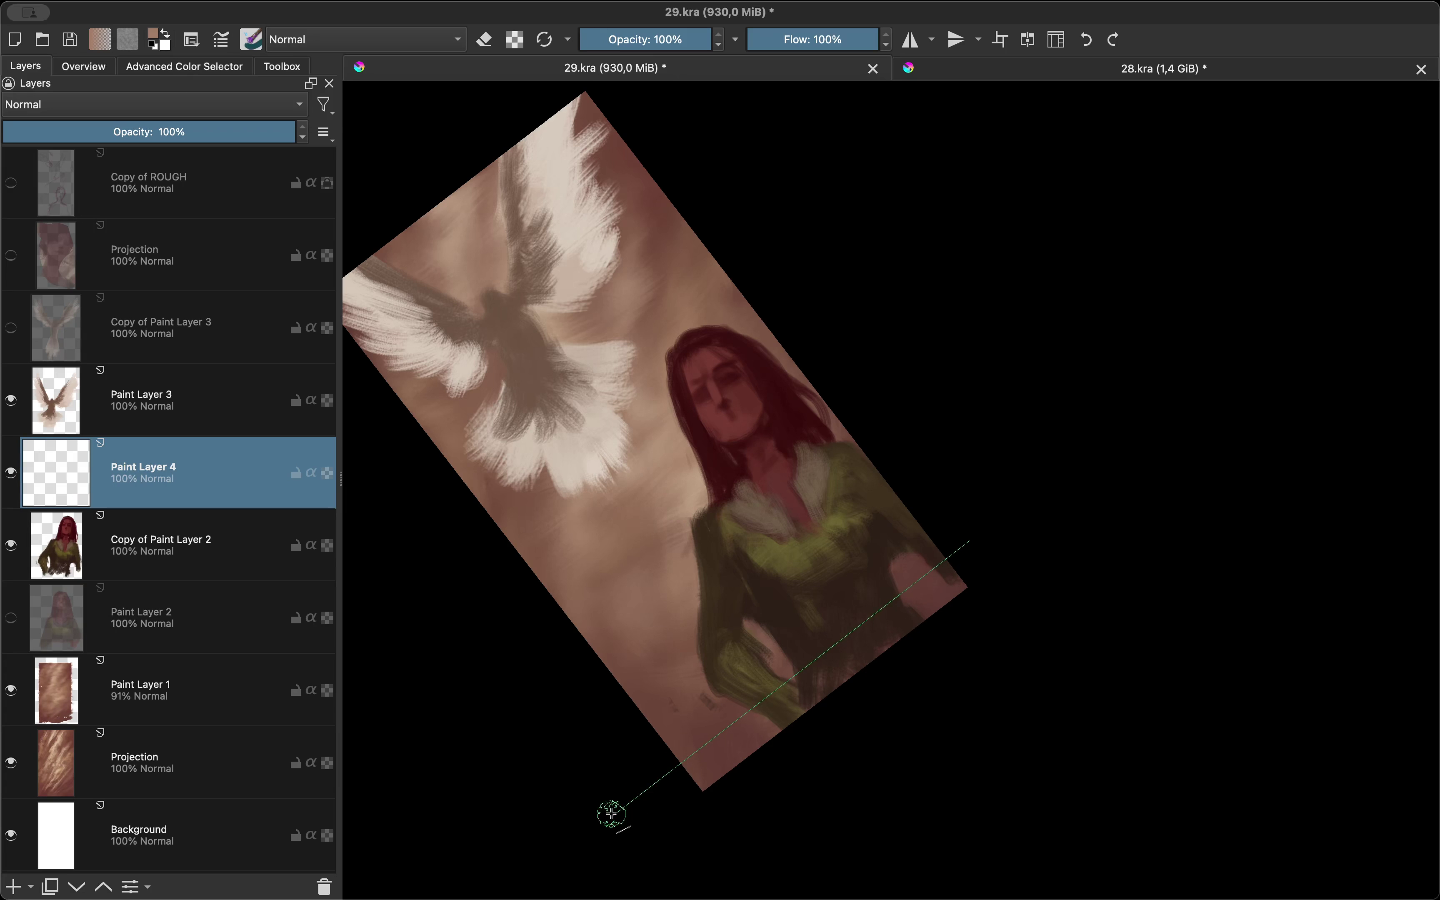
# Step: Discard the tan bottom-edge stroke, reset canvas rotation and return to the figure layer
pyautogui.keyDown('shift'); pyautogui.click(611, 810); pyautogui.keyUp('shift')
pyautogui.press('5')
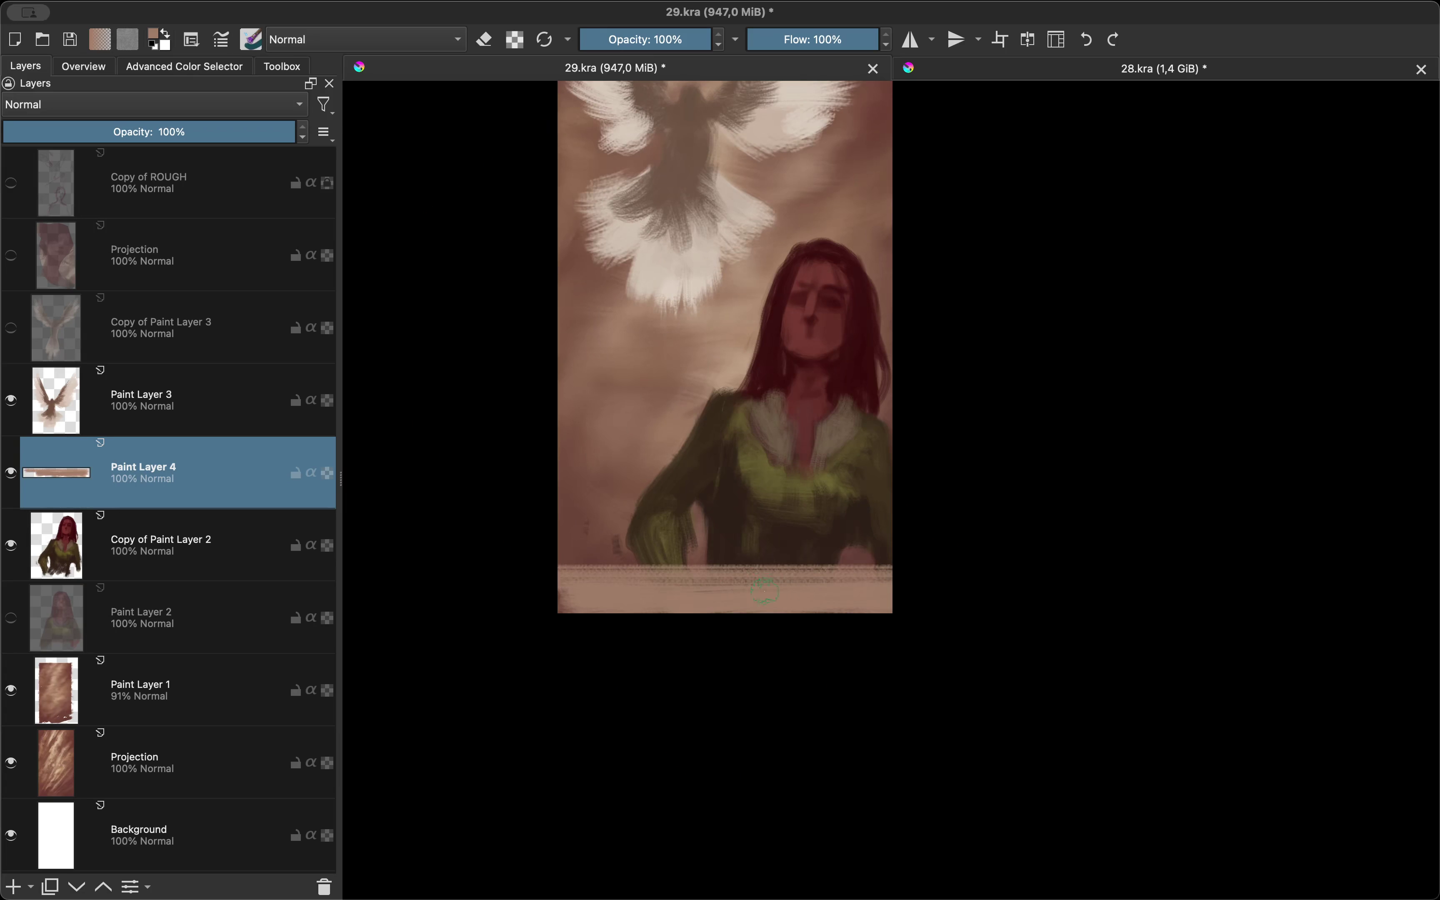
pyautogui.hotkey('ctrl', 'z')
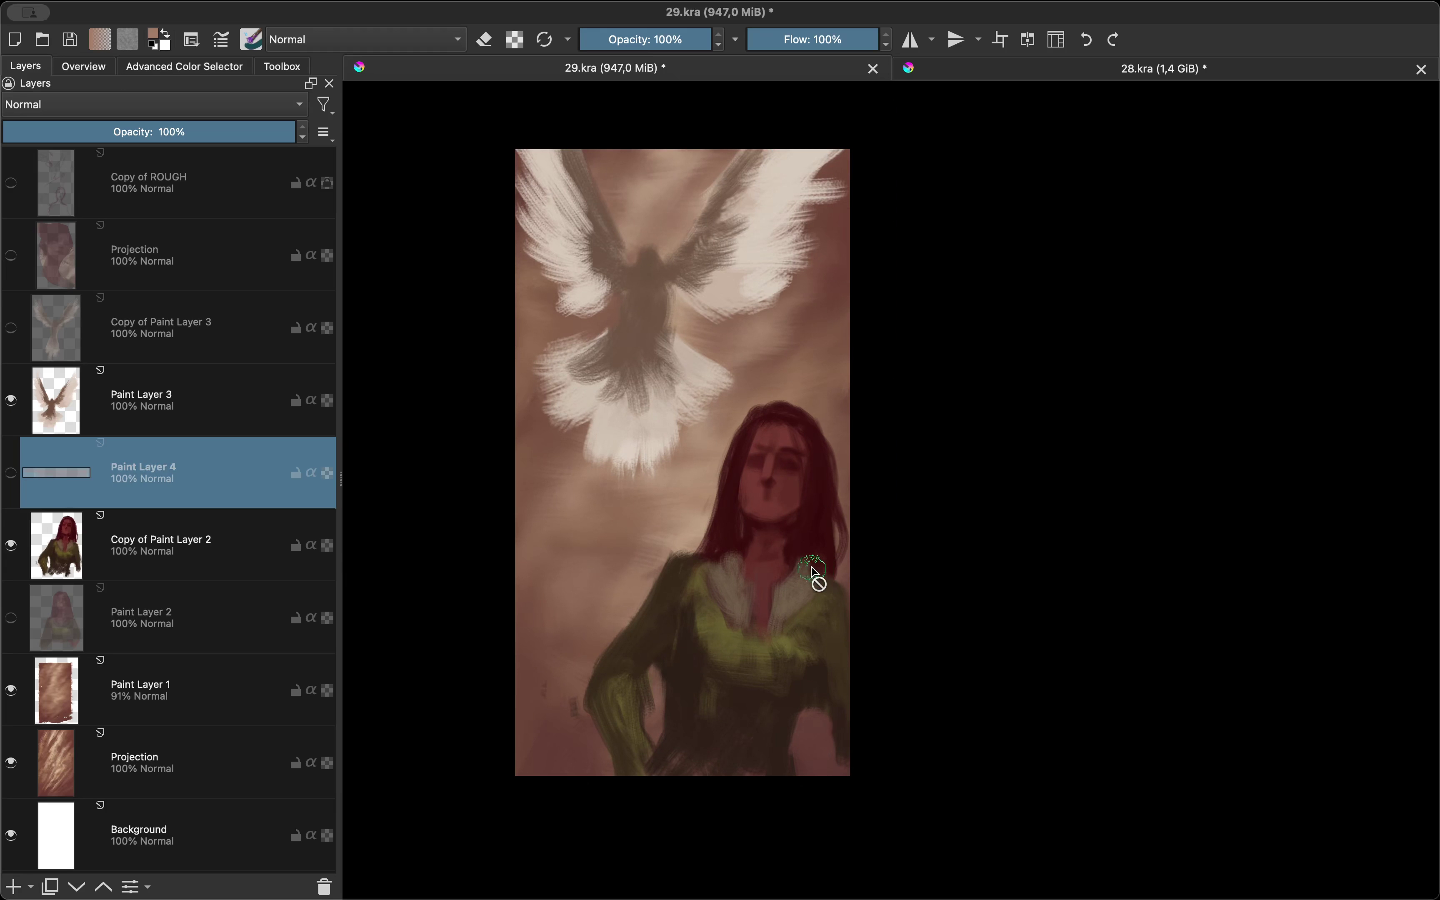
pyautogui.press('pagedown')
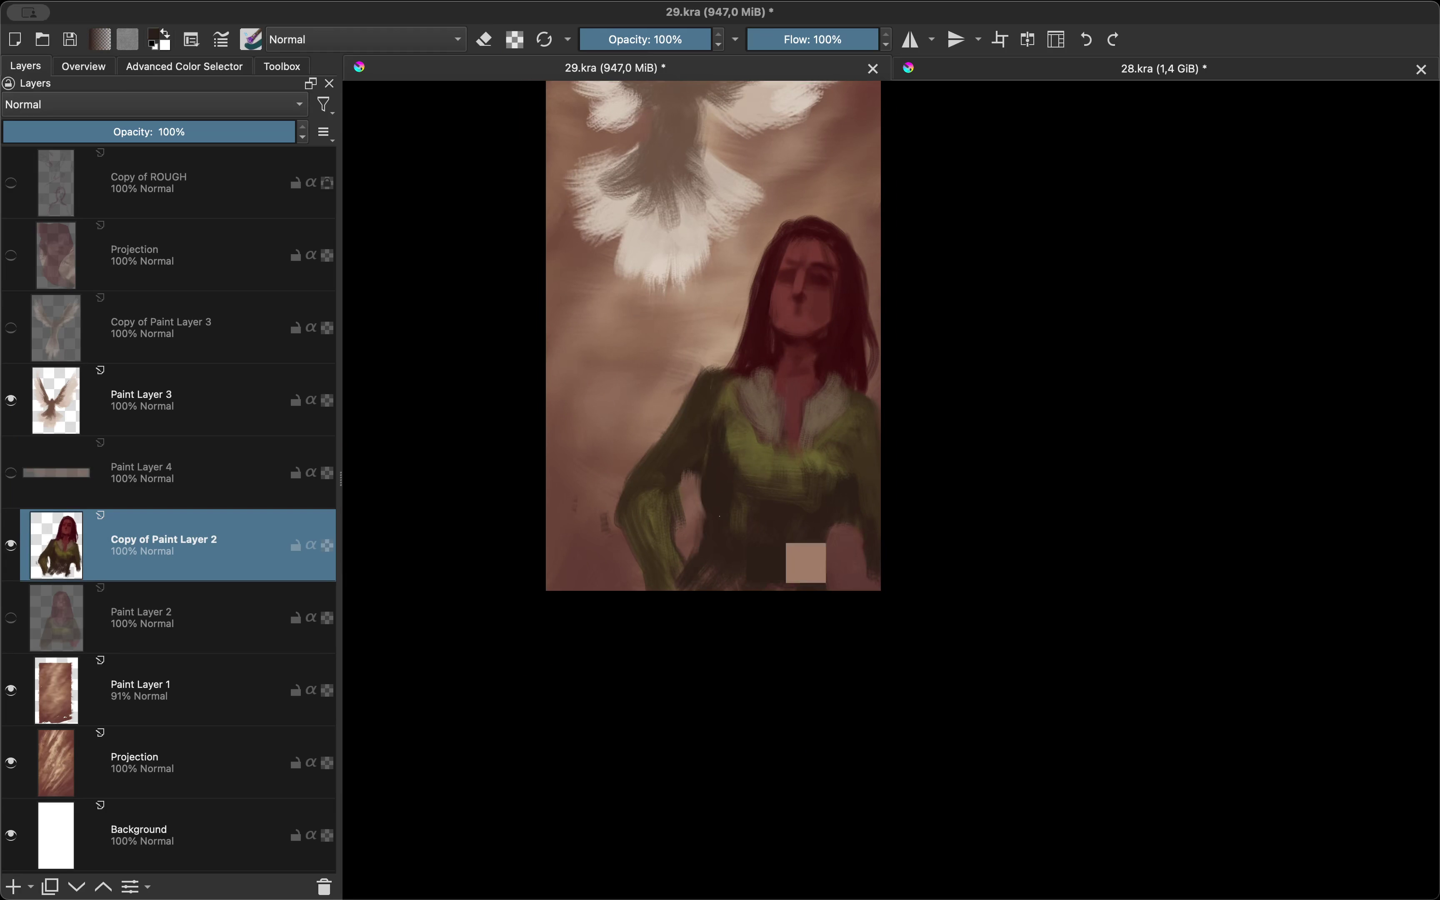
# Step: Sample olive green and brighten the torso and waist, checking in mirrored view
pyautogui.keyDown('ctrl'); pyautogui.click(741, 455); pyautogui.keyUp('ctrl')
pyautogui.moveTo(821, 494)
pyautogui.mouseDown()
pyautogui.moveTo(874, 503)
pyautogui.moveTo(814, 487)
pyautogui.mouseUp()
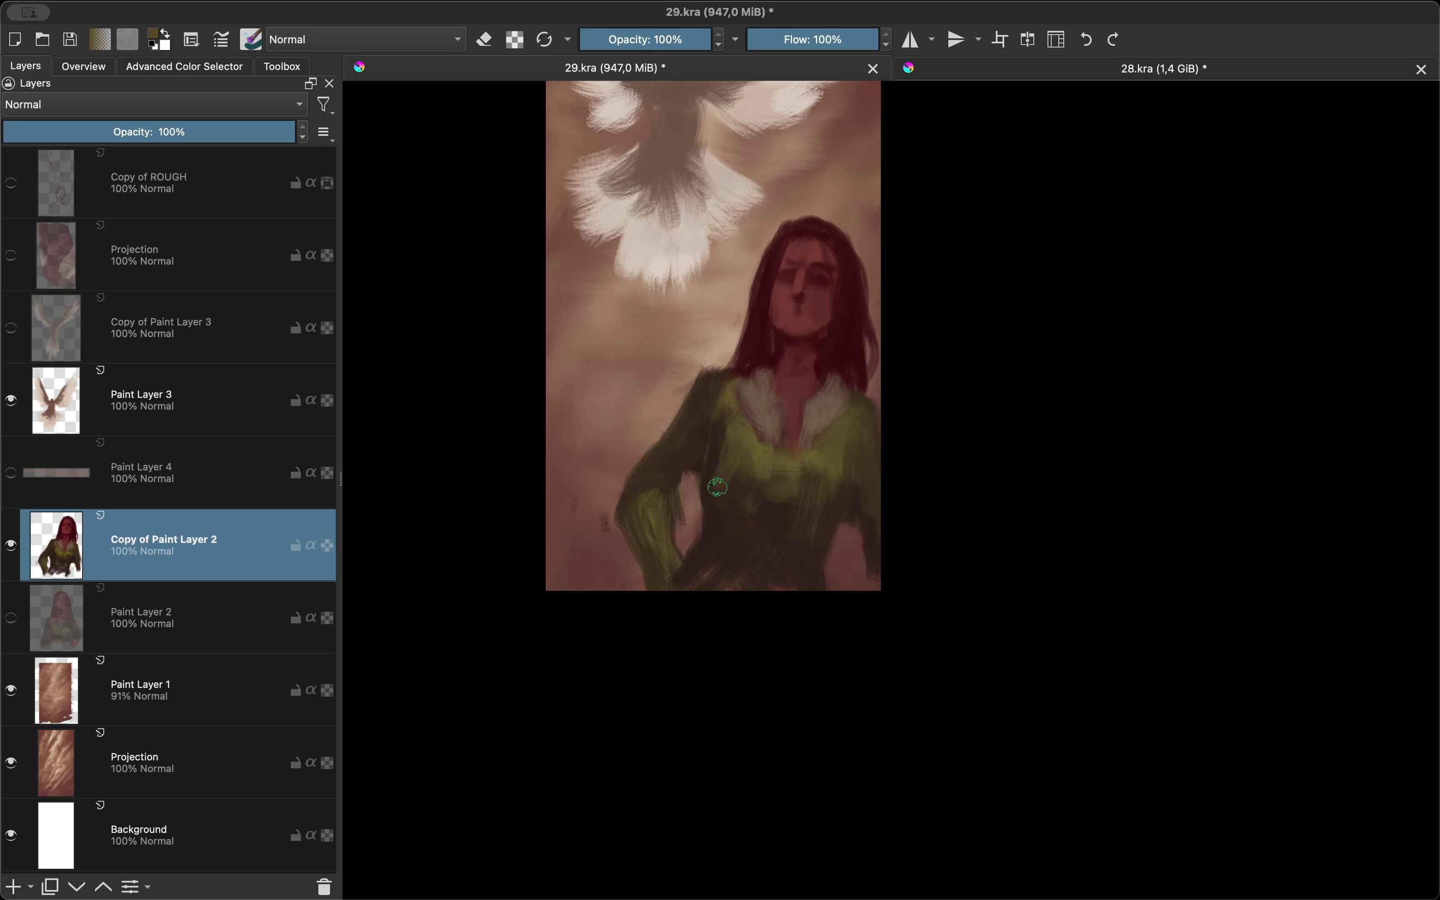
pyautogui.press('m')
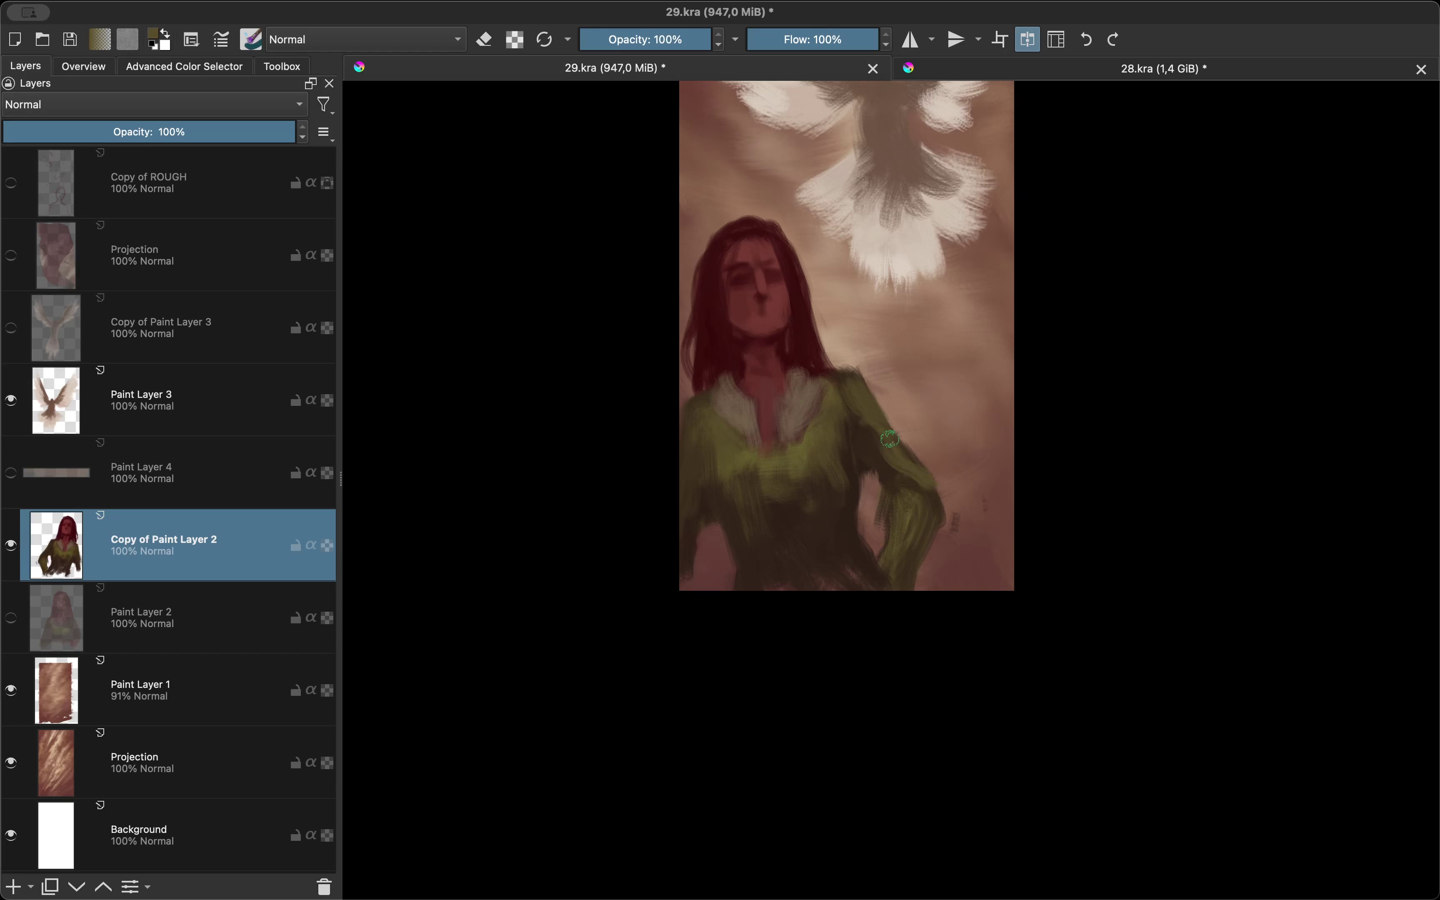
pyautogui.press('m')
pyautogui.moveTo(825, 387); pyautogui.dragTo(787, 410)
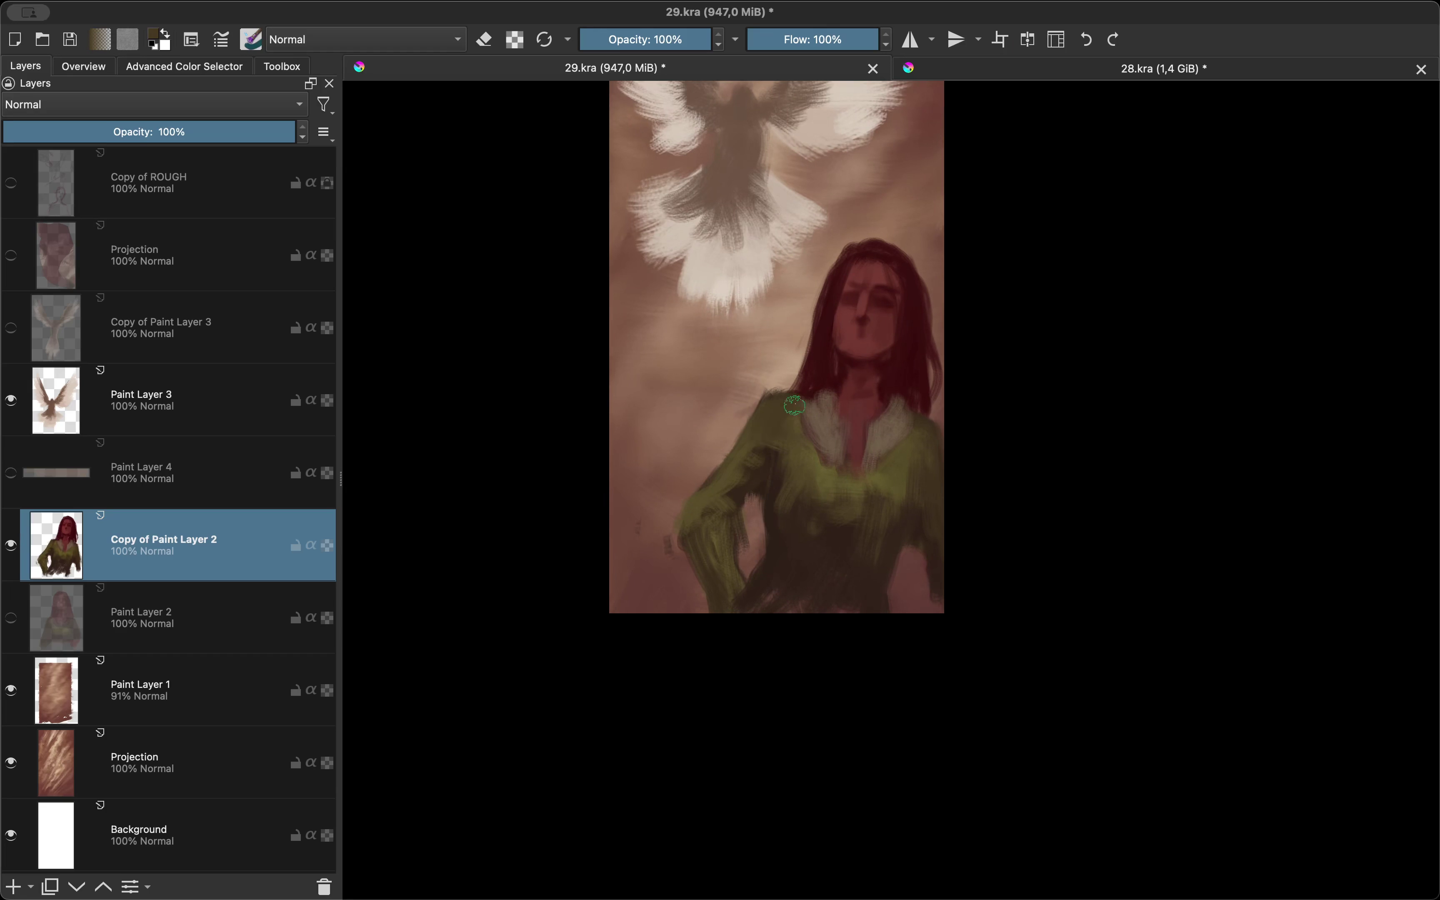
pyautogui.press('m')
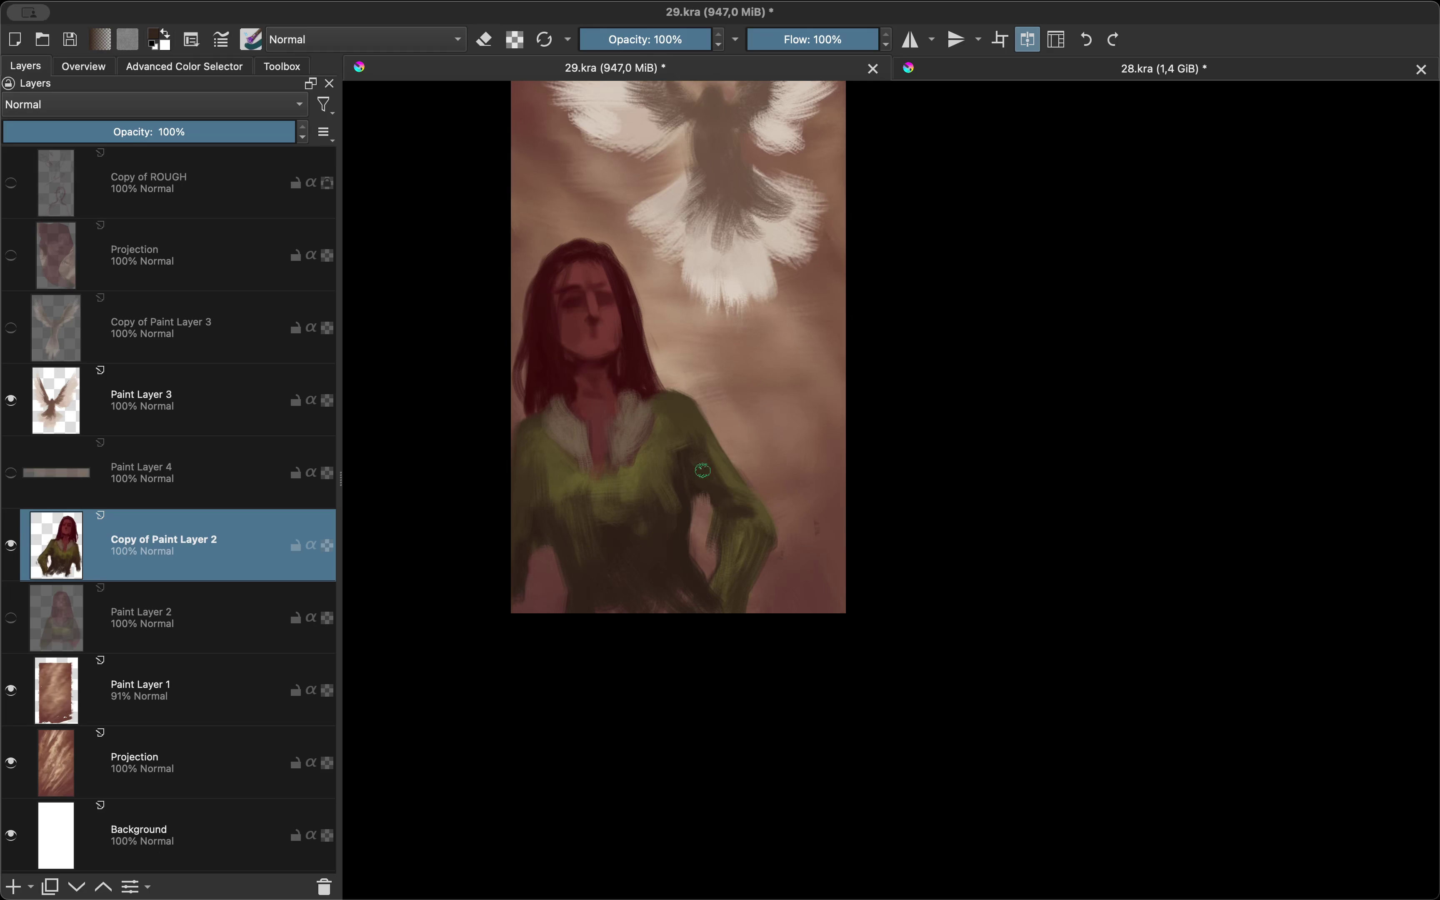
pyautogui.press('m')
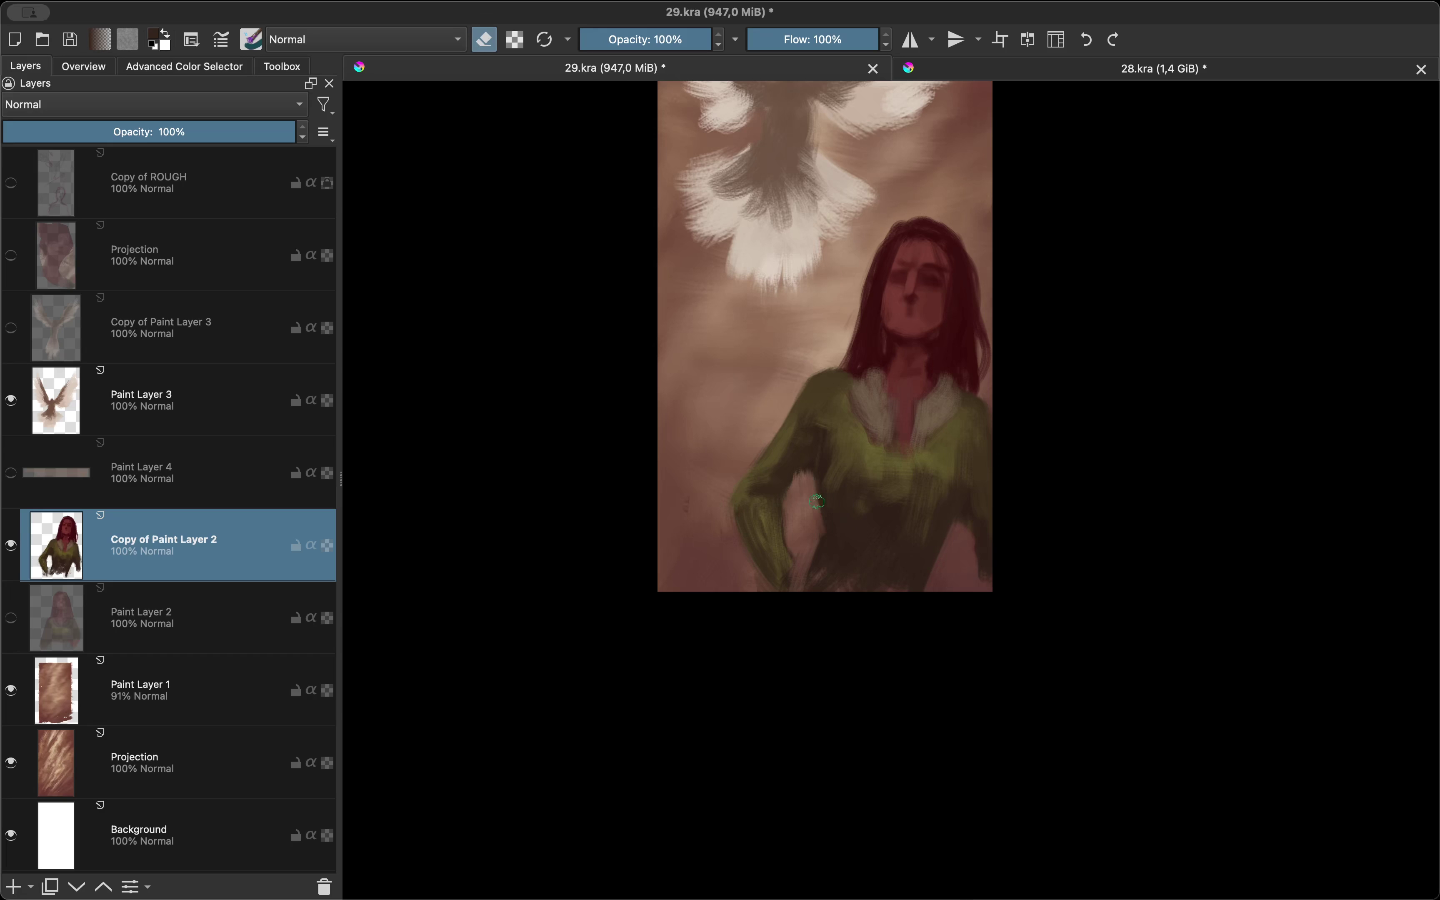
pyautogui.press('m')
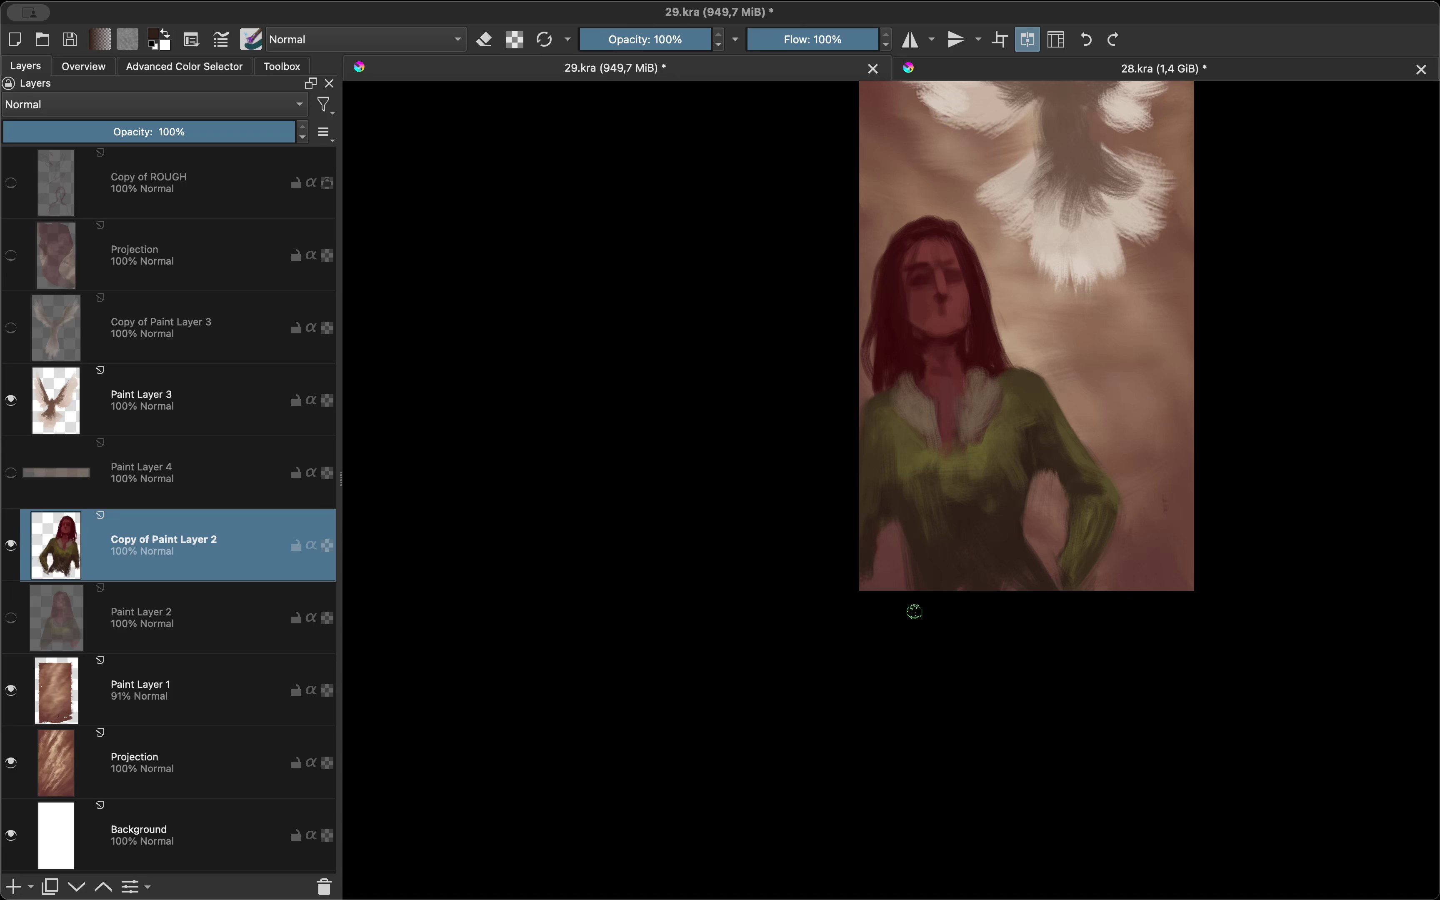
pyautogui.press('m')
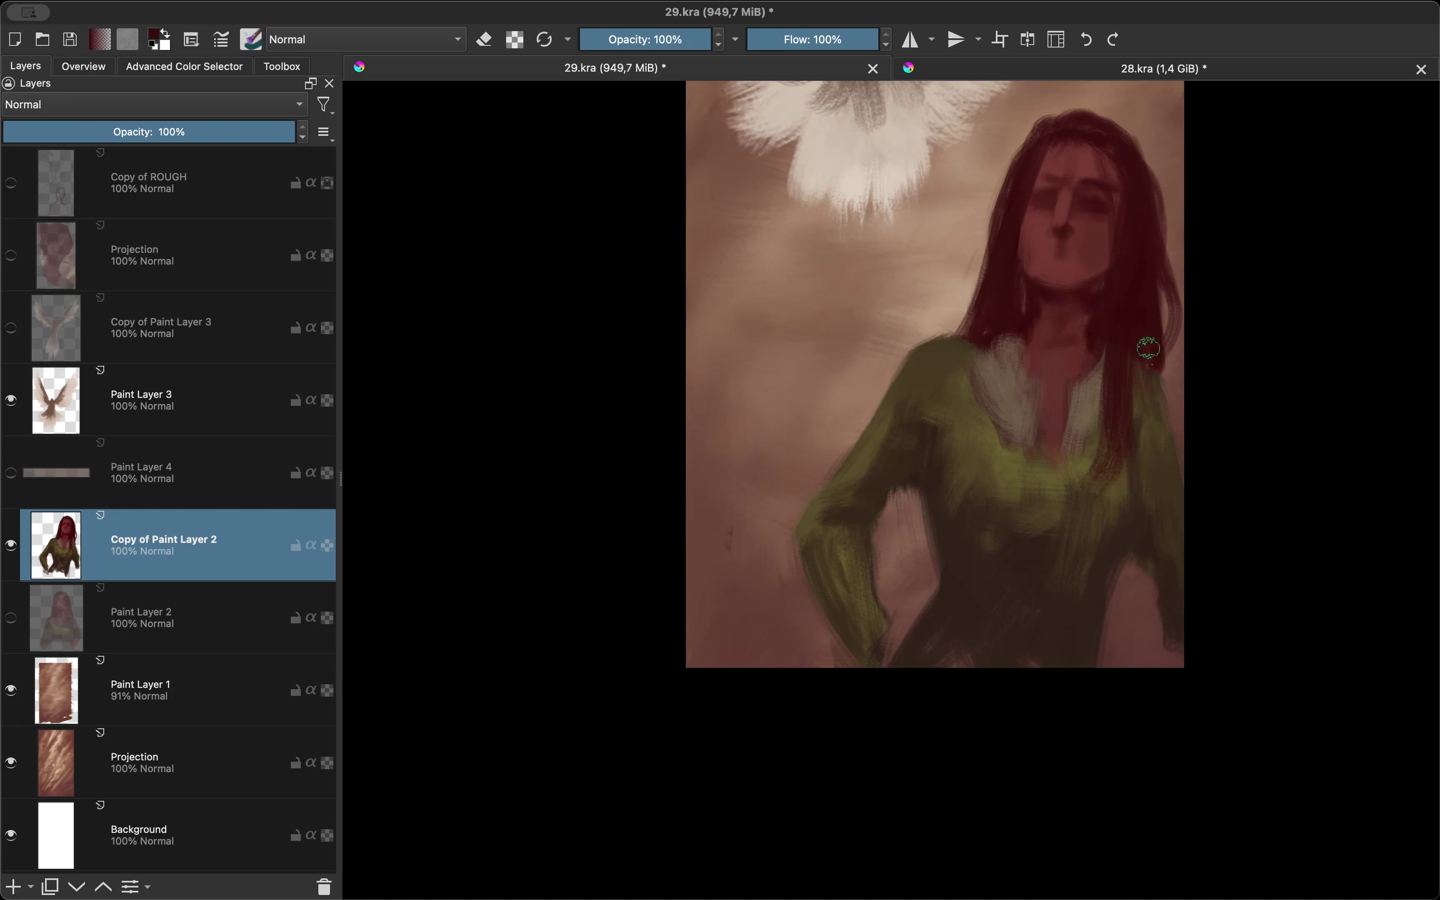
pyautogui.press('m')
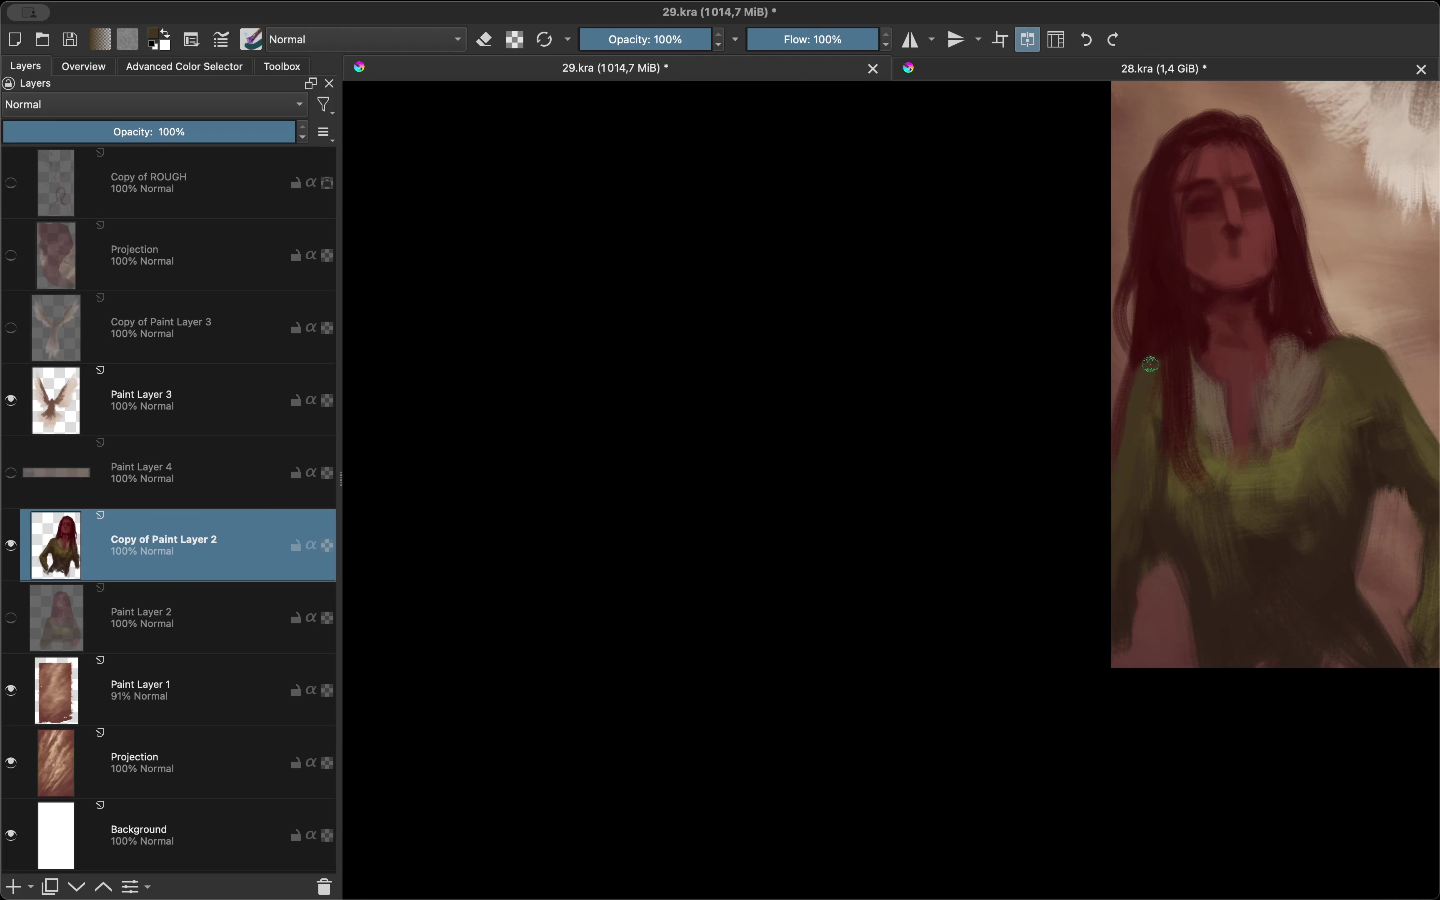
pyautogui.press('m')
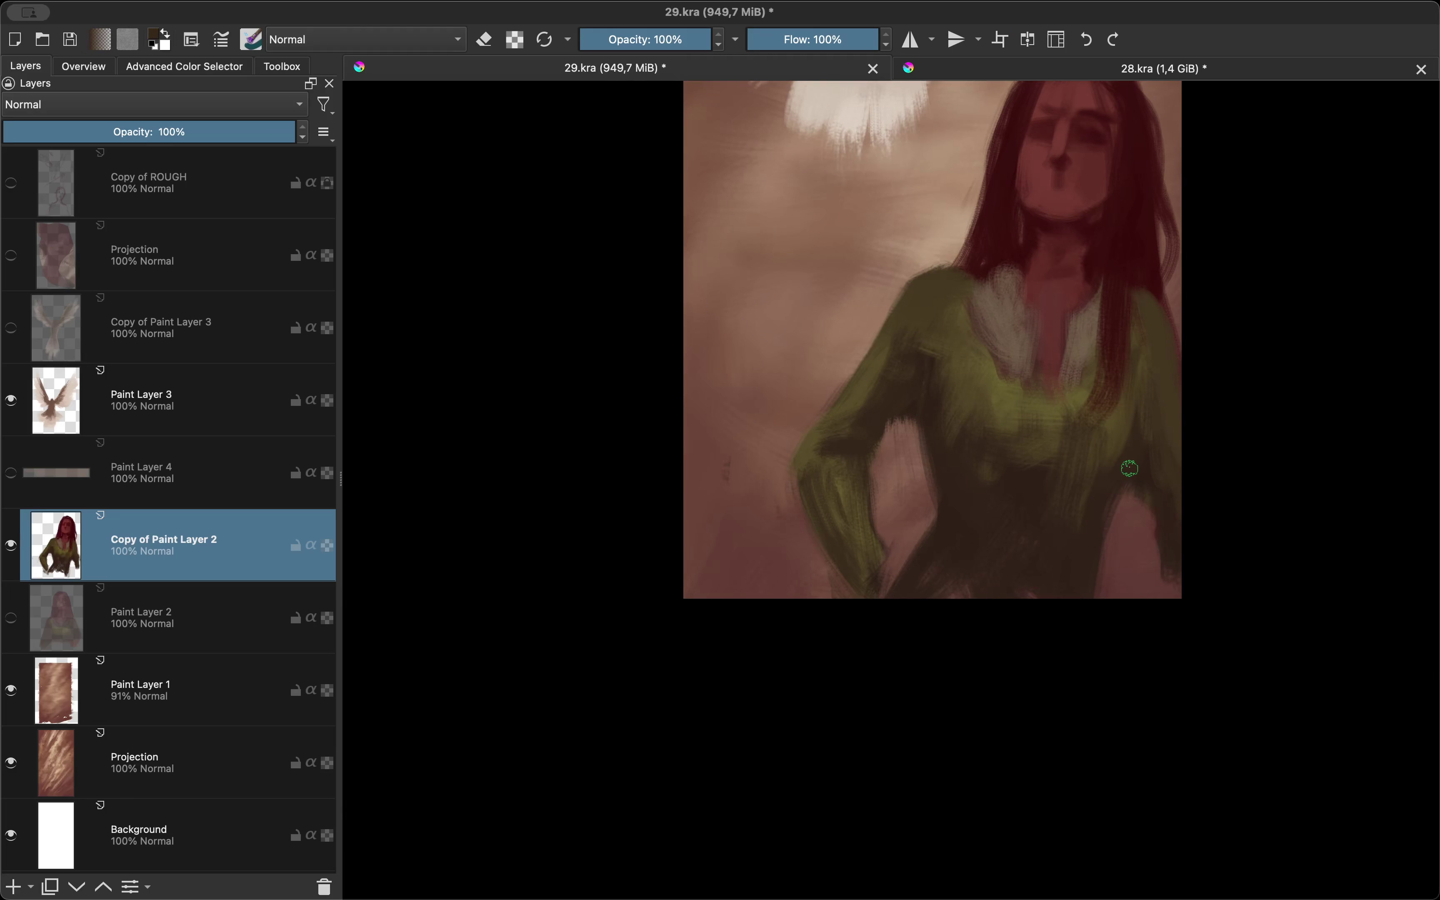
# Step: Resample a dark brown, then an olive green for the sweater, checking proportions mirrored
pyautogui.hscroll(1, 922, 409)
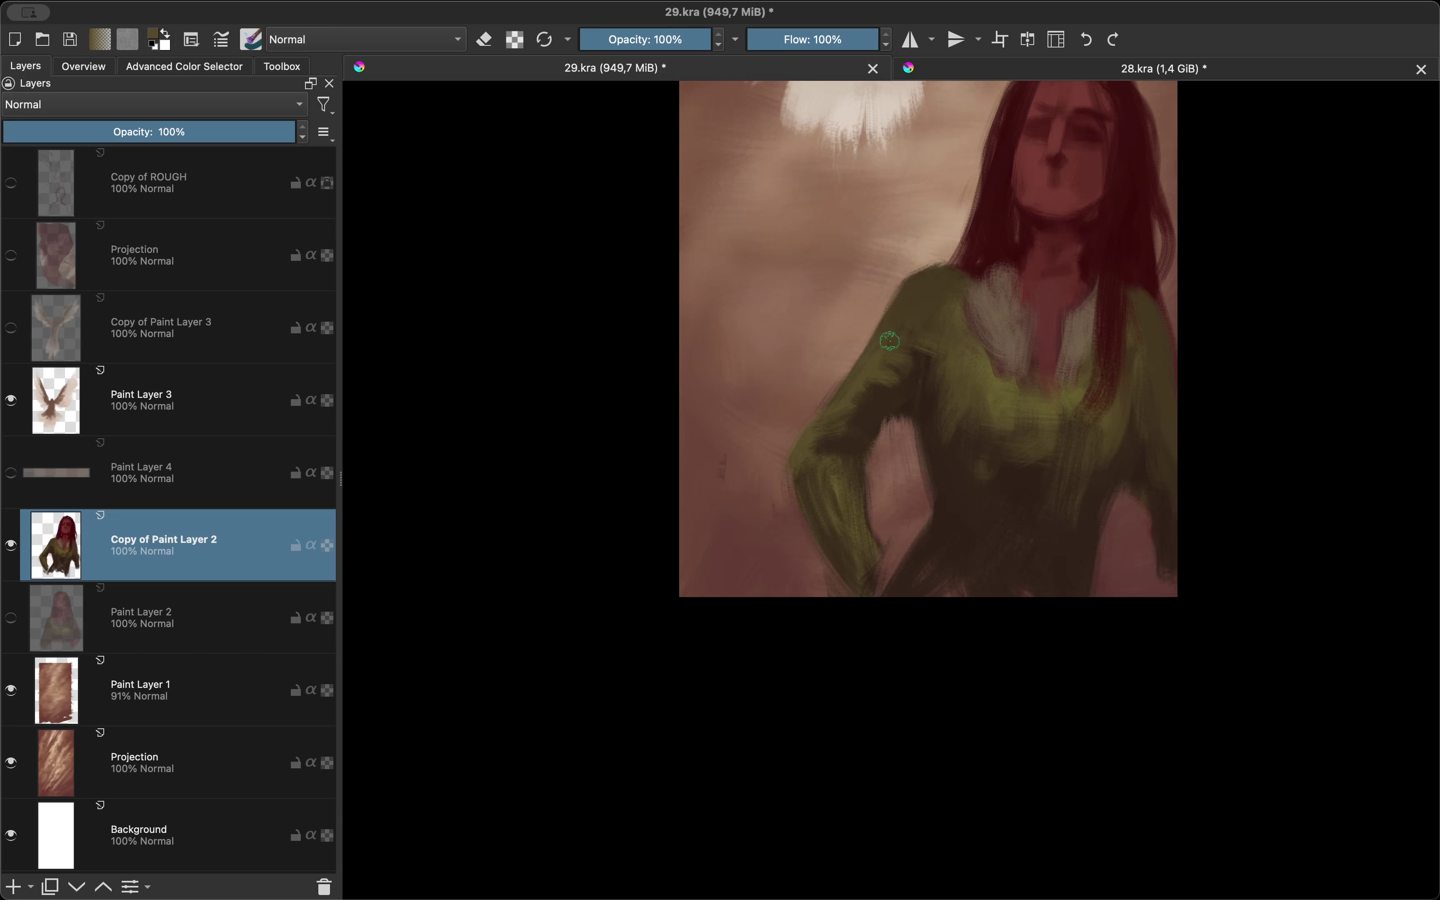
pyautogui.press('m')
pyautogui.keyDown('ctrl'); pyautogui.click(1069, 440); pyautogui.keyUp('ctrl')
pyautogui.press('-')
pyautogui.press('m')
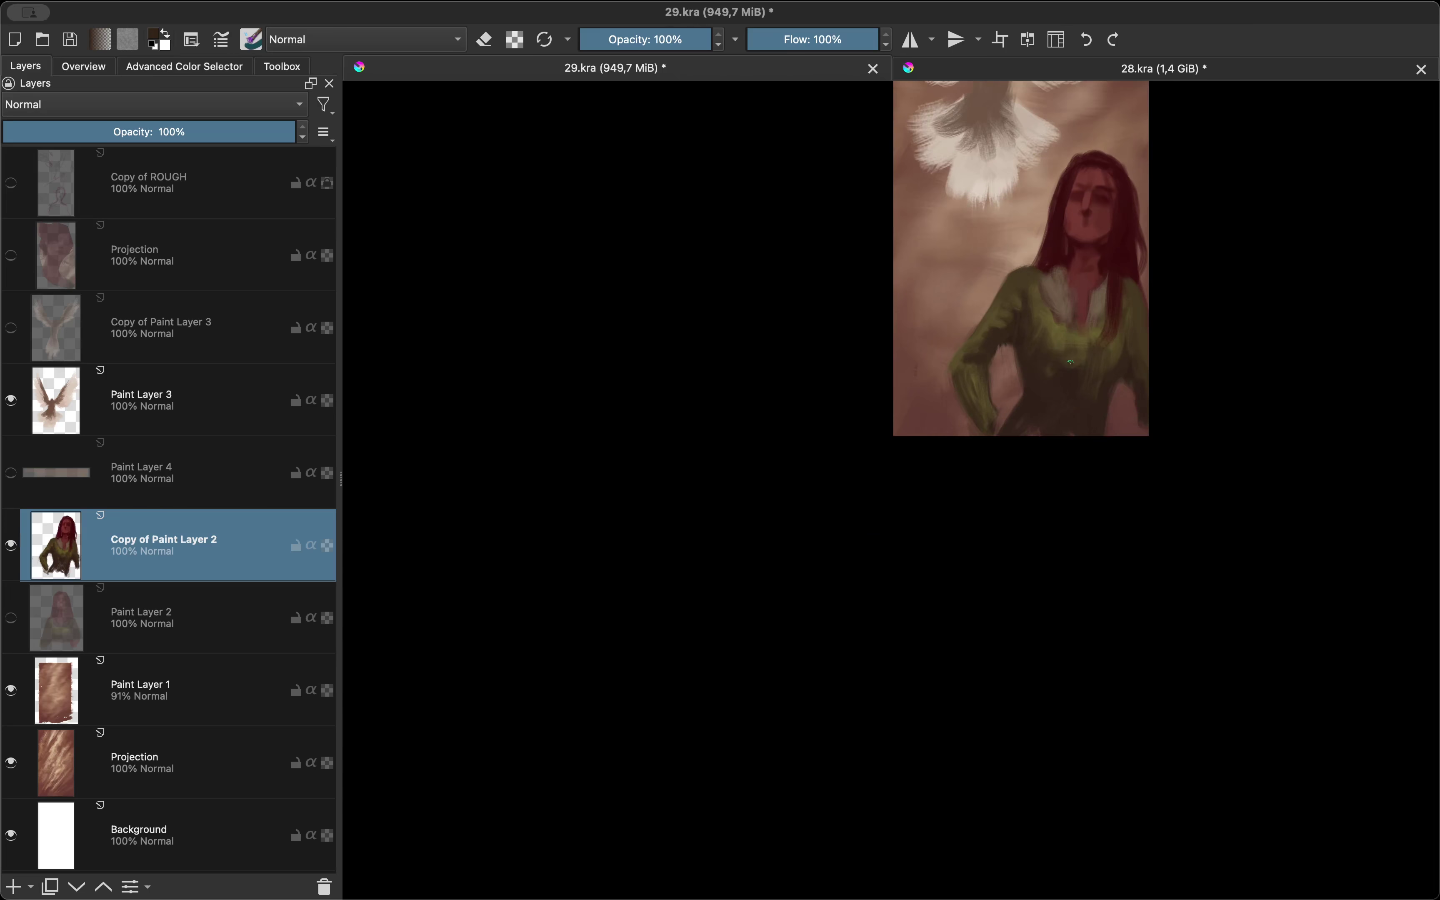
pyautogui.keyDown('ctrl'); pyautogui.click(1070, 362); pyautogui.keyUp('ctrl')
pyautogui.press('m')
pyautogui.press('+')
pyautogui.press('+')
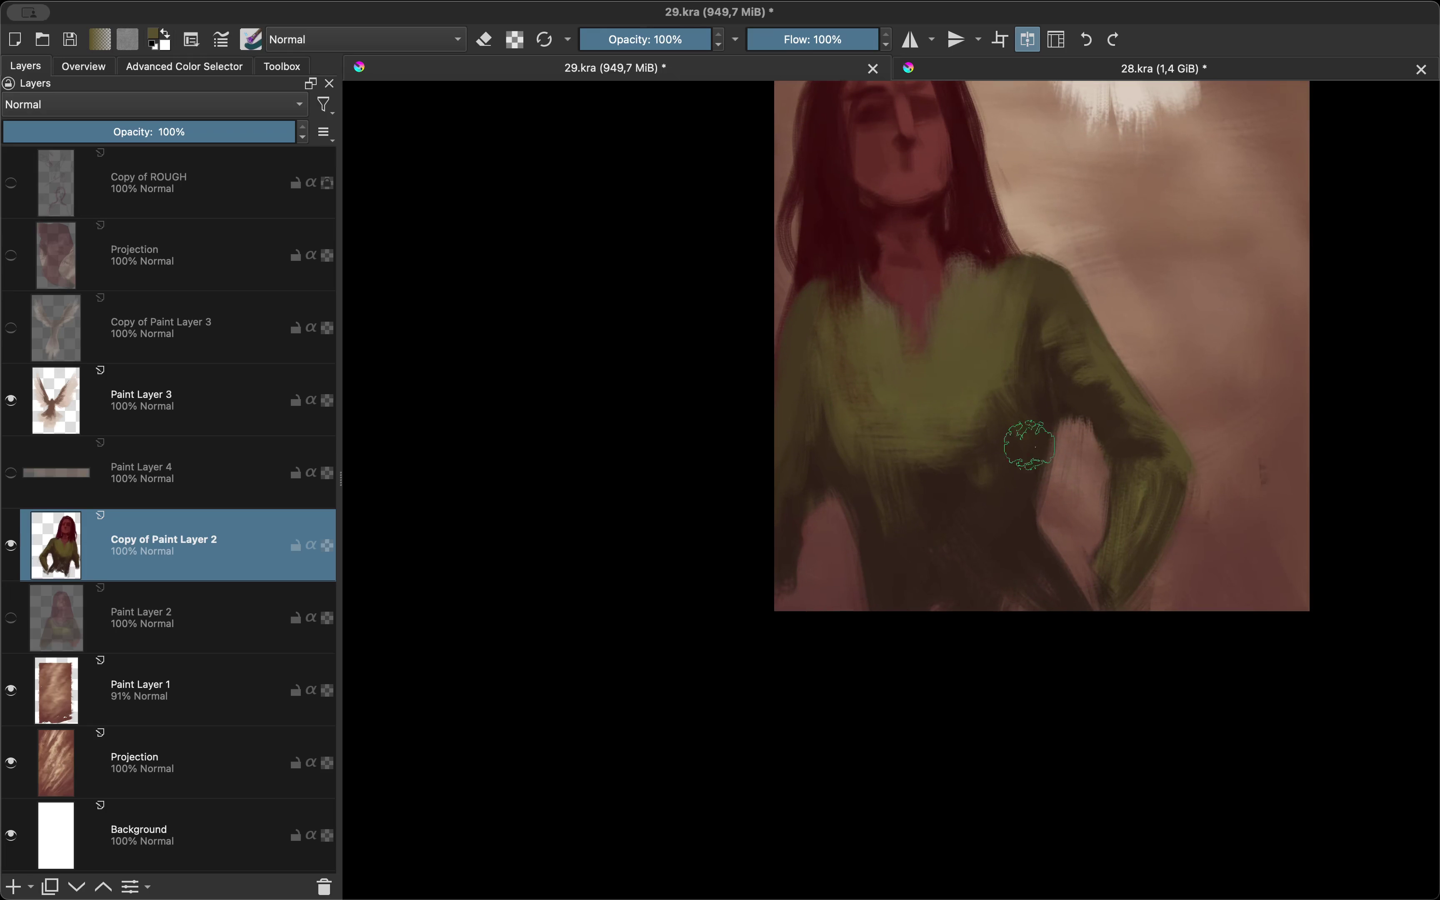
pyautogui.press('m')
pyautogui.press('-')
# Step: Zoom in on the torso and paint green strokes from the neckline down to the chest
pyautogui.press('m')
pyautogui.press('e')
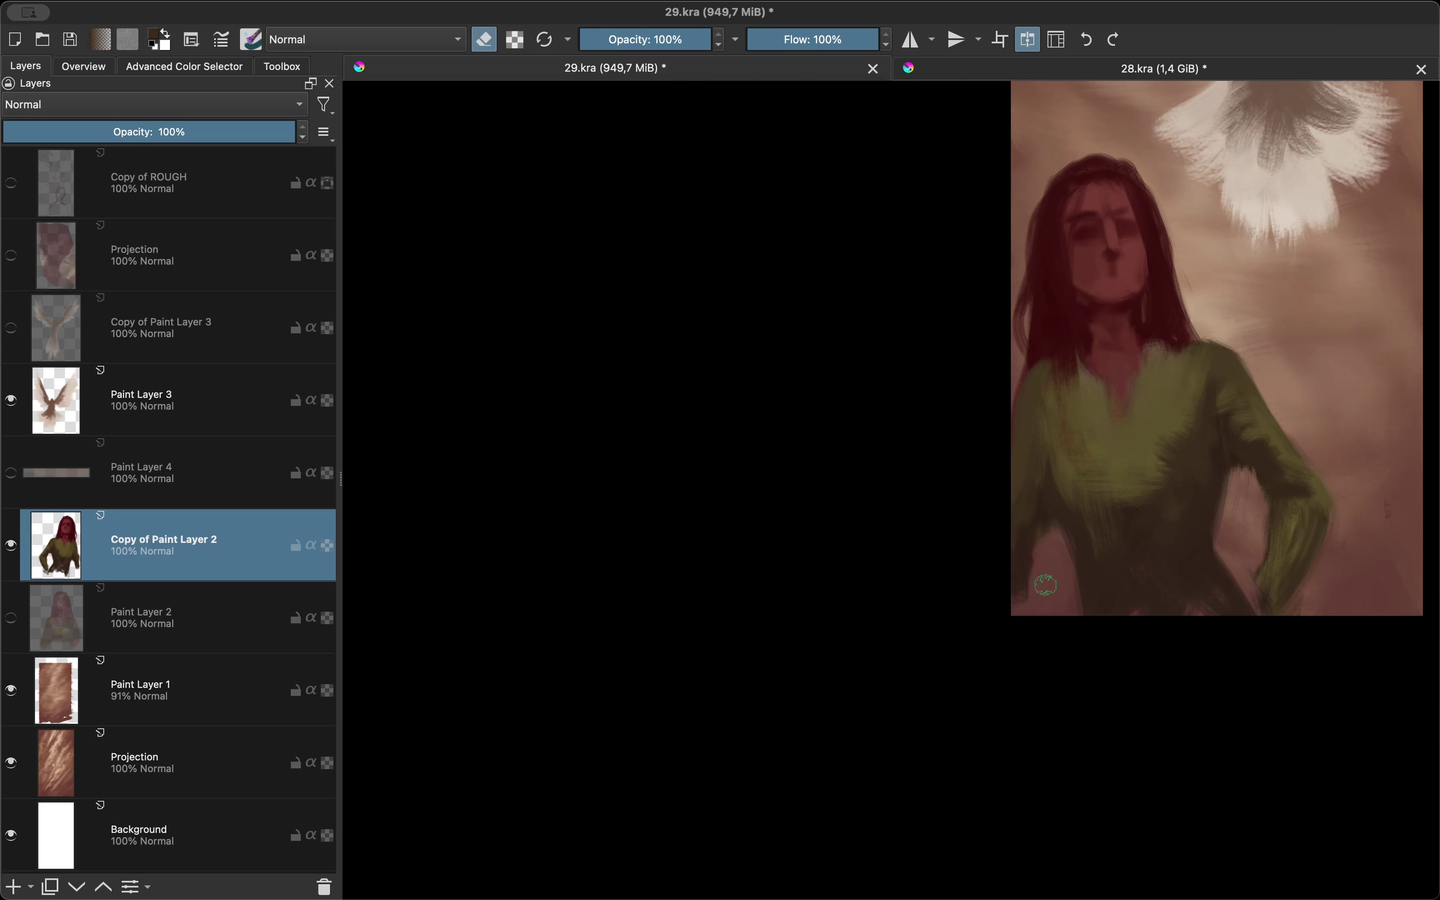
pyautogui.press('m')
pyautogui.press('e')
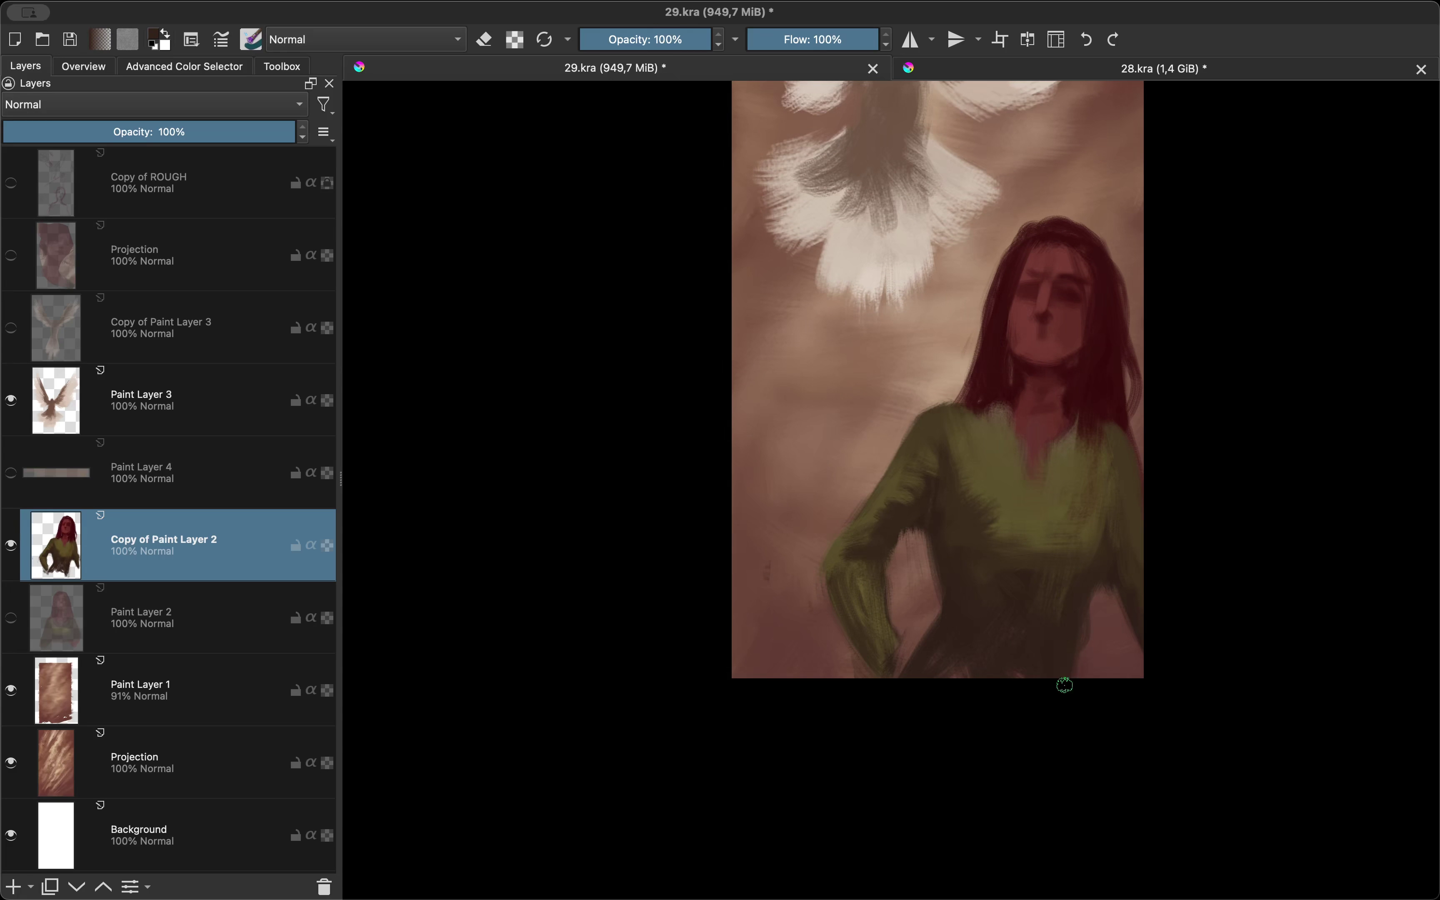
pyautogui.press('-')
pyautogui.press('+')
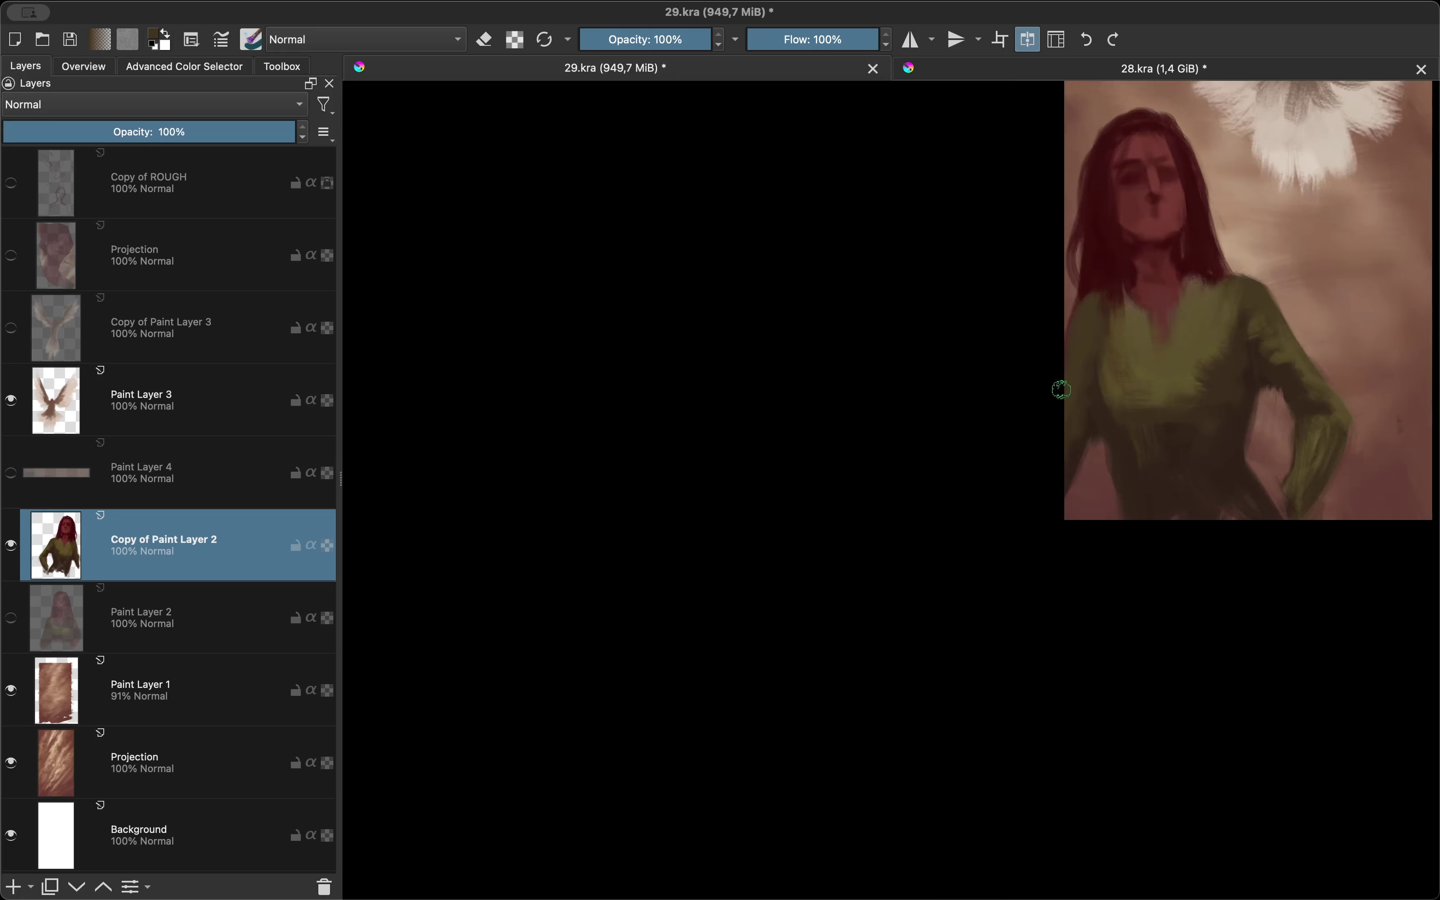
pyautogui.press('+')
pyautogui.moveTo(922, 289)
pyautogui.mouseDown()
pyautogui.moveTo(976, 310)
pyautogui.moveTo(1006, 381)
pyautogui.moveTo(1041, 405)
pyautogui.moveTo(1102, 375)
pyautogui.mouseUp()
# Step: Sample sweater green again, then make the angel's Paint Layer 3 active
pyautogui.press('m')
pyautogui.press('e')
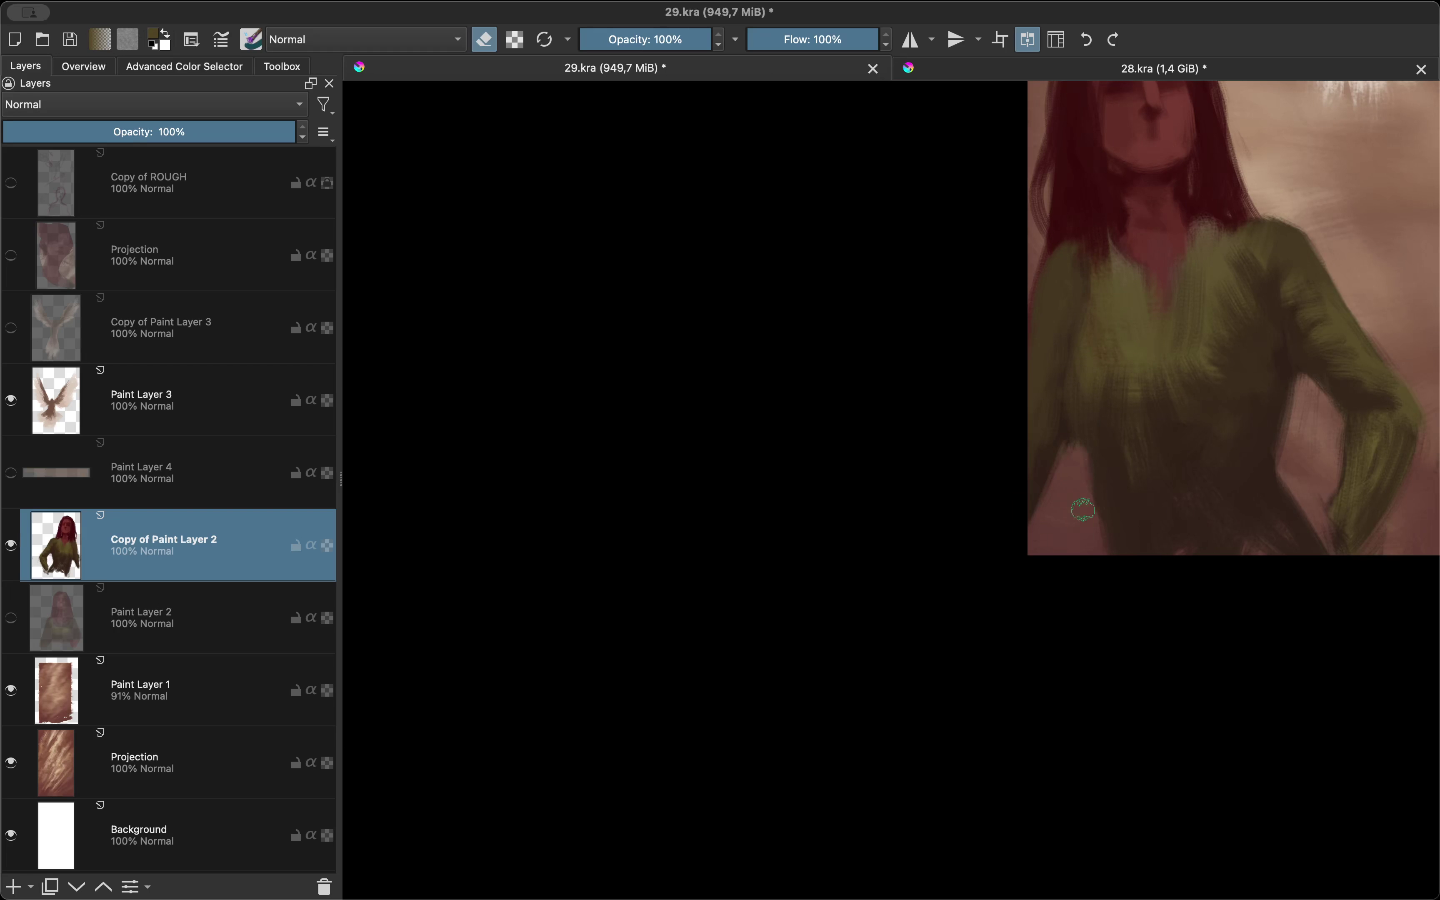
pyautogui.press('m')
pyautogui.press('e')
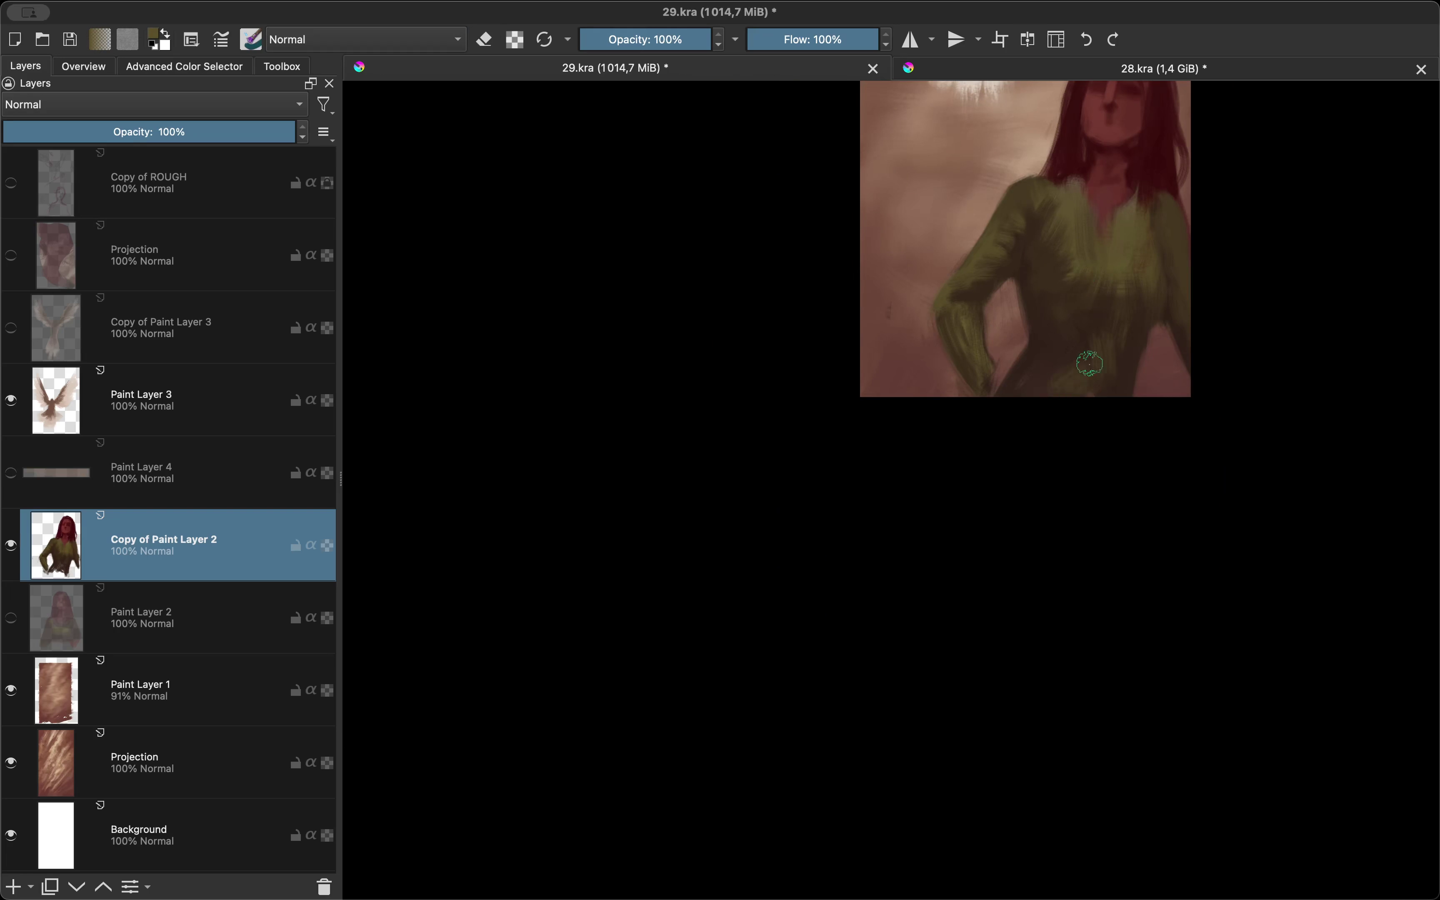
pyautogui.keyDown('ctrl'); pyautogui.click(1057, 339); pyautogui.keyUp('ctrl')
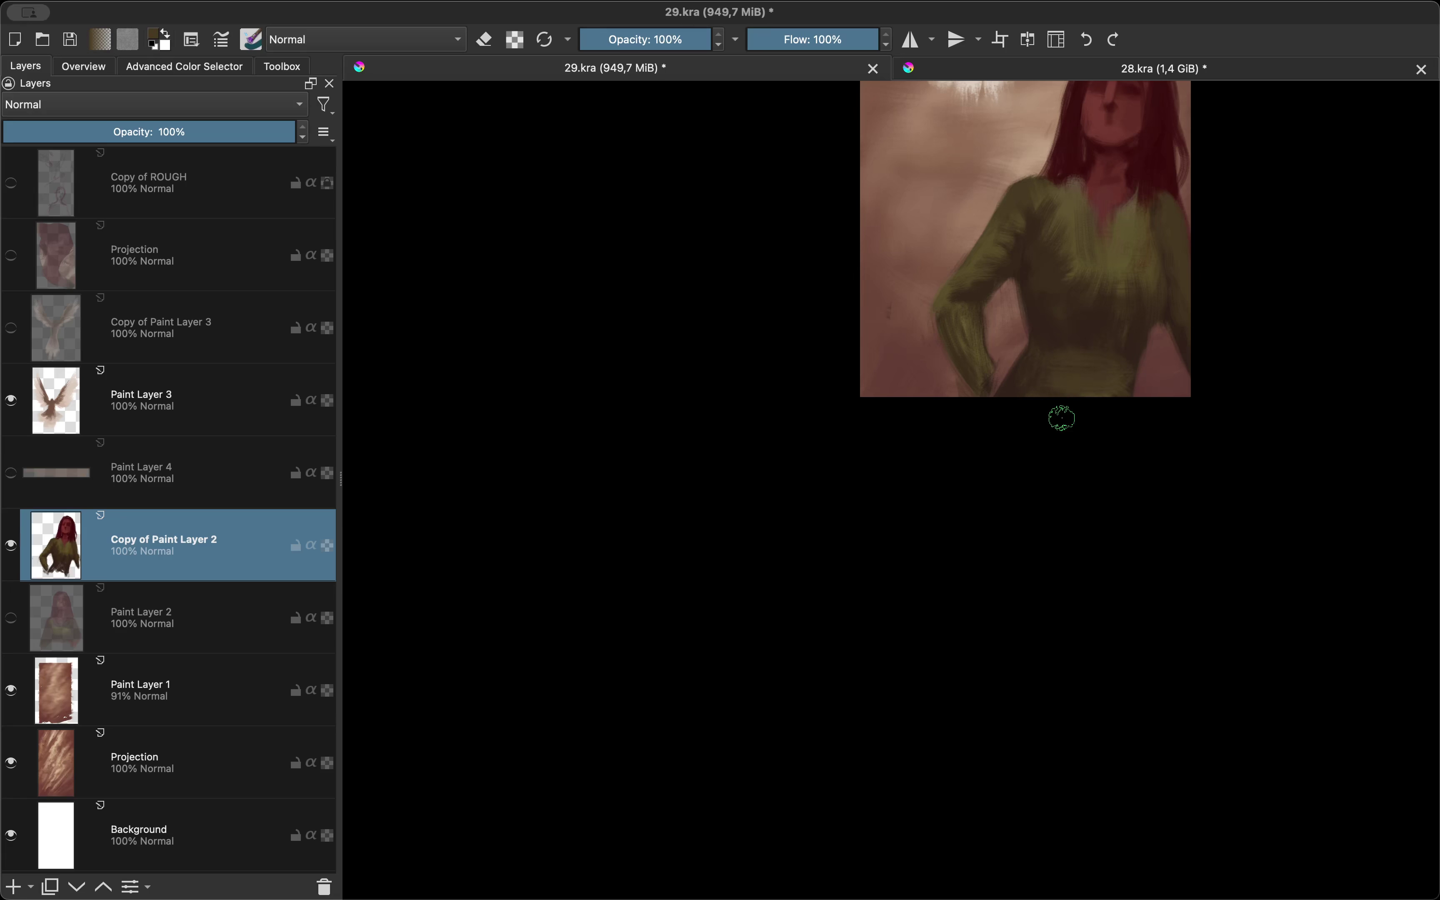
pyautogui.scroll(5, 1061, 418)
pyautogui.scroll(3, 813, 369)
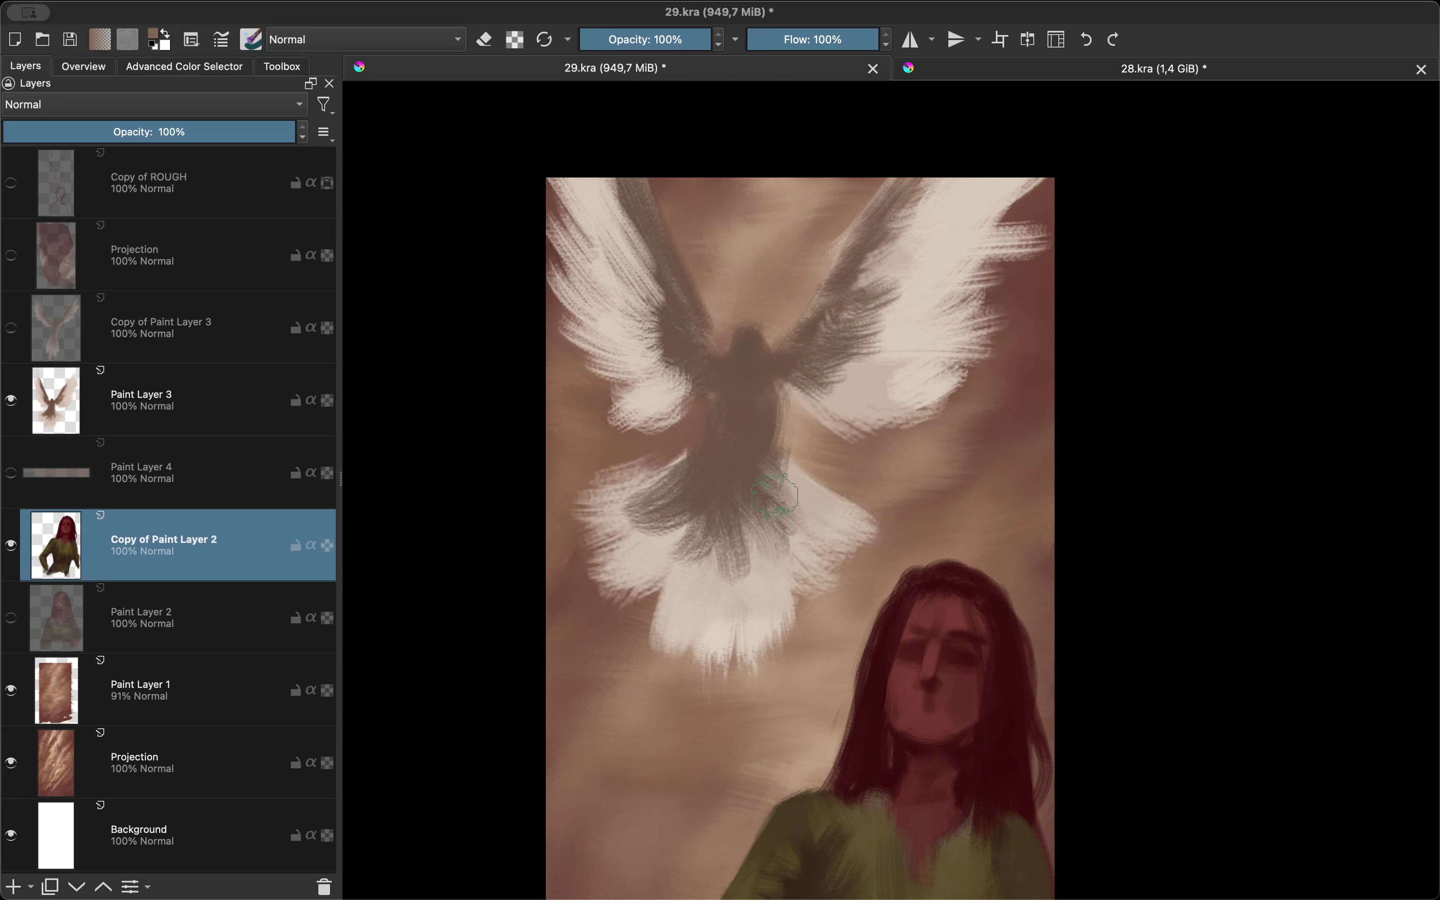
pyautogui.press('pageup')
# Step: Darken the right wing's upper feathers with brown, undoing the extra stroke
pyautogui.scroll(5, 790, 488)
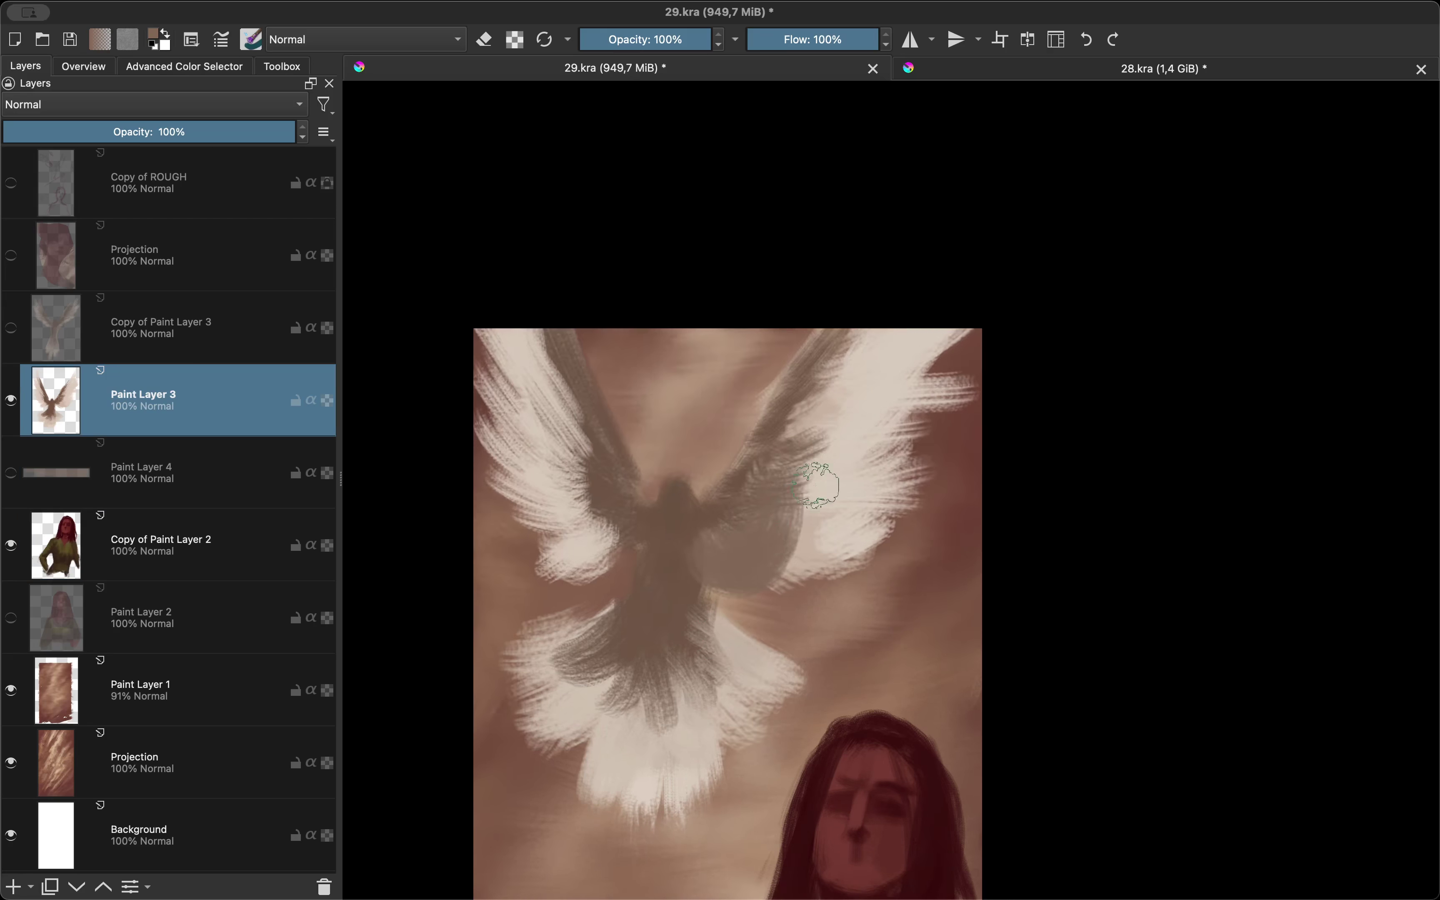
pyautogui.hscroll(-5, 761, 592)
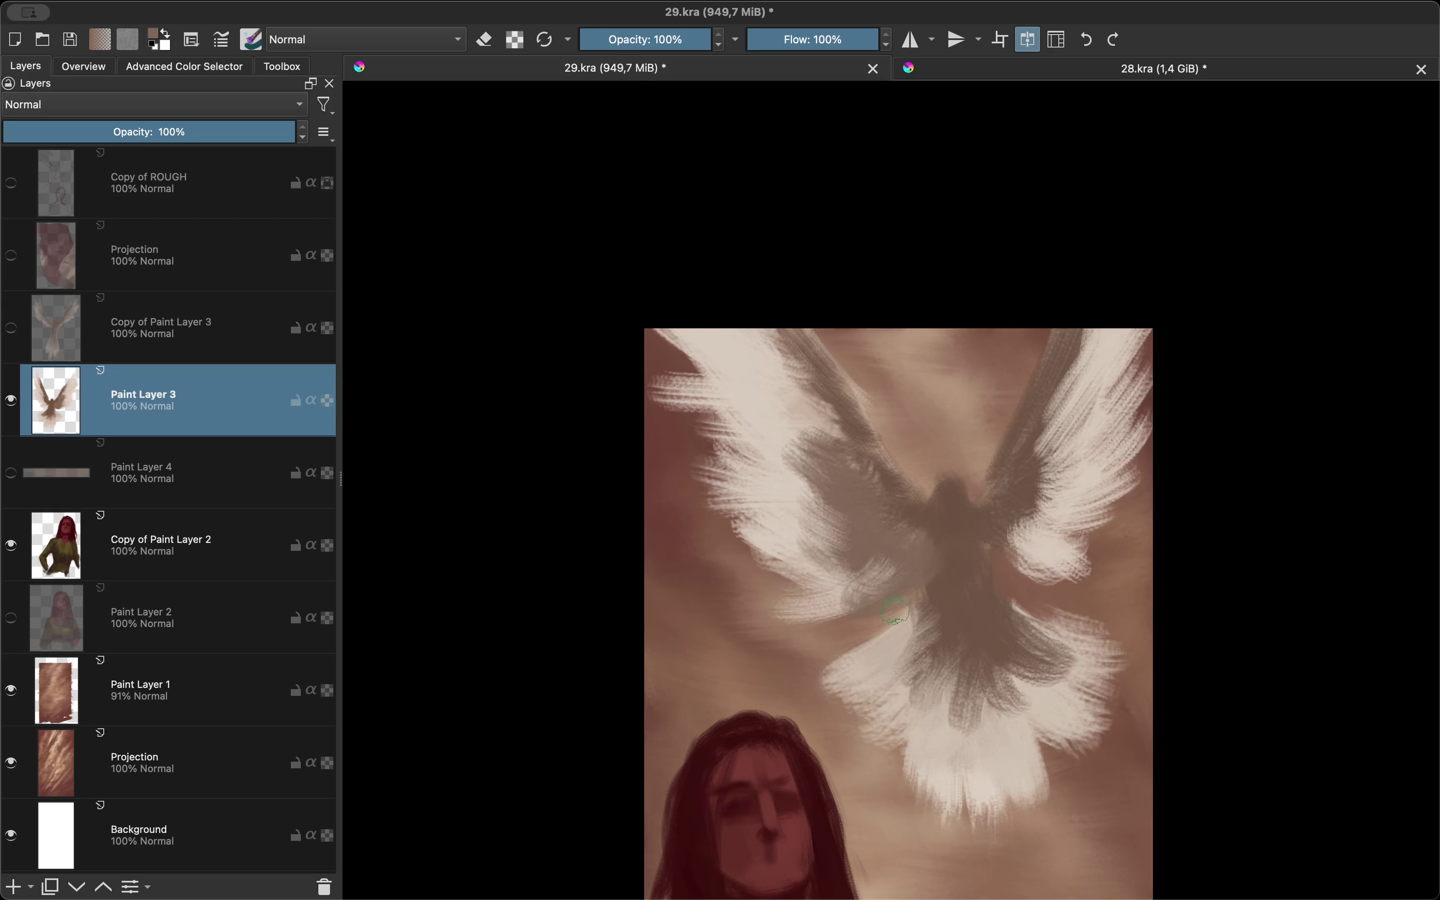
pyautogui.hscroll(3, 857, 589)
pyautogui.moveTo(857, 417); pyautogui.dragTo(952, 352)
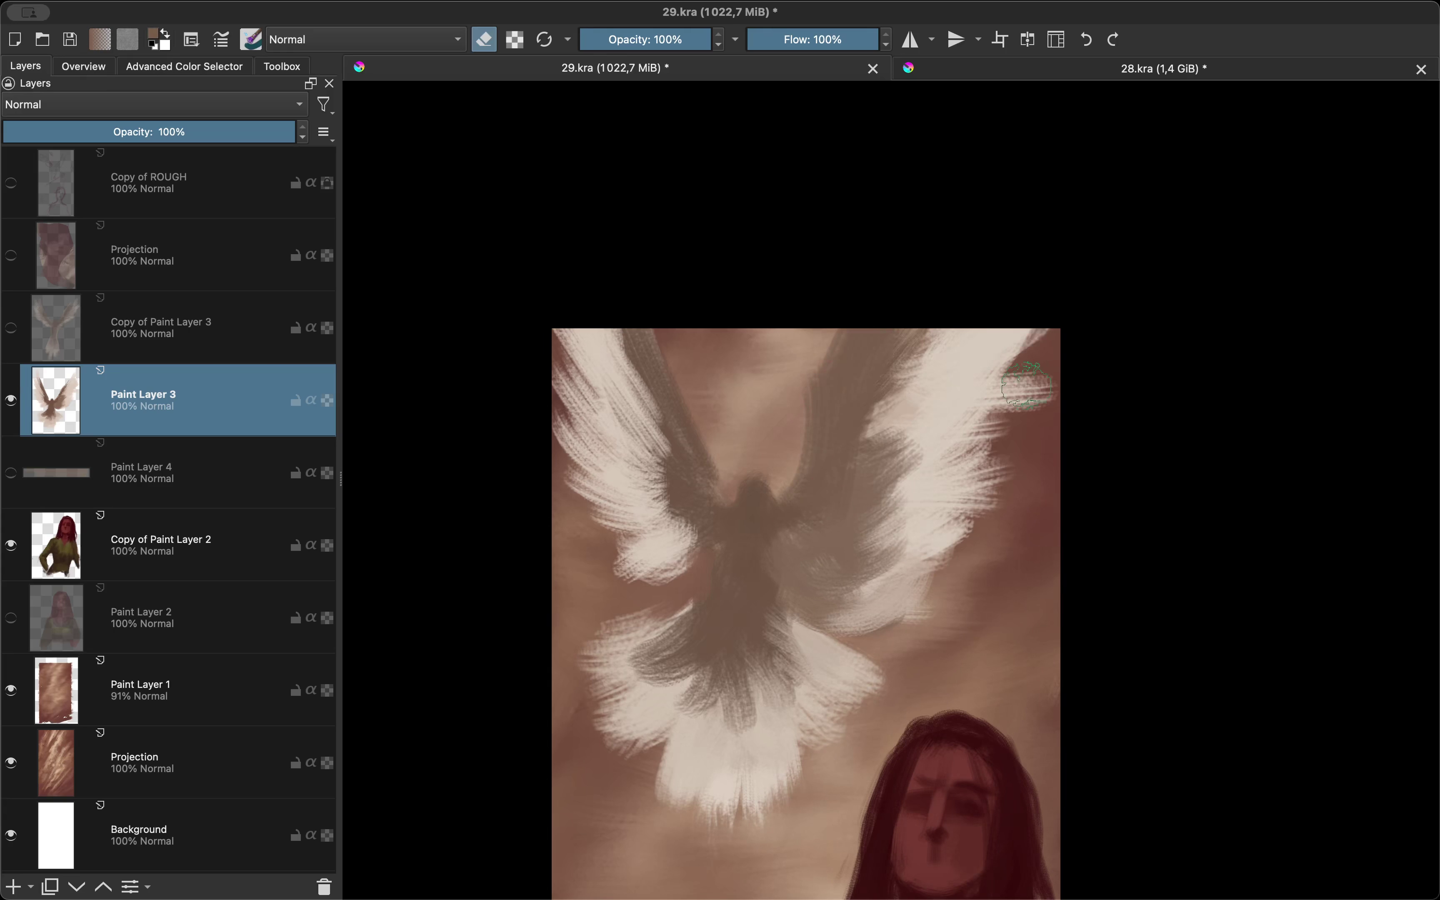
pyautogui.moveTo(976, 429); pyautogui.dragTo(1022, 289)
pyautogui.press('m')
pyautogui.hotkey('ctrl', 'z')
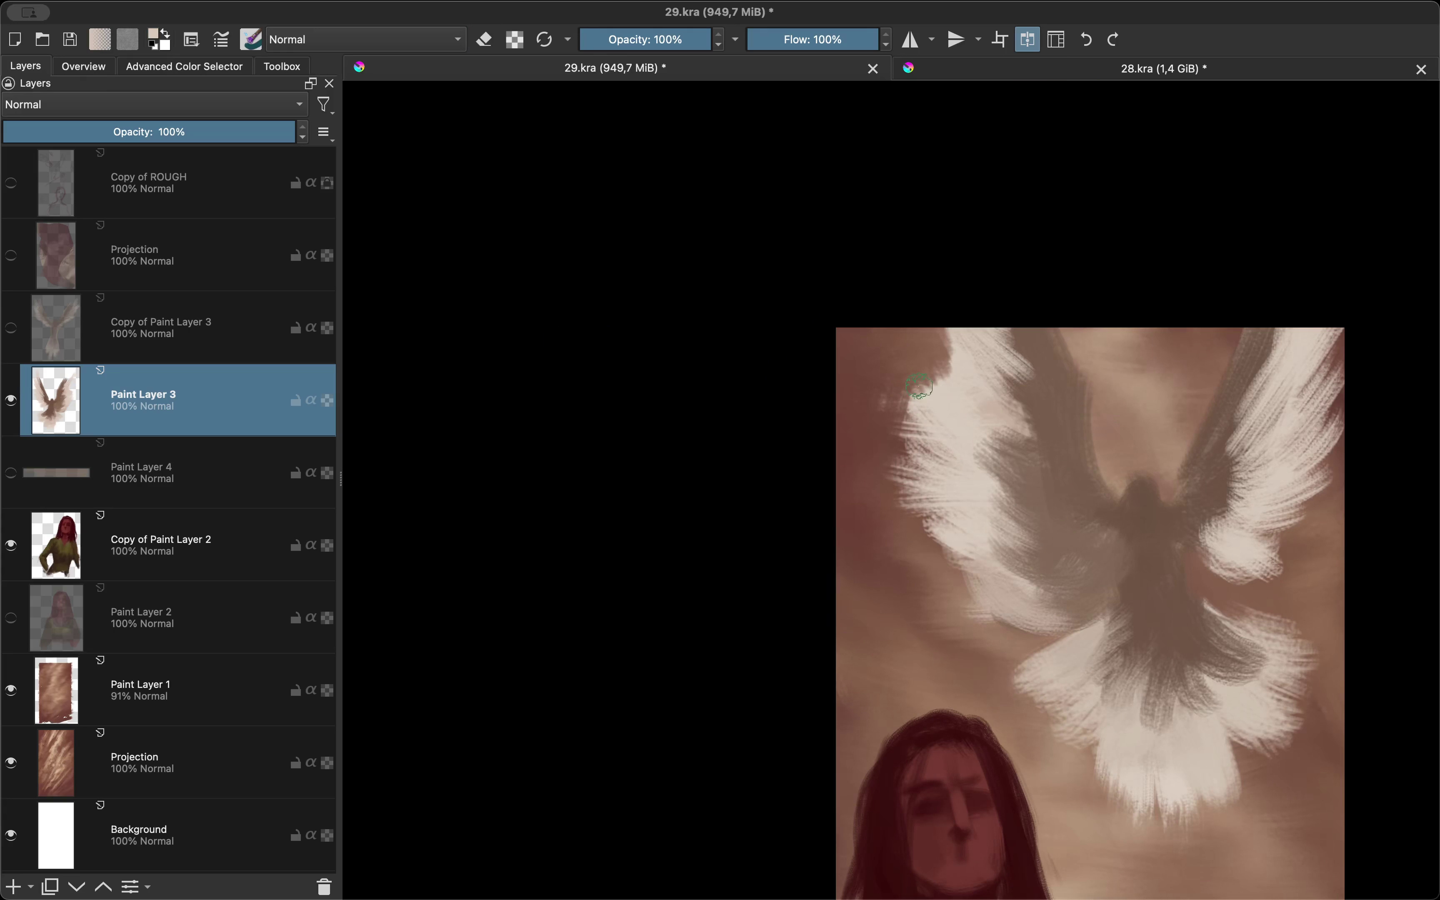
pyautogui.press('m')
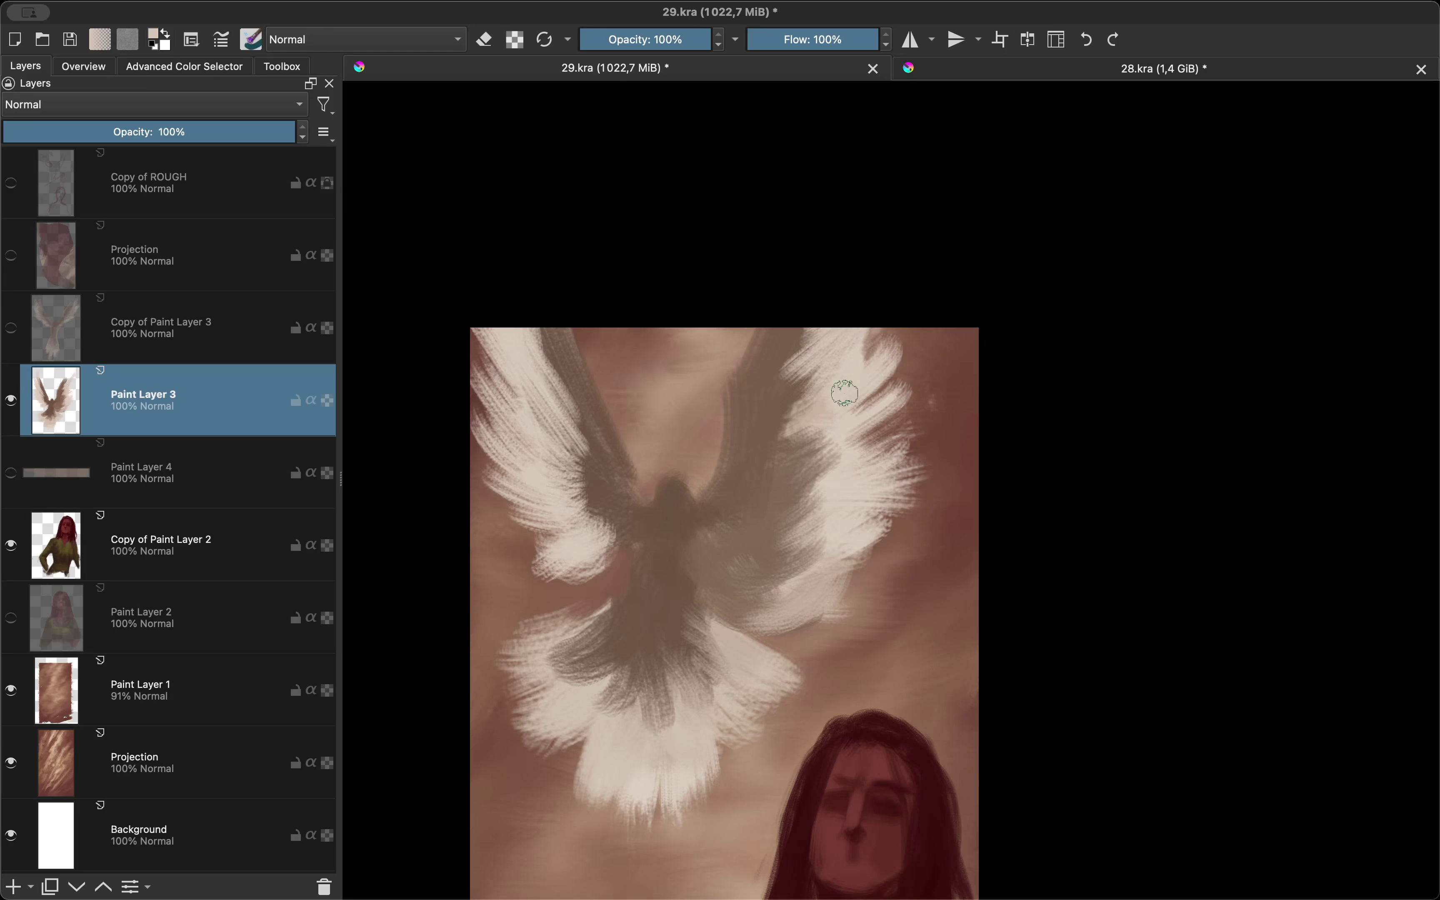
# Step: Paint darker strokes up the angel's body, checking with mirrored view
pyautogui.press('e')
pyautogui.press('m')
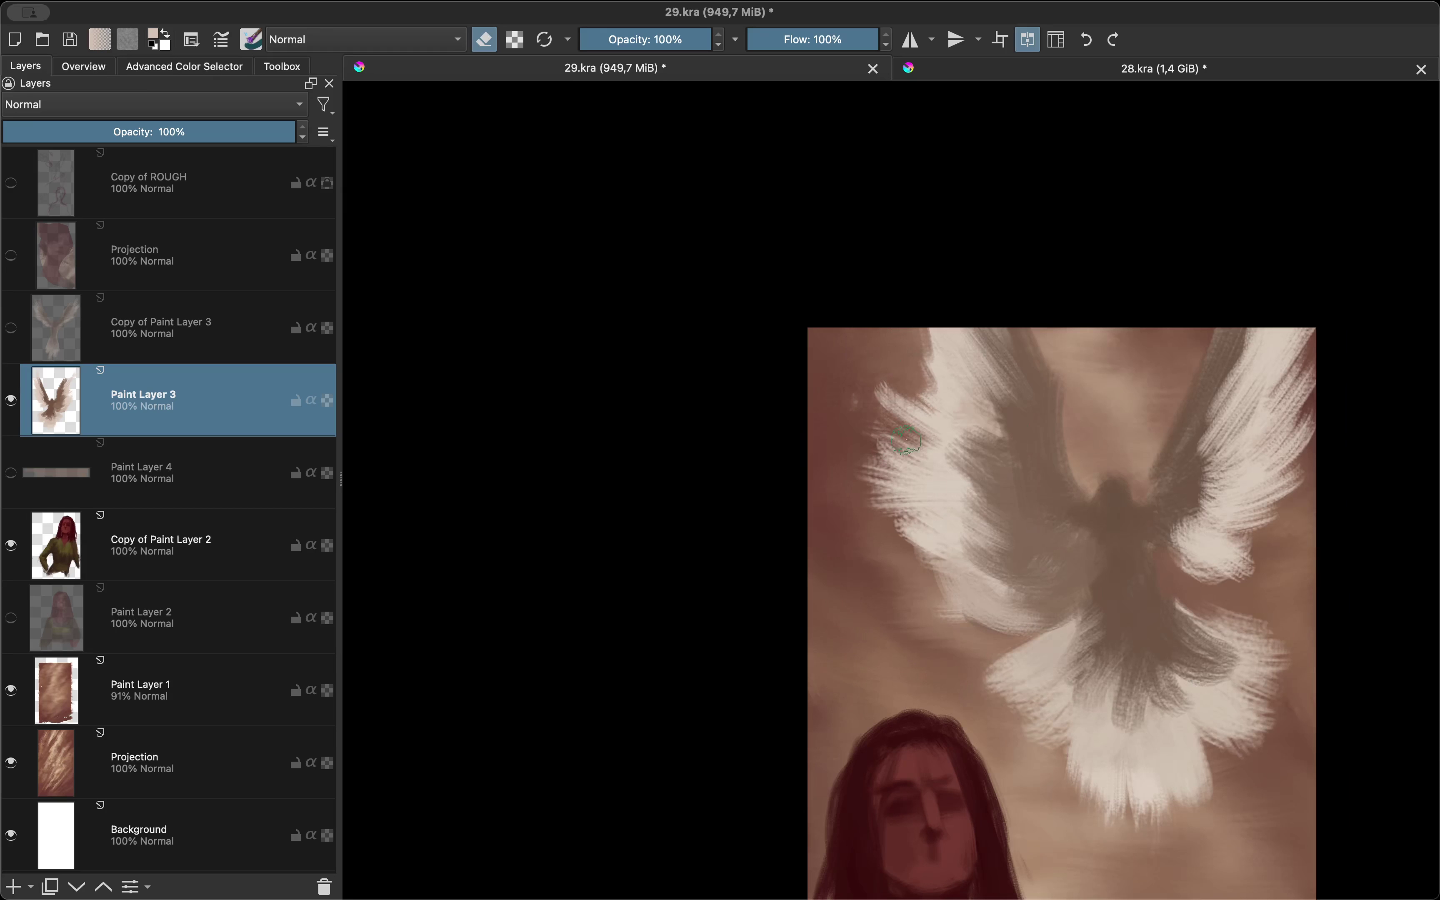
pyautogui.press('m')
pyautogui.press('e')
pyautogui.press('m')
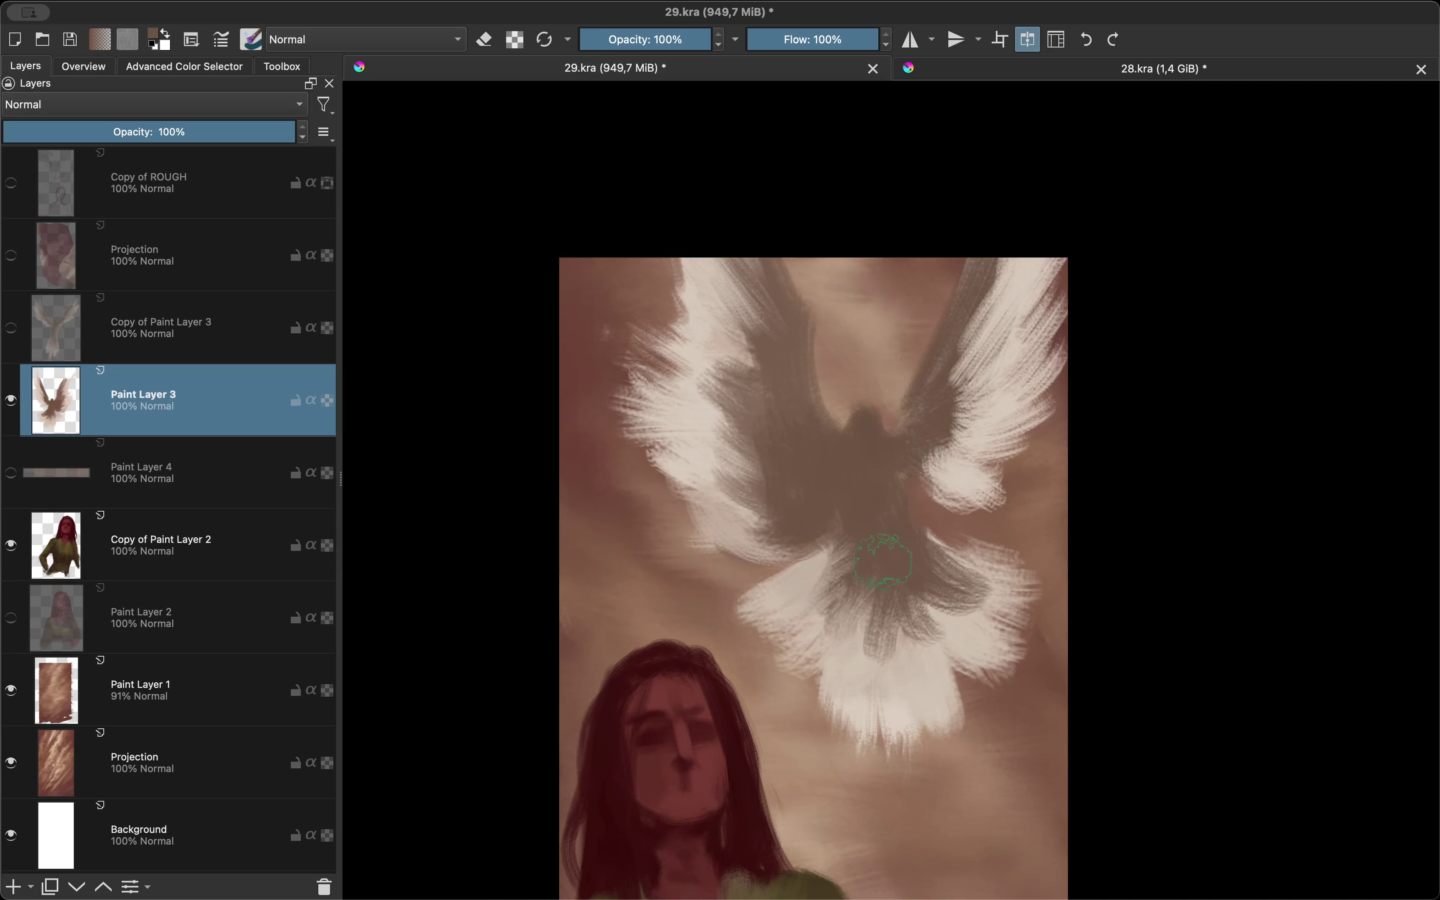
pyautogui.moveTo(898, 672)
pyautogui.mouseDown()
pyautogui.moveTo(964, 535)
pyautogui.moveTo(940, 471)
pyautogui.moveTo(929, 505)
pyautogui.mouseUp()
pyautogui.press('m')
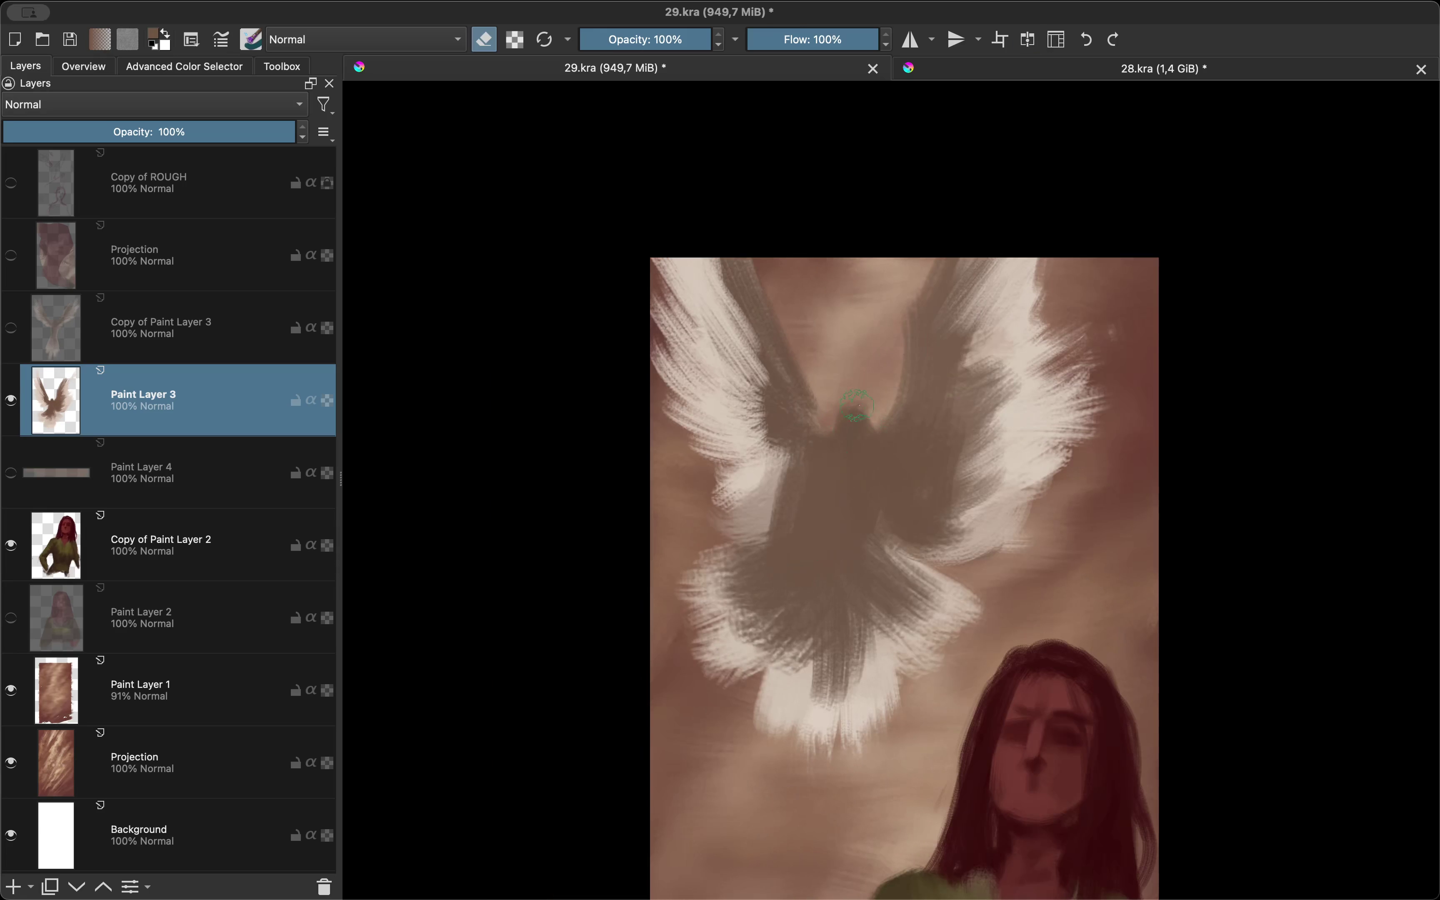
pyautogui.press('e')
pyautogui.press('m')
pyautogui.press('e')
pyautogui.moveTo(847, 435); pyautogui.dragTo(814, 338)
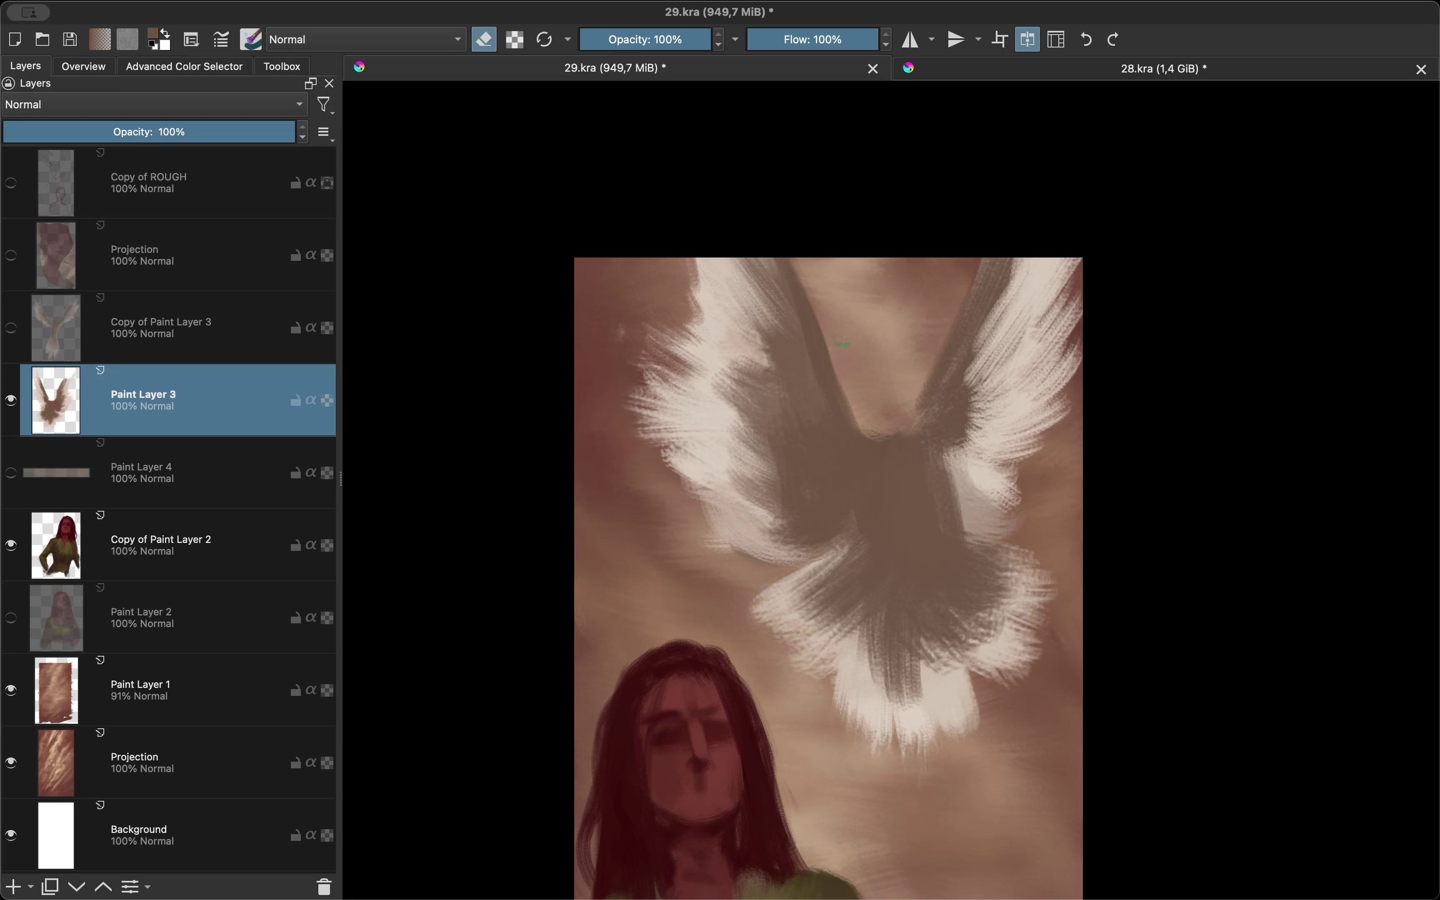
# Step: Erase and rework the feathery edges of the lower wing
pyautogui.press('m')
pyautogui.press('e')
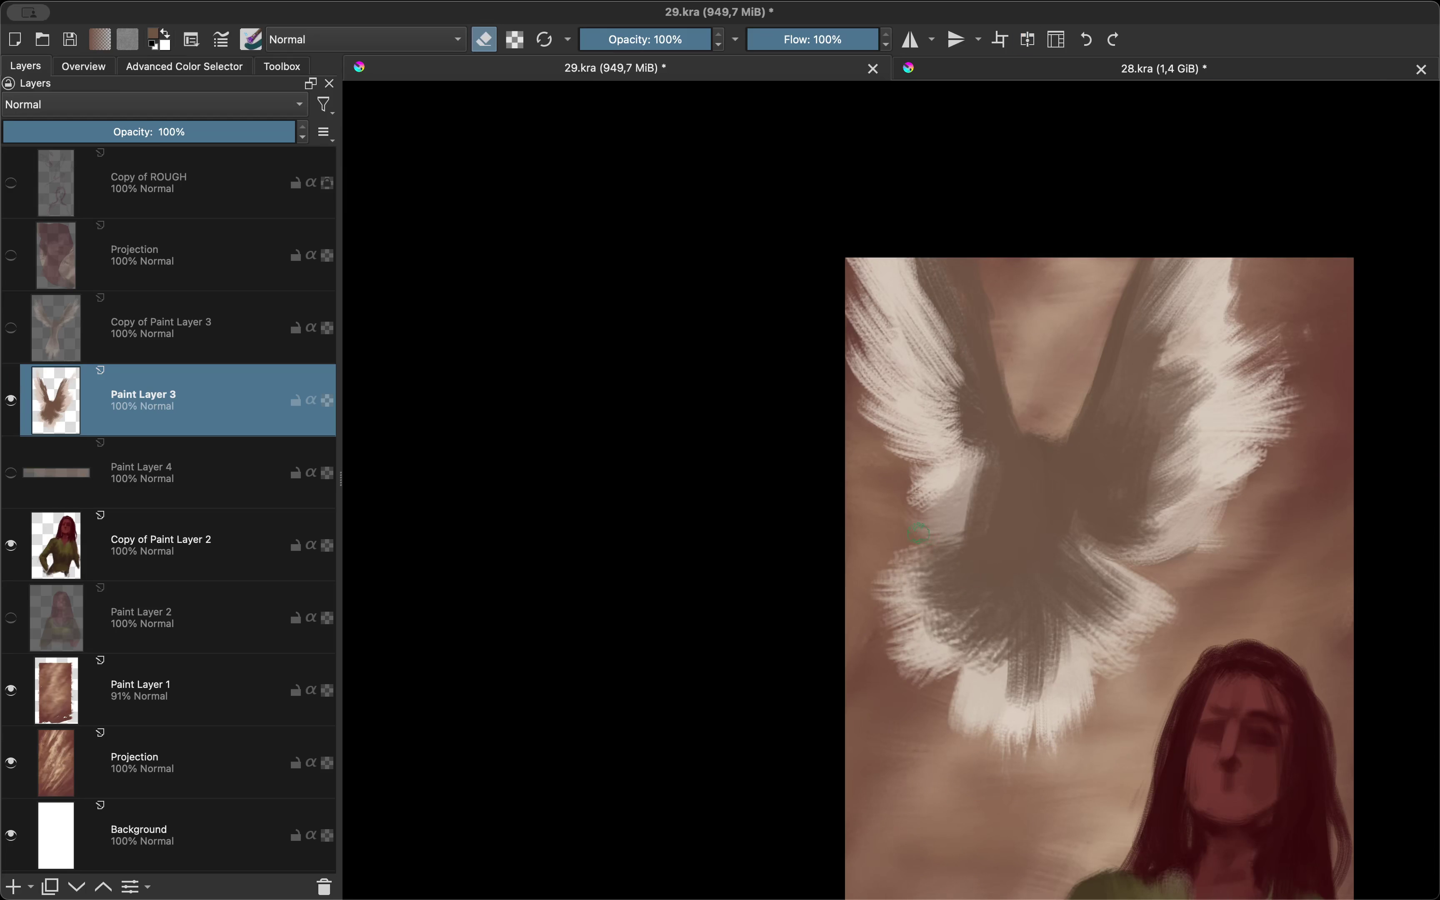
pyautogui.moveTo(944, 571)
pyautogui.mouseDown()
pyautogui.moveTo(874, 613)
pyautogui.moveTo(976, 661)
pyautogui.moveTo(875, 631)
pyautogui.moveTo(917, 579)
pyautogui.moveTo(1012, 685)
pyautogui.mouseUp()
pyautogui.moveTo(1047, 595); pyautogui.dragTo(1131, 703)
pyautogui.press('m')
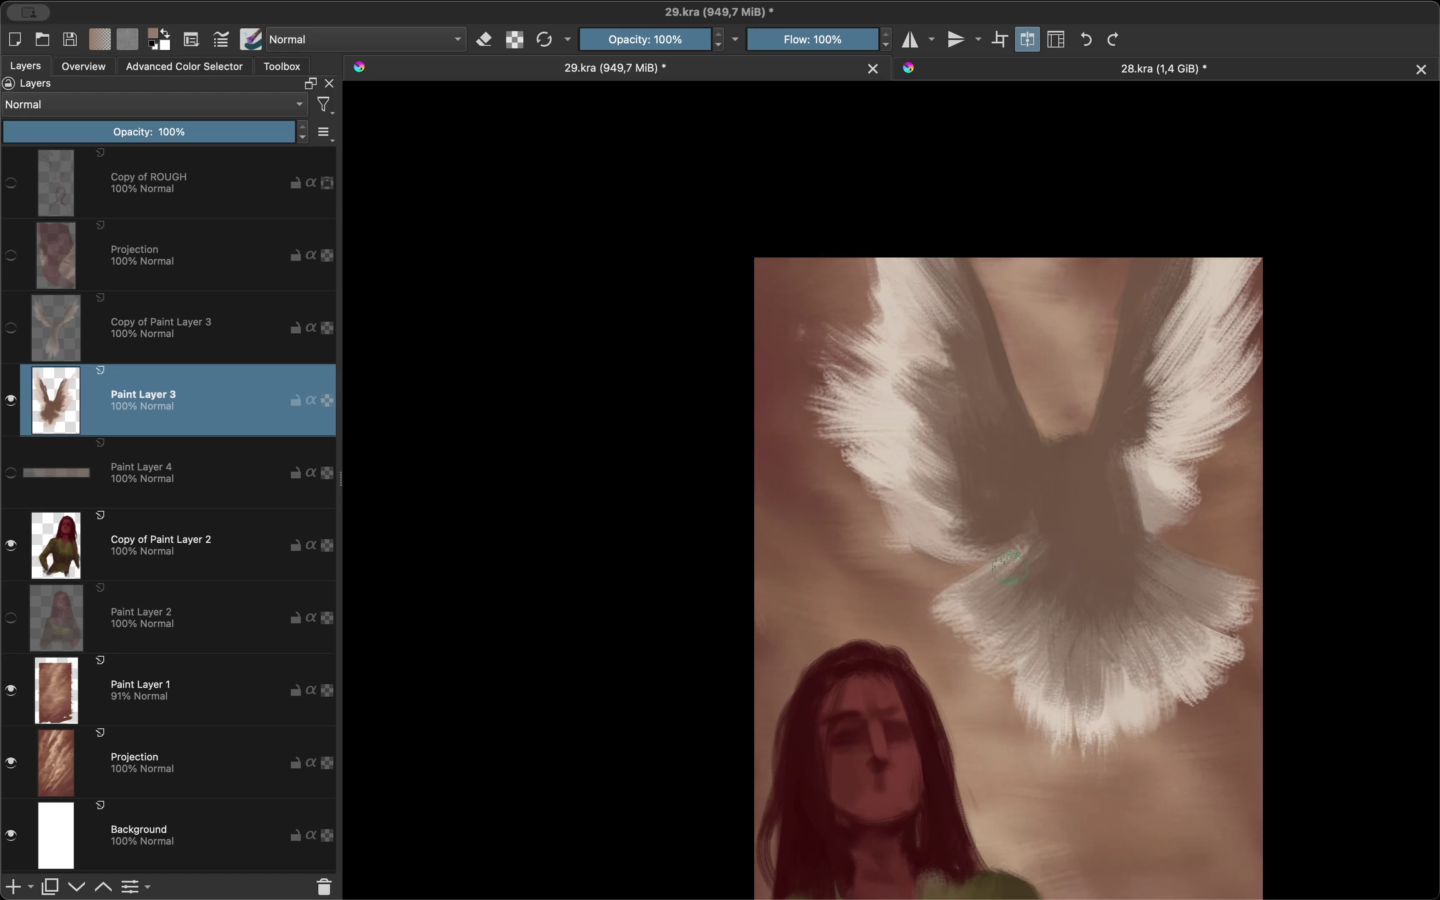
pyautogui.moveTo(940, 536)
pyautogui.mouseDown()
pyautogui.moveTo(863, 488)
pyautogui.moveTo(971, 560)
pyautogui.moveTo(1202, 471)
pyautogui.mouseUp()
pyautogui.press('m')
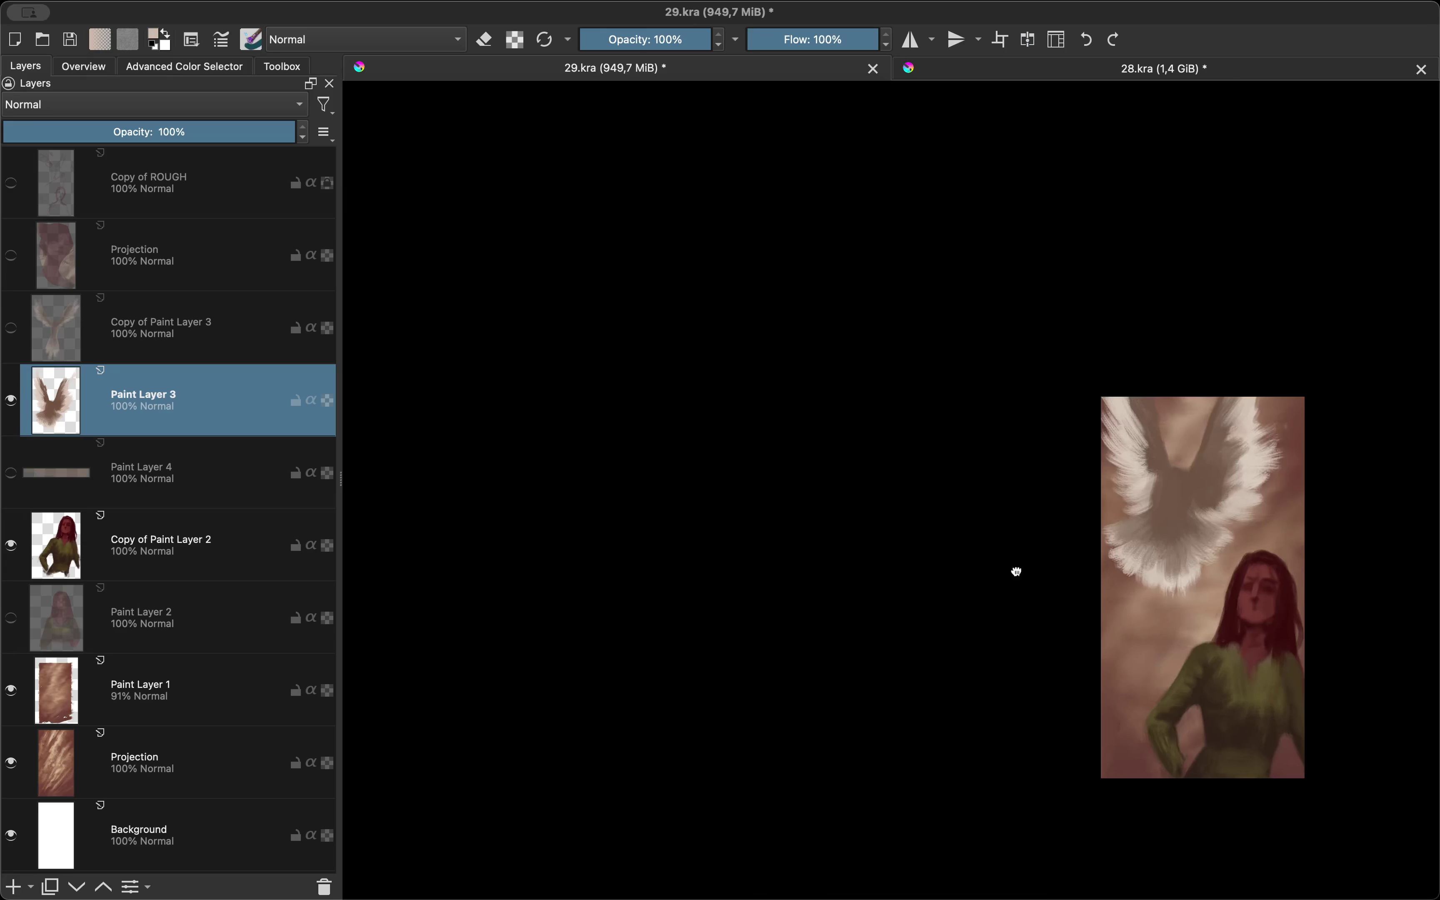
# Step: Sample a light feather colour and add light feather strokes to the right and lower-right wings
pyautogui.moveTo(988, 565)
pyautogui.mouseDown()
pyautogui.moveTo(911, 583)
pyautogui.moveTo(976, 410)
pyautogui.mouseUp()
pyautogui.moveTo(922, 475)
pyautogui.mouseDown()
pyautogui.moveTo(890, 449)
pyautogui.moveTo(857, 363)
pyautogui.mouseUp()
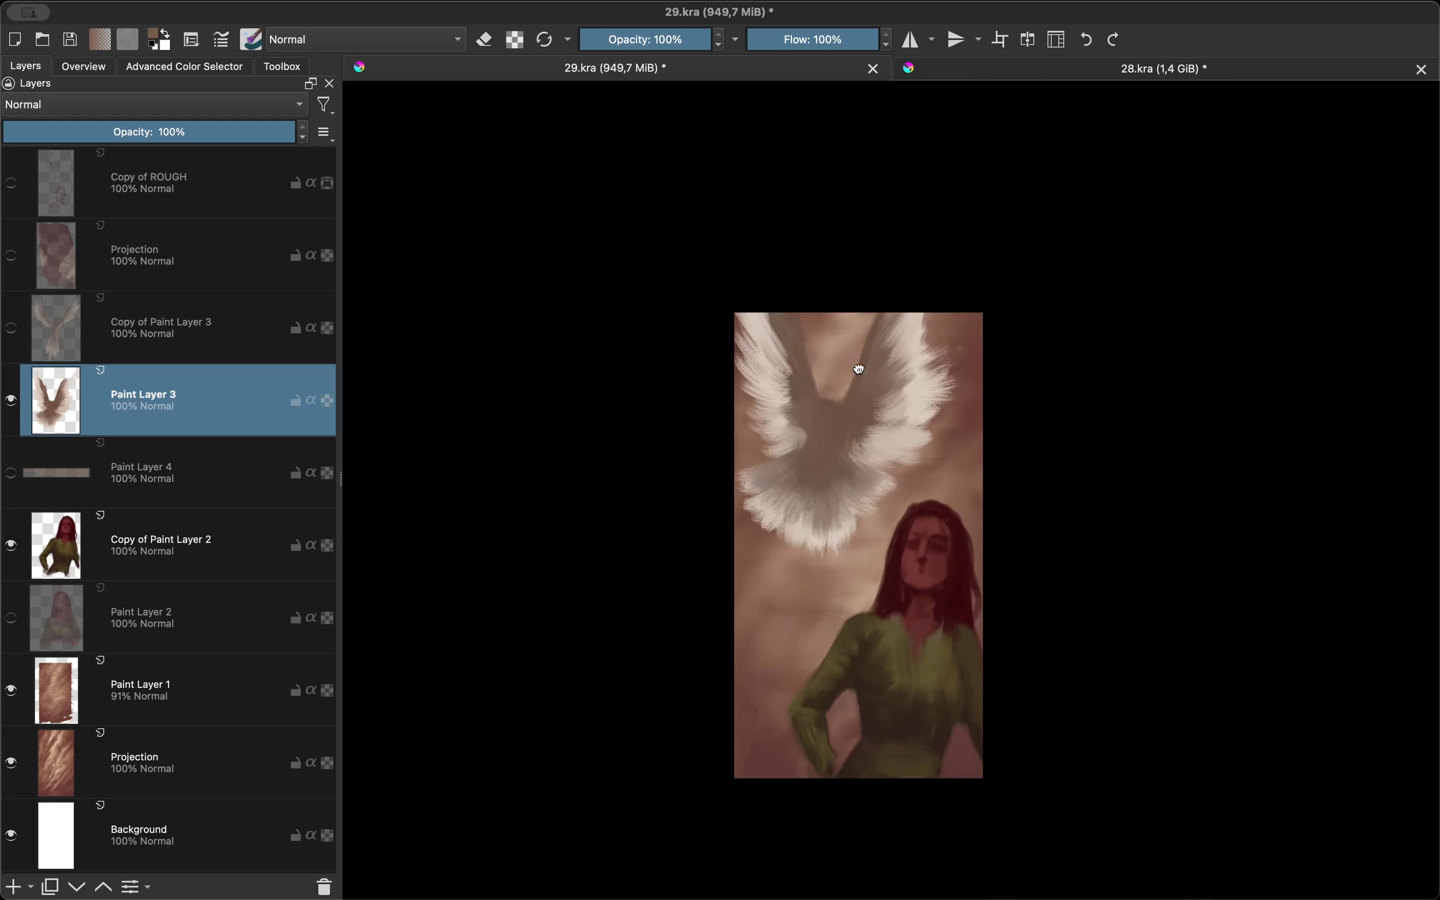
pyautogui.scroll(3, 858, 363)
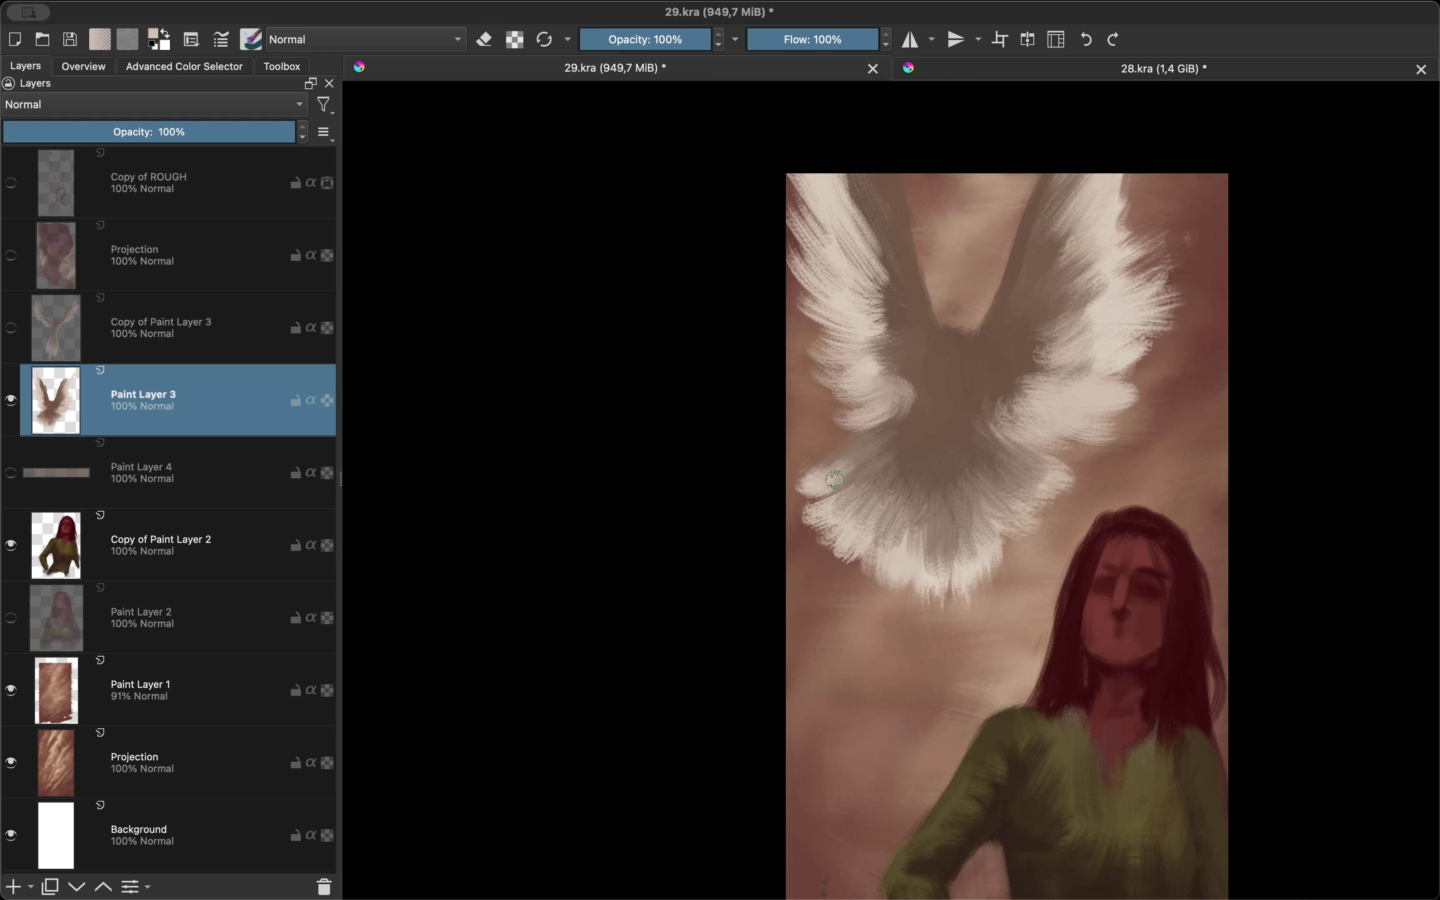
pyautogui.press('e')
pyautogui.keyDown('ctrl'); pyautogui.click(940, 625); pyautogui.keyUp('ctrl')
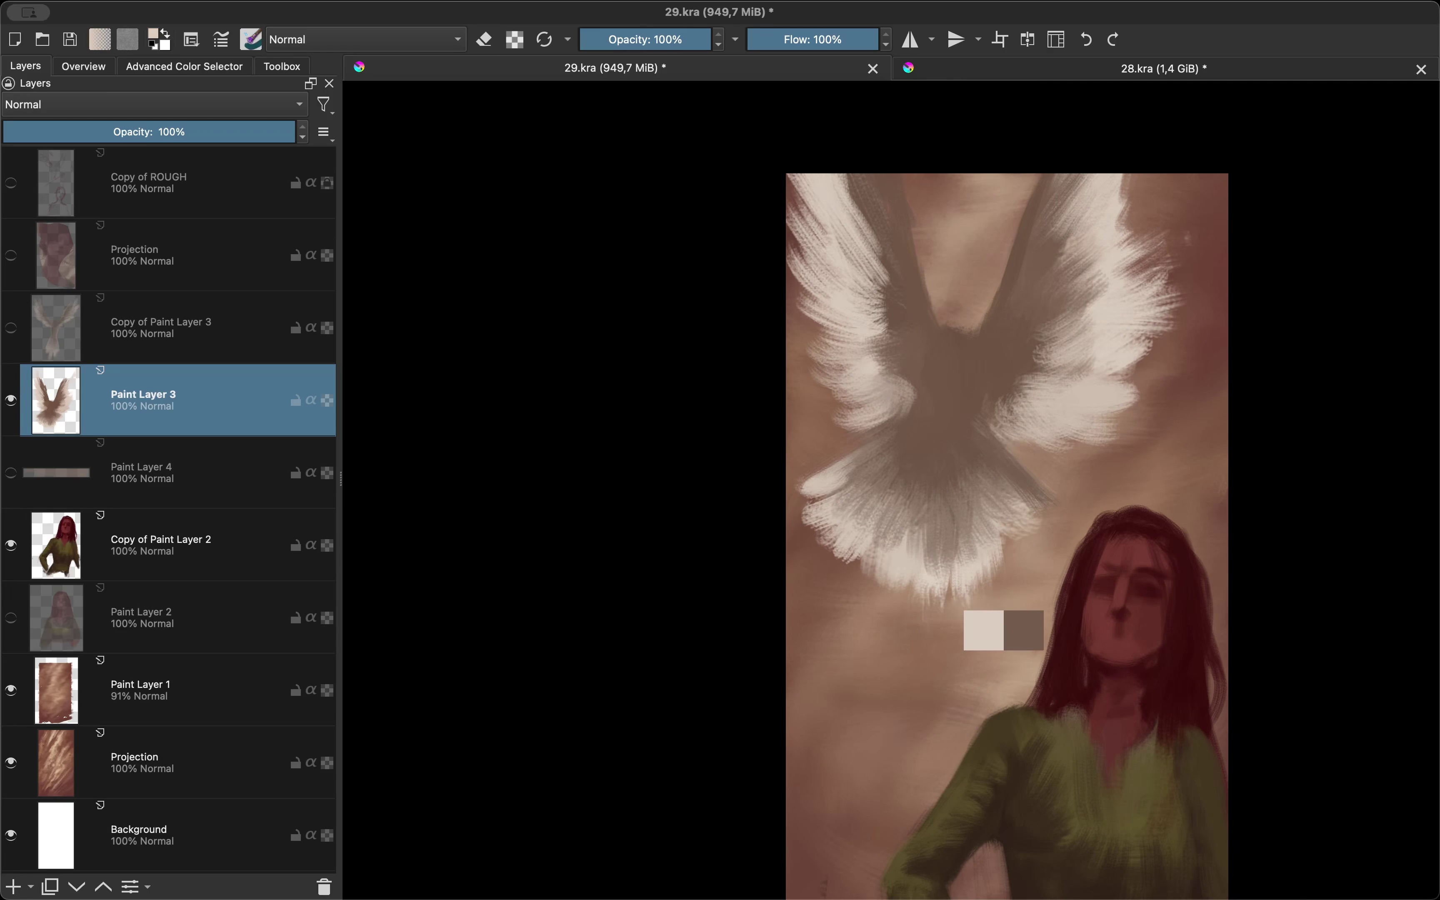
pyautogui.moveTo(996, 566); pyautogui.dragTo(1068, 473)
# Step: Scroll and mirror the view to review the reworked wings
pyautogui.press('m')
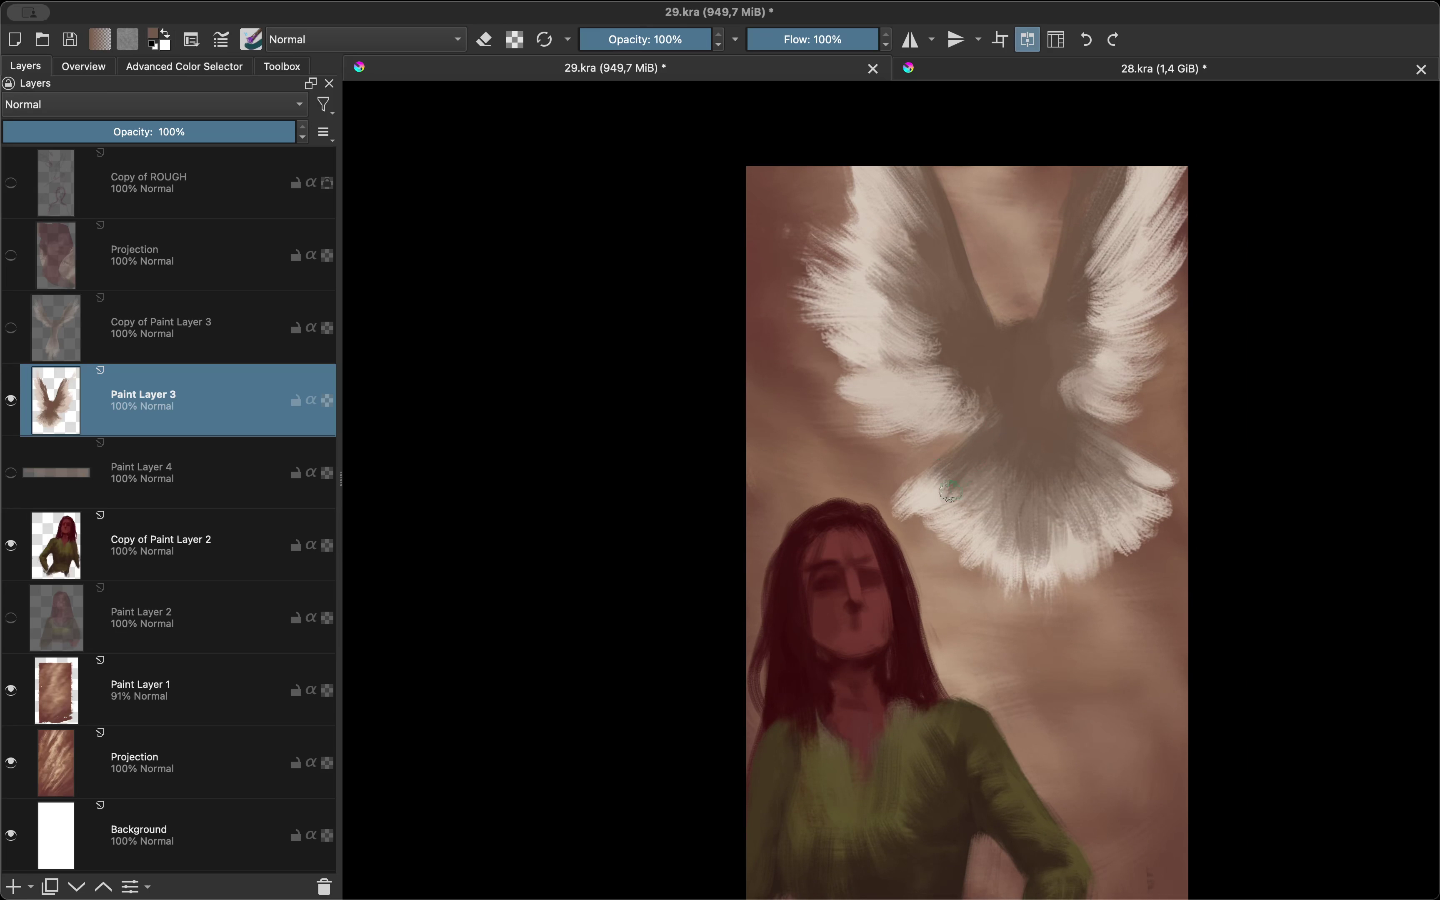
pyautogui.scroll(-3, 951, 492)
pyautogui.press('m')
pyautogui.scroll(5, 833, 369)
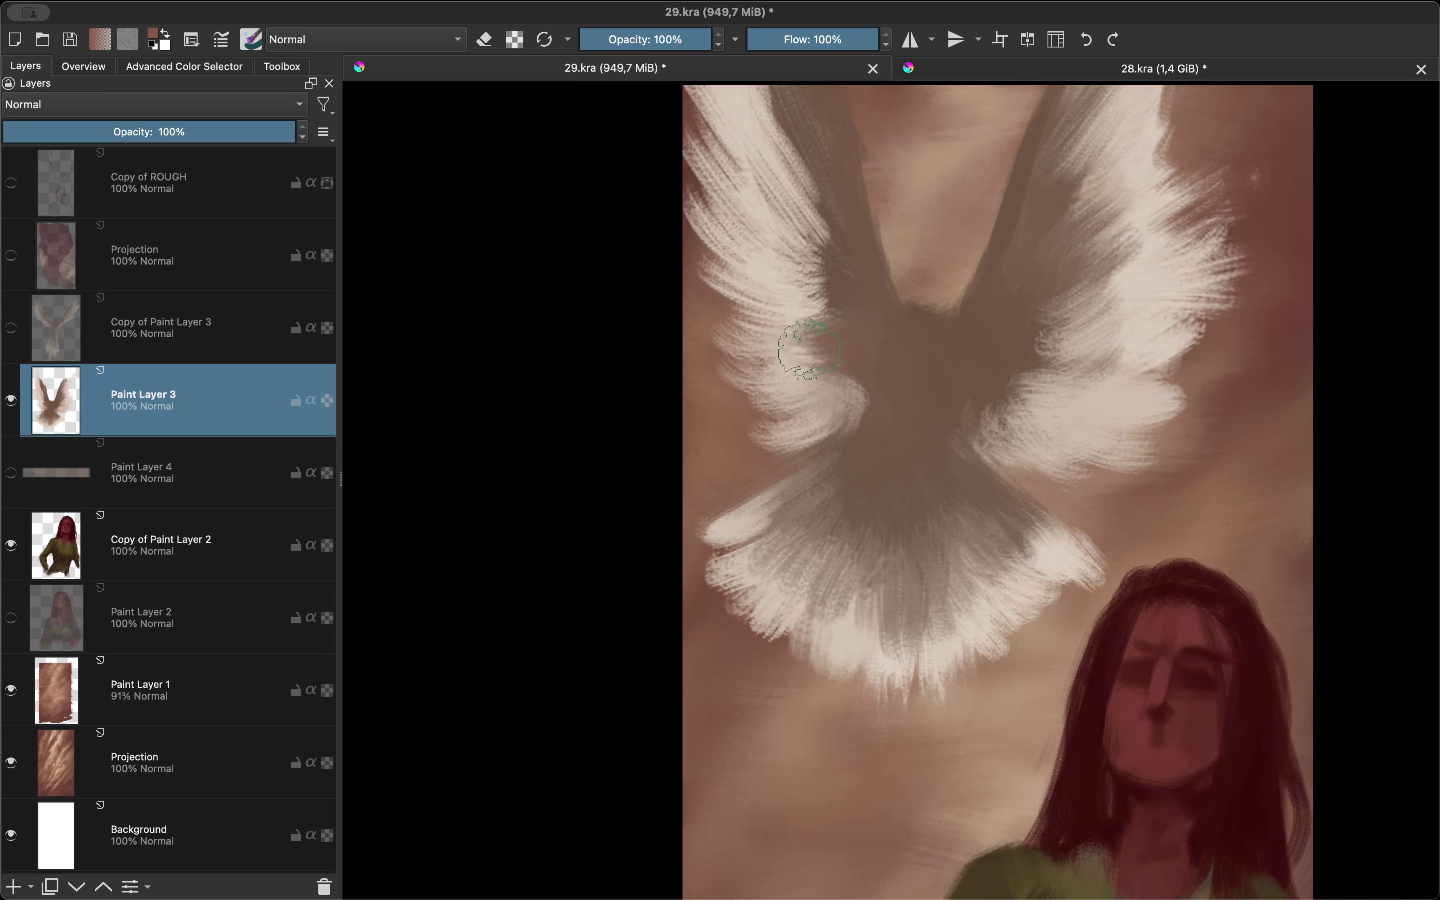
pyautogui.scroll(3, 768, 130)
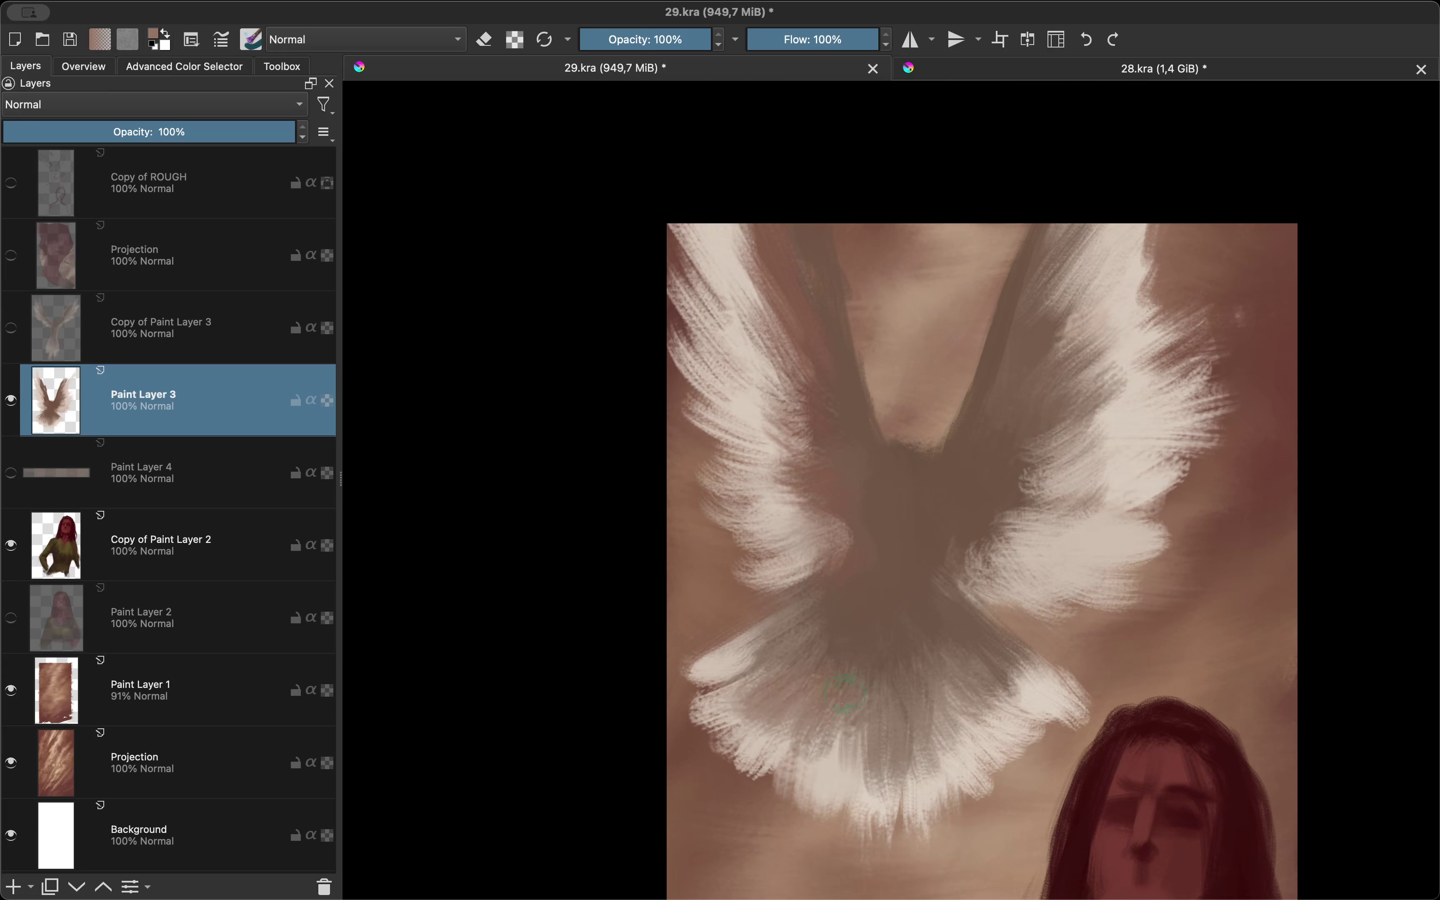
pyautogui.scroll(-3, 862, 625)
pyautogui.press('m')
pyautogui.scroll(1, 901, 528)
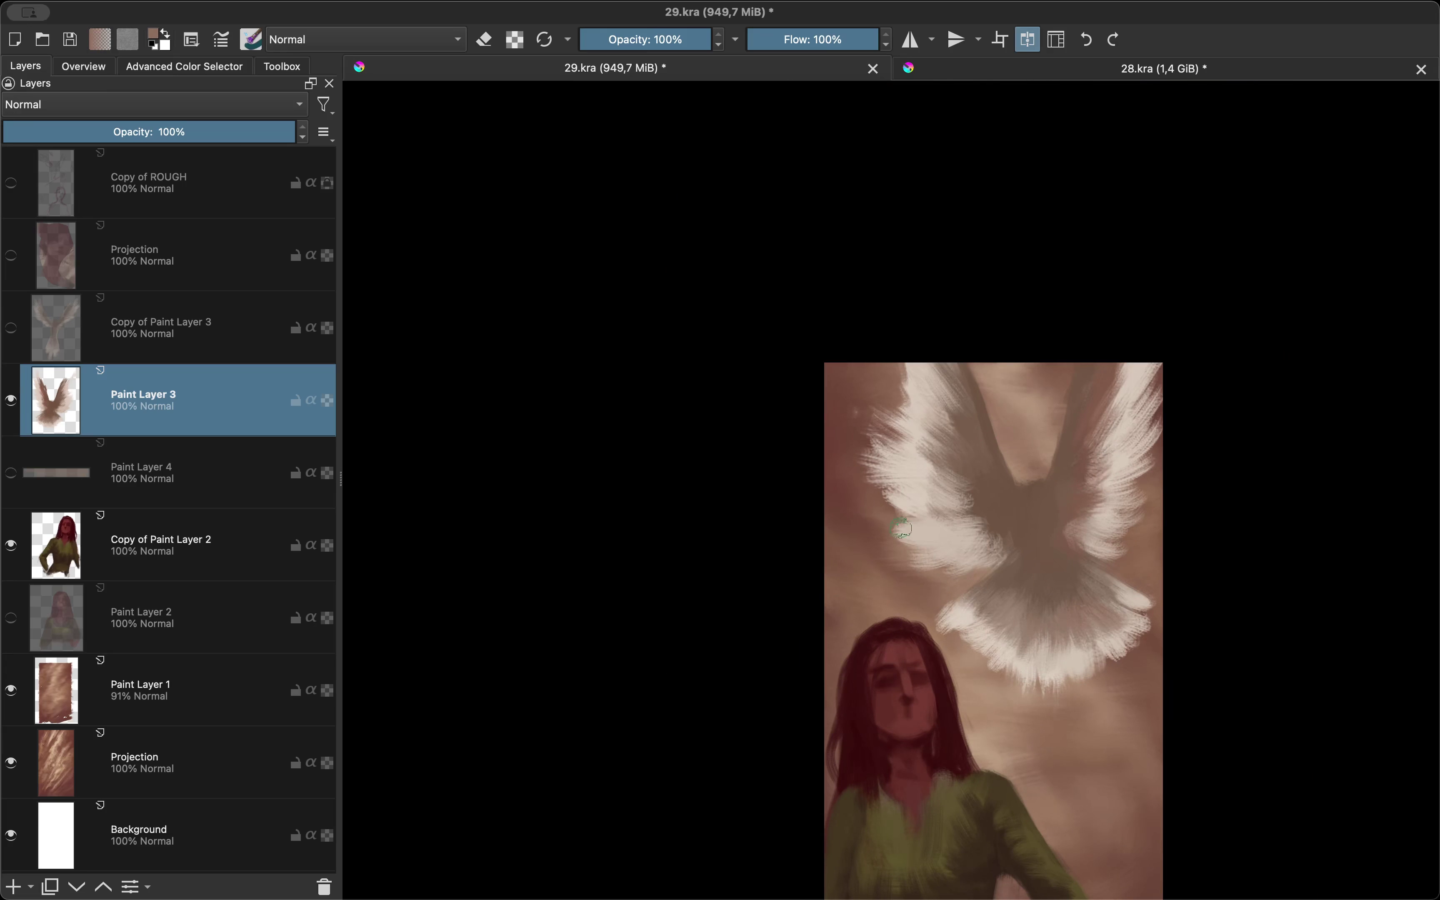
pyautogui.scroll(-3, 950, 310)
# Step: Pick a greyish colour from the colour wheel and sample another from the wings, checking mirrored
pyautogui.press('m')
pyautogui.scroll(4, 902, 560)
pyautogui.hotkey('shift', 'i')
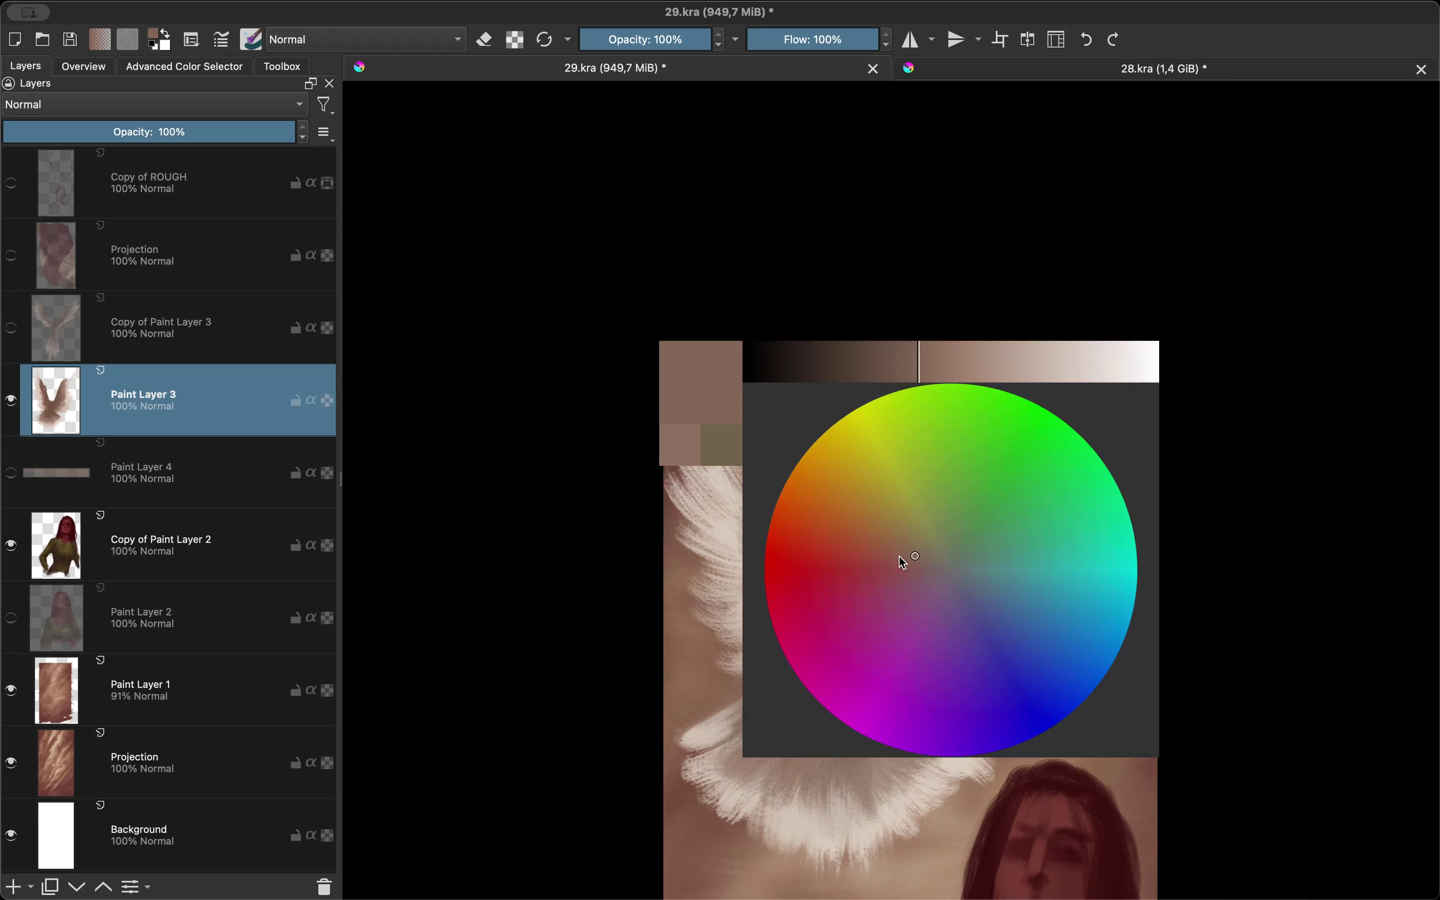
pyautogui.click(900, 560)
pyautogui.press('m')
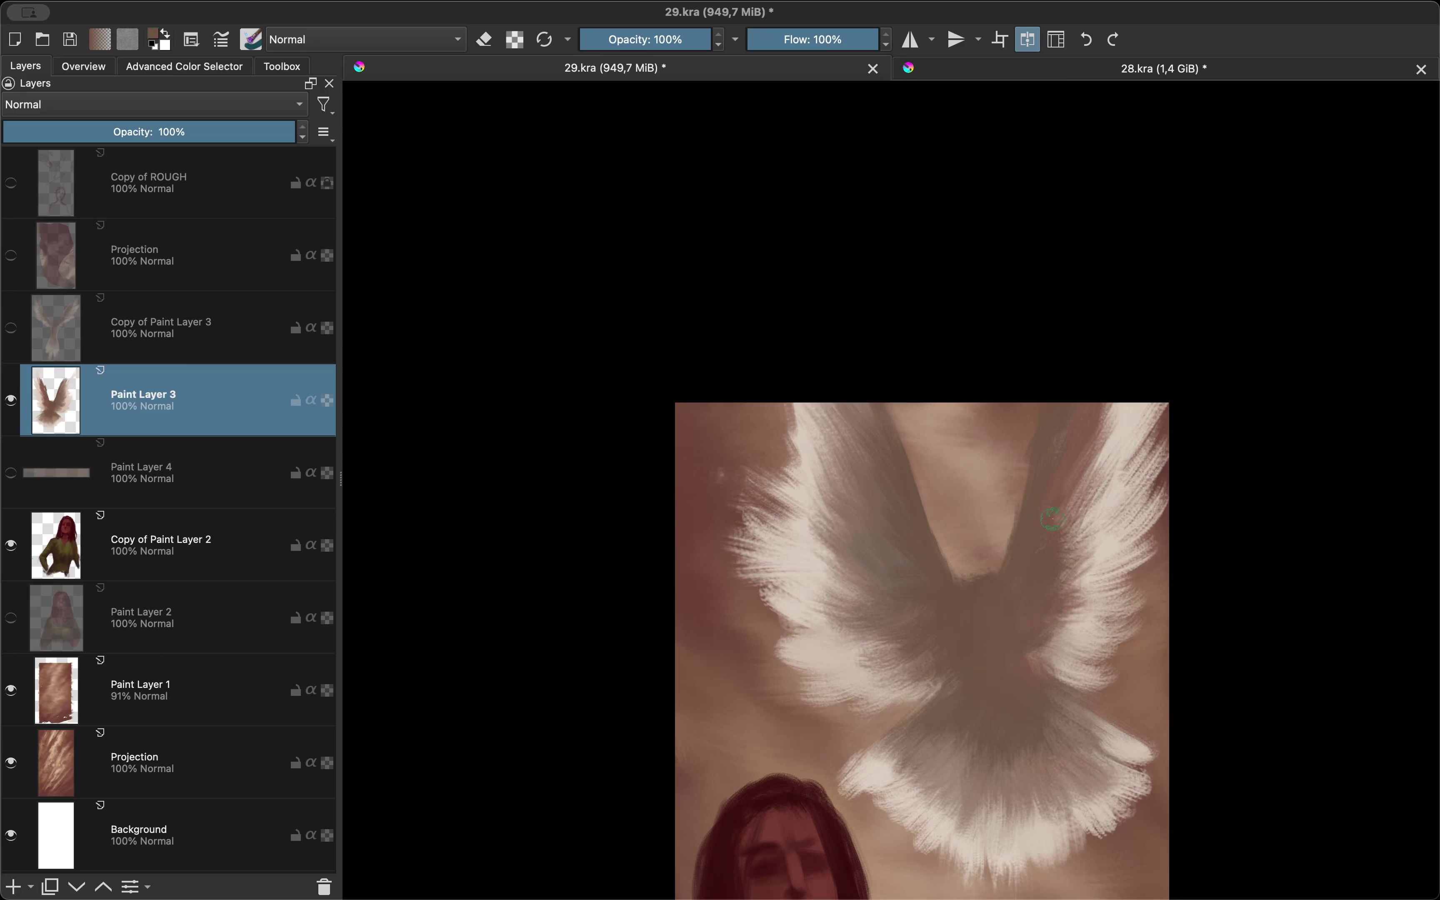
pyautogui.scroll(-3, 1052, 519)
pyautogui.press('m')
pyautogui.scroll(3, 1003, 600)
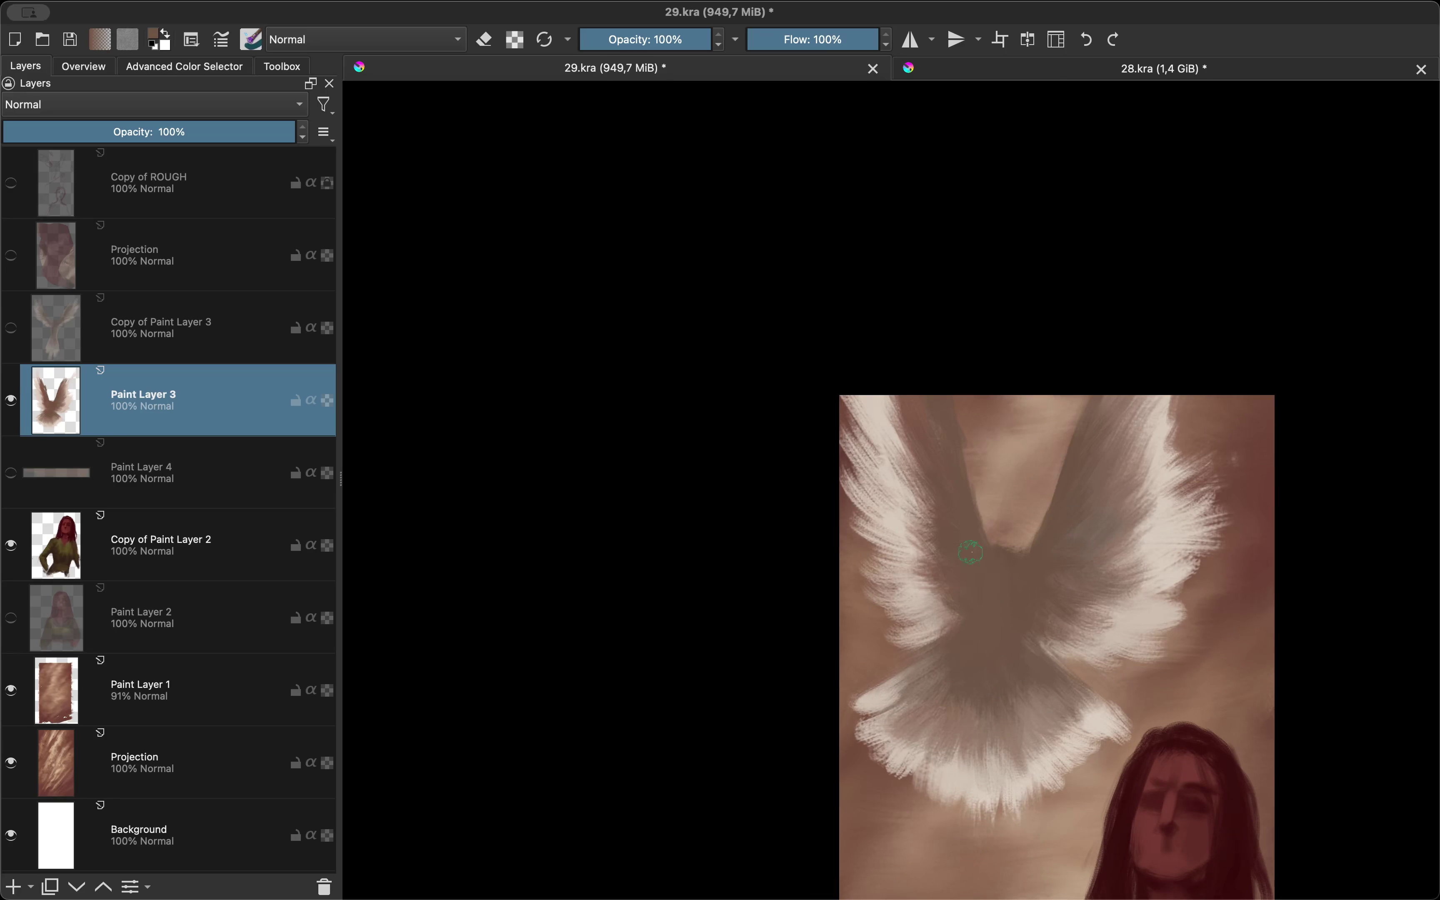
pyautogui.press('m')
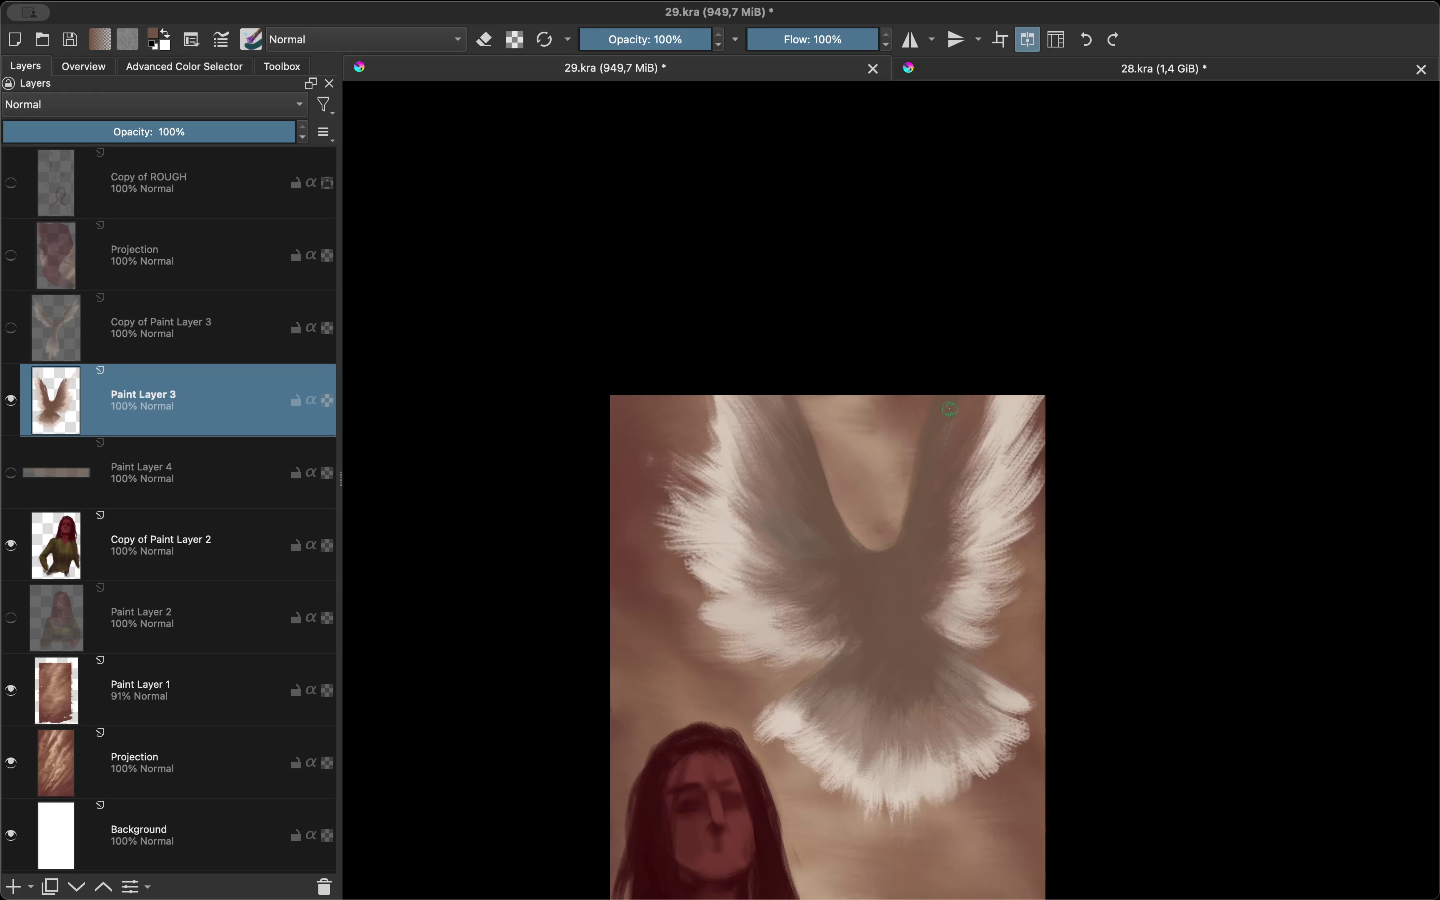
pyautogui.keyDown('ctrl'); pyautogui.click(1022, 422); pyautogui.keyUp('ctrl')
pyautogui.press('m')
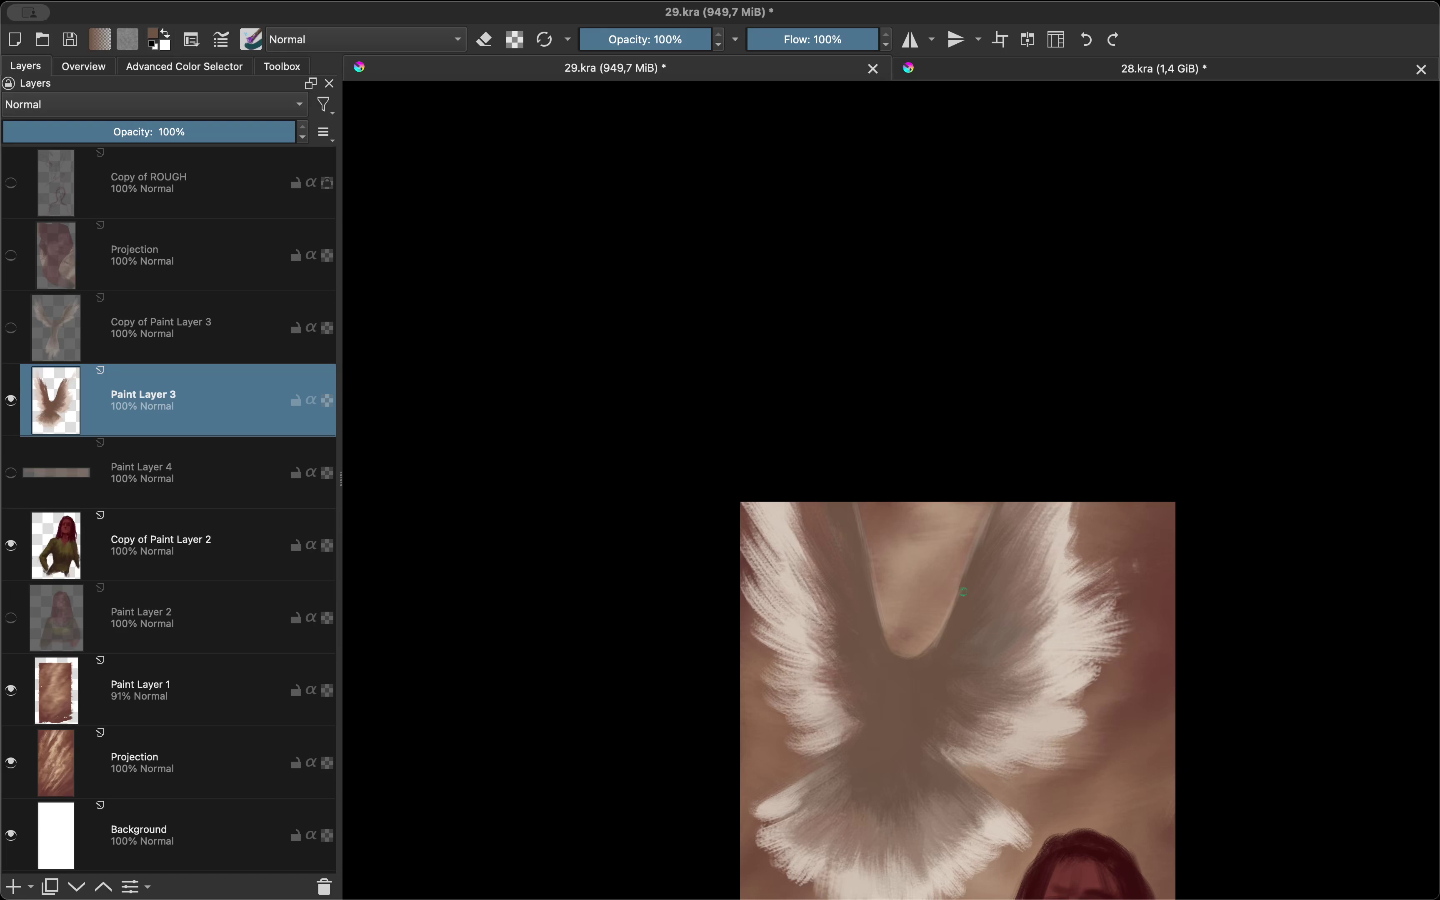
# Step: Zoom out and return the view to an upright, unmirrored orientation
pyautogui.press('-')
pyautogui.scroll(1, 961, 443)
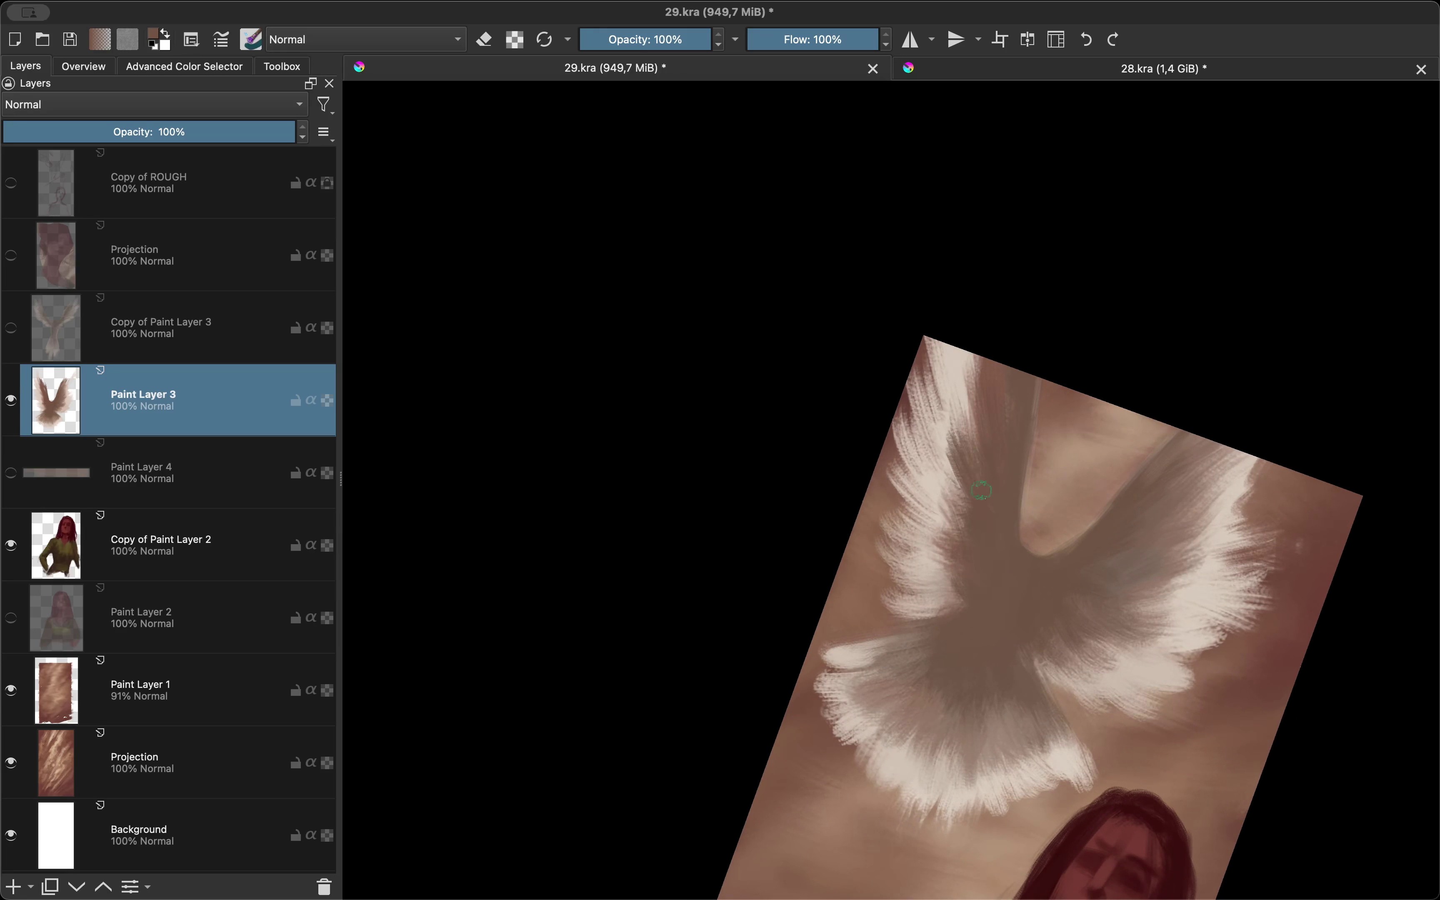
pyautogui.press('m')
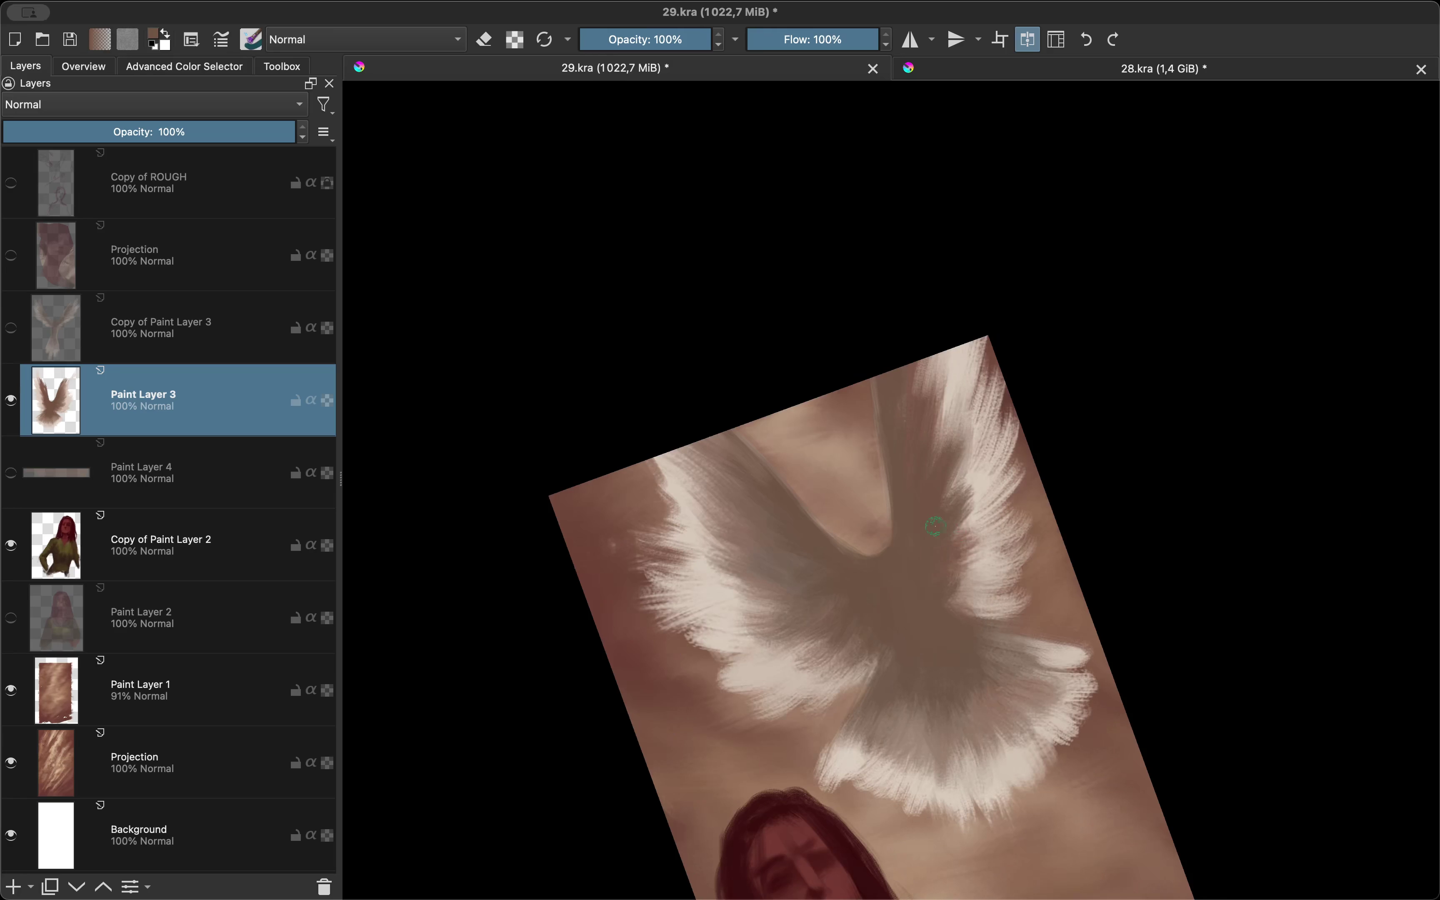
pyautogui.press('m')
pyautogui.press('5')
pyautogui.scroll(2, 1031, 564)
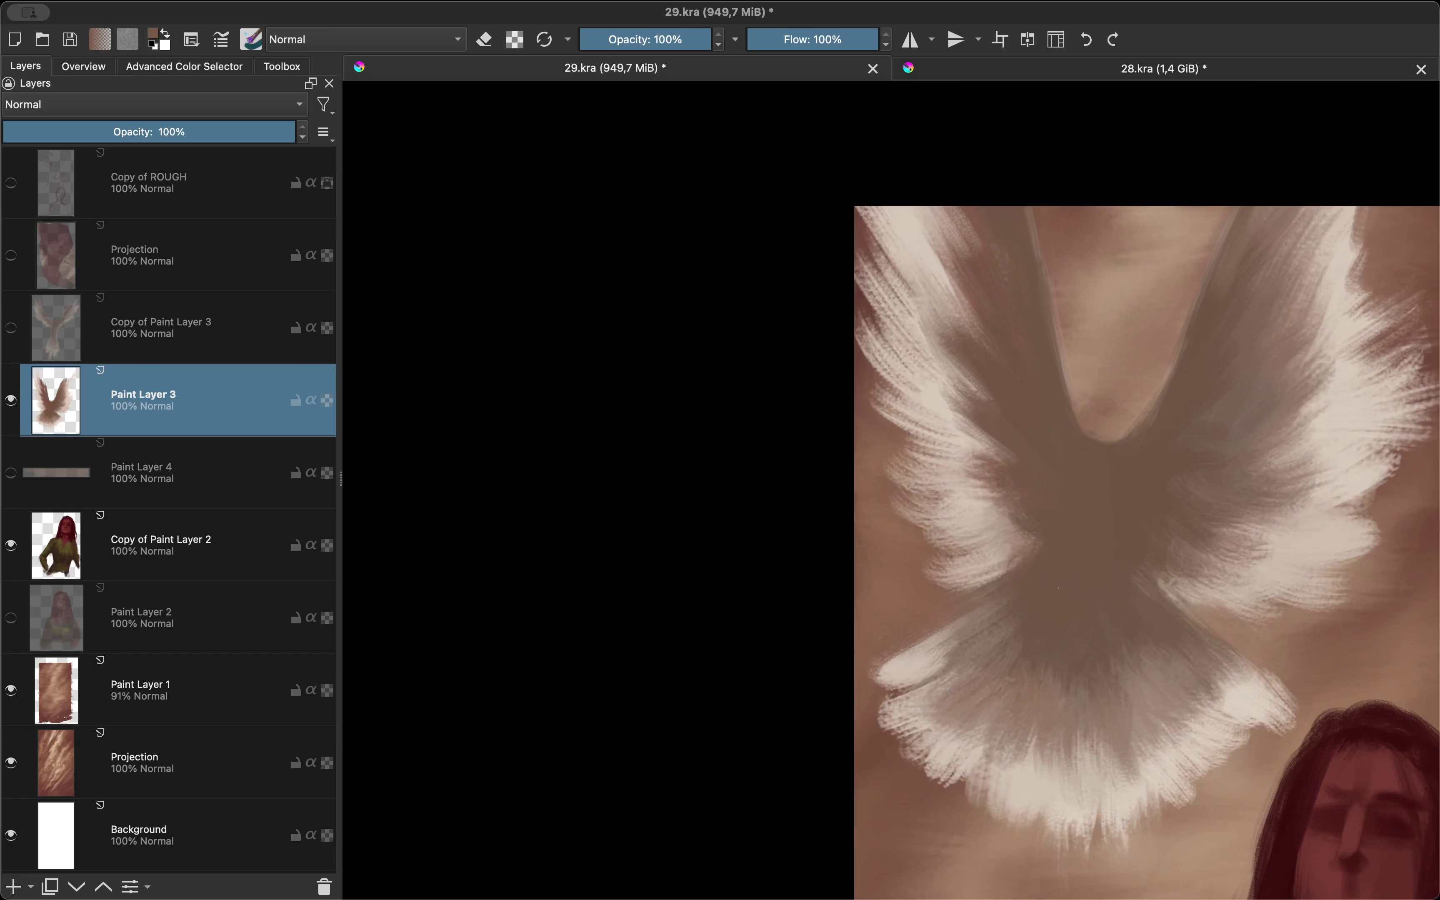
# Step: Erase wisps along the lower-left and upper-right wing edges, checking in mirrored view
pyautogui.press('e')
pyautogui.moveTo(944, 660); pyautogui.dragTo(990, 580)
pyautogui.scroll(-5, 1035, 551)
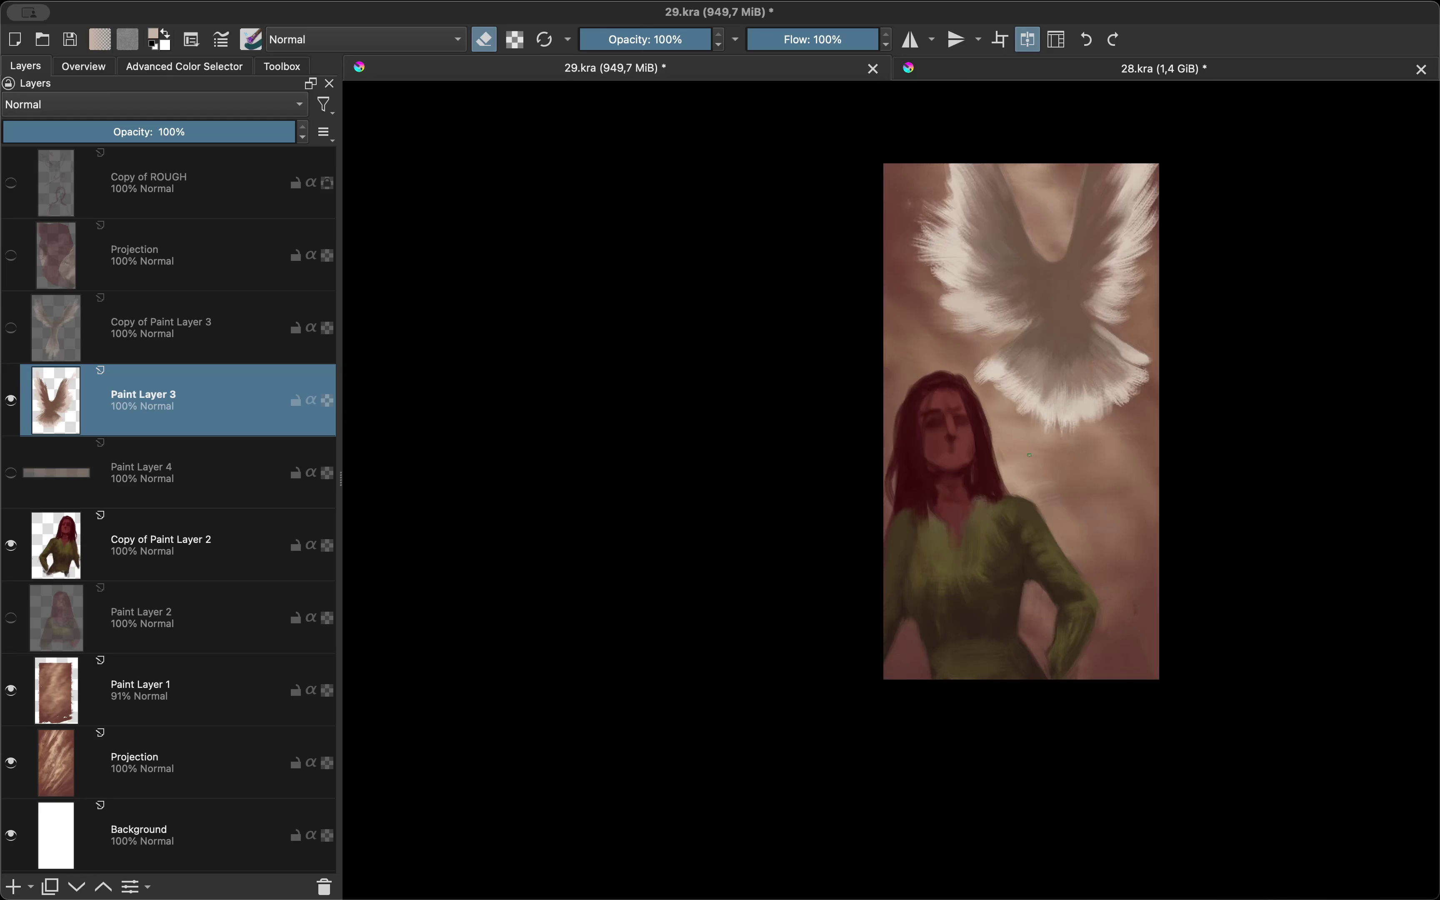
pyautogui.scroll(4, 1121, 374)
pyautogui.moveTo(1148, 346)
pyautogui.mouseDown()
pyautogui.moveTo(1121, 373)
pyautogui.moveTo(1130, 512)
pyautogui.moveTo(1030, 661)
pyautogui.moveTo(1011, 631)
pyautogui.mouseUp()
pyautogui.press('m')
pyautogui.scroll(-5, 707, 347)
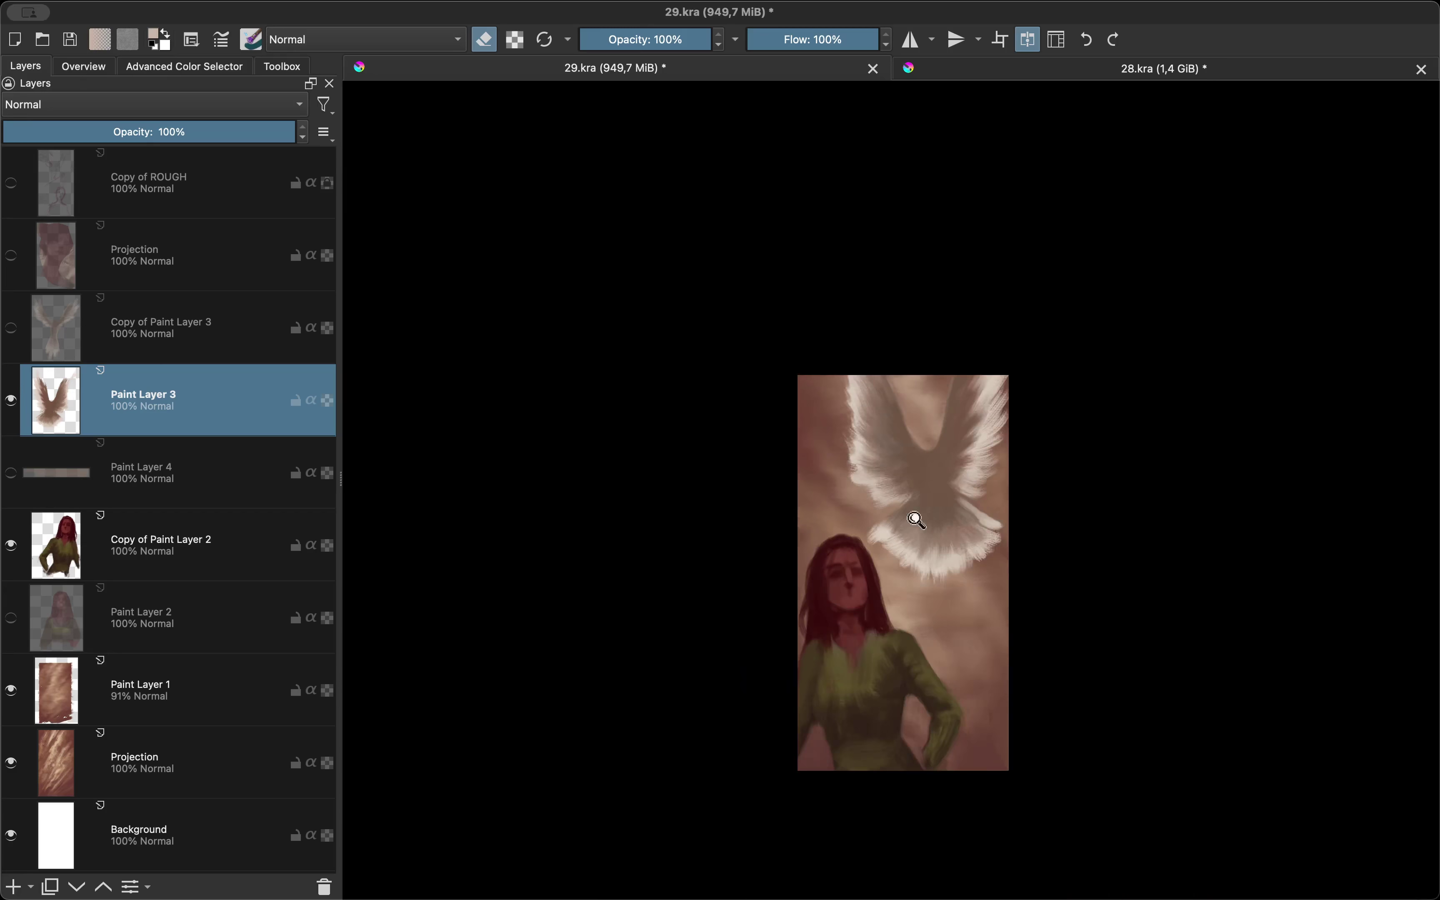
pyautogui.press('m')
pyautogui.scroll(4, 922, 309)
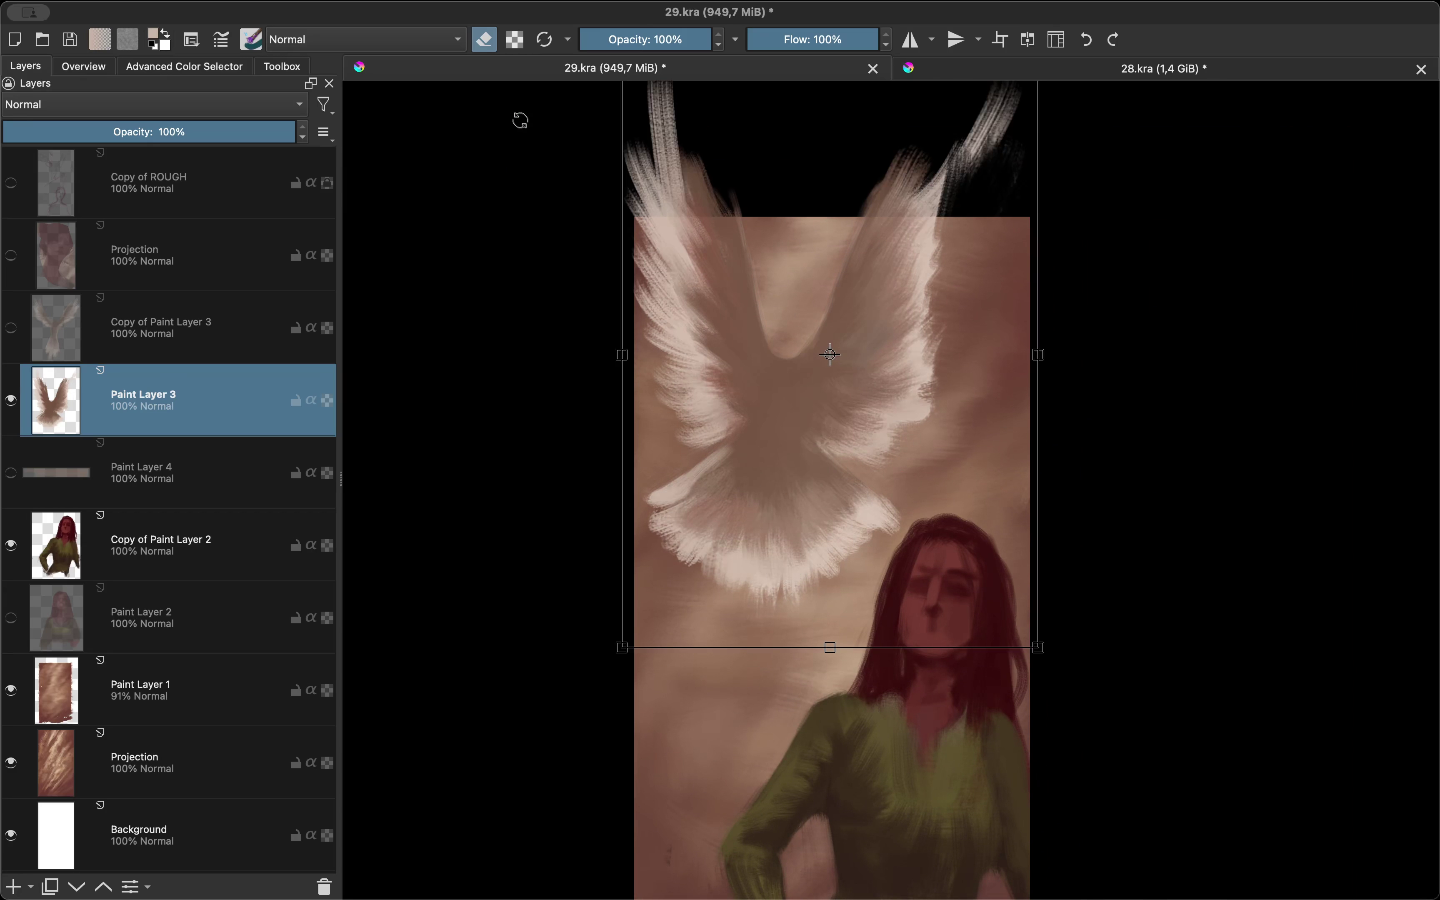
# Step: Sample a colour near the right wing and alternate brush and eraser, checking mirrored
pyautogui.press('e')
pyautogui.keyDown('ctrl'); pyautogui.click(955, 231); pyautogui.keyUp('ctrl')
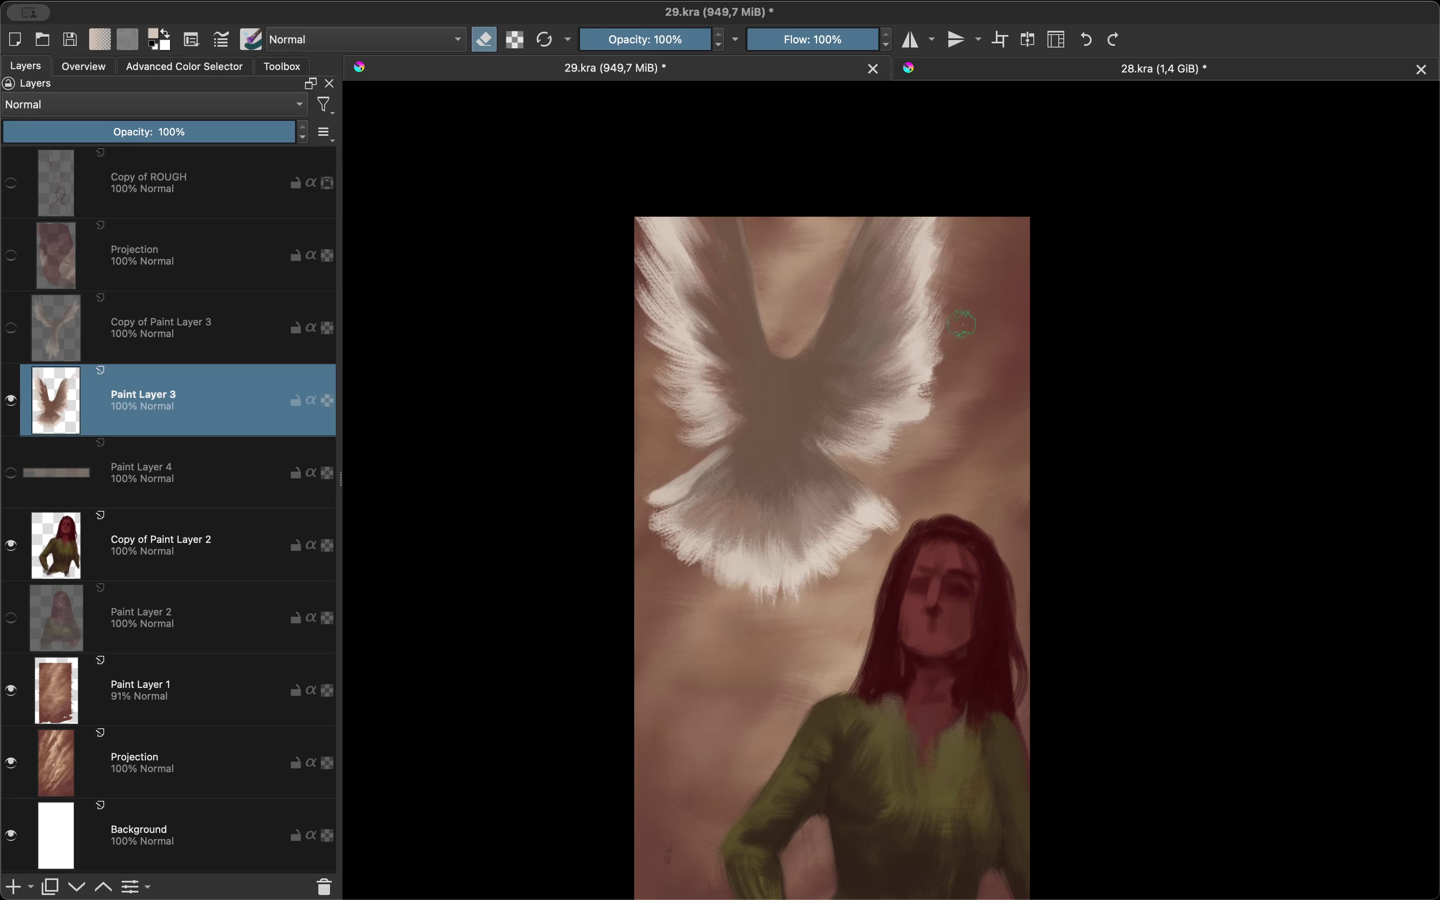
pyautogui.press('e')
pyautogui.press('m')
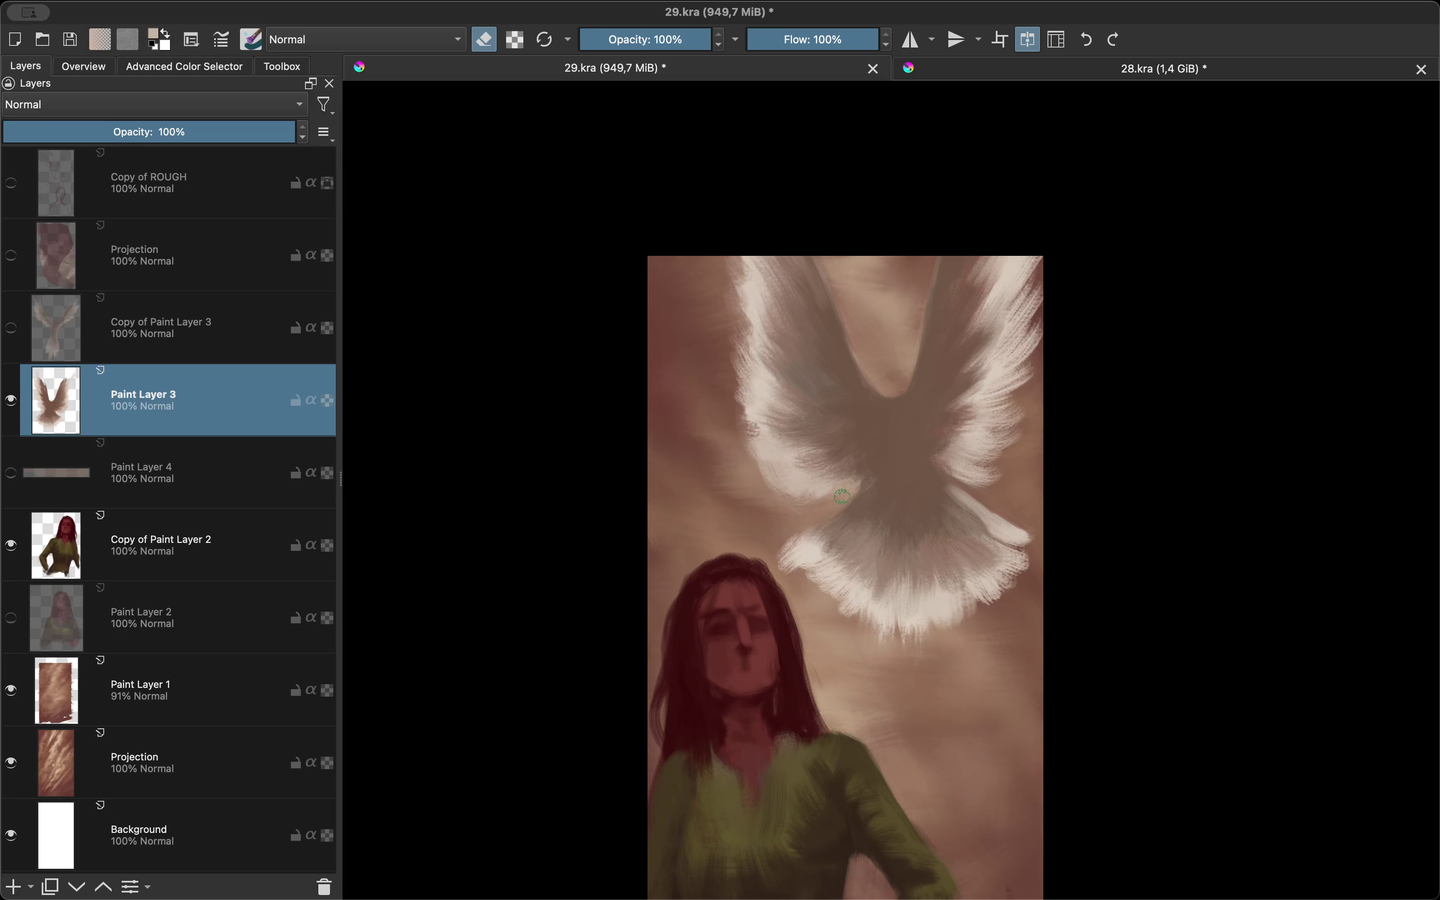
pyautogui.press('m')
pyautogui.press('e')
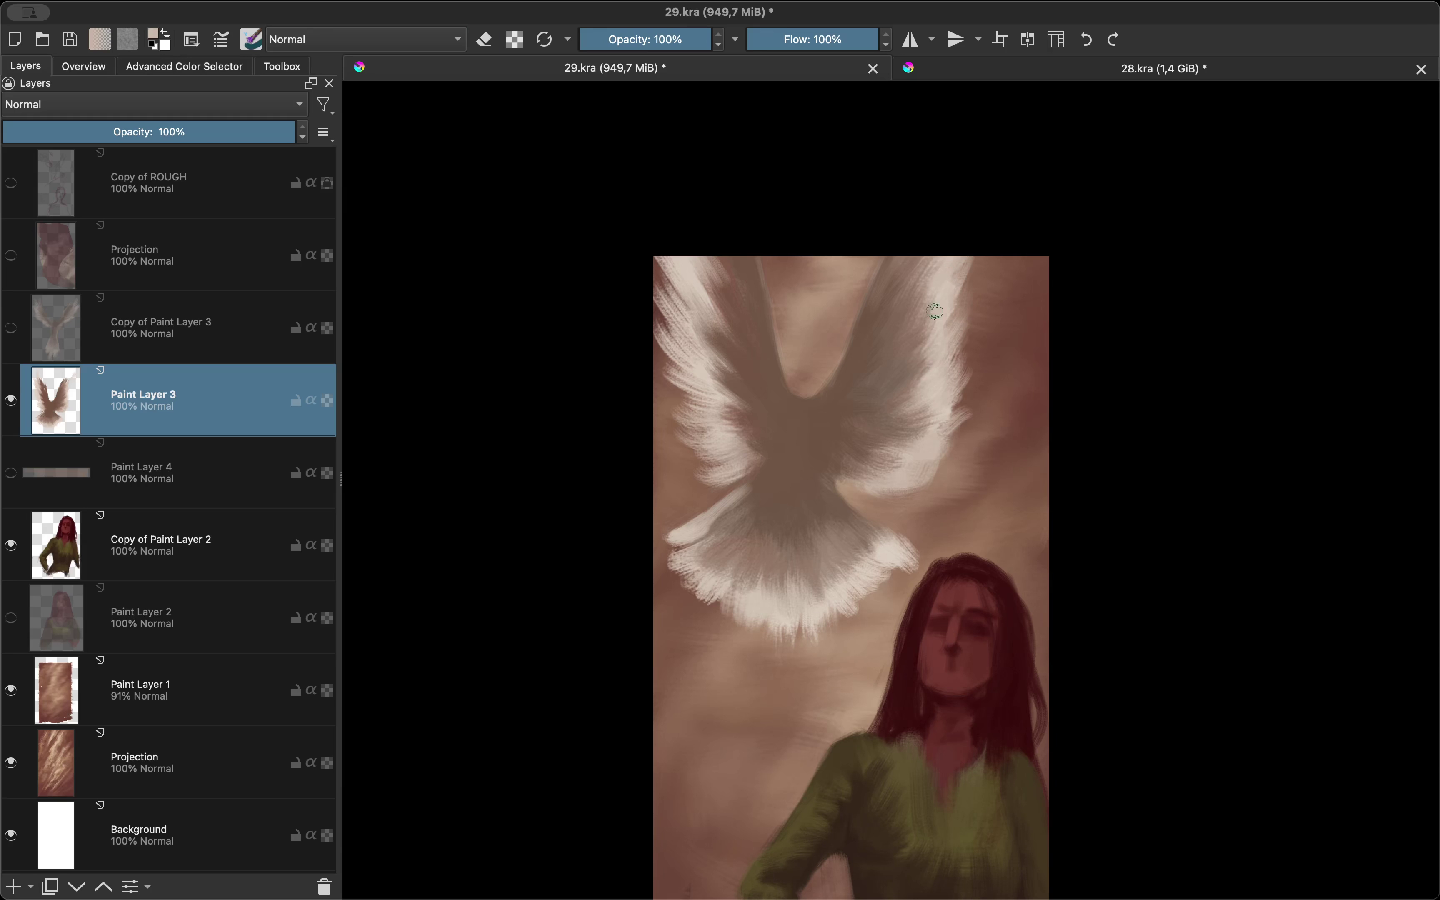
pyautogui.press('m')
pyautogui.press('e')
pyautogui.press('m')
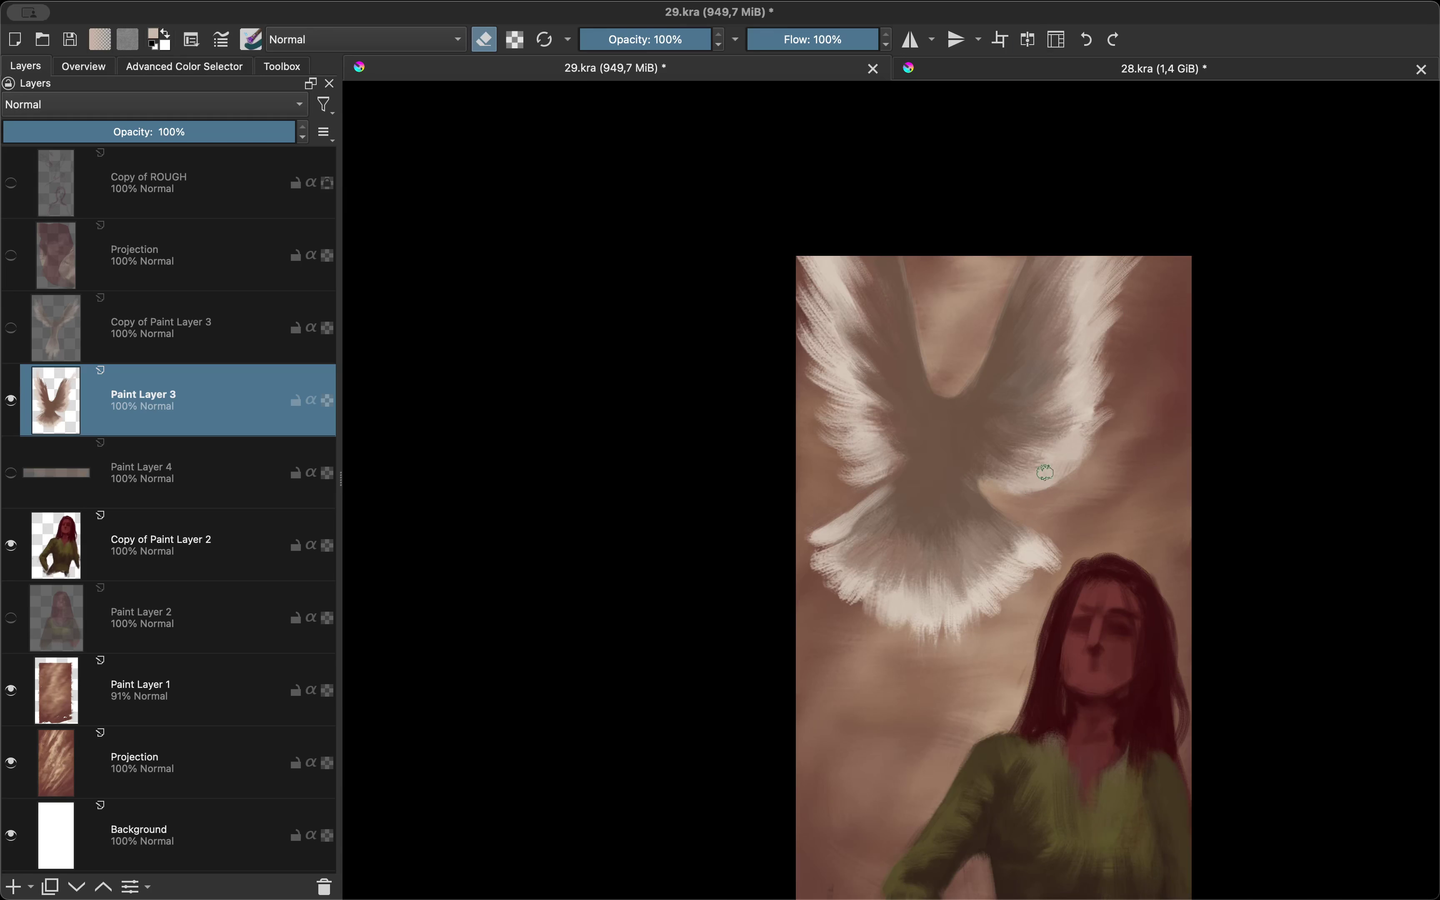
# Step: Rotate the view counter-clockwise to inspect the wing edges, then reset it upright
pyautogui.scroll(2, 1045, 472)
pyautogui.press('m')
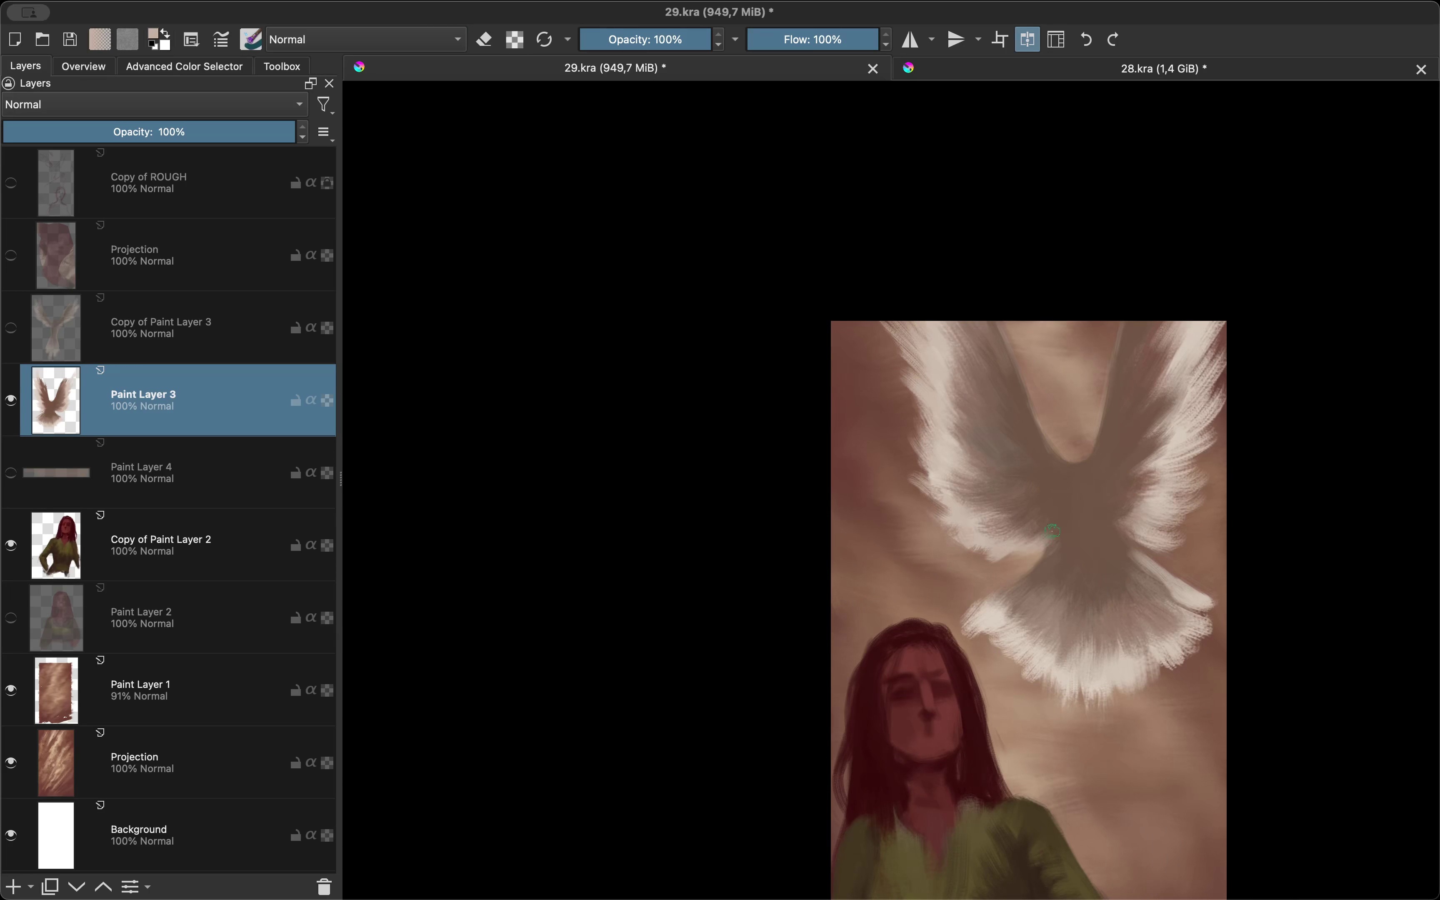
pyautogui.scroll(-2, 1051, 530)
pyautogui.press('m')
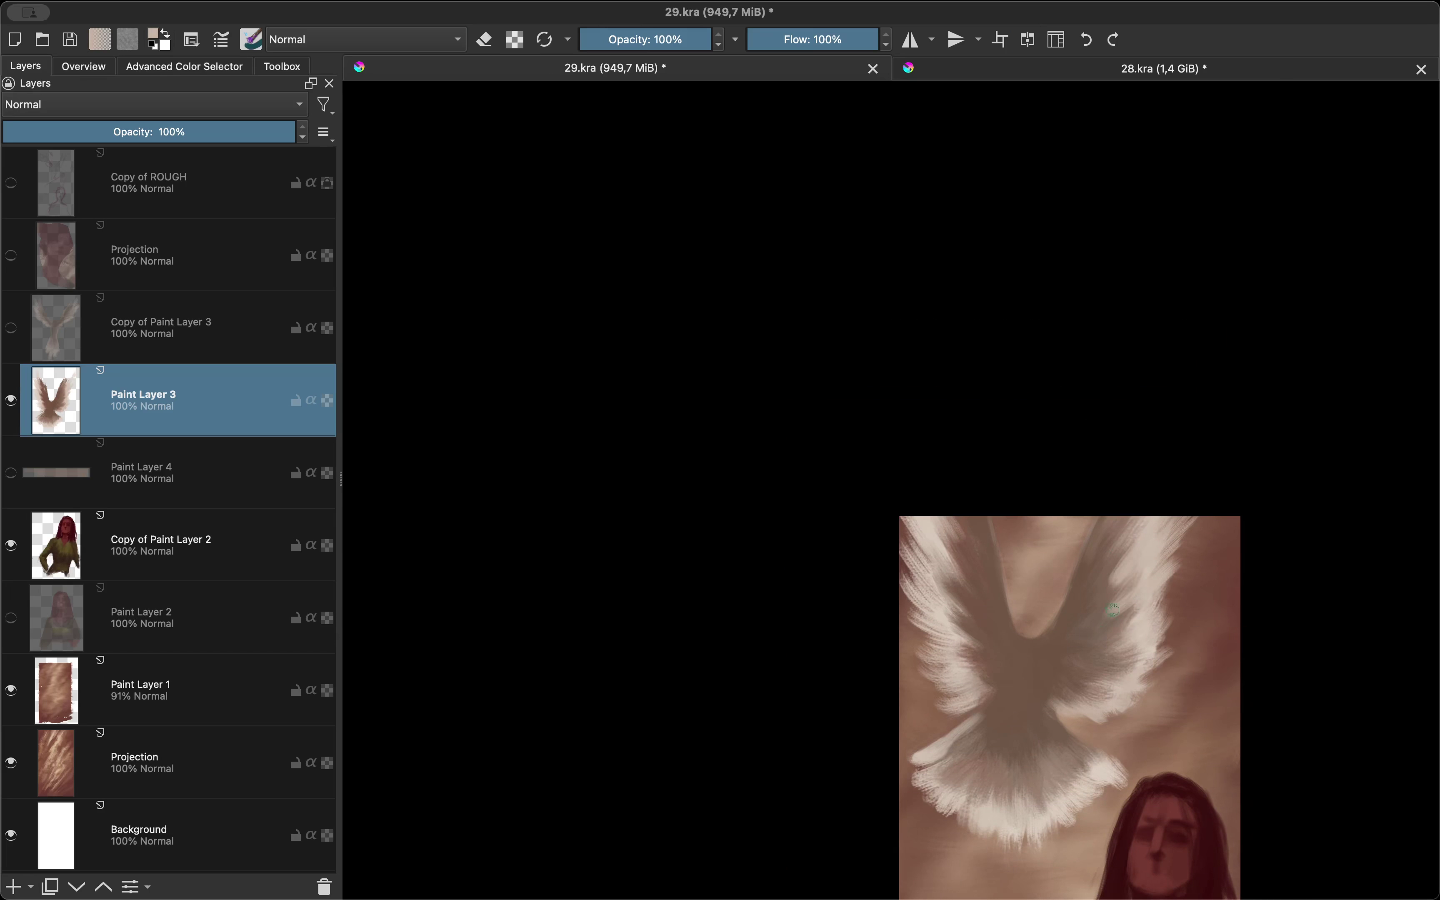
pyautogui.press('m')
pyautogui.moveTo(1135, 616); pyautogui.dragTo(1107, 666)
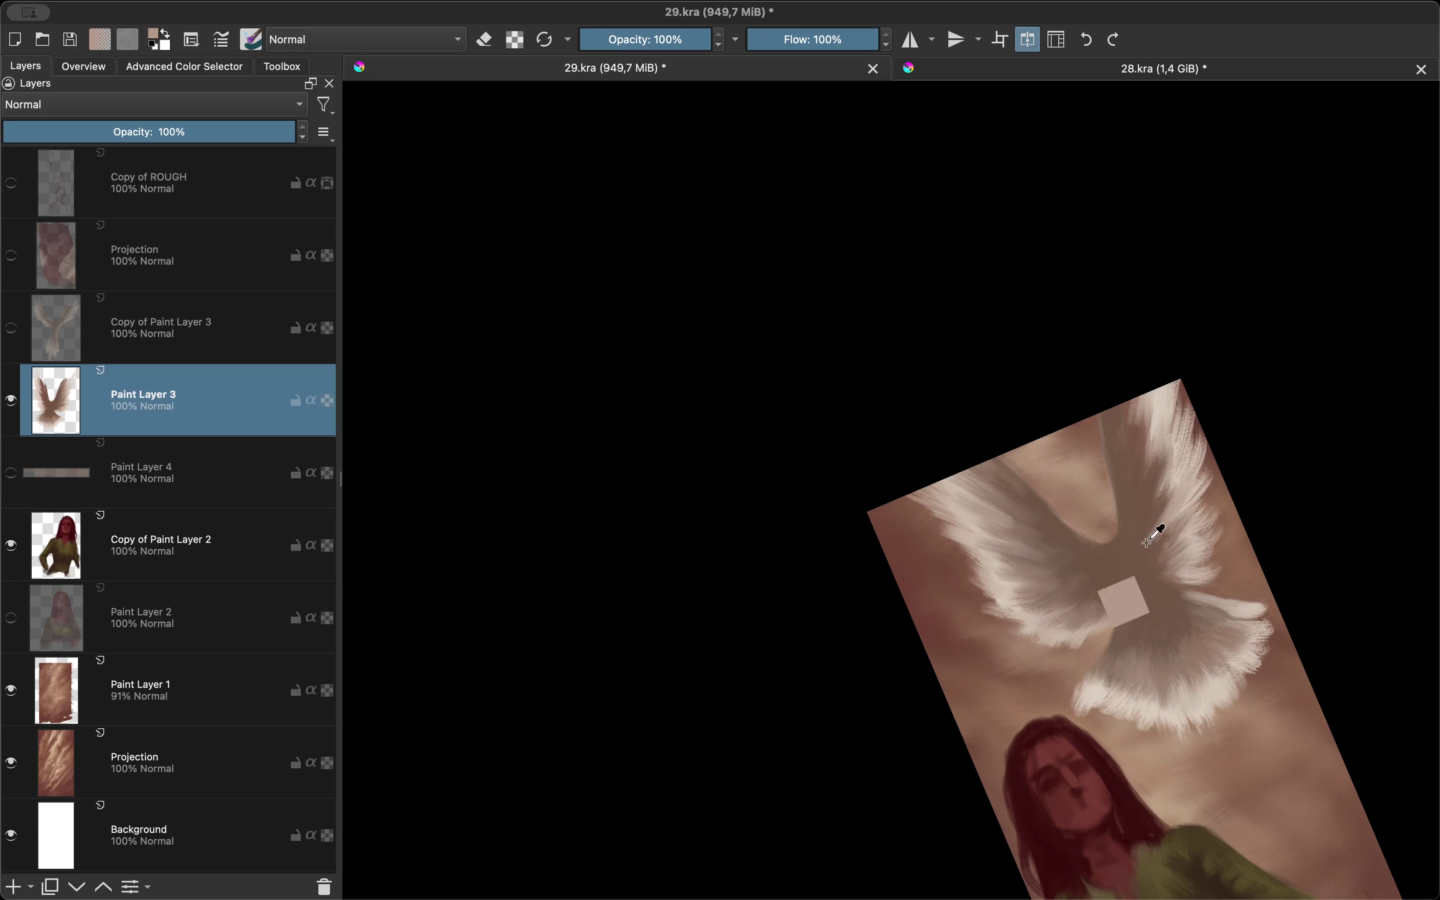
pyautogui.press('m')
pyautogui.press('5')
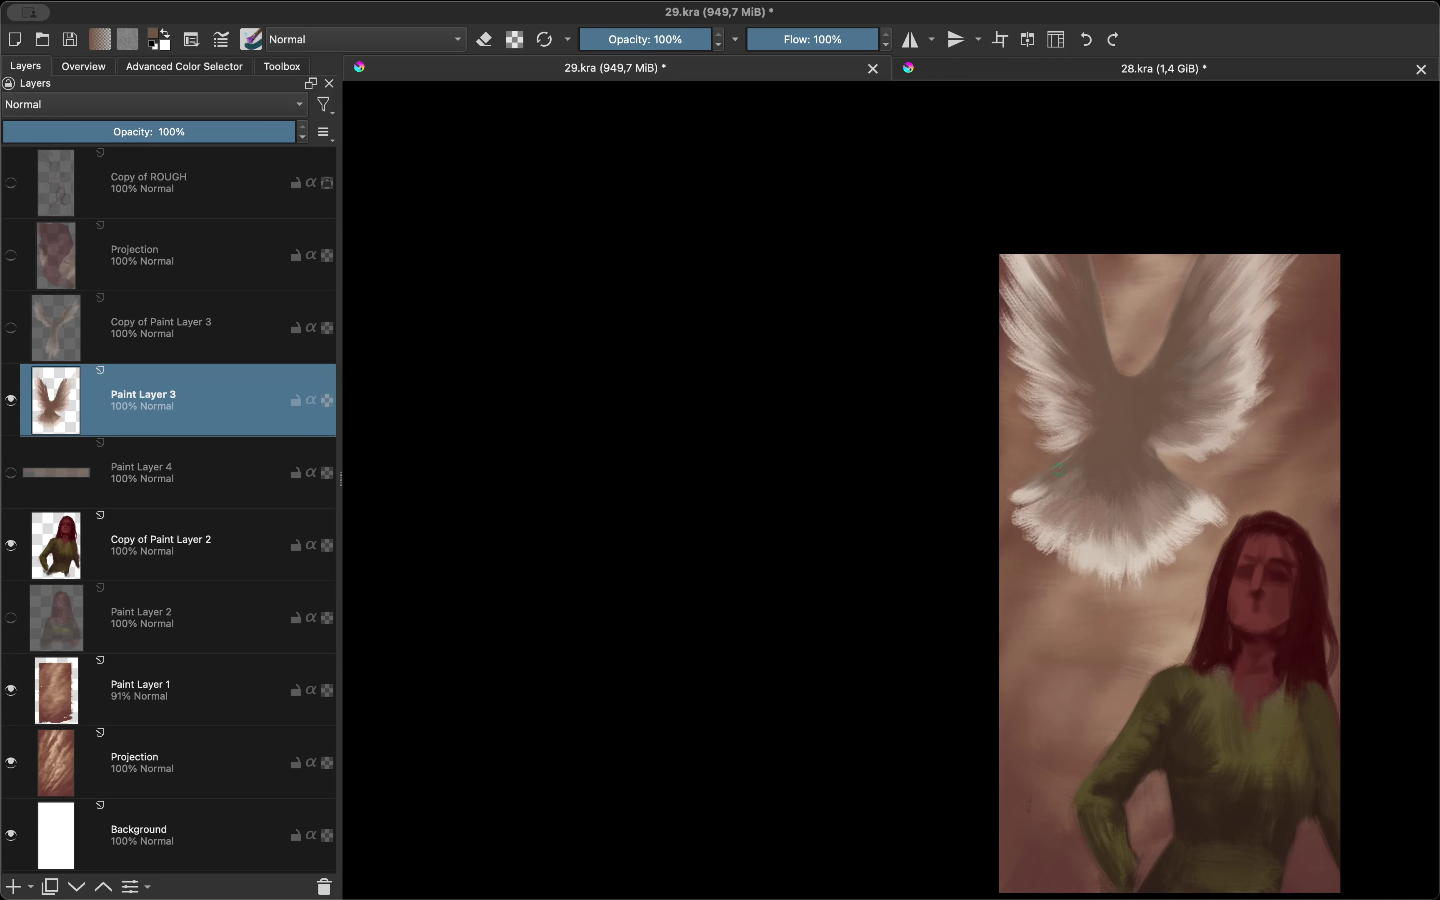
pyautogui.scroll(-2, 1098, 492)
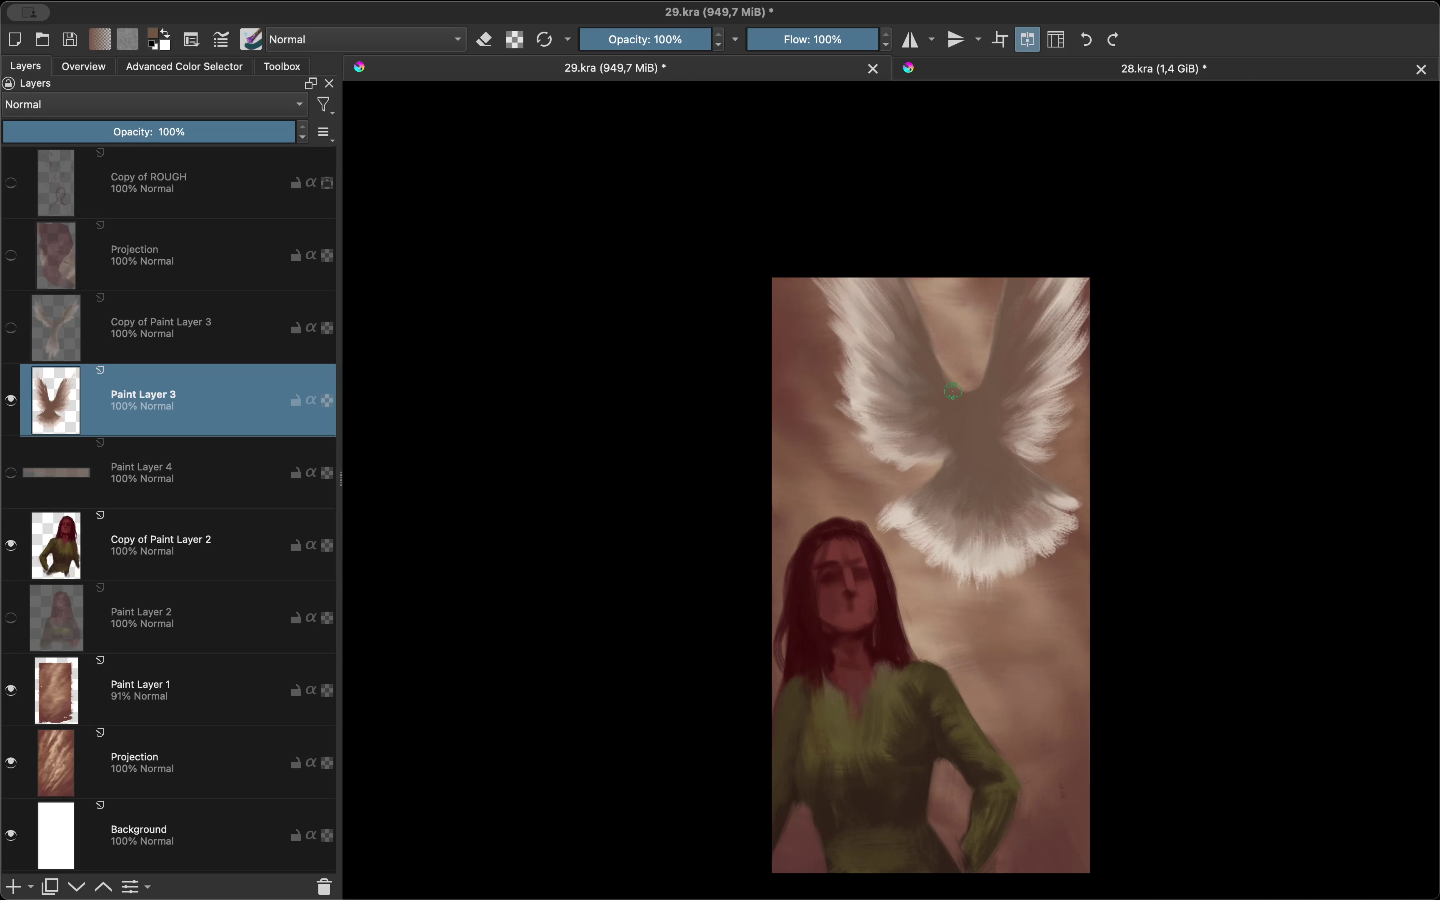
pyautogui.scroll(4, 845, 289)
pyautogui.scroll(2, 846, 289)
# Step: Compare the wings mirrored, then make Copy of Paint Layer 2 the active layer
pyautogui.press('m')
pyautogui.press('e')
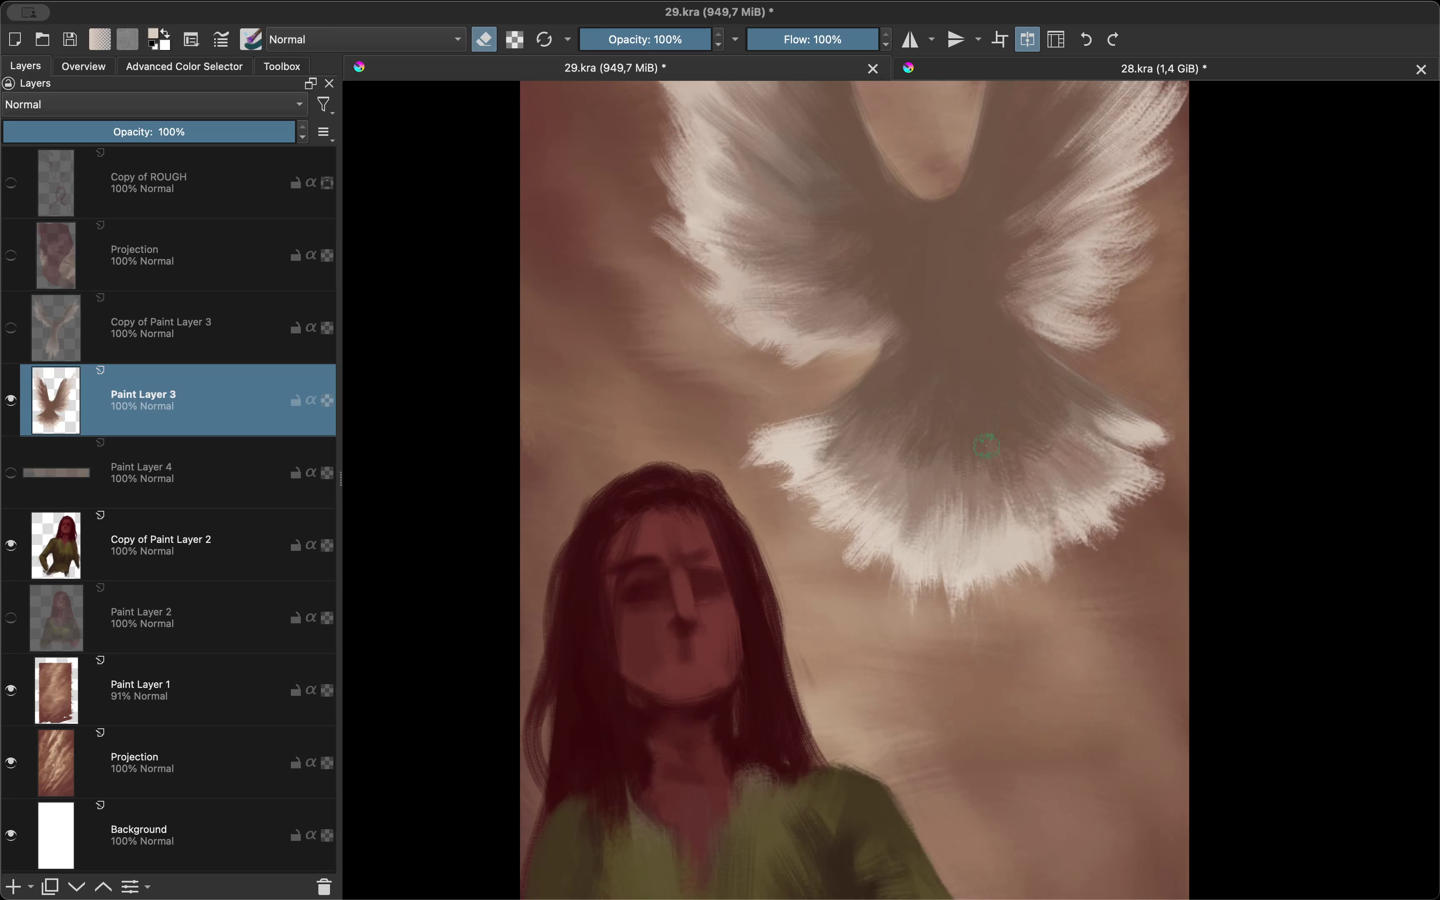
pyautogui.press('e')
pyautogui.scroll(-5, 842, 428)
pyautogui.press('m')
pyautogui.scroll(3, 880, 379)
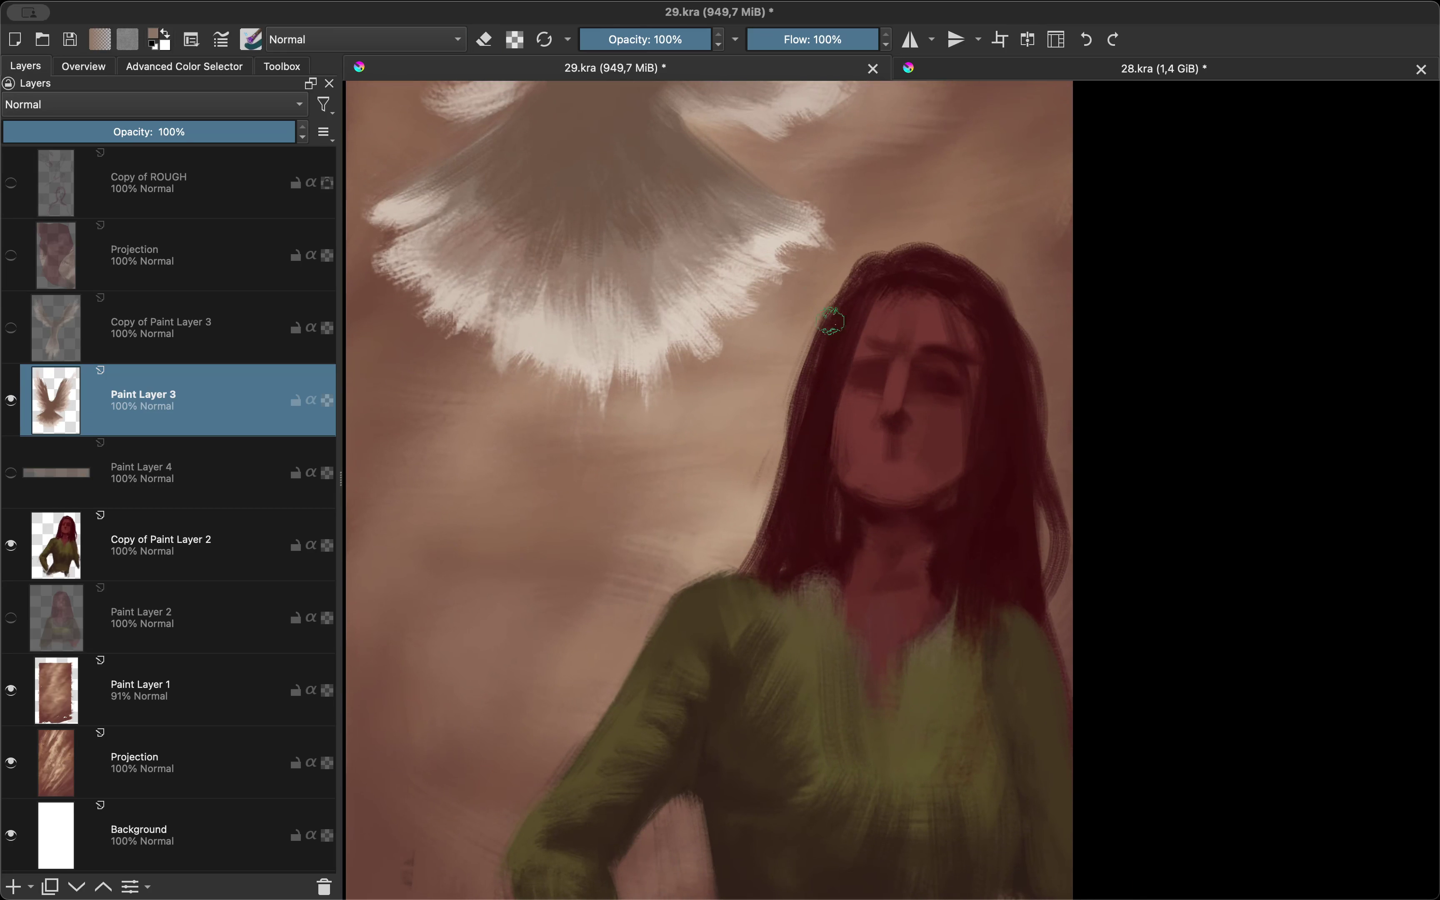
pyautogui.scroll(-2, 876, 435)
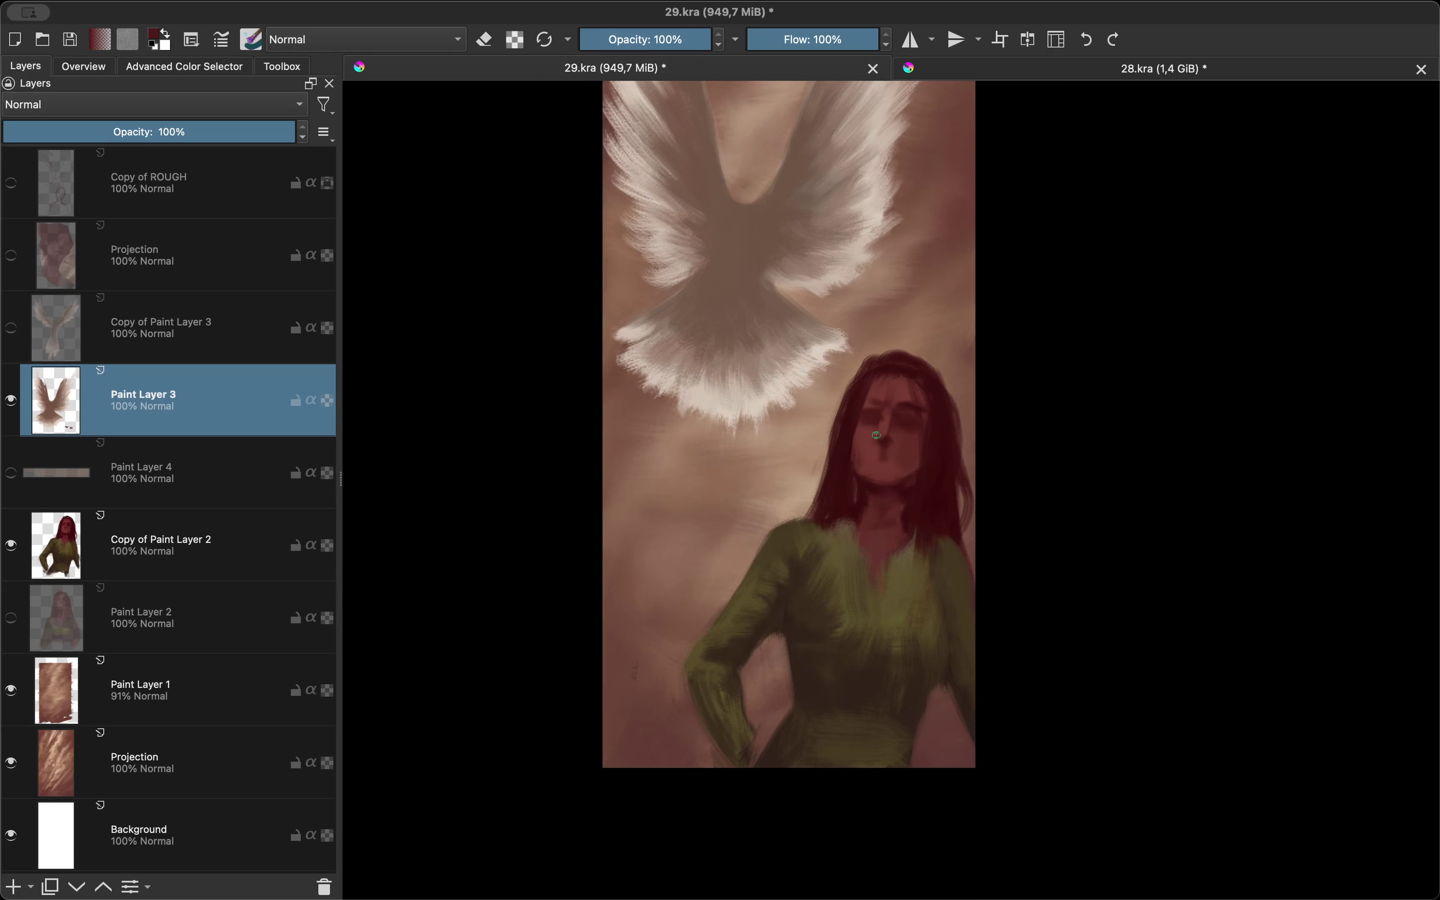
pyautogui.press('pagedown')
pyautogui.press('pagedown')
# Step: Scale the girl figure down with Transform and shift it lower and right
pyautogui.scroll(1, 887, 363)
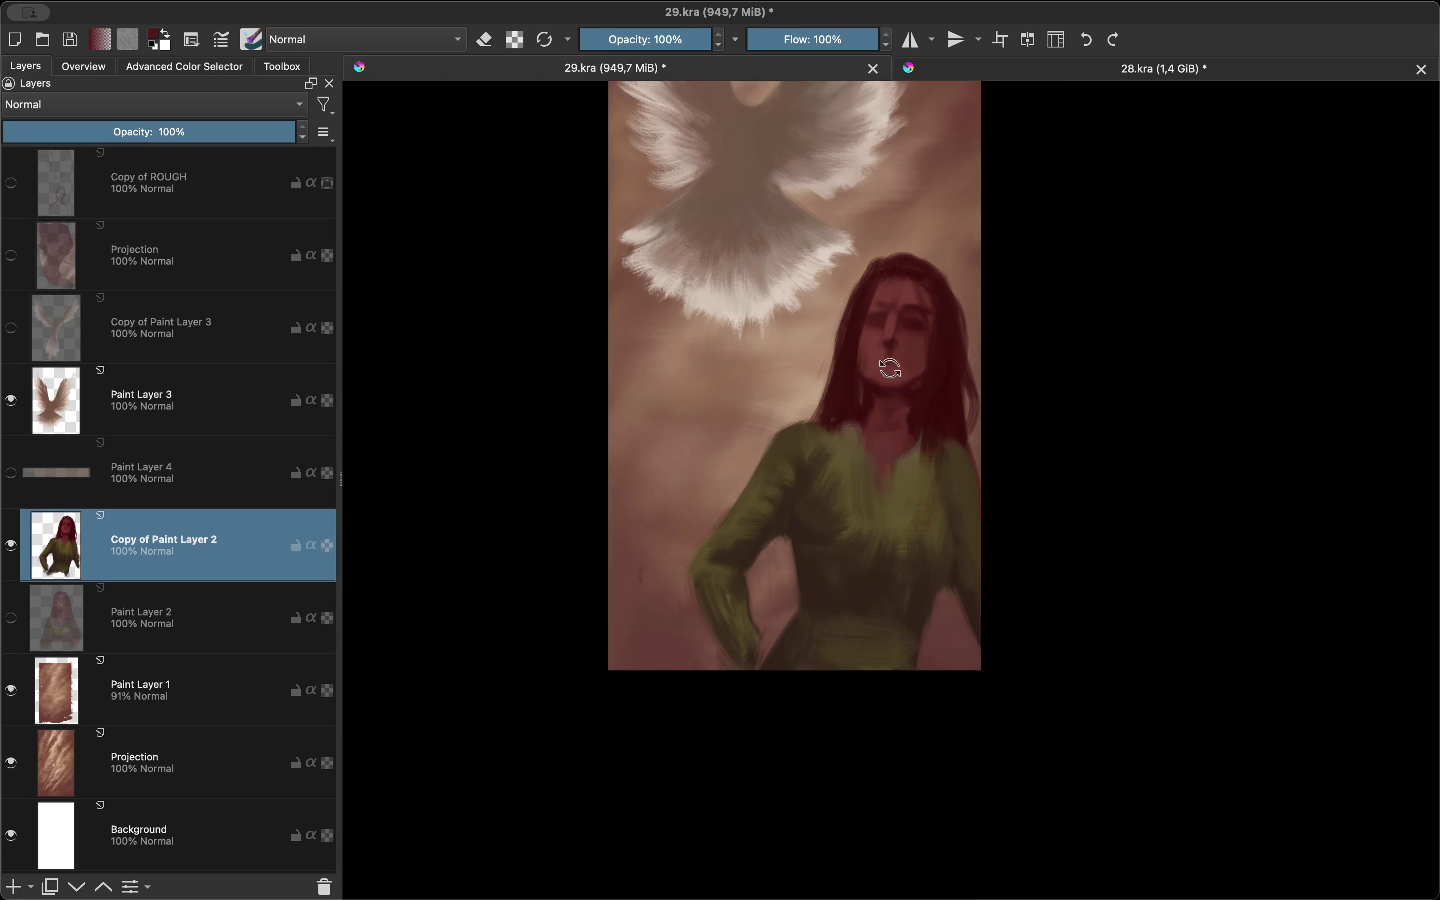
pyautogui.scroll(-4, 898, 450)
pyautogui.scroll(3, 916, 425)
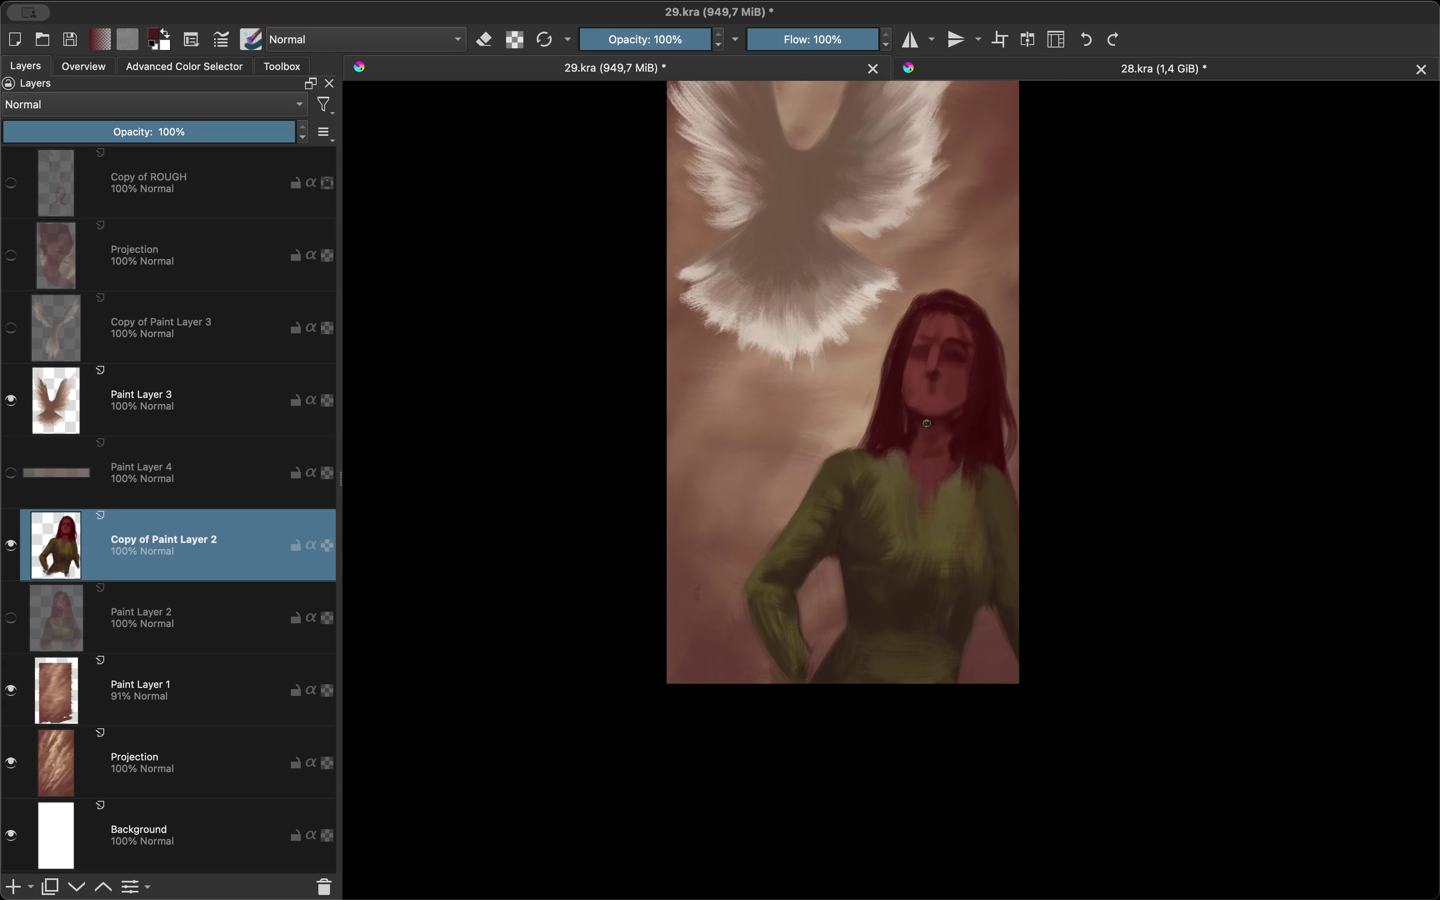
pyautogui.hotkey('ctrl', 't')
pyautogui.moveTo(1045, 267); pyautogui.dragTo(1006, 372)
pyautogui.moveTo(982, 491); pyautogui.dragTo(976, 450)
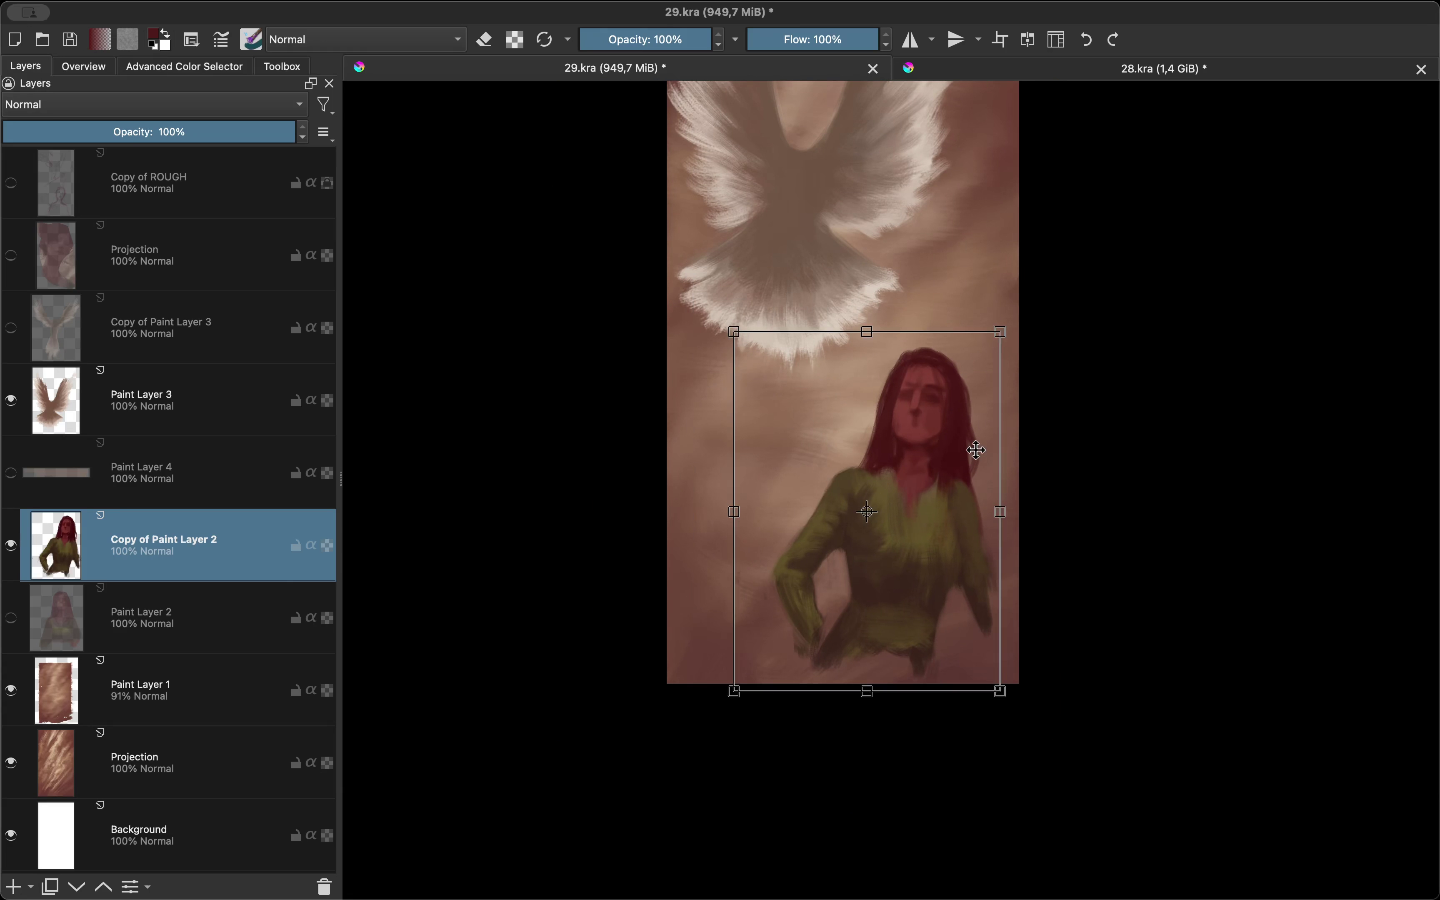
pyautogui.press('Return')
# Step: Check the resized figure in mirrored view and zoom out to see the whole painting
pyautogui.scroll(-3, 975, 476)
pyautogui.scroll(2, 1006, 399)
pyautogui.scroll(2, 898, 463)
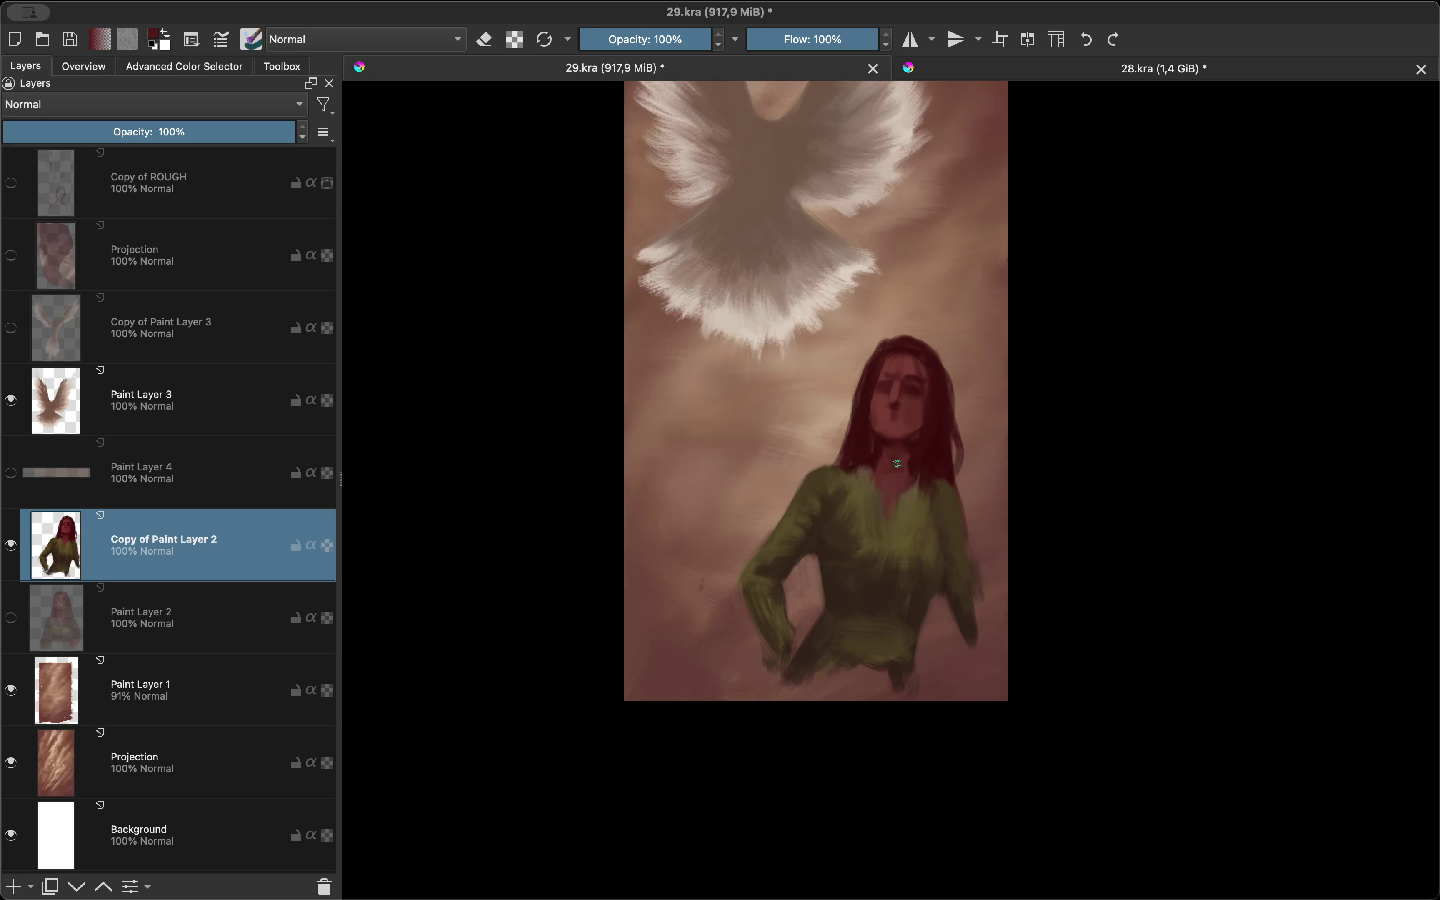
pyautogui.scroll(-3, 897, 462)
pyautogui.press('e')
pyautogui.press('m')
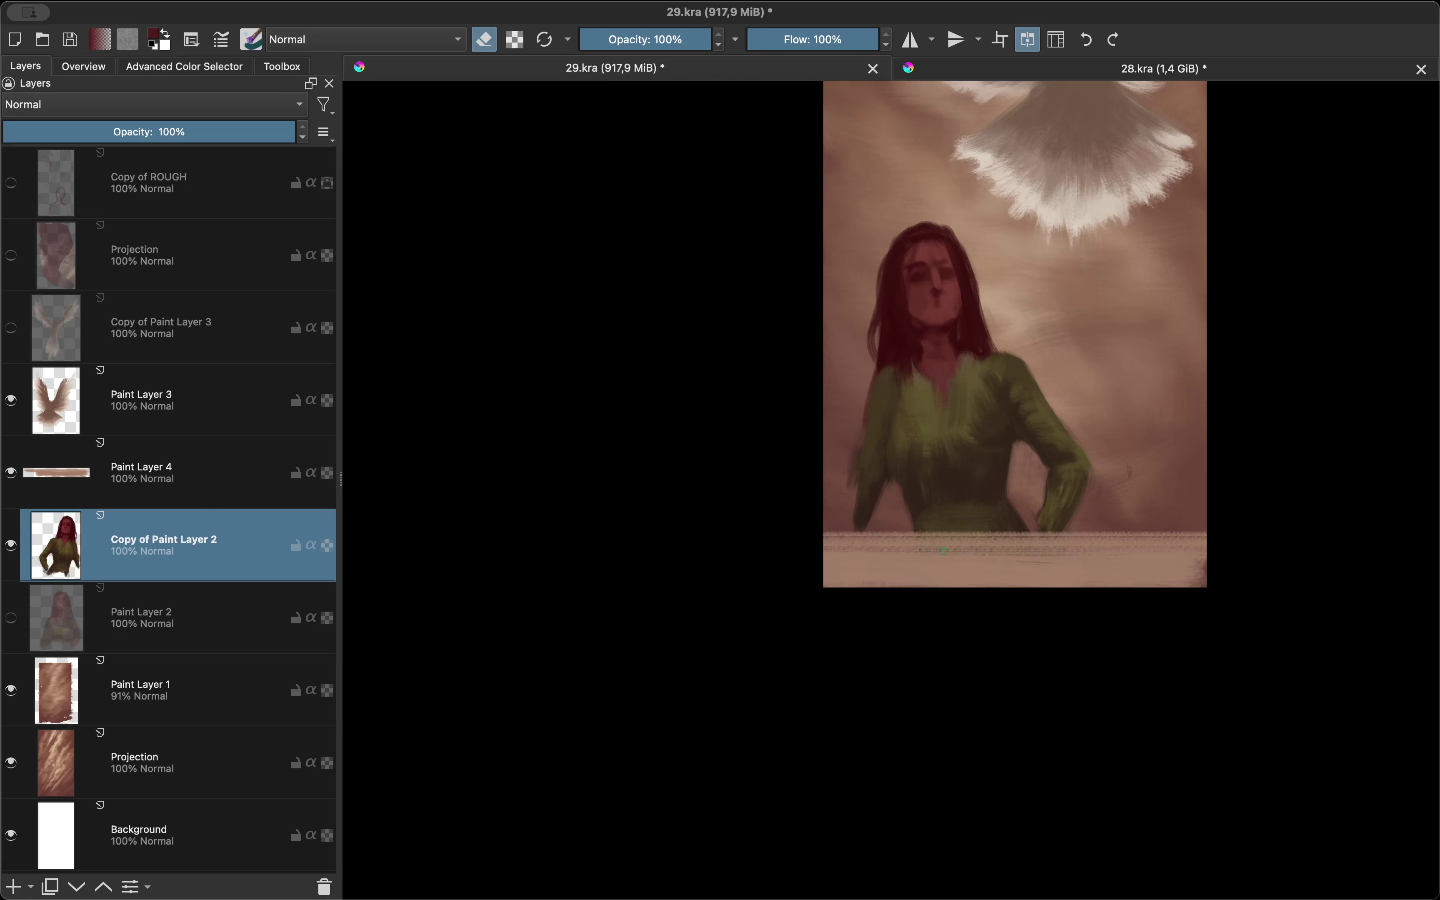
pyautogui.press('m')
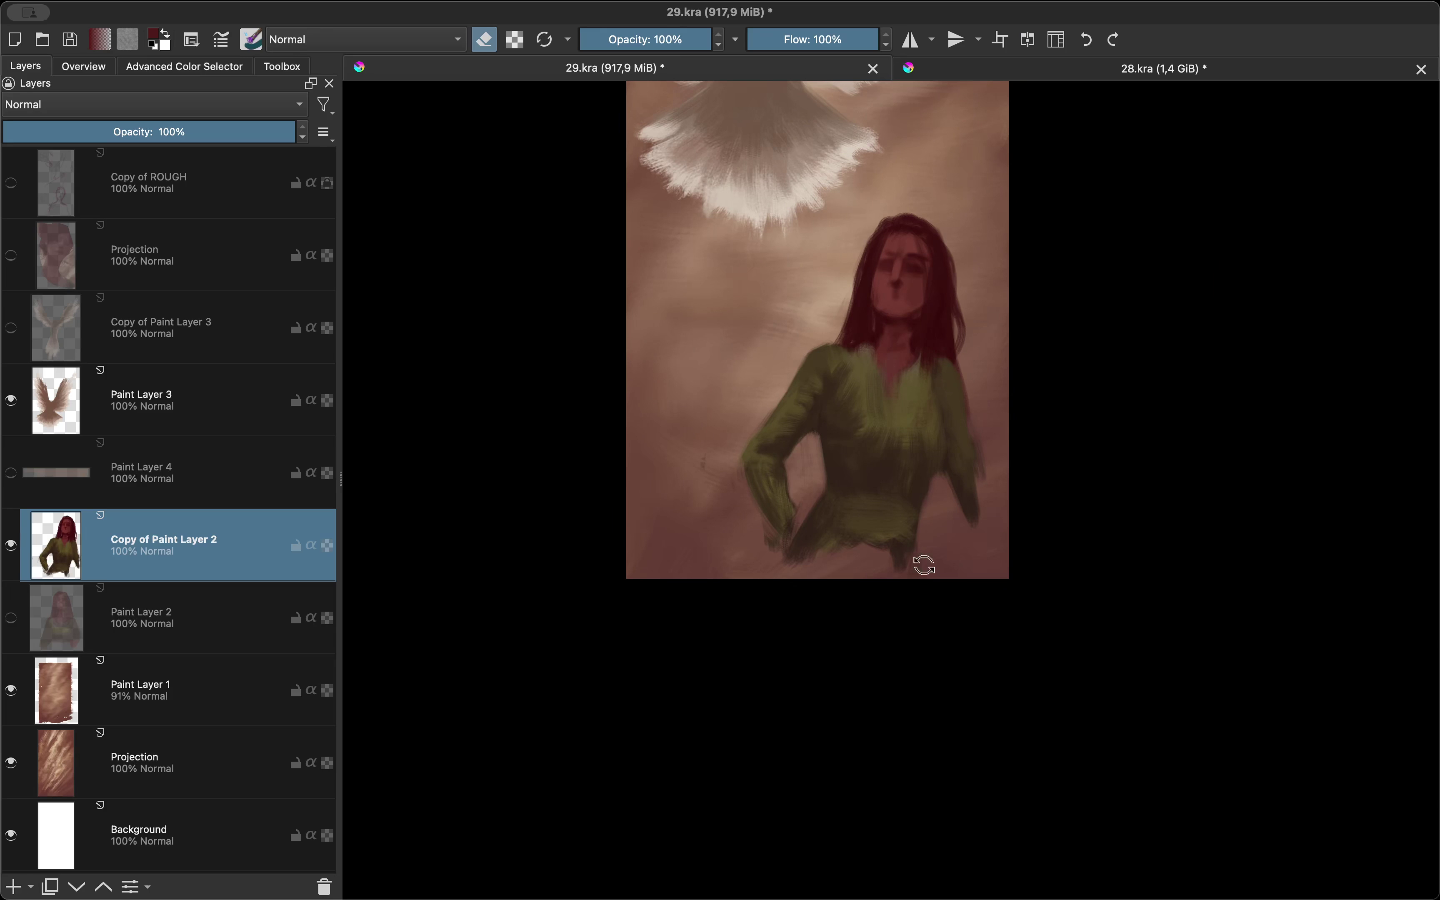
pyautogui.moveTo(925, 564); pyautogui.dragTo(951, 503)
pyautogui.scroll(3, 943, 527)
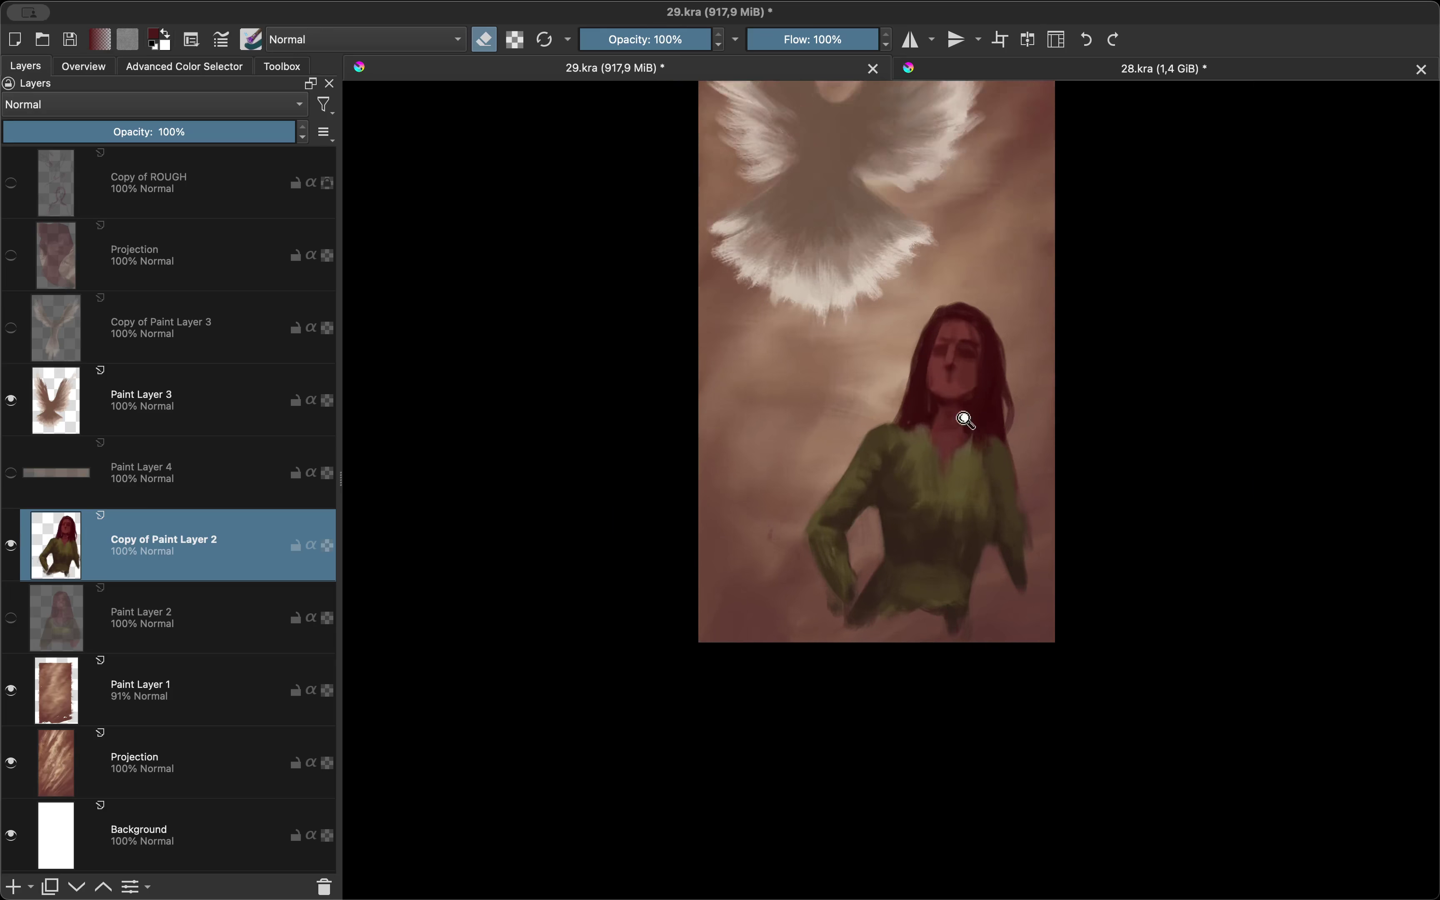
pyautogui.scroll(3, 954, 417)
# Step: Add a new empty Paint Layer 5 and bring up the colour wheel for a dark colour
pyautogui.press('Insert')
pyautogui.scroll(1, 898, 317)
pyautogui.press('e')
pyautogui.scroll(-1, 889, 476)
pyautogui.hotkey('shift', 'i')
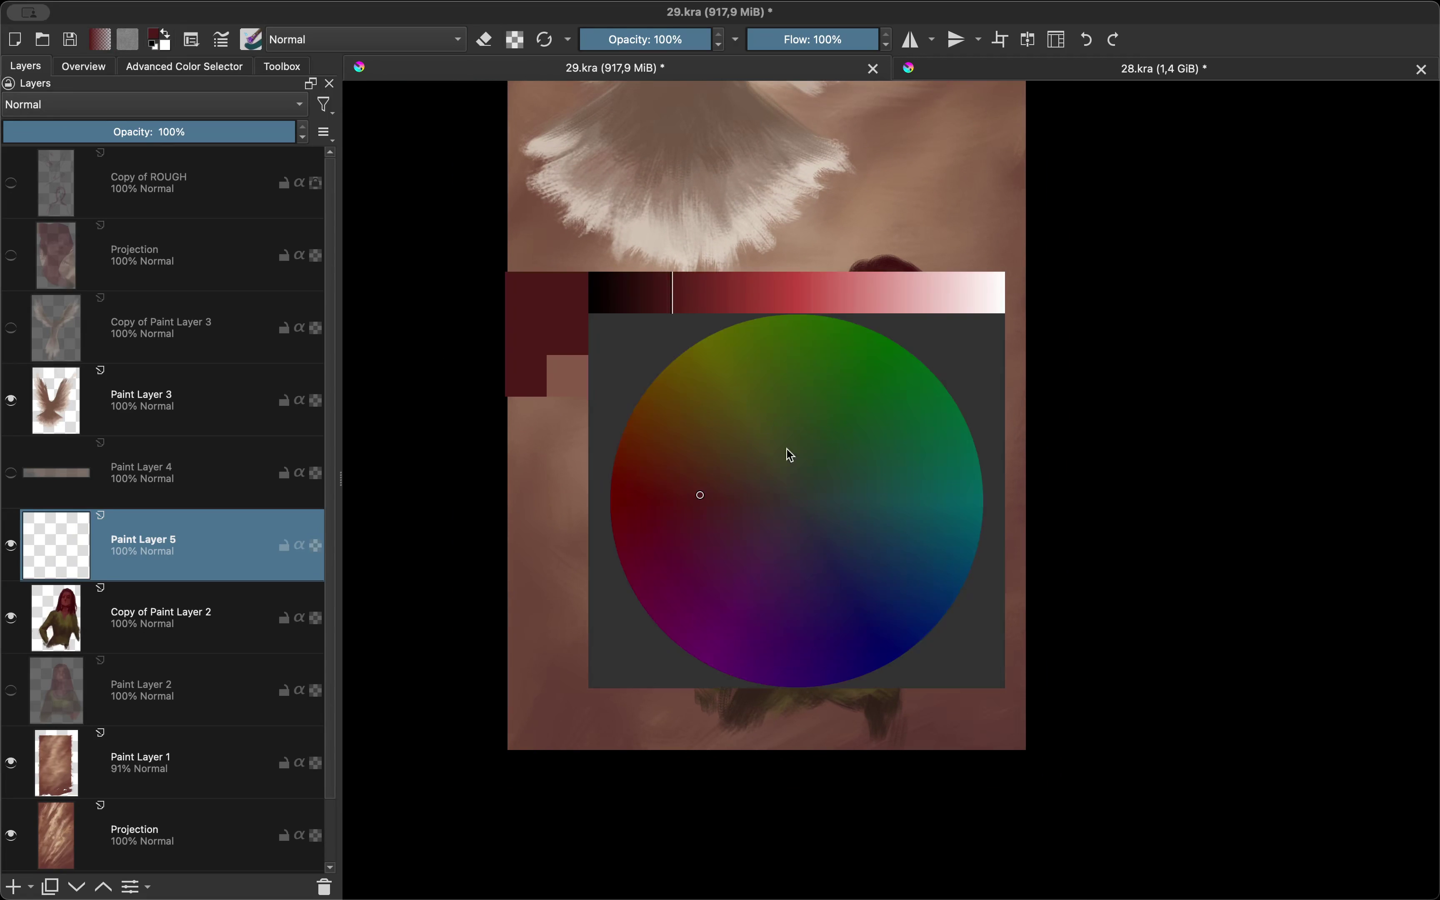
# Step: Fade Copy of Paint Layer 2 to 66% opacity, then sketch the head and neck on Paint Layer 5
pyautogui.click(161, 617)
pyautogui.moveTo(291, 132); pyautogui.dragTo(195, 132)
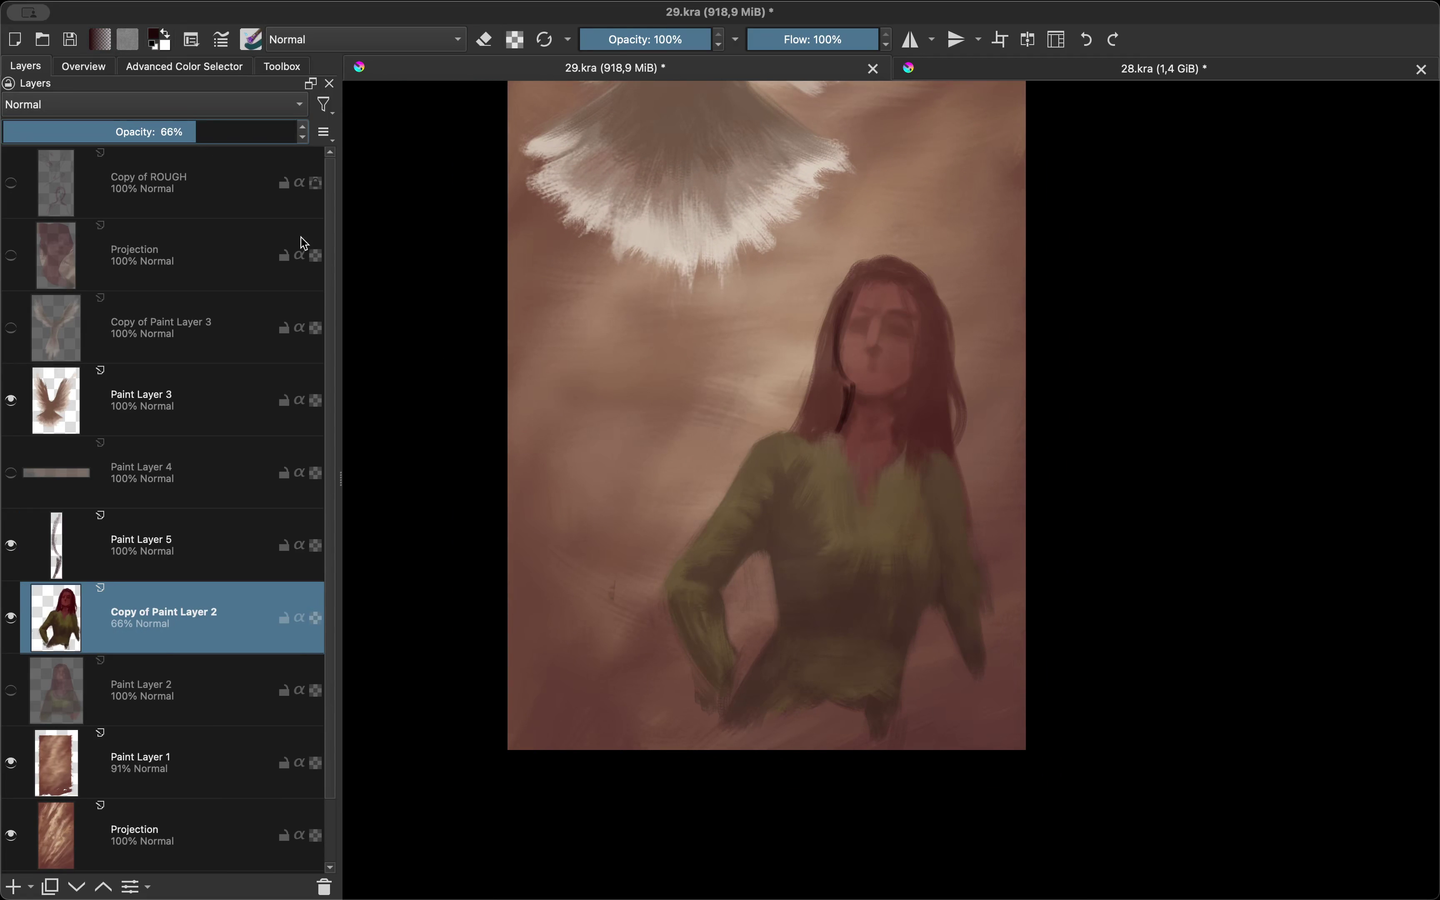
pyautogui.click(161, 544)
pyautogui.moveTo(852, 383); pyautogui.dragTo(838, 429)
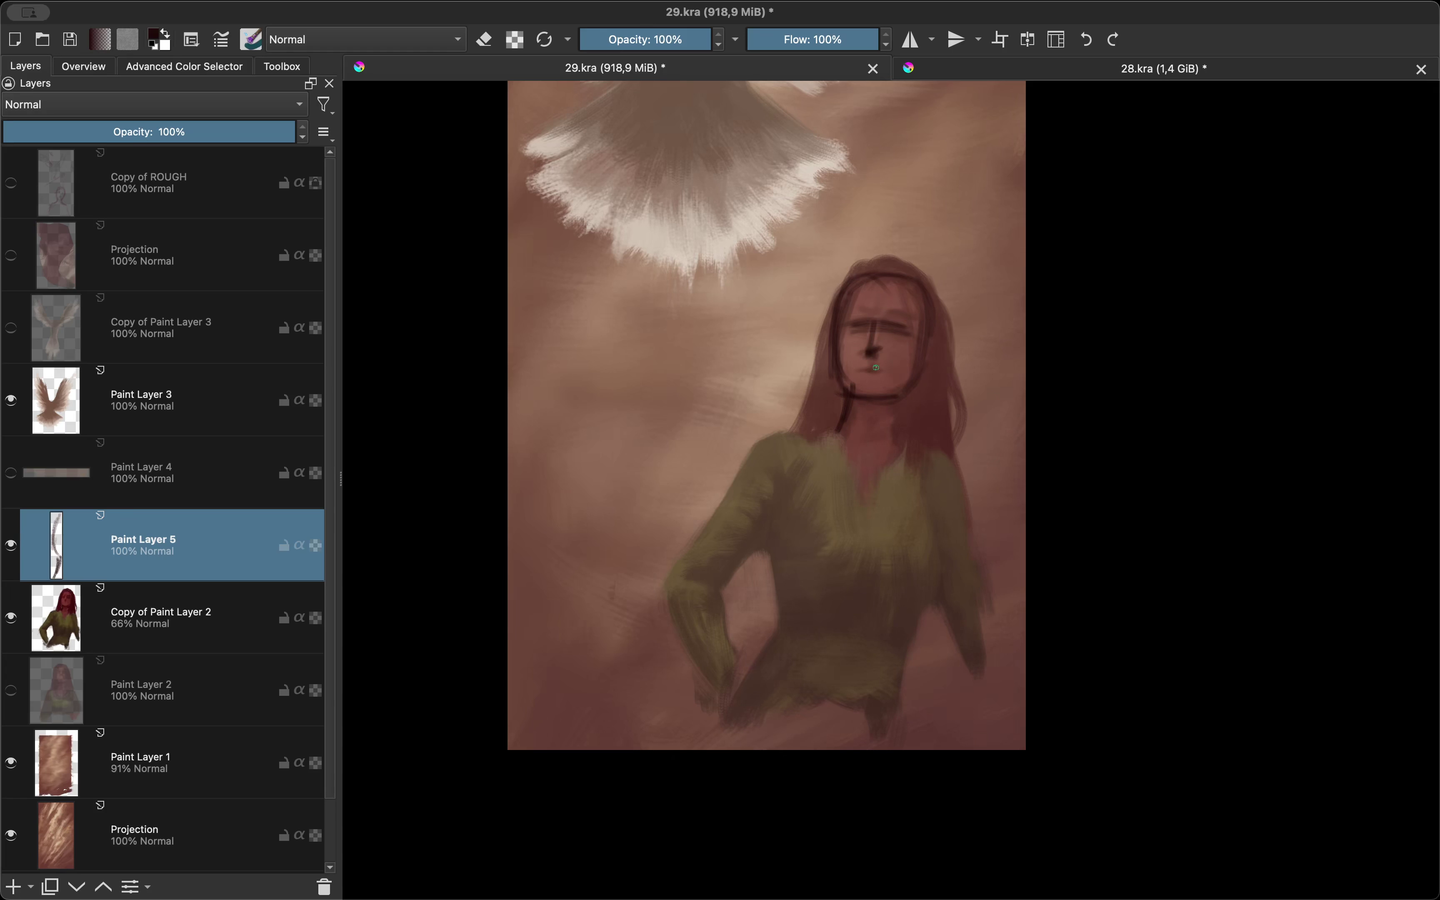
pyautogui.scroll(3, 875, 367)
# Step: Draw the dark mouth line and hair strands over the head and down from the jaw
pyautogui.press('e')
pyautogui.press('e')
pyautogui.moveTo(825, 403); pyautogui.dragTo(856, 389)
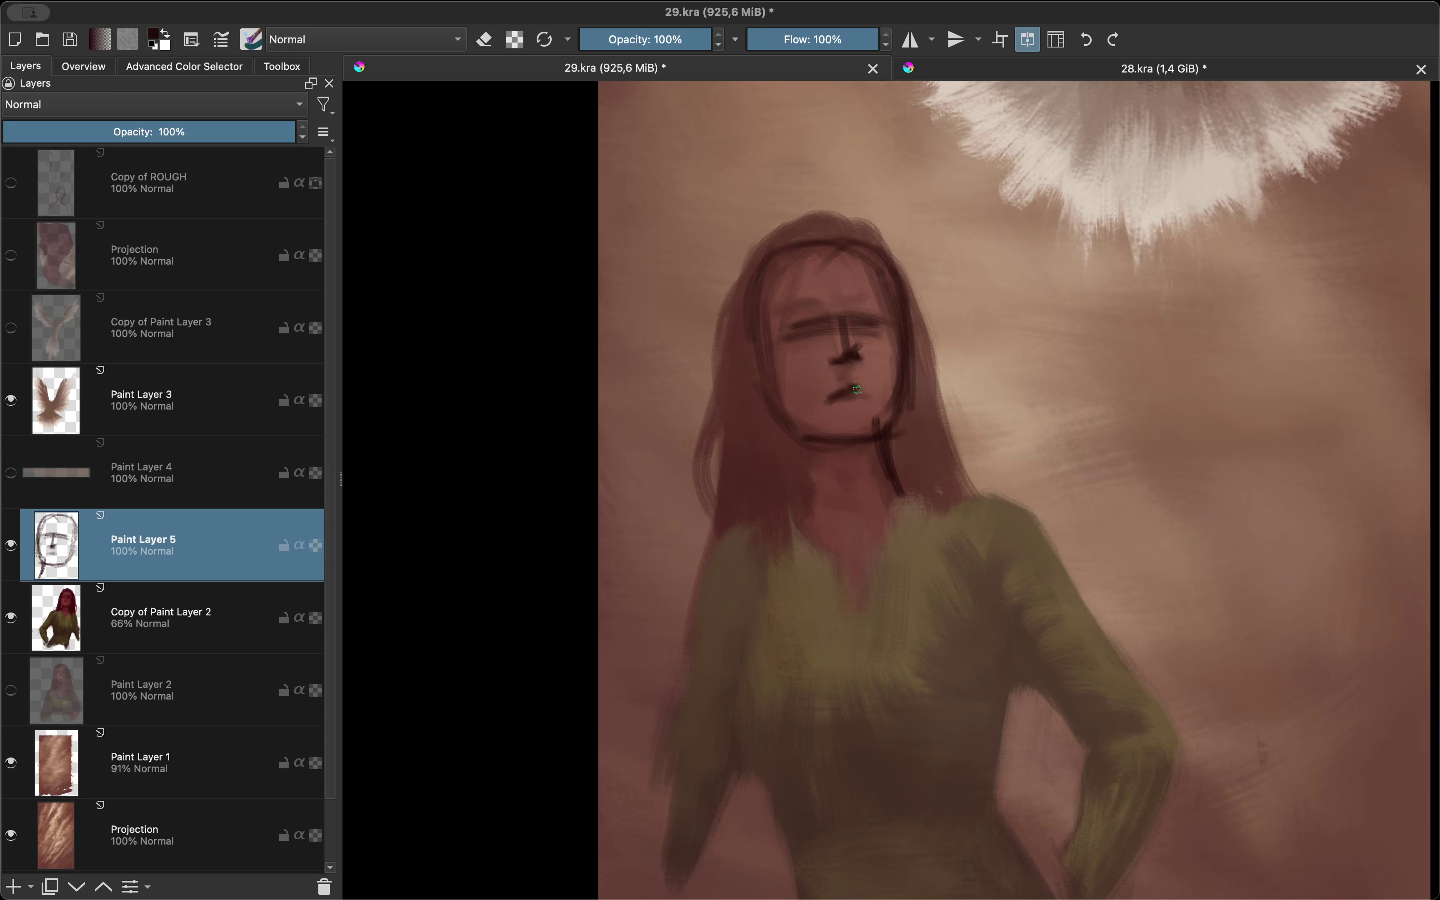
pyautogui.press('m')
pyautogui.press('e')
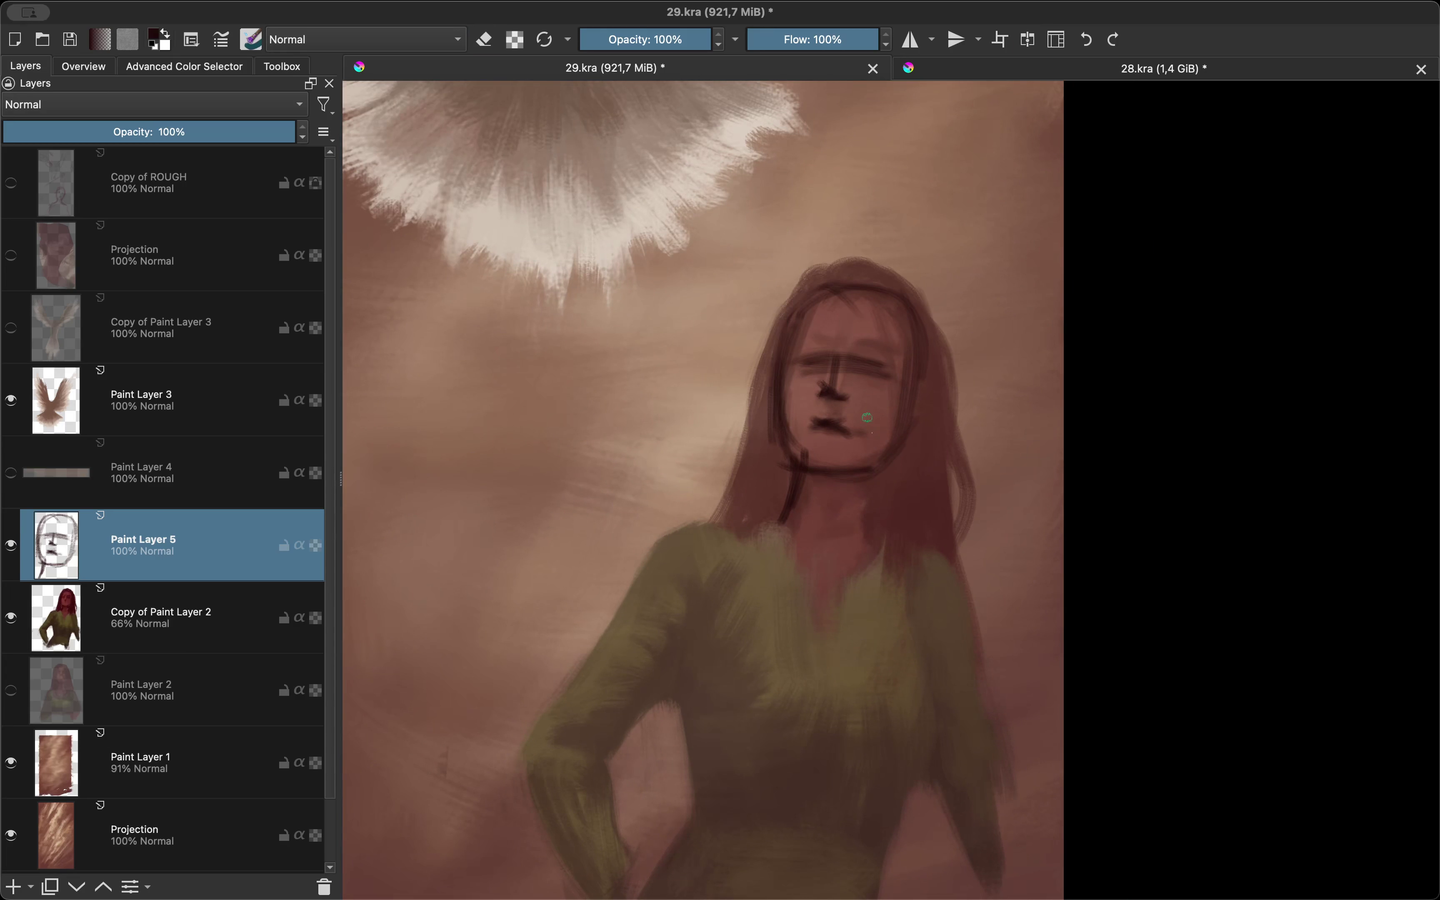
pyautogui.moveTo(889, 457); pyautogui.dragTo(874, 569)
pyautogui.moveTo(924, 389); pyautogui.dragTo(828, 295)
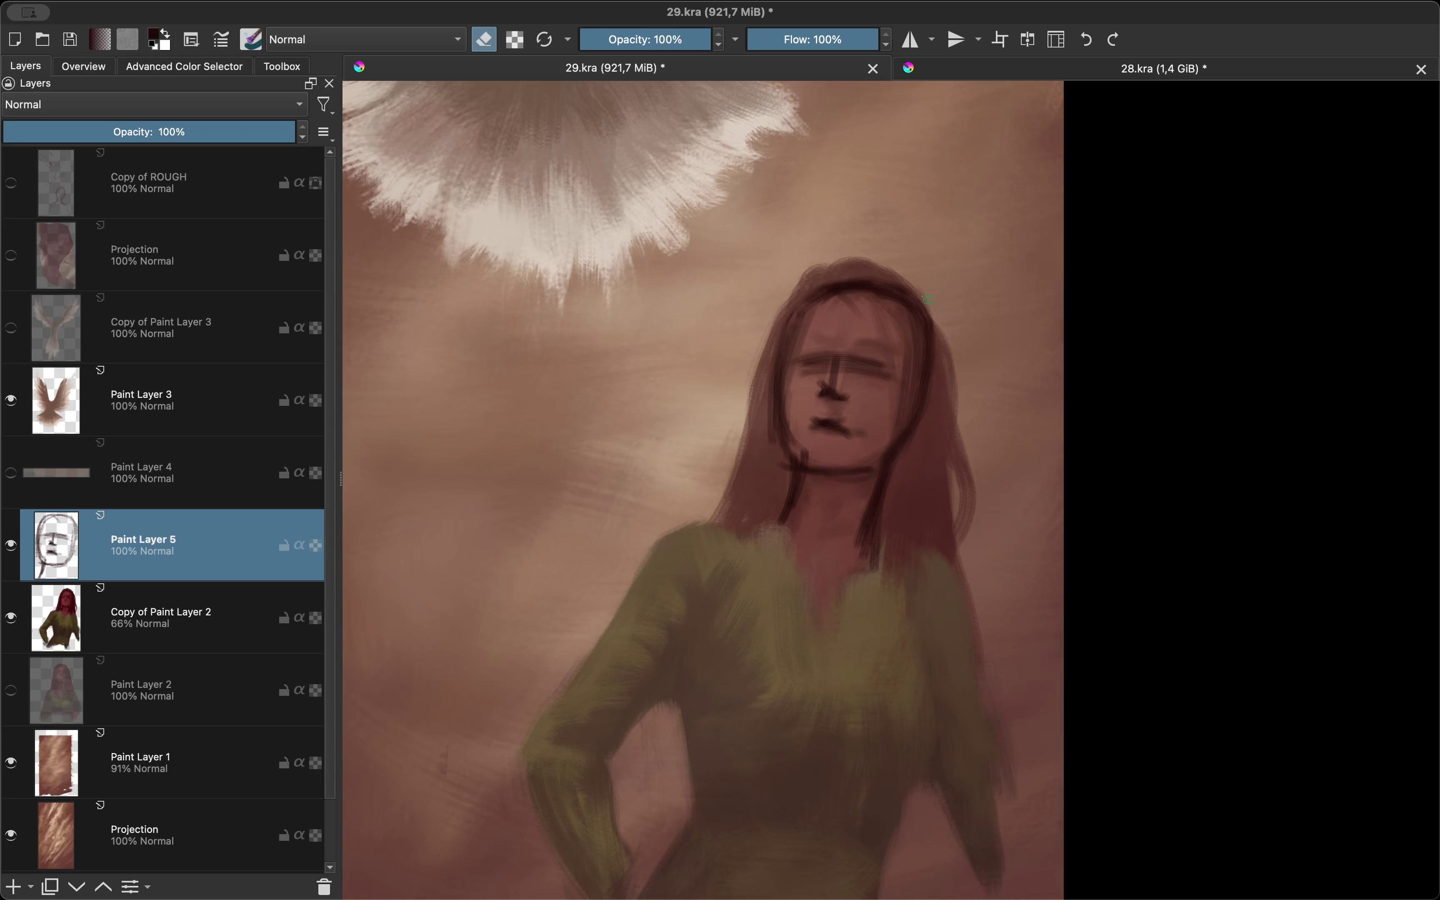
# Step: Darken the jawline, add hair shadow by the right cheek, and line down the neck
pyautogui.press('e')
pyautogui.moveTo(795, 462); pyautogui.dragTo(860, 462)
pyautogui.press('e')
pyautogui.moveTo(924, 389); pyautogui.dragTo(943, 396)
pyautogui.press('e')
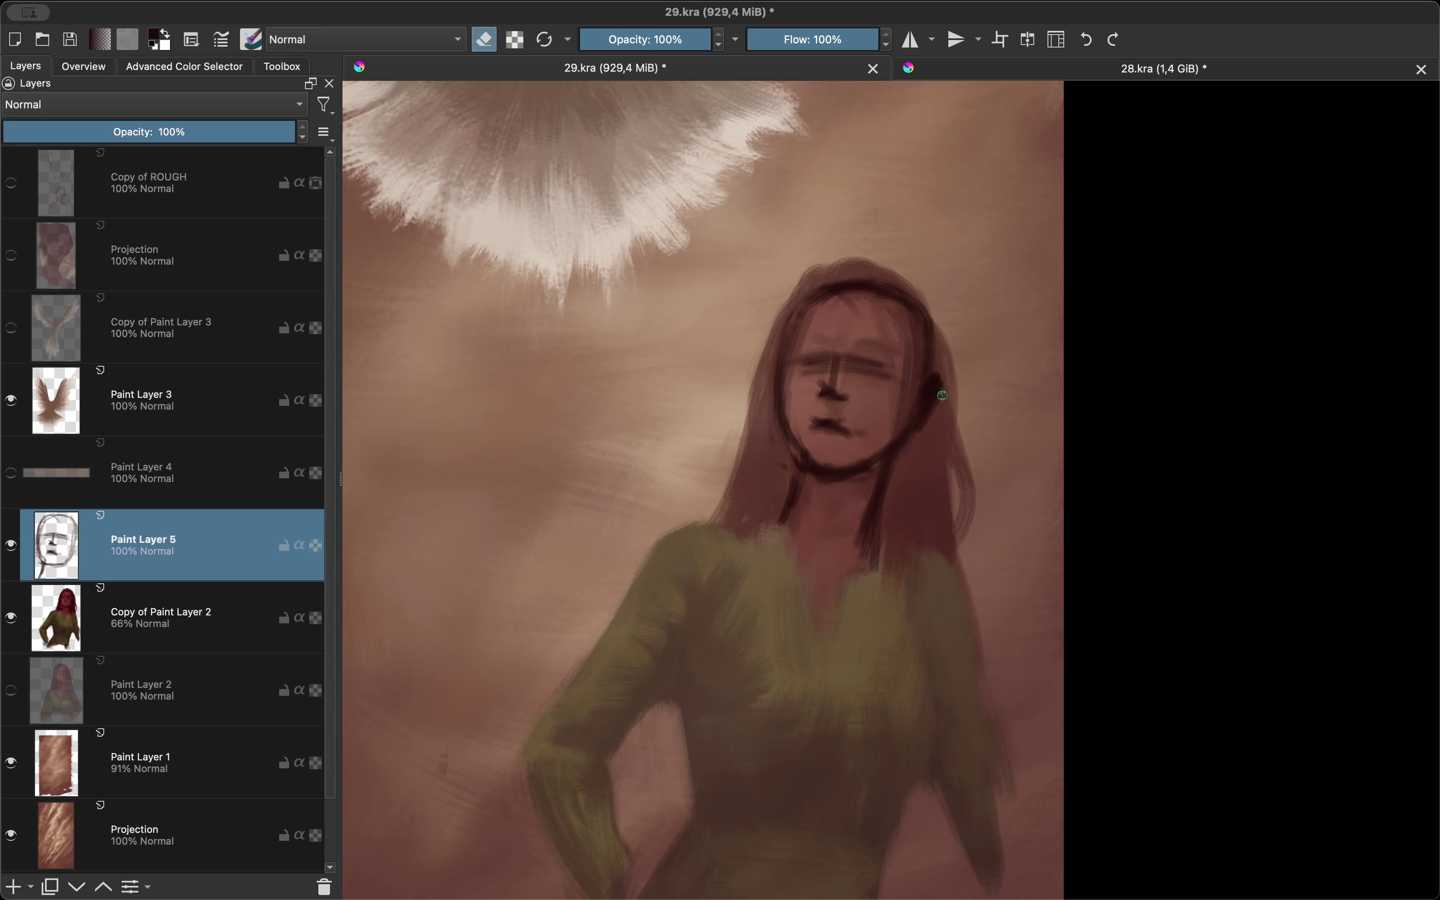
pyautogui.moveTo(796, 439)
pyautogui.mouseDown()
pyautogui.moveTo(775, 520)
pyautogui.moveTo(741, 529)
pyautogui.mouseUp()
# Step: Outline the left shoulder and continue the dark line down the left arm
pyautogui.press('e')
pyautogui.press('e')
pyautogui.press('e')
pyautogui.moveTo(897, 508); pyautogui.dragTo(898, 506)
pyautogui.press('m')
pyautogui.press('e')
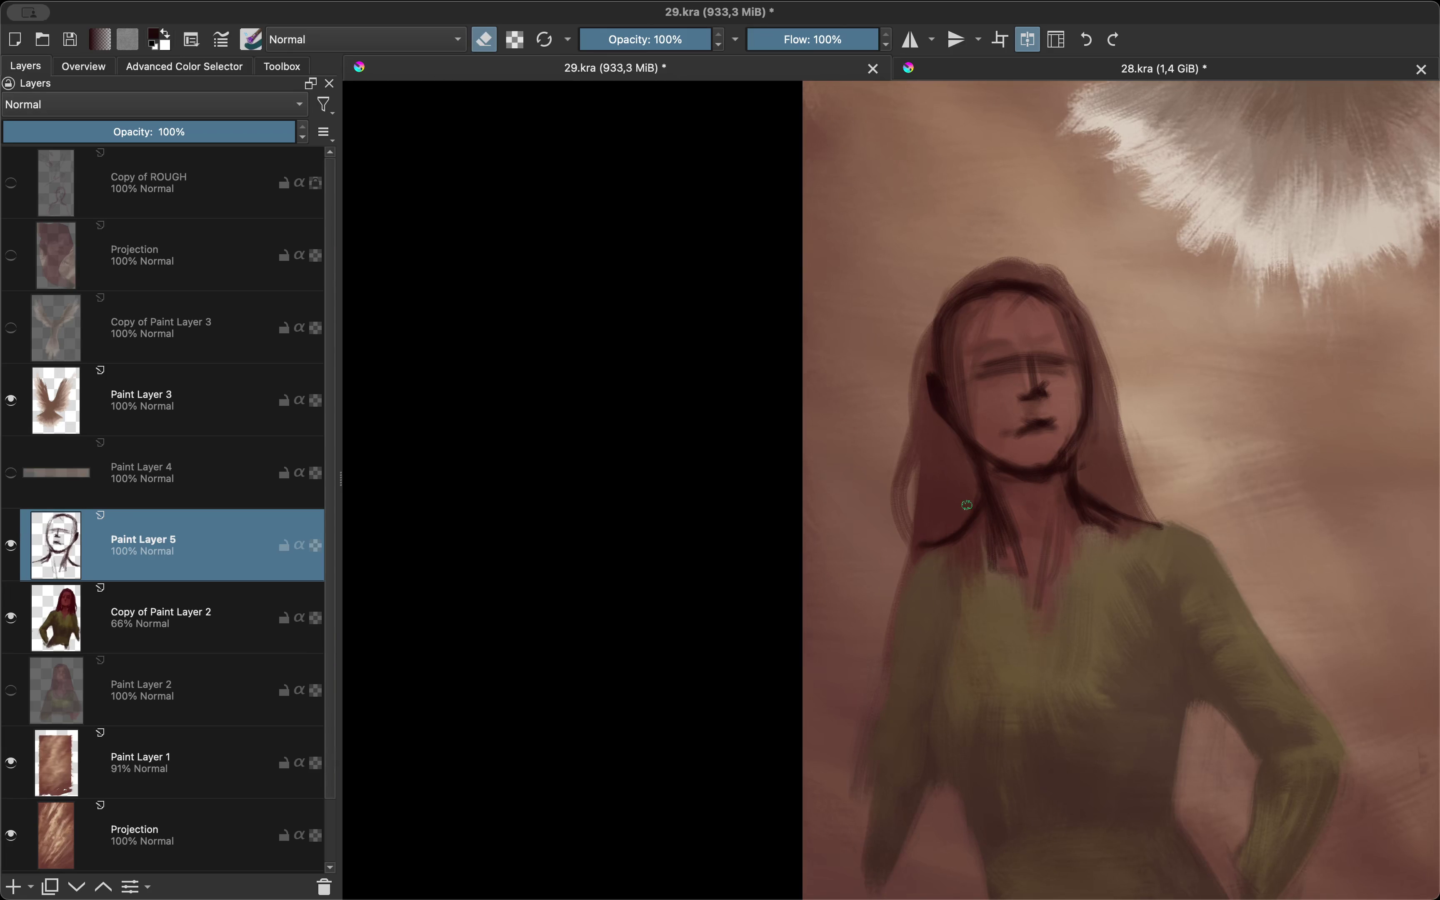
pyautogui.press('m')
pyautogui.moveTo(787, 494)
pyautogui.mouseDown()
pyautogui.moveTo(690, 595)
pyautogui.moveTo(733, 631)
pyautogui.mouseUp()
pyautogui.moveTo(738, 625); pyautogui.dragTo(853, 624)
pyautogui.moveTo(898, 540)
pyautogui.mouseDown()
pyautogui.moveTo(926, 362)
pyautogui.moveTo(960, 421)
pyautogui.moveTo(940, 461)
pyautogui.mouseUp()
pyautogui.moveTo(902, 421); pyautogui.dragTo(835, 525)
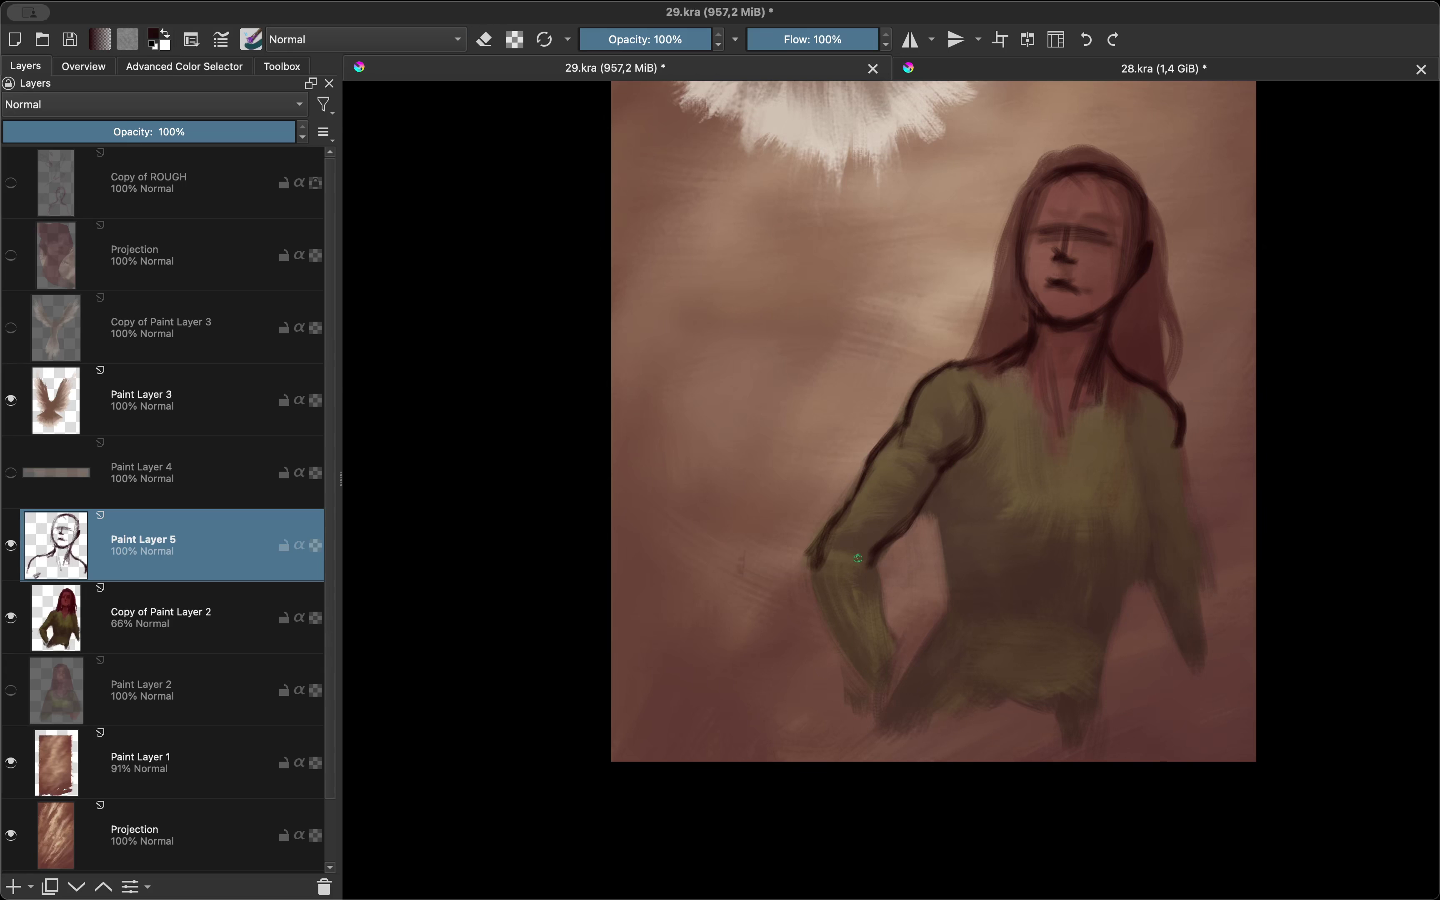
# Step: Draw and partly erase the outline on the sweater's right side
pyautogui.press('m')
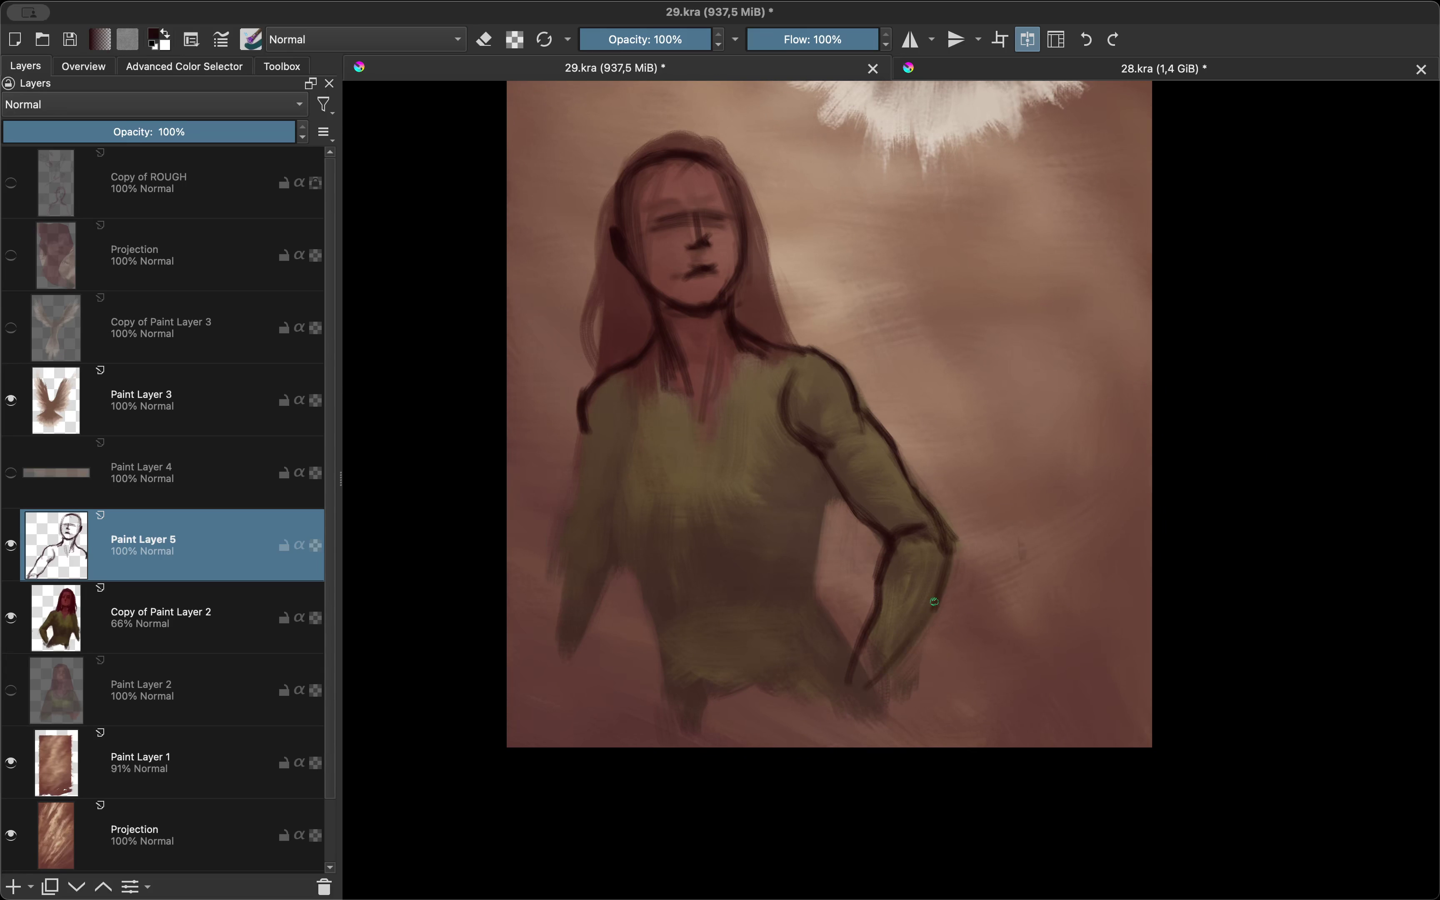
pyautogui.press('m')
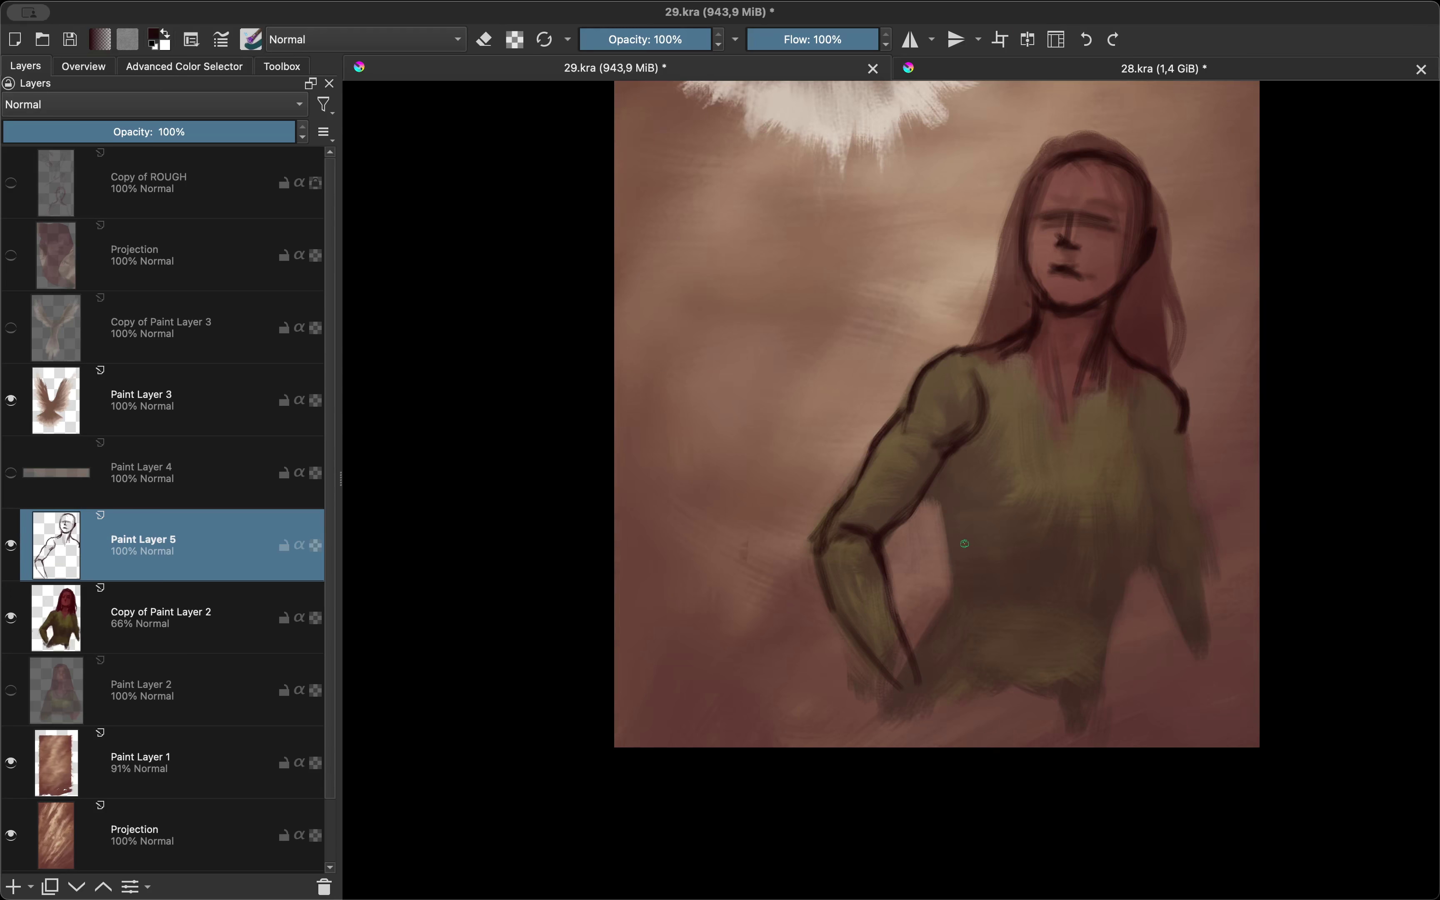
pyautogui.scroll(-2, 964, 544)
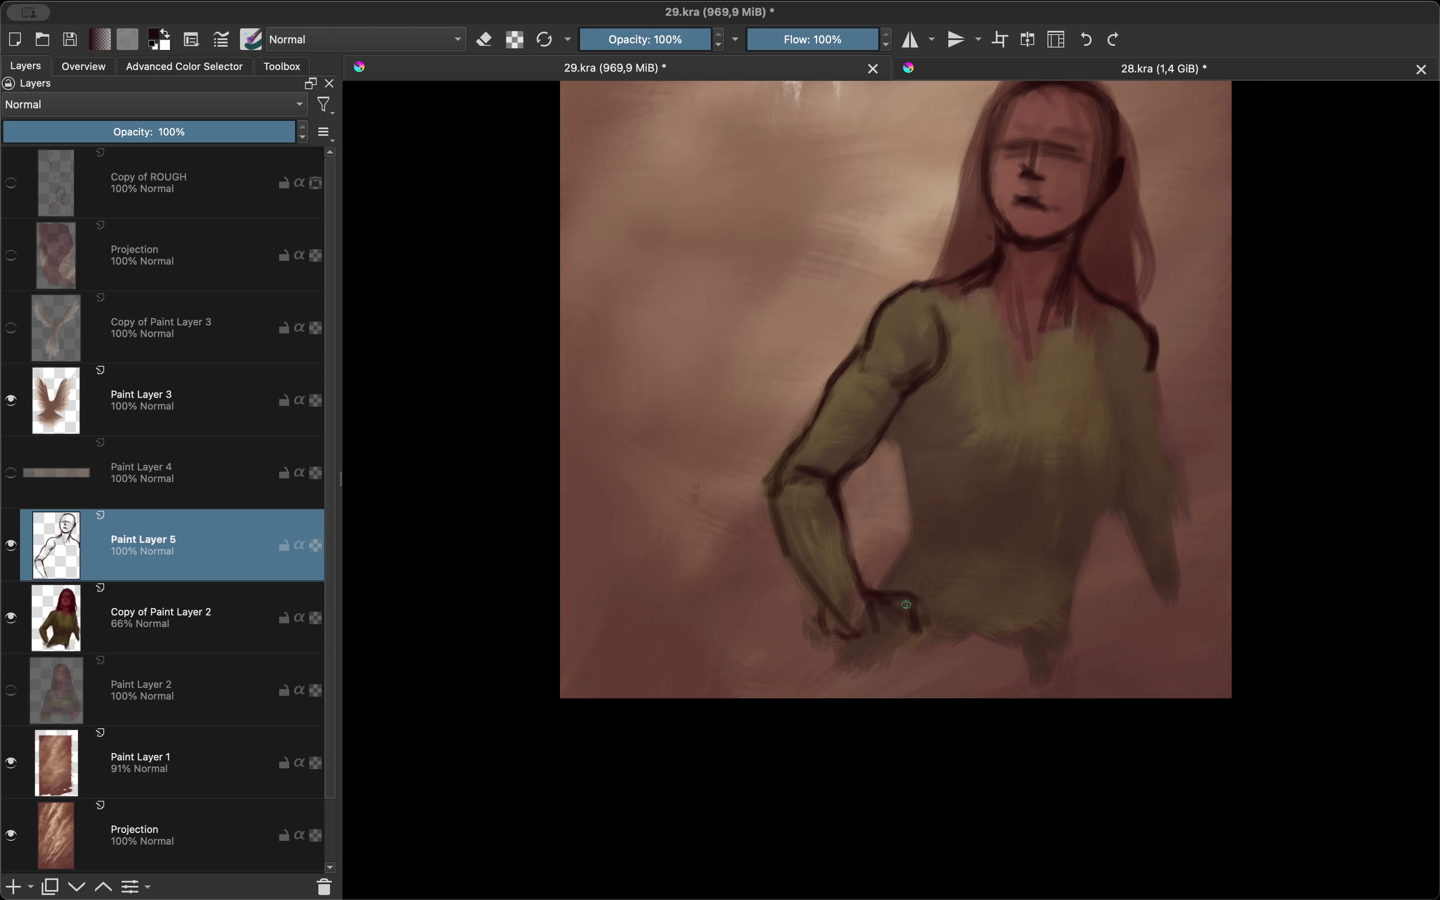
pyautogui.press('m')
pyautogui.press('m')
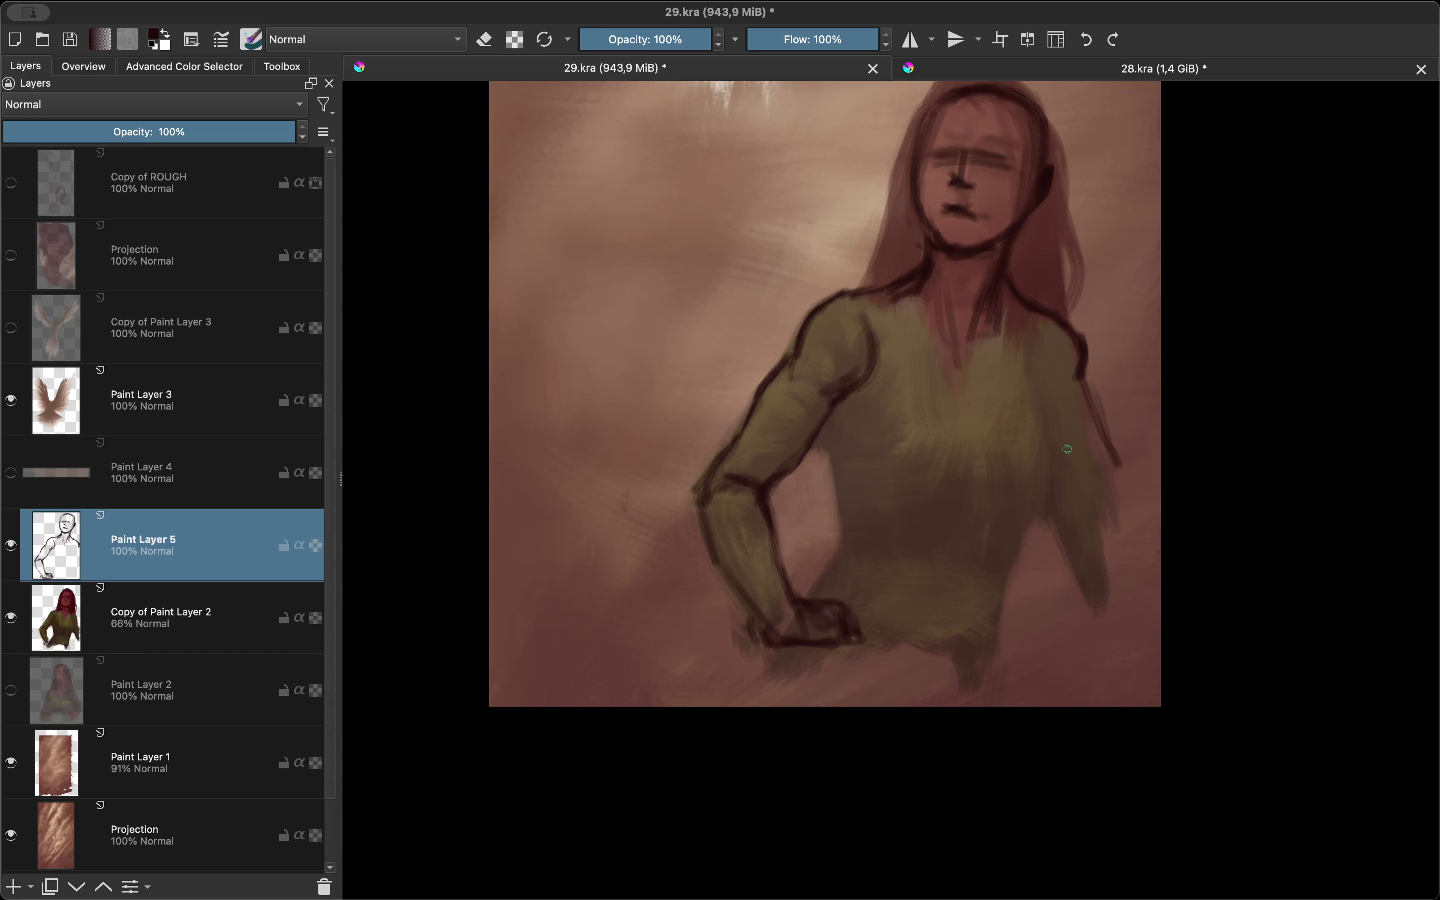
pyautogui.moveTo(1079, 478)
pyautogui.mouseDown()
pyautogui.moveTo(1044, 427)
pyautogui.moveTo(1080, 511)
pyautogui.mouseUp()
pyautogui.press('e')
pyautogui.press('e')
pyautogui.moveTo(1089, 389); pyautogui.dragTo(1107, 458)
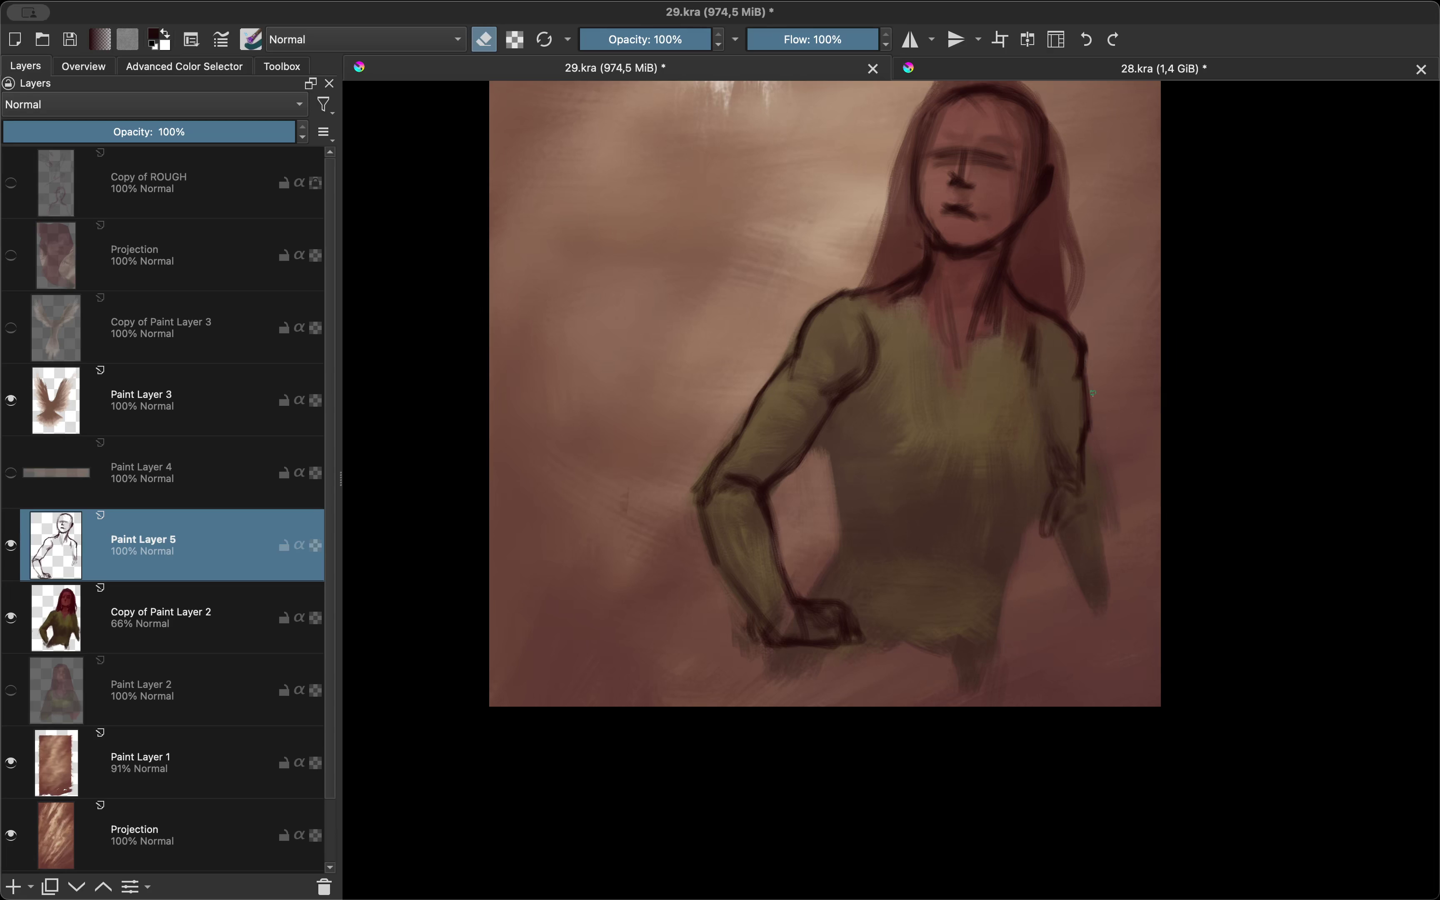
# Step: Draw a dark line around the hand and erase stray strokes nearby
pyautogui.press('e')
pyautogui.press('m')
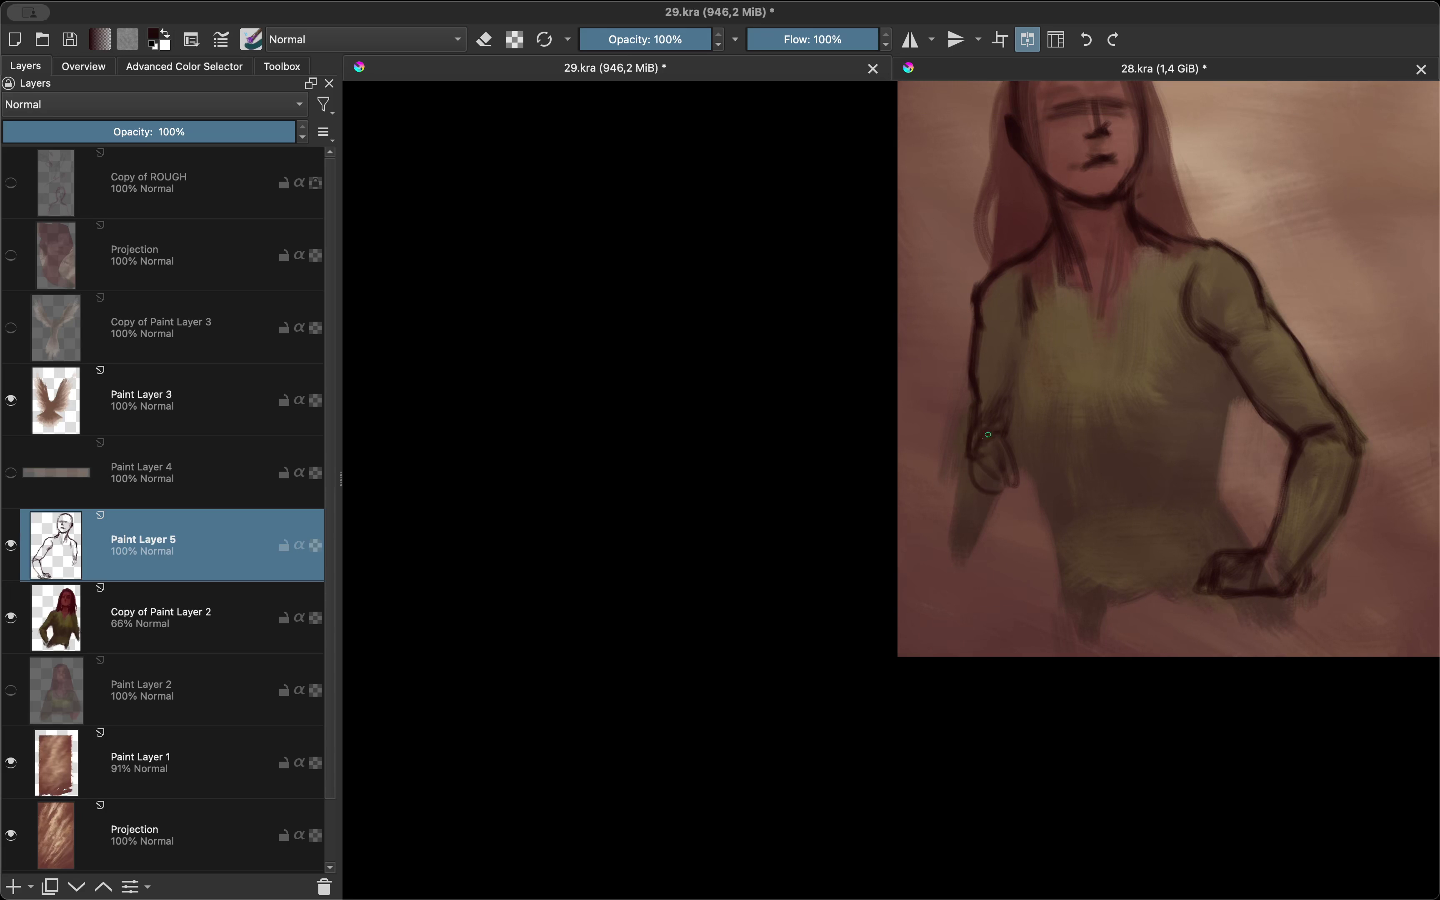
pyautogui.press('m')
pyautogui.moveTo(969, 529); pyautogui.dragTo(997, 458)
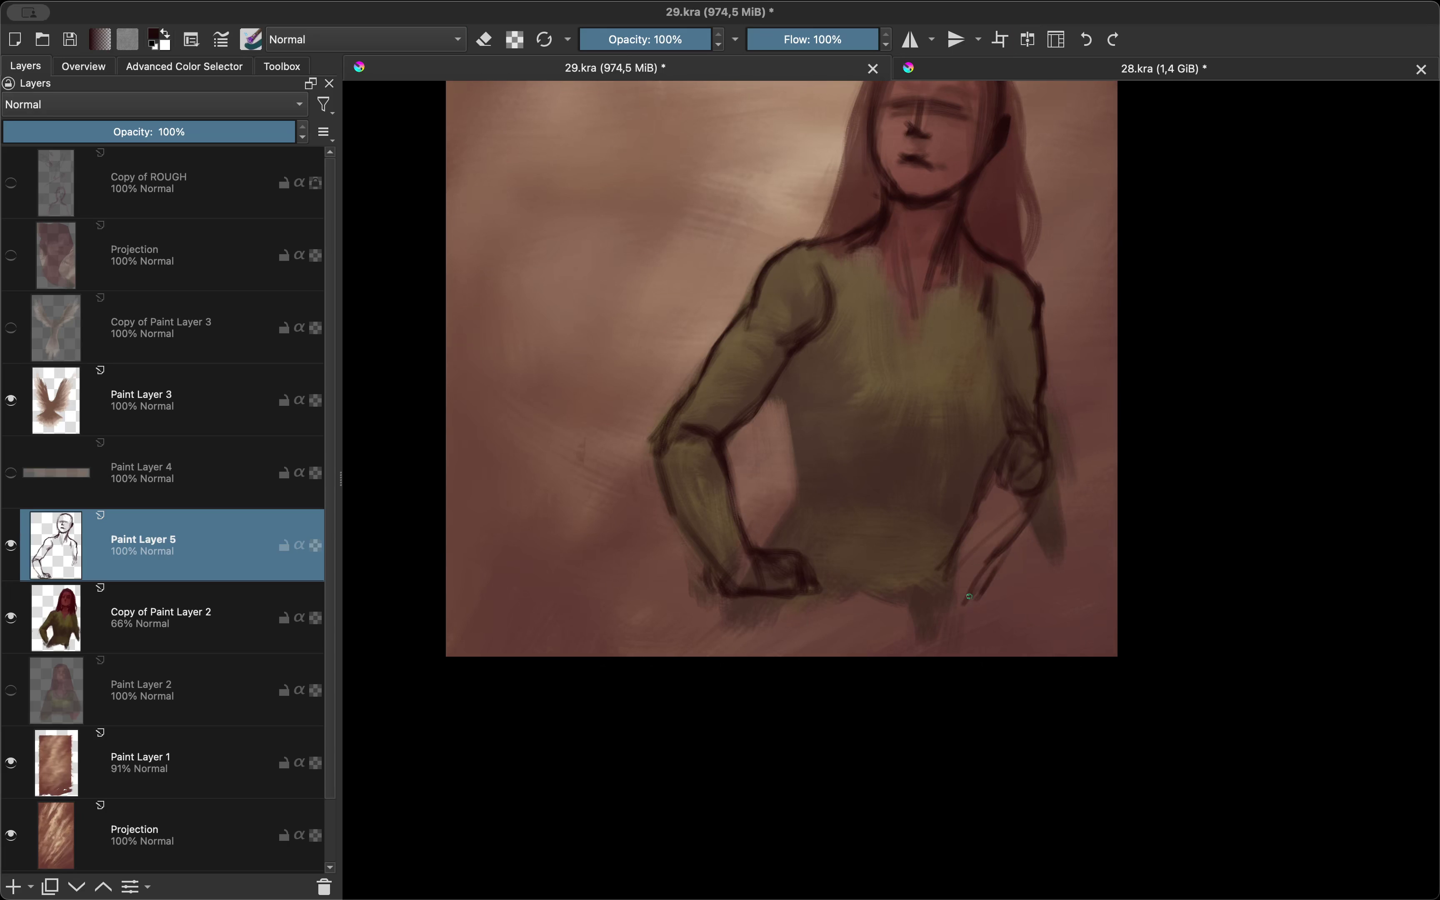
pyautogui.scroll(-5, 896, 597)
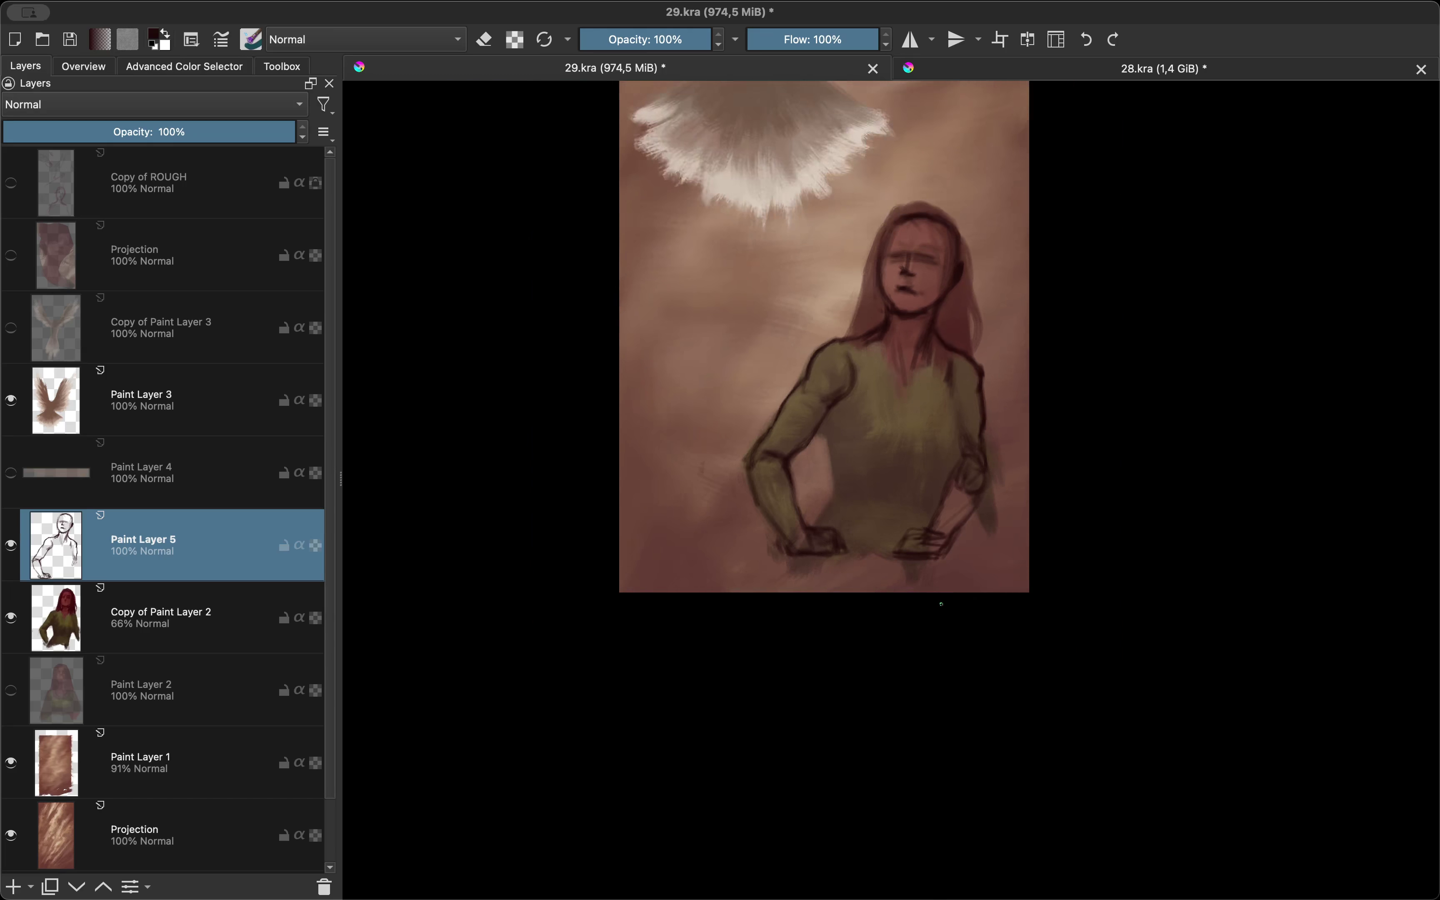
pyautogui.scroll(-2, 976, 399)
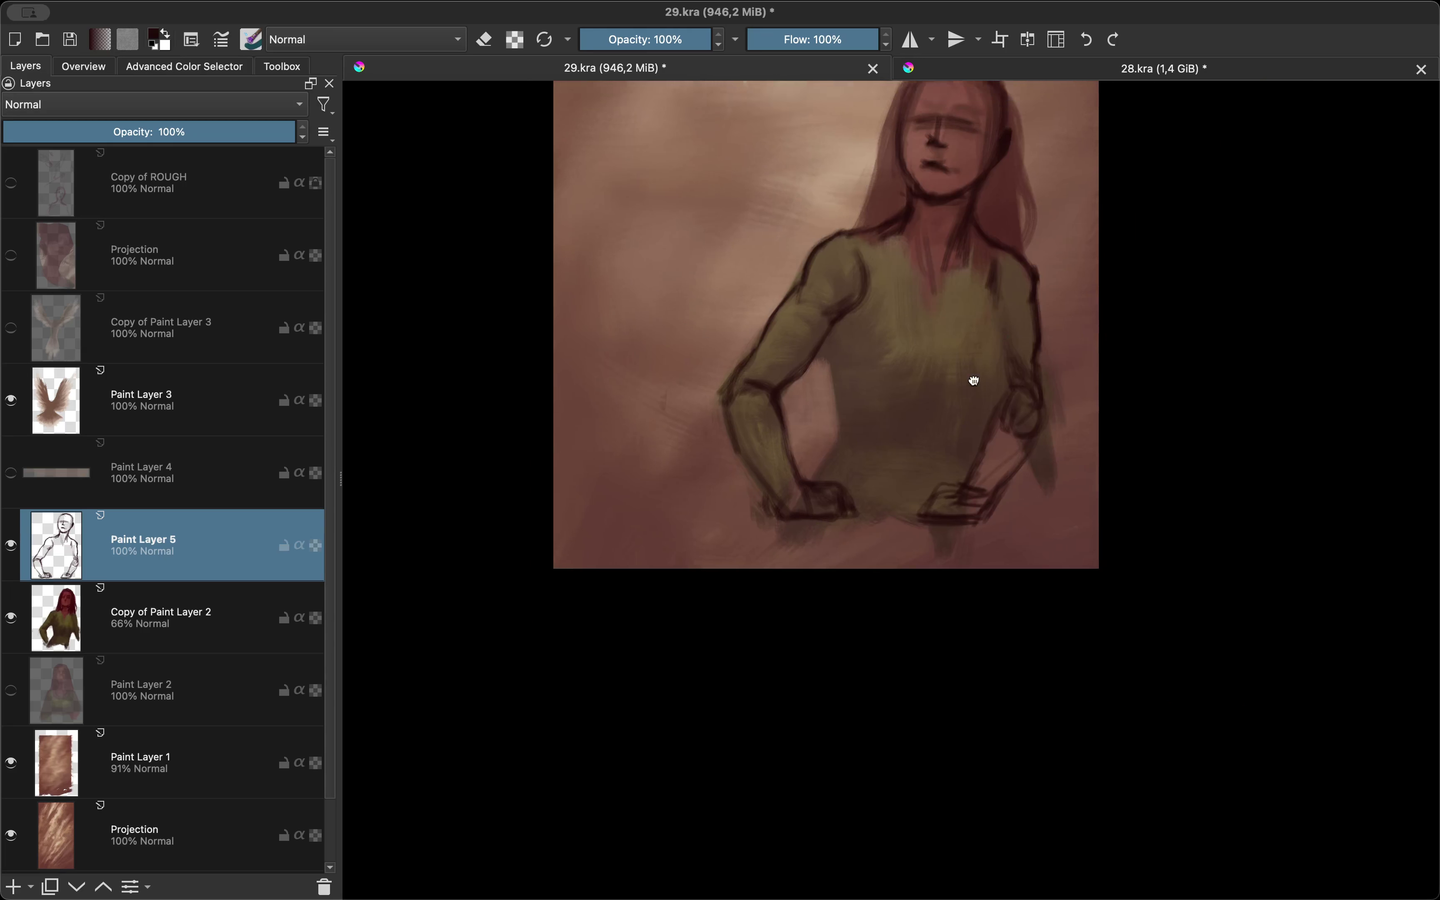
pyautogui.scroll(3, 970, 379)
pyautogui.press('e')
pyautogui.moveTo(1009, 392)
pyautogui.mouseDown()
pyautogui.moveTo(938, 463)
pyautogui.moveTo(1105, 361)
pyautogui.mouseUp()
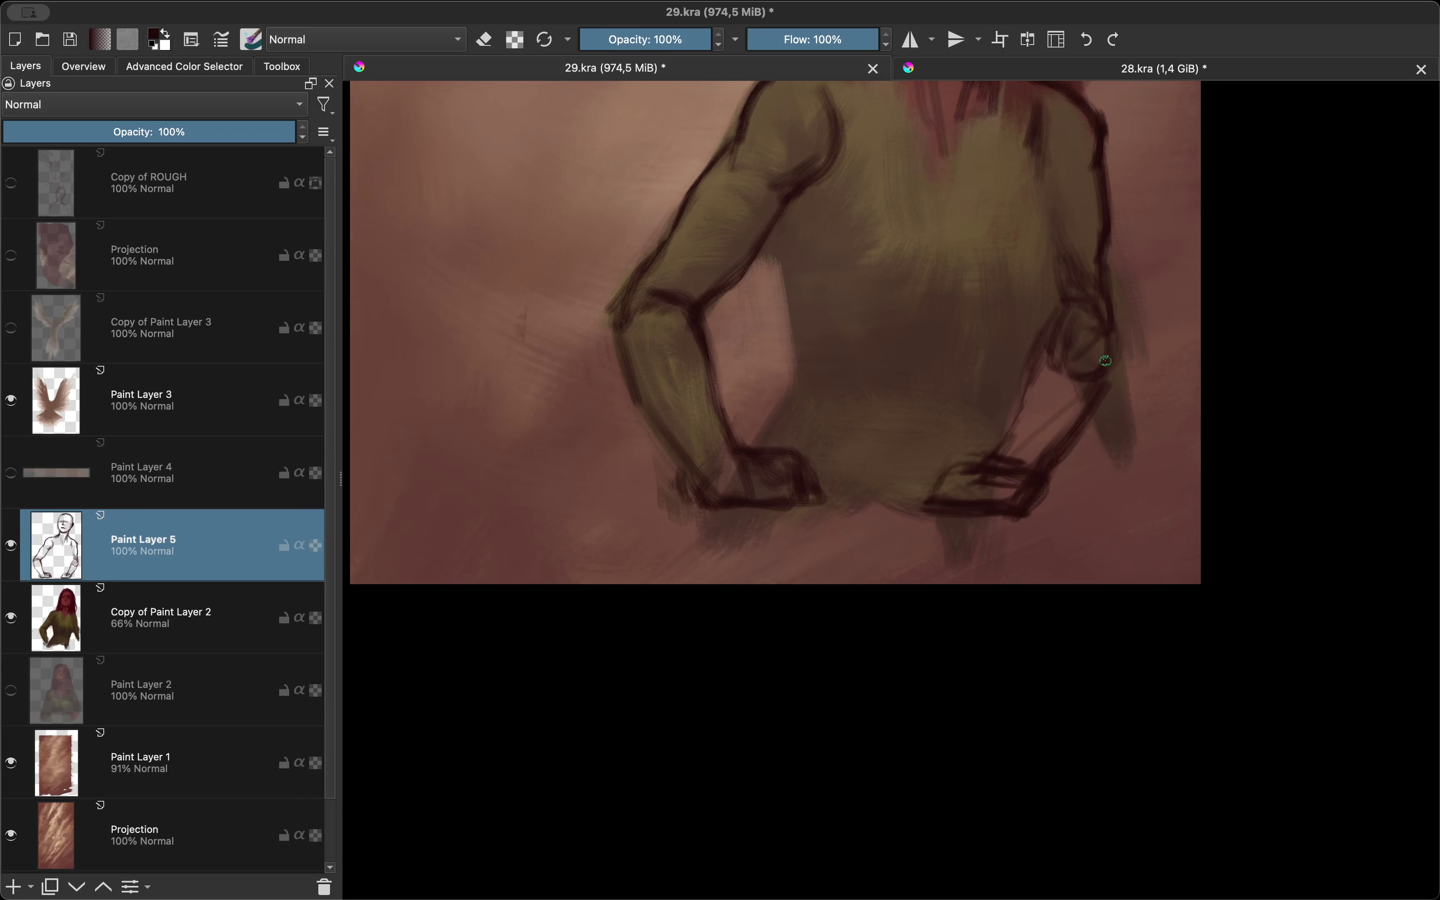
# Step: Draw the torso's right side down to the waist and rework the inner arm line
pyautogui.scroll(-3, 992, 485)
pyautogui.scroll(3, 1030, 388)
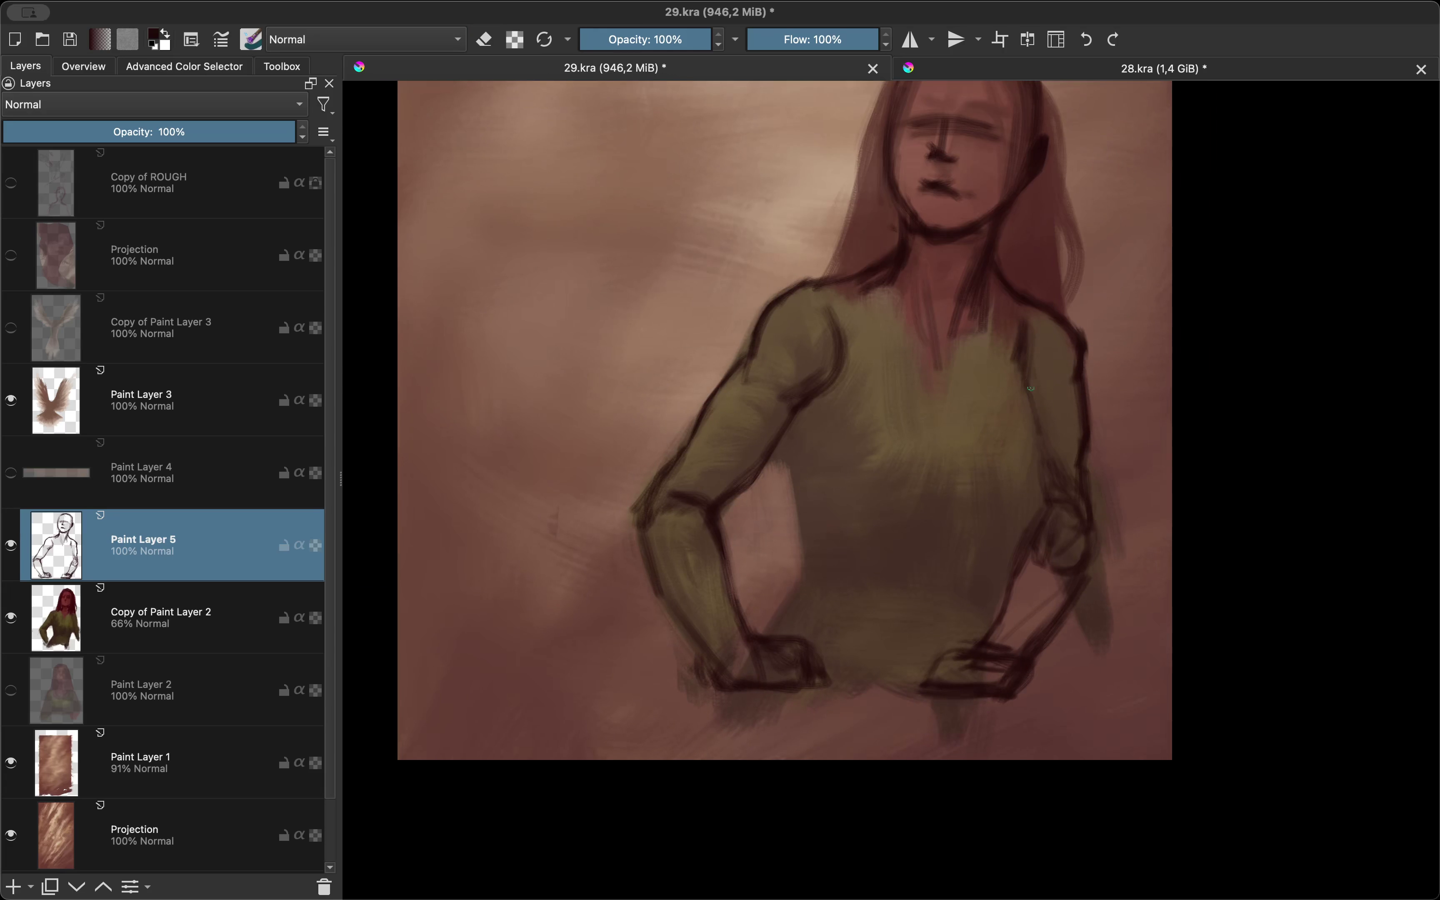
pyautogui.moveTo(1029, 464); pyautogui.dragTo(1009, 511)
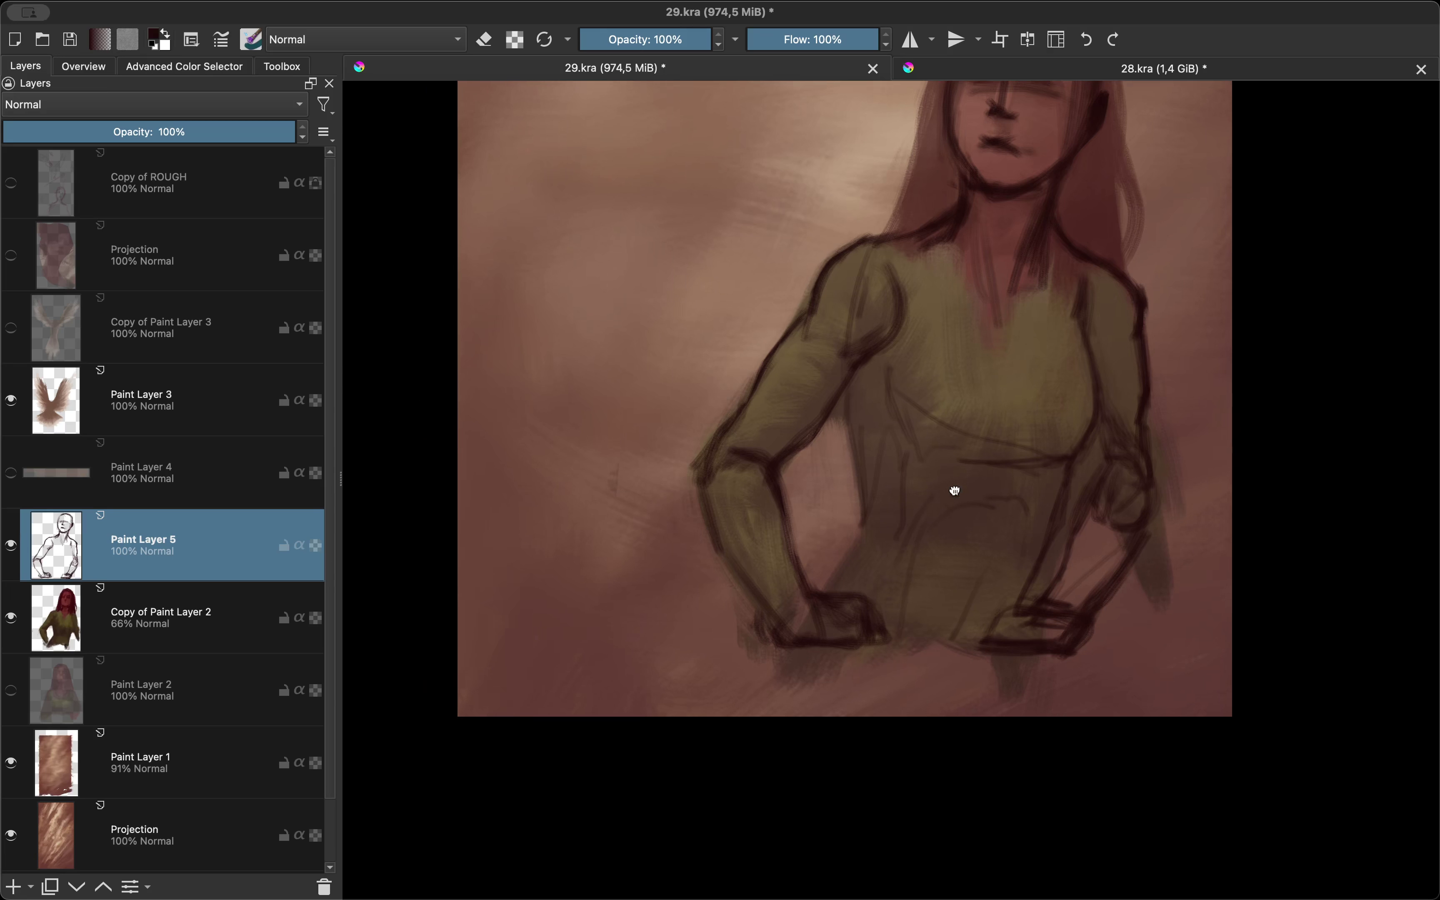
pyautogui.press('m')
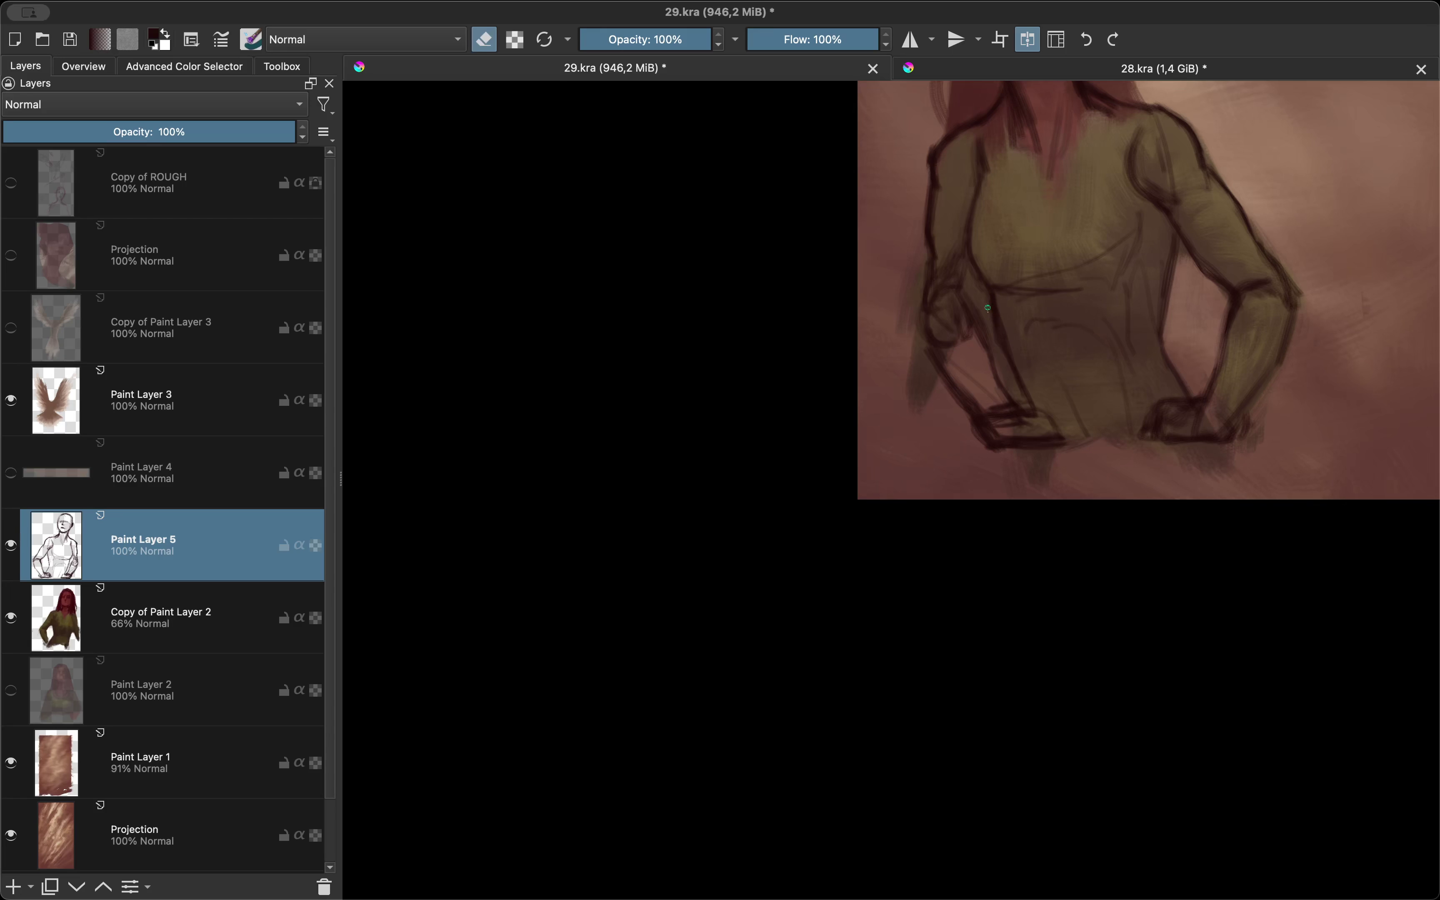
pyautogui.press('m')
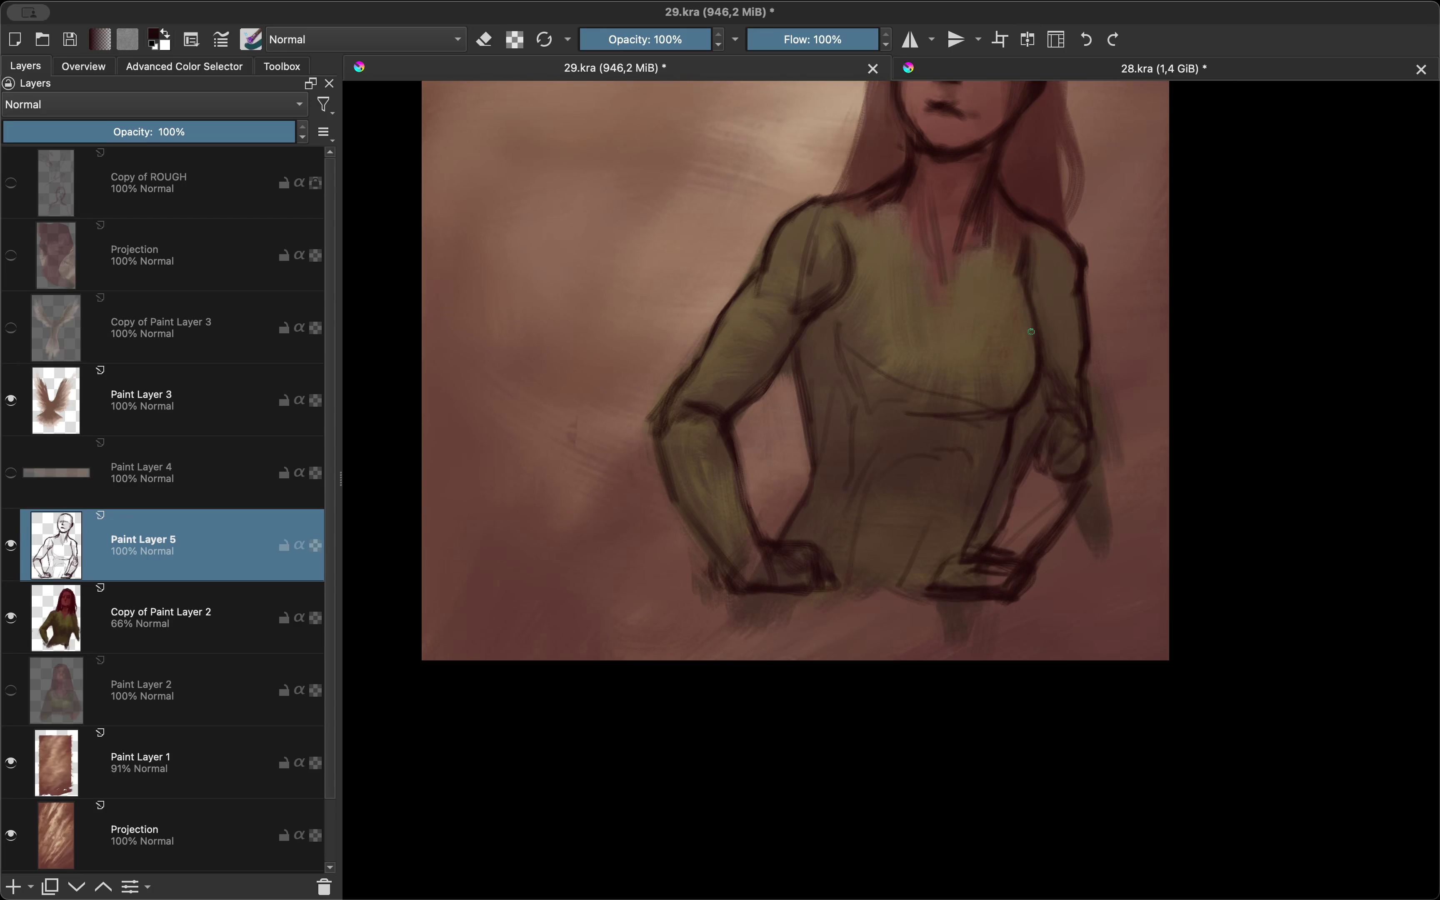
pyautogui.moveTo(1029, 286); pyautogui.dragTo(1018, 254)
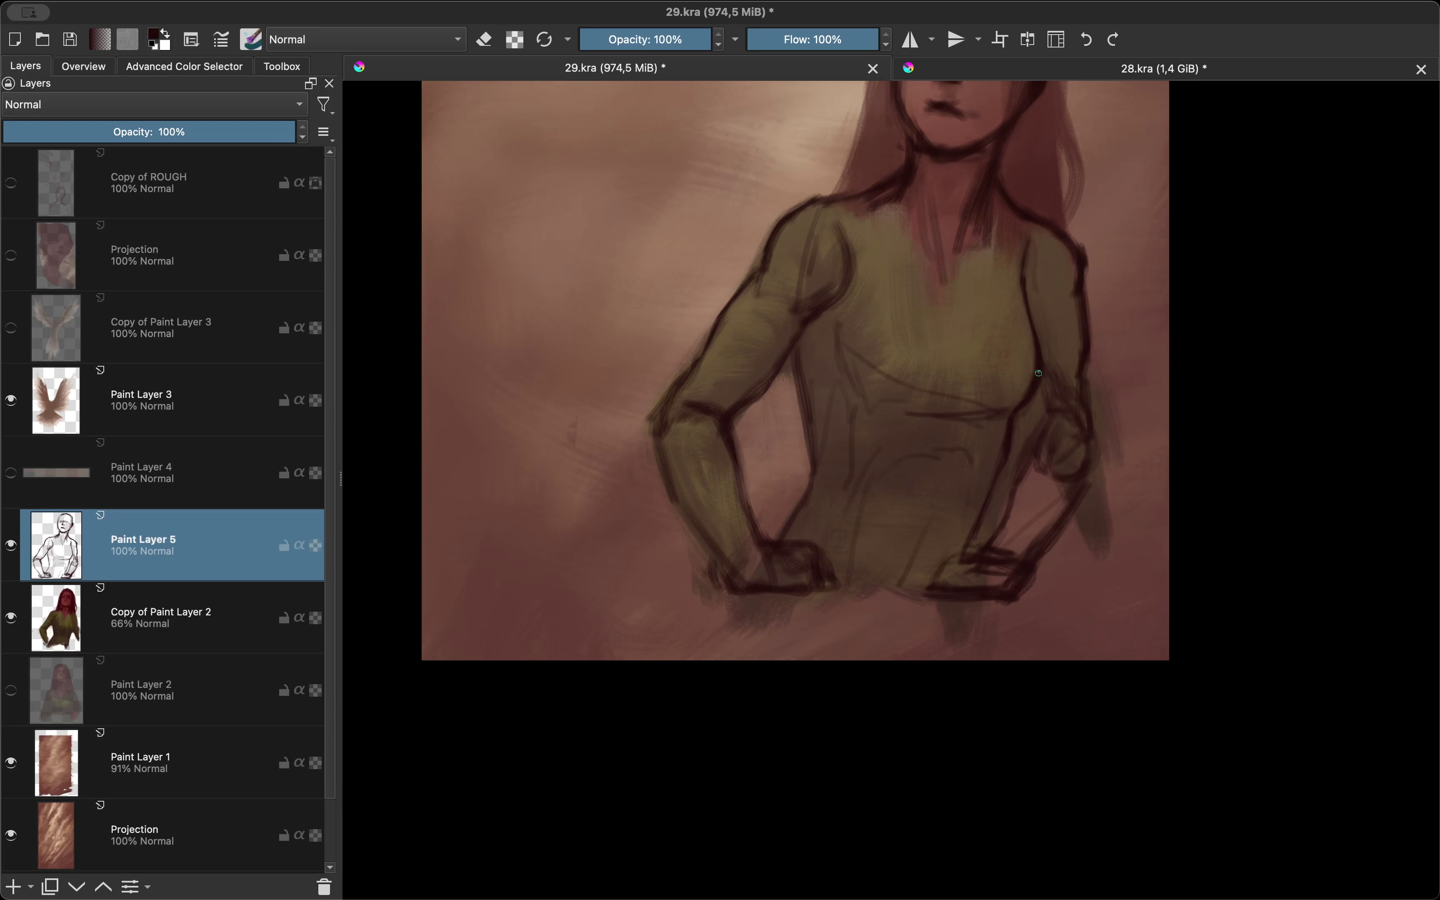
pyautogui.press('m')
pyautogui.press('e')
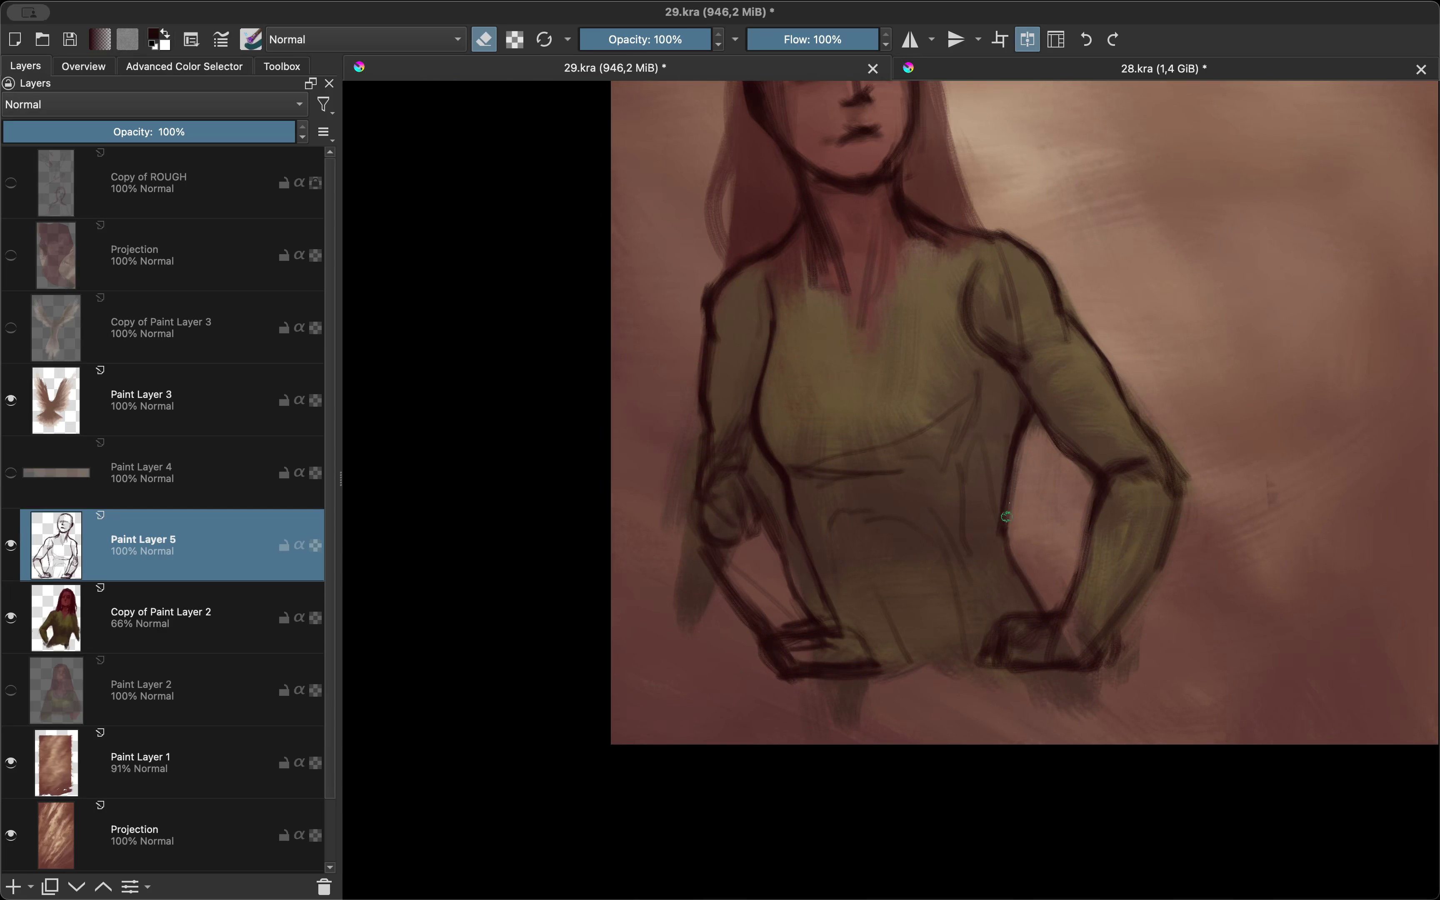
pyautogui.press('e')
pyautogui.moveTo(1014, 466)
pyautogui.mouseDown()
pyautogui.moveTo(1023, 401)
pyautogui.moveTo(1005, 545)
pyautogui.mouseUp()
pyautogui.press('m')
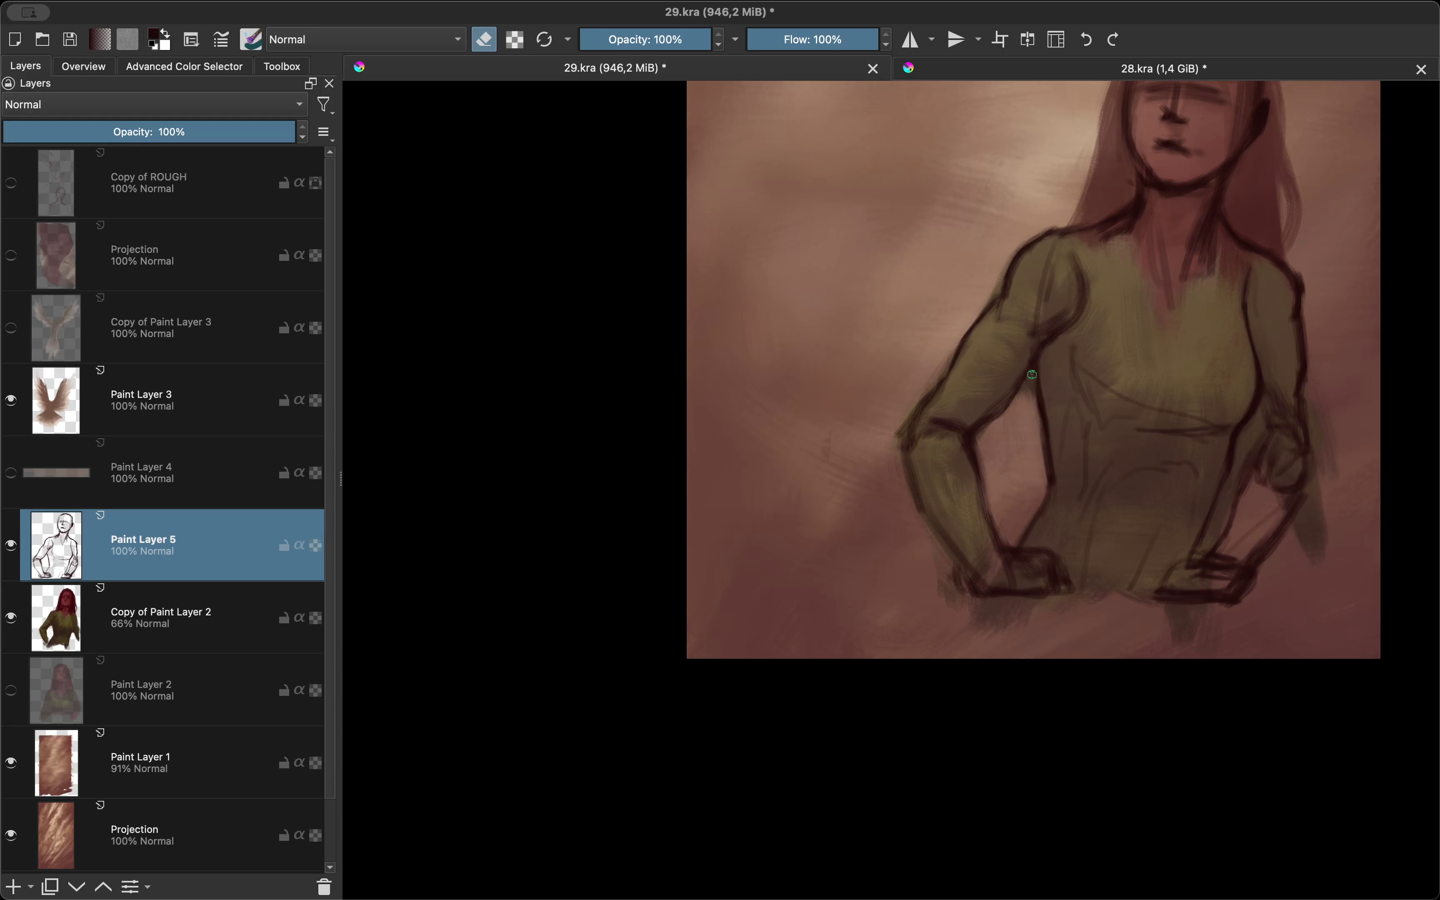
# Step: Lasso-select the right-side hand and start transforming it
pyautogui.scroll(2, 1032, 375)
pyautogui.hscroll(2, 1031, 375)
pyautogui.scroll(5, 1161, 580)
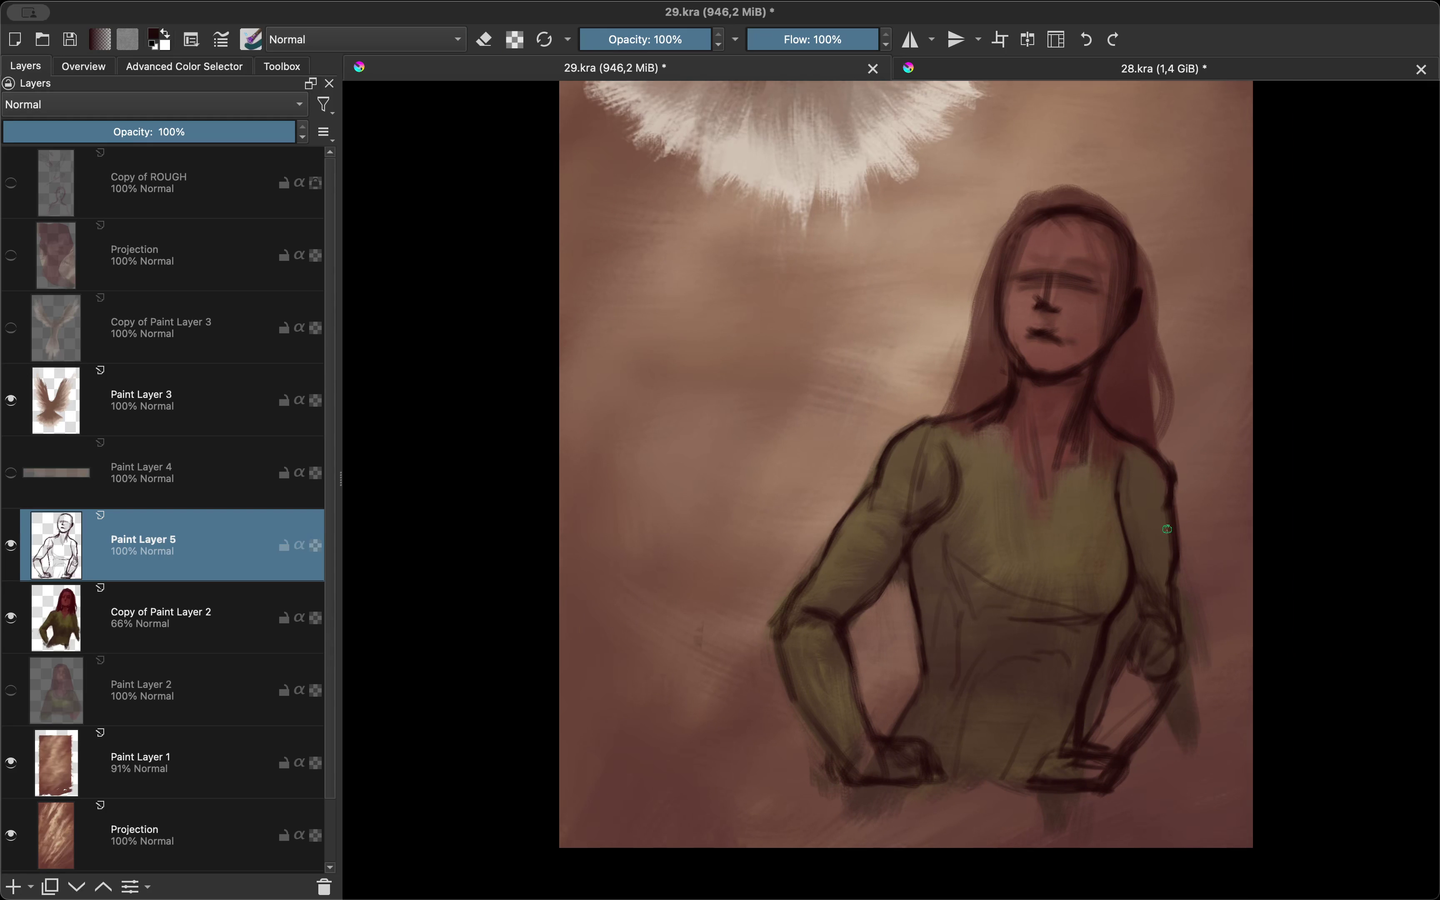
pyautogui.scroll(-5, 1130, 518)
pyautogui.hscroll(3, 1103, 461)
pyautogui.moveTo(1022, 549)
pyautogui.mouseDown()
pyautogui.moveTo(1118, 589)
pyautogui.moveTo(1060, 591)
pyautogui.moveTo(1145, 586)
pyautogui.mouseUp()
pyautogui.hotkey('ctrl', 't')
# Step: Apply the hand's new position and angle, deselect, and repaint the forearm and elbow
pyautogui.press('Return')
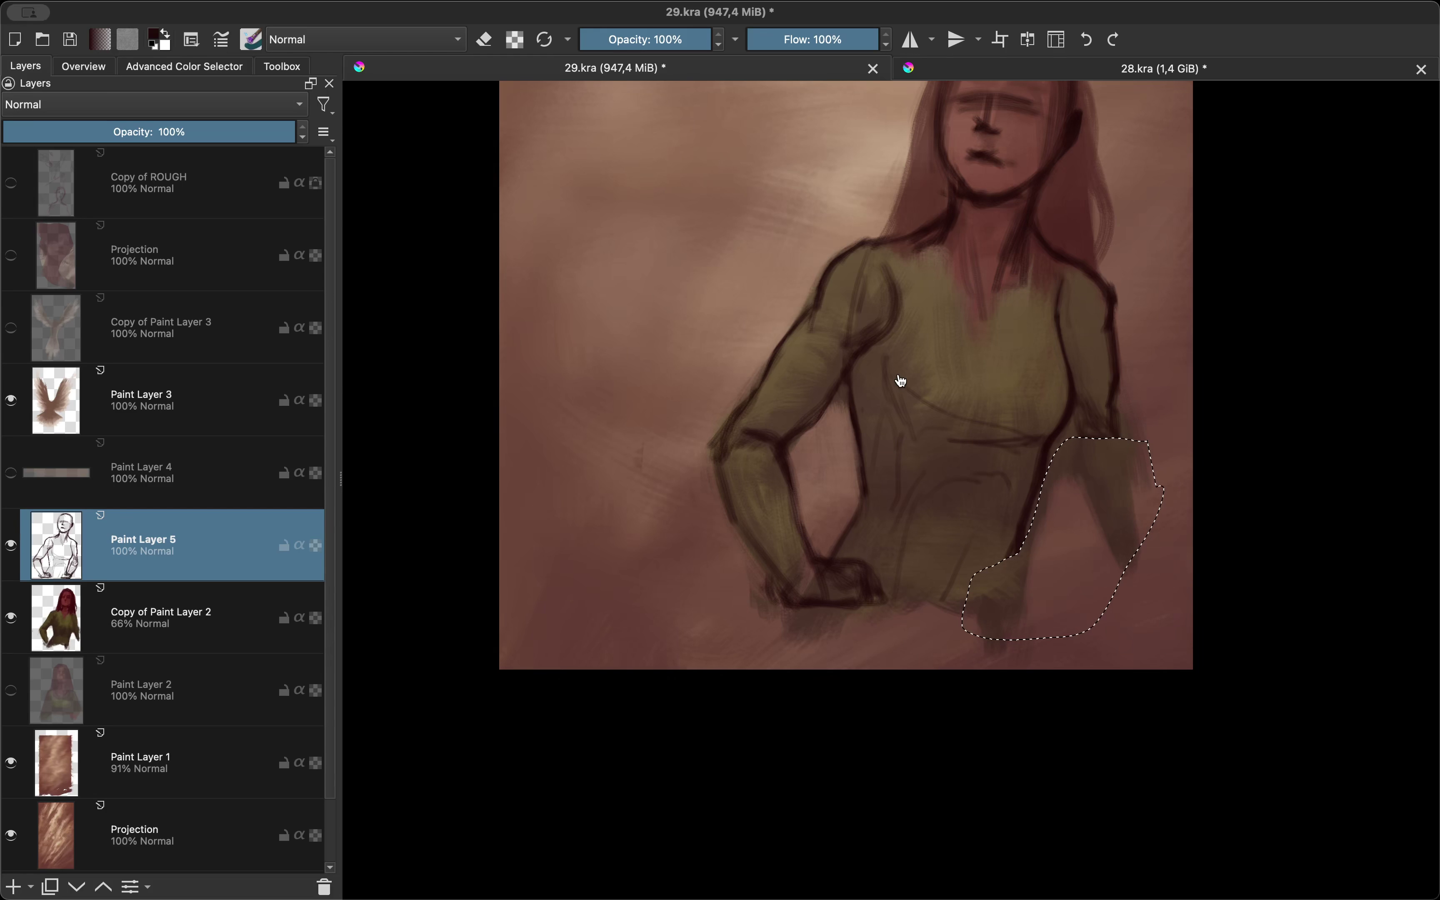
pyautogui.hotkey('ctrl', 'shift', 'a')
pyautogui.press('m')
pyautogui.press('m')
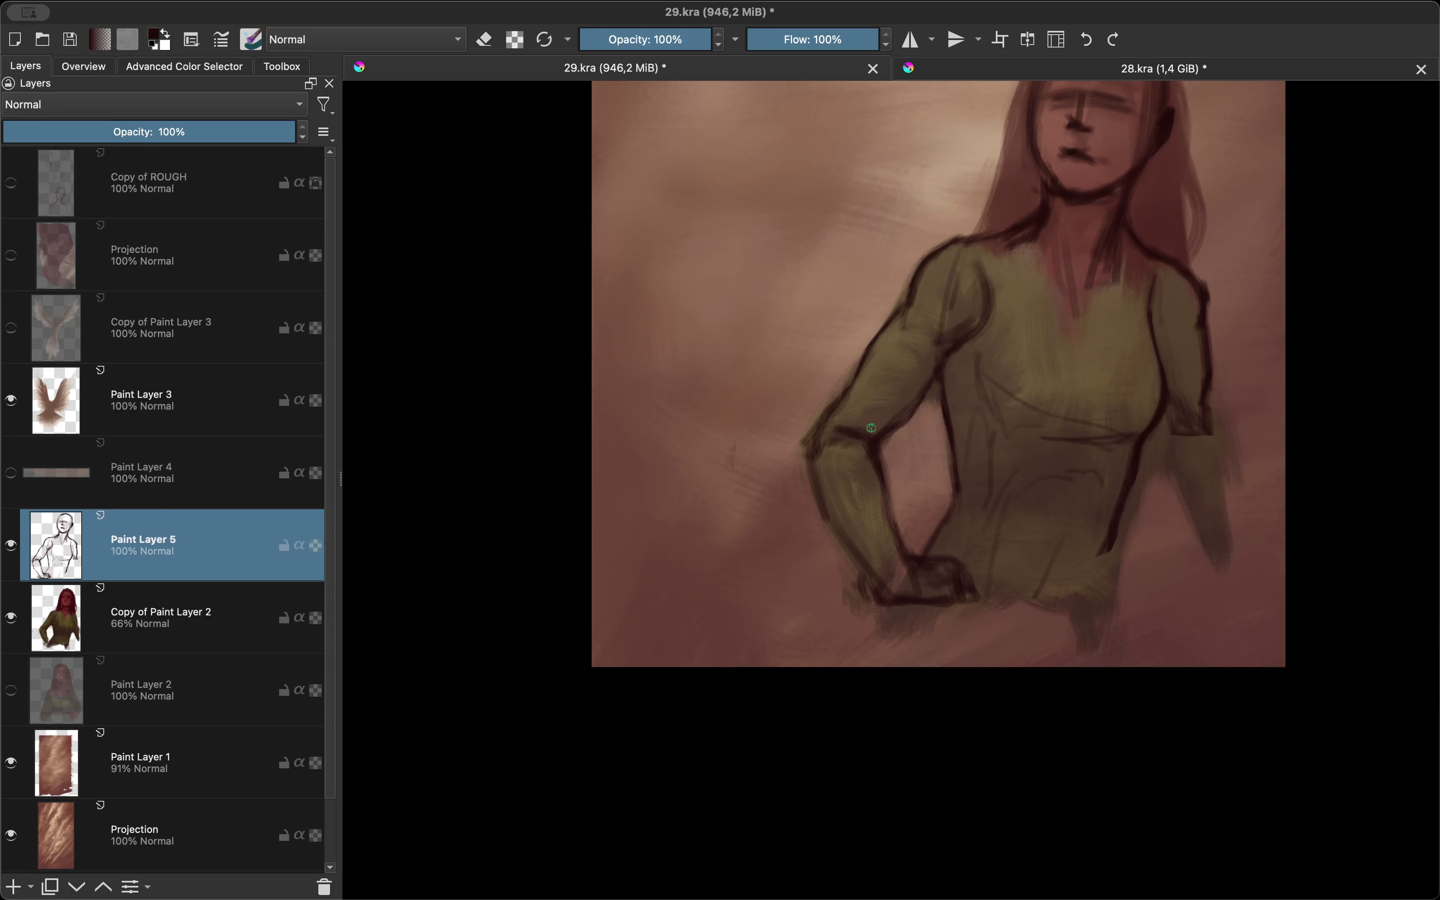
pyautogui.moveTo(869, 434)
pyautogui.mouseDown()
pyautogui.moveTo(911, 589)
pyautogui.moveTo(937, 595)
pyautogui.mouseUp()
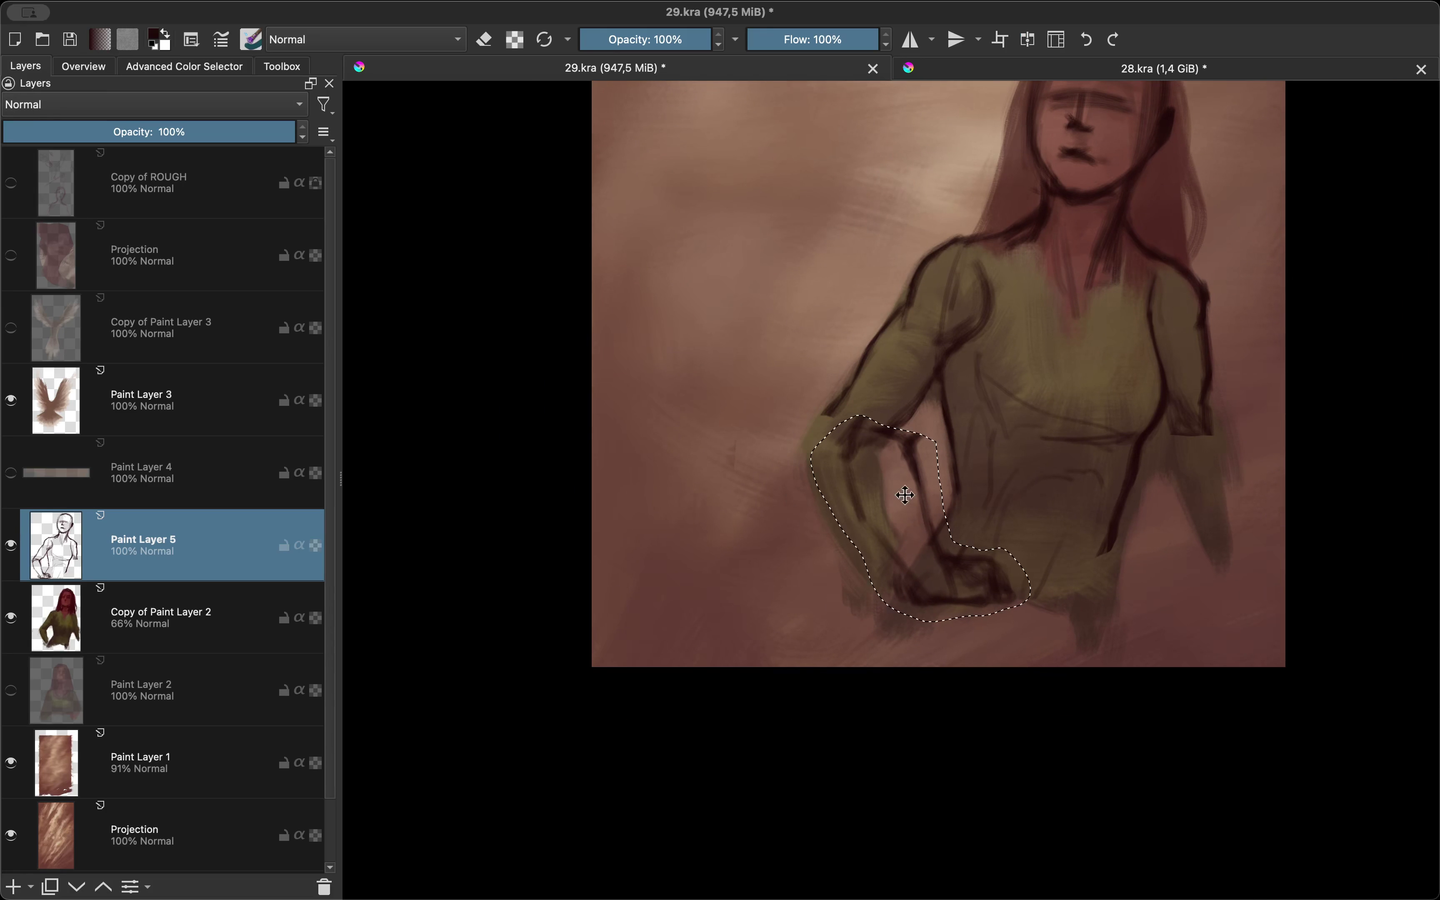
# Step: Erase and retouch the arm strokes and darken the left sleeve near the elbow
pyautogui.press('e')
pyautogui.press('-')
pyautogui.press('-')
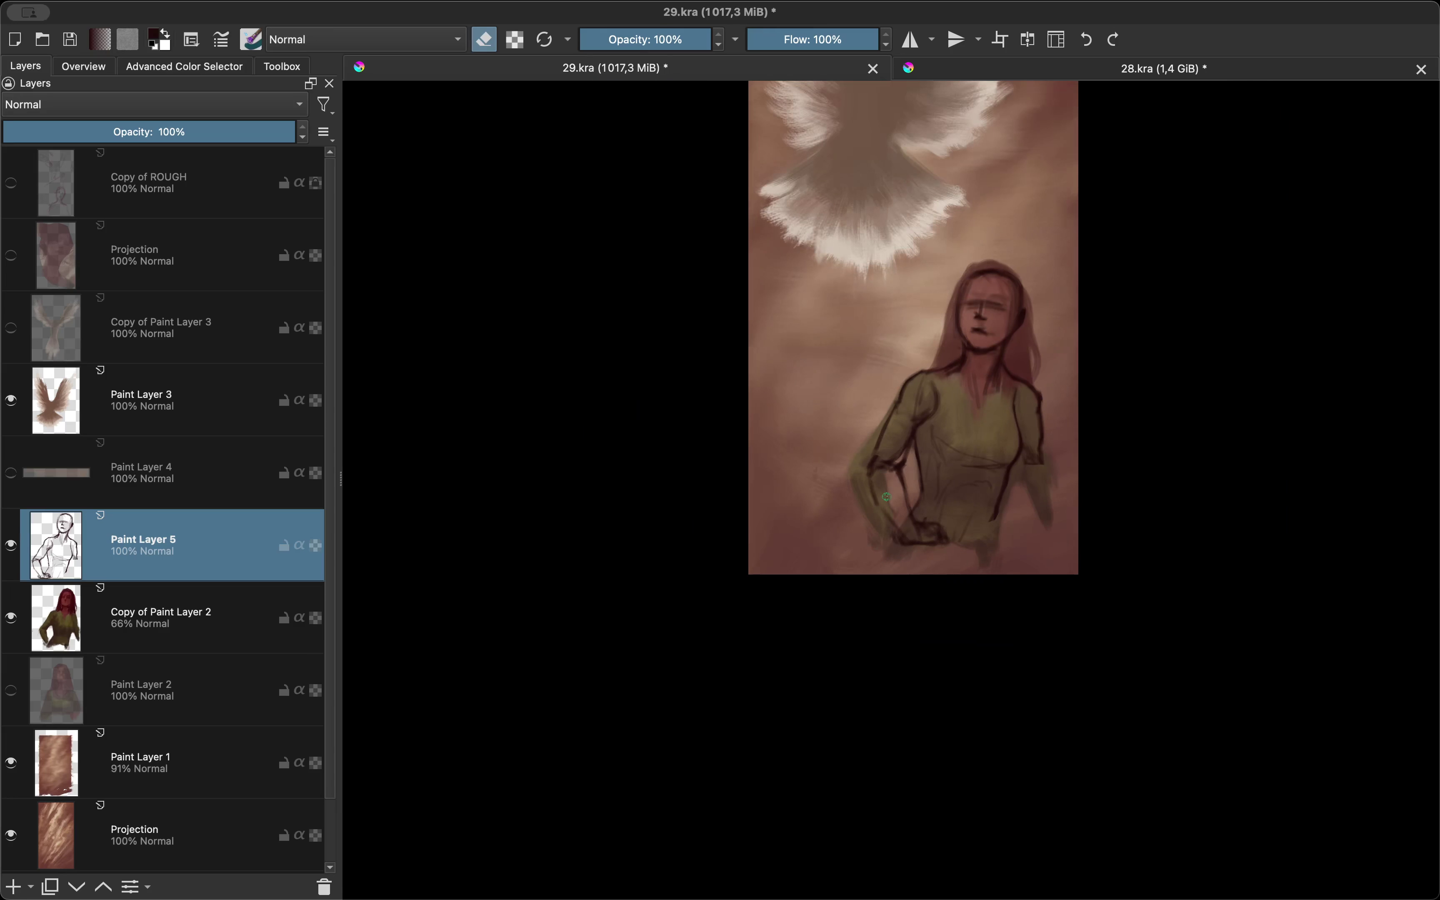
pyautogui.moveTo(875, 470); pyautogui.dragTo(953, 471)
pyautogui.press('+')
pyautogui.press('+')
pyautogui.press('m')
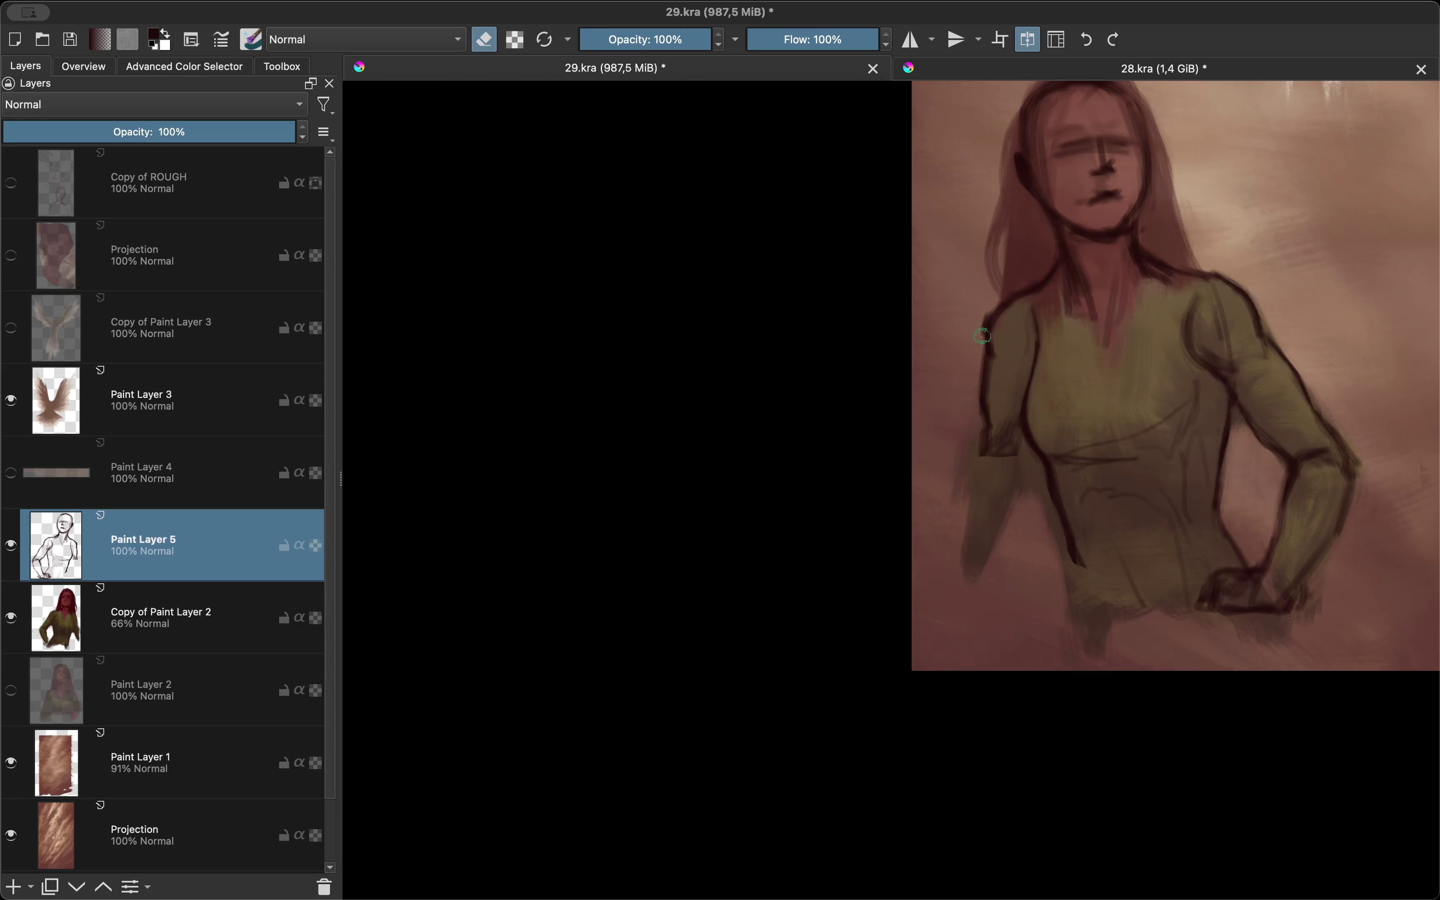
pyautogui.keyDown('ctrl'); pyautogui.click(1044, 450); pyautogui.keyUp('ctrl')
pyautogui.press('e')
pyautogui.moveTo(979, 357); pyautogui.dragTo(1008, 453)
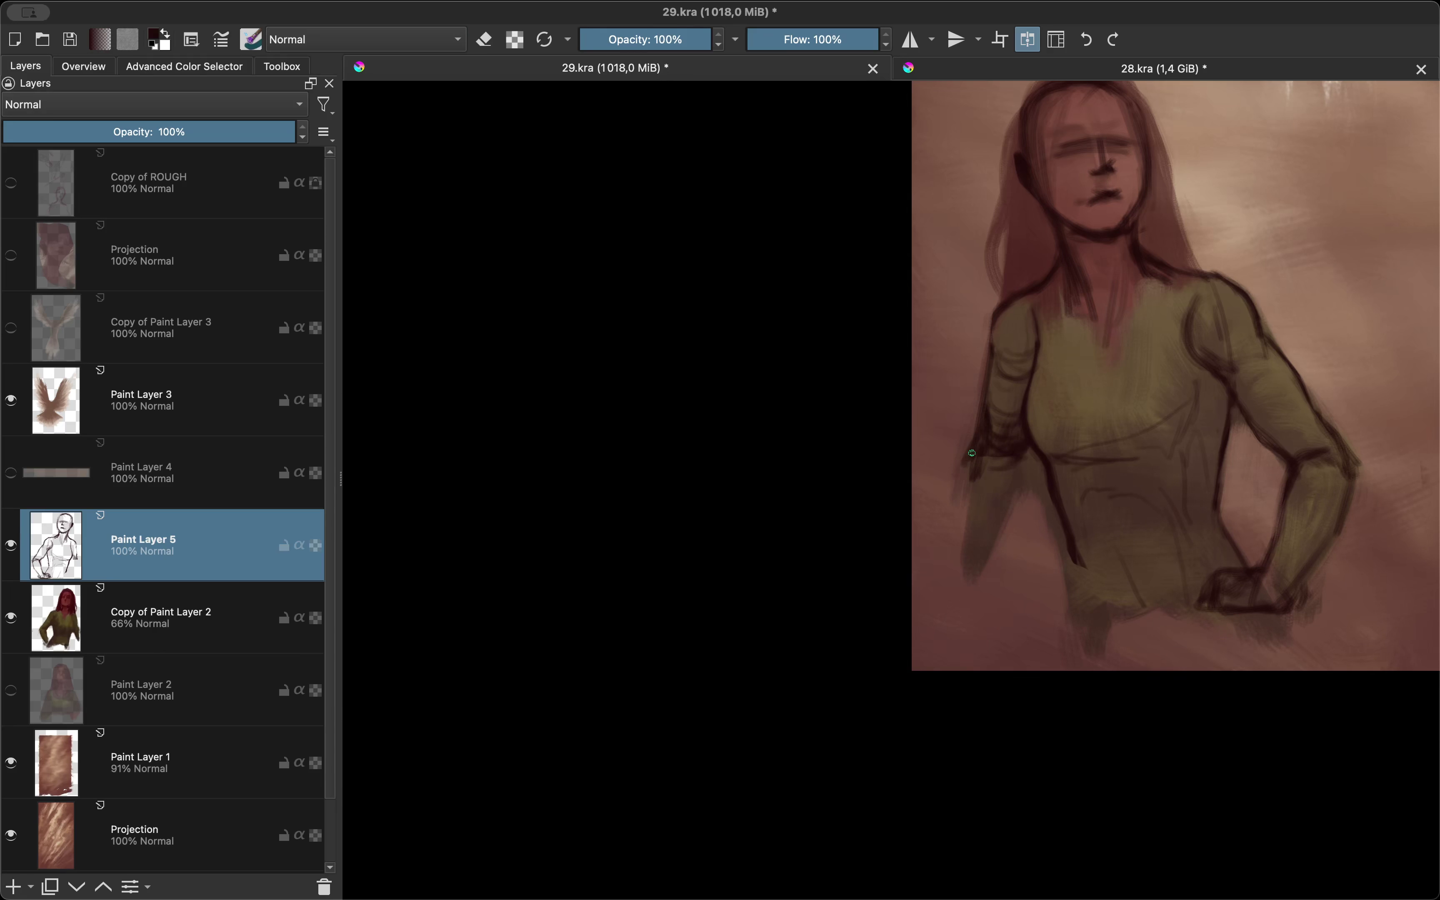
# Step: Erase along the left sleeve edge and retouch the arm near the canvas's left edge
pyautogui.press('-')
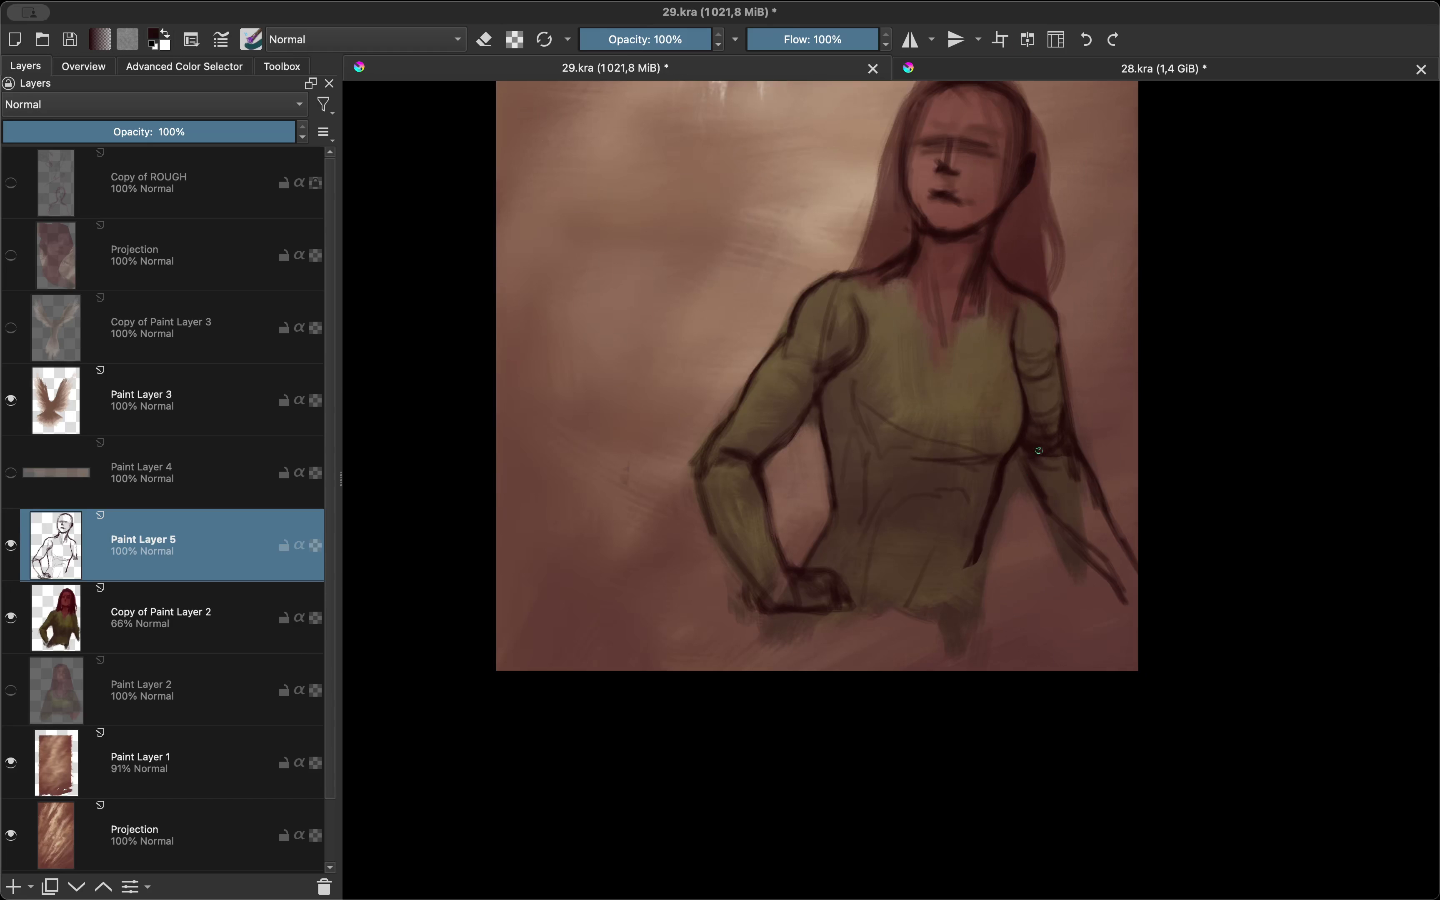
pyautogui.press('+')
pyautogui.press('e')
pyautogui.moveTo(954, 541); pyautogui.dragTo(975, 470)
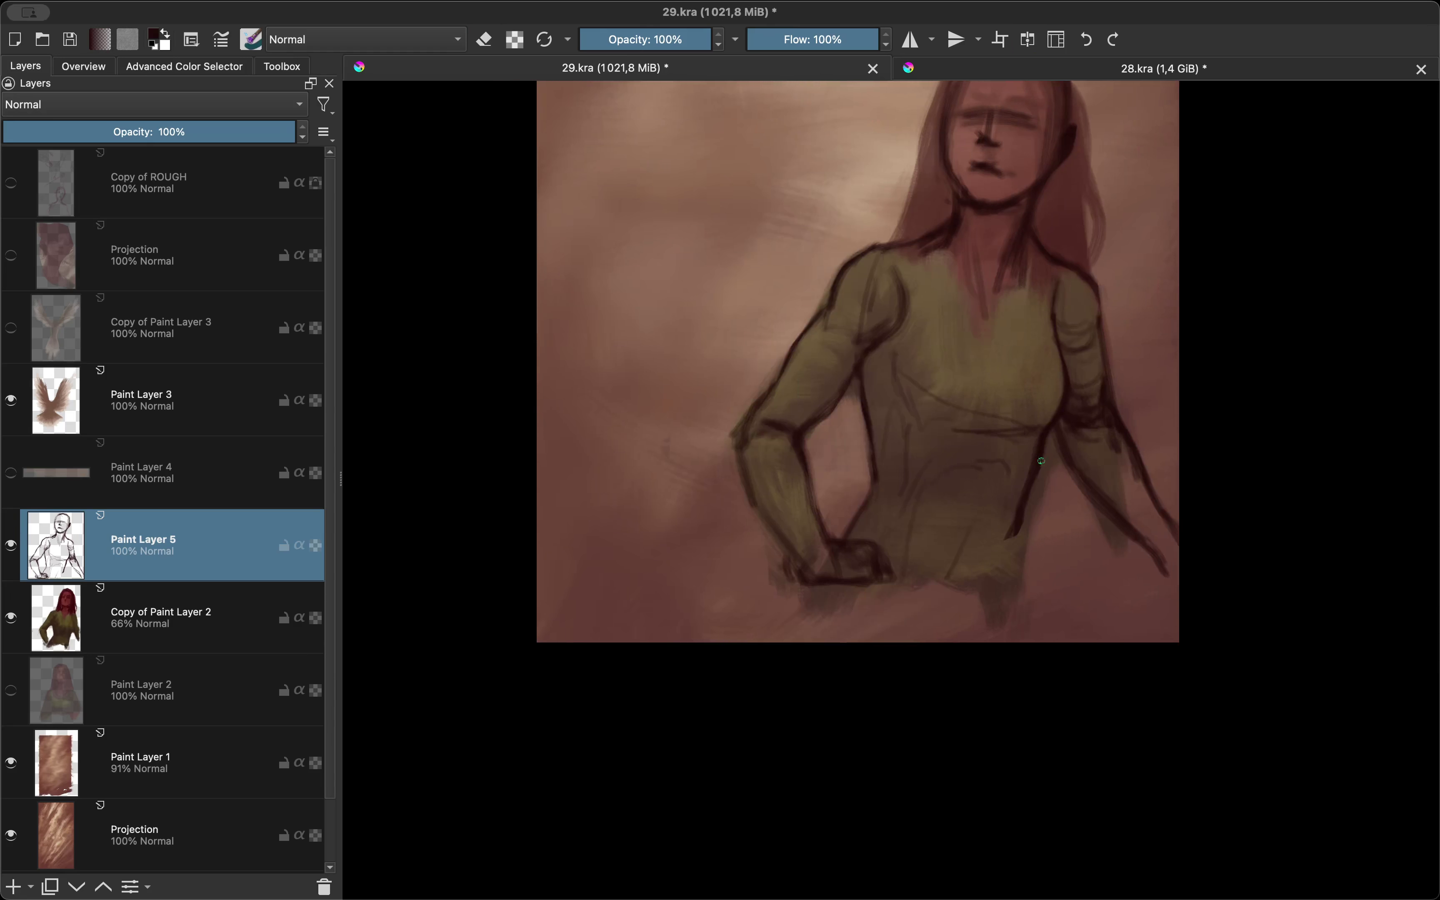
pyautogui.press('m')
pyautogui.press('e')
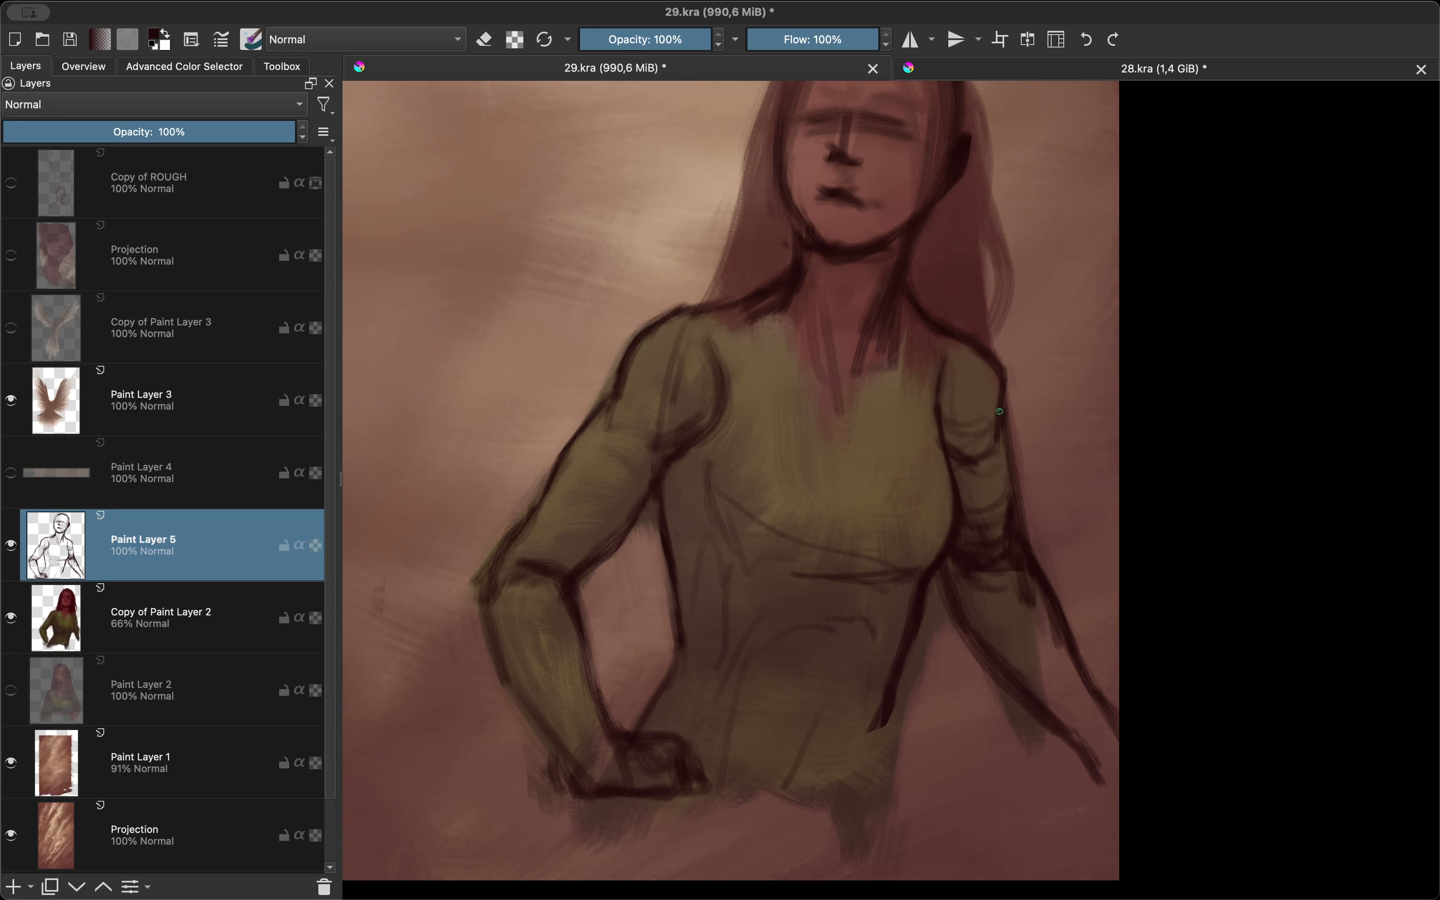
pyautogui.press('m')
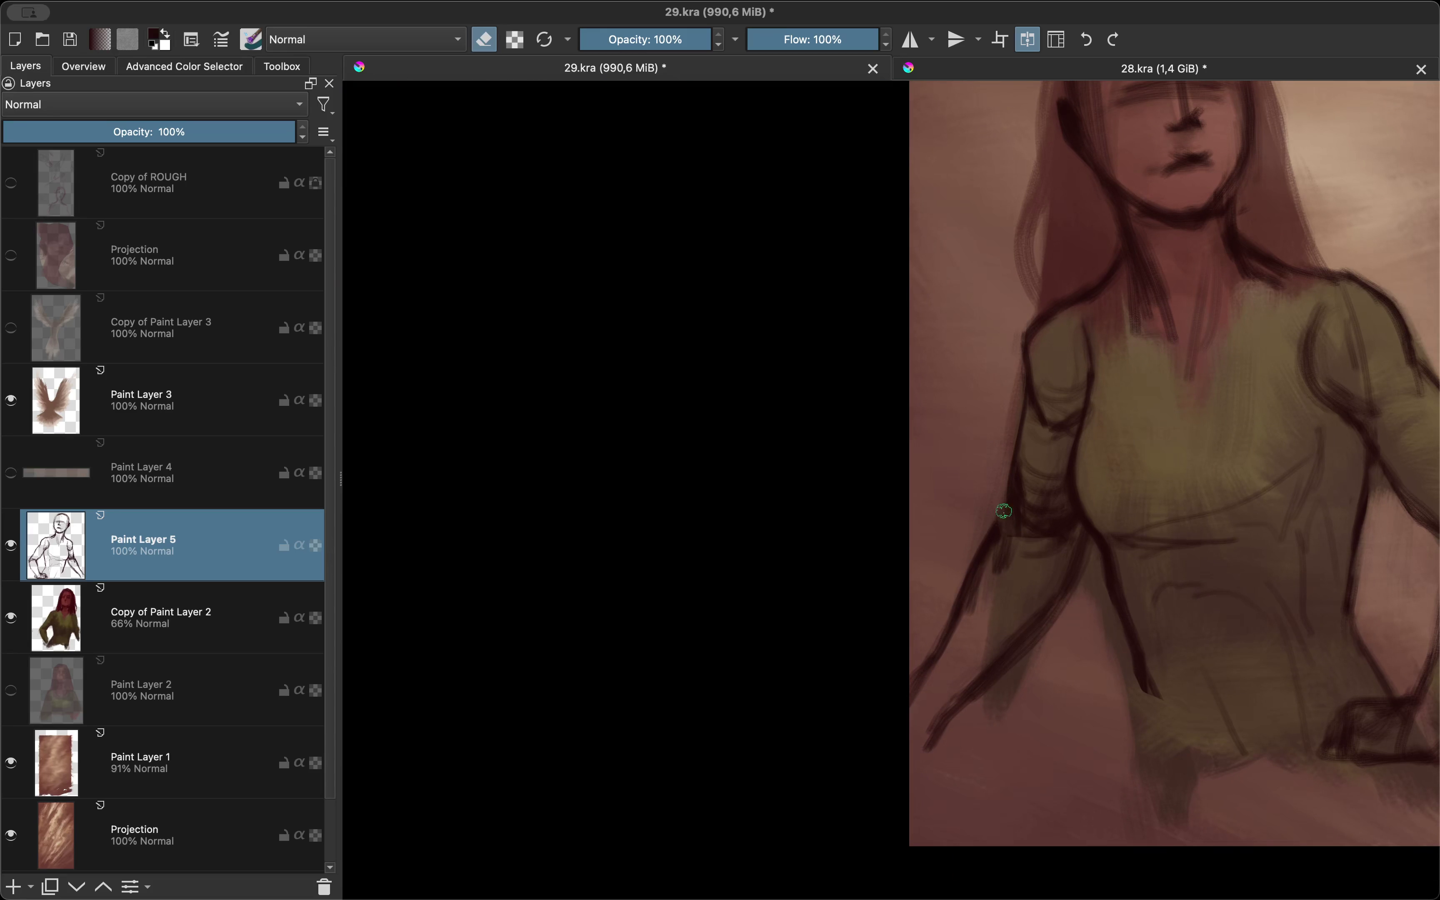
pyautogui.press('e')
pyautogui.press('-')
pyautogui.press('+')
pyautogui.press('e')
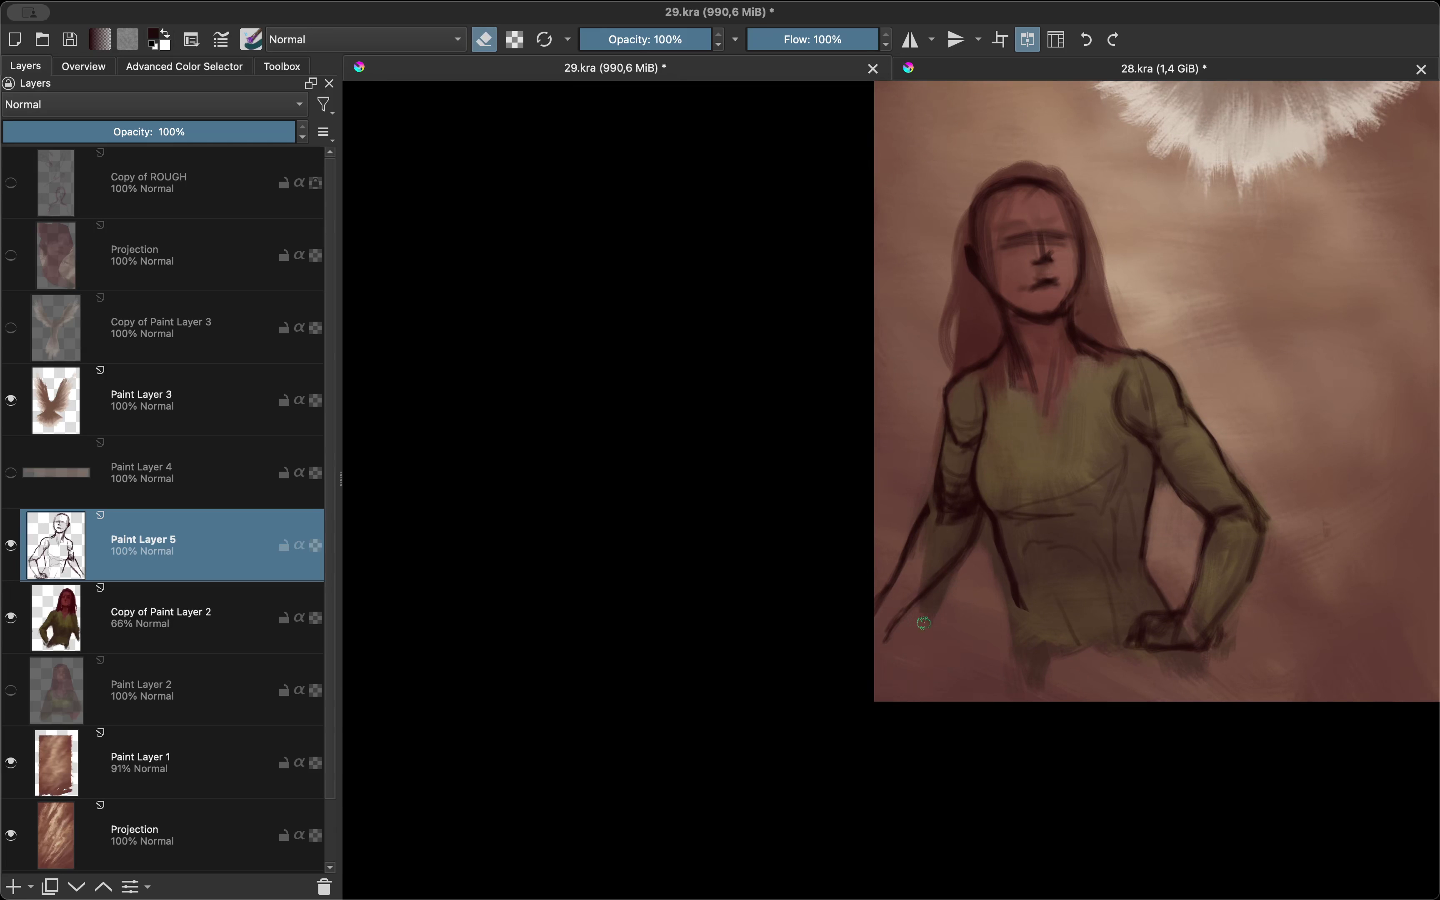
pyautogui.moveTo(923, 622); pyautogui.dragTo(883, 633)
# Step: Show the Paint Layer 4 ledge band and move Paint Layer 5 above it
pyautogui.press('m')
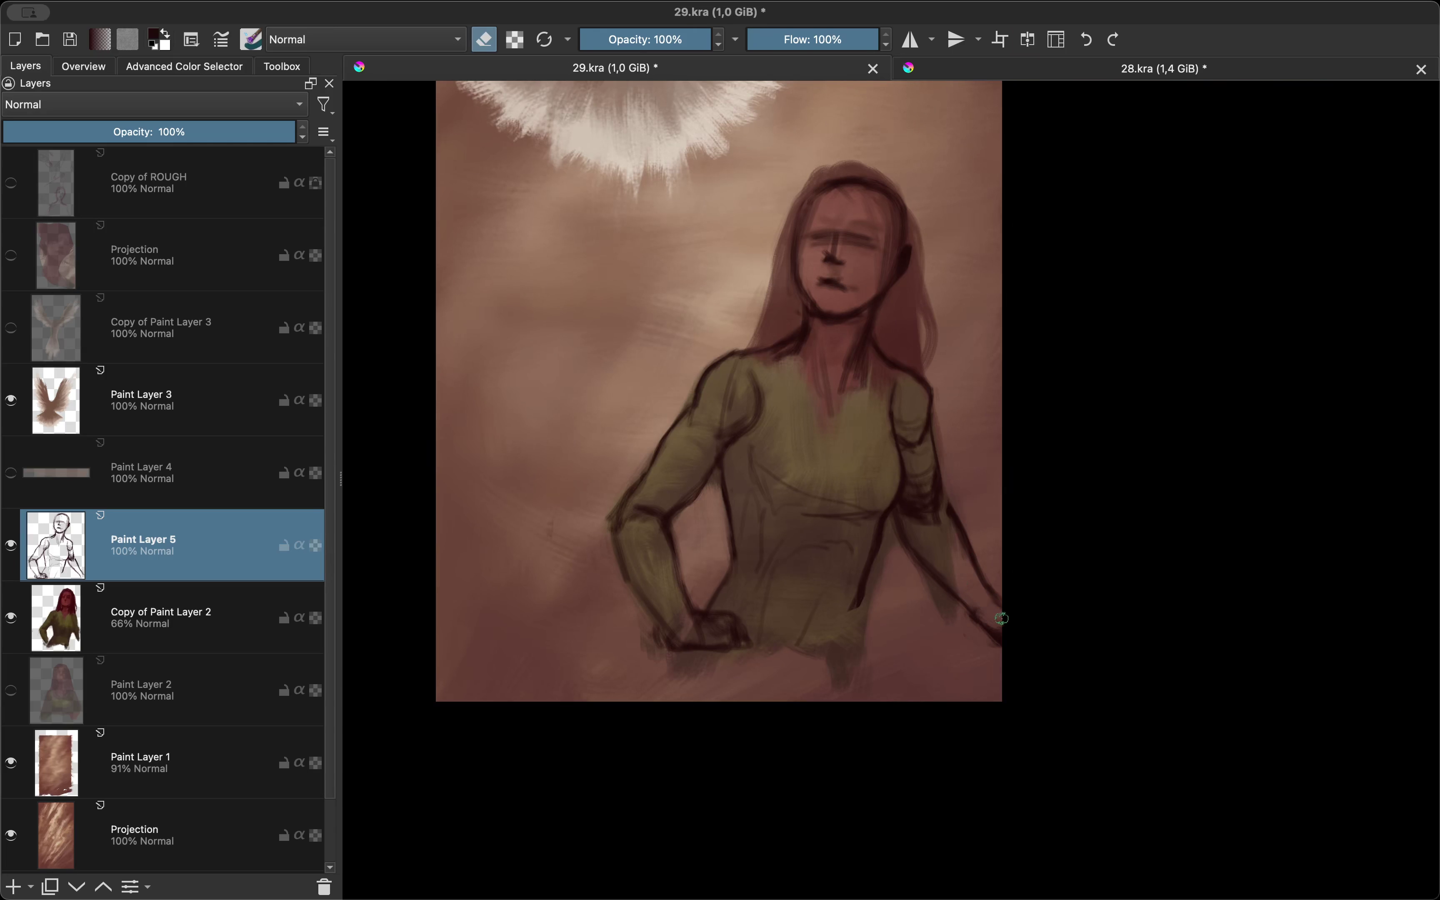
pyautogui.press('-')
pyautogui.press('+')
pyautogui.moveTo(965, 599); pyautogui.dragTo(1039, 450)
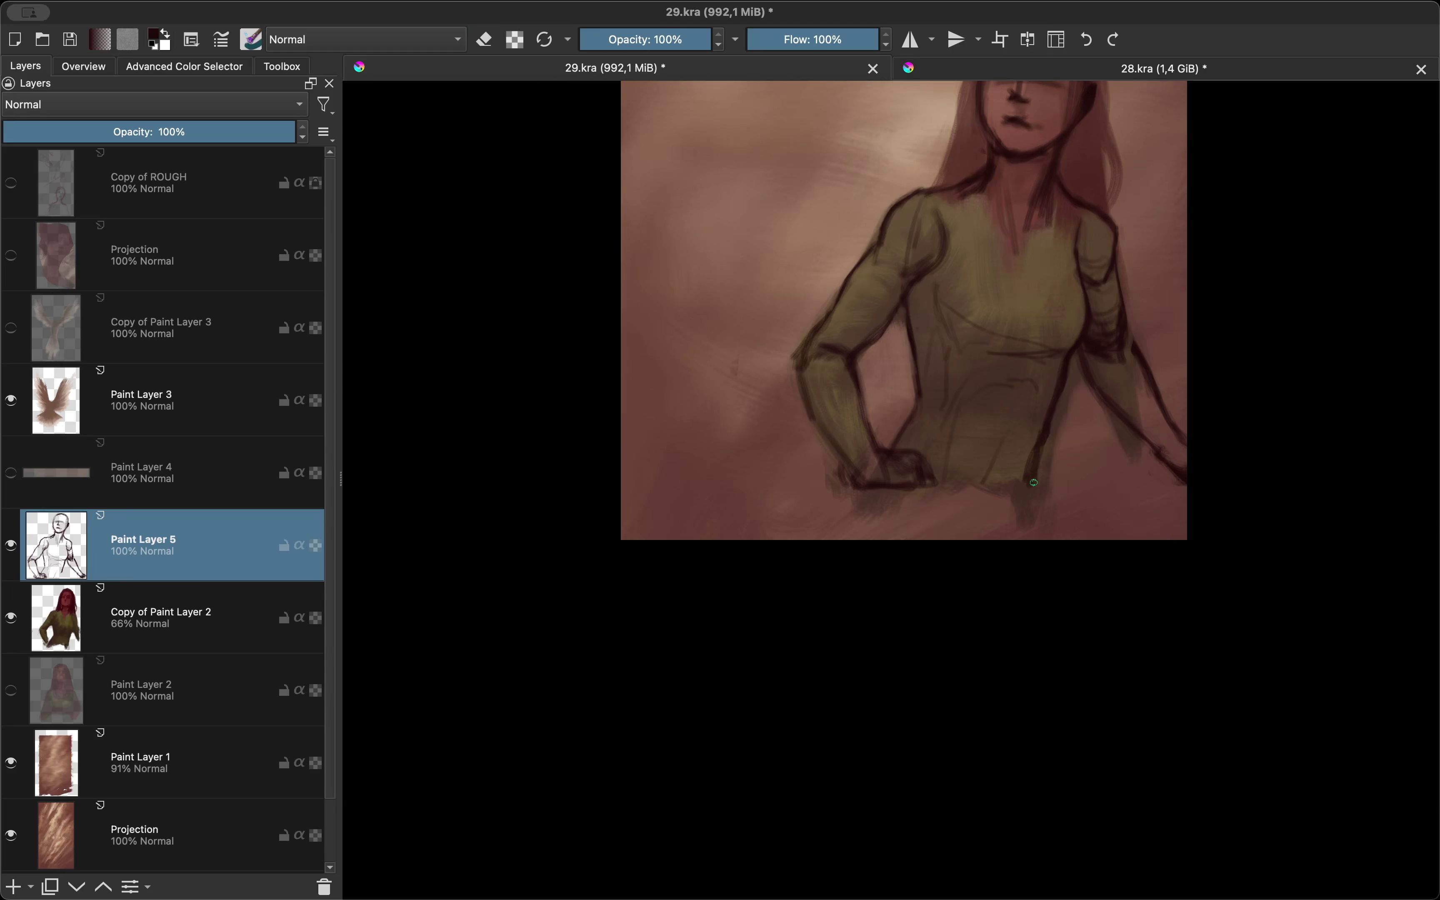
pyautogui.press('-')
pyautogui.press('-')
pyautogui.click(10, 472)
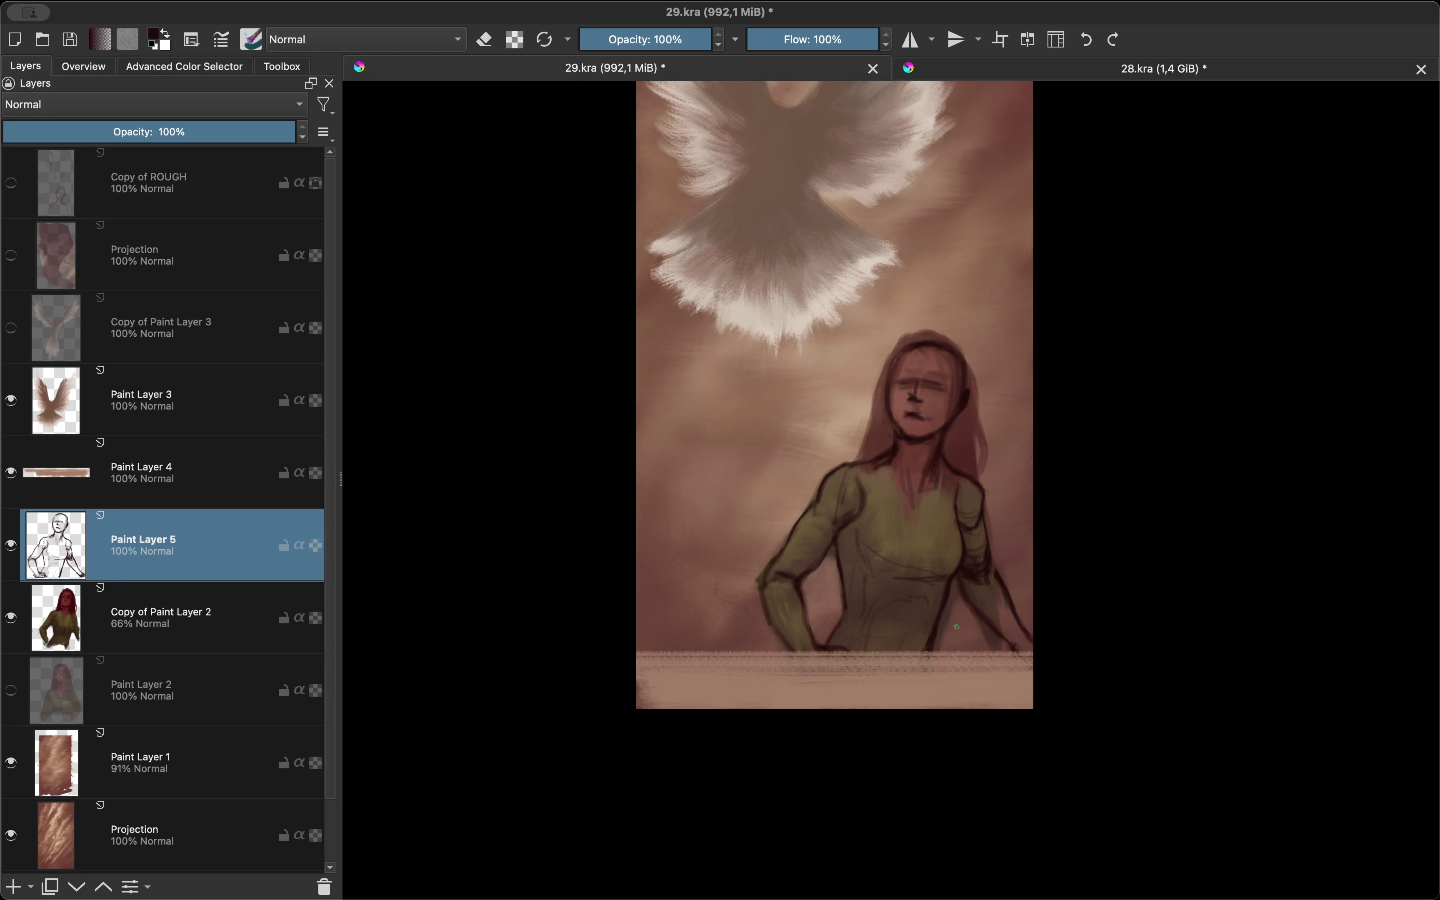
pyautogui.hotkey('ctrl', 'pageup')
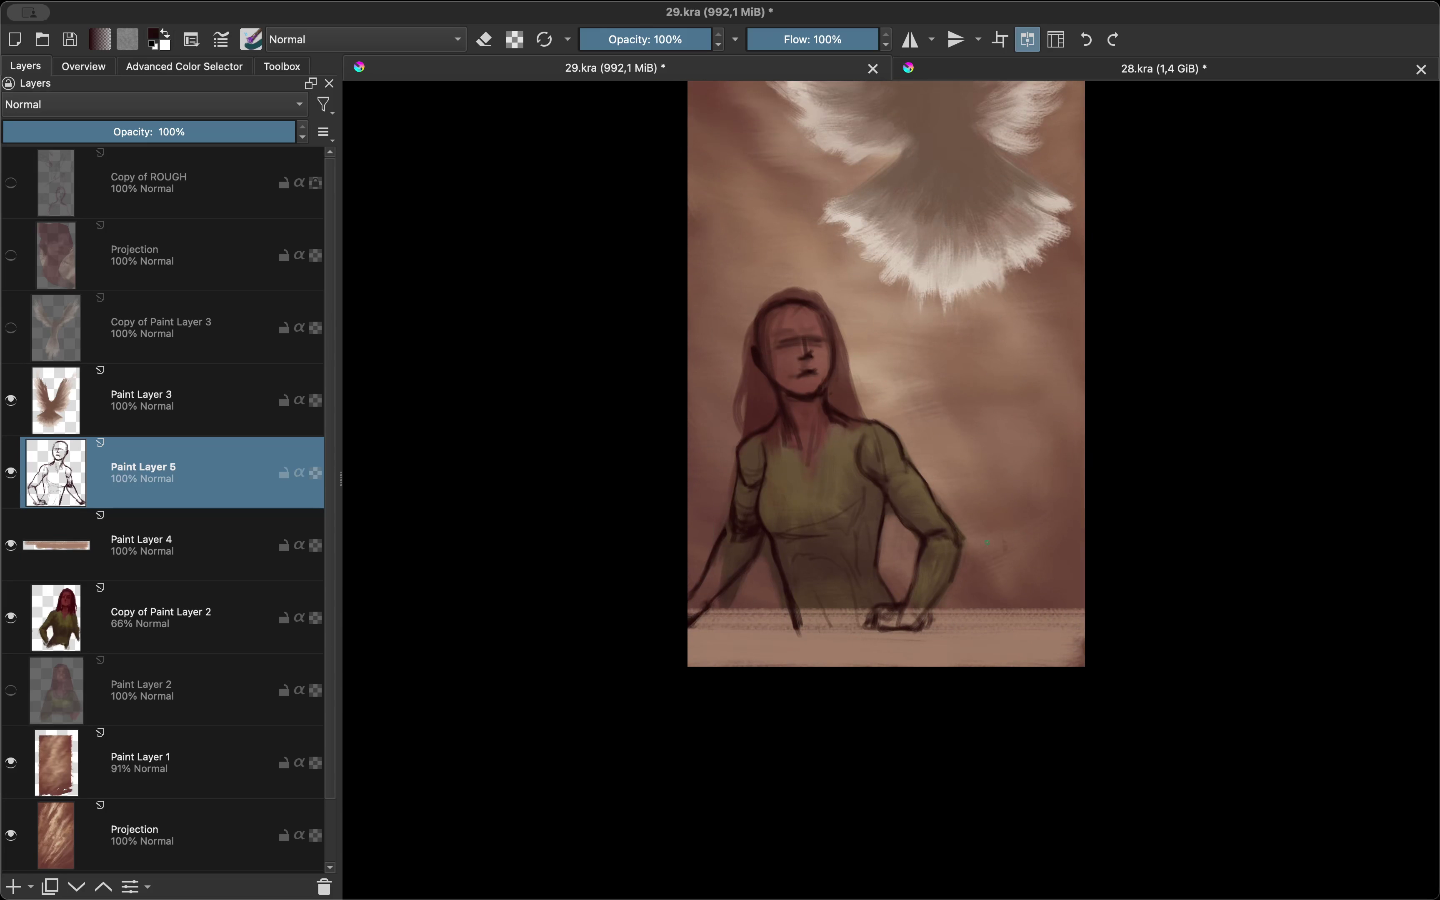
# Step: Darken the girl's right eye and paint a dark brow line across the eyes
pyautogui.scroll(3, 1044, 410)
pyautogui.scroll(3, 1045, 409)
pyautogui.moveTo(868, 441); pyautogui.dragTo(894, 455)
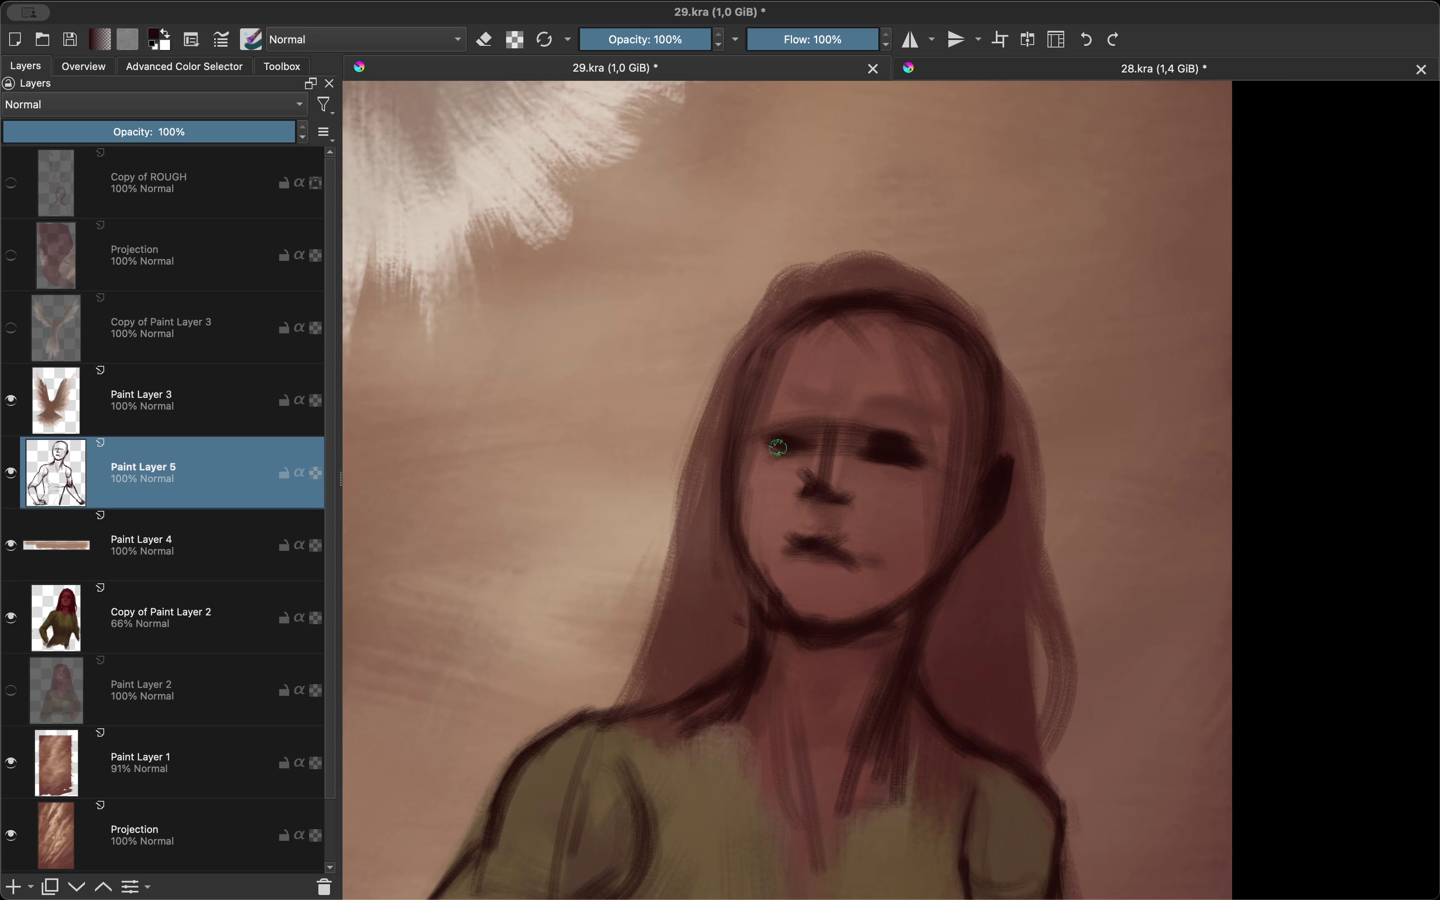
pyautogui.moveTo(791, 408); pyautogui.dragTo(931, 434)
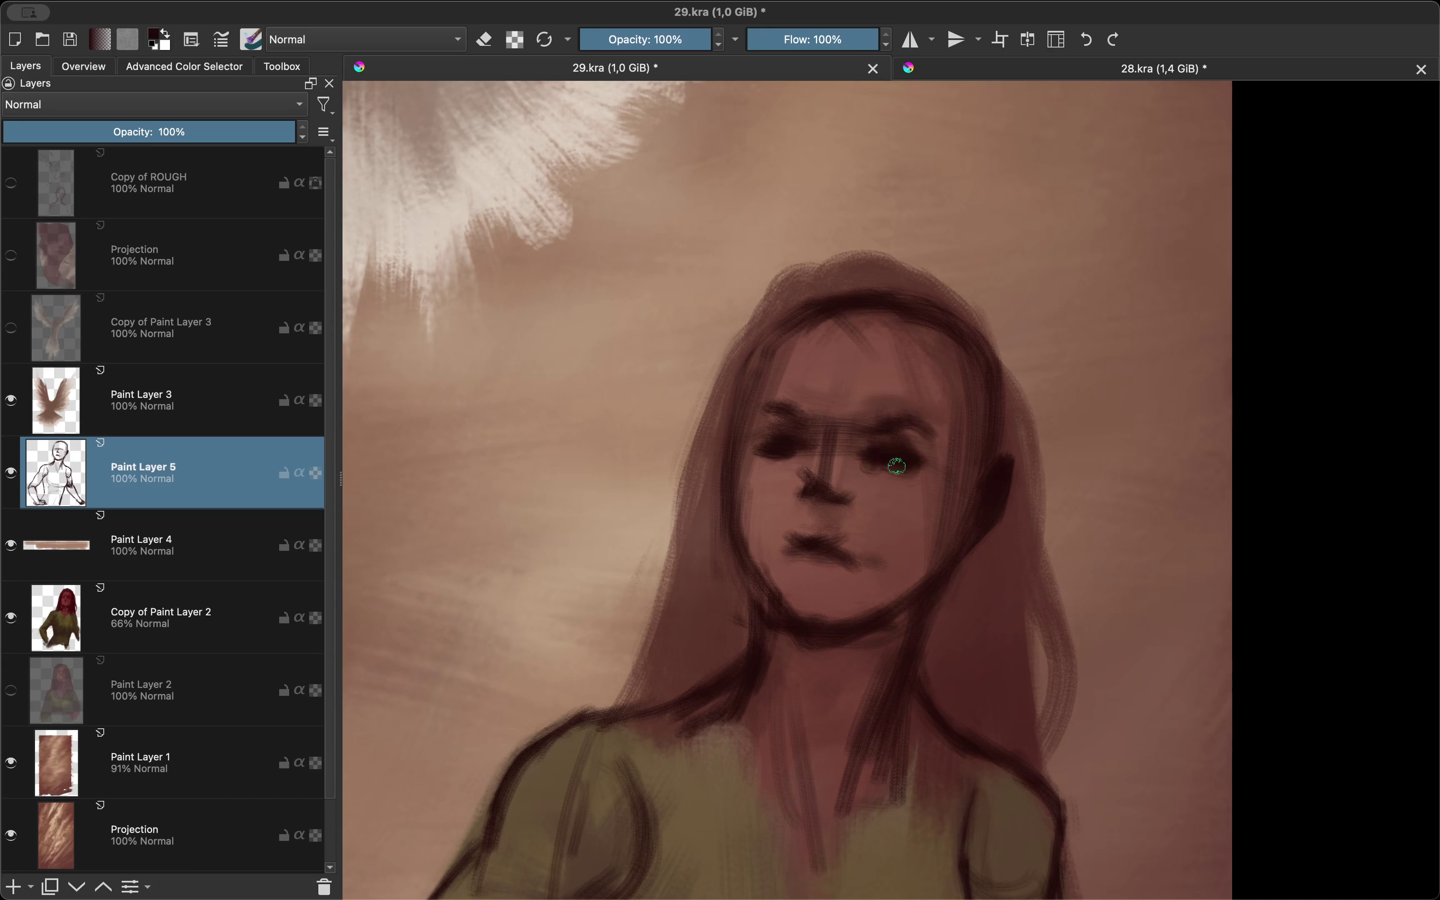
pyautogui.press('e')
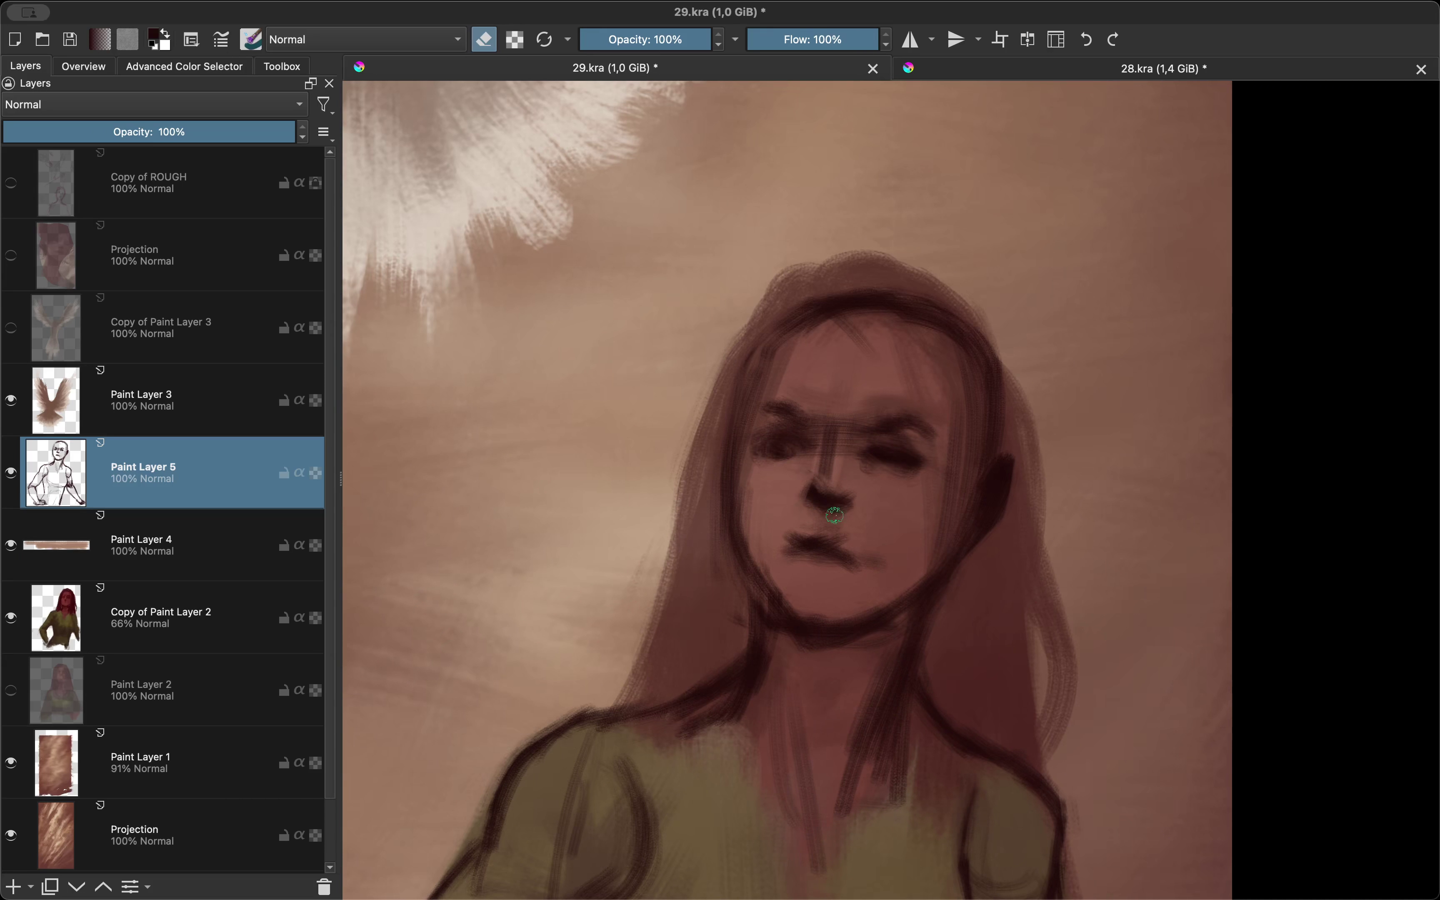
pyautogui.press('e')
# Step: Refine and clean up the brow strokes, then select Copy of Paint Layer 2
pyautogui.moveTo(928, 410); pyautogui.dragTo(886, 396)
pyautogui.press('e')
pyautogui.moveTo(895, 404)
pyautogui.mouseDown()
pyautogui.moveTo(934, 423)
pyautogui.moveTo(949, 393)
pyautogui.moveTo(978, 417)
pyautogui.mouseUp()
pyautogui.press('e')
pyautogui.press('e')
pyautogui.press('m')
pyautogui.press('m')
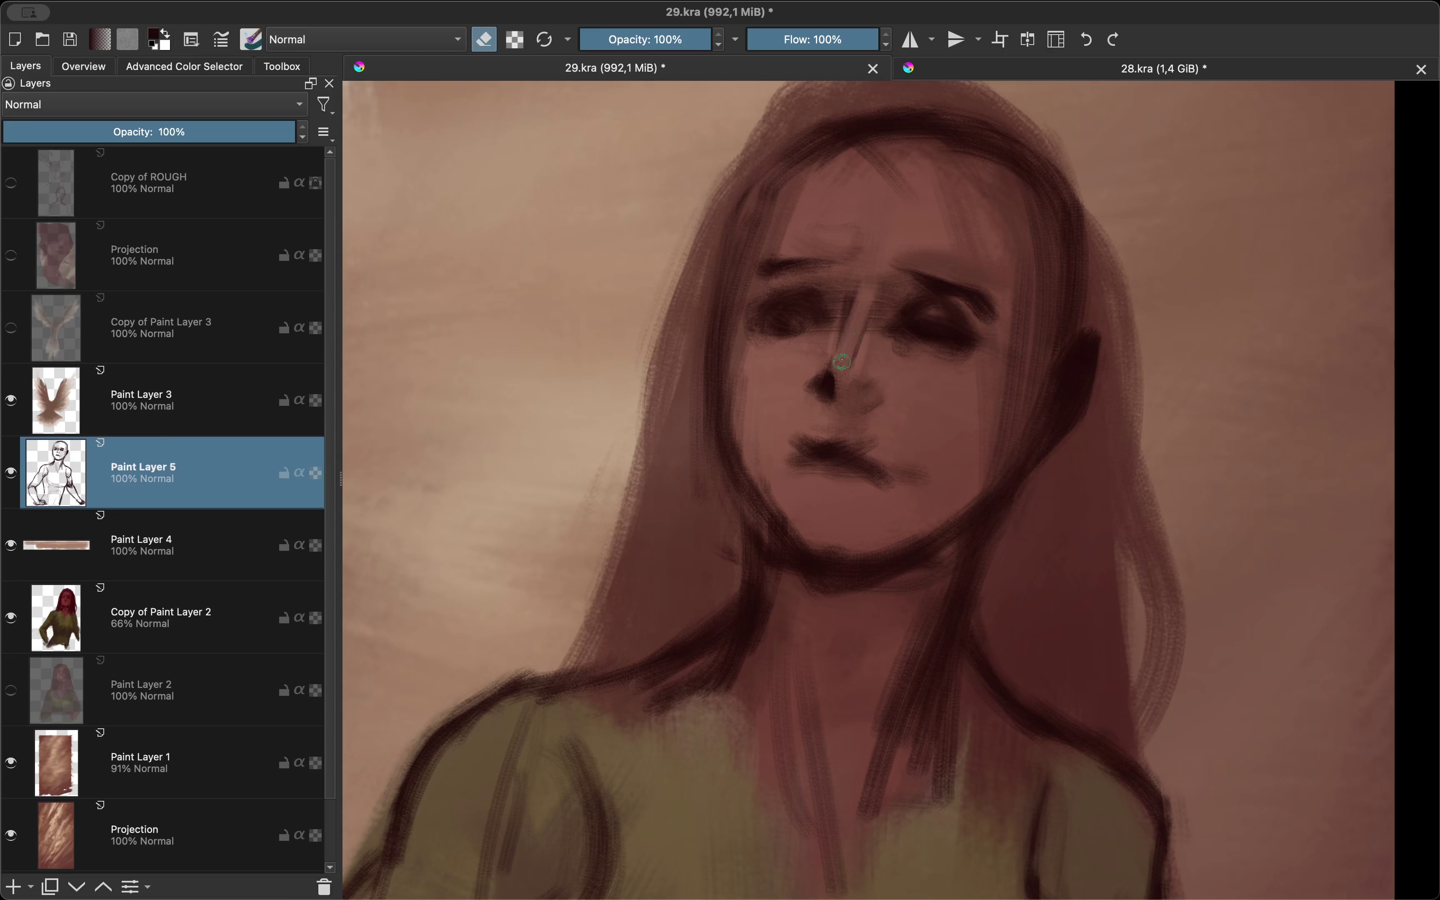
pyautogui.scroll(-5, 864, 397)
pyautogui.press('m')
pyautogui.press('m')
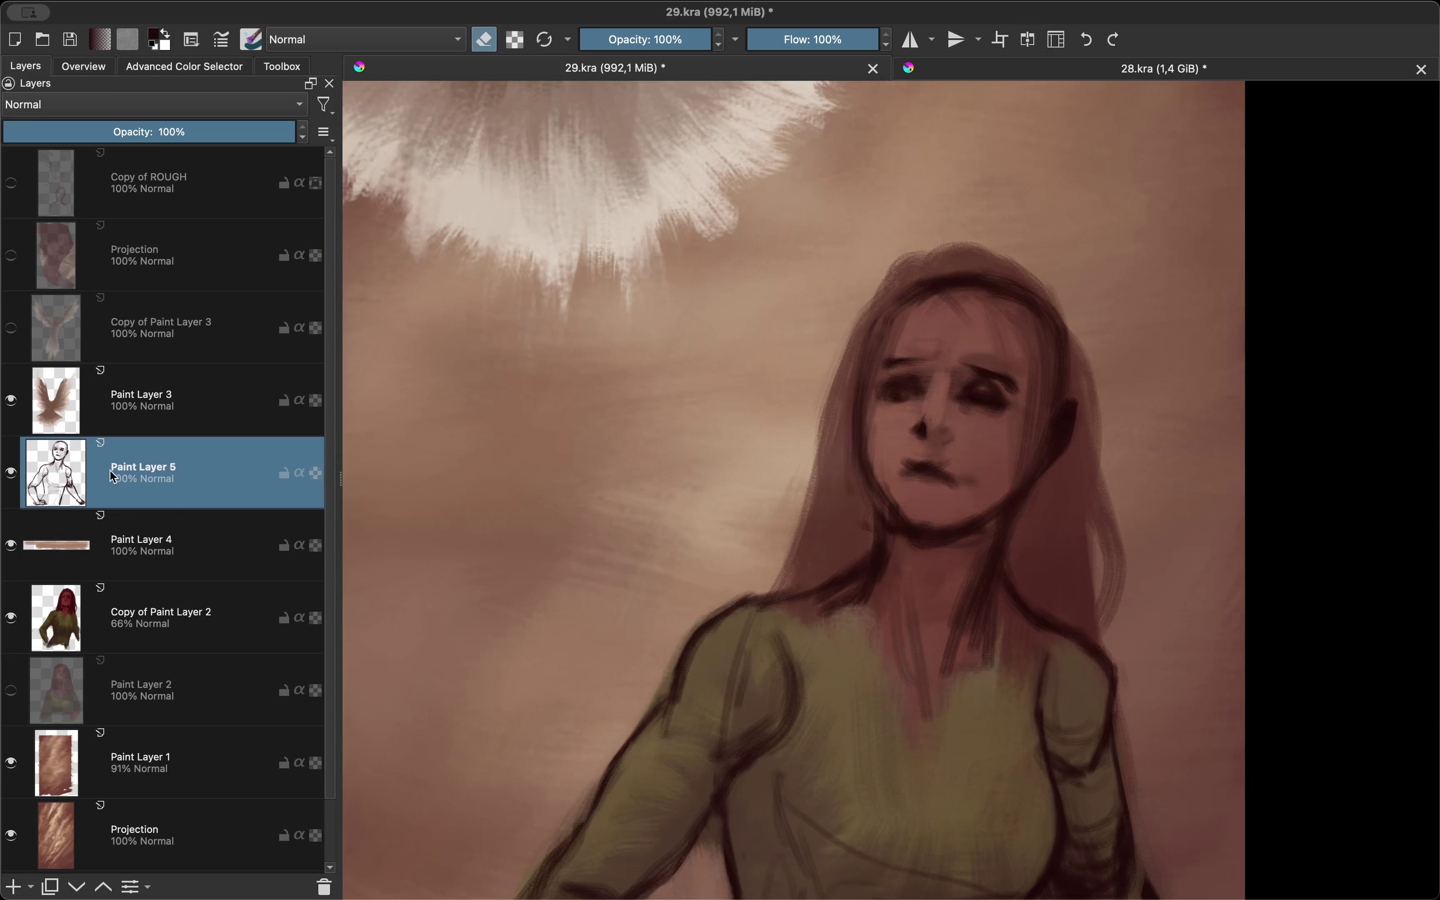
pyautogui.click(161, 617)
# Step: Set Copy of Paint Layer 2 to full opacity and lighten part of the torso
pyautogui.click(291, 132)
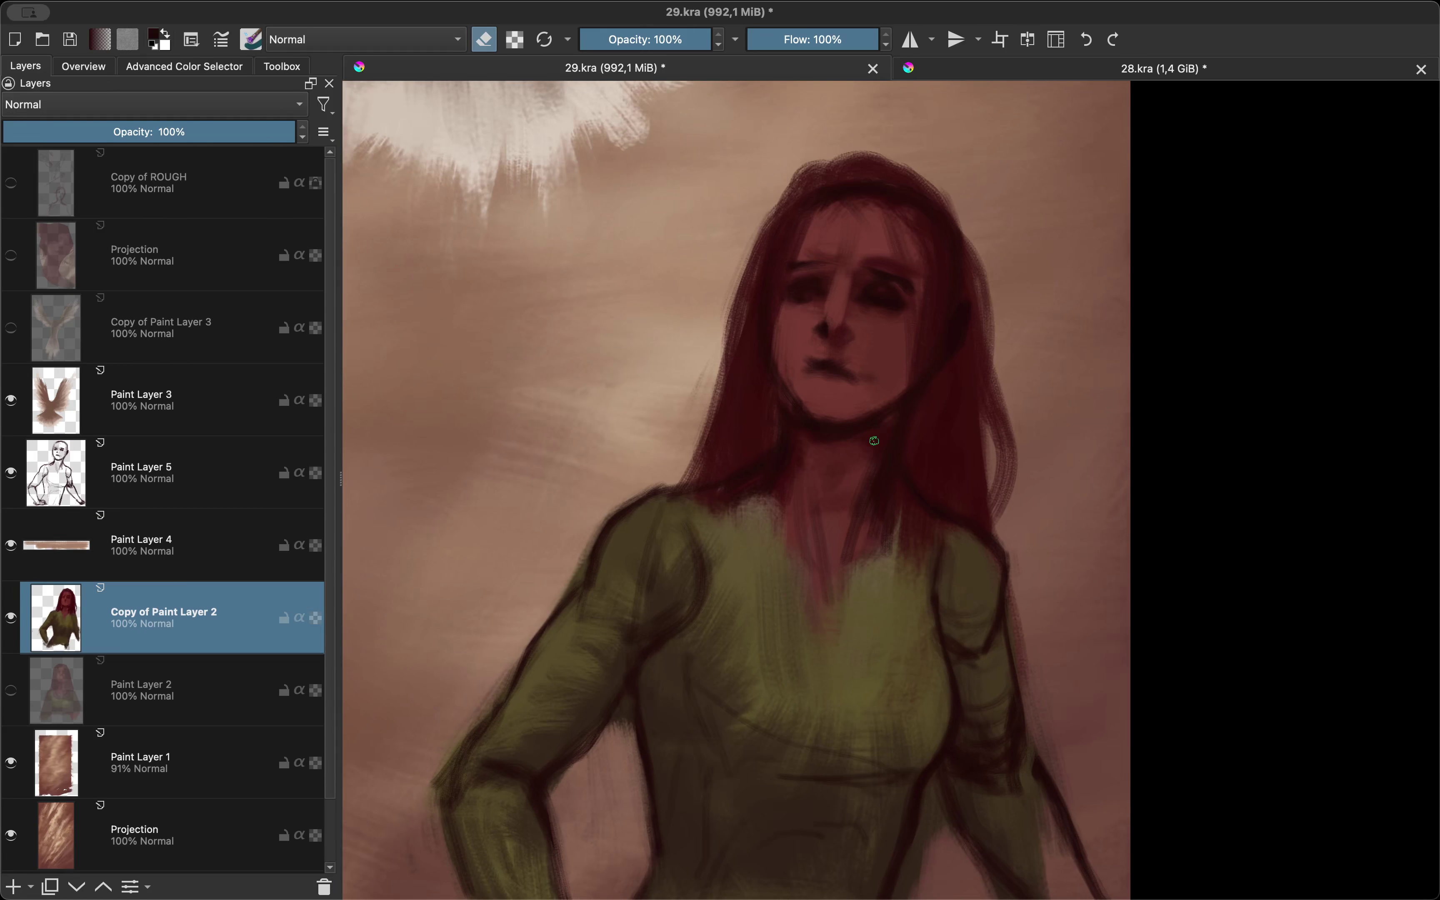
pyautogui.scroll(-5, 874, 324)
pyautogui.scroll(4, 874, 324)
pyautogui.press('e')
pyautogui.press('pageup')
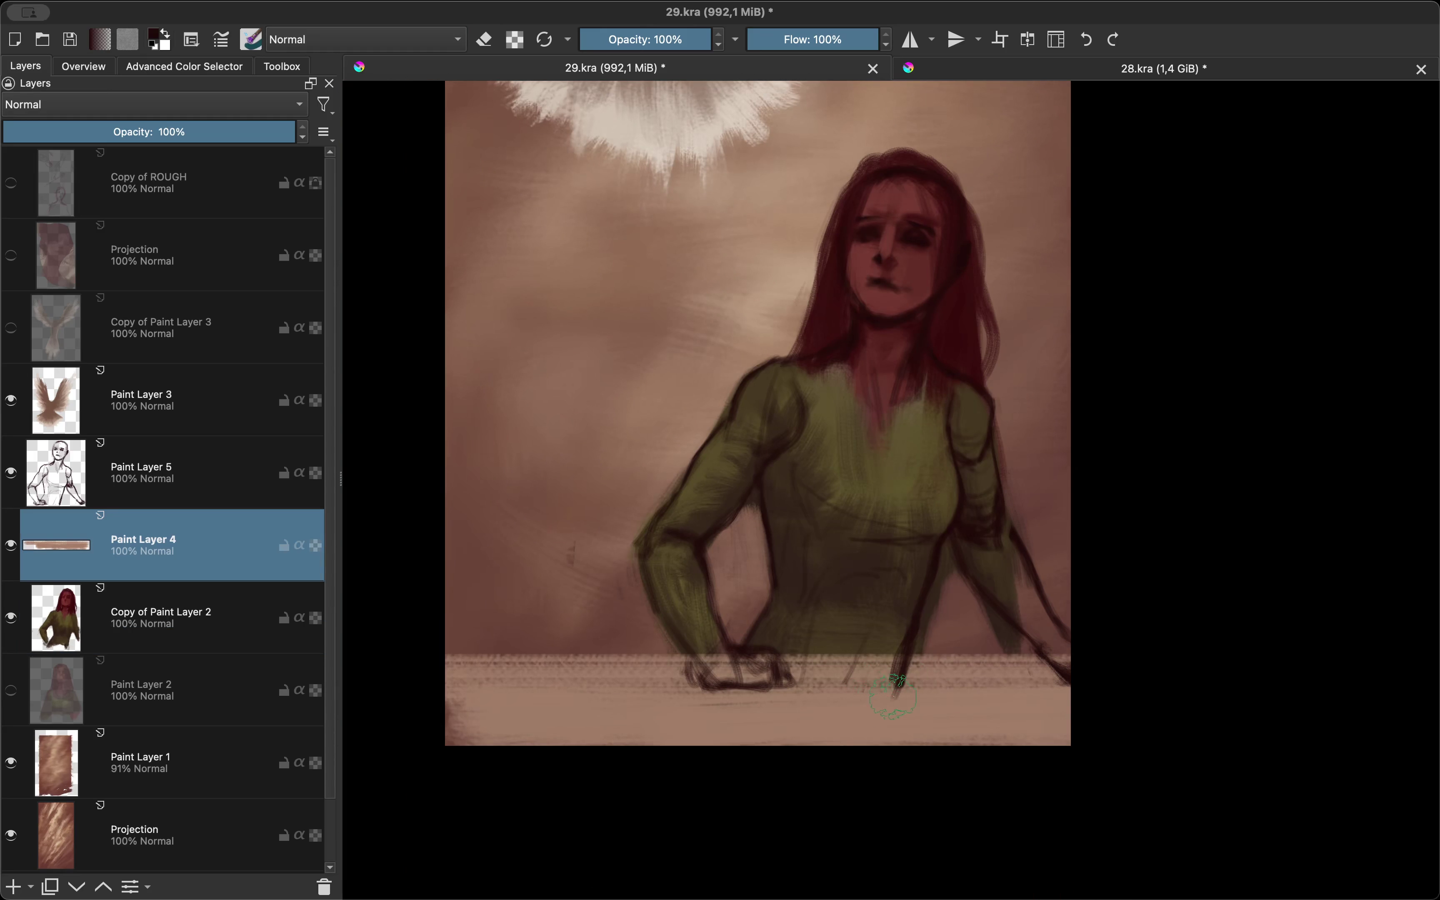
pyautogui.press('e')
pyautogui.press('pageup')
pyautogui.press('m')
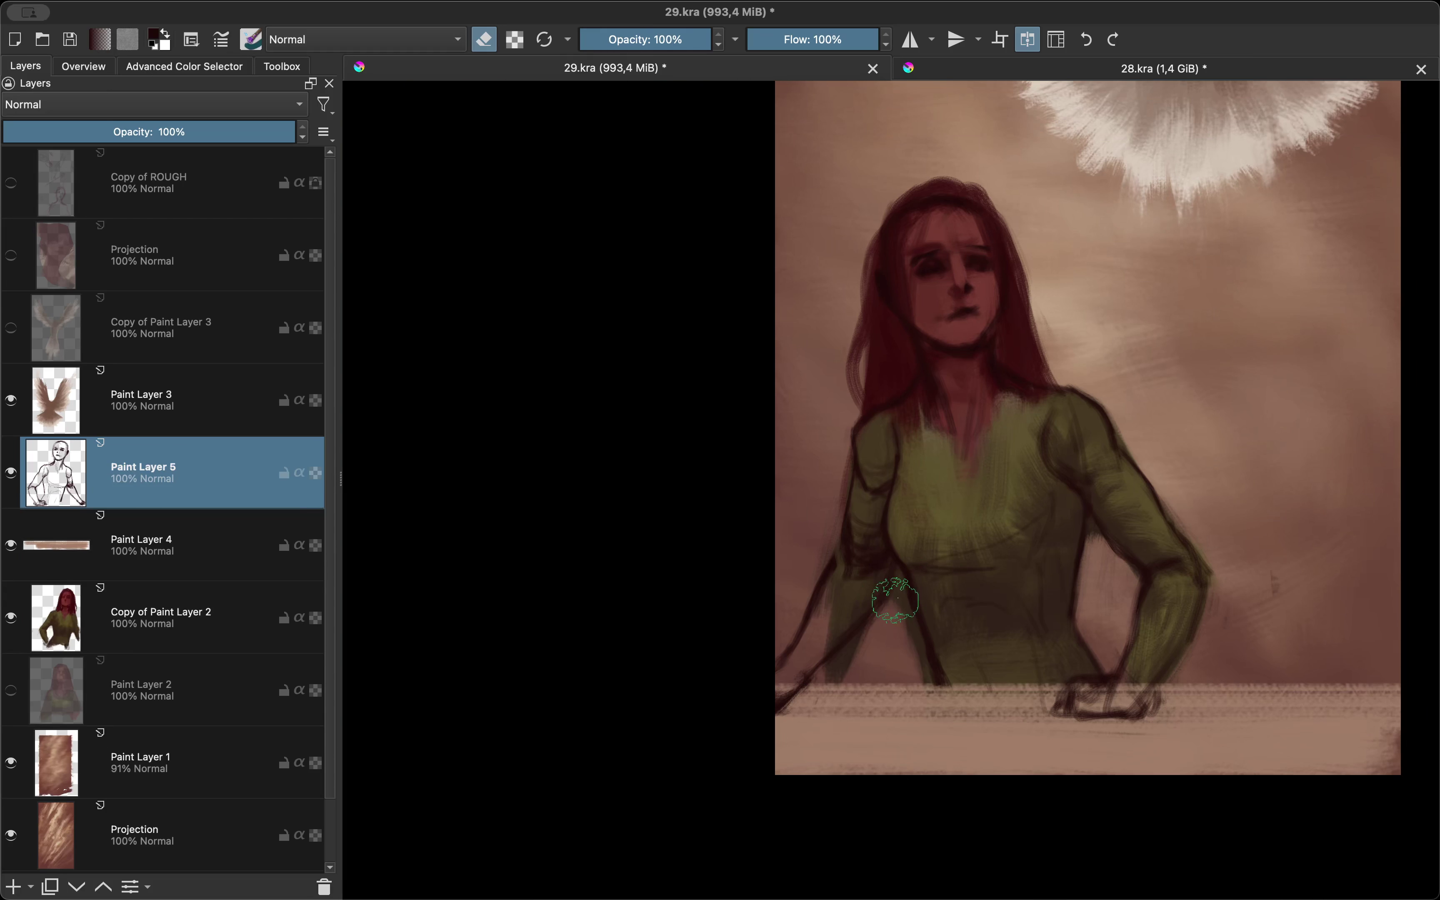
pyautogui.press('pagedown')
pyautogui.press('pagedown')
pyautogui.moveTo(897, 585); pyautogui.dragTo(916, 666)
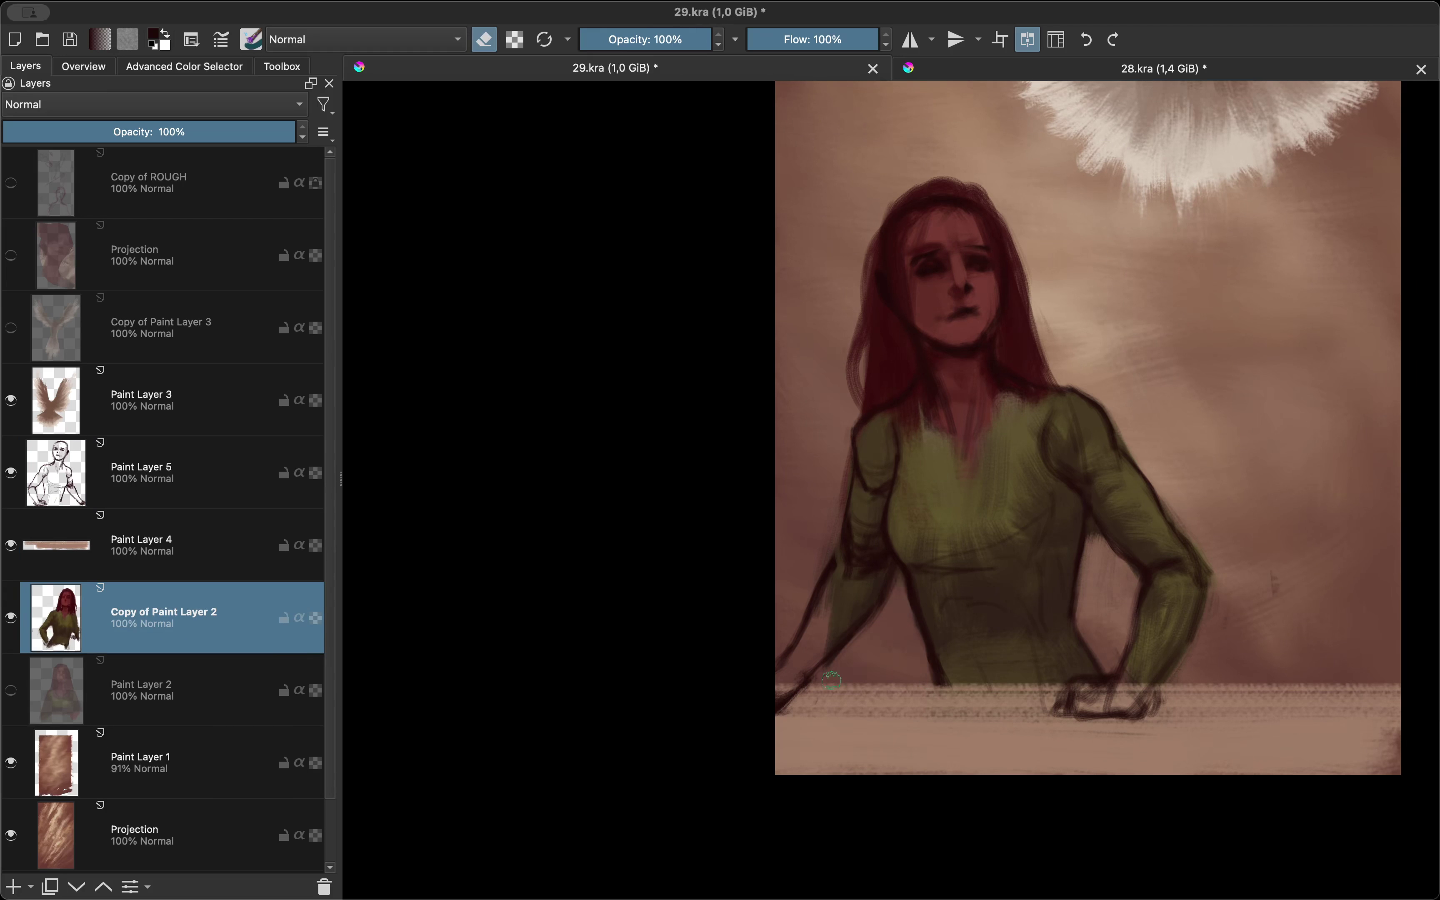
pyautogui.press('m')
pyautogui.press('e')
# Step: Paint dark-red windblown hair strands around and left of the head, erasing some back
pyautogui.scroll(-2, 1014, 628)
pyautogui.scroll(-2, 1012, 627)
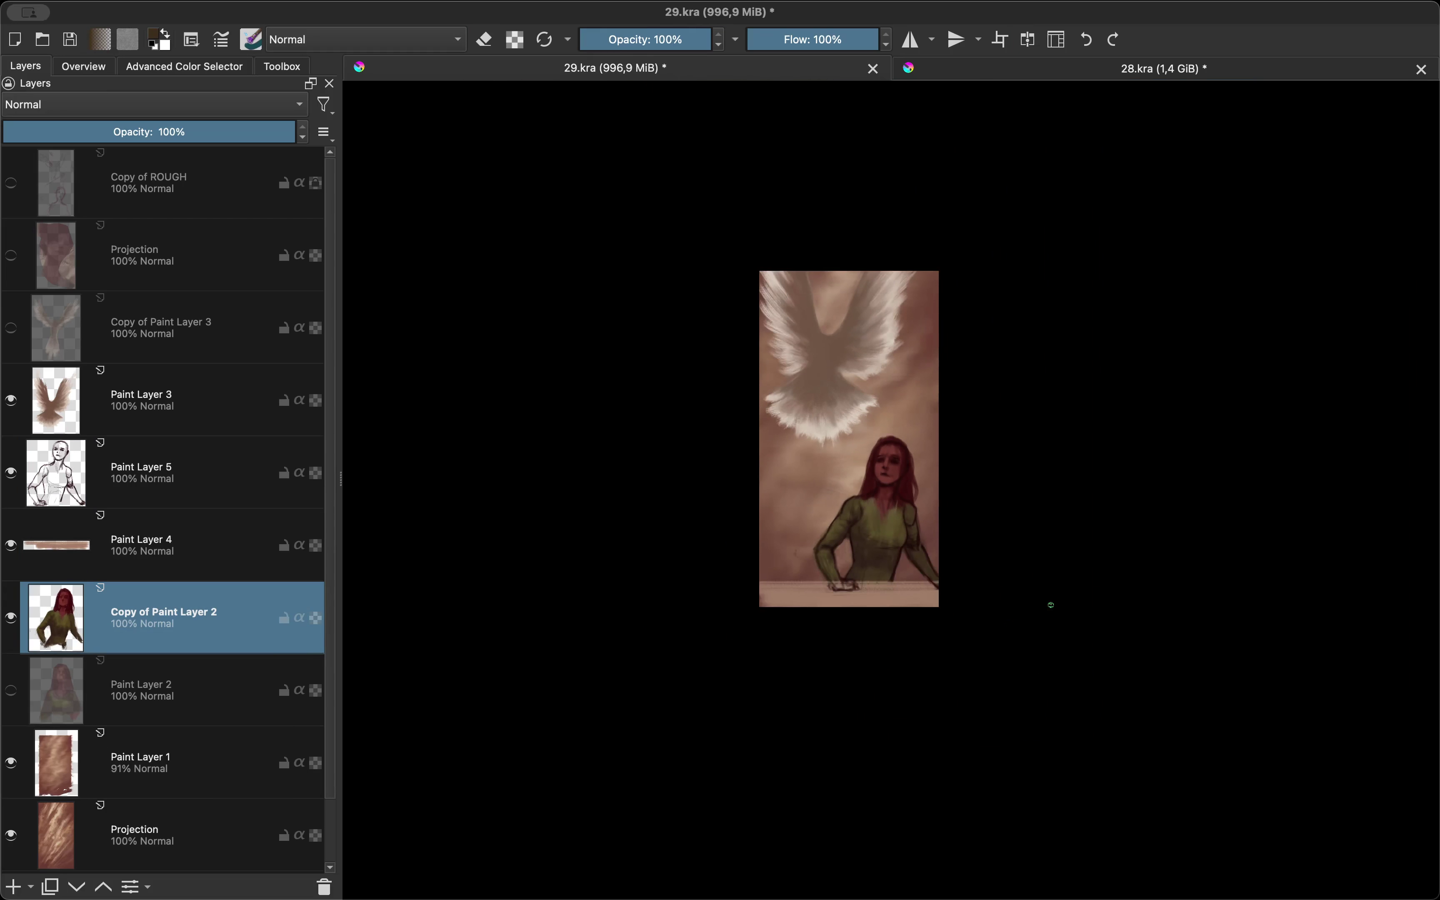
pyautogui.scroll(4, 986, 344)
pyautogui.press('m')
pyautogui.scroll(3, 892, 387)
pyautogui.moveTo(840, 369); pyautogui.dragTo(809, 595)
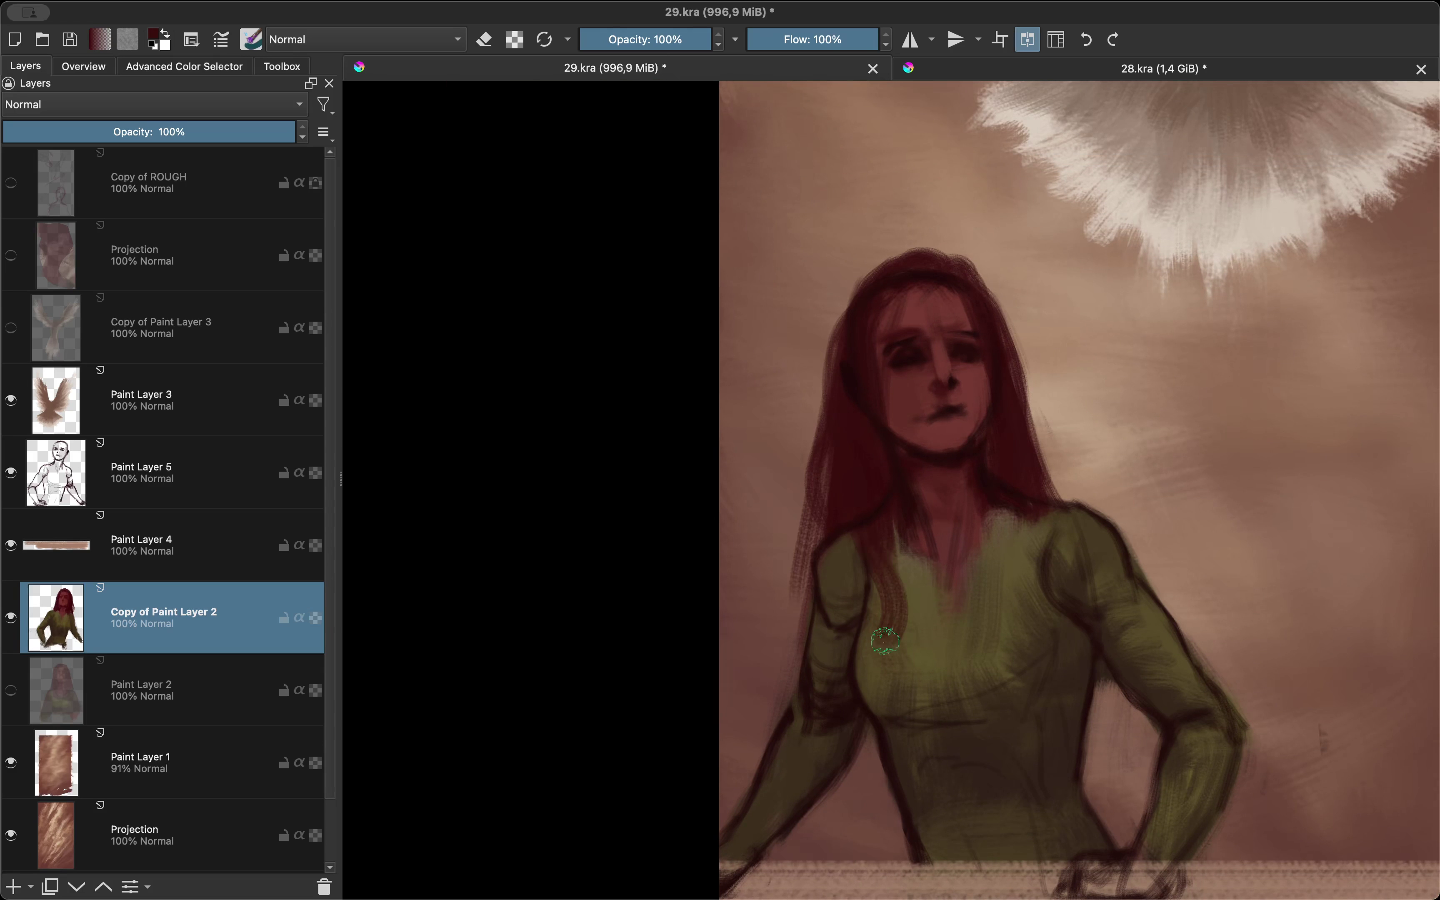
pyautogui.press('m')
pyautogui.moveTo(1011, 477)
pyautogui.mouseDown()
pyautogui.moveTo(856, 357)
pyautogui.moveTo(805, 423)
pyautogui.mouseUp()
pyautogui.press('m')
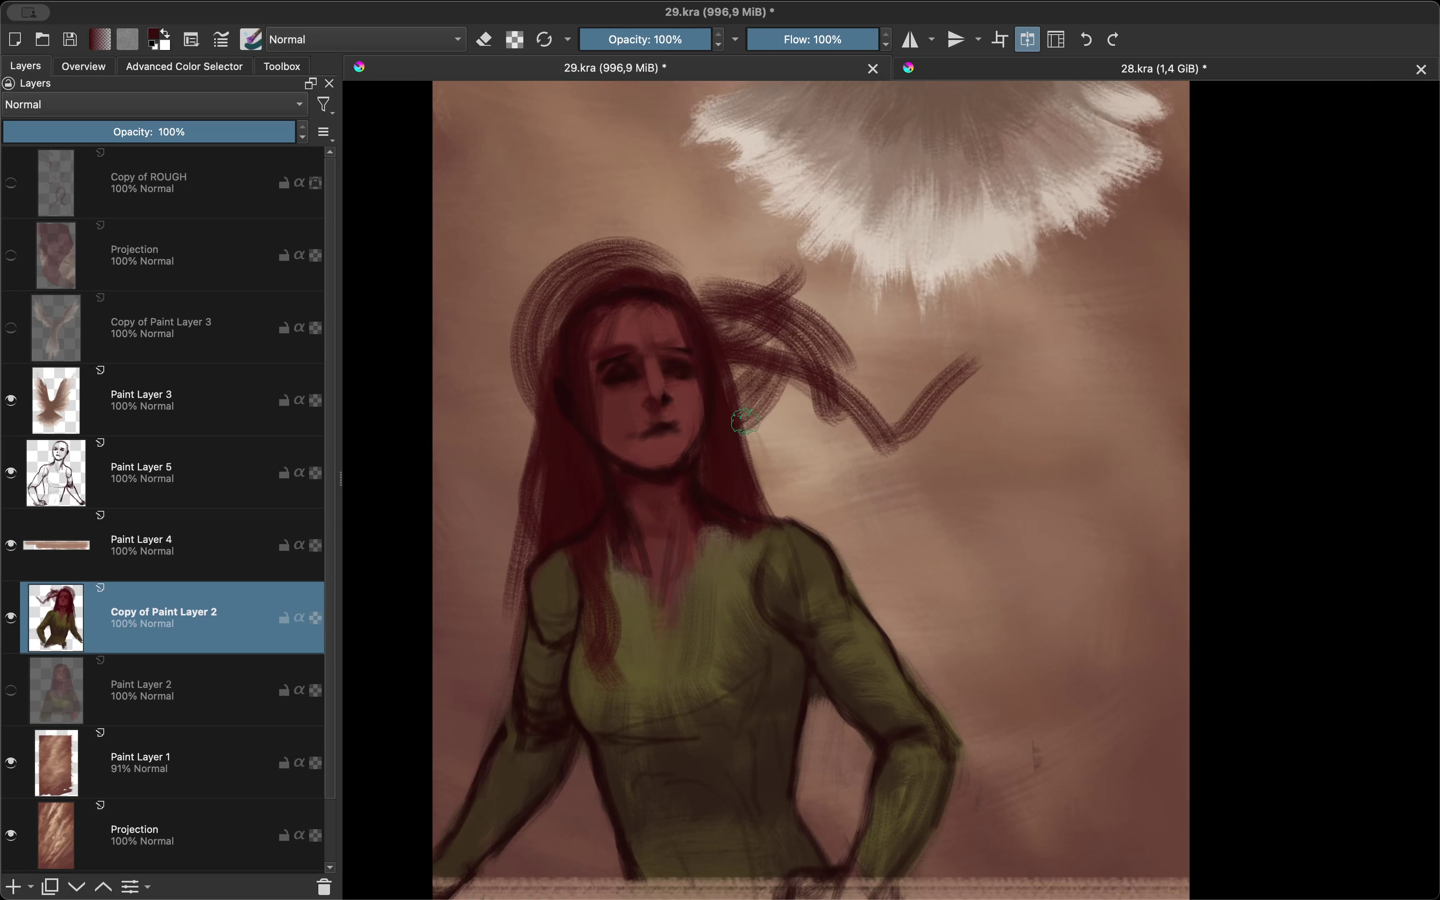
pyautogui.moveTo(928, 381); pyautogui.dragTo(744, 440)
pyautogui.press('e')
pyautogui.moveTo(589, 399); pyautogui.dragTo(523, 554)
pyautogui.press('m')
pyautogui.moveTo(832, 391); pyautogui.dragTo(987, 447)
pyautogui.press('e')
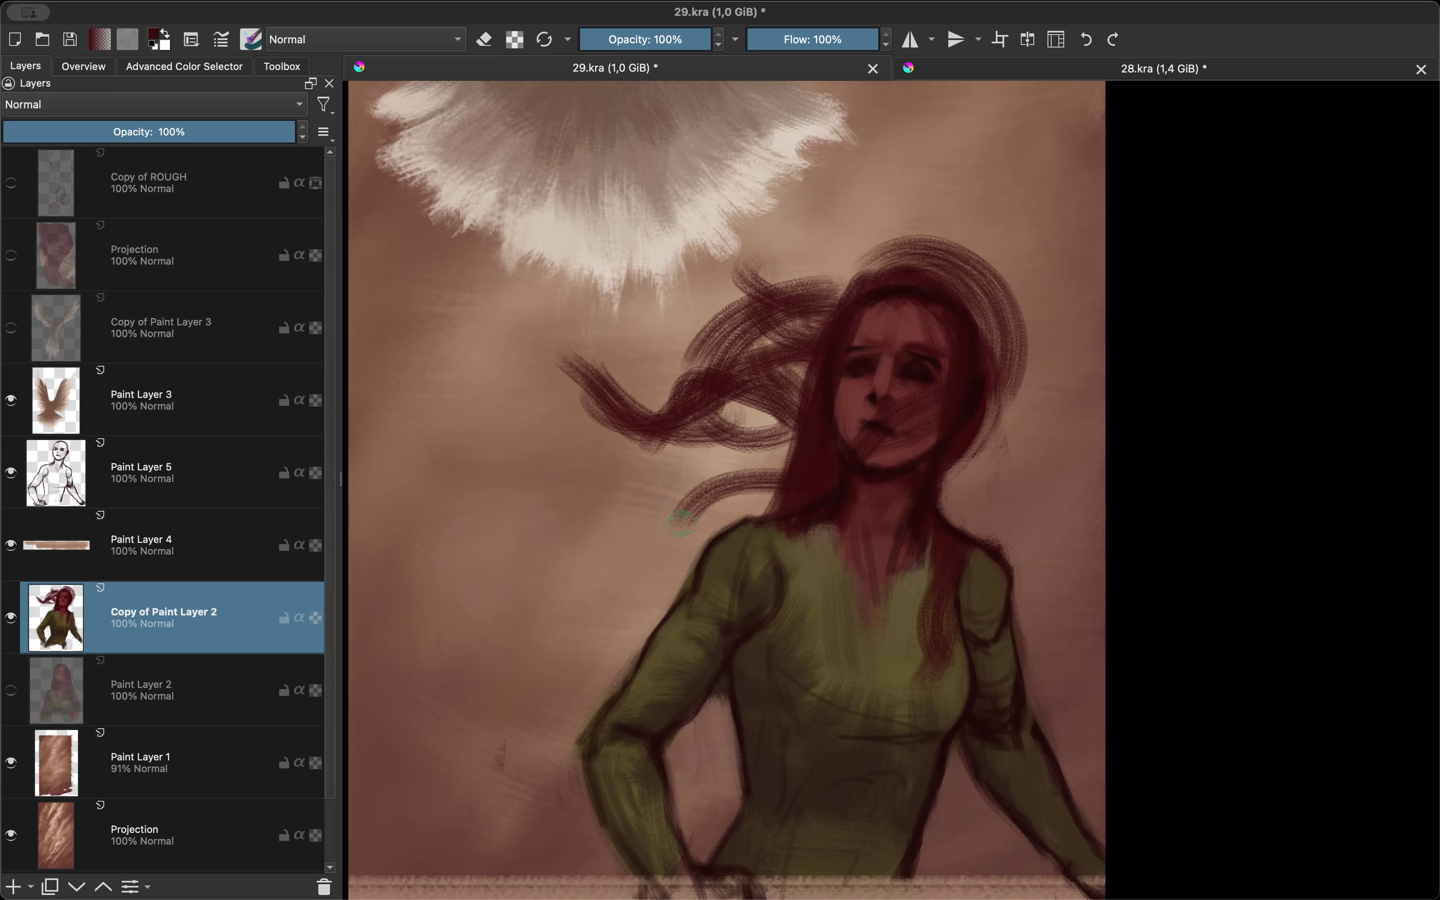
# Step: Add more flowing hair strands left of the neck and across the top of the head
pyautogui.moveTo(785, 471); pyautogui.dragTo(625, 554)
pyautogui.press('m')
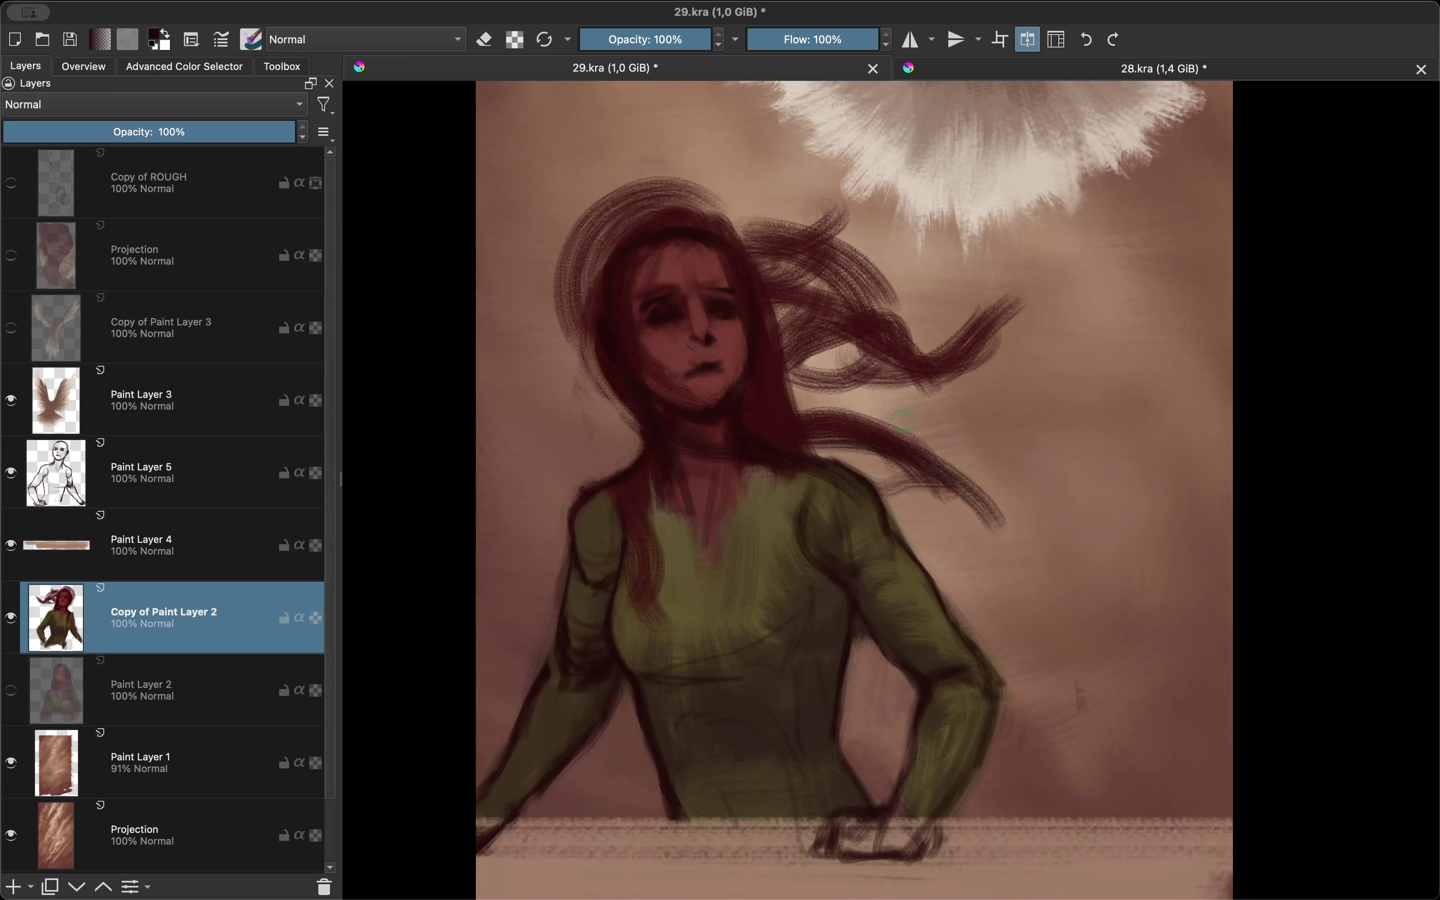
pyautogui.moveTo(654, 179); pyautogui.dragTo(952, 321)
pyautogui.press('e')
pyautogui.moveTo(554, 333); pyautogui.dragTo(595, 344)
pyautogui.press('m')
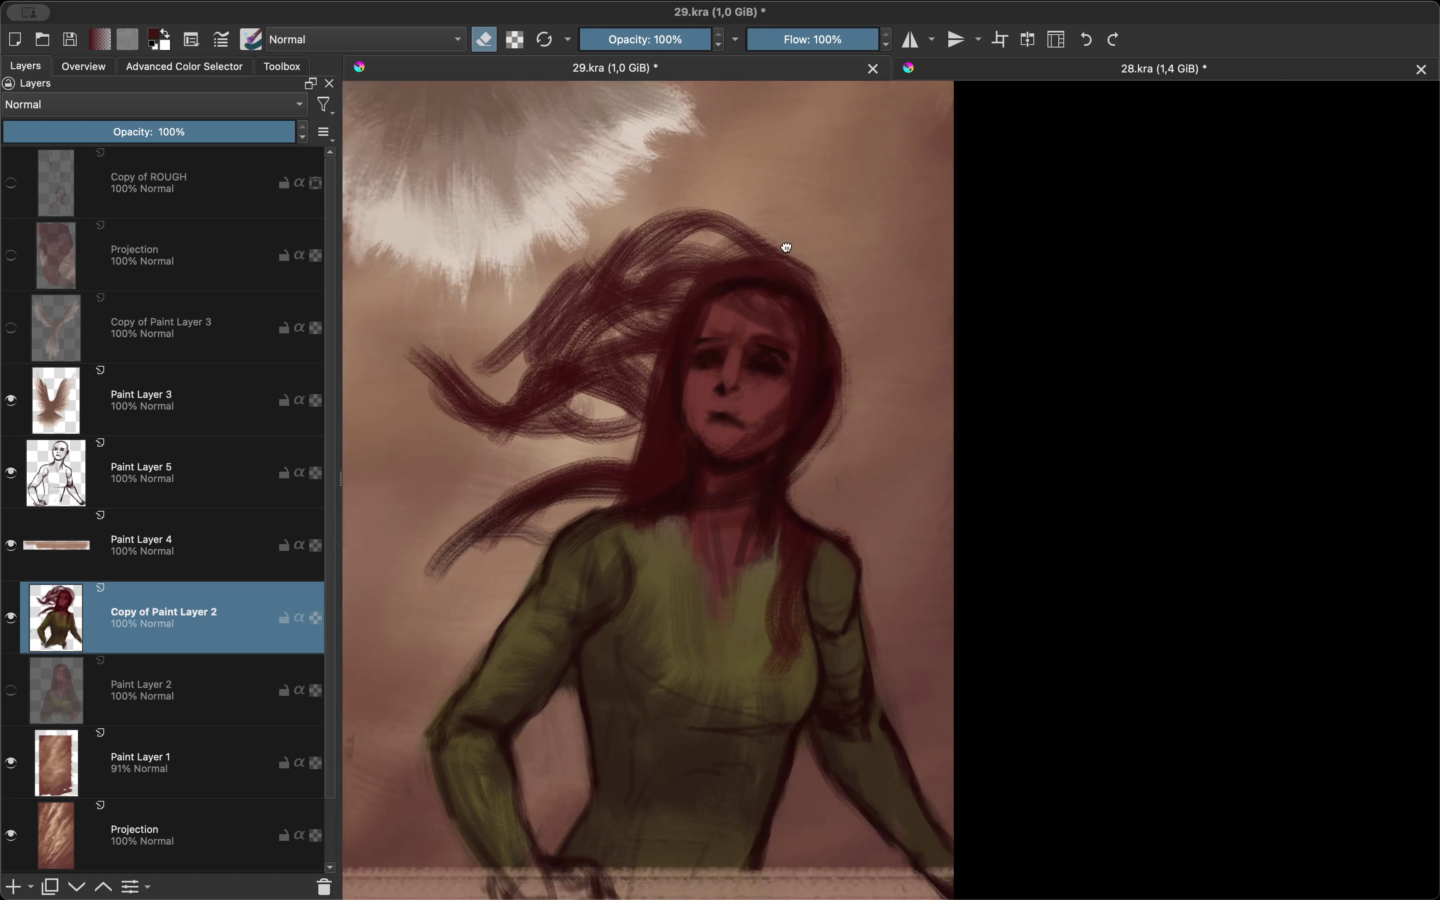
pyautogui.press('e')
pyautogui.moveTo(923, 357); pyautogui.dragTo(738, 292)
pyautogui.moveTo(833, 262); pyautogui.dragTo(714, 369)
# Step: Paint more dark hair strokes left of the head, then insert a new empty paint layer
pyautogui.press('-')
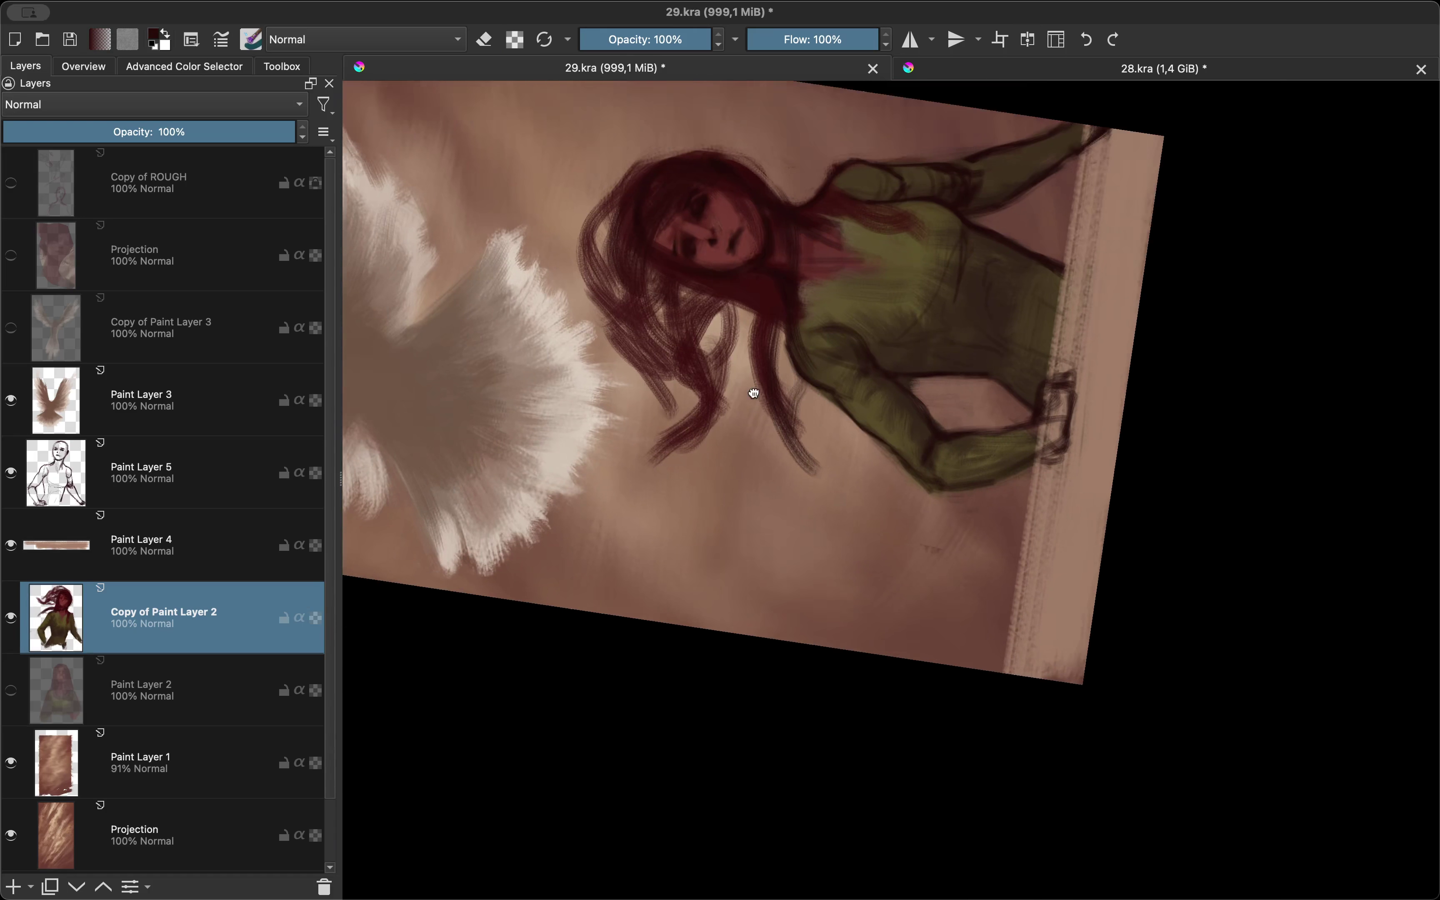
pyautogui.moveTo(821, 238)
pyautogui.mouseDown()
pyautogui.moveTo(738, 387)
pyautogui.moveTo(702, 524)
pyautogui.mouseUp()
pyautogui.press('e')
pyautogui.press('m')
pyautogui.press('m')
pyautogui.press('5')
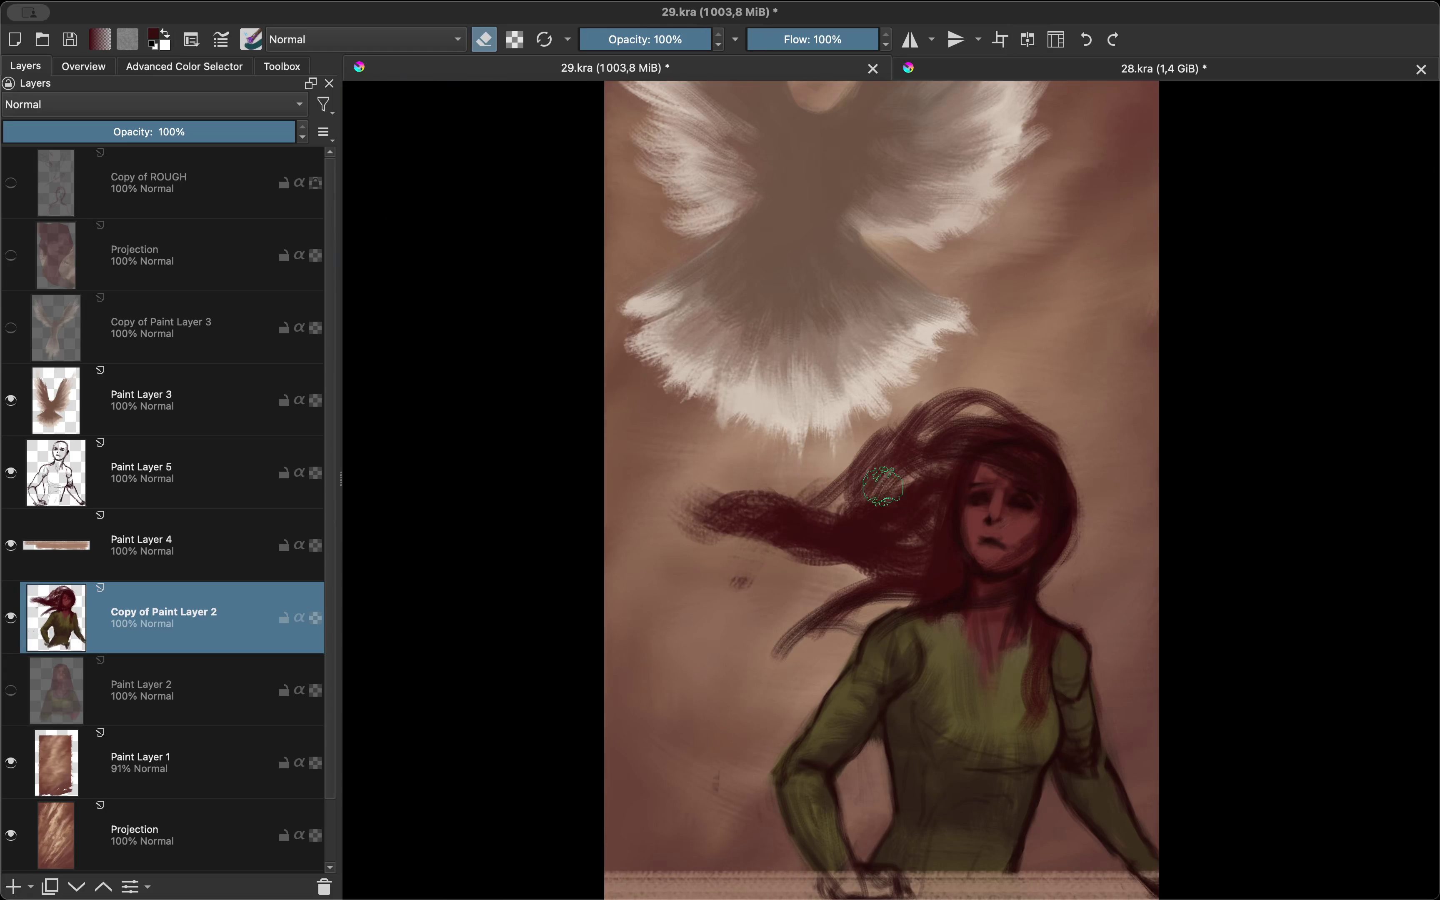
pyautogui.press('e')
pyautogui.moveTo(928, 437); pyautogui.dragTo(794, 563)
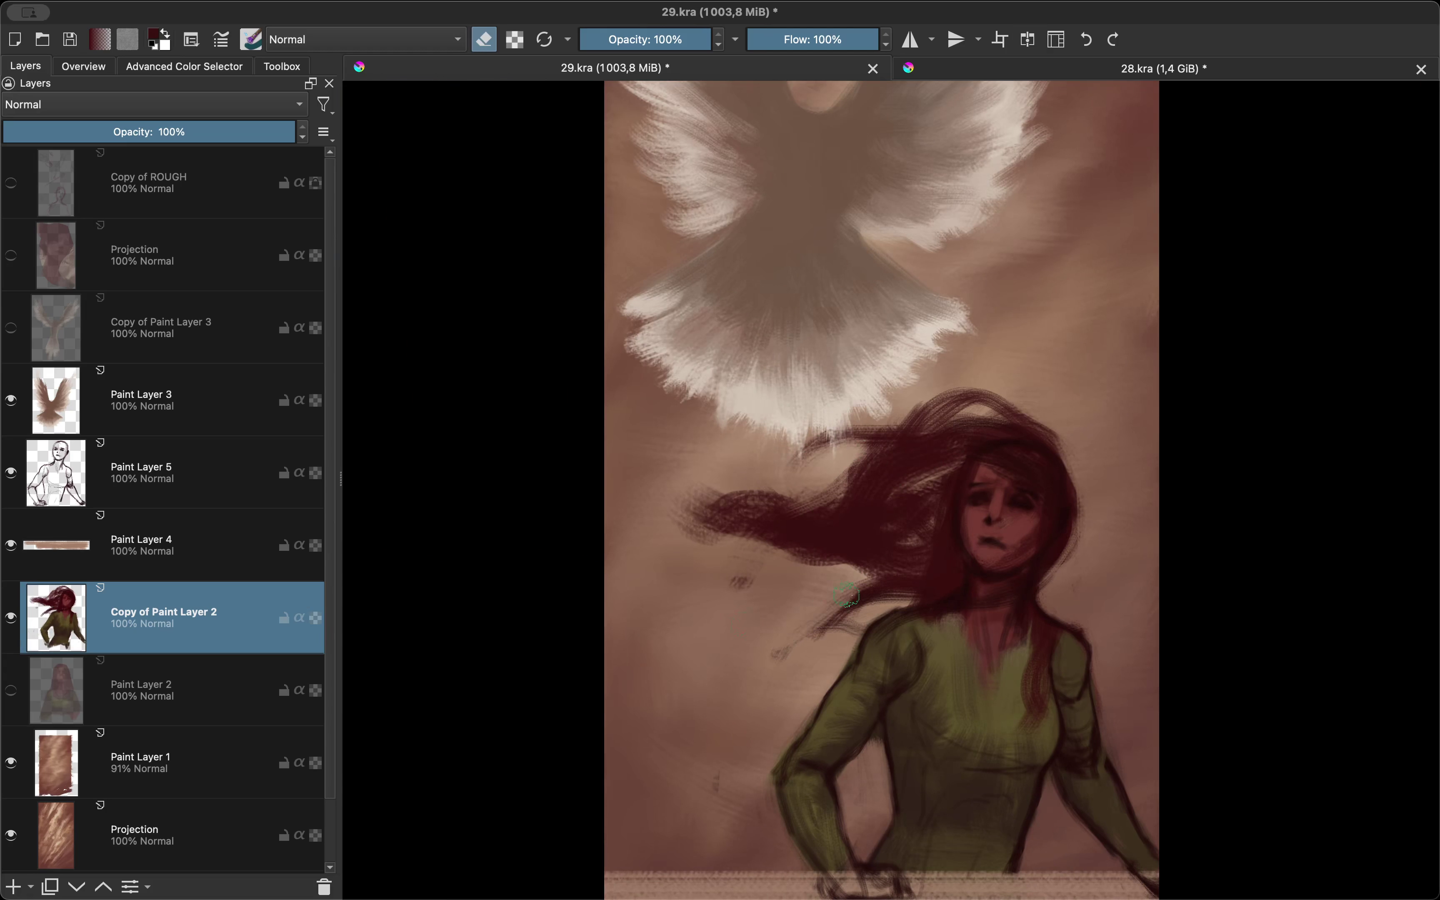
pyautogui.press('m')
pyautogui.press('e')
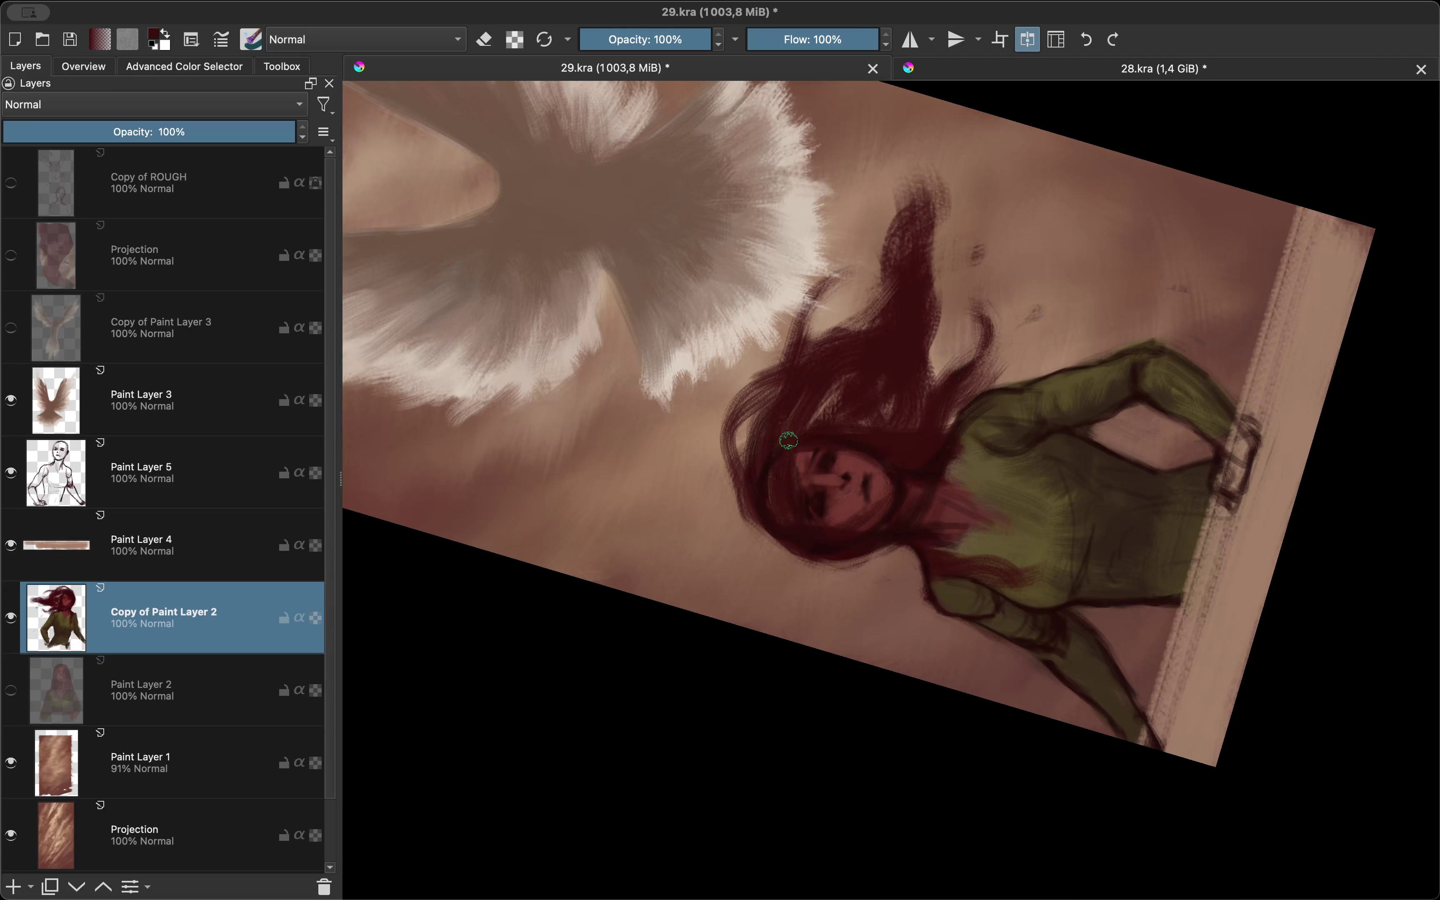
pyautogui.press('m')
pyautogui.press('5')
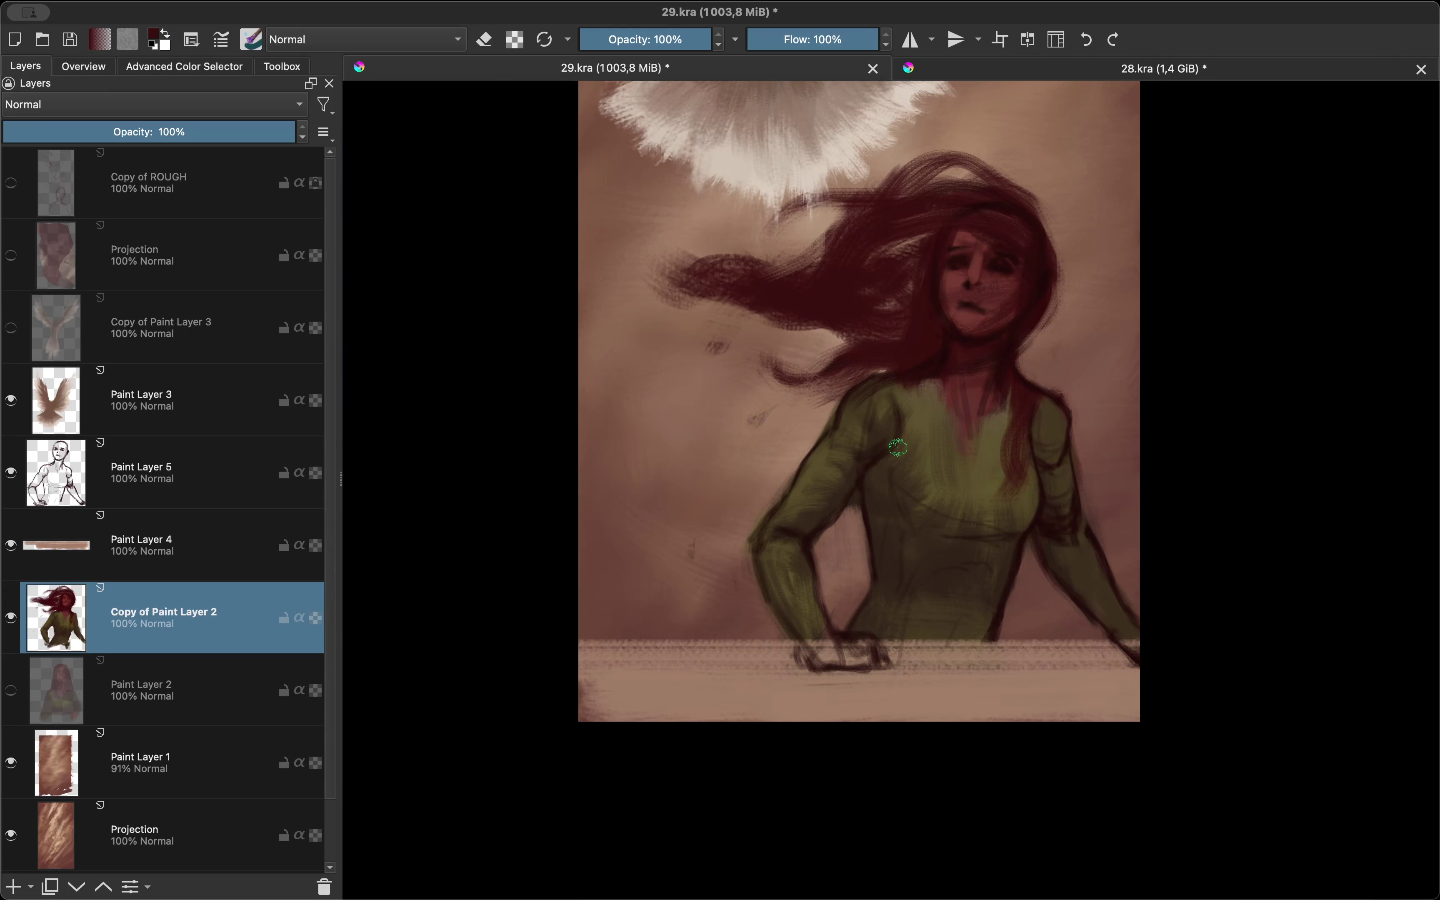
pyautogui.press('Insert')
# Step: Move the new Paint Layer 6 above Paint Layer 4
pyautogui.hotkey('ctrl', 'pageup')
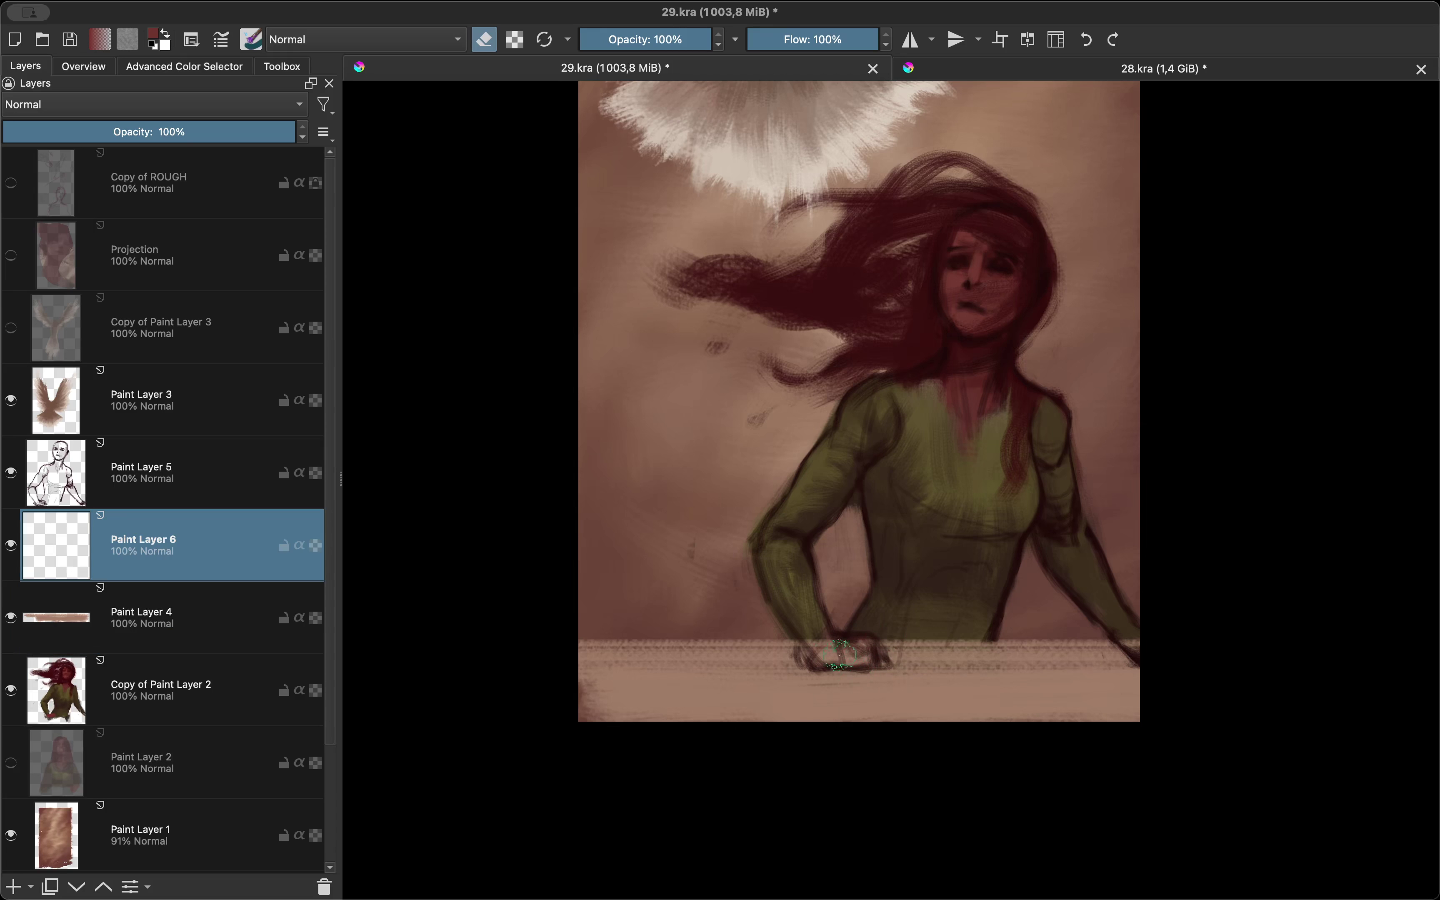
pyautogui.press('e')
pyautogui.press('m')
pyautogui.press('m')
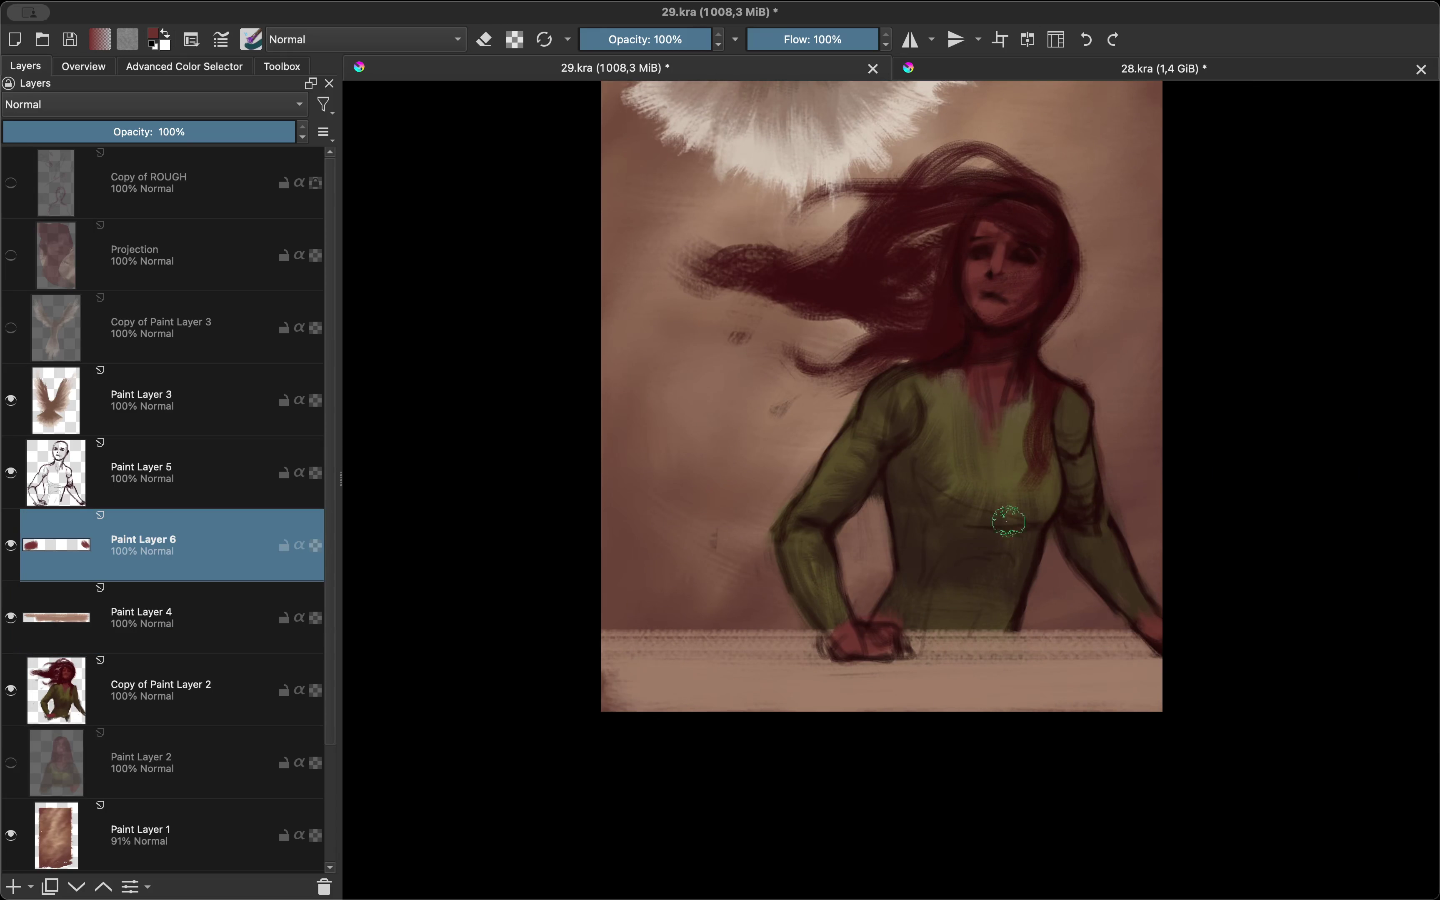
pyautogui.scroll(3, 882, 411)
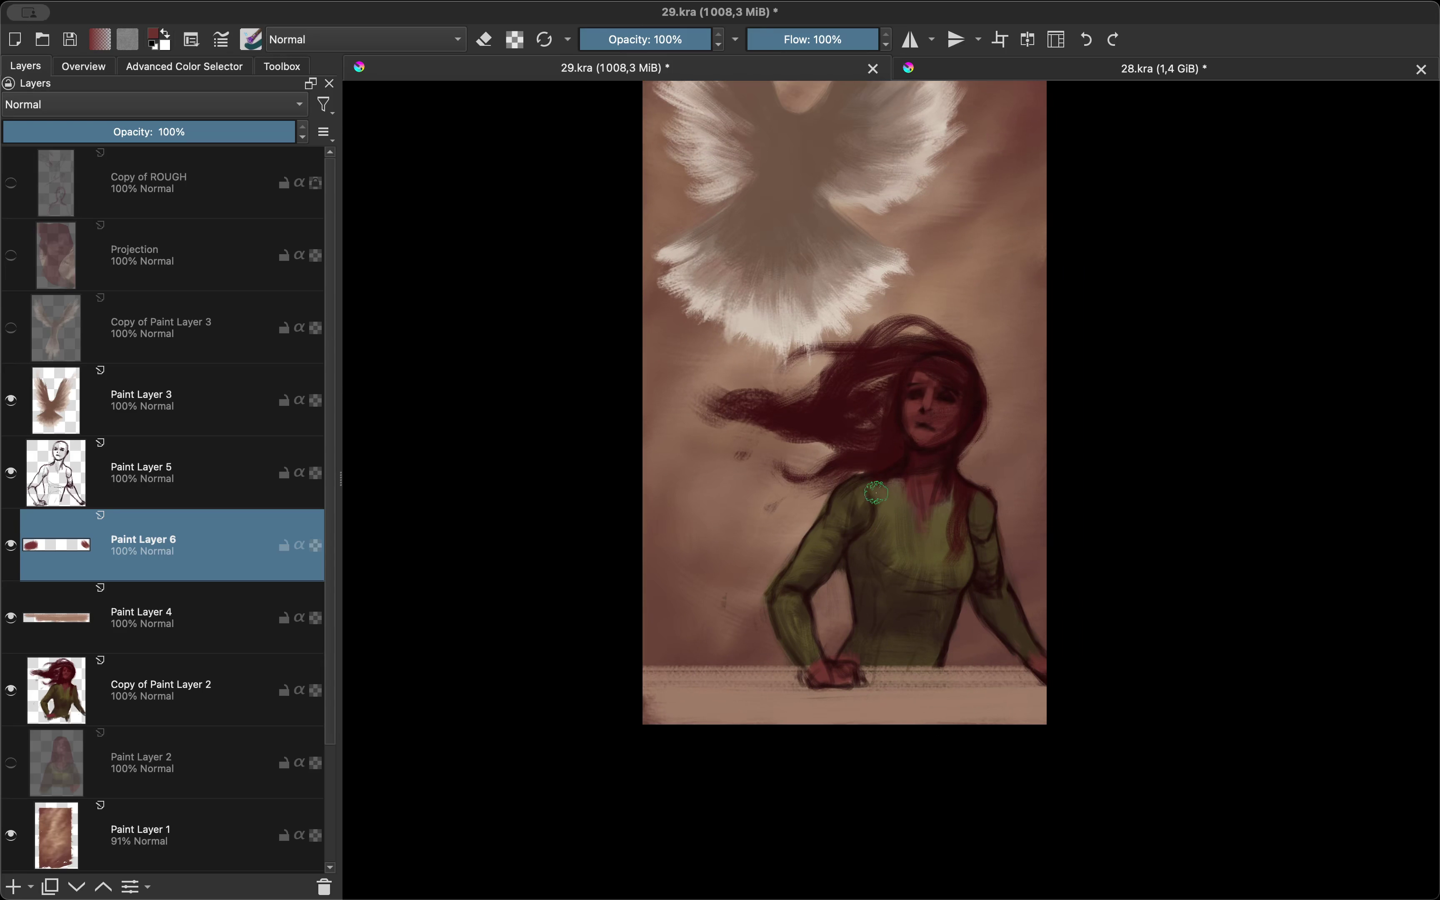
# Step: Shift the lassoed hair and face on Copy of Paint Layer 2 slightly left and up
pyautogui.press('pagedown')
pyautogui.press('pagedown')
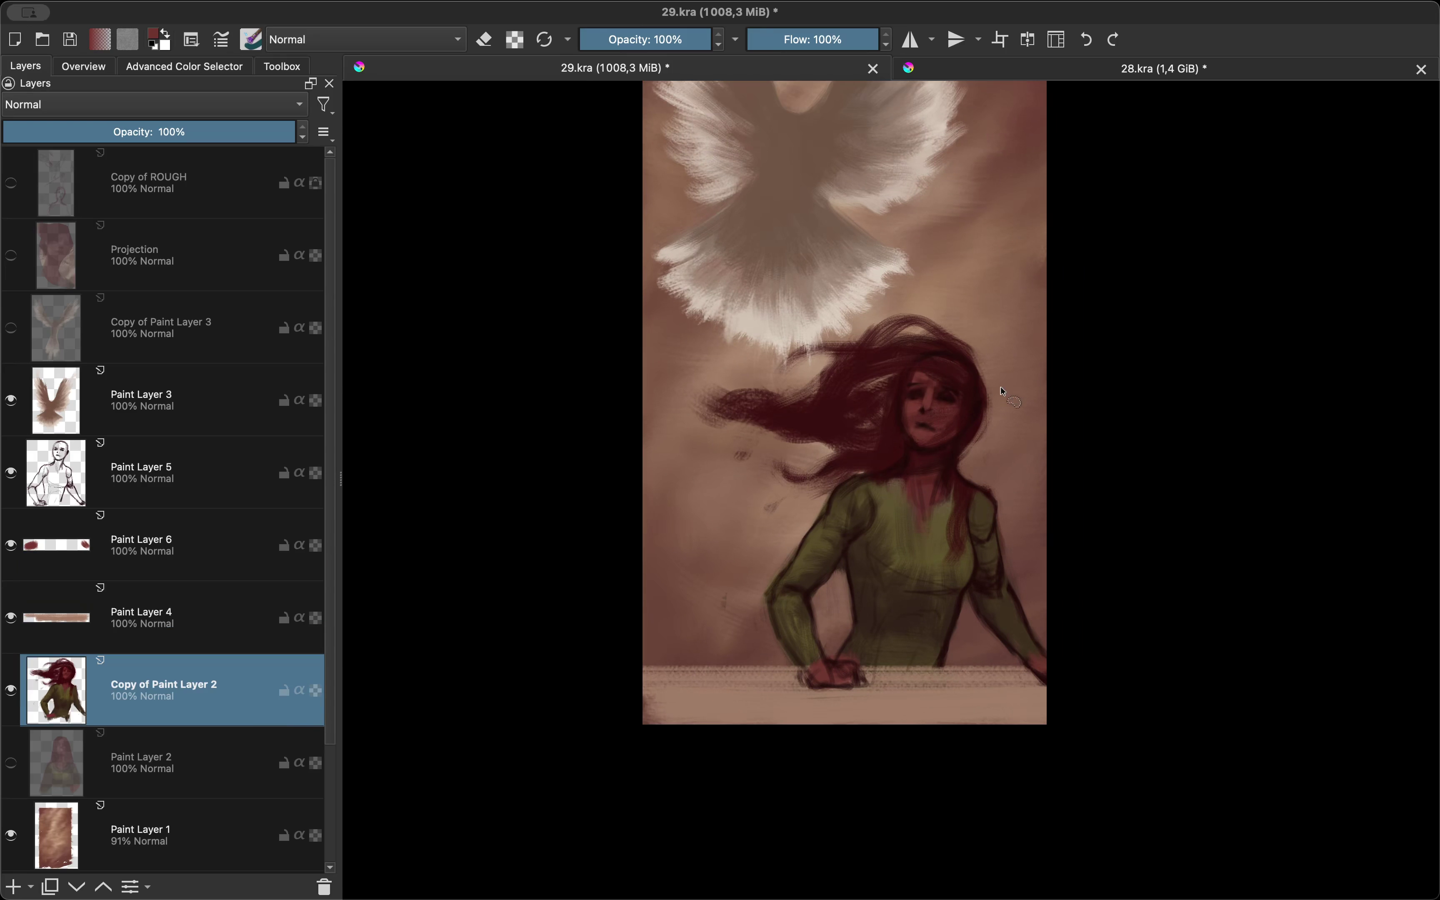
pyautogui.hotkey('ctrl', 't')
pyautogui.moveTo(982, 476); pyautogui.dragTo(966, 470)
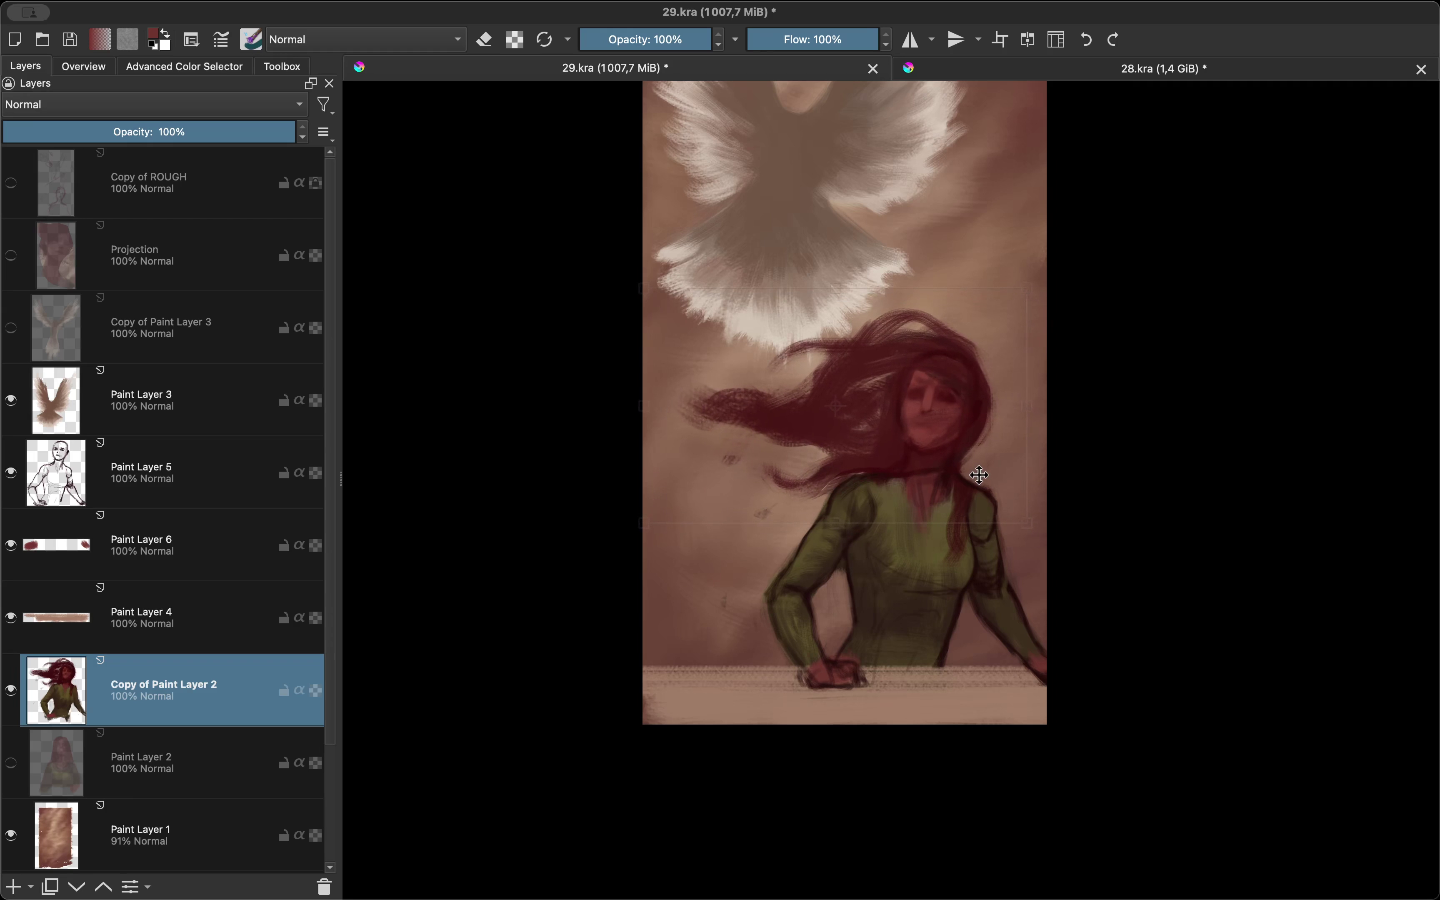
pyautogui.press('Return')
# Step: Select Paint Layers 5, 6 and 4 together while checking the figure in mirrored view
pyautogui.keyDown('shift'); pyautogui.click(178, 473); pyautogui.keyUp('shift')
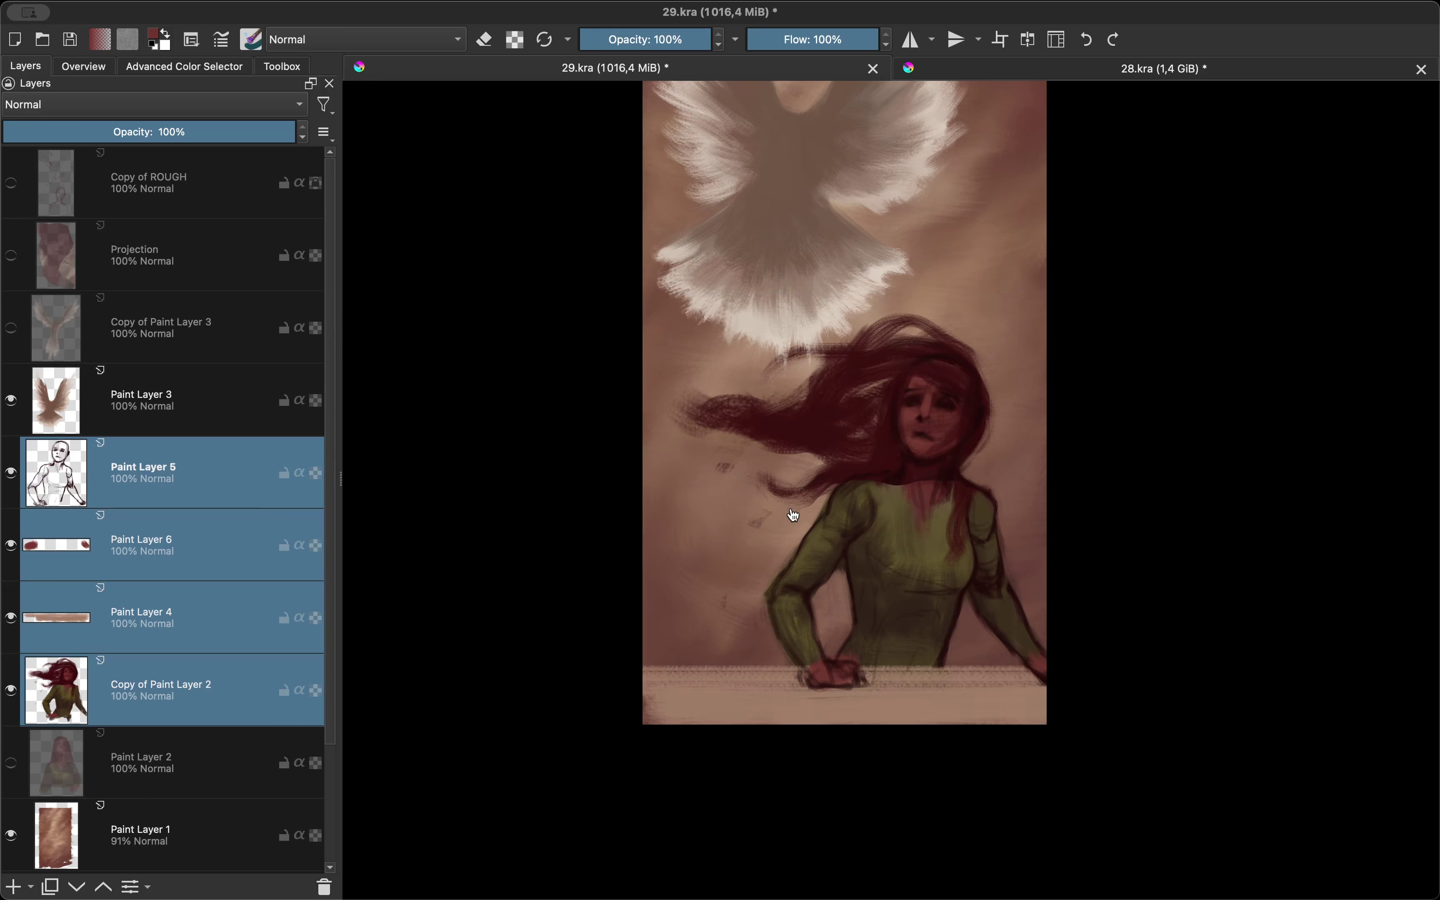
pyautogui.moveTo(793, 515); pyautogui.dragTo(915, 476)
pyautogui.press('m')
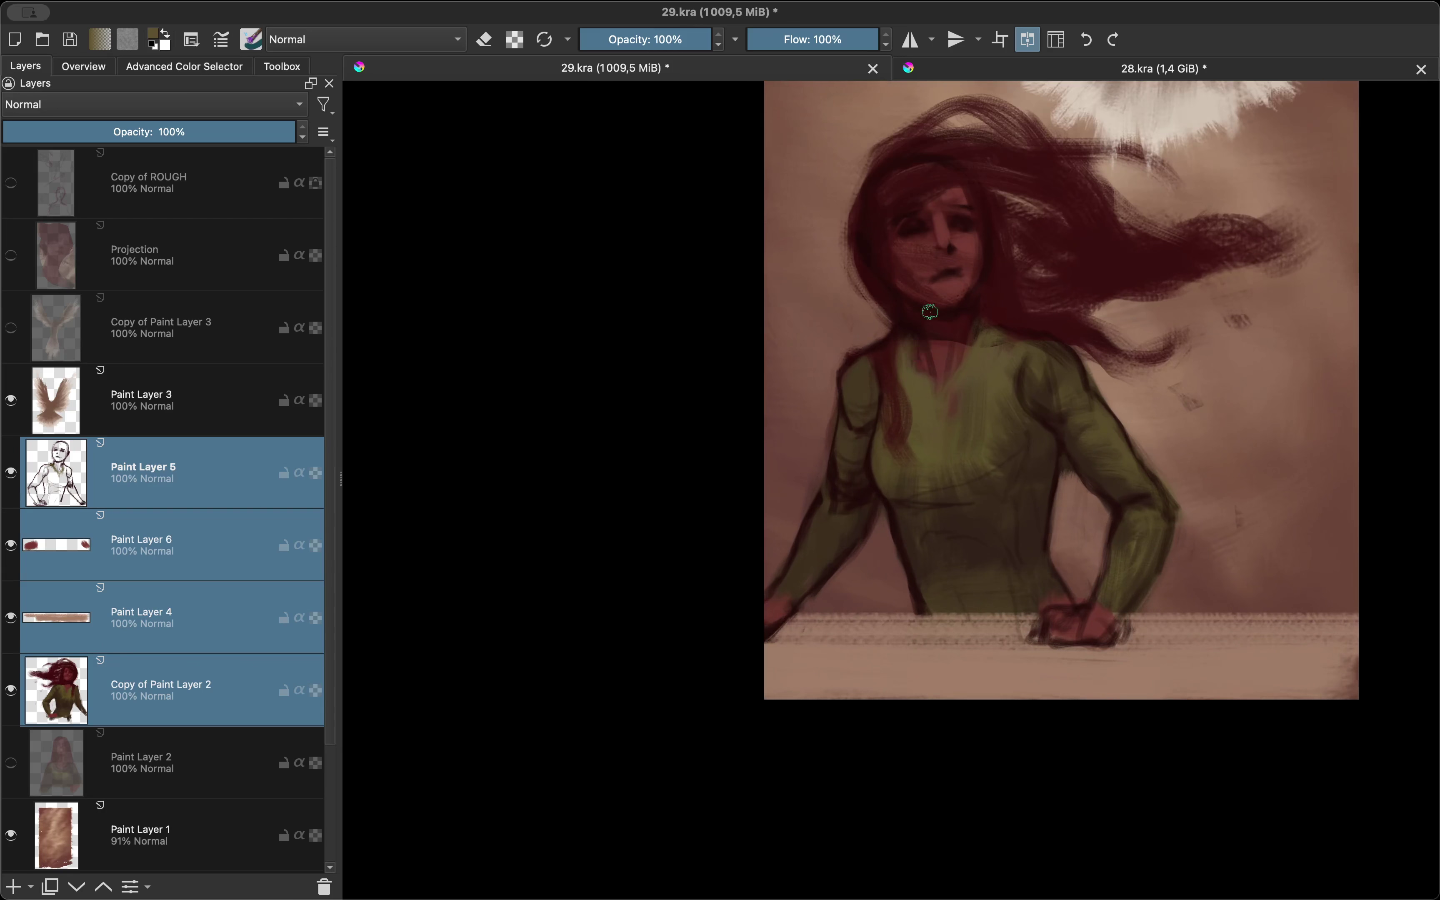
pyautogui.press('m')
pyautogui.moveTo(964, 489)
pyautogui.mouseDown()
pyautogui.moveTo(942, 500)
pyautogui.moveTo(928, 416)
pyautogui.mouseUp()
pyautogui.press('m')
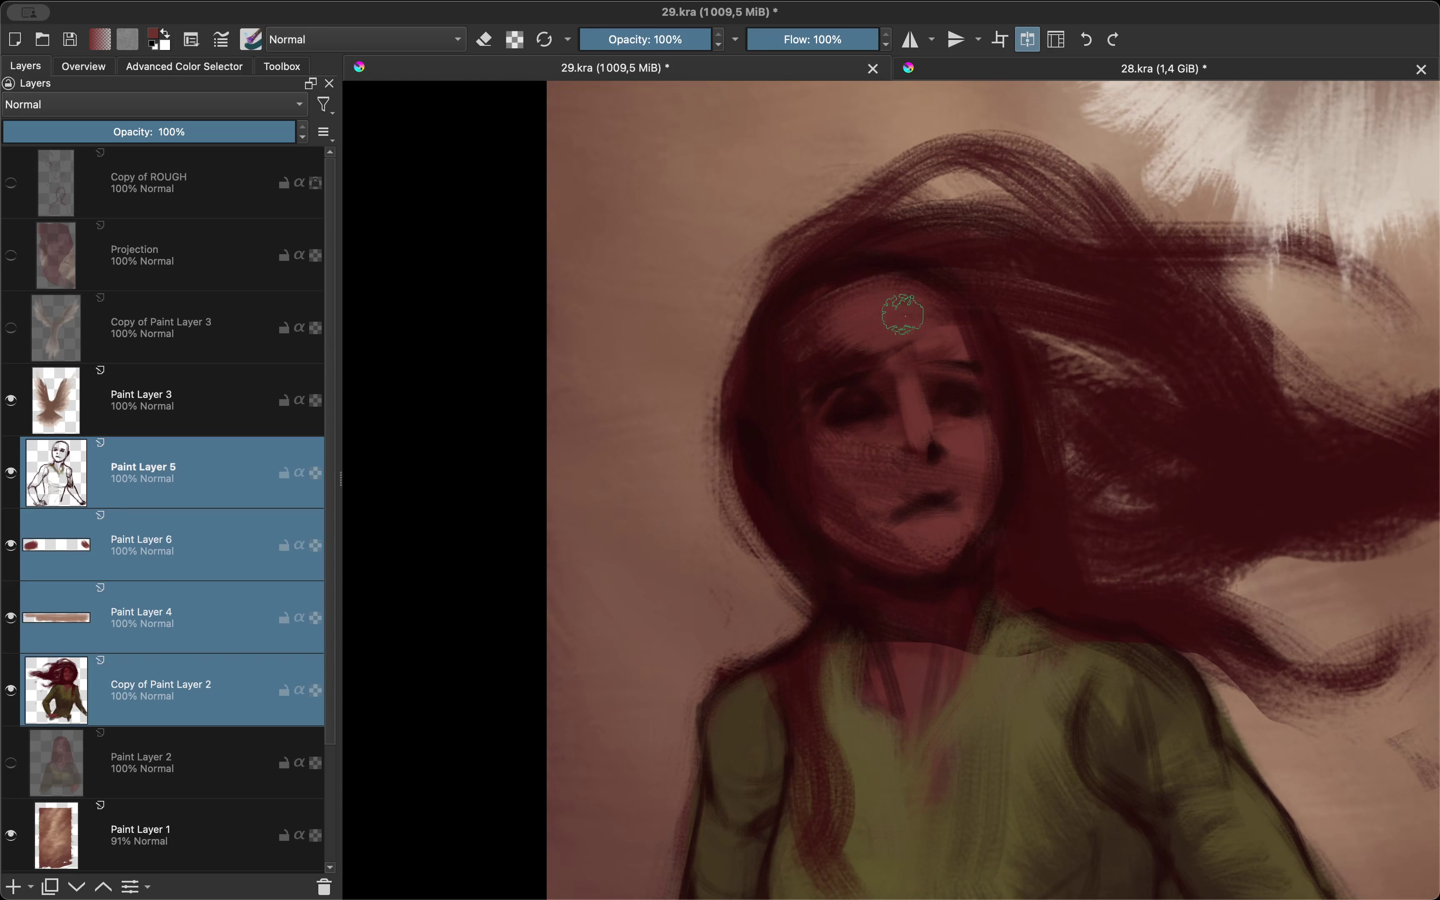
pyautogui.press('m')
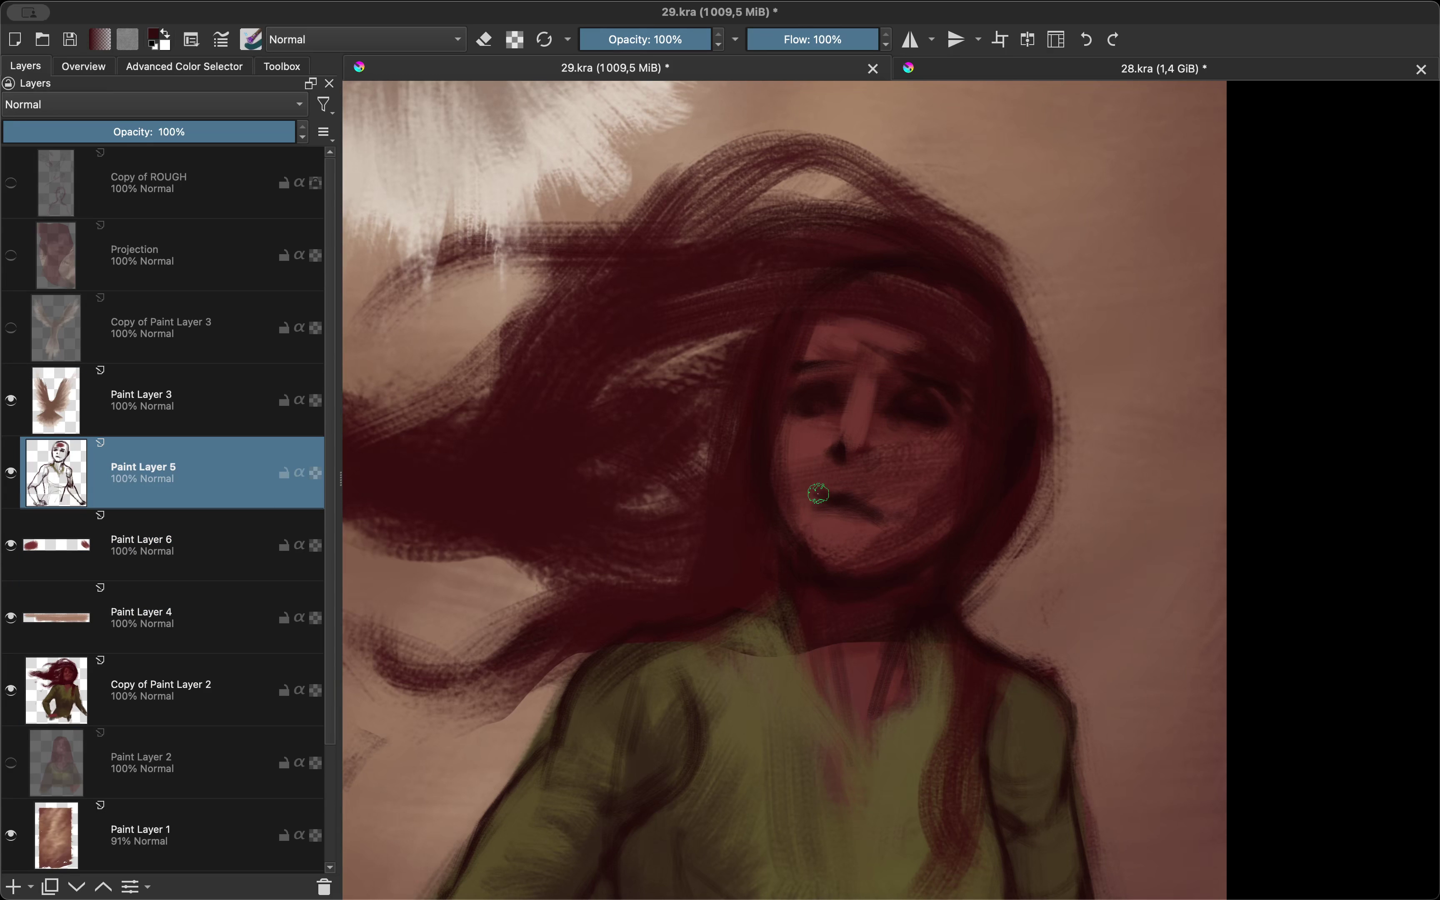
pyautogui.keyDown('shift'); pyautogui.click(228, 665); pyautogui.keyUp('shift')
# Step: Group the girl's layers into Group 7 and merge a duplicate of it into one layer
pyautogui.press('2')
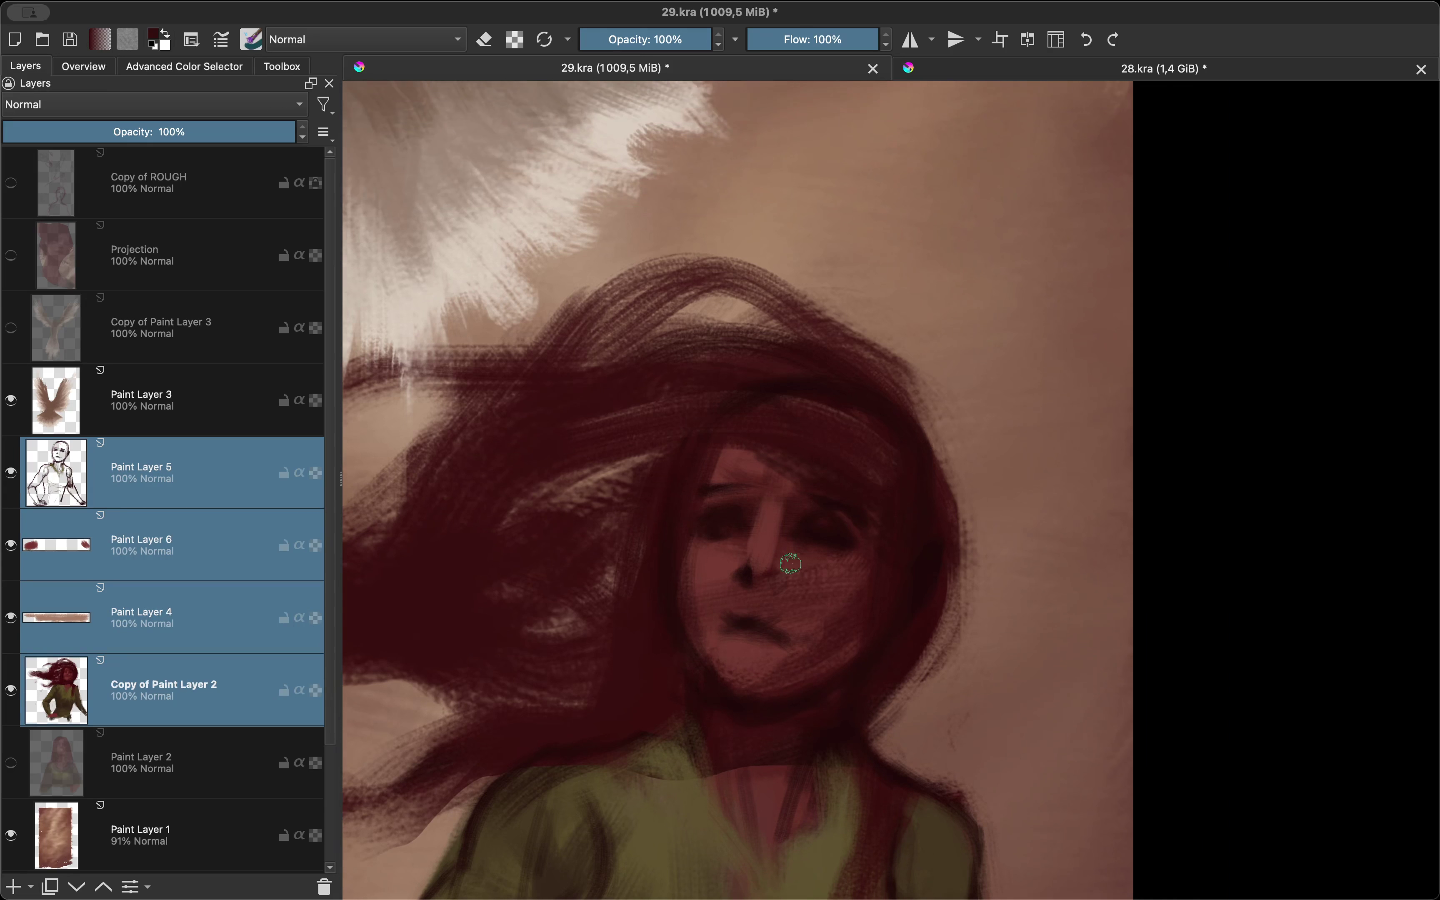
pyautogui.keyDown('shift'); pyautogui.click(278, 619); pyautogui.keyUp('shift')
pyautogui.keyDown('shift'); pyautogui.click(219, 684); pyautogui.keyUp('shift')
pyautogui.hotkey('ctrl', 'g')
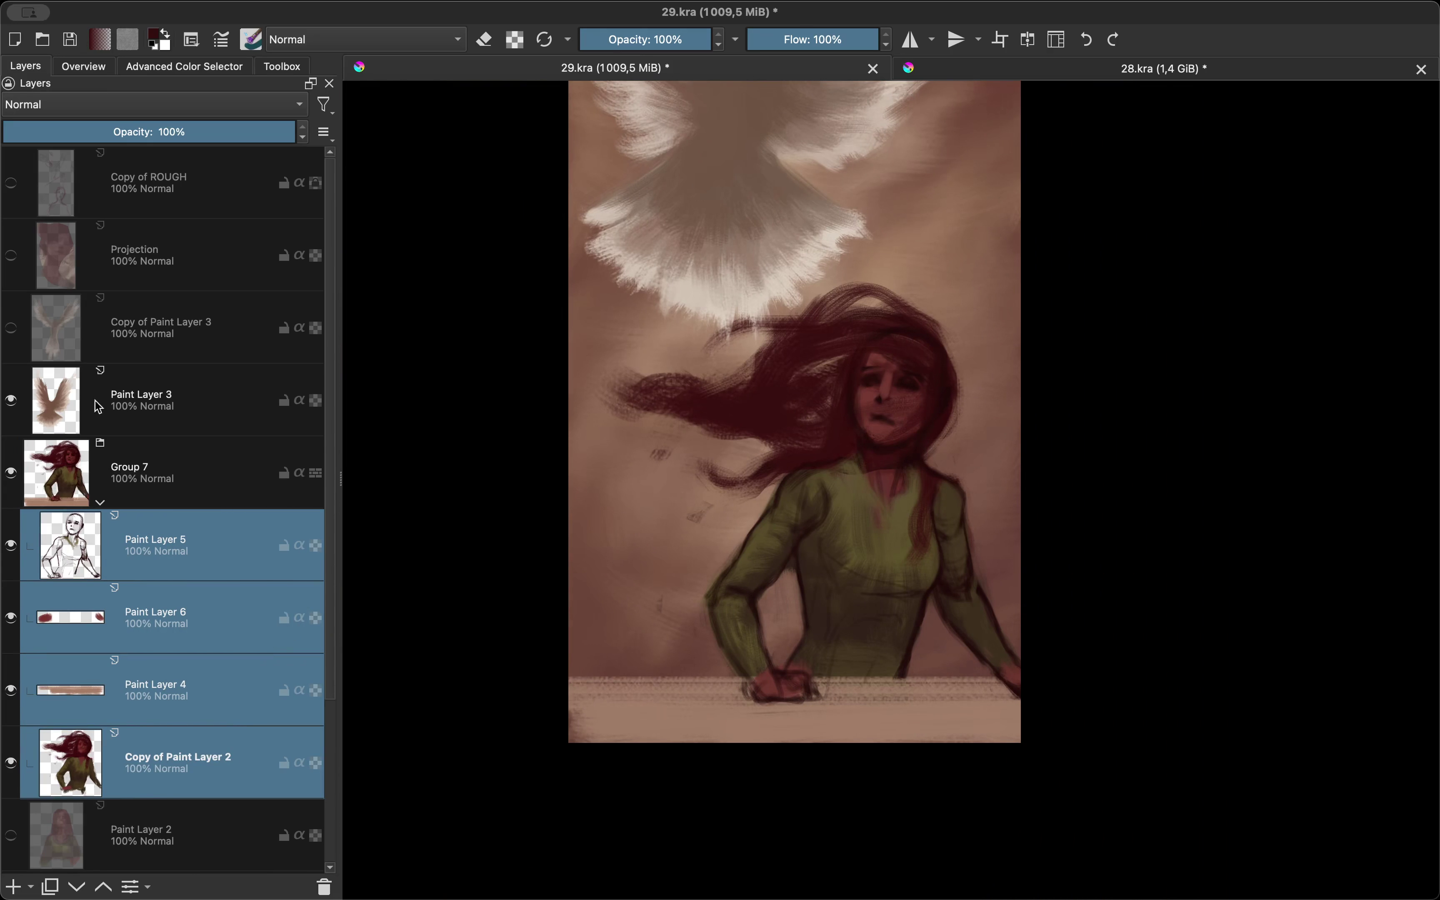
pyautogui.click(100, 501)
pyautogui.hotkey('ctrl', 'j')
pyautogui.hotkey('ctrl', 'e')
pyautogui.scroll(-2, 629, 569)
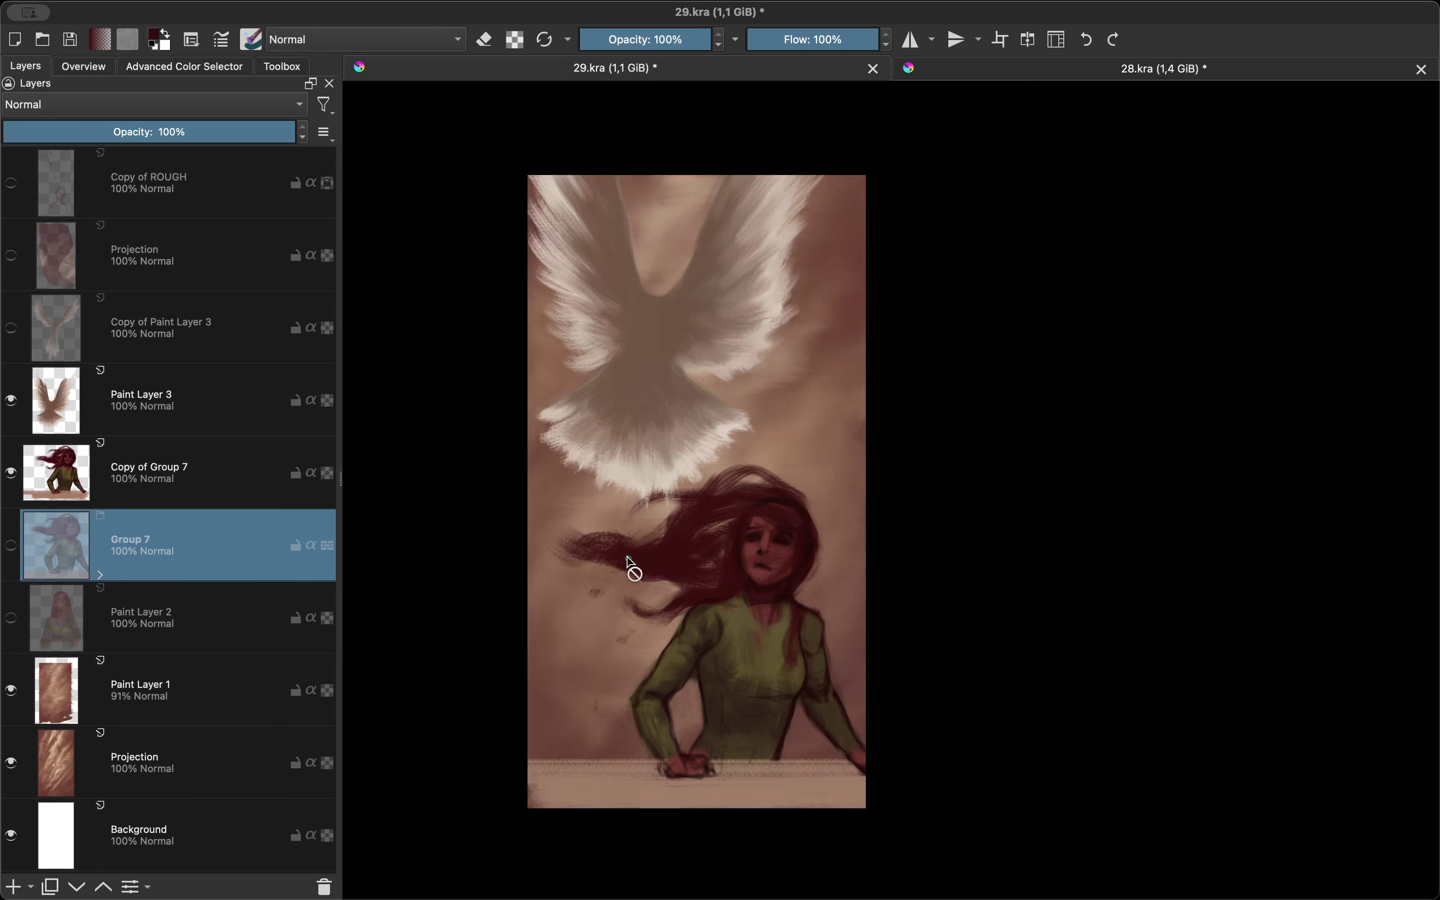
# Step: Hide Group 7, then duplicate the angel layer Paint Layer 3 and hide the copy
pyautogui.press('pageup')
pyautogui.press('m')
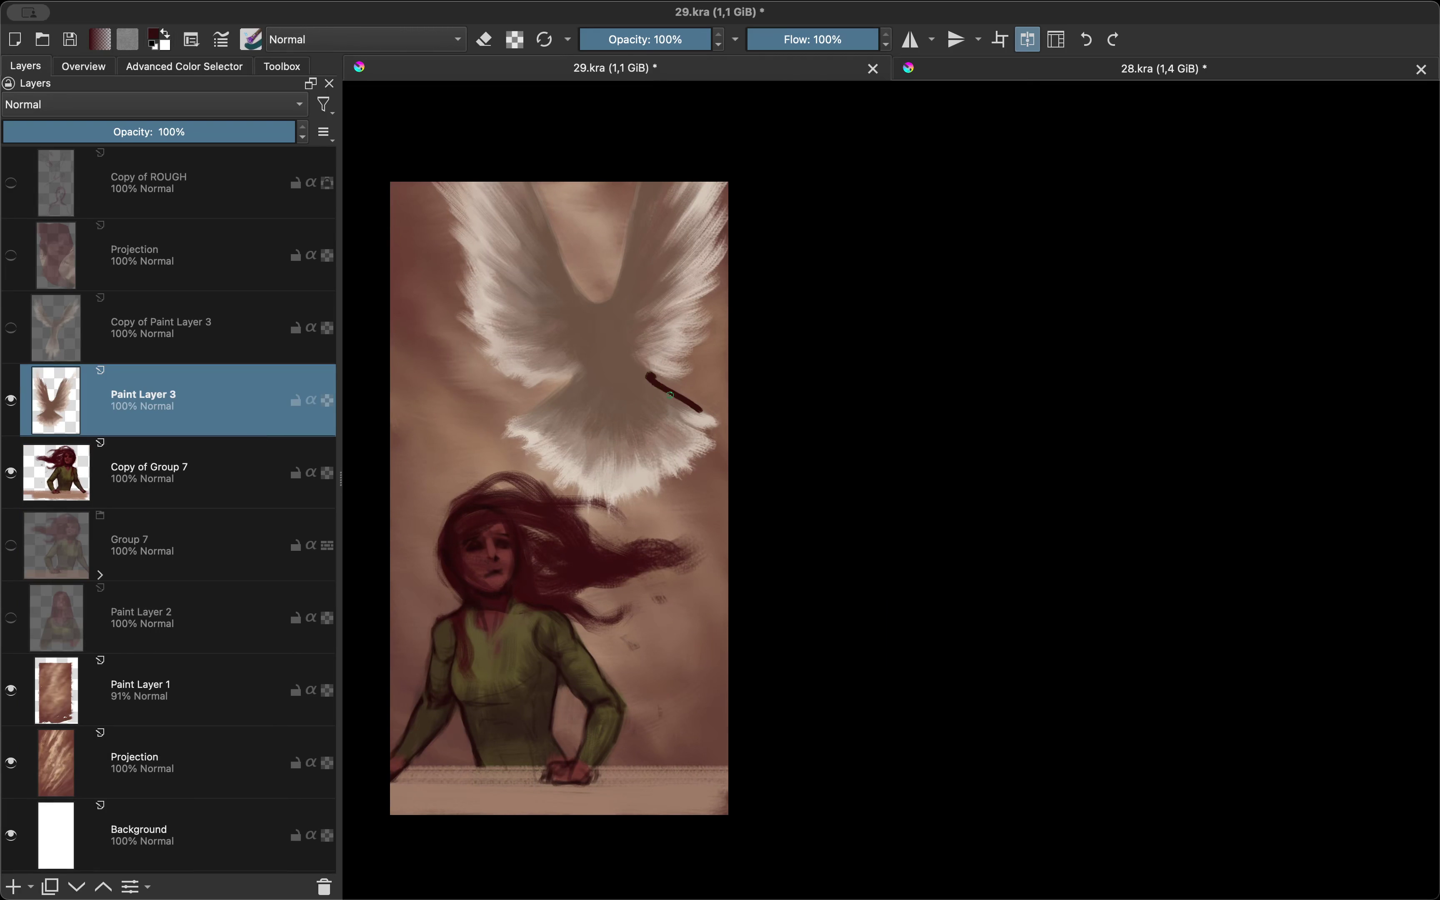
pyautogui.press('m')
pyautogui.hotkey('ctrl', 'j')
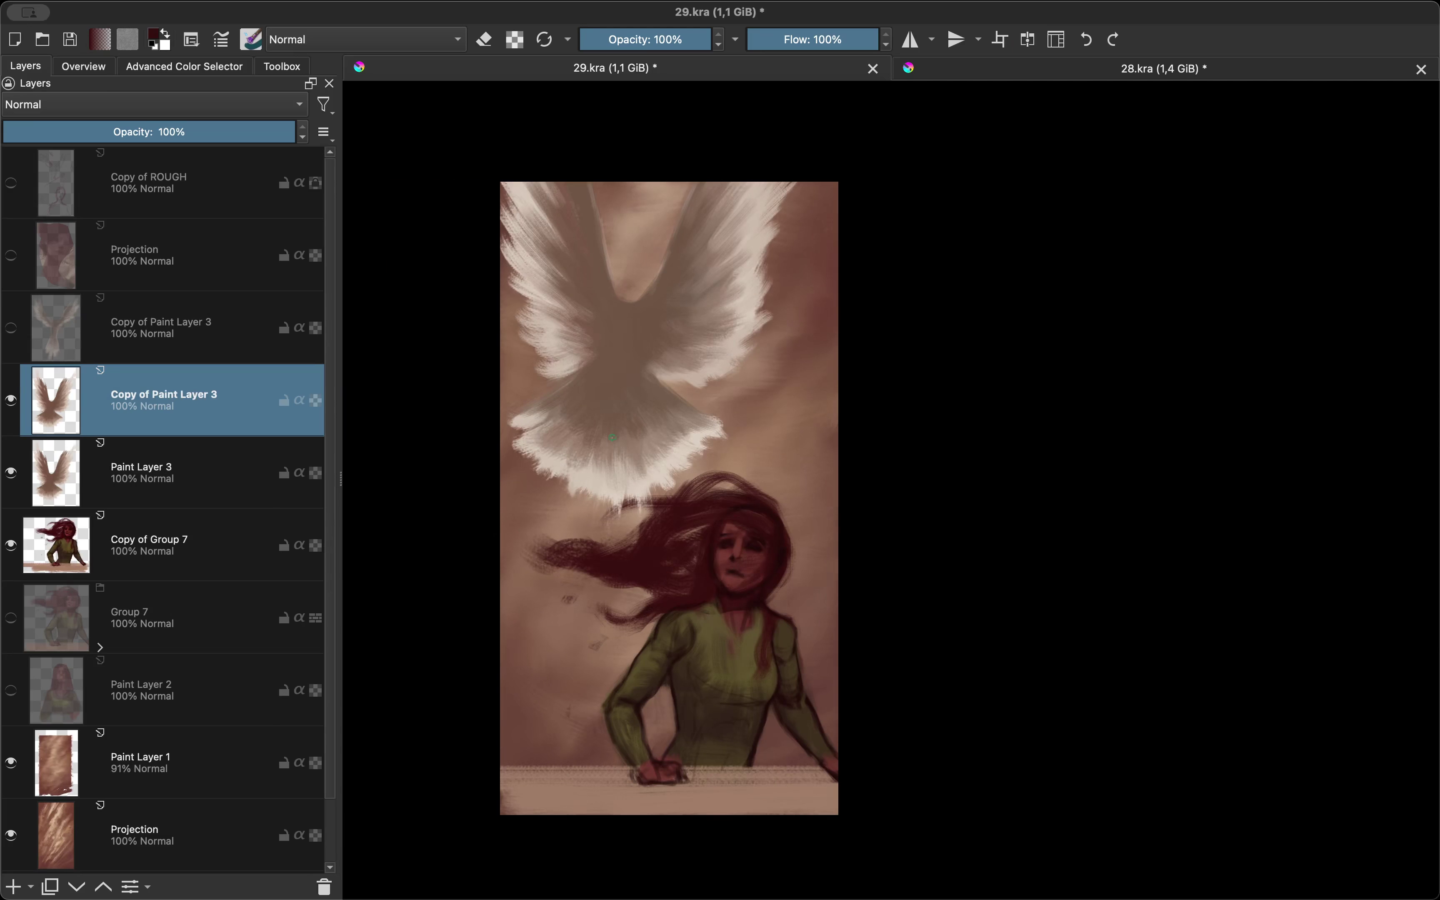
pyautogui.press('pagedown')
pyautogui.keyDown('ctrl'); pyautogui.click(525, 411); pyautogui.keyUp('ctrl')
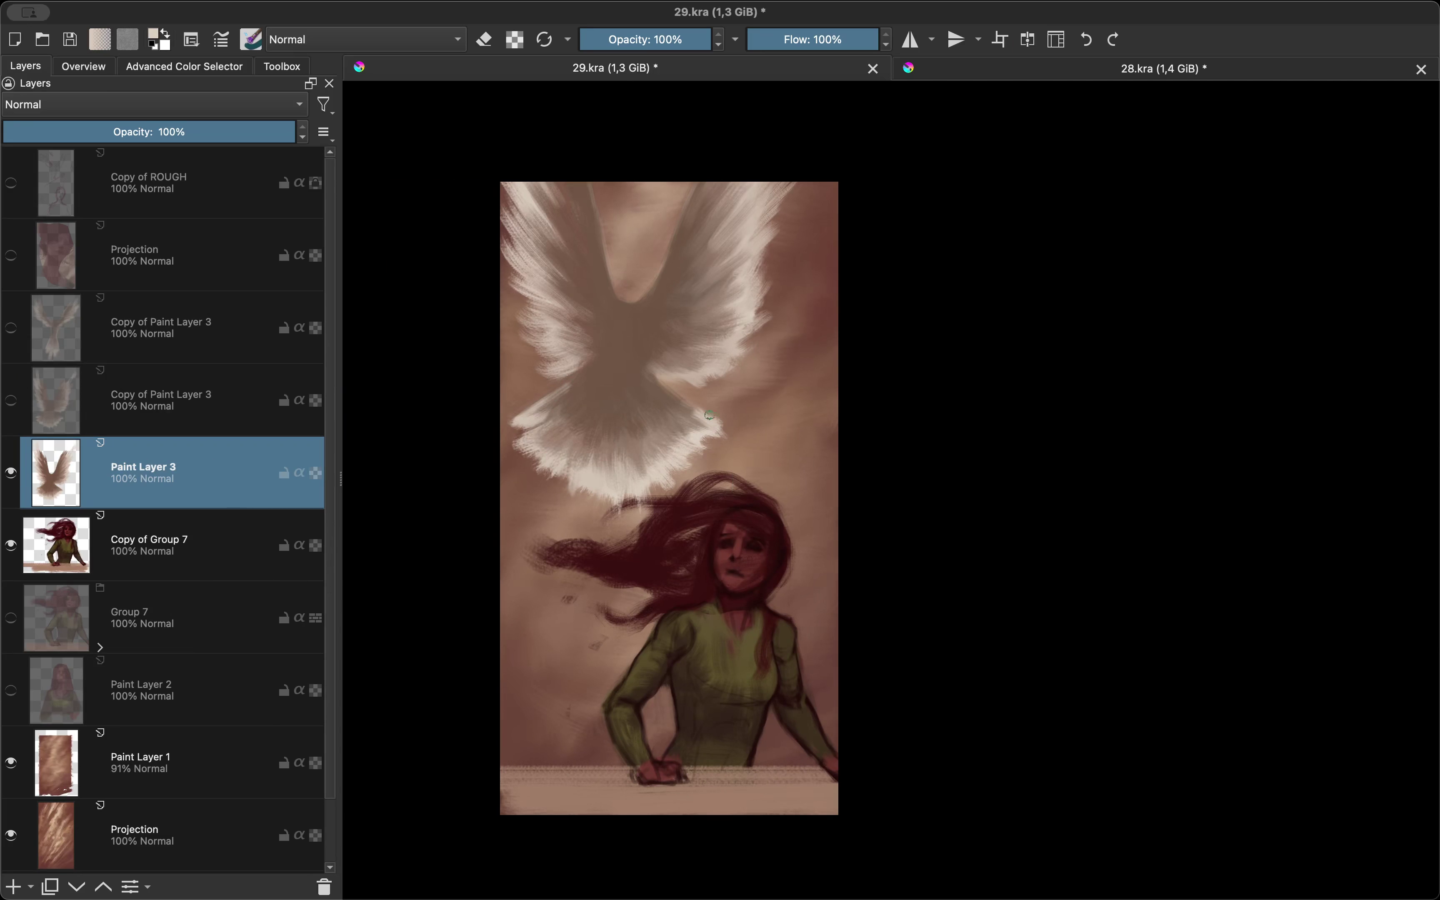
pyautogui.press('m')
pyautogui.press('m')
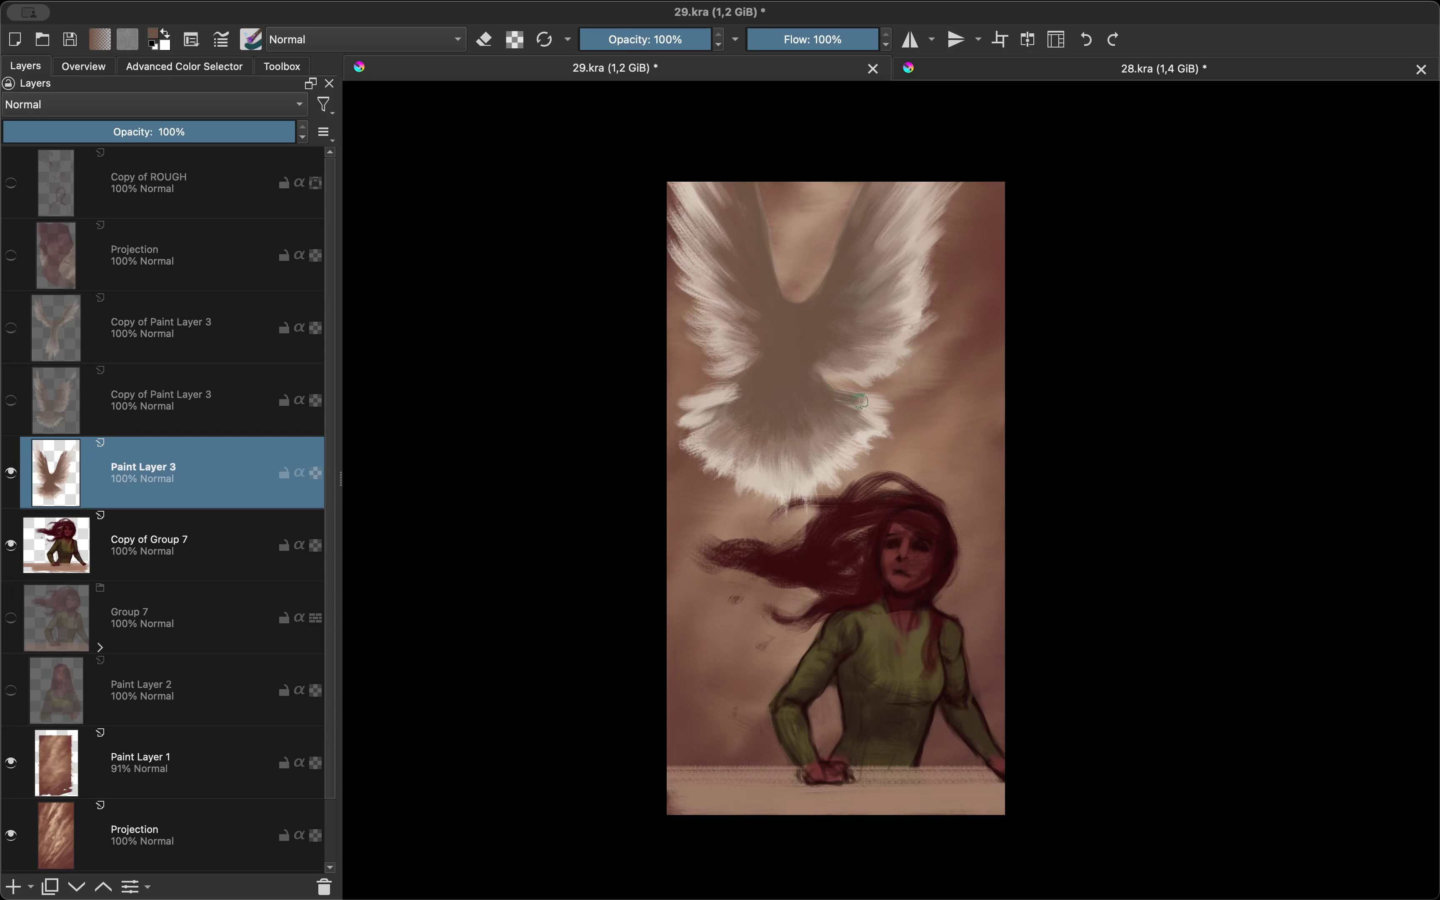
# Step: Paint two light feathers at the right edge of the sky
pyautogui.press('e')
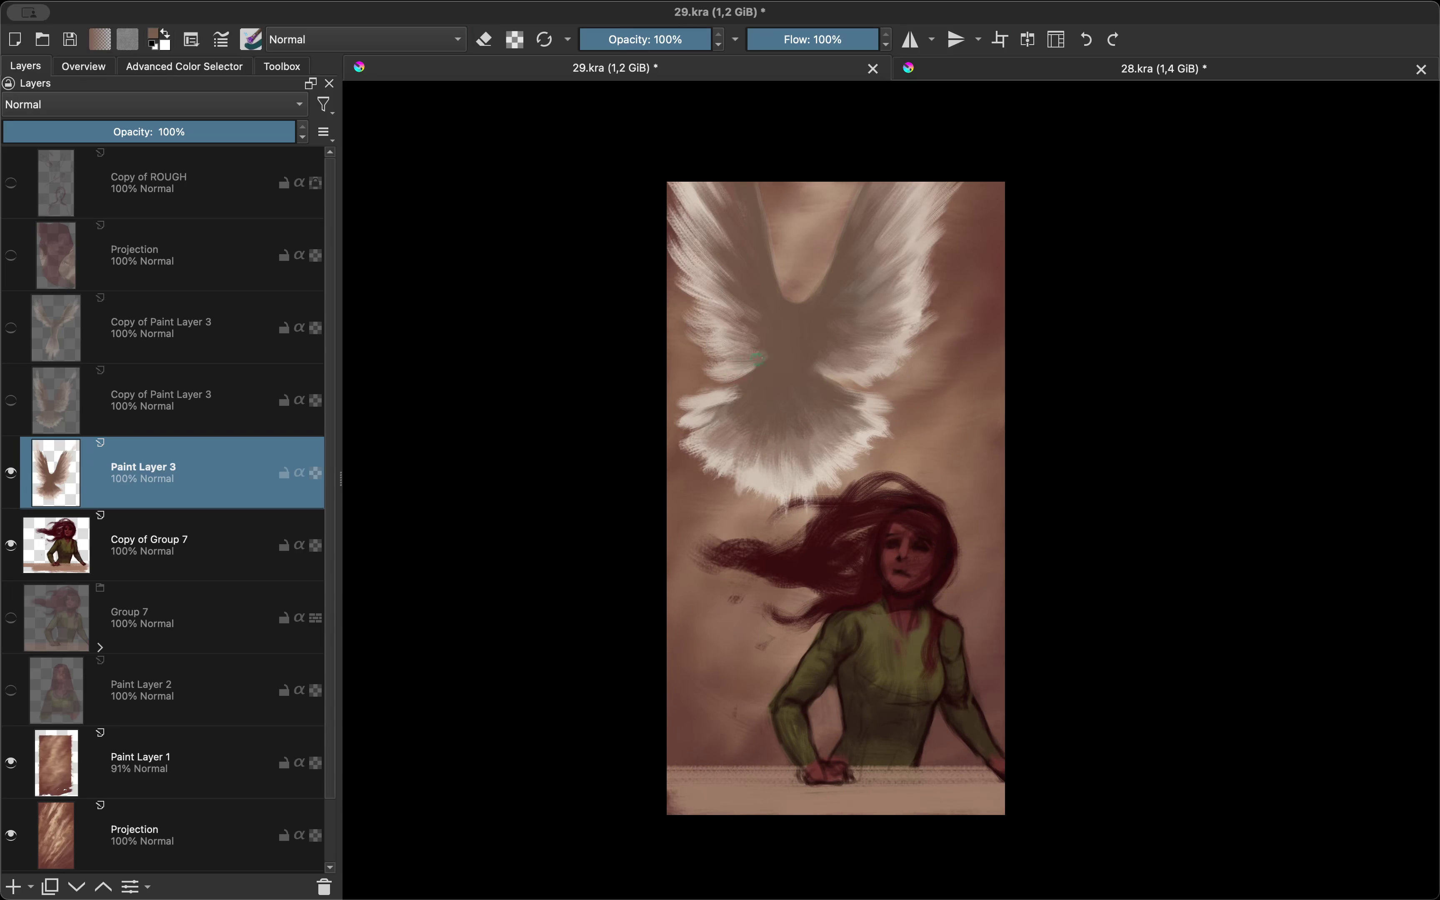
pyautogui.press('m')
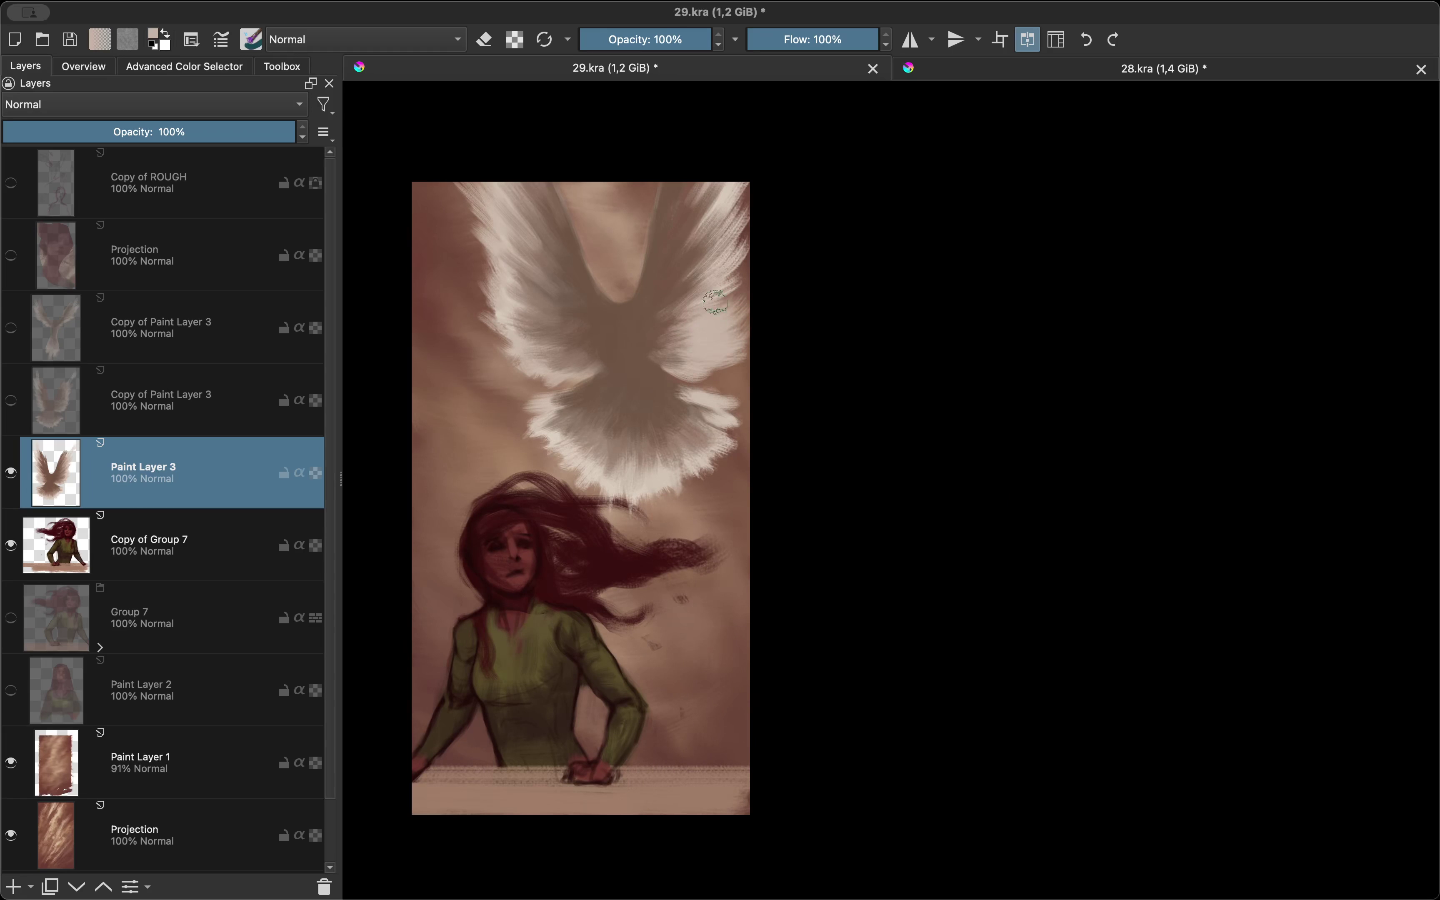
pyautogui.press('m')
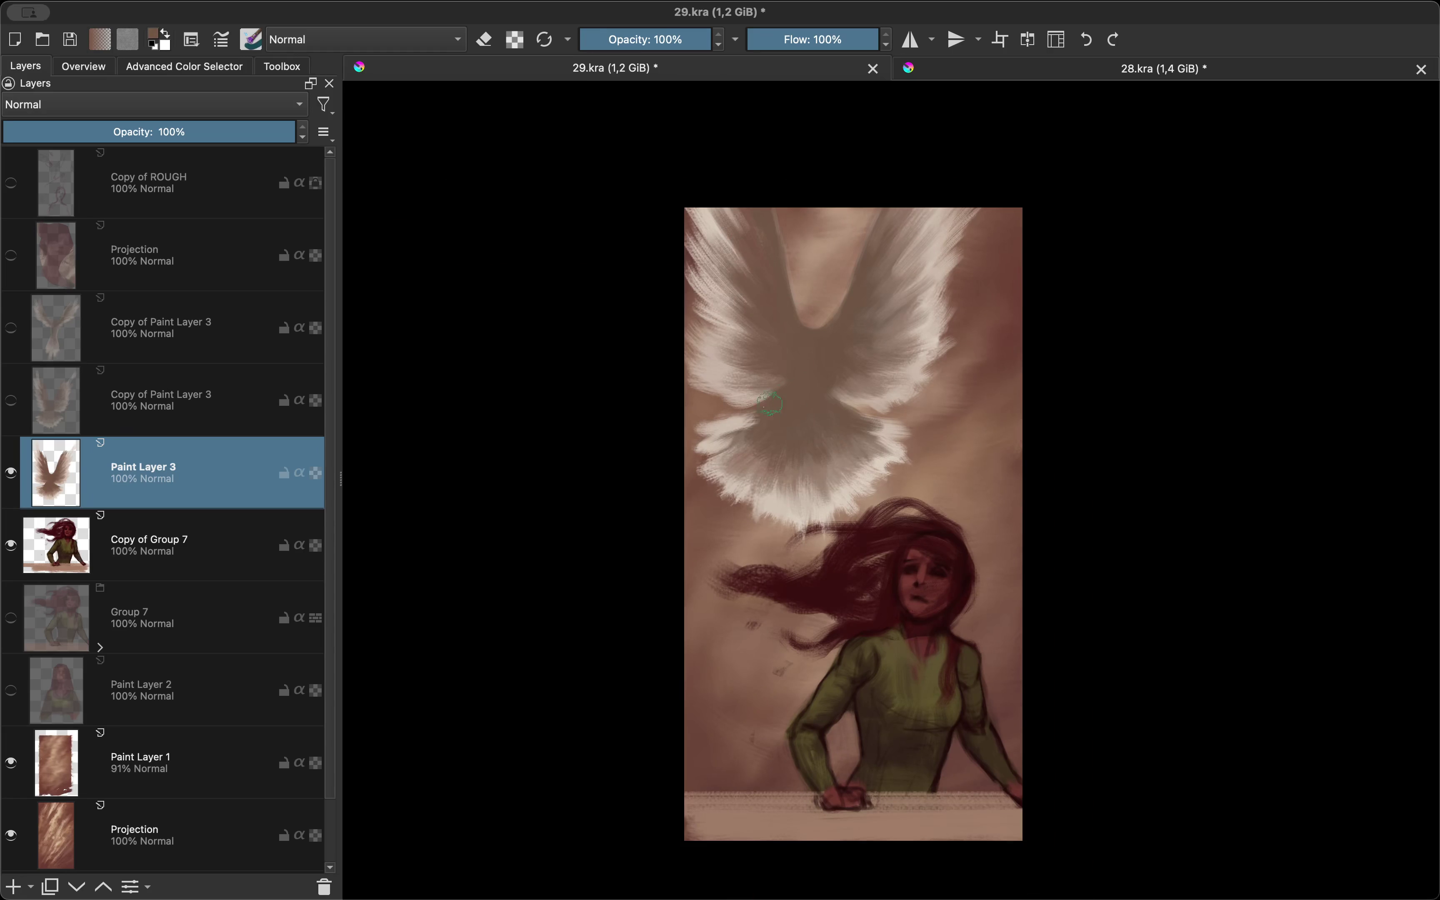
pyautogui.scroll(-3, 770, 404)
pyautogui.scroll(5, 772, 399)
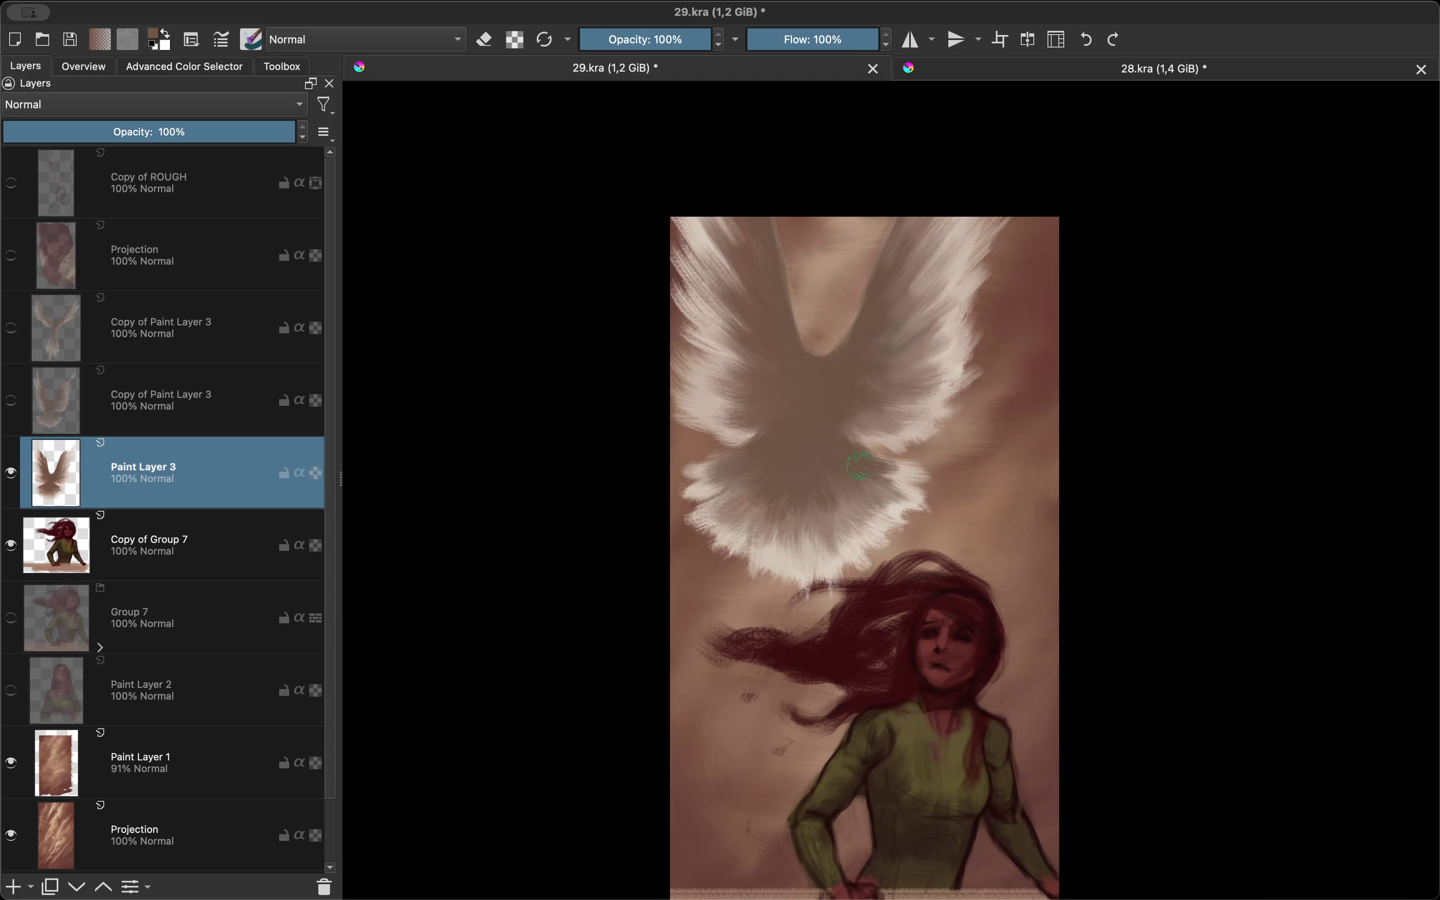
pyautogui.scroll(-3, 861, 466)
pyautogui.scroll(2, 797, 390)
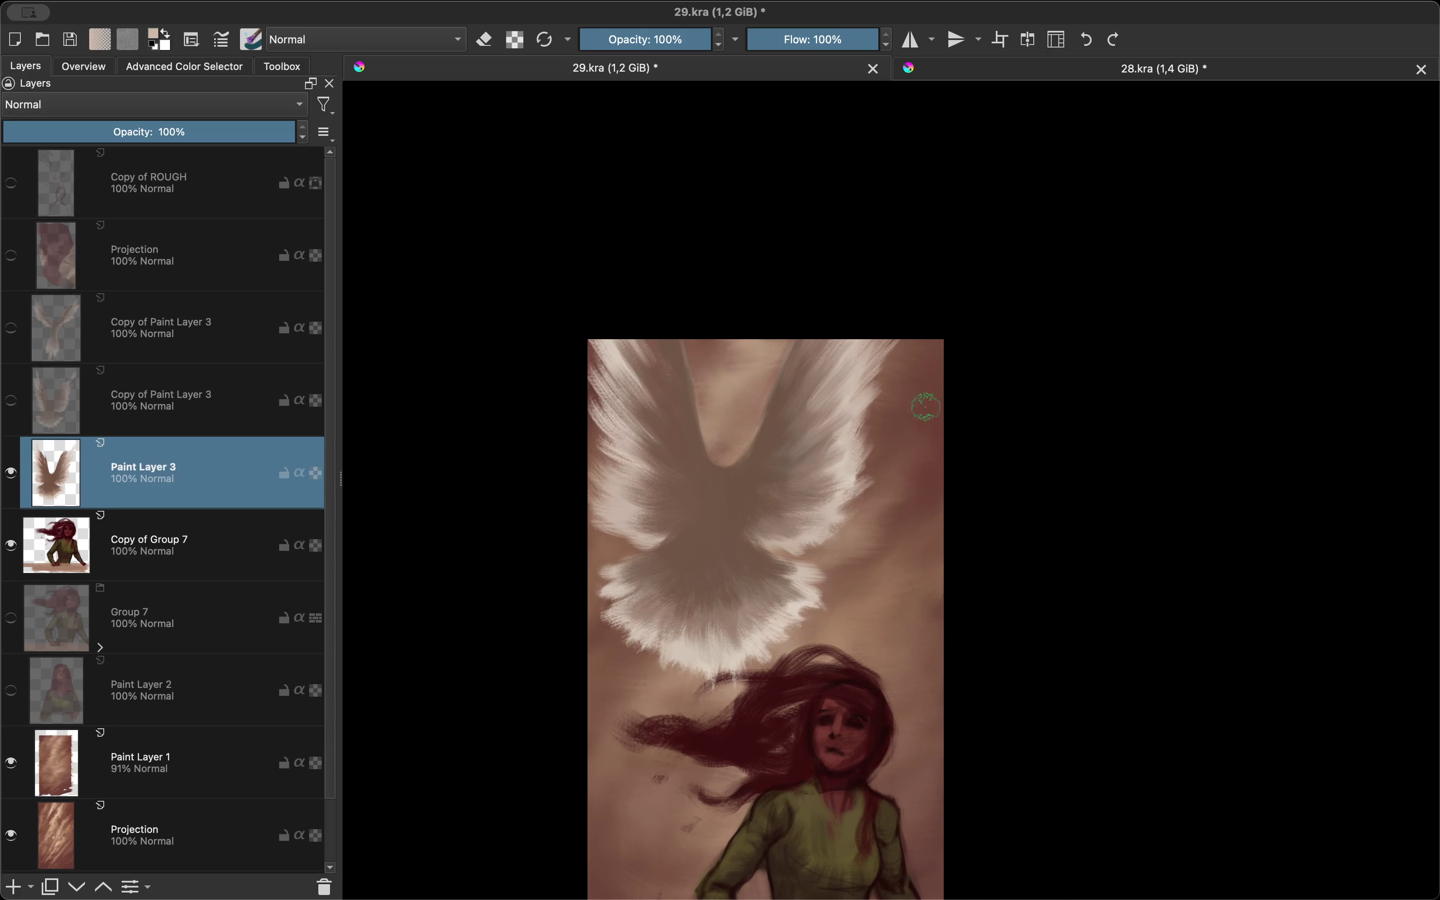
pyautogui.moveTo(898, 423); pyautogui.dragTo(939, 404)
pyautogui.moveTo(899, 485); pyautogui.dragTo(931, 473)
pyautogui.moveTo(934, 586); pyautogui.dragTo(864, 572)
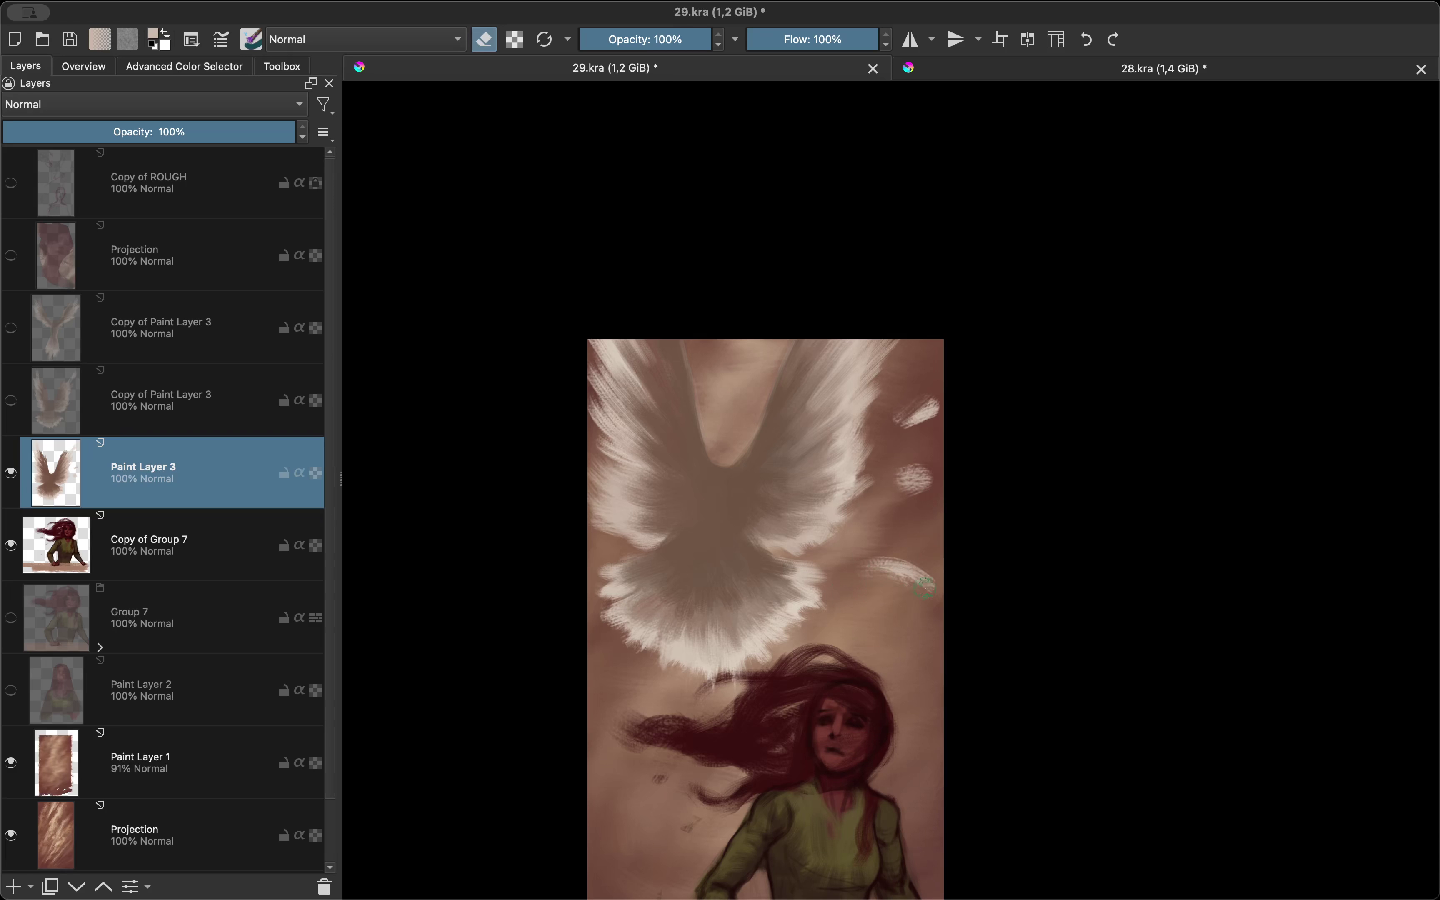
# Step: Add a light feather stroke drifting over the girl's hair
pyautogui.press('e')
pyautogui.scroll(-3, 713, 646)
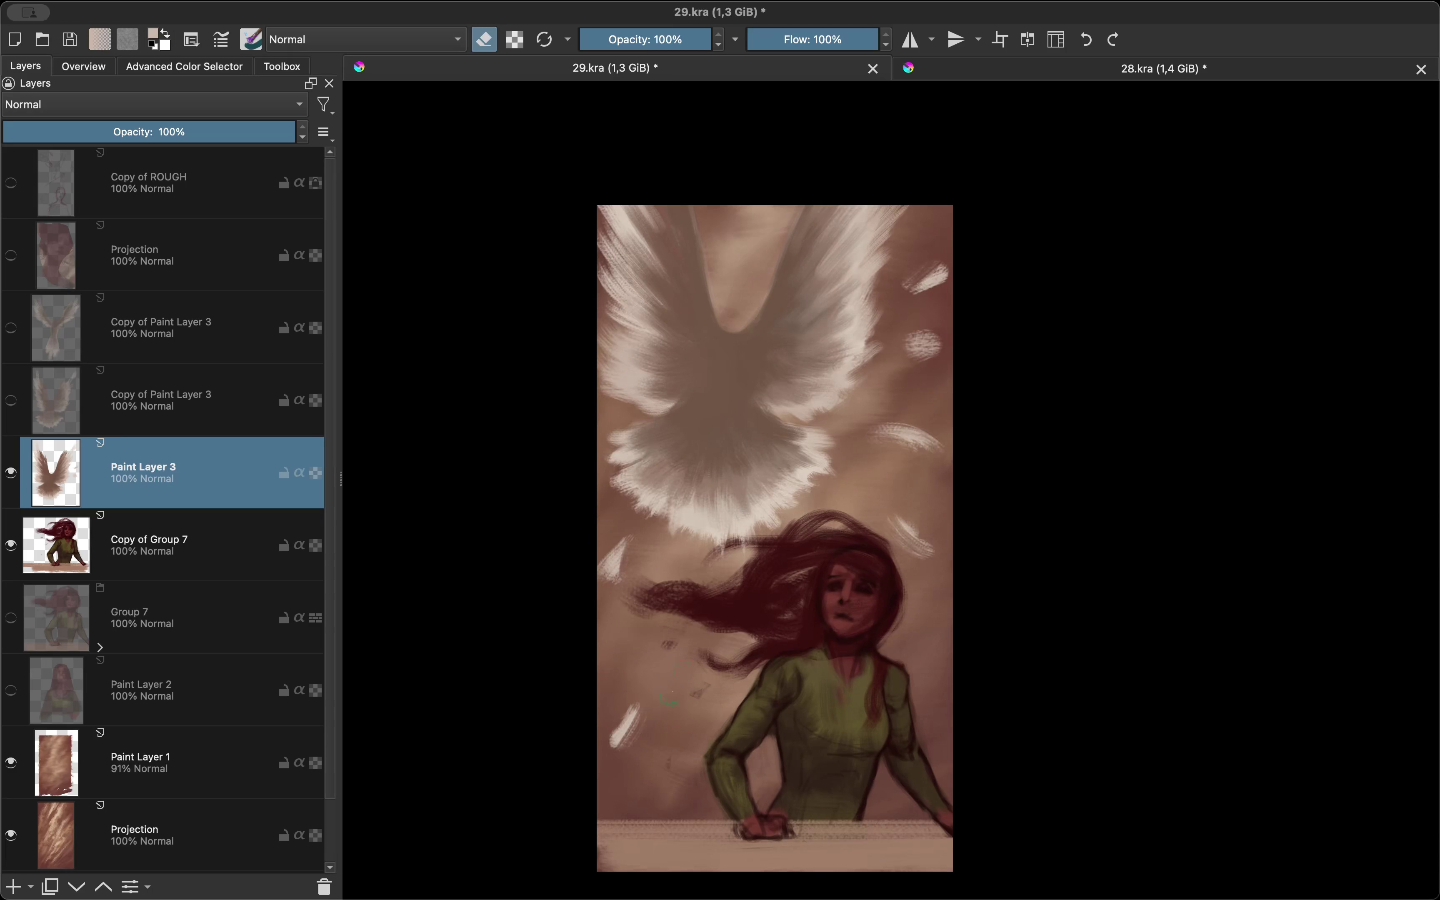
pyautogui.press('m')
pyautogui.moveTo(697, 616); pyautogui.dragTo(673, 571)
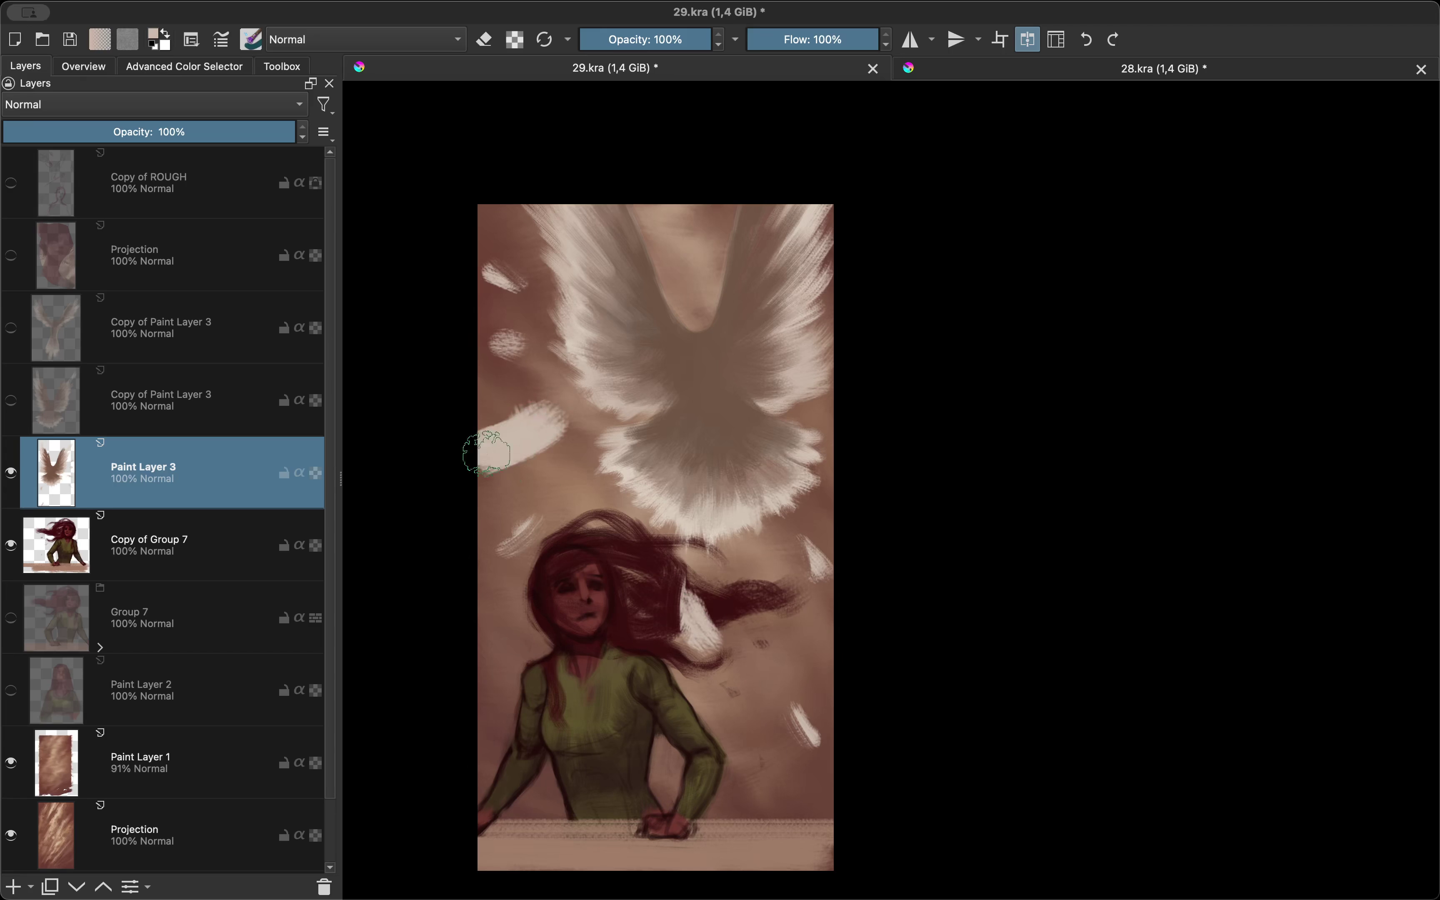
pyautogui.press('m')
pyautogui.press('e')
pyautogui.press('e')
pyautogui.press('m')
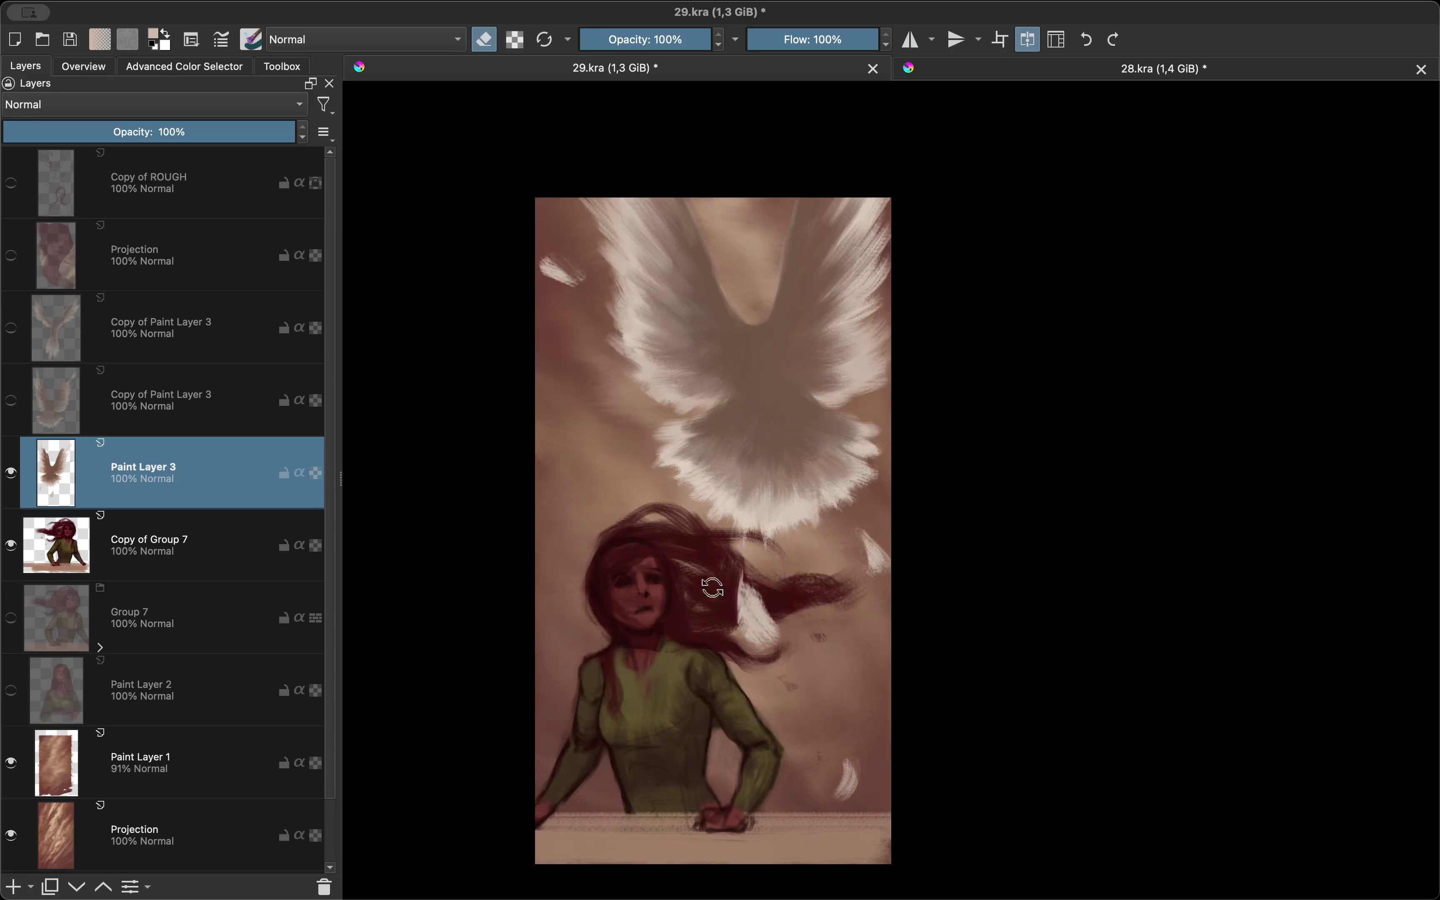
pyautogui.press('m')
pyautogui.scroll(-3, 713, 587)
pyautogui.press('e')
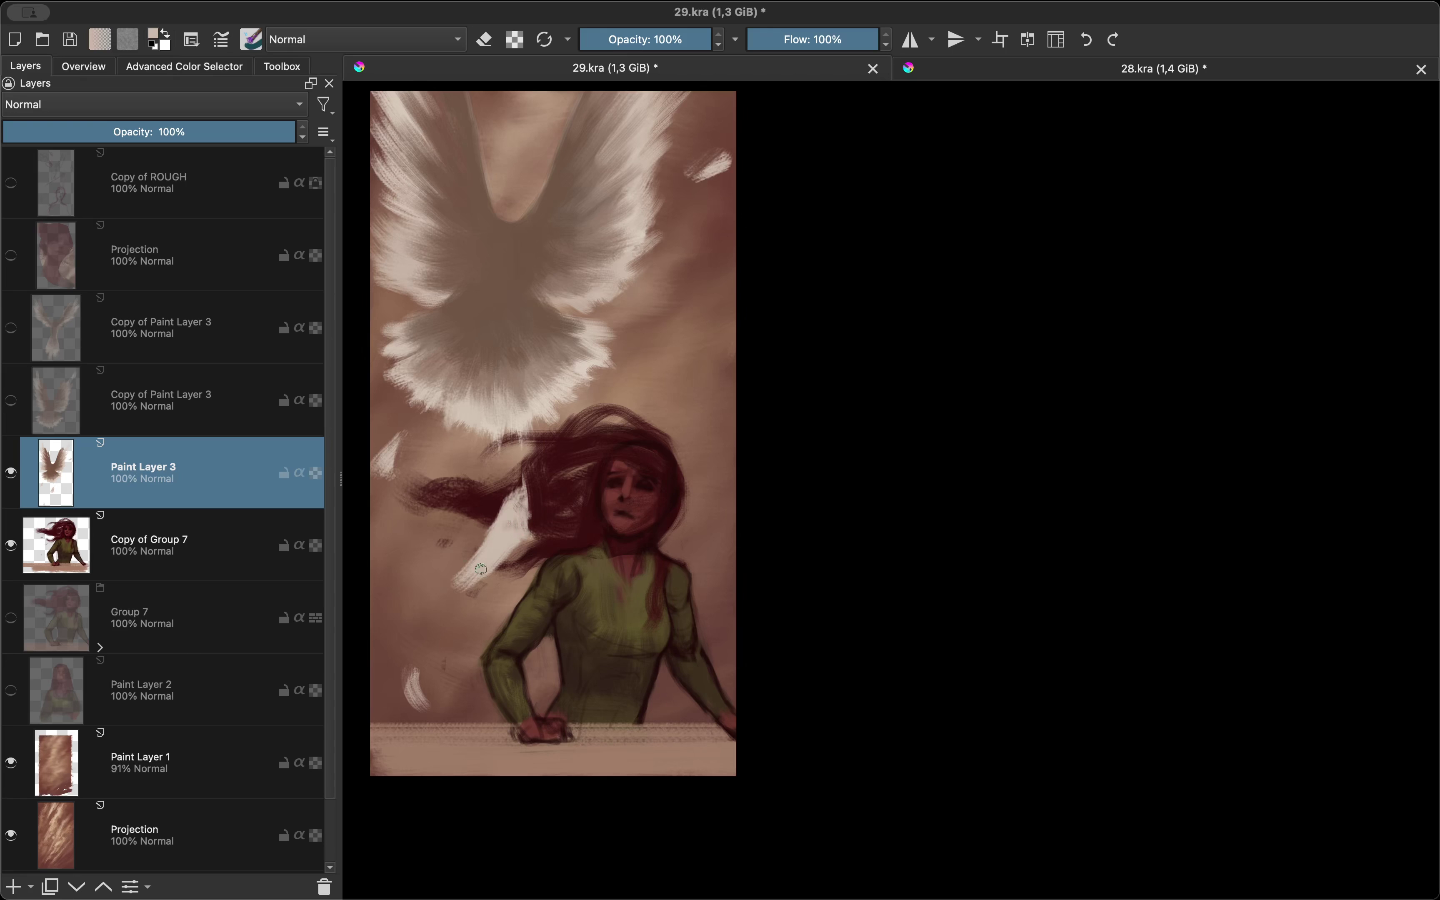
pyautogui.press('m')
# Step: Adjust the feather colour on the colour wheel while checking the composition mirrored
pyautogui.press('m')
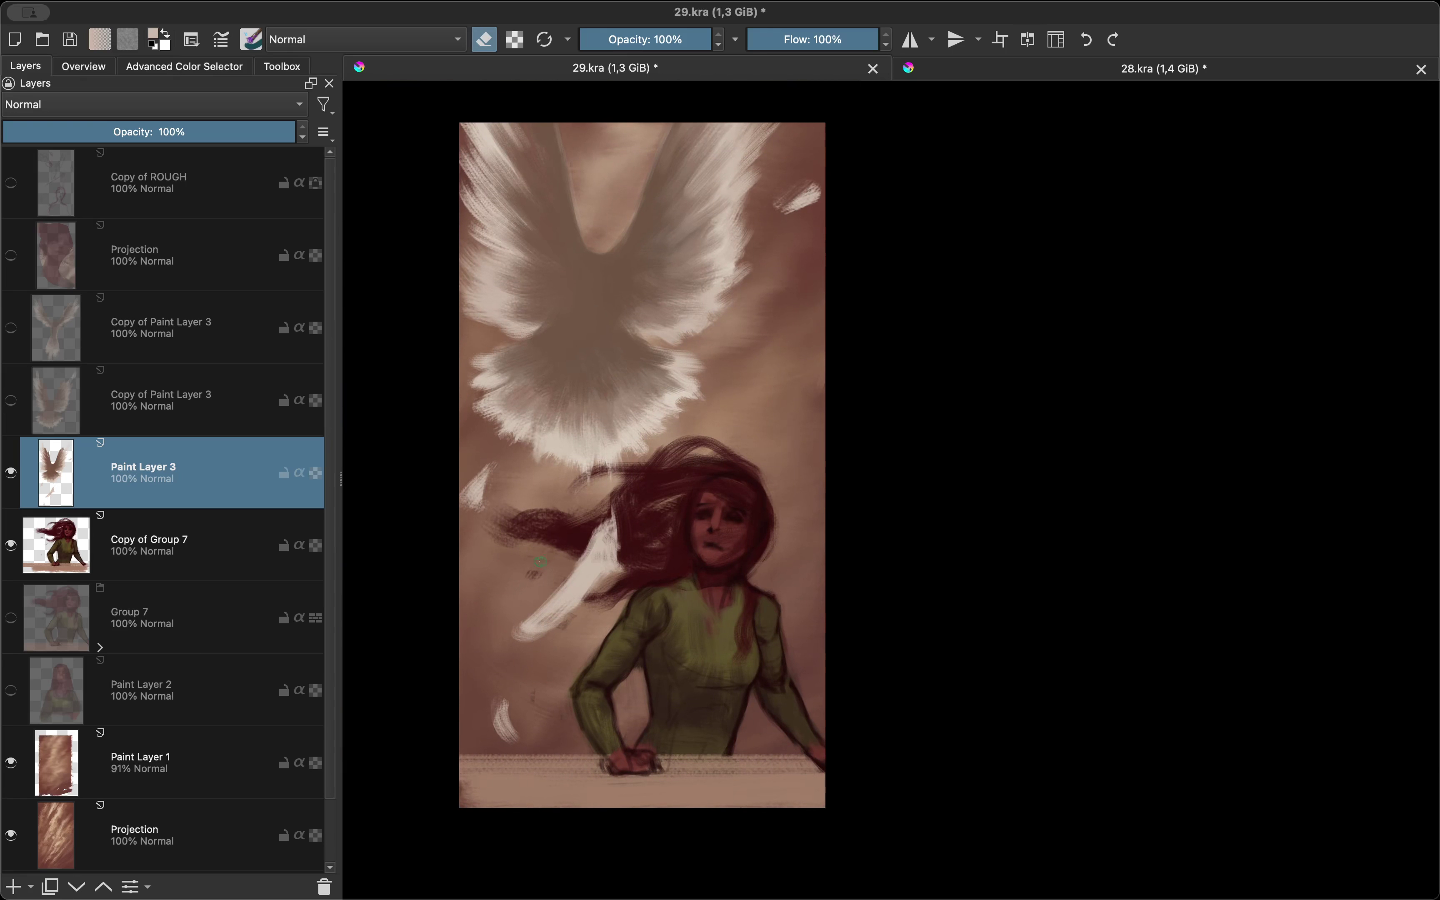
pyautogui.press('e')
pyautogui.press('m')
pyautogui.scroll(-3, 601, 768)
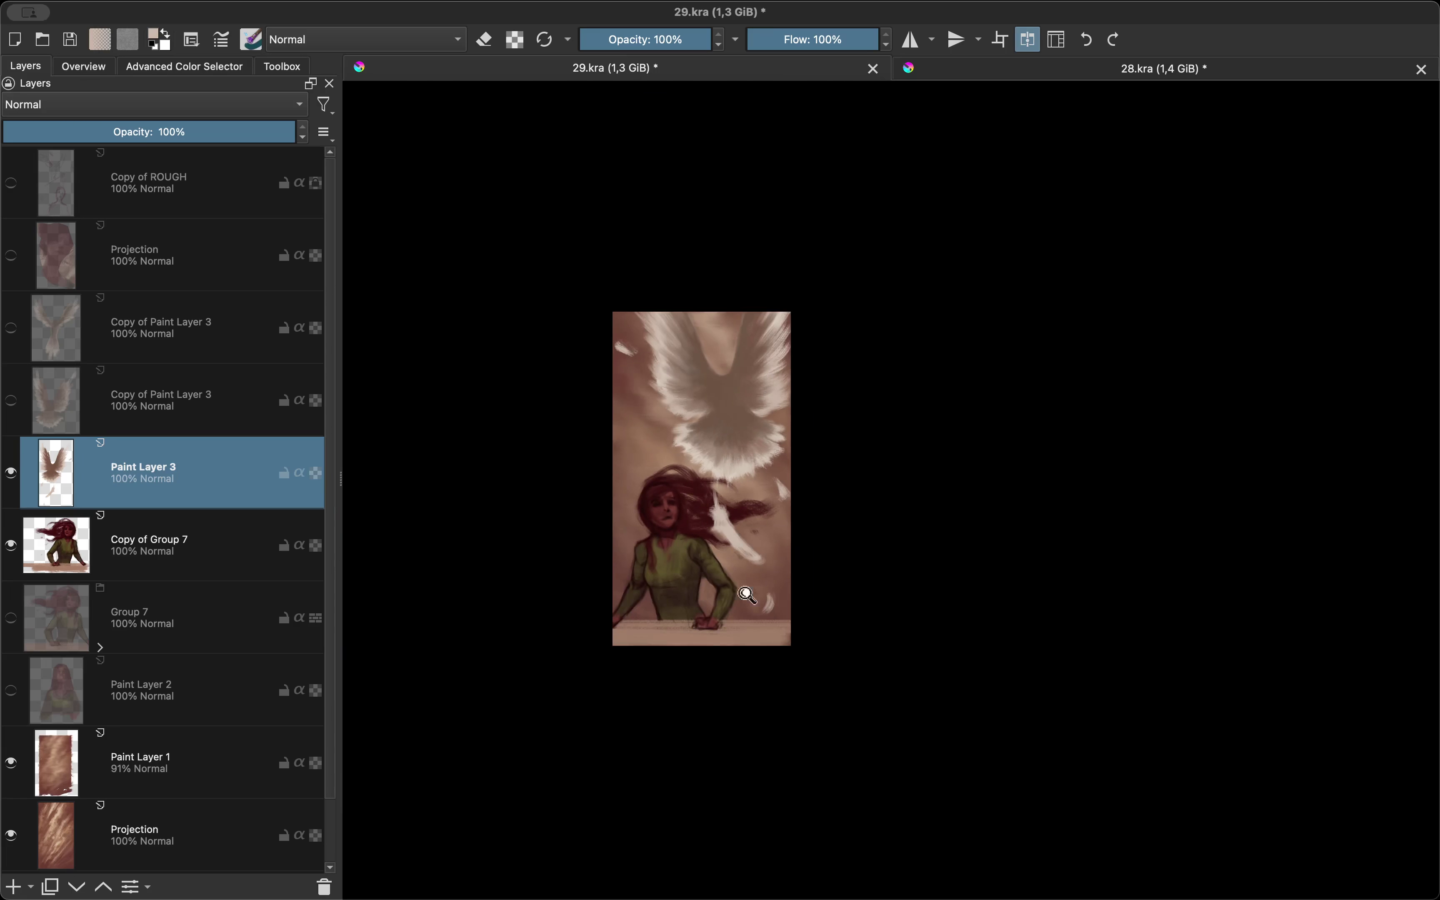
pyautogui.scroll(4, 601, 768)
pyautogui.press('m')
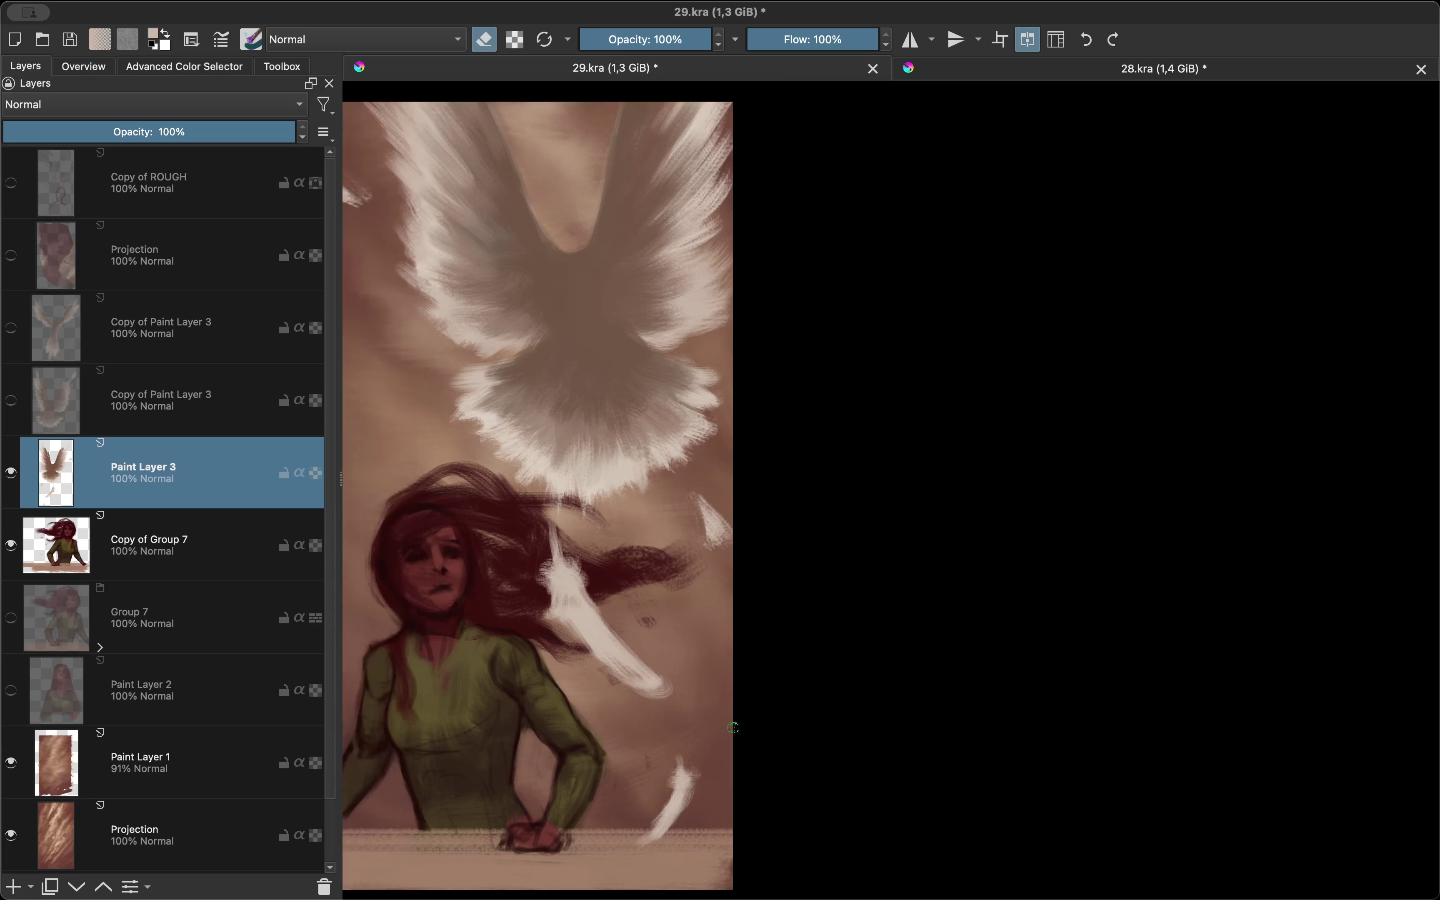
pyautogui.scroll(-3, 669, 553)
pyautogui.scroll(-3, 669, 552)
pyautogui.scroll(8, 556, 572)
pyautogui.scroll(-2, 556, 573)
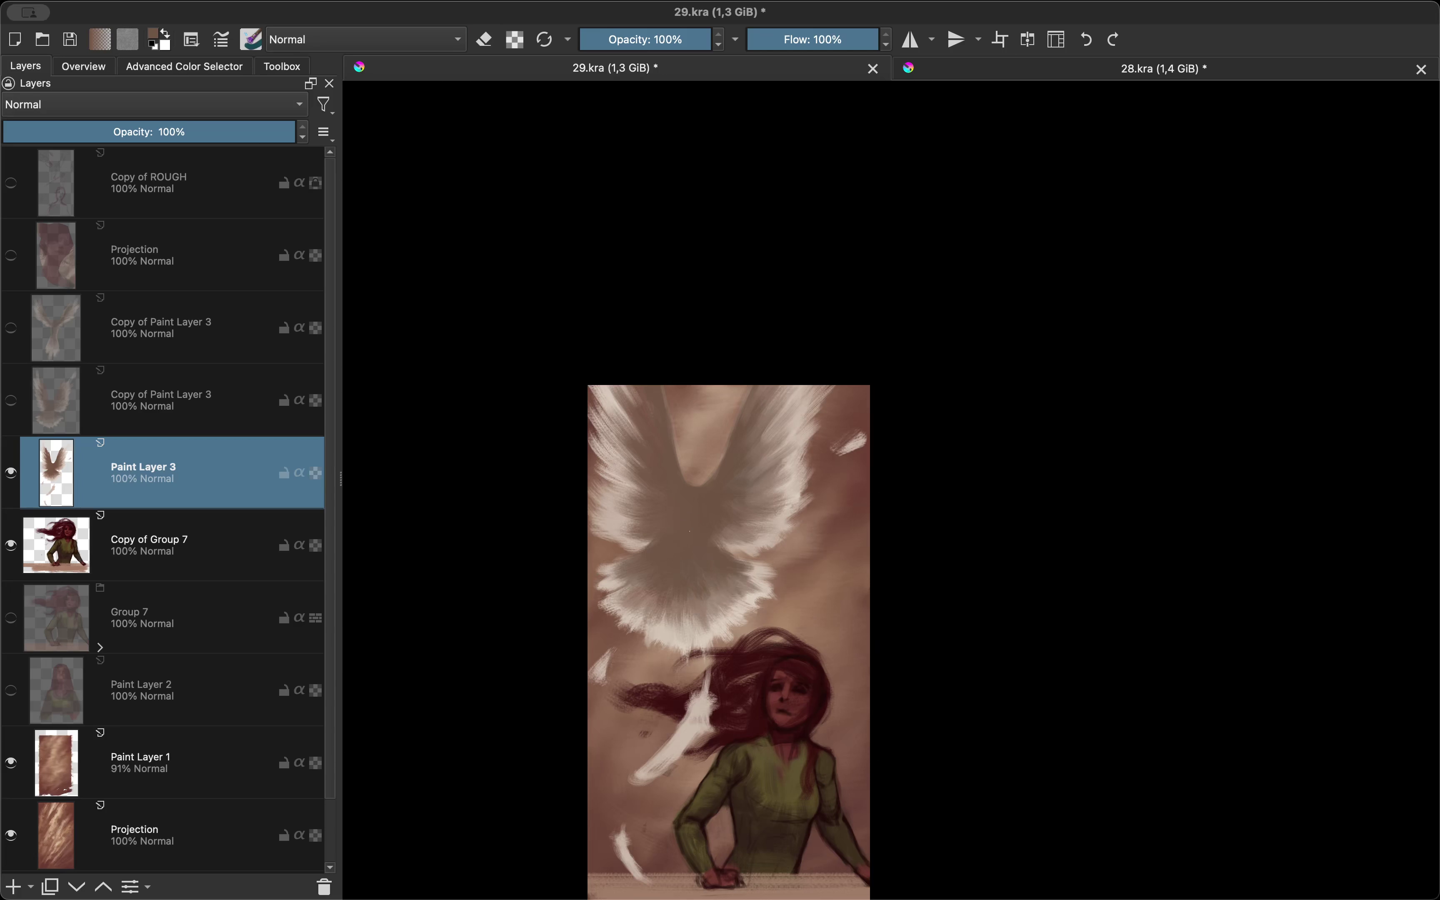
pyautogui.hotkey('shift', 'i')
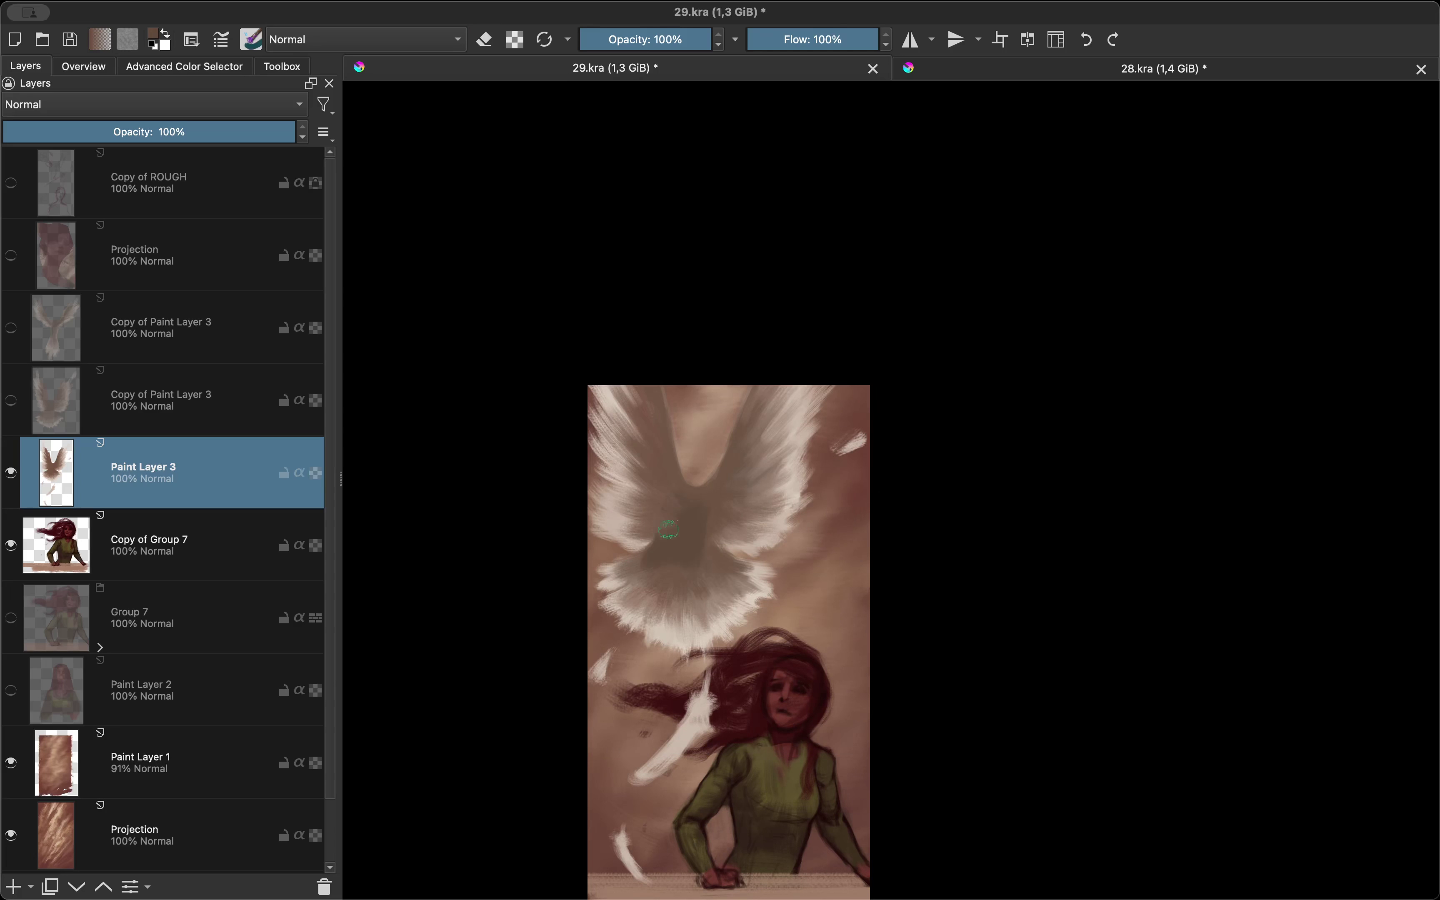
pyautogui.press('m')
pyautogui.scroll(-3, 617, 568)
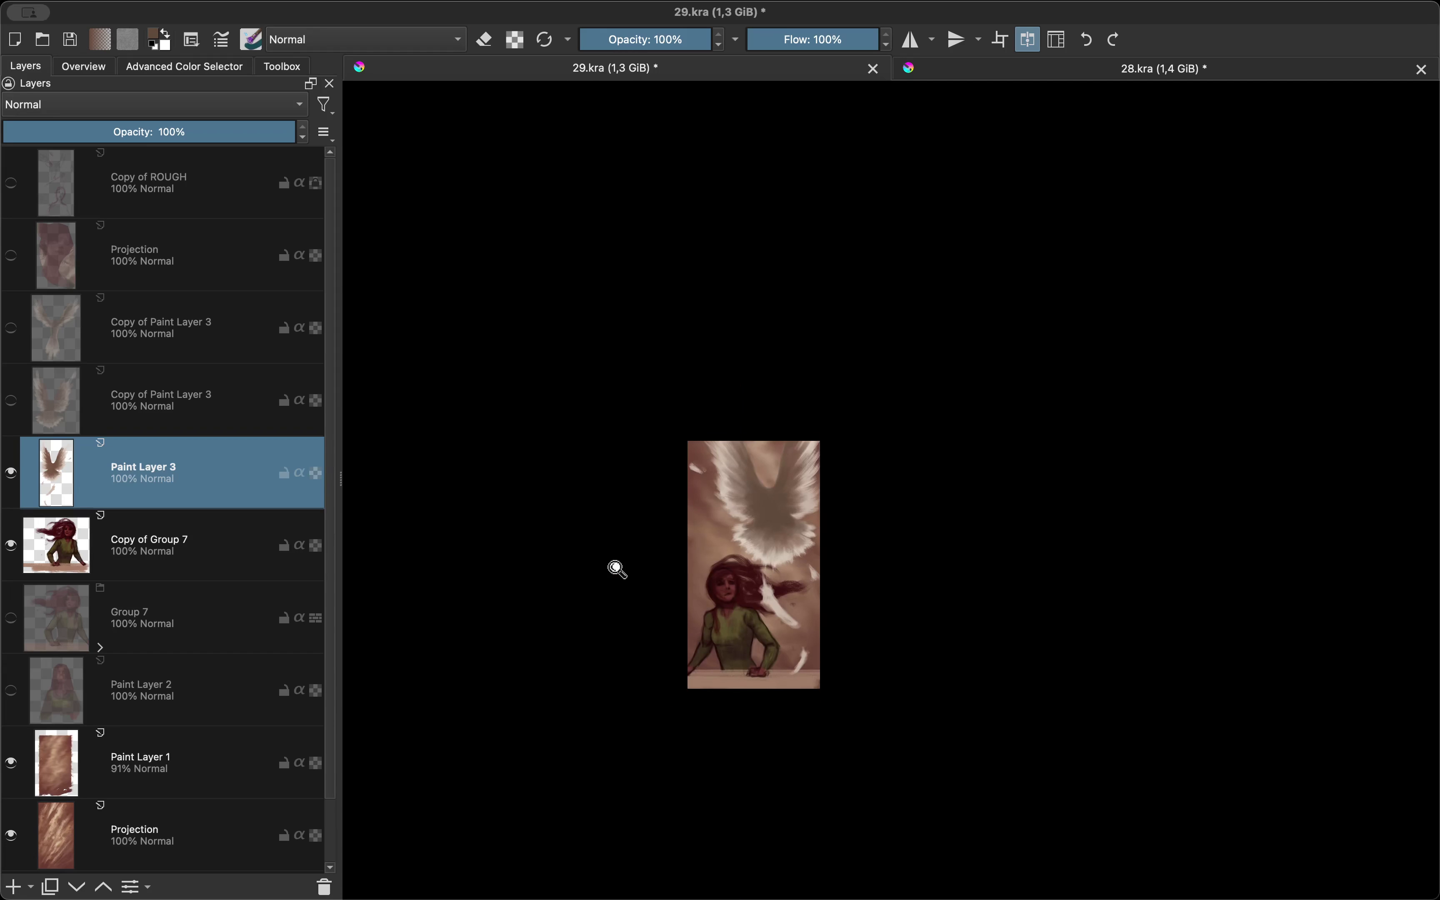
# Step: Make Copy of Group 7 active and shrink the brush to rework the girl's face
pyautogui.scroll(3, 616, 569)
pyautogui.press('m')
pyautogui.scroll(3, 655, 554)
pyautogui.press('pagedown')
pyautogui.scroll(3, 684, 547)
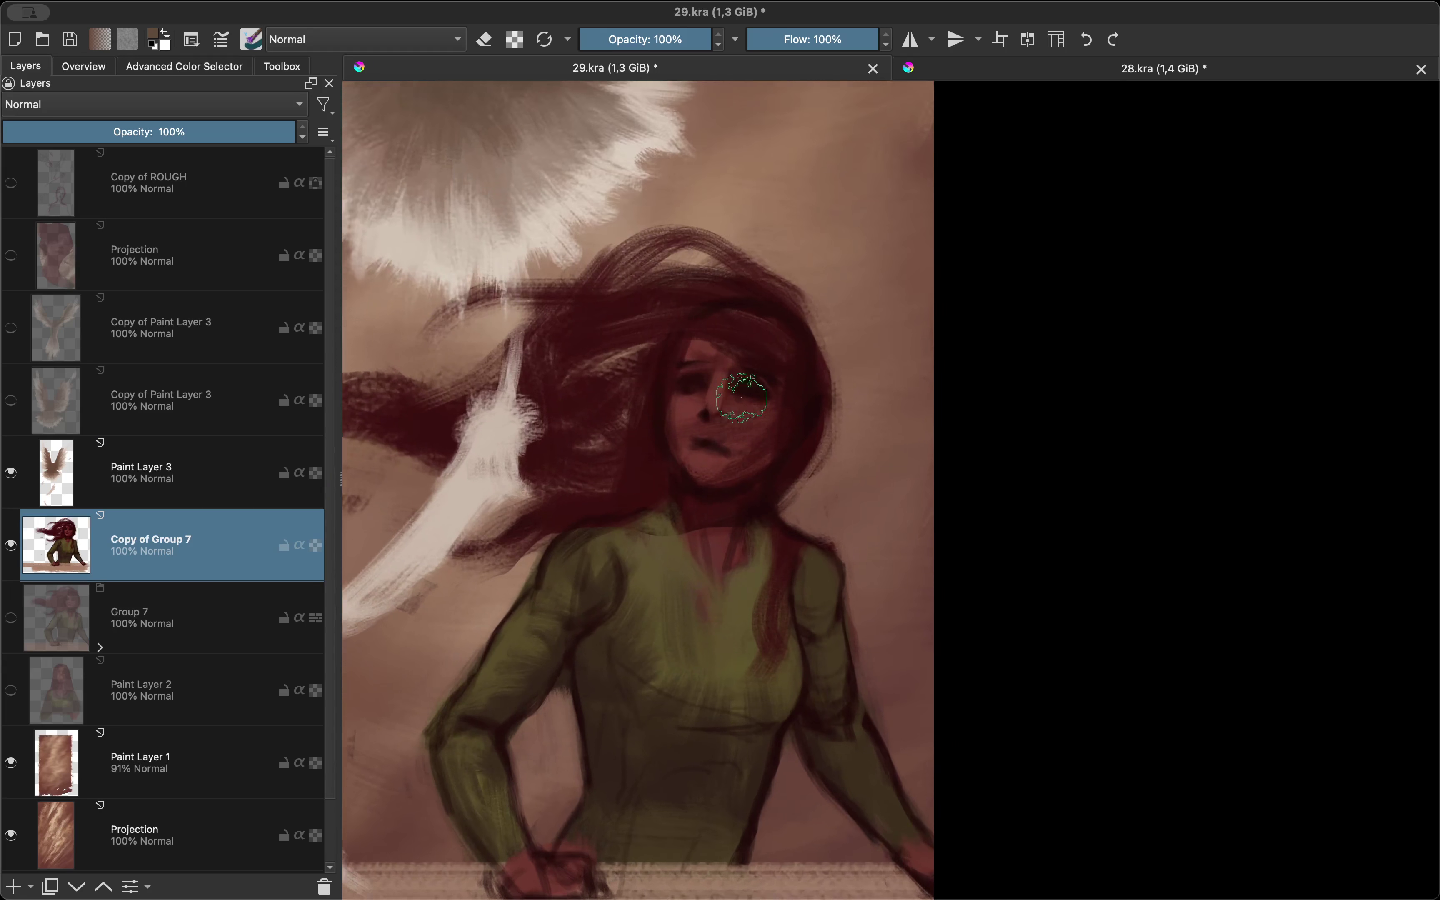
pyautogui.scroll(2, 709, 540)
pyautogui.press('[')
pyautogui.press('[')
pyautogui.press('[')
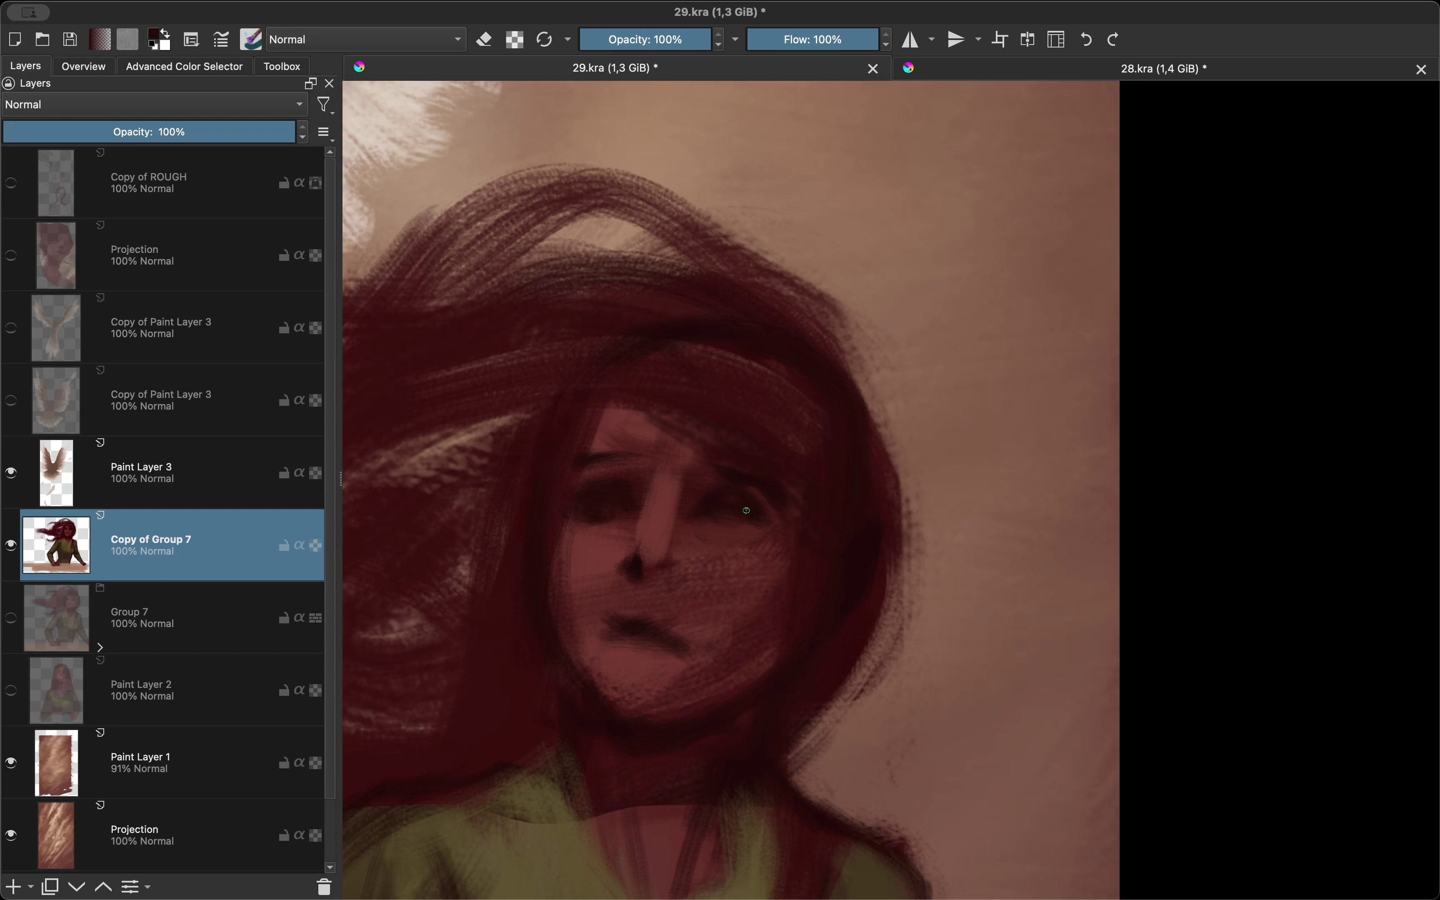
pyautogui.press('m')
pyautogui.press('m')
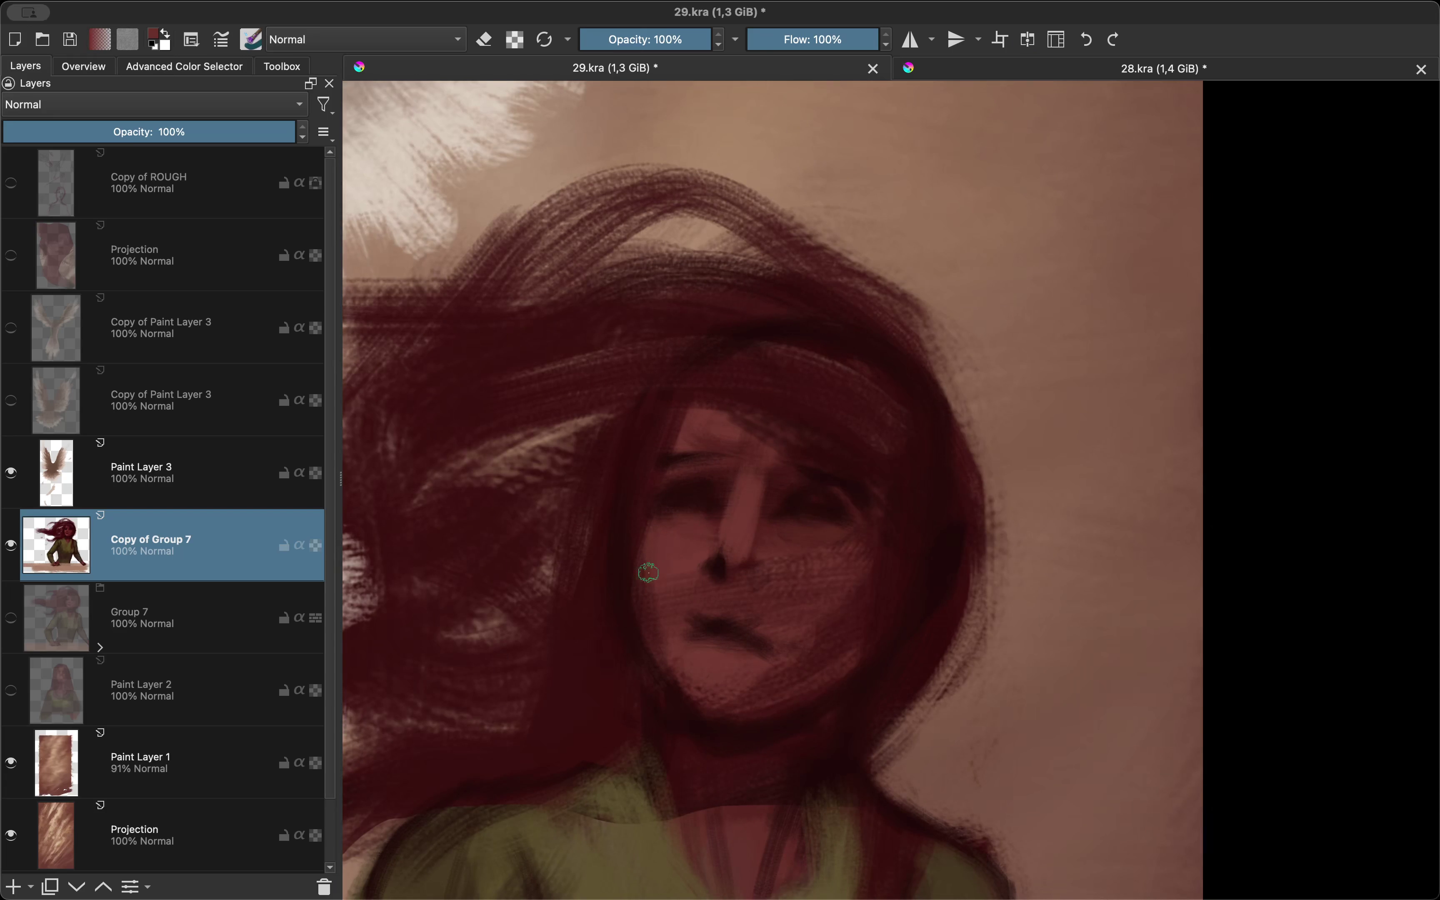
pyautogui.press('m')
pyautogui.press('m')
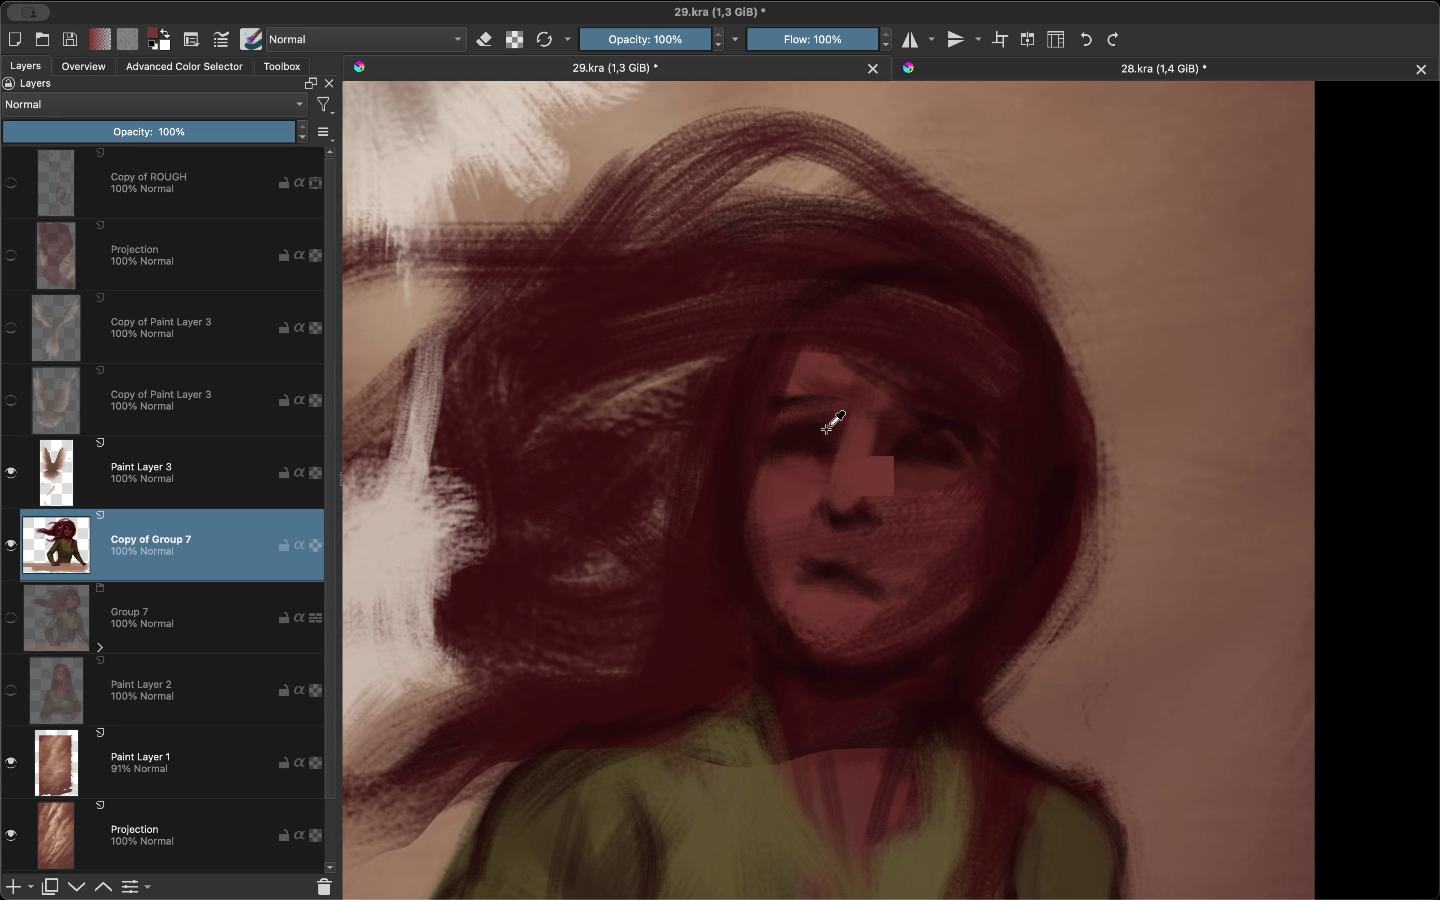
pyautogui.press('m')
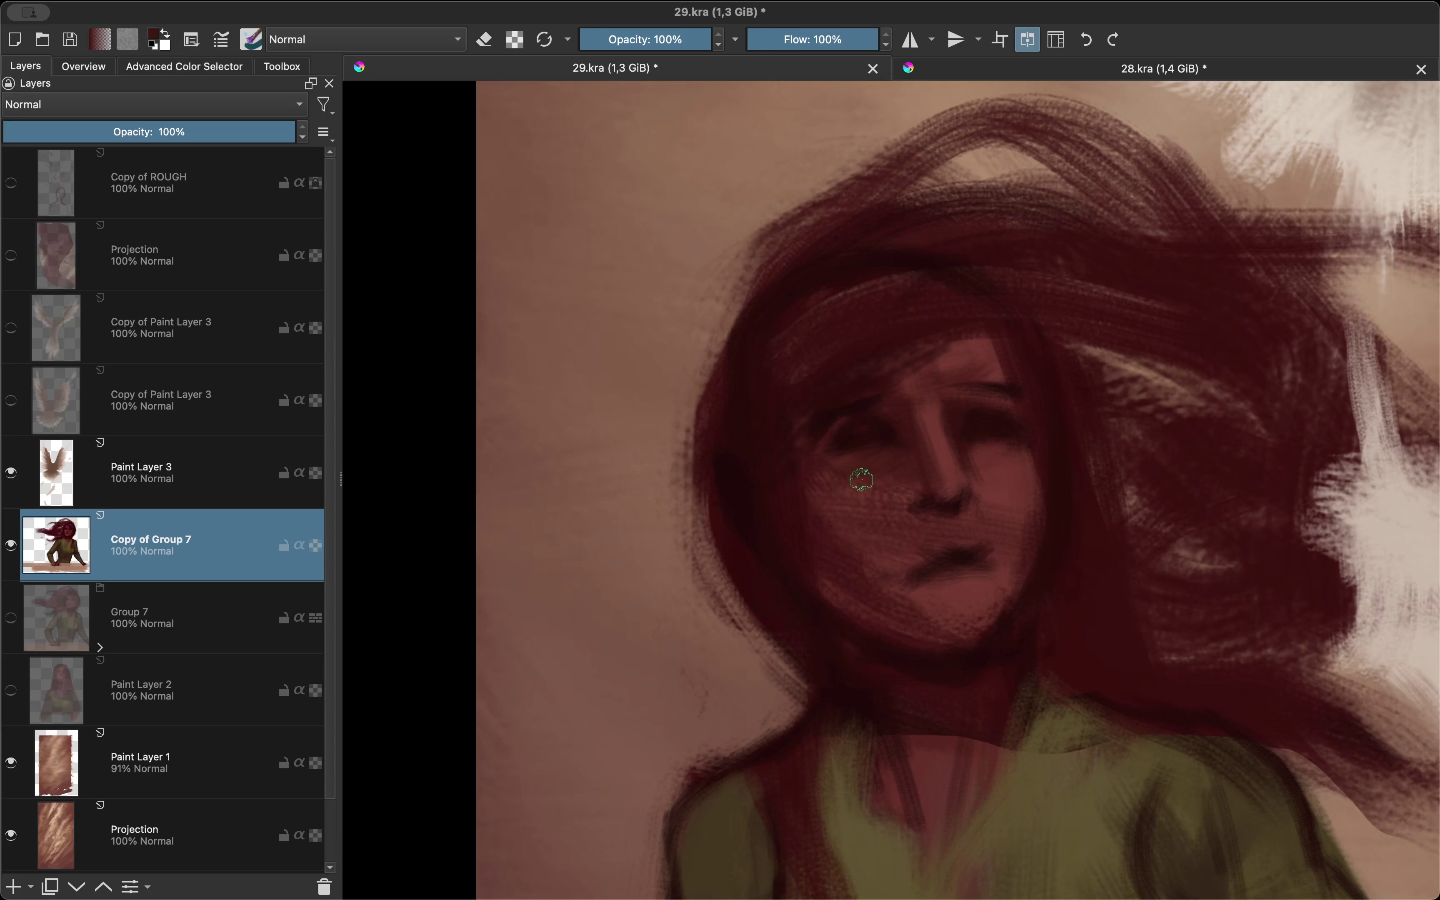
pyautogui.press('m')
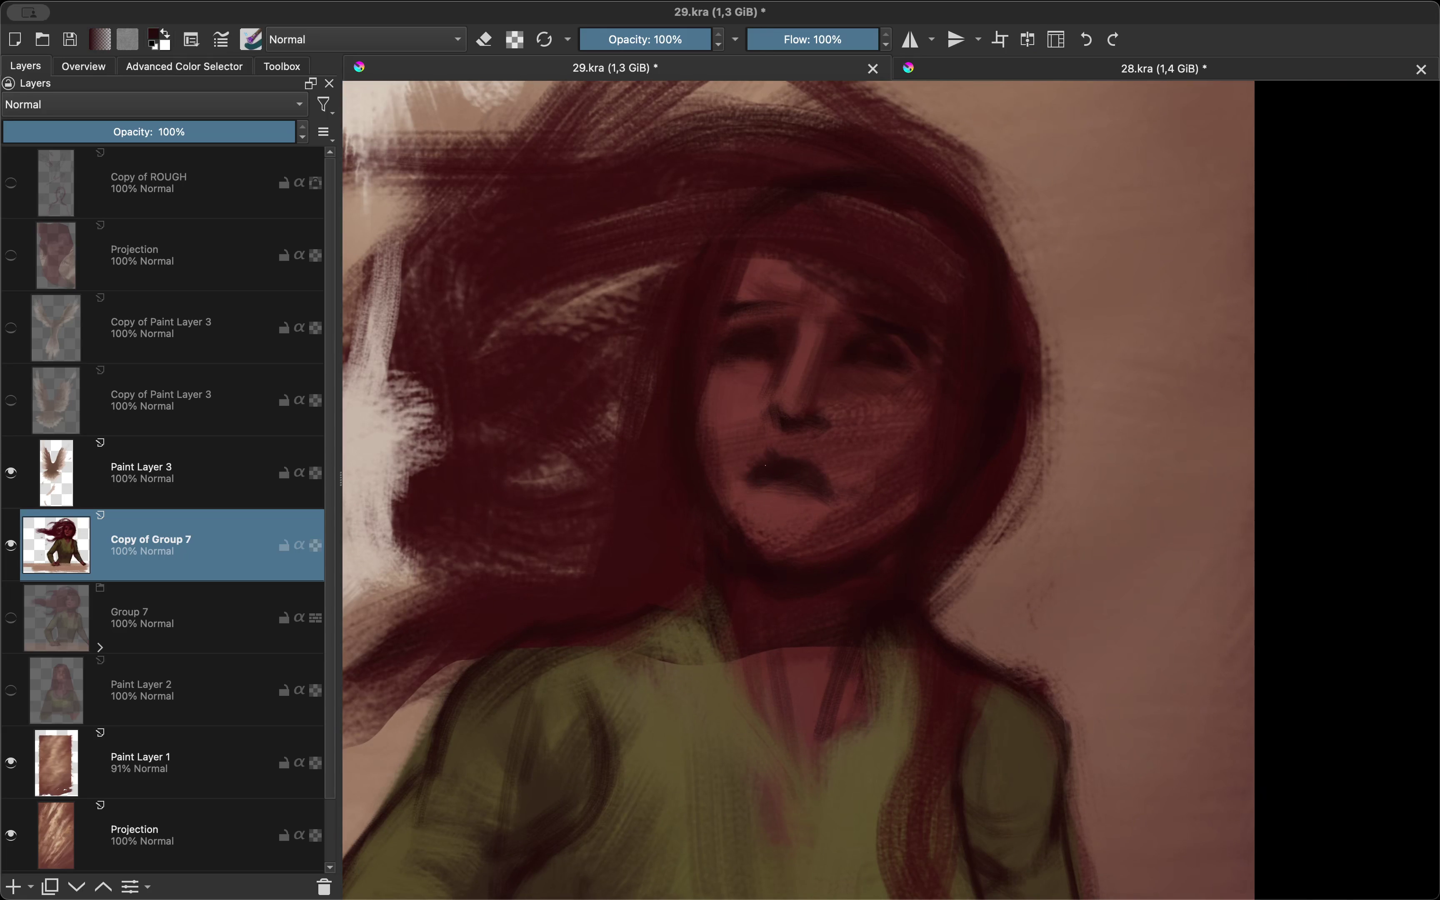
# Step: Lightly erase the area near the girl's neck
pyautogui.scroll(-1, 743, 500)
pyautogui.scroll(-1, 773, 523)
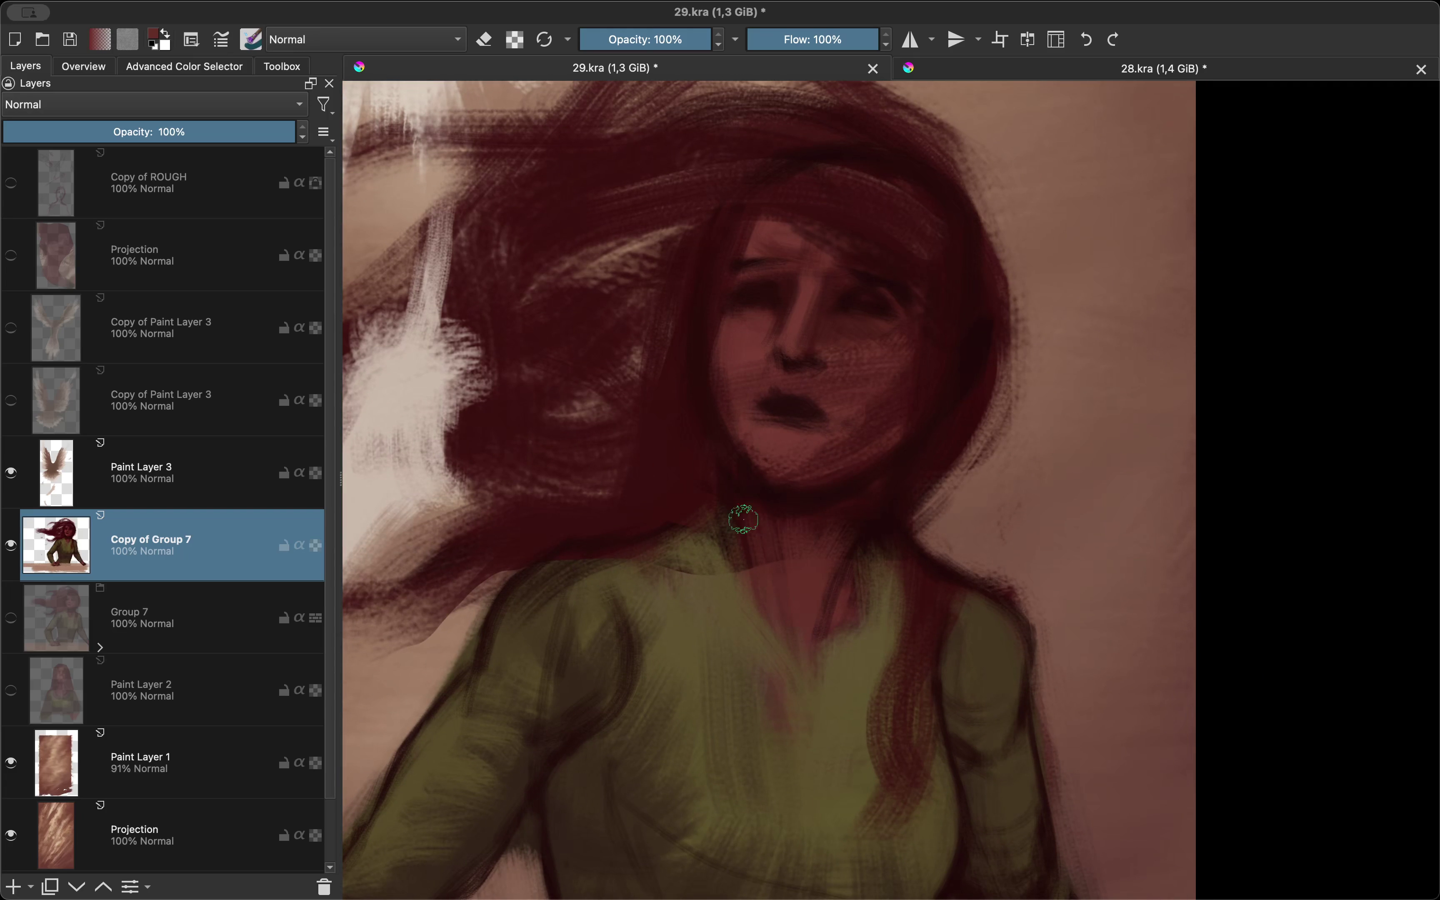
pyautogui.scroll(-1, 767, 595)
pyautogui.scroll(2, 762, 677)
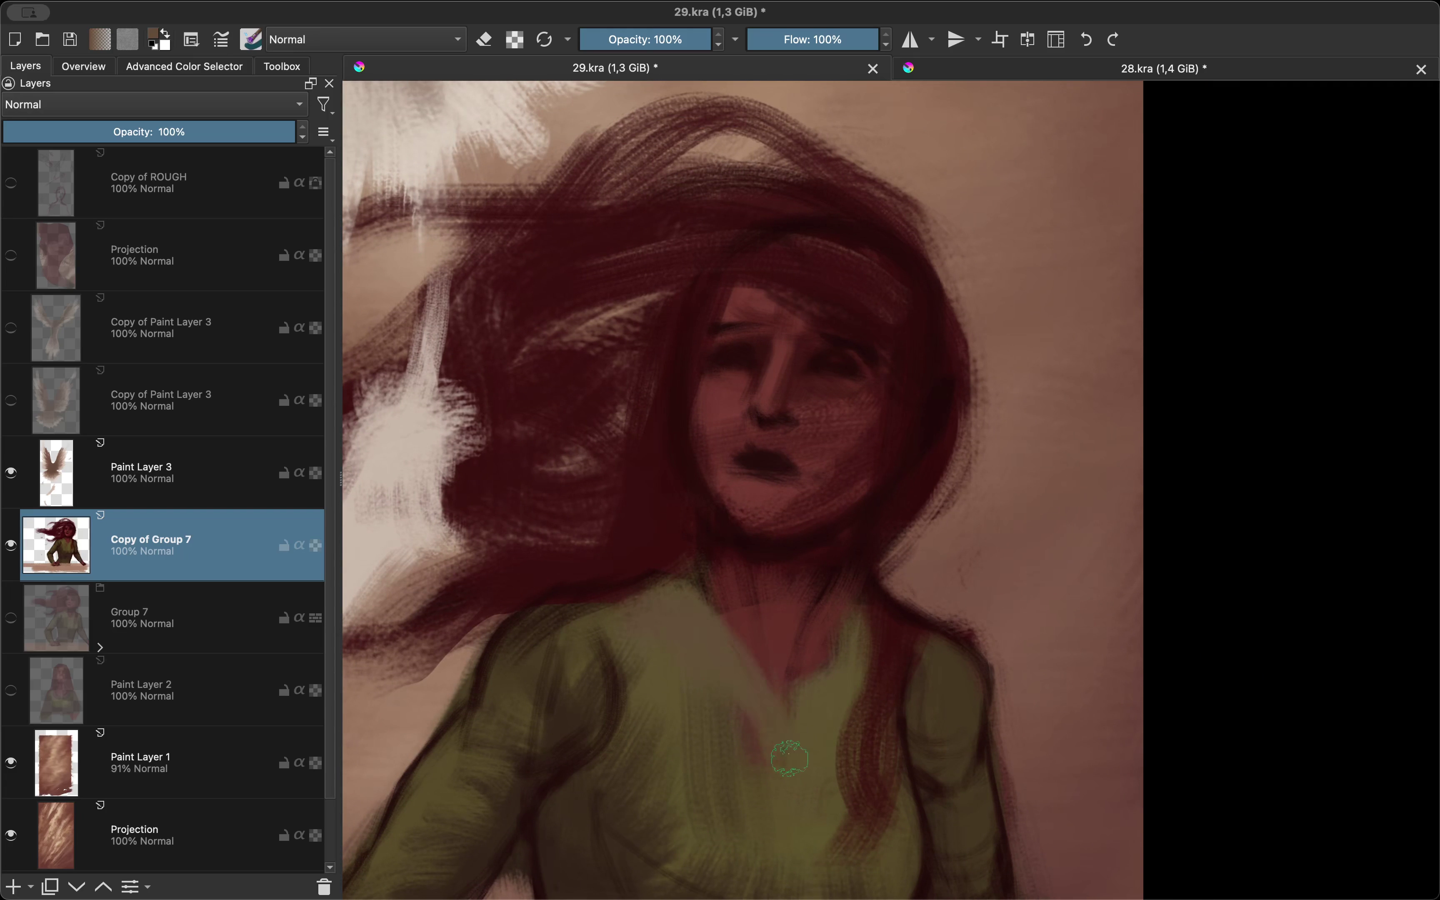
pyautogui.press('e')
pyautogui.moveTo(867, 603); pyautogui.dragTo(909, 514)
pyautogui.scroll(1, 858, 476)
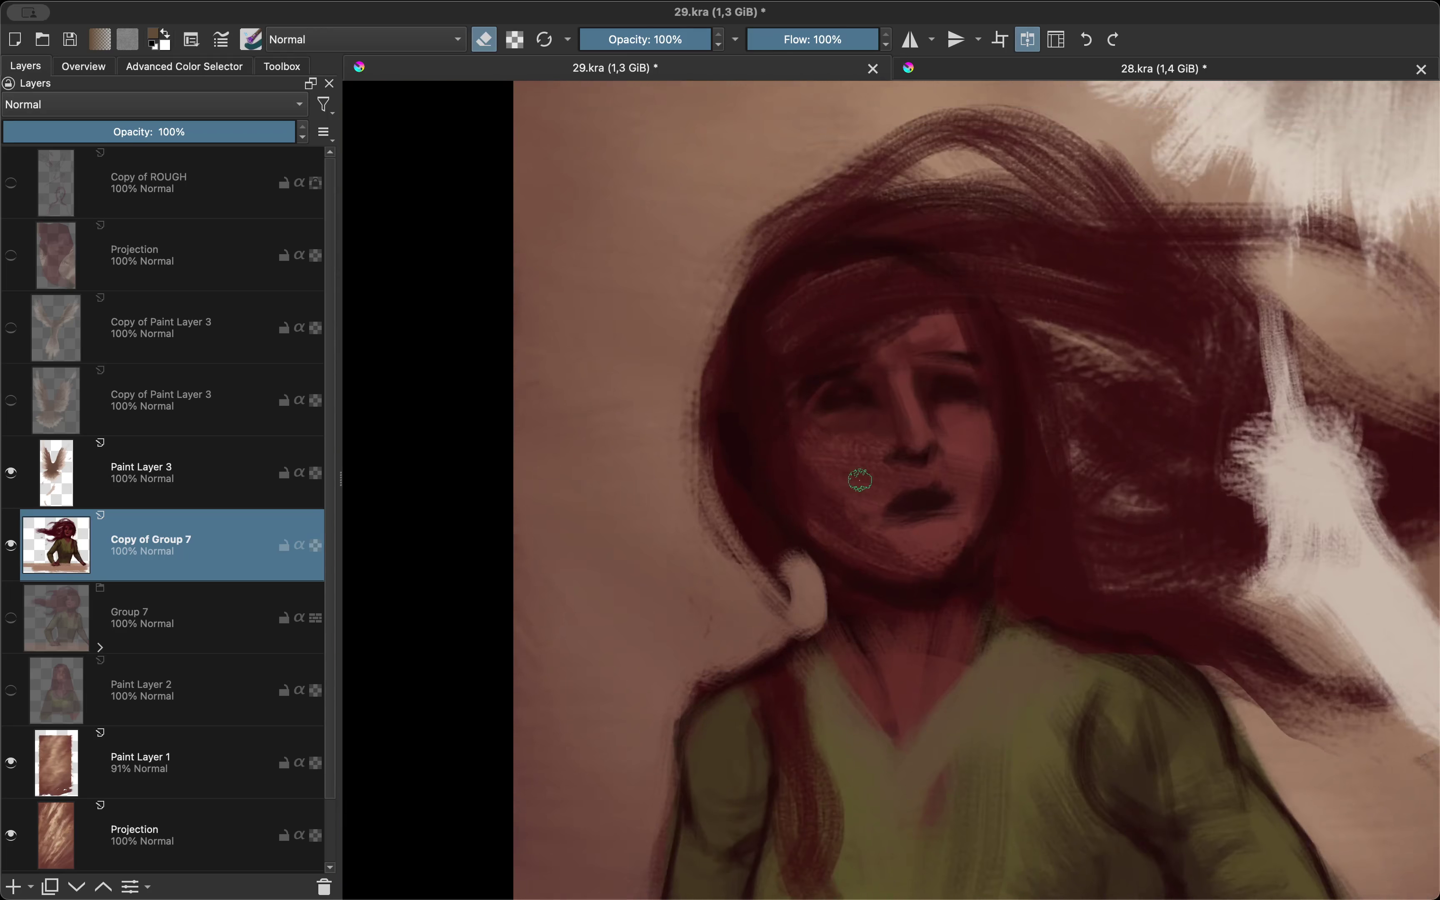
# Step: Lighten the nose bridge with a stroke of the sampled cheek tone, checking it mirrored
pyautogui.keyDown('ctrl'); pyautogui.click(743, 458); pyautogui.keyUp('ctrl')
pyautogui.hotkey('shift', 'i')
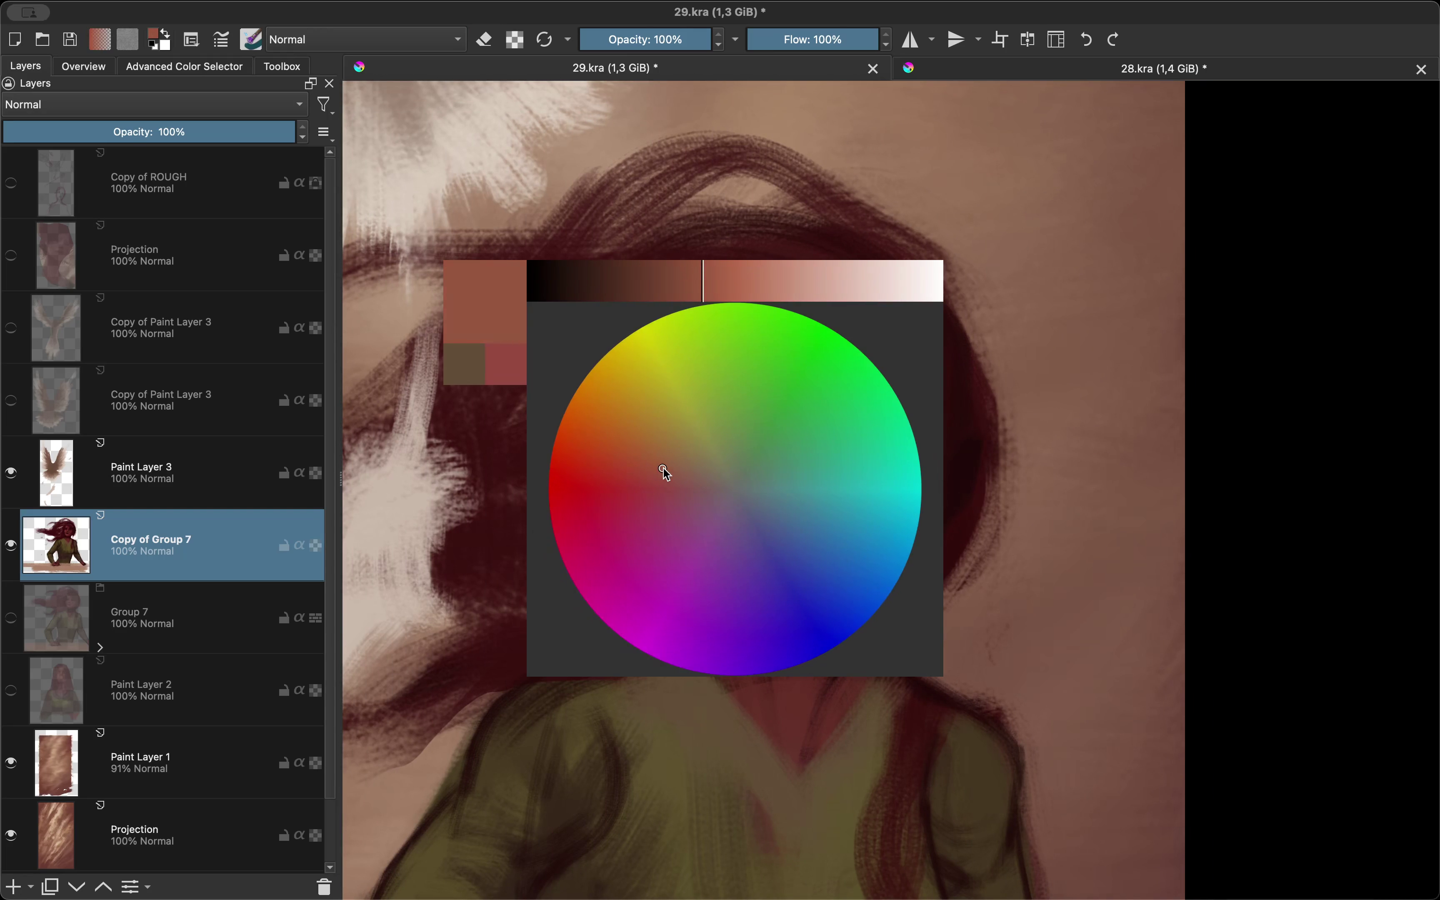
pyautogui.press('e')
pyautogui.moveTo(751, 483); pyautogui.dragTo(784, 450)
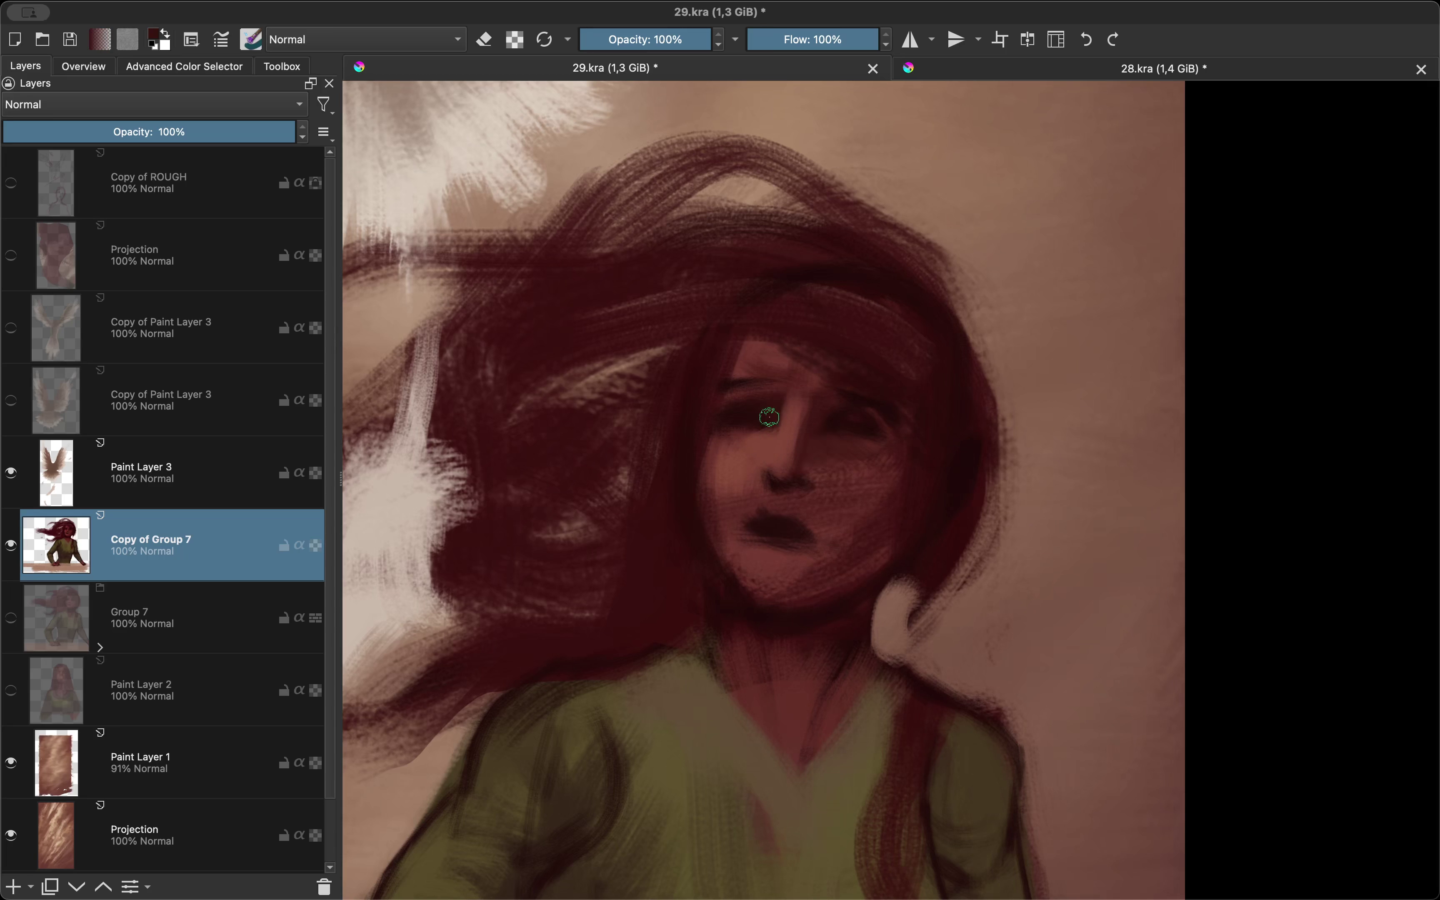
pyautogui.press('m')
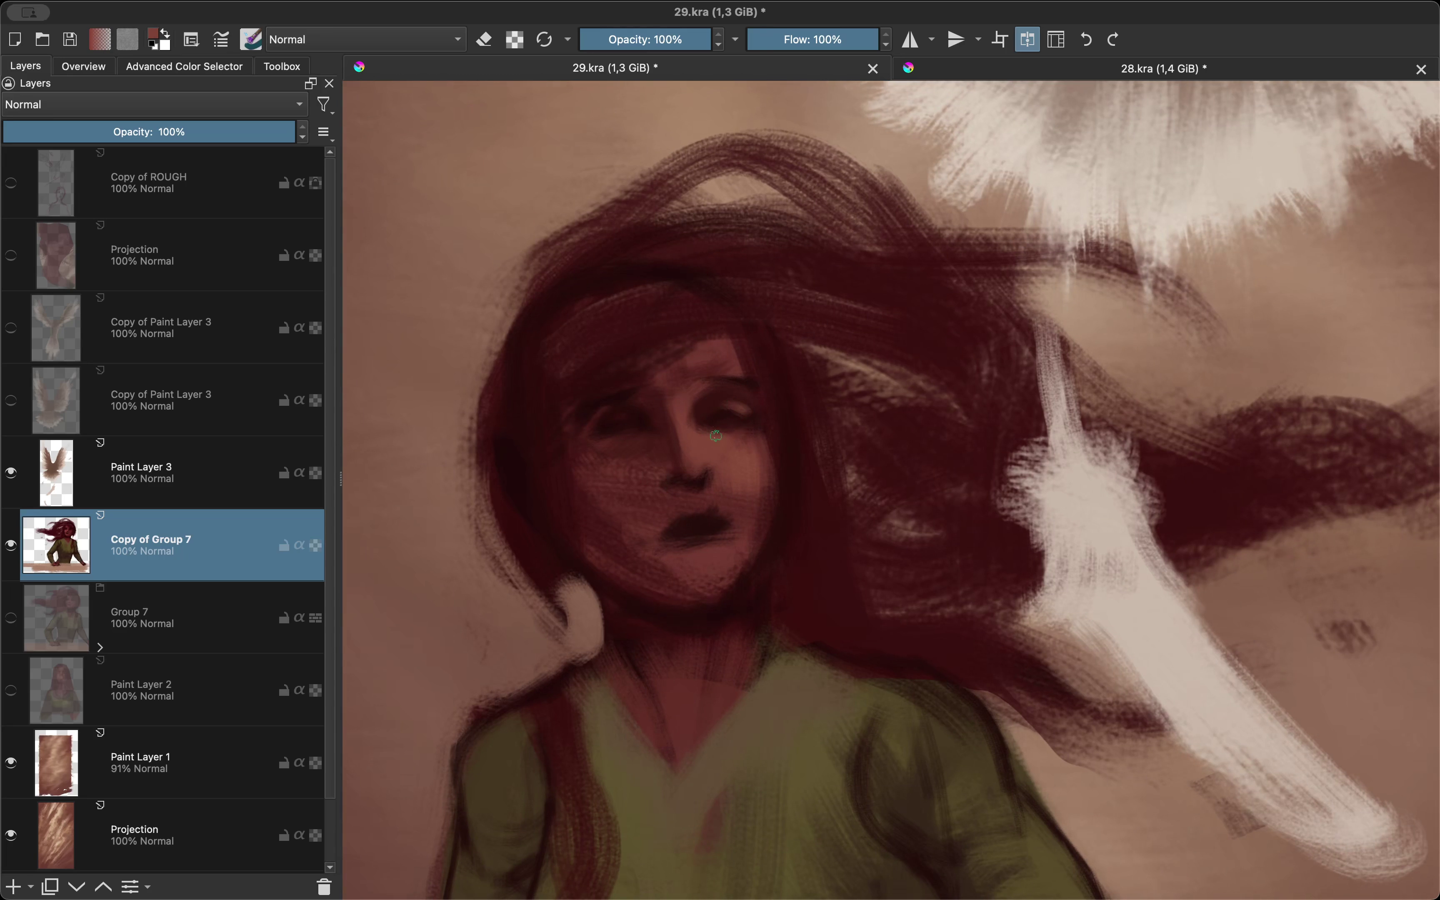
pyautogui.press('m')
# Step: Darken the eye highlight with a deeper tone and check the face in mirror view
pyautogui.moveTo(705, 416); pyautogui.dragTo(673, 404)
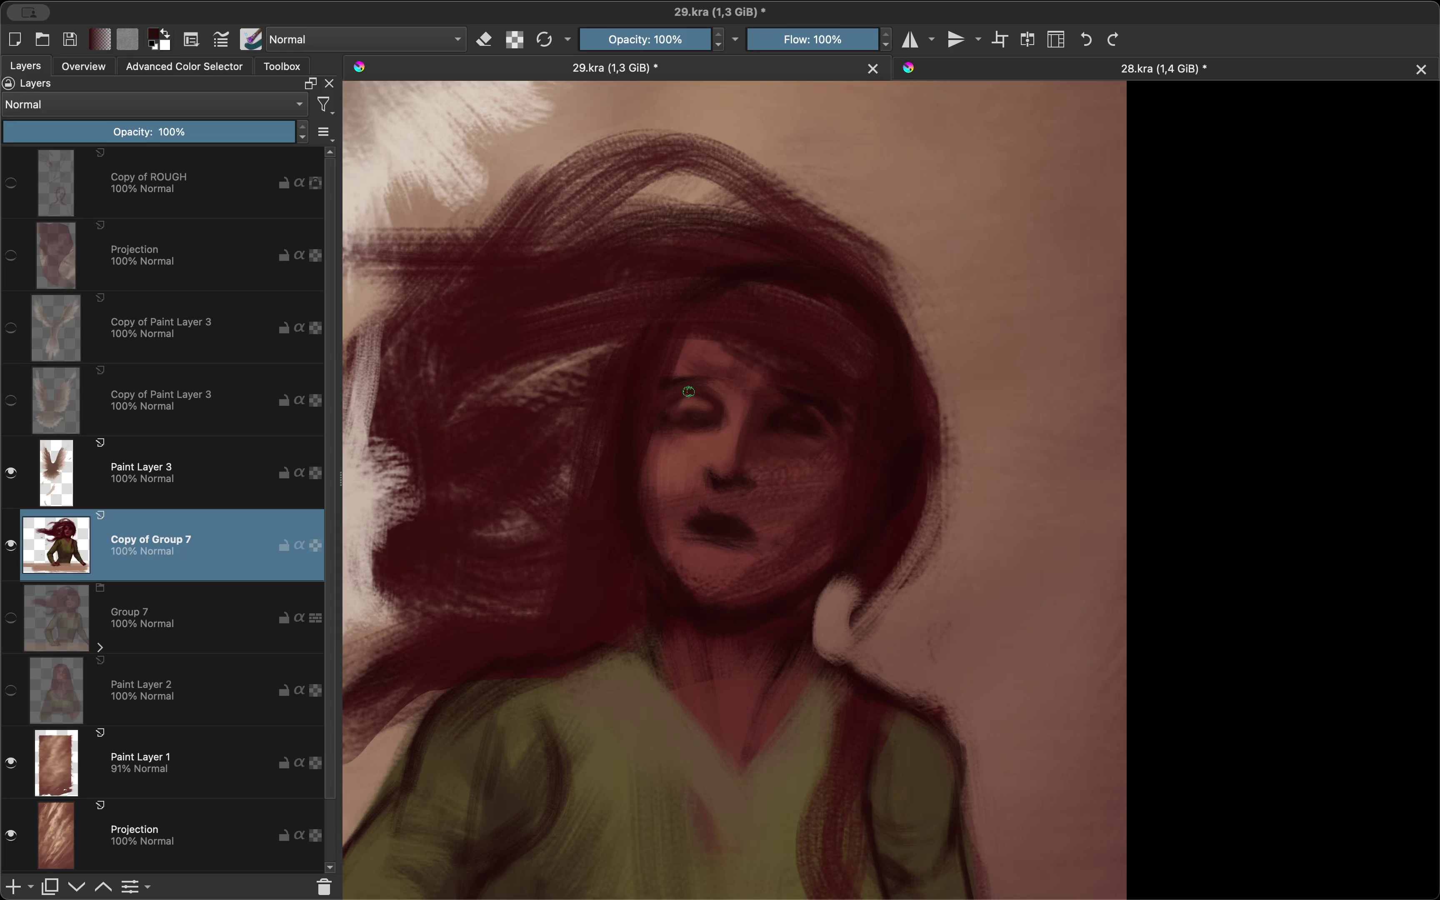
pyautogui.scroll(3, 688, 391)
pyautogui.press('m')
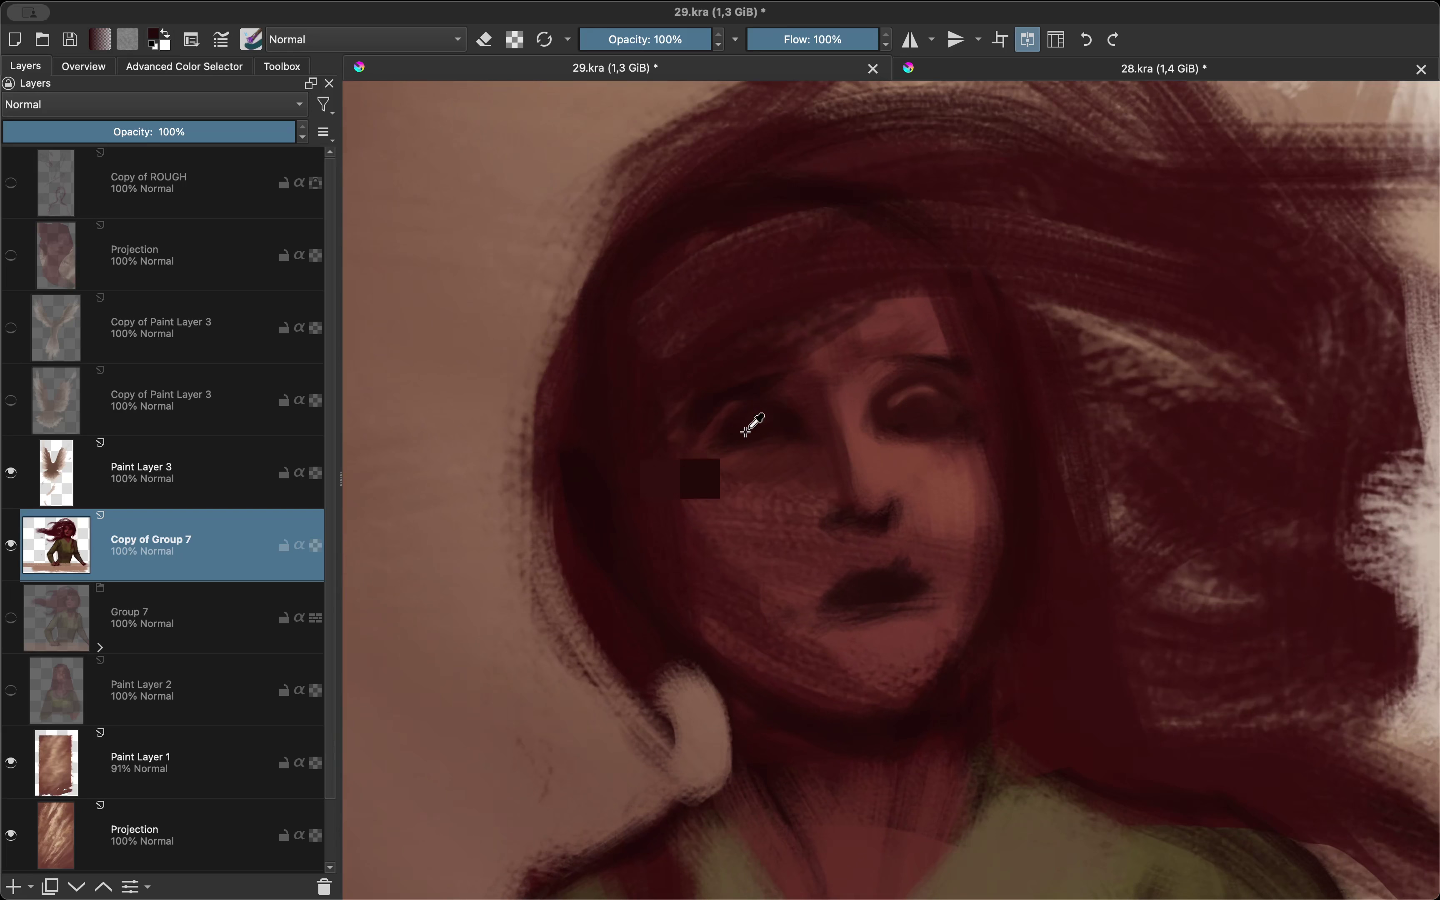
pyautogui.press('m')
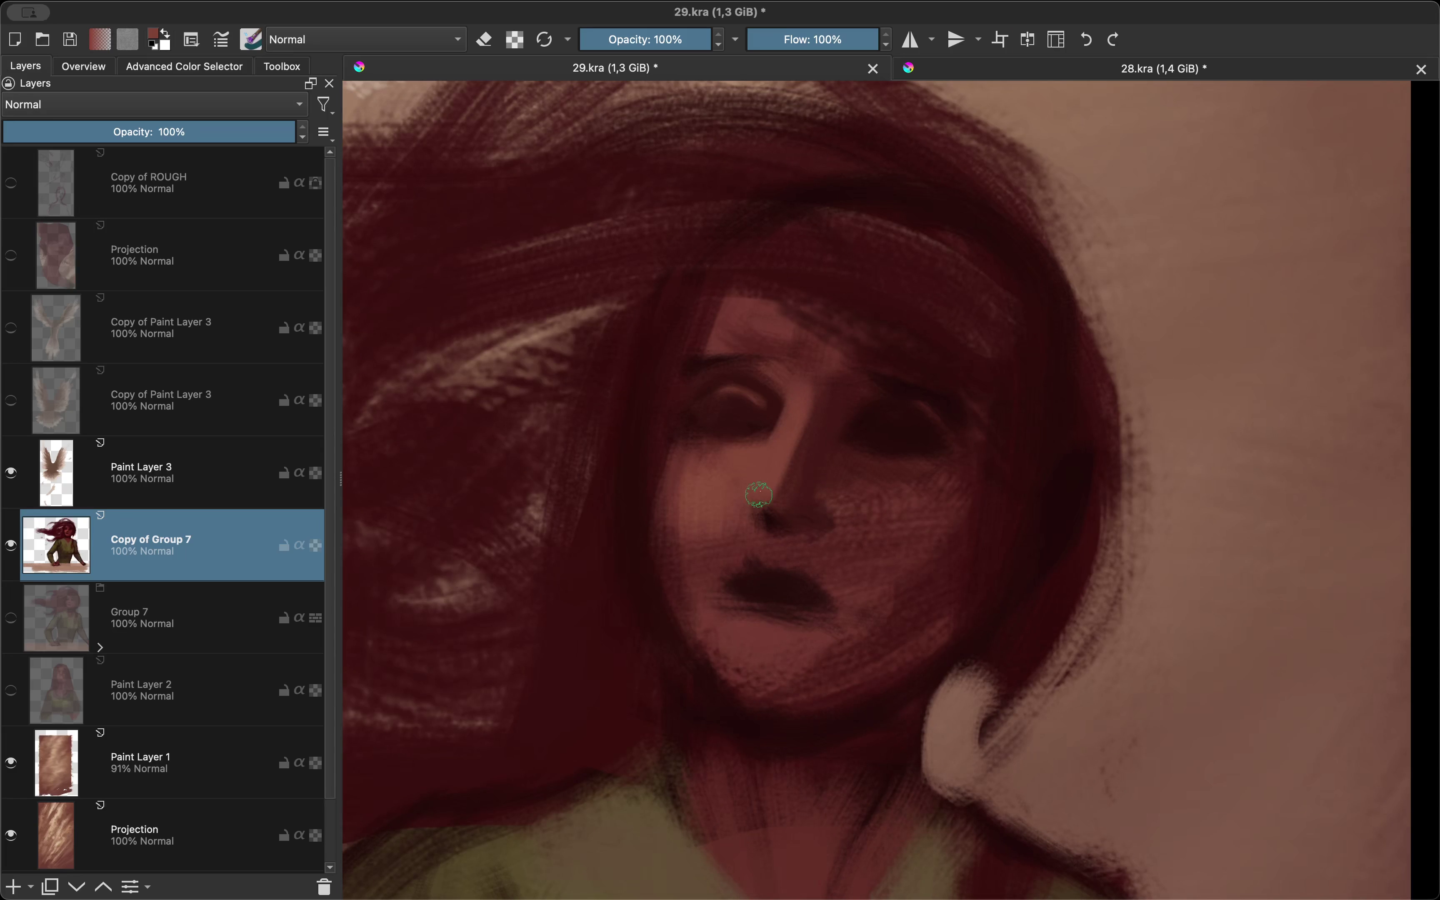
# Step: Shade the neck below the chin with a sampled dark tone, then check the whole figure
pyautogui.moveTo(639, 501); pyautogui.dragTo(693, 382)
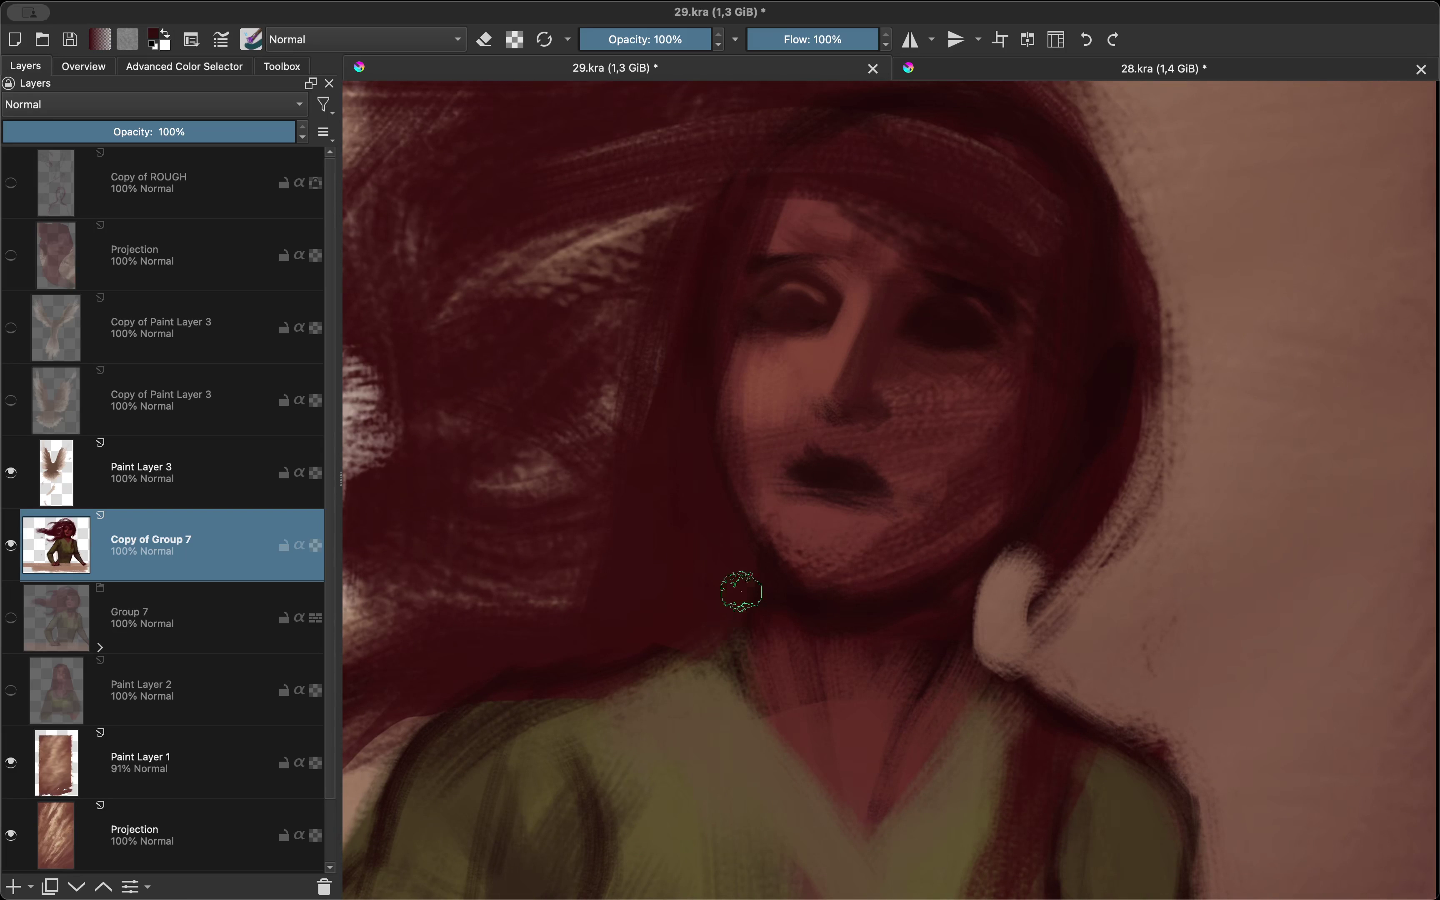
pyautogui.keyDown('ctrl'); pyautogui.click(759, 640); pyautogui.keyUp('ctrl')
pyautogui.moveTo(800, 624); pyautogui.dragTo(836, 773)
pyautogui.moveTo(881, 678); pyautogui.dragTo(840, 671)
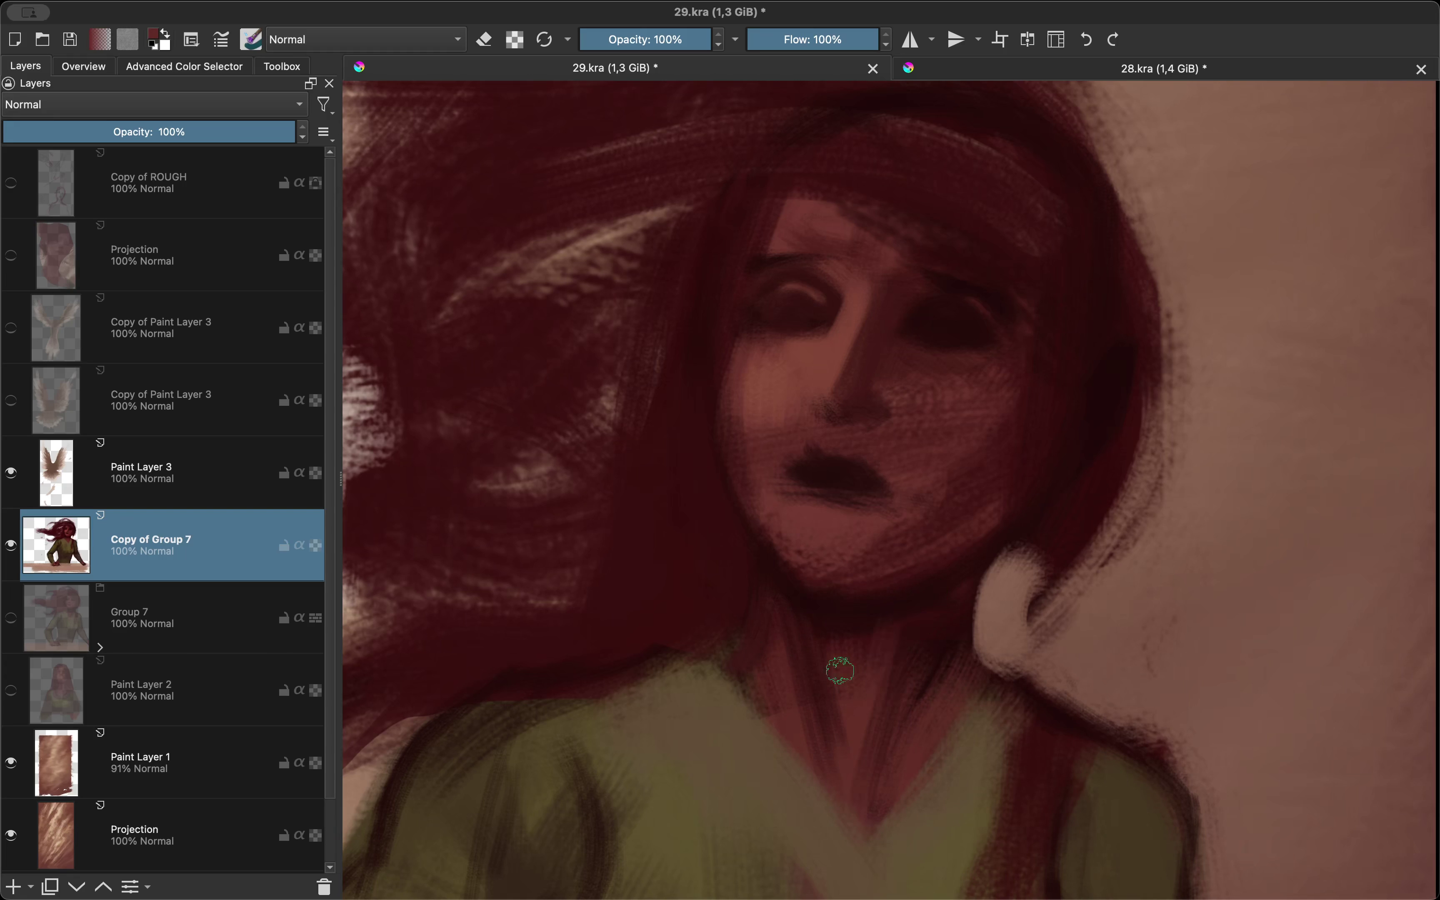
pyautogui.press('m')
pyautogui.press('-')
pyautogui.press('m')
pyautogui.press('+')
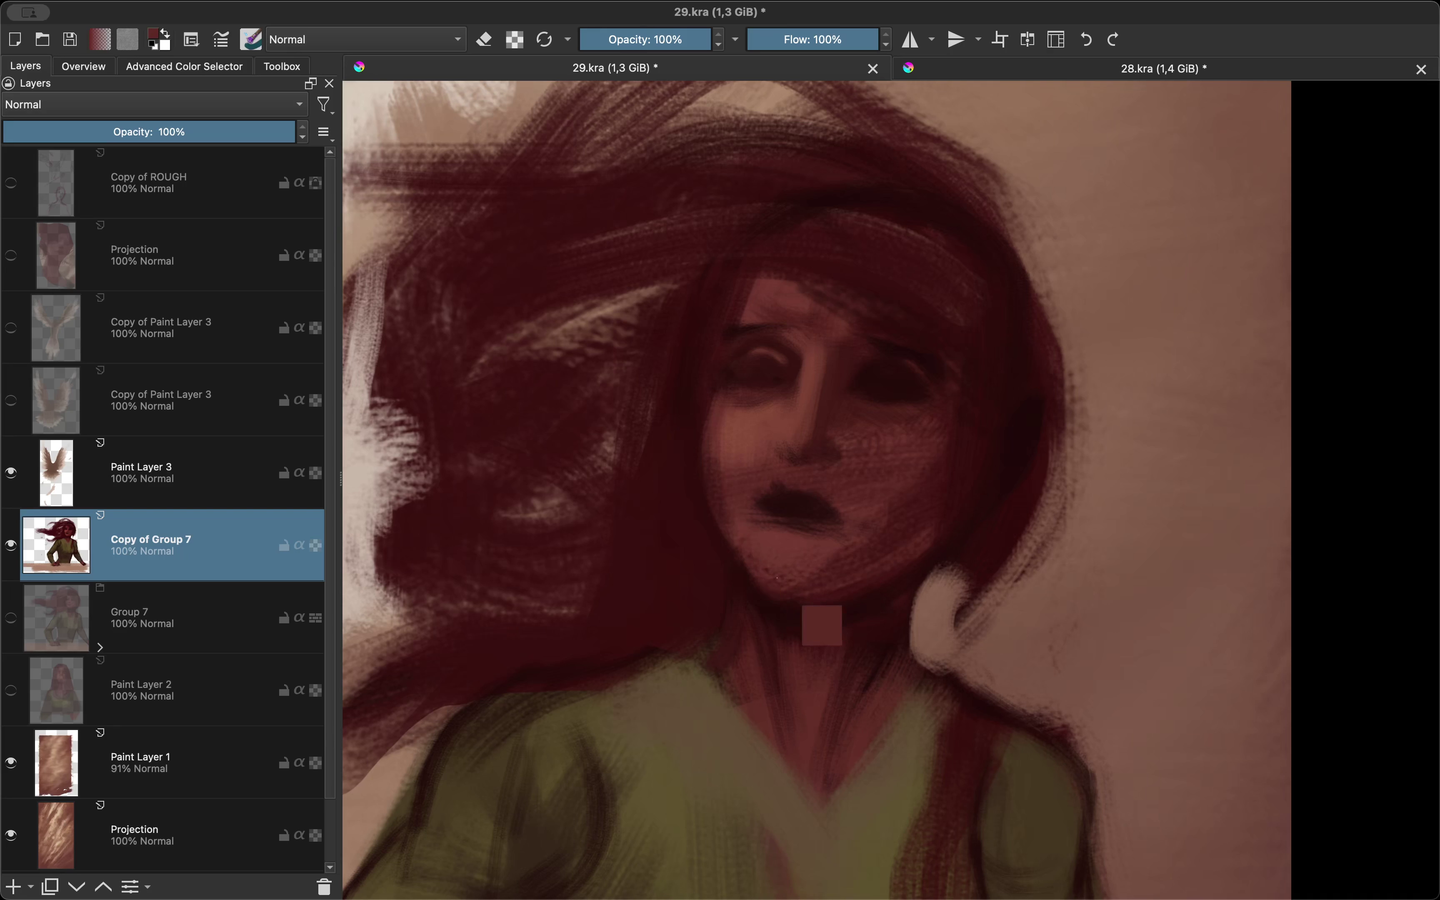
# Step: Choose a deeper red for the lips from the colour wheel
pyautogui.press('m')
pyautogui.keyDown('ctrl'); pyautogui.click(752, 515); pyautogui.keyUp('ctrl')
pyautogui.hotkey('shift', 'i')
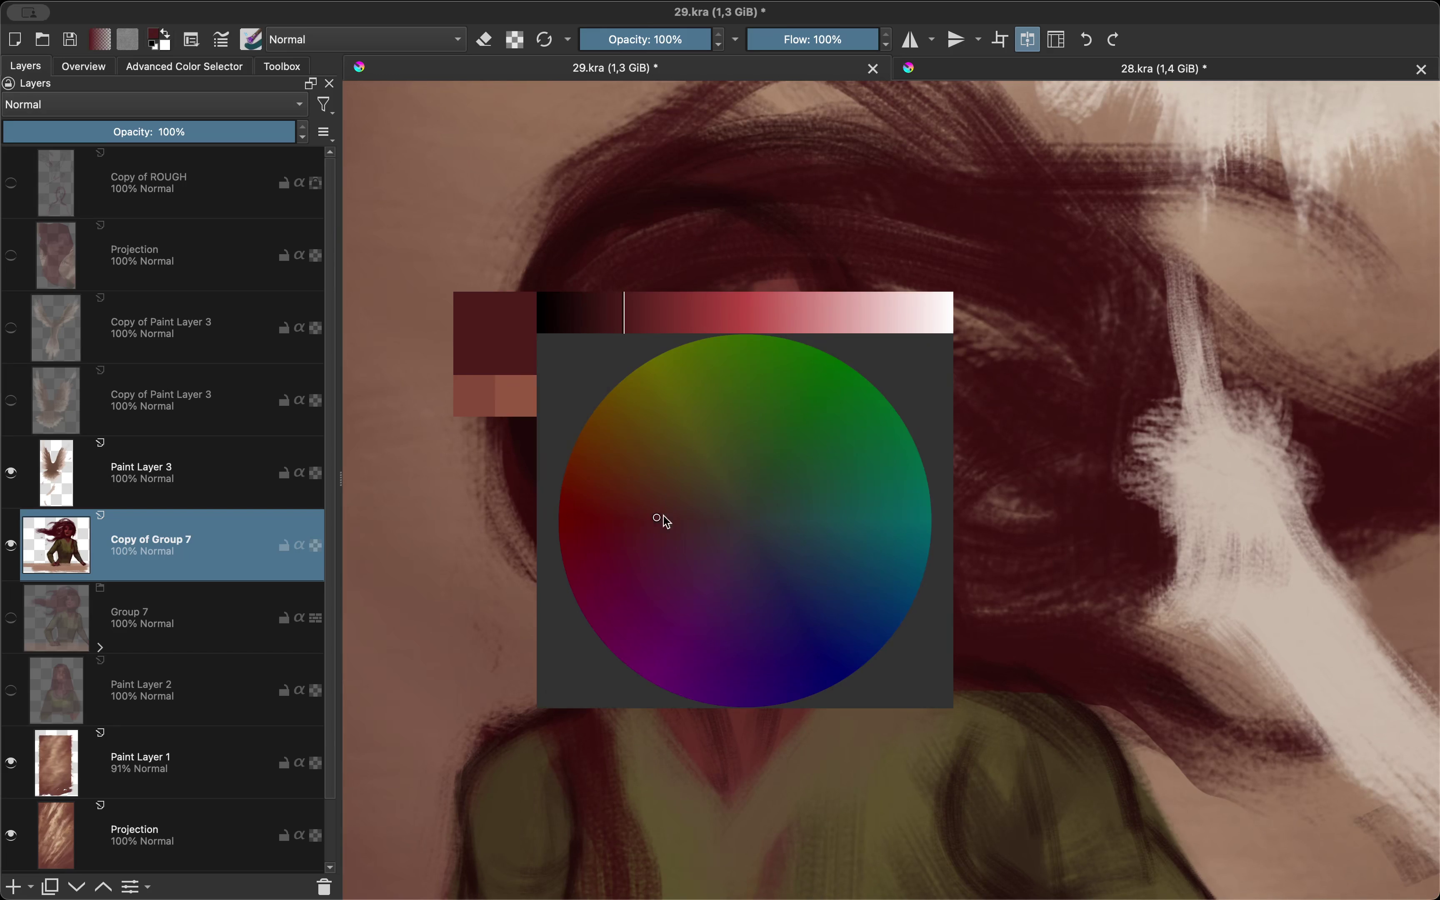
pyautogui.click(663, 517)
pyautogui.press('m')
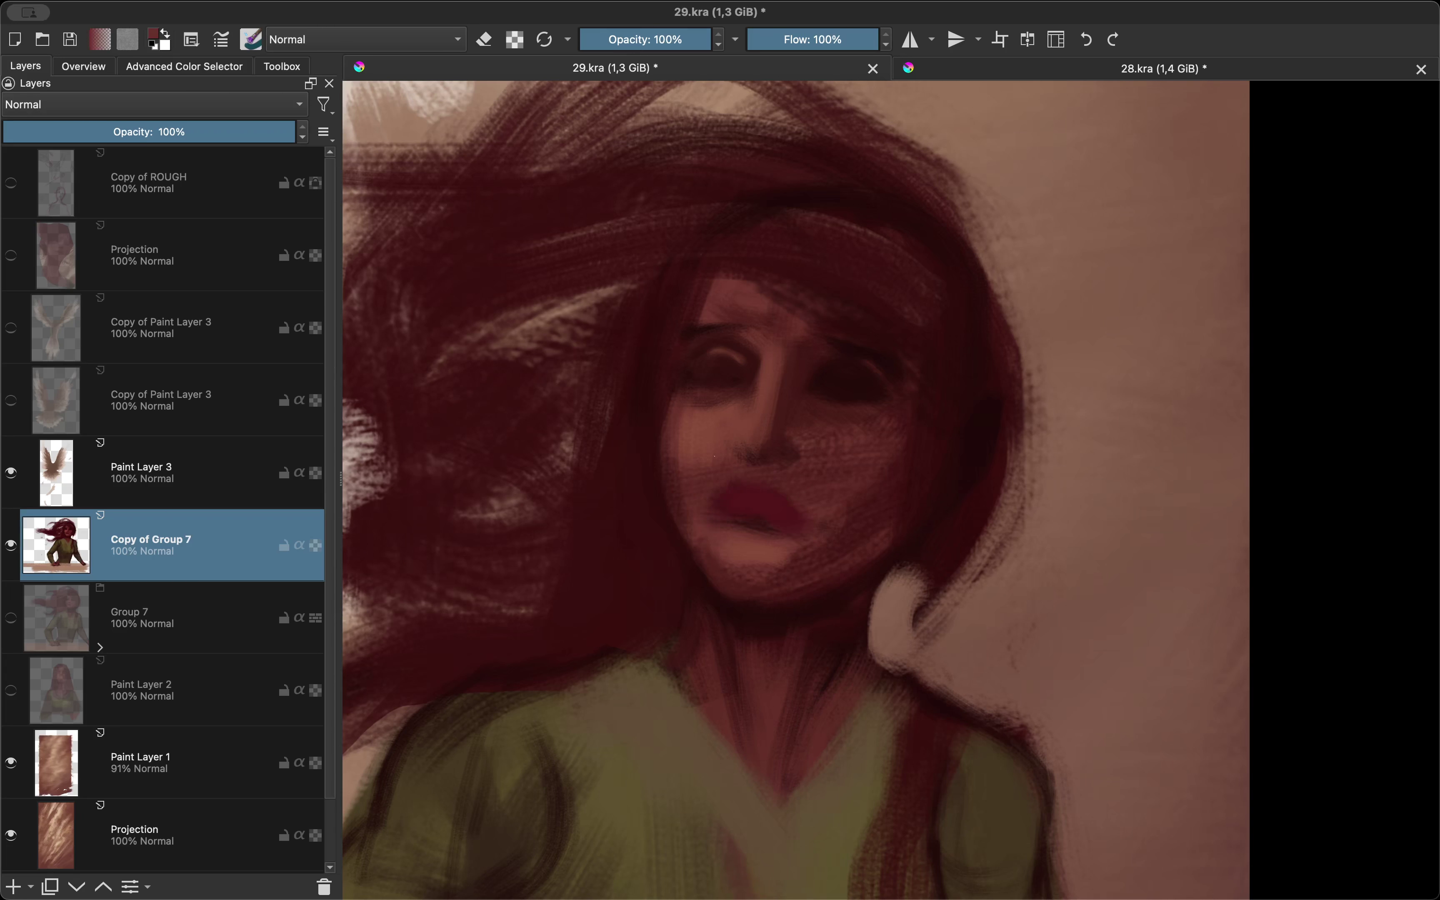
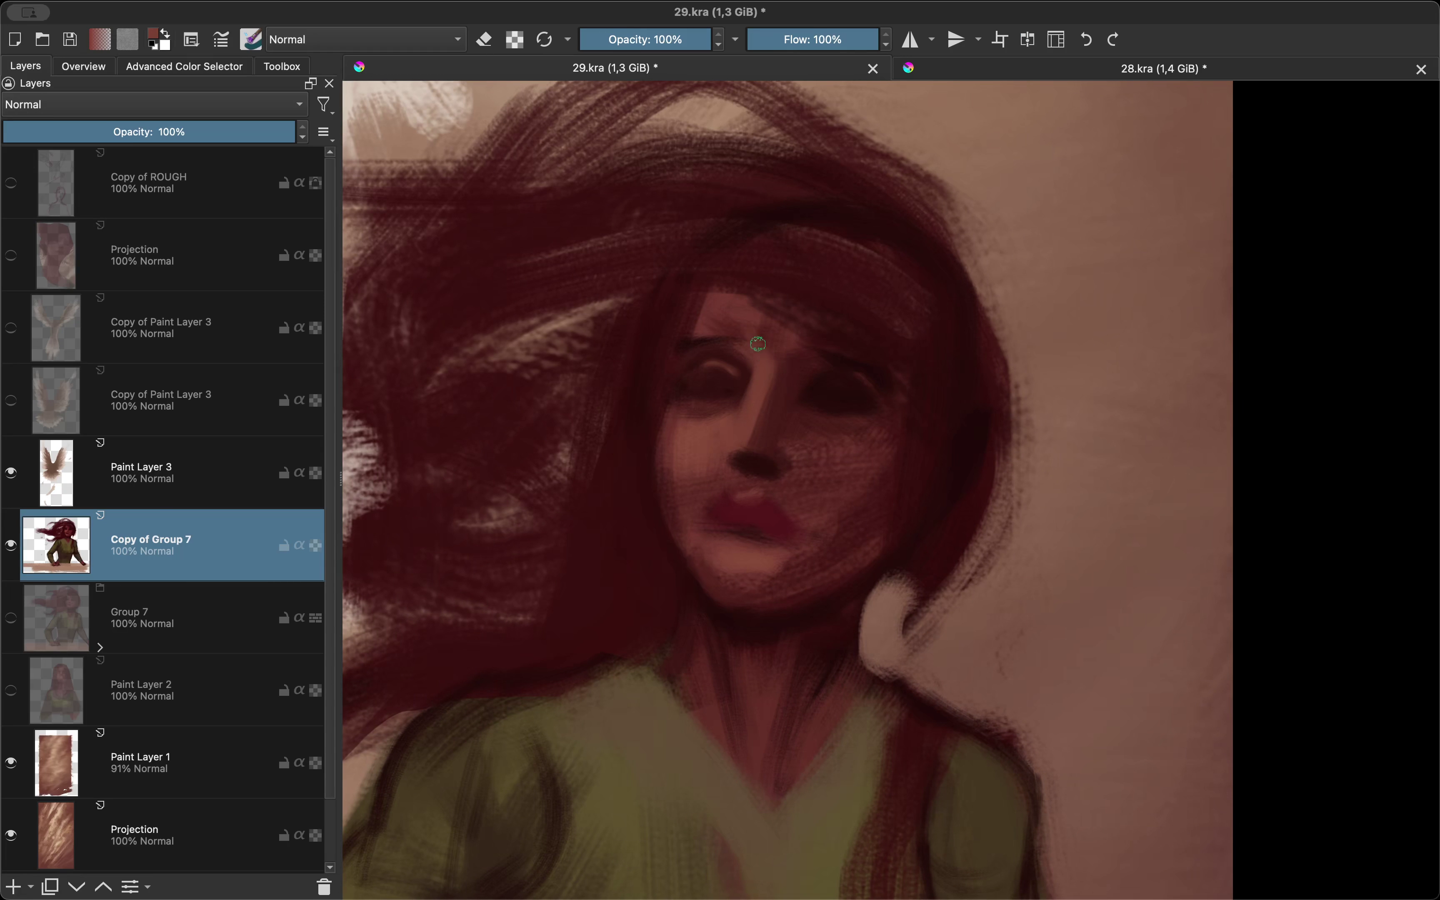
# Step: Lighten the area above the upper lip and paint the cheek edge left of the mouth
pyautogui.press('m')
pyautogui.press('m')
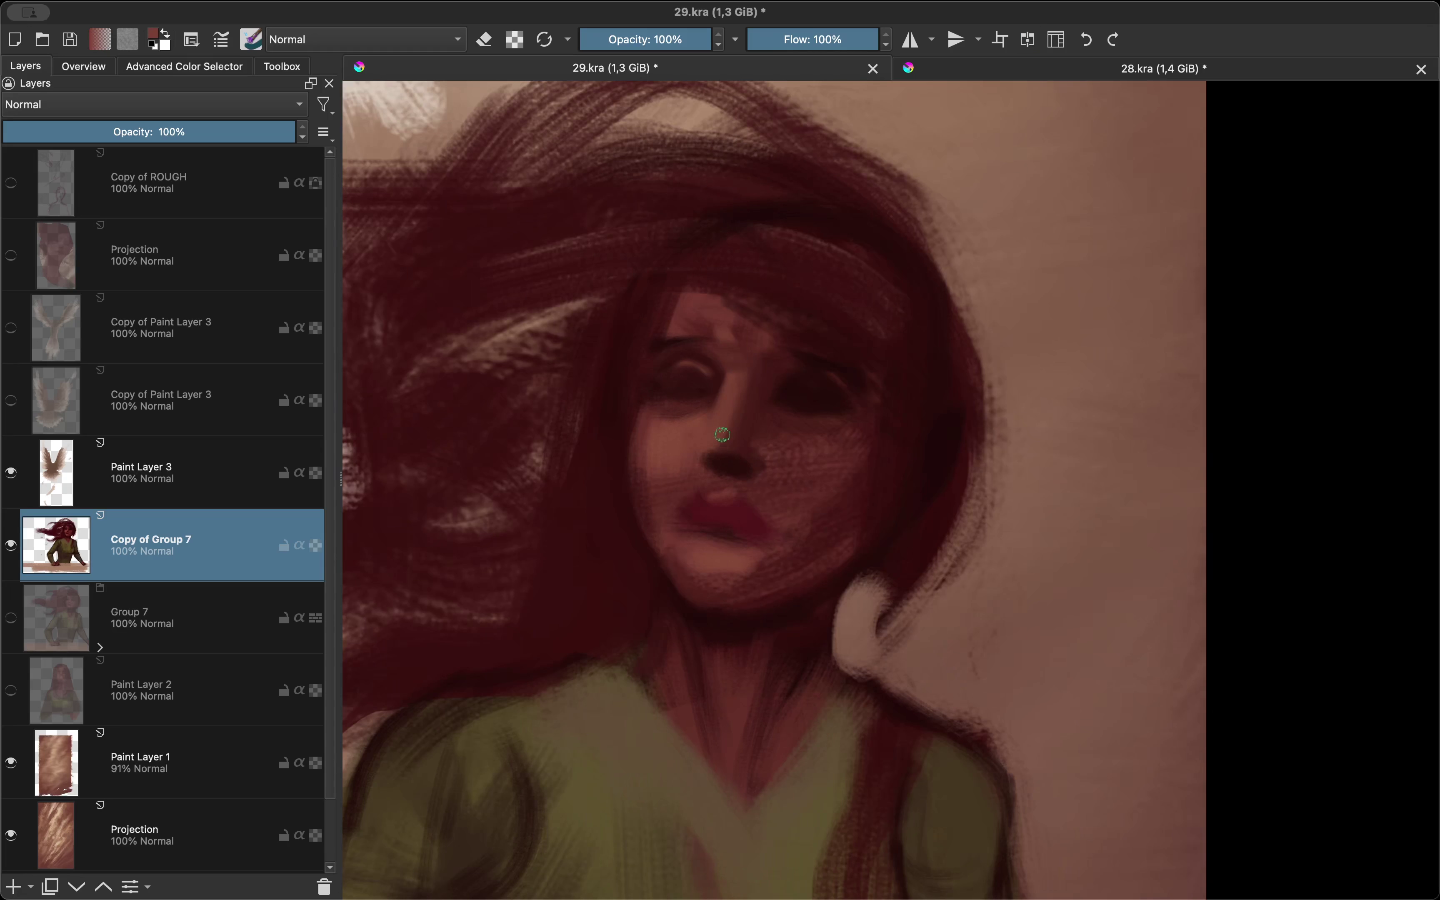
pyautogui.moveTo(709, 494); pyautogui.dragTo(732, 496)
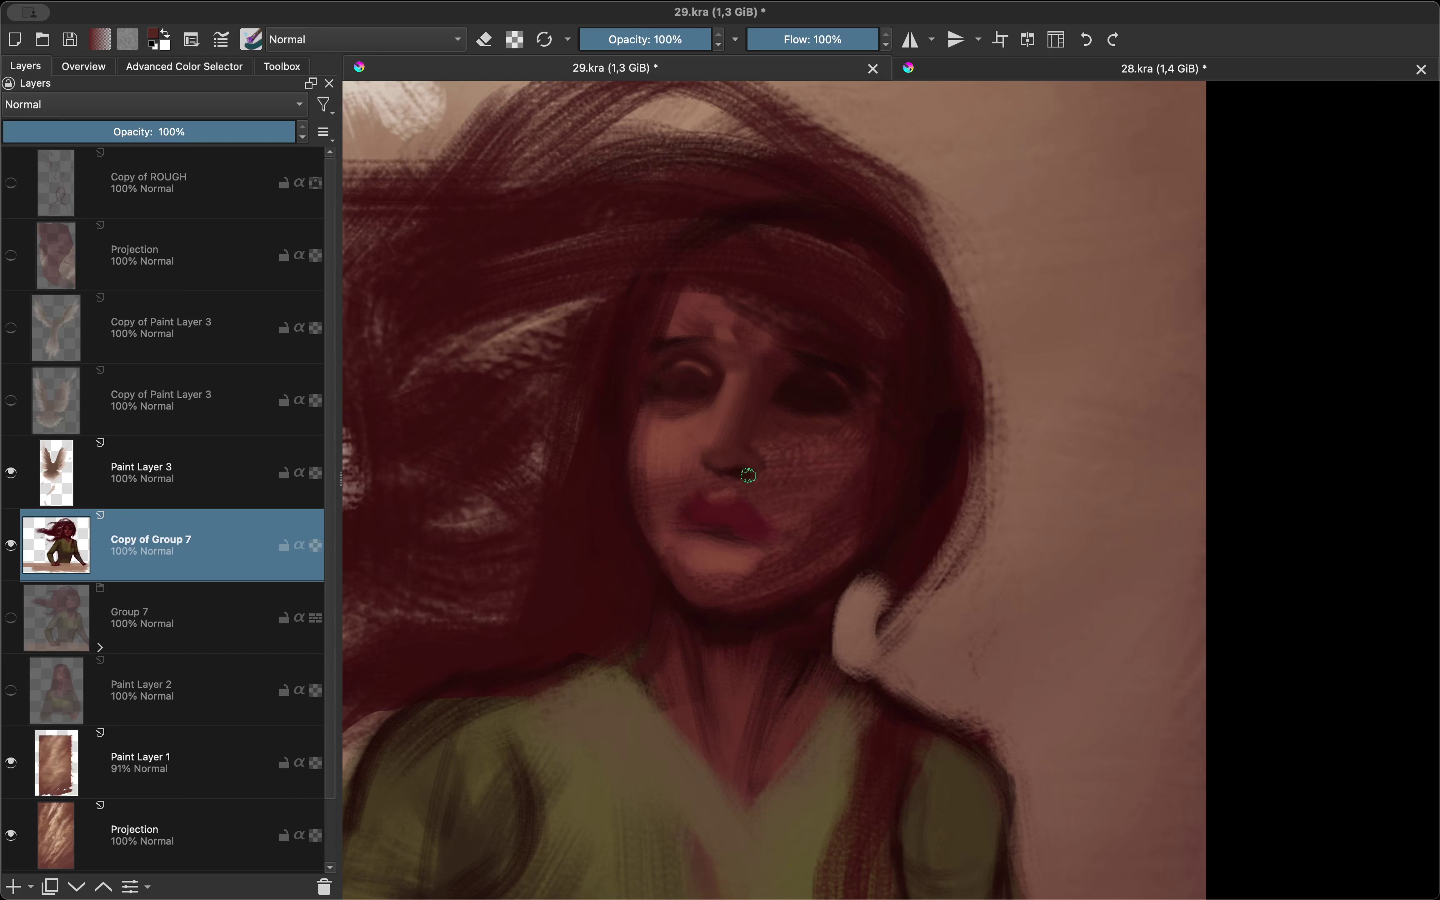
pyautogui.press('m')
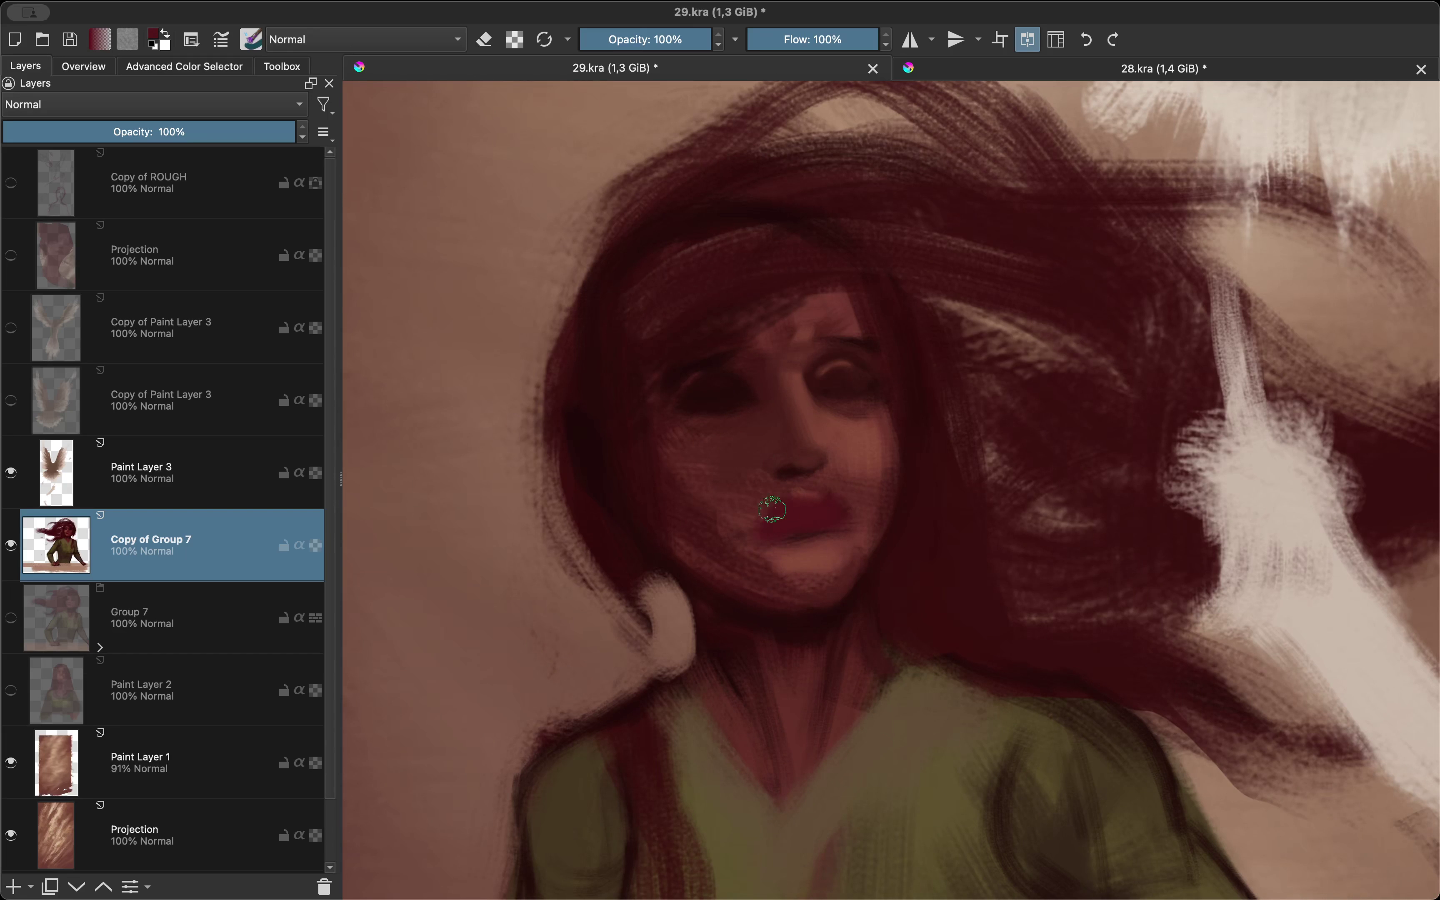
pyautogui.press('m')
pyautogui.keyDown('ctrl'); pyautogui.click(778, 464); pyautogui.keyUp('ctrl')
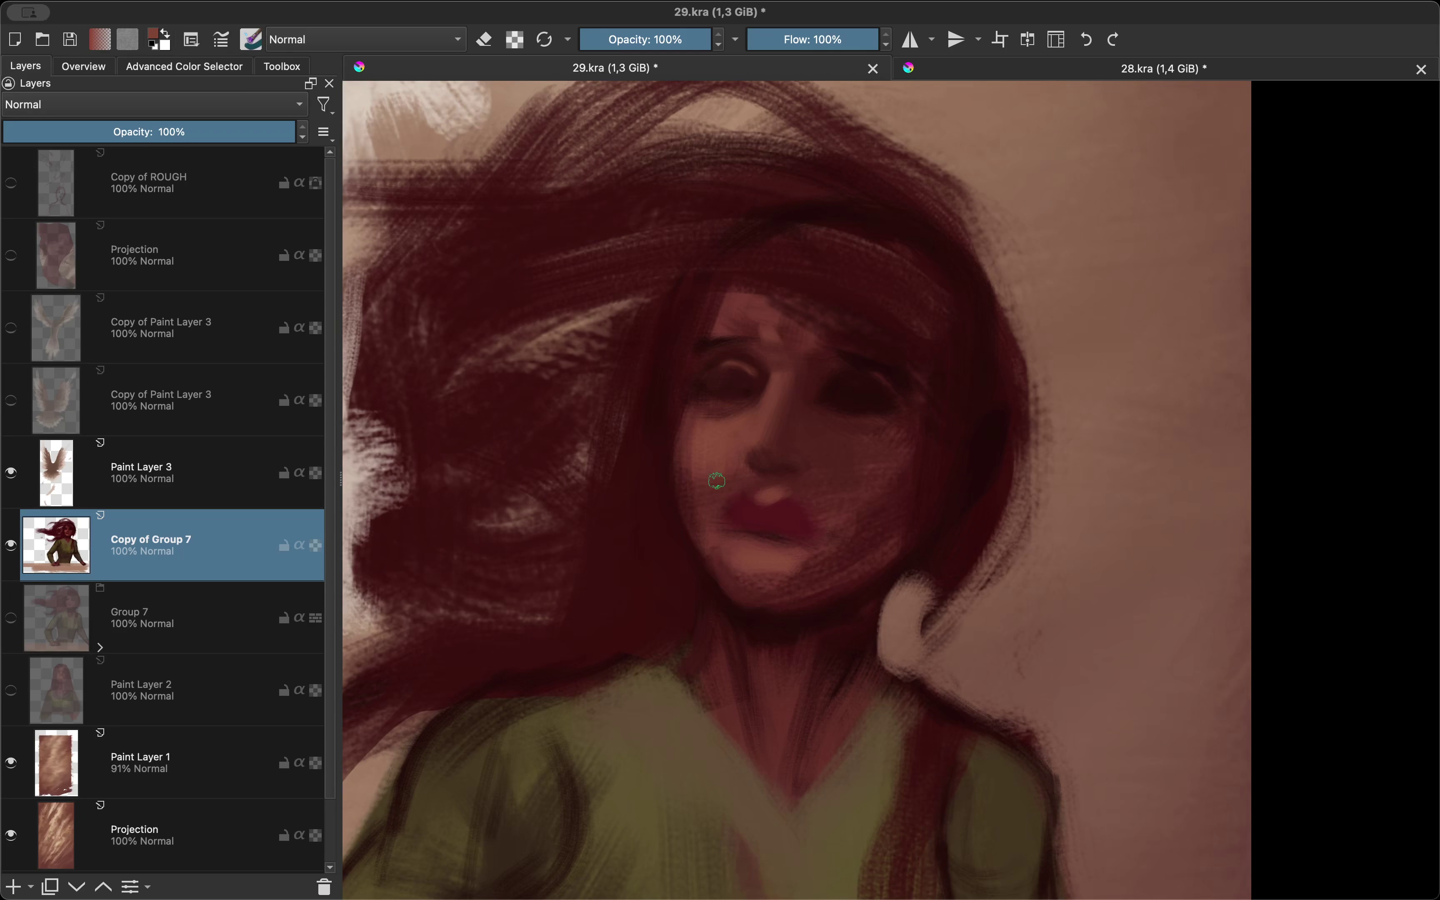
pyautogui.moveTo(717, 481); pyautogui.dragTo(670, 446)
# Step: Lighten the chin below the lips and darken the cheek and chin to their right
pyautogui.press('m')
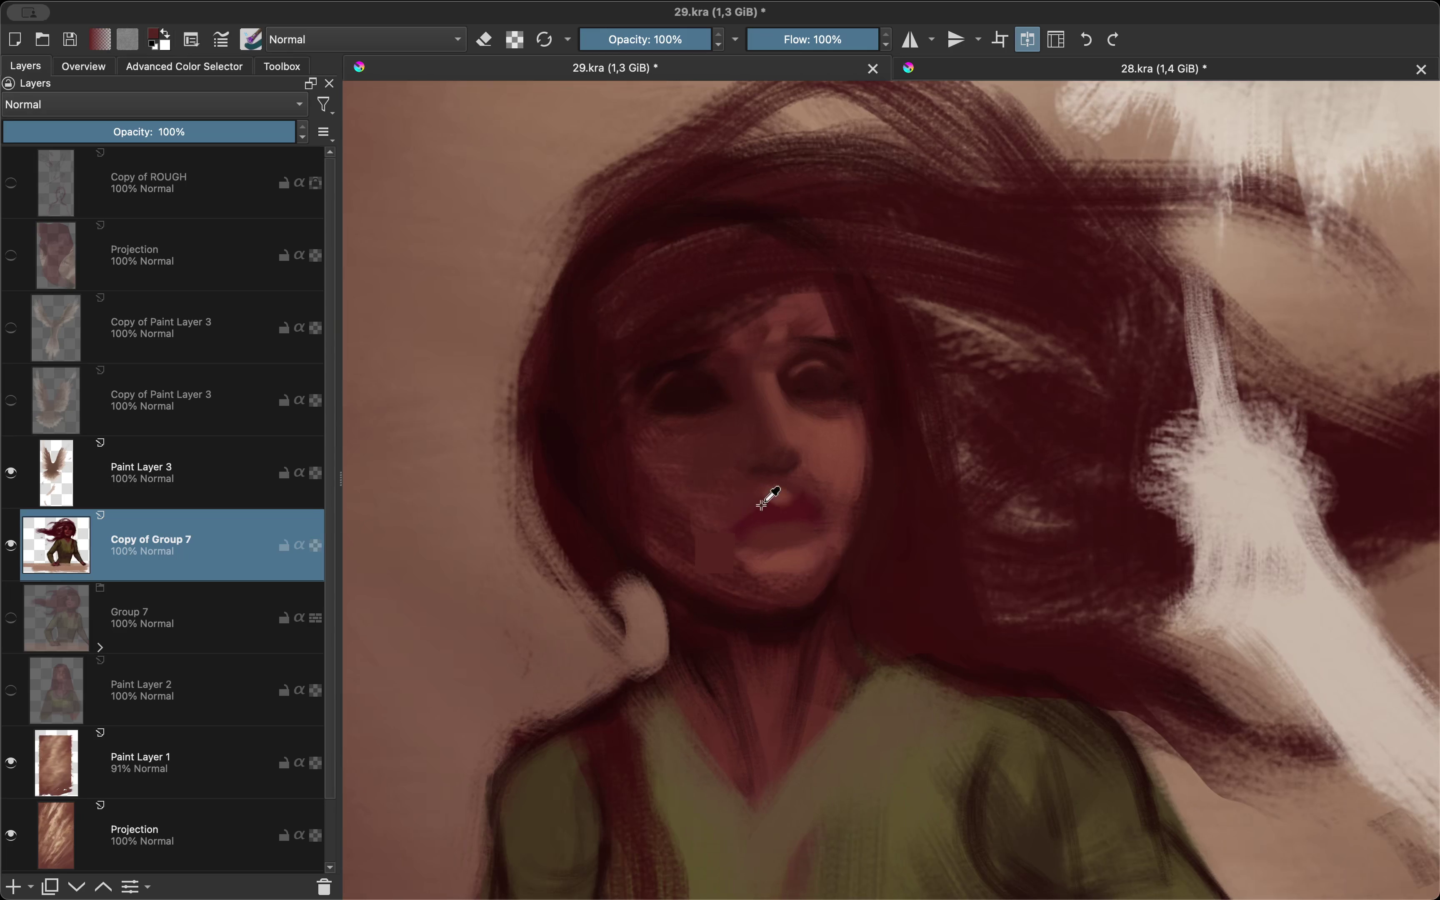
pyautogui.keyDown('ctrl'); pyautogui.click(740, 512); pyautogui.keyUp('ctrl')
pyautogui.press('m')
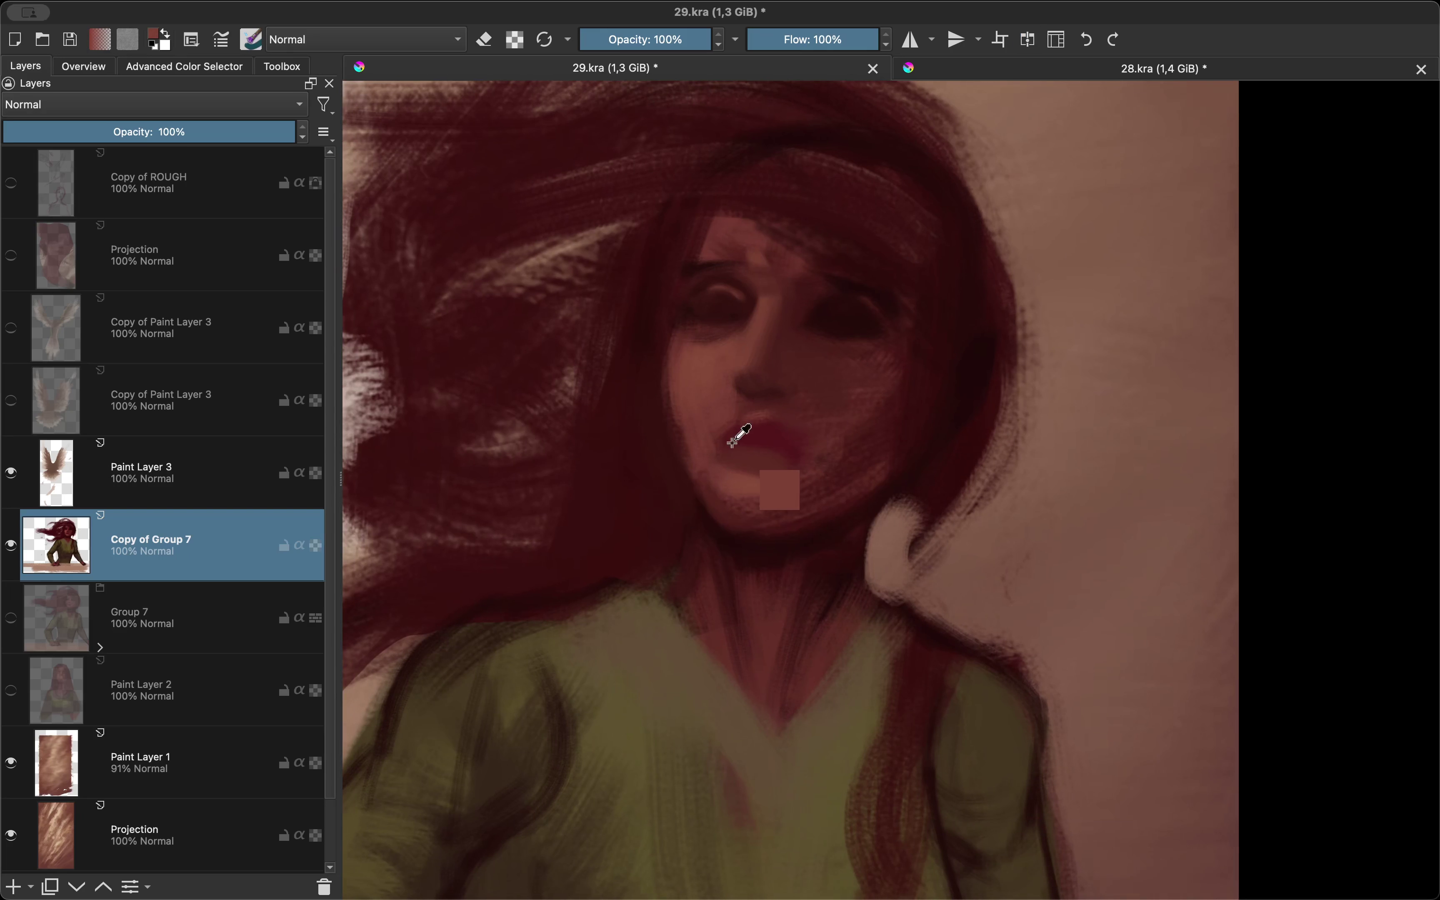
pyautogui.moveTo(746, 489); pyautogui.dragTo(785, 515)
pyautogui.keyDown('ctrl'); pyautogui.click(712, 433); pyautogui.keyUp('ctrl')
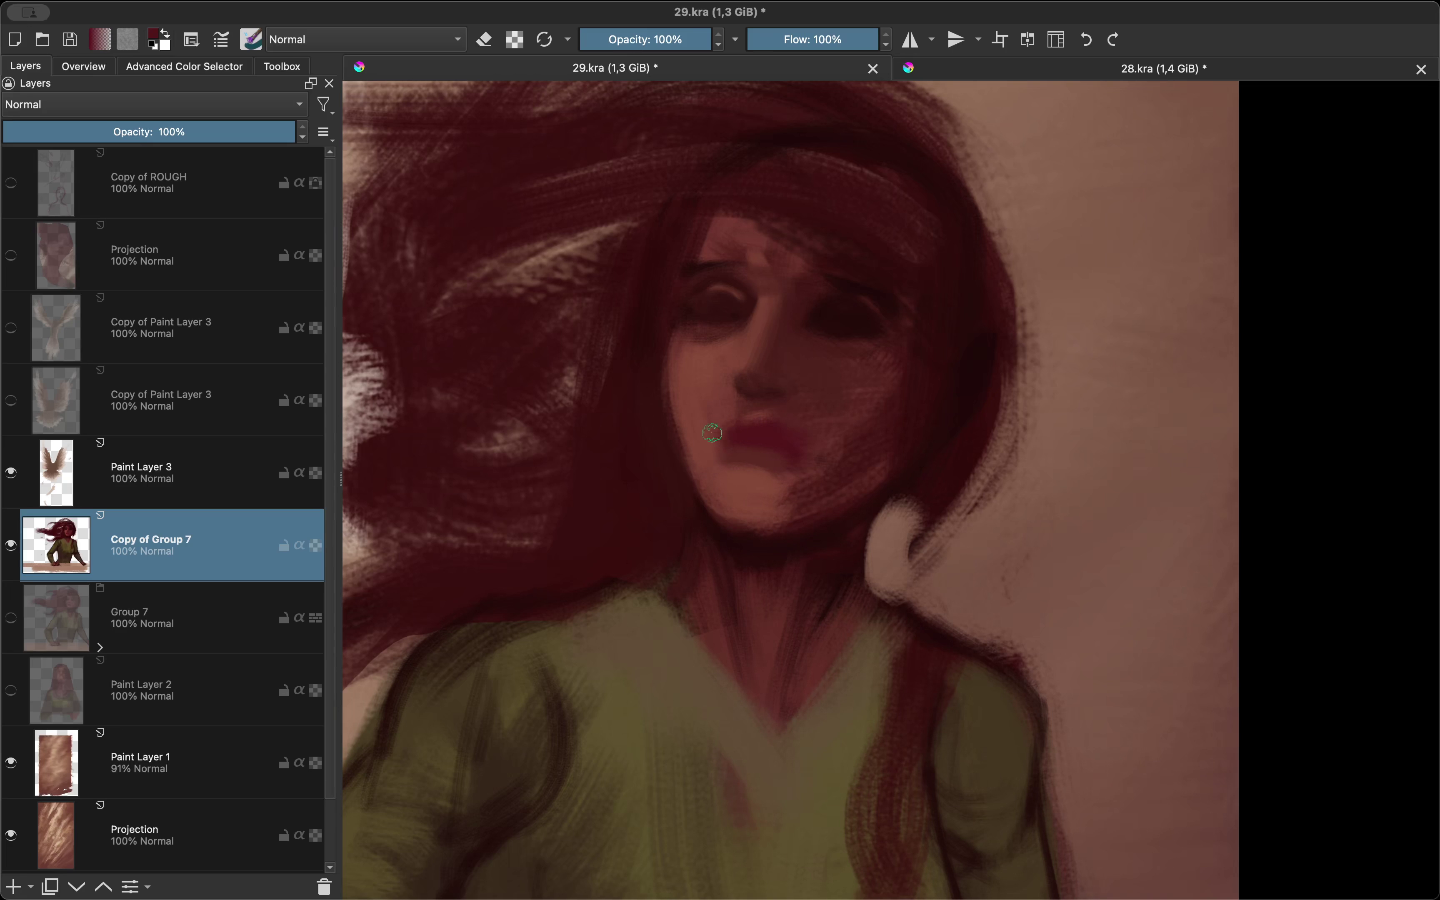
pyautogui.moveTo(830, 450); pyautogui.dragTo(859, 443)
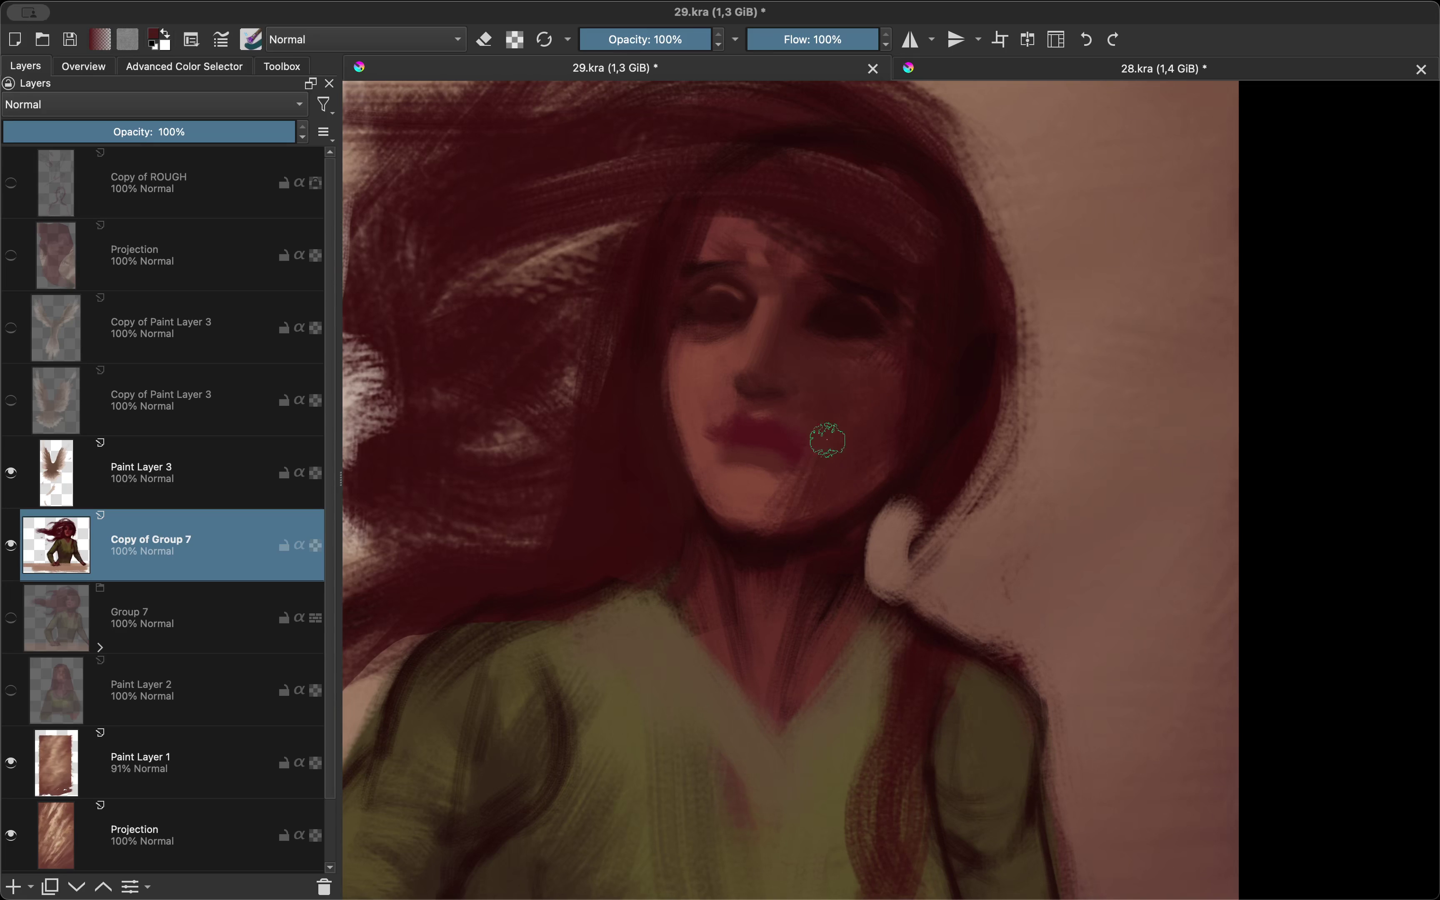
pyautogui.press('m')
pyautogui.press('m')
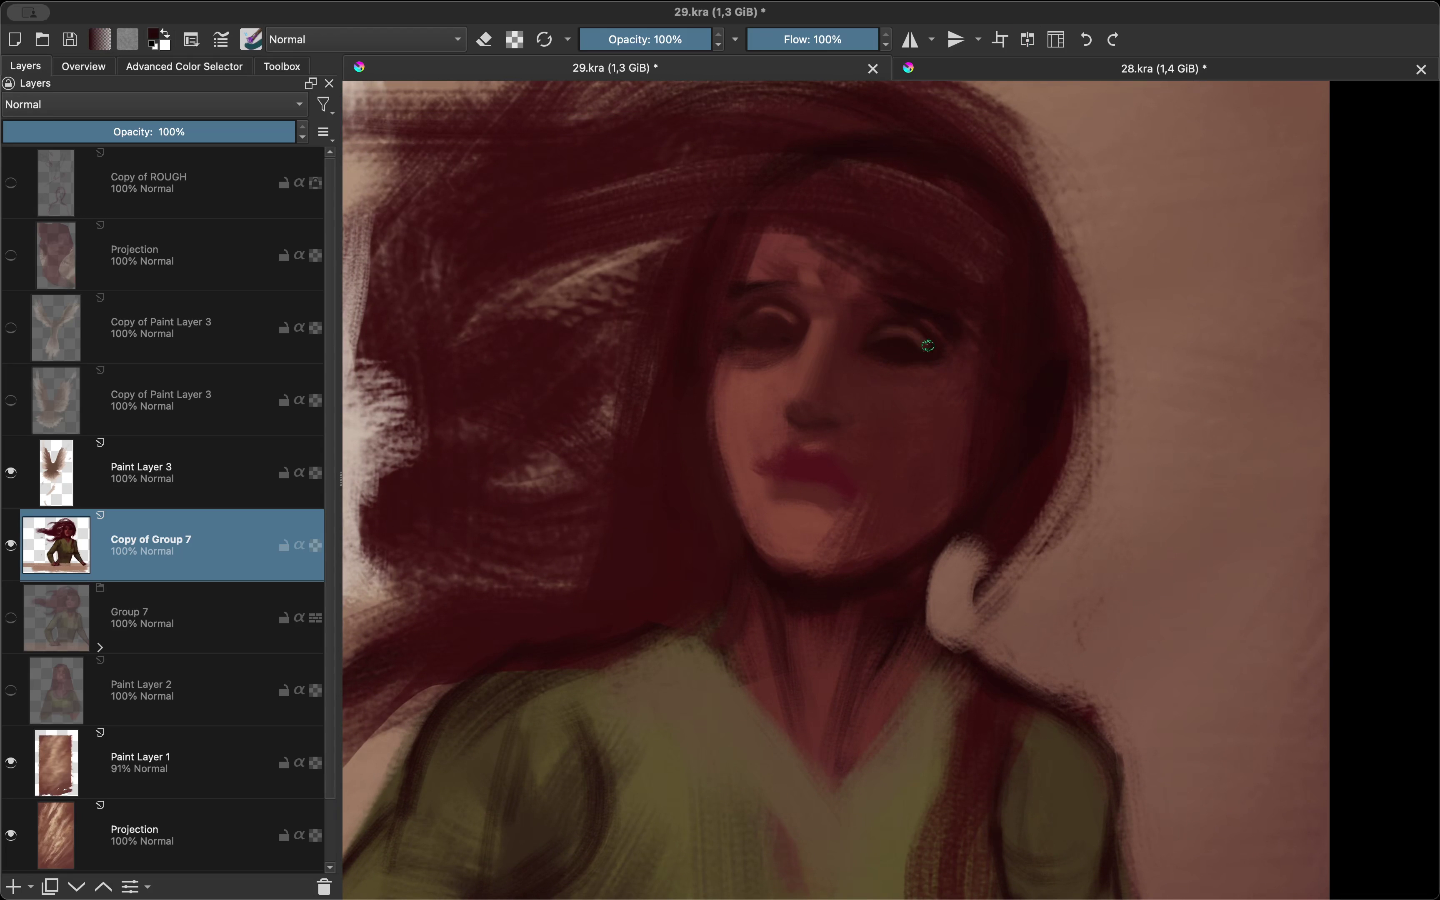
# Step: Sample lighter and darker face colours and compare the face in mirrored view
pyautogui.press('m')
pyautogui.keyDown('ctrl'); pyautogui.click(860, 328); pyautogui.keyUp('ctrl')
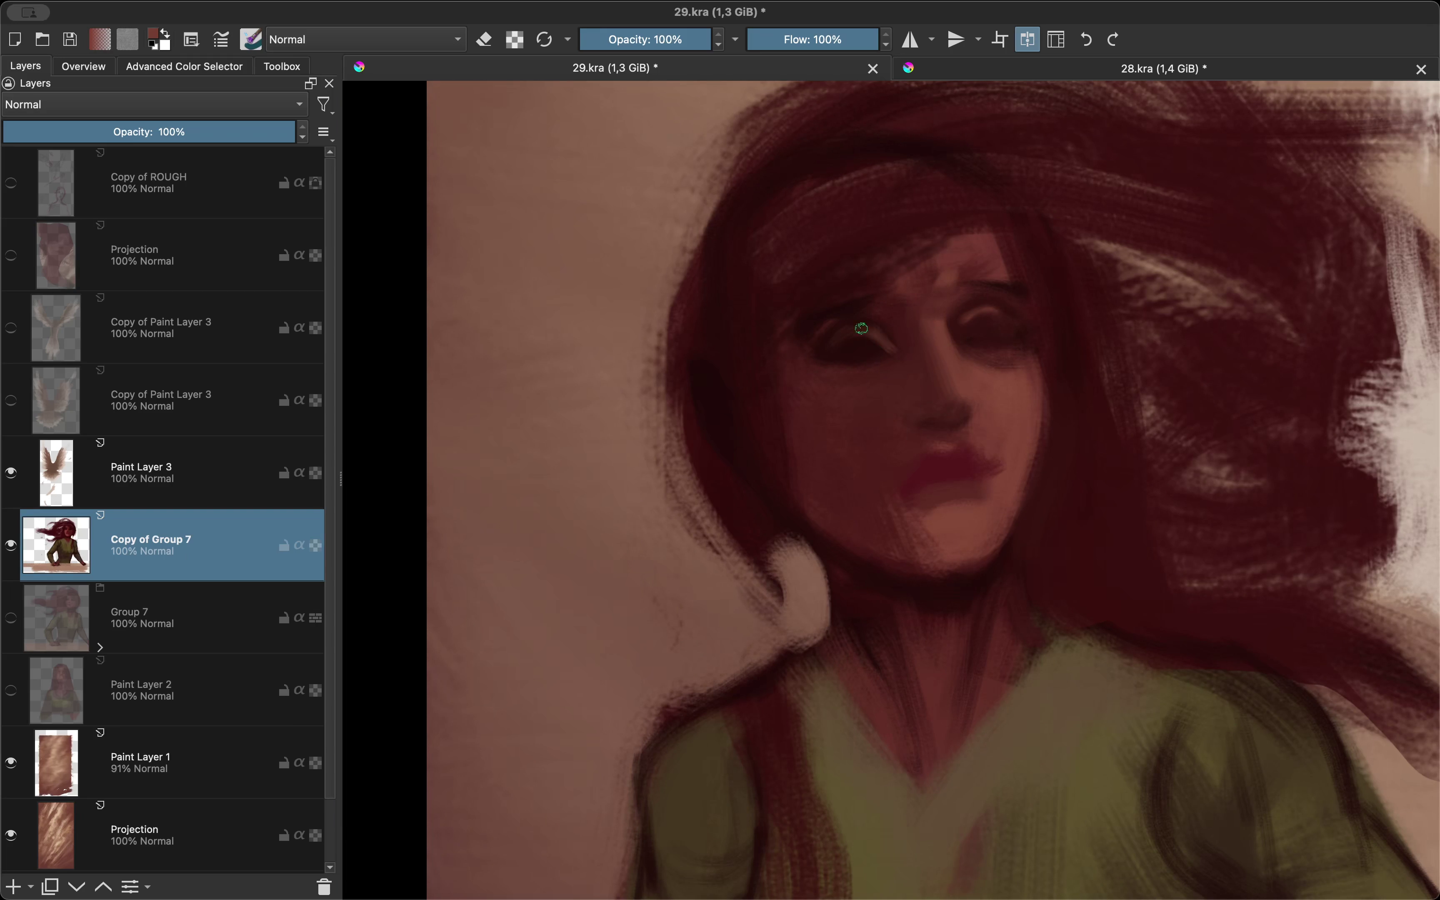
pyautogui.press('m')
pyautogui.keyDown('ctrl'); pyautogui.click(880, 390); pyautogui.keyUp('ctrl')
pyautogui.press('-')
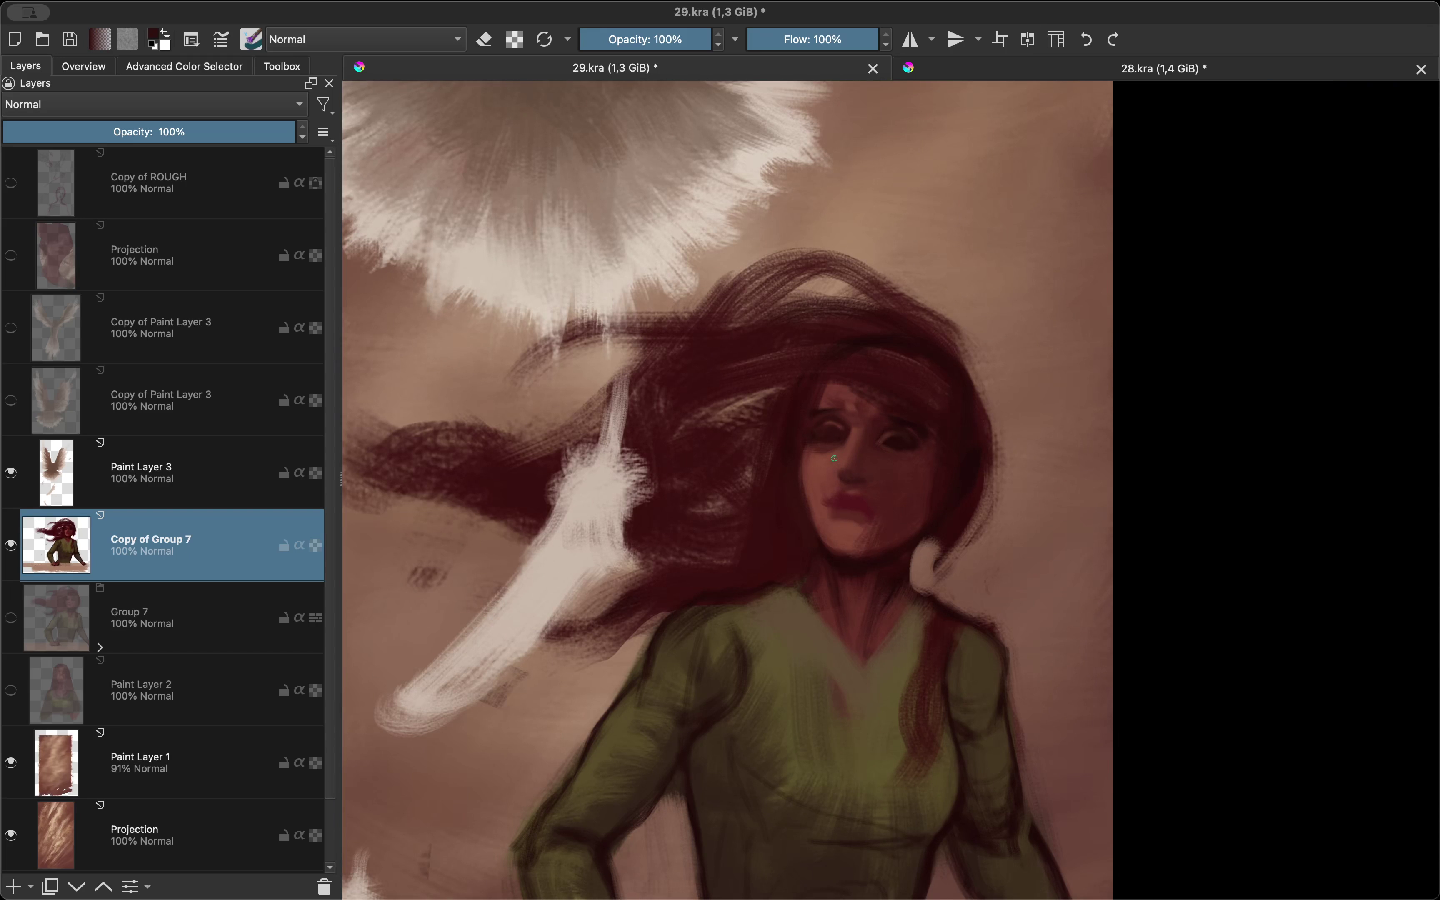
pyautogui.press('+')
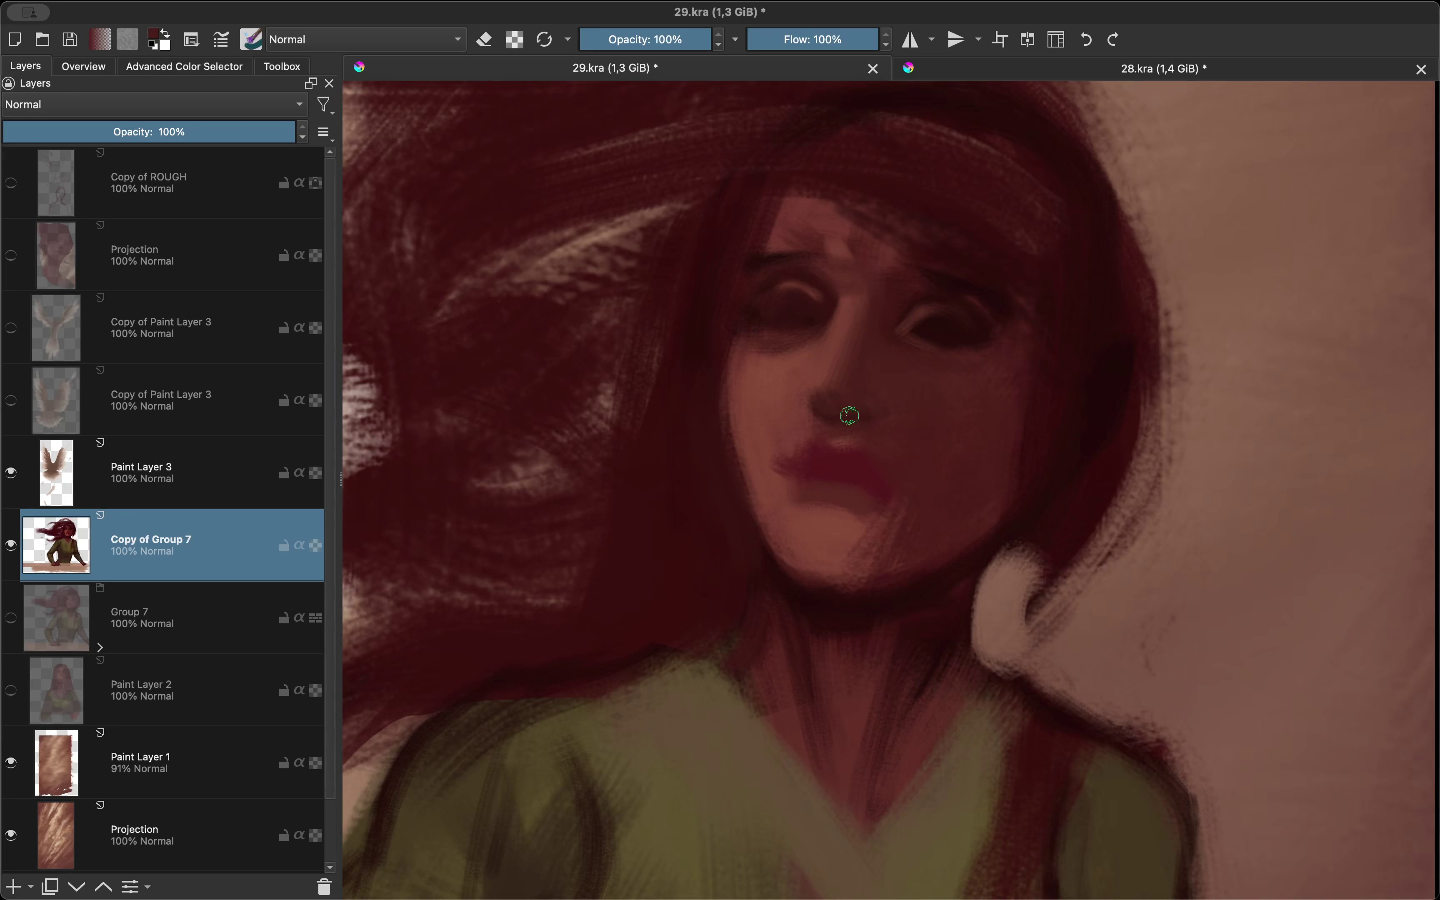
pyautogui.press('m')
pyautogui.press('m')
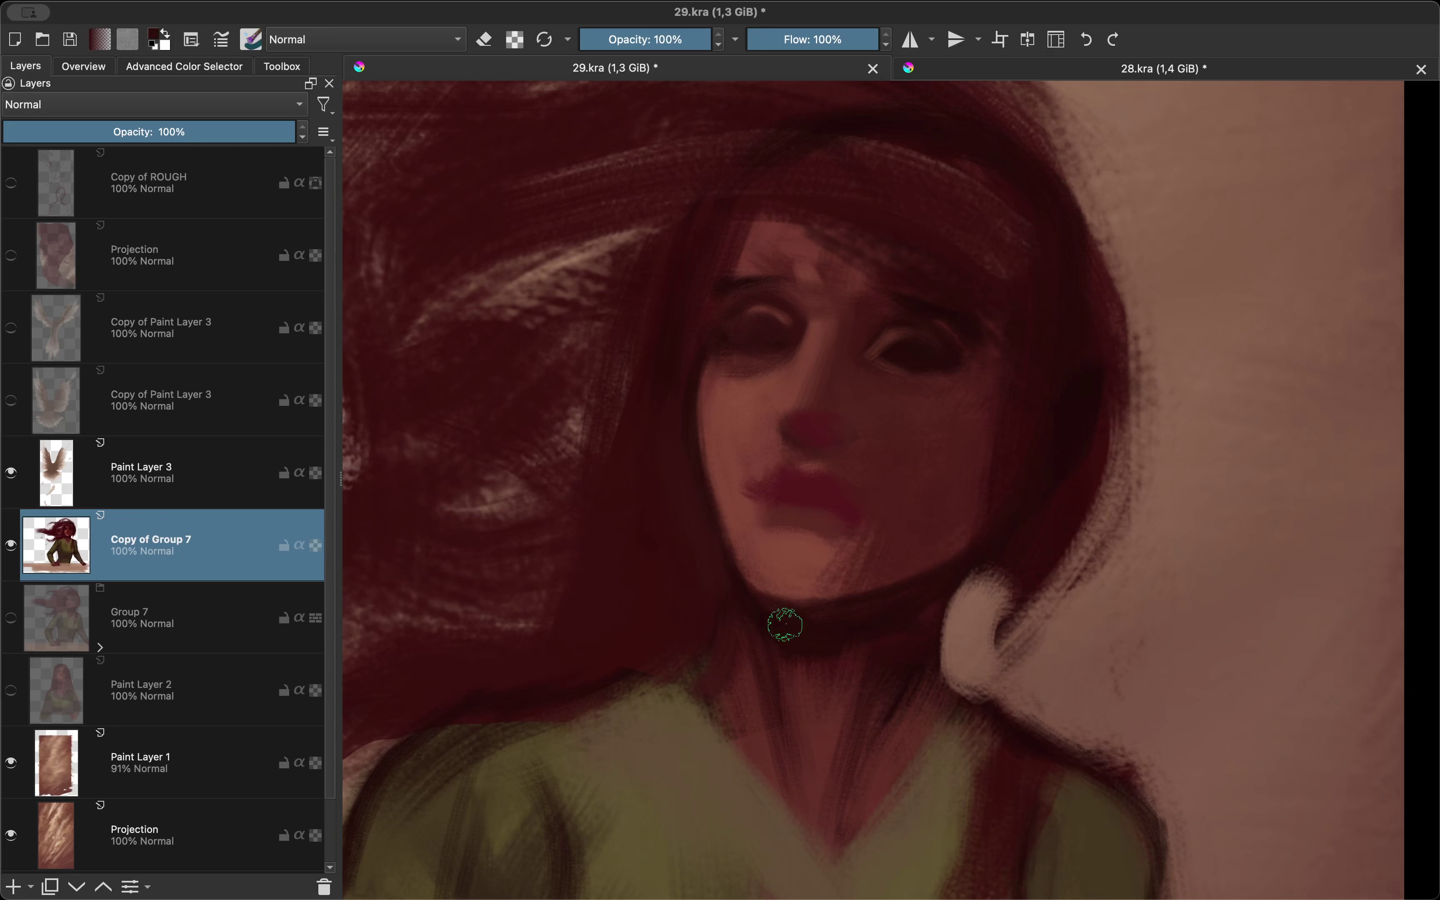
pyautogui.press('m')
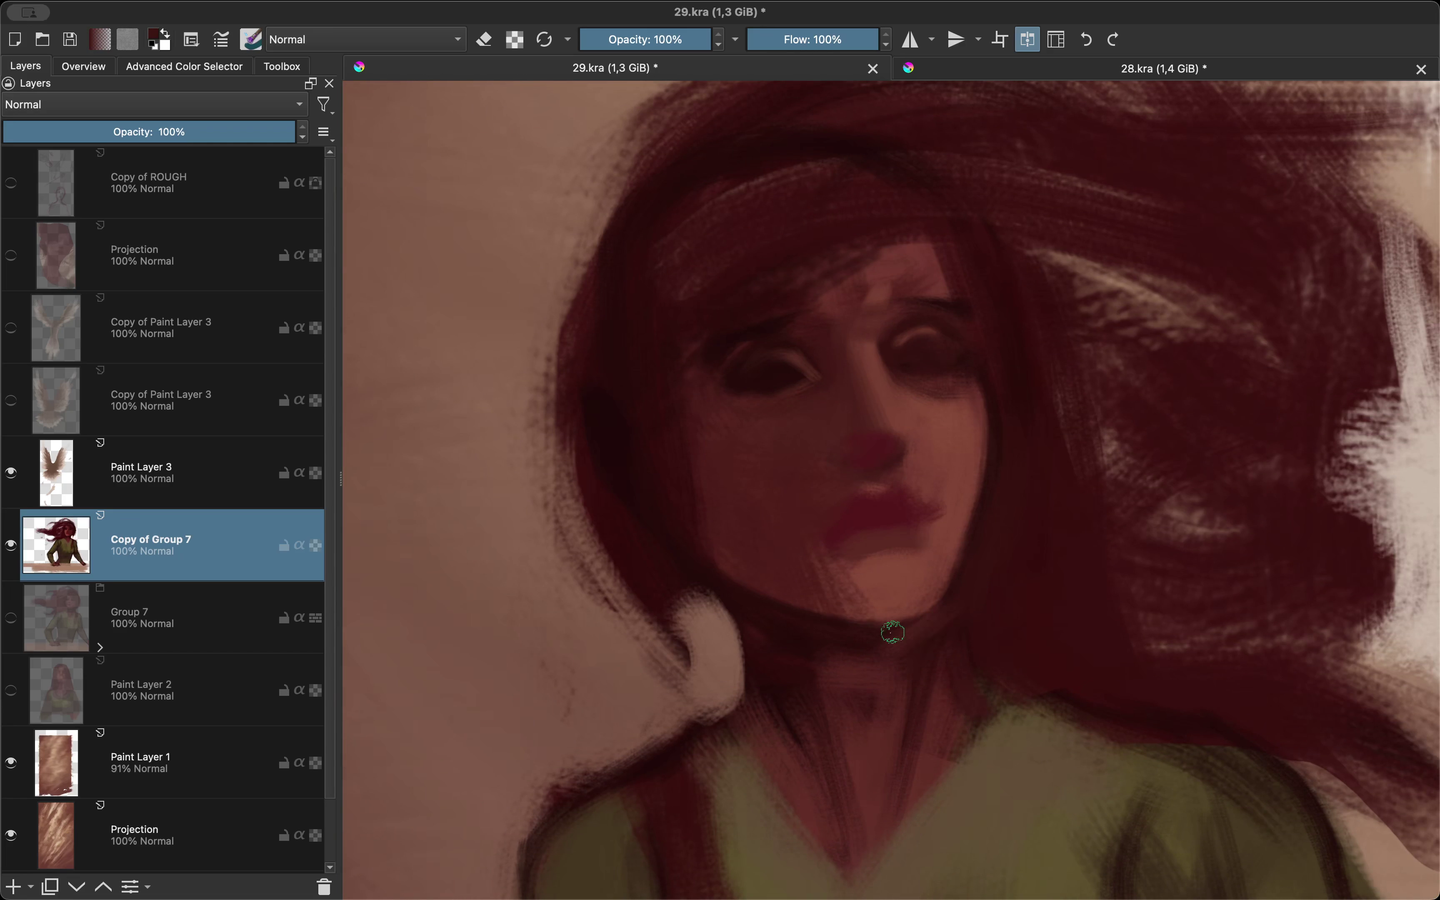
pyautogui.press('m')
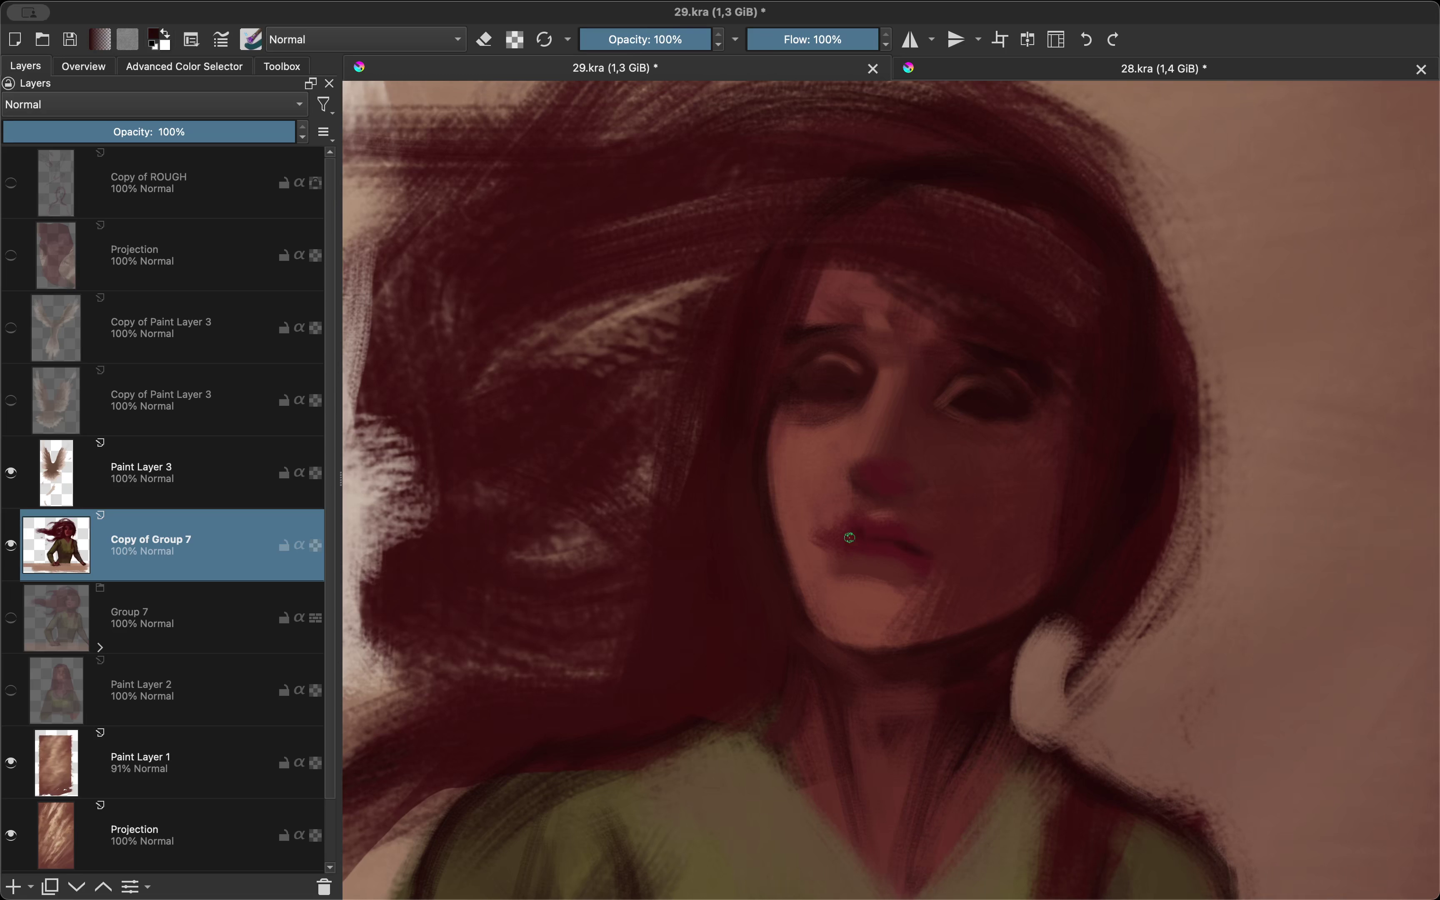
pyautogui.press('m')
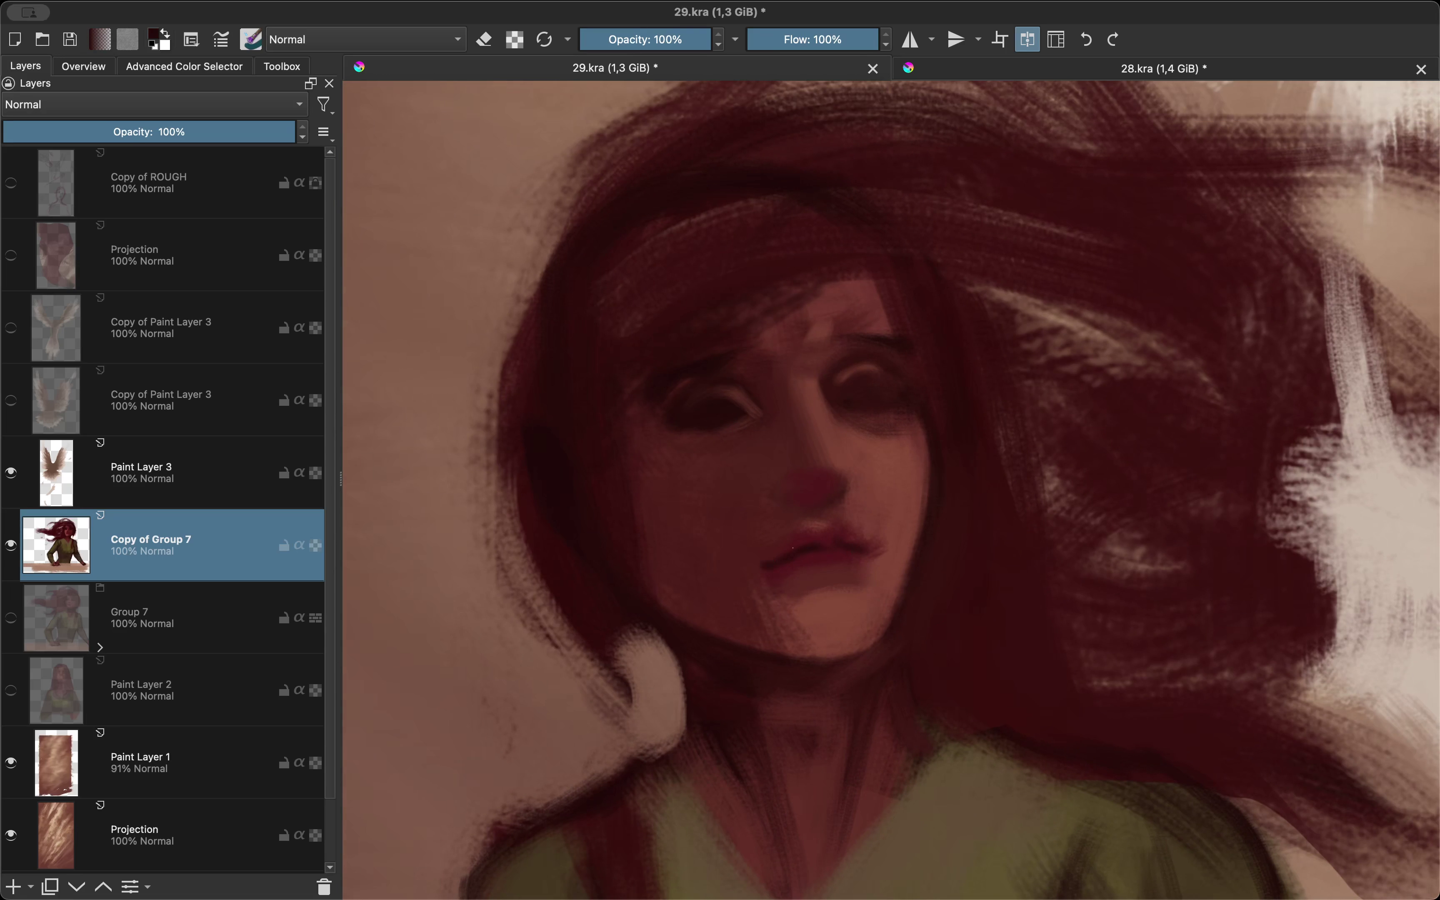
# Step: Duplicate the Copy of Group 7 layer as a backup
pyautogui.press('m')
pyautogui.press('2')
pyautogui.press('m')
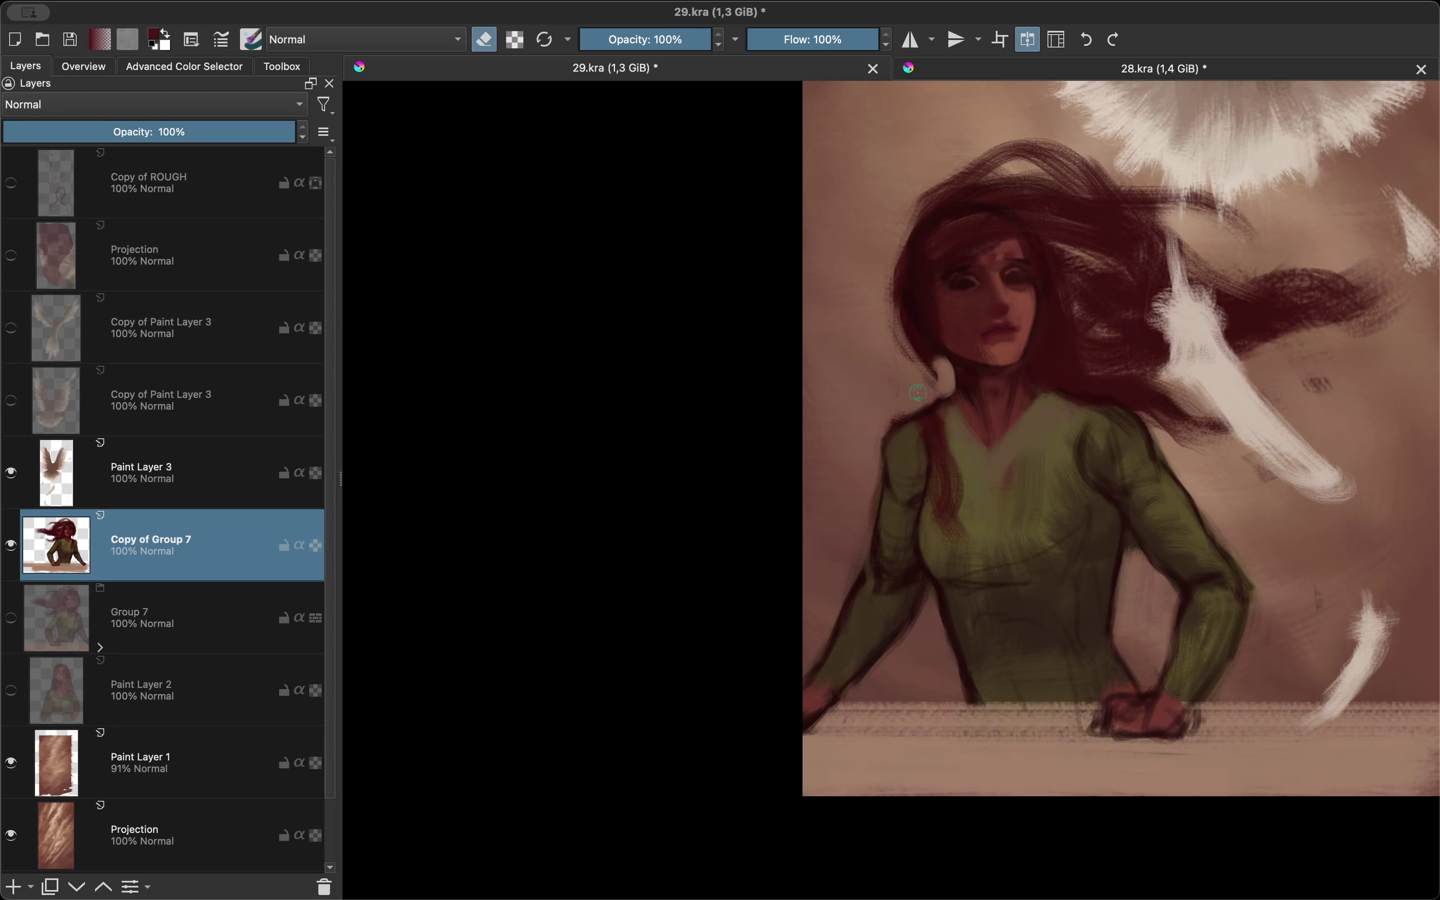
pyautogui.press('m')
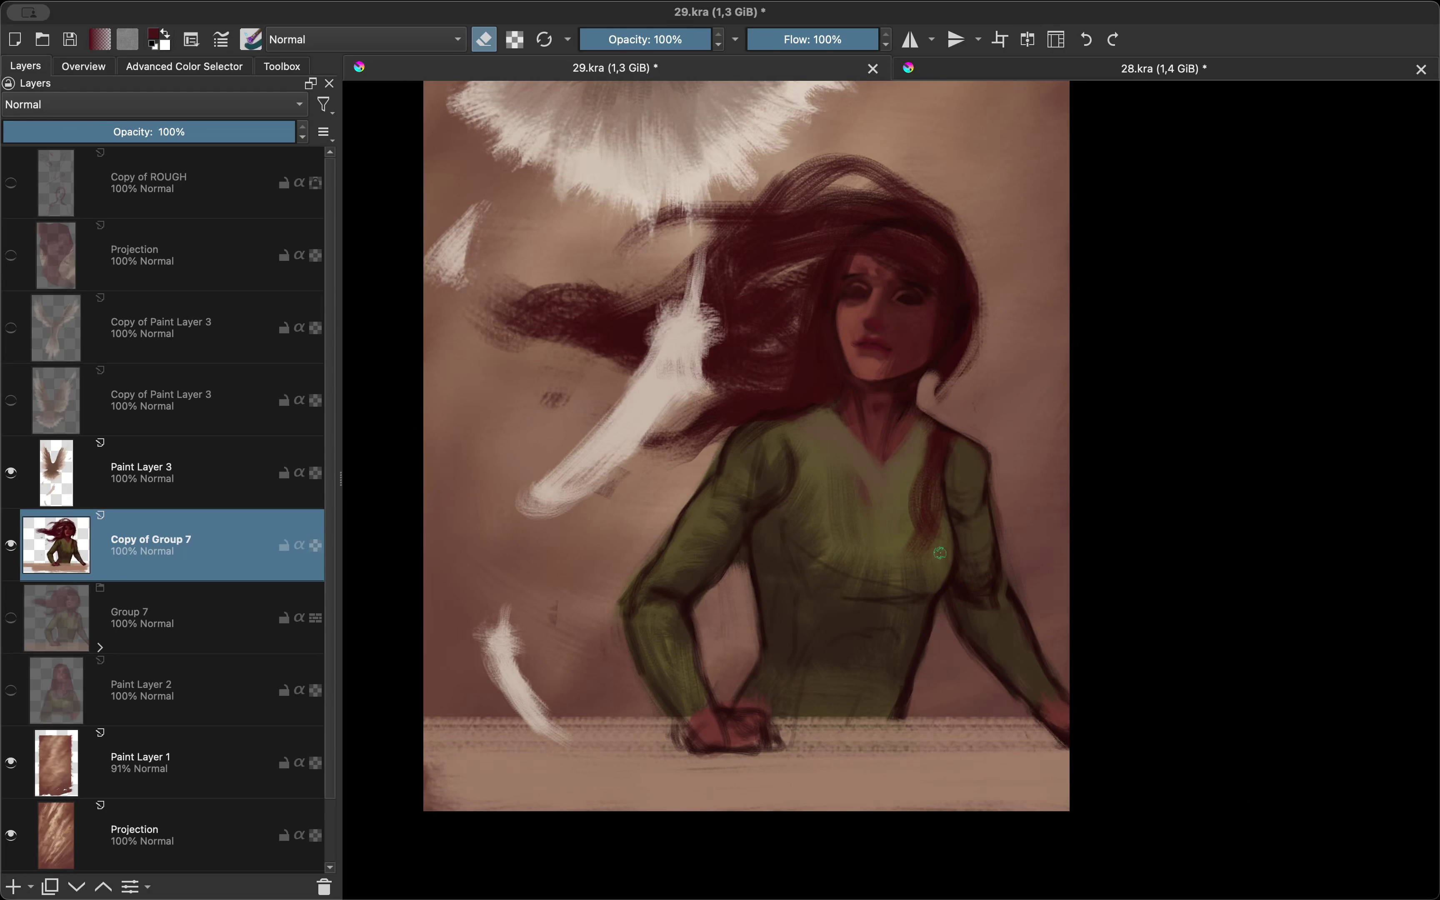
pyautogui.hotkey('ctrl', 'j')
pyautogui.scroll(2, 727, 619)
pyautogui.scroll(3, 727, 618)
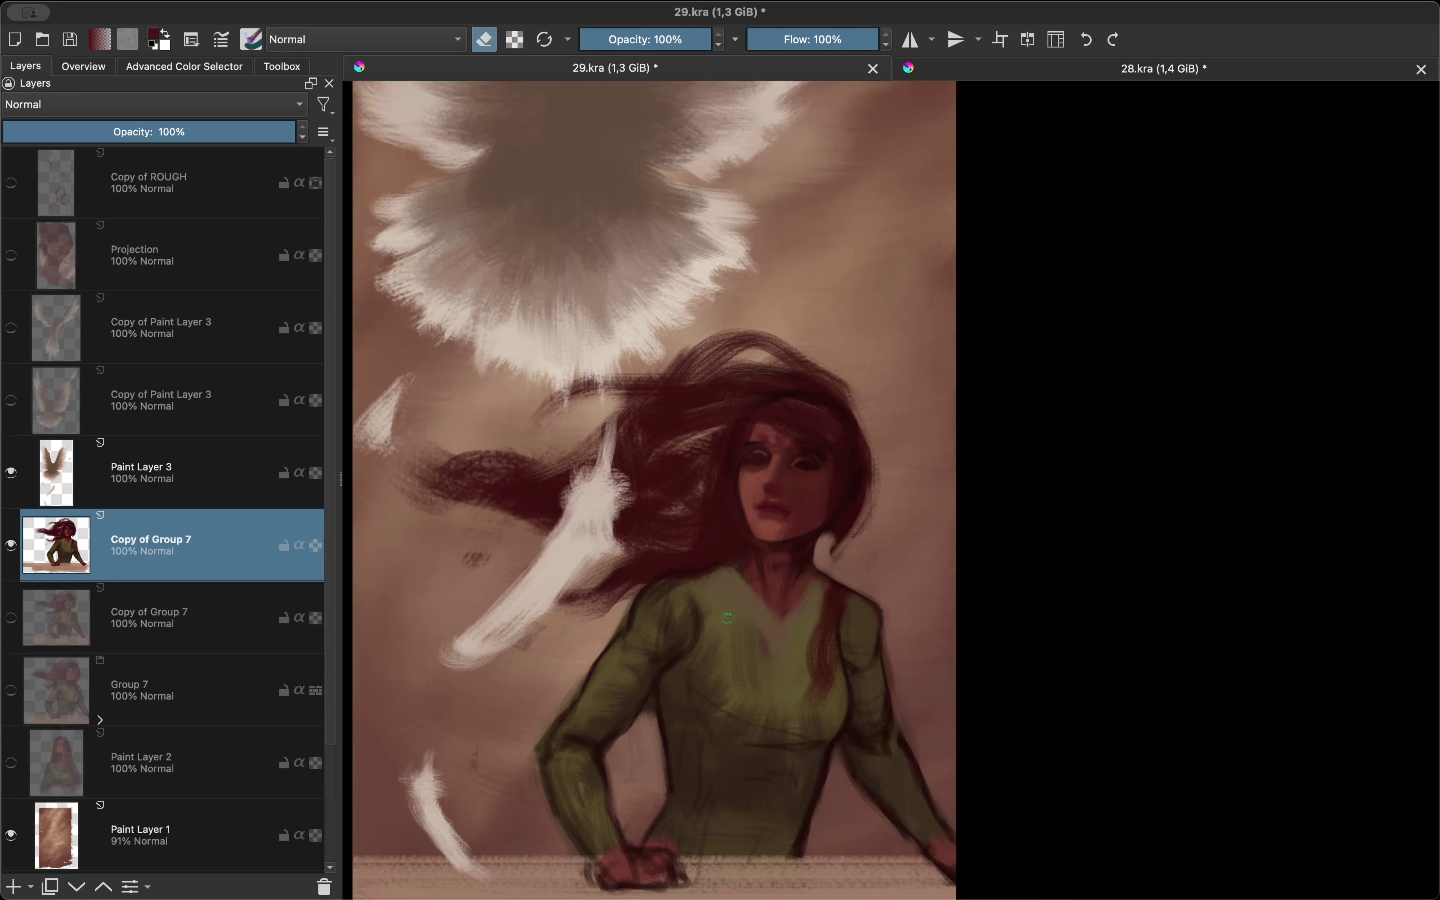
pyautogui.scroll(1, 727, 619)
pyautogui.scroll(-2, 848, 258)
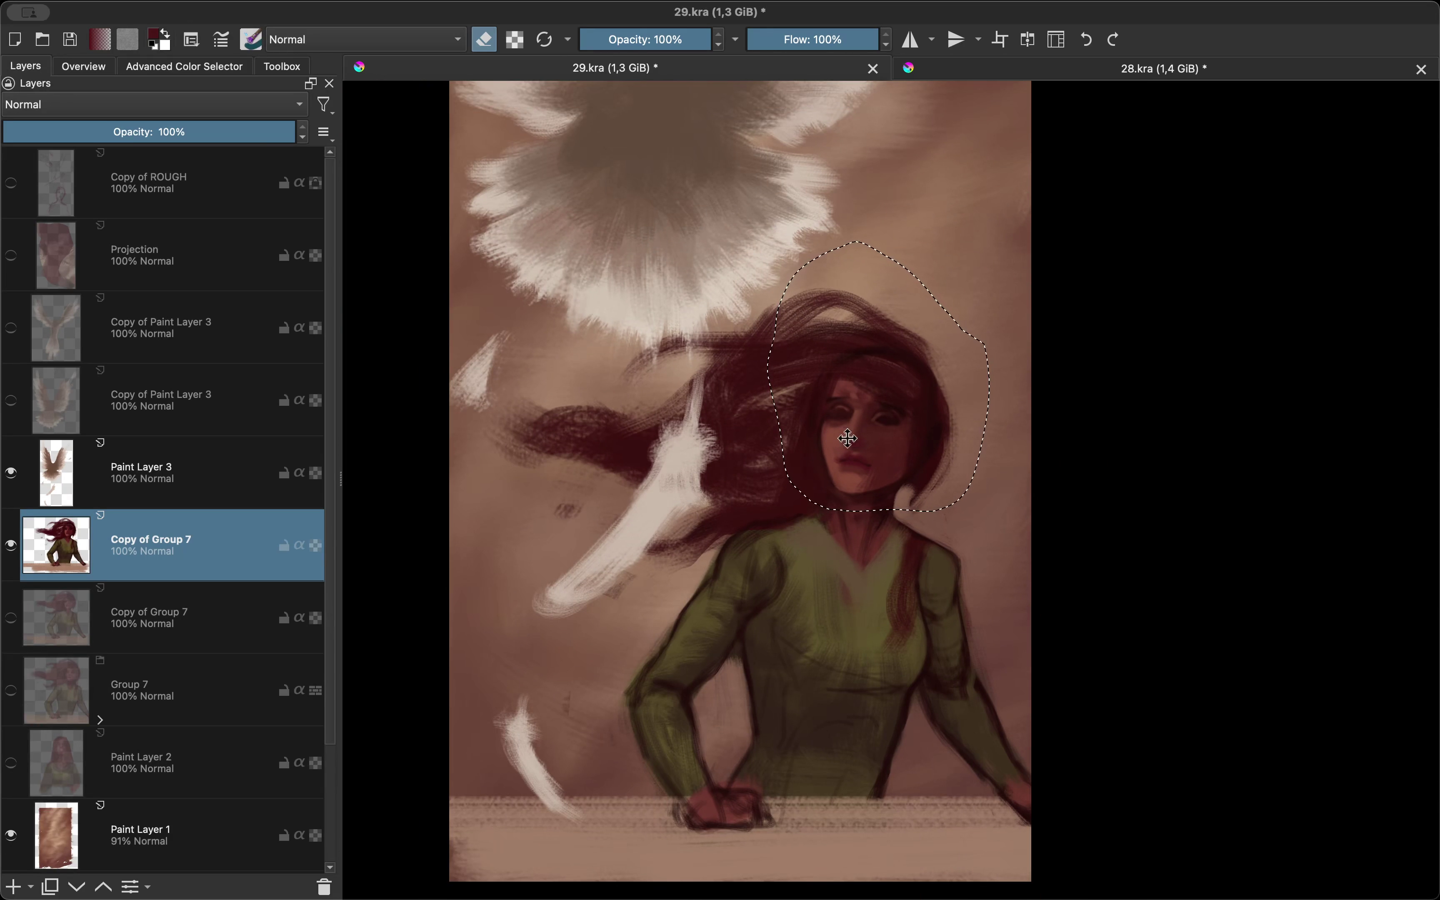
# Step: Lasso the head and hair and move them slightly left and down
pyautogui.moveTo(824, 510); pyautogui.dragTo(982, 506)
pyautogui.hotkey('ctrl', 't')
pyautogui.moveTo(834, 432); pyautogui.dragTo(816, 443)
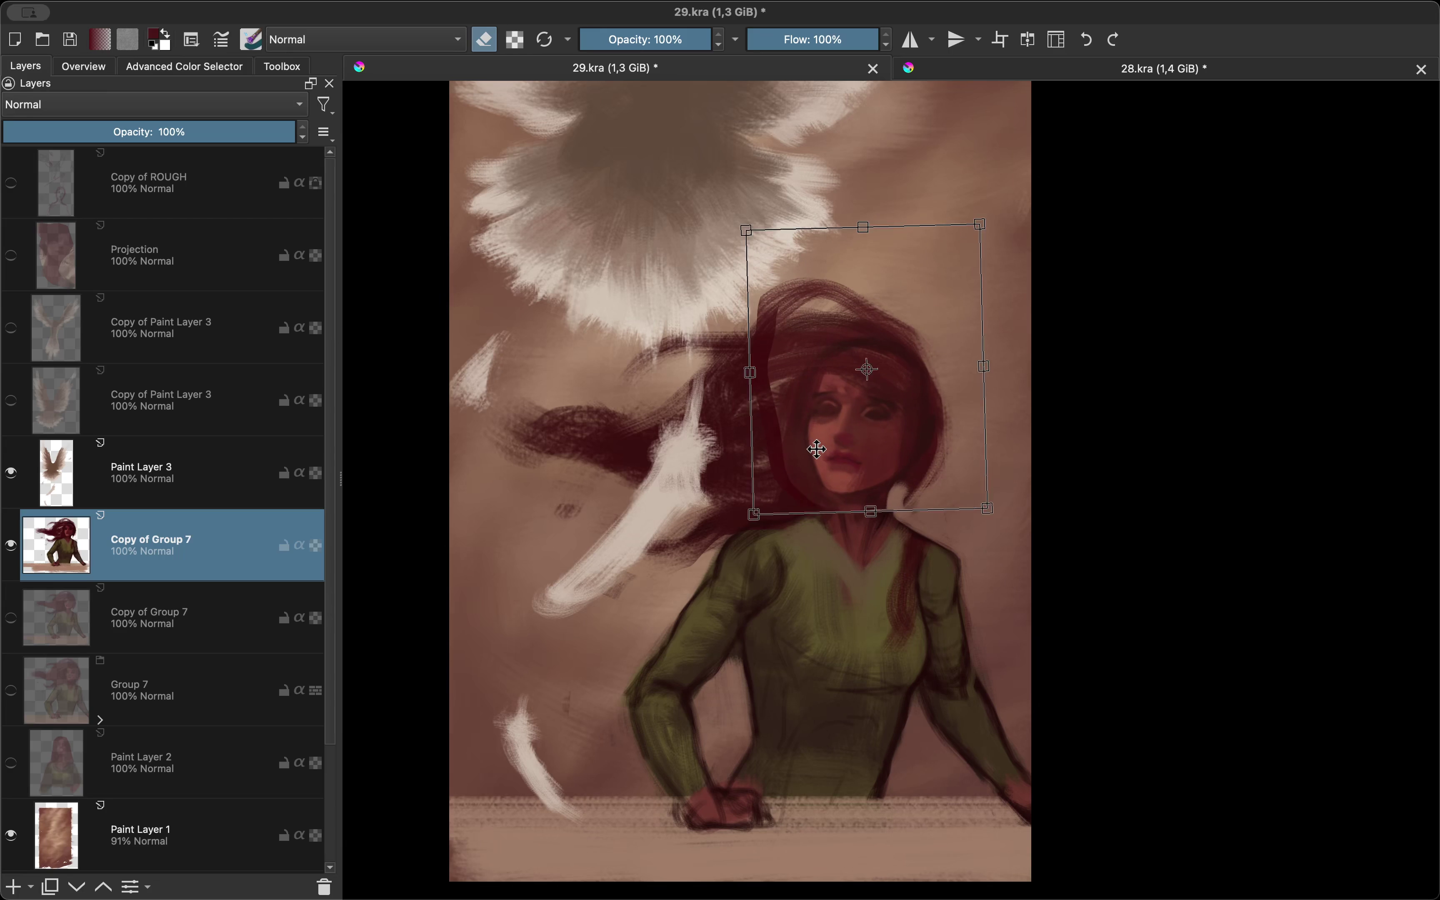
pyautogui.press('Return')
pyautogui.scroll(1, 833, 453)
pyautogui.scroll(1, 839, 447)
# Step: Switch back to painting and sample a skin colour near the nose
pyautogui.press('e')
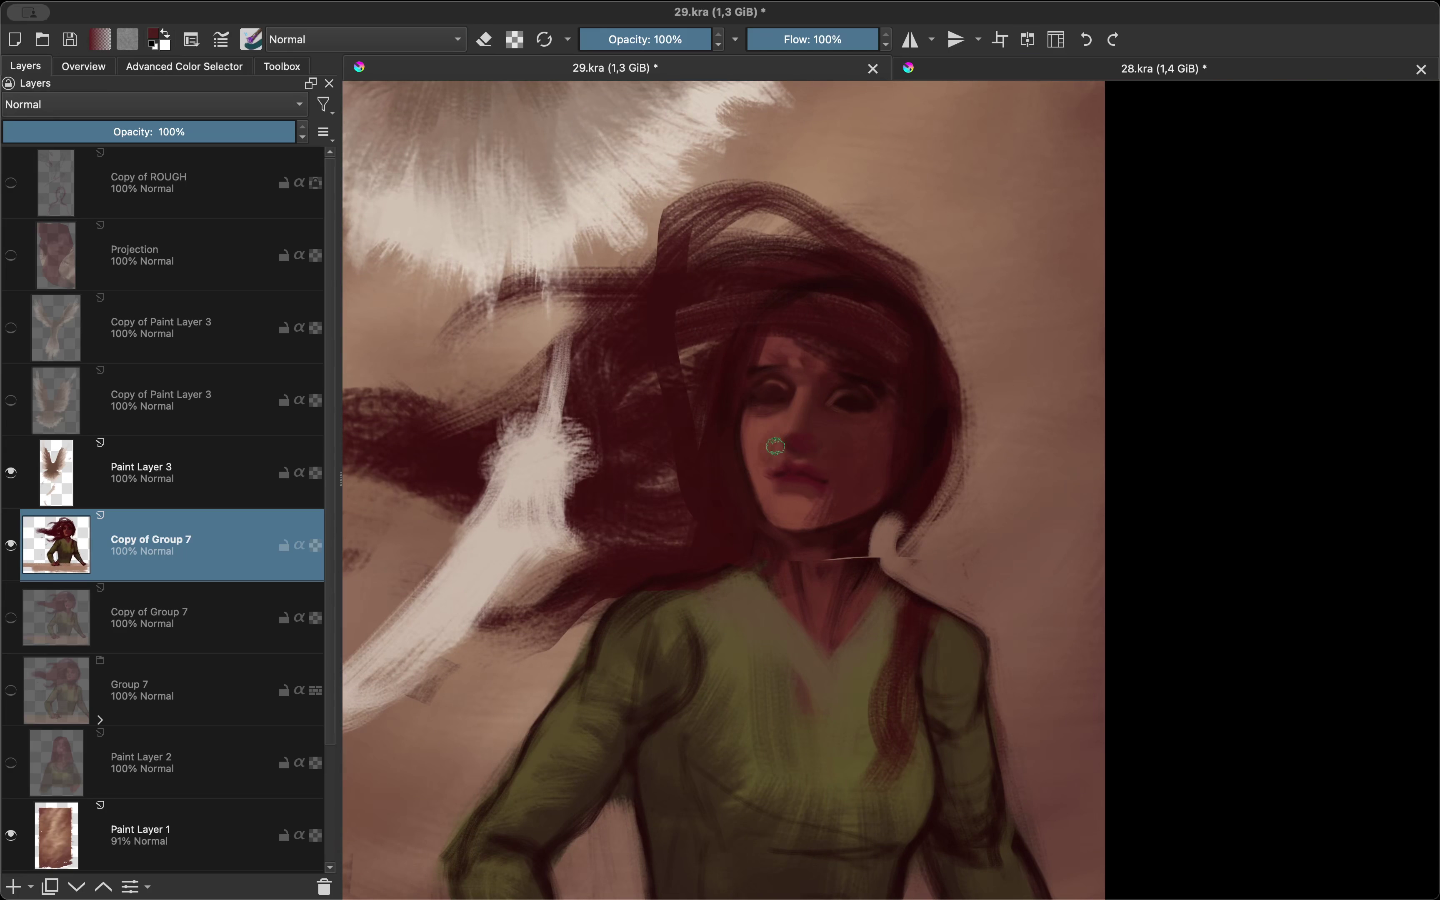
pyautogui.press('m')
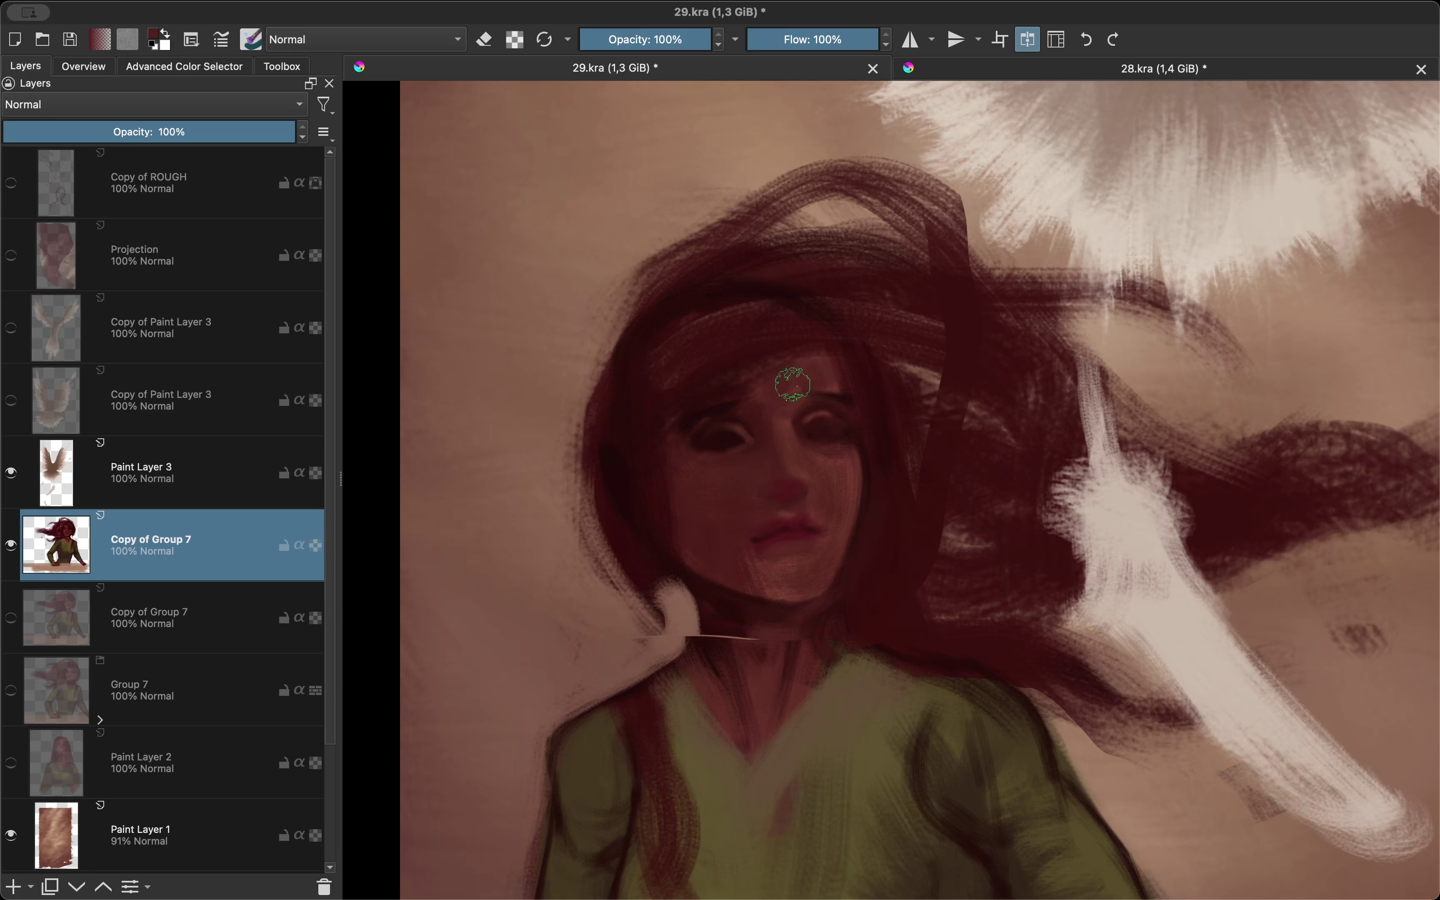
pyautogui.press('m')
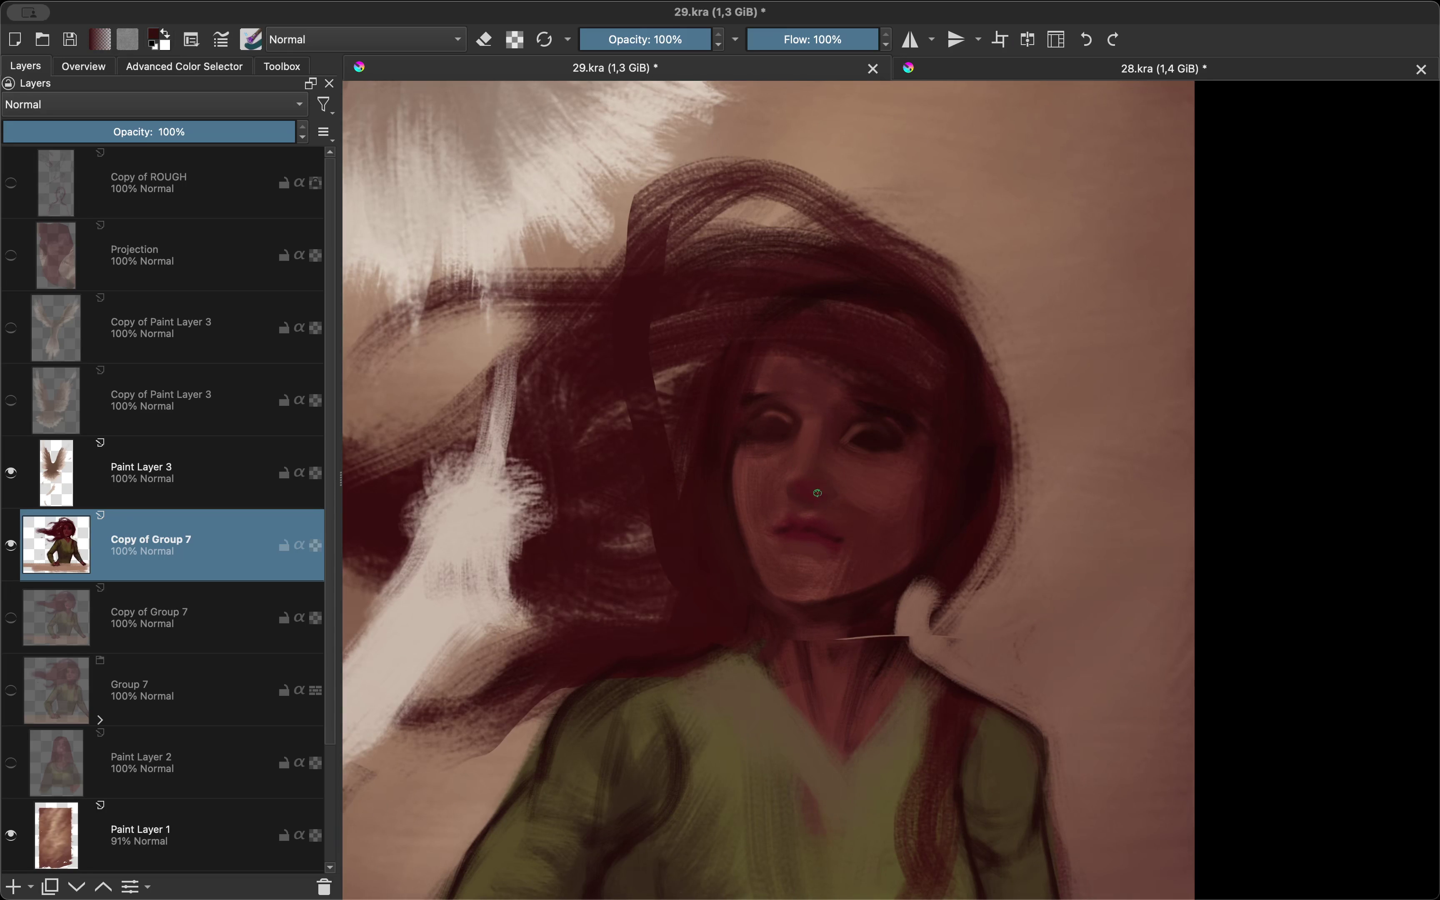
pyautogui.press('m')
pyautogui.scroll(2, 792, 489)
pyautogui.keyDown('ctrl'); pyautogui.click(777, 399); pyautogui.keyUp('ctrl')
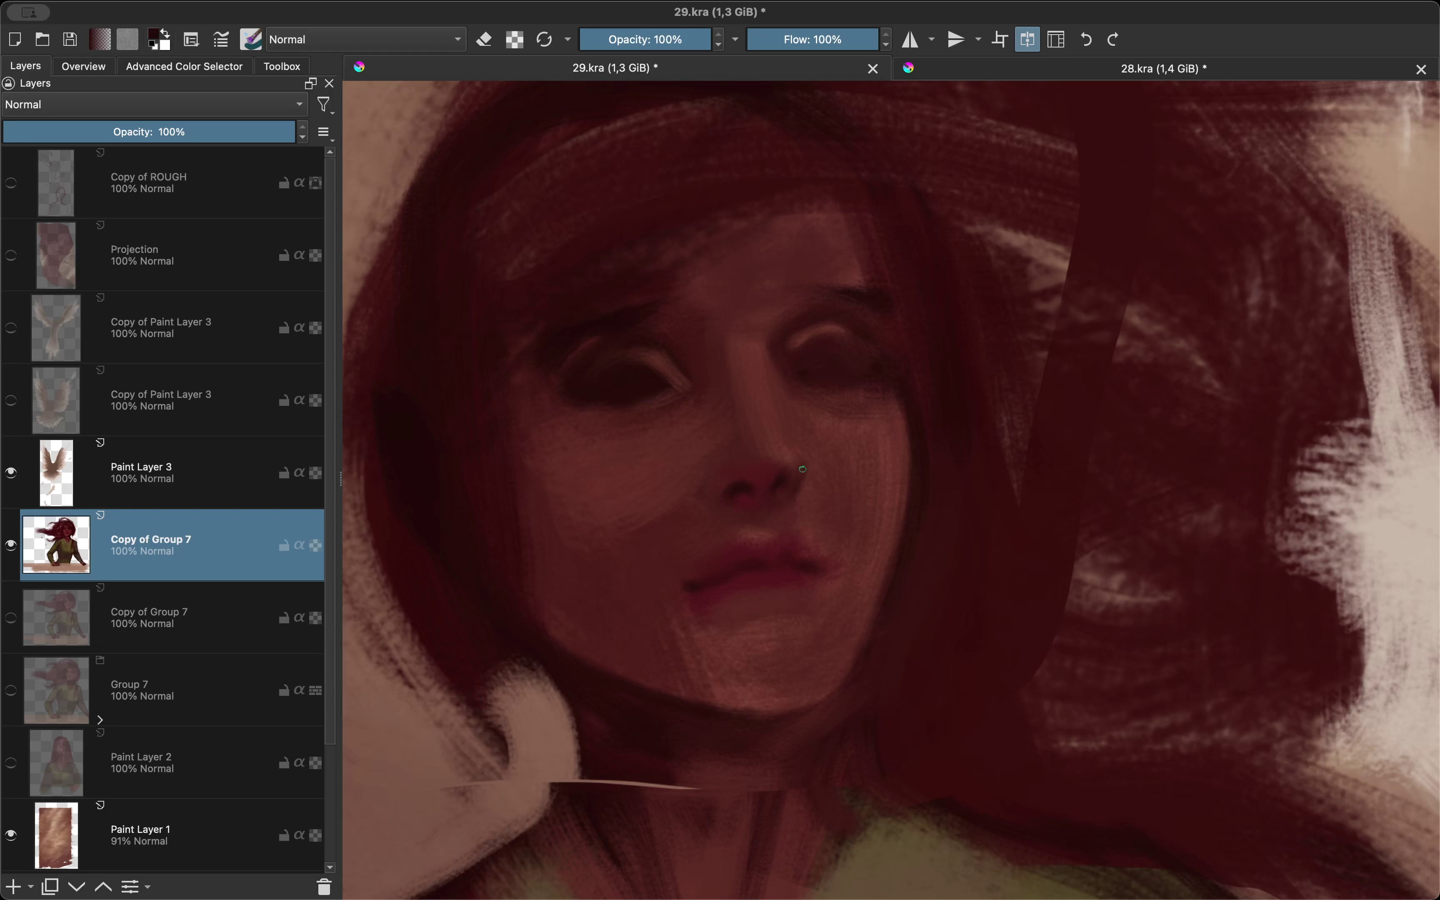
pyautogui.press('m')
pyautogui.scroll(-2, 793, 474)
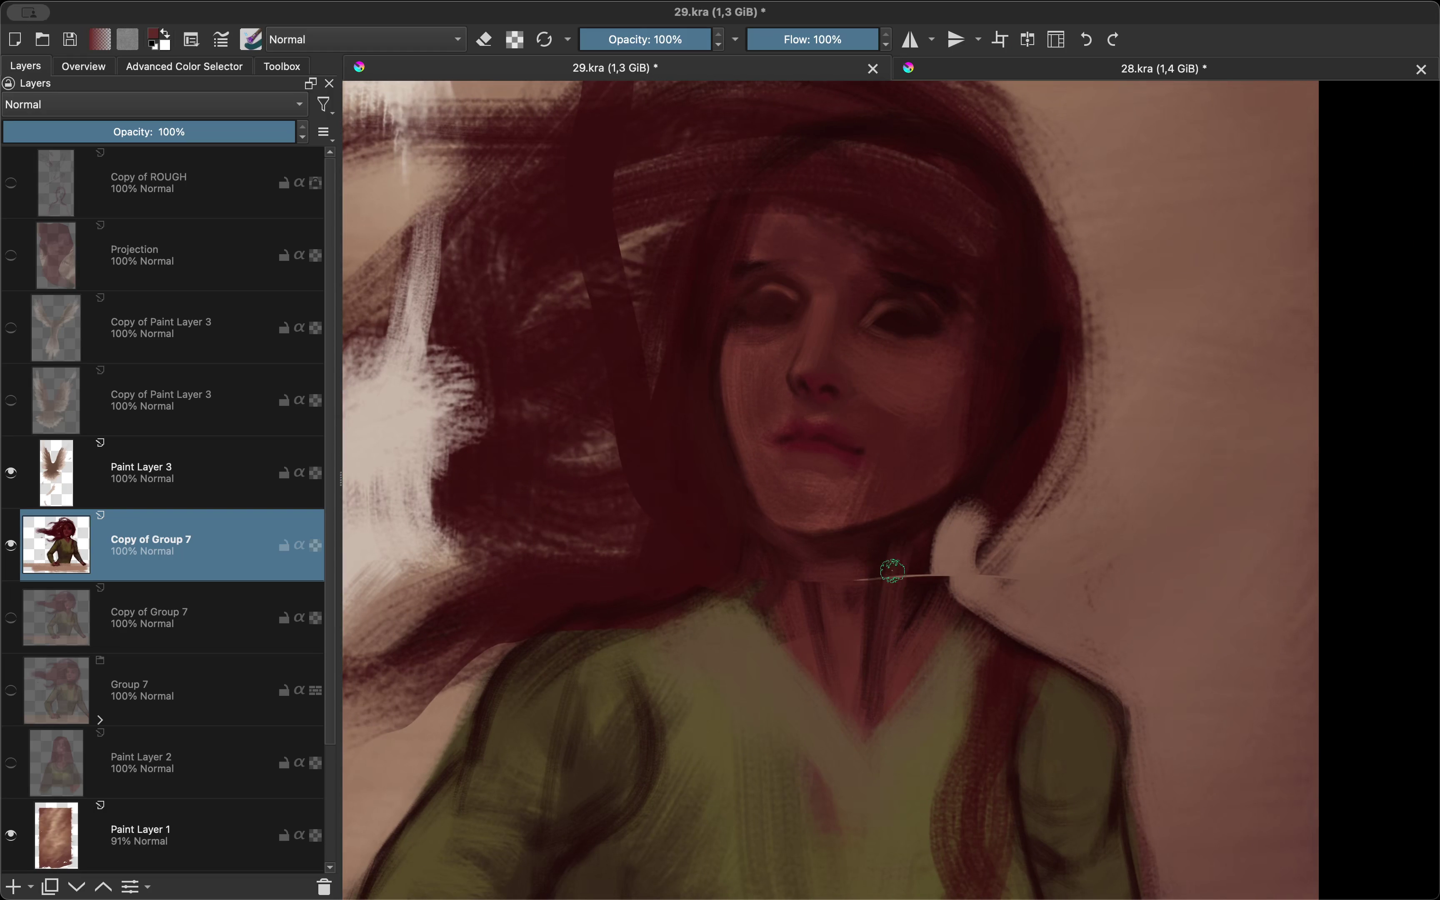
# Step: Switch from erasing to painting and bring up the quick hue colour picker
pyautogui.press('m')
pyautogui.press('e')
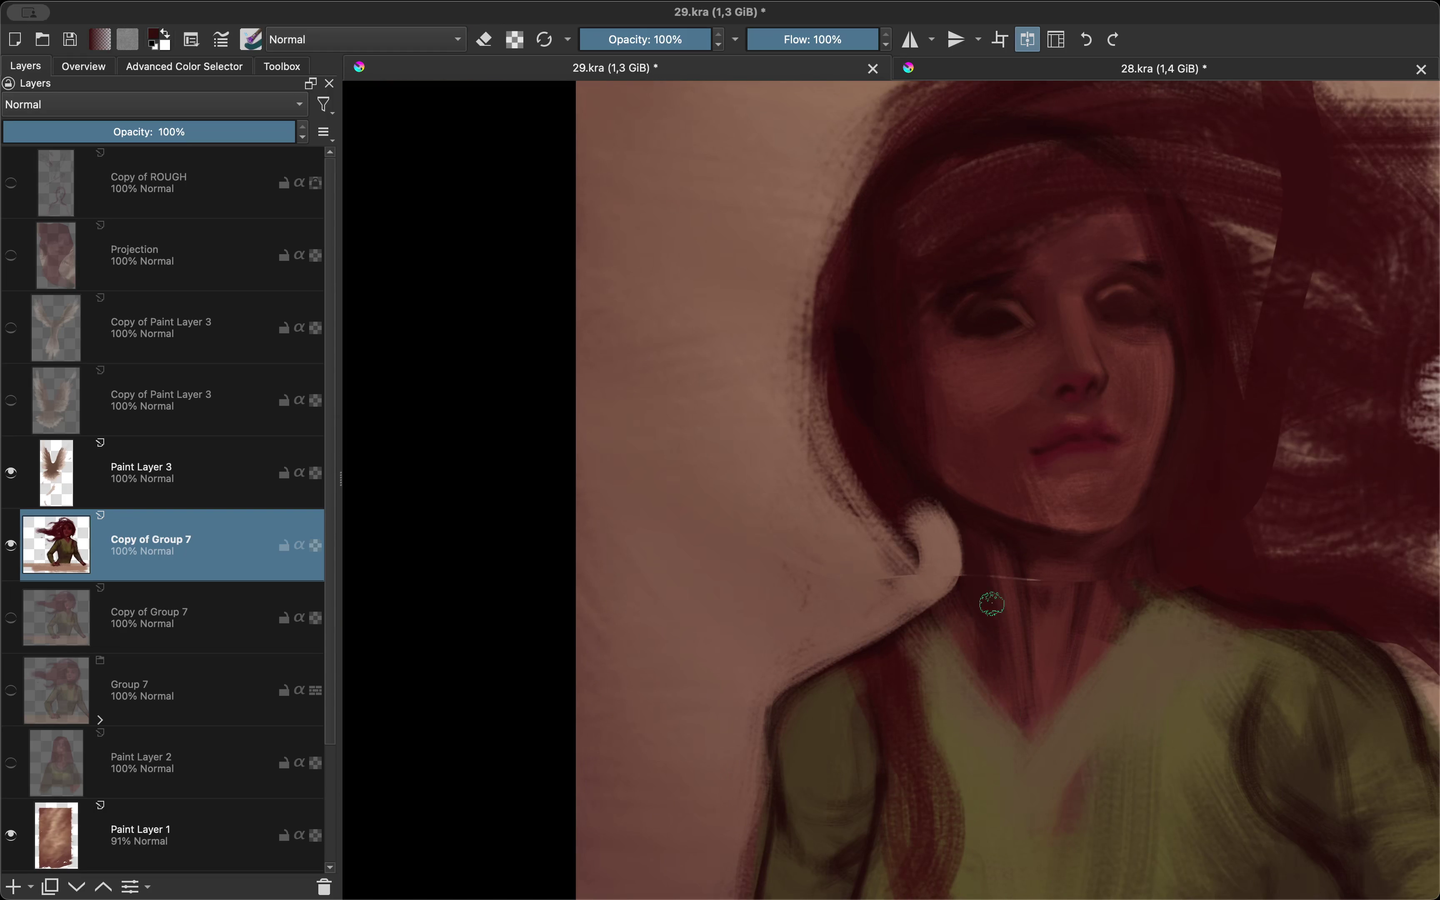
pyautogui.scroll(-3, 952, 600)
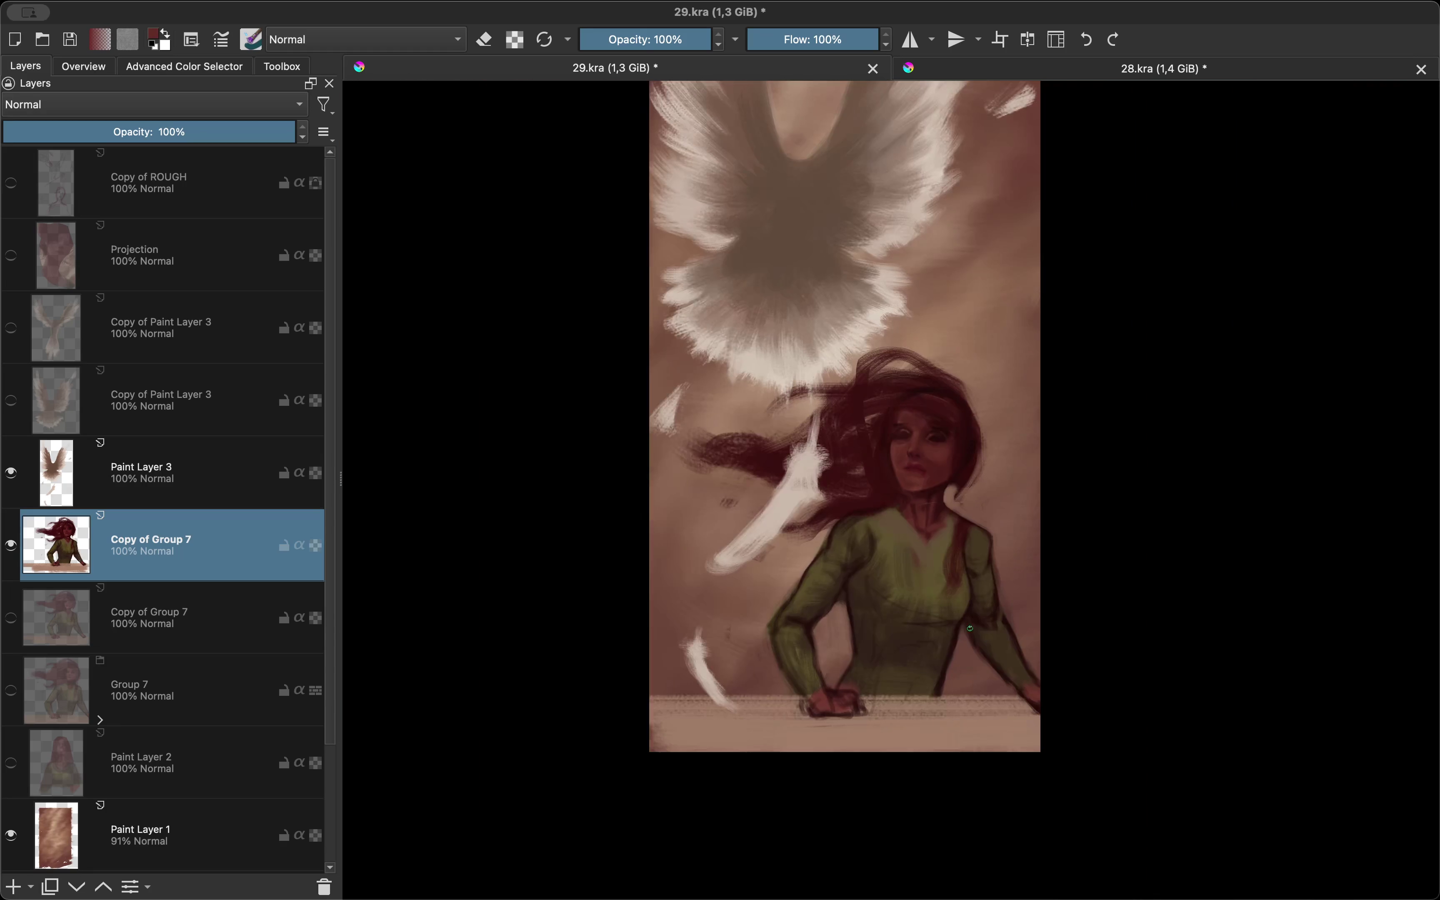
pyautogui.scroll(3, 952, 600)
pyautogui.press('m')
pyautogui.scroll(2, 855, 407)
pyautogui.hotkey('shift', 'i')
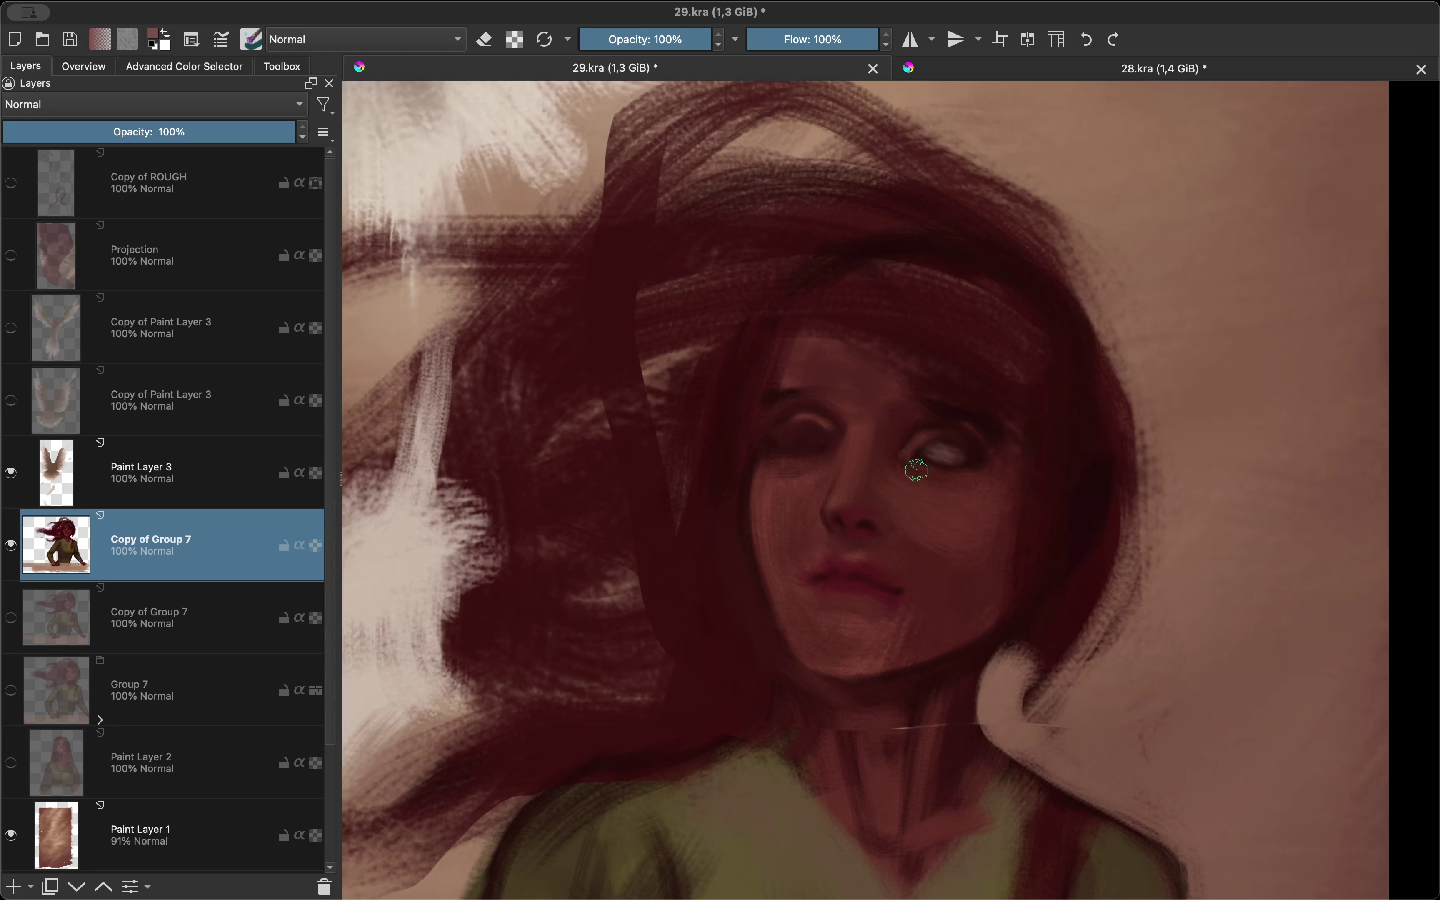
# Step: Check the face in mirrored and normal view while zooming in and out
pyautogui.press('m')
pyautogui.press('m')
pyautogui.scroll(2, 867, 457)
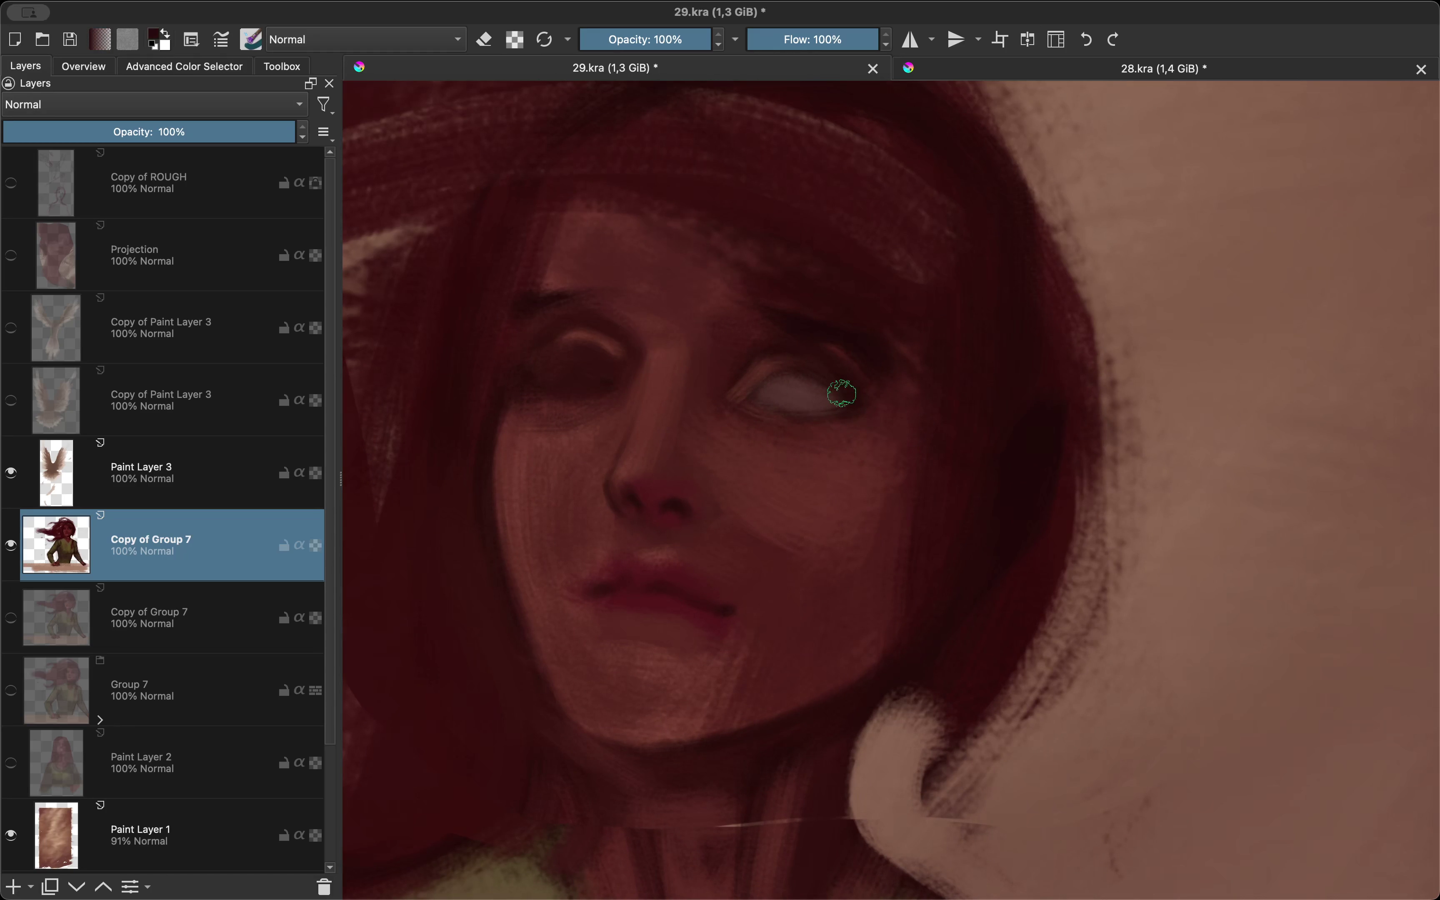
pyautogui.scroll(-3, 790, 392)
pyautogui.press('m')
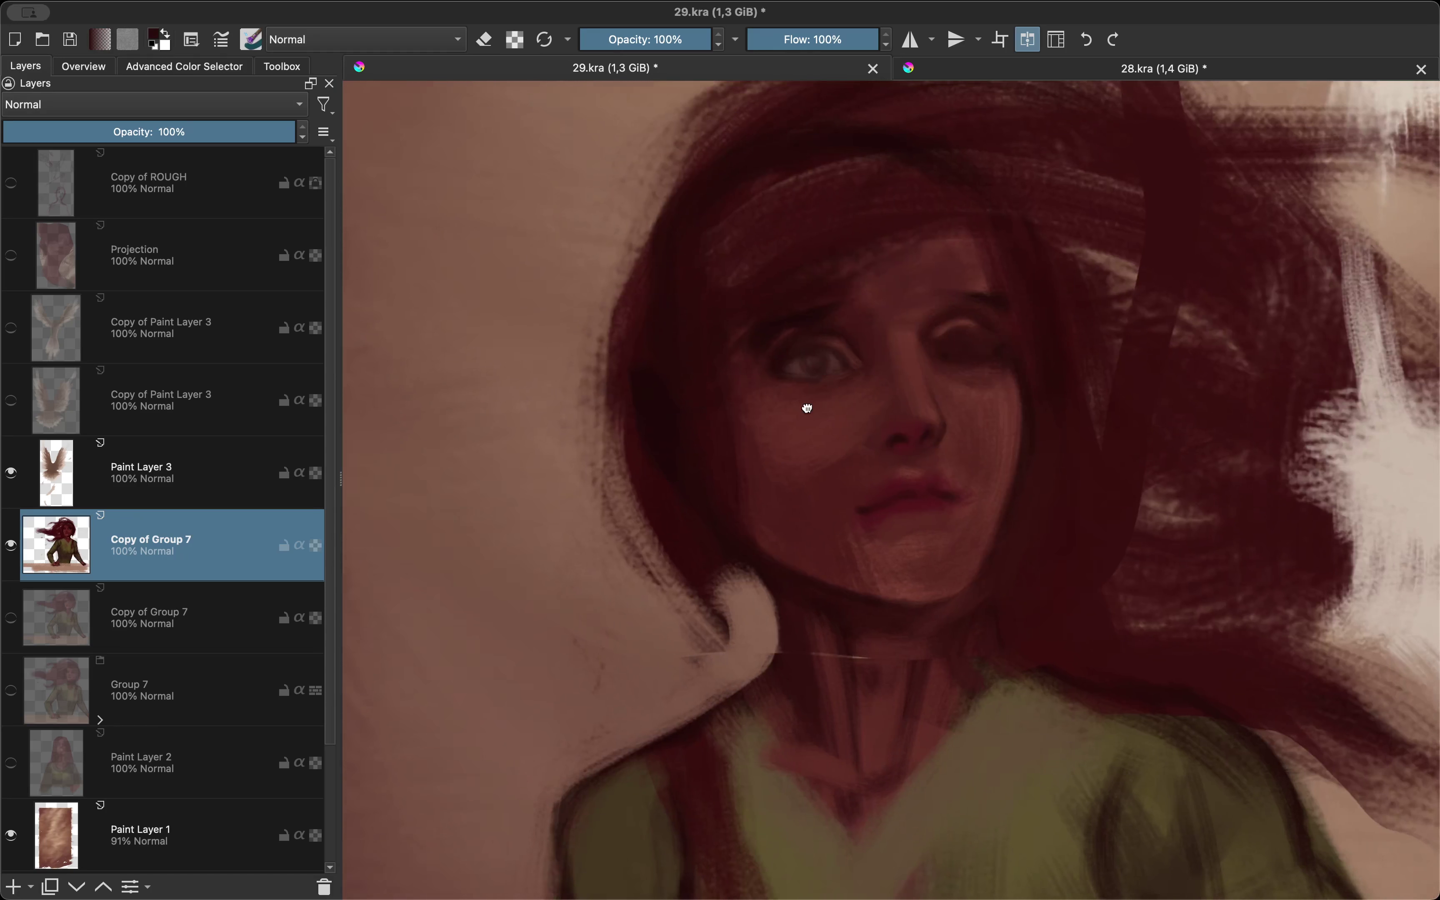
pyautogui.scroll(3, 807, 408)
pyautogui.scroll(-3, 936, 365)
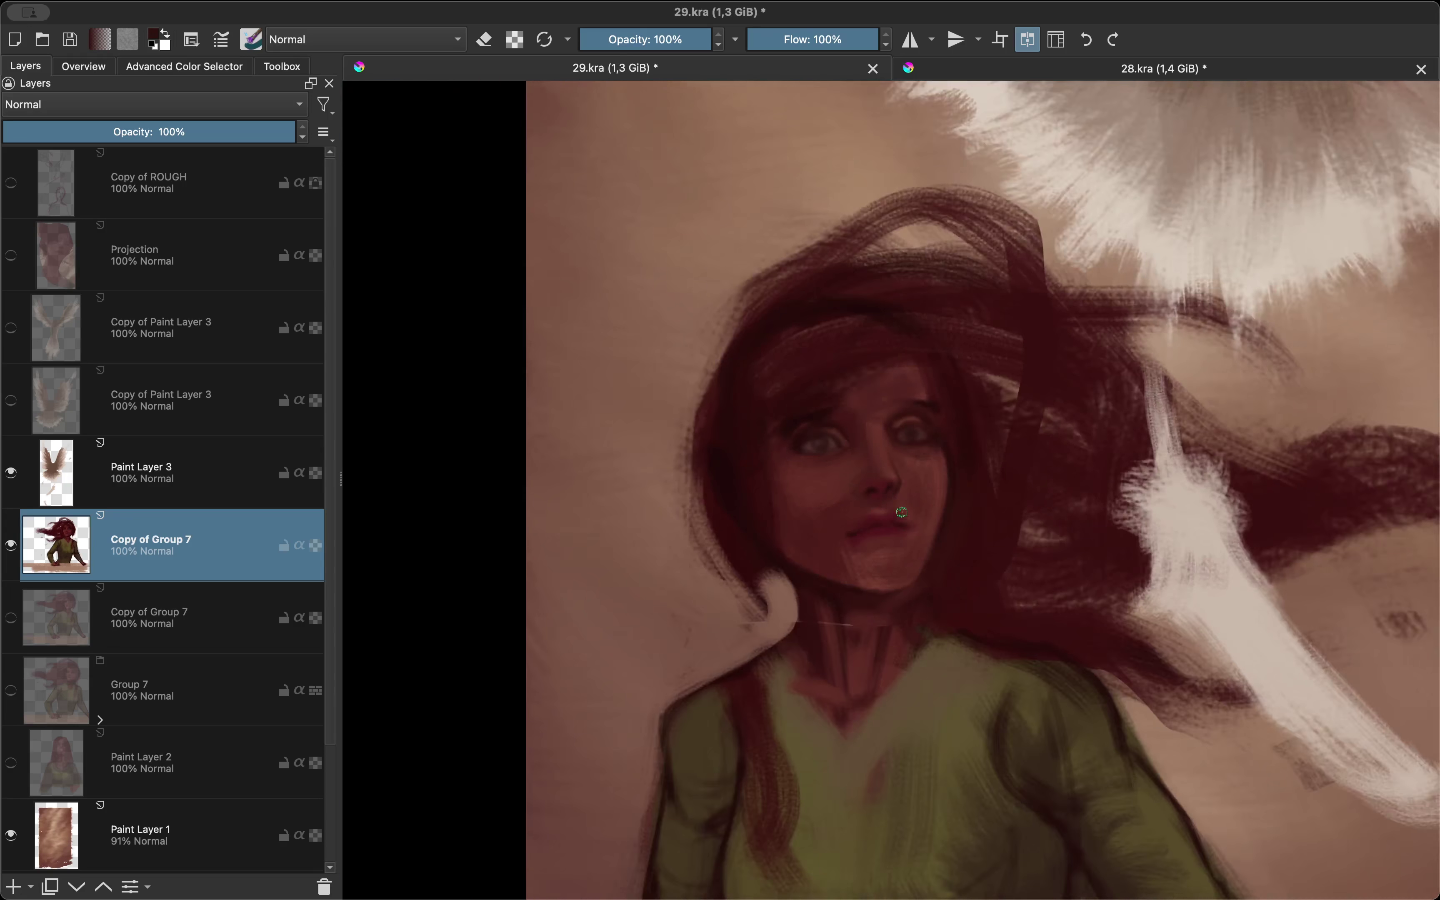
pyautogui.scroll(3, 852, 401)
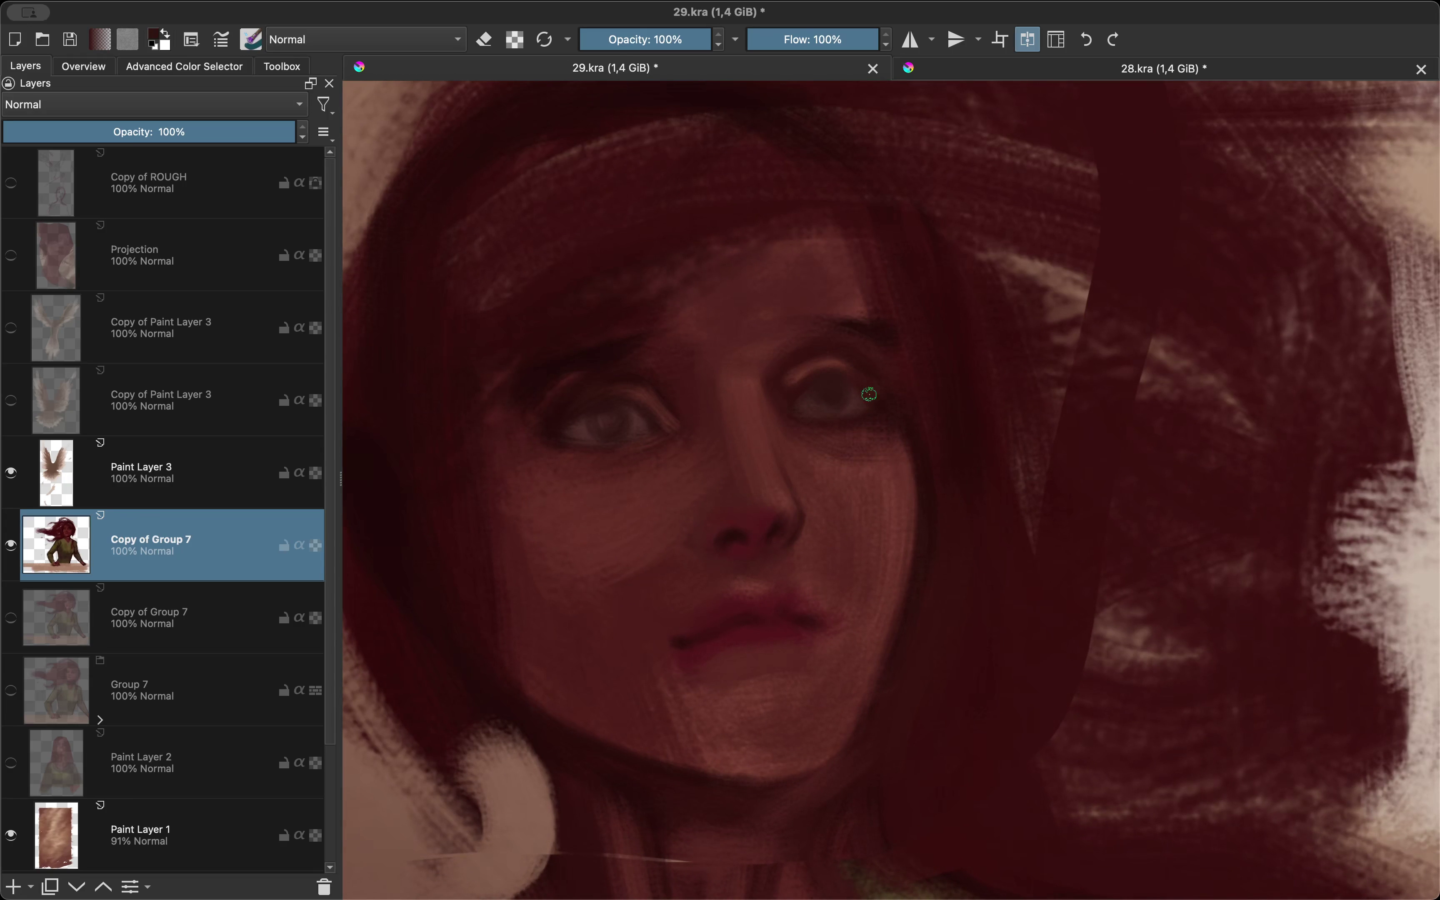
pyautogui.press('m')
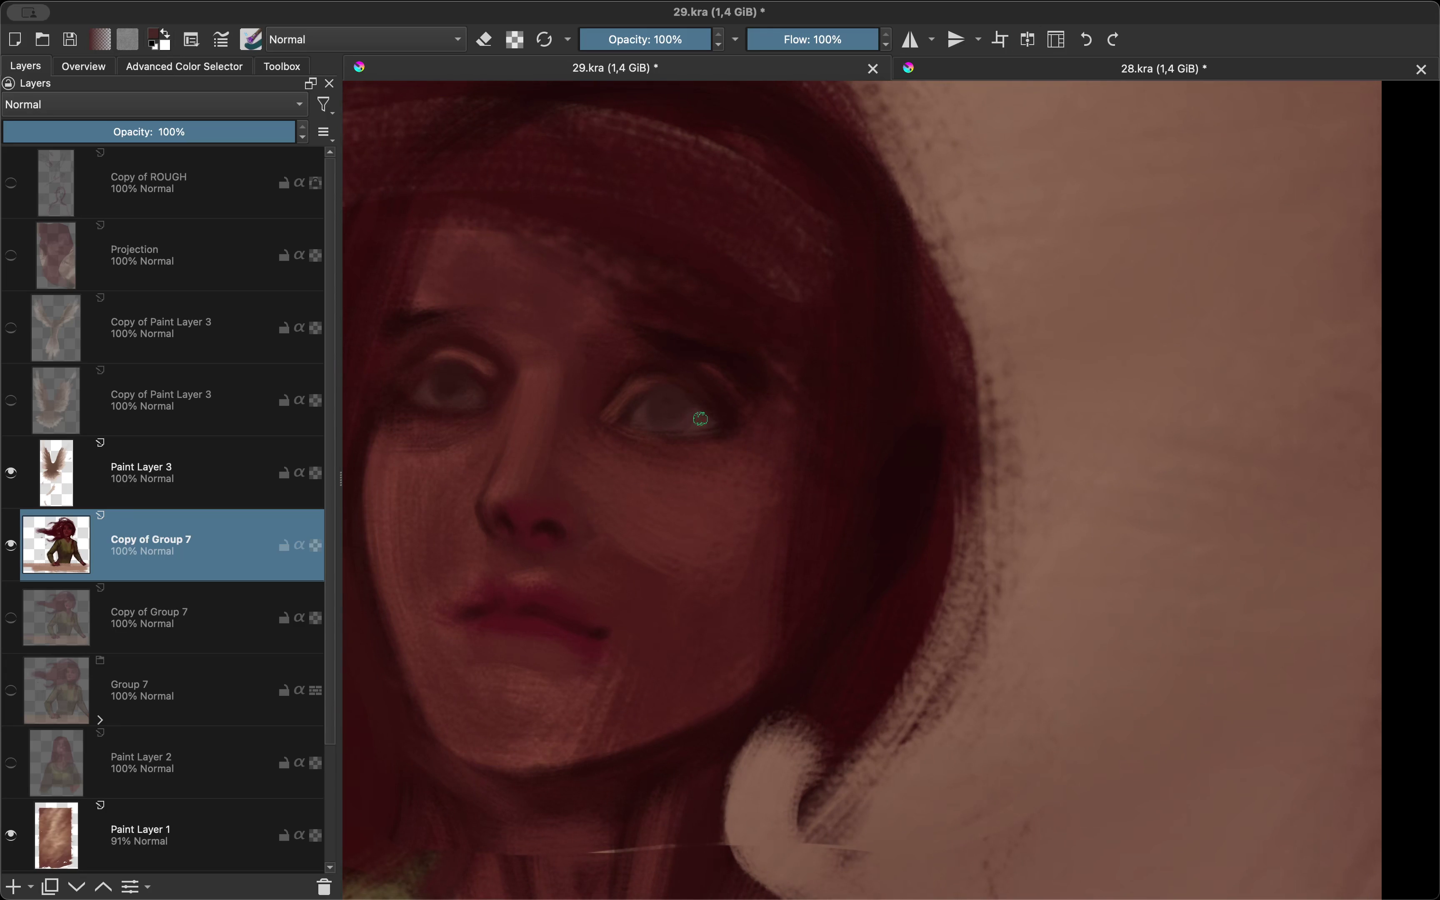
# Step: Rotate and zoom onto the face and back out, comparing it mirrored
pyautogui.press('m')
pyautogui.scroll(-3, 700, 418)
pyautogui.scroll(2, 751, 407)
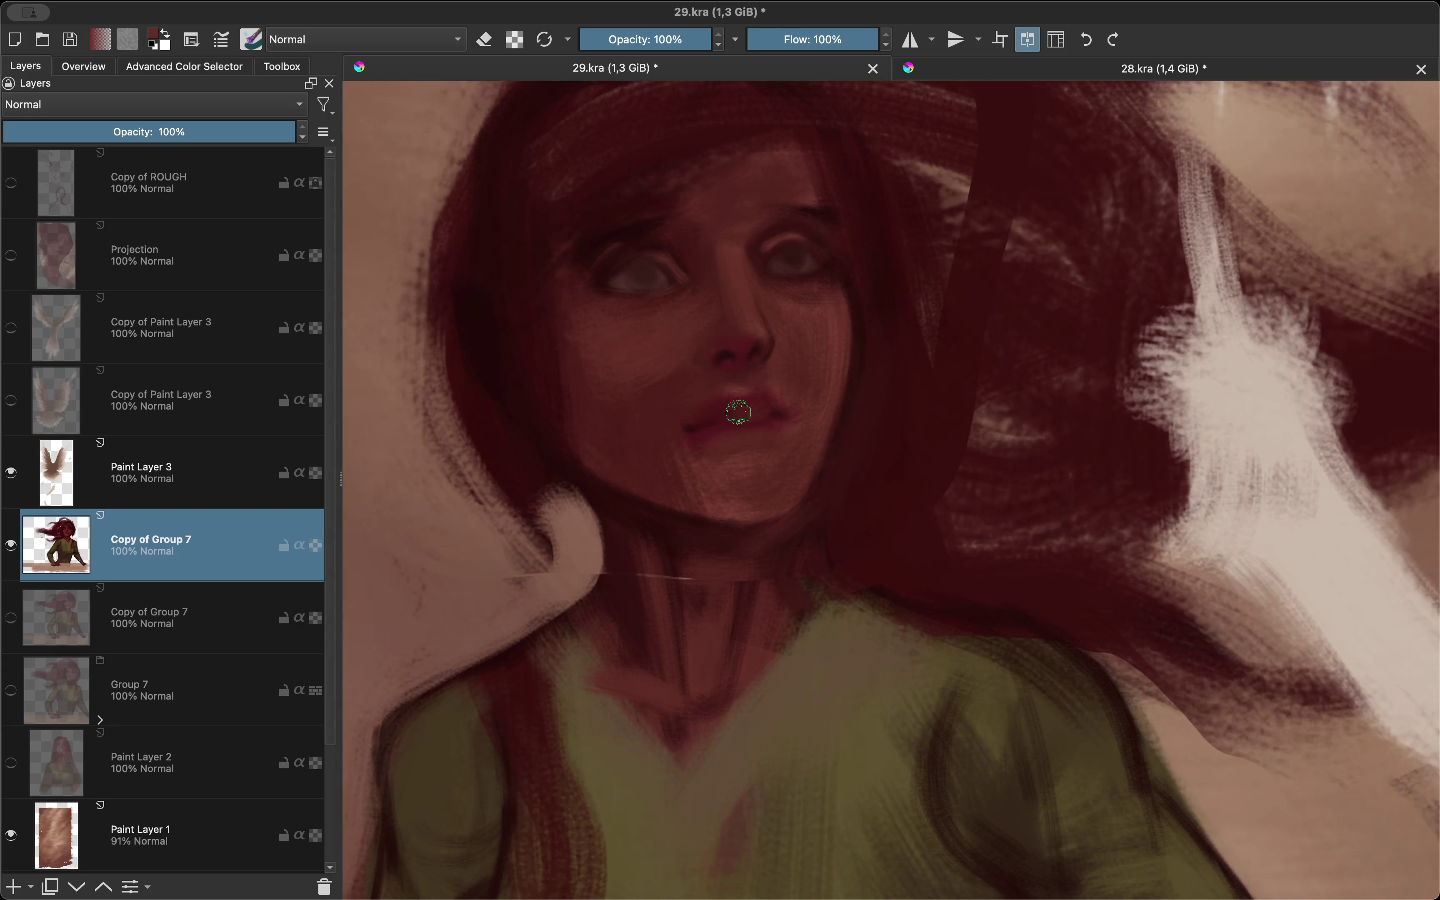
pyautogui.press('m')
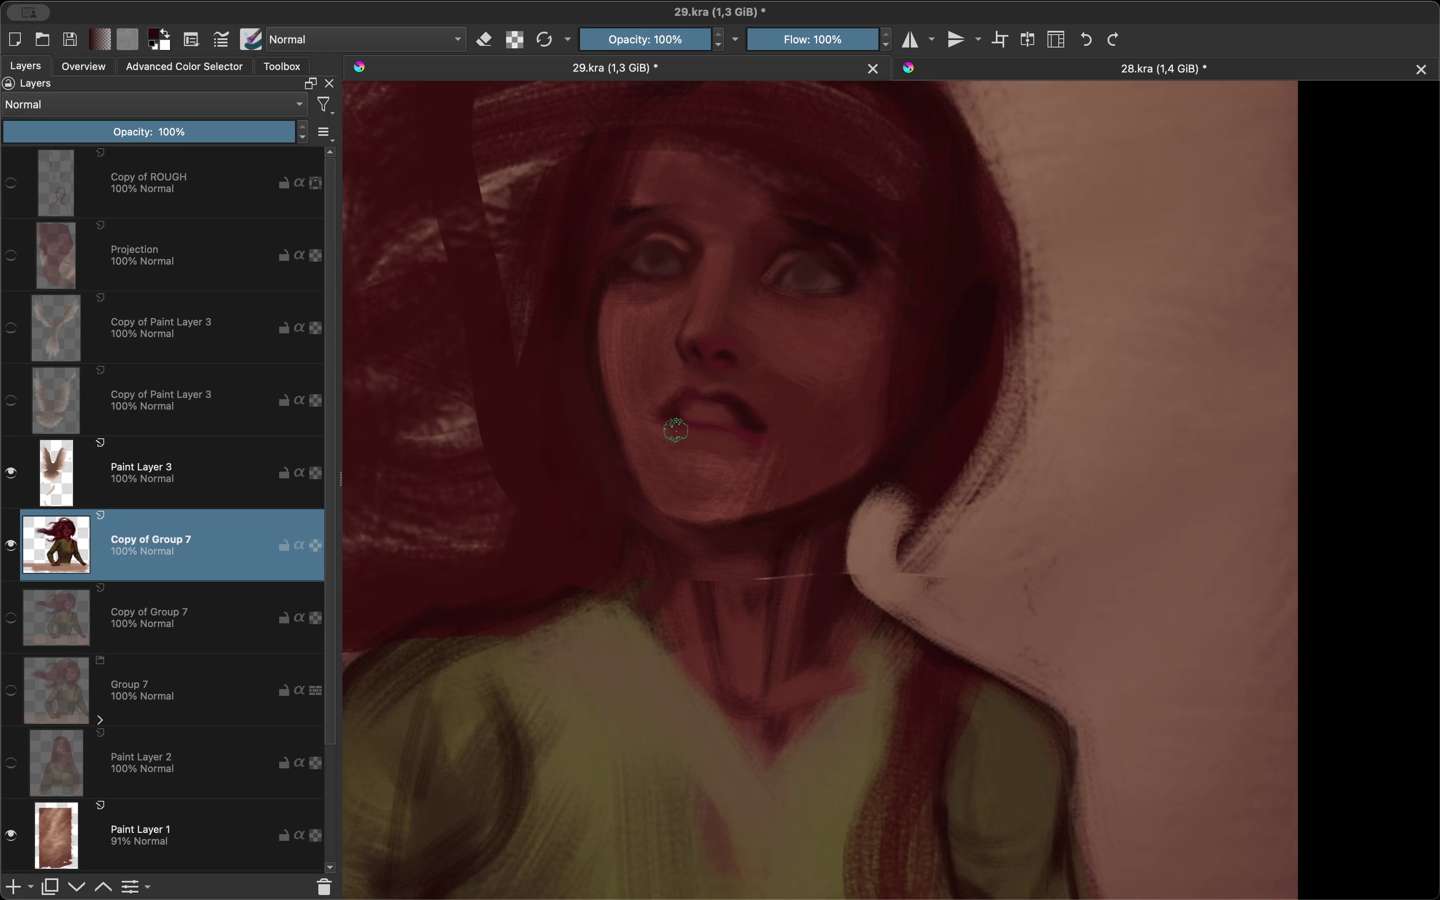
pyautogui.press('m')
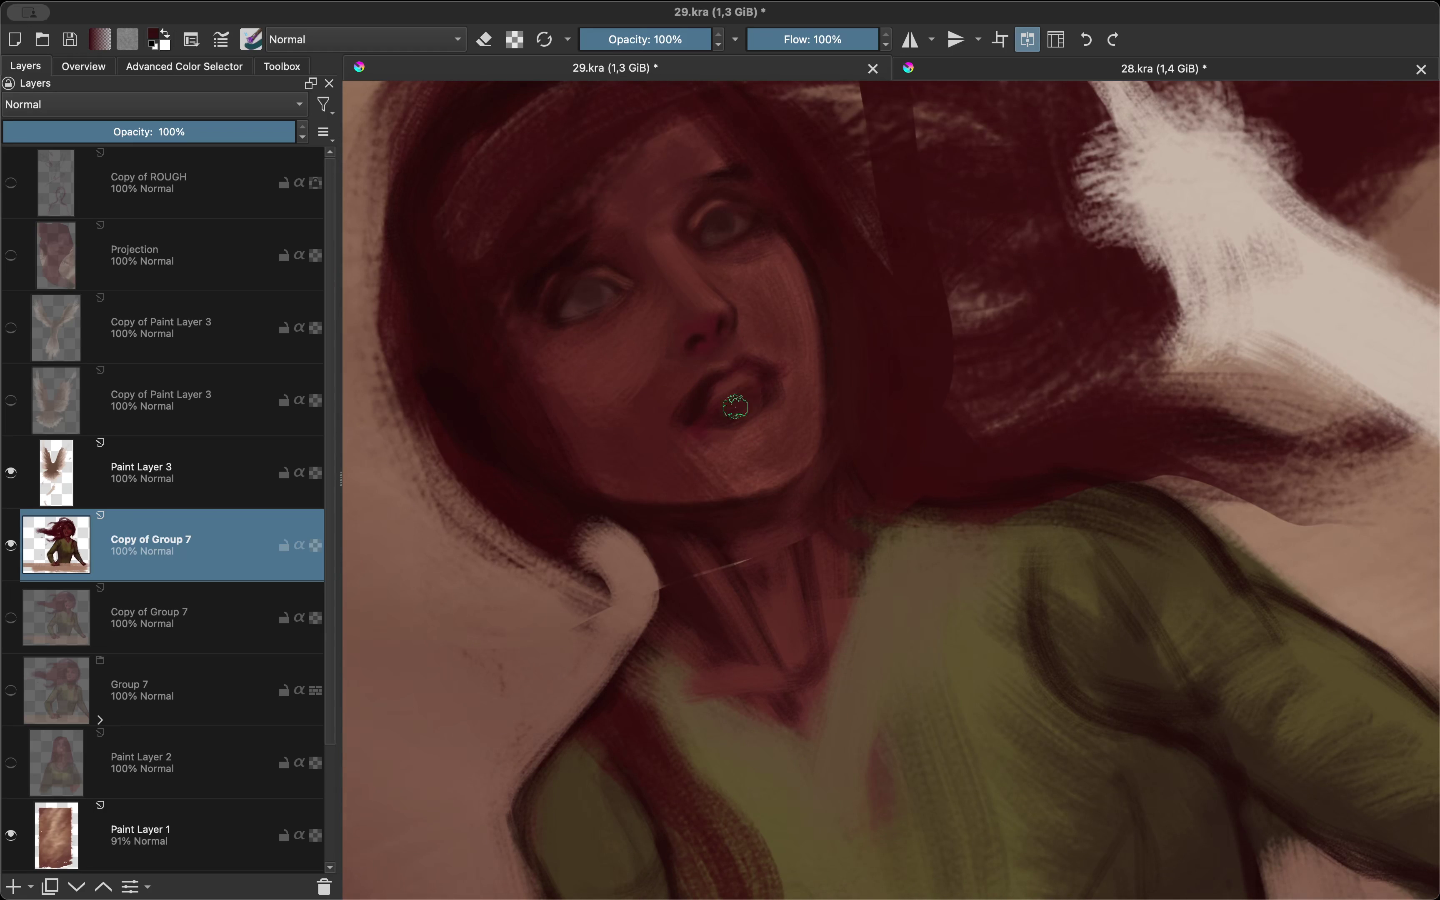
pyautogui.press('m')
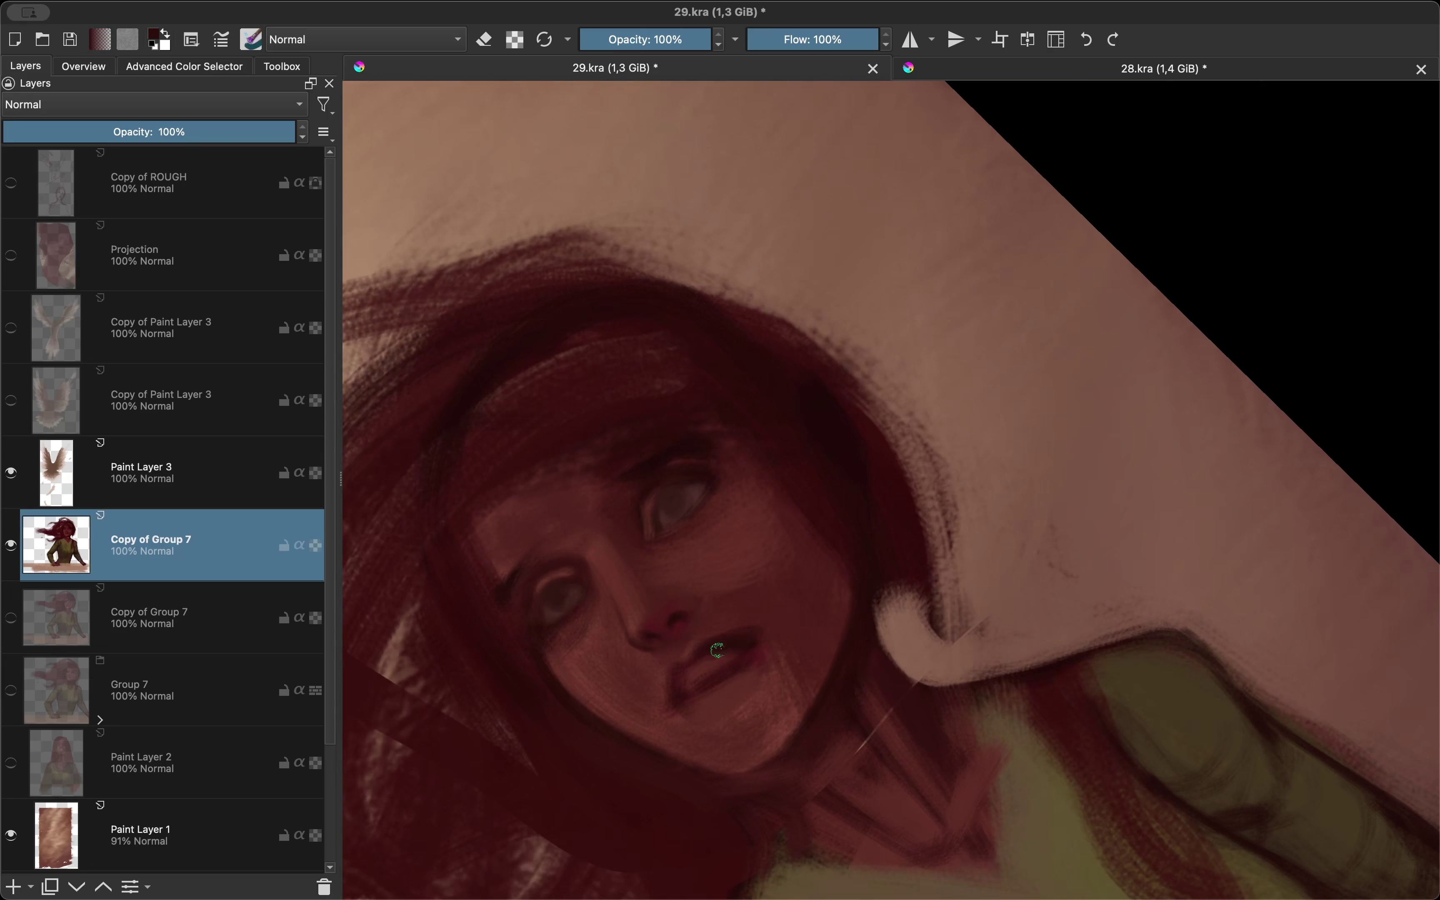
pyautogui.press('m')
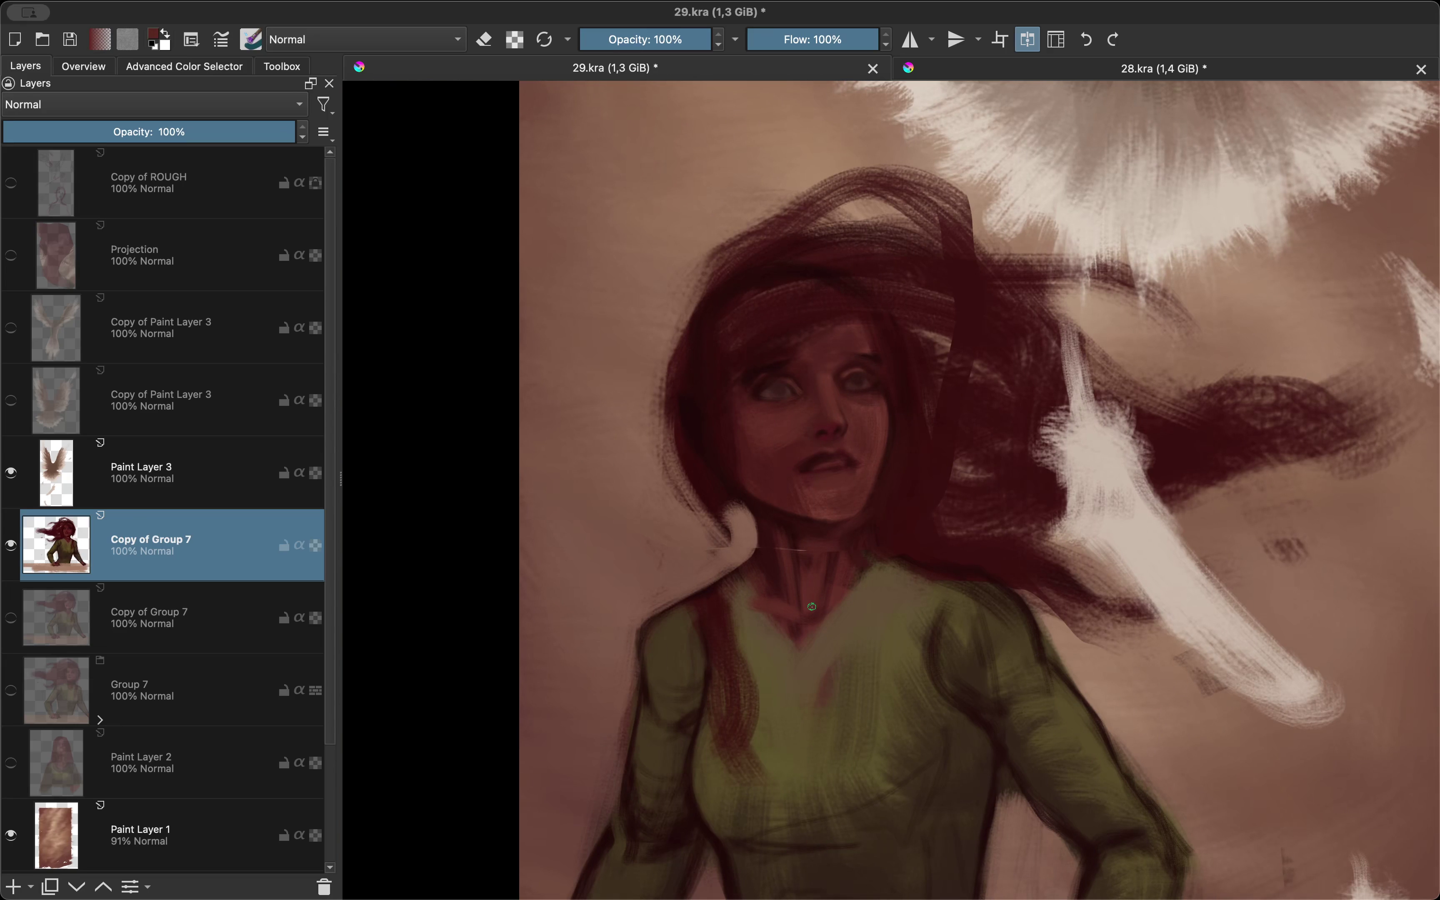
pyautogui.moveTo(812, 607); pyautogui.dragTo(829, 425)
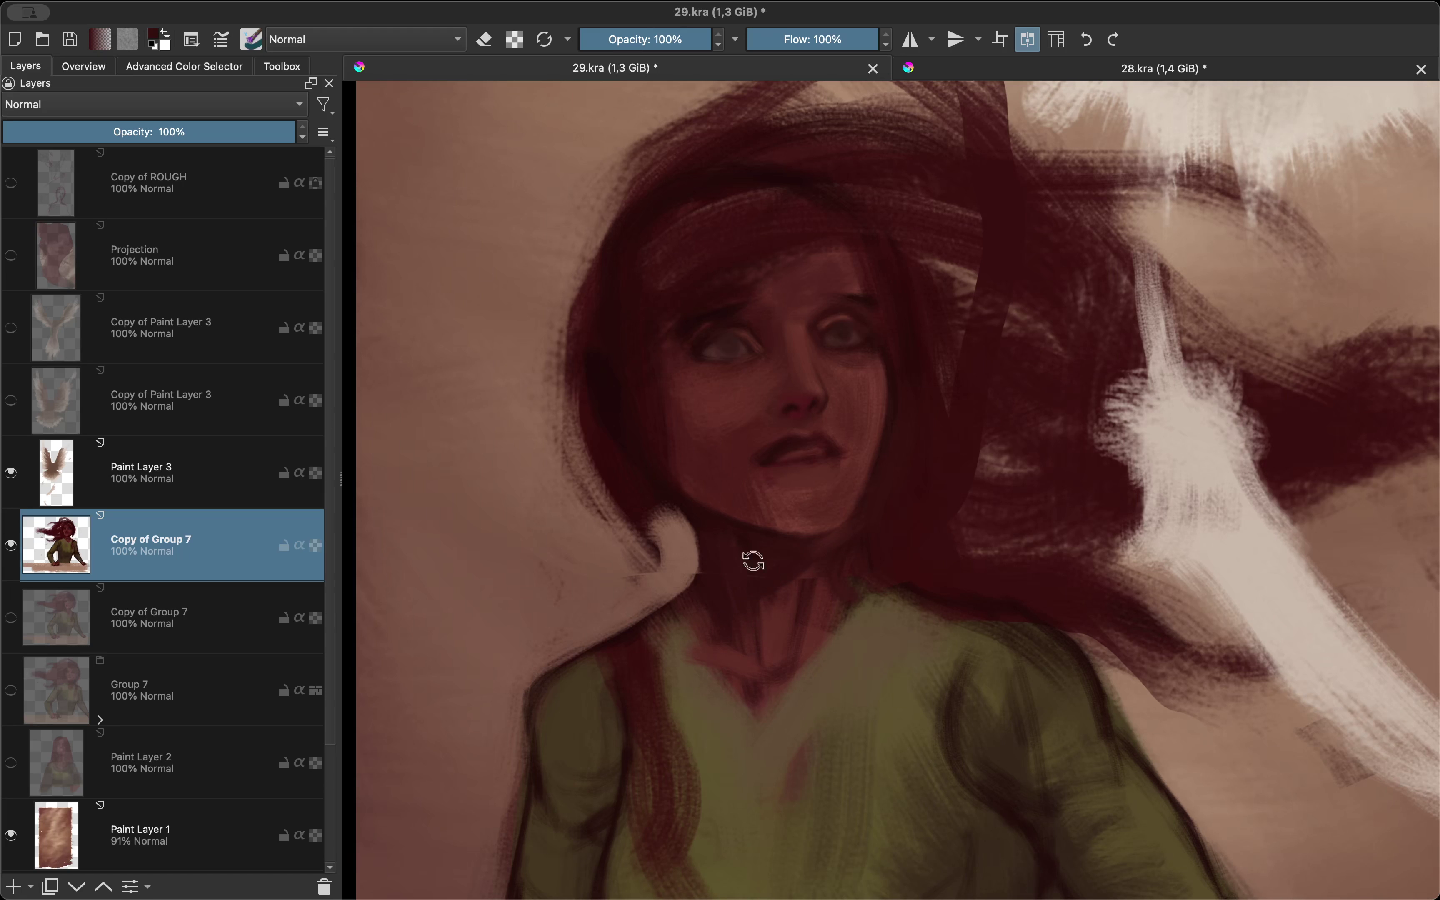
pyautogui.press('m')
pyautogui.moveTo(753, 560); pyautogui.dragTo(757, 476)
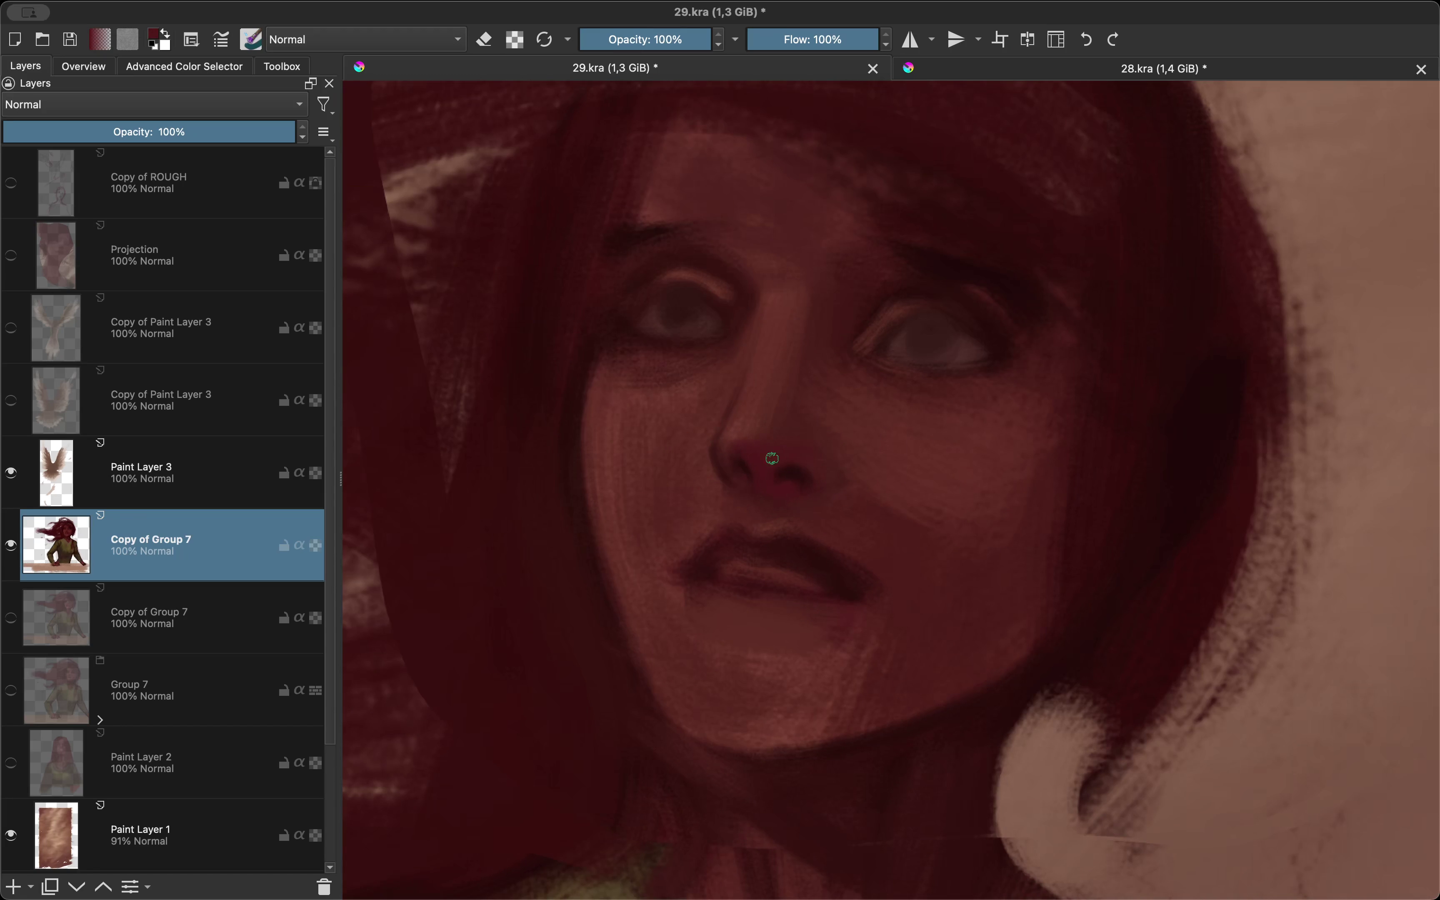
pyautogui.press('m')
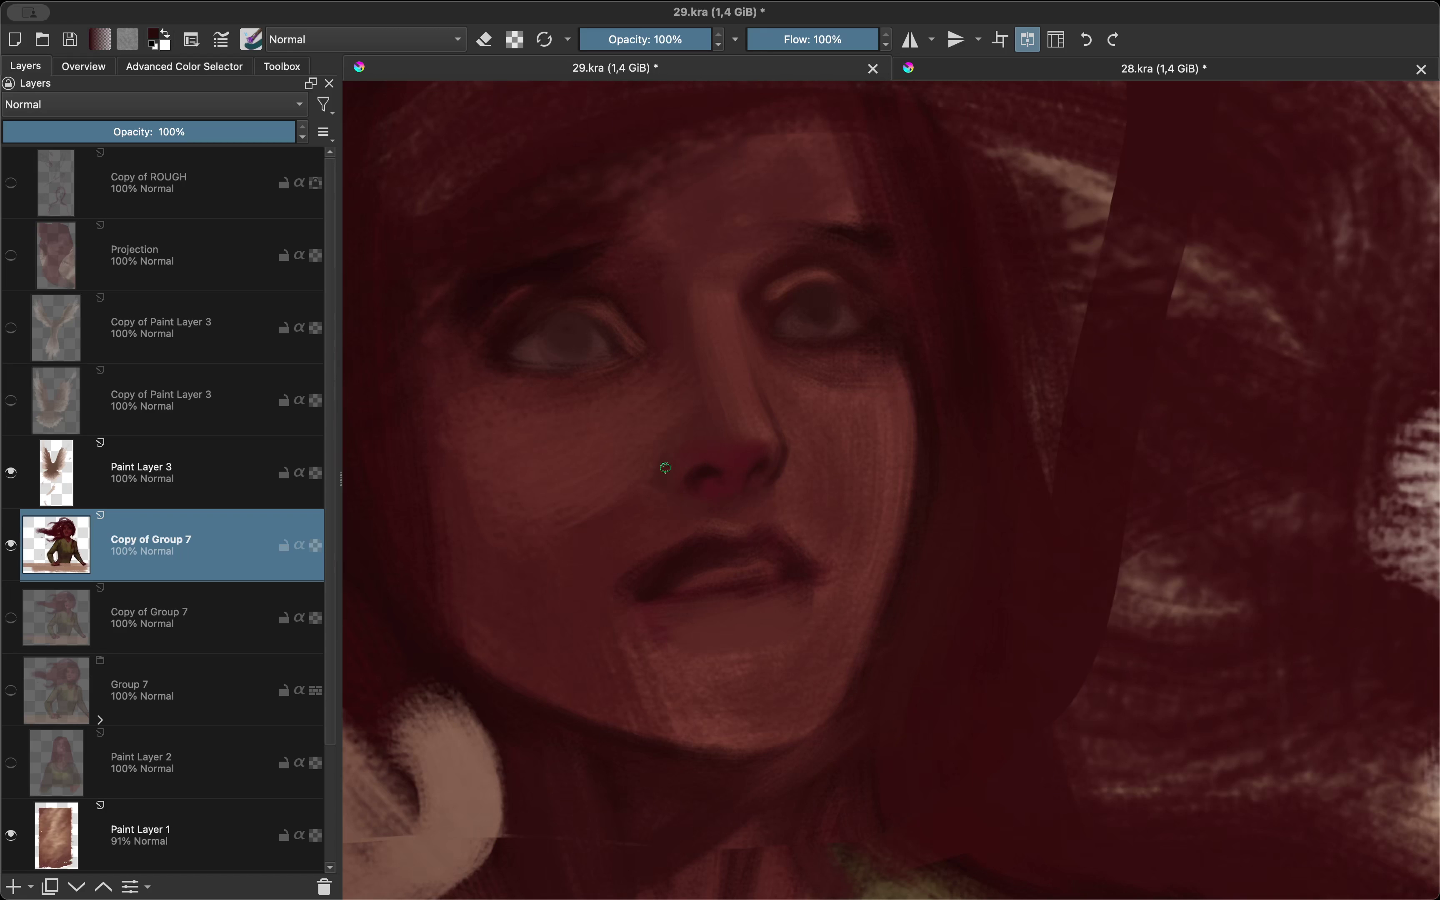
pyautogui.press('m')
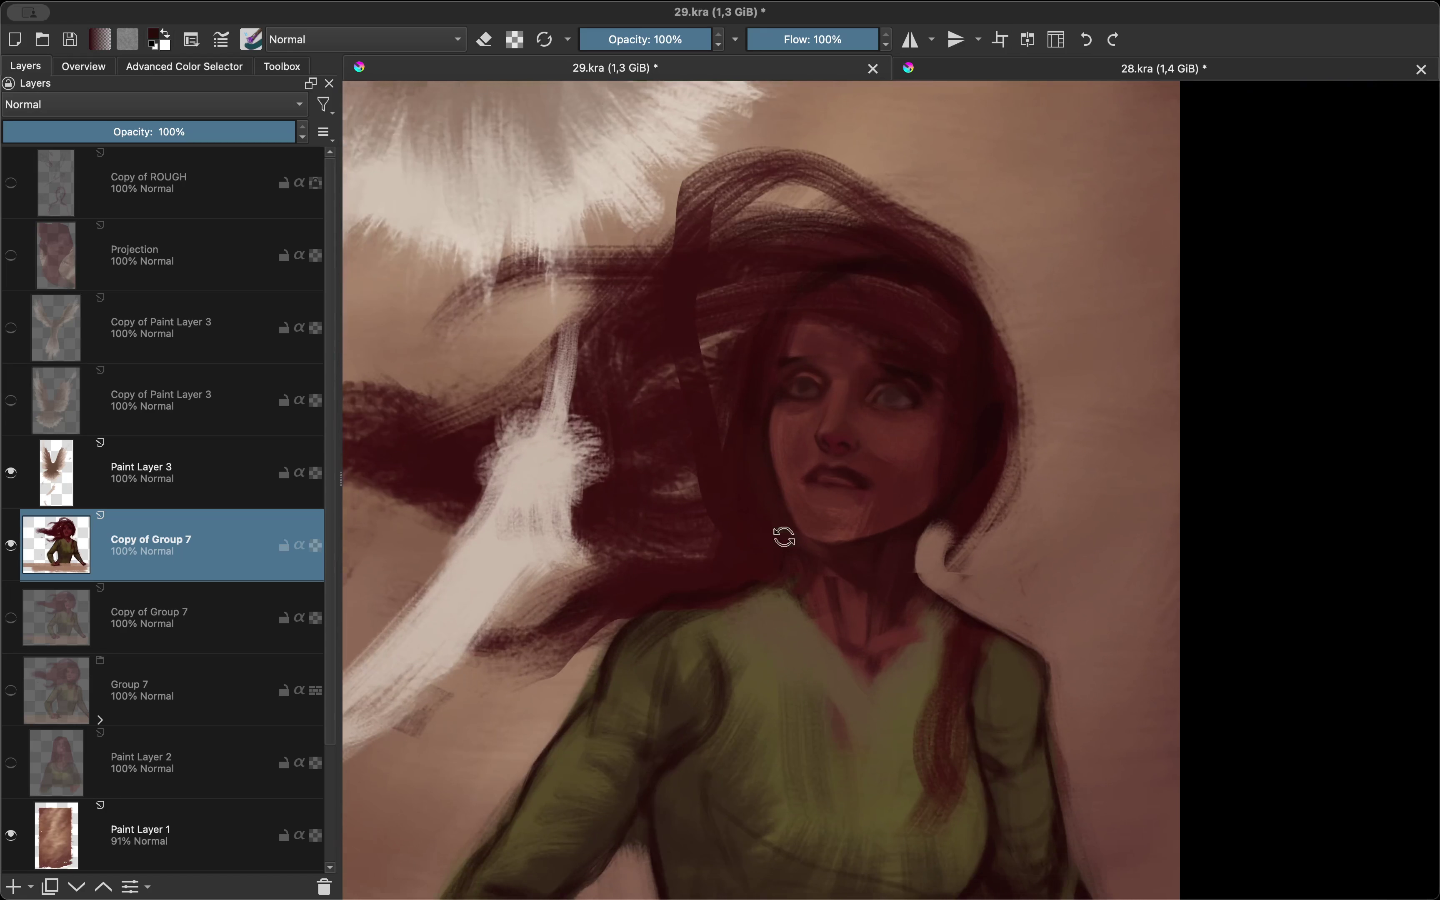
pyautogui.moveTo(763, 488); pyautogui.dragTo(729, 431)
pyautogui.press('m')
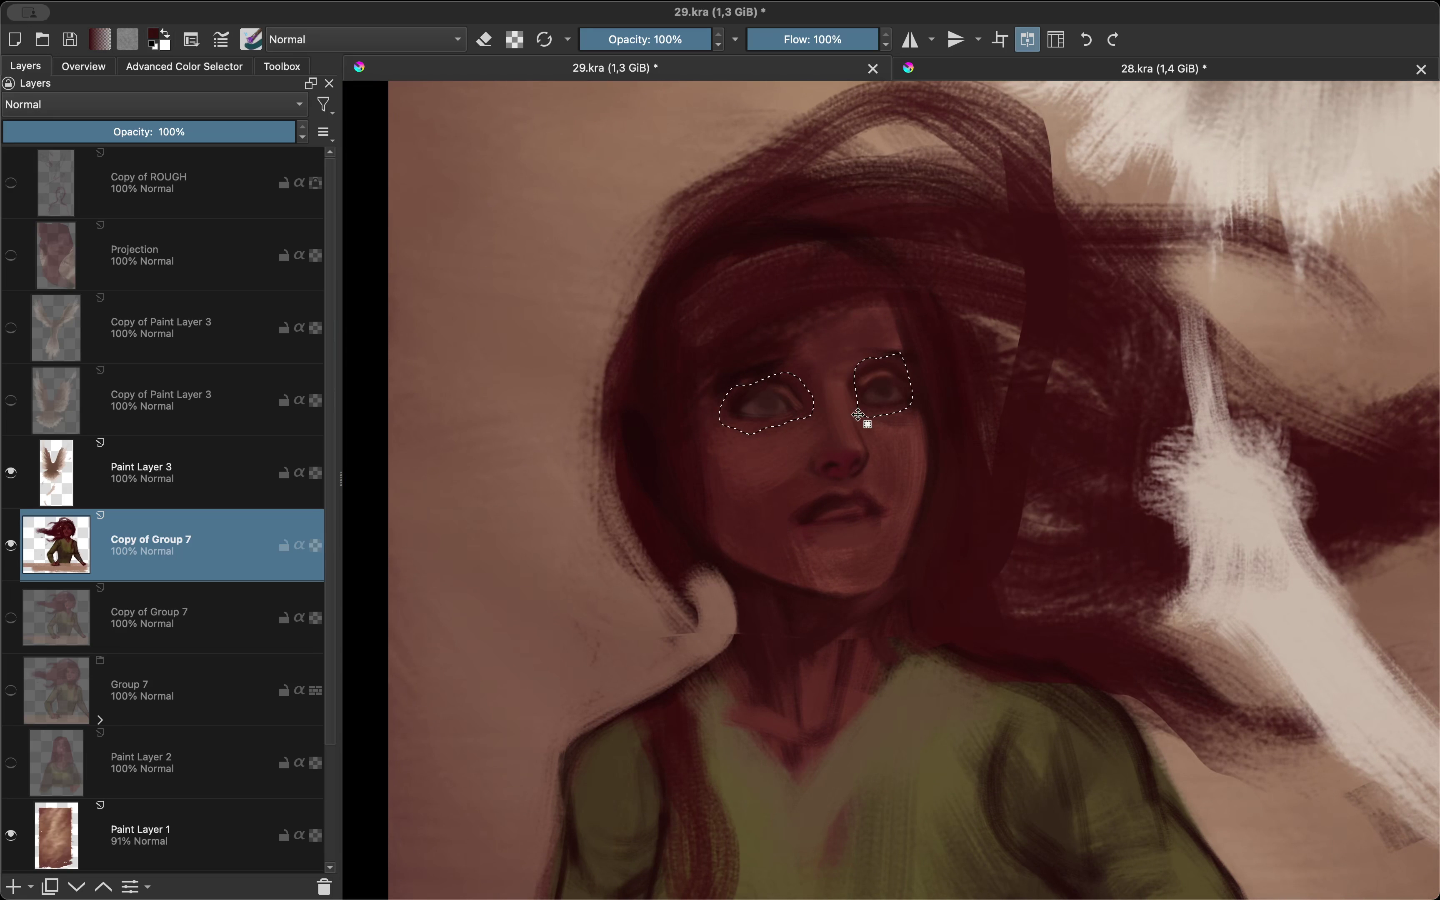
# Step: Copy the selected eyes onto a new layer and transform them
pyautogui.hotkey('ctrl', 'alt', 'j')
pyautogui.hotkey('ctrl', 't')
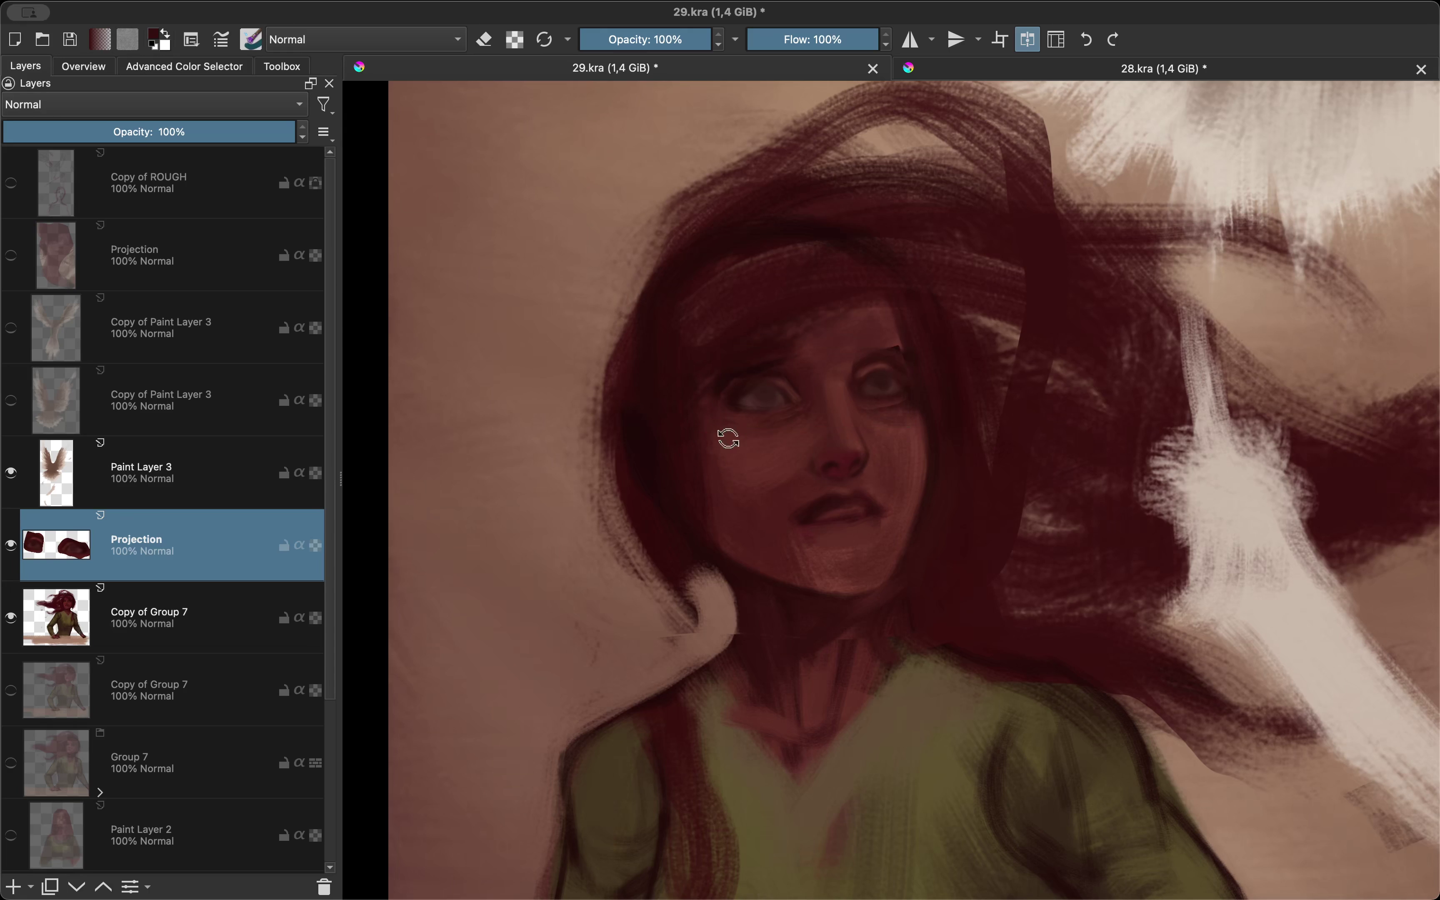
pyautogui.press('m')
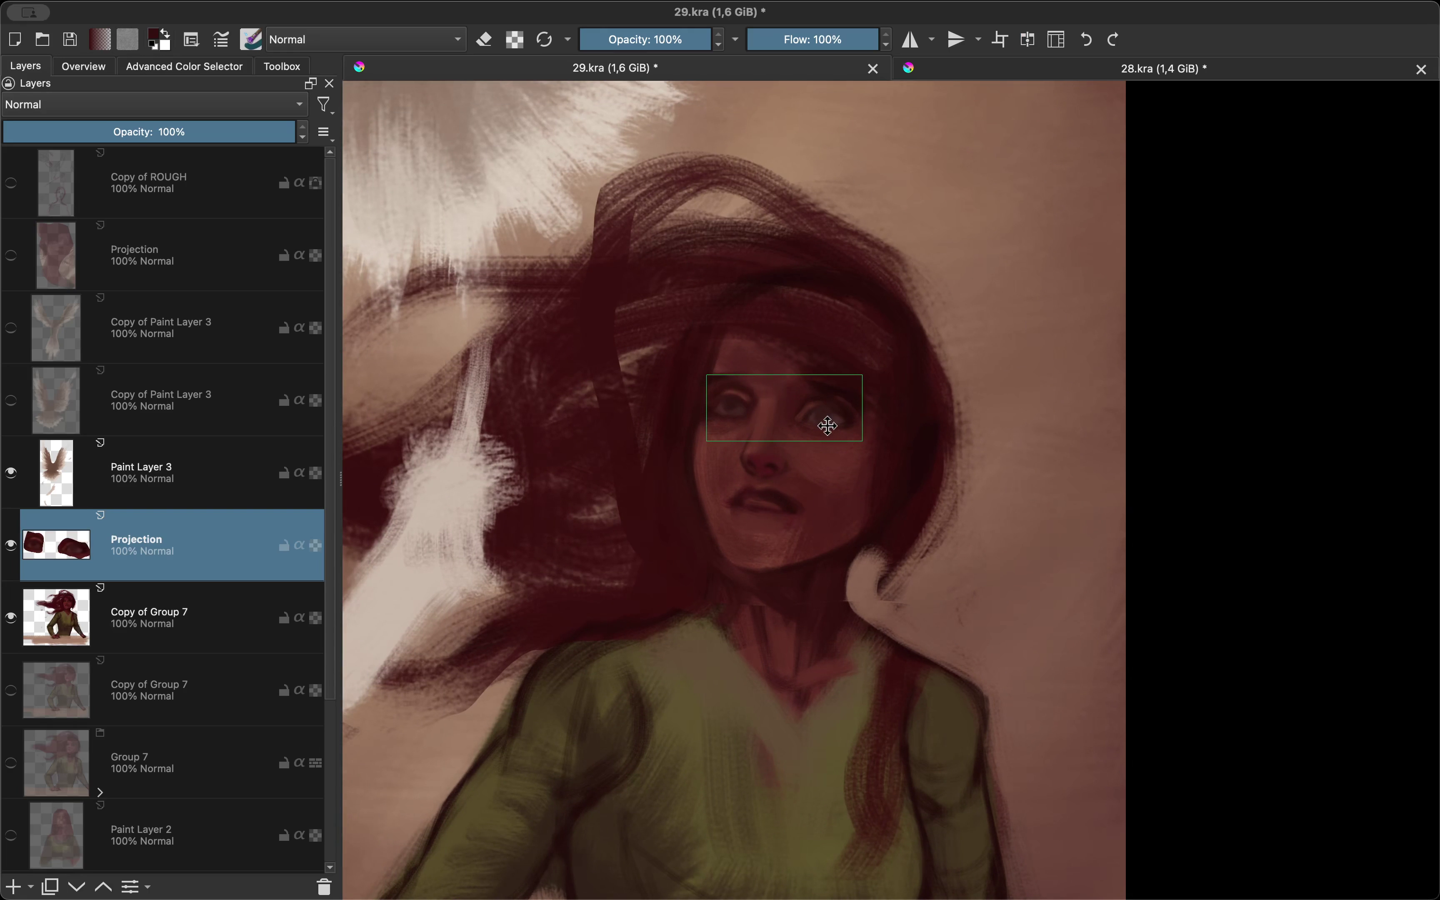
pyautogui.press('b')
pyautogui.press('m')
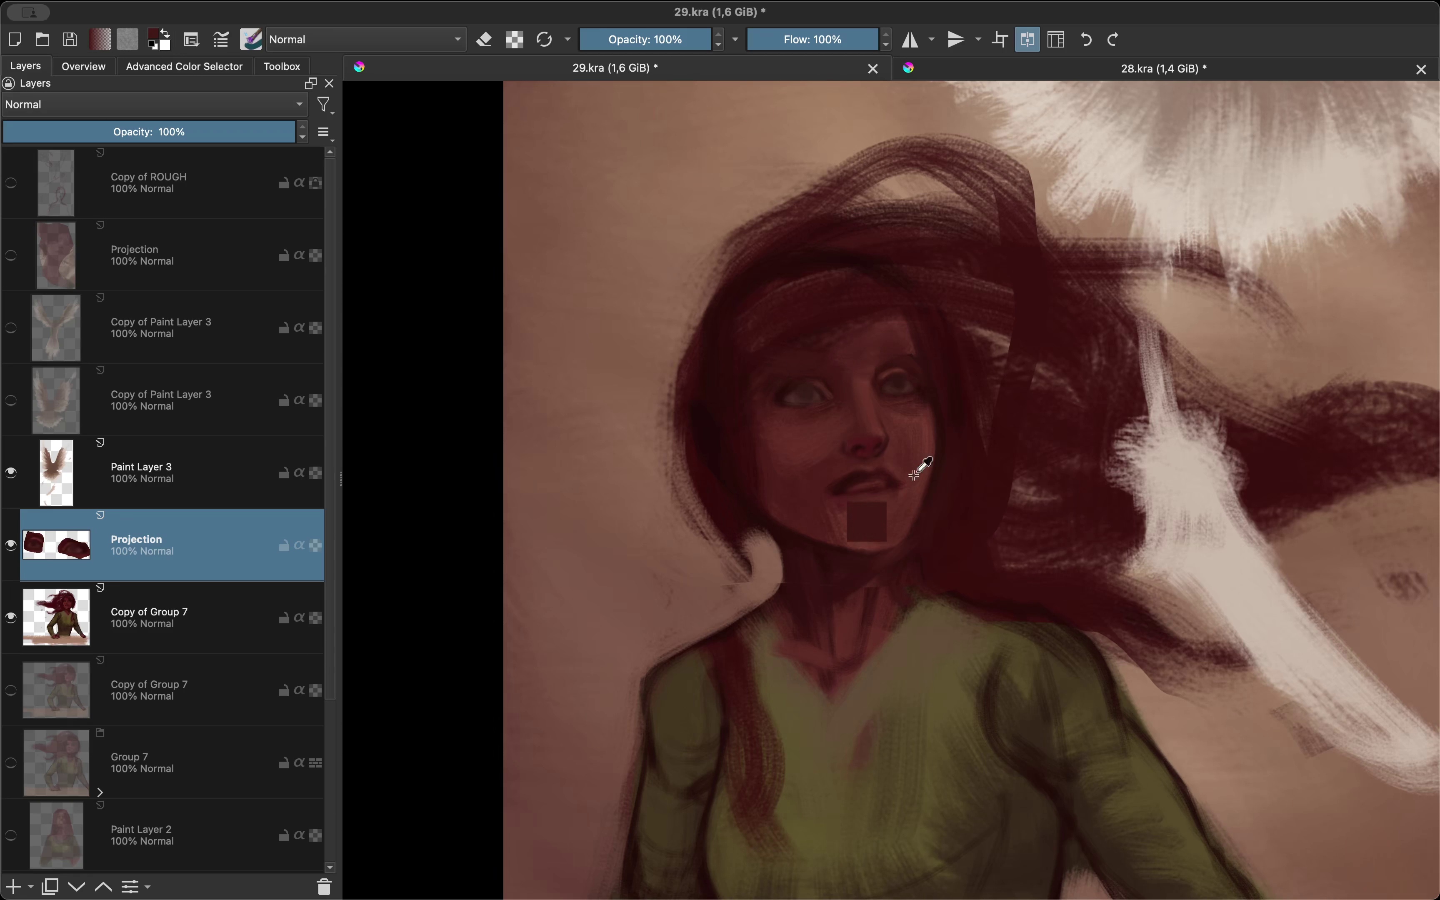
# Step: Paint over the eyes on the new layer with skin and red tones sampled from the face
pyautogui.moveTo(869, 518); pyautogui.dragTo(916, 471)
pyautogui.press('m')
pyautogui.press('6')
pyautogui.press('6')
pyautogui.keyDown('ctrl'); pyautogui.click(919, 485); pyautogui.keyUp('ctrl')
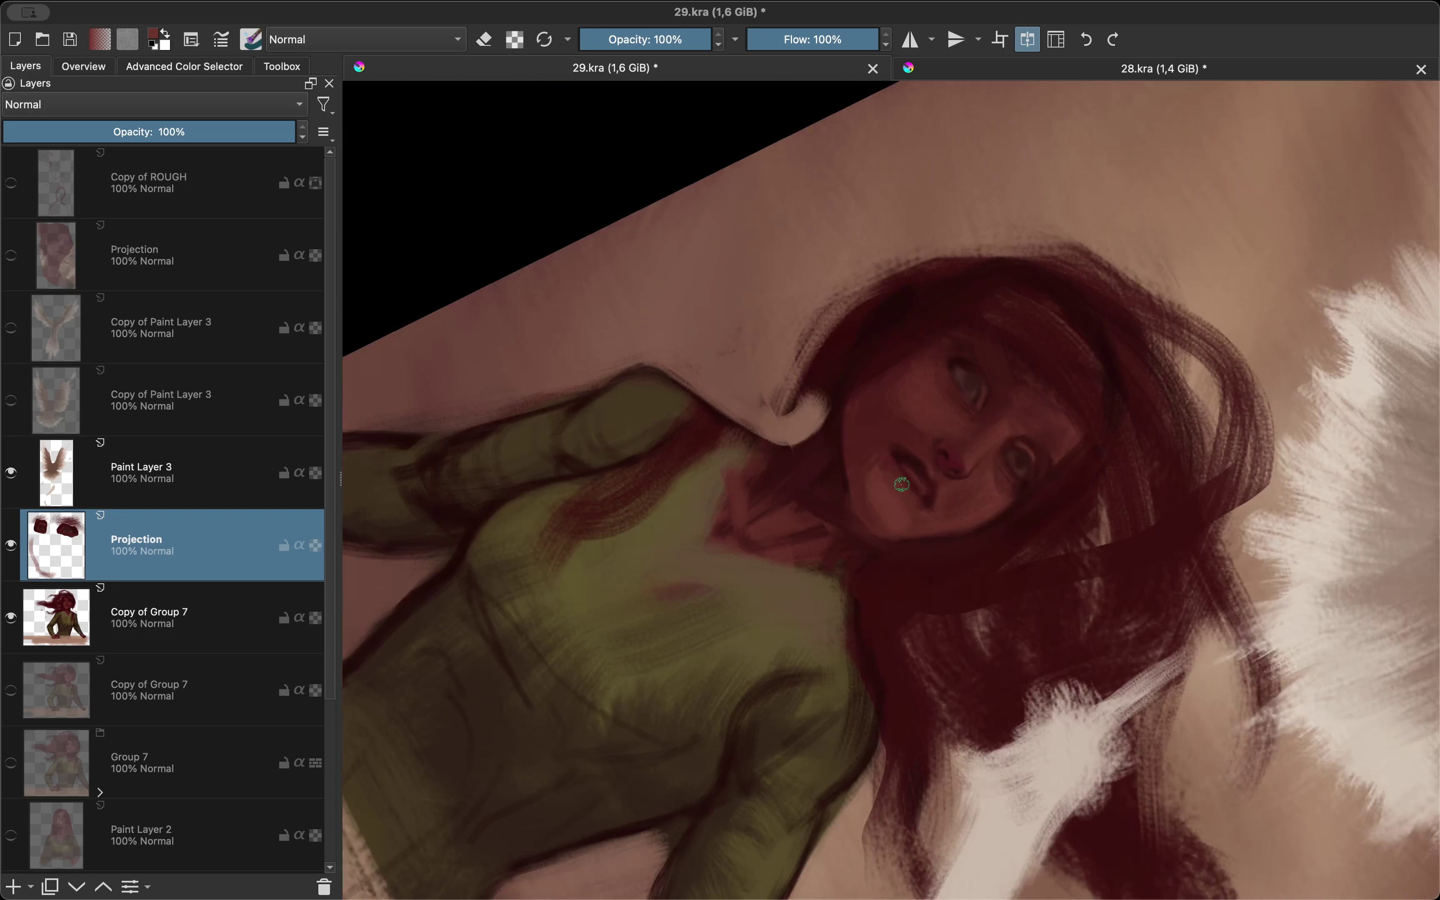
pyautogui.moveTo(945, 476); pyautogui.dragTo(928, 429)
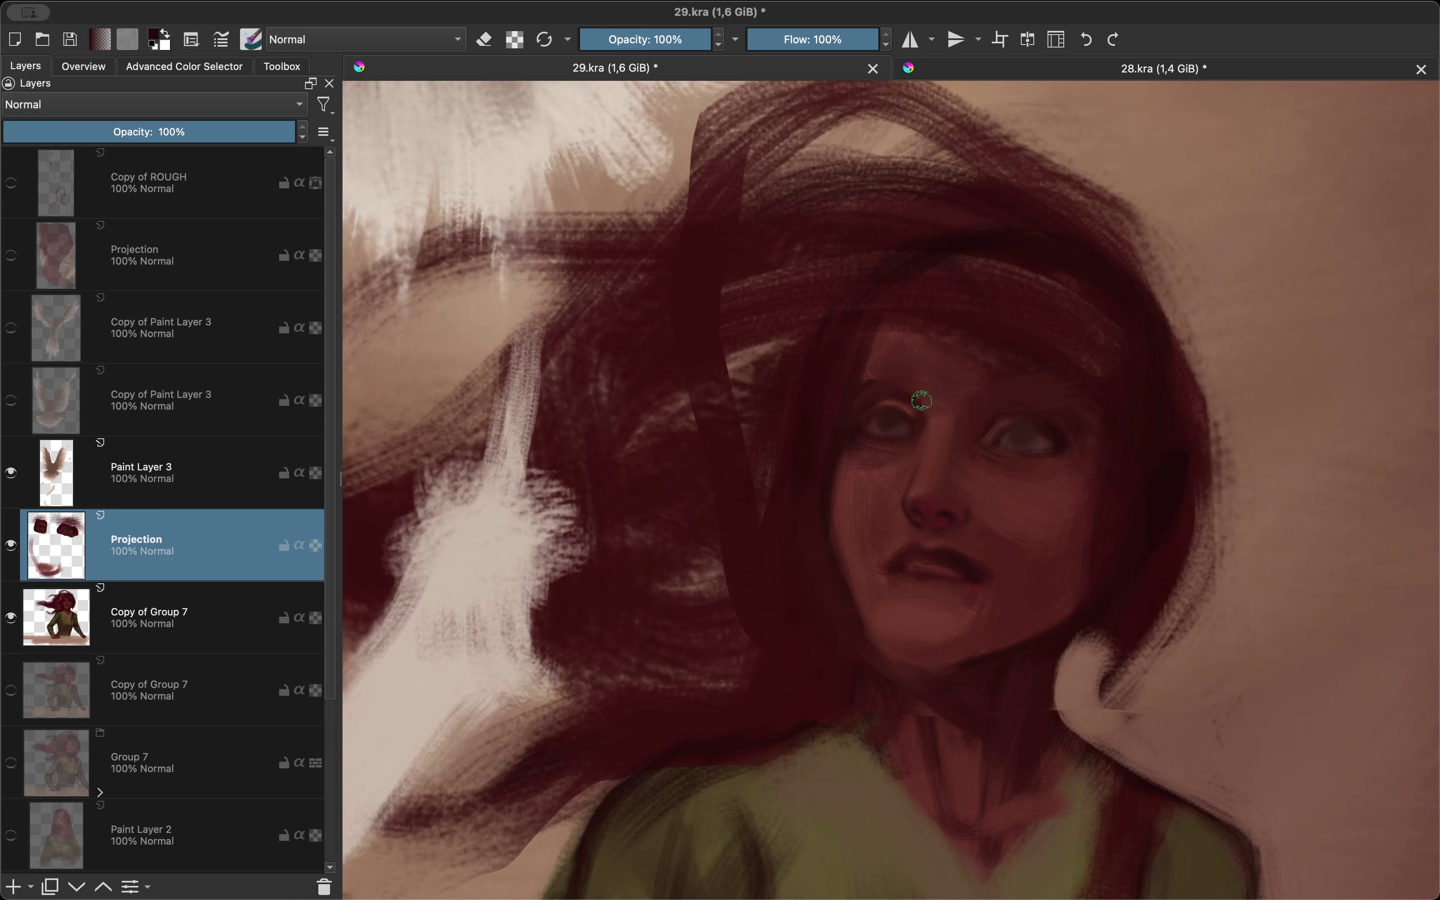
pyautogui.keyDown('ctrl'); pyautogui.click(916, 406); pyautogui.keyUp('ctrl')
pyautogui.scroll(-3, 923, 446)
pyautogui.scroll(3, 934, 505)
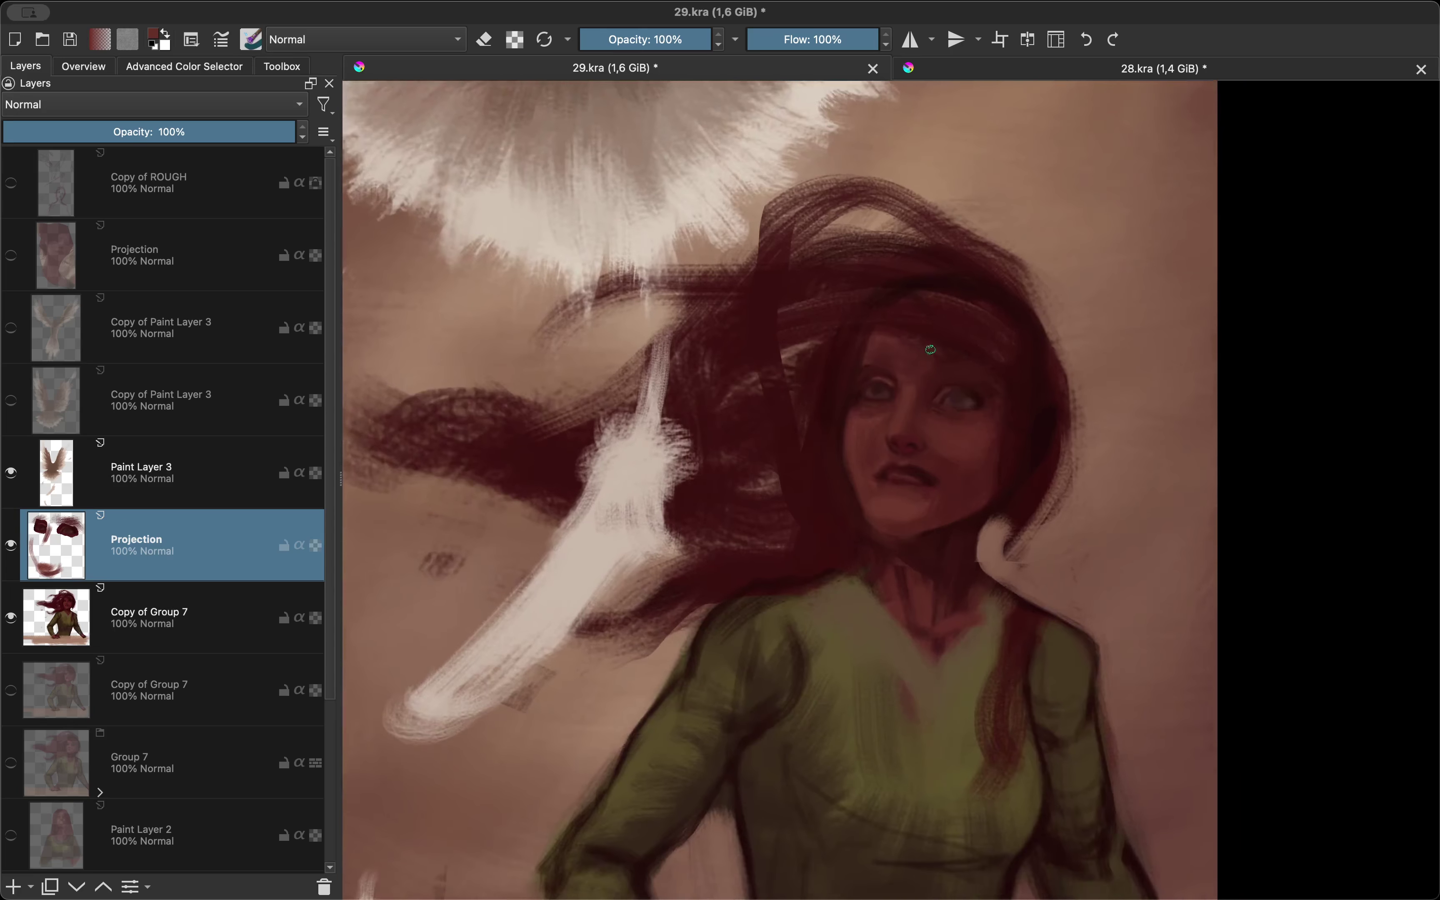
pyautogui.keyDown('ctrl'); pyautogui.click(941, 543); pyautogui.keyUp('ctrl')
pyautogui.keyDown('ctrl'); pyautogui.click(991, 443); pyautogui.keyUp('ctrl')
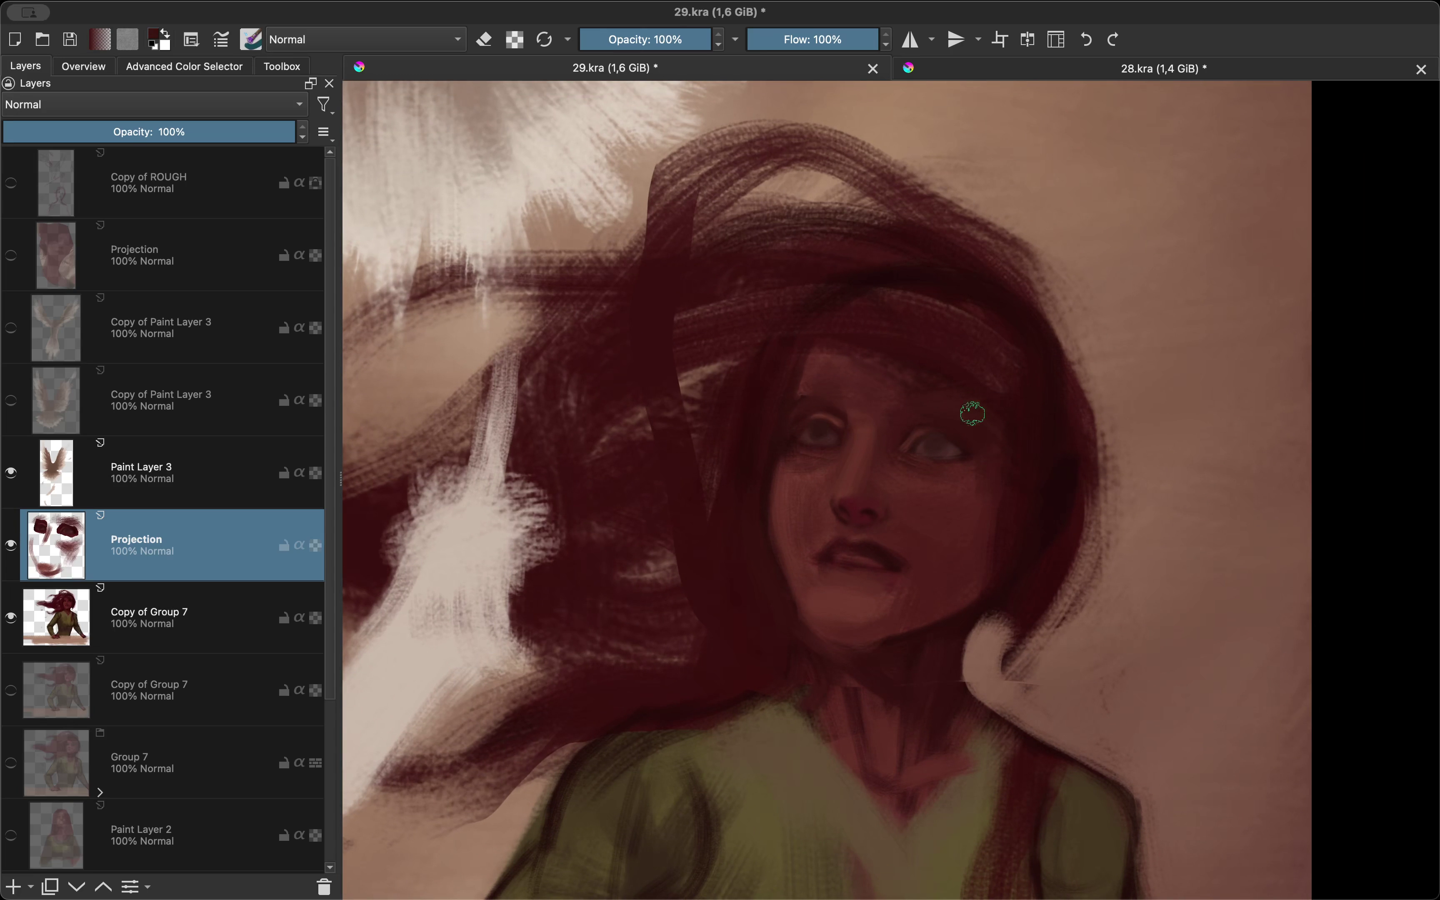
# Step: Check the face flipped, then merge the eye layer down into Copy of Group 7
pyautogui.press('m')
pyautogui.press('m')
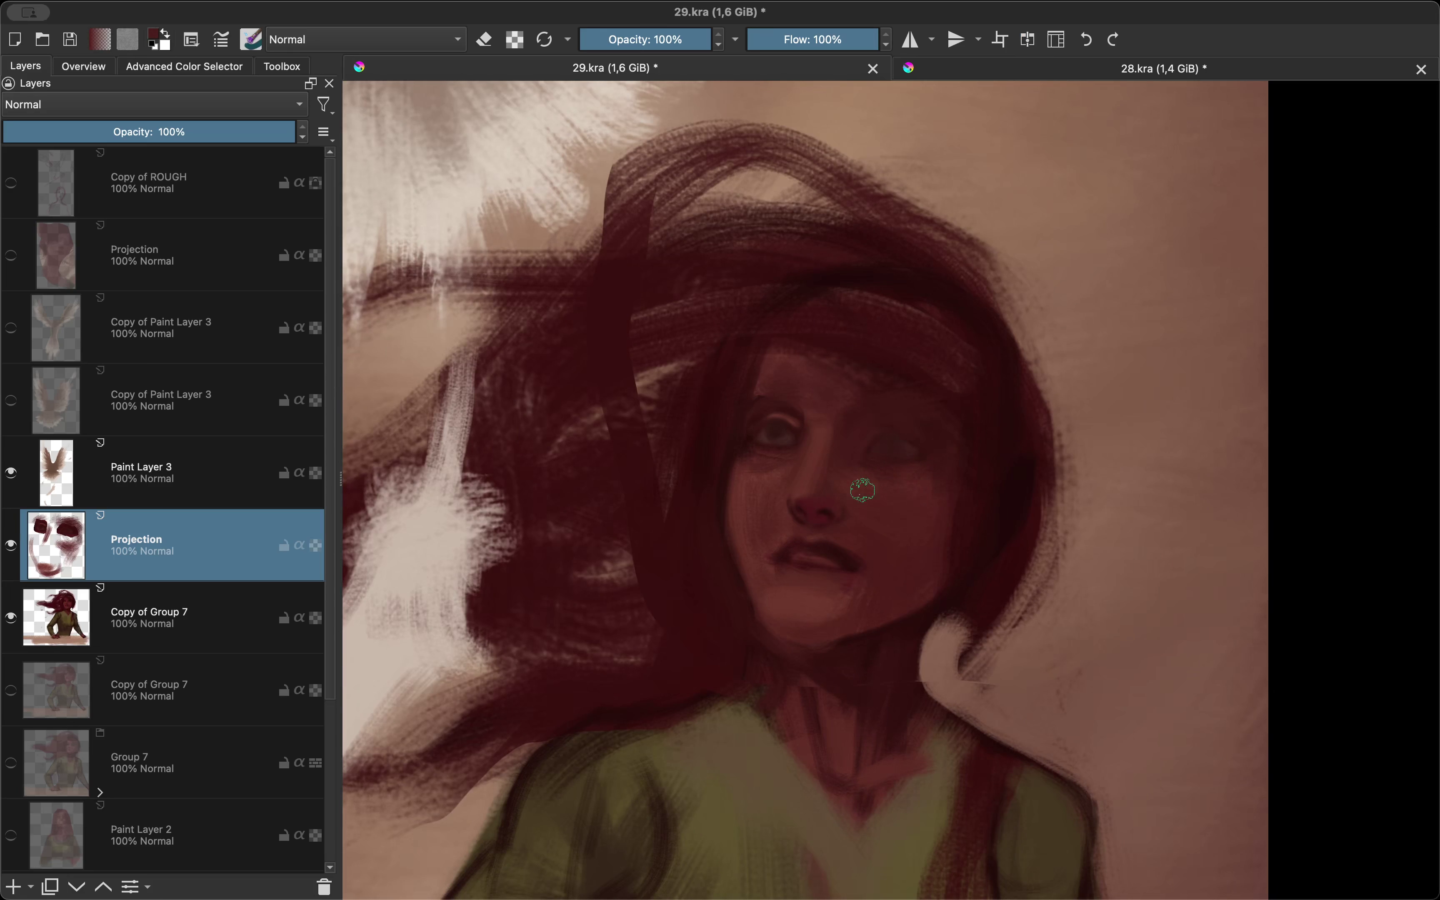
pyautogui.press('m')
pyautogui.press('m')
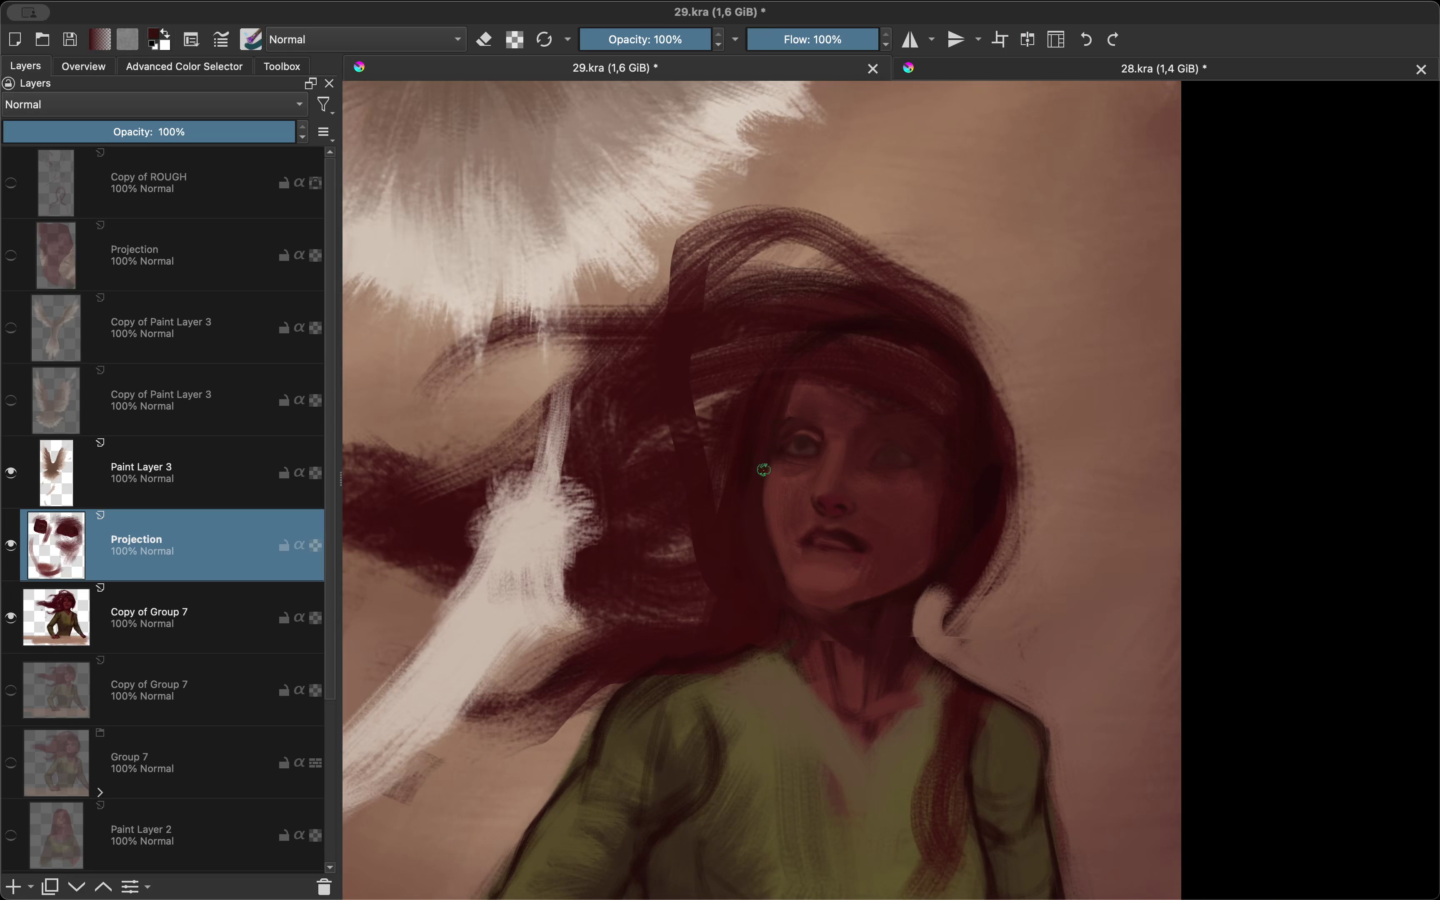
pyautogui.scroll(-5, 764, 469)
pyautogui.press('m')
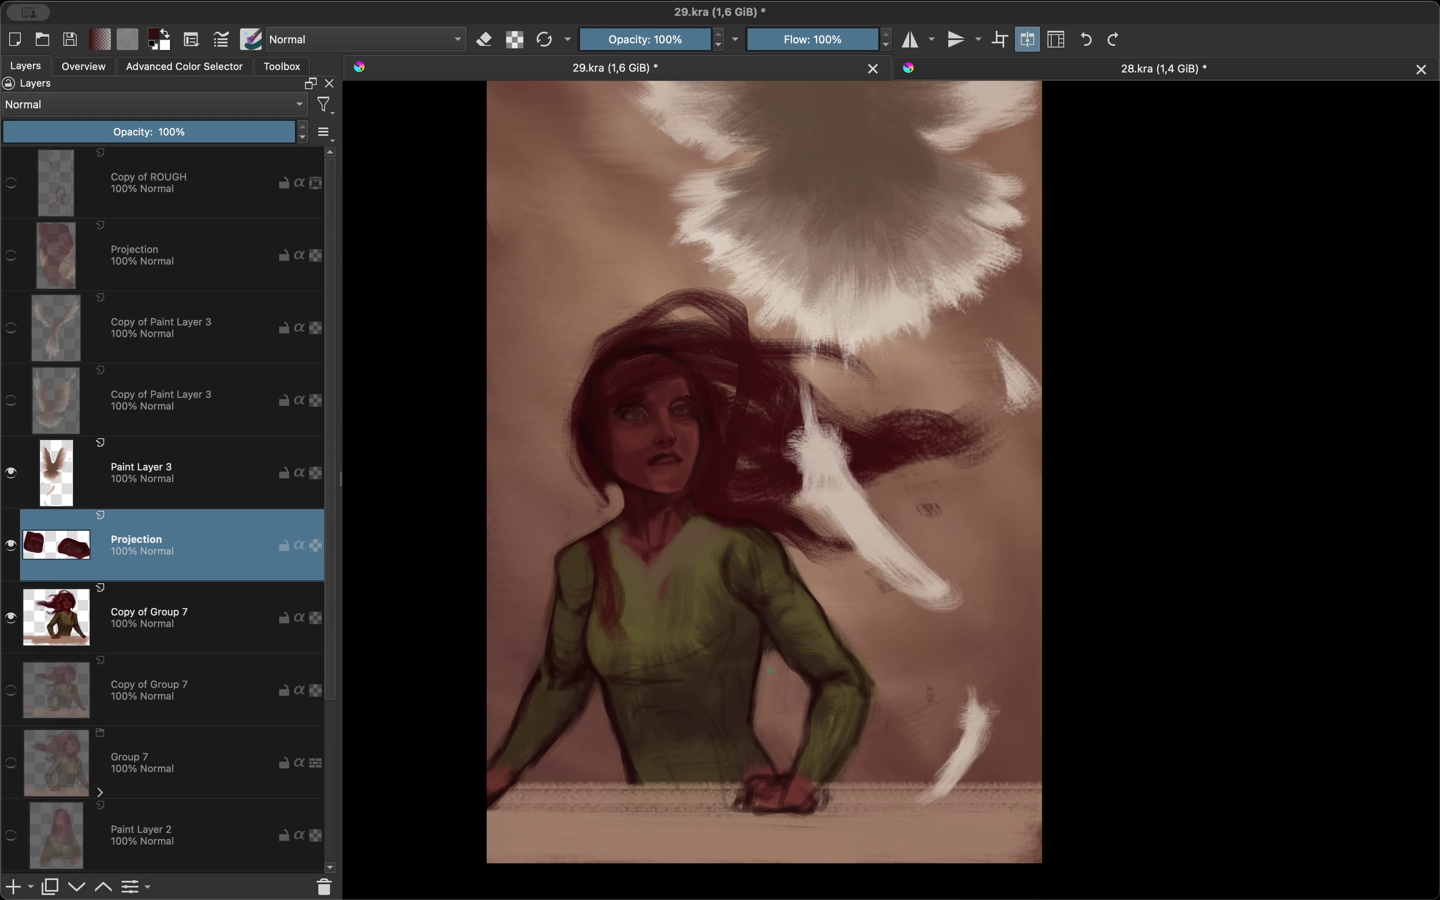
pyautogui.hotkey('ctrl', 'e')
# Step: Sample the nose colour and recheck the face proportions in mirrored view
pyautogui.press('m')
pyautogui.scroll(3, 803, 443)
pyautogui.press('m')
pyautogui.scroll(2, 803, 443)
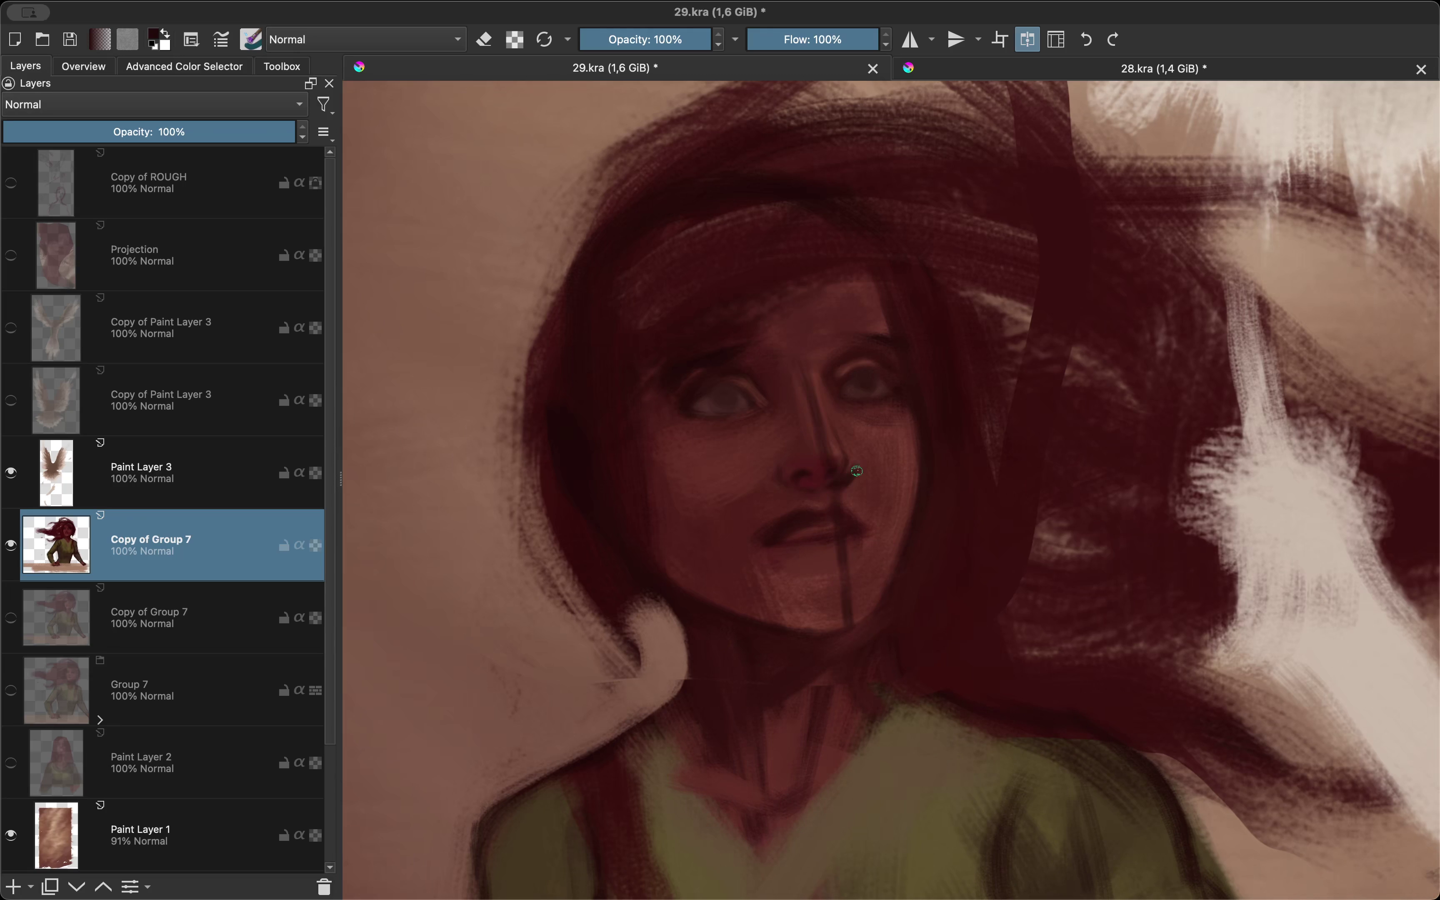
pyautogui.press('m')
pyautogui.keyDown('ctrl'); pyautogui.click(866, 433); pyautogui.keyUp('ctrl')
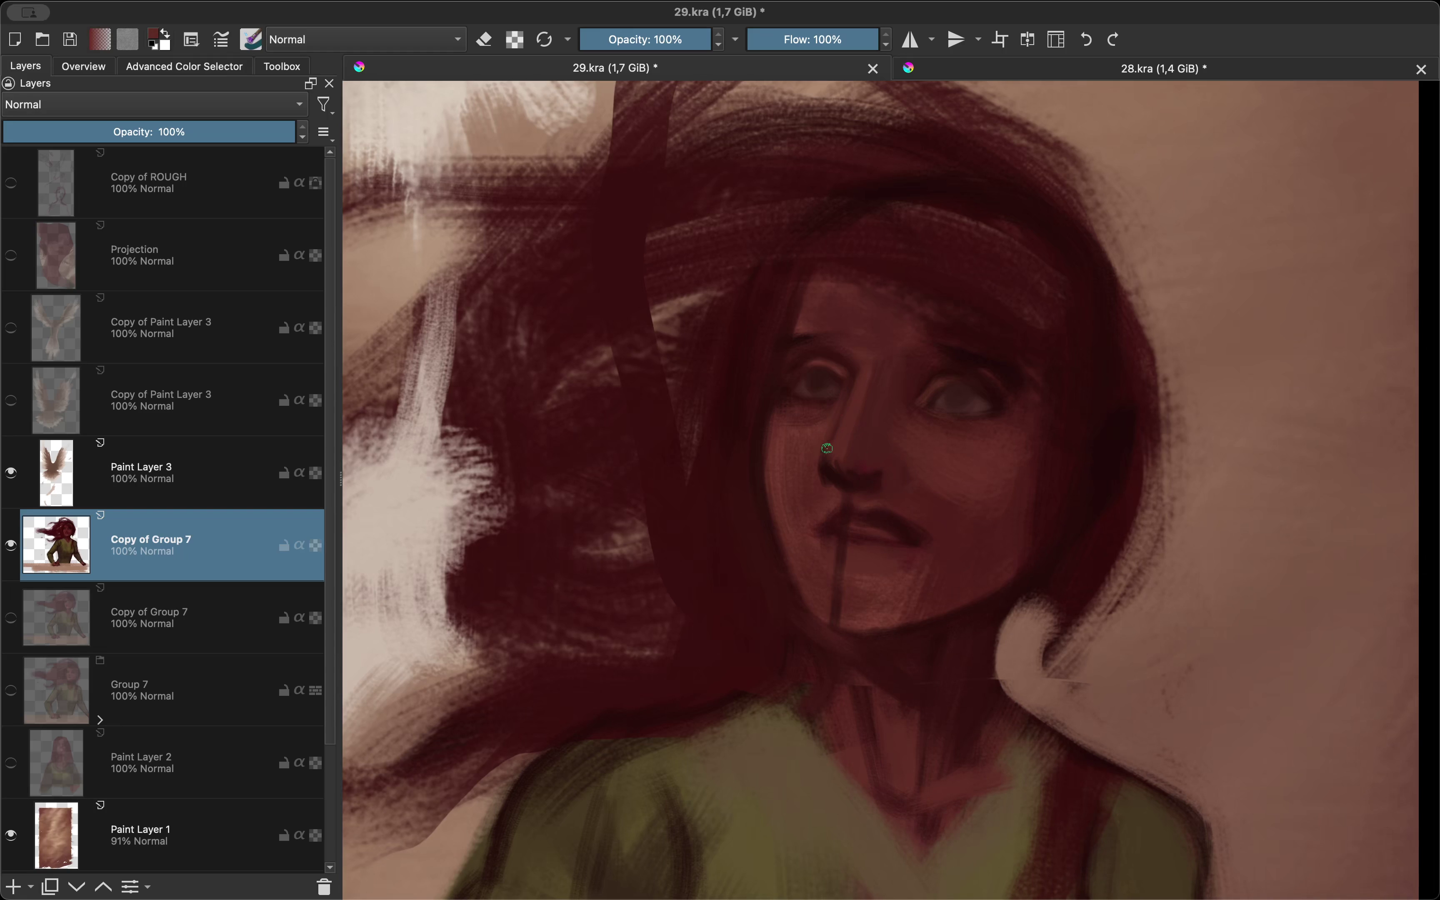
pyautogui.press('m')
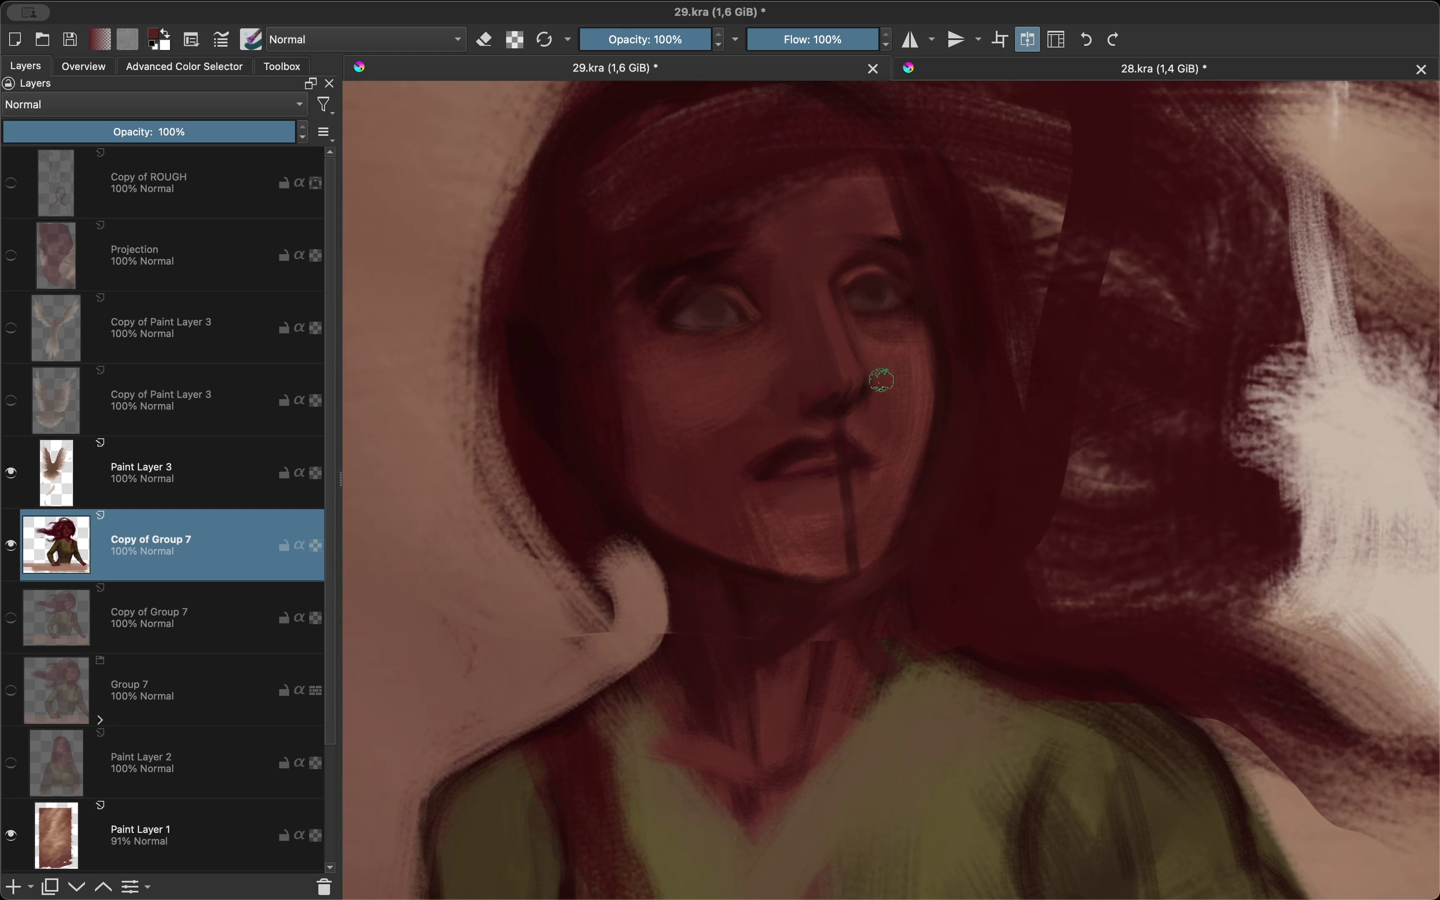
pyautogui.press('m')
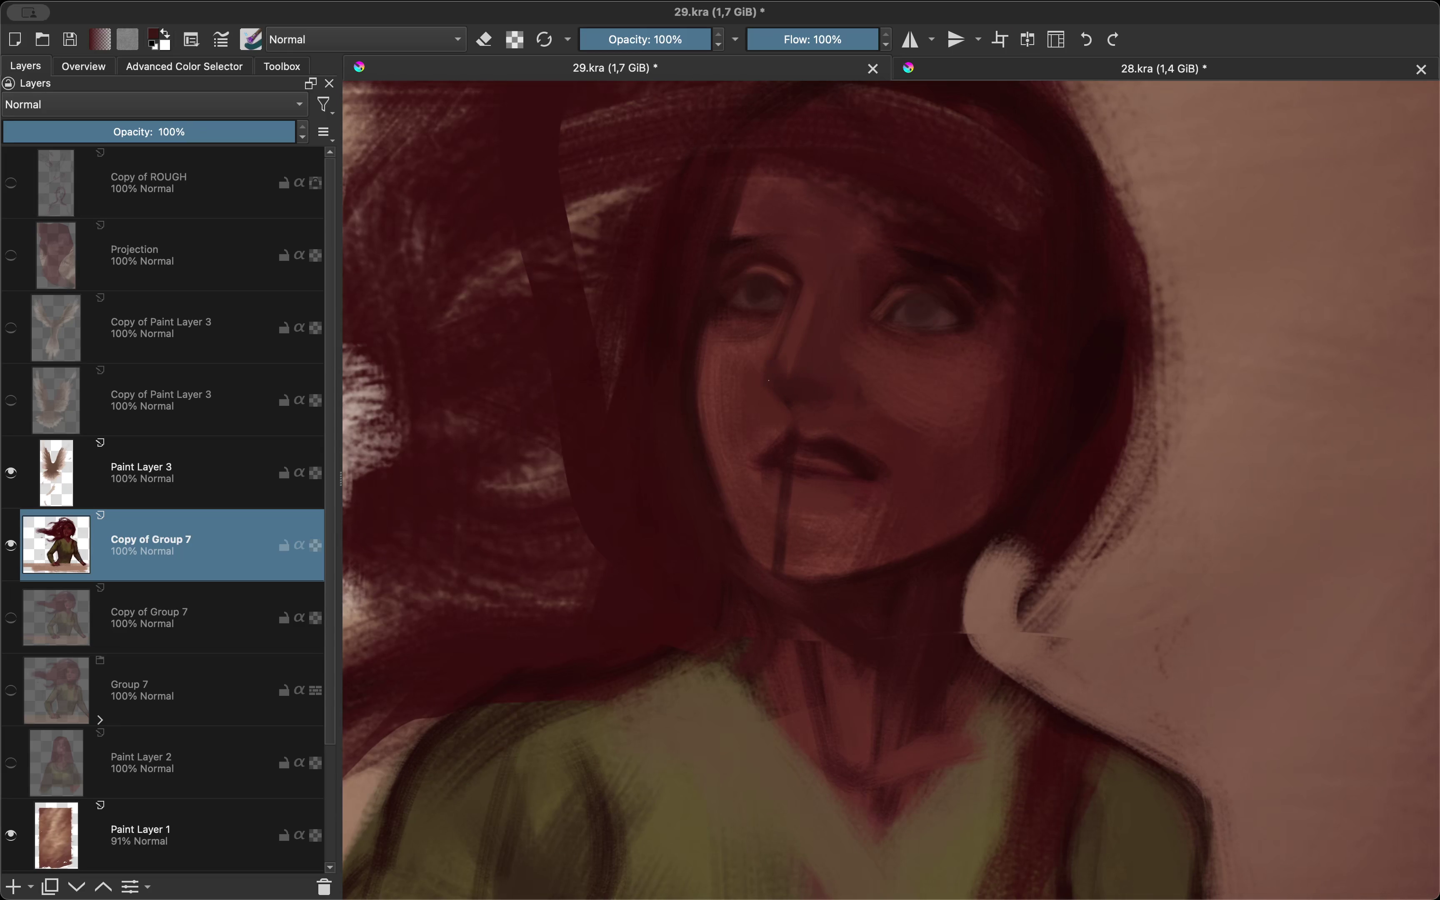
pyautogui.press('m')
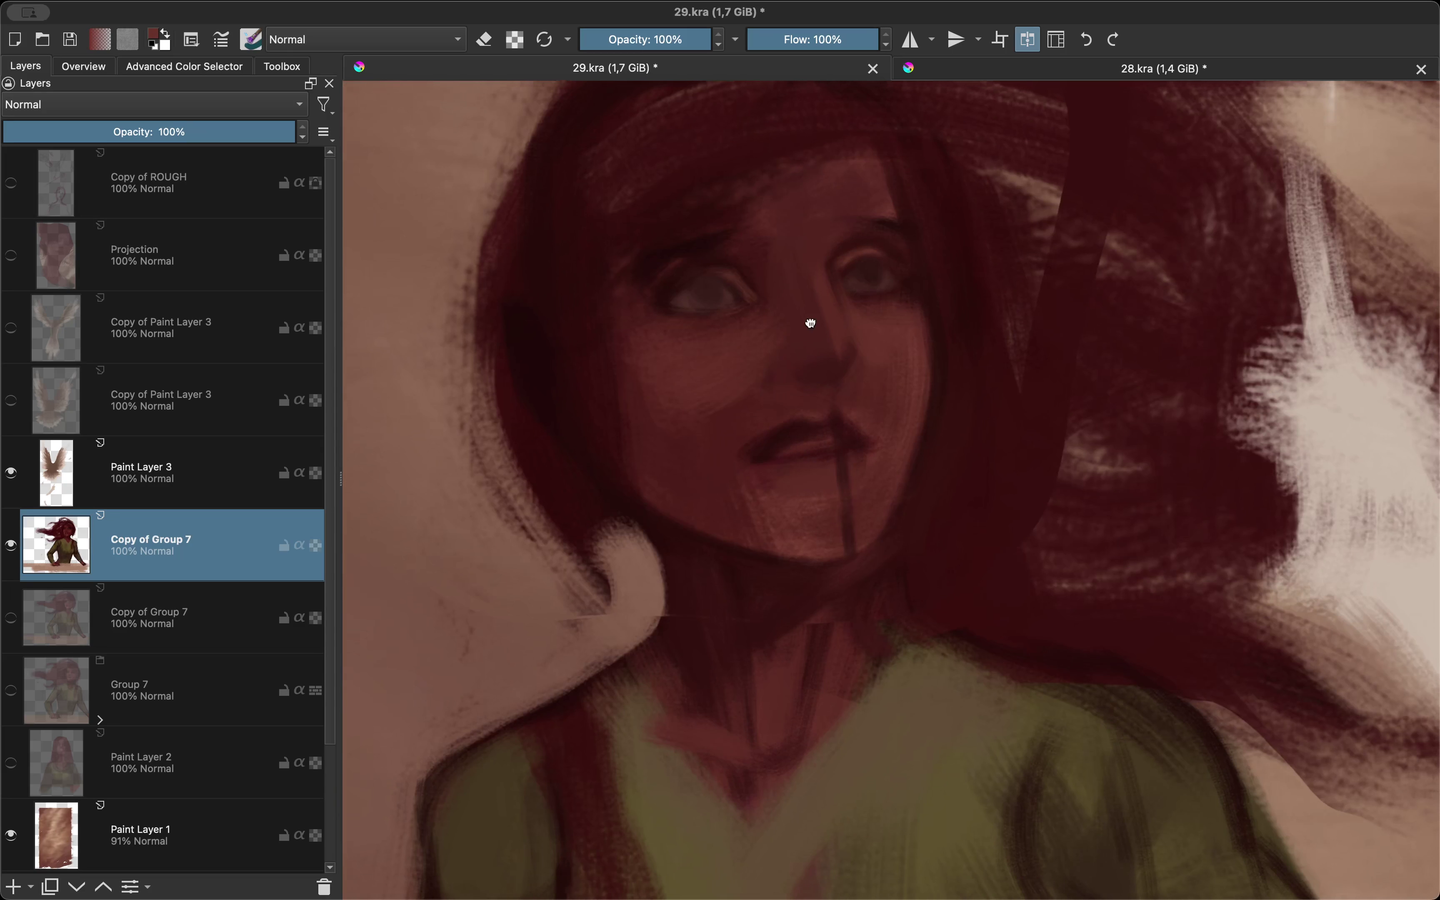
pyautogui.press('m')
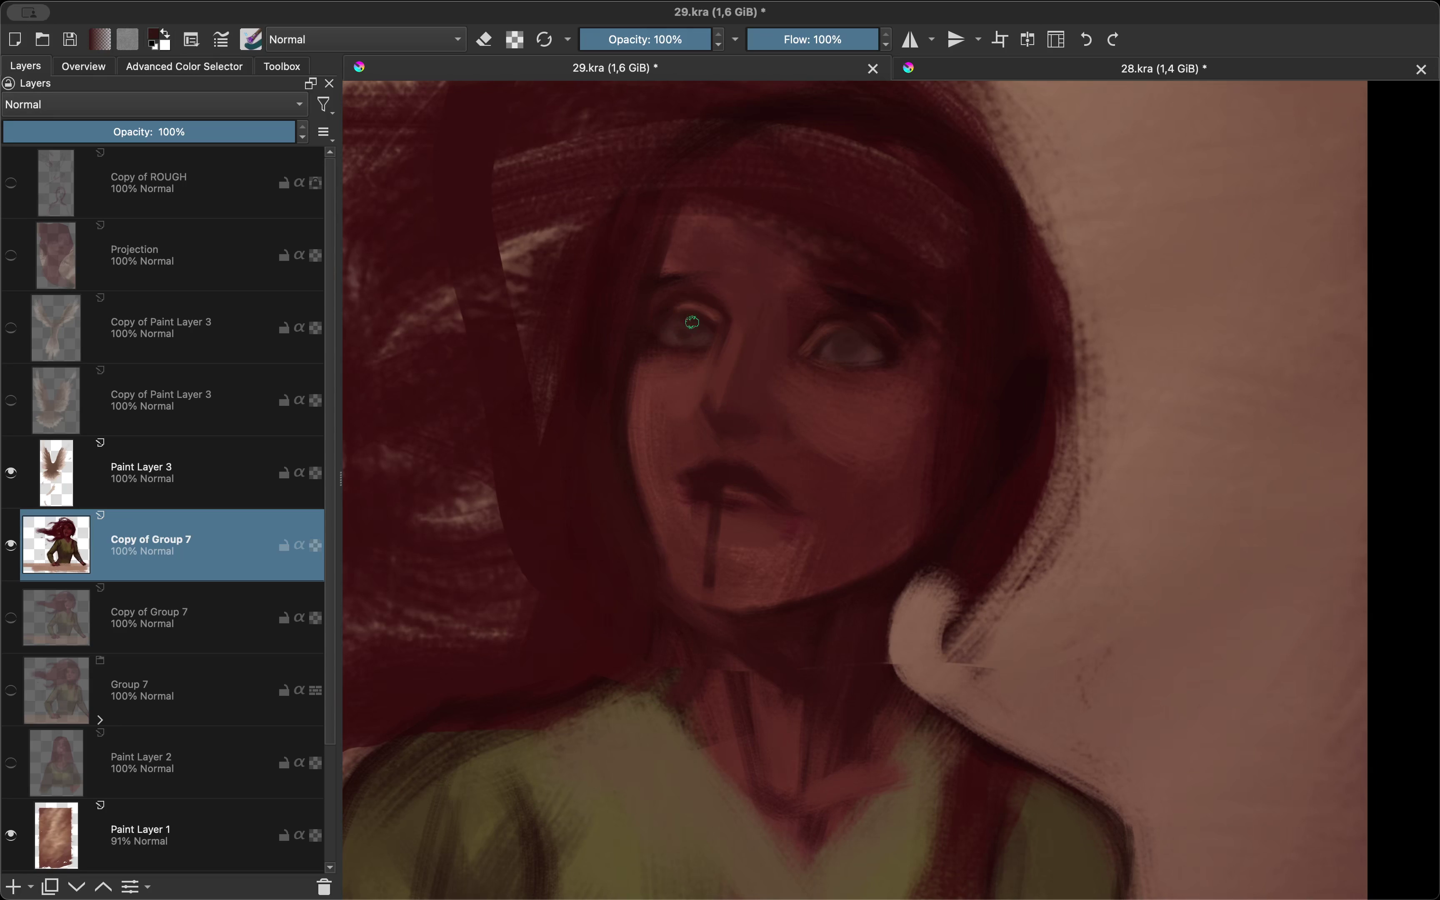
pyautogui.press('m')
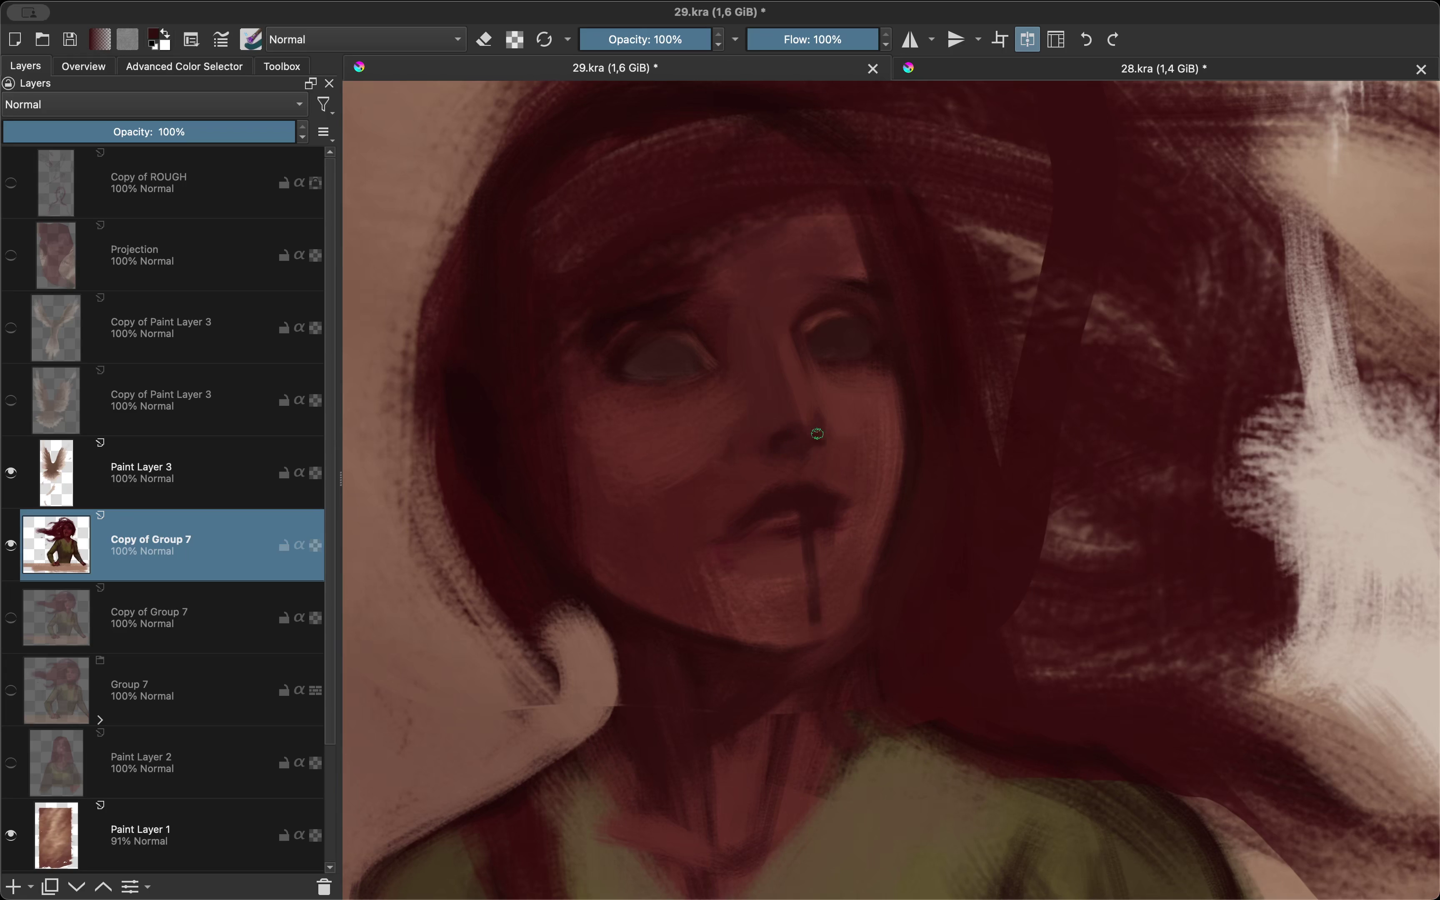
pyautogui.press('m')
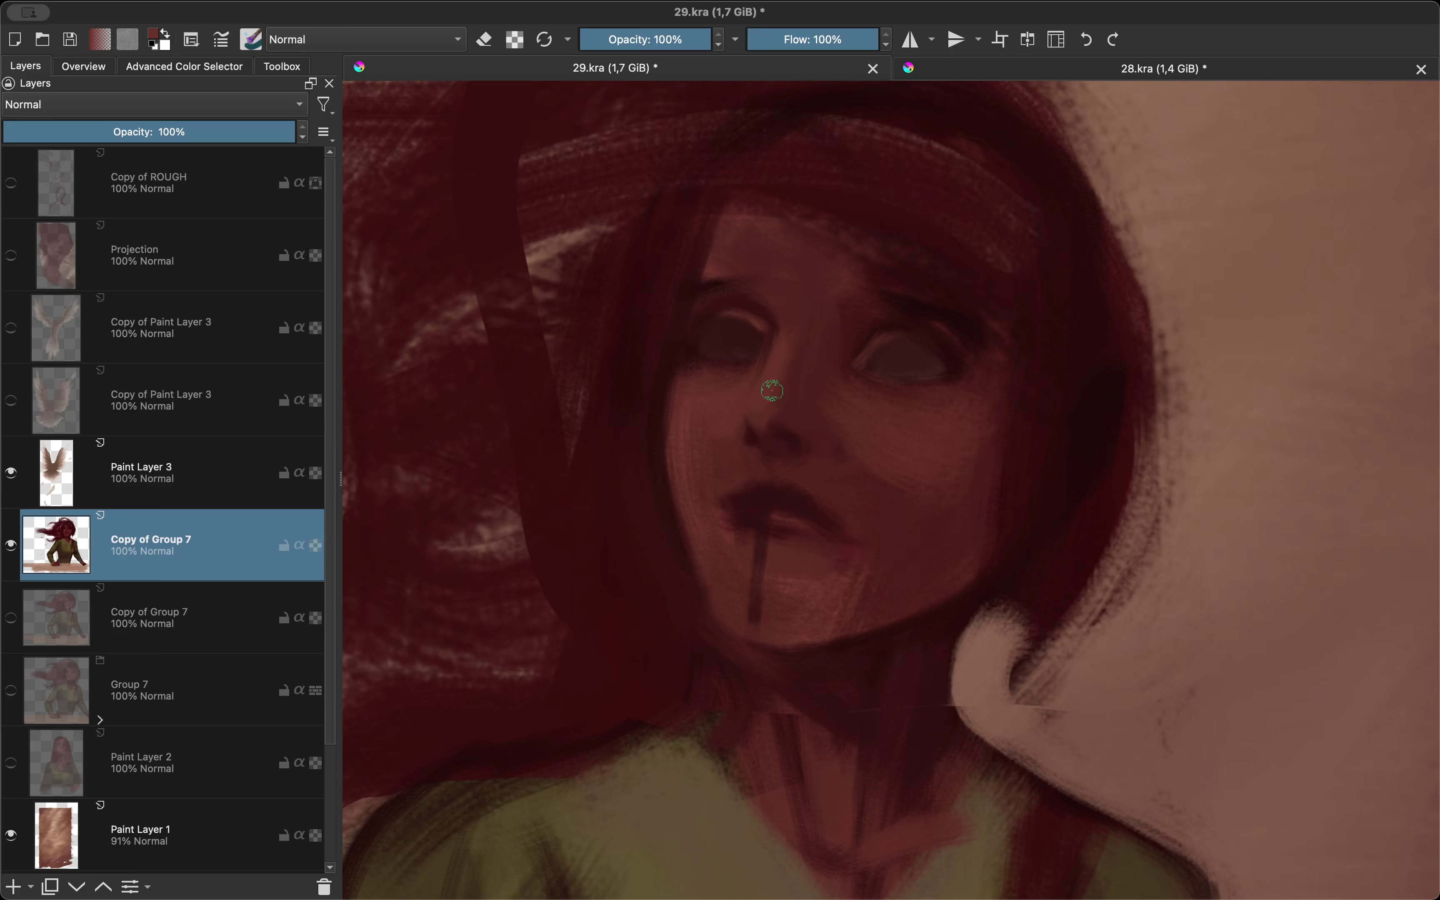
pyautogui.press('m')
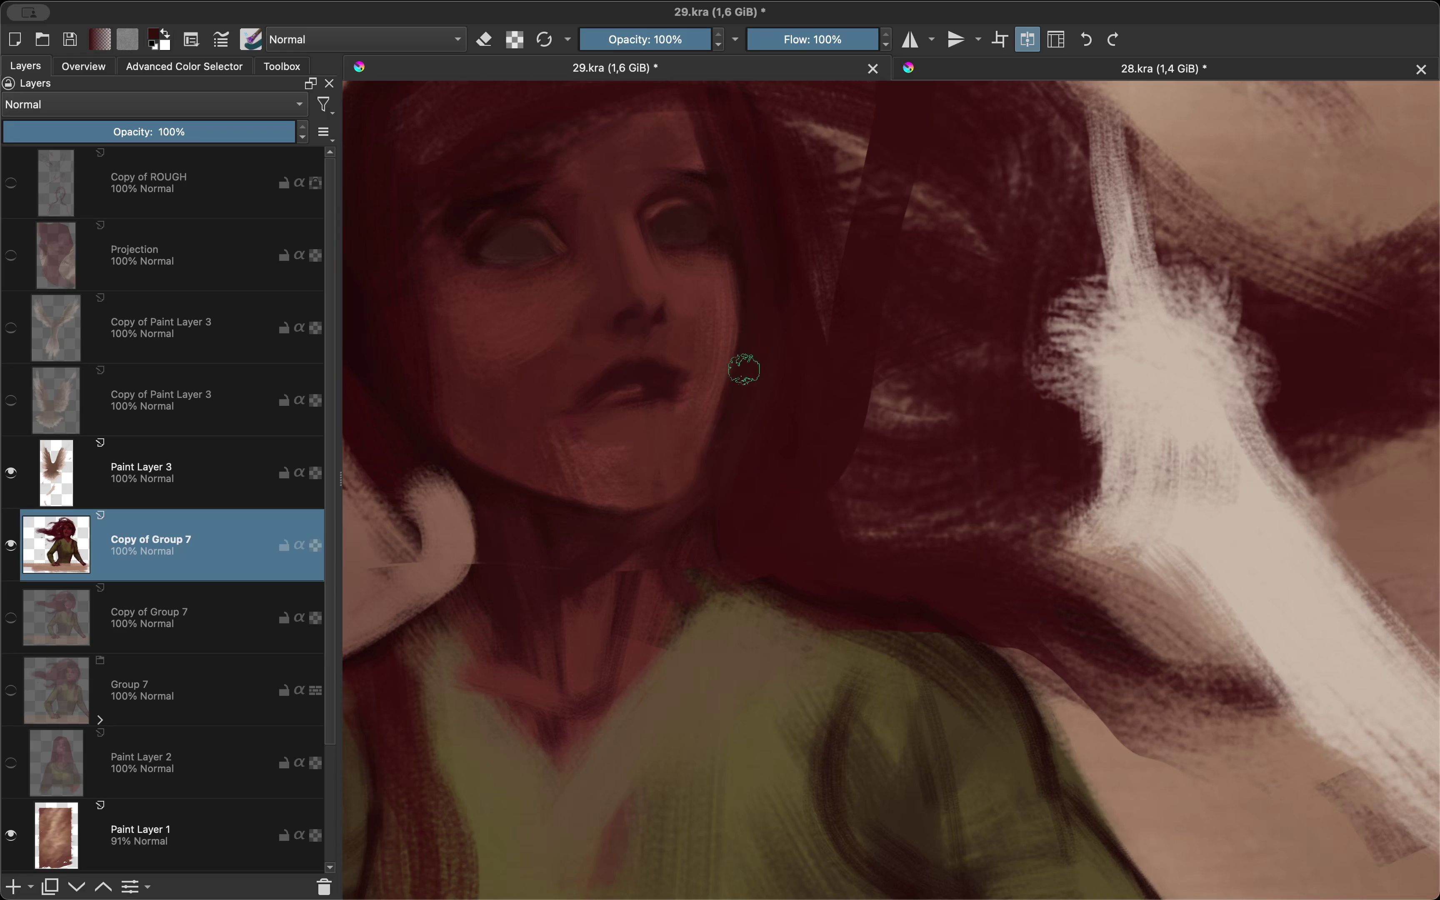
pyautogui.press('m')
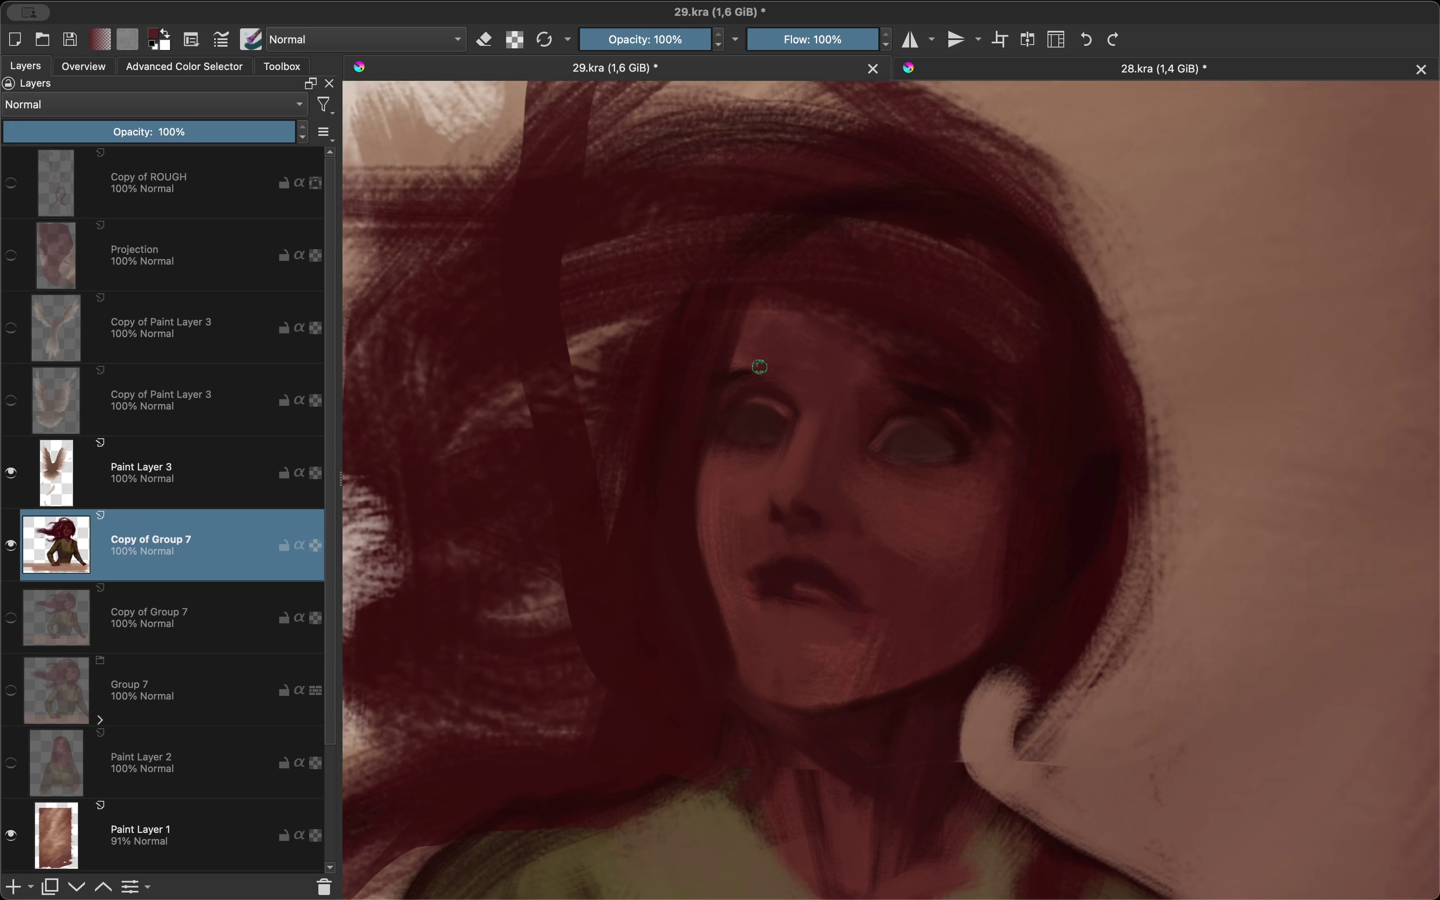
# Step: Shrink the brush and lighten the right cheek and jaw
pyautogui.press('[')
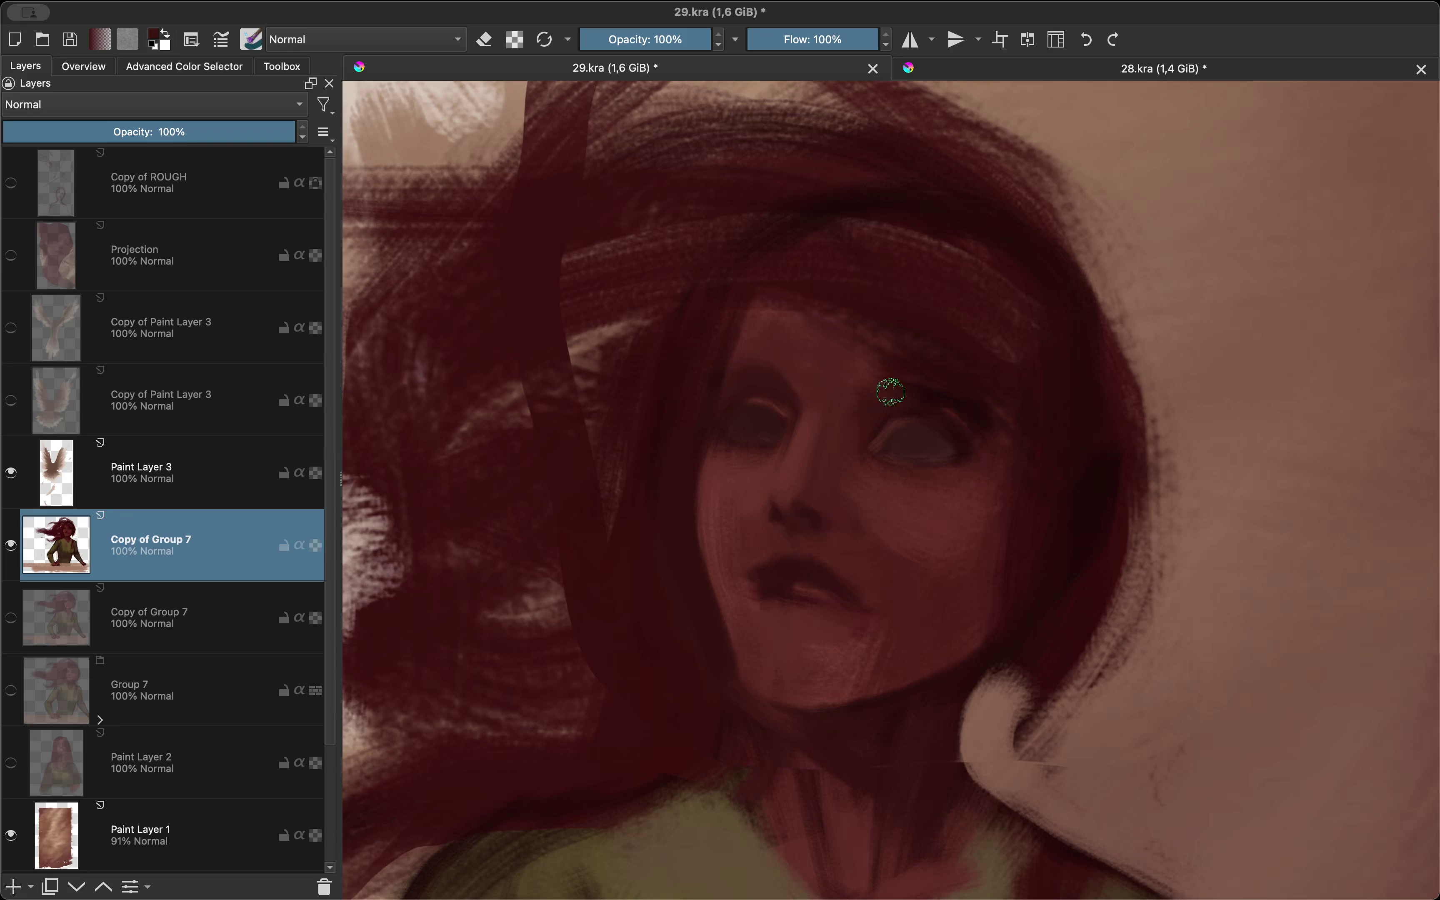
pyautogui.press('m')
pyautogui.press('m')
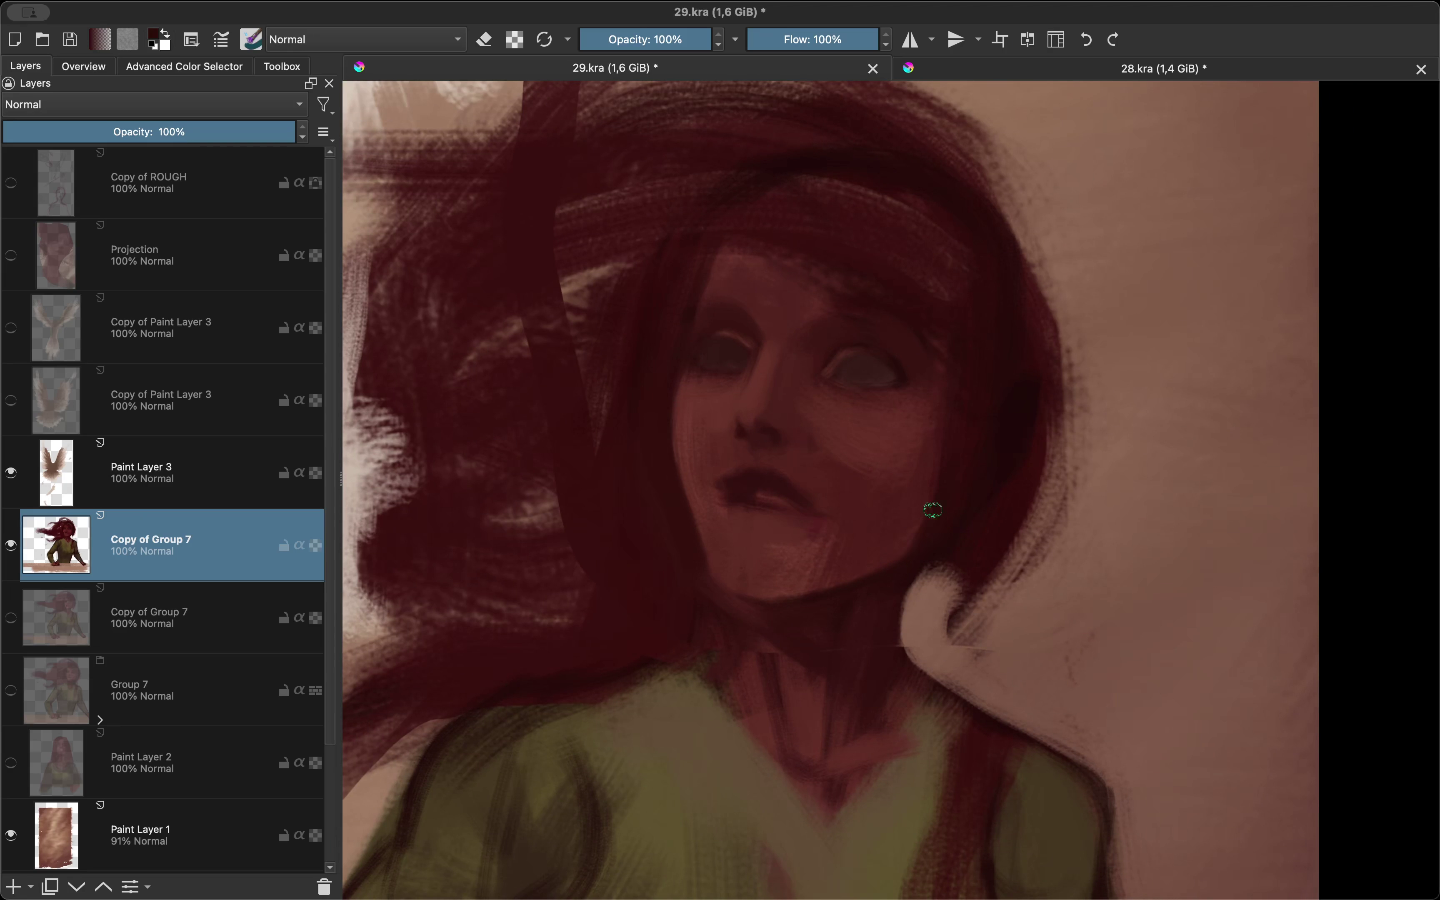
pyautogui.moveTo(932, 510); pyautogui.dragTo(1034, 386)
pyautogui.moveTo(952, 566); pyautogui.dragTo(865, 677)
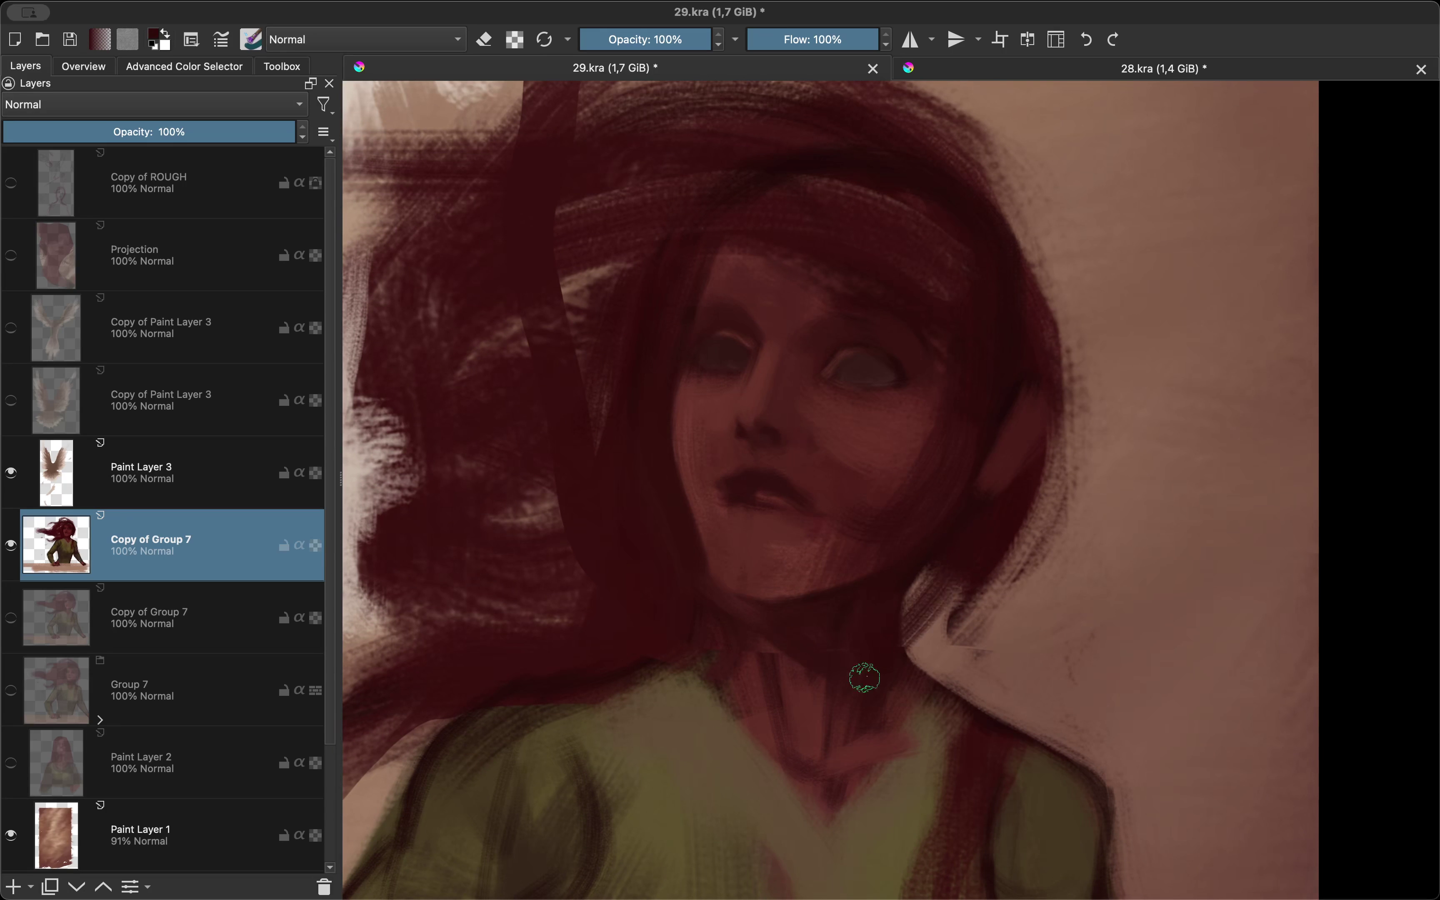
# Step: Erase the fuzzy hair edge right of the face, then return to painting
pyautogui.press('e')
pyautogui.moveTo(1071, 482); pyautogui.dragTo(1091, 378)
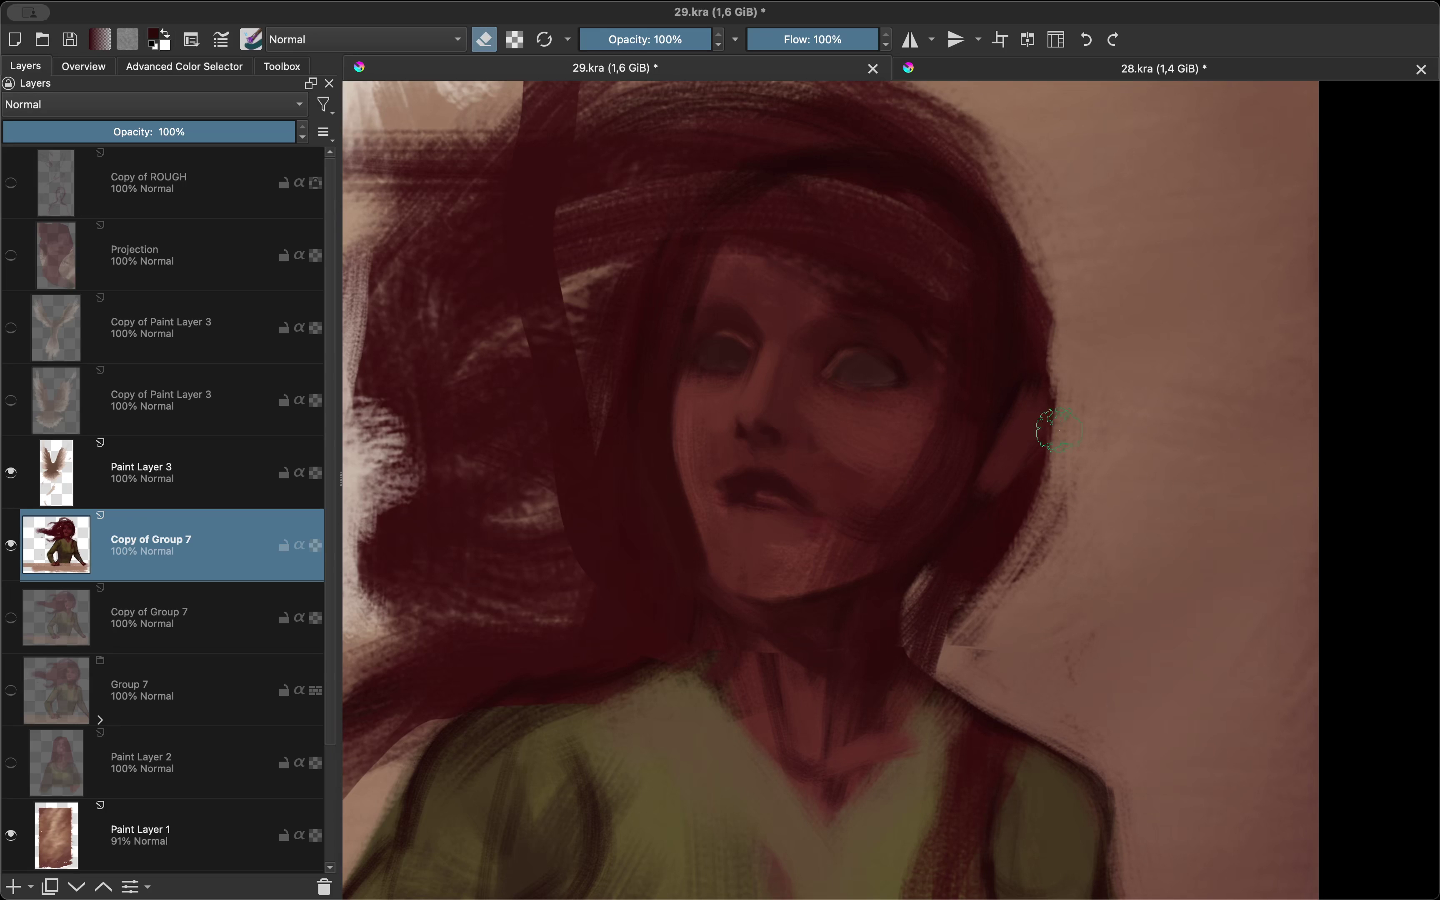
pyautogui.moveTo(1059, 430); pyautogui.dragTo(1054, 571)
pyautogui.press('e')
pyautogui.scroll(-5, 1002, 427)
pyautogui.scroll(5, 827, 326)
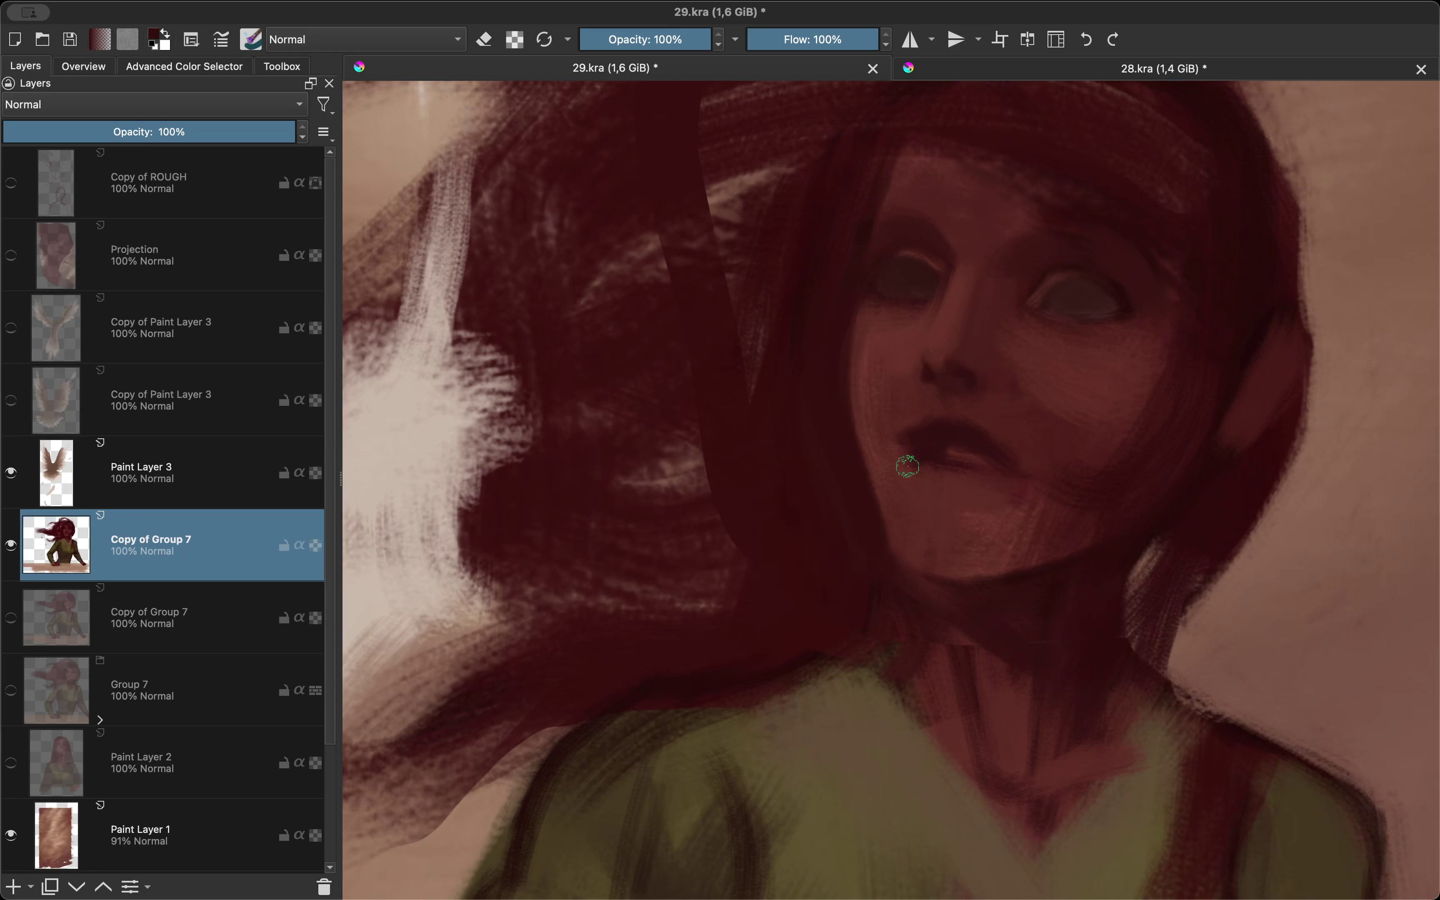
pyautogui.scroll(-5, 908, 466)
pyautogui.scroll(5, 933, 457)
# Step: Tilt the canvas and compare the face in mirrored and normal views
pyautogui.press('m')
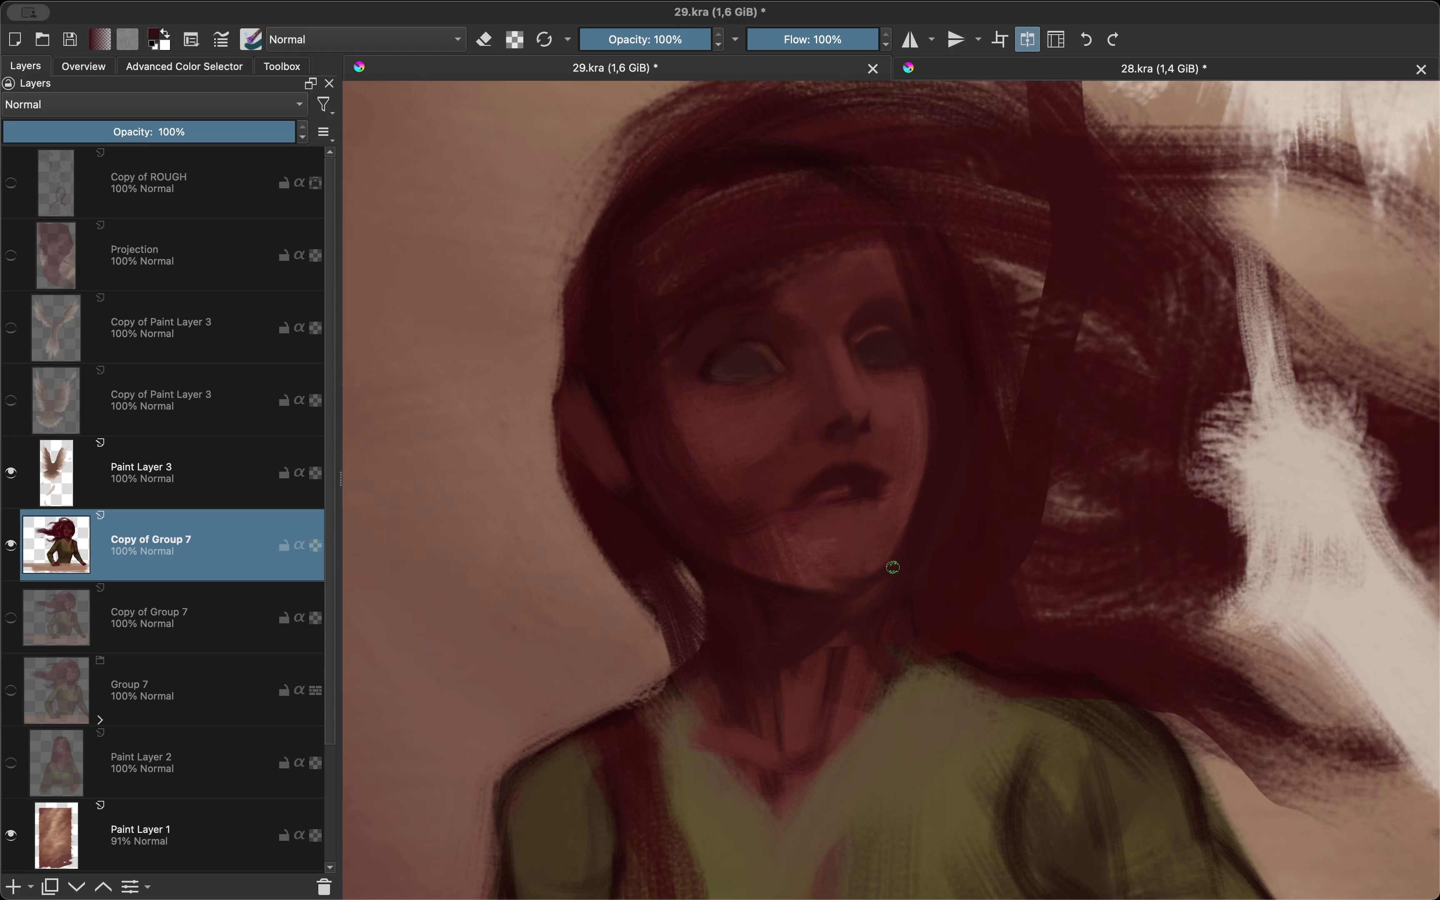
pyautogui.press('m')
pyautogui.moveTo(839, 601)
pyautogui.mouseDown()
pyautogui.moveTo(813, 675)
pyautogui.moveTo(883, 611)
pyautogui.mouseUp()
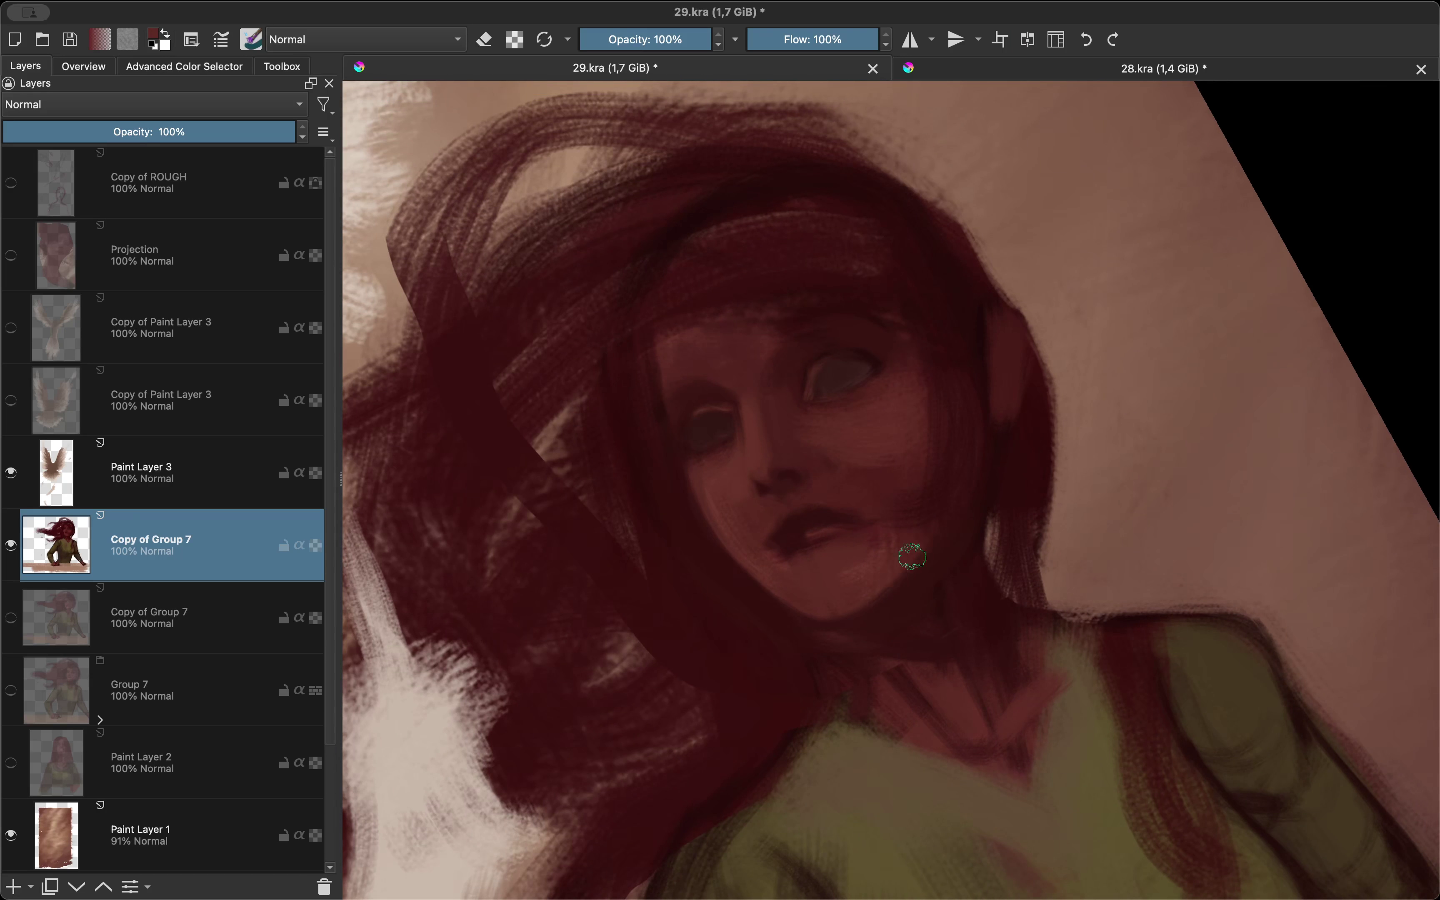
pyautogui.press('m')
pyautogui.press('m')
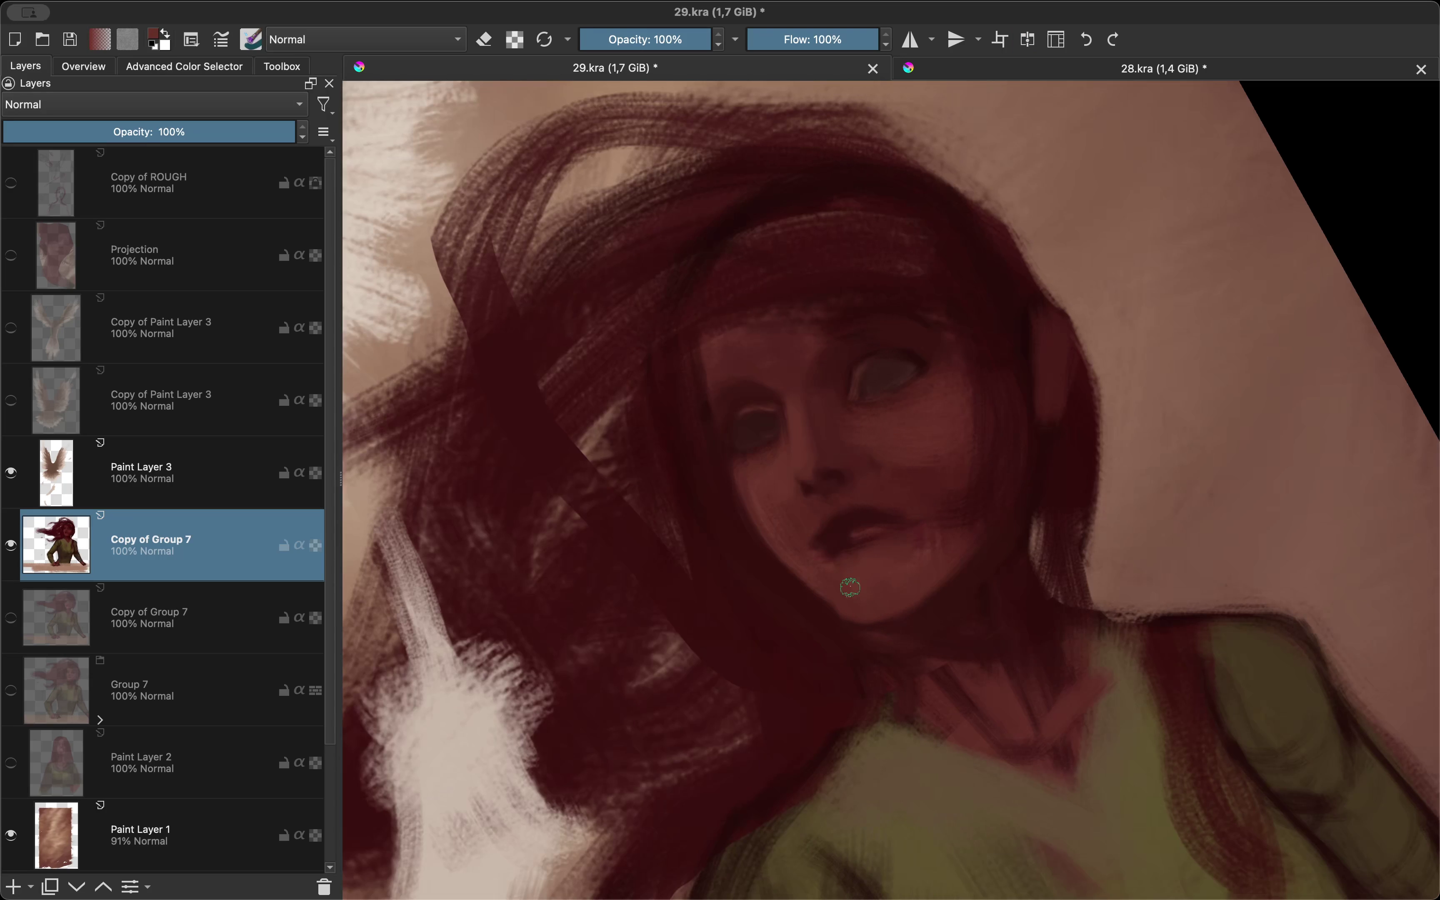
pyautogui.press('m')
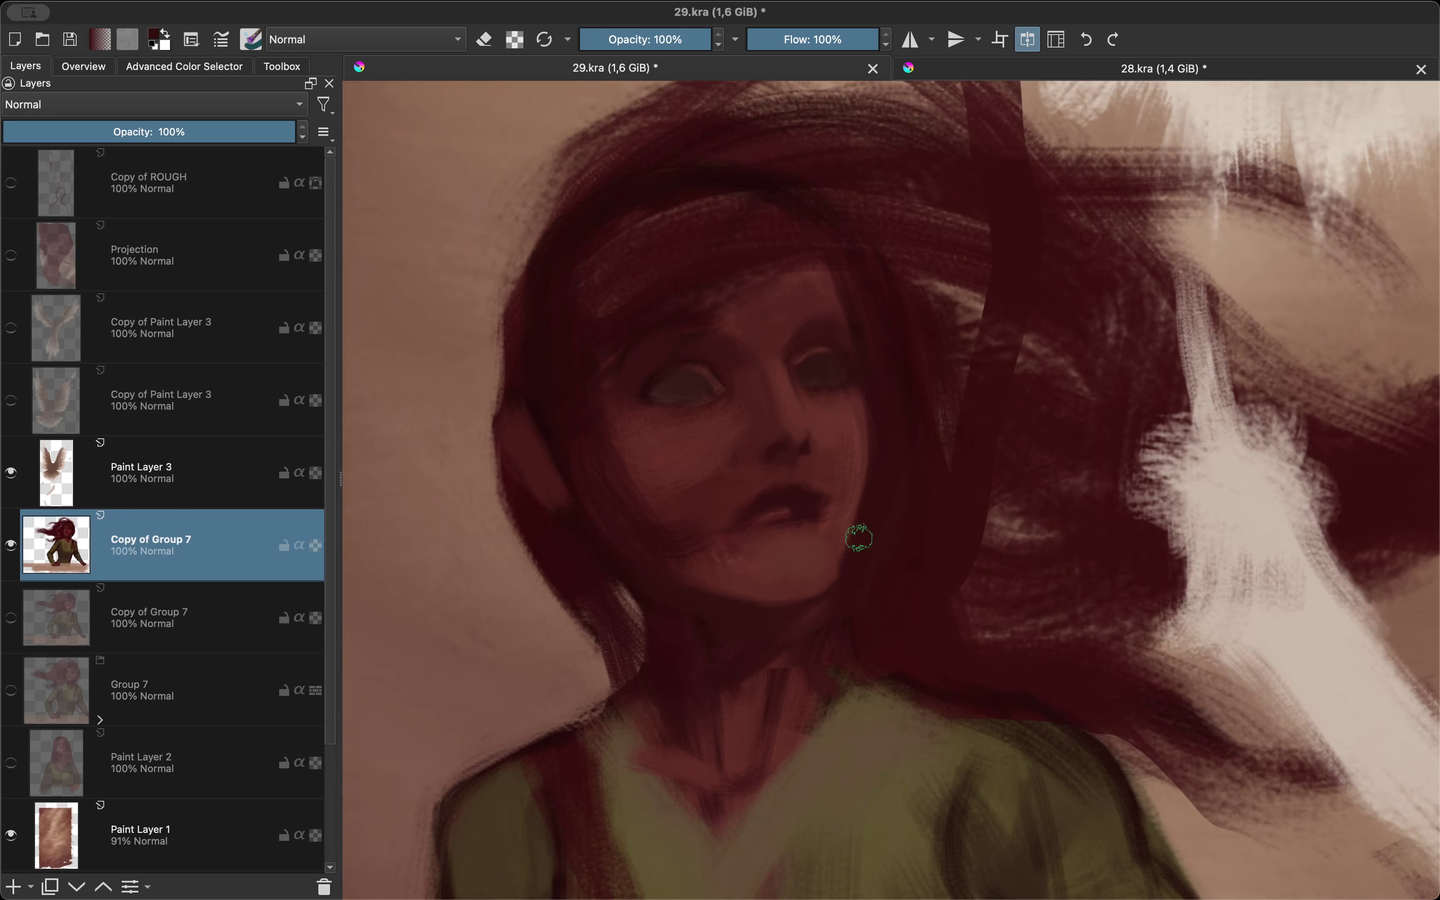
# Step: Pick a lighter red-brown from the canvas, then check the face with repeated mirror toggles
pyautogui.press('m')
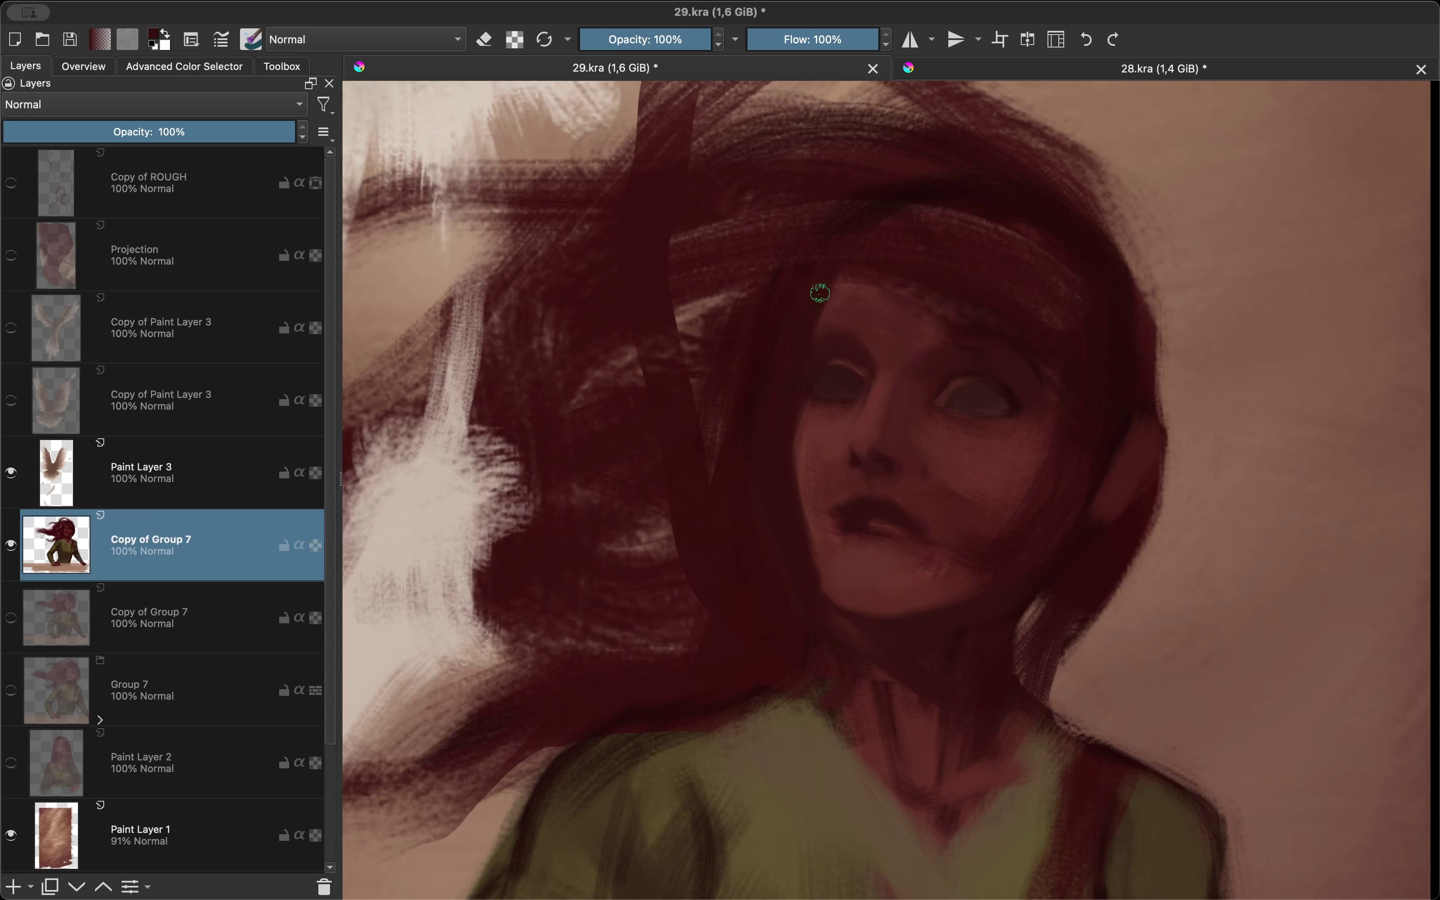
pyautogui.scroll(-5, 835, 466)
pyautogui.scroll(6, 836, 466)
pyautogui.press('m')
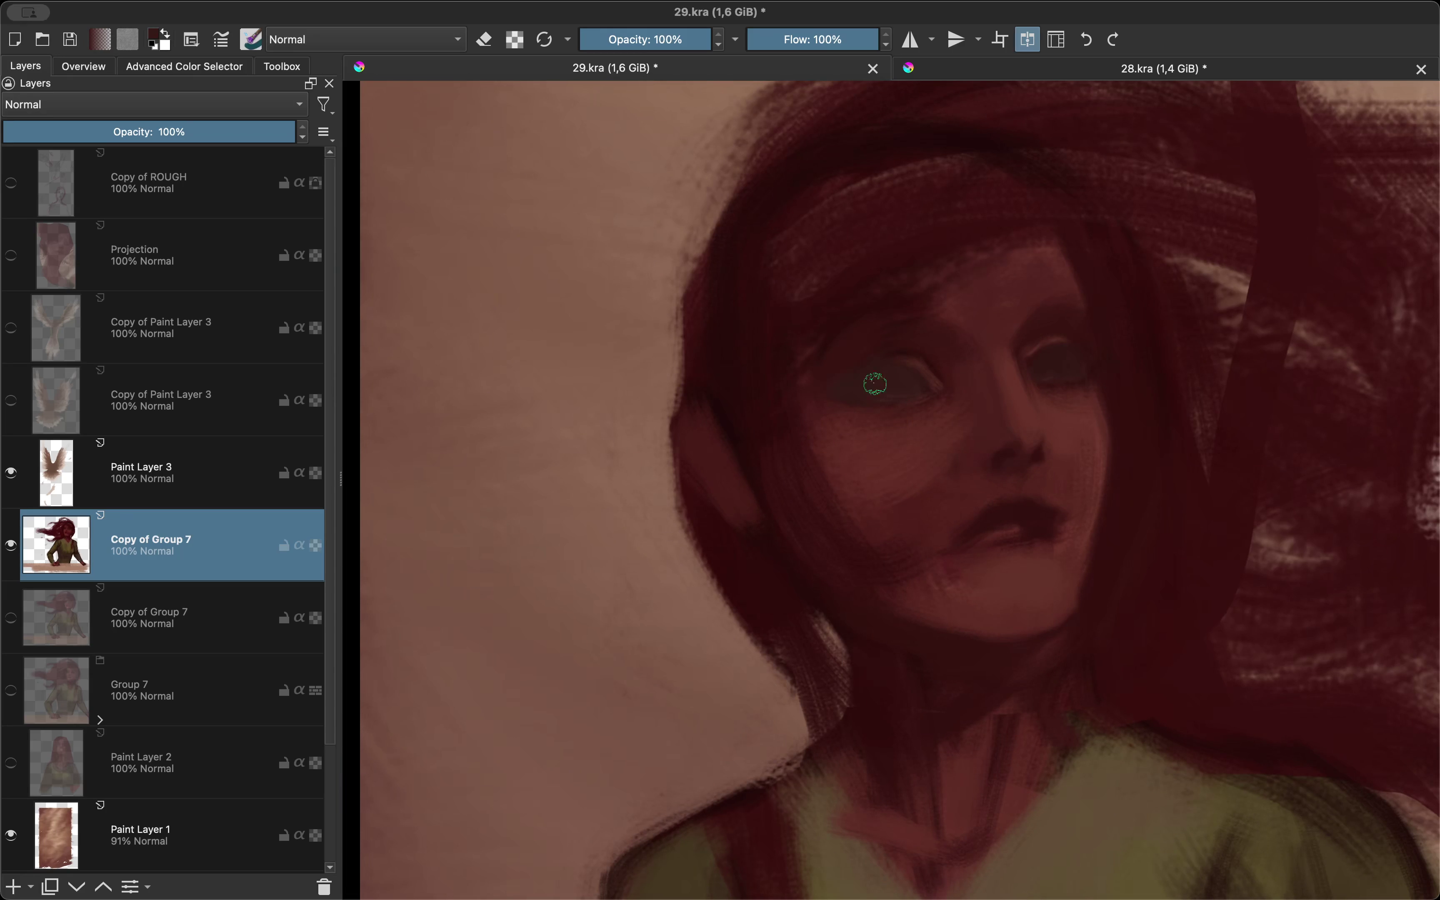
pyautogui.press('m')
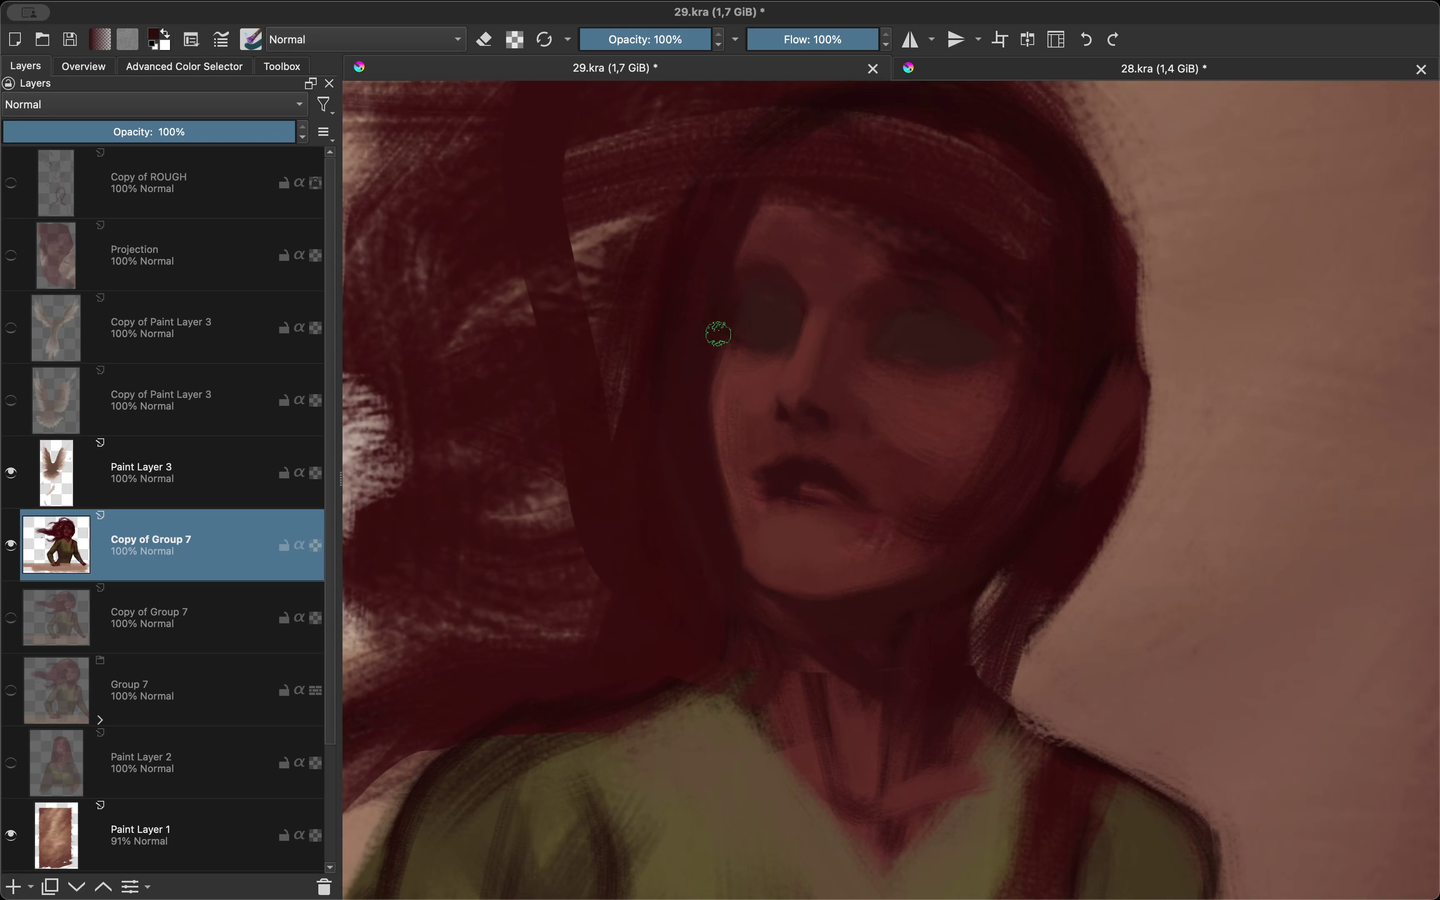
pyautogui.keyDown('ctrl'); pyautogui.click(736, 358); pyautogui.keyUp('ctrl')
pyautogui.press('m')
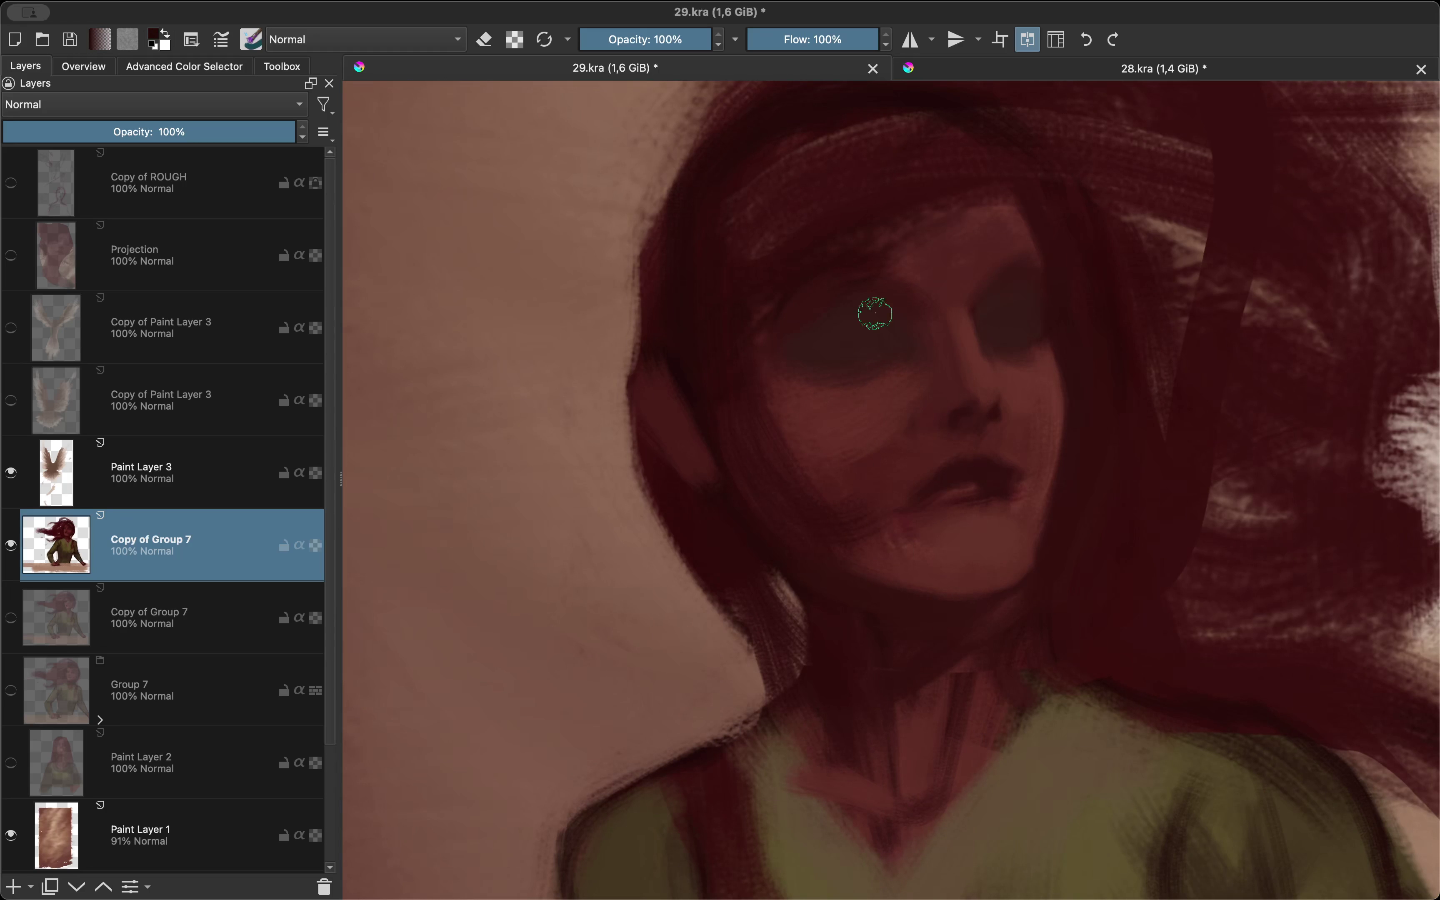
pyautogui.press('m')
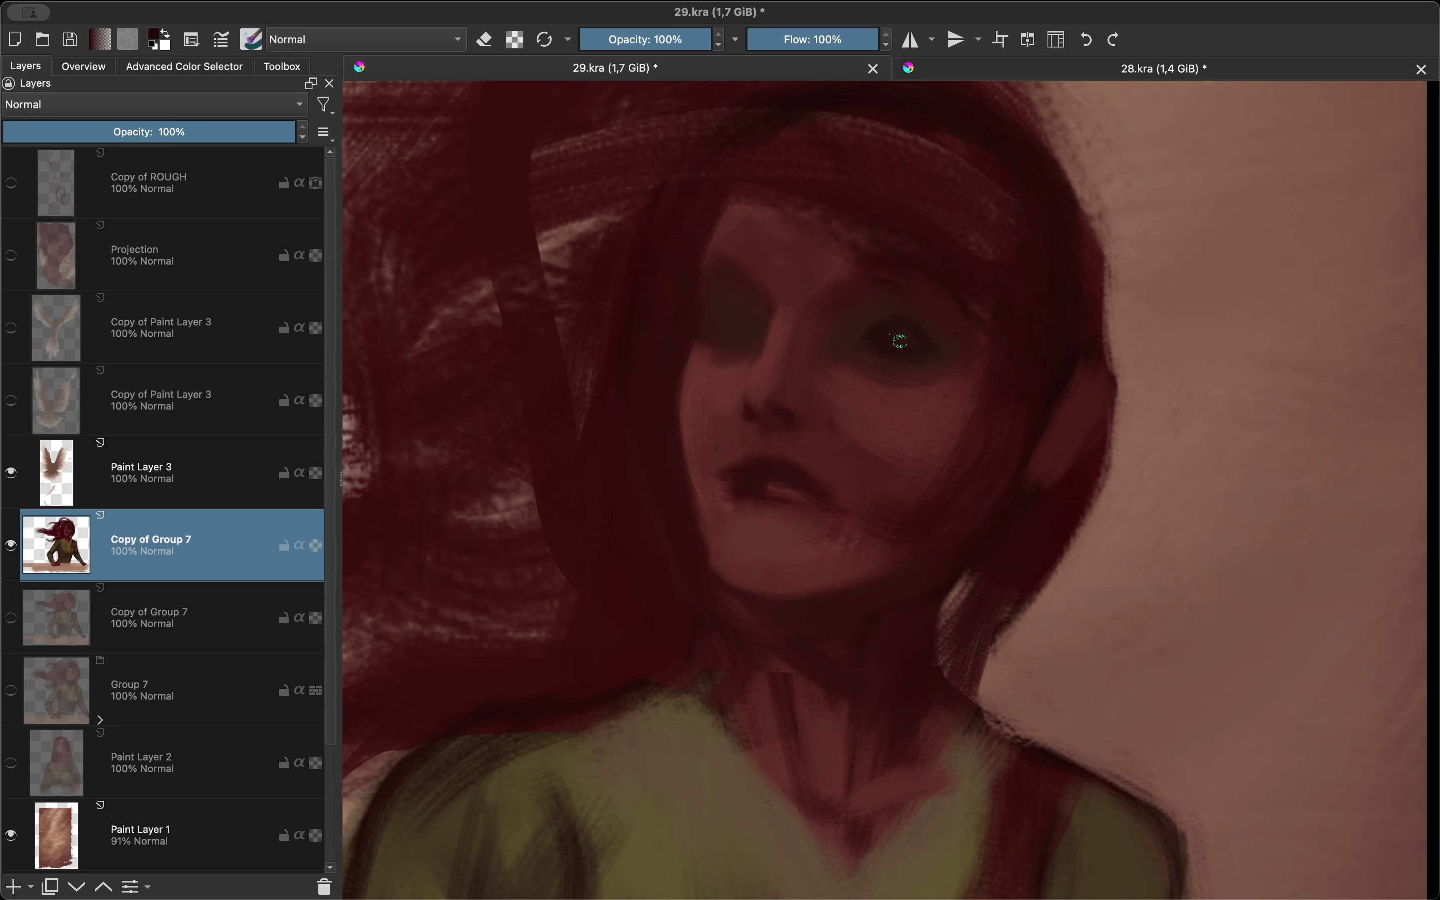
pyautogui.press('m')
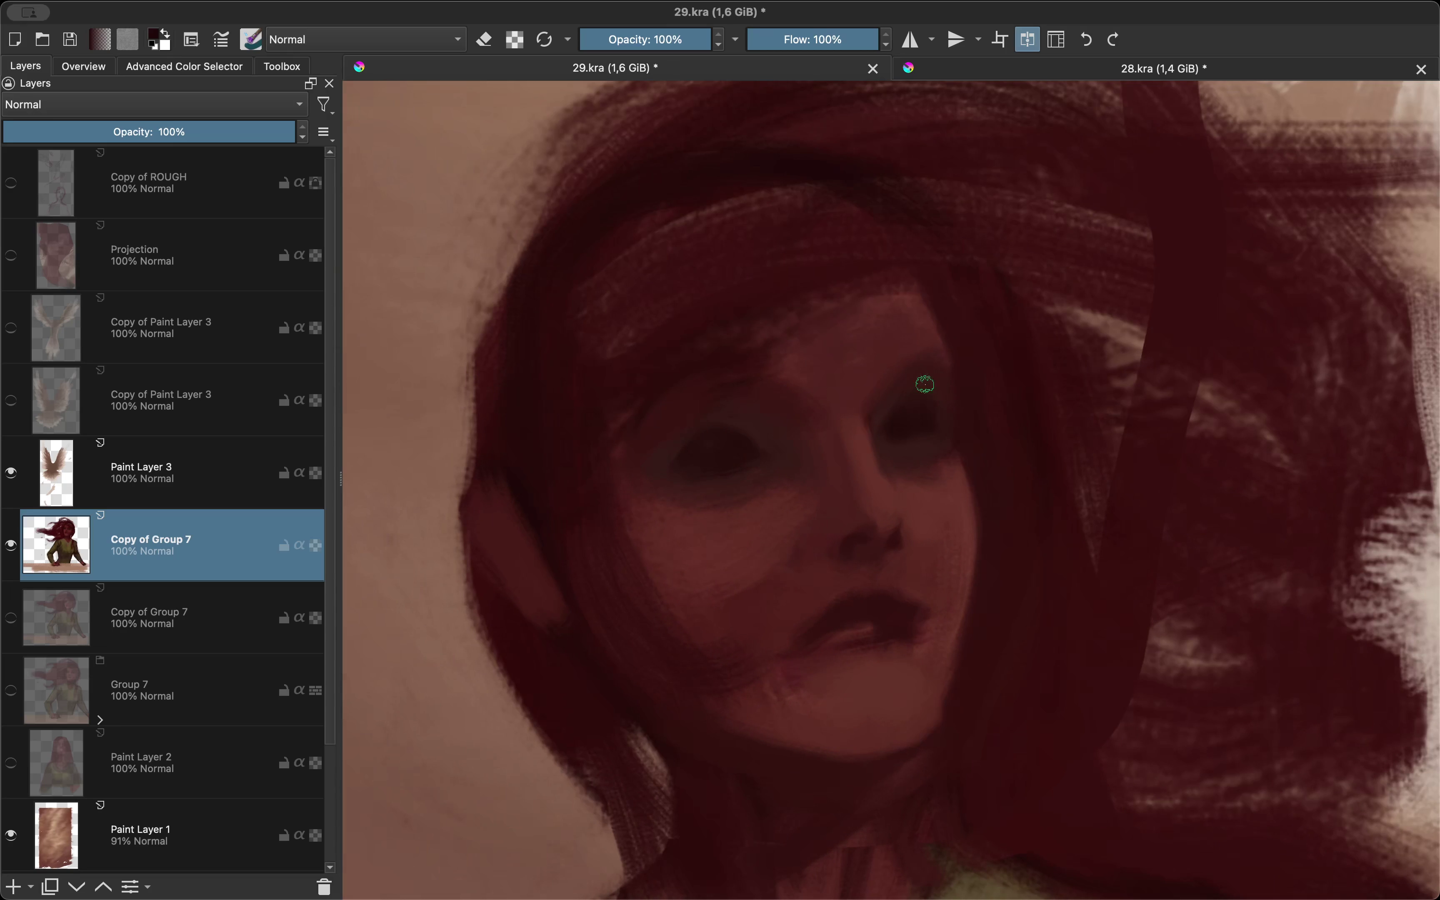
pyautogui.press('m')
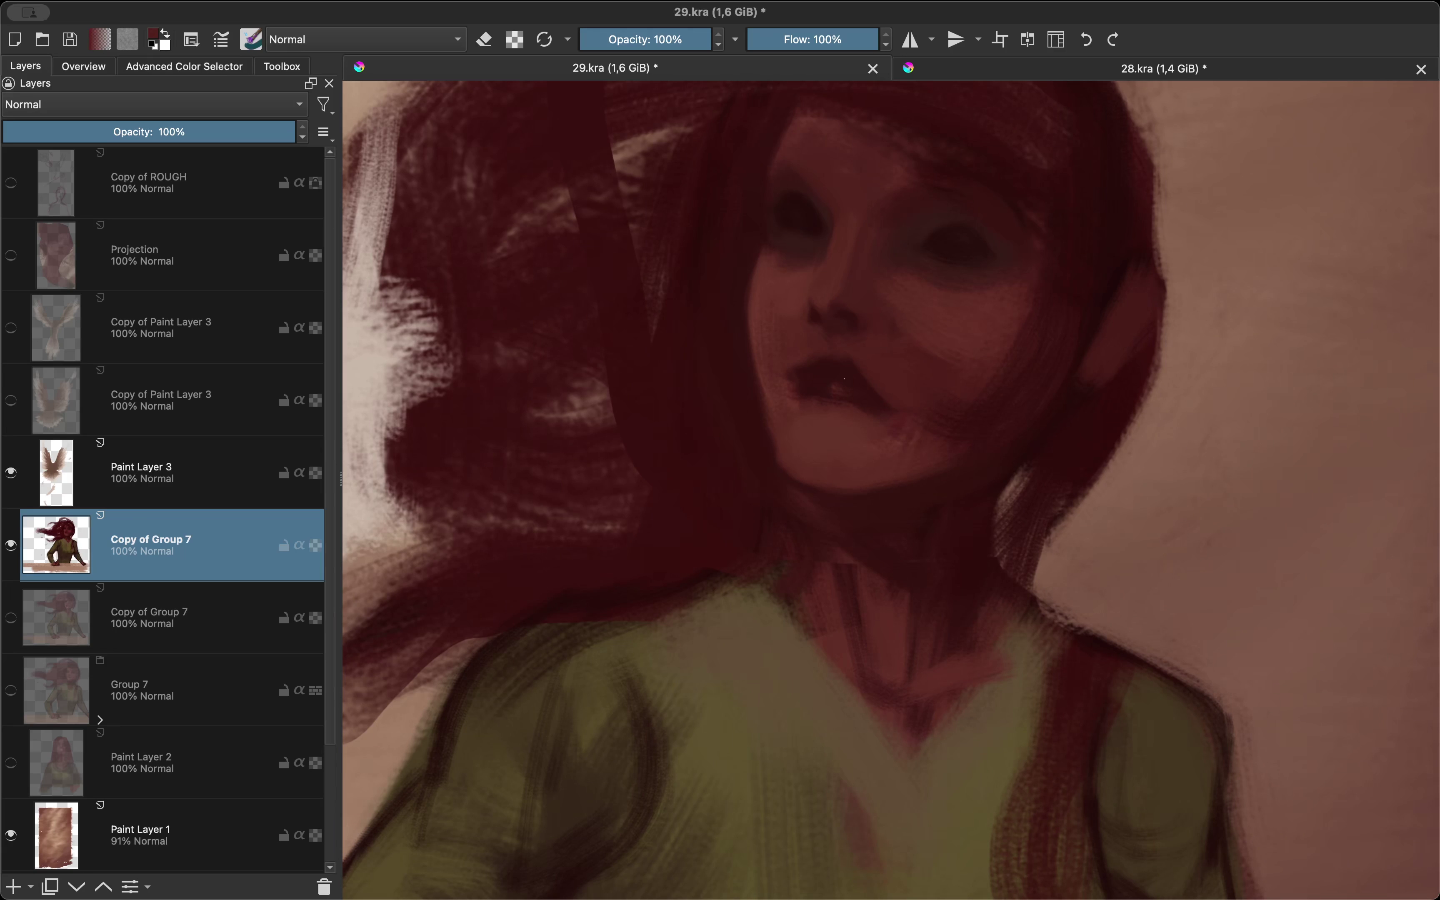
pyautogui.press('m')
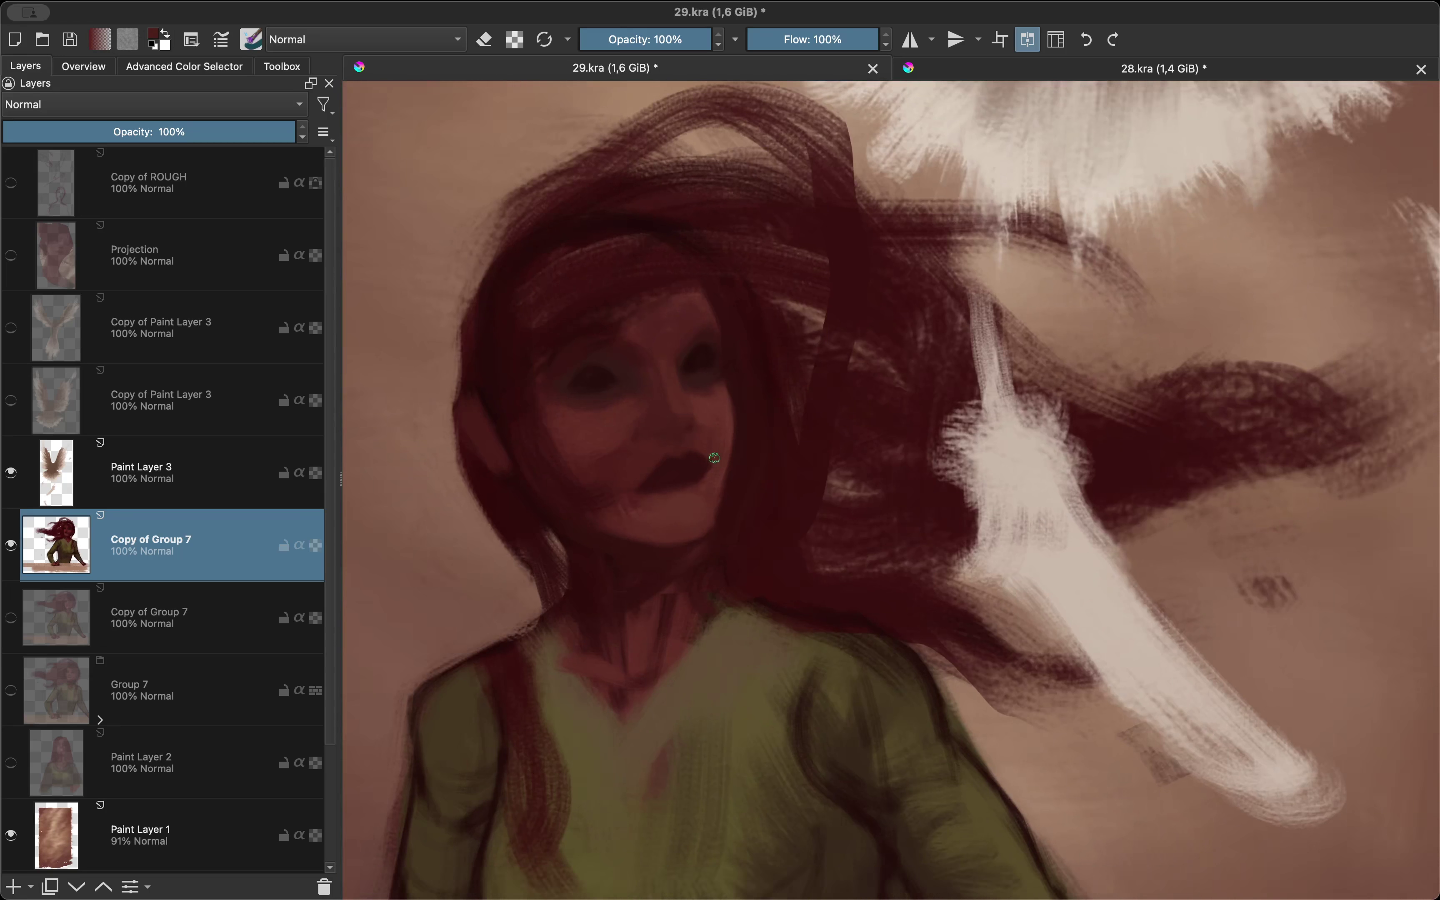
pyautogui.scroll(3, 714, 458)
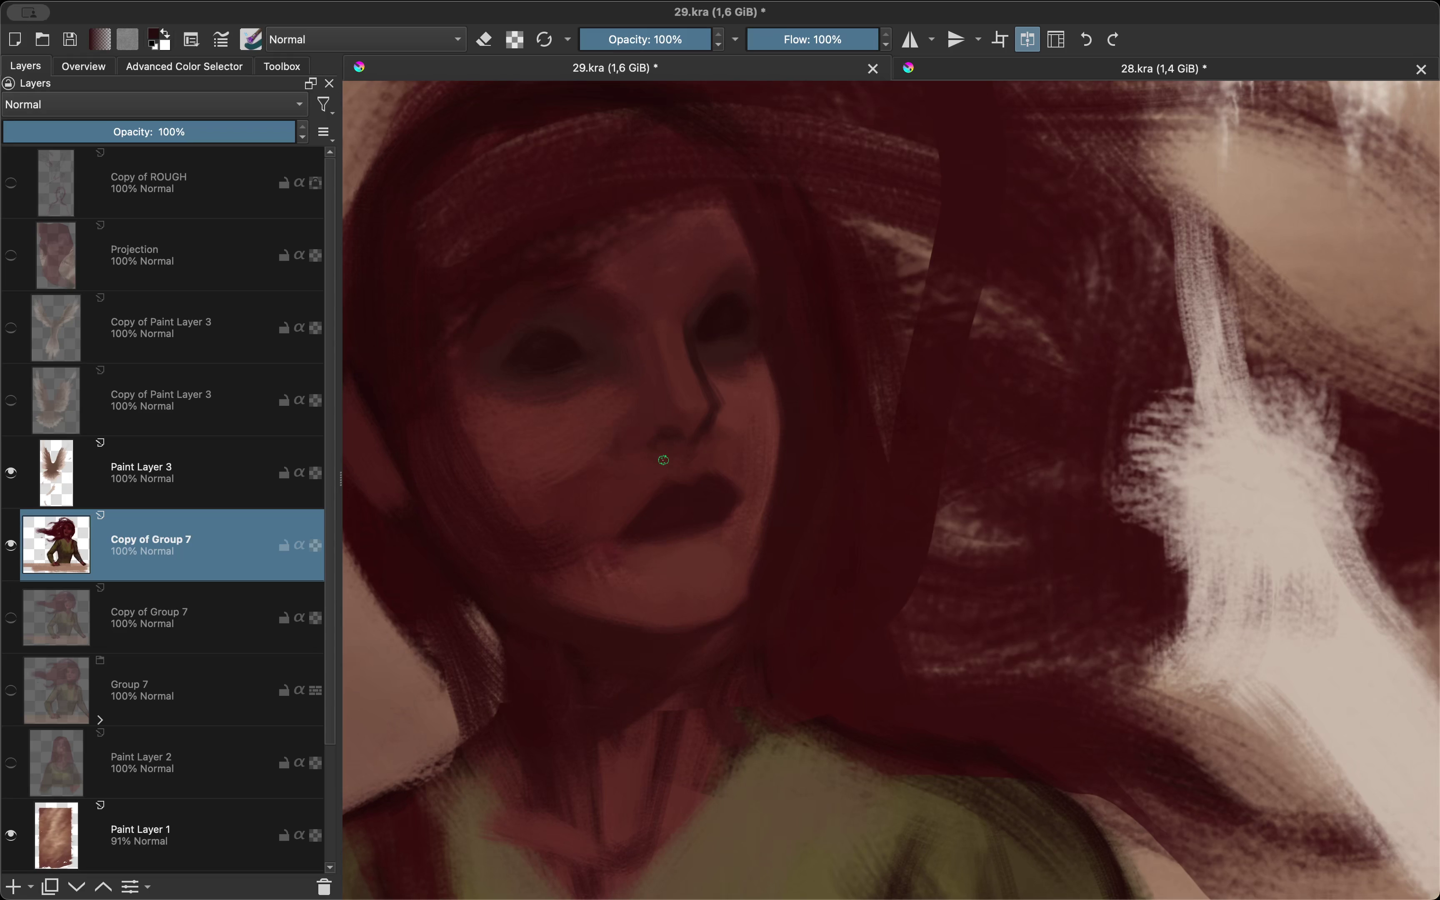
pyautogui.press('m')
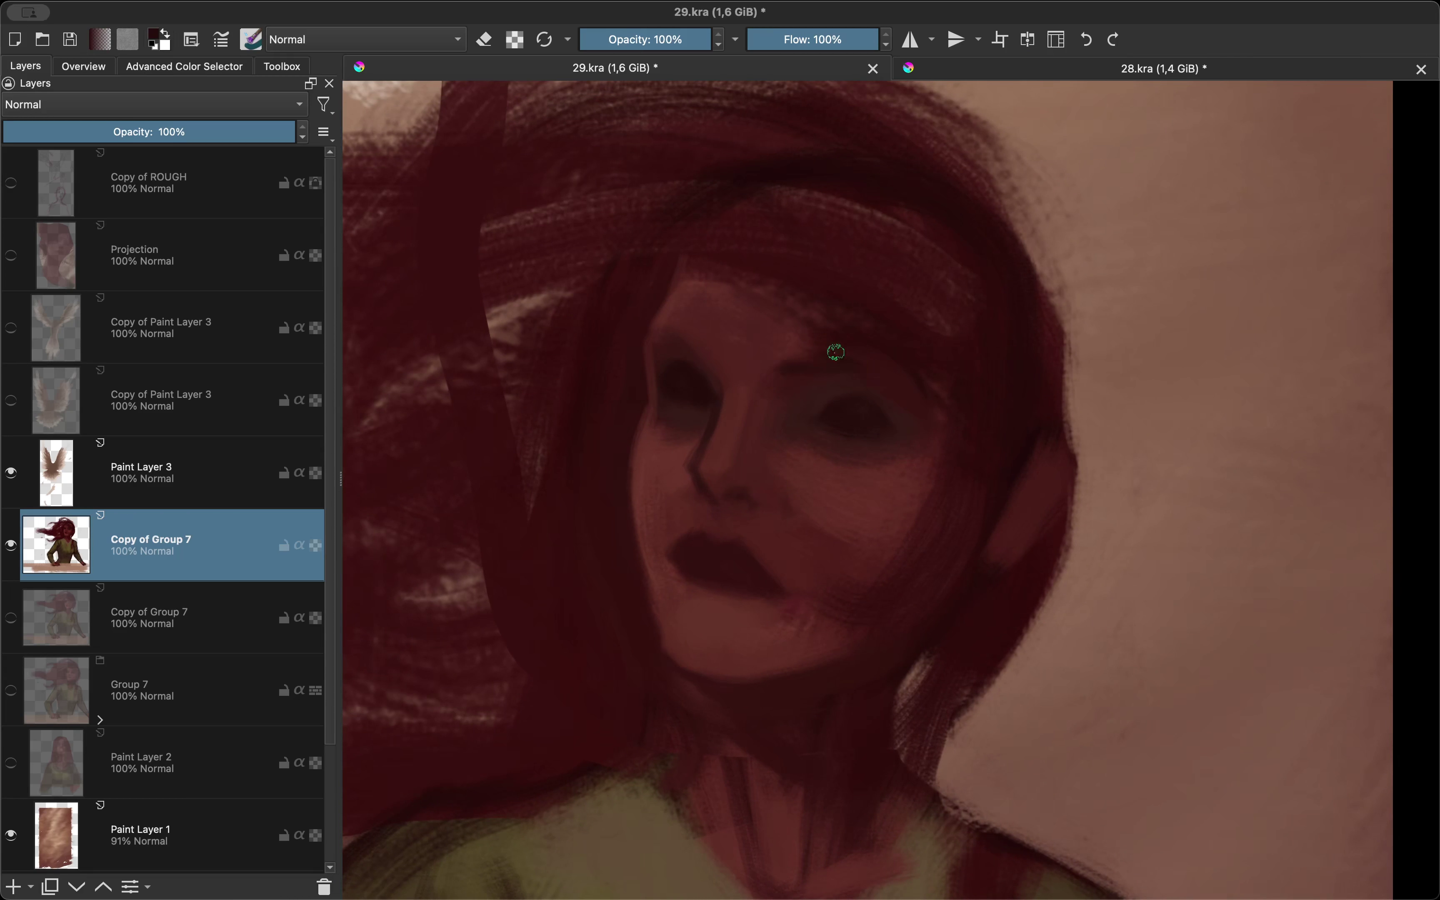
# Step: Hide the upper Copy of Group 7, show the lower one, and duplicate it
pyautogui.scroll(-5, 682, 556)
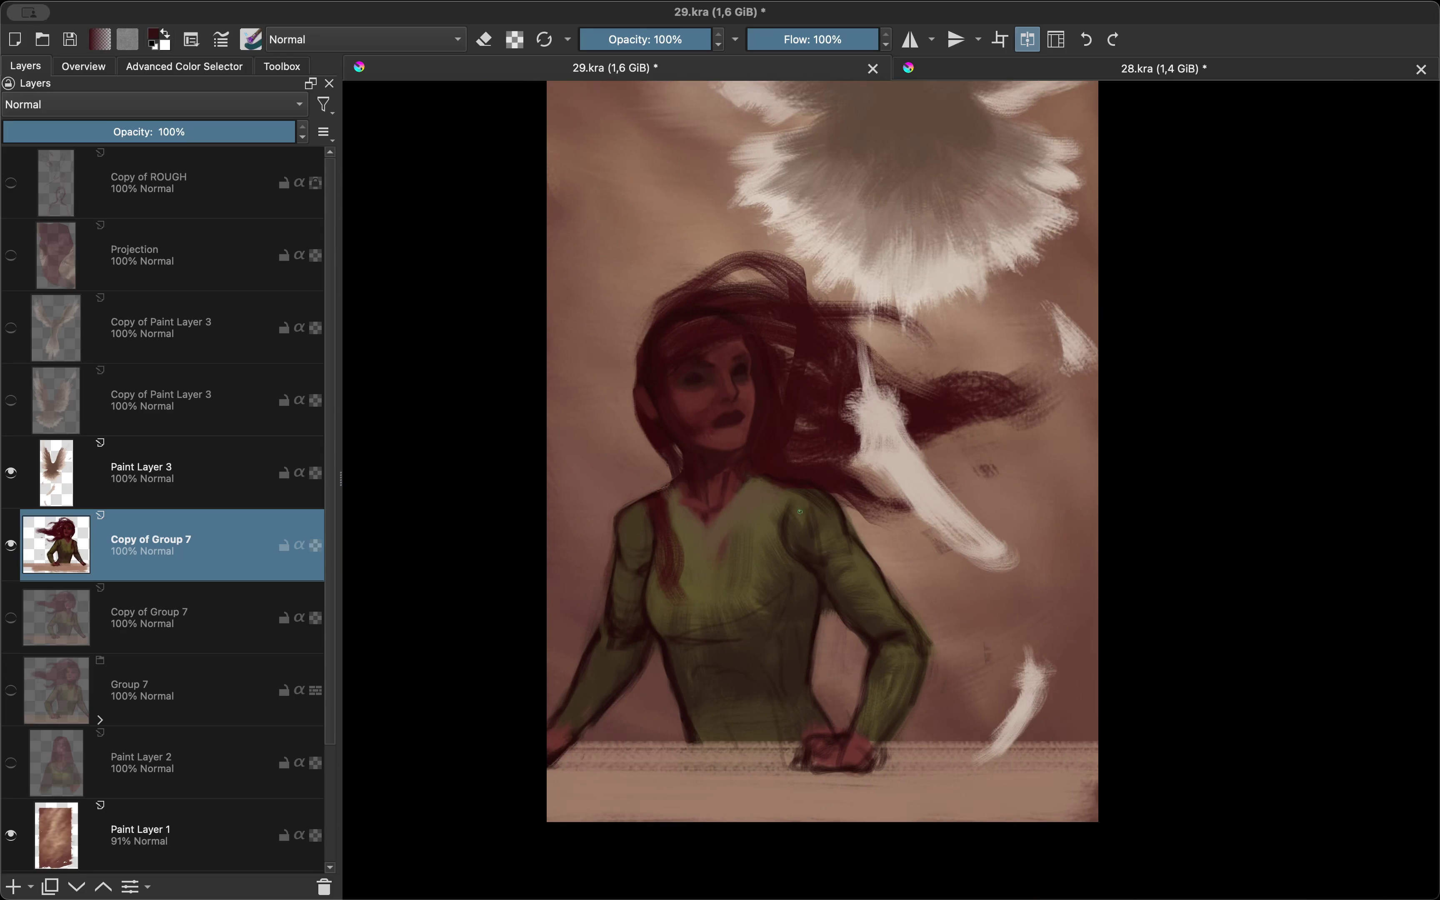
pyautogui.scroll(2, 810, 418)
pyautogui.scroll(2, 852, 508)
pyautogui.hotkey('ctrl', 'h')
pyautogui.press('pagedown')
pyautogui.hotkey('ctrl', 'h')
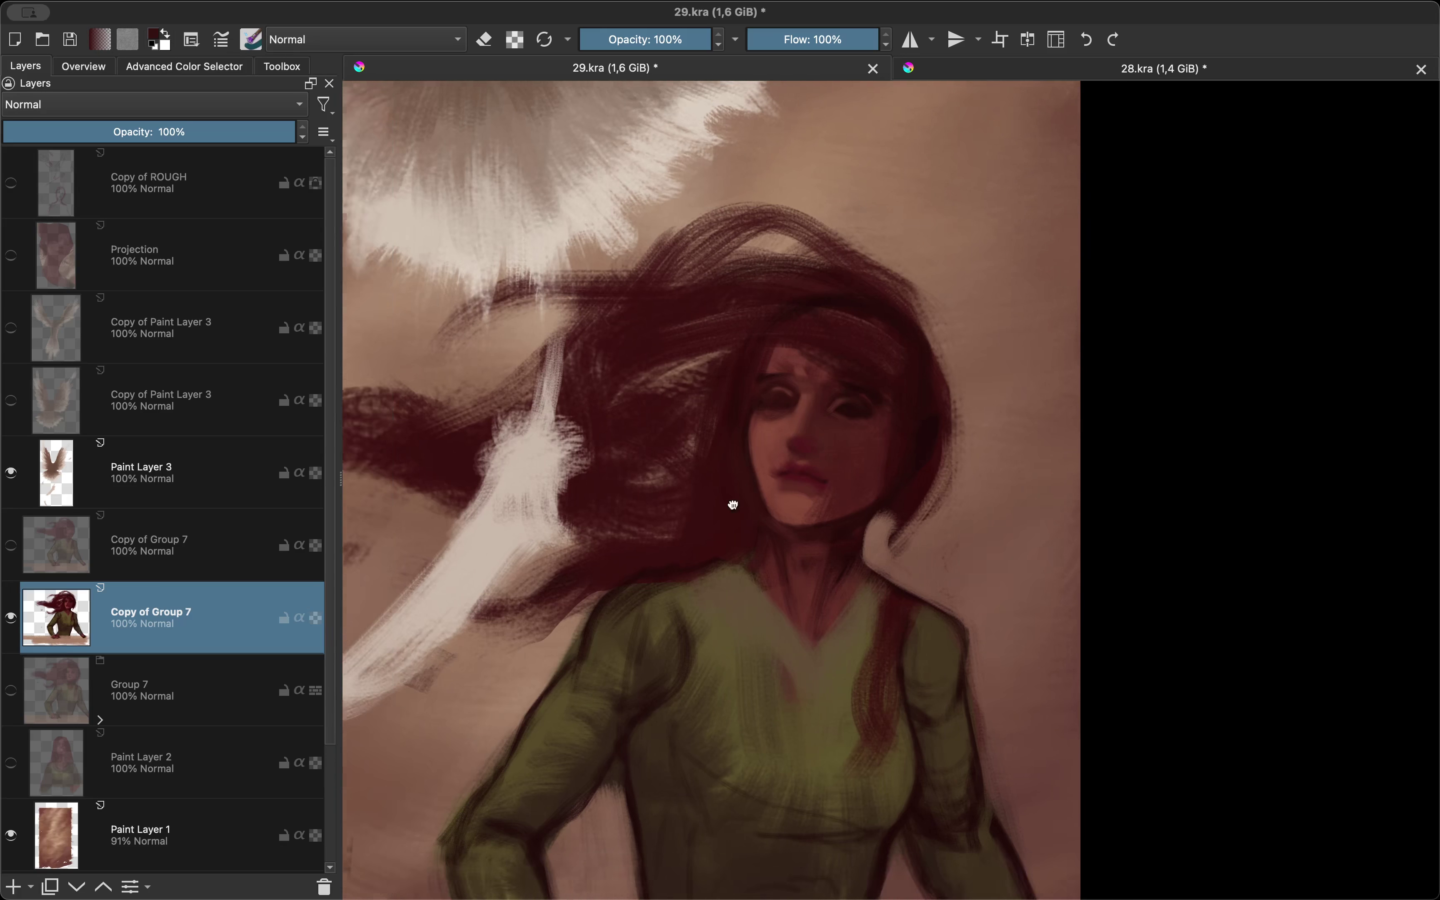
pyautogui.scroll(3, 733, 505)
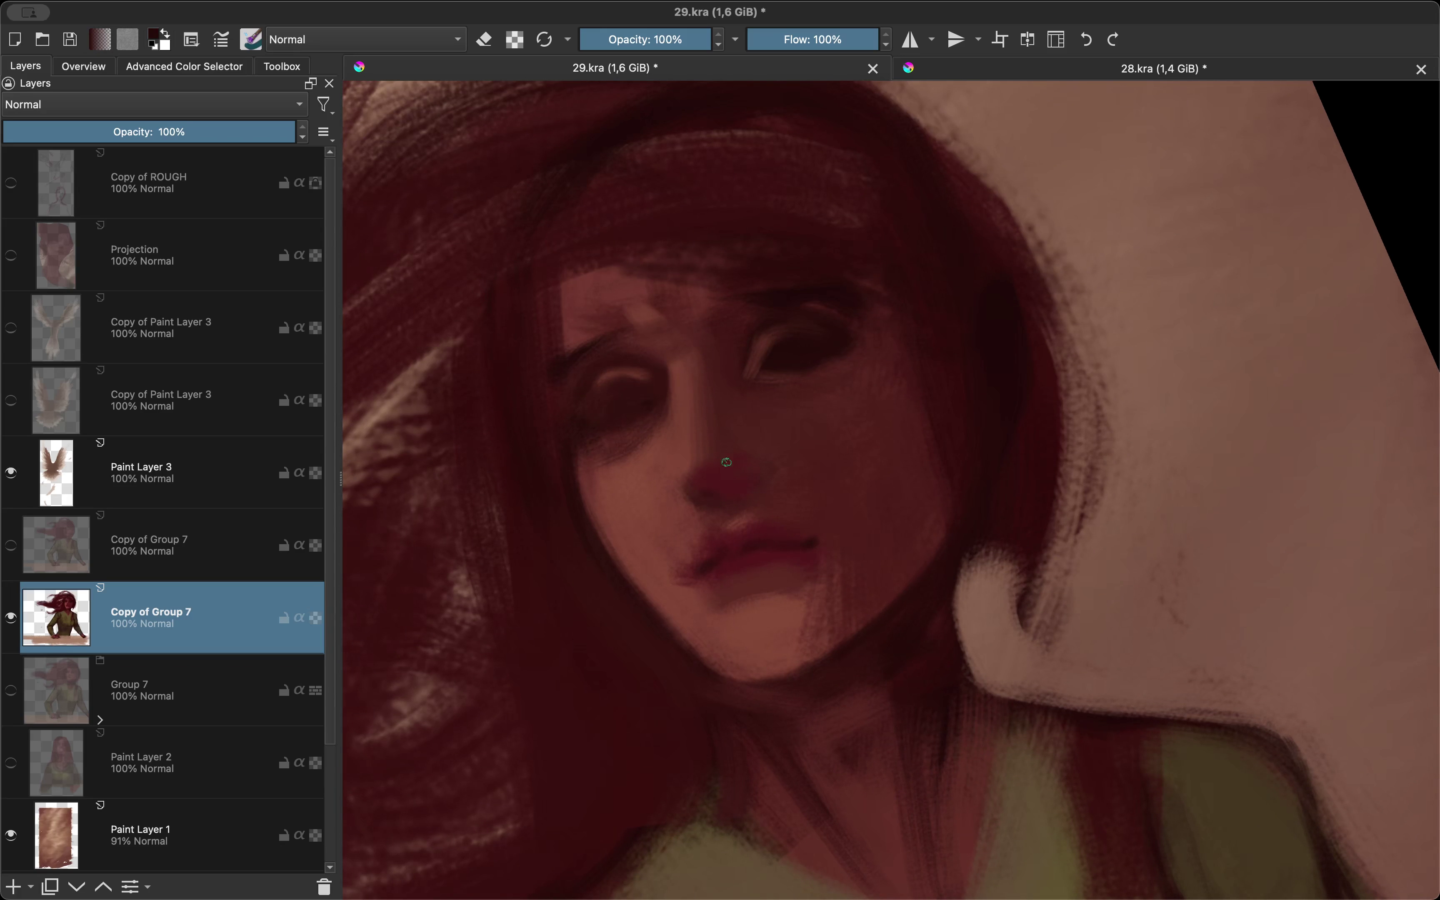
pyautogui.hotkey('ctrl', 'j')
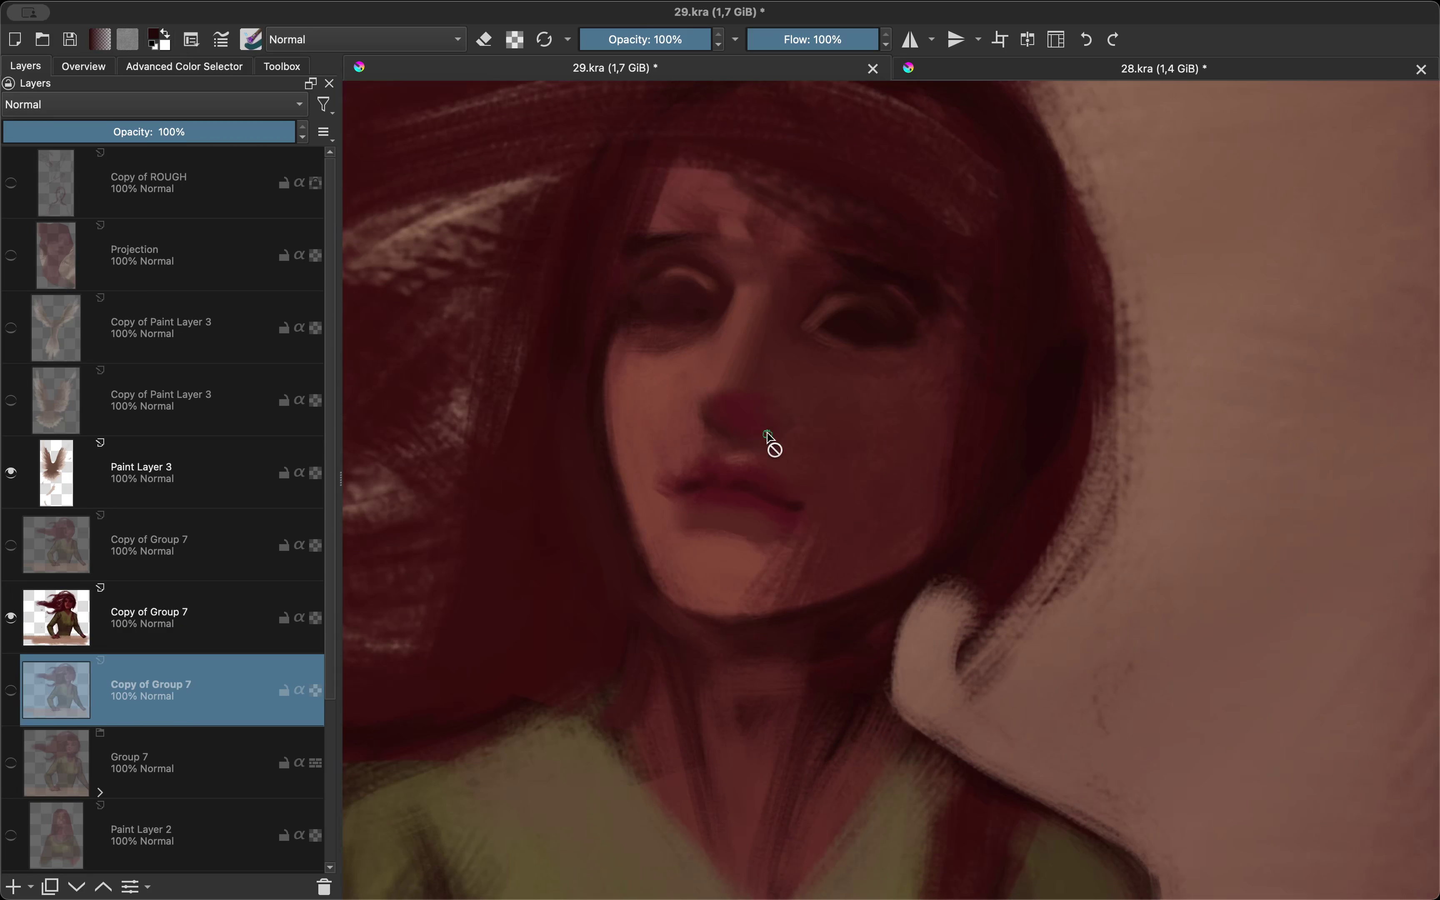
pyautogui.scroll(-5, 765, 441)
# Step: Check the face in mirrored view, recentre it, and sample a skin colour
pyautogui.press('m')
pyautogui.hotkey('ctrl', 'h')
pyautogui.press('pageup')
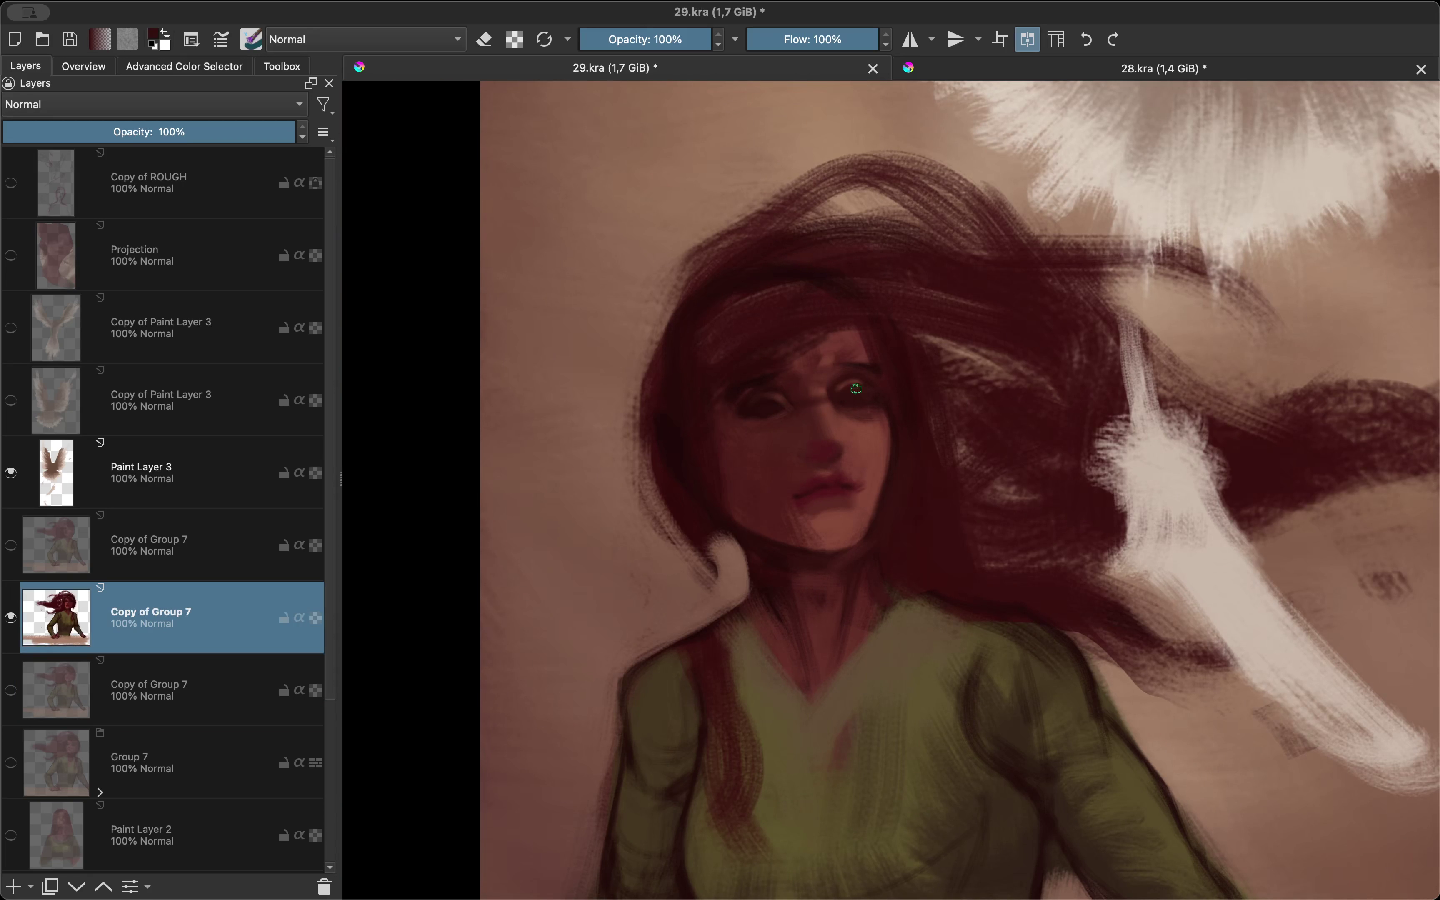
pyautogui.press('m')
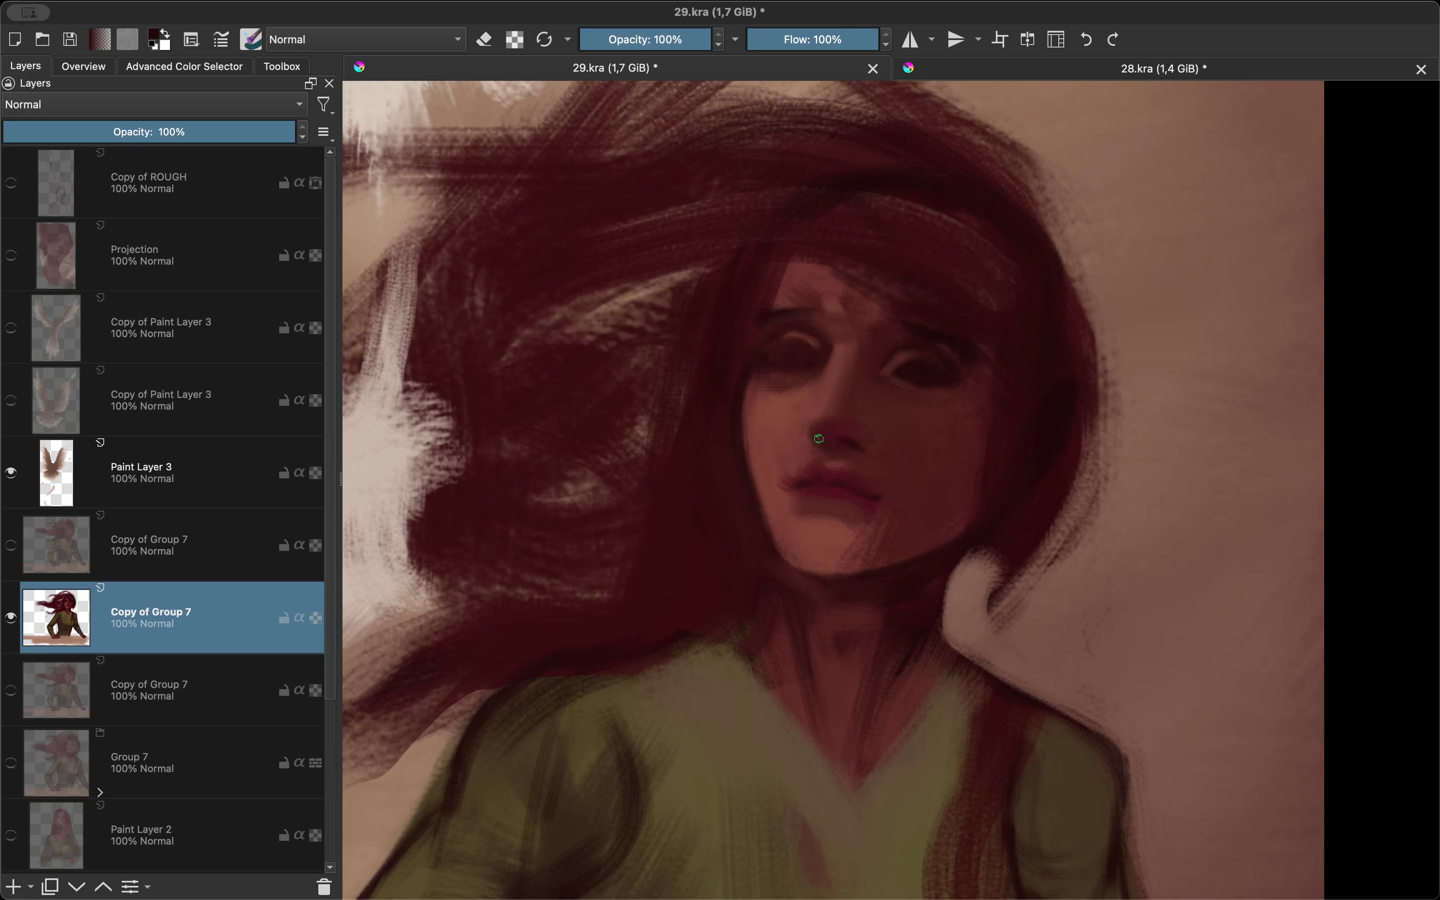
pyautogui.press('m')
pyautogui.scroll(5, 818, 439)
pyautogui.scroll(-4, 768, 412)
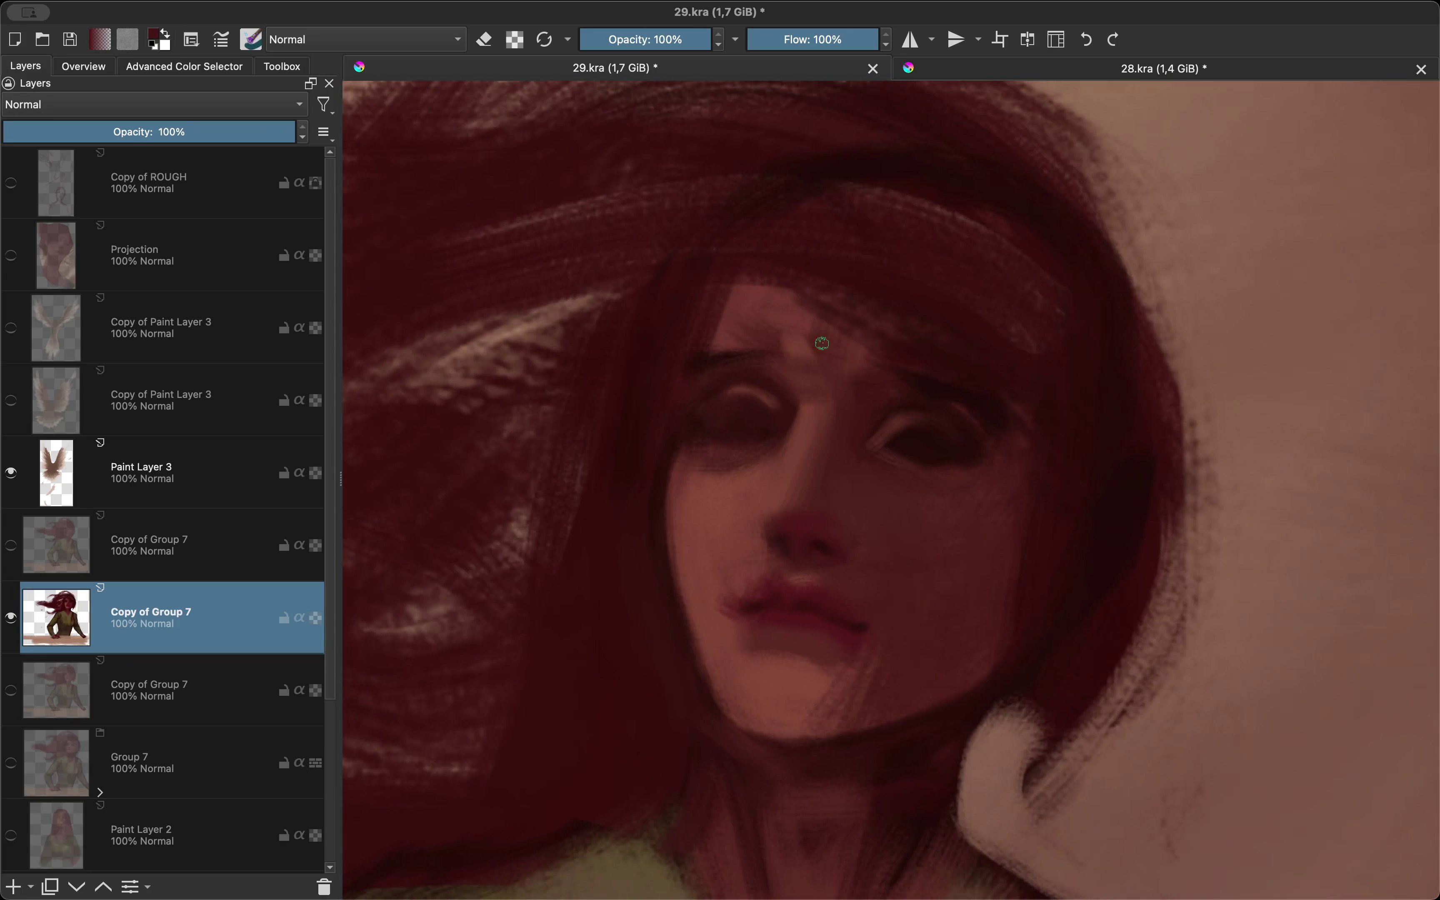
pyautogui.press('m')
pyautogui.moveTo(838, 426); pyautogui.dragTo(861, 428)
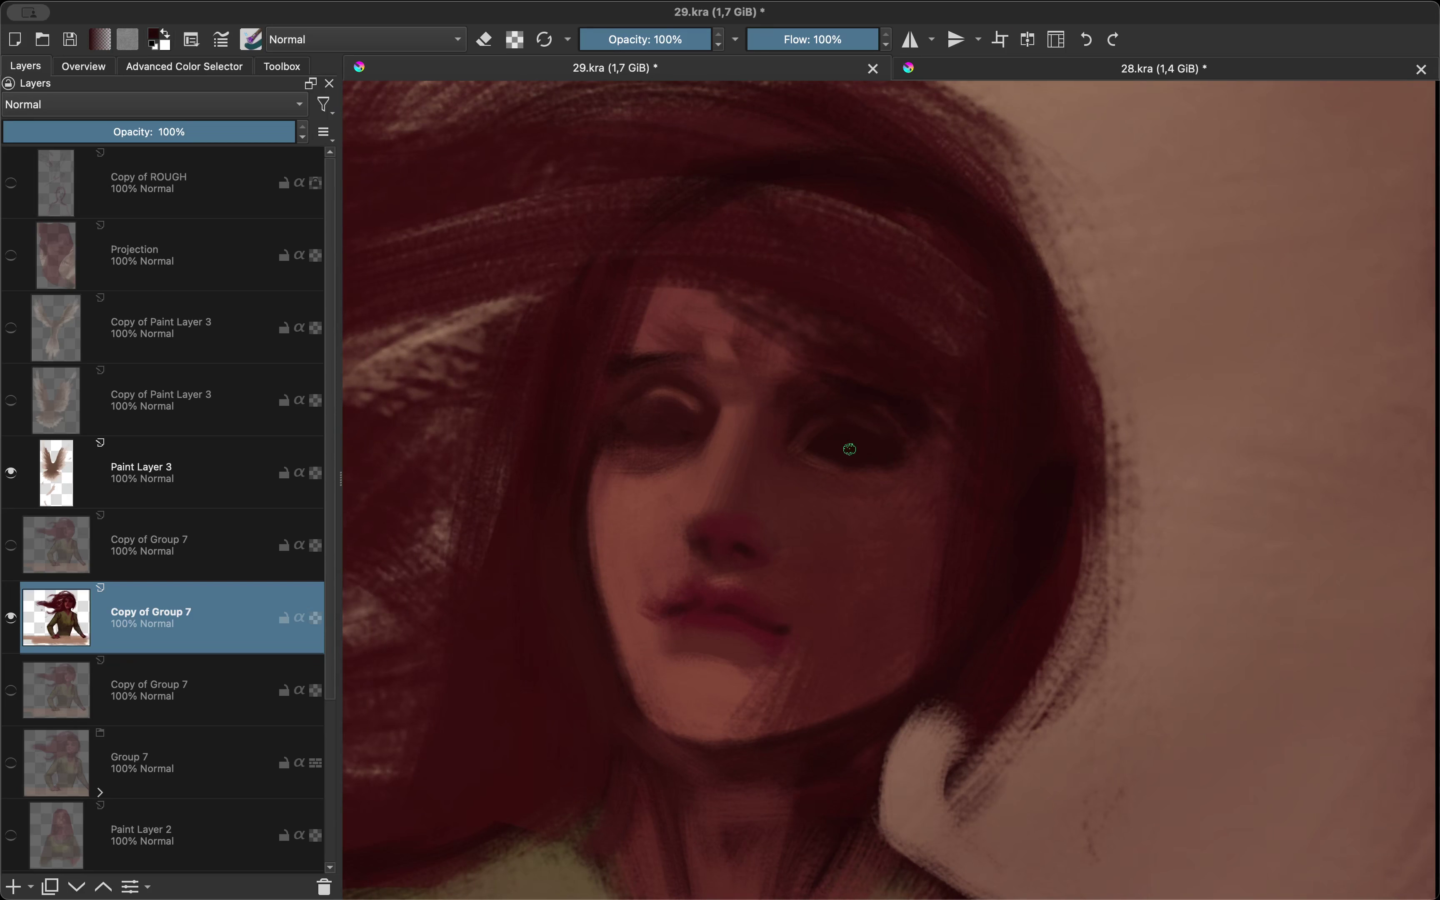
pyautogui.press('m')
pyautogui.keyDown('ctrl'); pyautogui.click(948, 457); pyautogui.keyUp('ctrl')
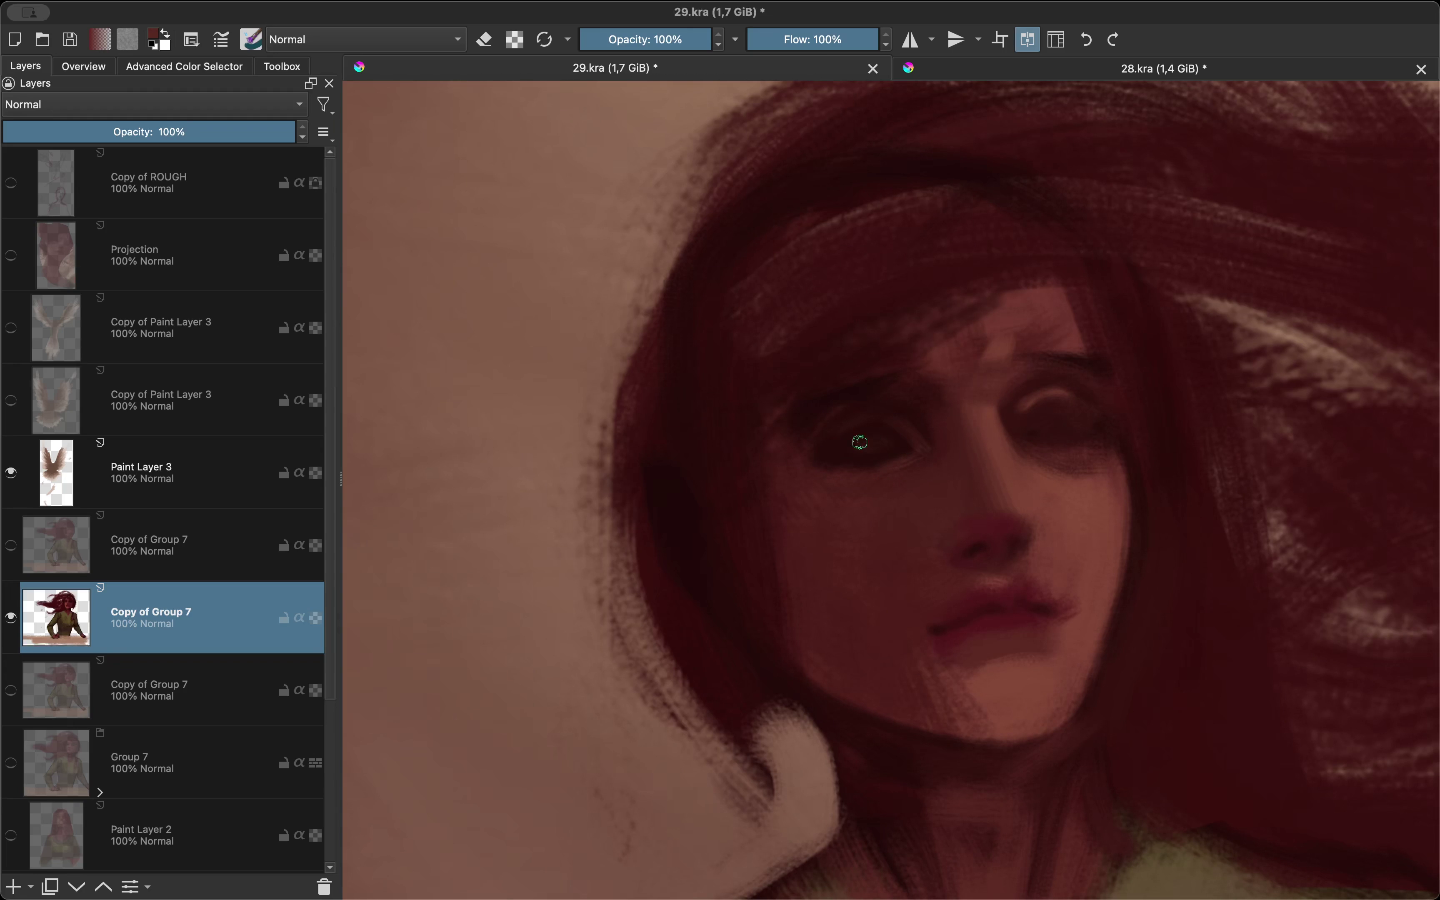
pyautogui.press('m')
pyautogui.press('m')
pyautogui.press('m')
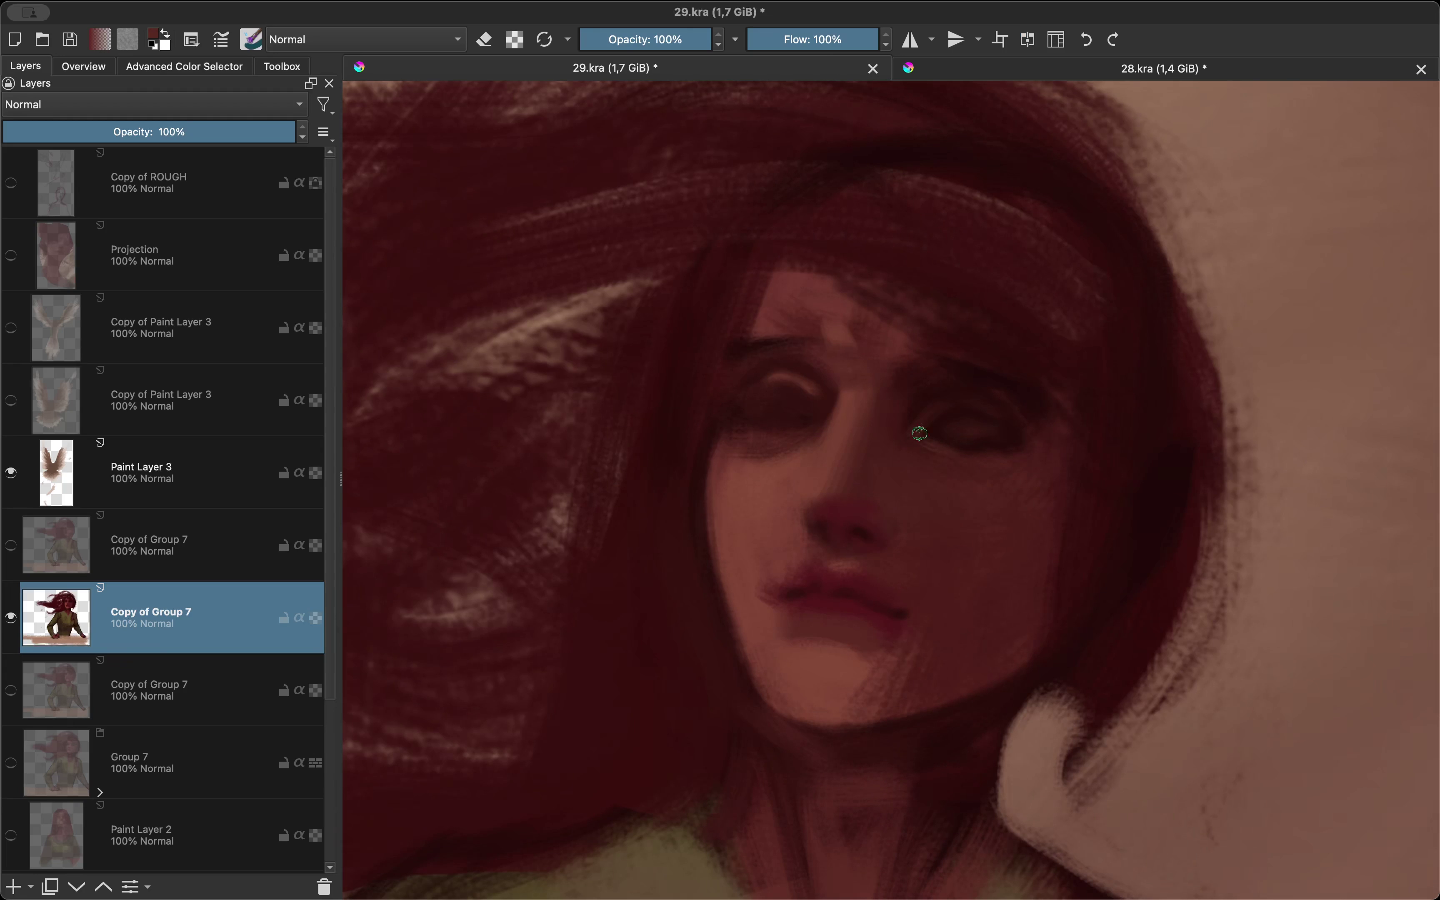
# Step: Check the face's proportions by toggling the mirrored view several times
pyautogui.scroll(4, 905, 439)
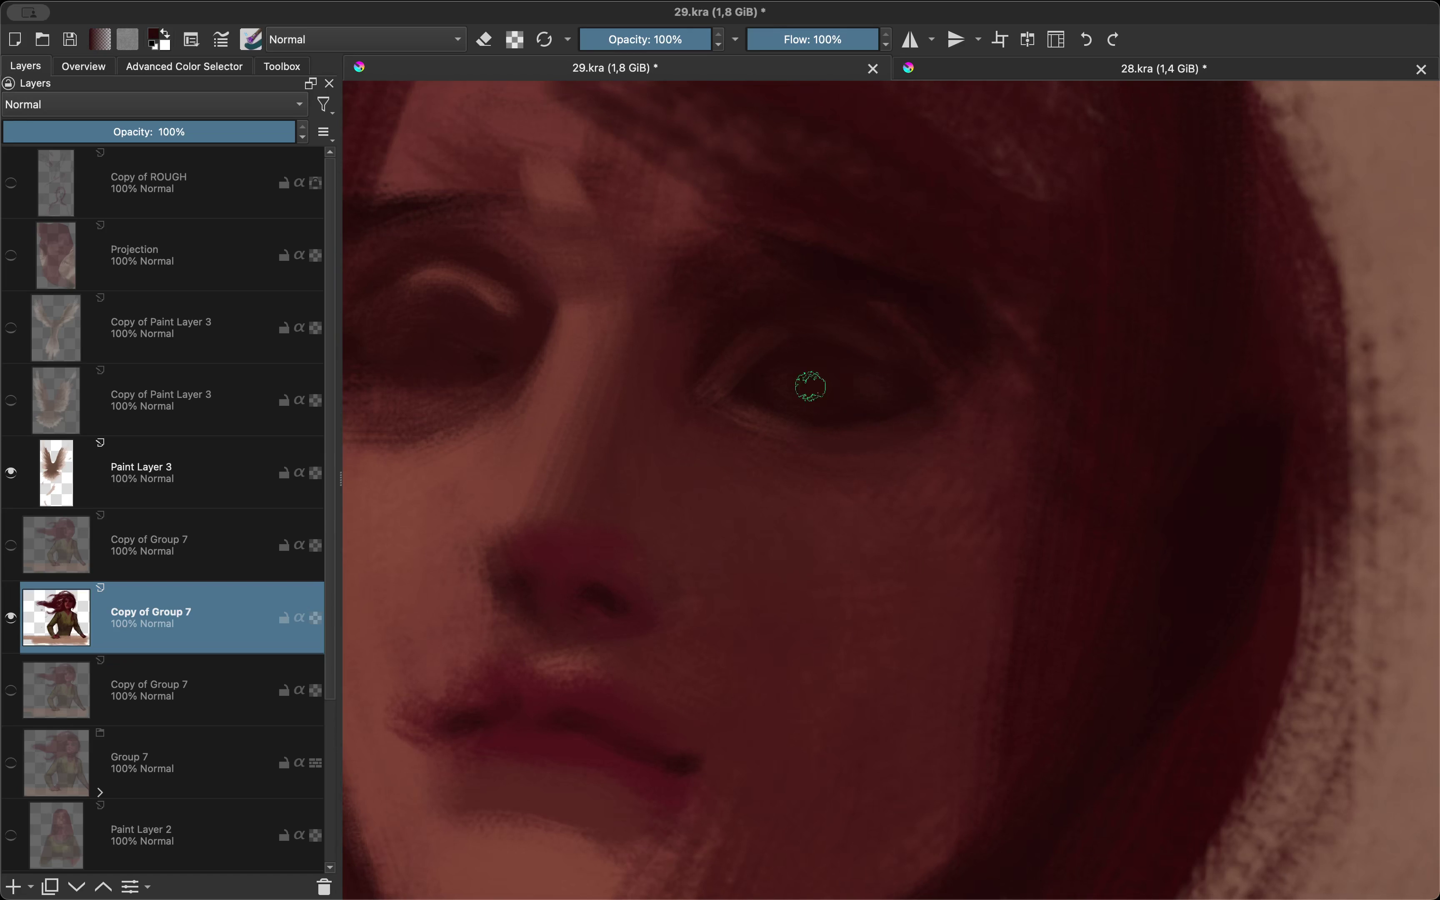
pyautogui.press('m')
pyautogui.scroll(-1, 881, 304)
pyautogui.scroll(-2, 732, 371)
pyautogui.scroll(-2, 829, 347)
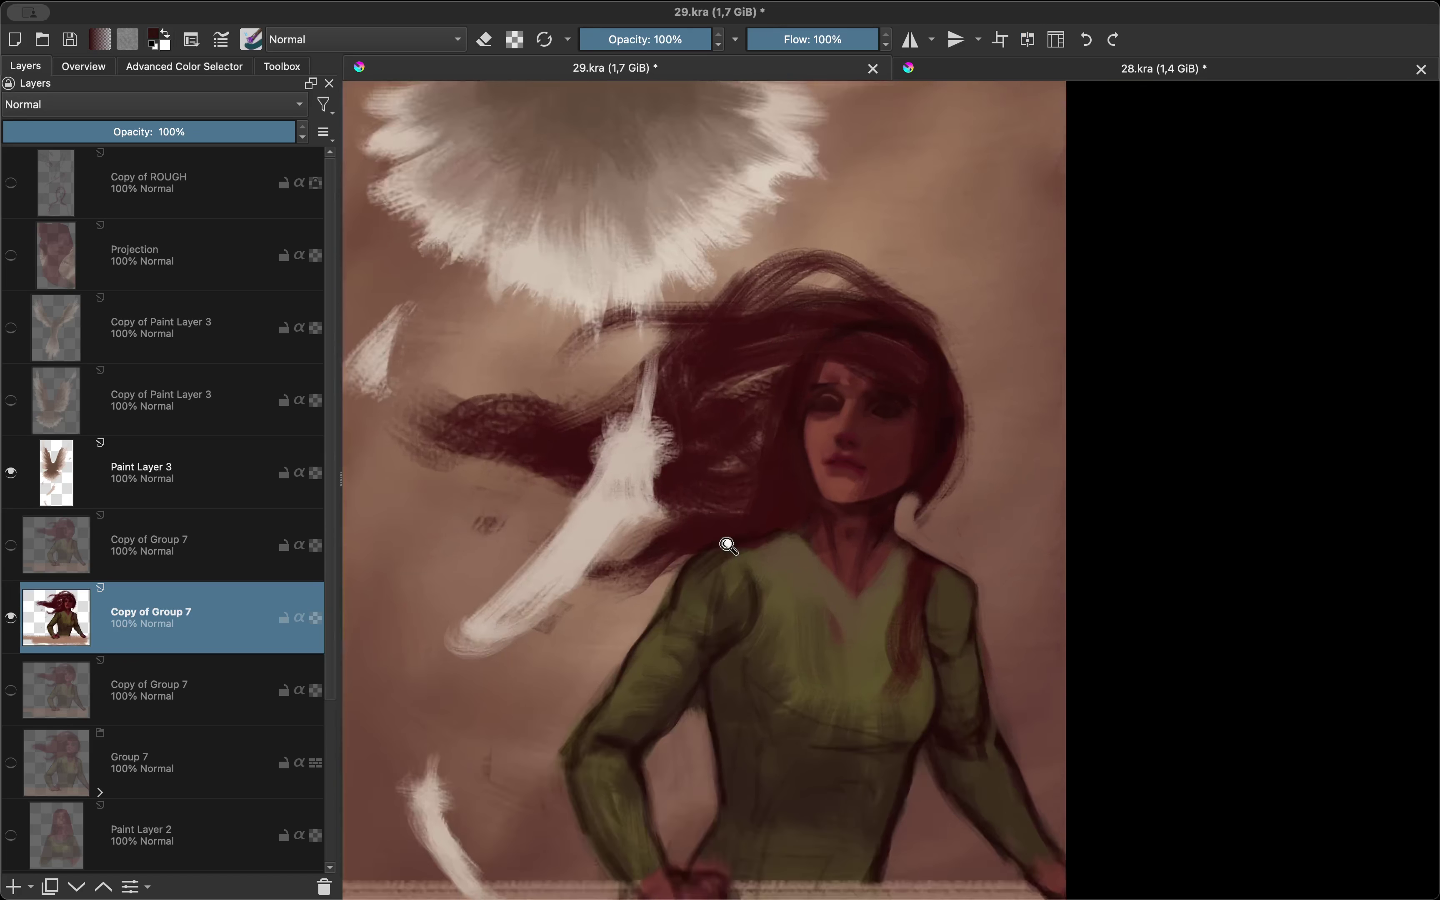
pyautogui.scroll(2, 727, 547)
pyautogui.scroll(2, 827, 468)
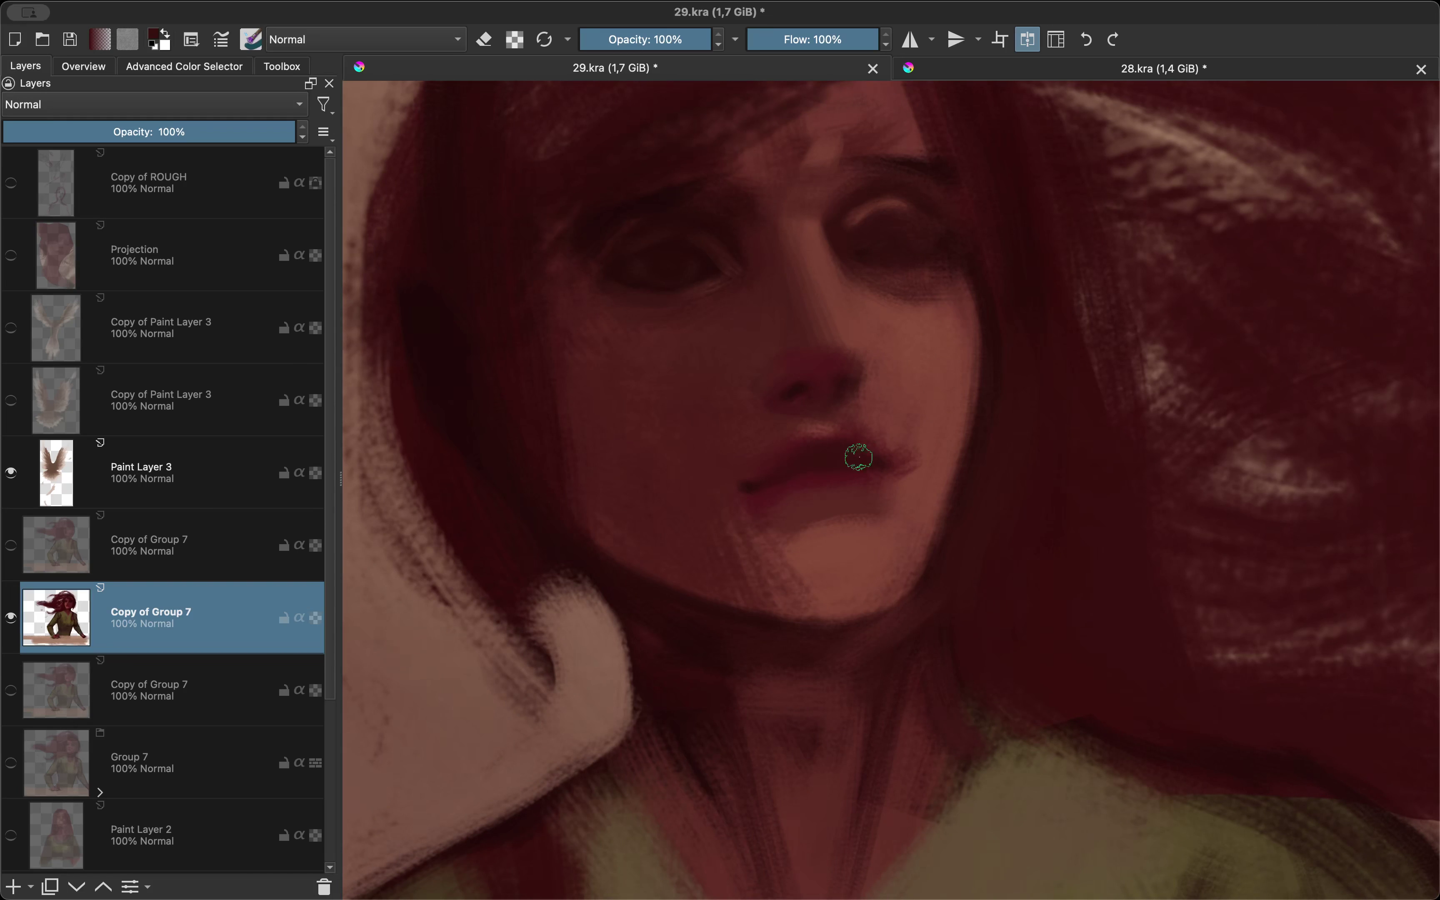
pyautogui.press('m')
pyautogui.scroll(-2, 797, 530)
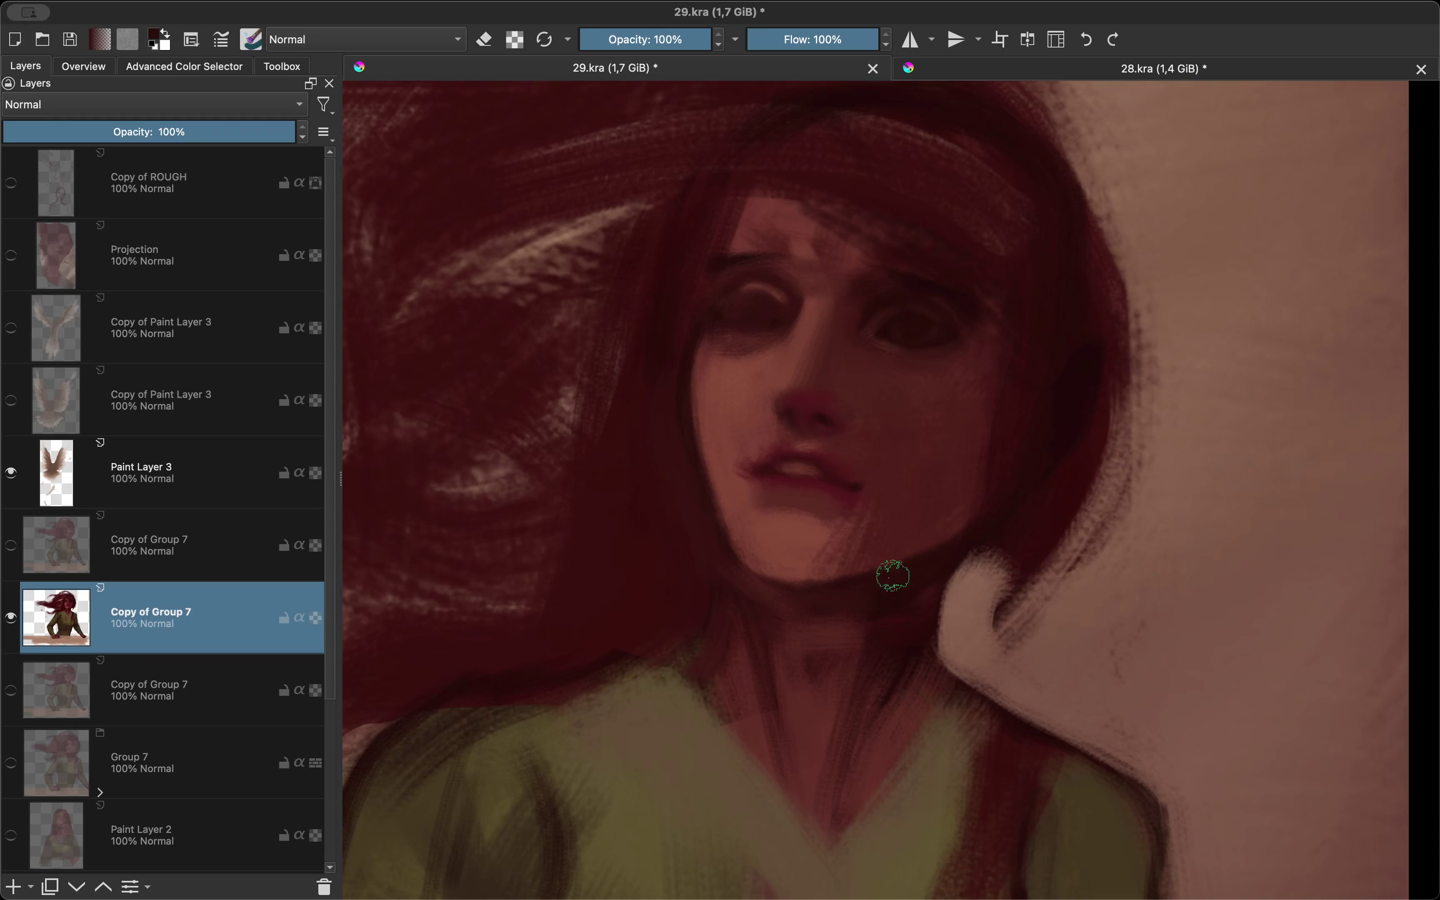
pyautogui.press('m')
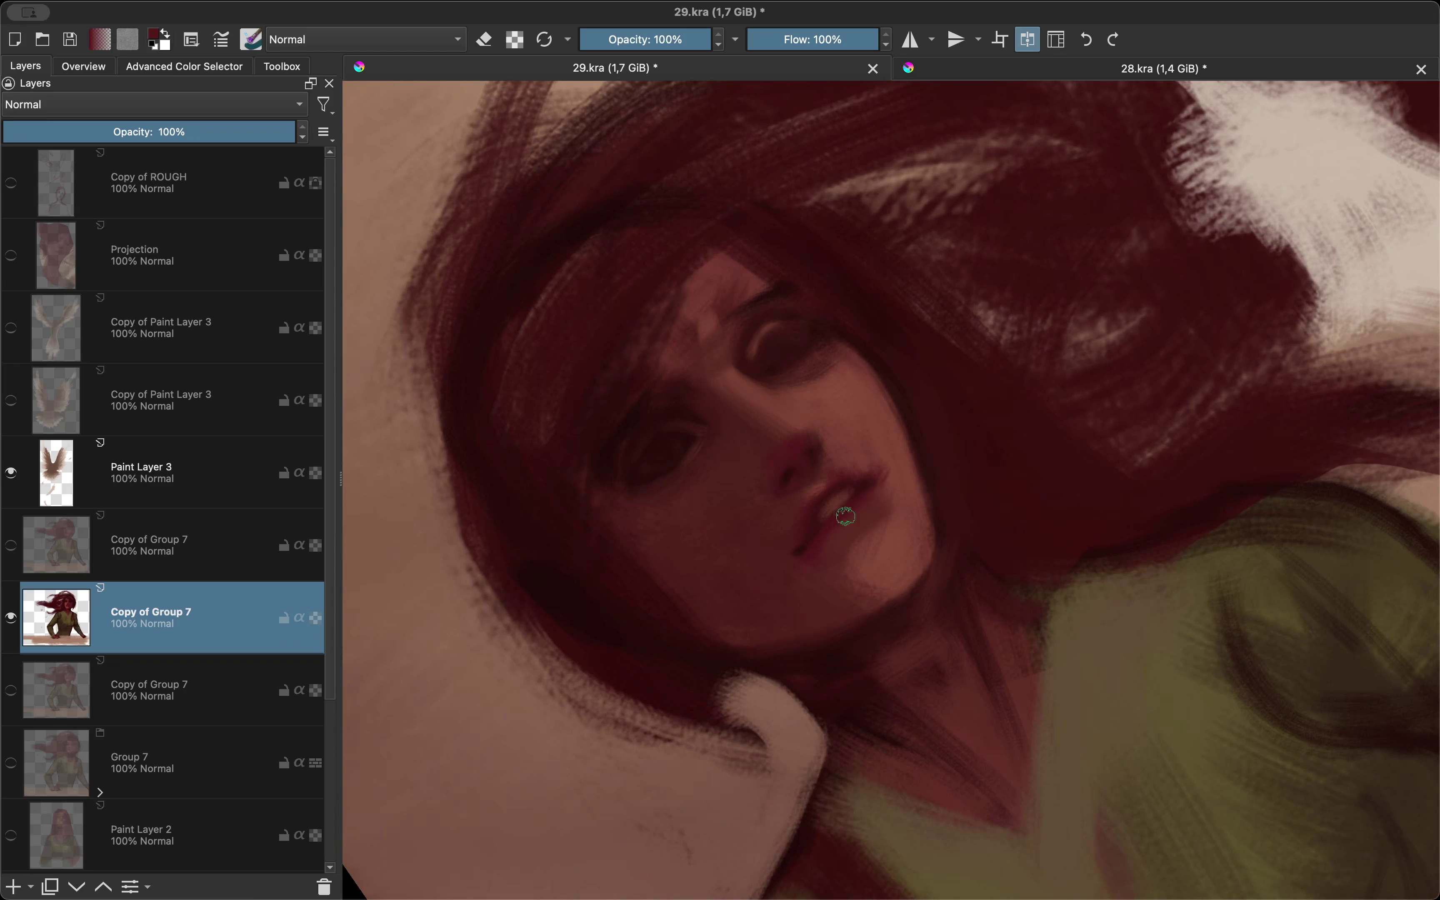
pyautogui.scroll(-3, 839, 477)
pyautogui.press('m')
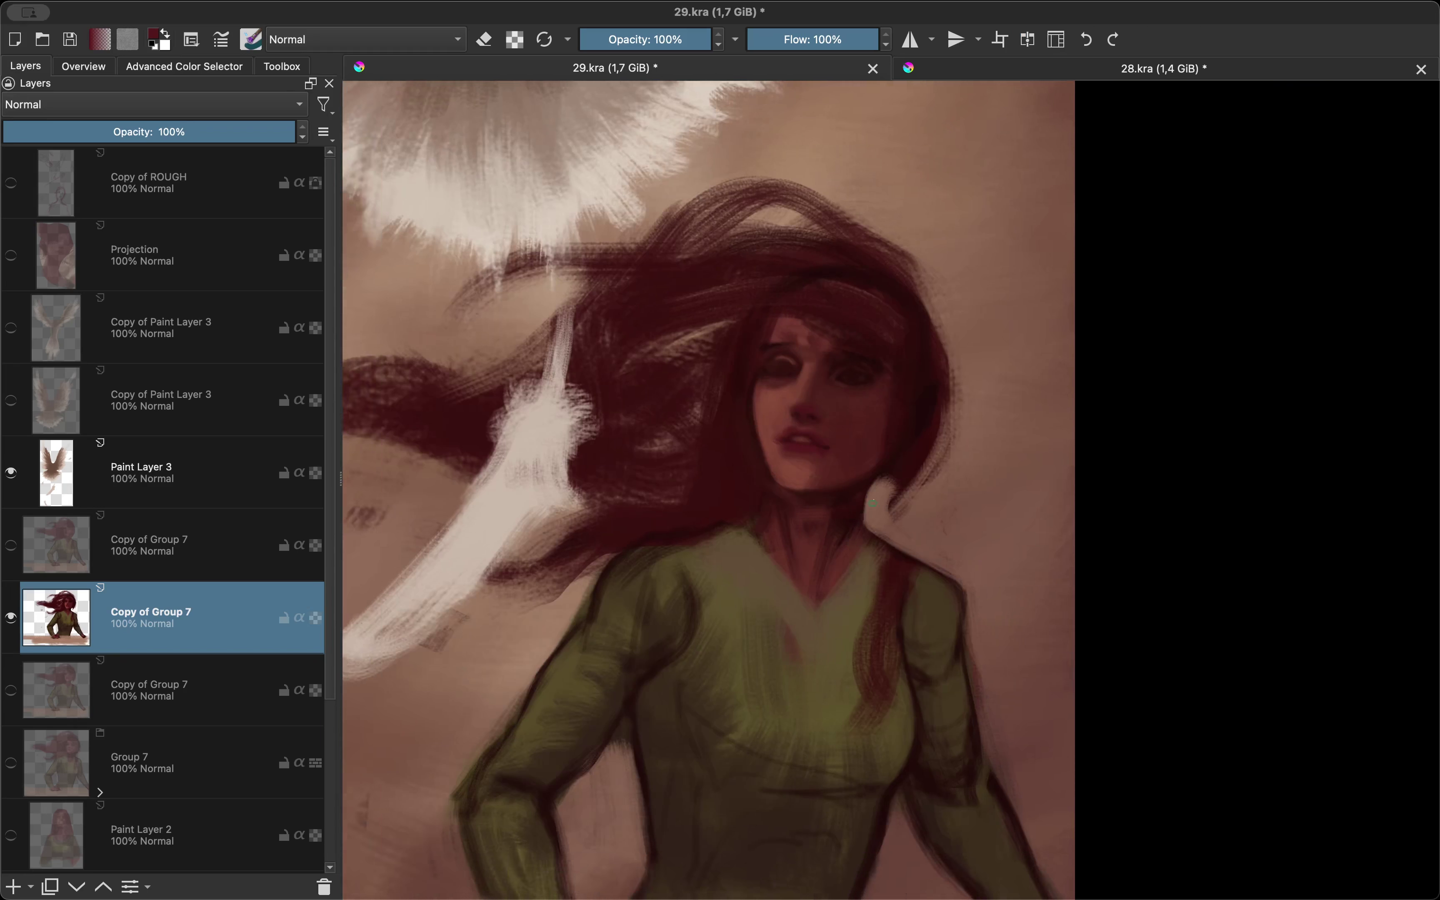
pyautogui.scroll(5, 840, 477)
# Step: Darken the shadow under the lower lip, the chin's lower edge and the cheek
pyautogui.moveTo(824, 619); pyautogui.dragTo(743, 600)
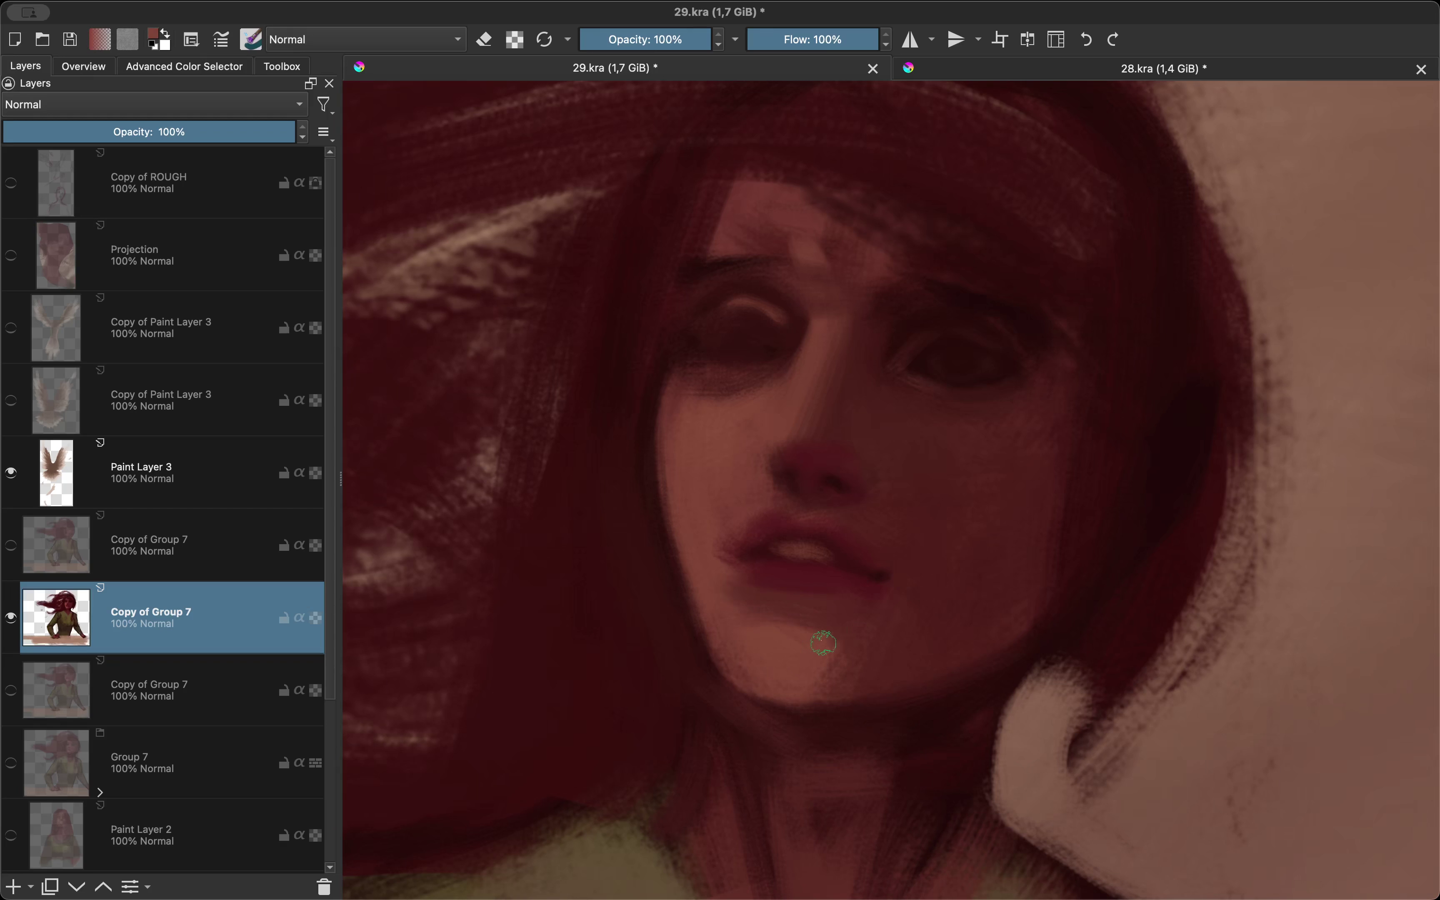
pyautogui.moveTo(822, 704); pyautogui.dragTo(733, 664)
pyautogui.press('m')
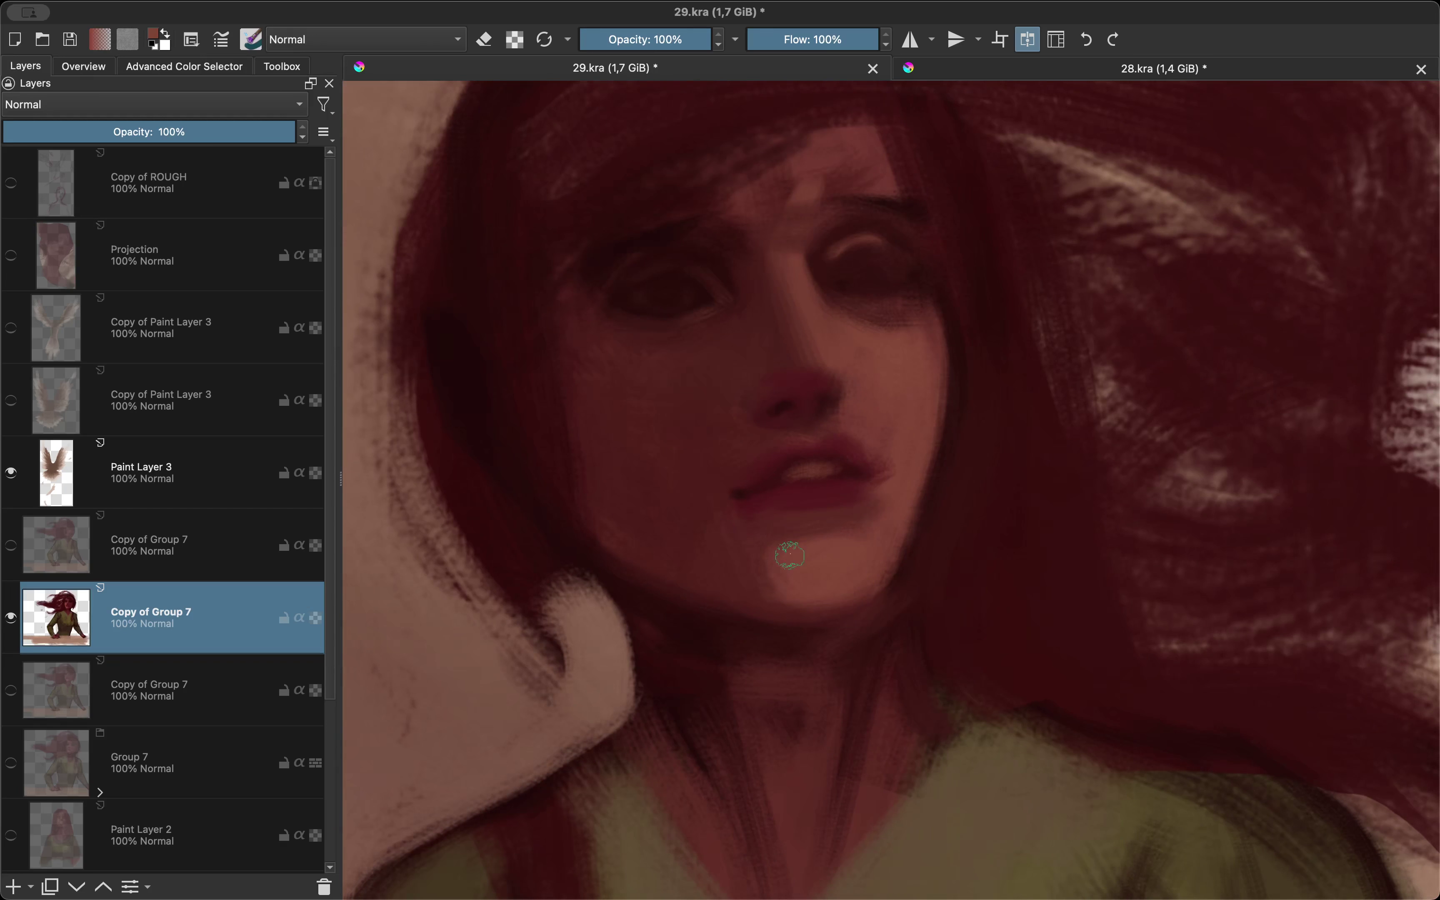
pyautogui.scroll(-2, 742, 572)
pyautogui.moveTo(753, 458); pyautogui.dragTo(748, 461)
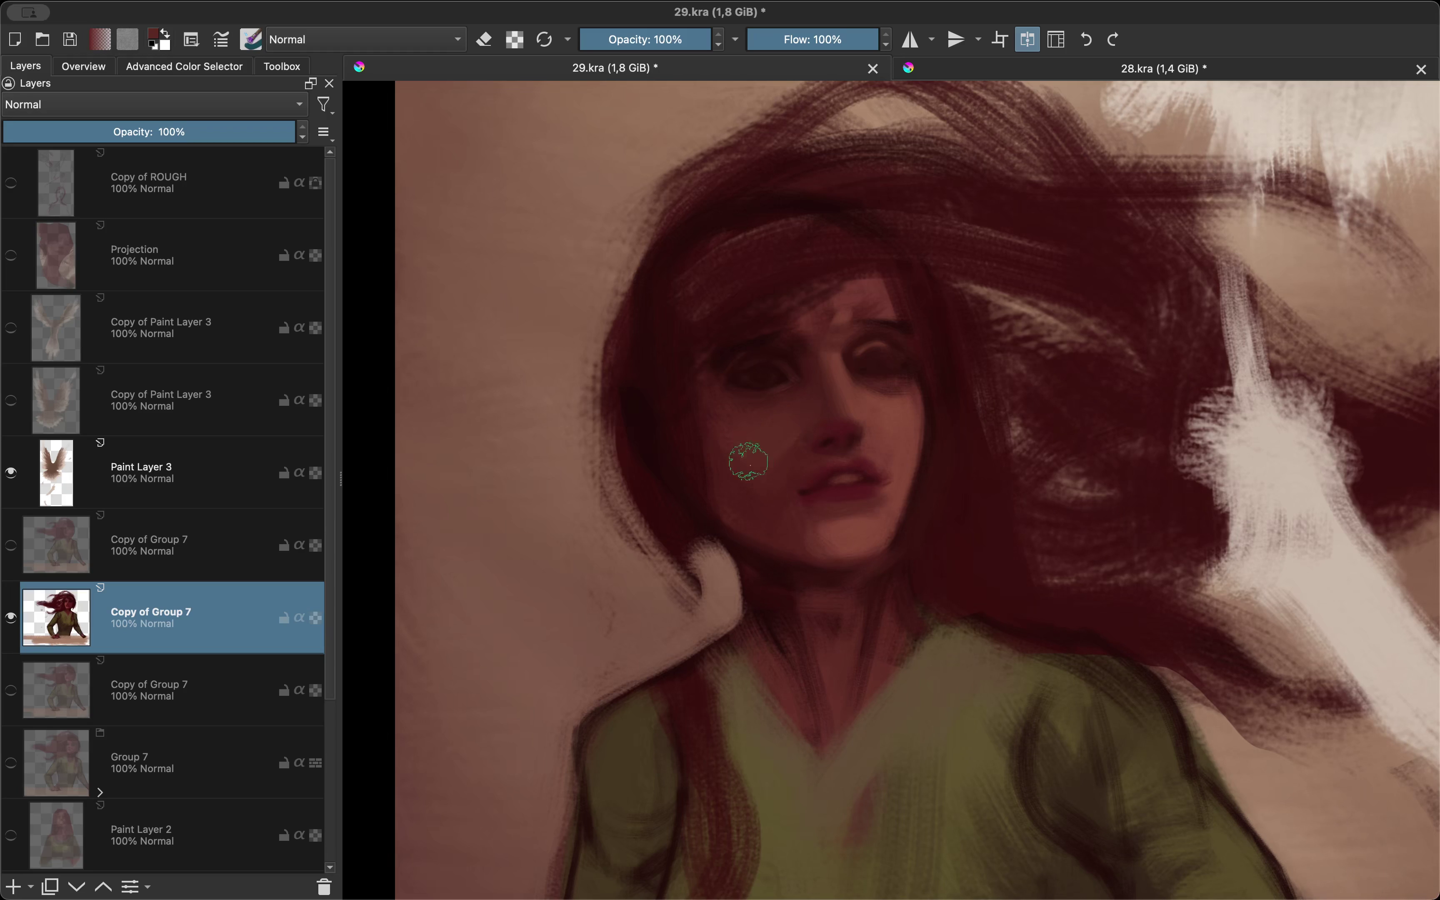
pyautogui.scroll(-1, 789, 450)
pyautogui.press('m')
pyautogui.scroll(-2, 837, 606)
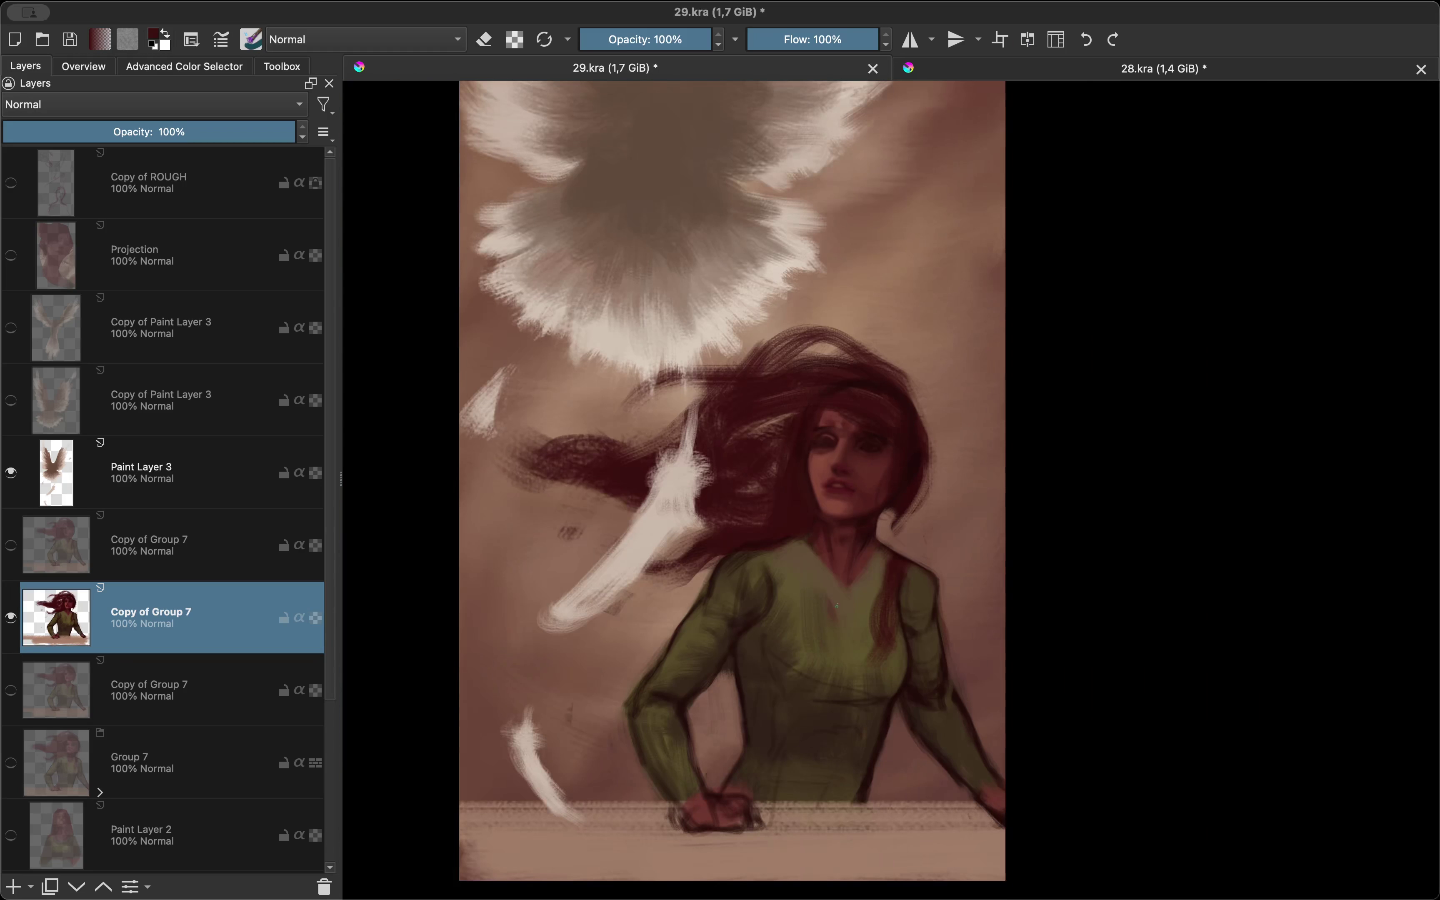
pyautogui.scroll(2, 779, 509)
# Step: Lasso the face and copy it merged onto a new Projection layer
pyautogui.press('m')
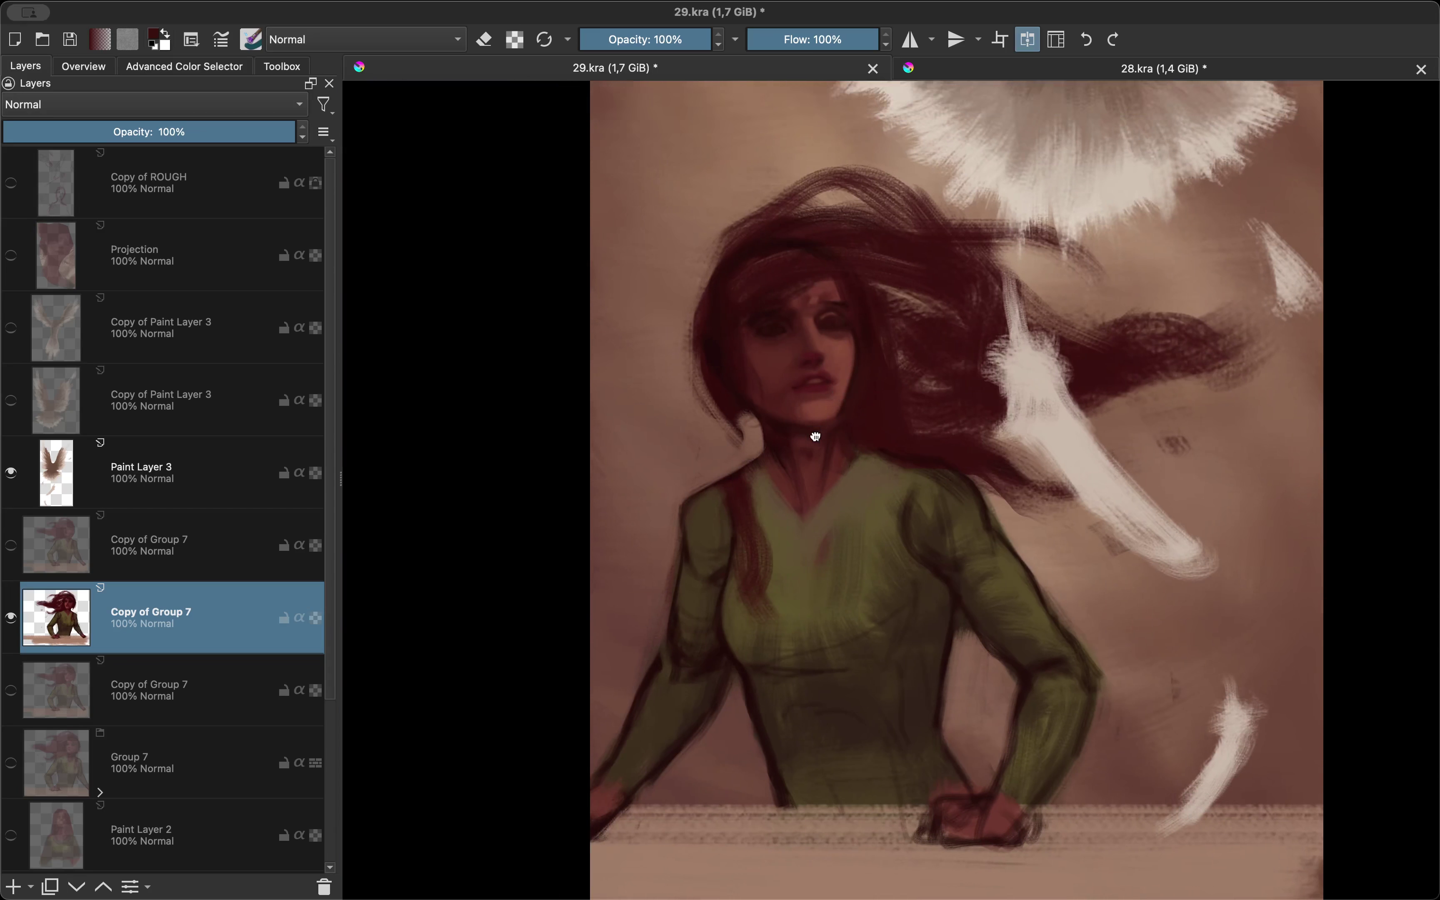
pyautogui.press('m')
pyautogui.moveTo(642, 521); pyautogui.dragTo(895, 411)
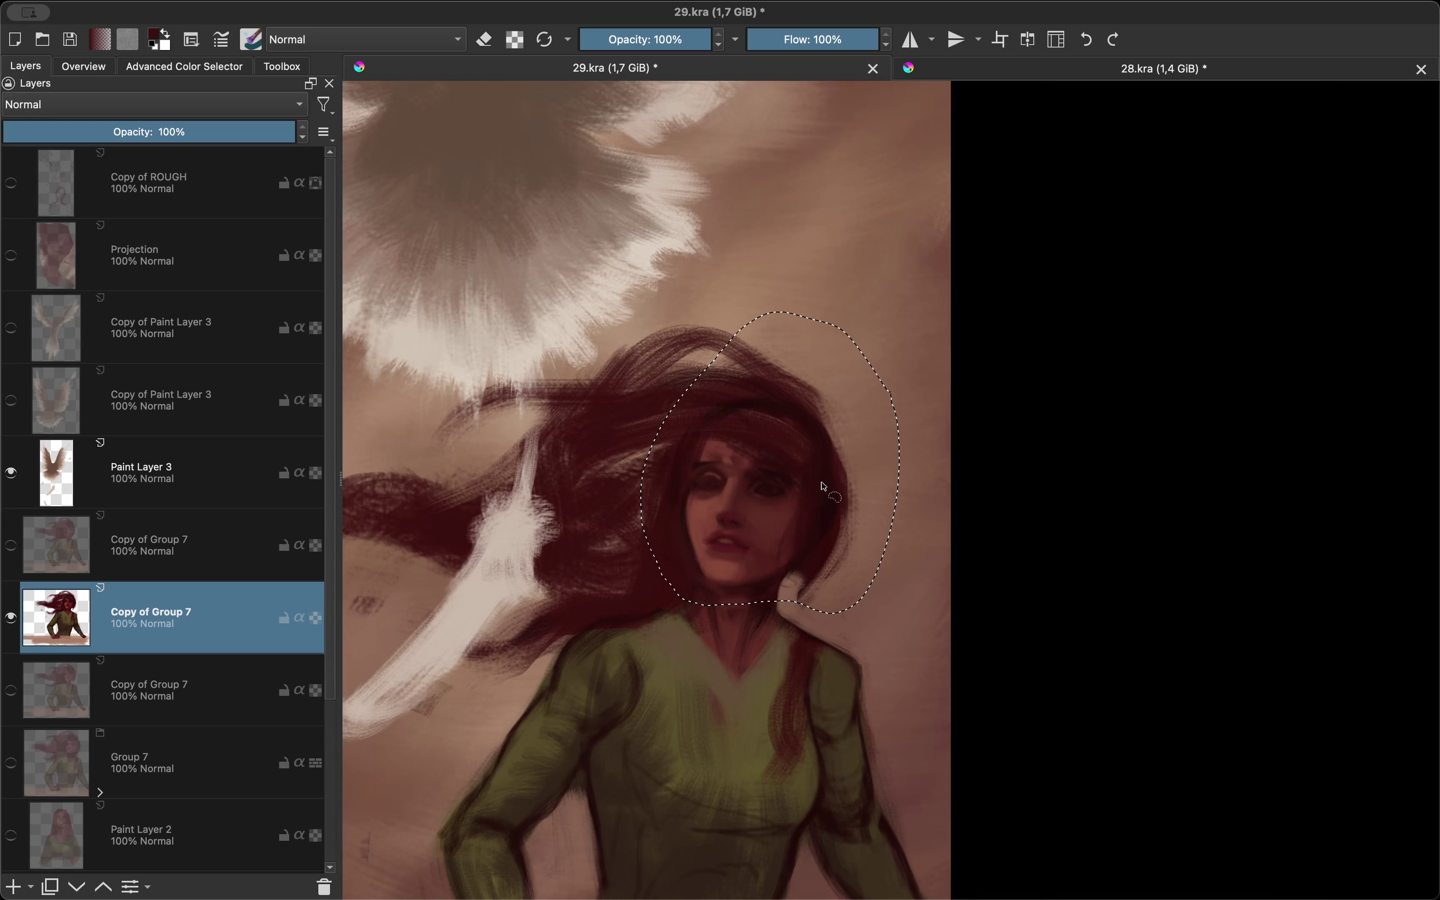
pyautogui.hotkey('ctrl', 'shift', 'c')
pyautogui.hotkey('ctrl', 'v')
pyautogui.hotkey('ctrl', 't')
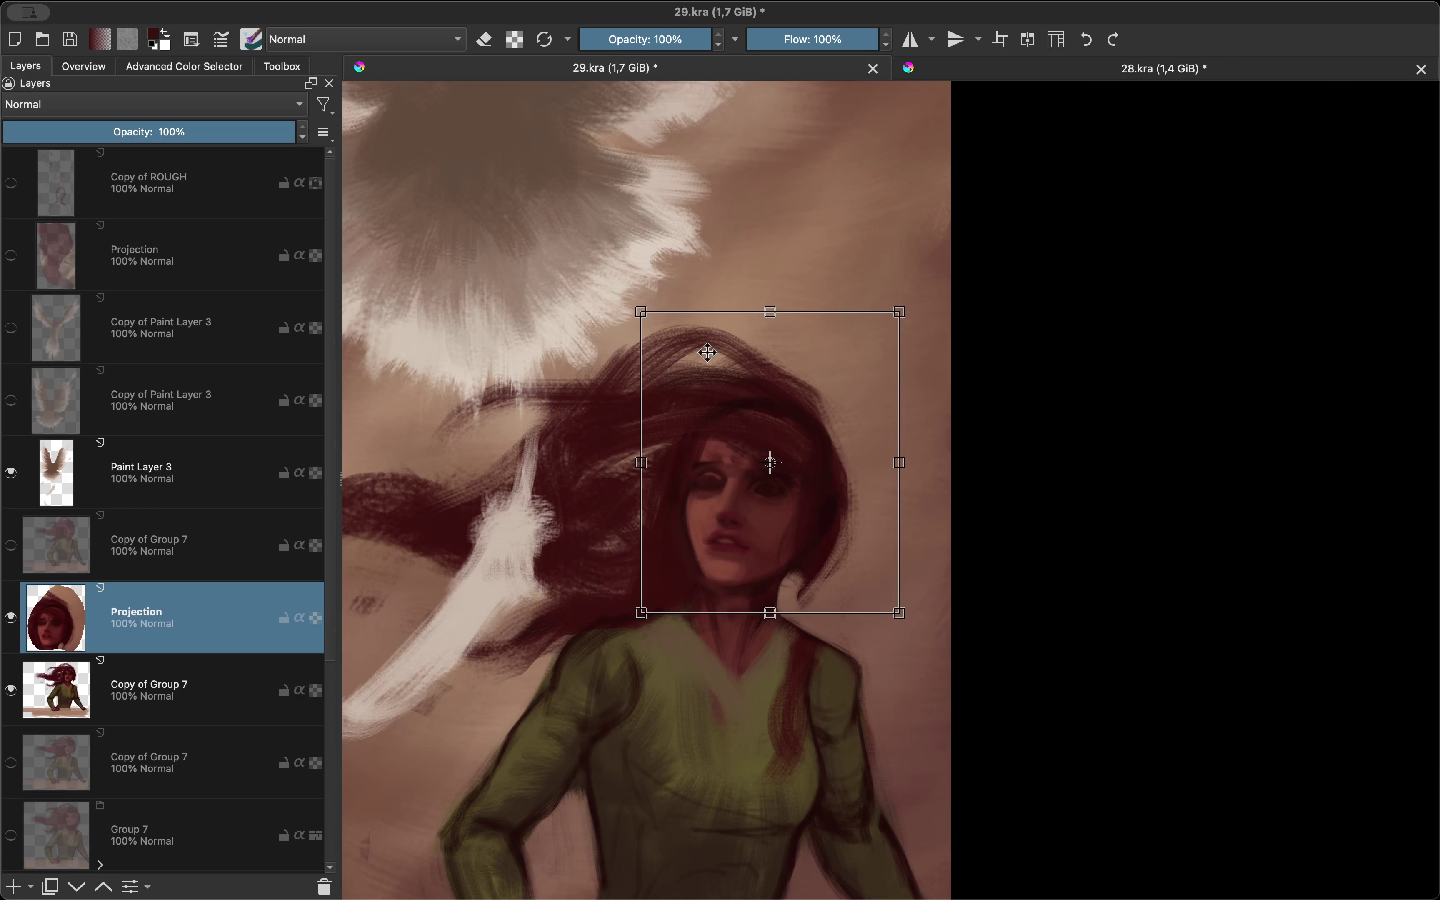
# Step: Warp the face copy slightly, apply the transform, and merge it into the figure layer
pyautogui.click(11, 690)
pyautogui.click(11, 690)
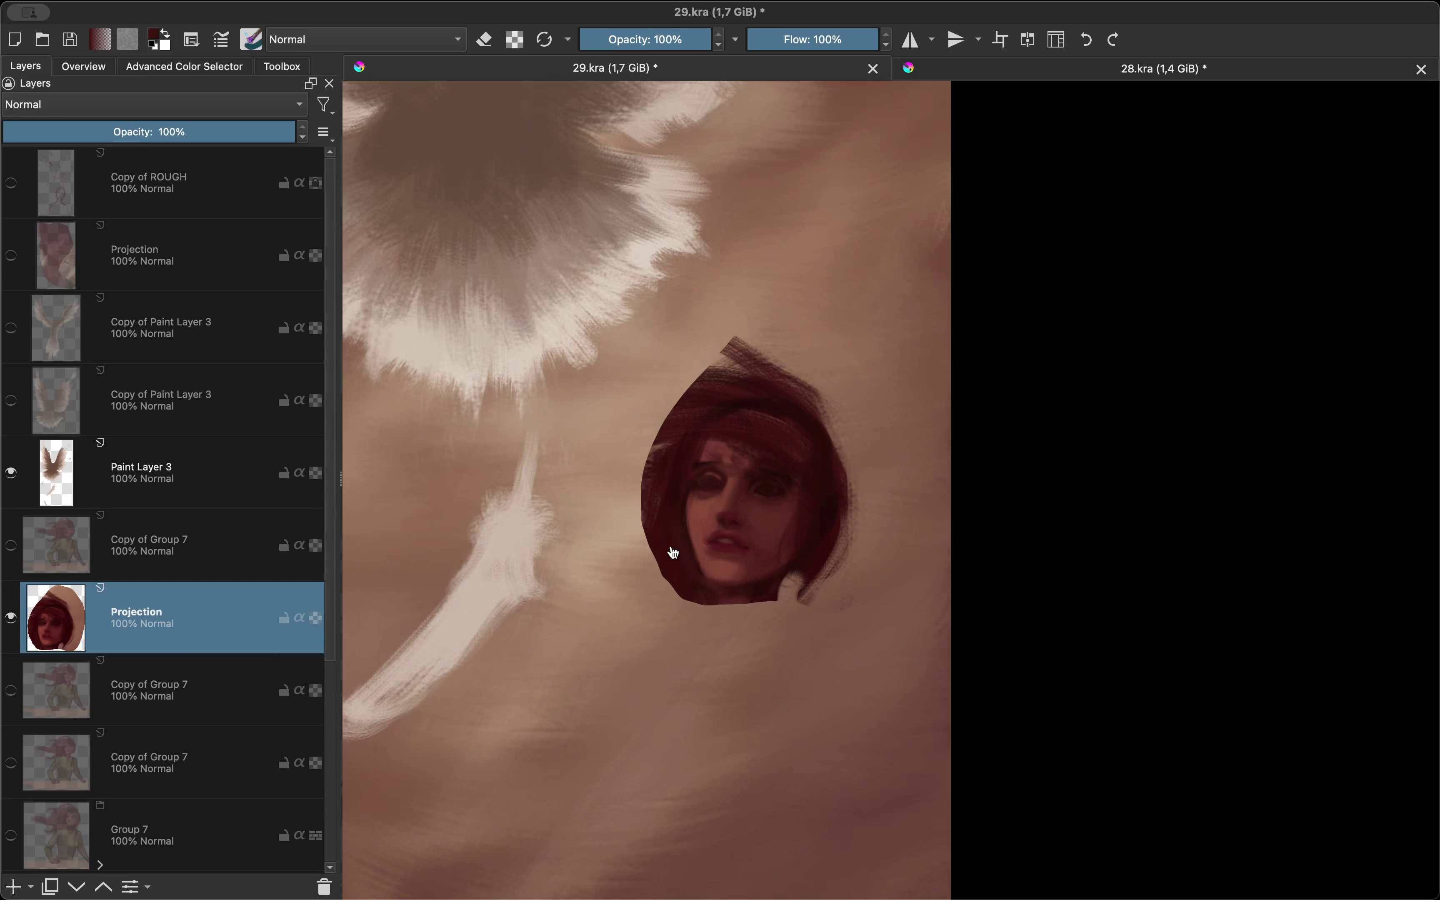
pyautogui.hotkey('ctrl', 't')
pyautogui.click(11, 690)
pyautogui.moveTo(647, 596); pyautogui.dragTo(666, 618)
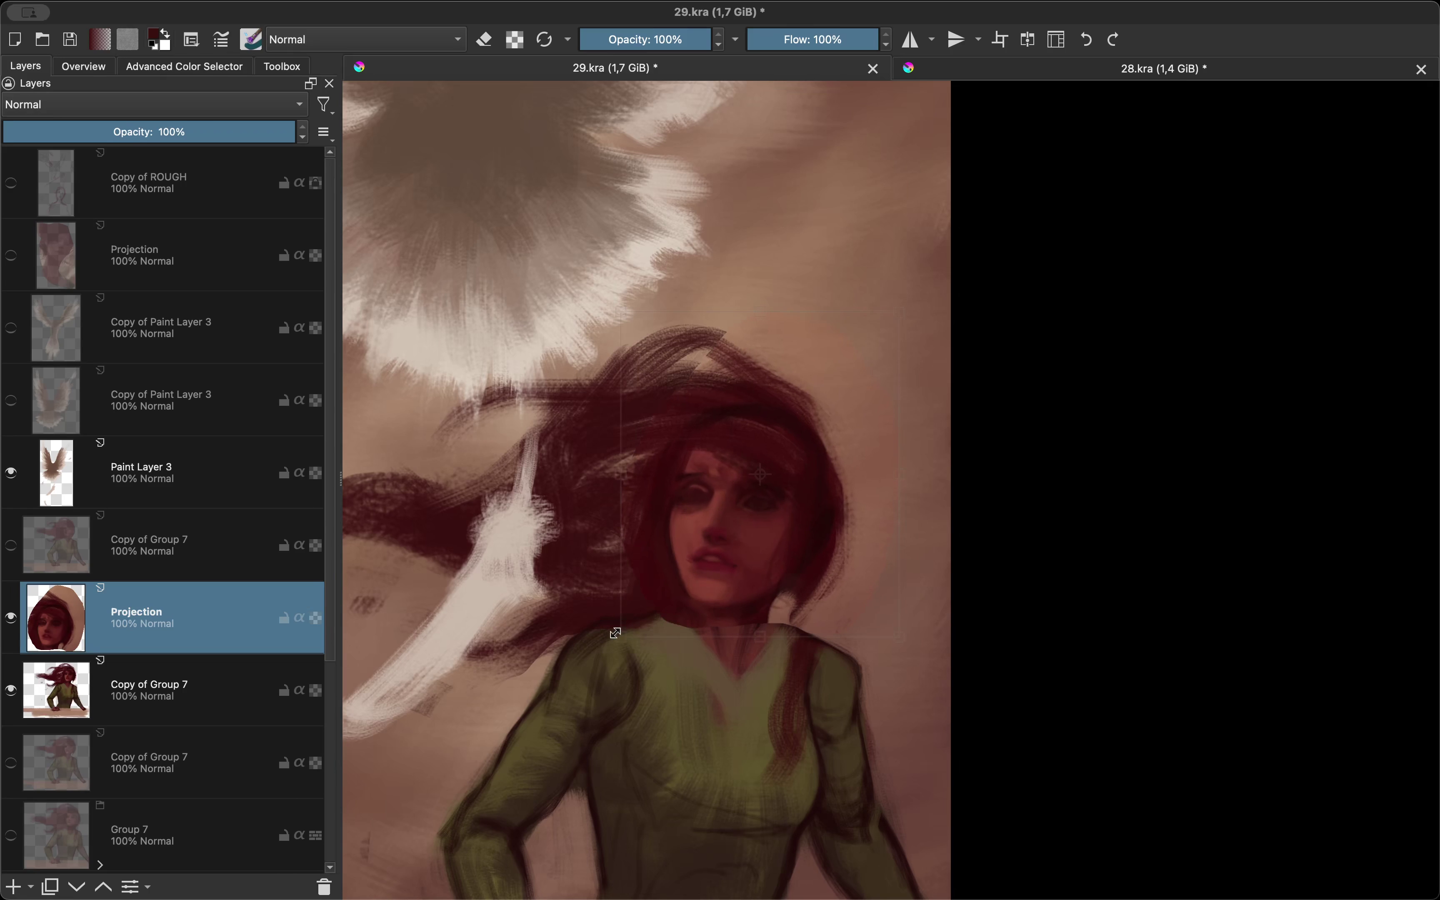
pyautogui.scroll(-5, 666, 618)
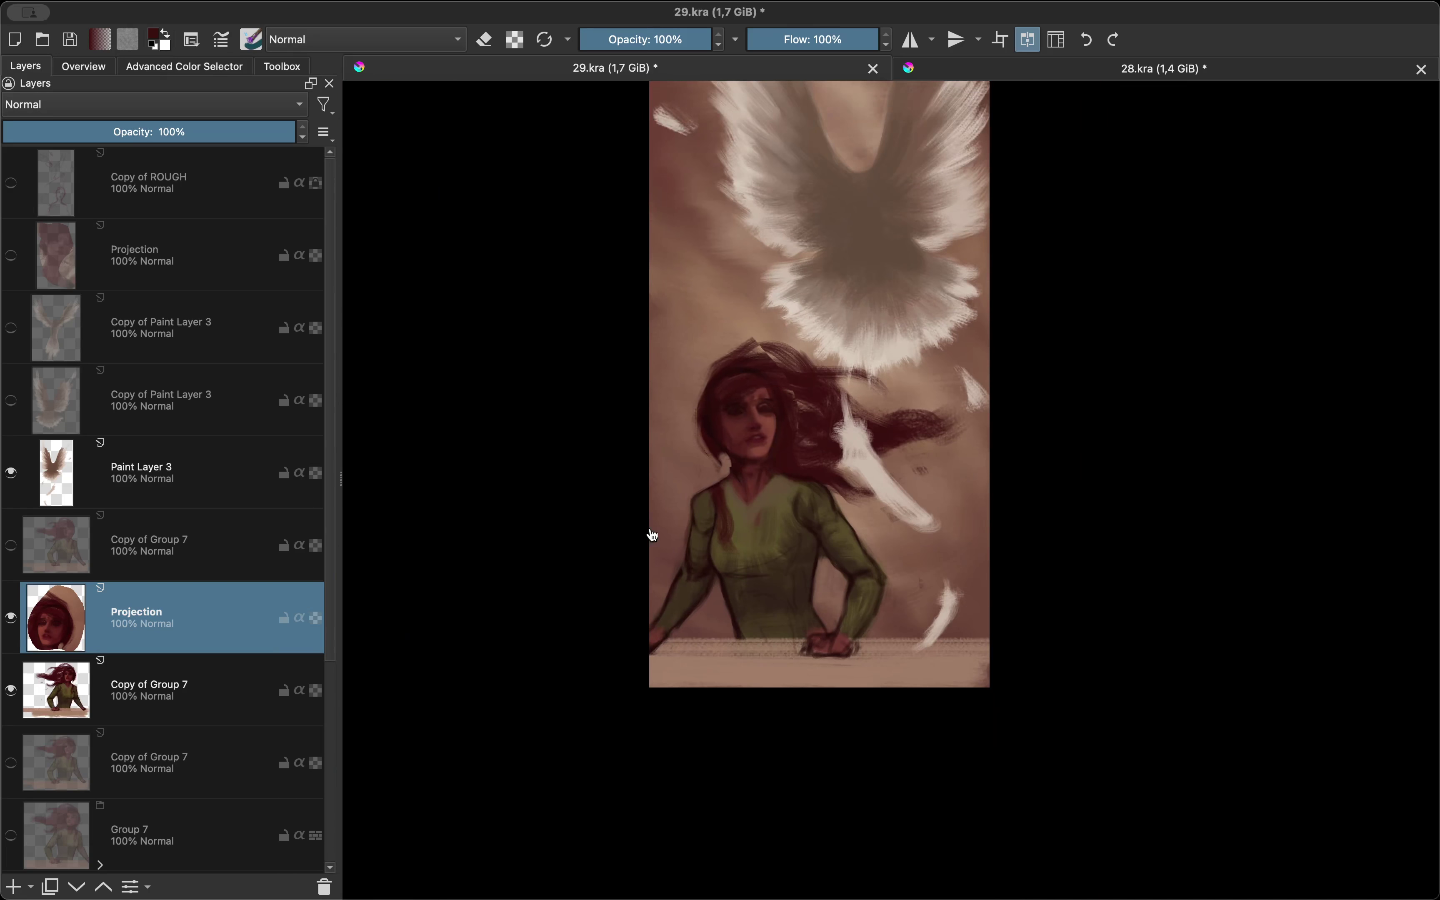
pyautogui.scroll(5, 652, 534)
pyautogui.press('pagedown')
pyautogui.hotkey('ctrl', 'j')
pyautogui.press('pageup')
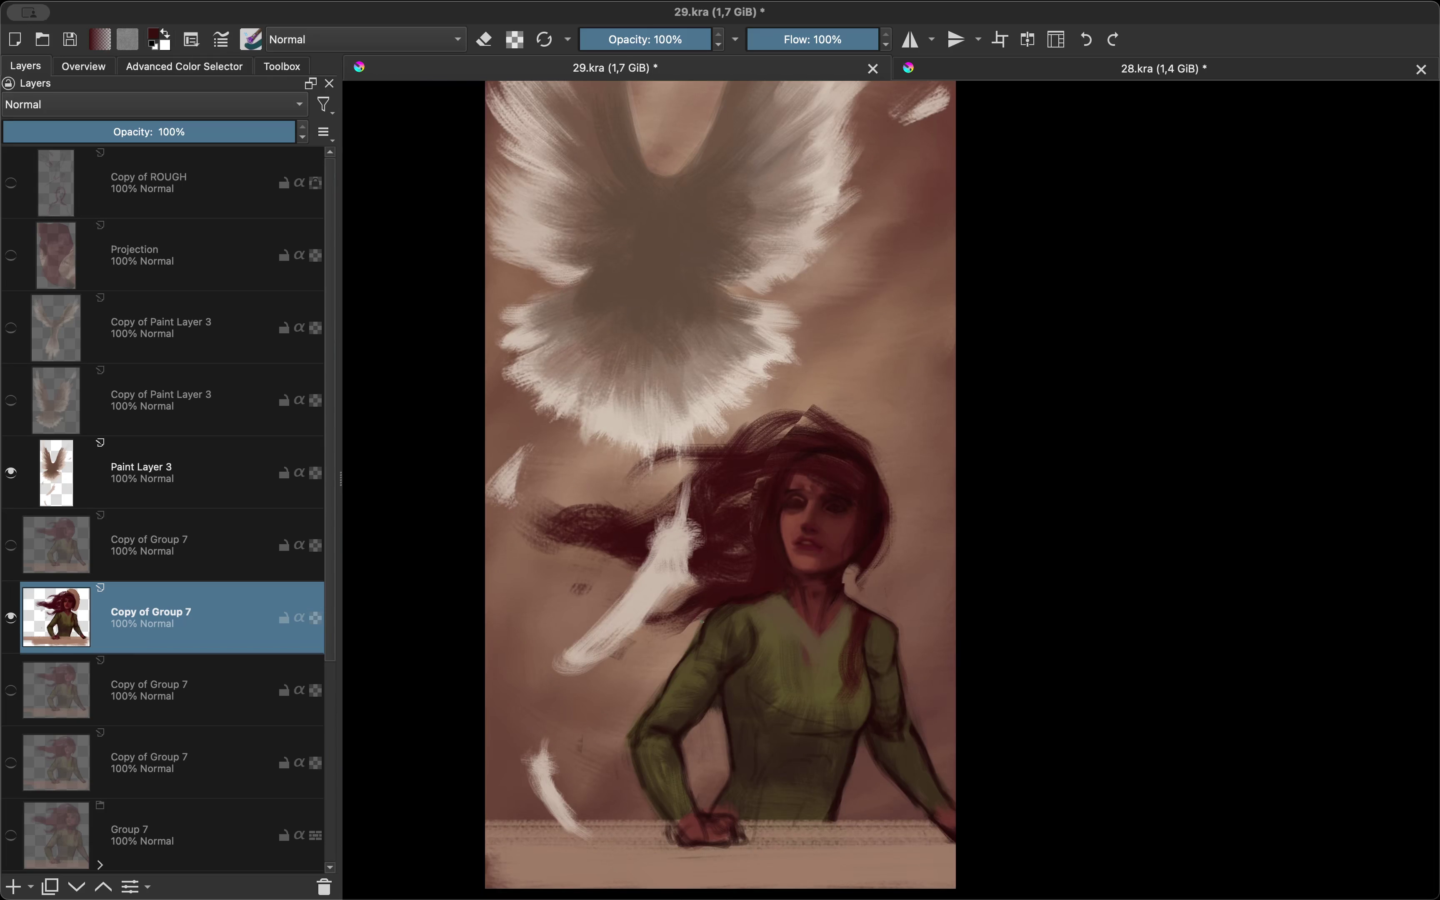
pyautogui.scroll(5, 736, 363)
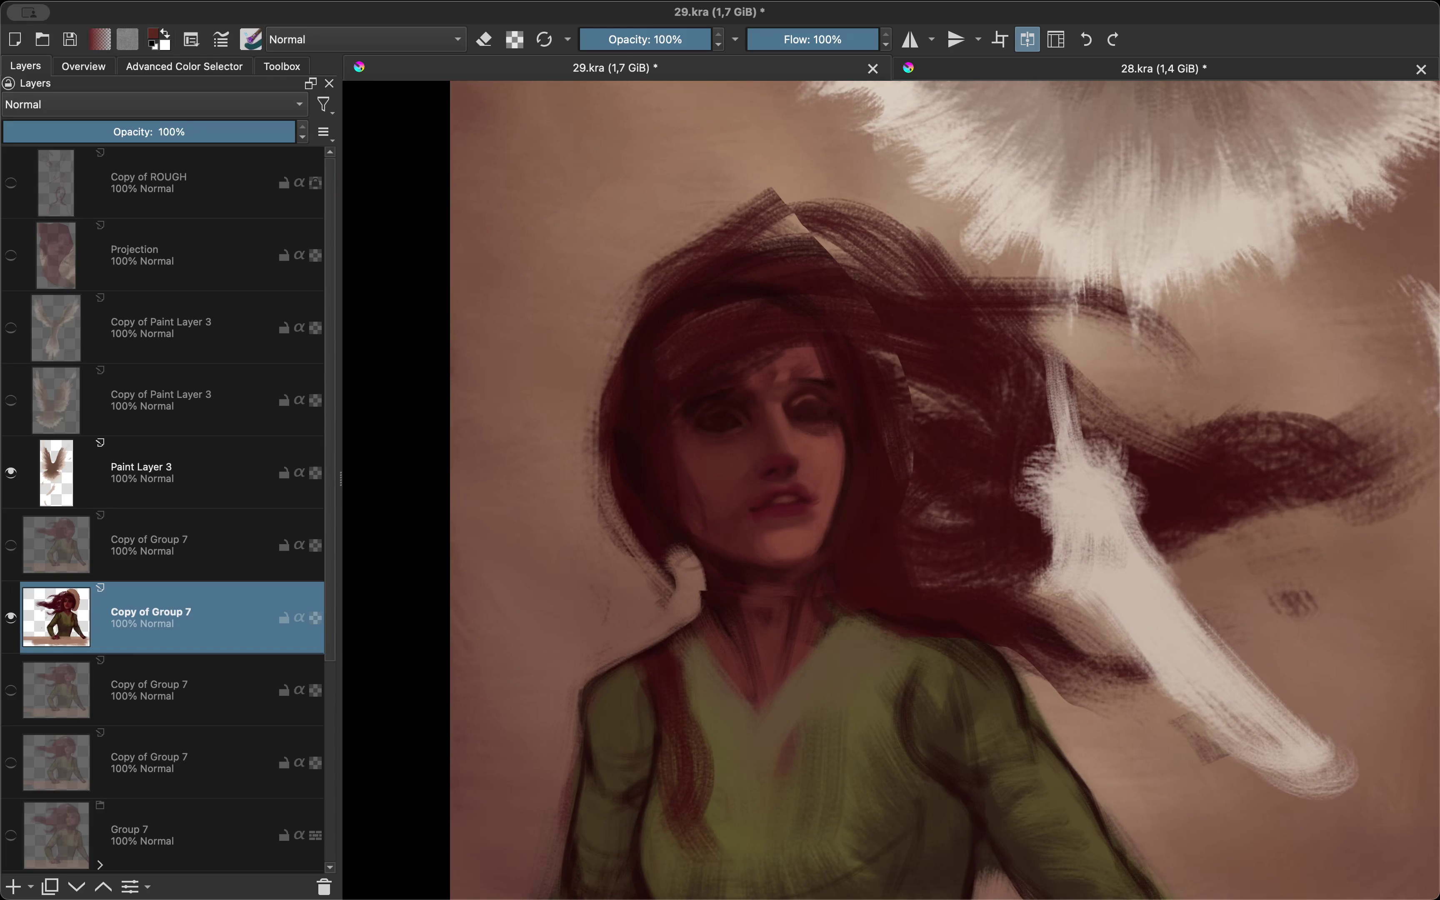
# Step: Compare the face in mirrored view while zooming in and out
pyautogui.press('m')
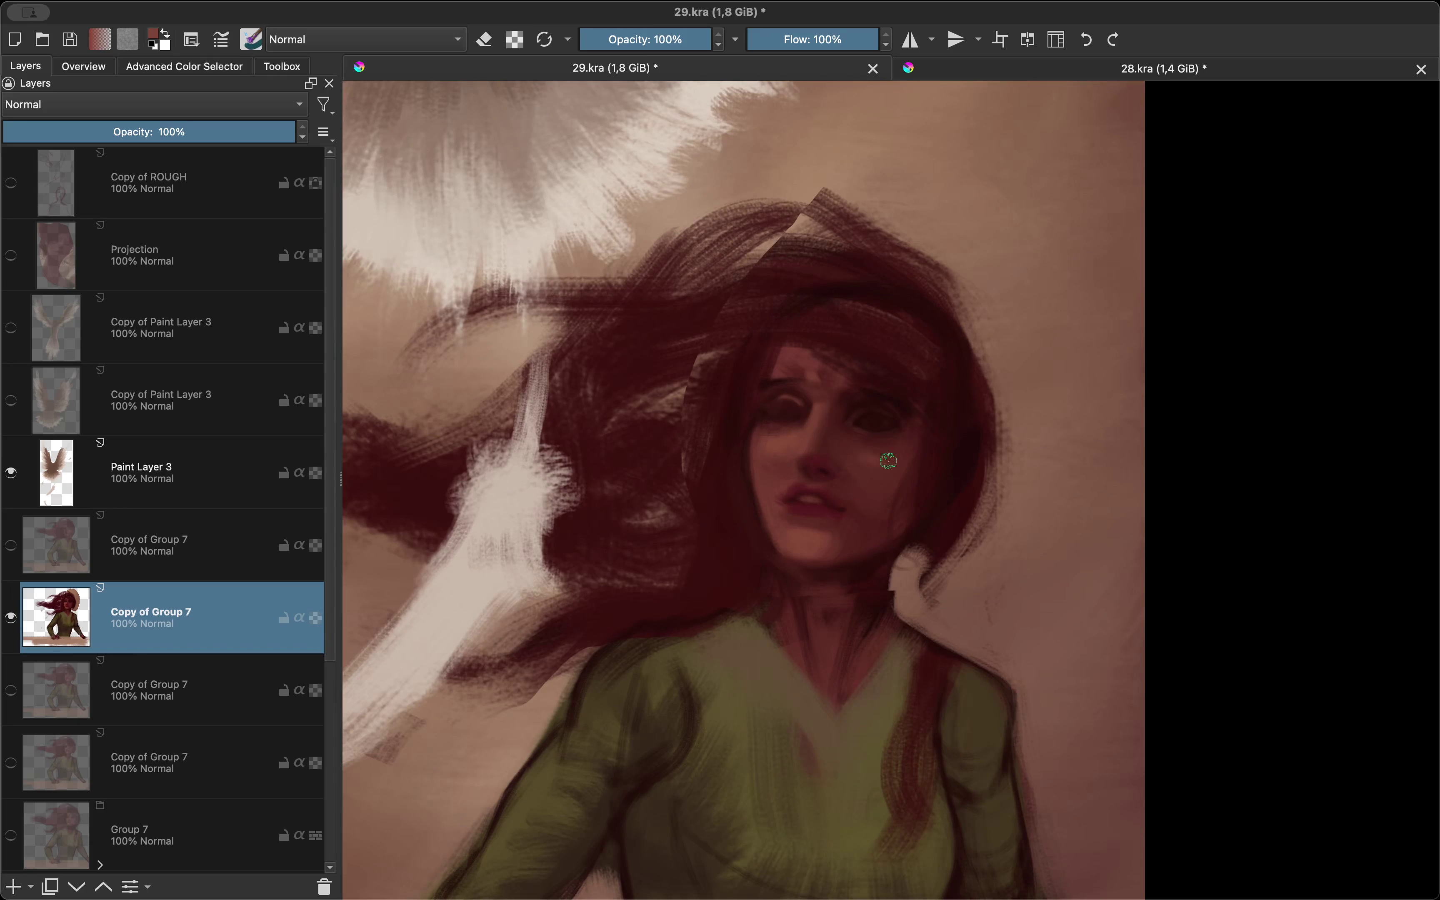
pyautogui.press('m')
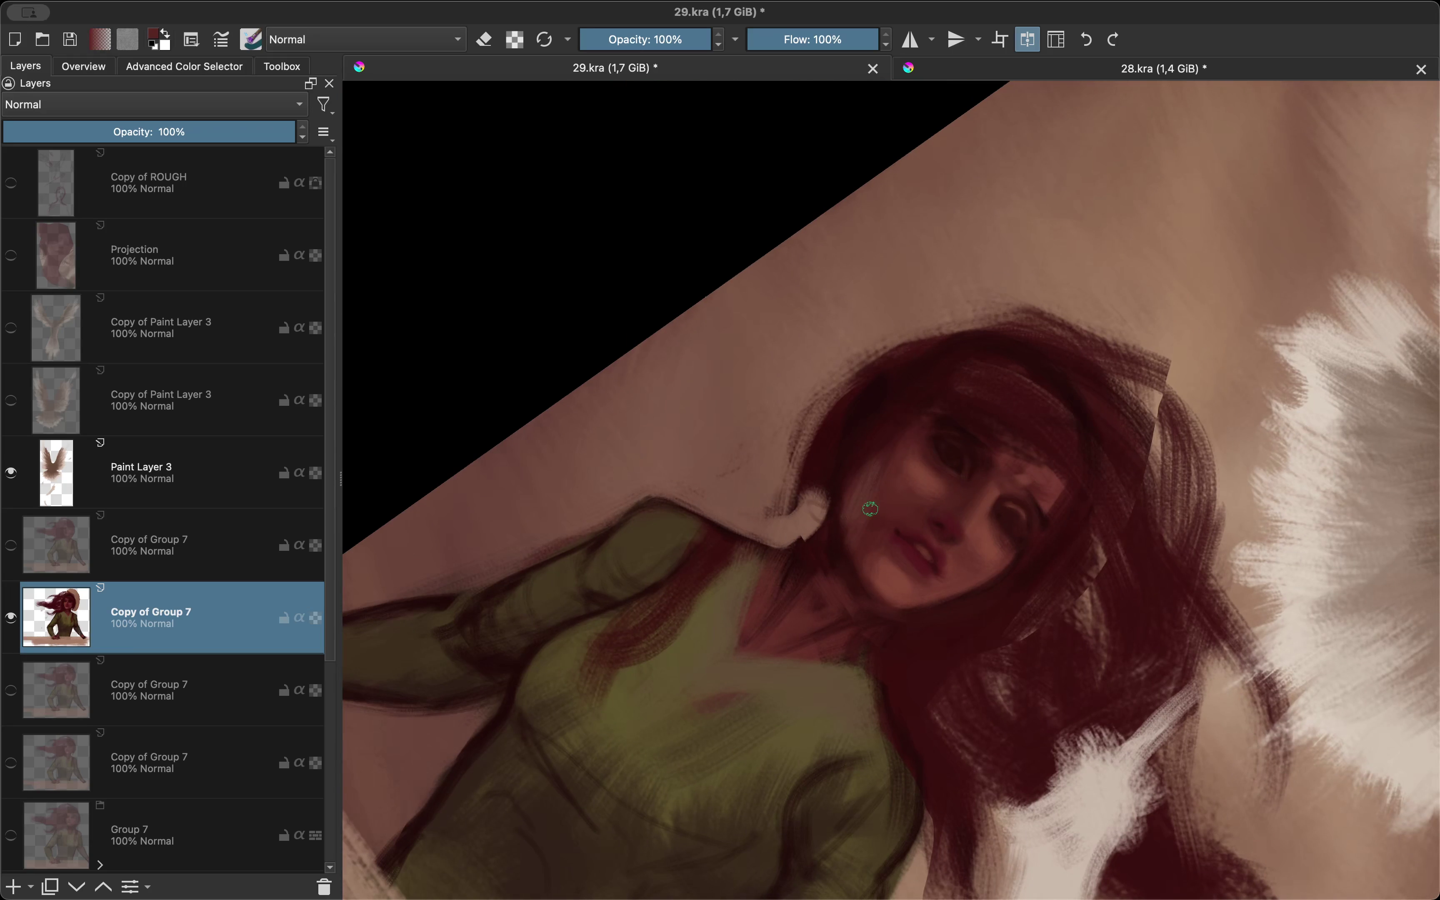
pyautogui.press('m')
pyautogui.scroll(3, 835, 588)
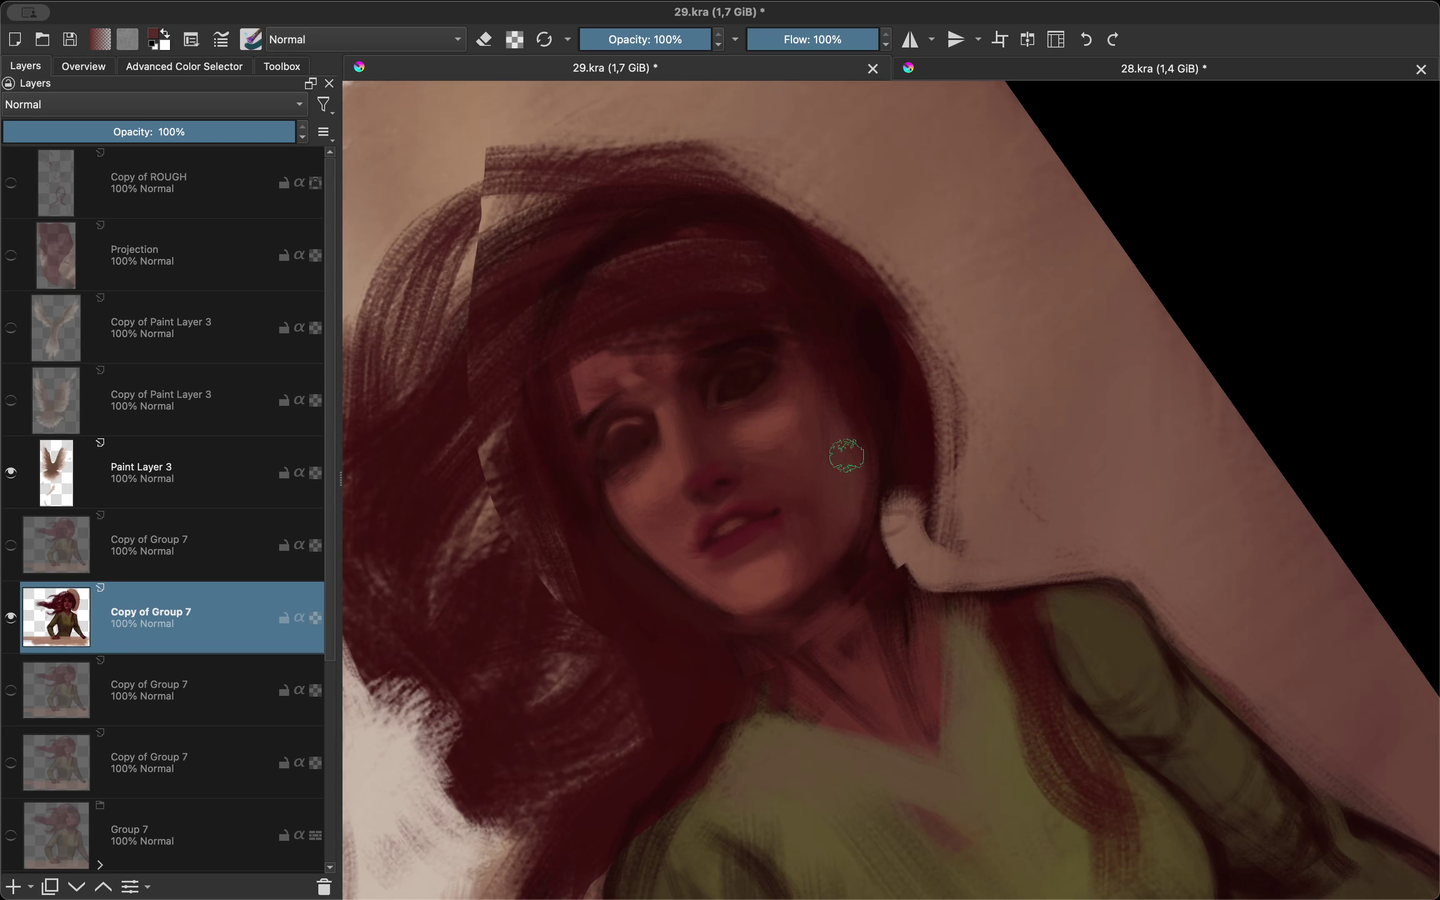
pyautogui.press('m')
pyautogui.press('m')
pyautogui.scroll(-3, 694, 553)
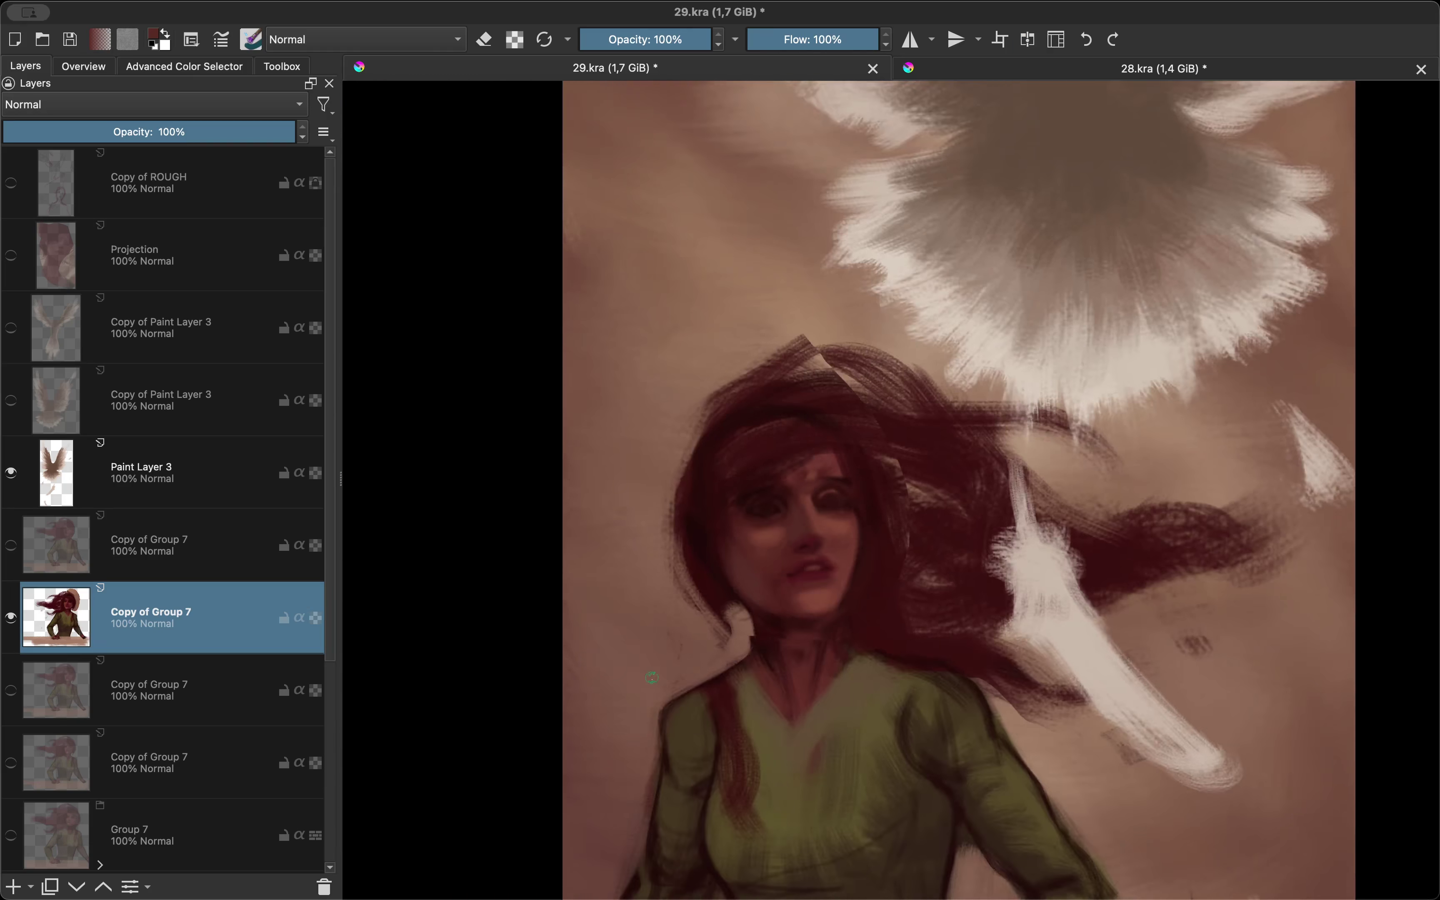
pyautogui.scroll(3, 781, 587)
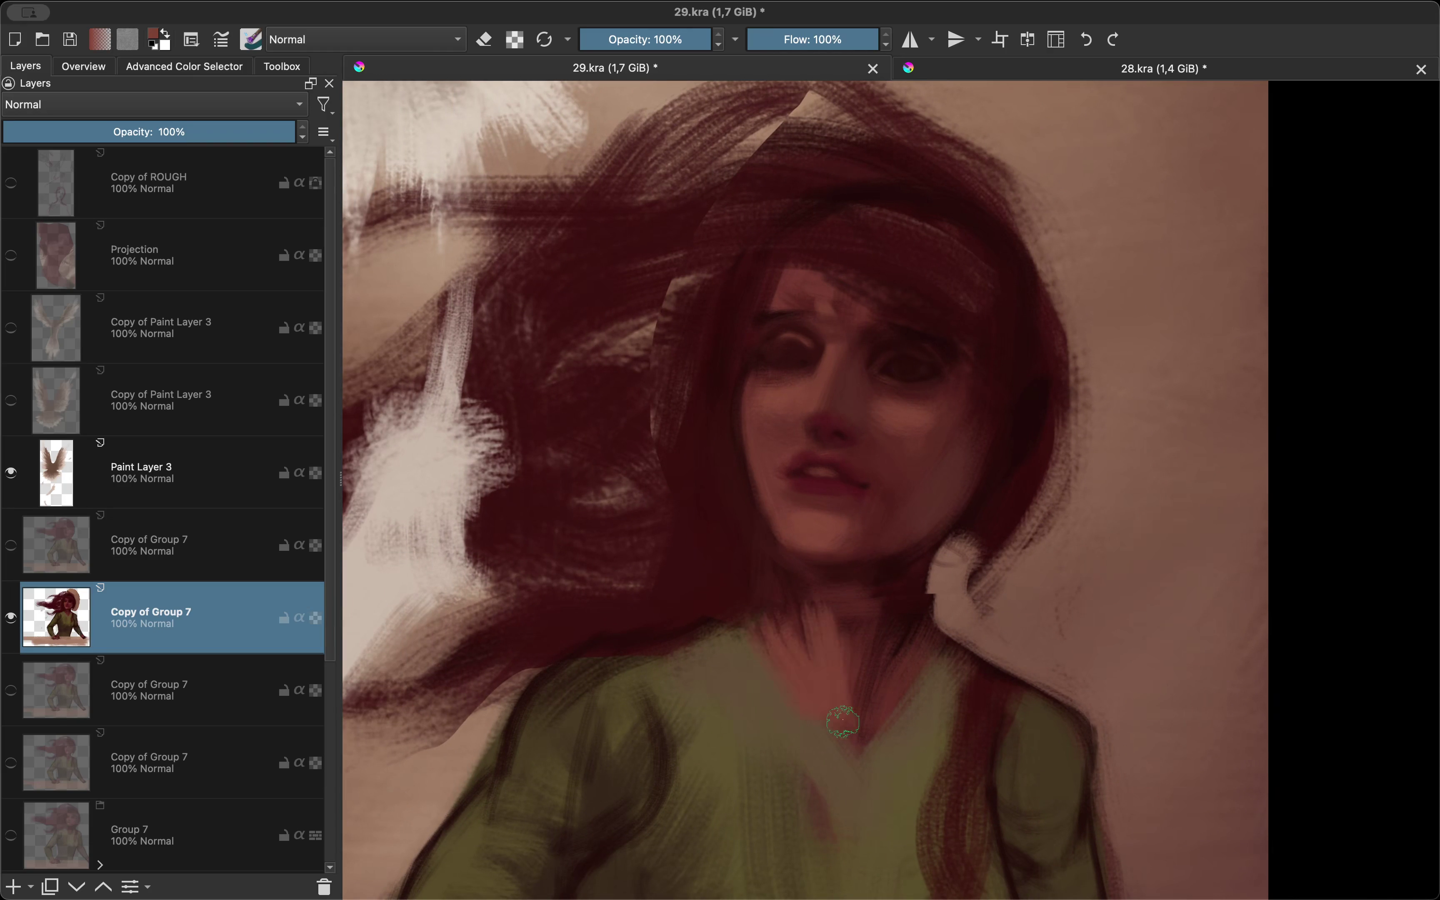
pyautogui.press('m')
pyautogui.scroll(-3, 785, 667)
pyautogui.scroll(3, 804, 701)
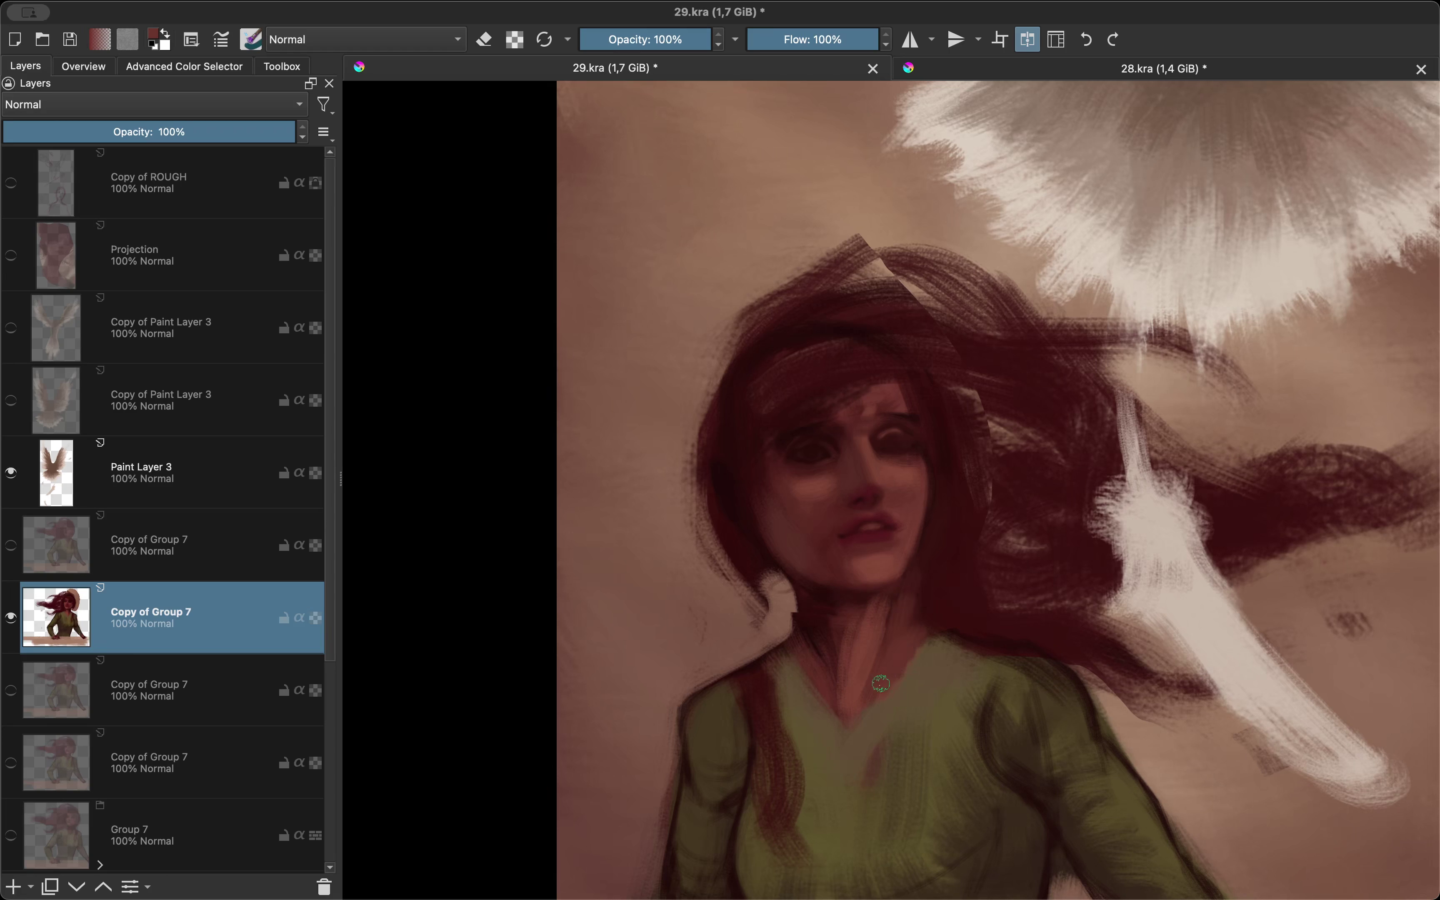
pyautogui.press('m')
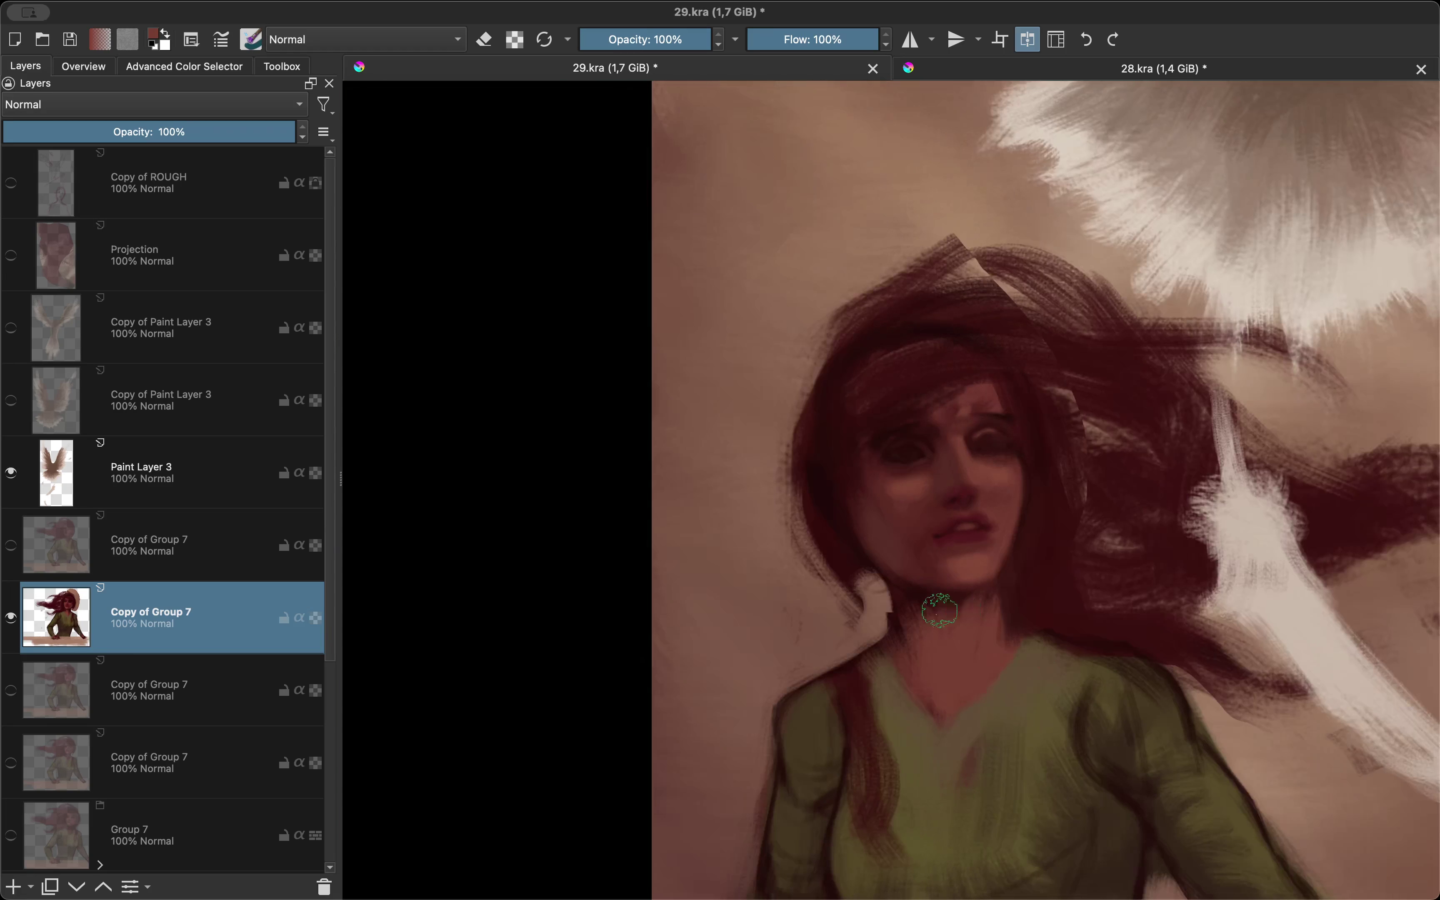
pyautogui.scroll(-5, 915, 642)
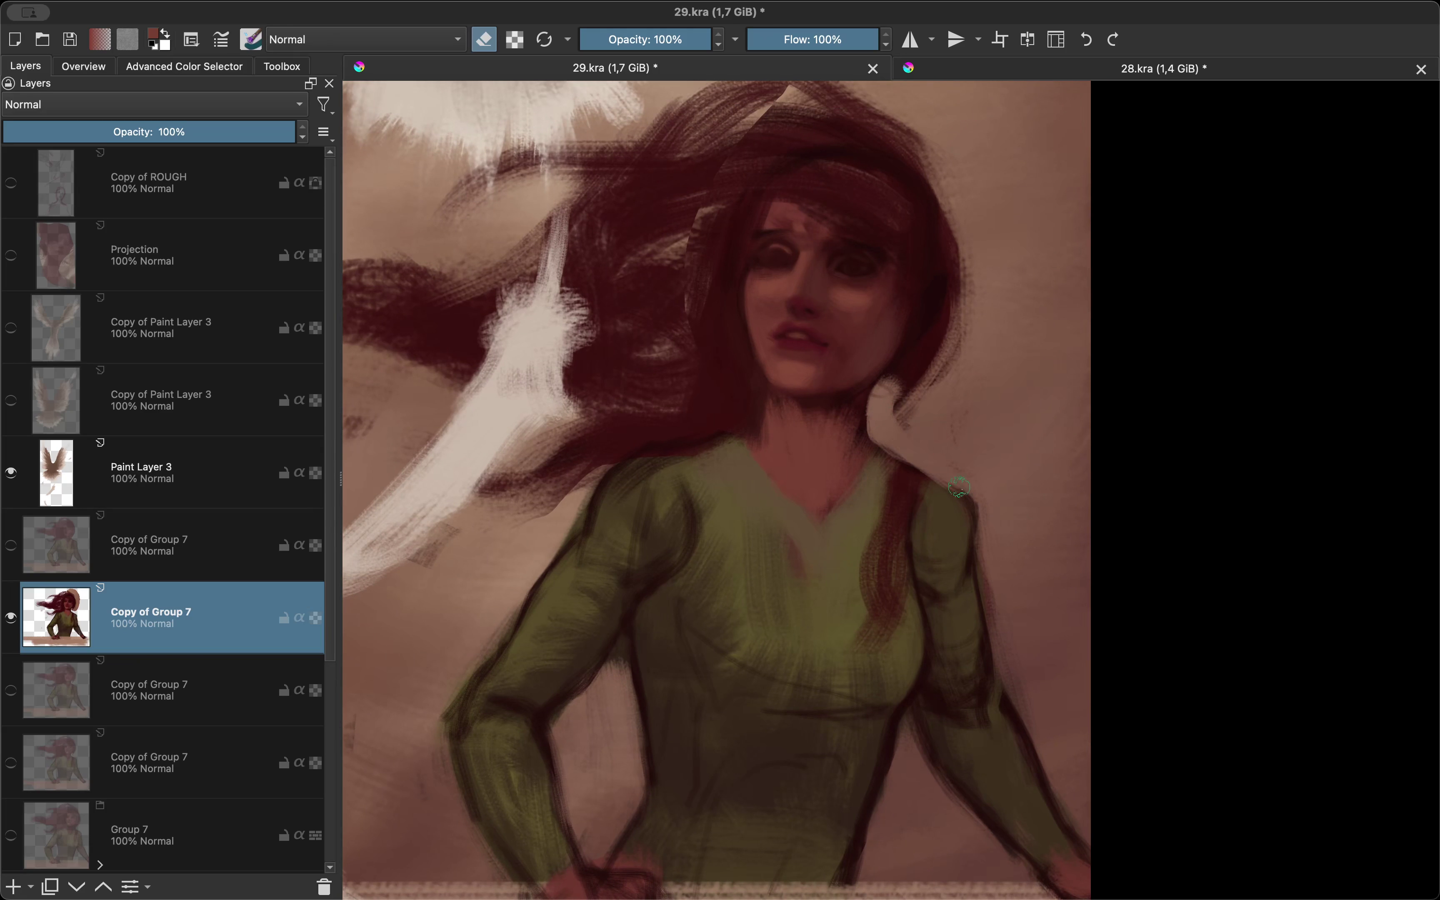
pyautogui.press('m')
# Step: Switch from erasing back to painting and sample a darker colour from the painting
pyautogui.press('e')
pyautogui.keyDown('ctrl'); pyautogui.click(842, 631); pyautogui.keyUp('ctrl')
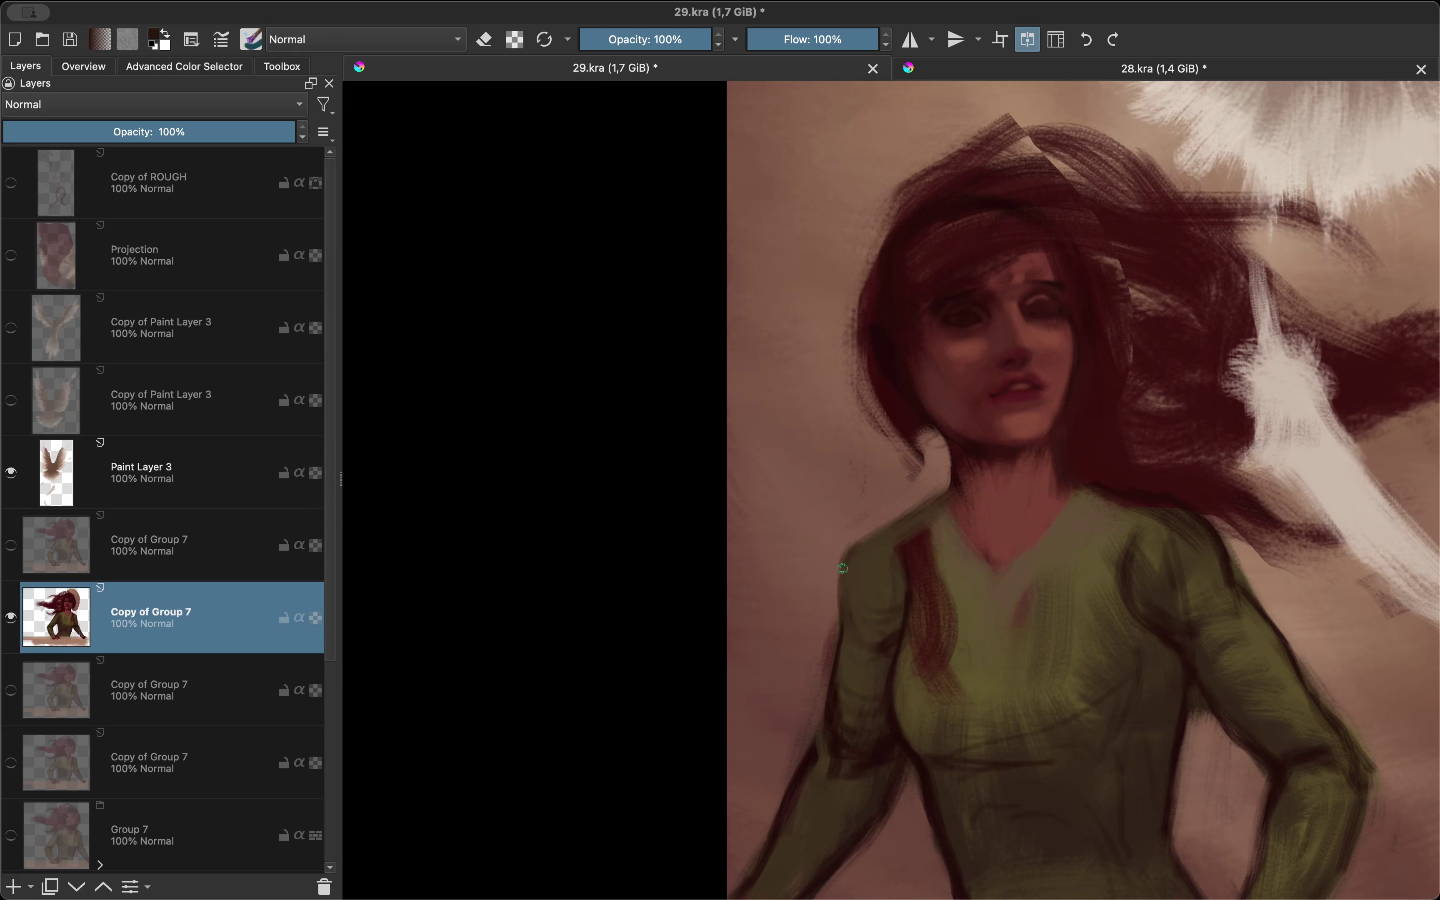
pyautogui.scroll(-5, 839, 565)
pyautogui.press('m')
pyautogui.scroll(8, 751, 528)
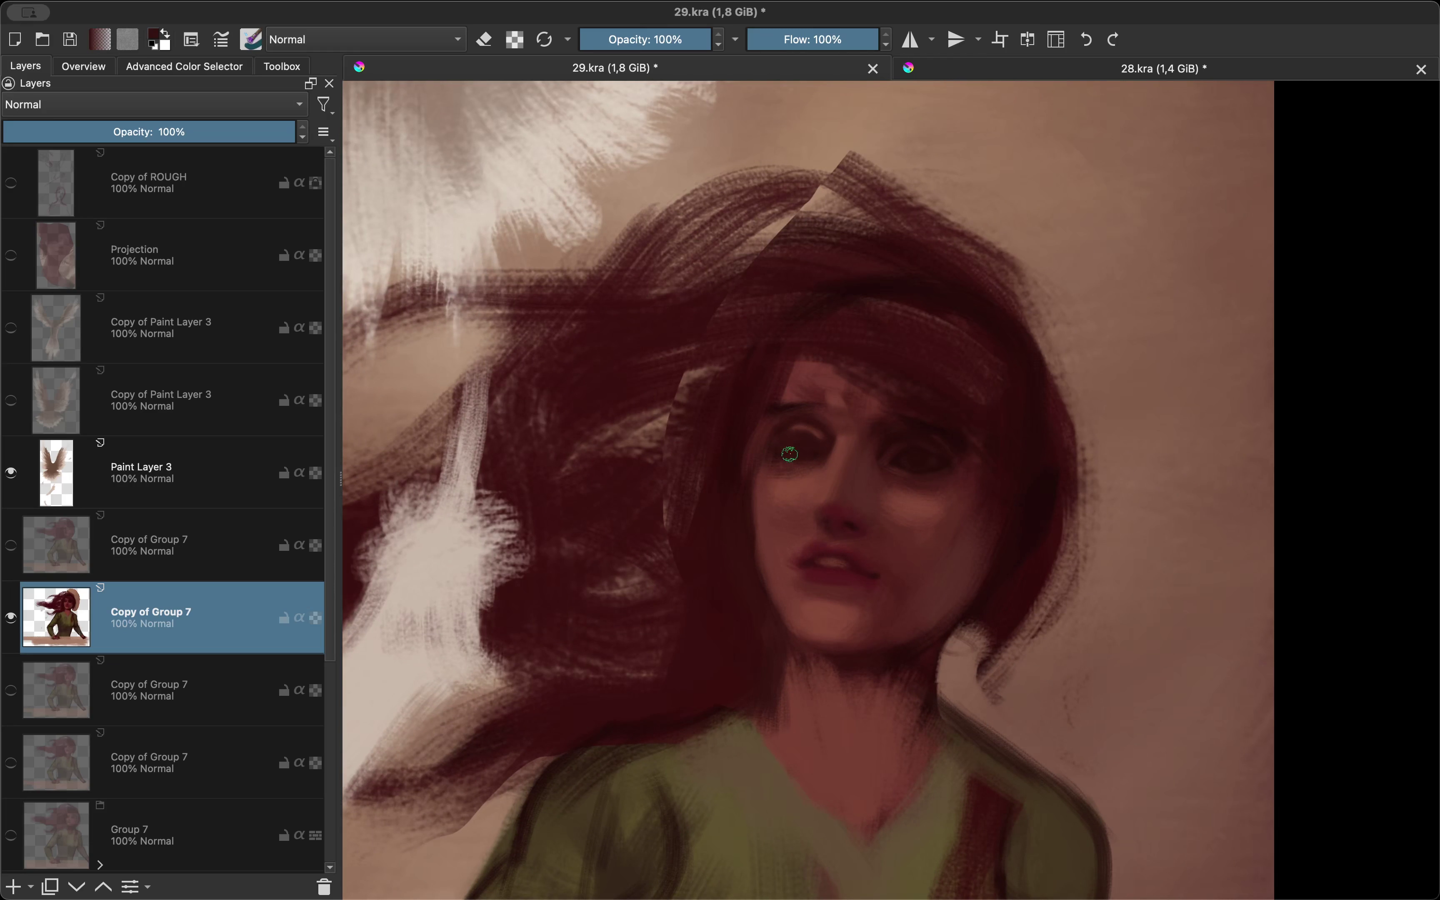
# Step: Sample a darker maroon from the hair and check it in mirrored view
pyautogui.press('m')
pyautogui.press('m')
pyautogui.scroll(4, 744, 548)
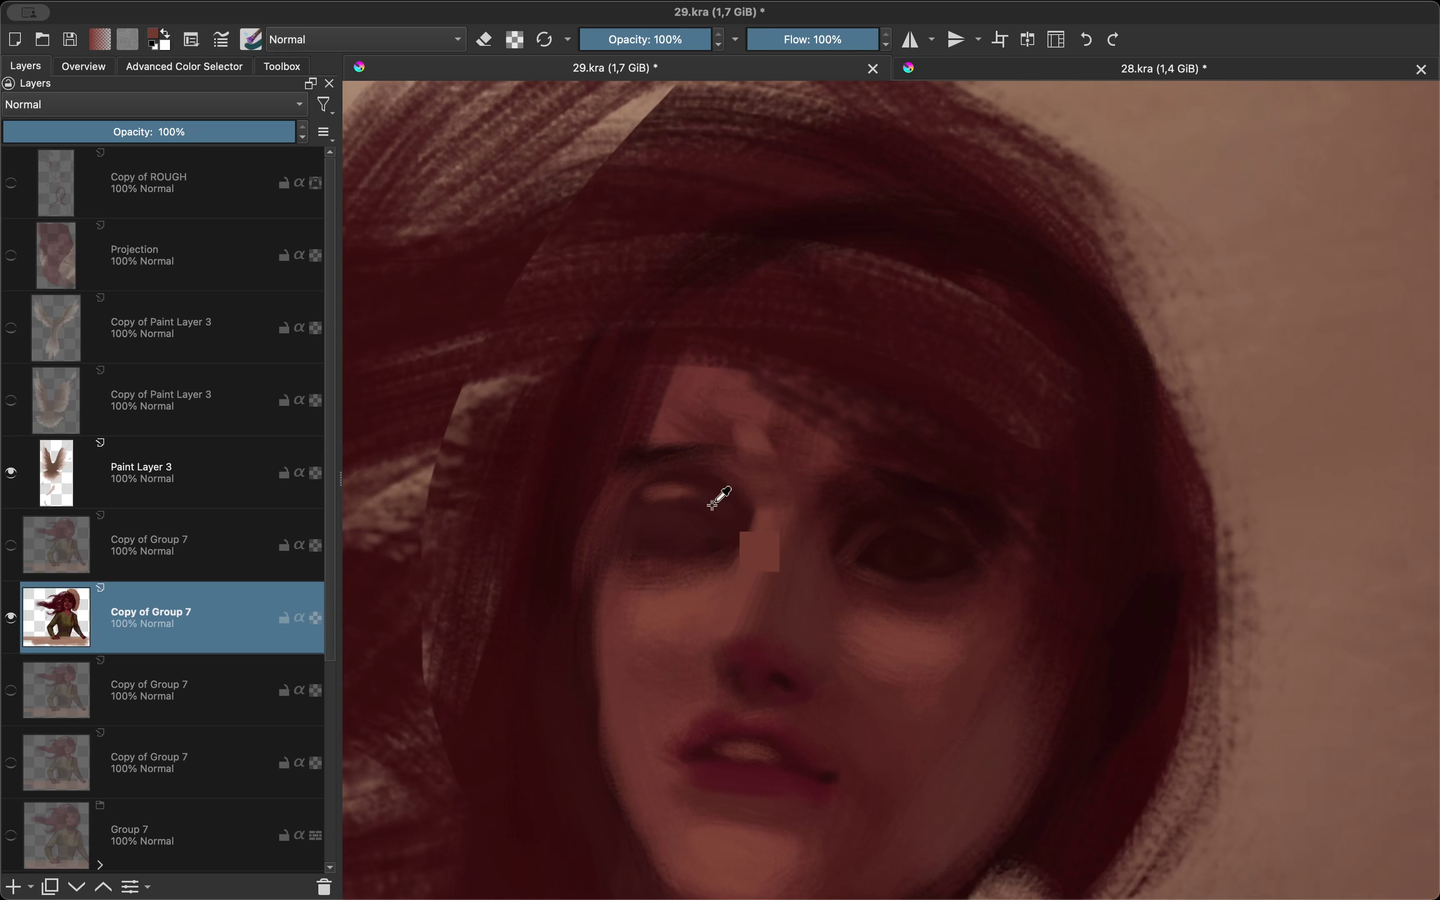
pyautogui.keyDown('ctrl'); pyautogui.click(713, 505); pyautogui.keyUp('ctrl')
pyautogui.press('m')
pyautogui.scroll(-3, 831, 486)
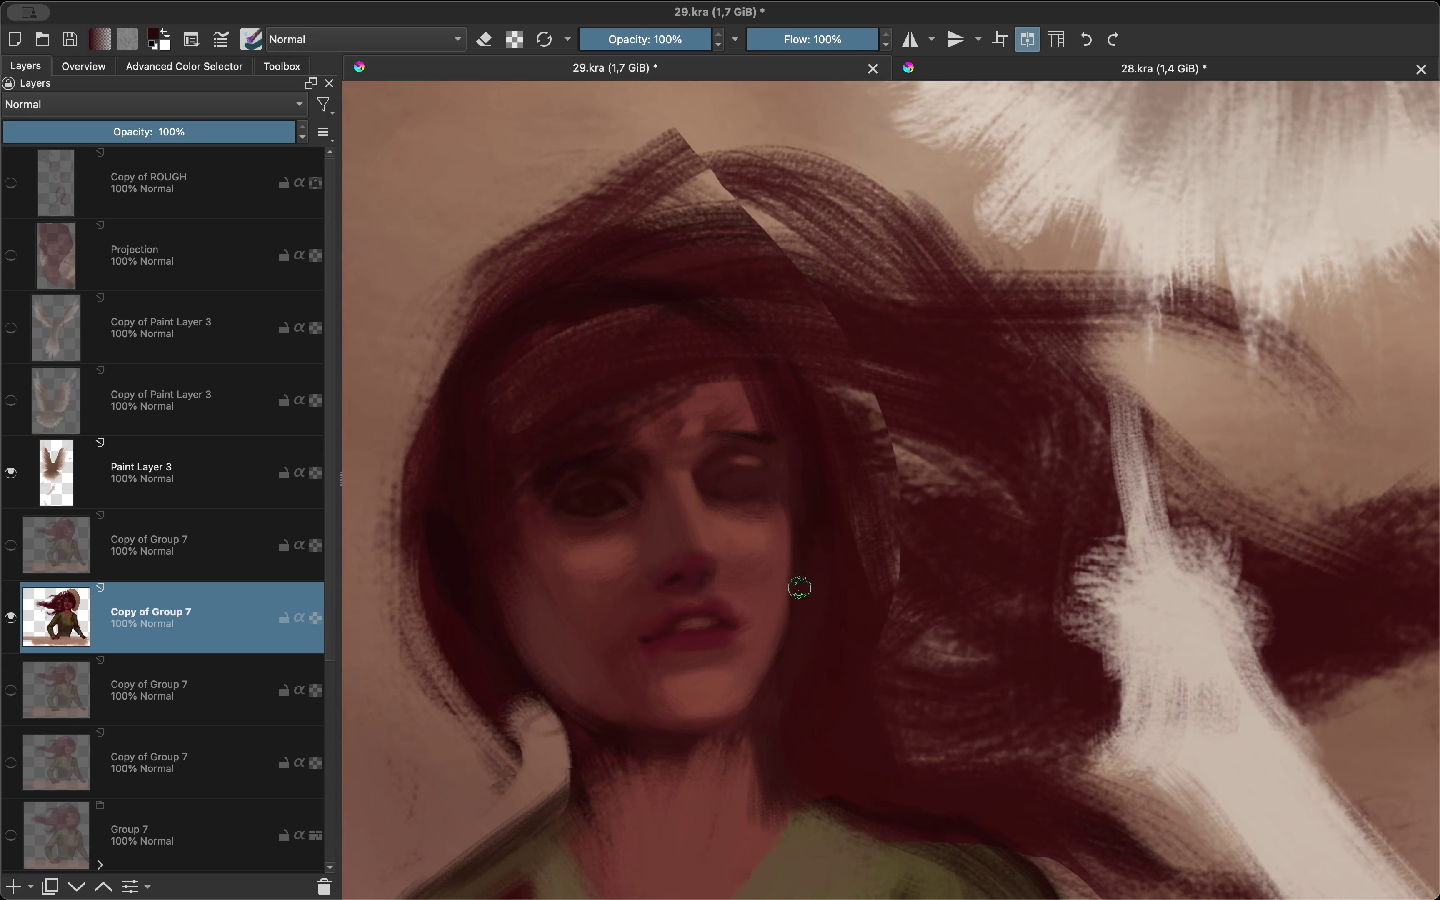
pyautogui.press('m')
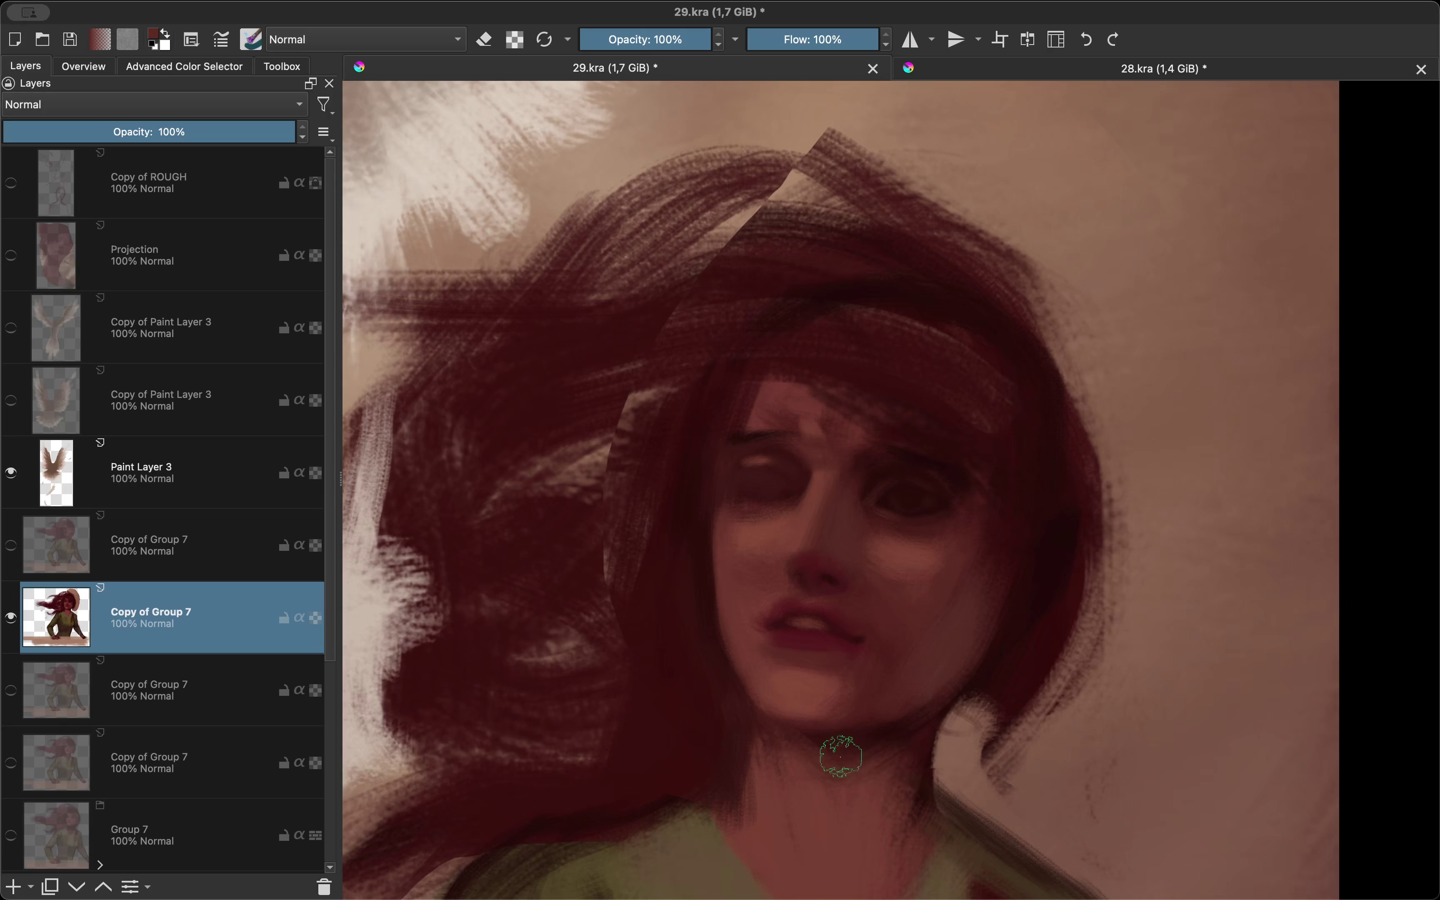
pyautogui.press('m')
pyautogui.scroll(-3, 856, 684)
# Step: Paint strokes around the neck and check them in mirrored view
pyautogui.press('m')
pyautogui.scroll(4, 878, 647)
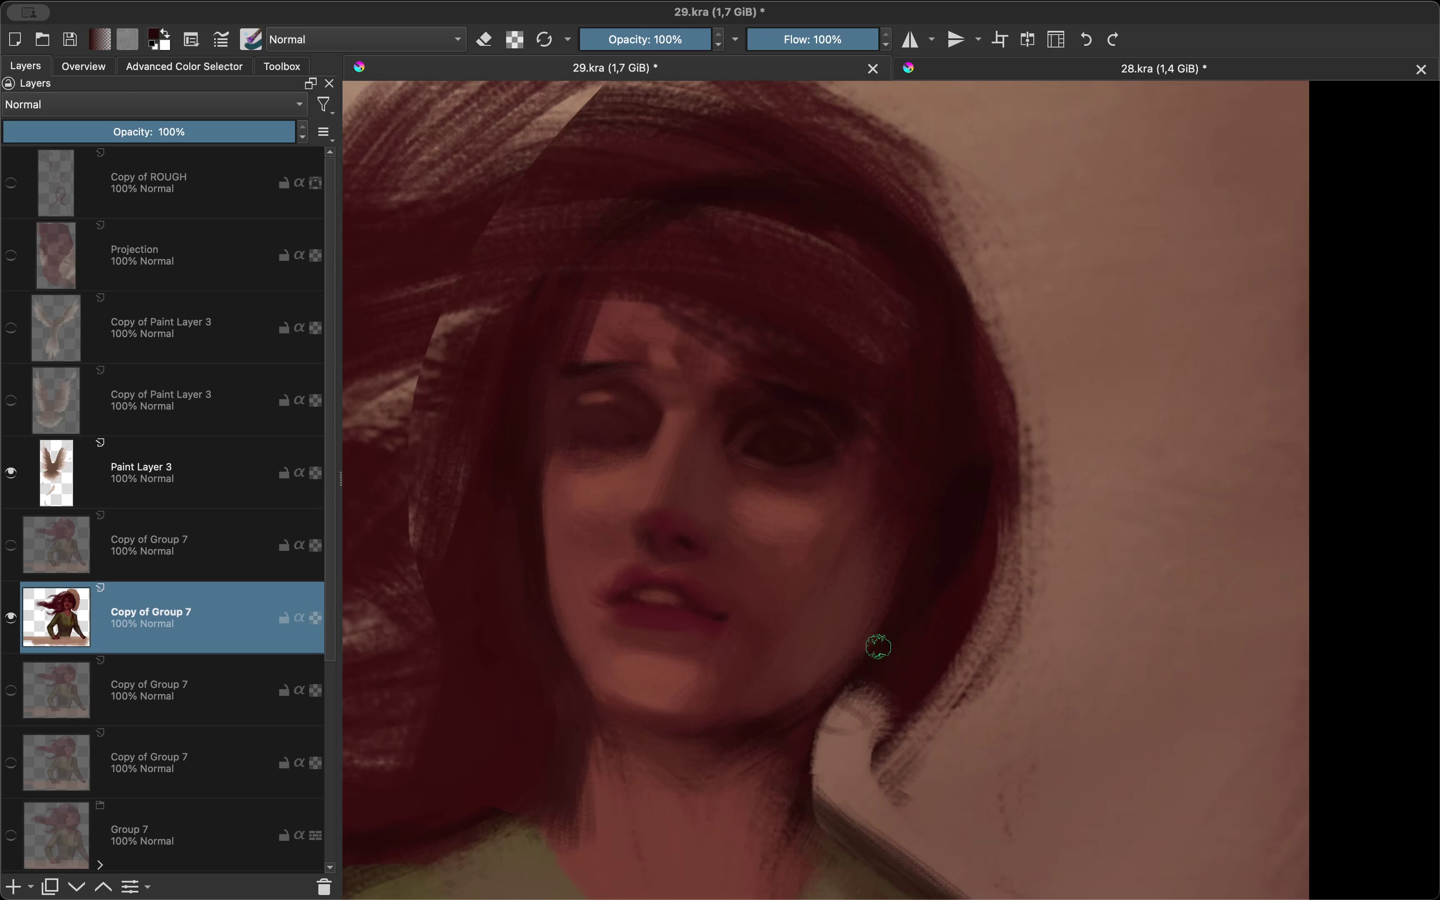
pyautogui.moveTo(878, 647); pyautogui.dragTo(798, 696)
pyautogui.scroll(-5, 833, 666)
pyautogui.moveTo(771, 643)
pyautogui.mouseDown()
pyautogui.moveTo(733, 653)
pyautogui.moveTo(782, 634)
pyautogui.mouseUp()
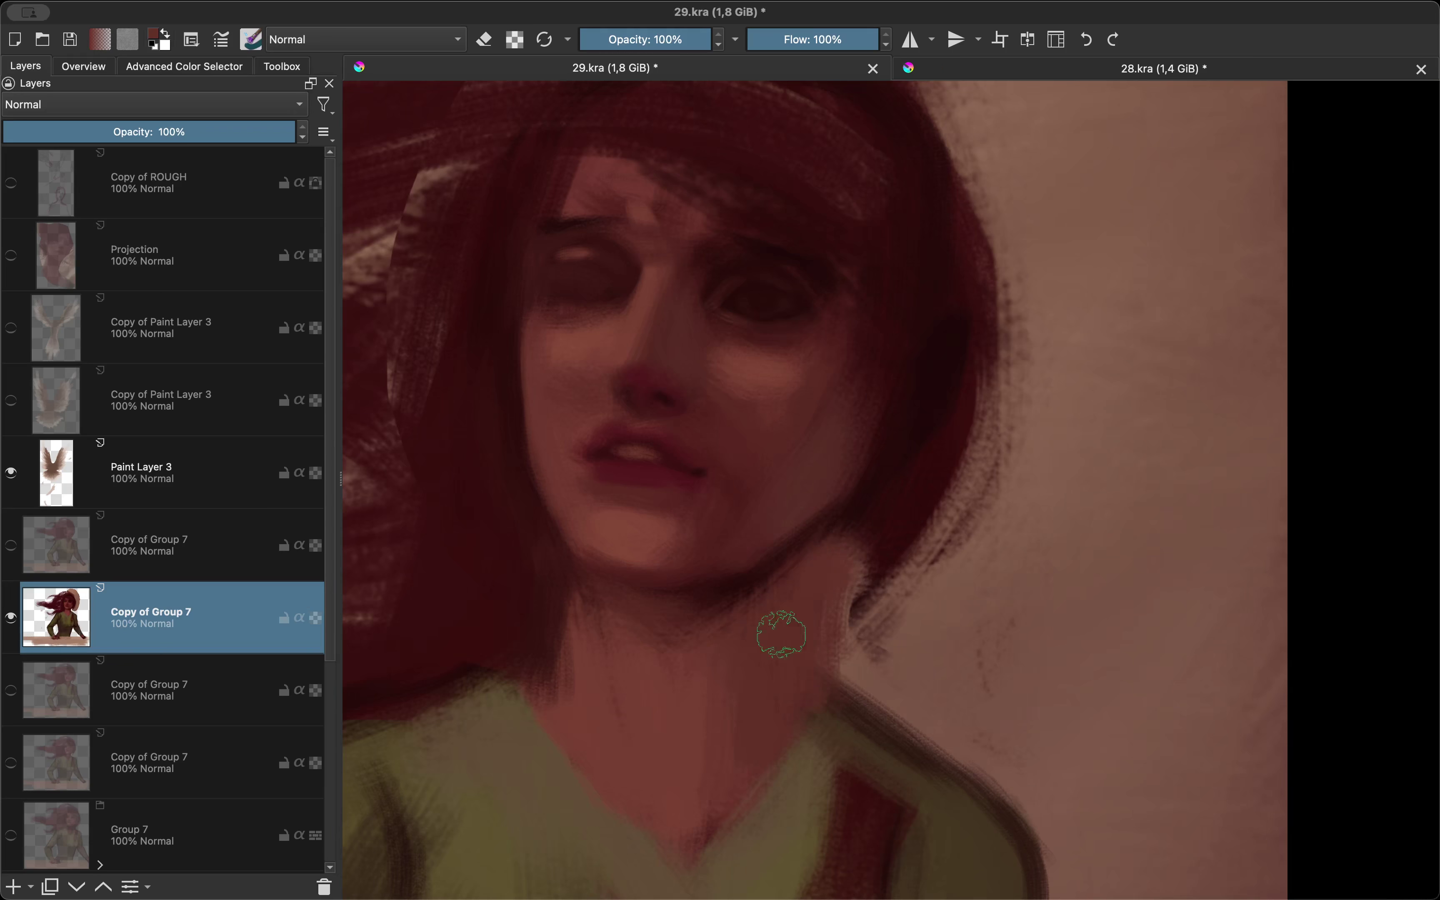
pyautogui.press('m')
pyautogui.scroll(-3, 781, 634)
pyautogui.scroll(-2, 833, 607)
pyautogui.press('m')
pyautogui.scroll(4, 884, 598)
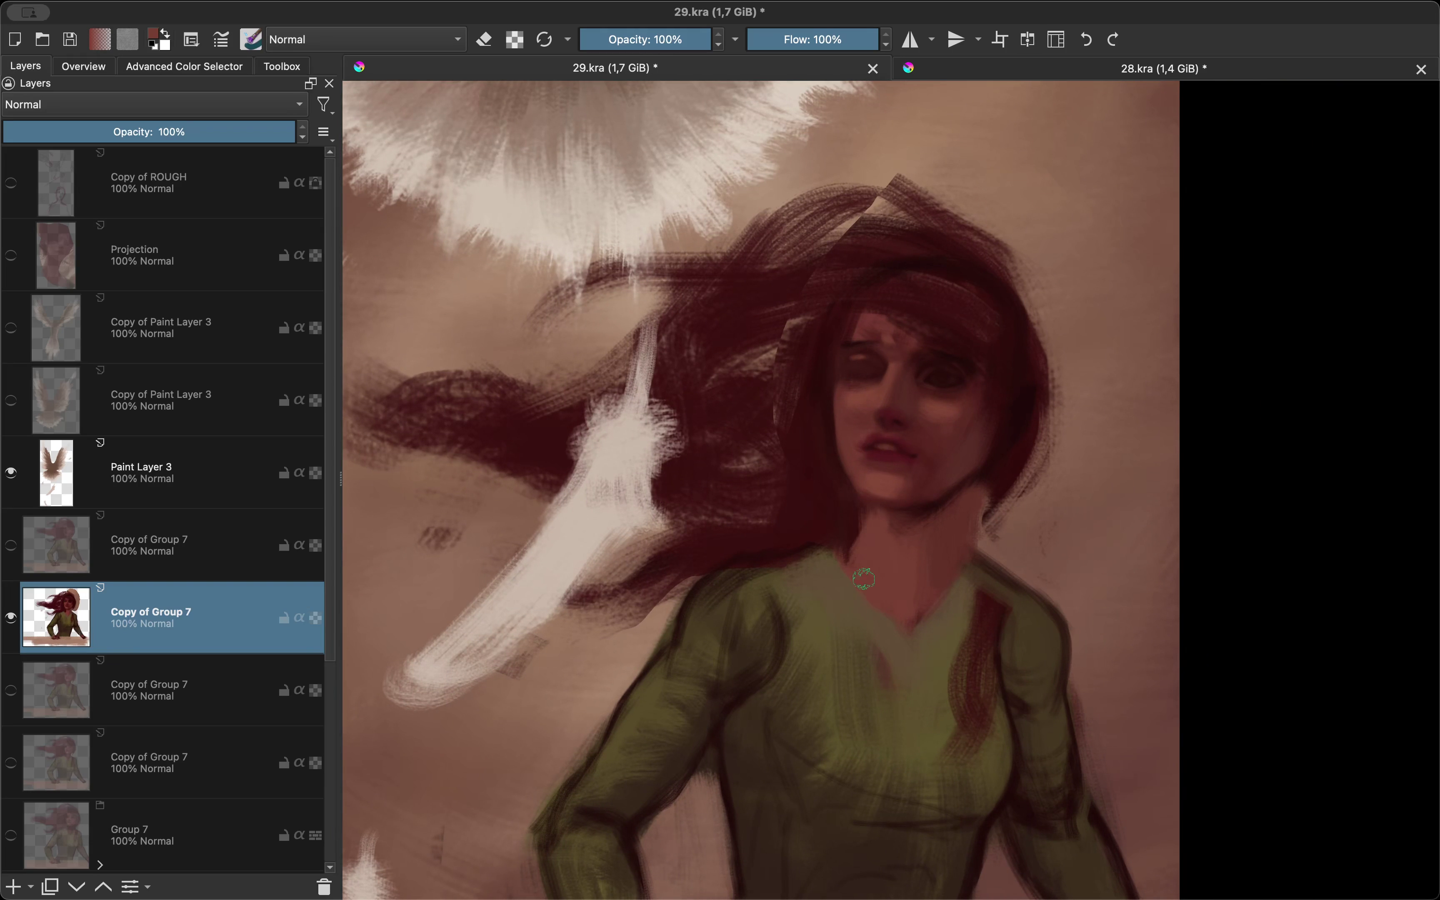
# Step: Lighten the area beside the neck on the right in eraser mode
pyautogui.press('e')
pyautogui.moveTo(988, 494); pyautogui.dragTo(969, 556)
pyautogui.press('m')
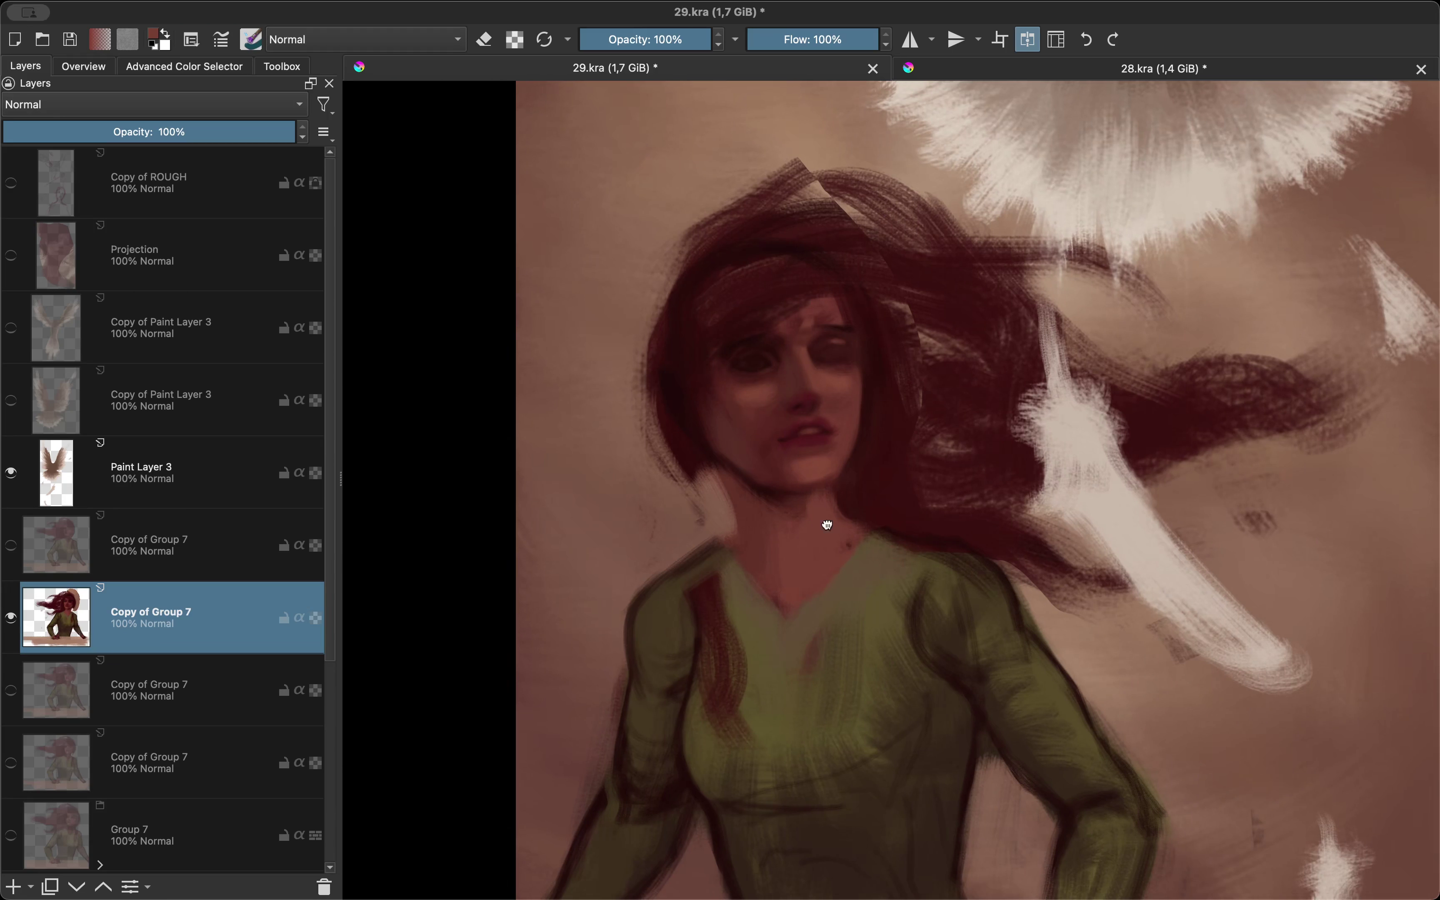
pyautogui.press('m')
pyautogui.scroll(3, 825, 521)
# Step: Pick a darker colour, sample a lighter neck red, and review the whole figure mirrored
pyautogui.hotkey('shift', 'i')
pyautogui.click(733, 553)
pyautogui.keyDown('ctrl'); pyautogui.click(821, 572); pyautogui.keyUp('ctrl')
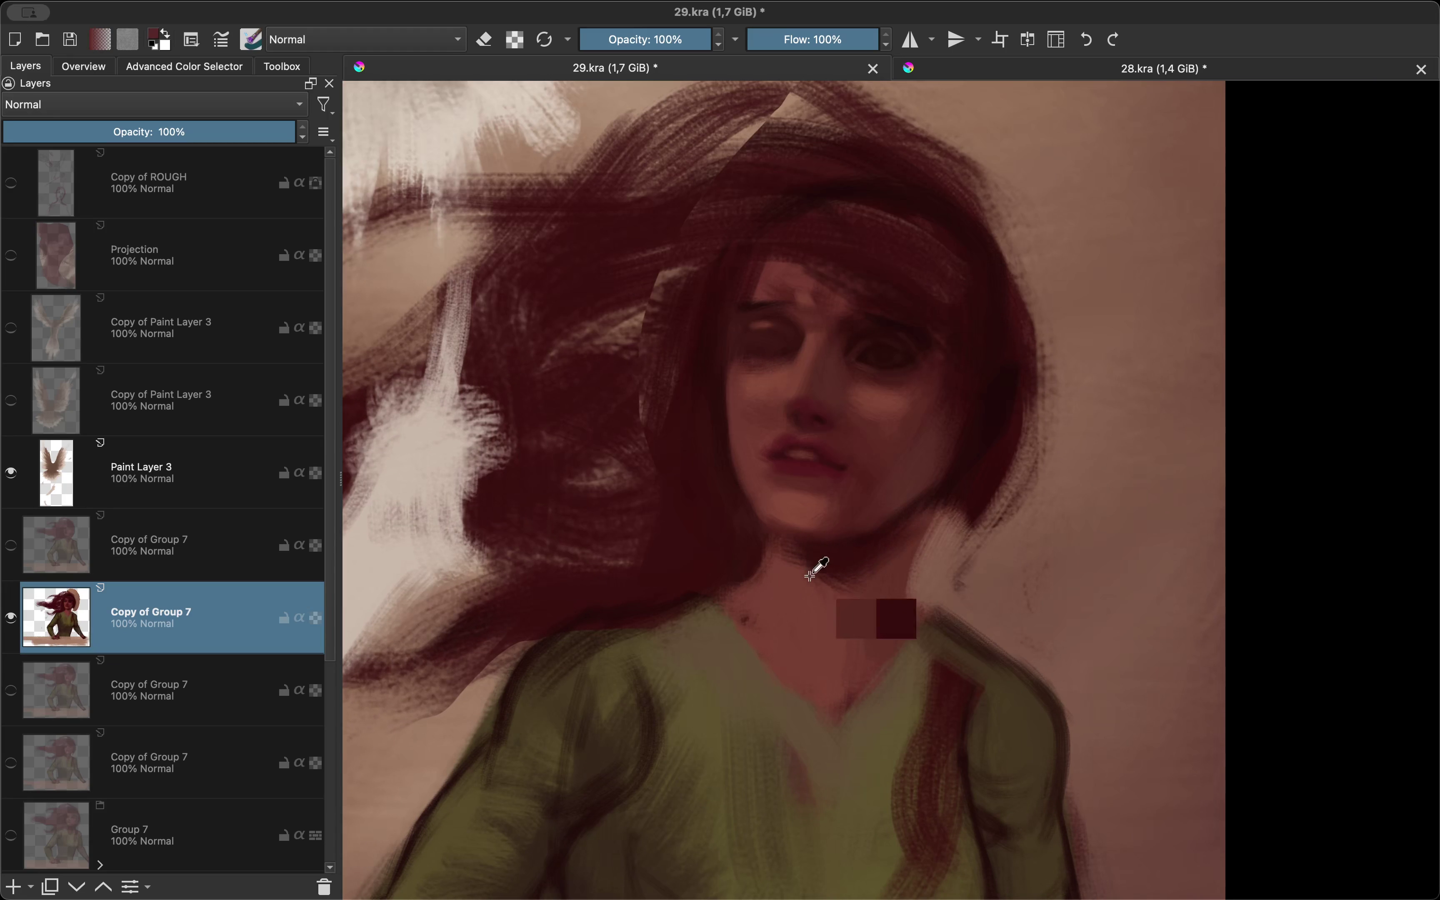
pyautogui.press('m')
pyautogui.press('2')
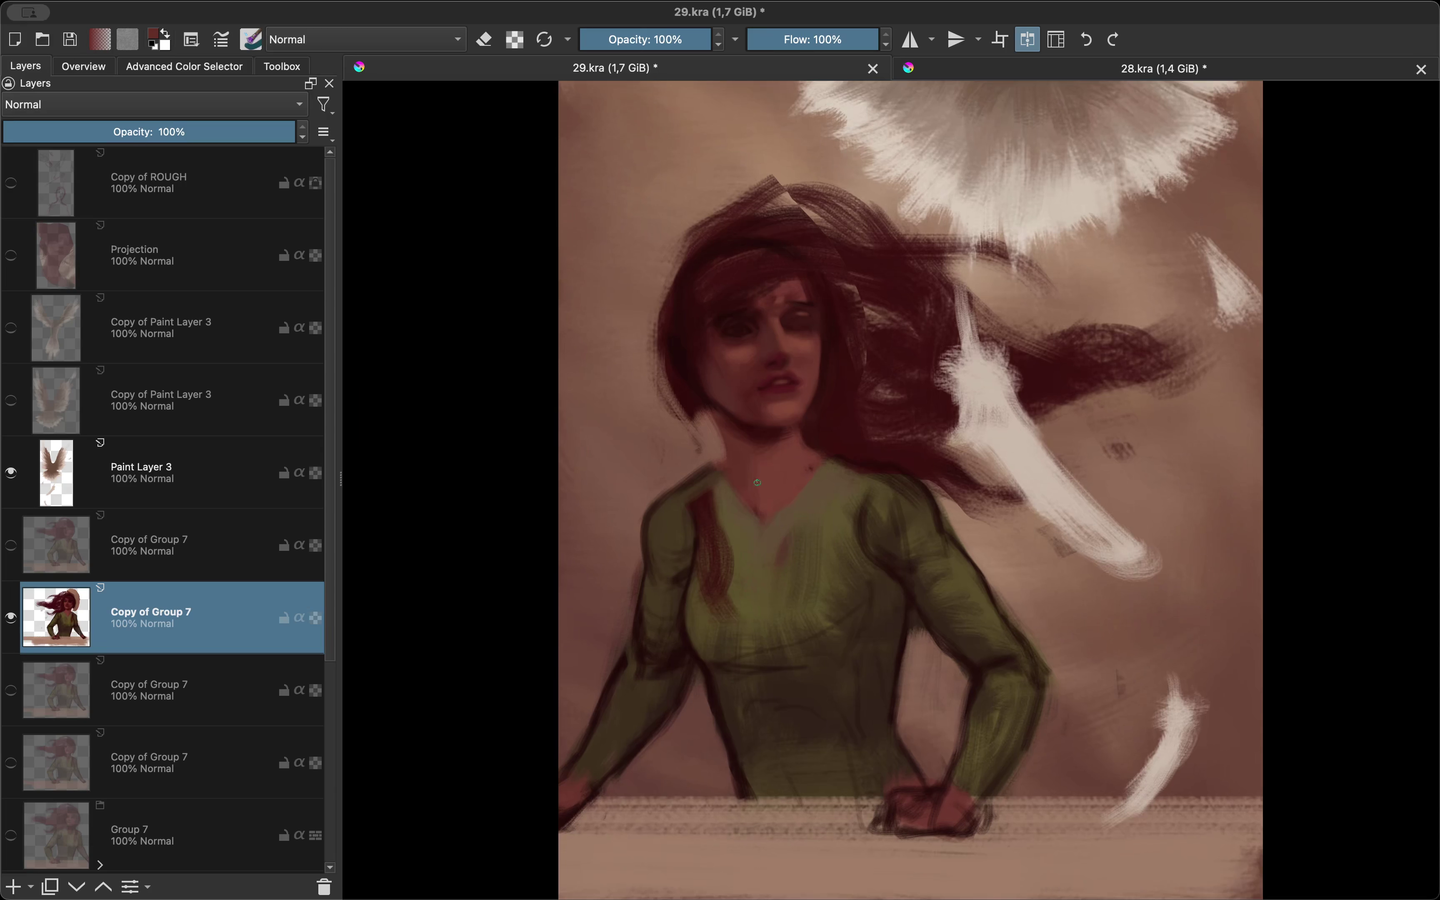
pyautogui.scroll(5, 797, 328)
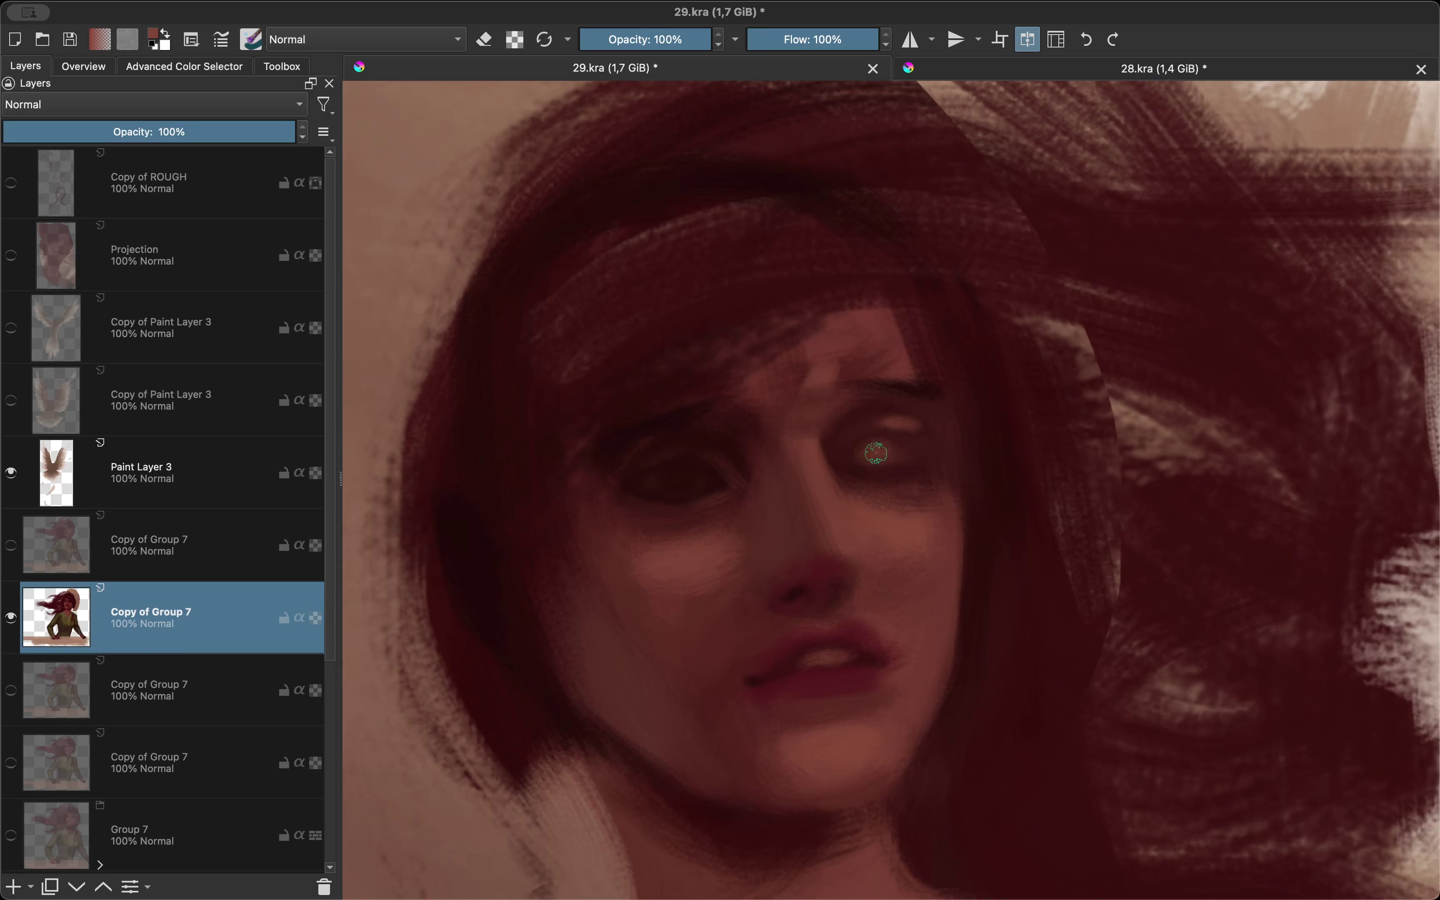
pyautogui.press('m')
pyautogui.moveTo(907, 464); pyautogui.dragTo(871, 479)
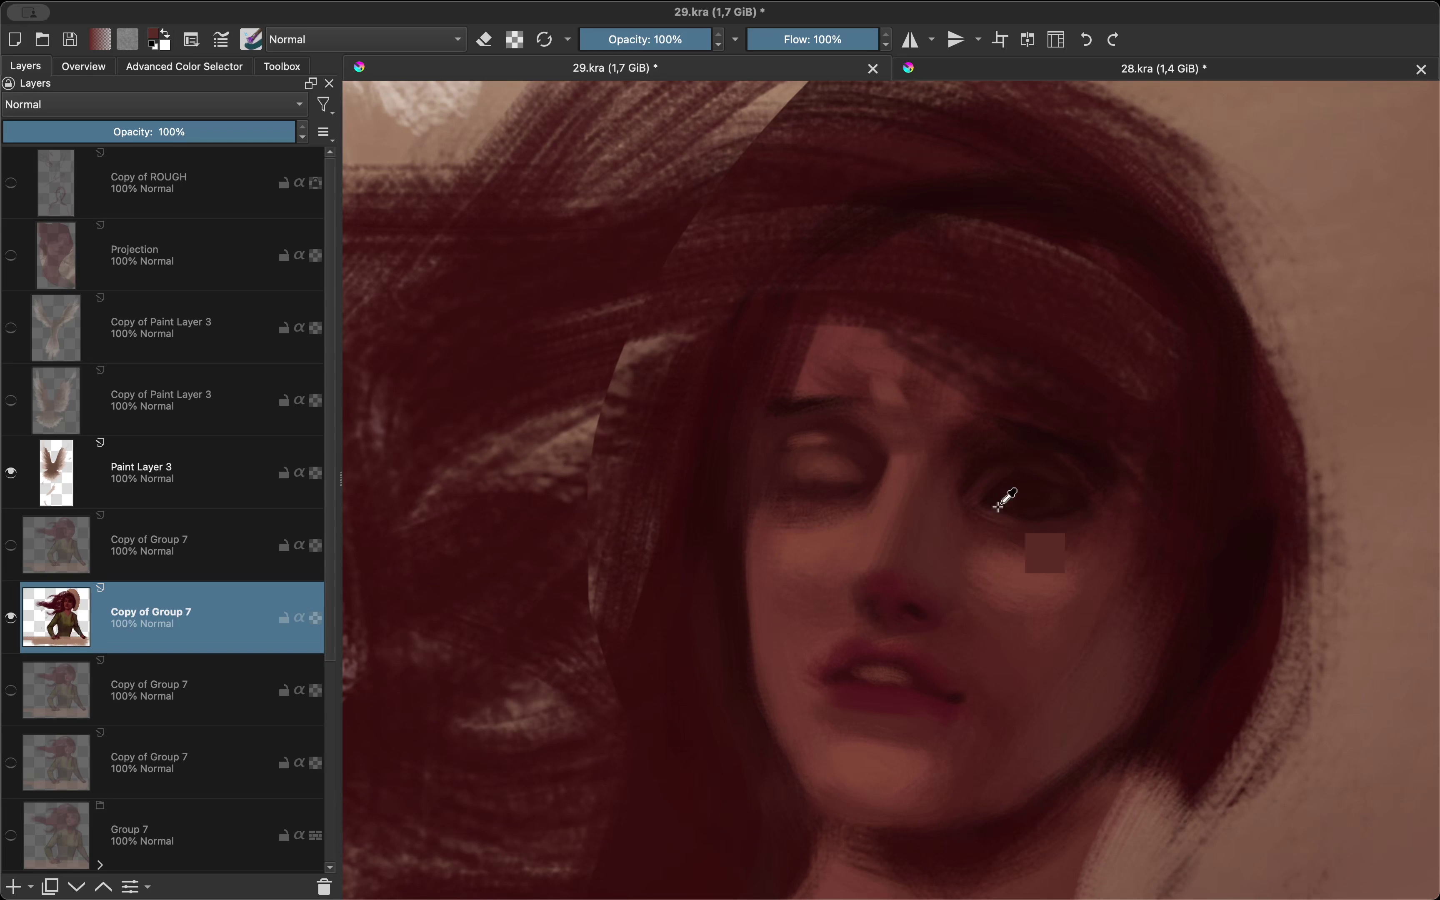
pyautogui.scroll(-3, 782, 481)
pyautogui.press('m')
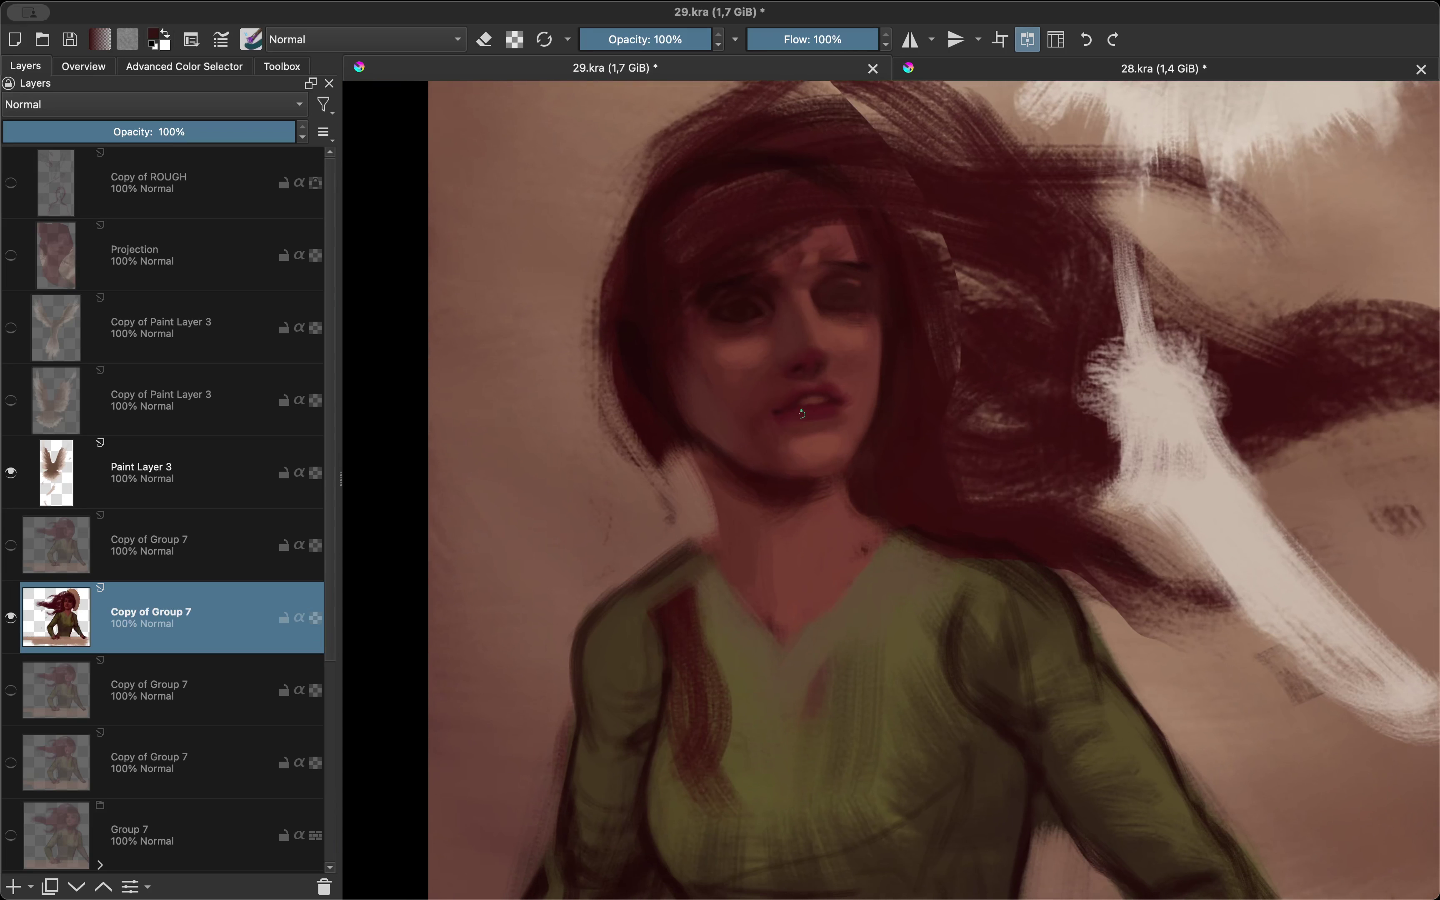
pyautogui.press('m')
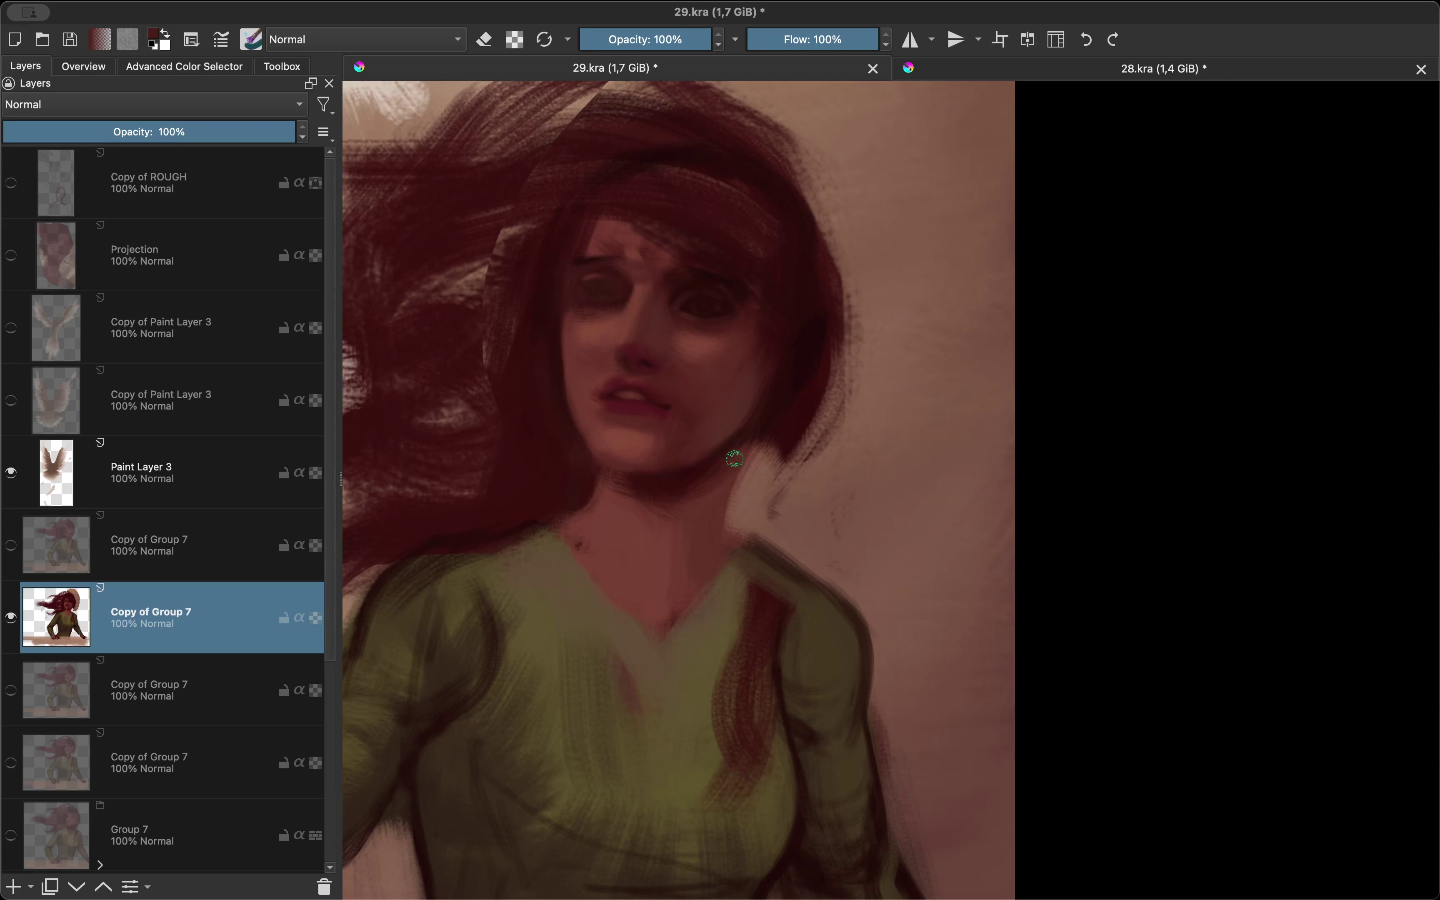
pyautogui.press('m')
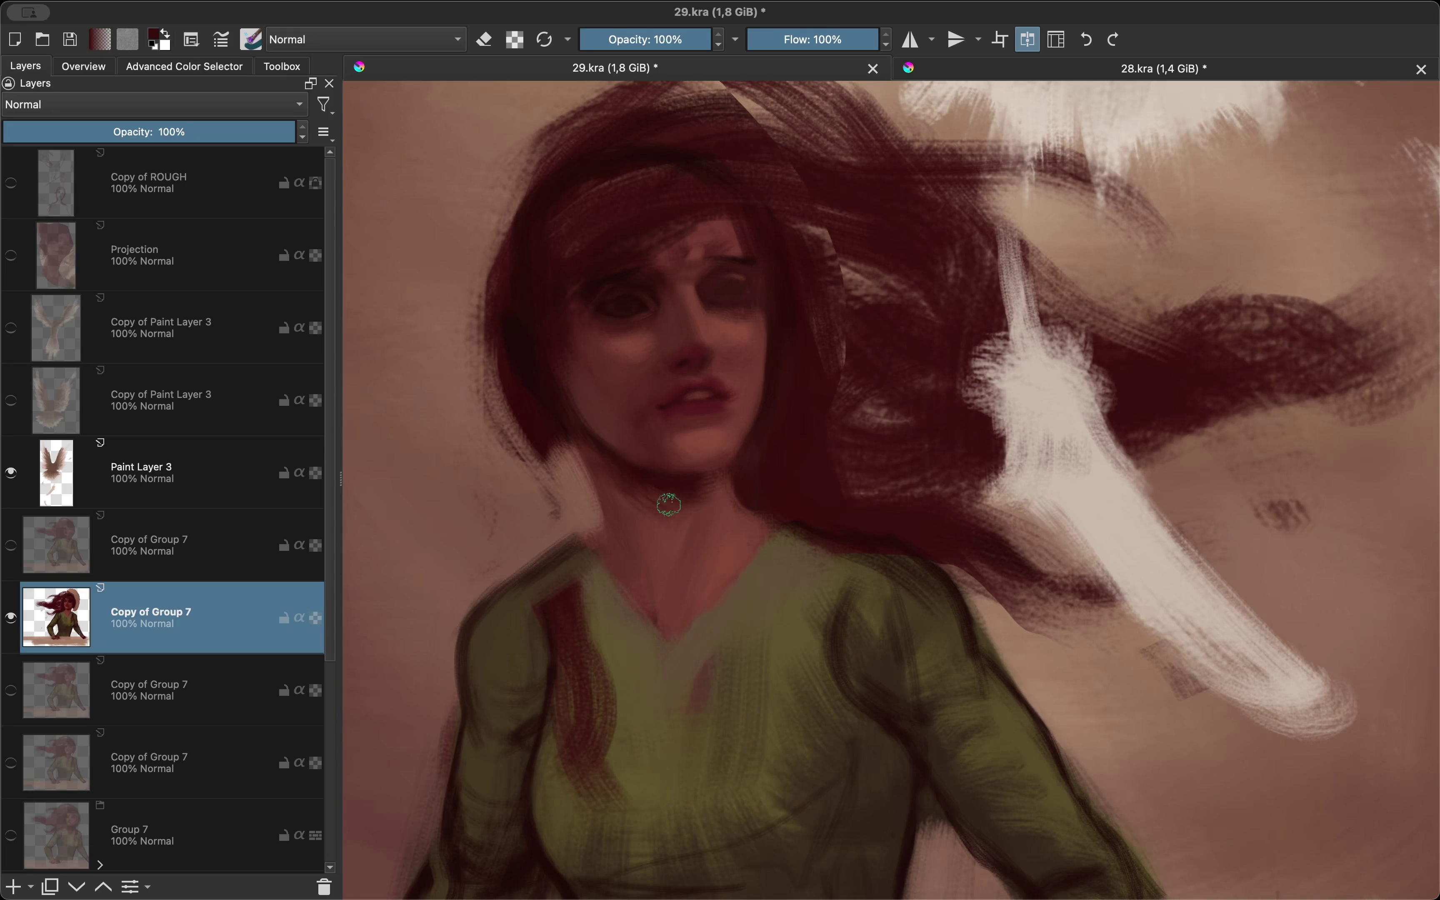
# Step: Reset the canvas rotation, fit the page, then zoom in on the face and mirror it
pyautogui.press('m')
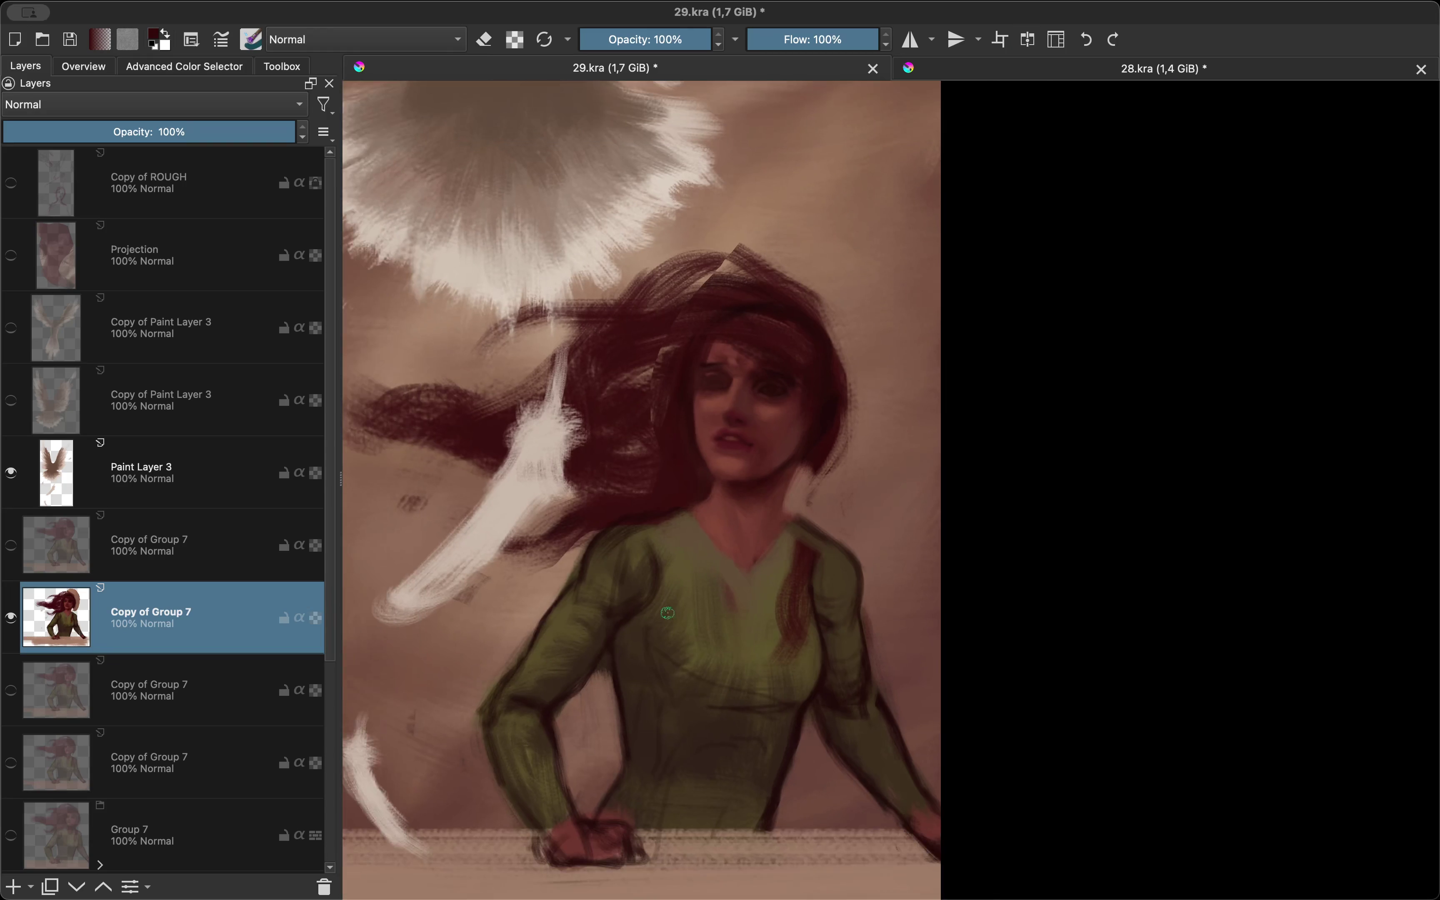
pyautogui.press('4')
pyautogui.press('4')
pyautogui.press('5')
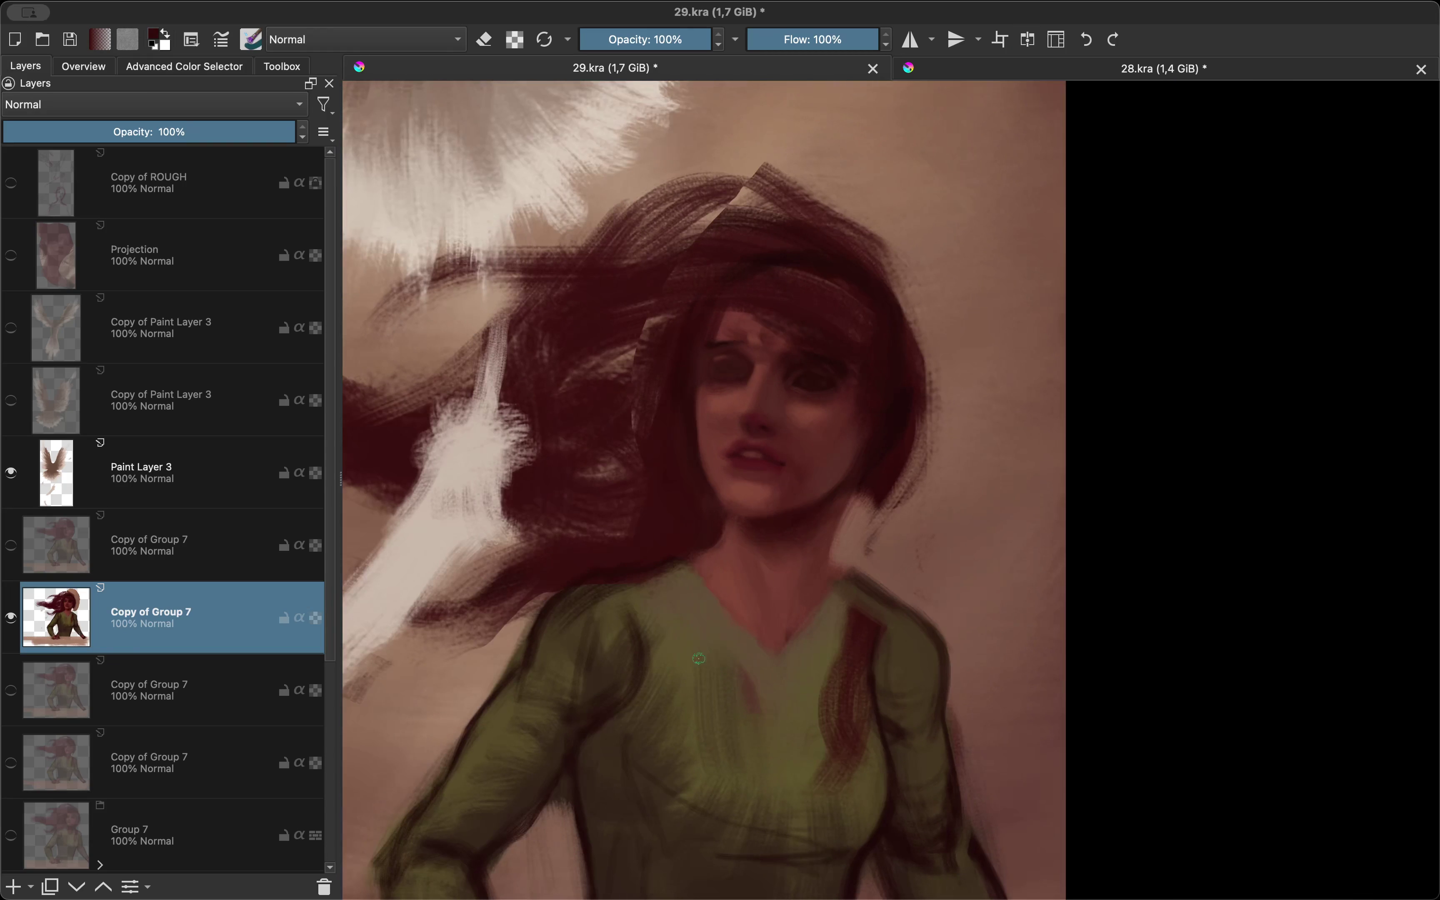
pyautogui.press('2')
pyautogui.press('1')
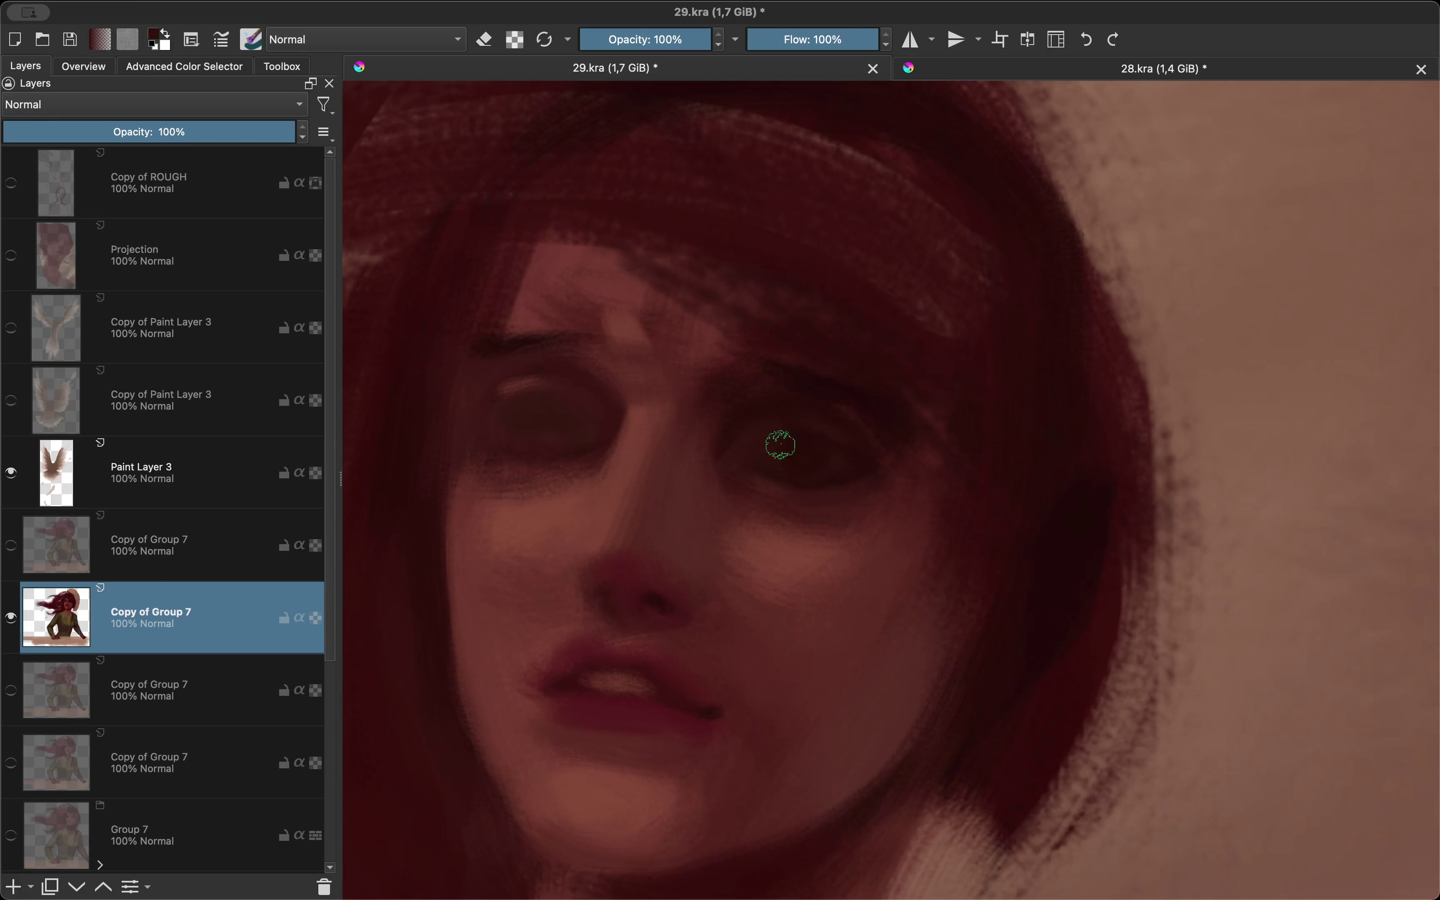
pyautogui.press('m')
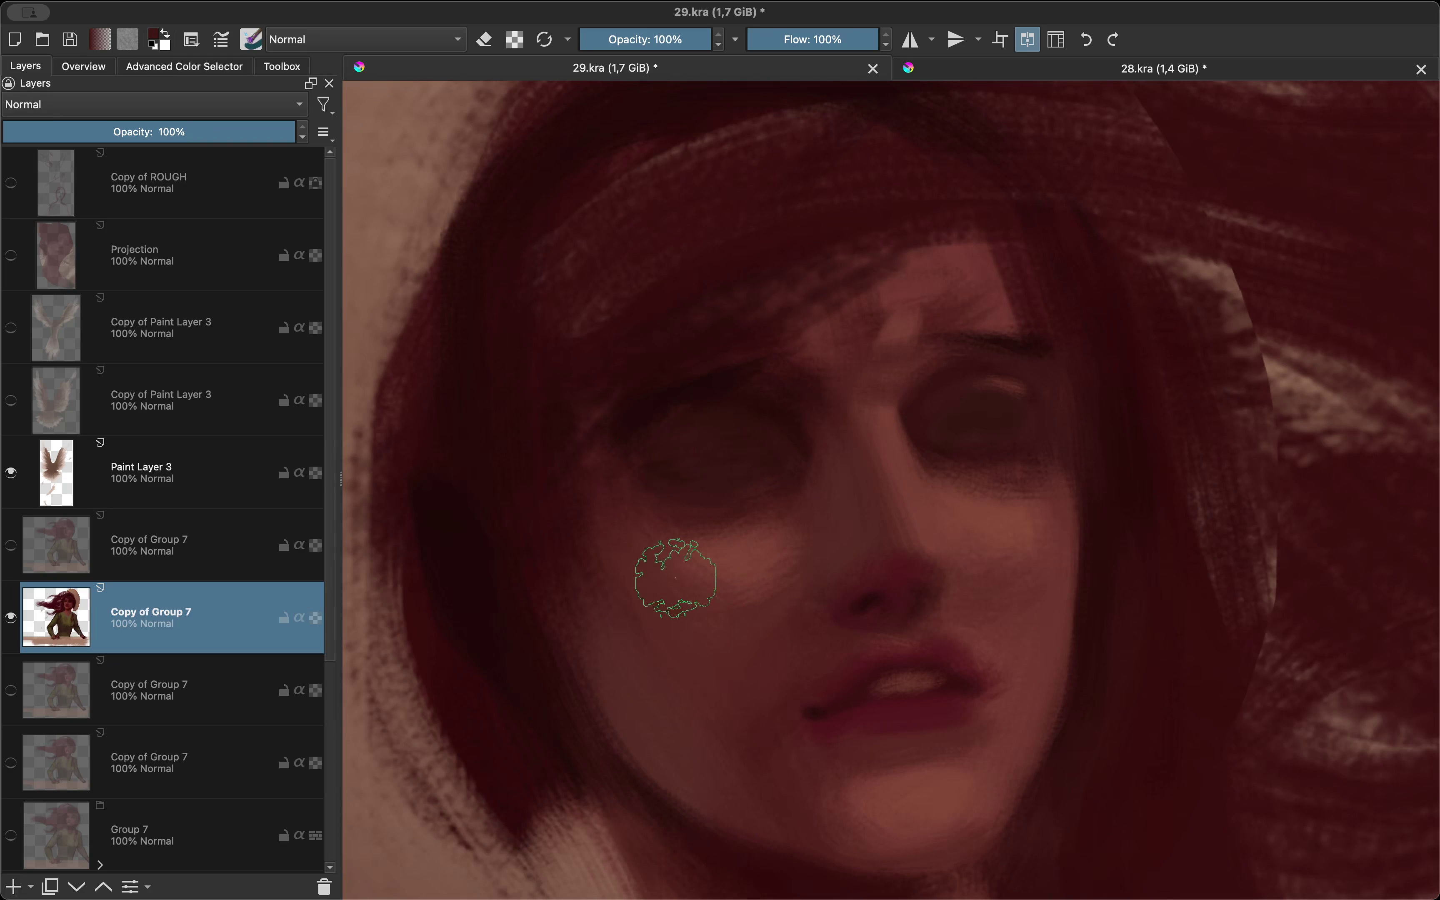
pyautogui.scroll(-5, 675, 577)
pyautogui.scroll(5, 690, 402)
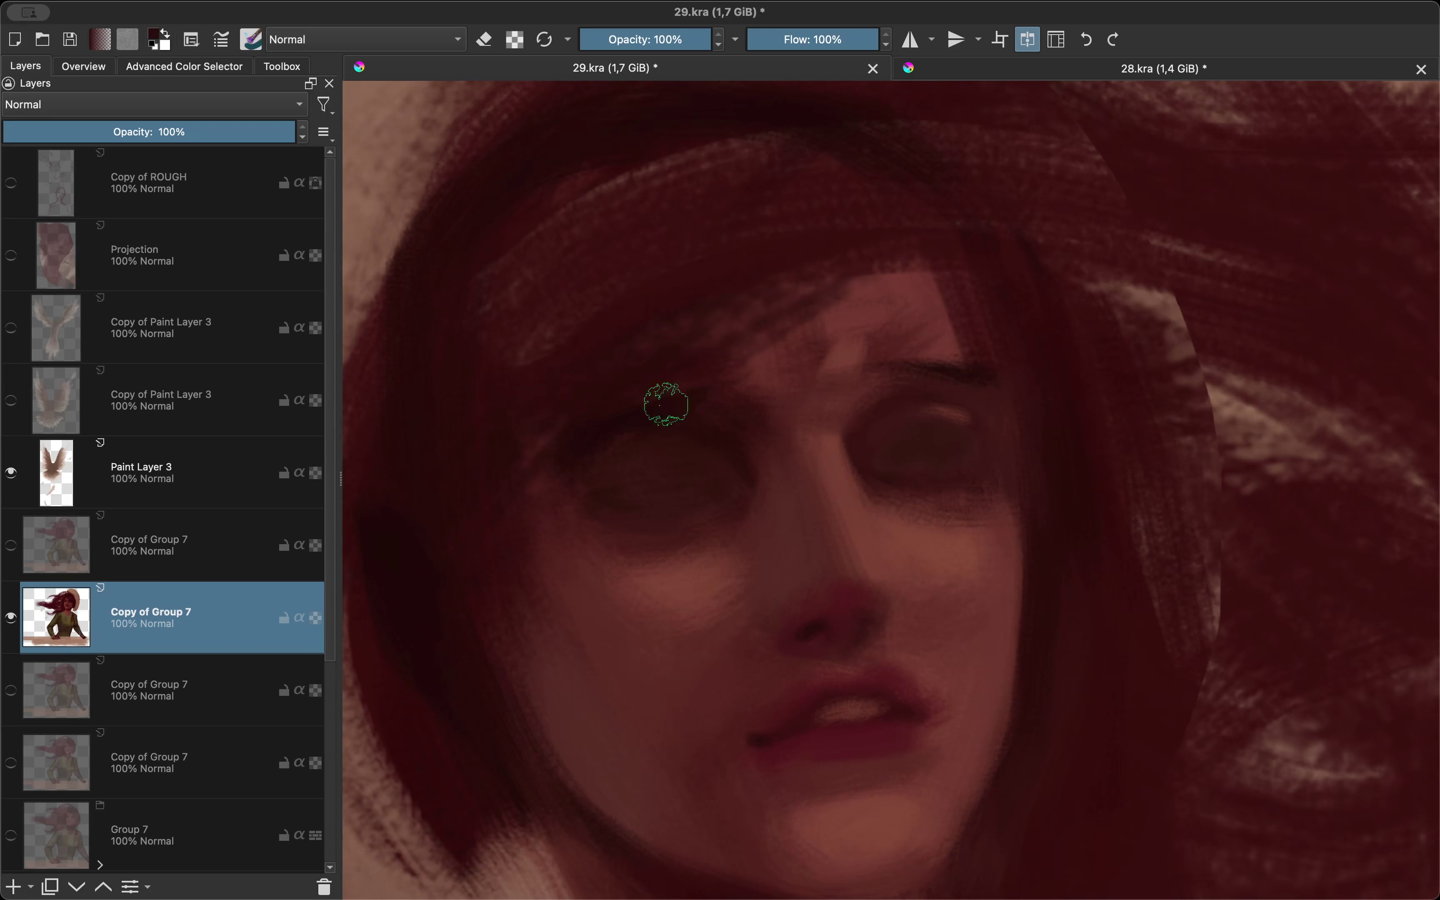
# Step: Repaint the left eye socket as a closed lid and try a faint stroke near the right eye
pyautogui.moveTo(665, 404)
pyautogui.mouseDown()
pyautogui.moveTo(562, 460)
pyautogui.moveTo(723, 427)
pyautogui.moveTo(665, 443)
pyautogui.mouseUp()
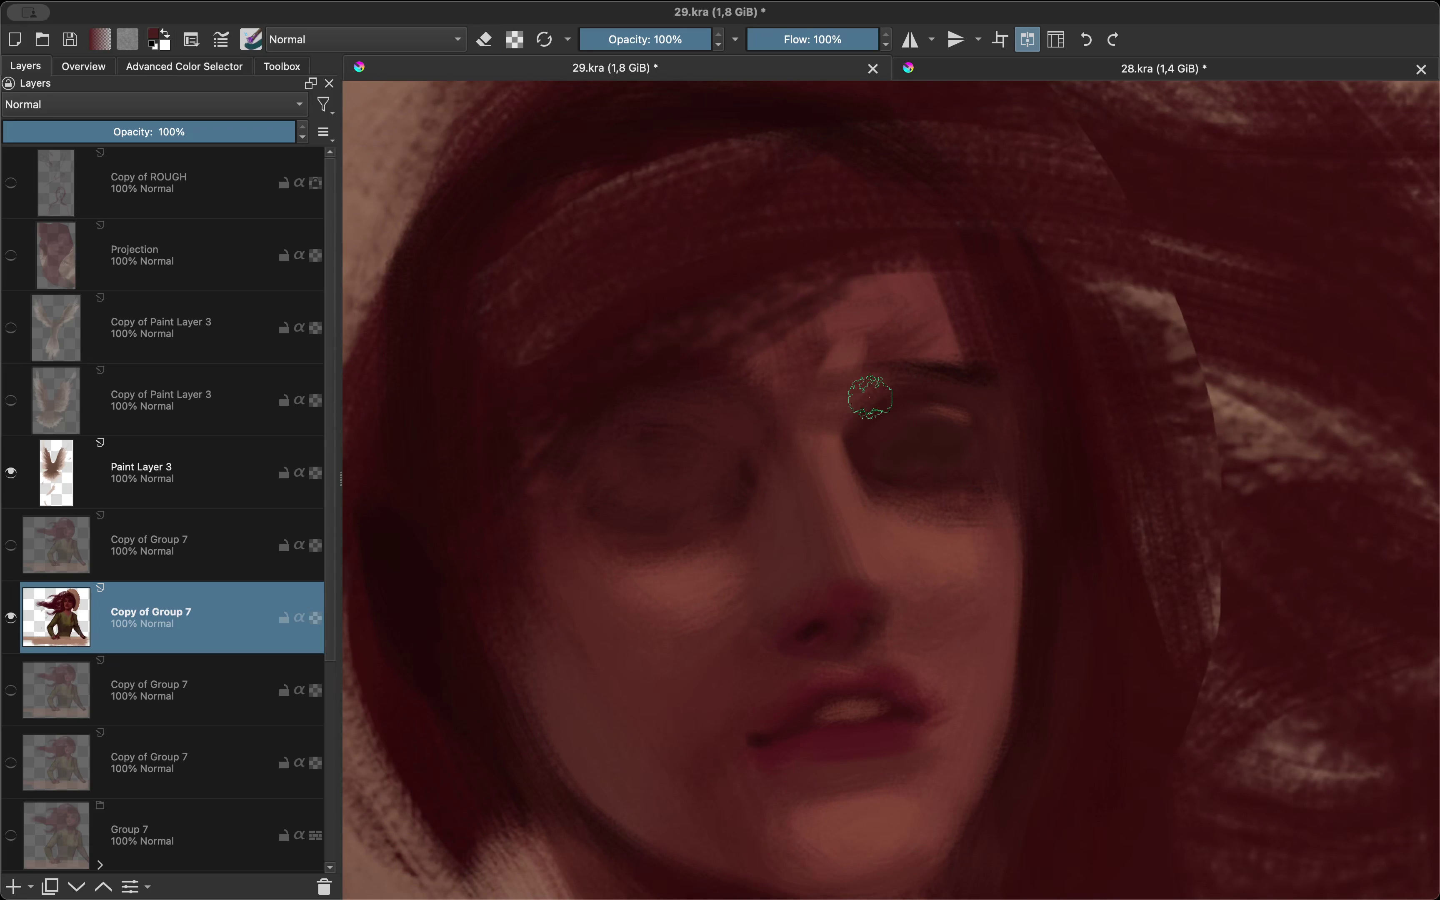
pyautogui.hotkey('ctrl', 'z')
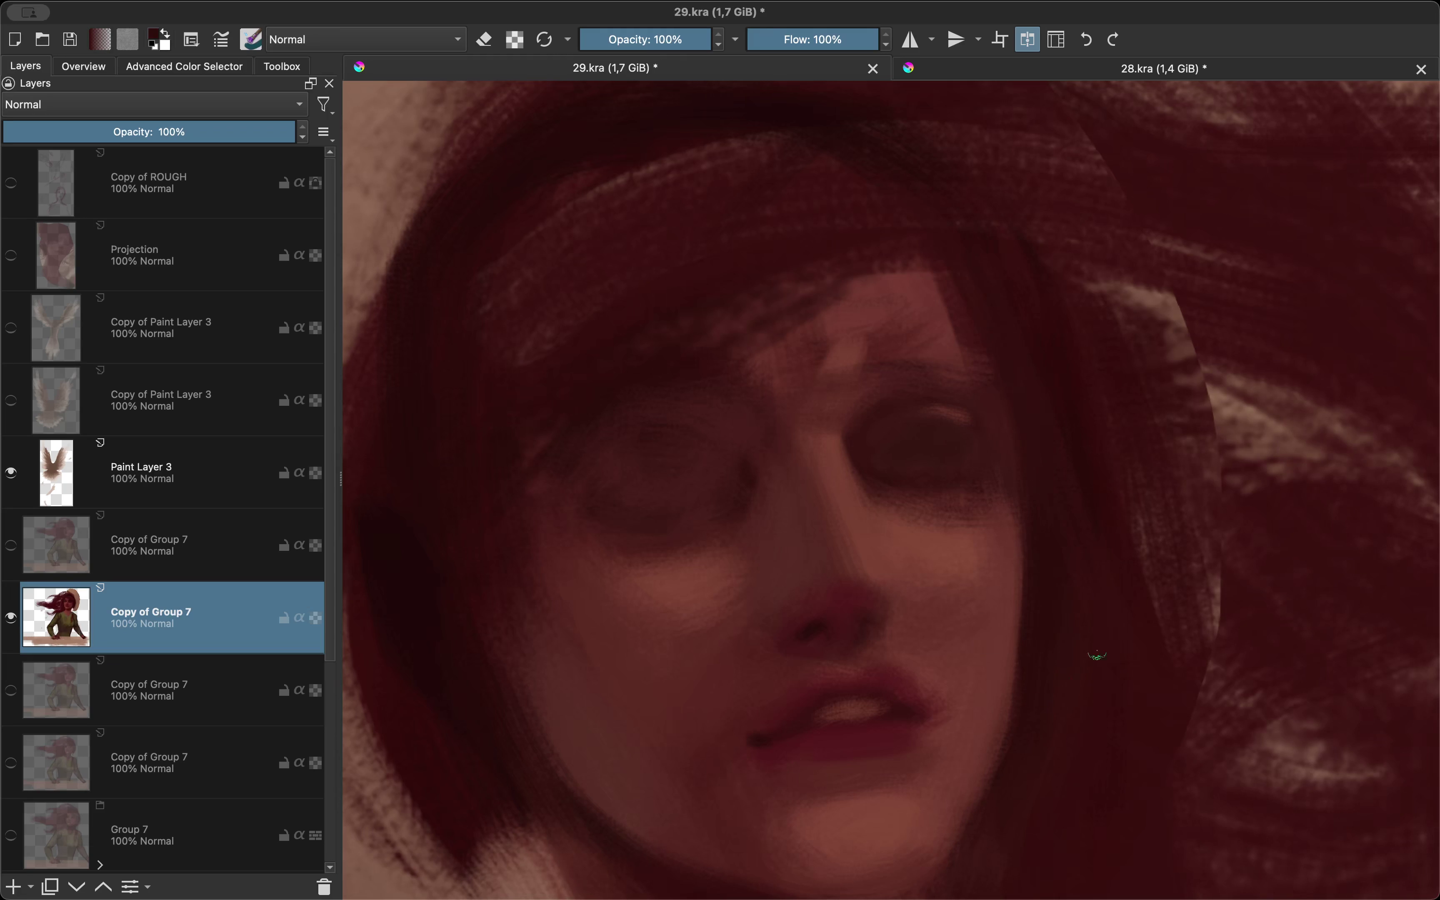
pyautogui.press('m')
pyautogui.scroll(-5, 855, 537)
pyautogui.scroll(5, 949, 432)
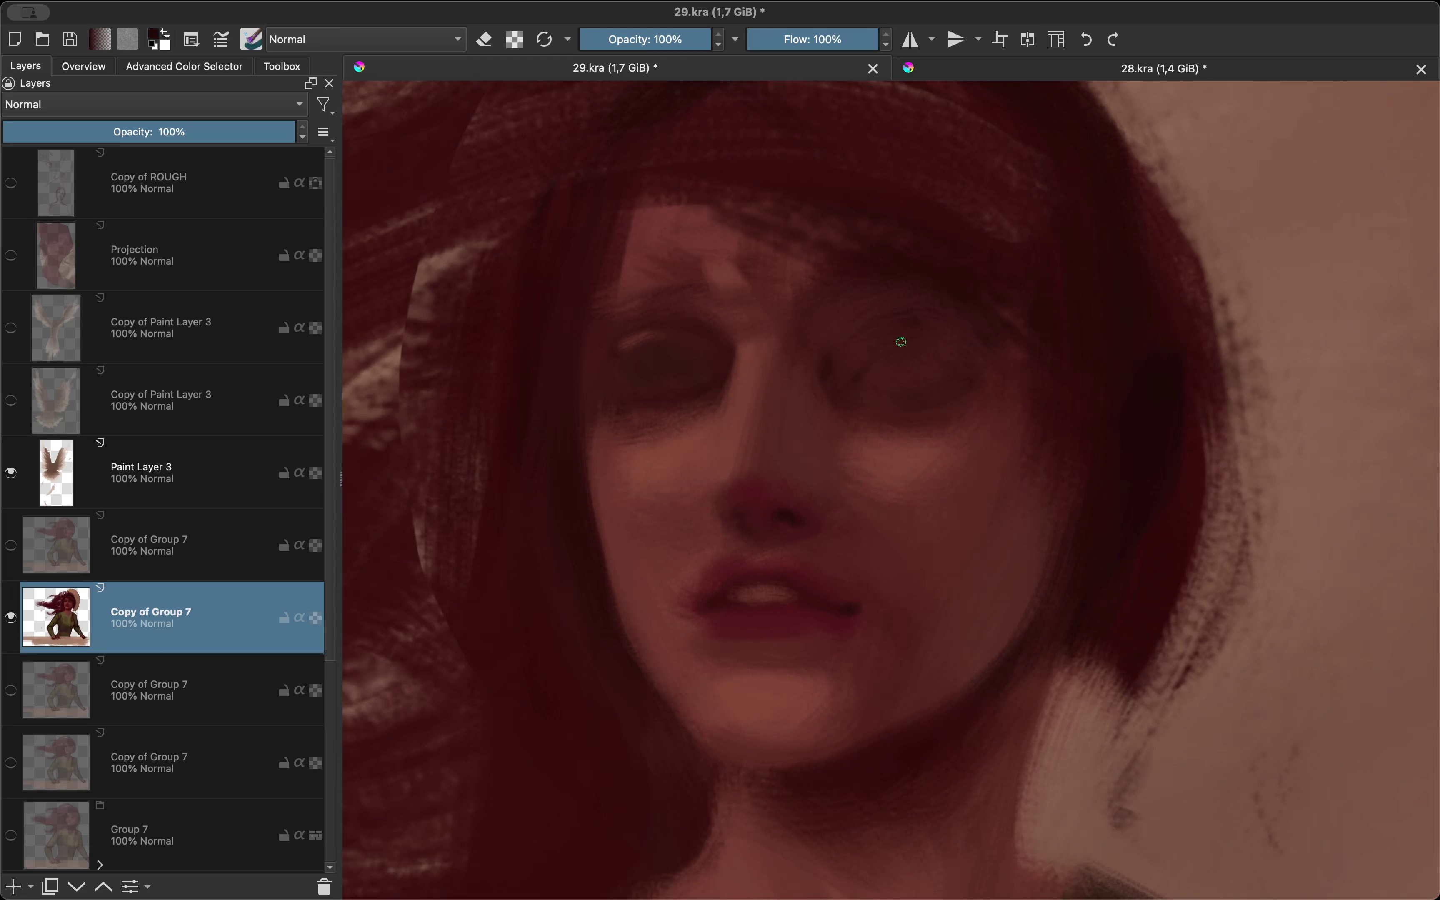
pyautogui.moveTo(901, 342); pyautogui.dragTo(910, 365)
pyautogui.press('m')
pyautogui.press('m')
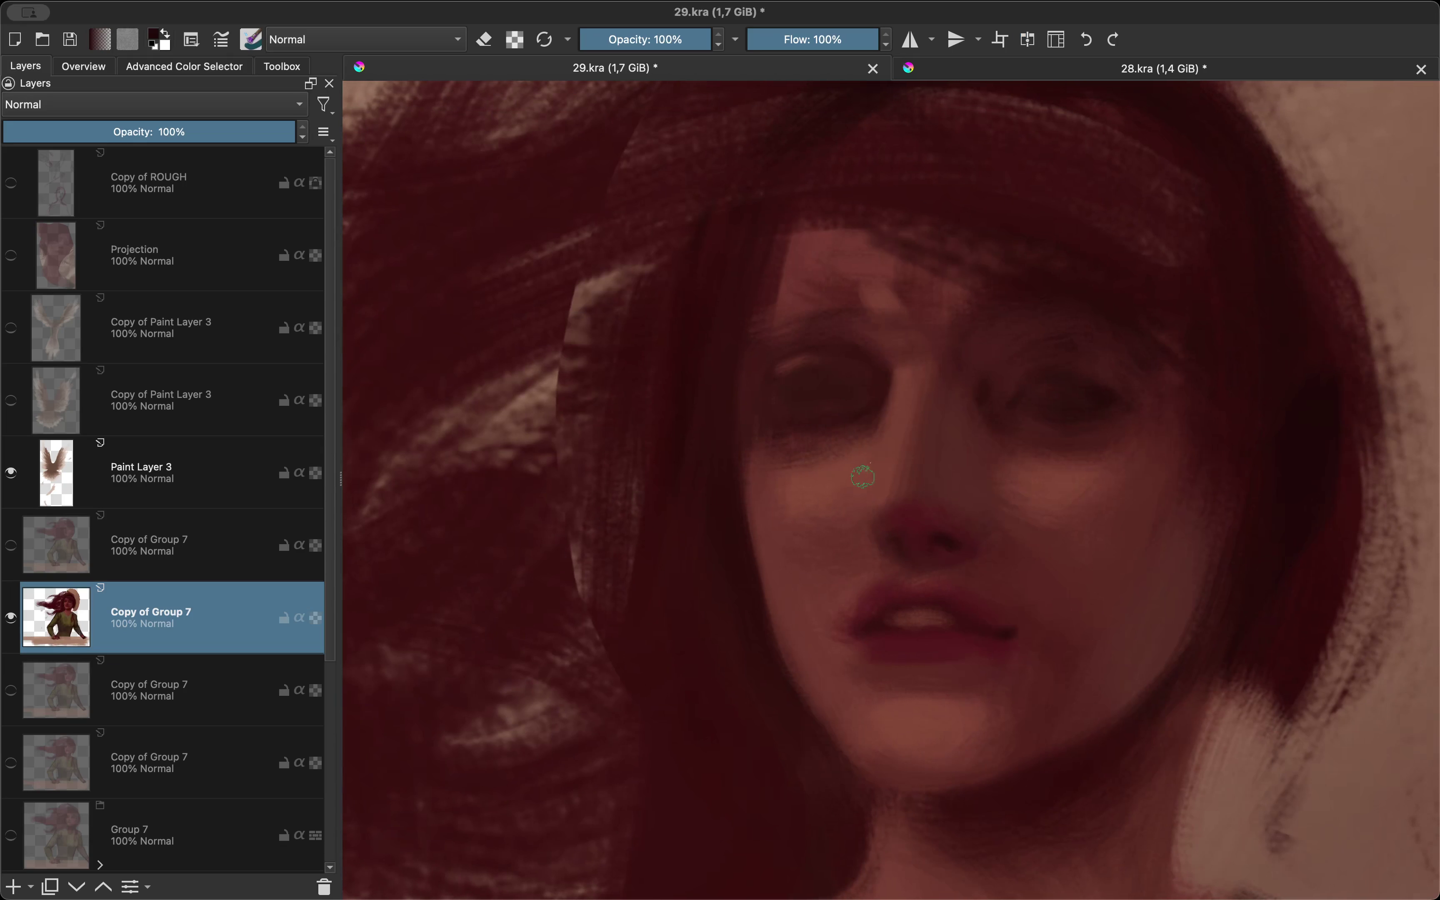
# Step: Sample a reddish skin tone and check the face in a slightly rotated, mirrored view
pyautogui.keyDown('ctrl'); pyautogui.click(766, 467); pyautogui.keyUp('ctrl')
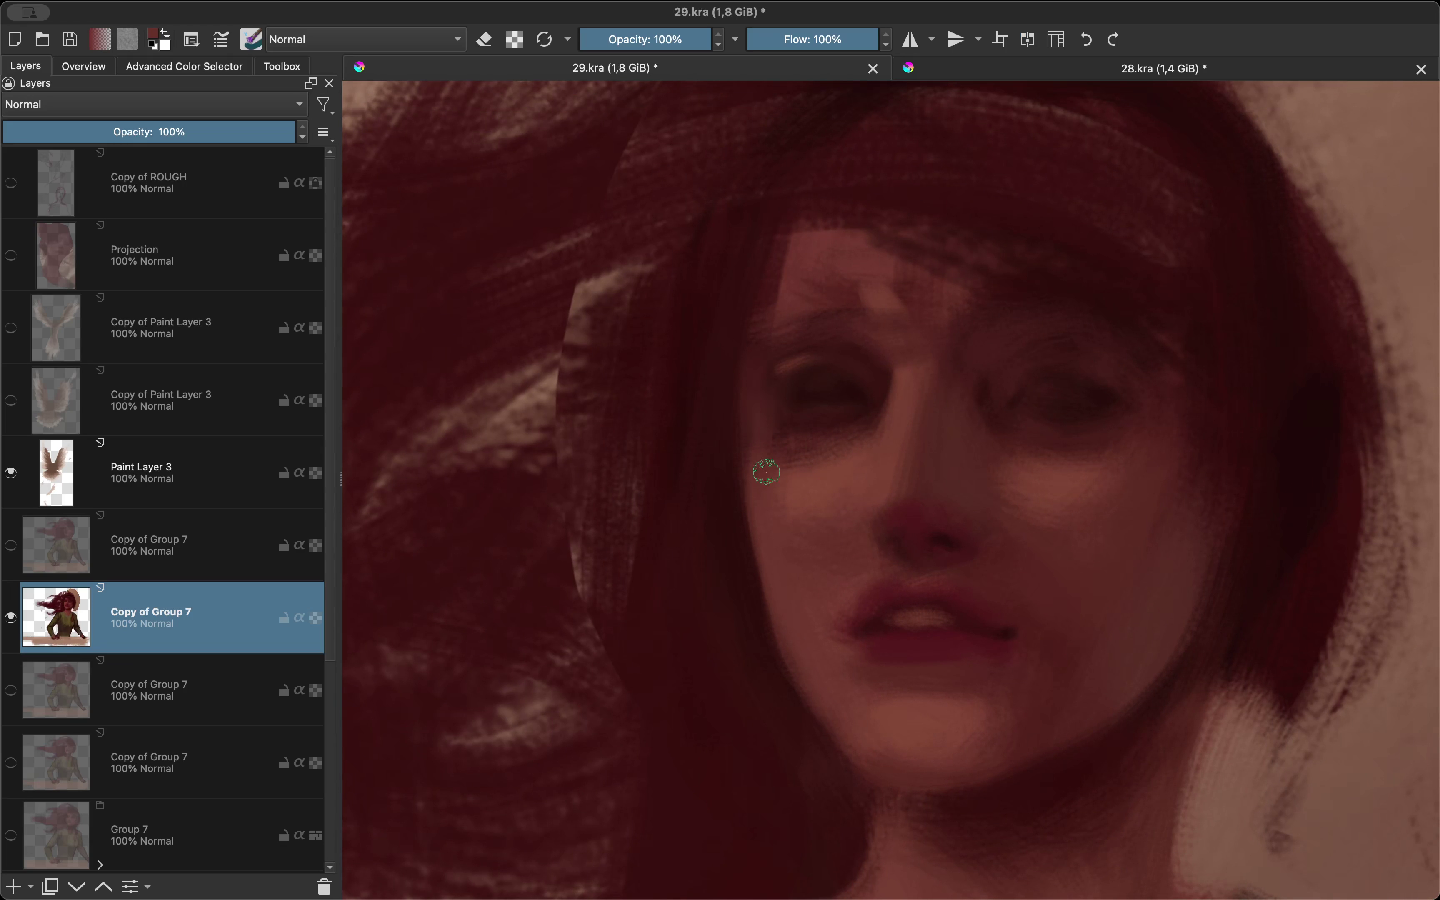
pyautogui.press('m')
pyautogui.scroll(-5, 925, 497)
pyautogui.scroll(5, 925, 497)
pyautogui.moveTo(925, 497); pyautogui.dragTo(950, 521)
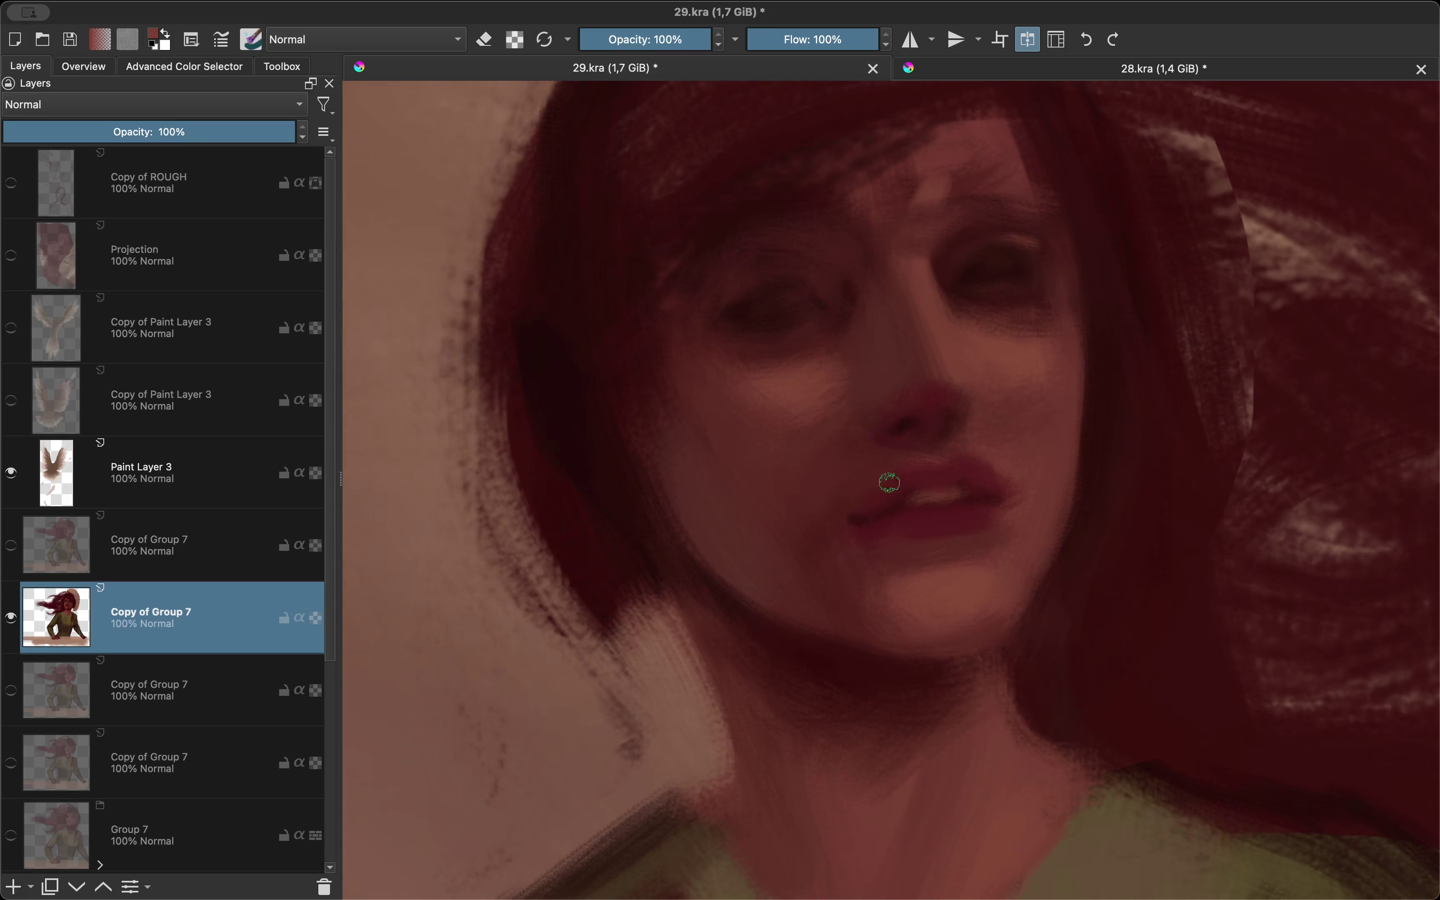
pyautogui.scroll(-3, 889, 482)
pyautogui.scroll(5, 890, 556)
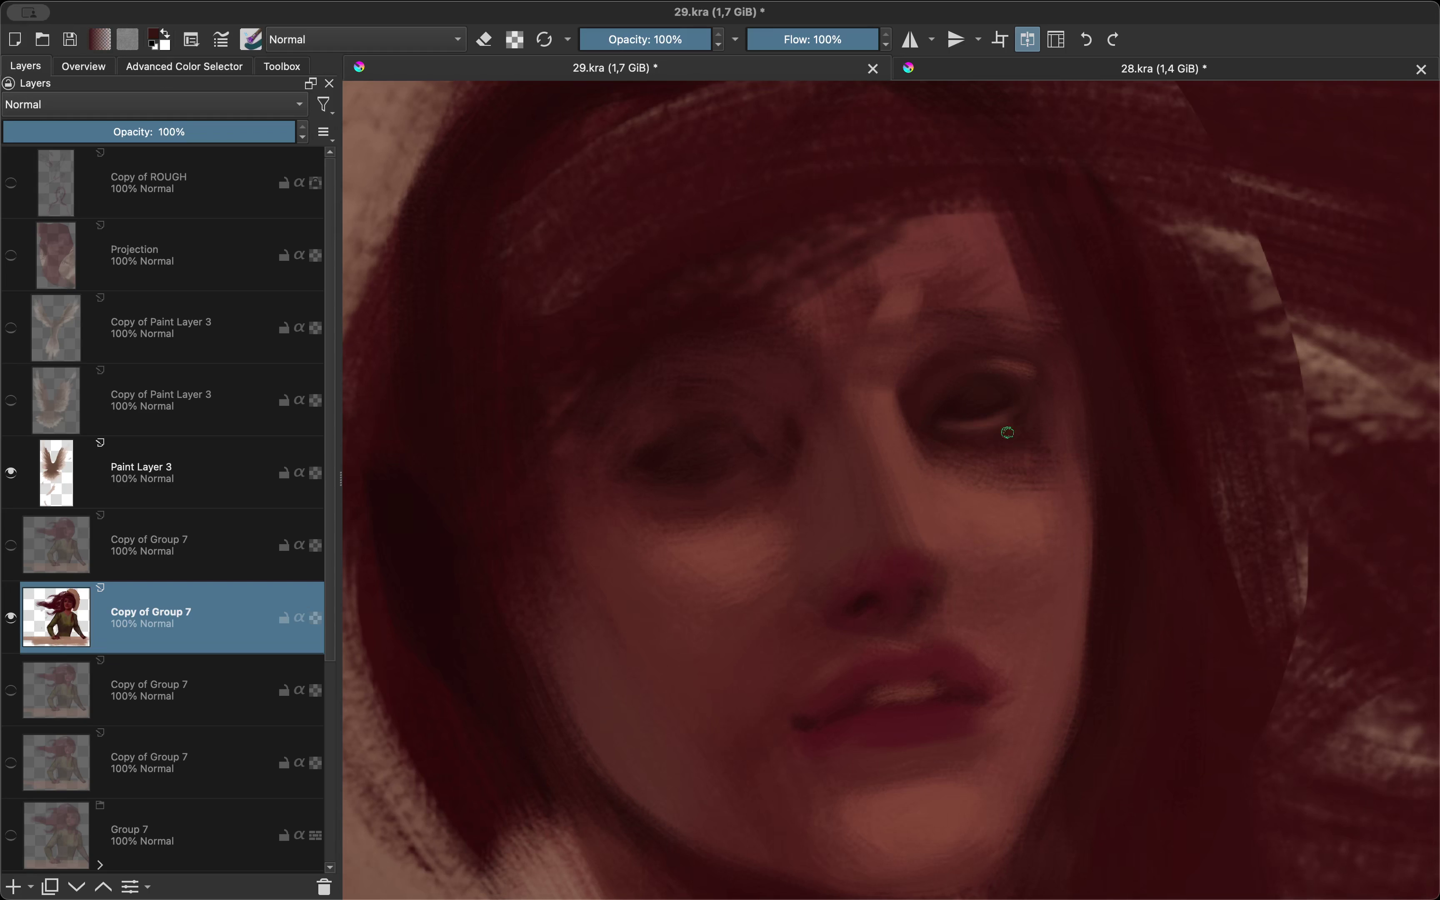
pyautogui.scroll(-3, 1007, 433)
pyautogui.scroll(3, 975, 410)
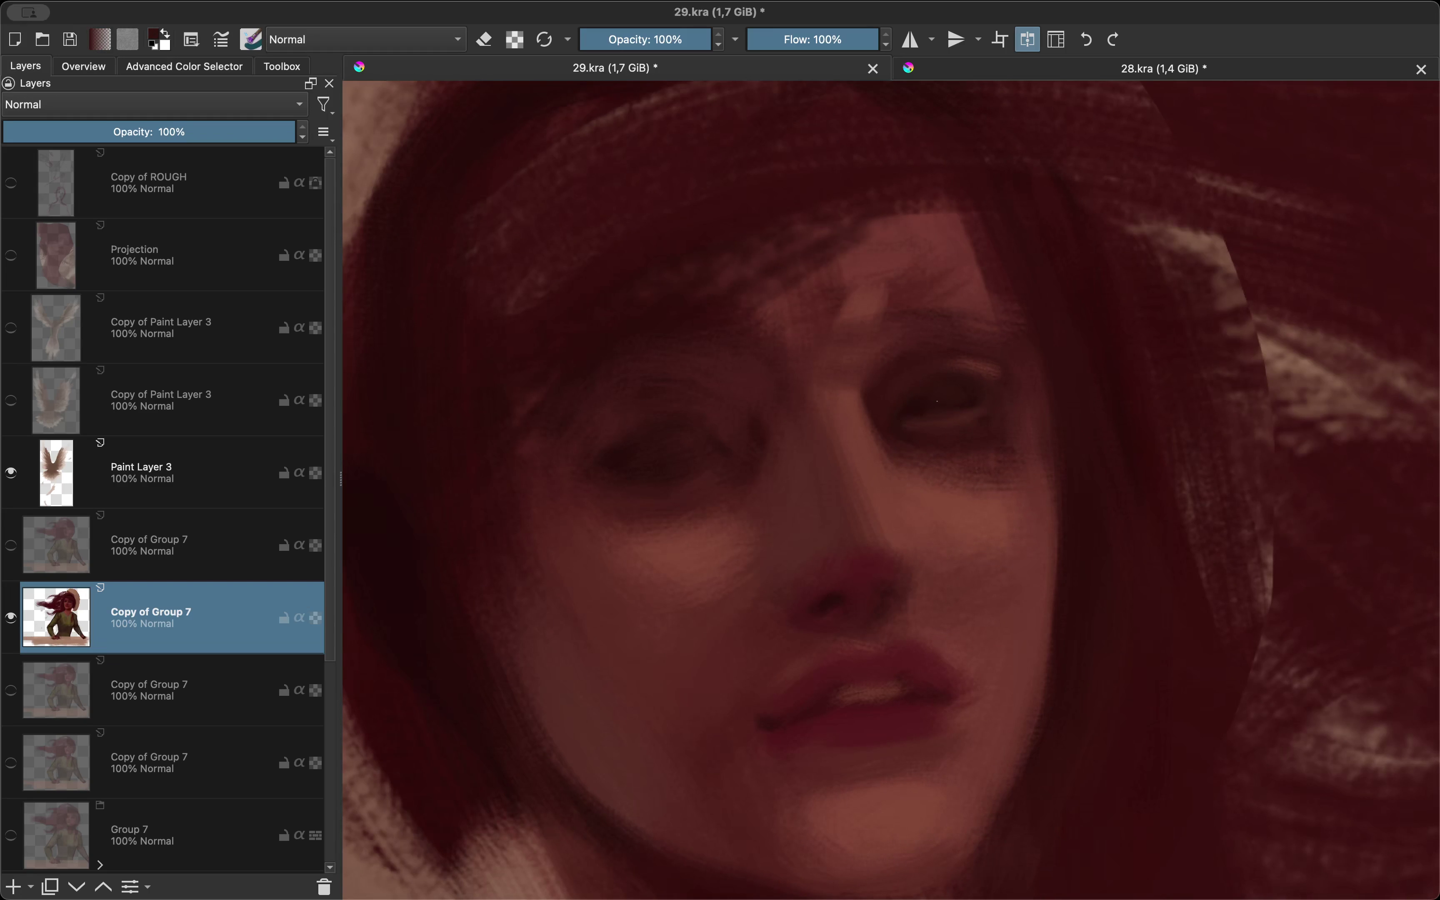
pyautogui.press('m')
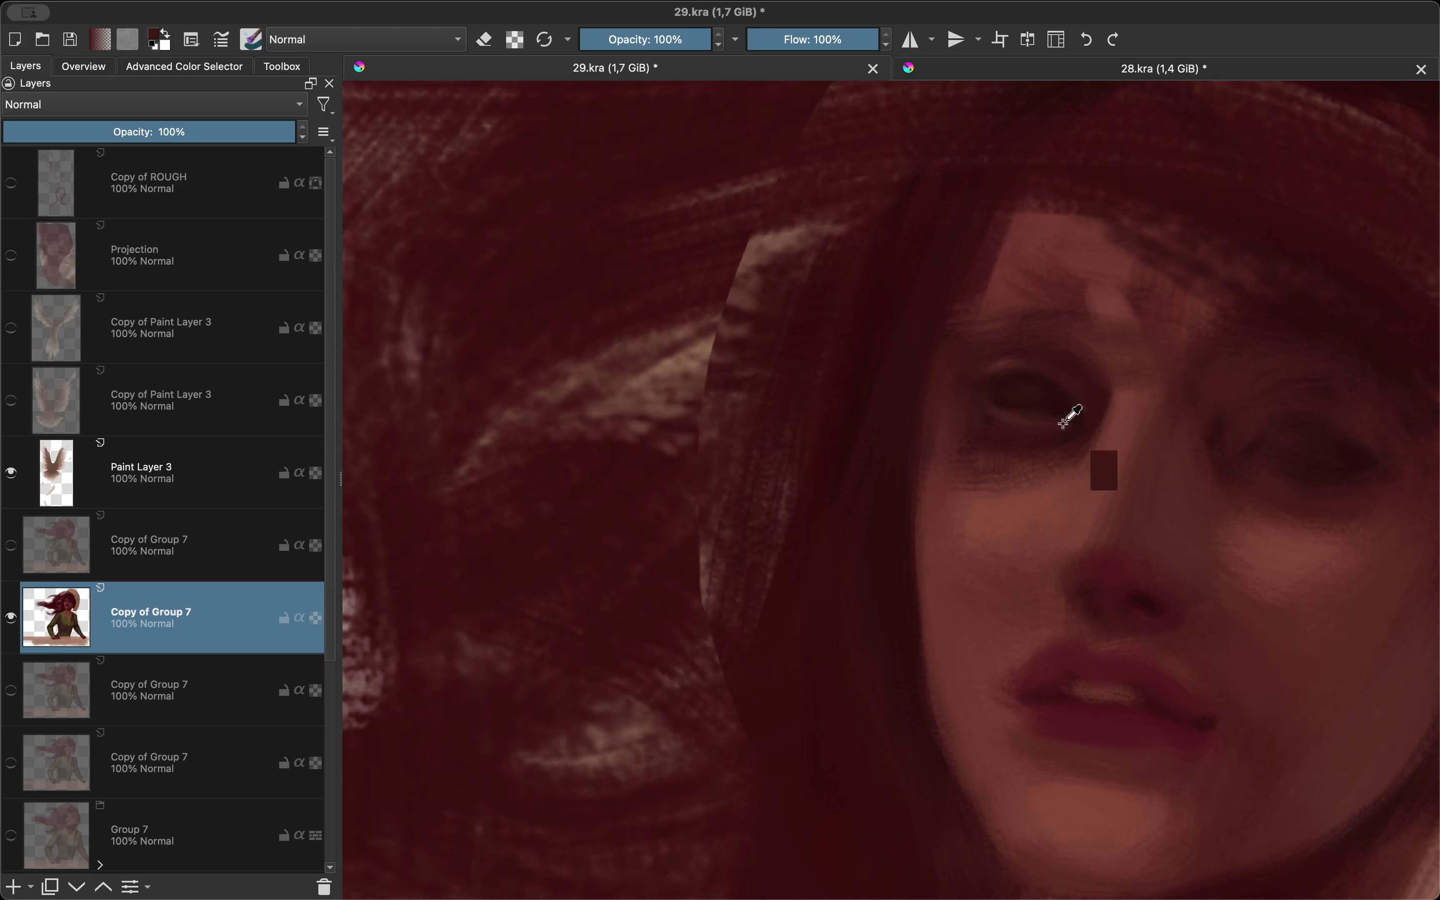
pyautogui.scroll(-3, 896, 417)
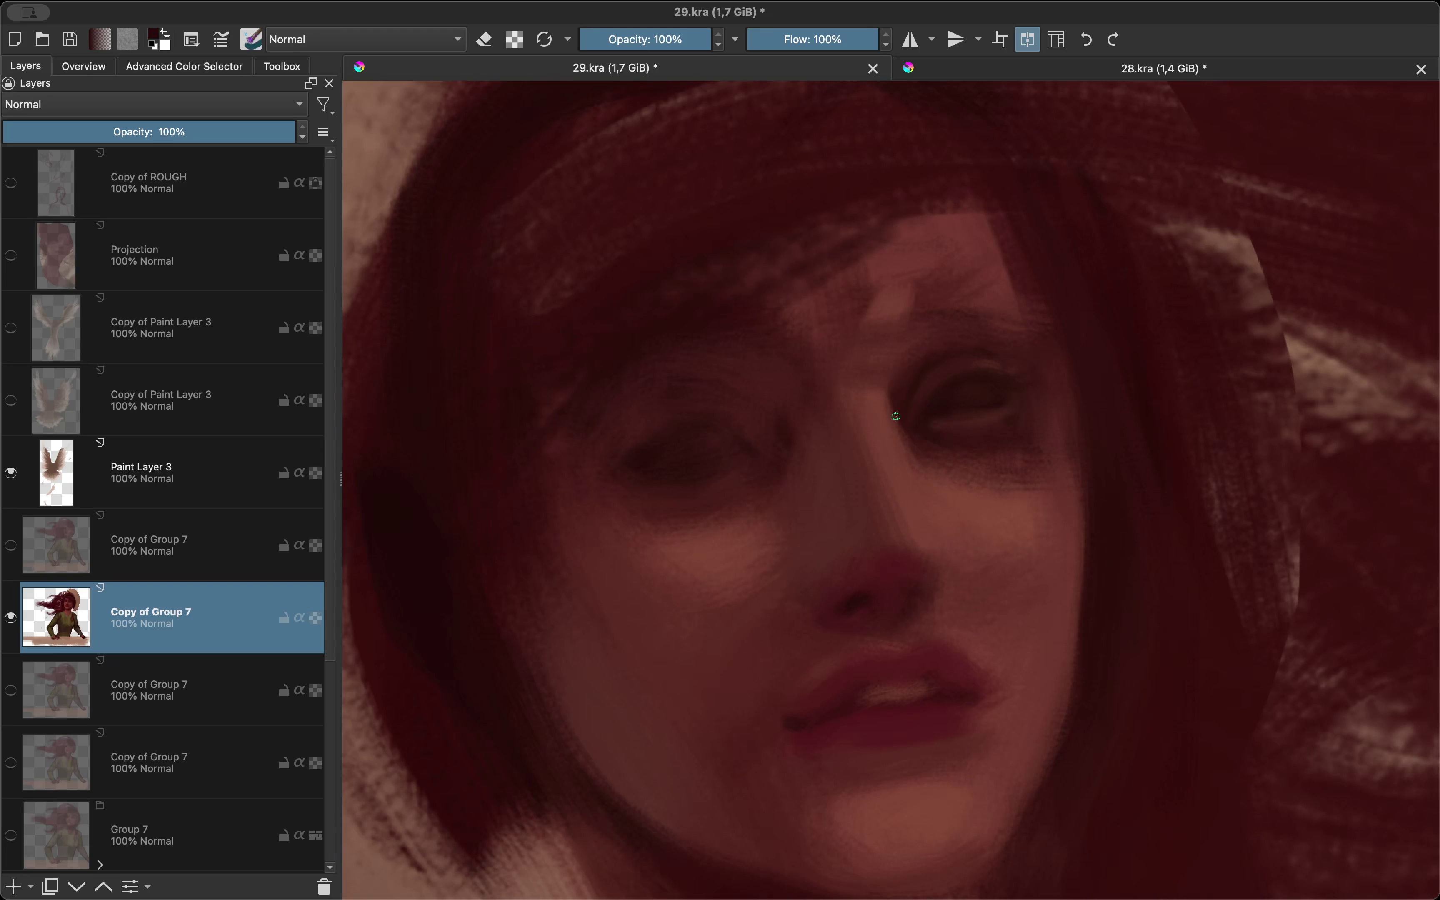
# Step: Pick a reddish face colour, then a lighter skin tone near the eye
pyautogui.keyDown('ctrl'); pyautogui.click(964, 498); pyautogui.keyUp('ctrl')
pyautogui.scroll(2, 912, 406)
pyautogui.scroll(1, 912, 406)
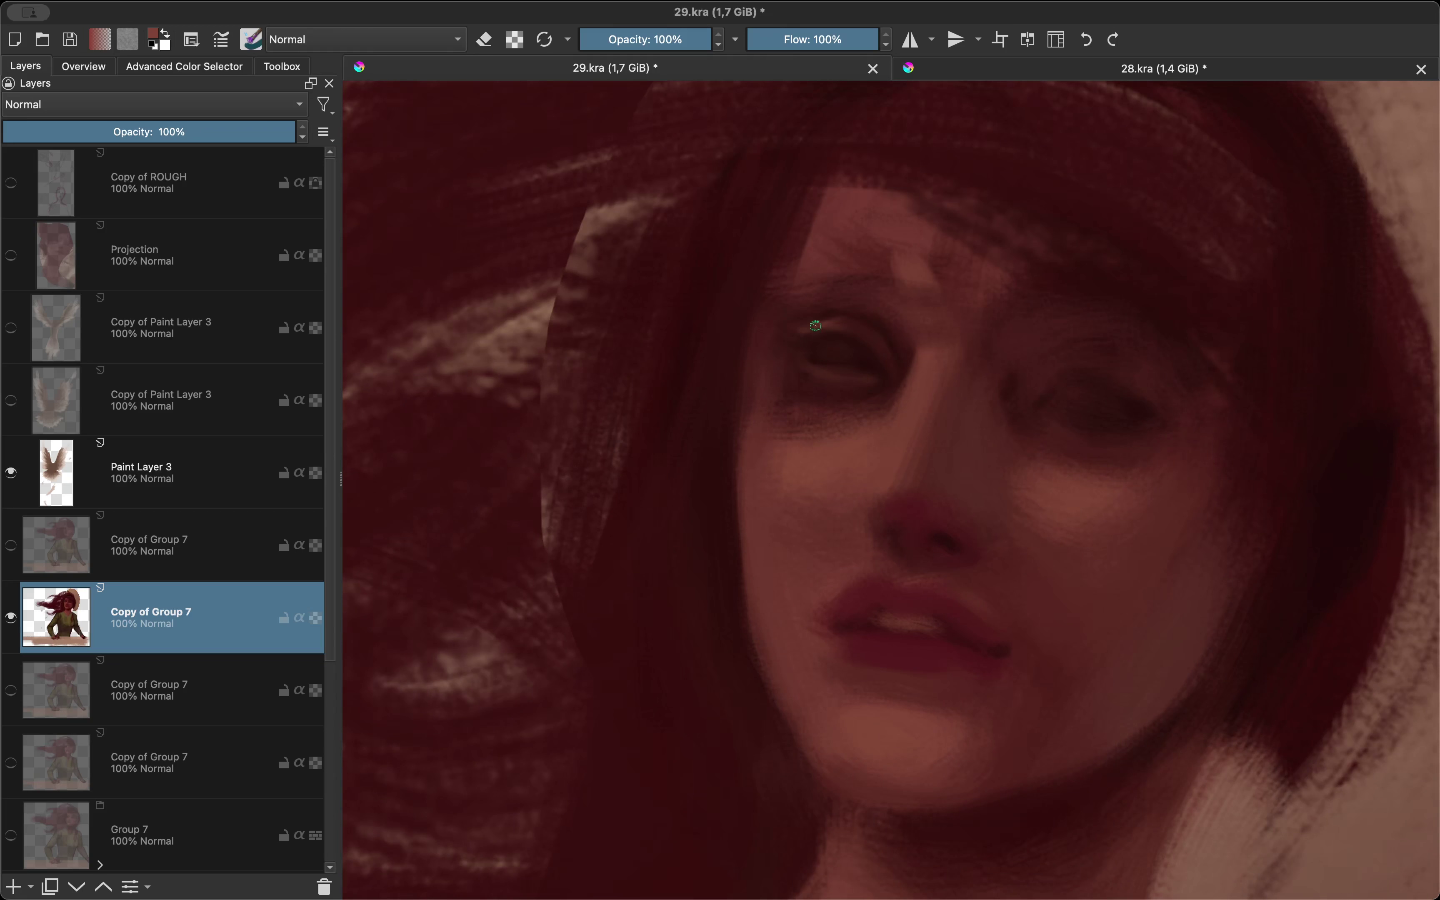
pyautogui.keyDown('ctrl'); pyautogui.click(829, 448); pyautogui.keyUp('ctrl')
pyautogui.press('m')
pyautogui.scroll(-3, 776, 410)
pyautogui.scroll(3, 926, 514)
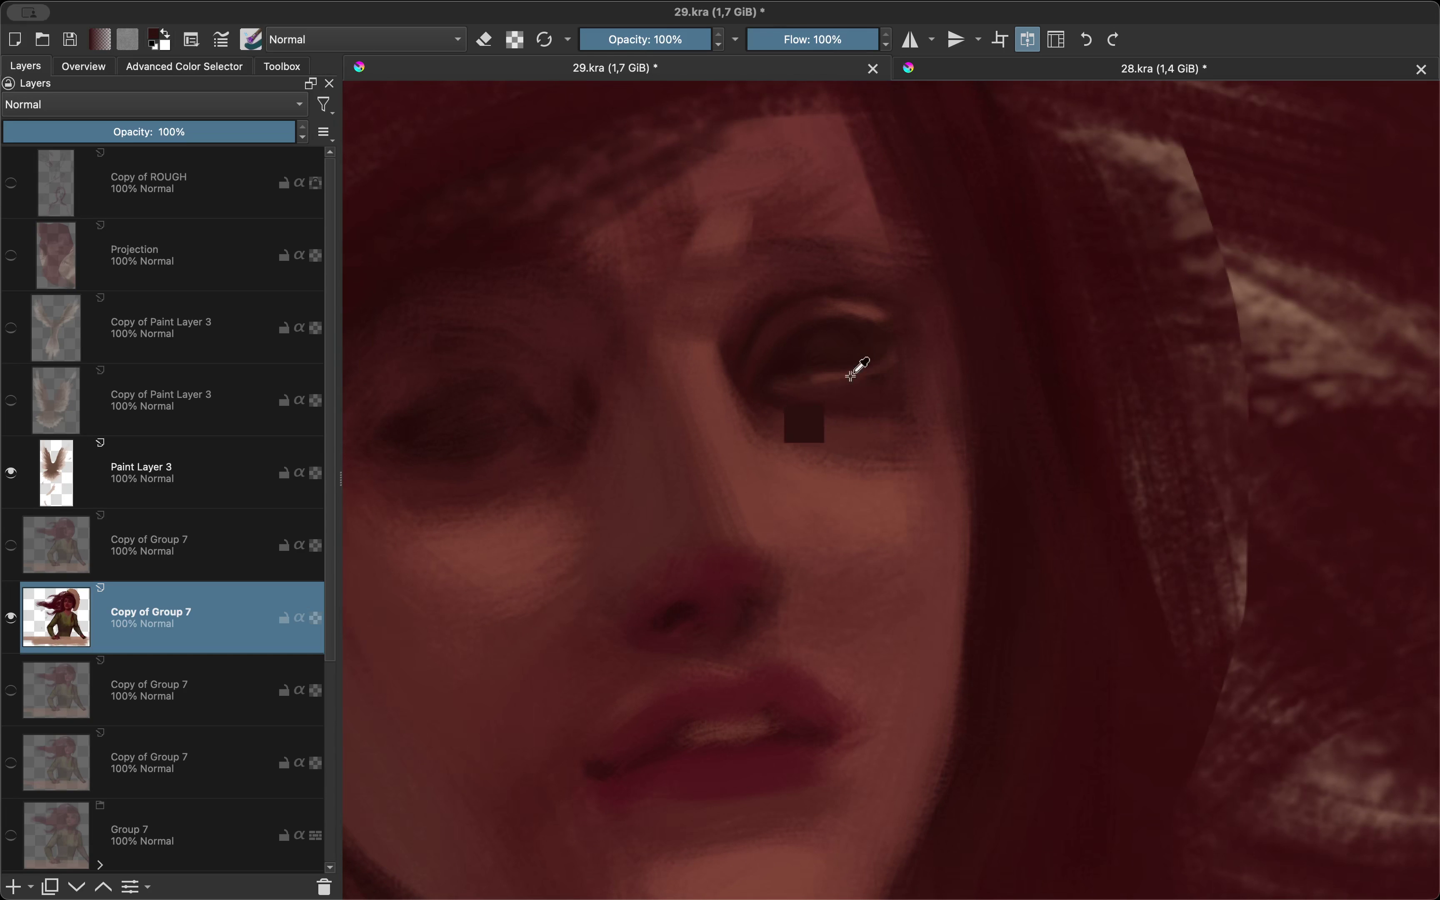
pyautogui.press('m')
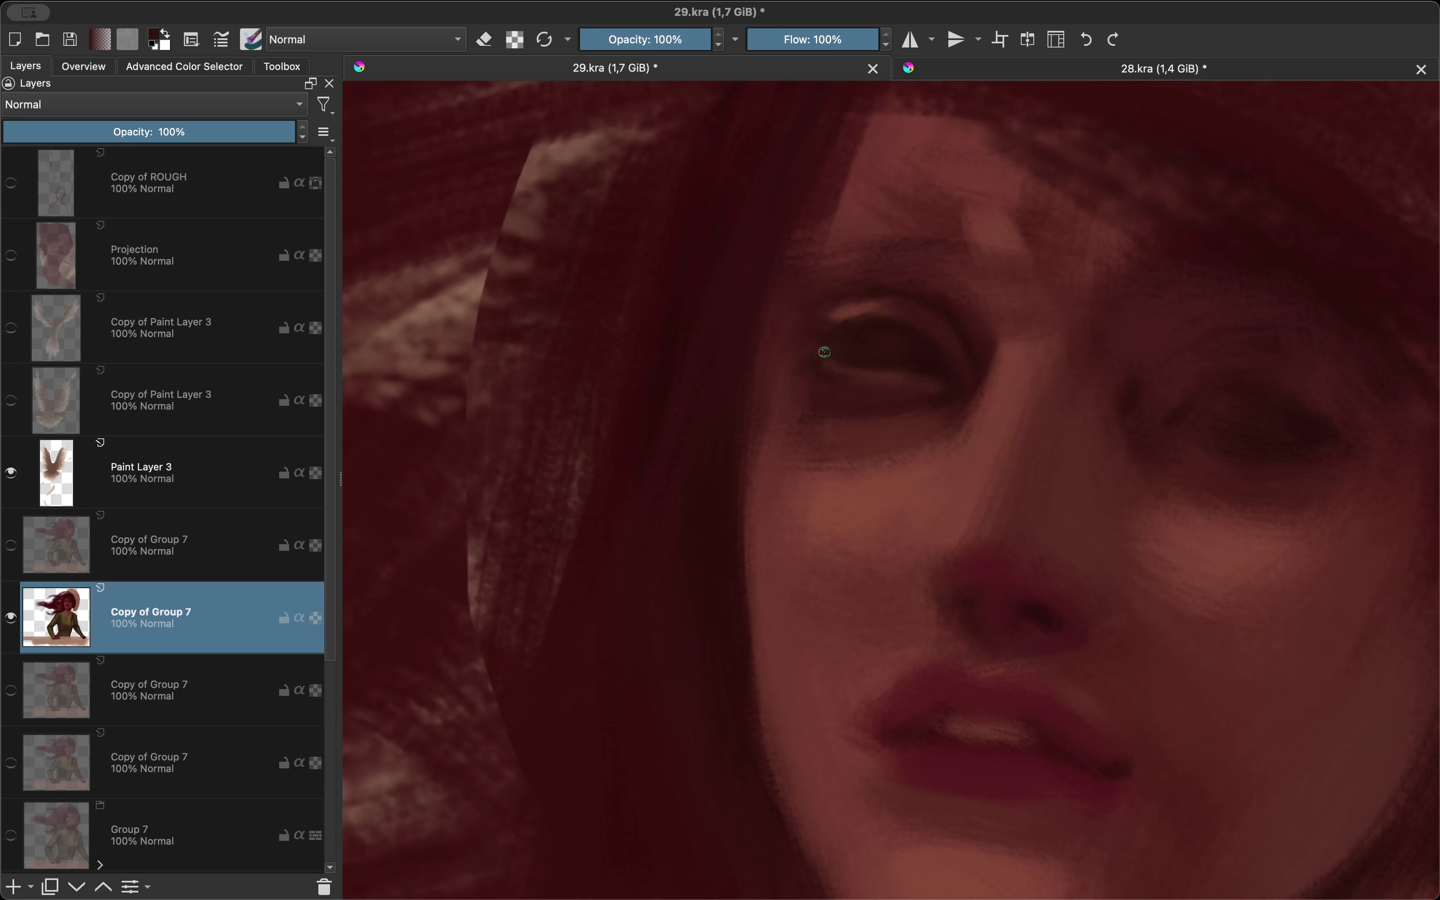
# Step: Recheck the face in mirrored view and bring up the colour wheel for a new colour
pyautogui.press('m')
pyautogui.scroll(-5, 839, 348)
pyautogui.scroll(2, 923, 521)
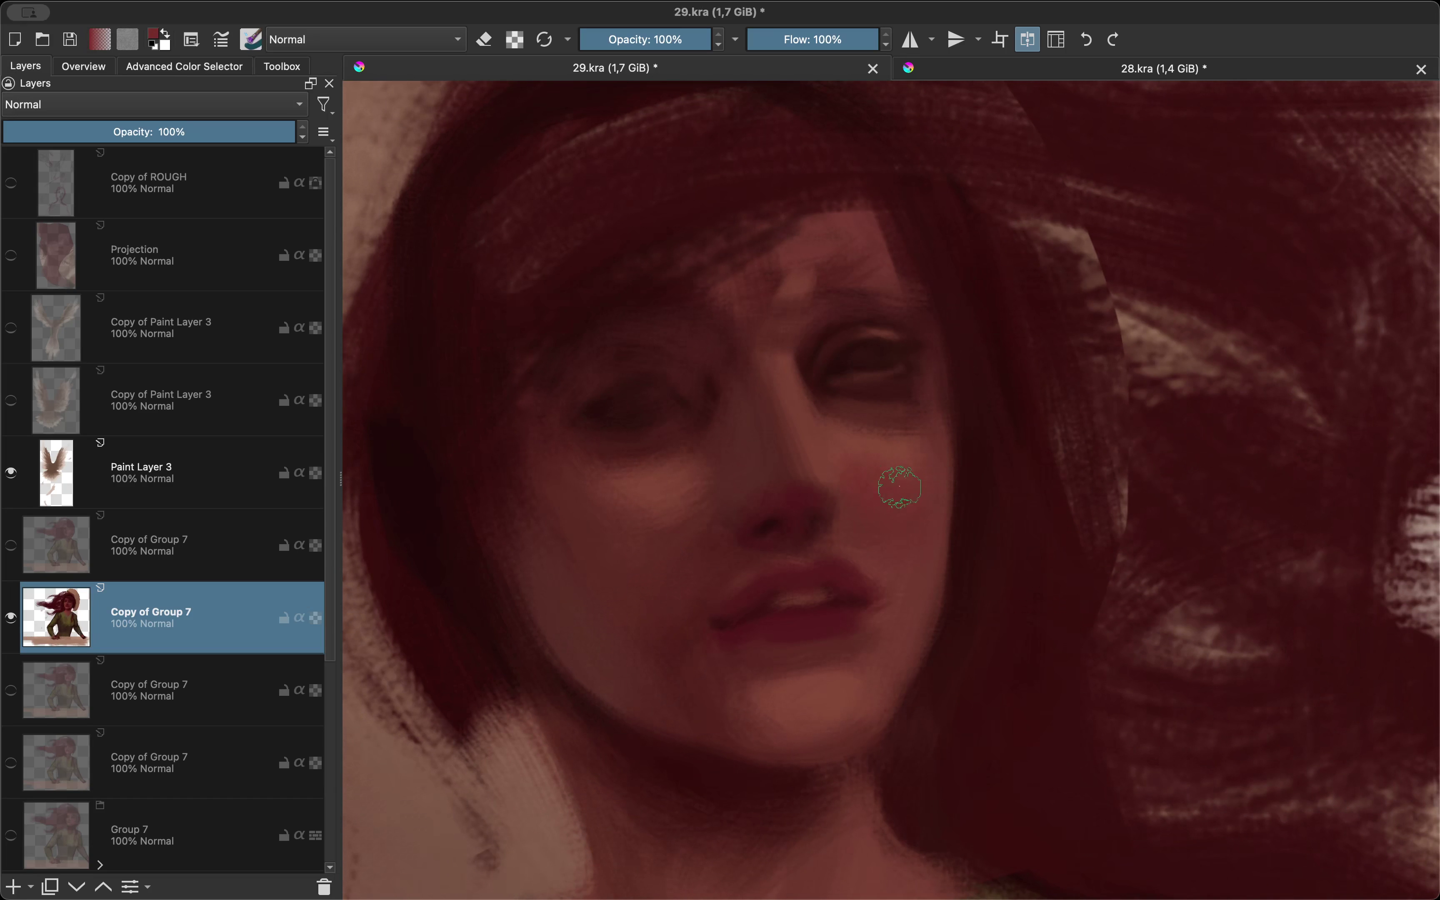
pyautogui.hscroll(-5, 899, 487)
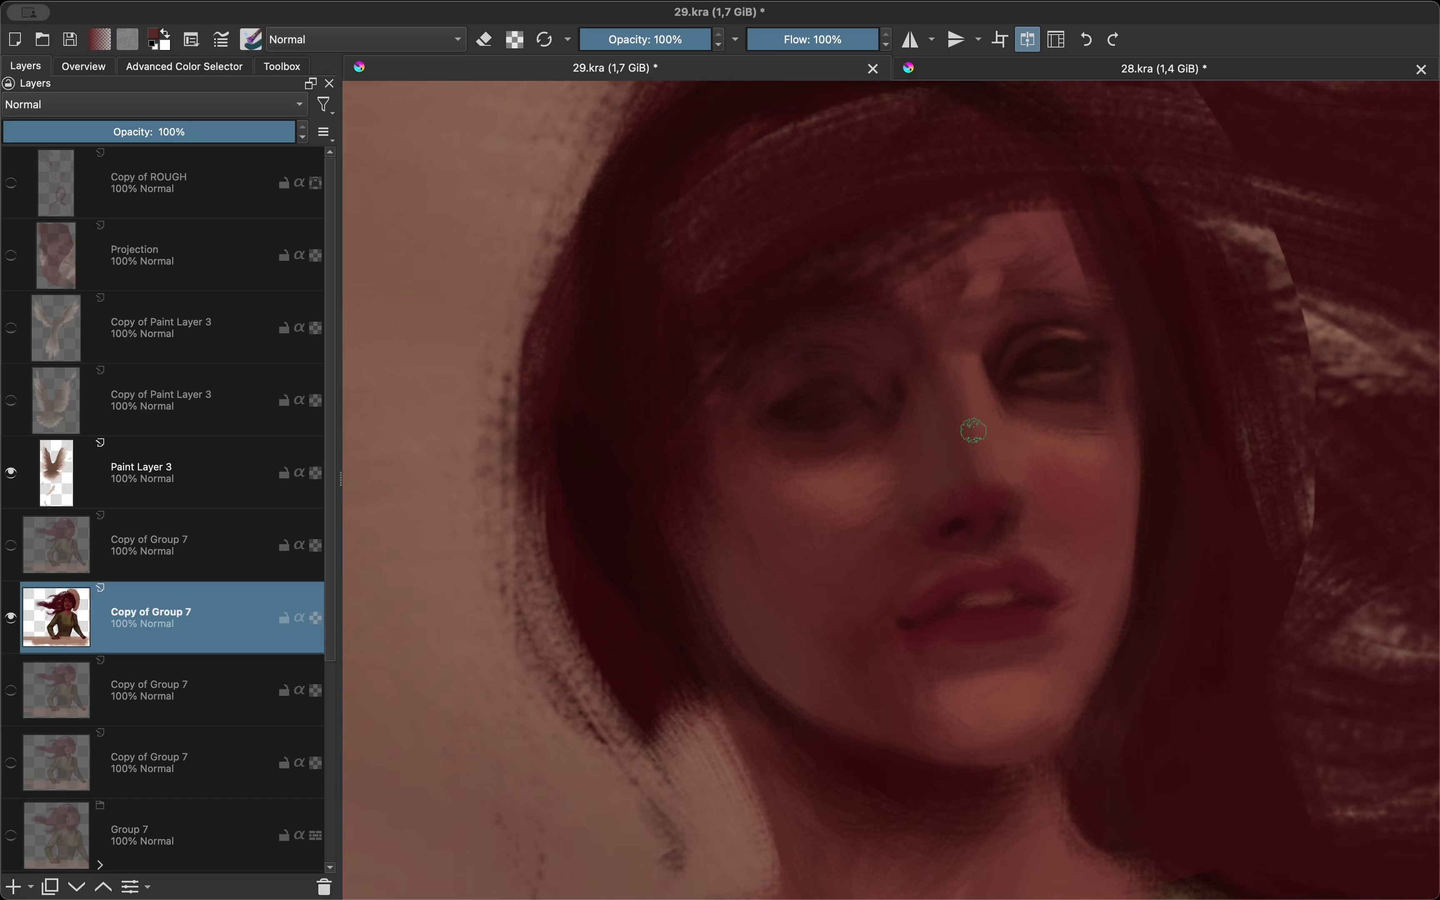
pyautogui.press('m')
pyautogui.scroll(-3, 967, 489)
pyautogui.scroll(3, 1005, 482)
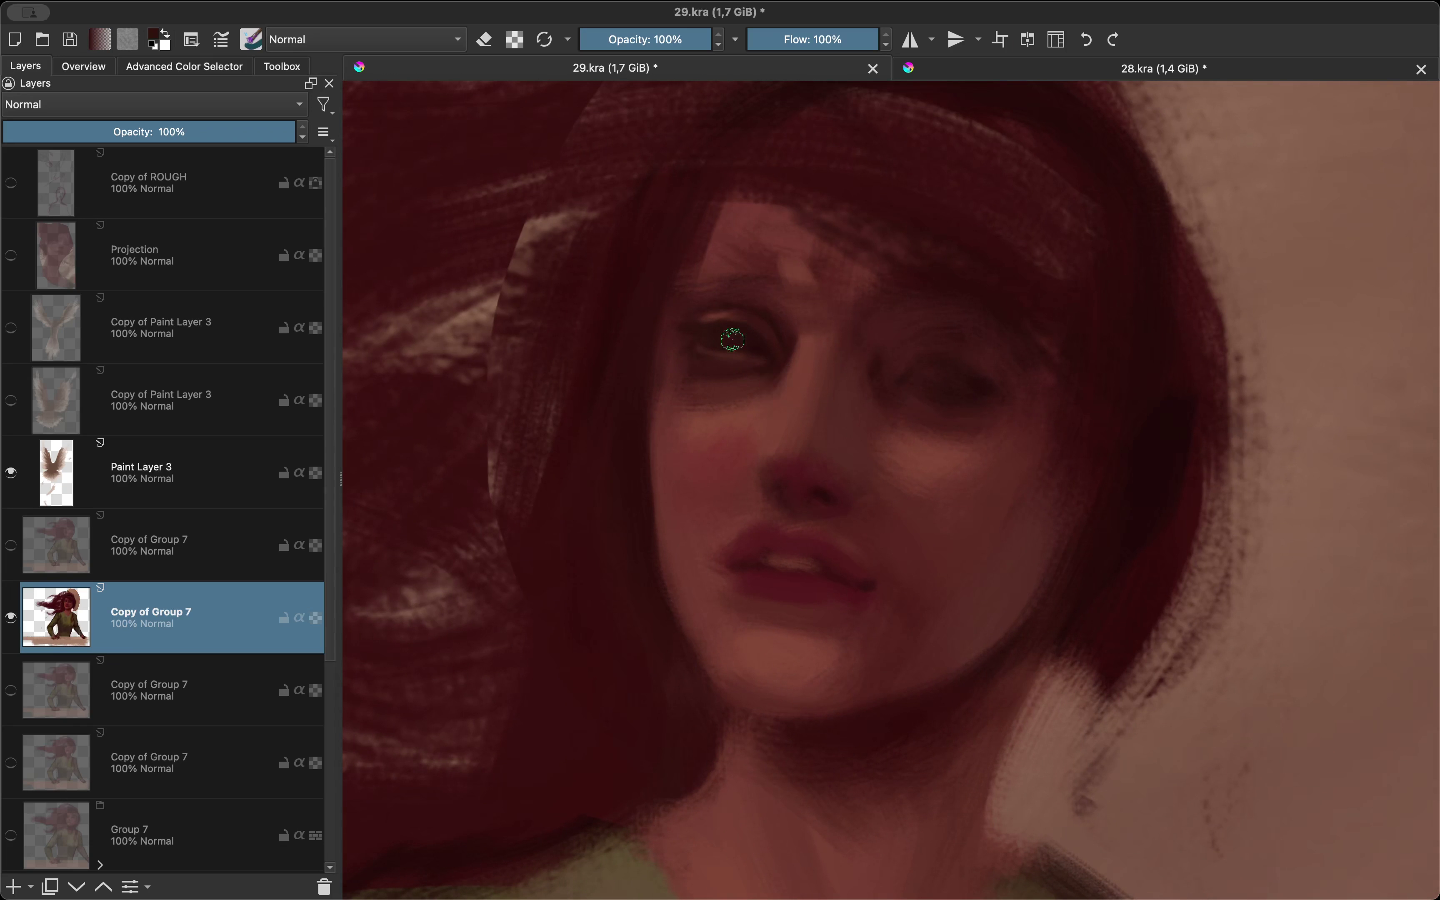
pyautogui.hotkey('shift', 'i')
# Step: Sample a colour for the left eye's iris and compare both eyes in mirrored view
pyautogui.press('m')
pyautogui.hotkey('shift', 'i')
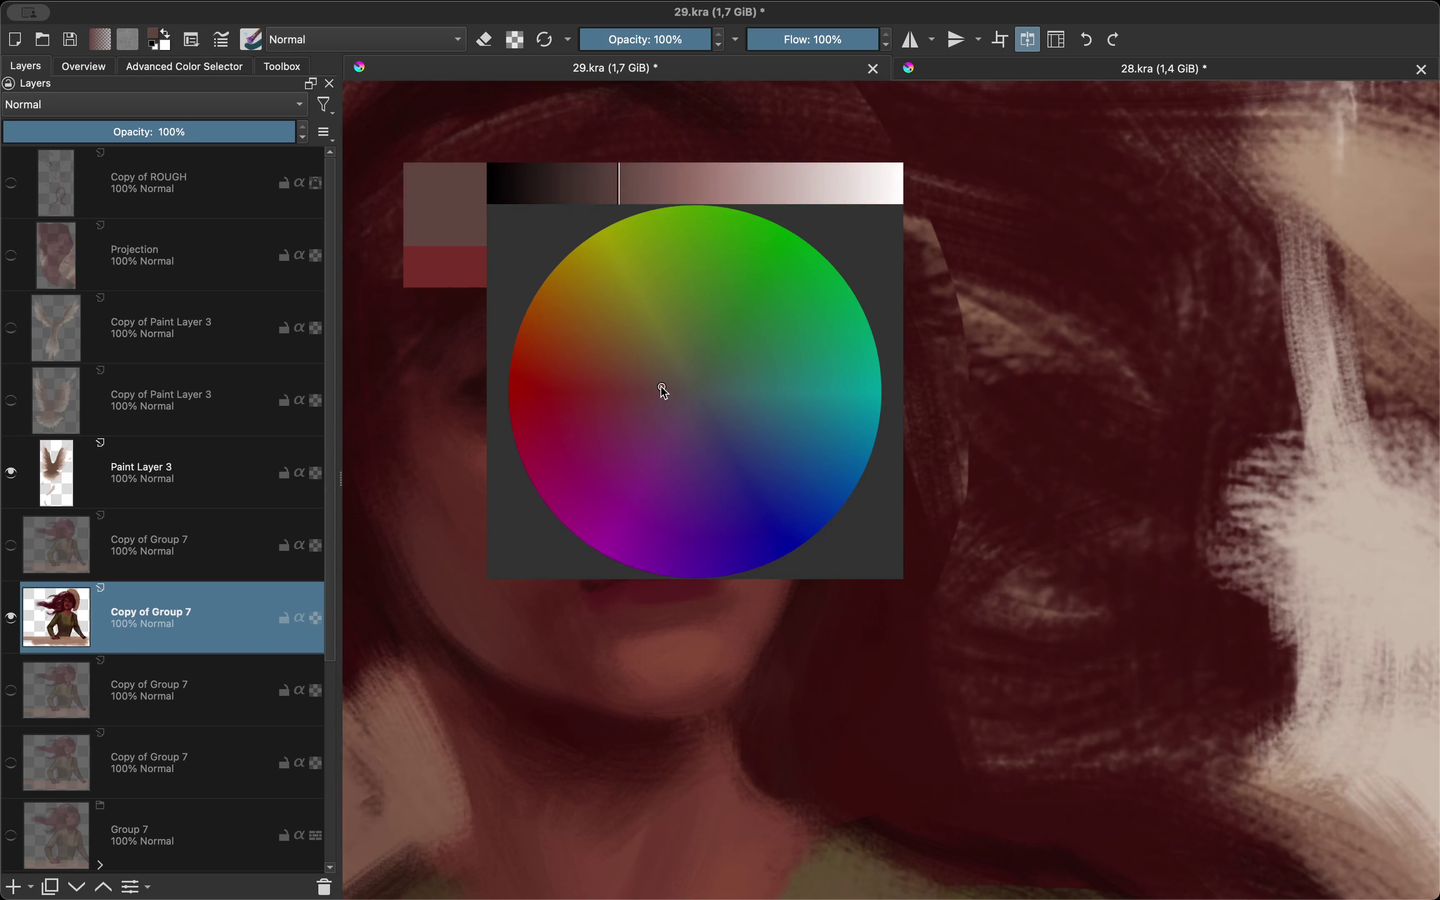
pyautogui.hotkey('shift', 'i')
pyautogui.press('m')
pyautogui.scroll(2, 723, 345)
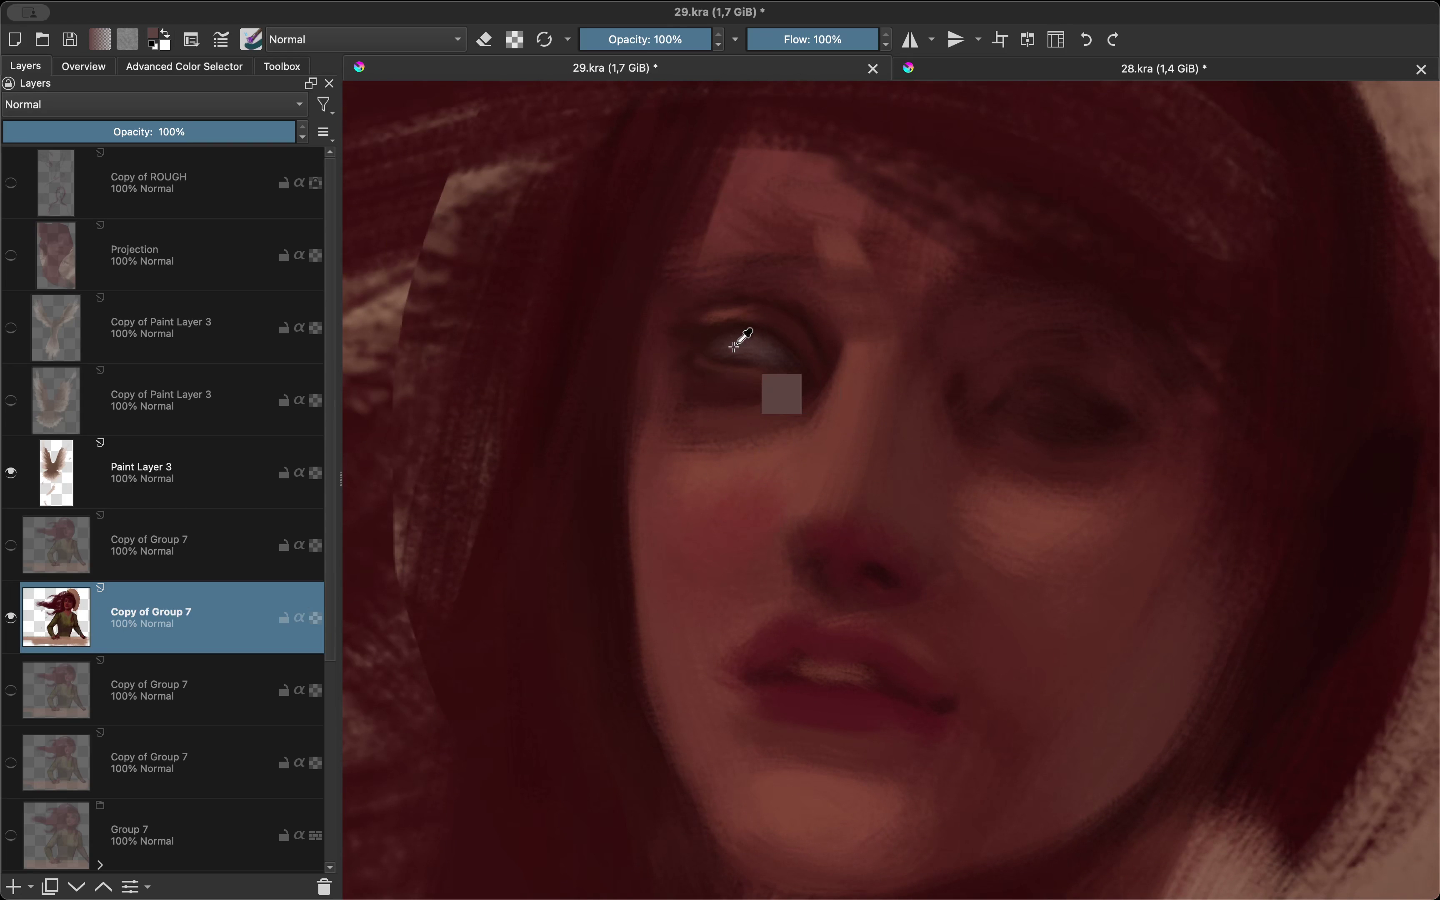
pyautogui.press('m')
pyautogui.press('m')
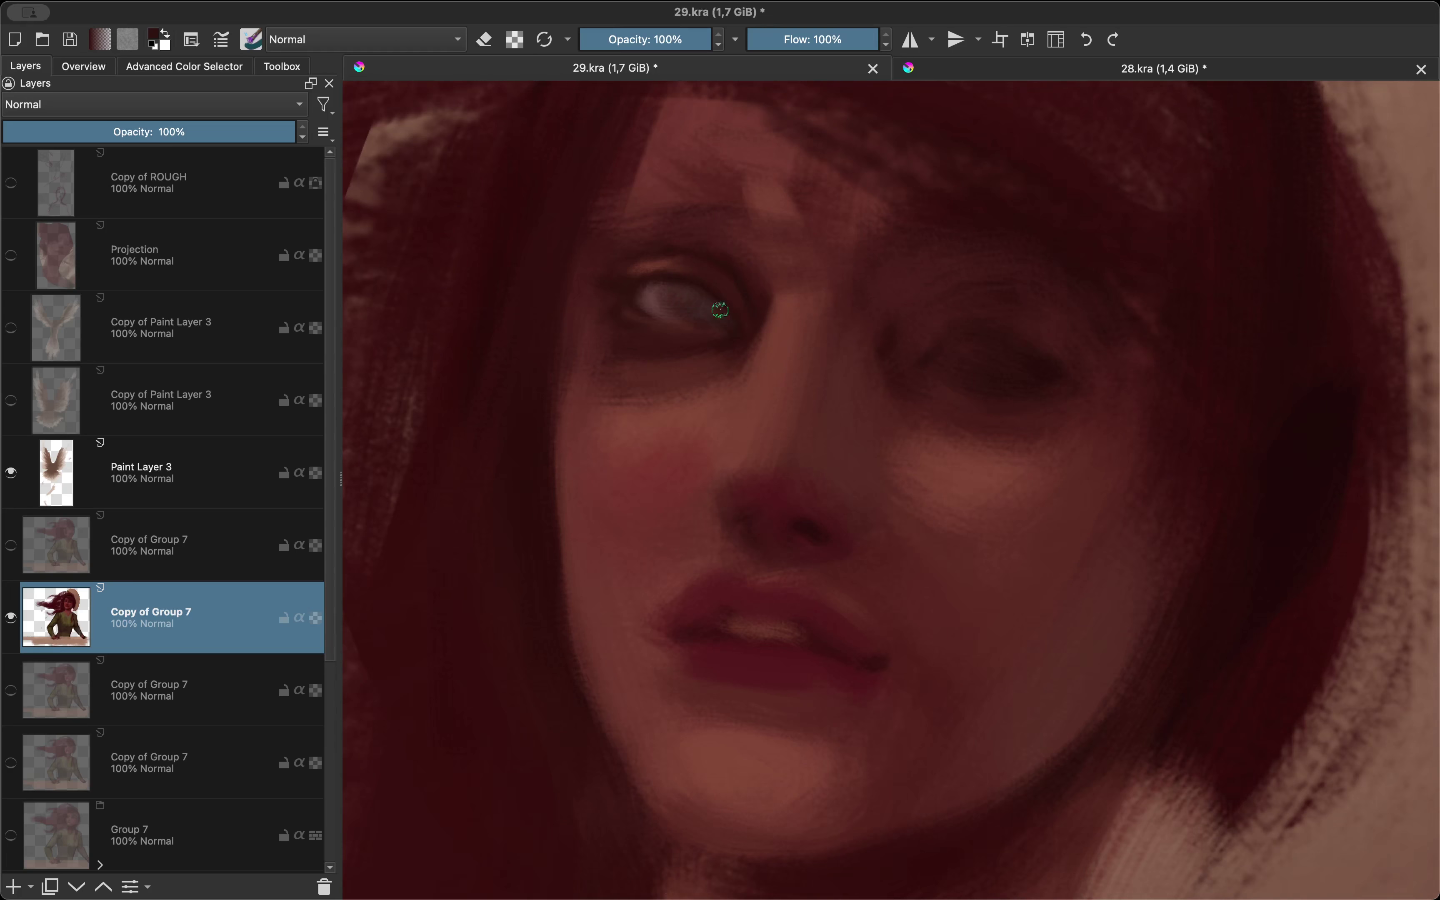
pyautogui.press('m')
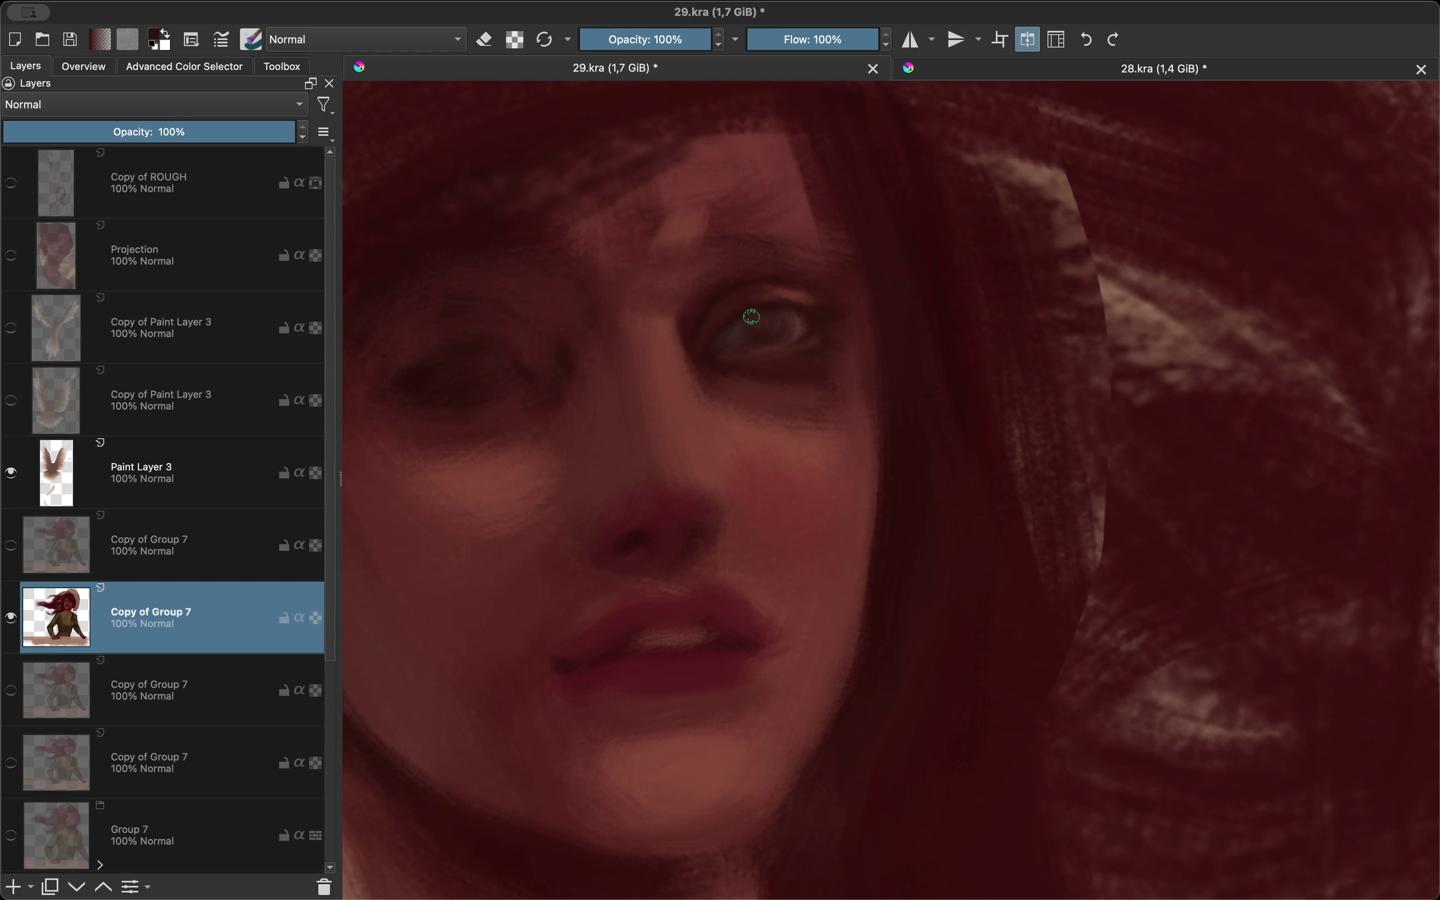
pyautogui.press('m')
pyautogui.scroll(-5, 751, 316)
pyautogui.scroll(5, 714, 298)
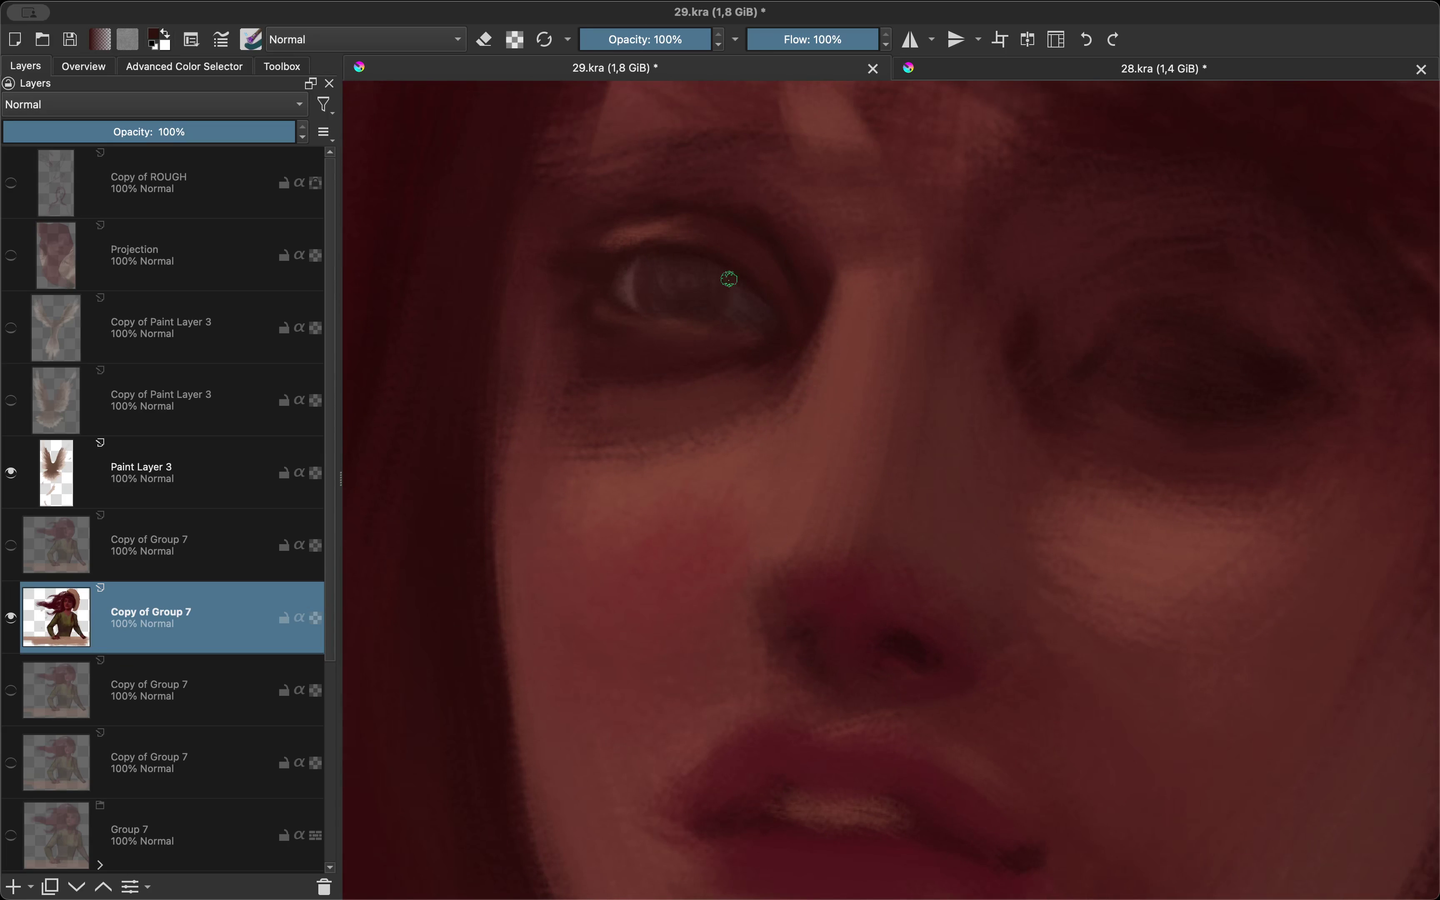
# Step: Check the left eye and the whole figure repeatedly between mirrored and normal views
pyautogui.scroll(-5, 686, 279)
pyautogui.press('m')
pyautogui.scroll(5, 821, 410)
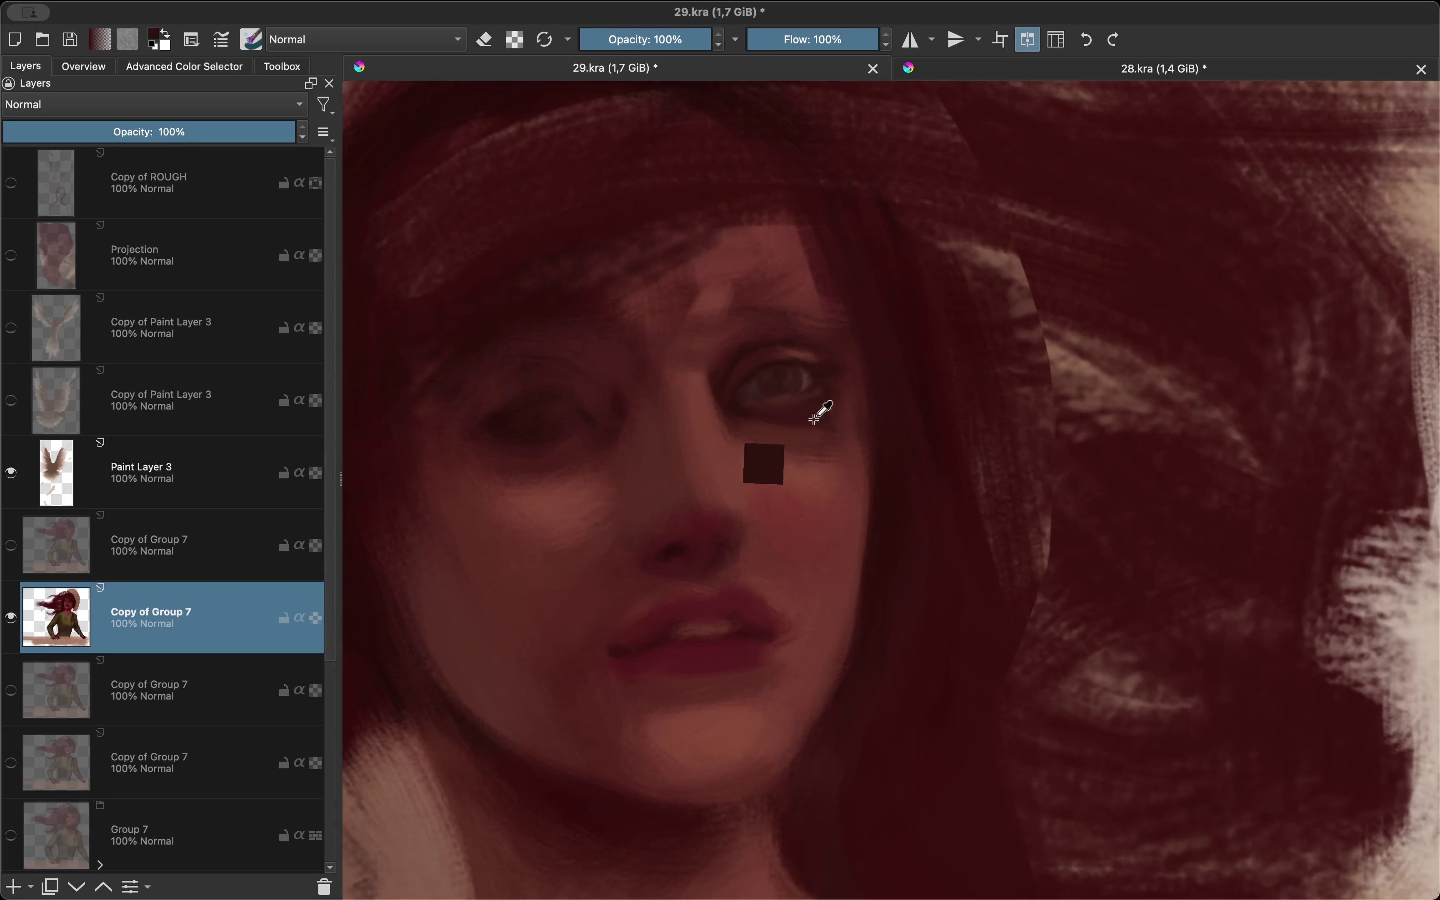
pyautogui.press('m')
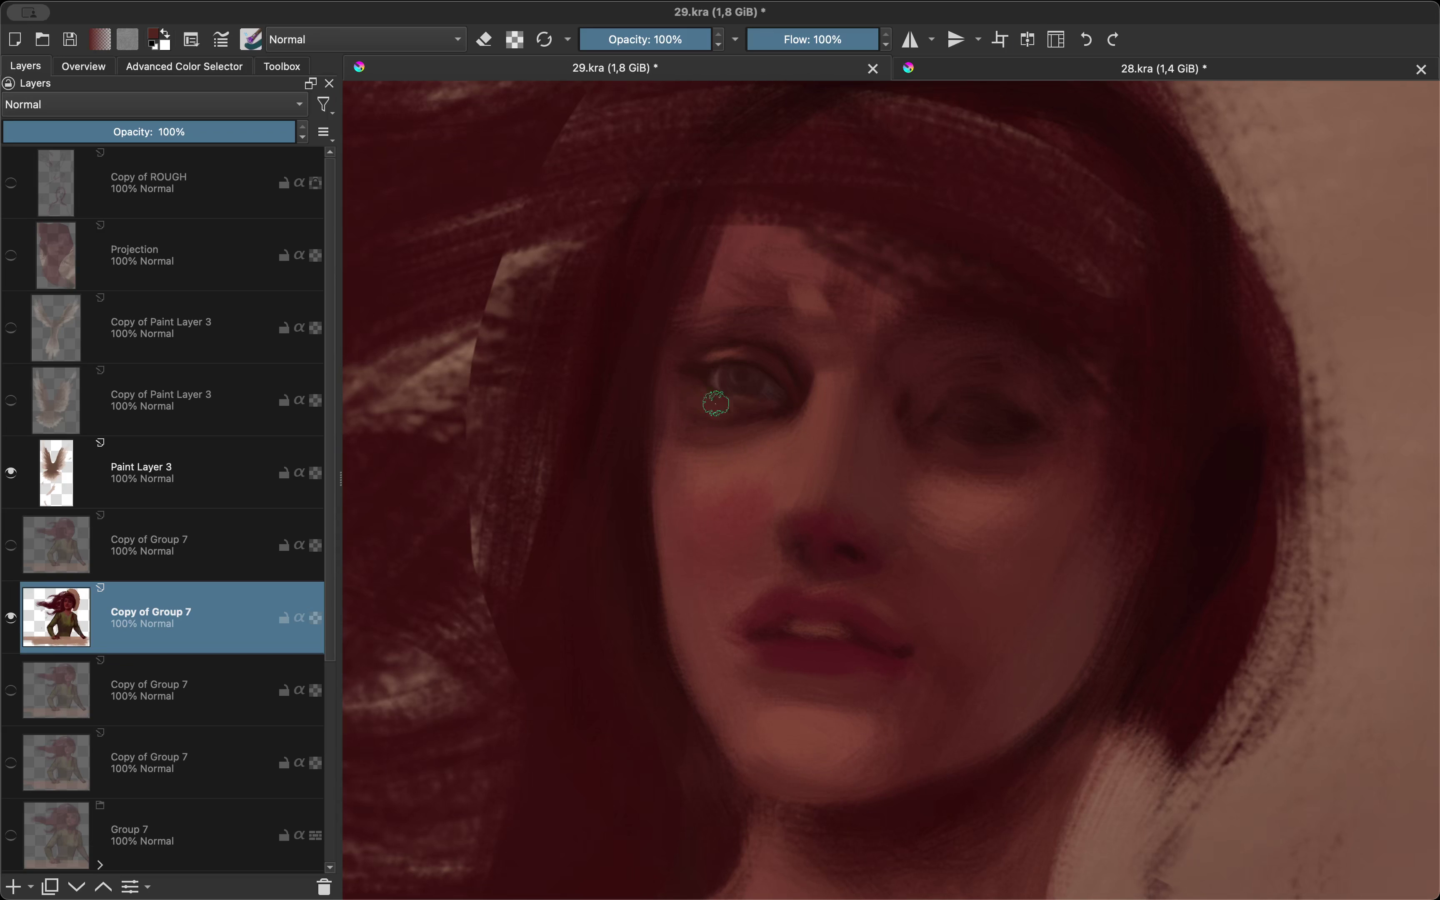
pyautogui.scroll(2, 716, 403)
pyautogui.press('m')
pyautogui.press('m')
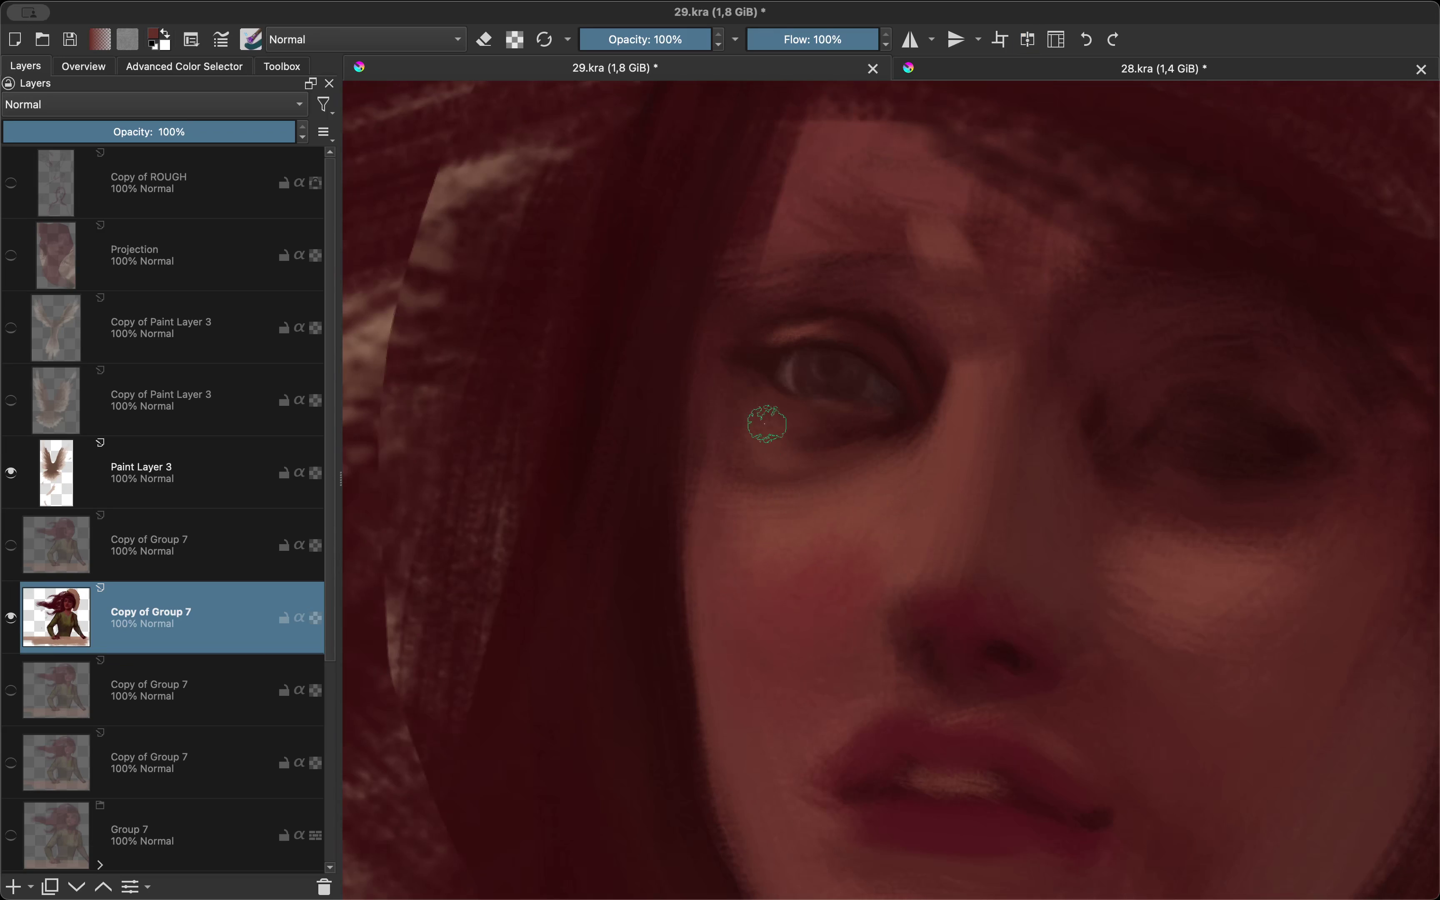
pyautogui.scroll(-5, 789, 395)
pyautogui.press('m')
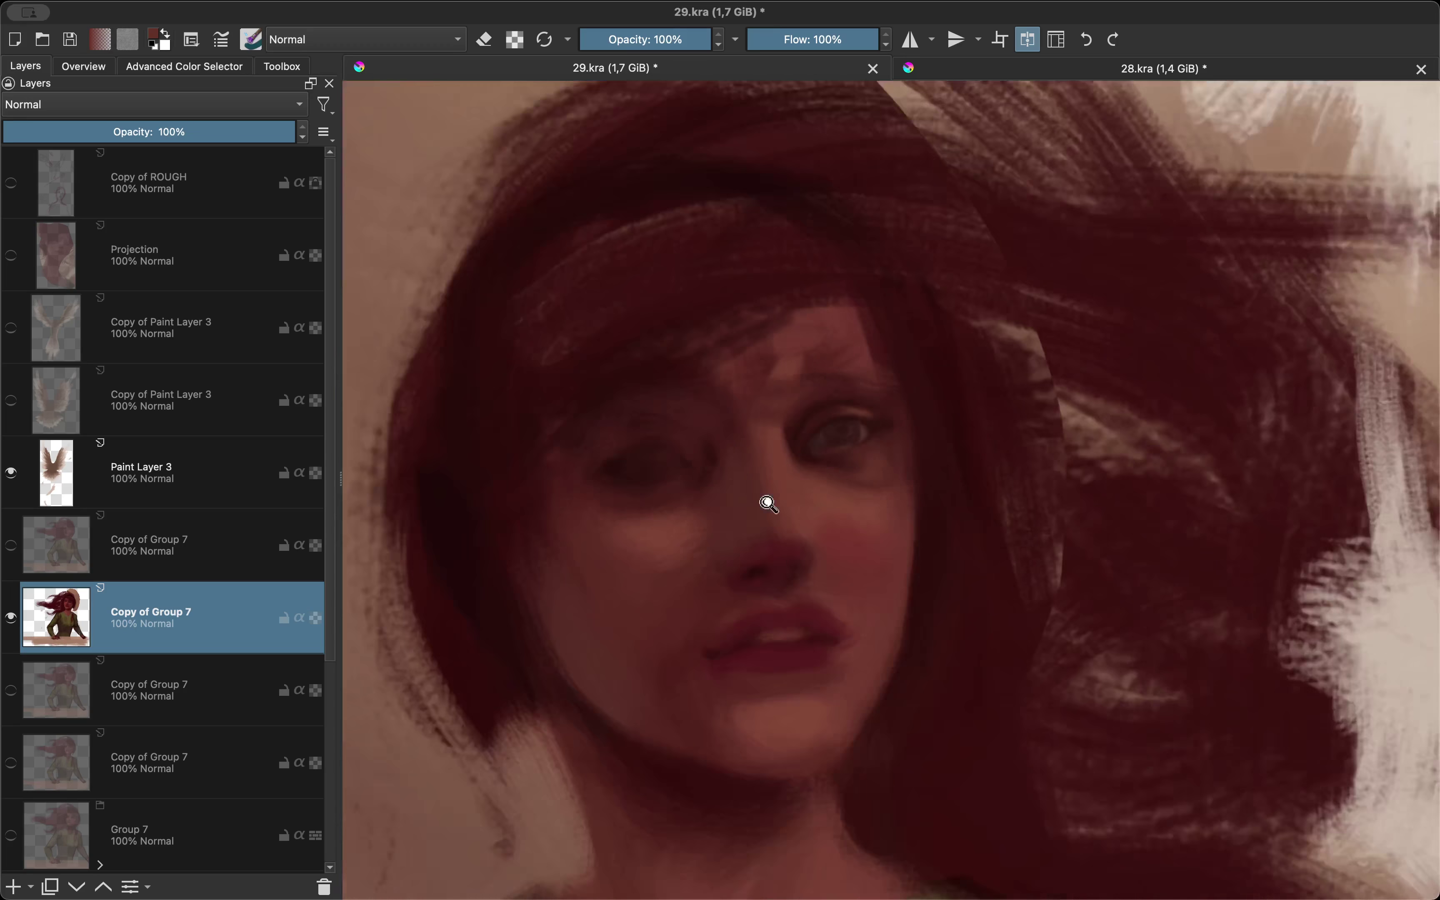
pyautogui.scroll(4, 768, 504)
pyautogui.scroll(-4, 842, 312)
pyautogui.press('m')
pyautogui.scroll(2, 834, 452)
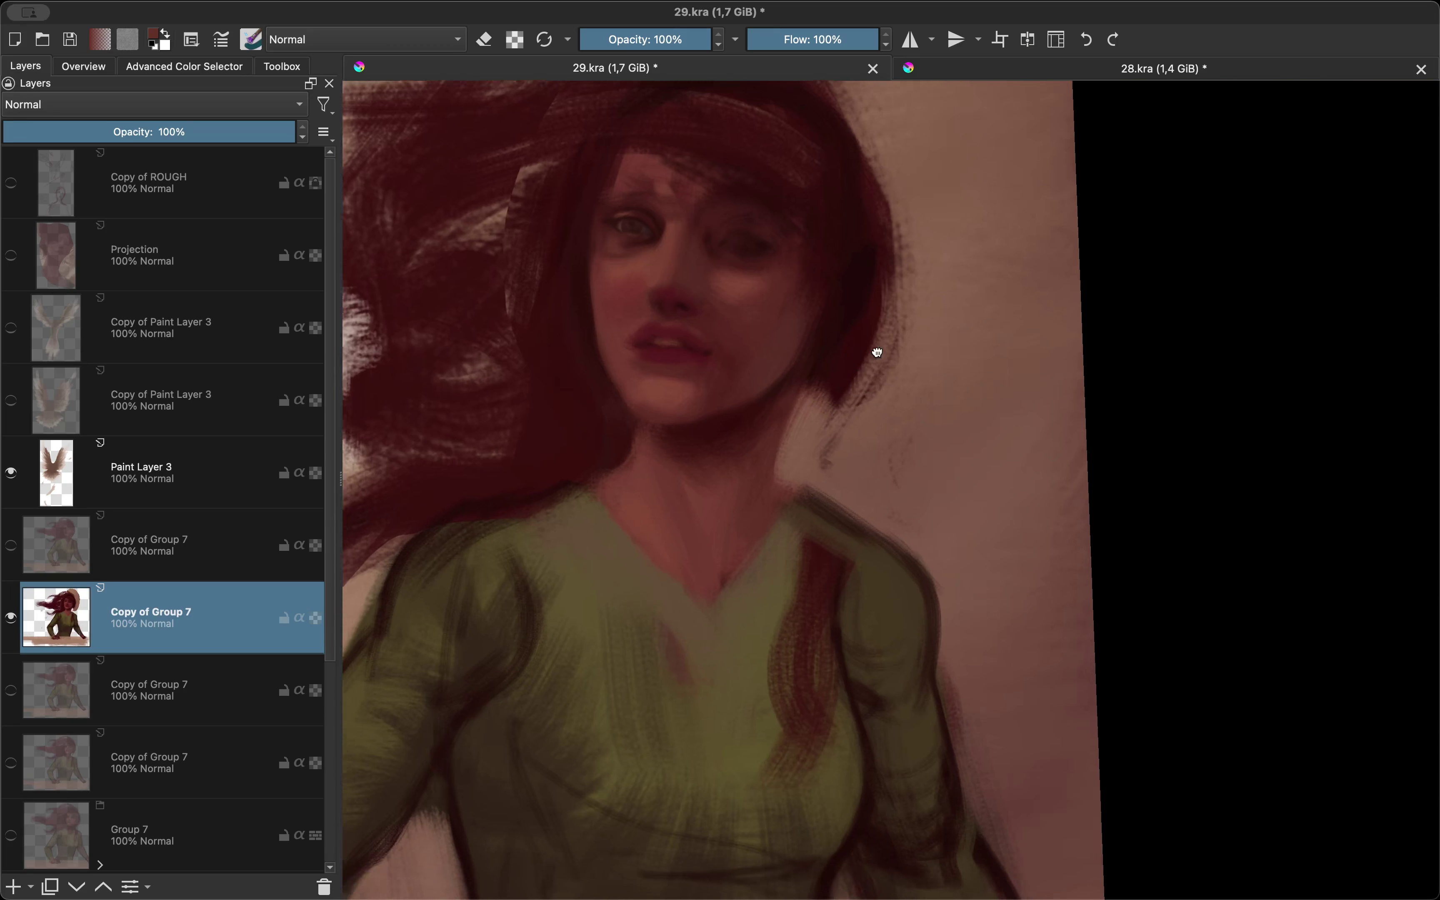
pyautogui.scroll(2, 867, 347)
pyautogui.scroll(3, 684, 379)
# Step: Lasso-select the left eye, transform it, and judge the result in mirrored view
pyautogui.moveTo(733, 278); pyautogui.dragTo(900, 315)
pyautogui.hotkey('ctrl', 't')
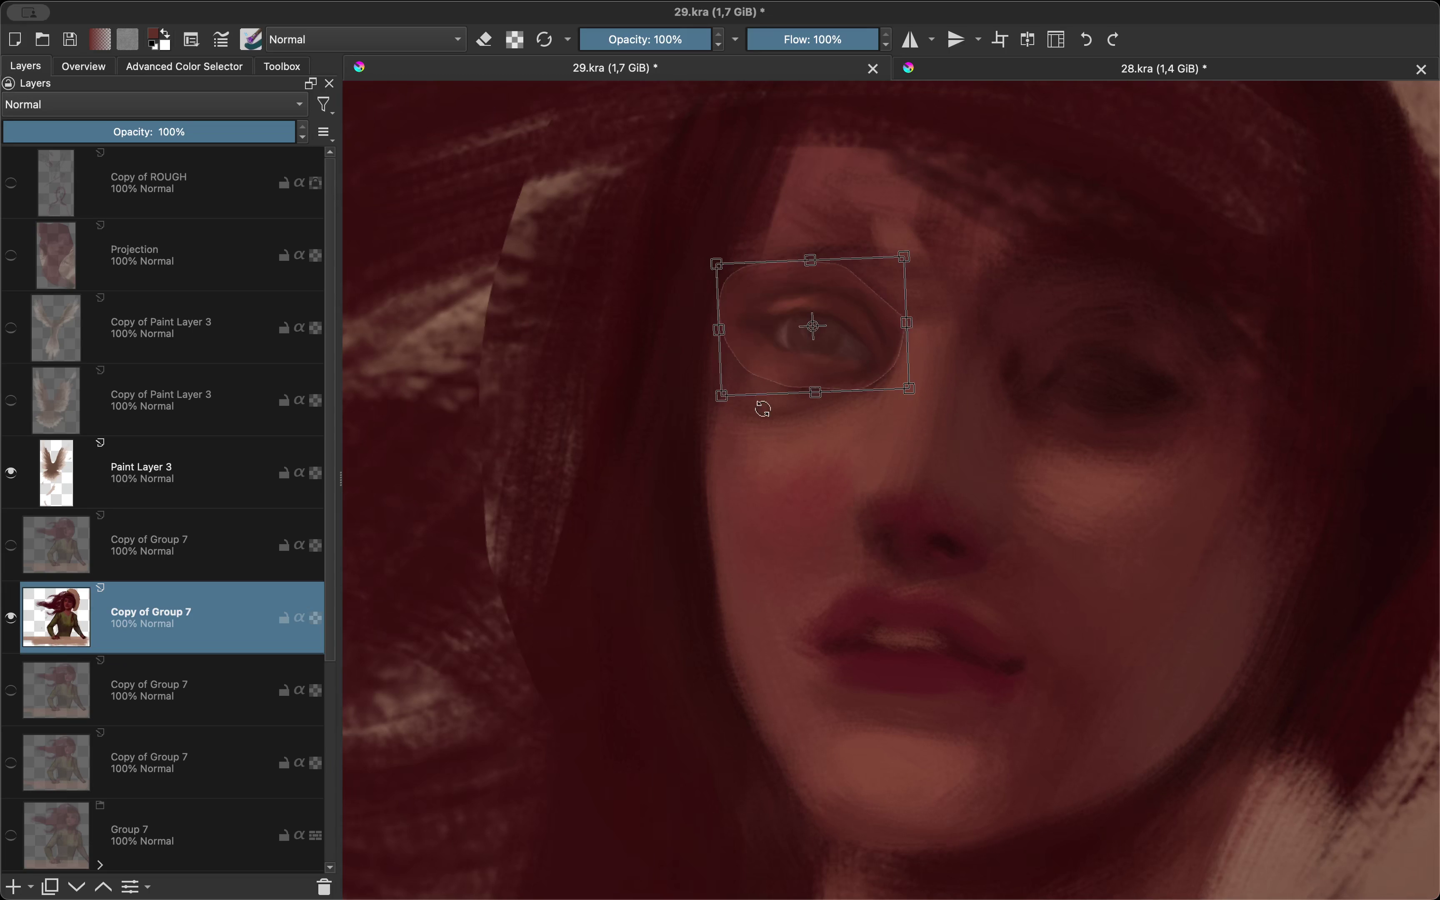
pyautogui.press('Return')
pyautogui.scroll(-2, 771, 418)
pyautogui.press('m')
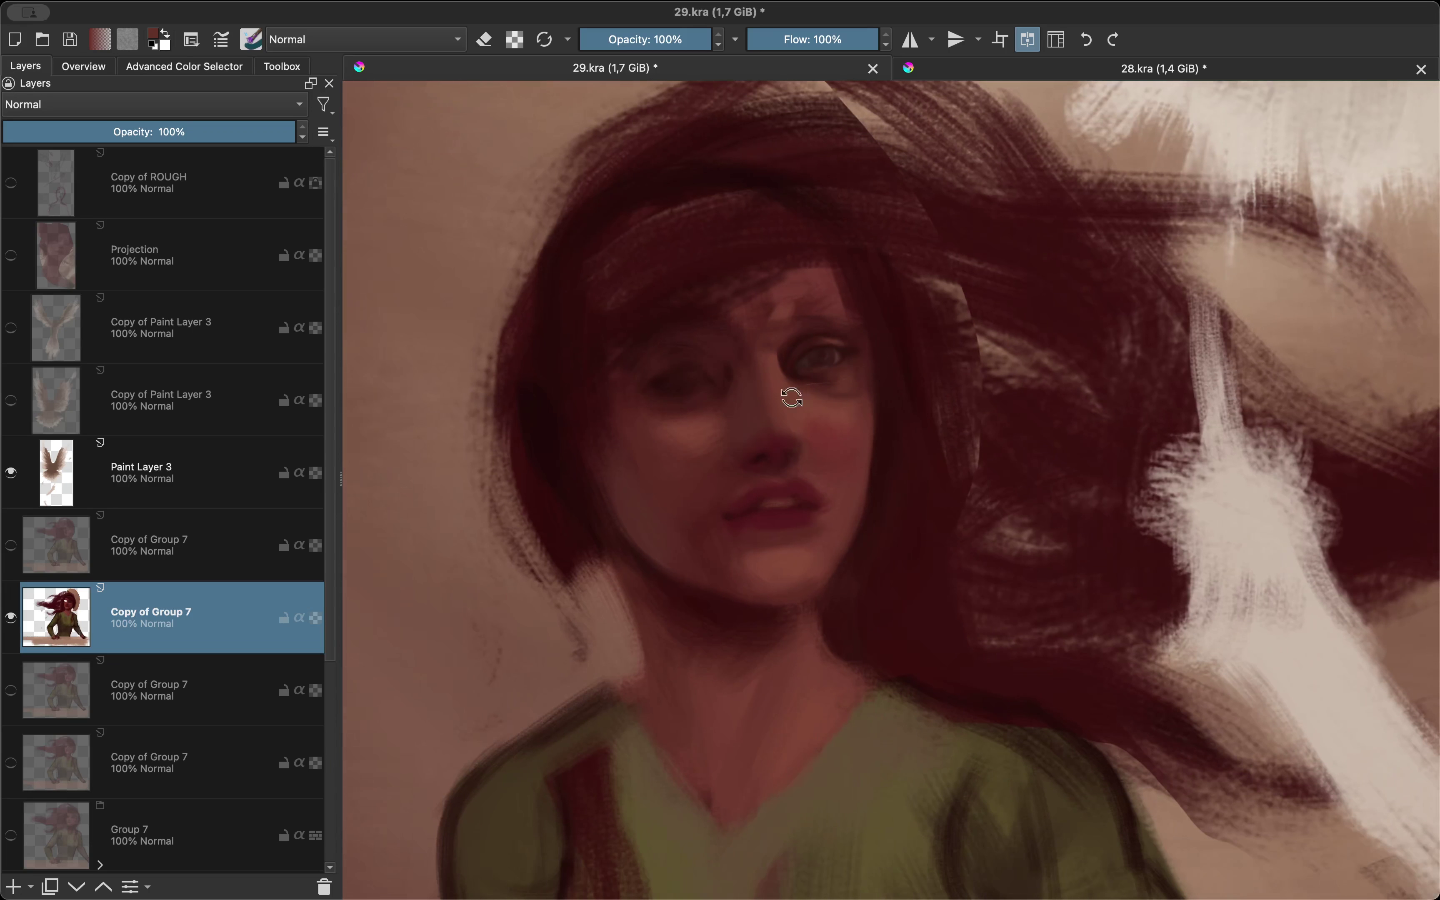
pyautogui.scroll(-3, 749, 470)
pyautogui.press('m')
pyautogui.scroll(3, 742, 363)
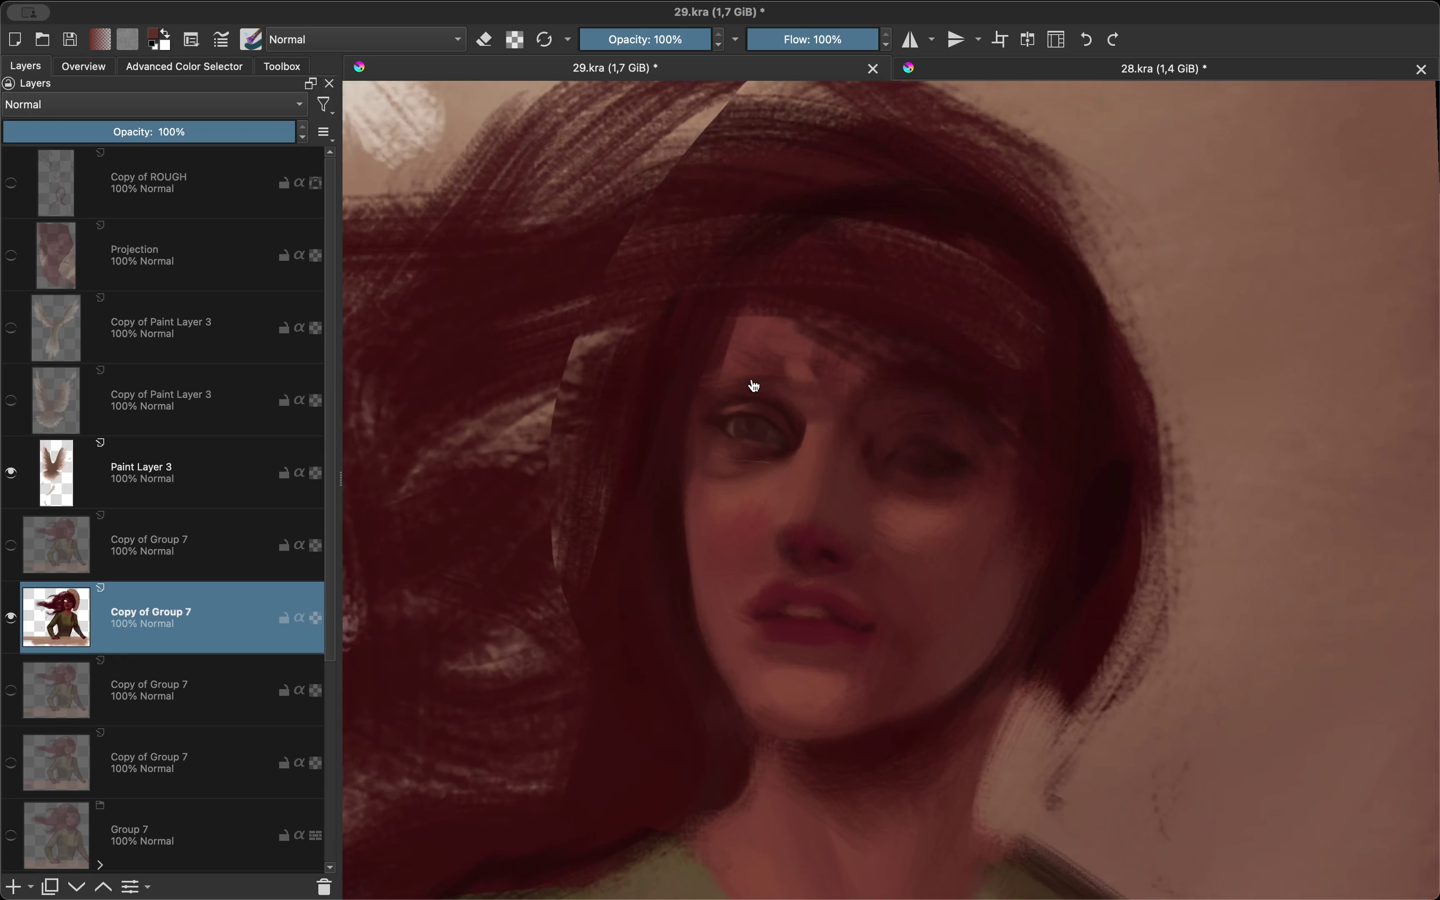
# Step: Flip repeatedly between mirrored and normal views to evaluate the reshaped eye
pyautogui.press('m')
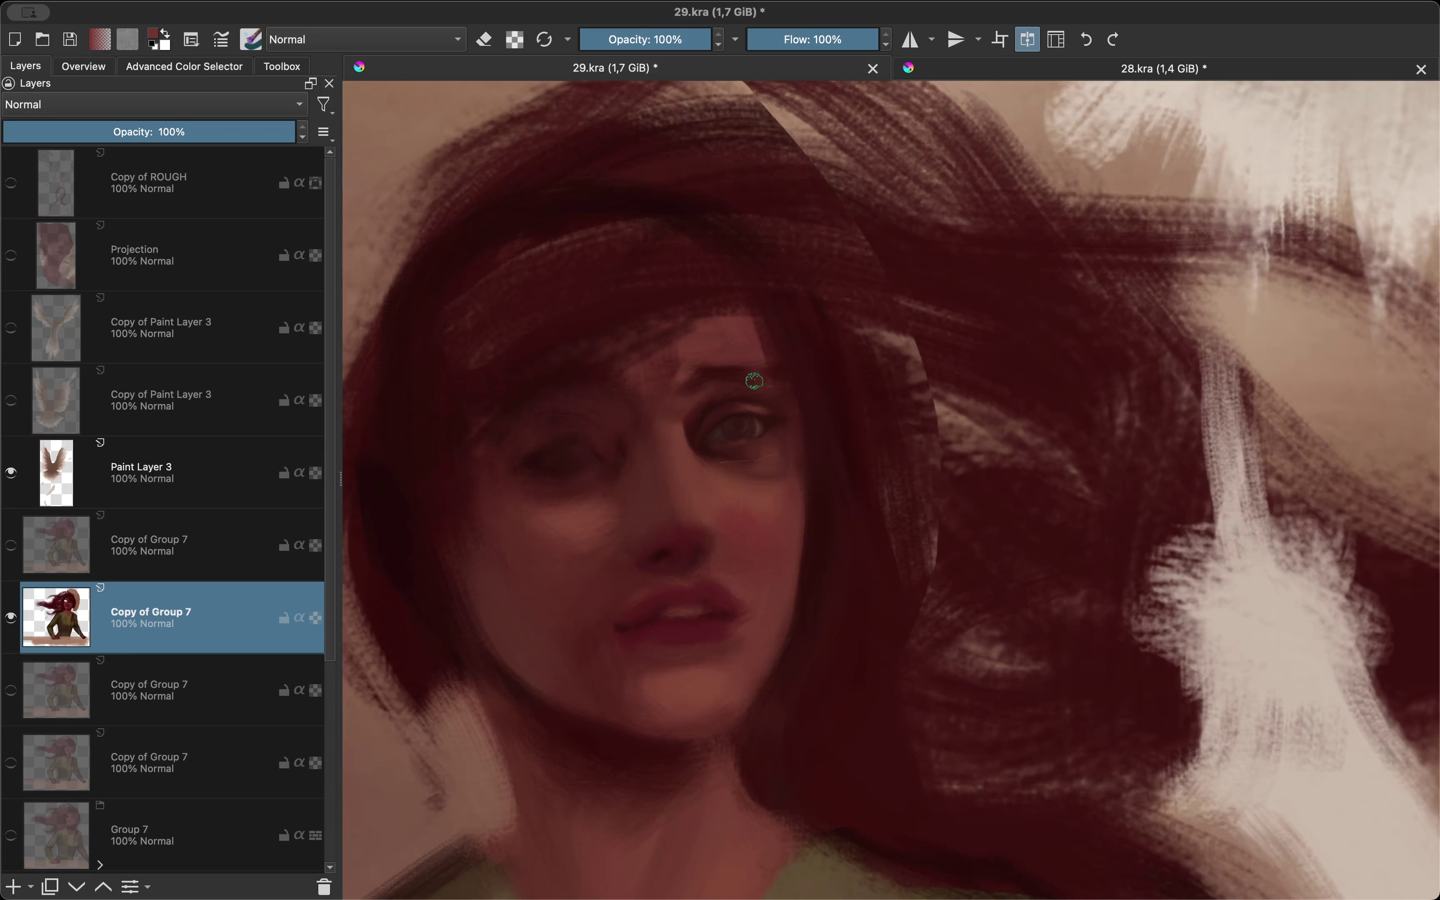
pyautogui.scroll(-3, 727, 373)
pyautogui.press('m')
pyautogui.scroll(3, 720, 562)
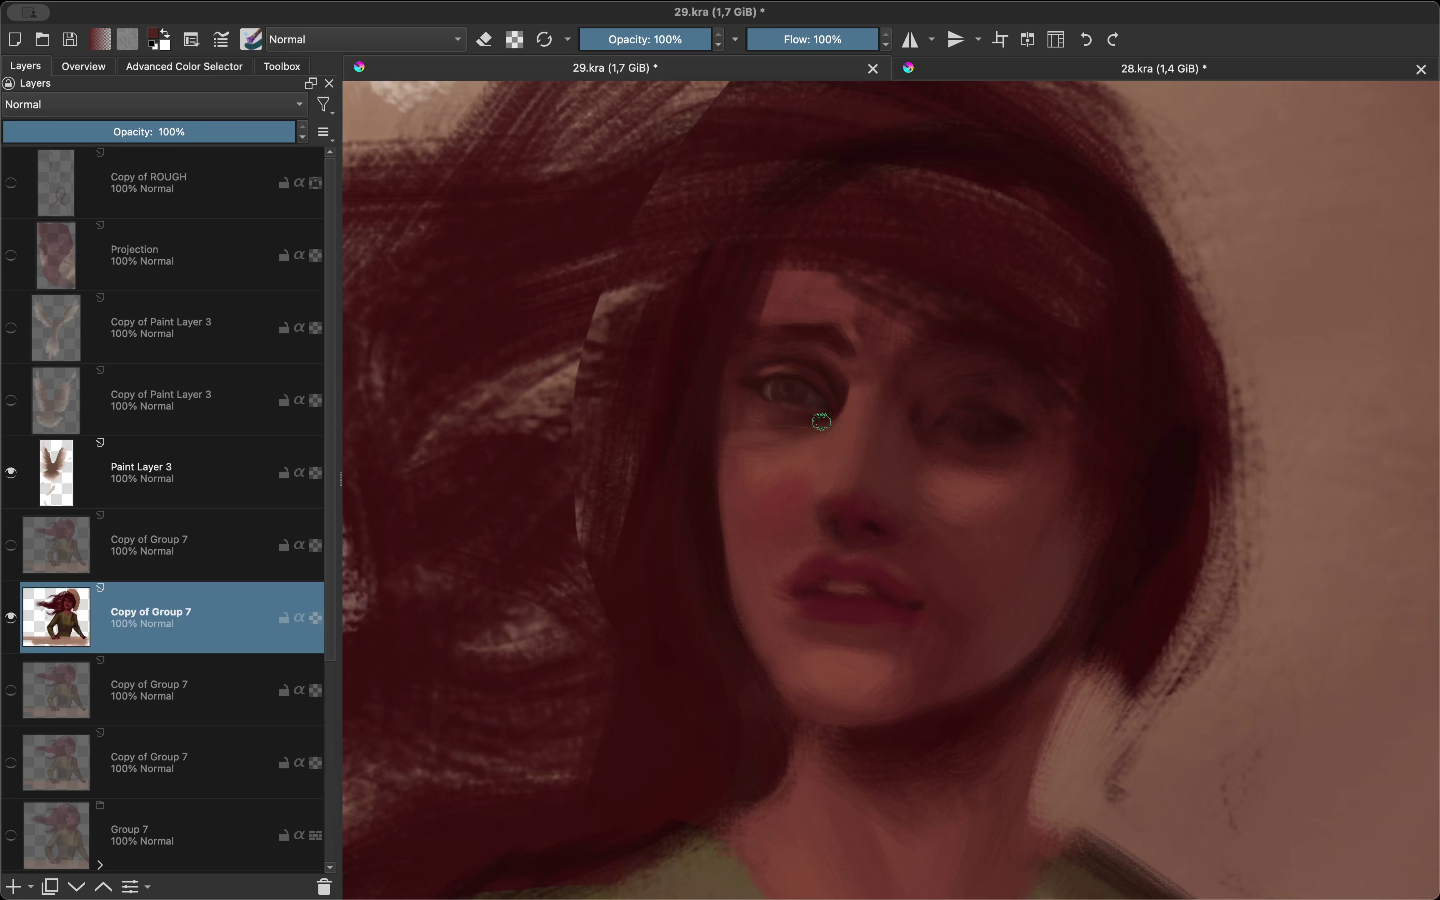
pyautogui.press('m')
pyautogui.press('m')
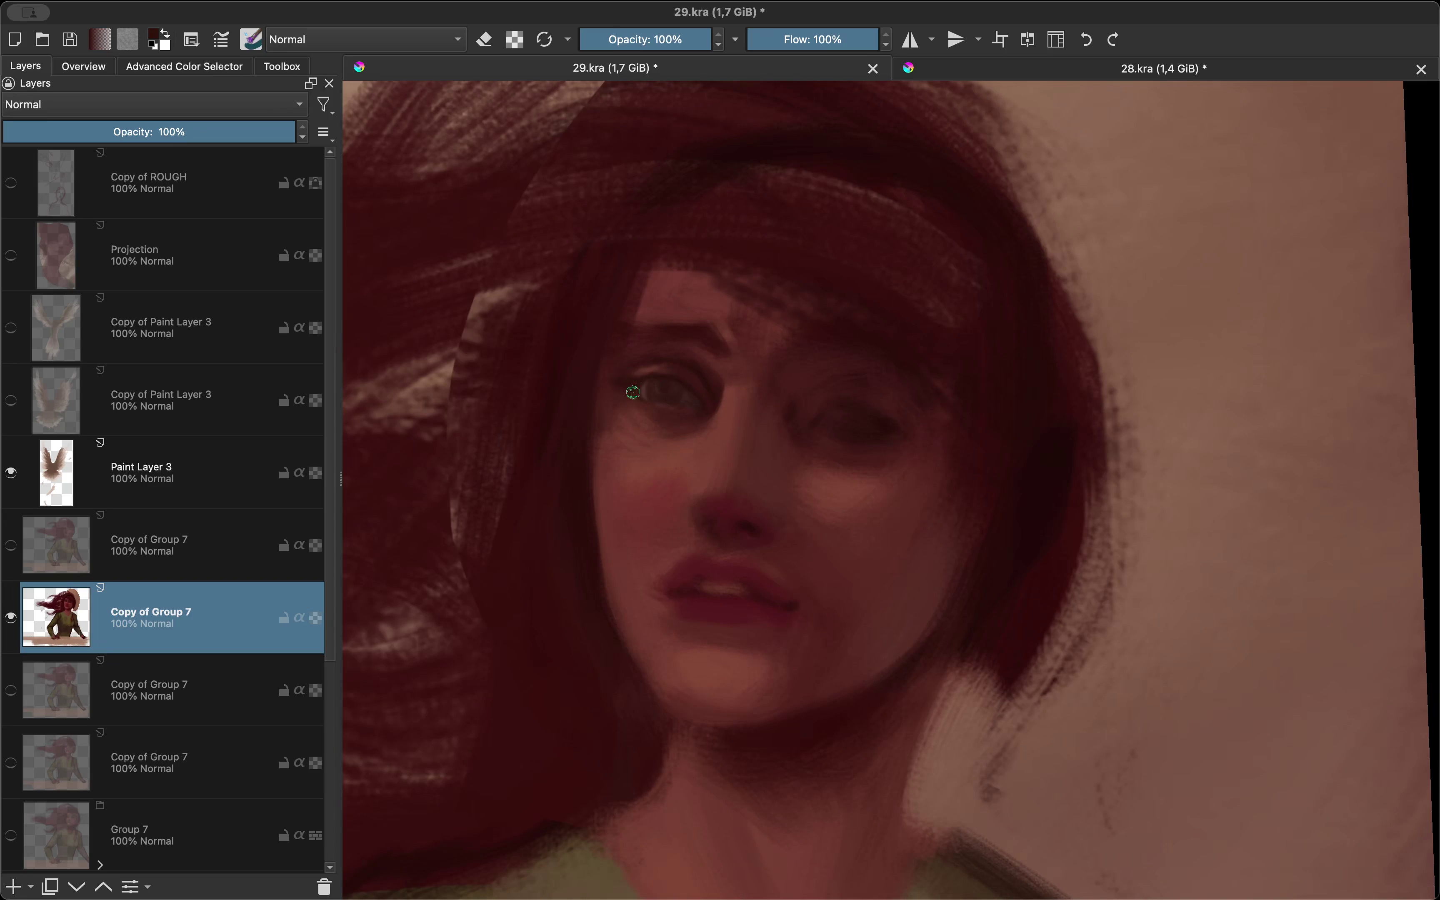
pyautogui.press('m')
pyautogui.scroll(3, 786, 381)
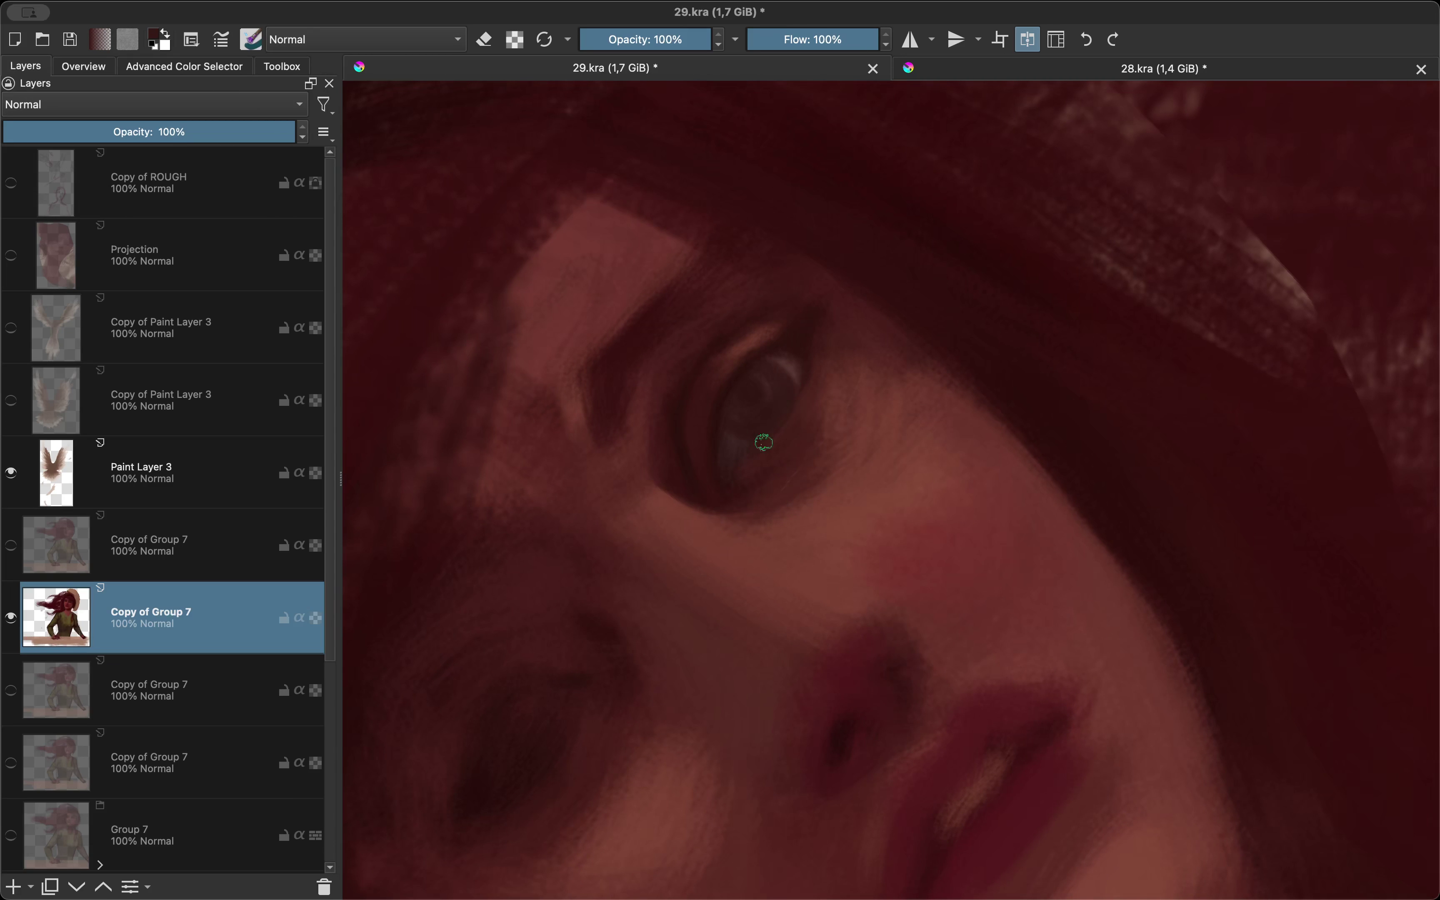
pyautogui.scroll(-3, 765, 442)
pyautogui.press('m')
pyautogui.scroll(2, 652, 389)
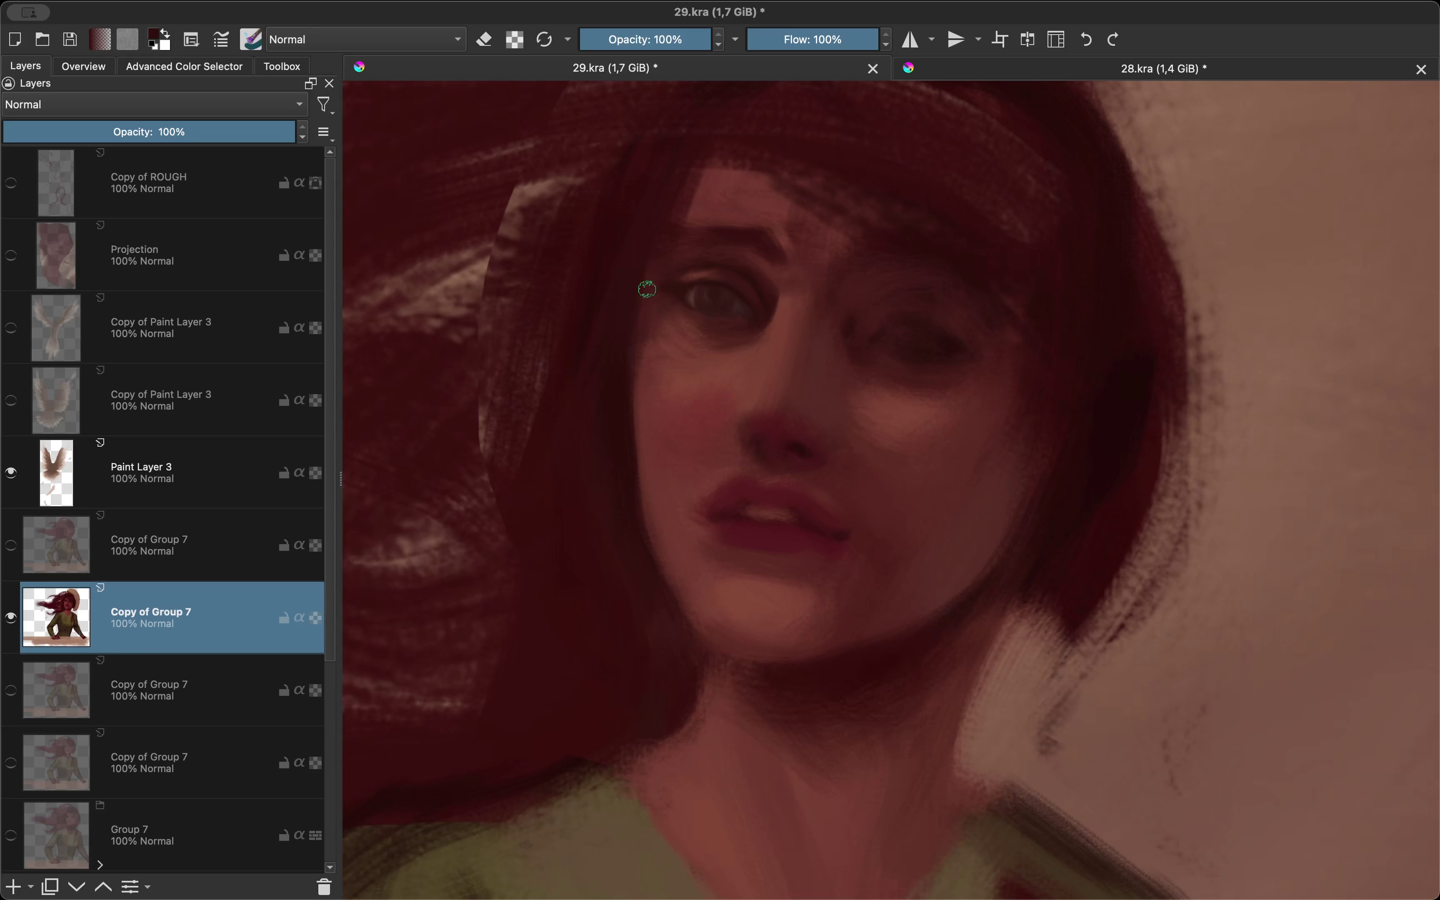
pyautogui.press('m')
pyautogui.scroll(-3, 742, 344)
pyautogui.press('m')
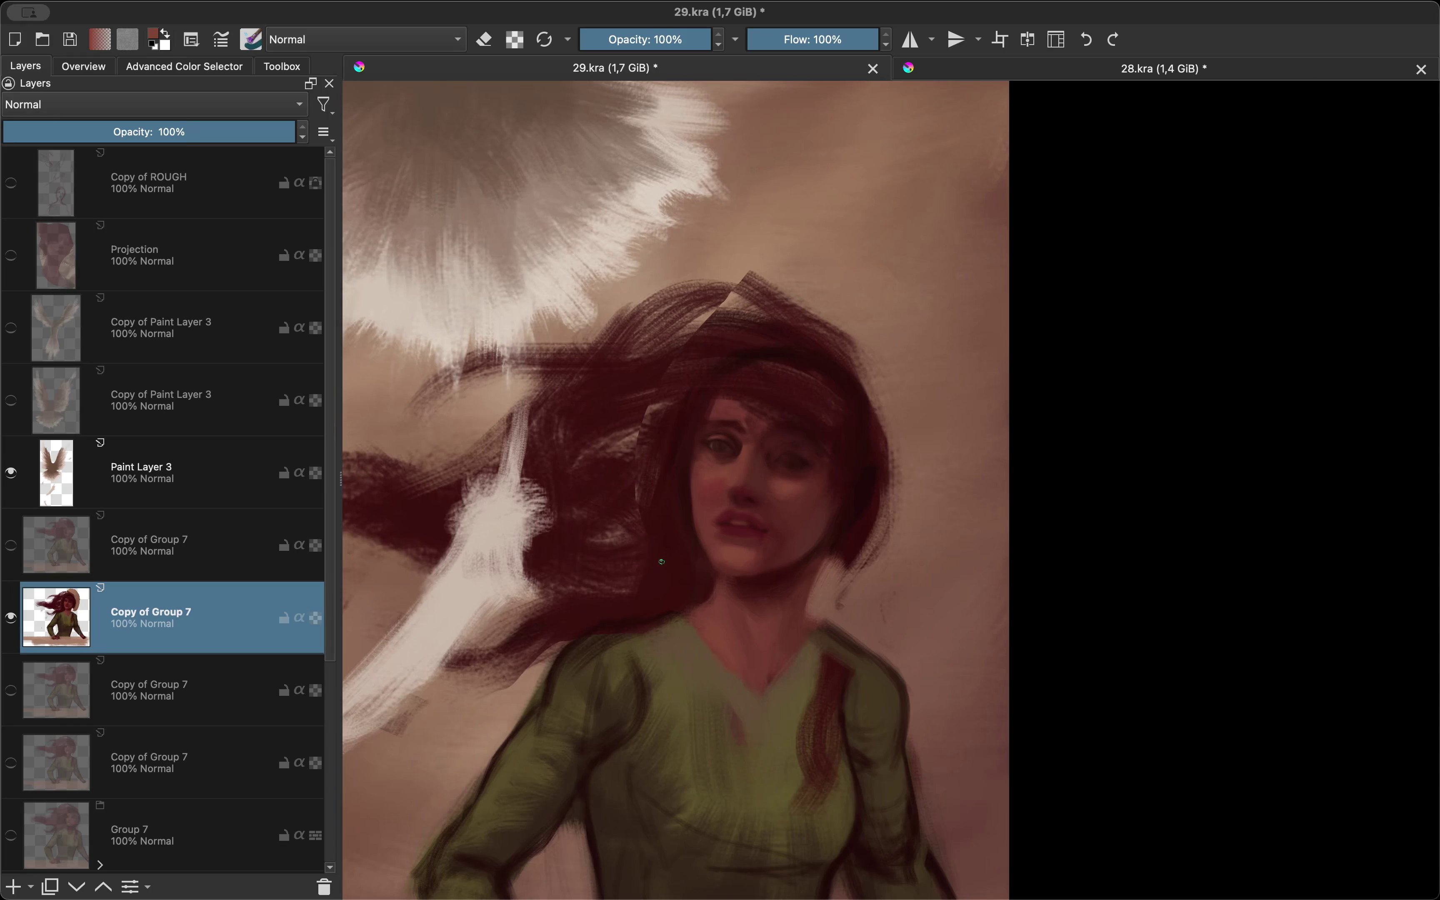
pyautogui.scroll(-2, 725, 497)
pyautogui.scroll(1, 725, 497)
pyautogui.scroll(3, 726, 497)
pyautogui.scroll(2, 758, 381)
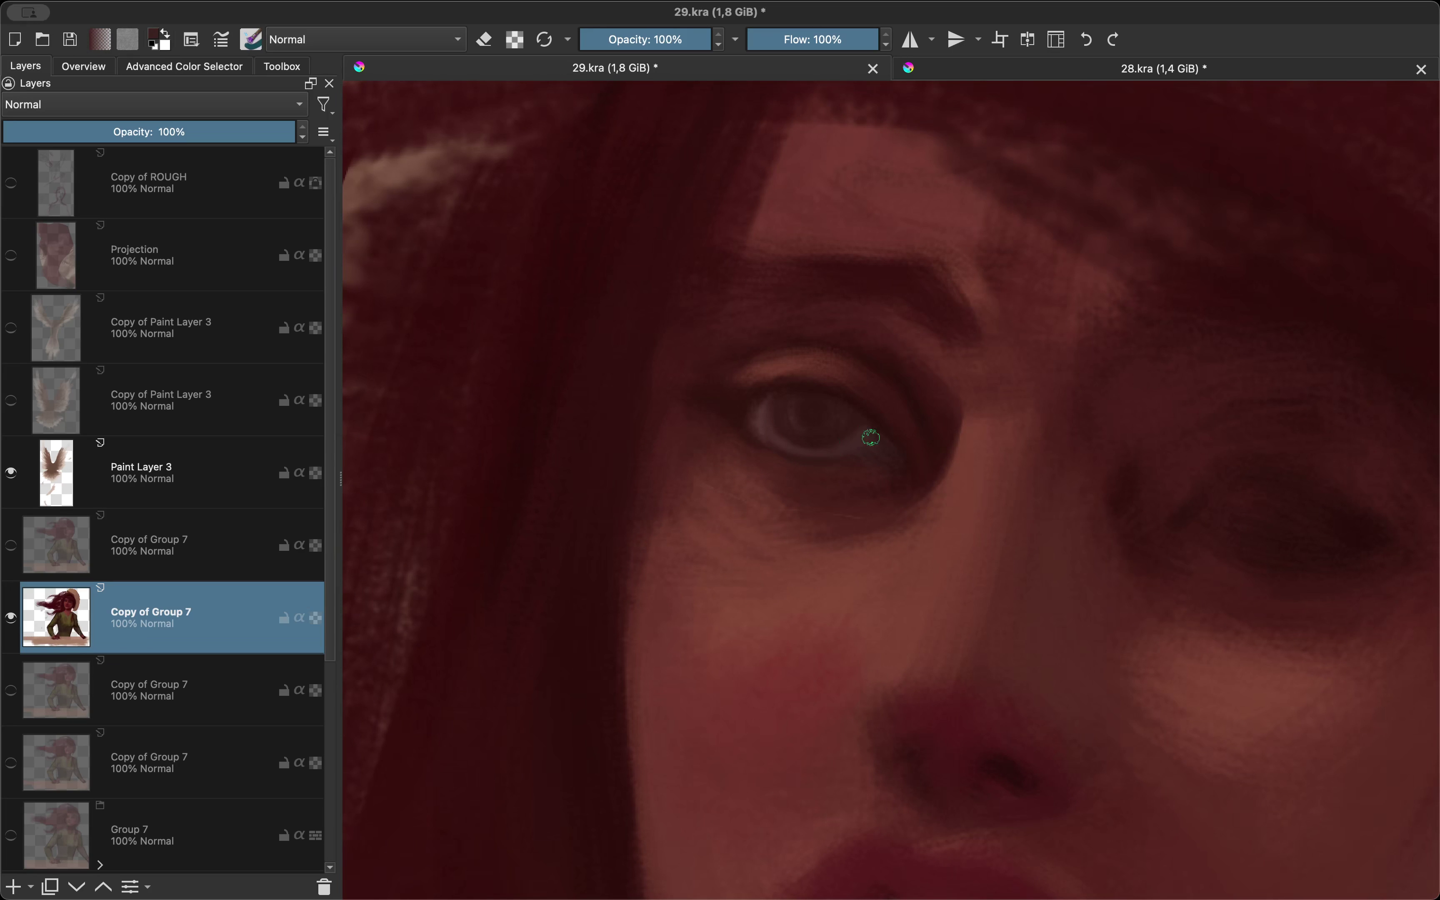
# Step: Check the face proportions mirrored, then add empty Paint Layer 8 above Copy of Group 7
pyautogui.press('m')
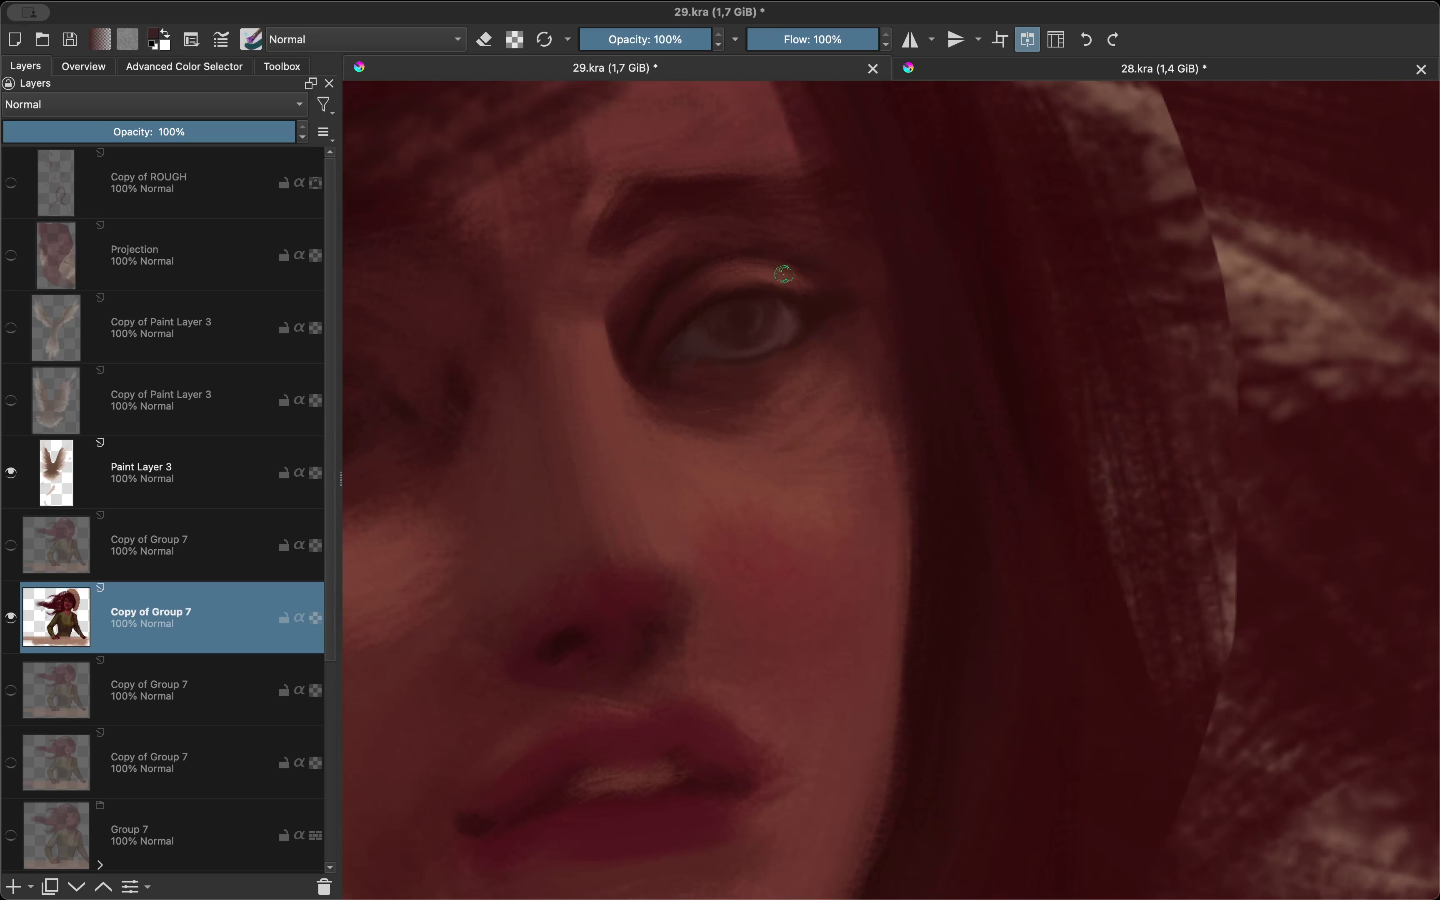
pyautogui.scroll(-3, 691, 330)
pyautogui.scroll(-2, 713, 347)
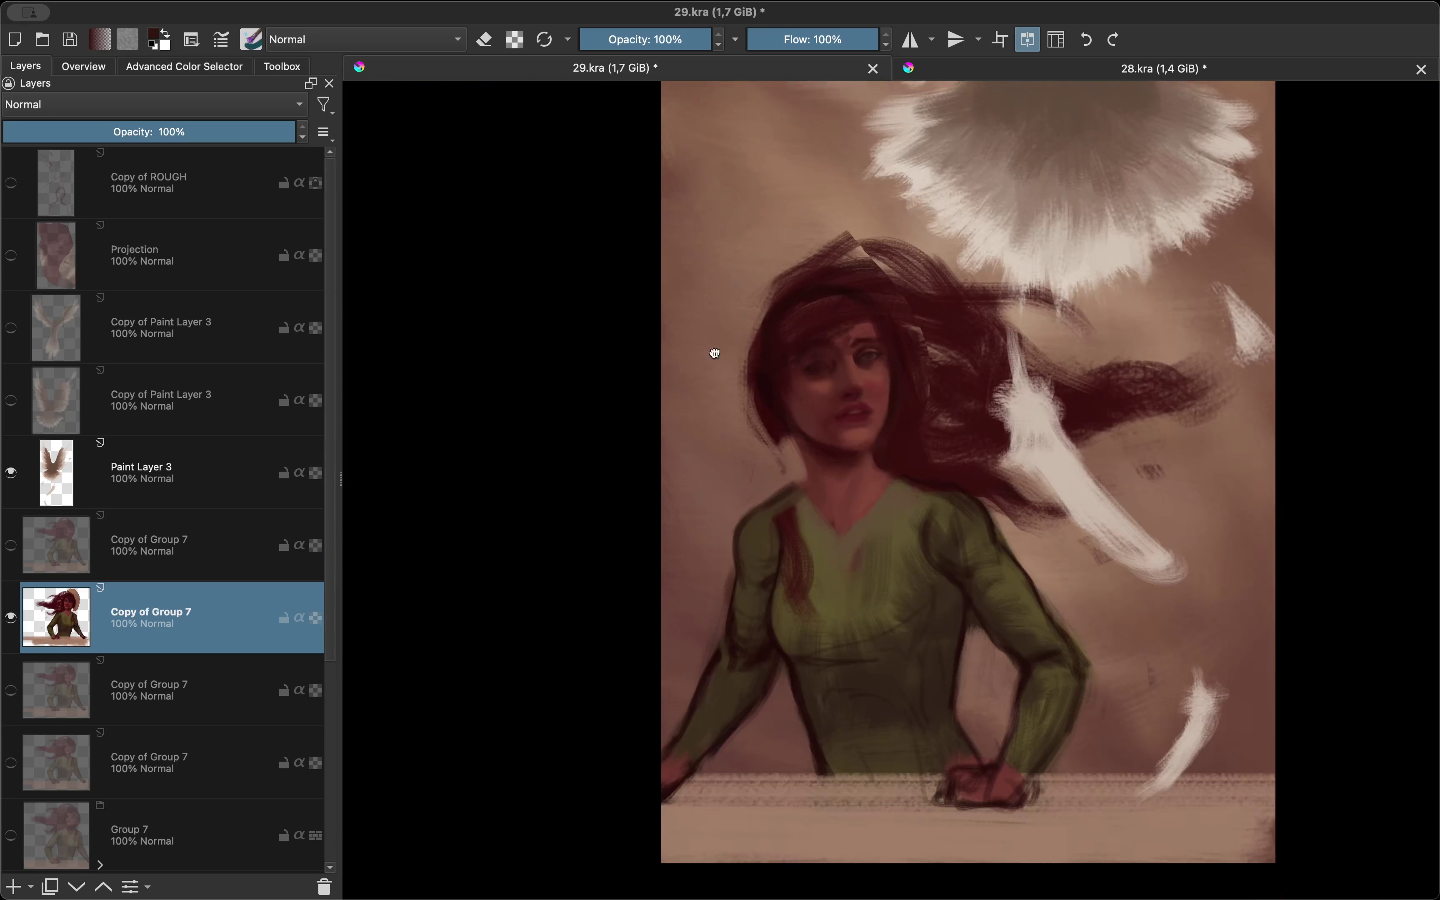
pyautogui.scroll(2, 713, 347)
pyautogui.scroll(3, 805, 249)
pyautogui.hotkey('shift', 'i')
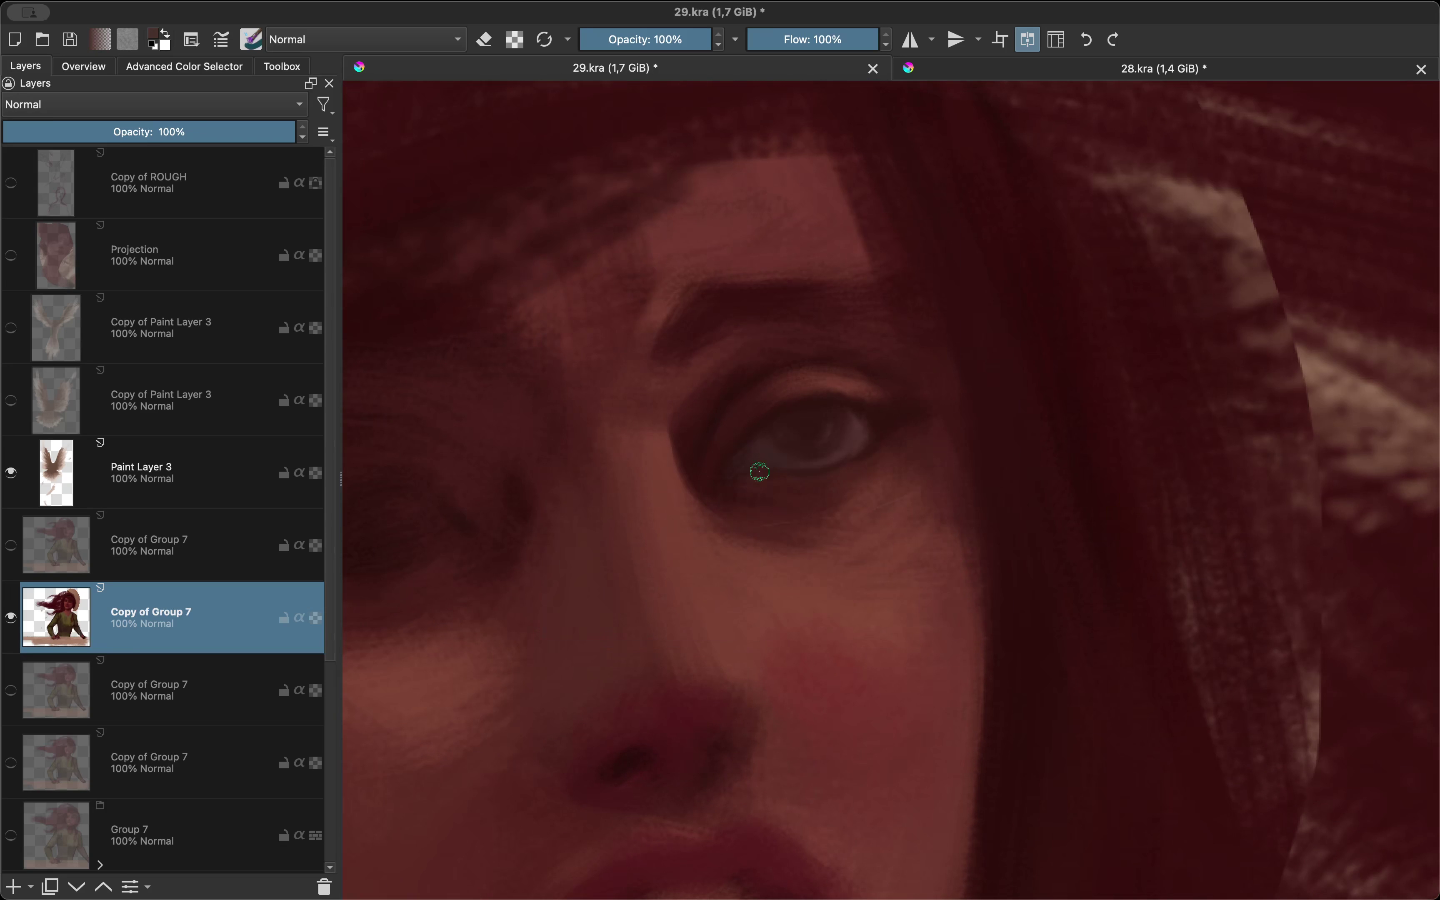
pyautogui.scroll(-3, 780, 434)
pyautogui.scroll(2, 746, 340)
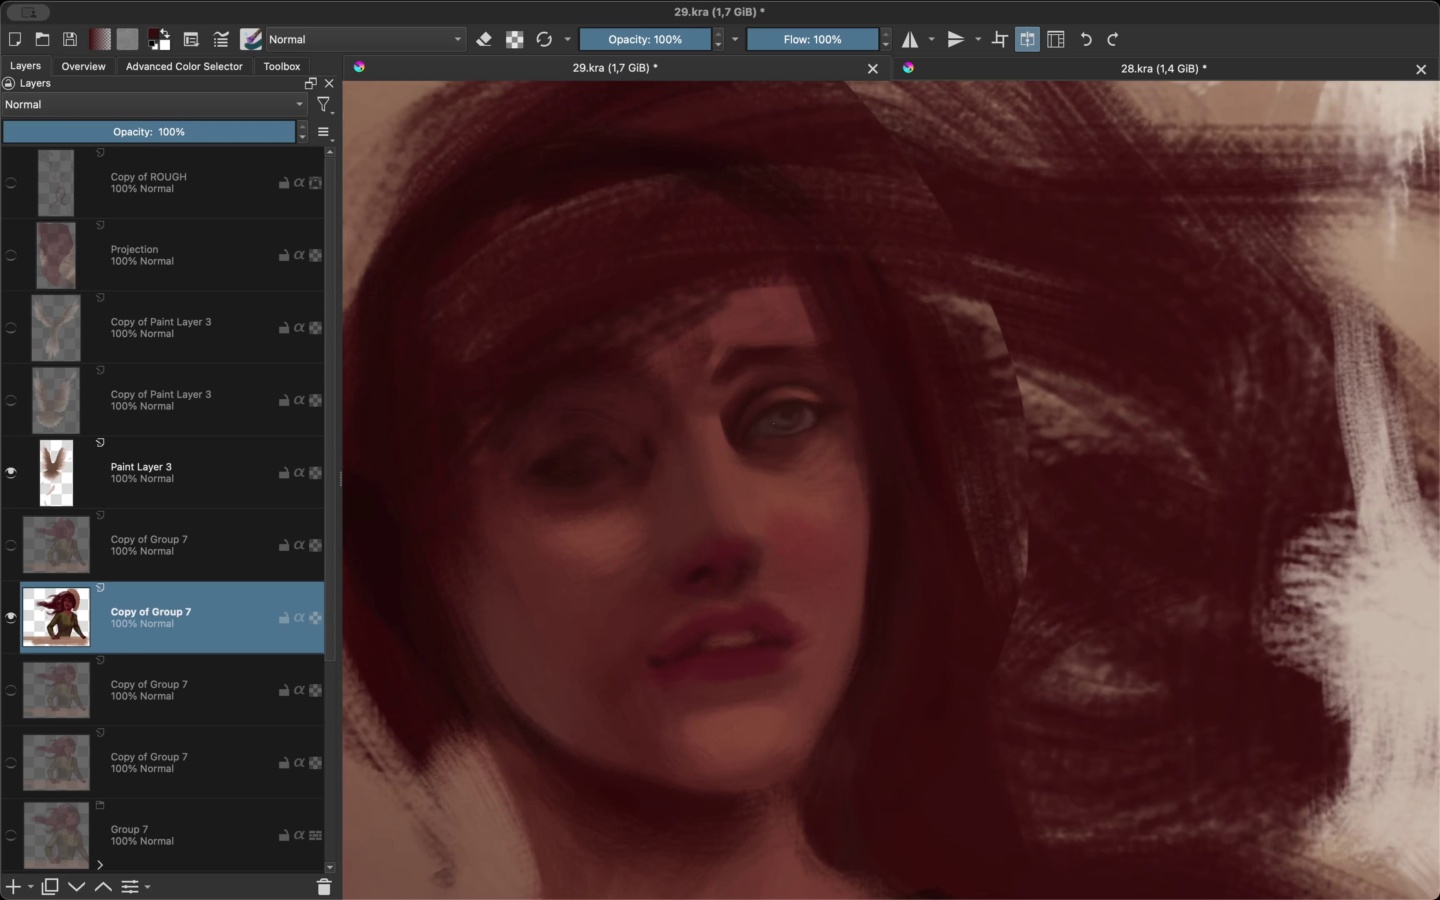
pyautogui.scroll(2, 746, 340)
pyautogui.press('Insert')
# Step: Enlarge the brush and paint light grey into the eye, dimming the eye white
pyautogui.press(']')
pyautogui.press(']')
pyautogui.press(']')
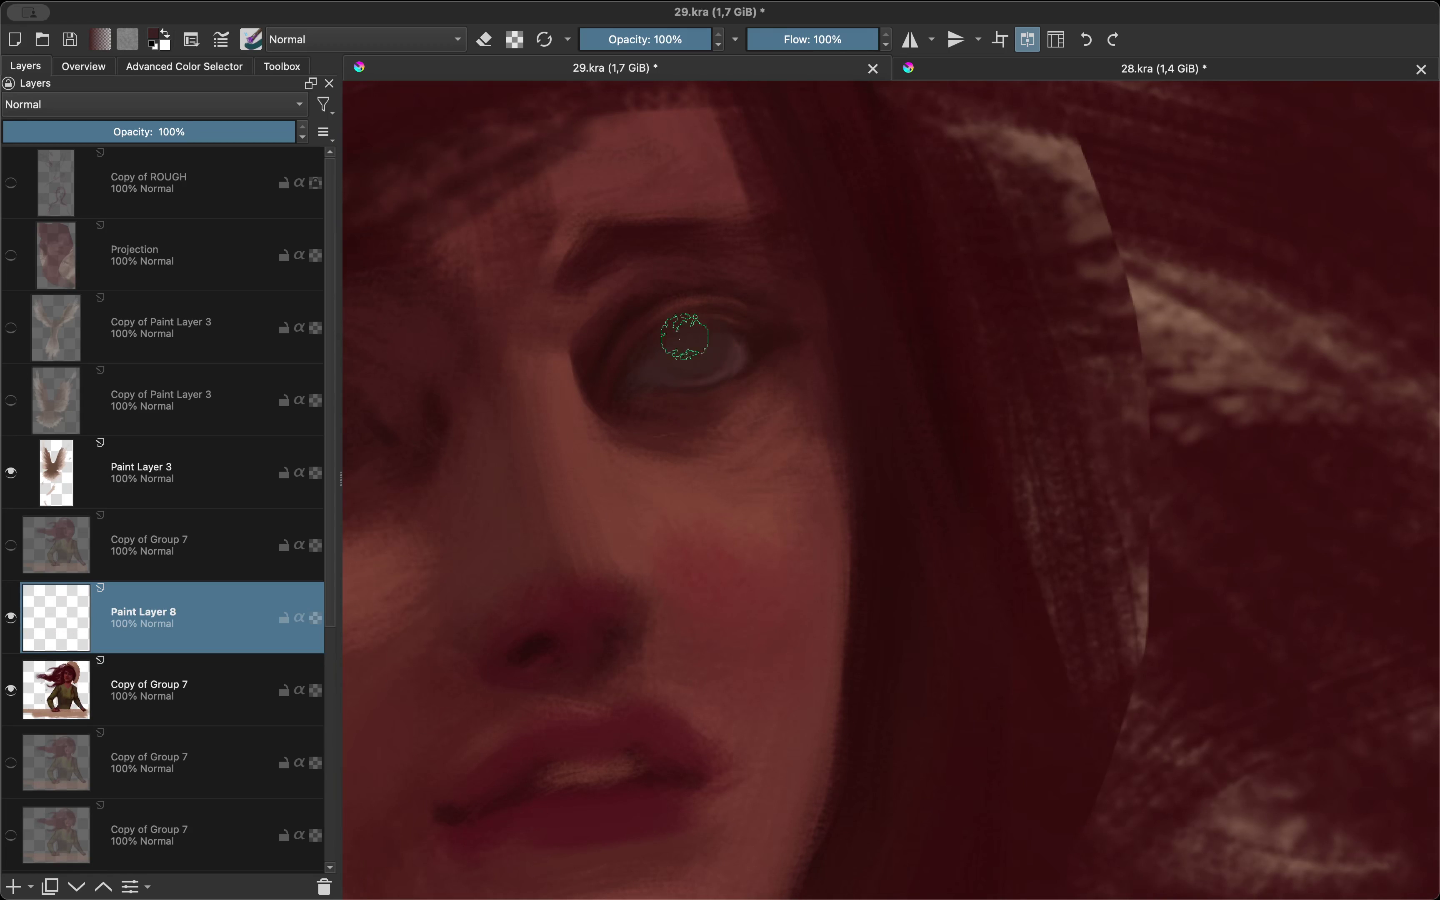
pyautogui.press('m')
pyautogui.hotkey('shift', 'i')
pyautogui.click(633, 331)
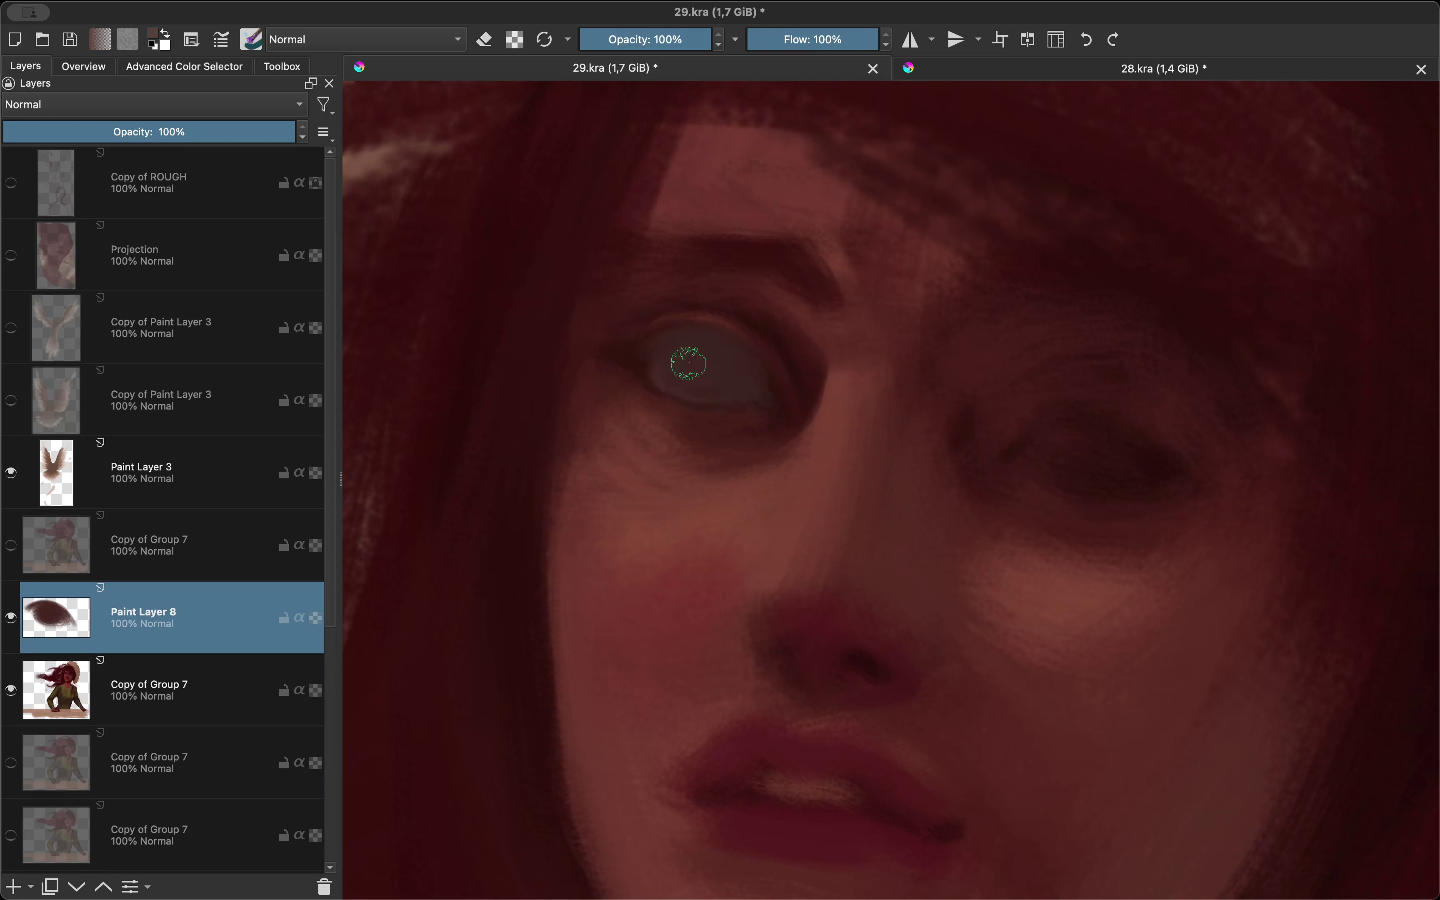
pyautogui.moveTo(684, 363); pyautogui.dragTo(718, 359)
pyautogui.scroll(-3, 758, 363)
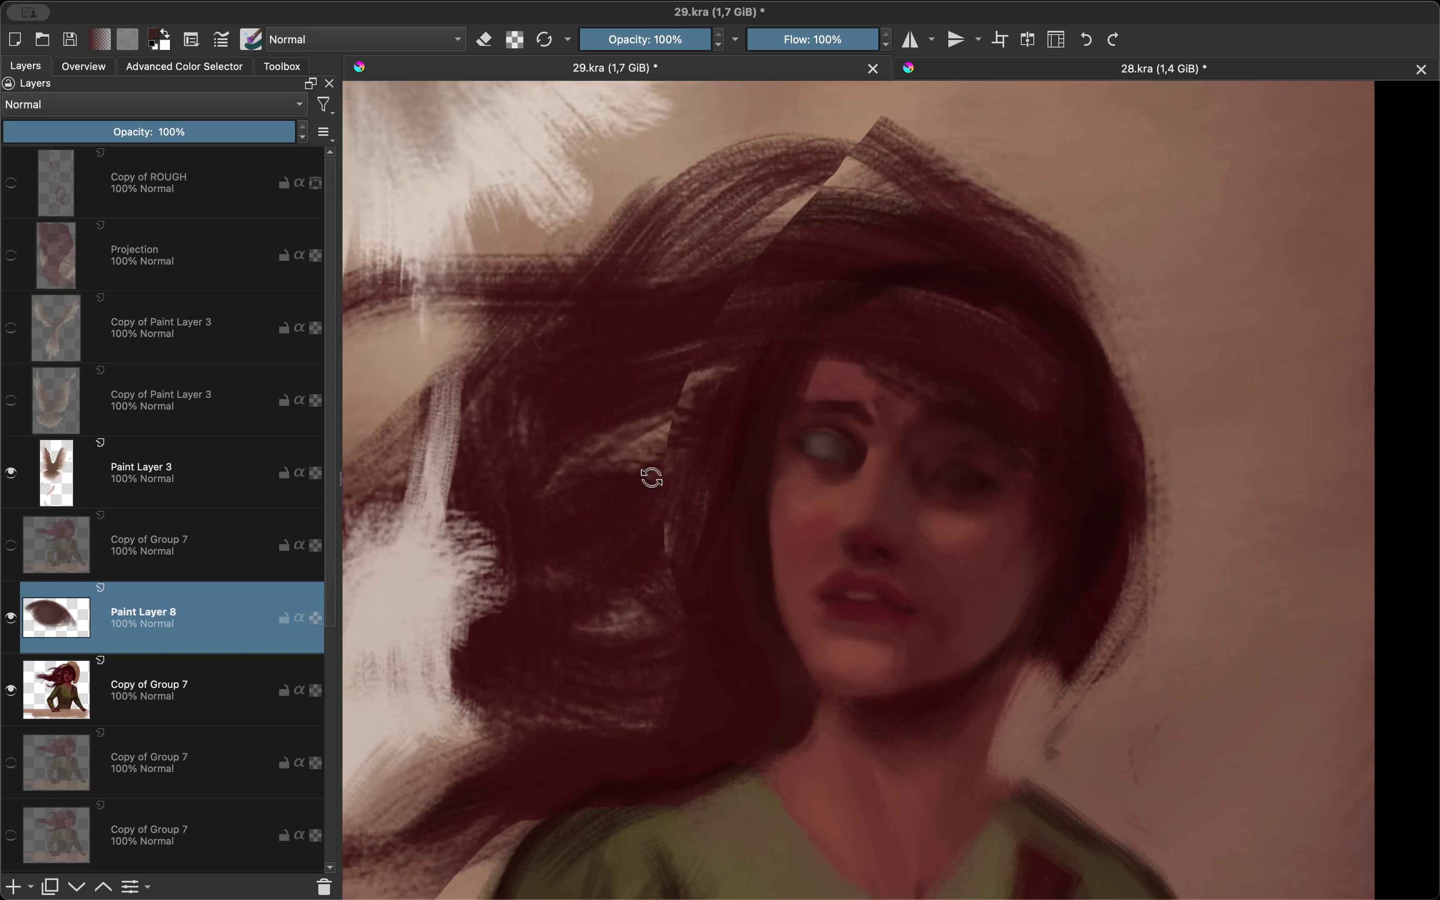
pyautogui.scroll(3, 812, 356)
pyautogui.moveTo(697, 462); pyautogui.dragTo(679, 474)
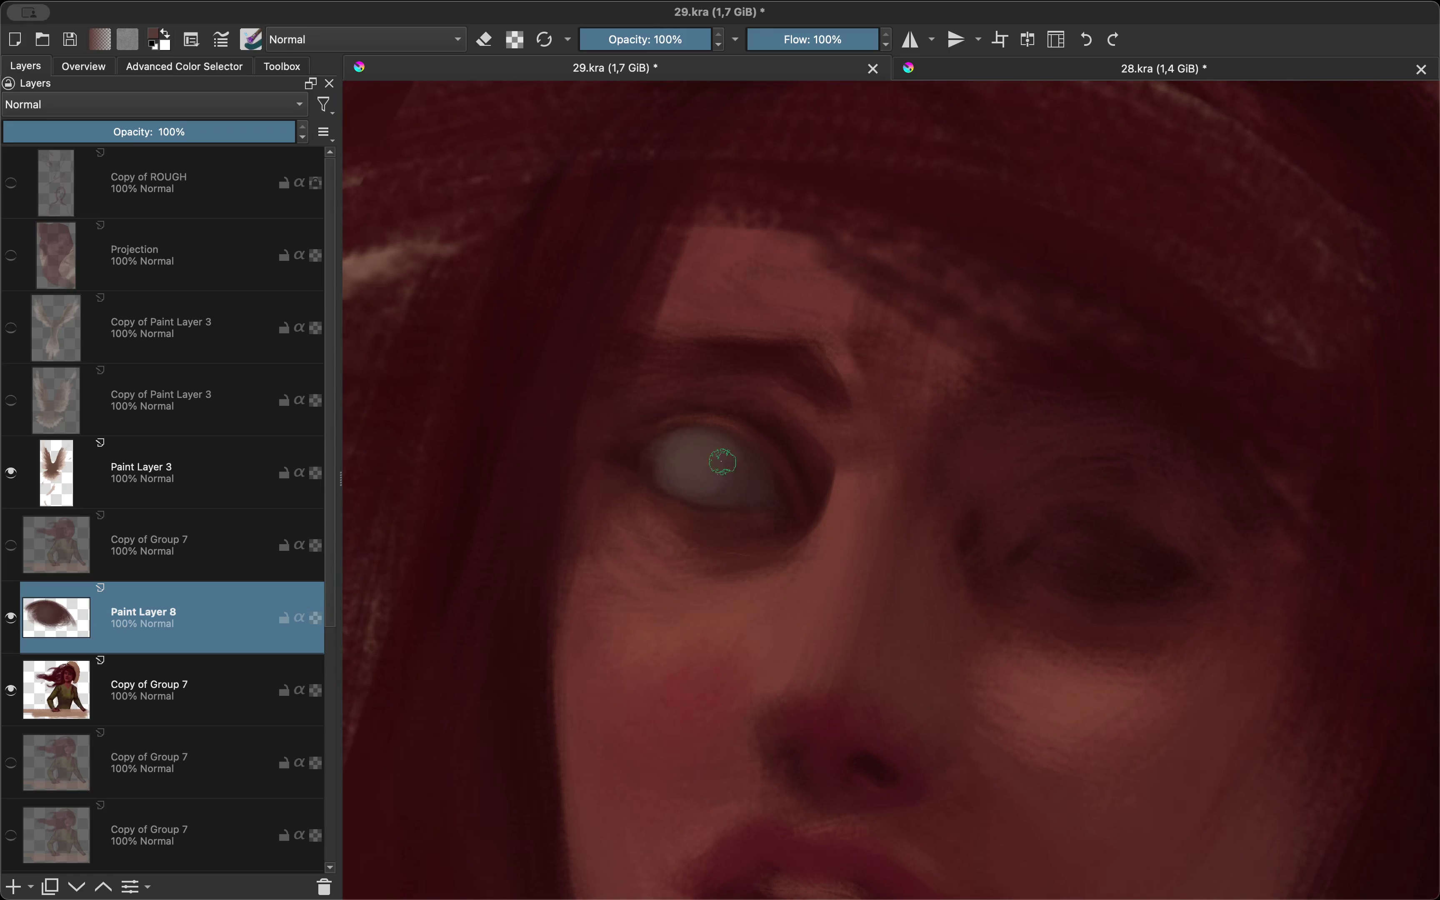
# Step: Check the newly painted grey eye by flipping between mirrored and normal views
pyautogui.press('m')
pyautogui.scroll(-3, 722, 462)
pyautogui.scroll(3, 725, 424)
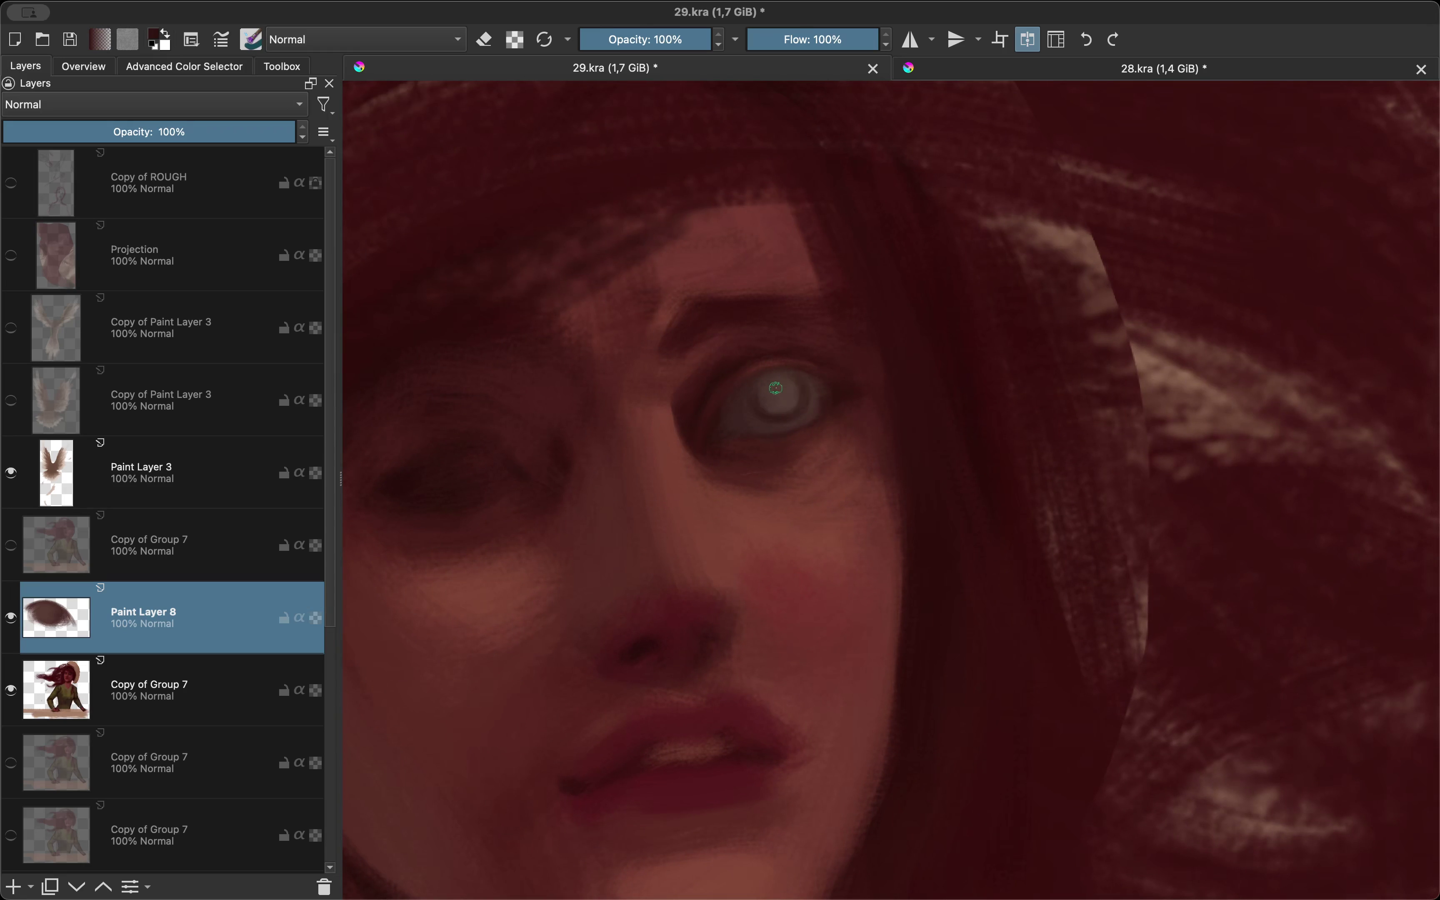
pyautogui.press('m')
pyautogui.scroll(-3, 775, 388)
pyautogui.scroll(3, 767, 407)
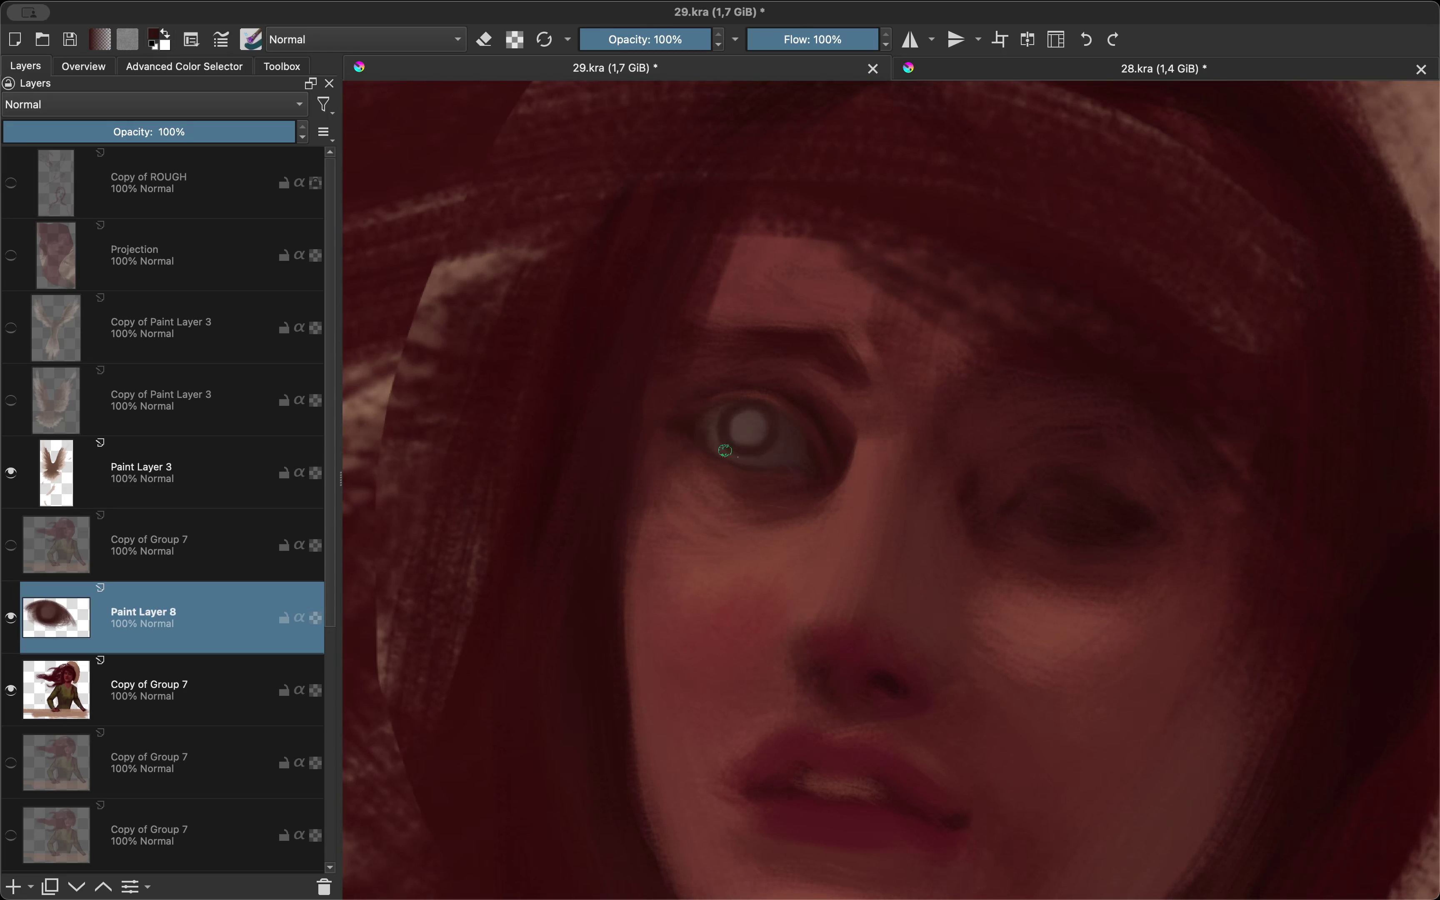
pyautogui.press('m')
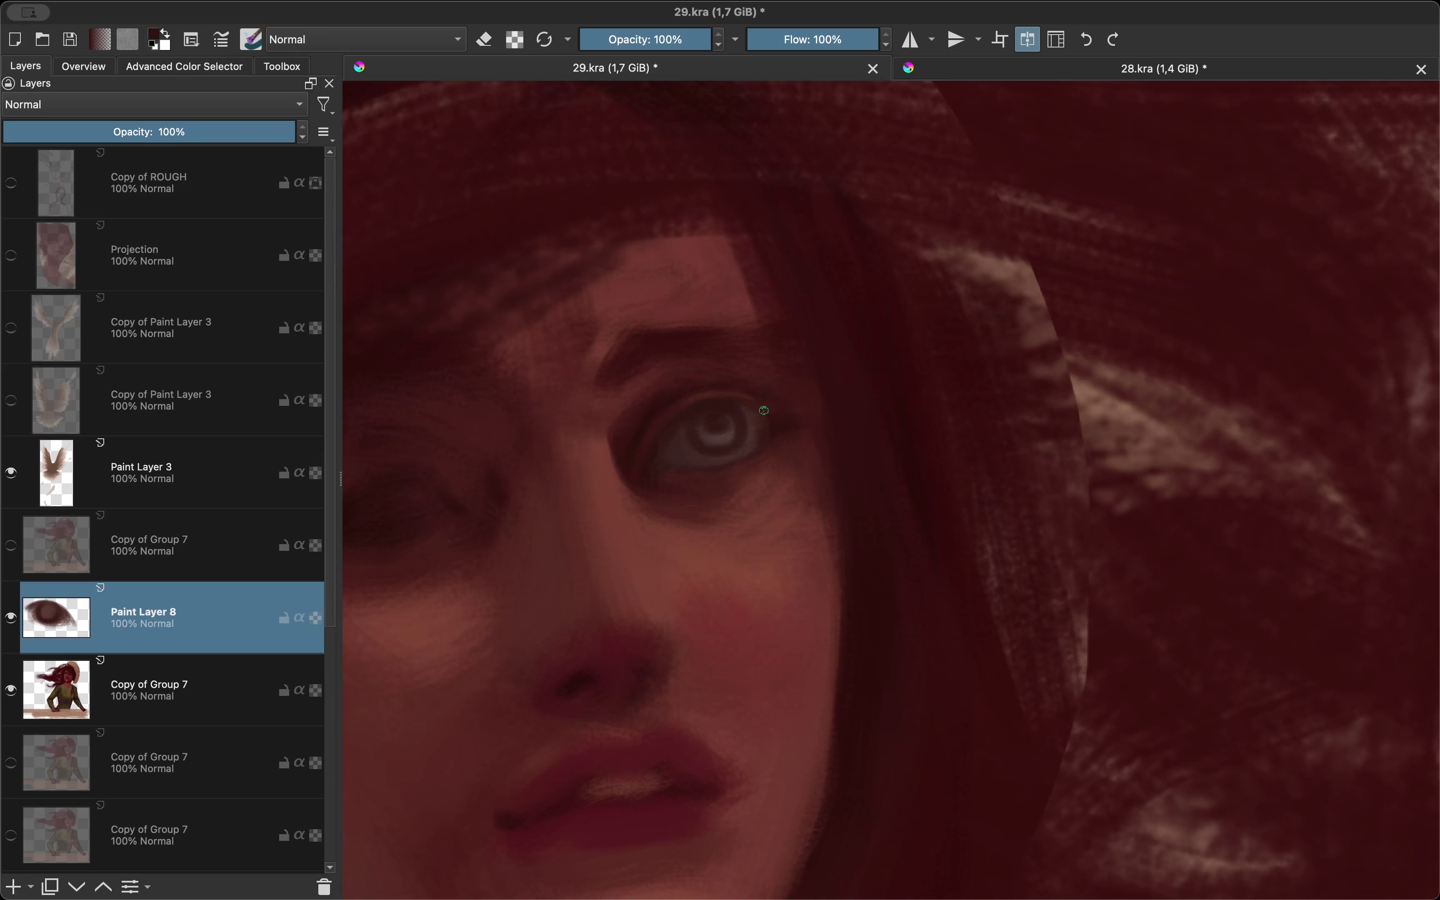
pyautogui.press('m')
pyautogui.scroll(-3, 763, 410)
pyautogui.scroll(3, 727, 279)
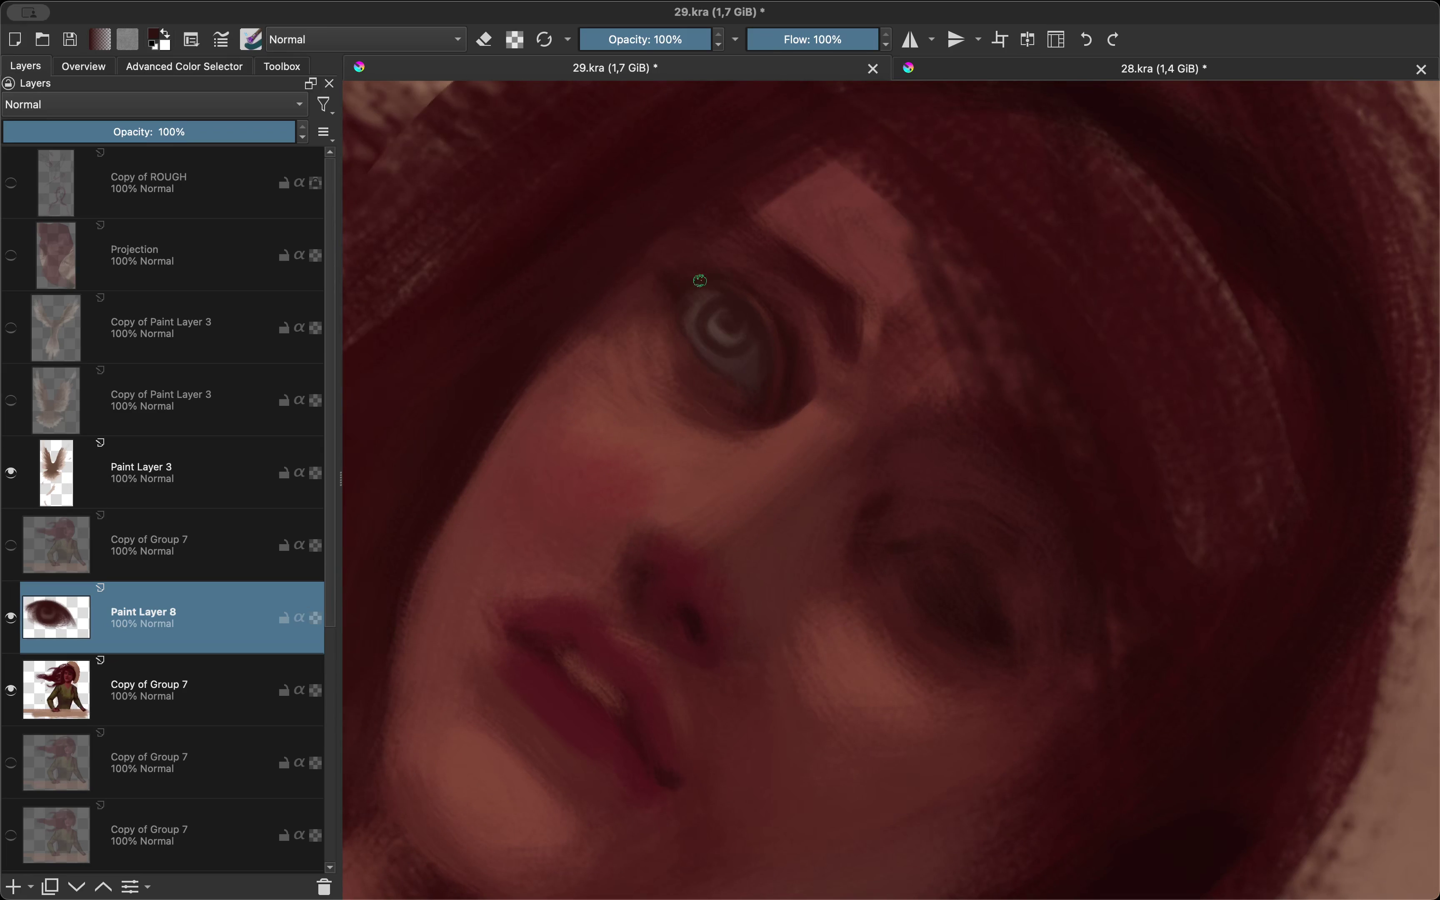
pyautogui.press('m')
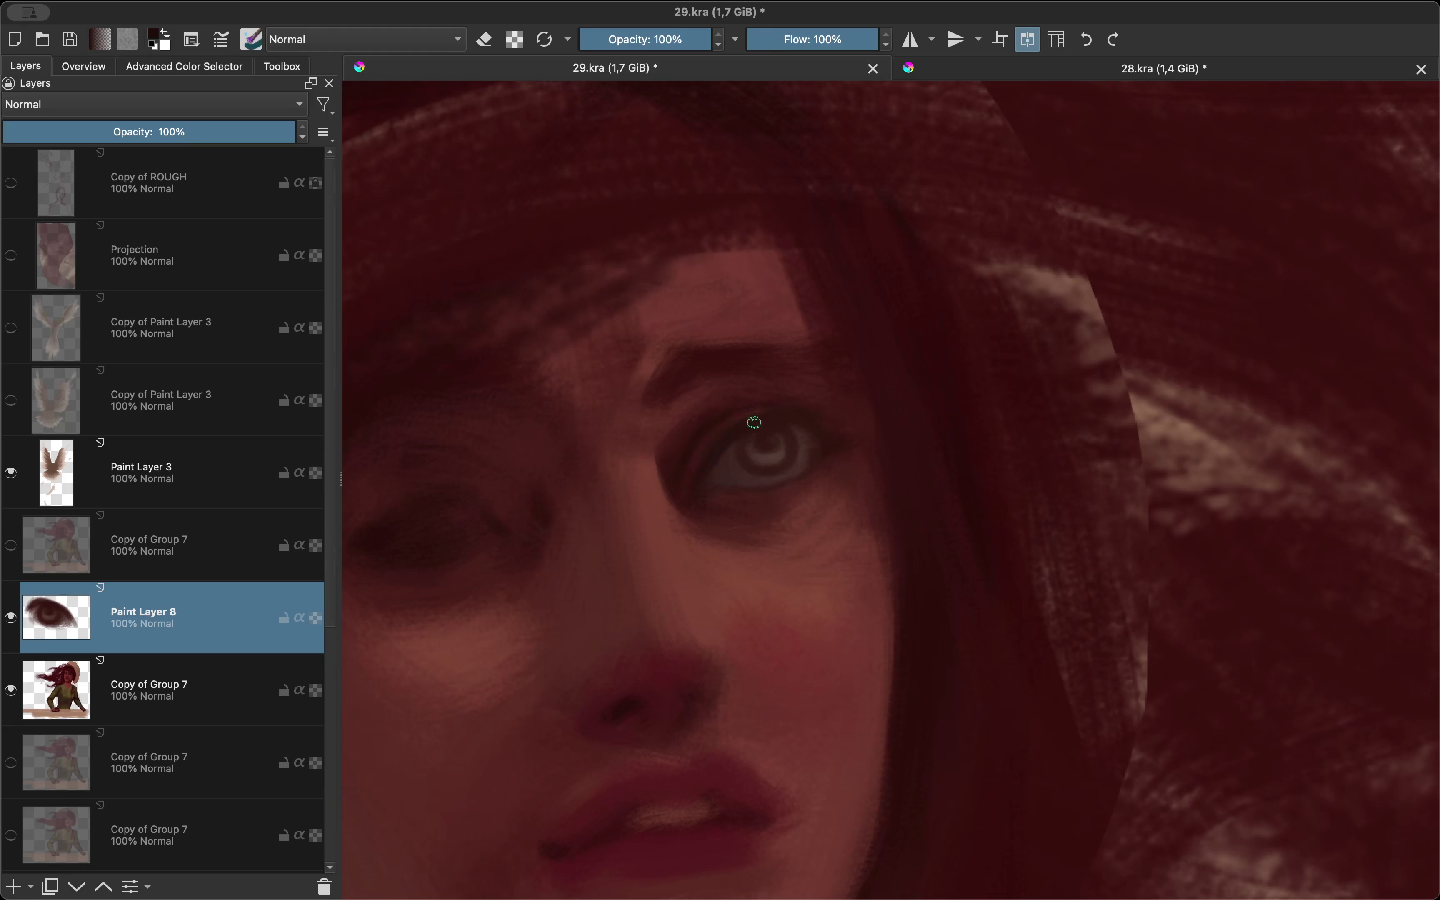
pyautogui.press('m')
pyautogui.scroll(-3, 825, 428)
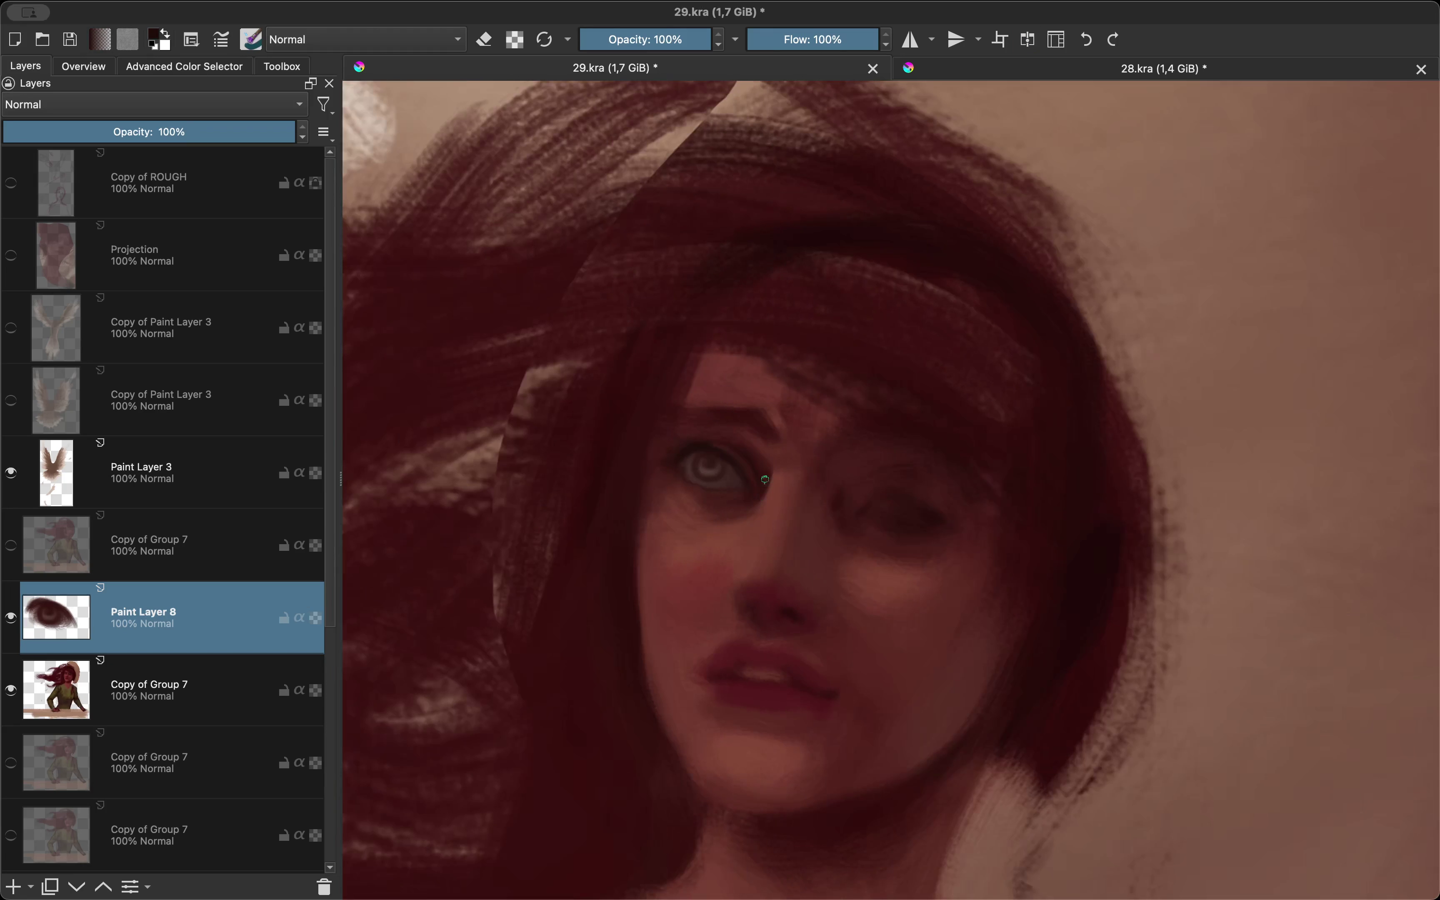
pyautogui.scroll(3, 772, 386)
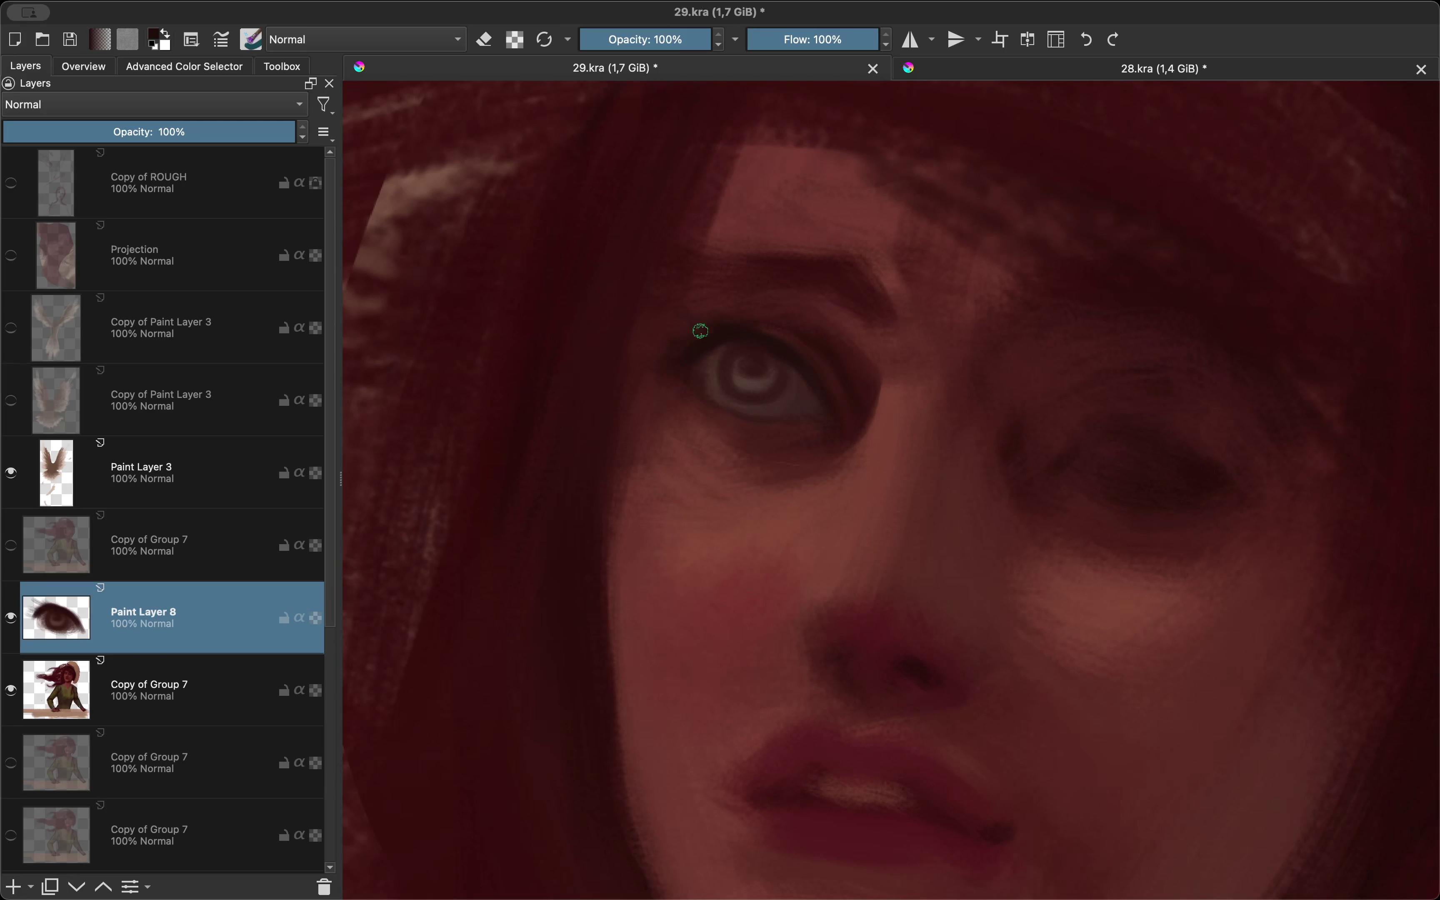
# Step: Keep comparing the eye and face in mirrored view, ending in normal orientation
pyautogui.press('m')
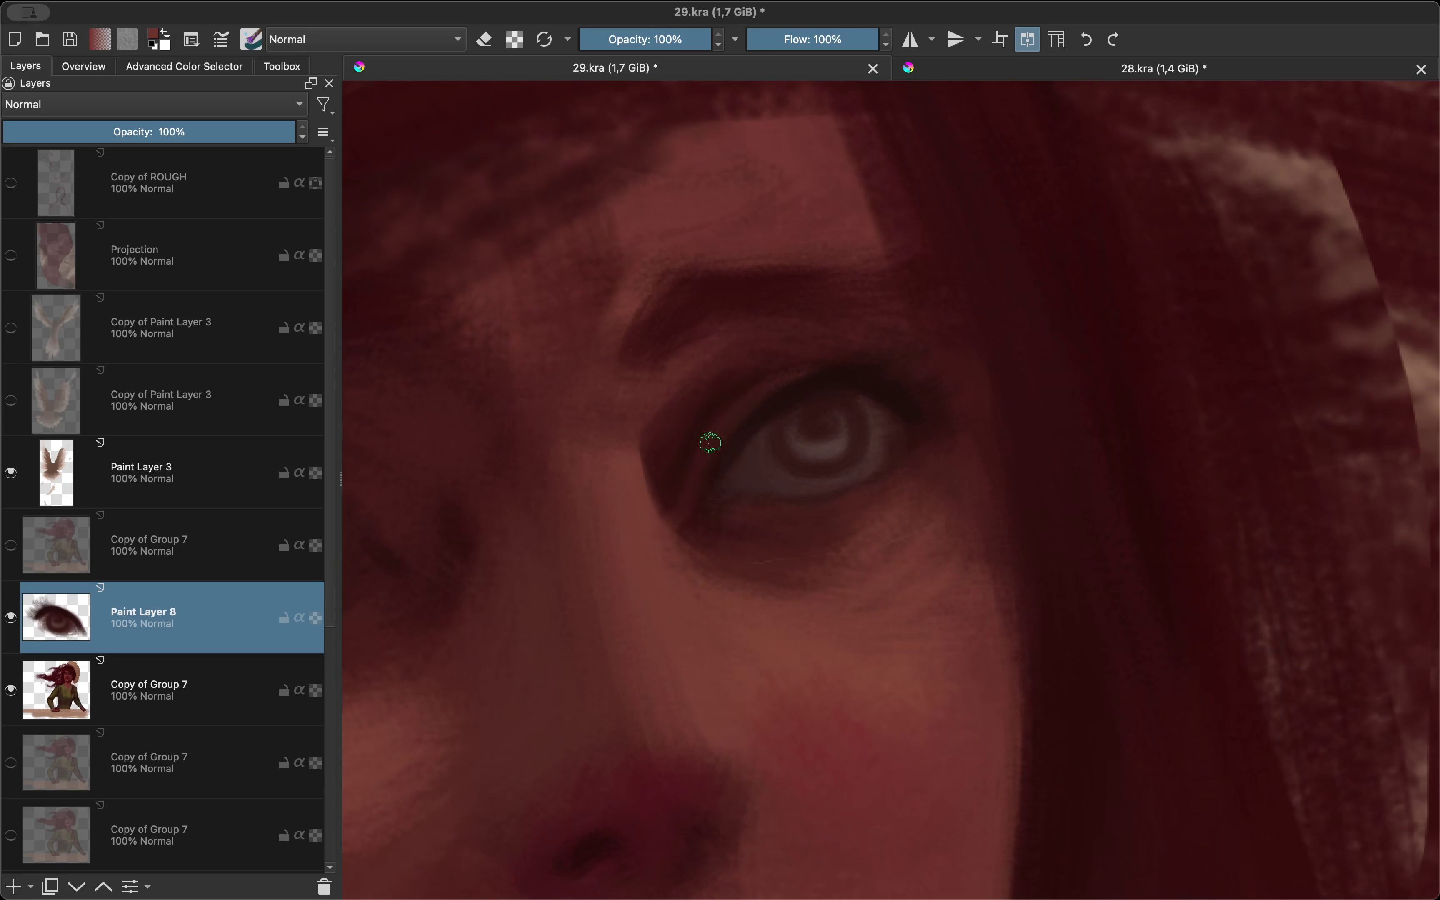
pyautogui.scroll(-5, 709, 442)
pyautogui.scroll(1, 640, 434)
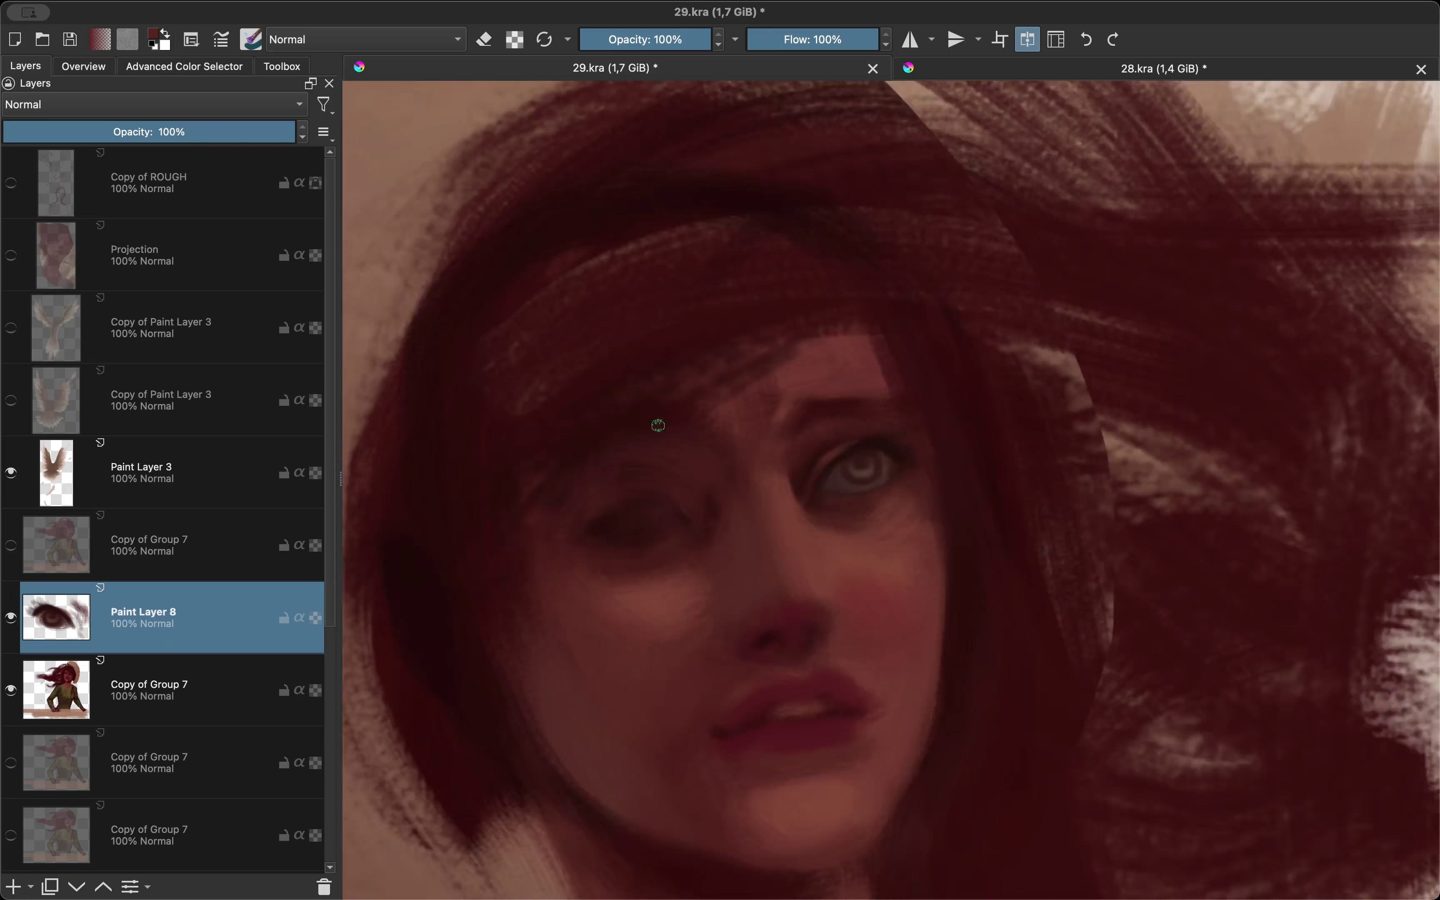
pyautogui.press('m')
pyautogui.scroll(-3, 681, 437)
pyautogui.press('m')
pyautogui.scroll(-2, 725, 571)
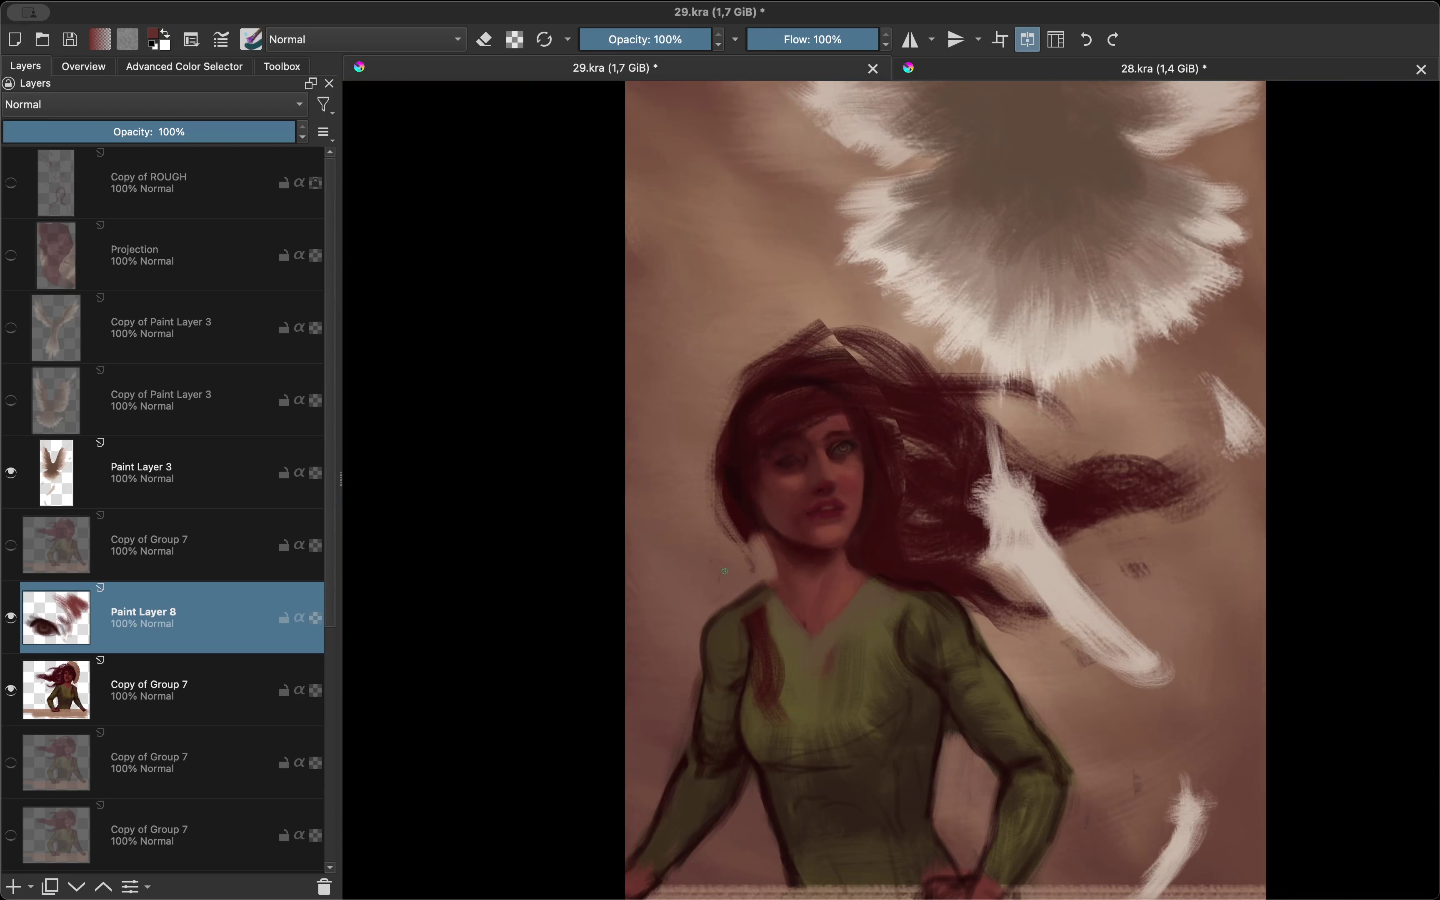
pyautogui.scroll(2, 829, 392)
pyautogui.scroll(2, 758, 473)
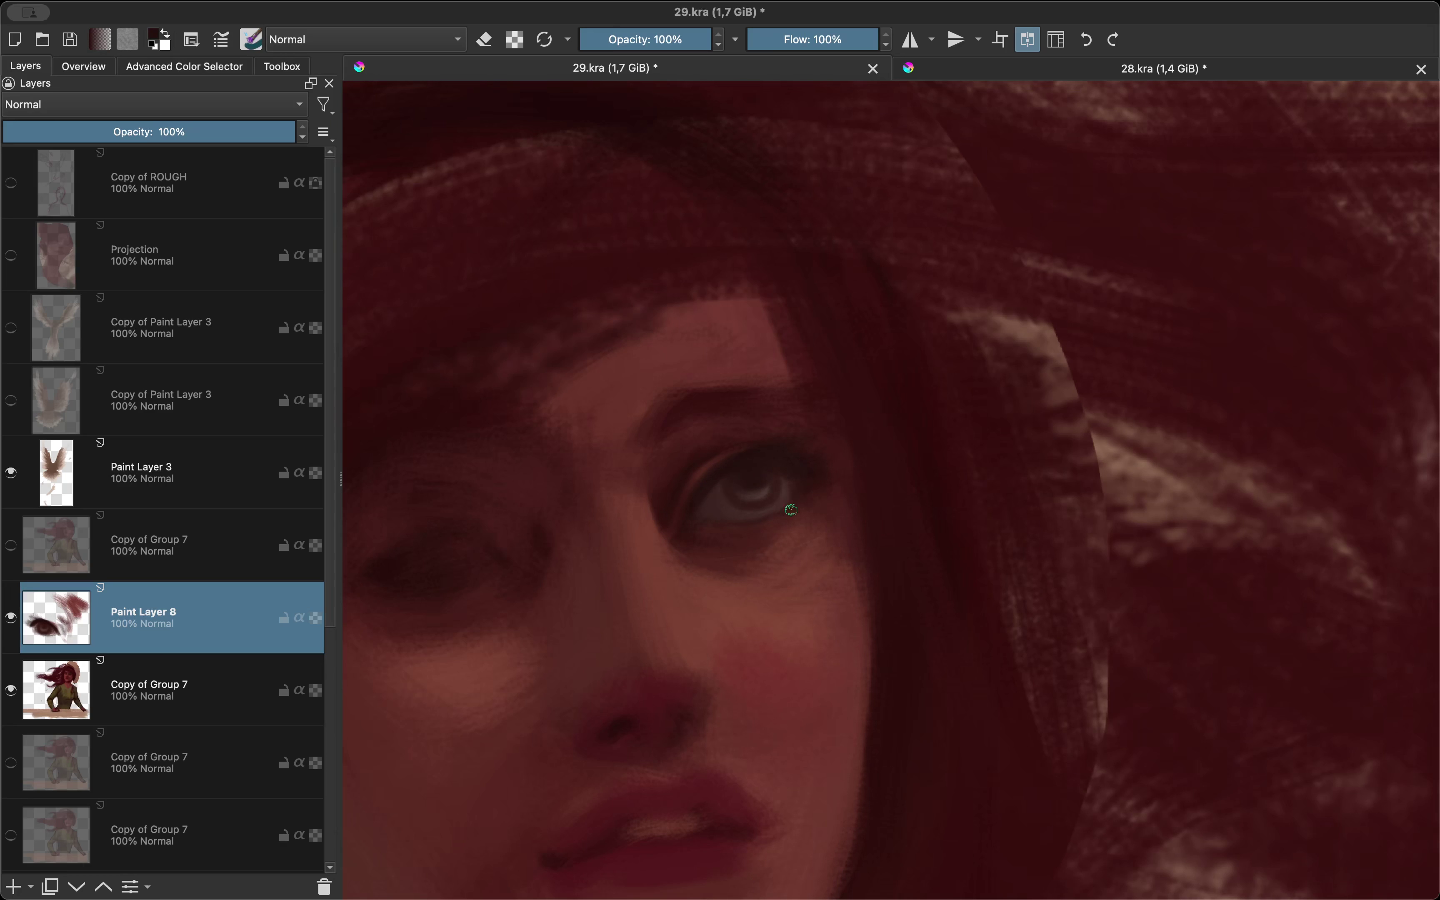
pyautogui.press('m')
pyautogui.scroll(-2, 779, 515)
pyautogui.scroll(-2, 800, 524)
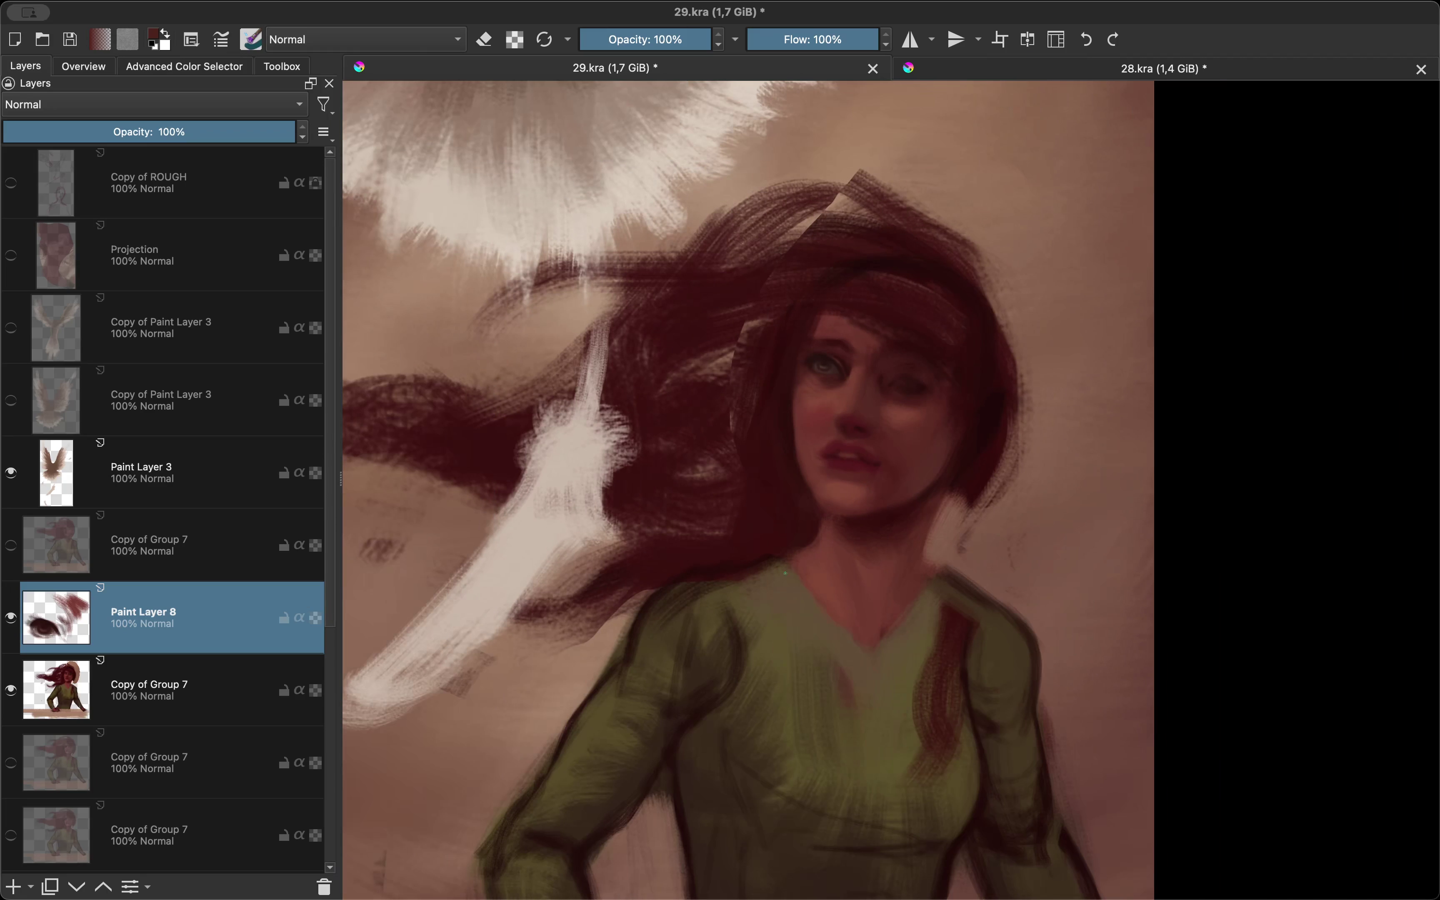
pyautogui.scroll(4, 800, 450)
pyautogui.press('m')
pyautogui.scroll(2, 721, 539)
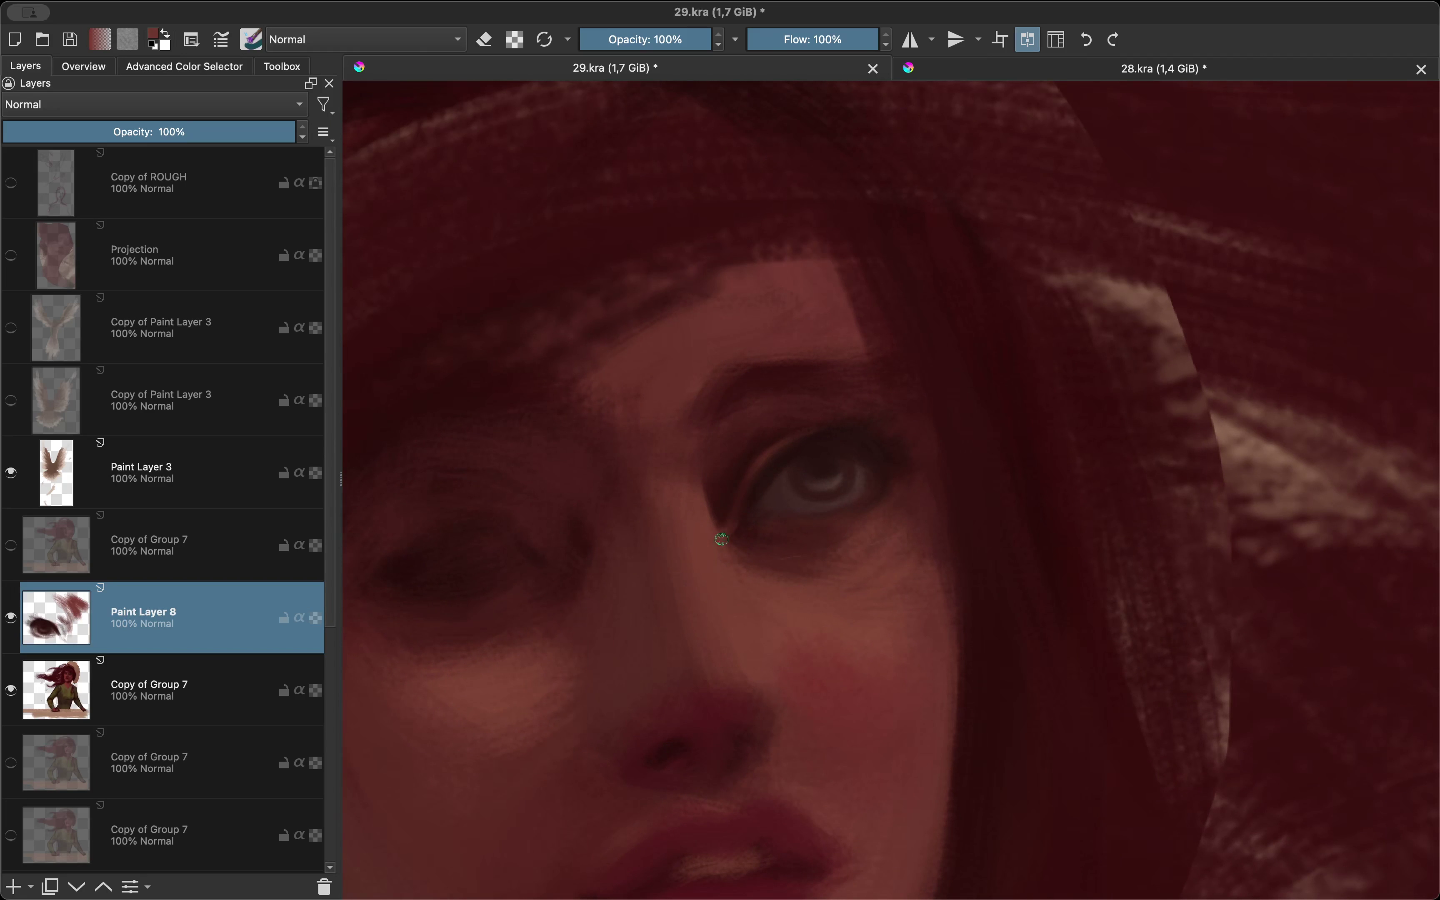
pyautogui.press('m')
pyautogui.scroll(2, 774, 595)
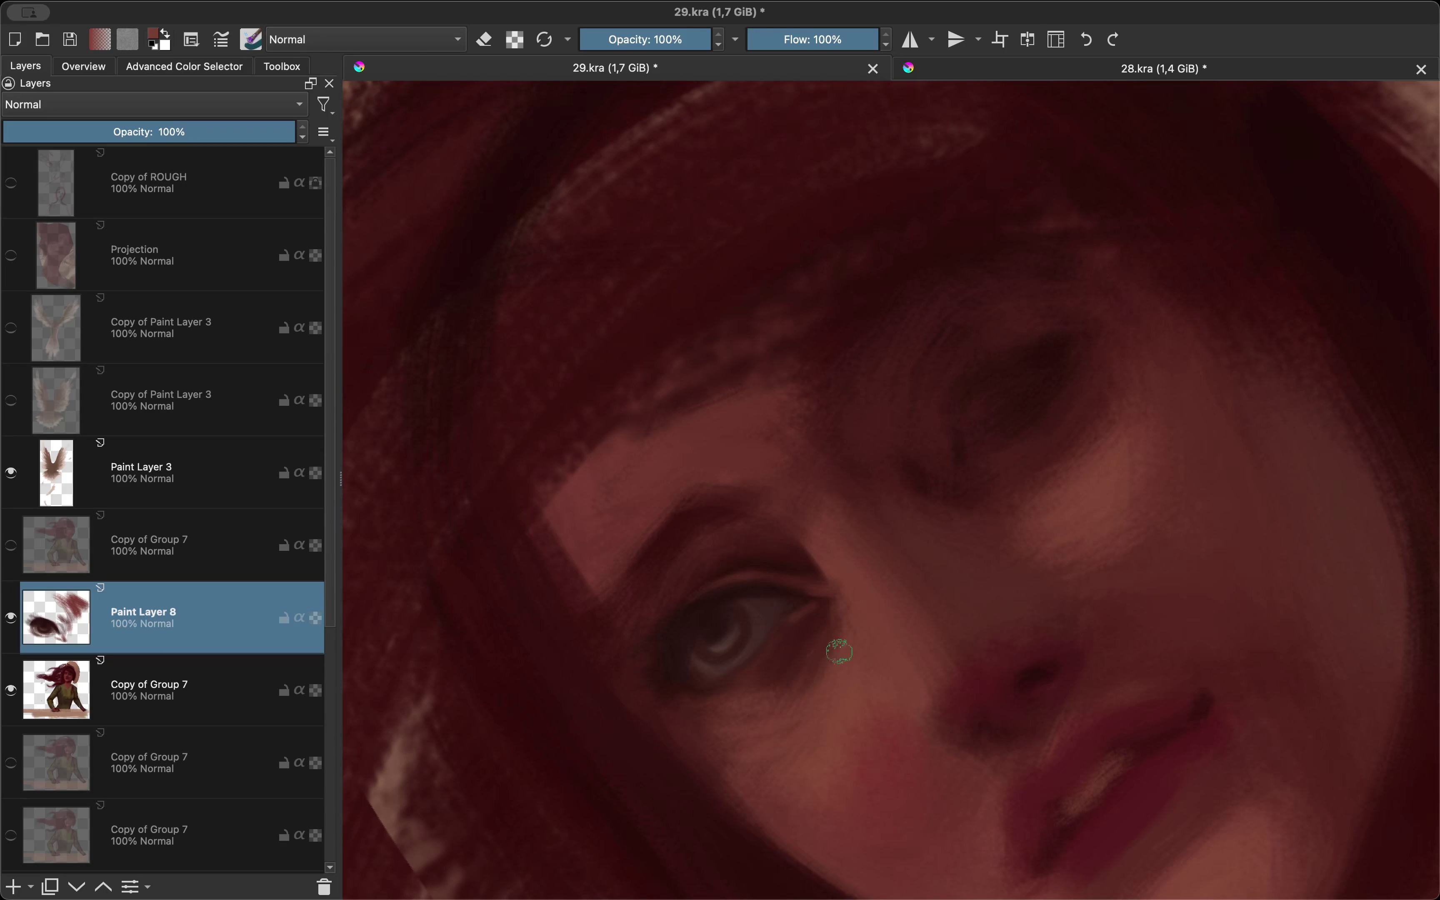
# Step: Lighten the shadow under the eye and sample a darker red, checking in mirrored view
pyautogui.moveTo(839, 651); pyautogui.dragTo(780, 672)
pyautogui.keyDown('ctrl'); pyautogui.click(770, 671); pyautogui.keyUp('ctrl')
pyautogui.press('m')
pyautogui.scroll(-2, 768, 689)
pyautogui.scroll(2, 830, 523)
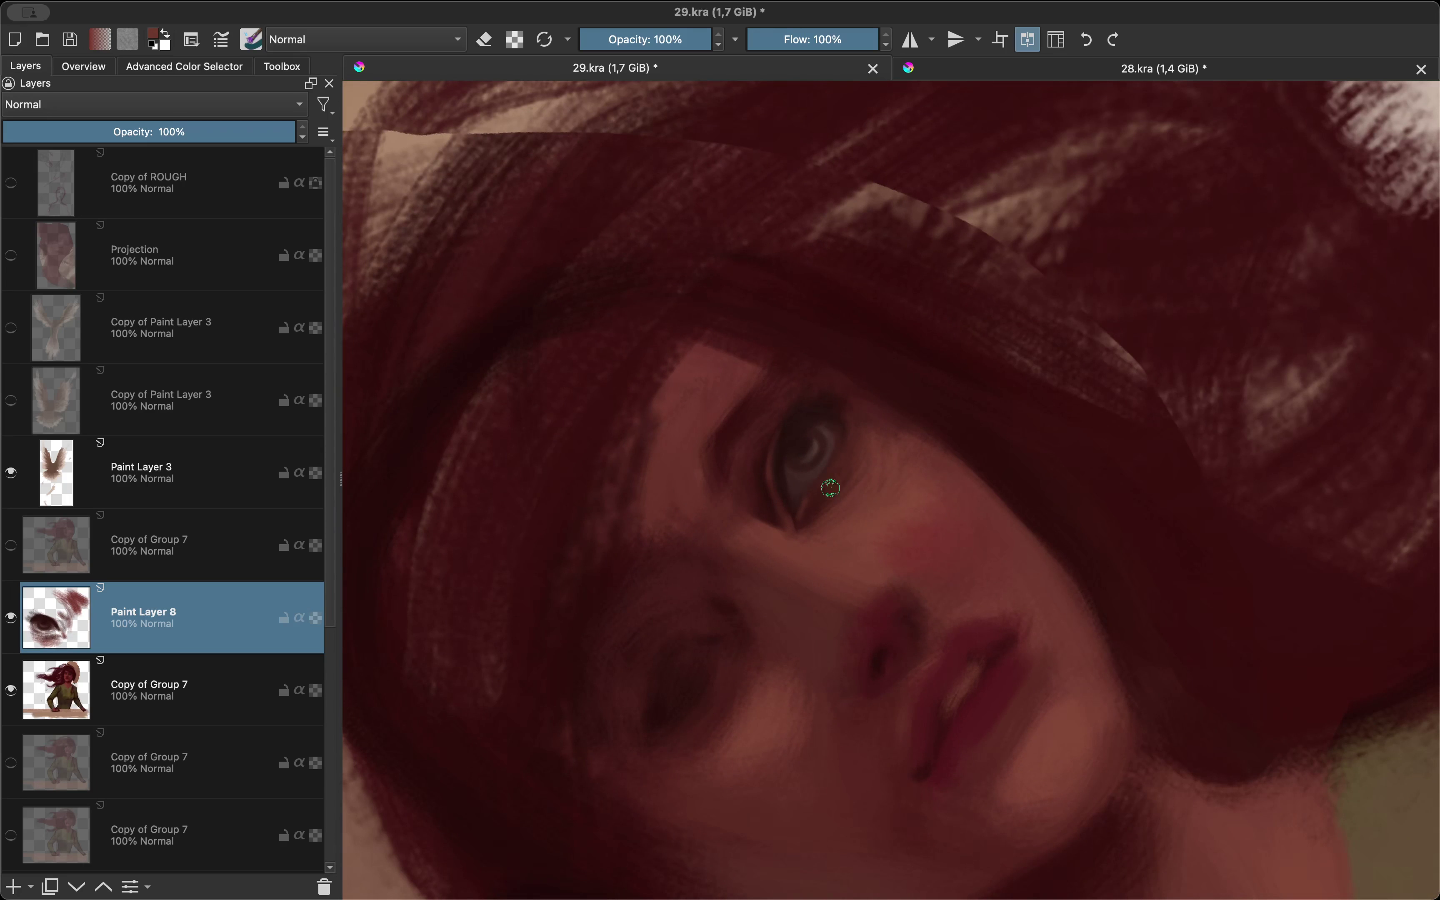
pyautogui.press('5')
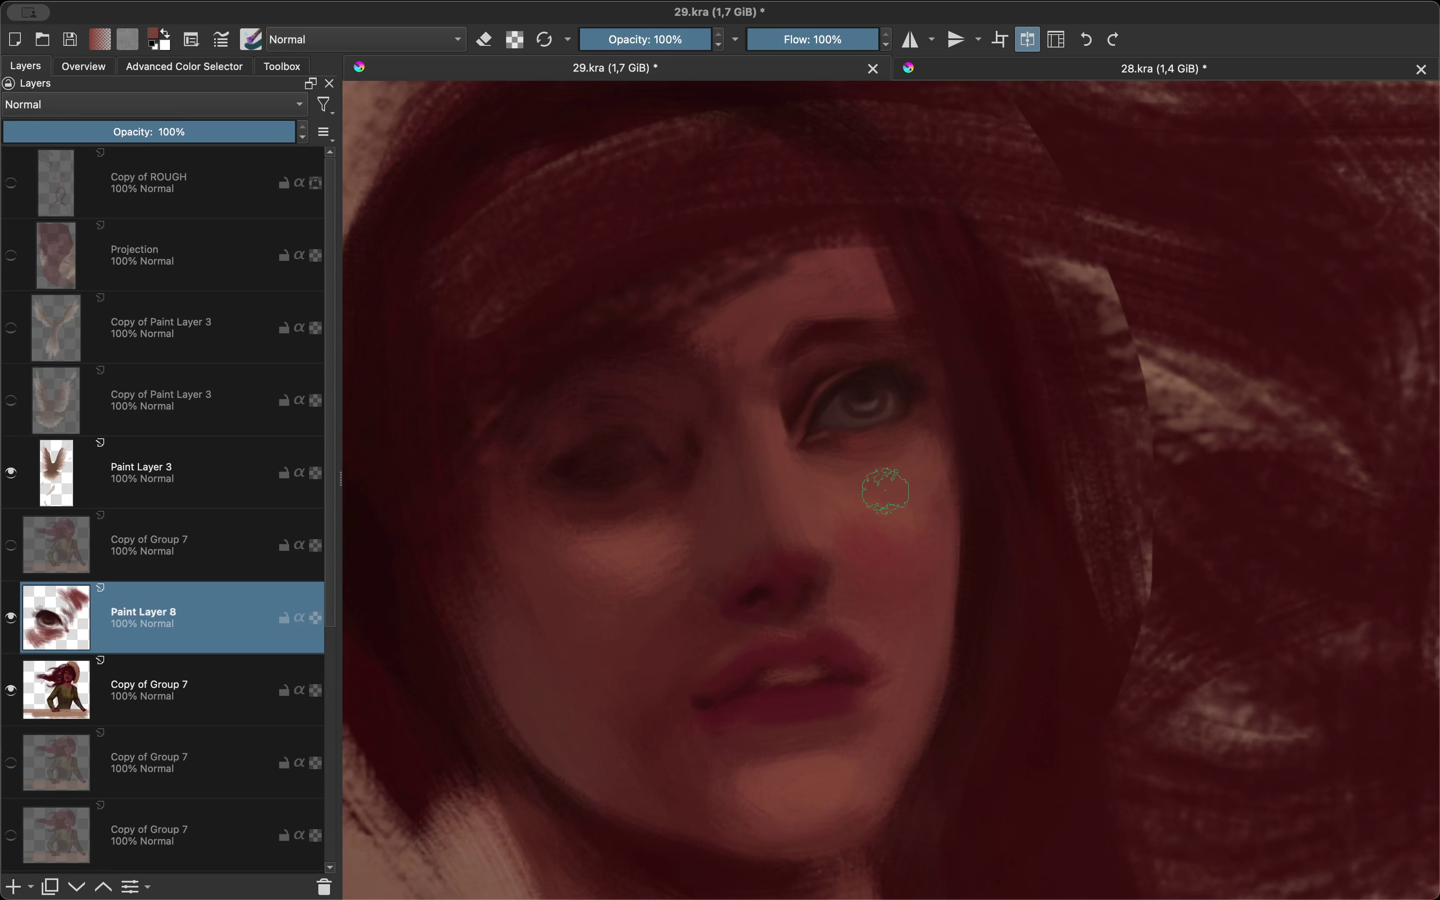
pyautogui.press('m')
# Step: Sample the dark maroon hair colour while comparing the face mirrored and unmirrored
pyautogui.scroll(-3, 797, 634)
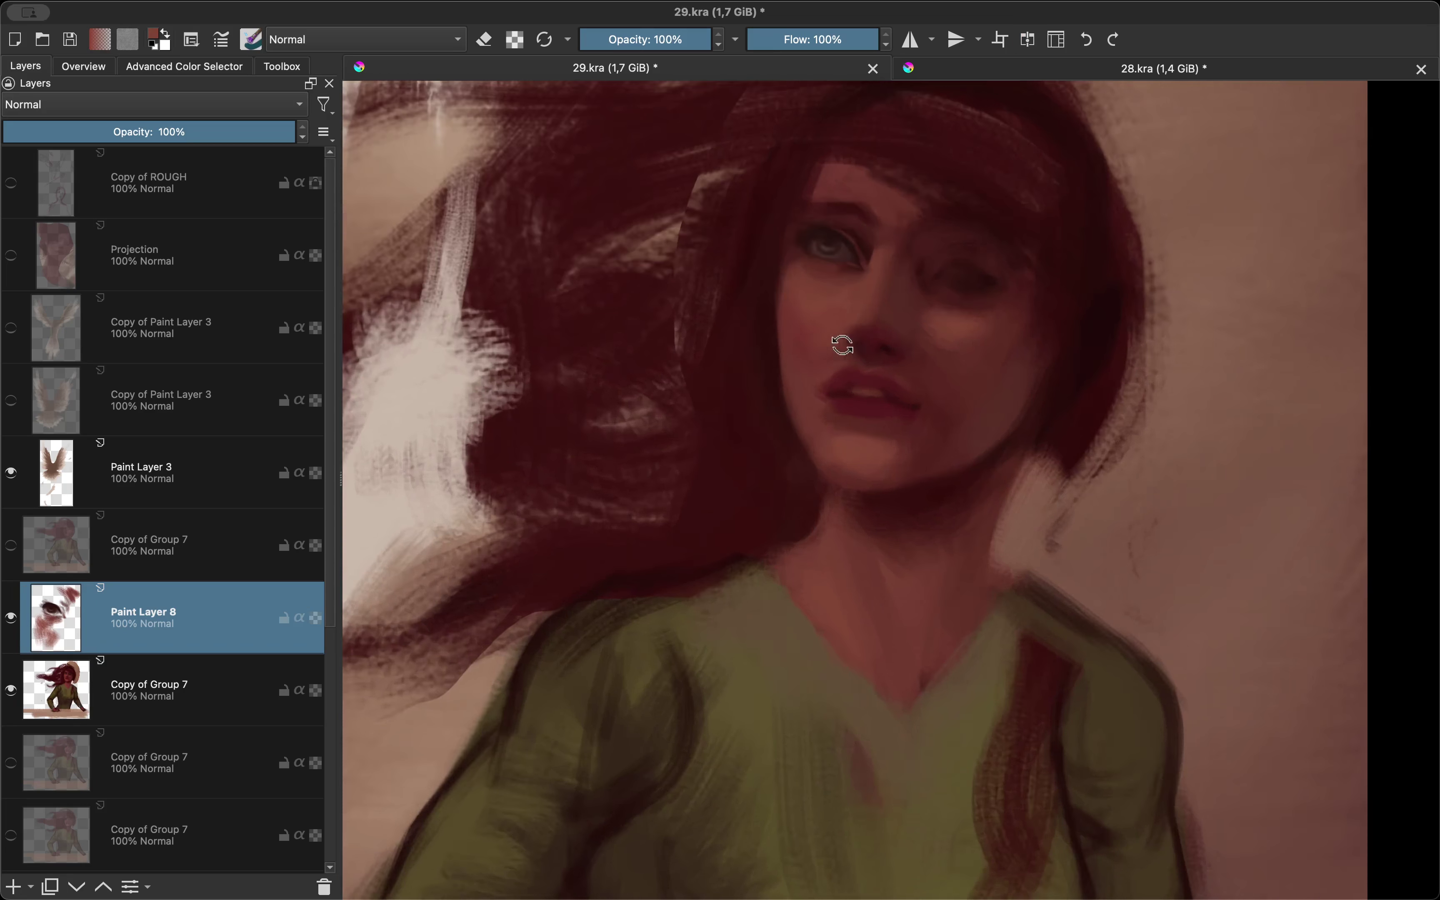
pyautogui.scroll(-3, 804, 596)
pyautogui.scroll(5, 804, 596)
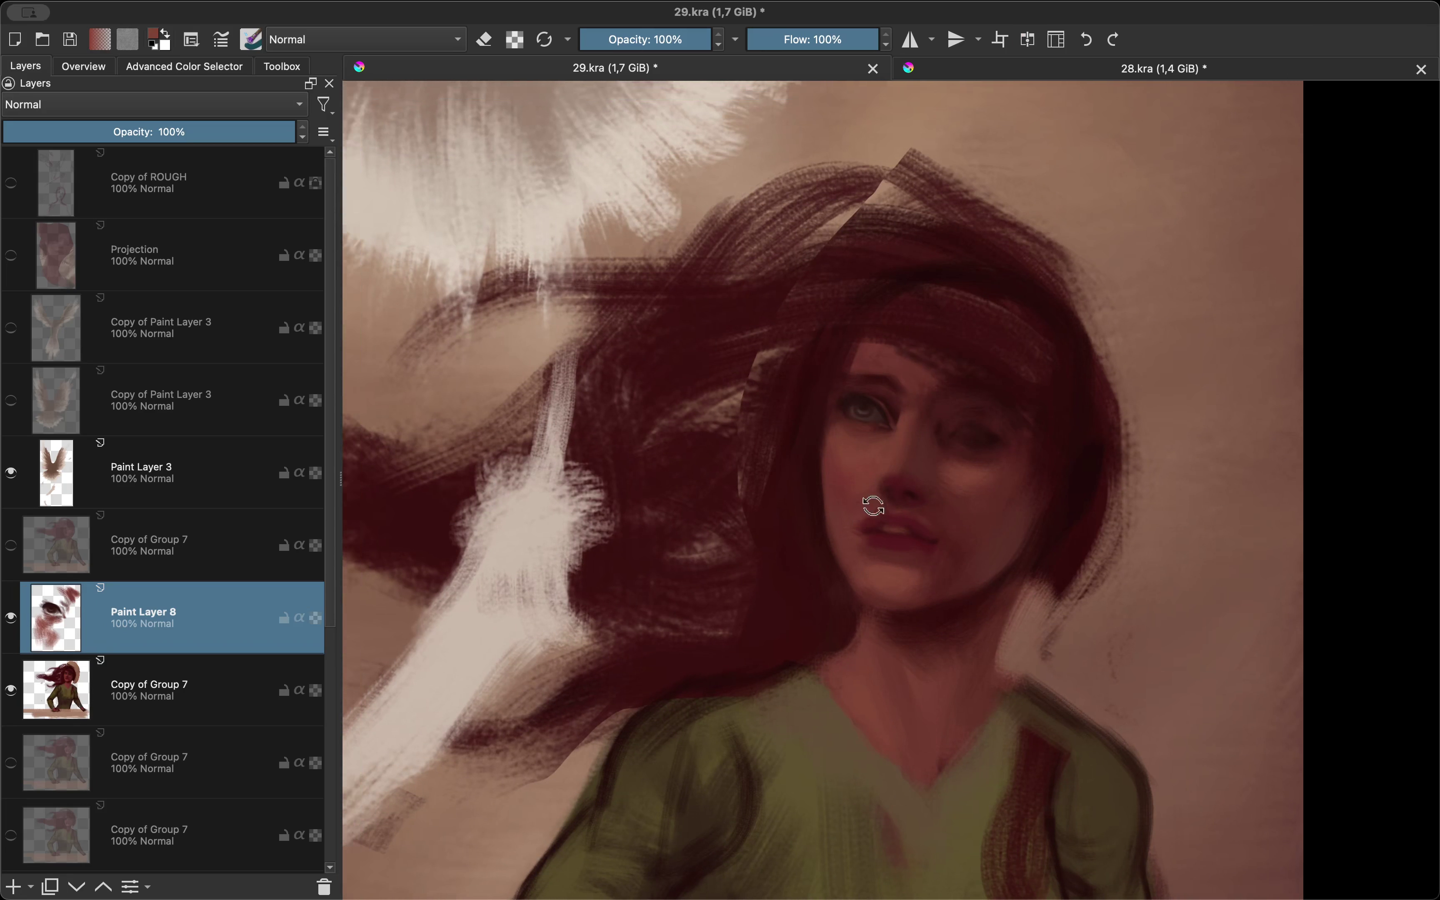
pyautogui.press('m')
pyautogui.scroll(3, 833, 488)
pyautogui.keyDown('ctrl'); pyautogui.click(768, 621); pyautogui.keyUp('ctrl')
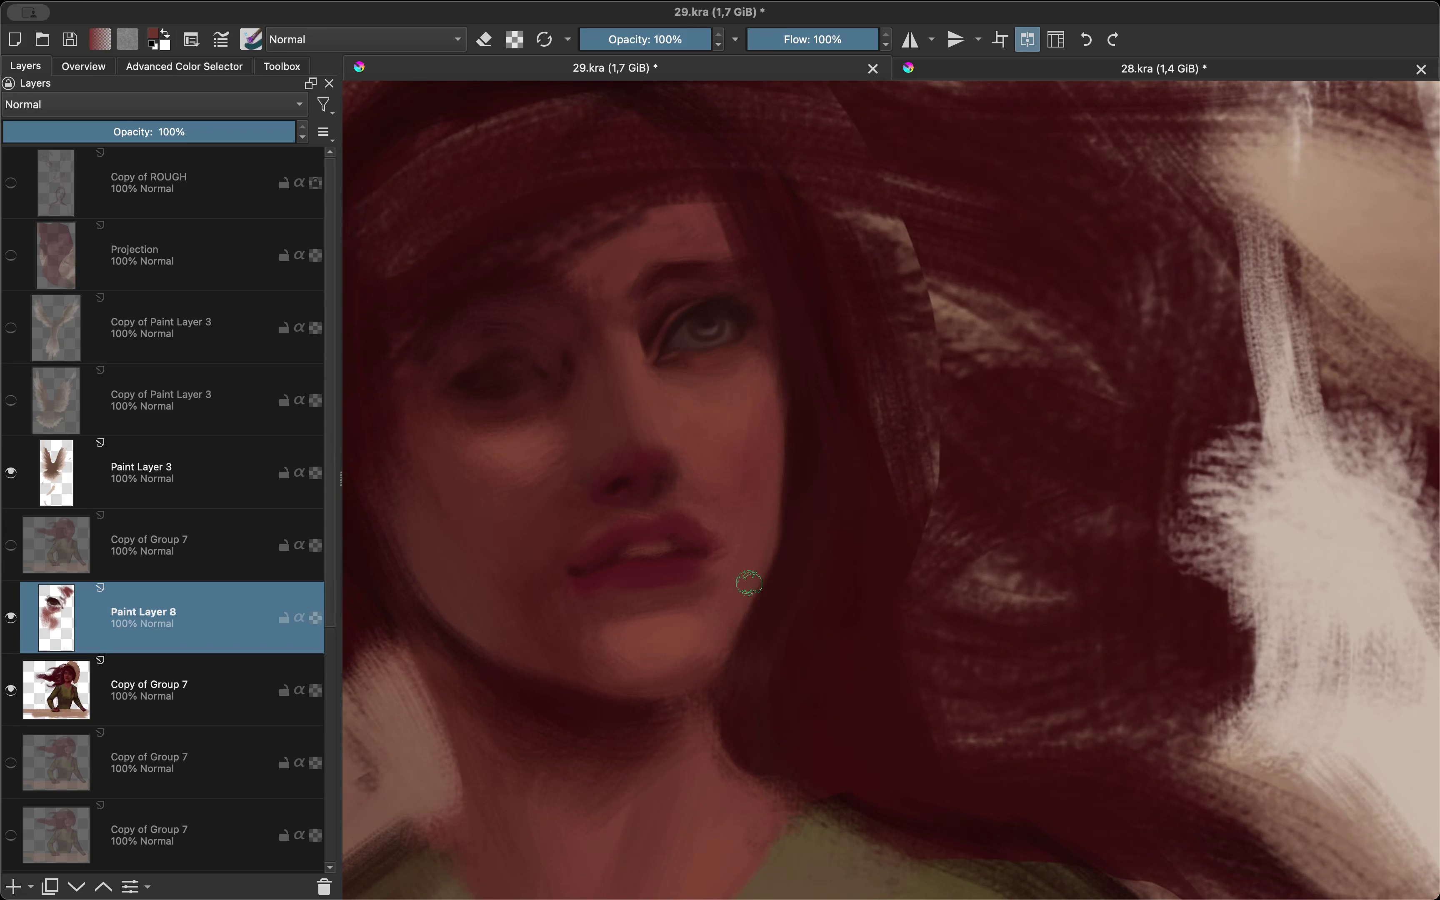
pyautogui.press('m')
pyautogui.scroll(-2, 749, 584)
pyautogui.scroll(2, 635, 326)
pyautogui.scroll(-3, 621, 438)
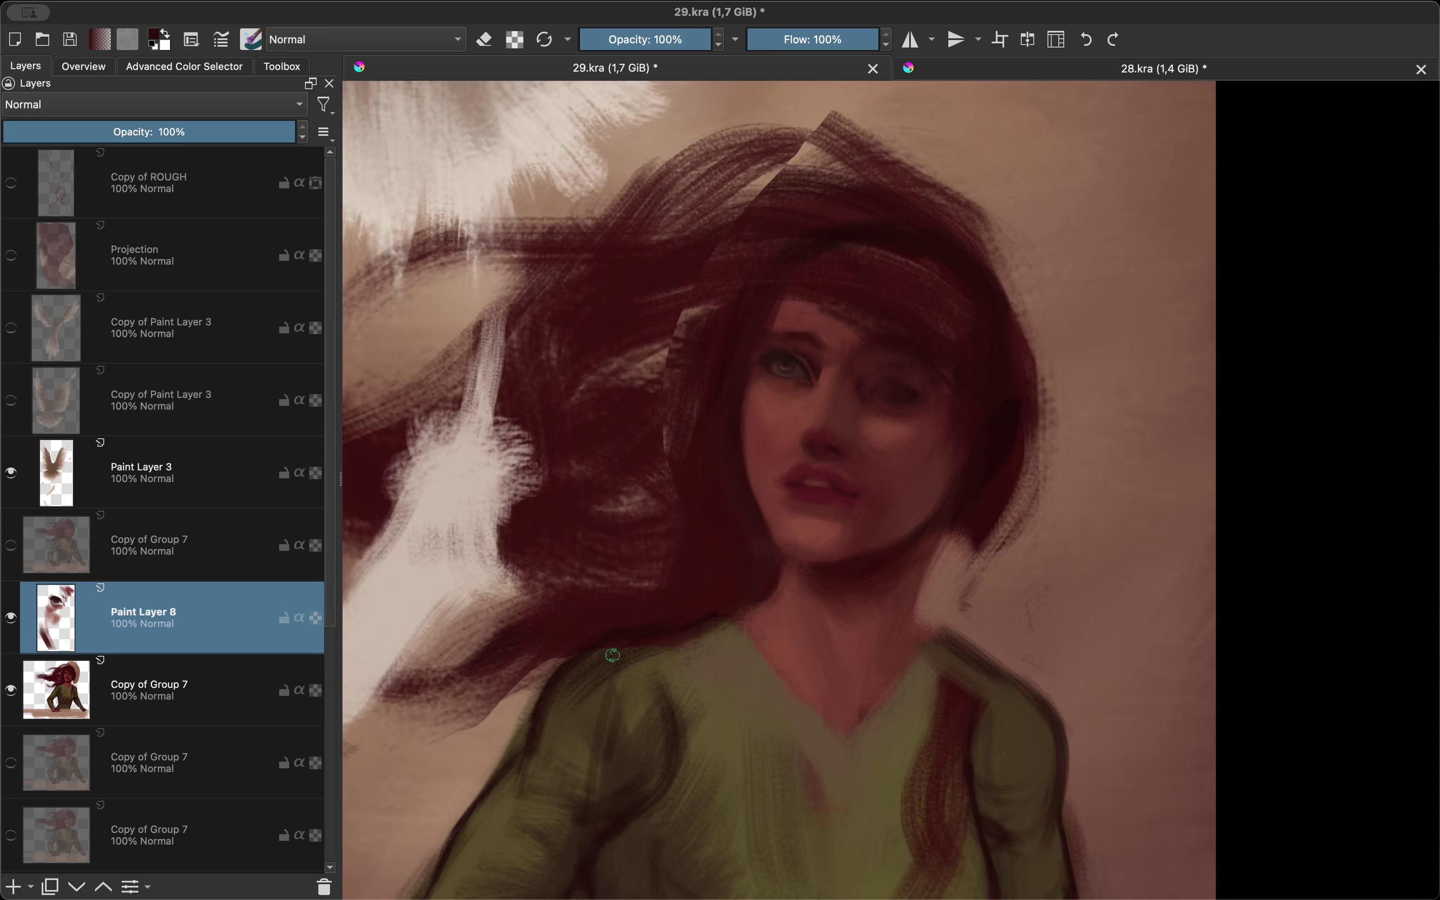
# Step: Tilt the canvas view and check the face in mirrored view
pyautogui.moveTo(654, 536); pyautogui.dragTo(807, 647)
pyautogui.press('m')
pyautogui.scroll(2, 775, 668)
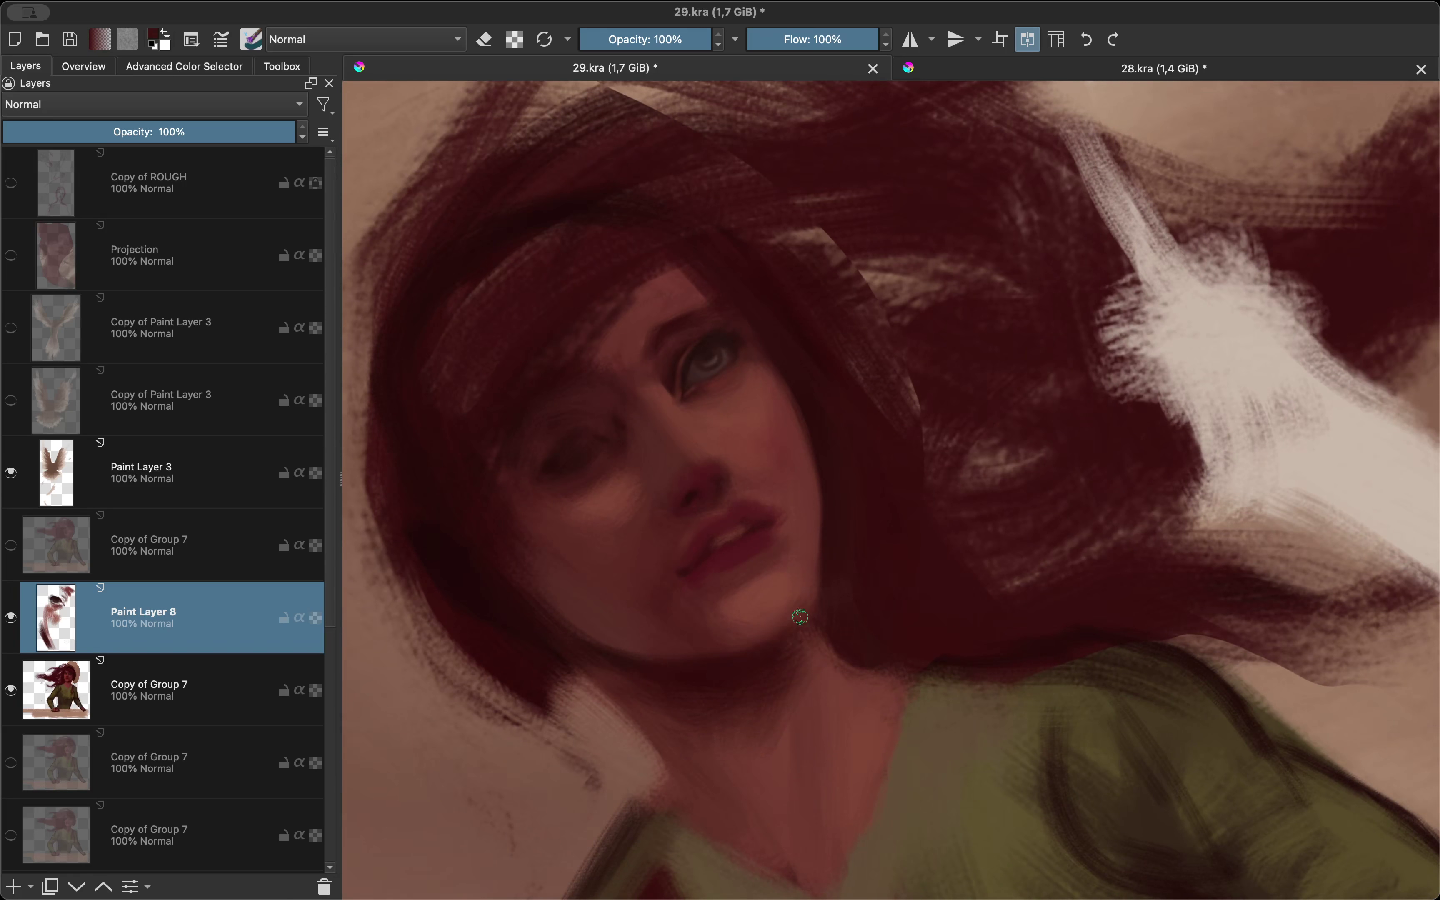
pyautogui.scroll(-2, 800, 617)
pyautogui.scroll(-3, 800, 617)
pyautogui.press('m')
pyautogui.scroll(3, 842, 376)
pyautogui.scroll(2, 774, 334)
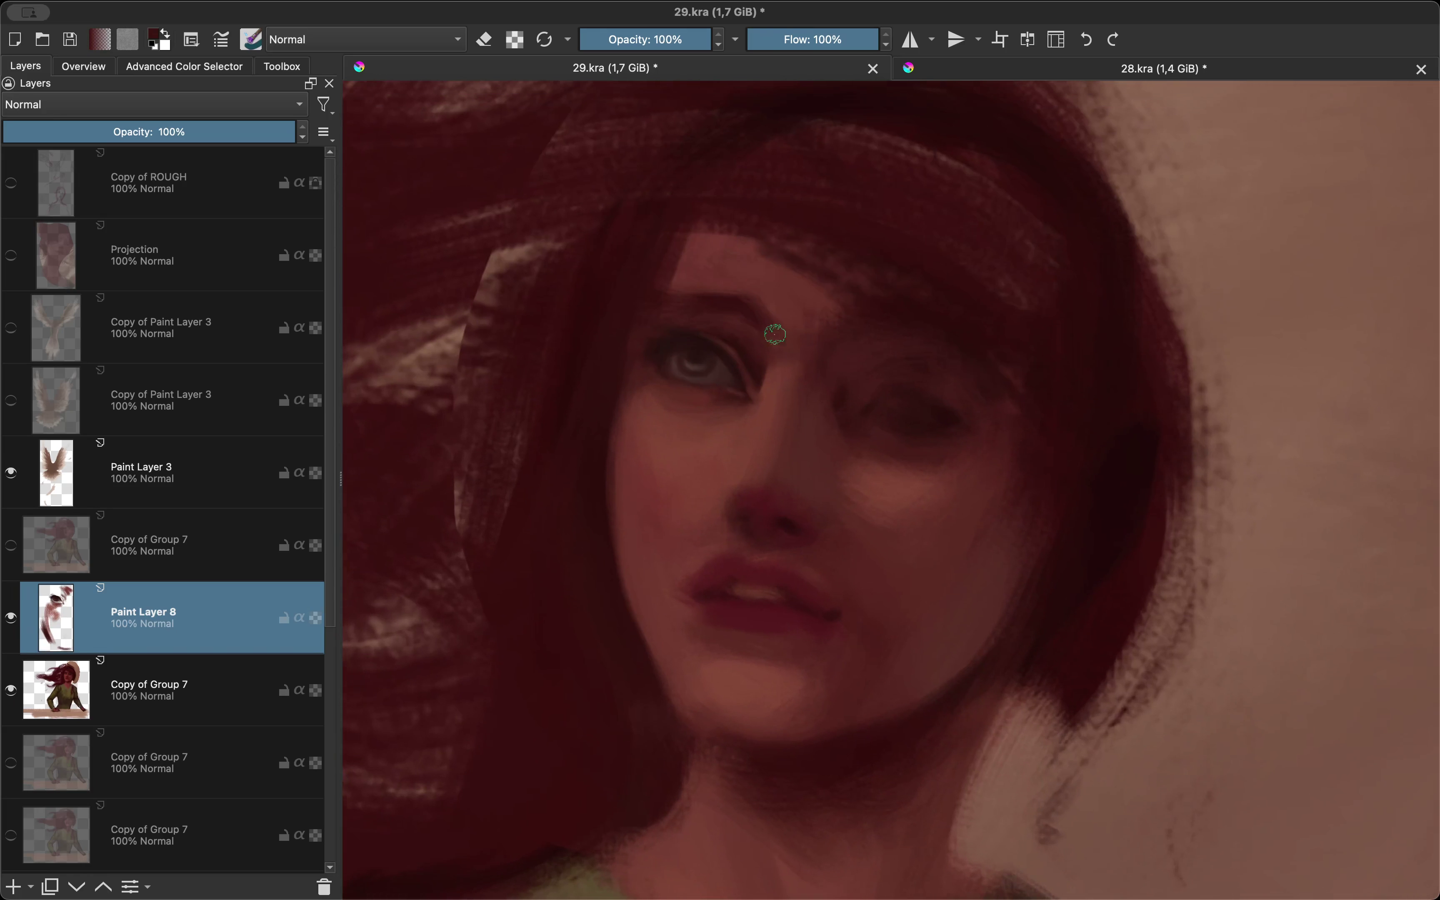
# Step: Recheck the repainted eye in mirrored view, zooming out slightly
pyautogui.press('m')
pyautogui.scroll(2, 775, 334)
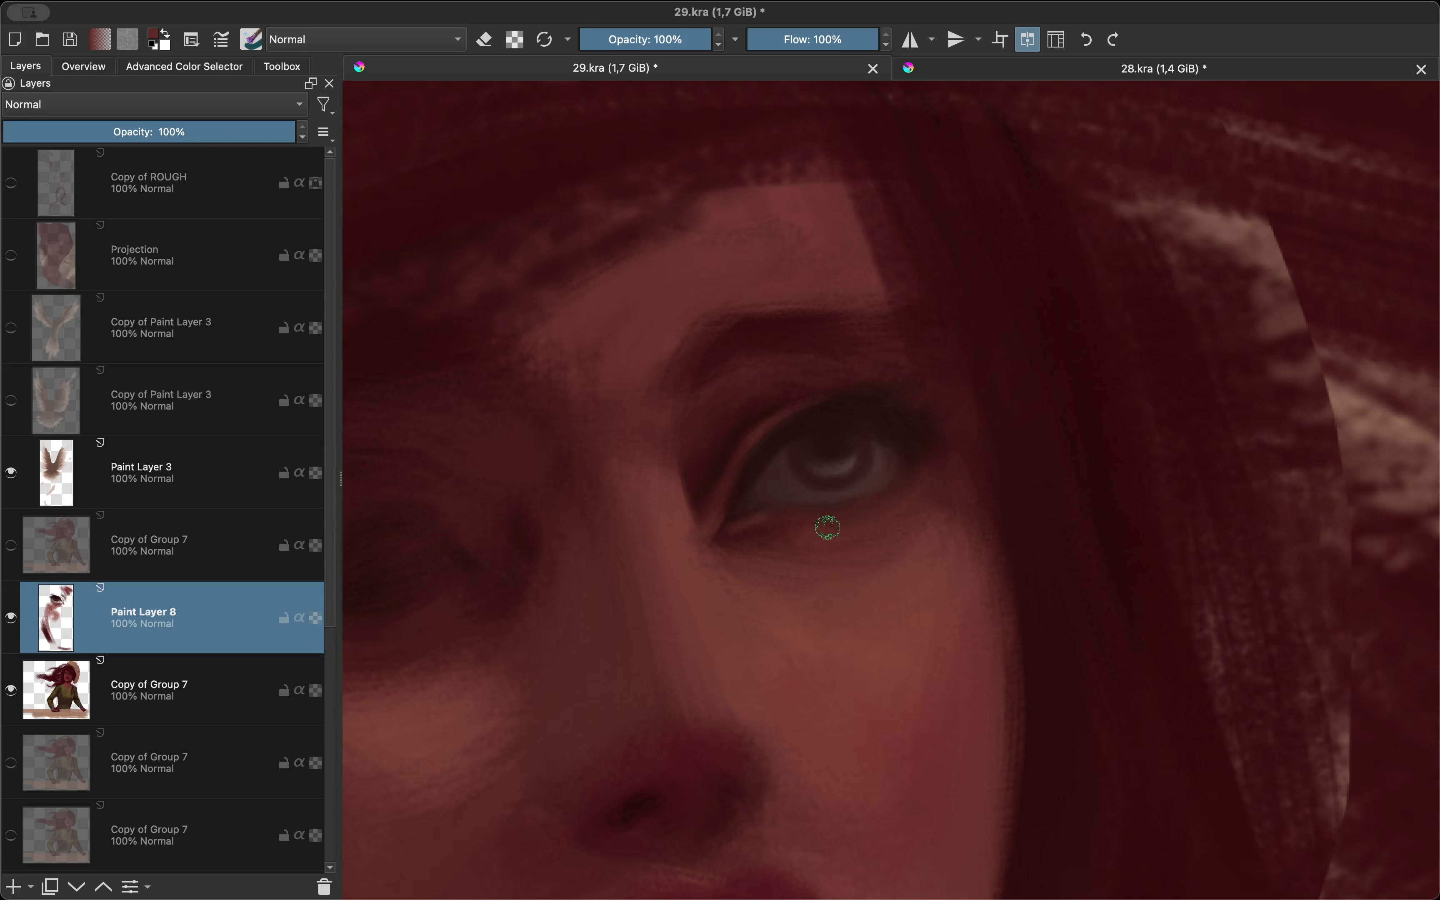
pyautogui.press('m')
pyautogui.scroll(-2, 827, 528)
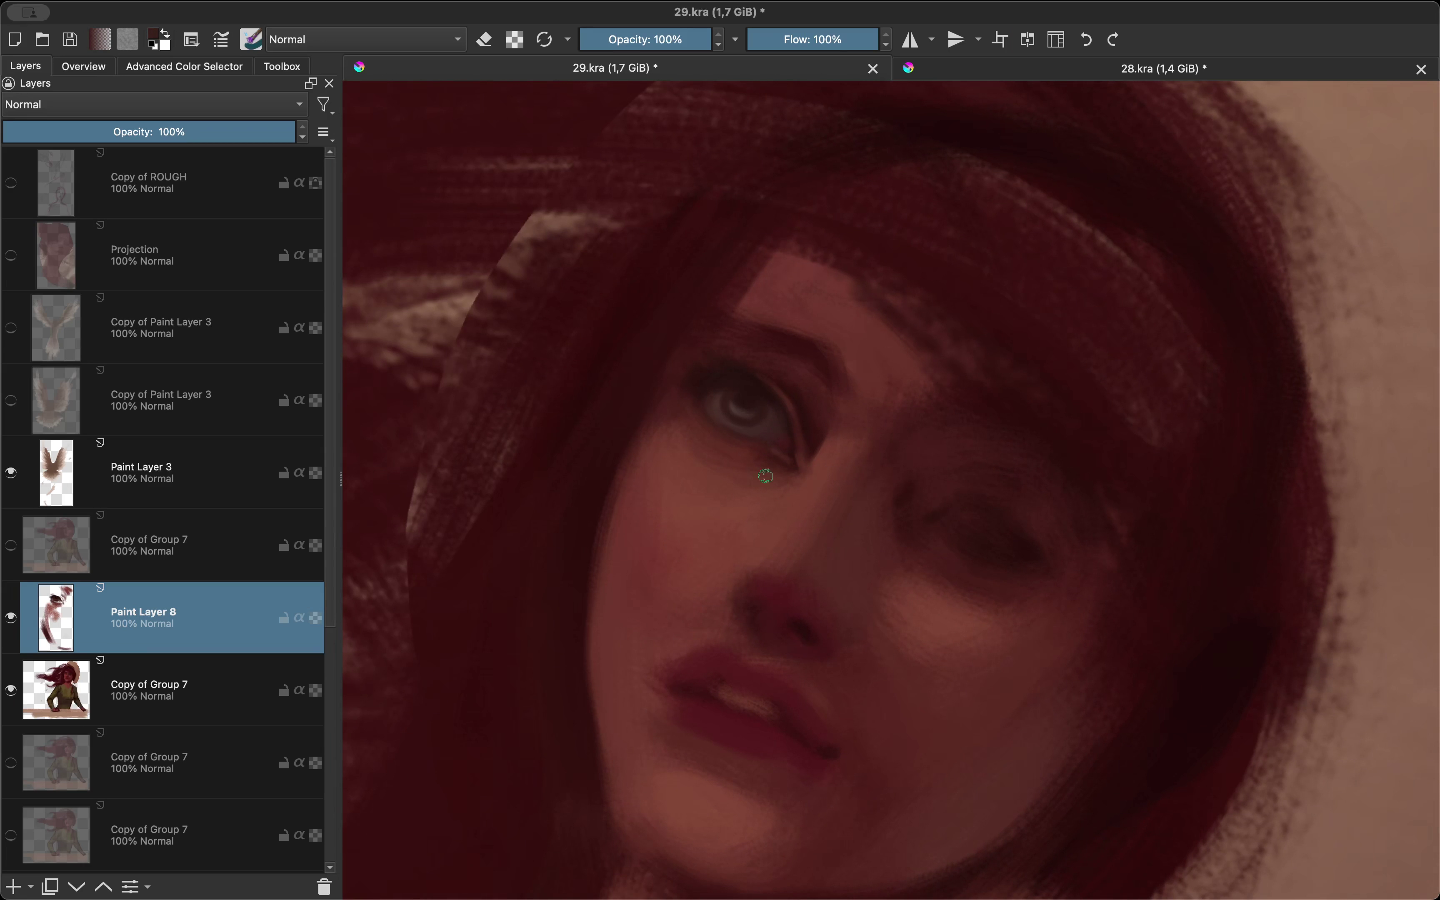
pyautogui.press('m')
pyautogui.scroll(2, 769, 434)
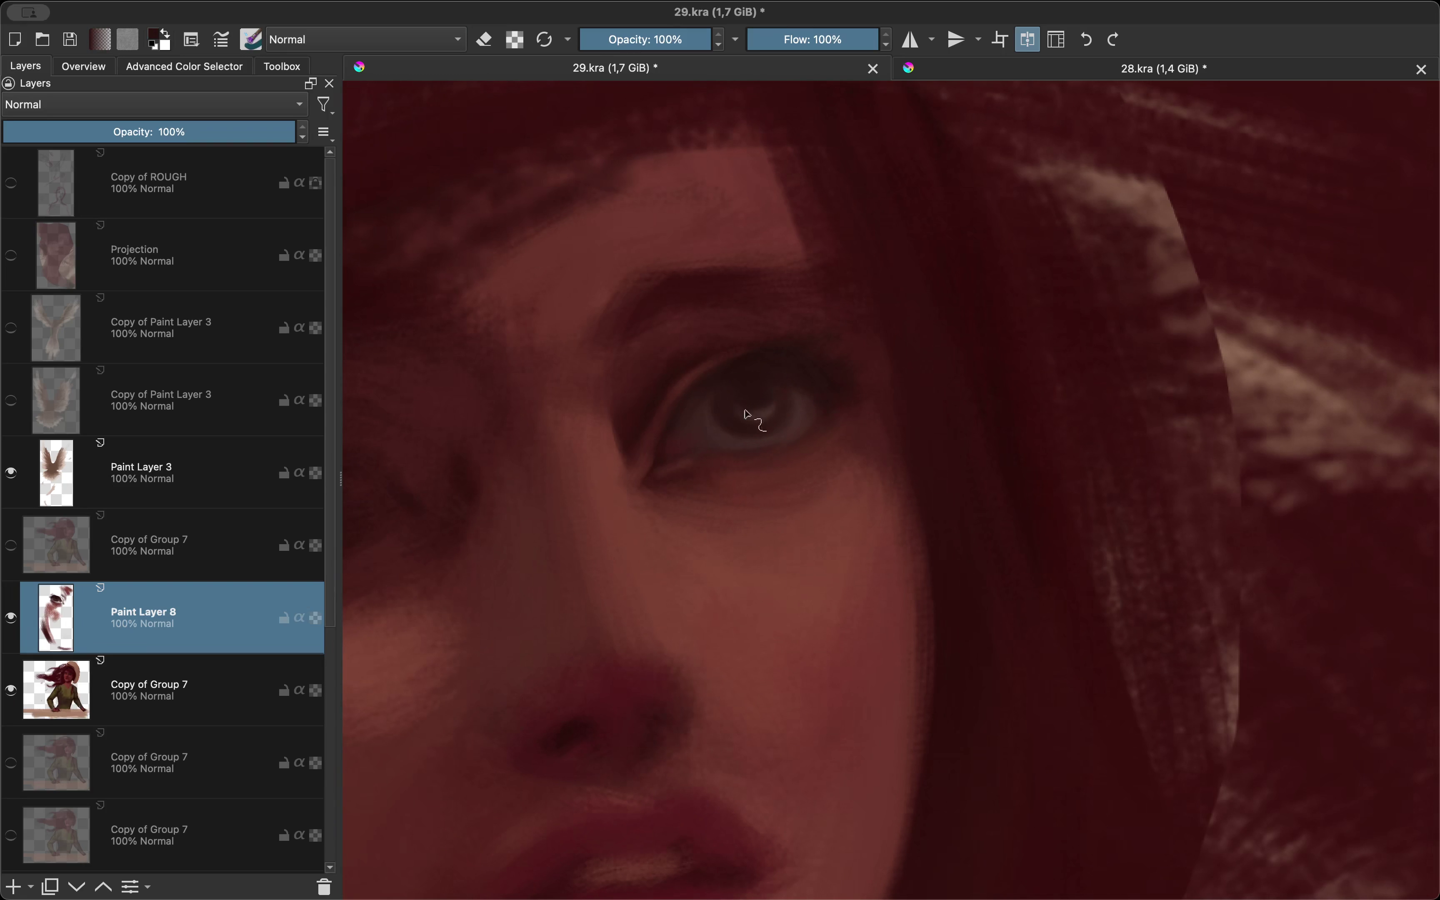
pyautogui.press('-')
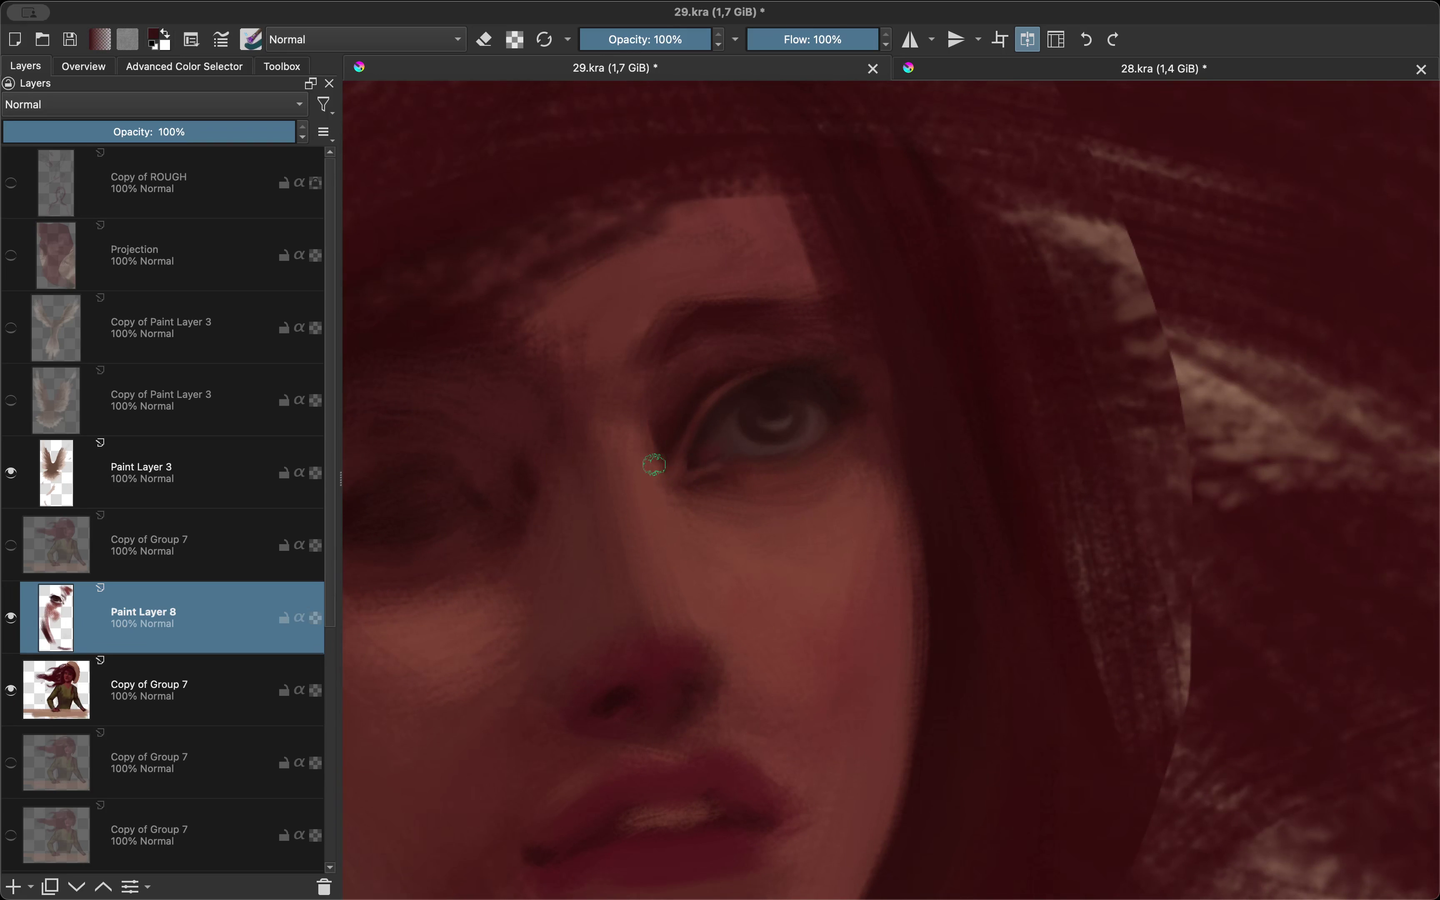
pyautogui.press('m')
pyautogui.press('m')
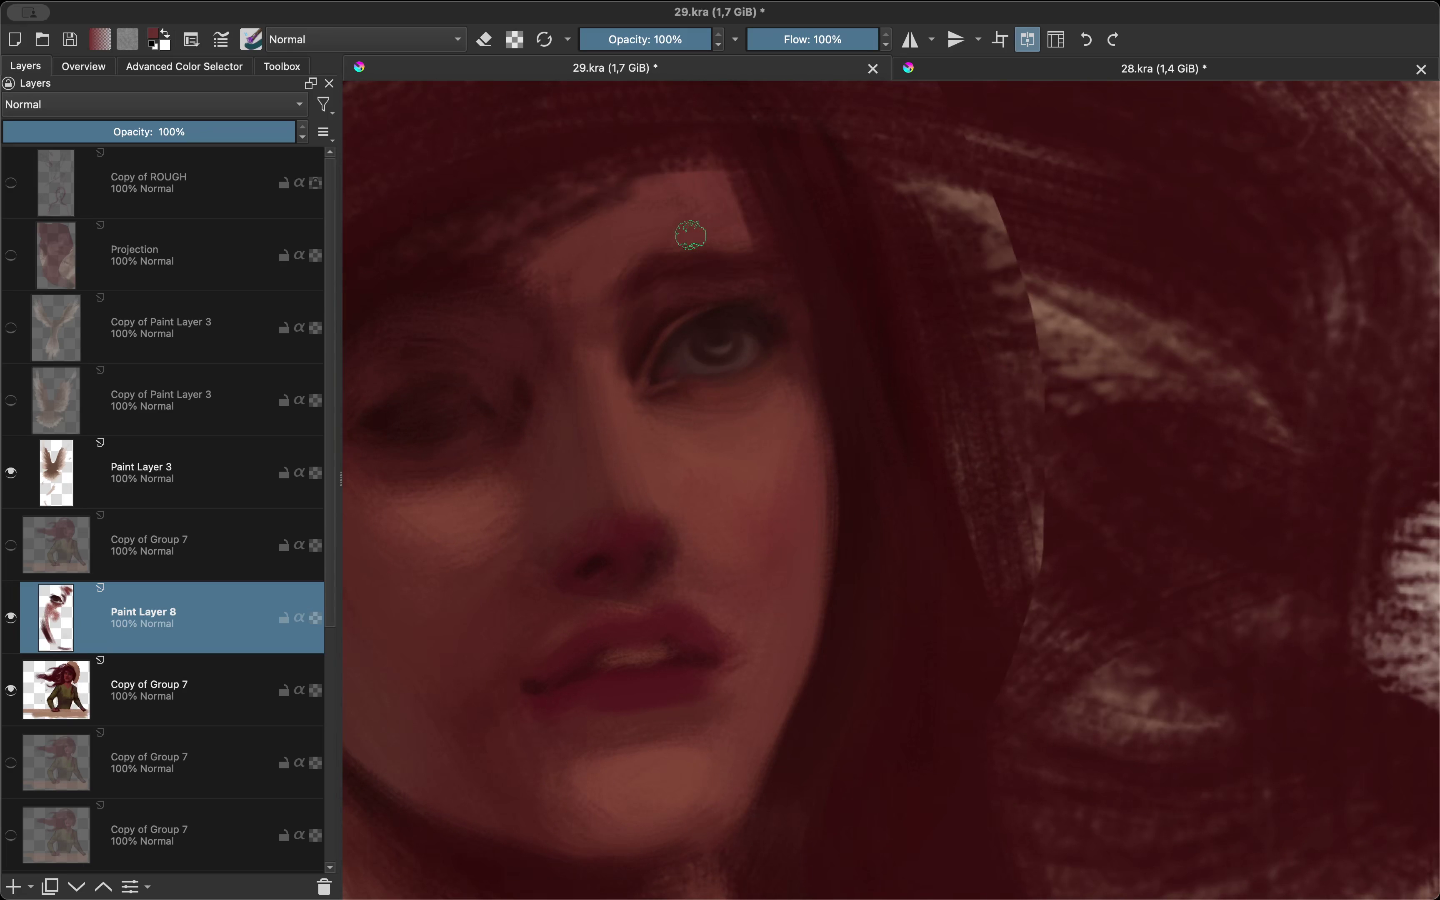
# Step: Reset the canvas rotation upright and compare the chin and face mirrored and normal
pyautogui.scroll(-5, 765, 646)
pyautogui.scroll(4, 823, 657)
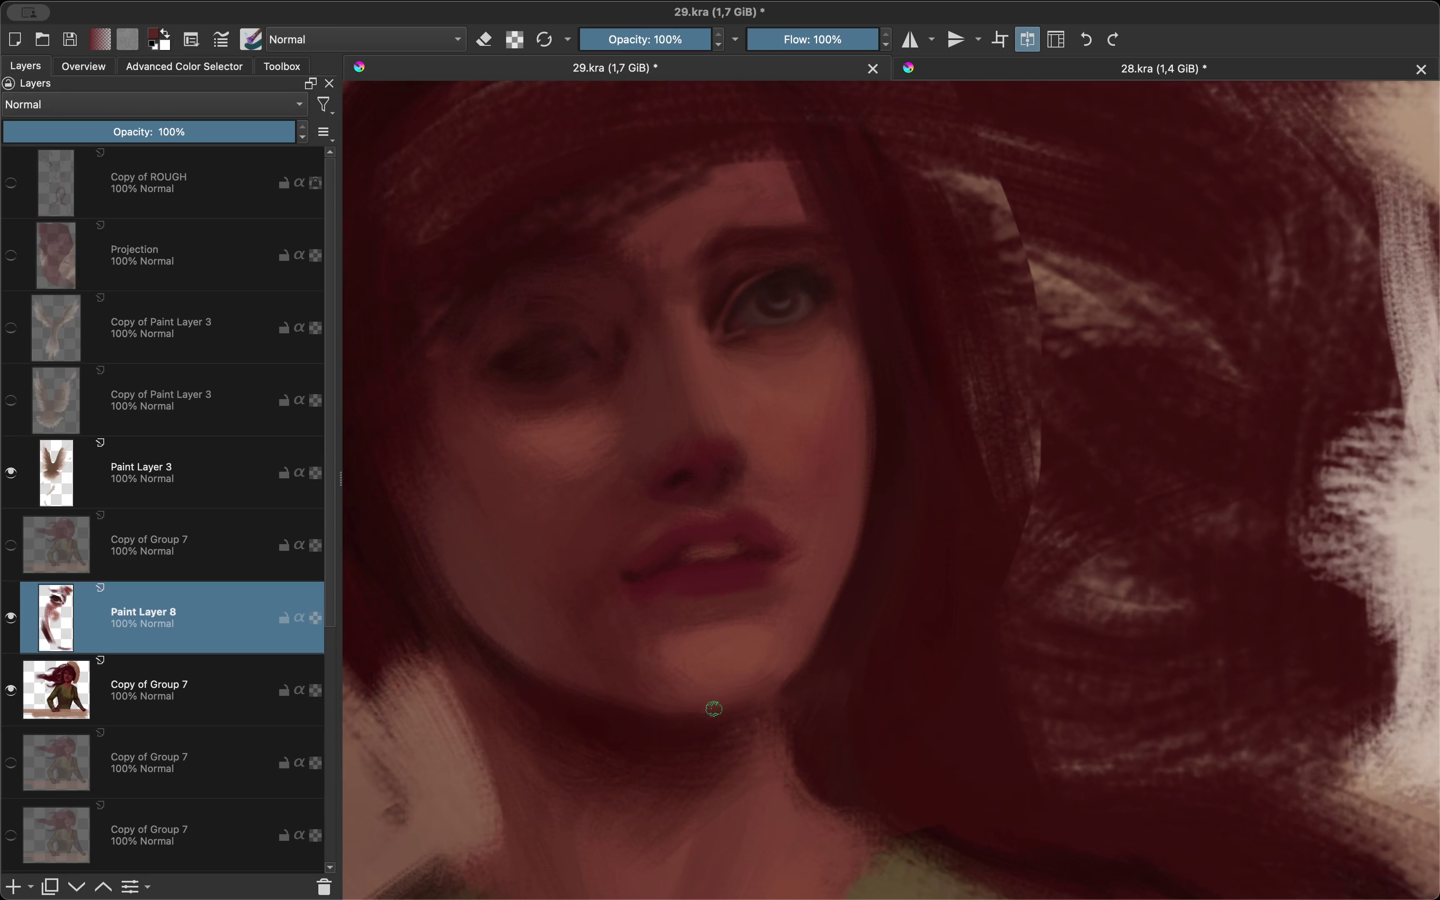
pyautogui.scroll(-5, 714, 708)
pyautogui.press('m')
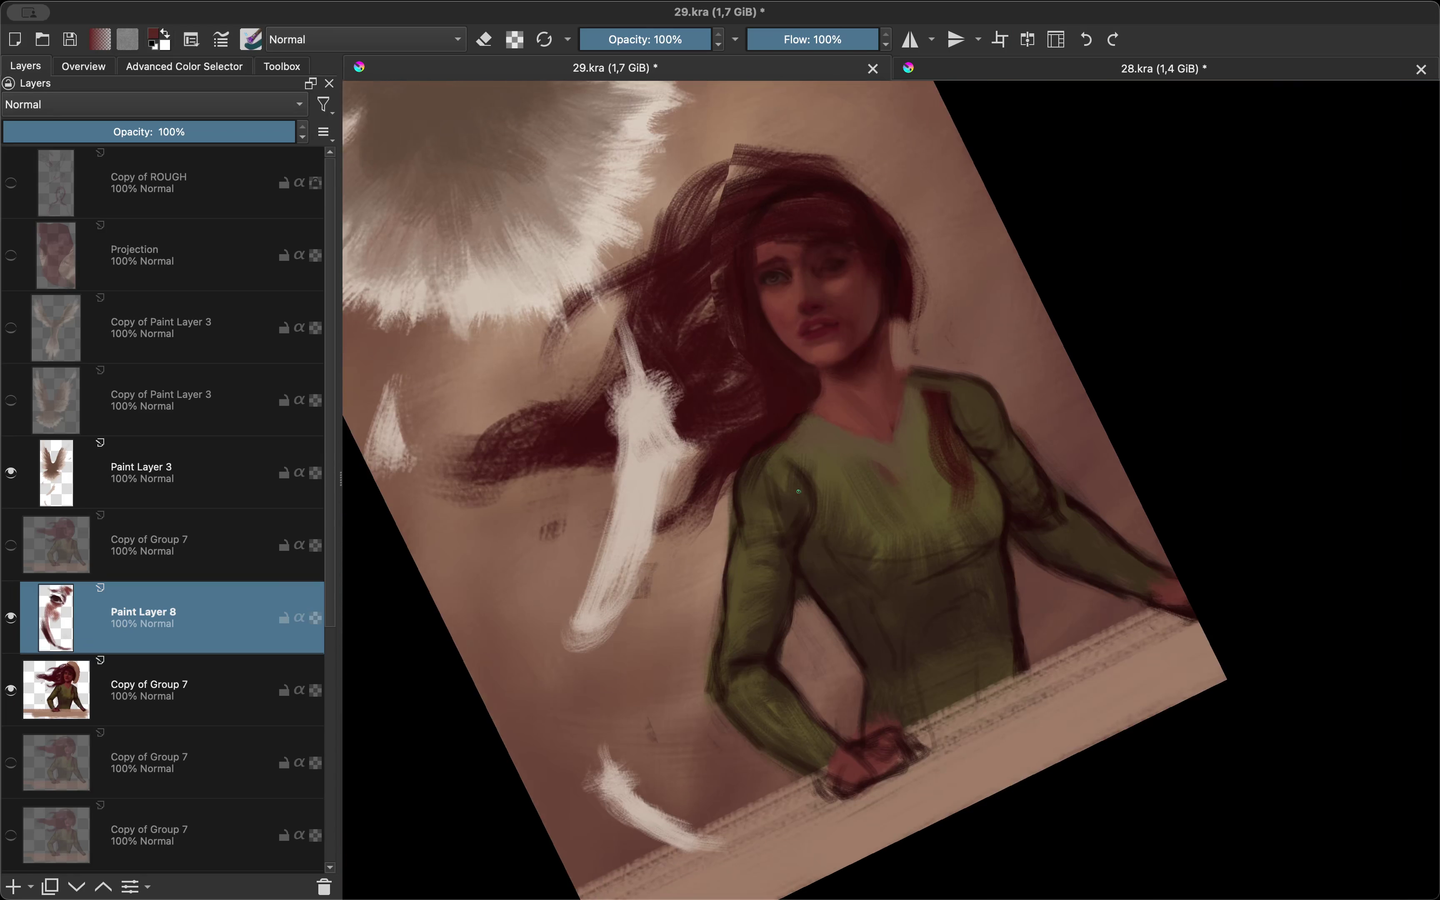
pyautogui.press('5')
pyautogui.scroll(1, 798, 491)
pyautogui.scroll(4, 771, 489)
pyautogui.scroll(2, 782, 649)
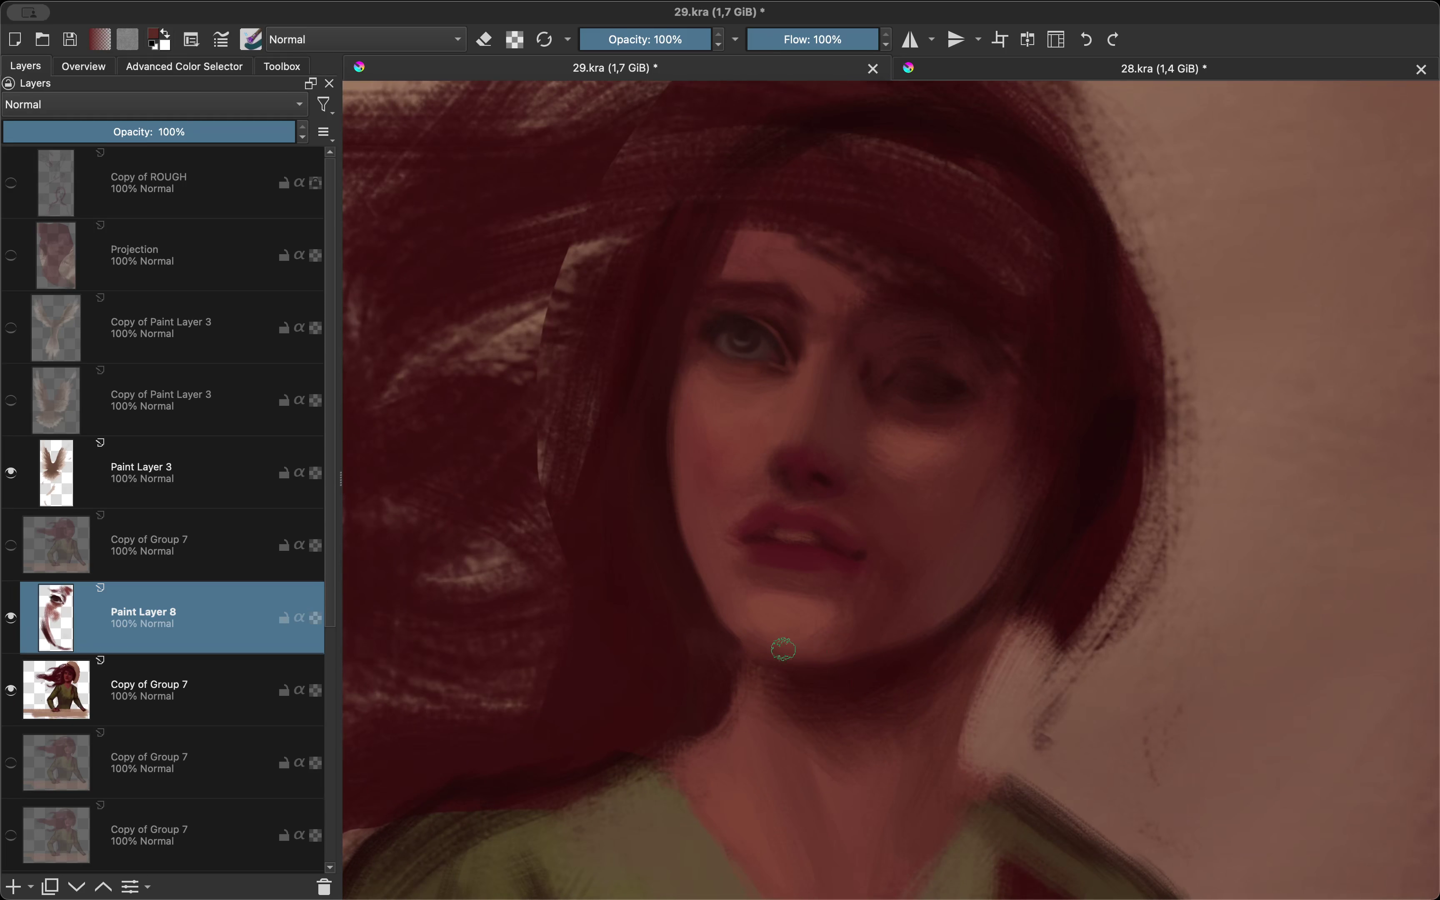
pyautogui.press('m')
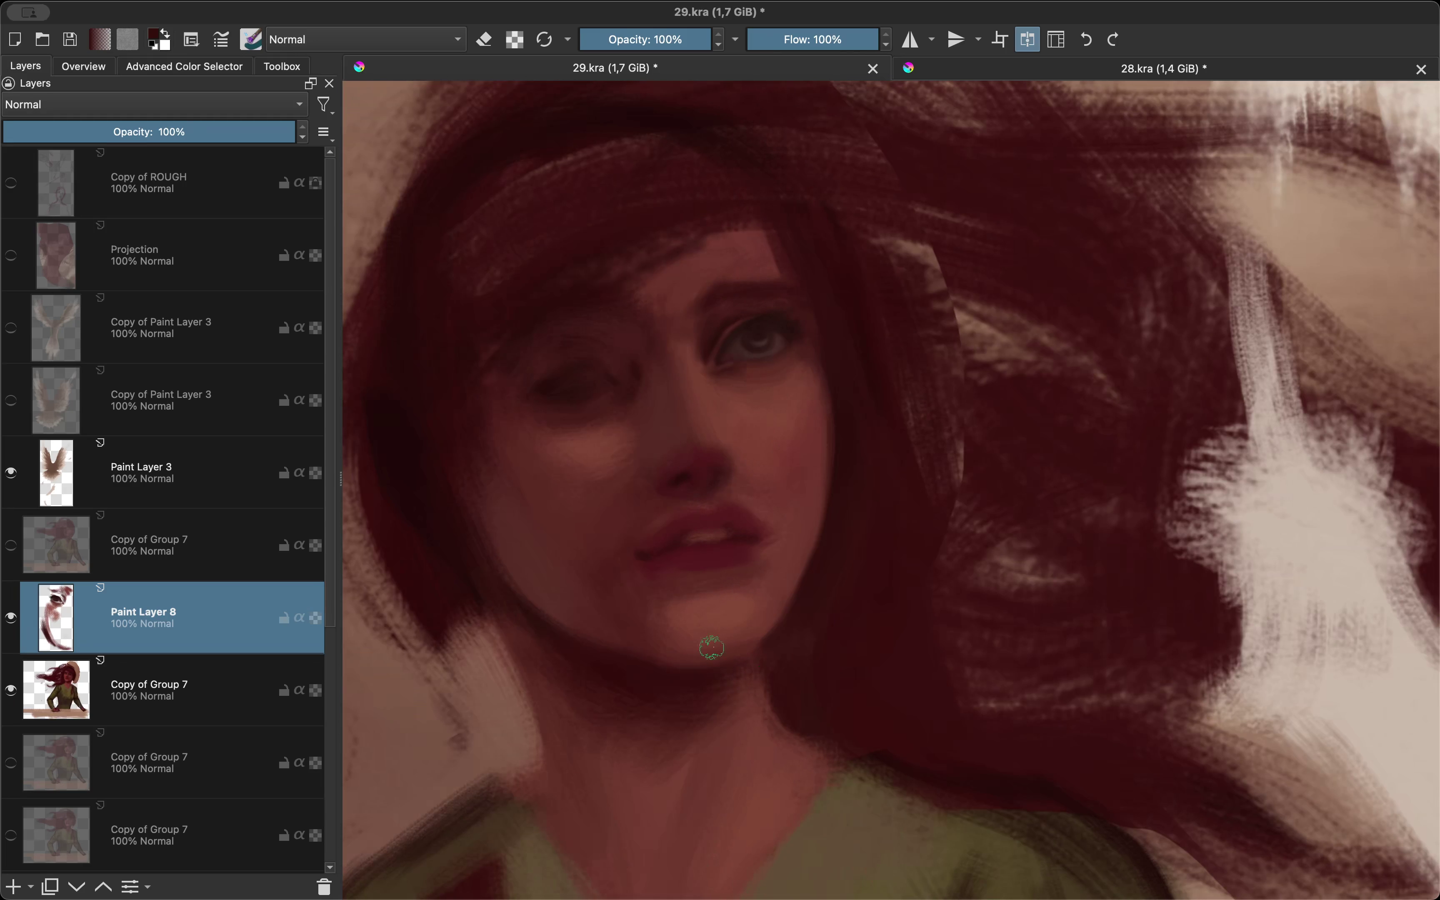
pyautogui.press('m')
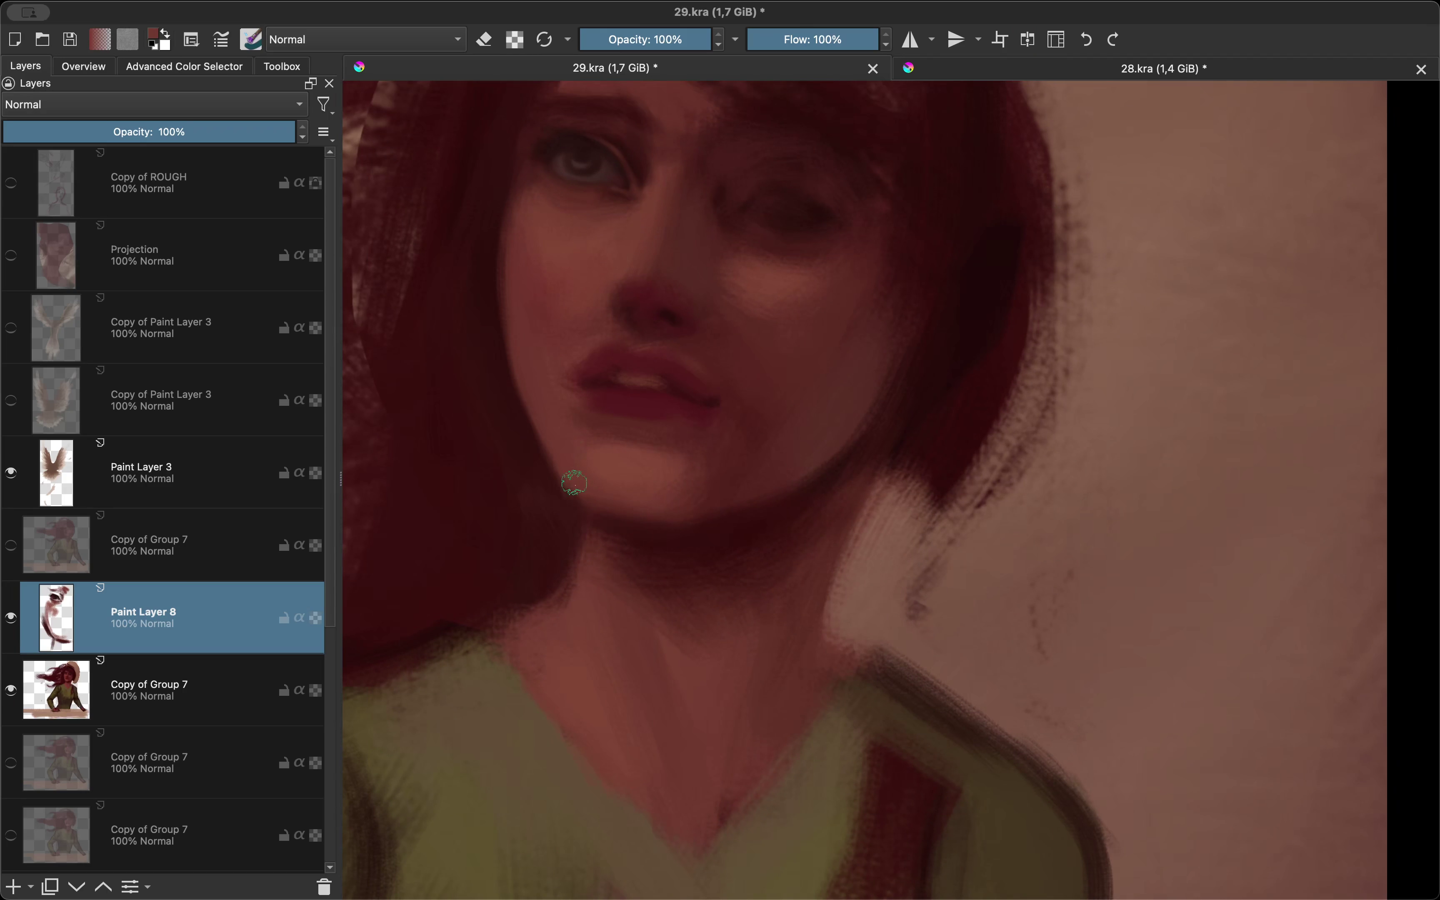
pyautogui.press('m')
pyautogui.press('m')
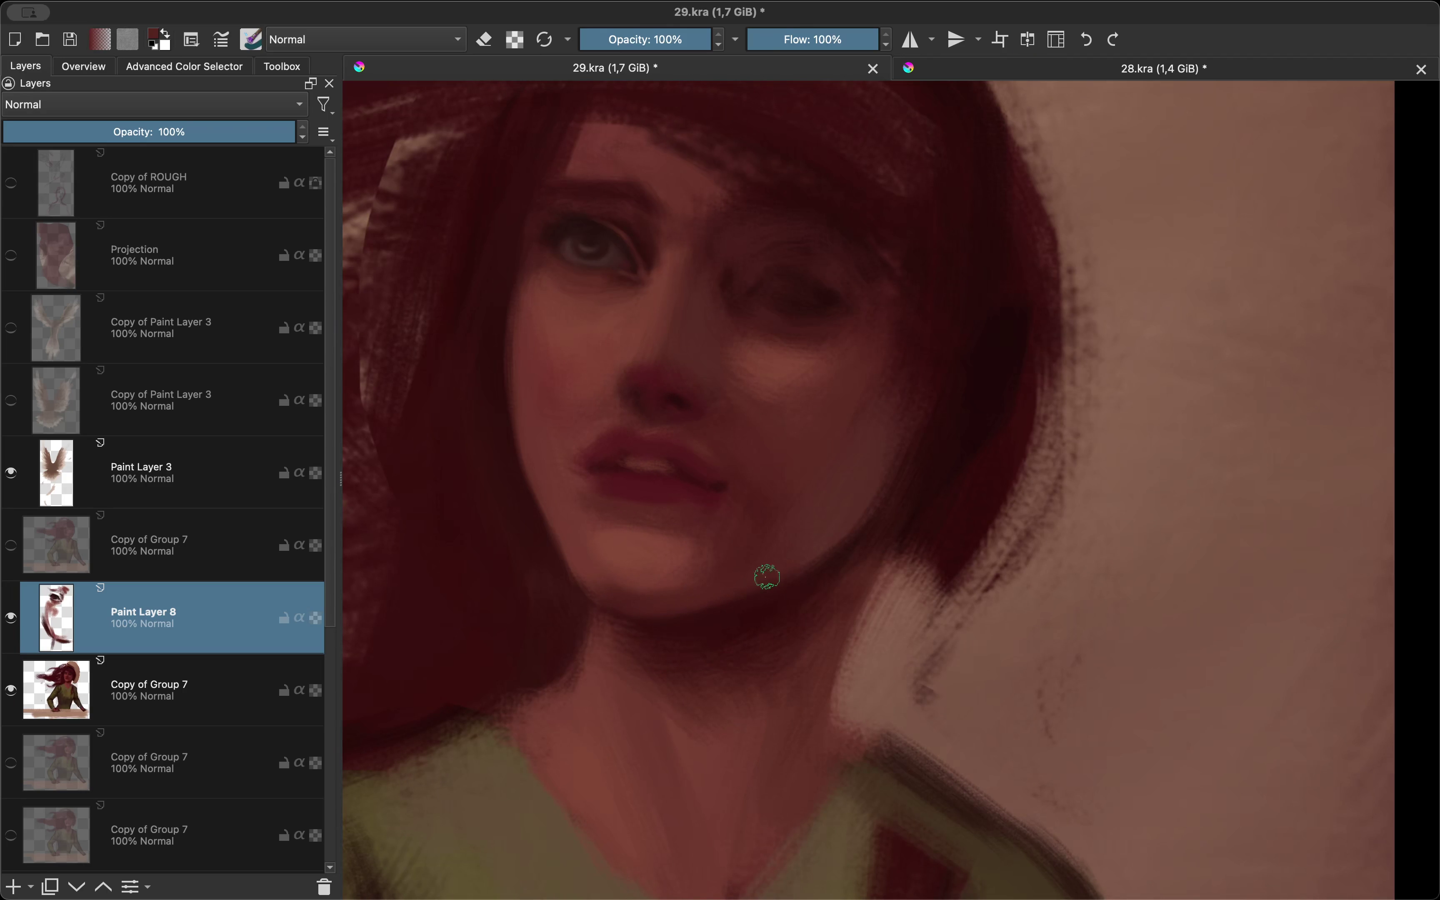
# Step: Fit the whole page in view and make the lower Copy of Group 7 visible
pyautogui.press('2')
pyautogui.keyDown('ctrl'); pyautogui.click(238, 693); pyautogui.keyUp('ctrl')
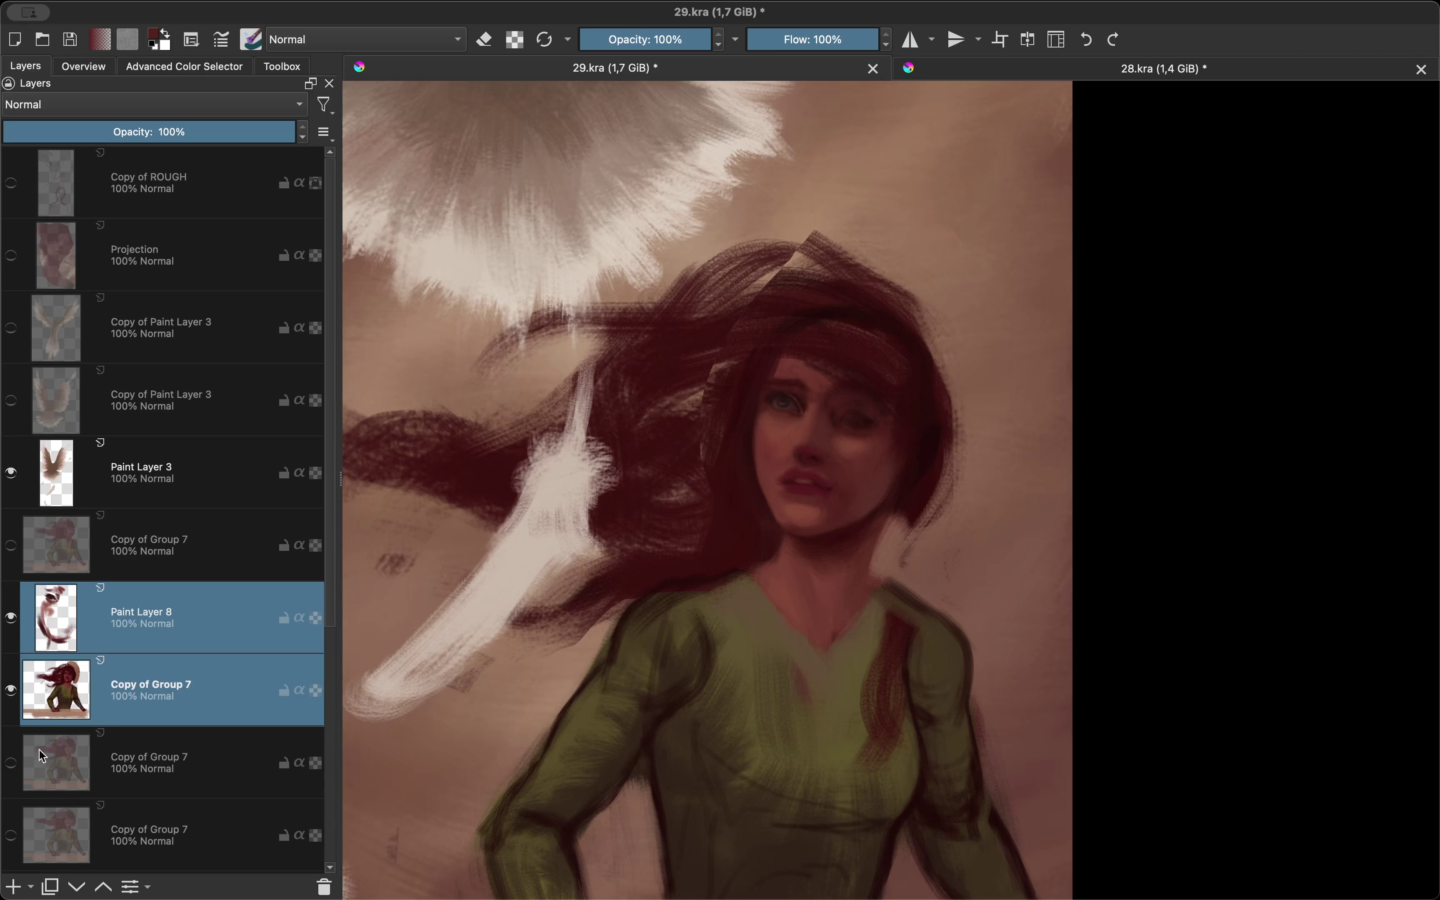
pyautogui.keyDown('ctrl'); pyautogui.click(238, 690); pyautogui.keyUp('ctrl')
pyautogui.press('m')
pyautogui.press('2')
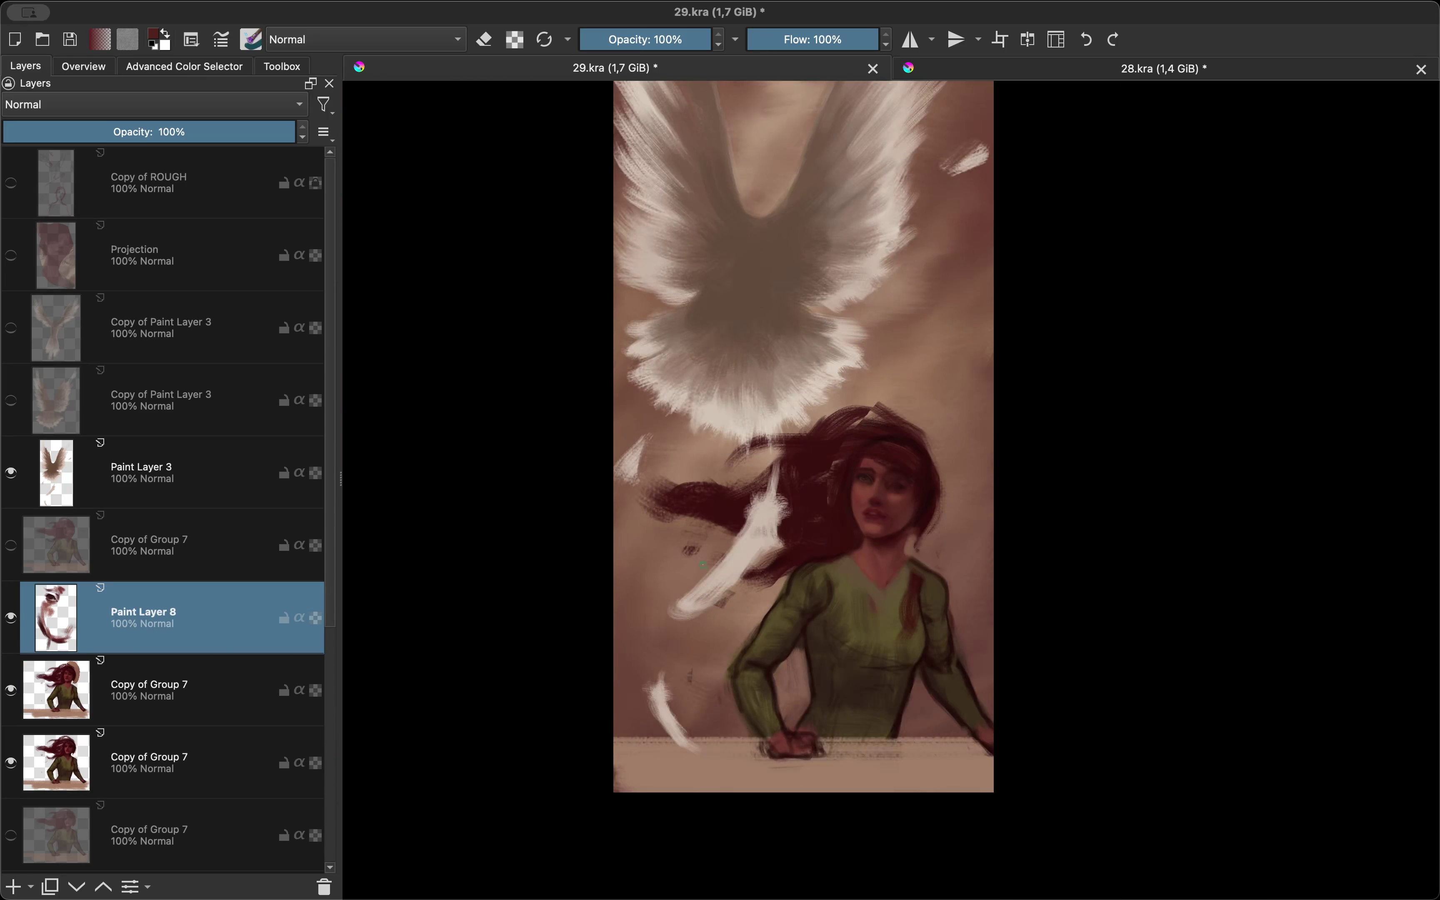
pyautogui.scroll(5, 770, 587)
pyautogui.scroll(-5, 688, 418)
# Step: Duplicate Paint Layer 3 as a hidden backup and paint a dark brown body between the wings
pyautogui.press('pageup')
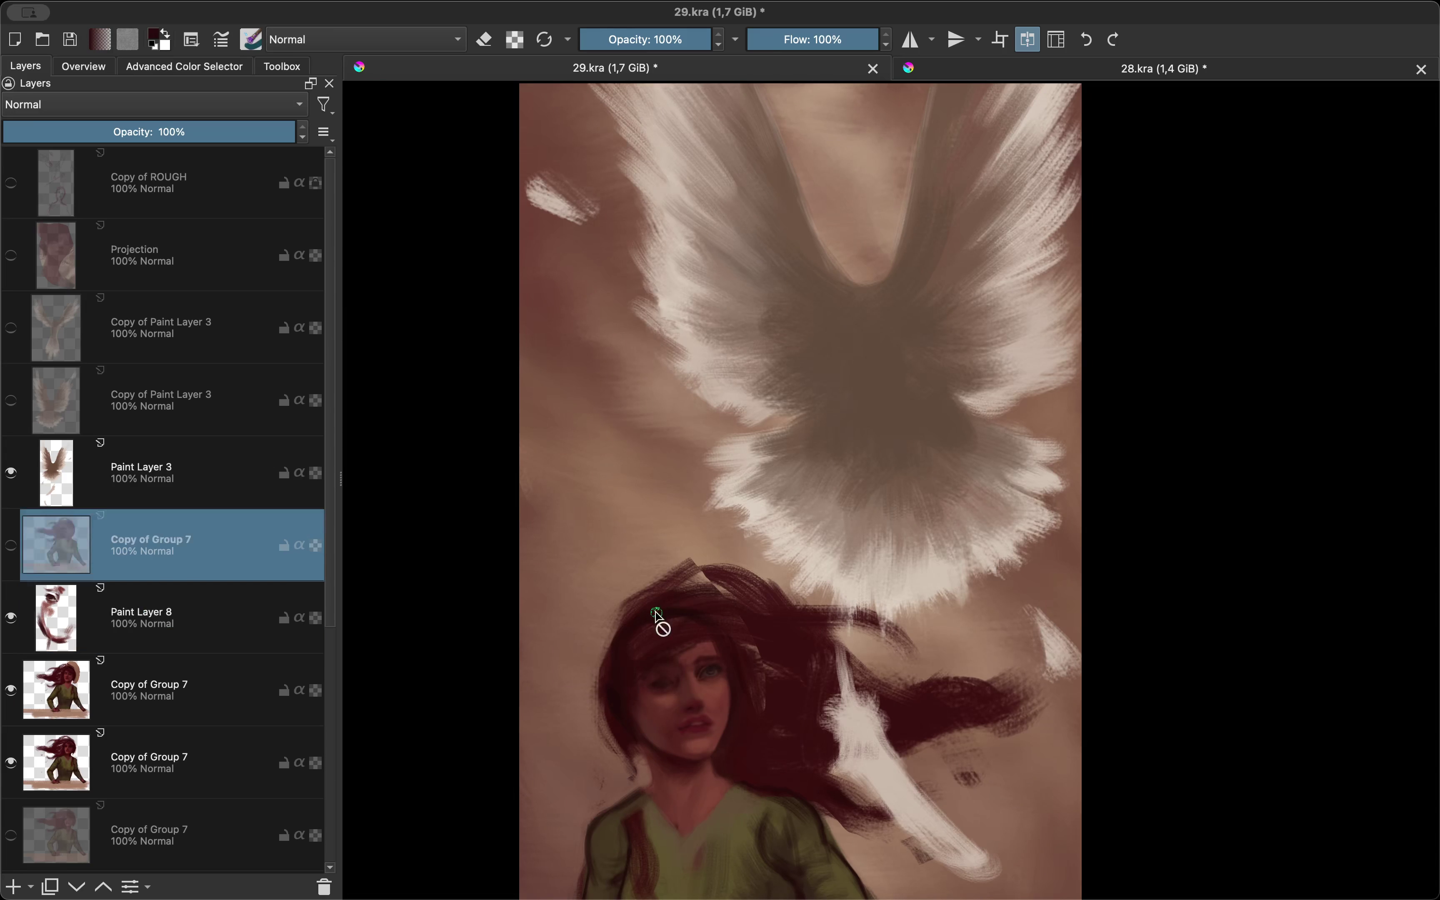
pyautogui.press('pageup')
pyautogui.hotkey('ctrl', 'j')
pyautogui.press('pagedown')
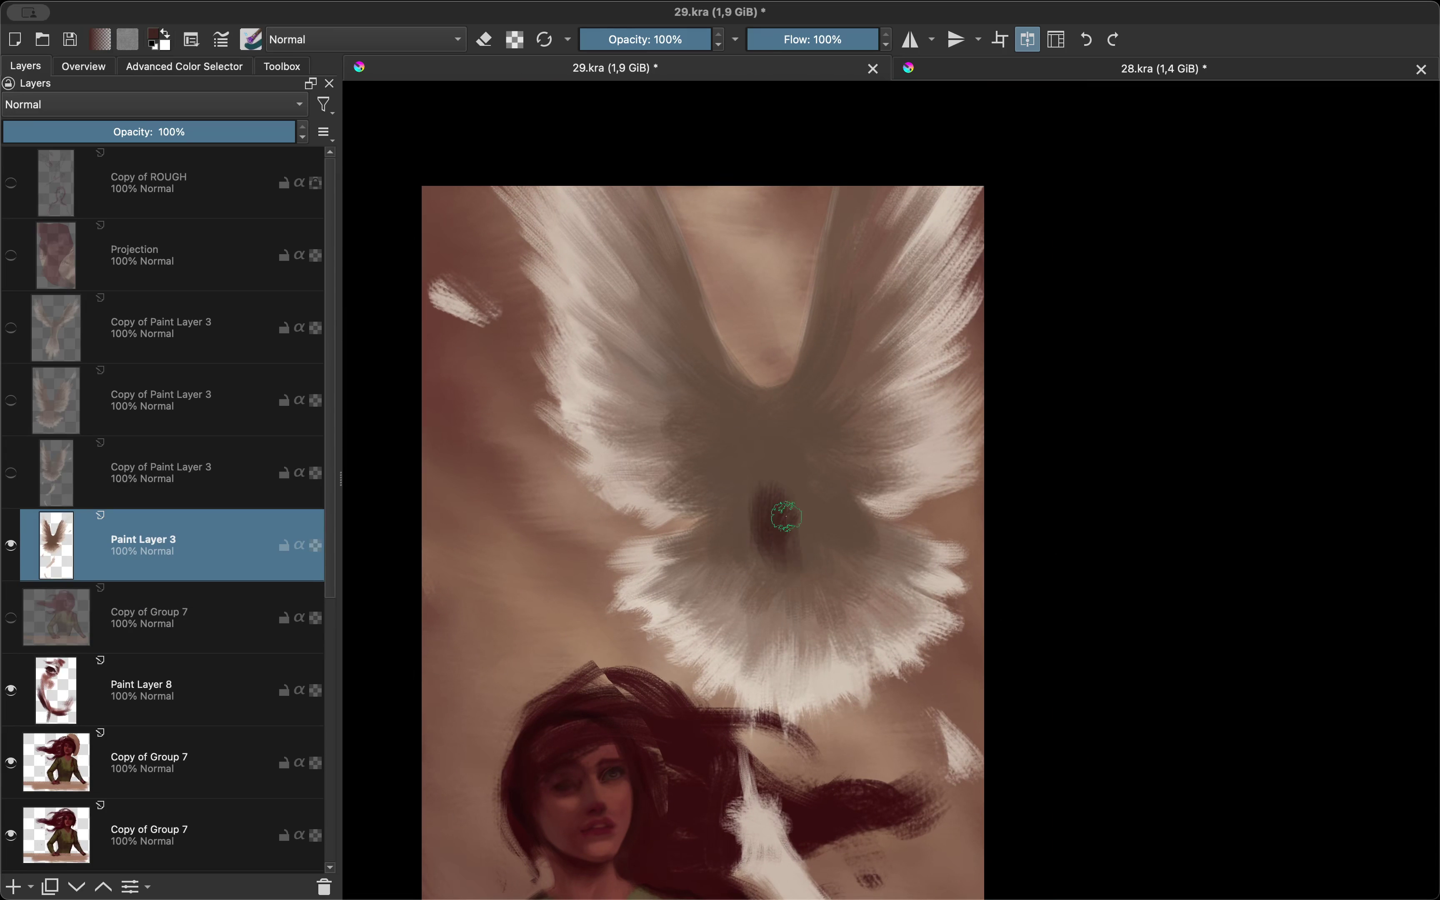
pyautogui.moveTo(774, 535)
pyautogui.mouseDown()
pyautogui.moveTo(751, 409)
pyautogui.moveTo(750, 472)
pyautogui.moveTo(720, 402)
pyautogui.moveTo(775, 411)
pyautogui.moveTo(848, 386)
pyautogui.moveTo(833, 476)
pyautogui.mouseUp()
pyautogui.scroll(-5, 833, 476)
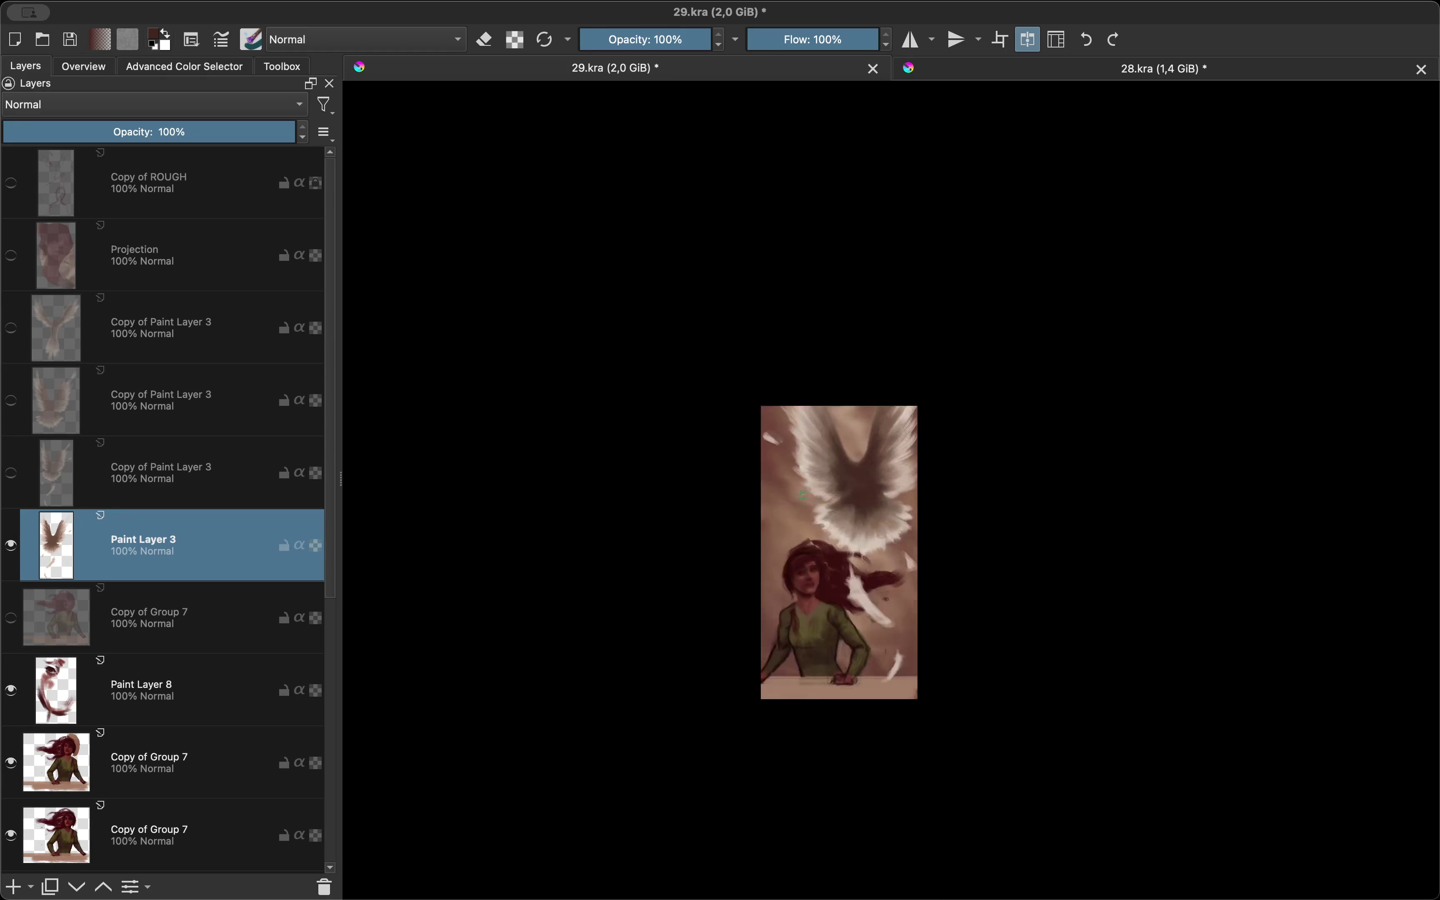
pyautogui.scroll(5, 758, 503)
# Step: Return to Paint Layer 8, check the face mirrored, and shrink the brush for detail
pyautogui.press('pagedown')
pyautogui.press('pagedown')
pyautogui.press('pagedown')
pyautogui.press('pageup')
pyautogui.scroll(2, 757, 503)
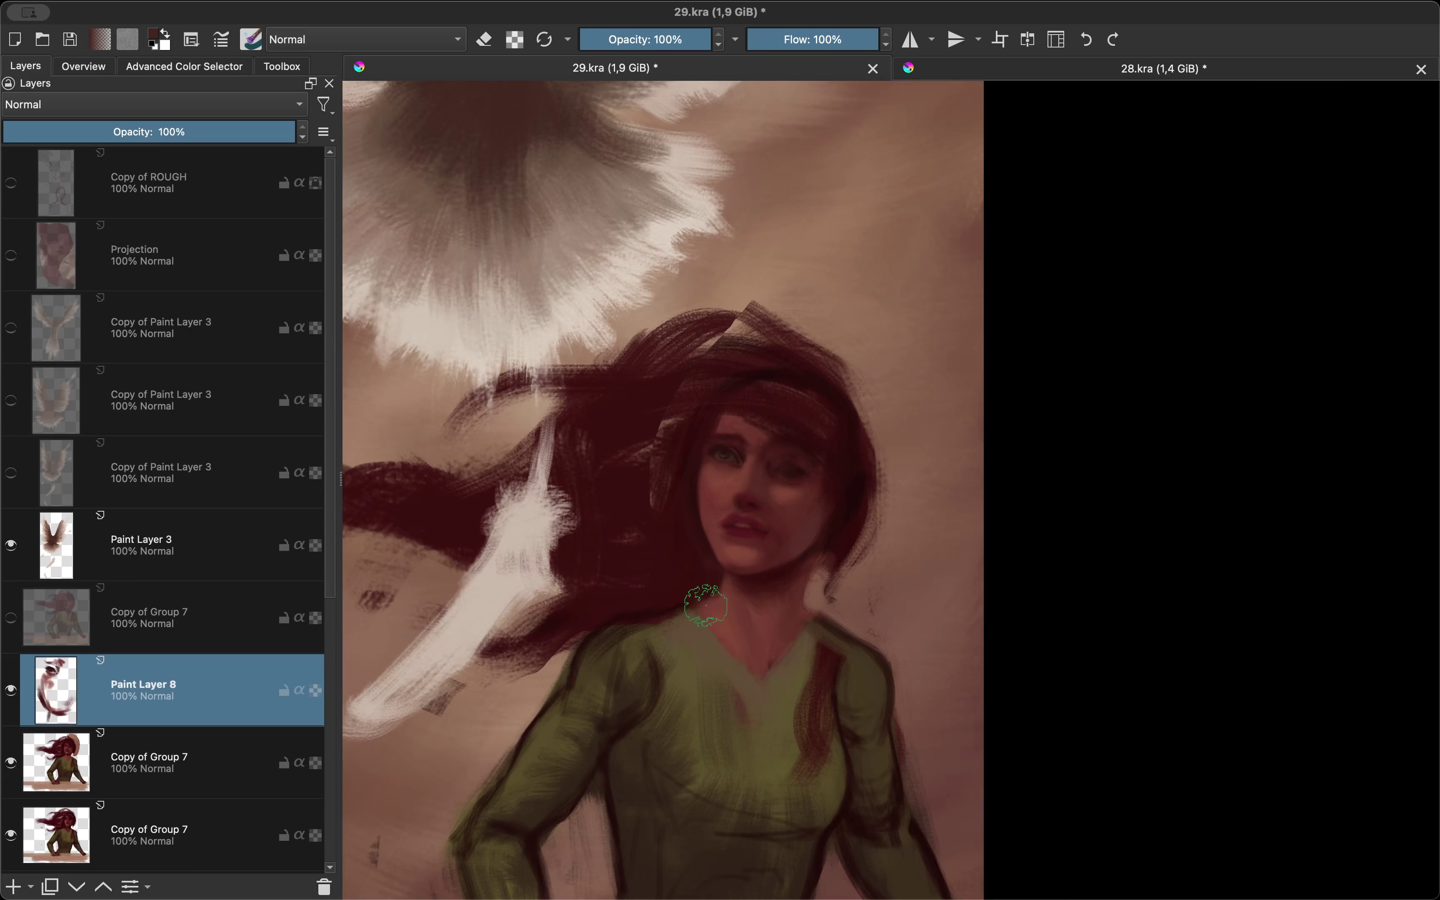
pyautogui.scroll(3, 778, 441)
pyautogui.scroll(2, 793, 521)
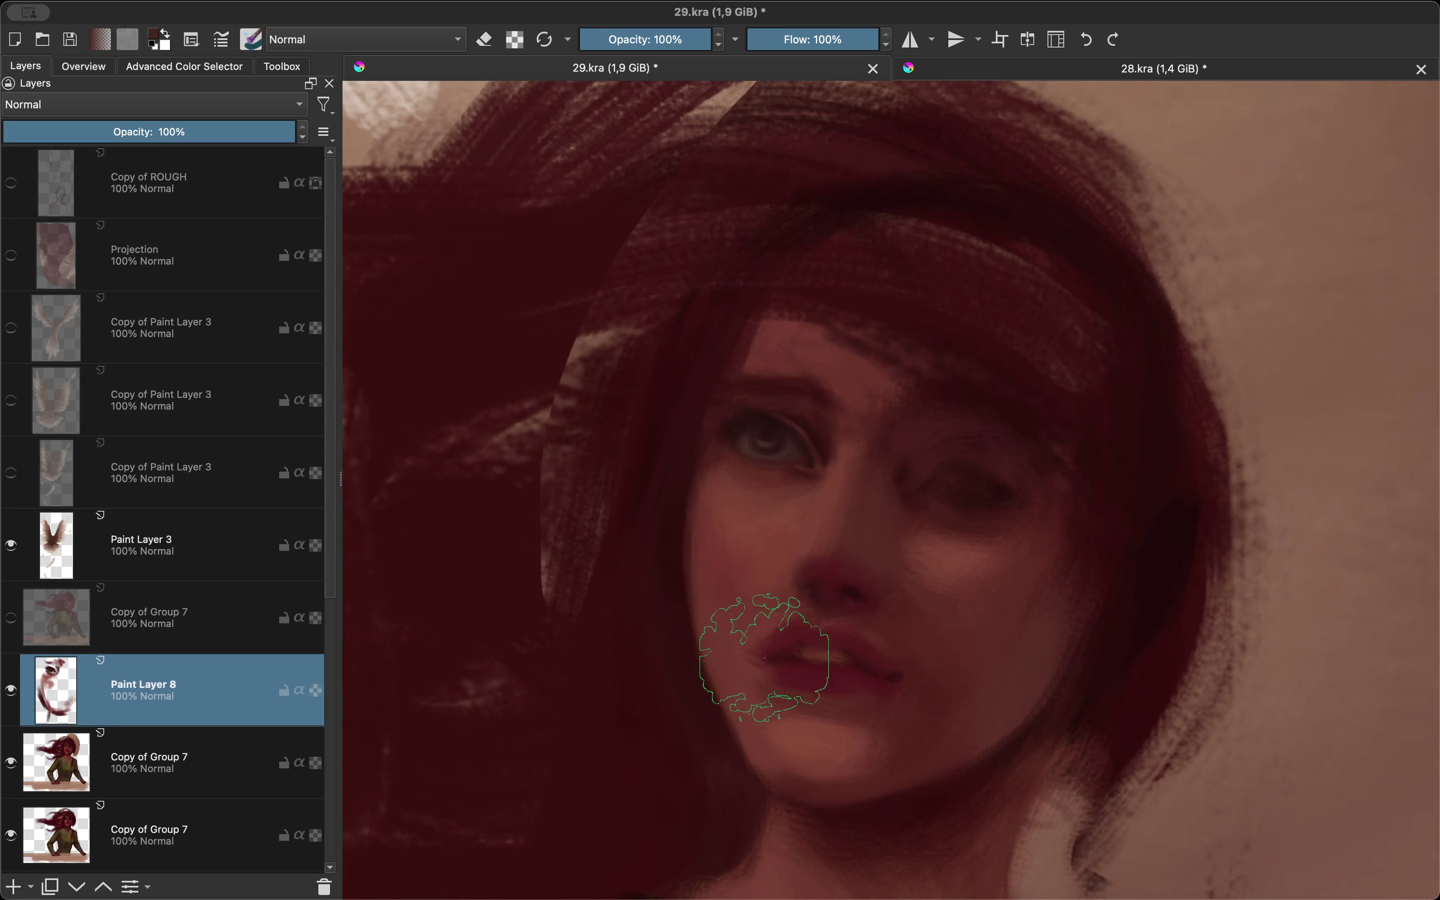
pyautogui.press('m')
pyautogui.press('[')
pyautogui.press('[')
pyautogui.press('[')
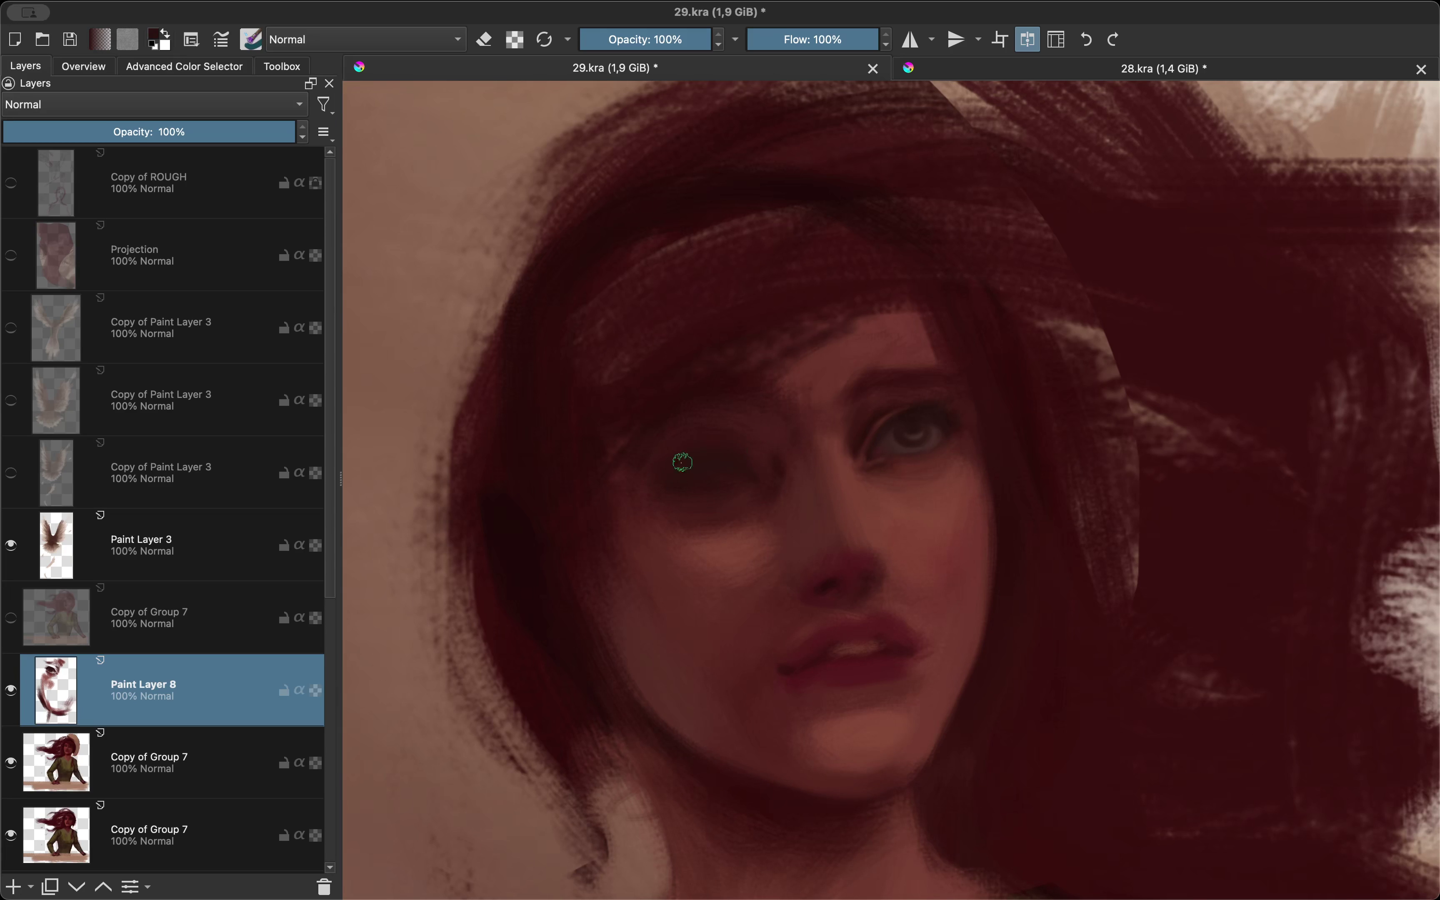
# Step: Paint pale grey-blue over one eye on Paint Layer 8, checking it repeatedly in Mirror View
pyautogui.press('m')
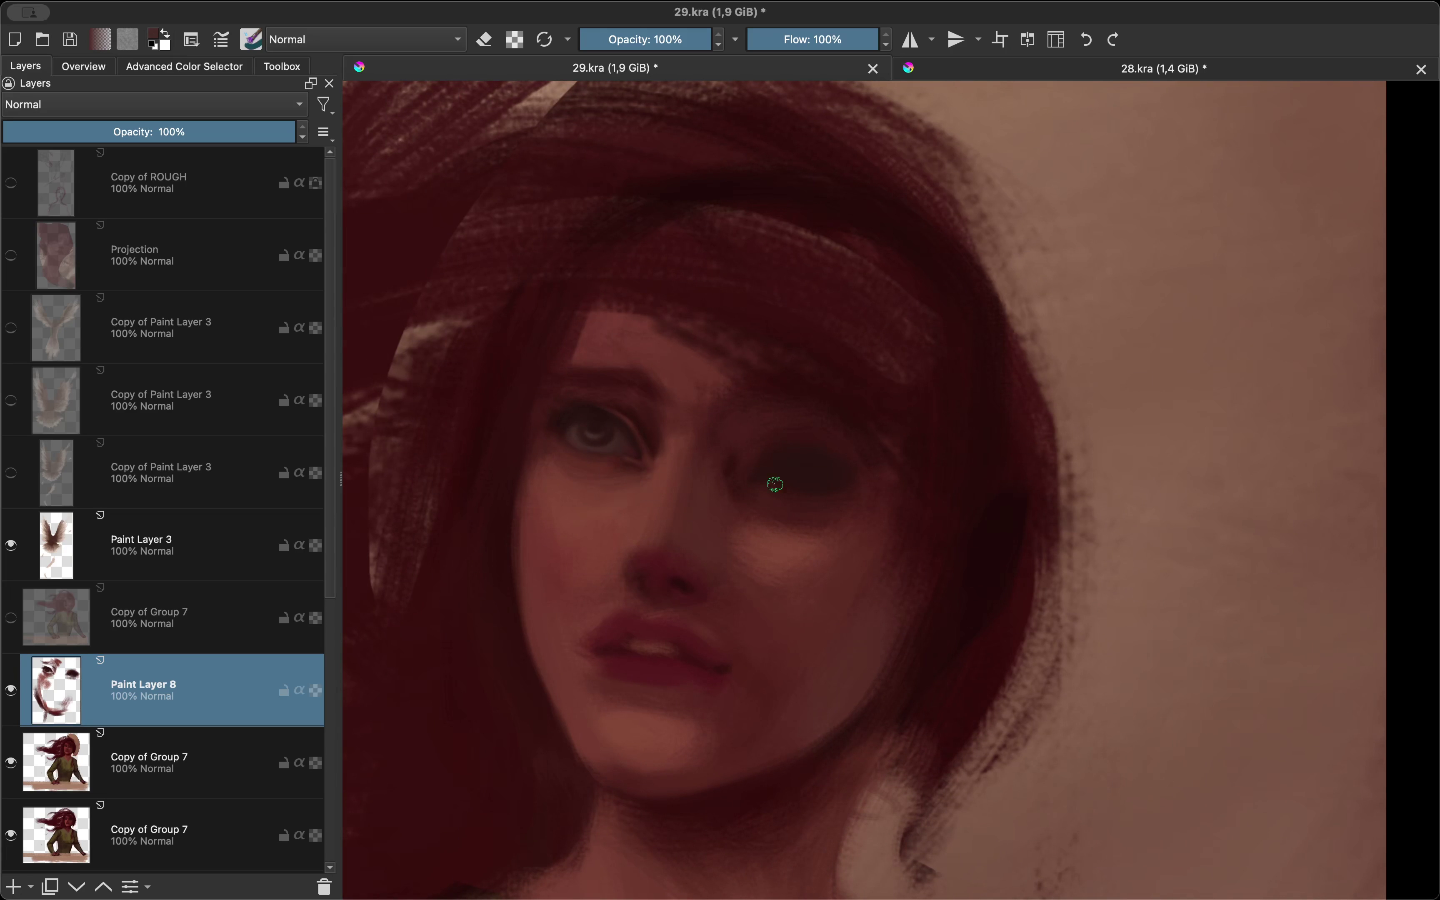
pyautogui.press('m')
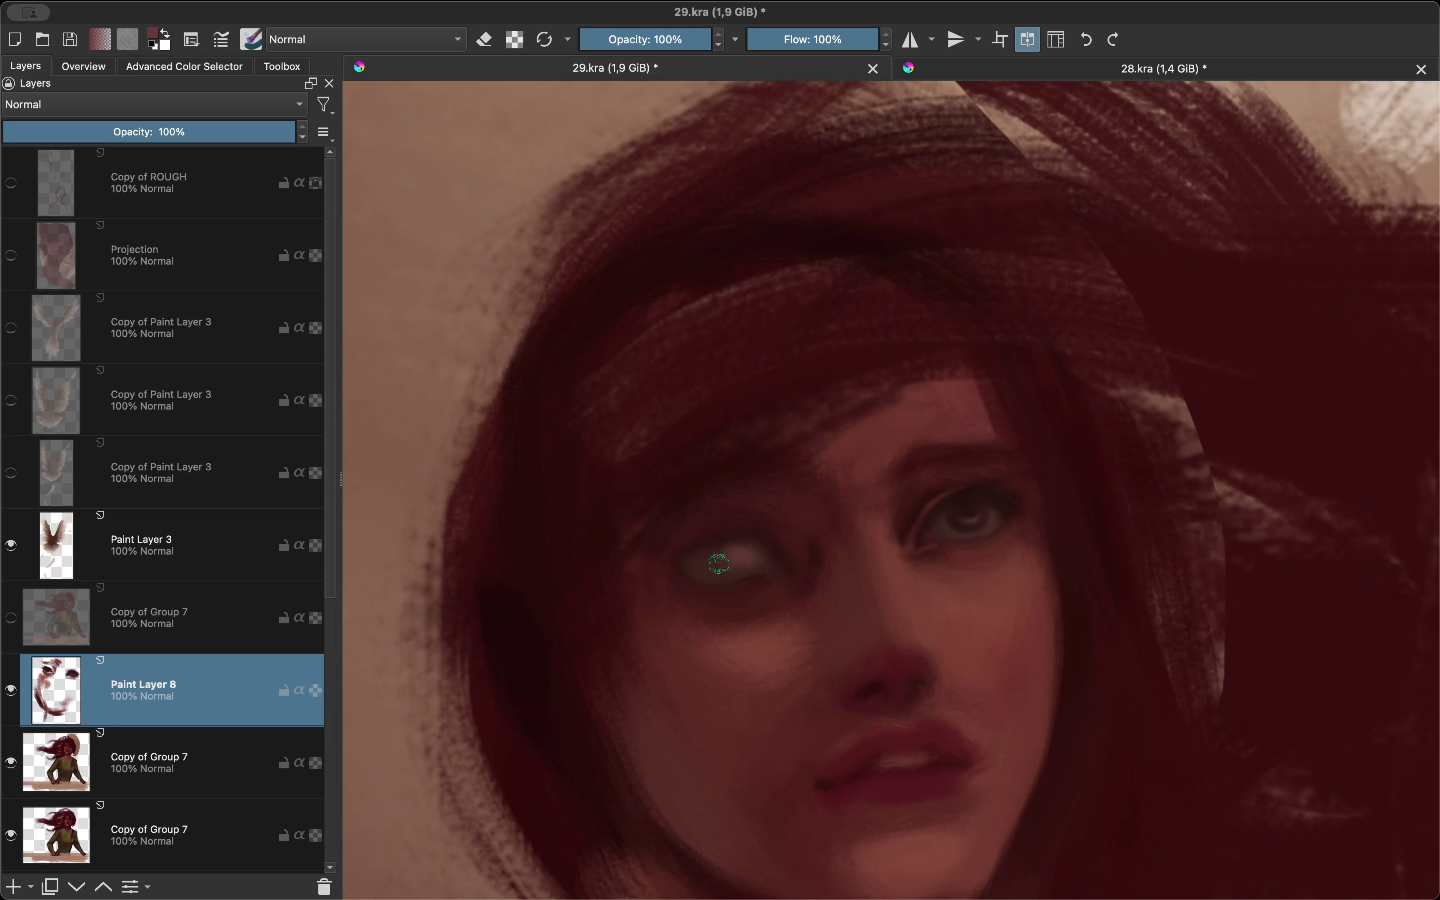
pyautogui.press('m')
pyautogui.moveTo(762, 532); pyautogui.dragTo(805, 509)
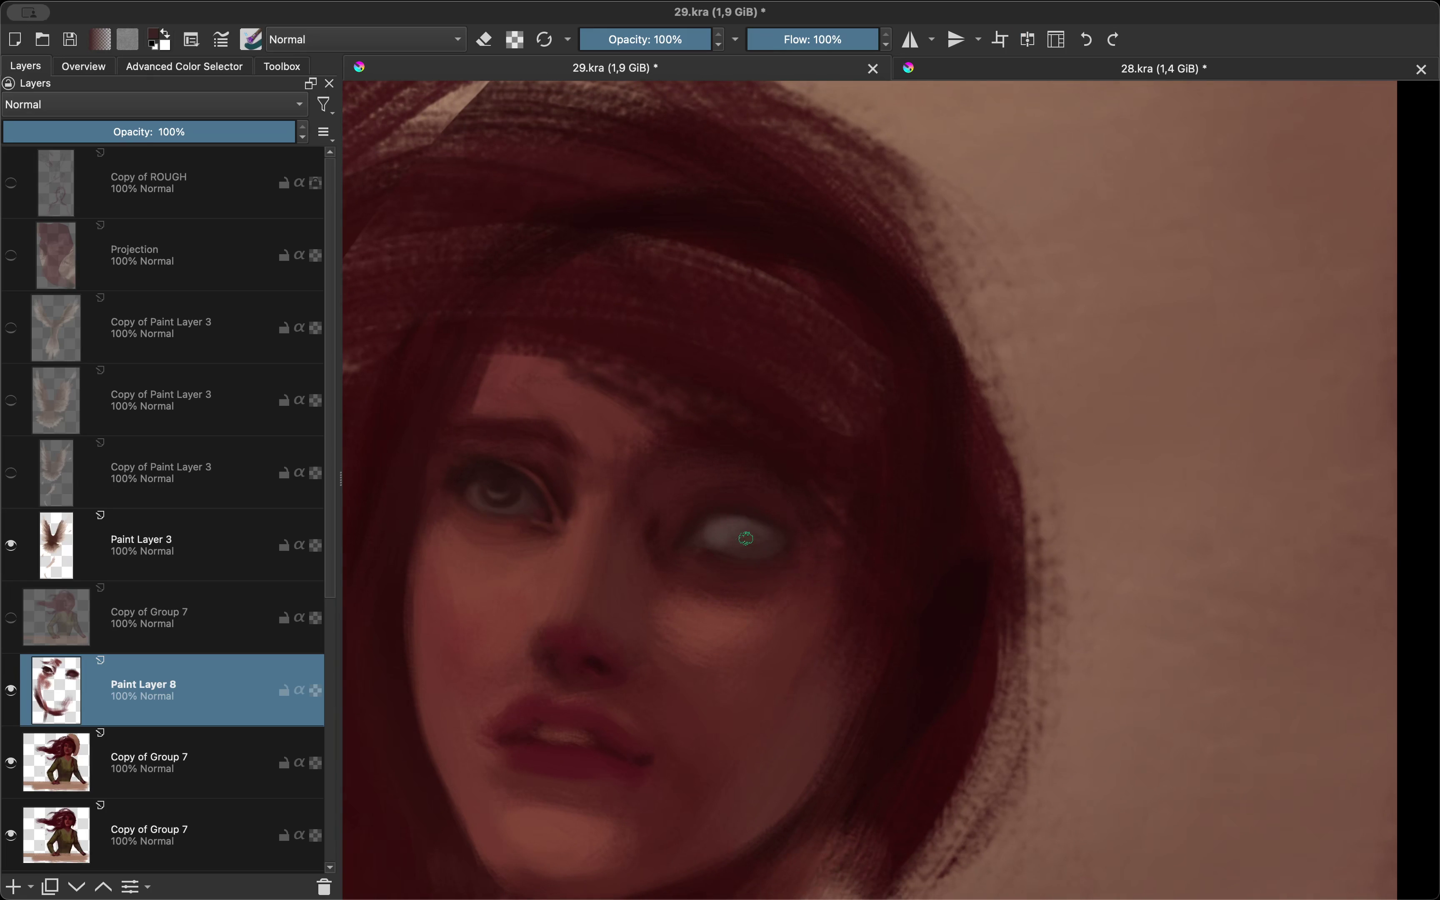
pyautogui.press('m')
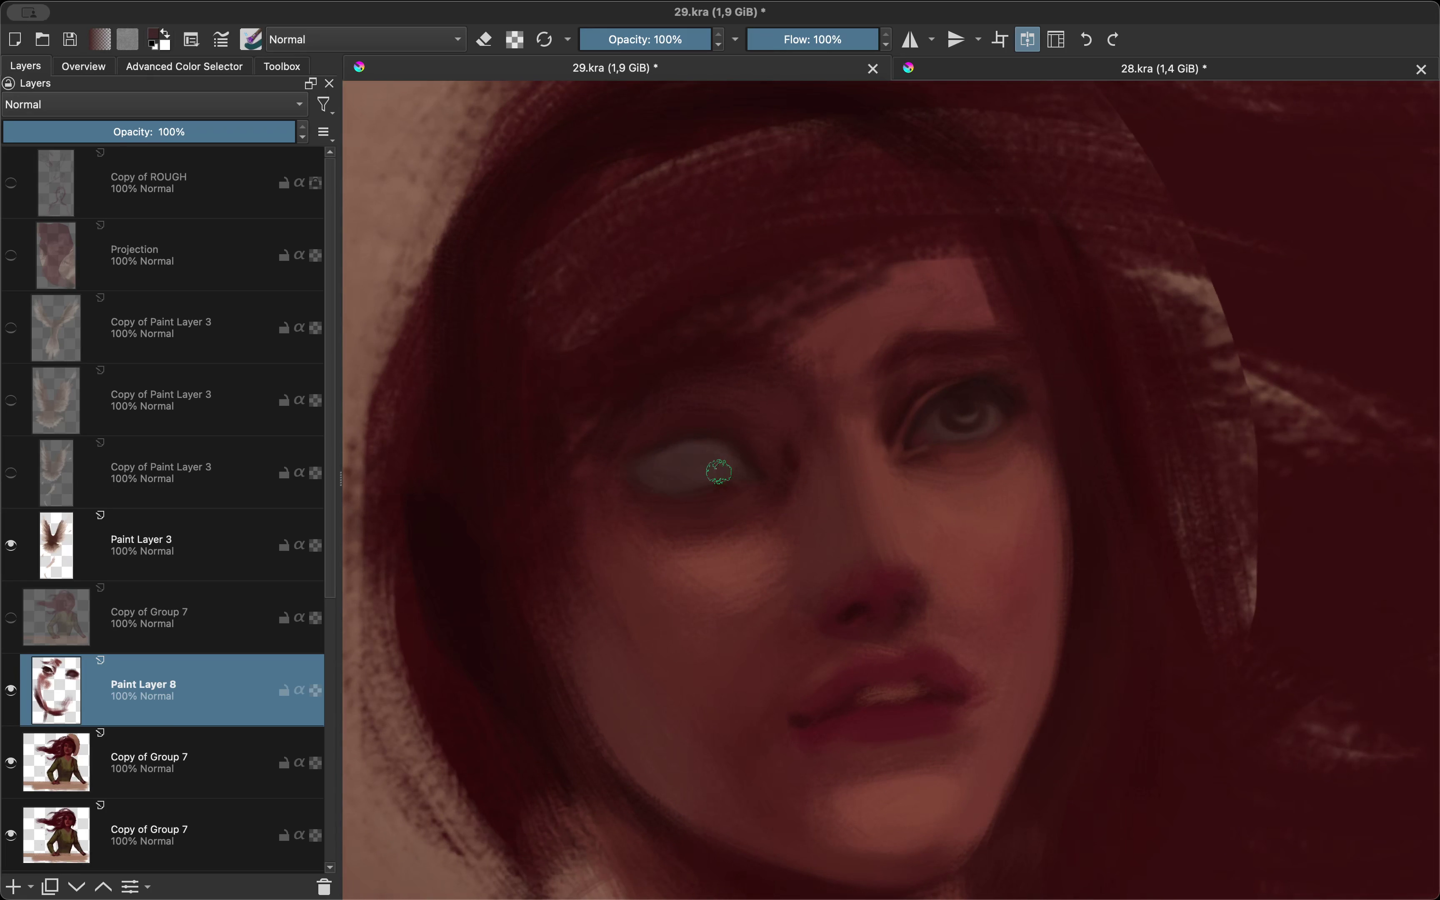
pyautogui.press('m')
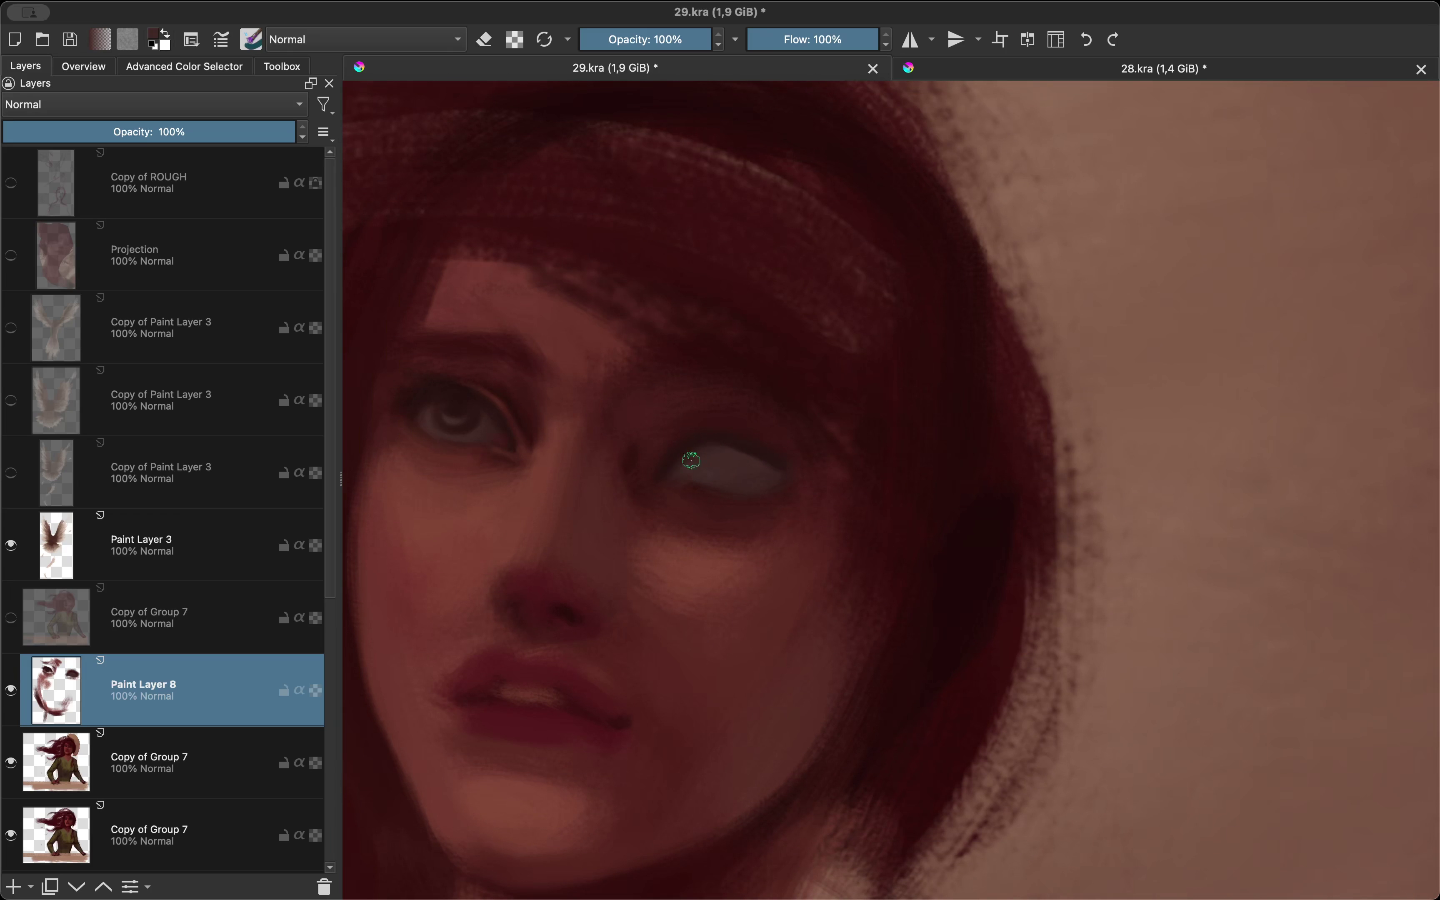
pyautogui.press('m')
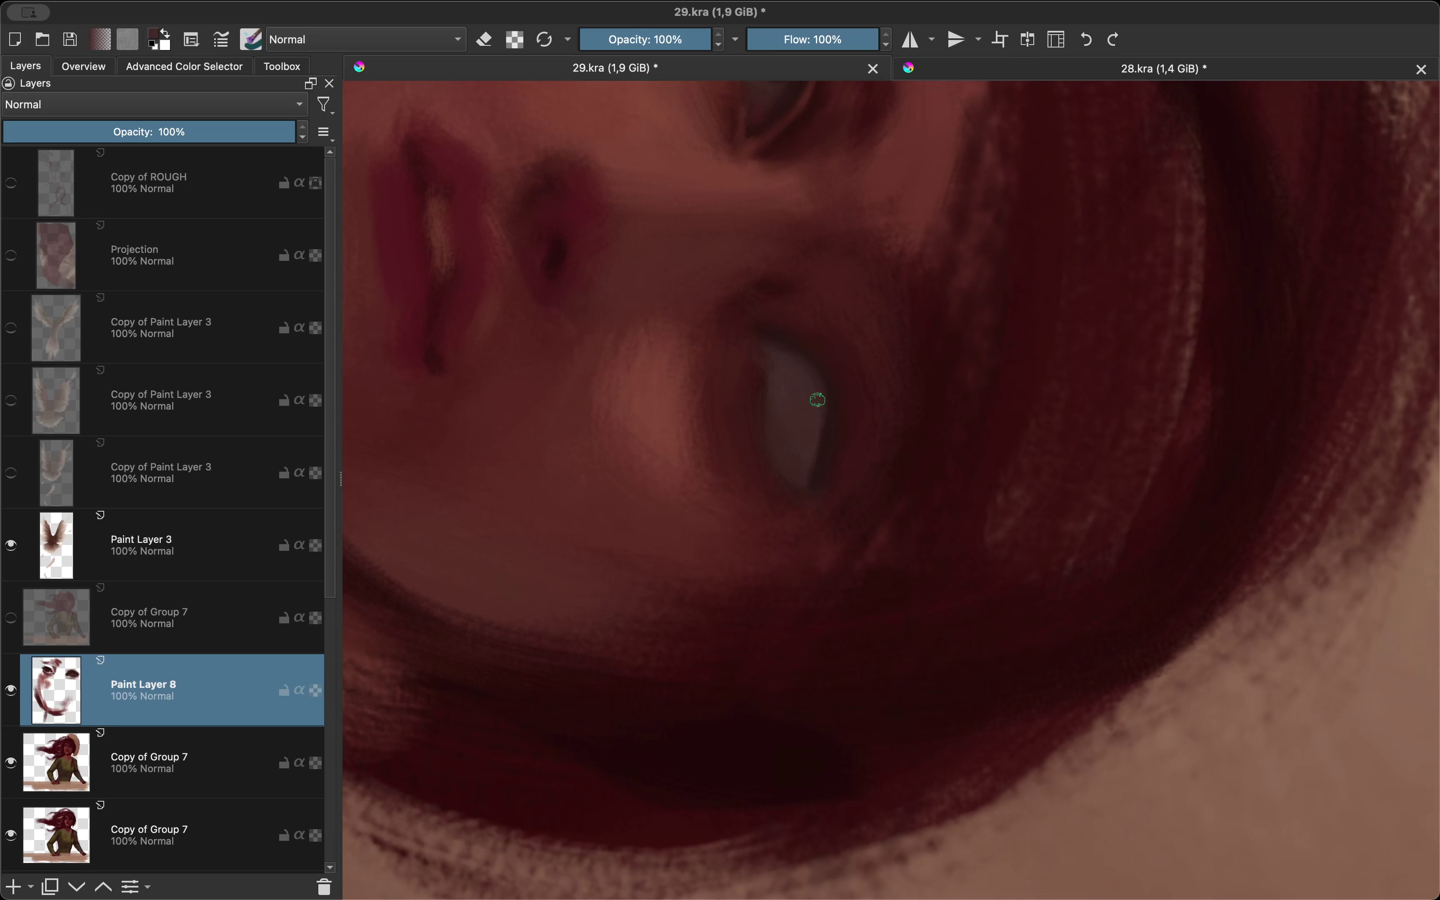
pyautogui.press('5')
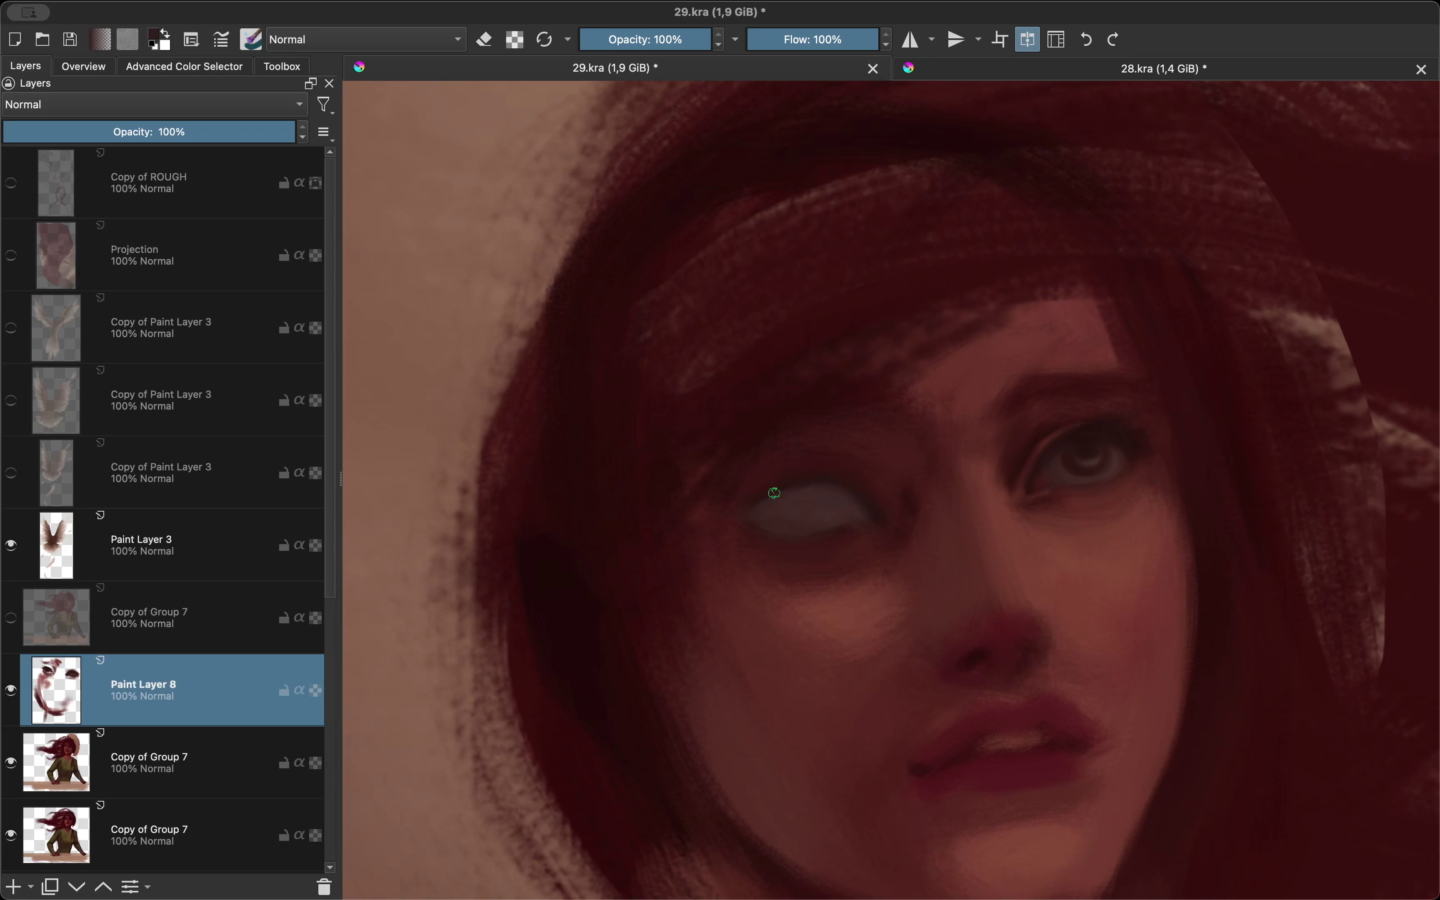
pyautogui.press('m')
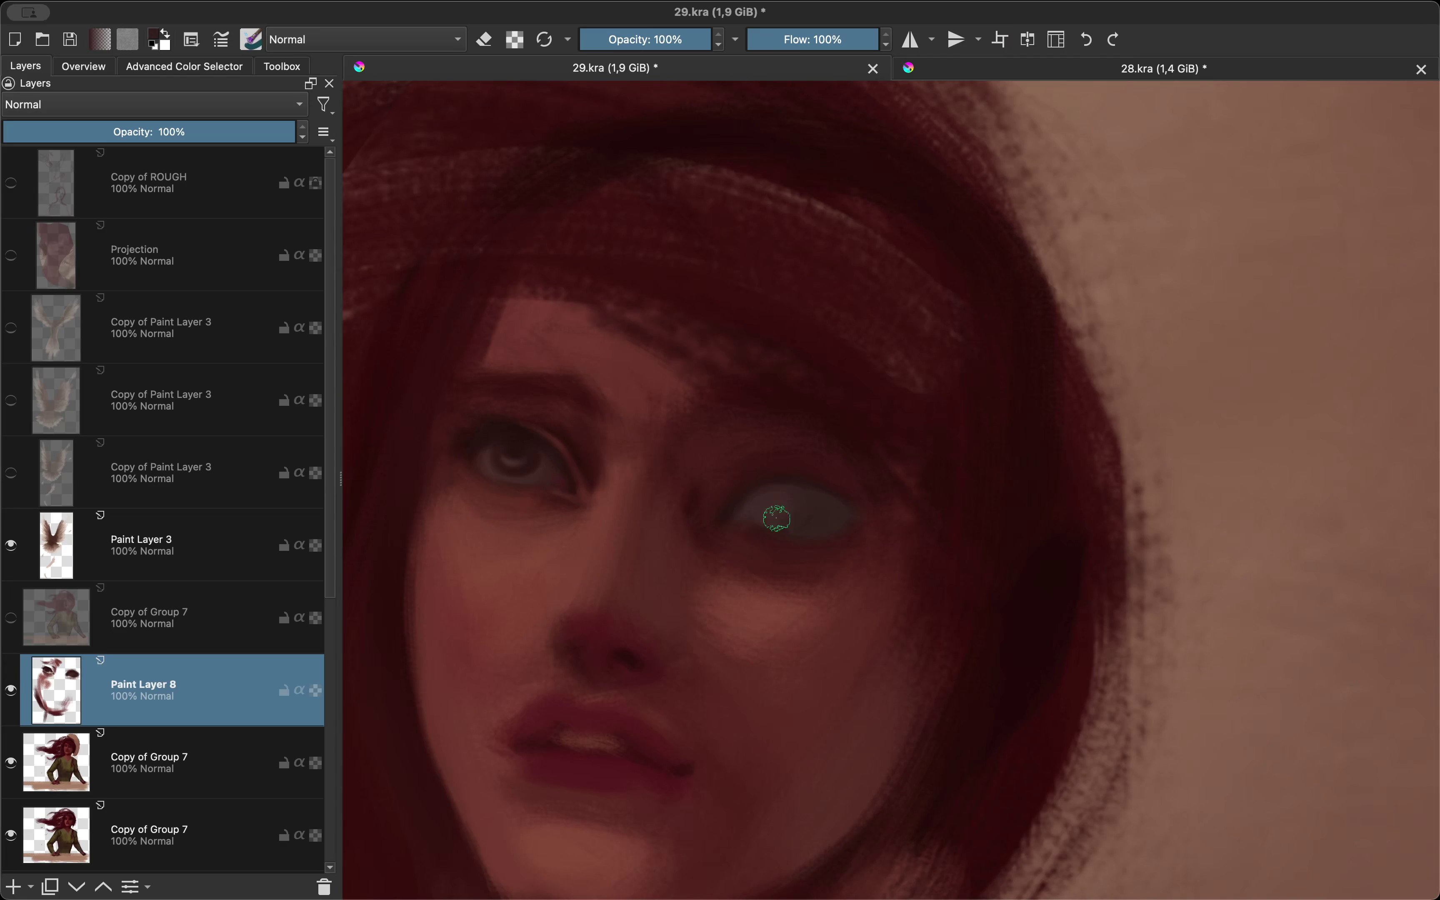
pyautogui.press('m')
pyautogui.press('m')
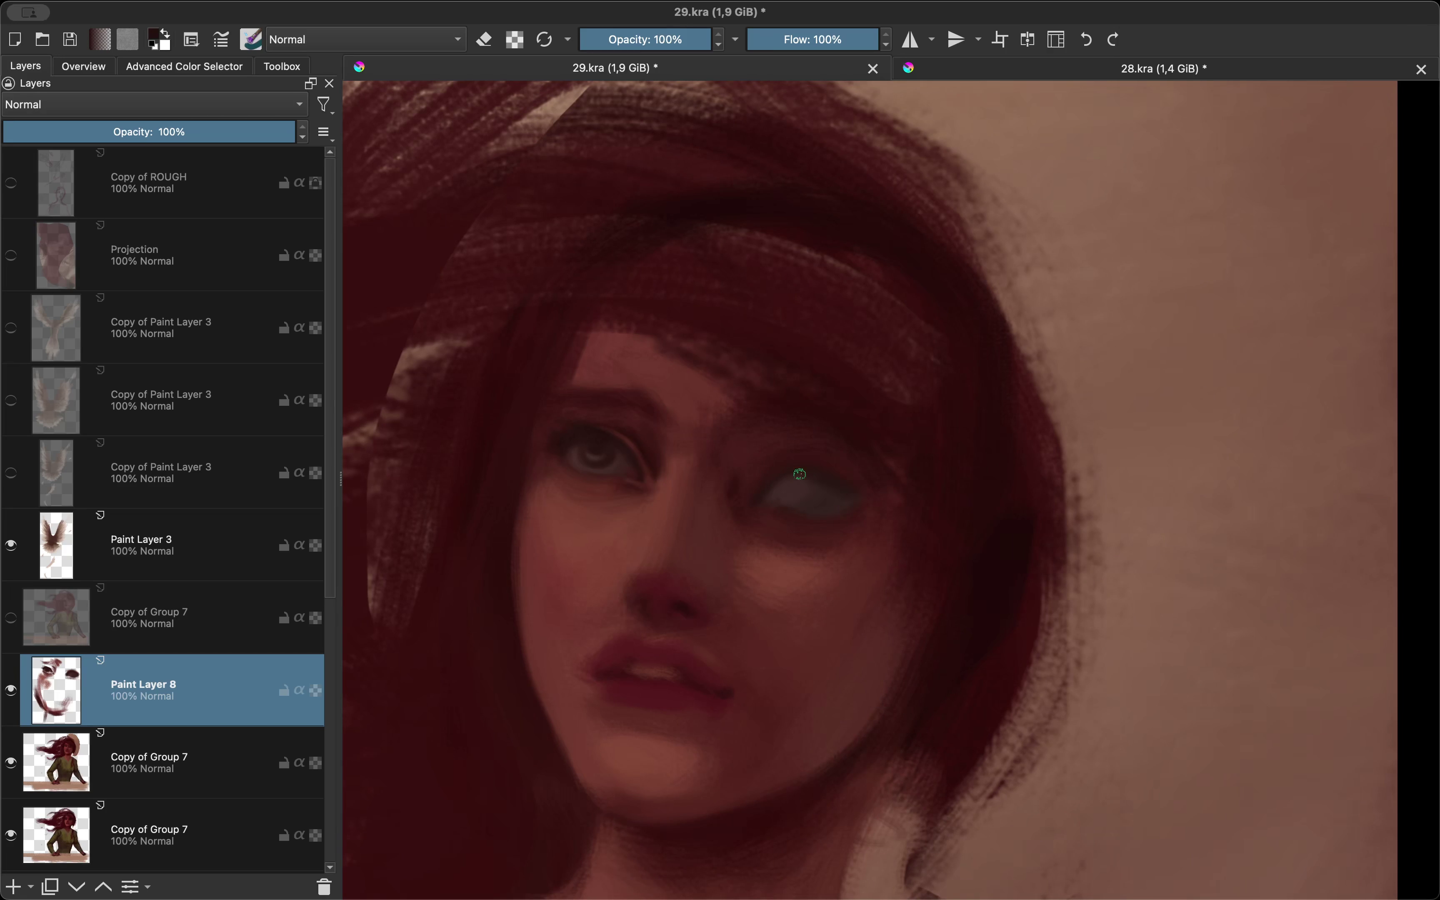
pyautogui.press('m')
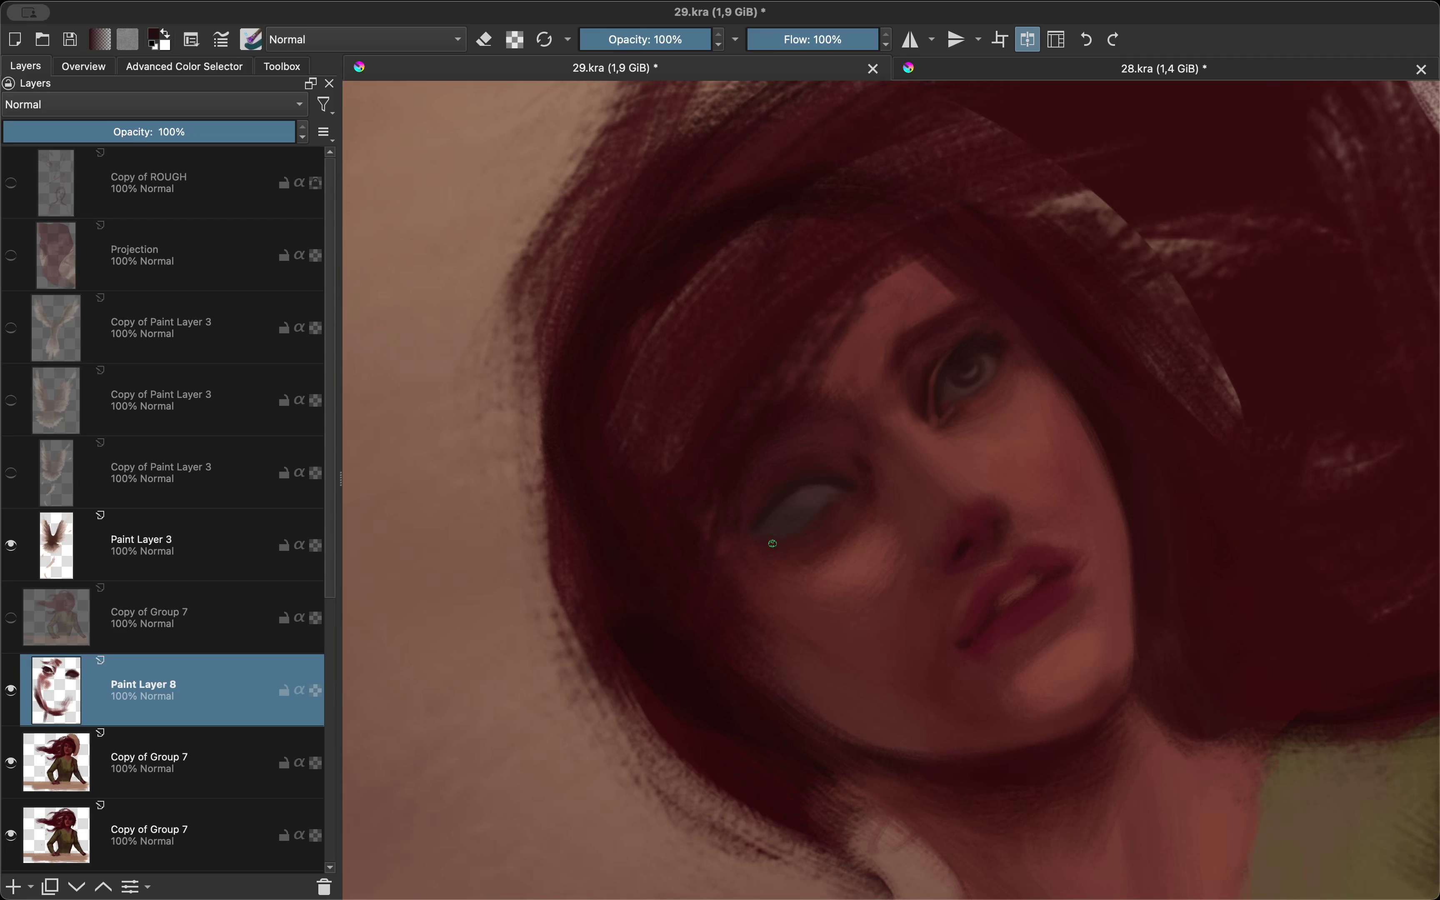
pyautogui.press('m')
pyautogui.press('m')
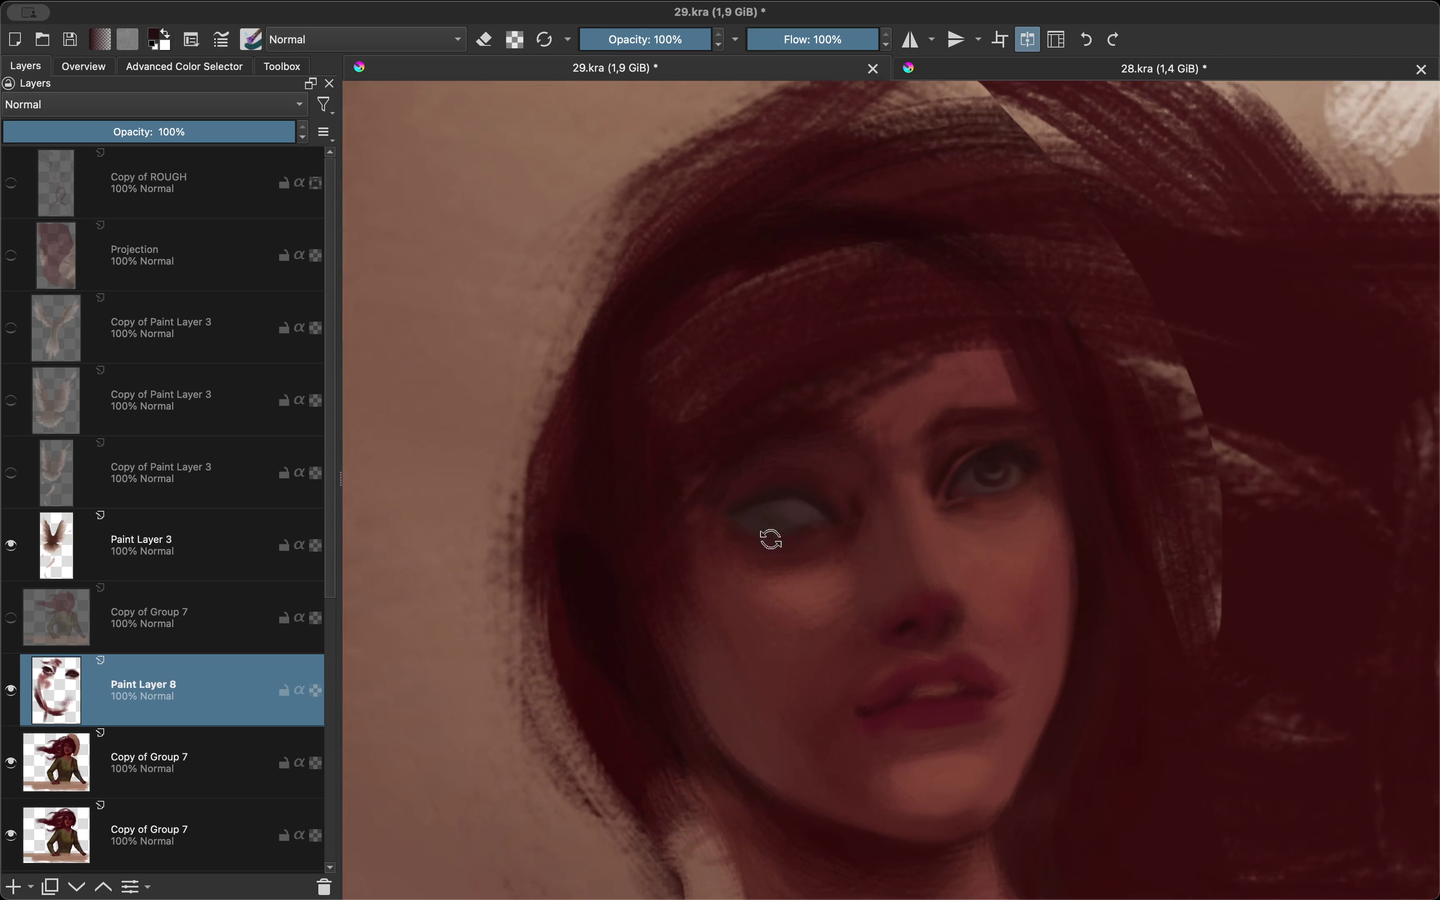
pyautogui.press('m')
pyautogui.press('m')
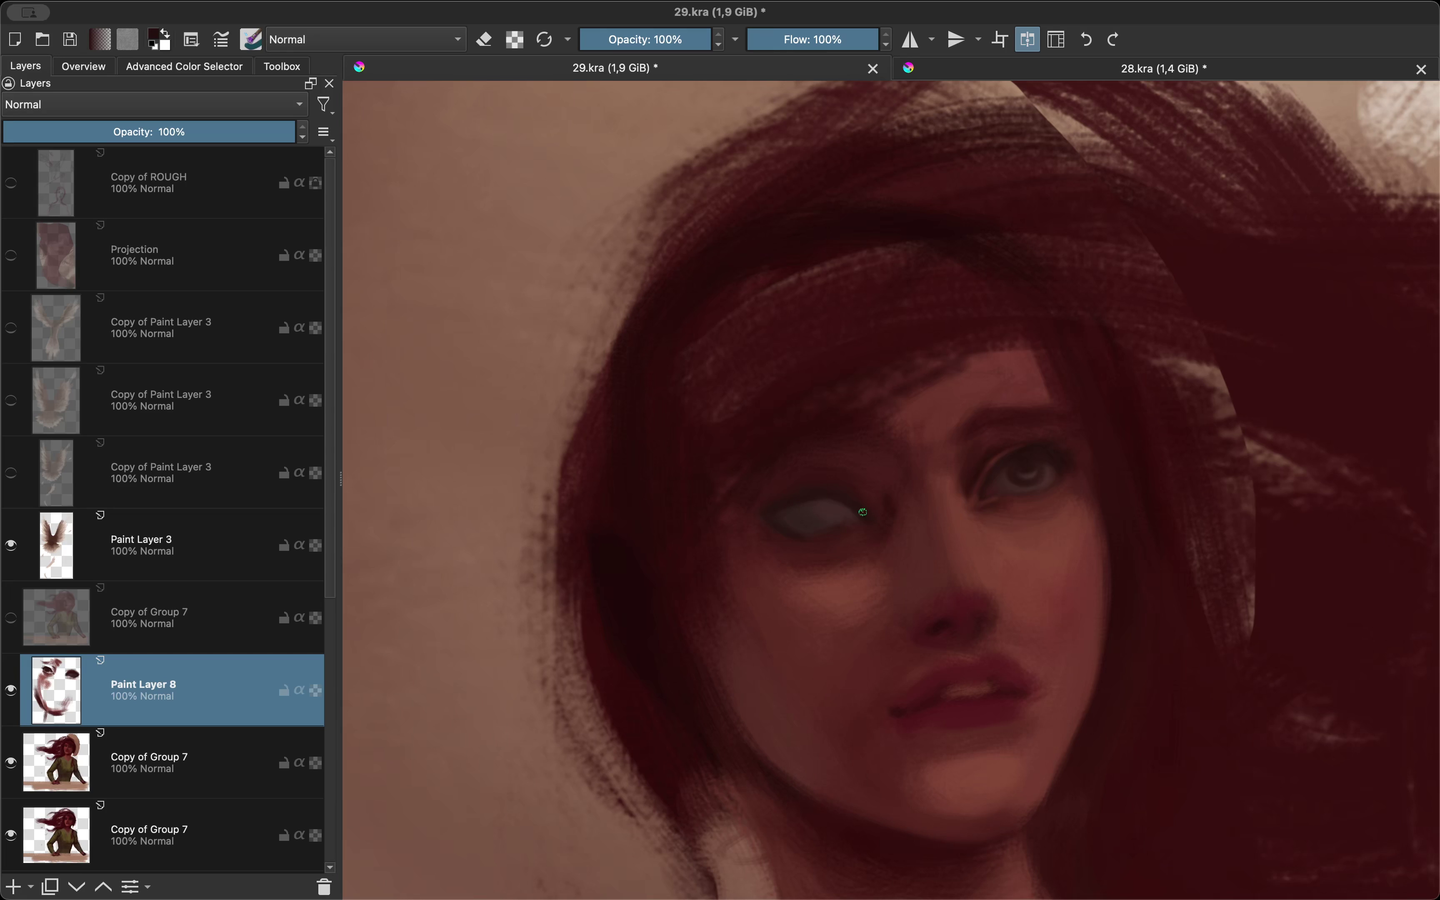
pyautogui.press('m')
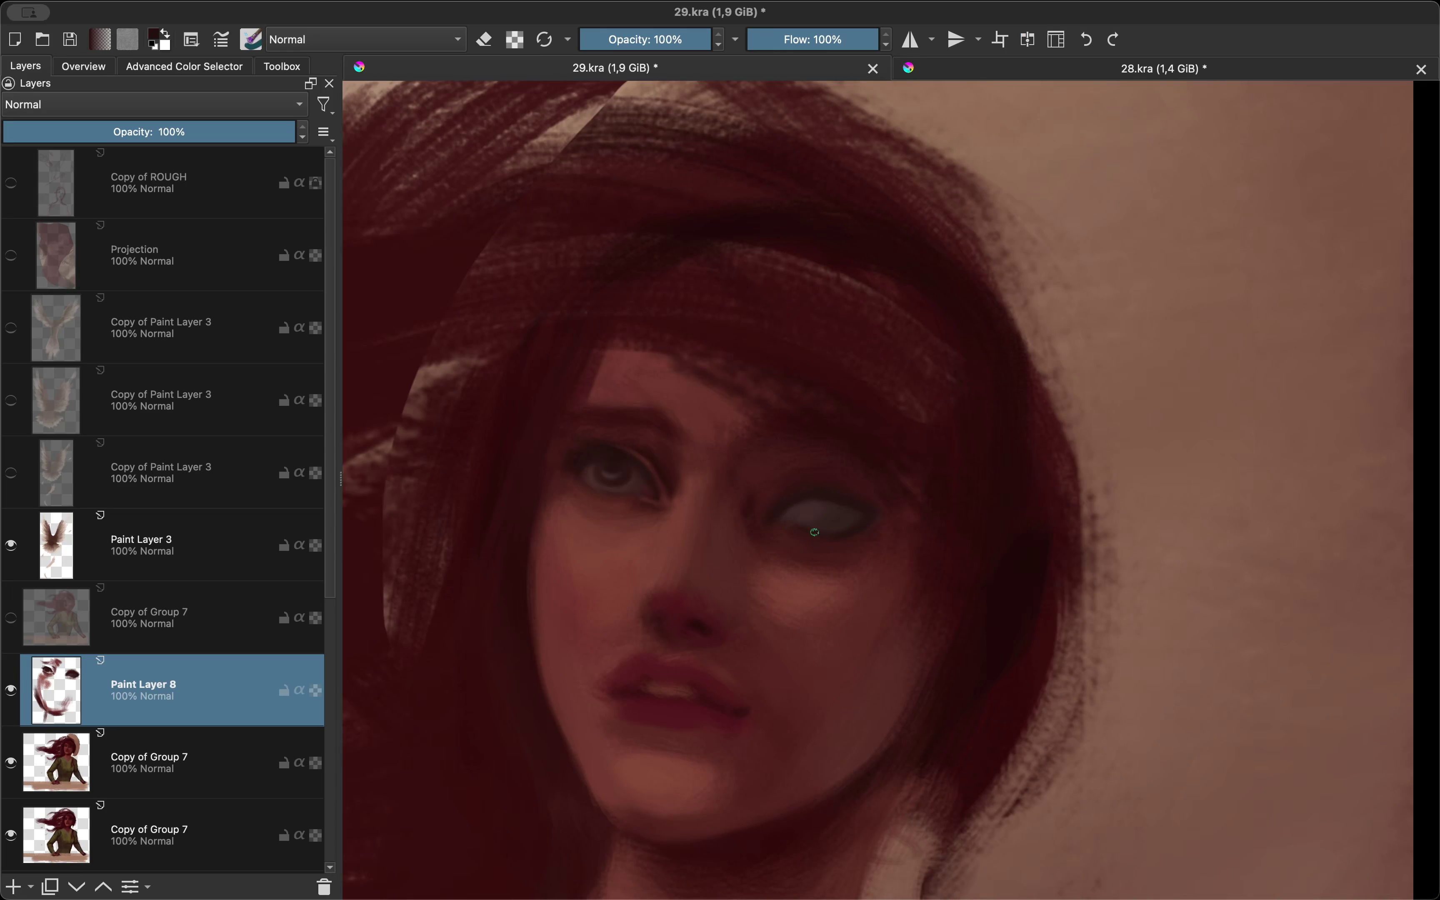
pyautogui.press('m')
pyautogui.press('m')
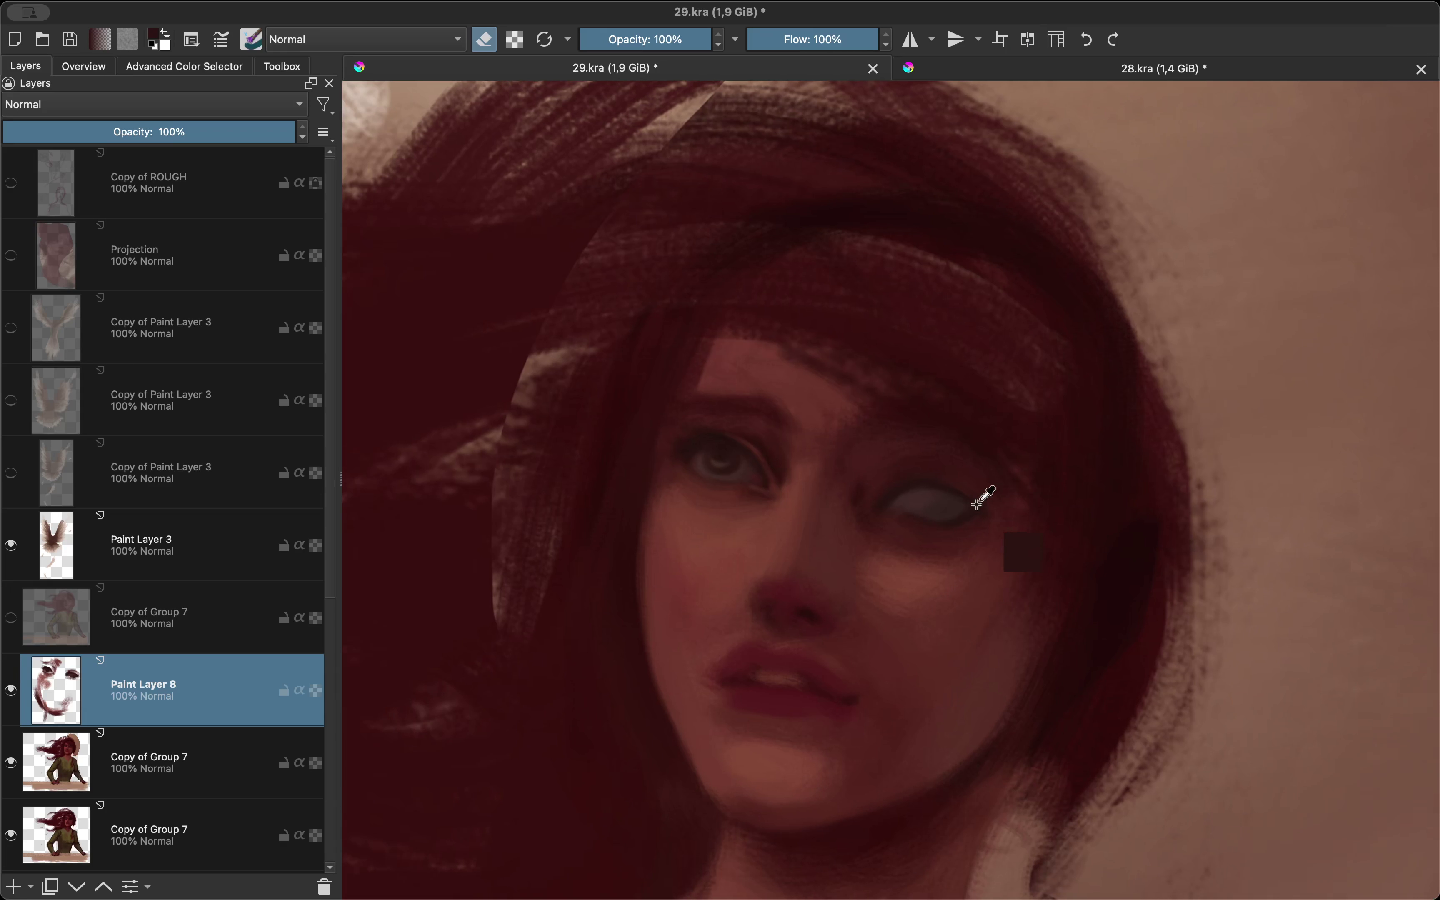
# Step: Turn off erasing, then frame the eye area with a transform and cancel it
pyautogui.press('e')
pyautogui.hotkey('ctrl', 't')
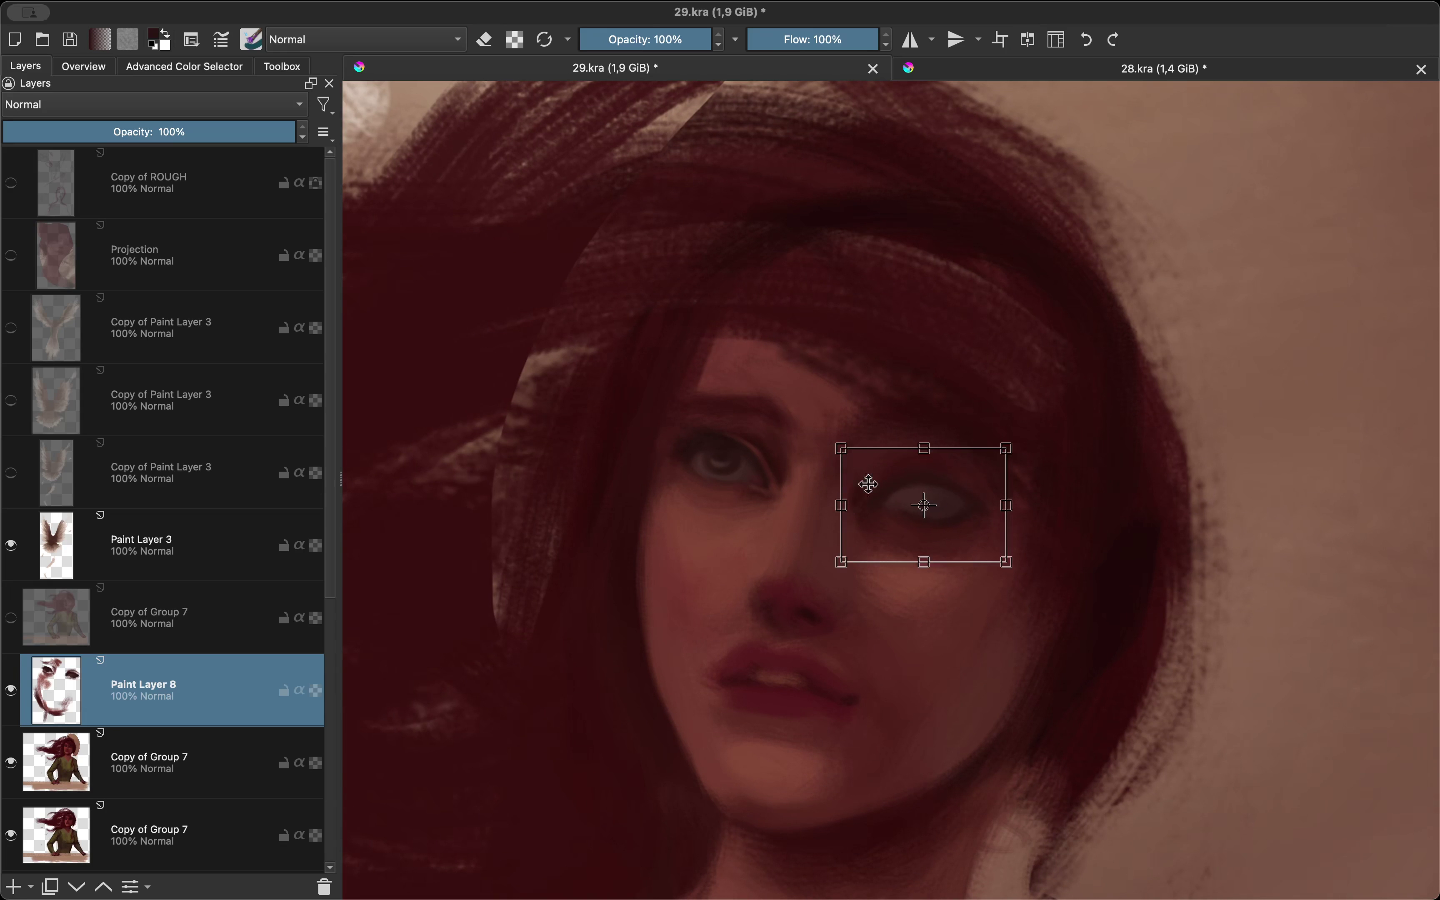
pyautogui.press('Return')
pyautogui.press('m')
pyautogui.scroll(-5, 909, 527)
pyautogui.scroll(5, 819, 654)
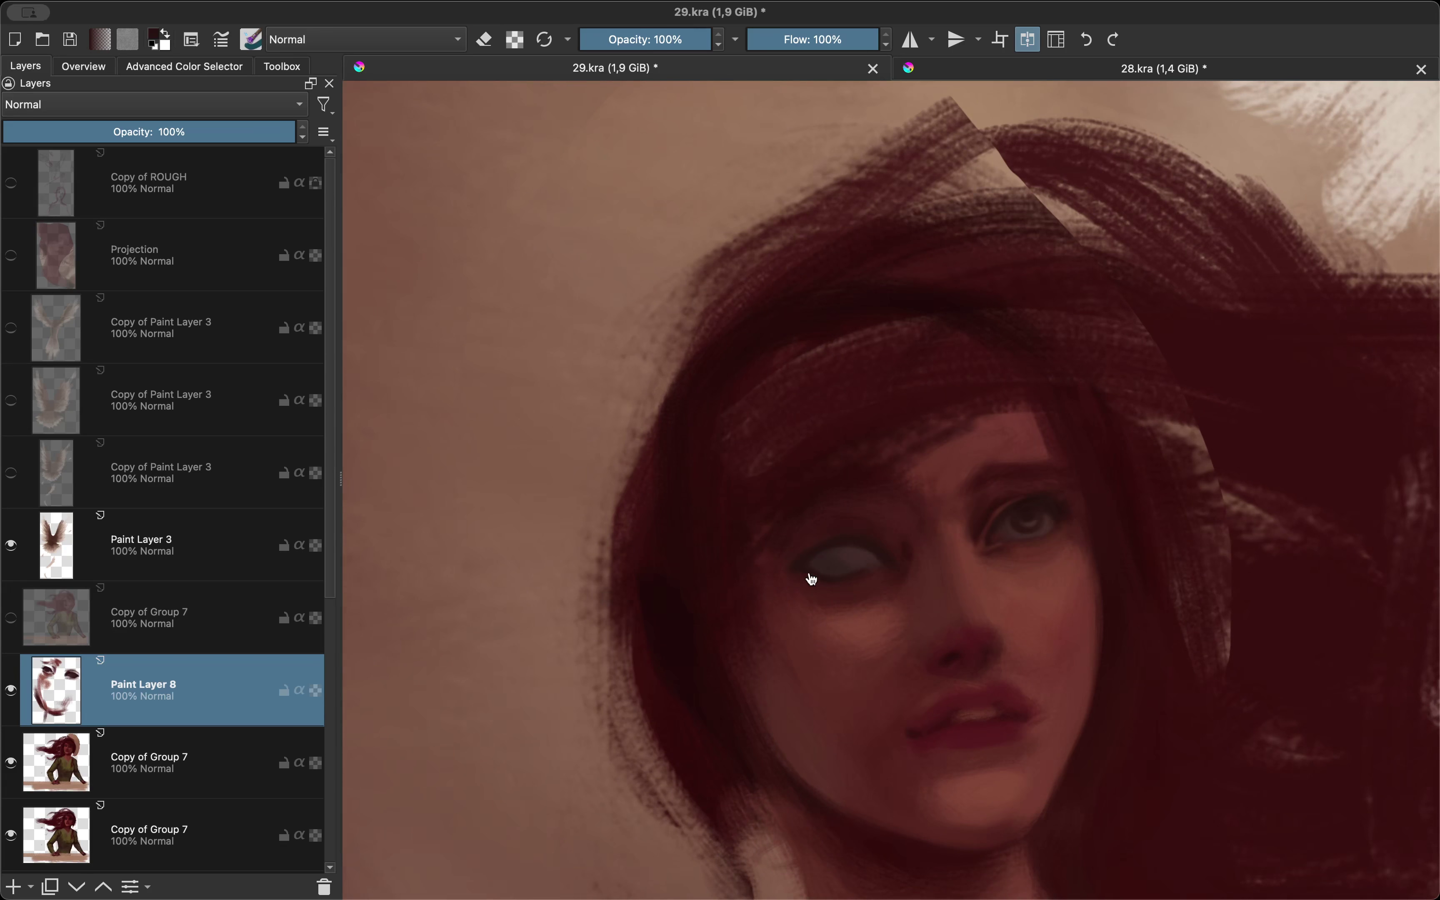
pyautogui.scroll(-5, 849, 551)
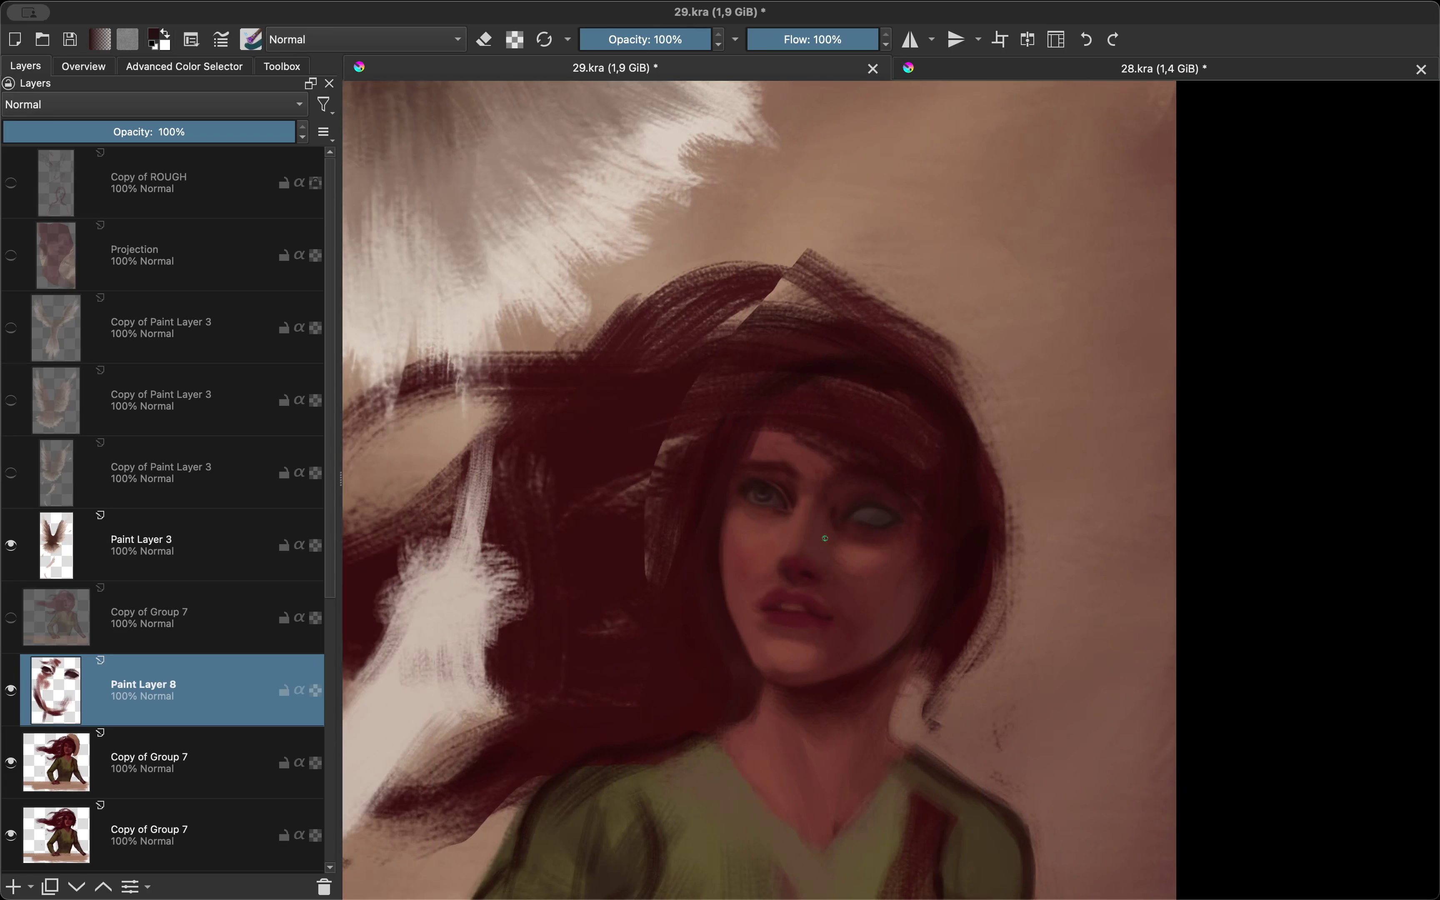
pyautogui.scroll(6, 931, 581)
# Step: Repaint the cheek under the eye and restore a dark iris, comparing in Mirror View
pyautogui.moveTo(960, 630)
pyautogui.mouseDown()
pyautogui.moveTo(884, 609)
pyautogui.moveTo(772, 491)
pyautogui.mouseUp()
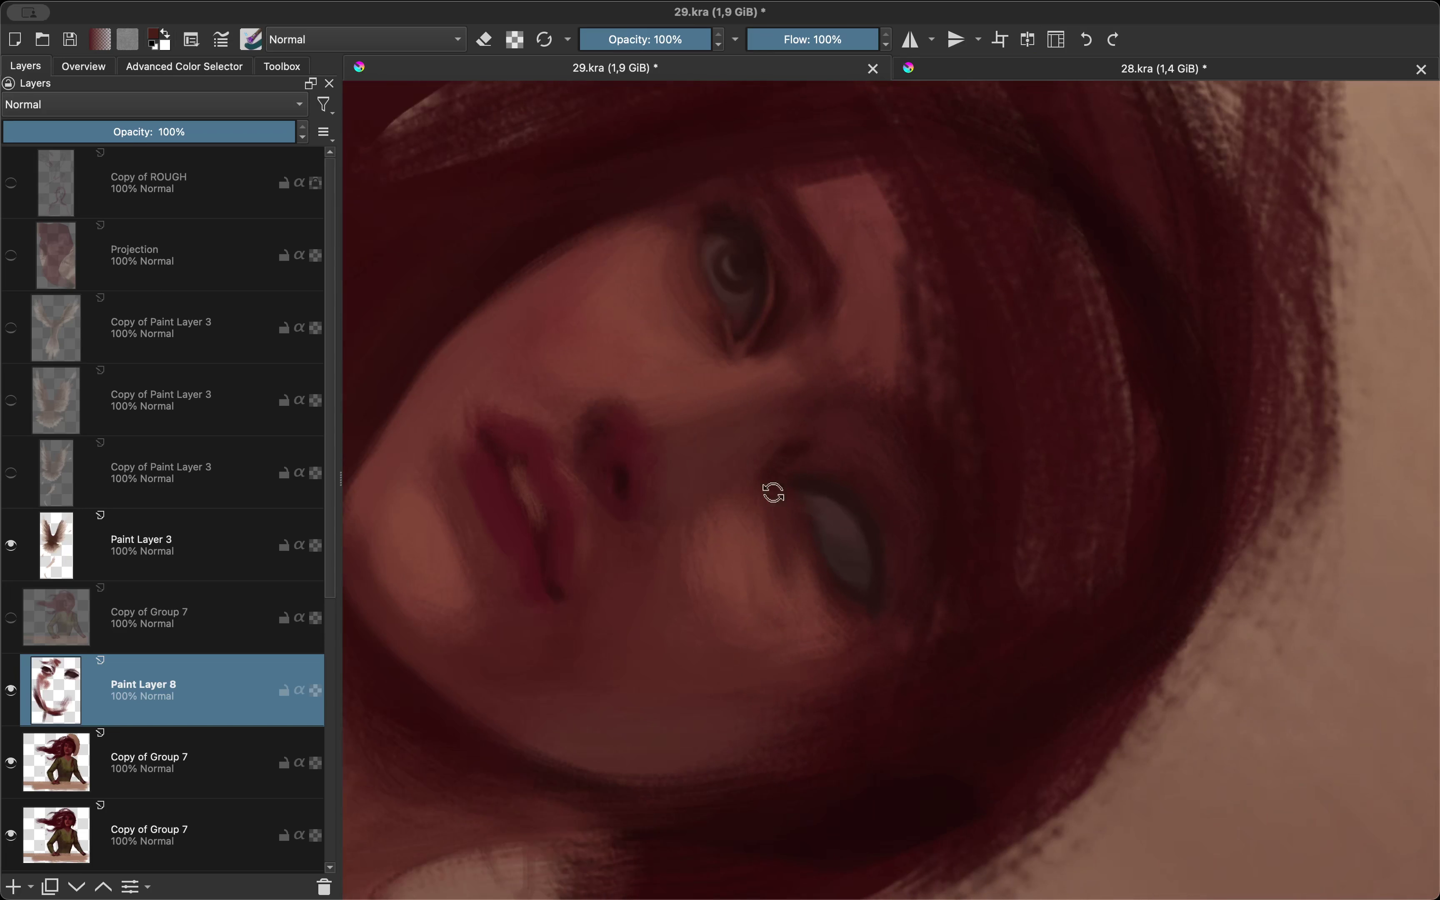
pyautogui.press('m')
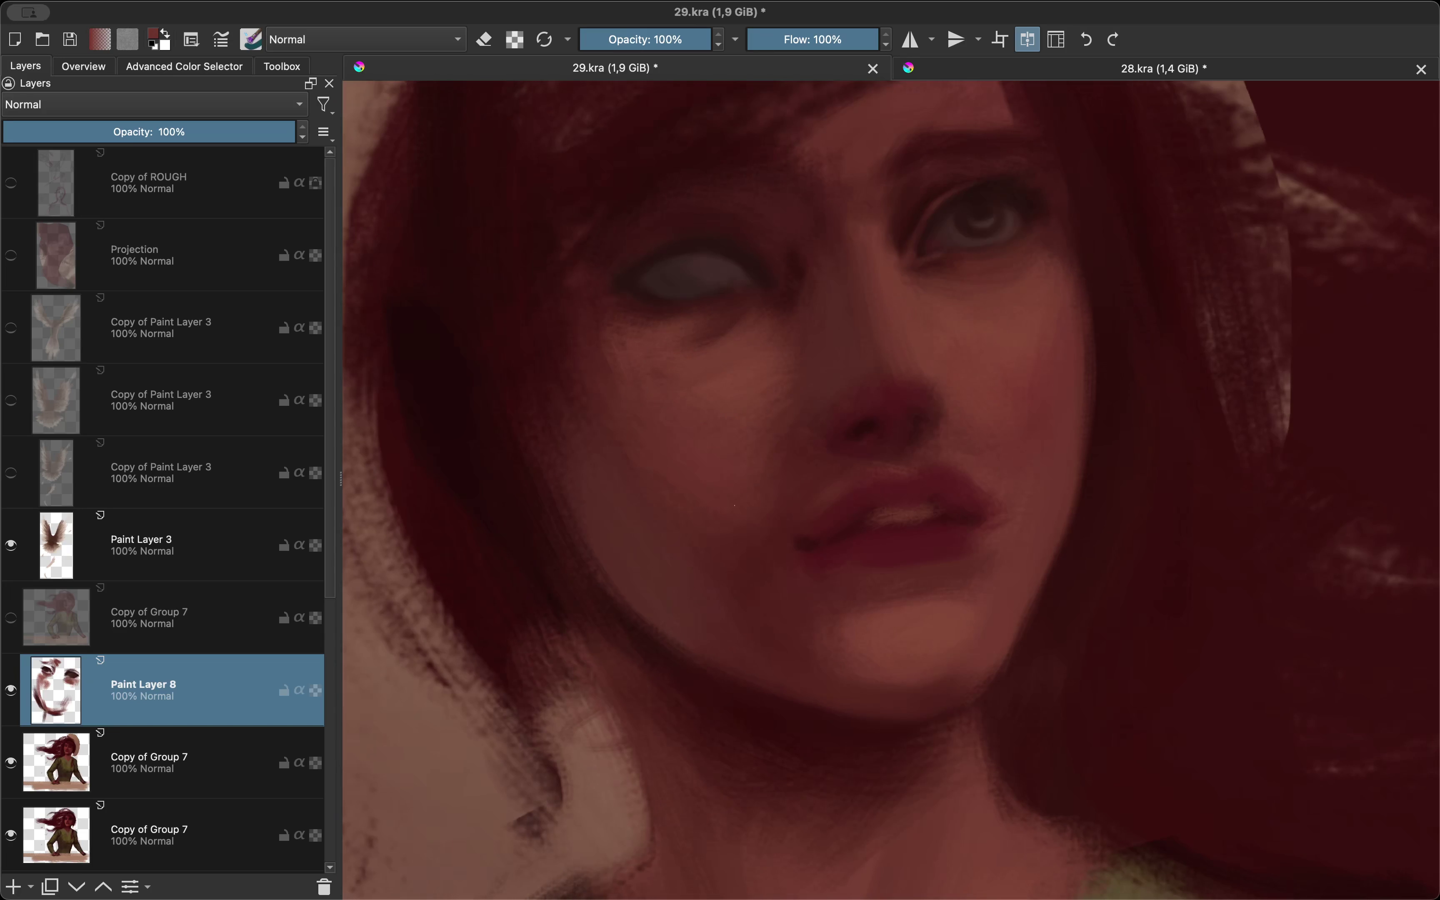
pyautogui.press('m')
pyautogui.press('-')
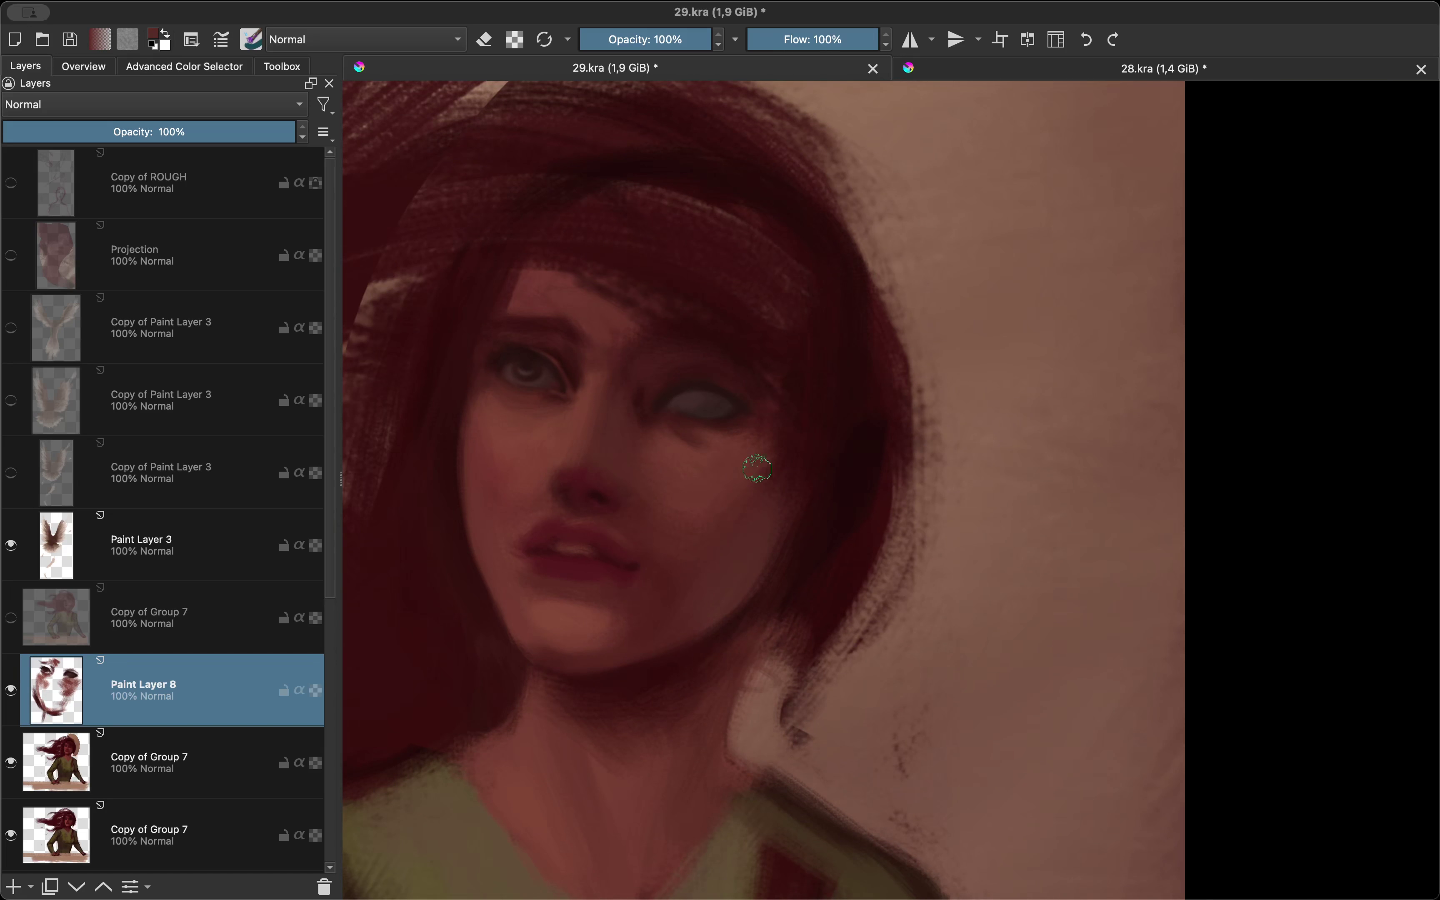
pyautogui.press('+')
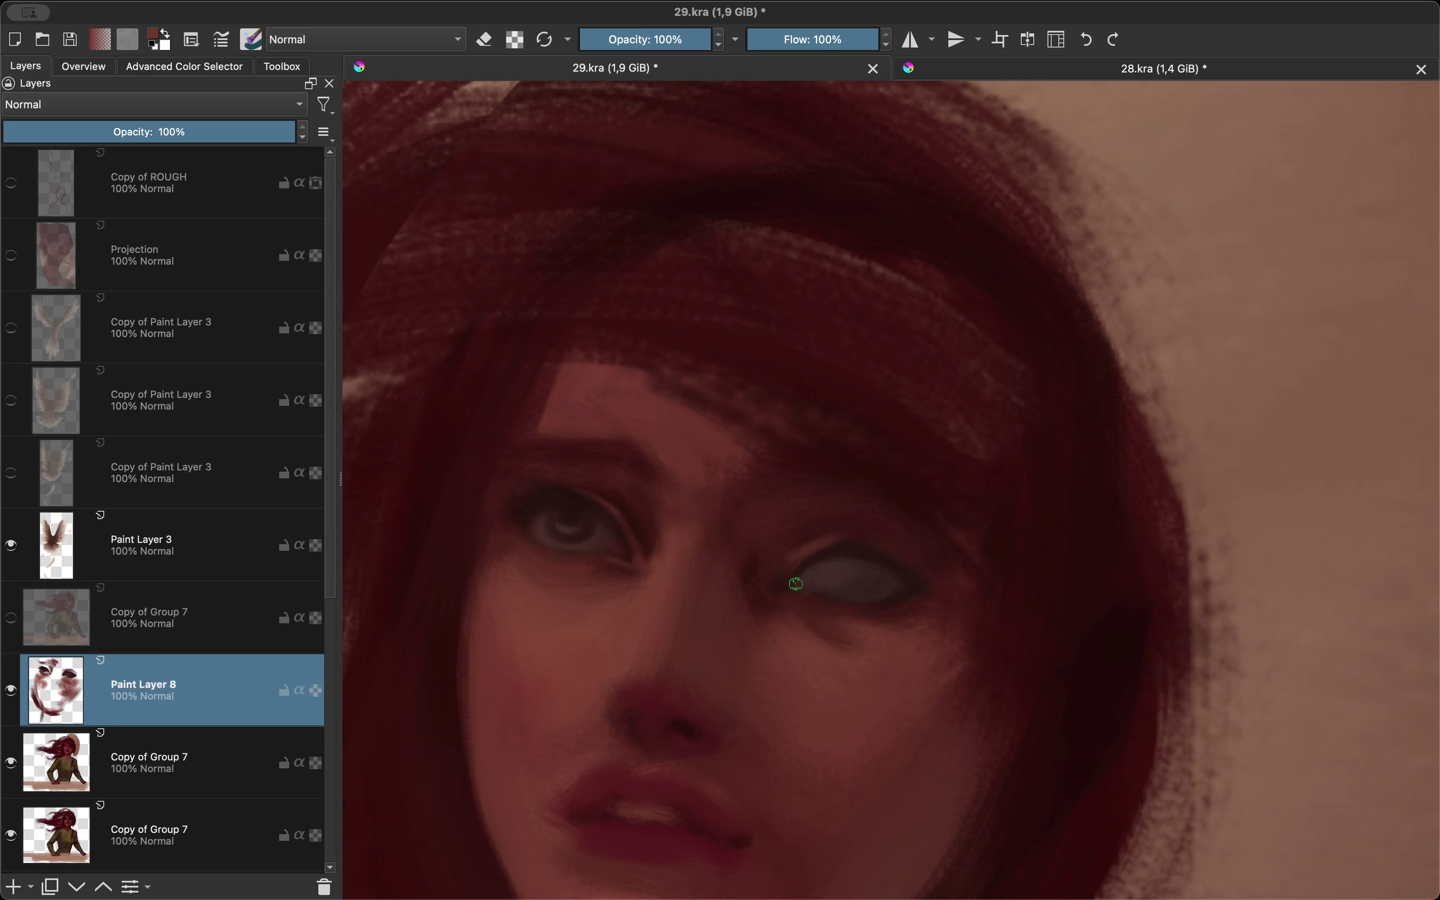
pyautogui.press('m')
pyautogui.press('m')
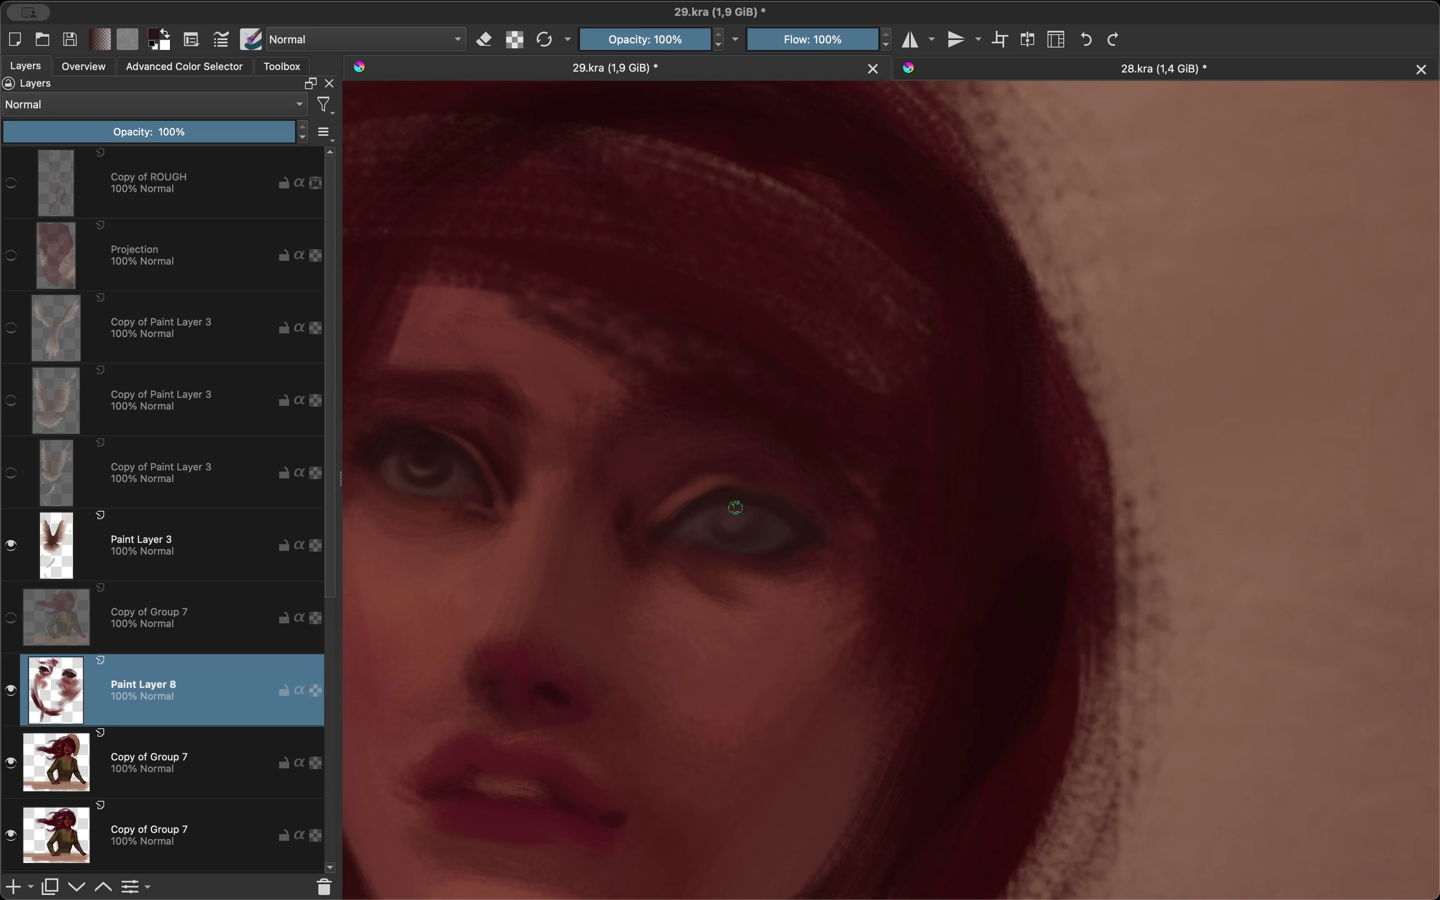
pyautogui.press('m')
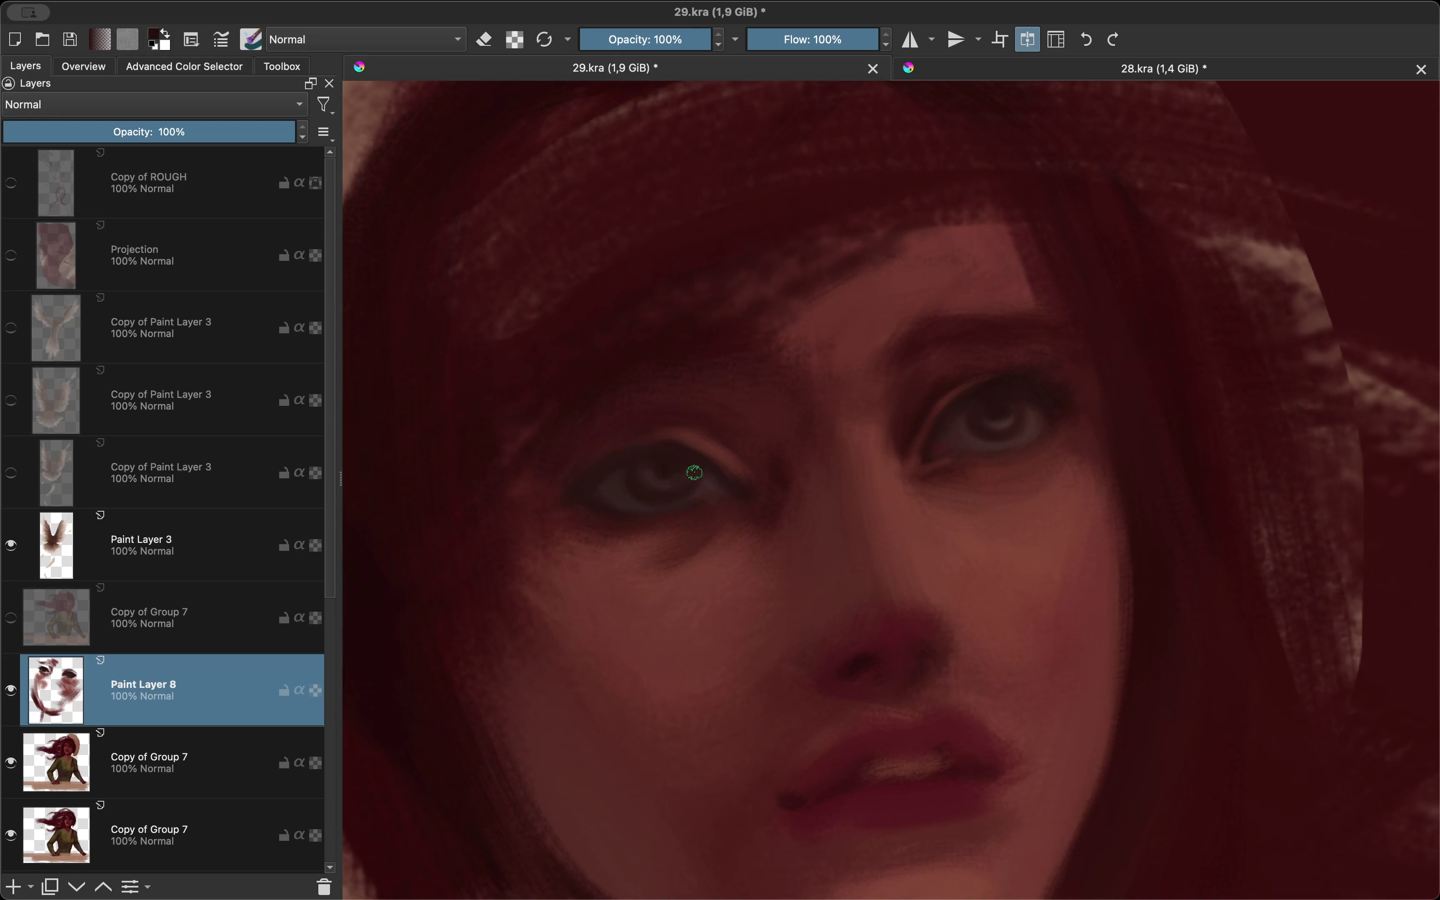
pyautogui.press('m')
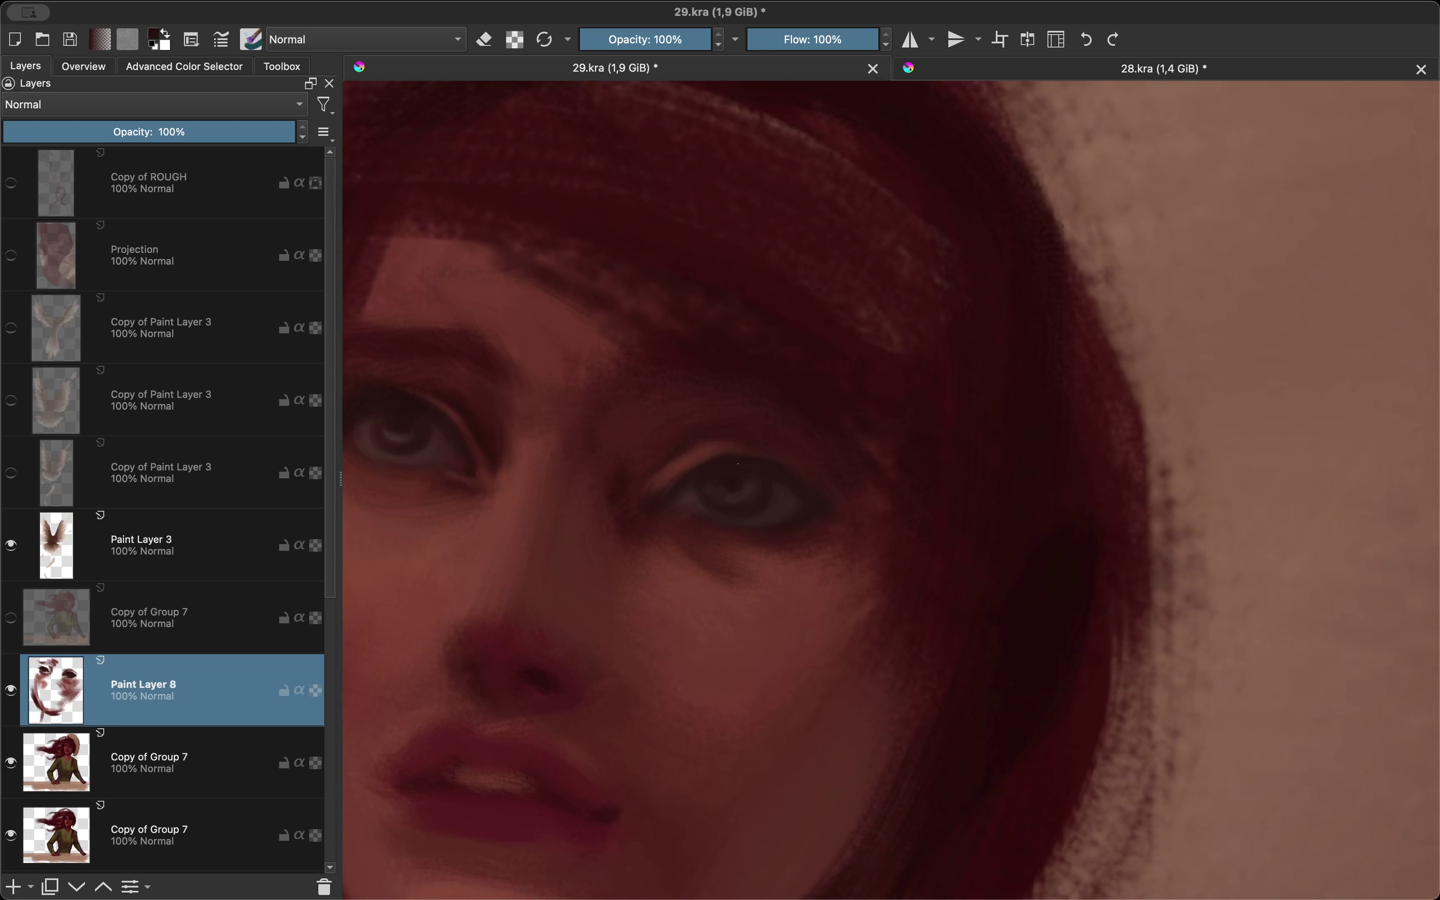
pyautogui.press('-')
pyautogui.press('-')
pyautogui.press('-')
pyautogui.press('-')
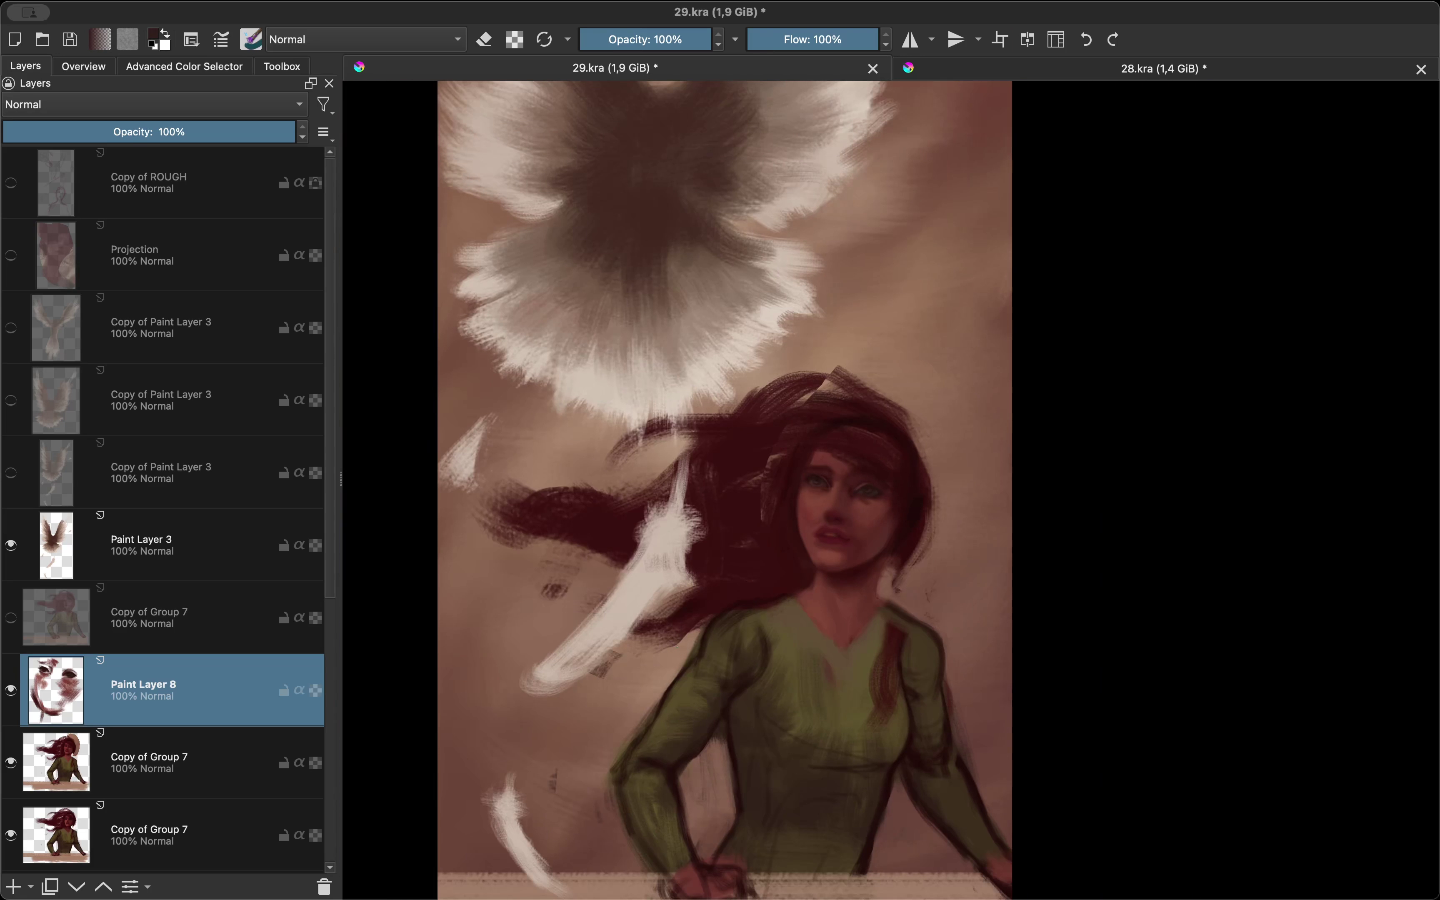
# Step: Paint a dark eyebrow stroke above the eye, checking it mirrored and tilted
pyautogui.press('m')
pyautogui.press('+')
pyautogui.press('+')
pyautogui.press('+')
pyautogui.press('+')
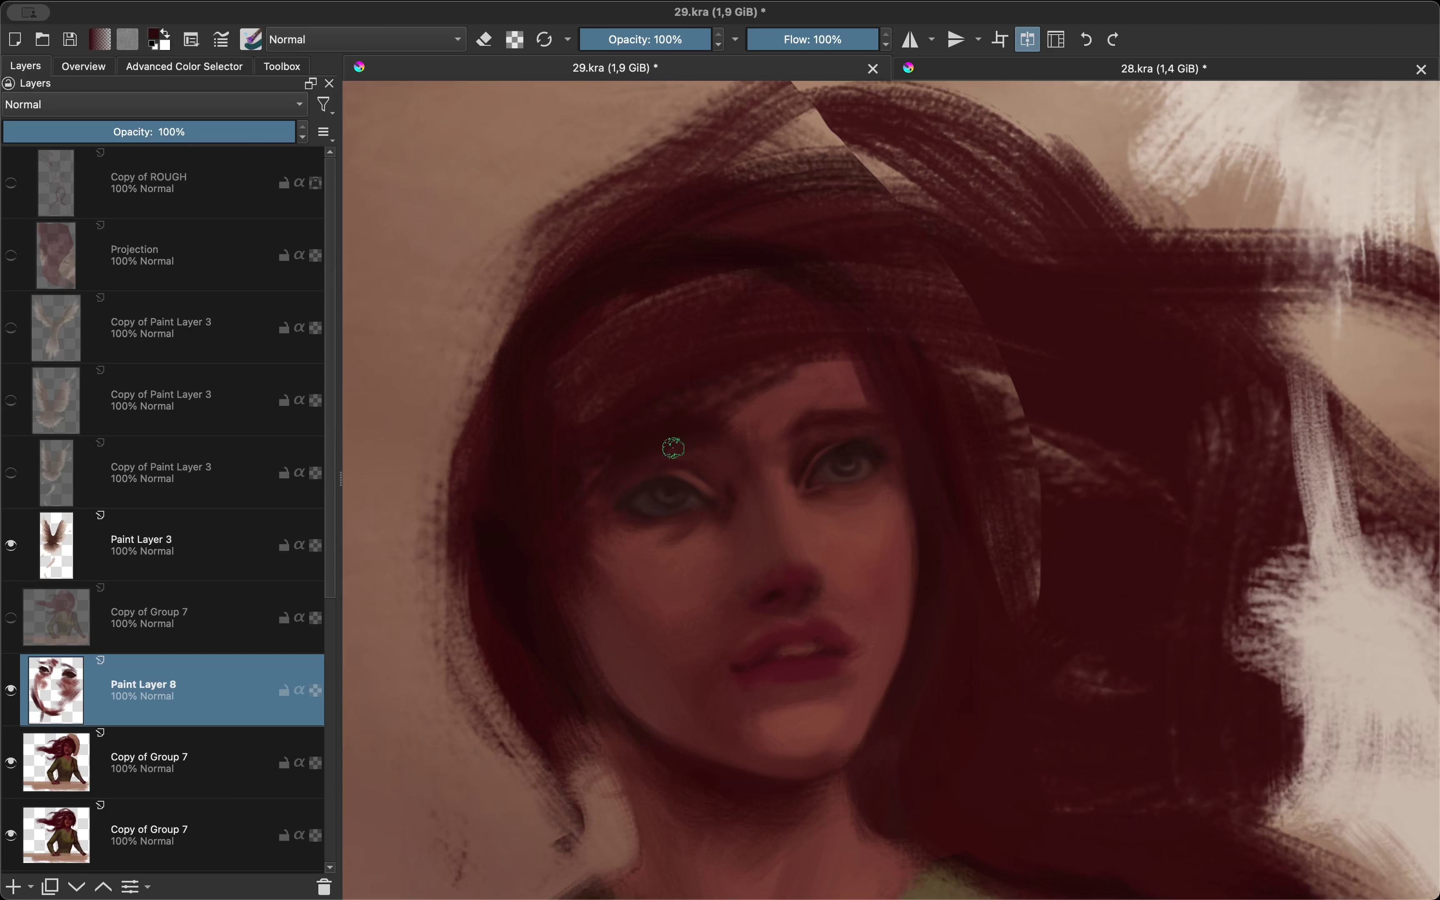
pyautogui.moveTo(714, 430); pyautogui.dragTo(613, 454)
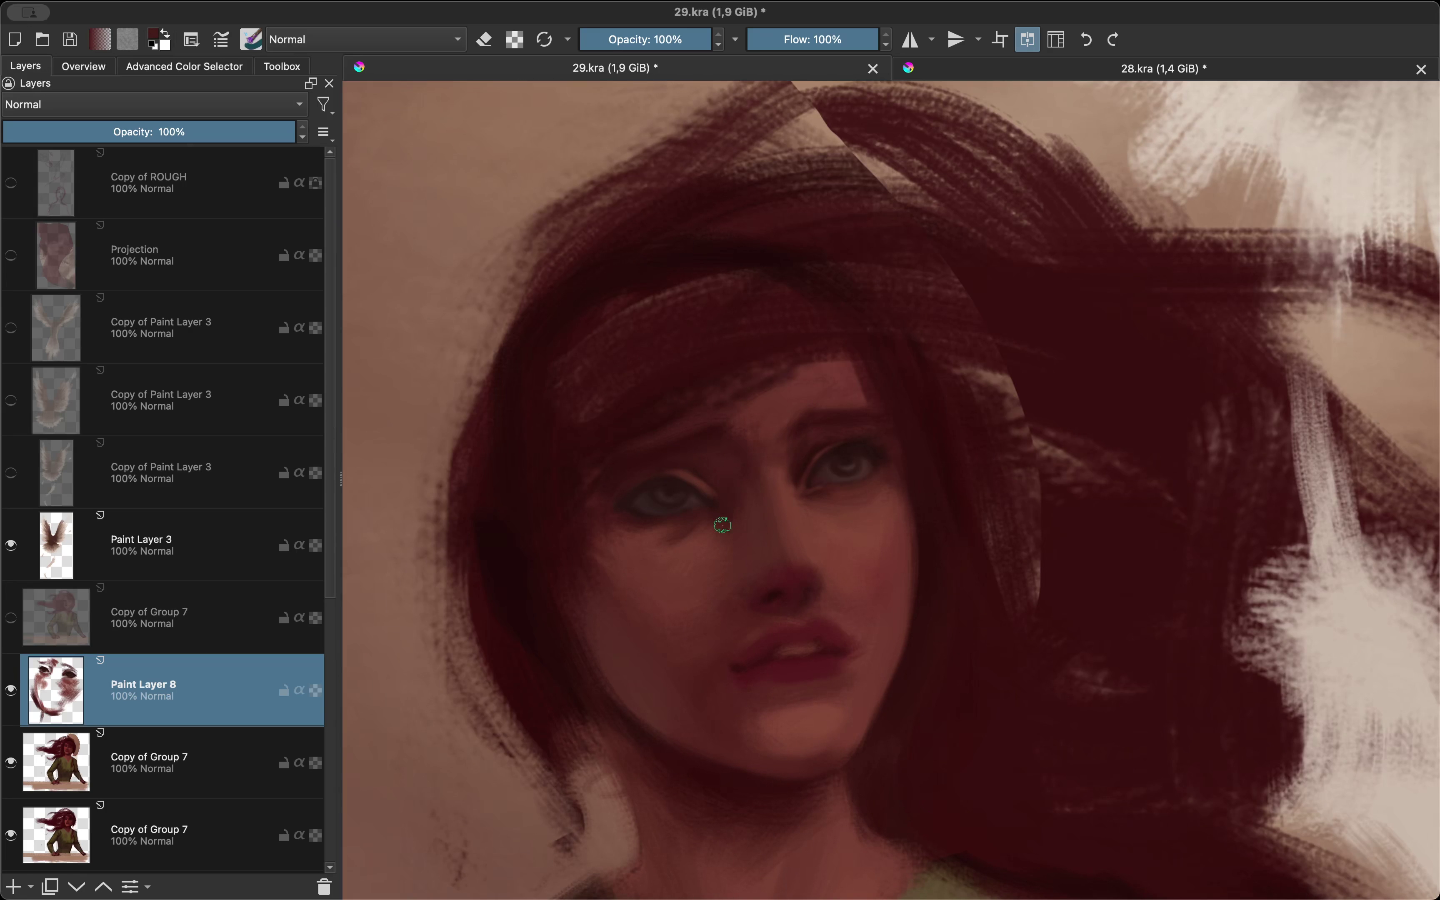
pyautogui.press('m')
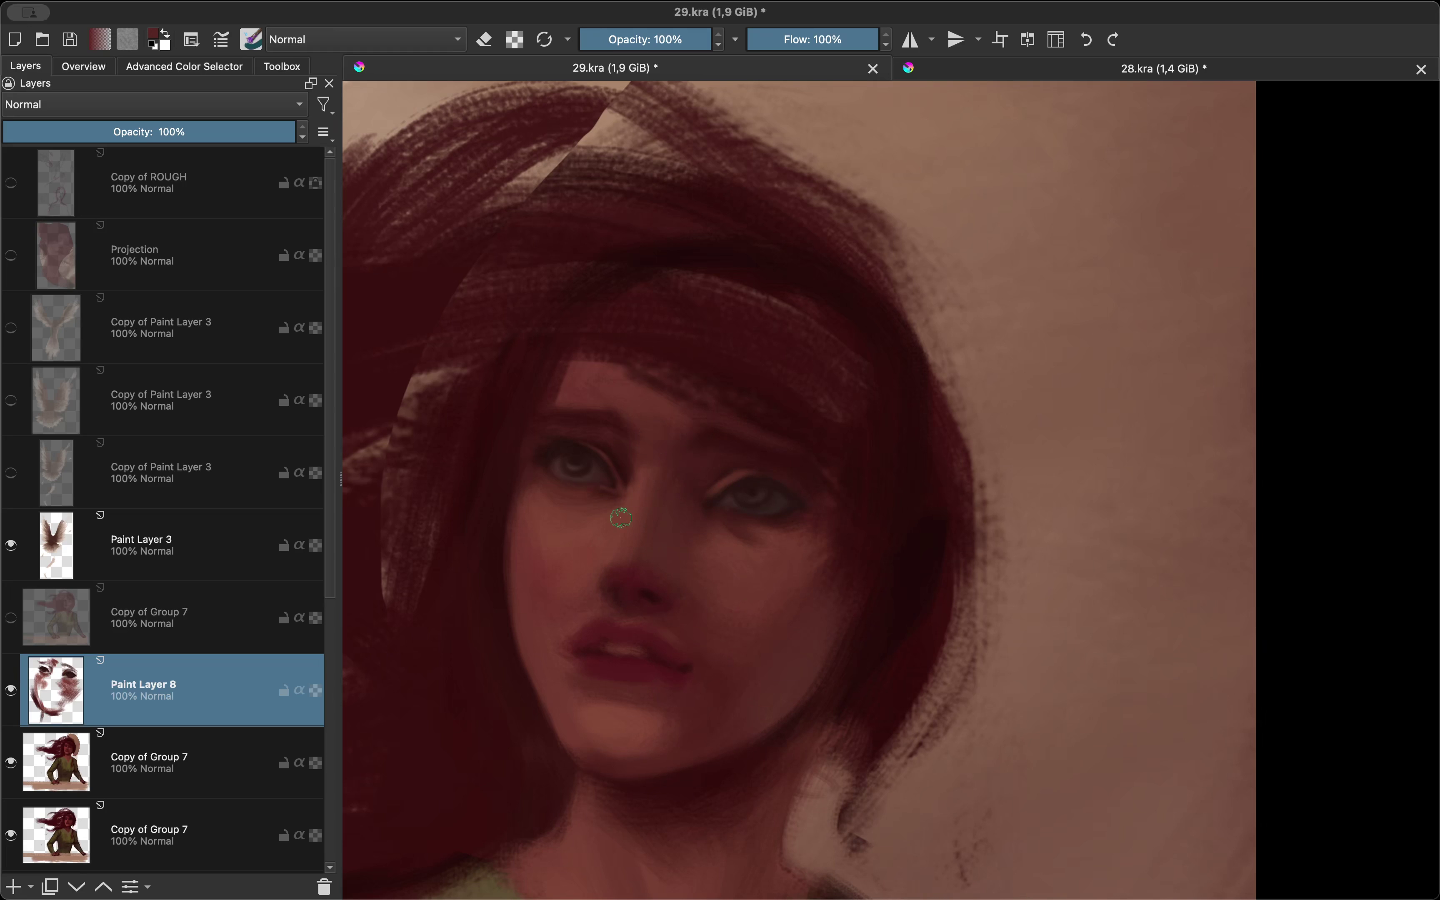
pyautogui.press('-')
pyautogui.press('m')
pyautogui.press('+')
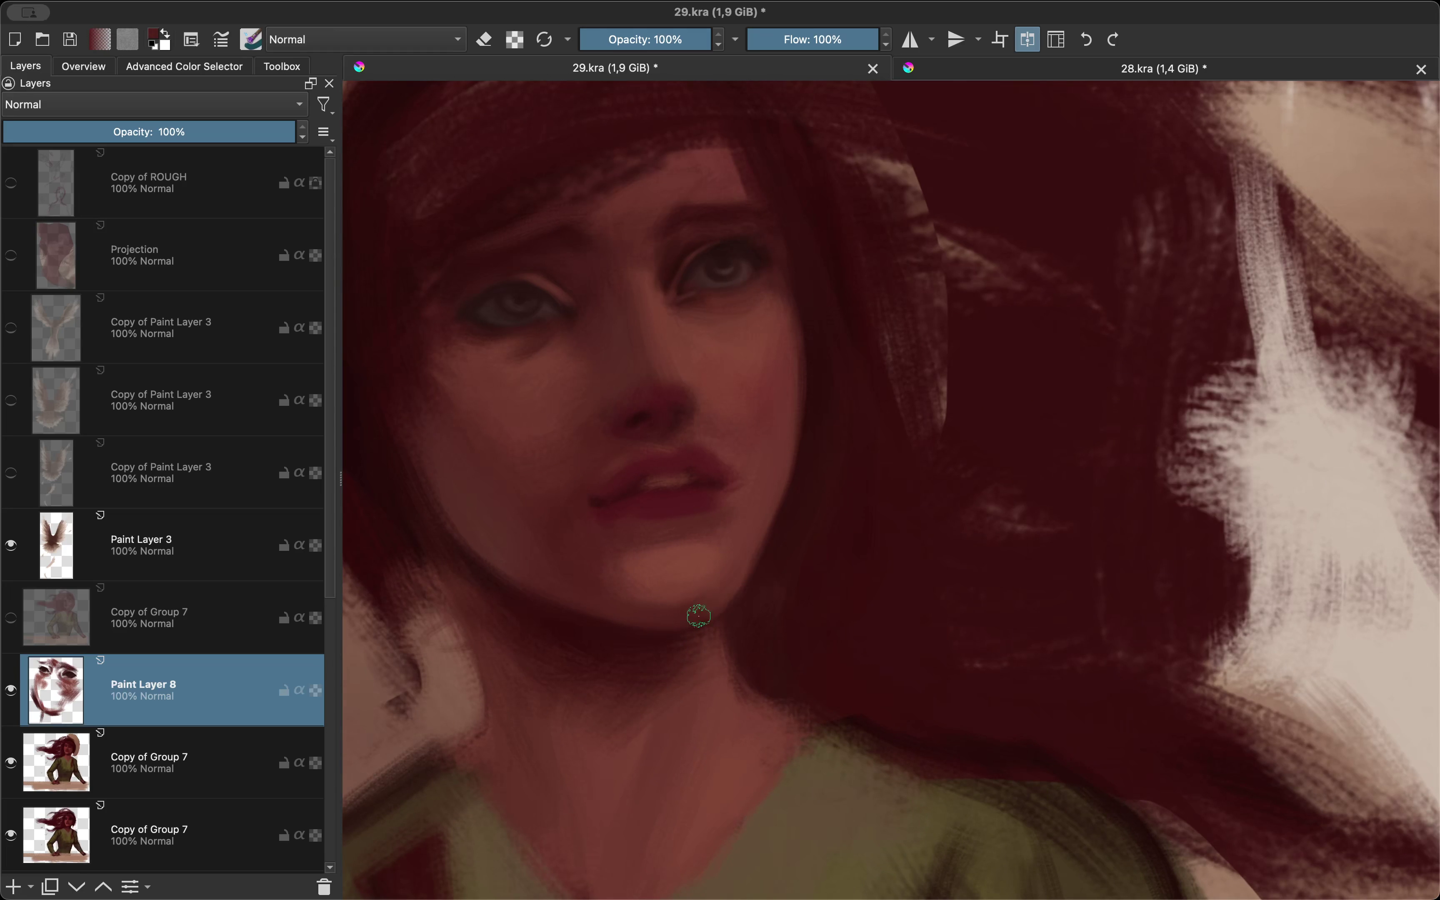
pyautogui.press('m')
pyautogui.press('4')
pyautogui.press('4')
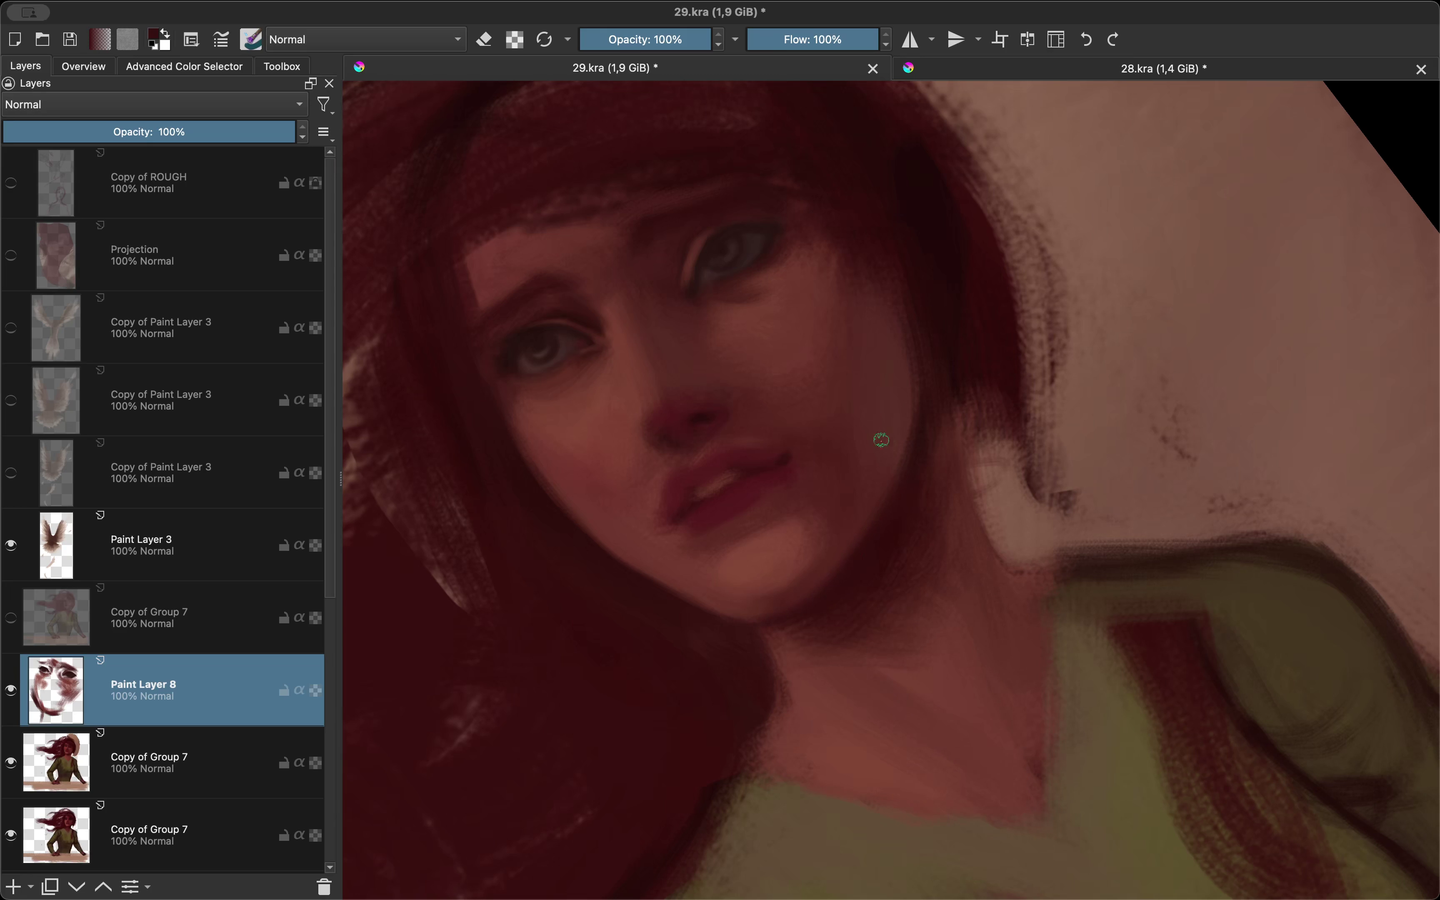
pyautogui.press('5')
pyautogui.press('-')
# Step: Check the face proportions mirrored, zoomed and rotated sideways, then return to upright
pyautogui.press('m')
pyautogui.press('+')
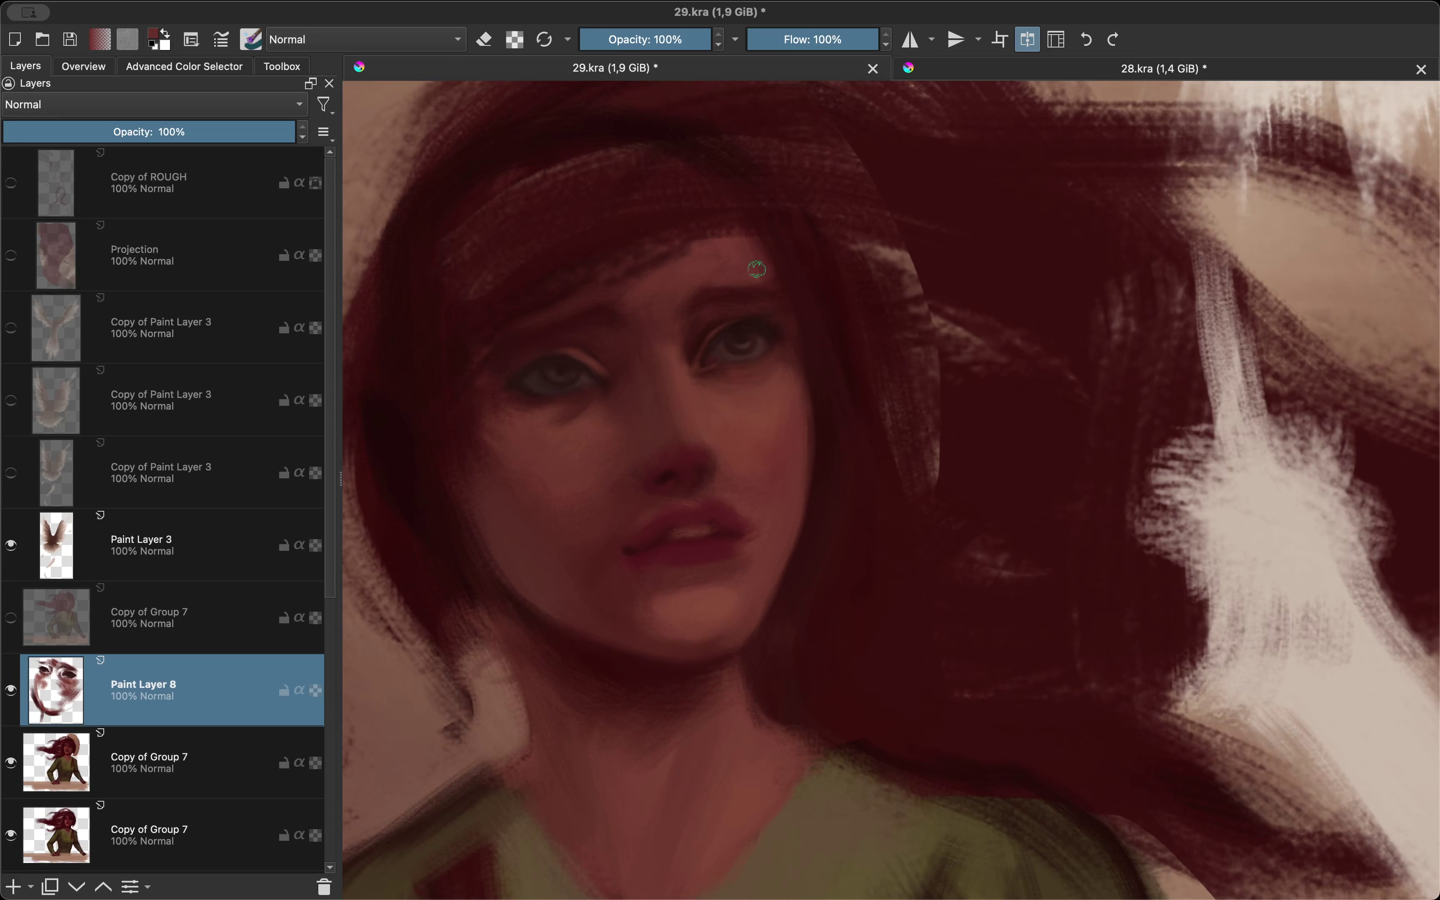
pyautogui.press('m')
pyautogui.press('+')
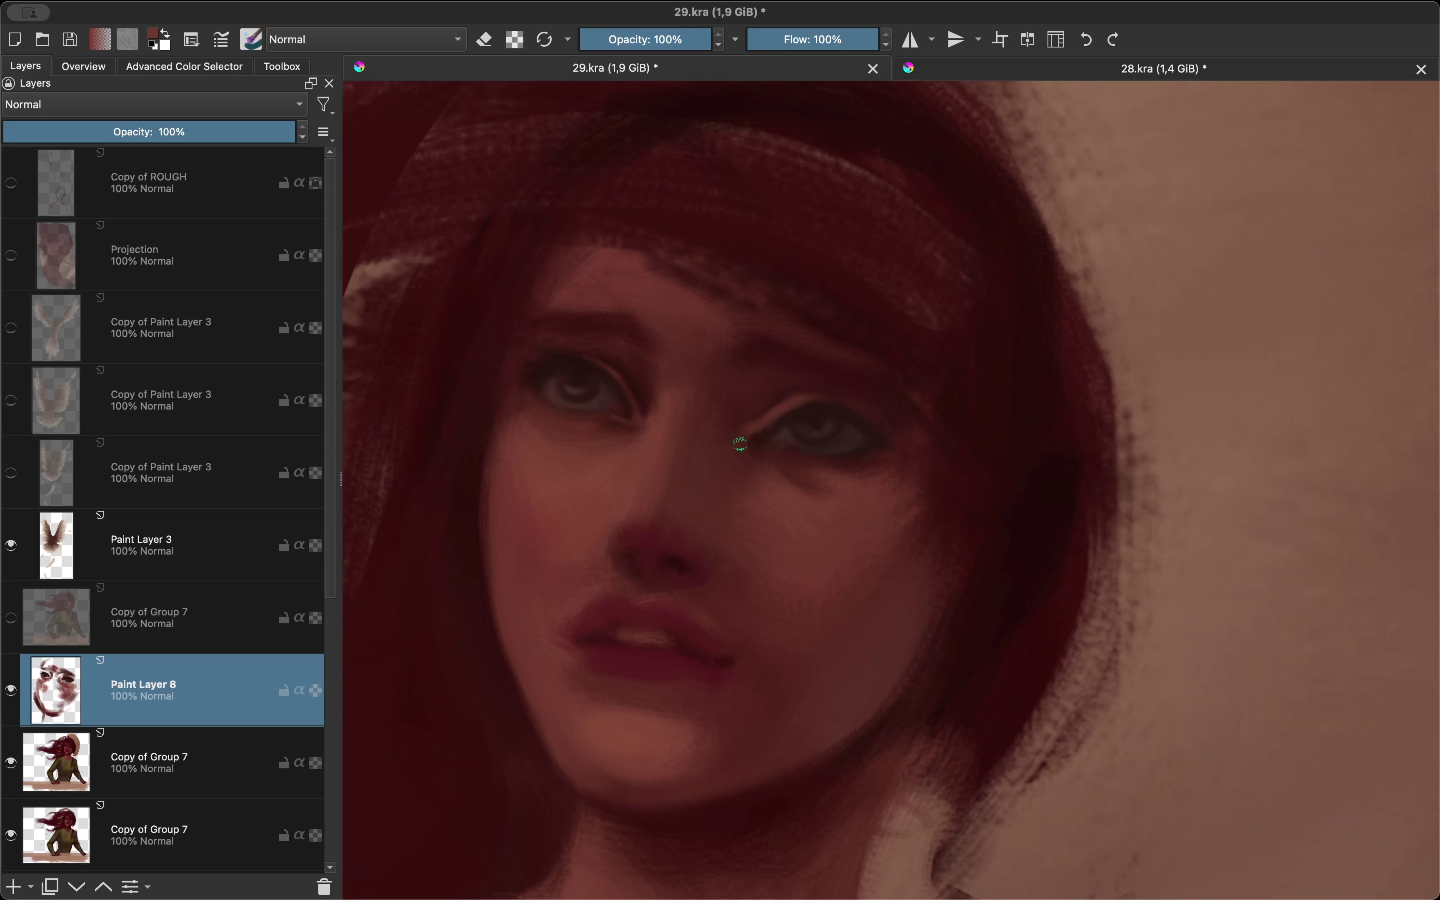
pyautogui.press('-')
pyautogui.press('+')
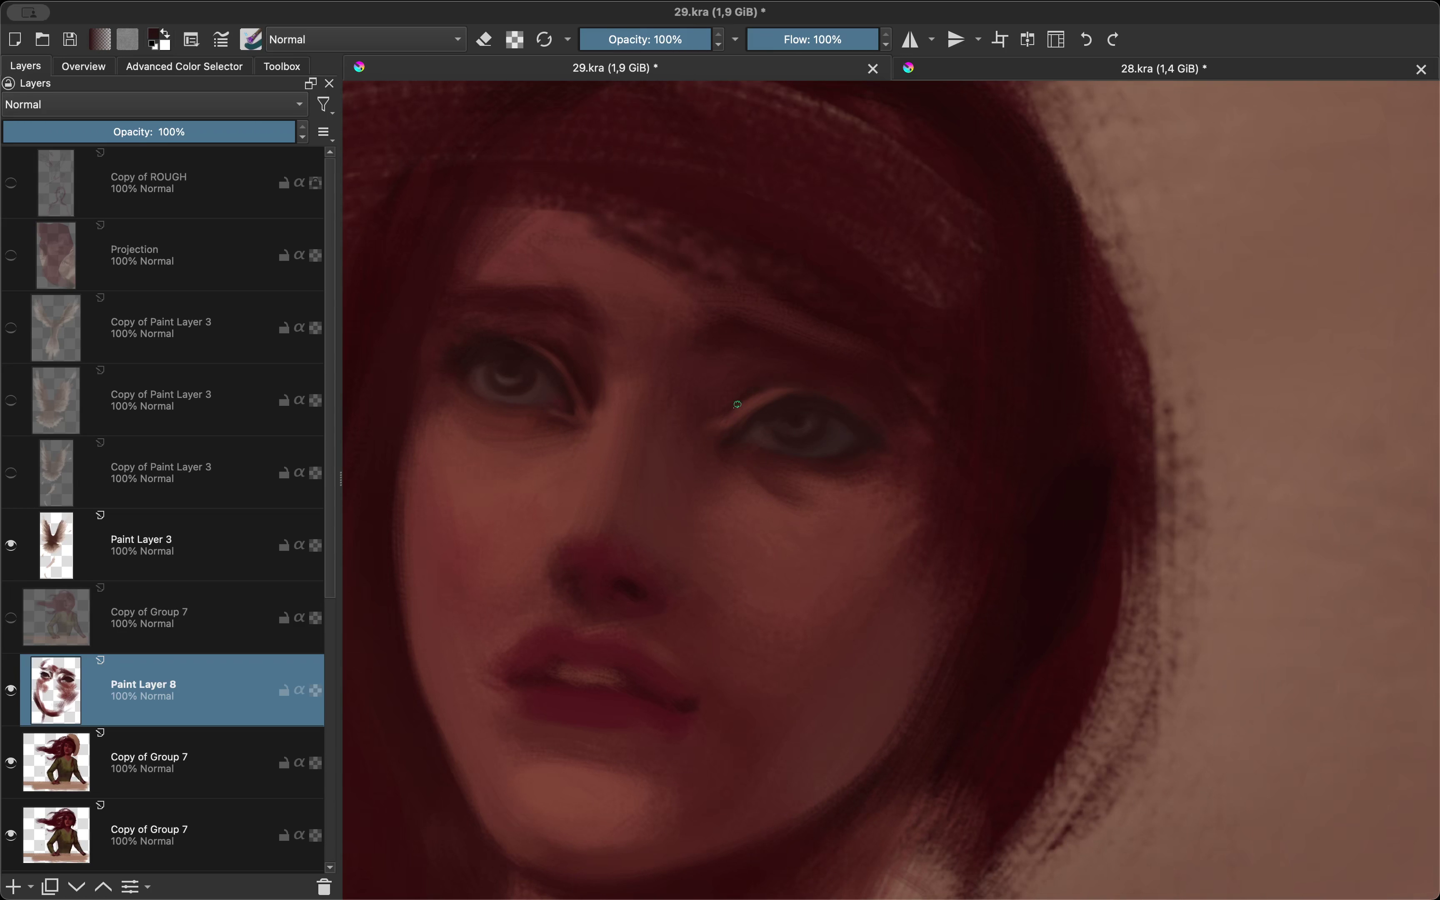
pyautogui.press('m')
pyautogui.press('4')
pyautogui.press('4')
pyautogui.press('4')
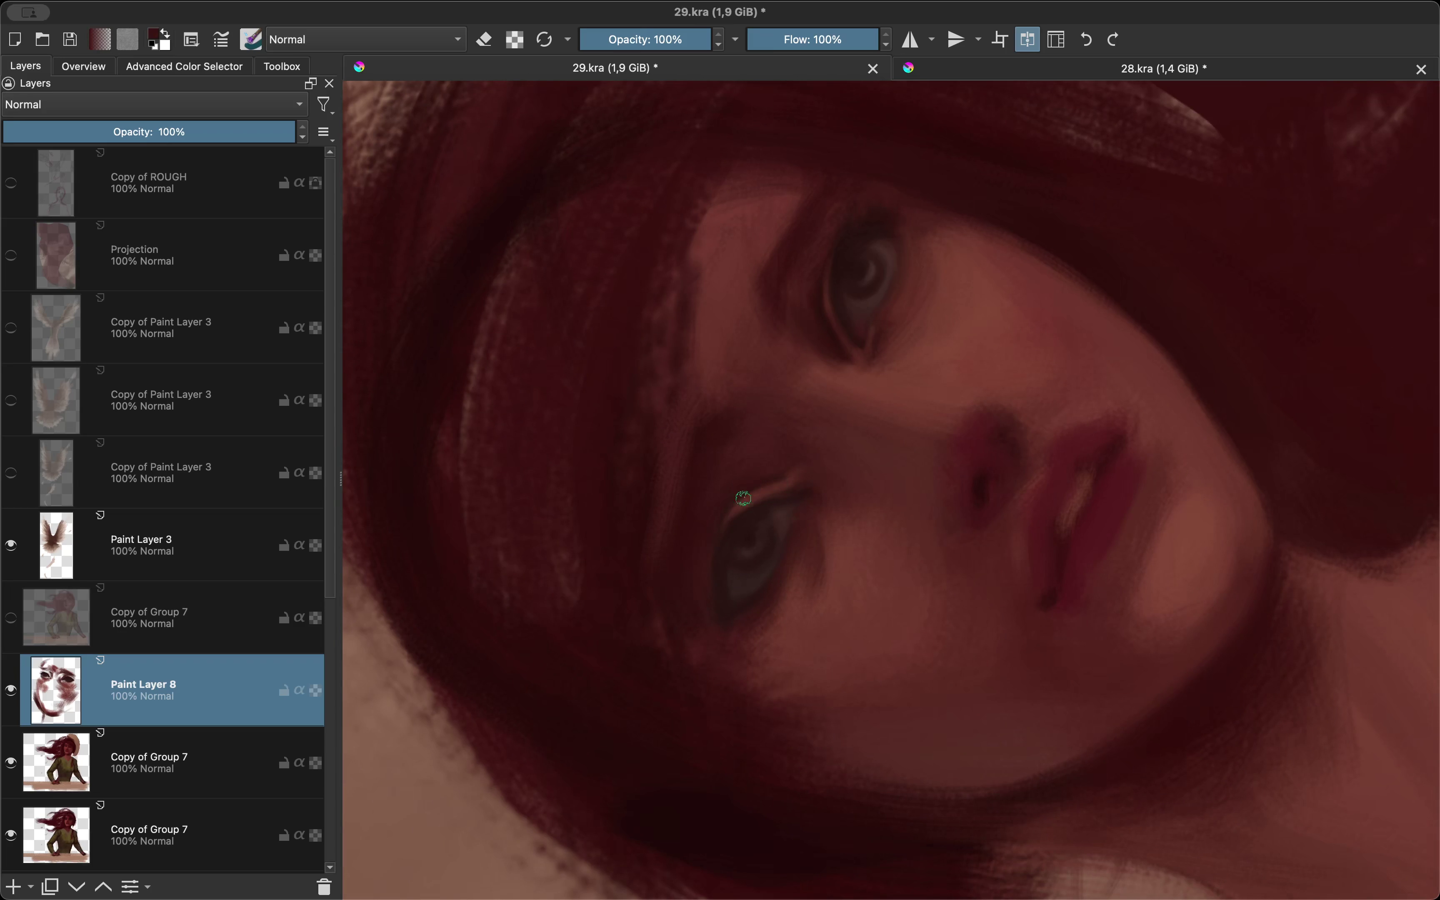
pyautogui.moveTo(781, 487); pyautogui.dragTo(814, 520)
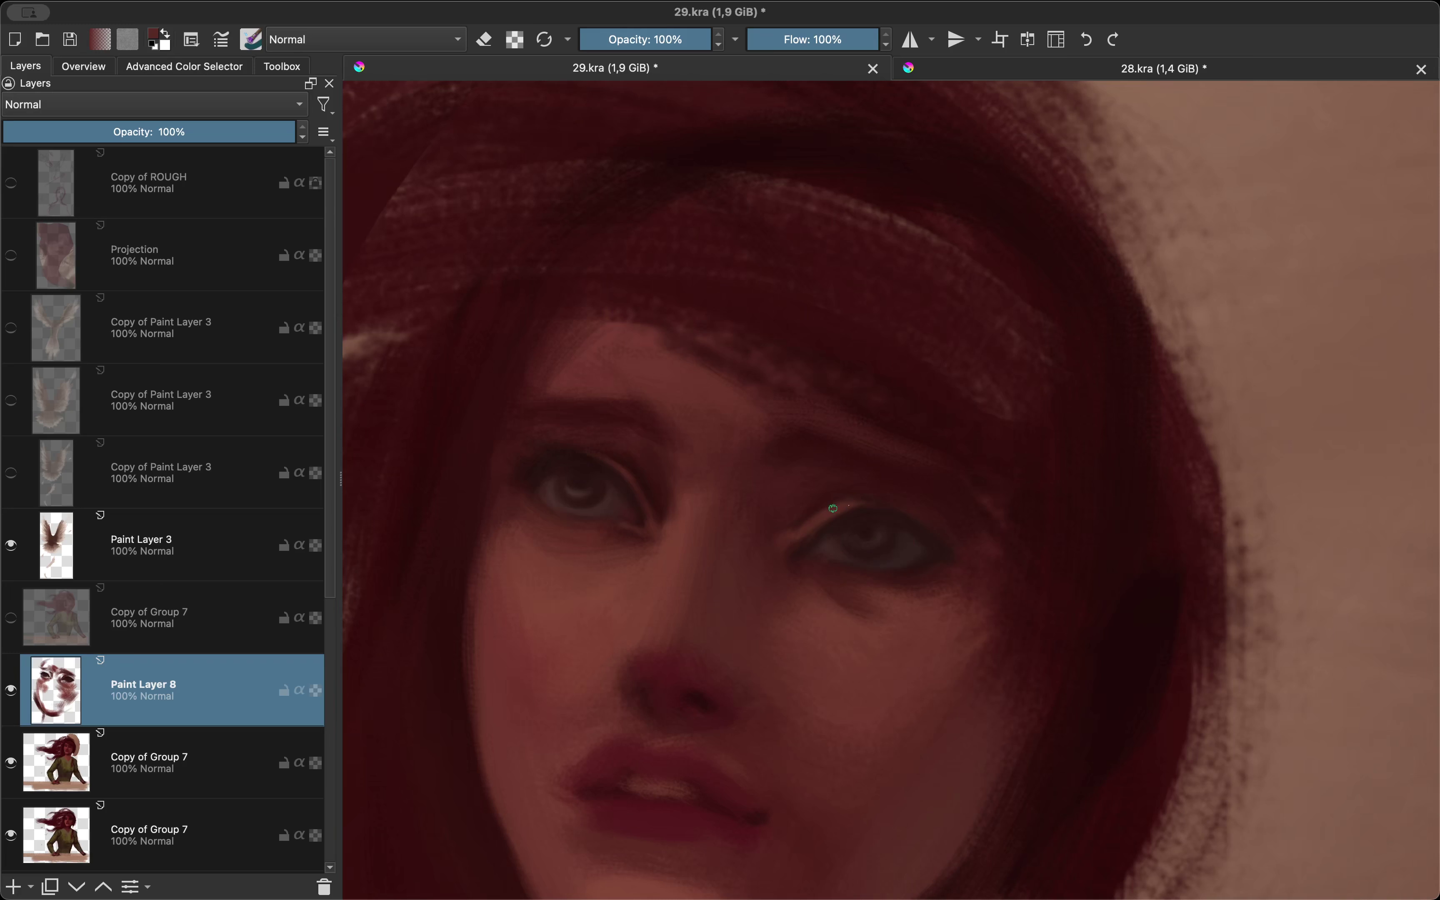
pyautogui.moveTo(856, 569)
pyautogui.mouseDown()
pyautogui.moveTo(672, 607)
pyautogui.moveTo(722, 471)
pyautogui.mouseUp()
pyautogui.press('m')
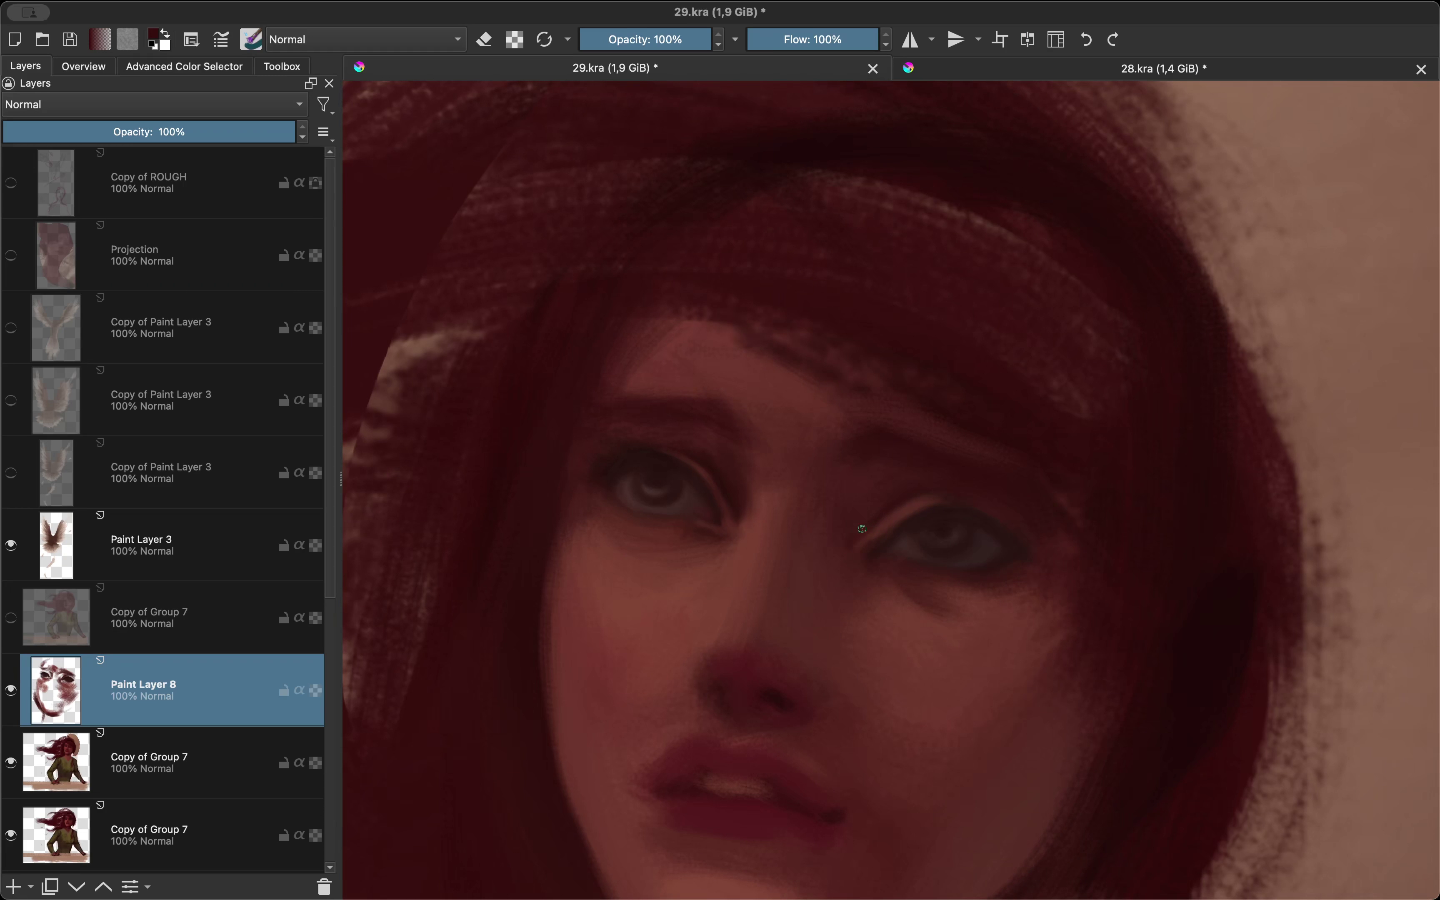
pyautogui.press('m')
pyautogui.press('4')
pyautogui.press('4')
pyautogui.press('4')
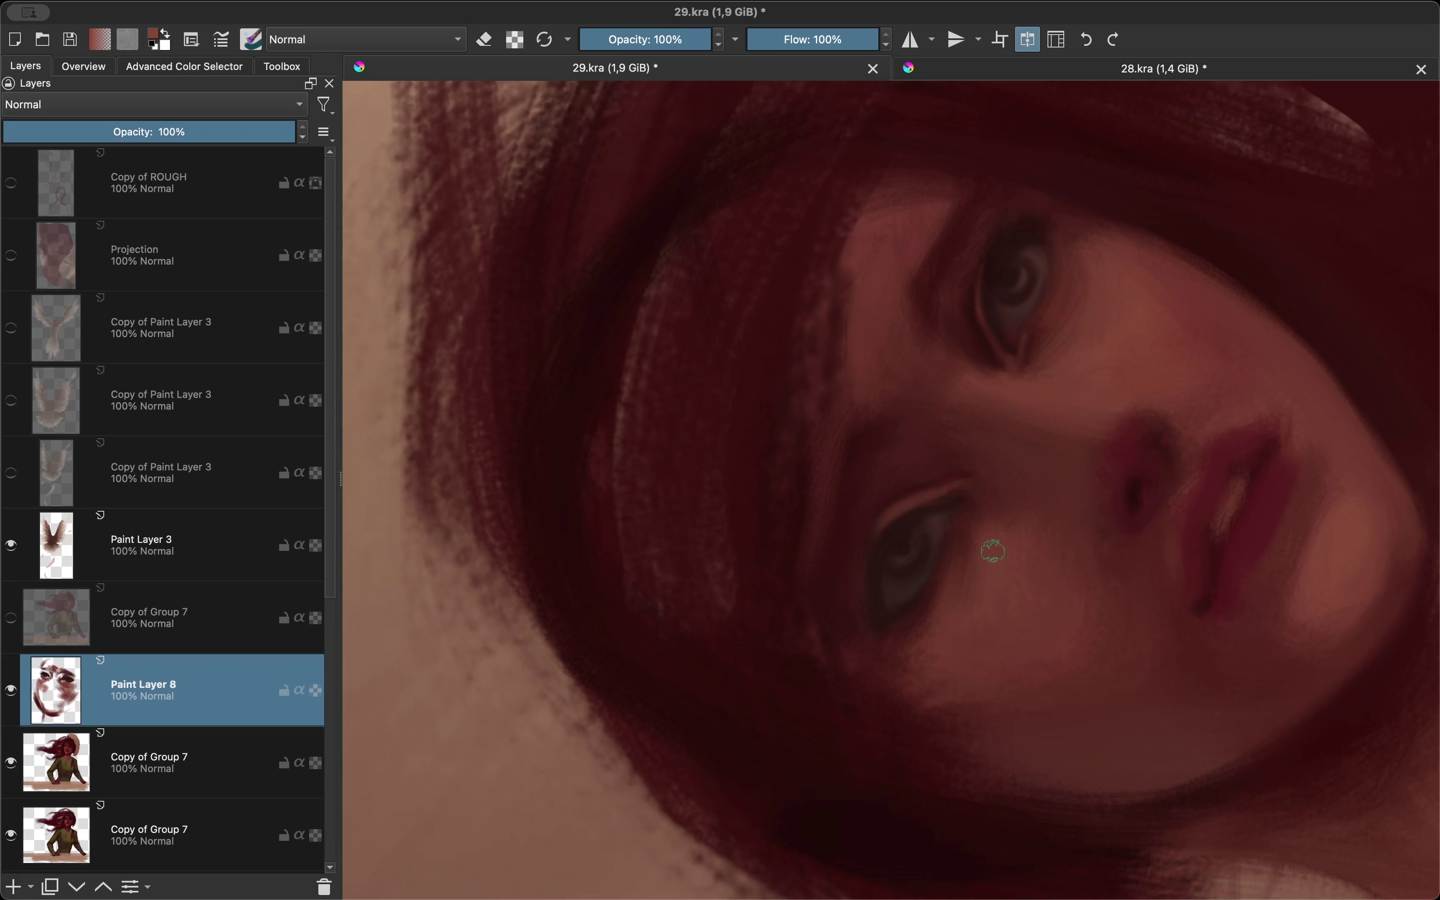
pyautogui.press('m')
pyautogui.press('6')
pyautogui.press('6')
pyautogui.press('6')
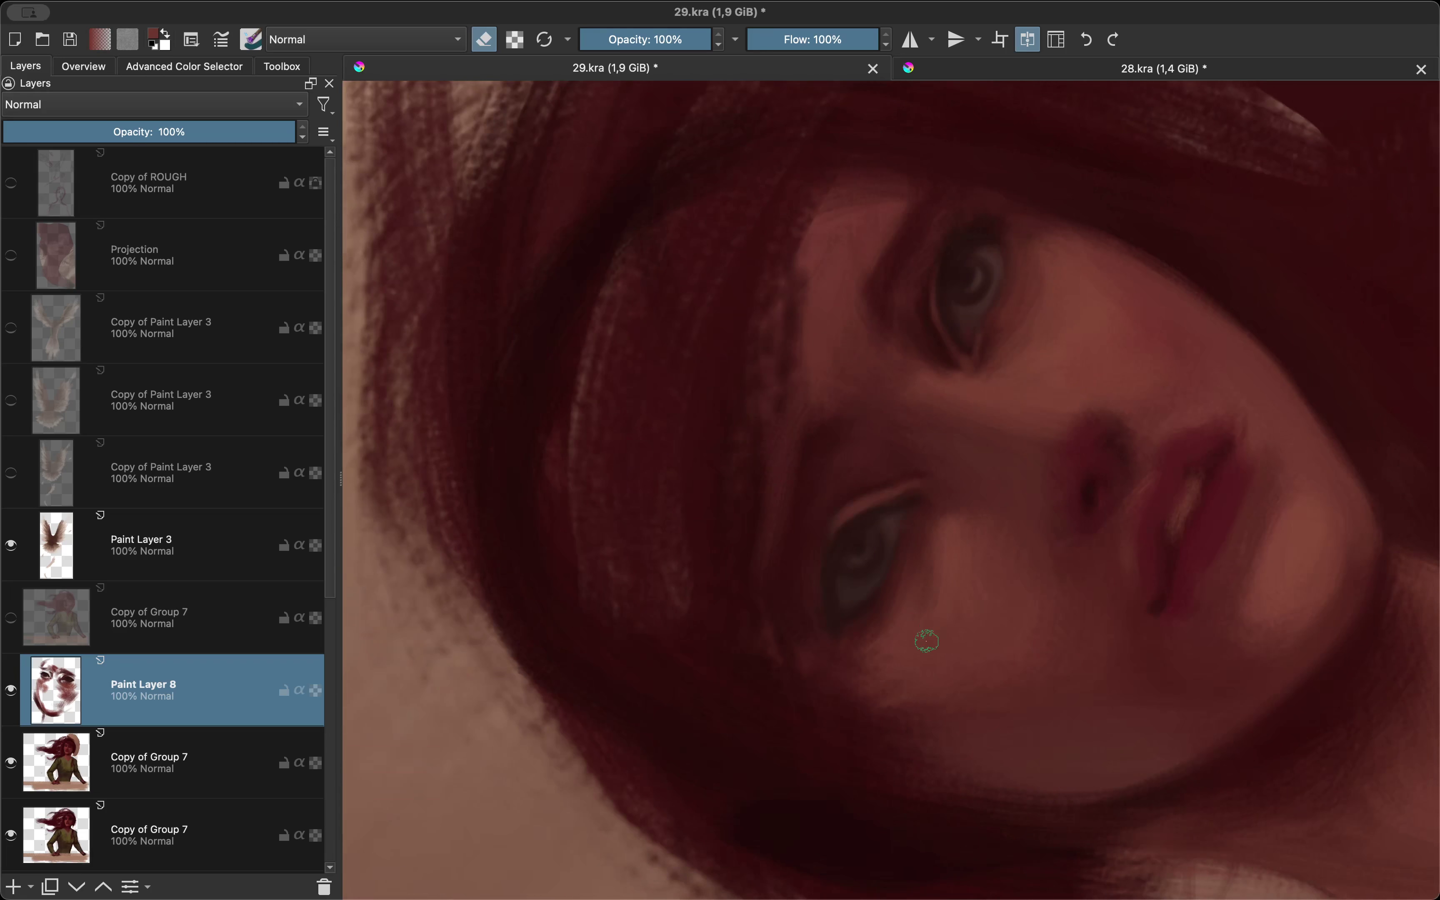
pyautogui.press('6')
pyautogui.press('6')
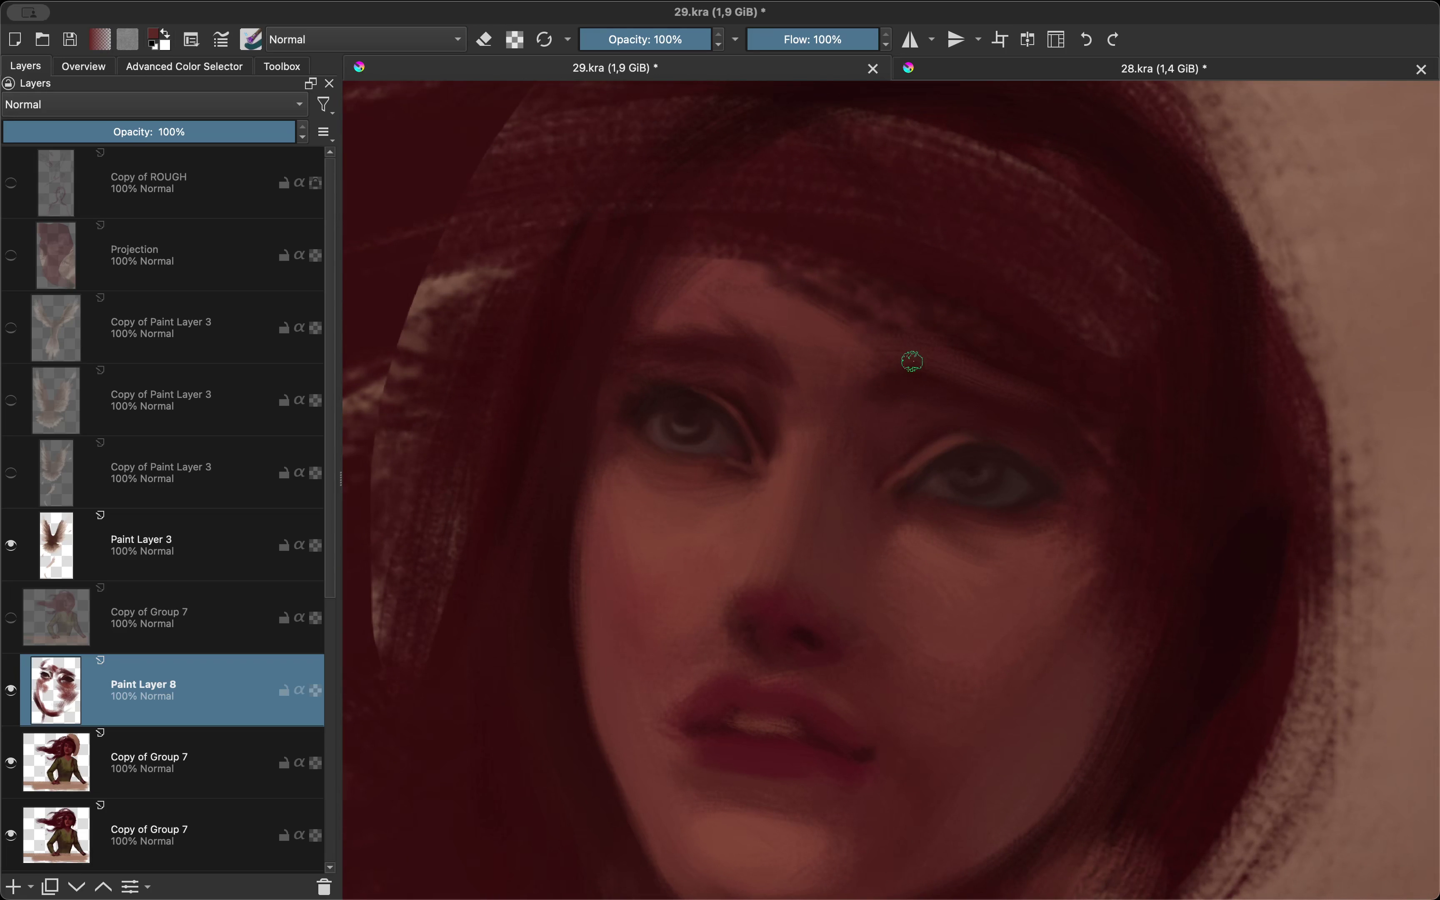
# Step: Sample the dark maroon hair colour from the painting, comparing mirrored and zoomed views
pyautogui.press('-')
pyautogui.press('m')
pyautogui.press('4')
pyautogui.press('4')
pyautogui.press('4')
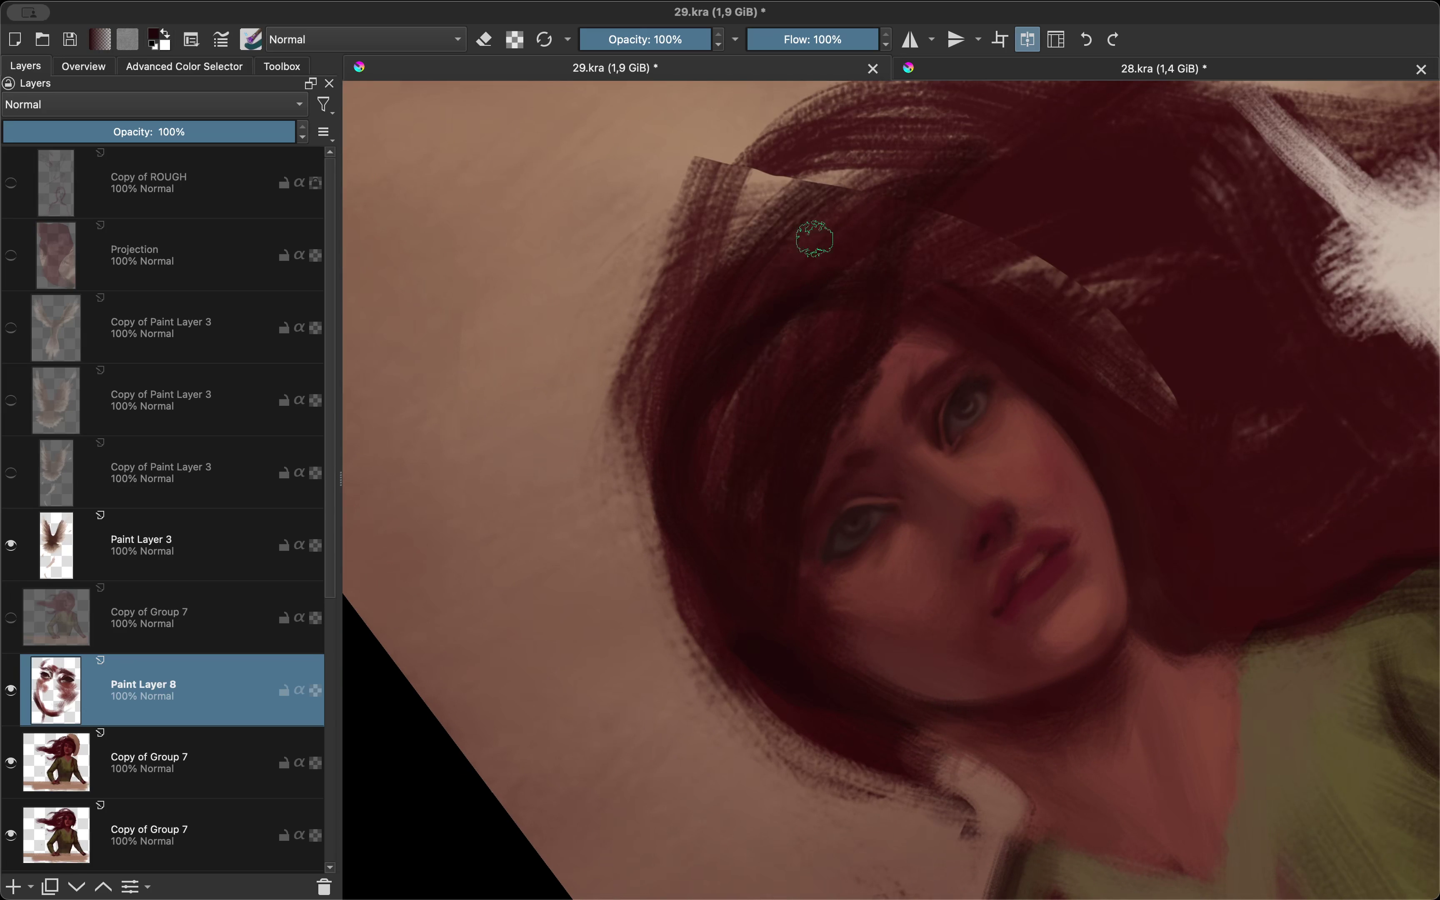
pyautogui.press('m')
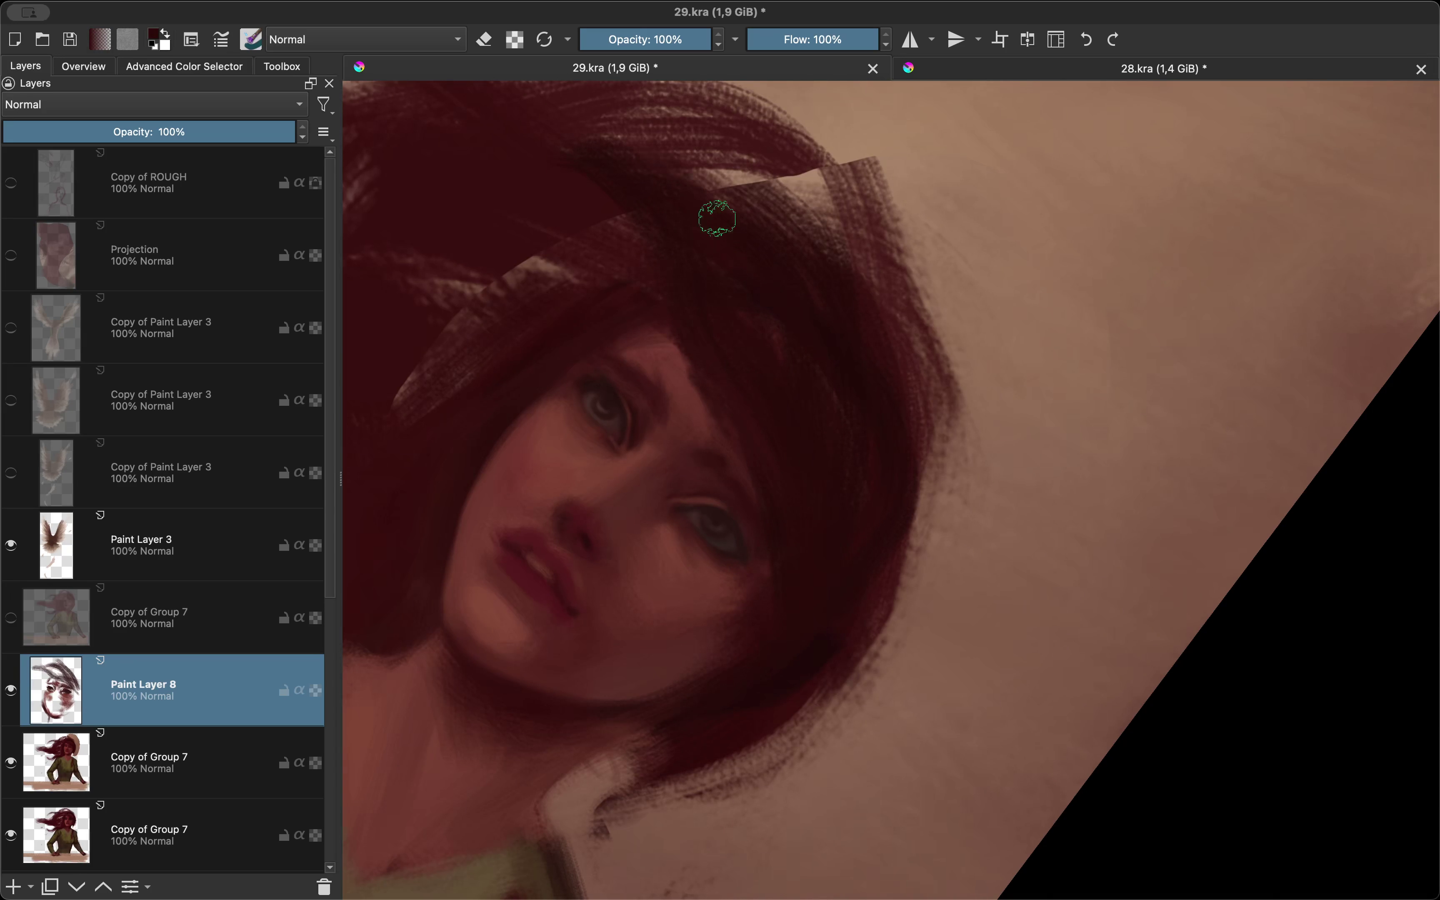
pyautogui.press('4')
pyautogui.press('4')
pyautogui.press('m')
pyautogui.press('6')
pyautogui.press('+')
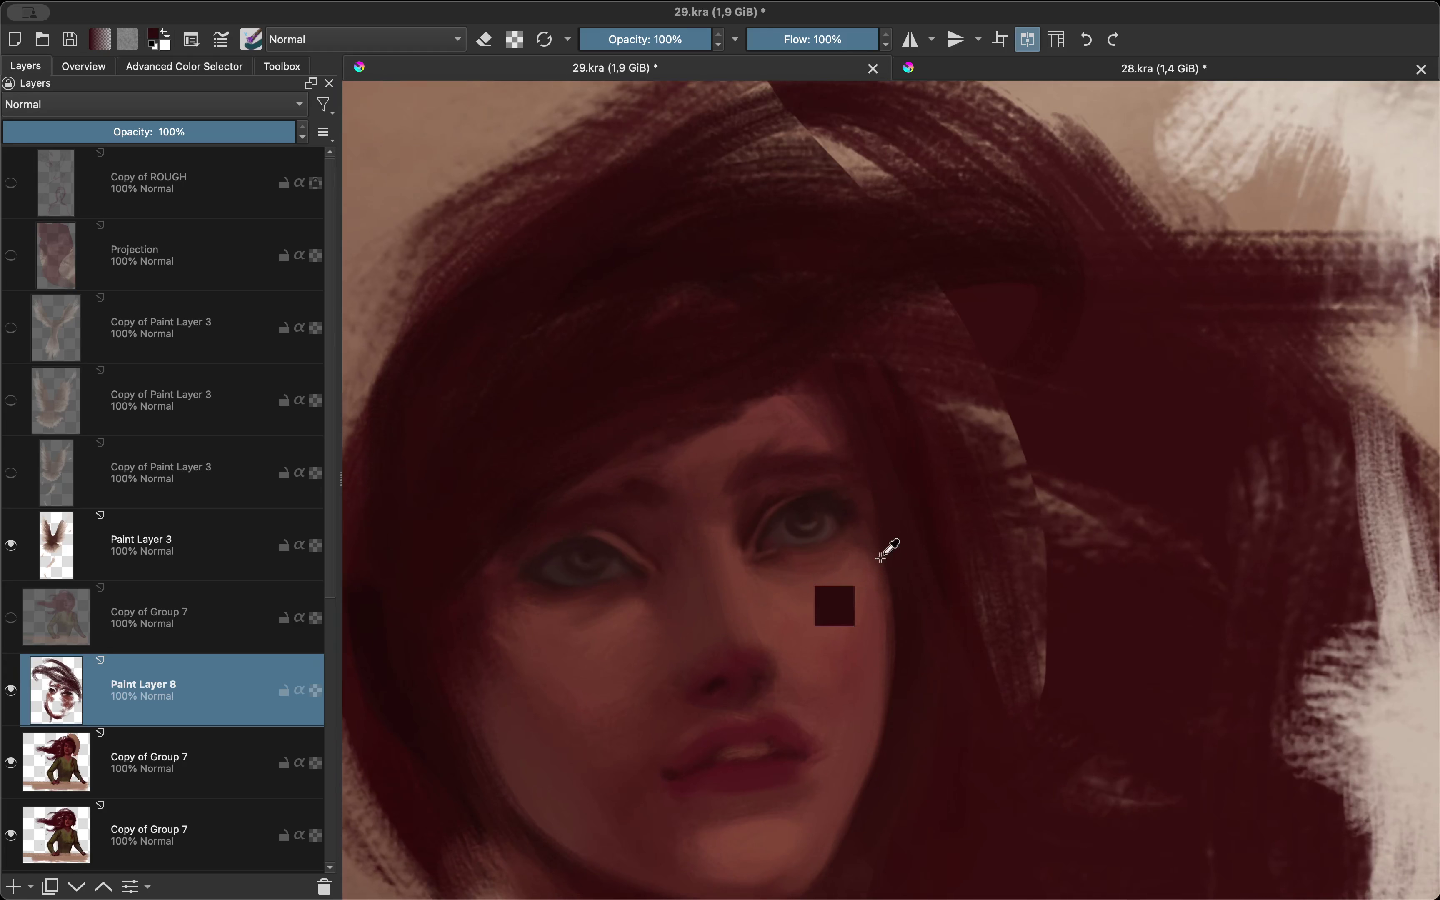
pyautogui.scroll(-3, 871, 577)
pyautogui.press('m')
pyautogui.press('-')
pyautogui.press('-')
pyautogui.press('-')
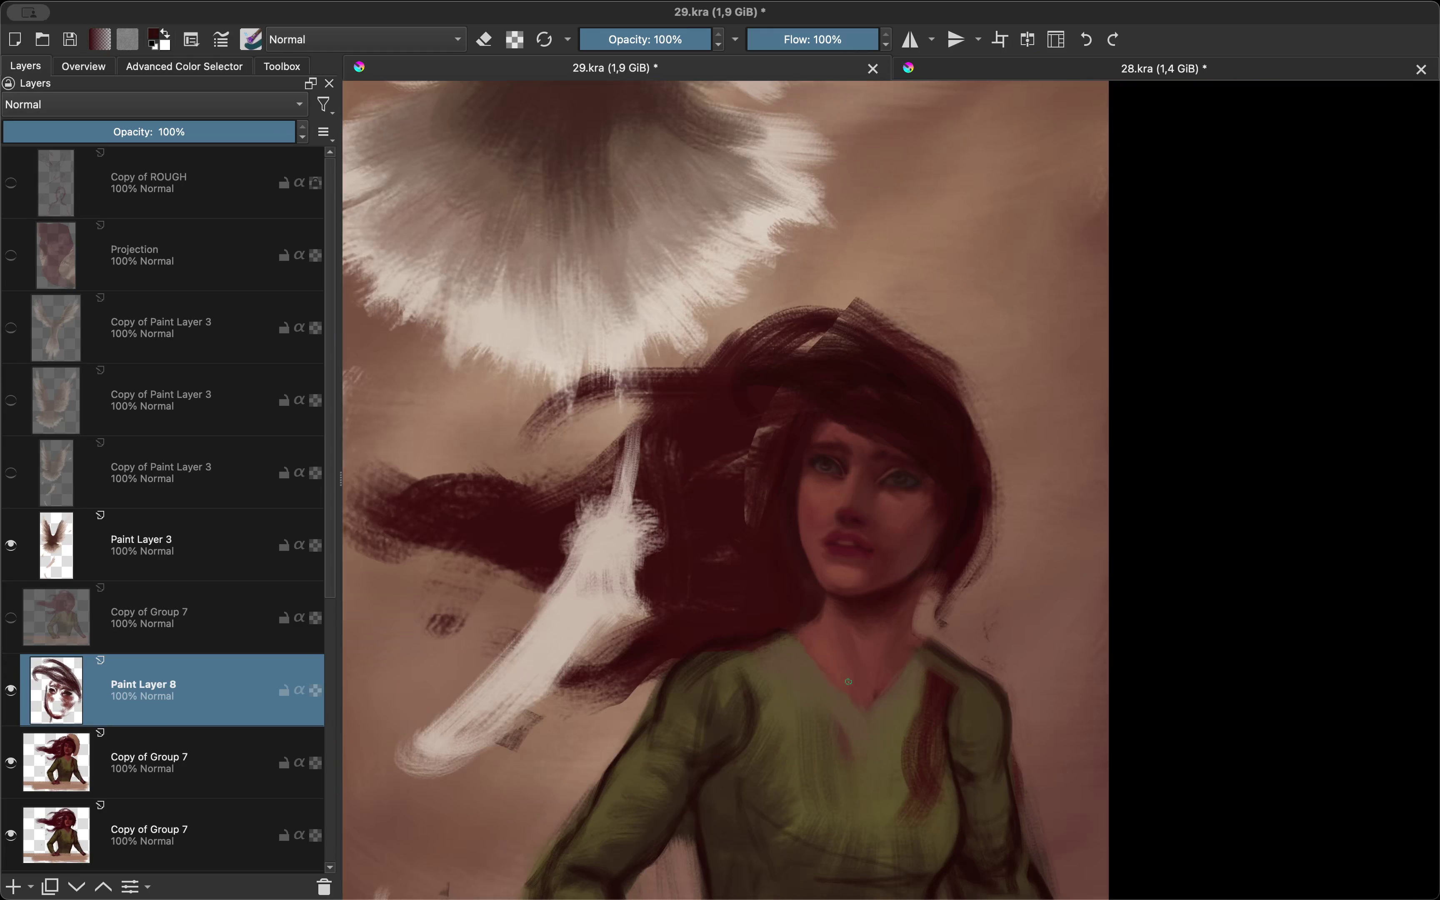
pyautogui.press('m')
pyautogui.press('+')
pyautogui.press('+')
pyautogui.press('+')
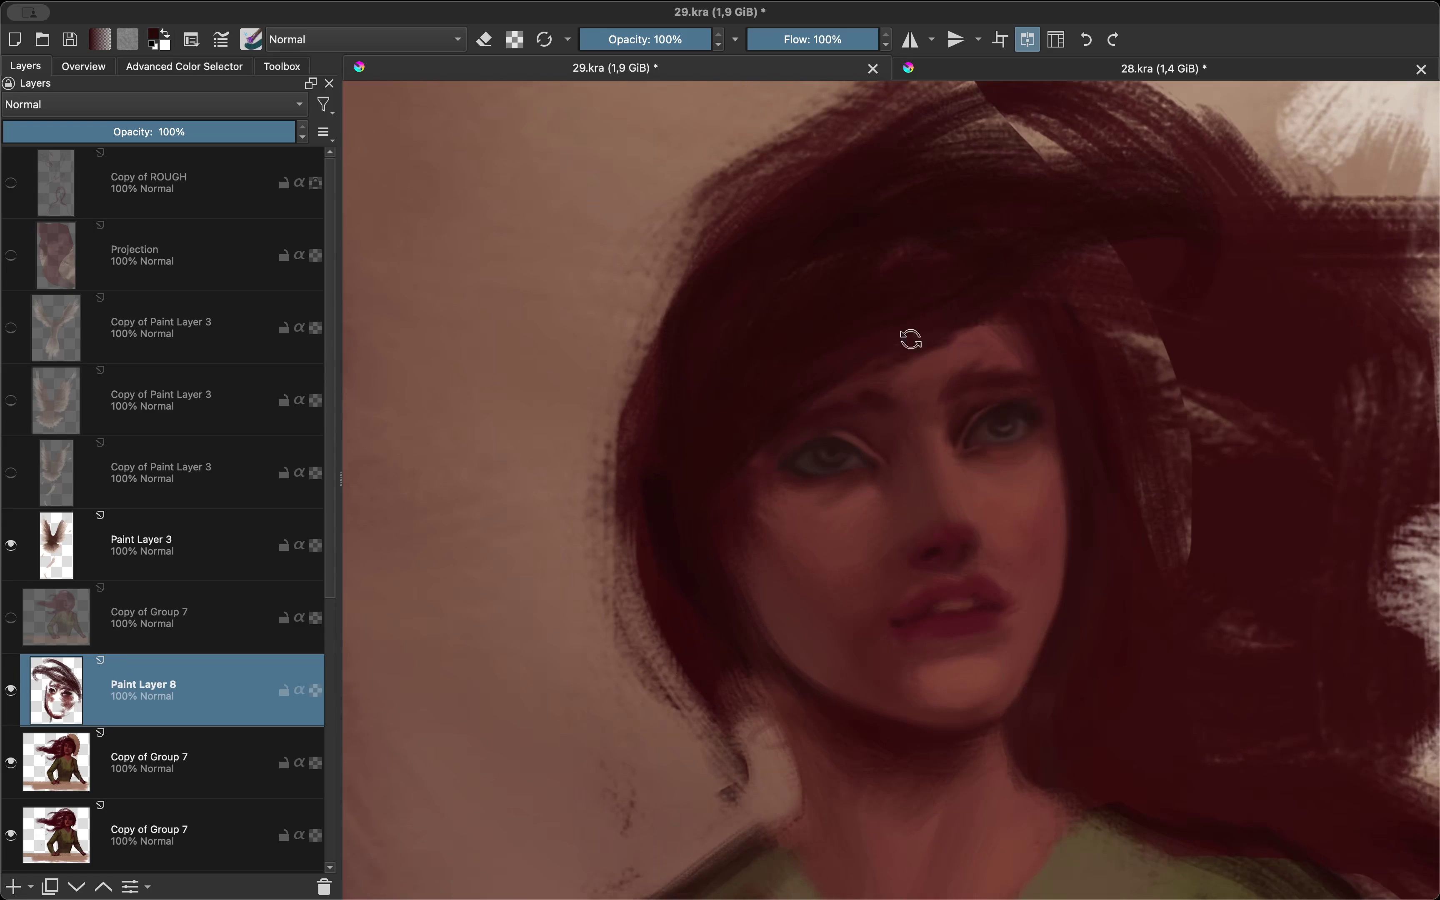
# Step: Add Paint Layer 9 and brush a dark maroon hair strand across the face
pyautogui.press('-')
pyautogui.press('-')
pyautogui.press('Insert')
pyautogui.press('m')
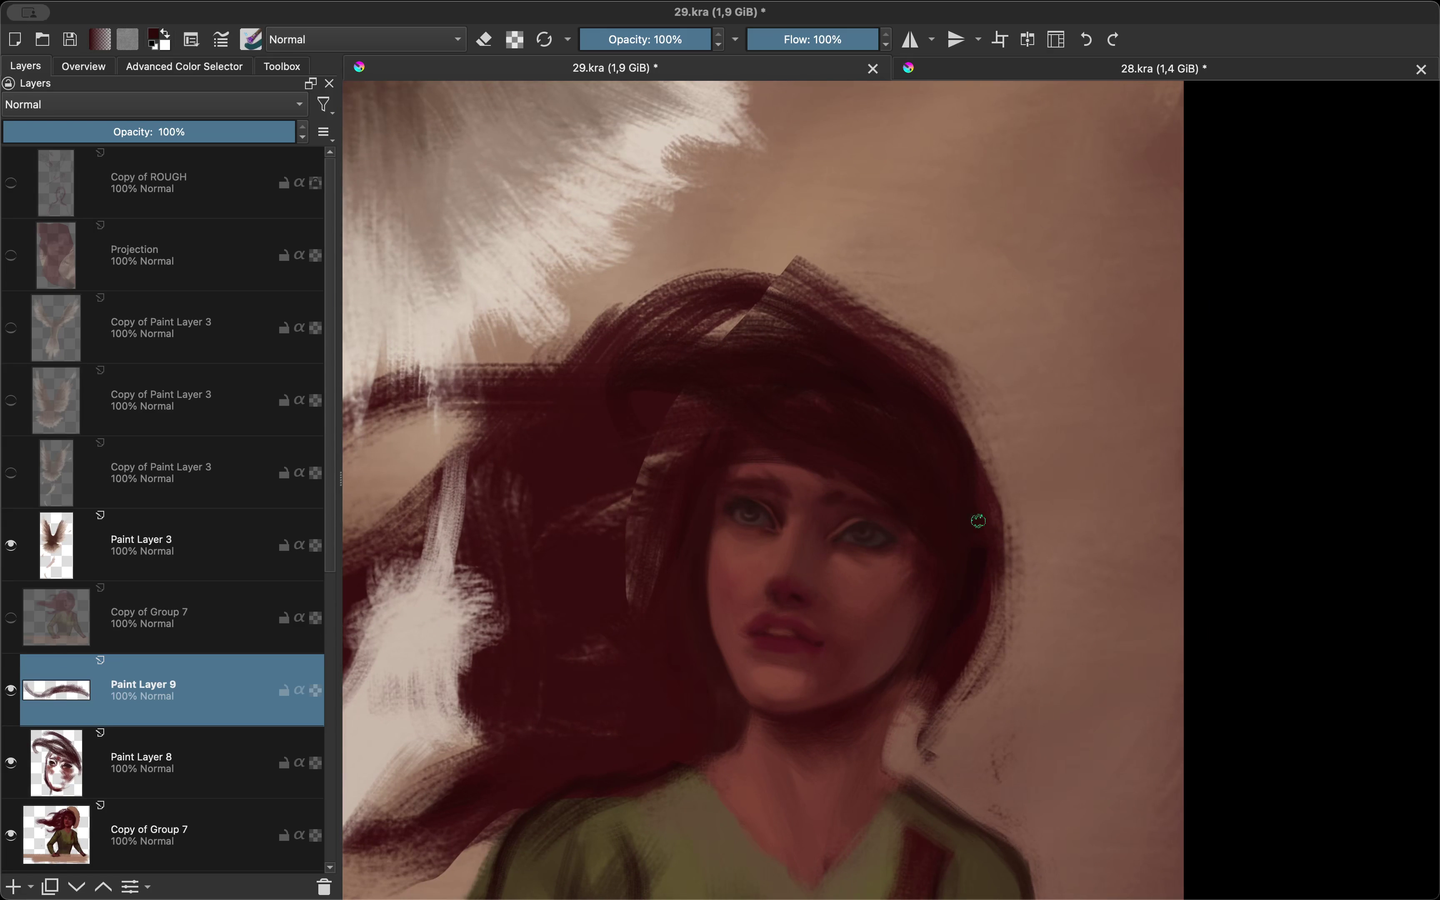
pyautogui.press('m')
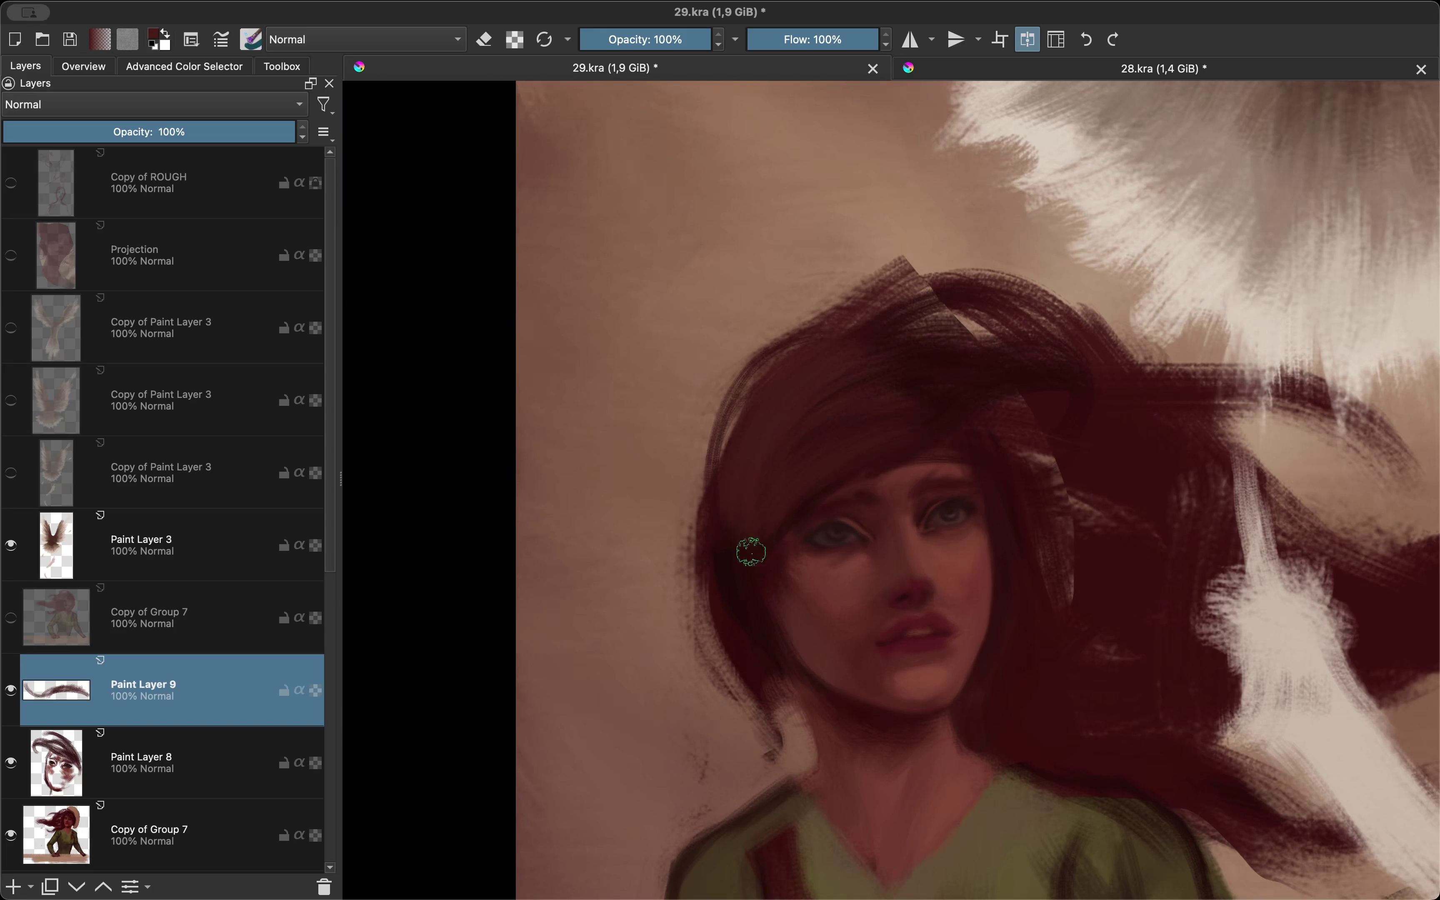
pyautogui.press('m')
pyautogui.moveTo(745, 546)
pyautogui.mouseDown()
pyautogui.moveTo(809, 321)
pyautogui.moveTo(779, 409)
pyautogui.mouseUp()
pyautogui.press('e')
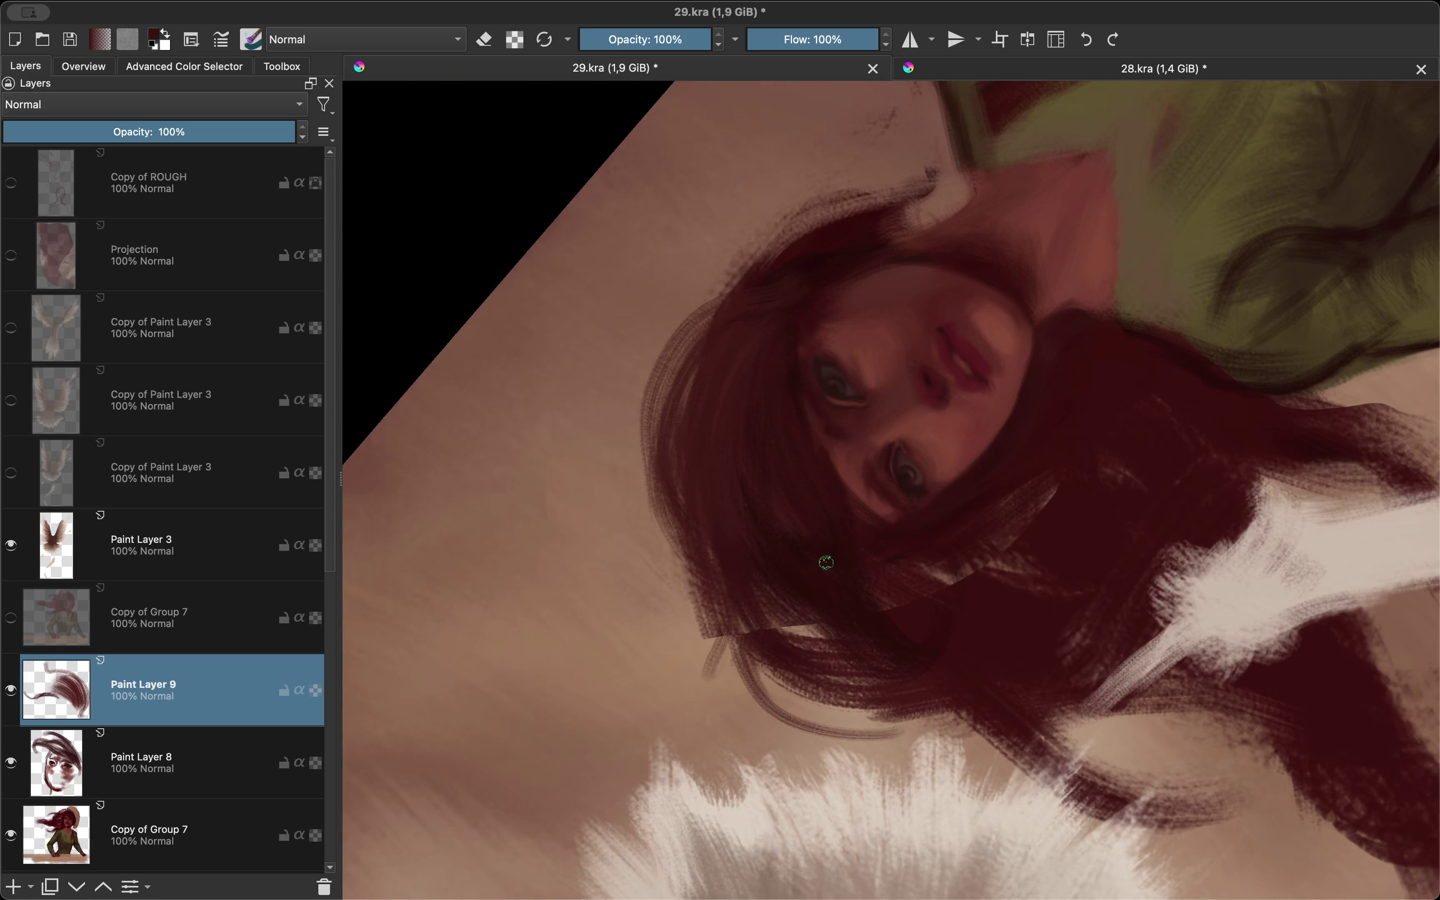
pyautogui.moveTo(826, 562)
pyautogui.mouseDown()
pyautogui.moveTo(851, 612)
pyautogui.moveTo(928, 460)
pyautogui.moveTo(795, 653)
pyautogui.mouseUp()
pyautogui.press('e')
# Step: Erase and refine the hair strand, checking it in rotated and mirrored views
pyautogui.press('m')
pyautogui.press('e')
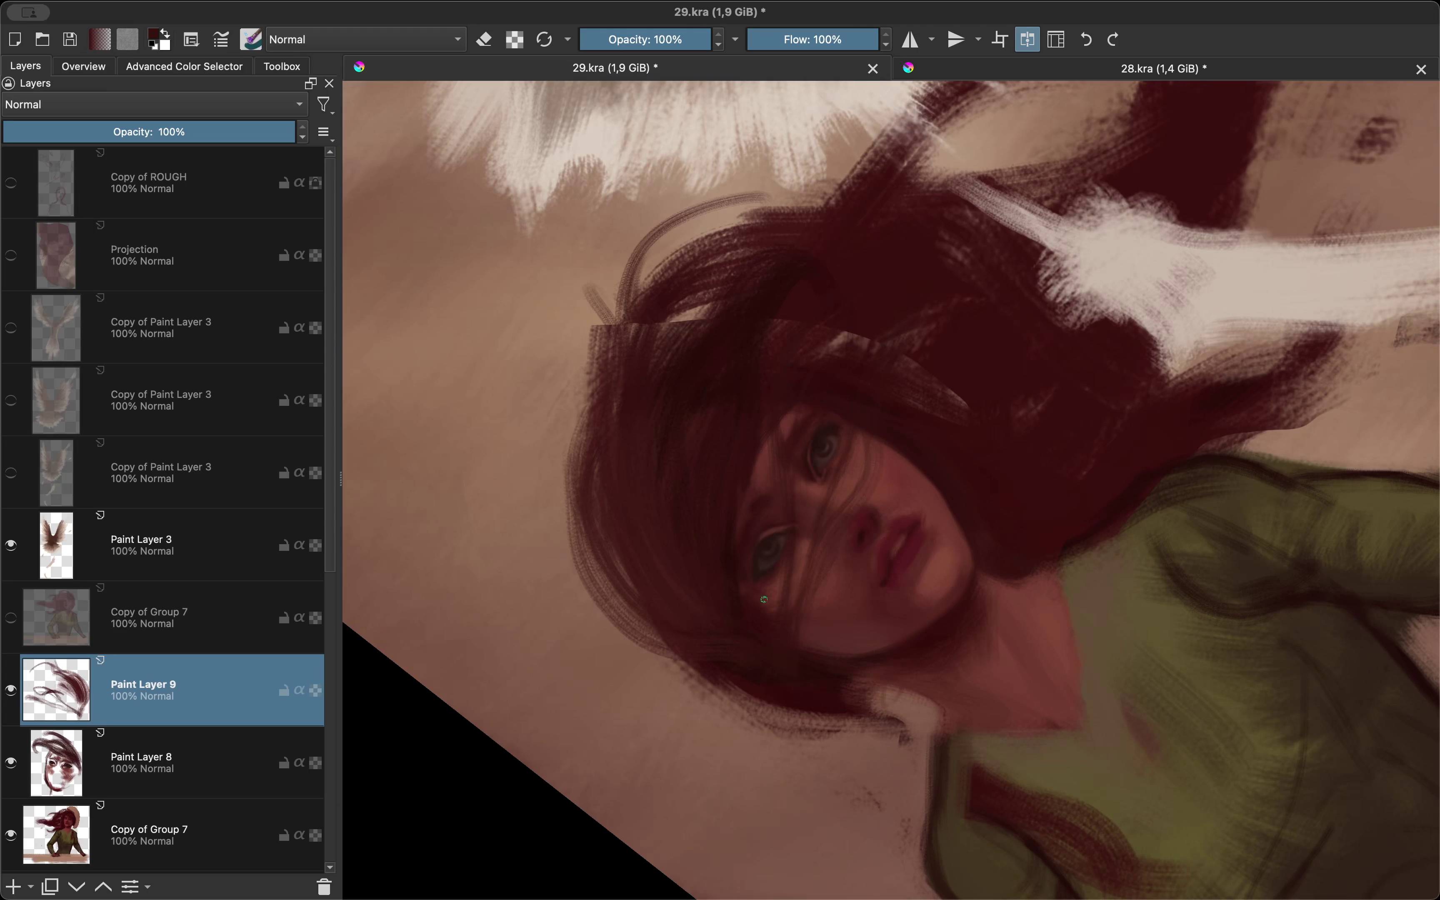
pyautogui.press('m')
pyautogui.moveTo(764, 599)
pyautogui.mouseDown()
pyautogui.moveTo(816, 666)
pyautogui.moveTo(828, 552)
pyautogui.mouseUp()
pyautogui.press('e')
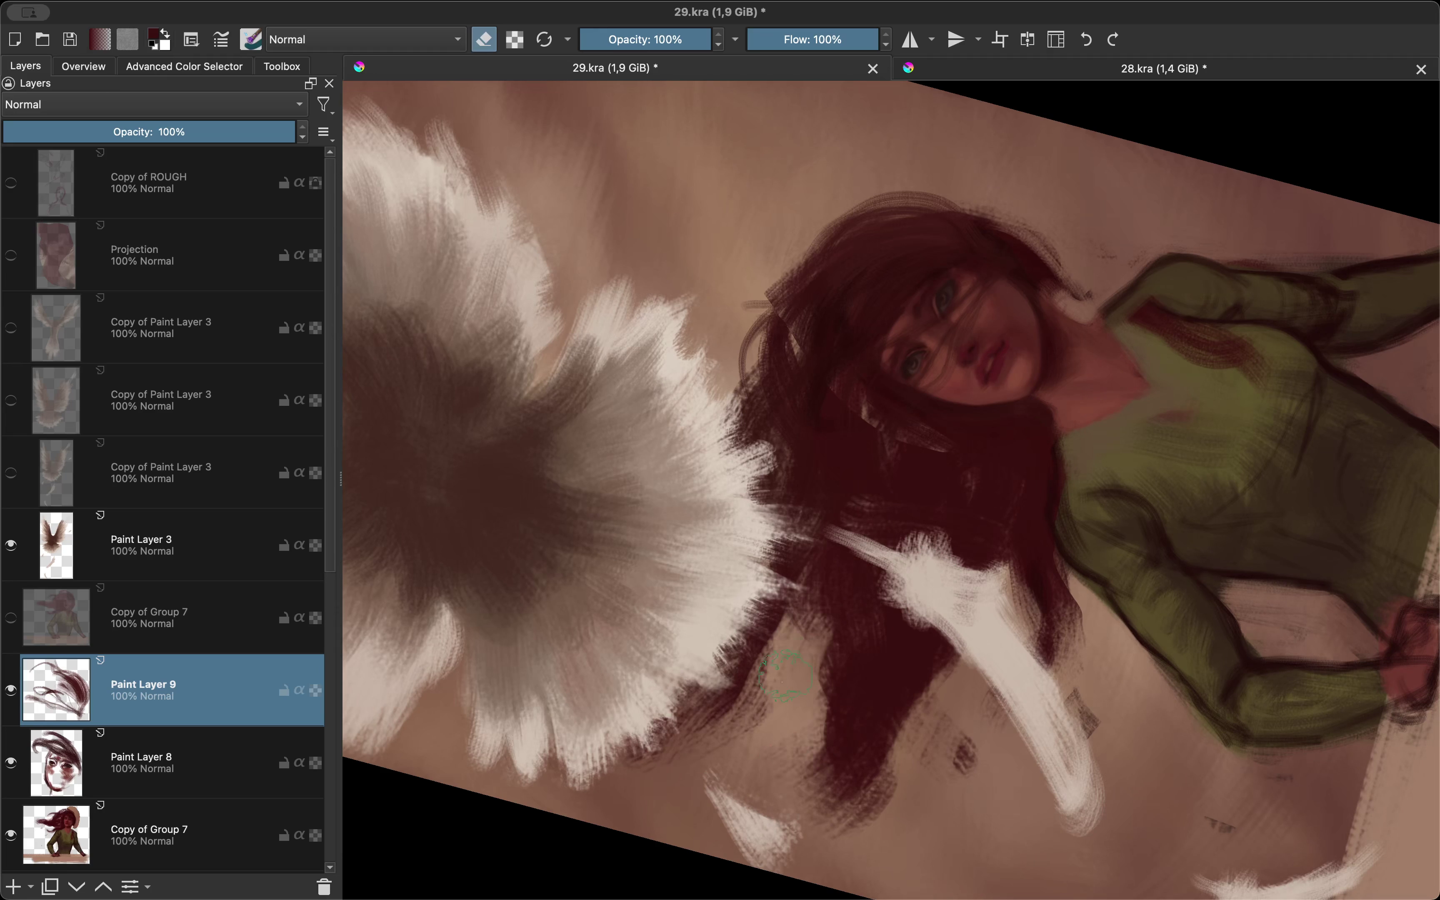
pyautogui.press('5')
pyautogui.press('m')
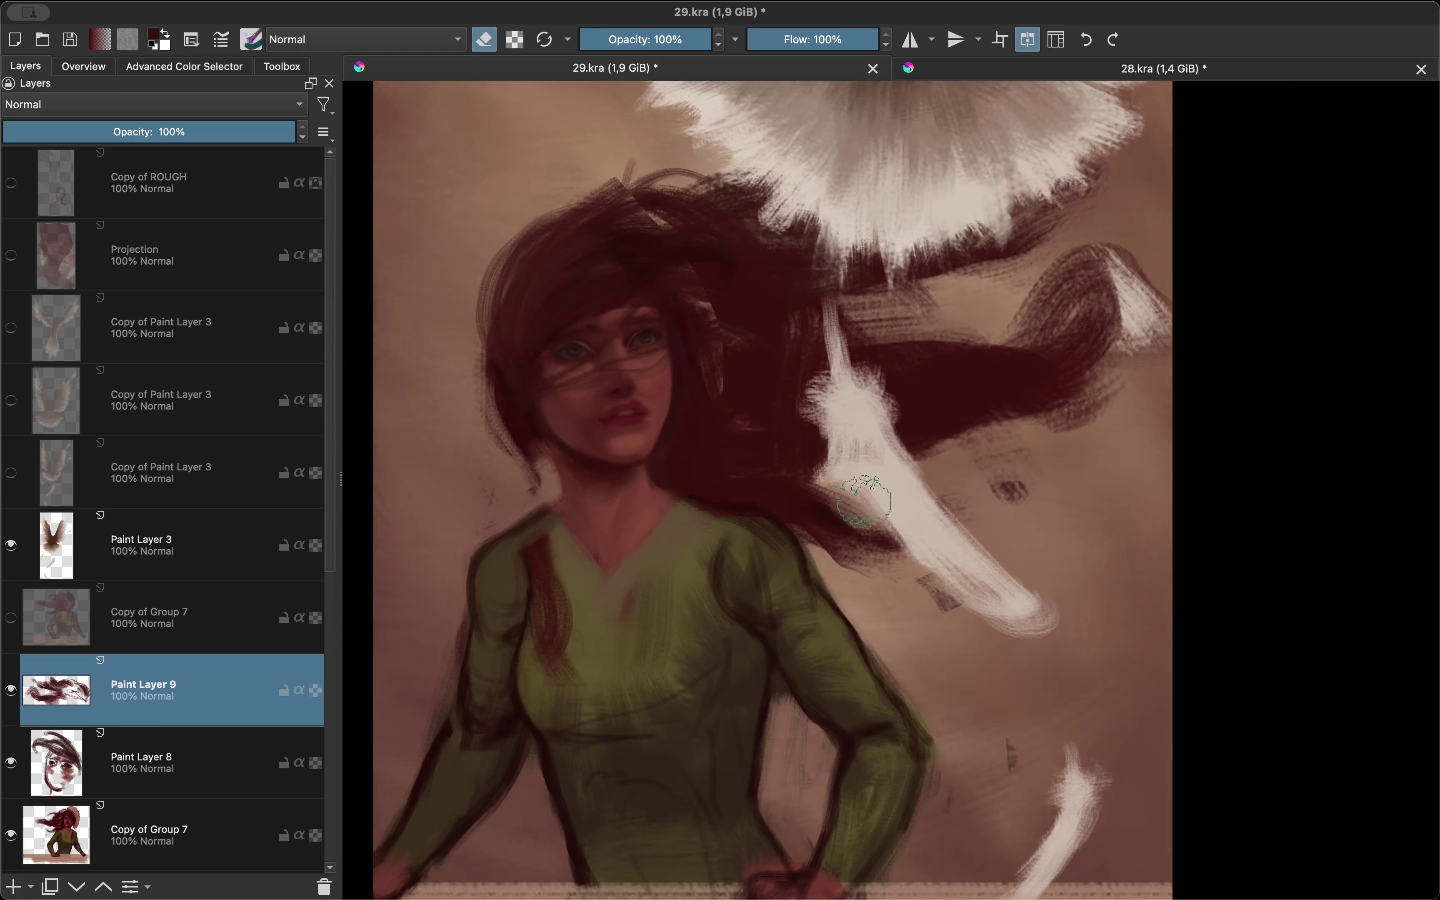
pyautogui.press('e')
pyautogui.press('m')
pyautogui.press('m')
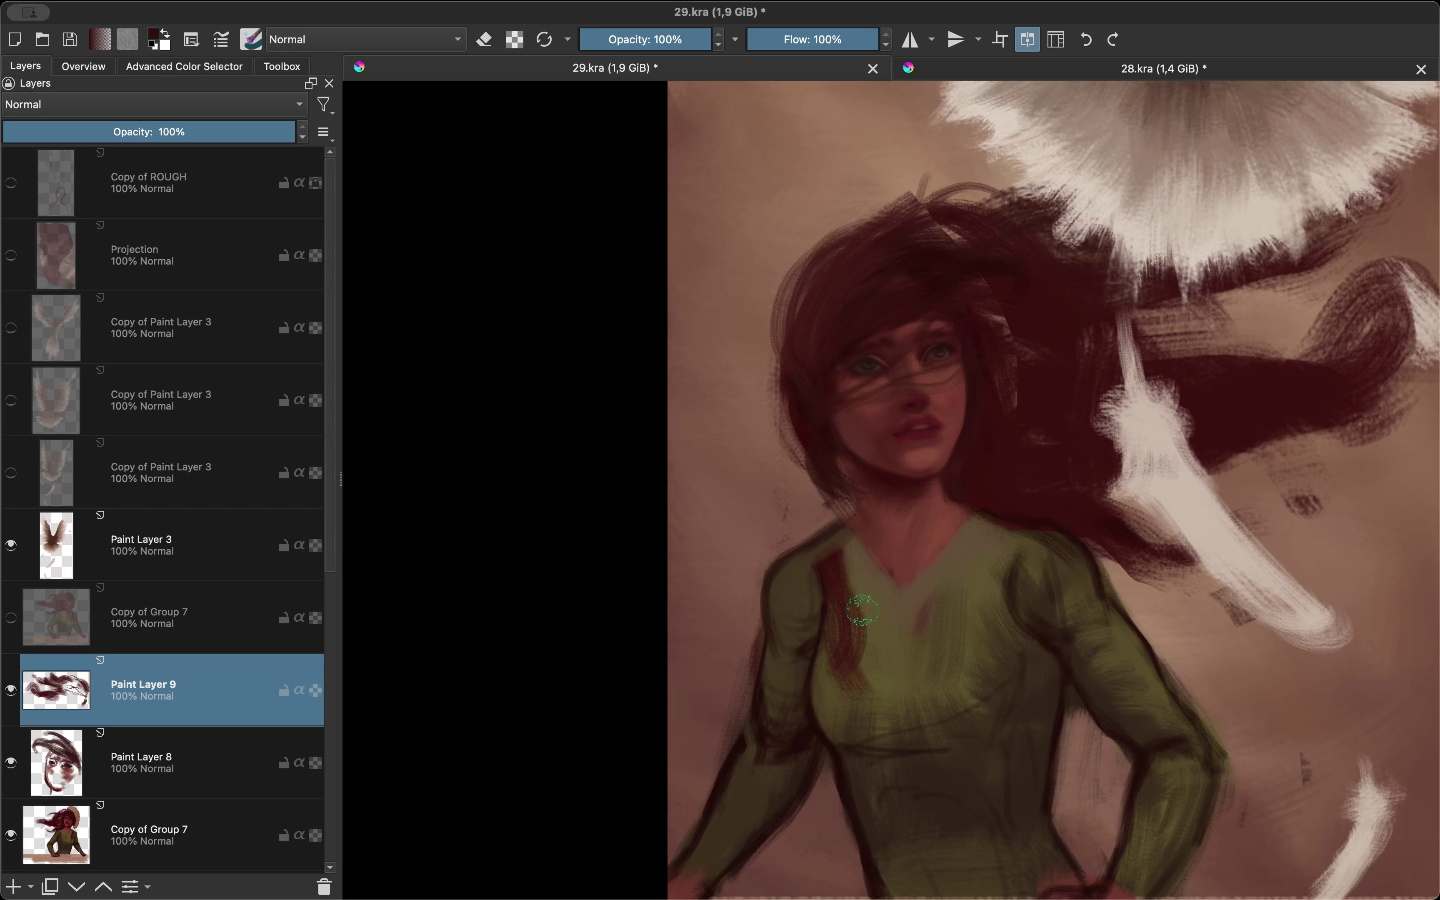
pyautogui.scroll(-5, 863, 610)
pyautogui.scroll(5, 867, 514)
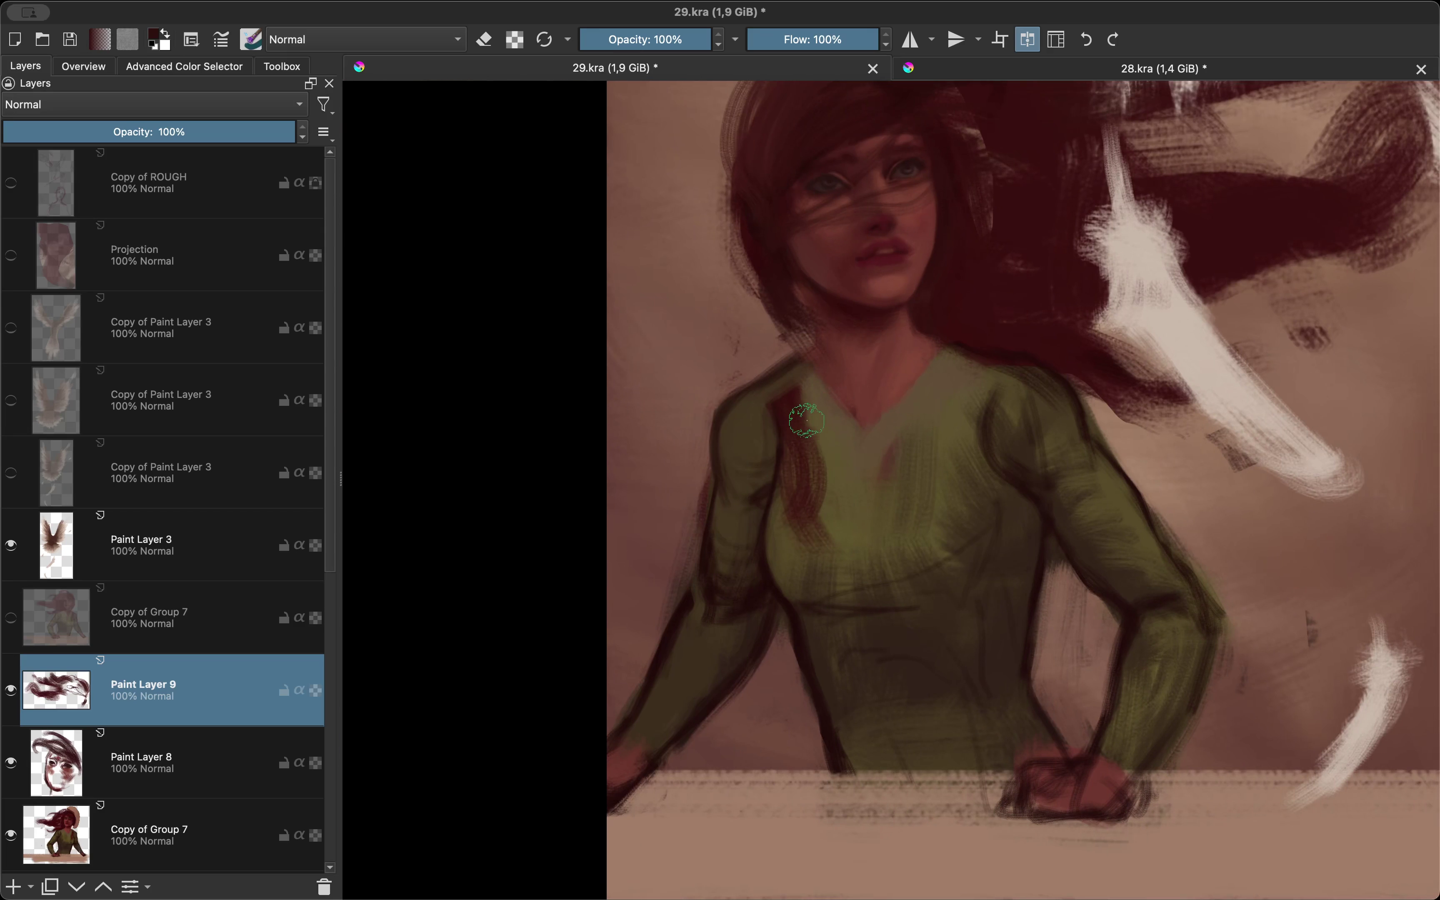
# Step: Add Paint Layer 10 above Paint Layer 9, then undo a trial green stroke
pyautogui.press('Insert')
pyautogui.press('m')
pyautogui.press('m')
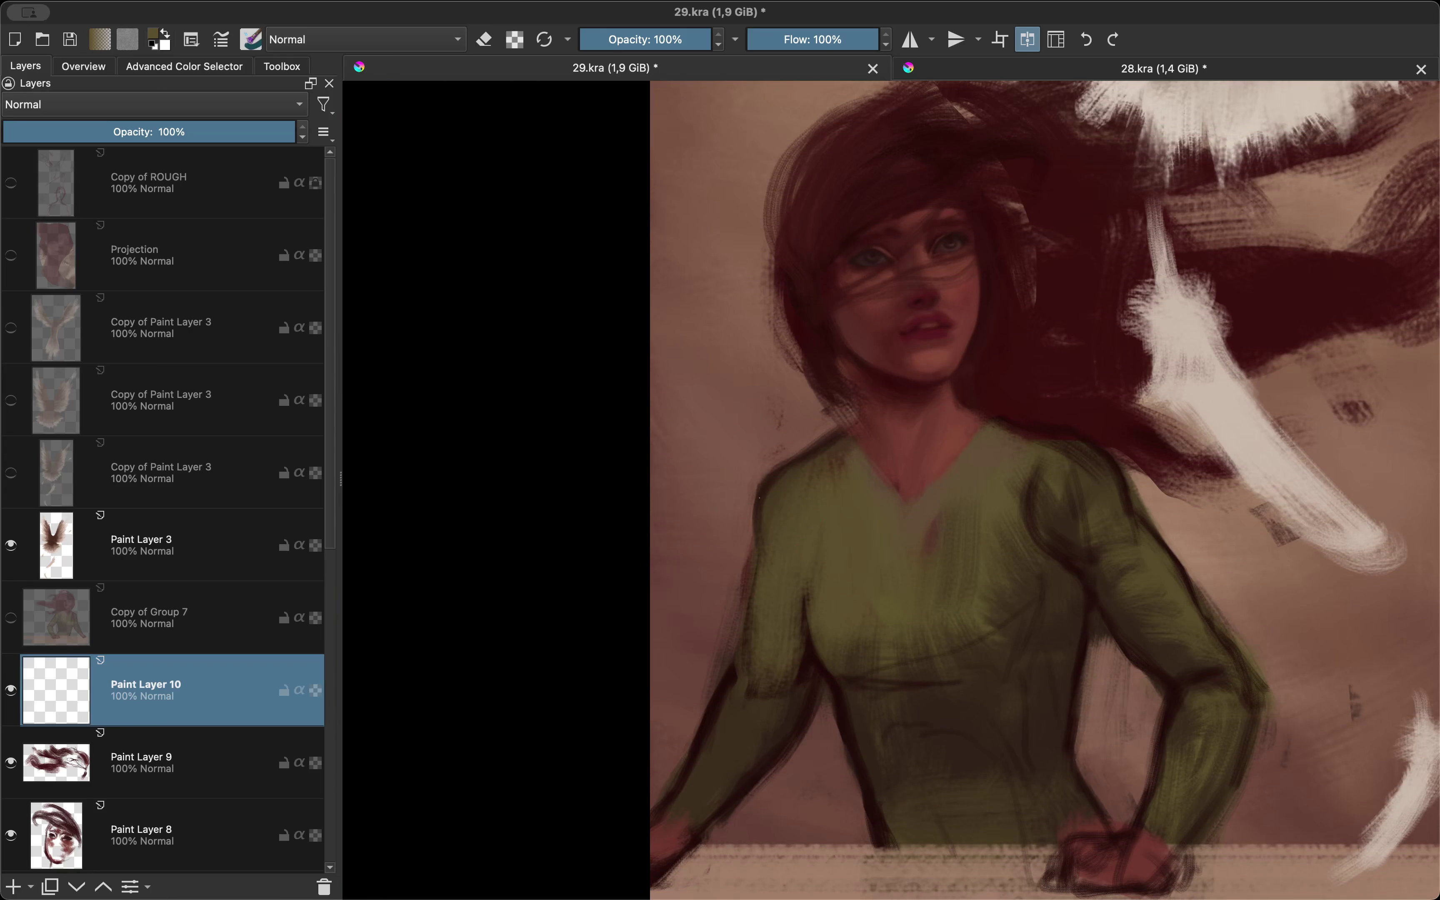
pyautogui.moveTo(800, 455); pyautogui.dragTo(771, 622)
pyautogui.scroll(-4, 727, 707)
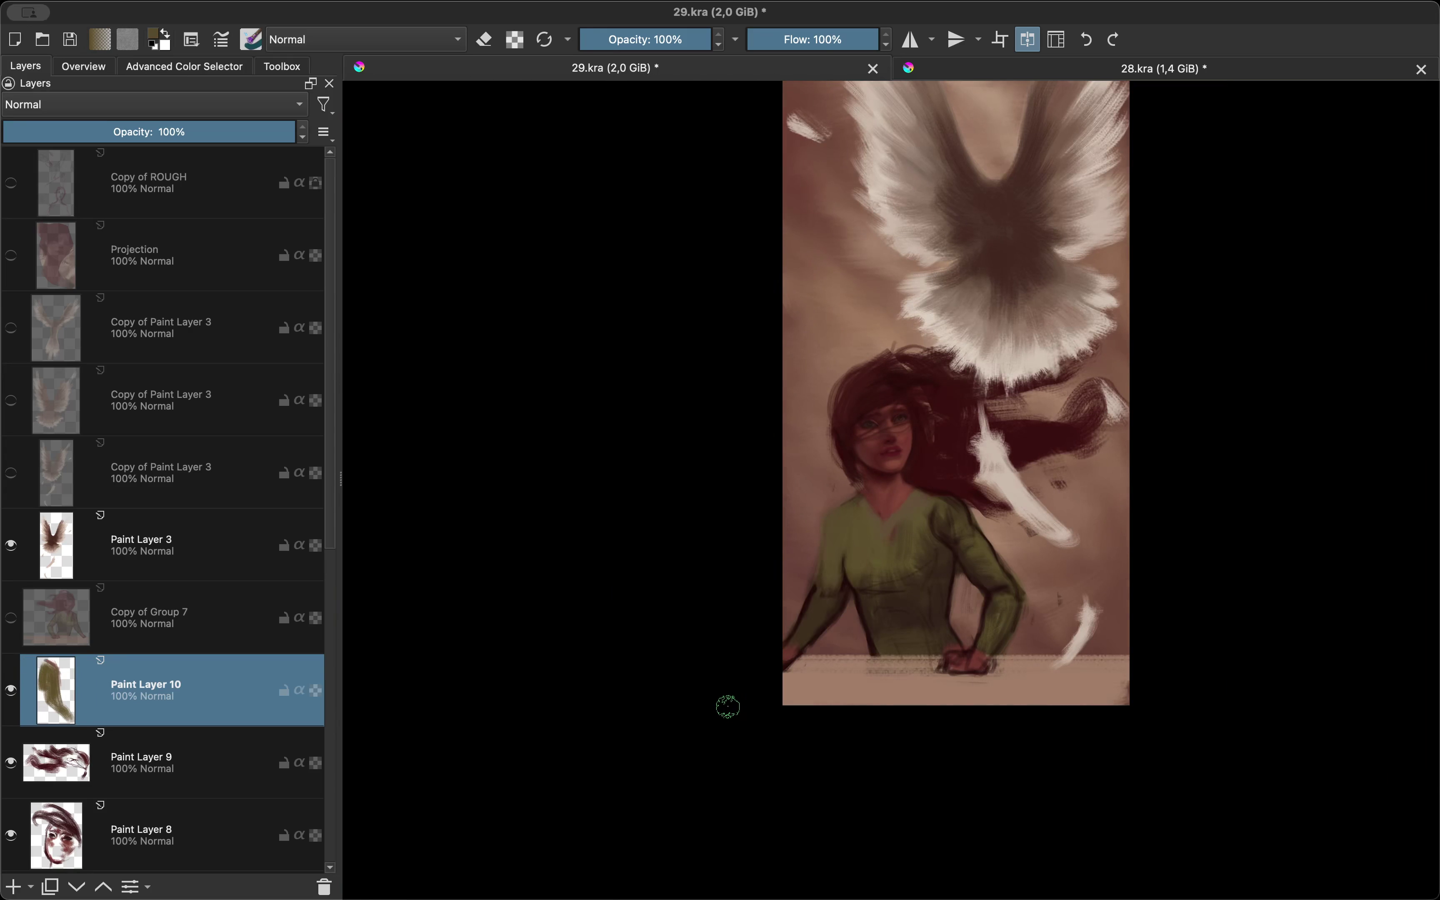
pyautogui.hotkey('ctrl', 'z')
pyautogui.scroll(3, 727, 706)
pyautogui.scroll(-3, 113, 573)
pyautogui.scroll(-3, 126, 538)
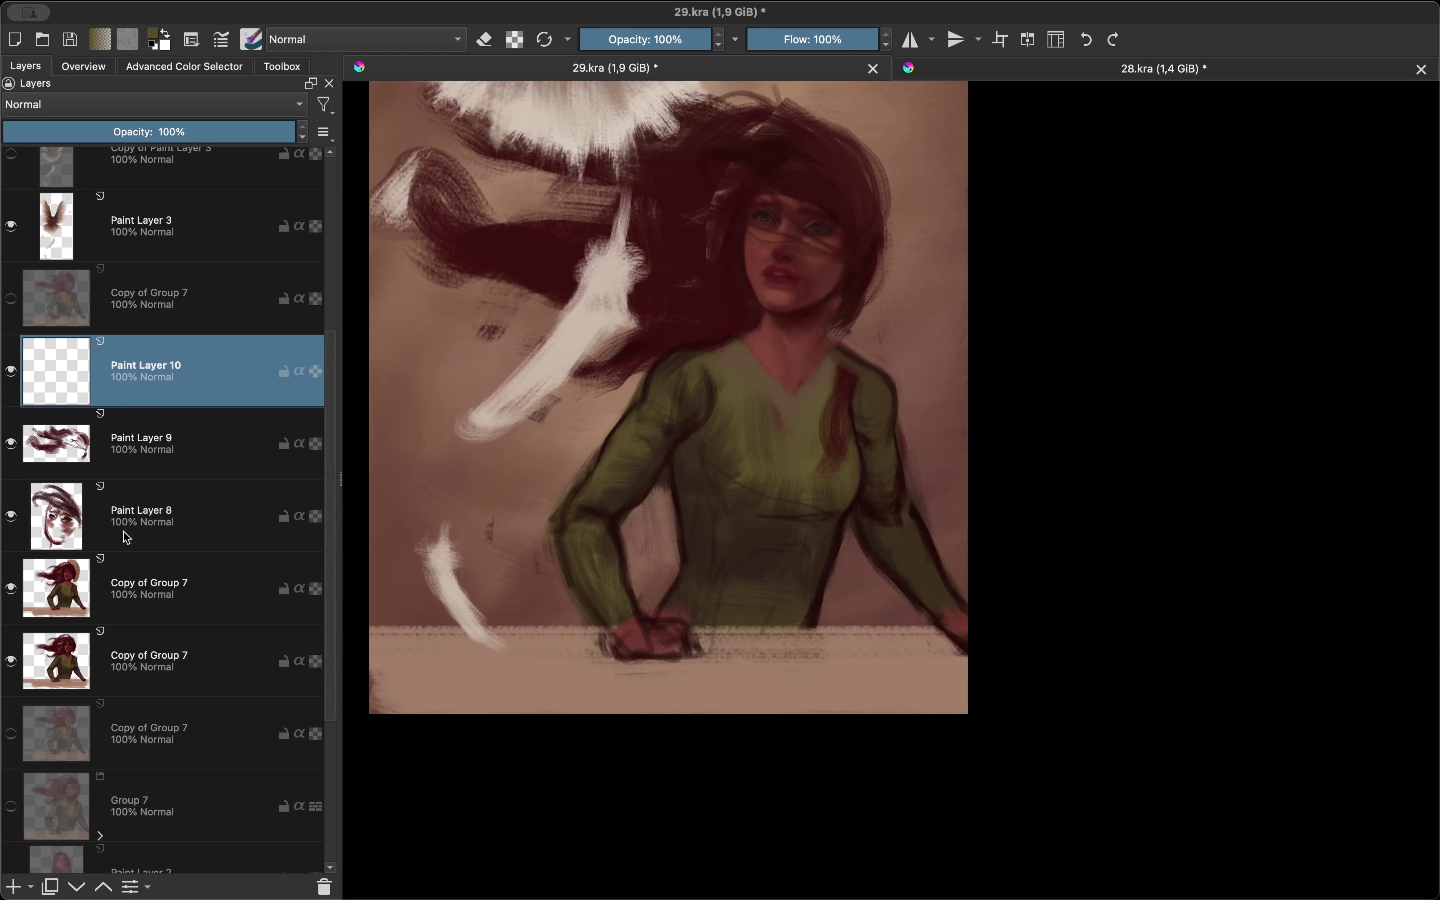
# Step: Return to Paint Layer 10 and paint dark olive over the shoulder outline
pyautogui.click(127, 538)
pyautogui.click(167, 592)
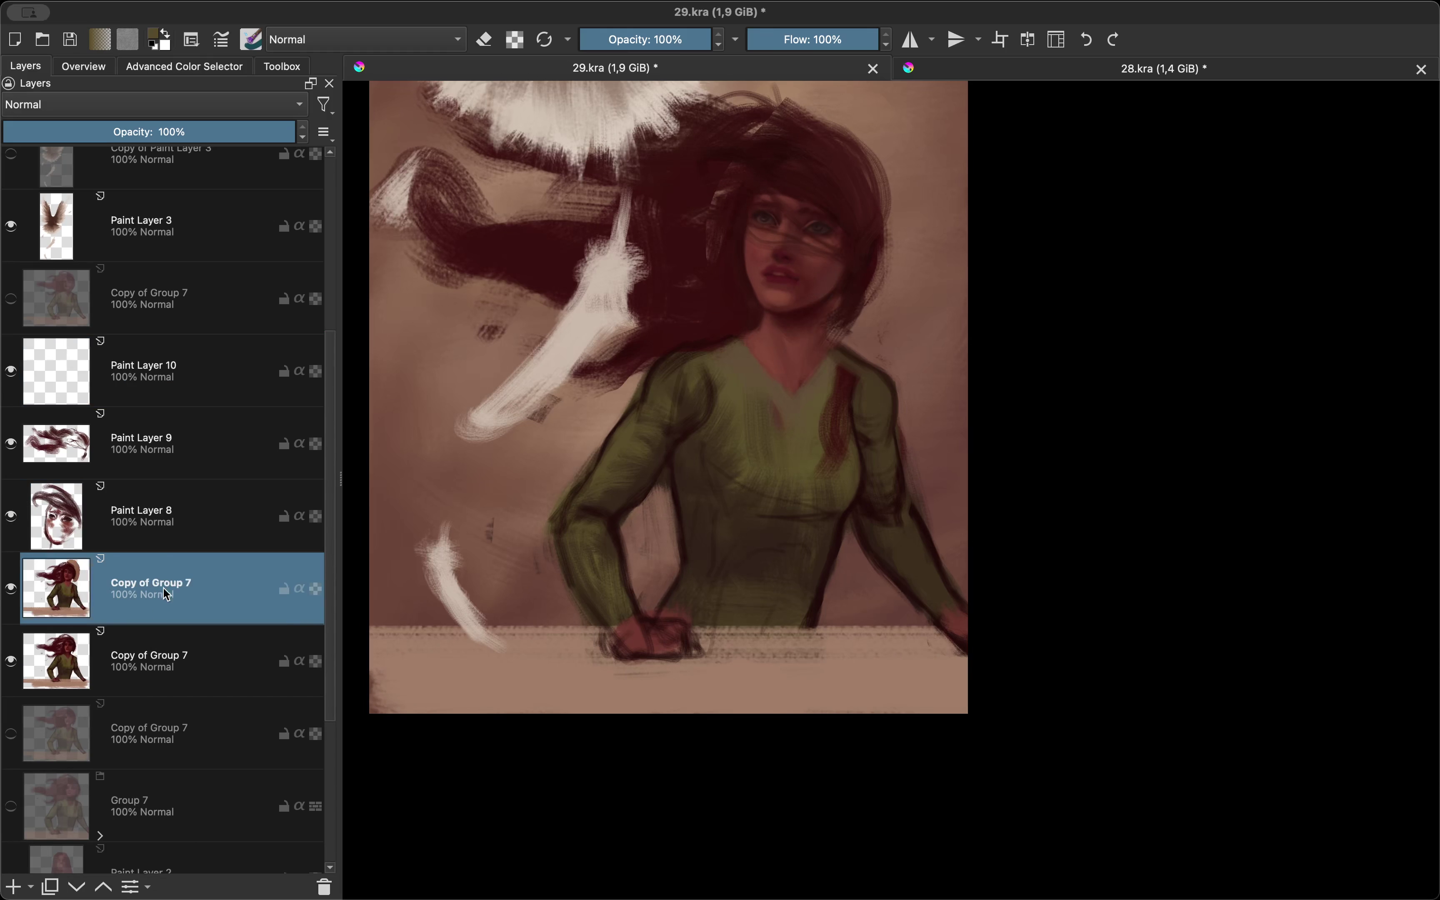
pyautogui.click(143, 515)
pyautogui.scroll(1, 688, 524)
pyautogui.scroll(2, 588, 515)
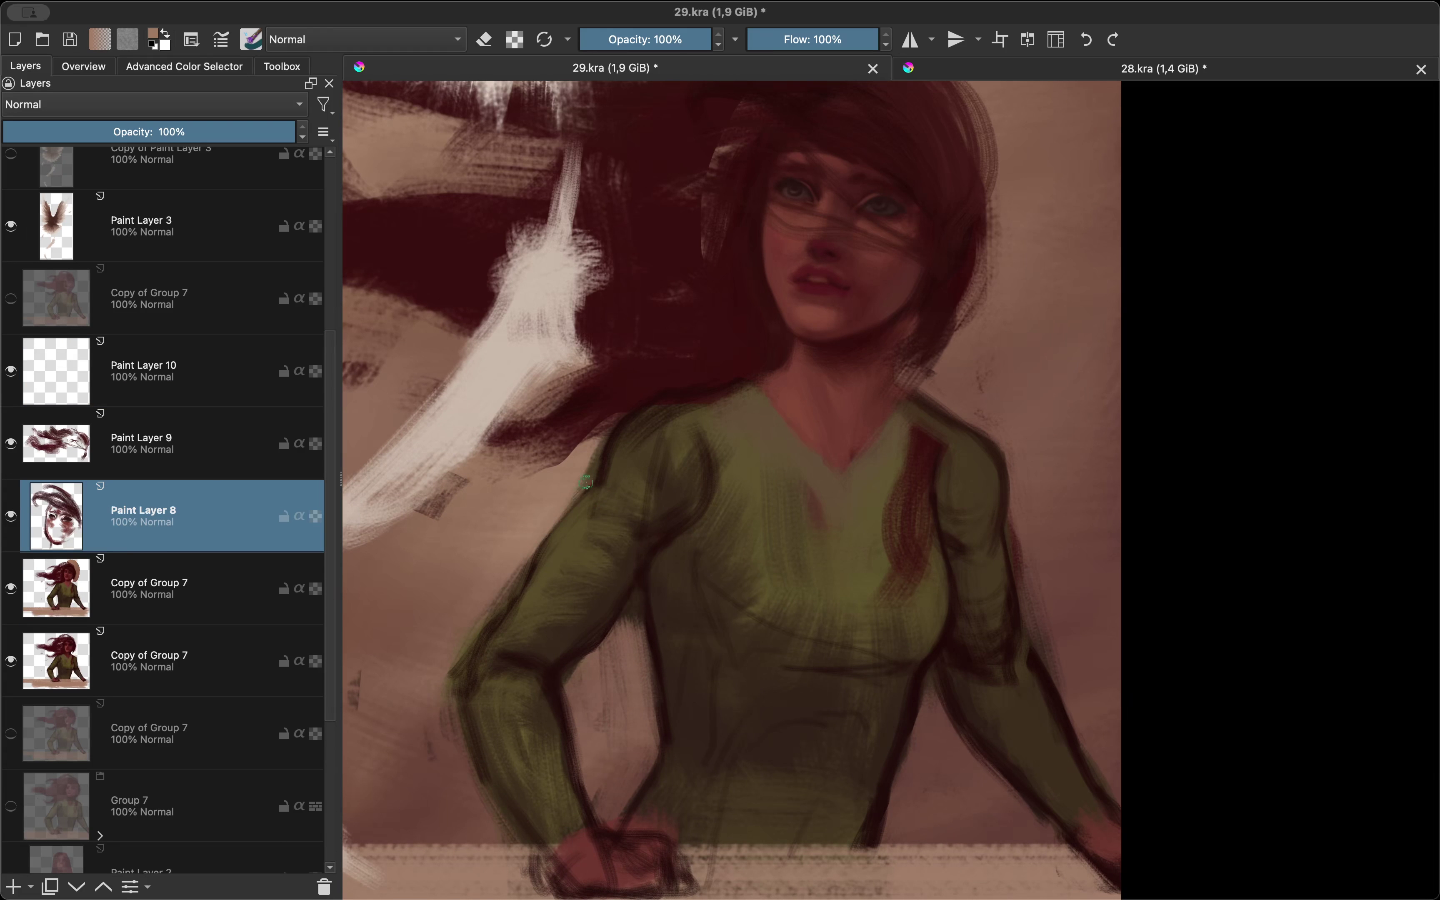
pyautogui.press('pageup')
pyautogui.press('pageup')
pyautogui.keyDown('ctrl'); pyautogui.click(600, 448); pyautogui.keyUp('ctrl')
pyautogui.moveTo(599, 449); pyautogui.dragTo(641, 433)
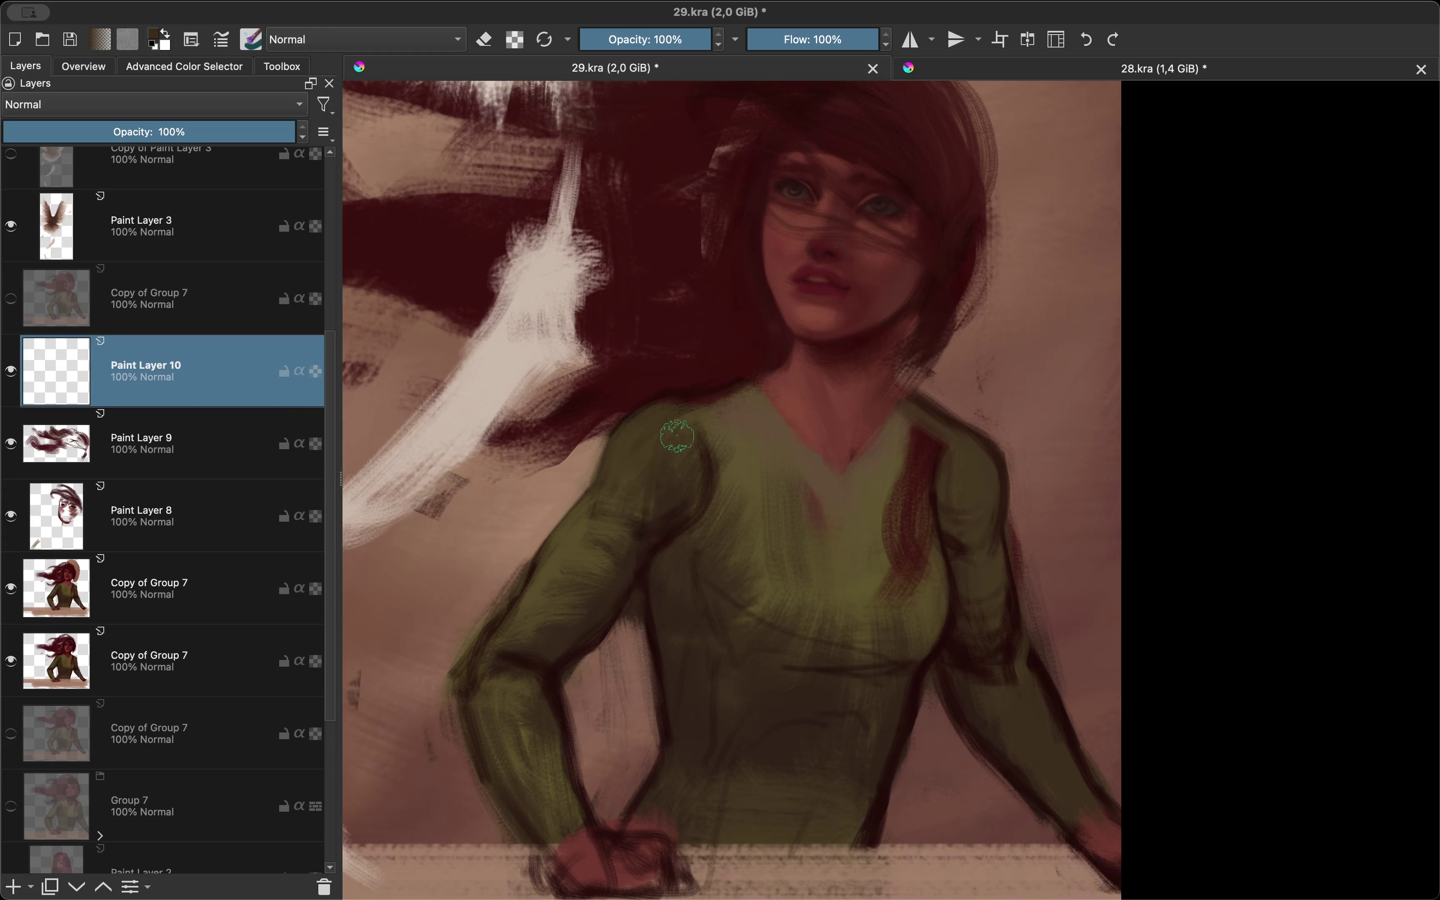
# Step: Check the sweater in mirrored, rotated and upright views
pyautogui.press('m')
pyautogui.press('m')
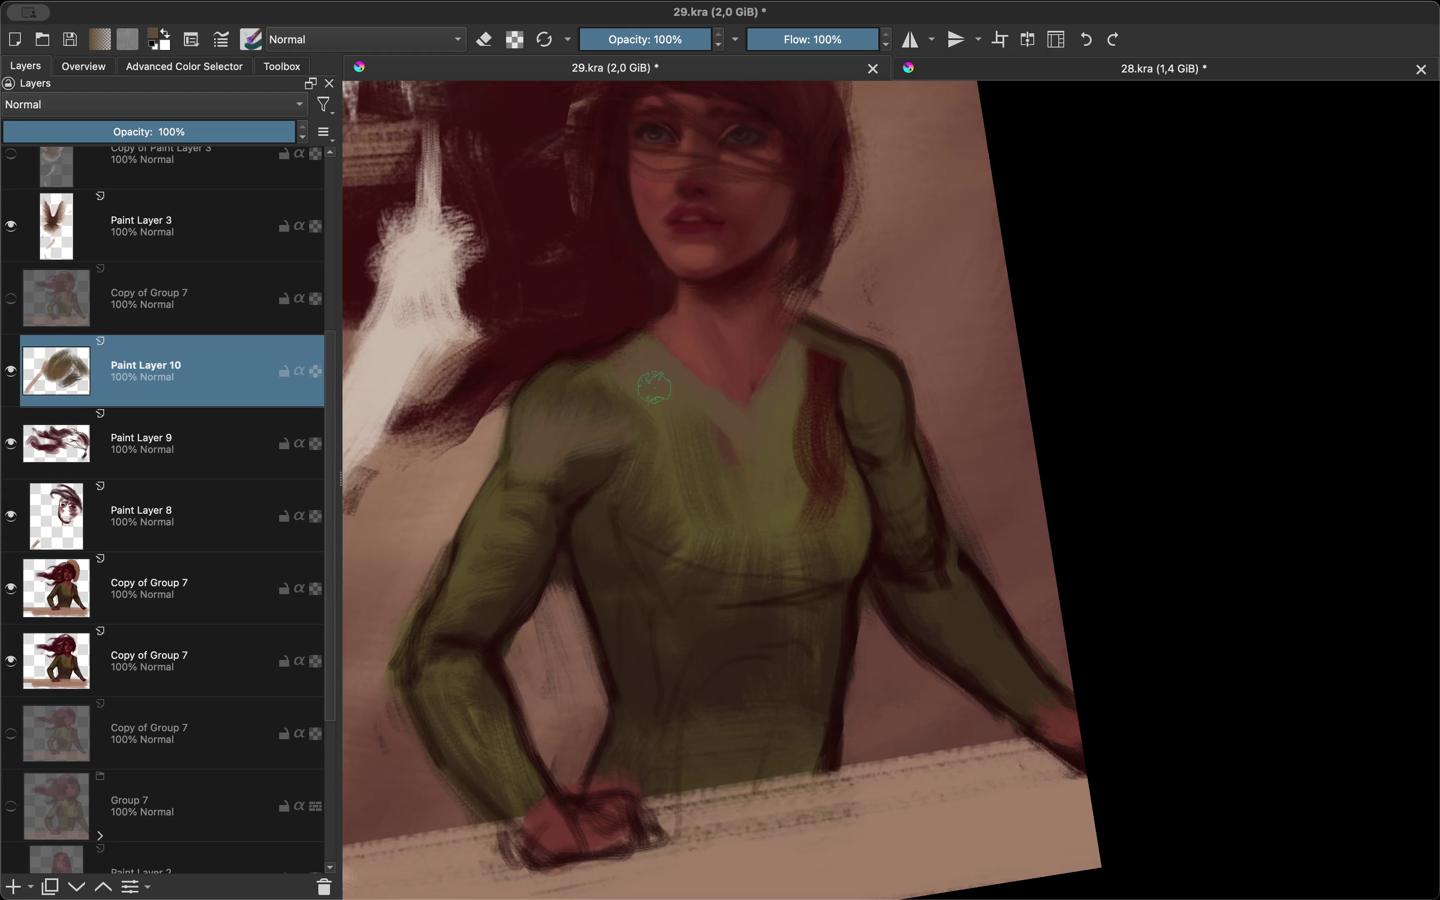
pyautogui.press('m')
pyautogui.press('m')
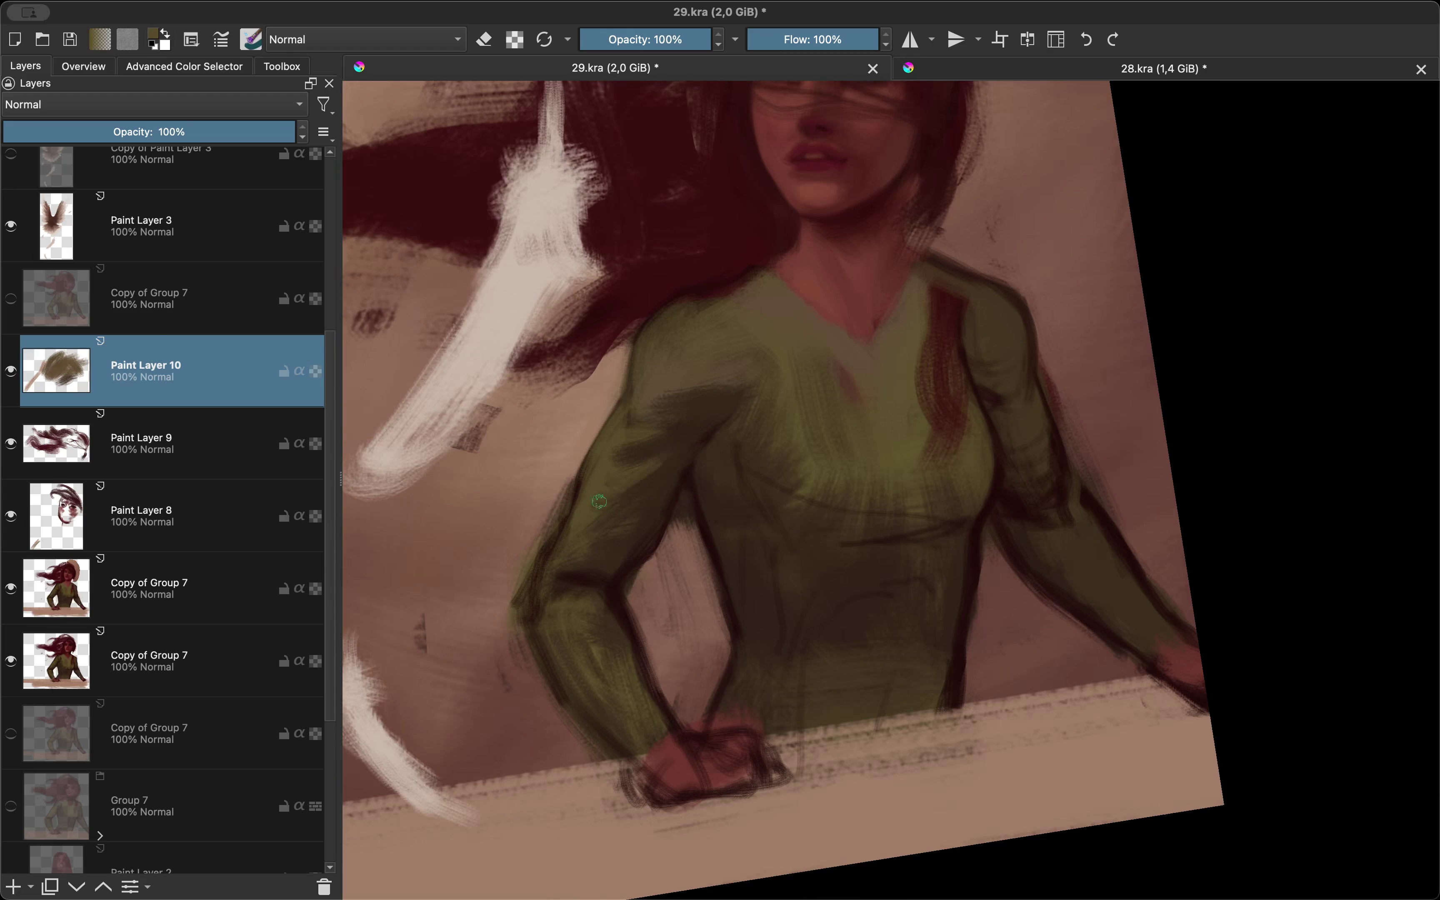
pyautogui.press('m')
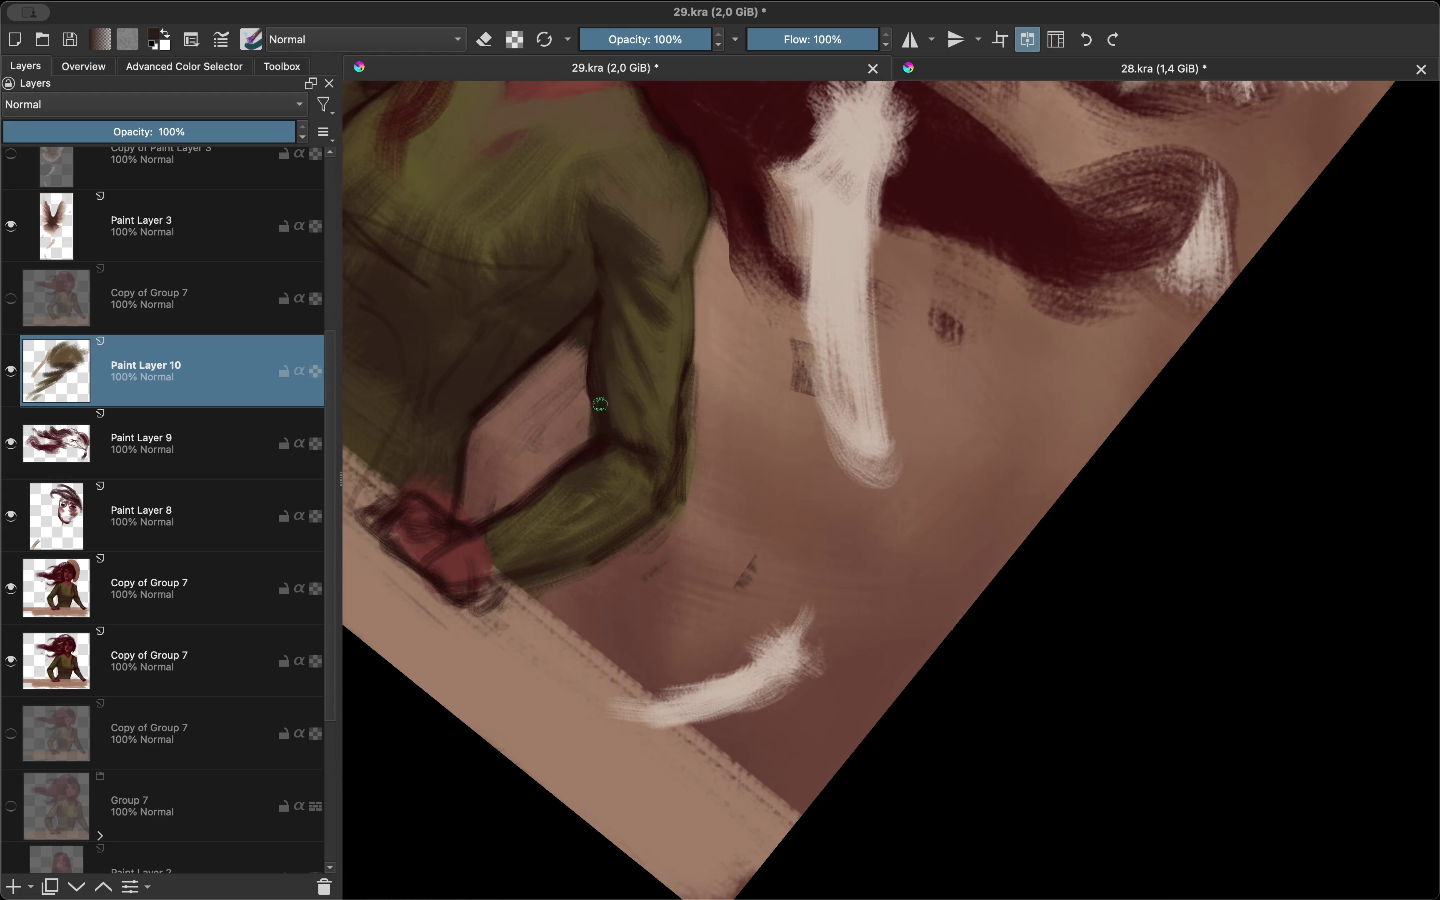
pyautogui.press('m')
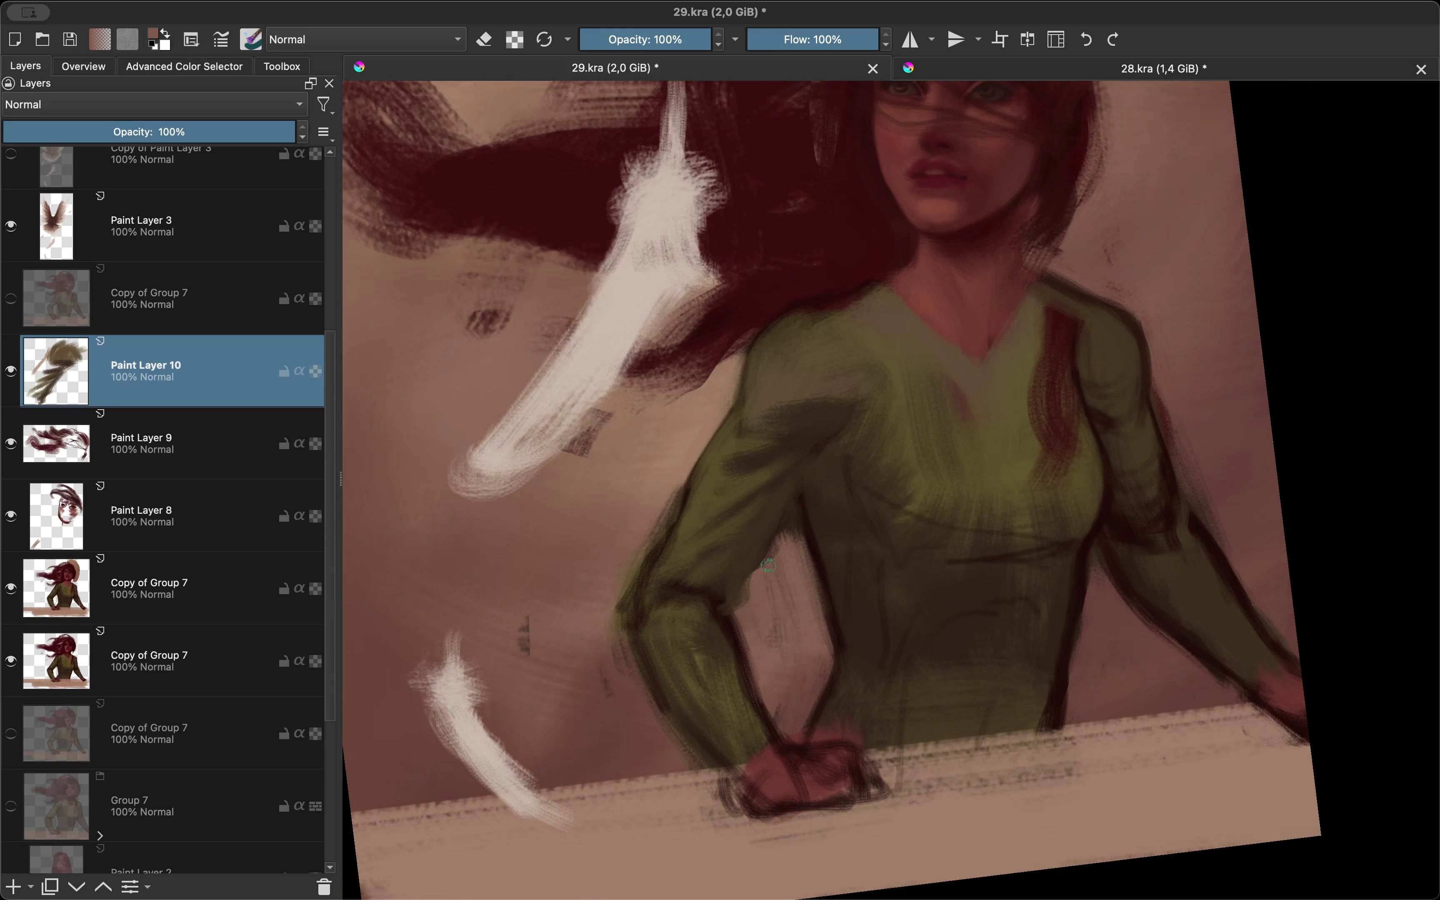
pyautogui.press('m')
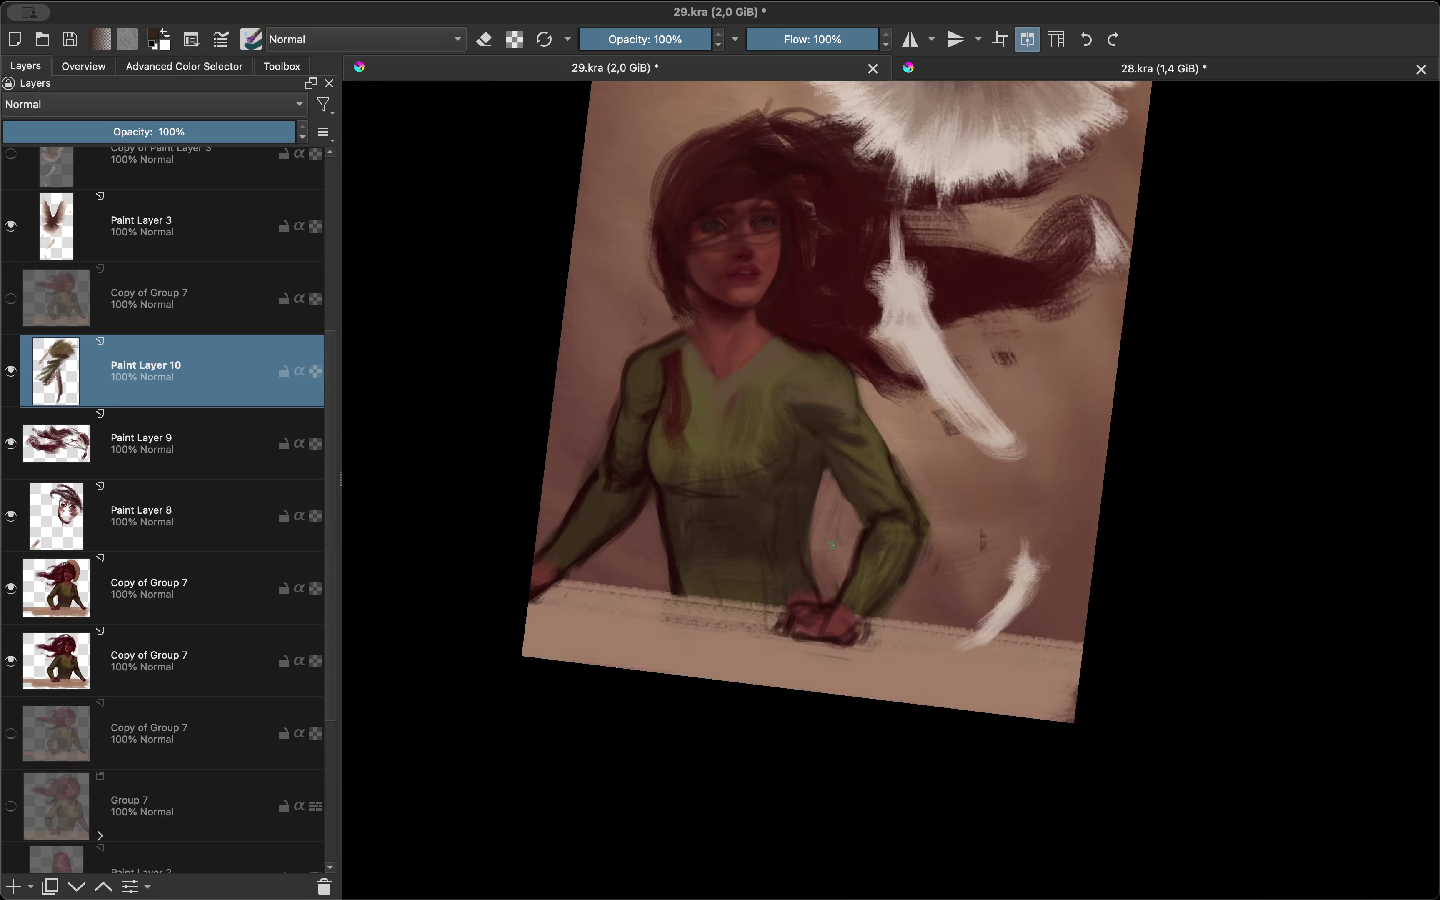
pyautogui.press('m')
pyautogui.press('m')
pyautogui.press('m')
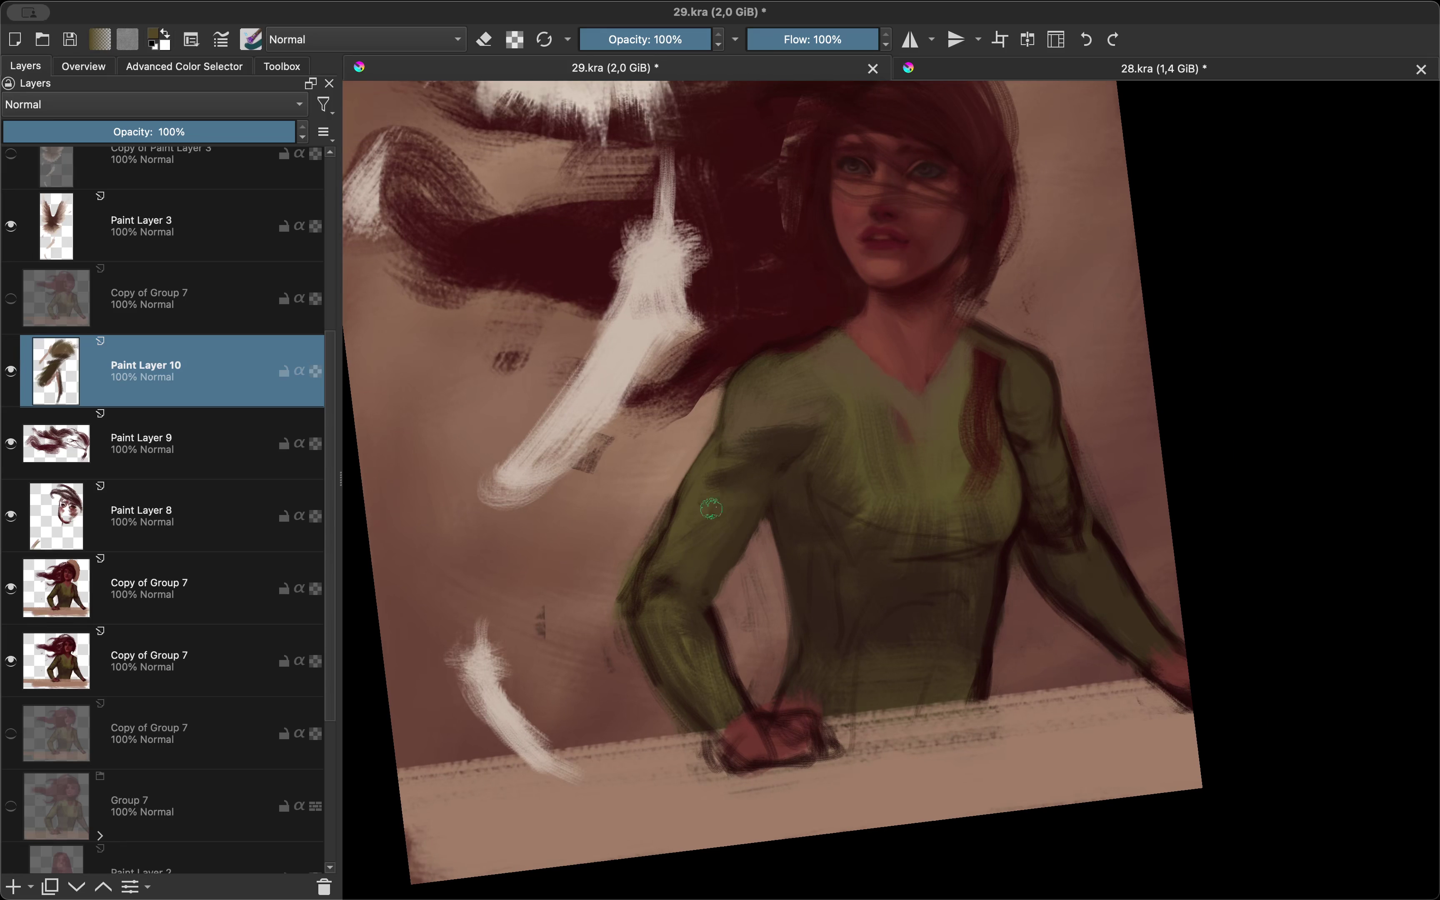
pyautogui.press('m')
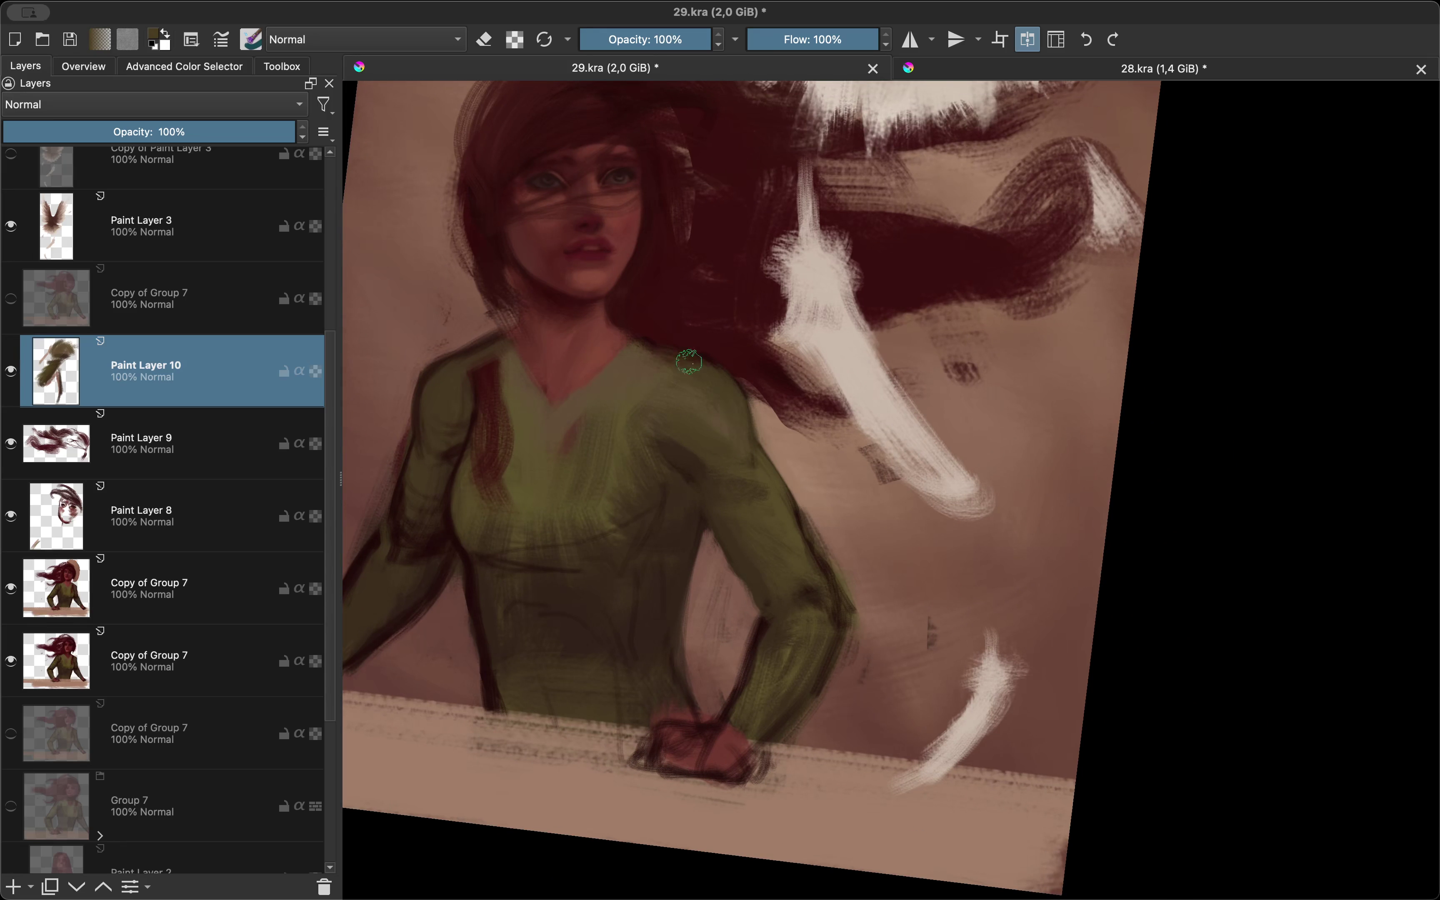
pyautogui.press('m')
pyautogui.press('m')
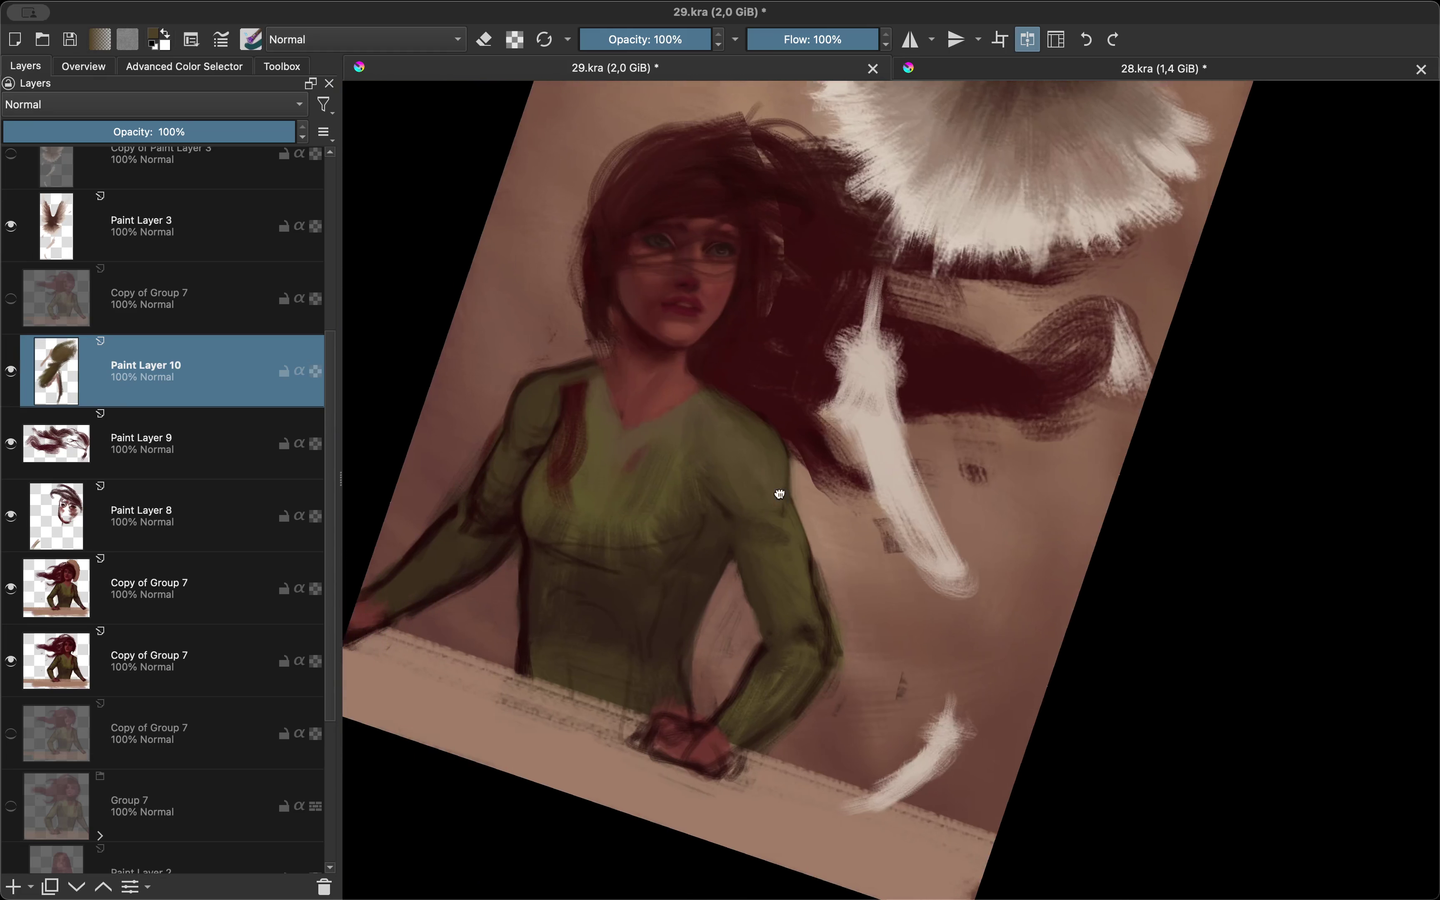
pyautogui.press('m')
pyautogui.press('5')
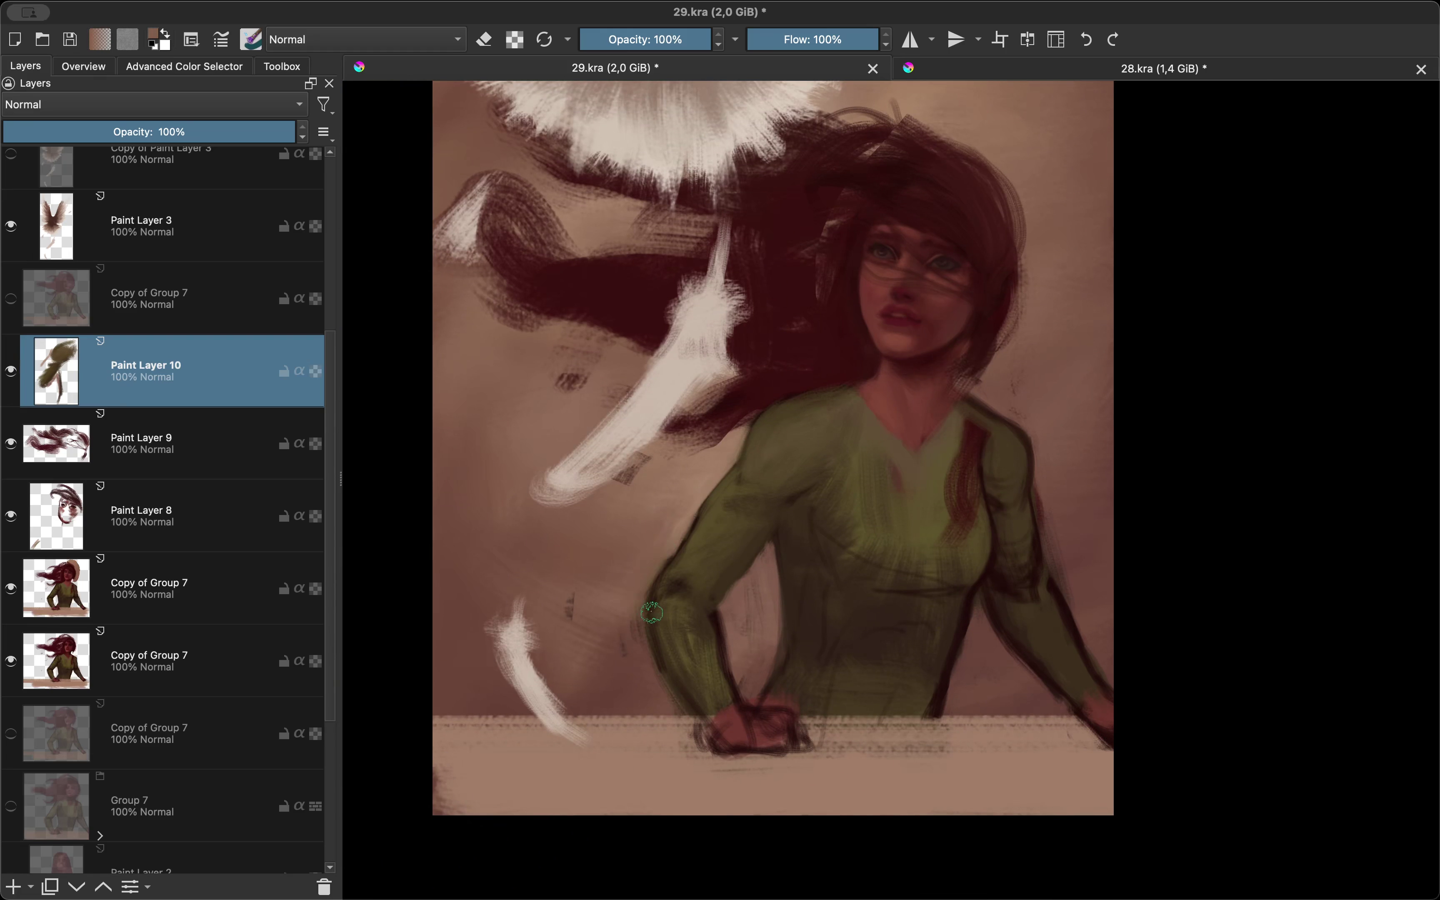
pyautogui.press('m')
# Step: Sample the shirt green and paint a darker shadow below the V-neck
pyautogui.press('m')
pyautogui.press('m')
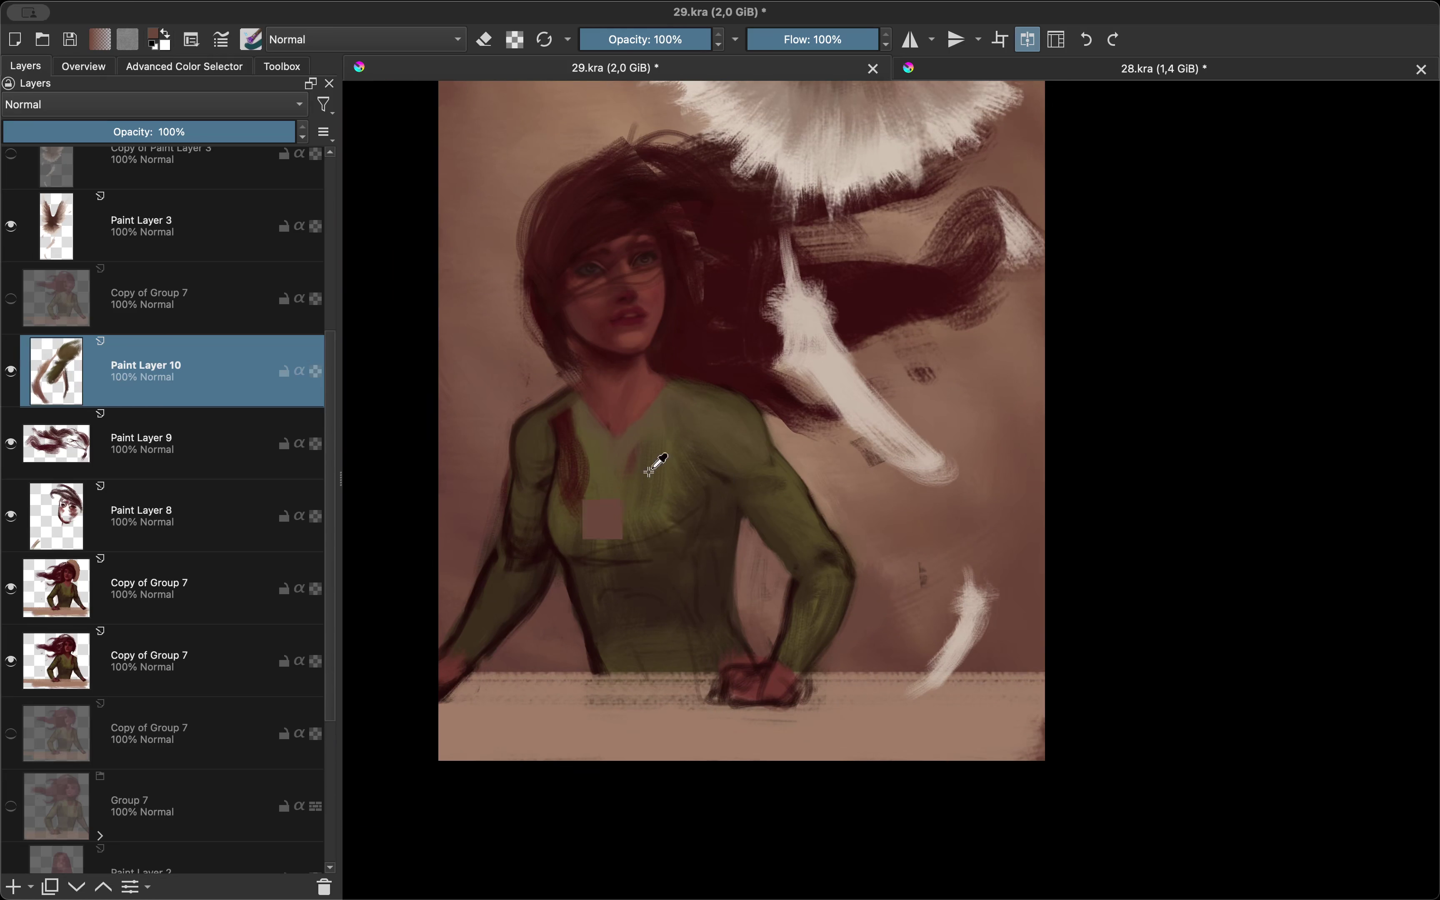
pyautogui.keyDown('ctrl'); pyautogui.click(650, 471); pyautogui.keyUp('ctrl')
pyautogui.press('m')
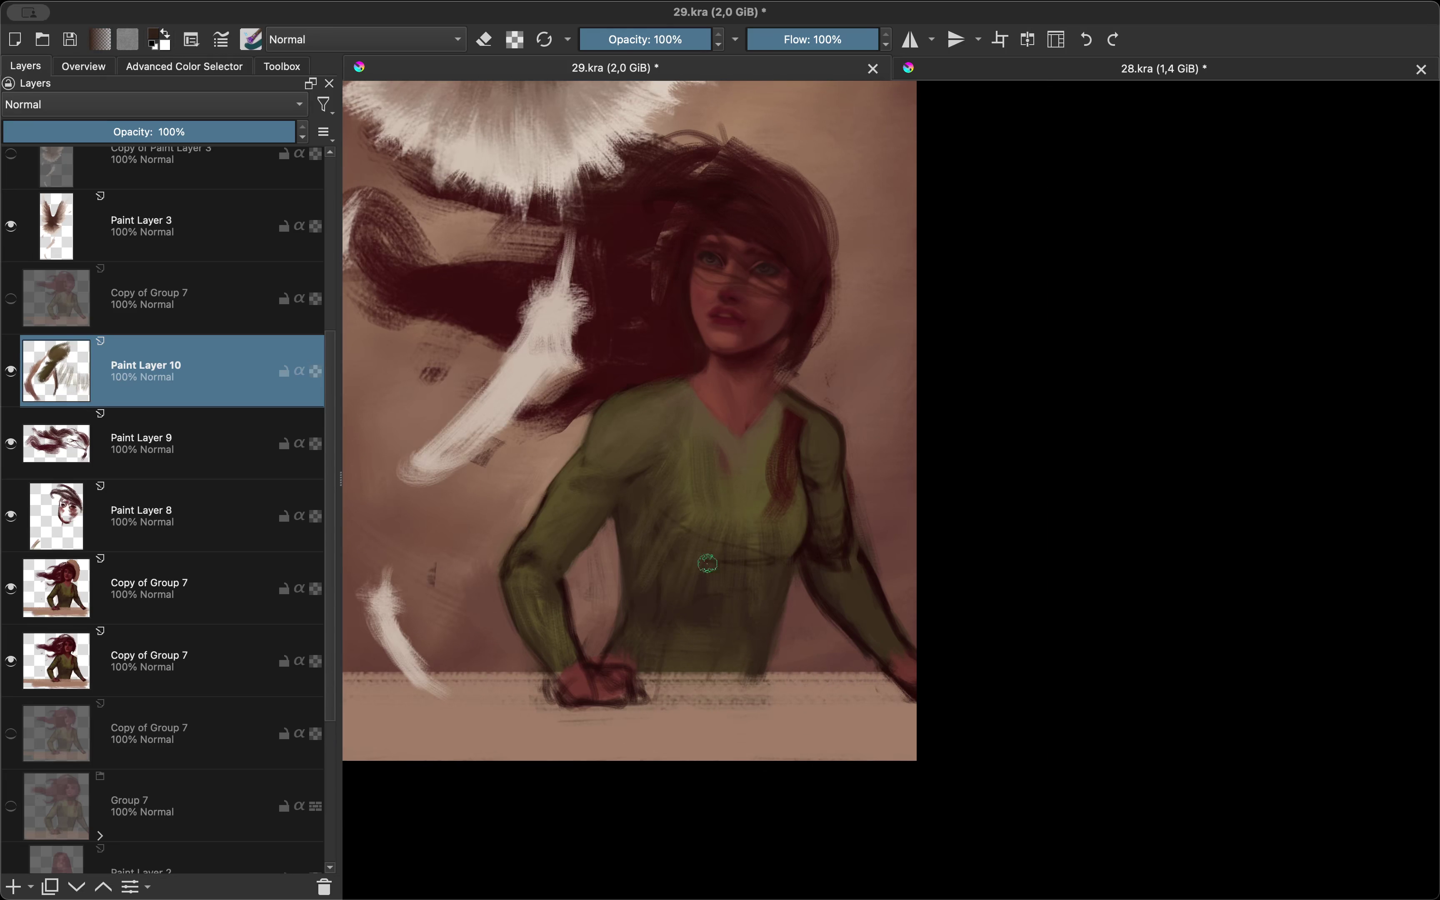
pyautogui.press('m')
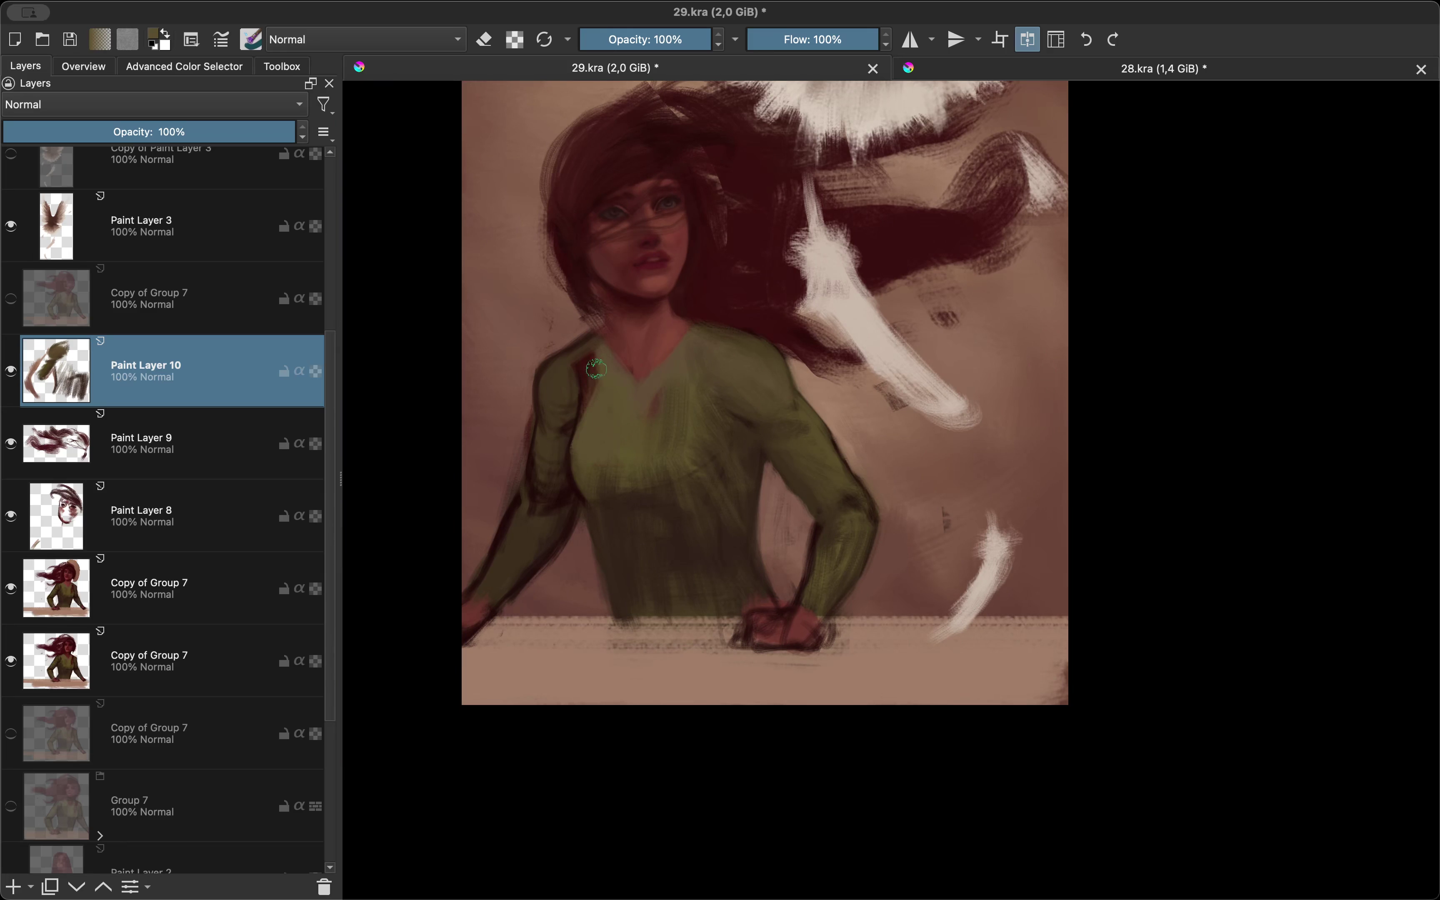
pyautogui.press('m')
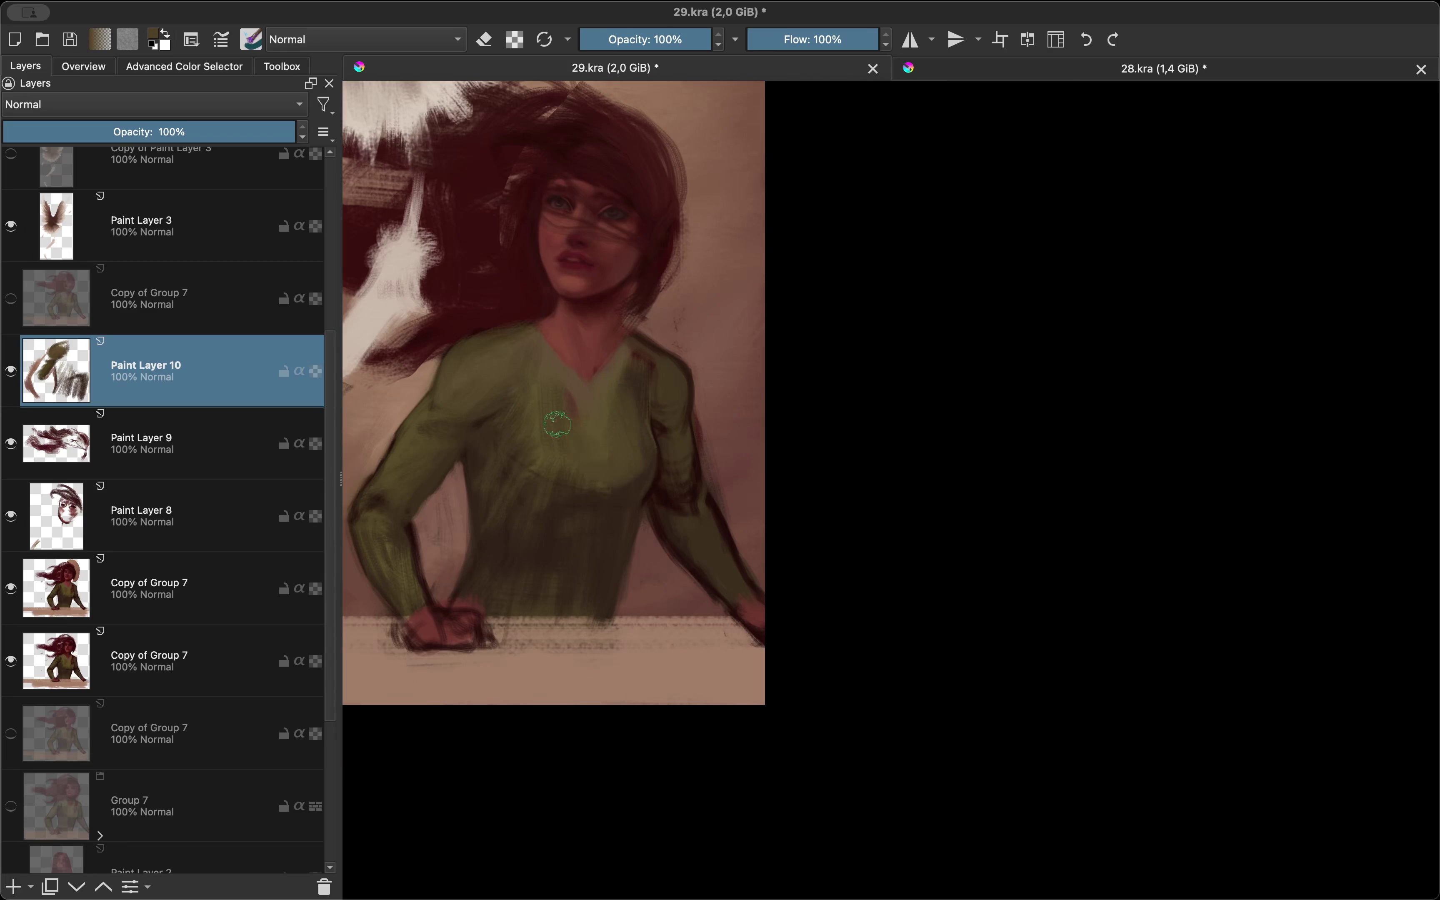
pyautogui.moveTo(598, 411); pyautogui.dragTo(627, 354)
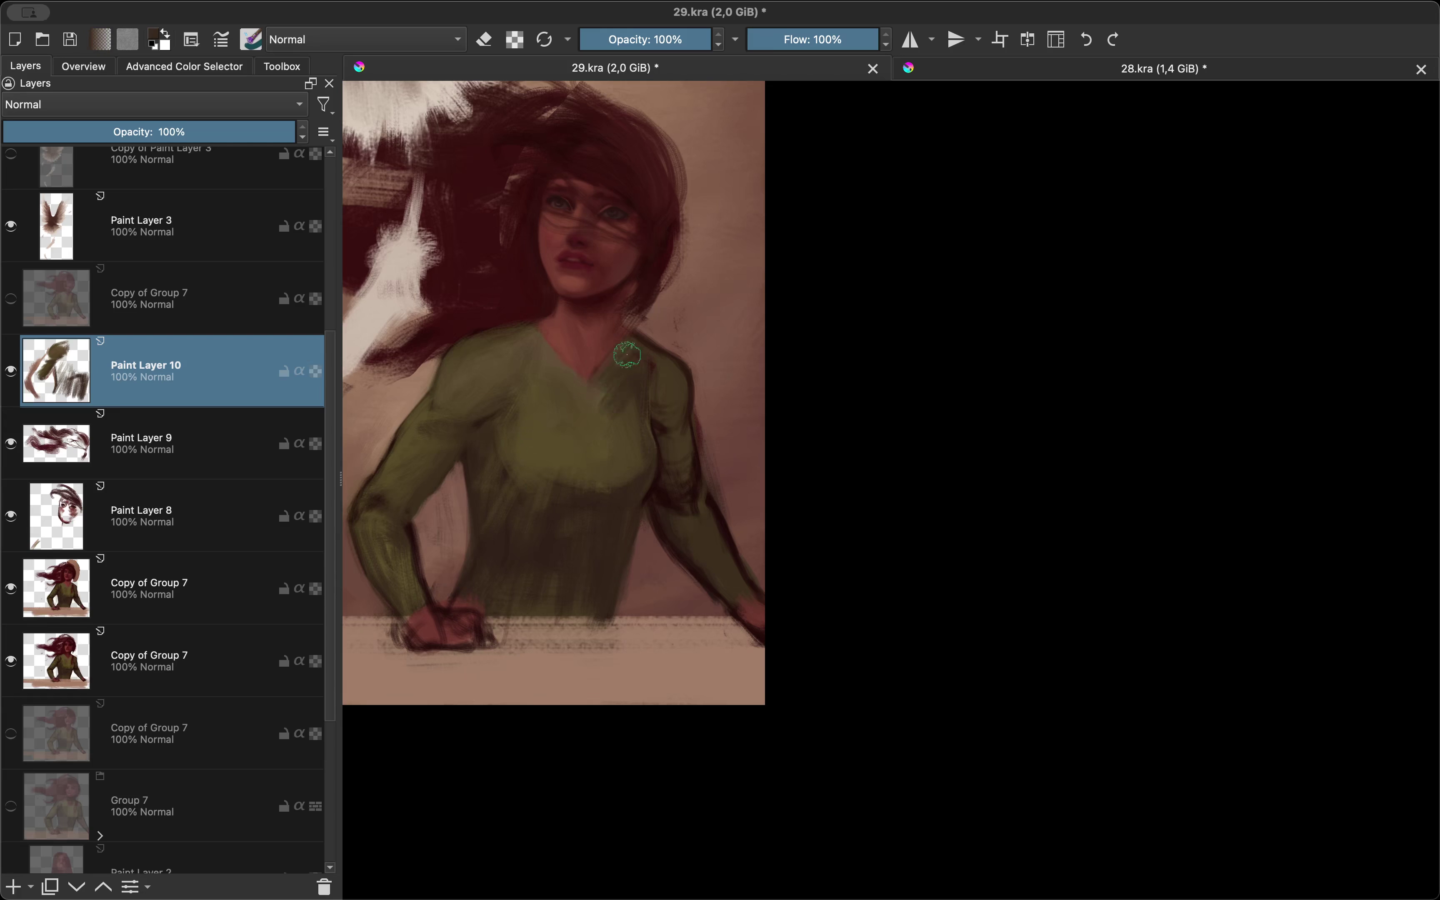
pyautogui.press('+')
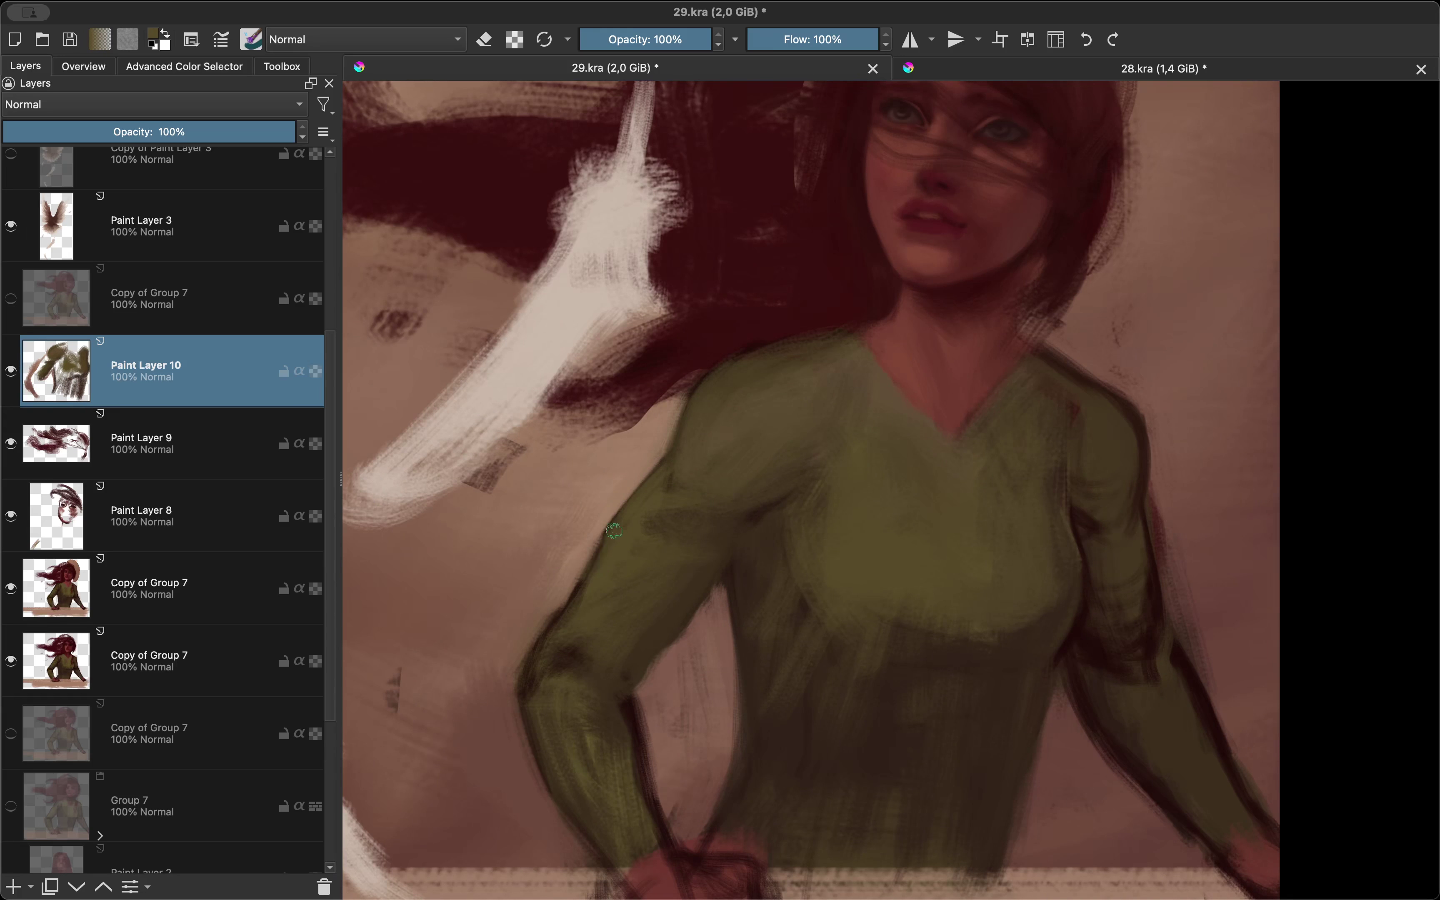
# Step: Sample the pinkish tan background and shade the sleeve edges, checking rotated and mirrored views
pyautogui.keyDown('ctrl'); pyautogui.click(567, 579); pyautogui.keyUp('ctrl')
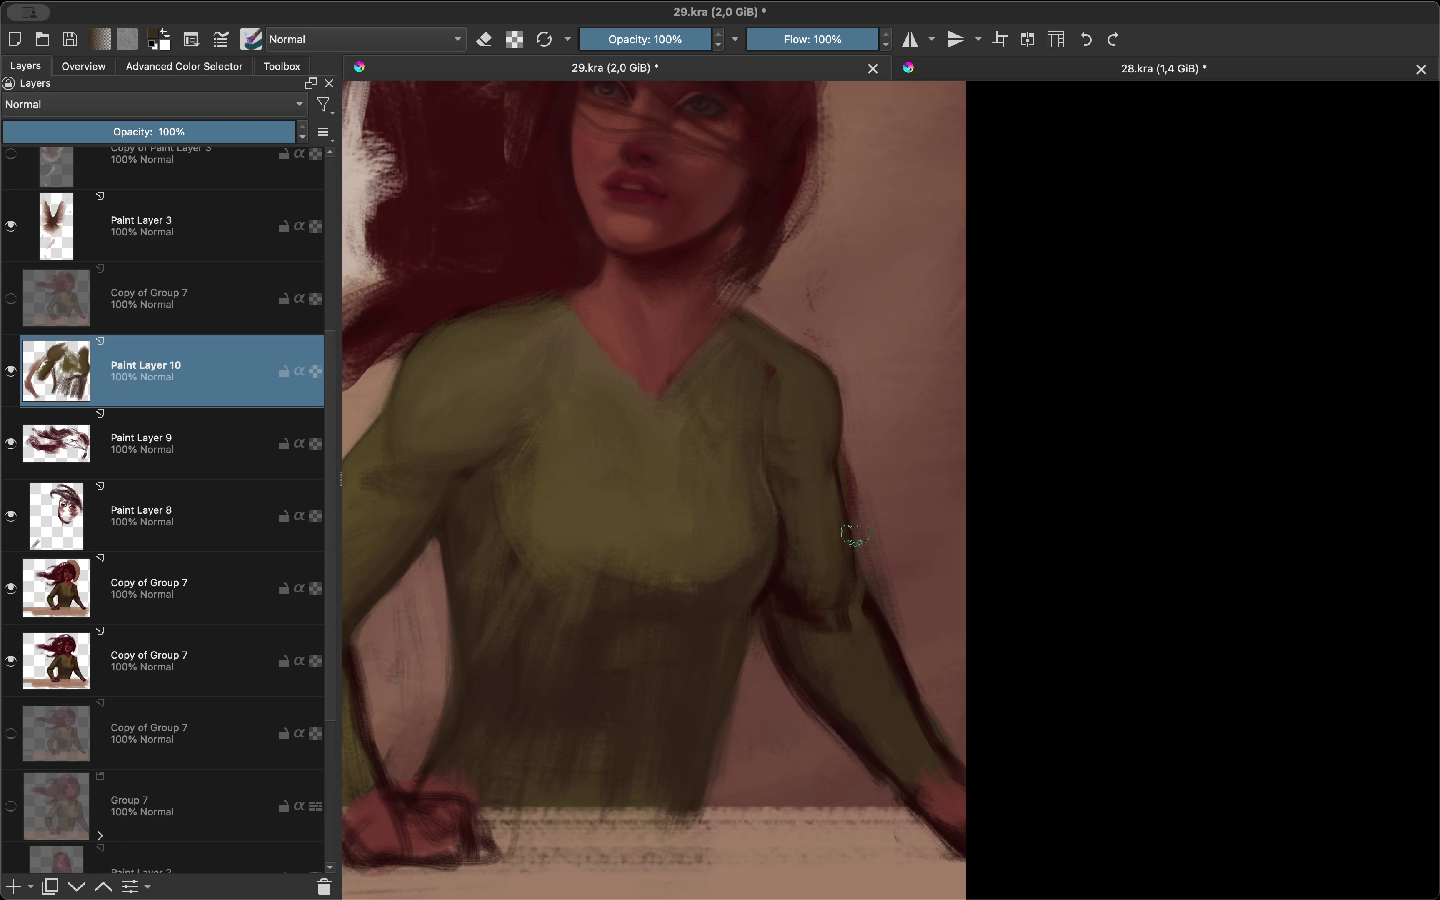
pyautogui.press('m')
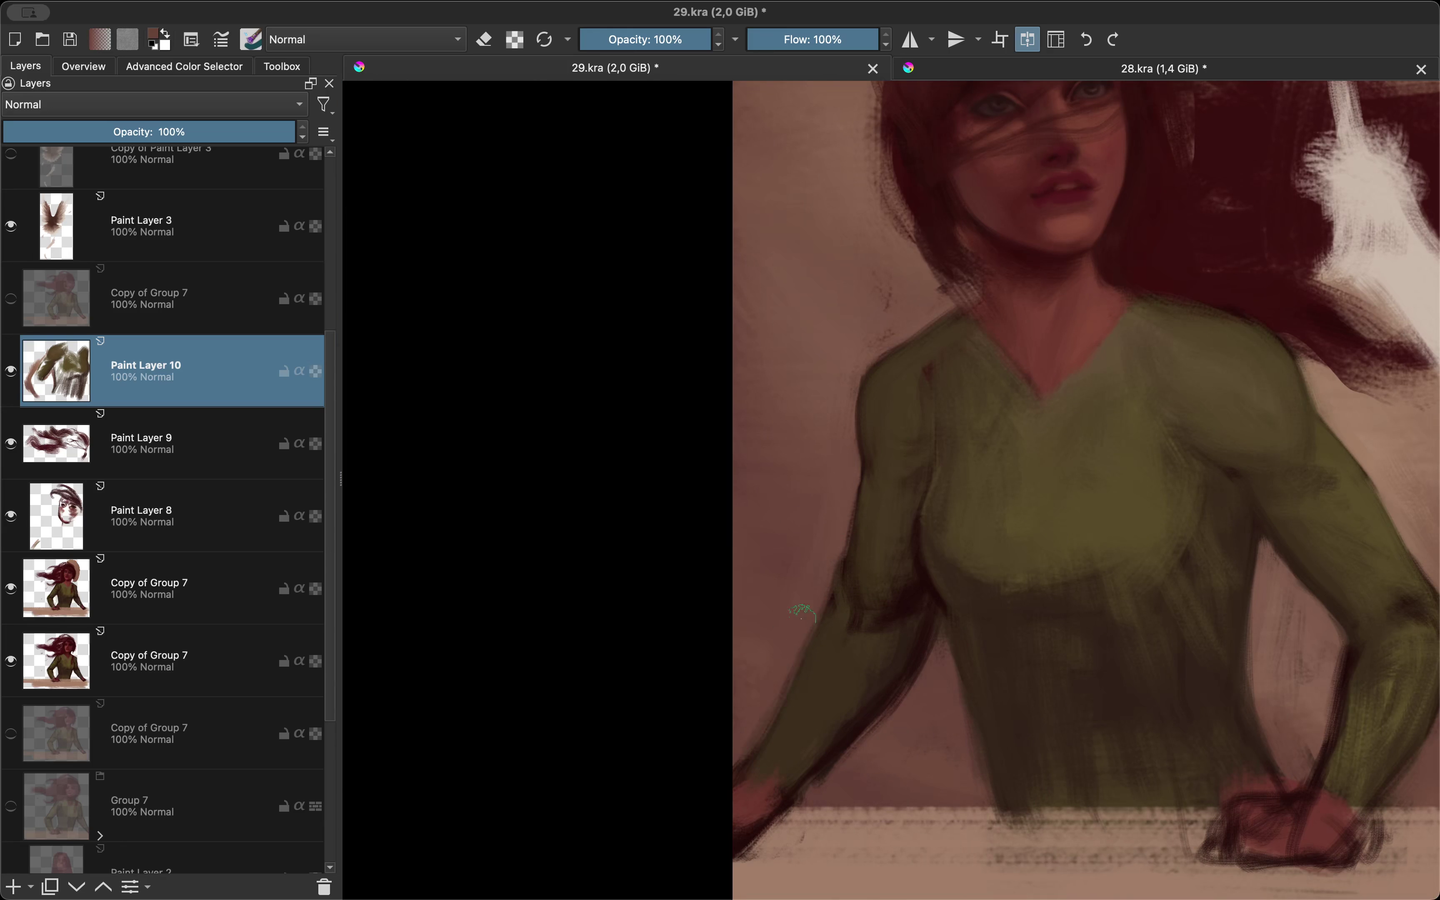
pyautogui.press('m')
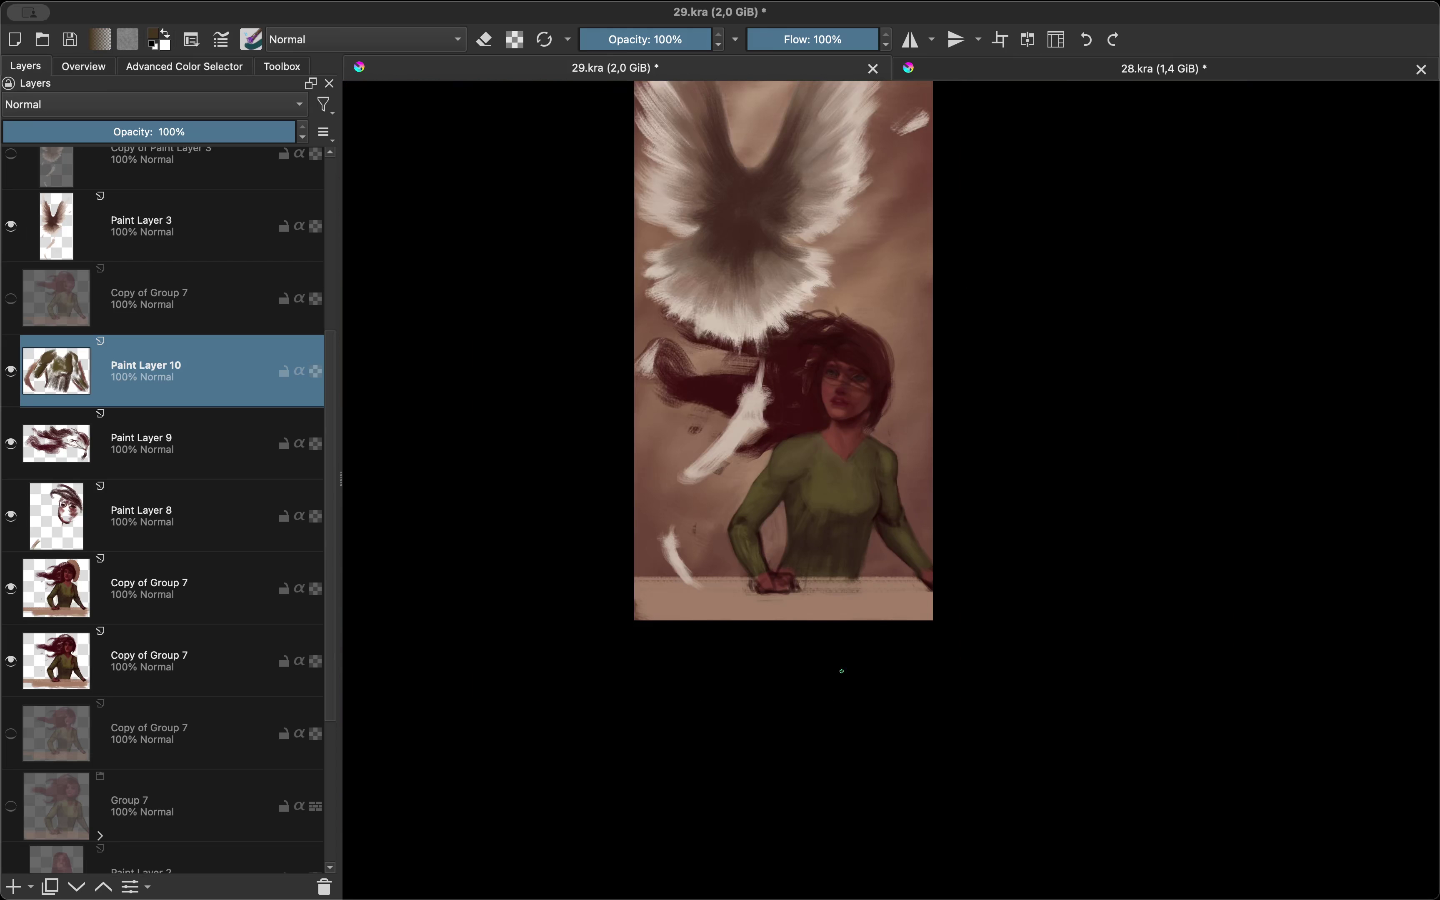
pyautogui.moveTo(781, 653)
pyautogui.mouseDown()
pyautogui.moveTo(792, 489)
pyautogui.moveTo(861, 399)
pyautogui.mouseUp()
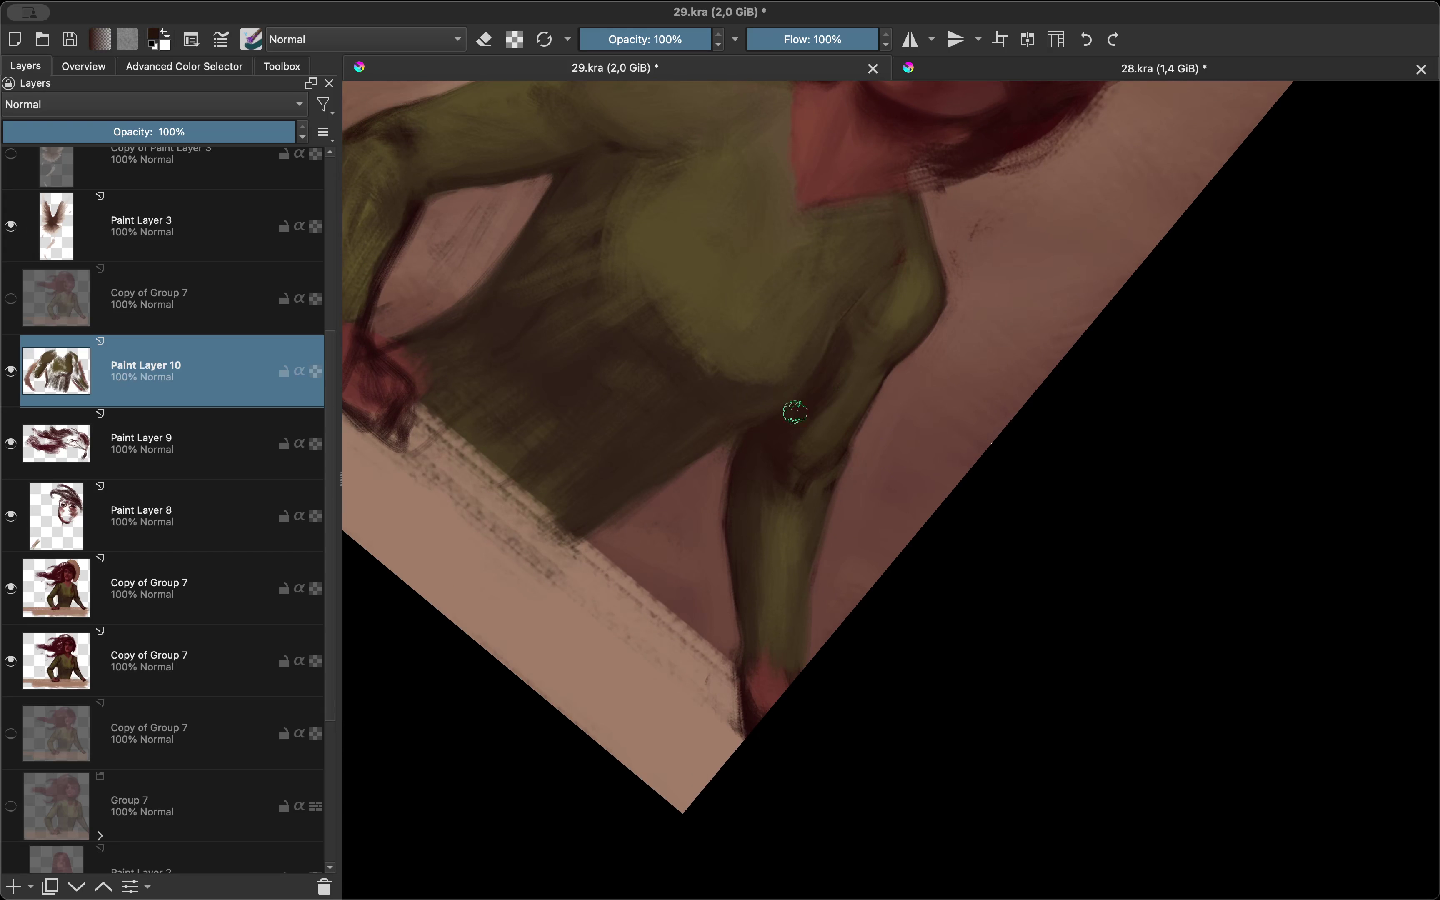
pyautogui.press('5')
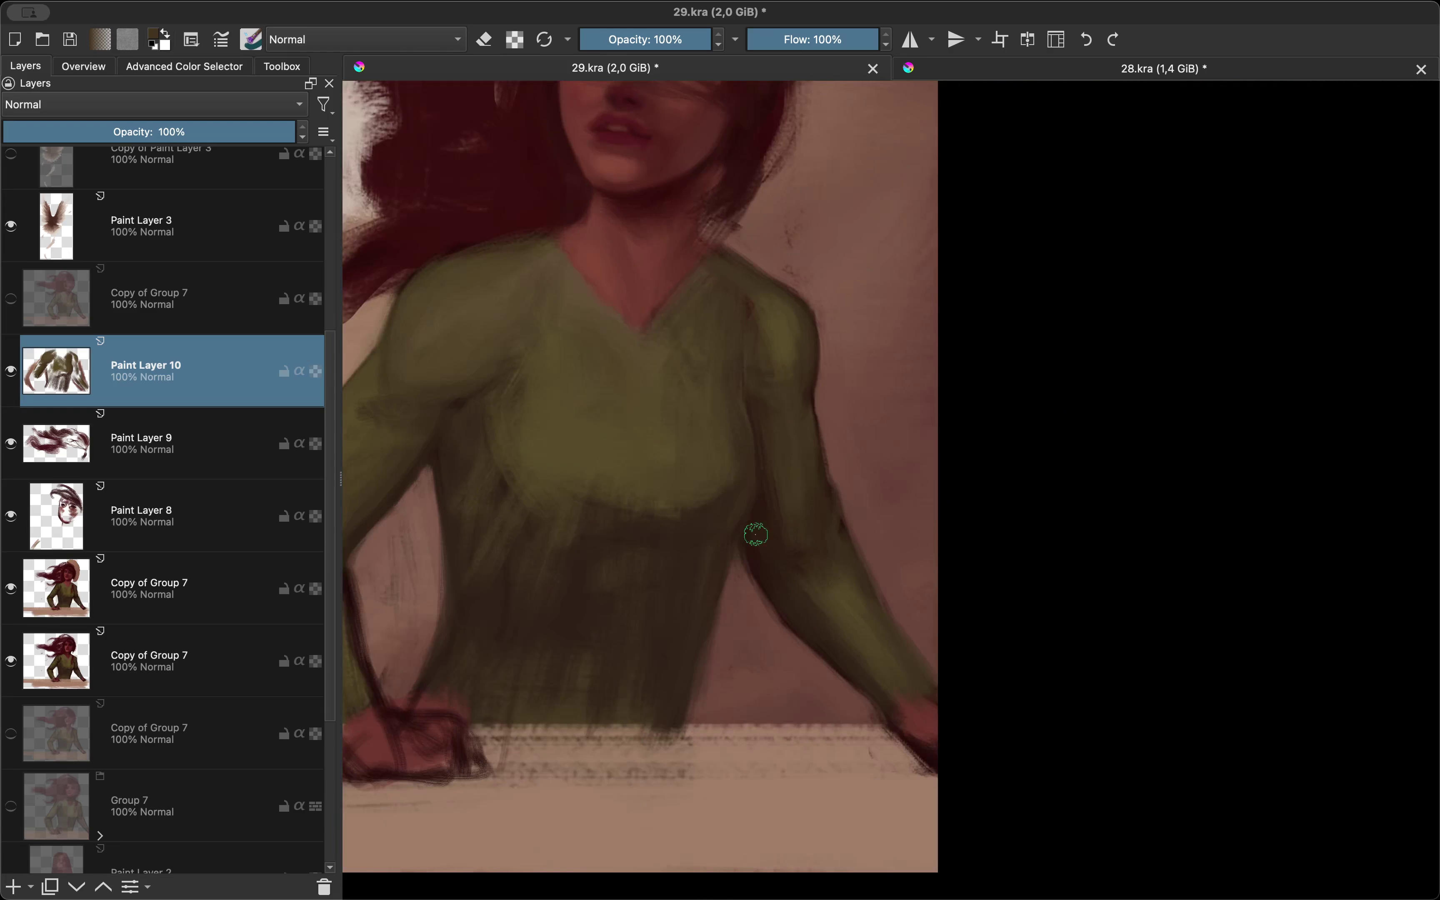
pyautogui.press('m')
pyautogui.press('2')
# Step: Sample a dark brown for the arm and compare mirrored and zoomed-out views
pyautogui.press('m')
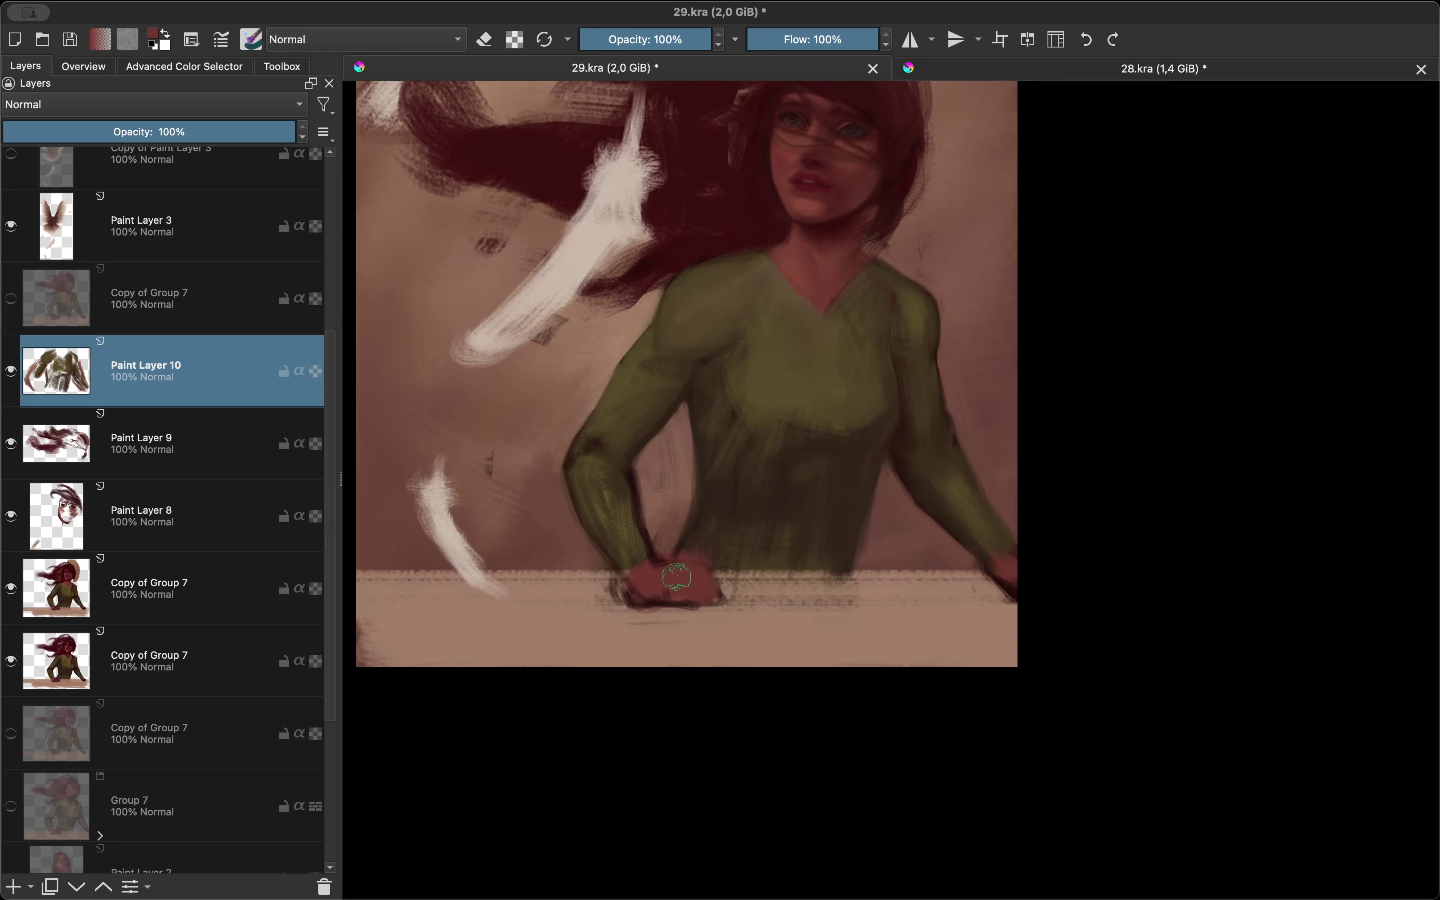
pyautogui.keyDown('ctrl'); pyautogui.click(619, 471); pyautogui.keyUp('ctrl')
pyautogui.press('m')
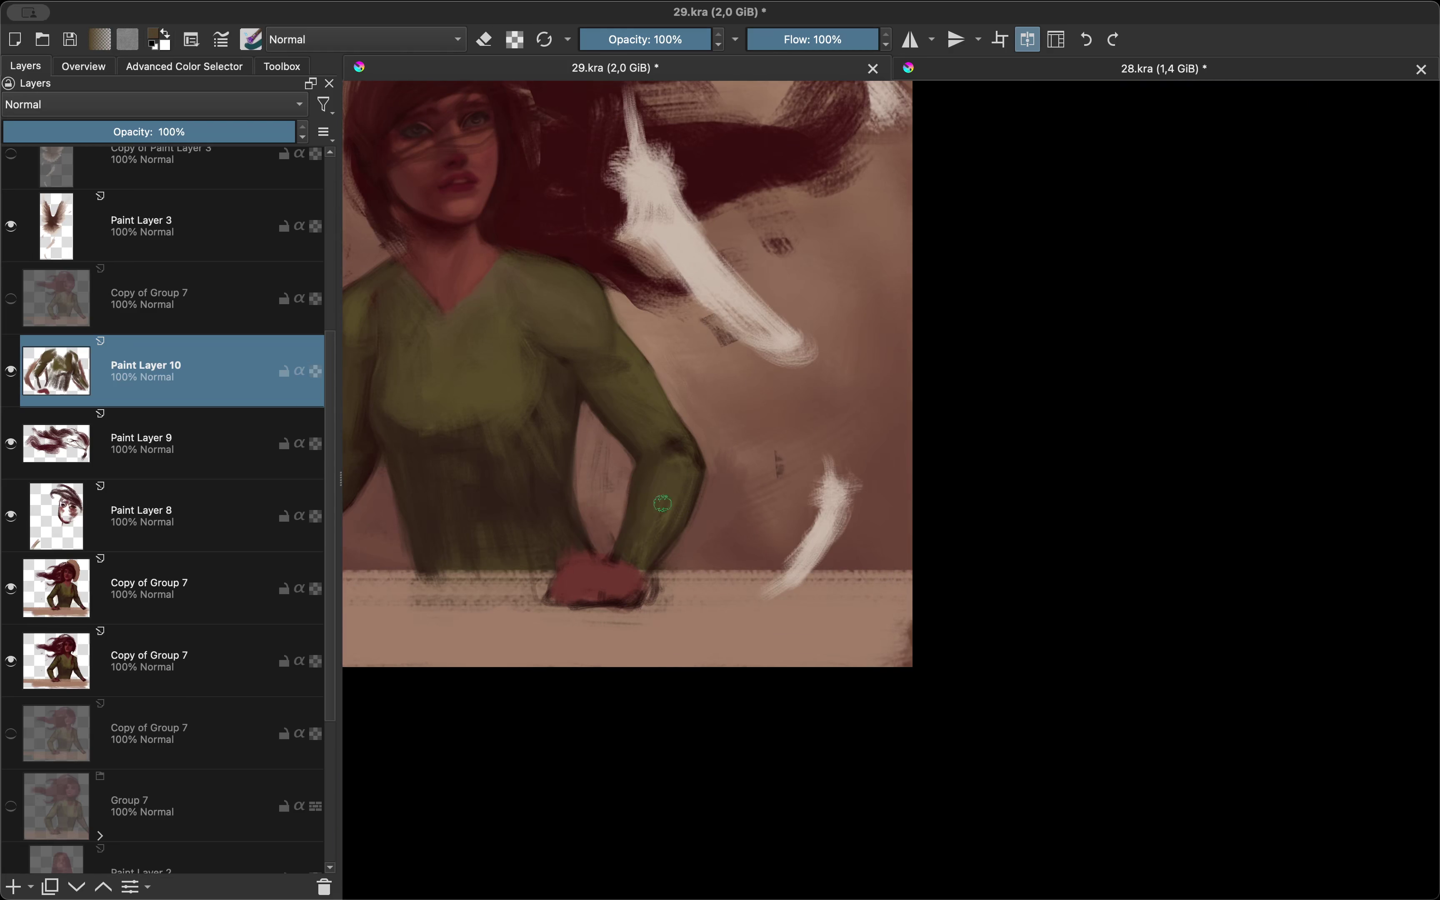
pyautogui.press('2')
pyautogui.press('m')
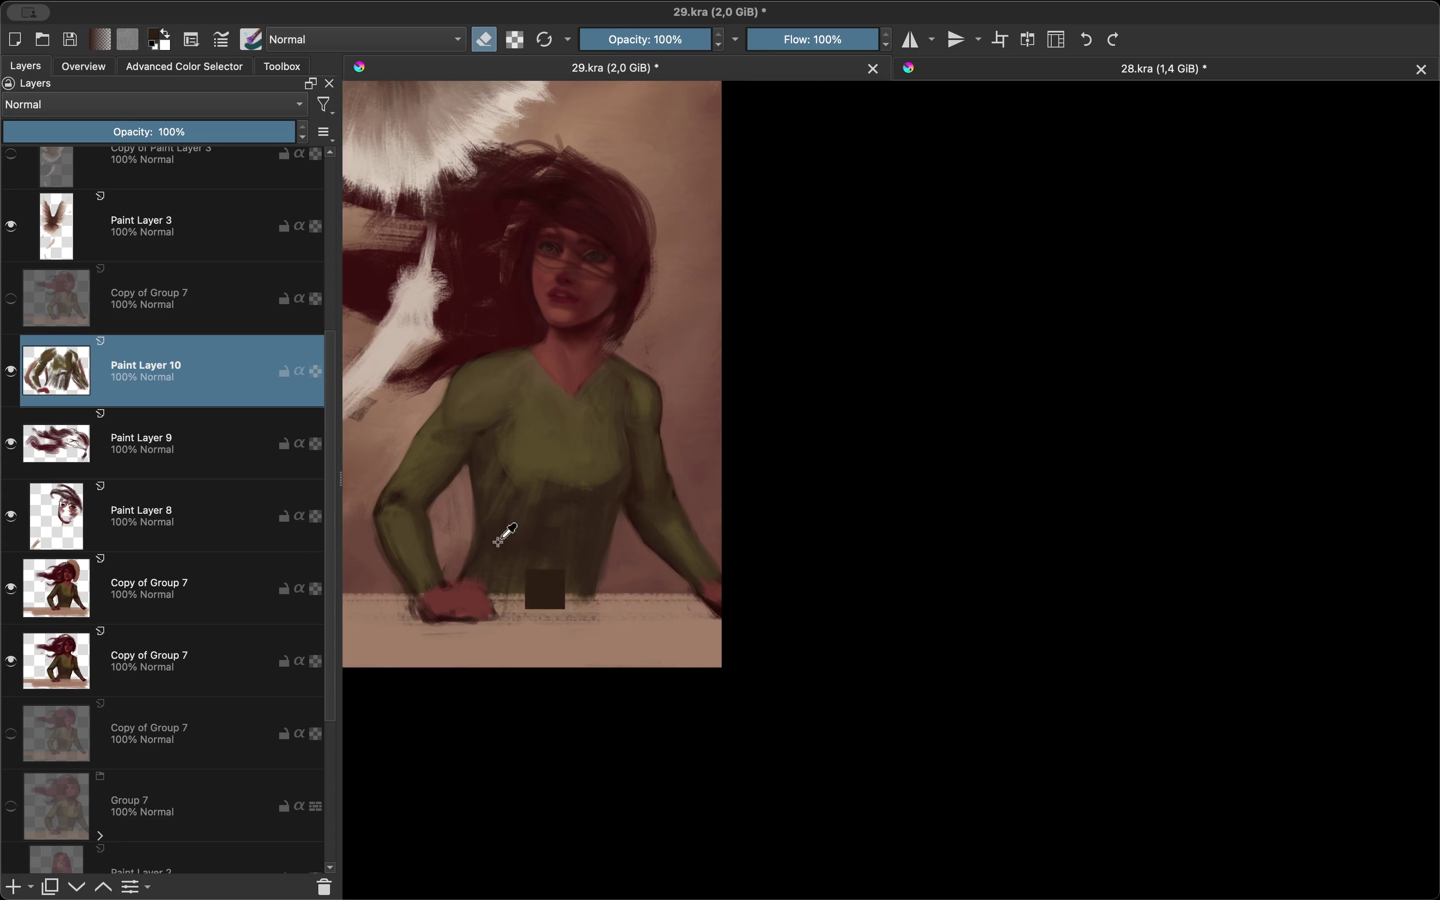
# Step: Merge Paint Layer 10 through Copy of Group 7 into one layer with Ctrl+E
pyautogui.press('2')
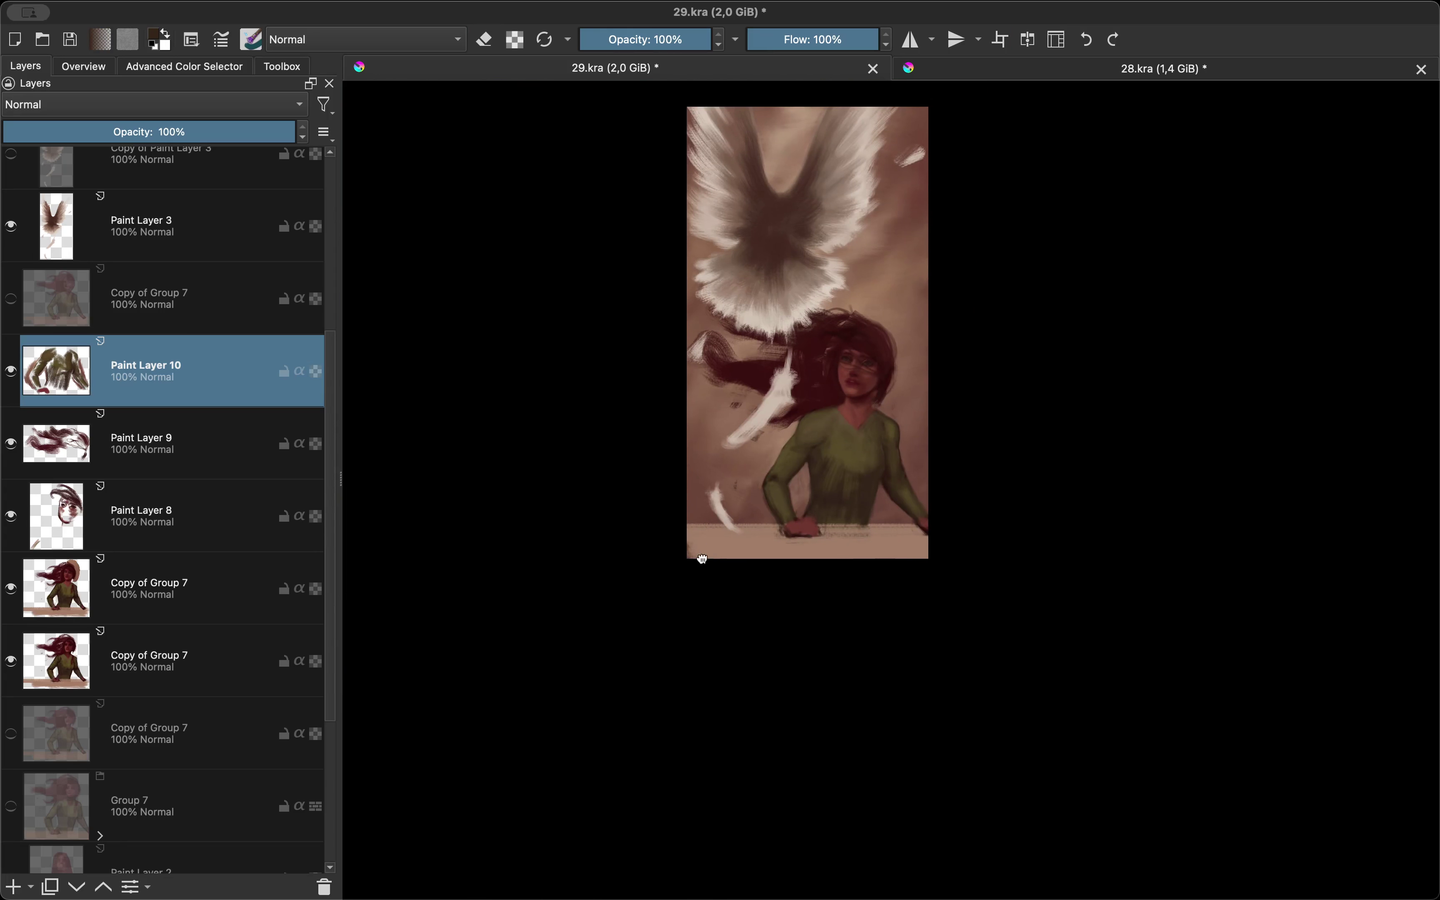
pyautogui.press('m')
pyautogui.press('m')
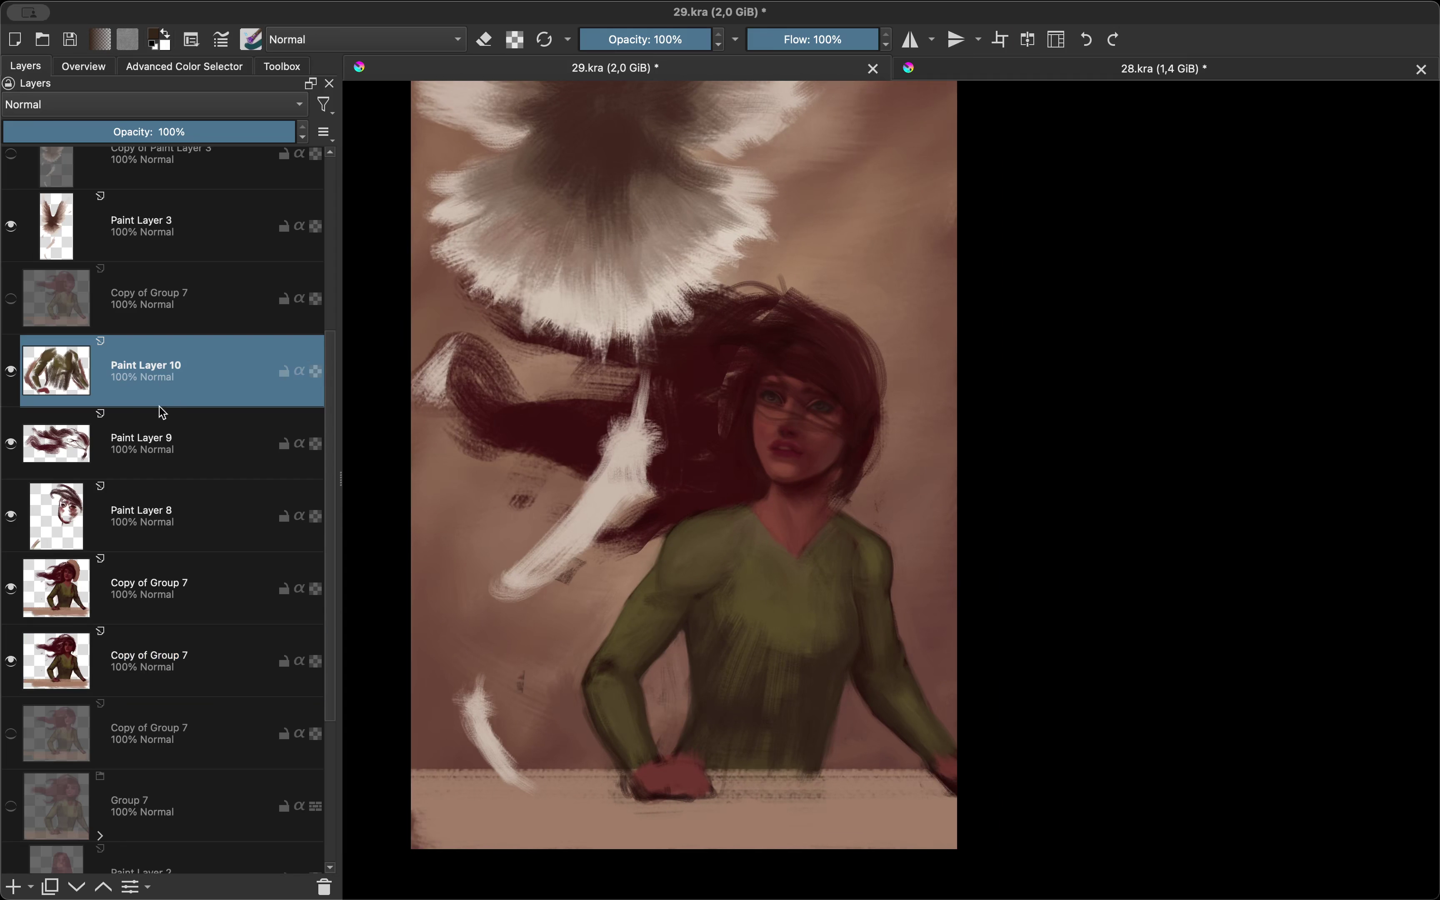
pyautogui.keyDown('shift'); pyautogui.click(143, 734); pyautogui.keyUp('shift')
pyautogui.keyDown('shift'); pyautogui.click(148, 660); pyautogui.keyUp('shift')
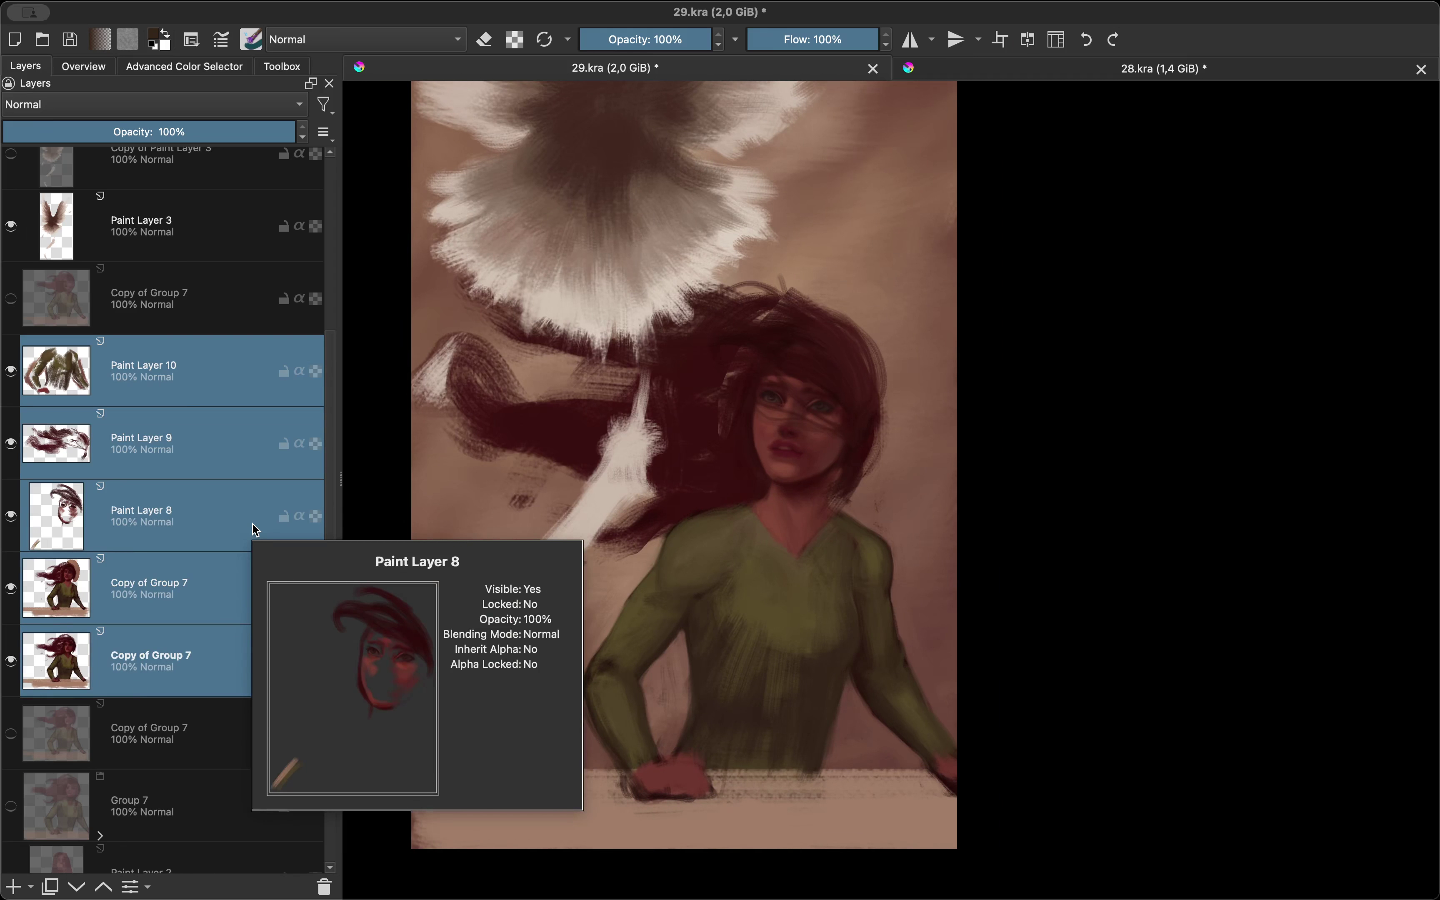
pyautogui.hotkey('ctrl', 'e')
# Step: Mirror and rotate the canvas roughly upside down to inspect the hair edges
pyautogui.press('e')
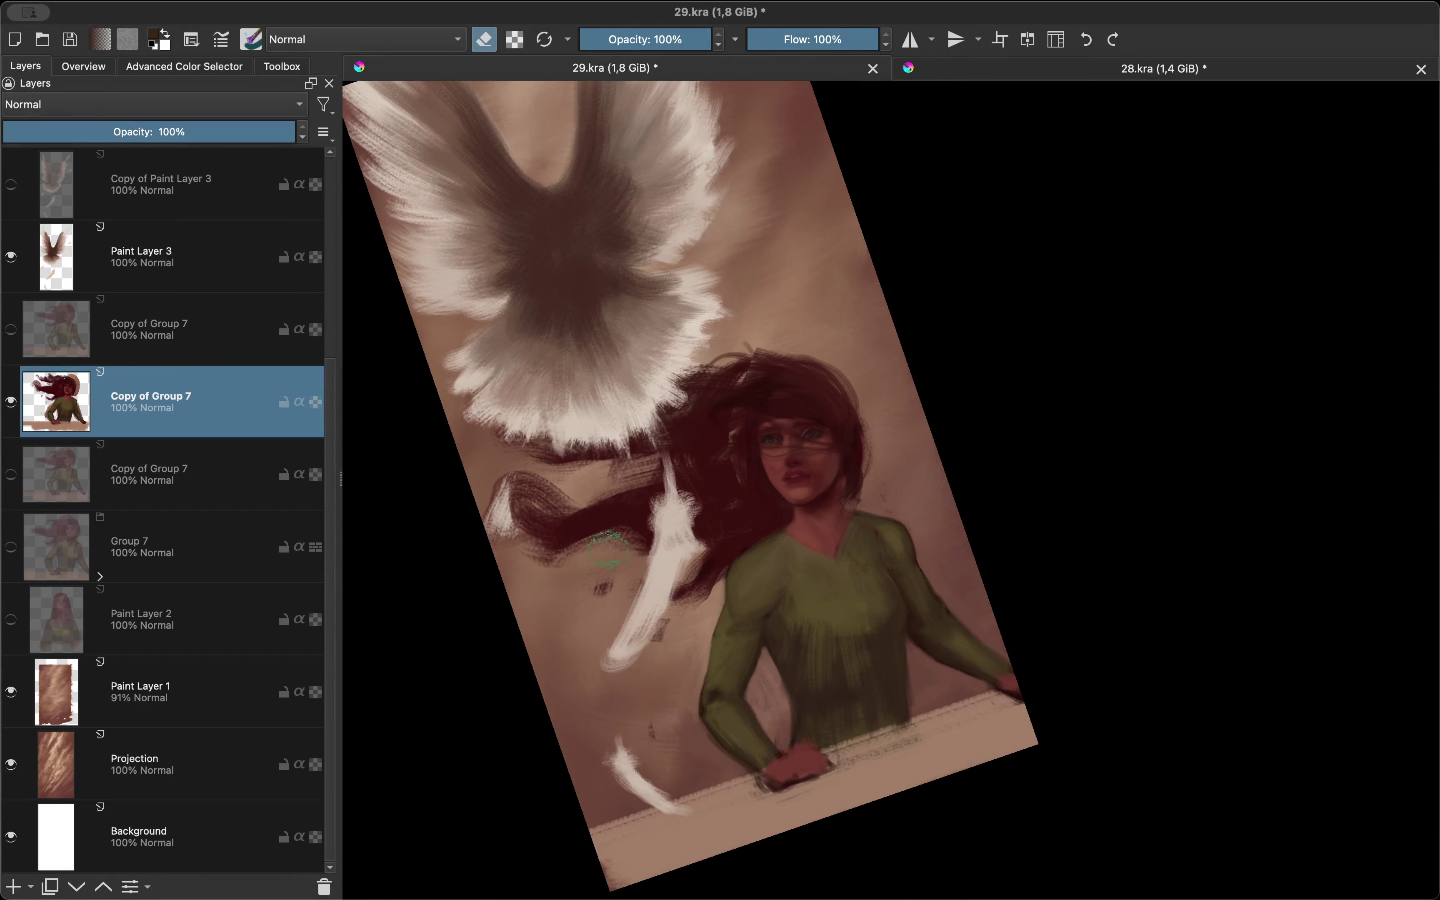
pyautogui.press('m')
pyautogui.press('m')
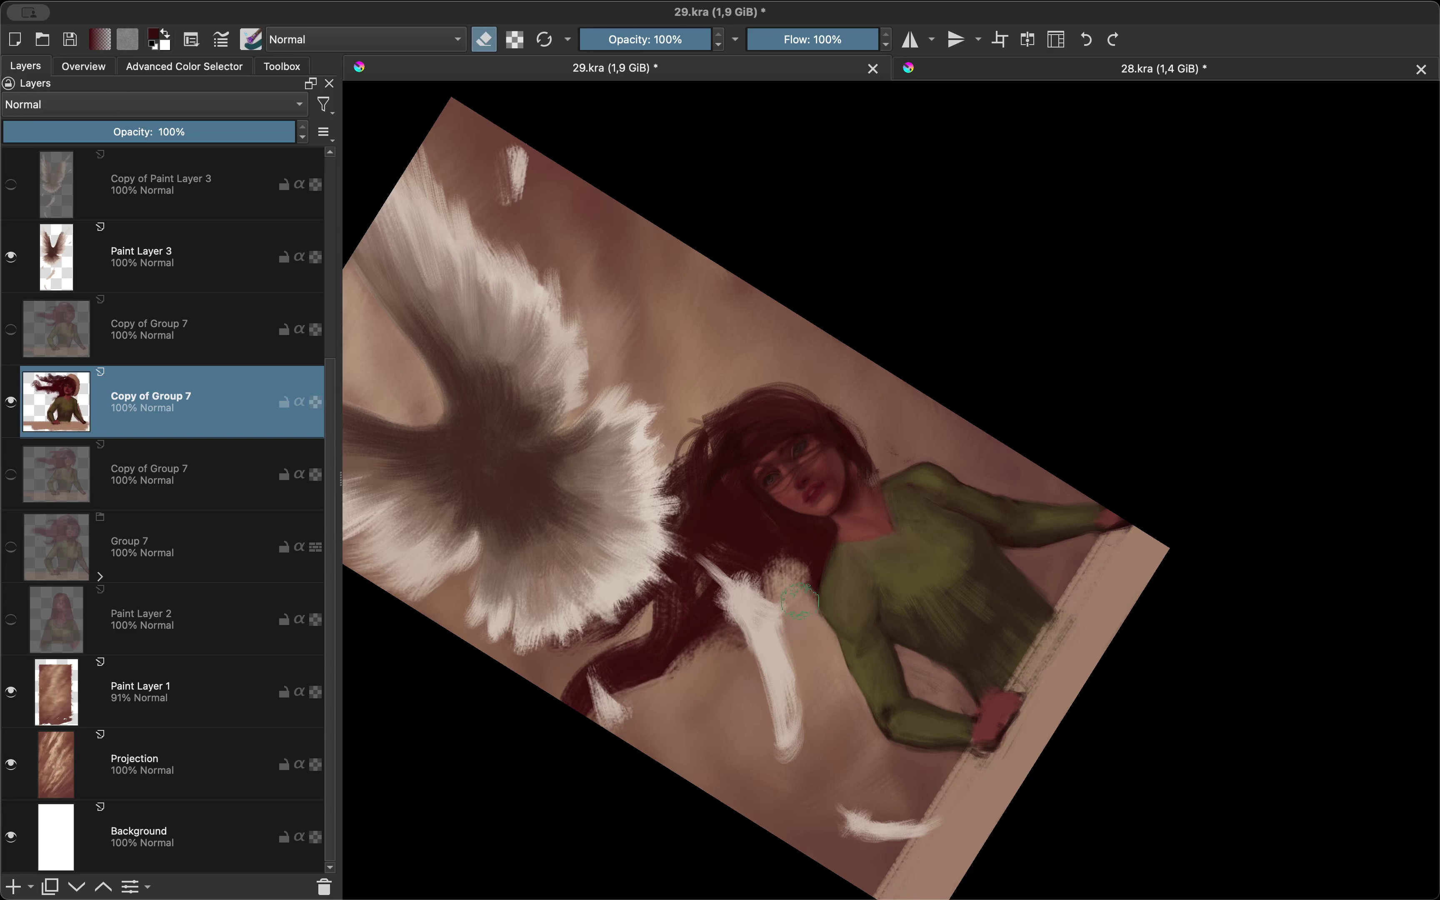
pyautogui.press('m')
pyautogui.press('m')
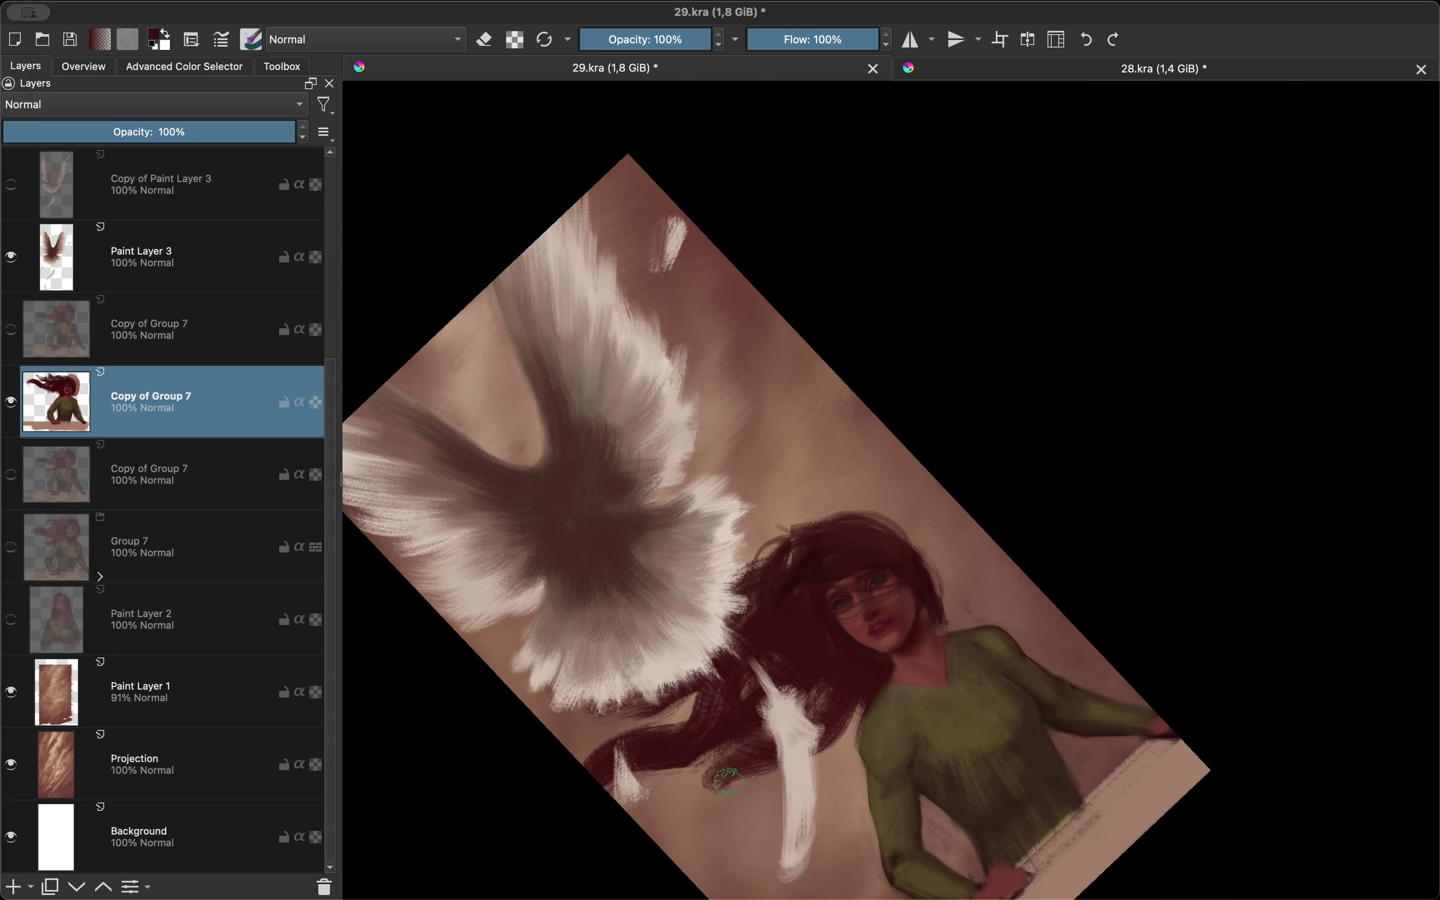
pyautogui.press('e')
pyautogui.press('m')
pyautogui.press('m')
pyautogui.scroll(2, 792, 658)
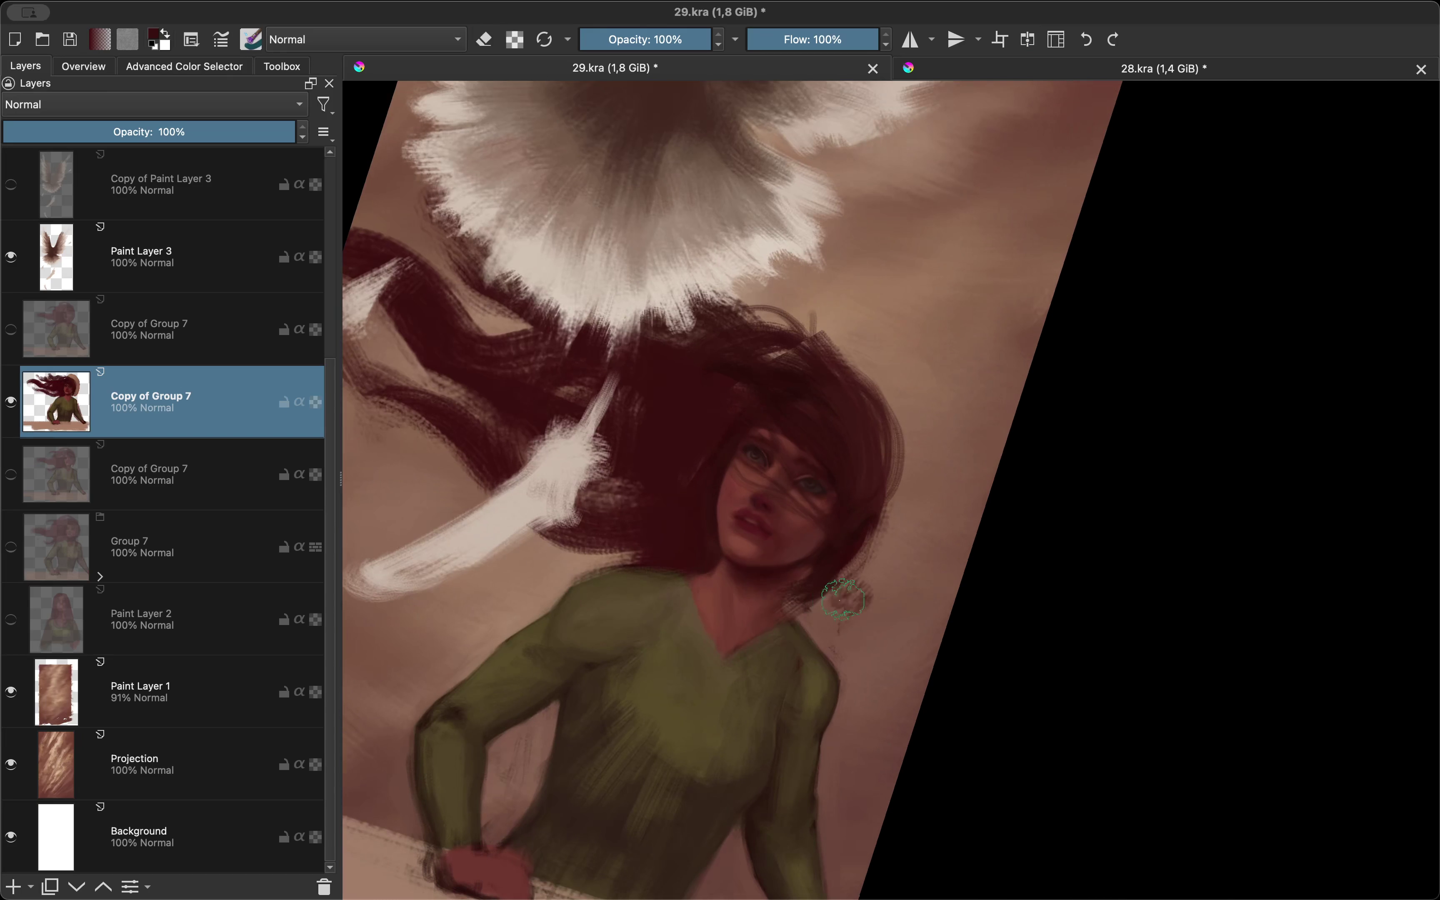
pyautogui.press('e')
pyautogui.press('m')
pyautogui.moveTo(833, 565); pyautogui.dragTo(830, 444)
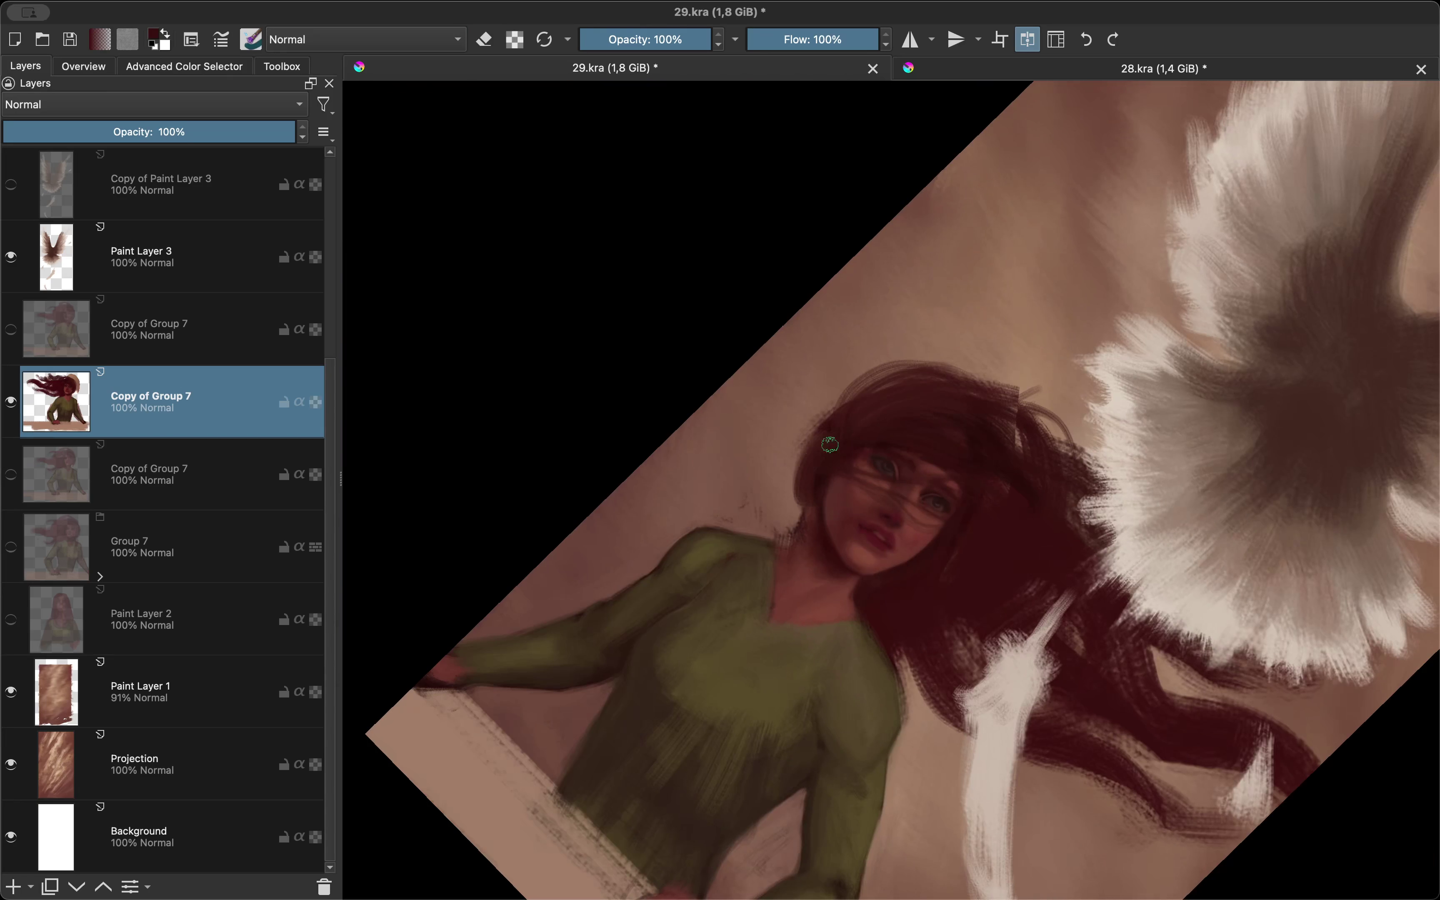
pyautogui.moveTo(825, 512)
pyautogui.mouseDown()
pyautogui.moveTo(852, 611)
pyautogui.moveTo(782, 473)
pyautogui.moveTo(667, 583)
pyautogui.mouseUp()
# Step: Add dark strands at the hair's left edge, then reset the view upright
pyautogui.press('e')
pyautogui.moveTo(928, 221)
pyautogui.mouseDown()
pyautogui.moveTo(887, 327)
pyautogui.moveTo(815, 416)
pyautogui.moveTo(913, 434)
pyautogui.mouseUp()
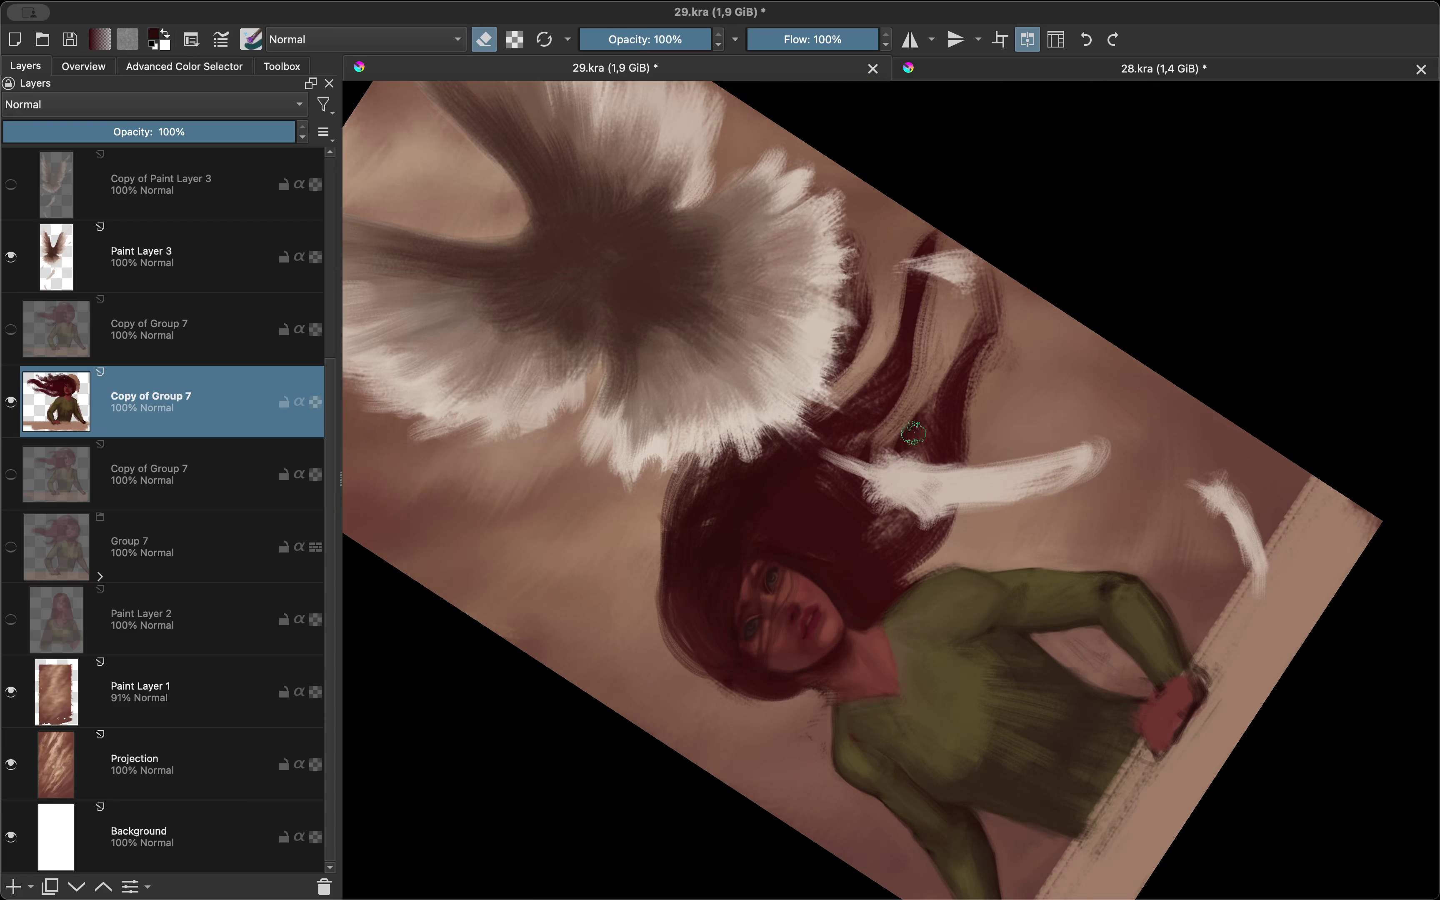
pyautogui.press('m')
pyautogui.press('e')
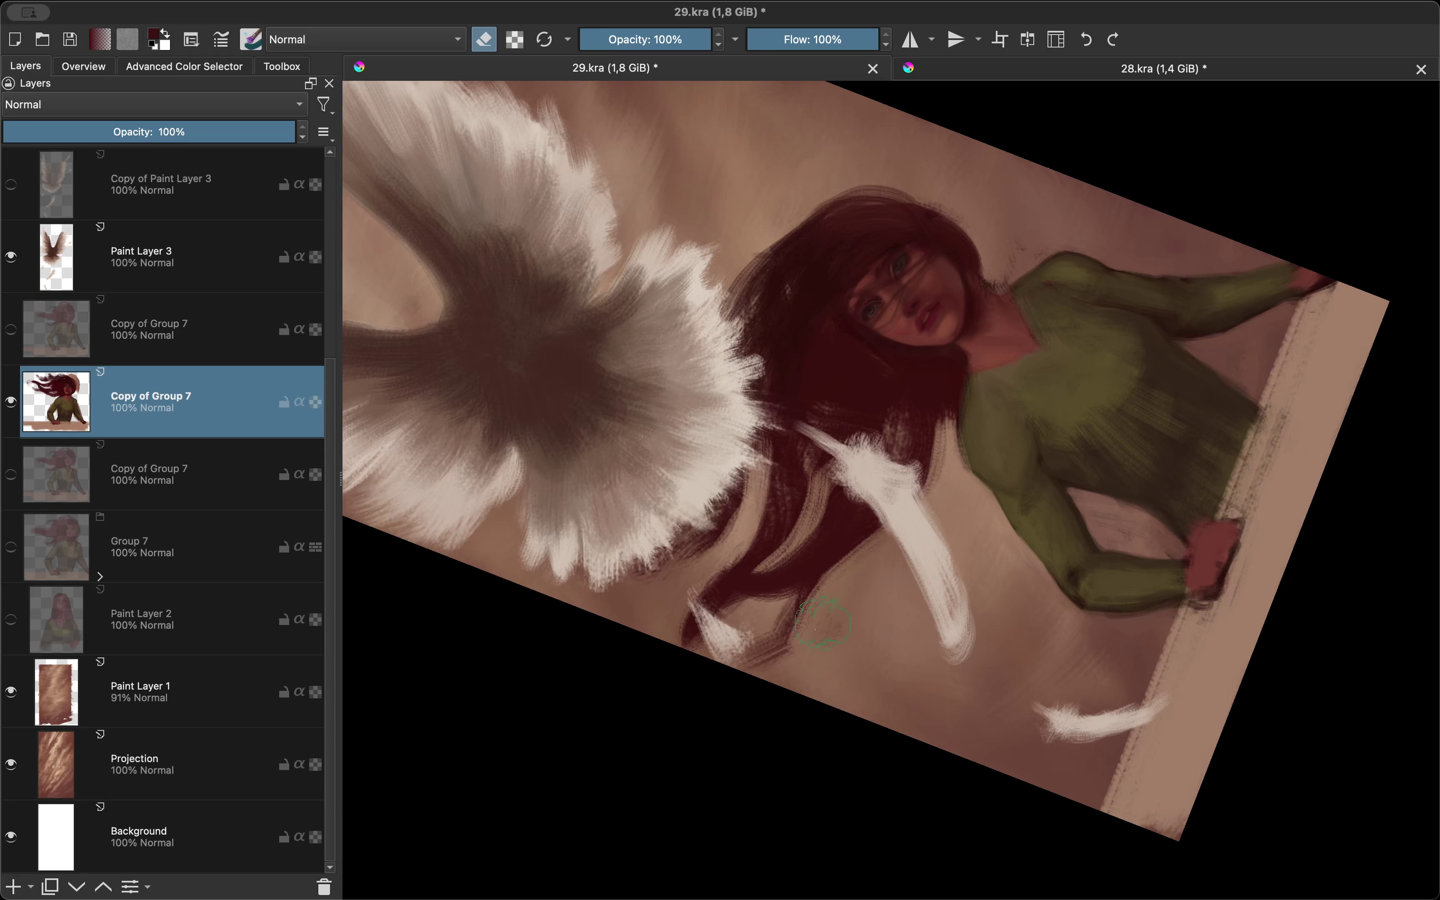
pyautogui.press('m')
pyautogui.moveTo(764, 588); pyautogui.dragTo(821, 542)
pyautogui.press('e')
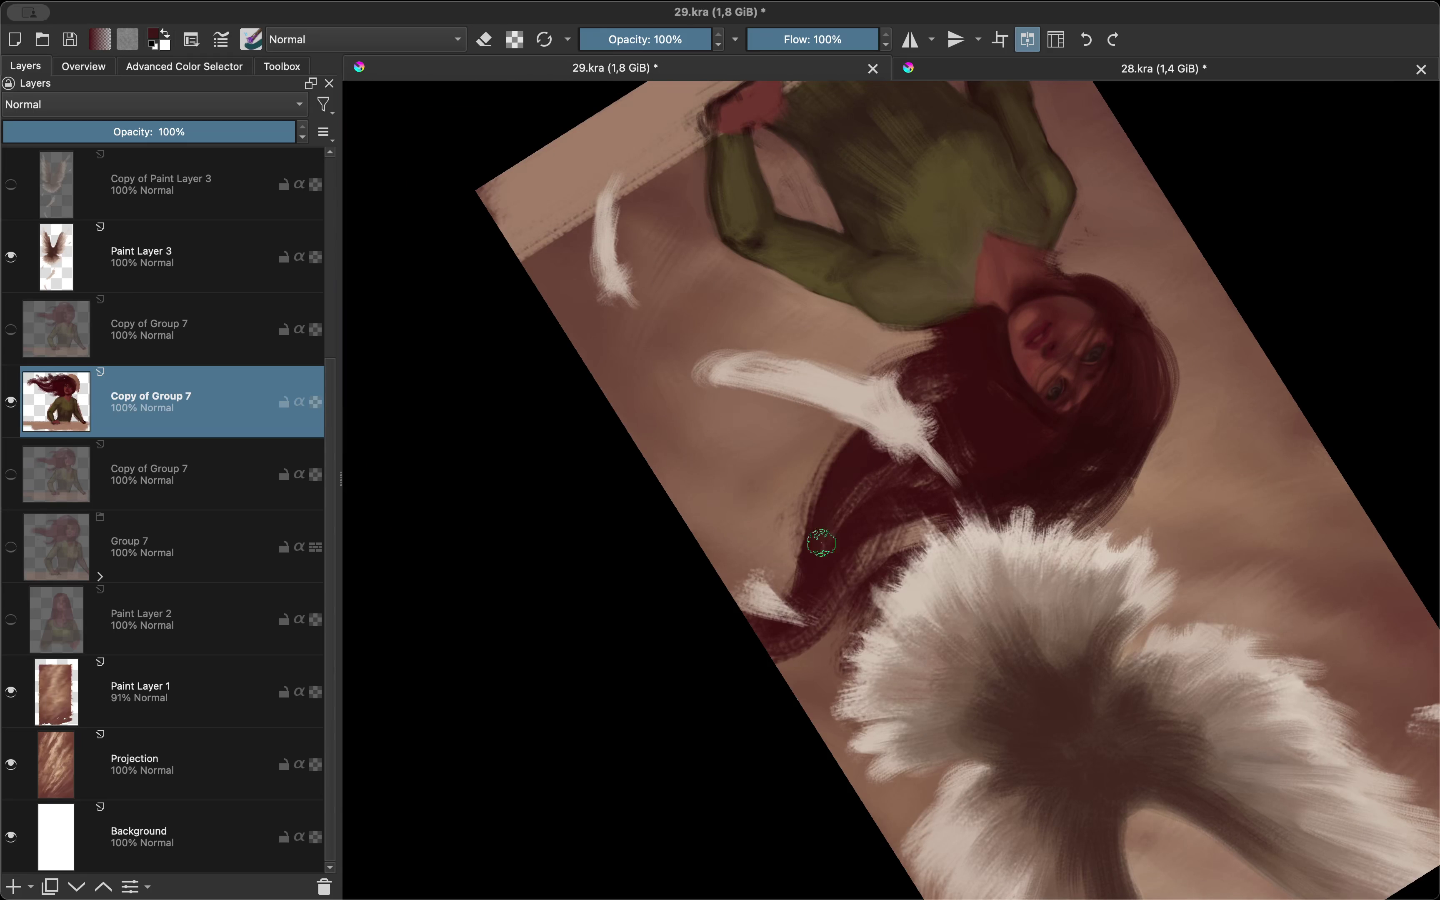
pyautogui.press('5')
pyautogui.scroll(-2, 829, 418)
# Step: Zoom and tilt the canvas back and forth to inspect the neck area
pyautogui.scroll(2, 851, 498)
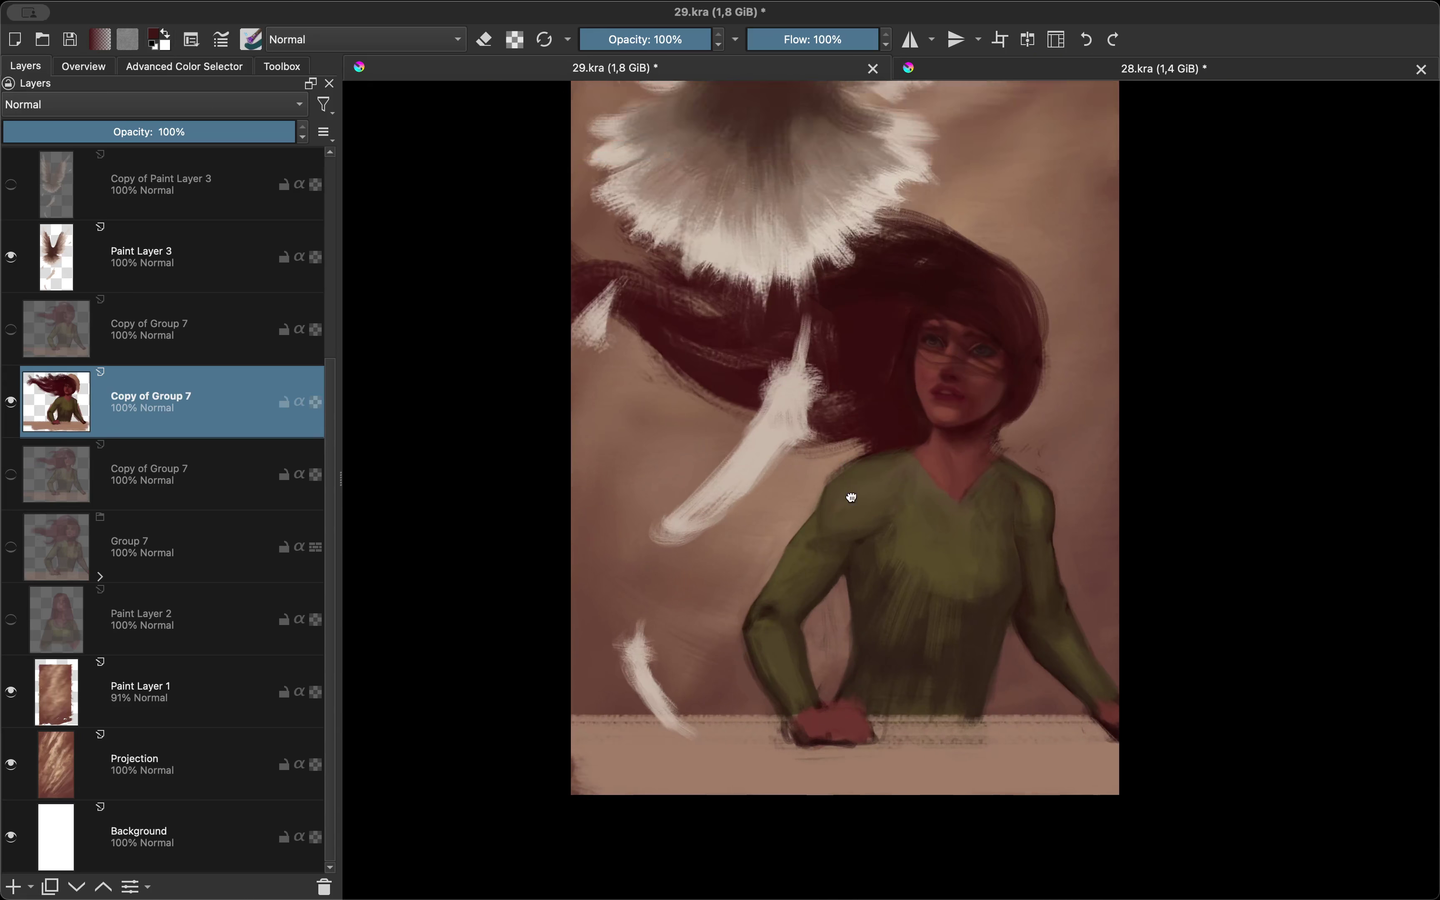
pyautogui.scroll(5, 873, 499)
pyautogui.scroll(-1, 813, 591)
pyautogui.scroll(-3, 832, 565)
pyautogui.scroll(-1, 845, 547)
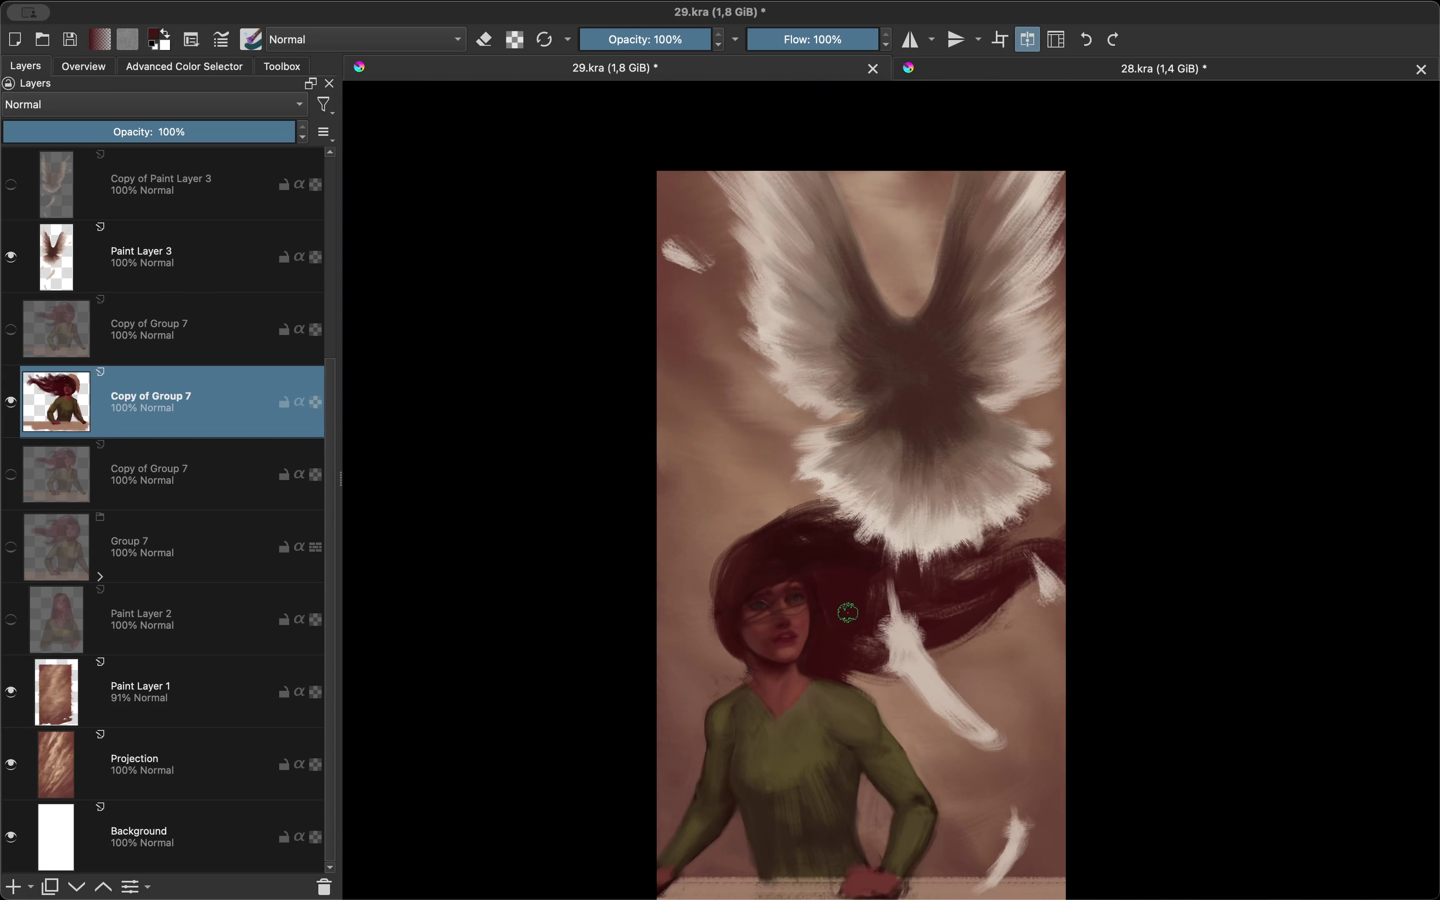
pyautogui.scroll(3, 858, 522)
pyautogui.scroll(2, 857, 522)
pyautogui.scroll(-2, 964, 369)
pyautogui.scroll(-2, 833, 535)
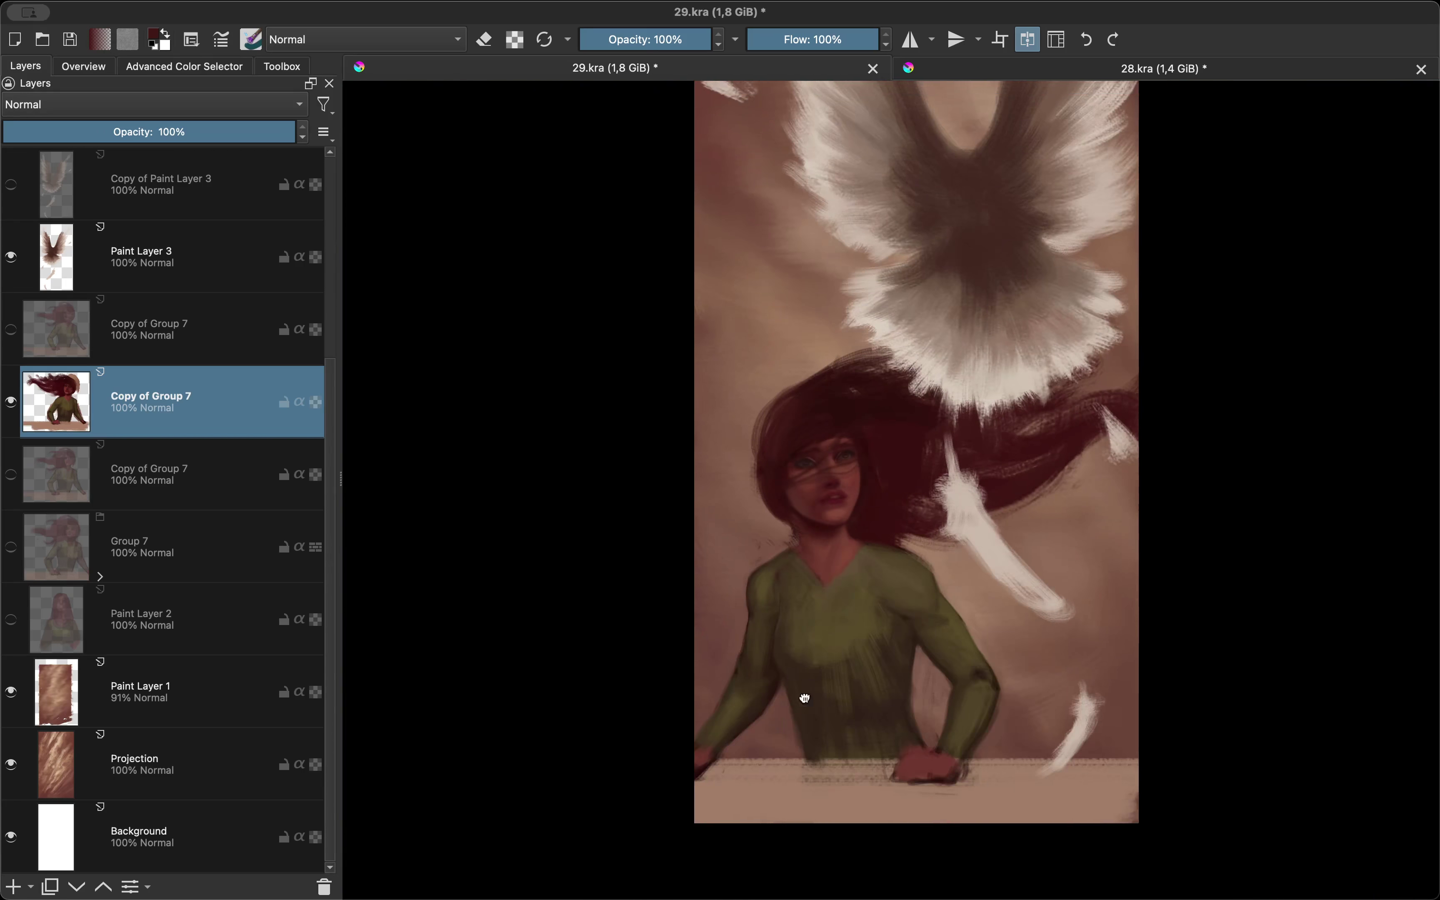
pyautogui.scroll(3, 845, 514)
pyautogui.scroll(-2, 855, 524)
pyautogui.scroll(3, 846, 476)
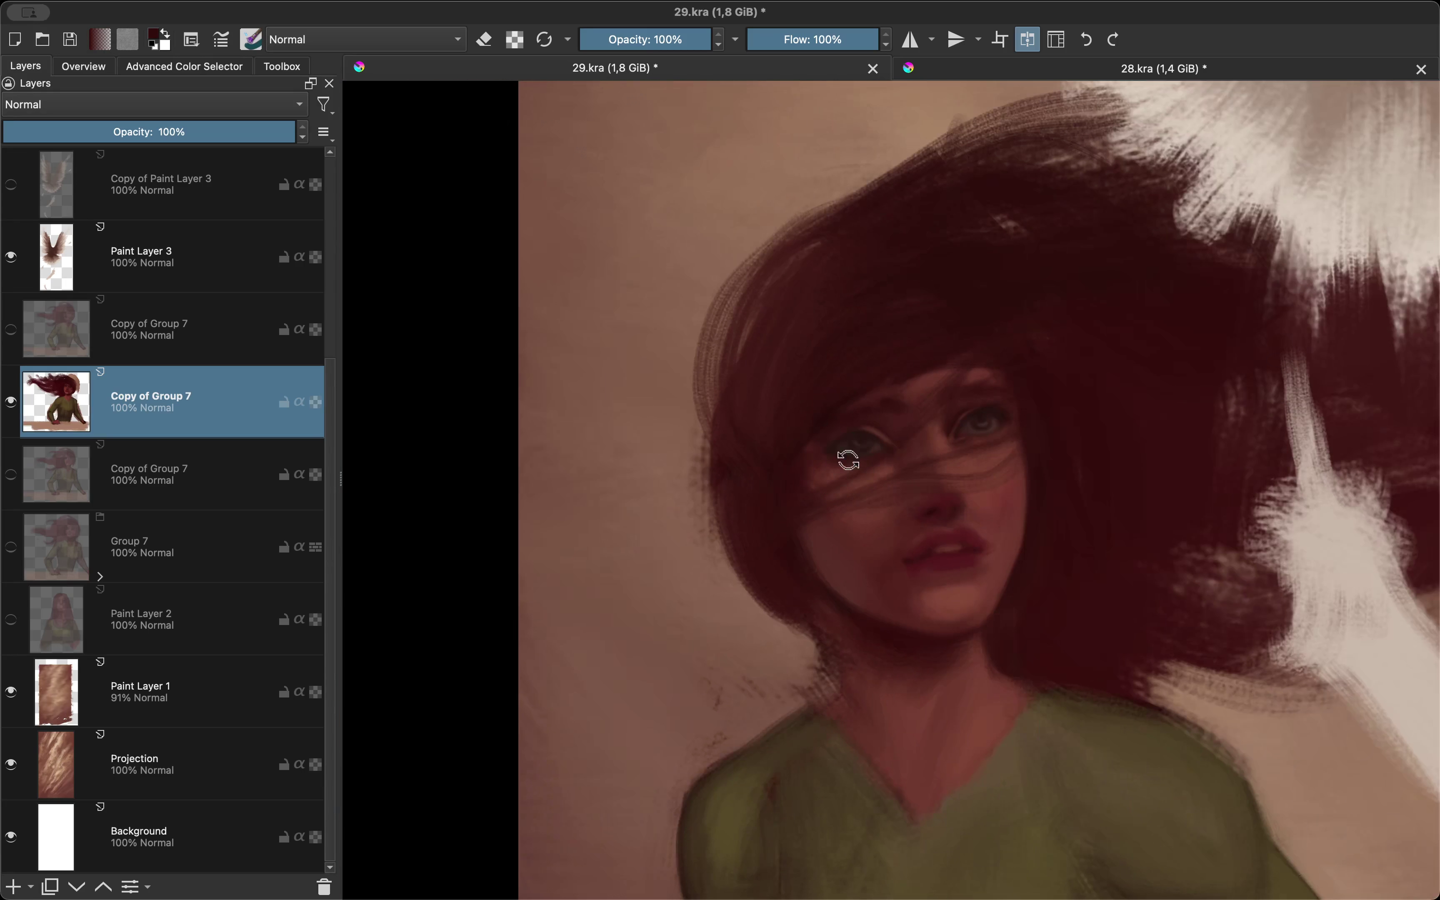
pyautogui.press('4')
pyautogui.press('4')
pyautogui.press('4')
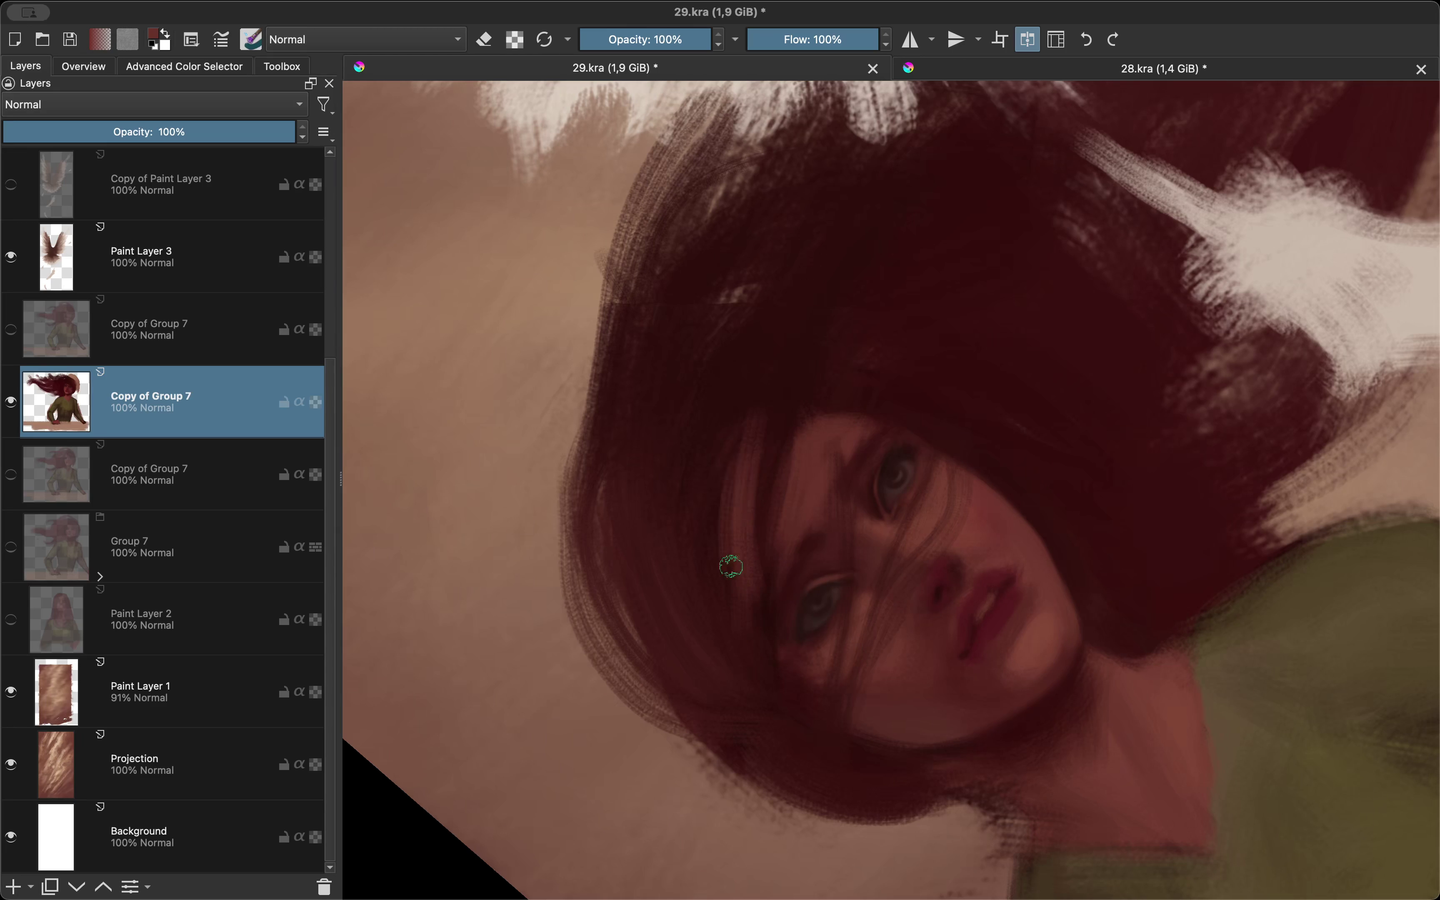
pyautogui.press('m')
pyautogui.press('5')
pyautogui.press('6')
pyautogui.press('6')
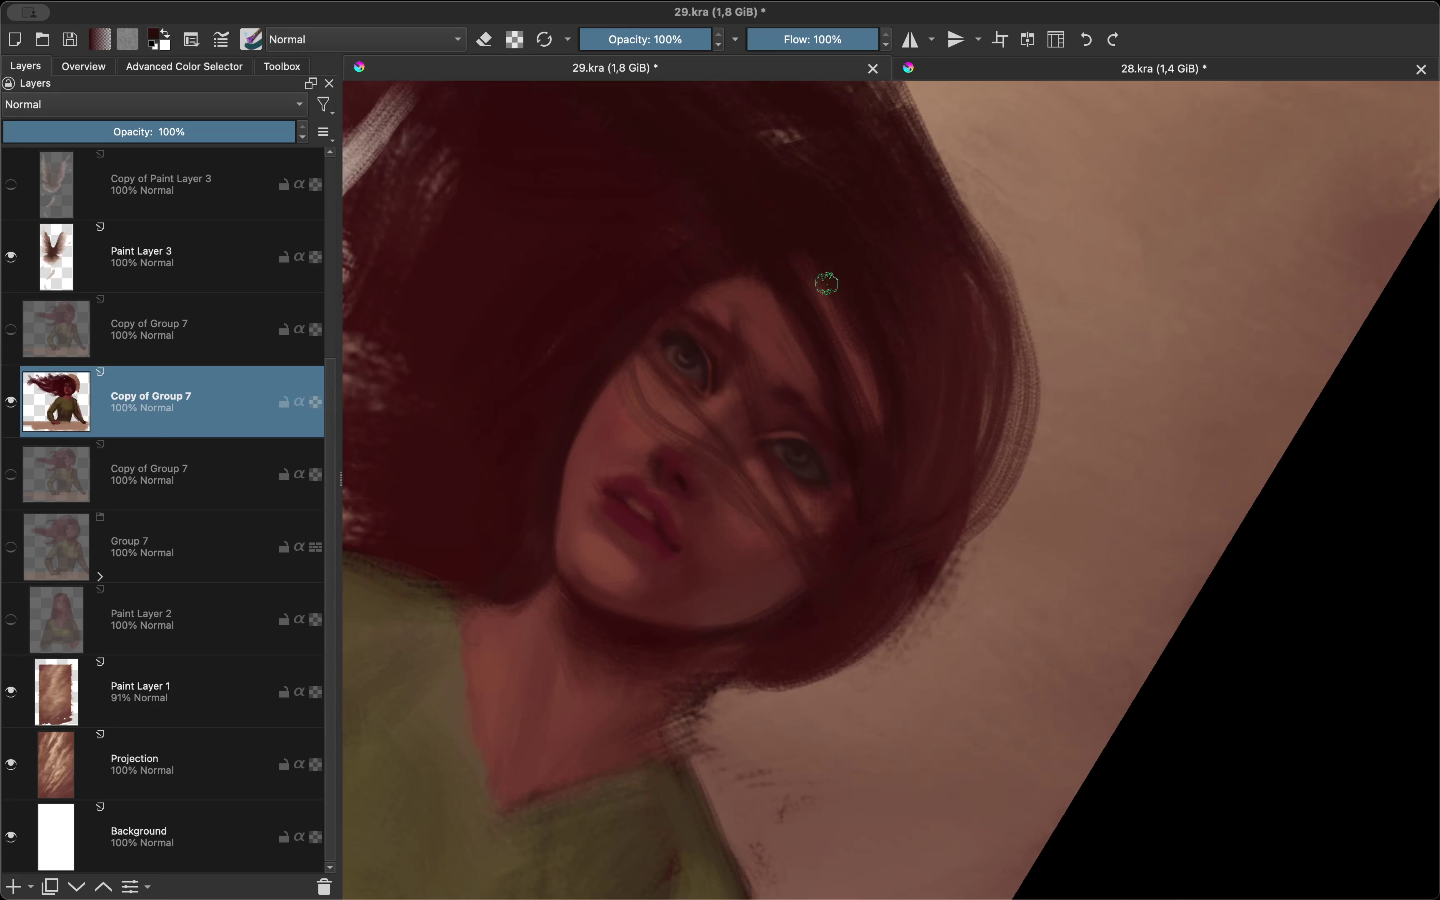
# Step: Paint a dark hair strand across the neck and mirror the view to check it
pyautogui.scroll(2, 820, 418)
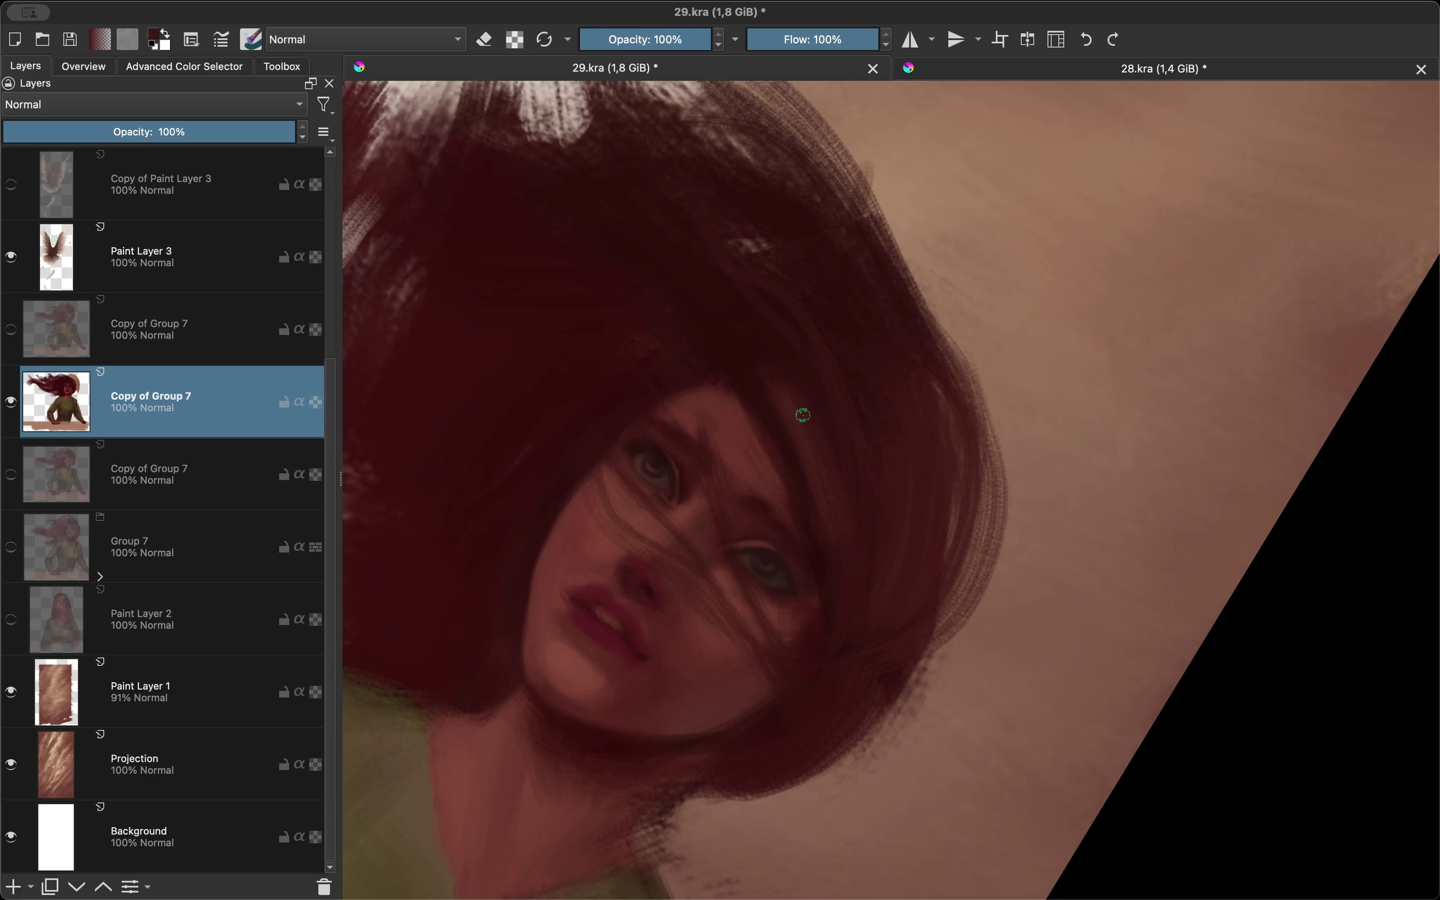
pyautogui.press('m')
pyautogui.press('e')
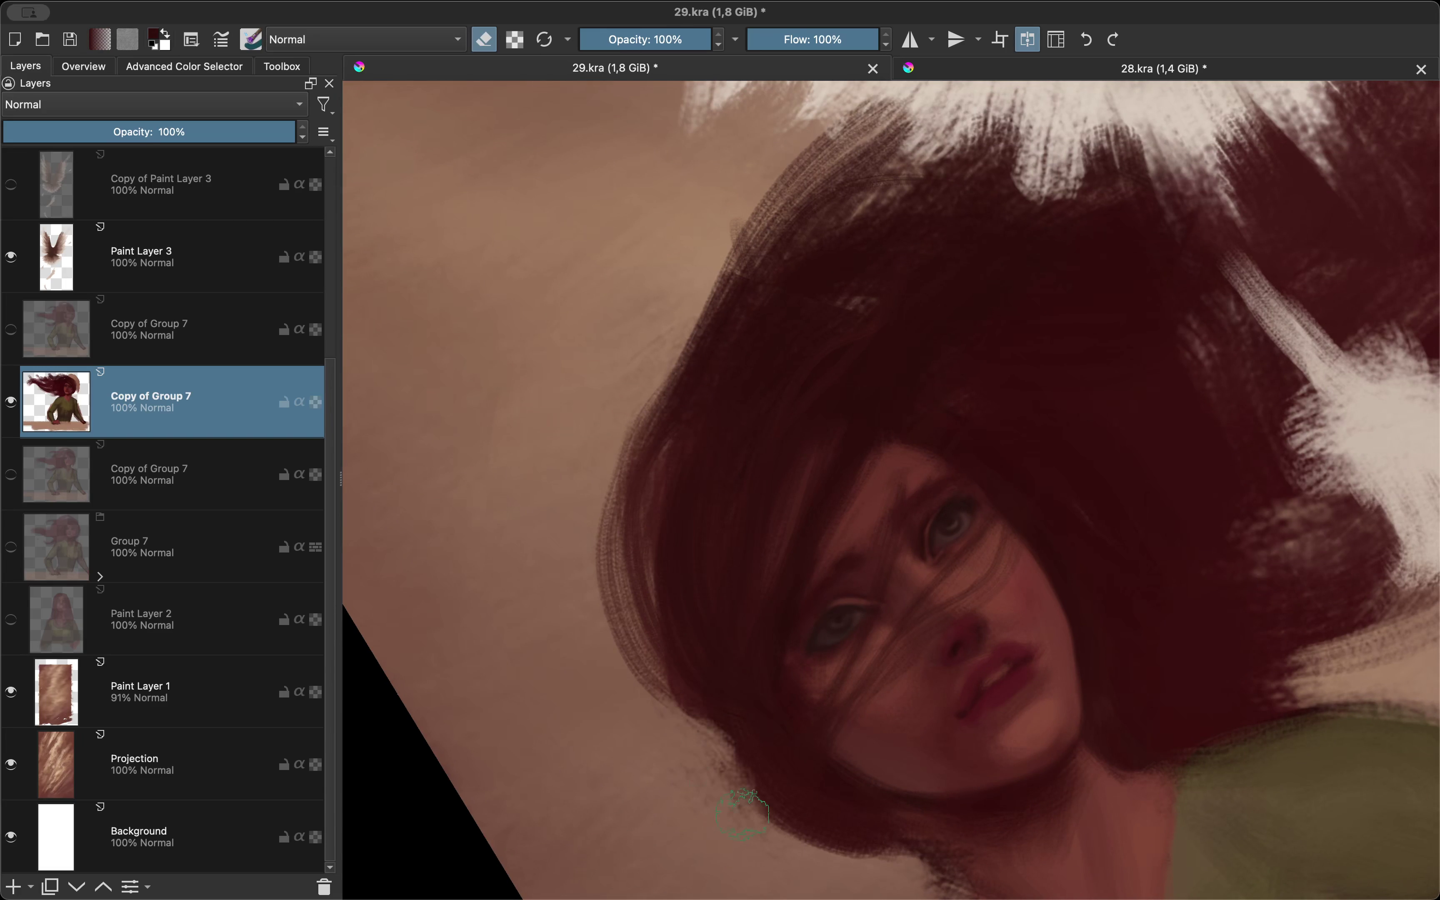
pyautogui.scroll(-3, 730, 667)
pyautogui.press('m')
pyautogui.press('5')
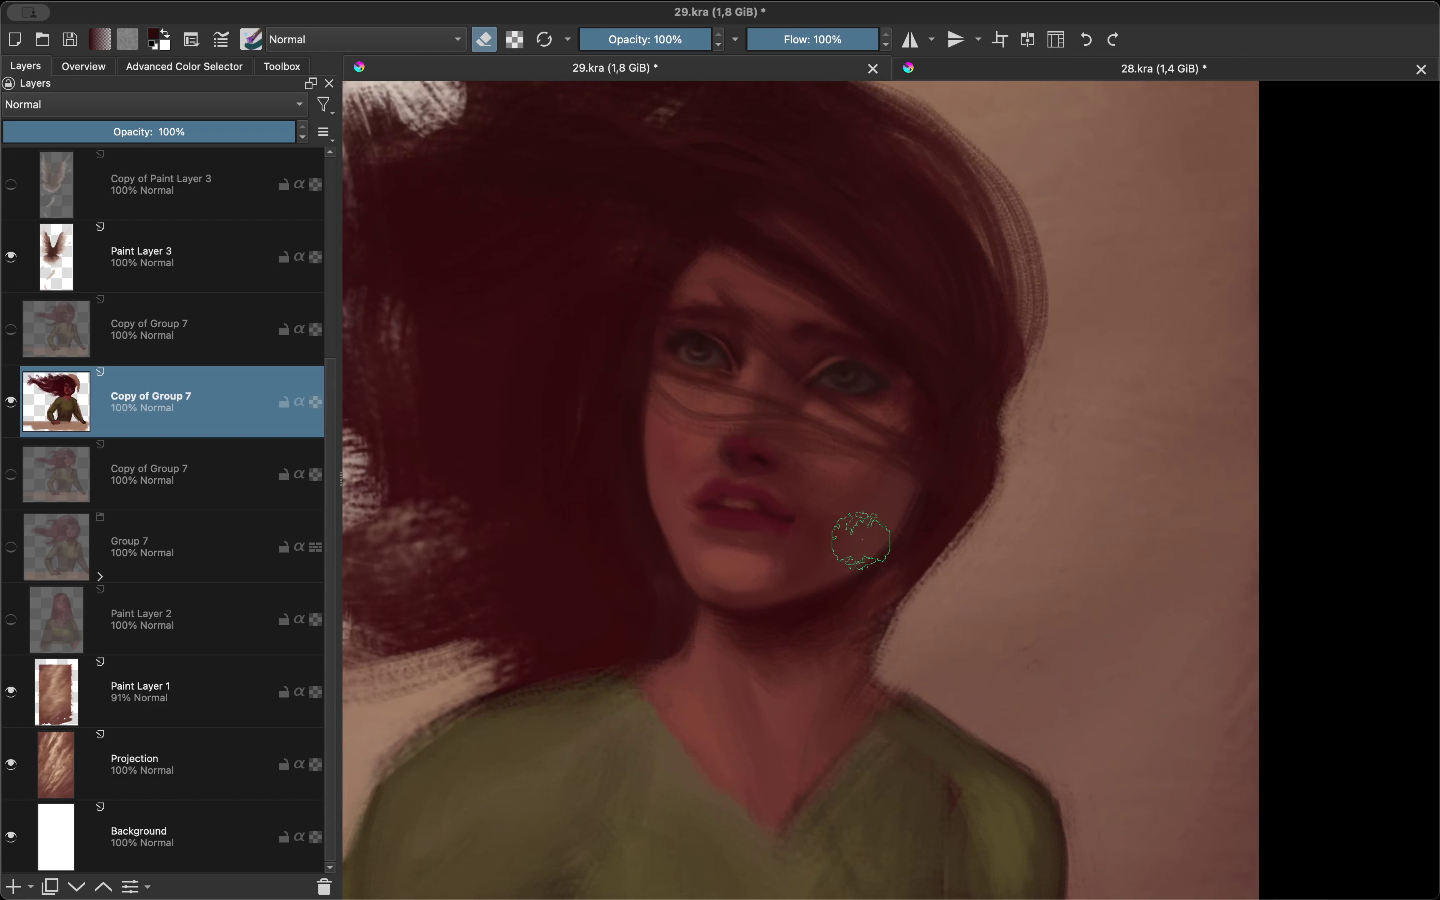
pyautogui.press('e')
pyautogui.moveTo(881, 631); pyautogui.dragTo(581, 659)
pyautogui.press('m')
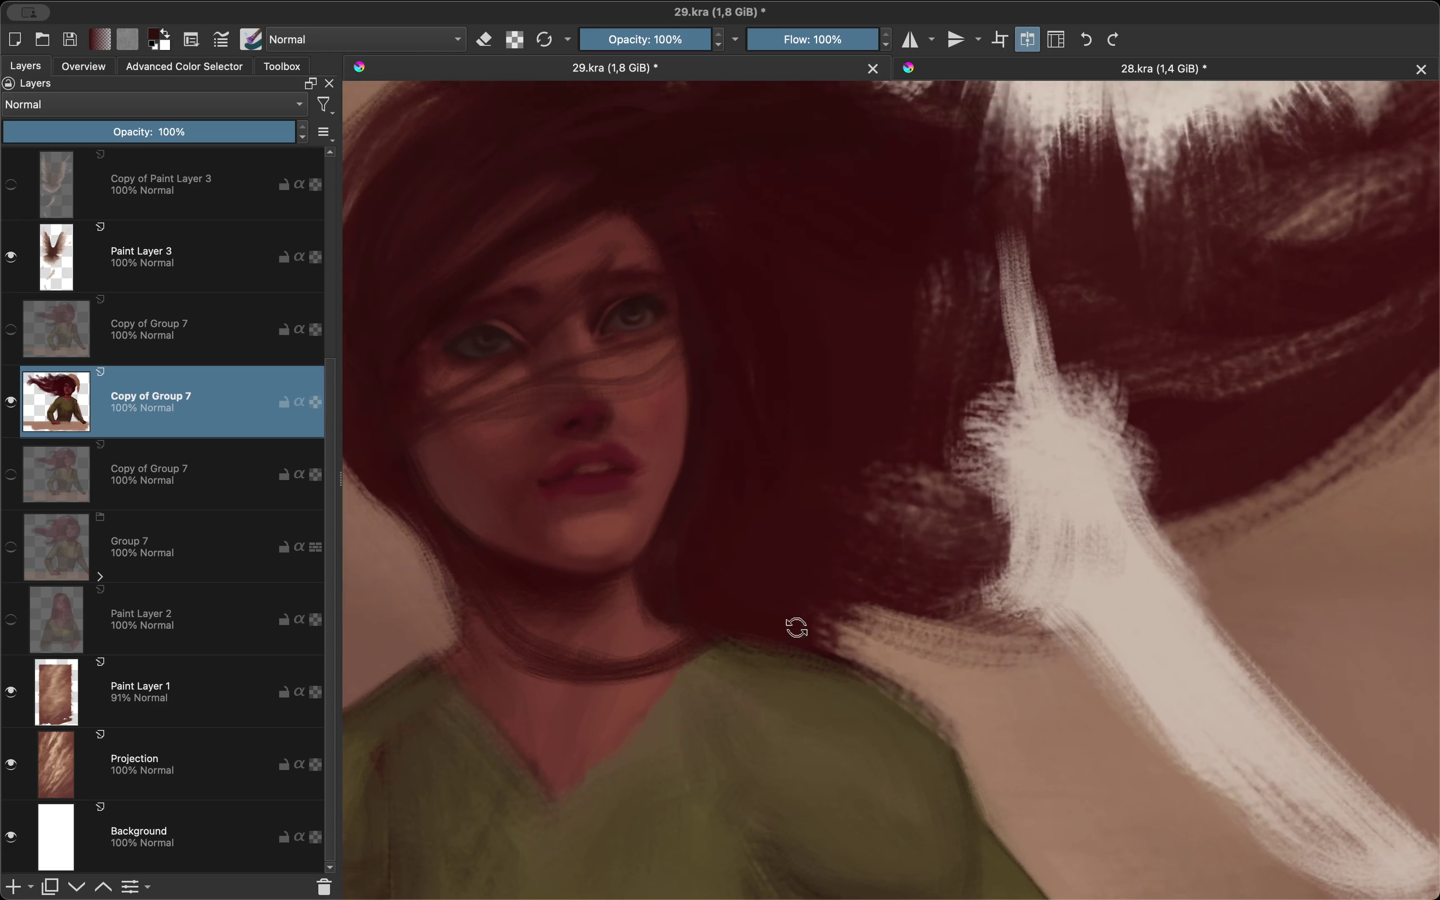
pyautogui.press('m')
pyautogui.press('4')
pyautogui.press('4')
pyautogui.press('4')
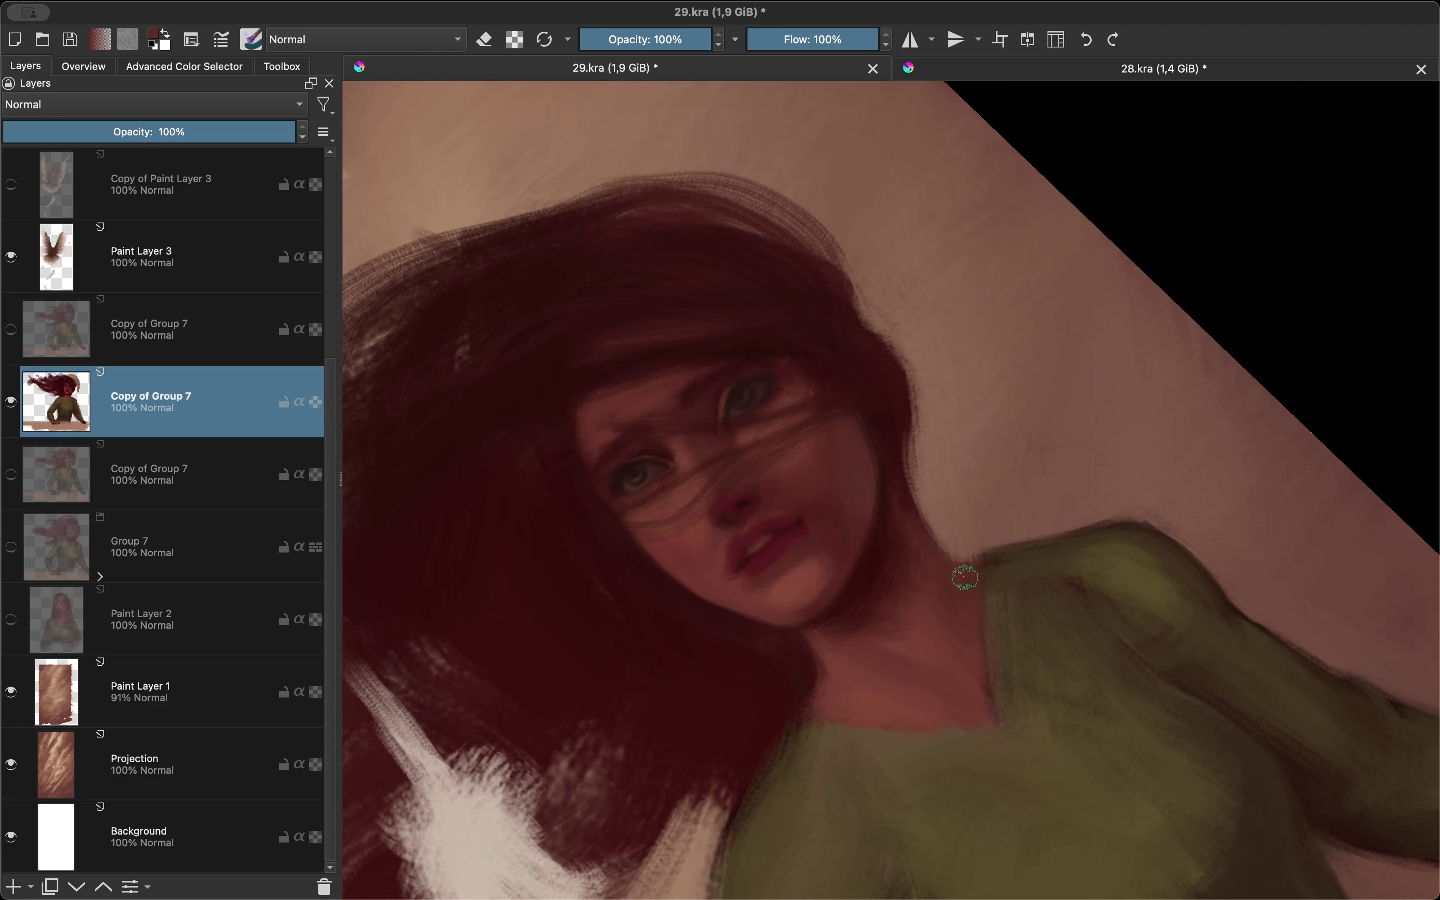
pyautogui.press('5')
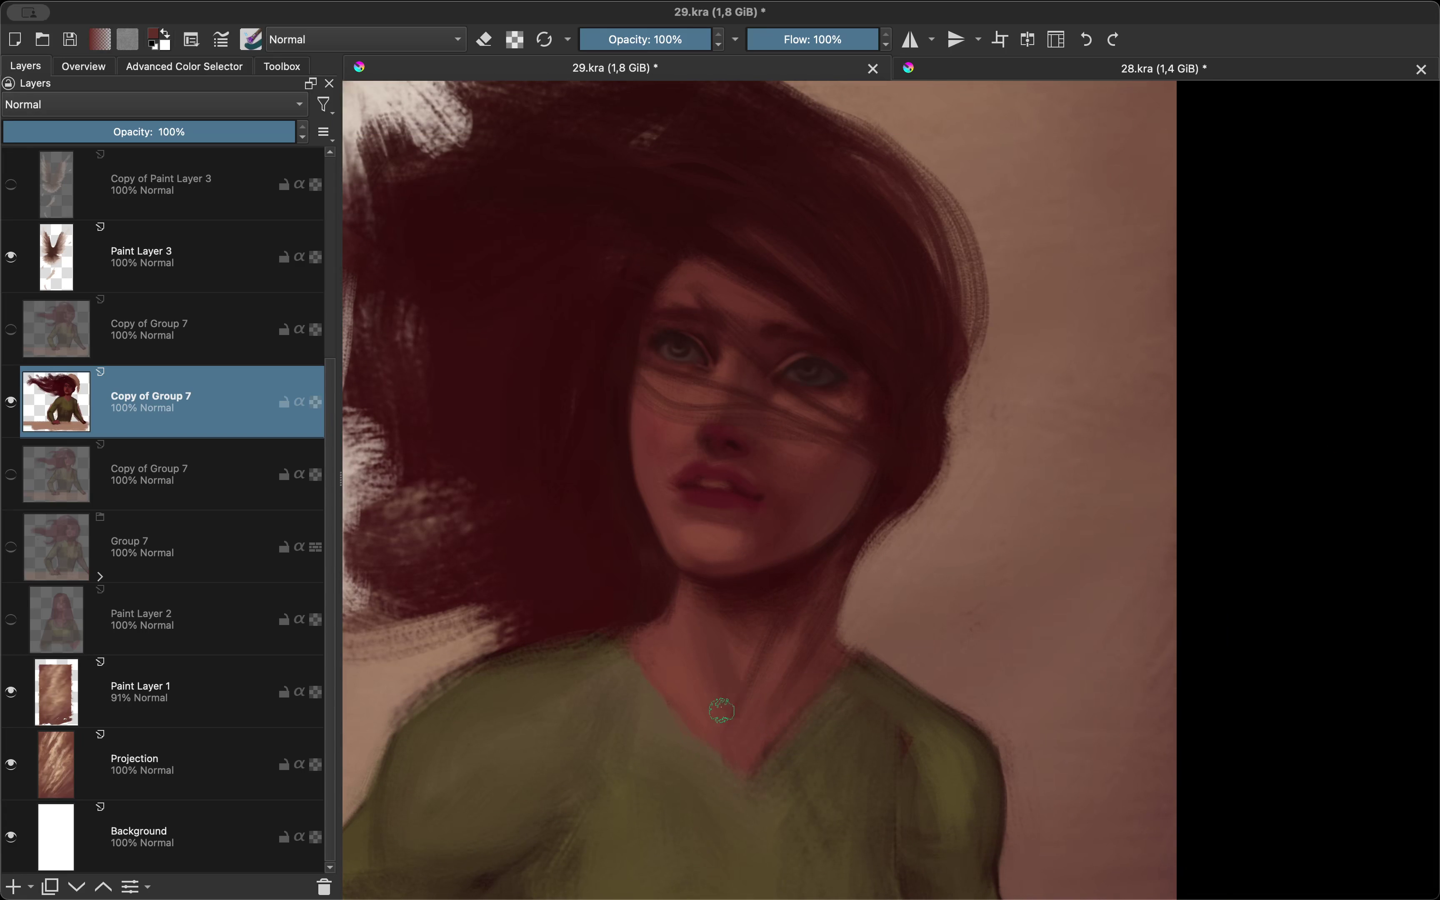
pyautogui.press('m')
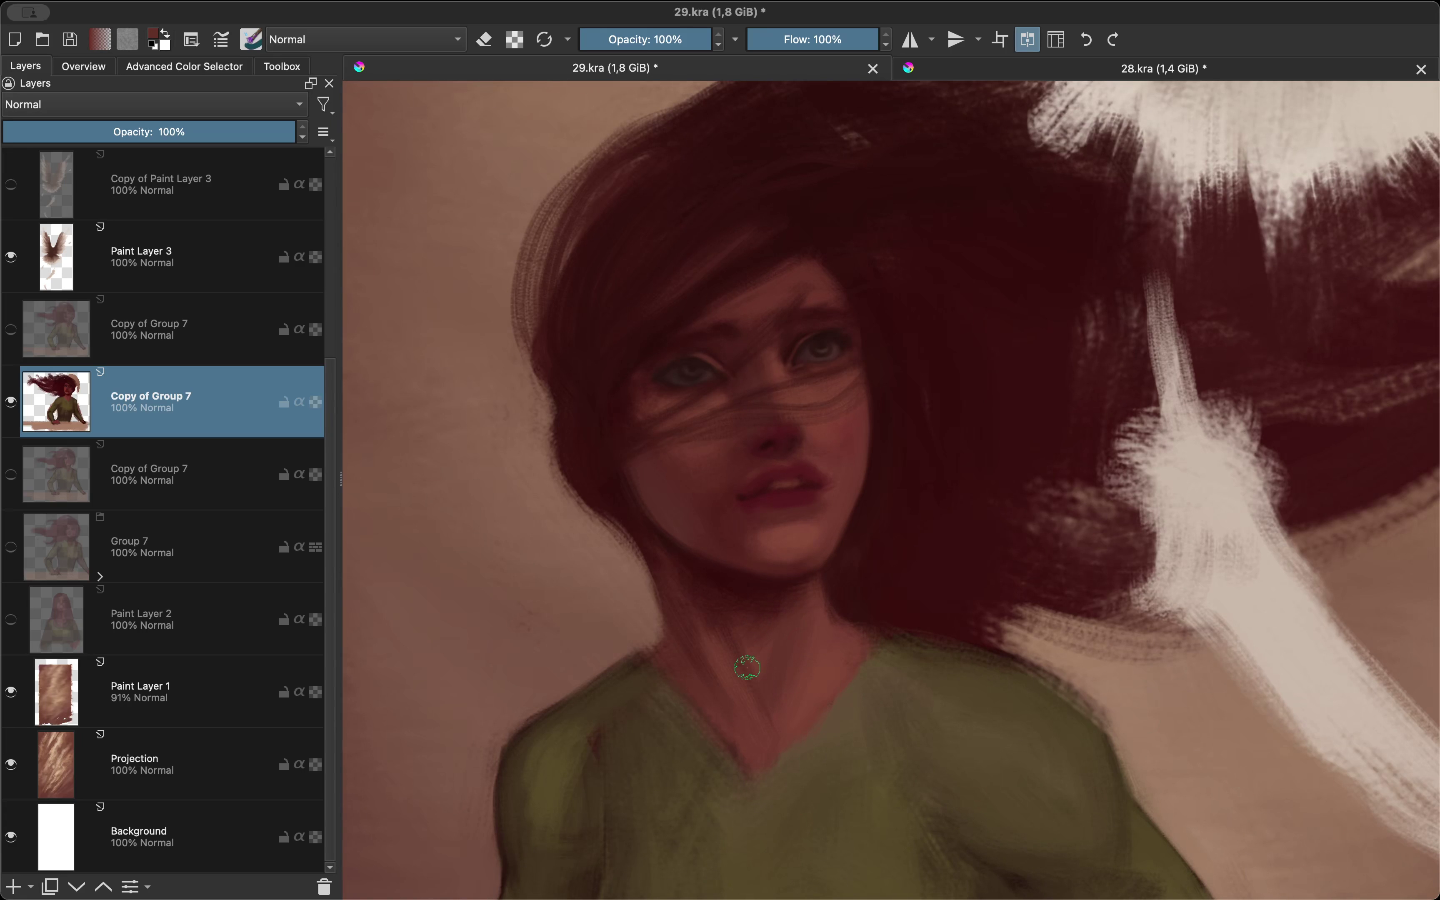
# Step: Zoom out and repeatedly mirror the view to compare the painting's proportions
pyautogui.press('m')
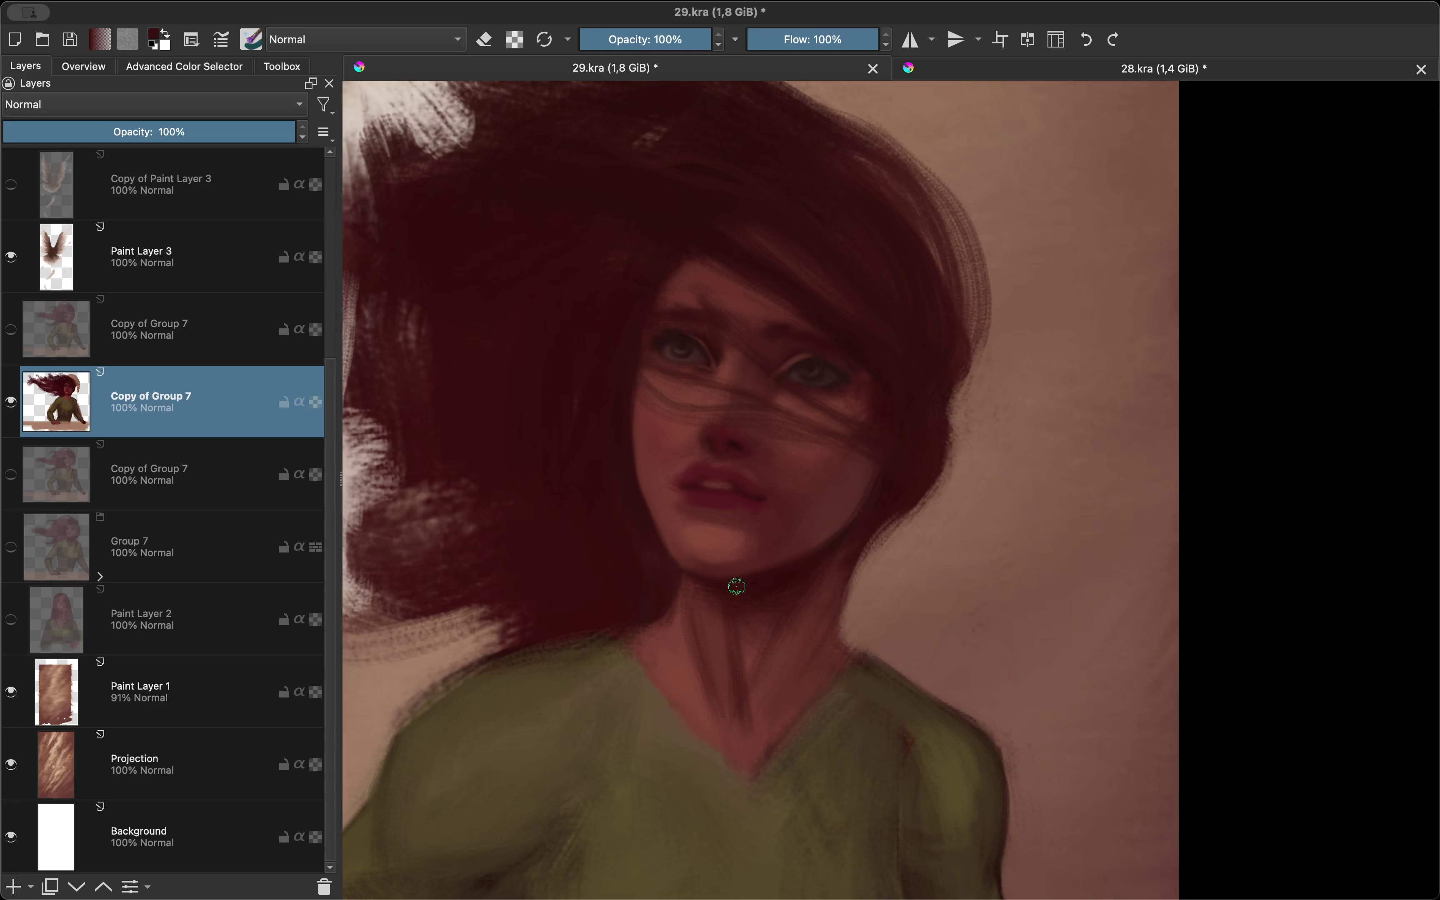
pyautogui.press('m')
pyautogui.press('-')
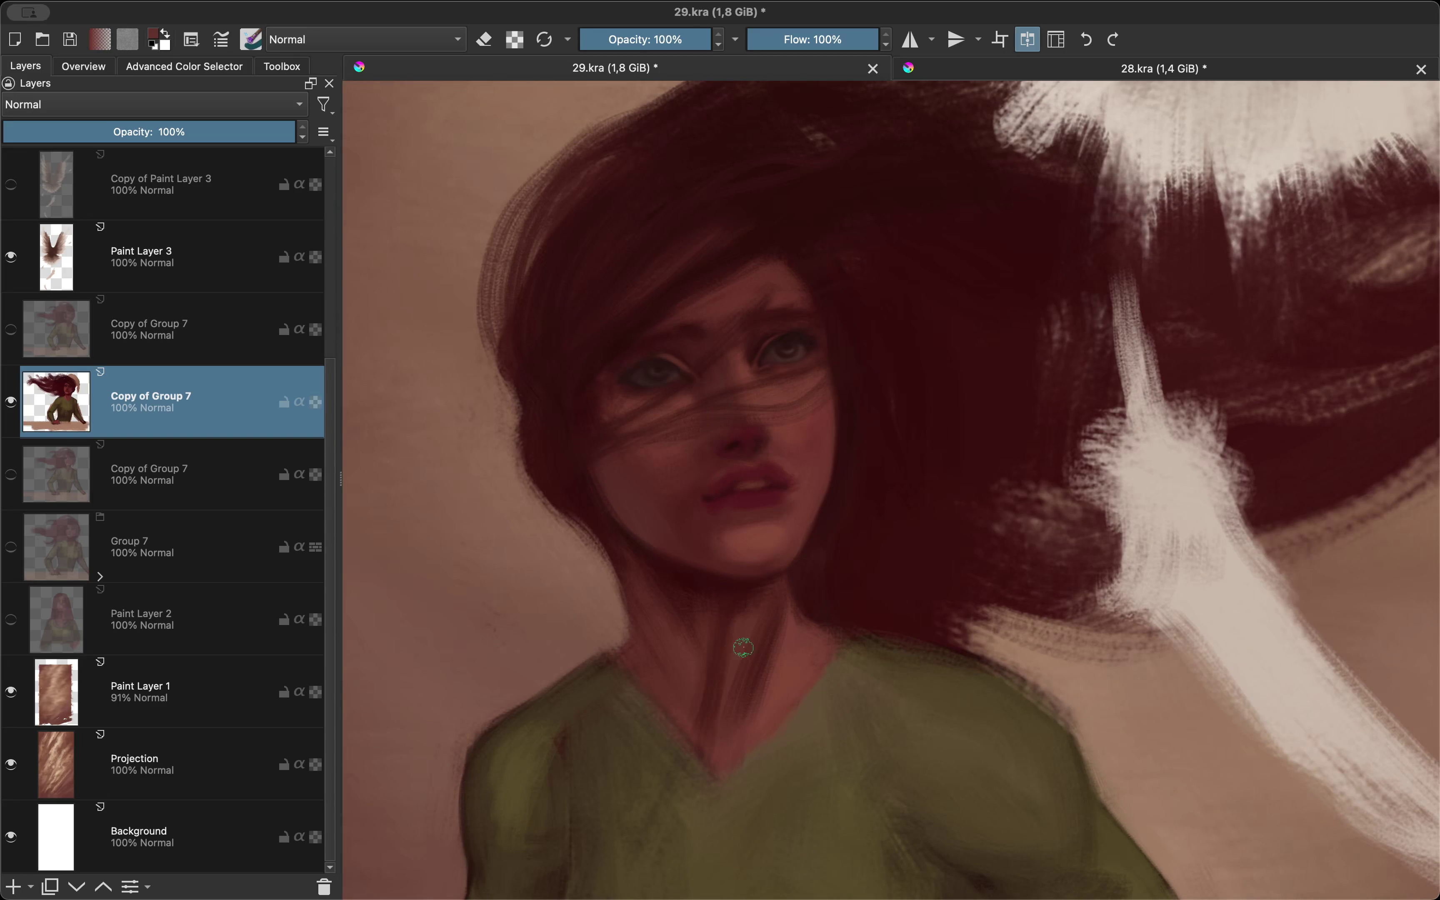
pyautogui.press('m')
pyautogui.press('-')
pyautogui.scroll(3, 658, 604)
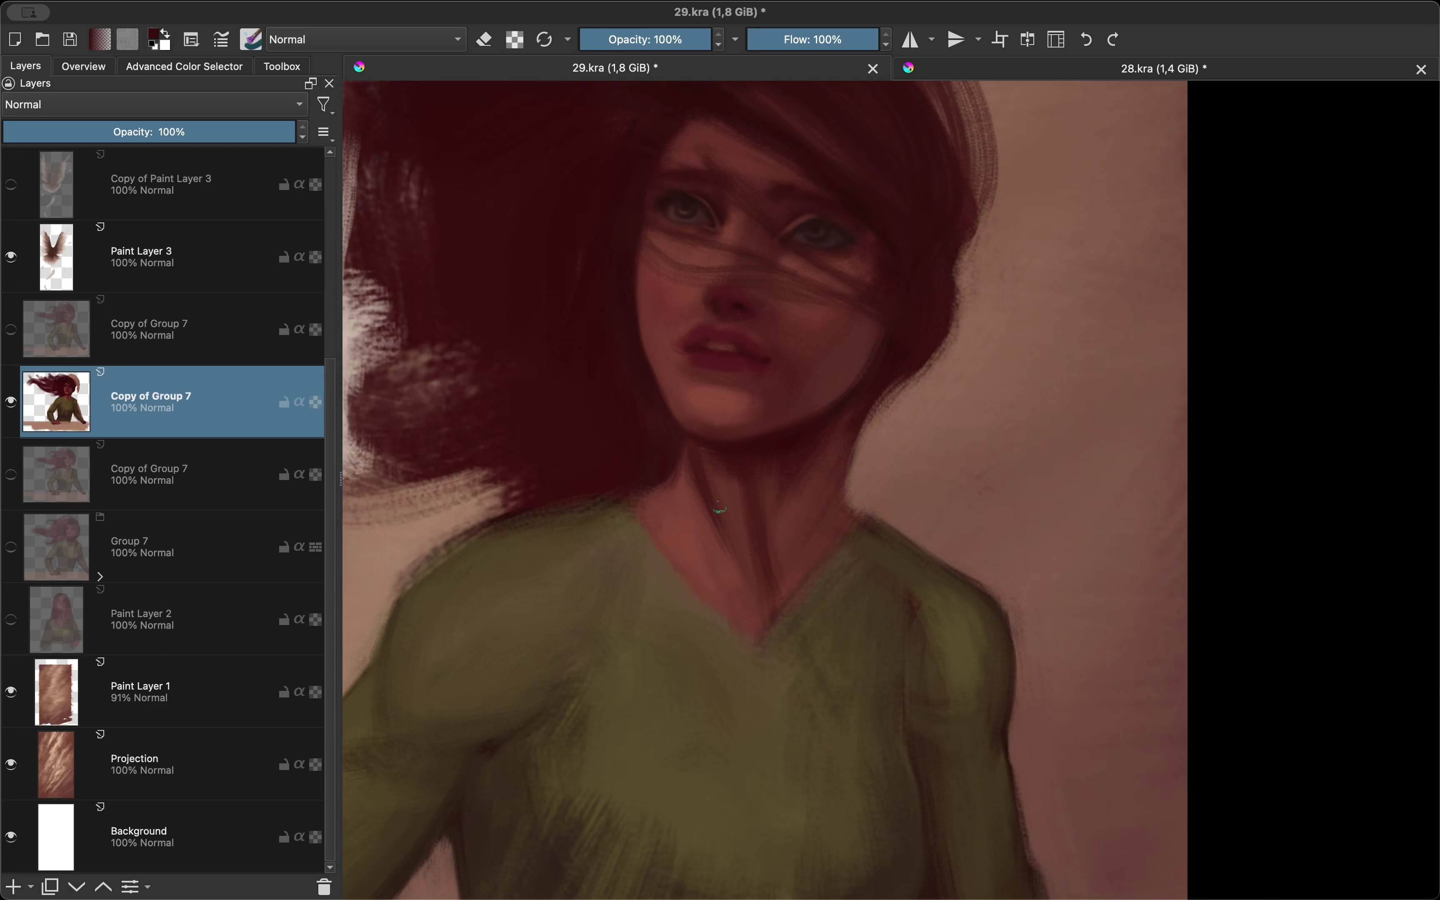
pyautogui.press('m')
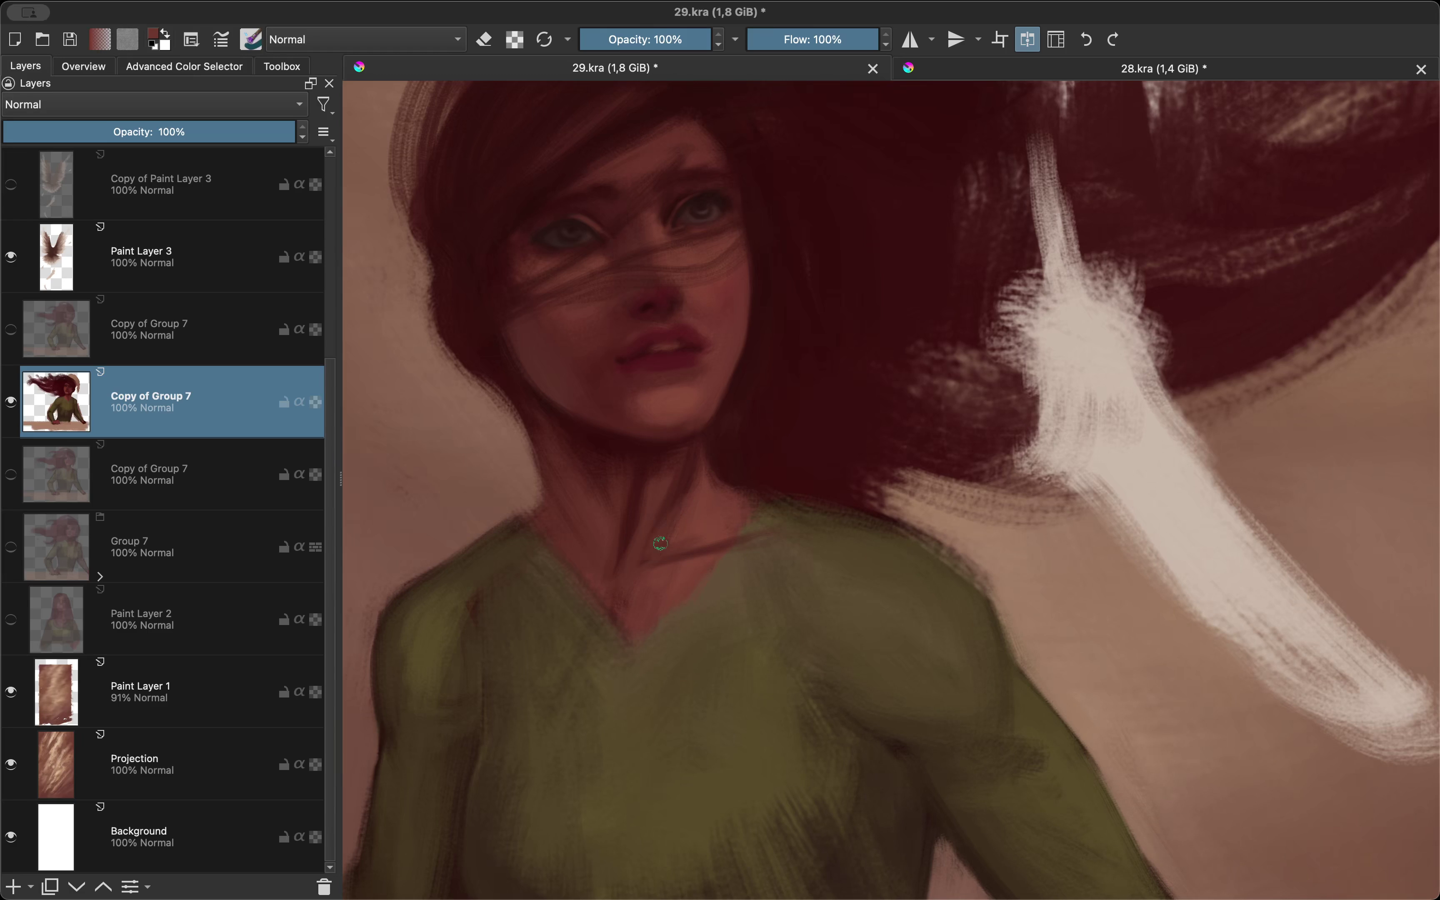
pyautogui.press('m')
pyautogui.press('m')
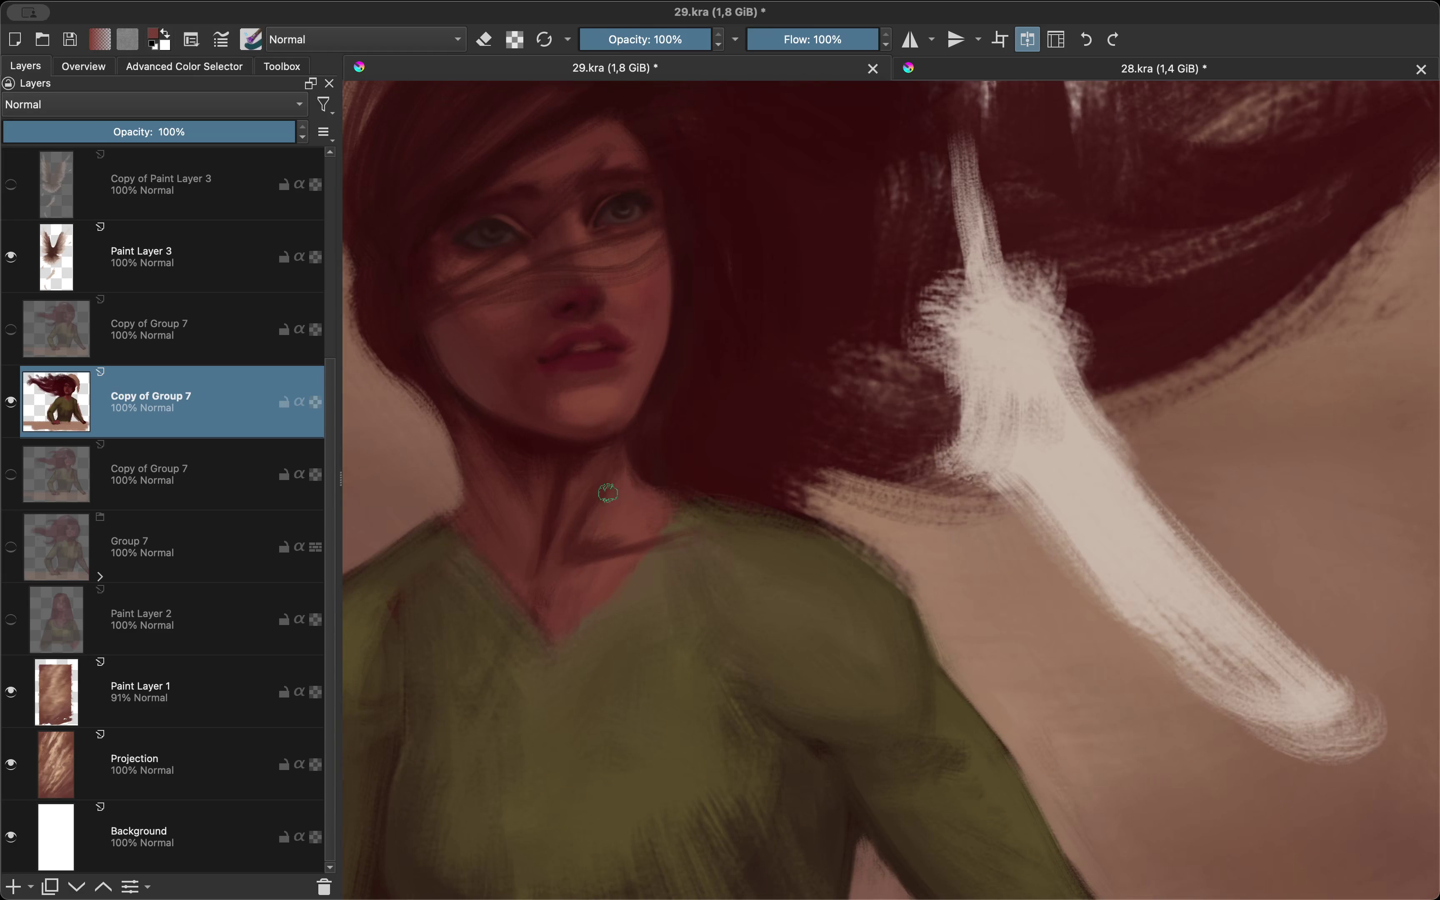
pyautogui.press('m')
pyautogui.press('m')
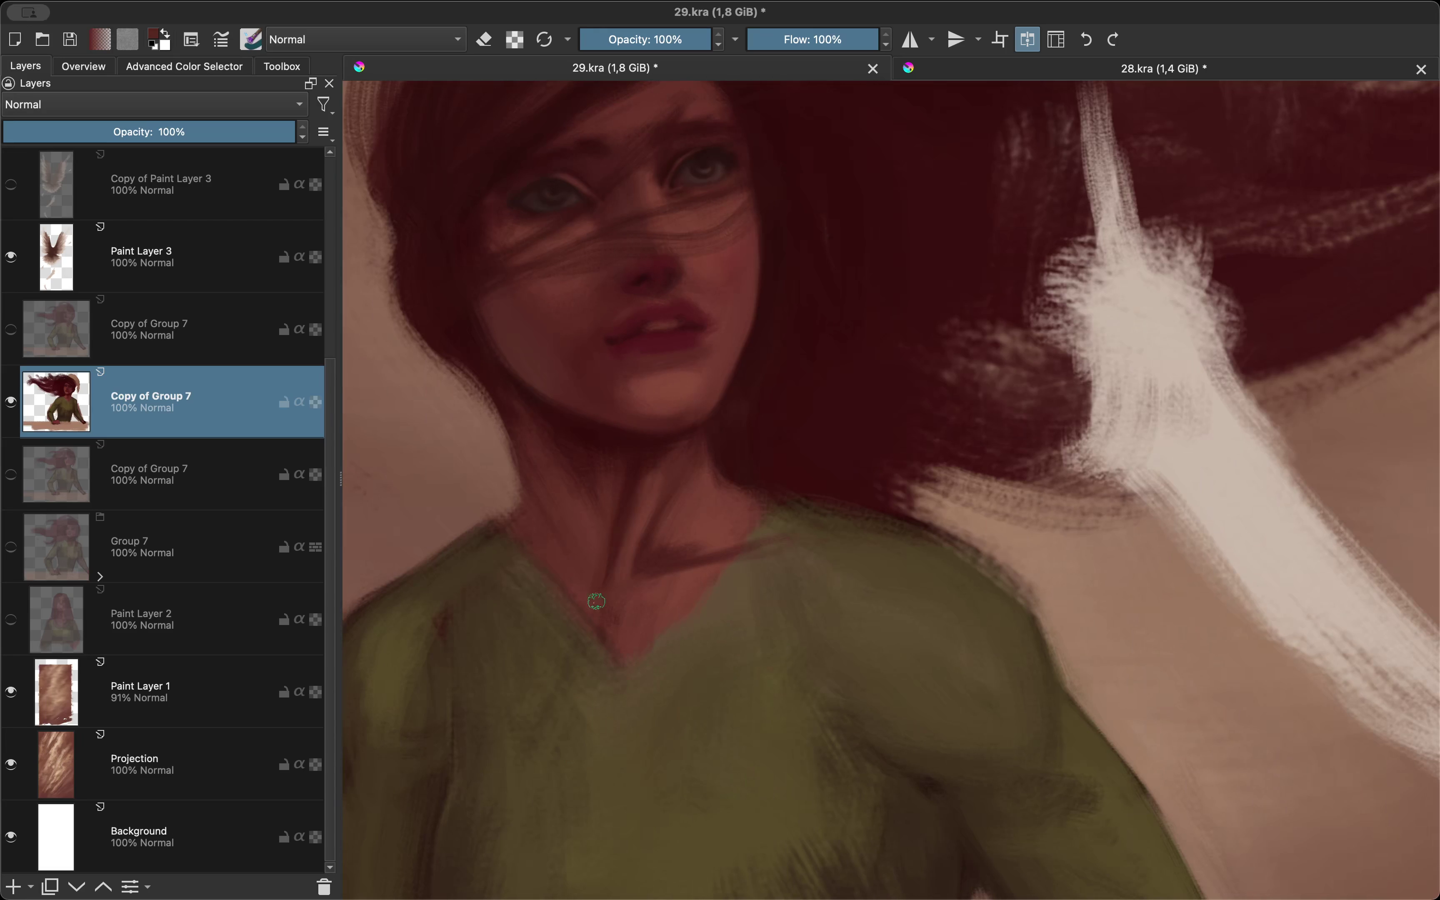
pyautogui.scroll(-3, 631, 467)
pyautogui.scroll(3, 624, 466)
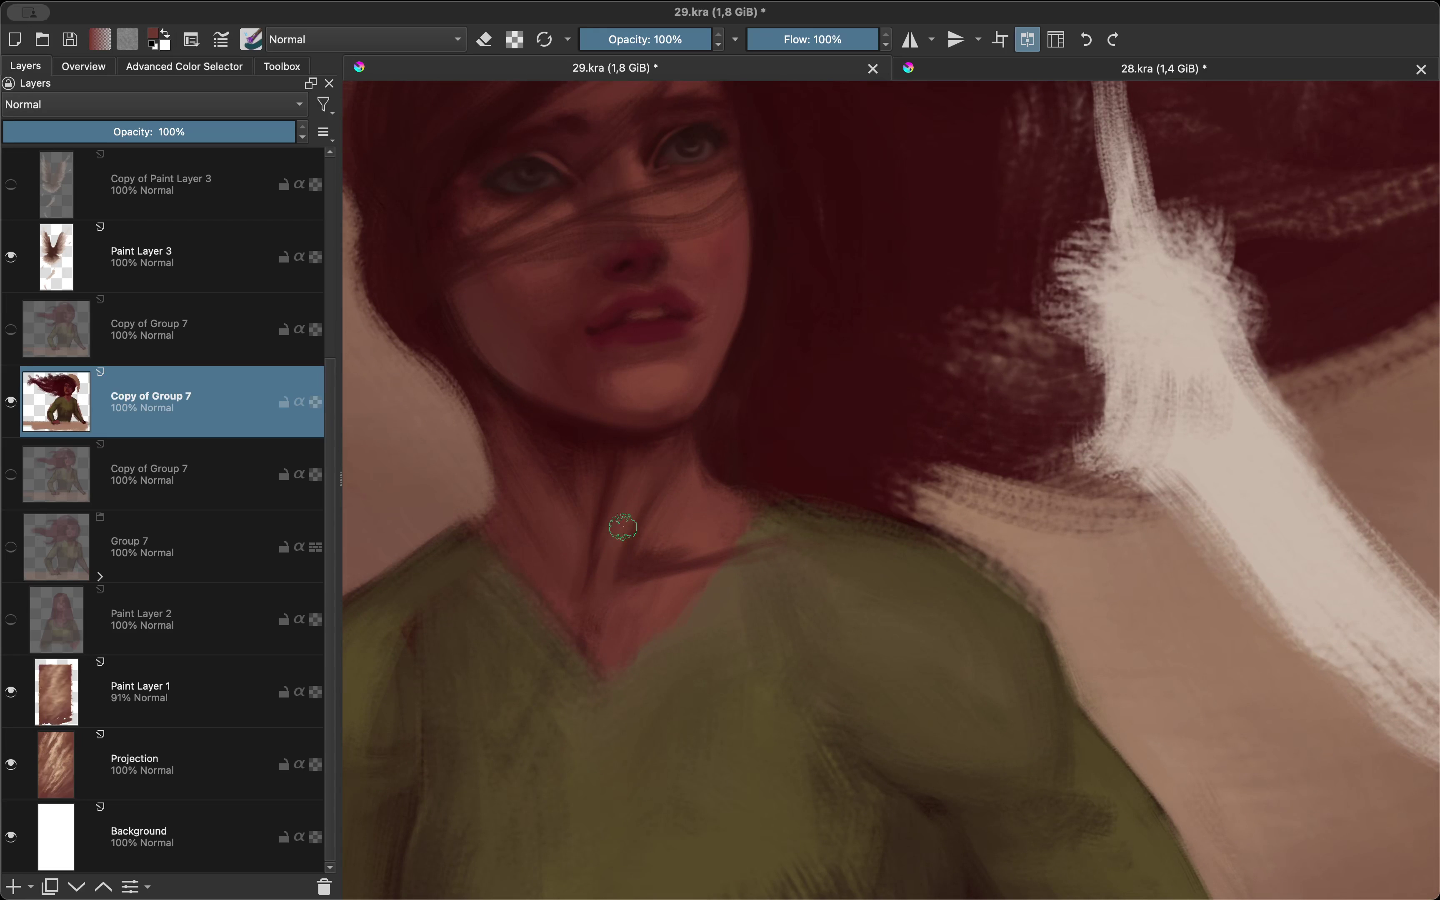
pyautogui.press('m')
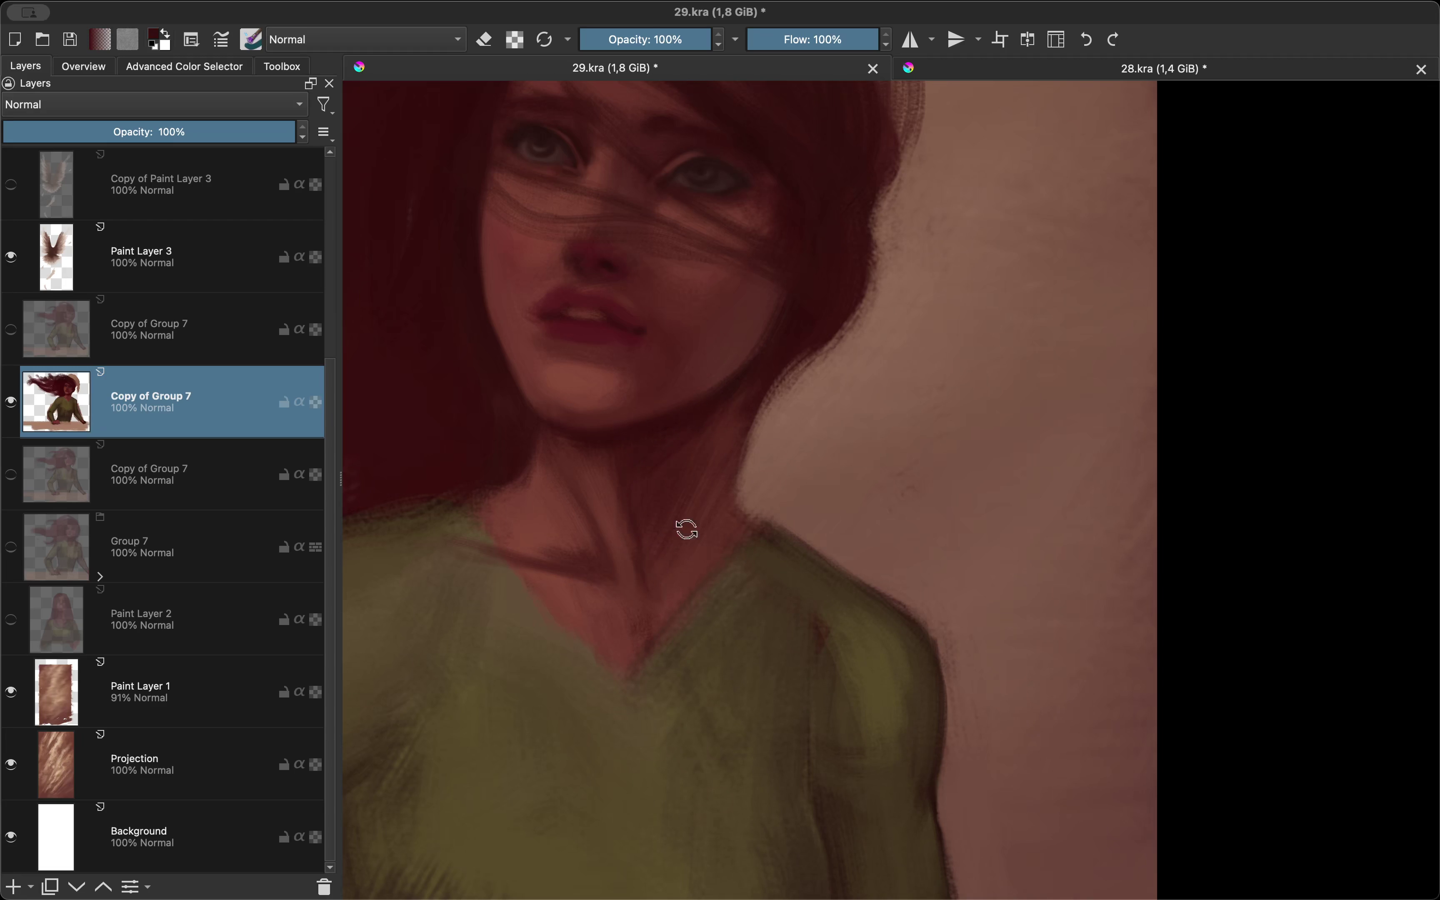
pyautogui.press('m')
pyautogui.scroll(3, 675, 514)
pyautogui.hscroll(-5, 498, 563)
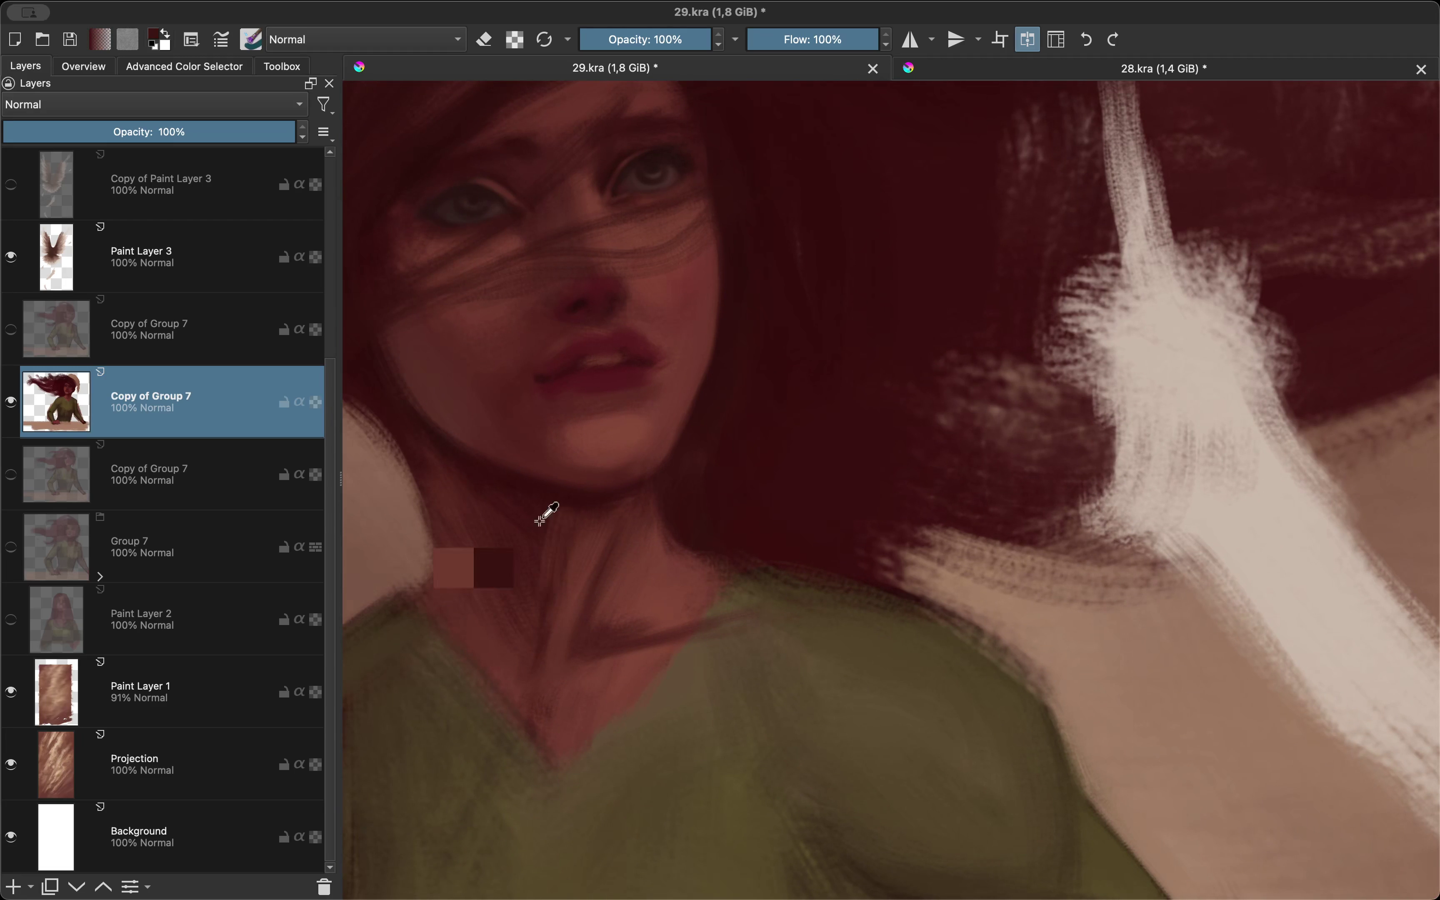
pyautogui.press('m')
pyautogui.scroll(-2, 530, 709)
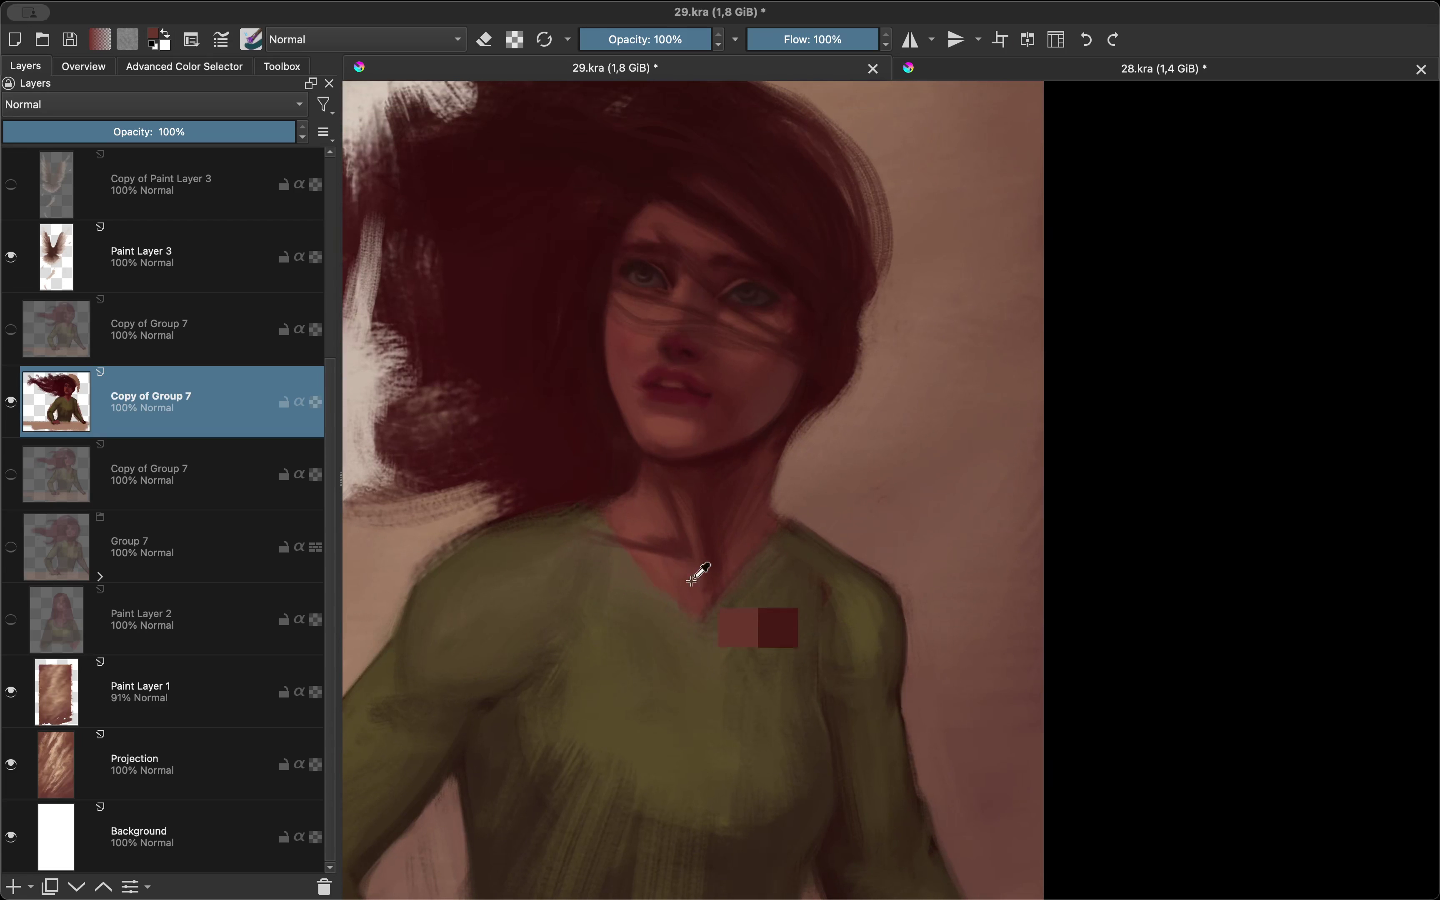
pyautogui.press('m')
pyautogui.press('m')
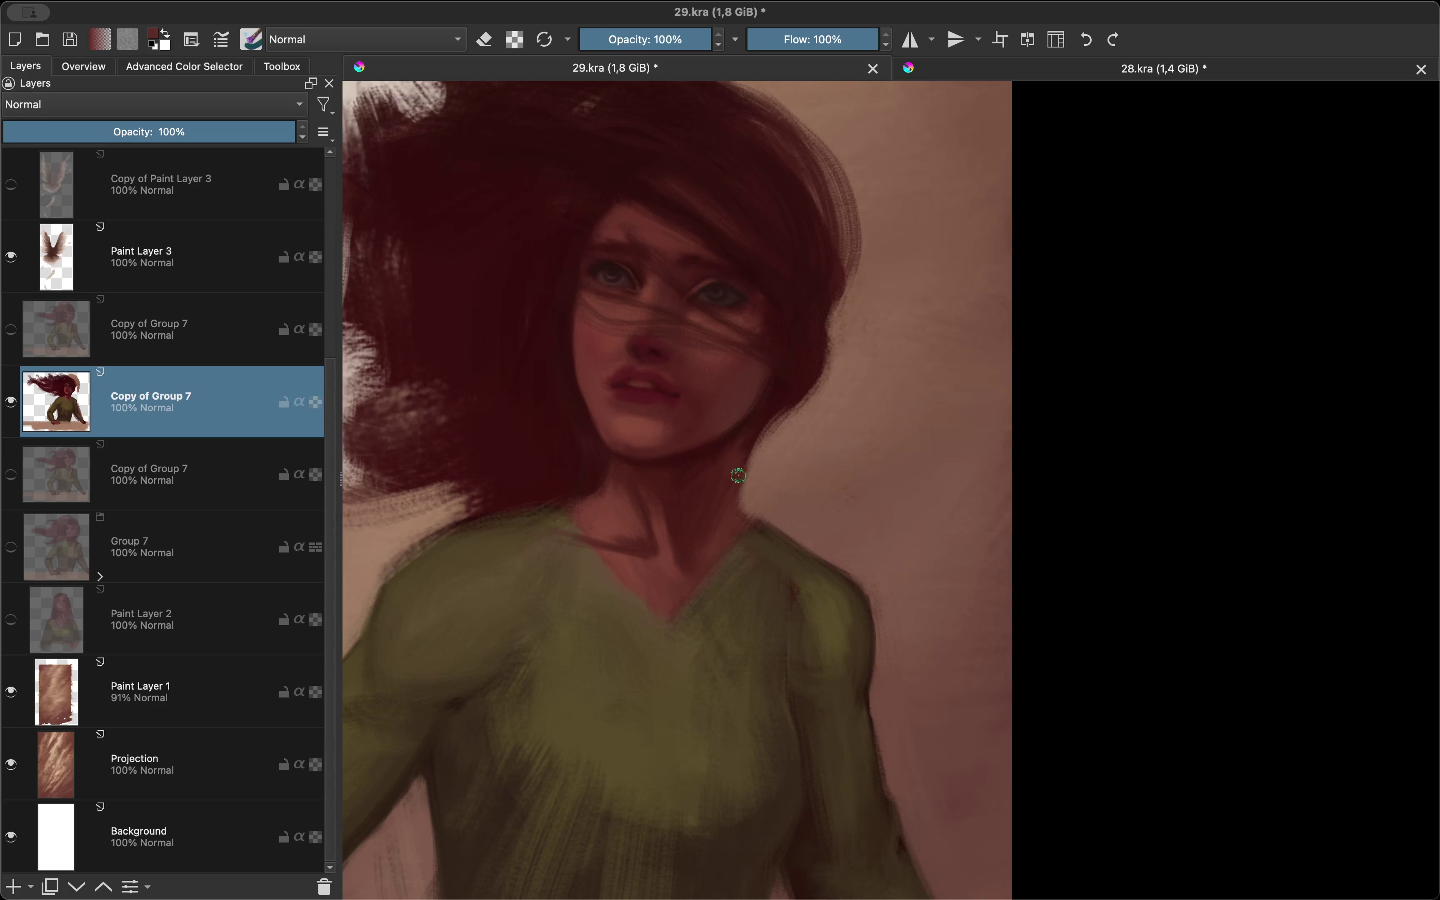
pyautogui.press('m')
# Step: Pan toward the neck and sweater, tilting and flipping the view to check them
pyautogui.scroll(2, 657, 553)
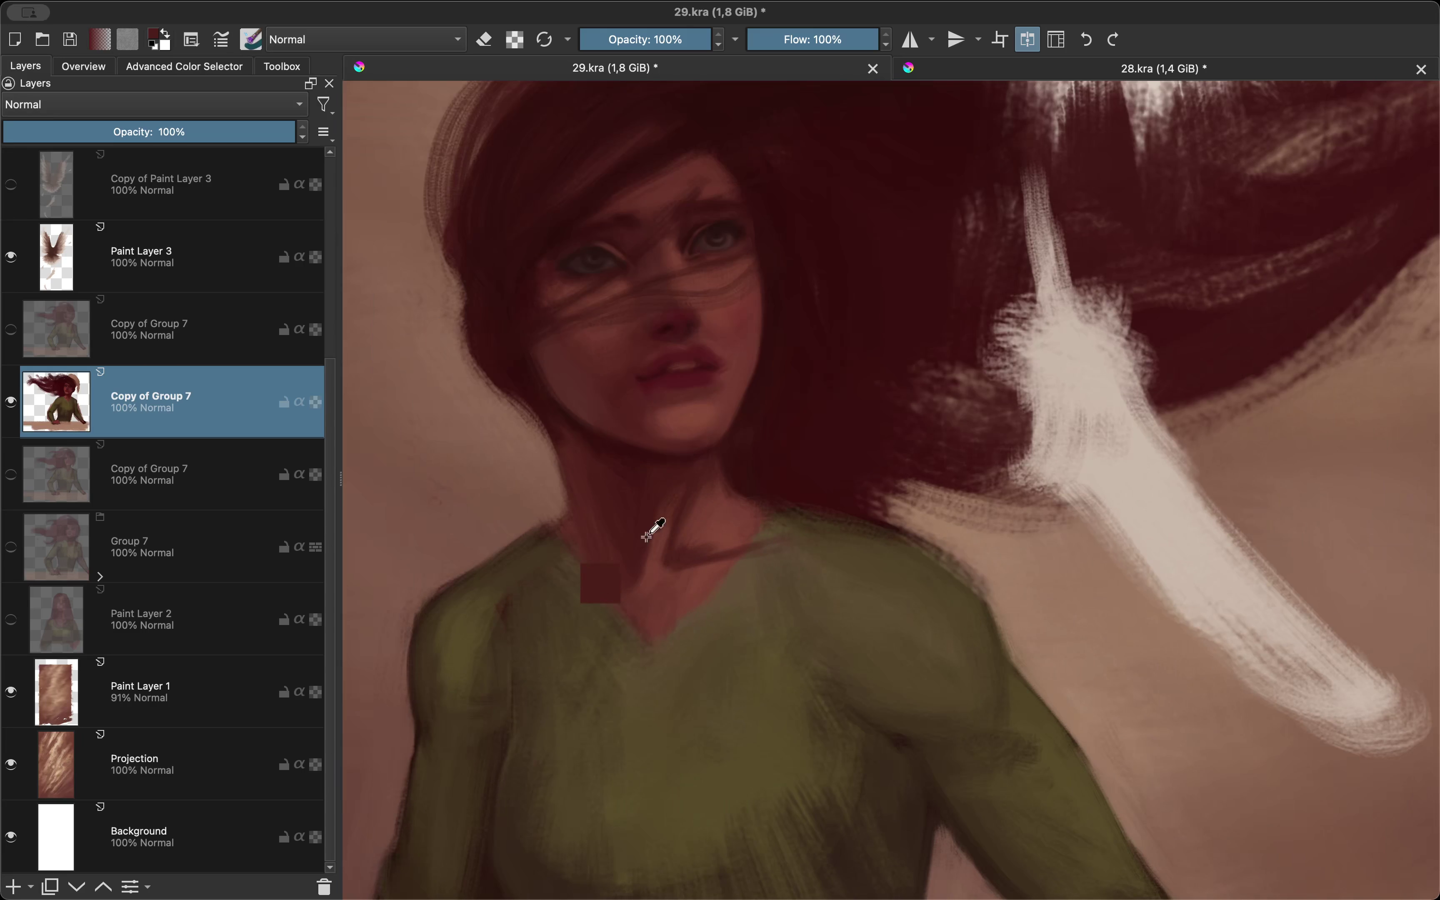
pyautogui.moveTo(690, 533); pyautogui.dragTo(648, 598)
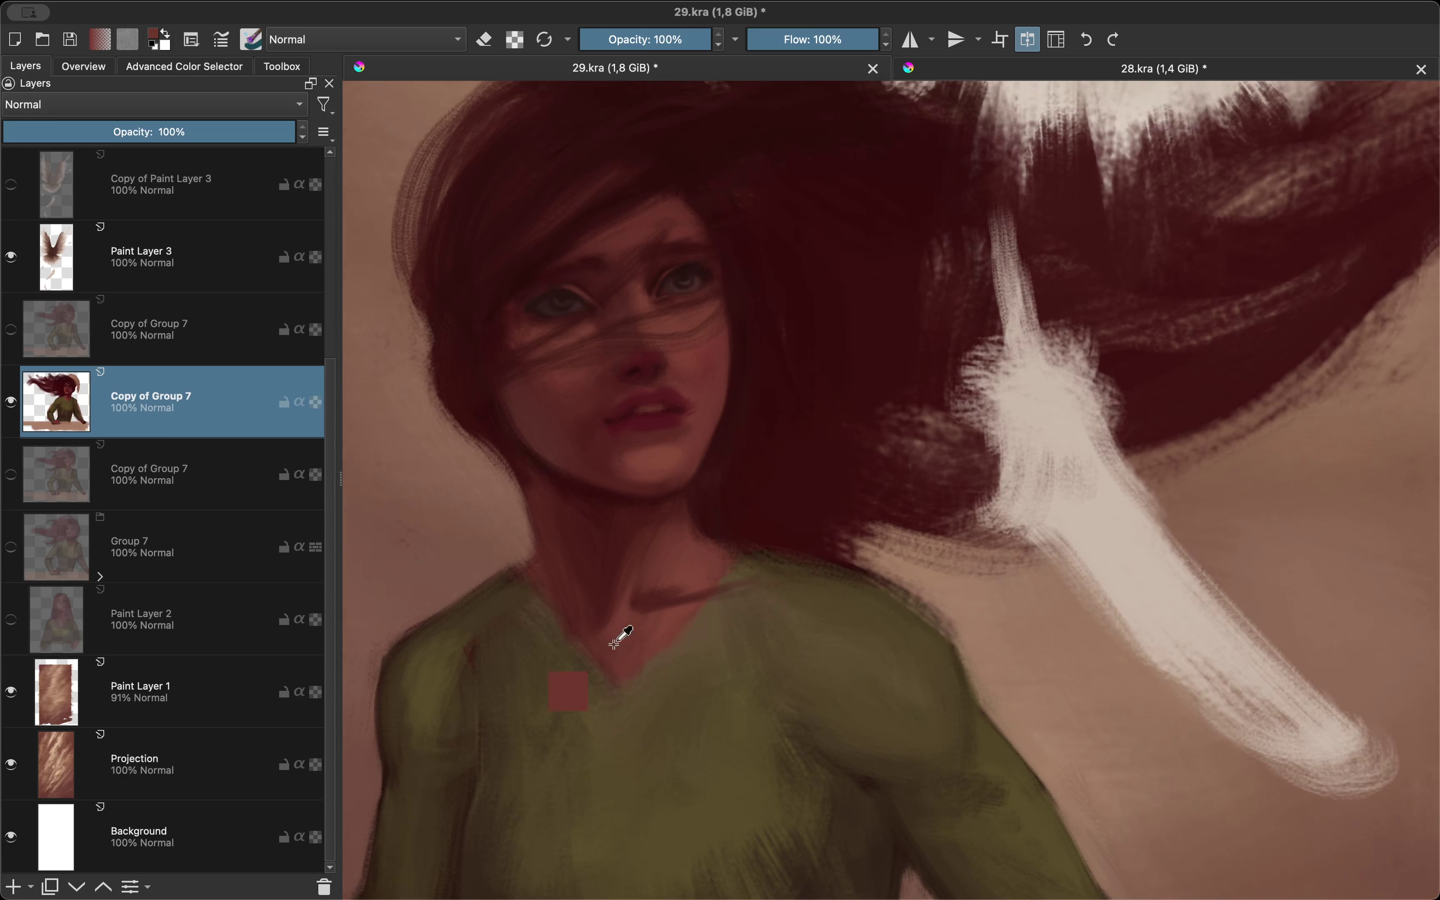
pyautogui.scroll(-3, 661, 601)
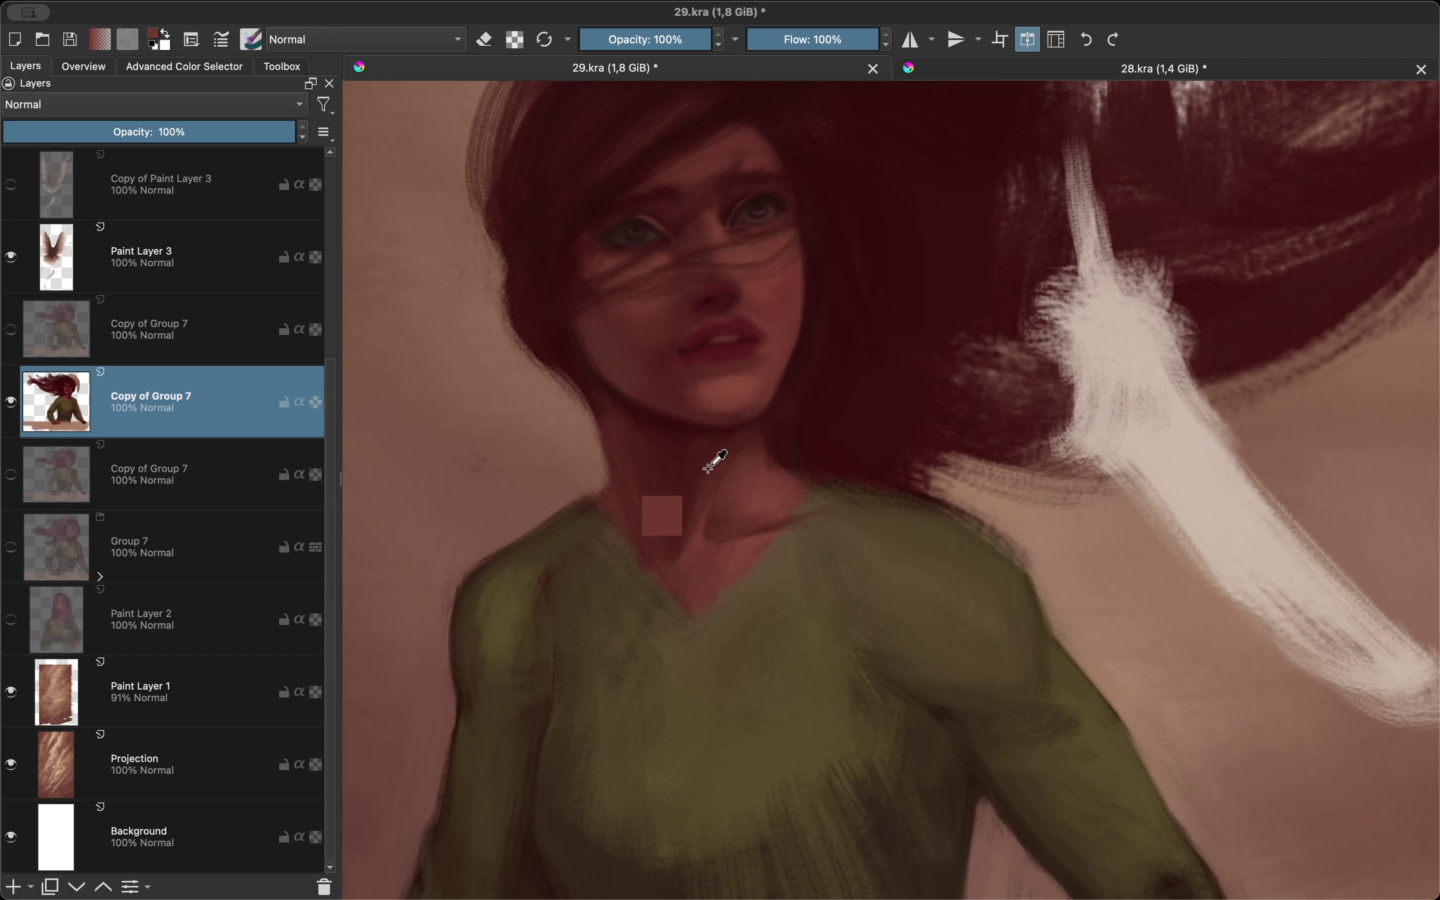
pyautogui.scroll(-2, 744, 469)
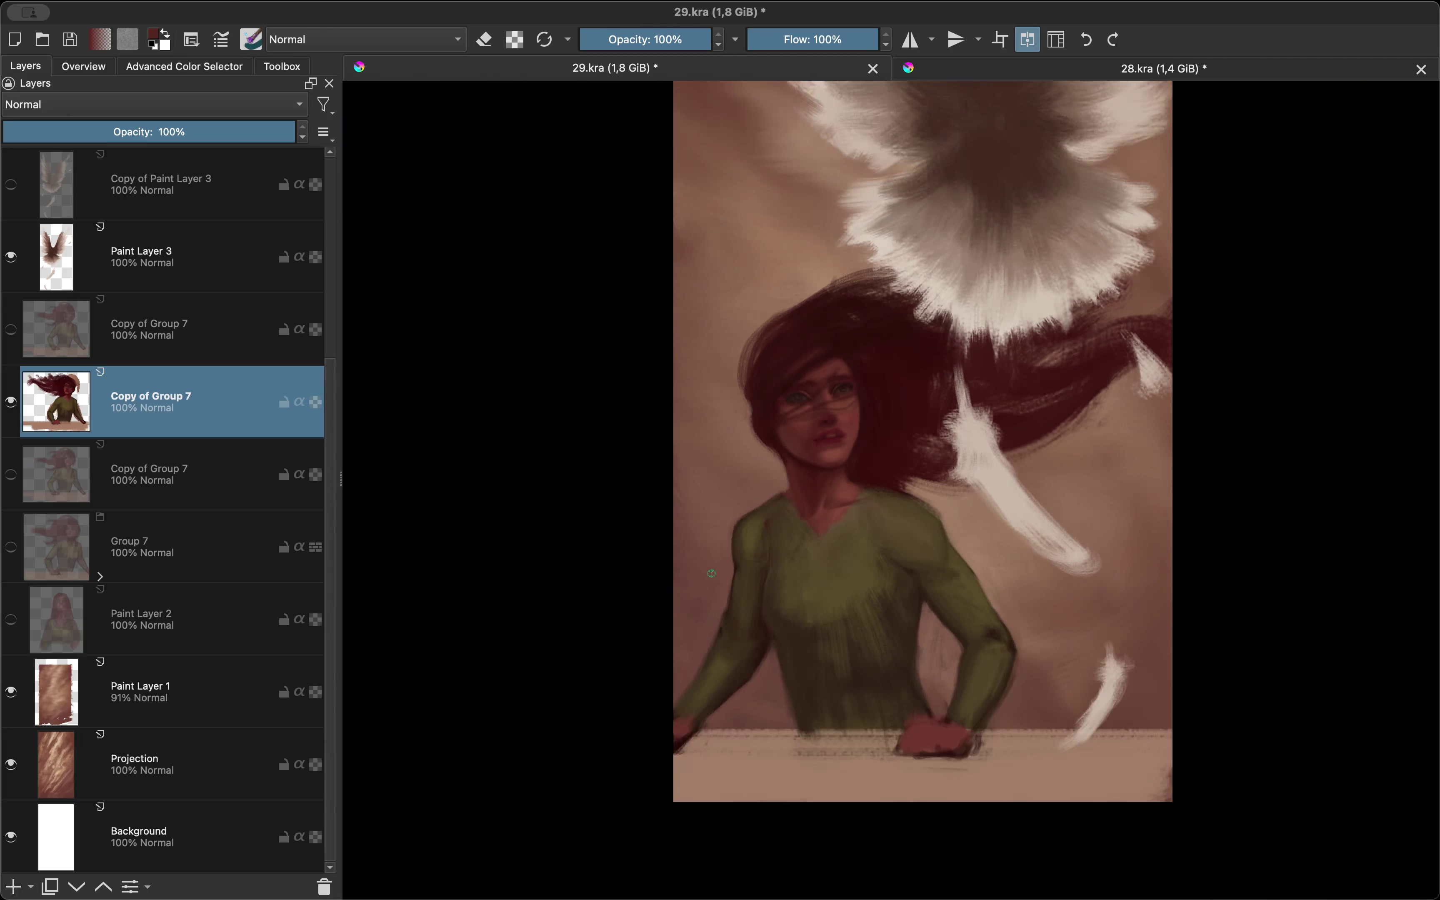
pyautogui.scroll(4, 600, 467)
pyautogui.press('m')
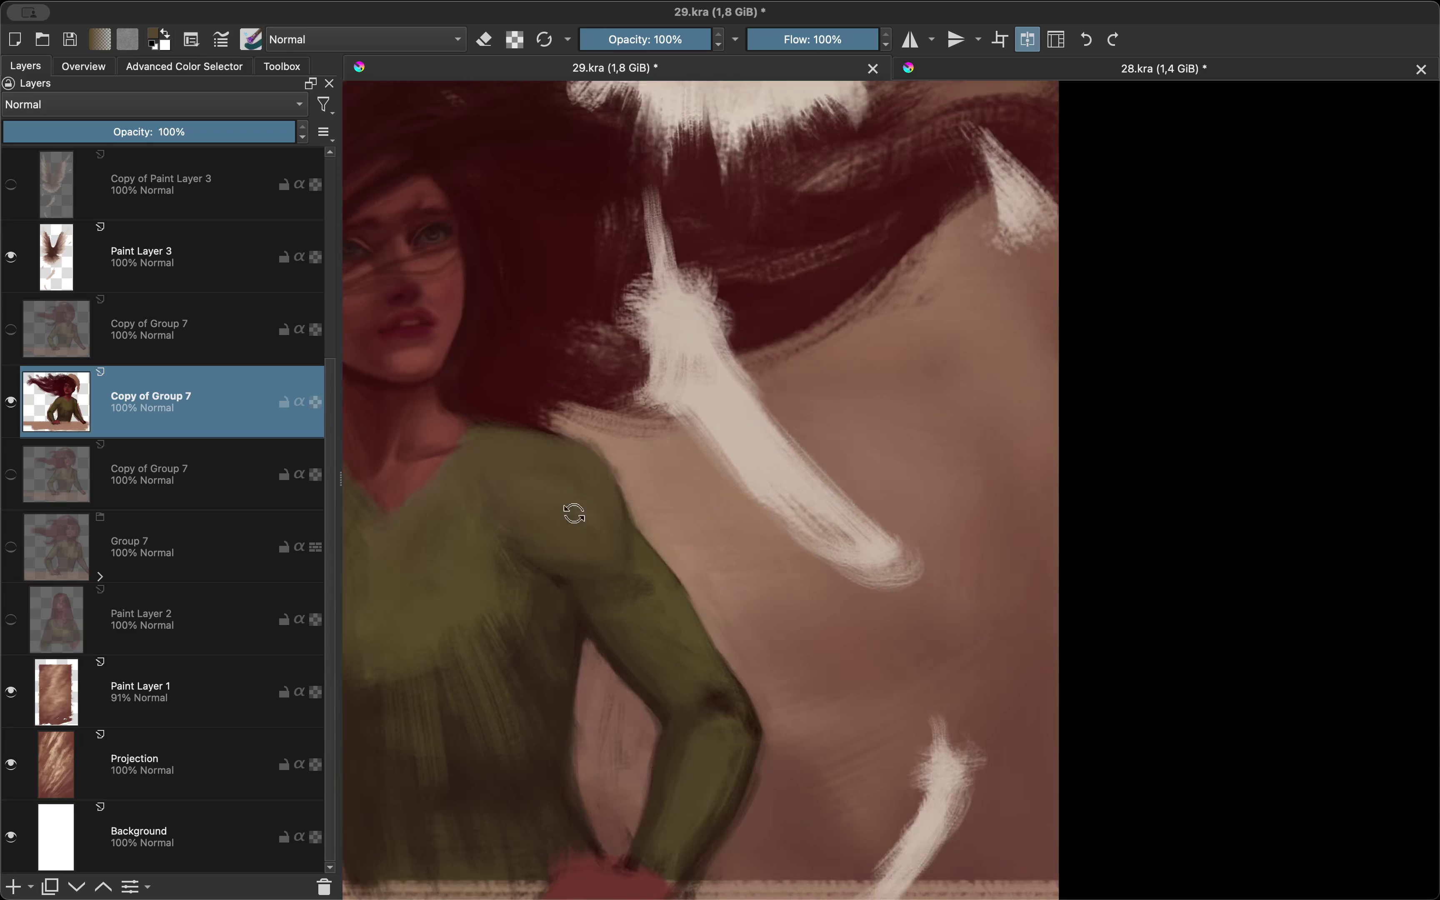
pyautogui.press('6')
pyautogui.press('6')
pyautogui.scroll(-3, 642, 482)
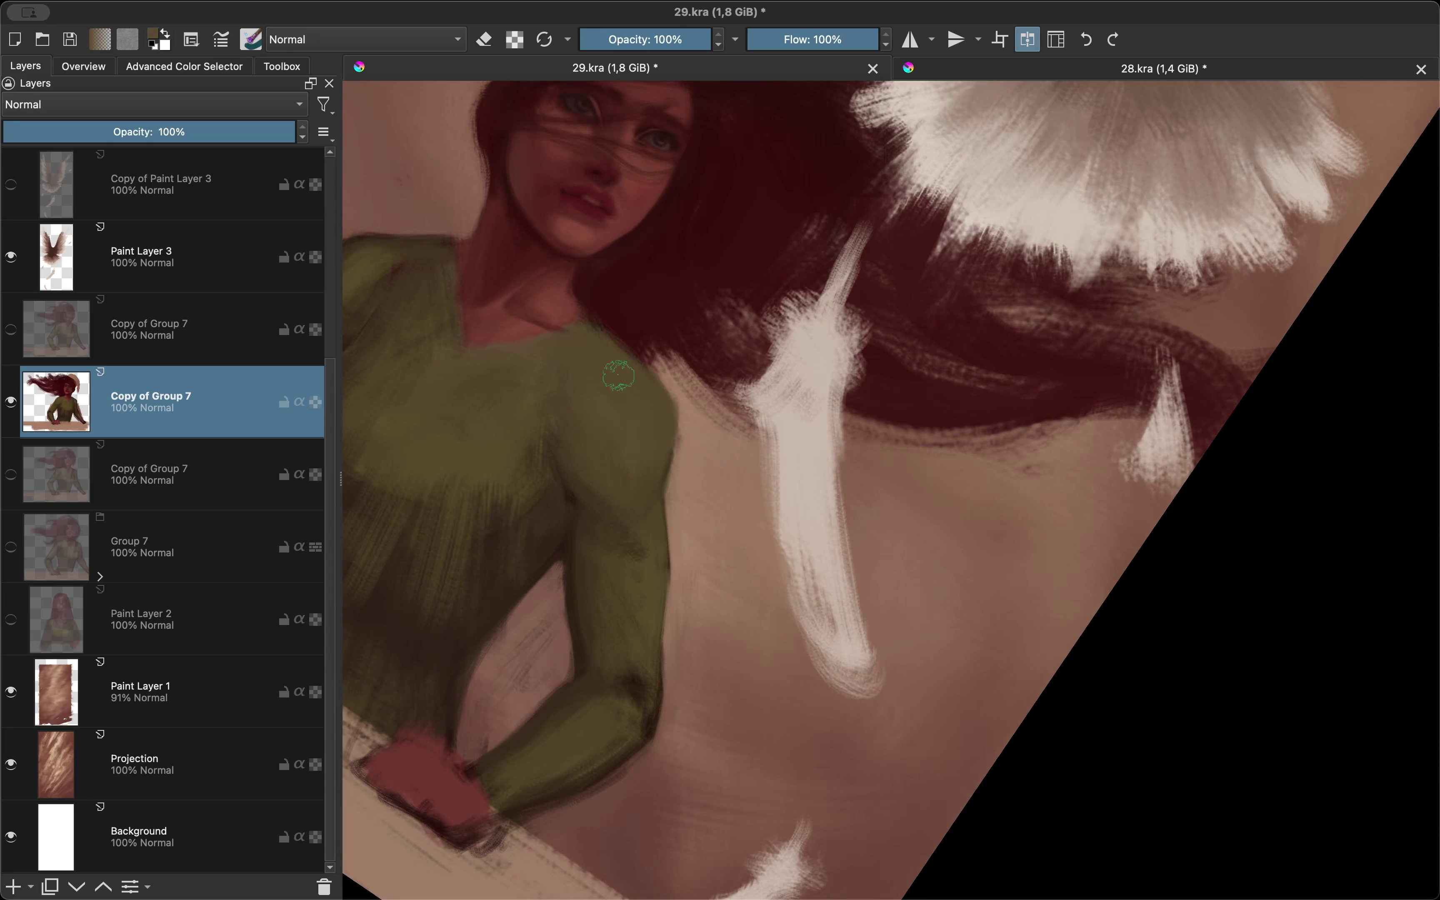
pyautogui.press('m')
pyautogui.press('5')
# Step: Zoom to the face and shoulders and add the Projection layer above Copy of Group 7
pyautogui.hotkey('shift', 'i')
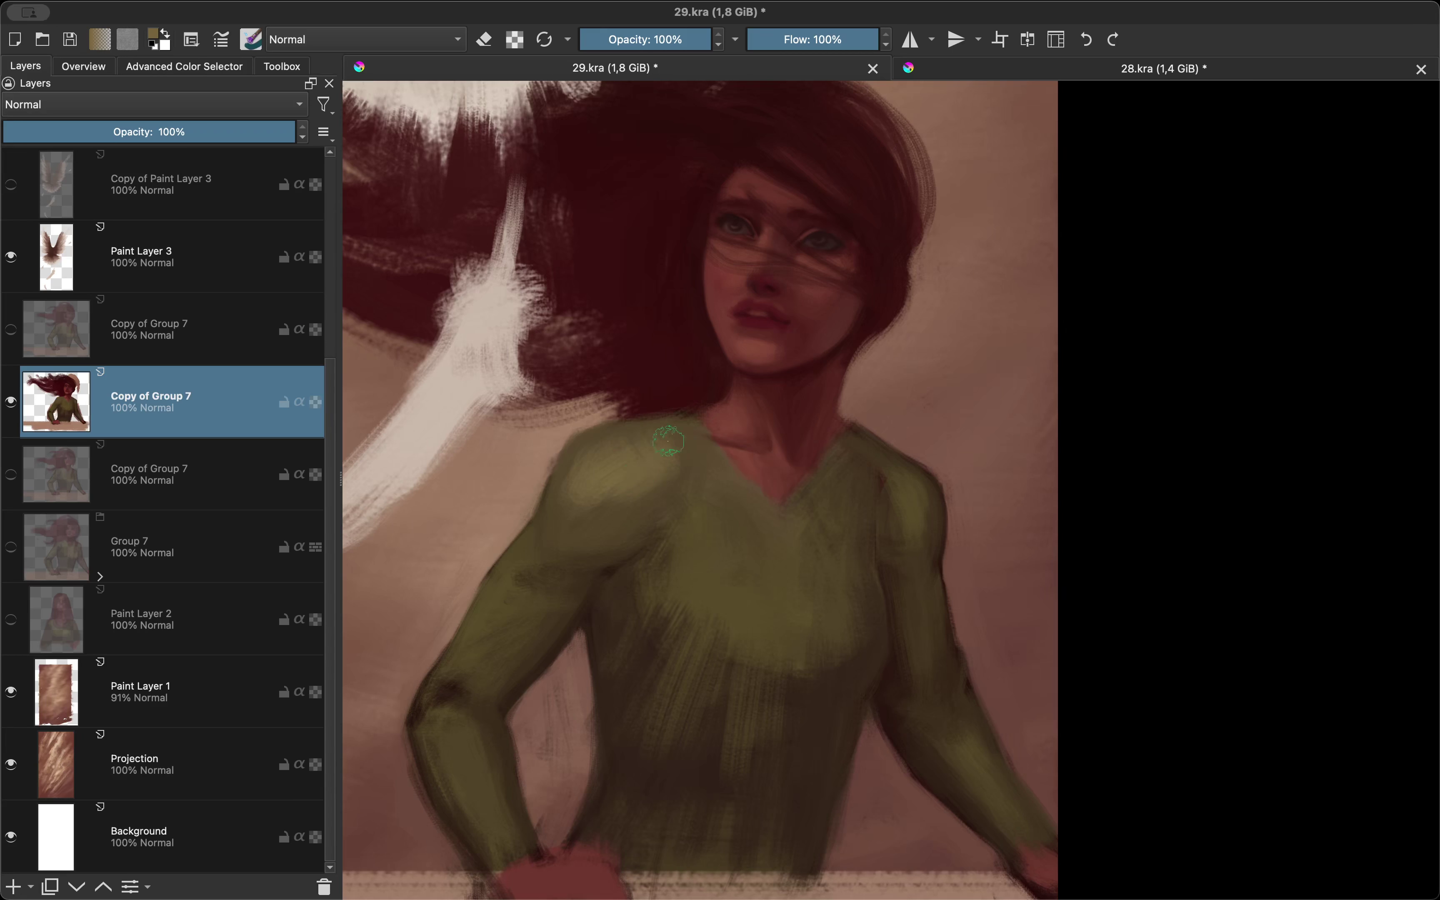
pyautogui.press('m')
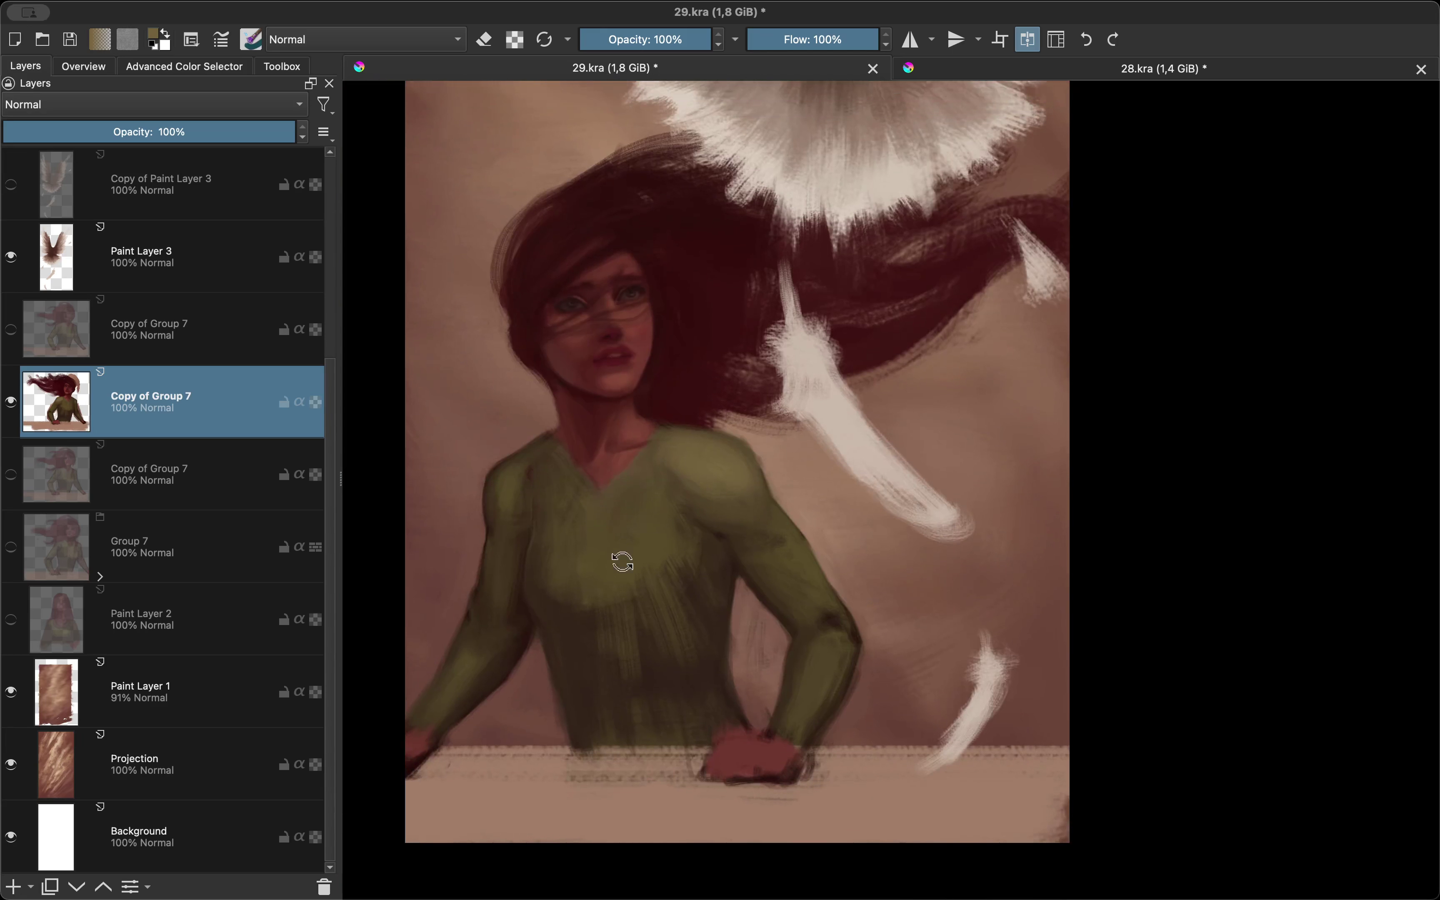
pyautogui.press('4')
pyautogui.press('4')
pyautogui.press('m')
pyautogui.press('5')
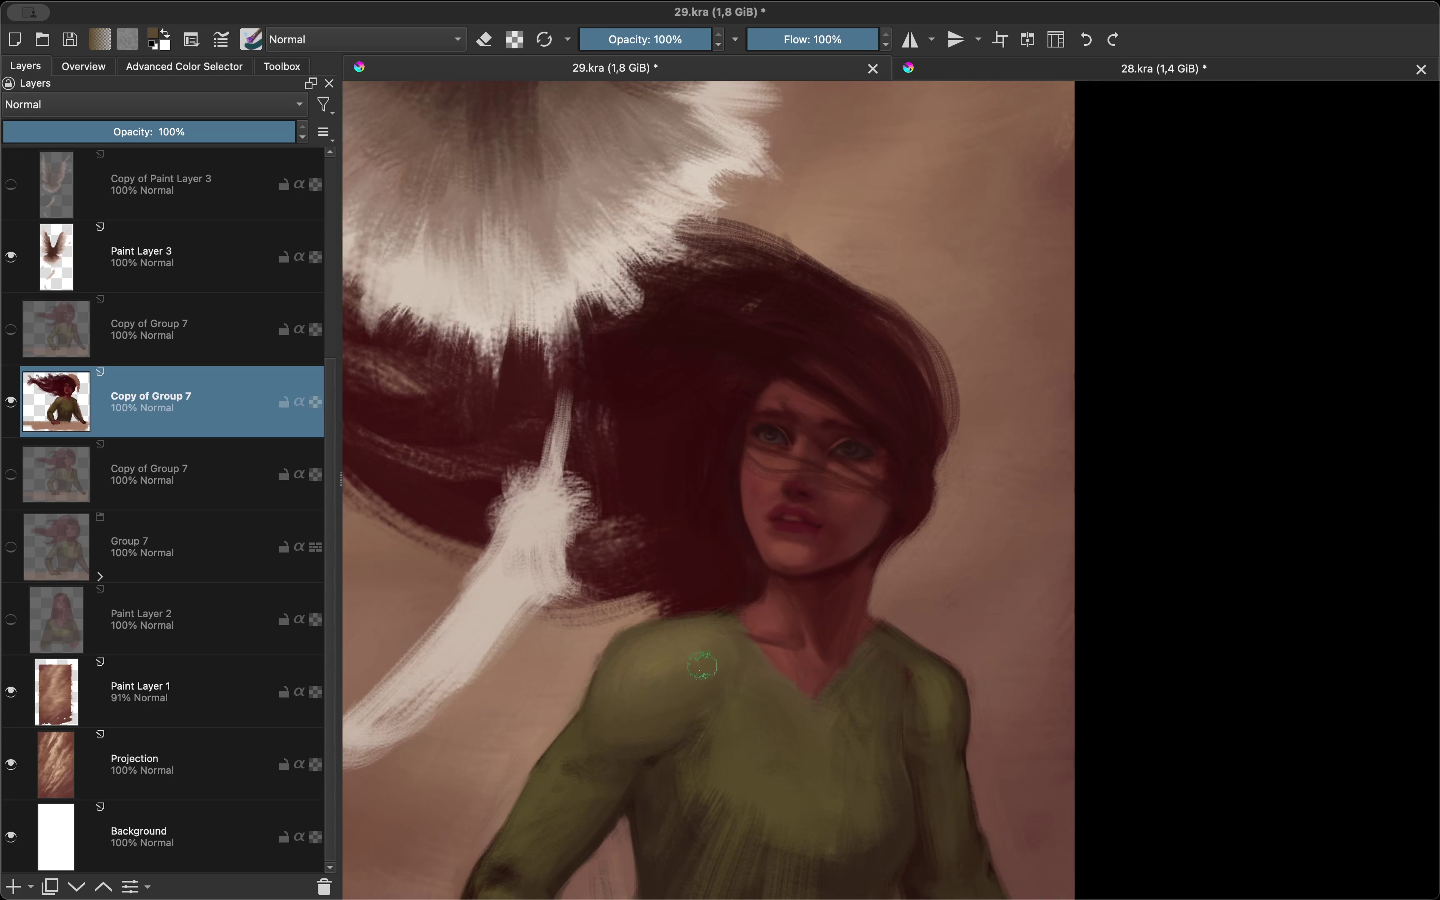
pyautogui.press('-')
pyautogui.press('-')
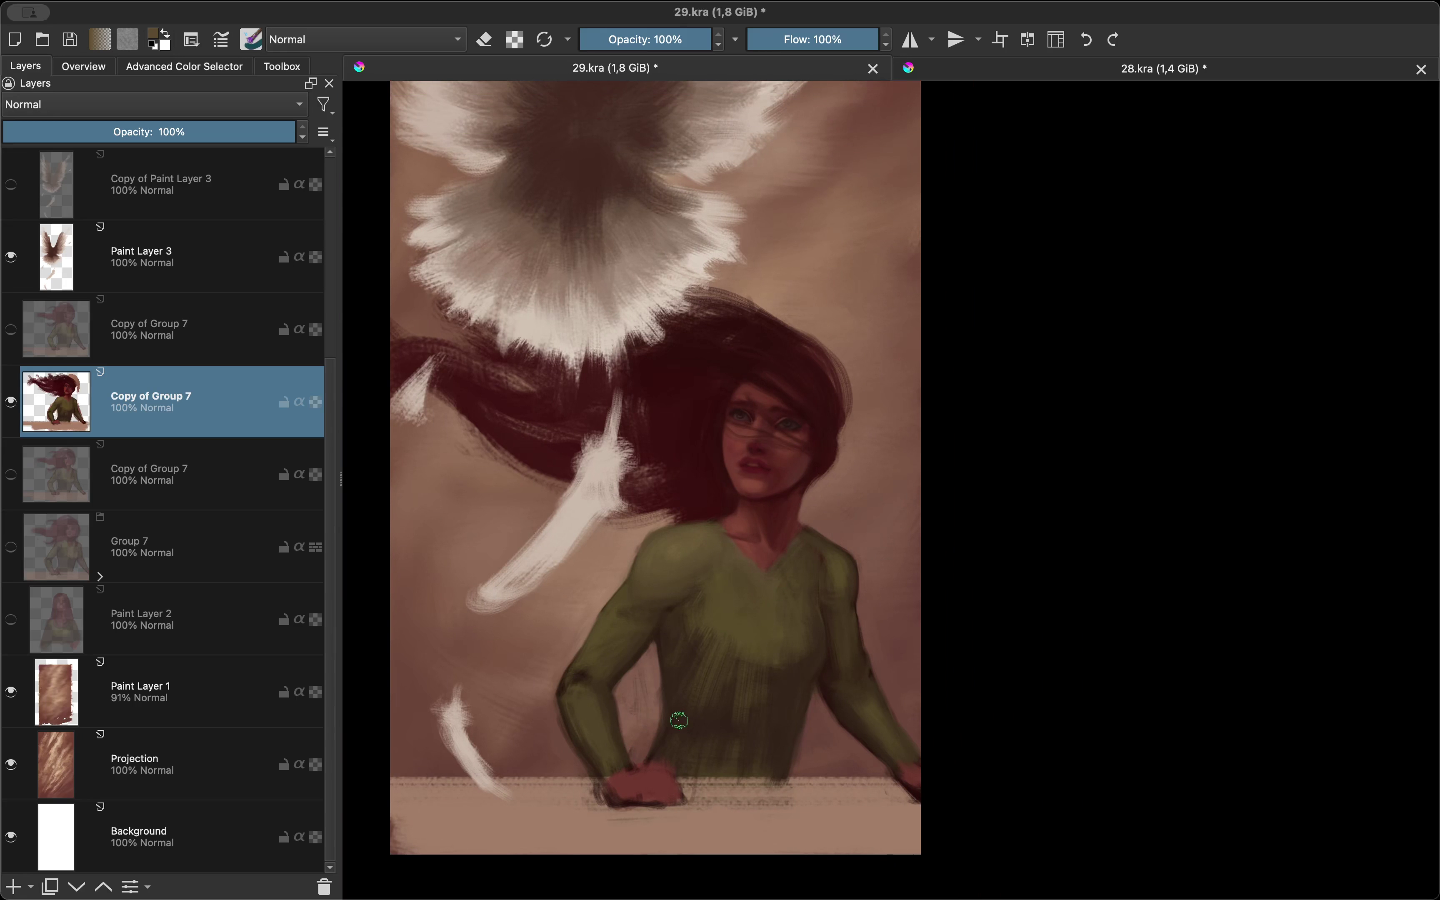
pyautogui.press('+')
pyautogui.press('+')
pyautogui.hotkey('ctrl', 'shift', 'alt', 'e')
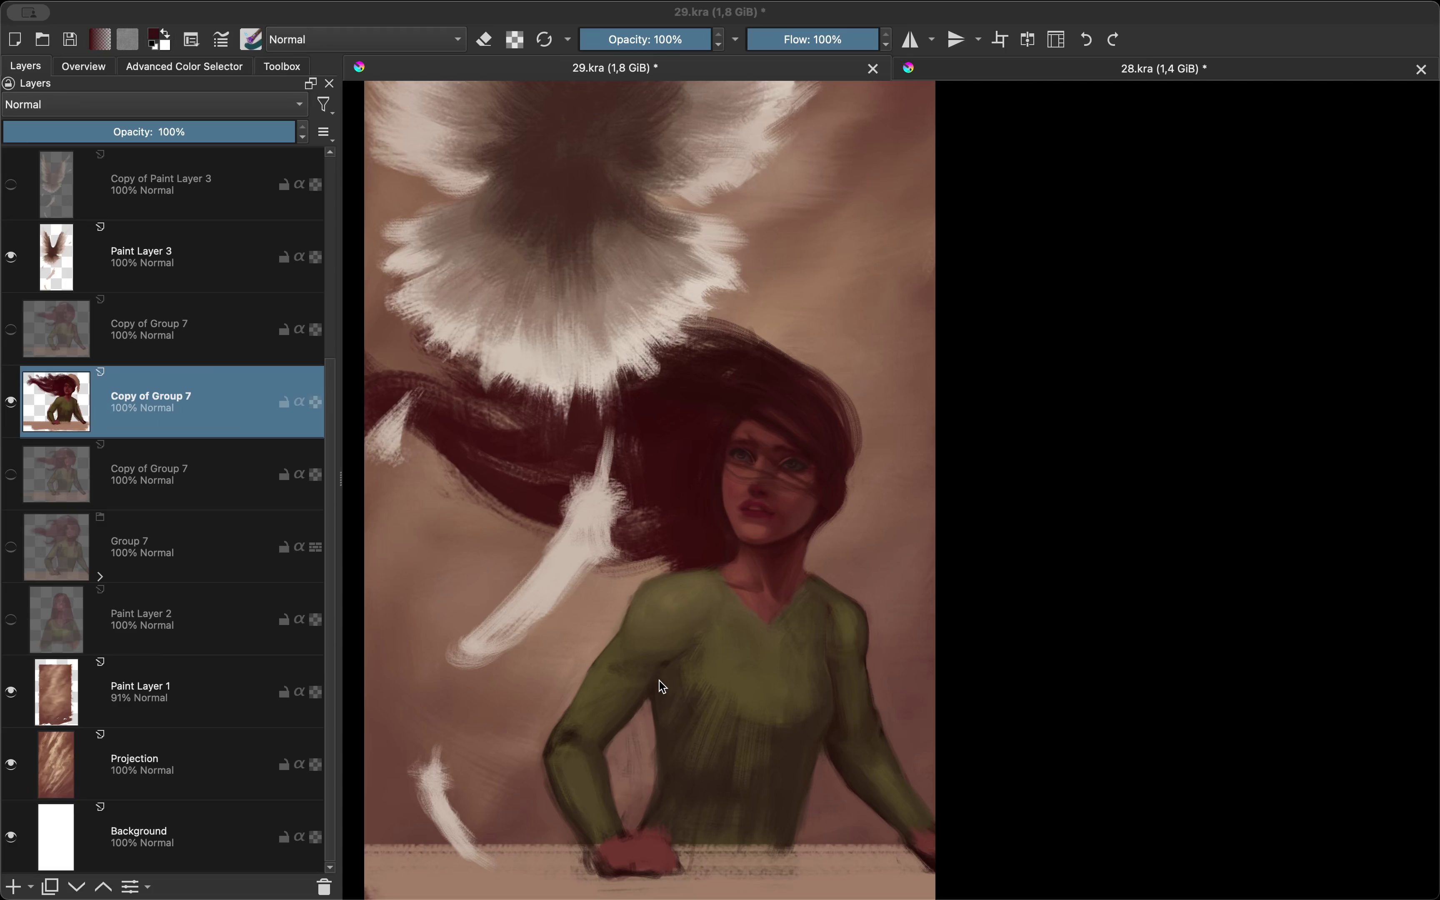
pyautogui.press('+')
# Step: Zoom in close on the eyes, mirroring the view to compare them
pyautogui.press('m')
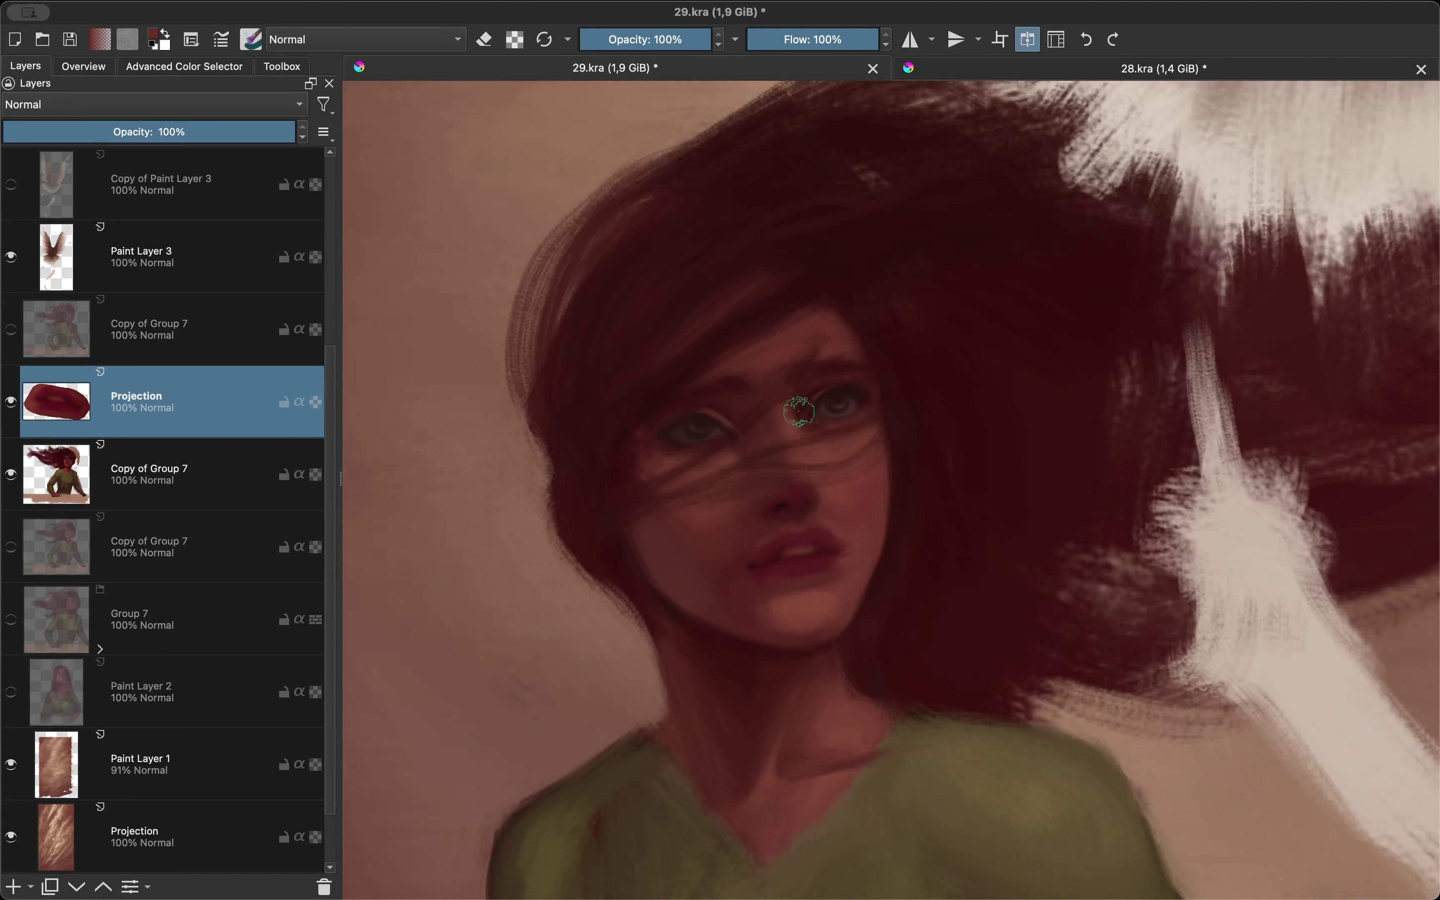
pyautogui.press('+')
pyautogui.press('+')
pyautogui.press('+')
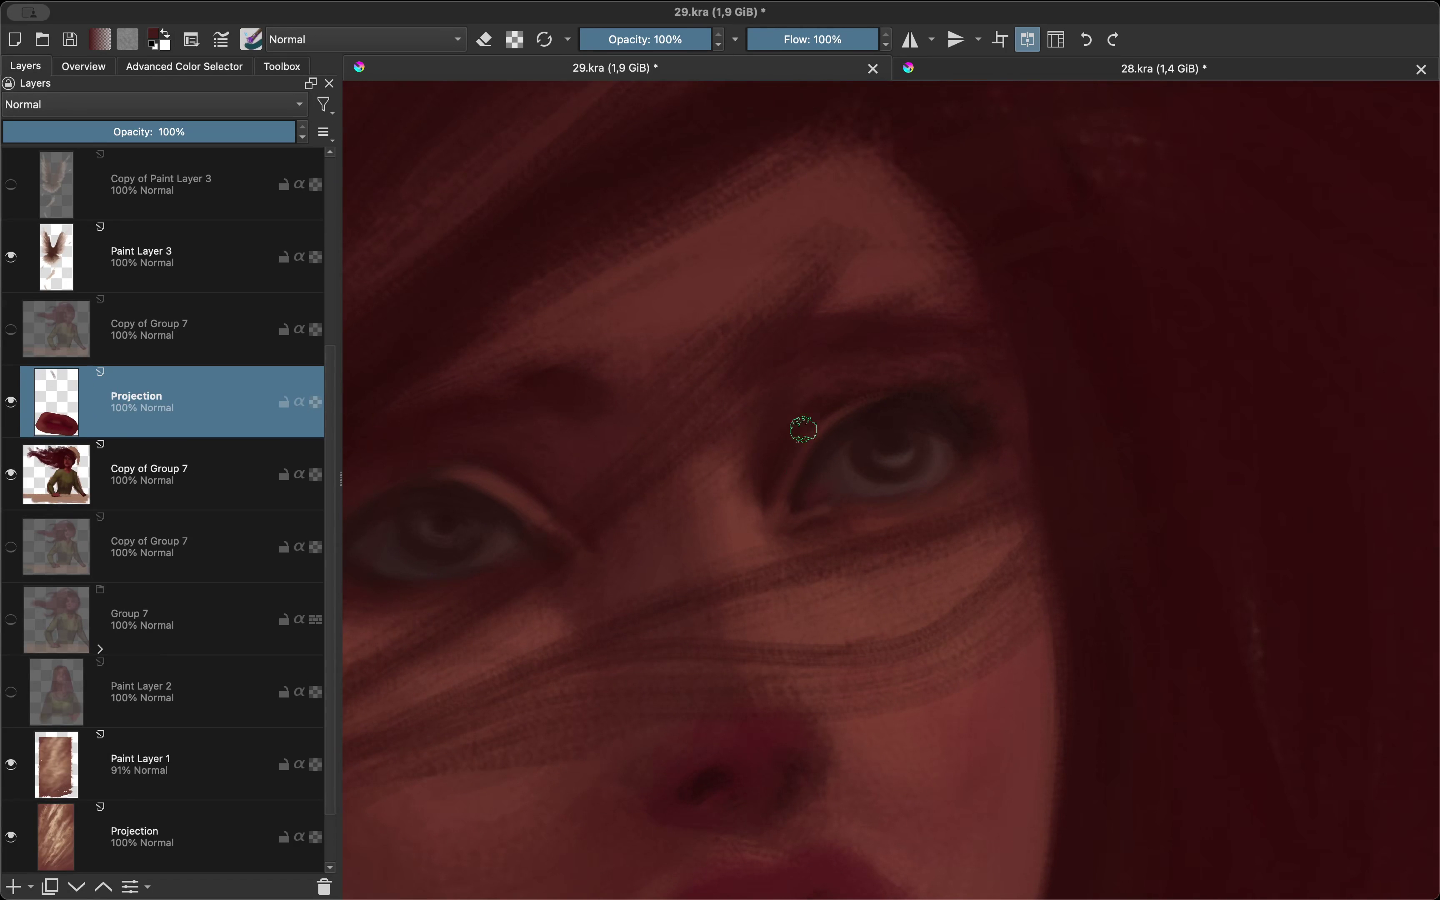
pyautogui.press('m')
pyautogui.press('-')
pyautogui.press('+')
pyautogui.press('m')
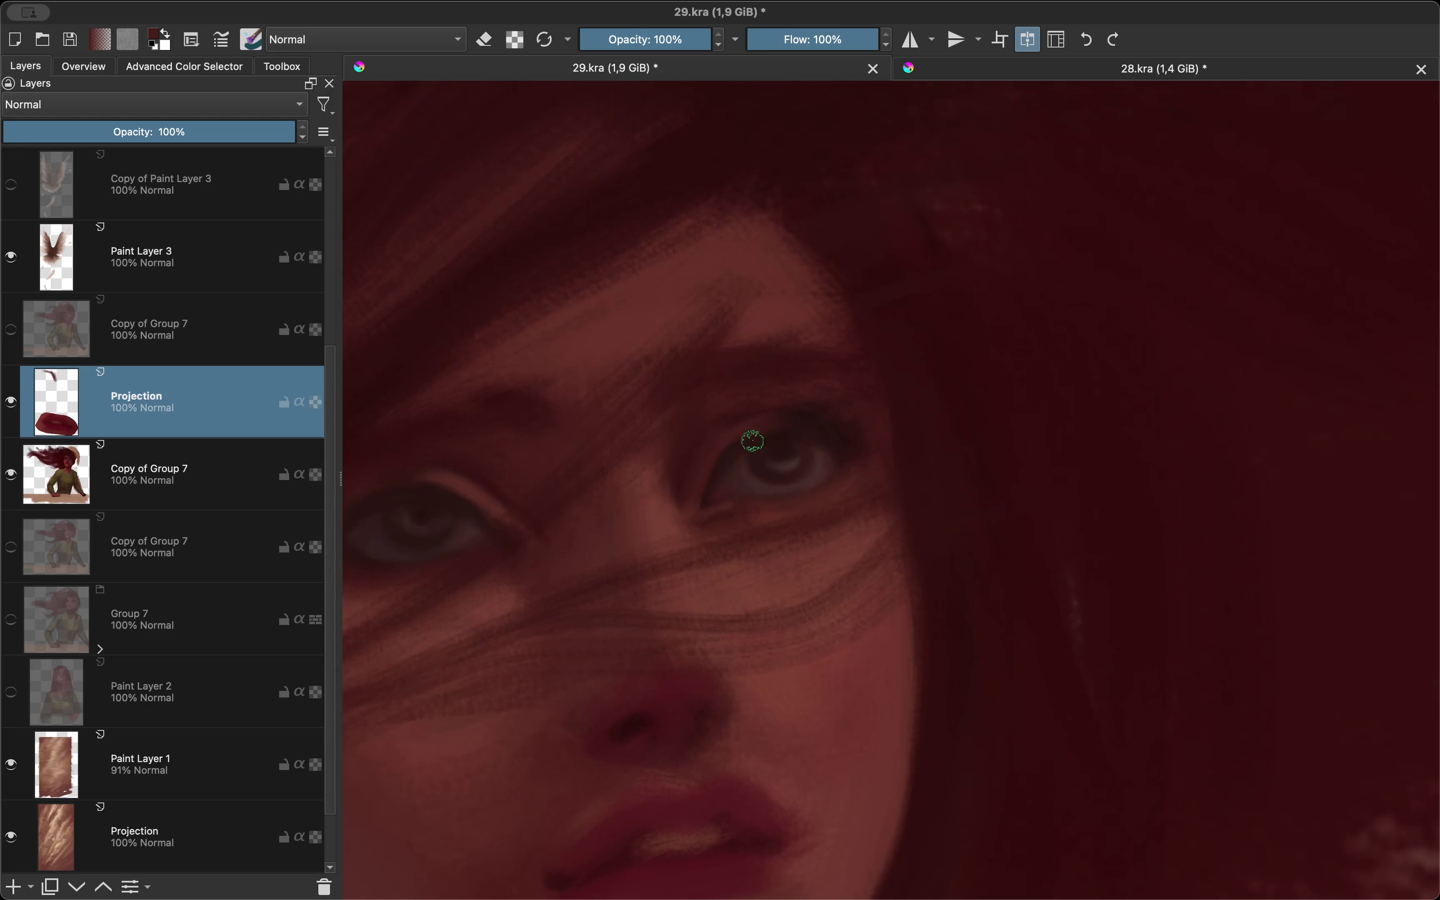
pyautogui.press('m')
pyautogui.press('-')
pyautogui.press('+')
pyautogui.press('+')
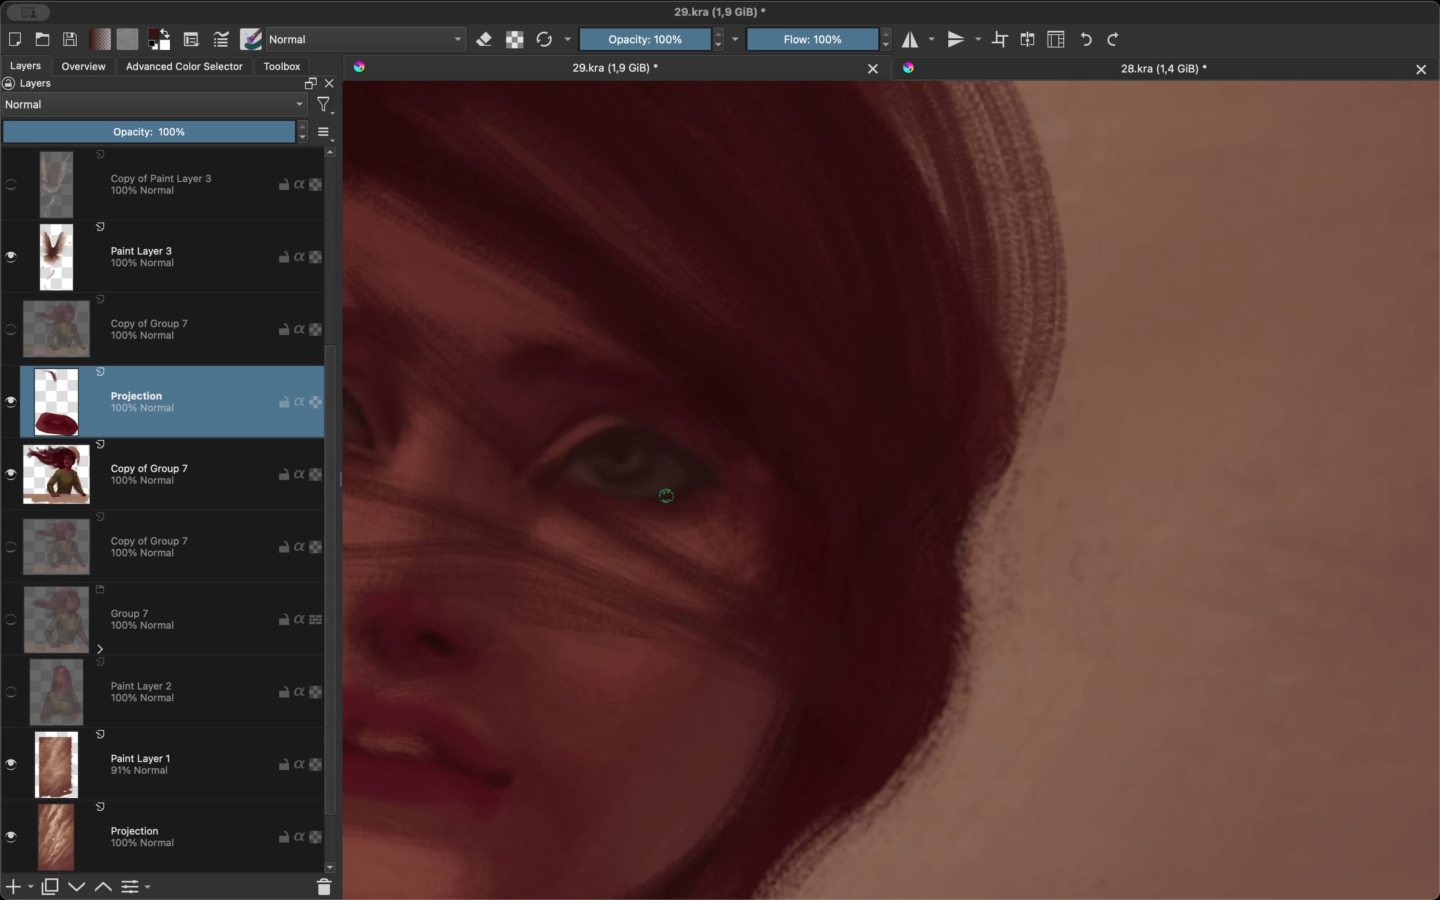
pyautogui.press('m')
pyautogui.press('-')
pyautogui.press('+')
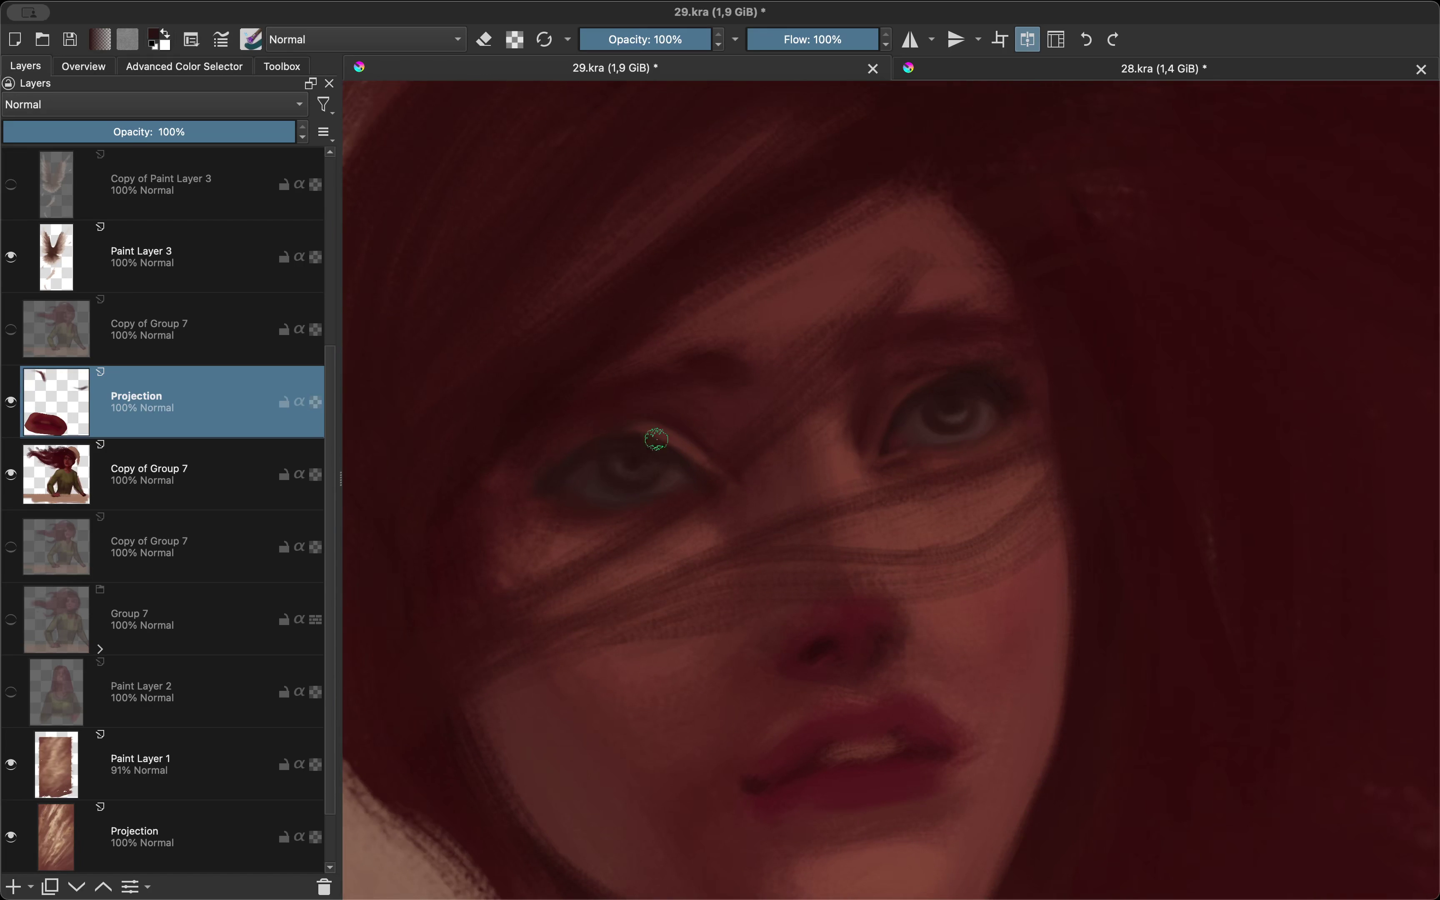
pyautogui.press('m')
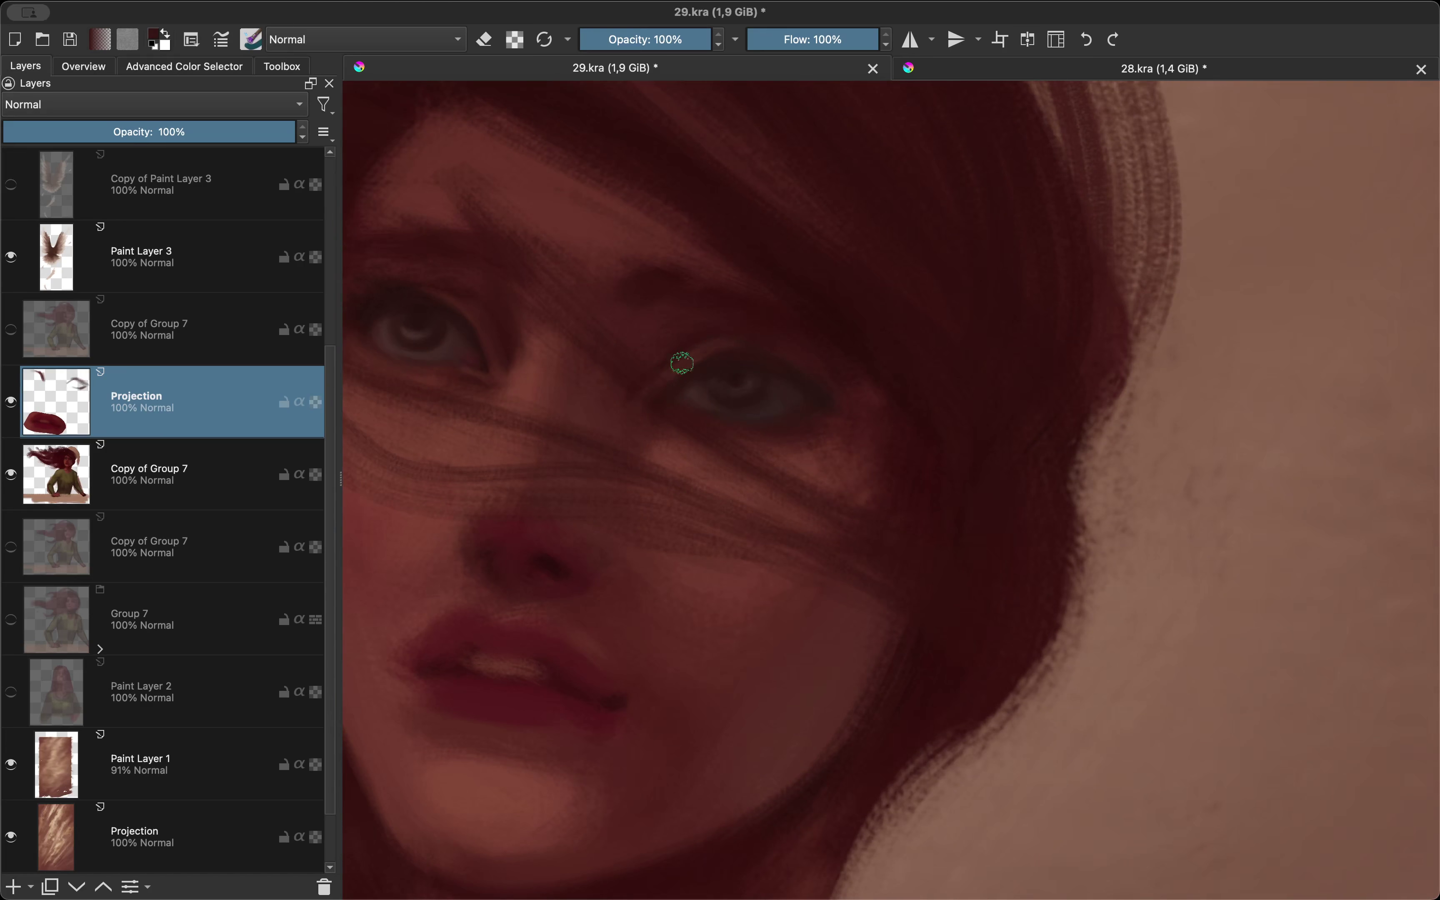
# Step: Rotate the face sideways and back while toggling between brush and eraser
pyautogui.press('-')
pyautogui.press('4')
pyautogui.press('4')
pyautogui.press('+')
pyautogui.press('e')
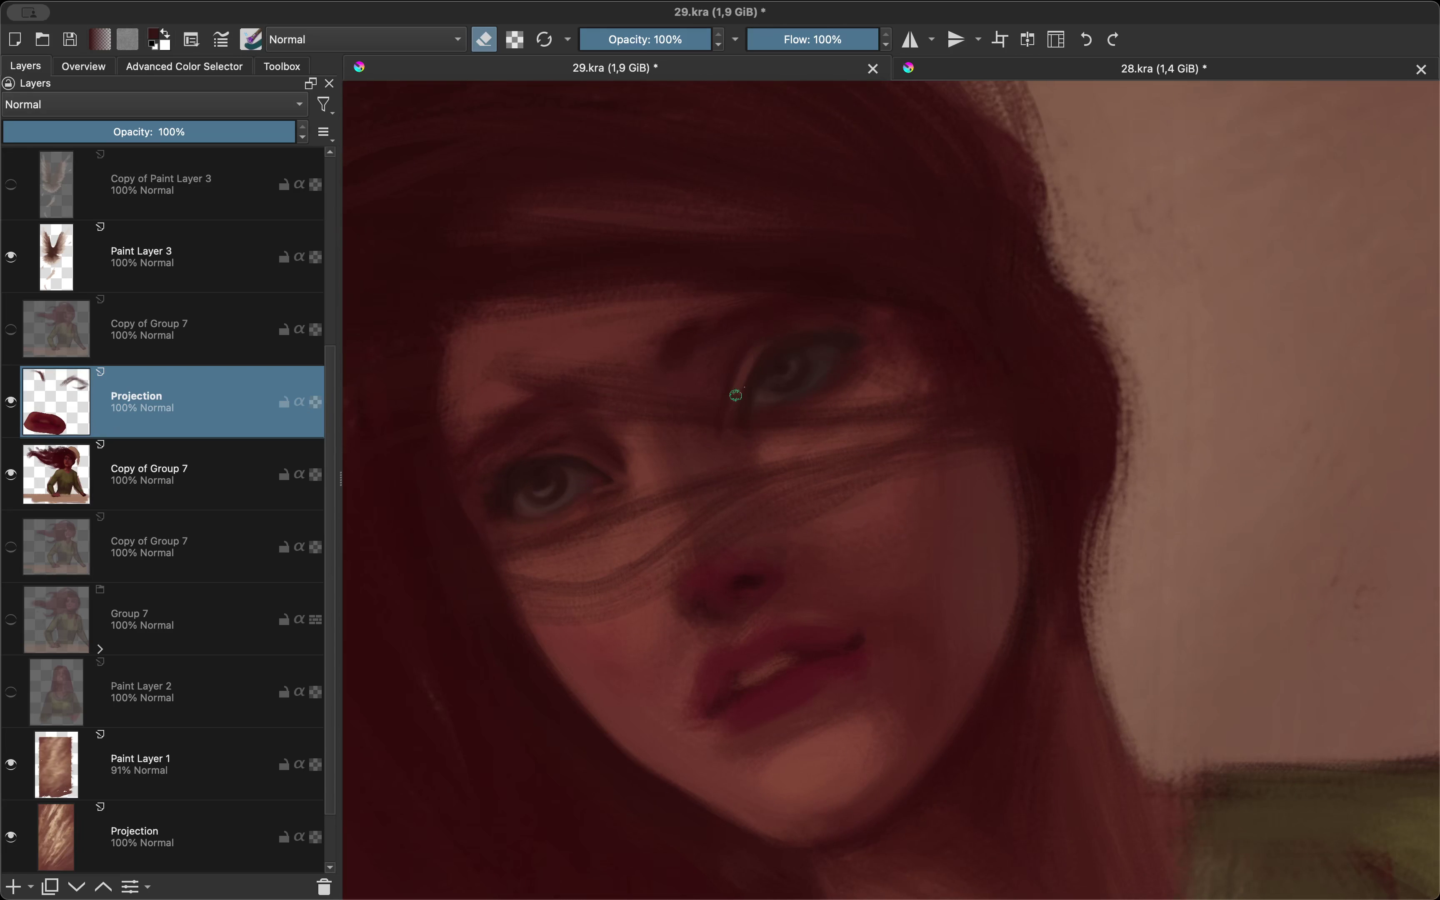
pyautogui.press('-')
pyautogui.press('6')
pyautogui.press('6')
pyautogui.press('+')
pyautogui.press('e')
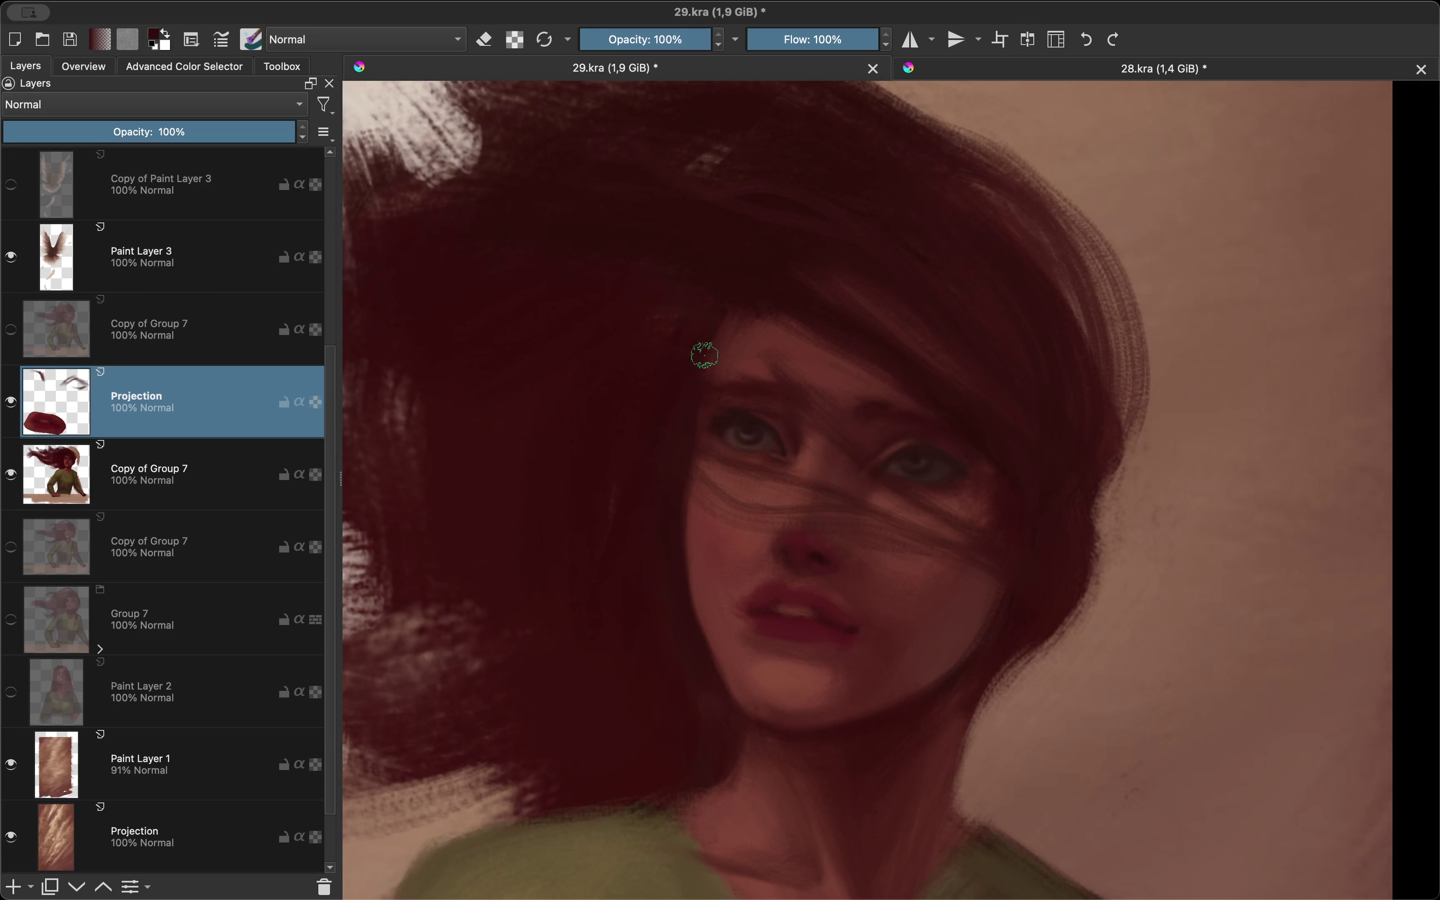
pyautogui.press('m')
pyautogui.press('m')
pyautogui.press('4')
pyautogui.press('4')
pyautogui.press('4')
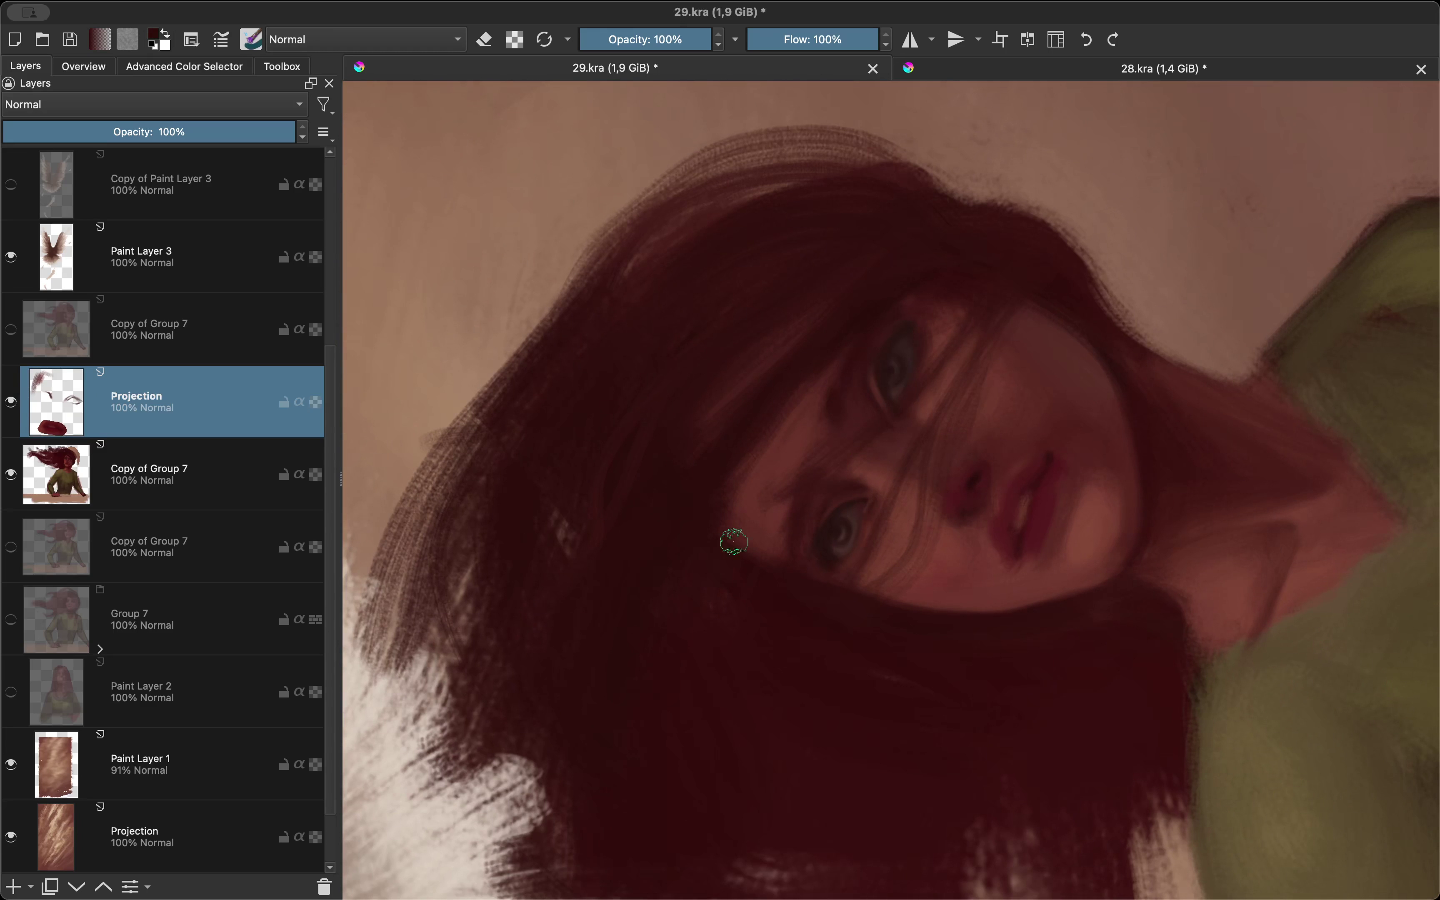
pyautogui.press('6')
pyautogui.press('6')
pyautogui.press('6')
pyautogui.press('6')
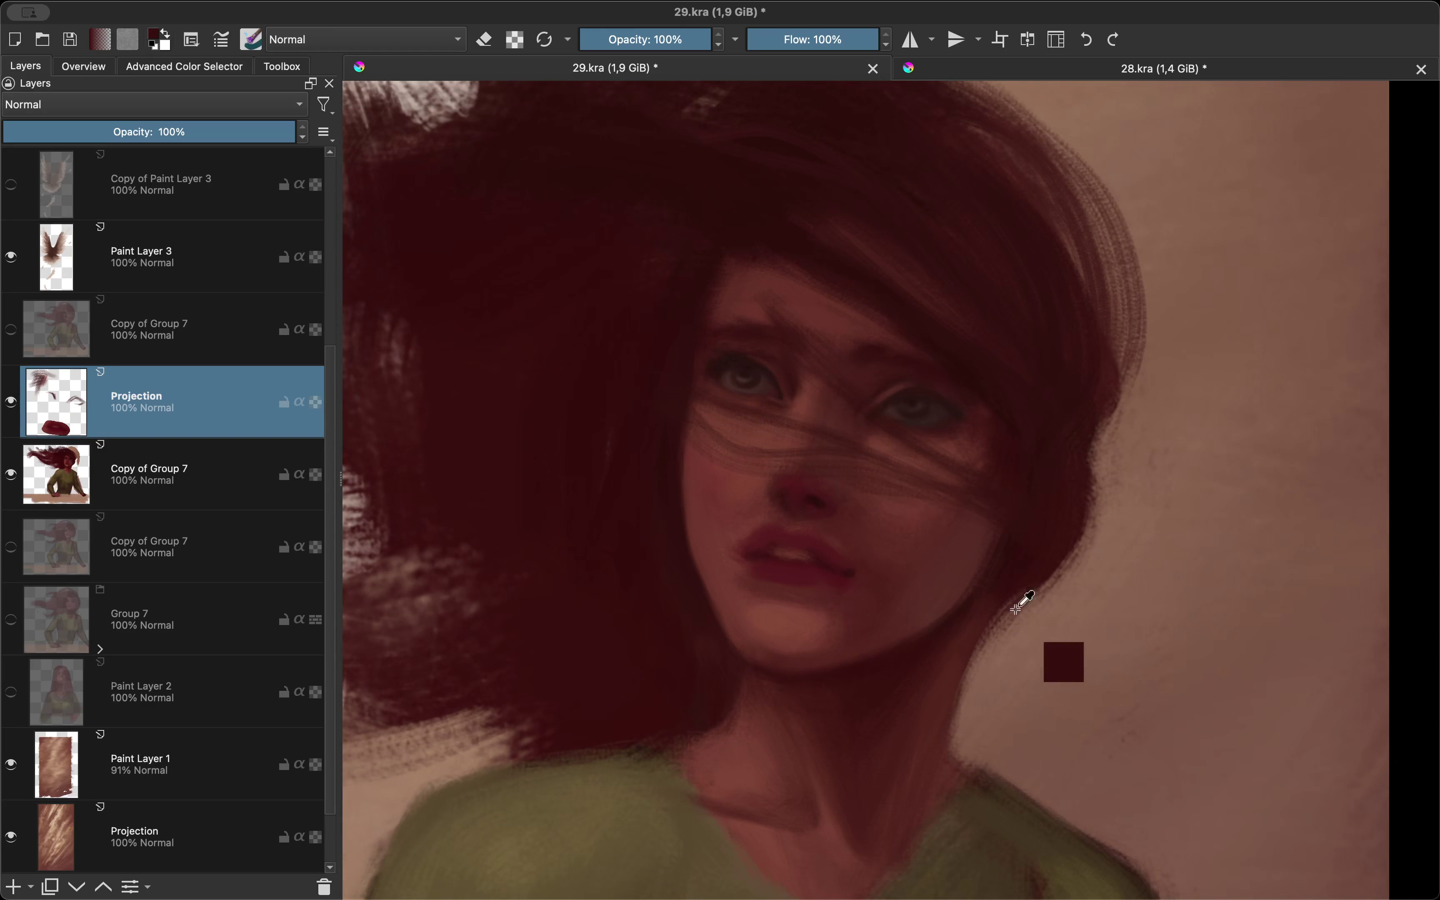
# Step: Soften the hair edge beside the cheek with the light background tone, then check the lips mirrored
pyautogui.keyDown('ctrl'); pyautogui.click(1100, 536); pyautogui.keyUp('ctrl')
pyautogui.moveTo(1095, 476)
pyautogui.mouseDown()
pyautogui.moveTo(1059, 589)
pyautogui.moveTo(1064, 547)
pyautogui.mouseUp()
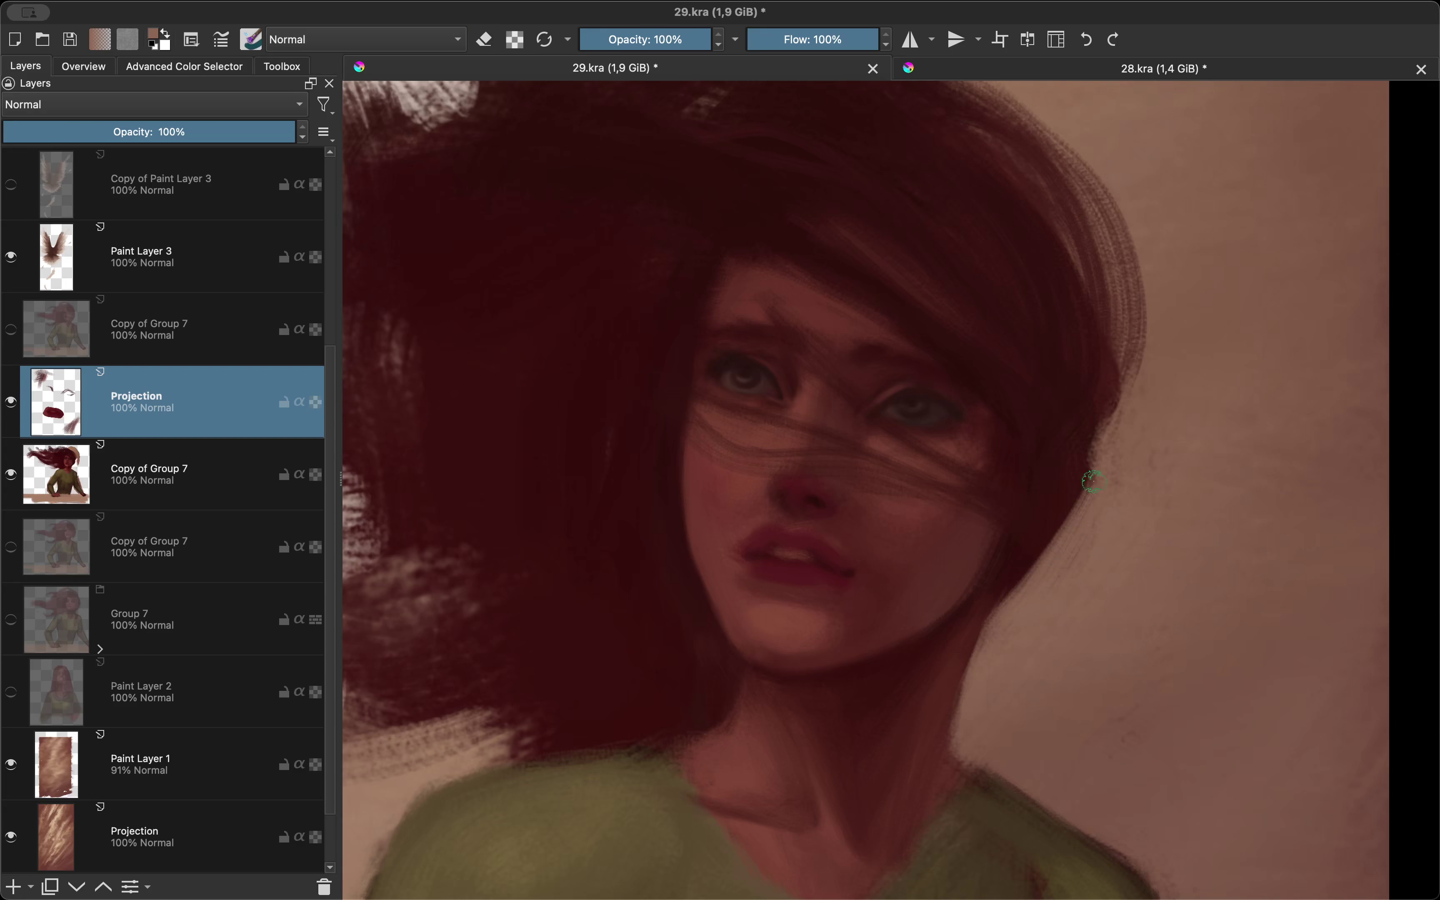
pyautogui.keyDown('ctrl'); pyautogui.click(978, 535); pyautogui.keyUp('ctrl')
pyautogui.press('m')
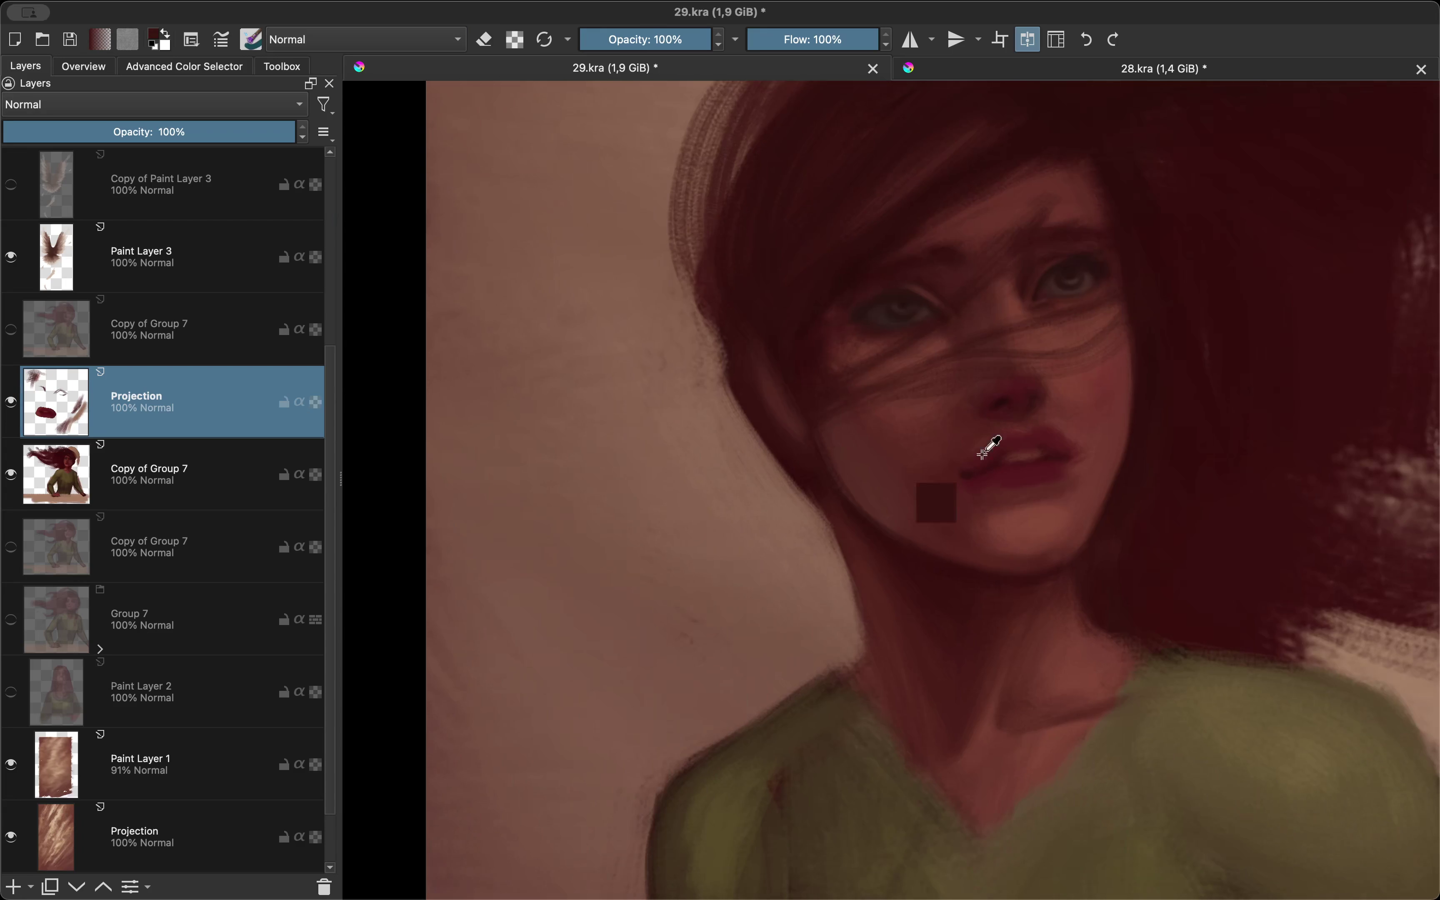
pyautogui.scroll(2, 982, 452)
pyautogui.press('m')
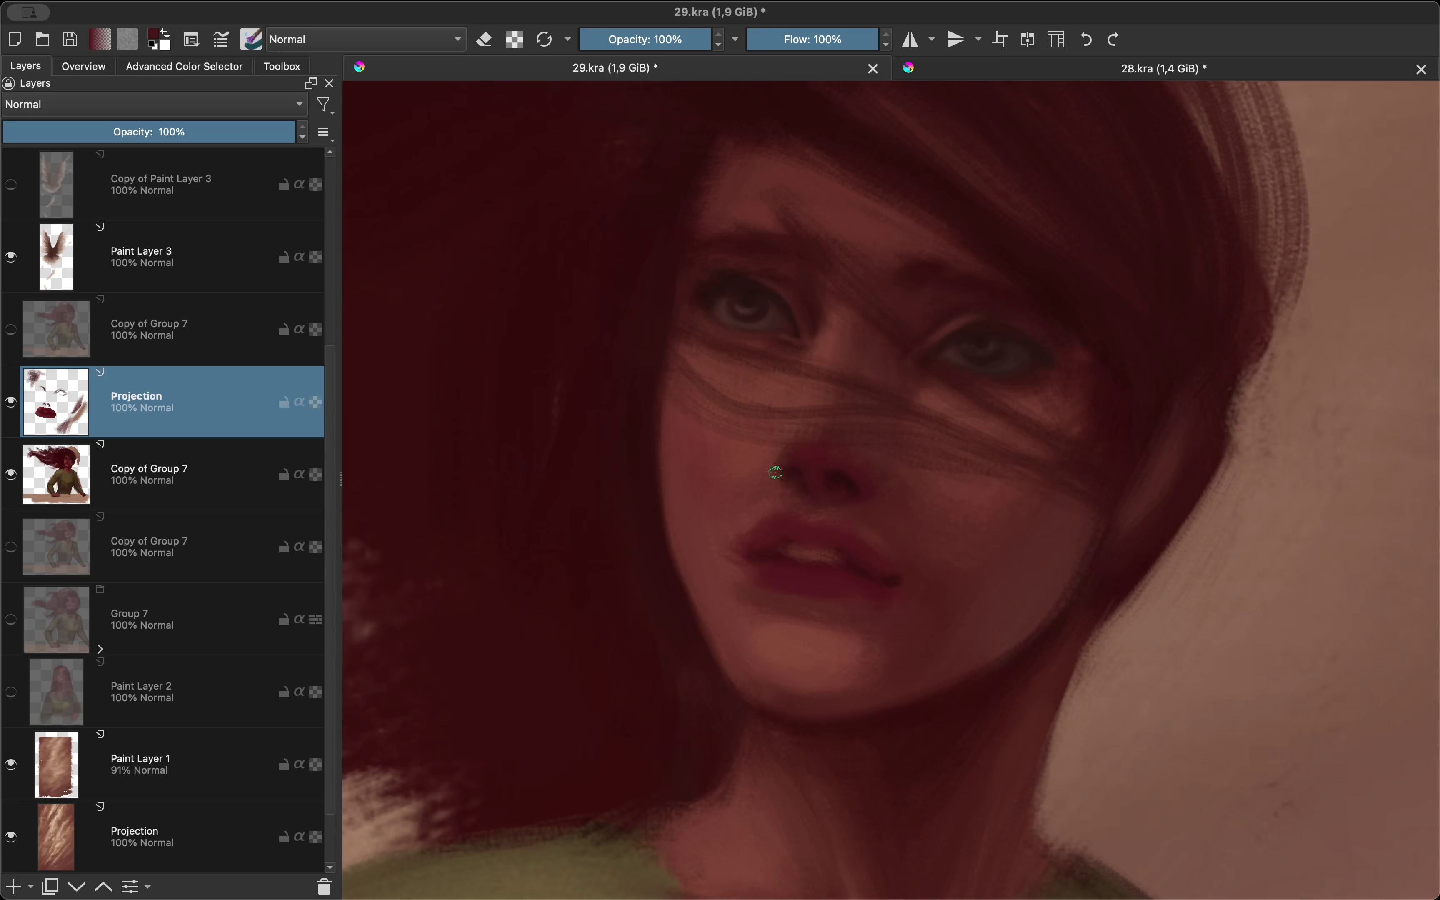
pyautogui.press('m')
pyautogui.scroll(-3, 774, 471)
pyautogui.scroll(3, 763, 462)
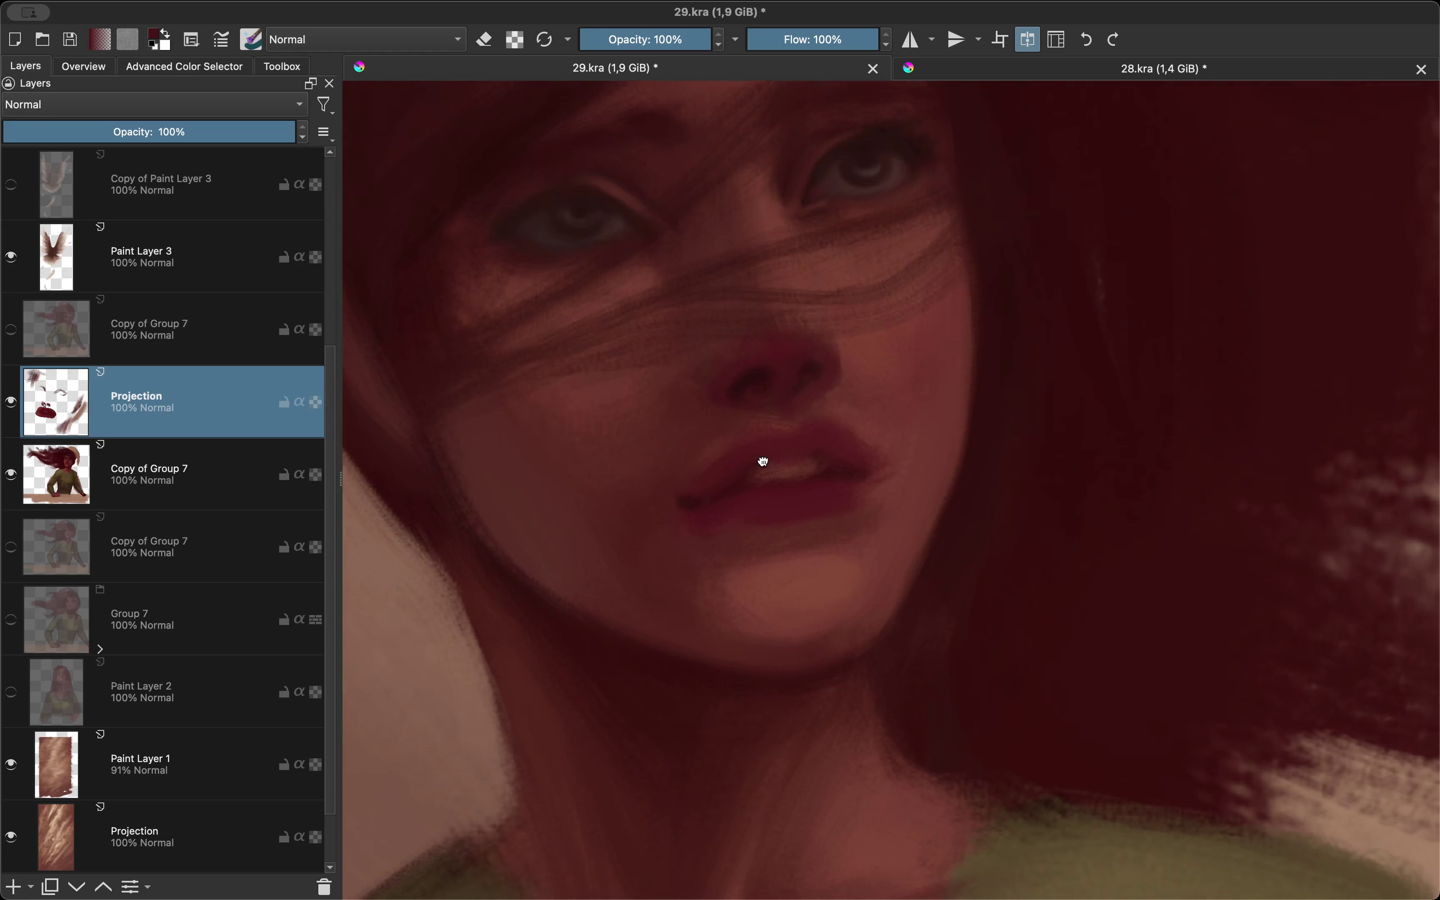
# Step: Pick a darker red from the colour wheel and paint the lips, checking the face mirrored
pyautogui.press('m')
pyautogui.hotkey('shift', 'i')
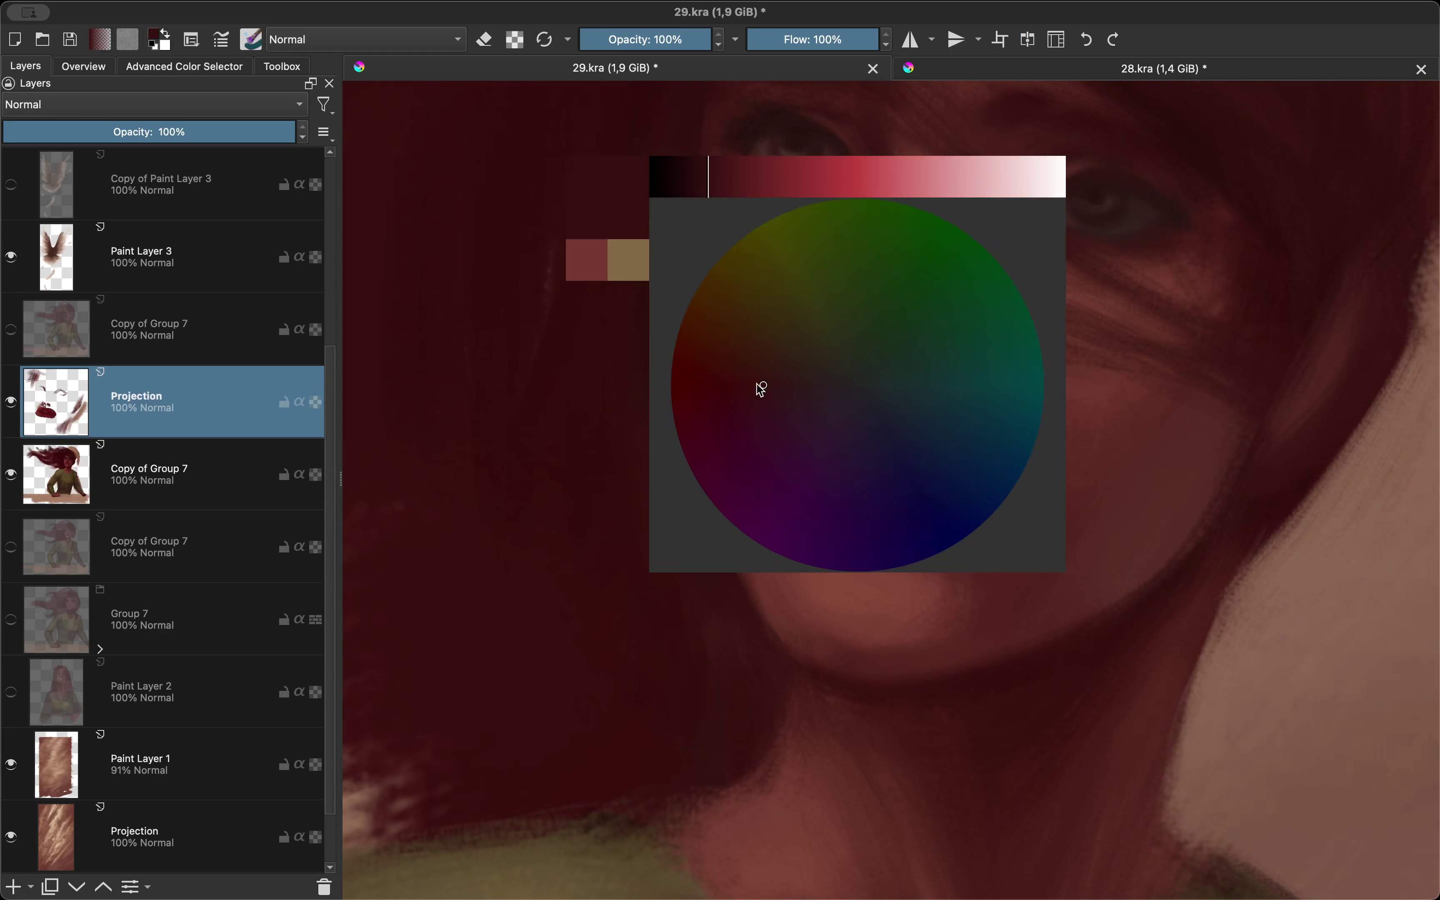
pyautogui.click(860, 381)
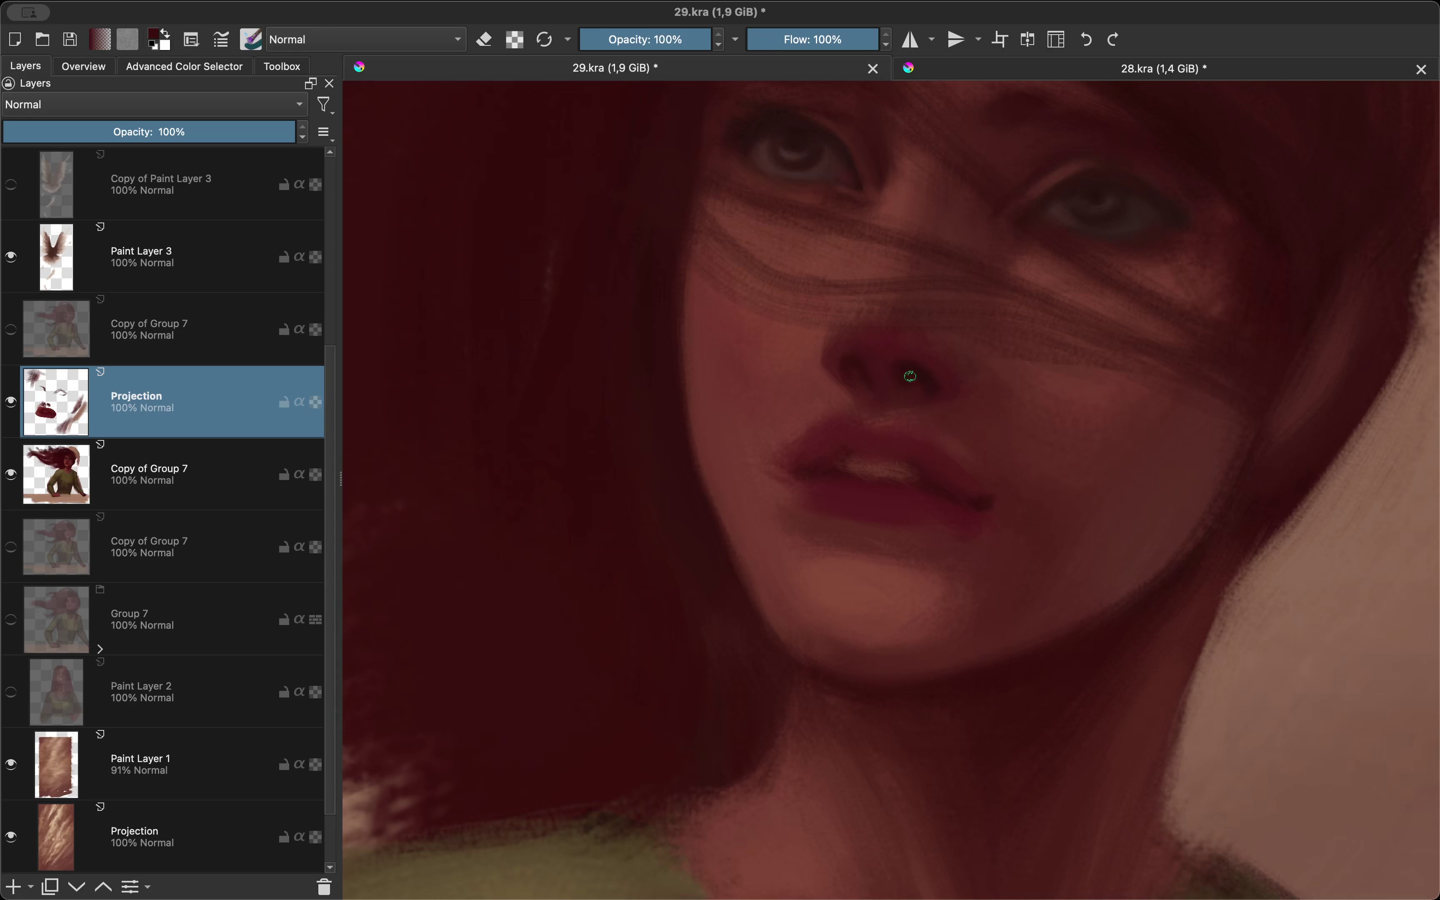
pyautogui.press('m')
pyautogui.scroll(-2, 912, 355)
pyautogui.scroll(-1, 773, 363)
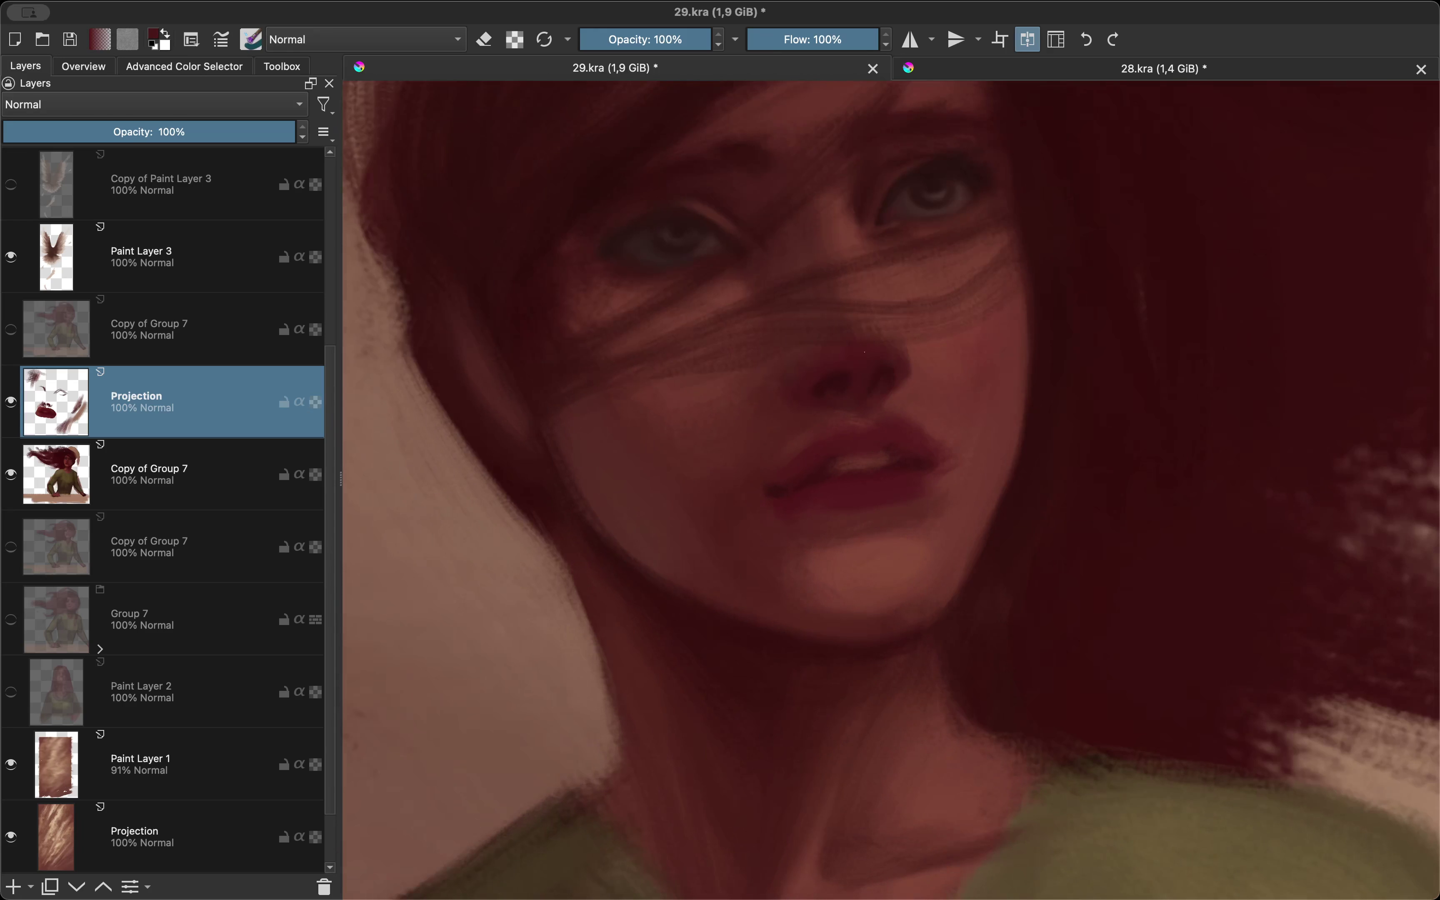
pyautogui.press('m')
pyautogui.press('m')
pyautogui.scroll(2, 842, 426)
pyautogui.scroll(-2, 747, 399)
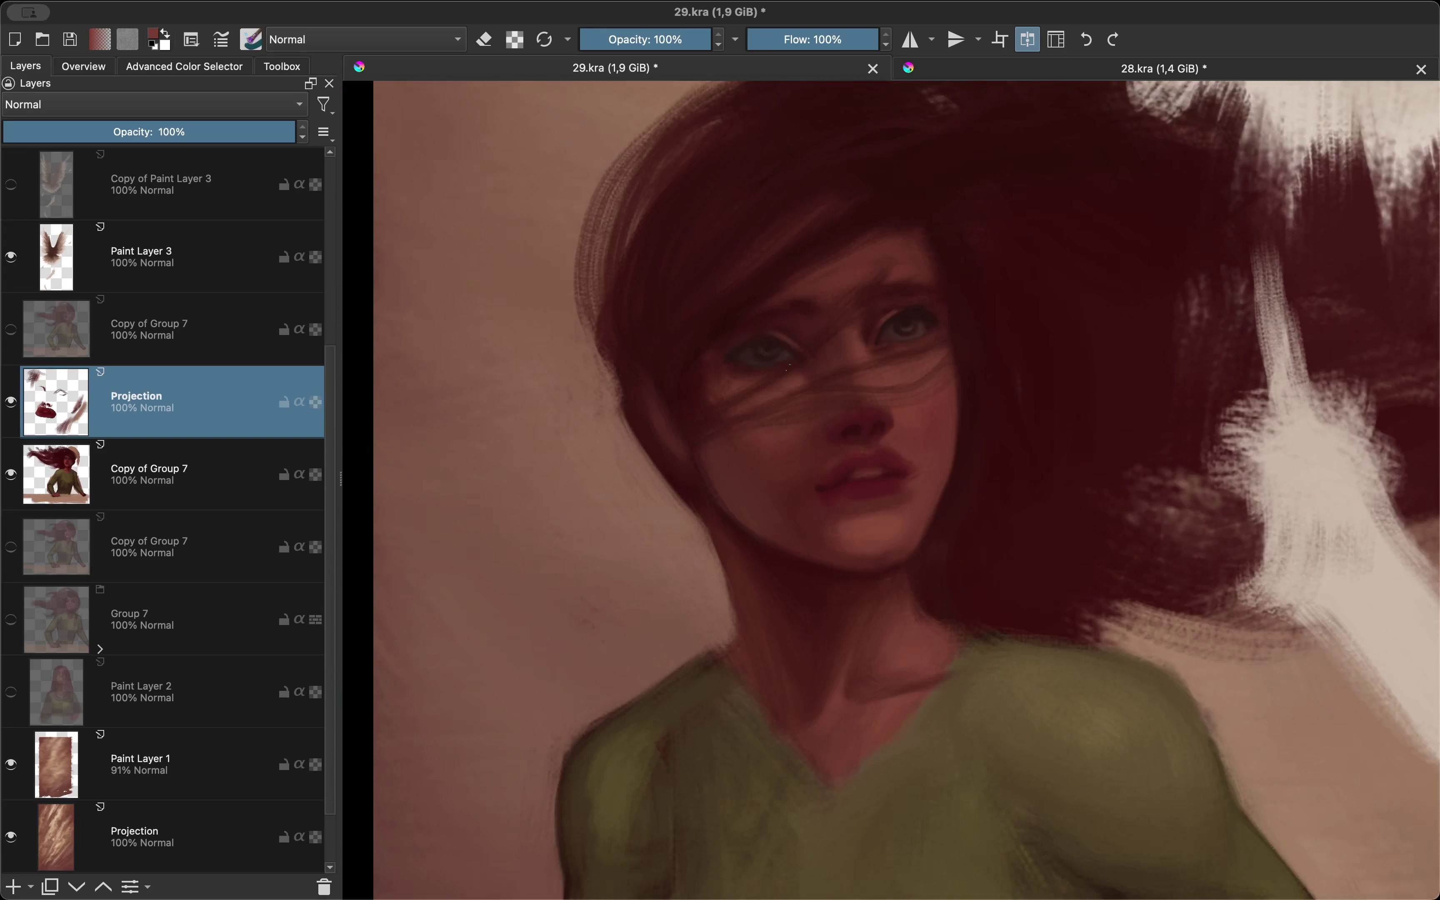
pyautogui.scroll(2, 830, 401)
pyautogui.press('m')
pyautogui.scroll(-2, 823, 434)
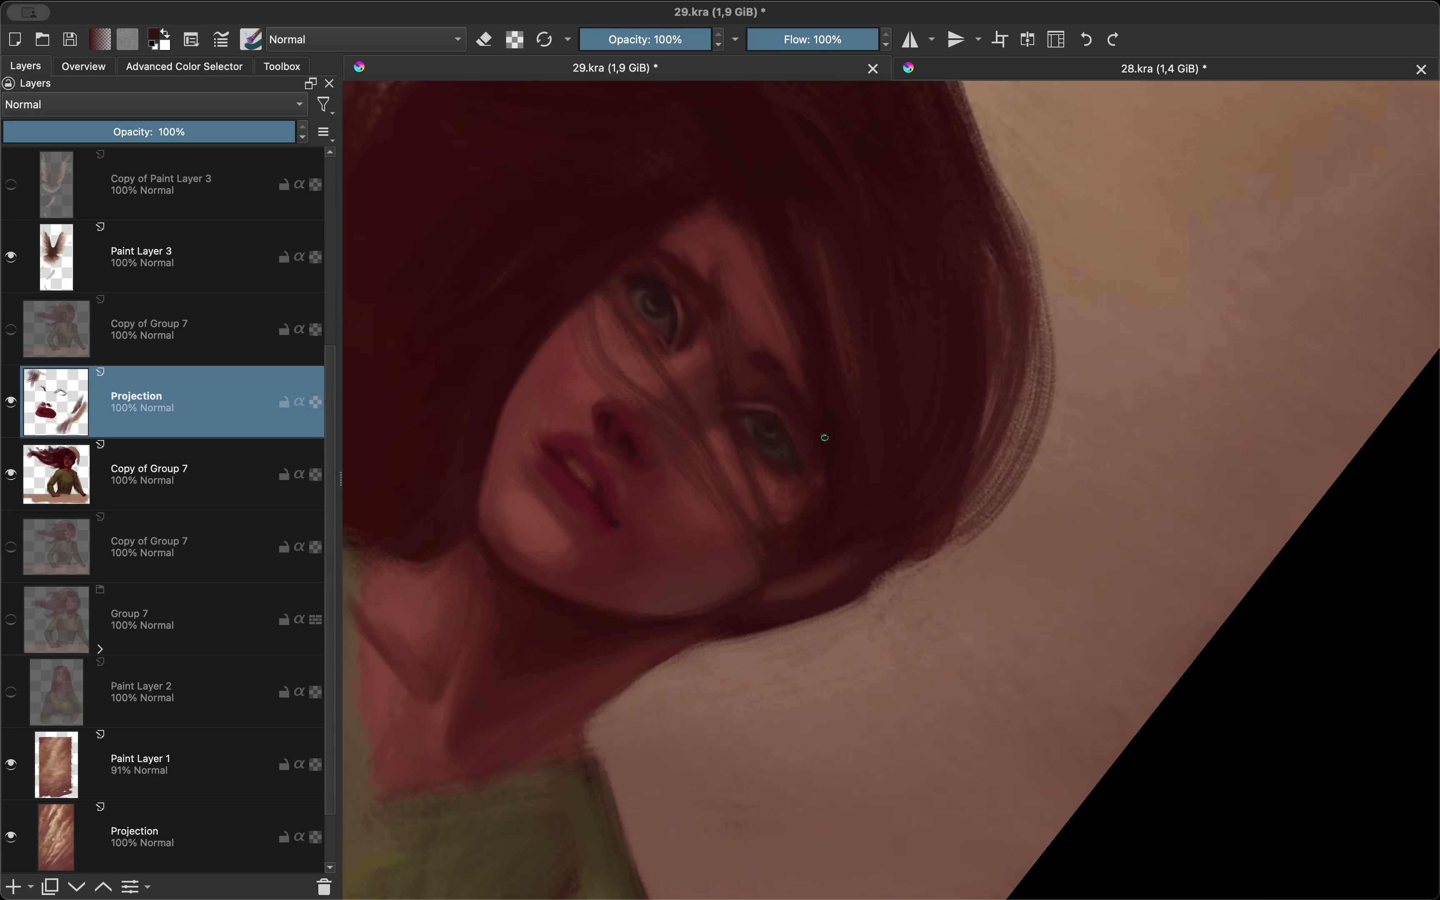
pyautogui.scroll(1, 835, 418)
pyautogui.scroll(1, 889, 236)
# Step: Reset the view rotation upright and soften the eye shading, toggling the mirror to compare
pyautogui.press('5')
pyautogui.scroll(-2, 987, 380)
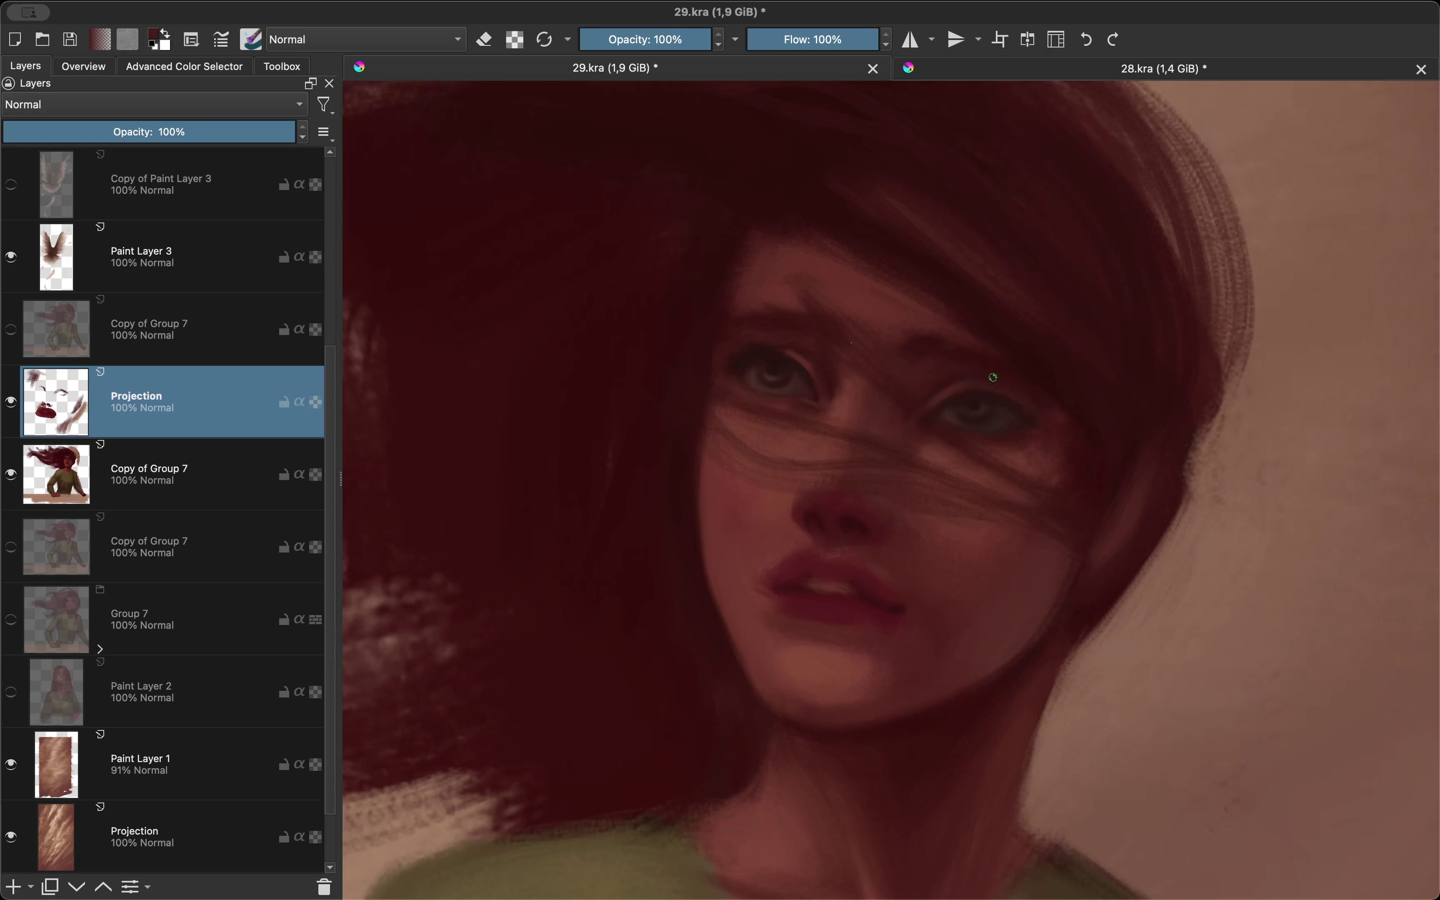
pyautogui.scroll(-1, 986, 379)
pyautogui.scroll(1, 656, 428)
pyautogui.scroll(1, 760, 464)
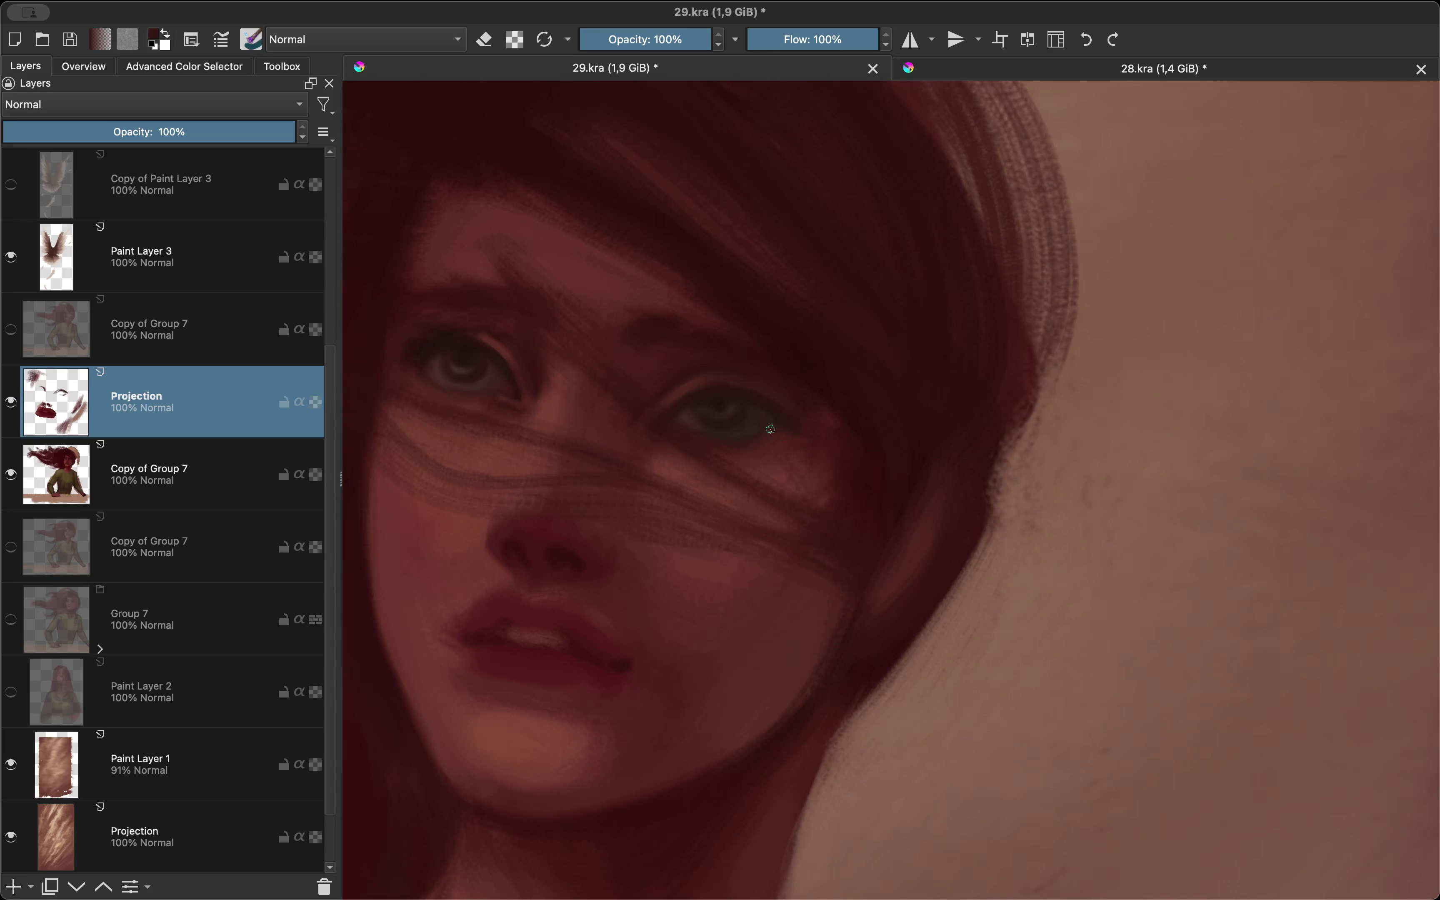
pyautogui.press('m')
pyautogui.scroll(-2, 756, 482)
pyautogui.scroll(2, 681, 283)
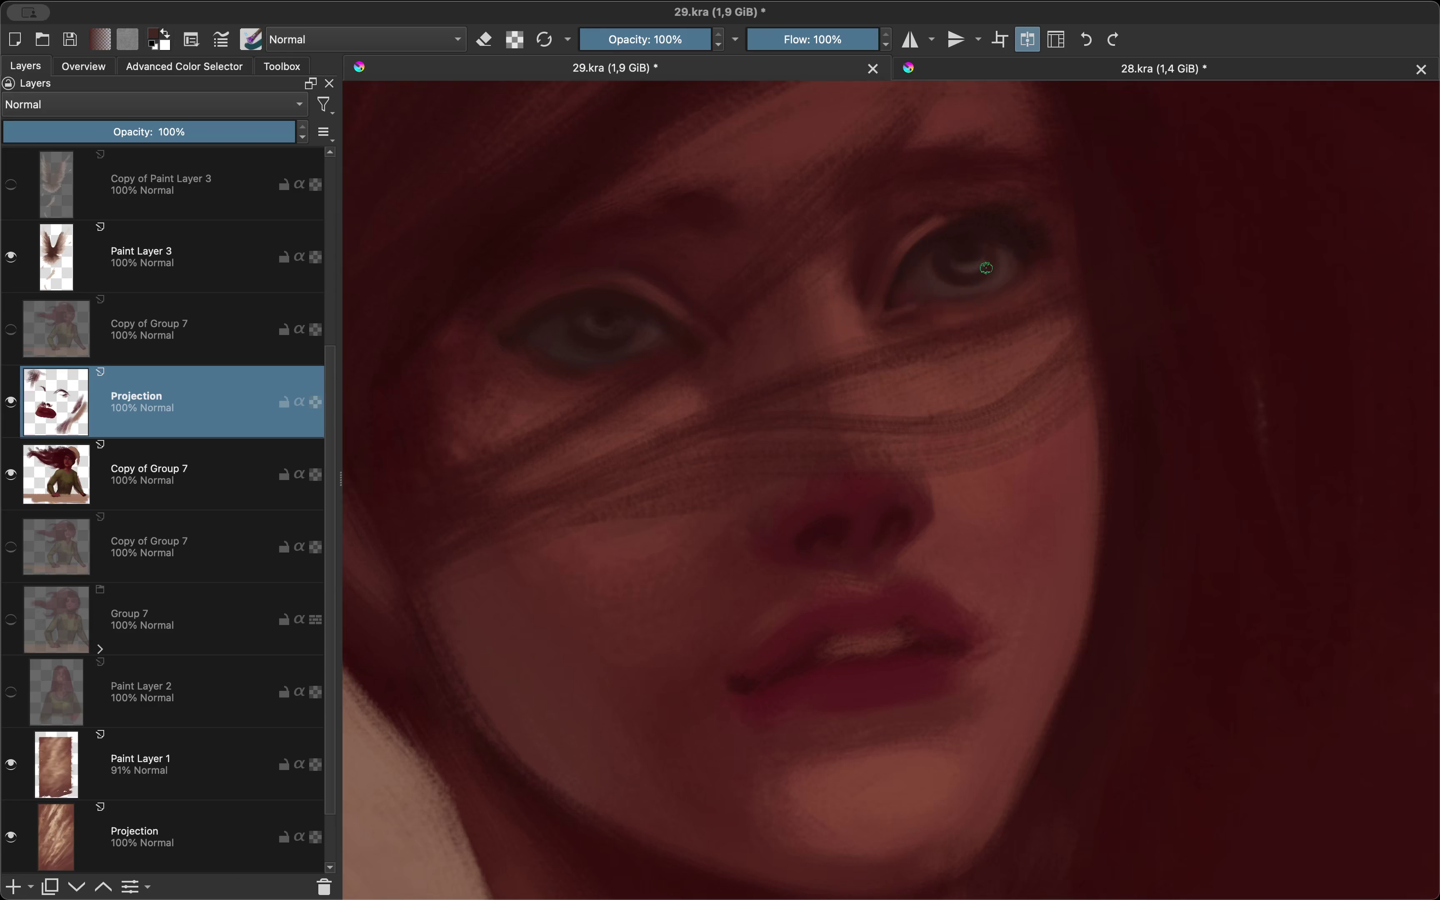
pyautogui.scroll(1, 812, 412)
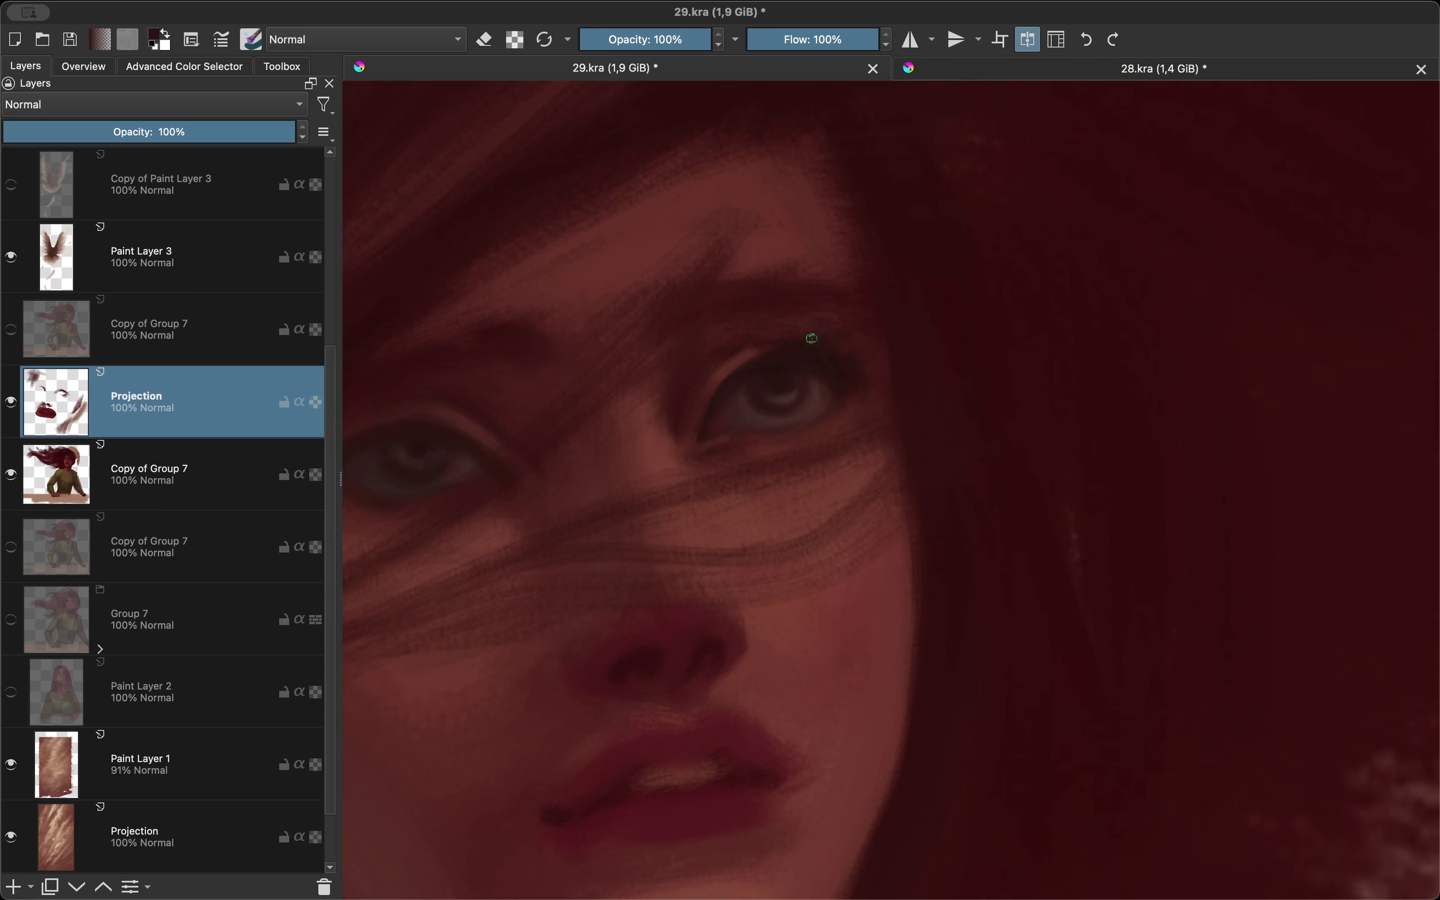
pyautogui.scroll(-1, 747, 398)
pyautogui.scroll(1, 676, 398)
pyautogui.press('m')
pyautogui.scroll(-1, 672, 405)
pyautogui.scroll(1, 810, 313)
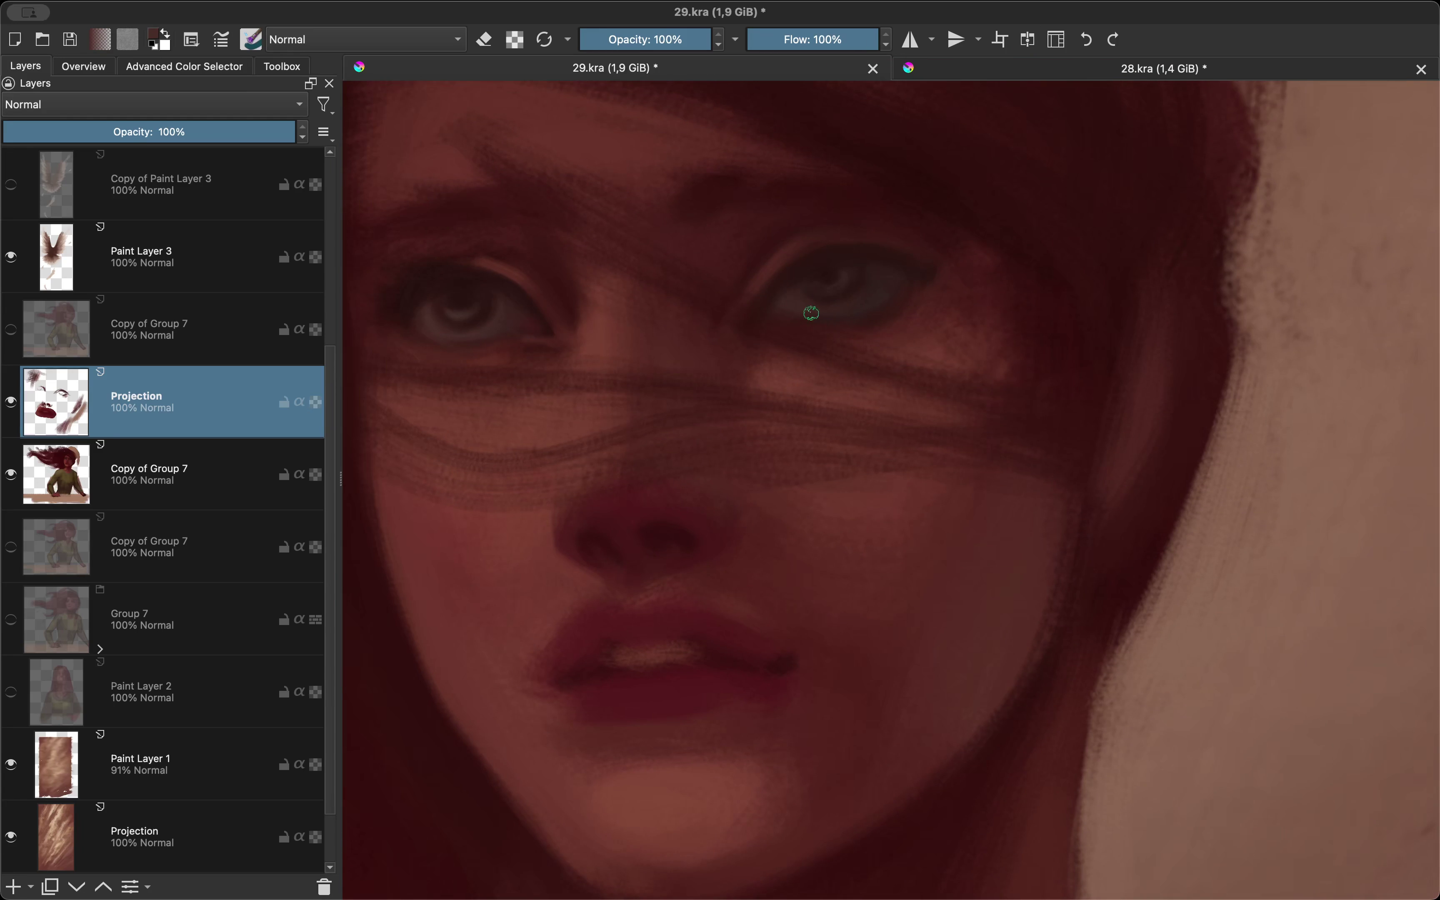
pyautogui.scroll(-1, 811, 281)
pyautogui.scroll(2, 824, 265)
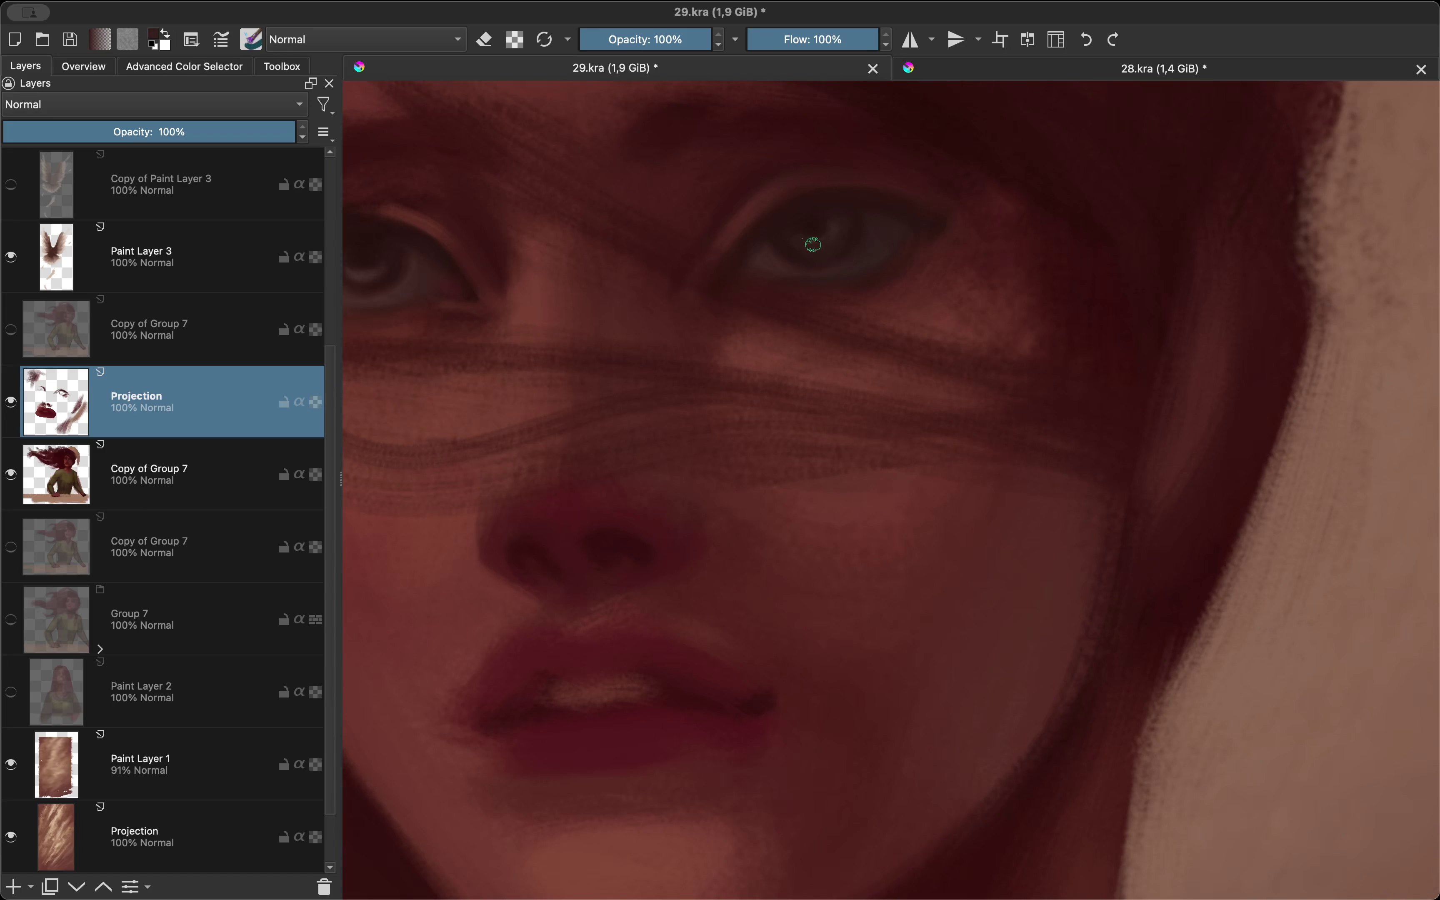
pyautogui.scroll(-1, 813, 244)
pyautogui.press('m')
pyautogui.scroll(2, 767, 342)
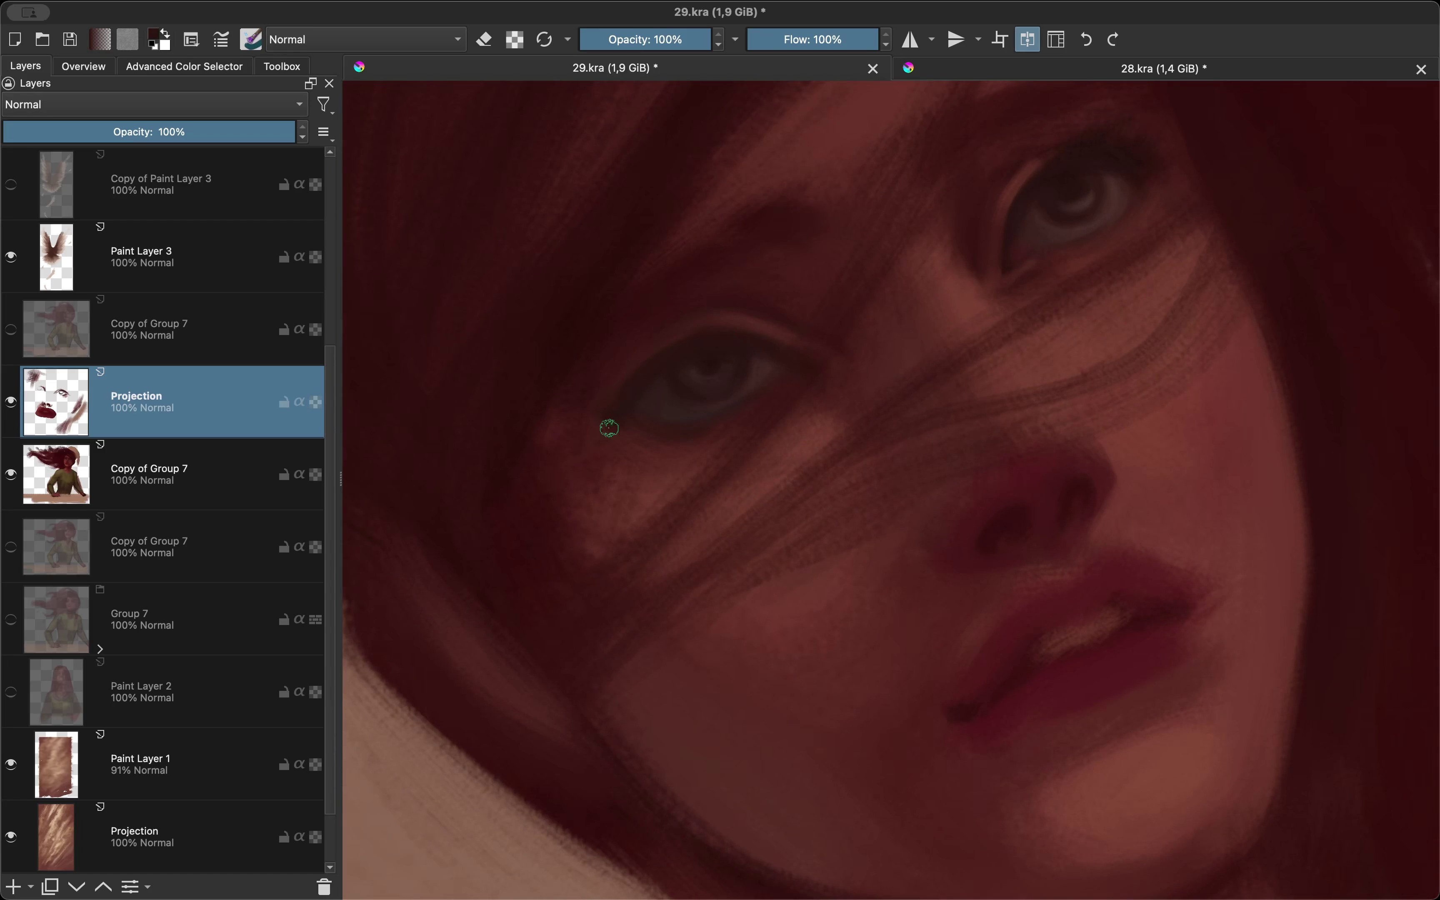
pyautogui.scroll(-1, 620, 388)
pyautogui.press('m')
pyautogui.scroll(2, 863, 466)
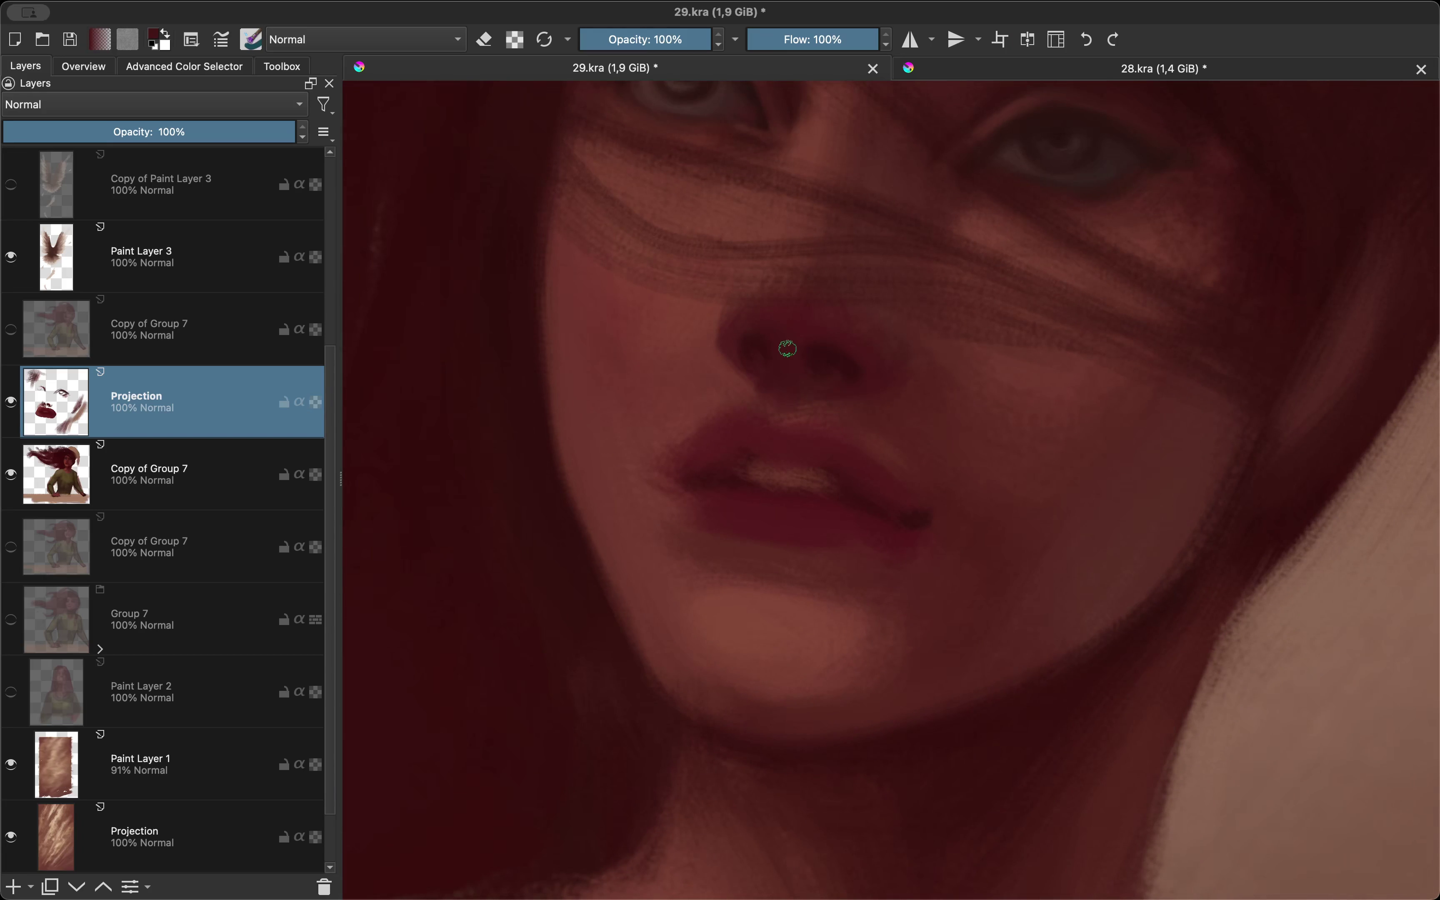
# Step: Blend sampled skin tones around the face while flipping the view to check symmetry
pyautogui.press('m')
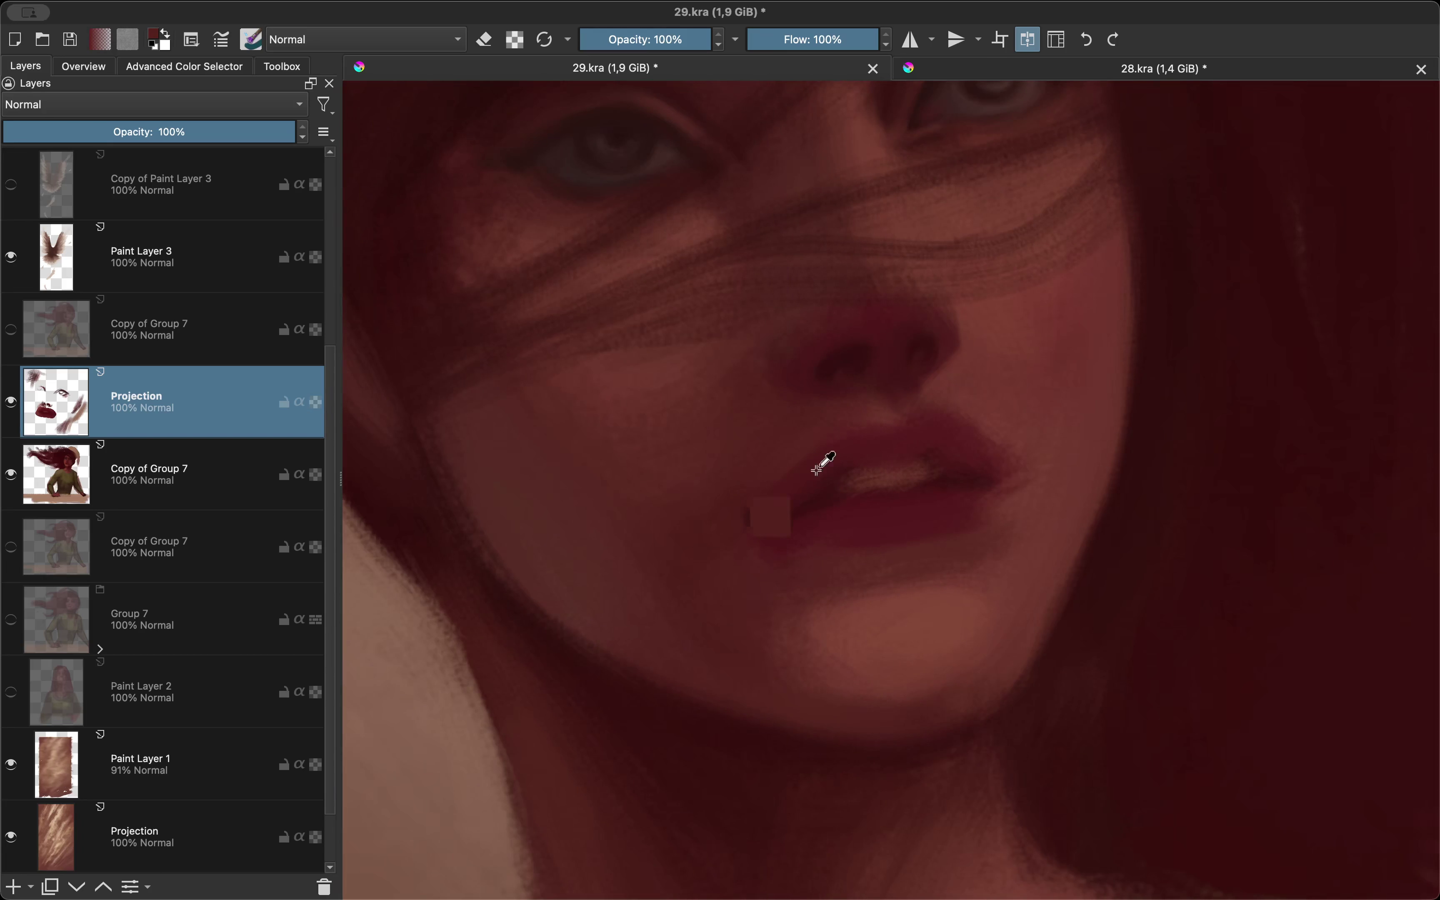
pyautogui.scroll(-1, 778, 562)
pyautogui.scroll(1, 833, 417)
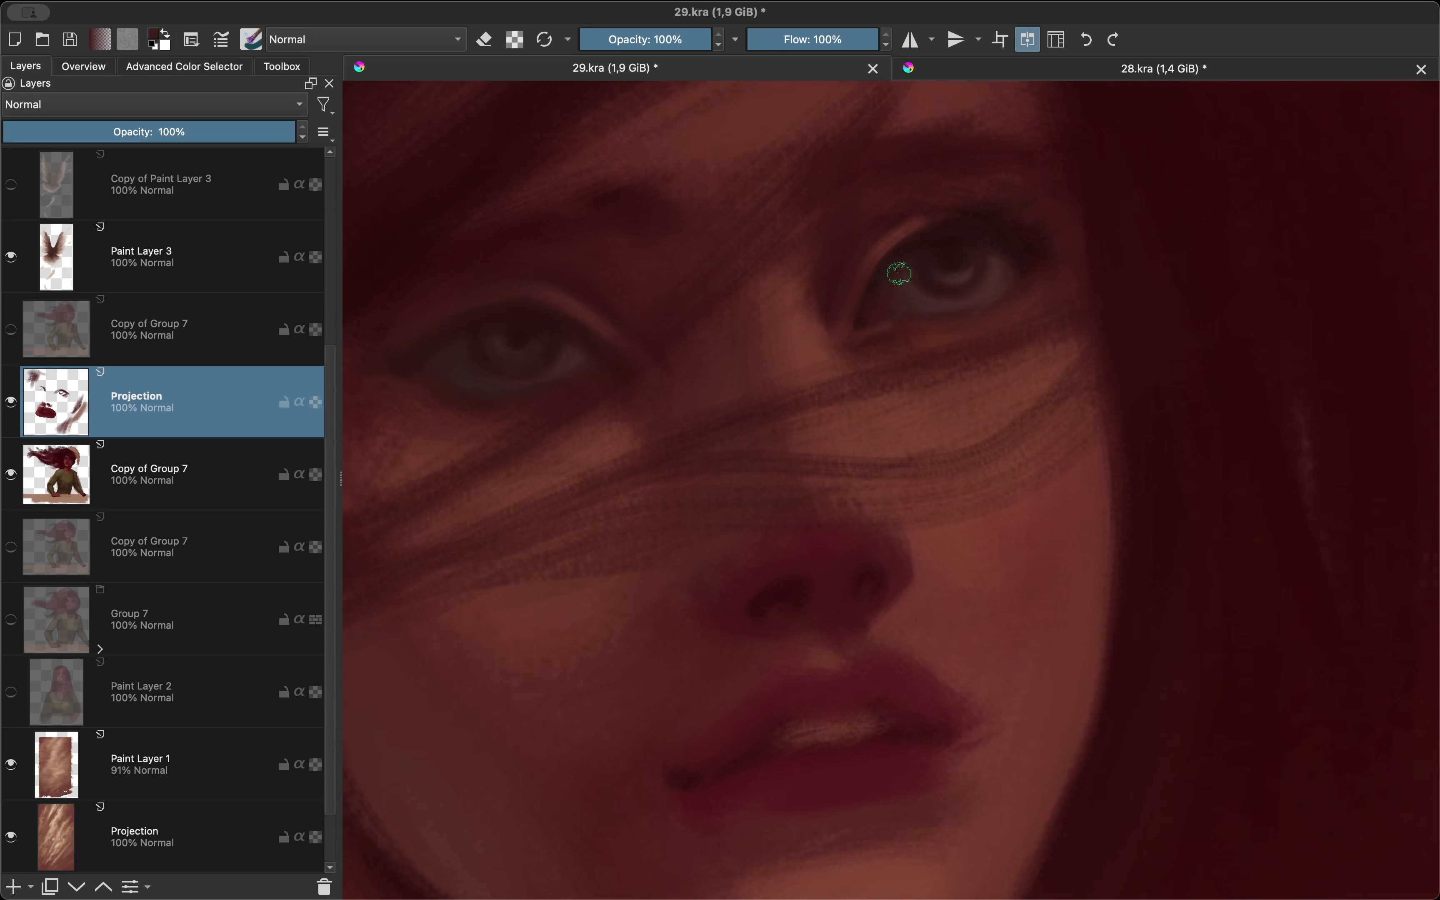
pyautogui.scroll(-1, 899, 274)
pyautogui.scroll(-1, 964, 312)
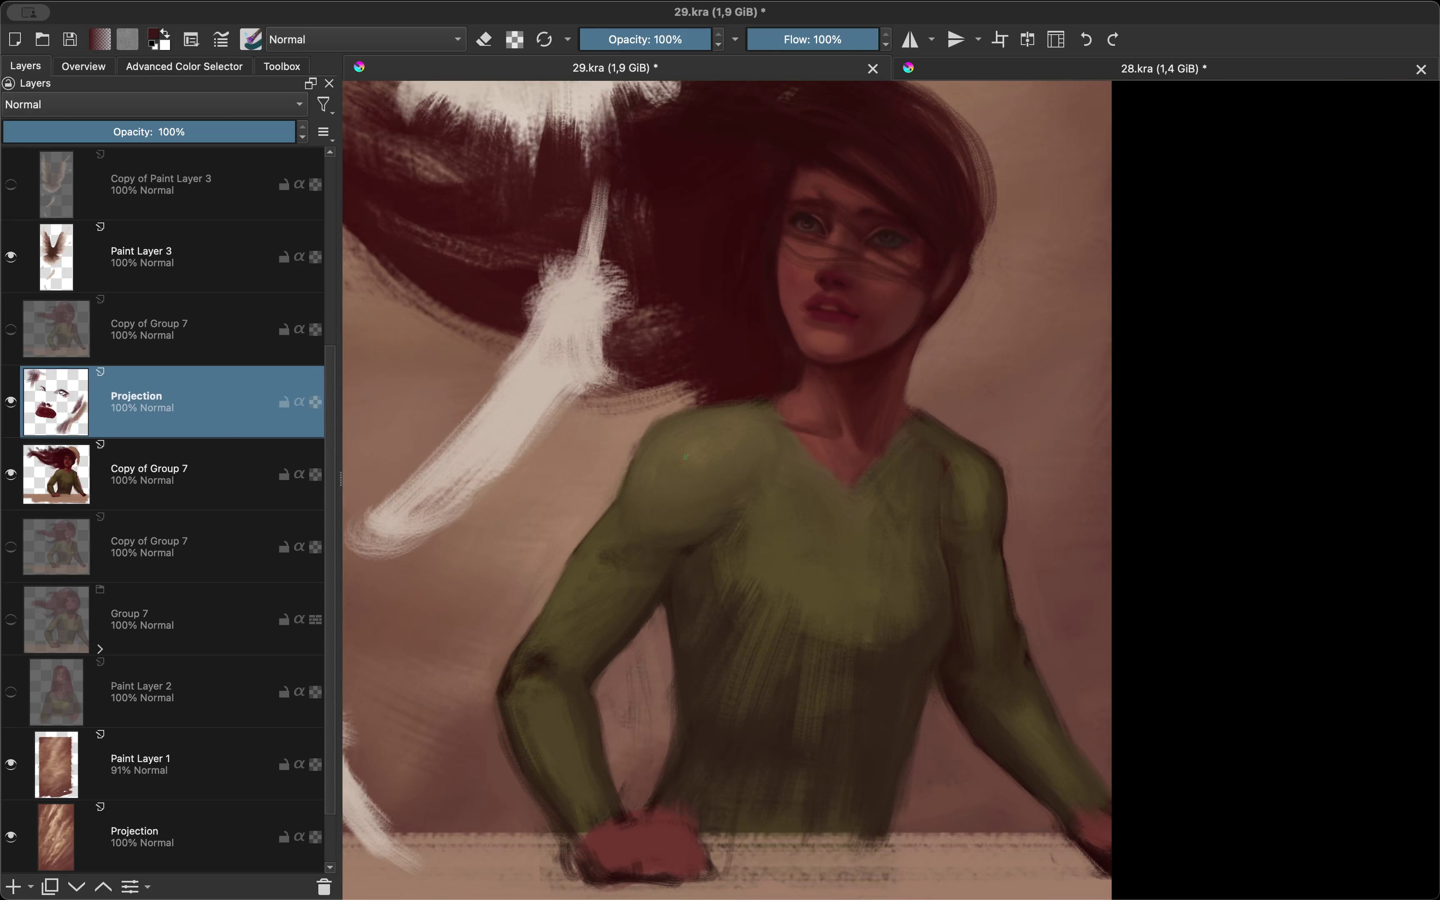
pyautogui.press('m')
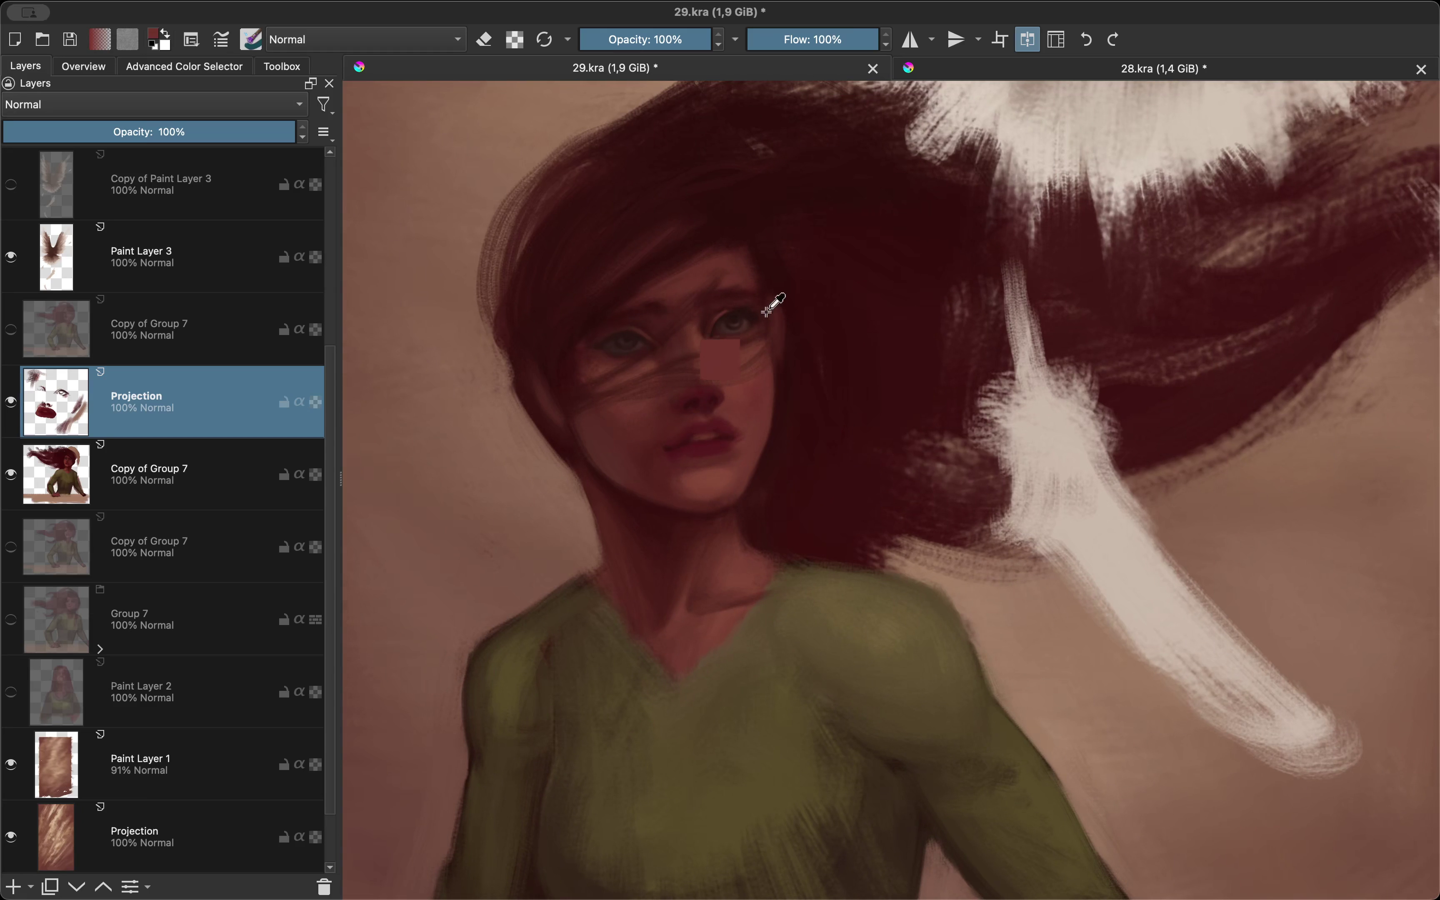
pyautogui.press('m')
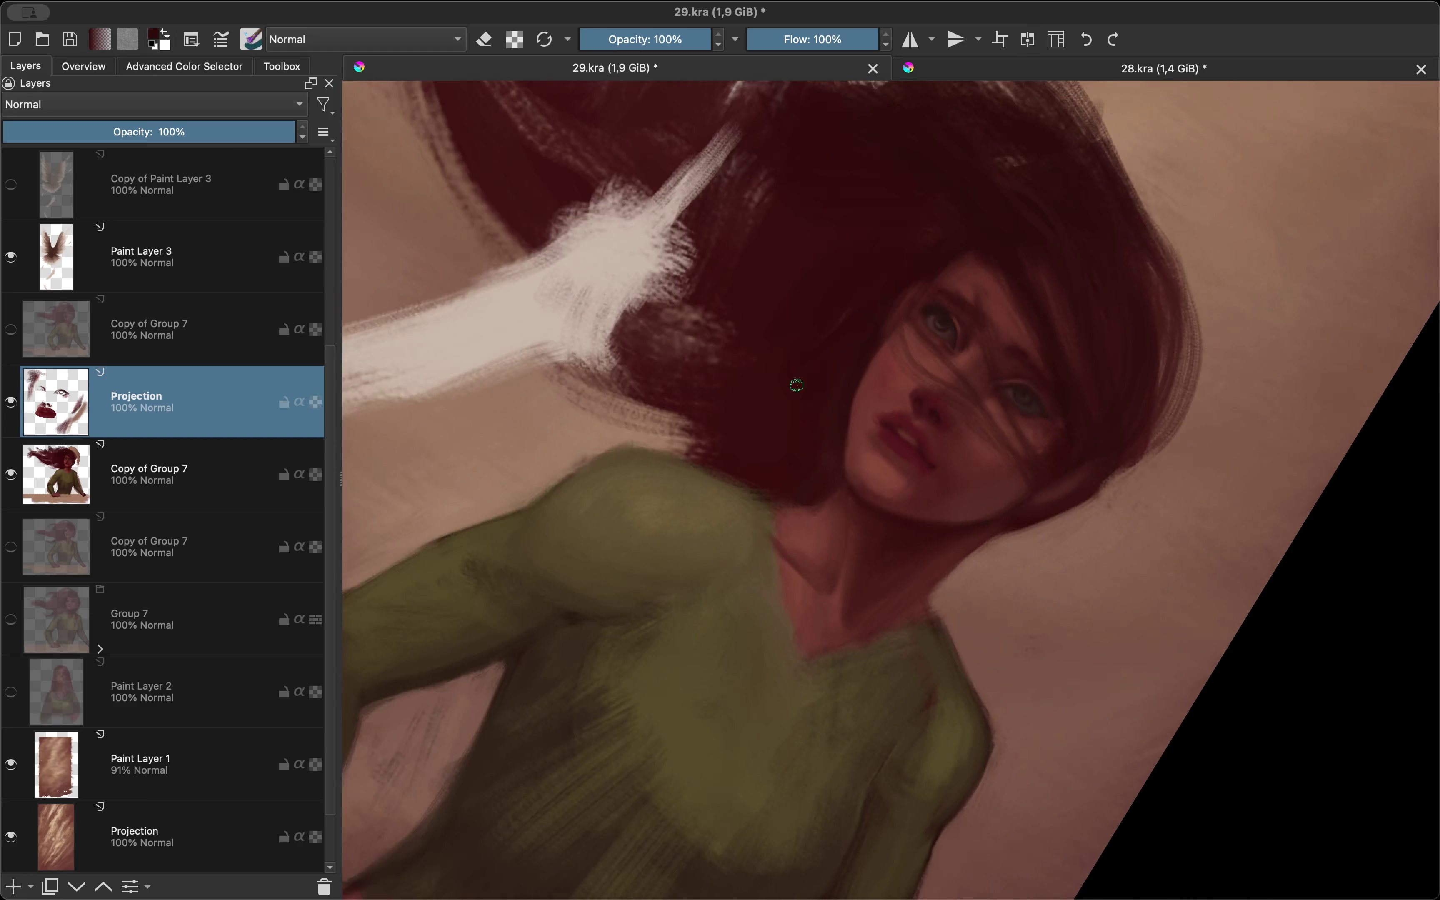
pyautogui.press('m')
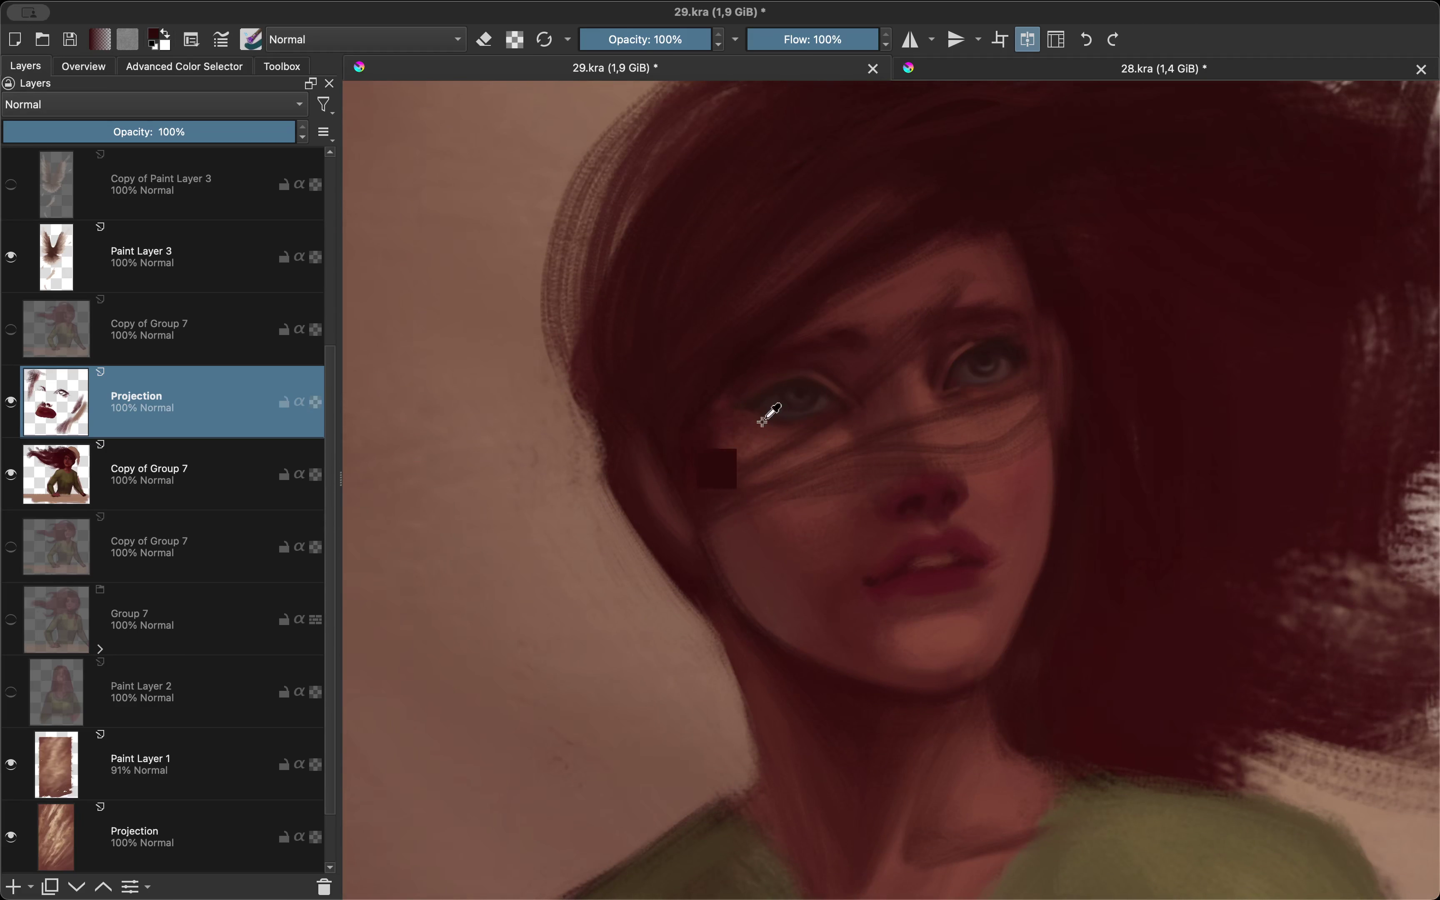
pyautogui.press('m')
pyautogui.scroll(5, 720, 319)
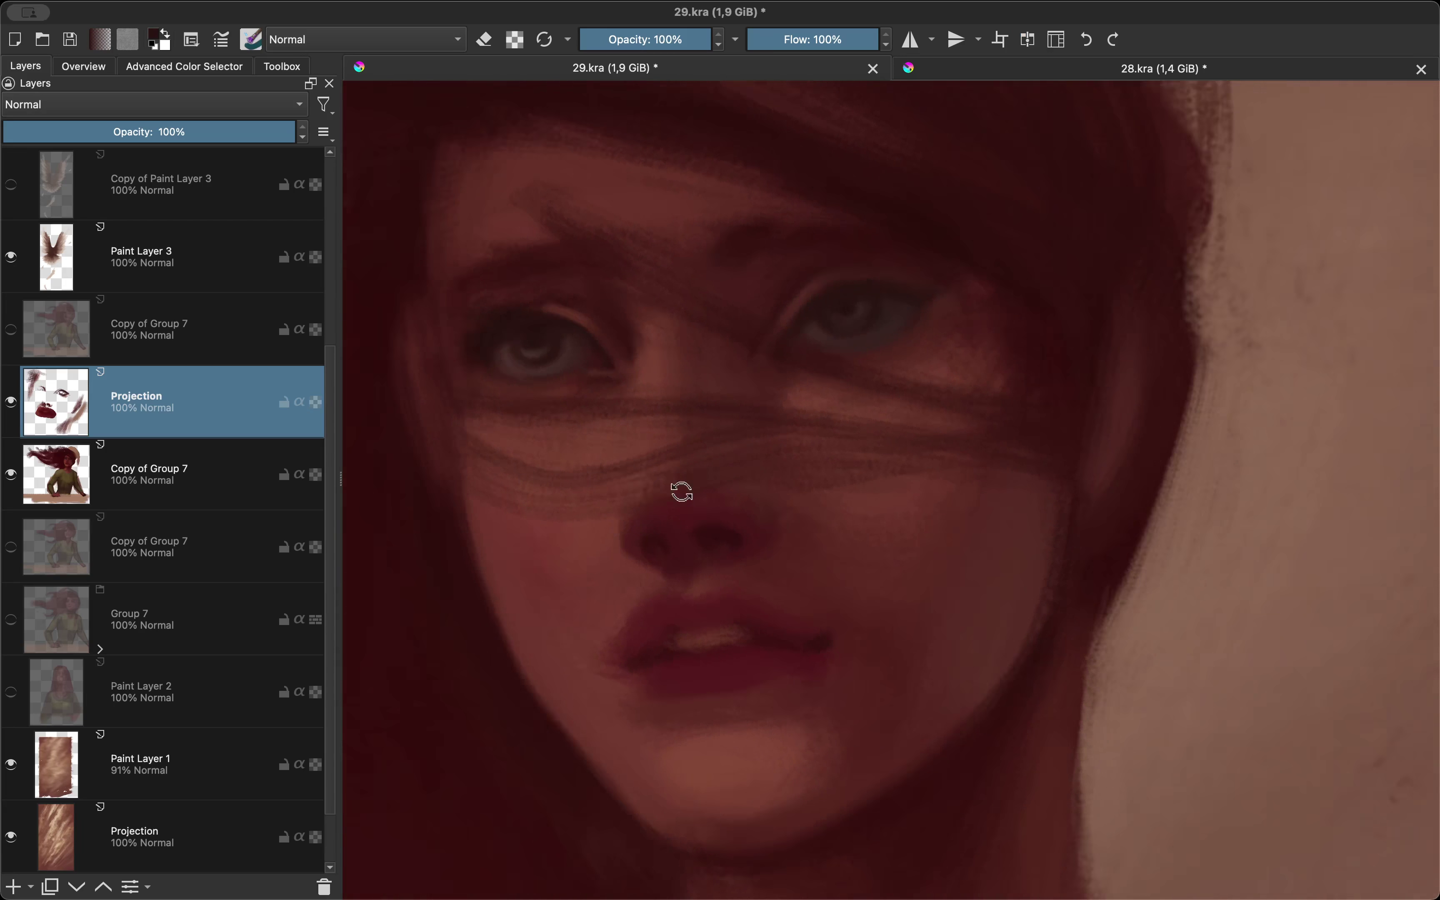
pyautogui.press('m')
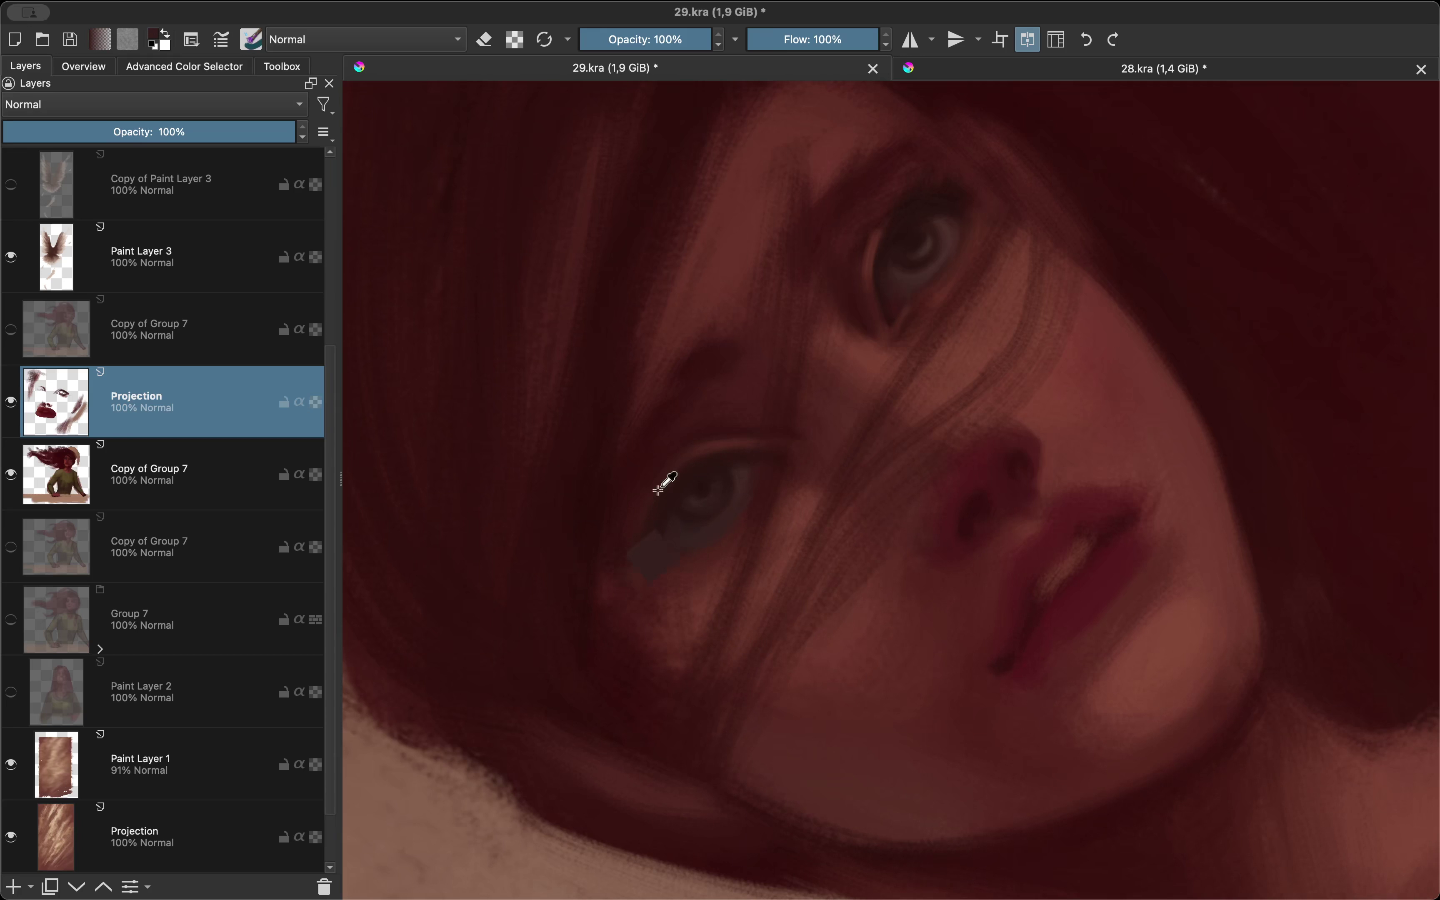
pyautogui.press('m')
pyautogui.scroll(5, 758, 314)
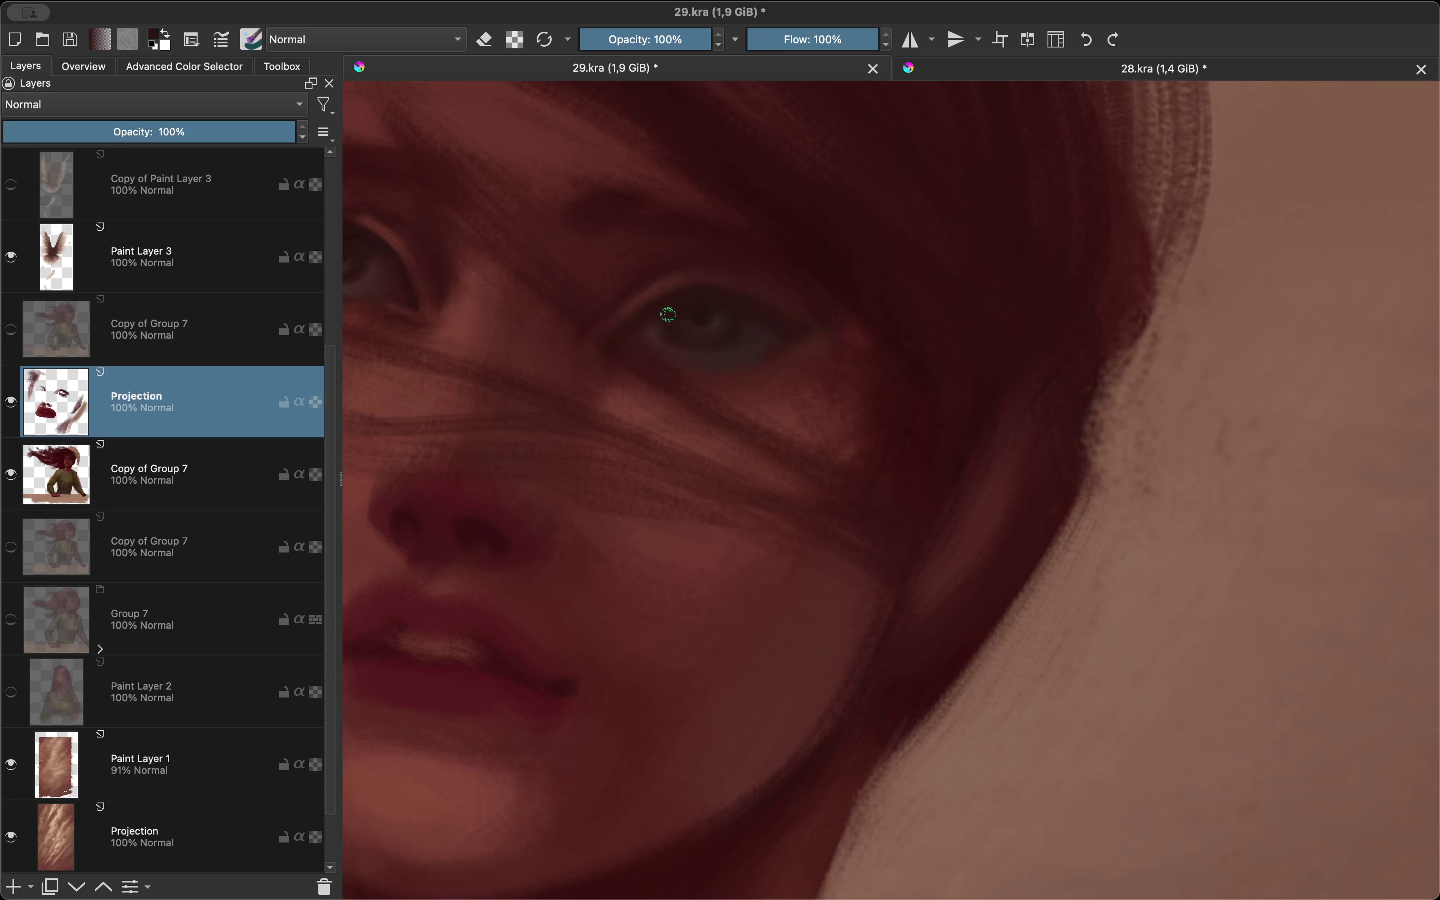
# Step: Choose a skin colour from the quick selector and erase rough edges on the face
pyautogui.hotkey('shift', 'i')
pyautogui.press('m')
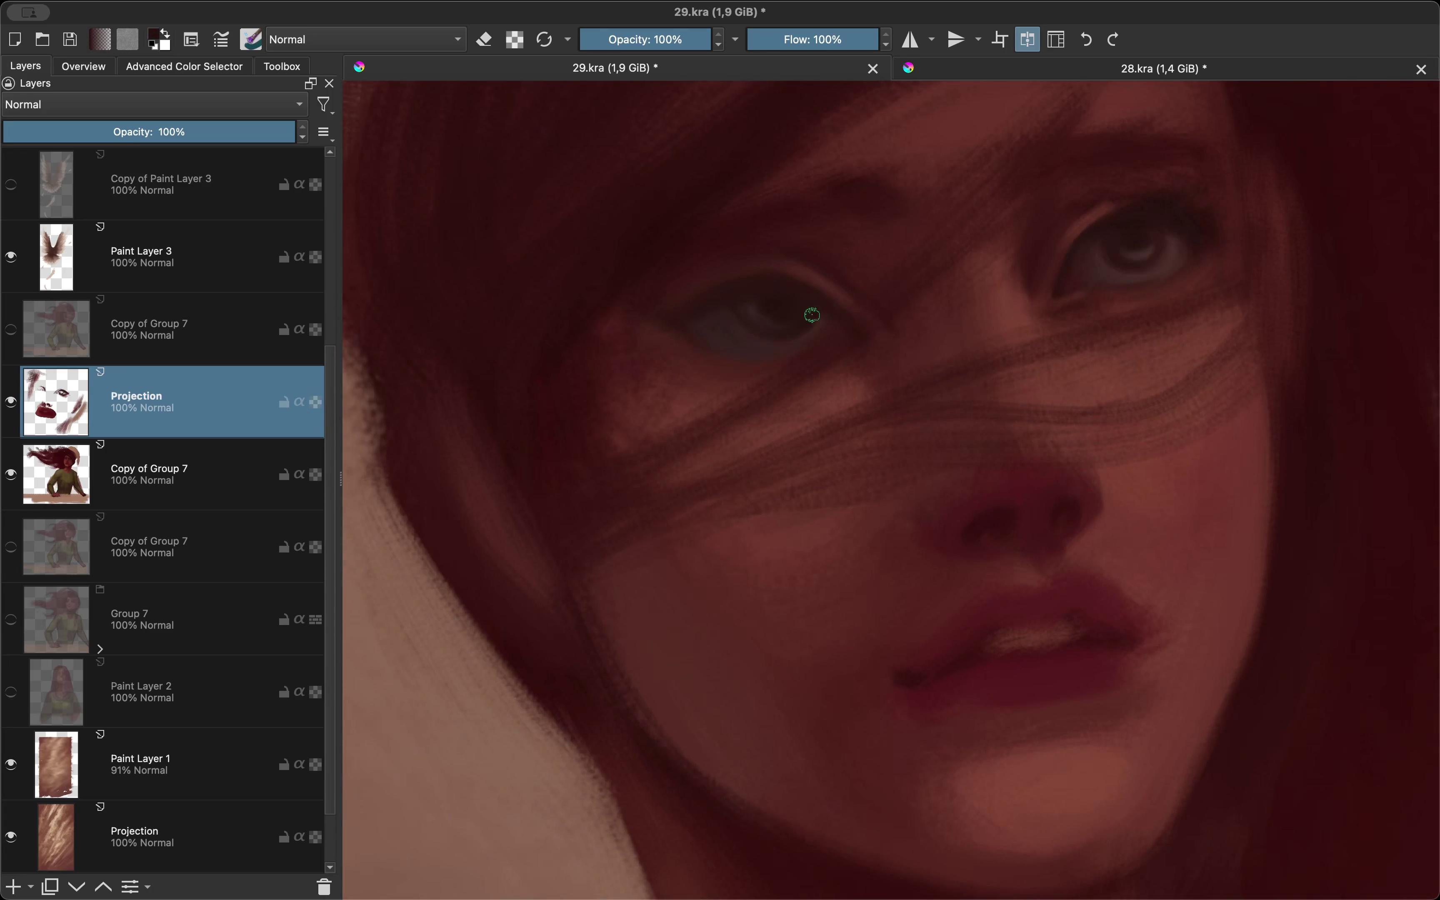
pyautogui.scroll(-5, 745, 304)
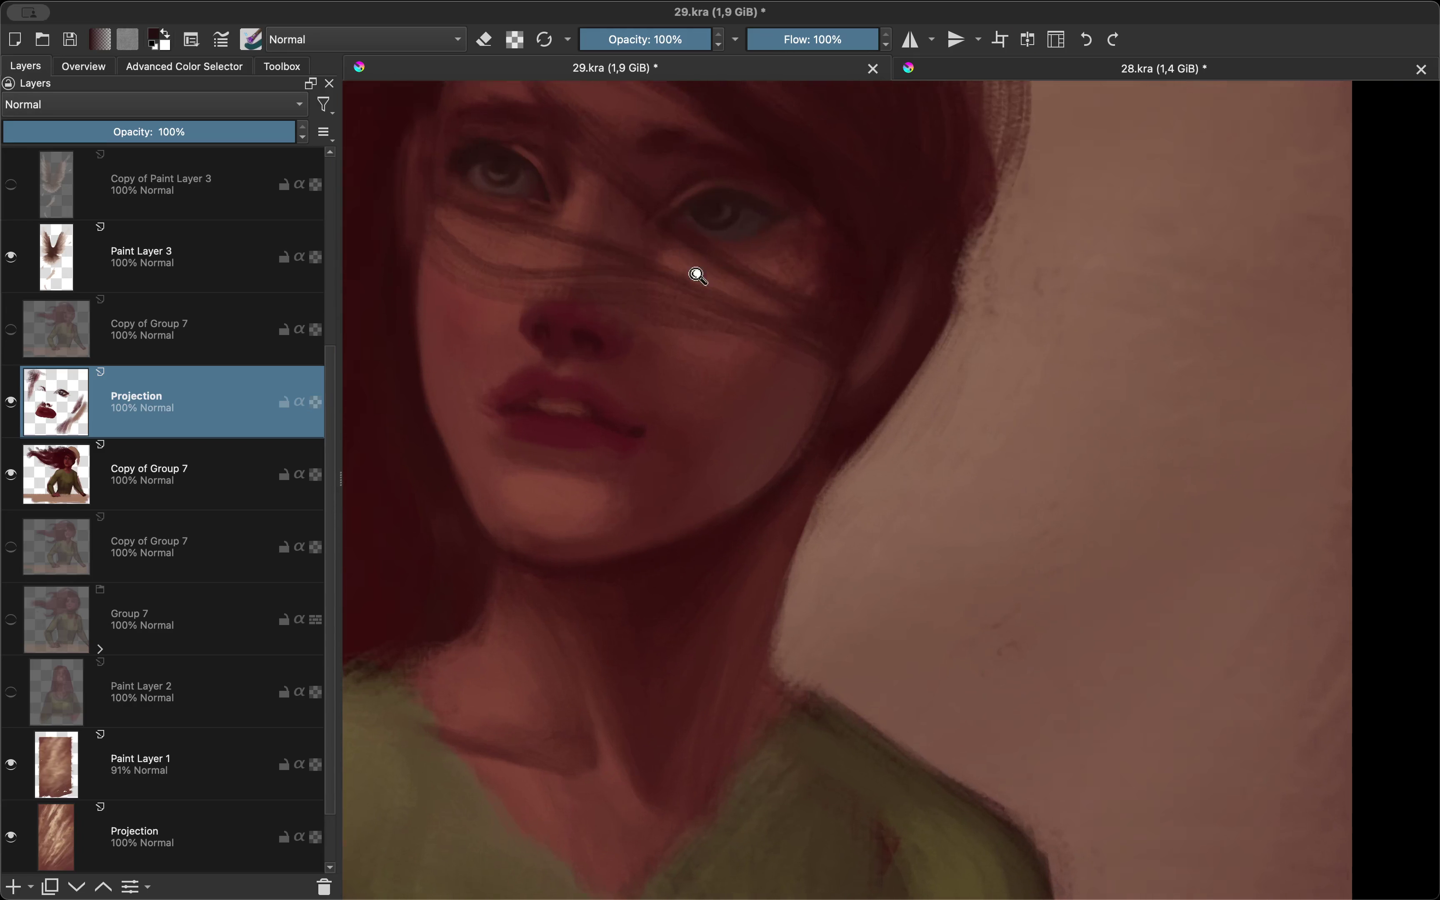
pyautogui.press('m')
pyautogui.press('e')
pyautogui.scroll(3, 761, 533)
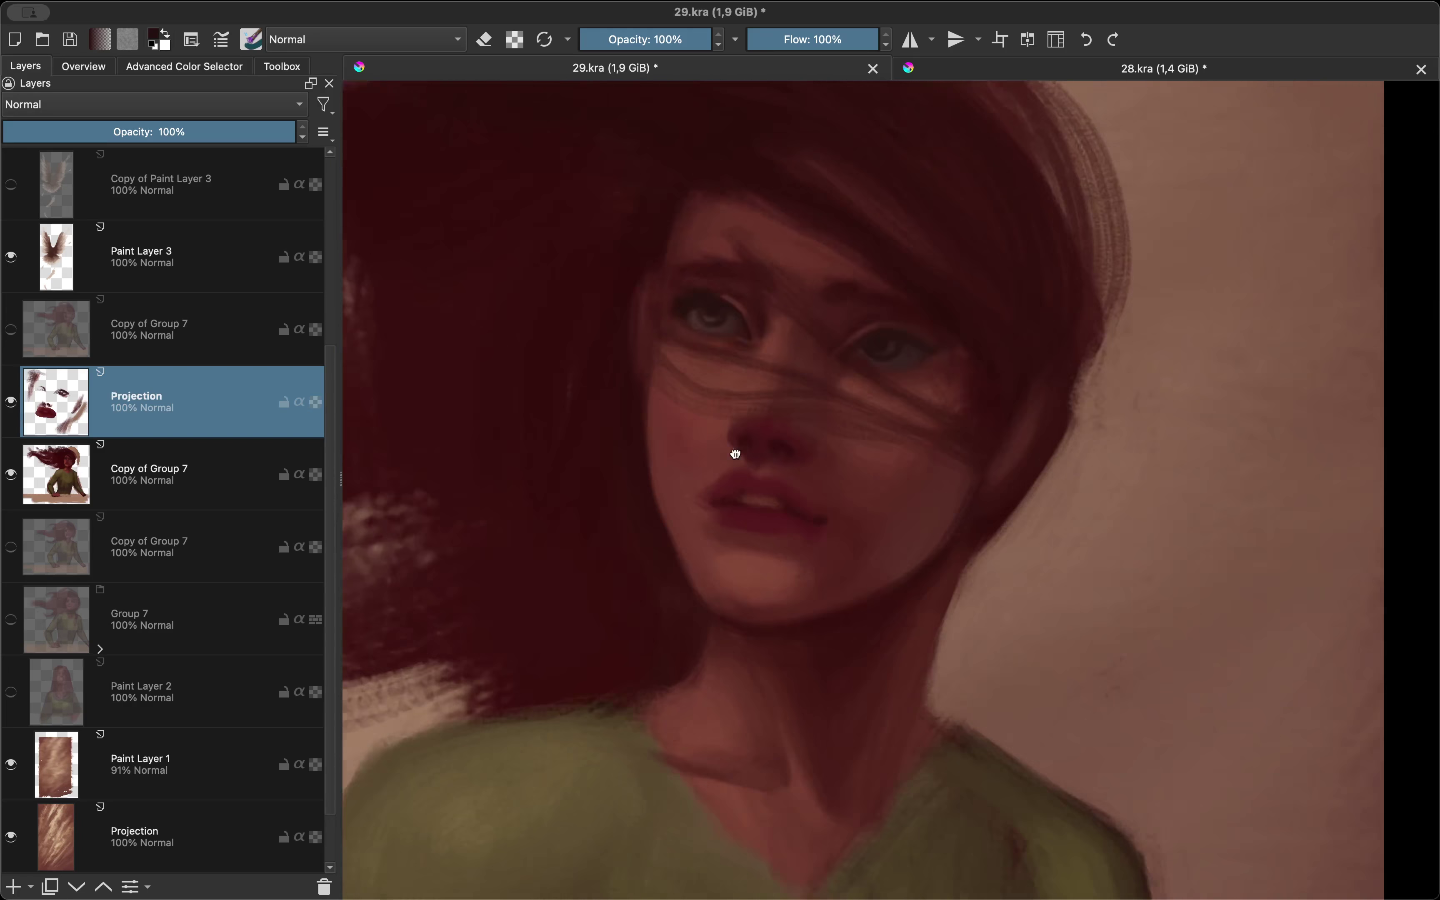
pyautogui.scroll(3, 733, 453)
pyautogui.scroll(-5, 816, 403)
pyautogui.press('m')
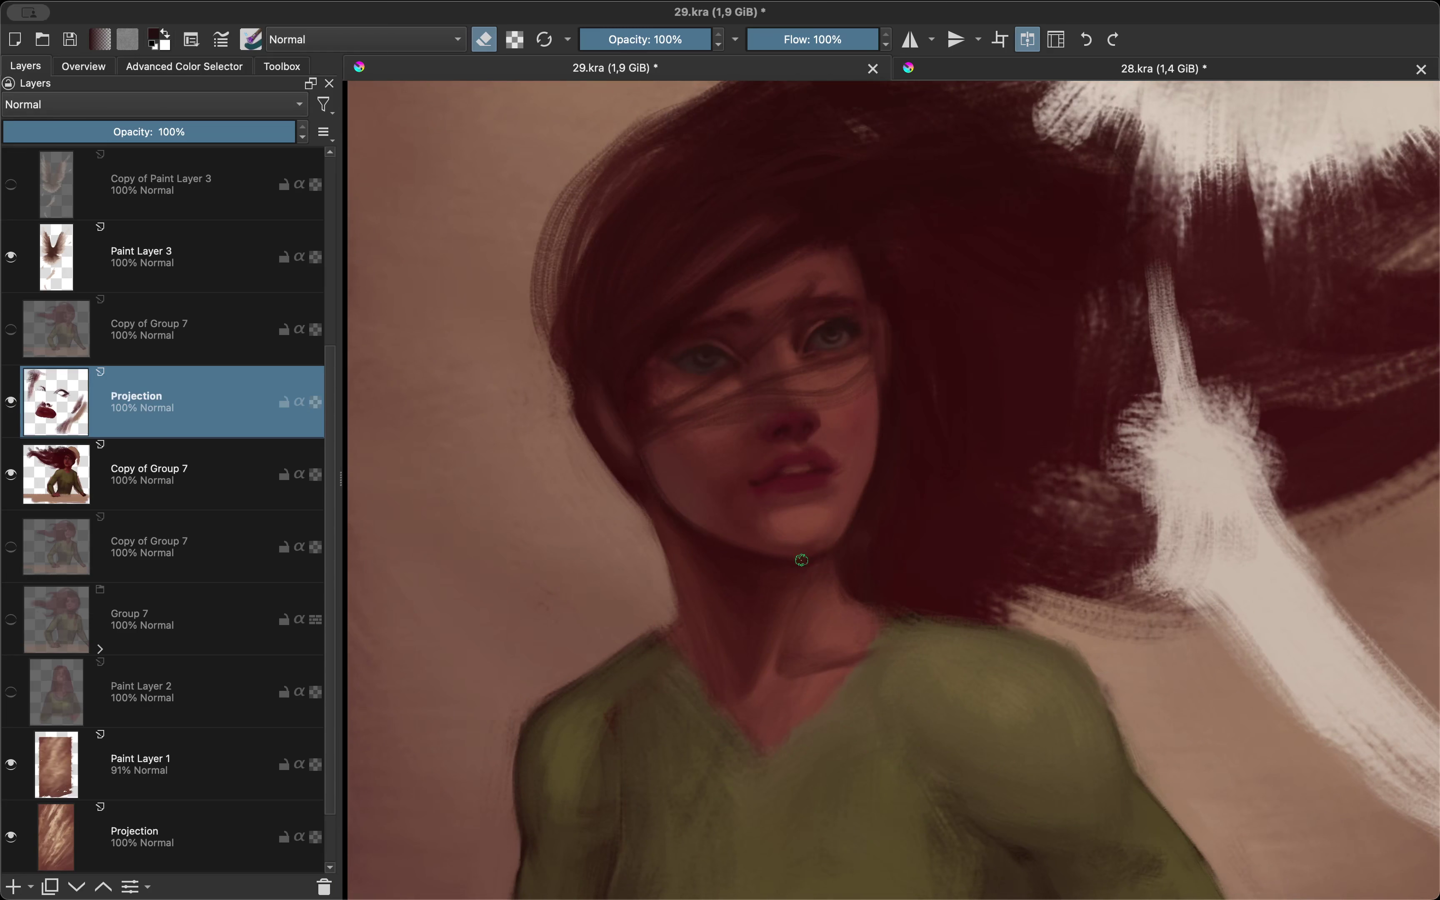
pyautogui.scroll(2, 797, 557)
pyautogui.scroll(-5, 707, 603)
pyautogui.press('m')
pyautogui.scroll(3, 707, 603)
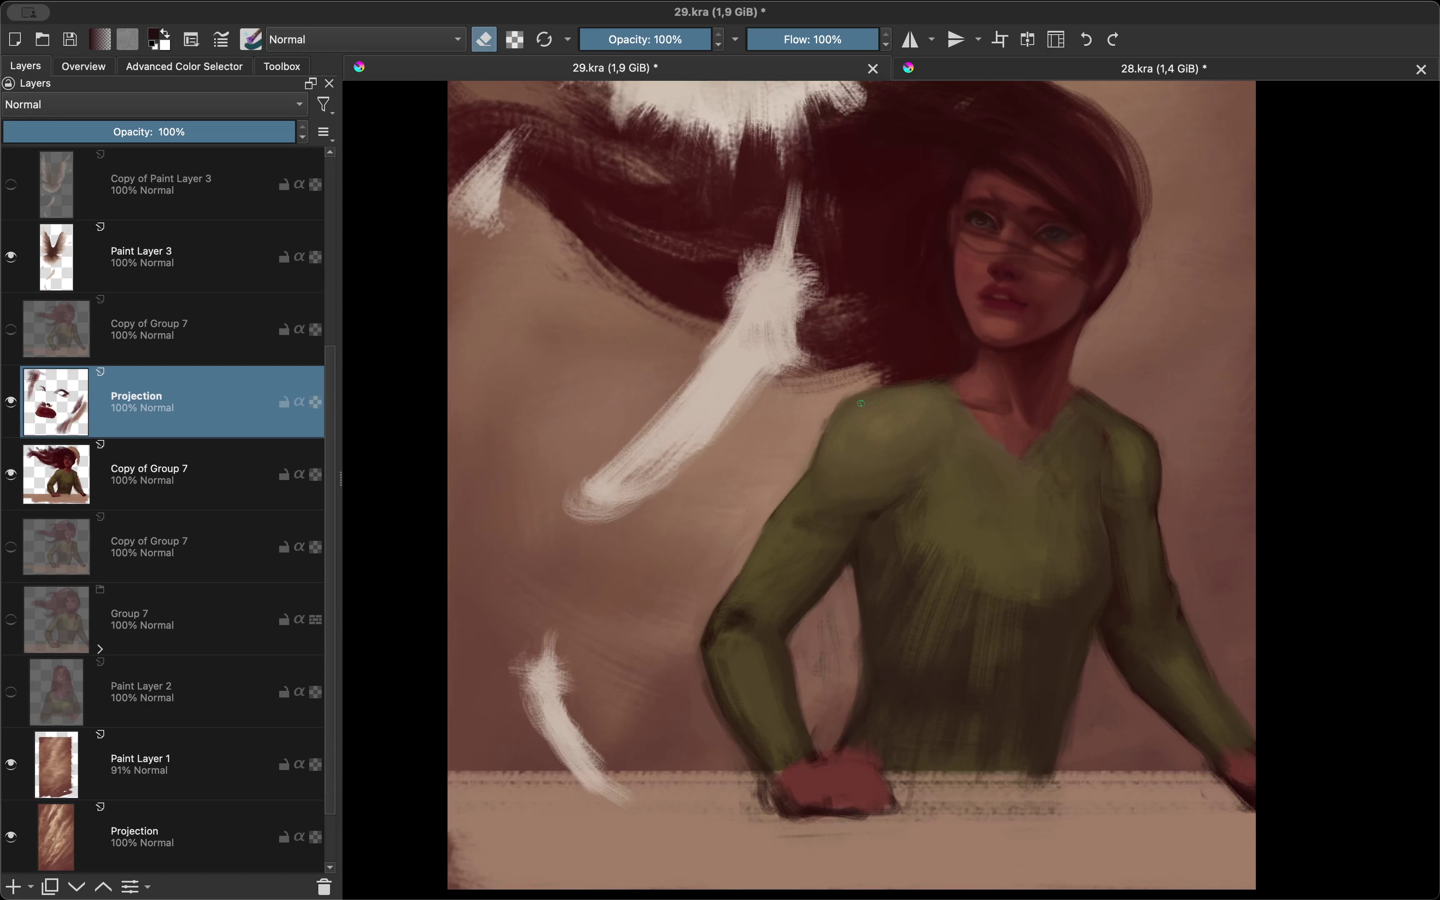
pyautogui.scroll(3, 733, 260)
pyautogui.press('m')
# Step: Return to painting mode with a new picked colour and blend the nose and lip shading
pyautogui.press('e')
pyautogui.hotkey('shift', 'i')
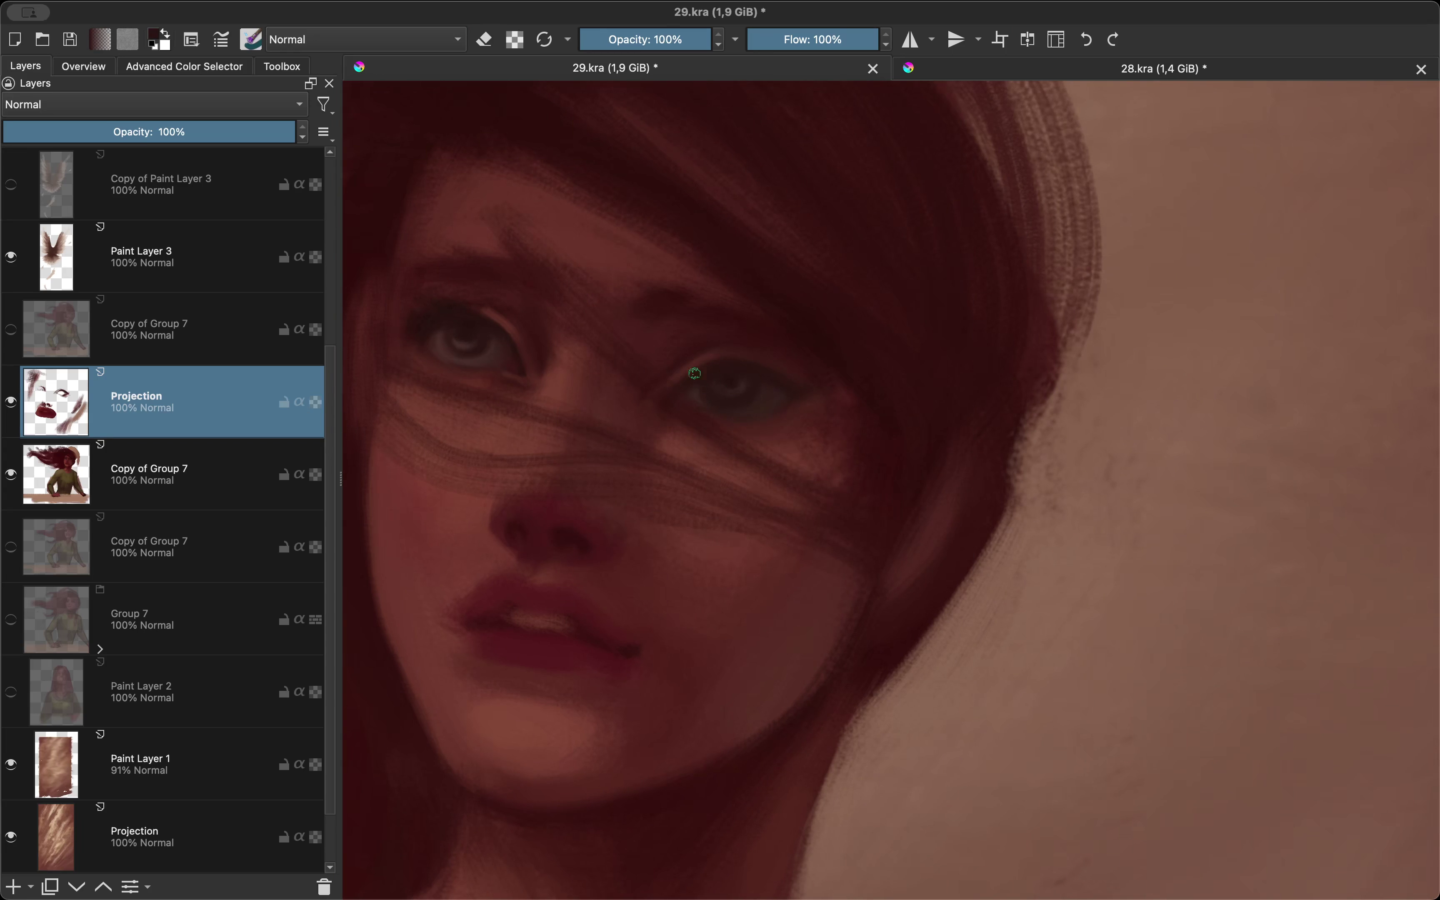
pyautogui.scroll(-1, 694, 373)
pyautogui.scroll(2, 772, 274)
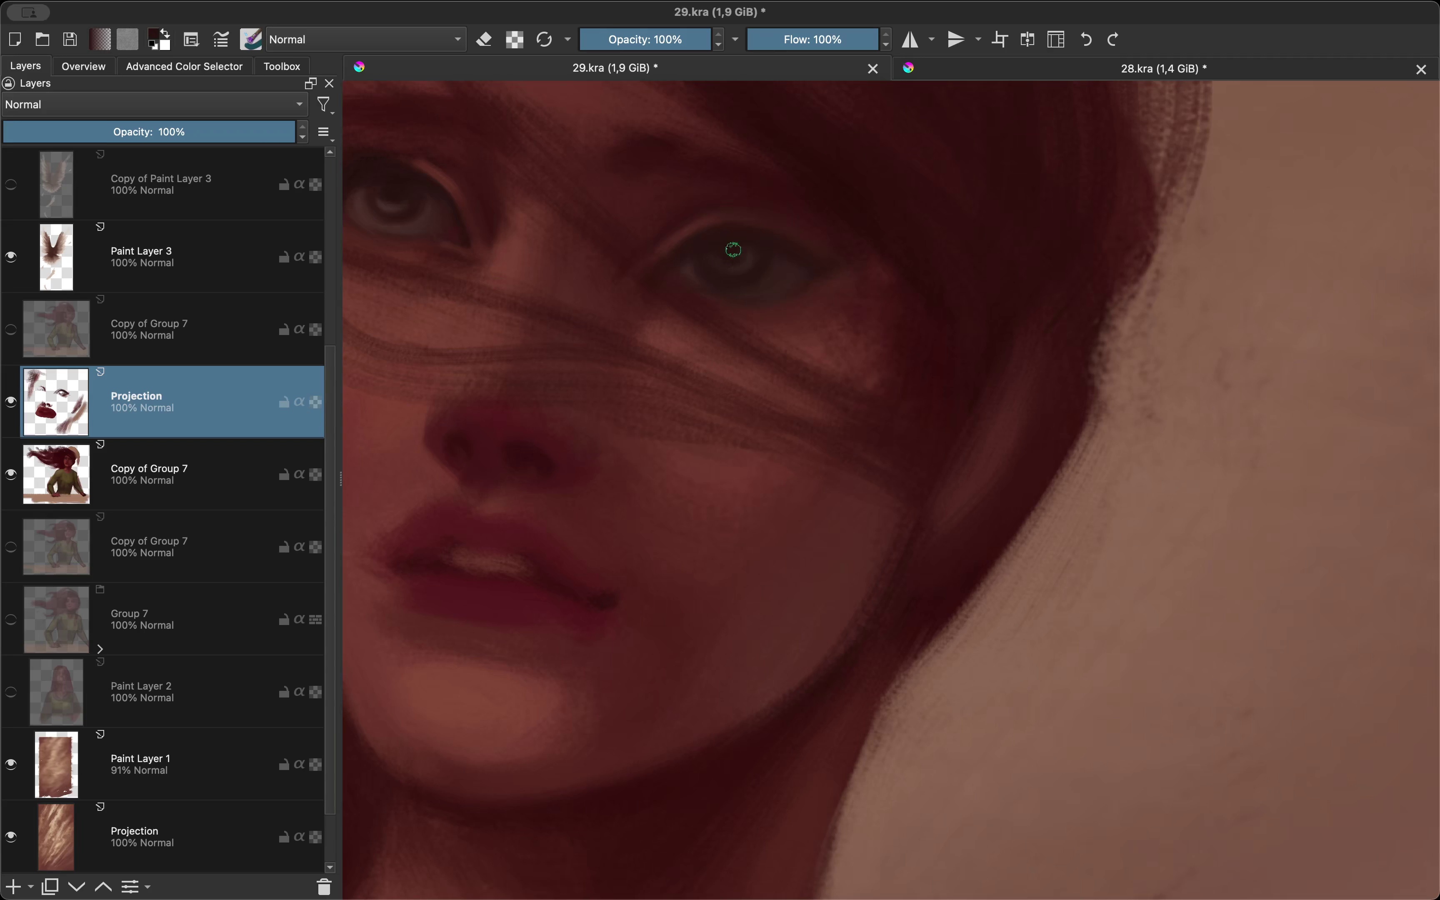
pyautogui.scroll(-3, 733, 250)
pyautogui.scroll(-1, 730, 399)
pyautogui.scroll(-1, 745, 508)
pyautogui.scroll(1, 745, 438)
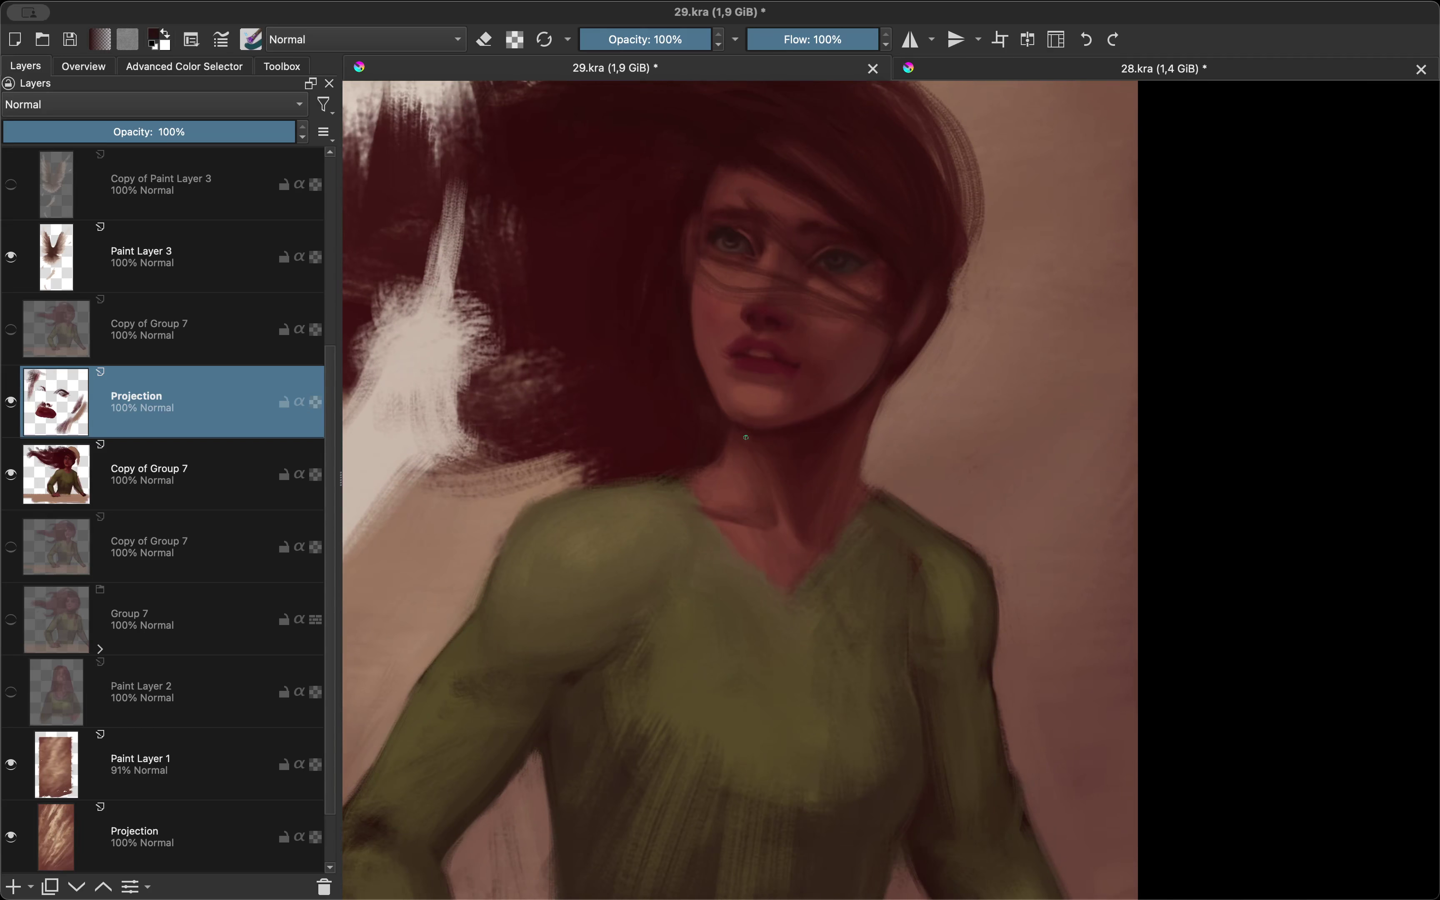
pyautogui.press('m')
pyautogui.scroll(2, 714, 405)
pyautogui.press('m')
pyautogui.scroll(1, 708, 452)
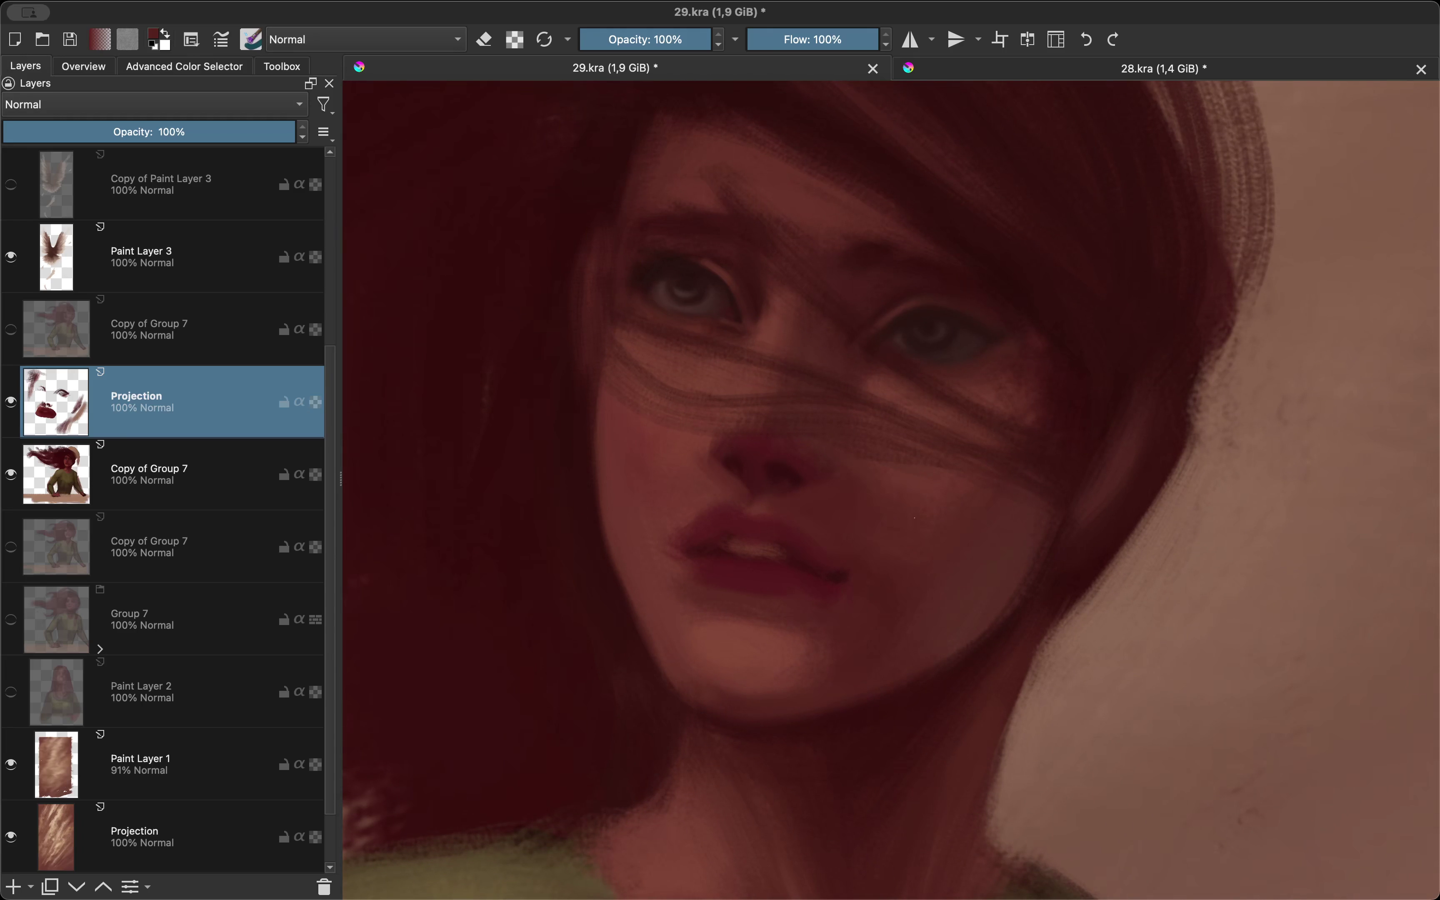
# Step: Shrink the brush and add reddish shading to the nose tip and upper lip
pyautogui.press('[')
pyautogui.press('m')
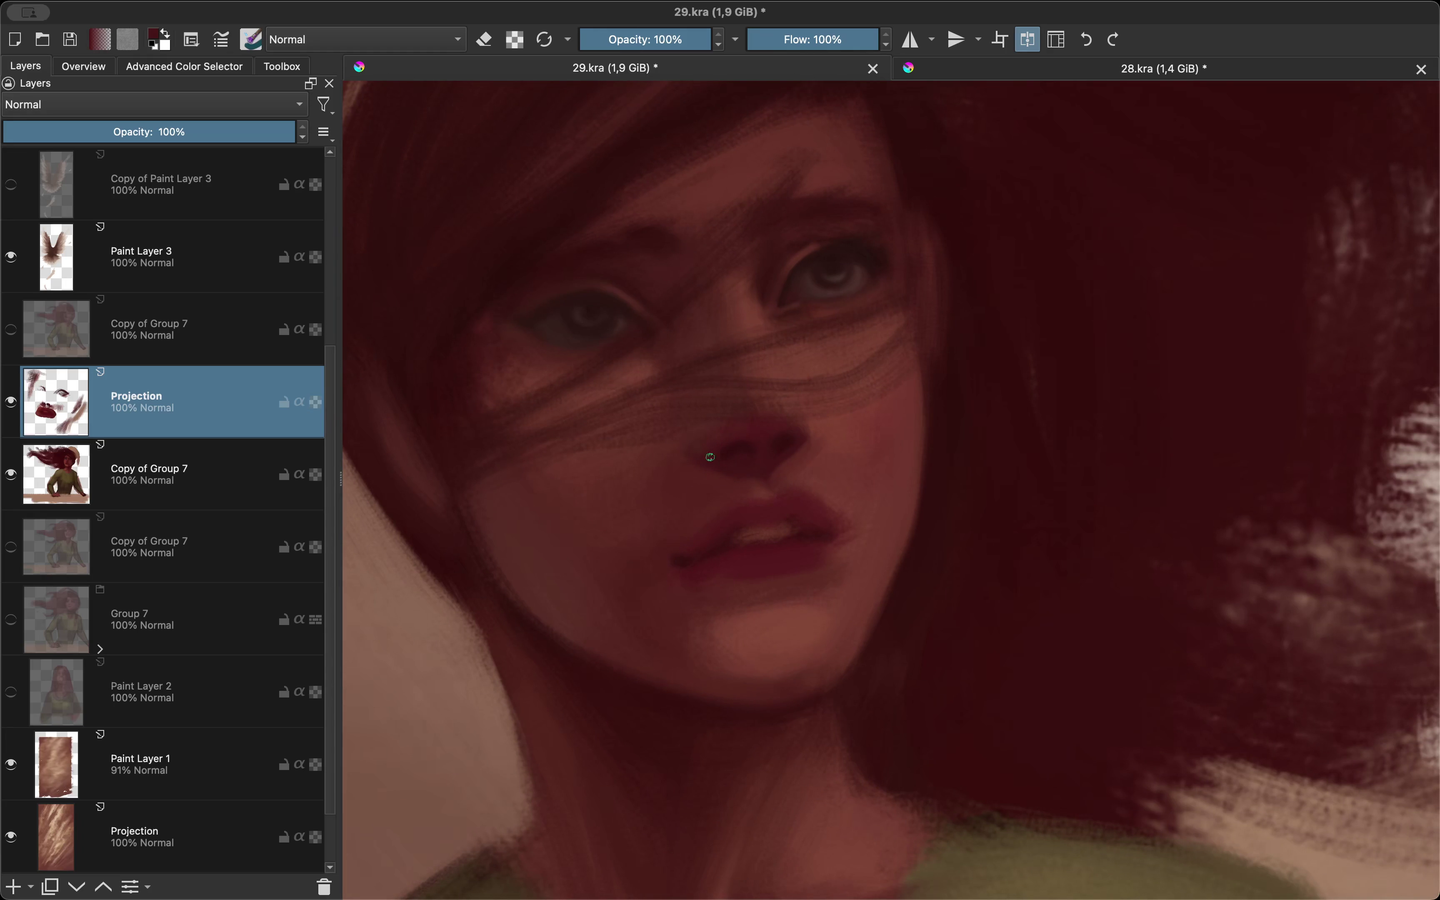
pyautogui.press('m')
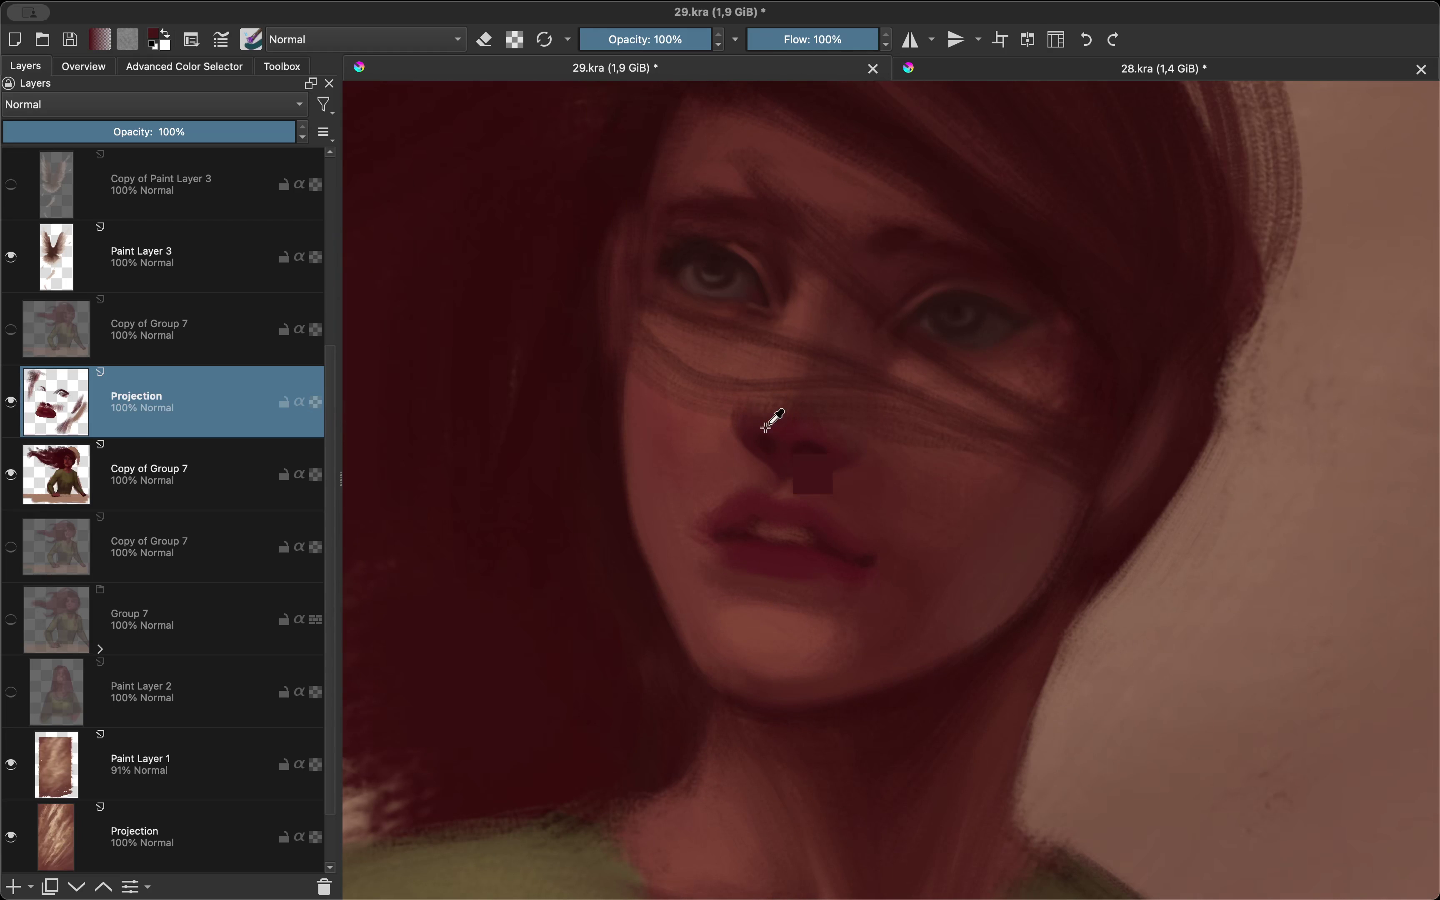
pyautogui.press('m')
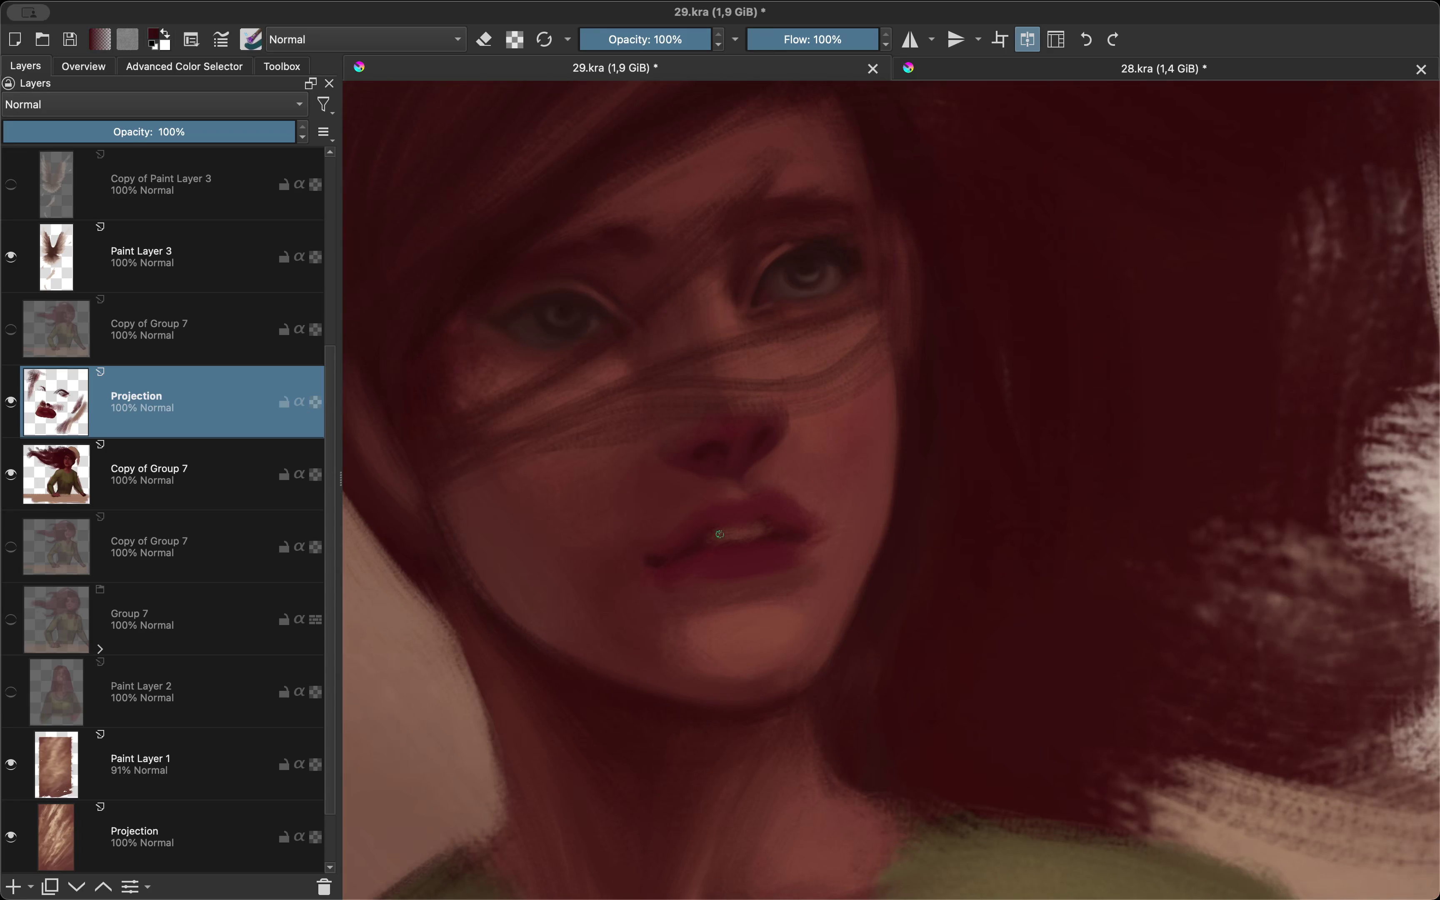
pyautogui.press('m')
pyautogui.press('m')
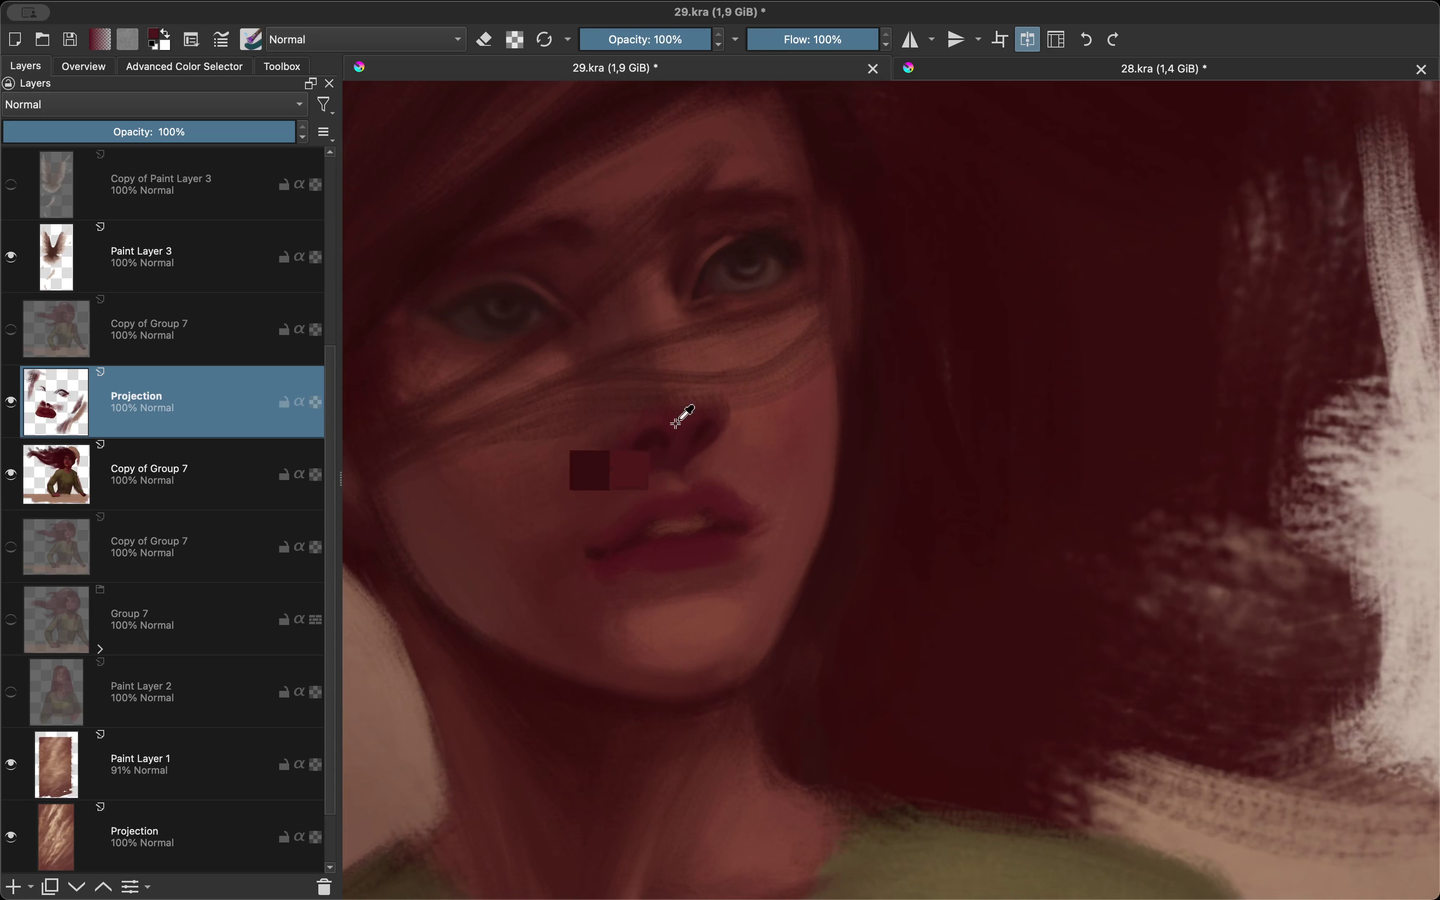
pyautogui.press('m')
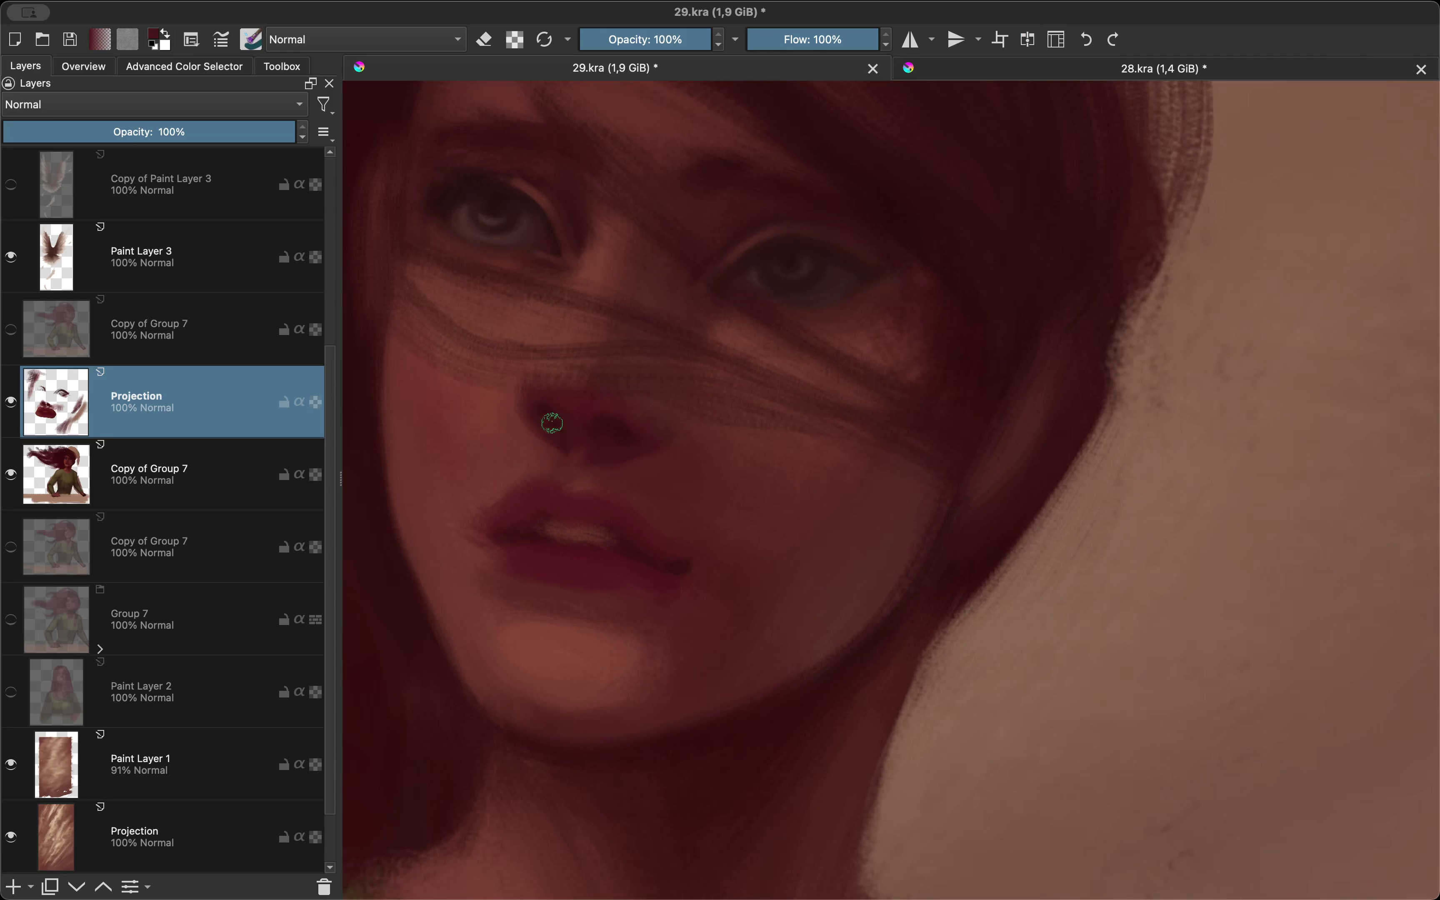
pyautogui.scroll(-3, 546, 411)
# Step: Rotate and mirror the canvas to paint the shadowed side of the face
pyautogui.press('m')
pyautogui.scroll(3, 661, 528)
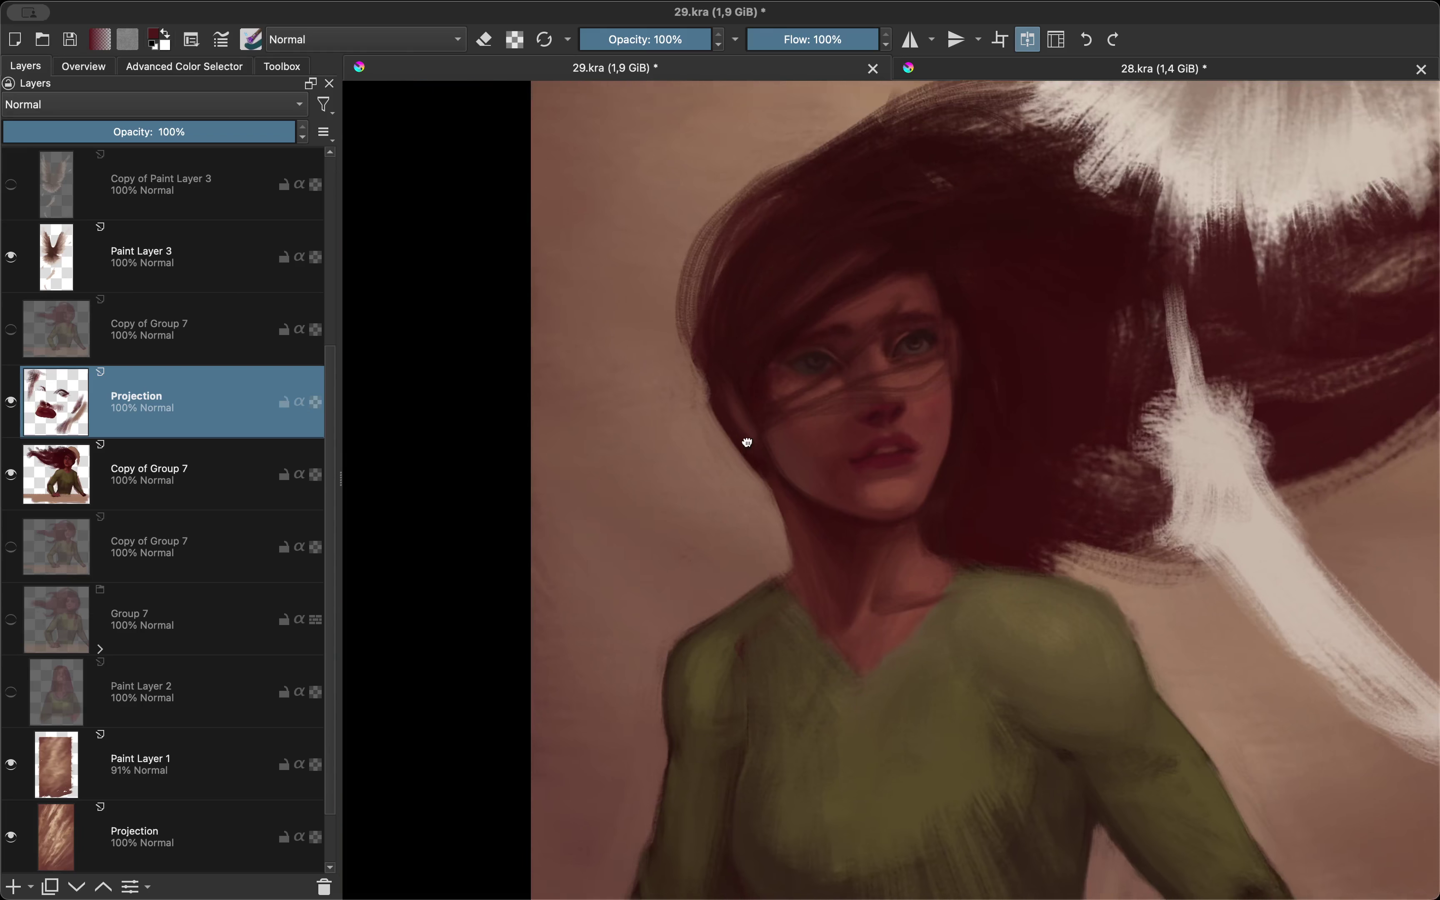
pyautogui.press('m')
pyautogui.moveTo(745, 440); pyautogui.dragTo(732, 682)
pyautogui.scroll(2, 643, 375)
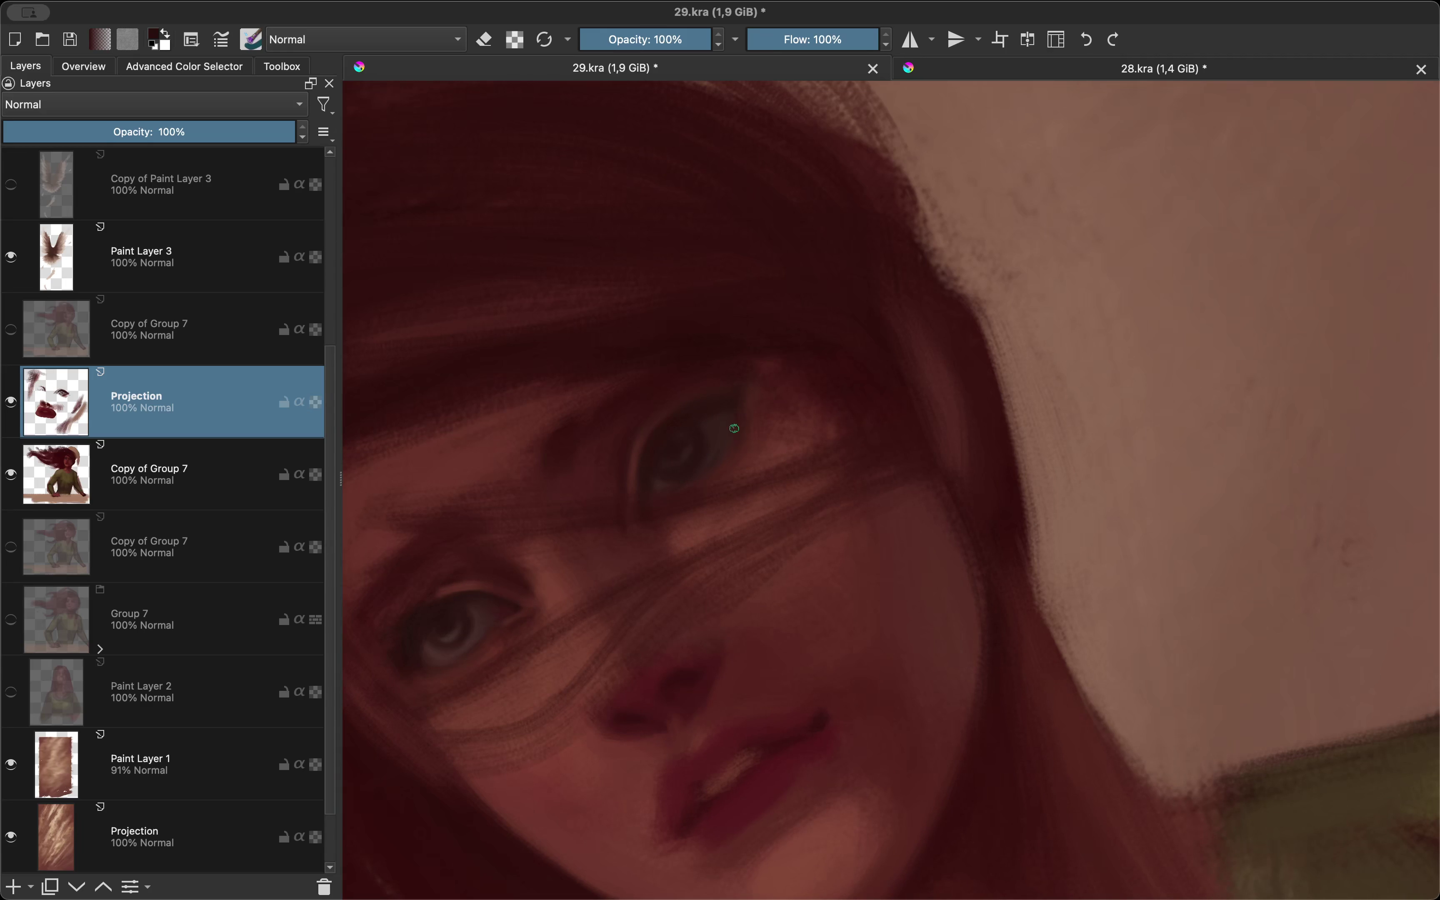
pyautogui.scroll(-3, 733, 428)
pyautogui.press('m')
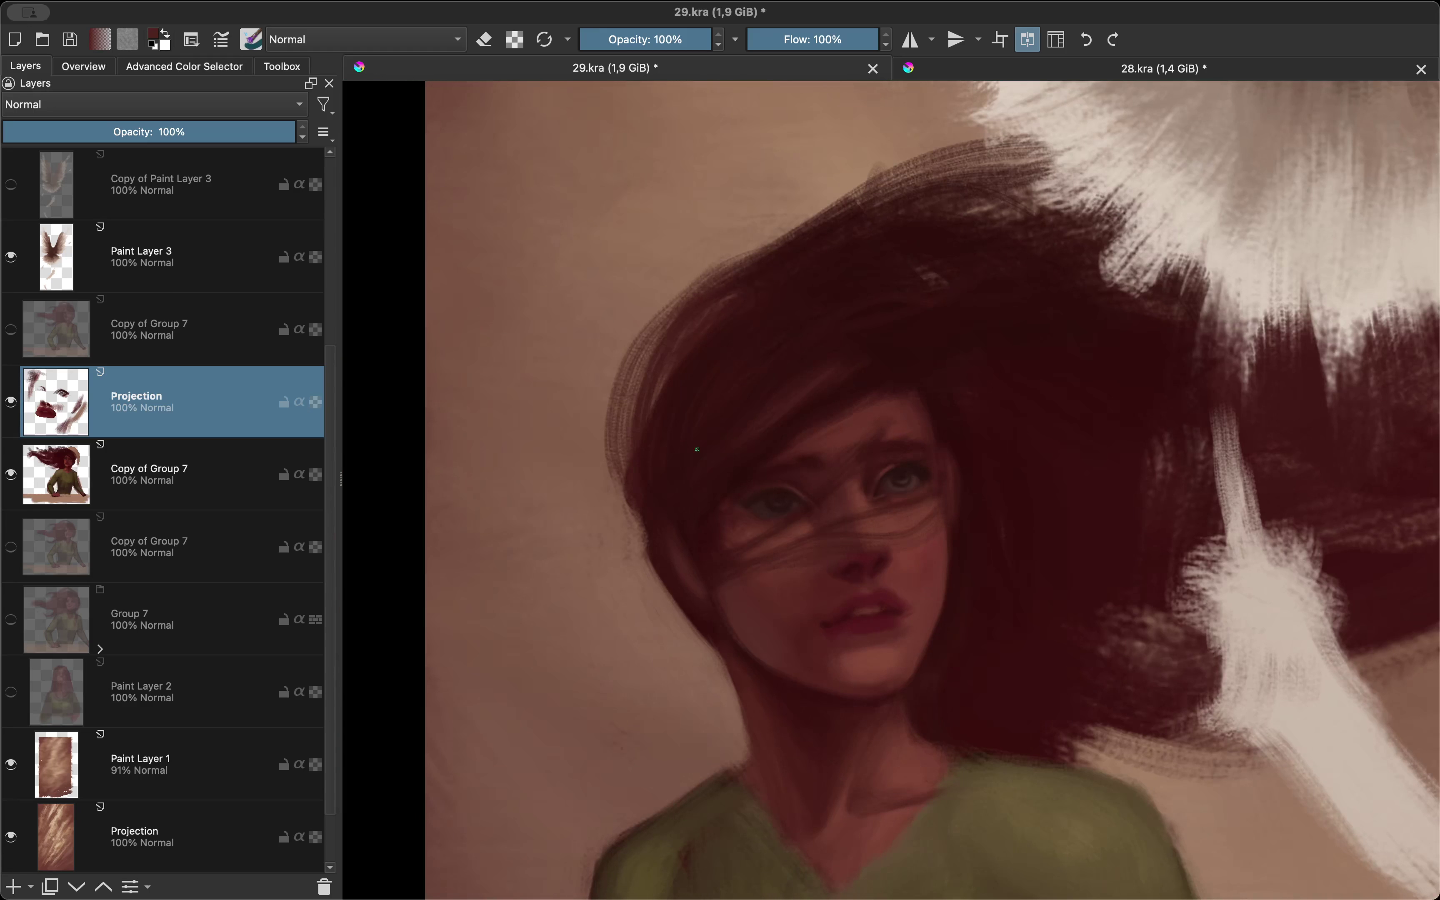
pyautogui.moveTo(697, 449); pyautogui.dragTo(743, 505)
pyautogui.scroll(3, 776, 553)
pyautogui.press('m')
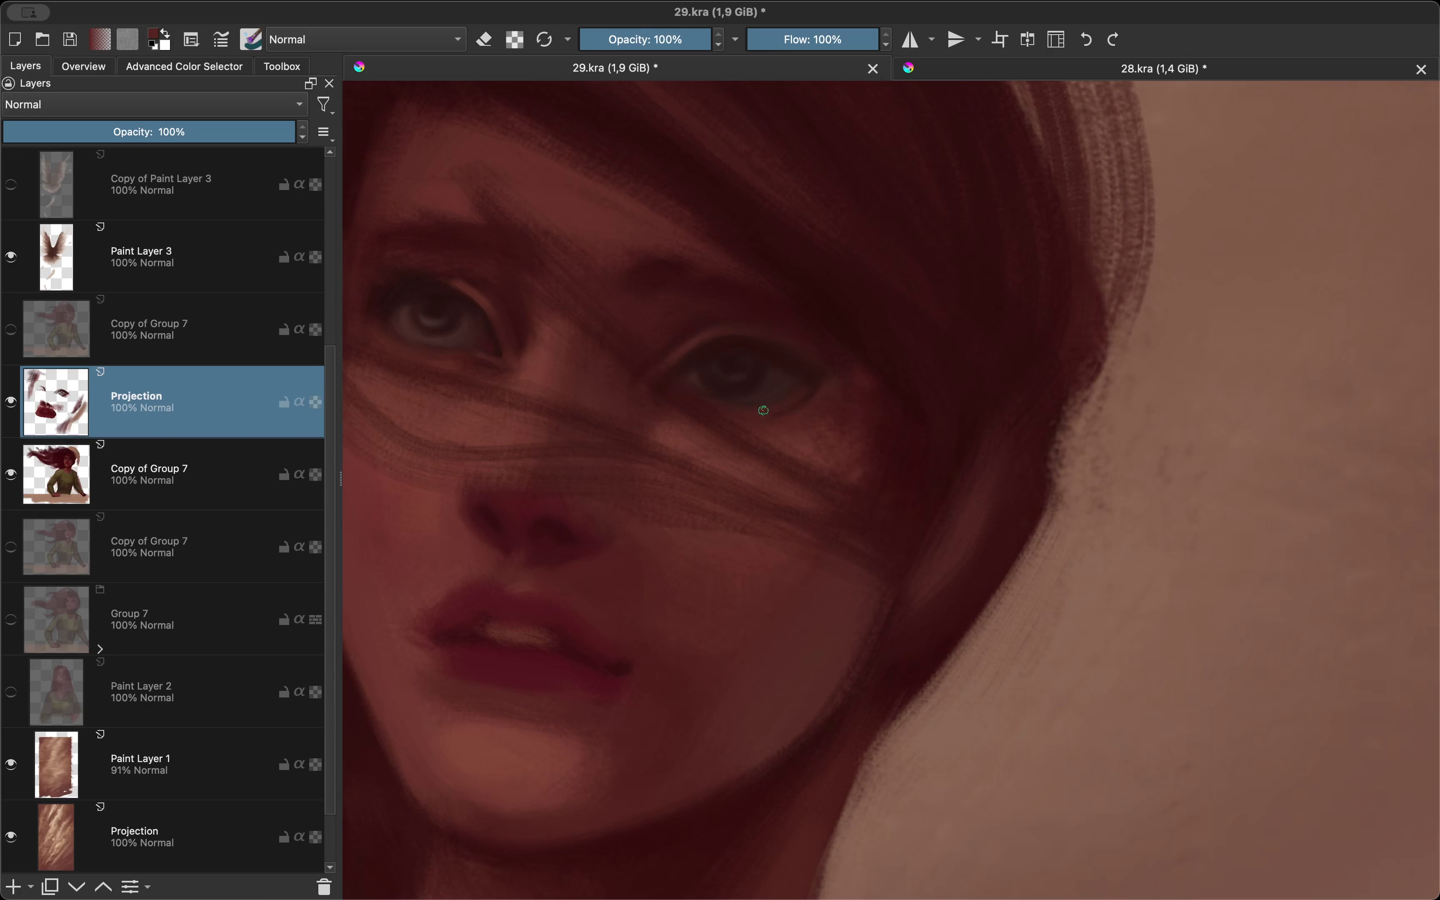
pyautogui.press('m')
pyautogui.moveTo(763, 409); pyautogui.dragTo(701, 629)
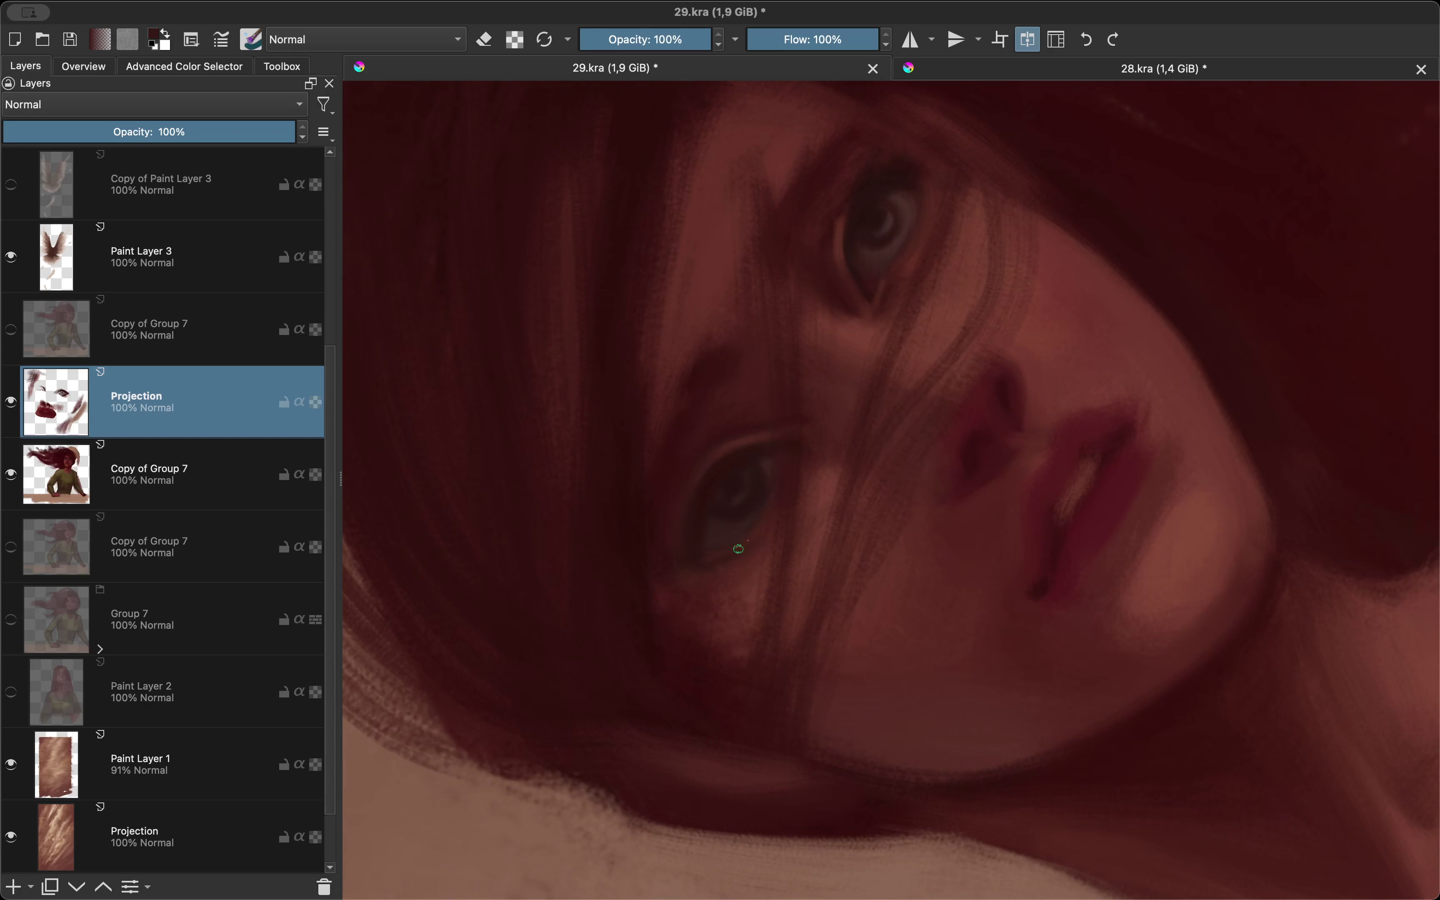
pyautogui.press('m')
pyautogui.press('5')
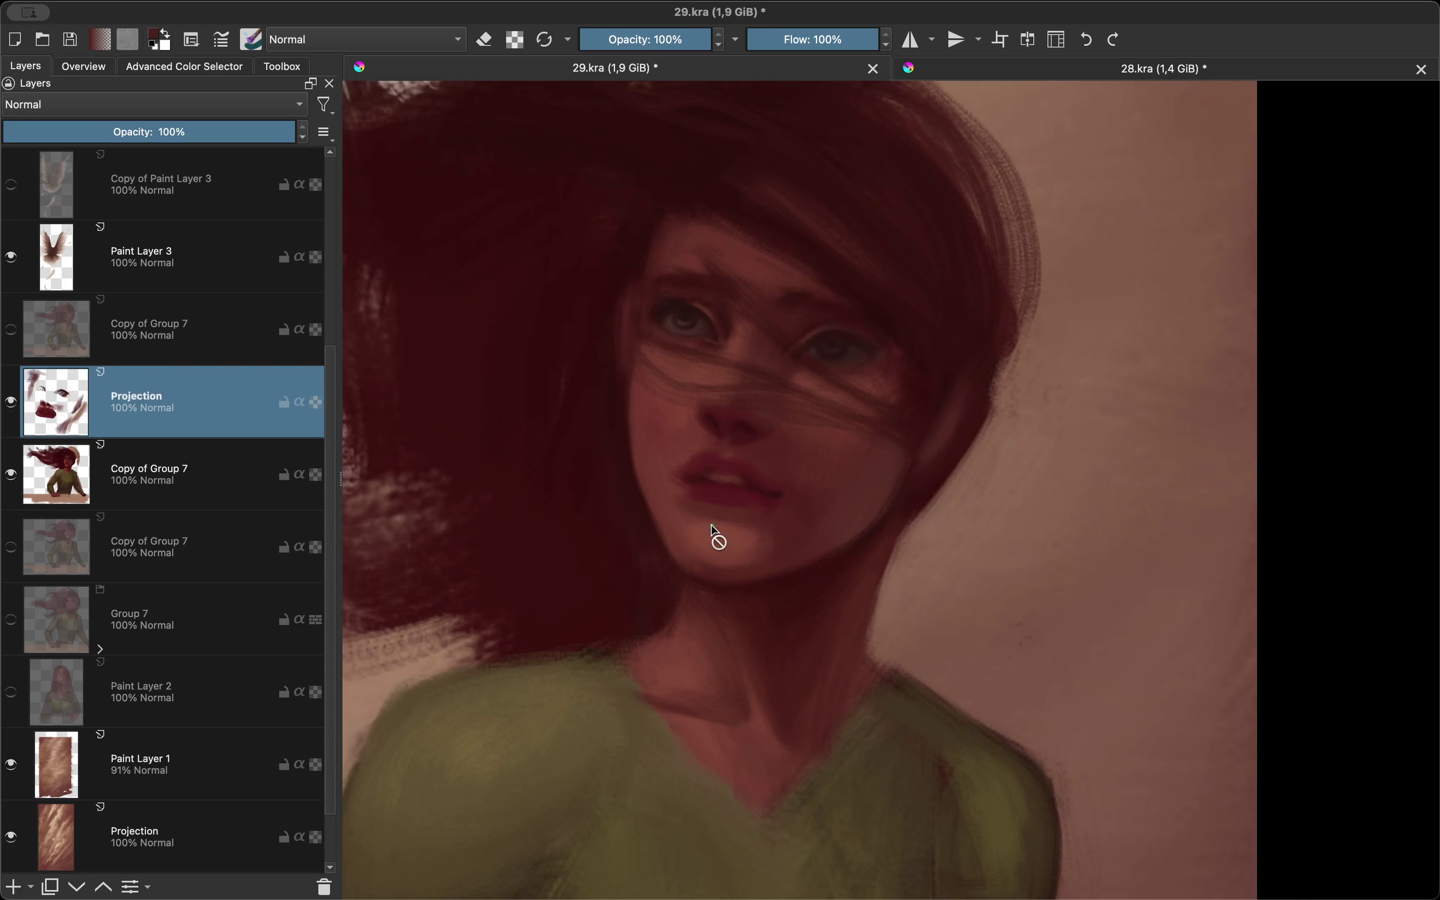
# Step: Erase stray strokes around the eye in a tilted mirrored view, then return upright
pyautogui.press('m')
pyautogui.moveTo(700, 508); pyautogui.dragTo(697, 408)
pyautogui.press('e')
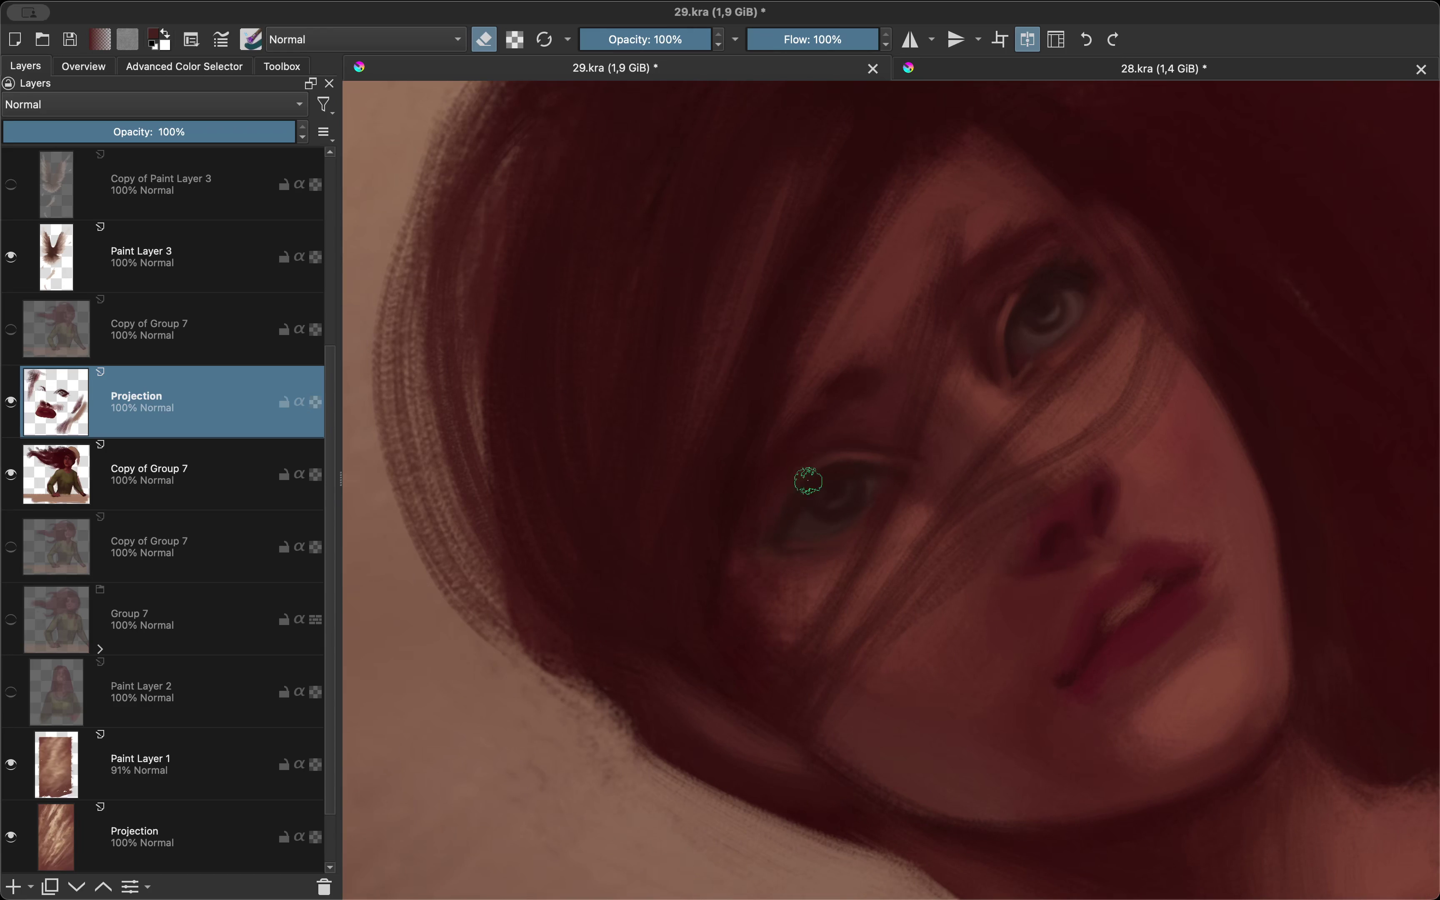
pyautogui.press('5')
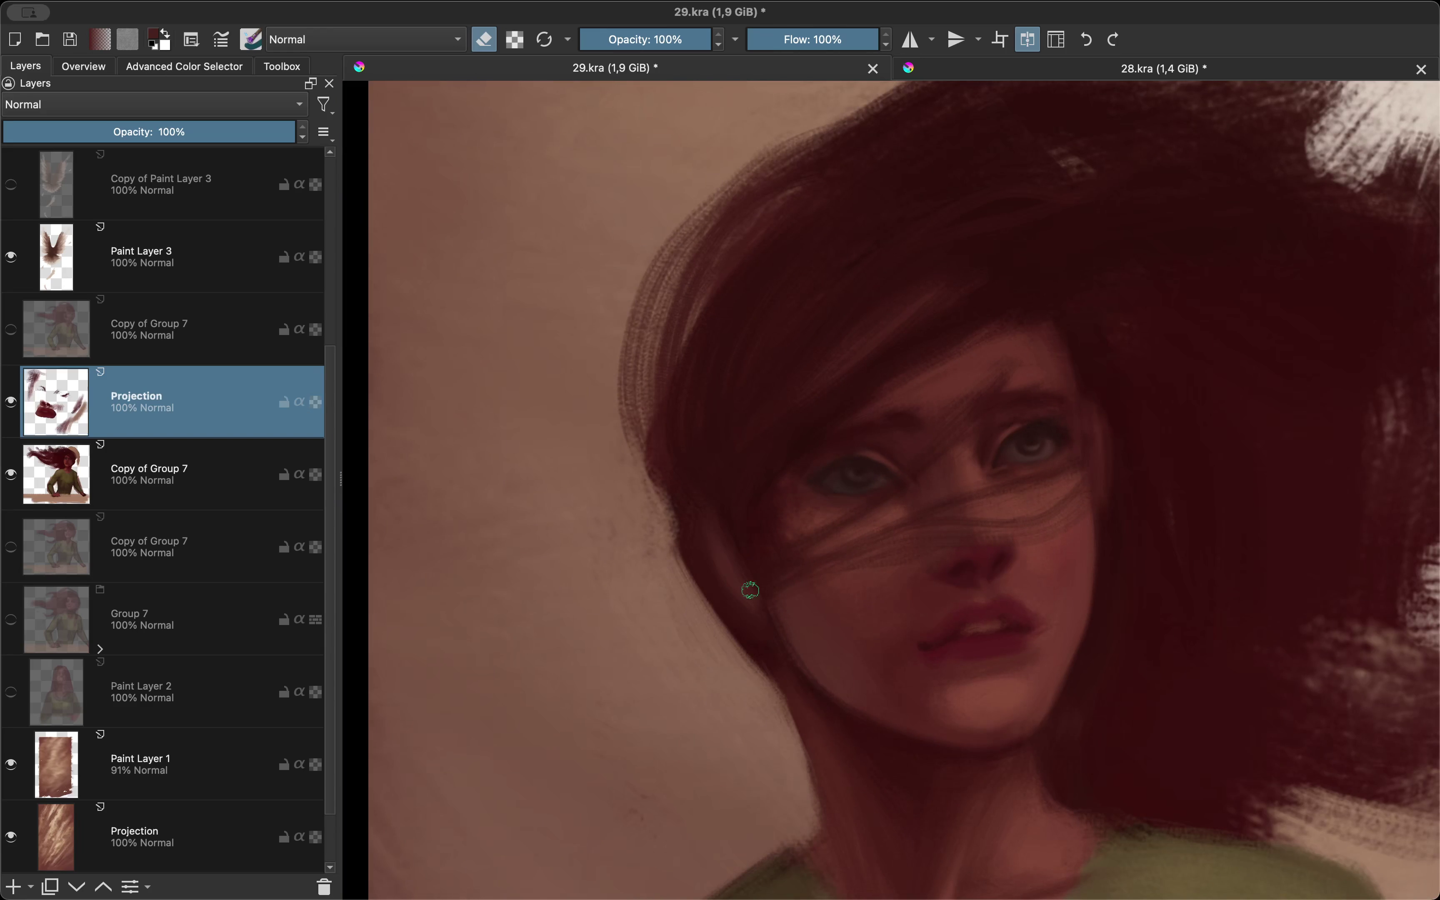
pyautogui.press('m')
pyautogui.scroll(-5, 781, 588)
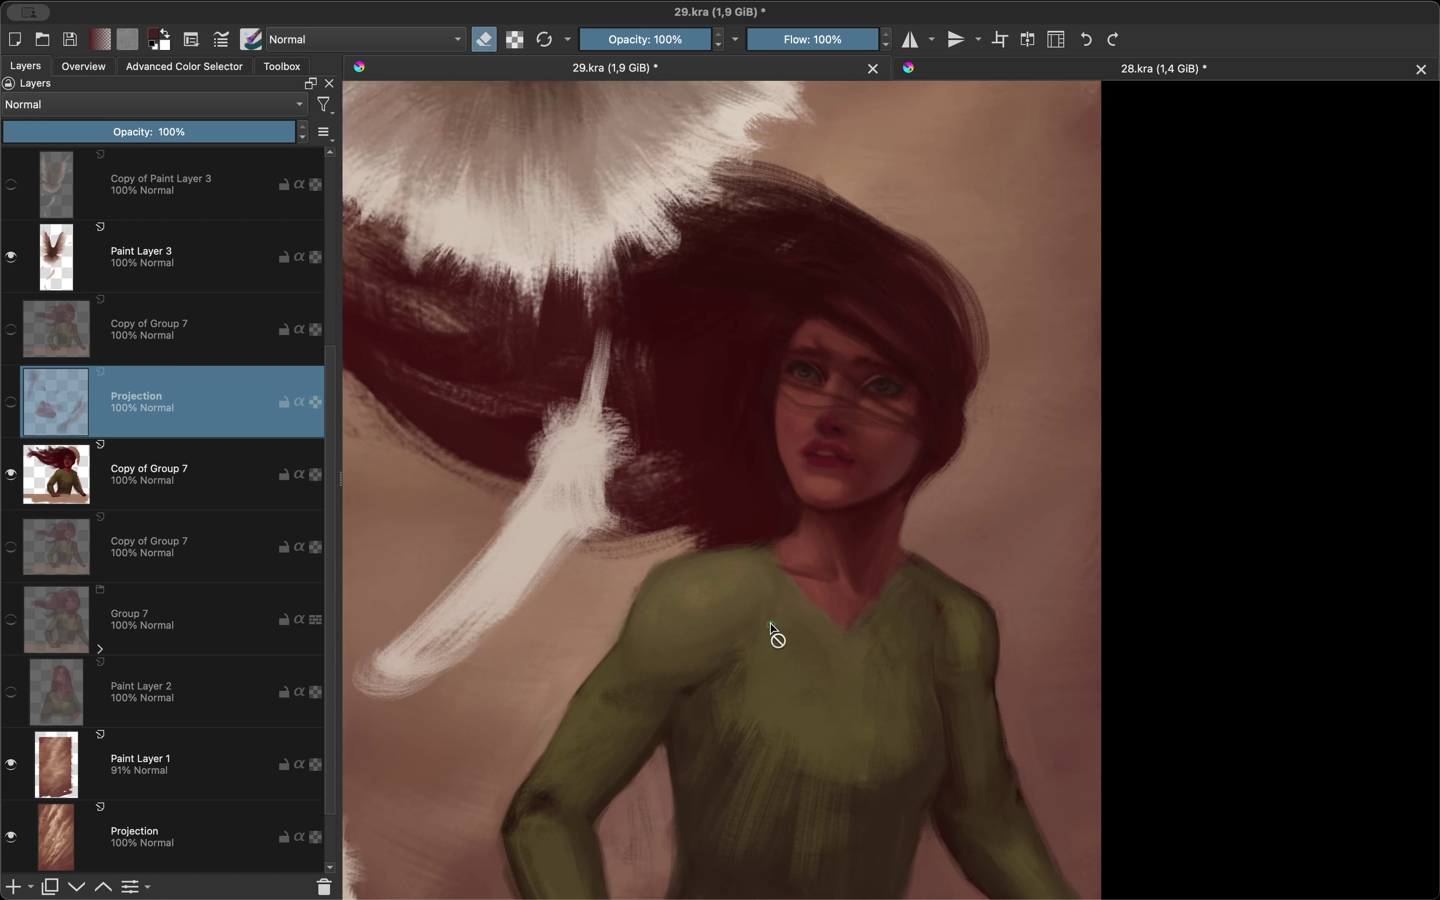
# Step: Copy Merged the selected lips, paste them onto a new layer and transform them
pyautogui.scroll(-2, 774, 634)
pyautogui.scroll(-3, 781, 607)
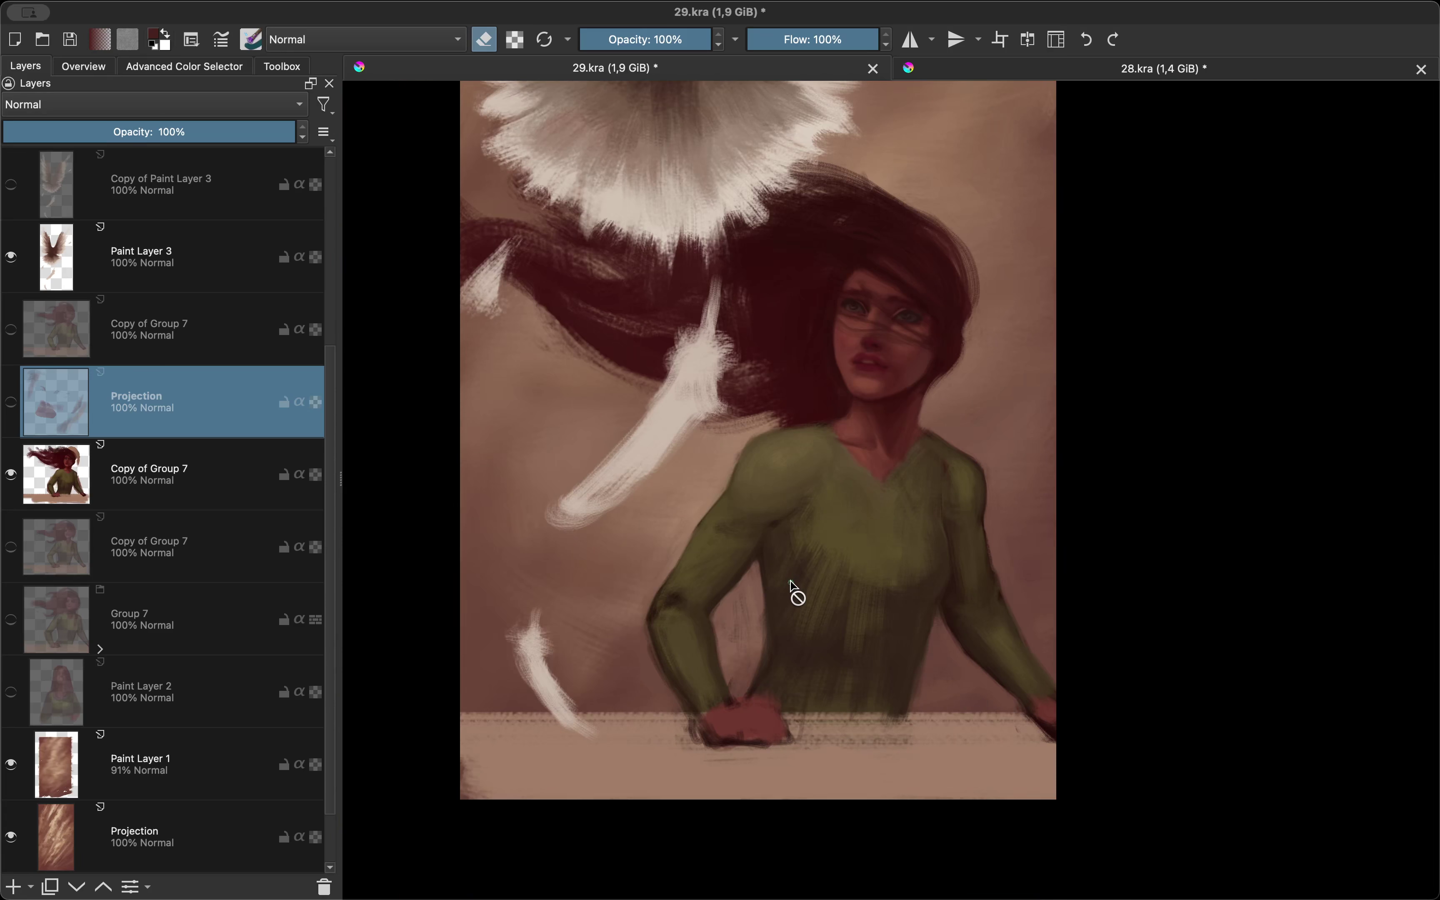
pyautogui.scroll(3, 792, 586)
pyautogui.scroll(3, 784, 604)
pyautogui.scroll(3, 813, 498)
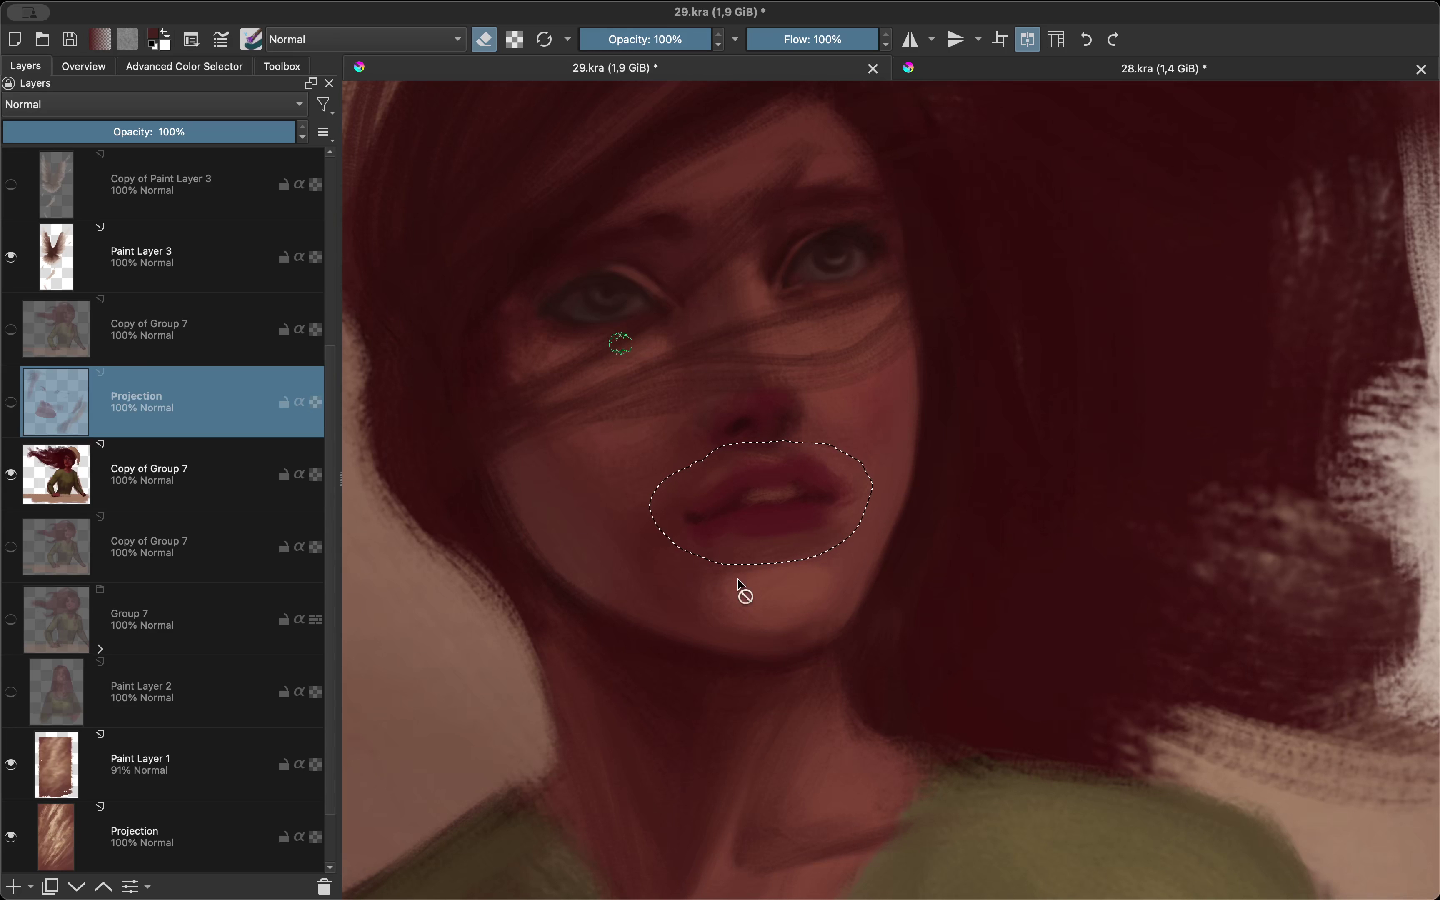
pyautogui.hotkey('ctrl', 'shift', 'c')
pyautogui.hotkey('ctrl', 'v')
pyautogui.hotkey('ctrl', 't')
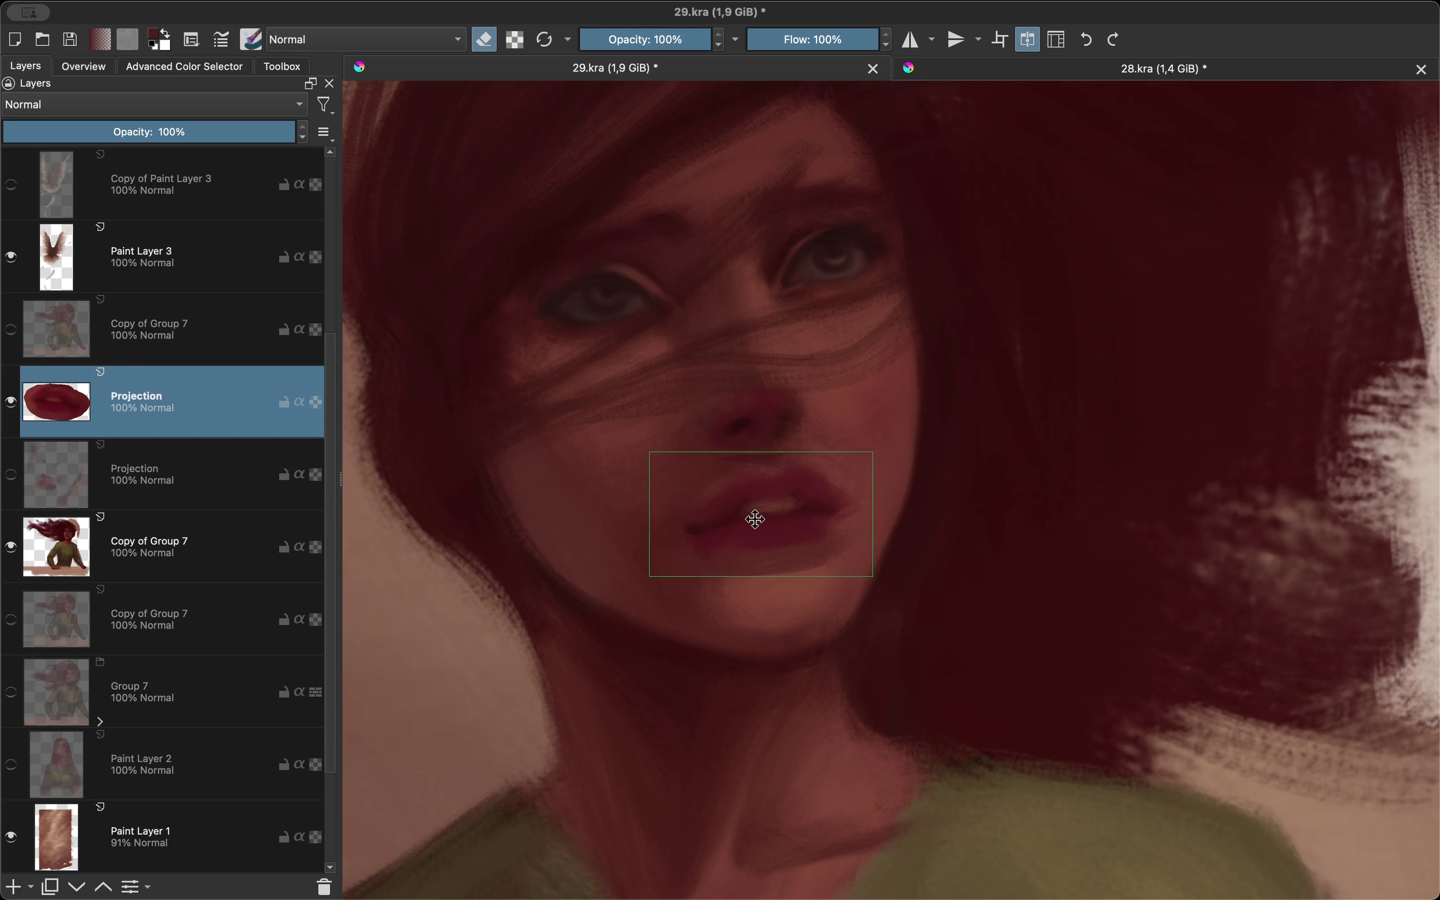
pyautogui.scroll(-3, 697, 652)
pyautogui.scroll(-2, 660, 622)
pyautogui.press('Return')
# Step: Inspect the reshaped lips and move up to the Copy of Group 7 layer
pyautogui.scroll(2, 661, 595)
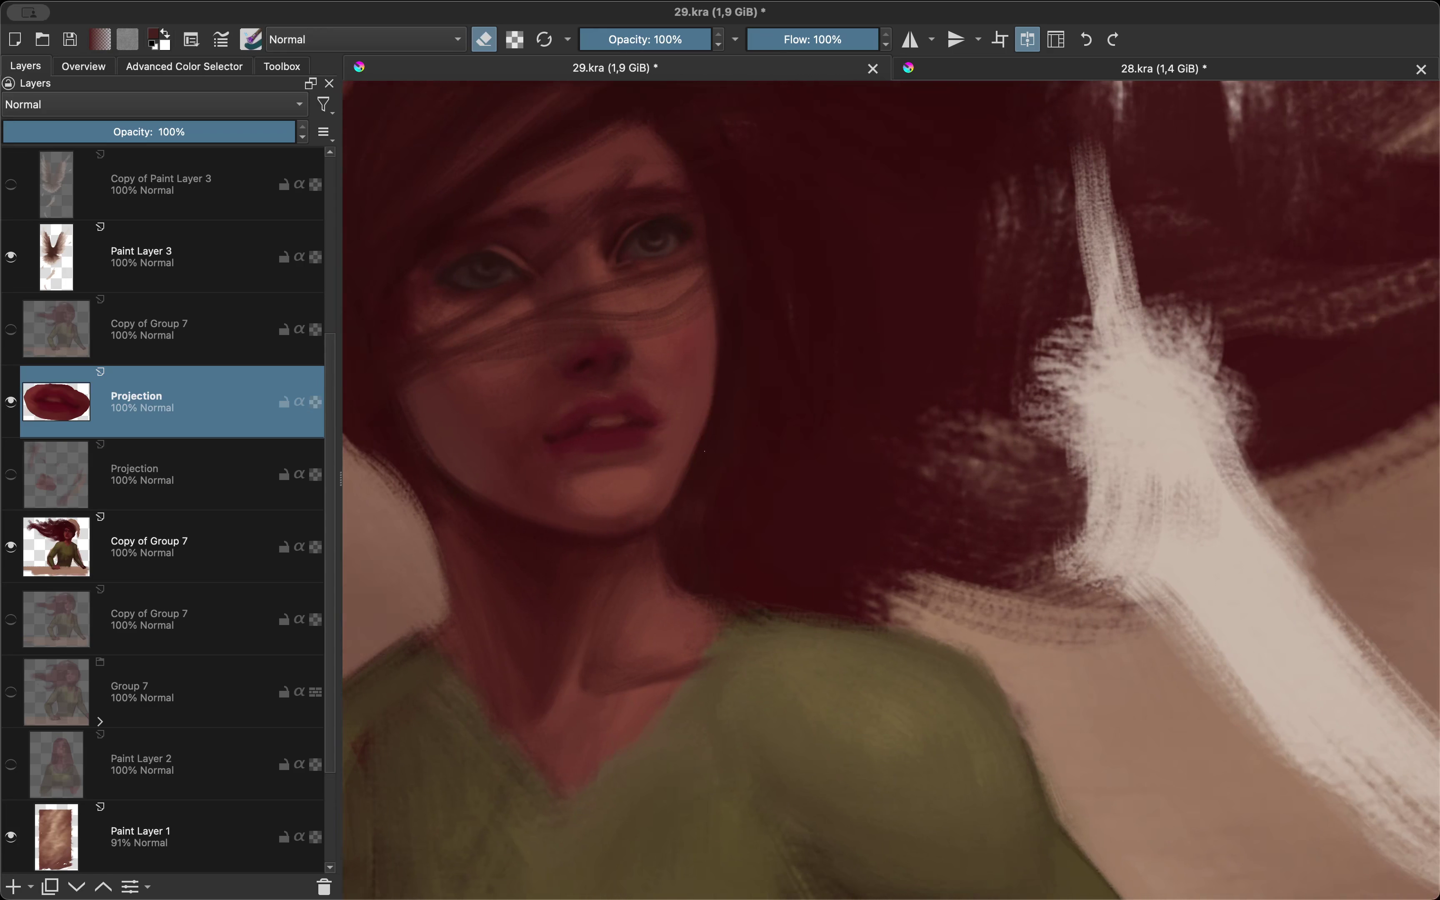
pyautogui.scroll(-5, 723, 550)
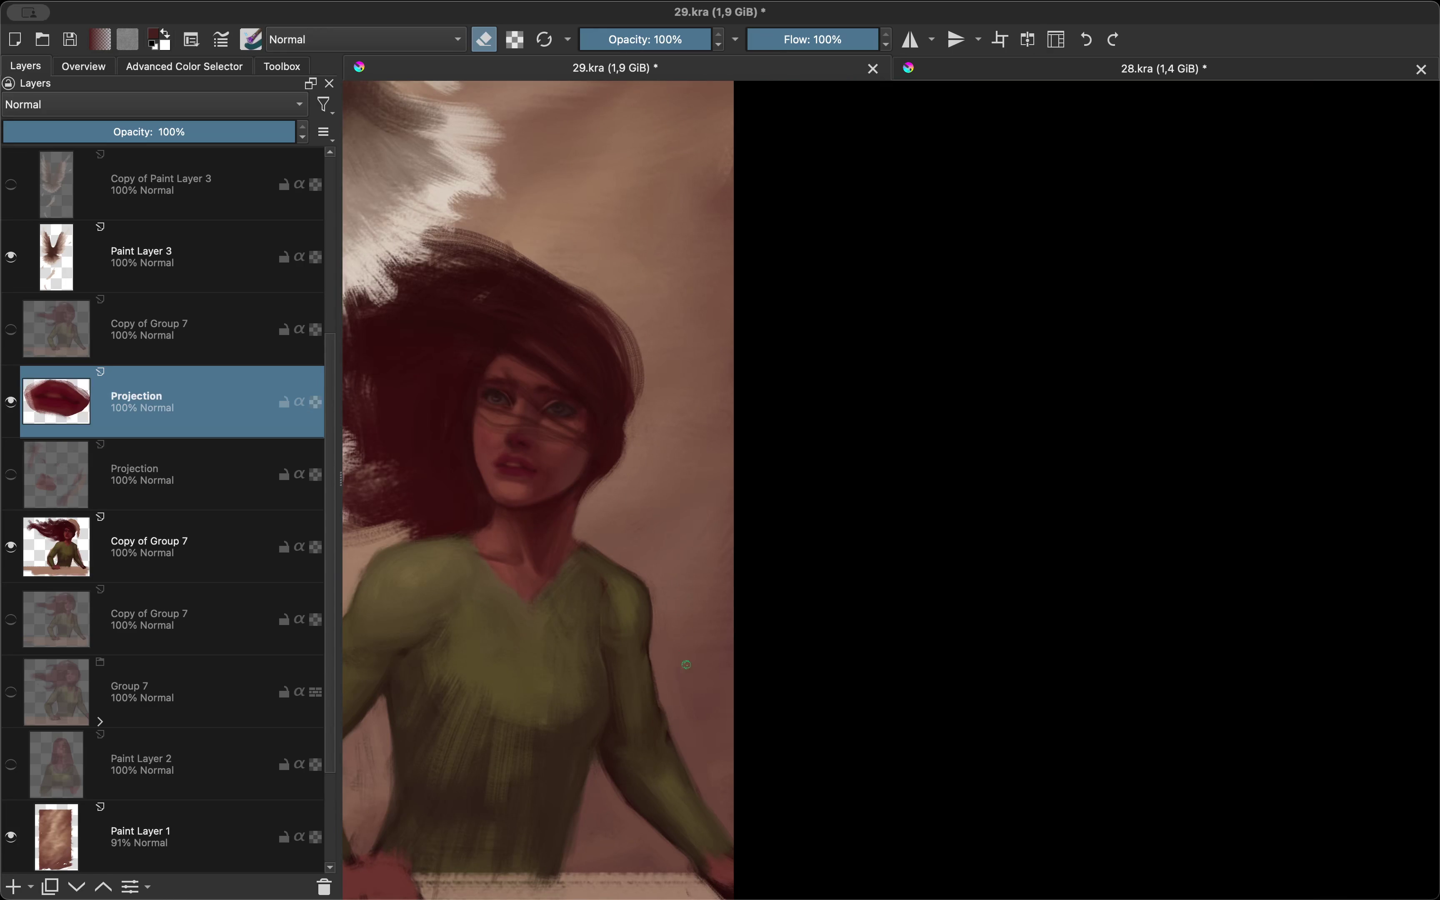
pyautogui.scroll(3, 725, 575)
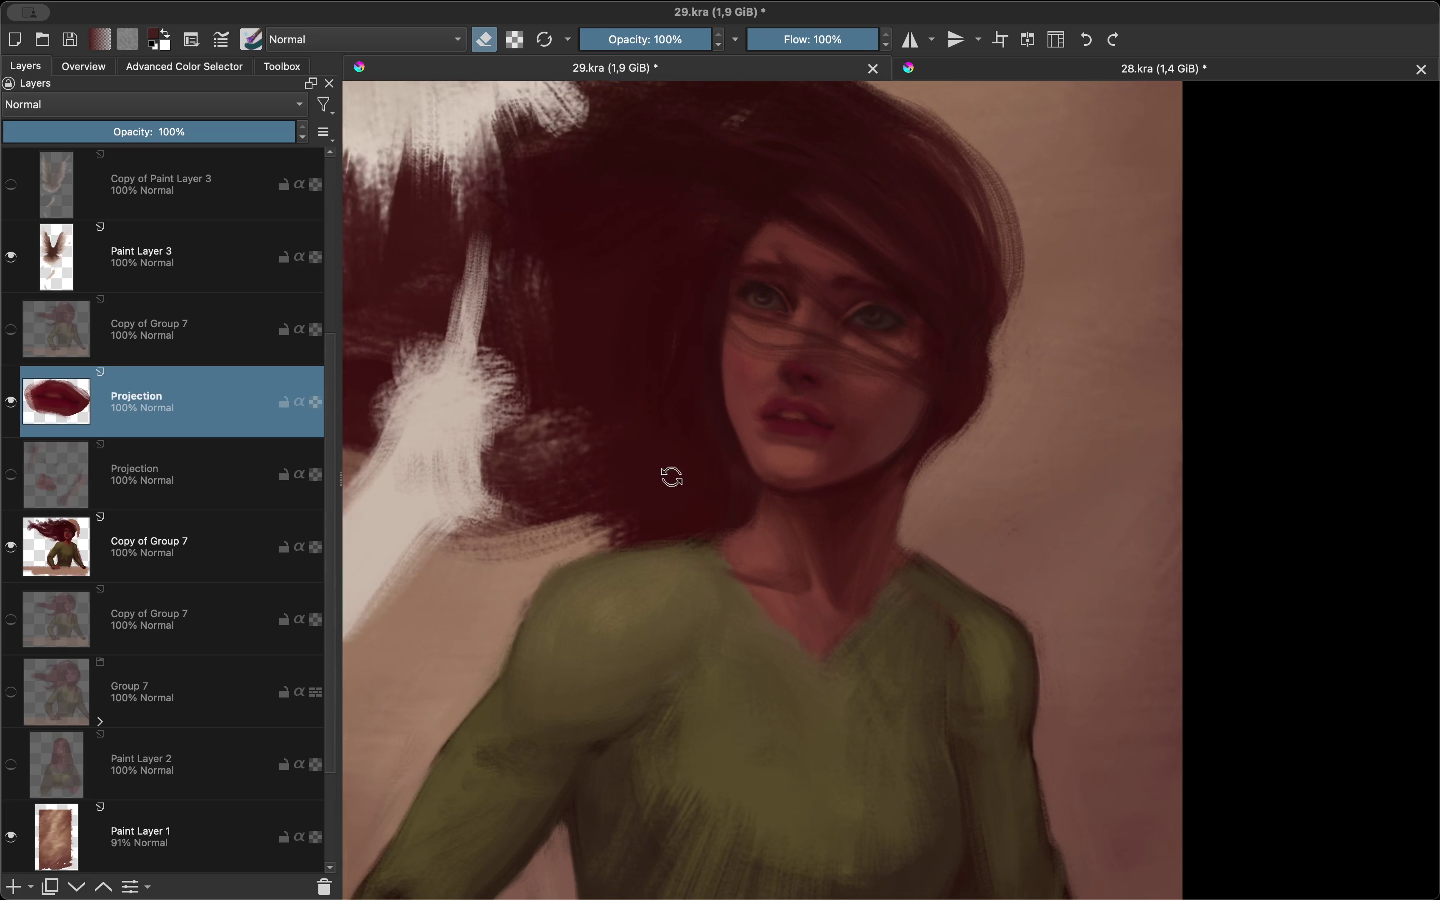
pyautogui.scroll(3, 668, 475)
pyautogui.press('pageup')
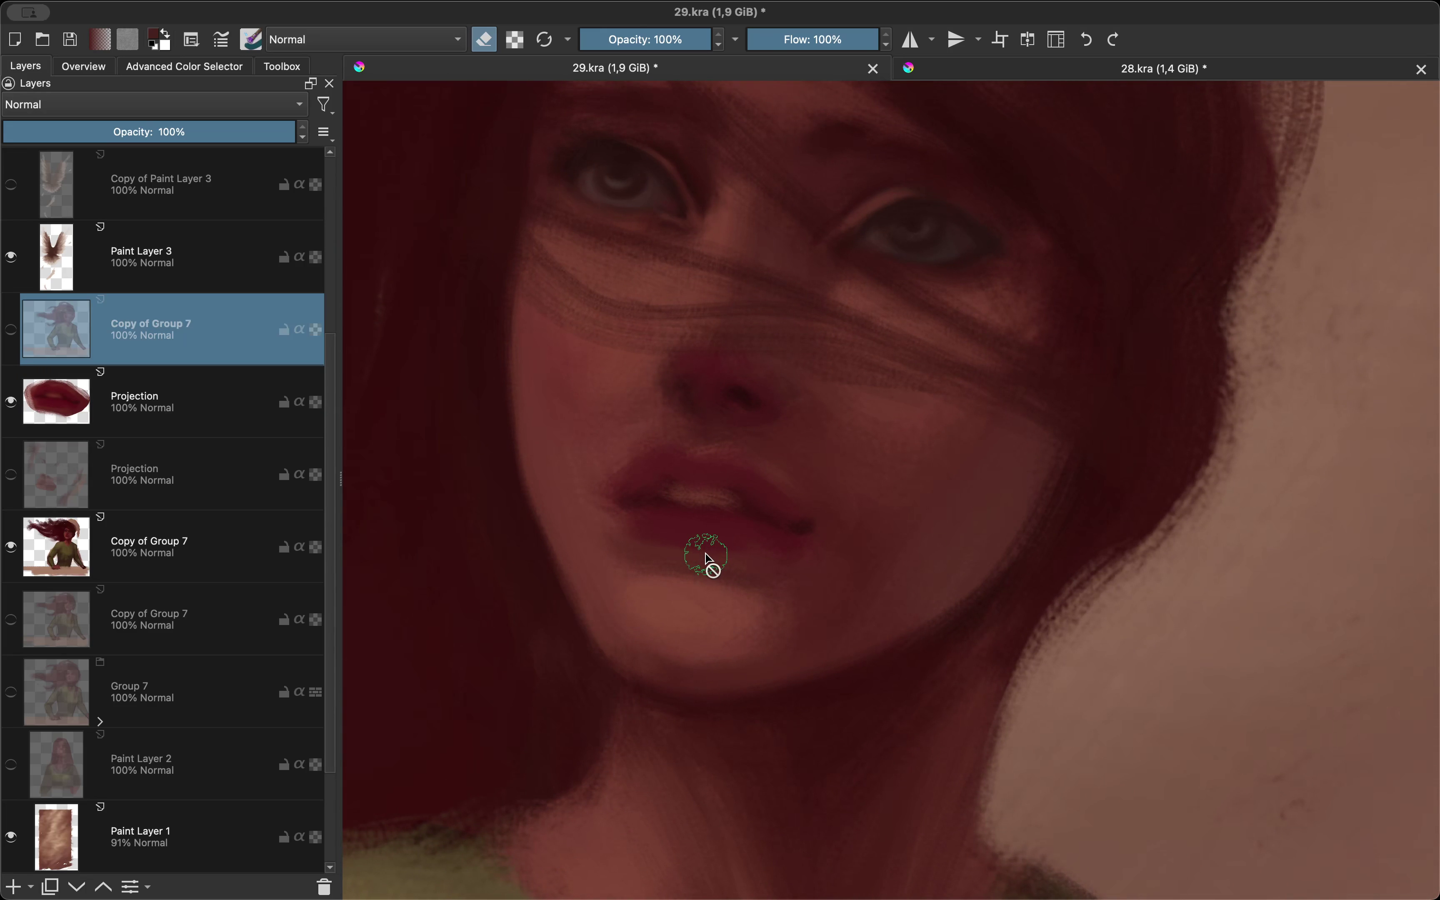
# Step: Merge the lips layer down into the Projection layer and bring the chin into view
pyautogui.press('pagedown')
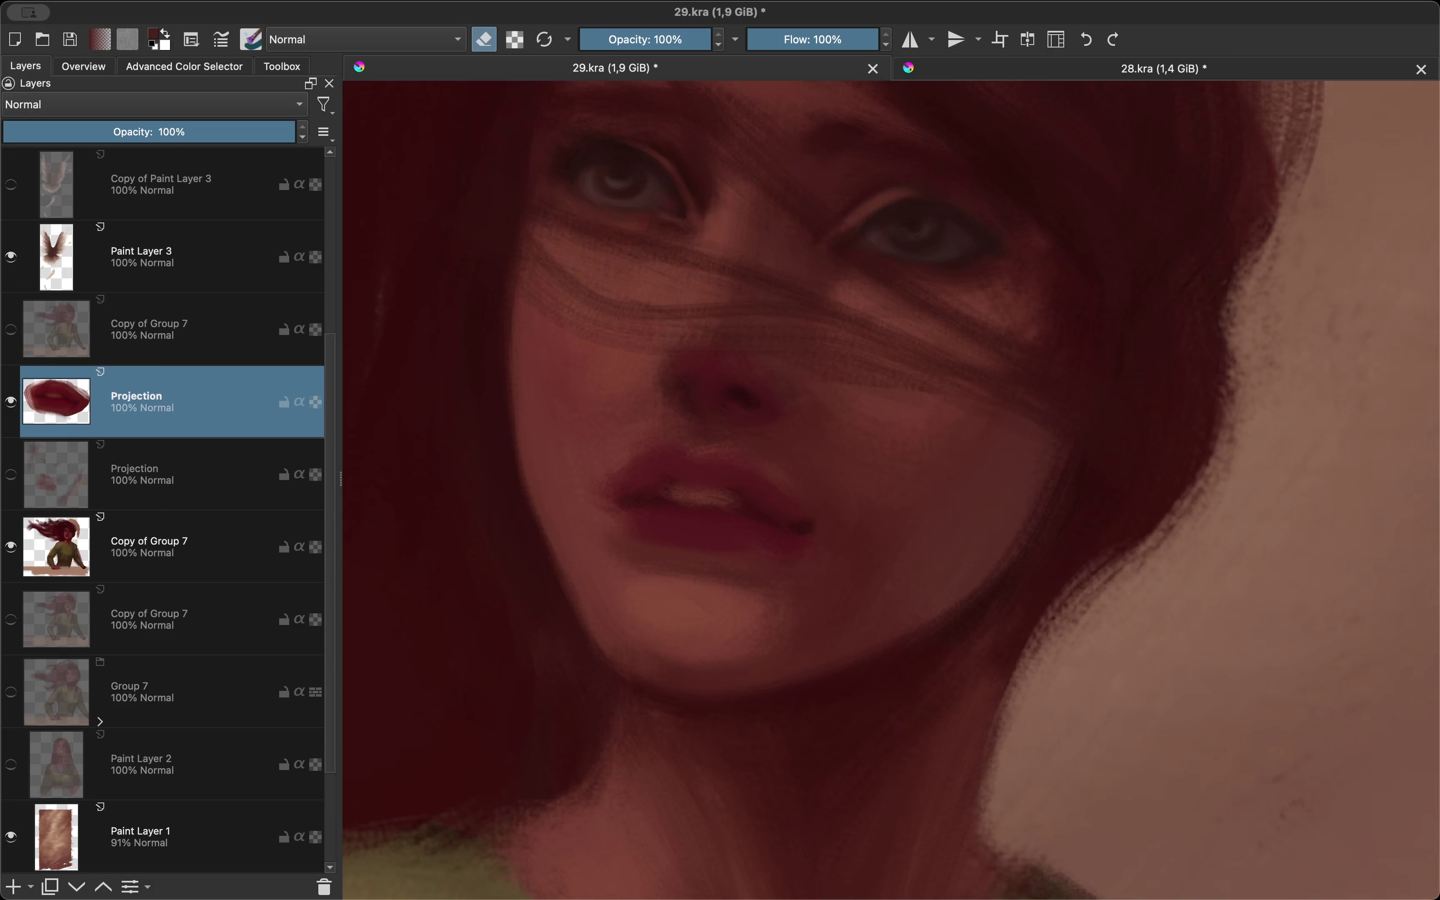
pyautogui.hotkey('ctrl', 'e')
pyautogui.moveTo(595, 688); pyautogui.dragTo(509, 773)
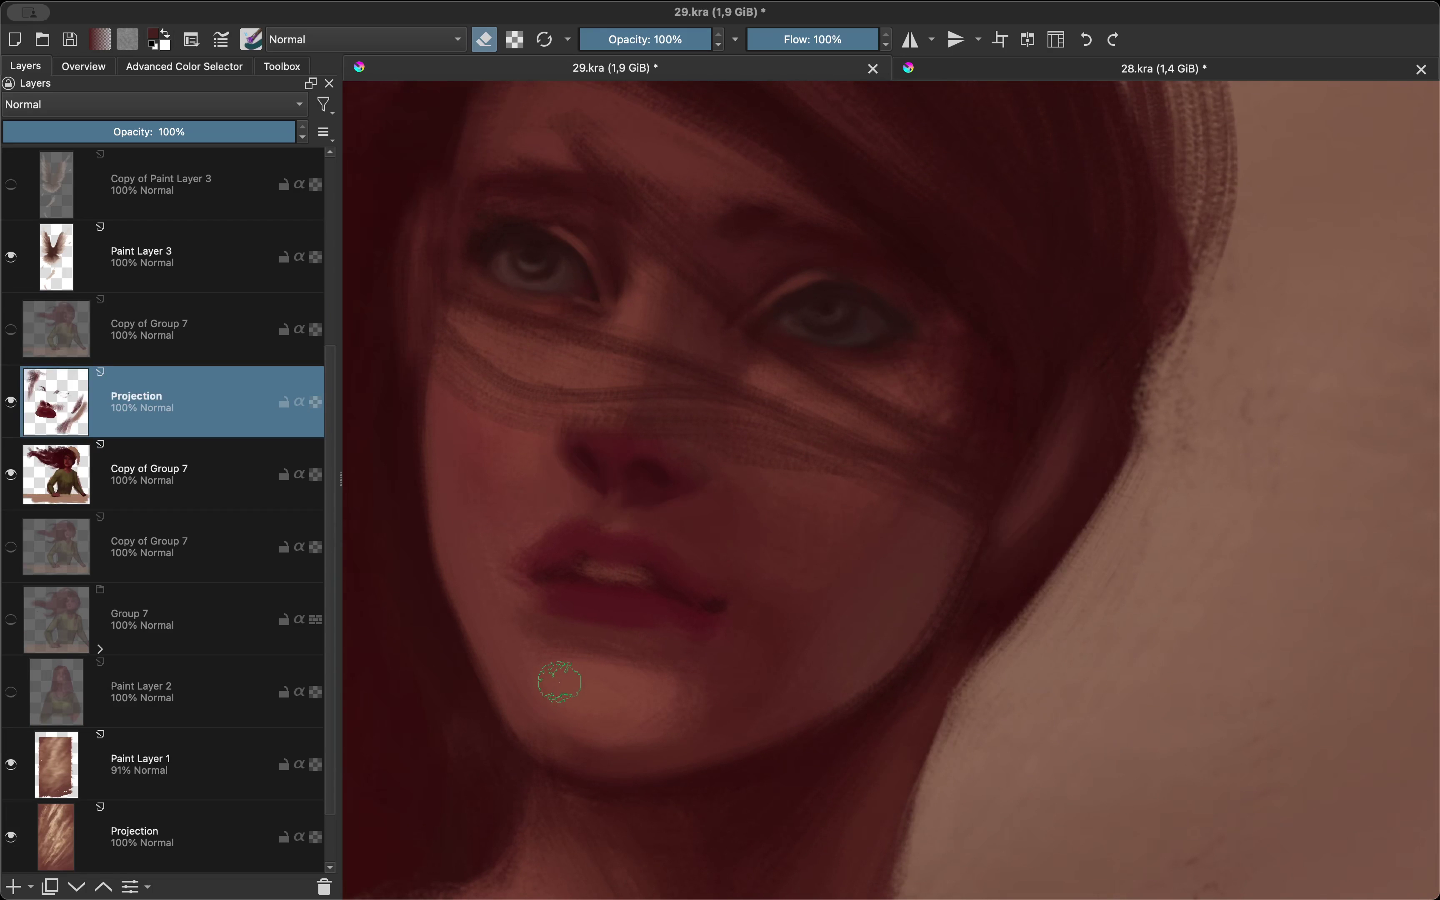
pyautogui.hotkey('ctrl', 'v')
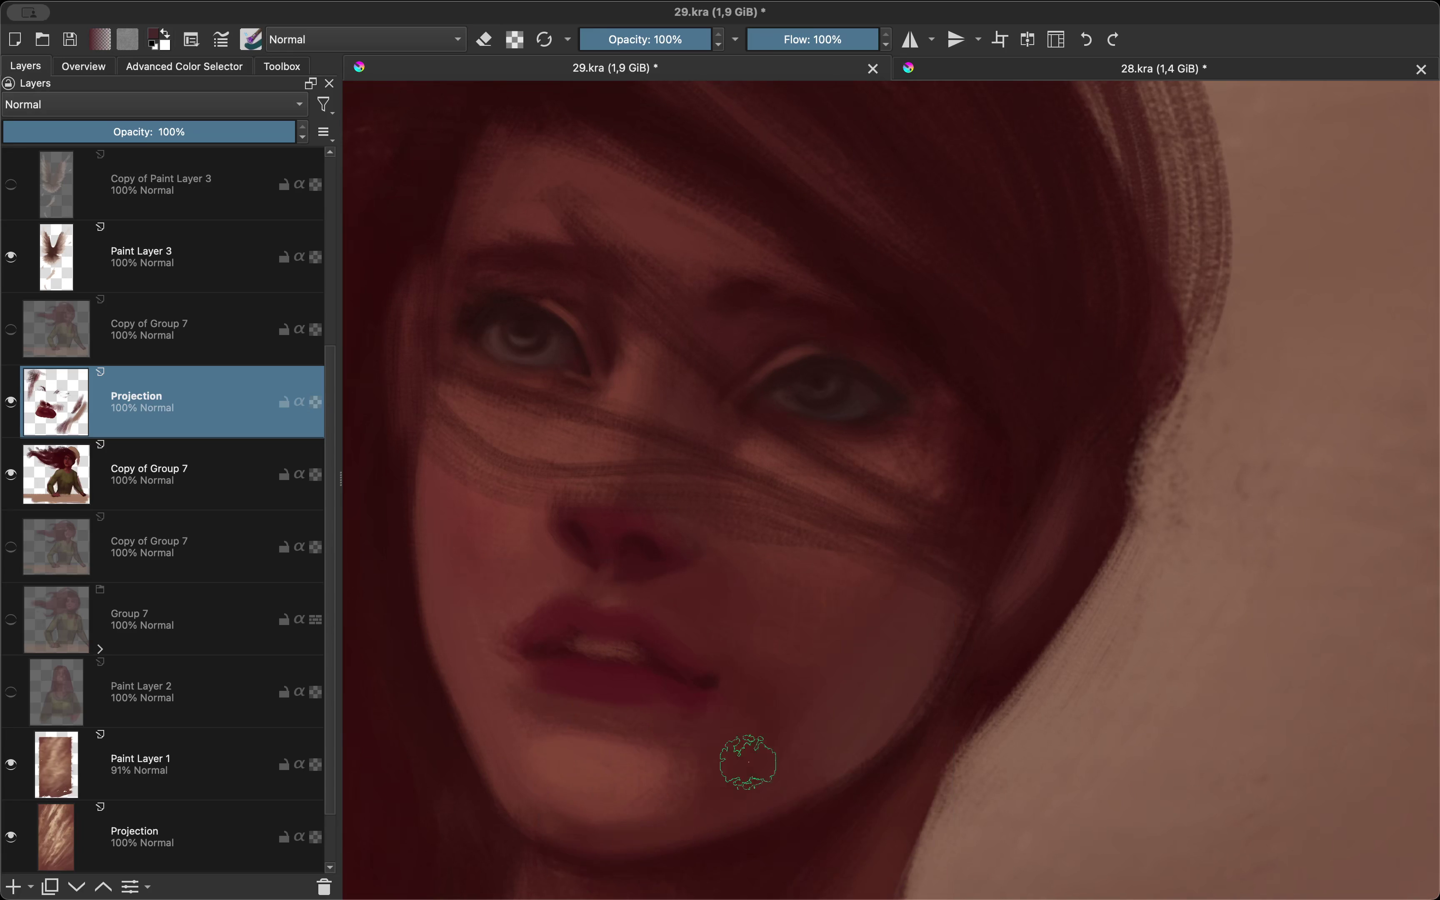
# Step: Adjust the brush size for the chin and check the face in mirrored view
pyautogui.press('[')
pyautogui.press('[')
pyautogui.press('[')
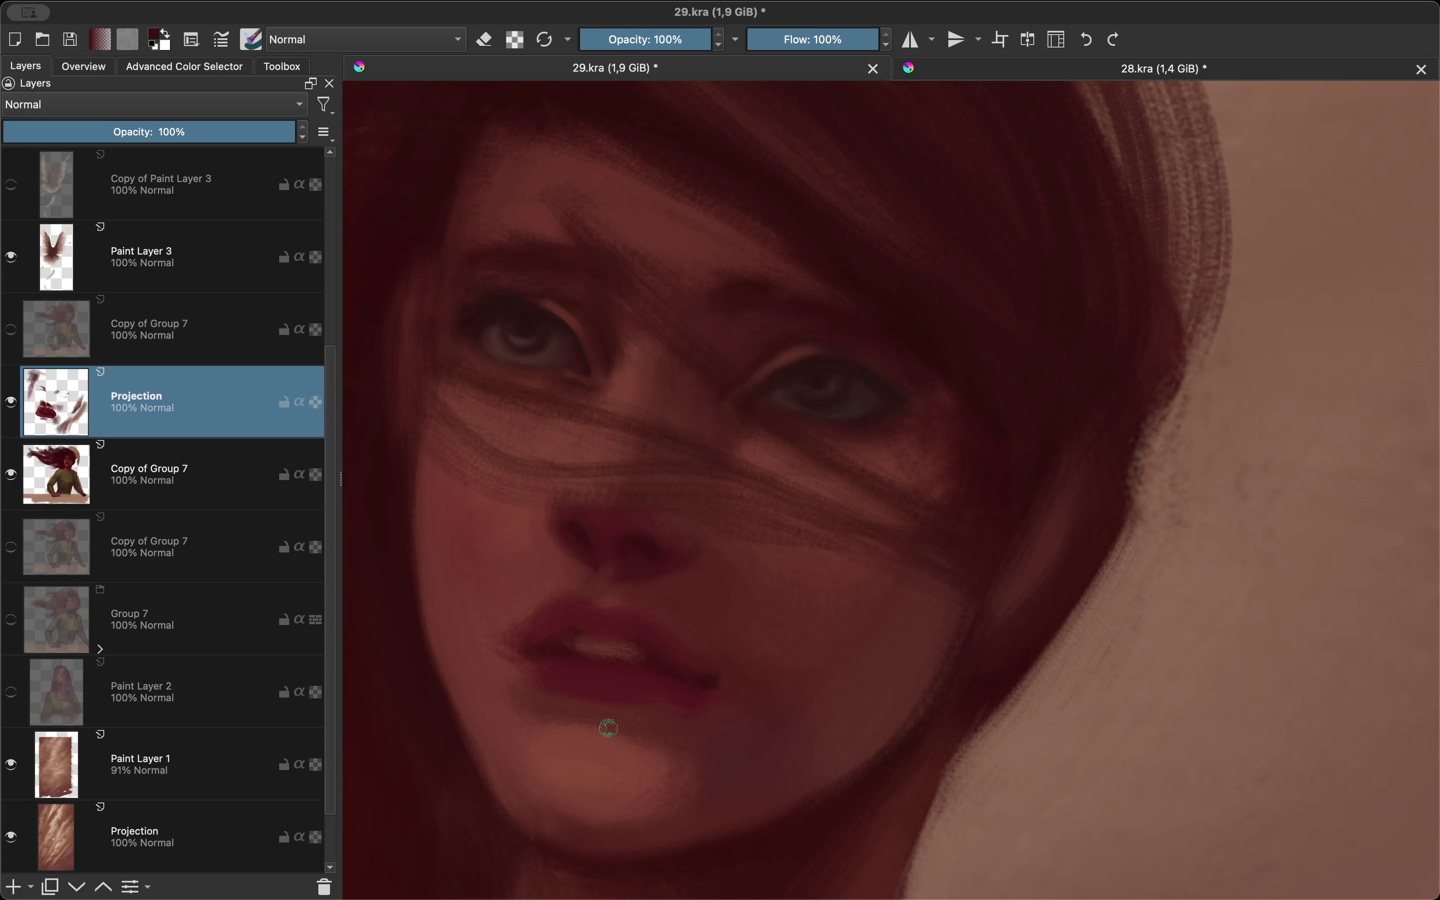
pyautogui.press('m')
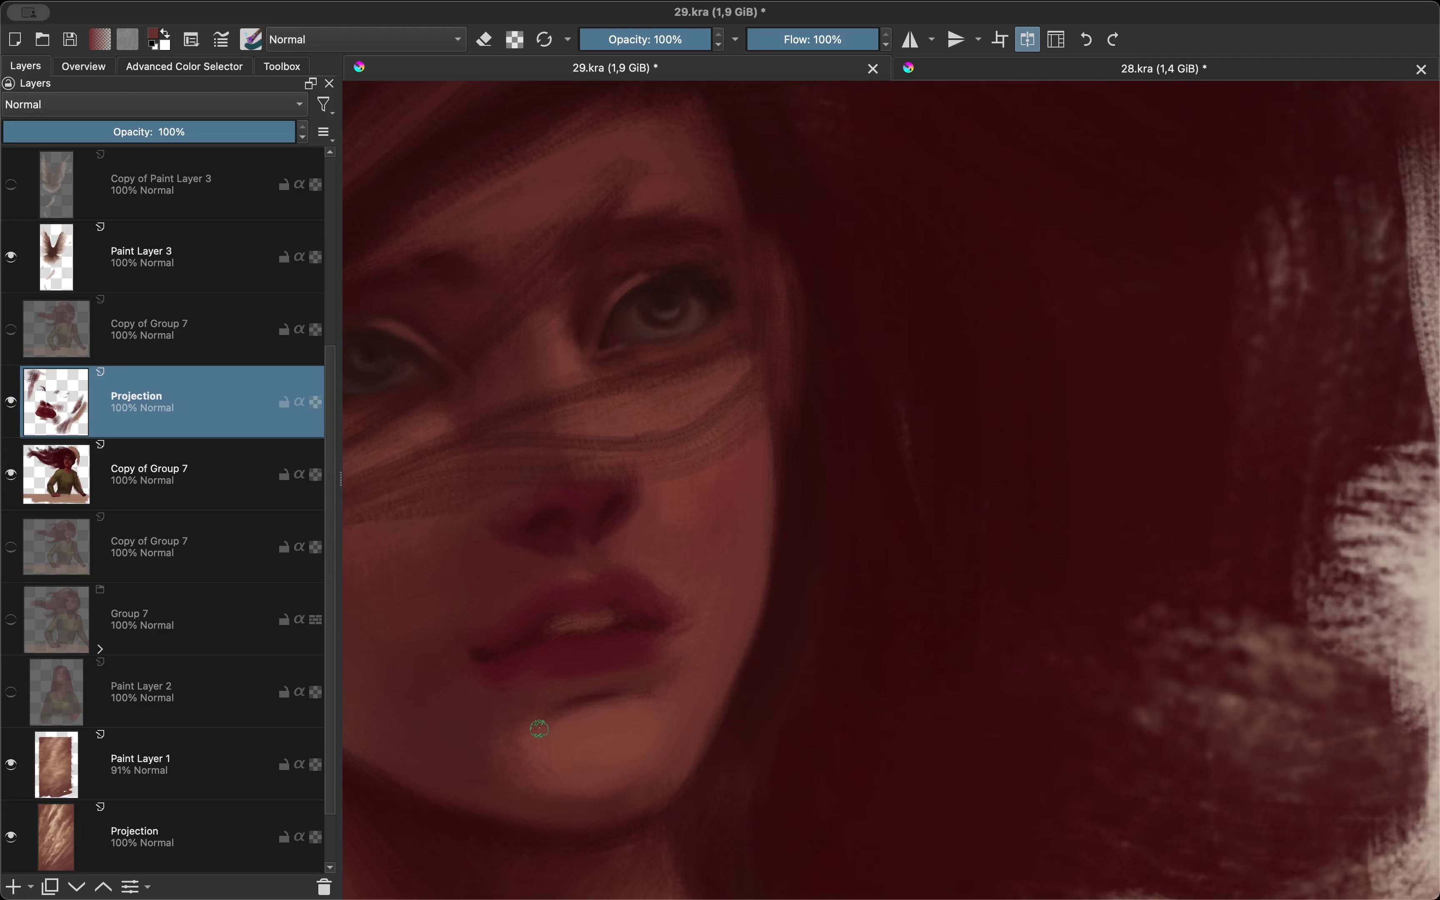
pyautogui.press(']')
pyautogui.press(']')
pyautogui.press('m')
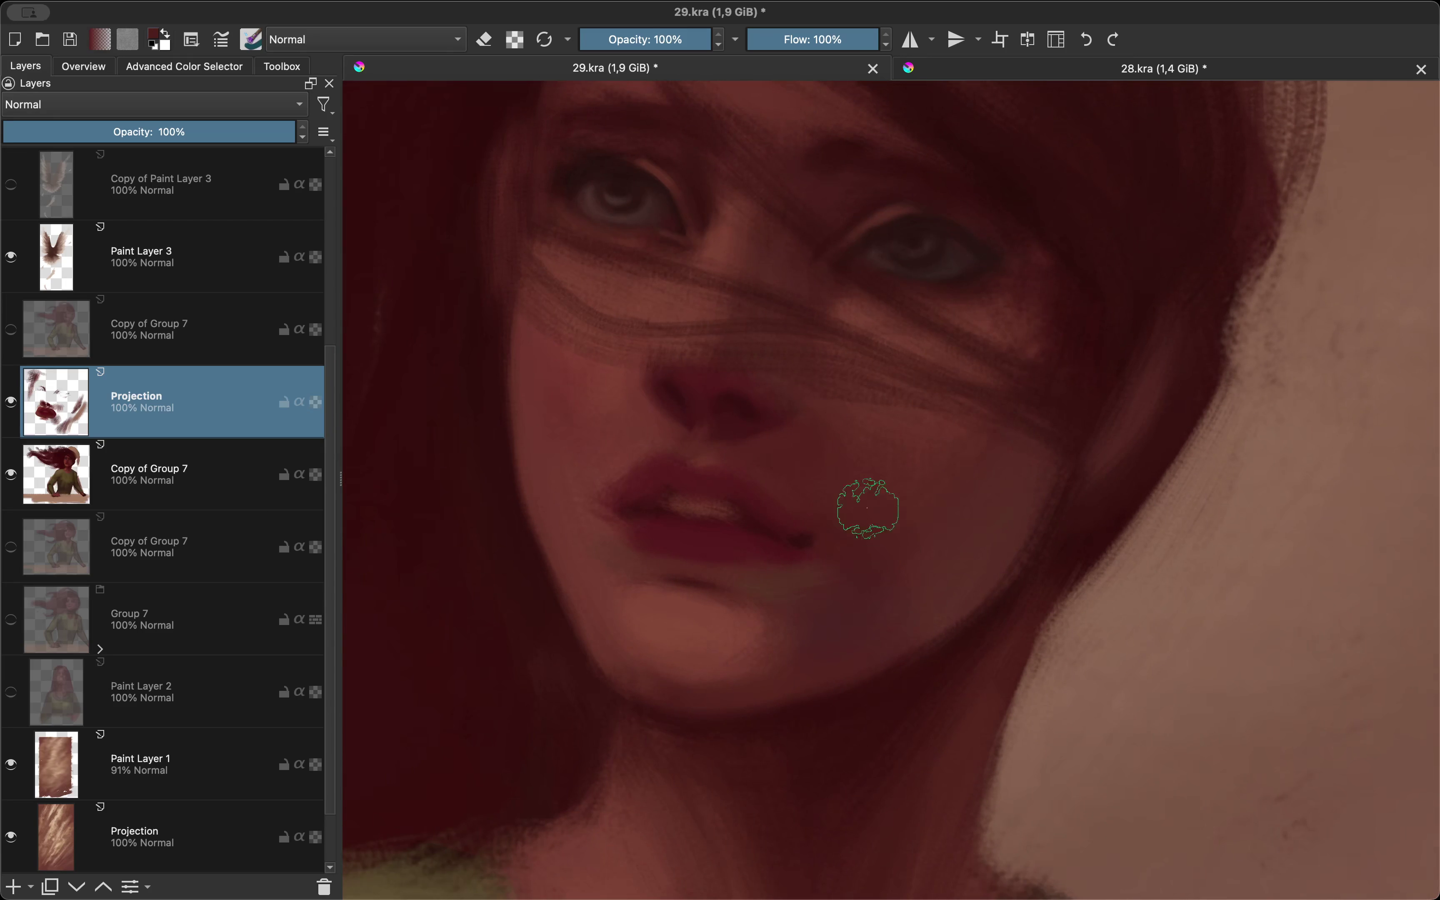
pyautogui.hotkey('shift', 'i')
pyautogui.press('m')
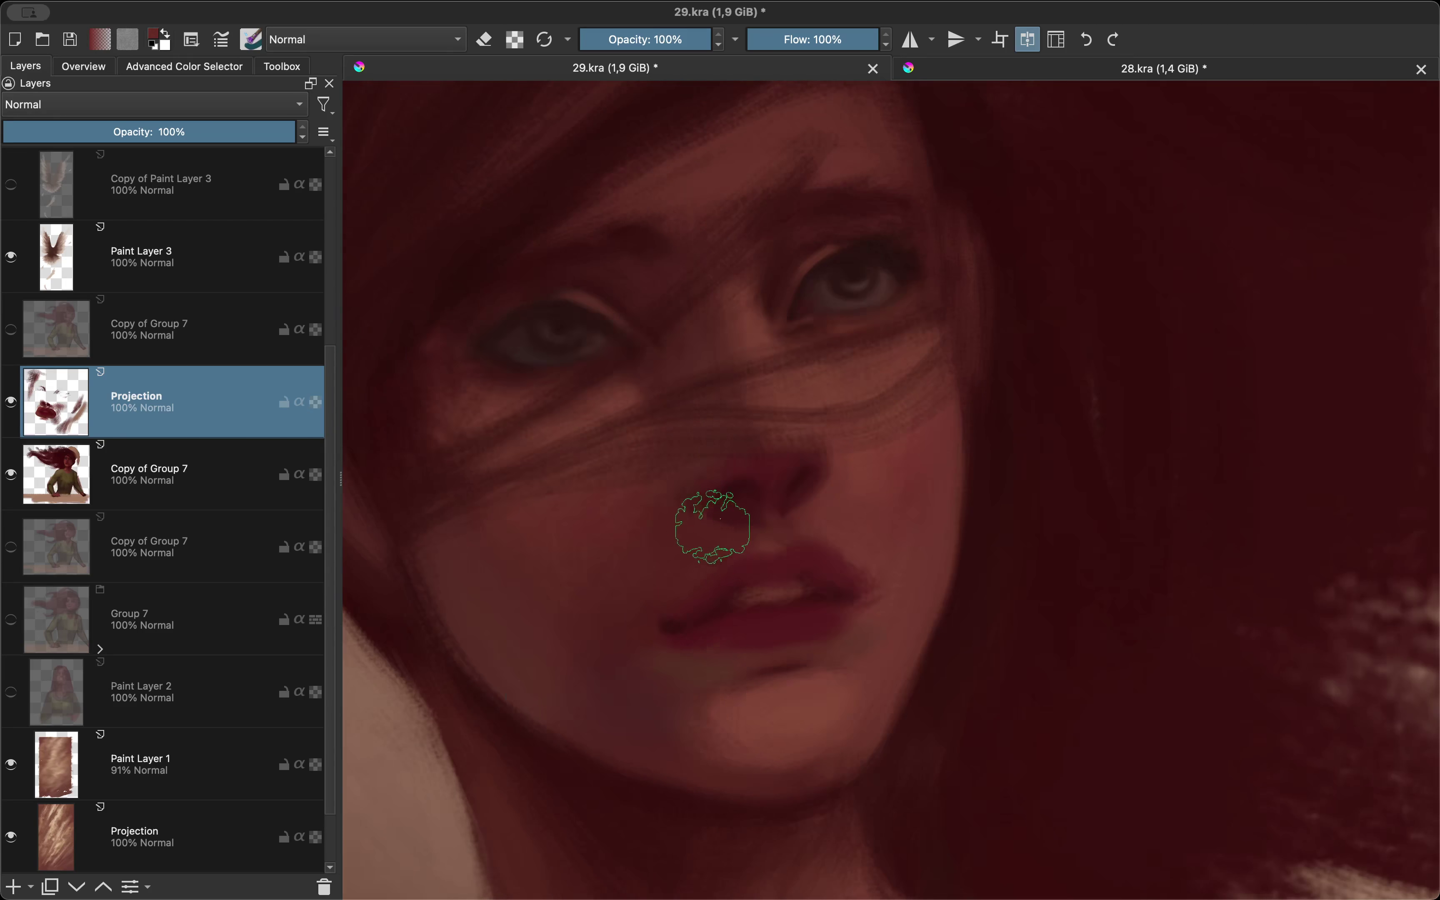
pyautogui.press('-')
# Step: Zoom in on the cheek and pick a deeper red for the blush
pyautogui.press('m')
pyautogui.press('-')
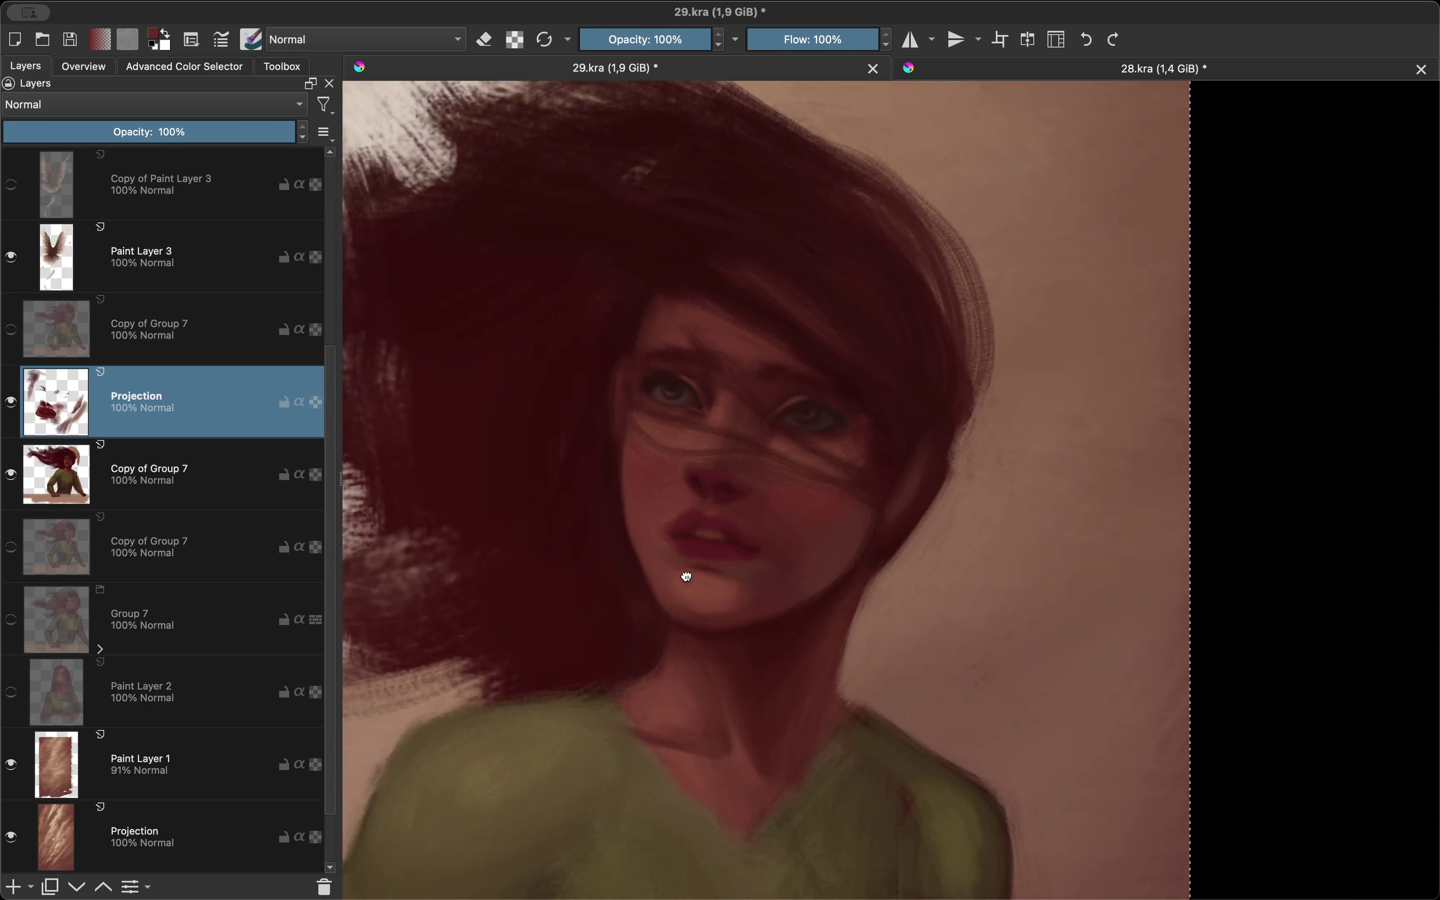
pyautogui.press('+')
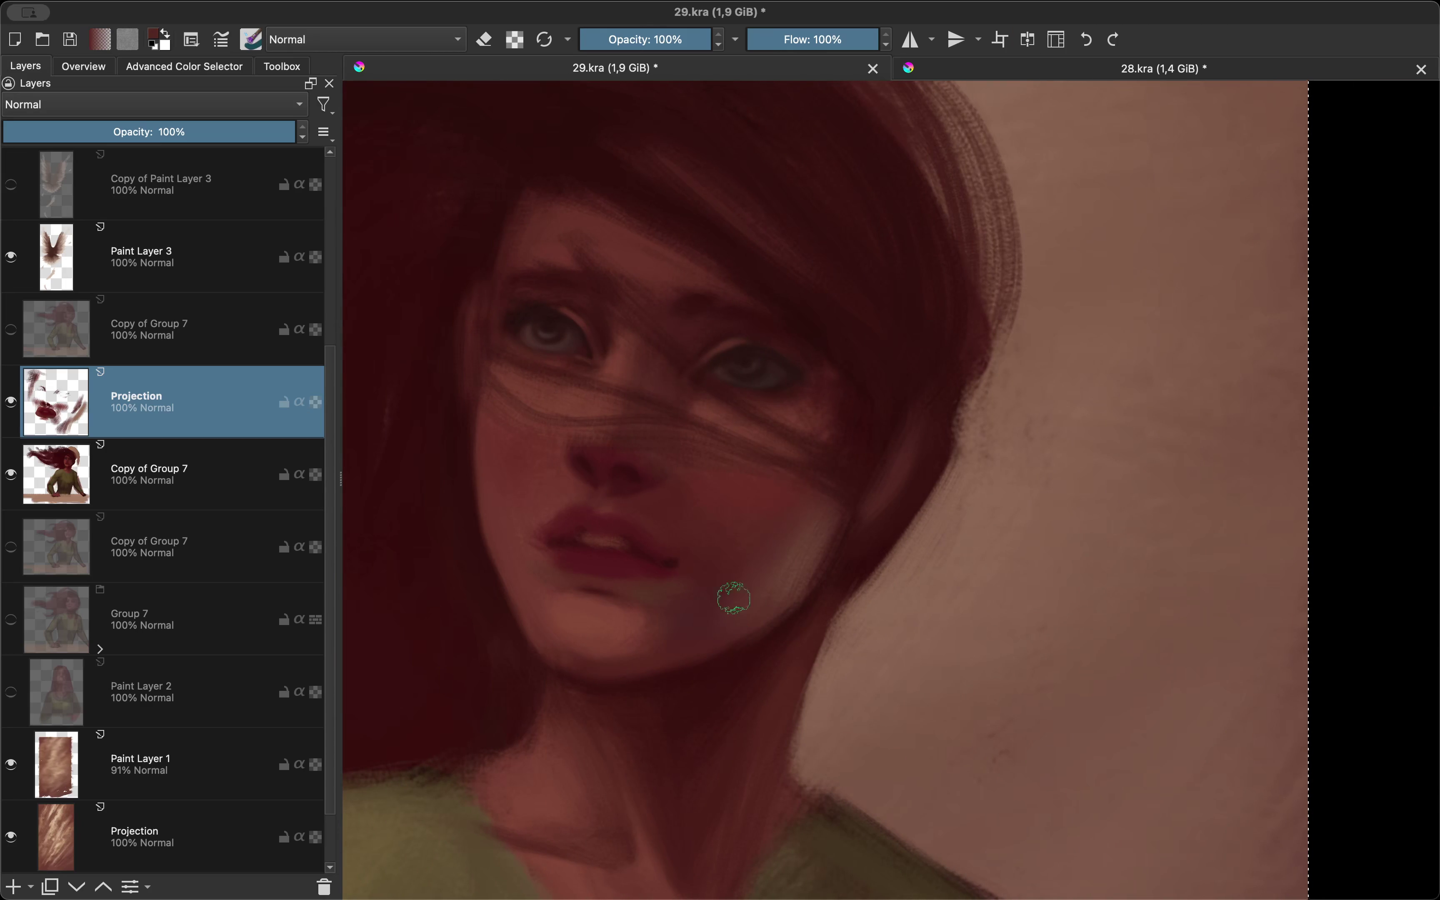
pyautogui.press('m')
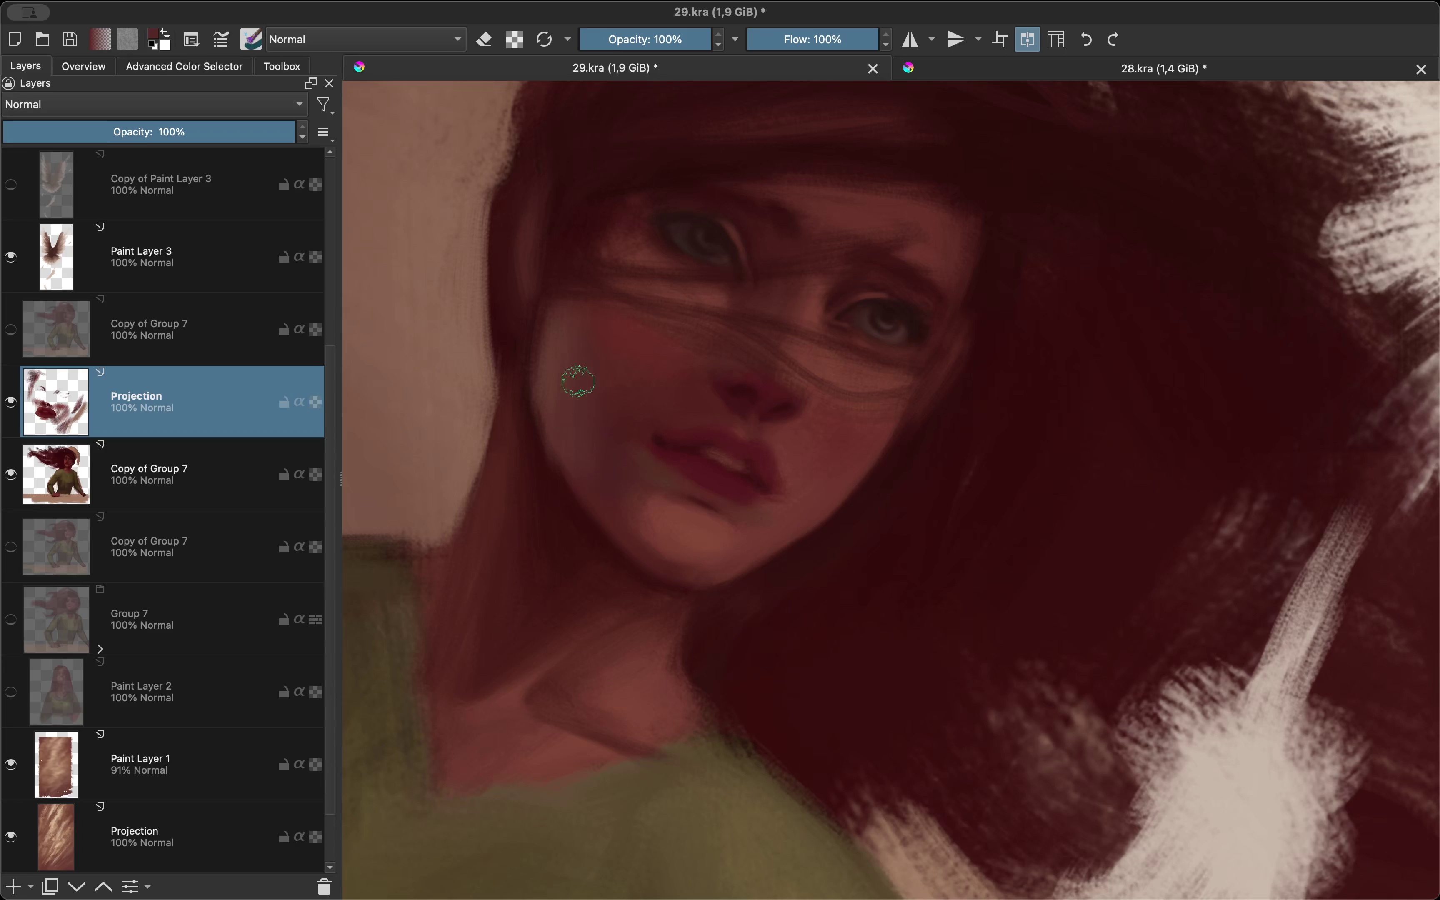
pyautogui.press('m')
pyautogui.press('+')
pyautogui.hotkey('shift', 'i')
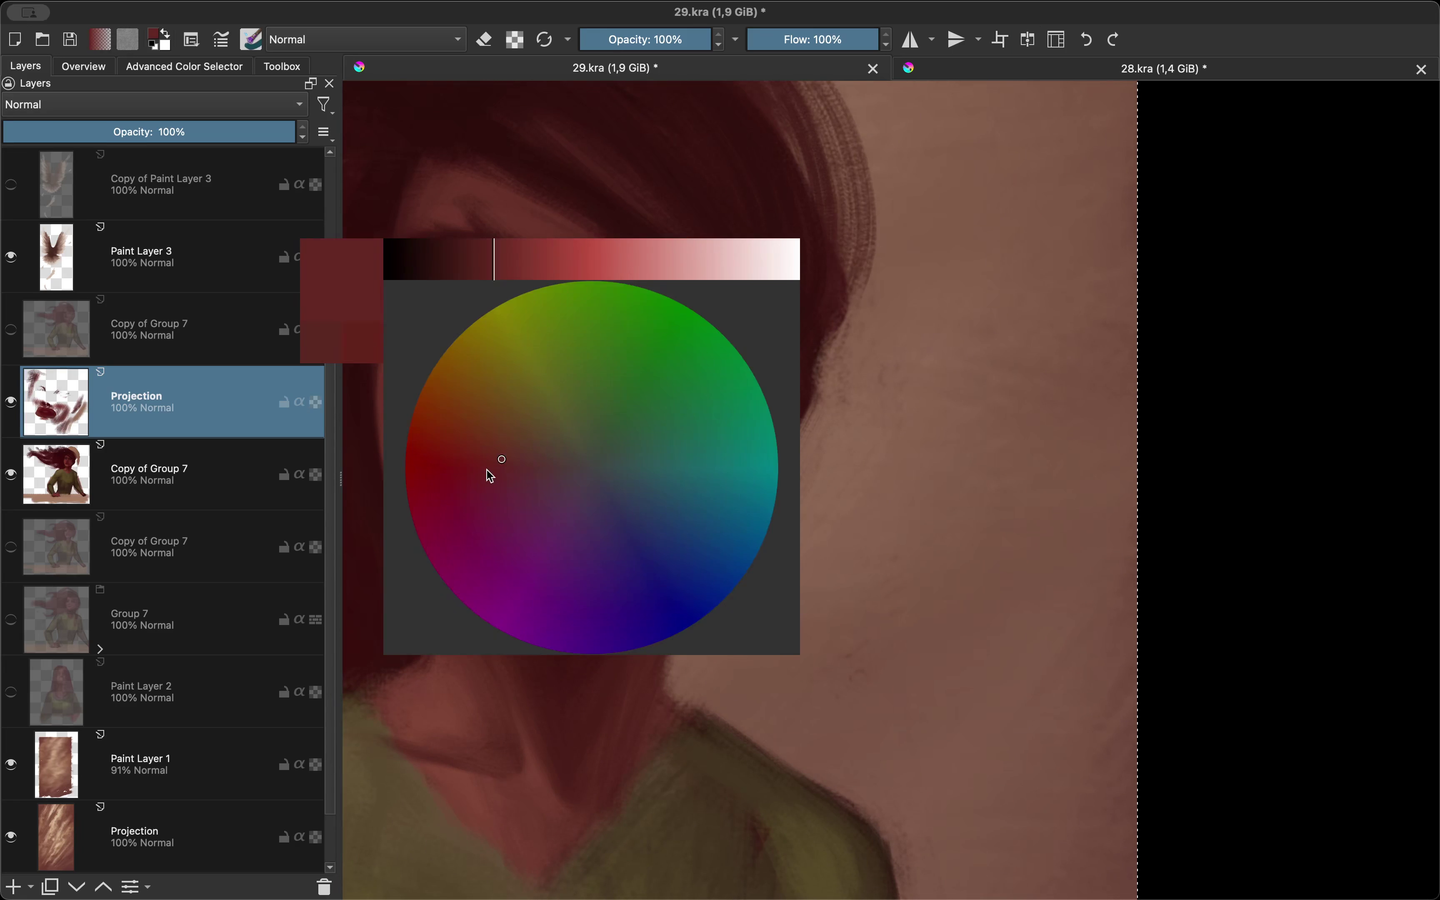
pyautogui.click(490, 475)
# Step: Switch the brush to erasing and sample the skin colour near the chin
pyautogui.press('m')
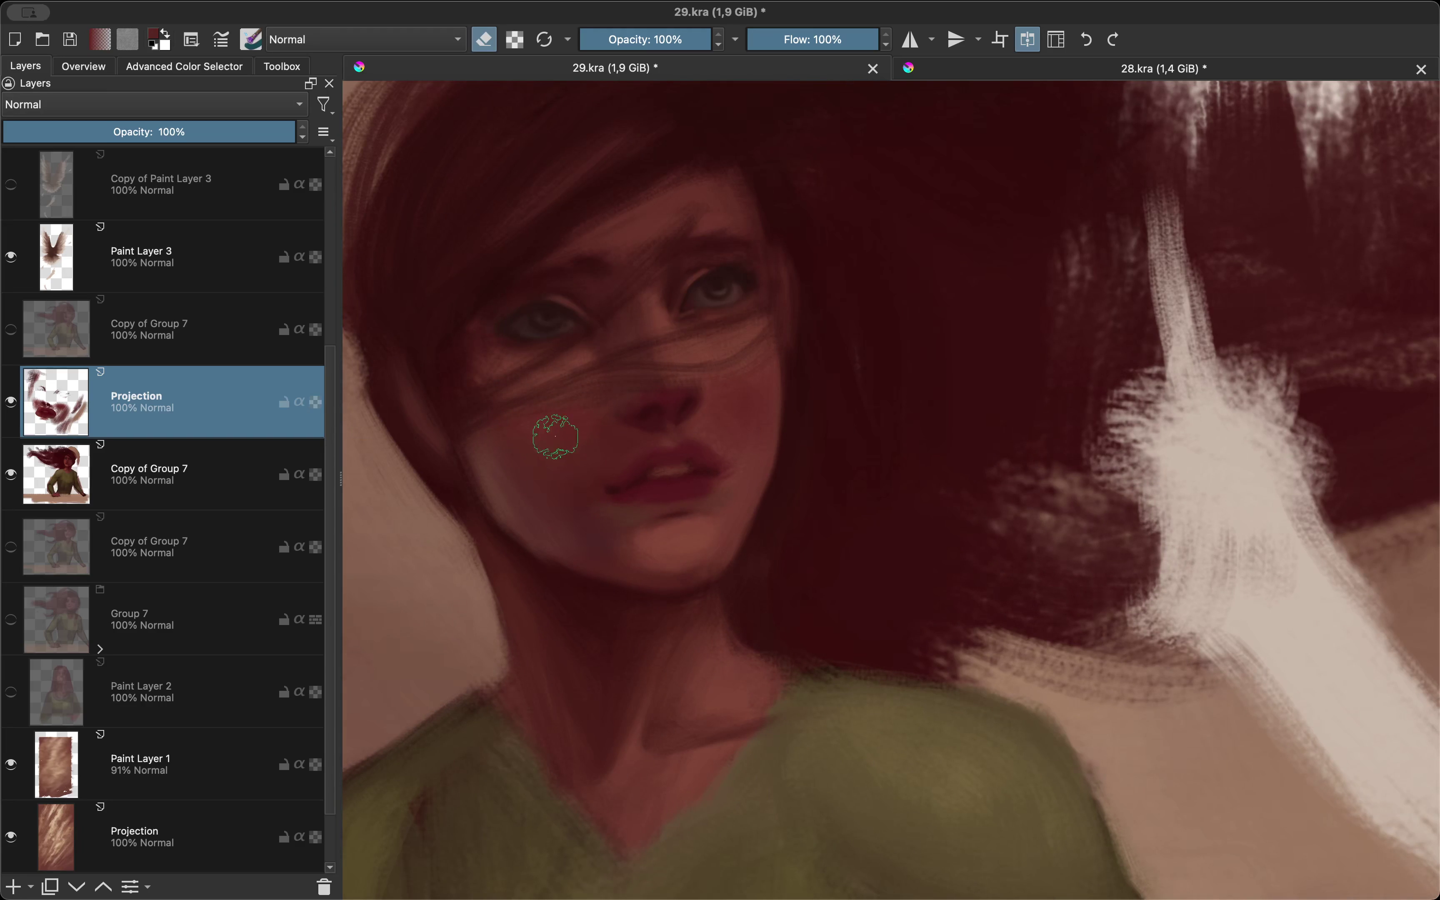
pyautogui.press('m')
pyautogui.press('e')
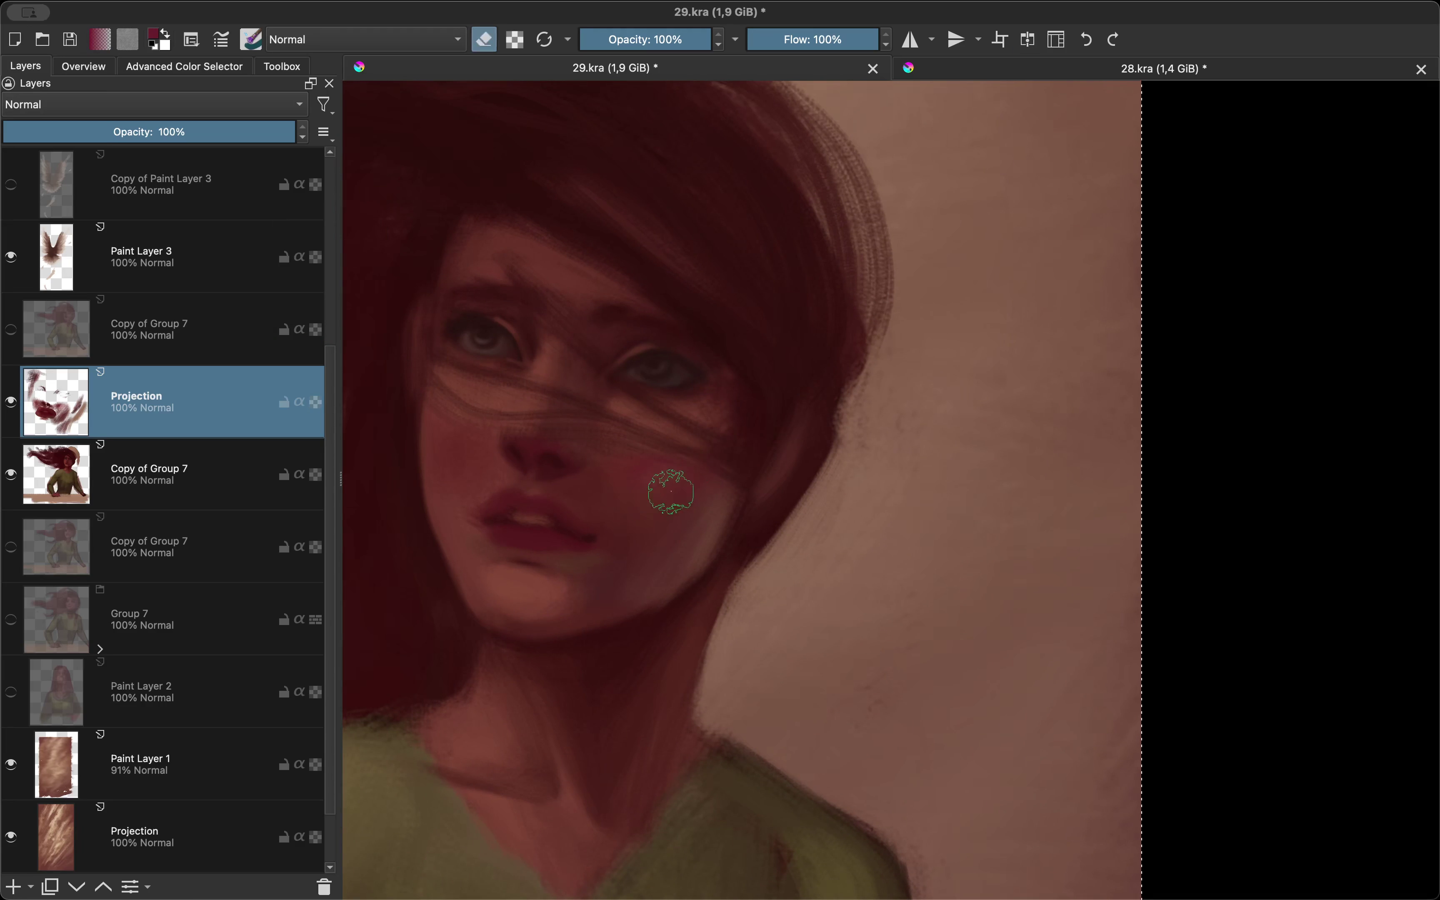
pyautogui.press('m')
pyautogui.scroll(-3, 649, 444)
pyautogui.scroll(3, 611, 435)
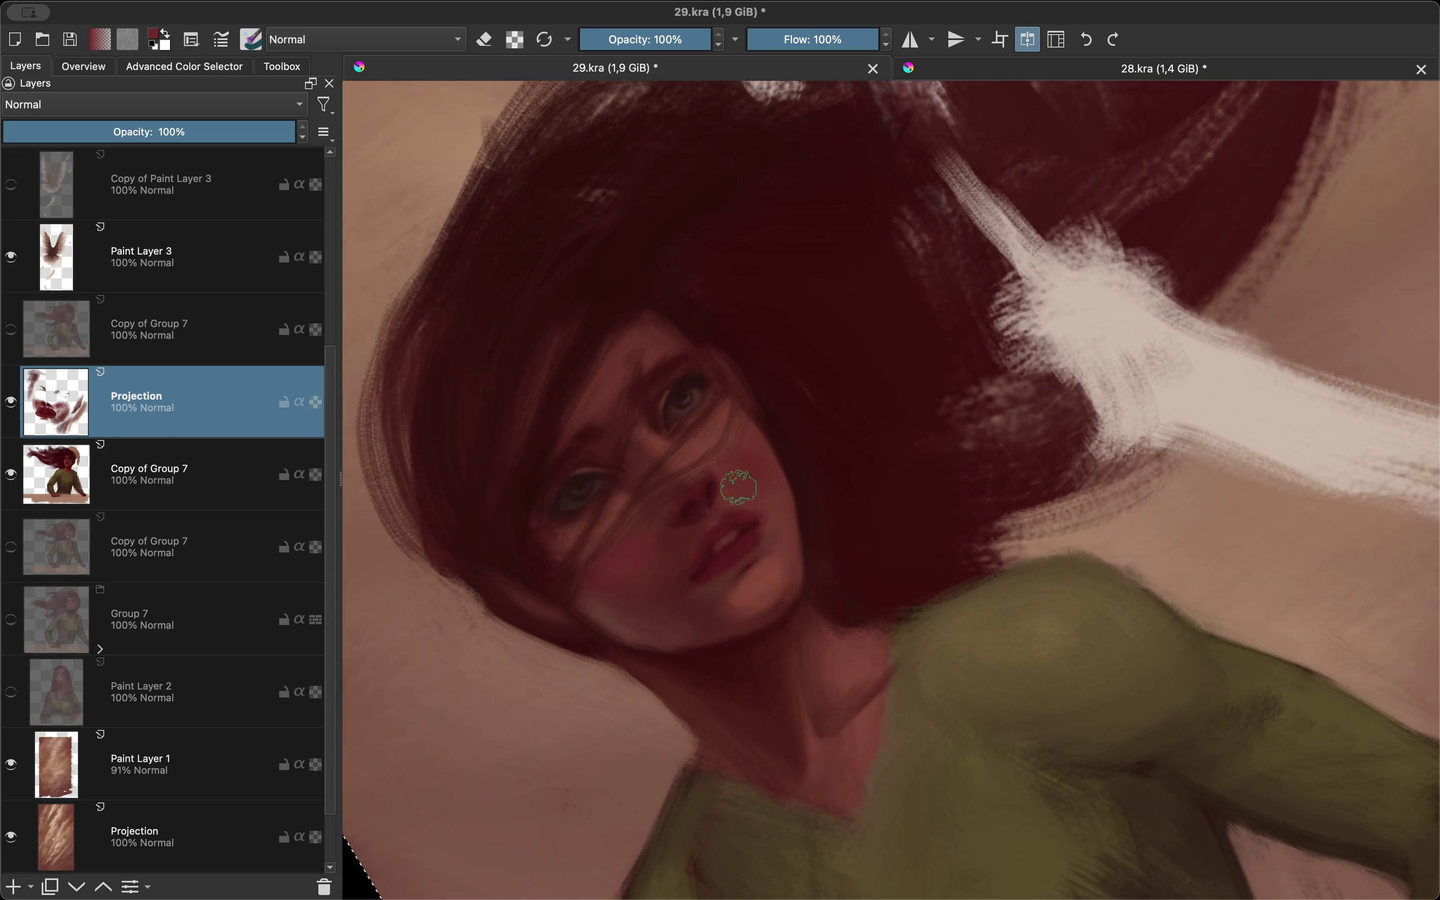
pyautogui.press('m')
pyautogui.press('5')
pyautogui.scroll(3, 710, 549)
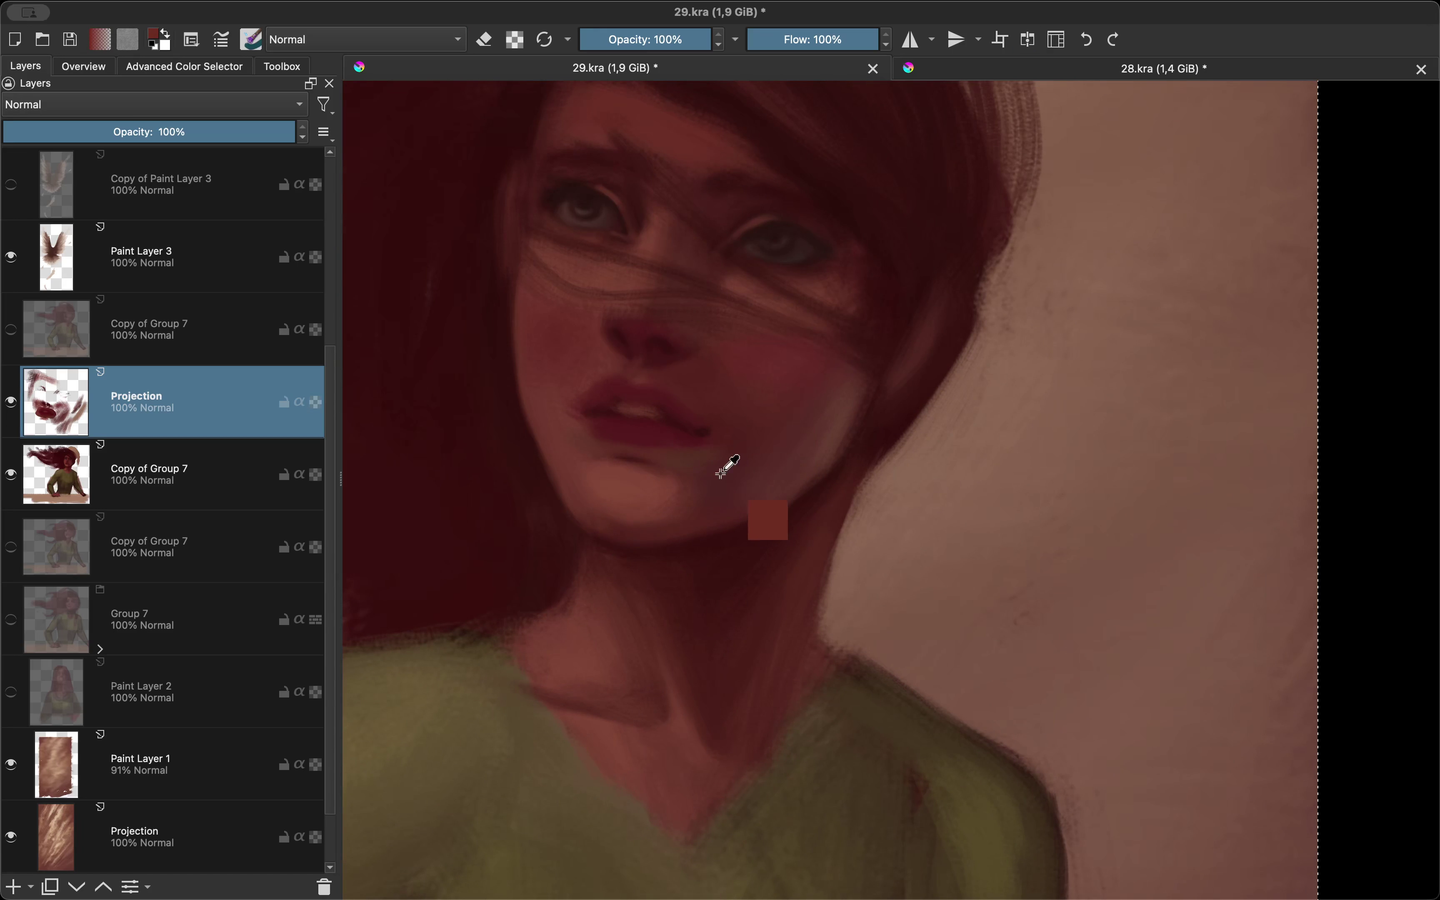
# Step: Choose a red skin hue on the colour wheel and sample a dark red from the painting
pyautogui.hotkey('shift', 'i')
pyautogui.click(513, 518)
pyautogui.hotkey('shift', 'i')
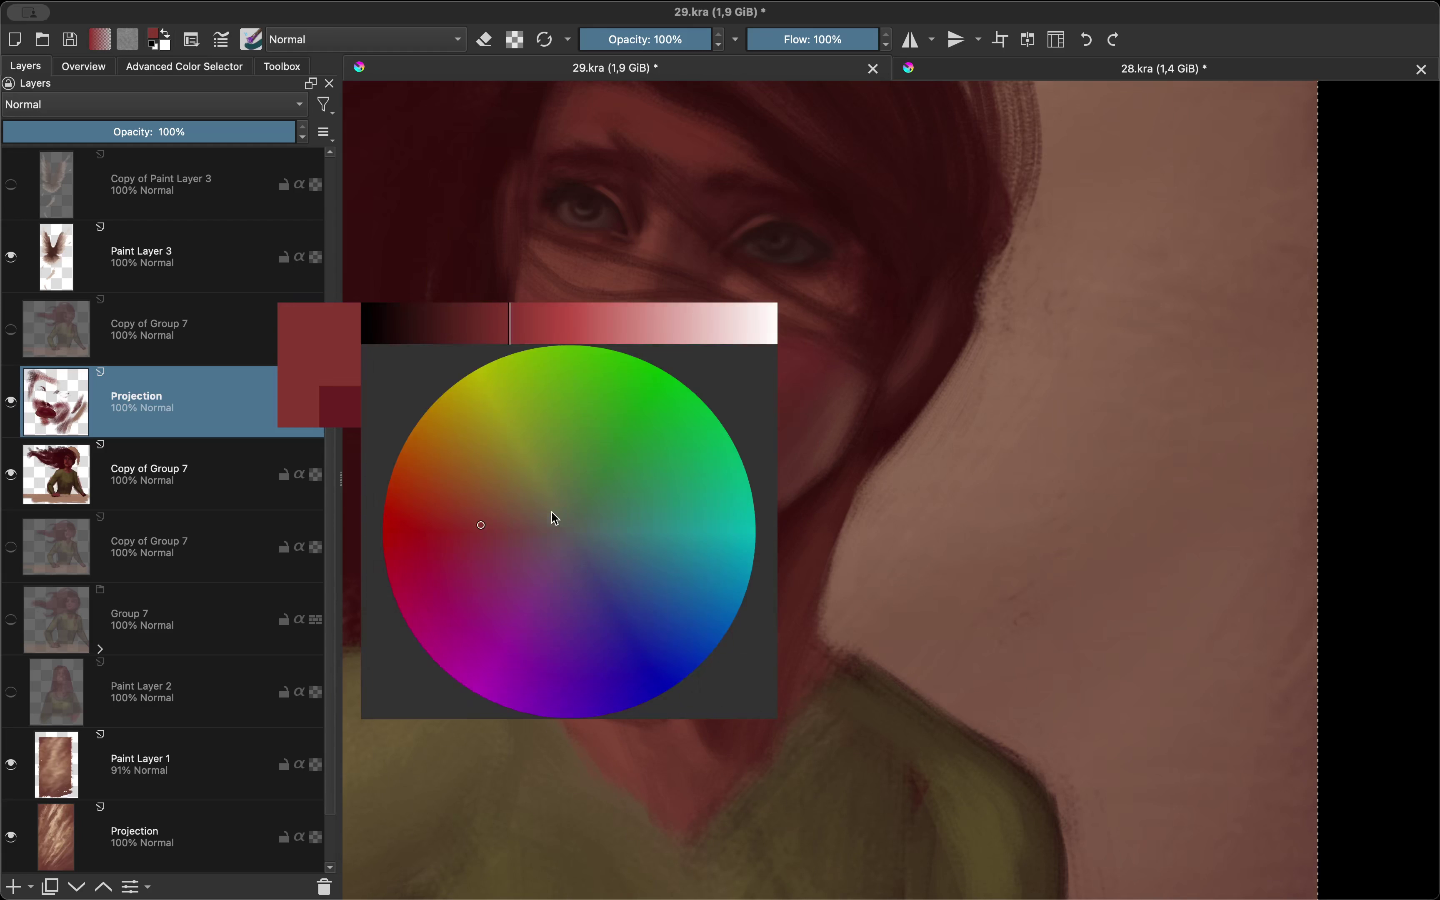
pyautogui.click(553, 514)
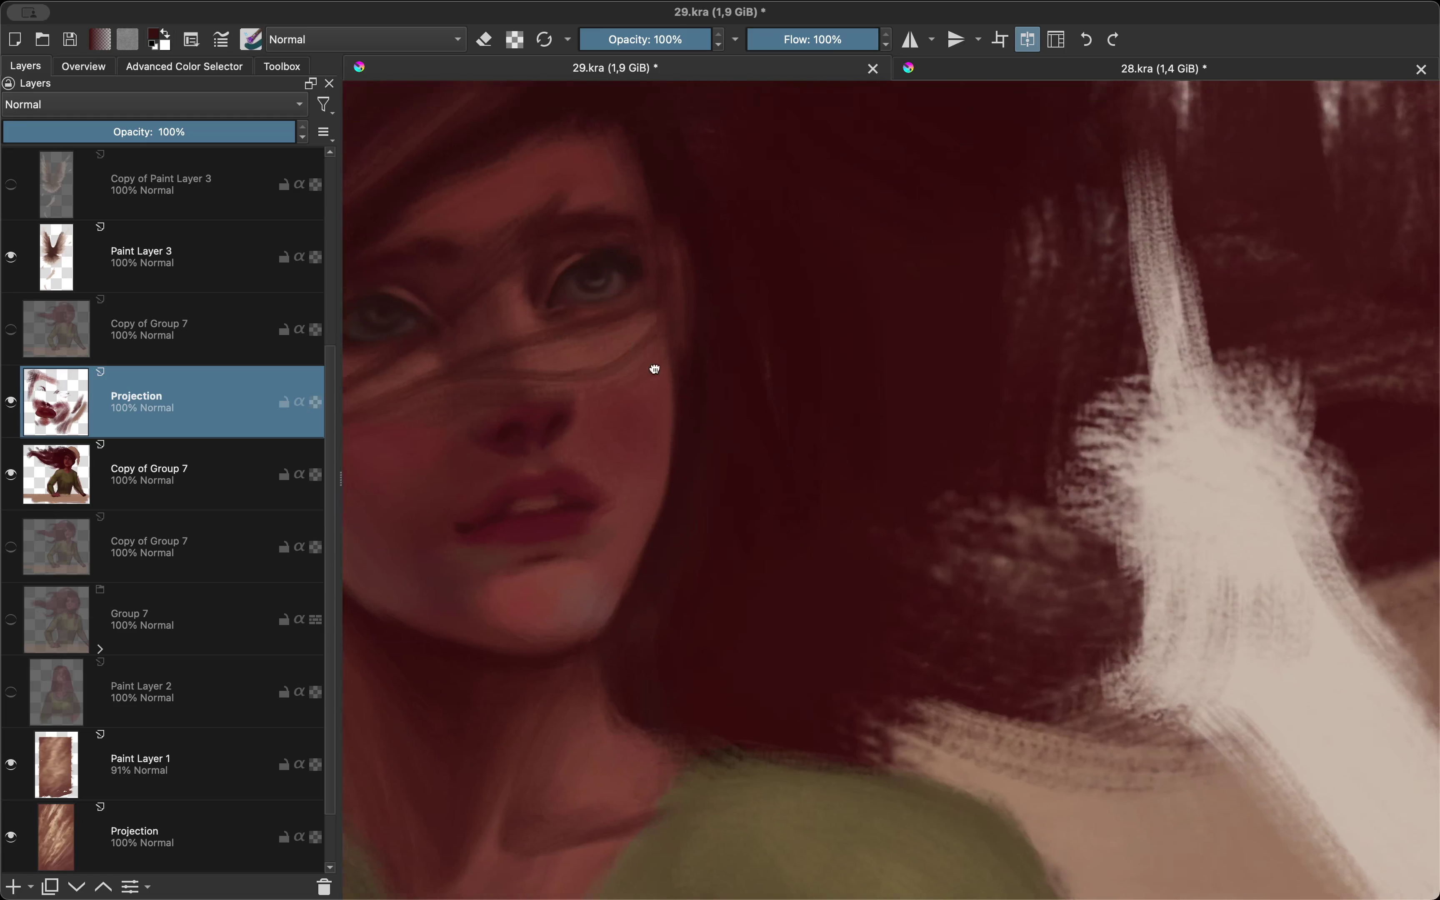
pyautogui.keyDown('ctrl'); pyautogui.click(801, 723); pyautogui.keyUp('ctrl')
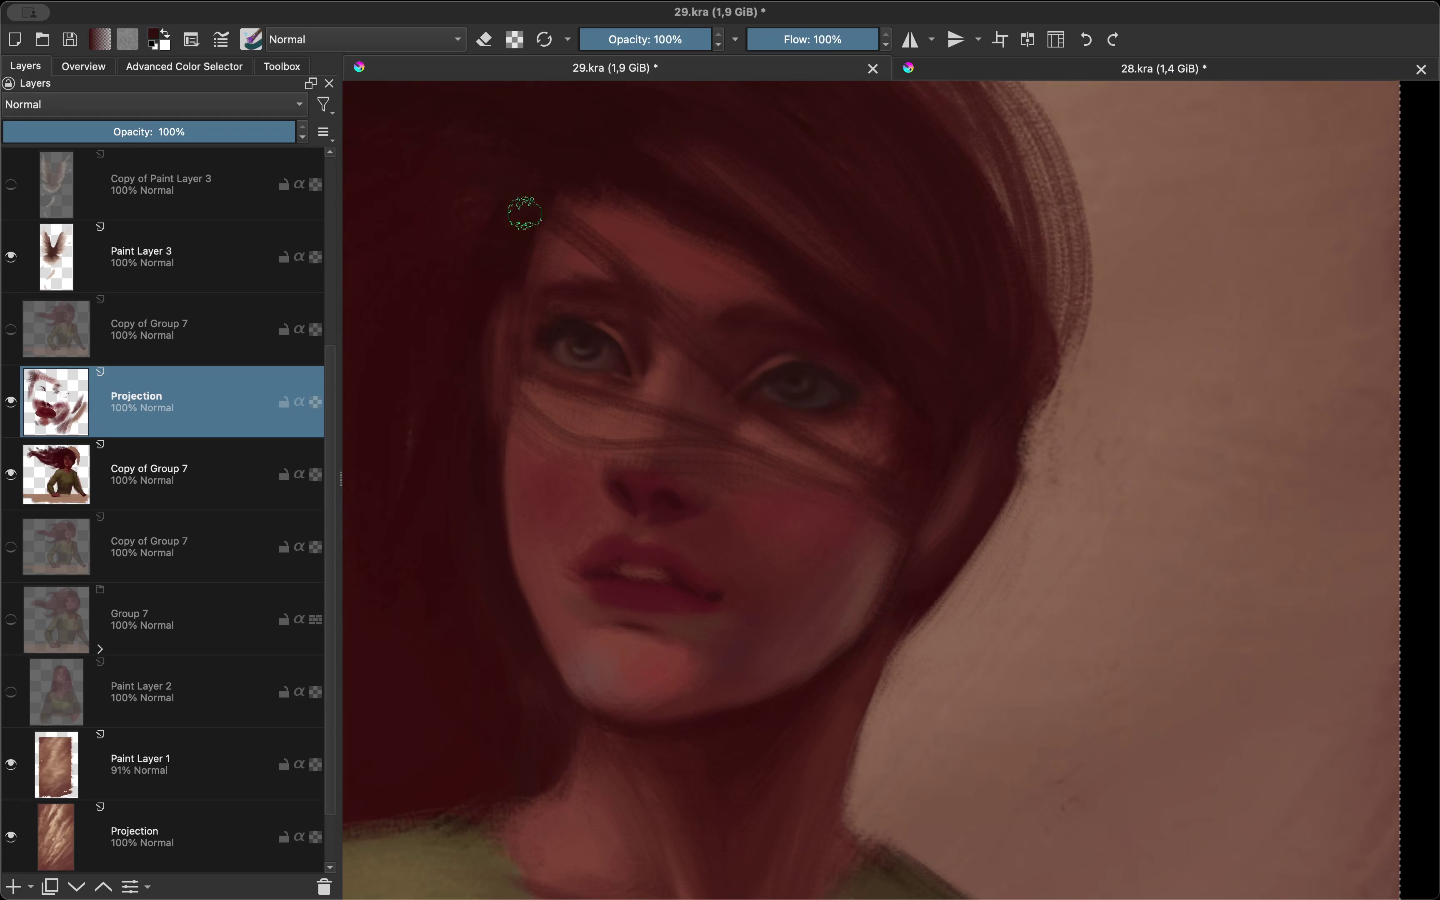
# Step: Sample a lighter reddish-brown skin tone, review the whole figure, and add a new paint layer
pyautogui.press('2')
pyautogui.press('m')
pyautogui.scroll(3, 713, 434)
pyautogui.press('m')
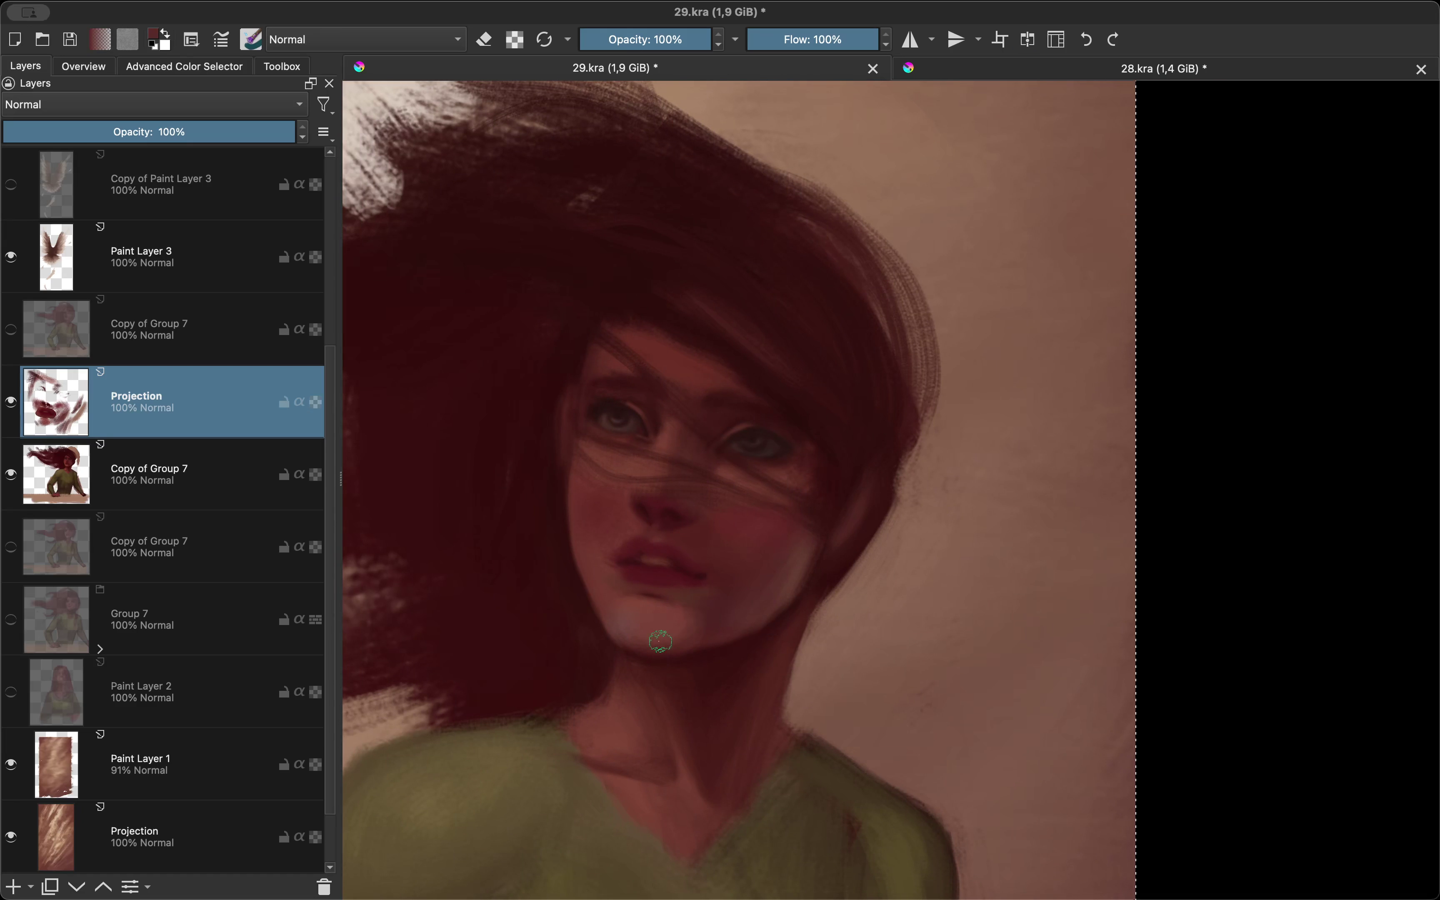
pyautogui.keyDown('ctrl'); pyautogui.click(631, 356); pyautogui.keyUp('ctrl')
pyautogui.press('m')
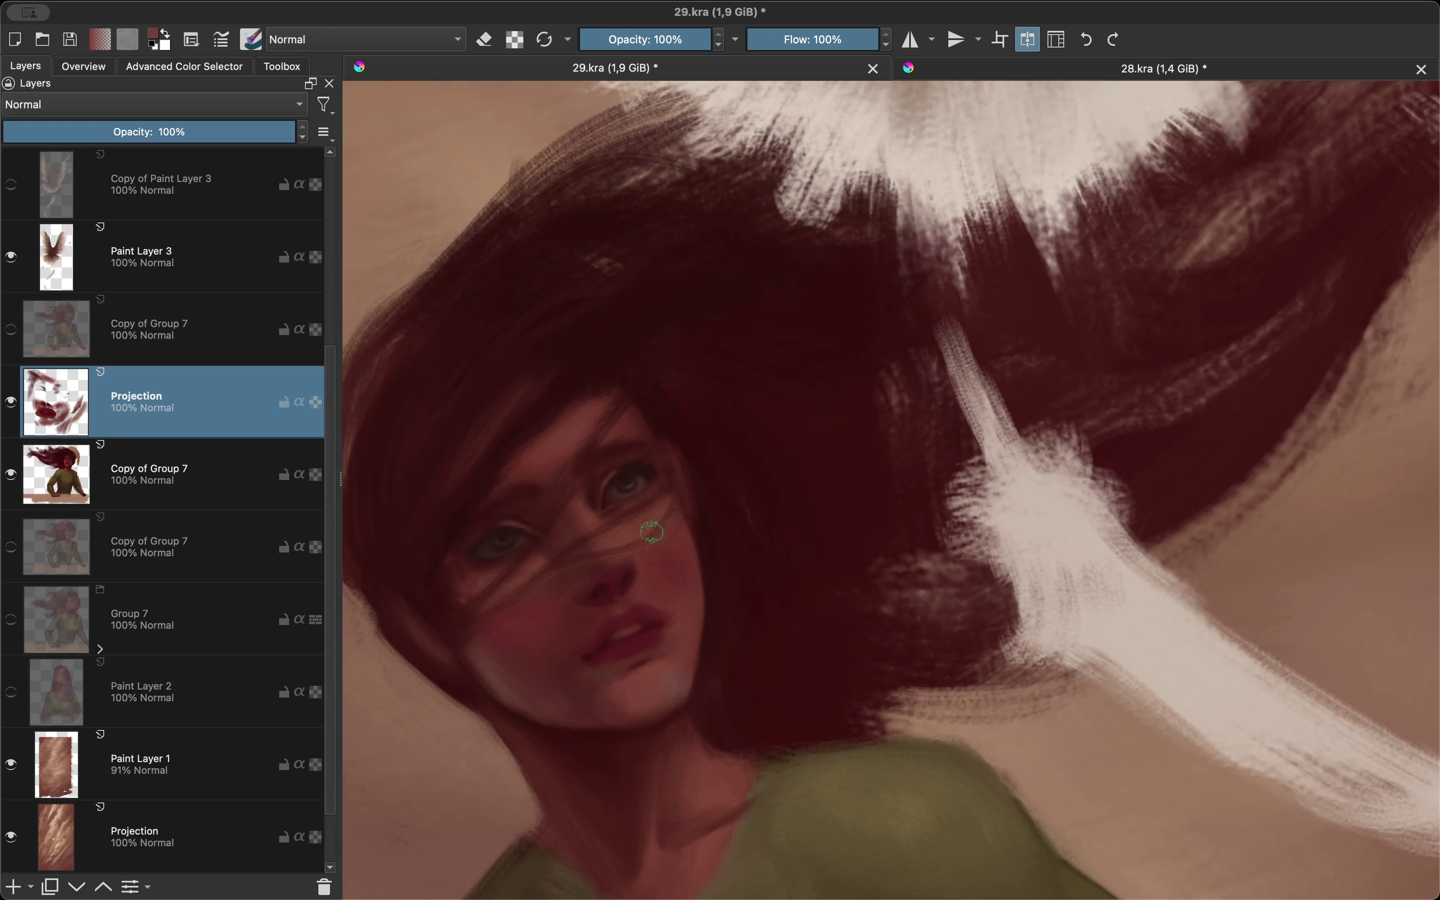
pyautogui.press('2')
pyautogui.press('m')
pyautogui.moveTo(603, 417); pyautogui.dragTo(648, 336)
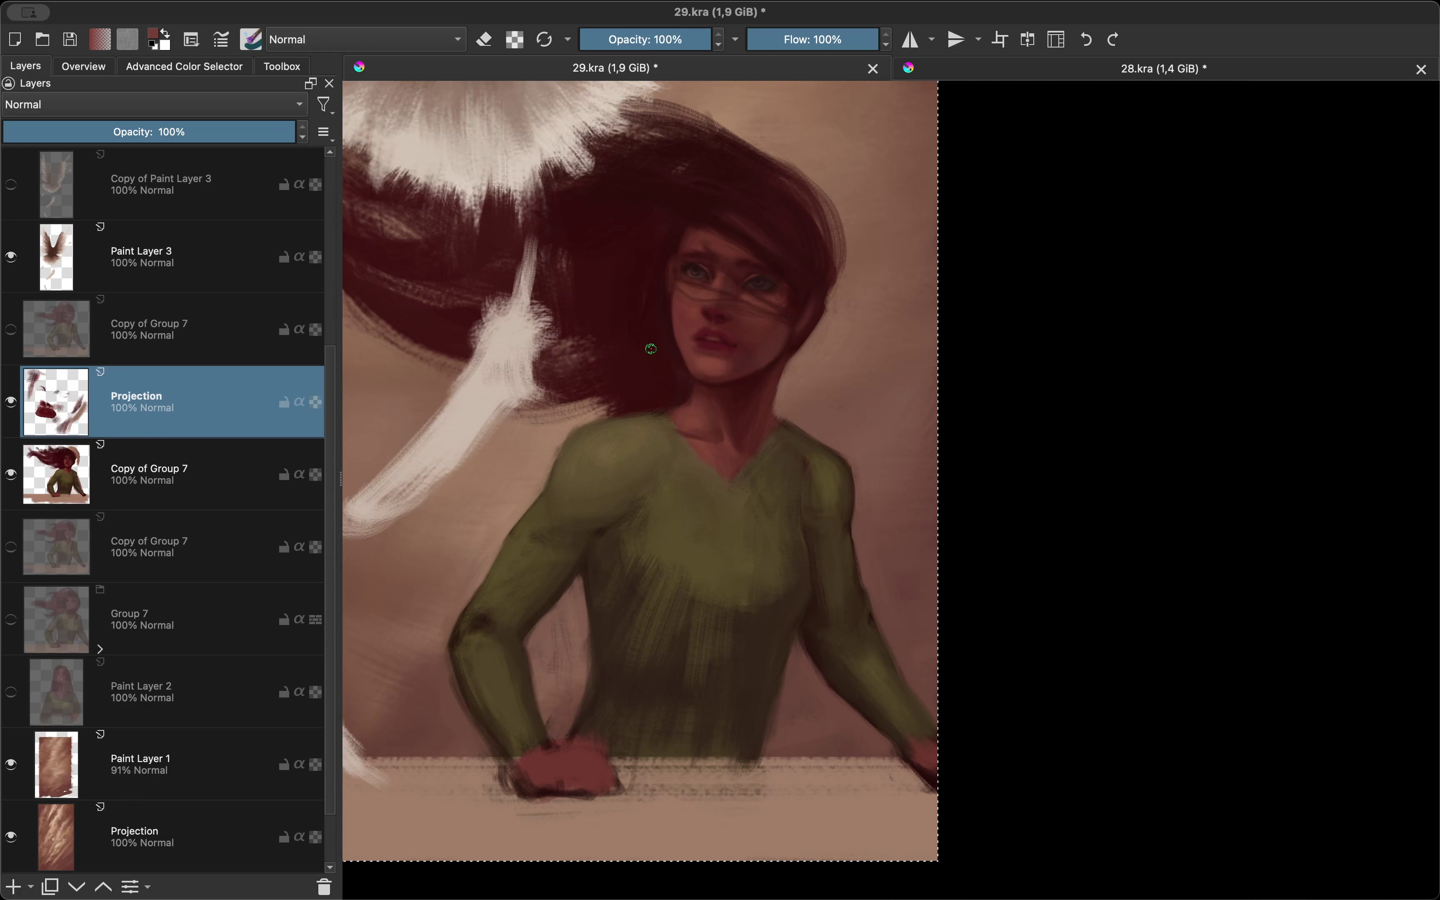
pyautogui.press('Insert')
# Step: Zoom in close on the face and check it in mirrored view
pyautogui.press('1')
pyautogui.moveTo(832, 498); pyautogui.dragTo(787, 523)
pyautogui.scroll(-3, 745, 363)
pyautogui.scroll(5, 812, 351)
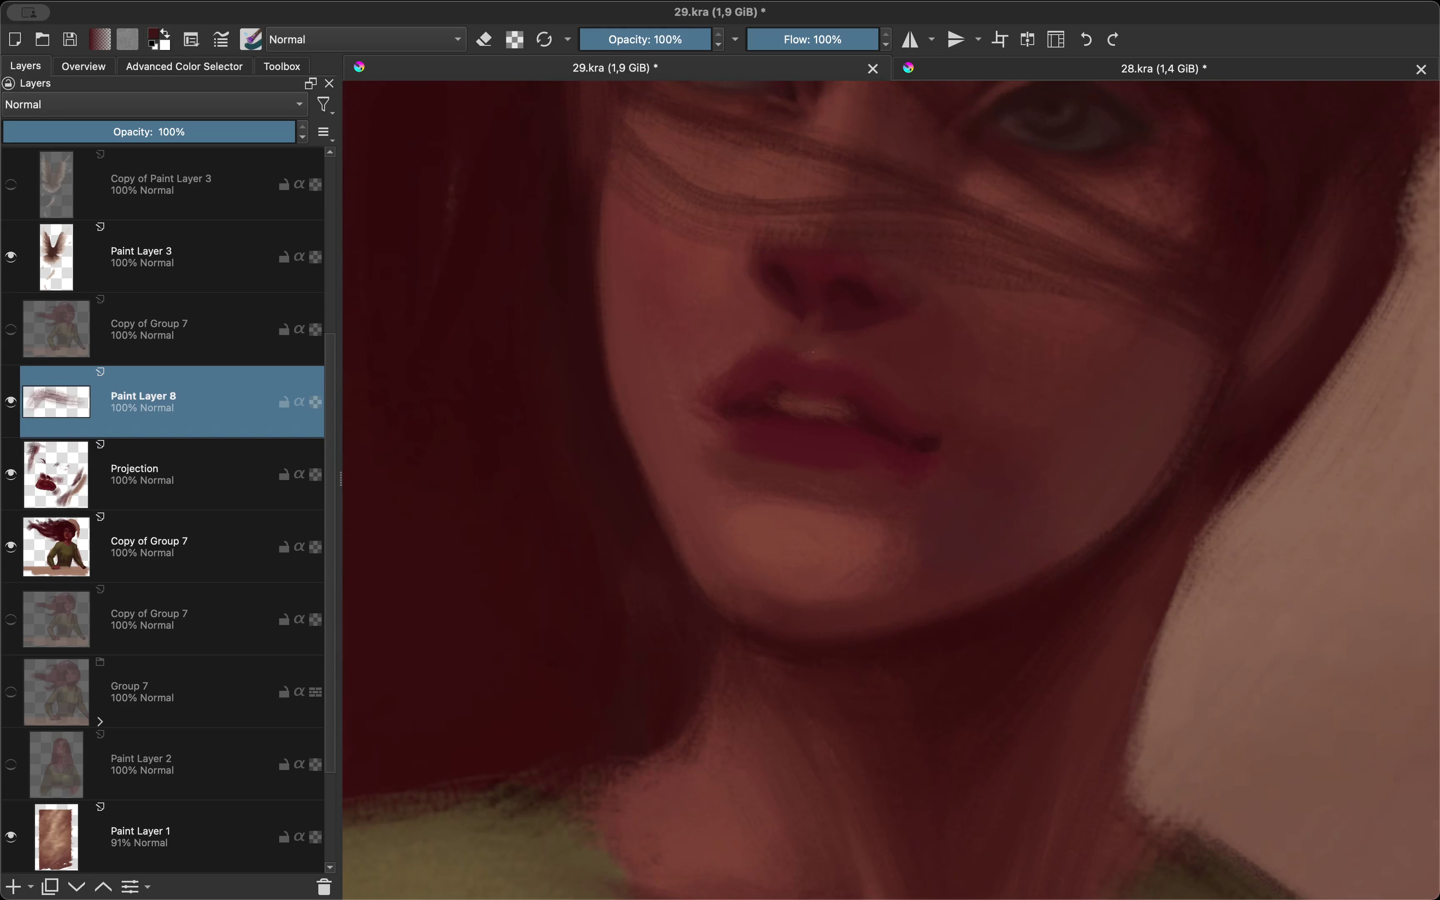
pyautogui.scroll(-3, 736, 353)
pyautogui.press('m')
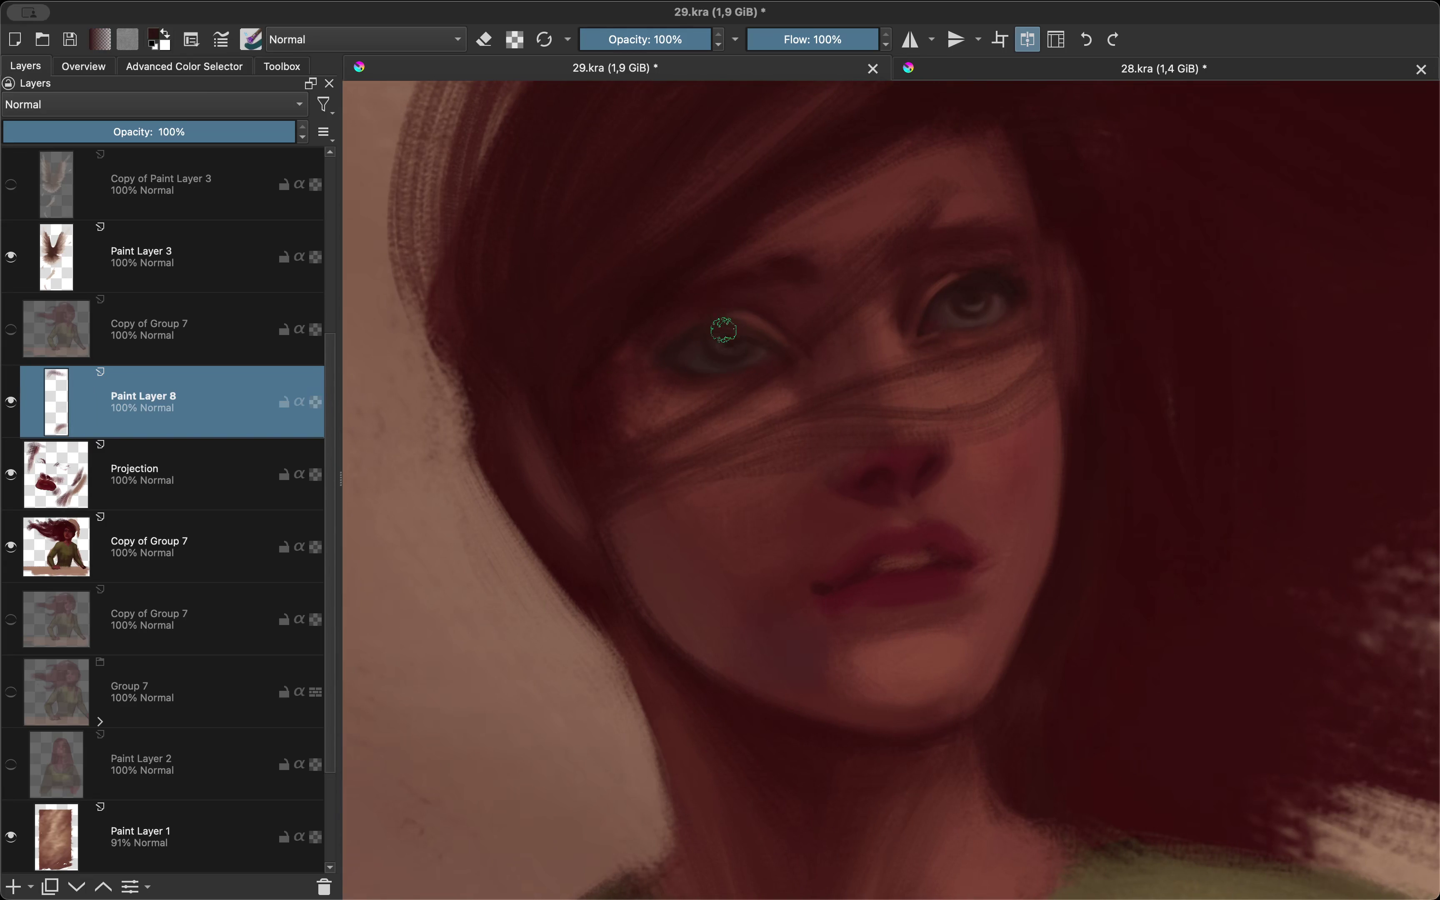
pyautogui.press('m')
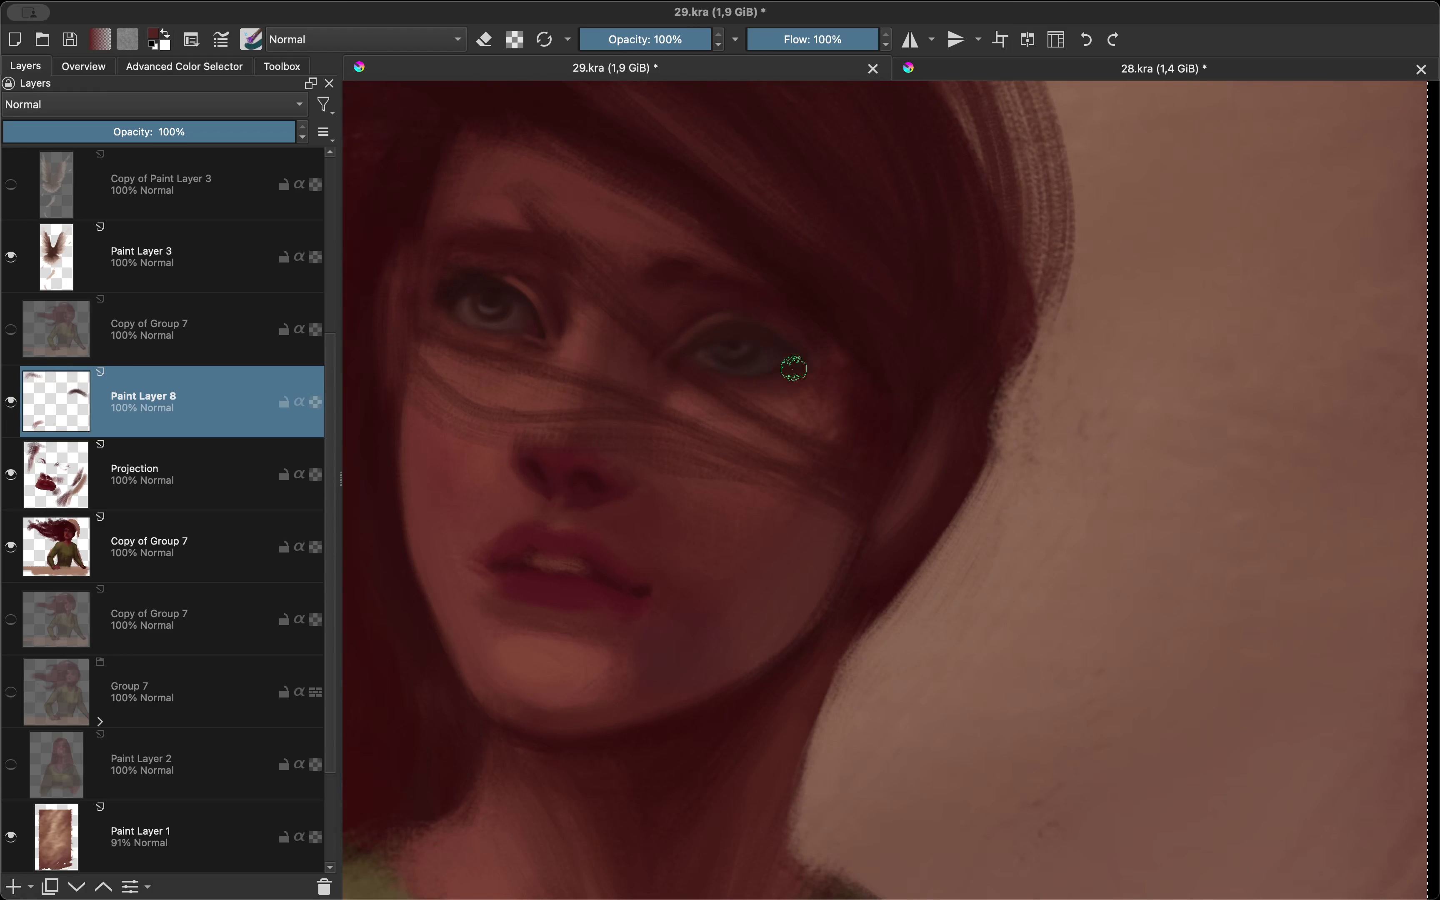
pyautogui.press('m')
pyautogui.moveTo(728, 362); pyautogui.dragTo(553, 502)
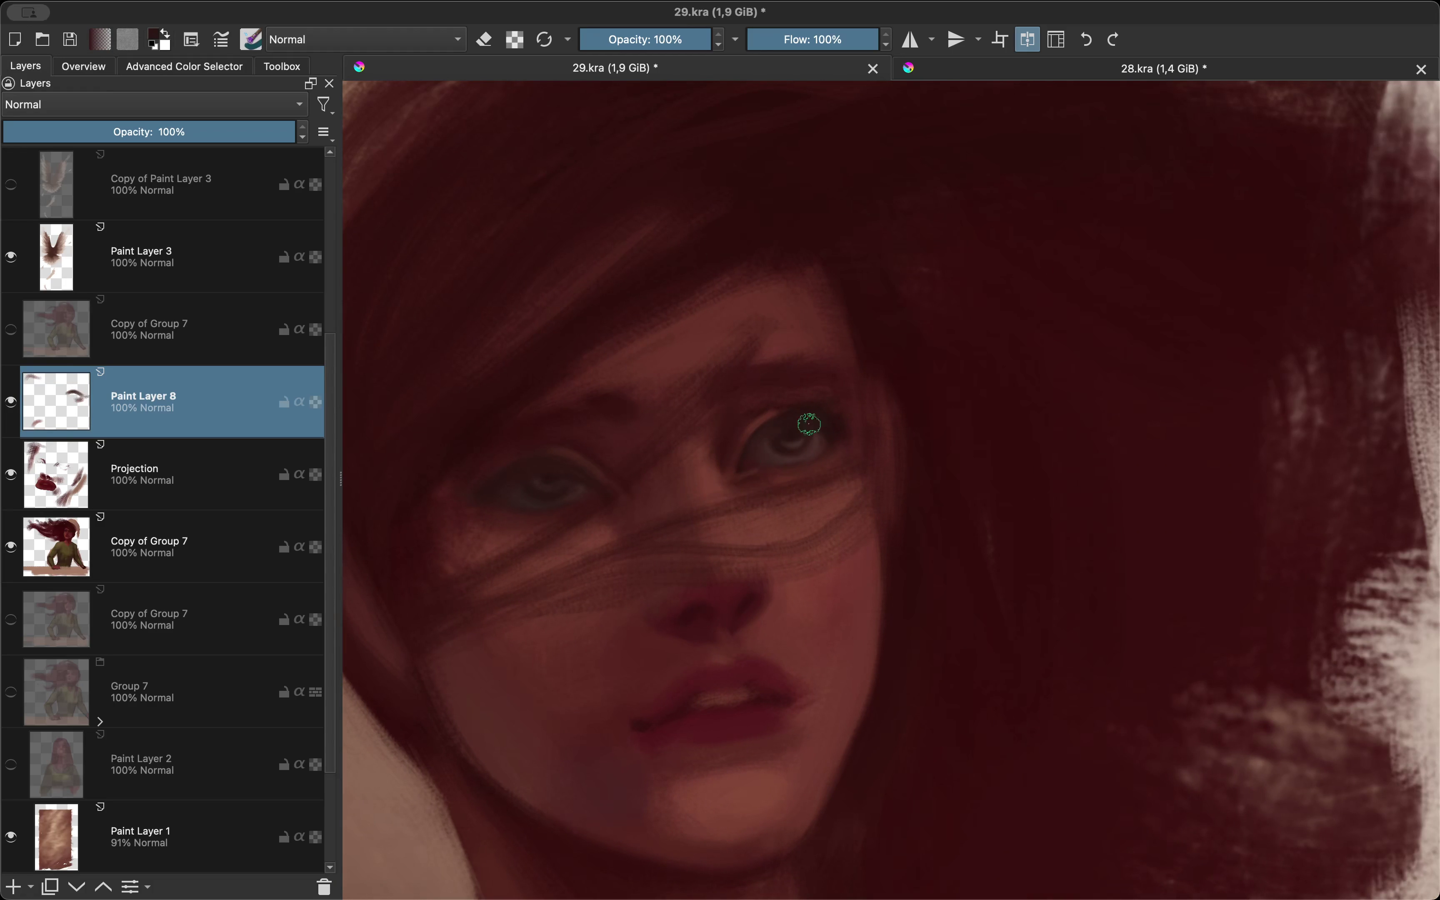
# Step: Frame the face for painting the eyes, comparing normal and mirrored views
pyautogui.press('m')
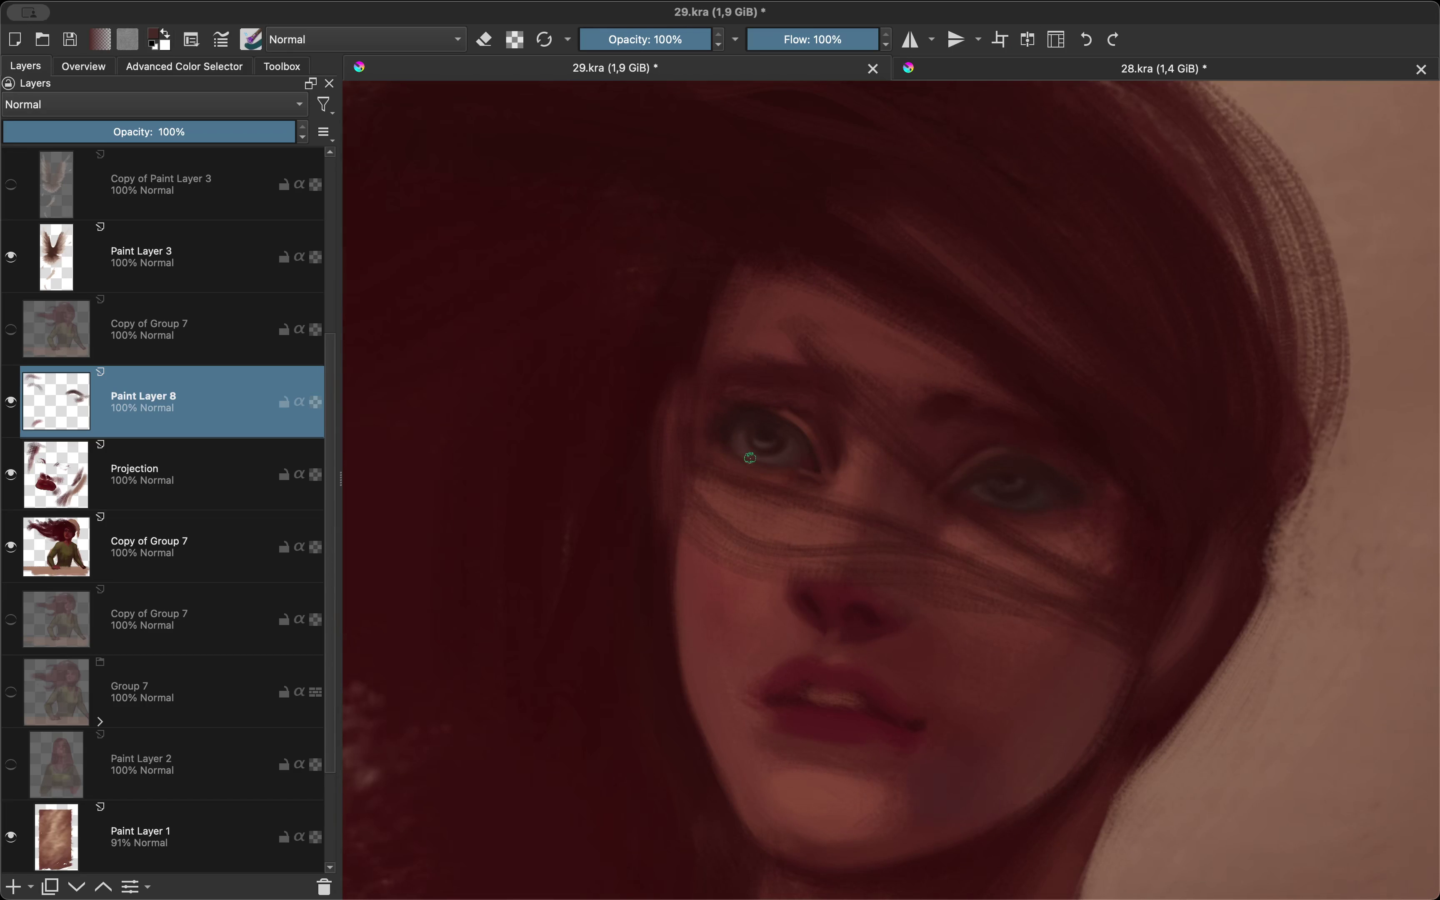
pyautogui.press('m')
pyautogui.press('m')
pyautogui.hotkey('shift', 'i')
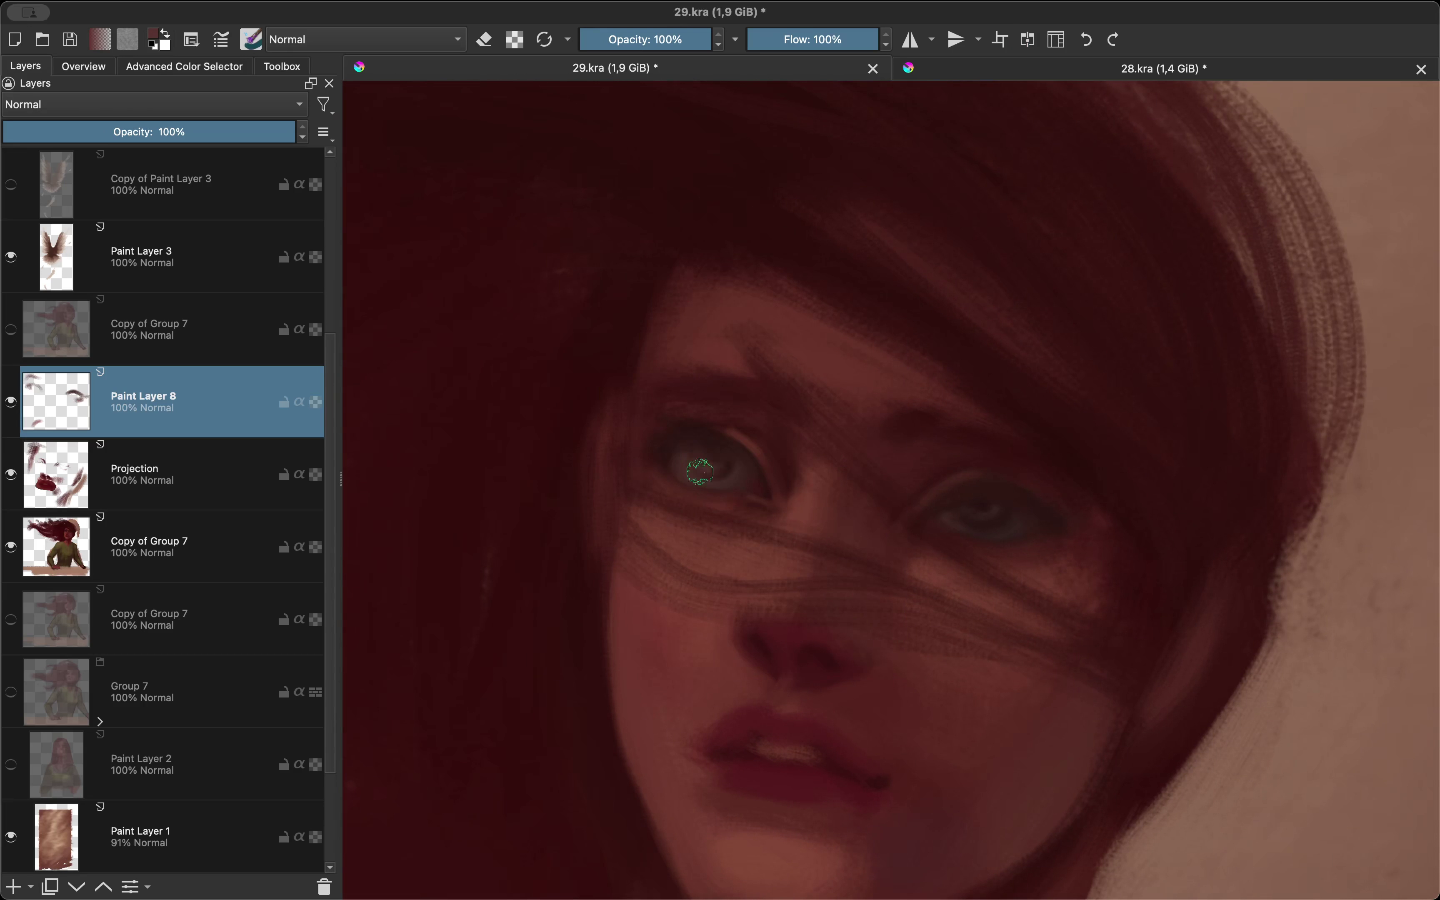
pyautogui.press('m')
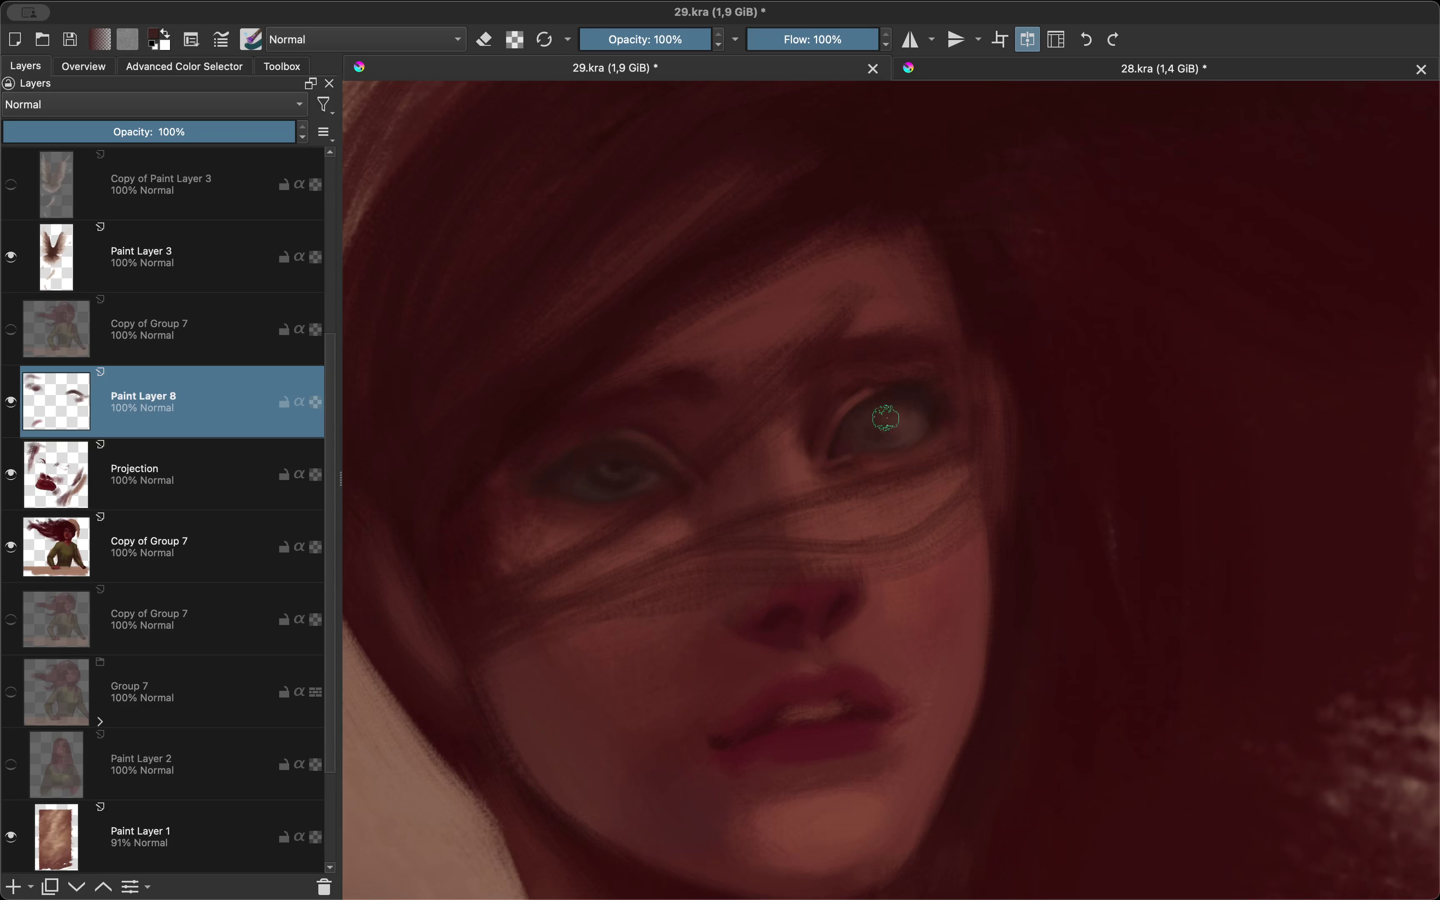
pyautogui.press('m')
pyautogui.press('-')
pyautogui.press('-')
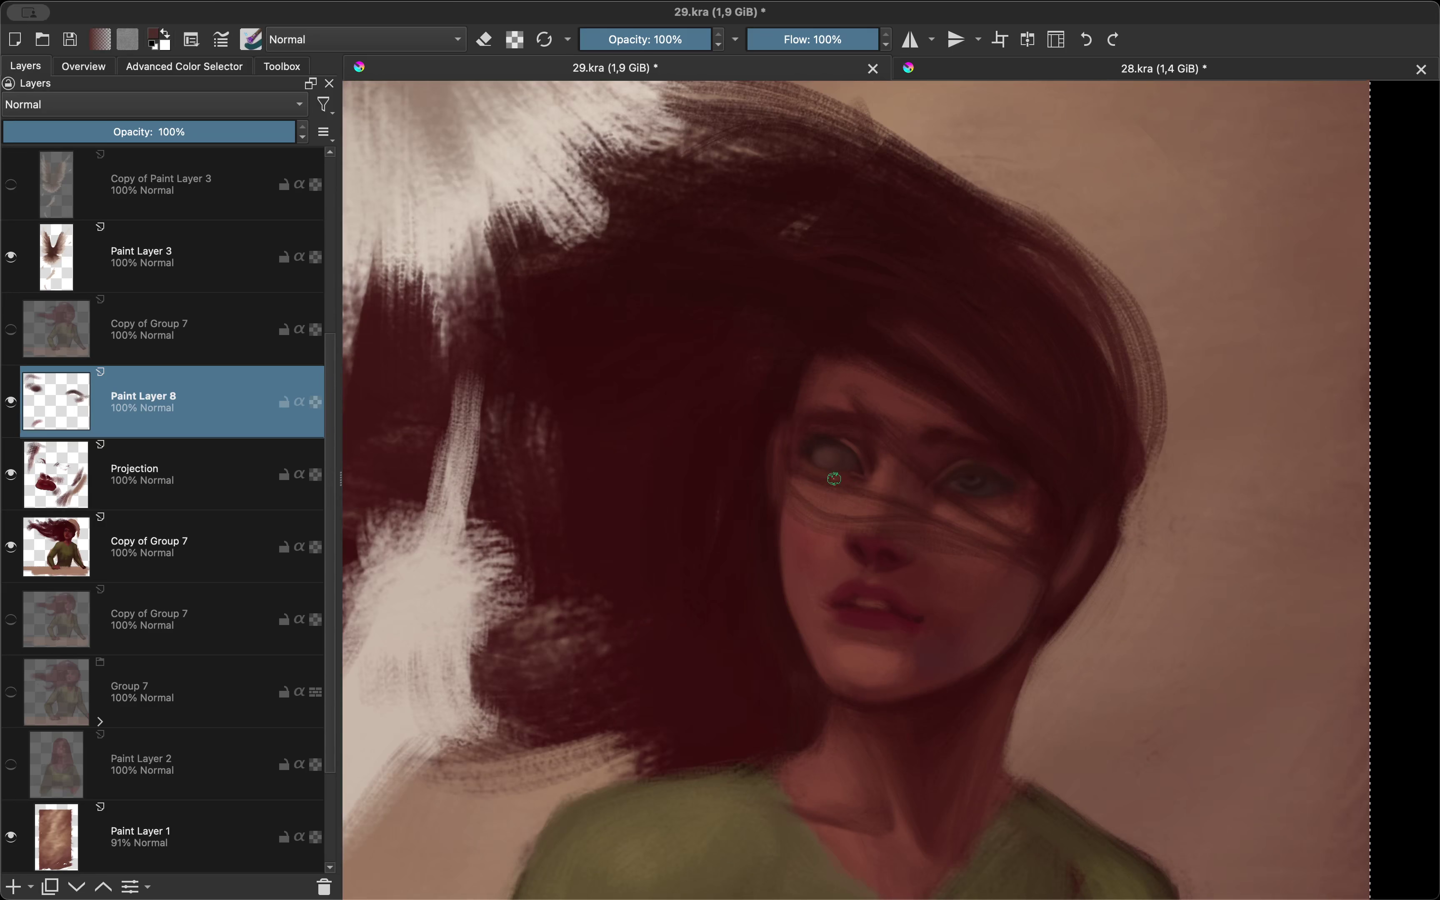
pyautogui.press('+')
pyautogui.press('+')
pyautogui.moveTo(755, 440); pyautogui.dragTo(571, 435)
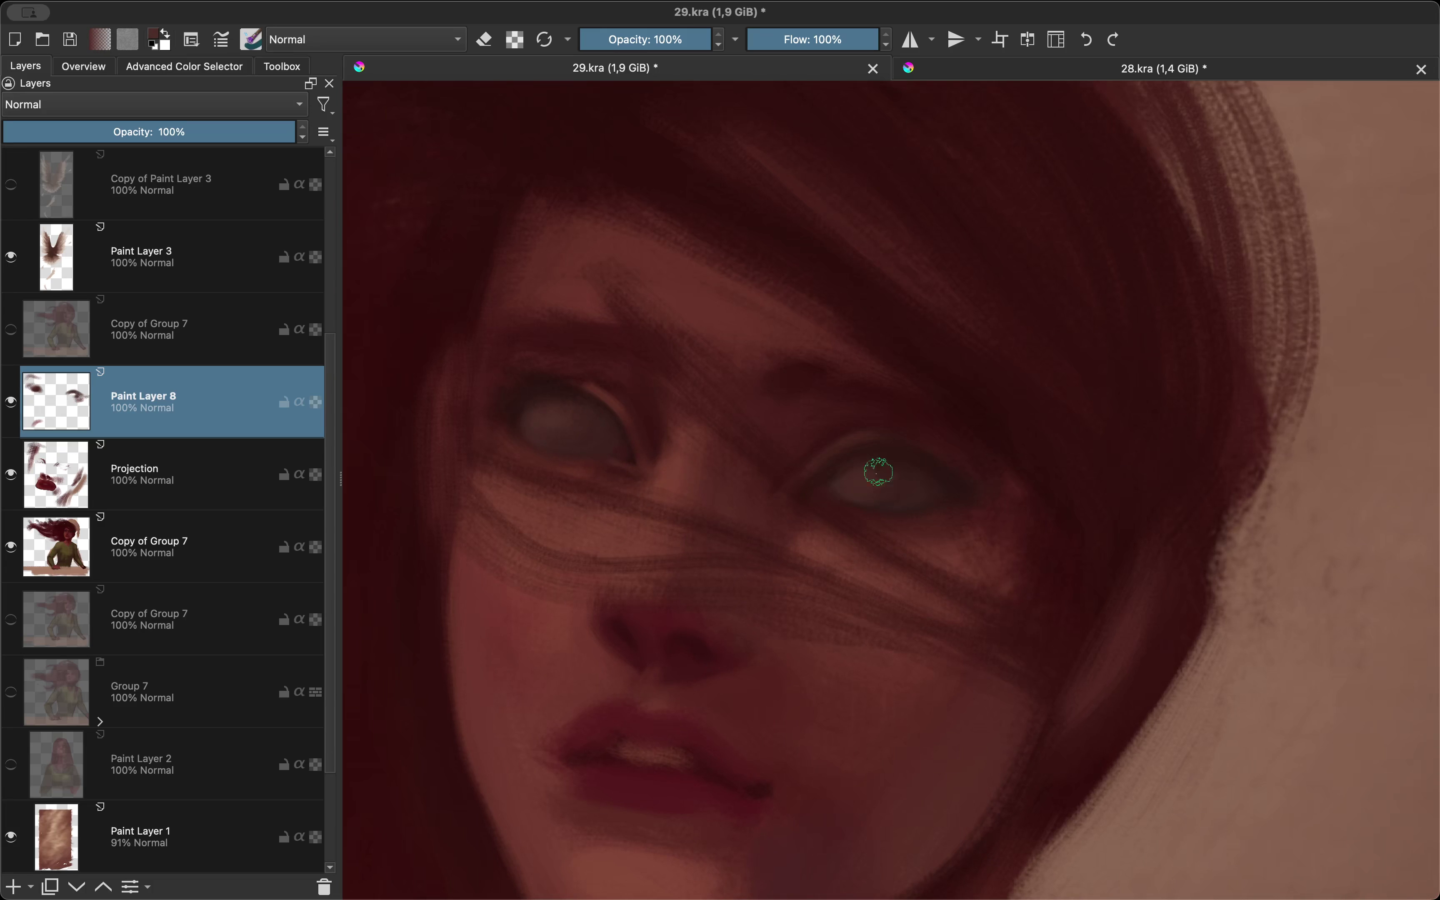
# Step: Brush pale grey over the irises while toggling Mirror View to check eye symmetry
pyautogui.press('m')
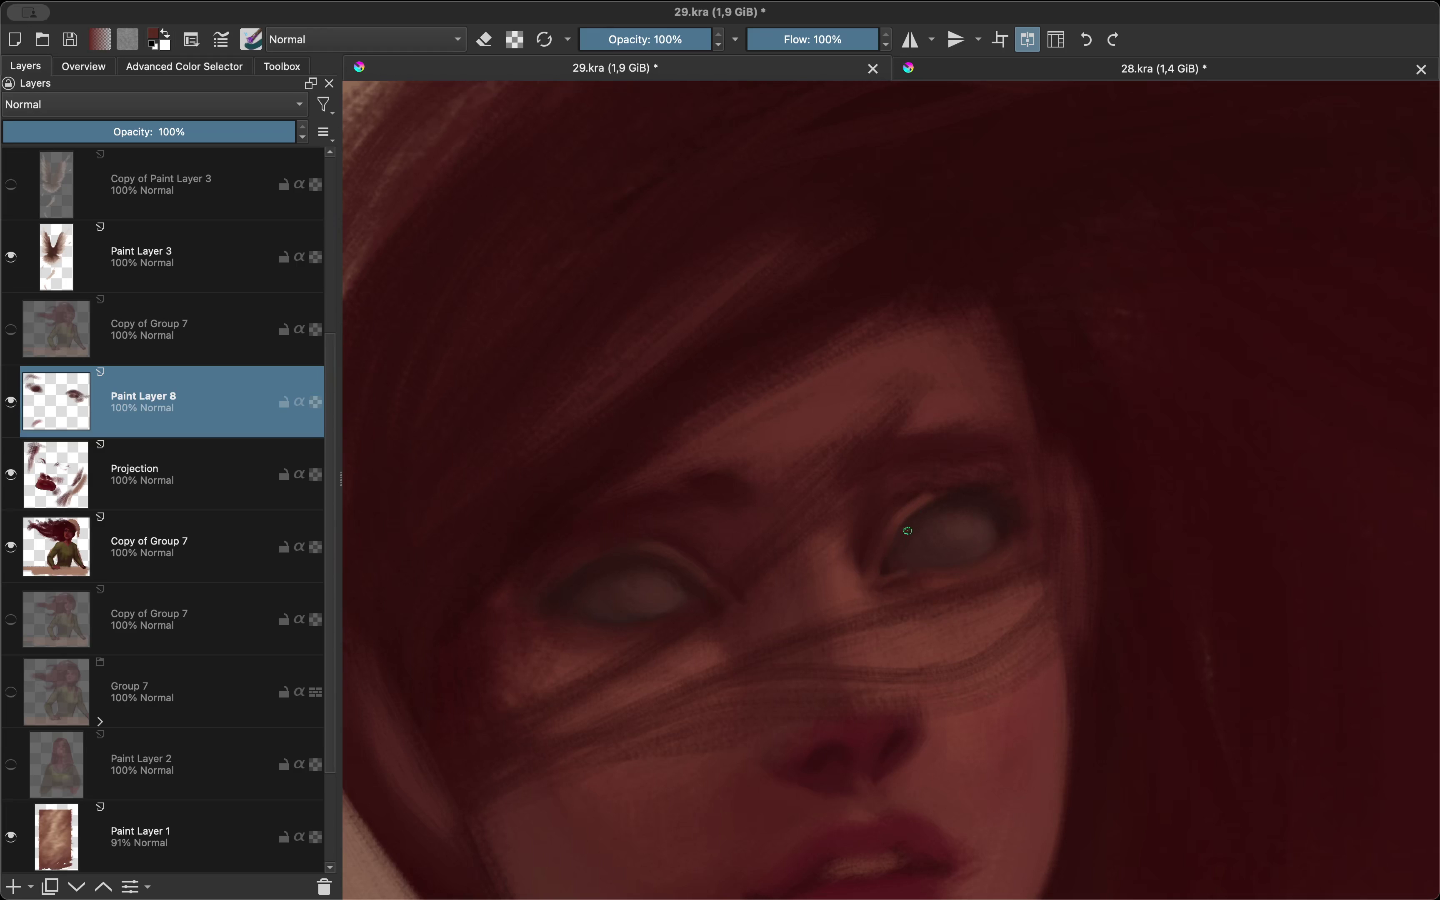
pyautogui.press('-')
pyautogui.press('-')
pyautogui.press('m')
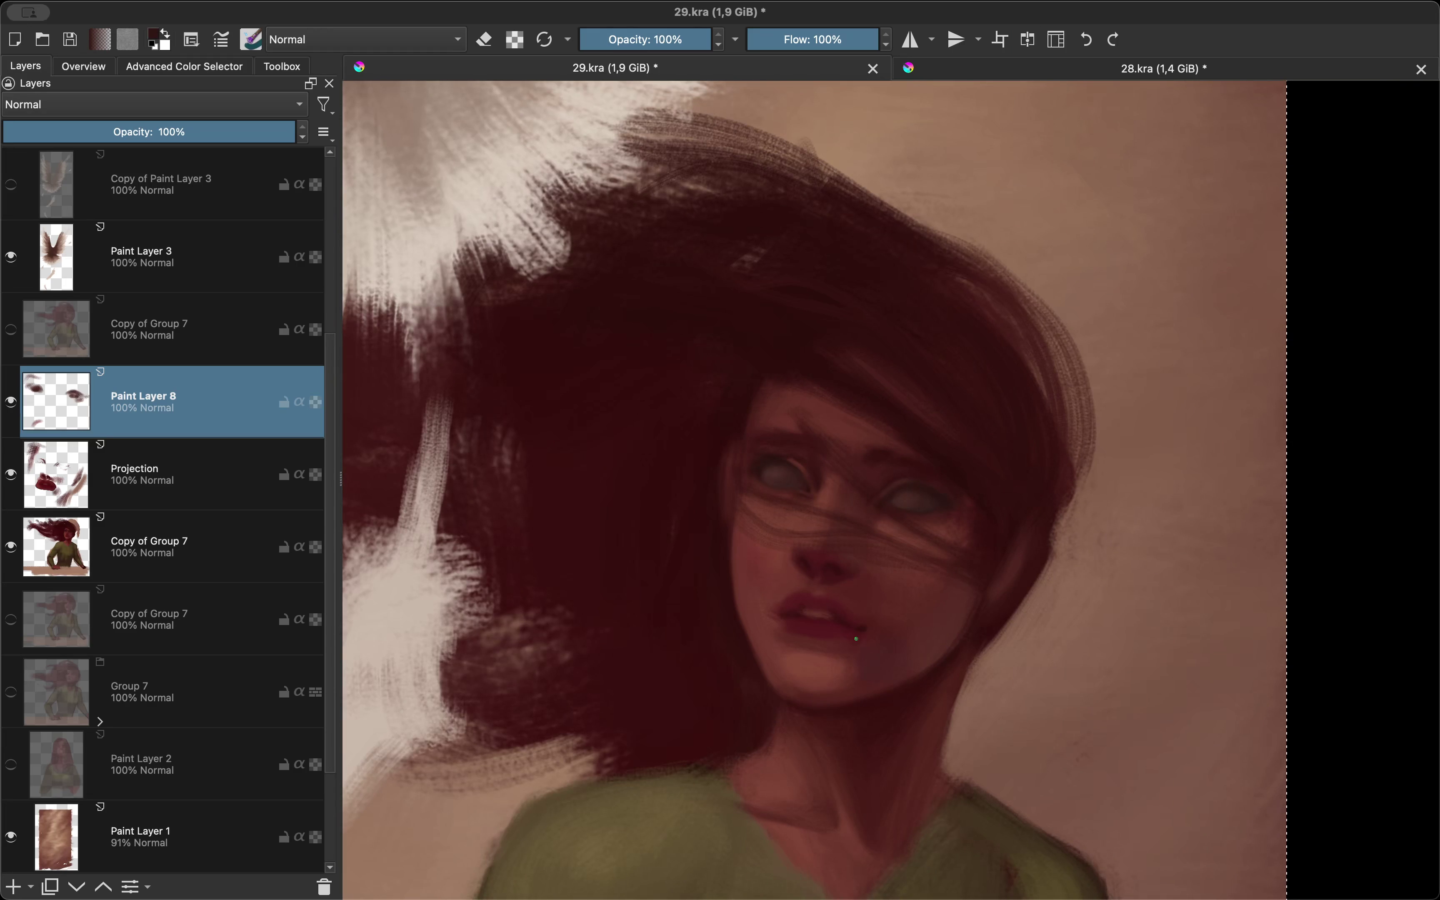
pyautogui.press('+')
pyautogui.press('+')
pyautogui.press('m')
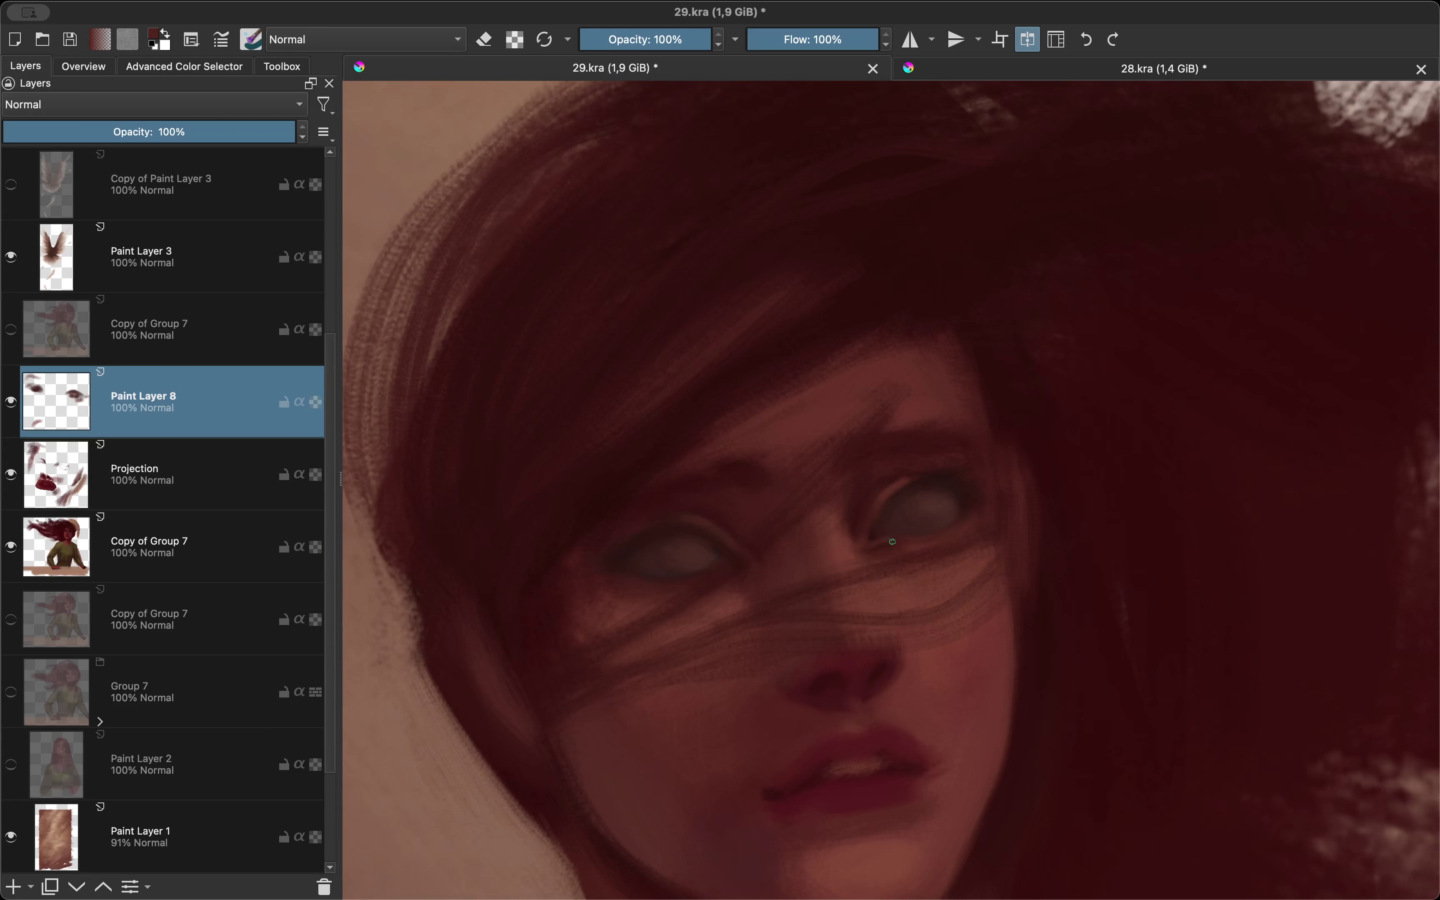
pyautogui.press('m')
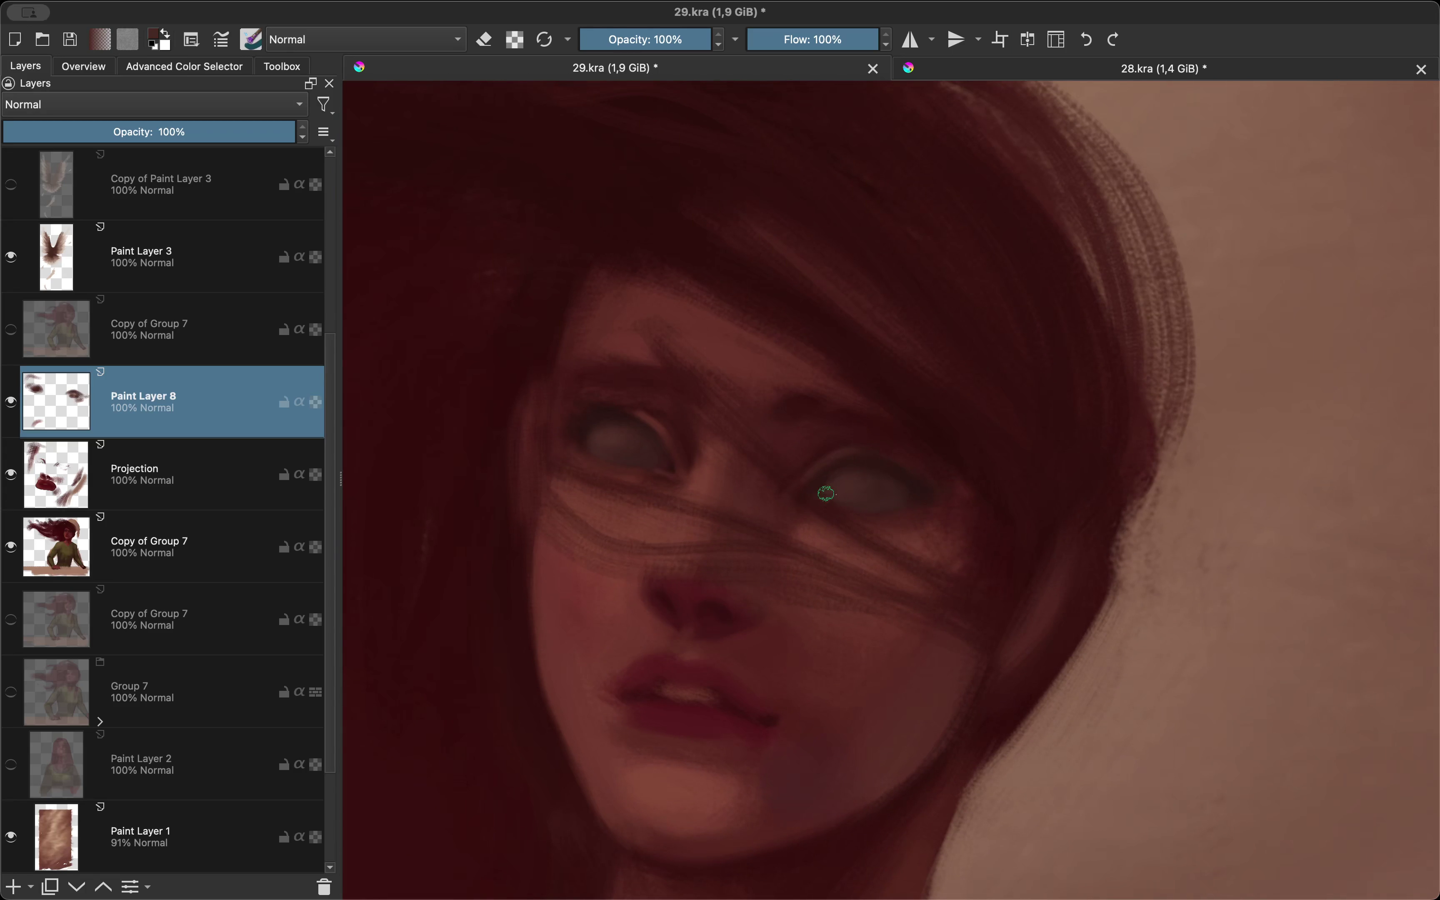
pyautogui.press('m')
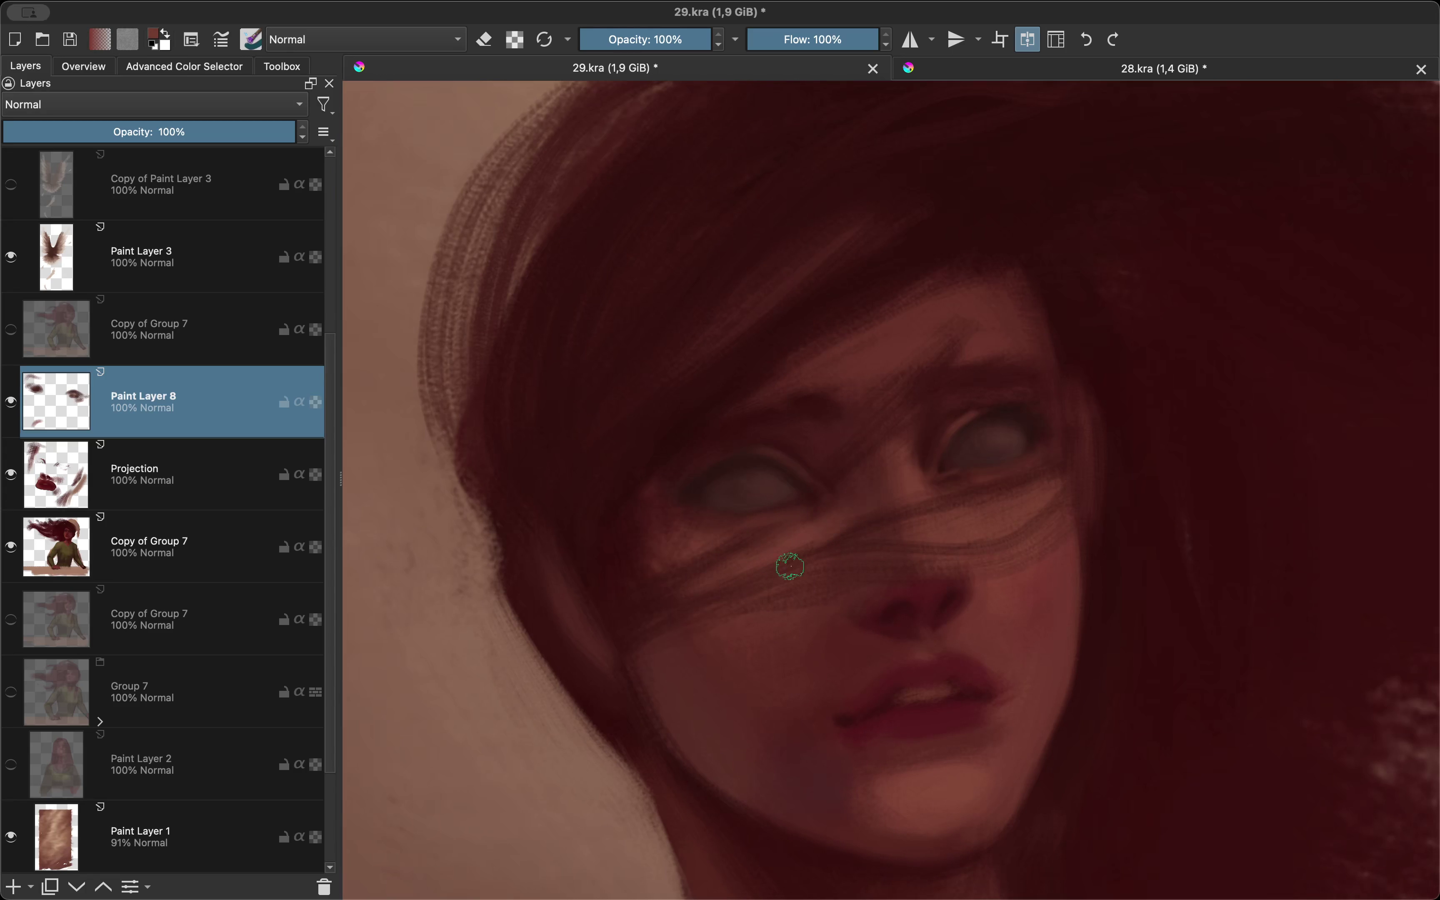
pyautogui.press('m')
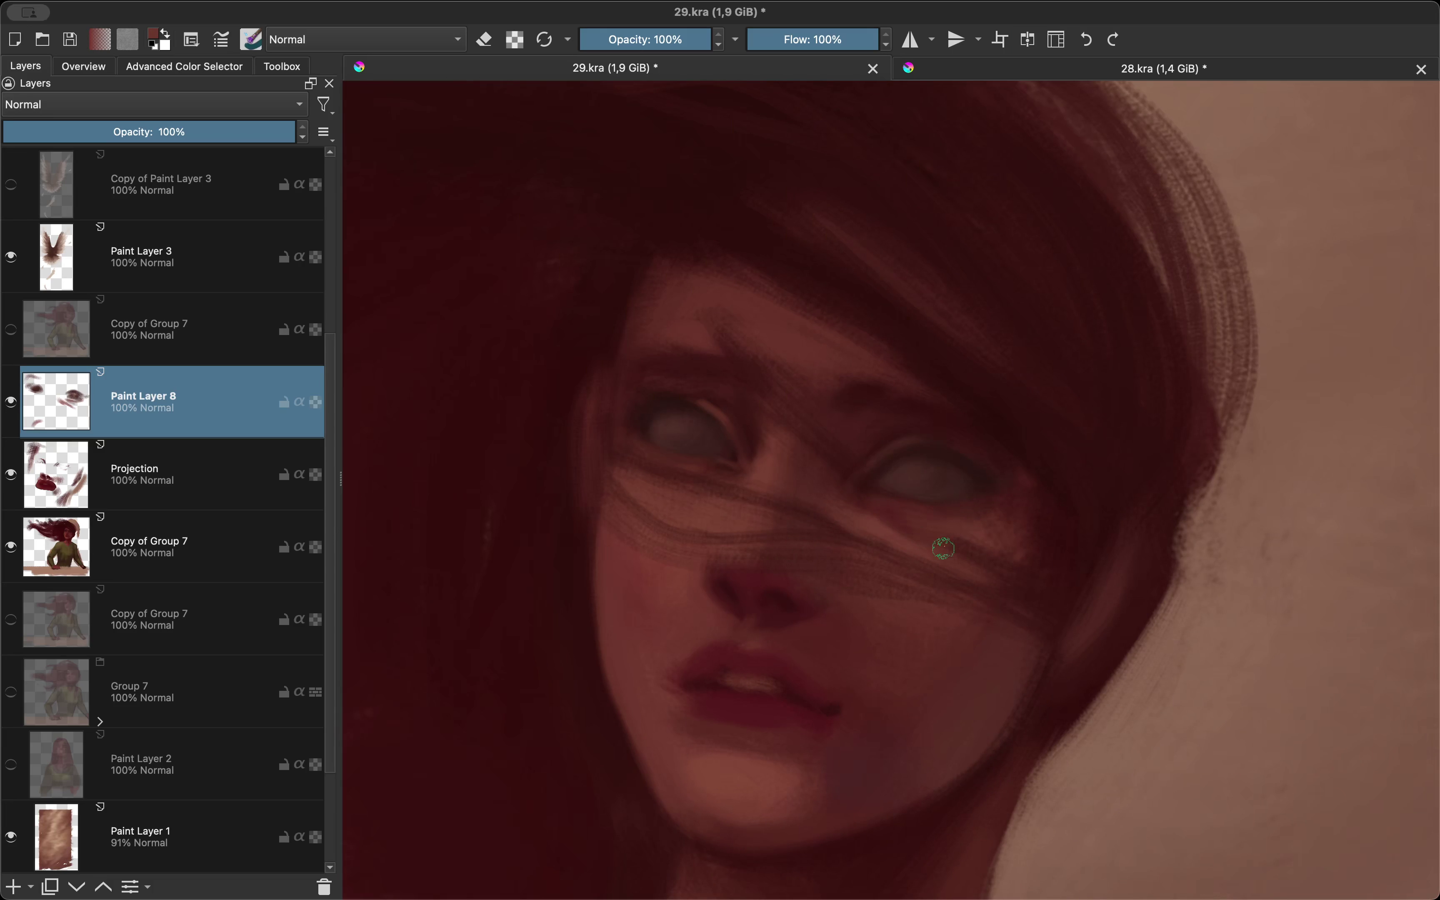
pyautogui.press('m')
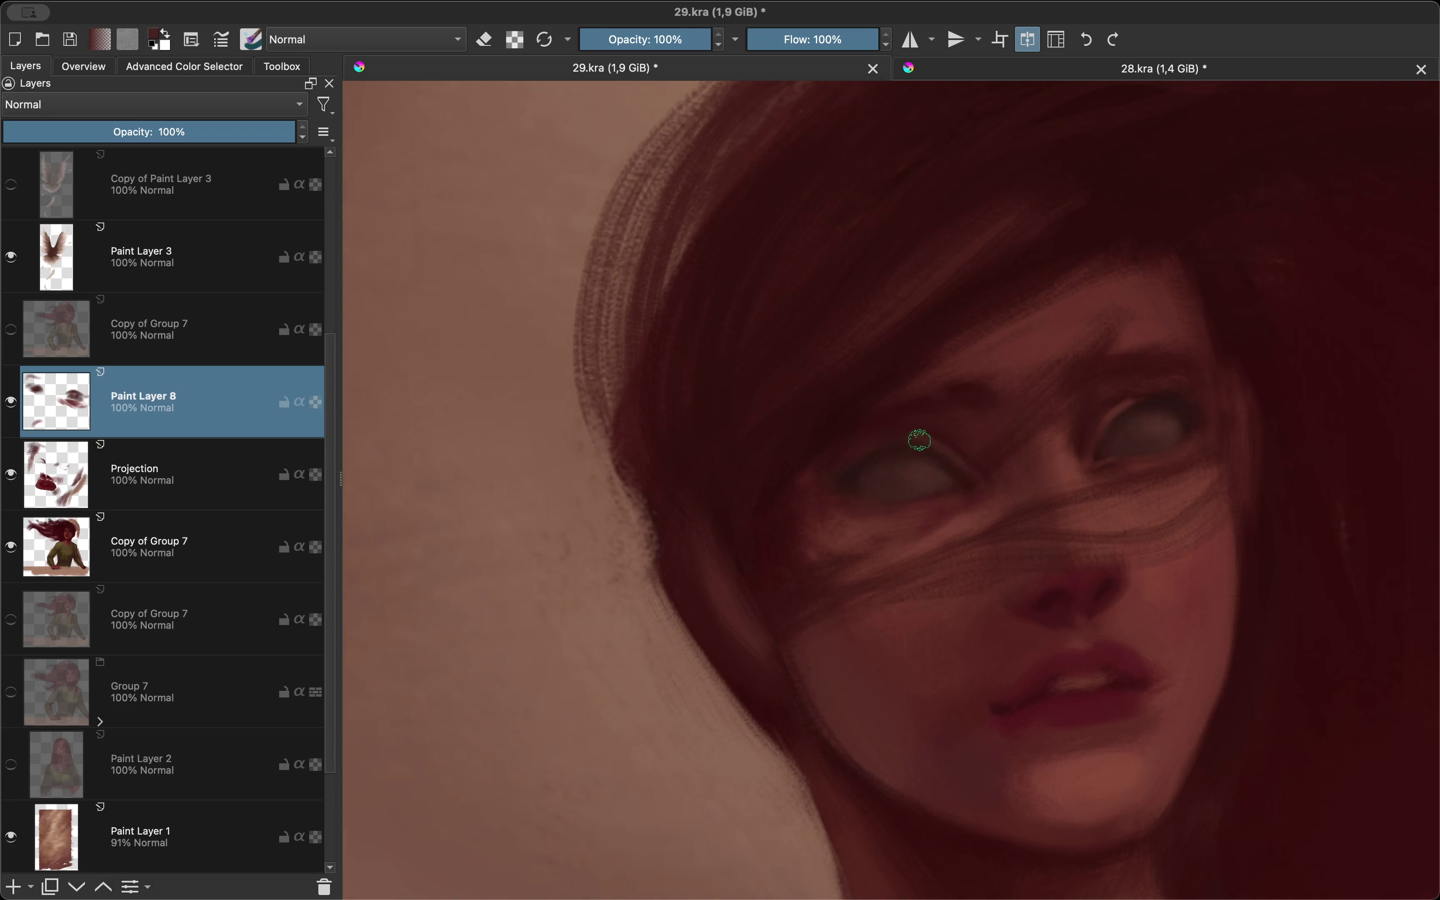
pyautogui.scroll(-3, 904, 438)
# Step: Switch to erasing and refine the pale blank eyes, checking them mirrored
pyautogui.press('e')
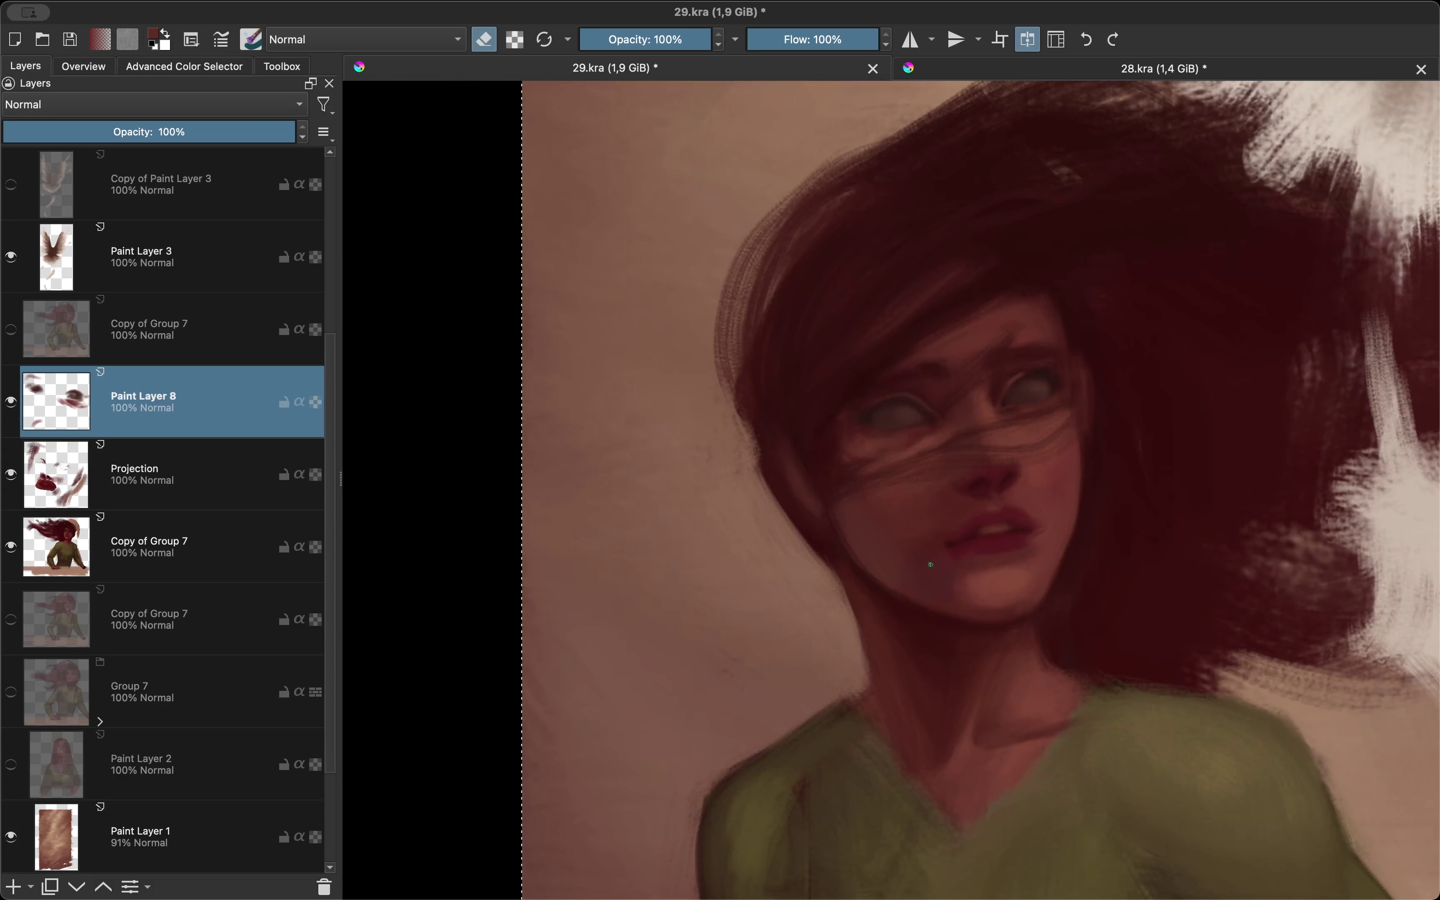
pyautogui.scroll(3, 836, 547)
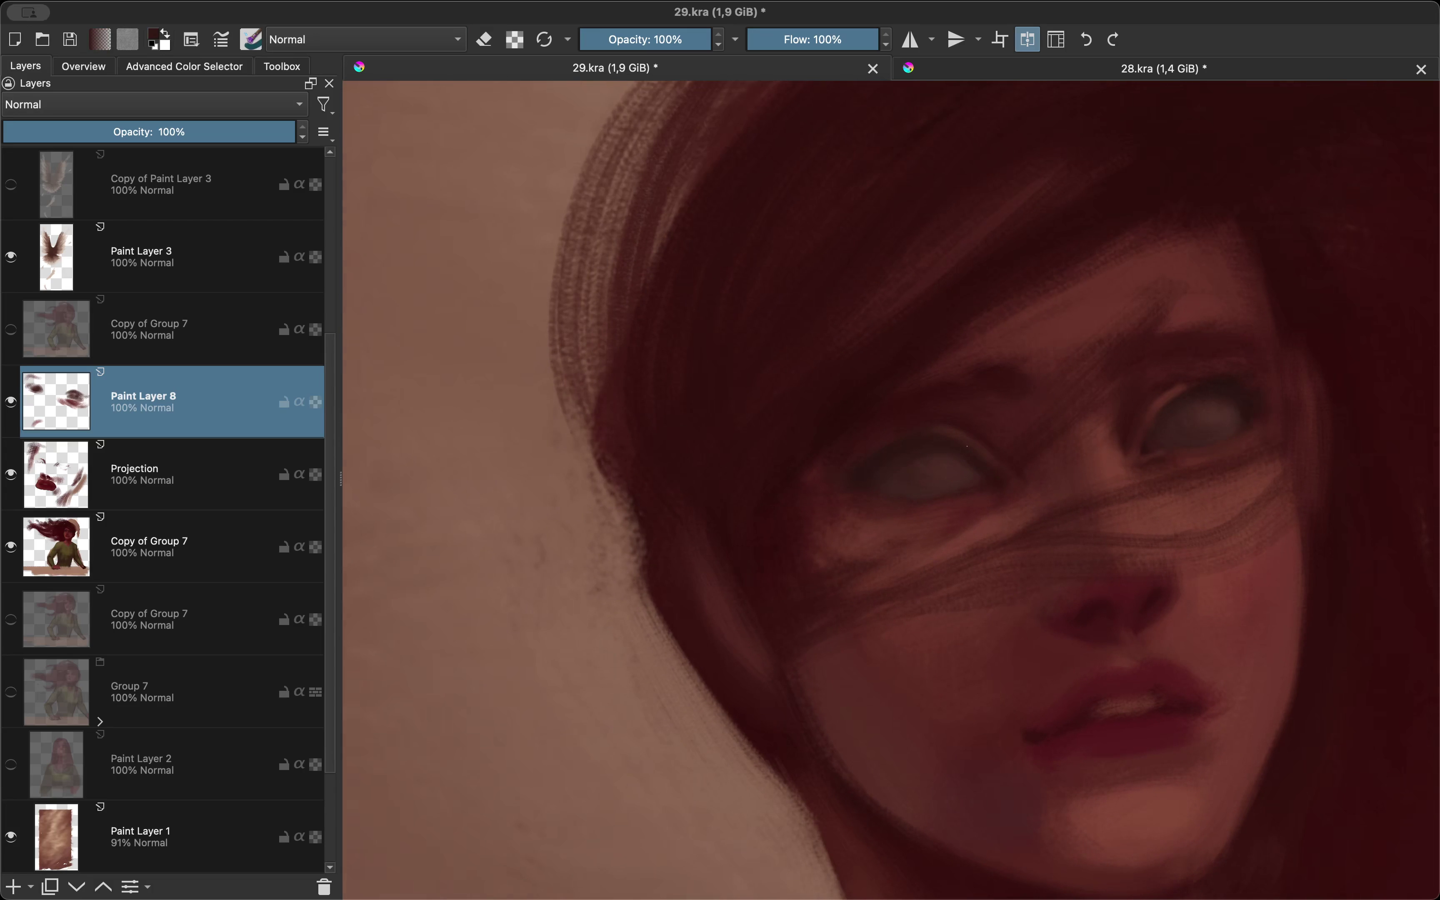
pyautogui.press('m')
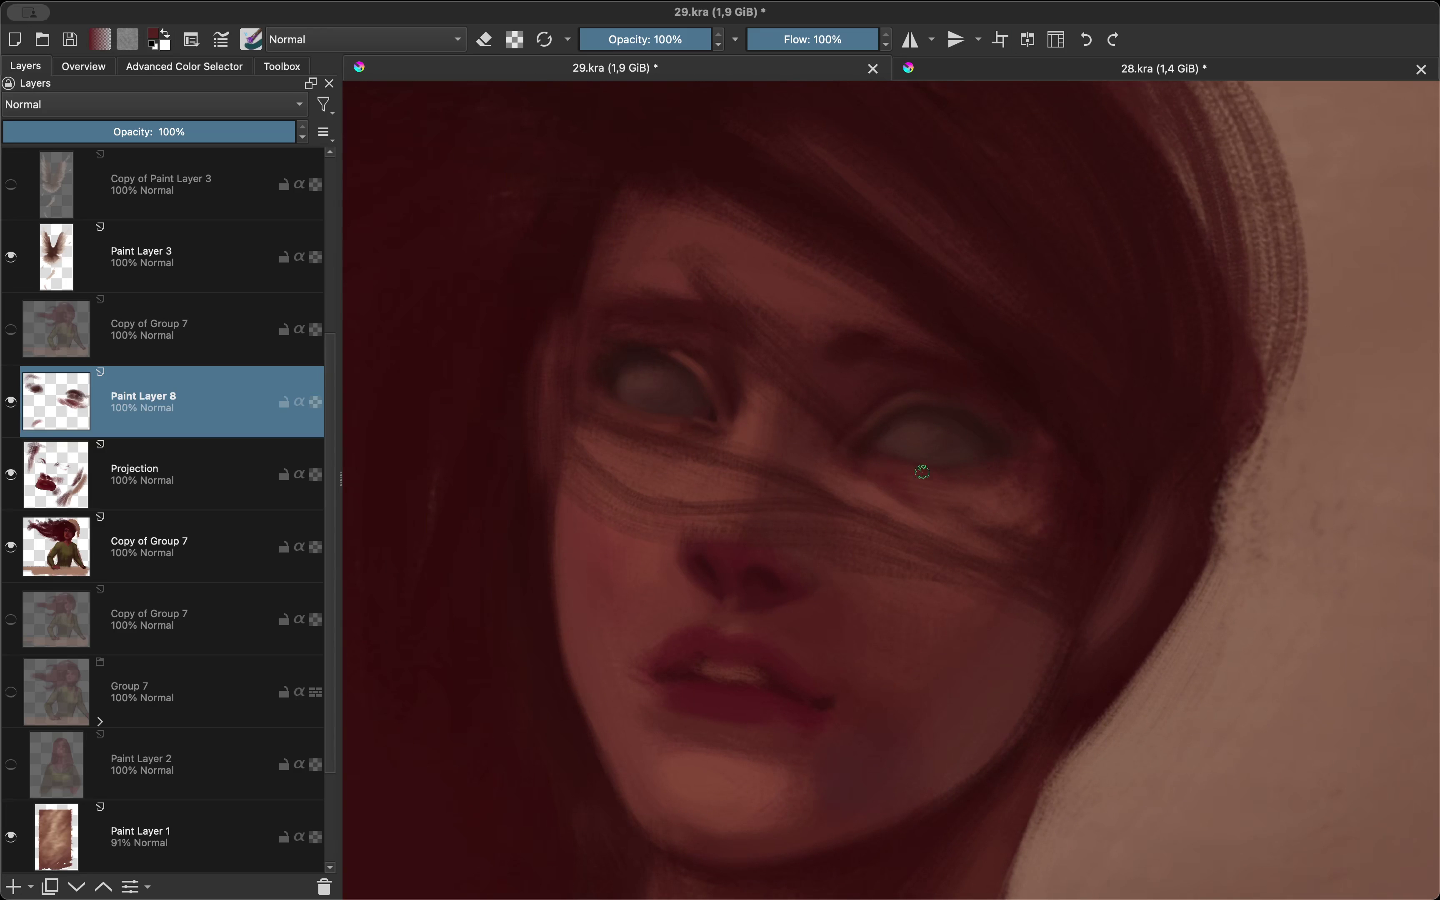
pyautogui.press('m')
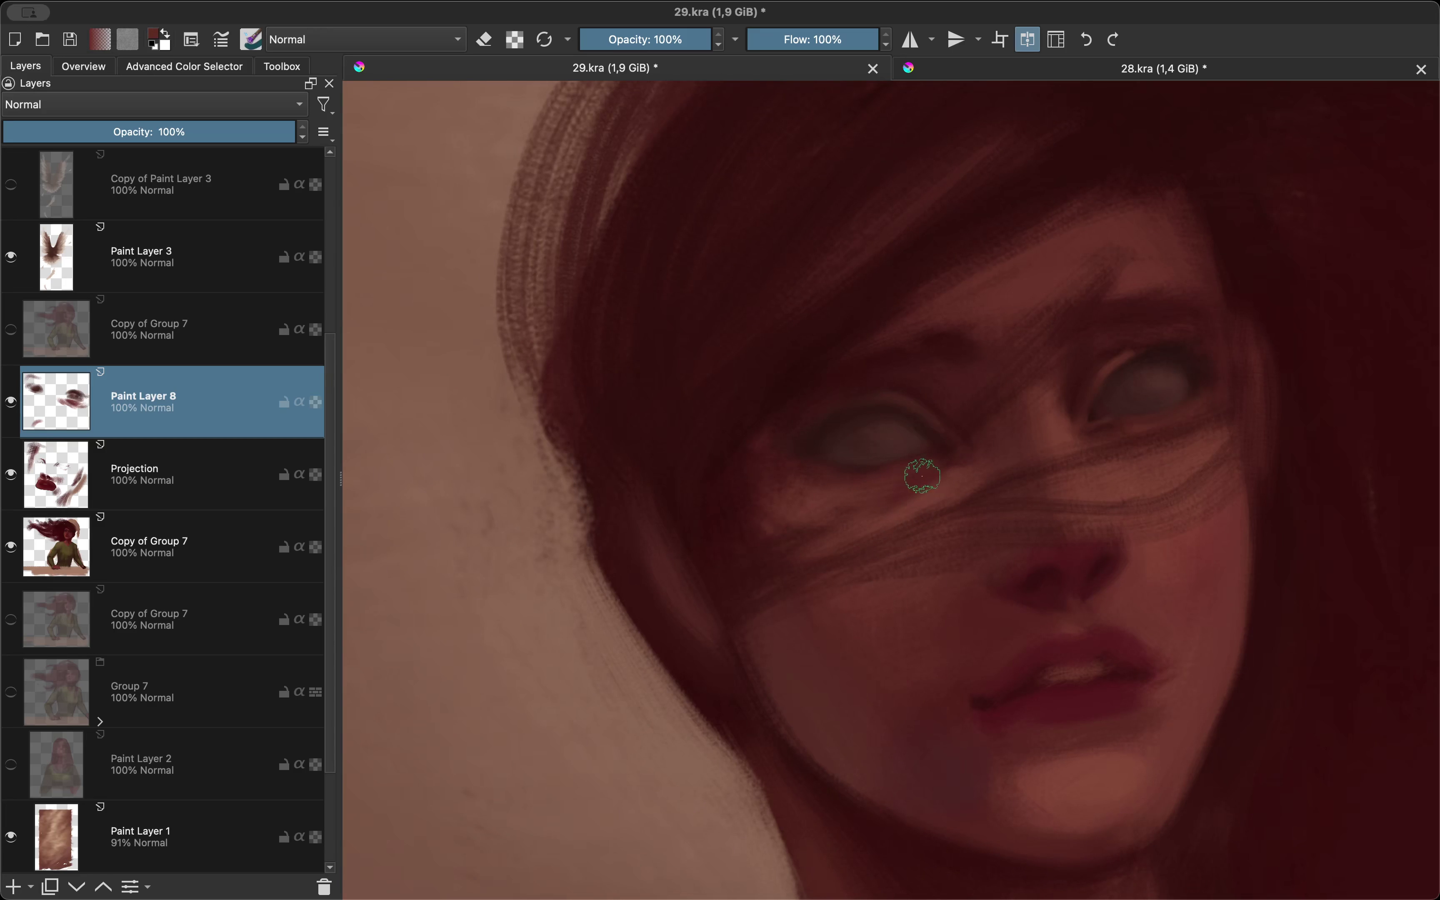
pyautogui.press('m')
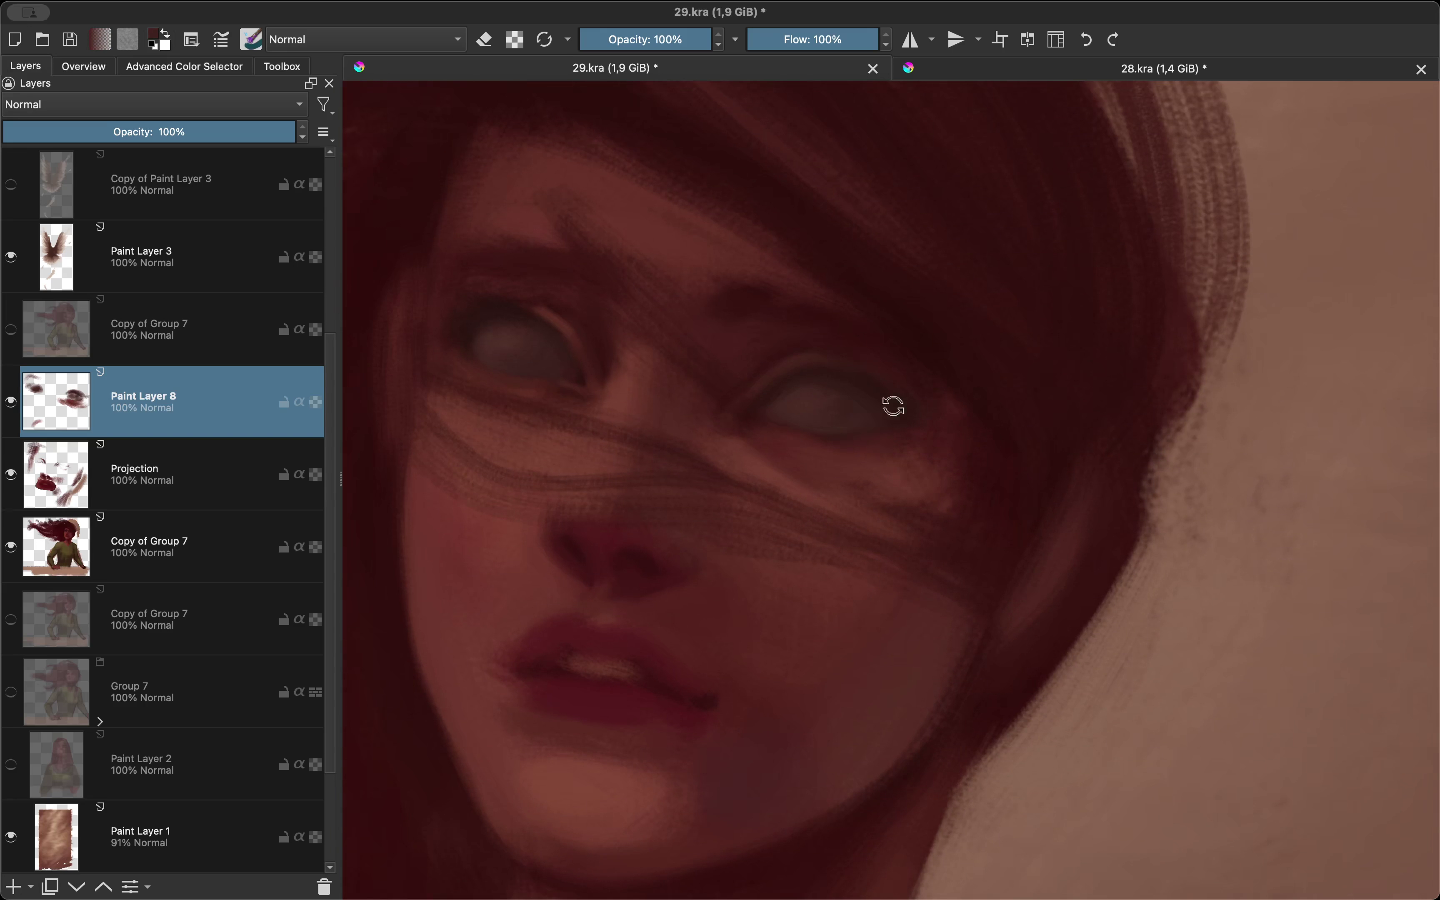
pyautogui.press('m')
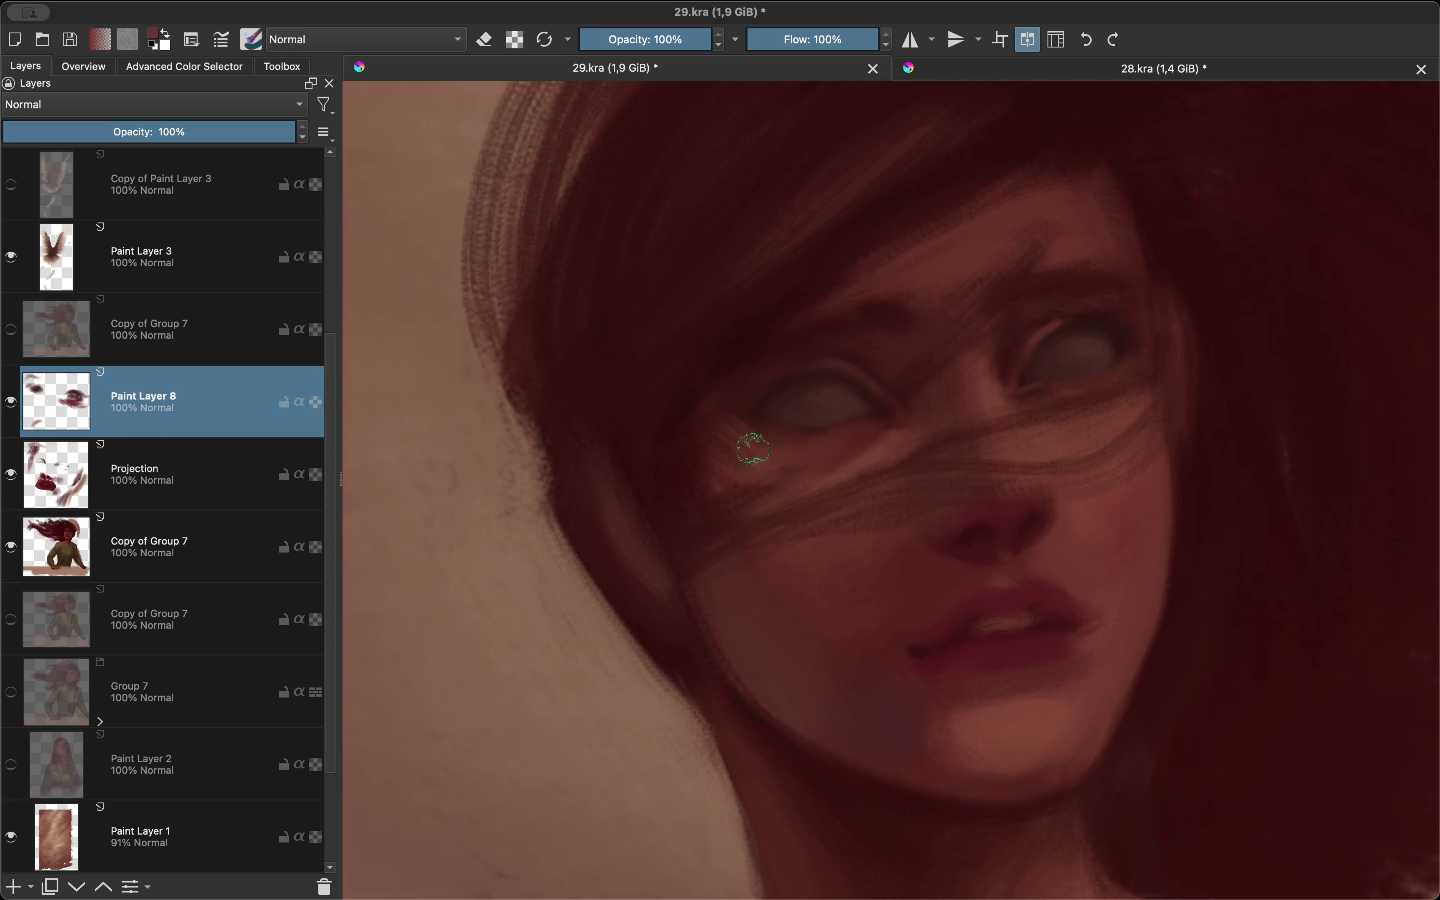
pyautogui.press('m')
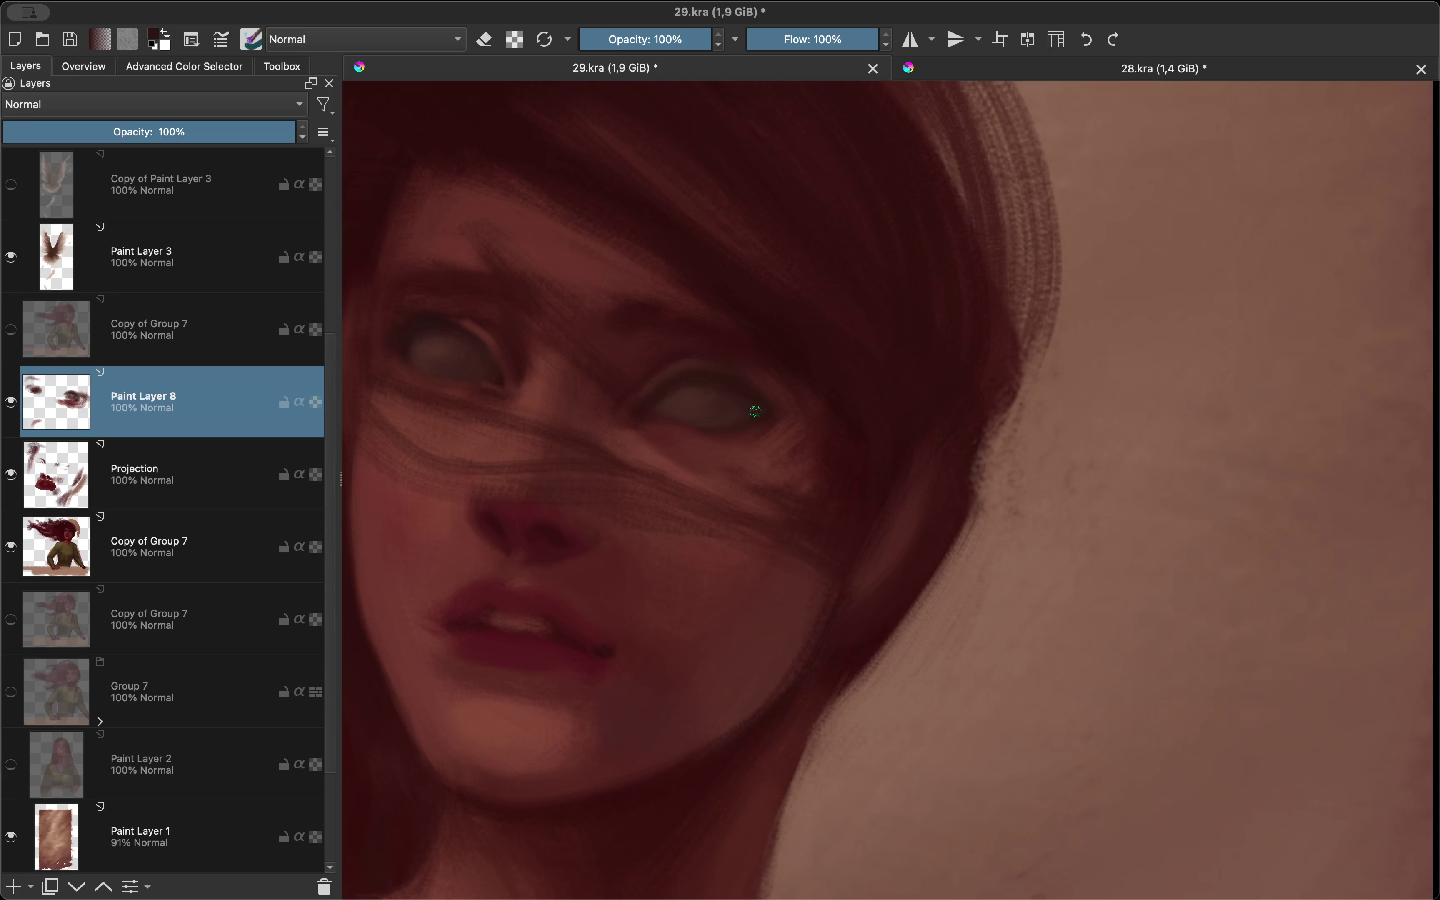
pyautogui.press('m')
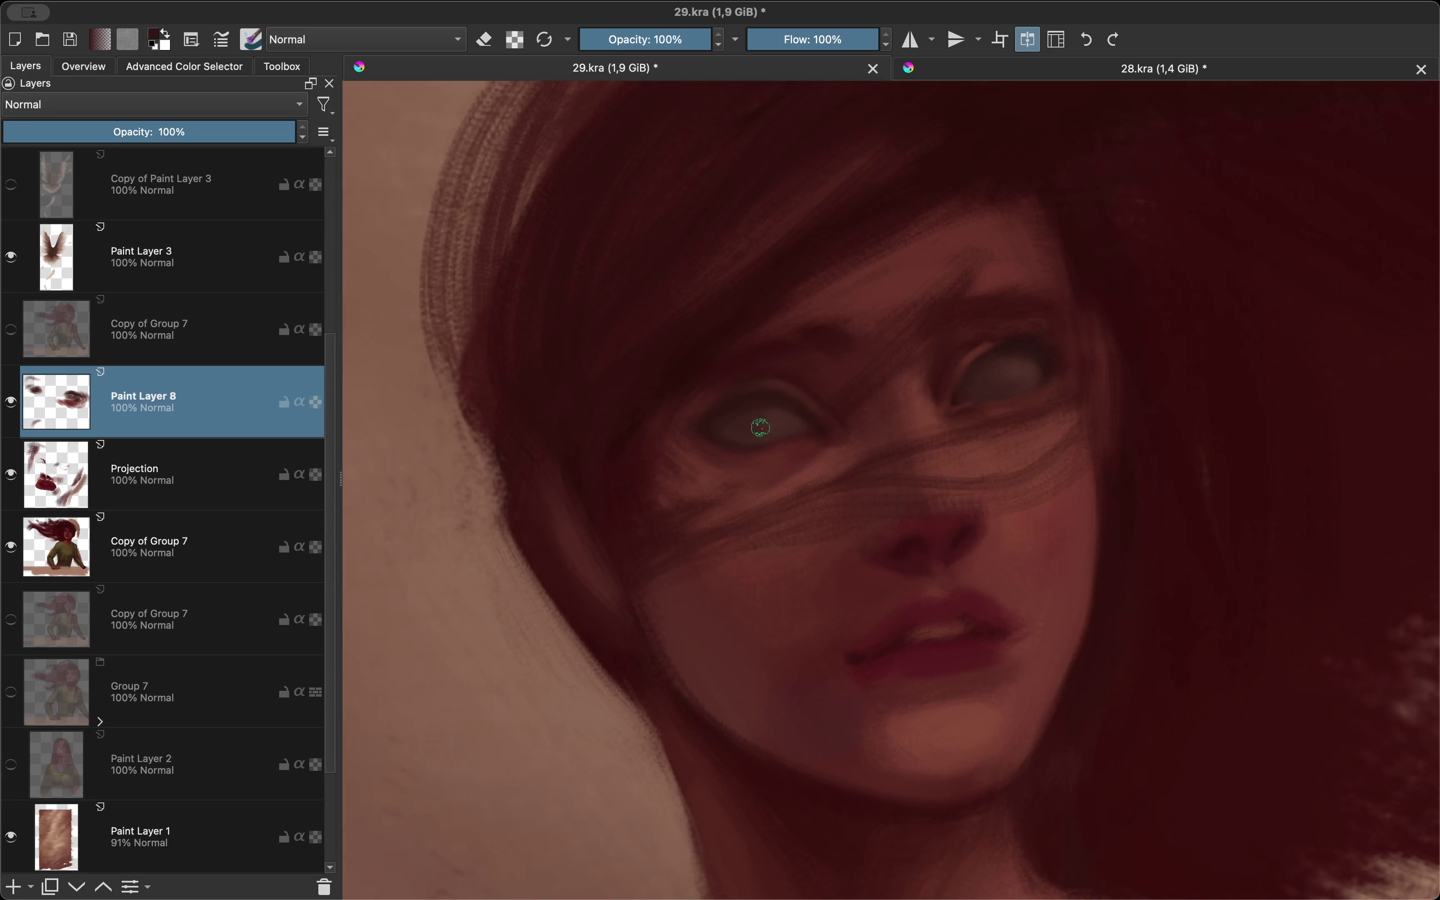
pyautogui.press('m')
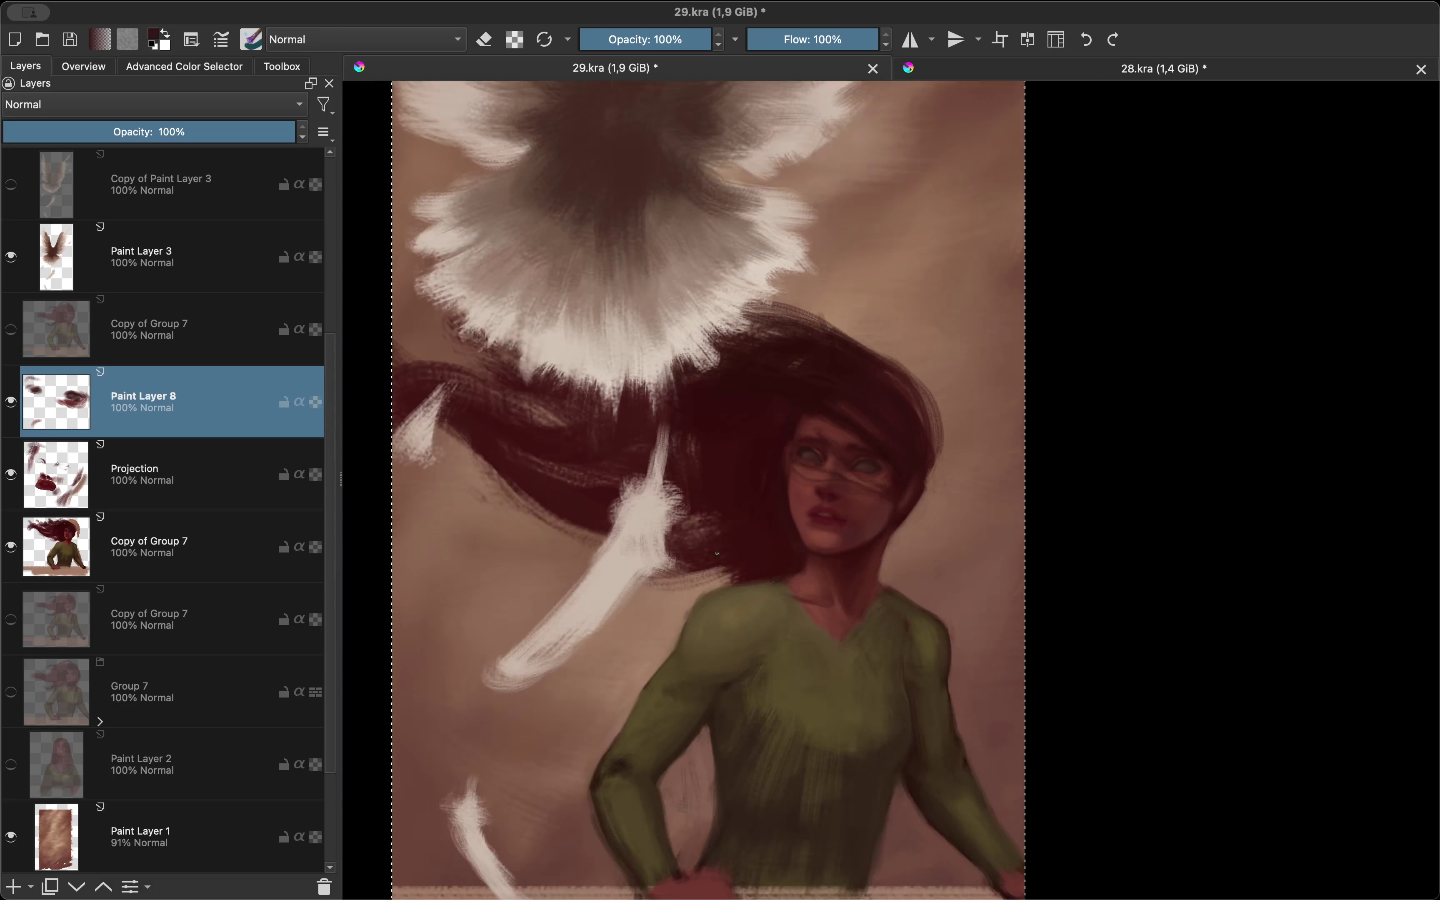
# Step: Pick a darker red from the painting and recheck both blank eyes in mirrored view
pyautogui.press('m')
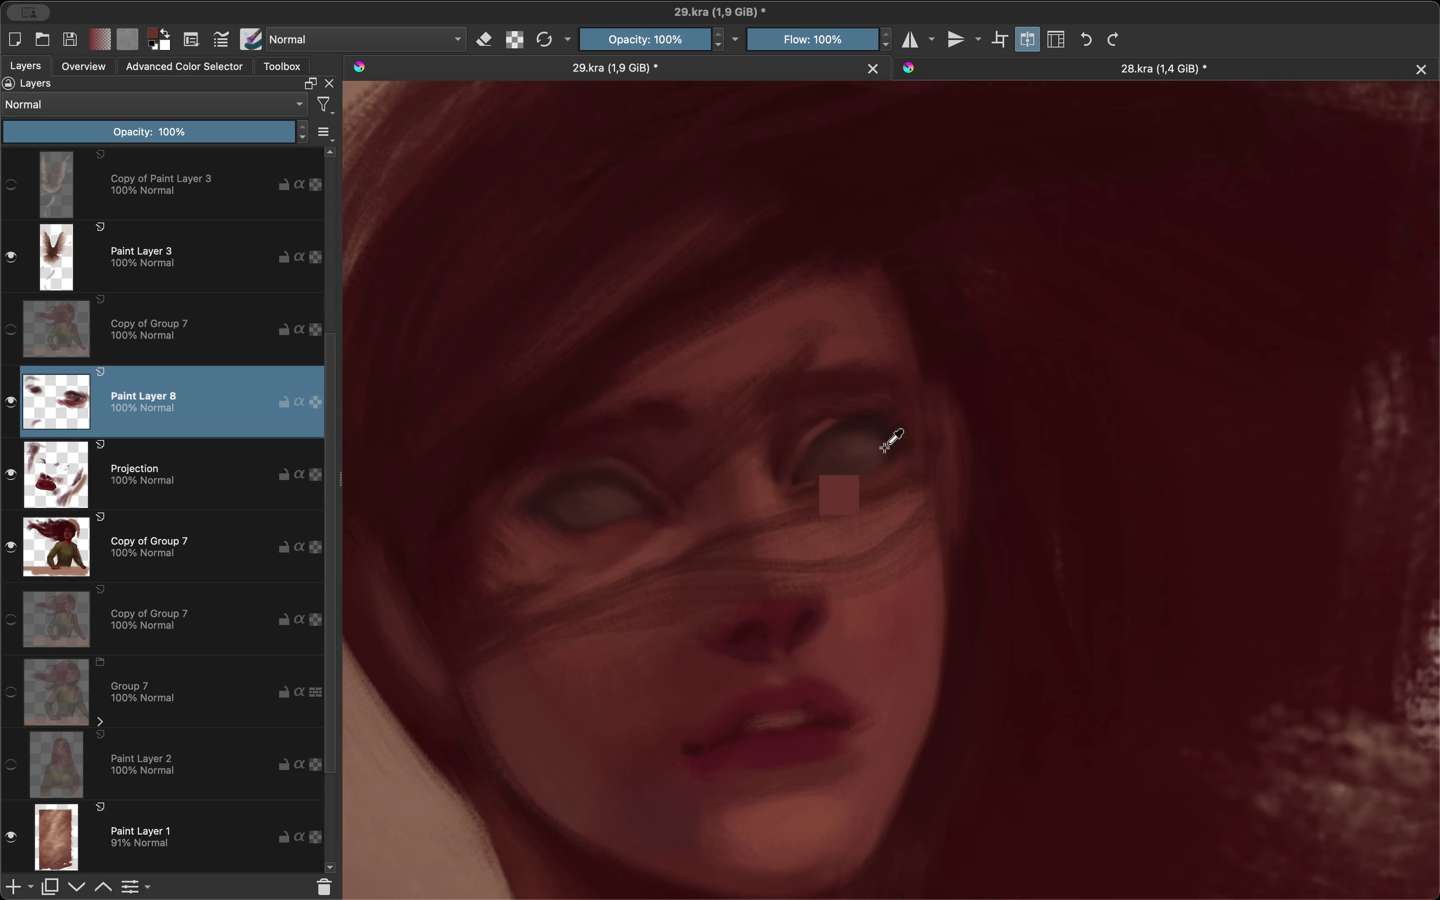
pyautogui.press('m')
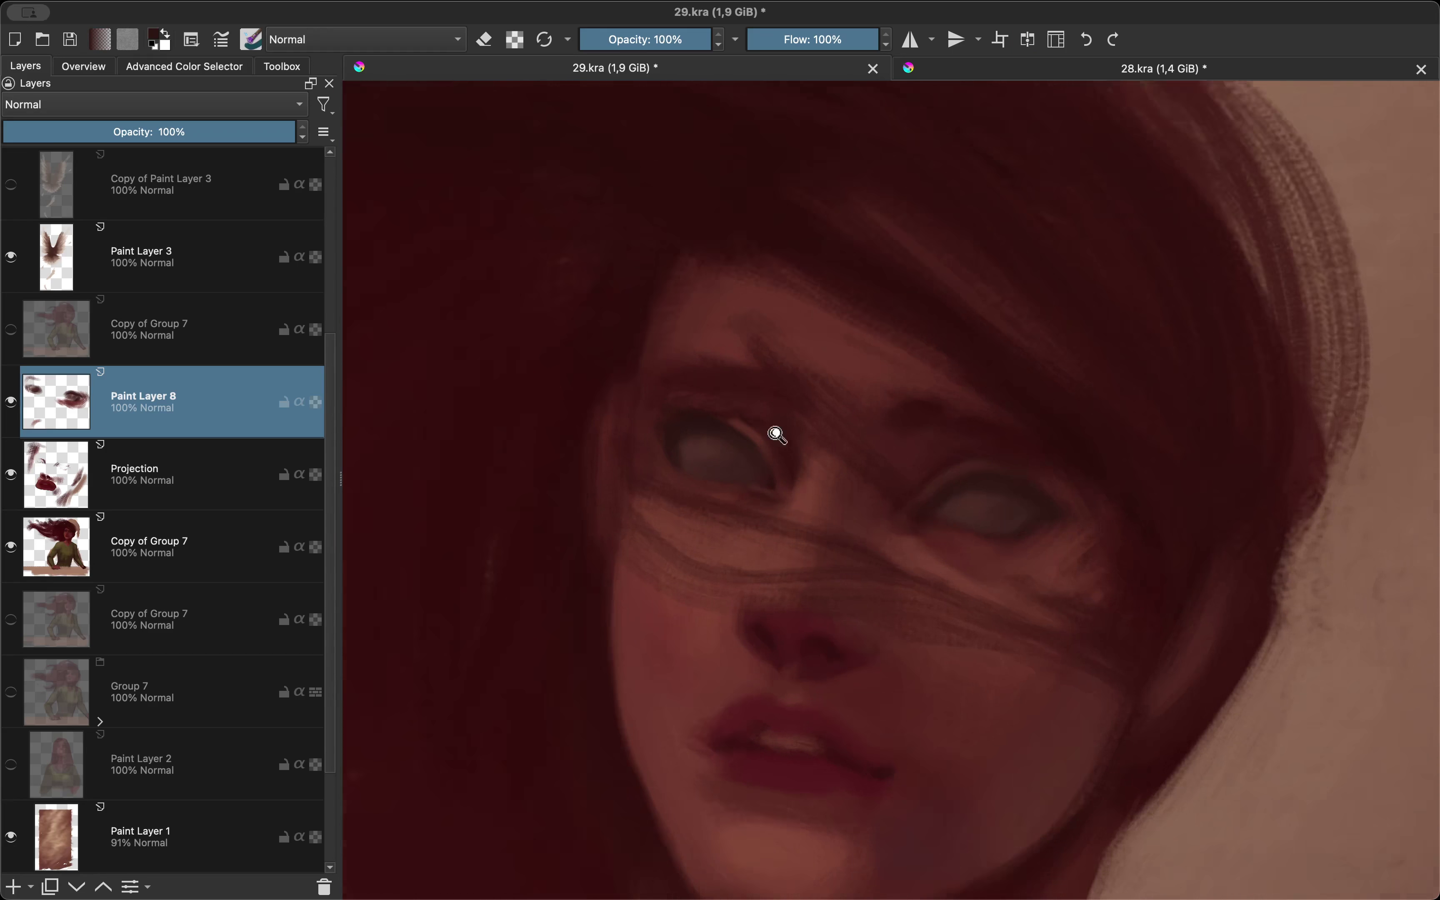
pyautogui.press('m')
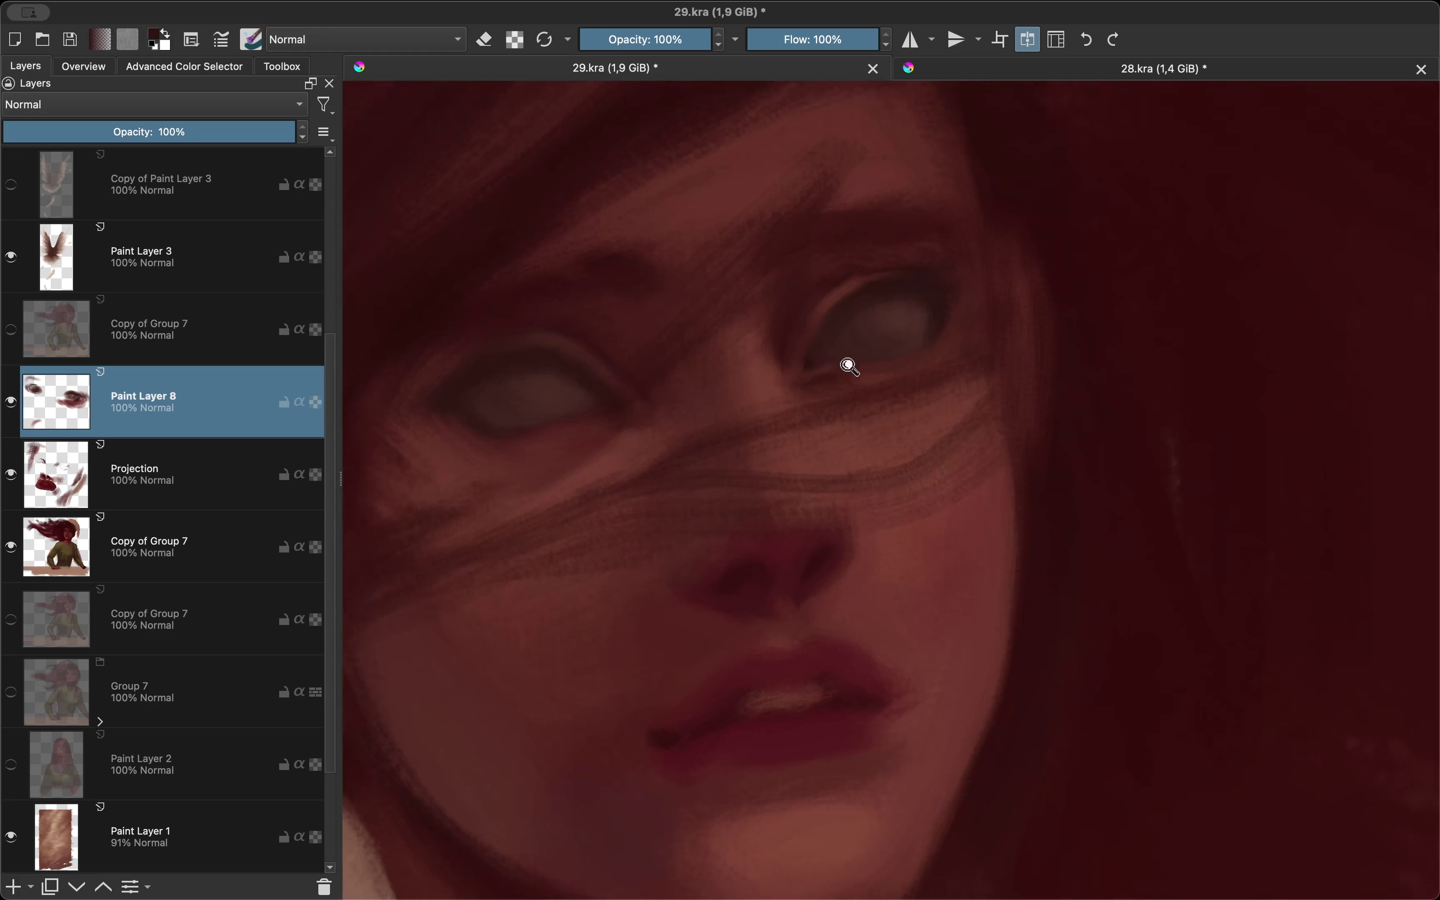
pyautogui.press('m')
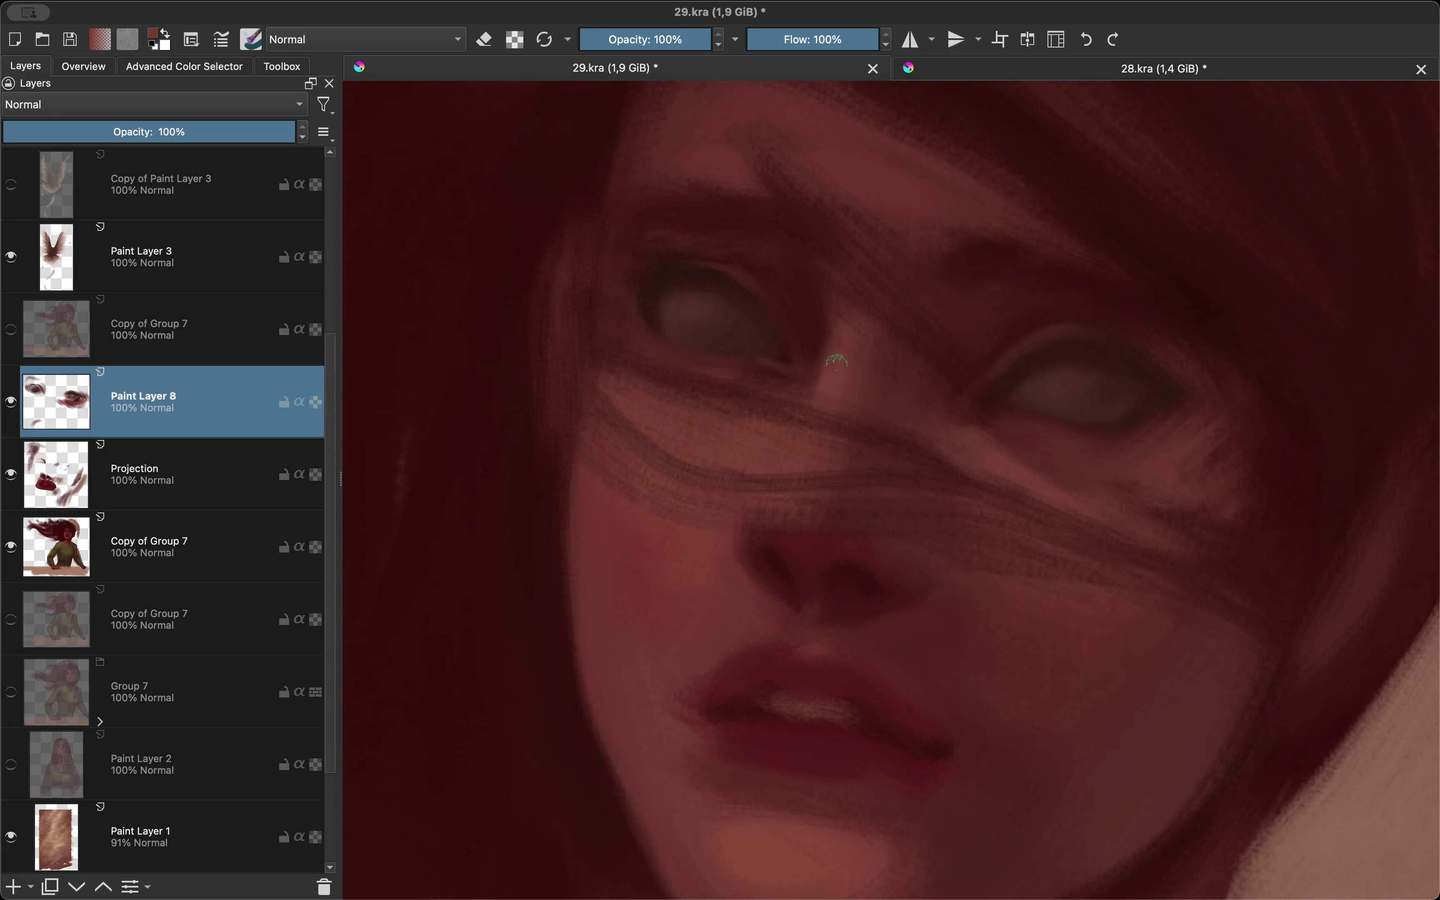
pyautogui.scroll(-5, 837, 361)
pyautogui.keyDown('ctrl'); pyautogui.click(788, 335); pyautogui.keyUp('ctrl')
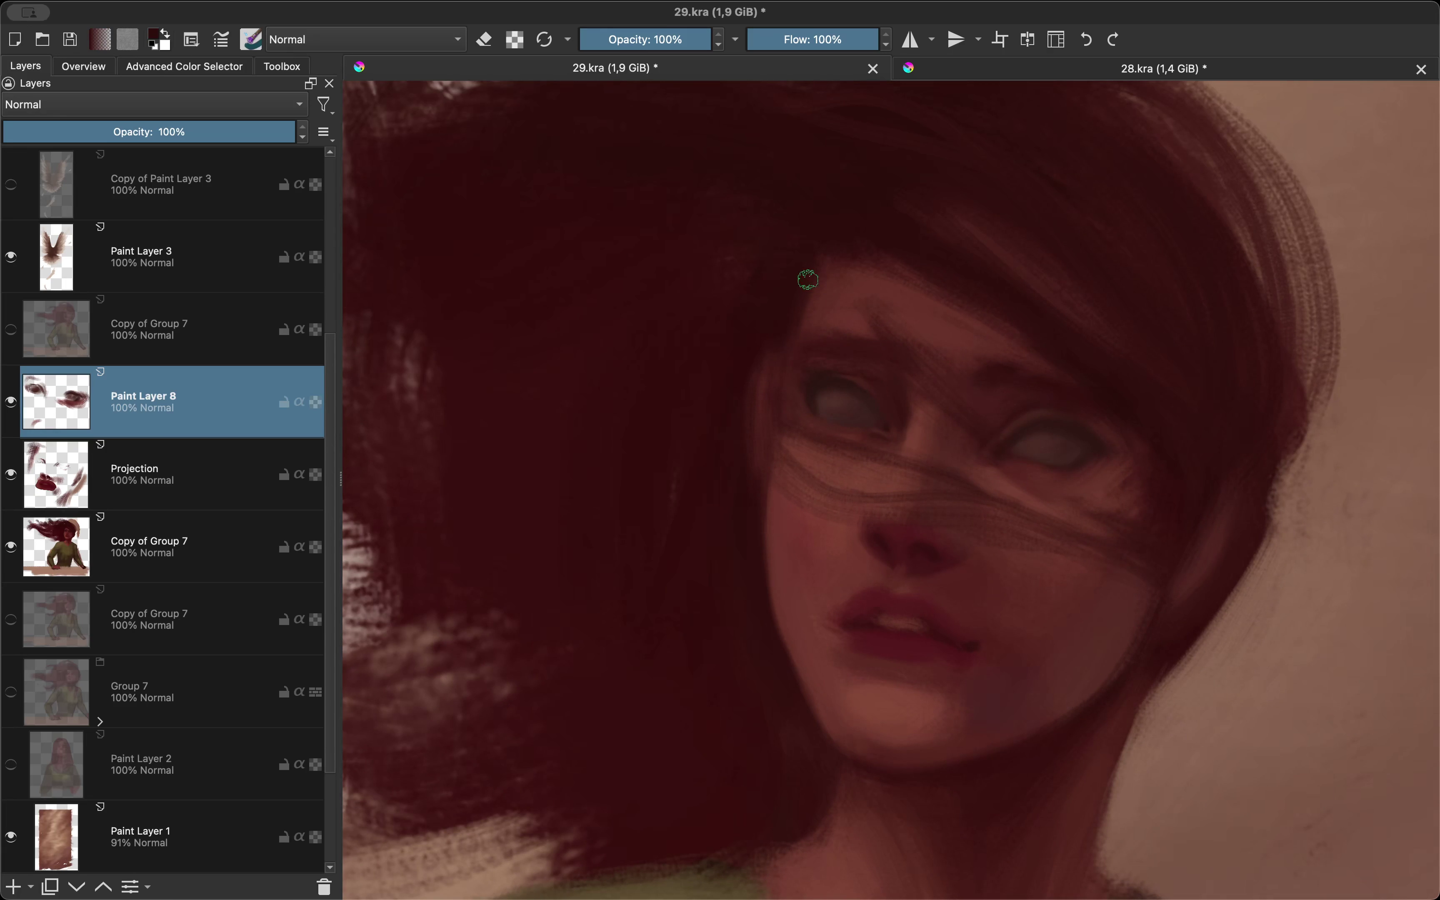
pyautogui.scroll(-3, 807, 280)
pyautogui.scroll(1, 908, 532)
pyautogui.press('m')
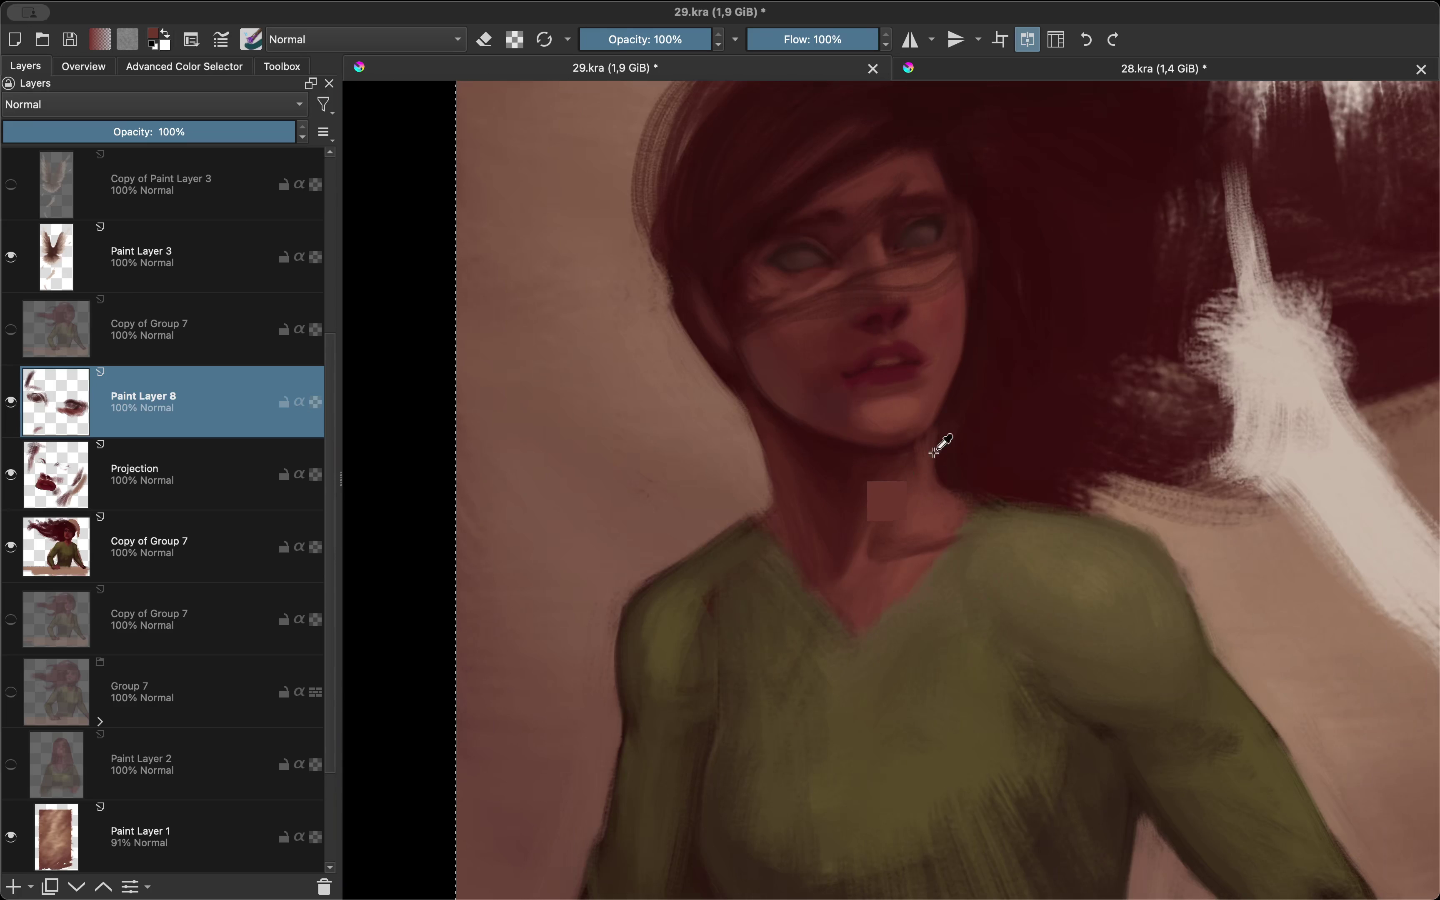
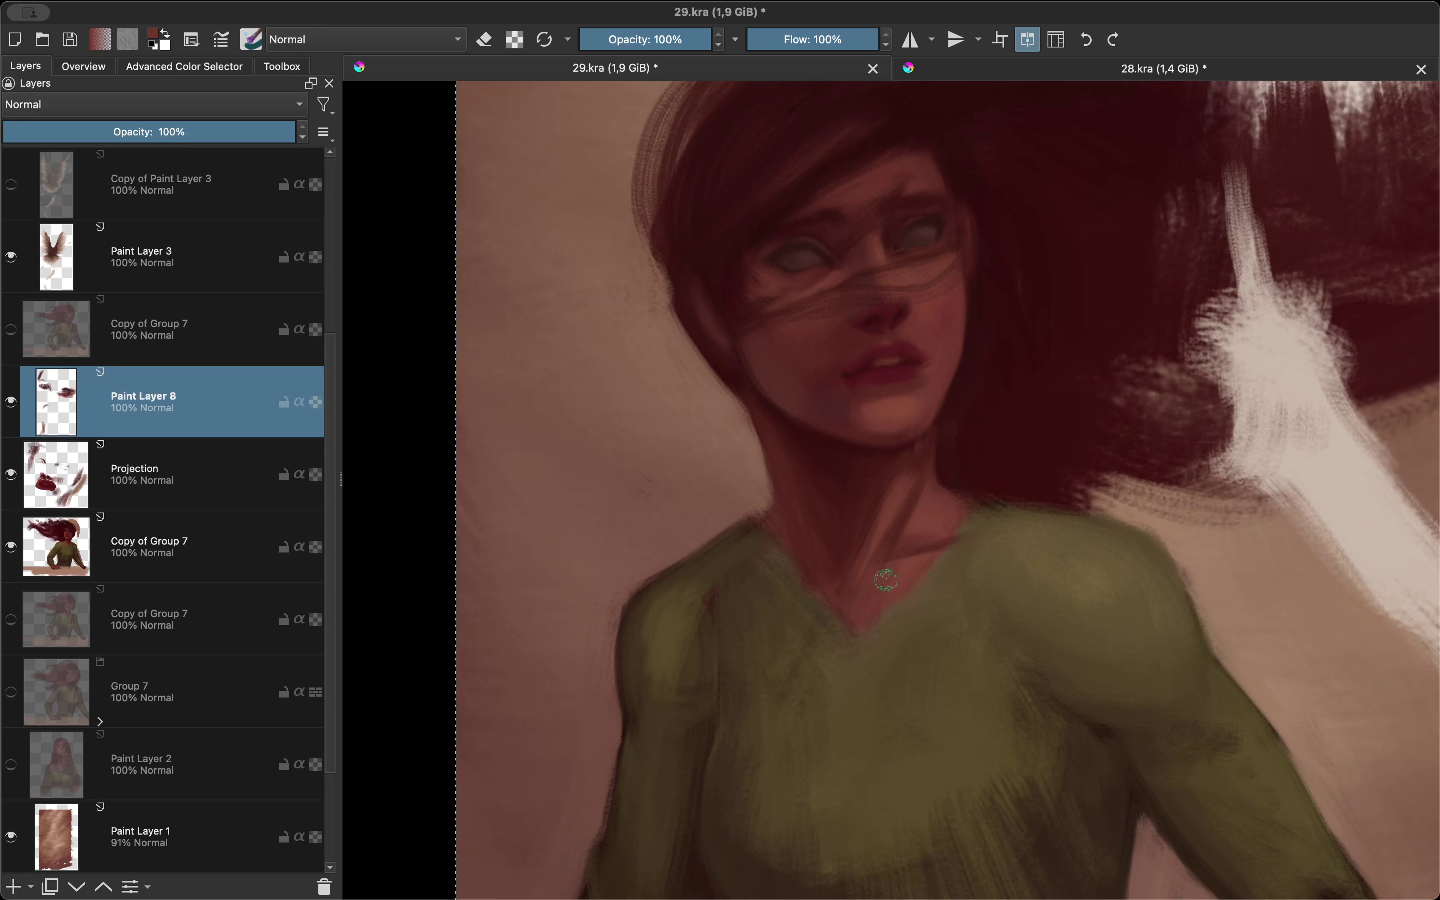
# Step: Mirror and rotate the view to check proportions, reset it upright, and zoom in on the face
pyautogui.press('m')
pyautogui.press('6')
pyautogui.press('6')
pyautogui.press('6')
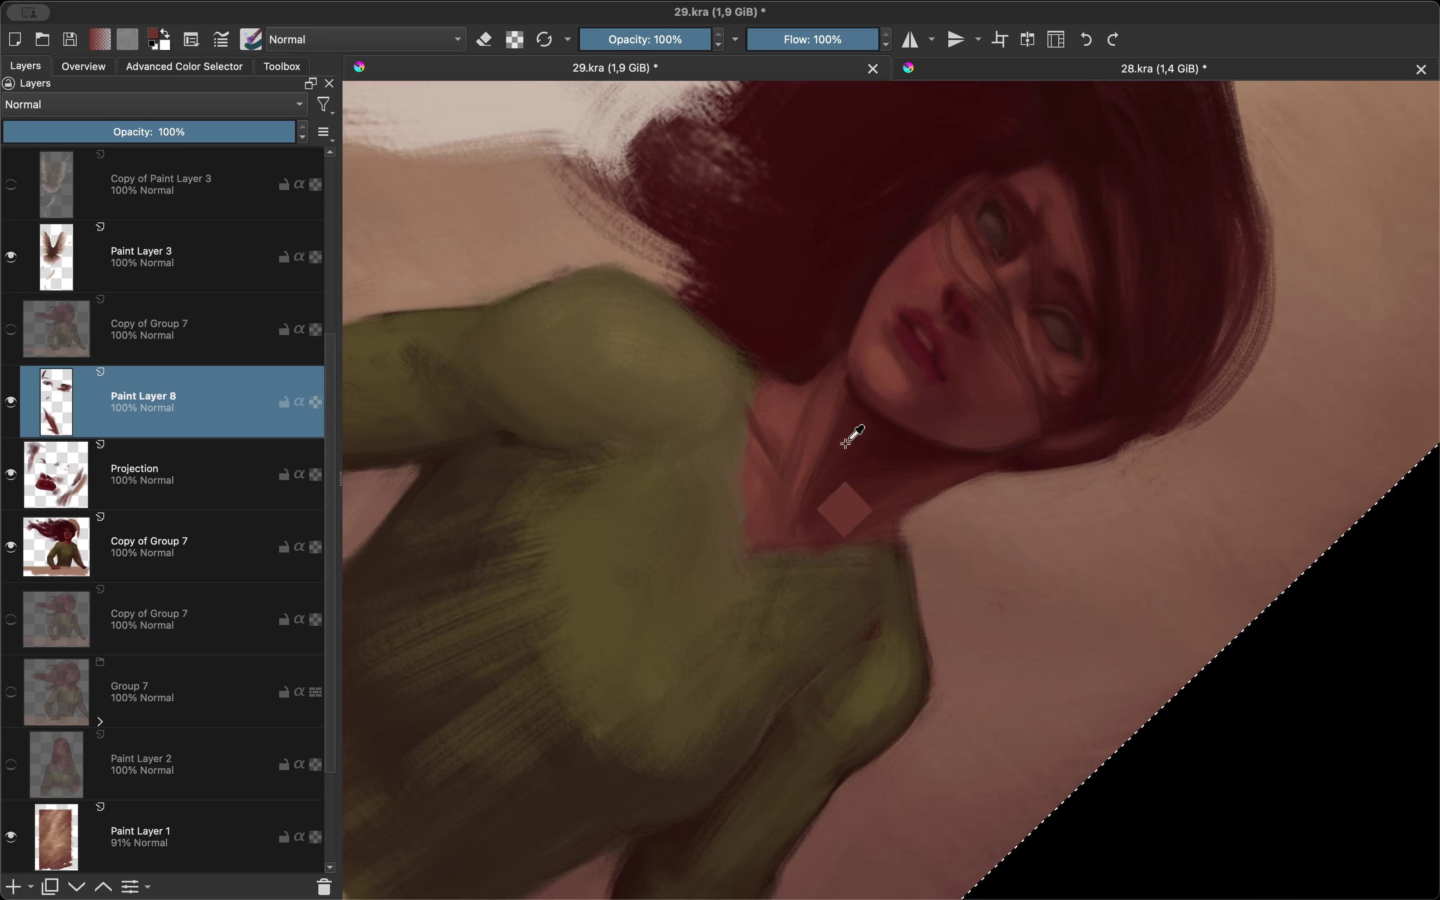
pyautogui.press('m')
pyautogui.moveTo(828, 505); pyautogui.dragTo(673, 537)
pyautogui.press('5')
pyautogui.scroll(3, 845, 473)
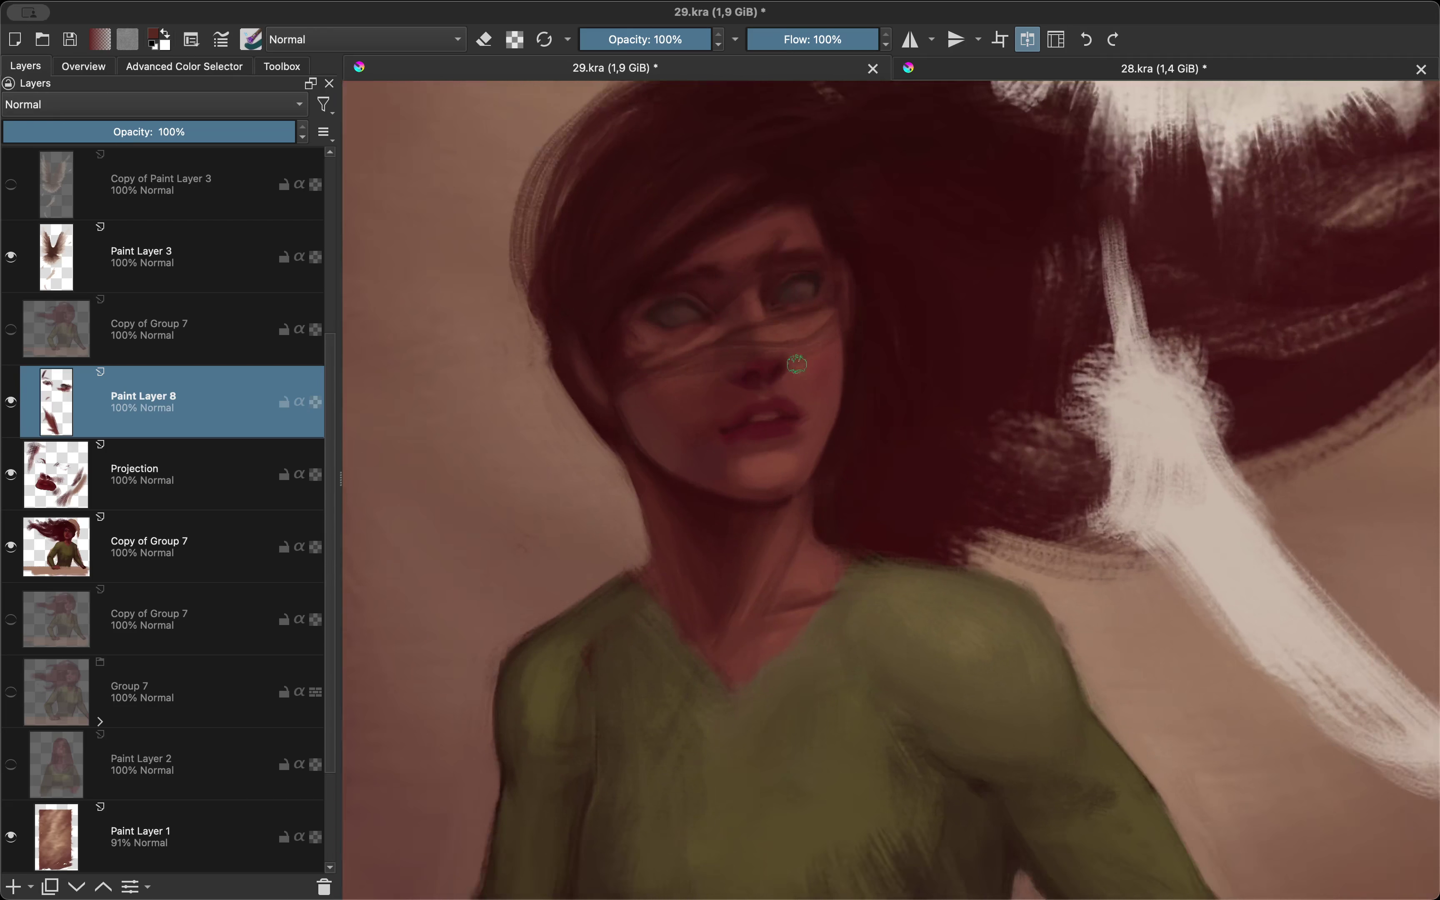
pyautogui.scroll(3, 845, 474)
pyautogui.scroll(3, 845, 474)
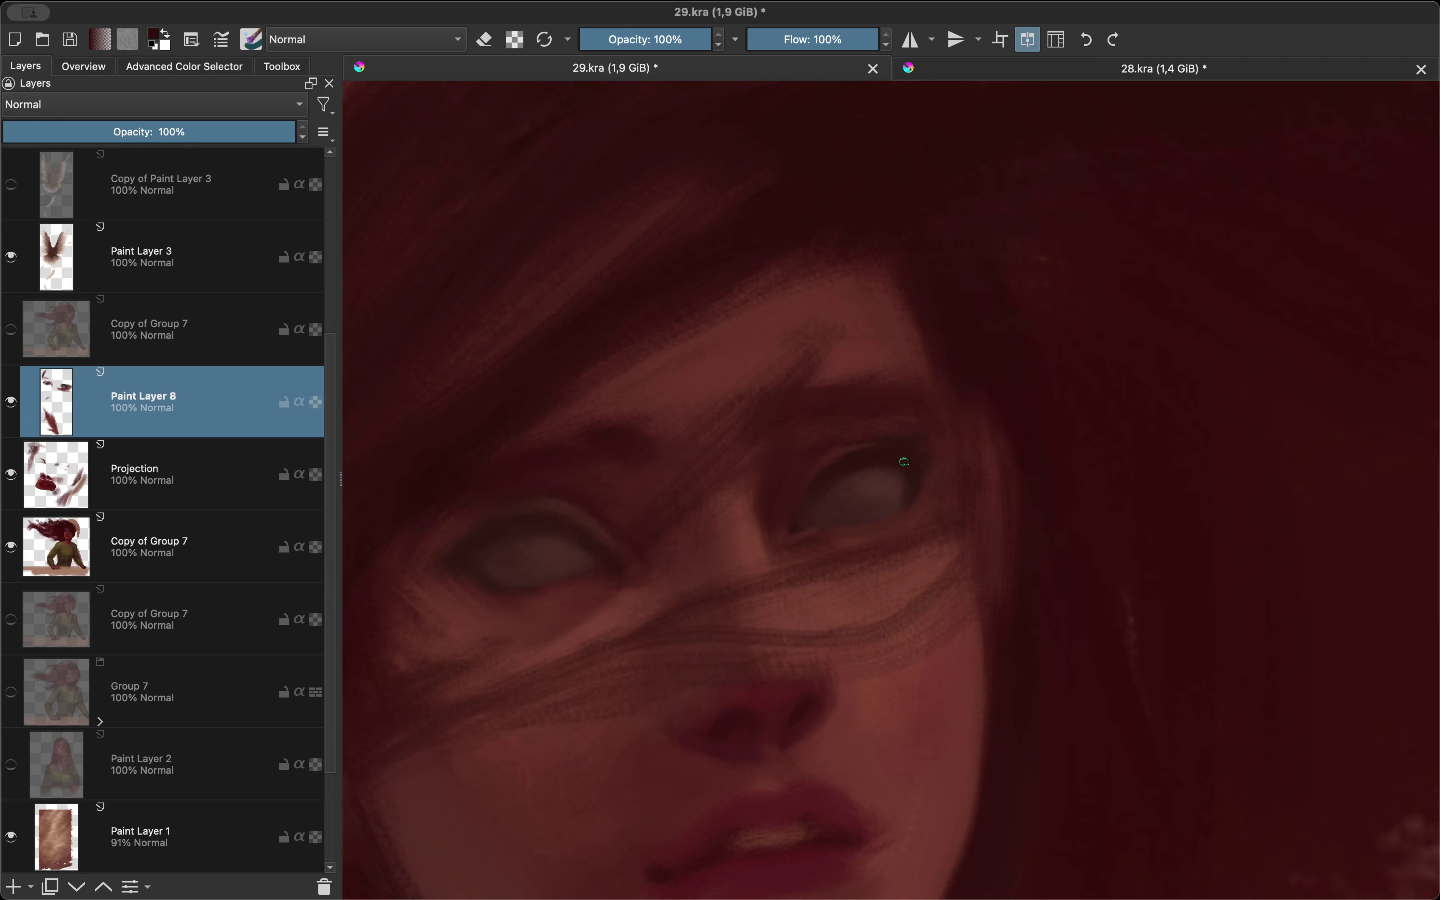
# Step: Flip the canvas mirror on and off repeatedly while zooming to check the figure
pyautogui.press('m')
pyautogui.scroll(-5, 838, 472)
pyautogui.scroll(3, 788, 454)
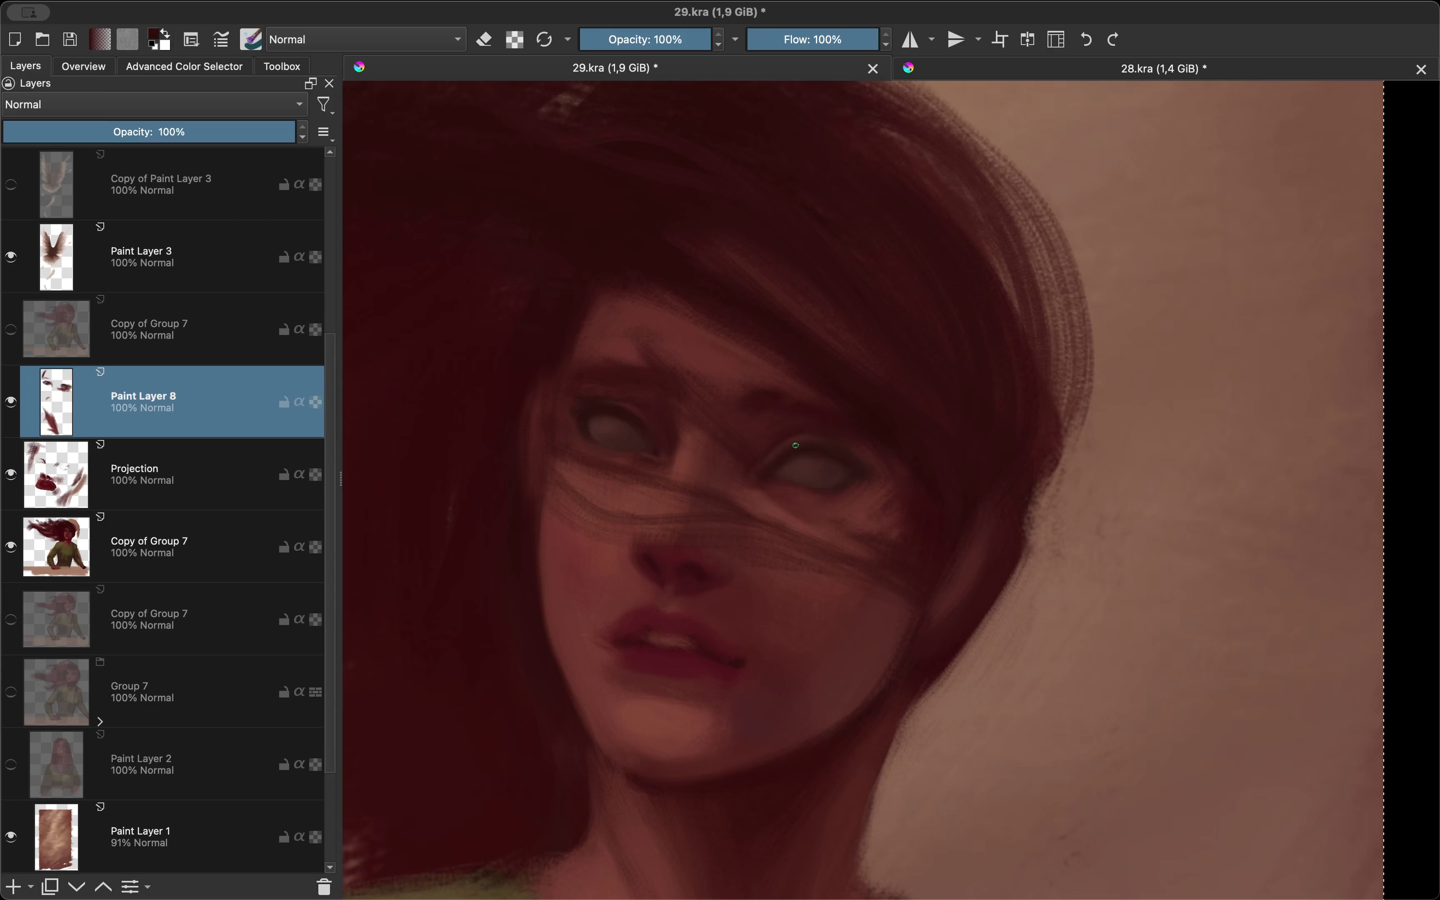
pyautogui.press('m')
pyautogui.scroll(-5, 841, 549)
pyautogui.scroll(3, 816, 547)
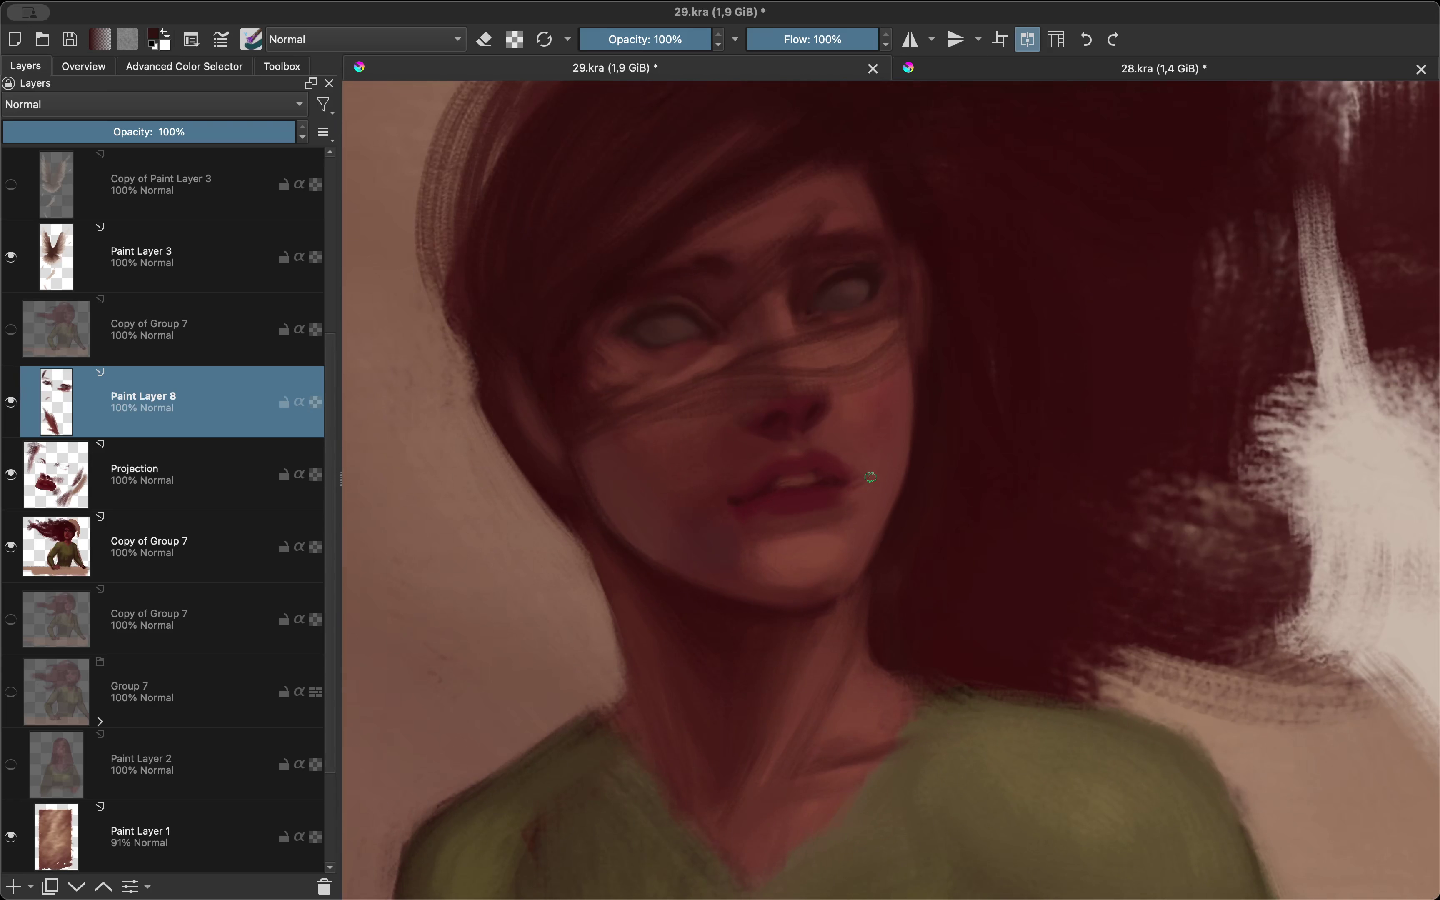
pyautogui.scroll(-5, 791, 571)
pyautogui.press('m')
pyautogui.scroll(1, 1003, 508)
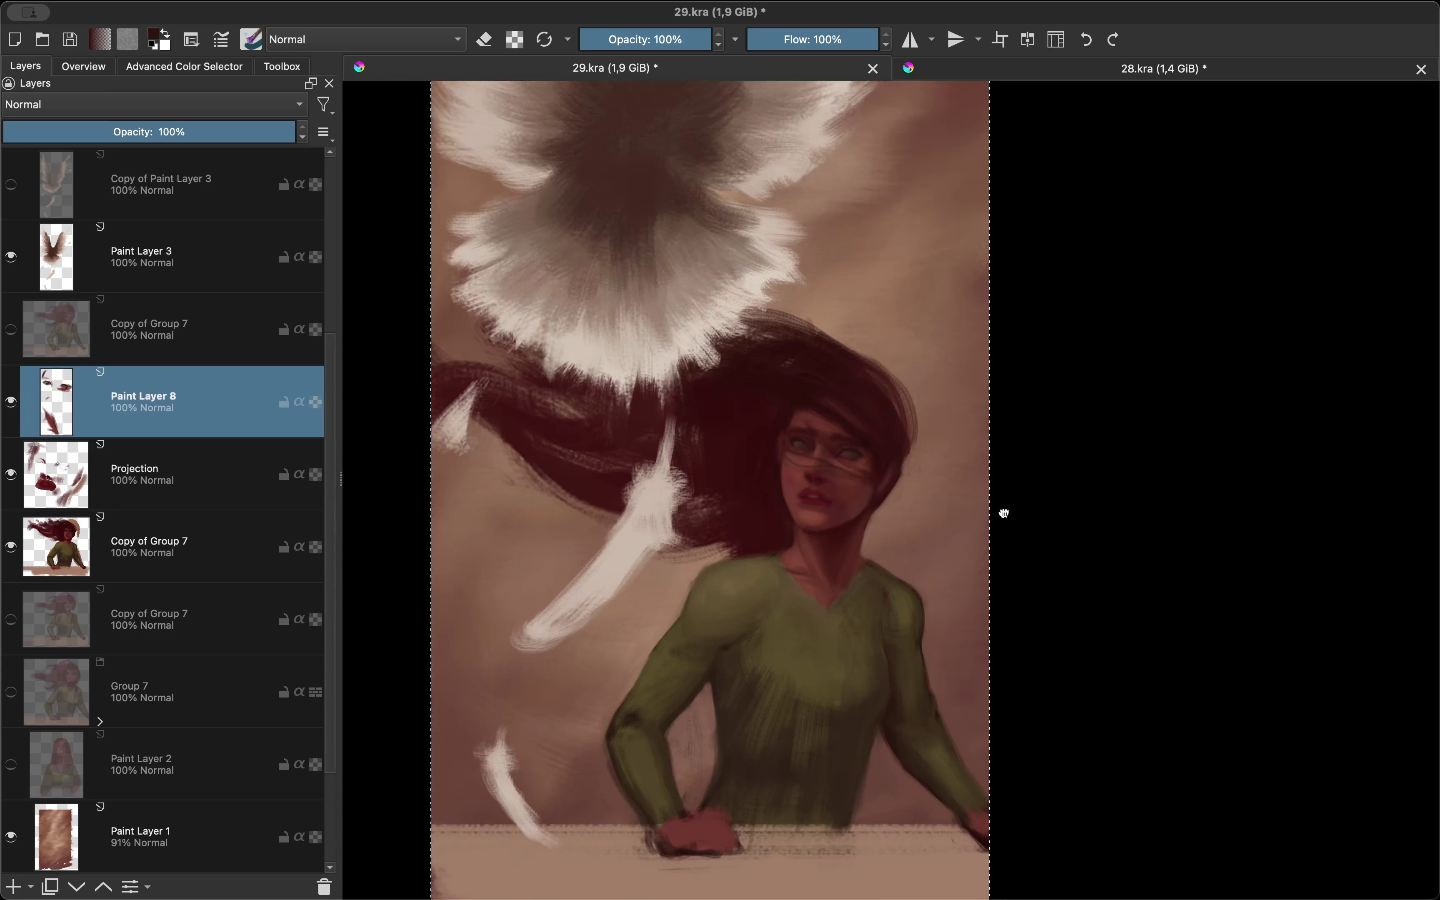
pyautogui.scroll(-1, 1002, 508)
pyautogui.scroll(3, 887, 553)
# Step: Hide and reshow Paint Layer 8 to compare the face, then add Paint Layer 9
pyautogui.press('h')
pyautogui.scroll(3, 887, 554)
pyautogui.press('h')
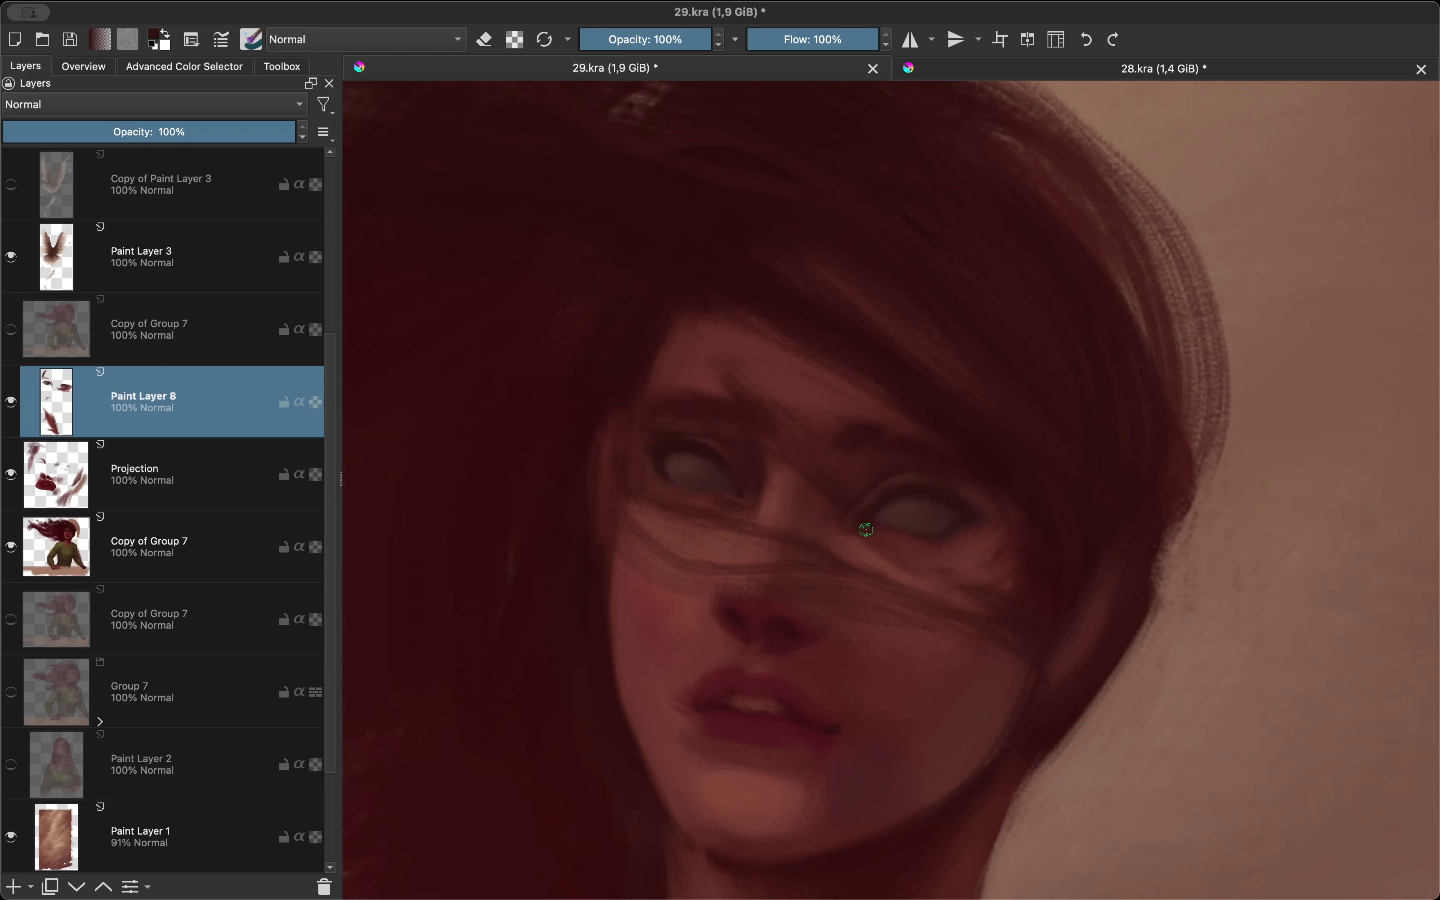
pyautogui.press('Insert')
pyautogui.scroll(2, 902, 521)
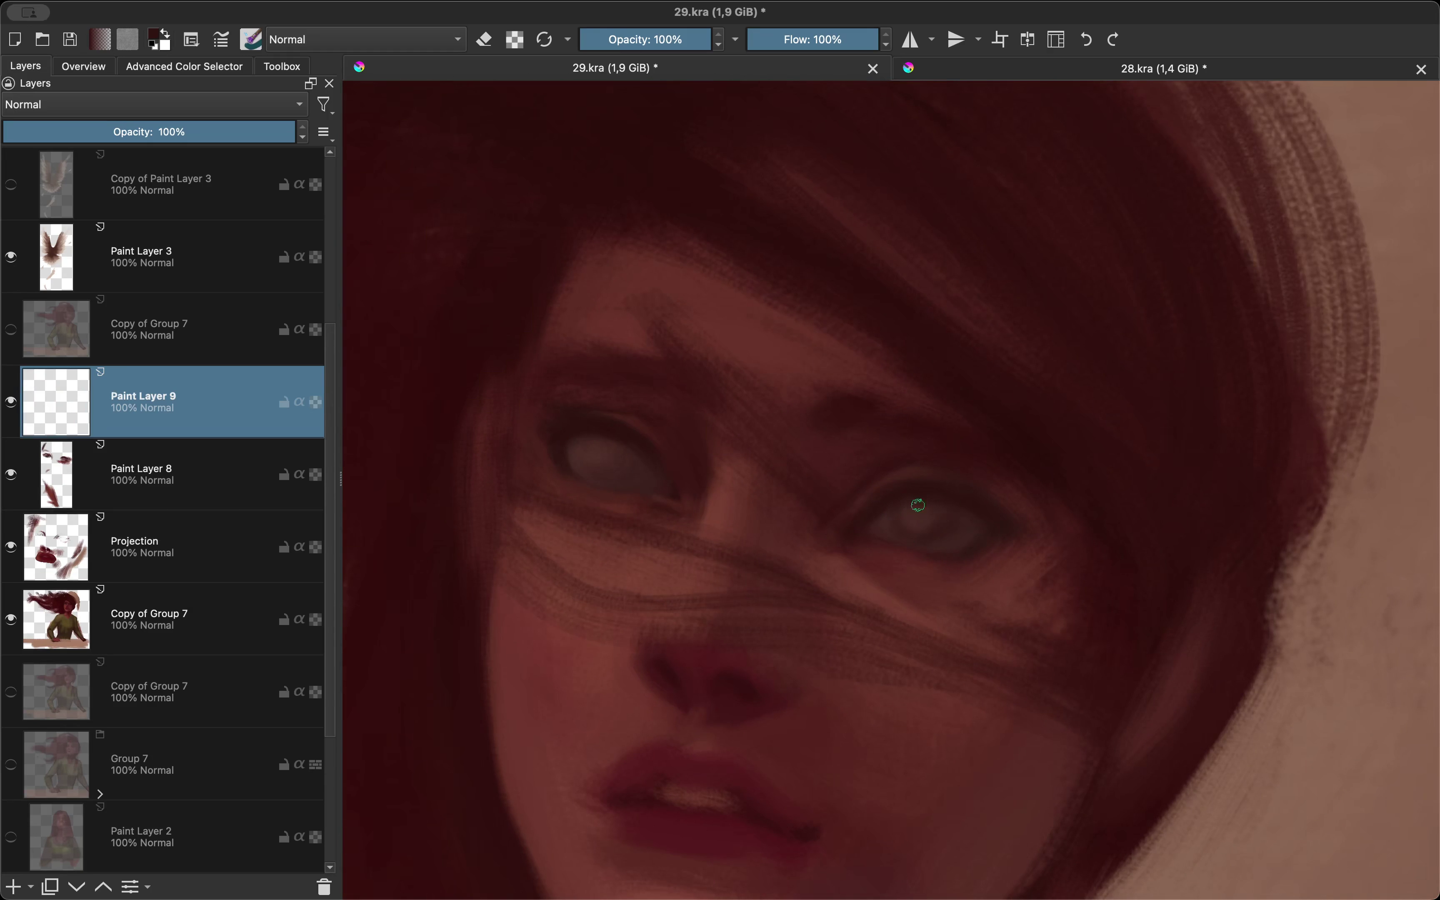
# Step: Select Paint Layers 8 and 9, hide and reshow them, and compare the eyes in mirror view
pyautogui.scroll(-5, 714, 518)
pyautogui.scroll(4, 892, 505)
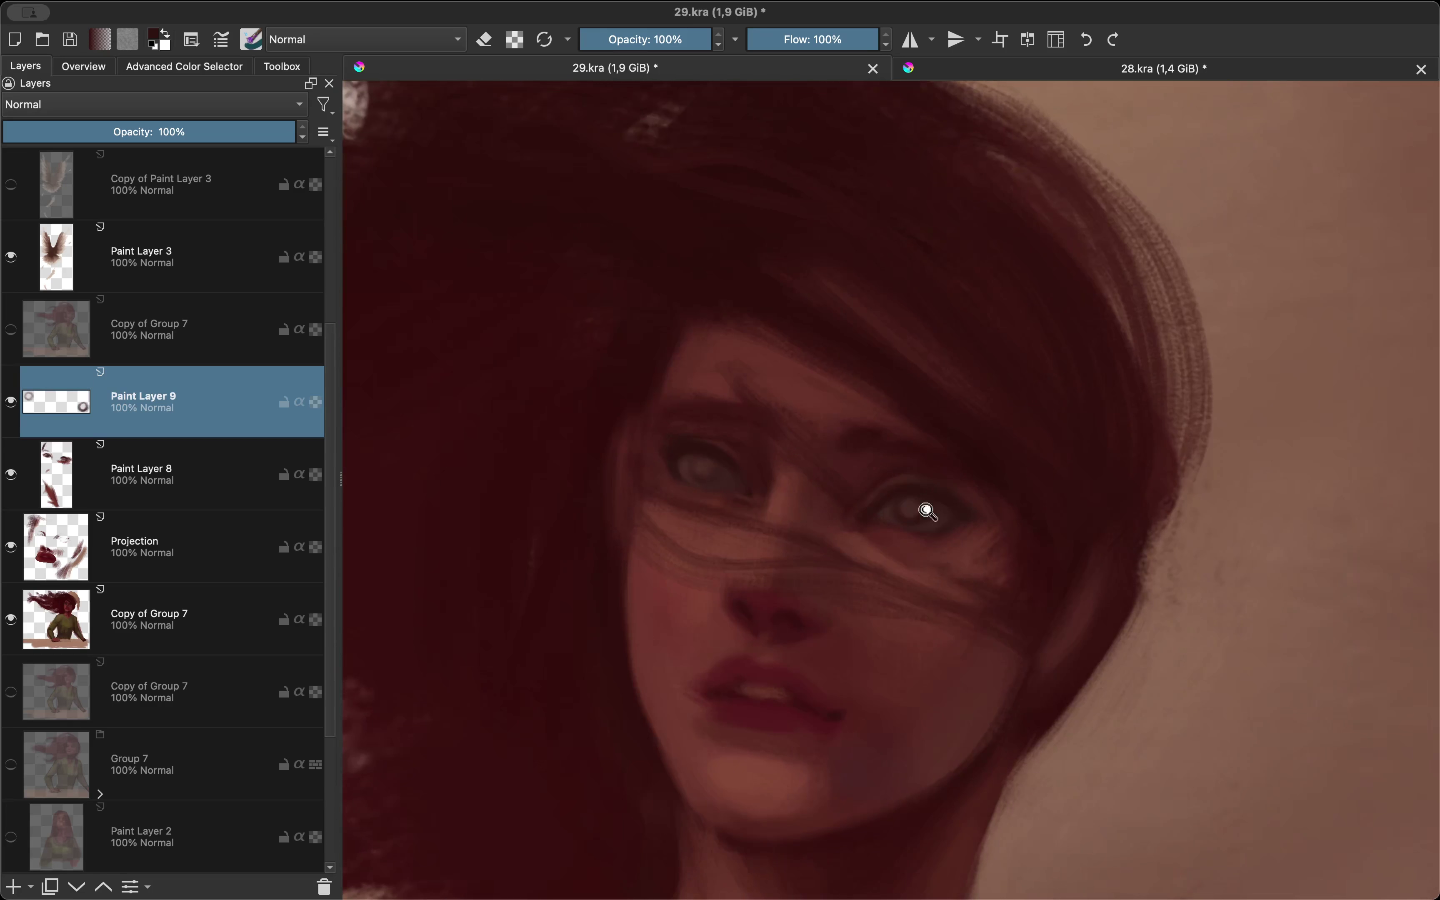
pyautogui.scroll(1, 914, 514)
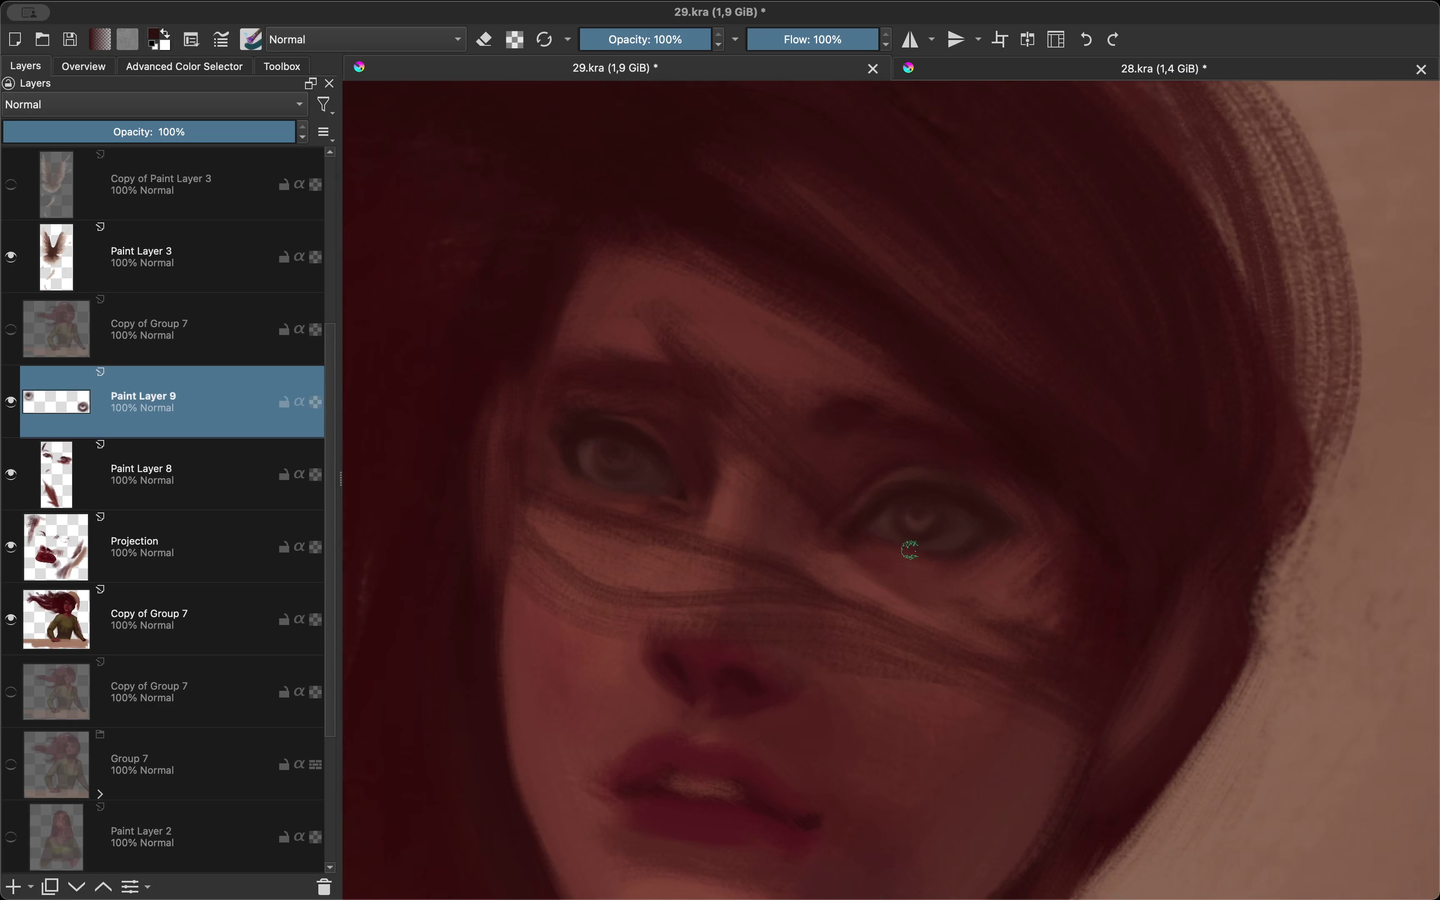
pyautogui.scroll(-5, 945, 507)
pyautogui.keyDown('shift'); pyautogui.click(119, 470); pyautogui.keyUp('shift')
pyautogui.press('h')
pyautogui.press('m')
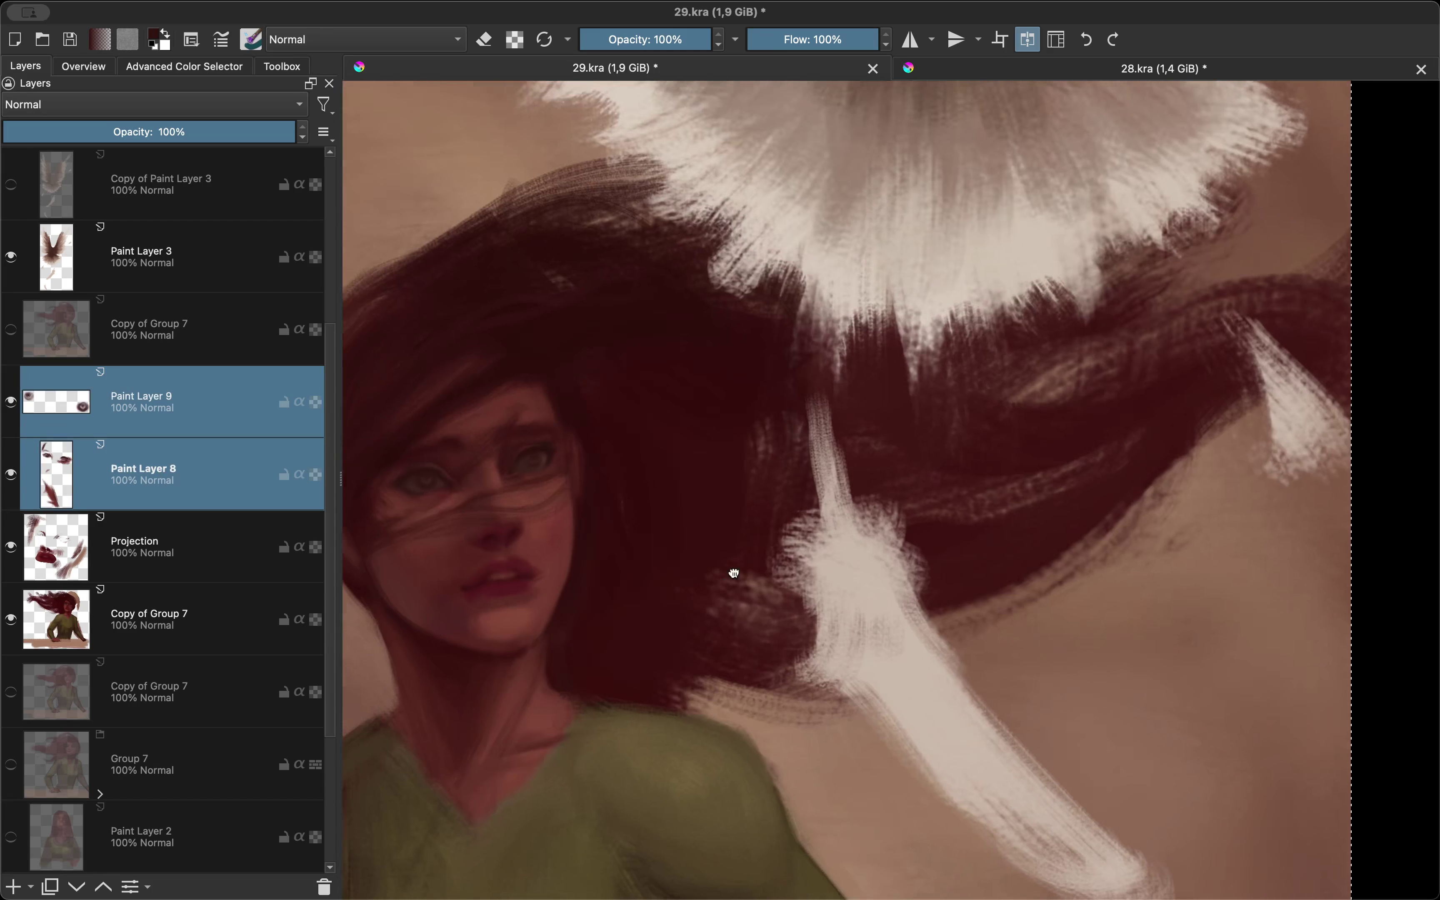
pyautogui.scroll(1, 952, 628)
pyautogui.press('h')
pyautogui.press('h')
pyautogui.press('h')
pyautogui.press('m')
pyautogui.scroll(-2, 938, 659)
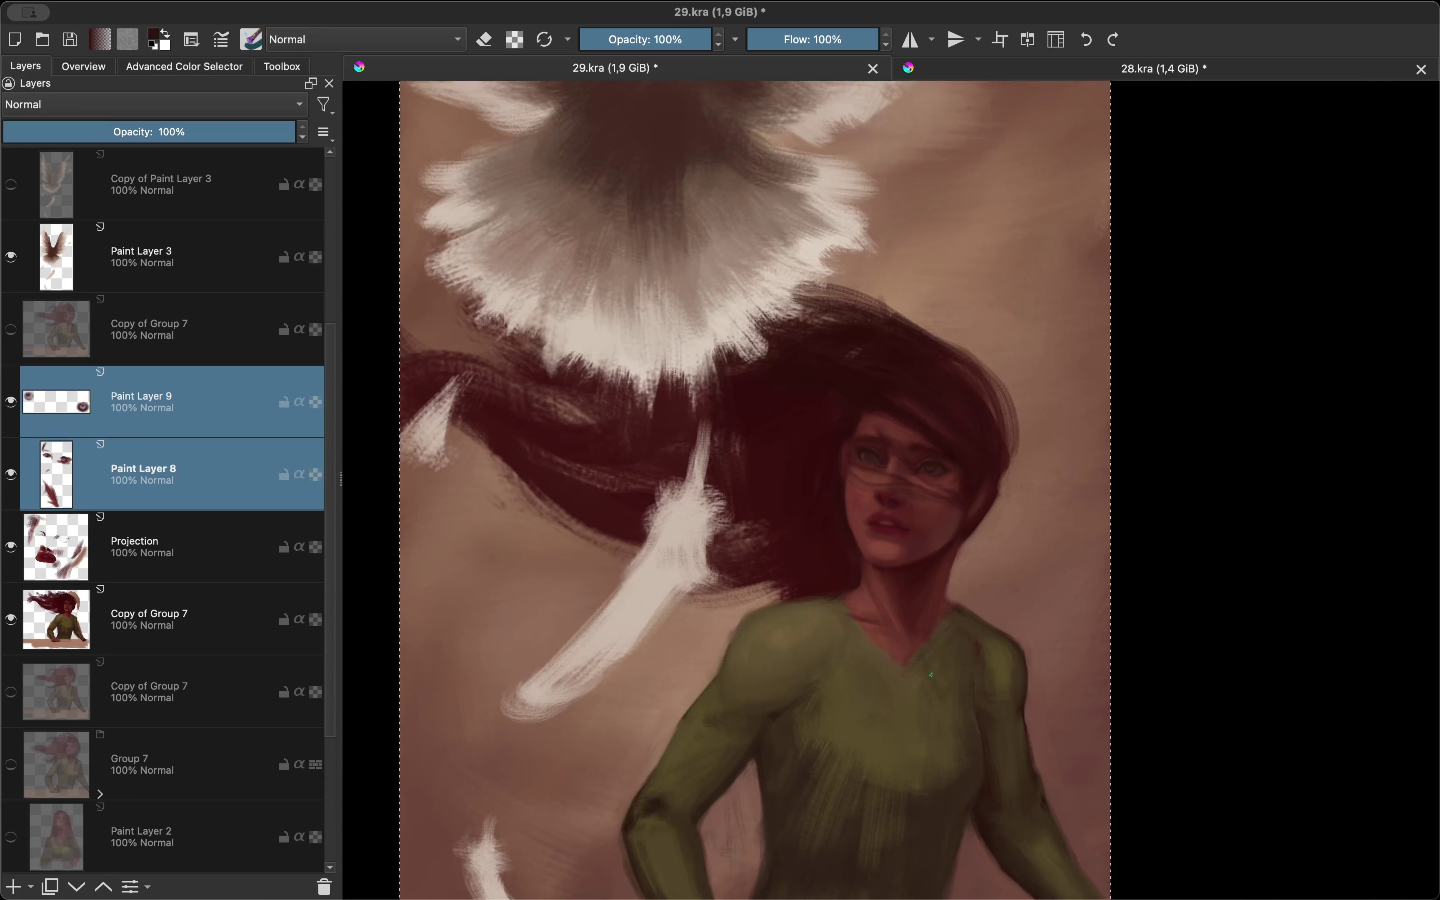
pyautogui.scroll(5, 917, 320)
pyautogui.press('m')
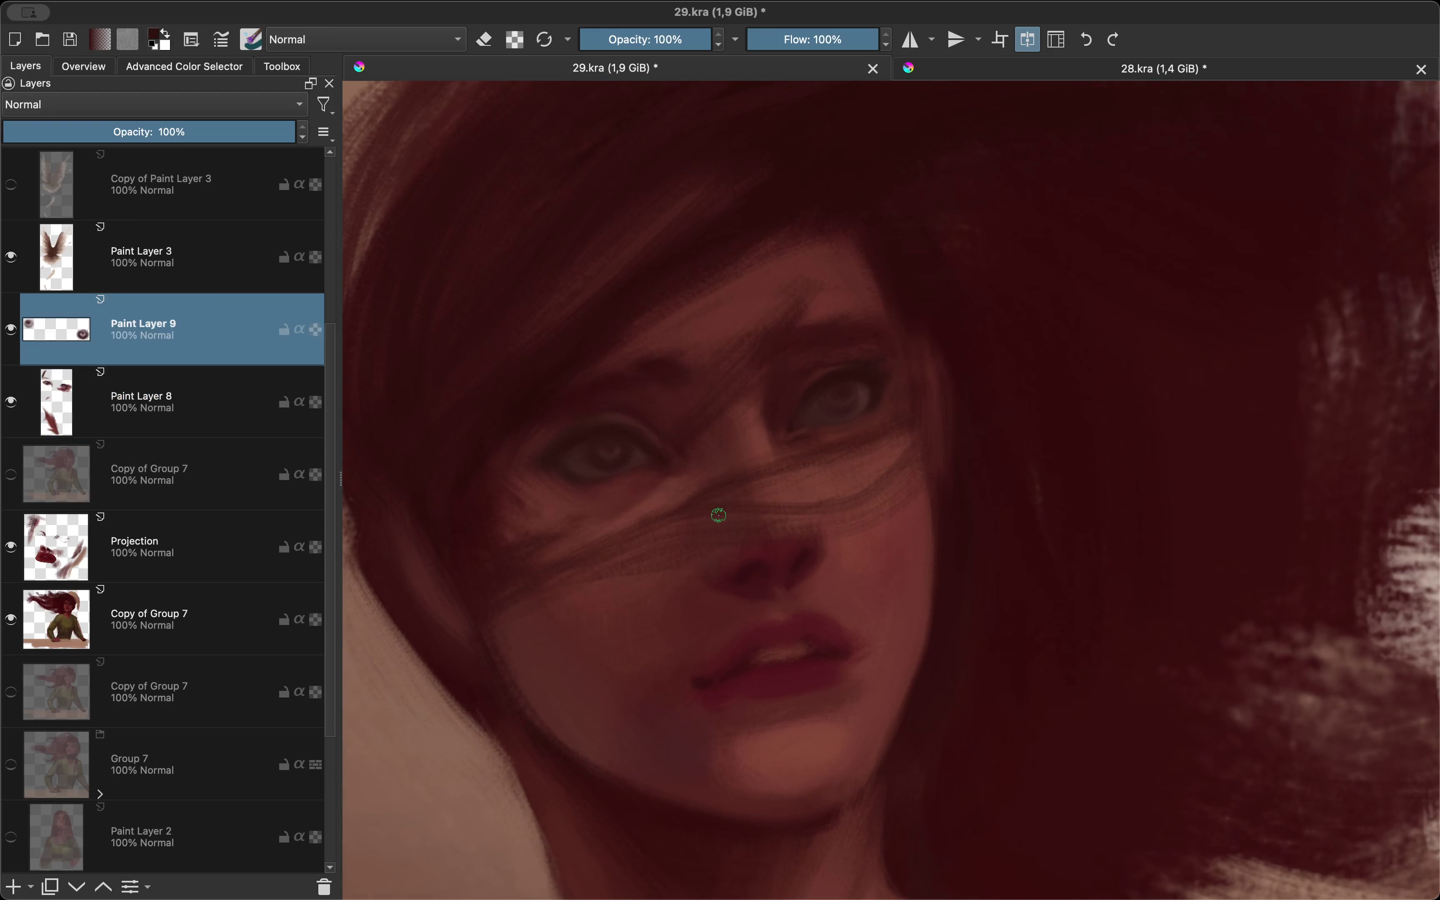
# Step: Hide iris layer Paint Layer 9, make Paint Layer 8 active, and rotate the view around the face
pyautogui.press('pageup')
pyautogui.press('h')
pyautogui.press('pagedown')
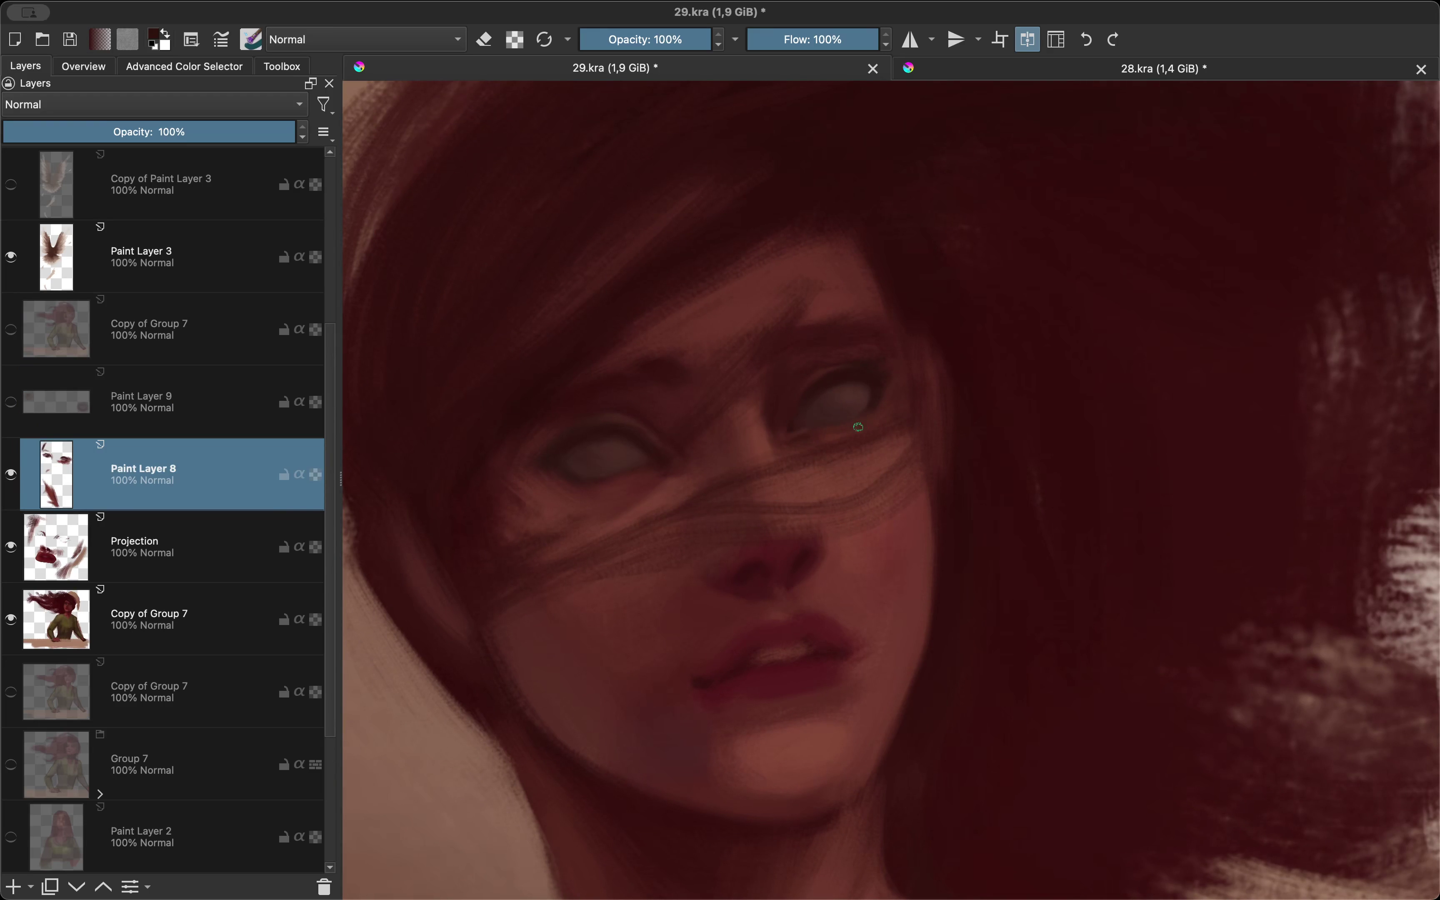
pyautogui.press('m')
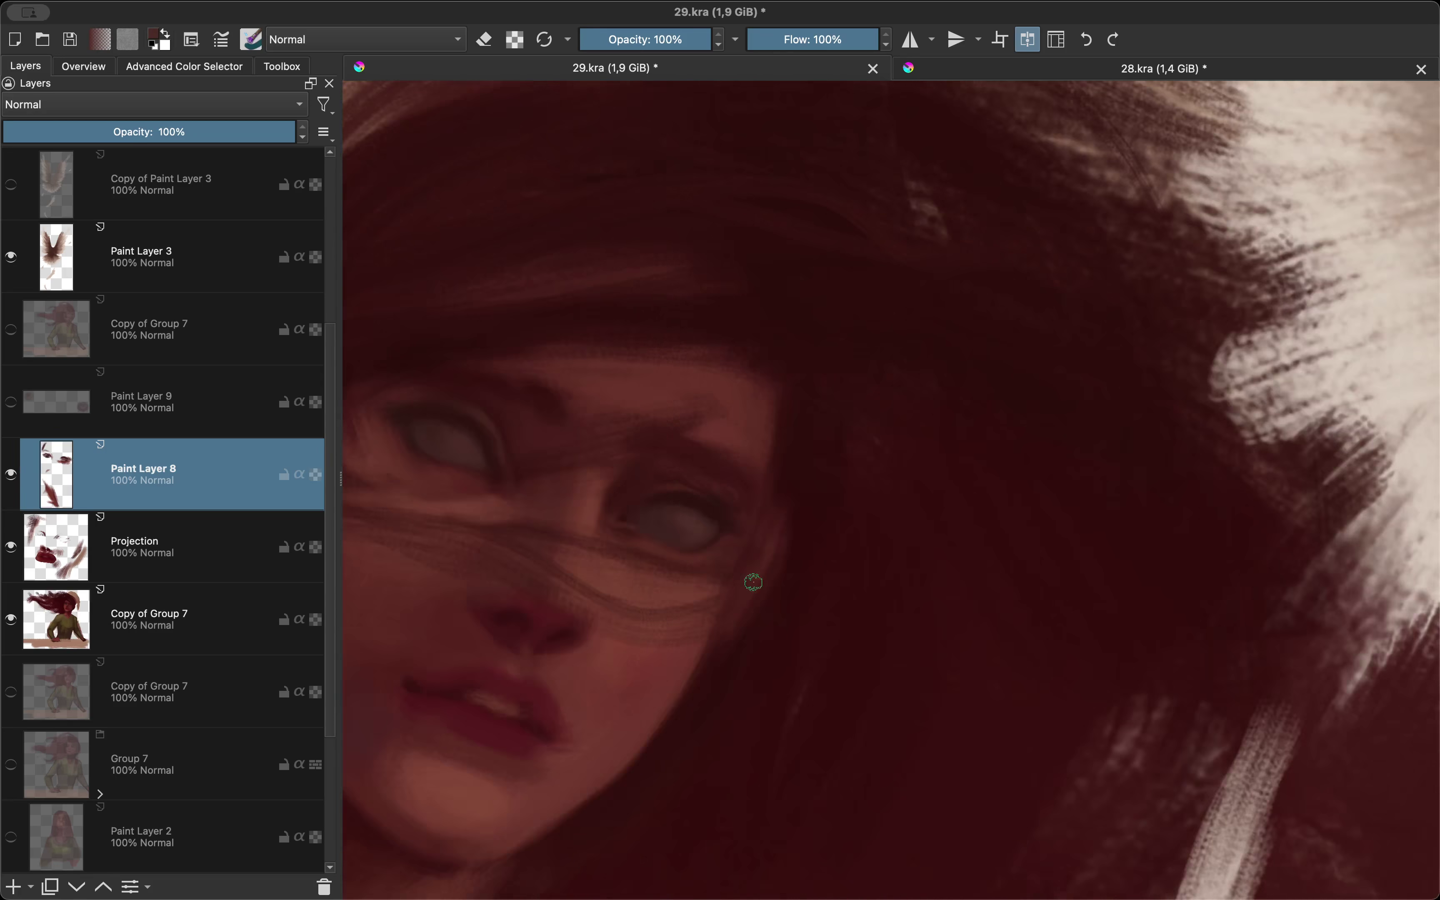
pyautogui.moveTo(652, 527); pyautogui.dragTo(746, 396)
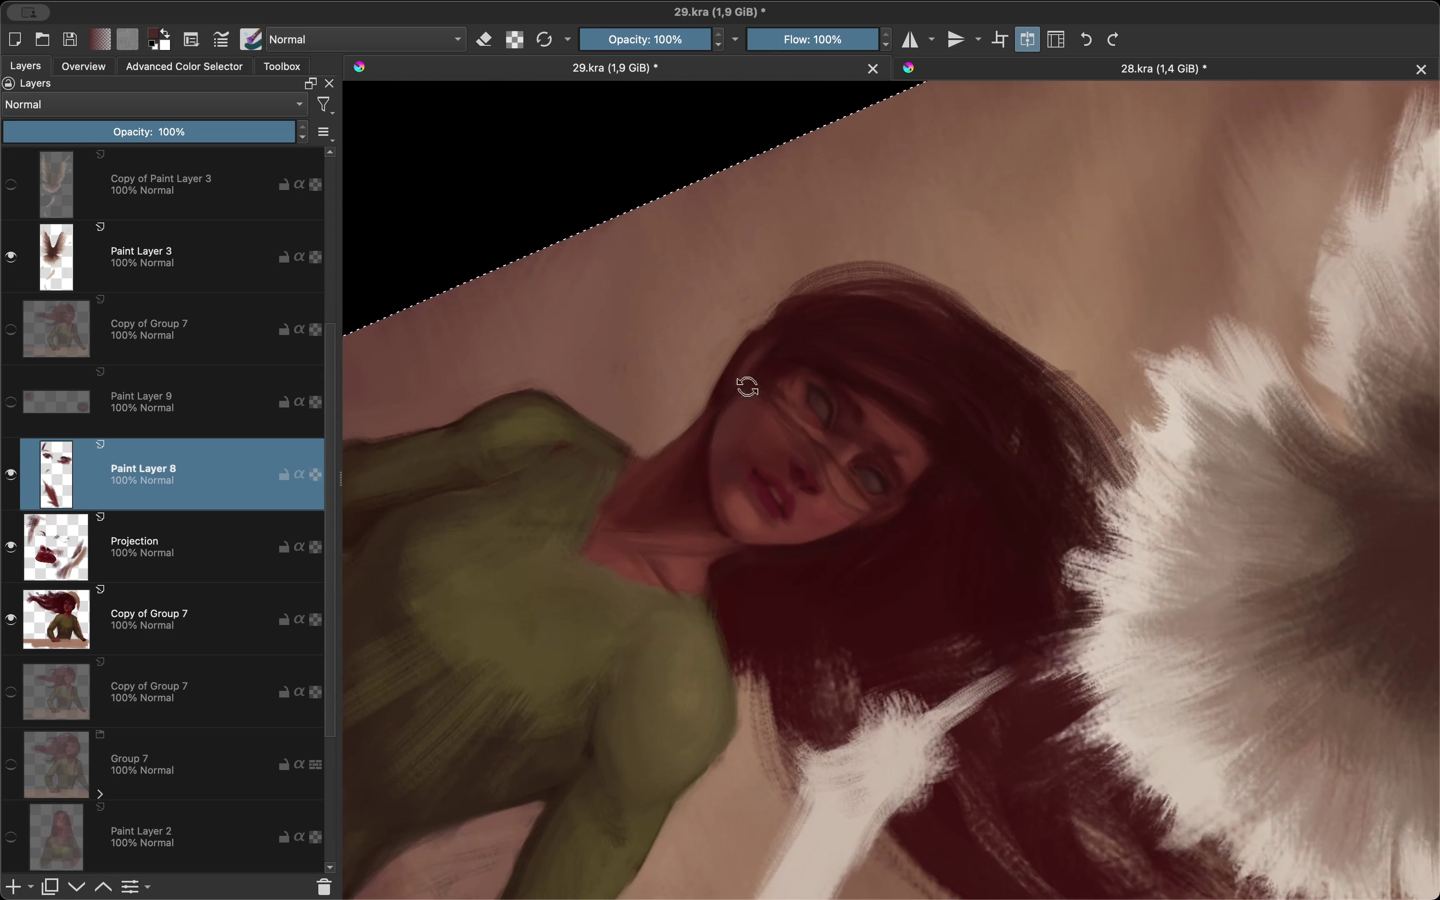
pyautogui.press('m')
# Step: Pick a new painting colour and zoom out to the head and shoulders, checking in mirror view
pyautogui.hotkey('shift', 'i')
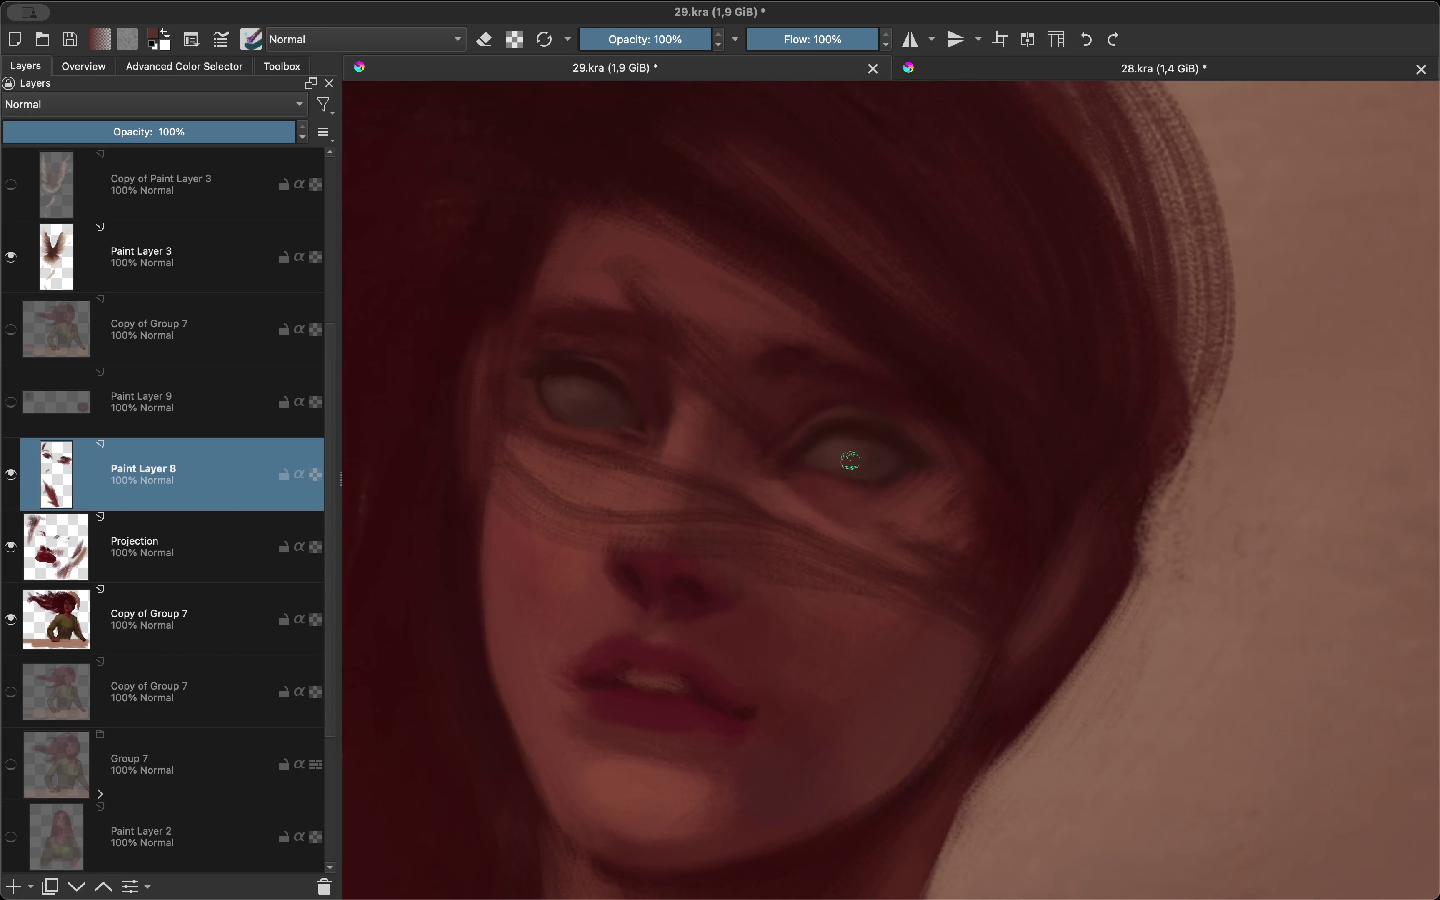
pyautogui.press('-')
pyautogui.press('-')
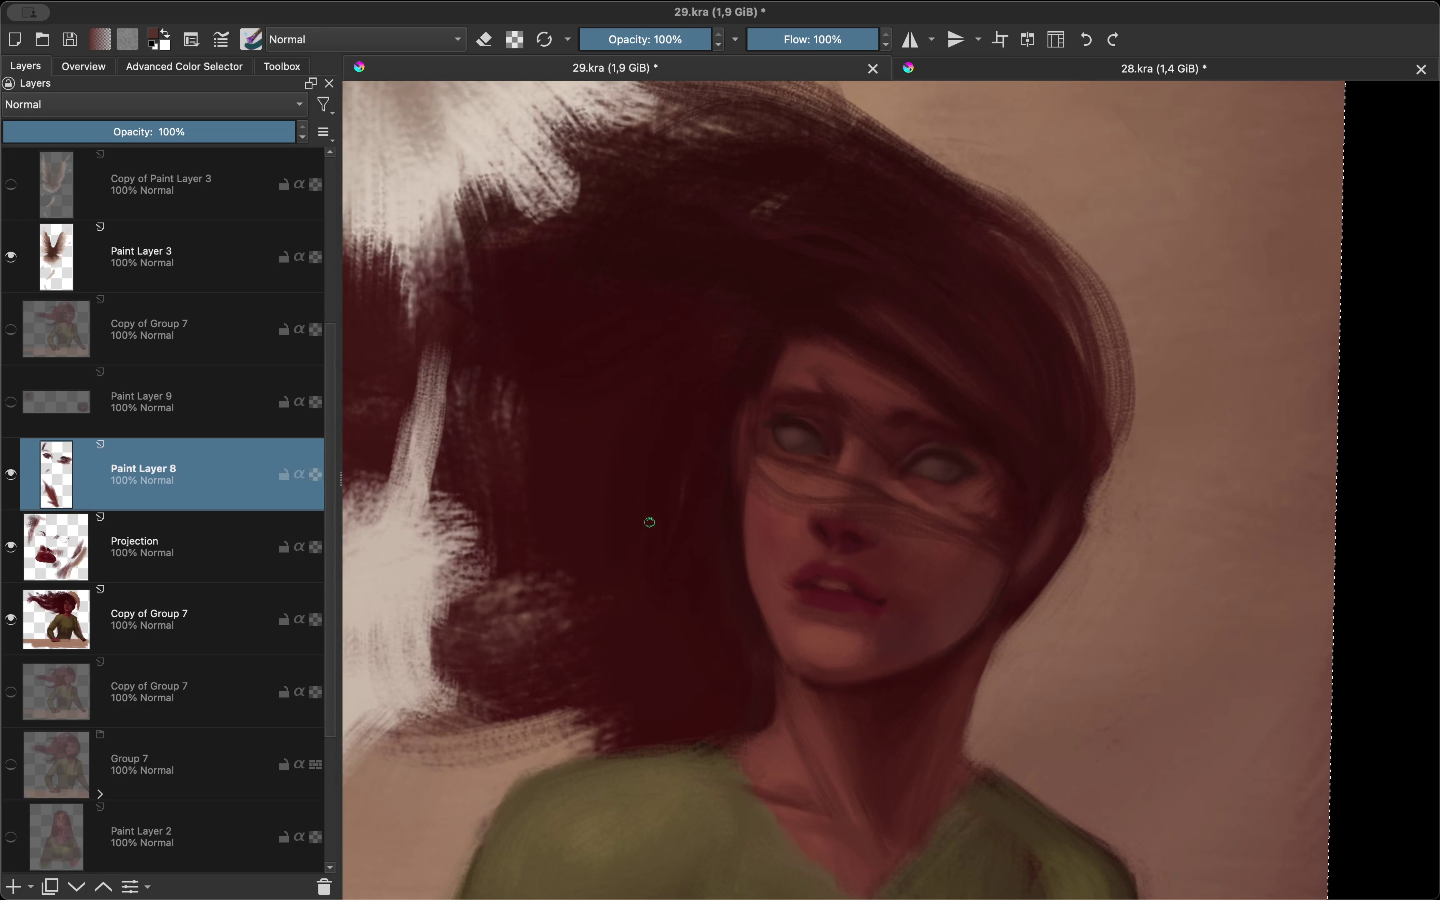
pyautogui.press('m')
pyautogui.press('-')
pyautogui.press('m')
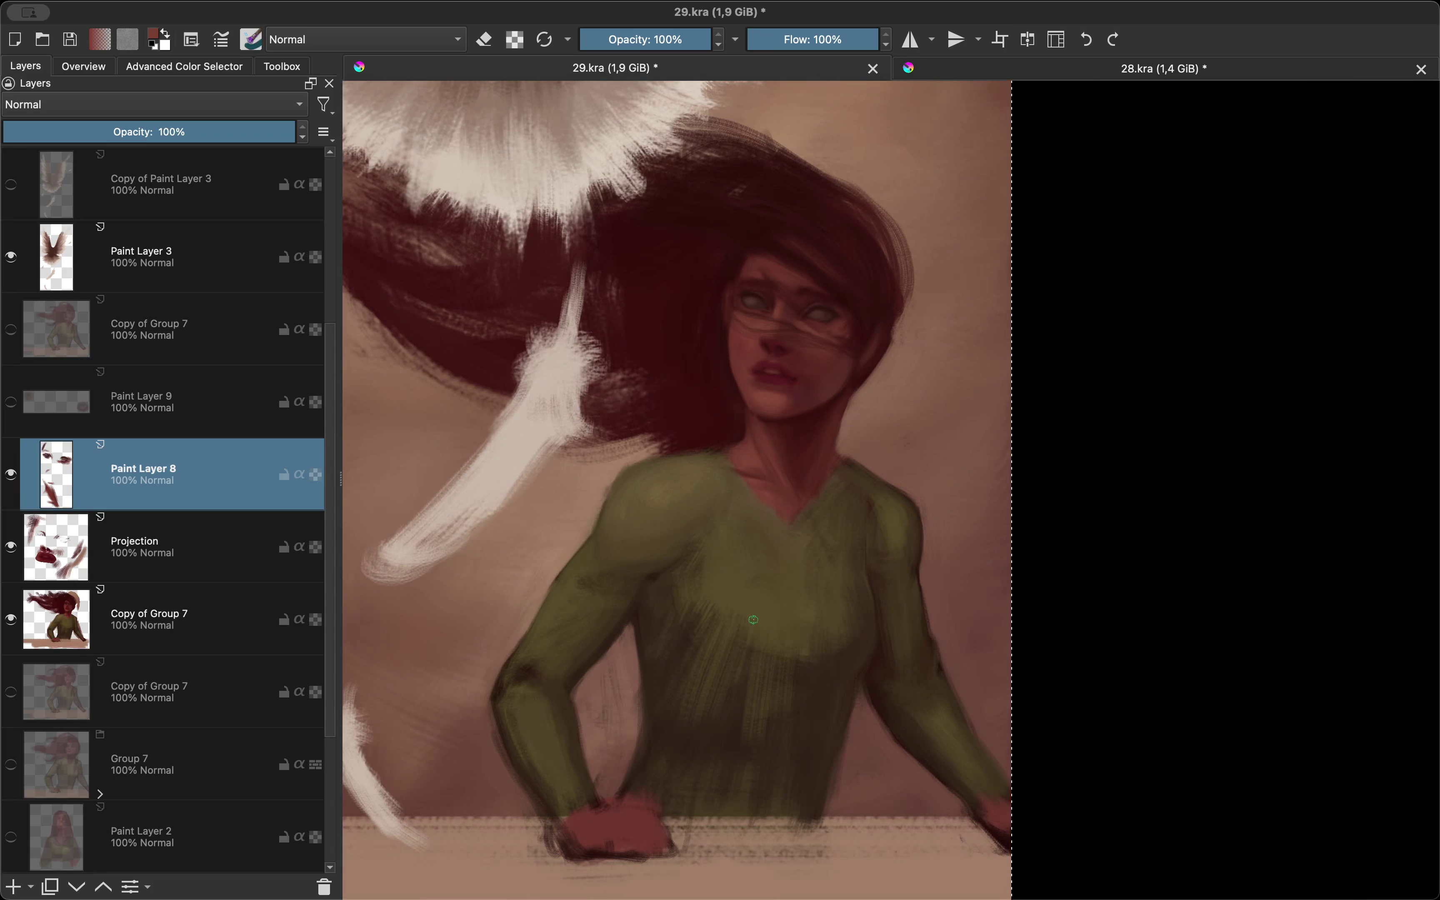
# Step: Add Paint Layer 10 and block a broad brown shape over the torso
pyautogui.press('m')
pyautogui.press('Insert')
pyautogui.moveTo(771, 578)
pyautogui.mouseDown()
pyautogui.moveTo(996, 723)
pyautogui.moveTo(778, 686)
pyautogui.mouseUp()
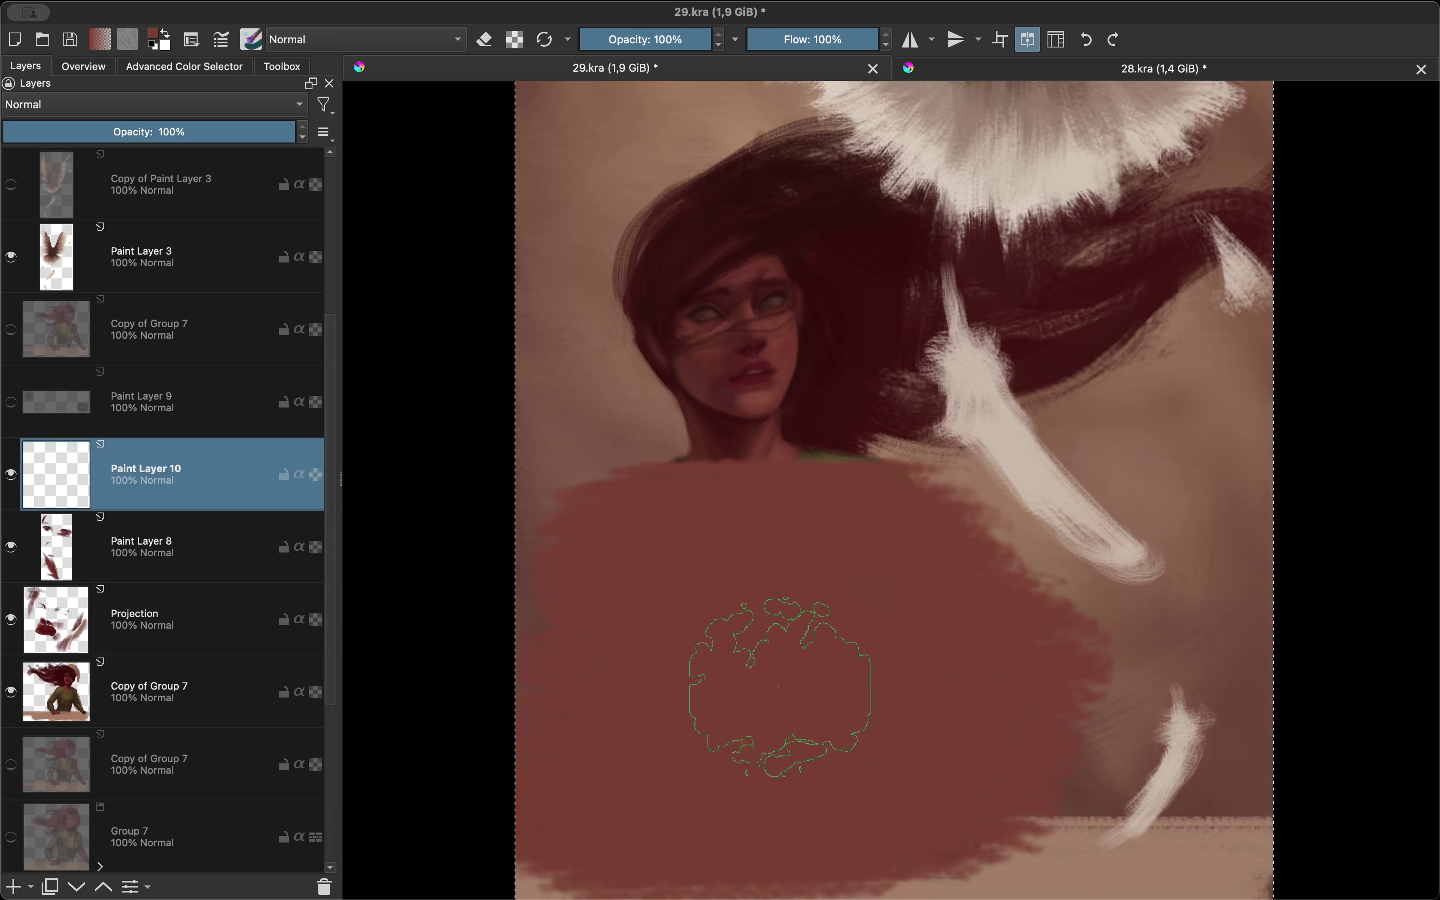
# Step: Make Paint Layer 8 active, recentre the view on the face, and add Paint Layer 11 above it
pyautogui.press('pagedown')
pyautogui.press('m')
pyautogui.press('-')
pyautogui.press('-')
pyautogui.press('+')
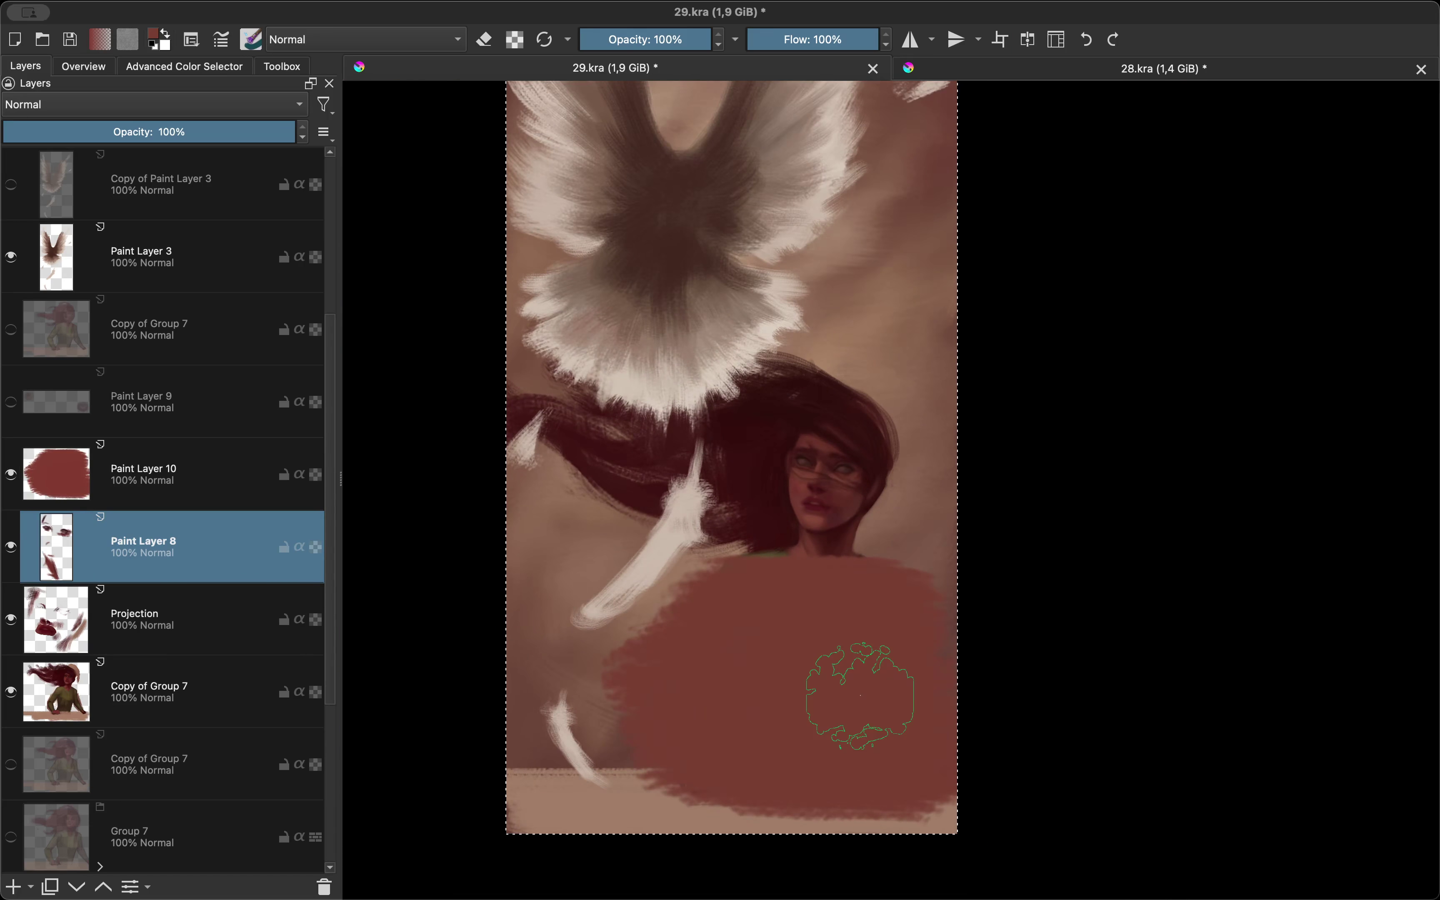
pyautogui.scroll(5, 880, 495)
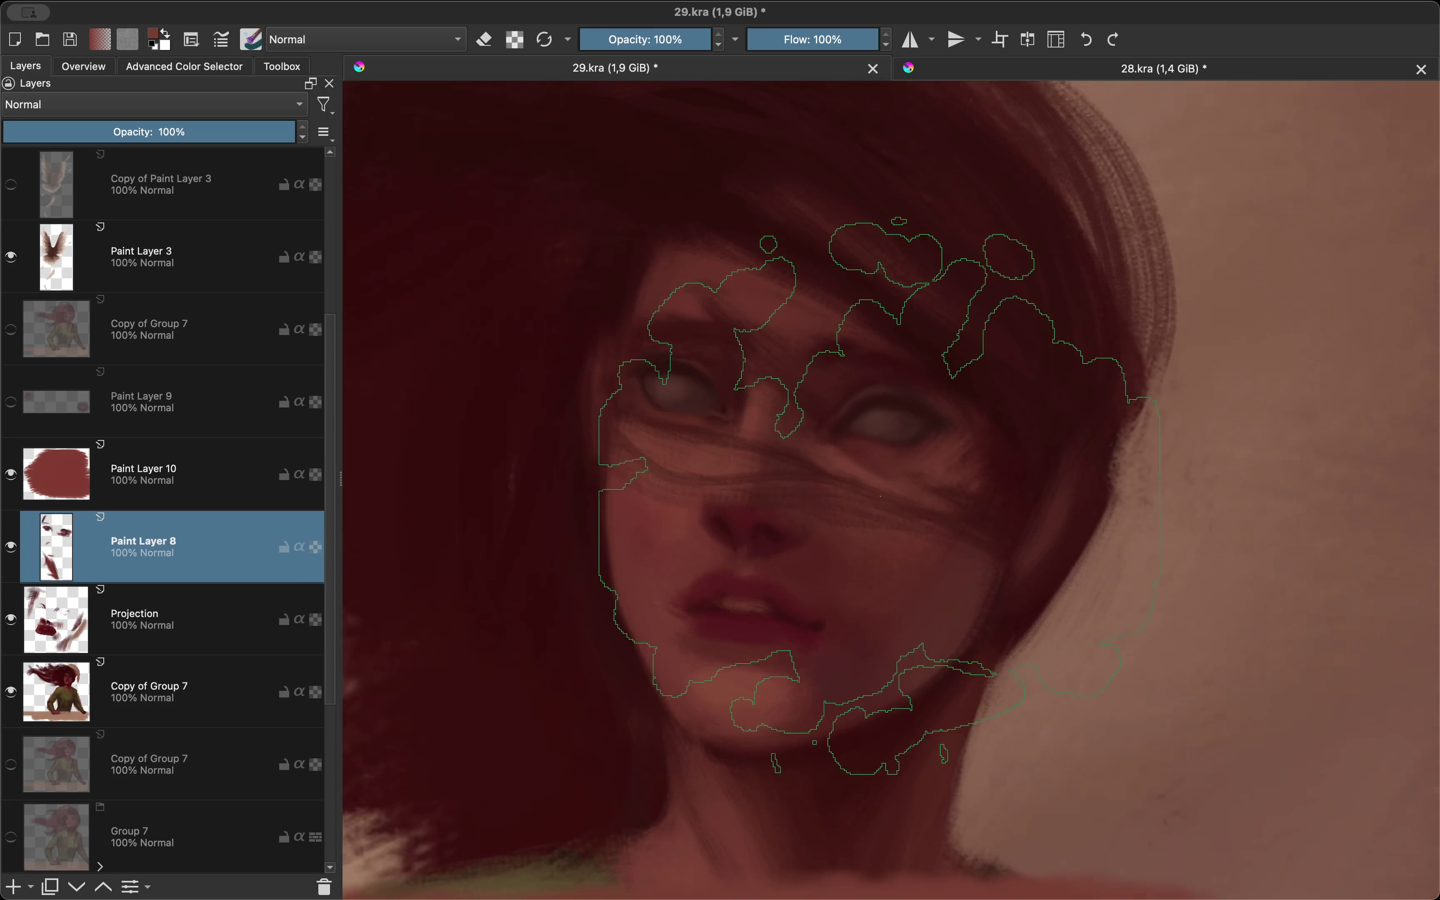
pyautogui.scroll(-2, 880, 496)
pyautogui.press('m')
pyautogui.scroll(2, 880, 496)
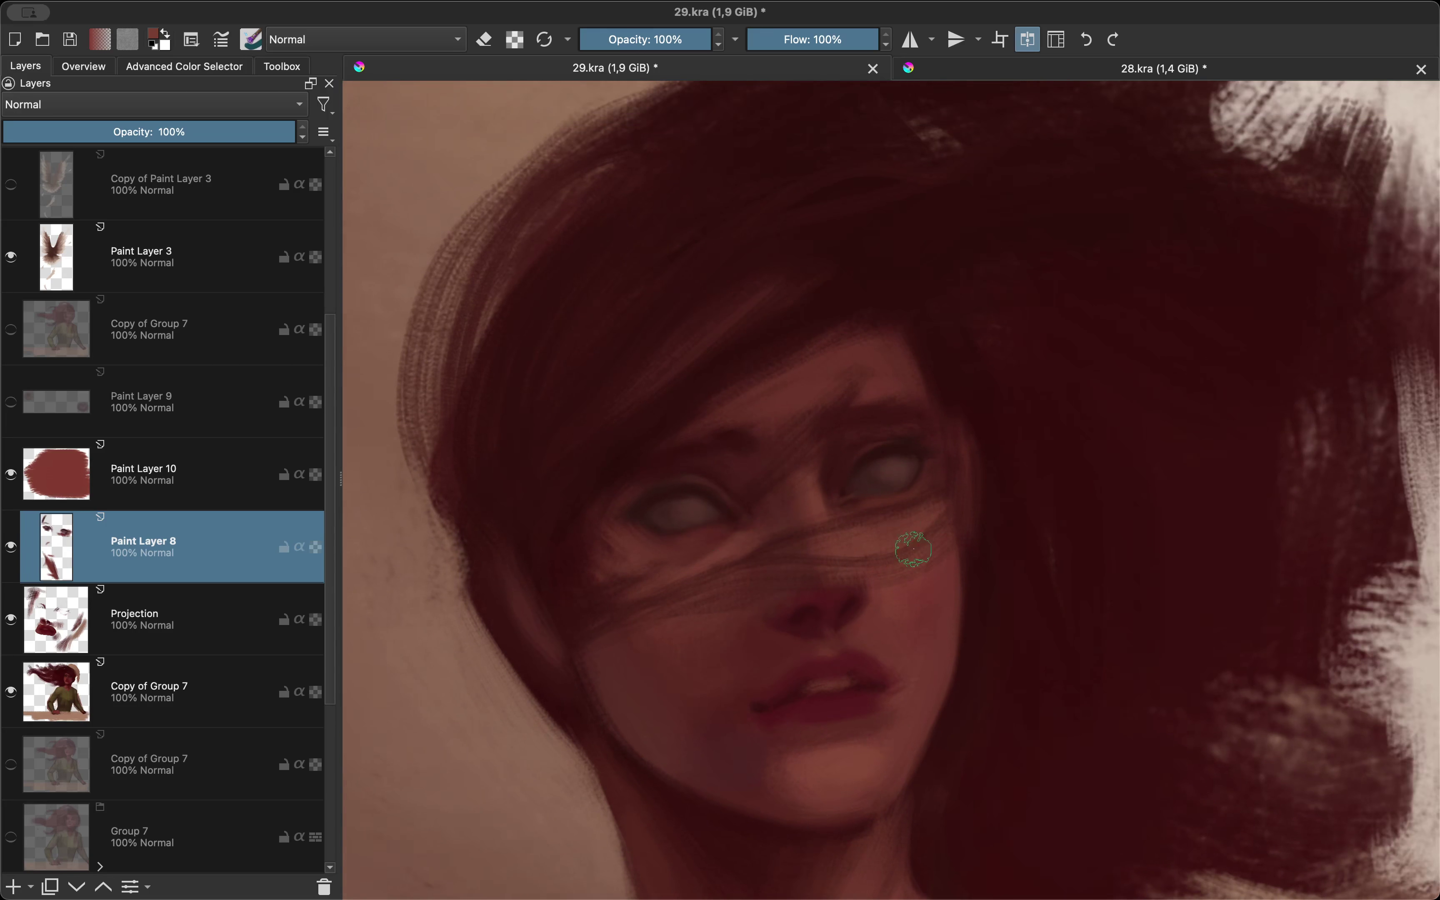
pyautogui.moveTo(625, 532); pyautogui.dragTo(741, 477)
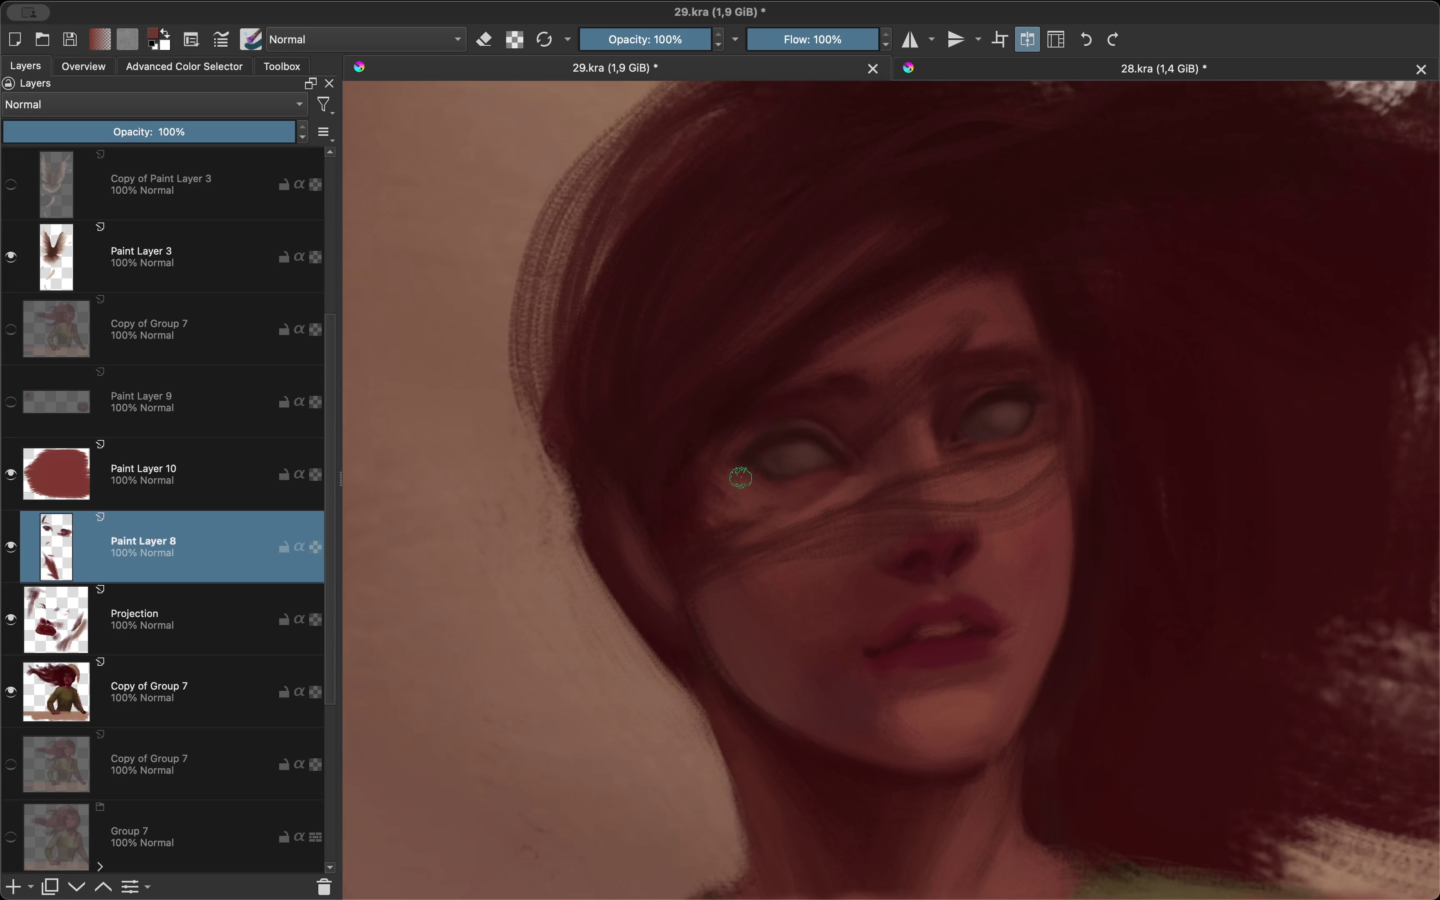
pyautogui.press('m')
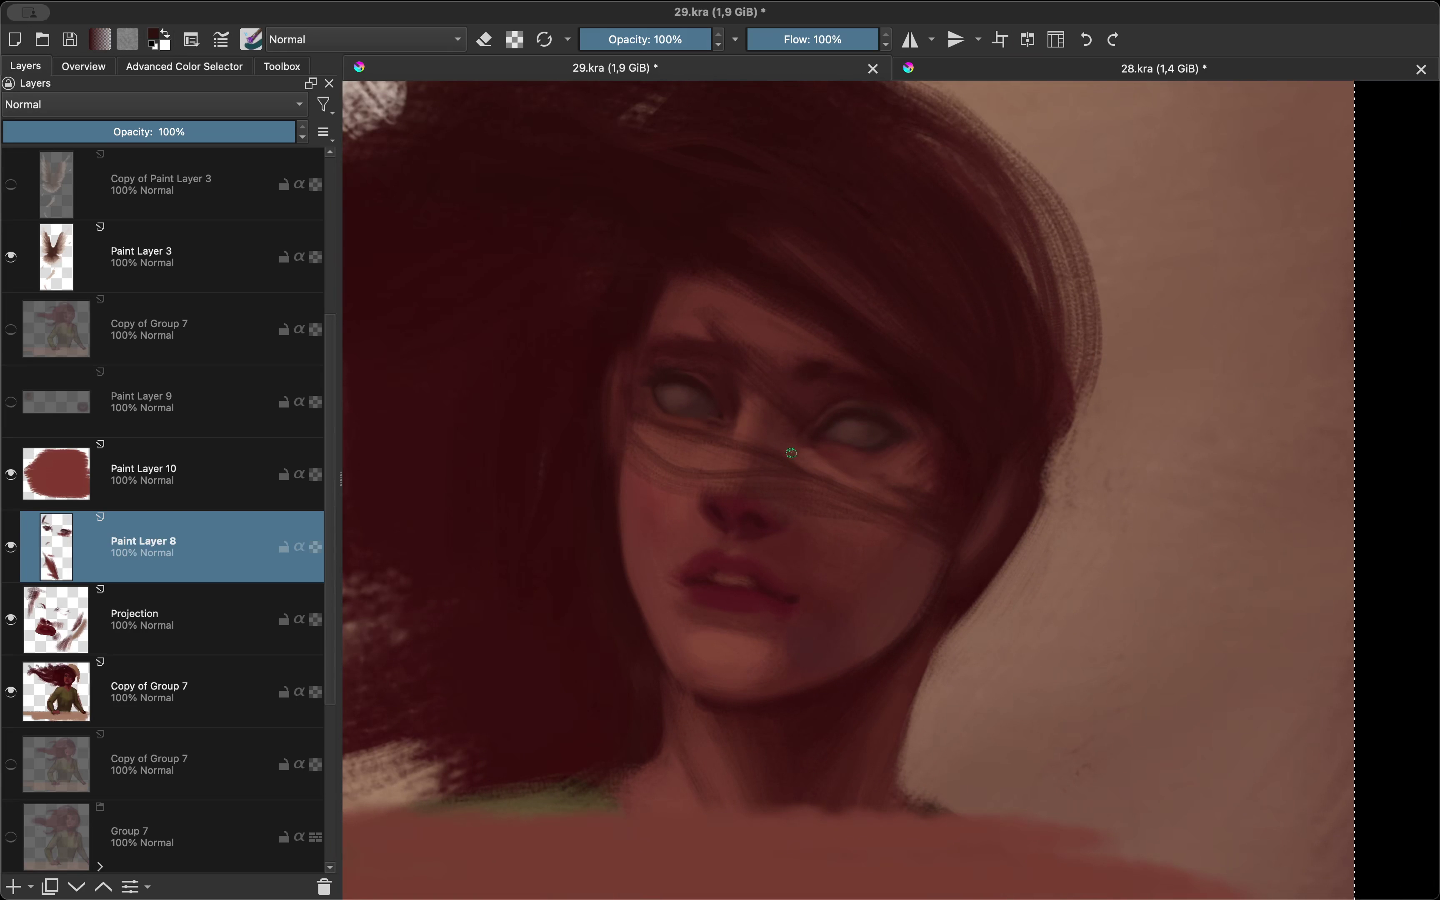
pyautogui.press('Insert')
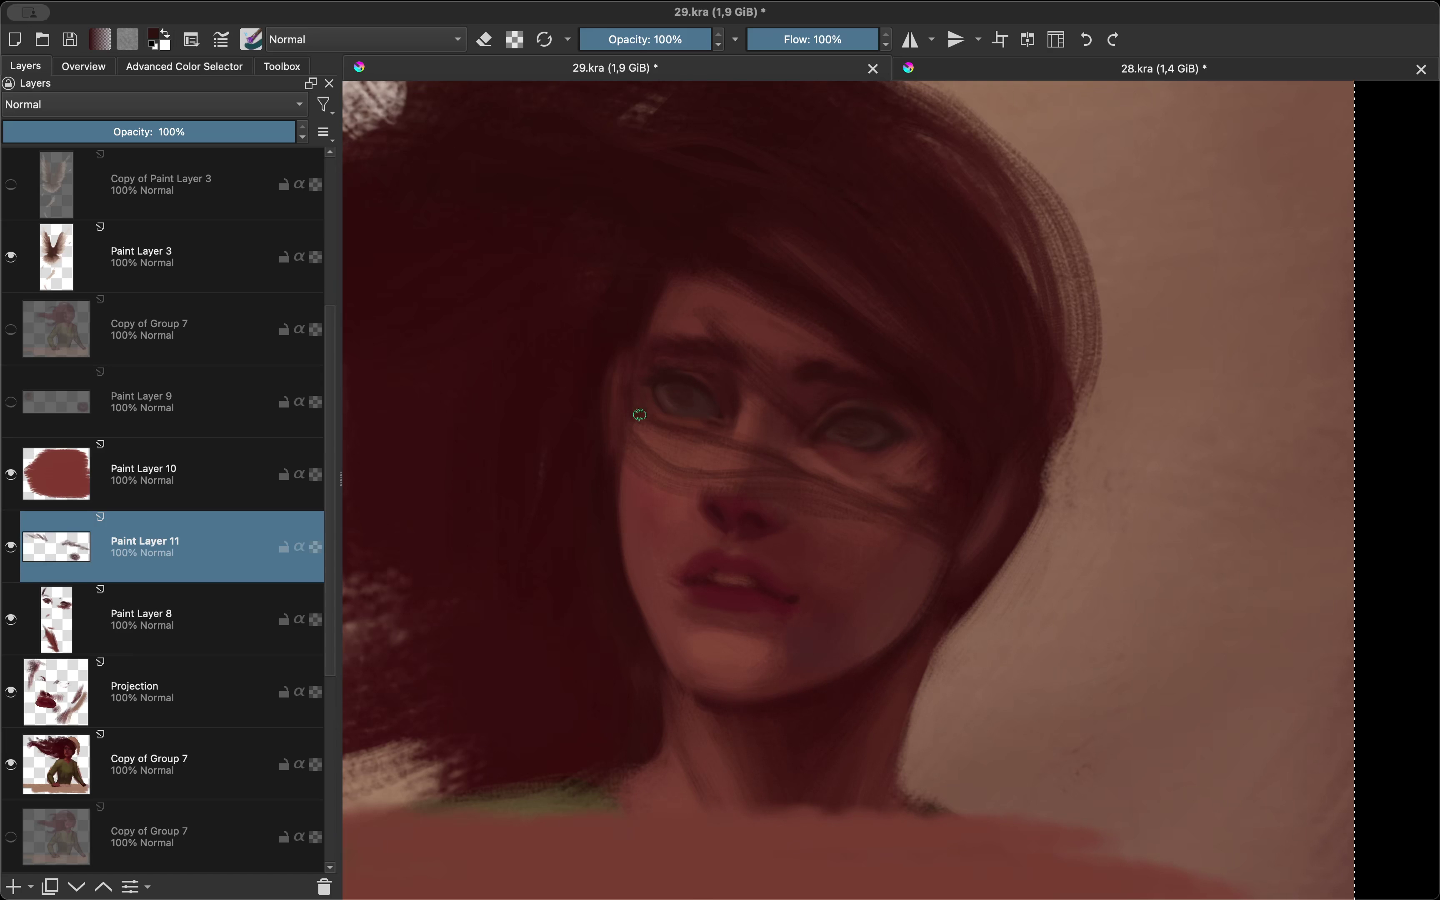
# Step: Rework the eyes on Paint Layer 11, alternating eraser and brush with mirror-view checks
pyautogui.press('m')
pyautogui.scroll(2, 821, 387)
pyautogui.press('e')
pyautogui.press('m')
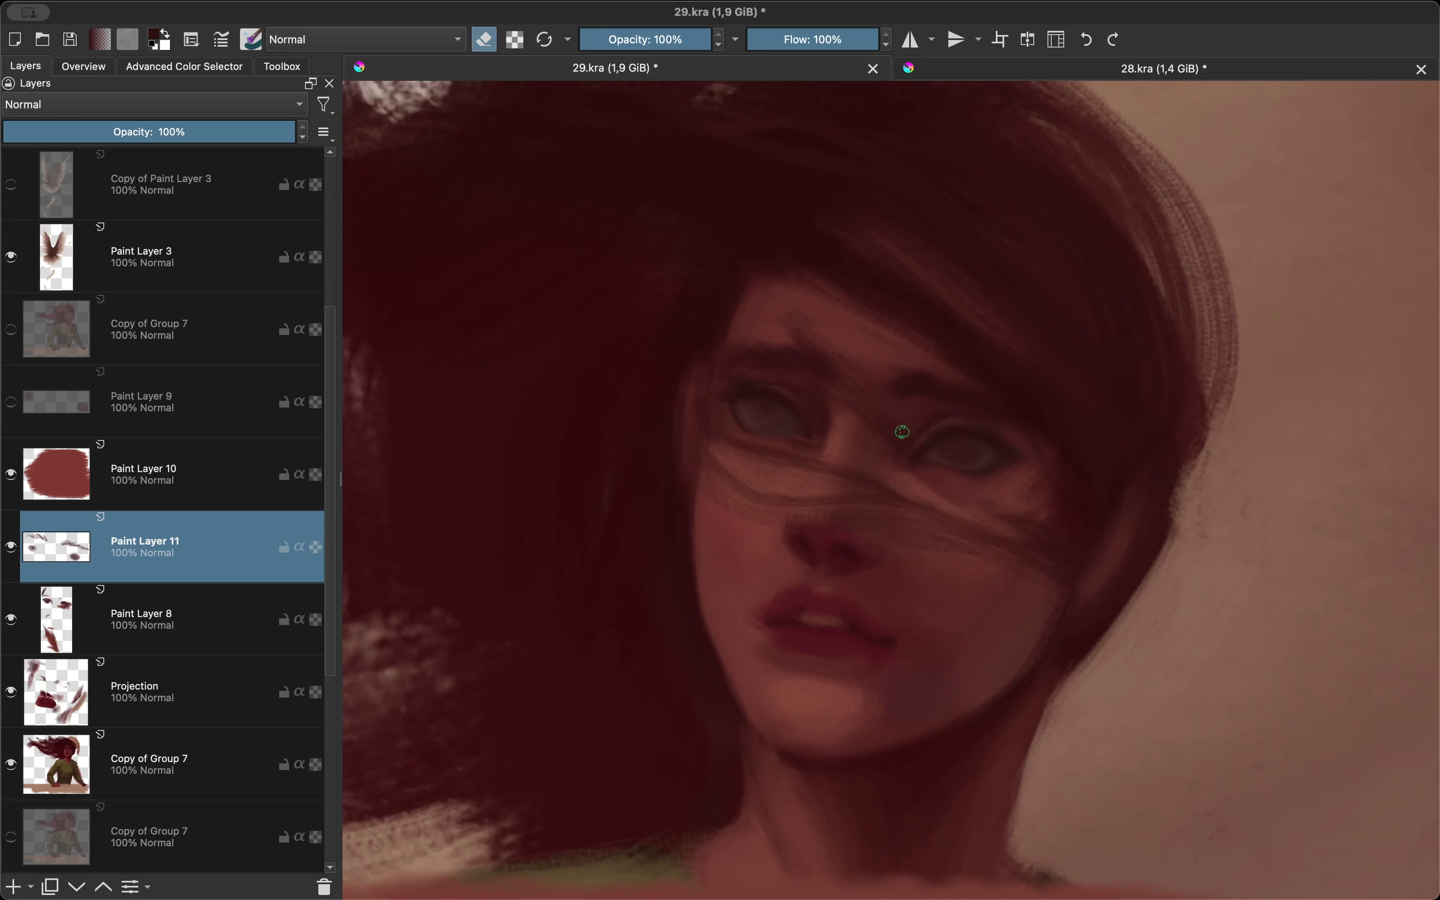
pyautogui.scroll(2, 709, 379)
pyautogui.press('e')
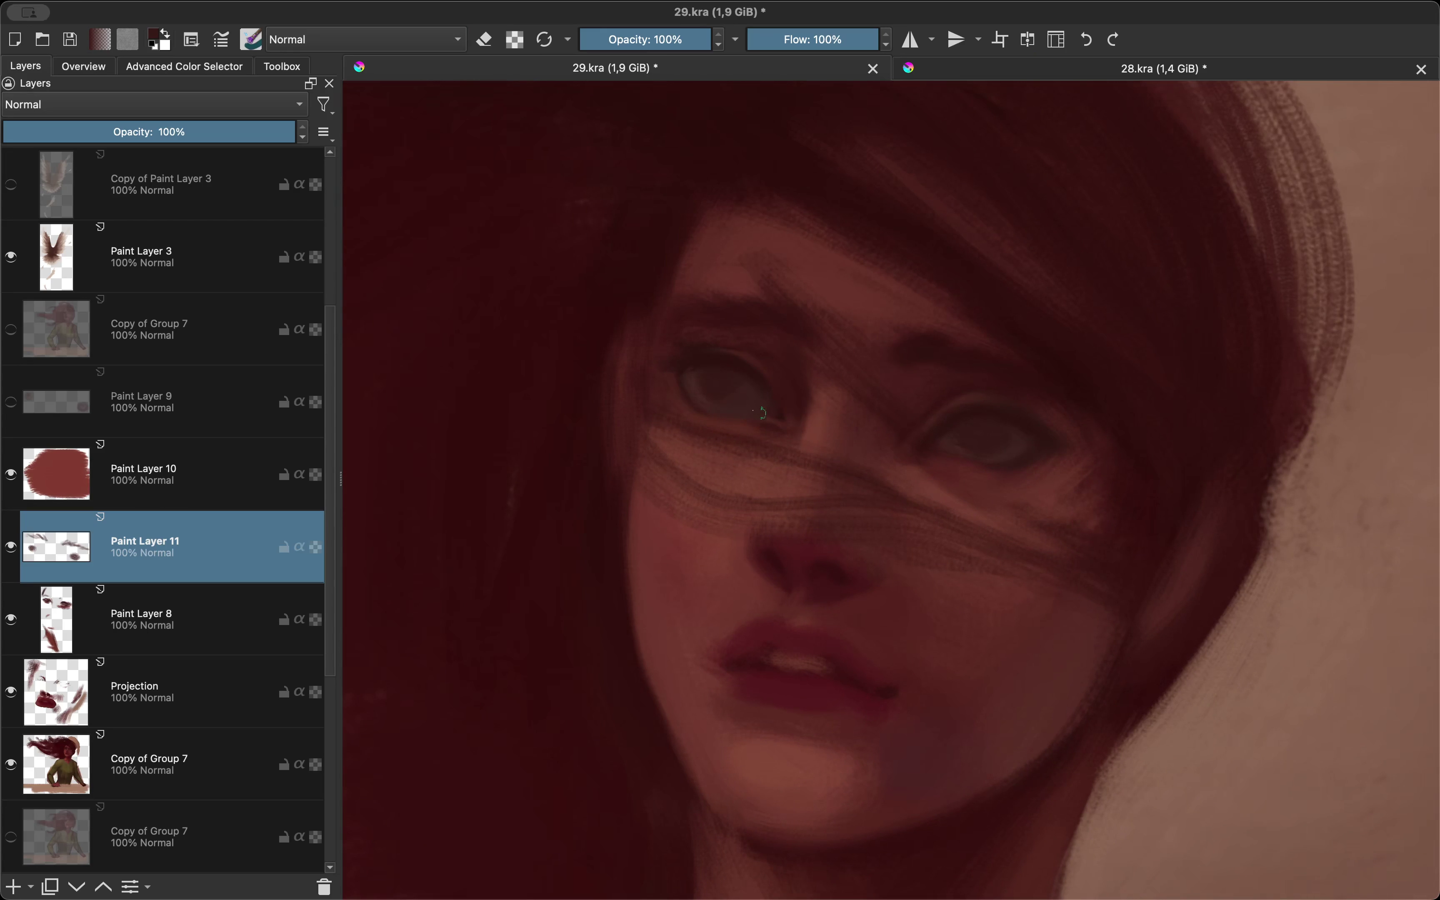
pyautogui.press('m')
pyautogui.scroll(2, 776, 326)
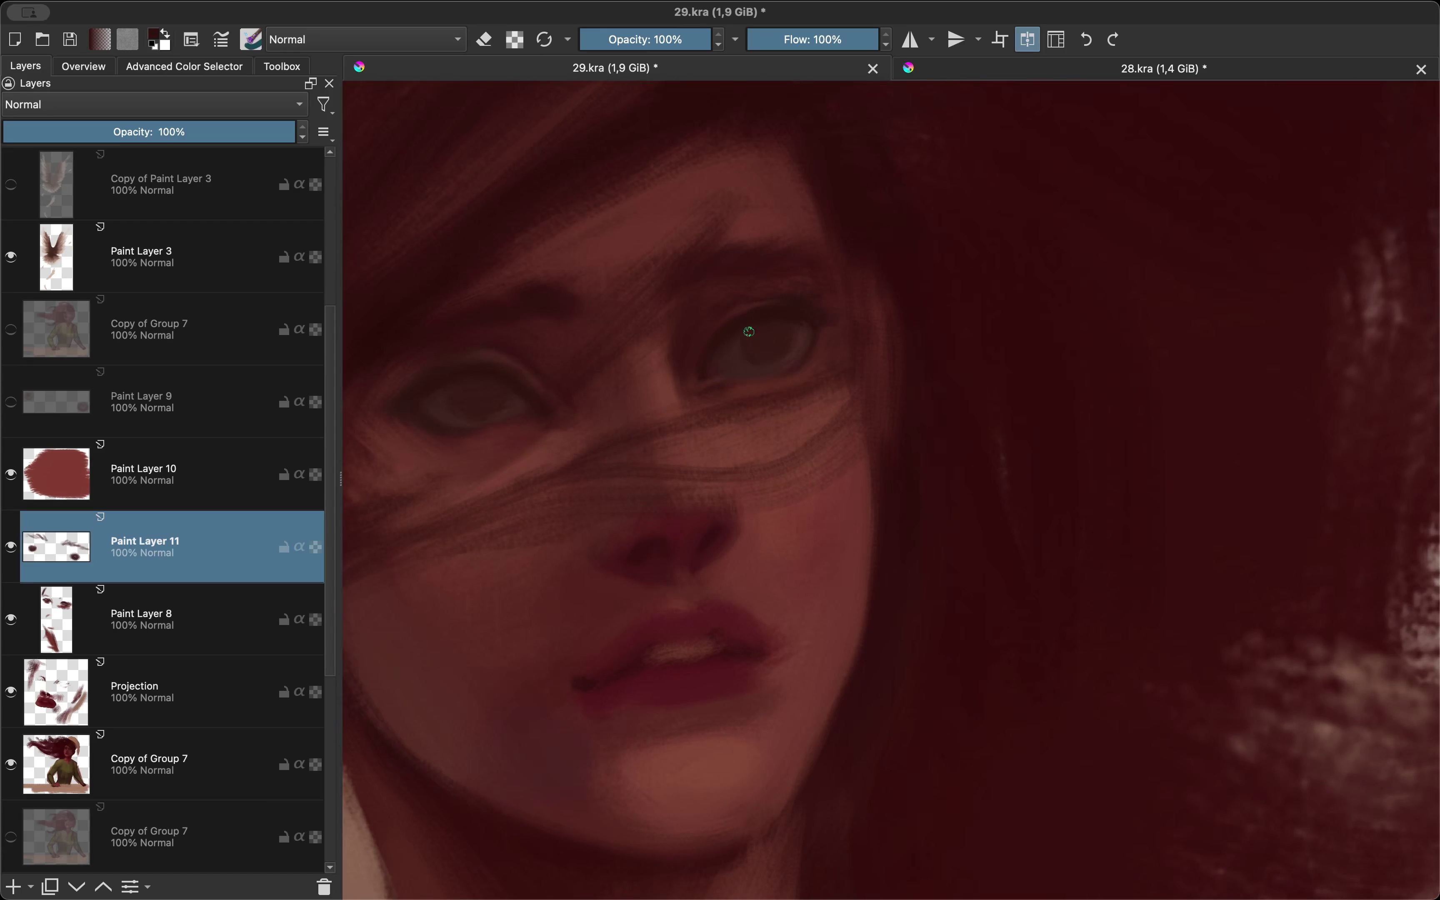
pyautogui.press('m')
pyautogui.press('m')
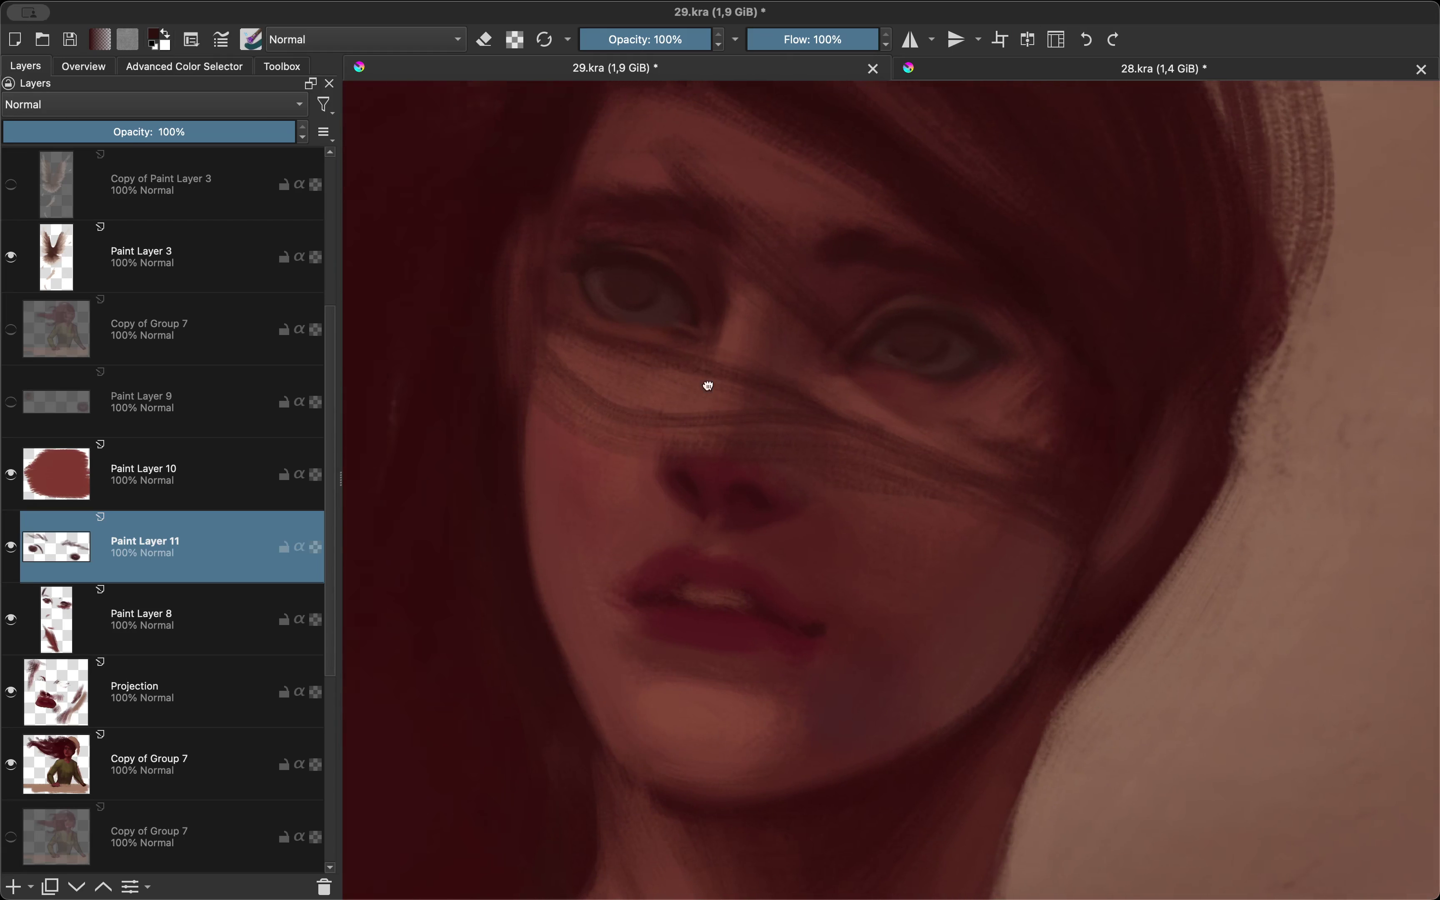
pyautogui.press('m')
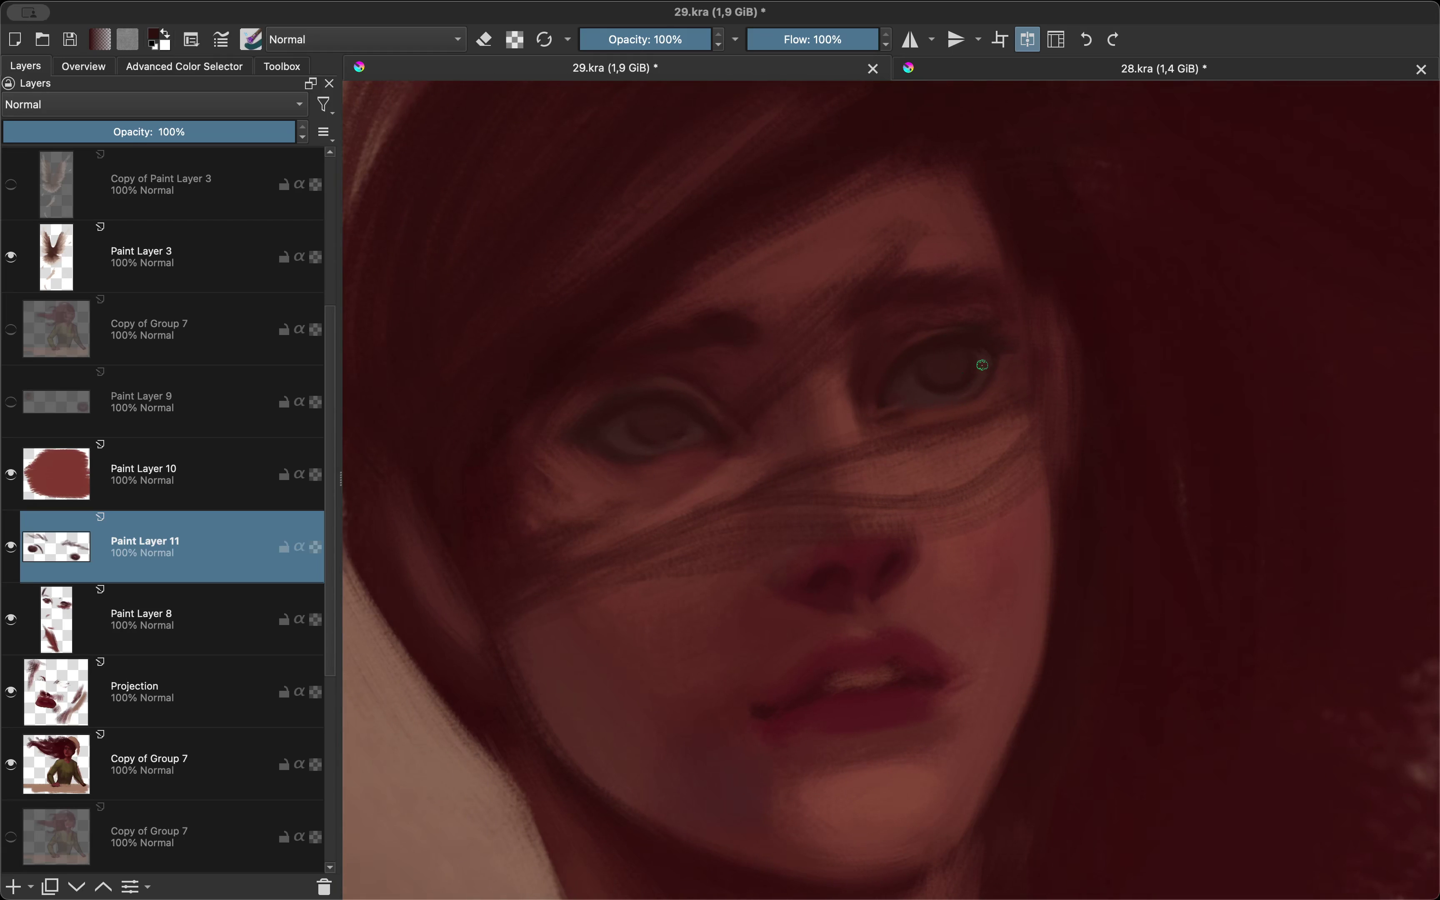
pyautogui.press('e')
pyautogui.press('m')
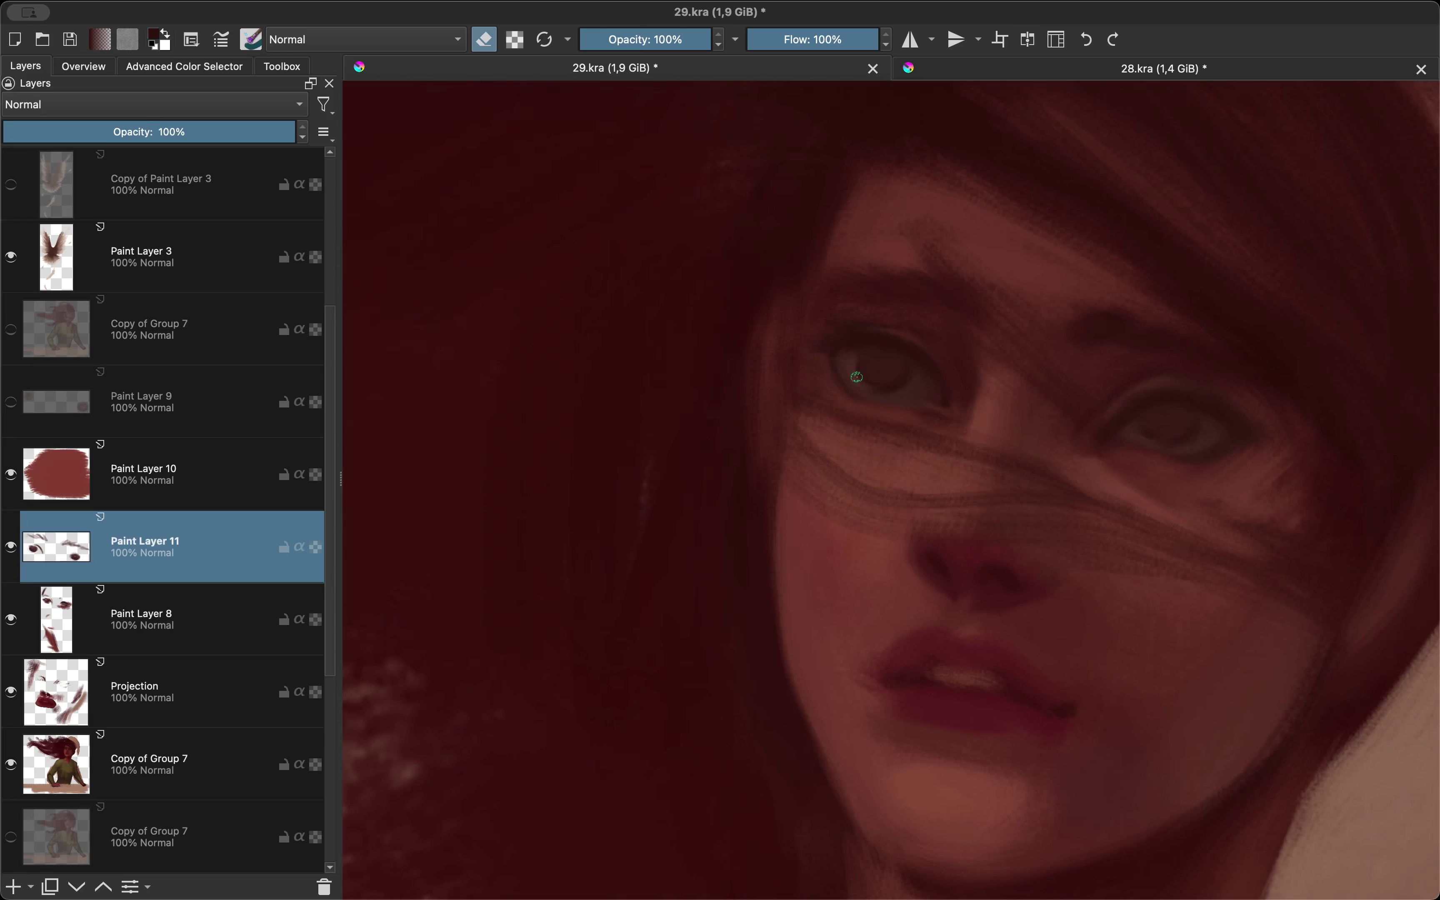
pyautogui.scroll(-5, 869, 382)
pyautogui.scroll(5, 909, 476)
# Step: Pick a new colour from the quick colour picker and keep refining the face, zooming and mirroring to check
pyautogui.hotkey('shift', 'i')
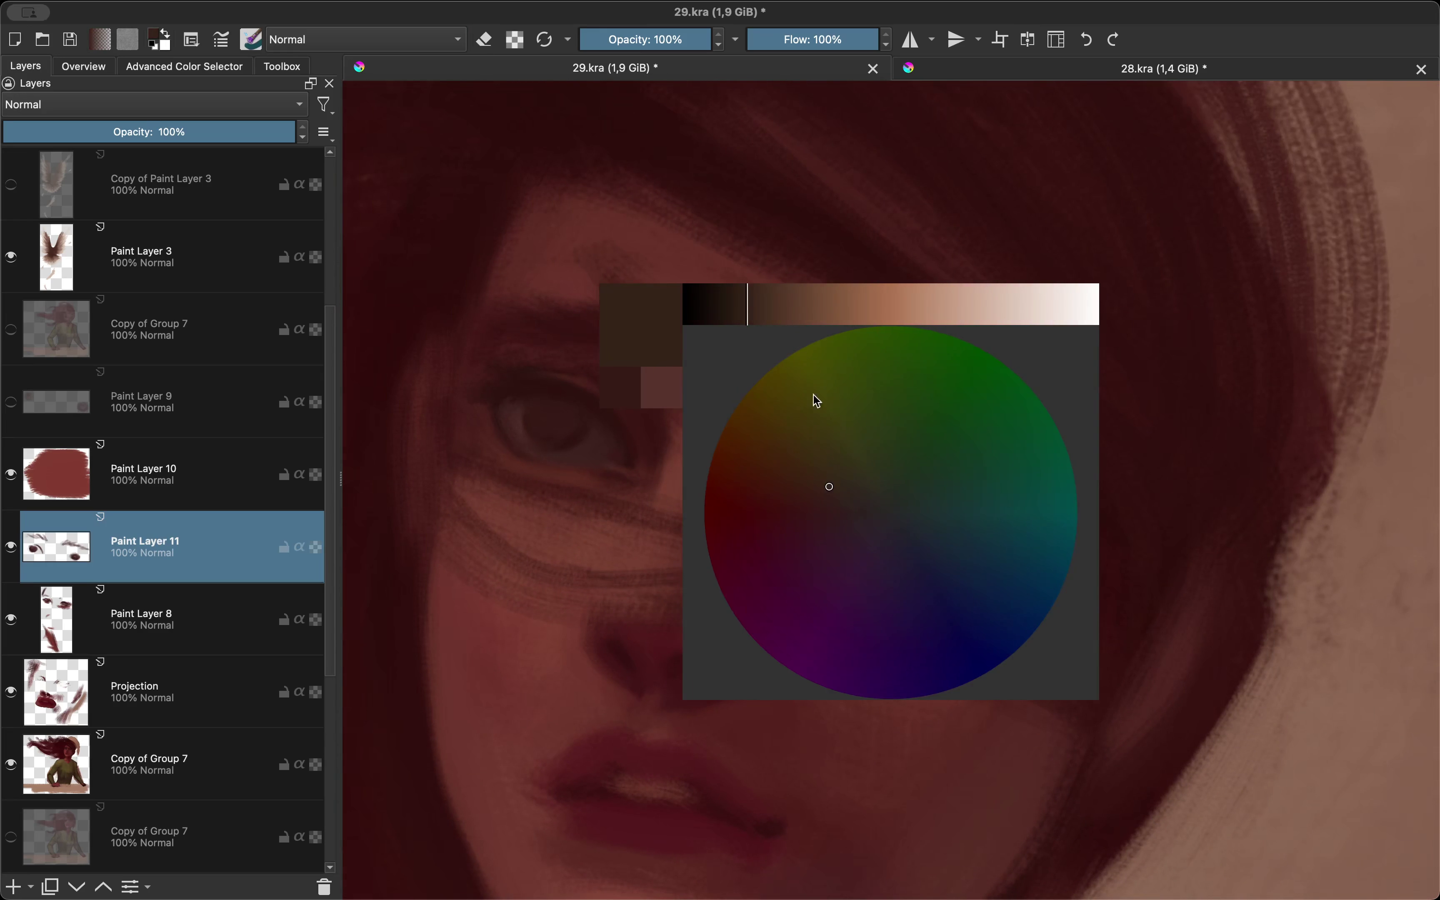
pyautogui.scroll(-2, 767, 547)
pyautogui.scroll(-2, 773, 524)
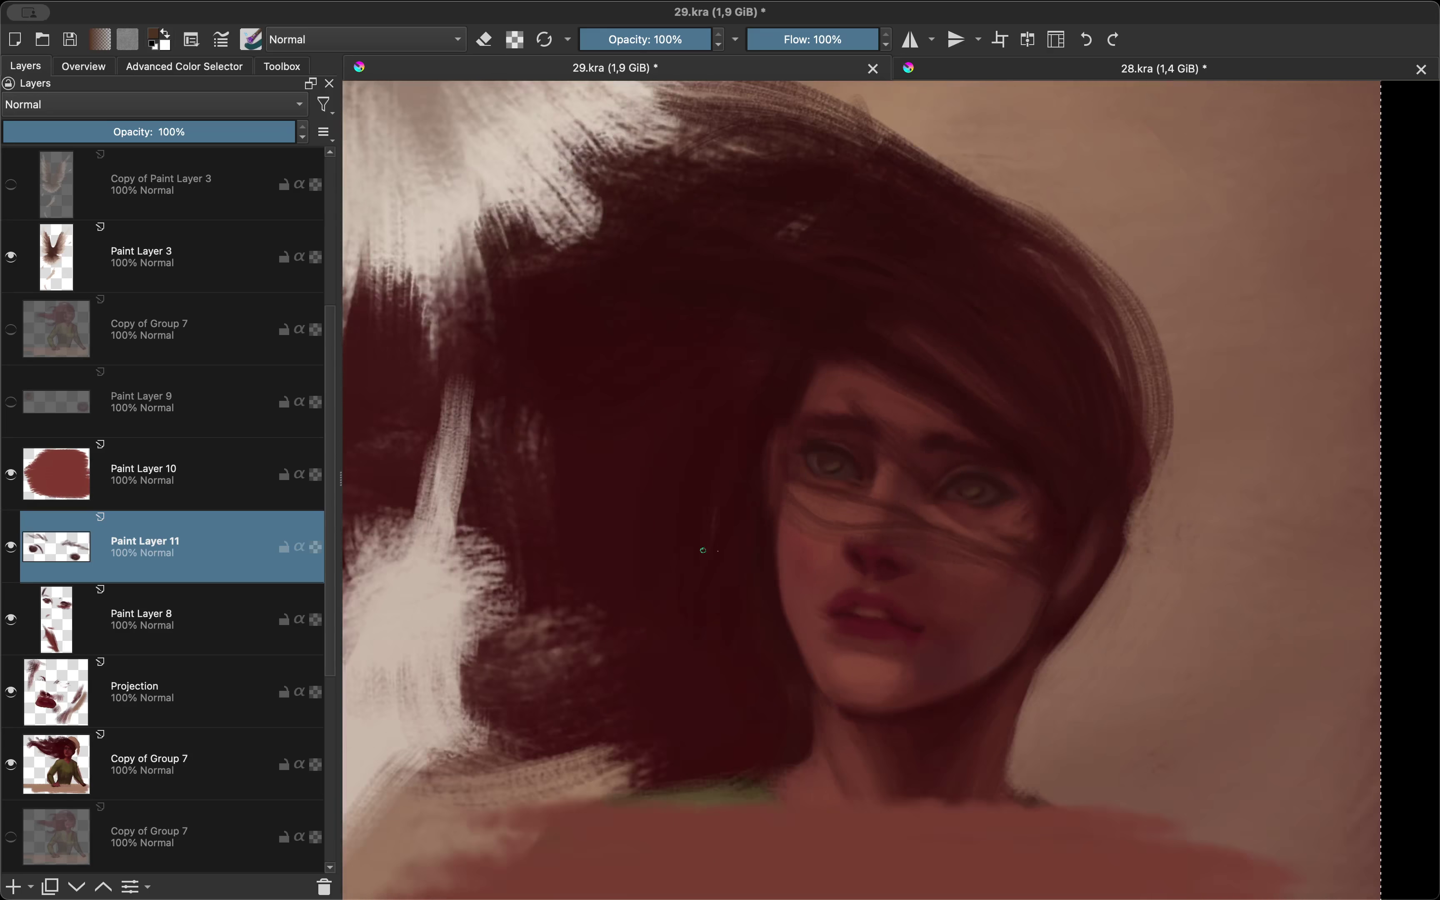
pyautogui.scroll(-2, 803, 476)
pyautogui.press('m')
pyautogui.scroll(3, 840, 433)
pyautogui.scroll(2, 840, 434)
pyautogui.scroll(2, 839, 376)
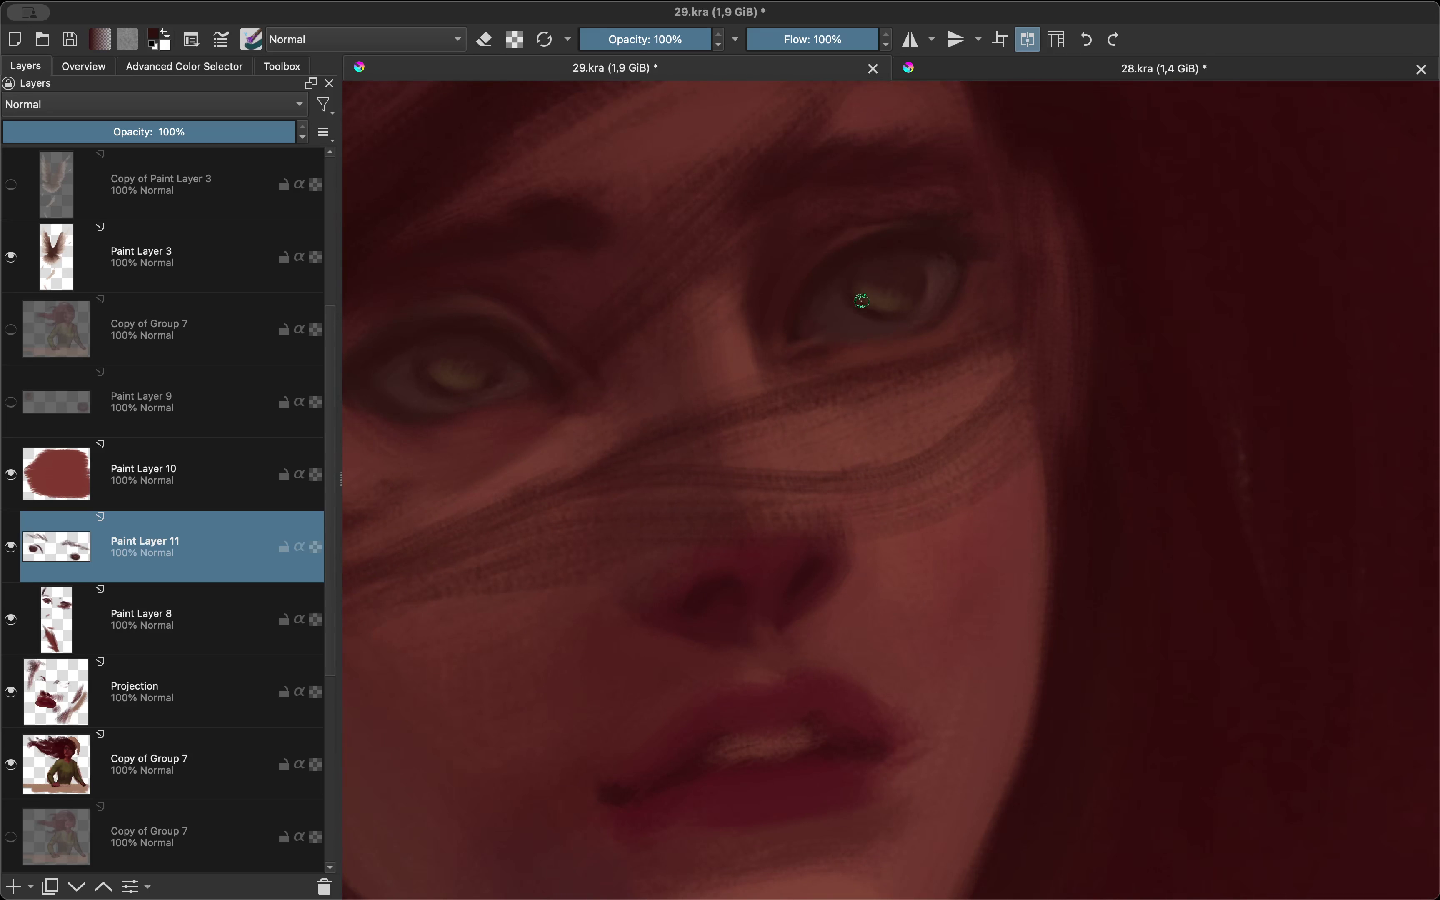
pyautogui.scroll(-2, 887, 357)
pyautogui.scroll(-3, 886, 416)
pyautogui.scroll(2, 886, 506)
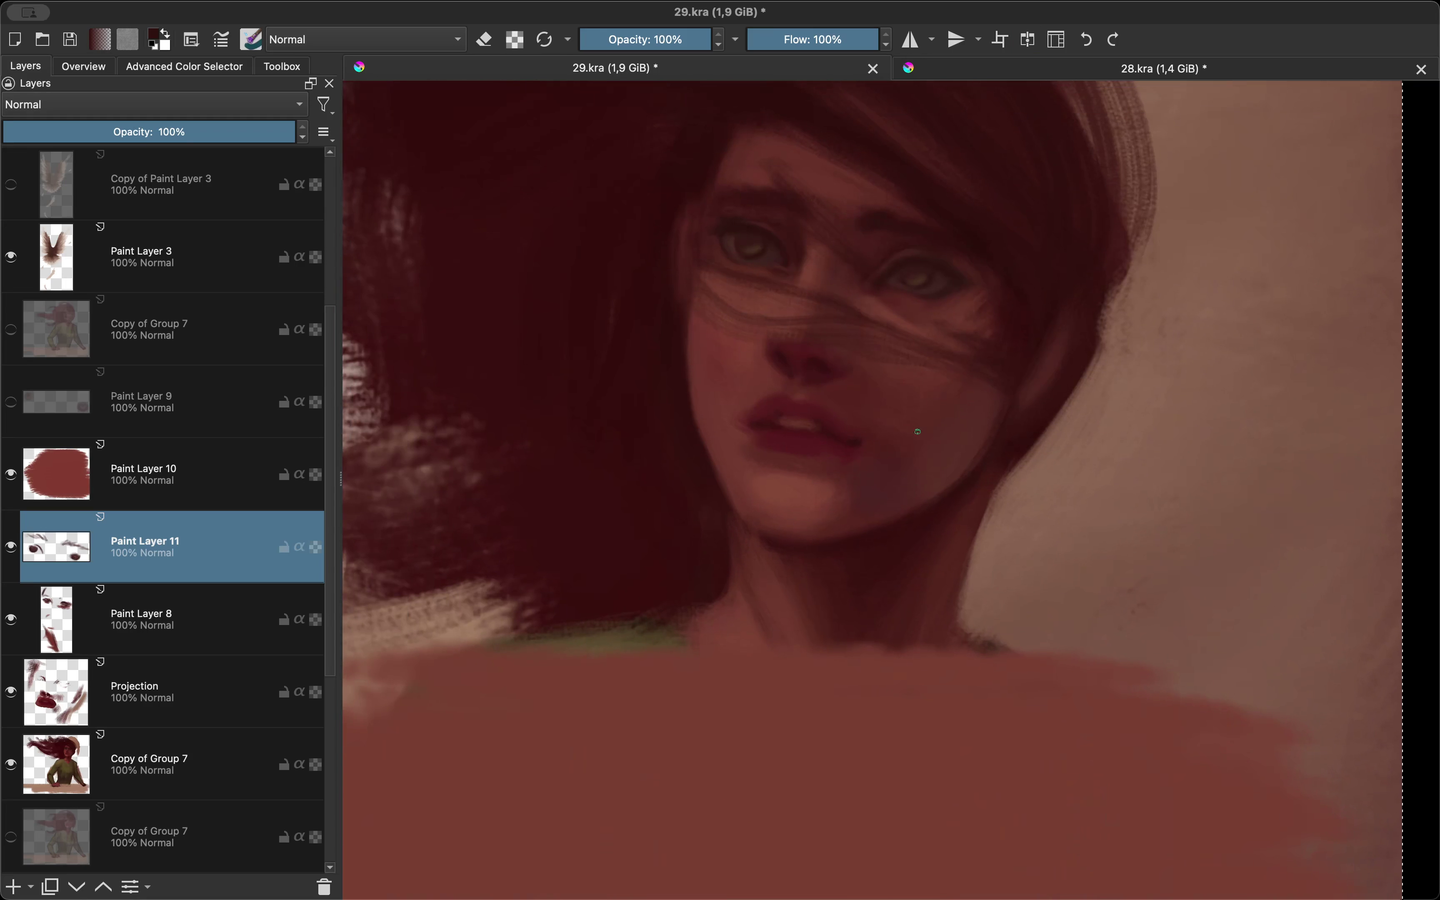
pyautogui.scroll(3, 885, 543)
pyautogui.scroll(-3, 877, 594)
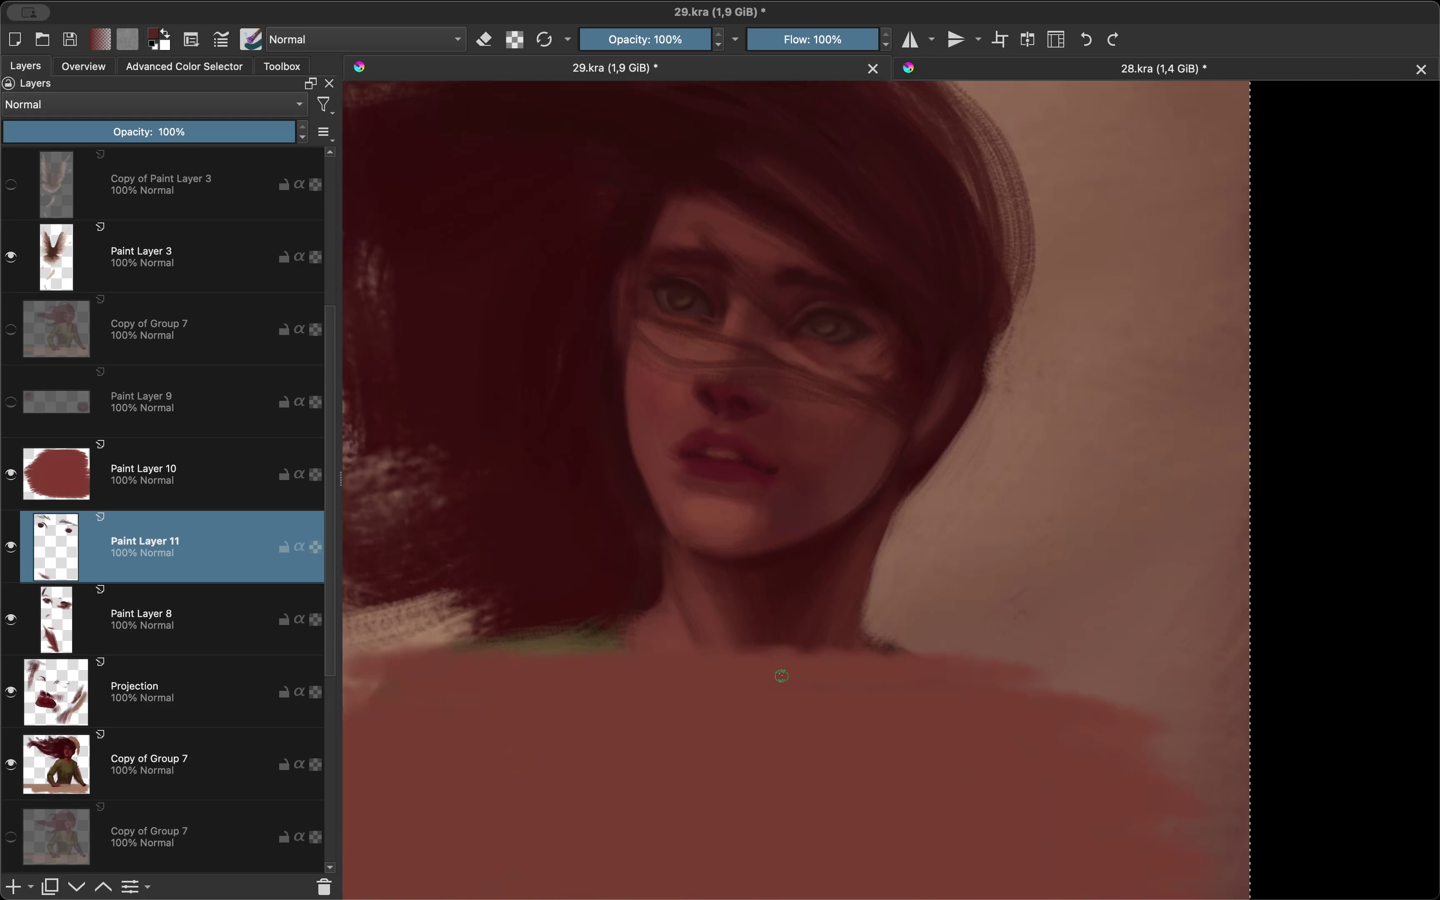
pyautogui.scroll(3, 749, 537)
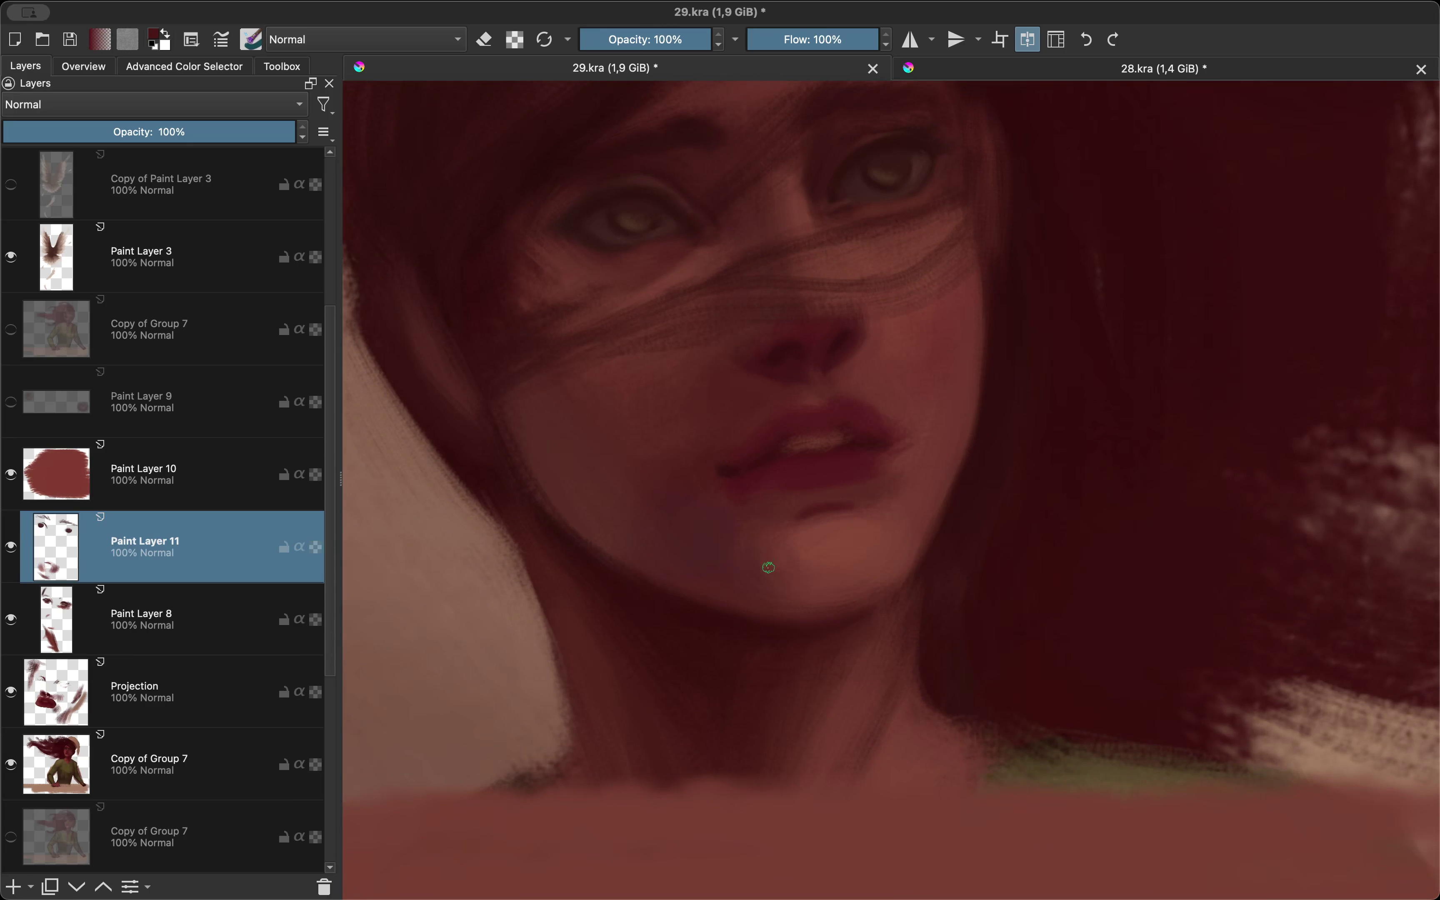
# Step: Pick a light skin tone to paint with, then add Copy of Group 7 to the selected layers
pyautogui.hotkey('shift', 'i')
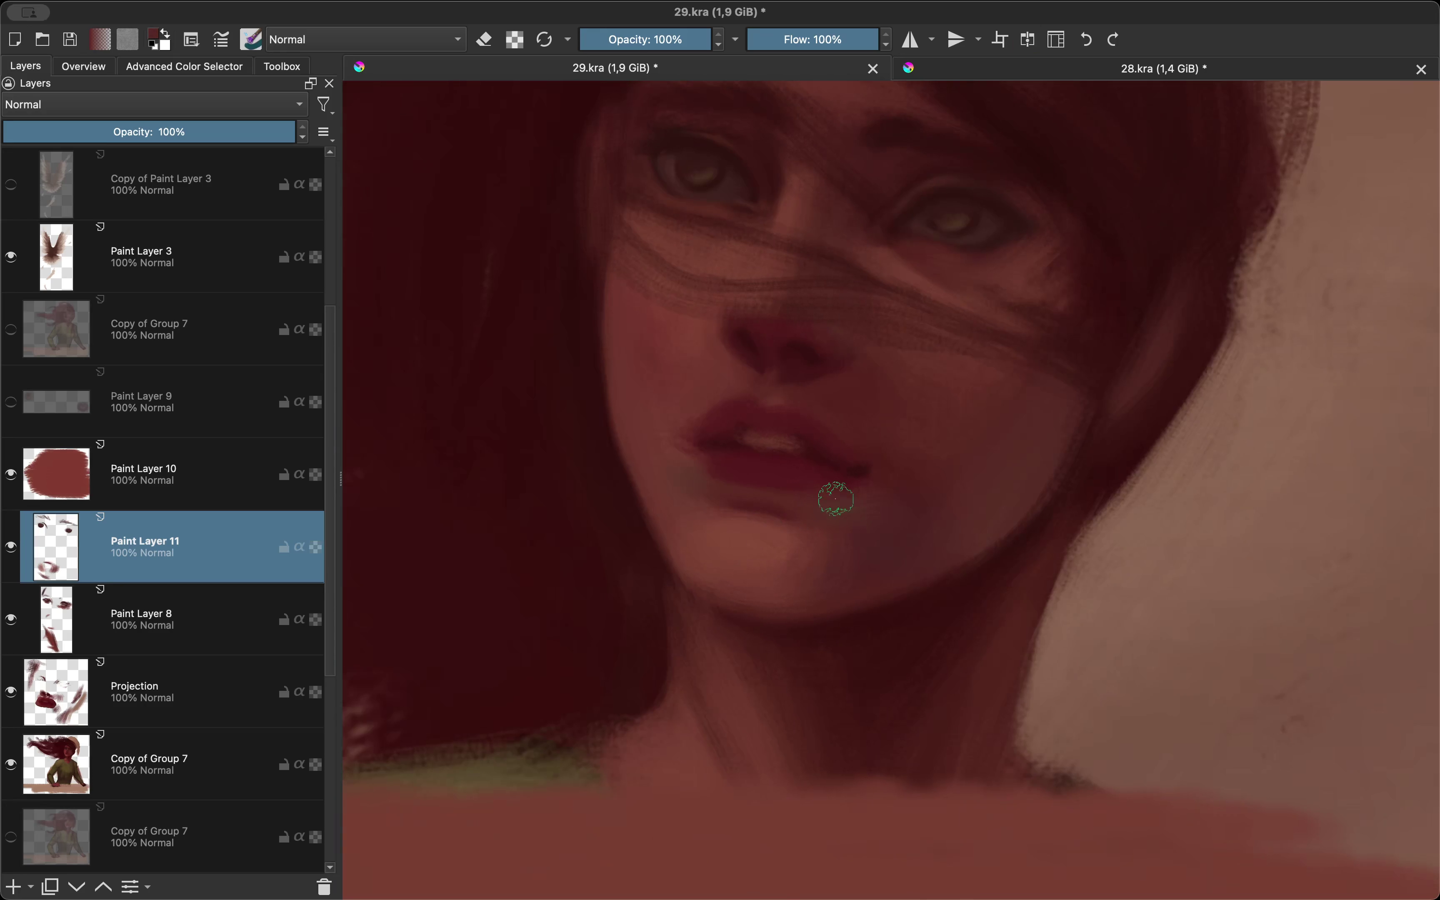
pyautogui.scroll(5, 833, 499)
pyautogui.scroll(-5, 926, 392)
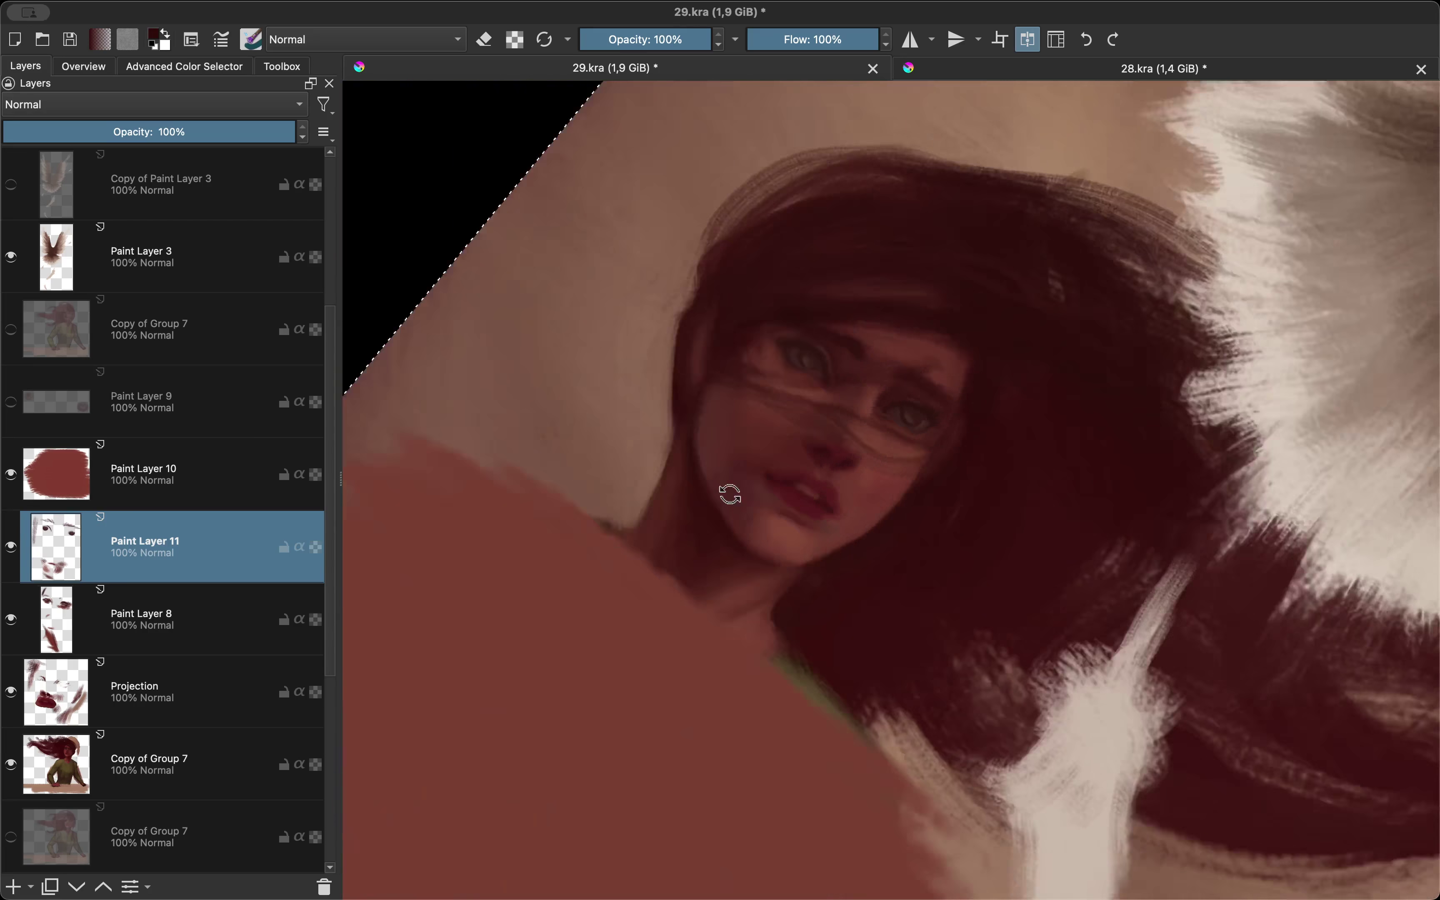
pyautogui.scroll(5, 923, 377)
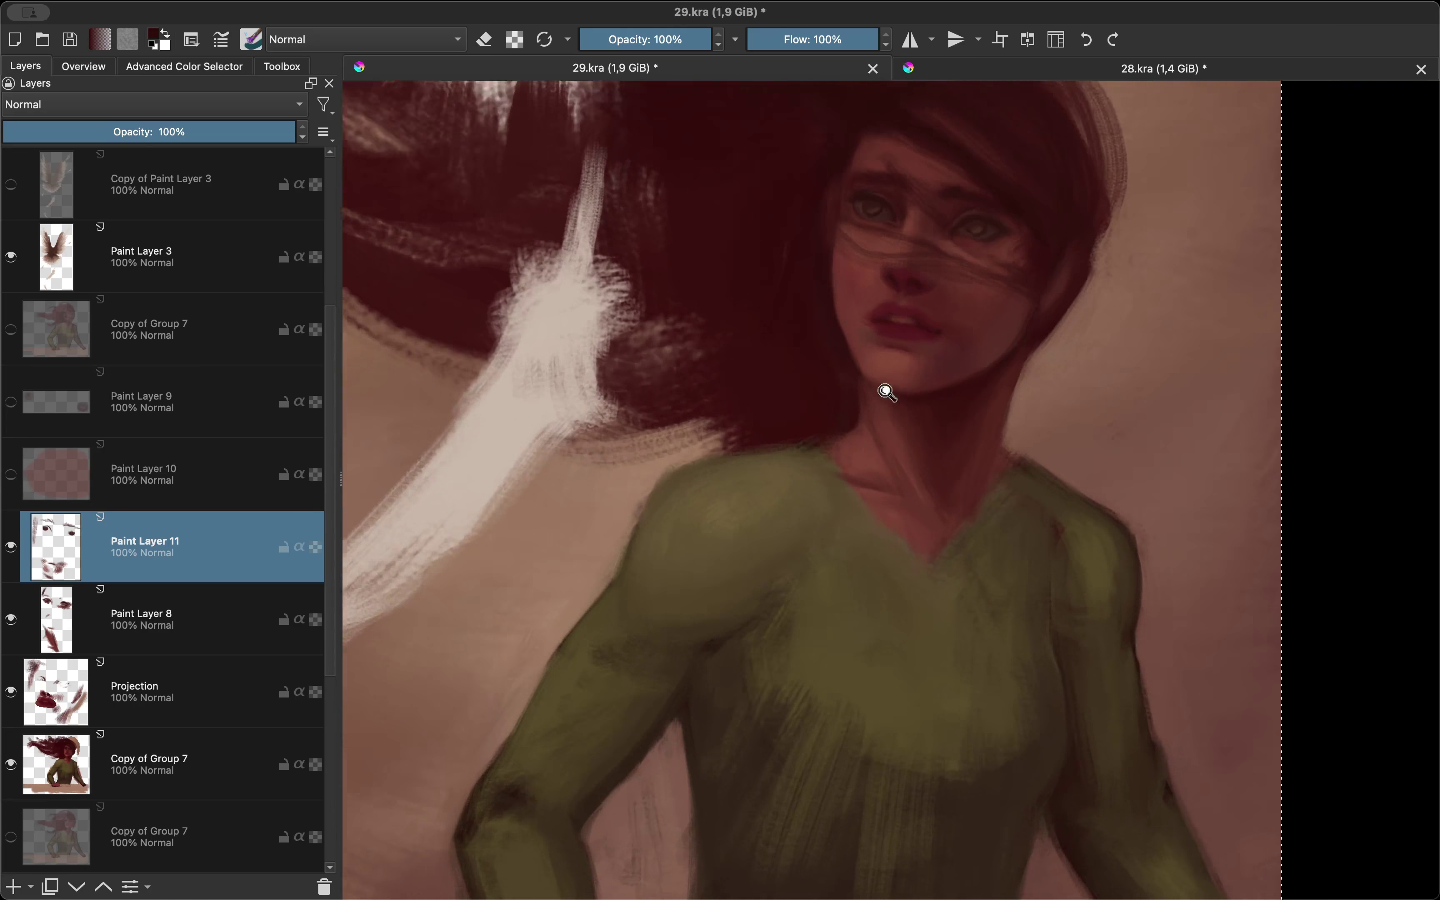
pyautogui.keyDown('ctrl'); pyautogui.click(940, 420); pyautogui.keyUp('ctrl')
pyautogui.scroll(-5, 934, 480)
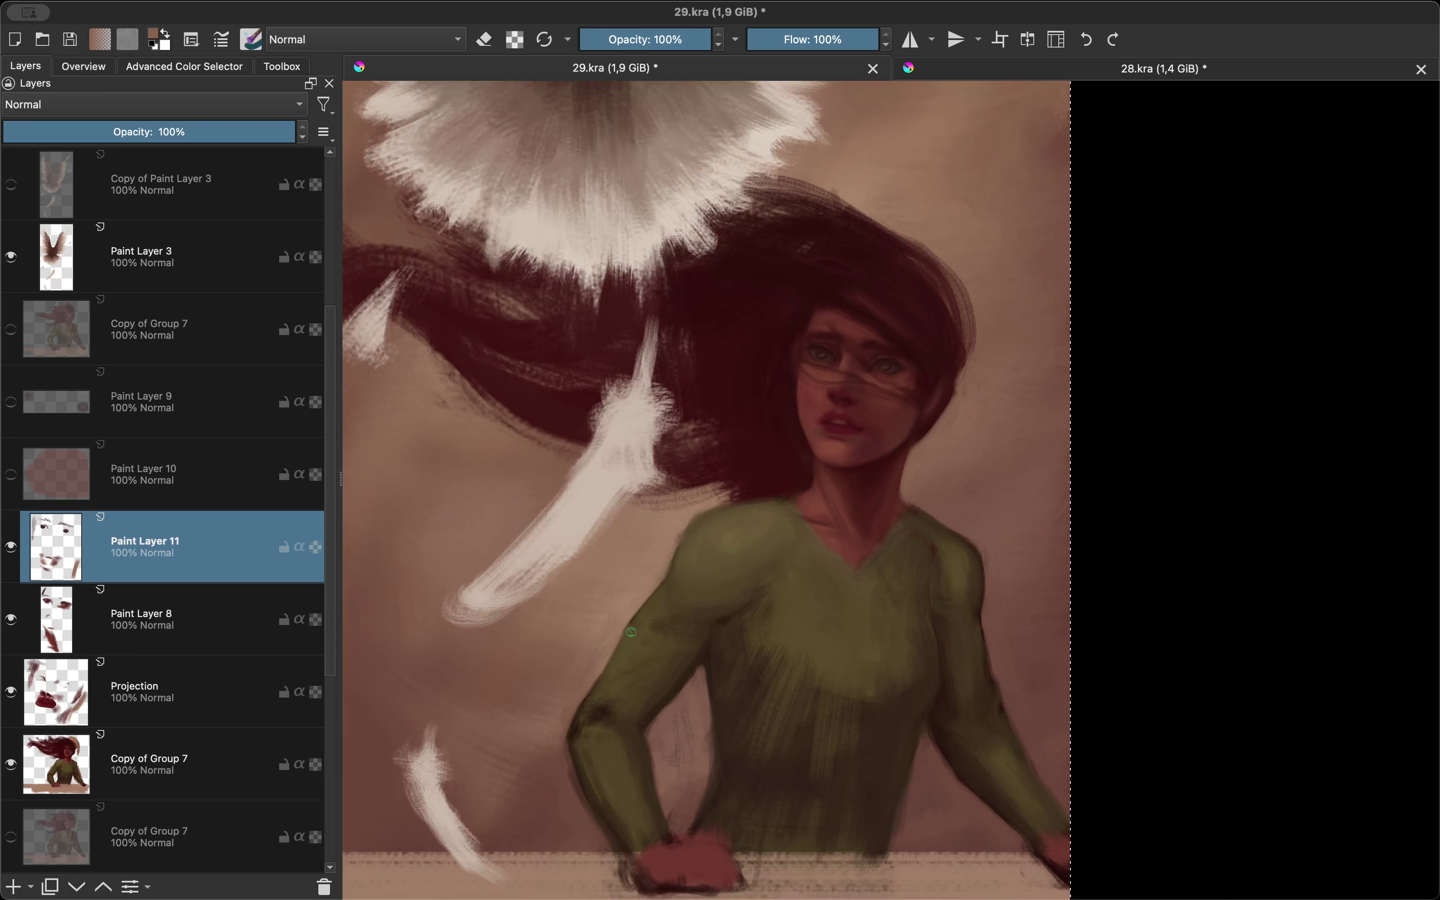
pyautogui.scroll(-3, 934, 480)
pyautogui.keyDown('ctrl'); pyautogui.click(149, 764); pyautogui.keyUp('ctrl')
pyautogui.scroll(-3, 179, 685)
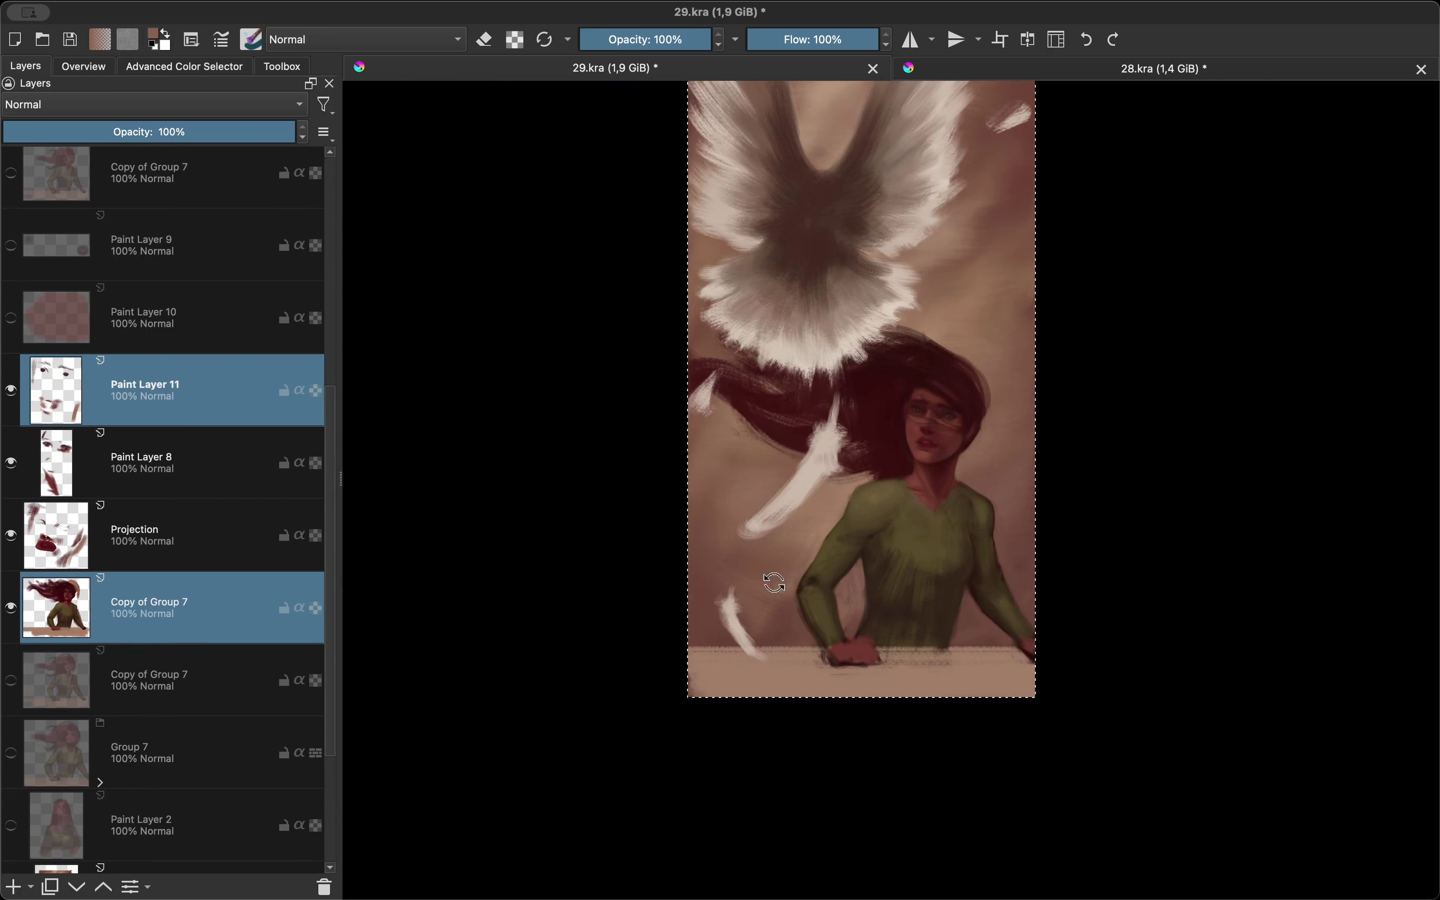
# Step: Add Paint Layer 12 above Paint Layer 11 and pick a deep red for the lips
pyautogui.press('Insert')
pyautogui.scroll(5, 771, 552)
pyautogui.keyDown('ctrl'); pyautogui.click(680, 695); pyautogui.keyUp('ctrl')
pyautogui.hotkey('shift', 'i')
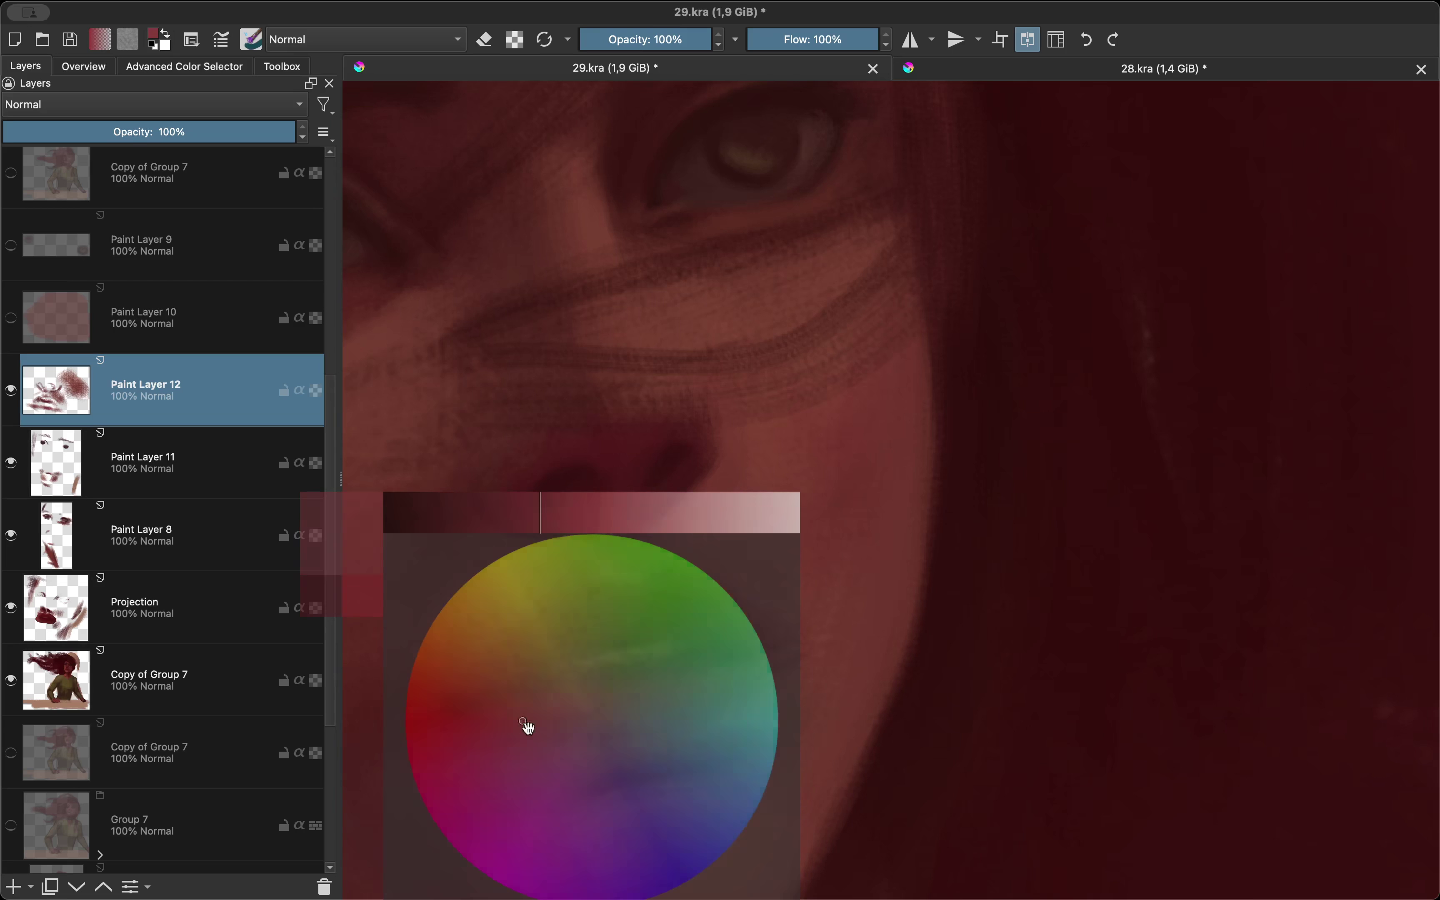
pyautogui.scroll(-3, 655, 701)
pyautogui.scroll(2, 660, 498)
pyautogui.hotkey('shift', 'i')
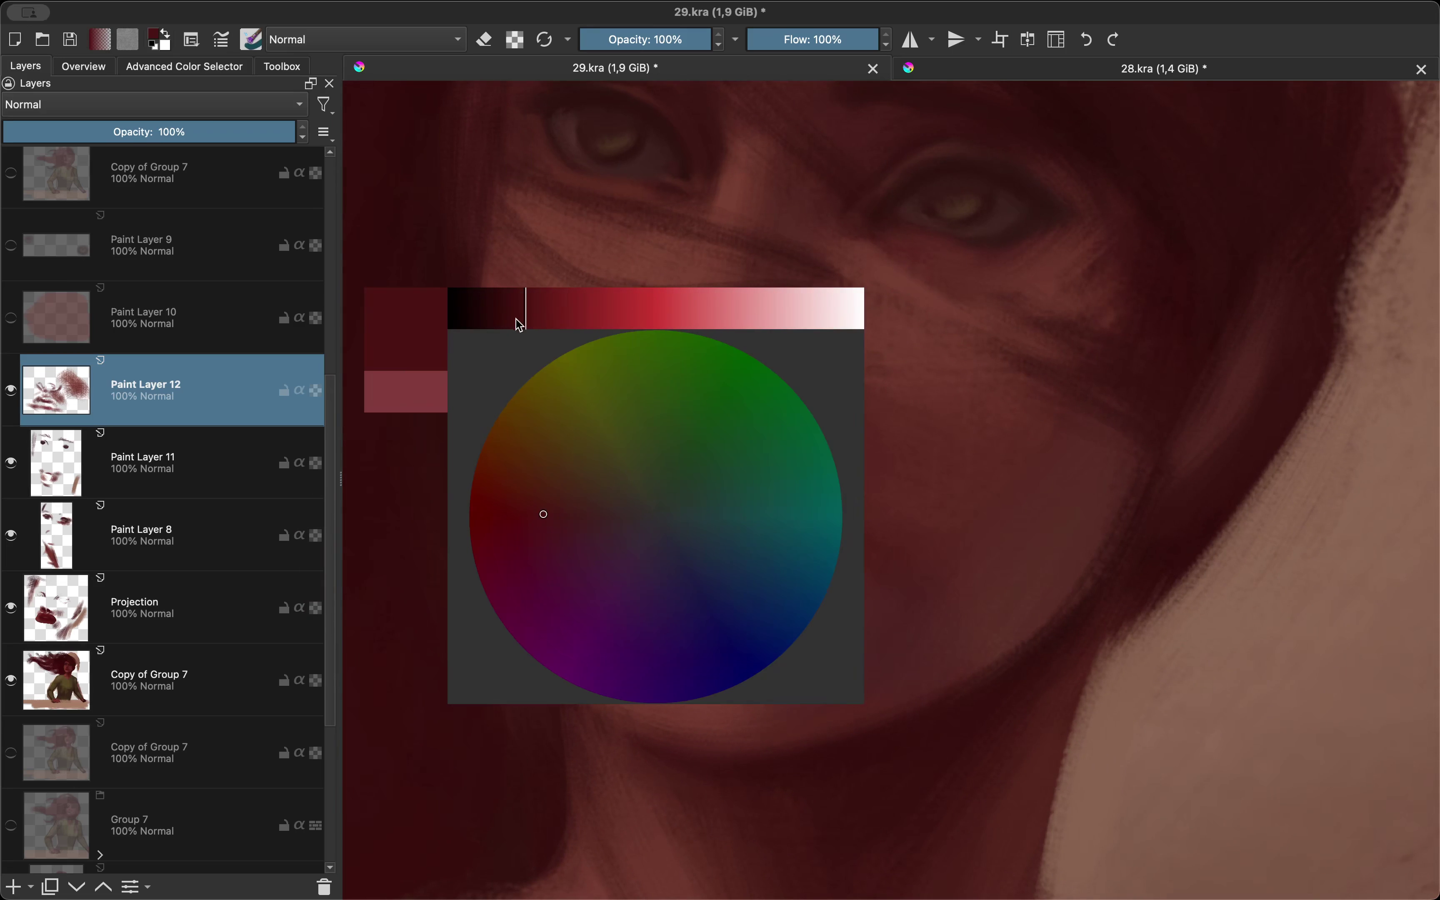
pyautogui.click(638, 507)
# Step: Shade the lips in darker and lighter reds, flipping Mirror View to check proportions
pyautogui.press('m')
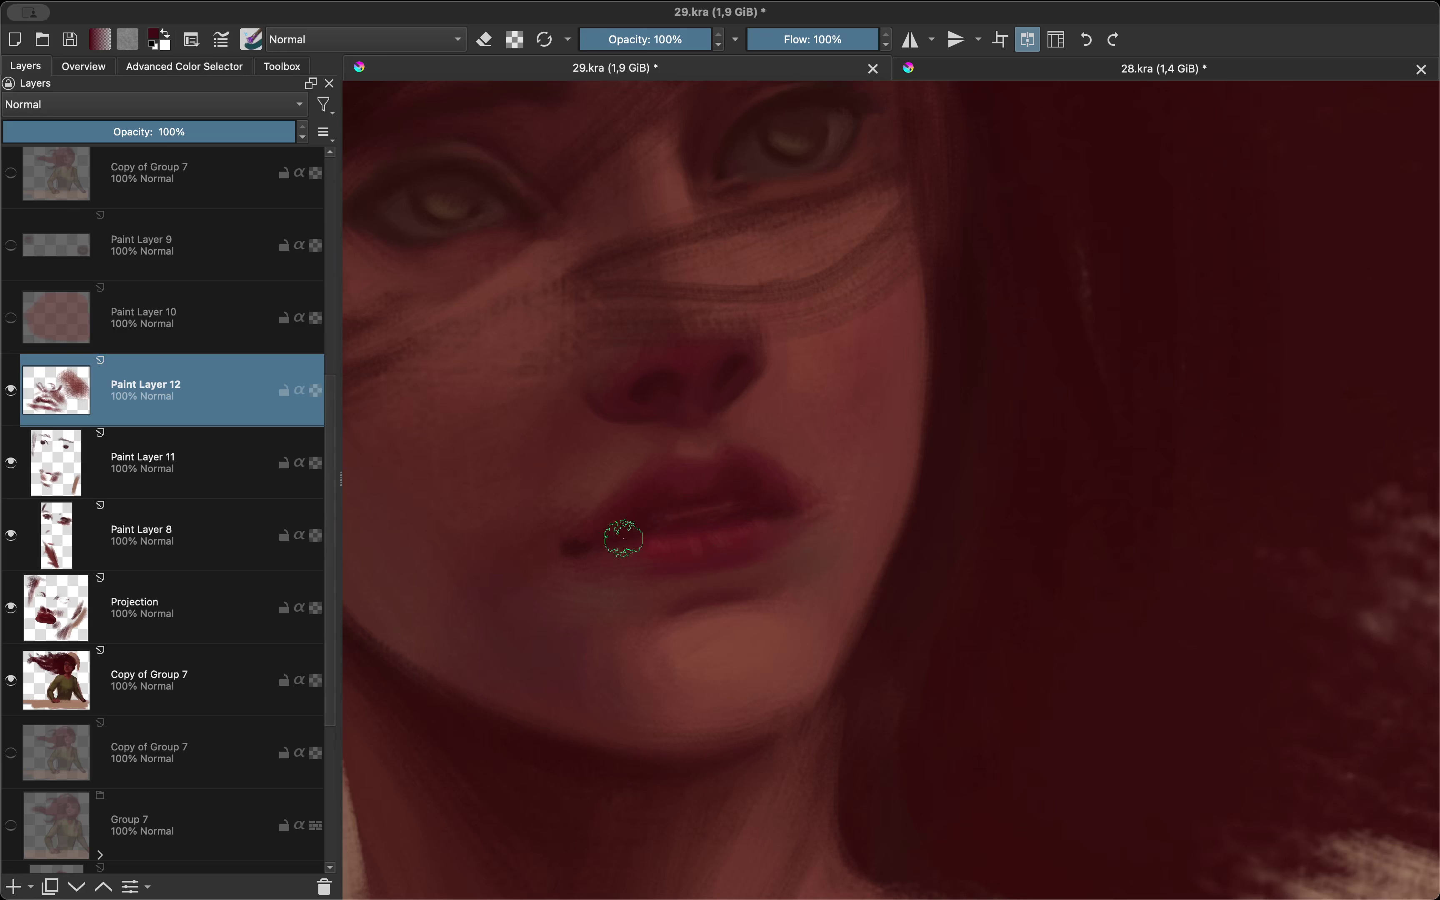
pyautogui.hotkey('shift', 'i')
pyautogui.click(761, 491)
pyautogui.press('m')
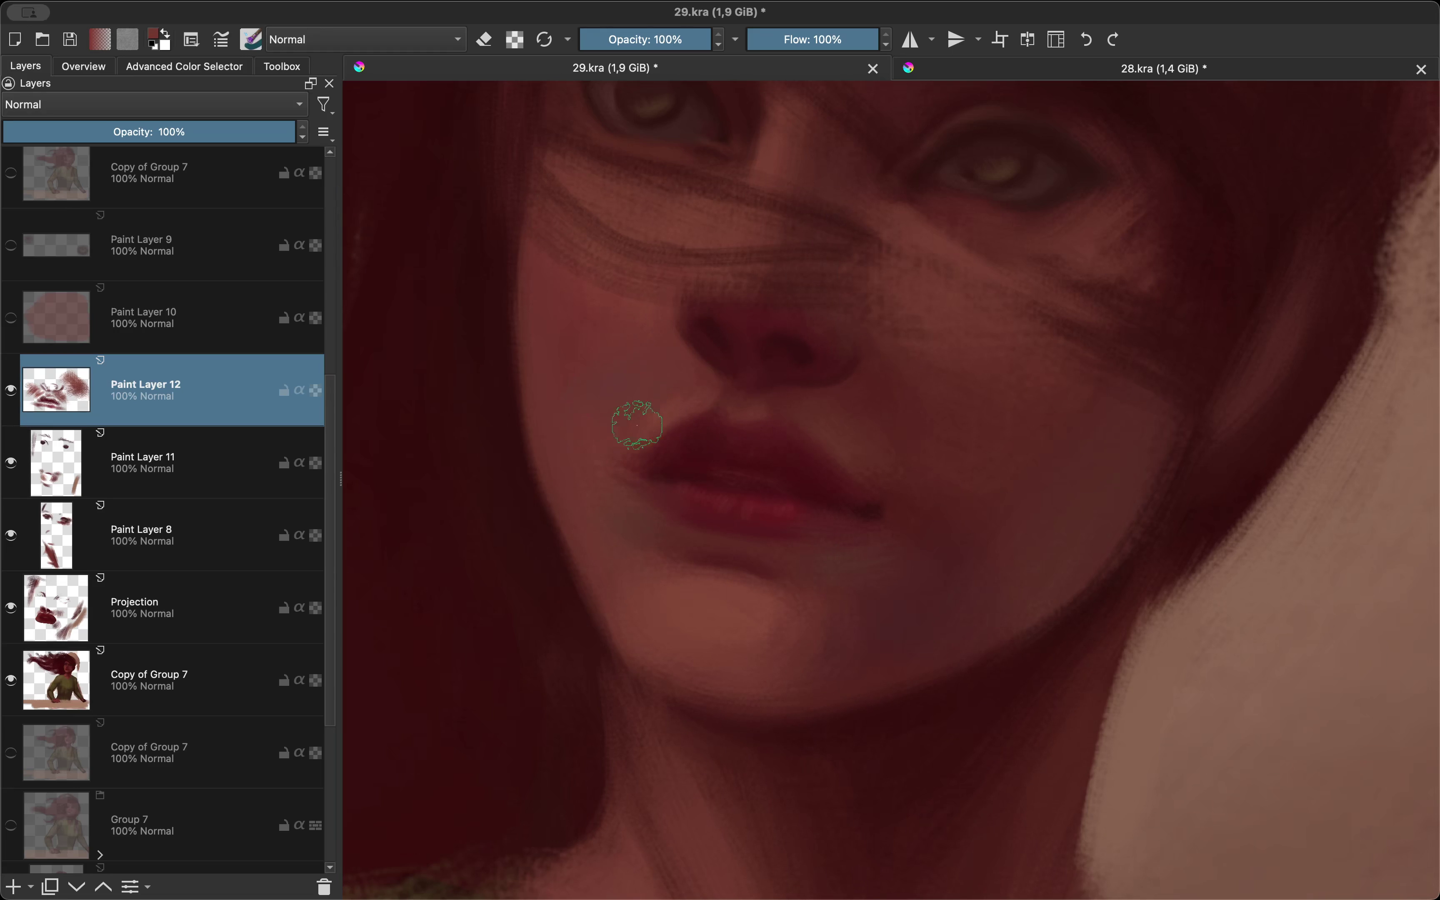
pyautogui.press('m')
pyautogui.keyDown('ctrl'); pyautogui.click(580, 577); pyautogui.keyUp('ctrl')
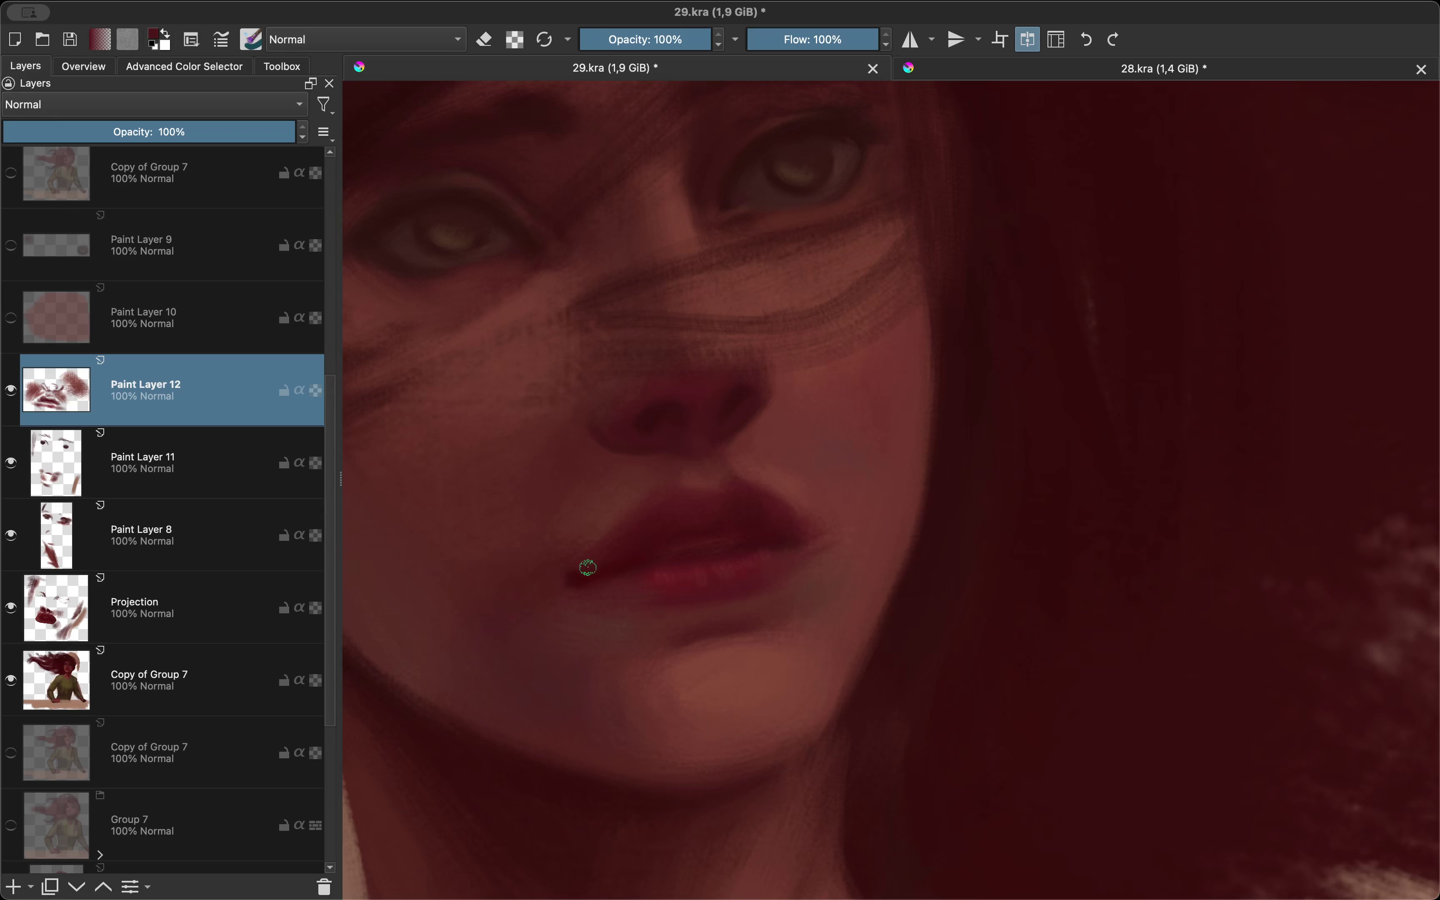
pyautogui.press('m')
pyautogui.keyDown('ctrl'); pyautogui.click(757, 482); pyautogui.keyUp('ctrl')
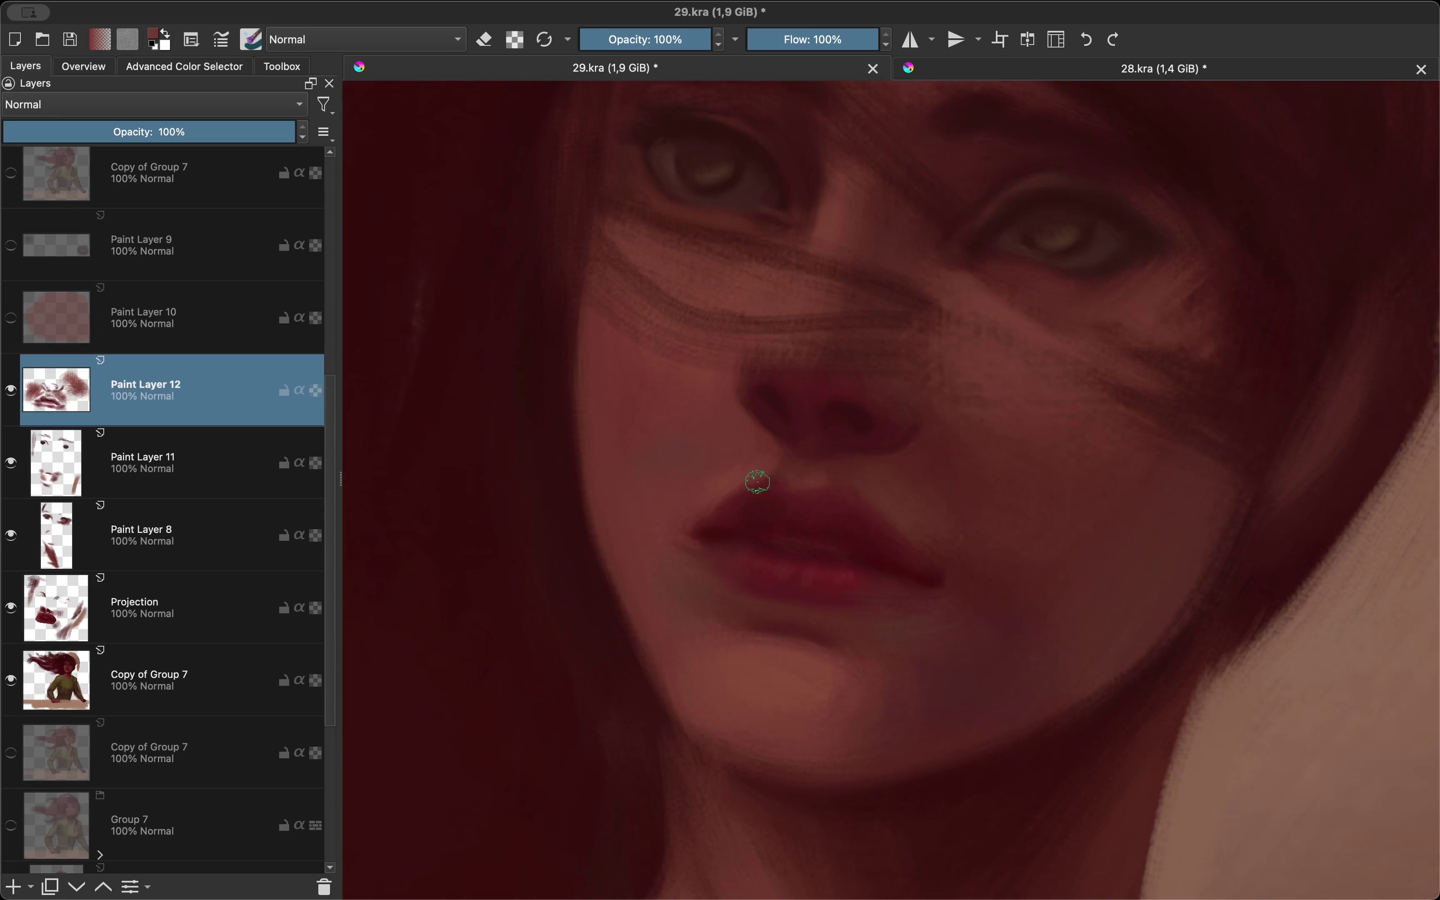
pyautogui.press('m')
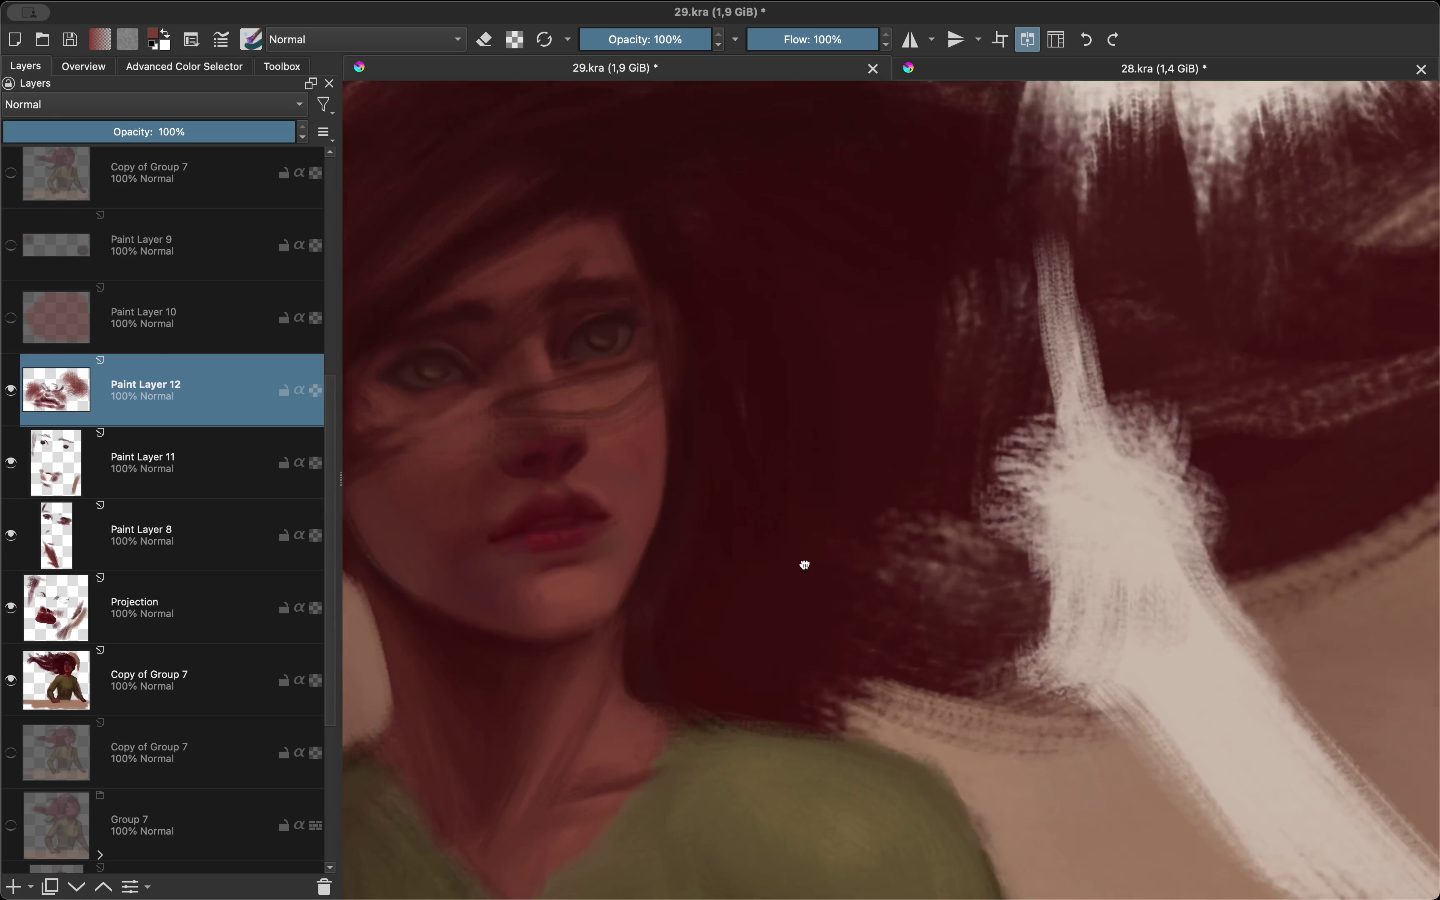
# Step: Choose a new lip colour and keep refining the lip shading in mirrored view
pyautogui.scroll(-3, 769, 566)
pyautogui.scroll(-2, 733, 595)
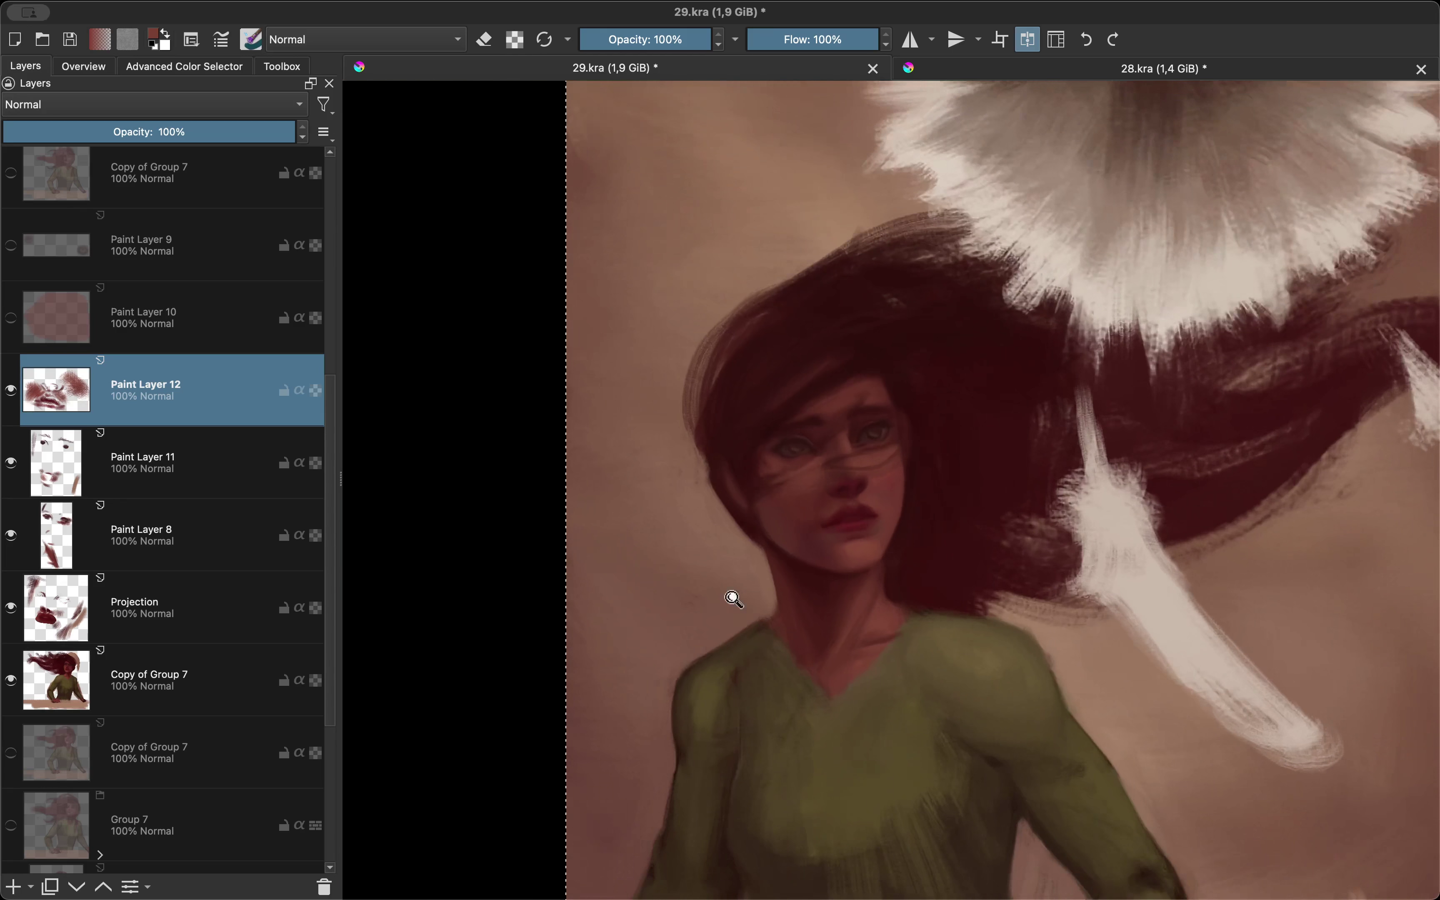
pyautogui.scroll(6, 787, 546)
pyautogui.scroll(2, 741, 616)
pyautogui.hotkey('shift', 'i')
pyautogui.click(741, 616)
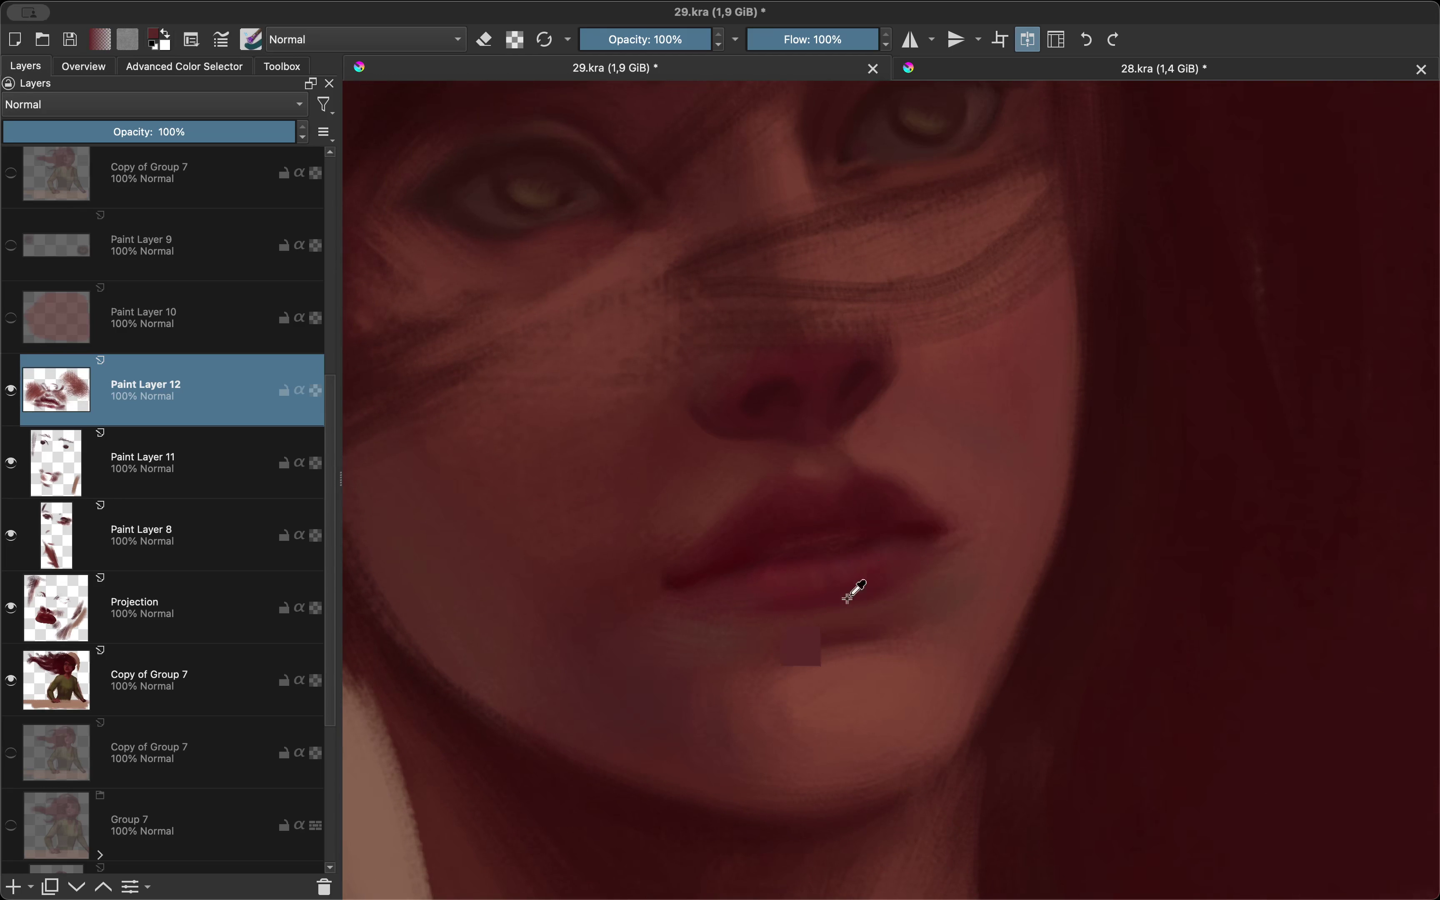
pyautogui.press('m')
# Step: Adjust the lip colour again and compare the mouth mirrored and unmirrored
pyautogui.scroll(-3, 810, 595)
pyautogui.scroll(-2, 868, 572)
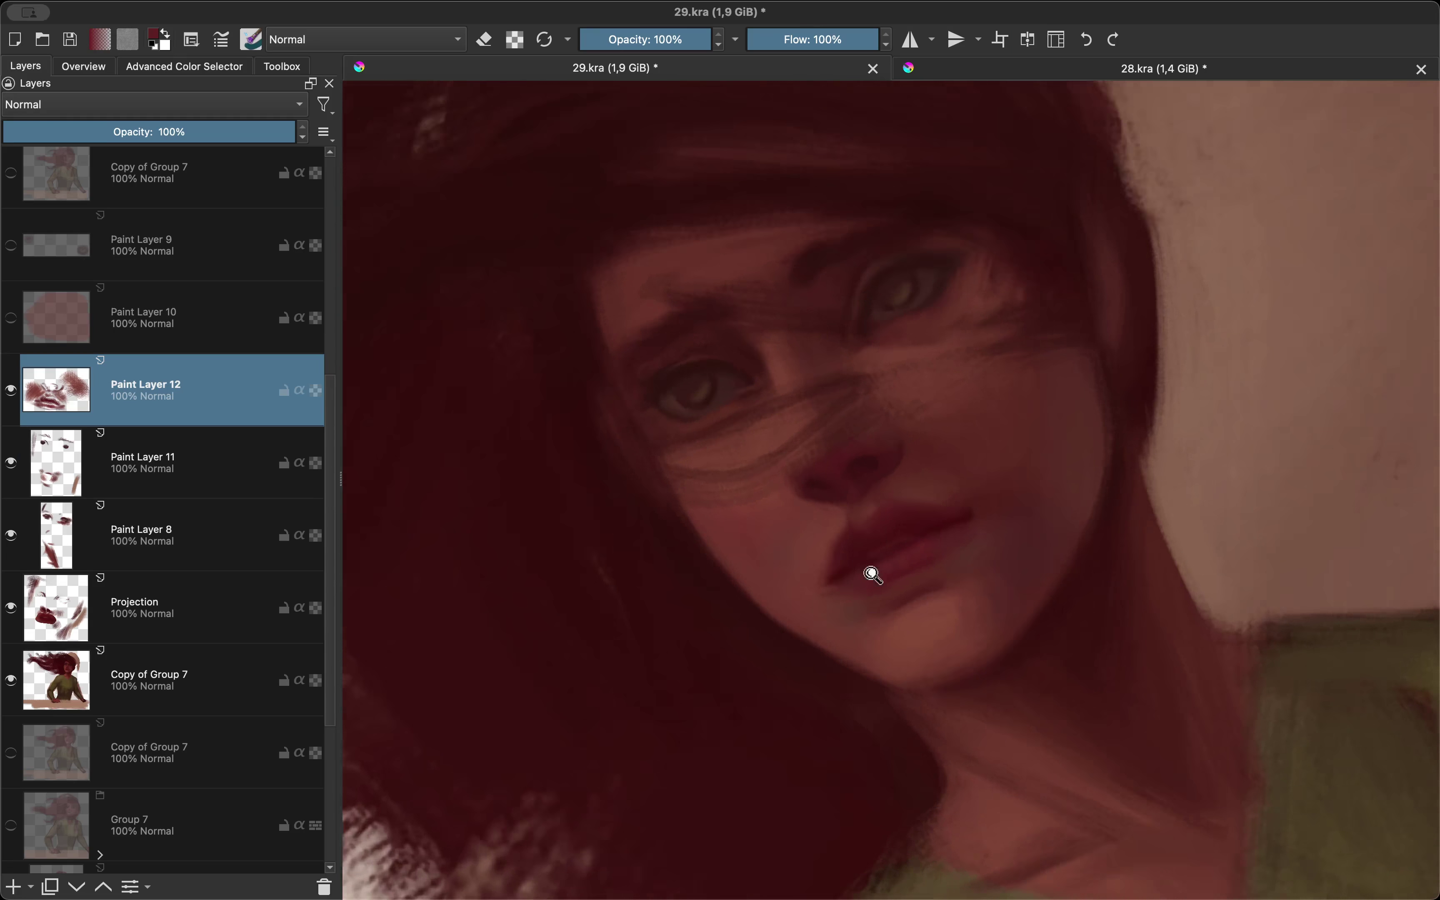
pyautogui.scroll(2, 813, 621)
pyautogui.hotkey('shift', 'i')
pyautogui.click(756, 640)
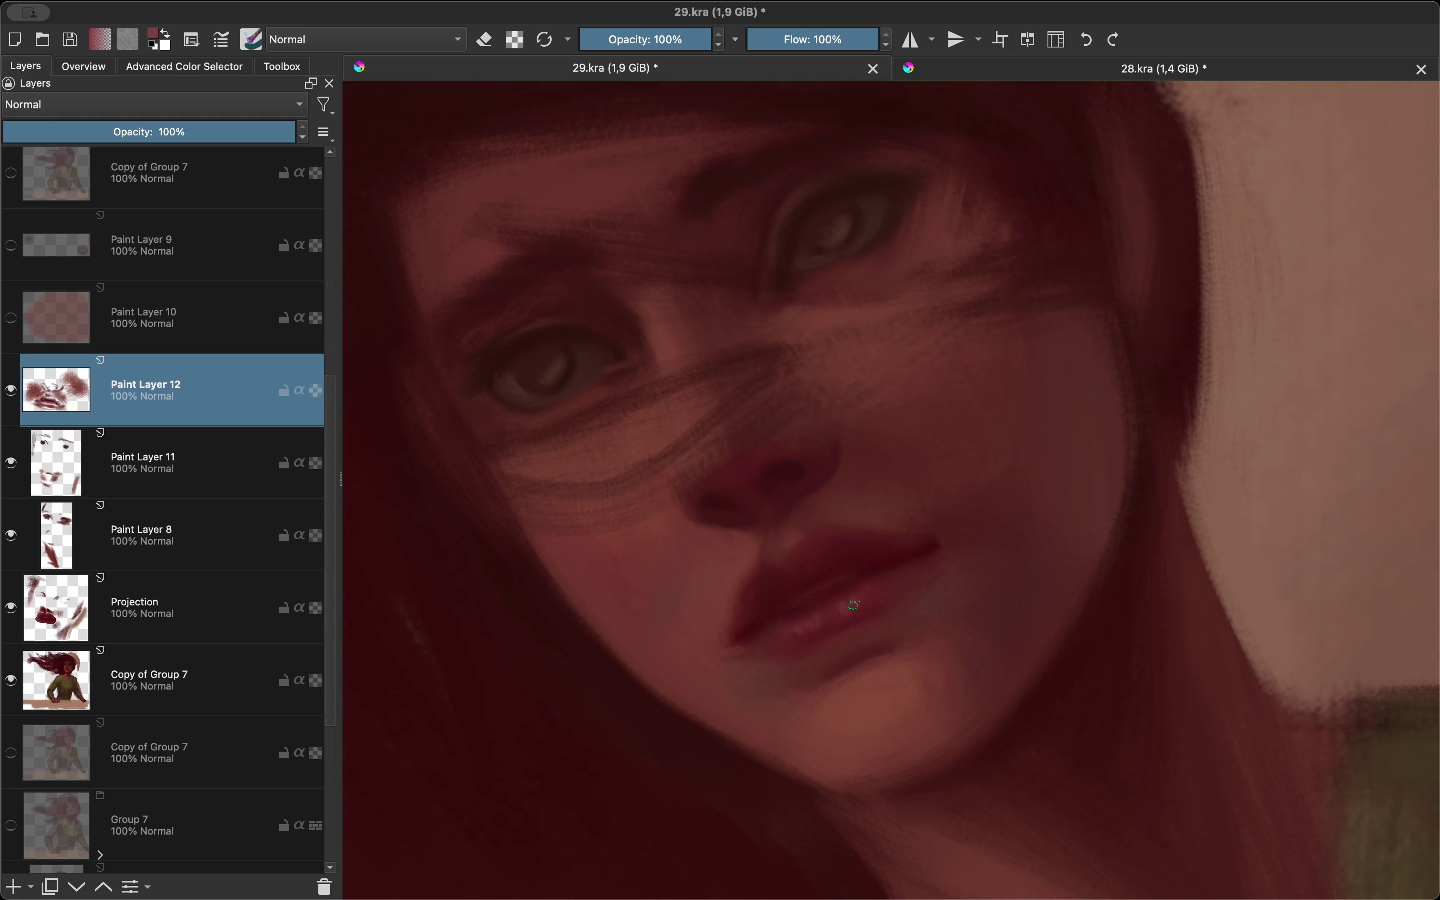
pyautogui.press('m')
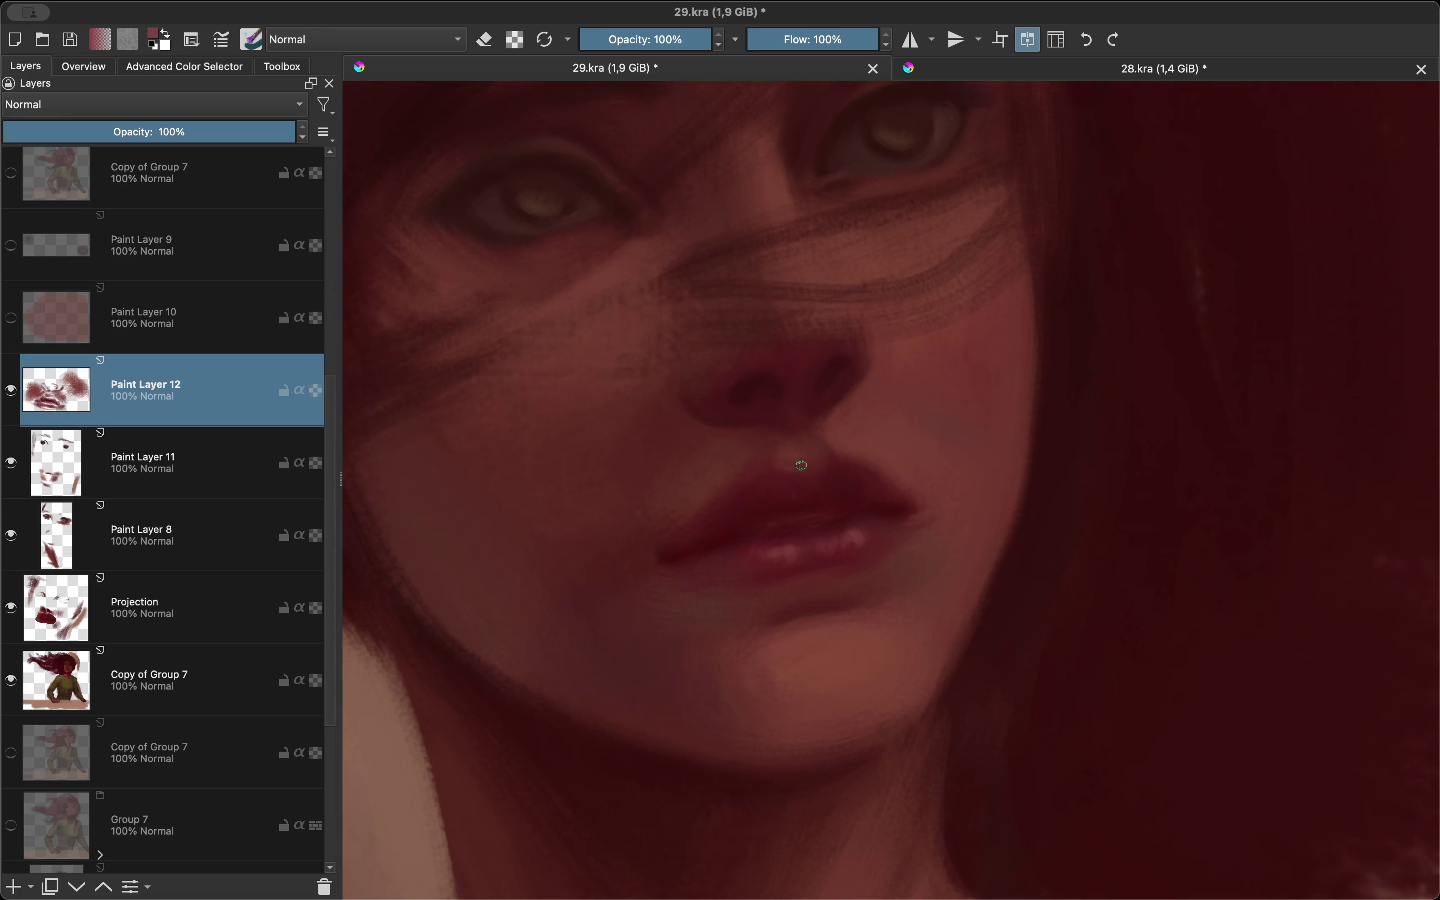
pyautogui.press('m')
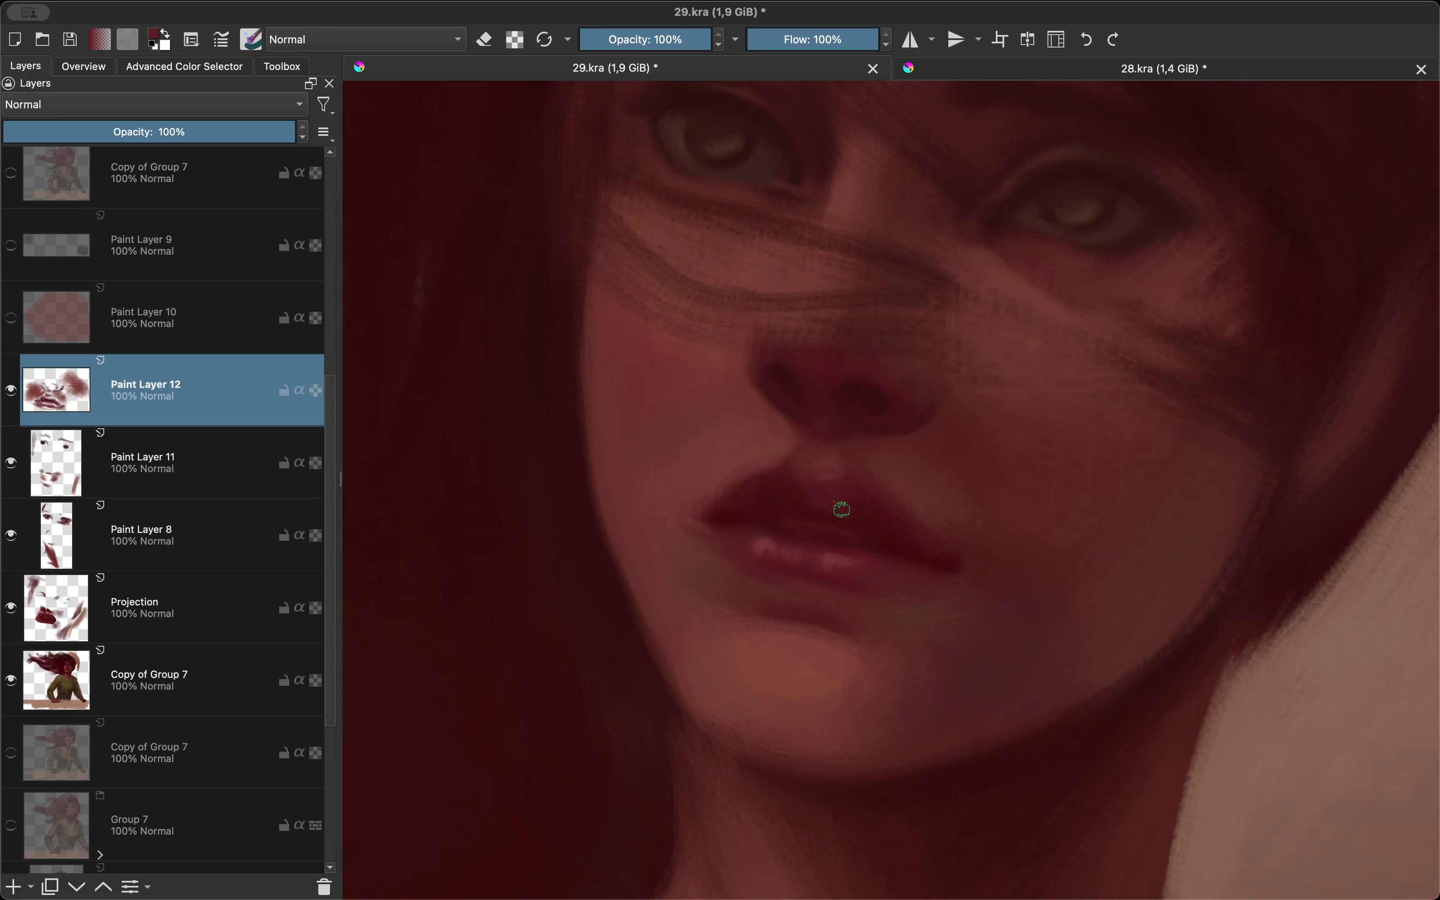
# Step: Tilt the canvas and add lighter face shading beneath the hair strands
pyautogui.moveTo(825, 512); pyautogui.dragTo(868, 412)
pyautogui.press('m')
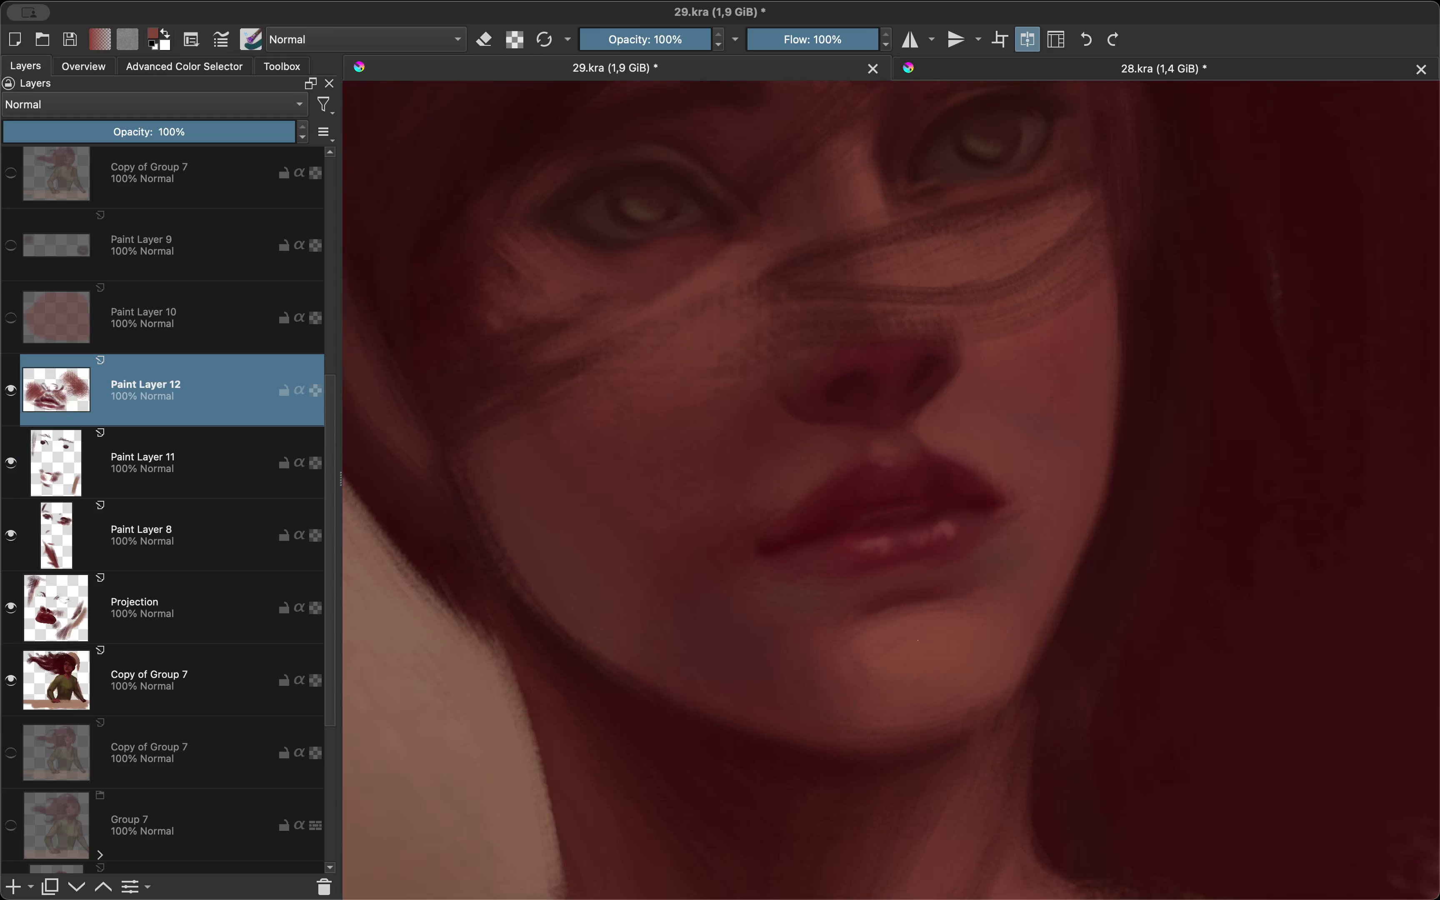
pyautogui.scroll(-3, 981, 468)
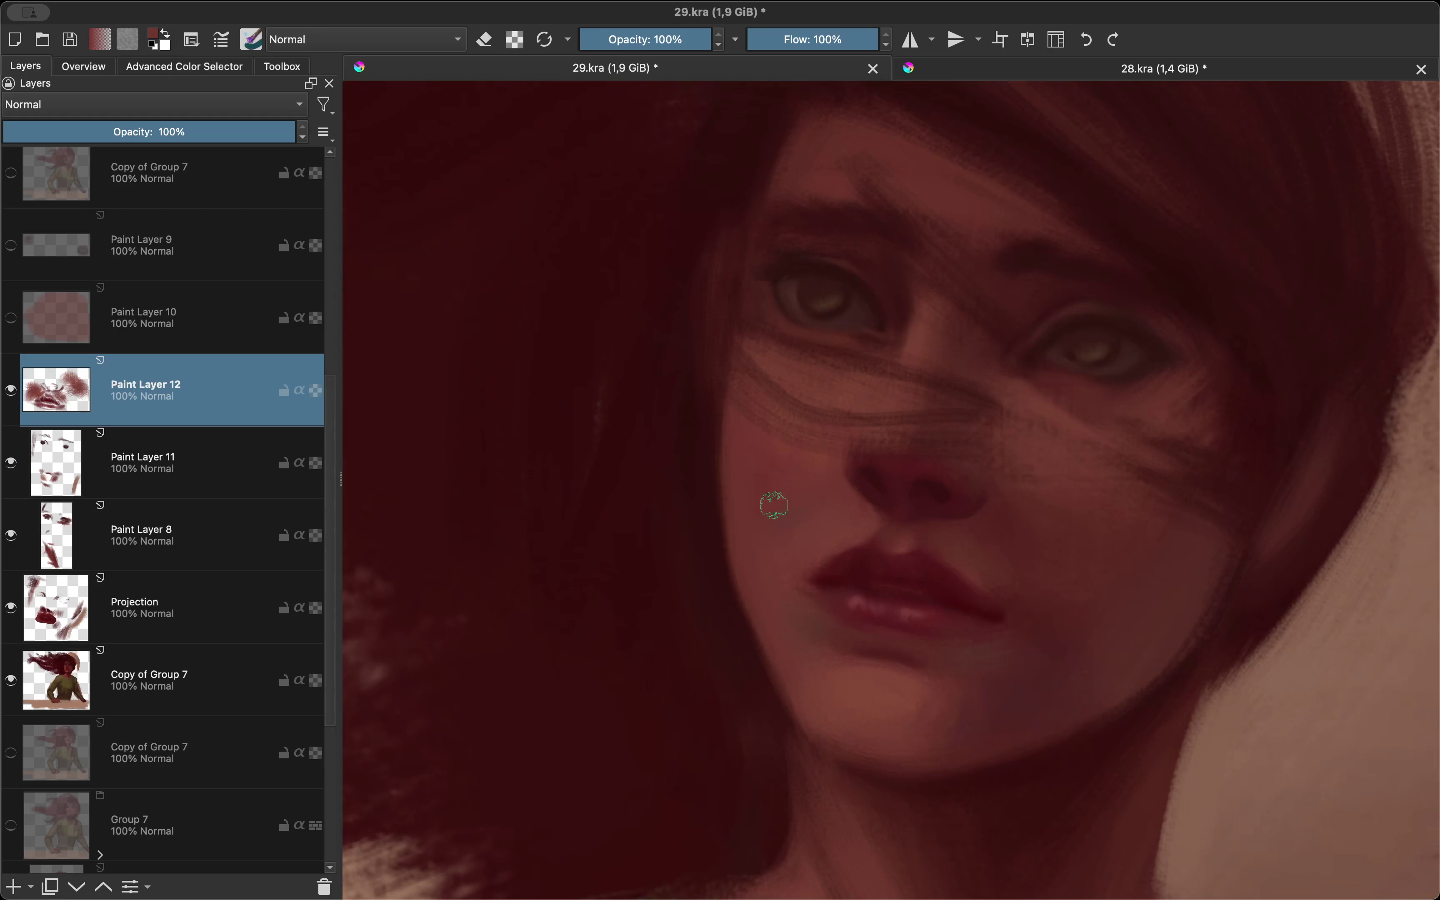
pyautogui.press('m')
pyautogui.hotkey('shift', 'i')
pyautogui.click(700, 243)
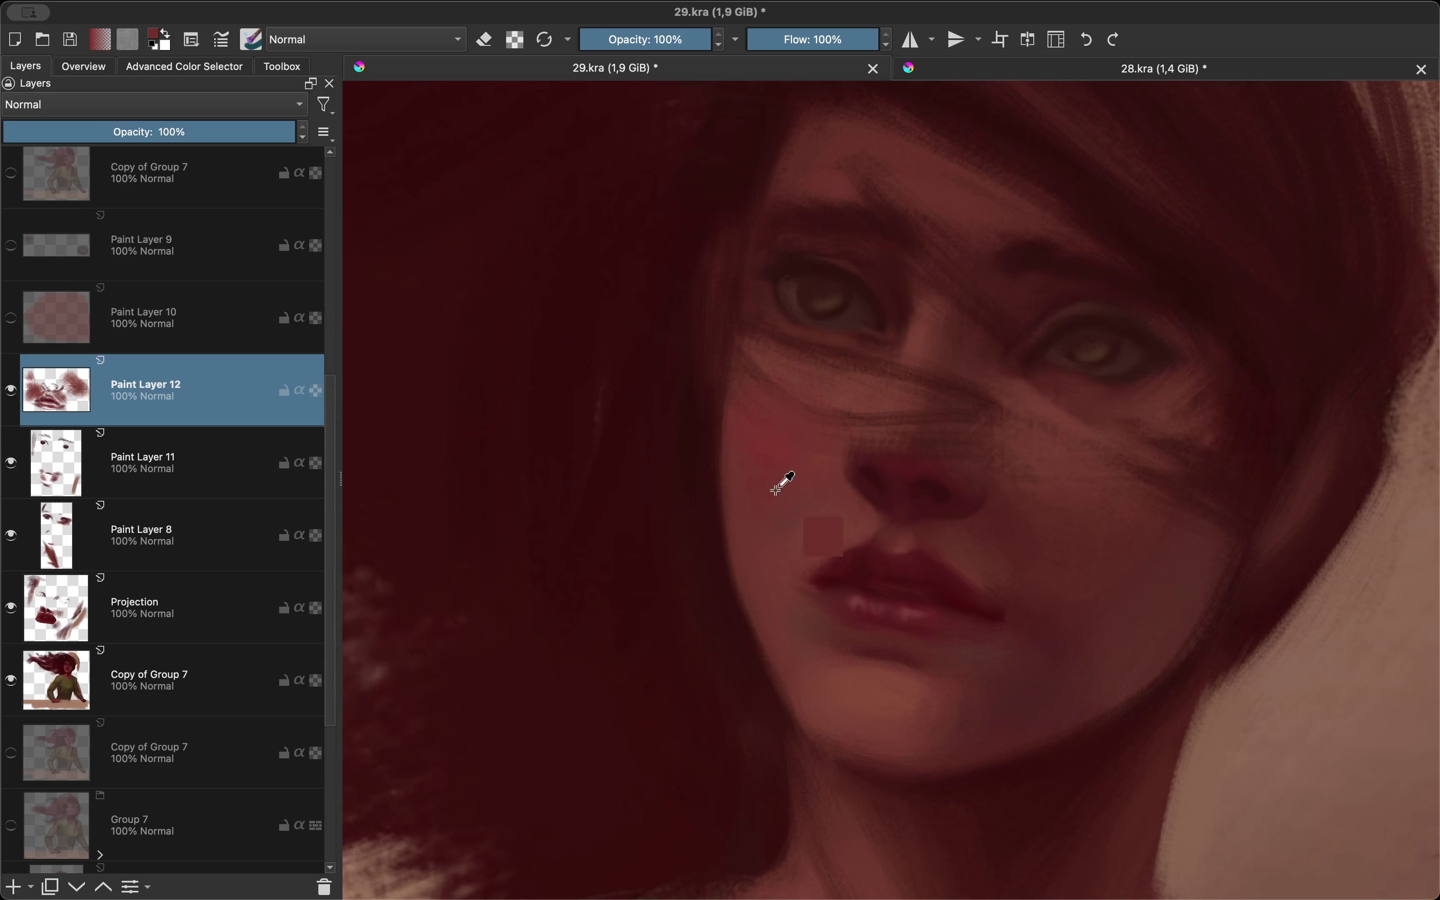
pyautogui.press('m')
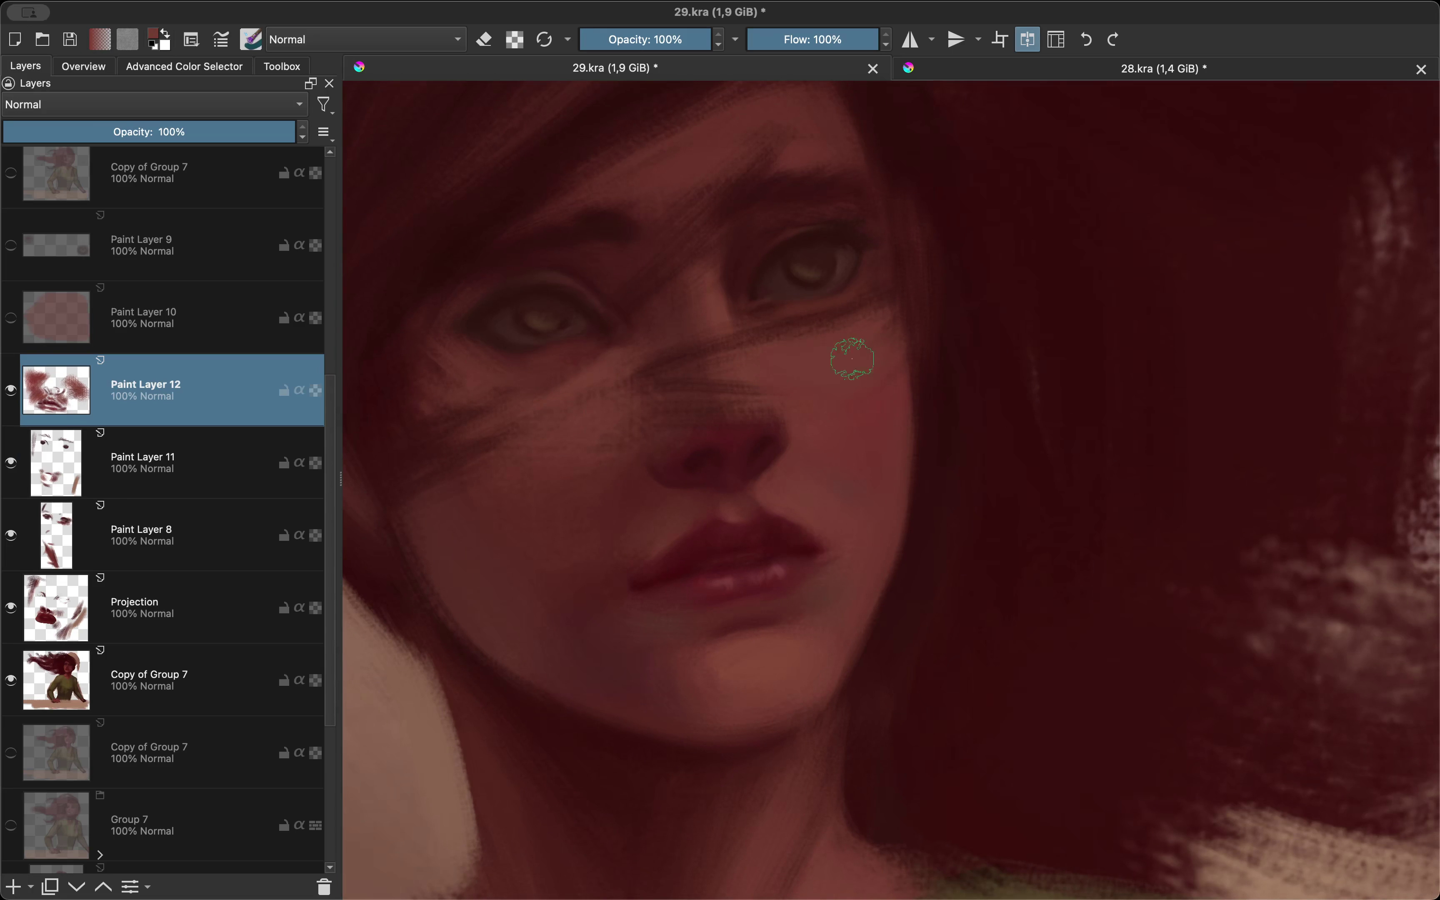
pyautogui.press('m')
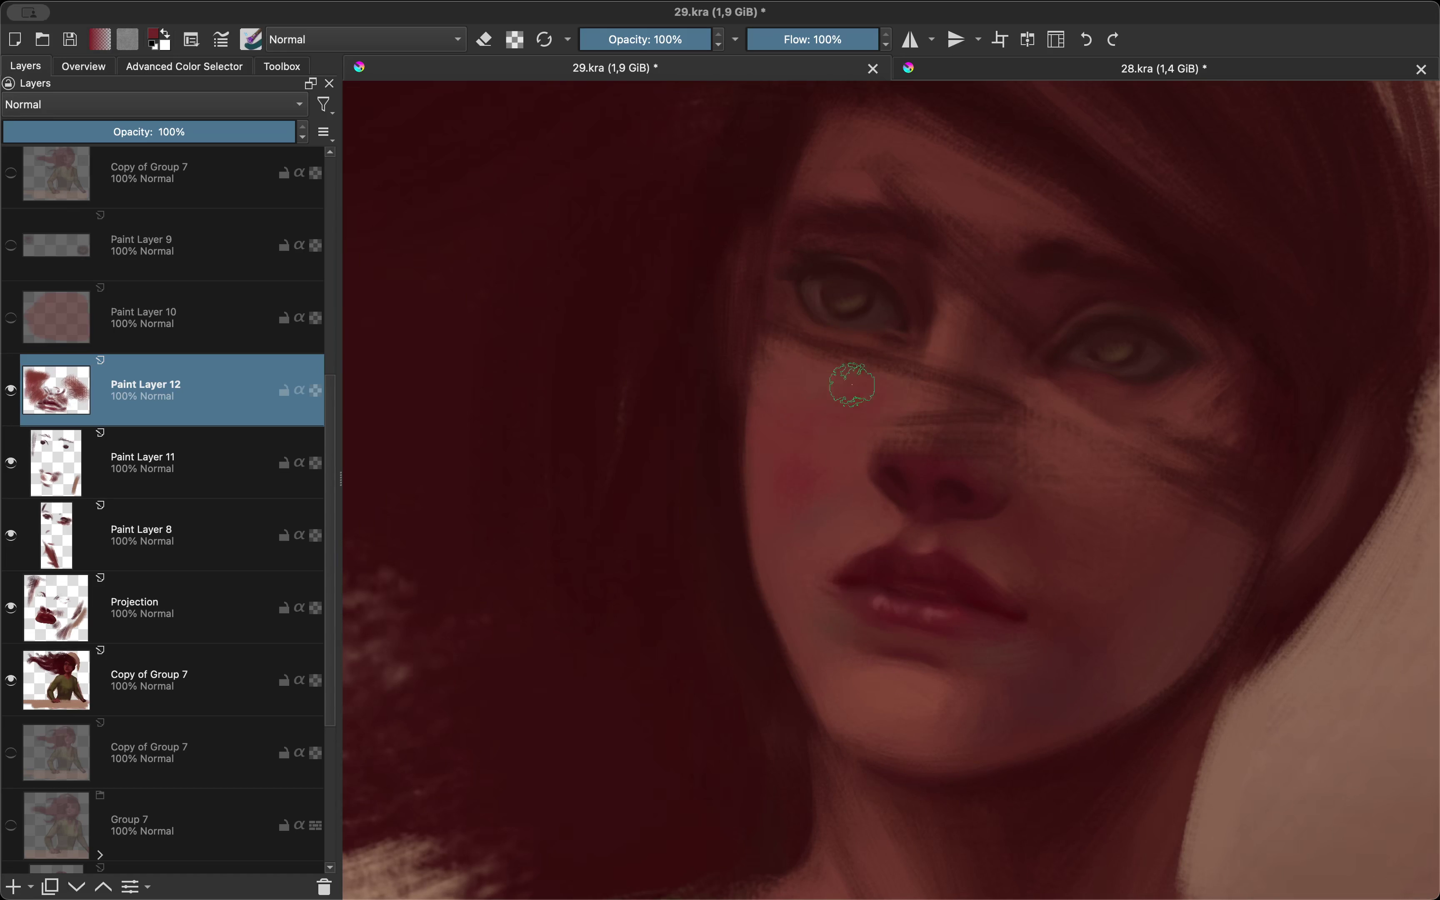
# Step: Paint warm red blush across the cheeks and nose with a new hue
pyautogui.hscroll(5, 826, 533)
pyautogui.scroll(2, 825, 533)
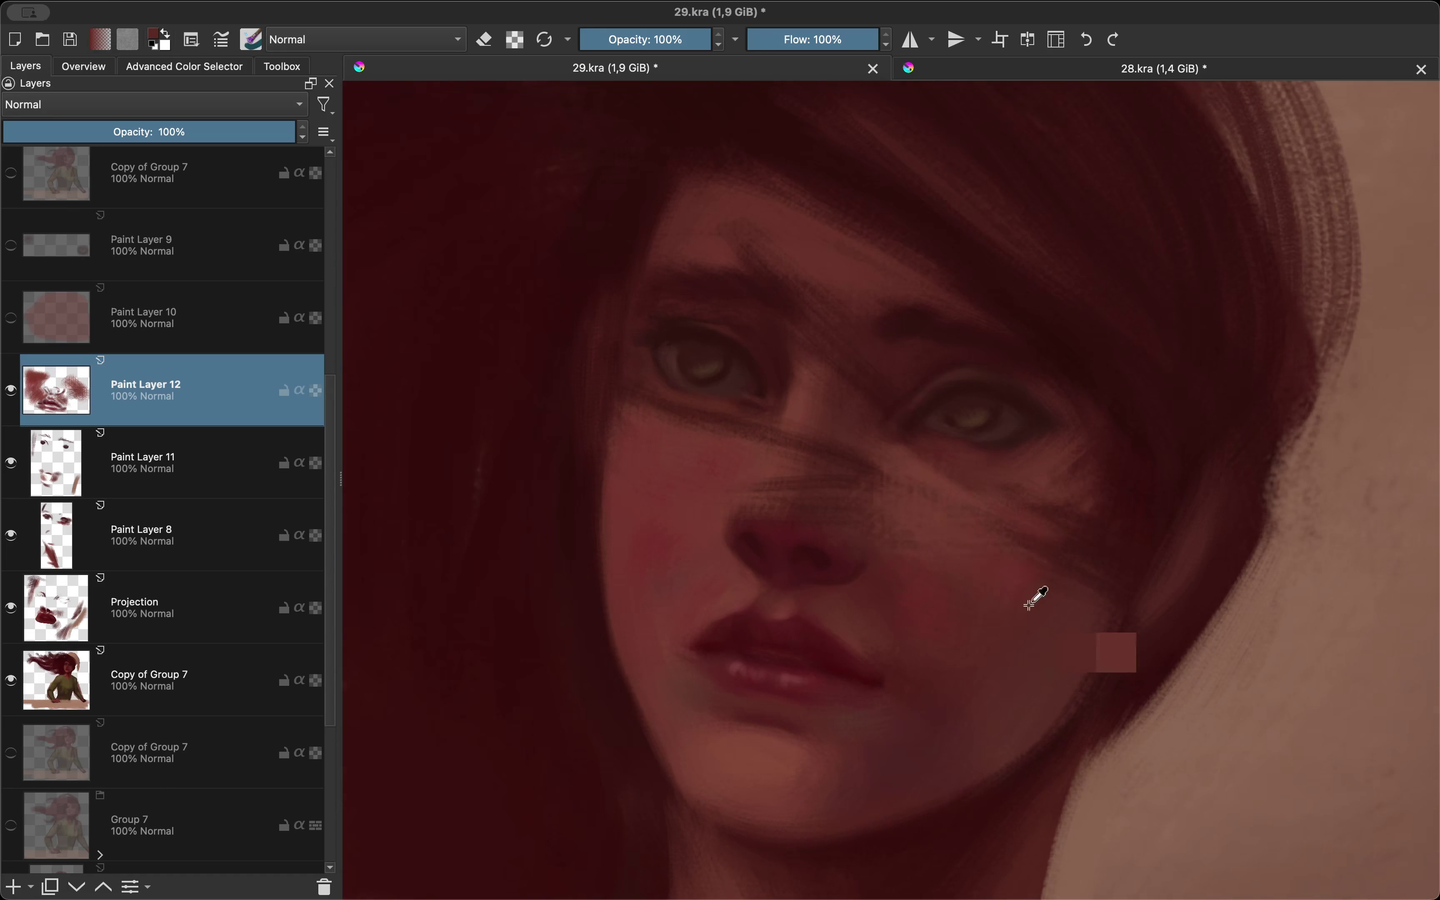
pyautogui.press('m')
pyautogui.hotkey('shift', 'i')
pyautogui.click(632, 632)
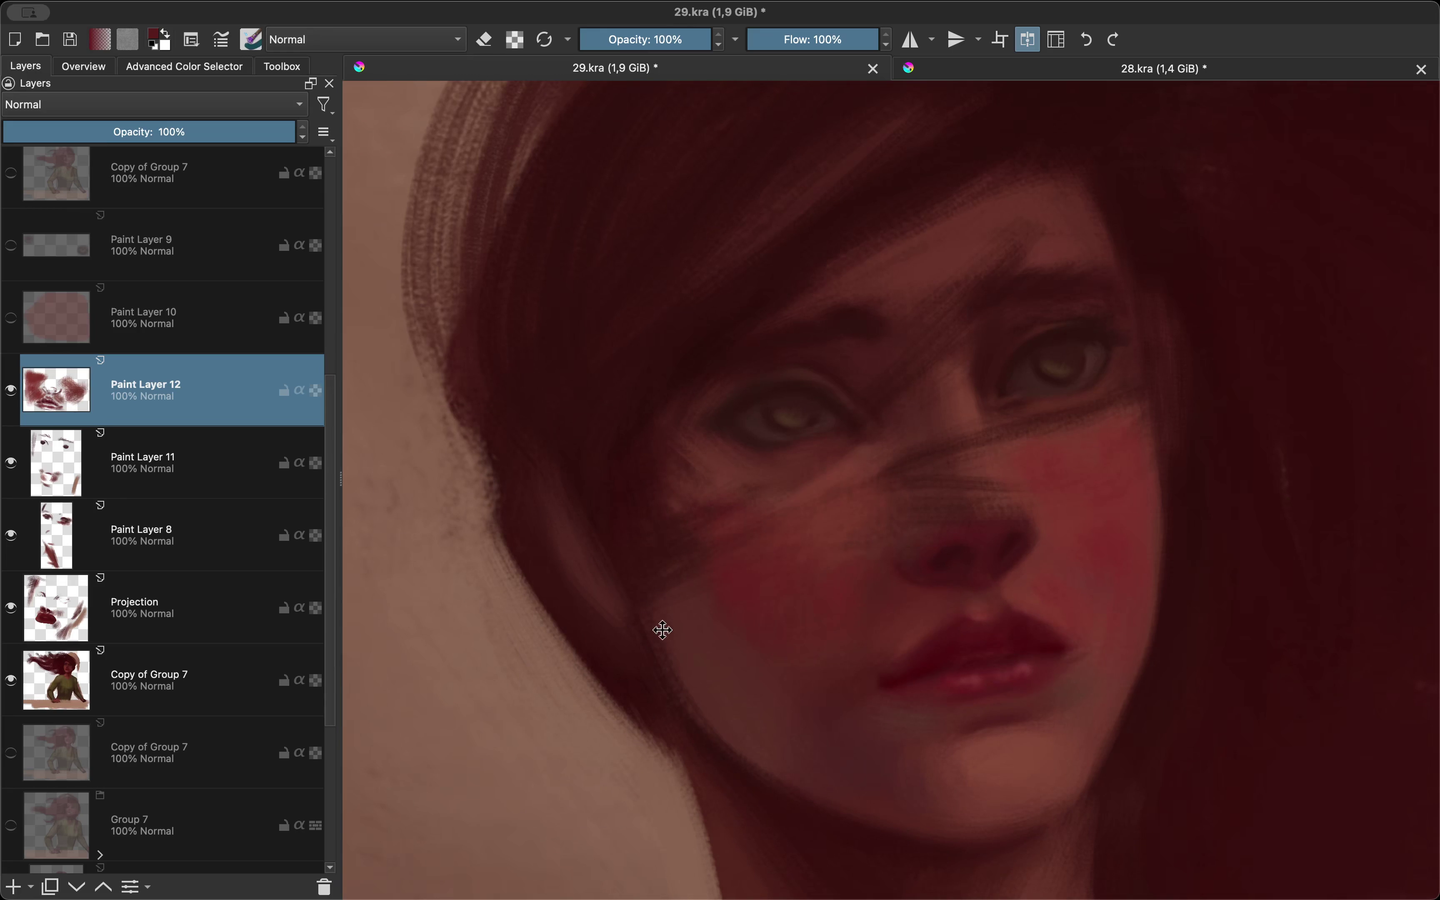
pyautogui.moveTo(648, 667); pyautogui.dragTo(732, 632)
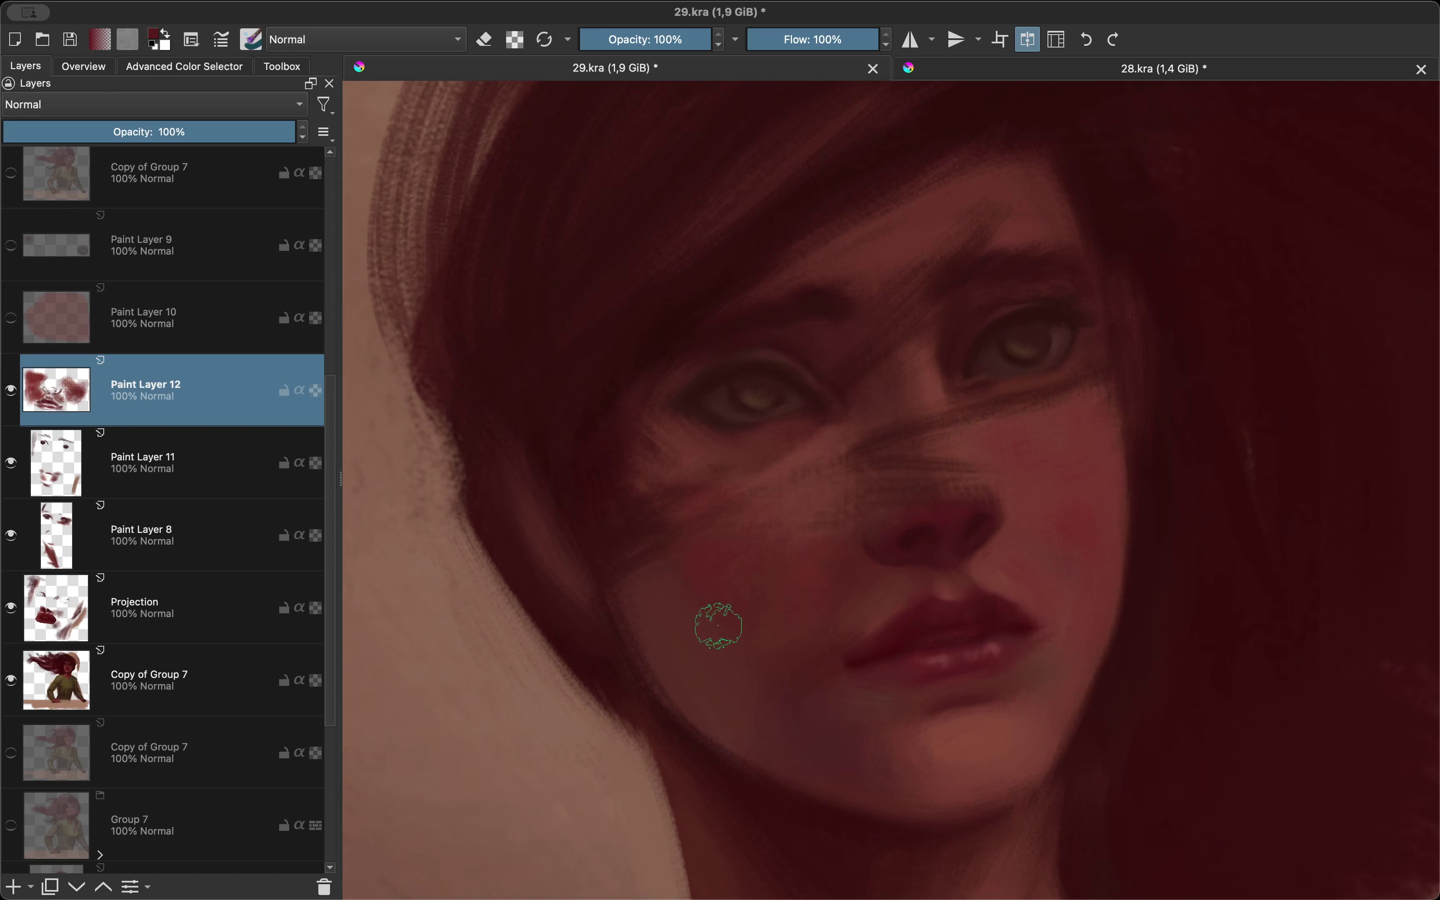
pyautogui.press('m')
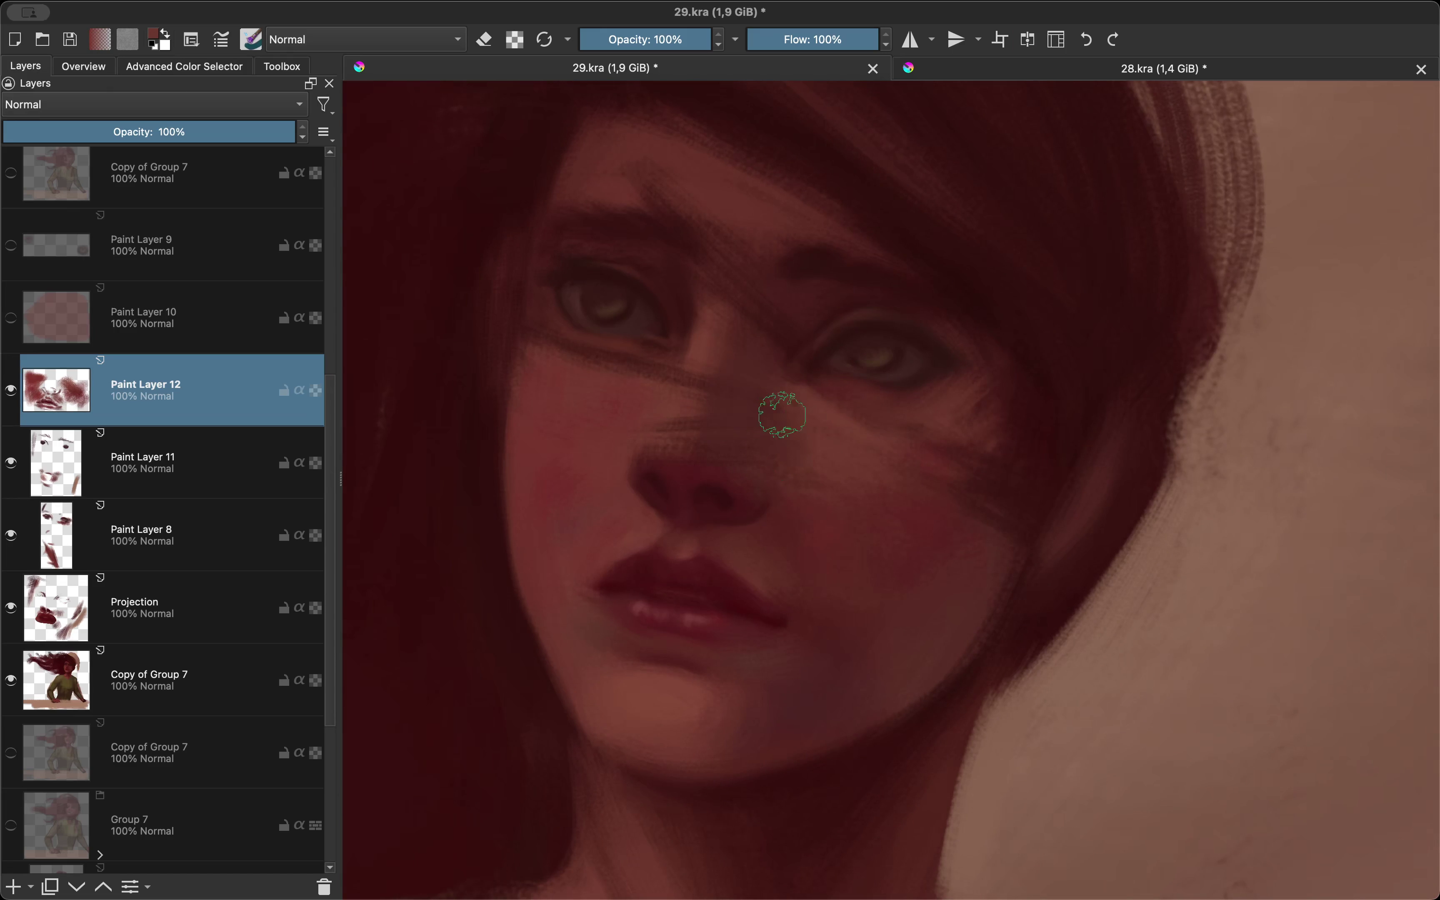
pyautogui.press('m')
# Step: Review the finished face shading and start a PNG export of the painting
pyautogui.scroll(-1, 850, 411)
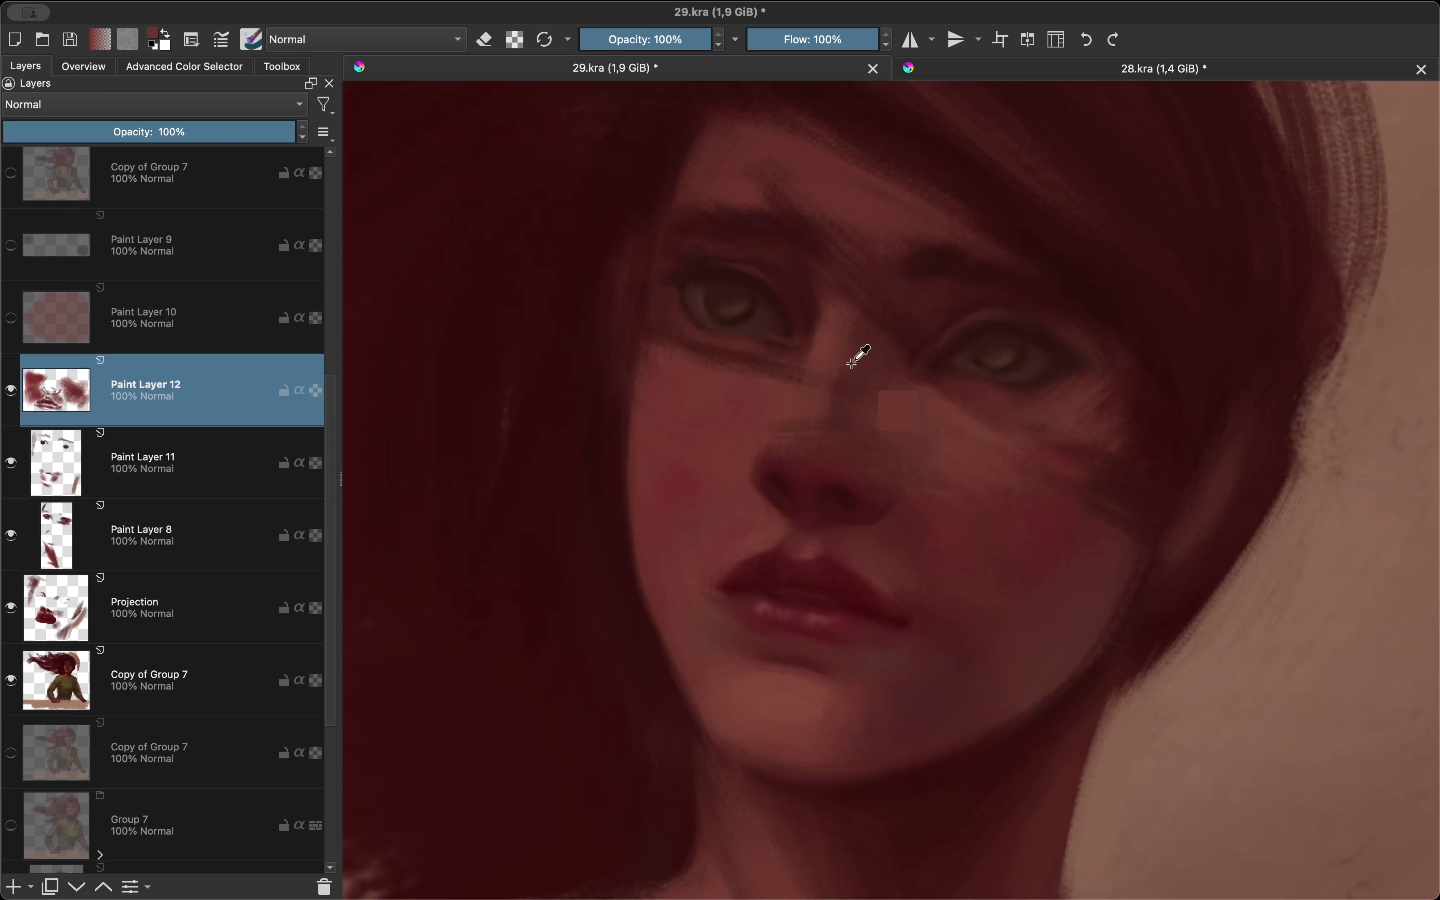
pyautogui.scroll(-1, 756, 499)
pyautogui.scroll(1, 756, 499)
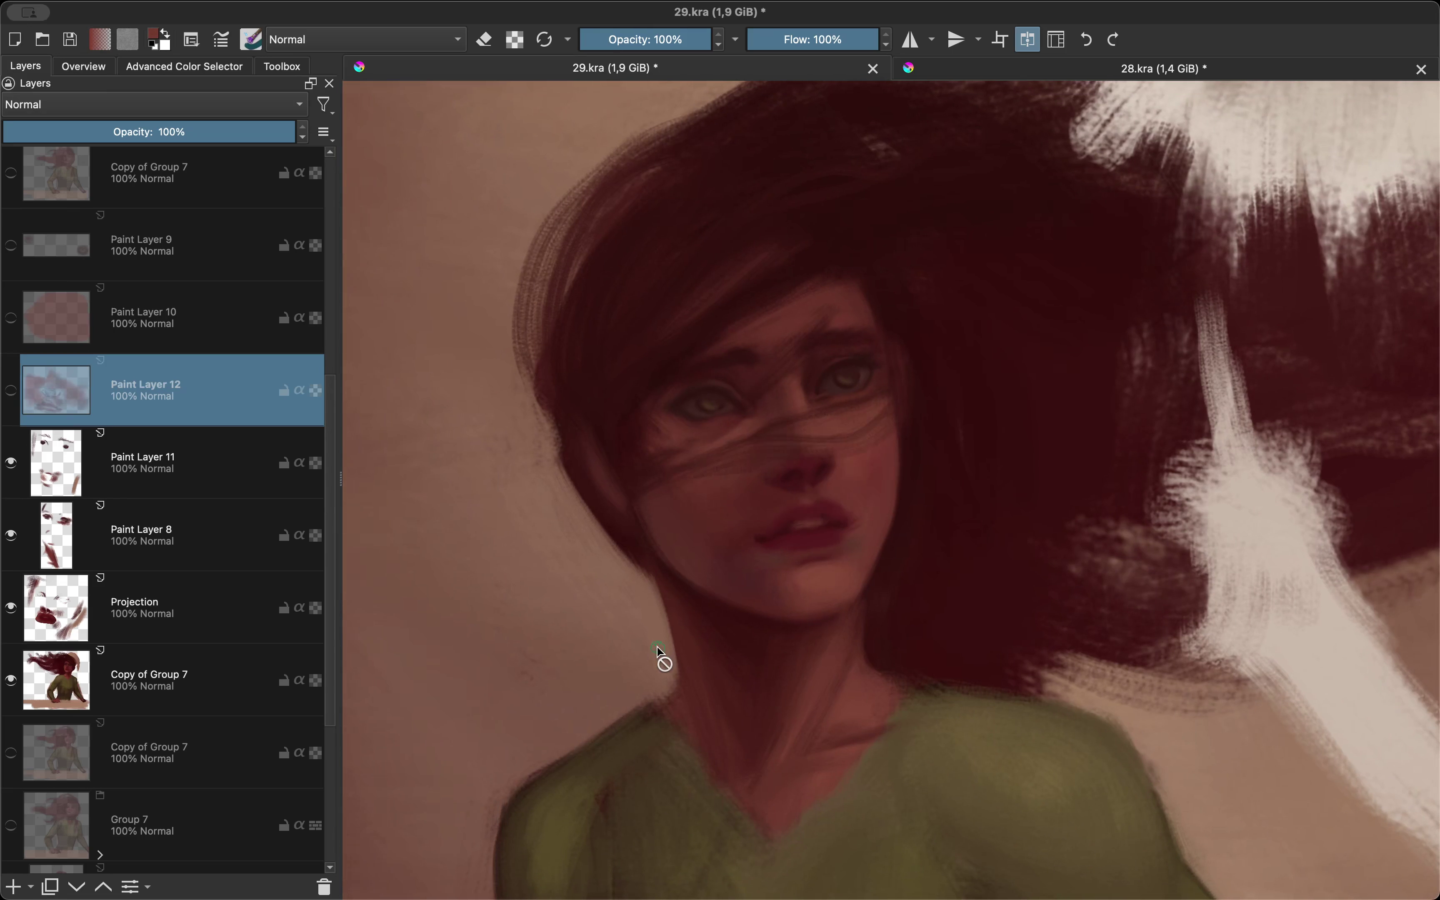
pyautogui.scroll(1, 659, 659)
pyautogui.scroll(1, 803, 514)
pyautogui.hotkey('ctrl', 'shift', 'e')
# Step: Cancel the PNG export and compare Paint Layers 12, 11 and 8 by toggling visibility
pyautogui.press('Return')
pyautogui.keyDown('shift'); pyautogui.click(172, 470); pyautogui.keyUp('shift')
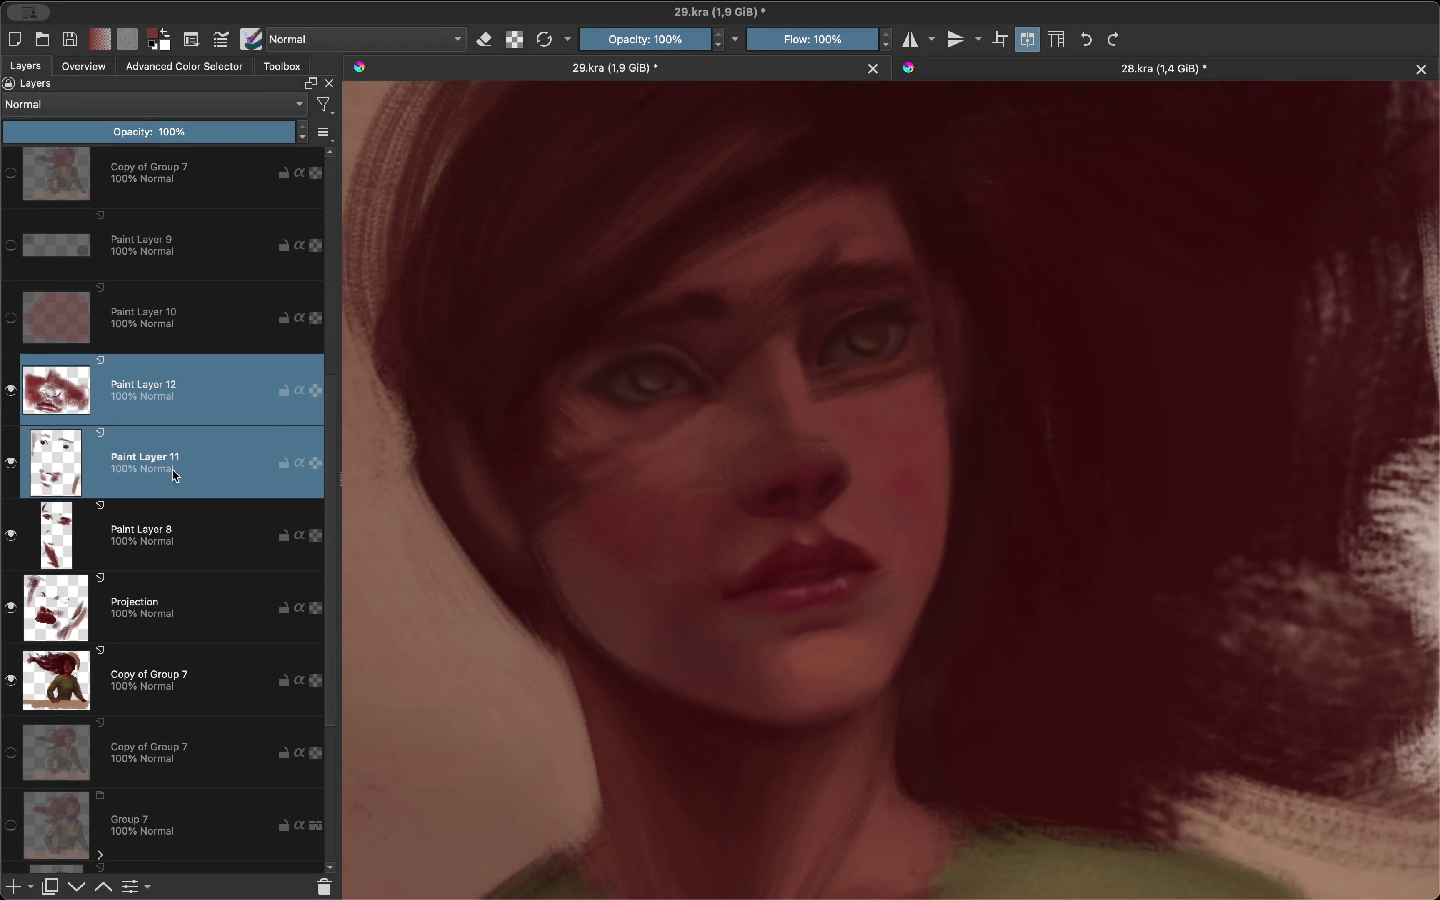
pyautogui.press('-')
pyautogui.keyDown('shift'); pyautogui.click(238, 536); pyautogui.keyUp('shift')
pyautogui.hotkey('ctrl', 'z')
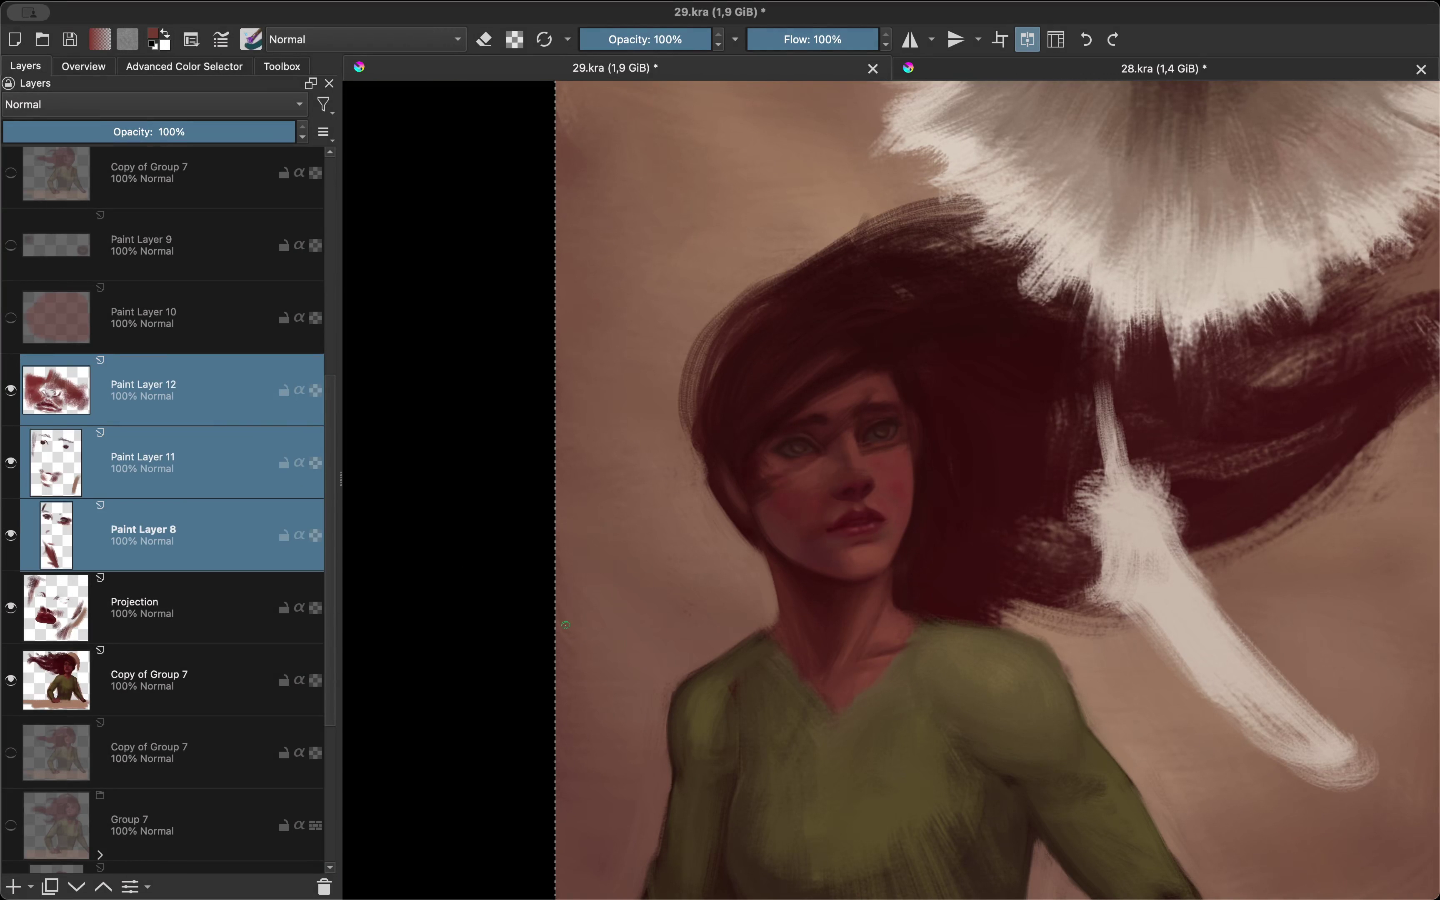
pyautogui.click(181, 424)
# Step: Toggle Paint Layer 12 on and off to judge its effect on the face
pyautogui.scroll(2, 720, 604)
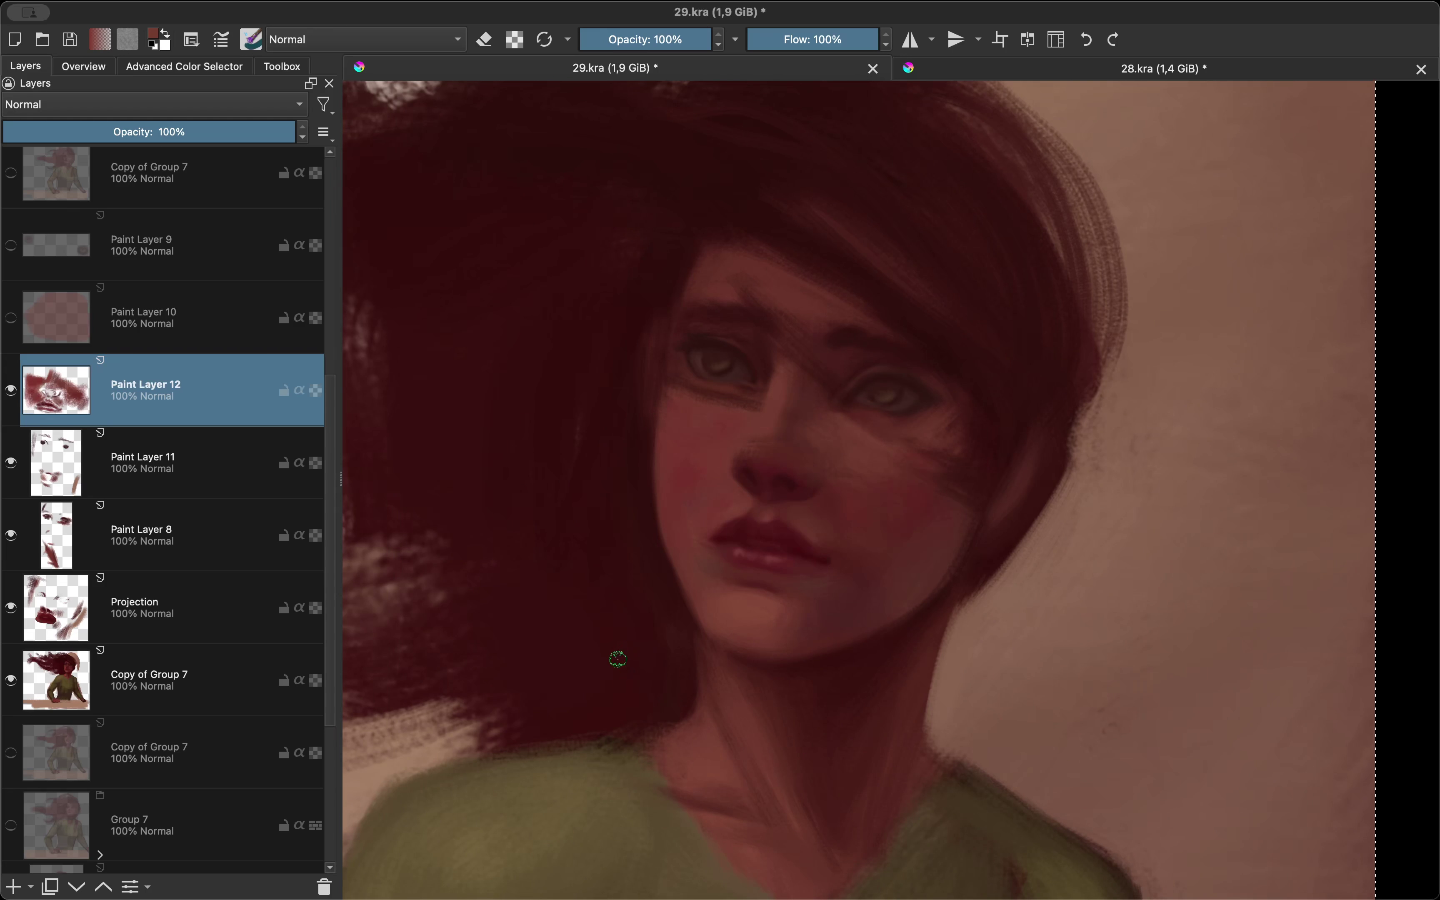
pyautogui.press('h')
pyautogui.press('h')
pyautogui.press('m')
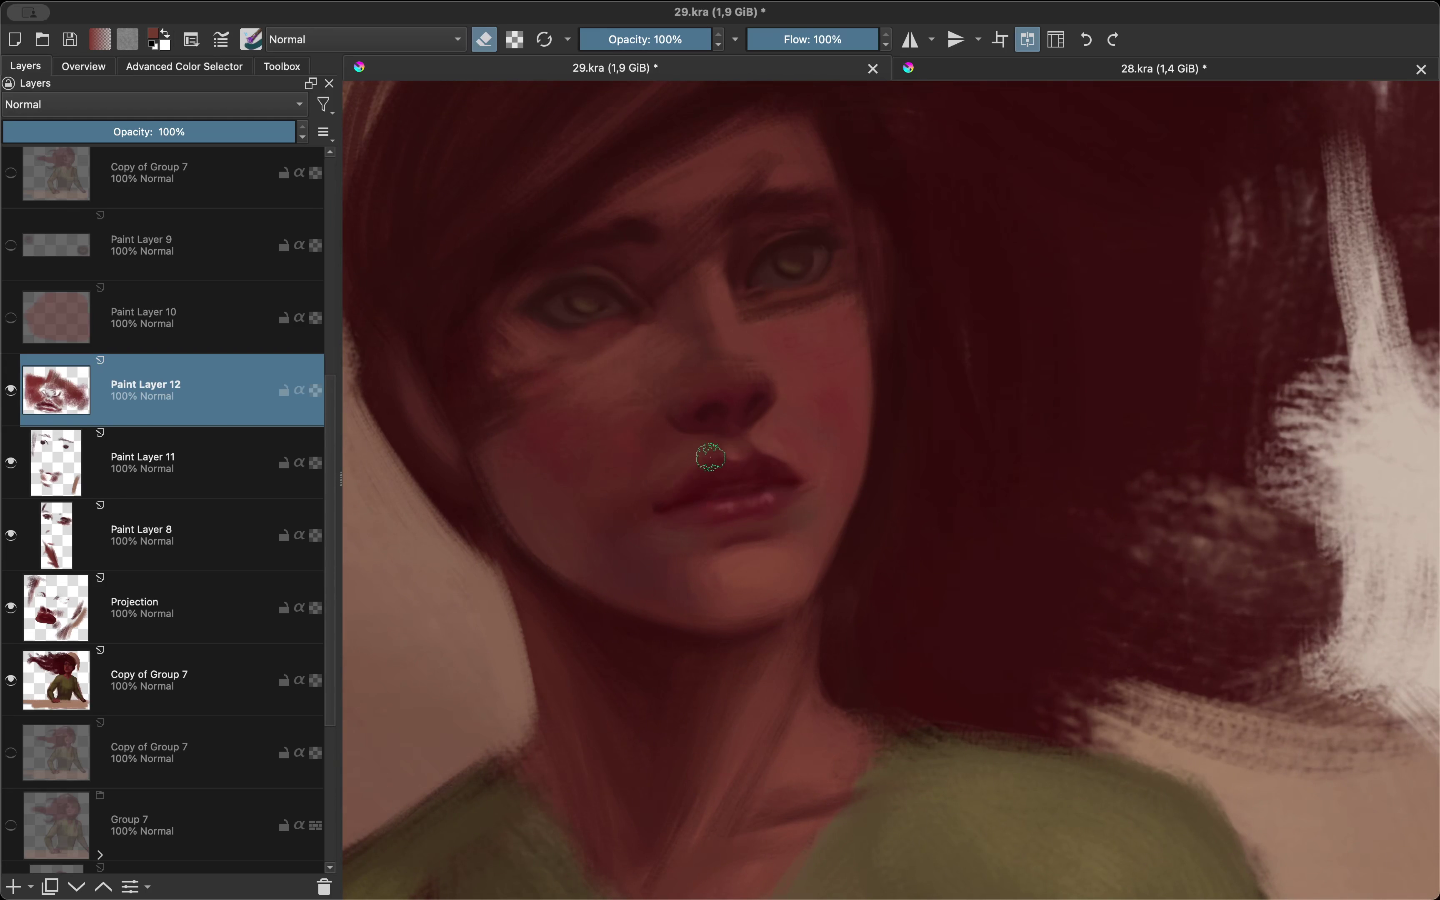
pyautogui.press('e')
pyautogui.scroll(-5, 706, 562)
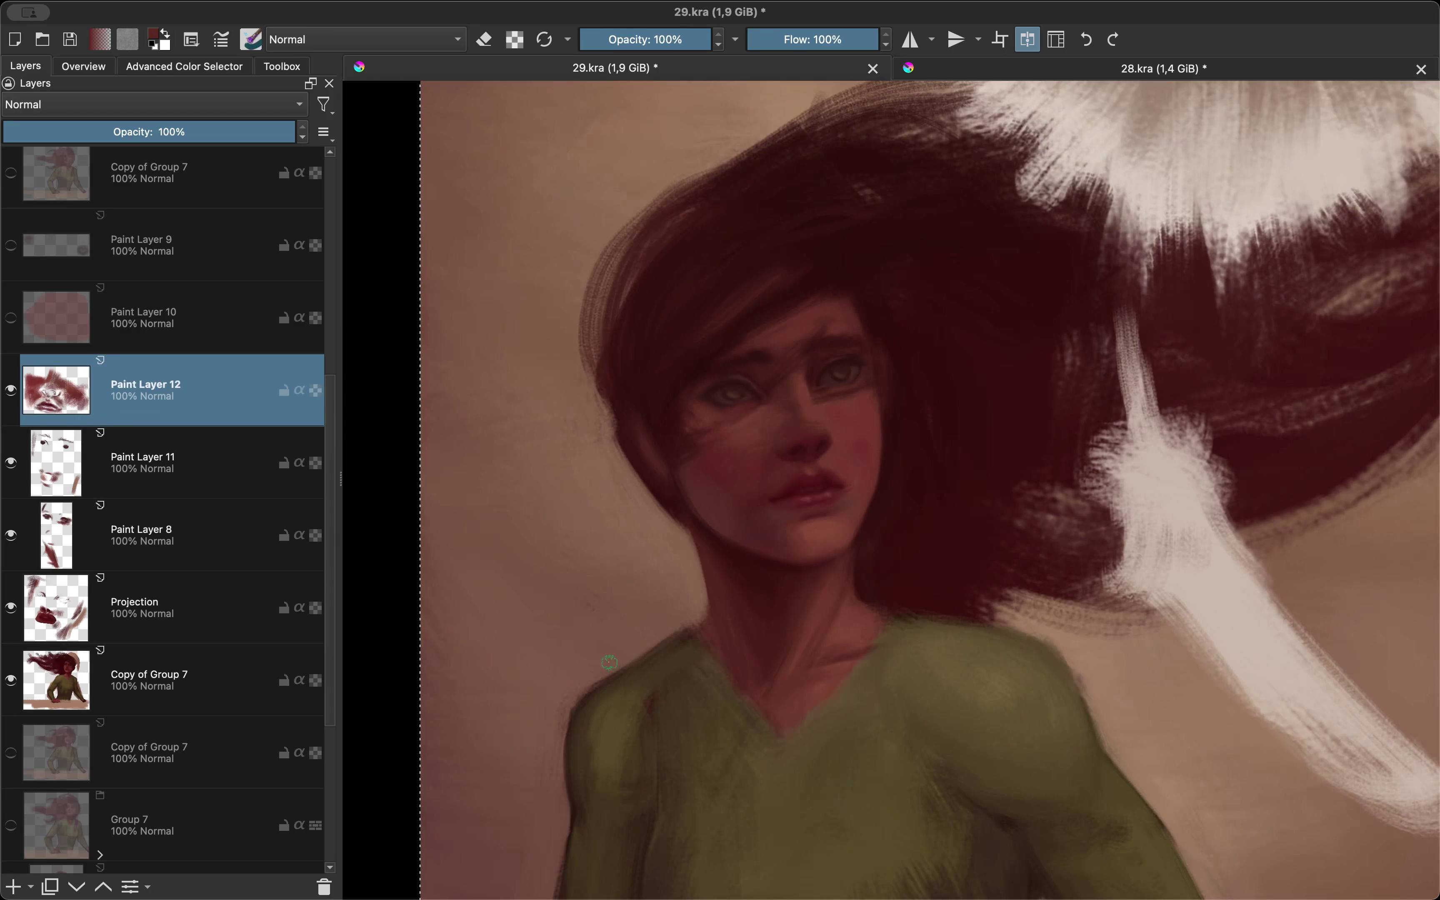
pyautogui.scroll(5, 733, 530)
pyautogui.scroll(-3, 676, 562)
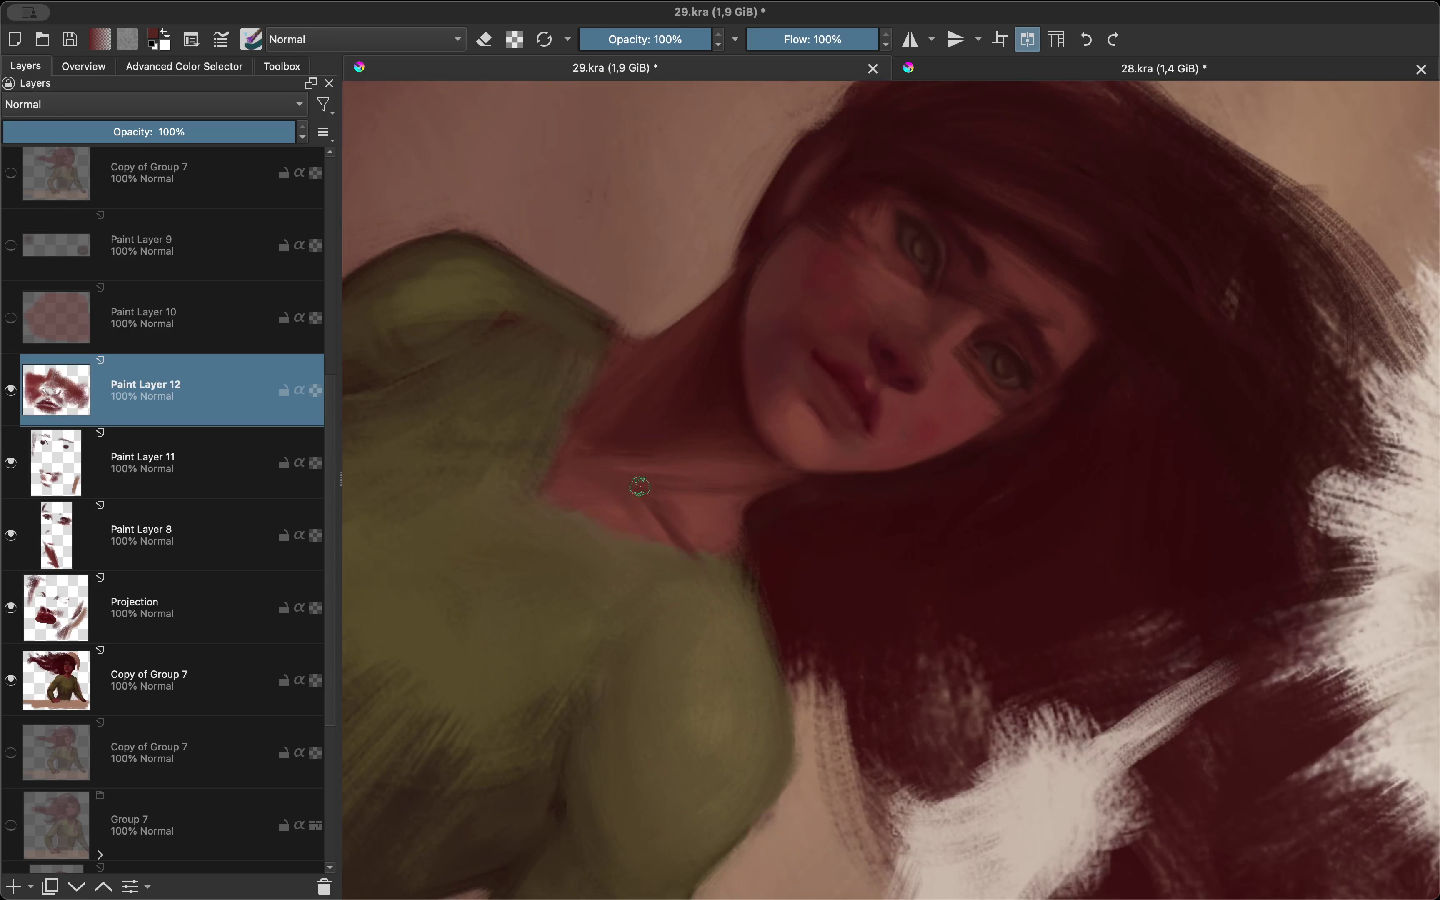
pyautogui.press('e')
pyautogui.press('m')
pyautogui.press('h')
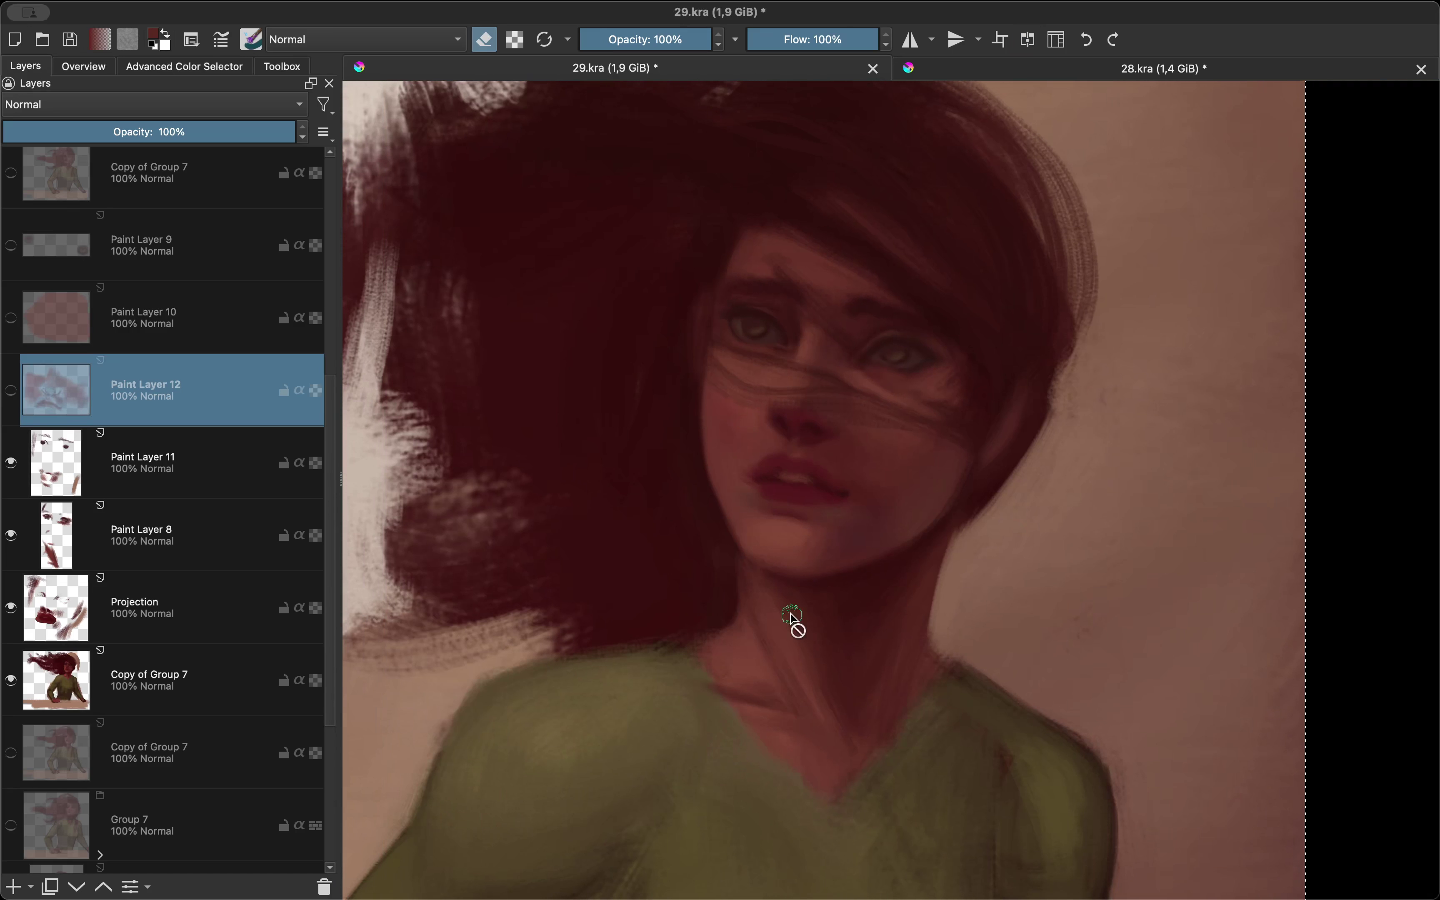
# Step: Delete Paint Layer 12 and check the portrait without it in mirrored view
pyautogui.hotkey('shift', 'Delete')
pyautogui.press('m')
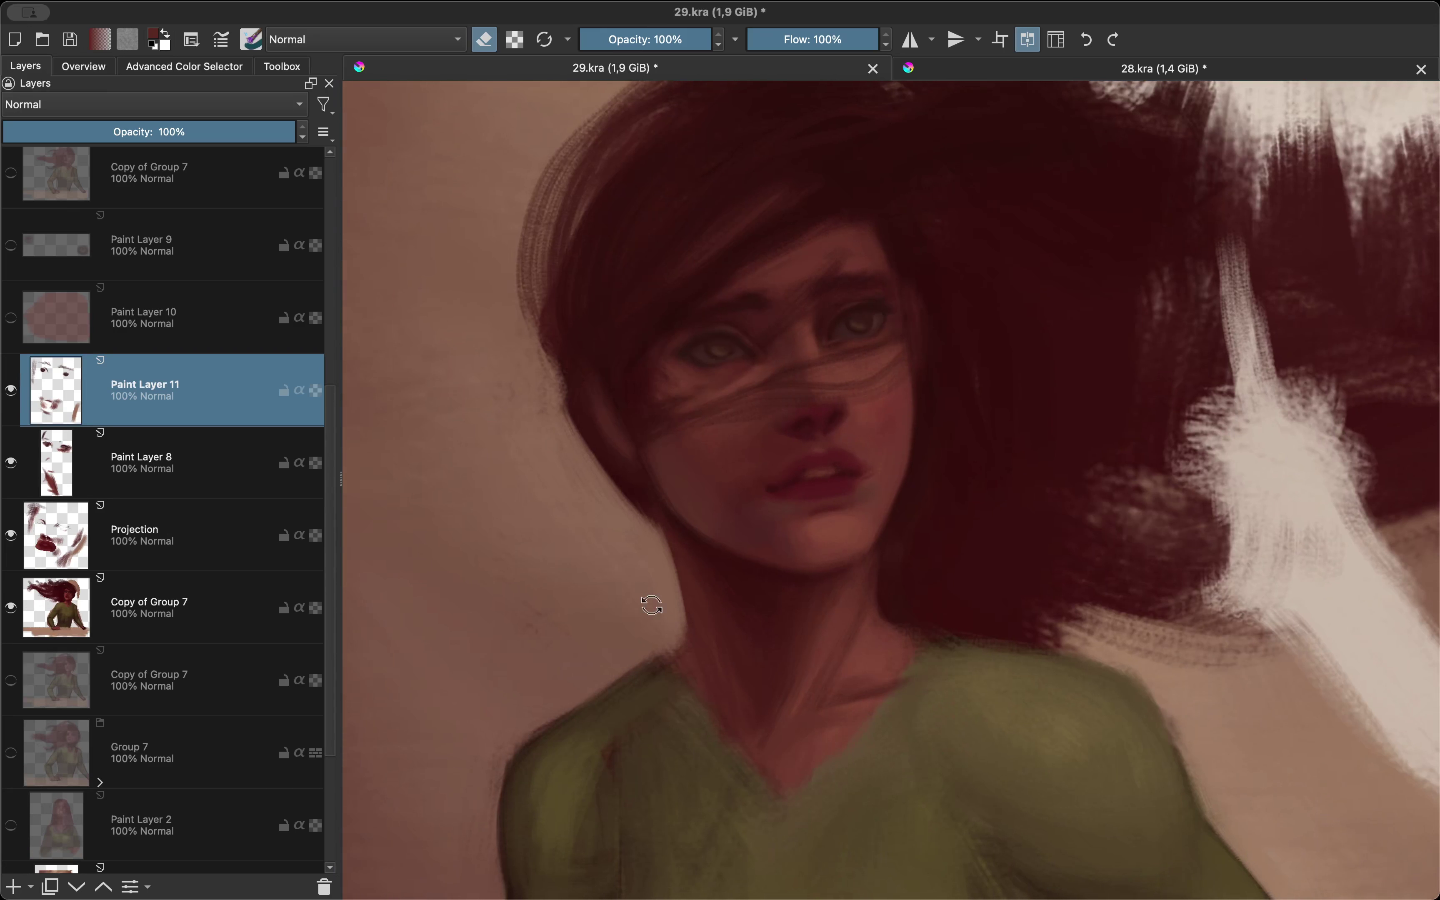
pyautogui.press('m')
pyautogui.moveTo(737, 566); pyautogui.dragTo(725, 588)
pyautogui.scroll(3, 726, 587)
pyautogui.press('m')
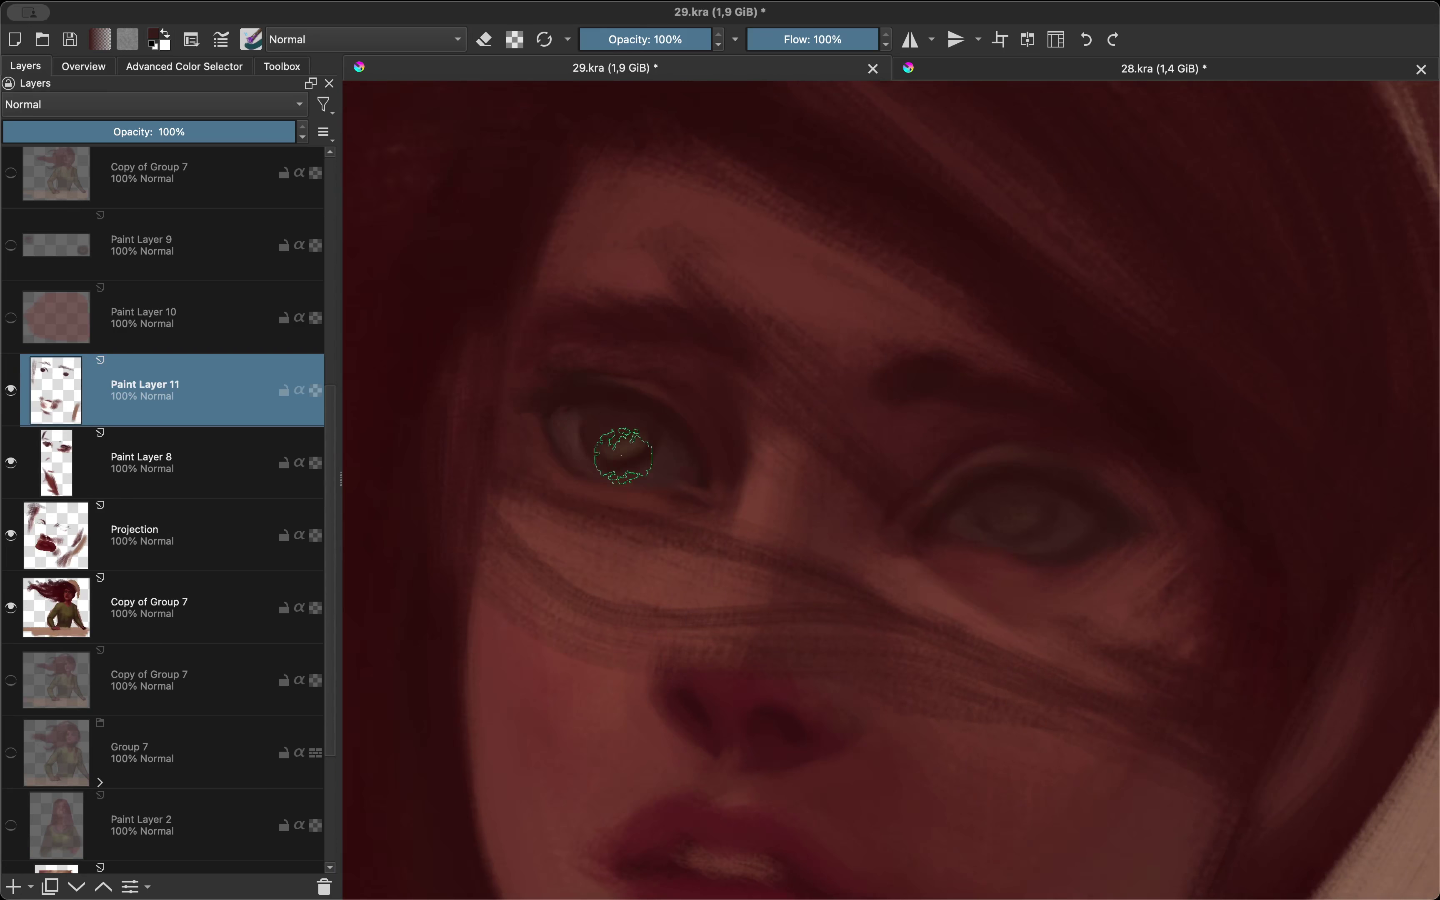
# Step: Paint dark hair strokes over the face and head on Paint Layer 11 with brush and eraser
pyautogui.press('e')
pyautogui.press('h')
pyautogui.press('h')
pyautogui.scroll(-3, 812, 536)
pyautogui.moveTo(812, 536); pyautogui.dragTo(711, 452)
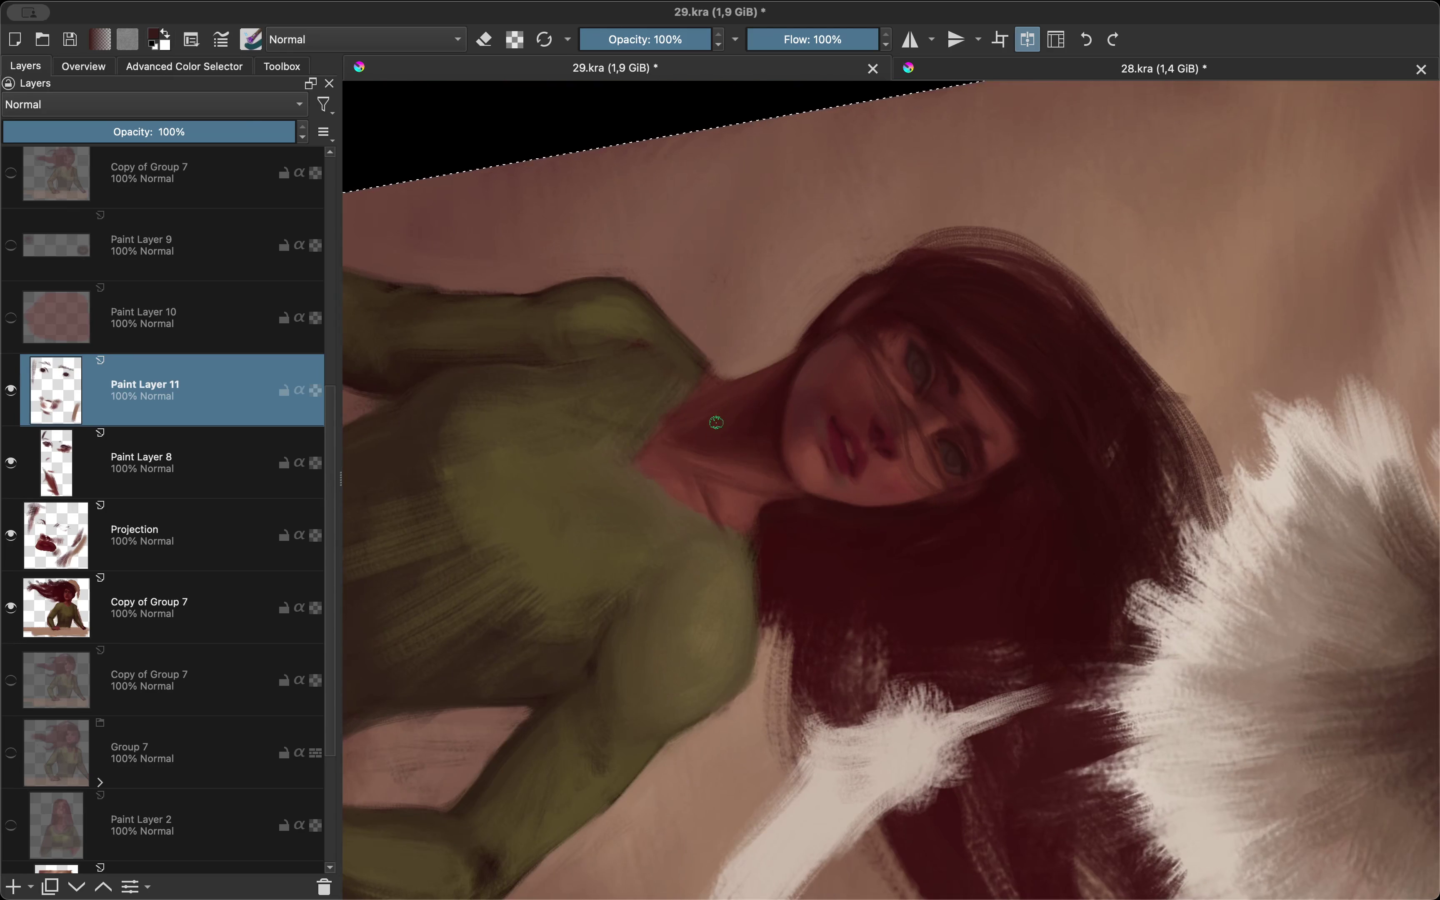
pyautogui.press('Insert')
pyautogui.hotkey('shift', 'Delete')
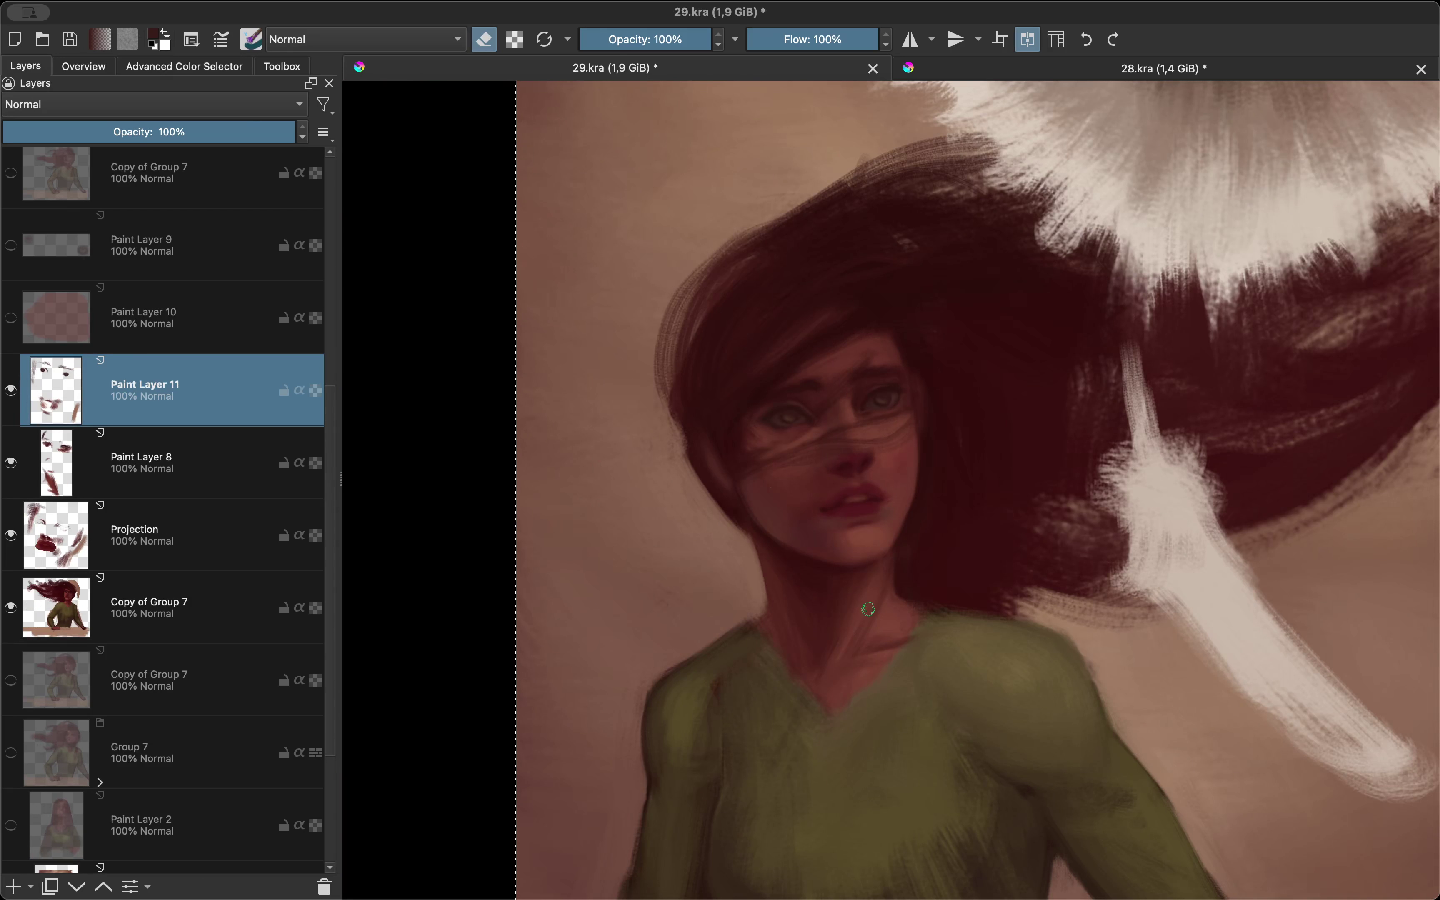
pyautogui.press('m')
pyautogui.press('m')
pyautogui.scroll(-5, 794, 476)
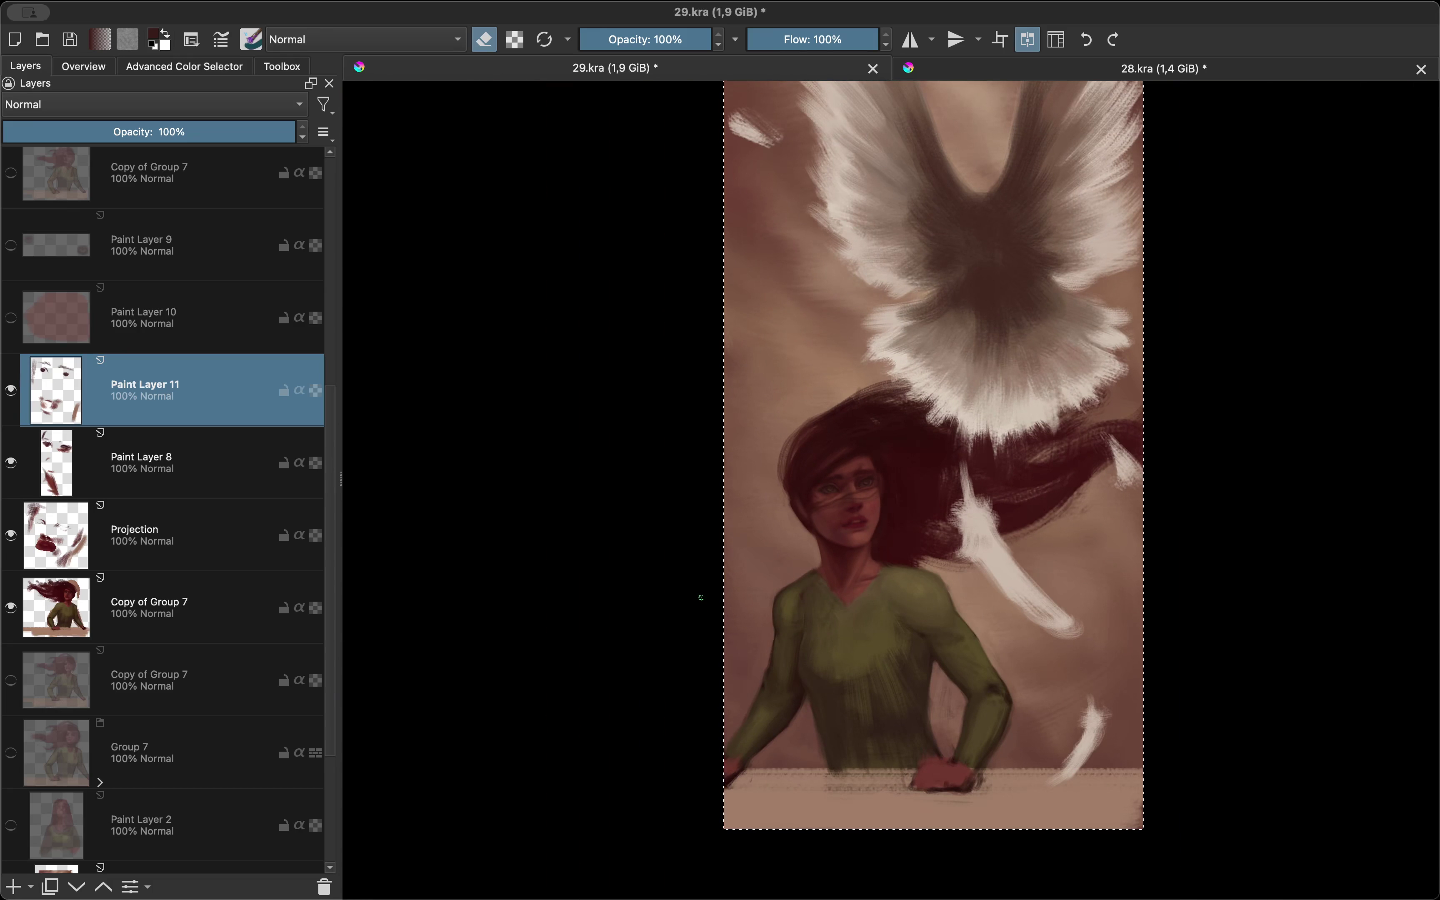
pyautogui.scroll(2, 739, 482)
pyautogui.scroll(4, 772, 393)
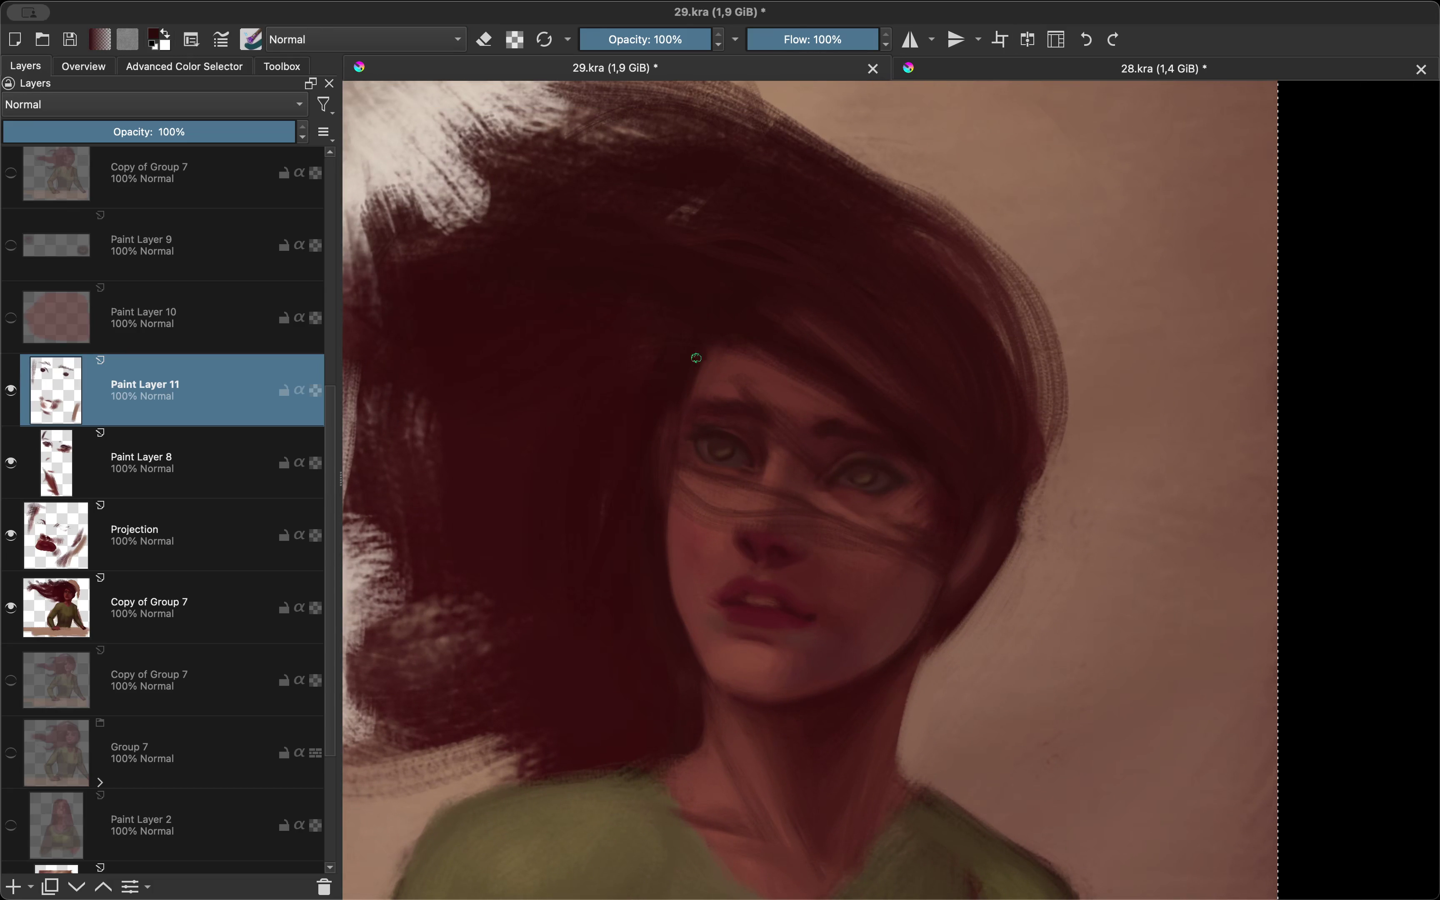
# Step: Tilt the canvas to check the hair, return it upright, and add a new empty Paint Layer 12
pyautogui.press('m')
pyautogui.press('m')
pyautogui.press('6')
pyautogui.press('6')
pyautogui.press('6')
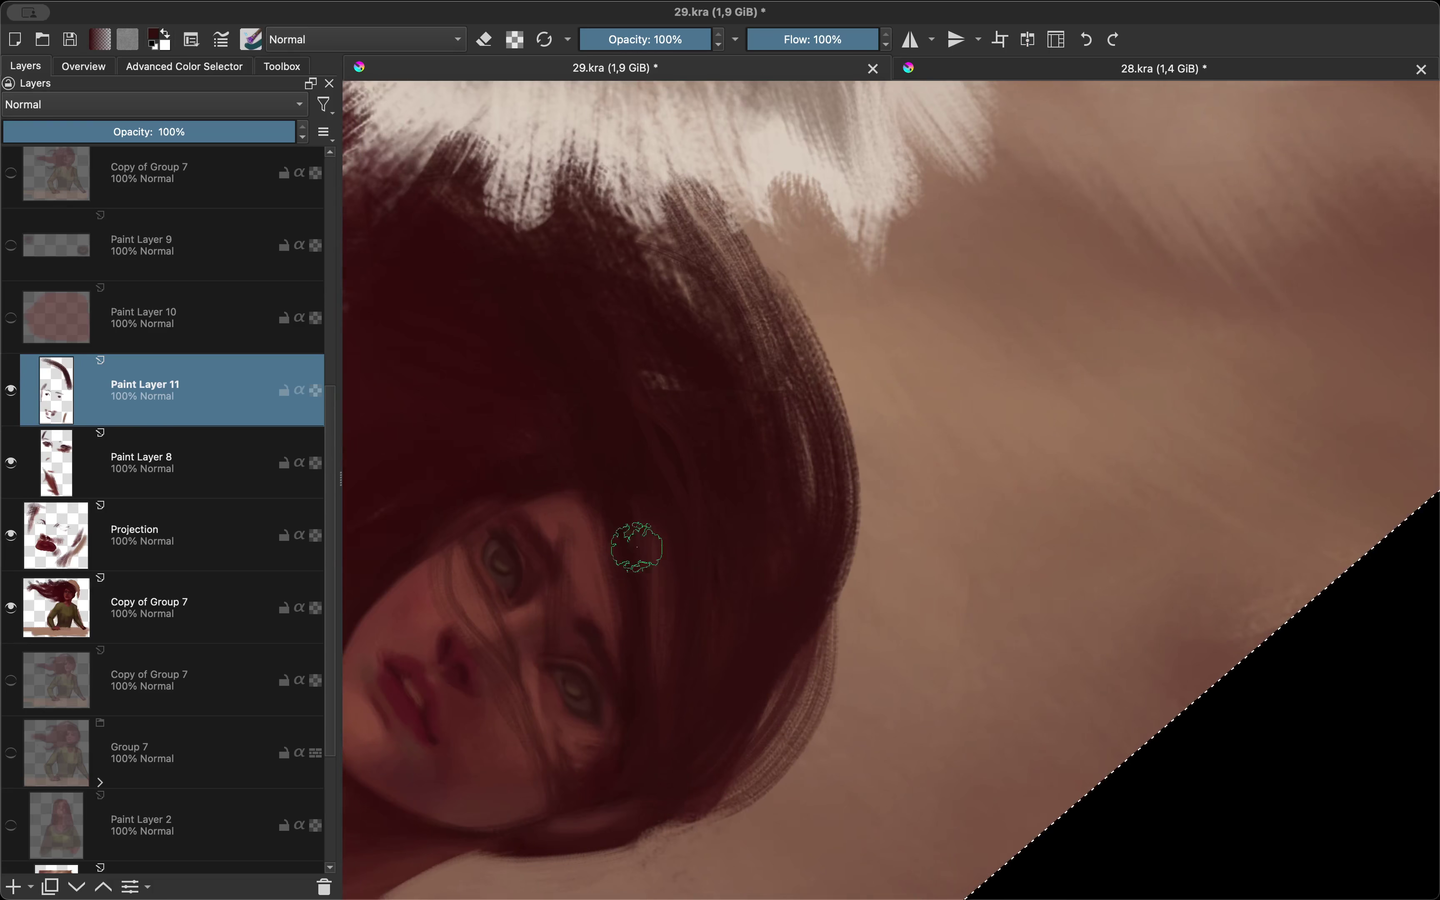
pyautogui.scroll(-3, 731, 229)
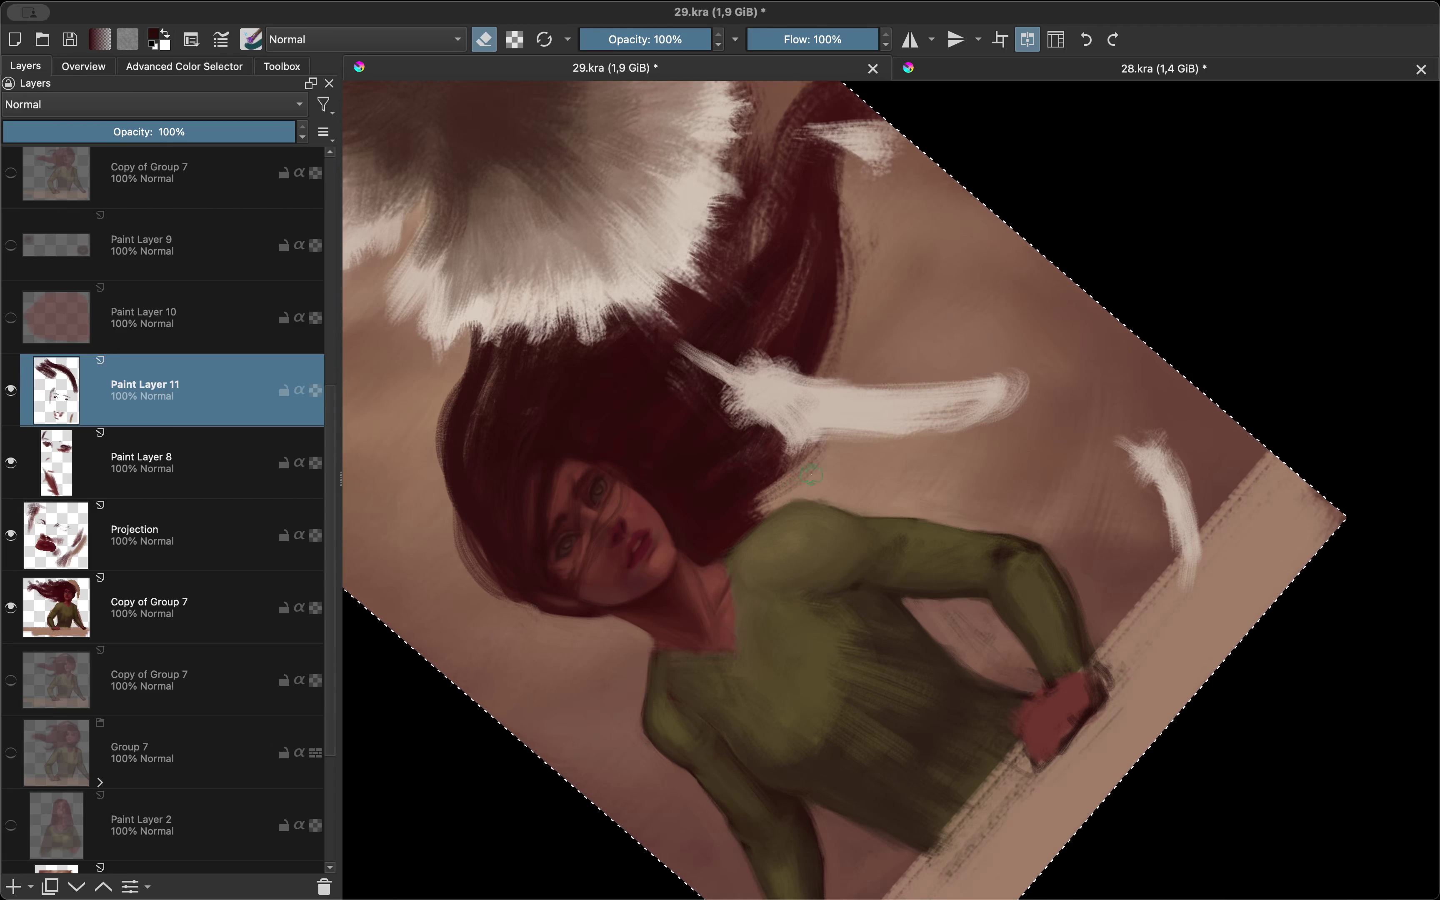
pyautogui.press('5')
pyautogui.scroll(1, 749, 498)
pyautogui.scroll(3, 803, 482)
pyautogui.scroll(2, 764, 536)
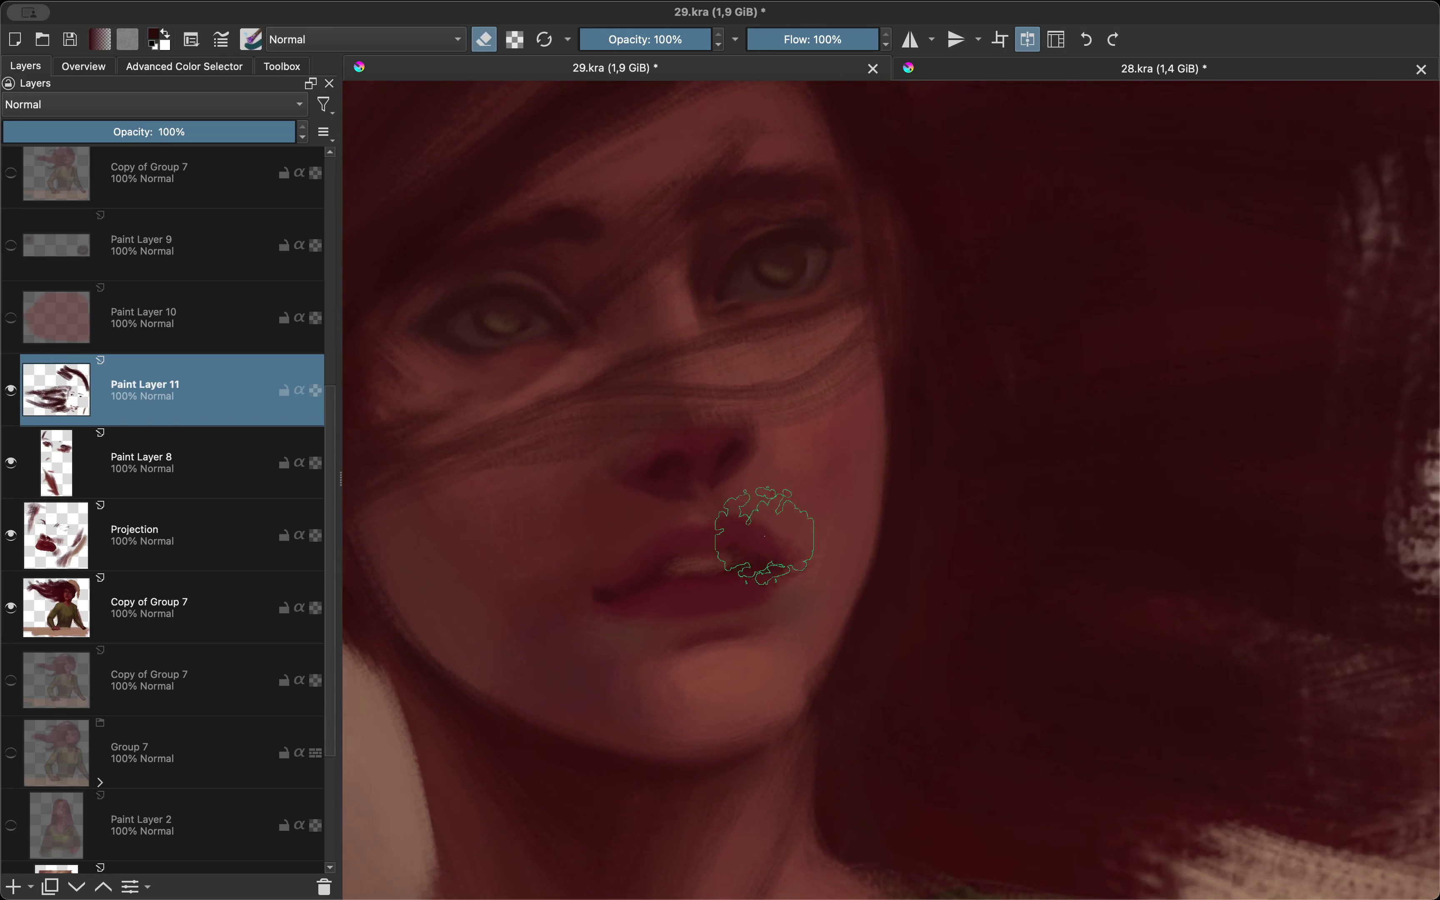
pyautogui.press('Insert')
pyautogui.scroll(2, 764, 535)
# Step: Shrink the brush and sample a red colour from the lips
pyautogui.press('e')
pyautogui.hotkey('shift', 'i')
pyautogui.click(533, 582)
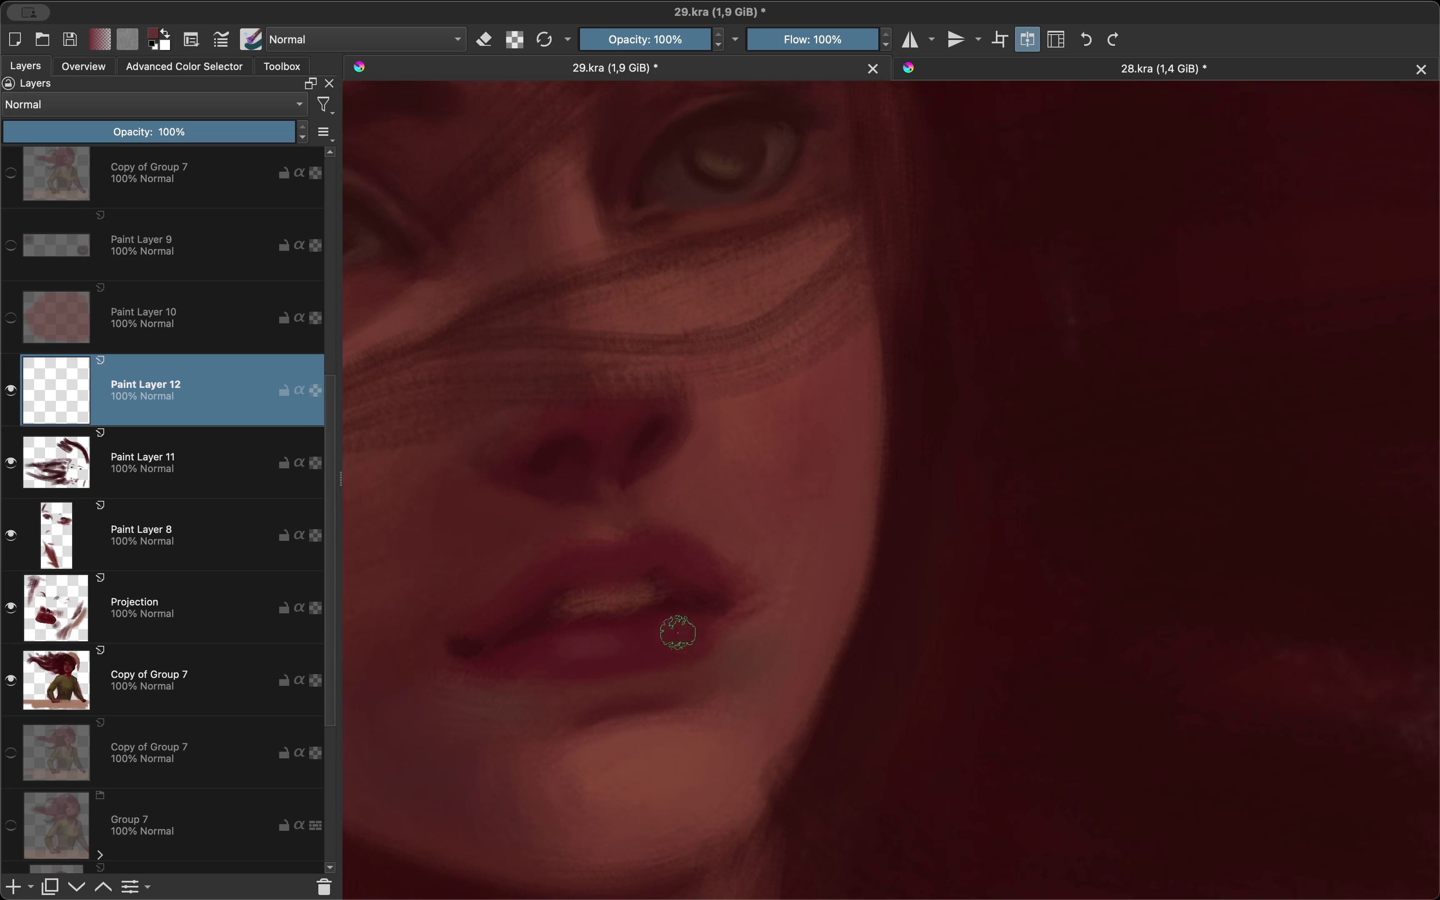
pyautogui.scroll(-3, 784, 588)
pyautogui.scroll(3, 659, 673)
pyautogui.moveTo(581, 653); pyautogui.dragTo(733, 579)
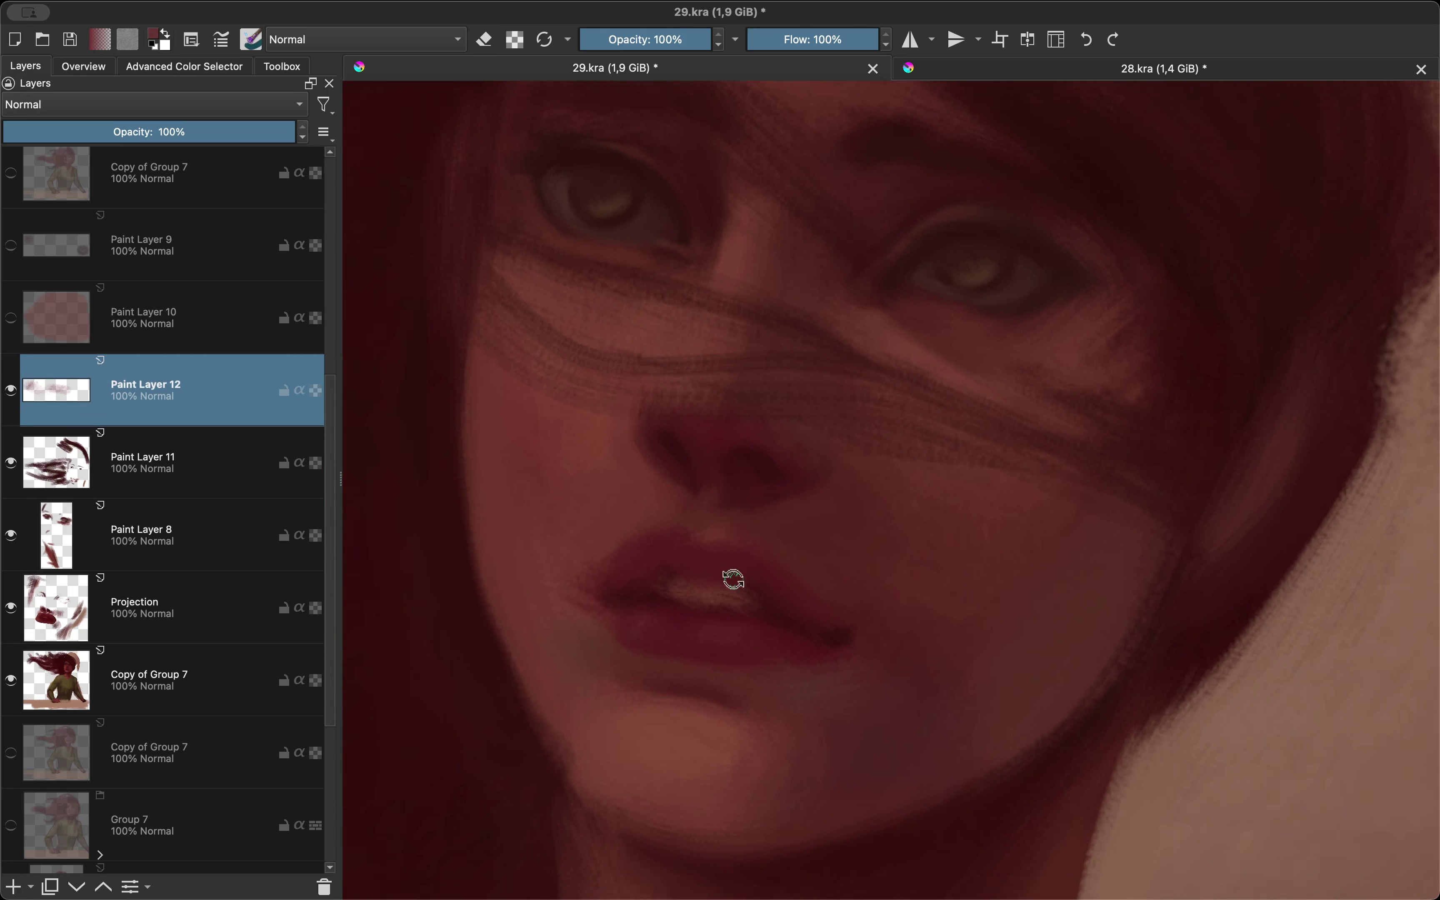
pyautogui.press('e')
pyautogui.keyDown('ctrl'); pyautogui.click(657, 595); pyautogui.keyUp('ctrl')
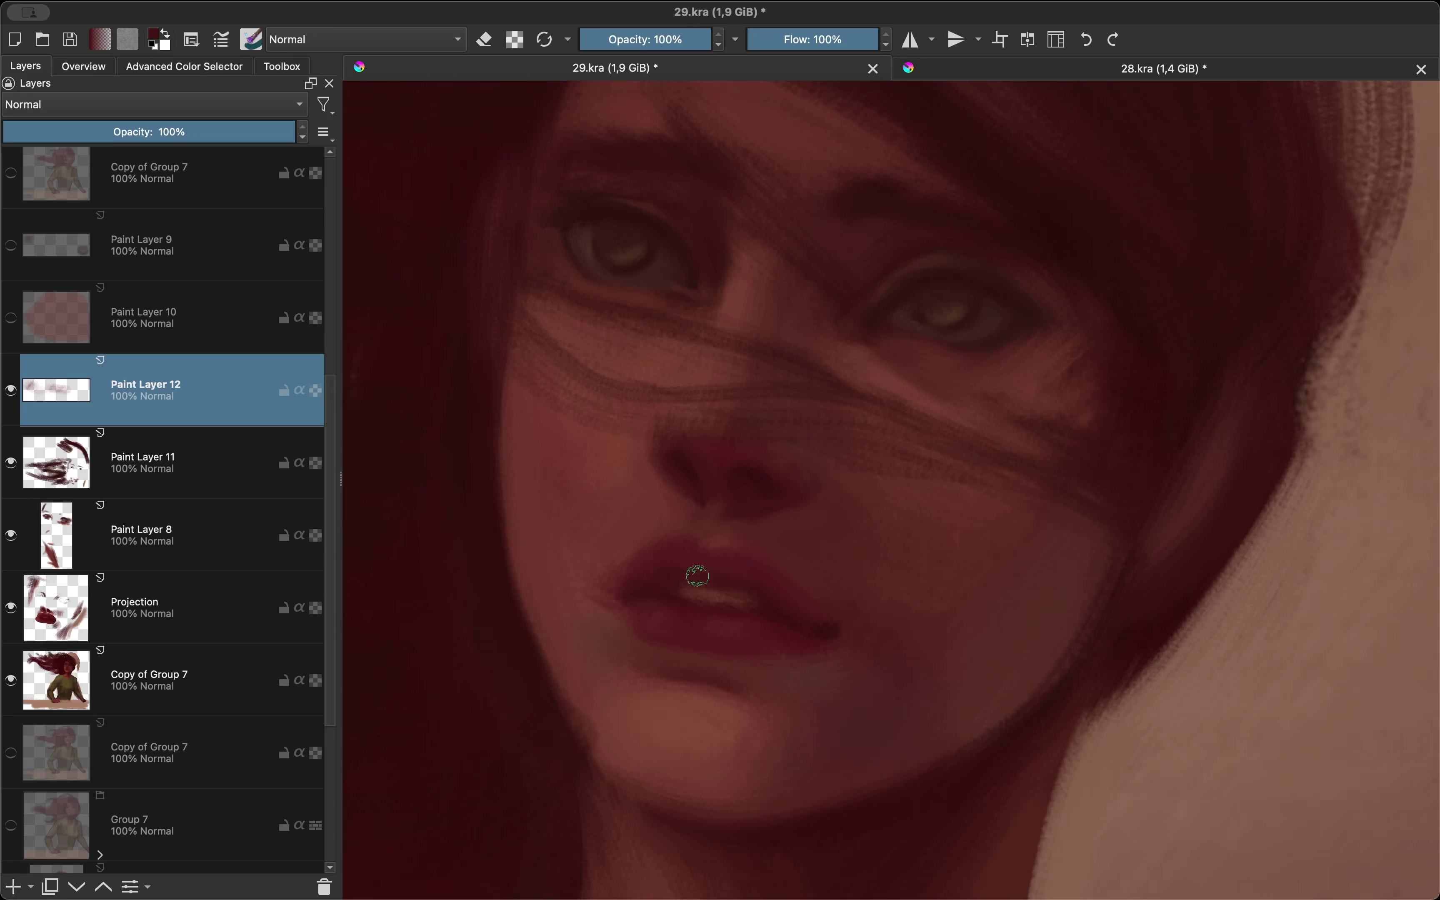
# Step: Compare the face in mirrored view while sampling colours from the face and beside the lips
pyautogui.press('m')
pyautogui.scroll(-2, 690, 714)
pyautogui.scroll(2, 842, 508)
pyautogui.press('e')
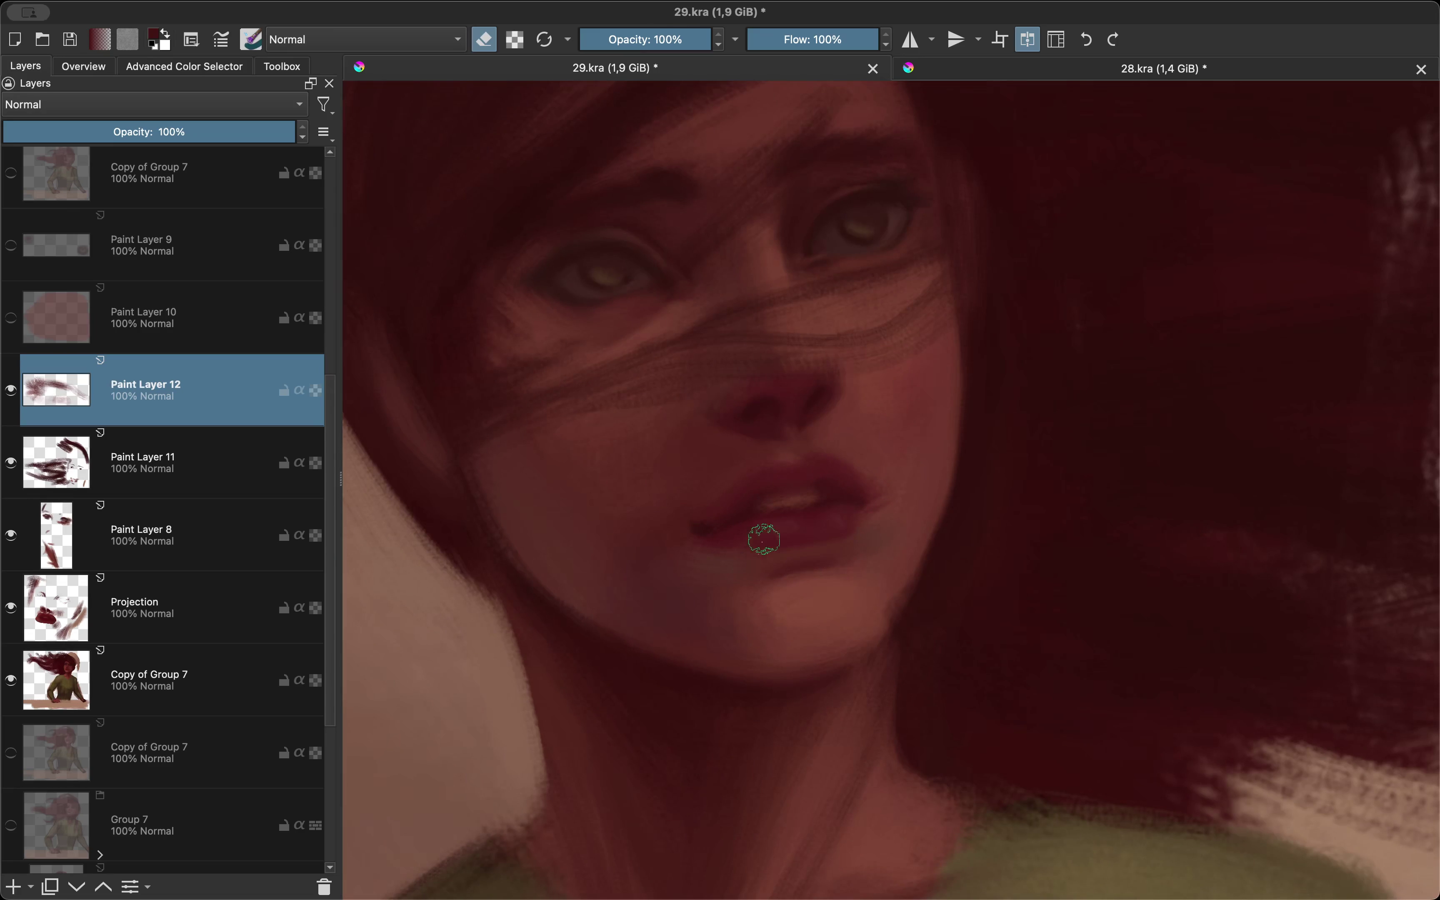
pyautogui.scroll(-4, 624, 687)
pyautogui.scroll(4, 625, 688)
pyautogui.press('m')
pyautogui.press('e')
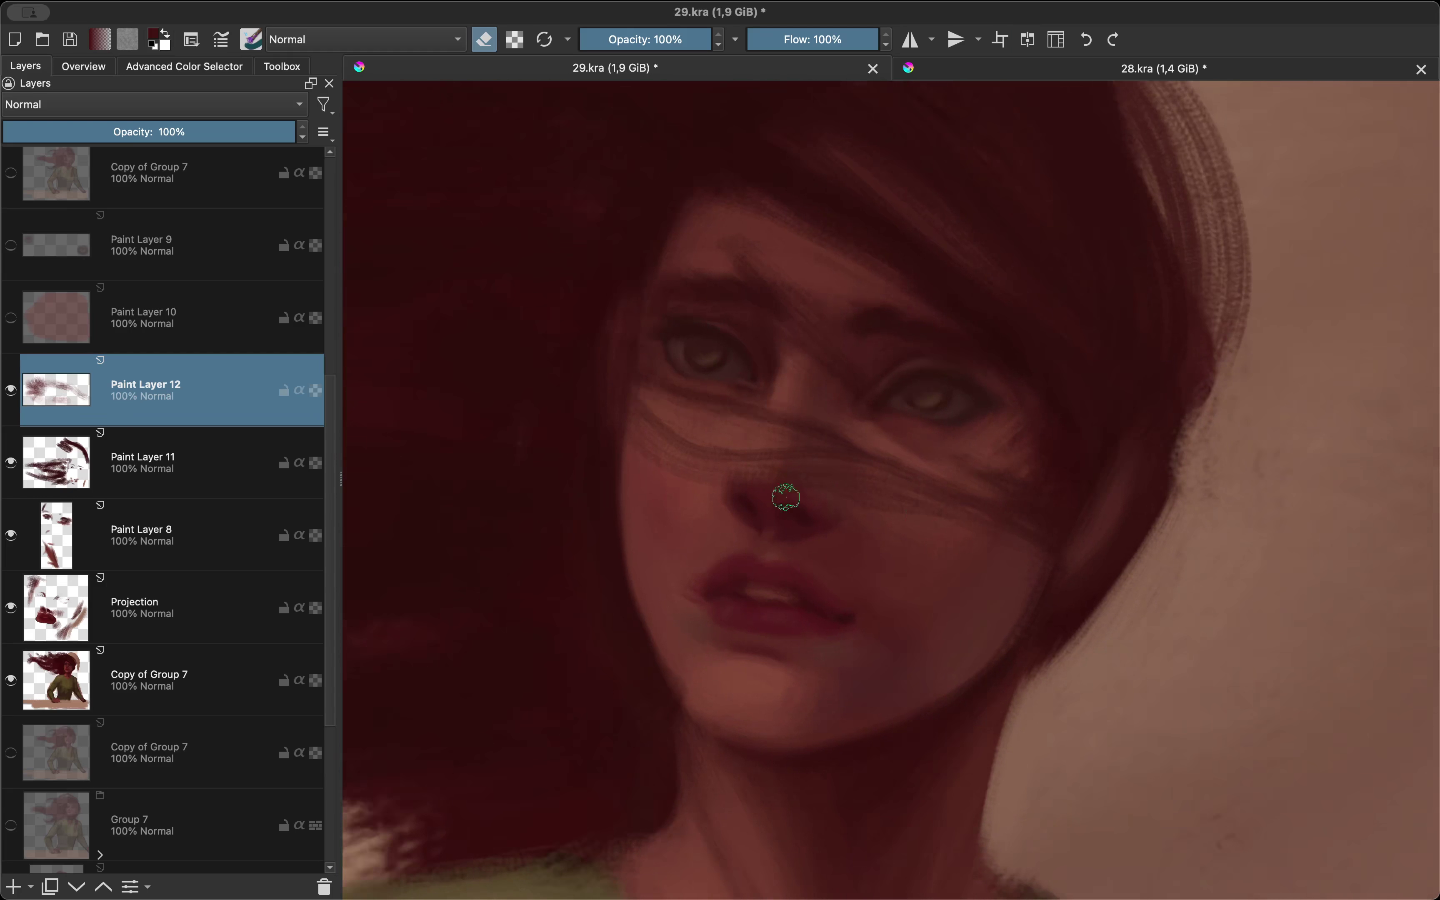
pyautogui.keyDown('ctrl'); pyautogui.click(787, 579); pyautogui.keyUp('ctrl')
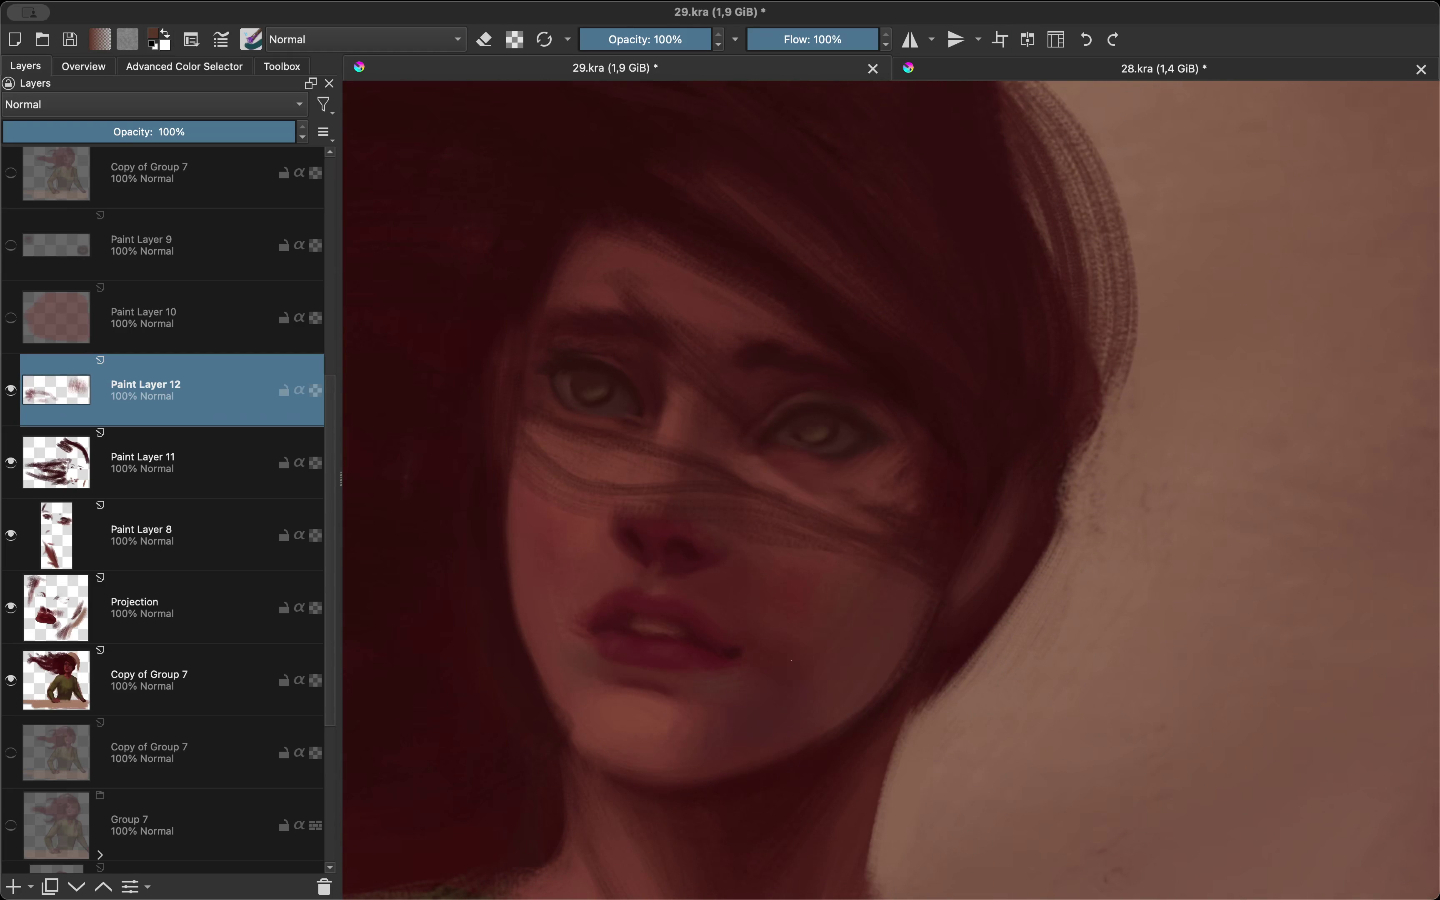
pyautogui.press('m')
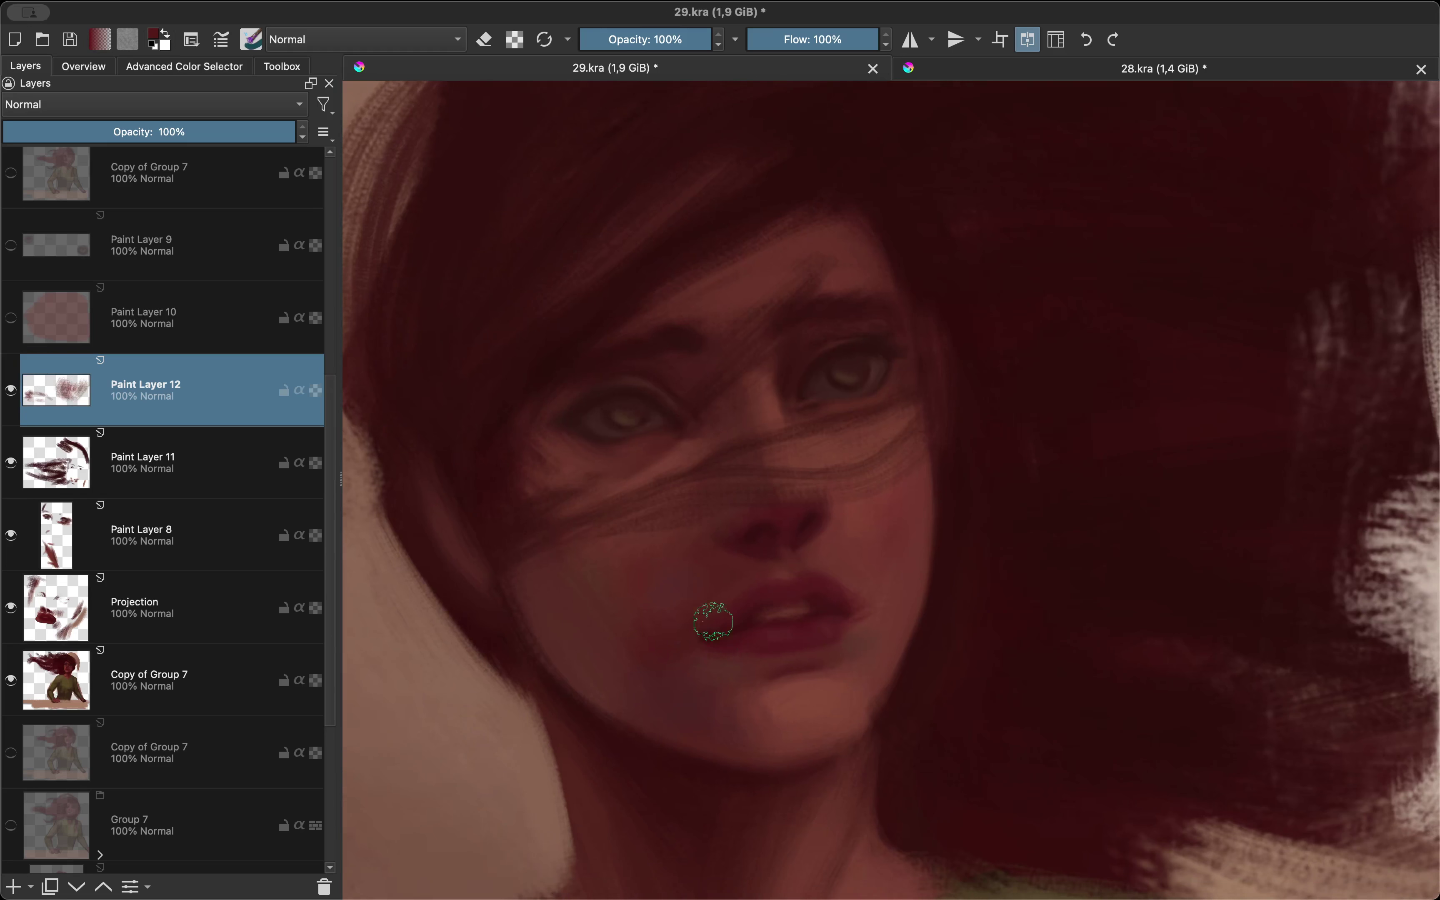
pyautogui.press('e')
pyautogui.keyDown('ctrl'); pyautogui.click(654, 616); pyautogui.keyUp('ctrl')
# Step: Toggle mirror view to recheck the face, adjusting the brush between checks
pyautogui.scroll(-2, 655, 616)
pyautogui.press('e')
pyautogui.hotkey('shift', 'i')
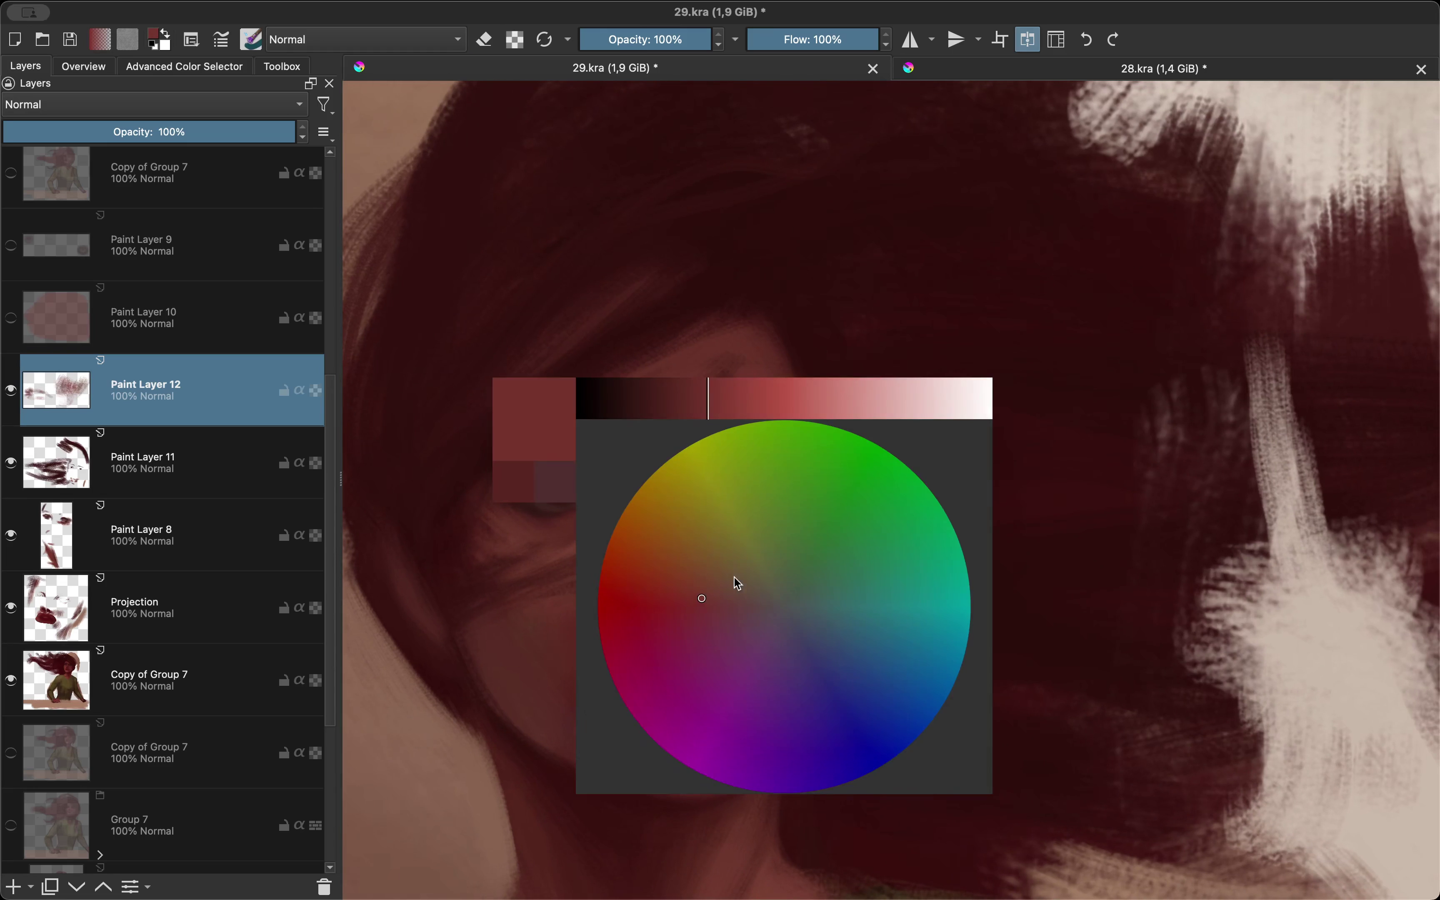
pyautogui.press('m')
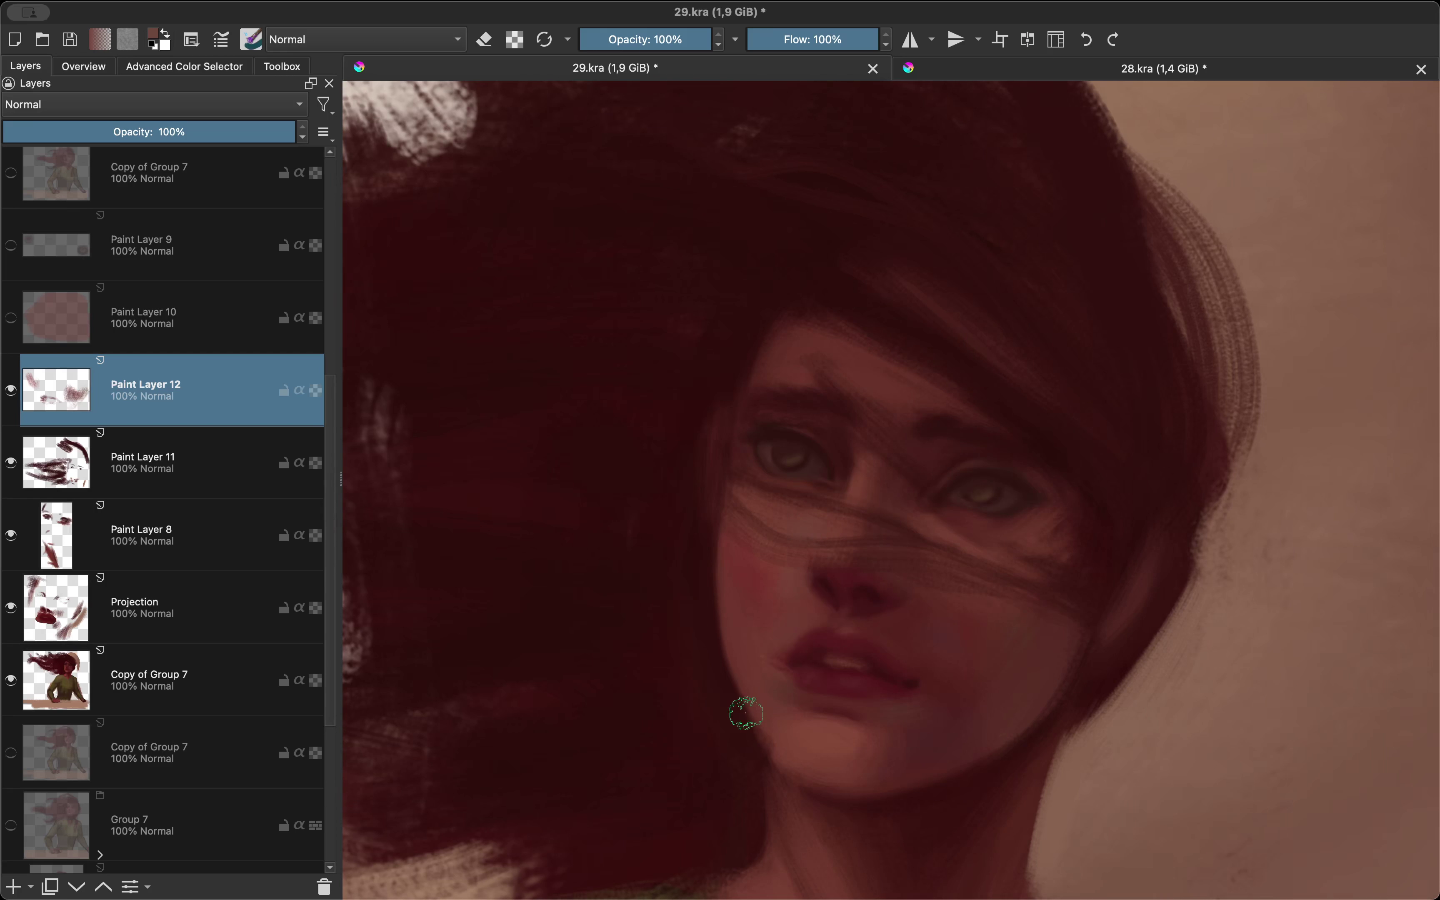
pyautogui.scroll(-2, 746, 712)
pyautogui.press('m')
pyautogui.scroll(2, 690, 700)
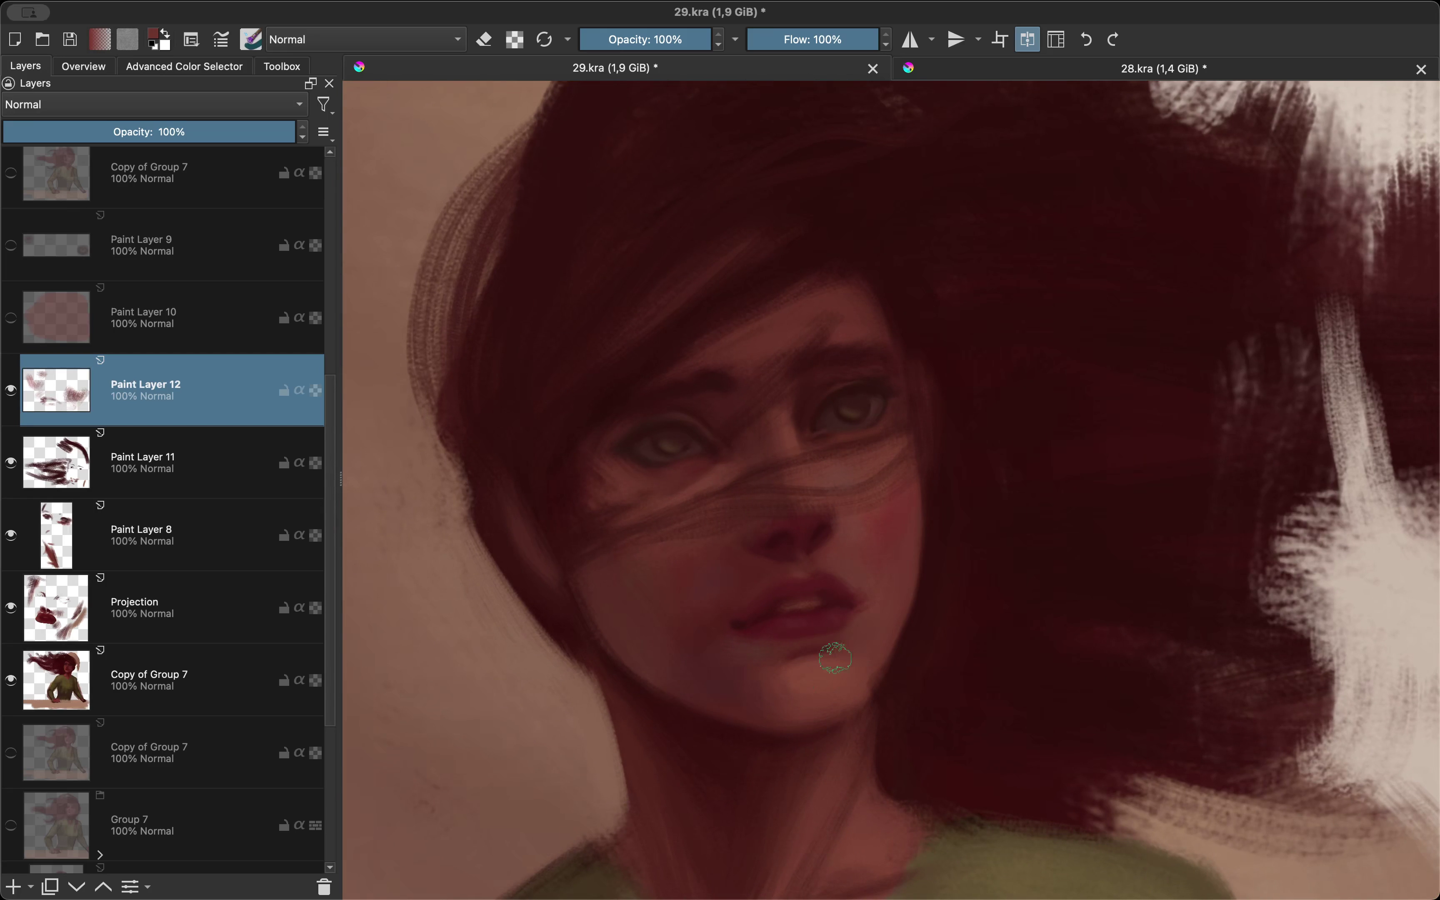
# Step: Halve the brush size and paint dark red hair strands over the neck and shoulder
pyautogui.press('[')
pyautogui.press('[')
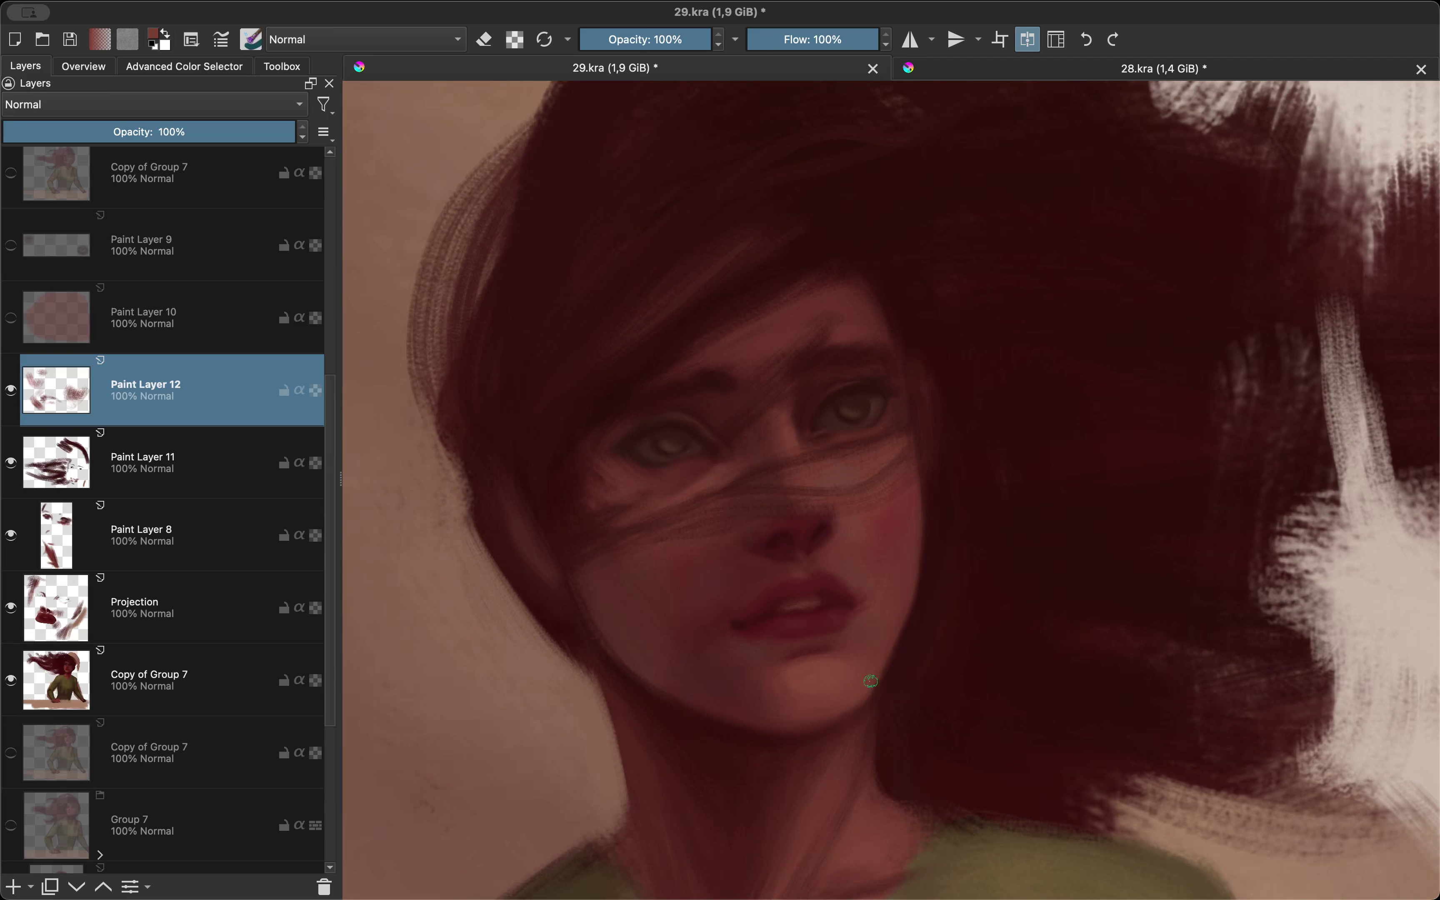
pyautogui.press('m')
pyautogui.scroll(-2, 870, 681)
pyautogui.scroll(2, 819, 682)
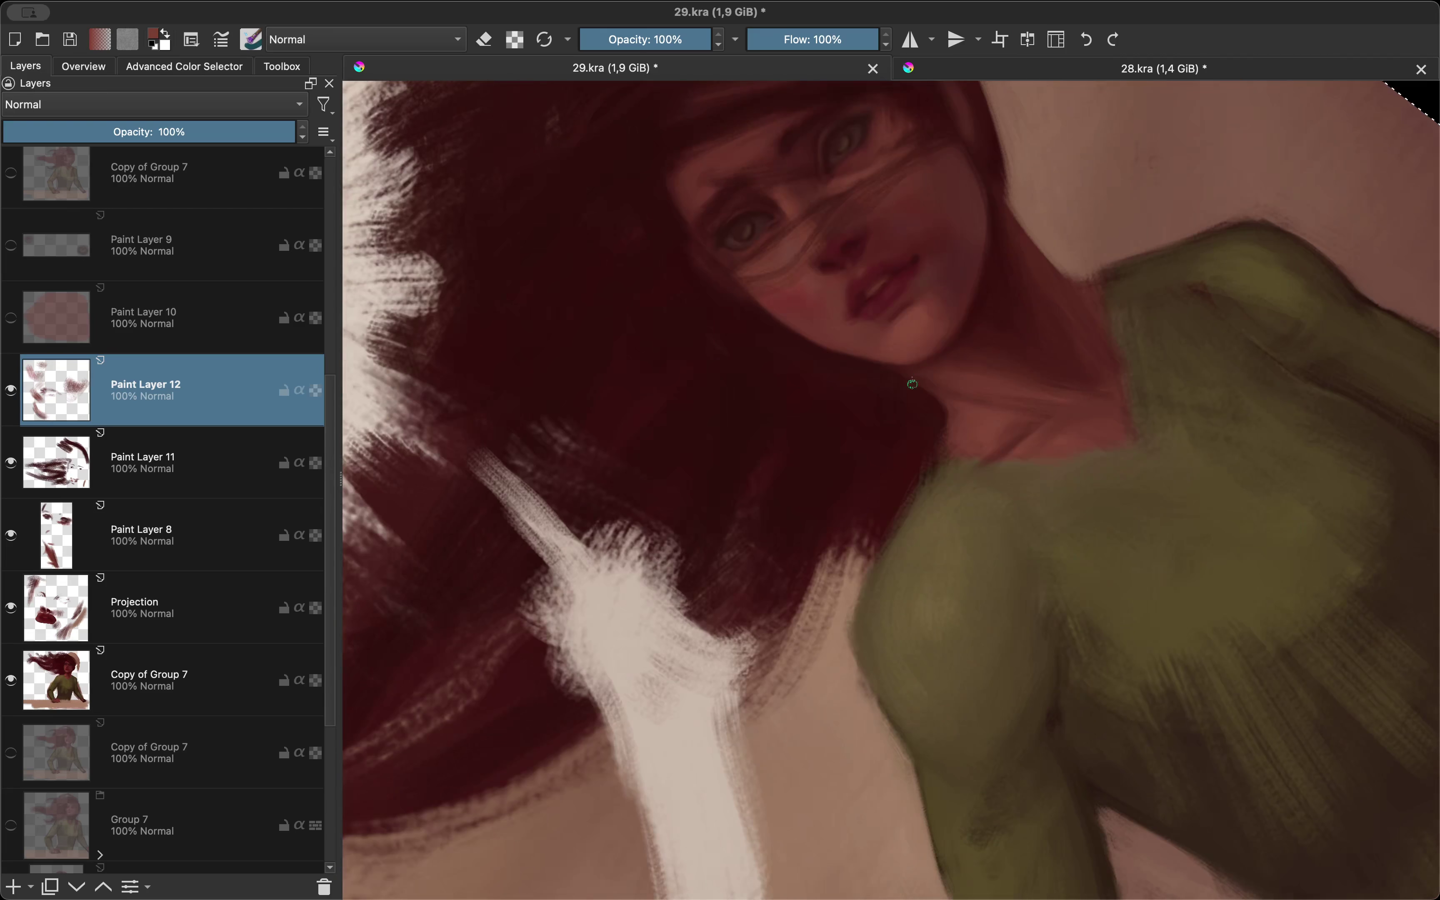
pyautogui.moveTo(881, 505)
pyautogui.mouseDown()
pyautogui.moveTo(743, 651)
pyautogui.moveTo(717, 741)
pyautogui.mouseUp()
pyautogui.moveTo(634, 767); pyautogui.dragTo(494, 760)
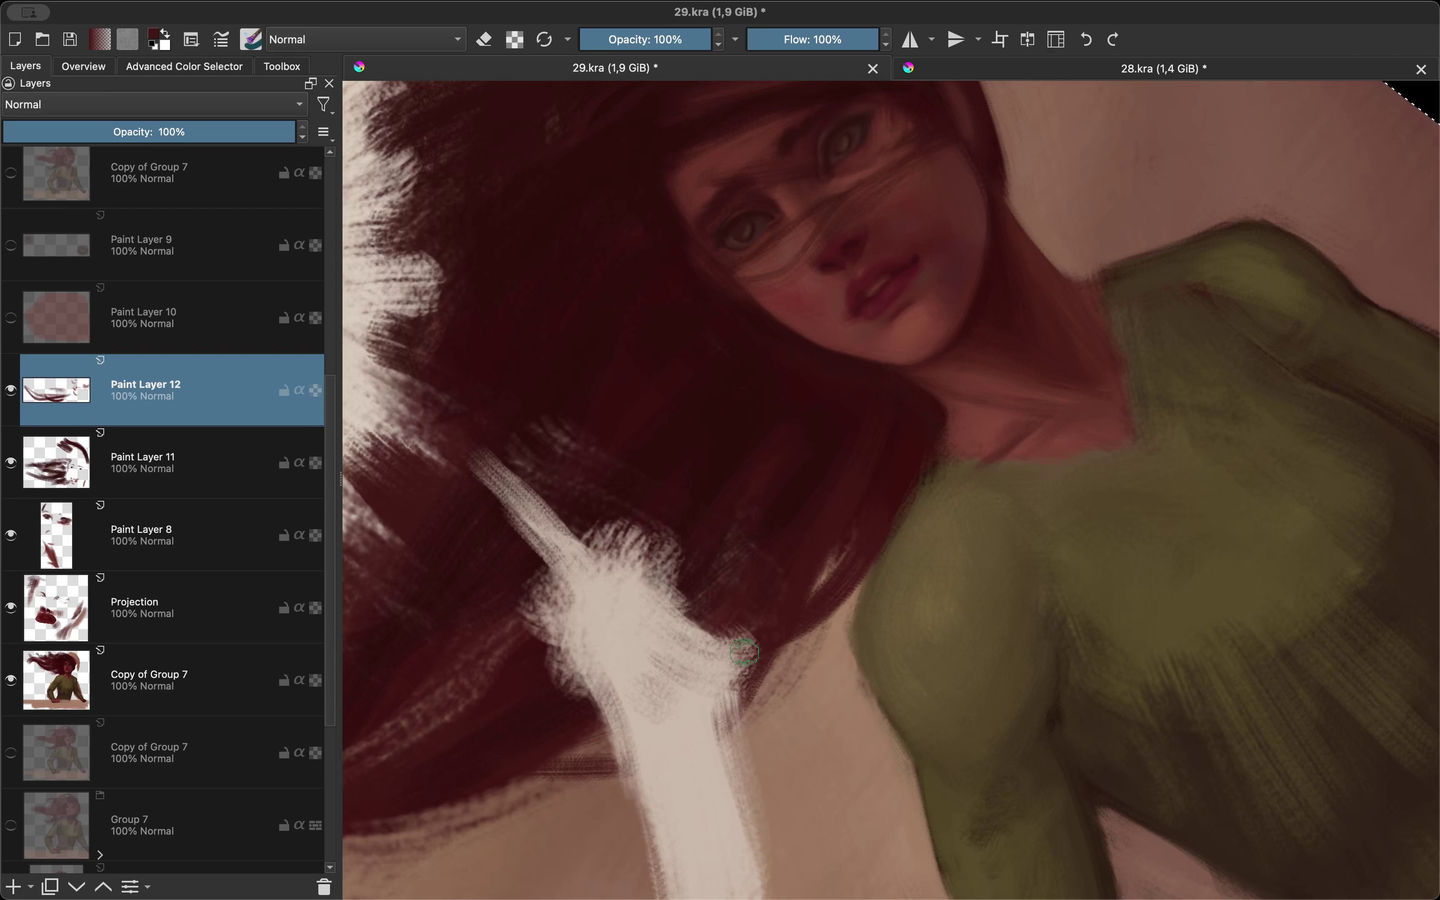
pyautogui.scroll(-2, 743, 653)
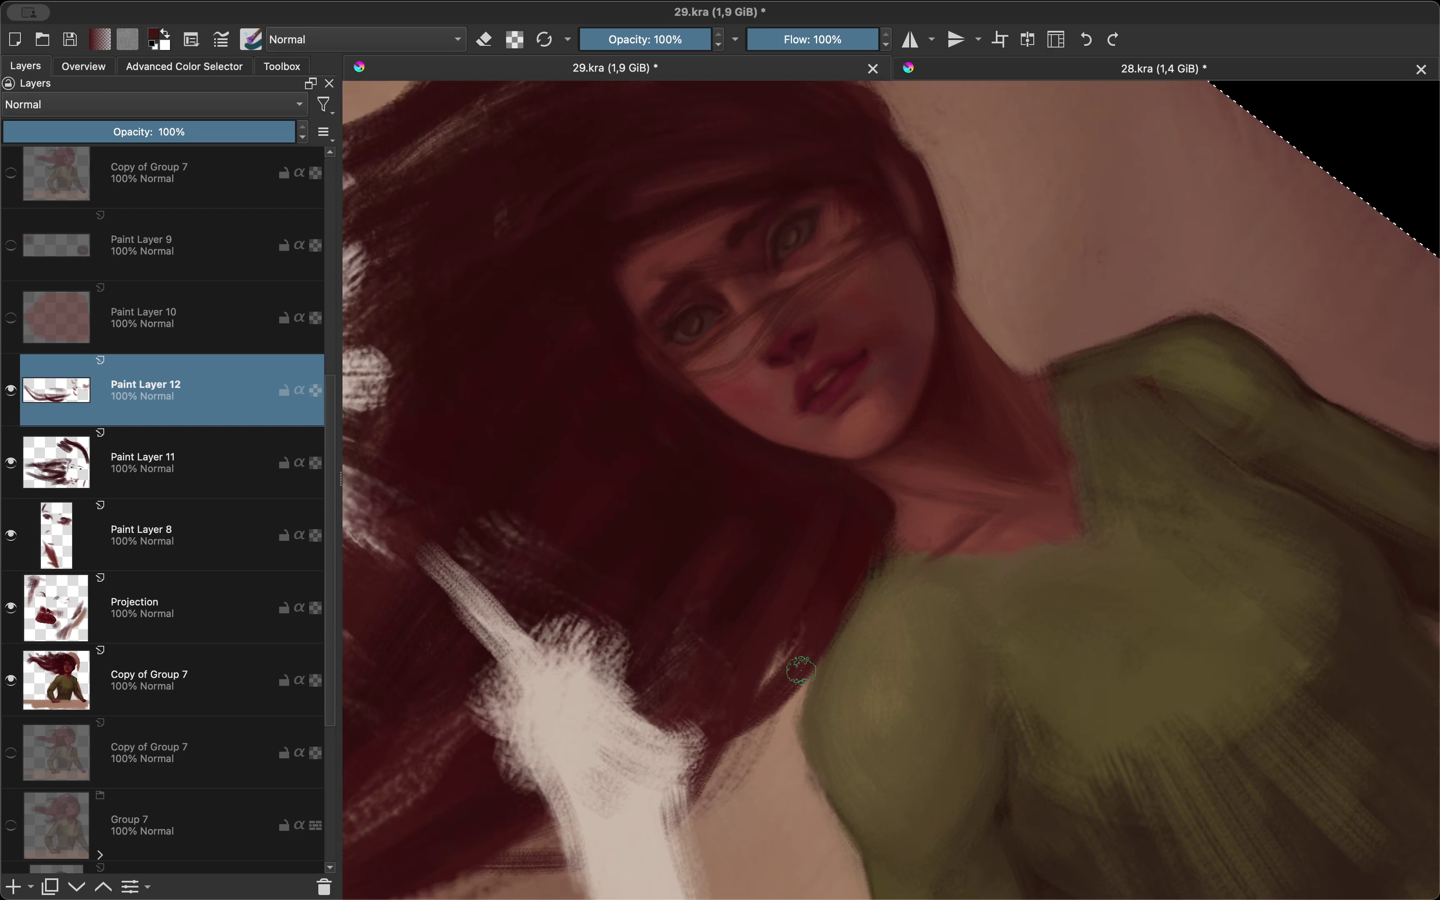
pyautogui.press('5')
pyautogui.press('m')
pyautogui.press('m')
pyautogui.scroll(3, 752, 581)
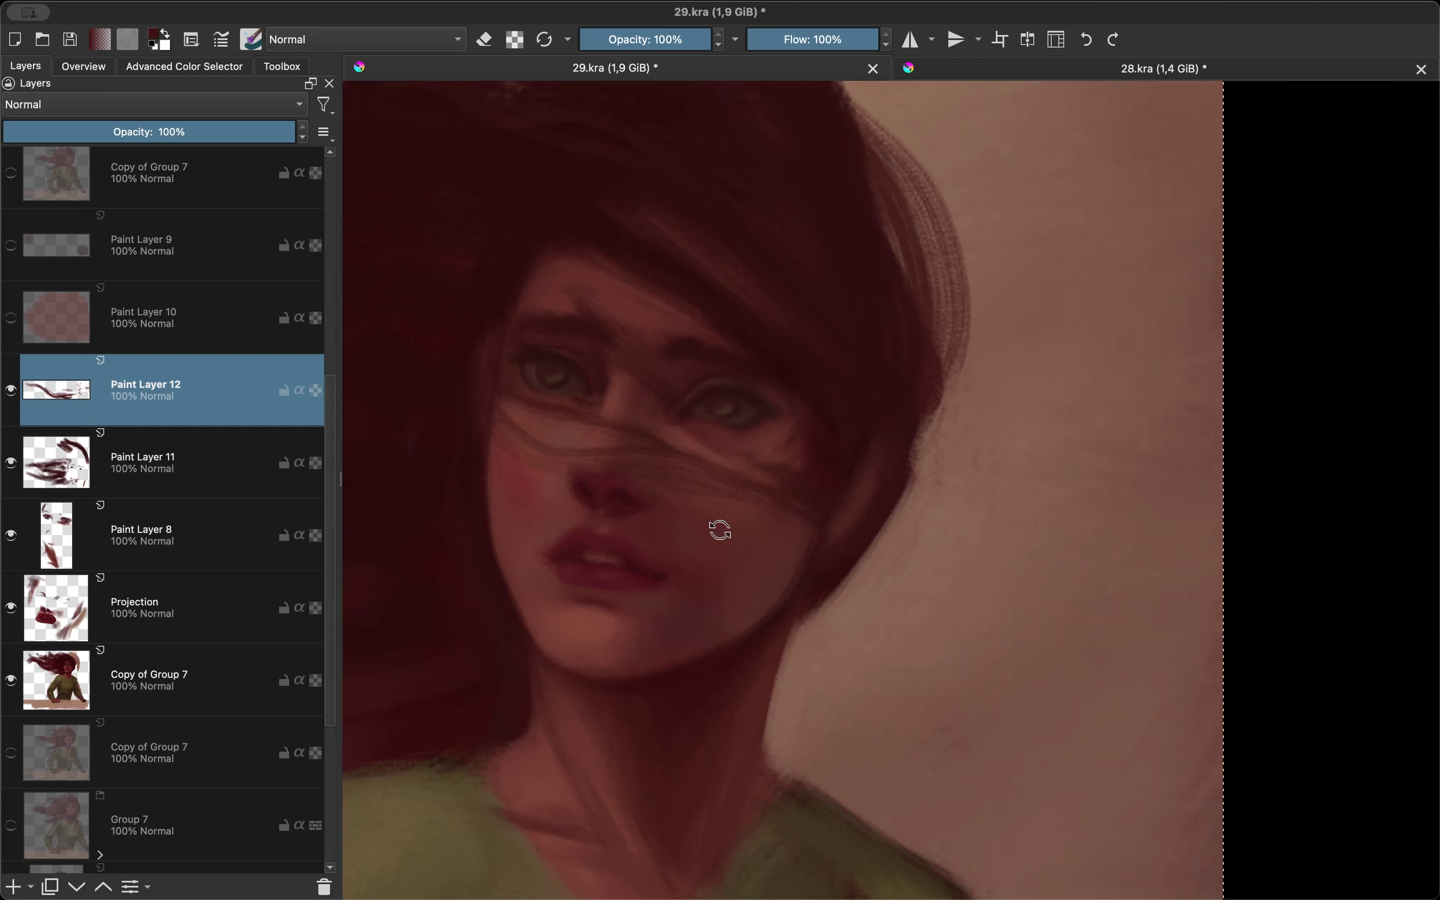
# Step: Rotate the view to a steep angle, reset it upright, and zoom around to inspect the hair
pyautogui.moveTo(720, 524); pyautogui.dragTo(820, 550)
pyautogui.scroll(5, 862, 356)
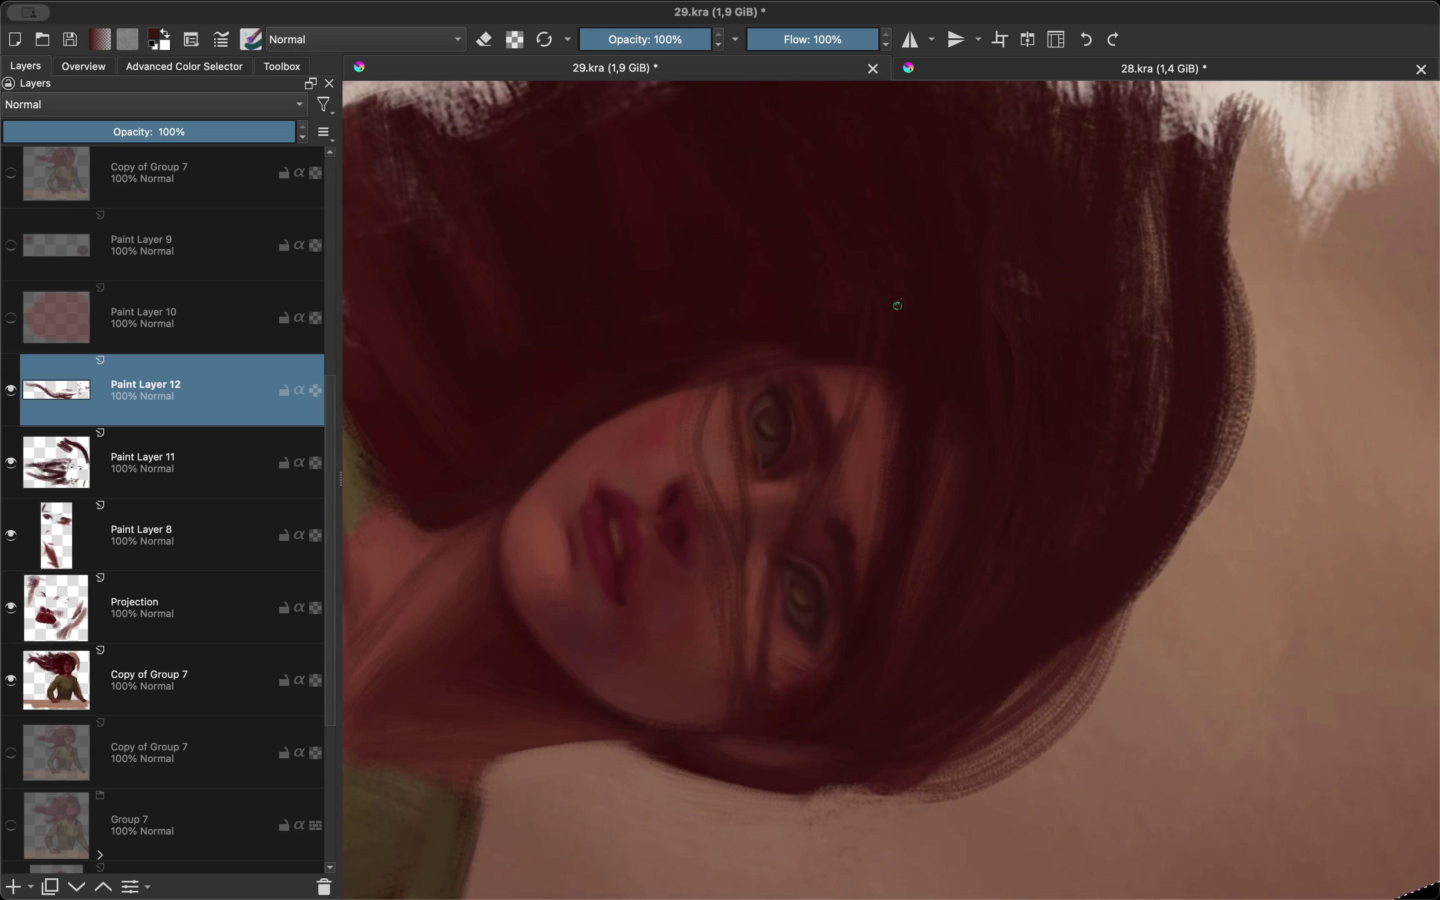
pyautogui.scroll(-3, 787, 691)
pyautogui.press('5')
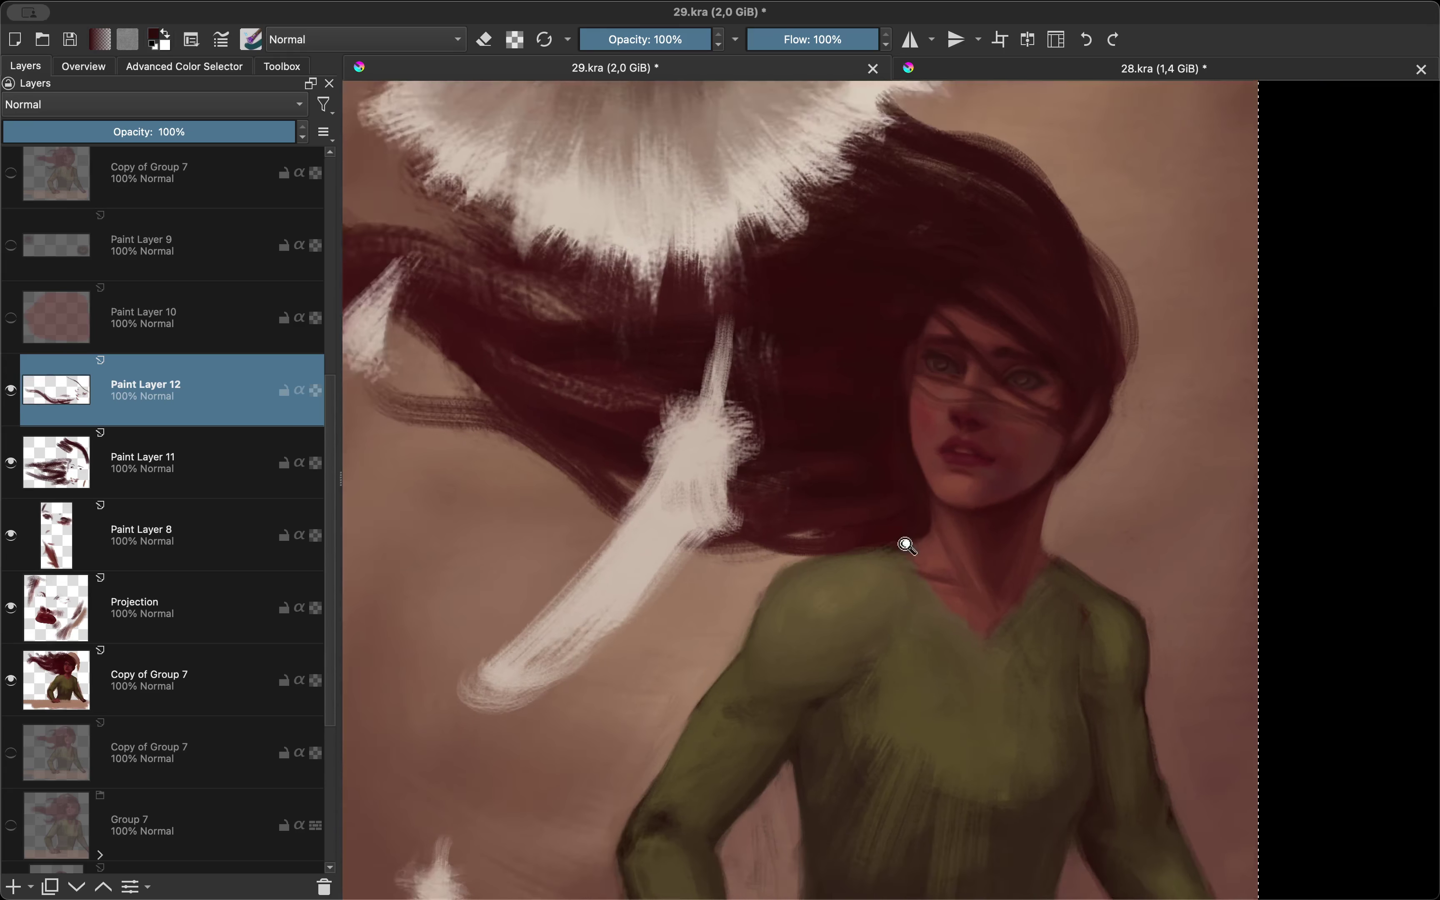
pyautogui.scroll(4, 906, 546)
pyautogui.scroll(2, 922, 469)
pyautogui.scroll(-4, 803, 510)
pyautogui.scroll(-1, 885, 468)
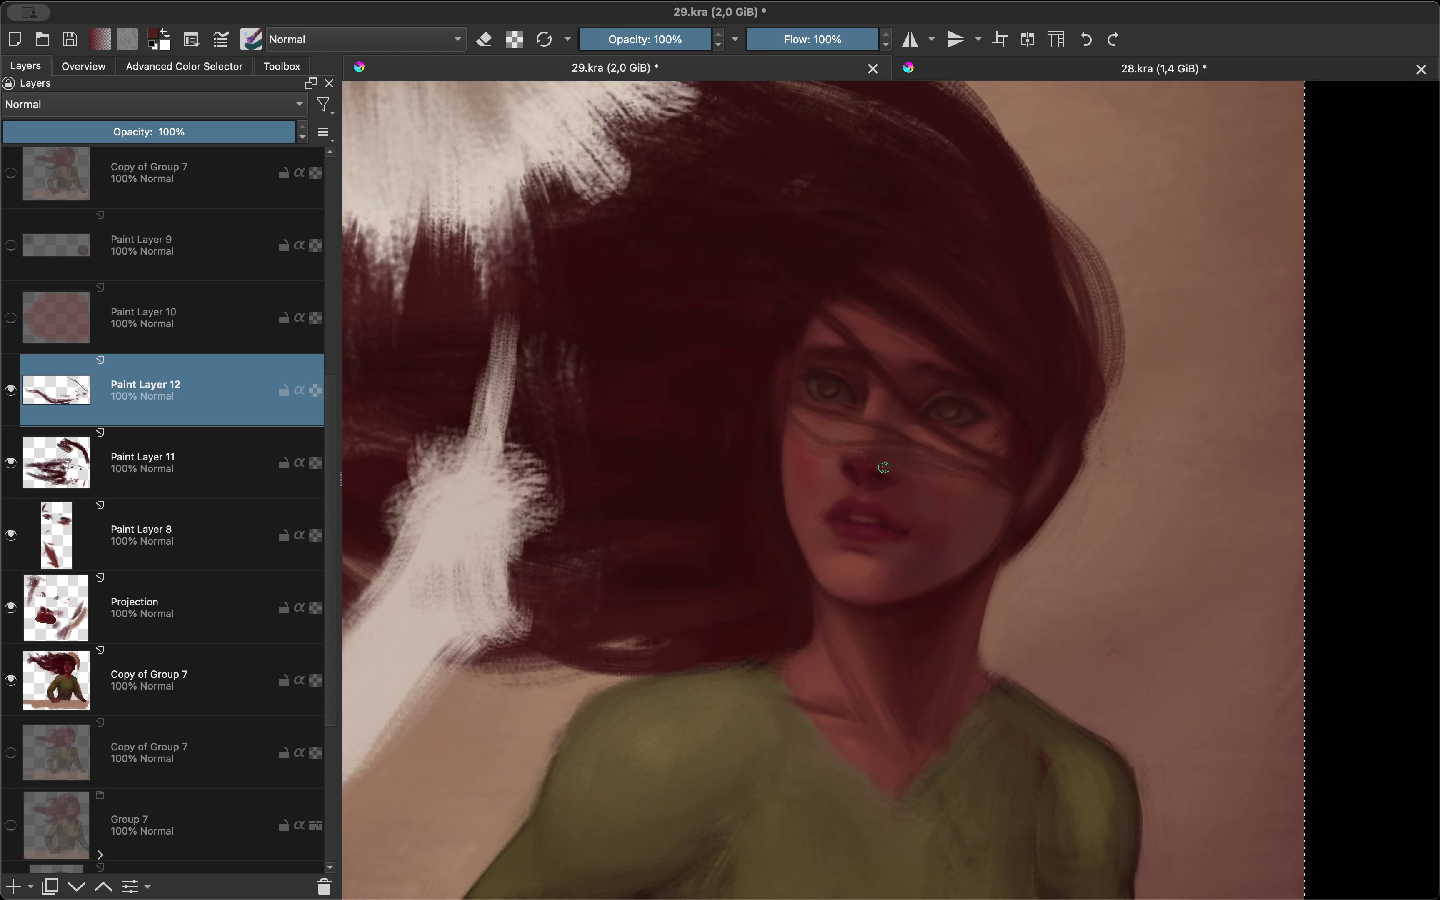
pyautogui.scroll(3, 916, 468)
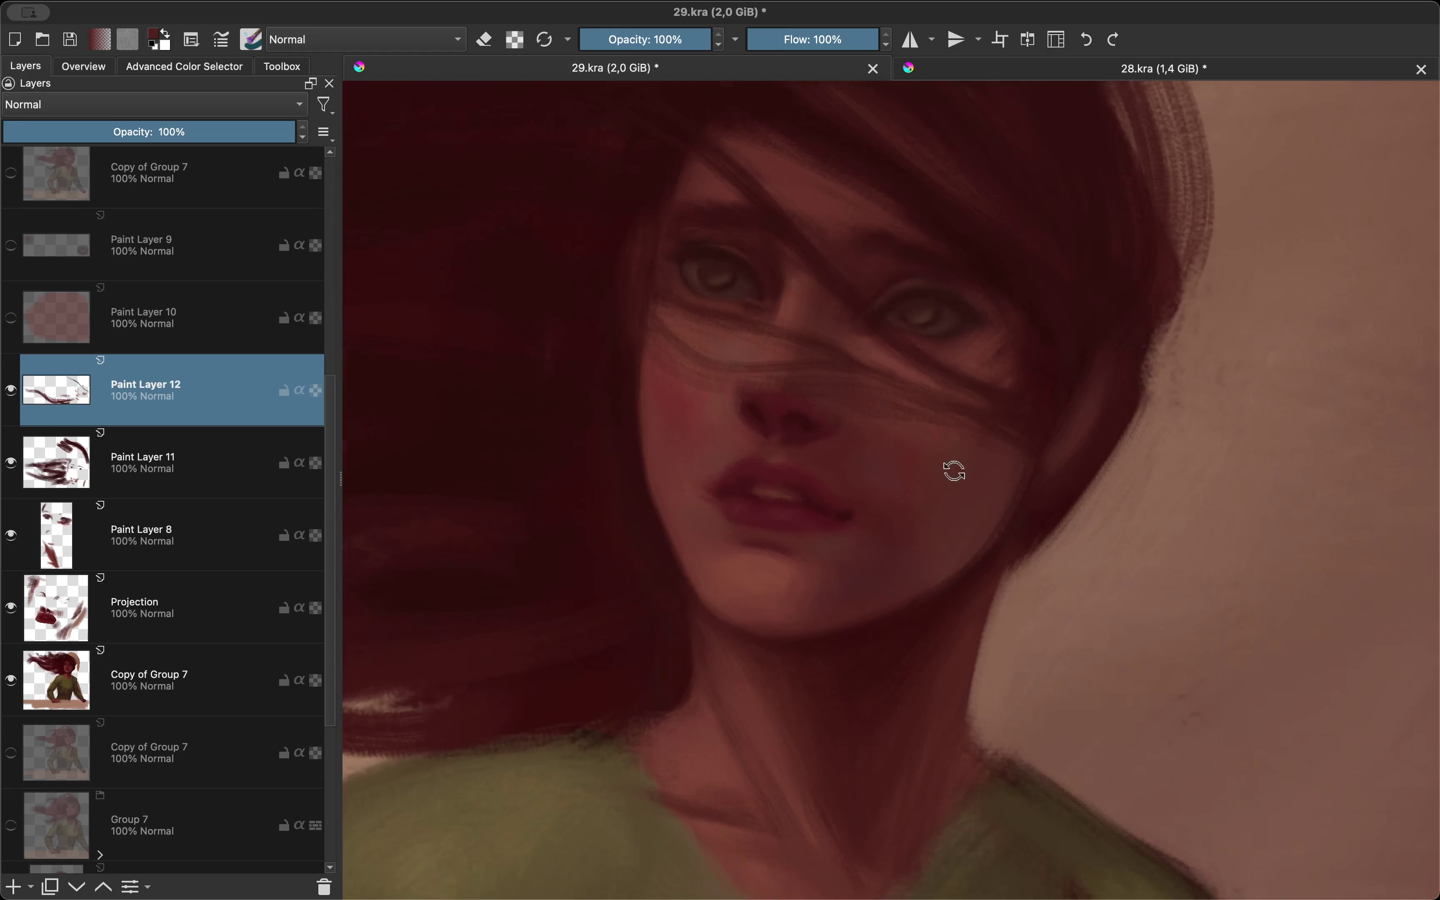
pyautogui.scroll(-4, 905, 595)
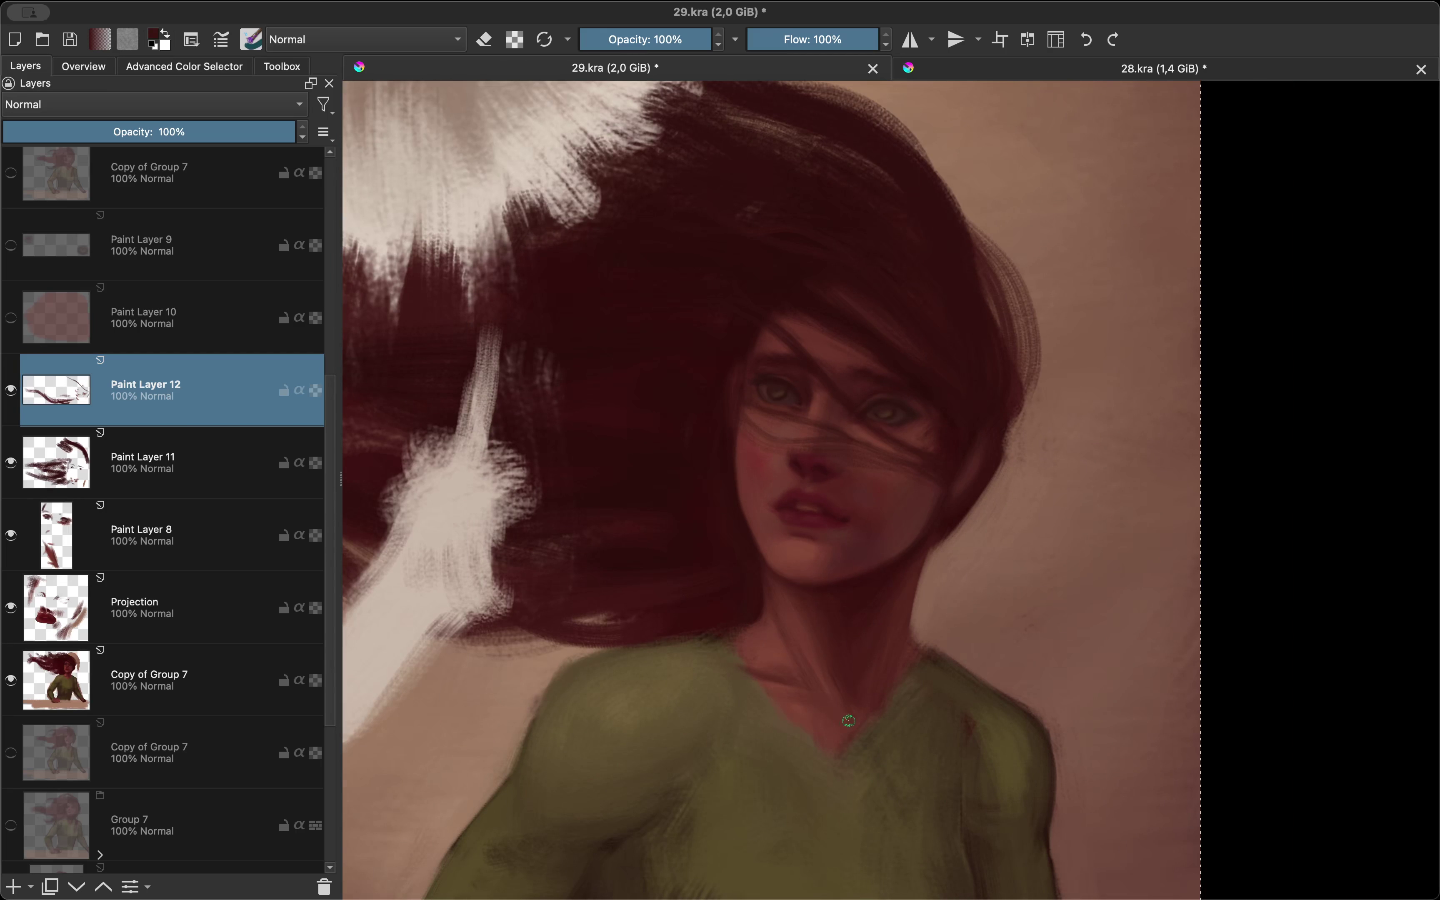
pyautogui.scroll(-1, 859, 702)
pyautogui.scroll(-4, 859, 655)
# Step: Flip mirror view repeatedly and rotate then straighten the canvas to check the figure
pyautogui.press('m')
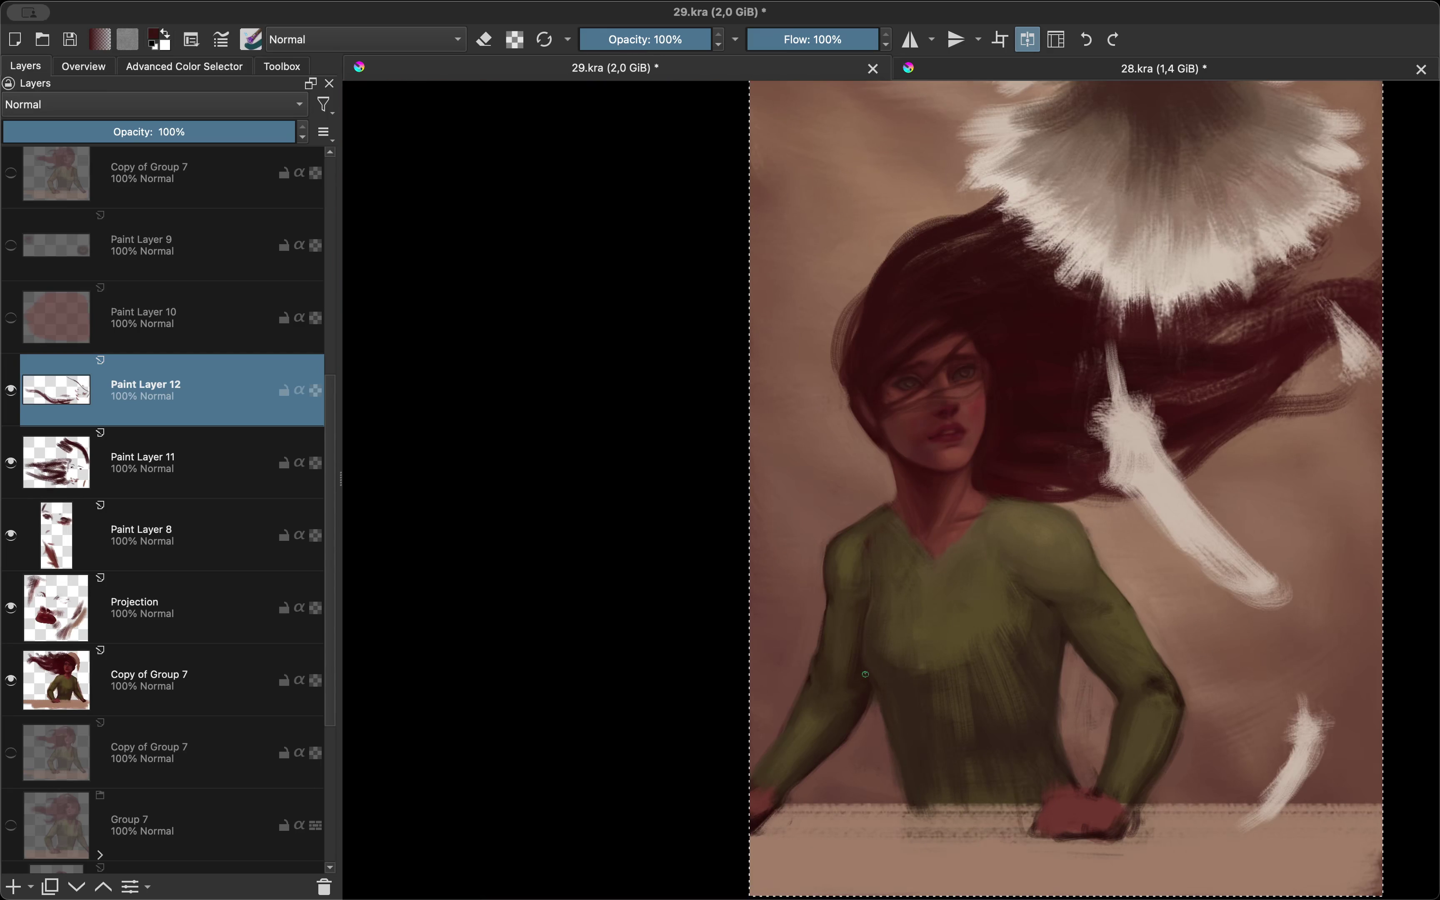
pyautogui.scroll(4, 913, 470)
pyautogui.scroll(-1, 913, 470)
pyautogui.press('m')
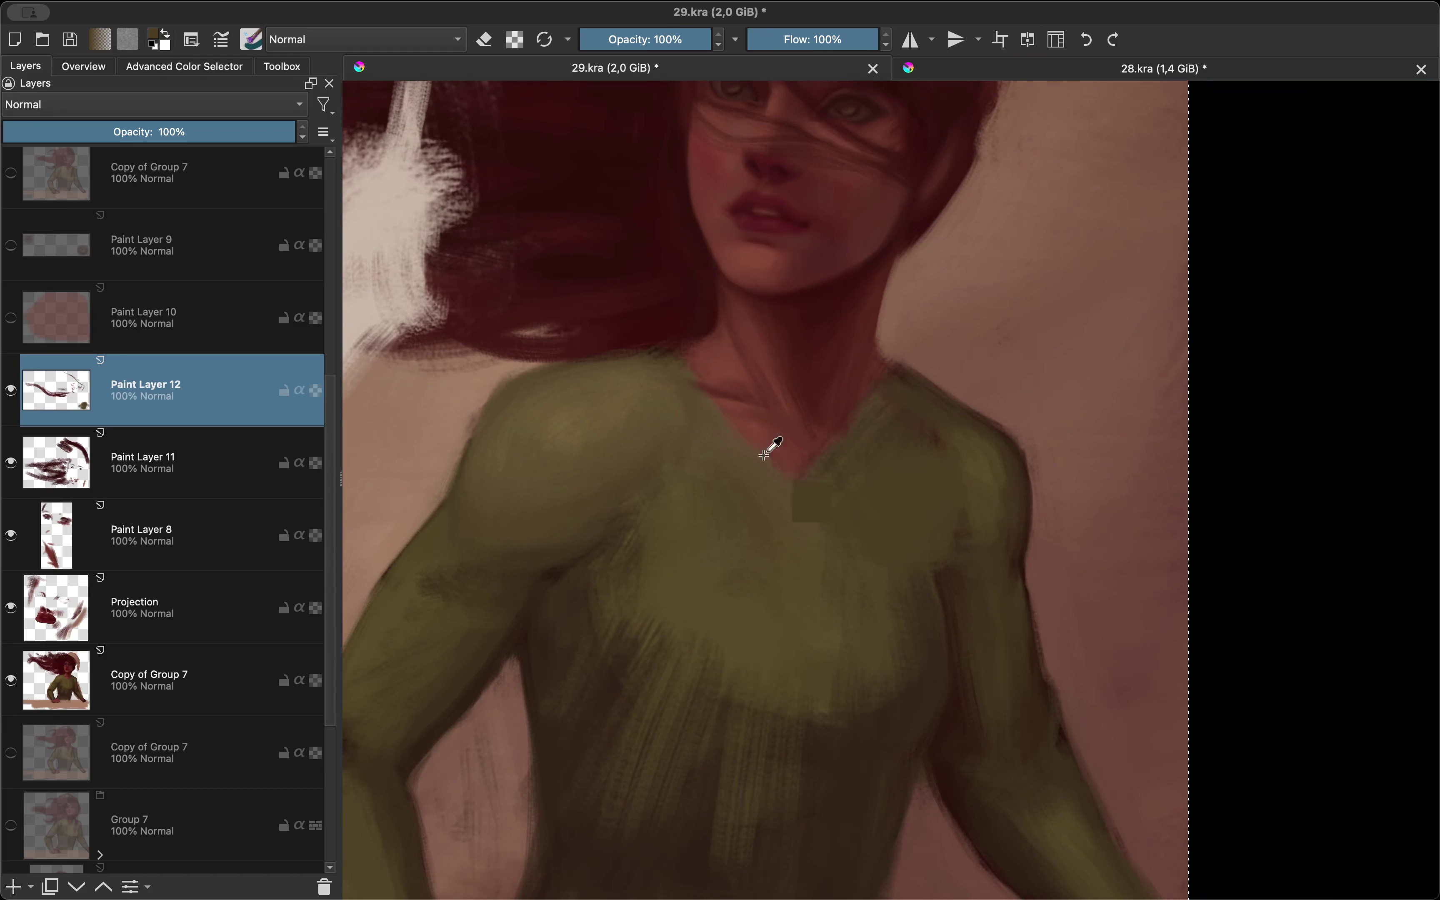
pyautogui.scroll(-2, 884, 439)
pyautogui.press('m')
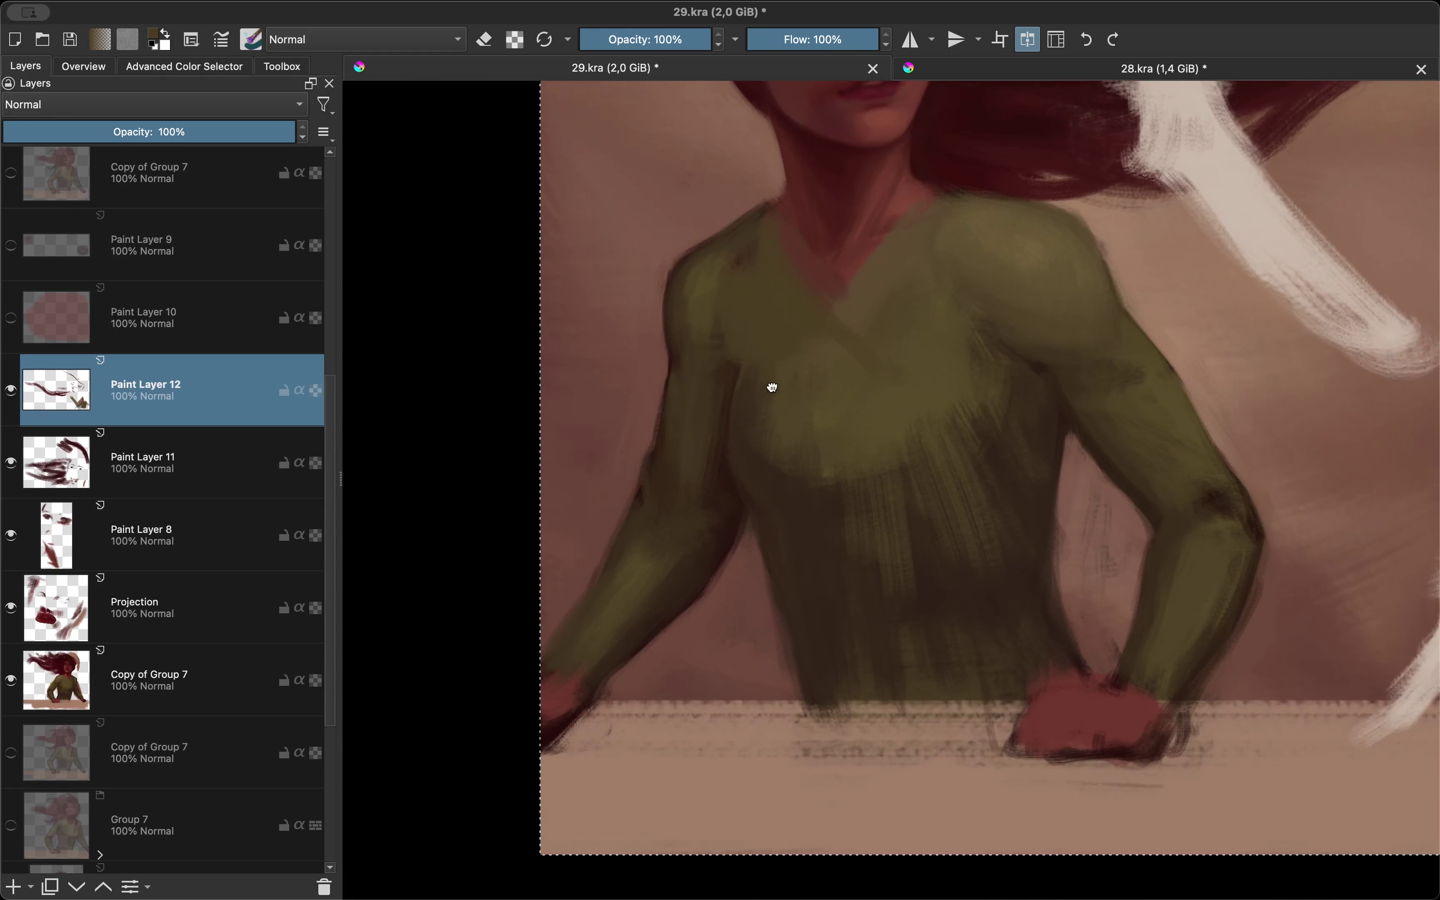
pyautogui.press('m')
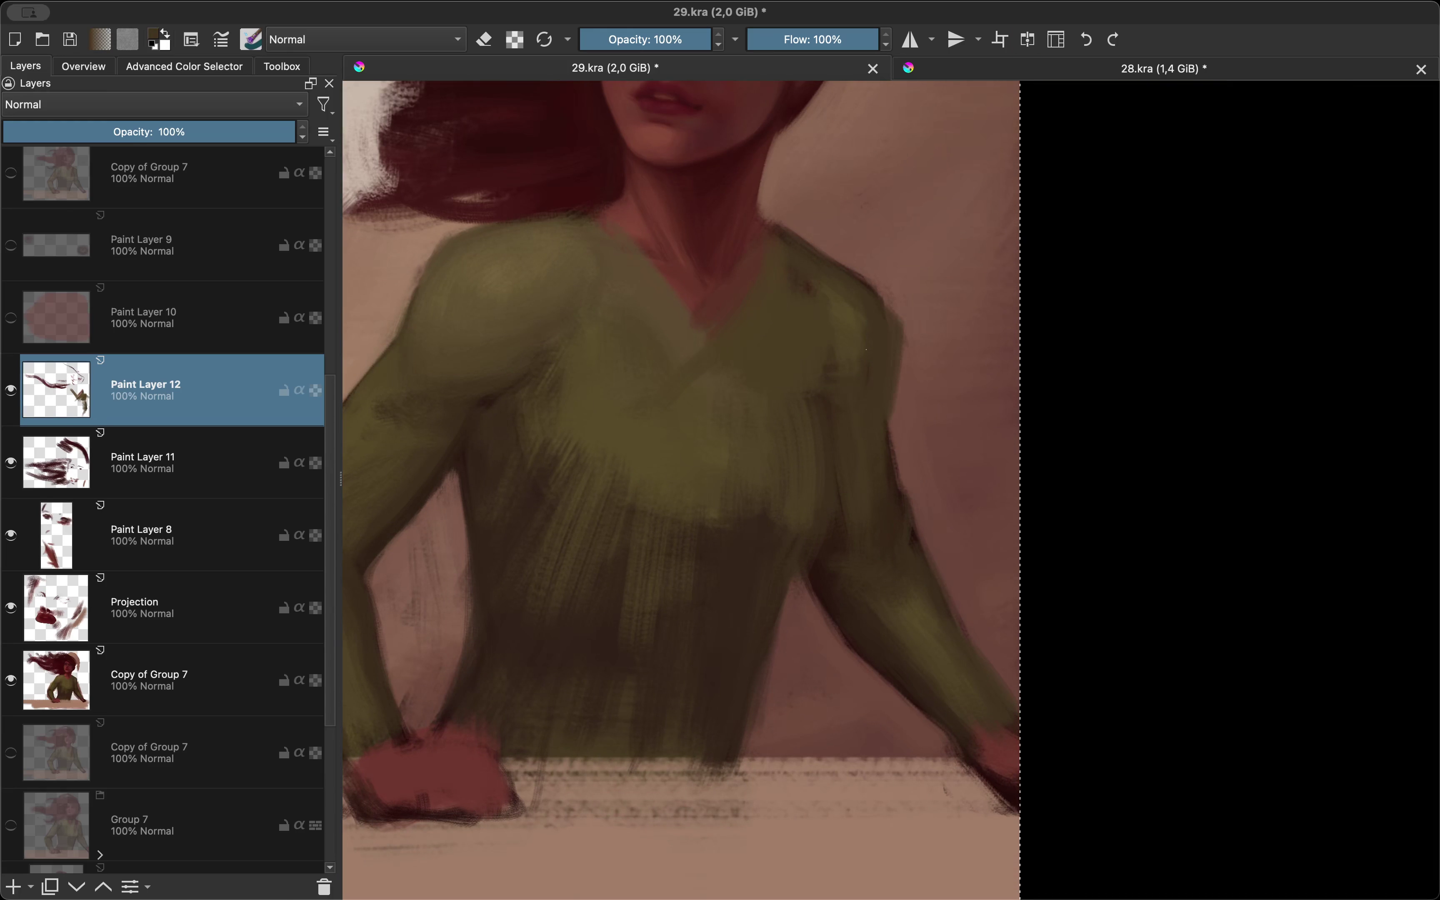
pyautogui.press('m')
pyautogui.press('m')
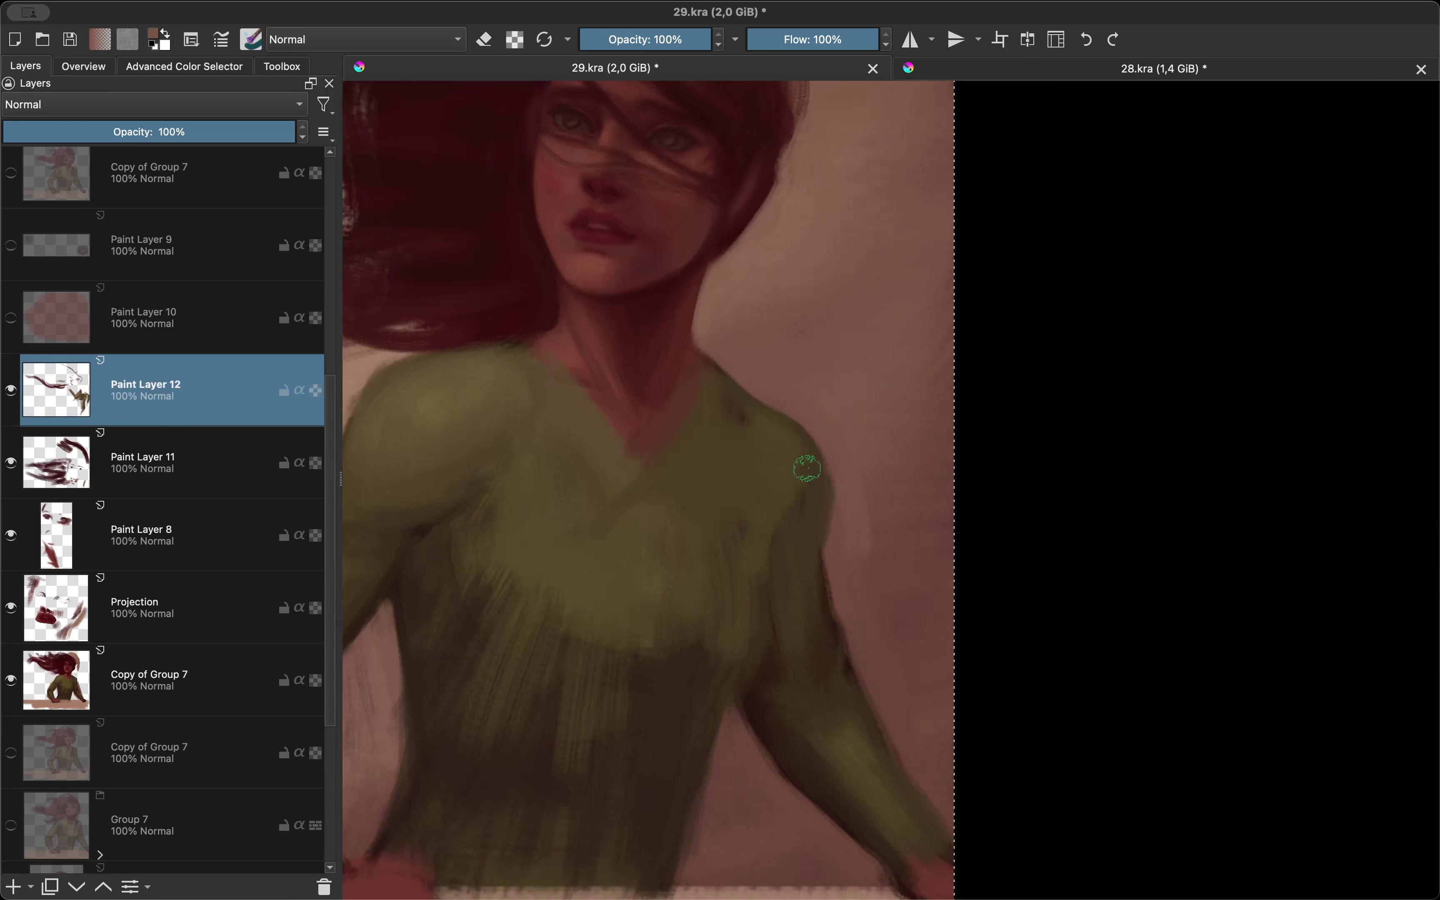
pyautogui.moveTo(845, 370)
pyautogui.mouseDown()
pyautogui.moveTo(722, 617)
pyautogui.moveTo(850, 346)
pyautogui.mouseUp()
pyautogui.press('m')
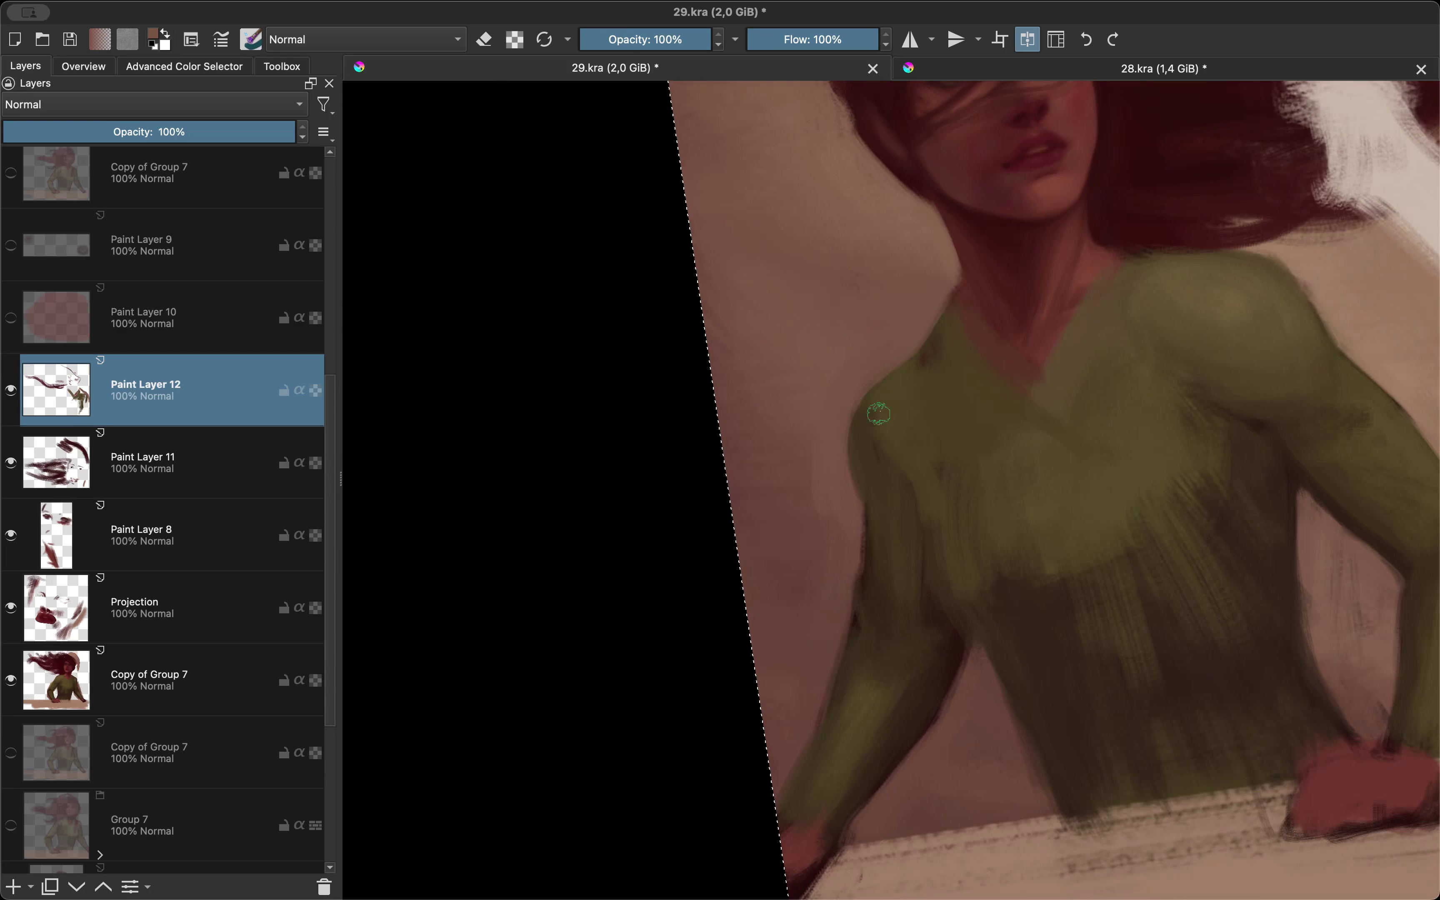
pyautogui.press('m')
pyautogui.press('m')
pyautogui.press('5')
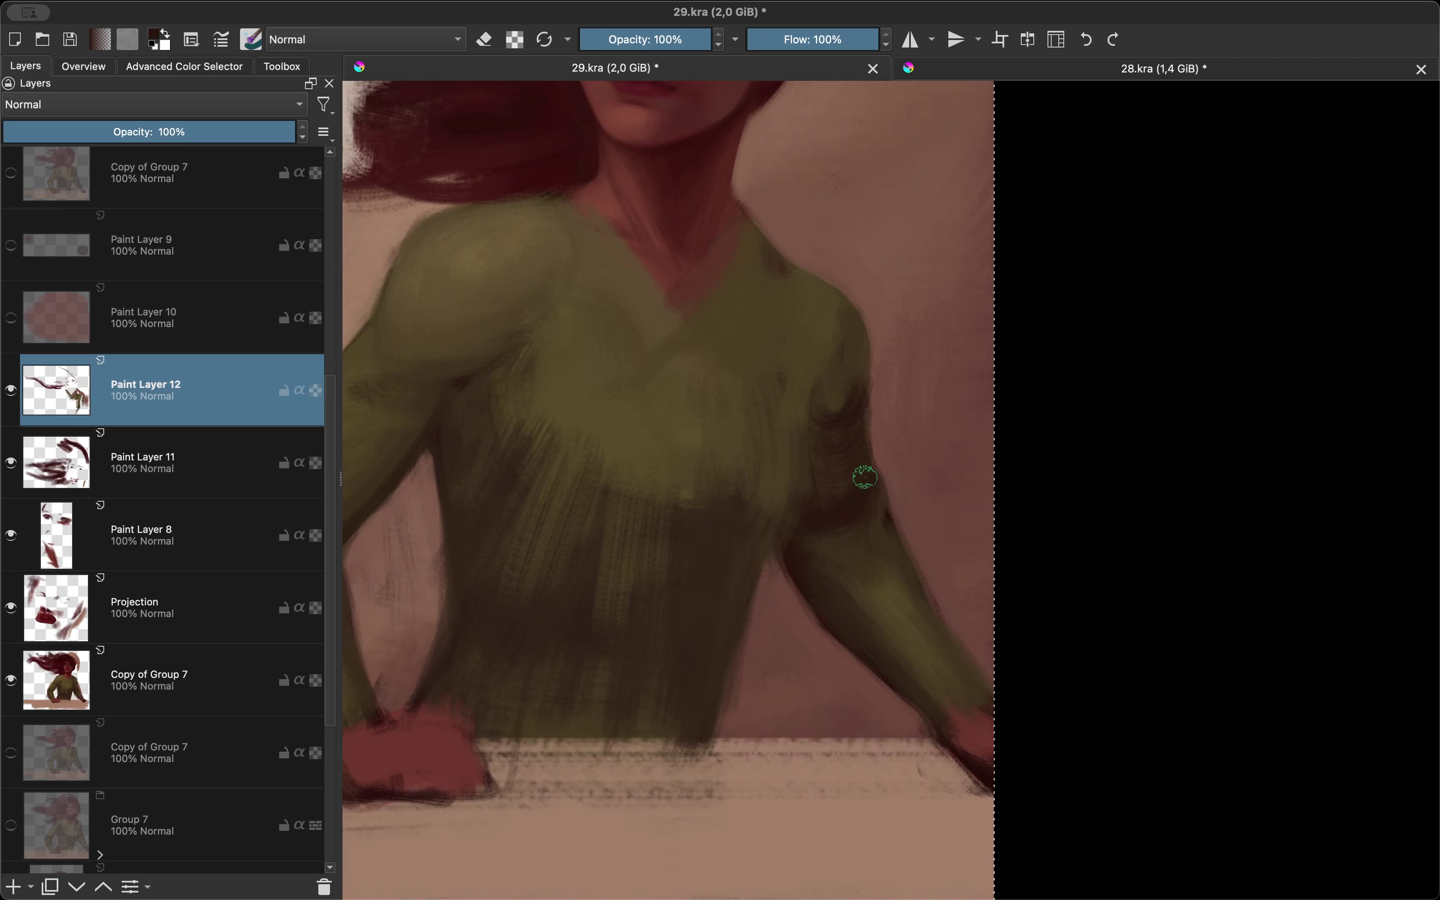
pyautogui.press('m')
pyautogui.press('m')
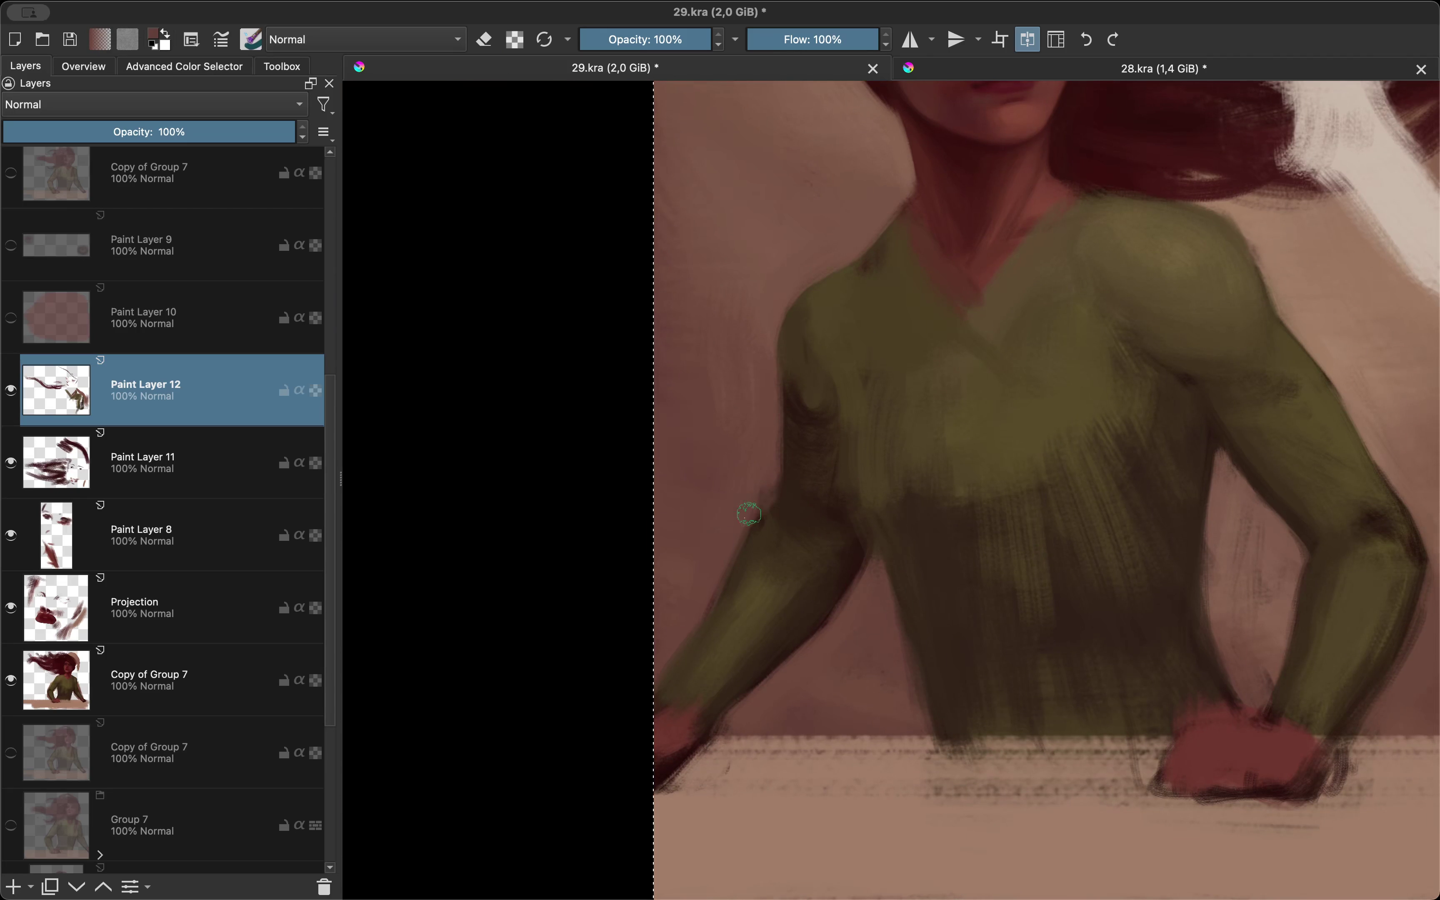
# Step: Zoom in and out while switching between mirrored and normal views to compare the sweater
pyautogui.press('2')
pyautogui.scroll(5, 775, 610)
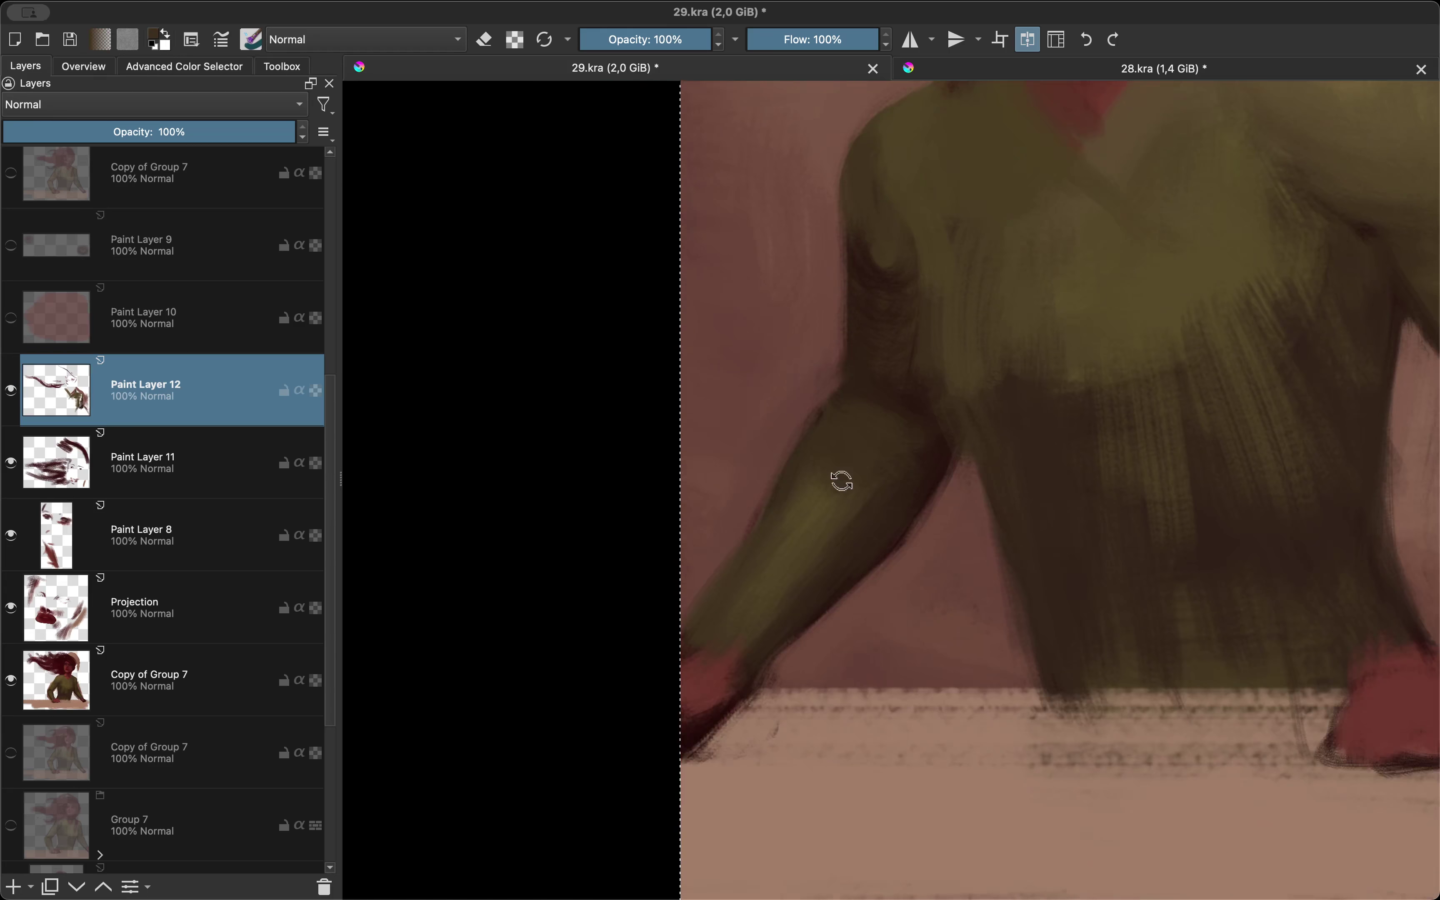
pyautogui.scroll(-5, 835, 482)
pyautogui.scroll(5, 762, 637)
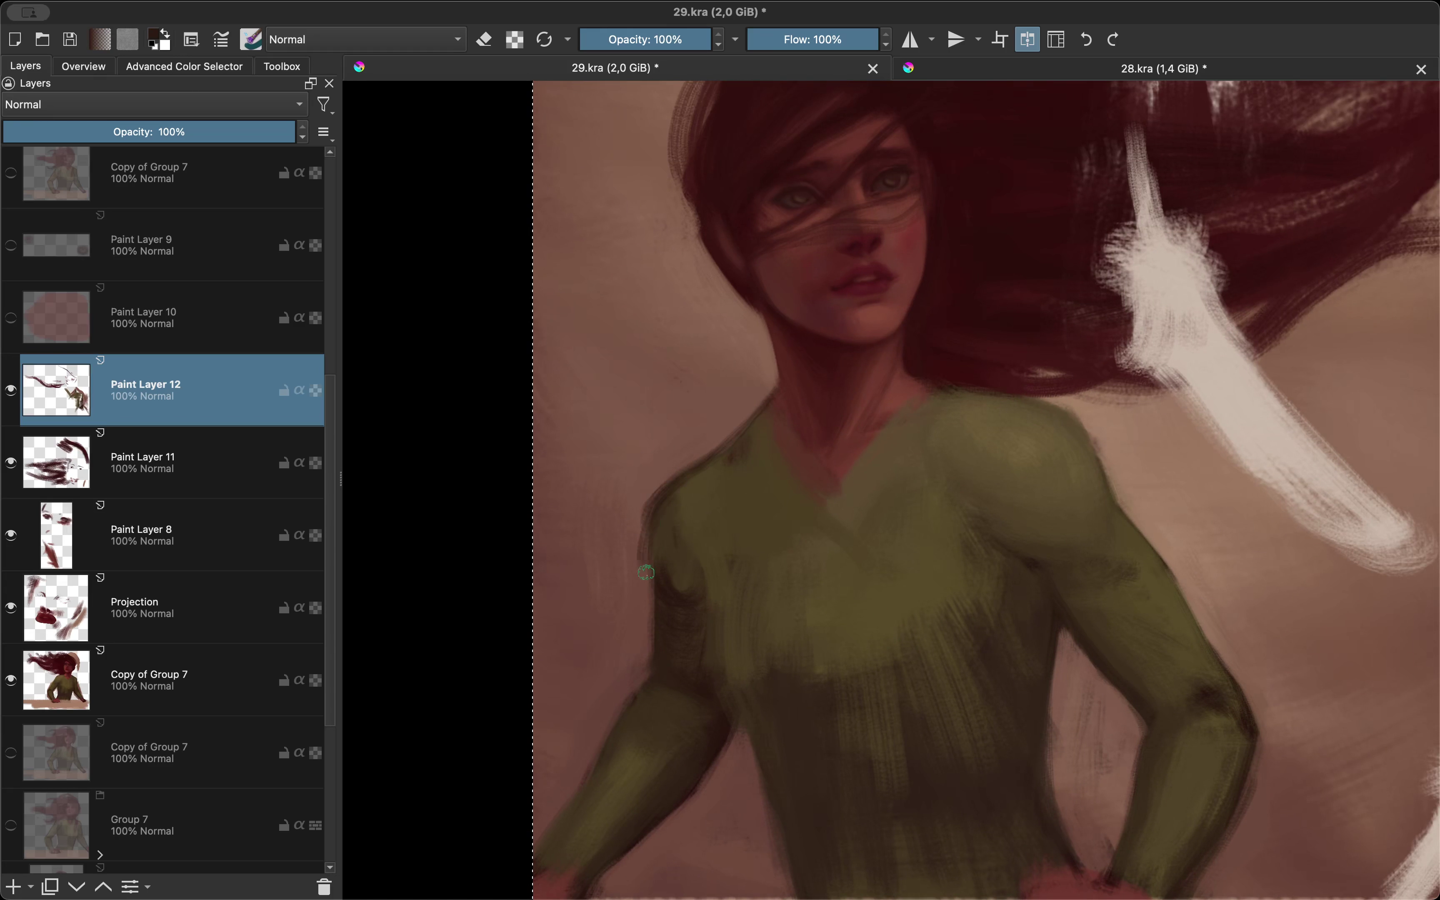
pyautogui.scroll(-3, 652, 564)
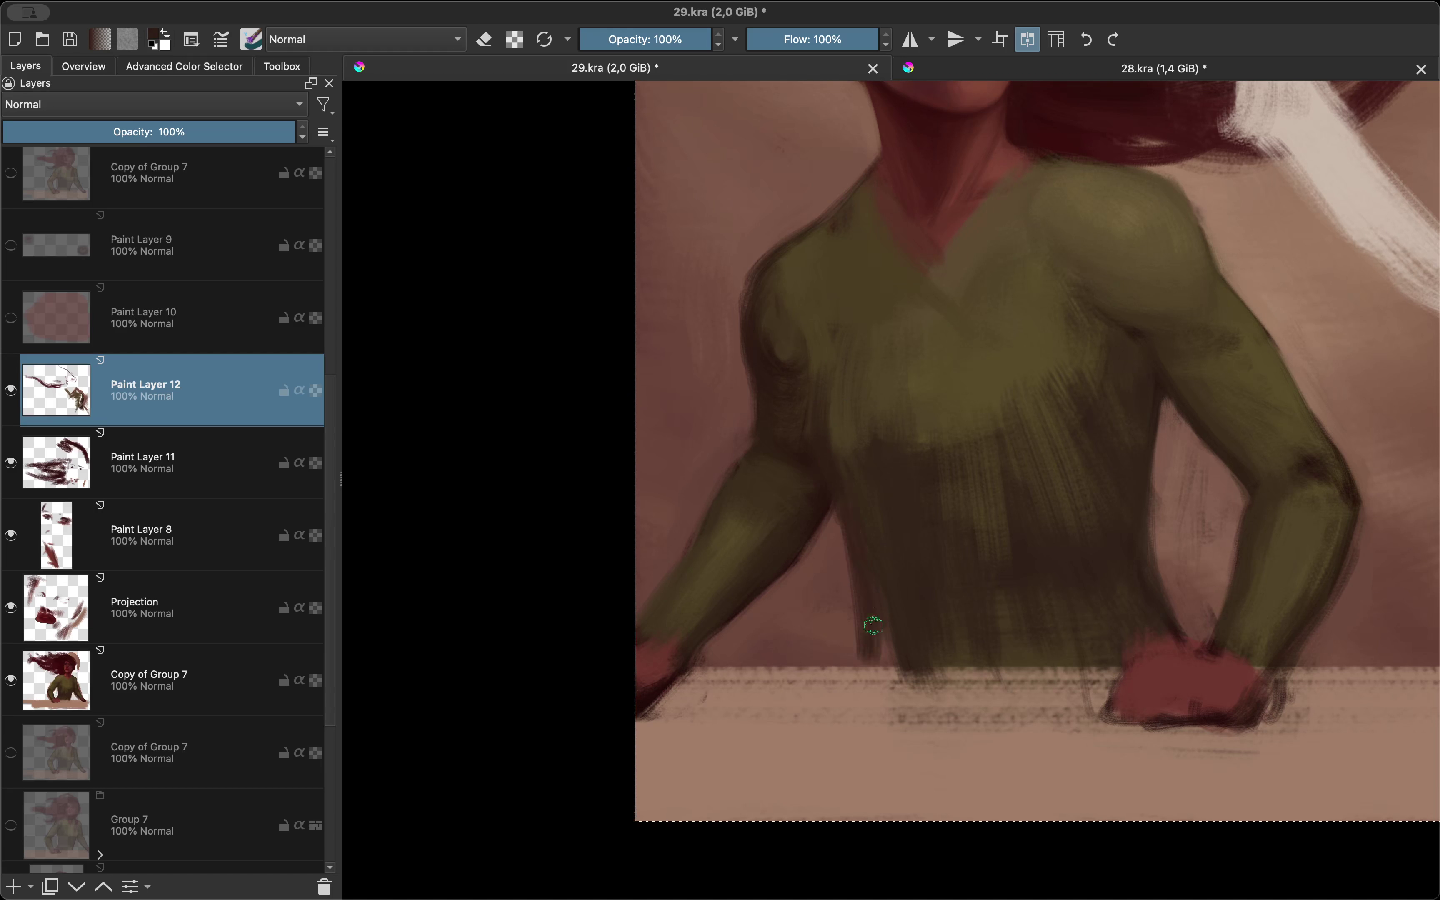
pyautogui.press('m')
pyautogui.scroll(-5, 861, 668)
pyautogui.scroll(4, 820, 700)
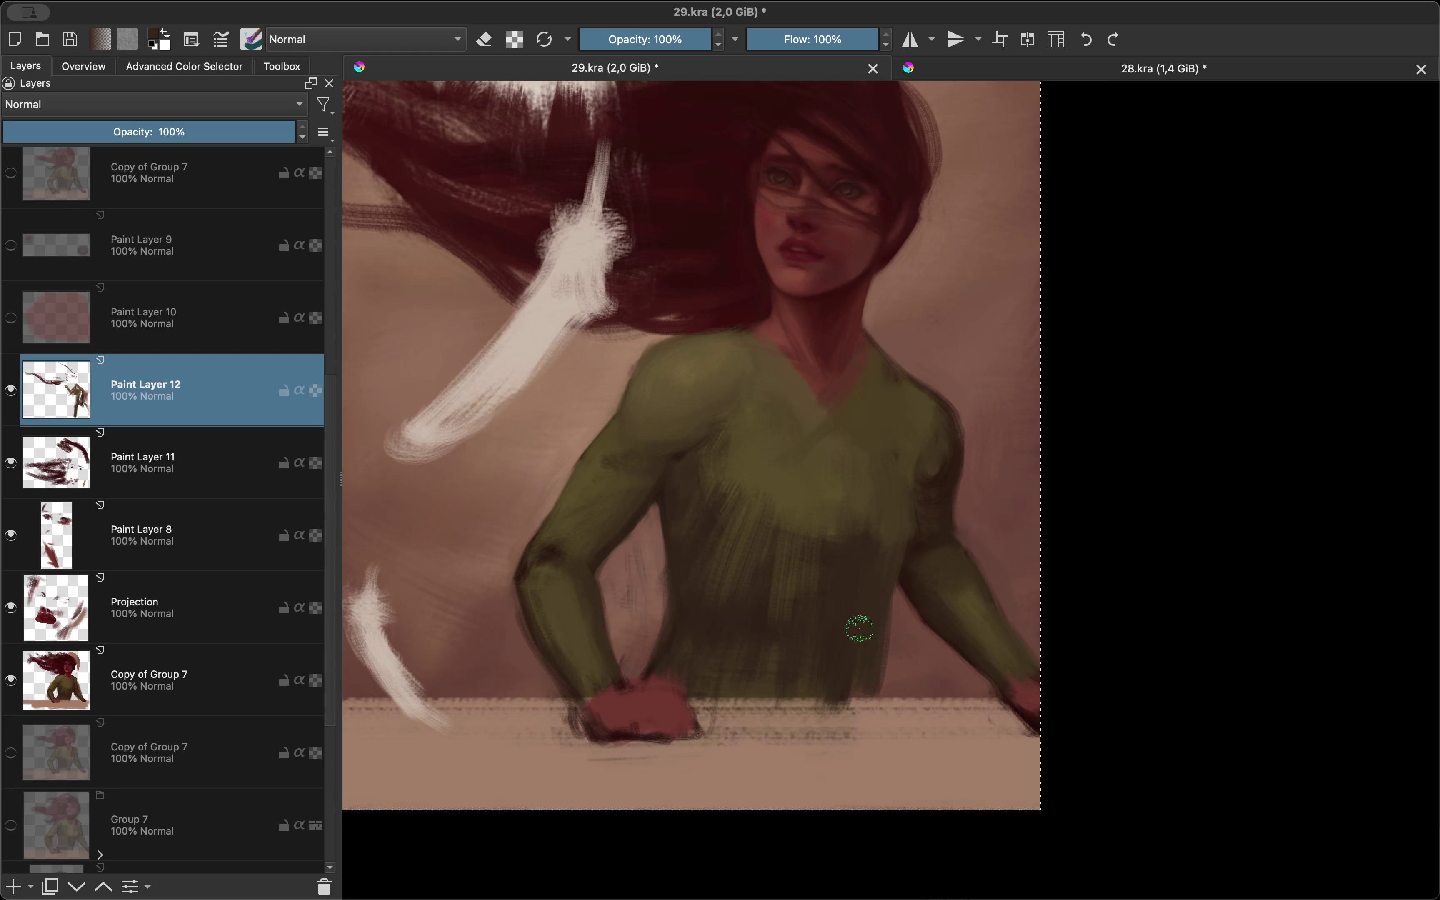
pyautogui.scroll(-3, 755, 611)
pyautogui.press('m')
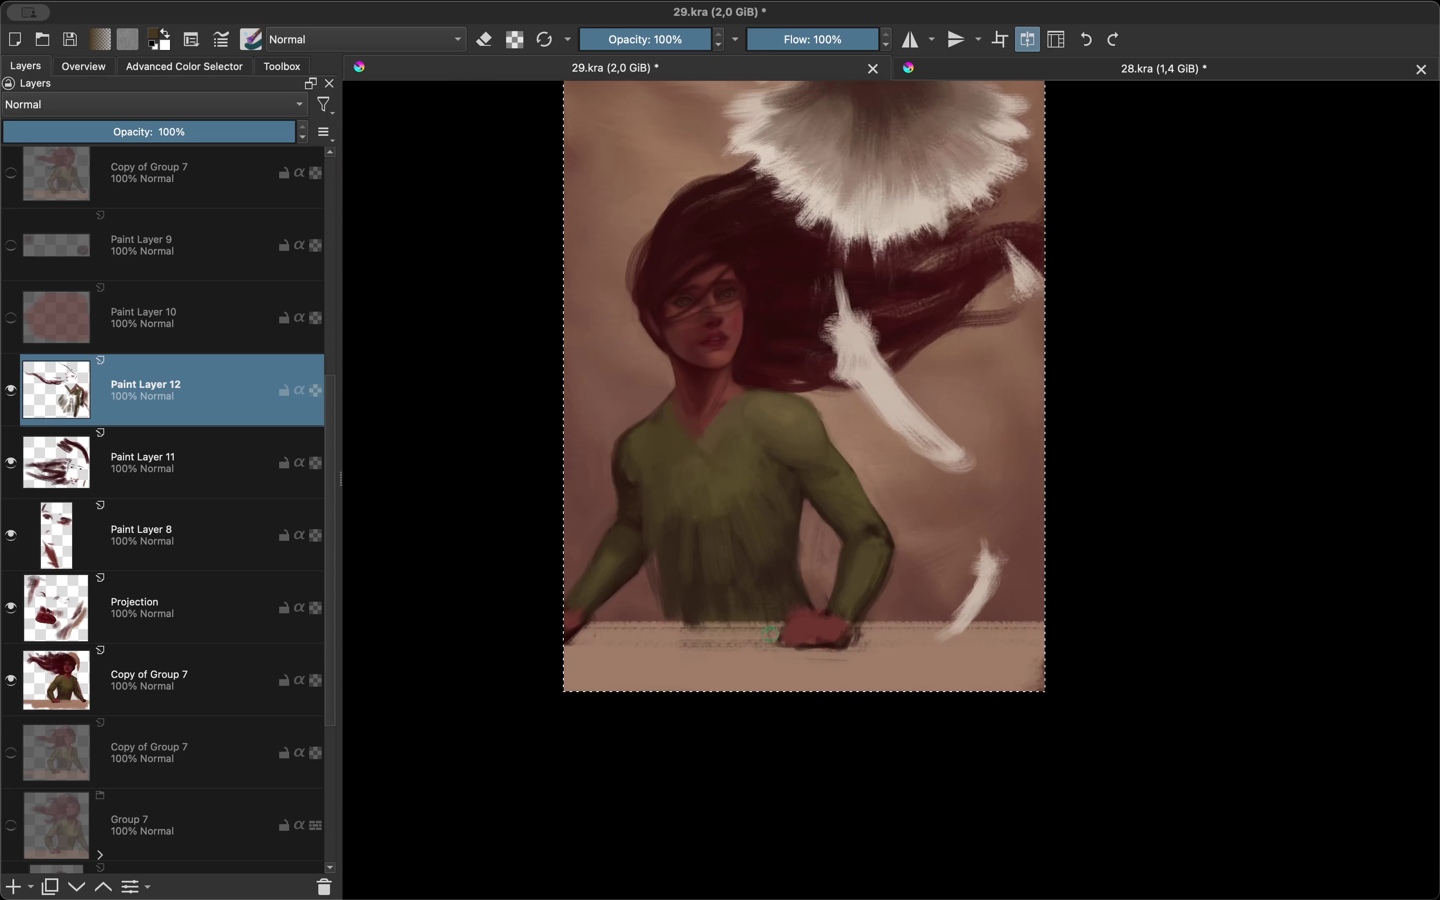
pyautogui.scroll(4, 818, 536)
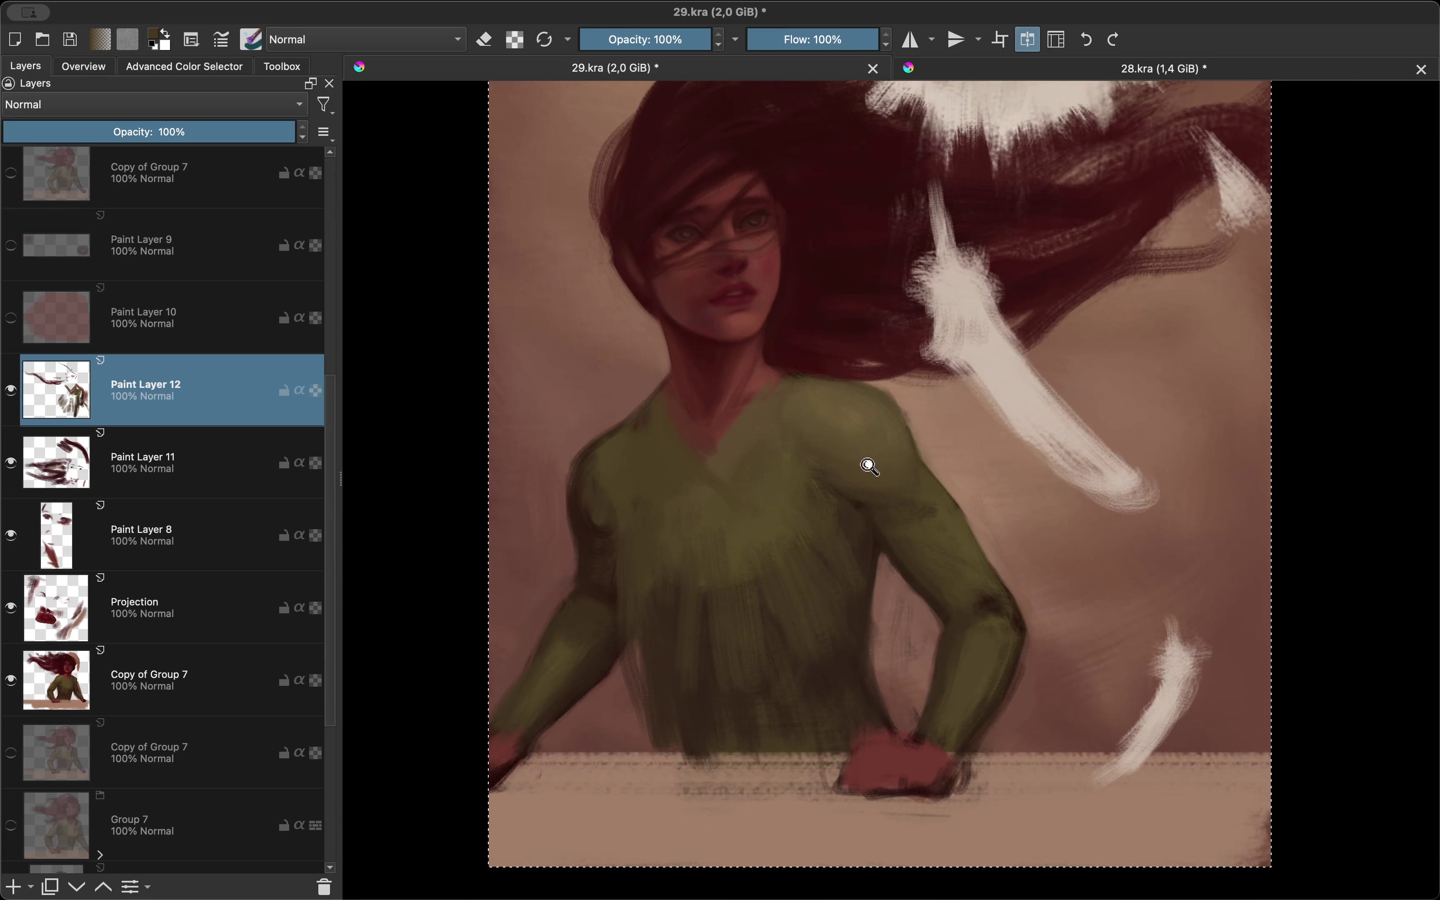
pyautogui.press('m')
# Step: Sample the olive sweater colour, then the dark red hair colour
pyautogui.scroll(2, 862, 467)
pyautogui.scroll(2, 869, 464)
pyautogui.scroll(-1, 871, 461)
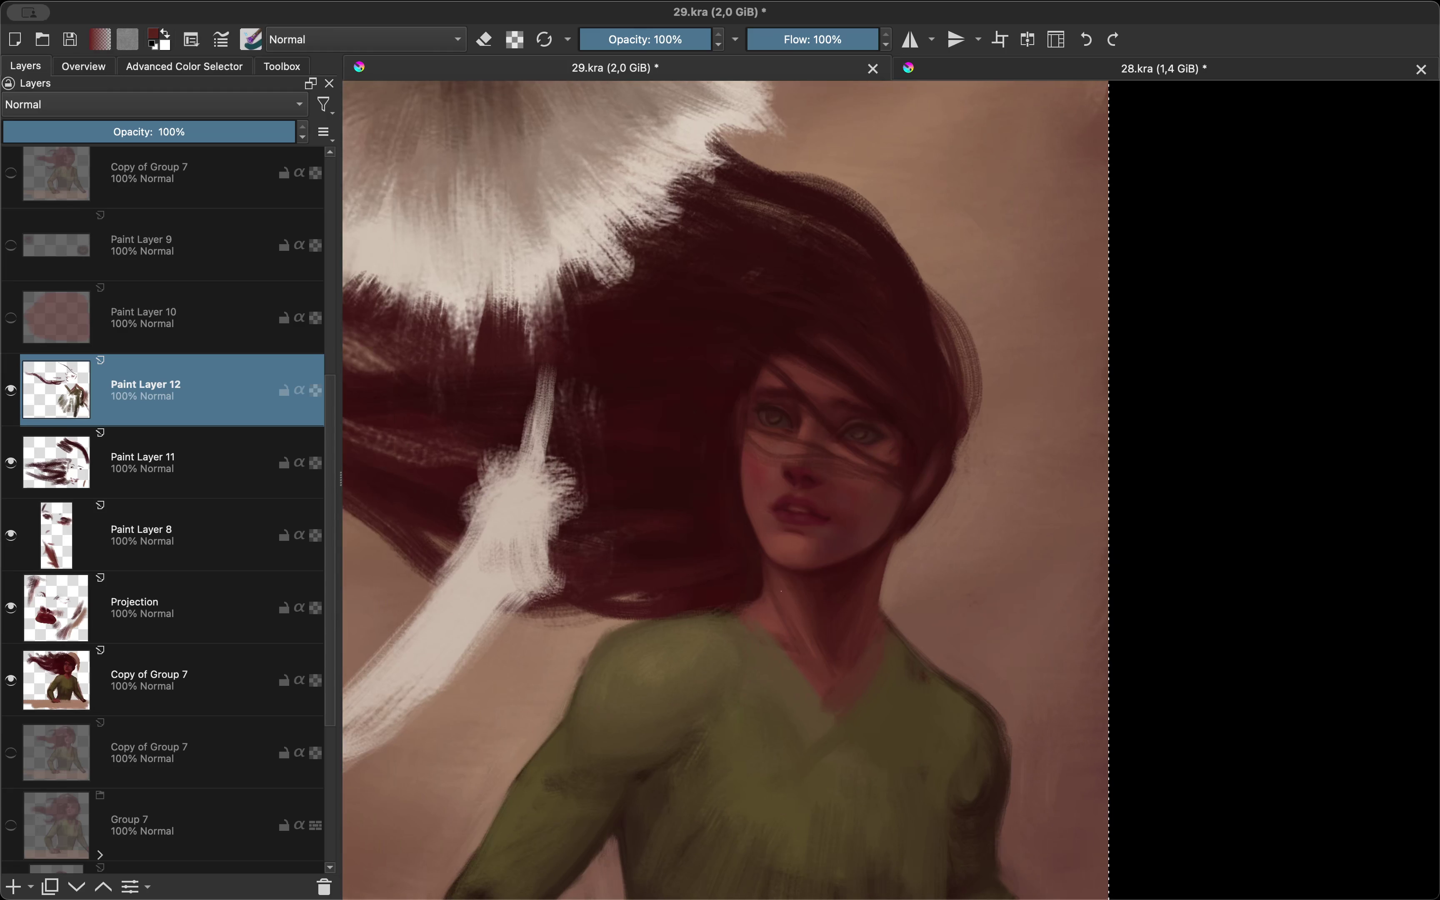
pyautogui.keyDown('ctrl'); pyautogui.click(758, 685); pyautogui.keyUp('ctrl')
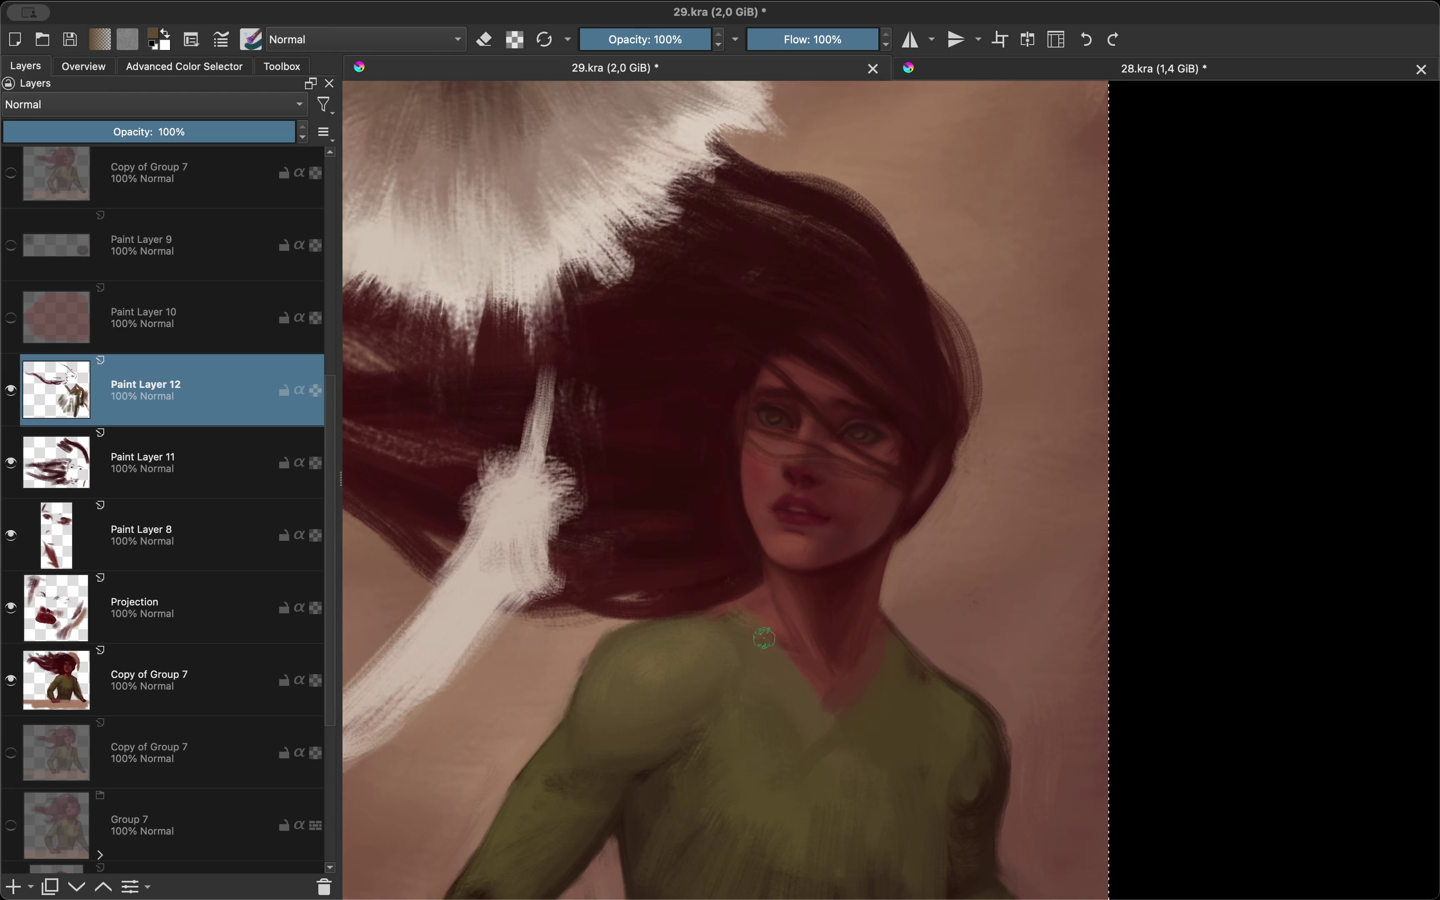
pyautogui.keyDown('ctrl'); pyautogui.click(764, 637); pyautogui.keyUp('ctrl')
pyautogui.scroll(2, 701, 621)
pyautogui.keyDown('shift'); pyautogui.click(217, 575); pyautogui.keyUp('shift')
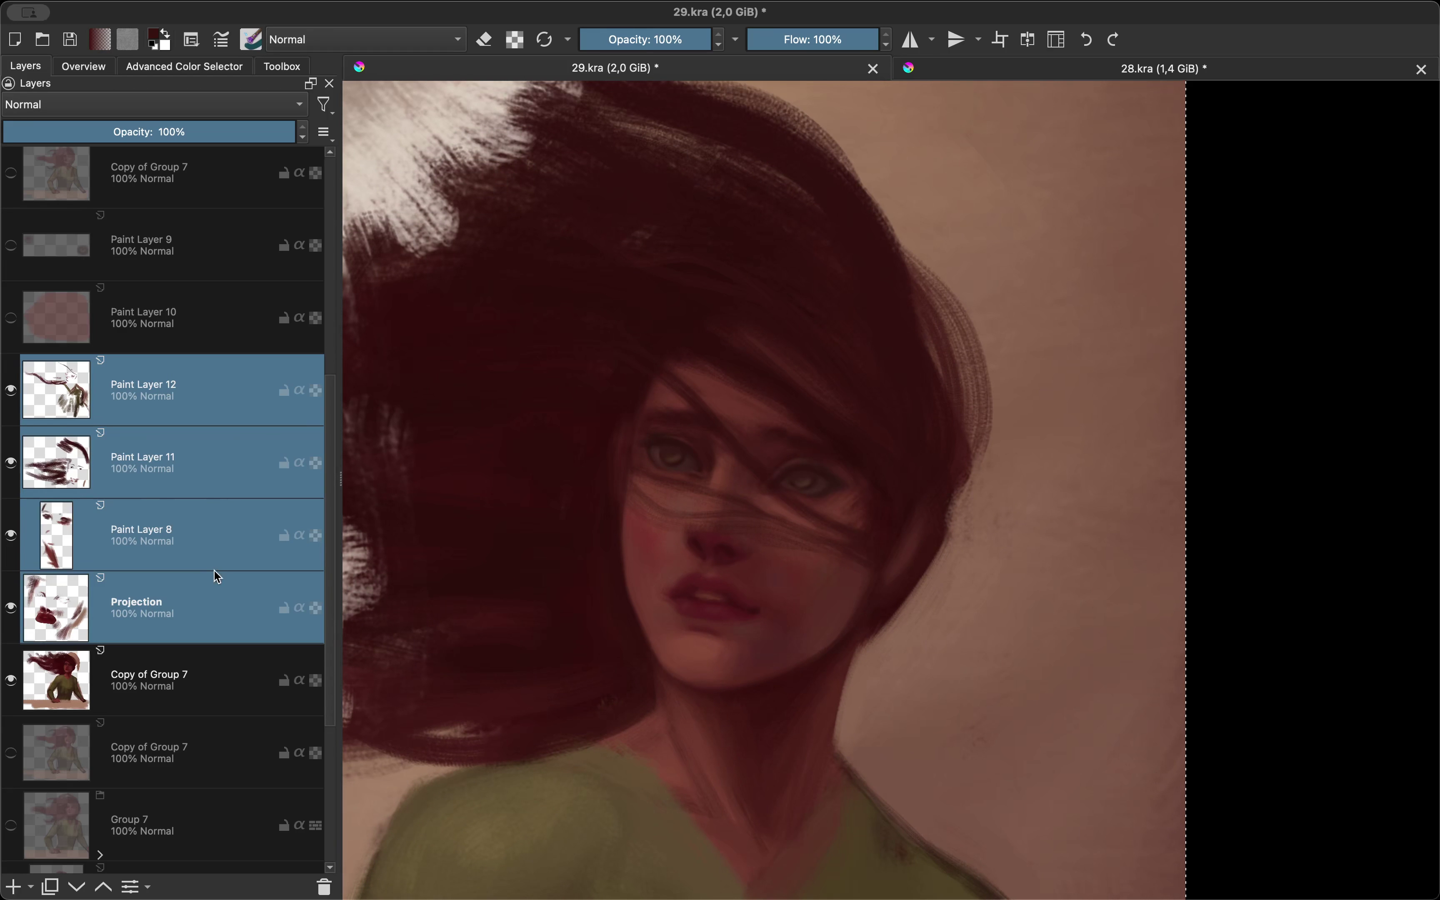
pyautogui.hotkey('ctrl', 'h')
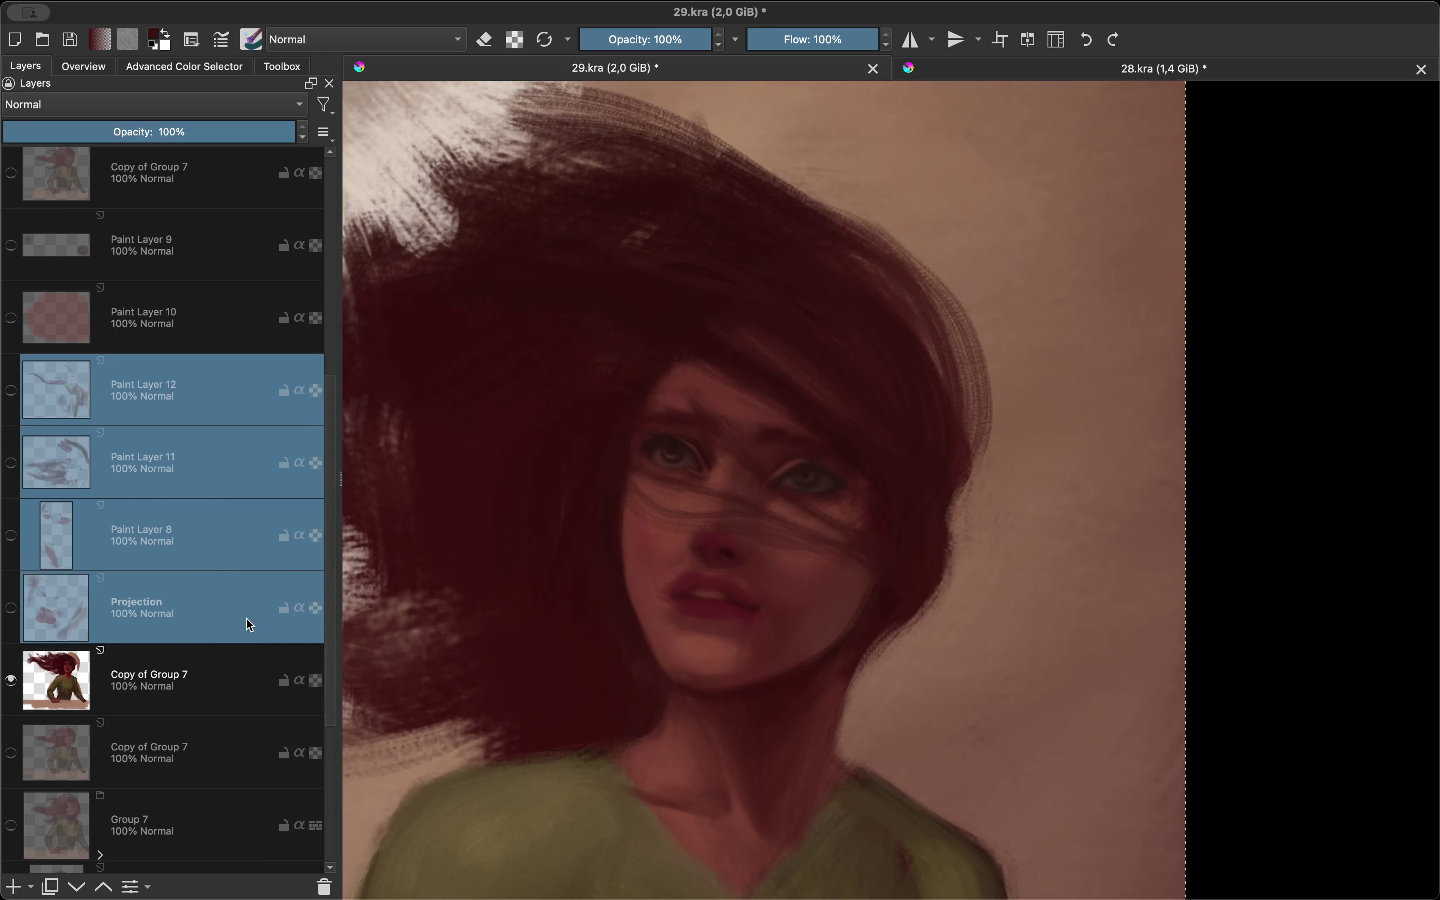
pyautogui.hotkey('ctrl', 'h')
pyautogui.hotkey('ctrl', 'h')
pyautogui.hotkey('ctrl', 'h')
pyautogui.scroll(-3, 652, 596)
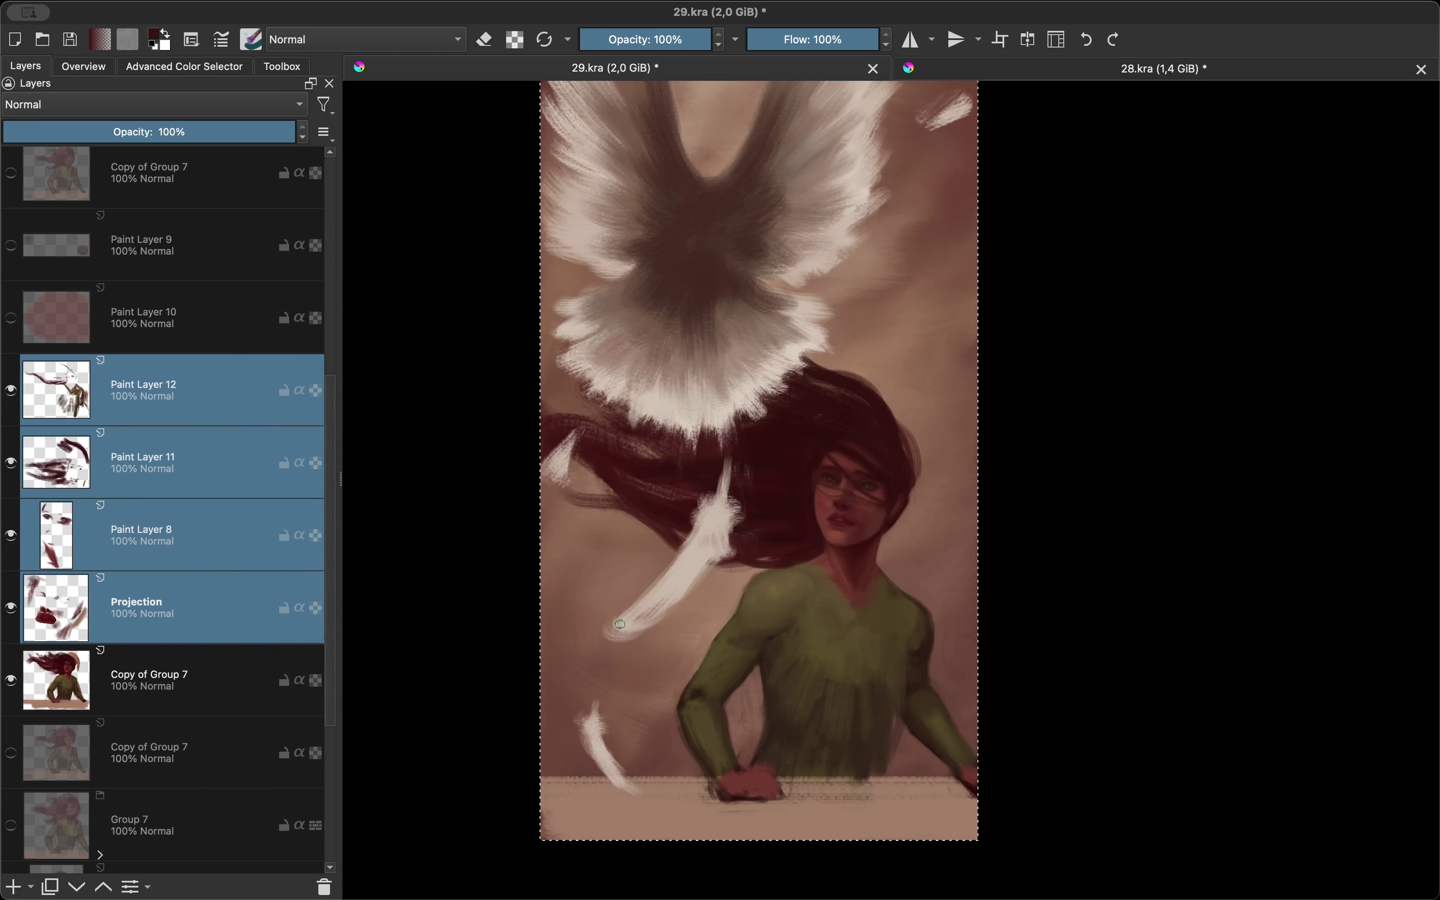
pyautogui.press('m')
pyautogui.scroll(-2, 659, 675)
pyautogui.scroll(3, 707, 649)
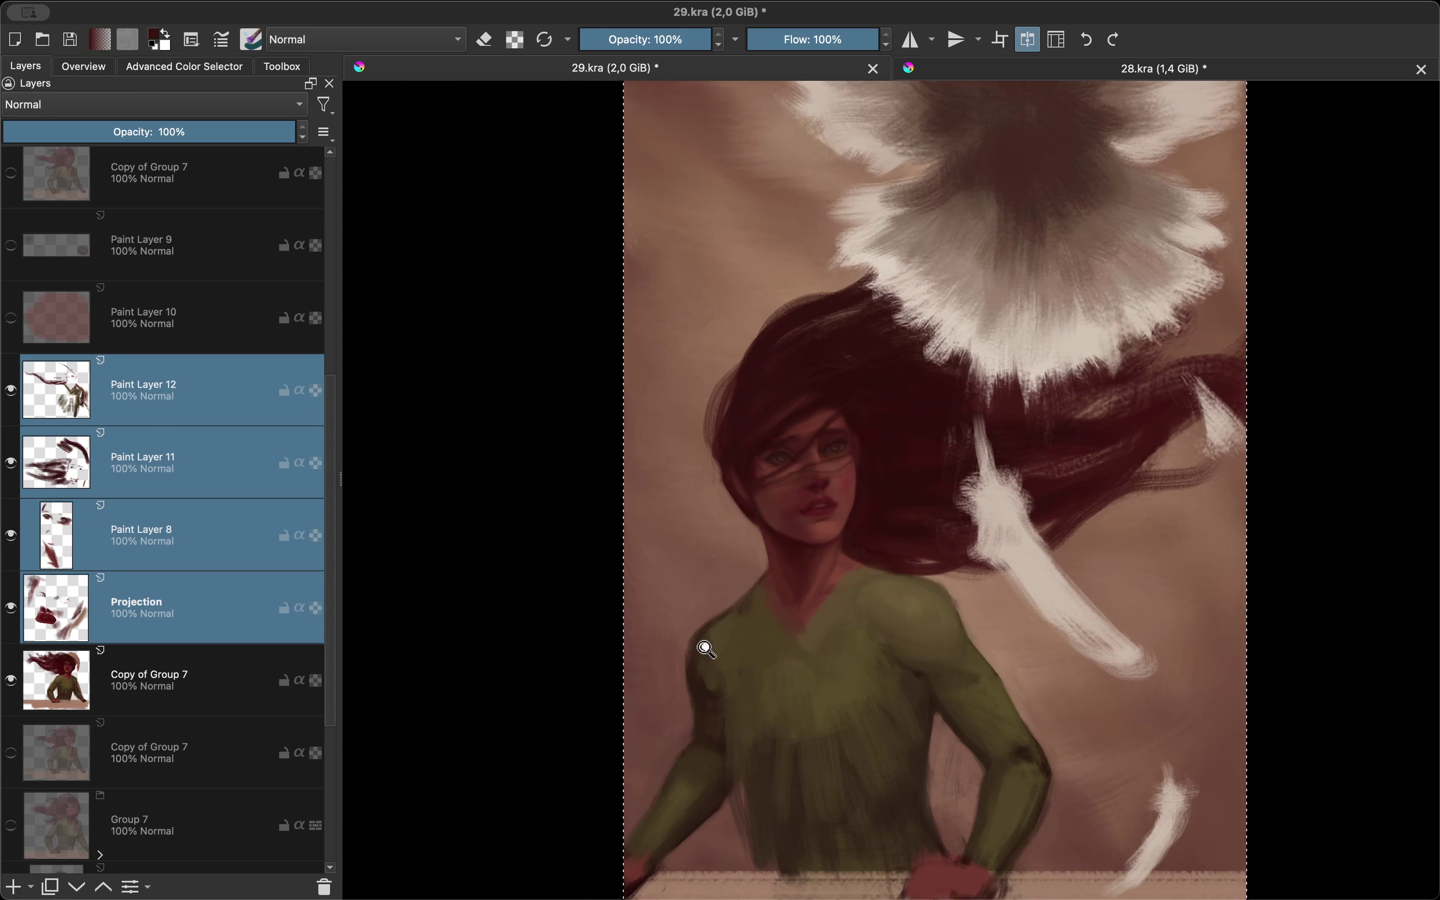
pyautogui.scroll(5, 706, 649)
pyautogui.press('m')
pyautogui.hotkey('shift', 'i')
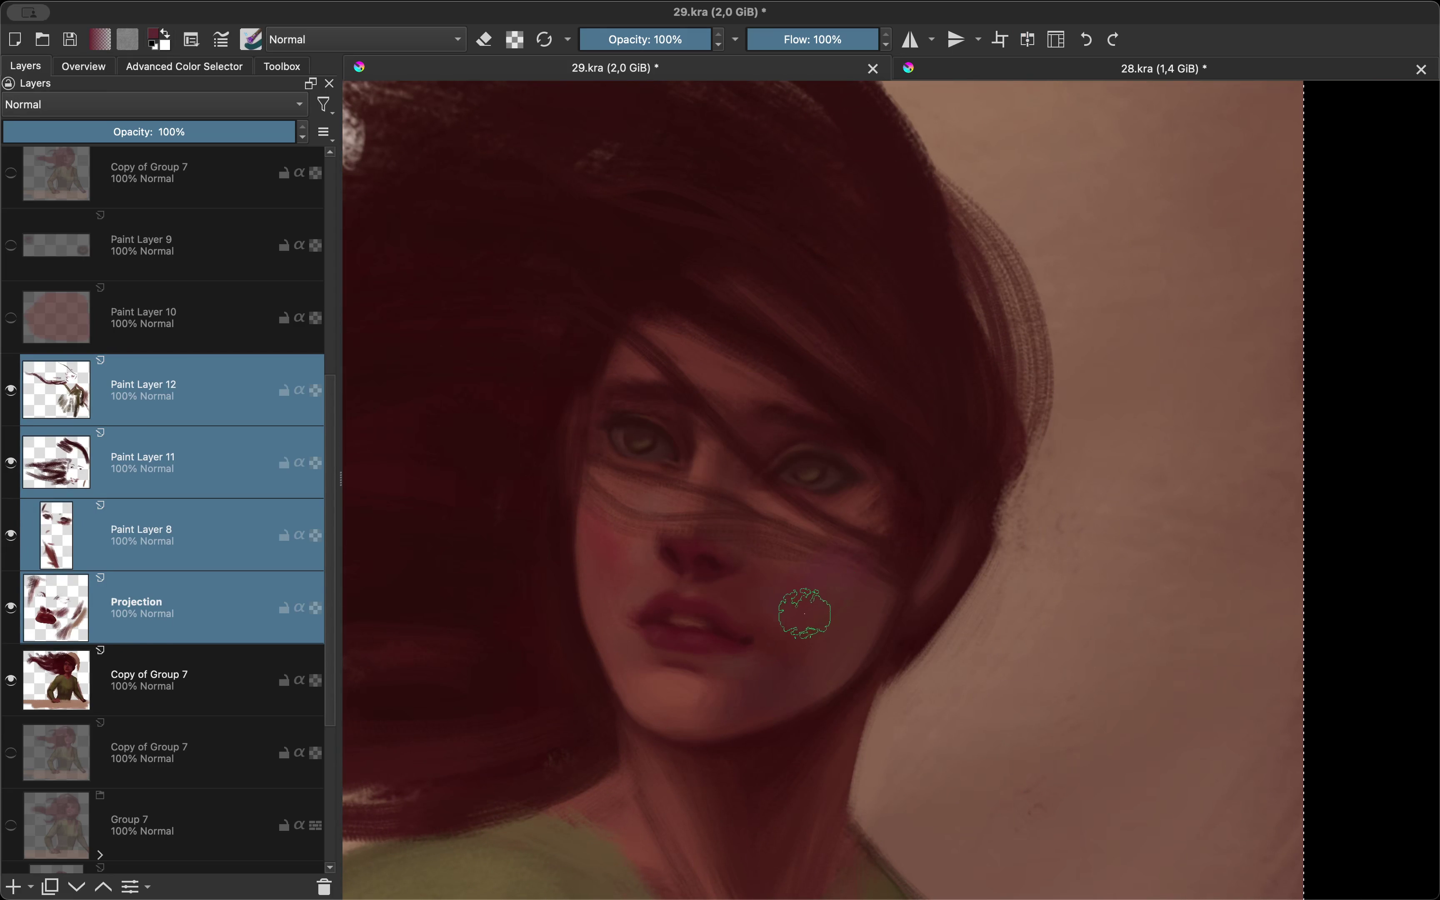
# Step: Make Paint Layer 12 the only active layer and review the face in mirrored and normal views
pyautogui.press('pageup')
pyautogui.press('pageup')
pyautogui.press('pageup')
pyautogui.press('m')
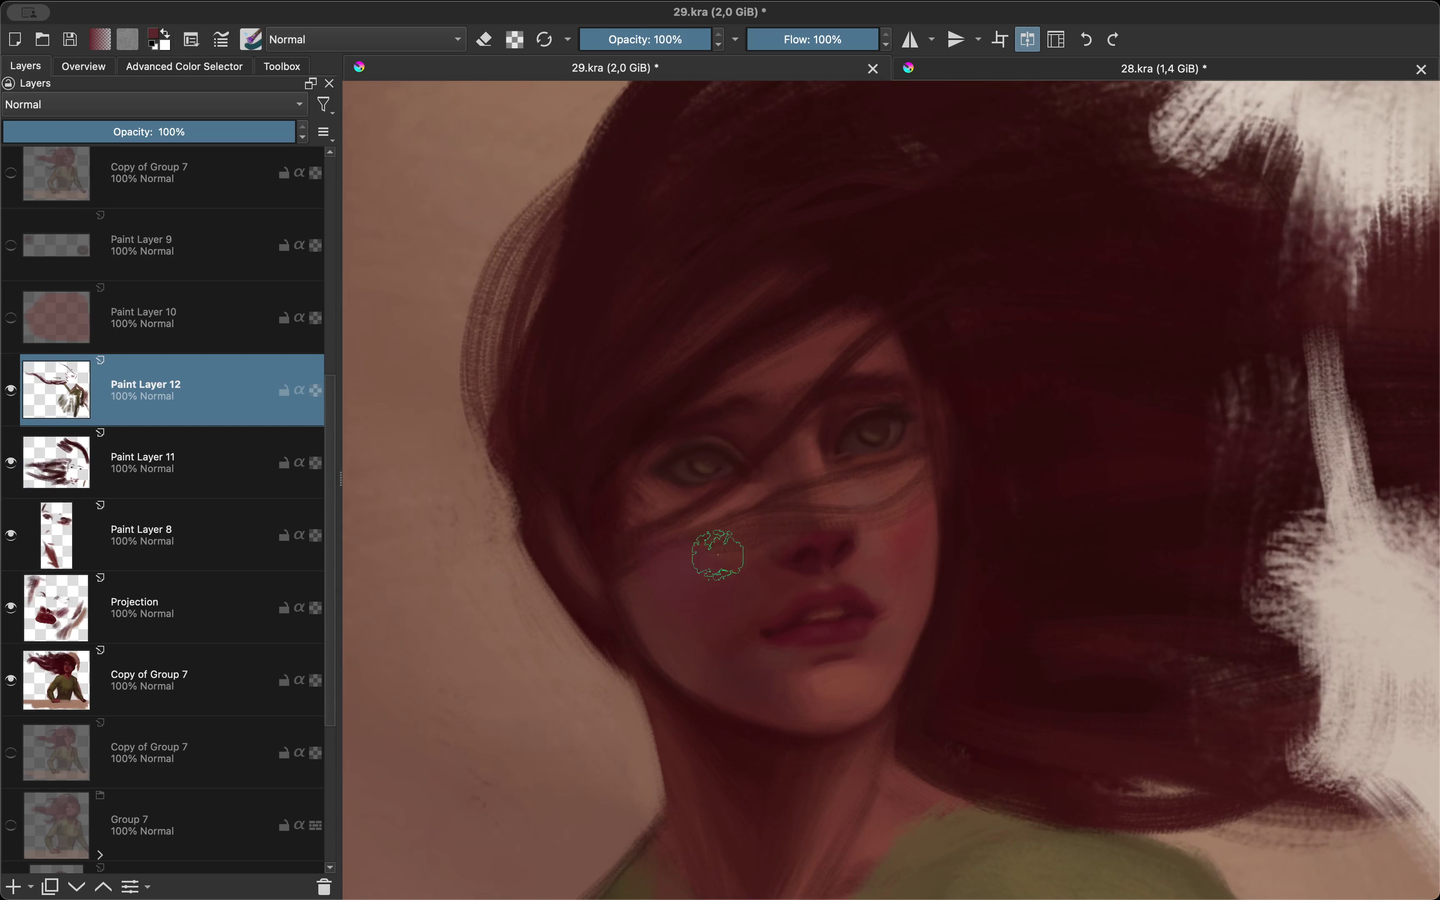
pyautogui.press('m')
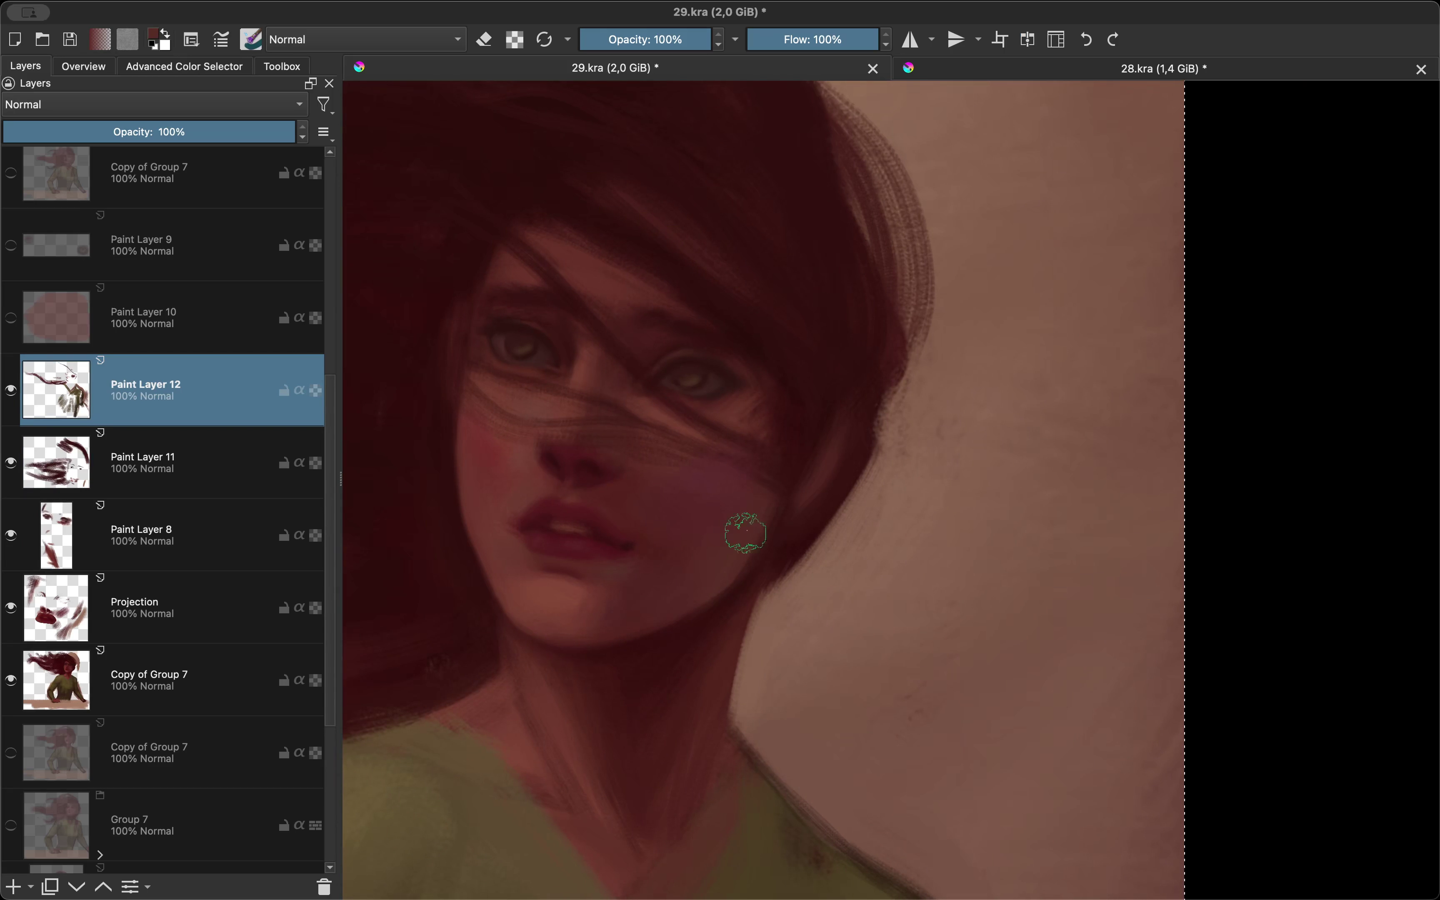
pyautogui.press('m')
pyautogui.press('m')
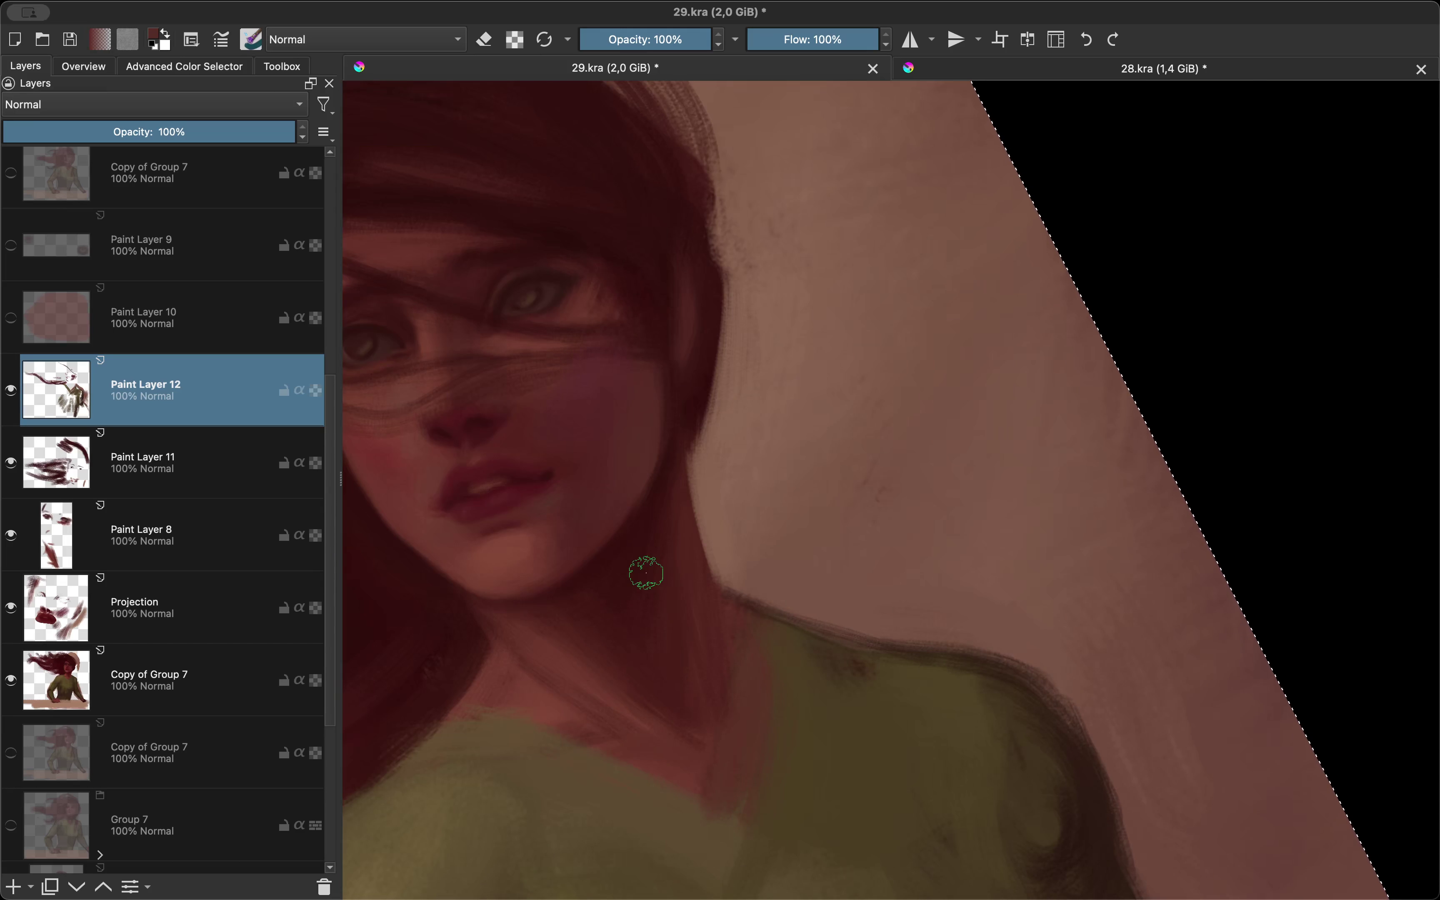
pyautogui.press('5')
pyautogui.scroll(-3, 870, 741)
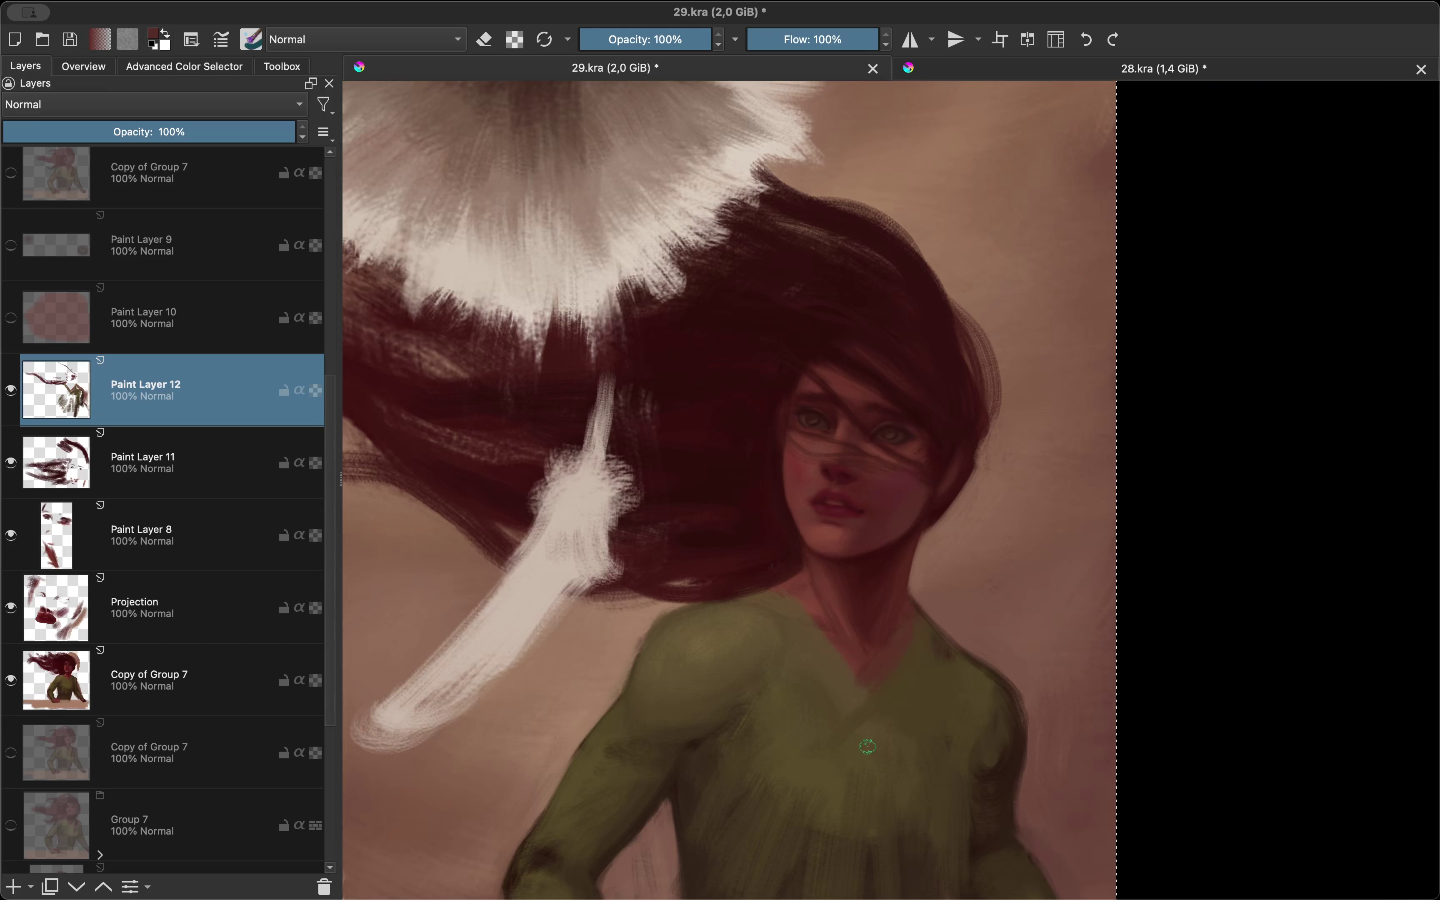
pyautogui.scroll(5, 869, 742)
pyautogui.press('m')
# Step: Pick a new brush colour from the colour wheel, then rotate and straighten the view to recheck
pyautogui.hotkey('shift', 'i')
pyautogui.click(859, 533)
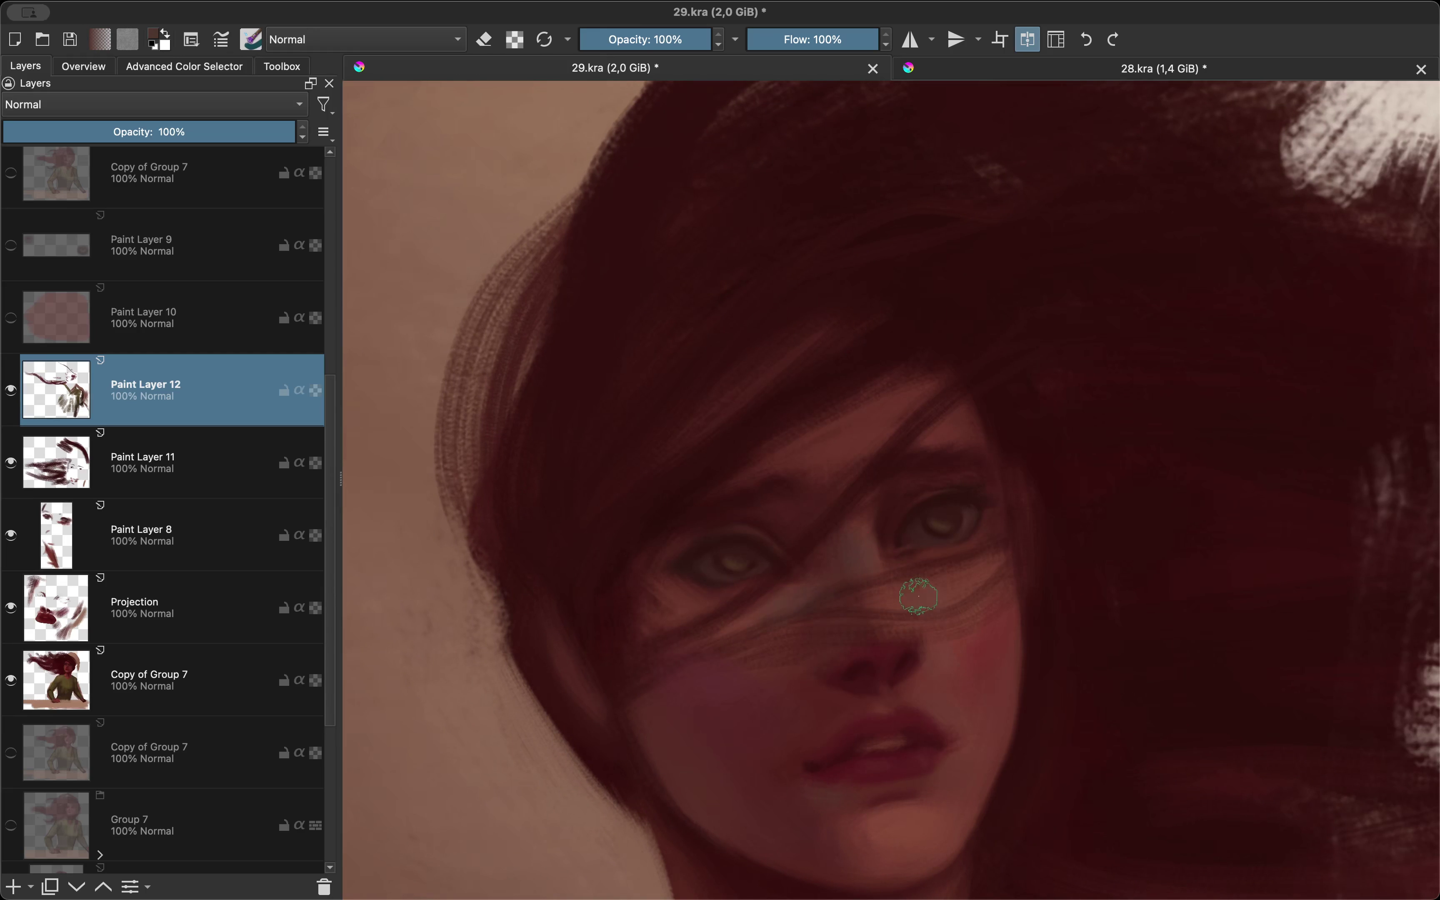
pyautogui.press('m')
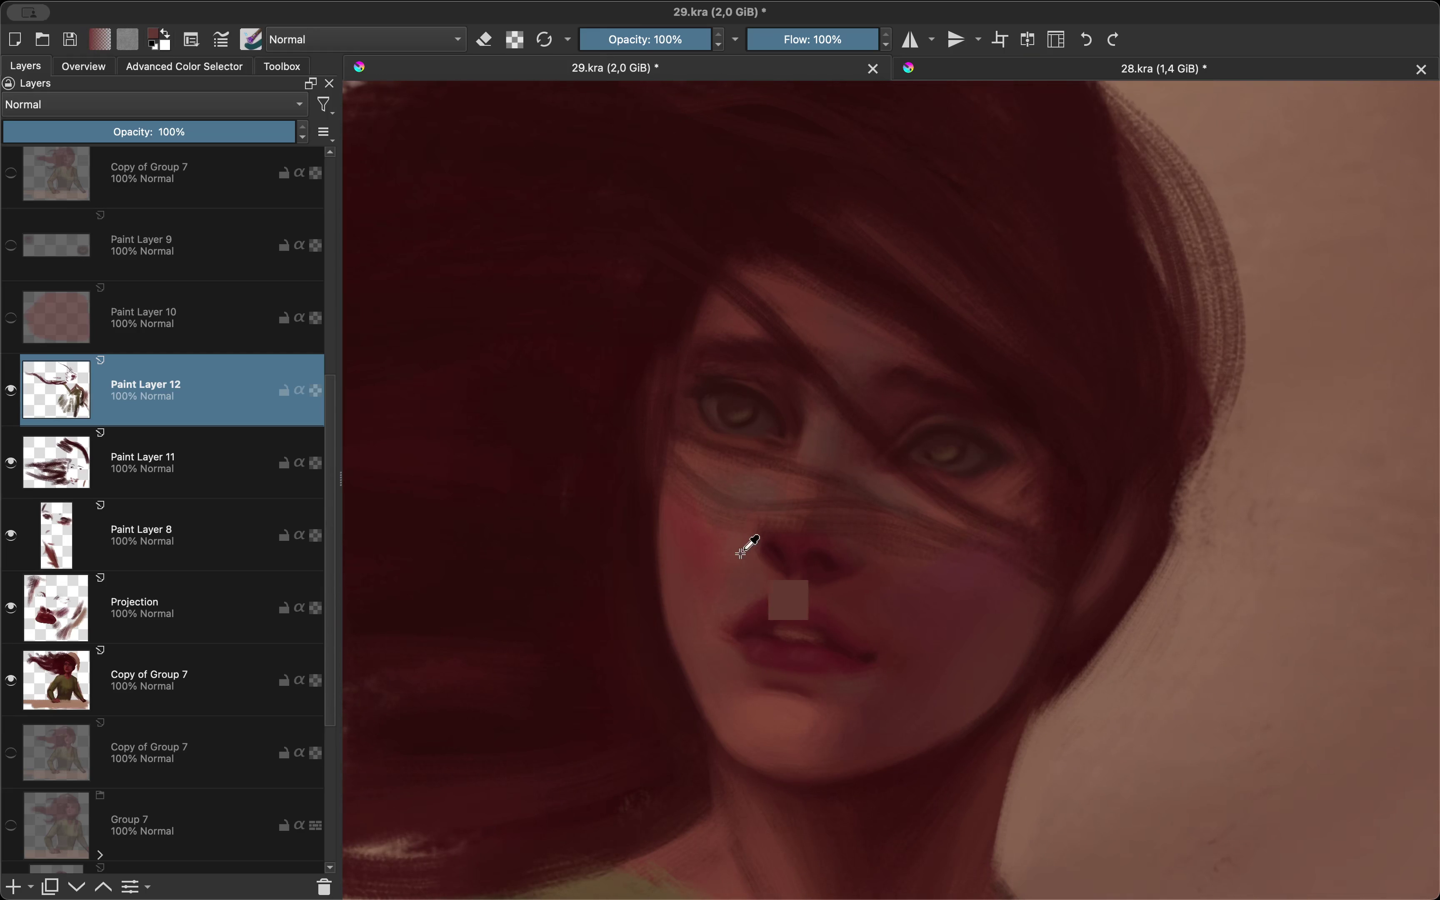
pyautogui.moveTo(863, 383); pyautogui.dragTo(830, 412)
pyautogui.press('4')
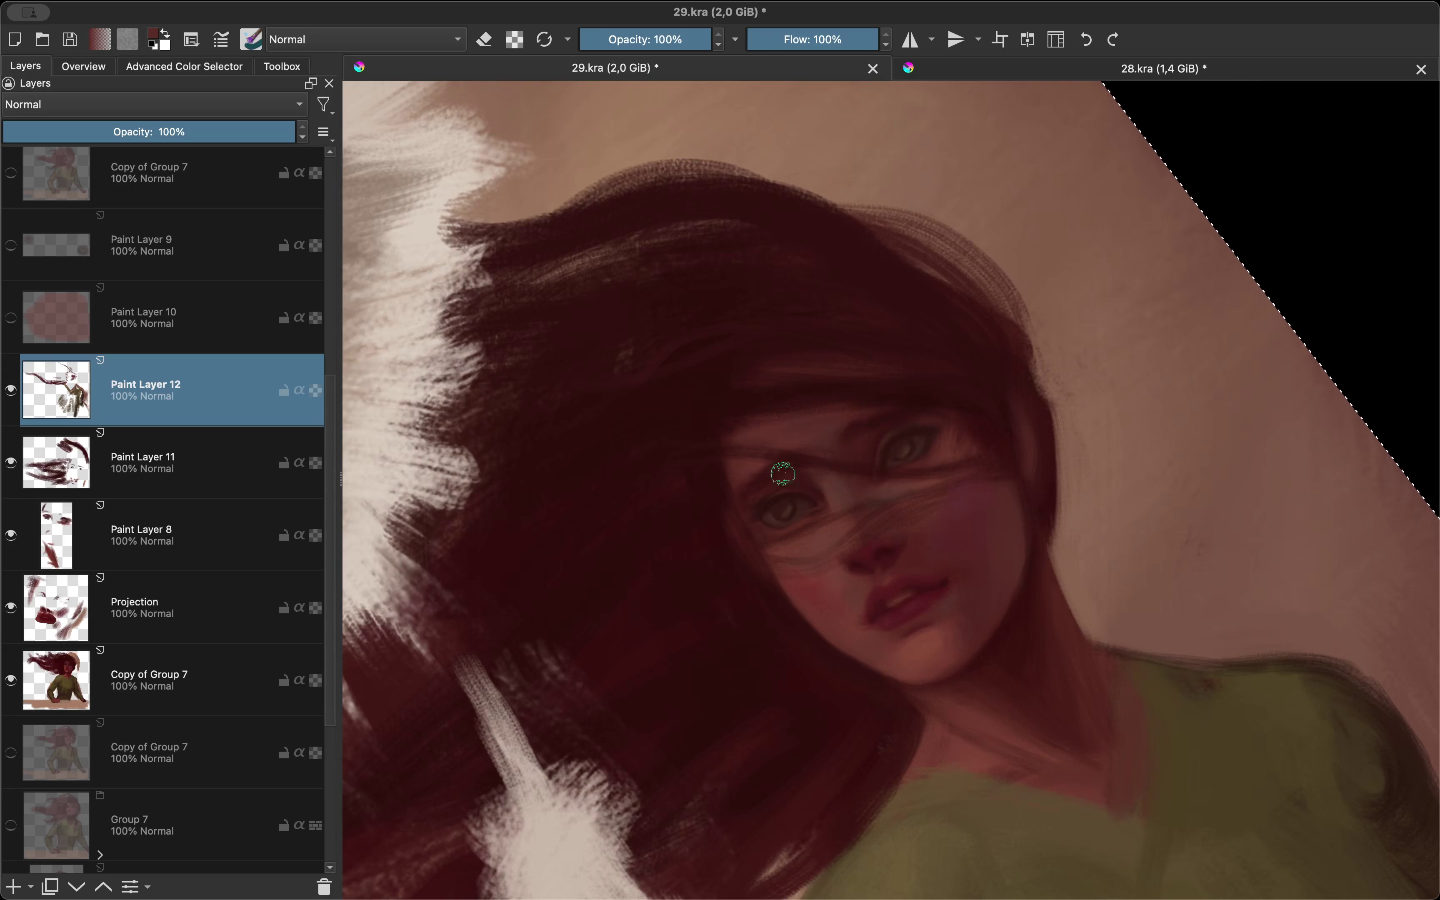
pyautogui.press('5')
pyautogui.press('m')
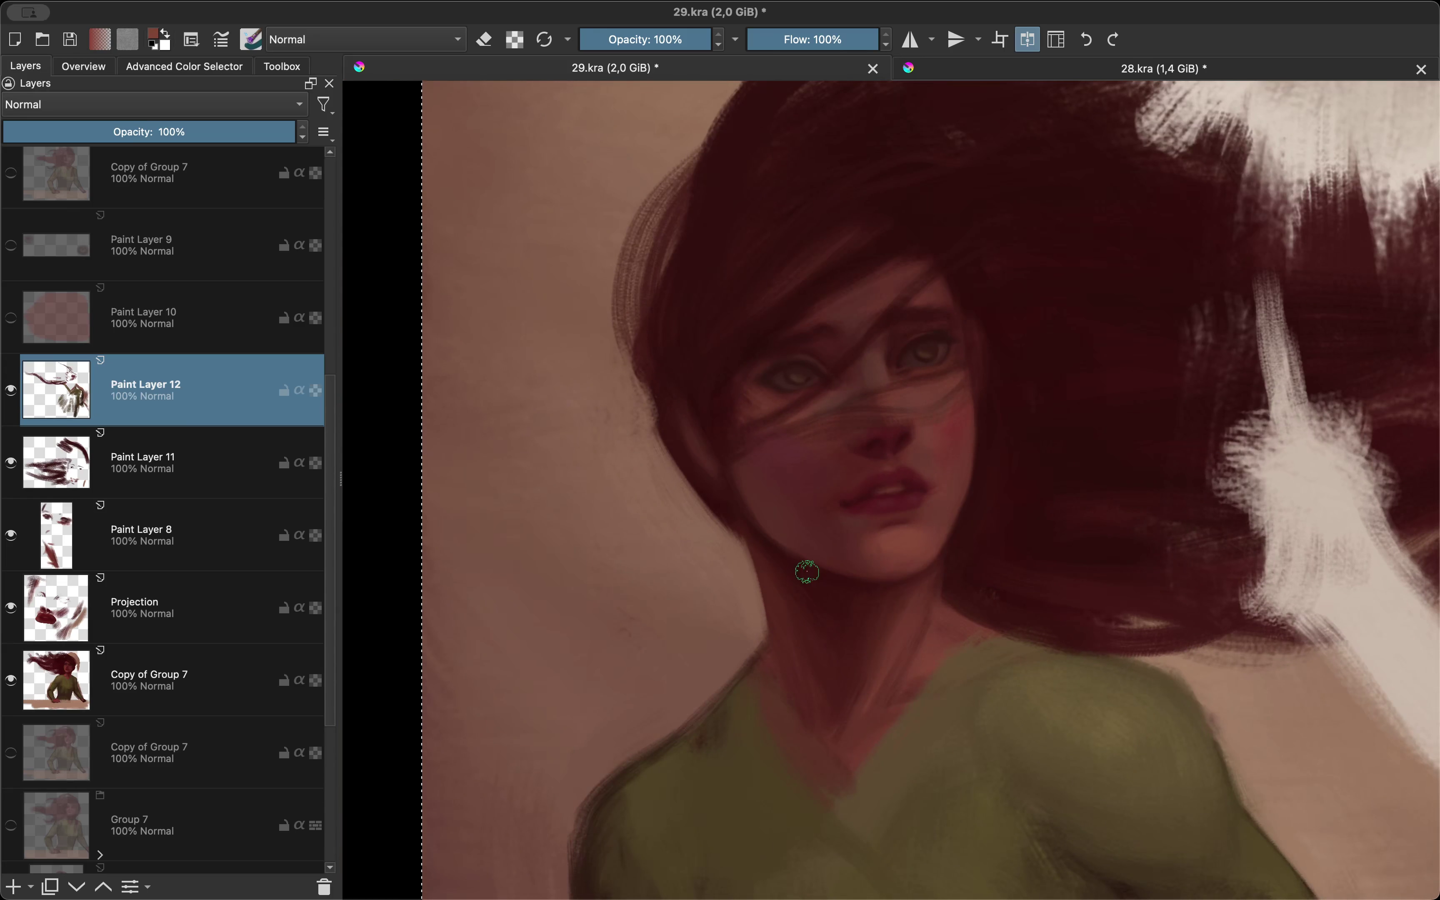
pyautogui.press('m')
# Step: Take a fresh mirrored look and add a new empty paint layer above Paint Layer 12
pyautogui.press('m')
pyautogui.scroll(5, 712, 470)
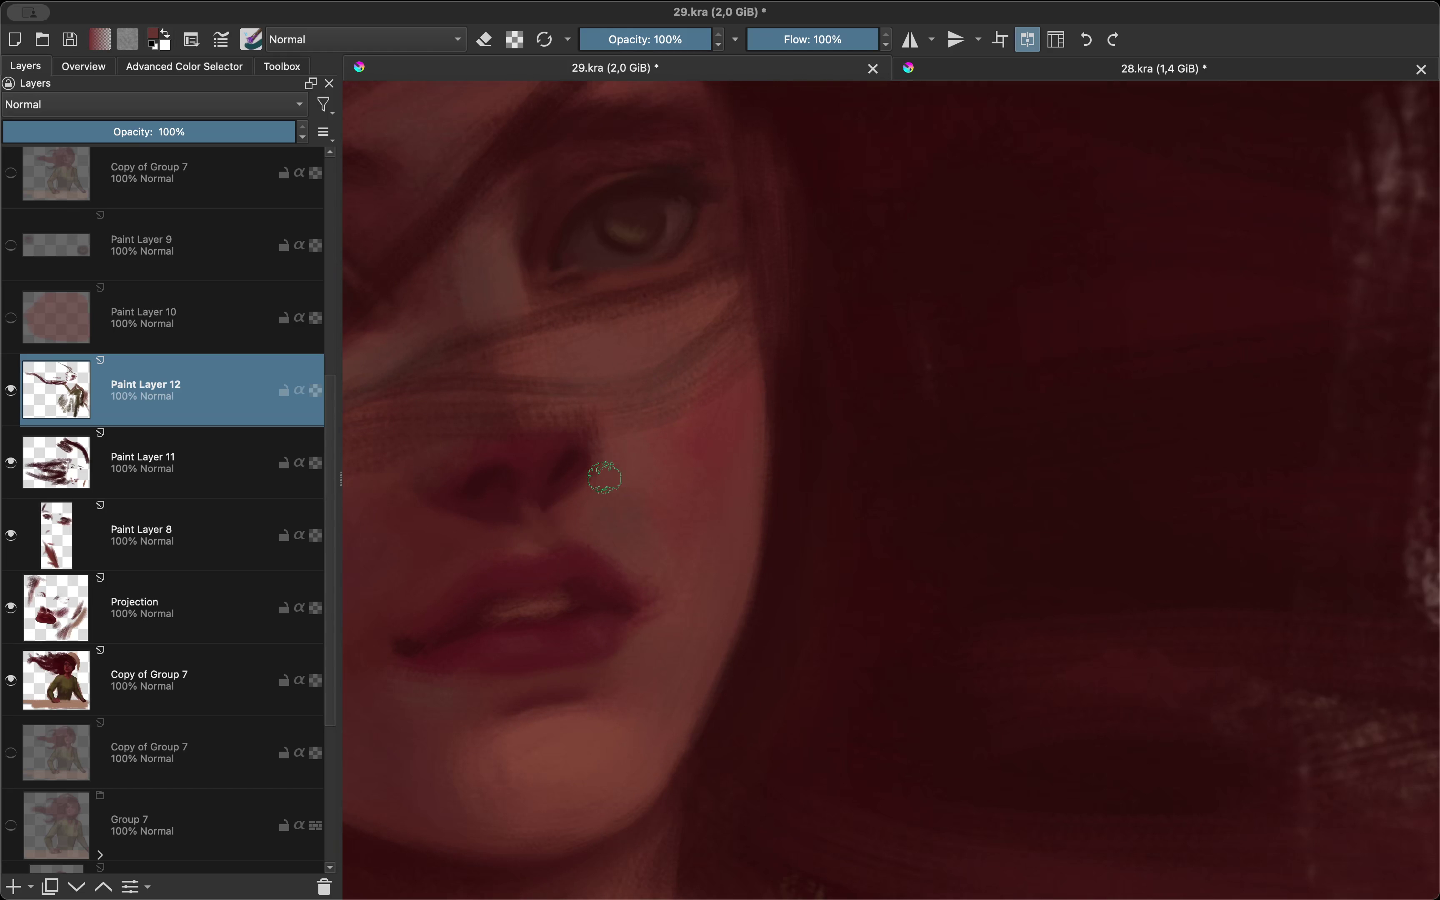
pyautogui.scroll(-5, 563, 508)
pyautogui.press('m')
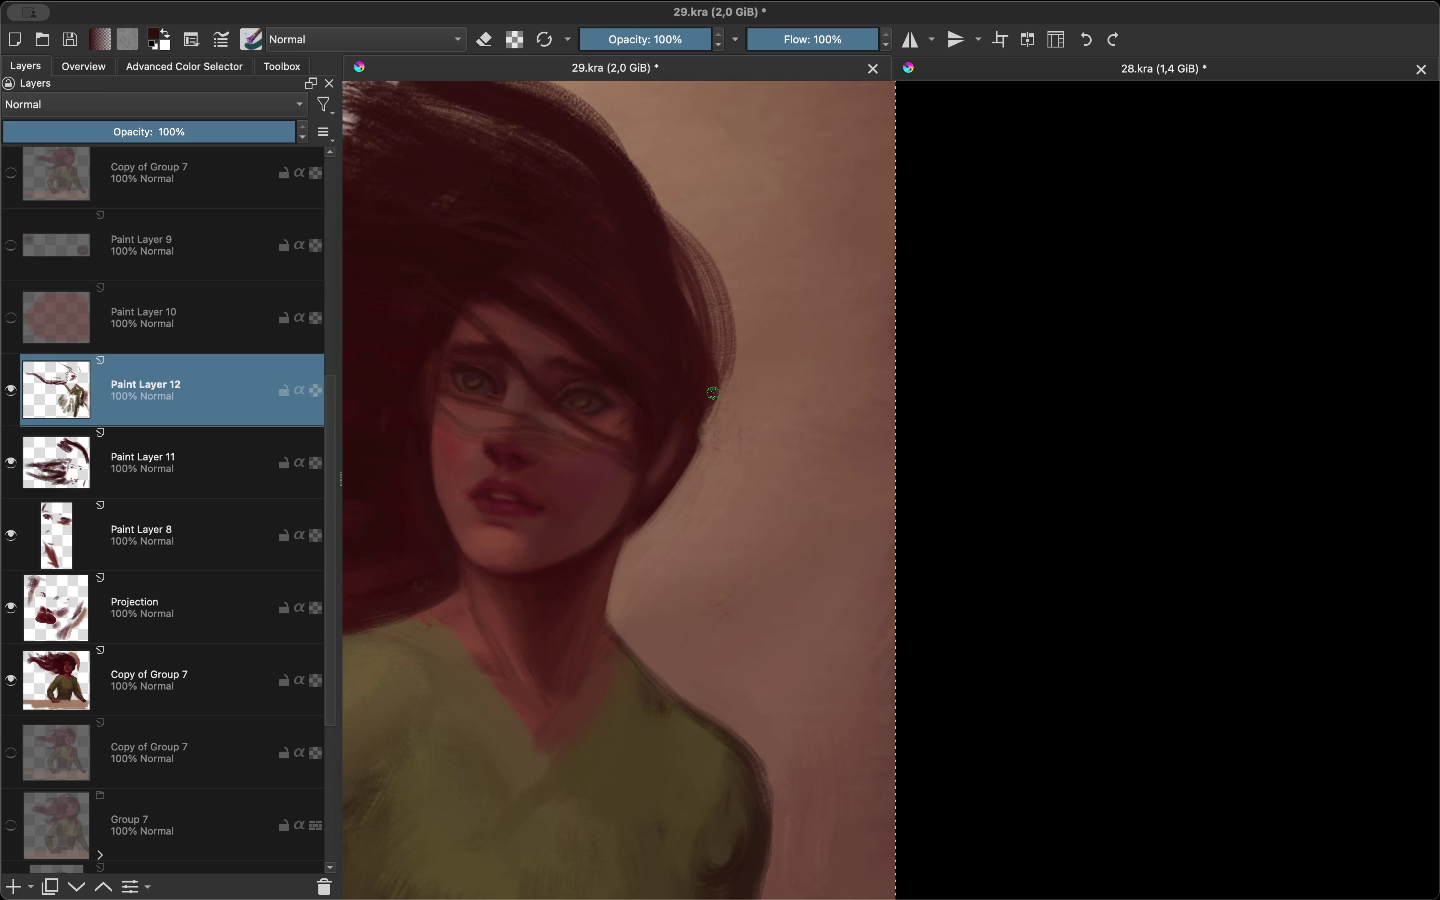
pyautogui.press('Insert')
pyautogui.scroll(5, 712, 393)
# Step: Paint a refining stroke around the eye and compare it in normal view
pyautogui.press('m')
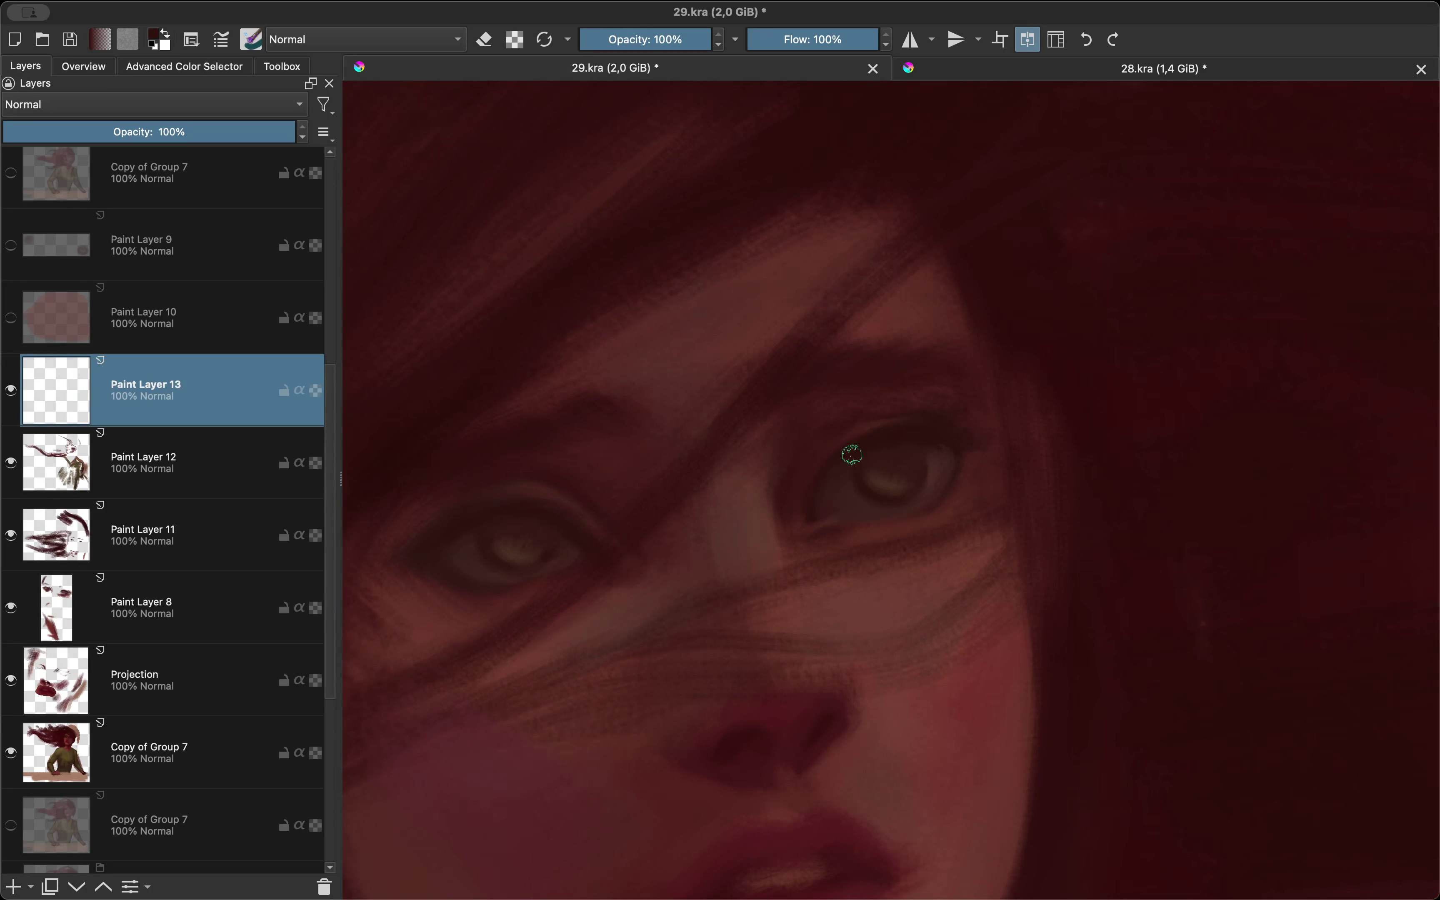
pyautogui.moveTo(852, 454); pyautogui.dragTo(933, 441)
pyautogui.press('m')
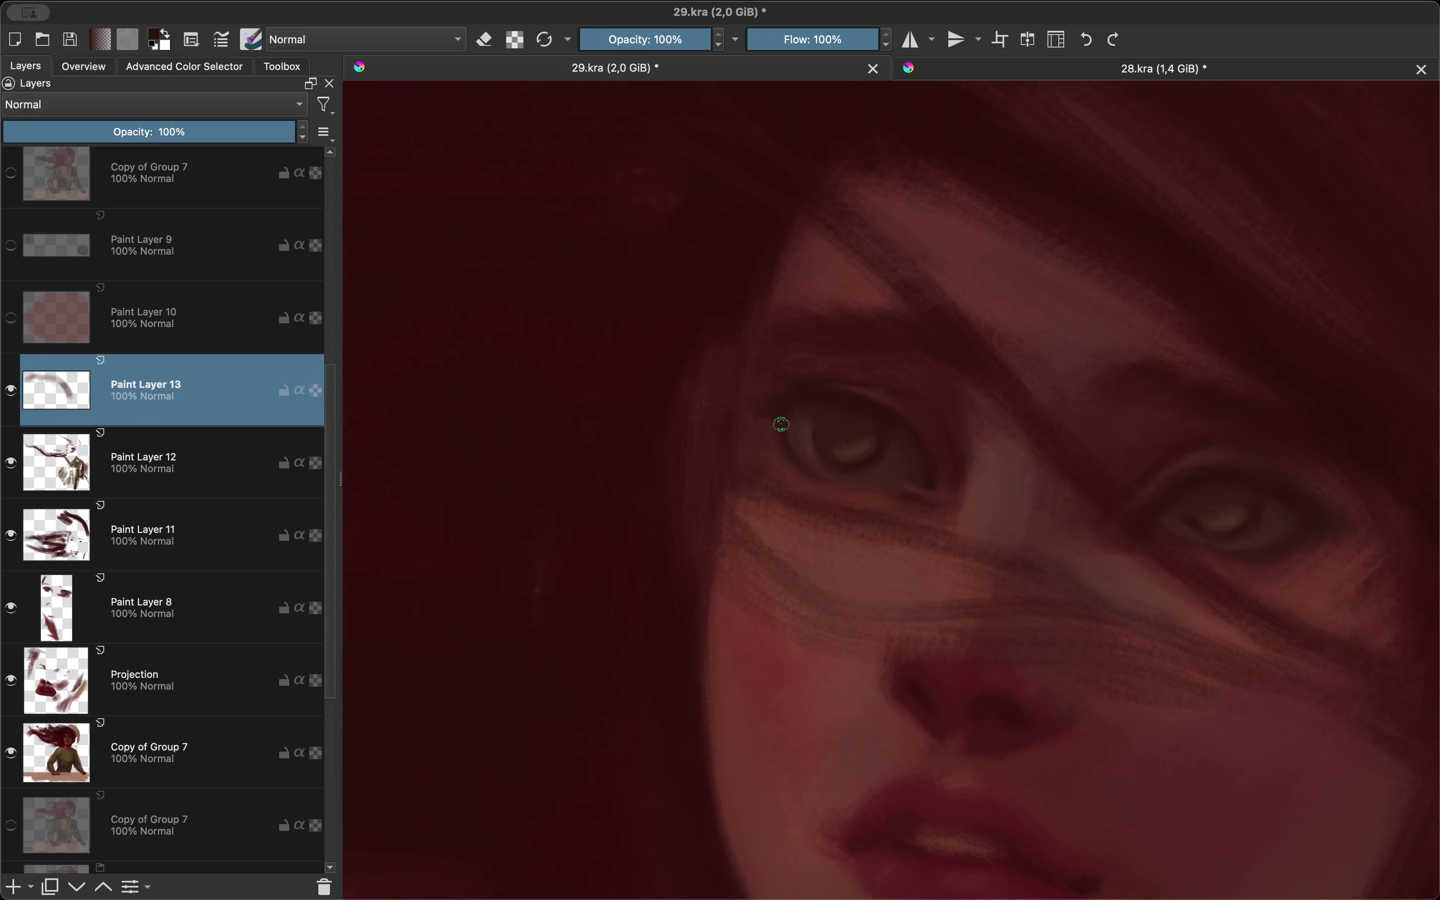
pyautogui.scroll(-2, 781, 424)
pyautogui.scroll(-3, 827, 419)
pyautogui.scroll(5, 827, 420)
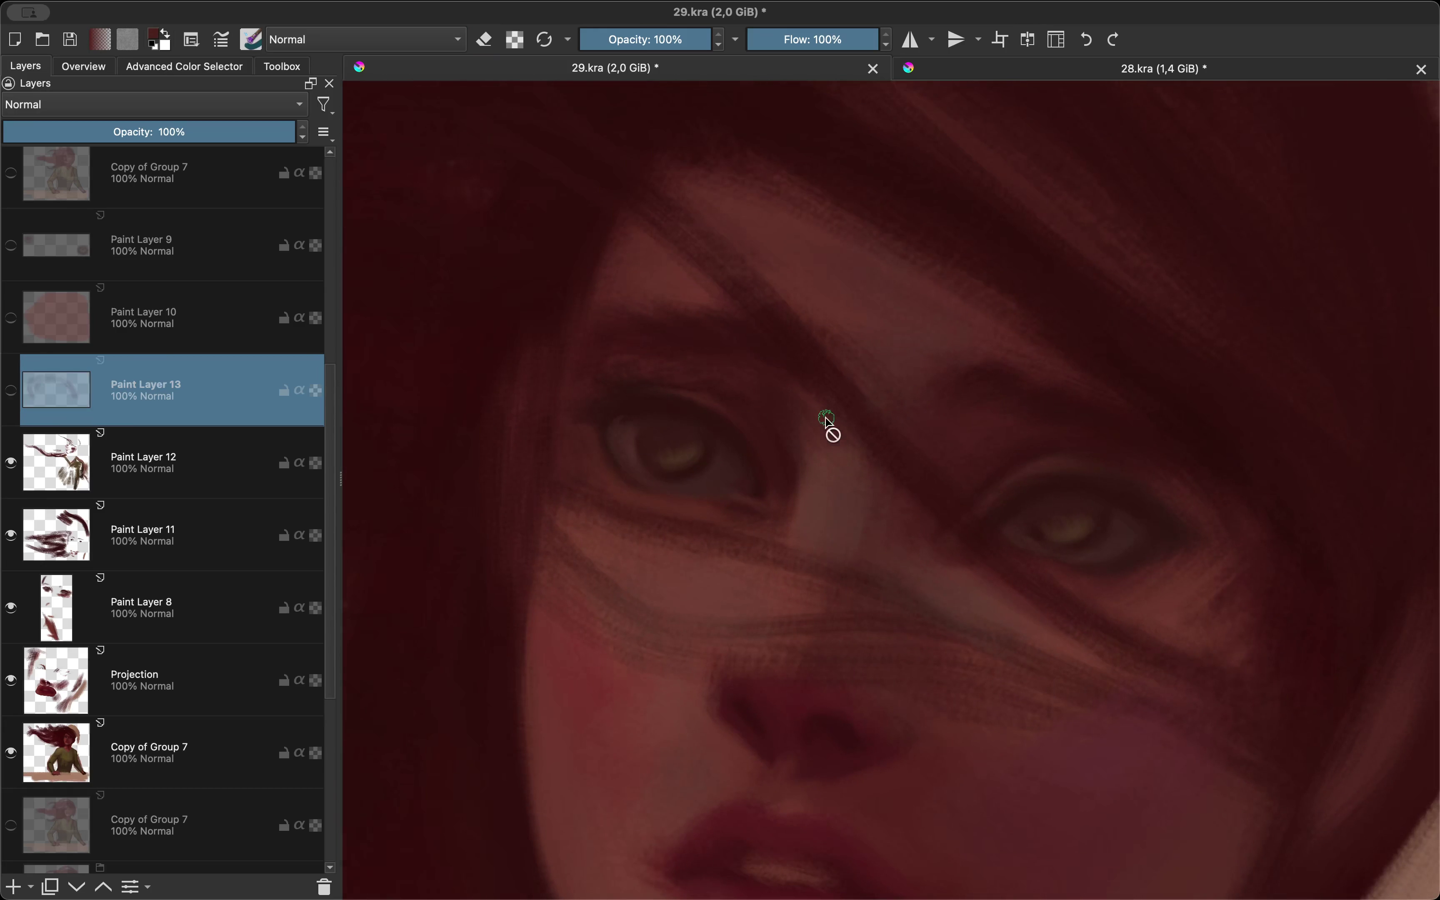
pyautogui.scroll(-3, 827, 420)
pyautogui.scroll(3, 835, 546)
# Step: Choose a new brush colour from the colour wheel and recheck the eyes in both views
pyautogui.press('m')
pyautogui.hotkey('shift', 'i')
pyautogui.click(812, 563)
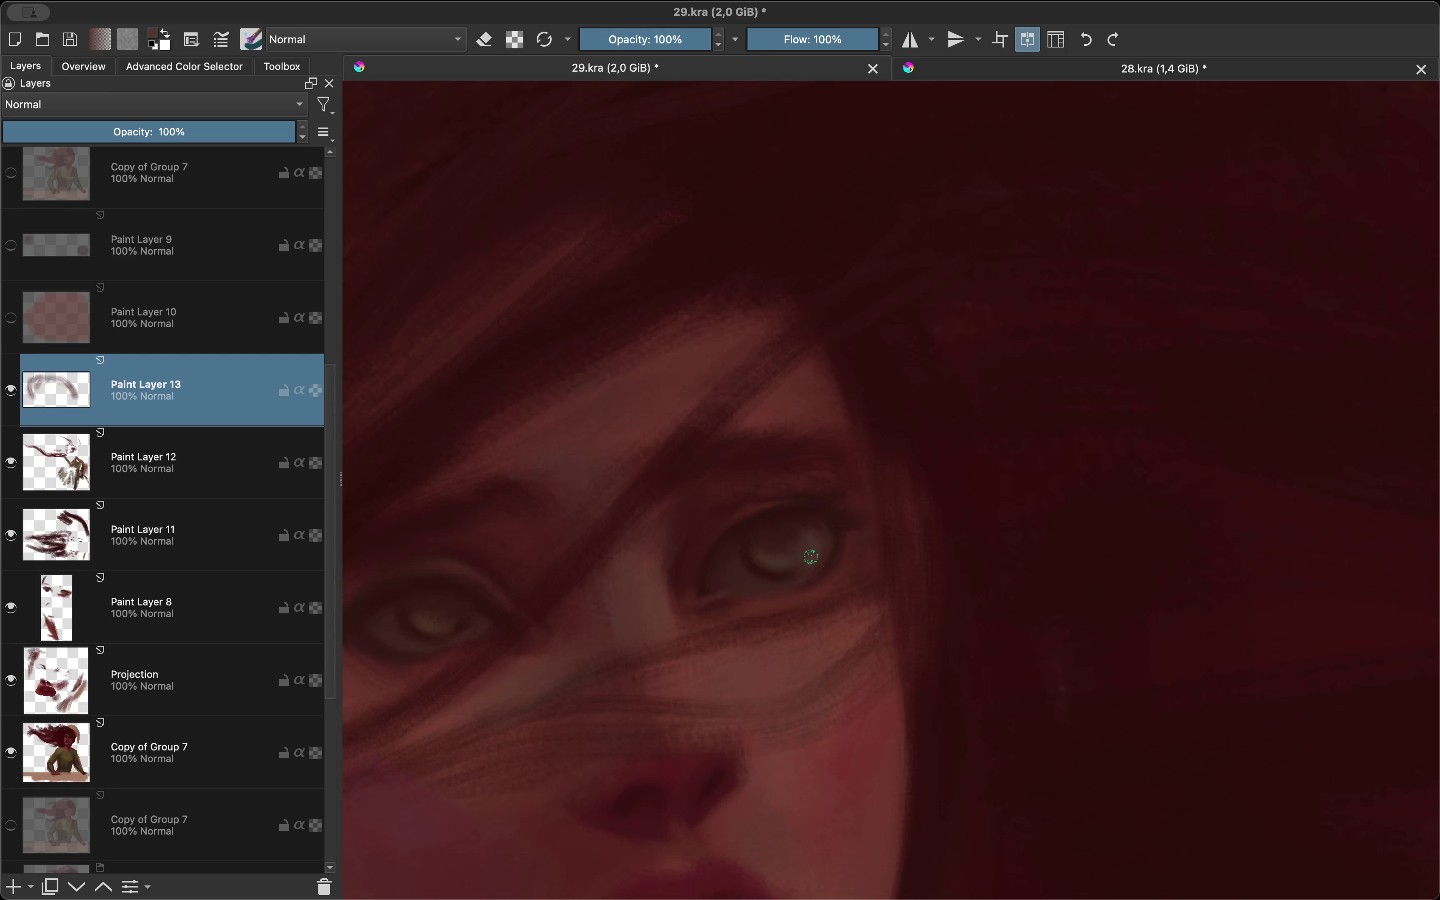
pyautogui.press('m')
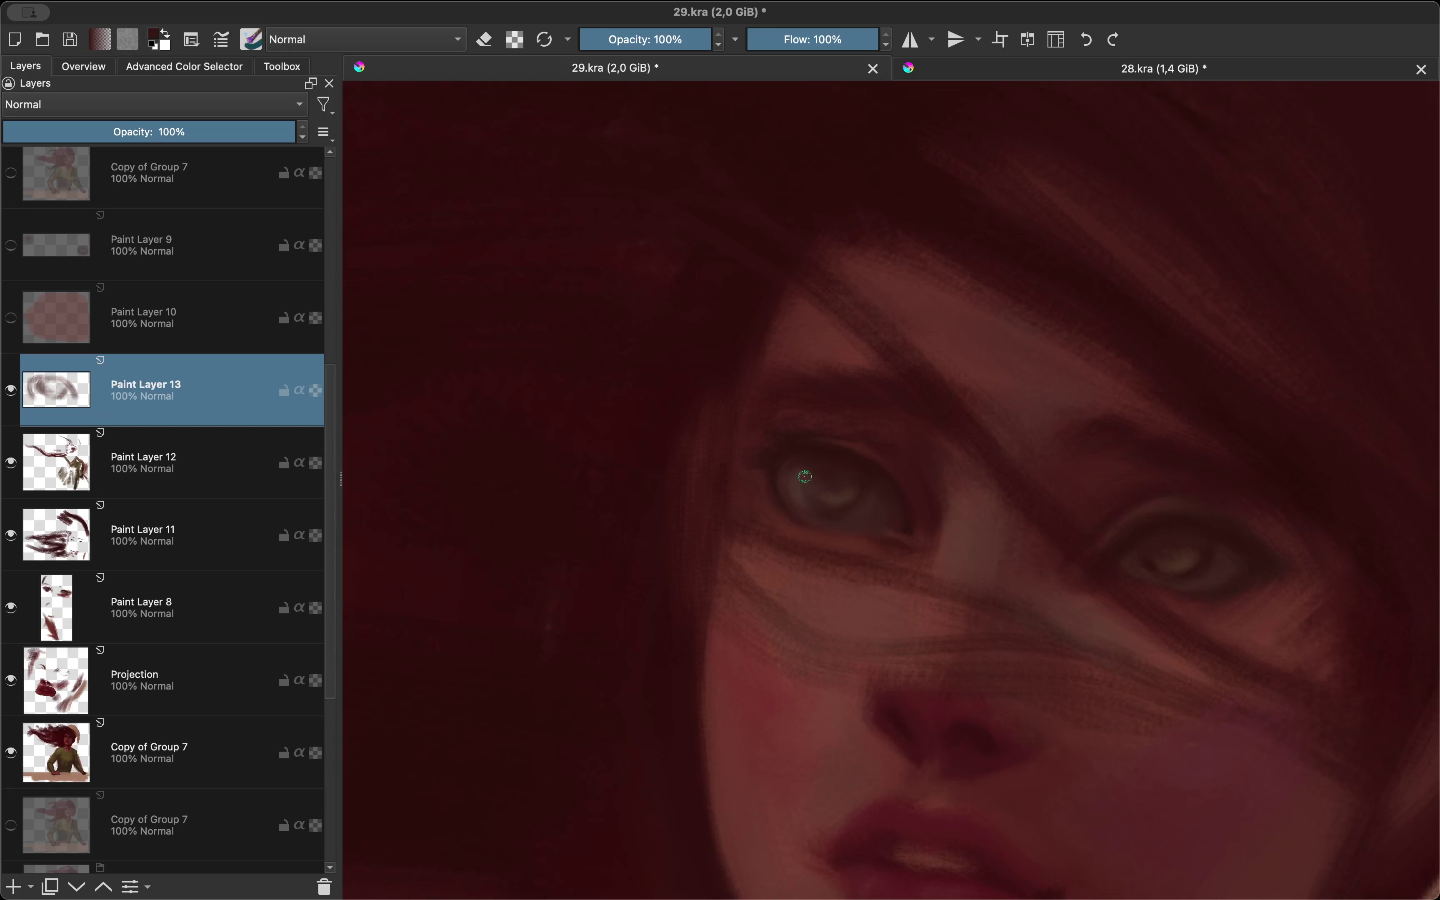
pyautogui.scroll(-3, 804, 477)
pyautogui.scroll(3, 909, 386)
pyautogui.scroll(-3, 909, 386)
pyautogui.scroll(3, 856, 392)
# Step: Zoom in and out while toggling mirror view to compare the eyes and lids
pyautogui.press('m')
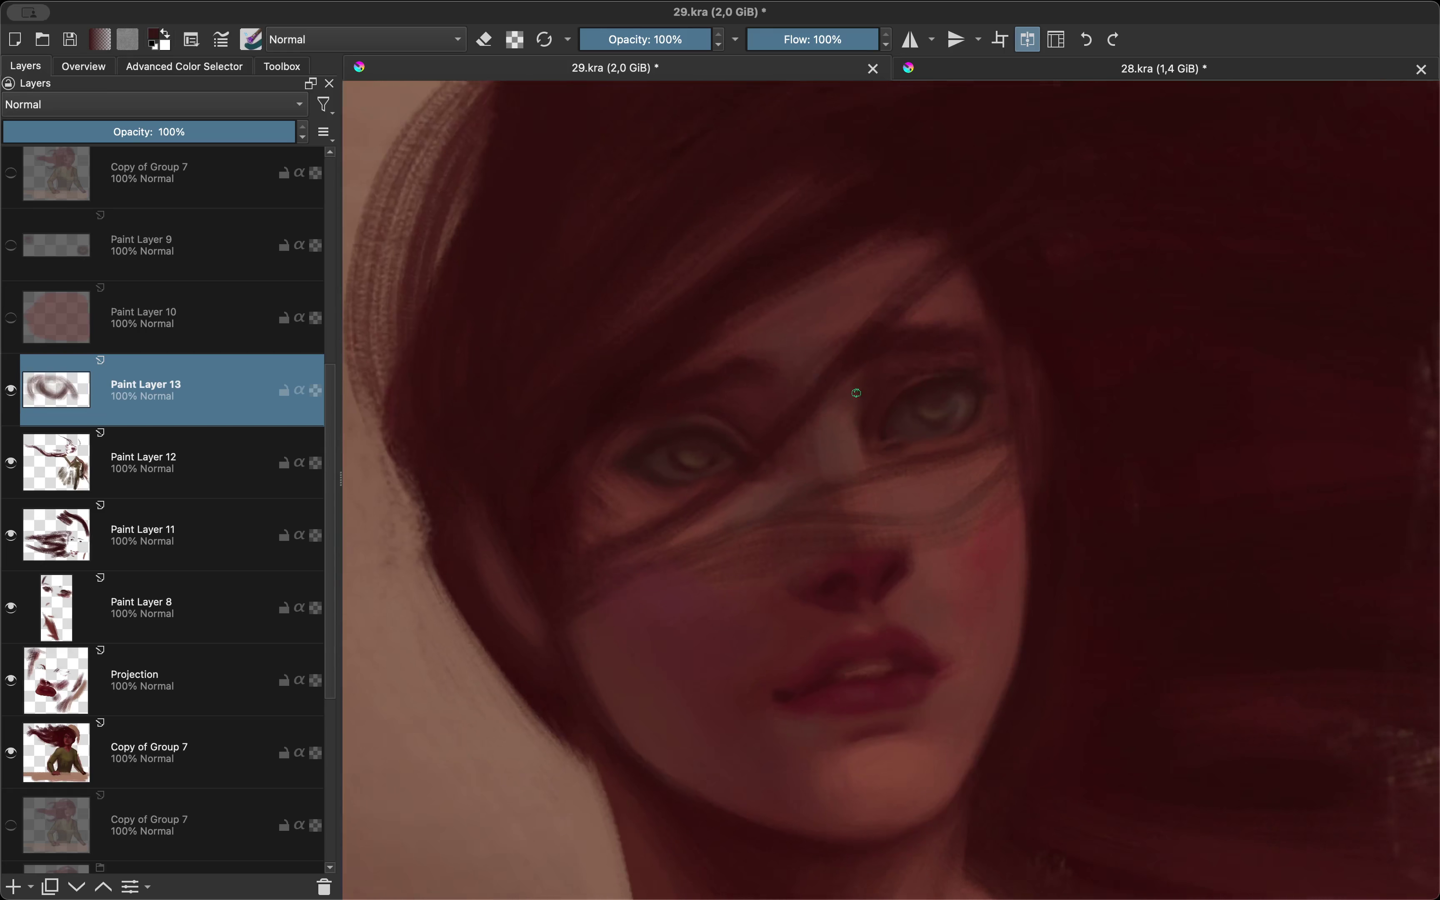
pyautogui.scroll(3, 855, 393)
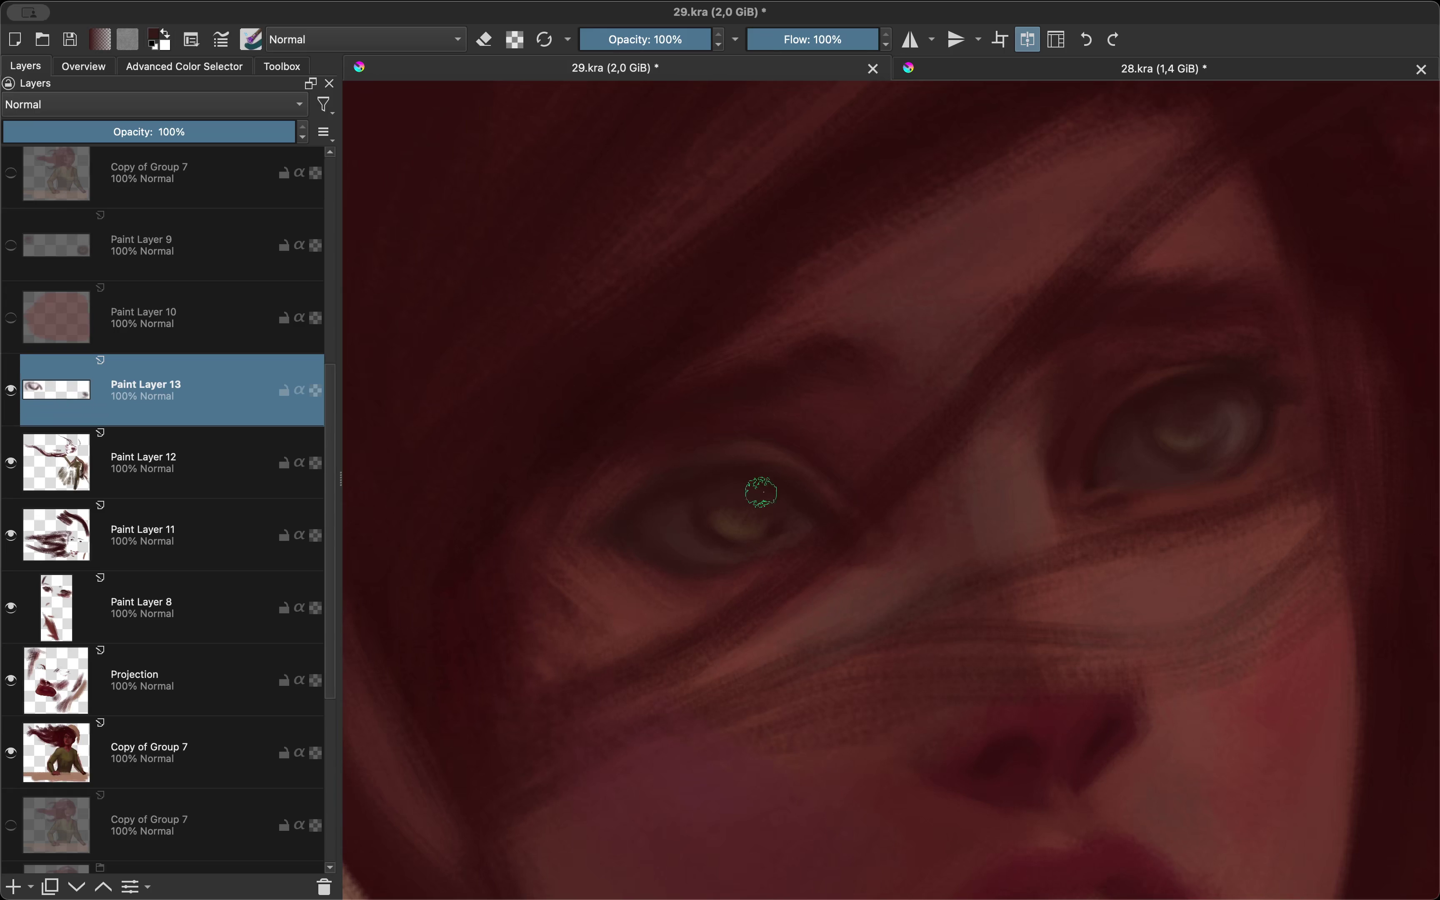
pyautogui.press('m')
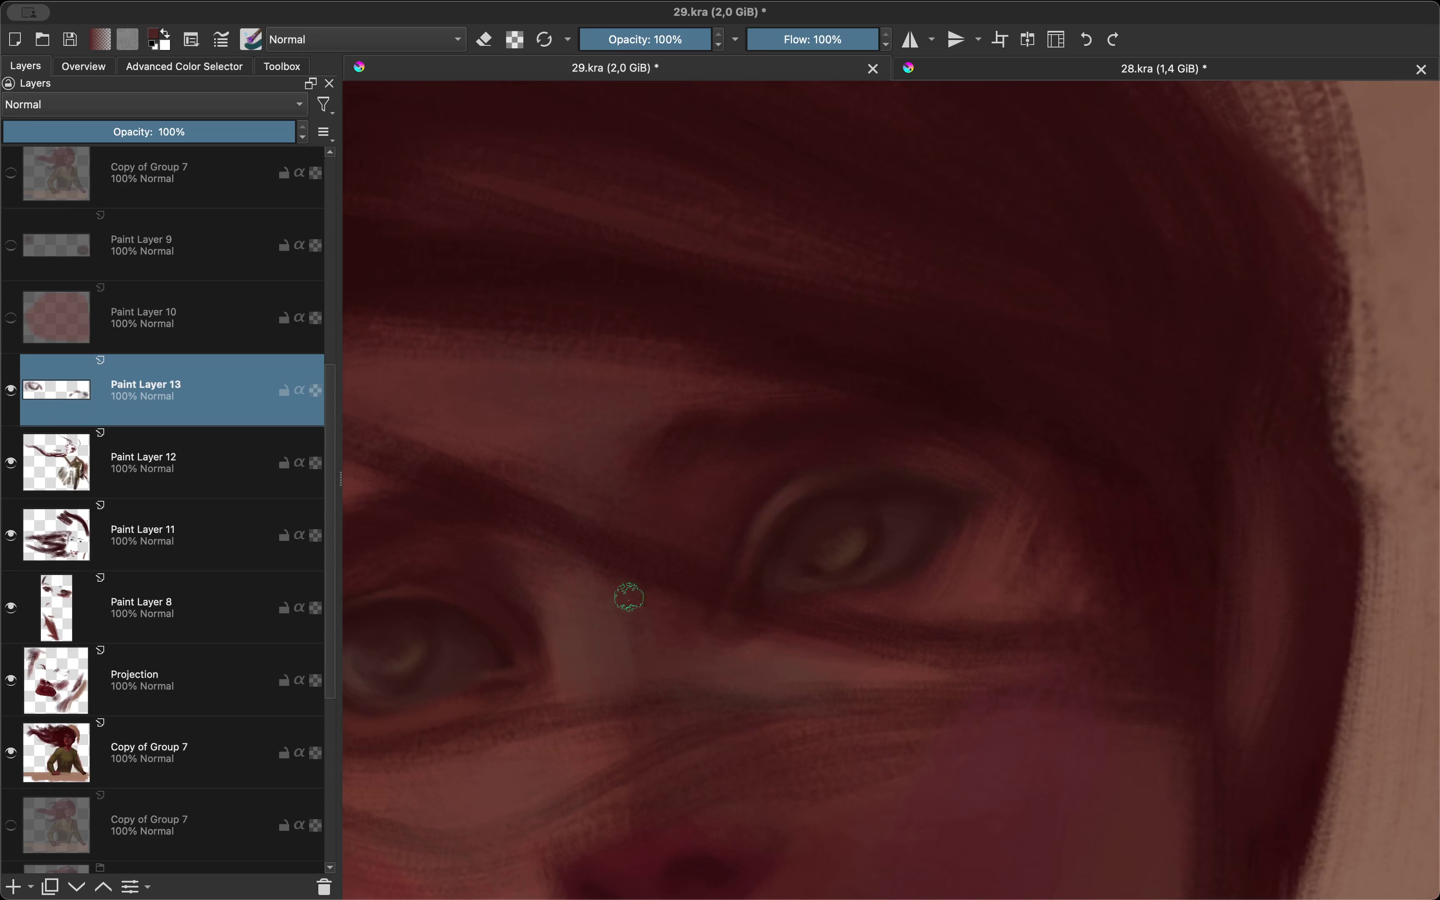
pyautogui.scroll(-5, 629, 597)
pyautogui.press('m')
pyautogui.scroll(5, 626, 566)
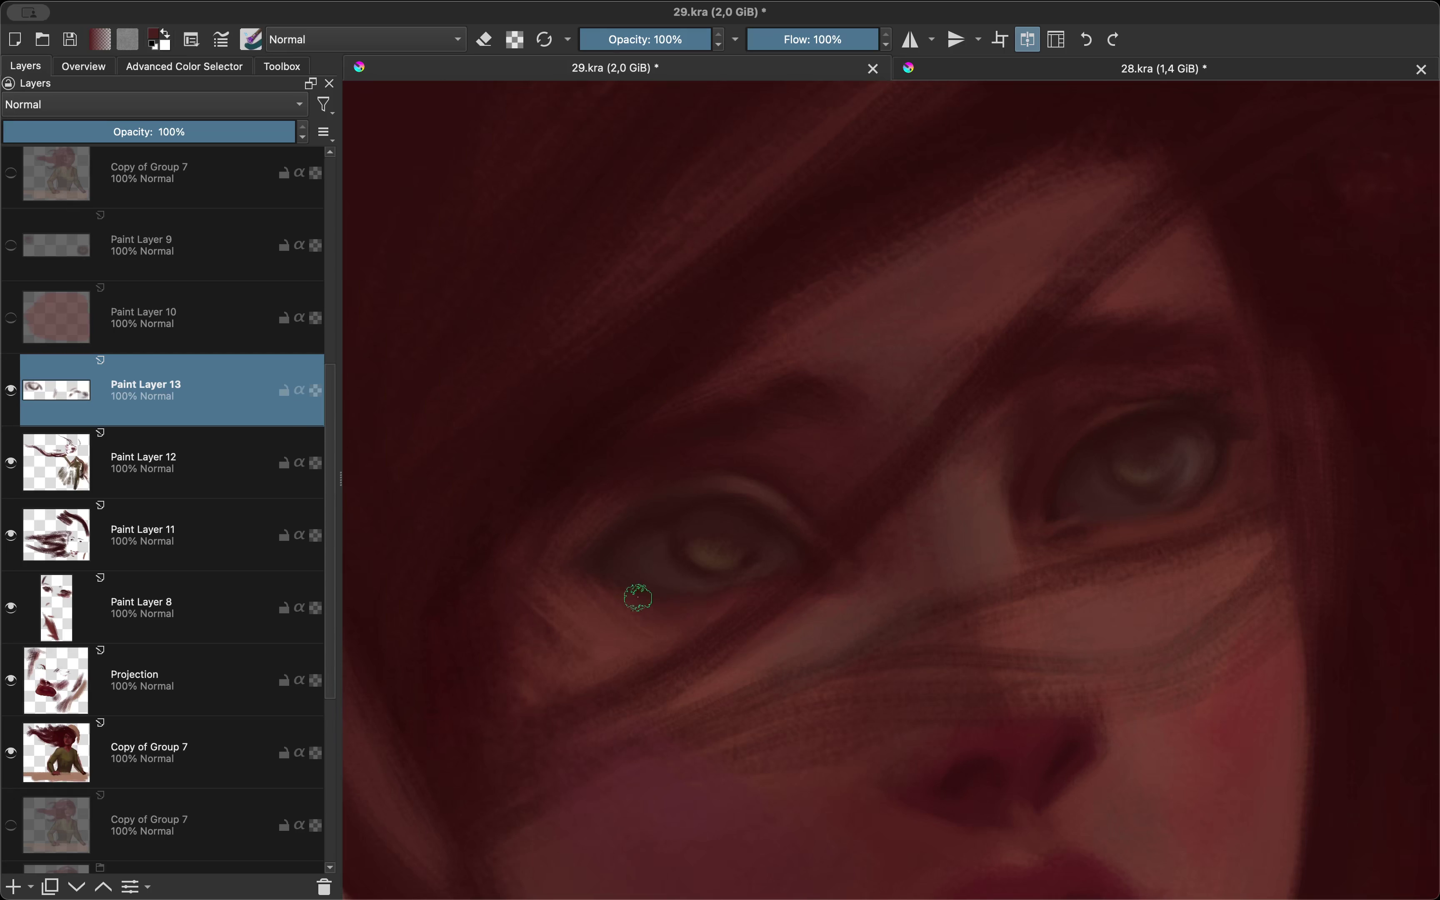
pyautogui.scroll(-5, 638, 597)
pyautogui.scroll(5, 833, 604)
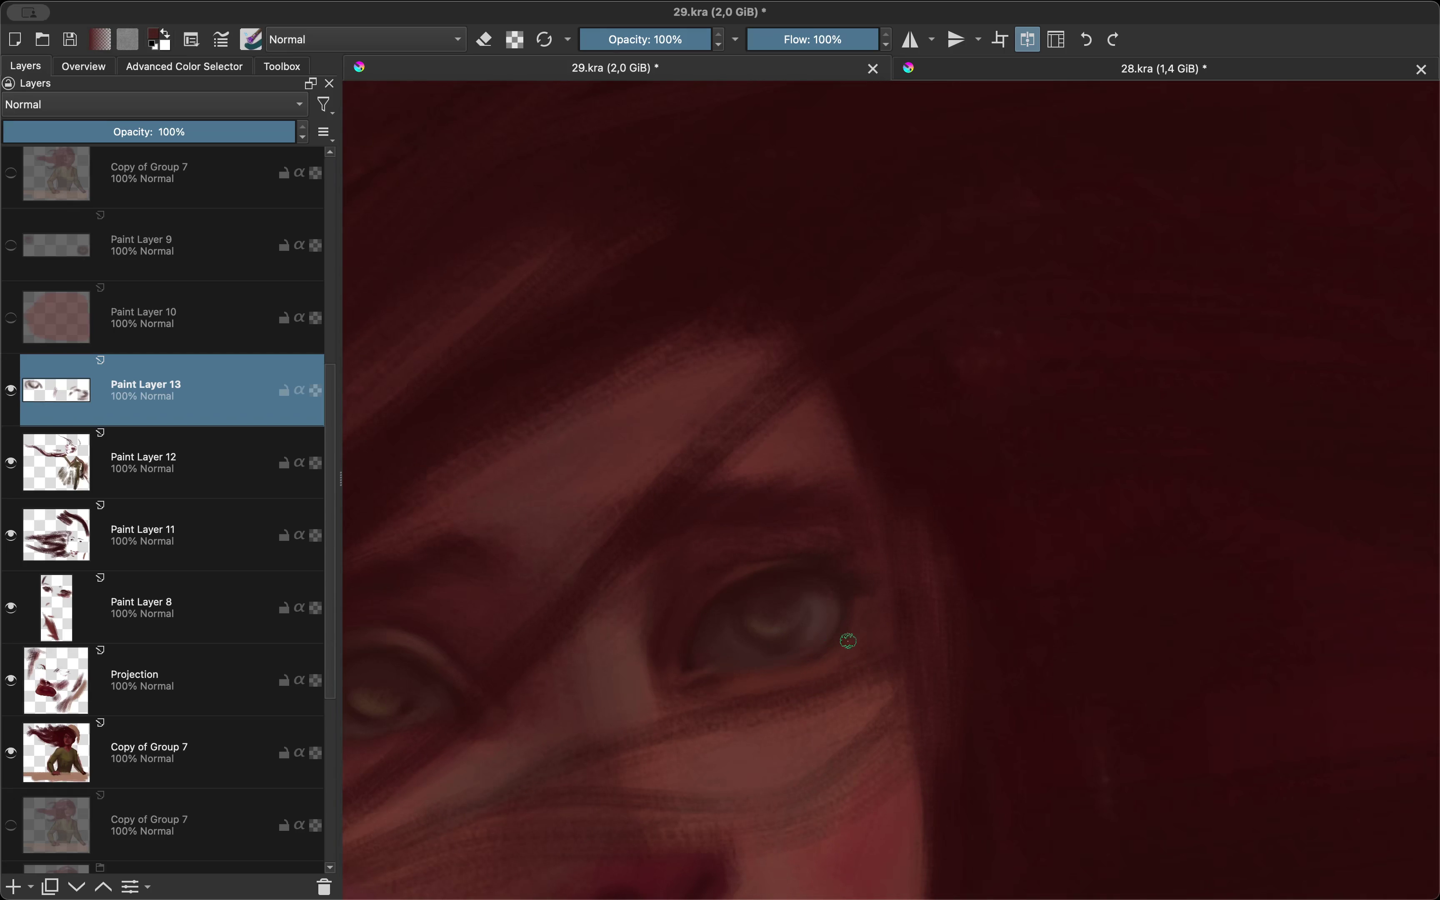
pyautogui.scroll(-5, 848, 640)
# Step: Turn off the mirrored view and pick another brush colour from the colour wheel
pyautogui.press('m')
pyautogui.scroll(3, 833, 654)
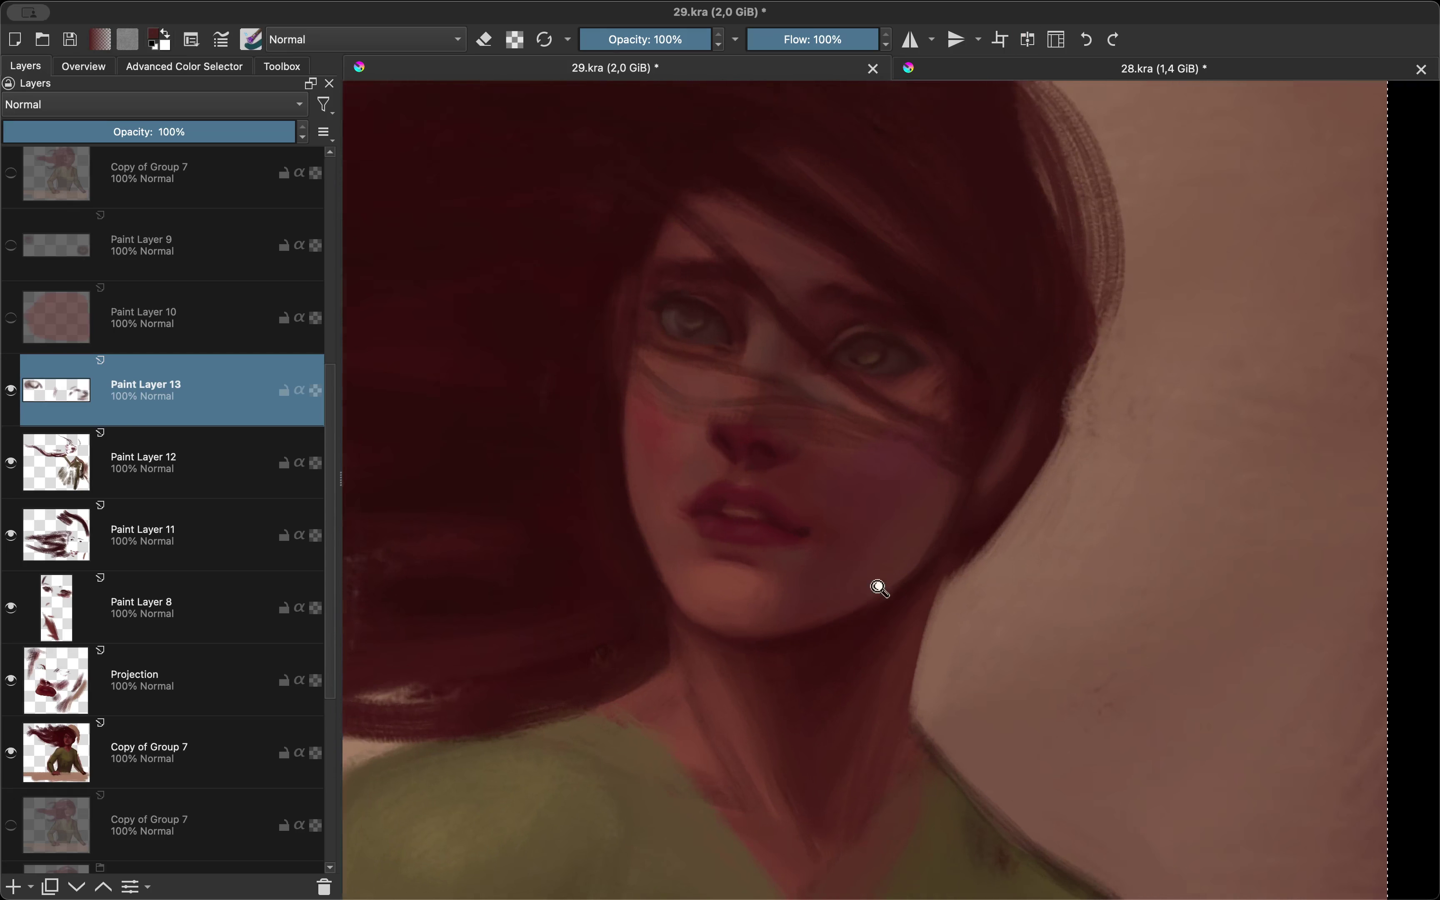
pyautogui.scroll(1, 879, 588)
pyautogui.hotkey('shift', 'i')
pyautogui.click(870, 530)
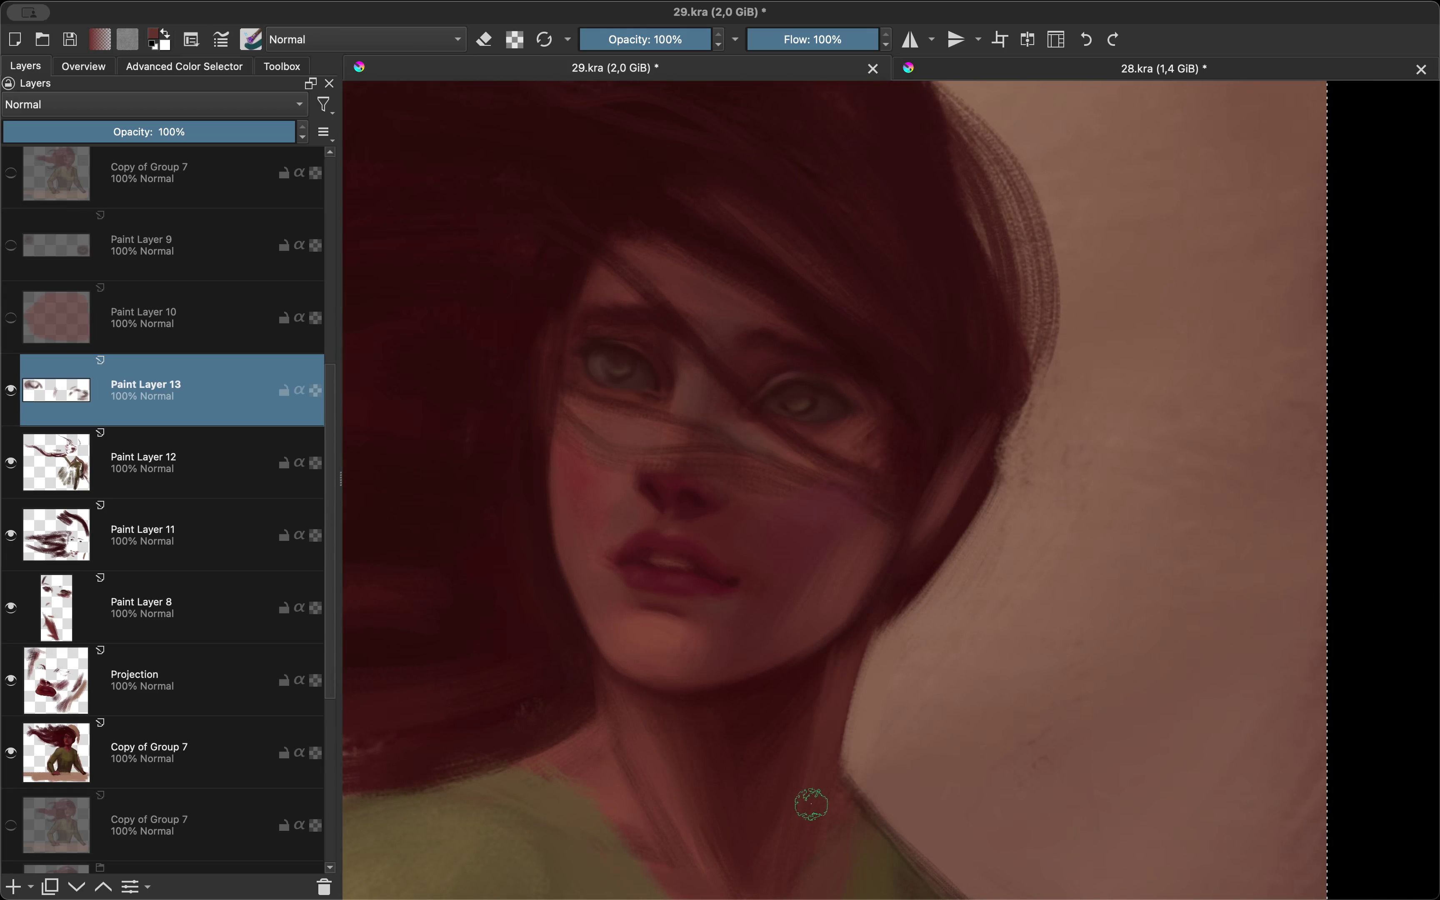
# Step: Sample skin near the lip corner and paint over the dark spot to lighten it
pyautogui.press('m')
pyautogui.scroll(-5, 862, 698)
pyautogui.scroll(5, 778, 585)
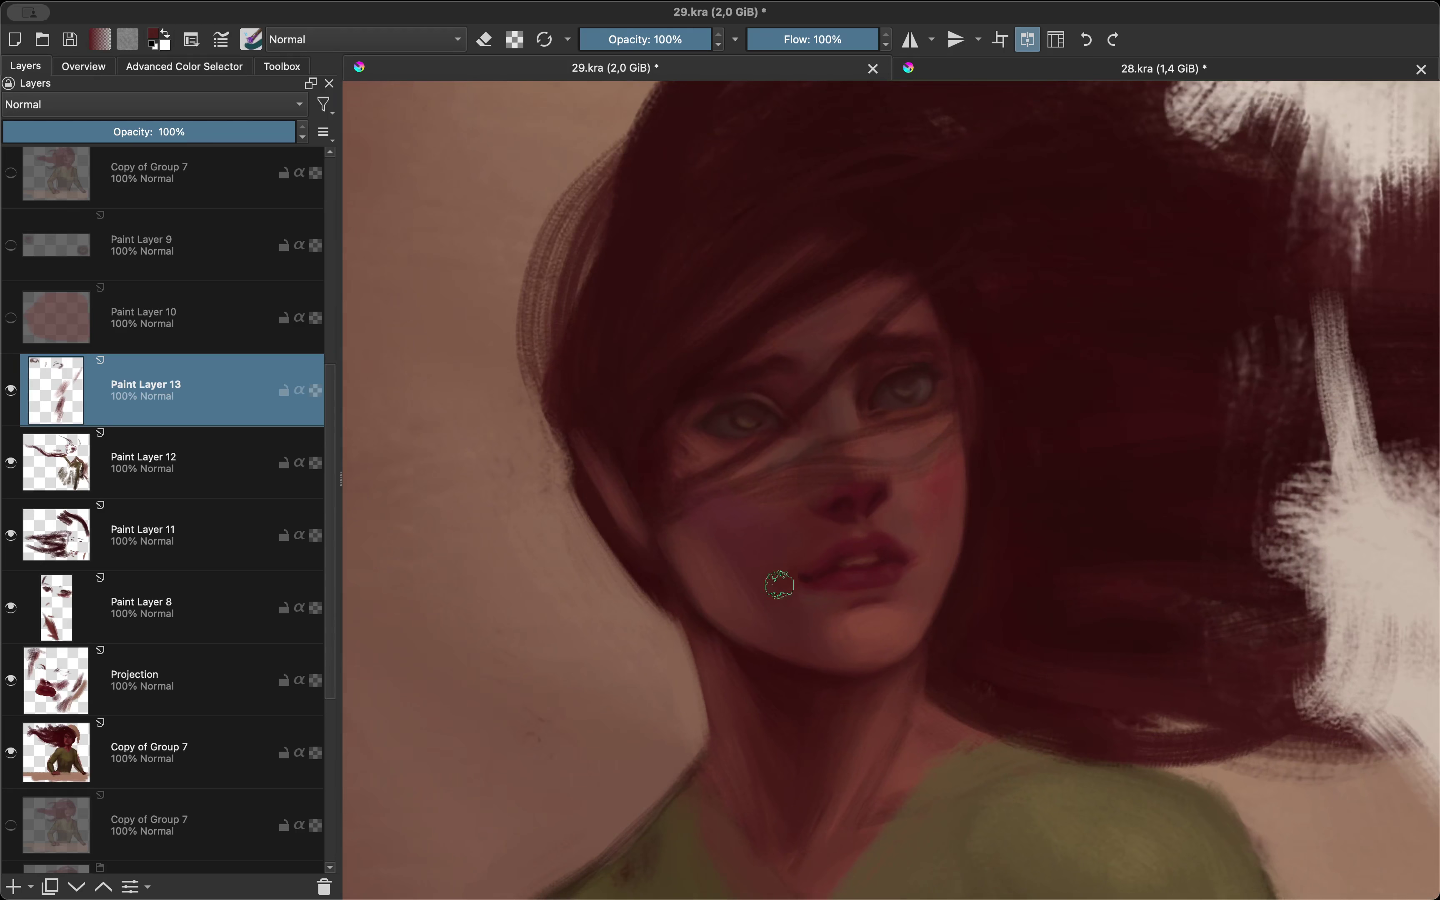
pyautogui.scroll(2, 839, 629)
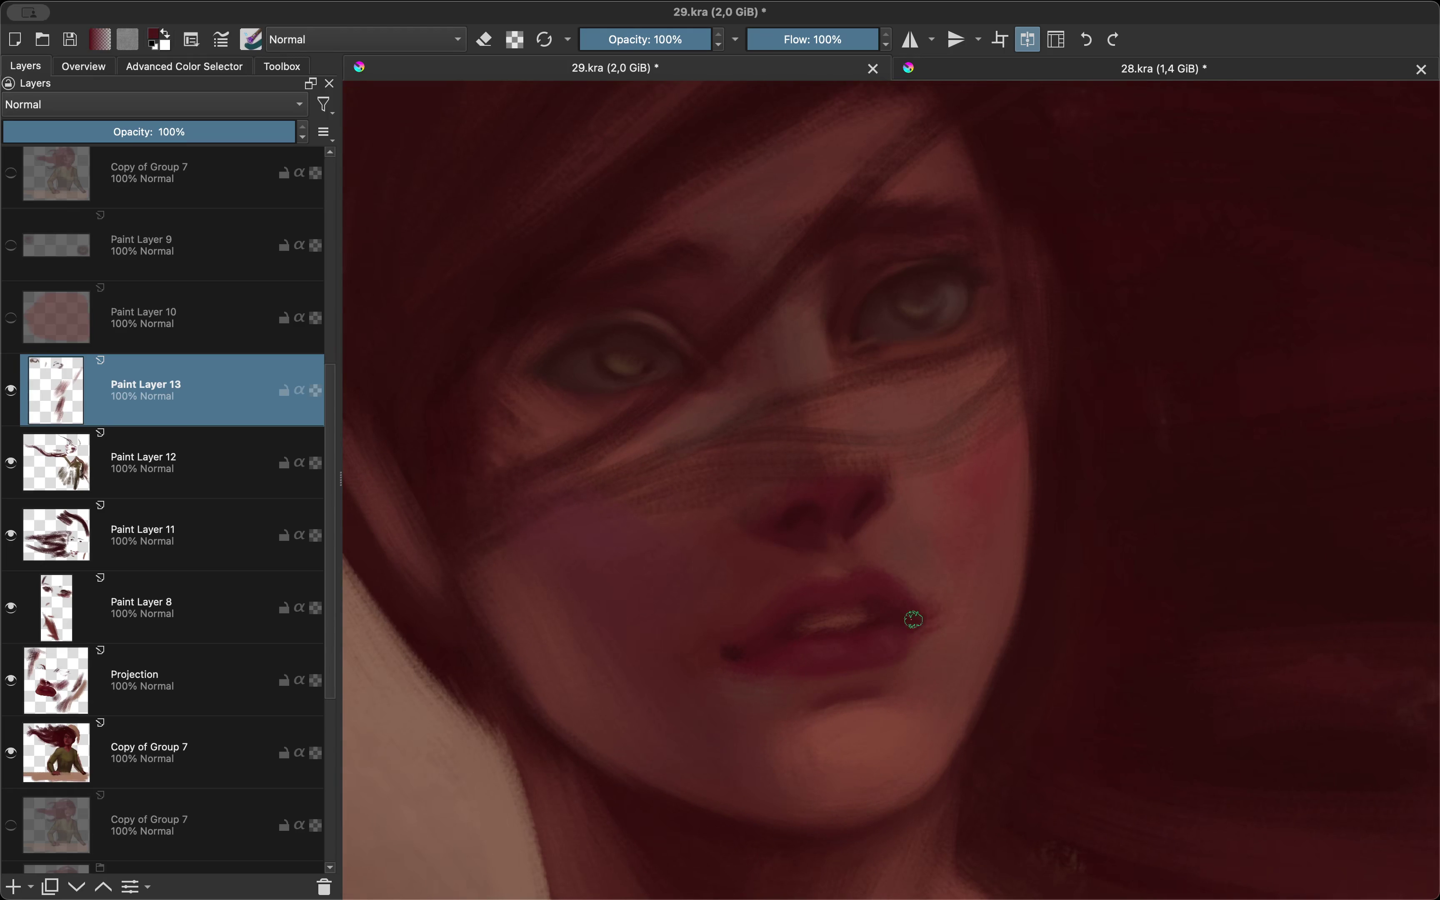
pyautogui.keyDown('ctrl'); pyautogui.click(741, 646); pyautogui.keyUp('ctrl')
pyautogui.hotkey('shift', 'i')
pyautogui.click(741, 645)
# Step: Check the softened lips and cheek by toggling the mirrored view and zooming in and out
pyautogui.scroll(-4, 738, 638)
pyautogui.scroll(3, 864, 536)
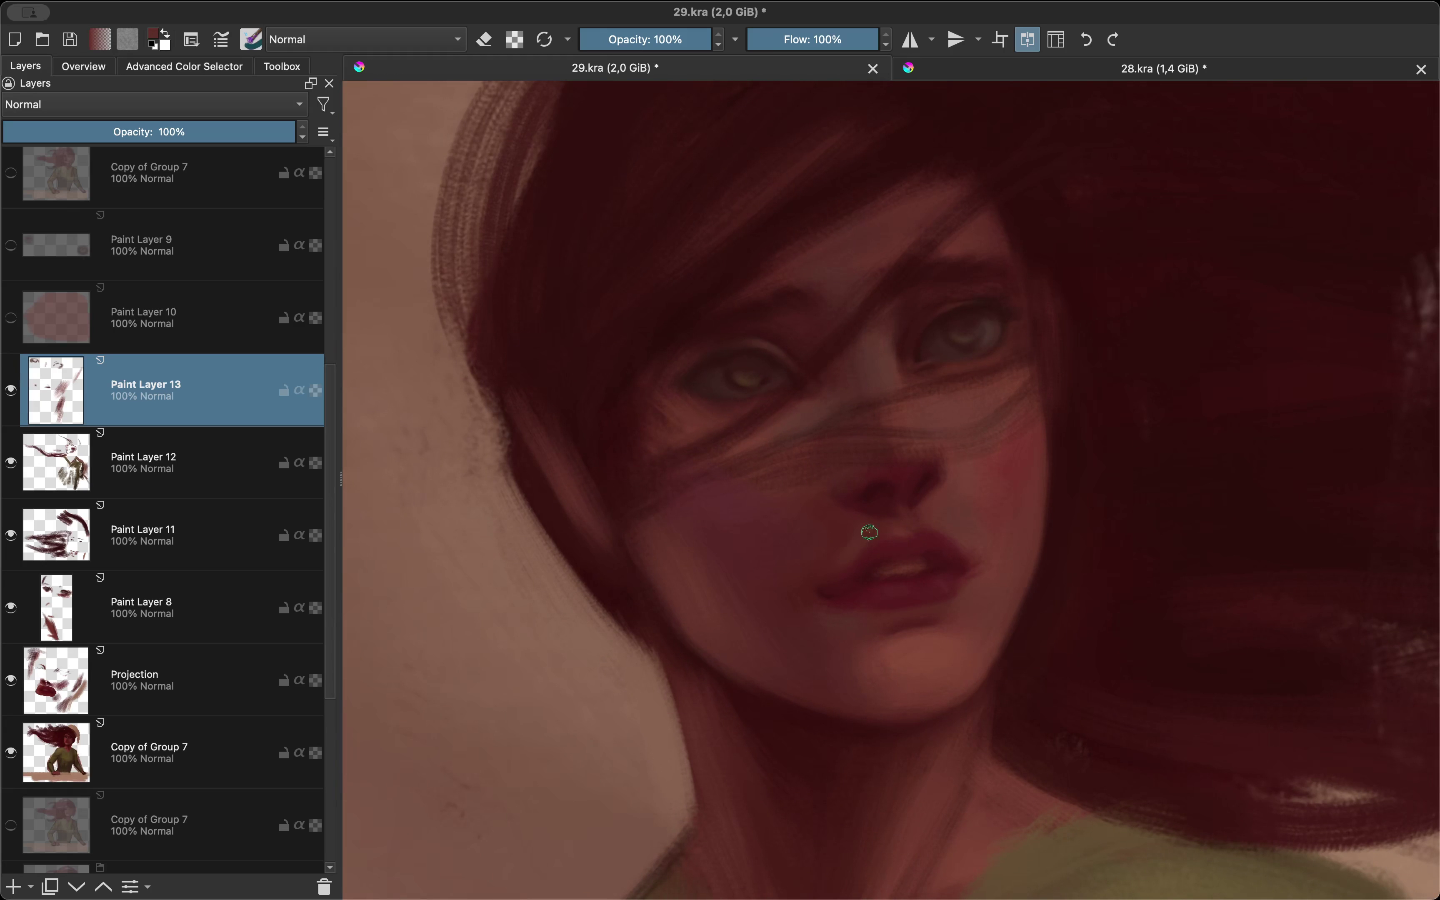
pyautogui.press('m')
pyautogui.scroll(-2, 809, 659)
pyautogui.press('m')
pyautogui.scroll(4, 890, 561)
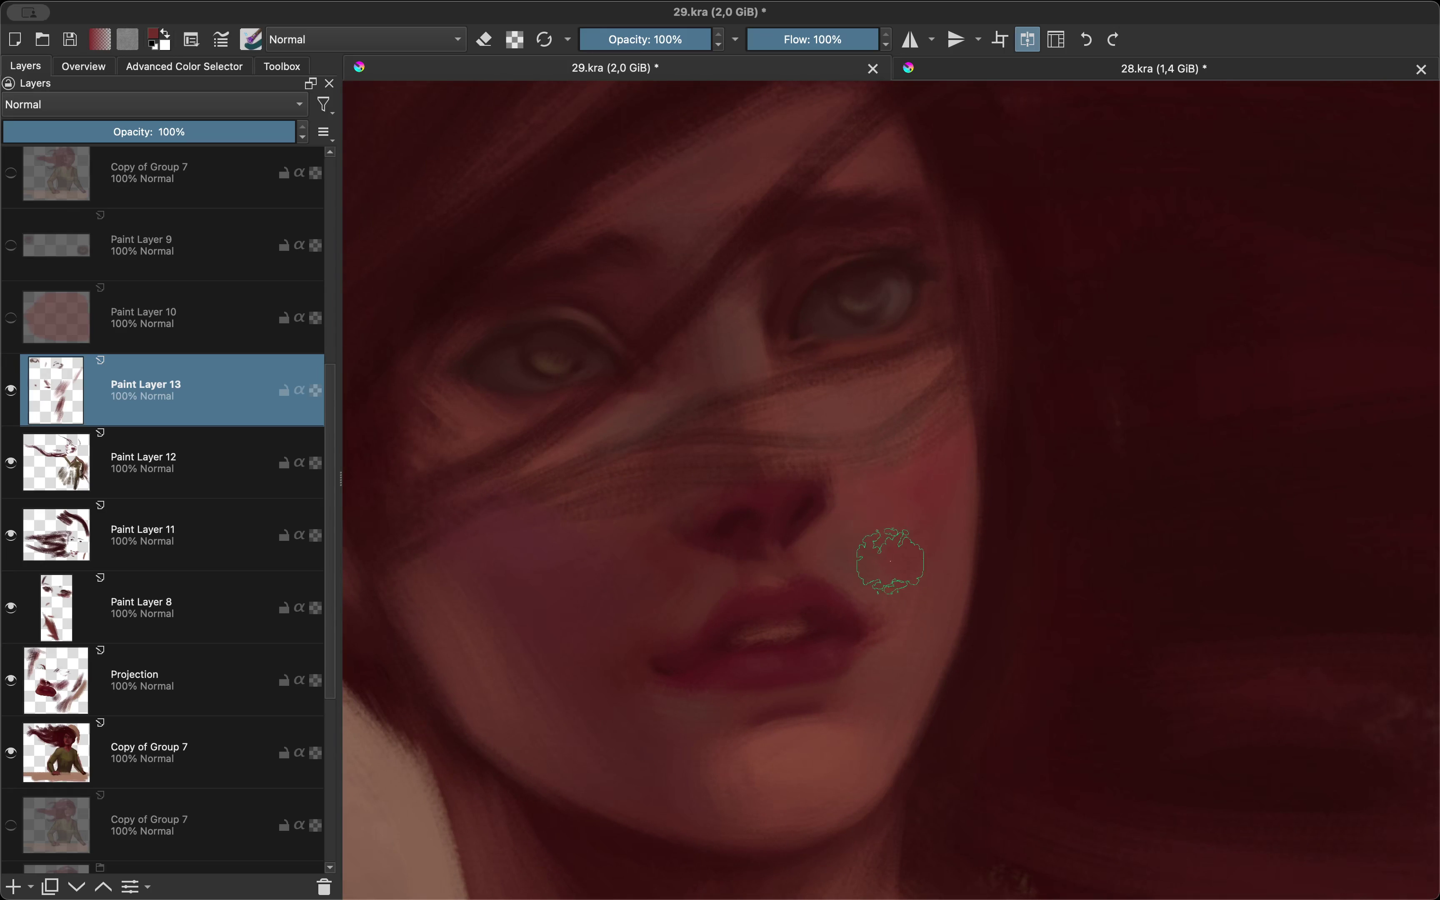
pyautogui.press('m')
pyautogui.scroll(-3, 819, 553)
pyautogui.scroll(3, 909, 666)
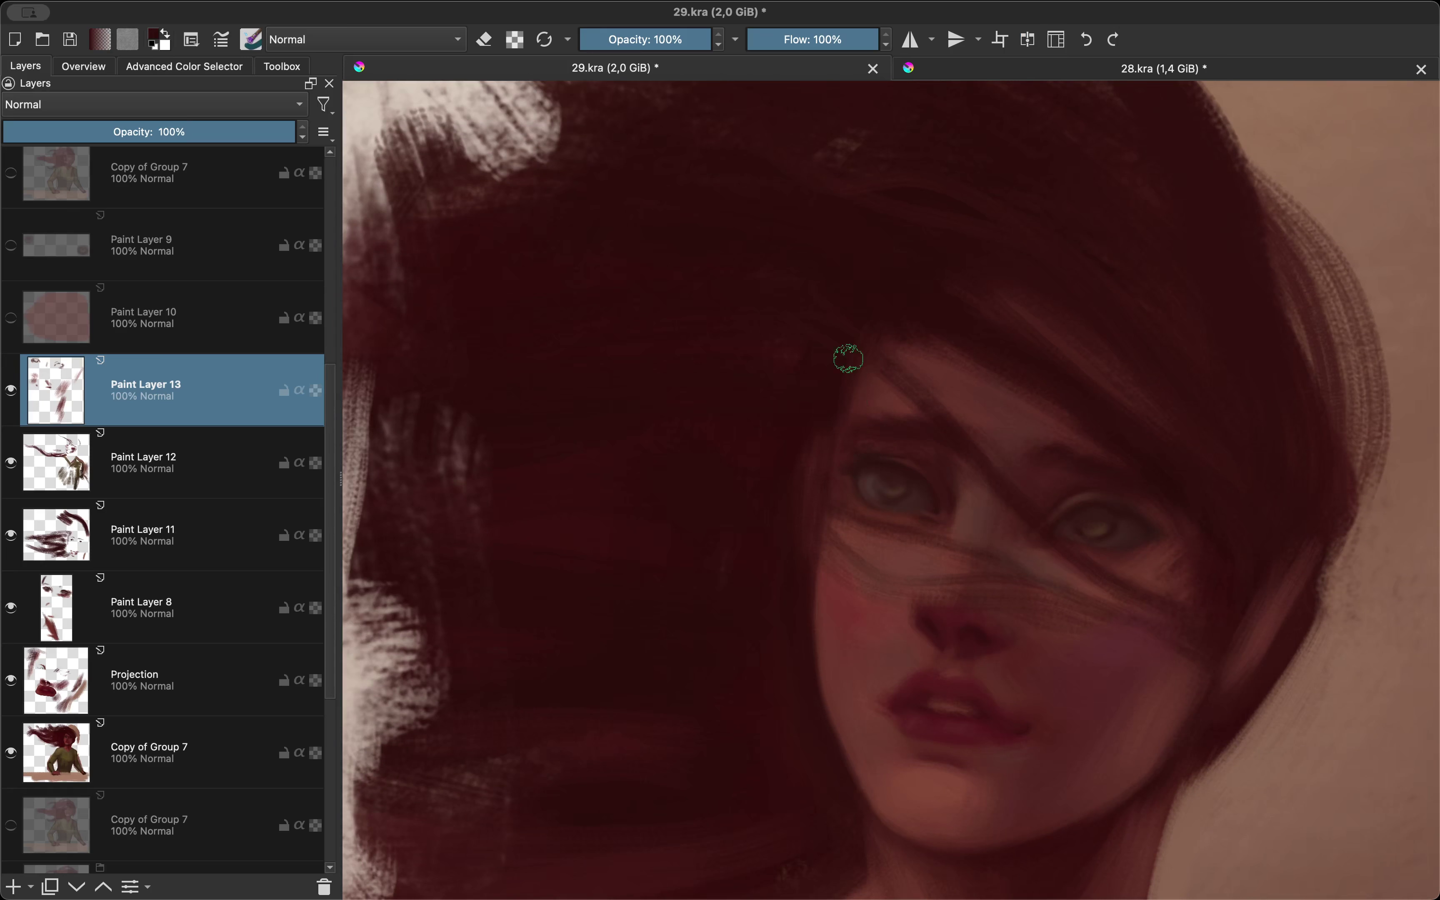
pyautogui.scroll(-3, 845, 381)
pyautogui.press('m')
pyautogui.scroll(3, 849, 471)
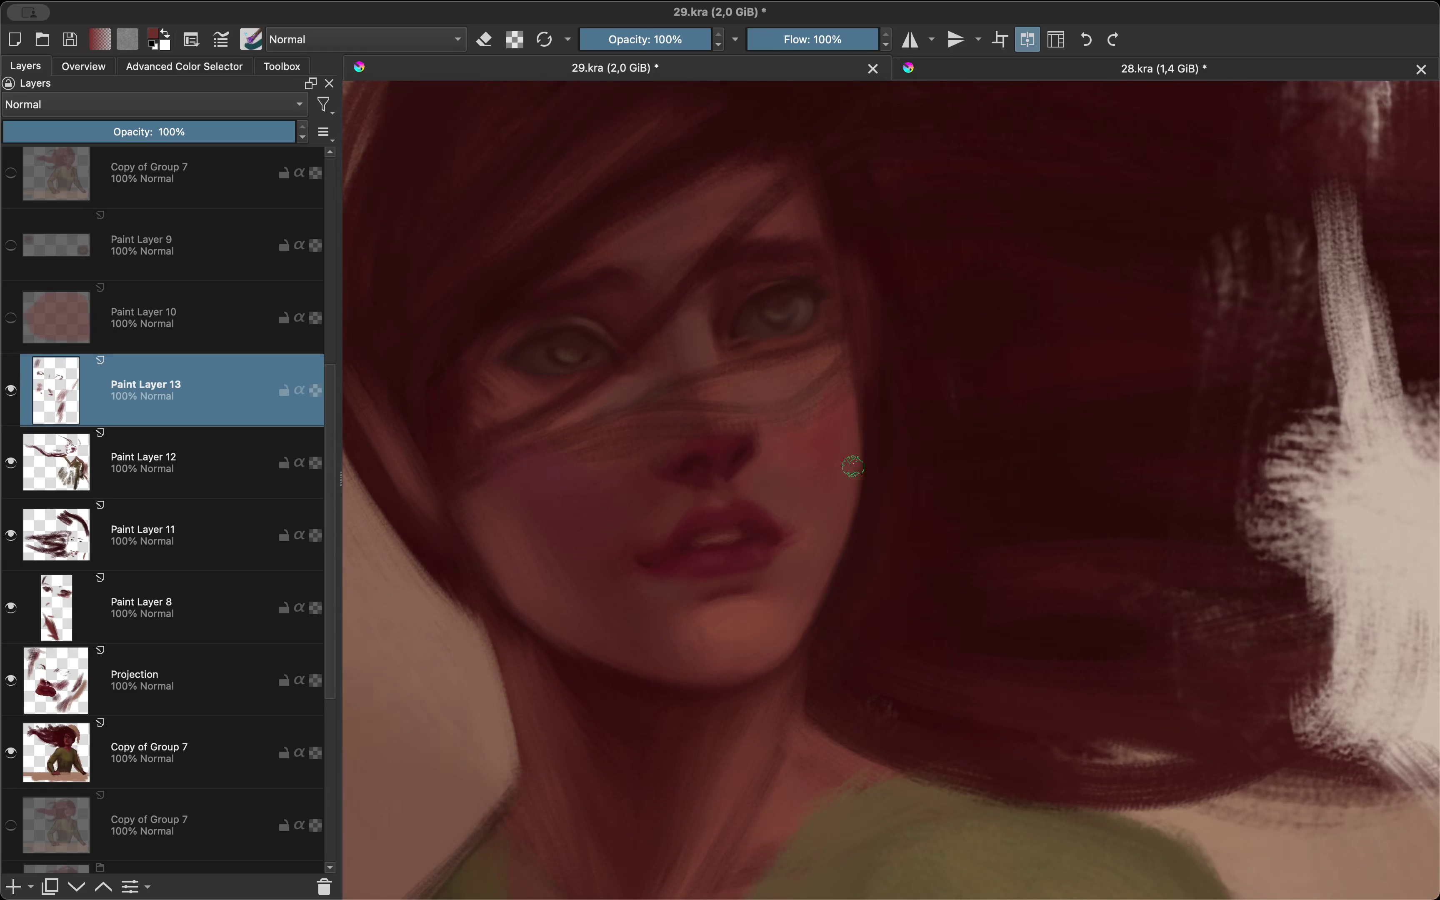
pyautogui.press('m')
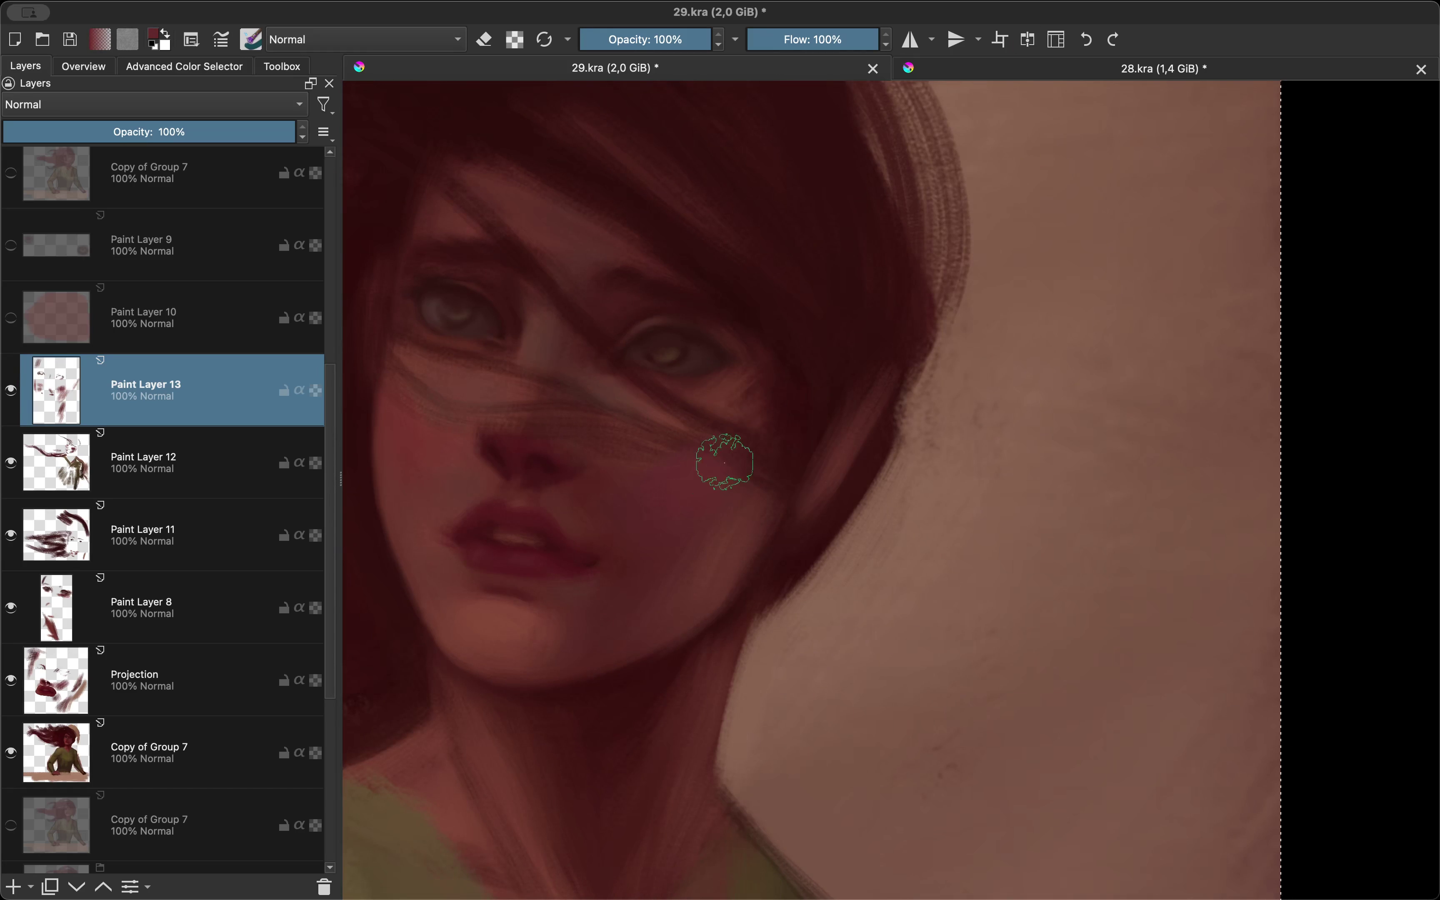
pyautogui.scroll(-3, 732, 357)
pyautogui.scroll(3, 771, 411)
# Step: Shrink the brush to about half size and frame the mouth and chin, checking mirrored
pyautogui.hotkey('shift', 'i')
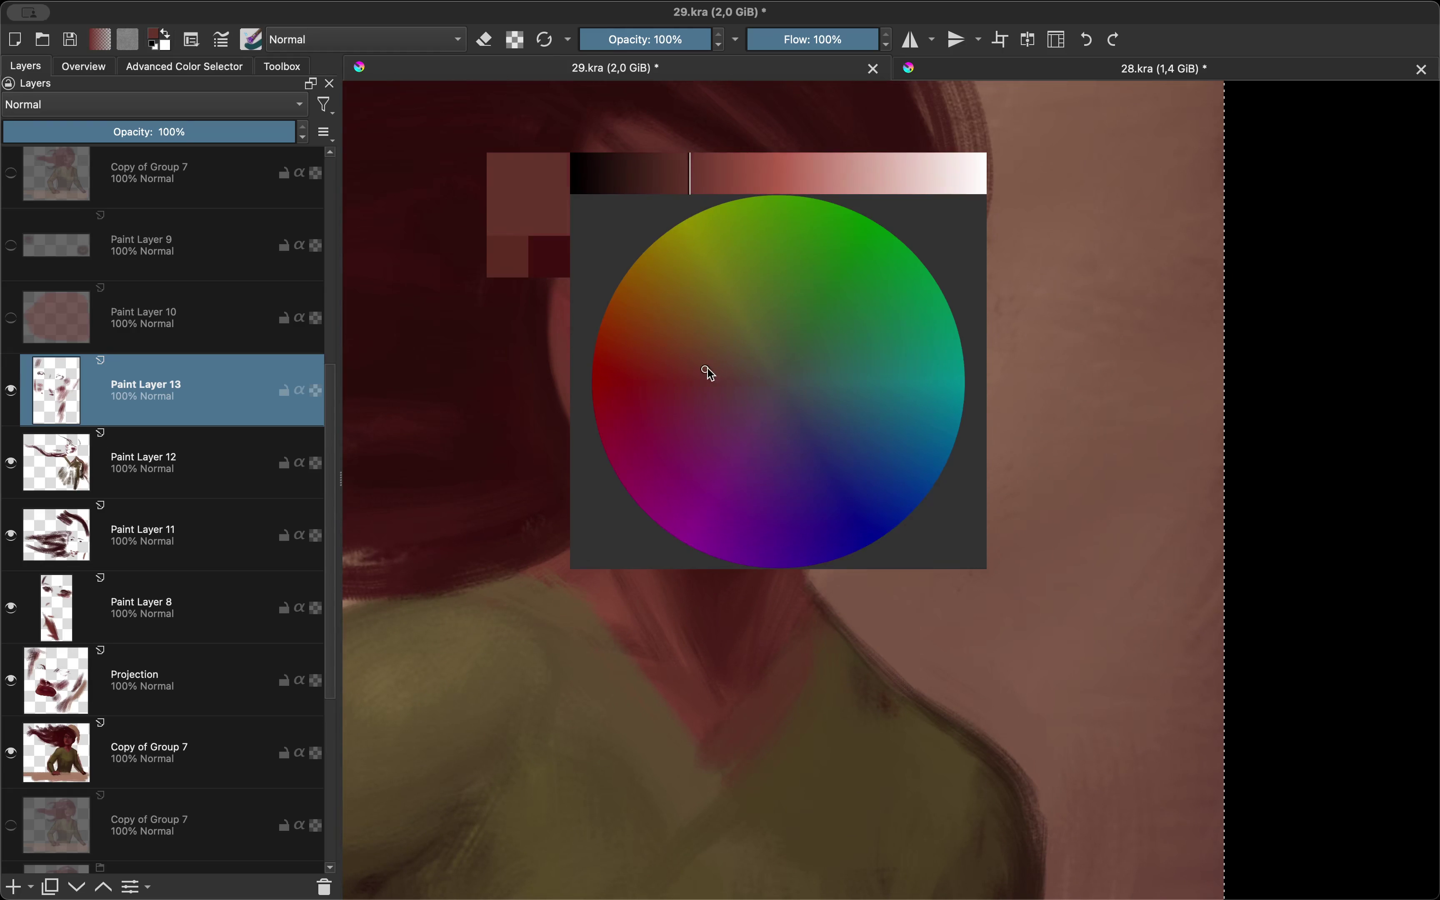
pyautogui.press('m')
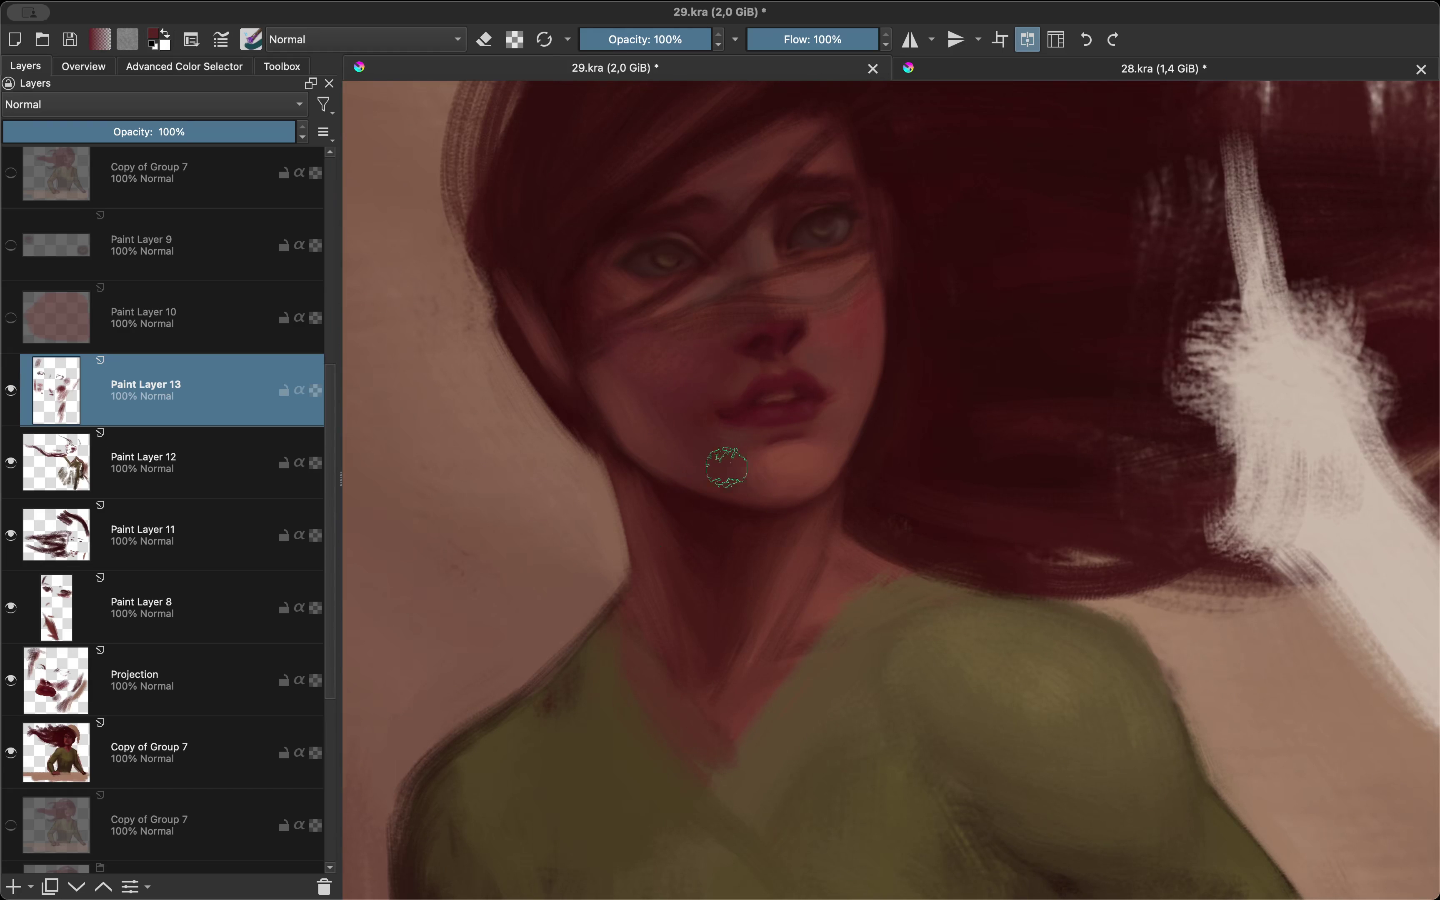
pyautogui.scroll(3, 726, 467)
pyautogui.press('m')
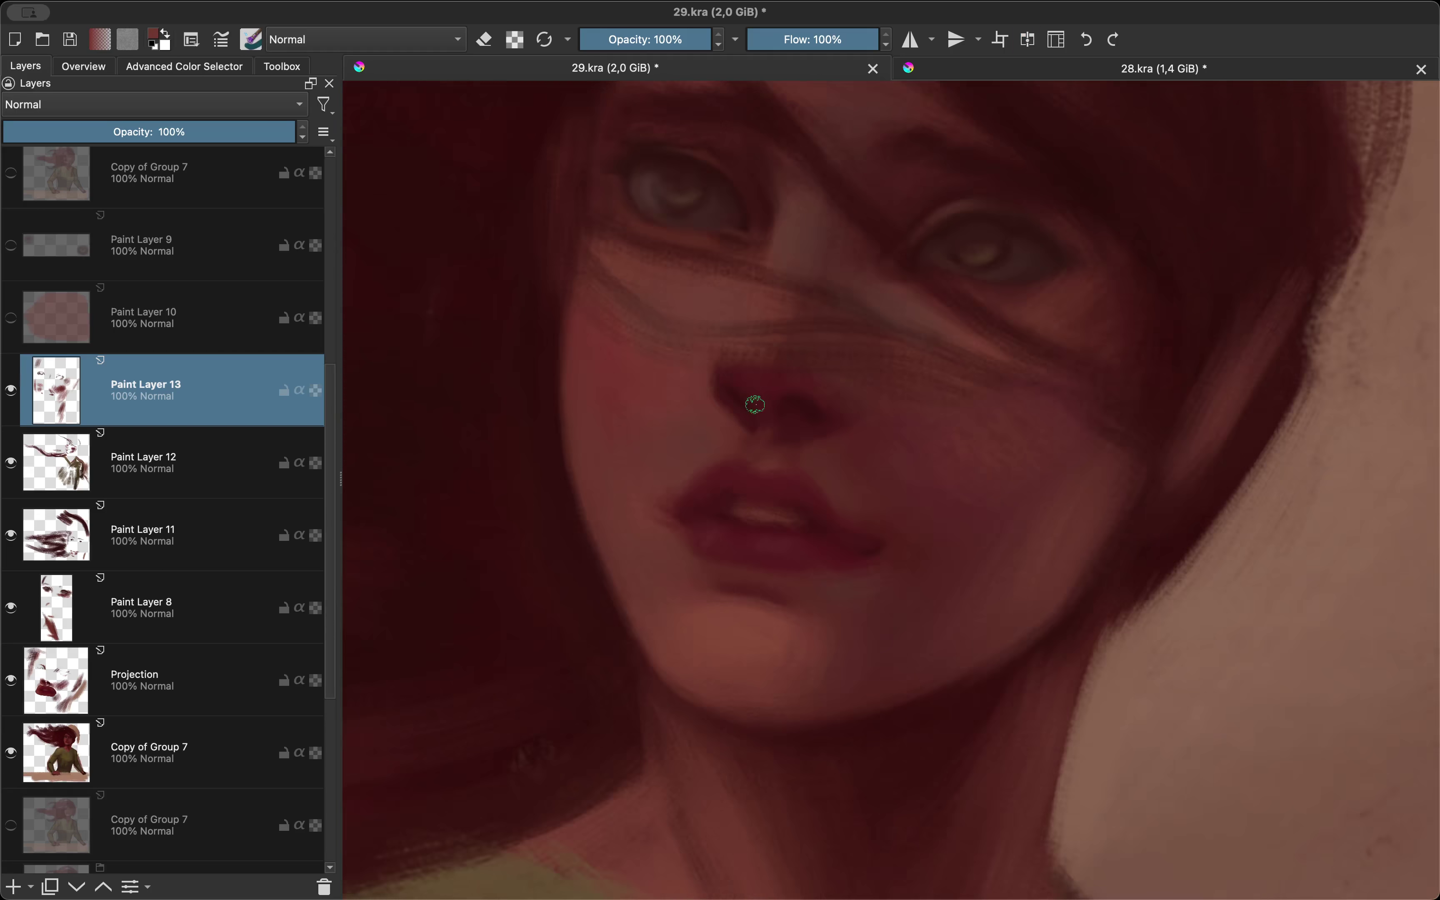
pyautogui.press('[')
pyautogui.press('m')
pyautogui.scroll(-3, 764, 464)
pyautogui.scroll(2, 842, 430)
pyautogui.scroll(3, 825, 415)
pyautogui.press('m')
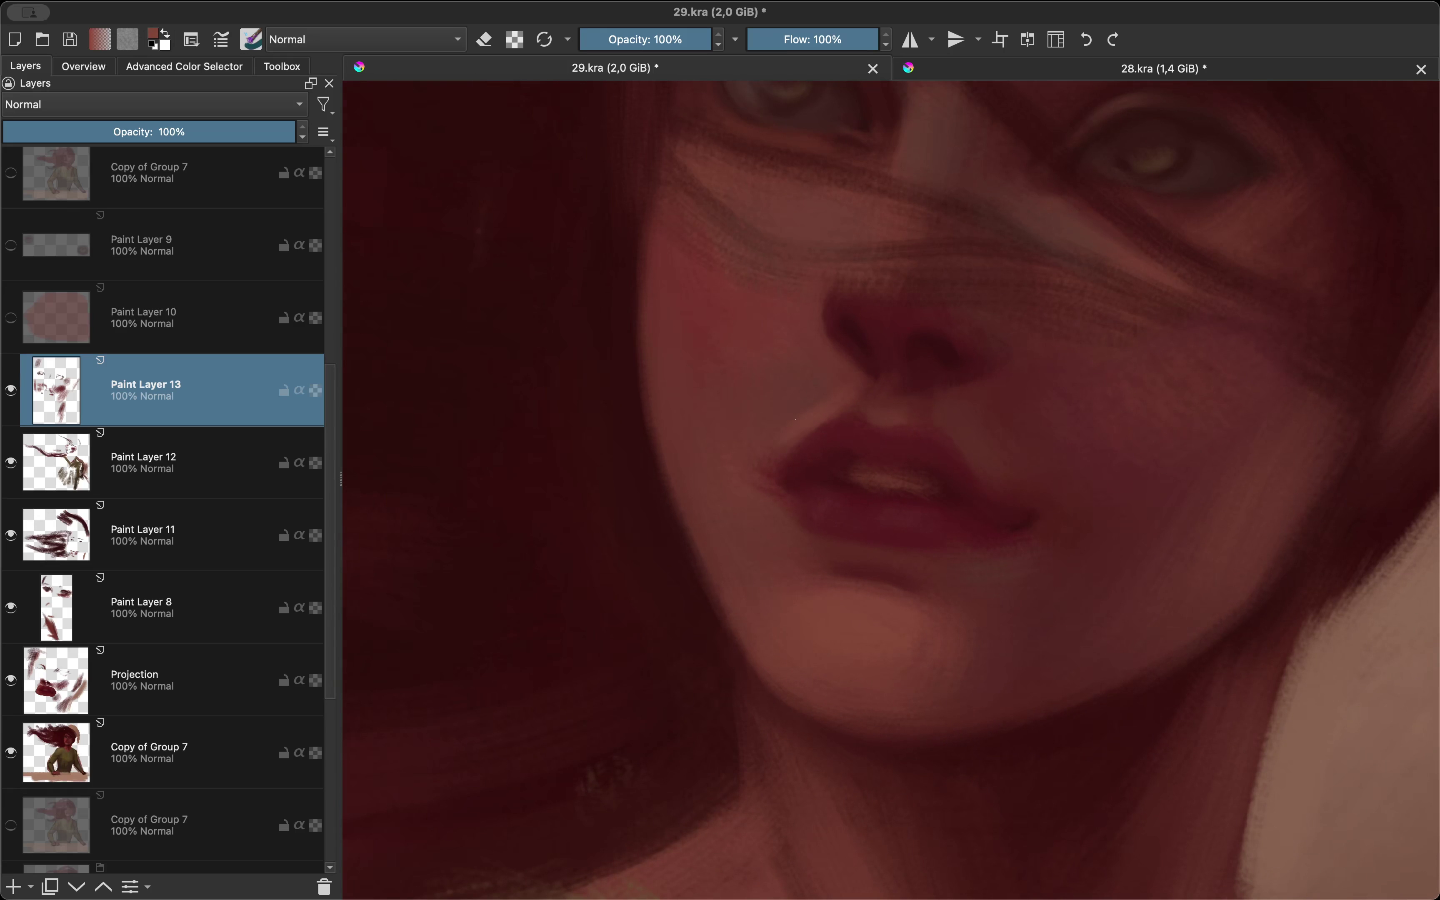
pyautogui.moveTo(813, 391); pyautogui.dragTo(678, 435)
pyautogui.press('m')
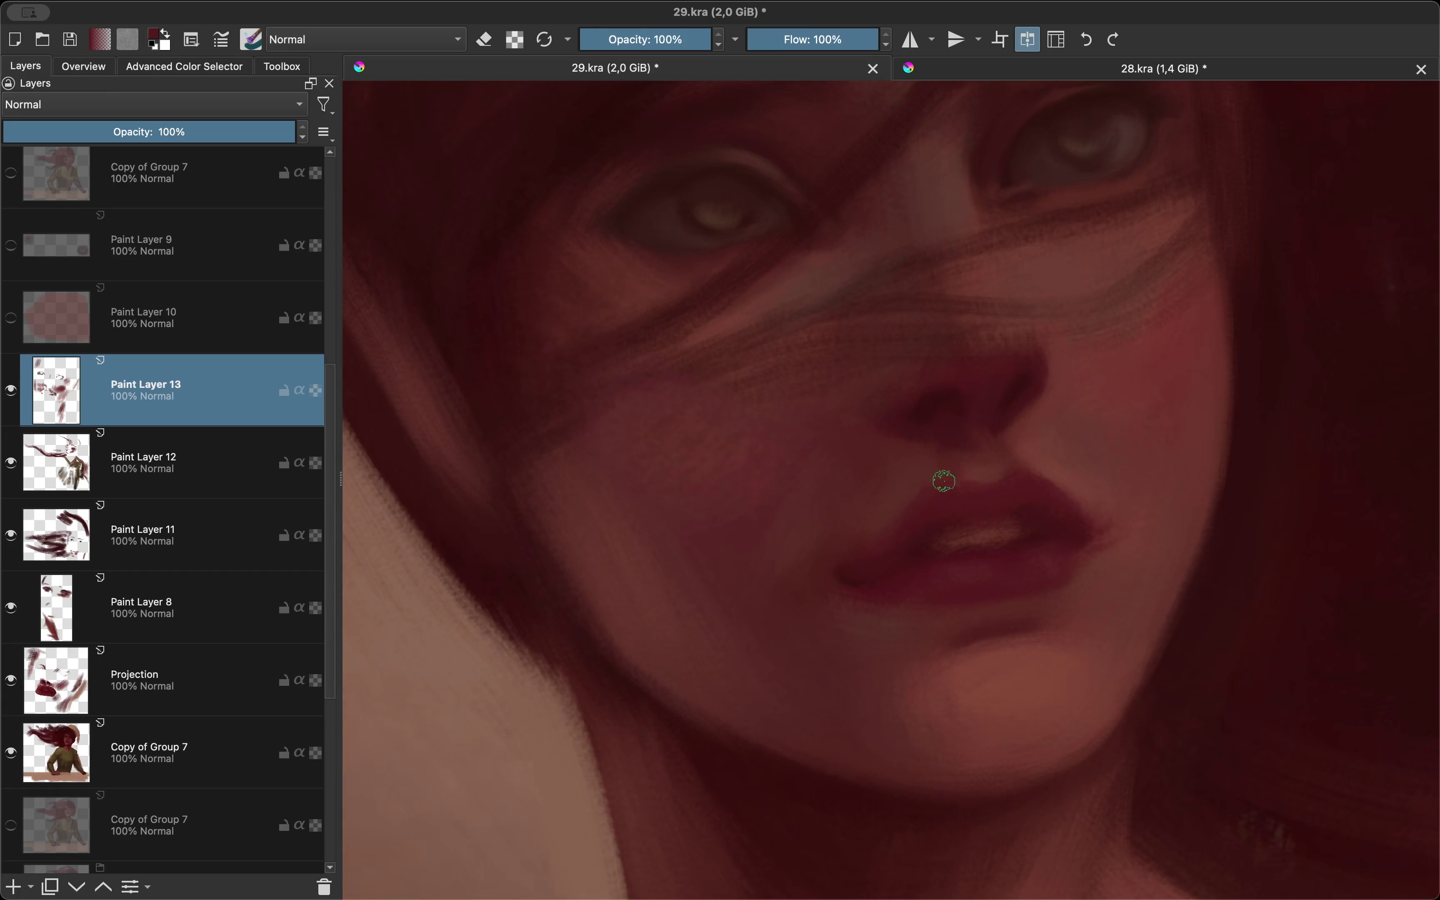
pyautogui.scroll(-3, 944, 481)
pyautogui.scroll(3, 877, 450)
pyautogui.scroll(2, 801, 546)
# Step: Sample the dark colour beside the lips and recheck the face in mirrored view
pyautogui.keyDown('ctrl'); pyautogui.click(772, 504); pyautogui.keyUp('ctrl')
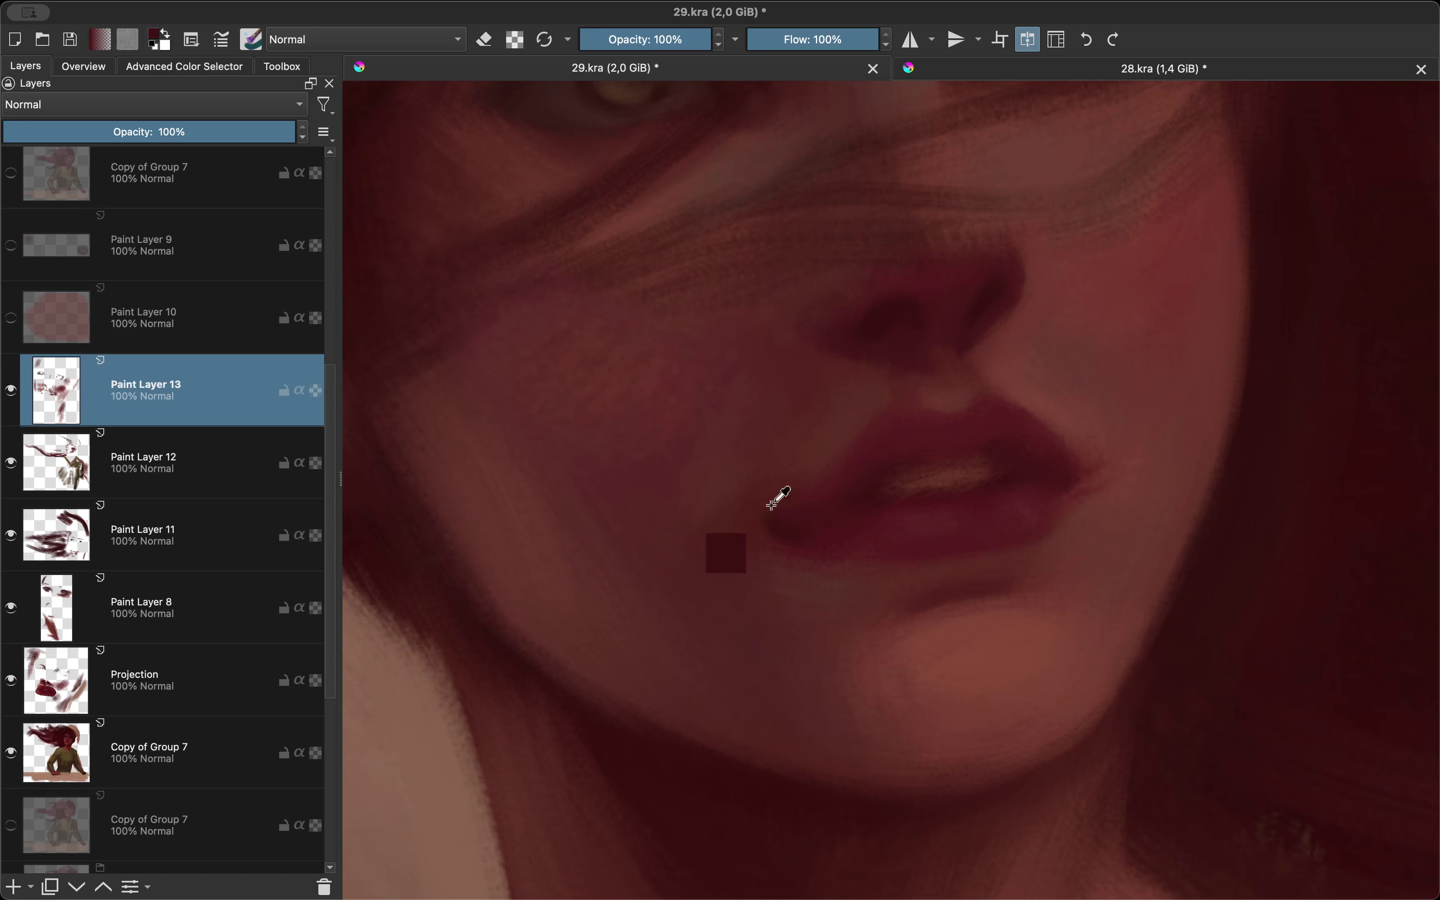
pyautogui.scroll(-2, 774, 503)
pyautogui.scroll(-2, 845, 482)
pyautogui.scroll(1, 821, 464)
pyautogui.scroll(3, 796, 428)
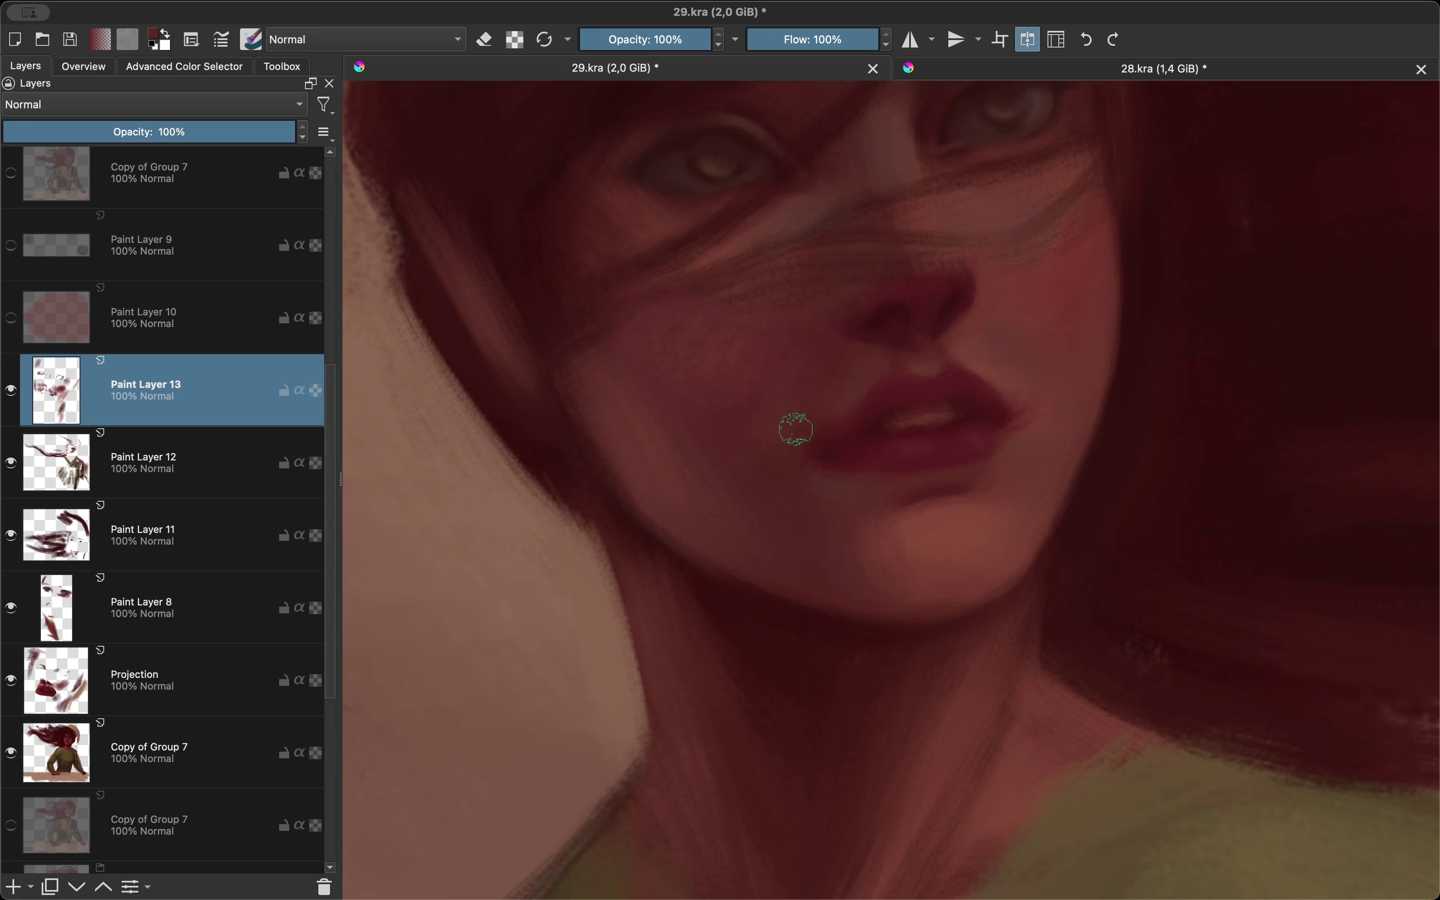
pyautogui.scroll(-3, 795, 429)
pyautogui.press('m')
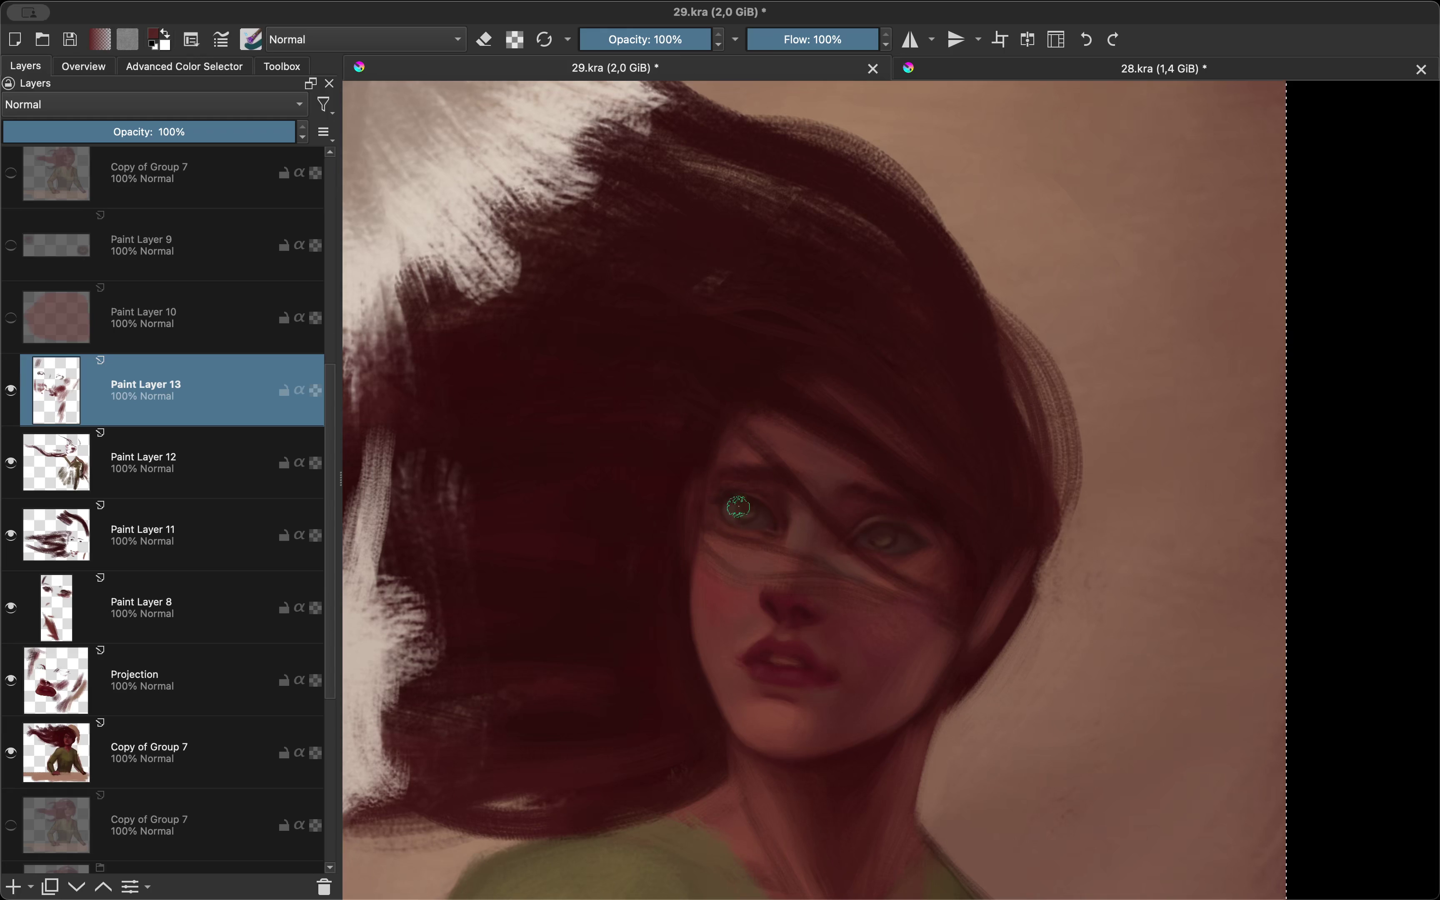
pyautogui.scroll(-1, 757, 492)
pyautogui.press('m')
pyautogui.press('m')
pyautogui.scroll(2, 836, 441)
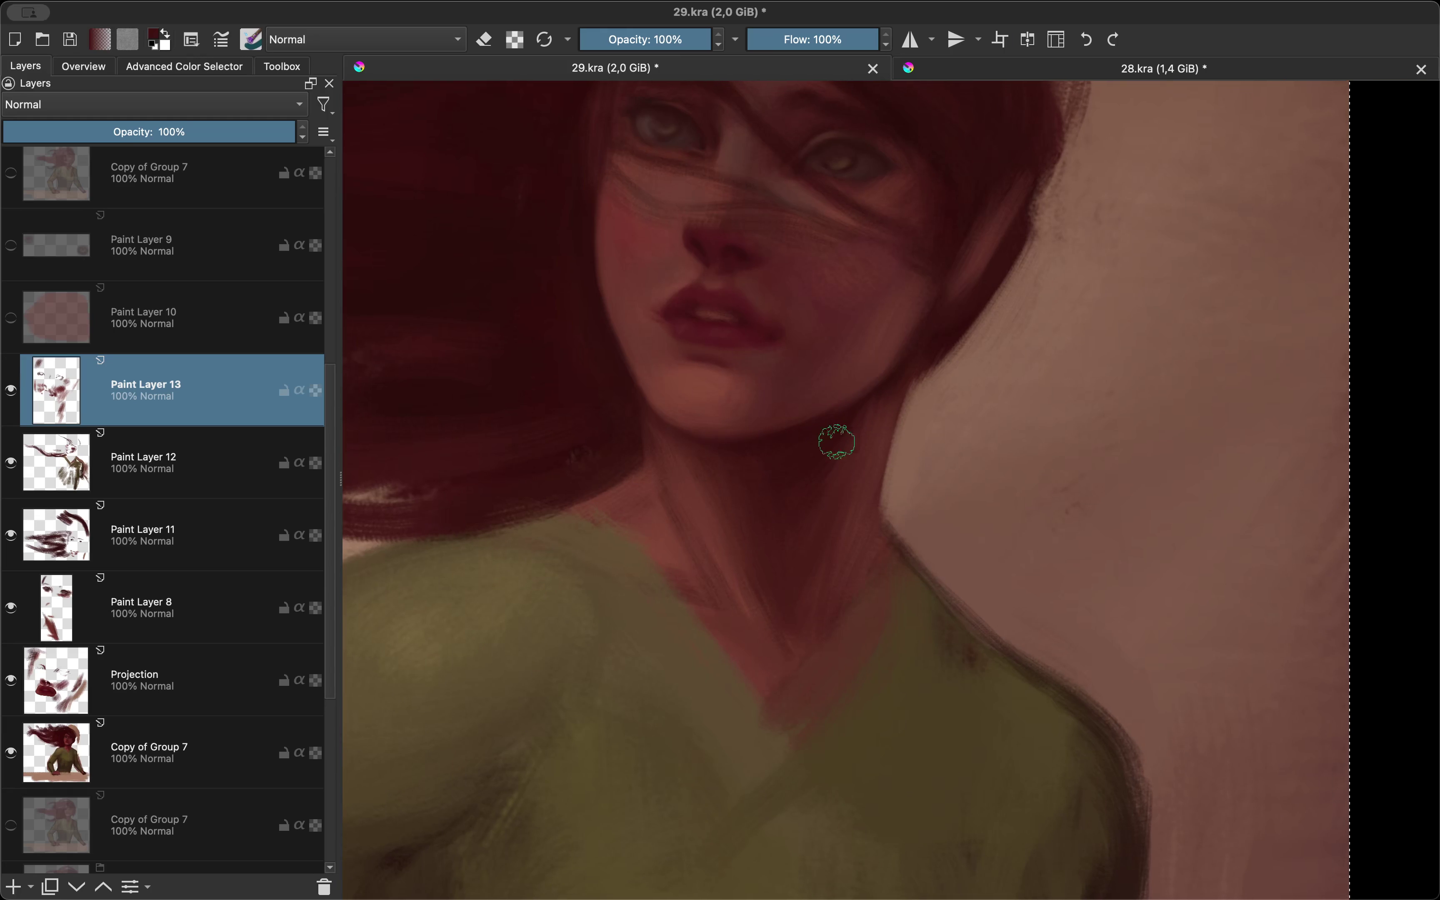
# Step: Rotate the canvas to tilt the face and sample a skin colour from the cheek
pyautogui.hotkey('shift', 'i')
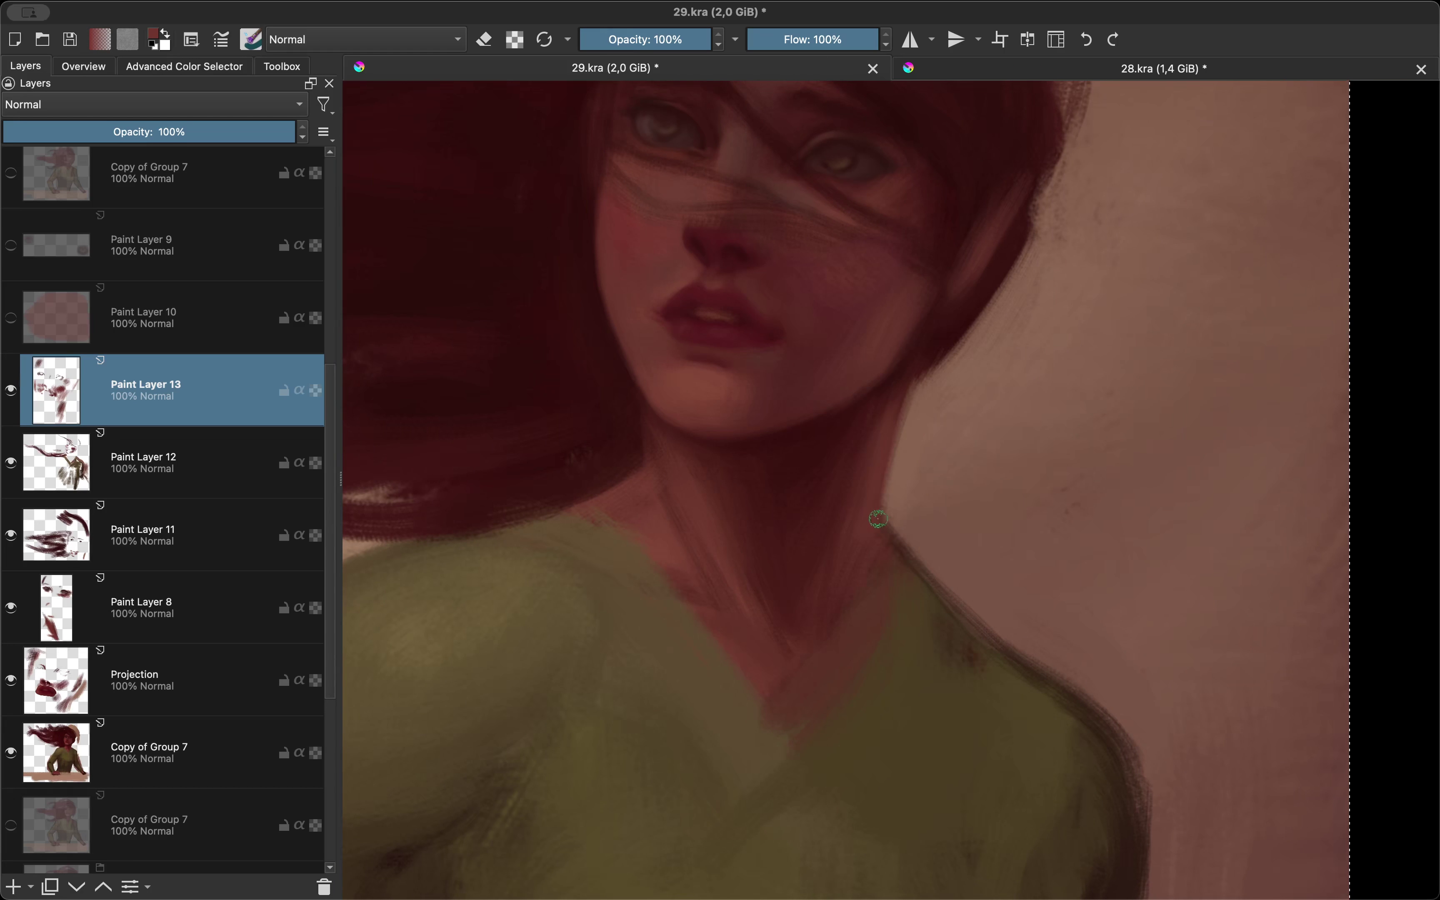
pyautogui.scroll(-3, 878, 519)
pyautogui.moveTo(878, 519)
pyautogui.mouseDown()
pyautogui.moveTo(778, 482)
pyautogui.moveTo(707, 421)
pyautogui.mouseUp()
pyautogui.scroll(4, 777, 482)
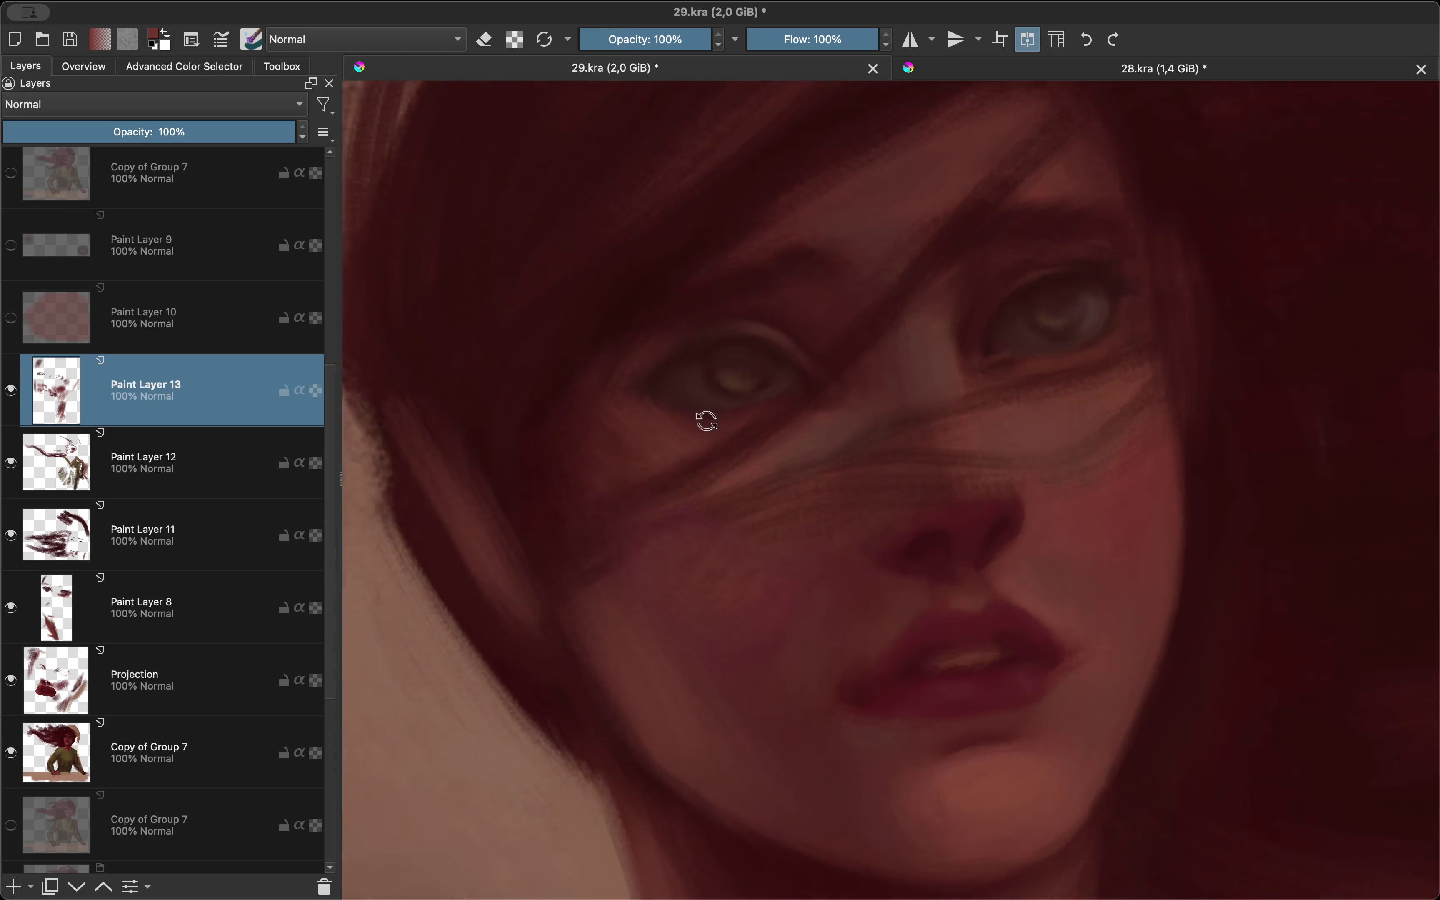
pyautogui.scroll(1, 707, 421)
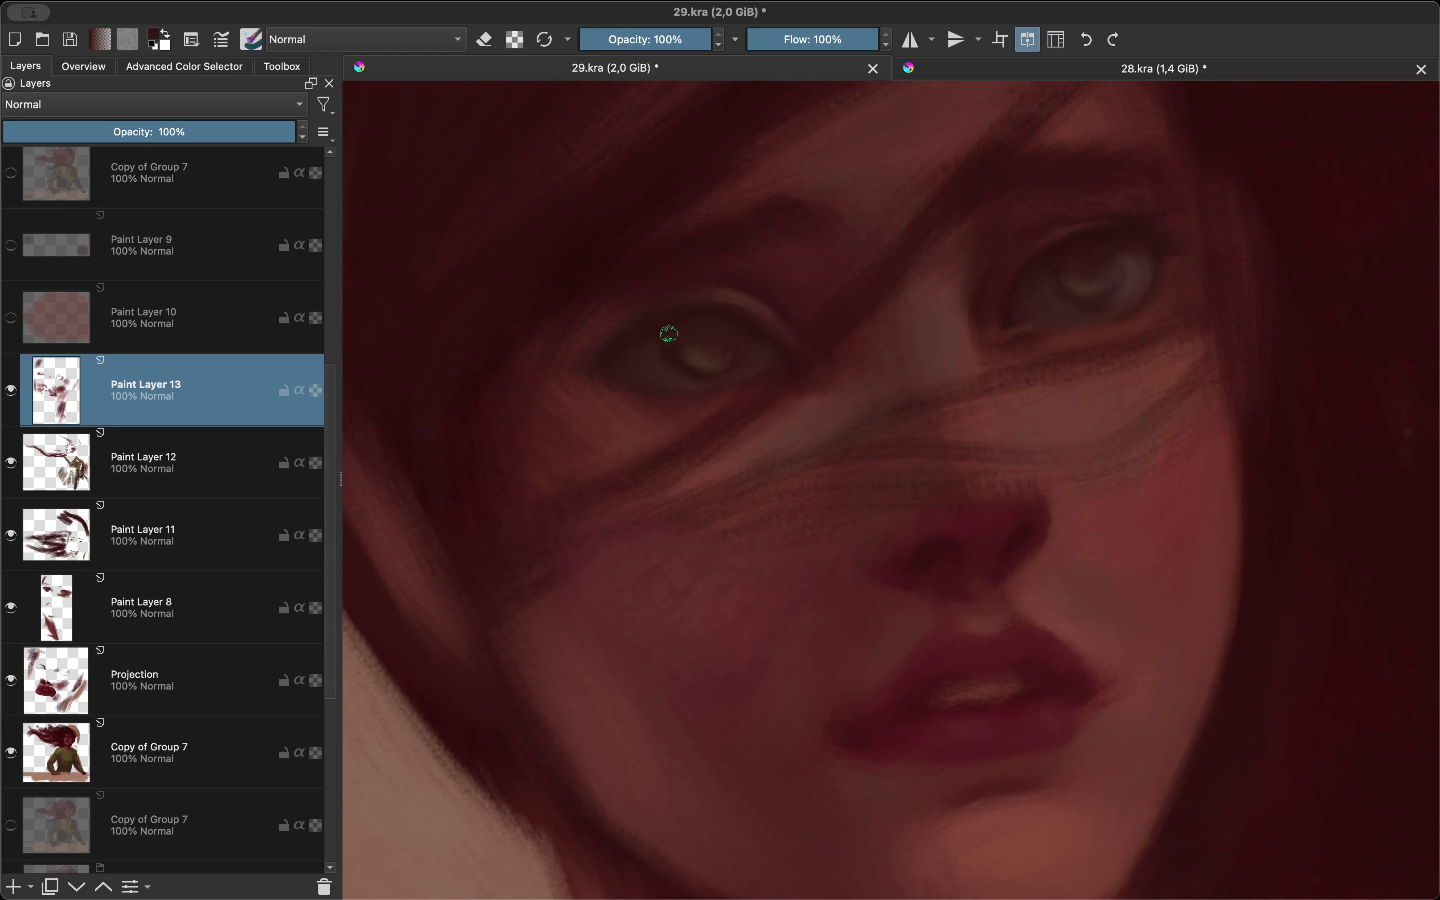
pyautogui.scroll(-5, 664, 435)
pyautogui.scroll(5, 874, 430)
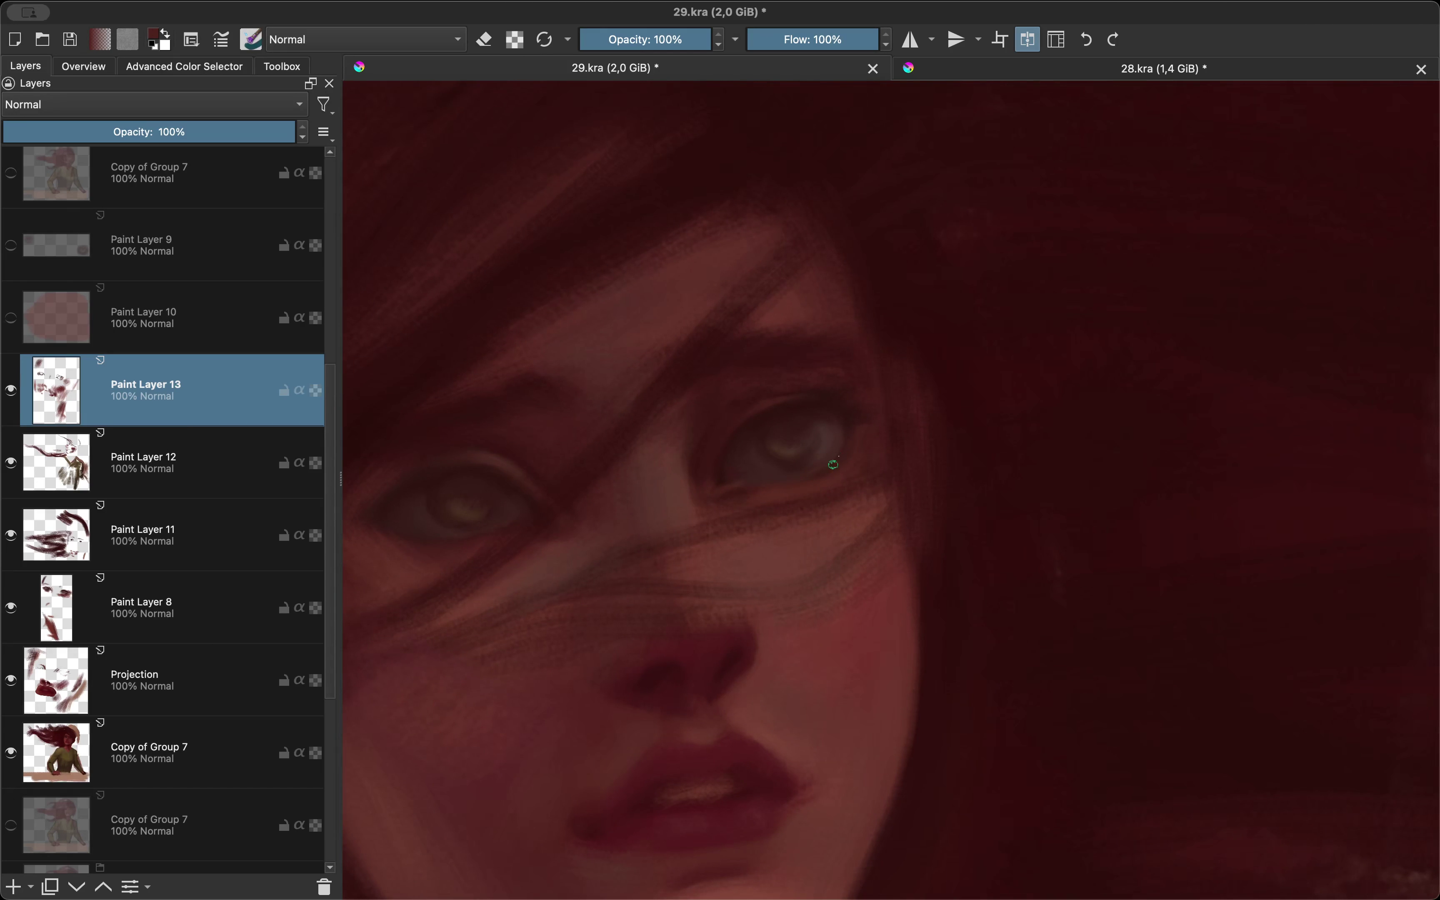
pyautogui.scroll(-3, 848, 452)
pyautogui.scroll(3, 727, 514)
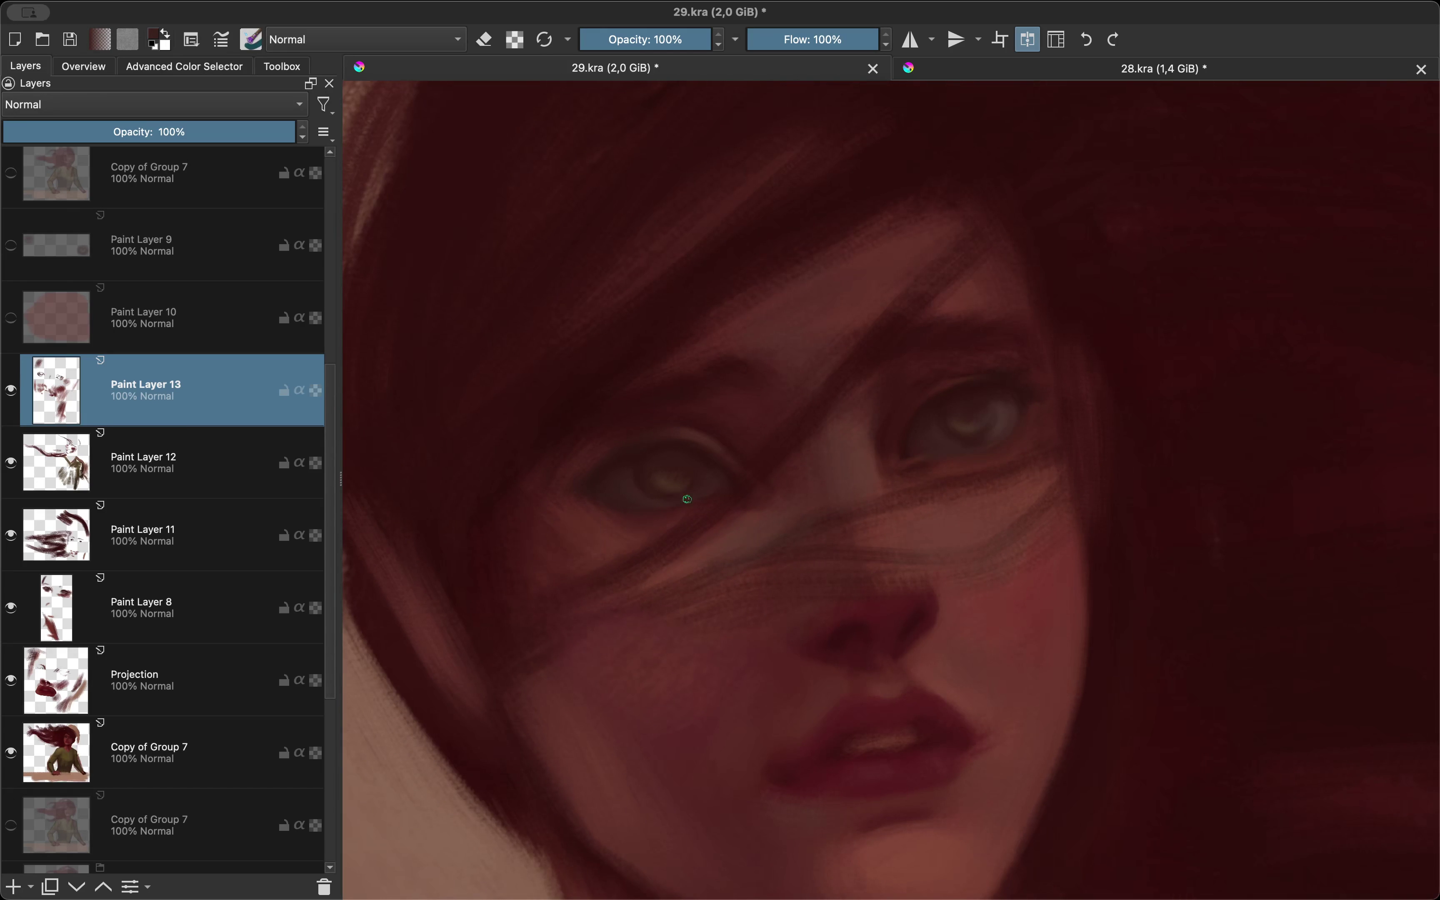
pyautogui.scroll(-3, 634, 510)
pyautogui.scroll(3, 832, 536)
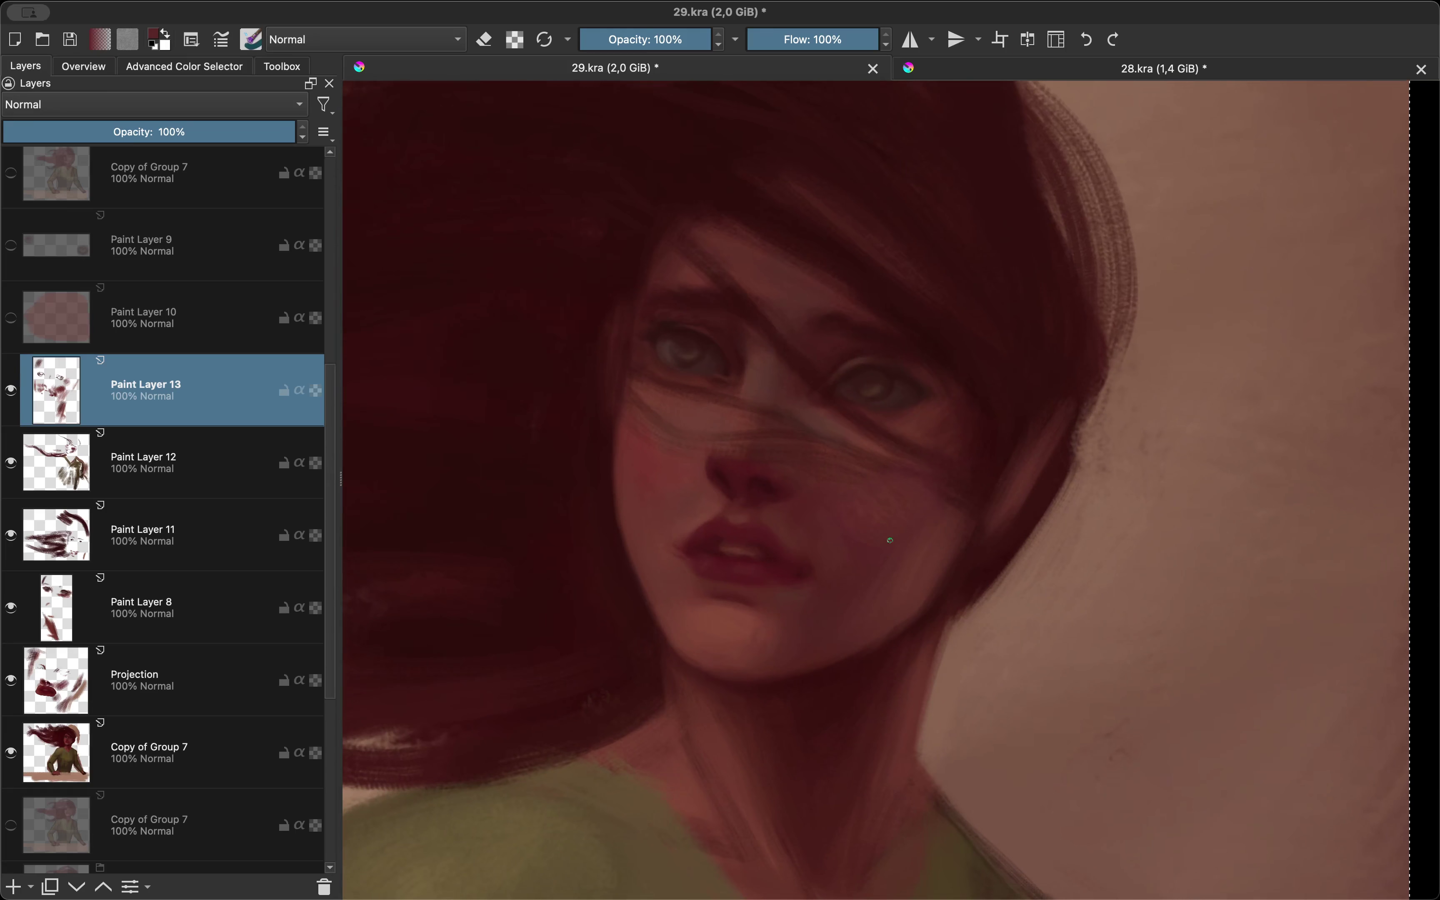
pyautogui.hotkey('shift', 'i')
pyautogui.keyDown('ctrl'); pyautogui.click(846, 581); pyautogui.keyUp('ctrl')
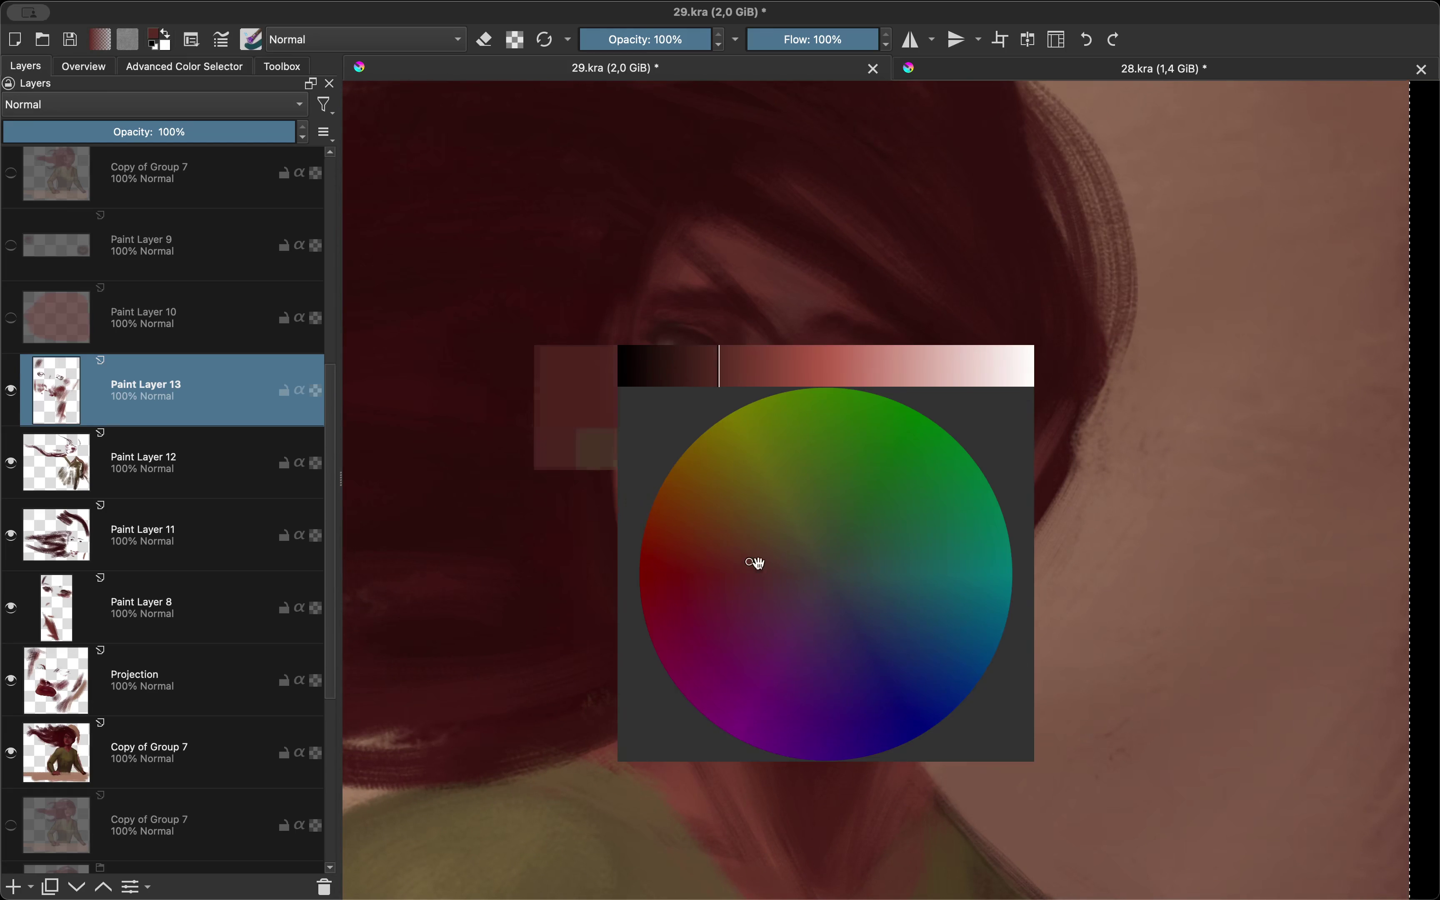
pyautogui.click(756, 566)
# Step: Choose a brownish colour, frame the torso and add new empty Paint Layer 14
pyautogui.press('m')
pyautogui.press('m')
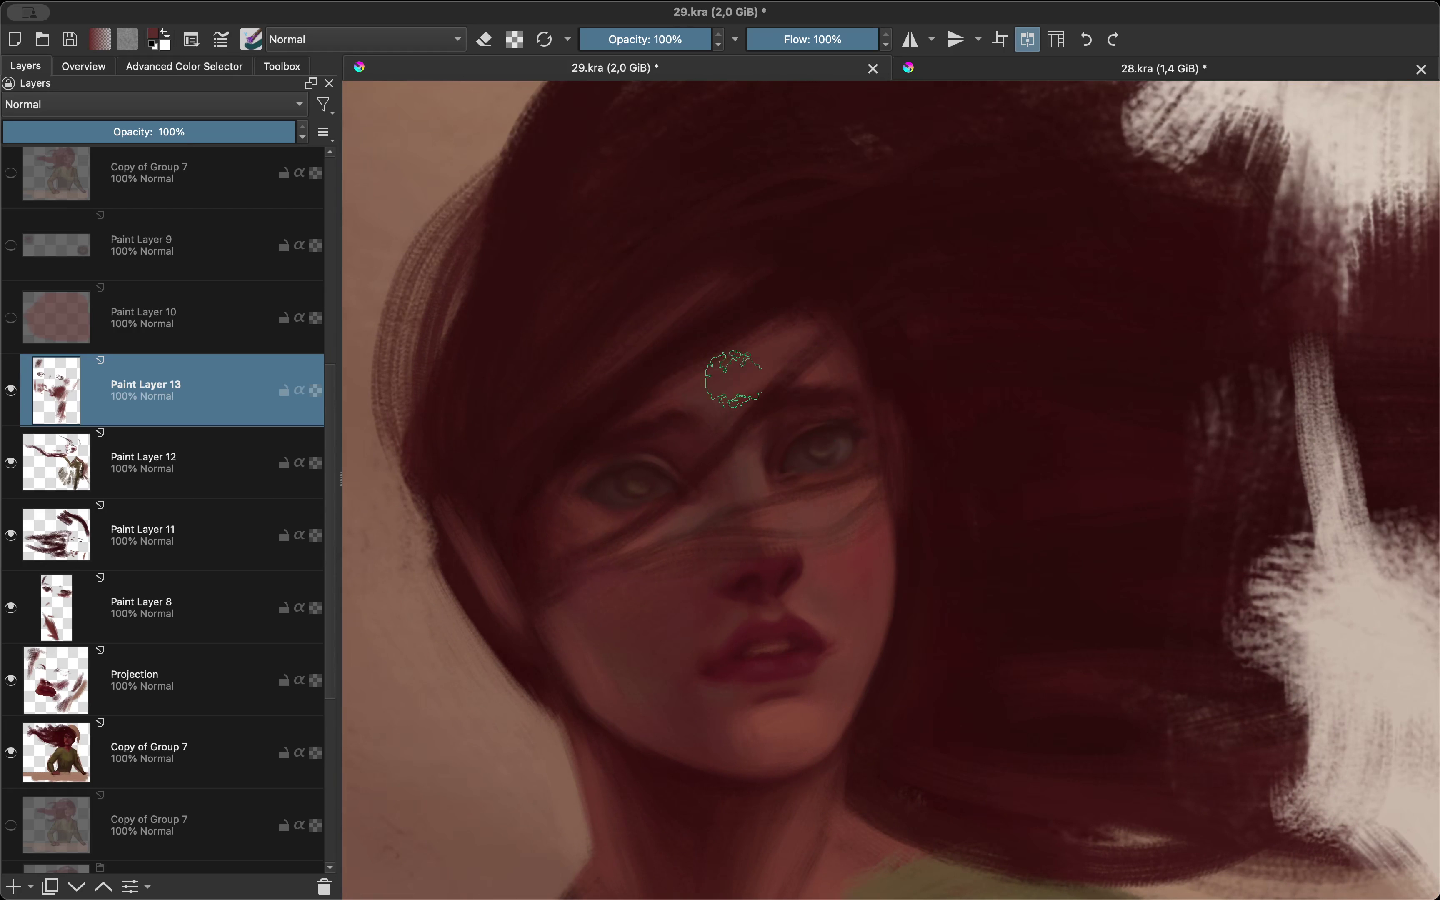
pyautogui.hotkey('shift', 'i')
pyautogui.click(743, 375)
pyautogui.press('m')
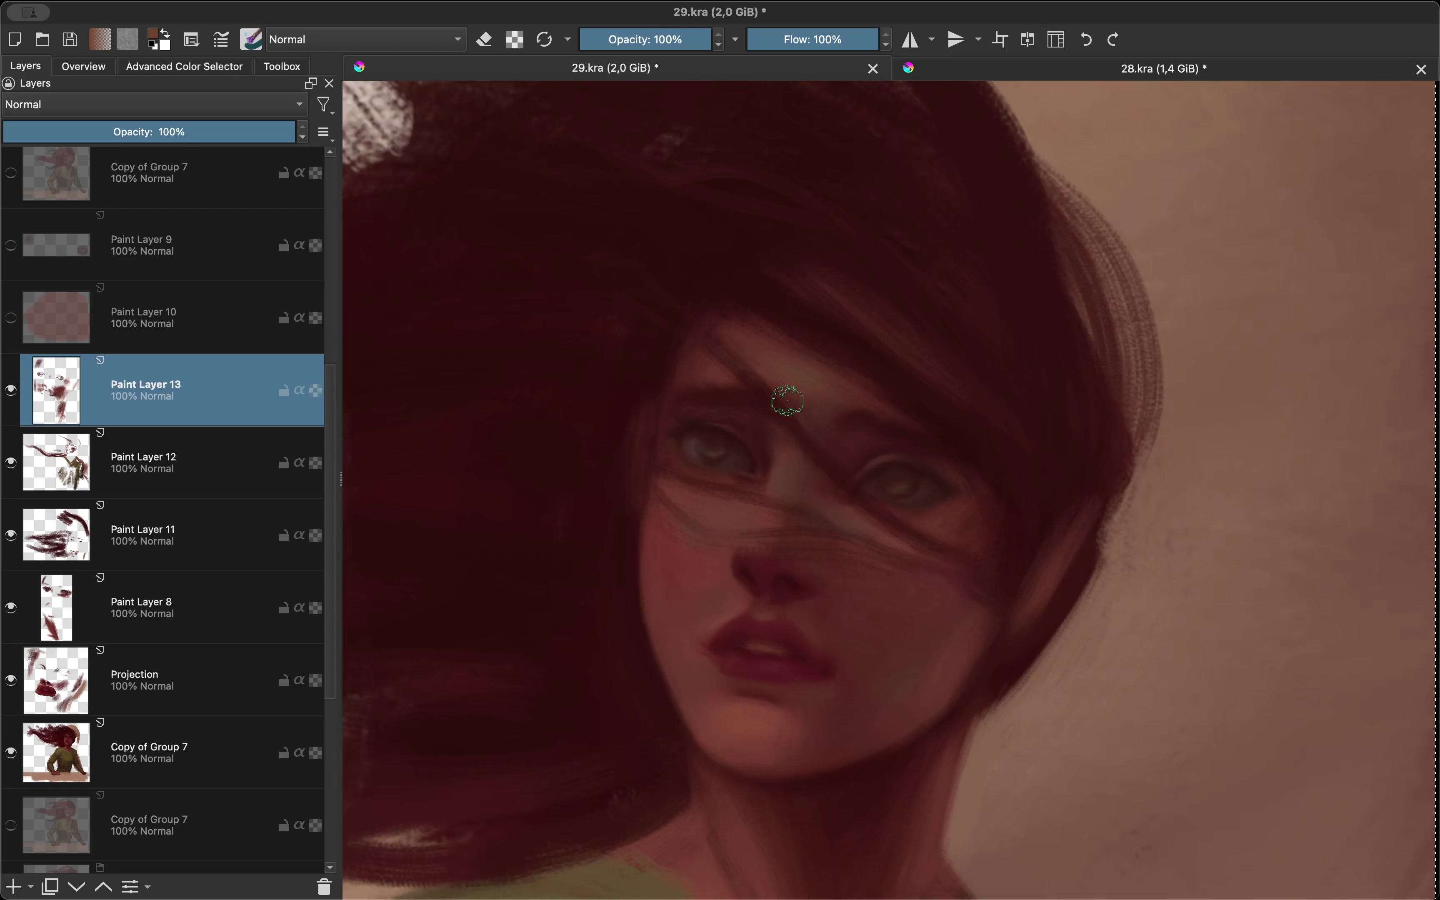
pyautogui.press('m')
pyautogui.scroll(-5, 835, 392)
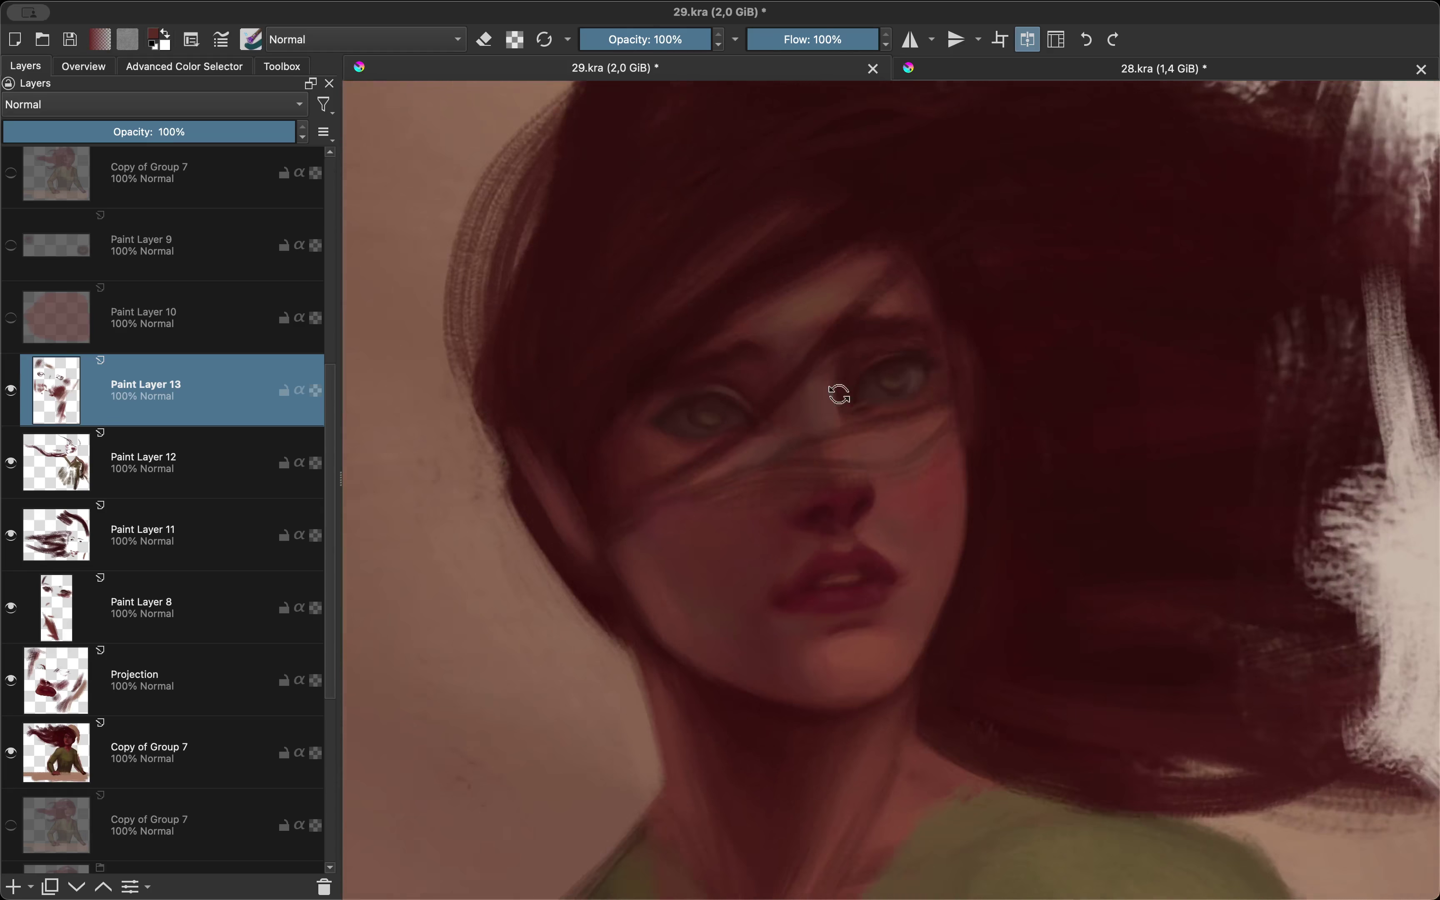
pyautogui.press('m')
pyautogui.scroll(5, 733, 411)
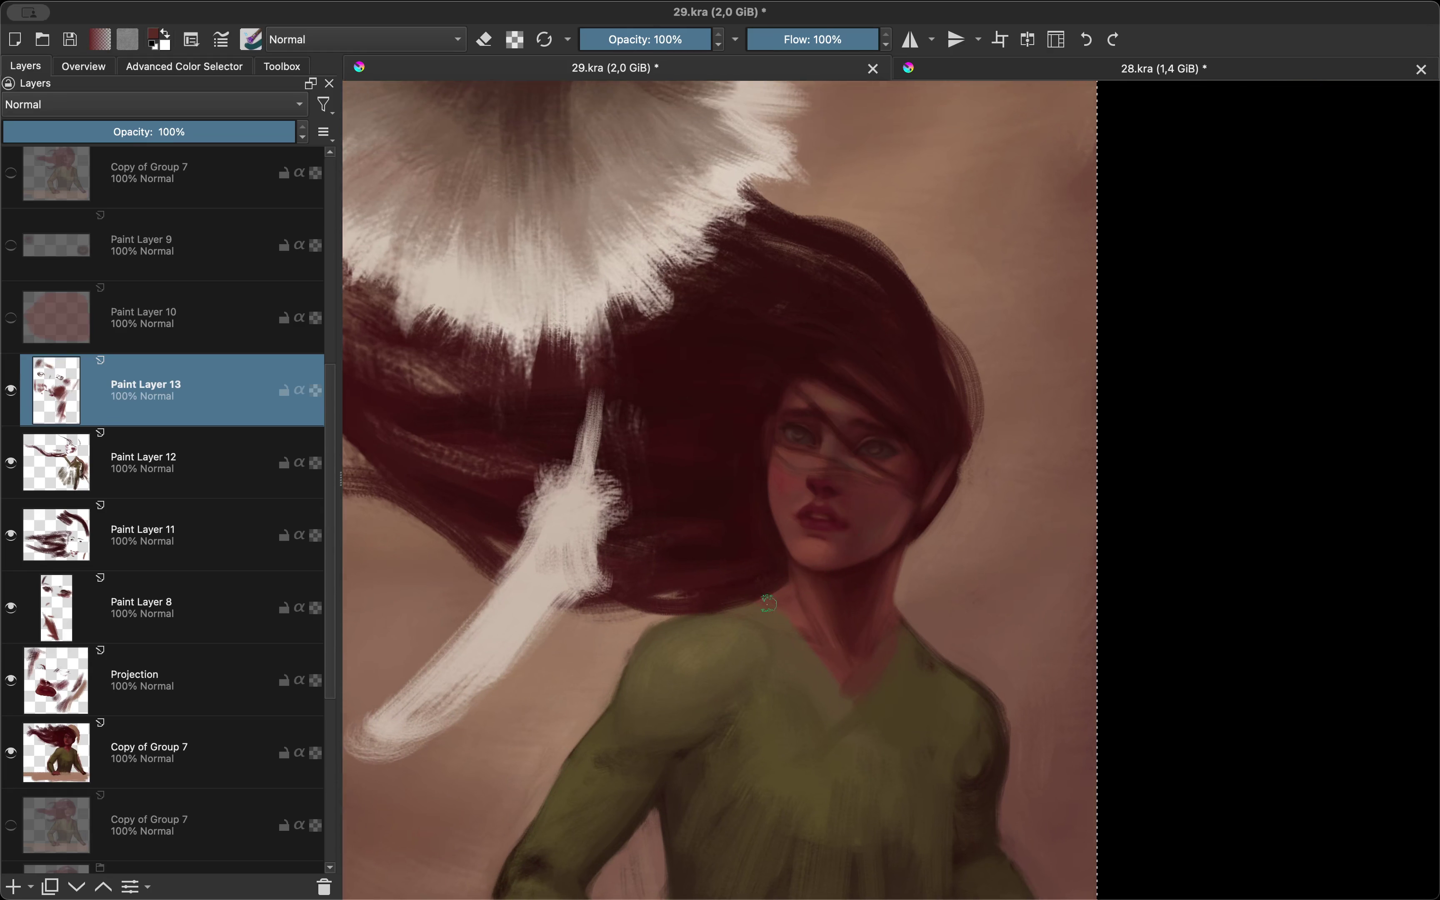
pyautogui.moveTo(732, 411)
pyautogui.mouseDown()
pyautogui.moveTo(691, 490)
pyautogui.moveTo(733, 571)
pyautogui.mouseUp()
pyautogui.press('Insert')
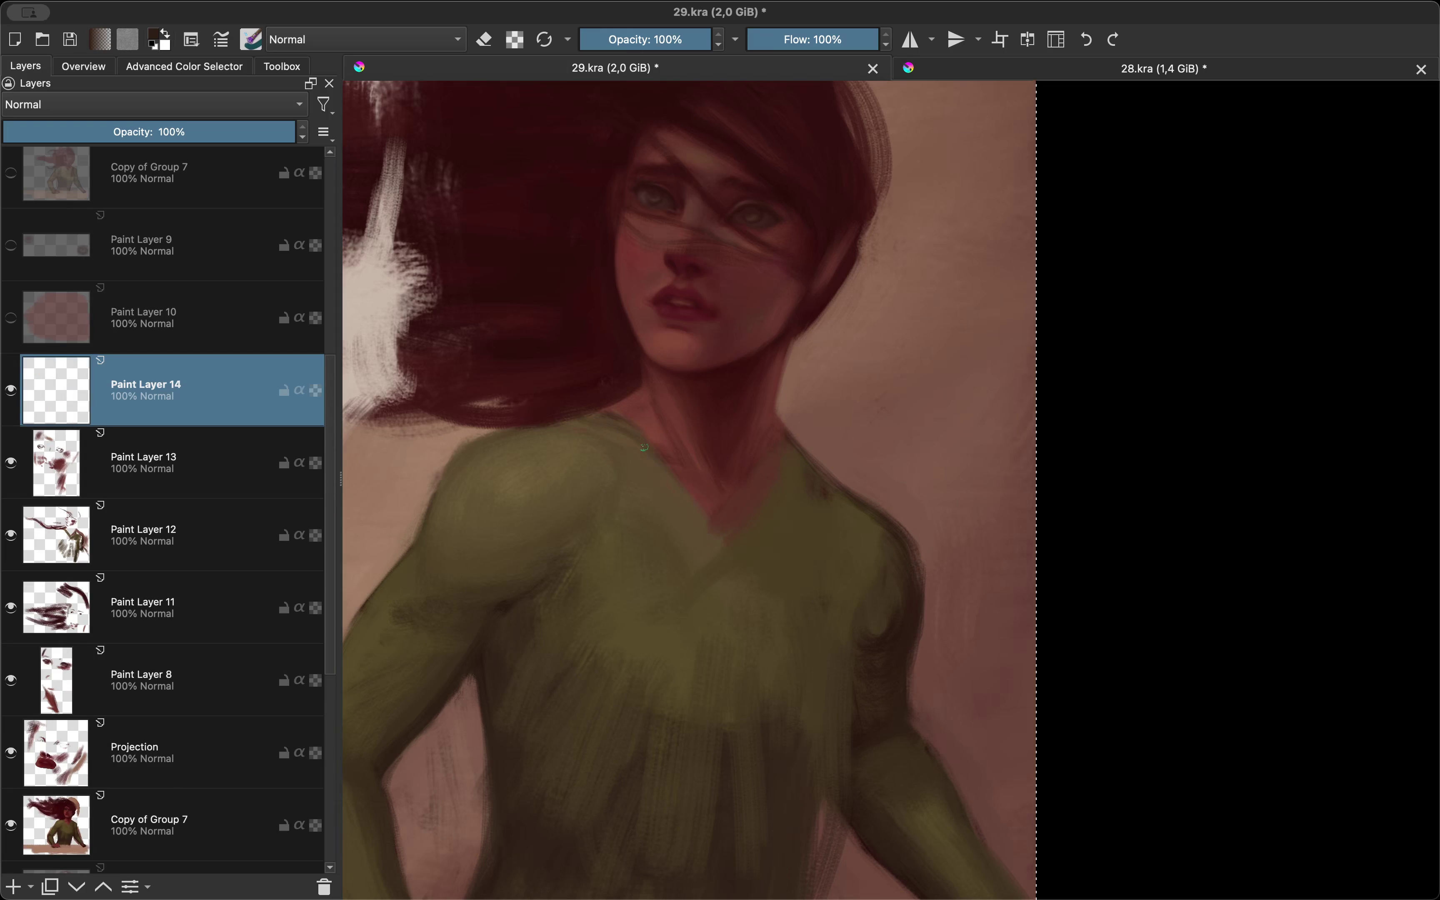
# Step: Paint the V-neckline, a vertical buttoned placket and three button dabs on the sweater
pyautogui.moveTo(625, 423)
pyautogui.mouseDown()
pyautogui.moveTo(678, 506)
pyautogui.moveTo(732, 539)
pyautogui.moveTo(774, 423)
pyautogui.mouseUp()
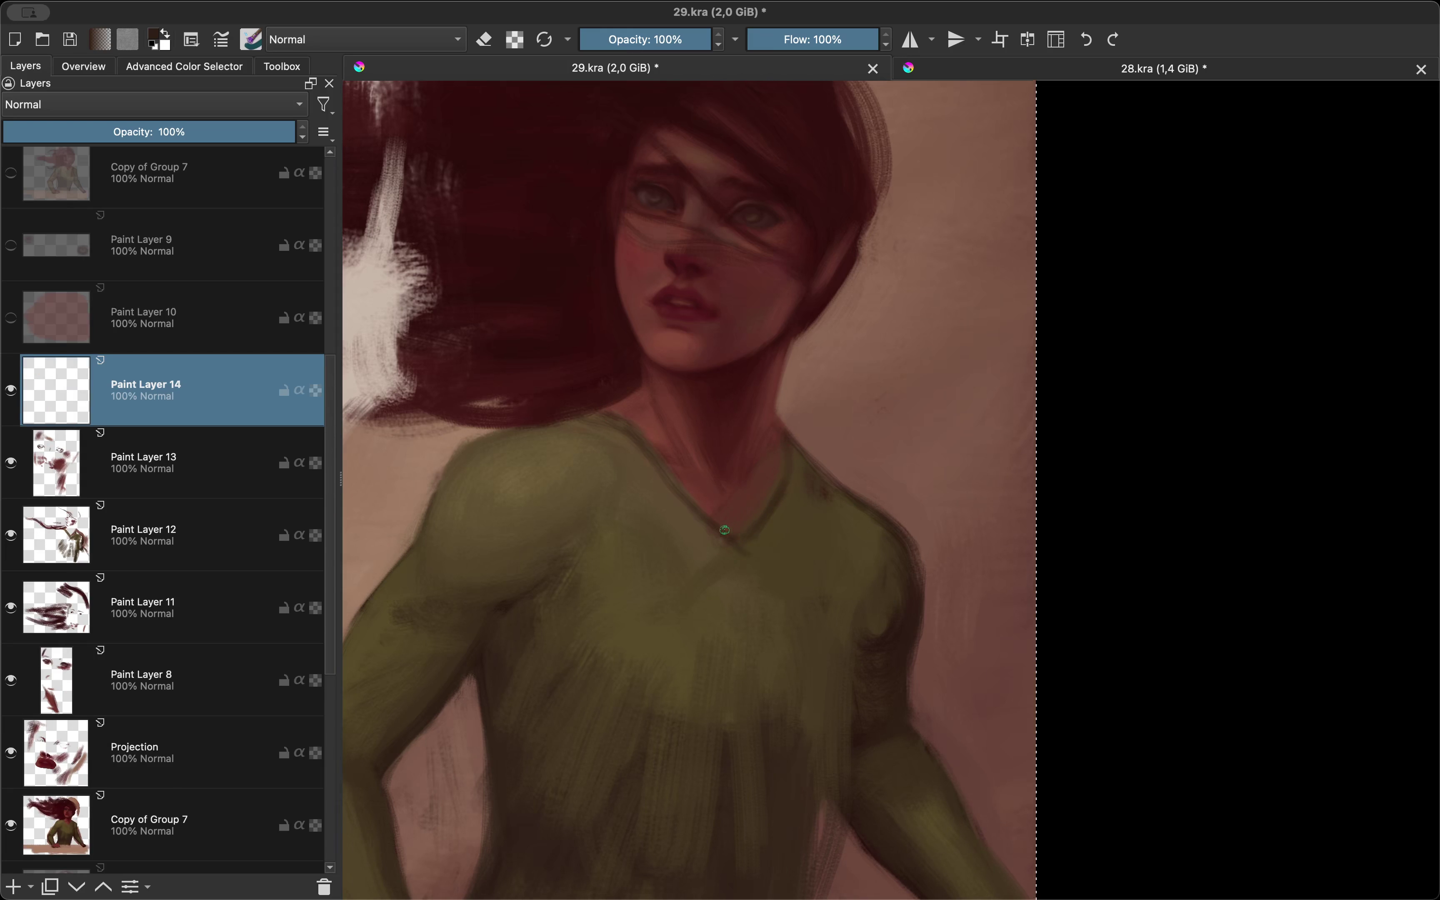
pyautogui.press('m')
pyautogui.moveTo(669, 500); pyautogui.dragTo(654, 685)
pyautogui.press('m')
pyautogui.moveTo(743, 598); pyautogui.dragTo(732, 544)
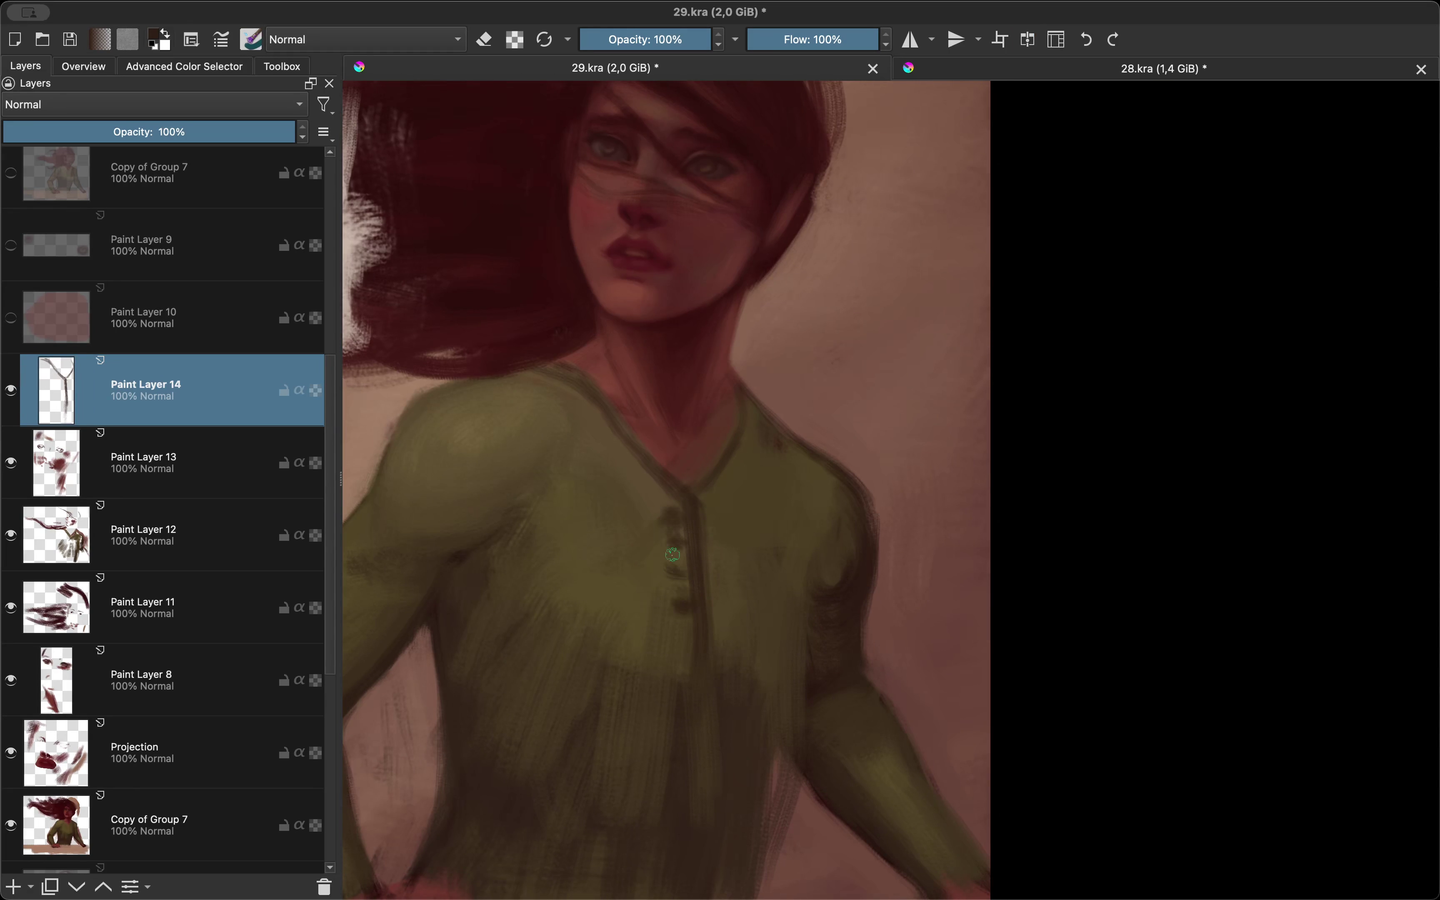
pyautogui.click(674, 559)
pyautogui.click(678, 619)
pyautogui.click(676, 661)
pyautogui.press('m')
pyautogui.press('m')
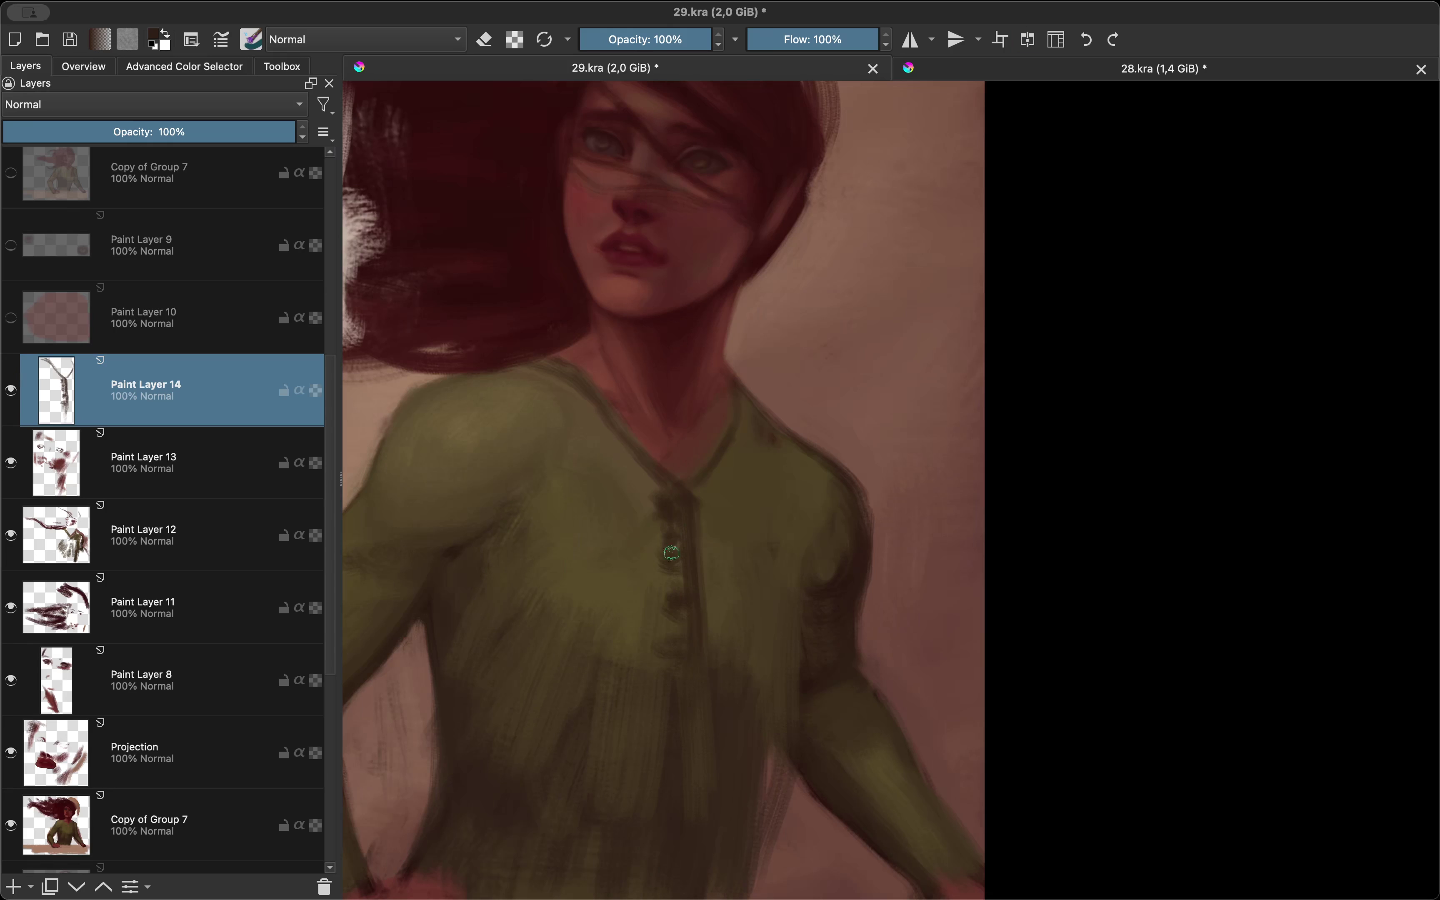
# Step: Paint two diagonal folds across the sweater, checking with rotated and mirrored views
pyautogui.moveTo(619, 540); pyautogui.dragTo(506, 643)
pyautogui.moveTo(663, 518); pyautogui.dragTo(592, 621)
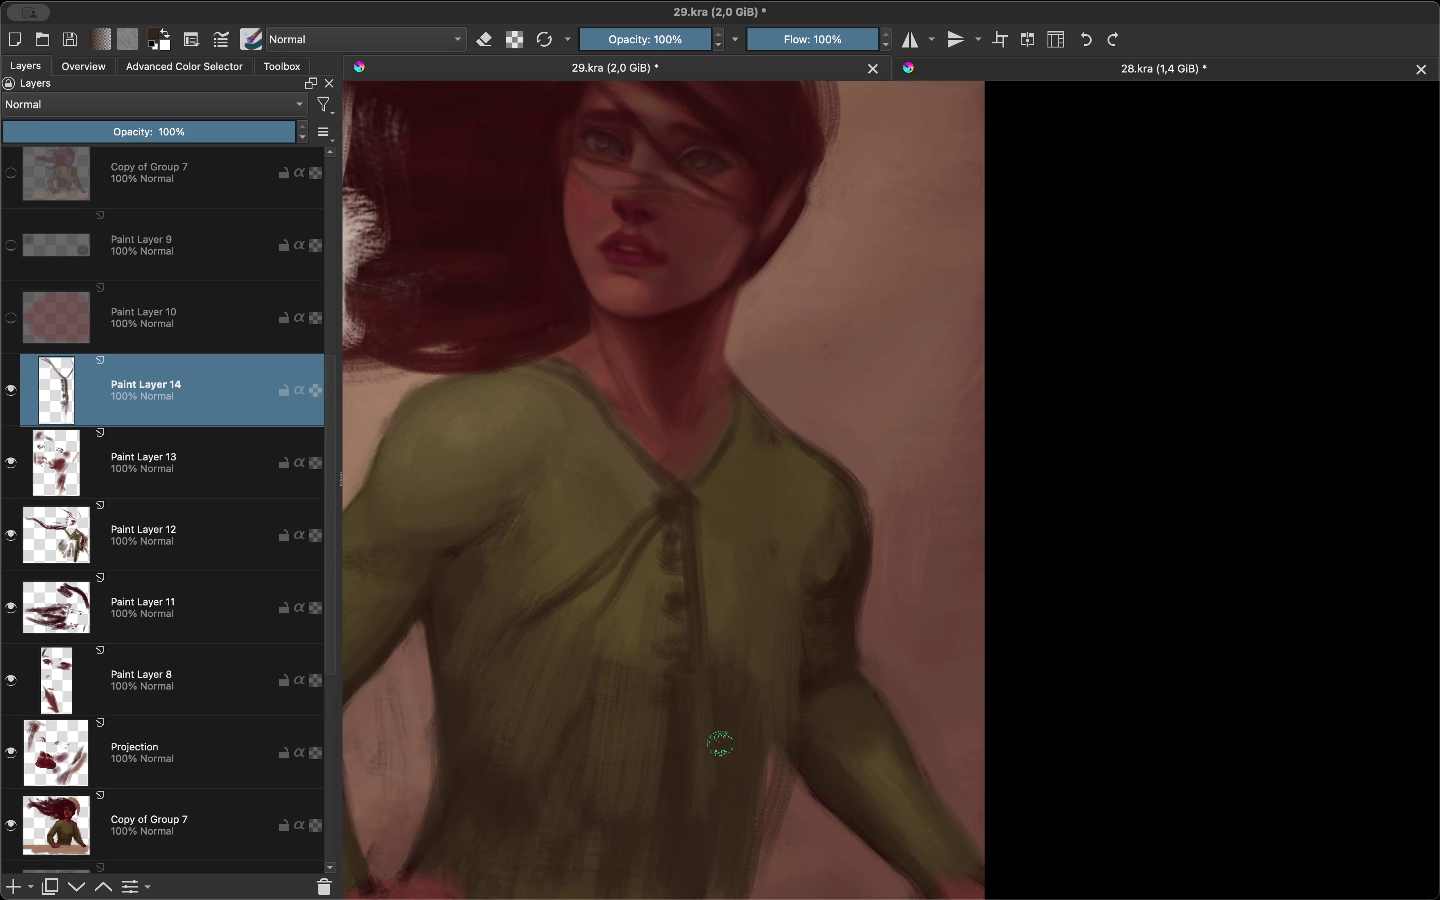
pyautogui.scroll(-3, 691, 514)
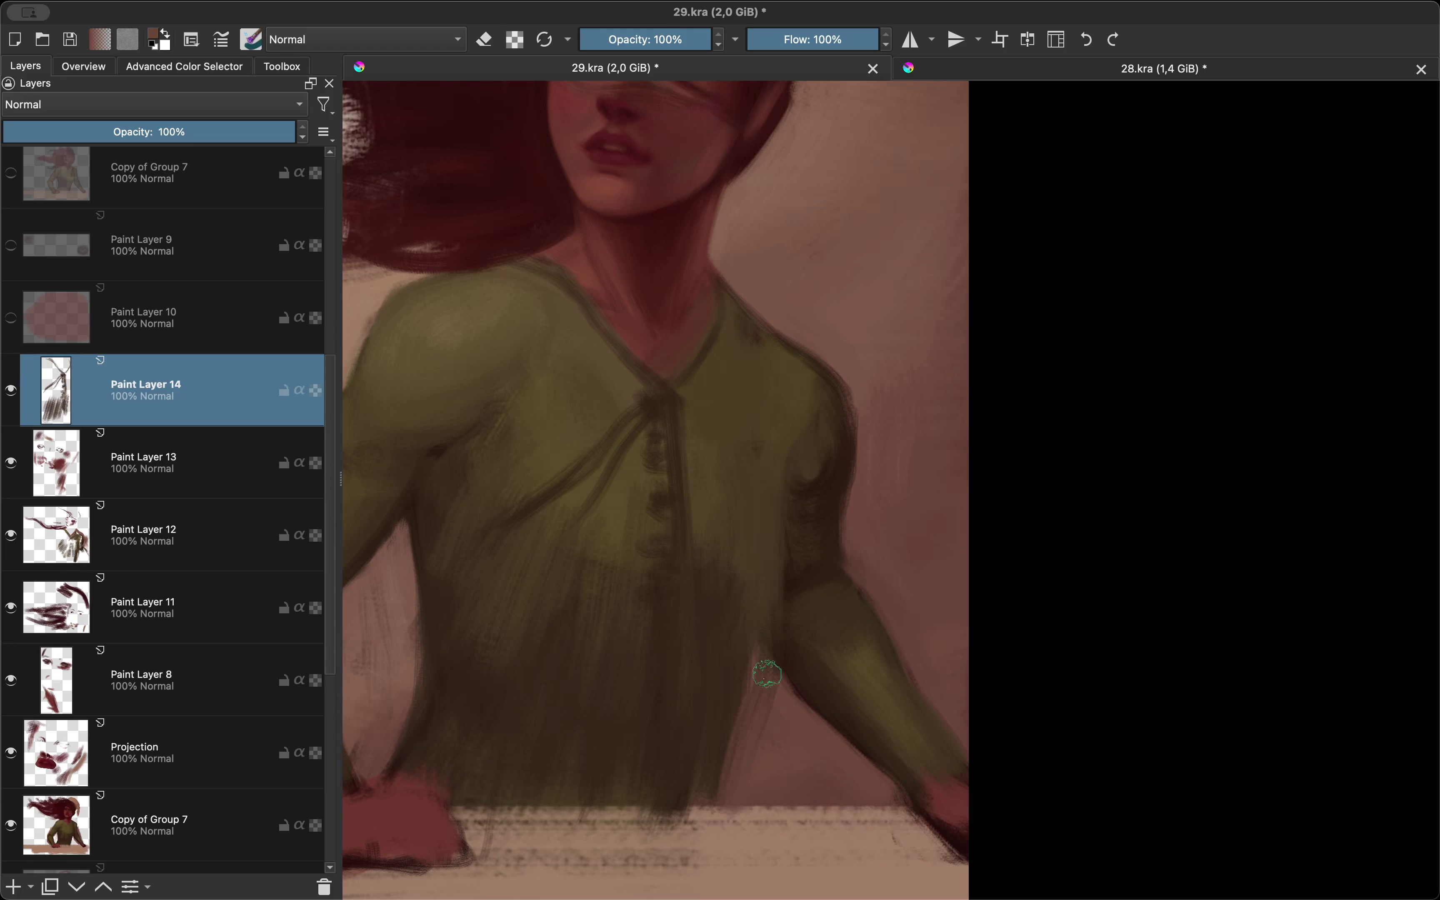
pyautogui.press('m')
pyautogui.press('4')
pyautogui.press('4')
pyautogui.press('m')
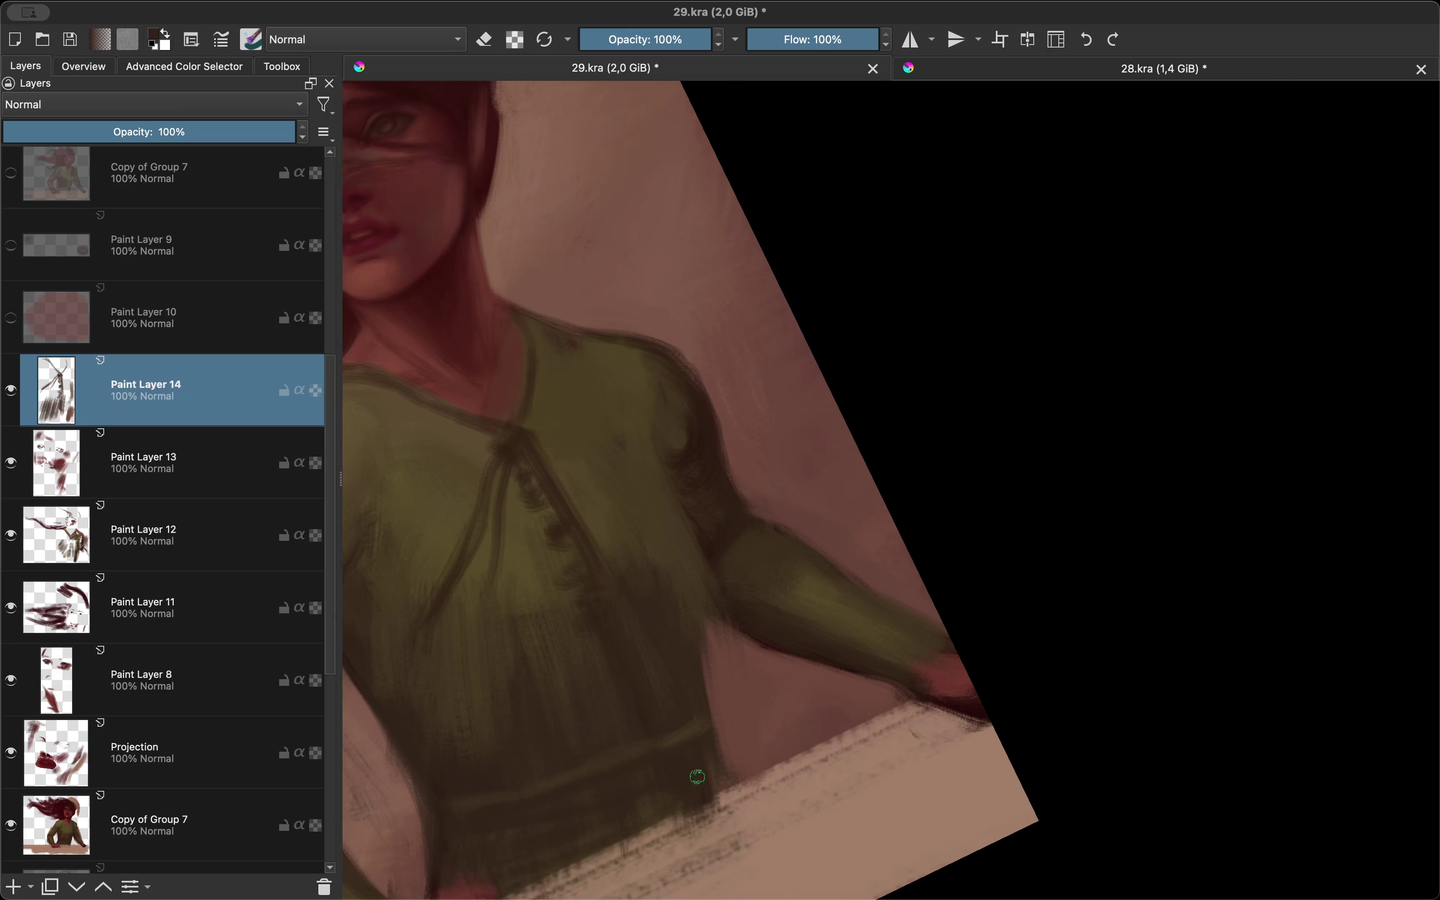
pyautogui.press('m')
pyautogui.press('4')
pyautogui.press('4')
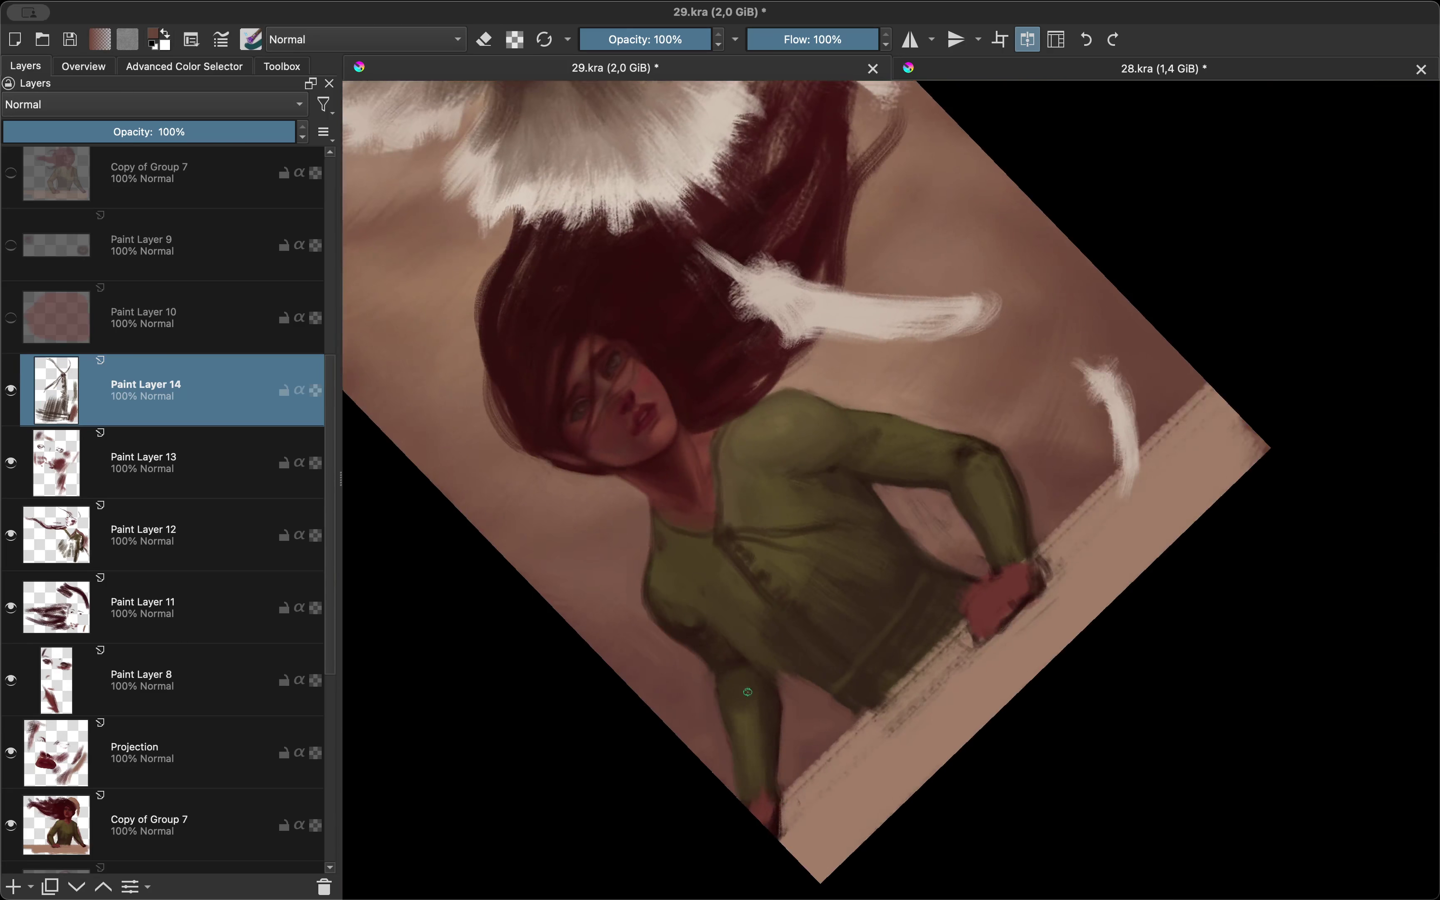
pyautogui.press('m')
# Step: Repaint the arm's edge with the pinkish-brown background colour and review the whole page
pyautogui.keyDown('ctrl'); pyautogui.click(829, 533); pyautogui.keyUp('ctrl')
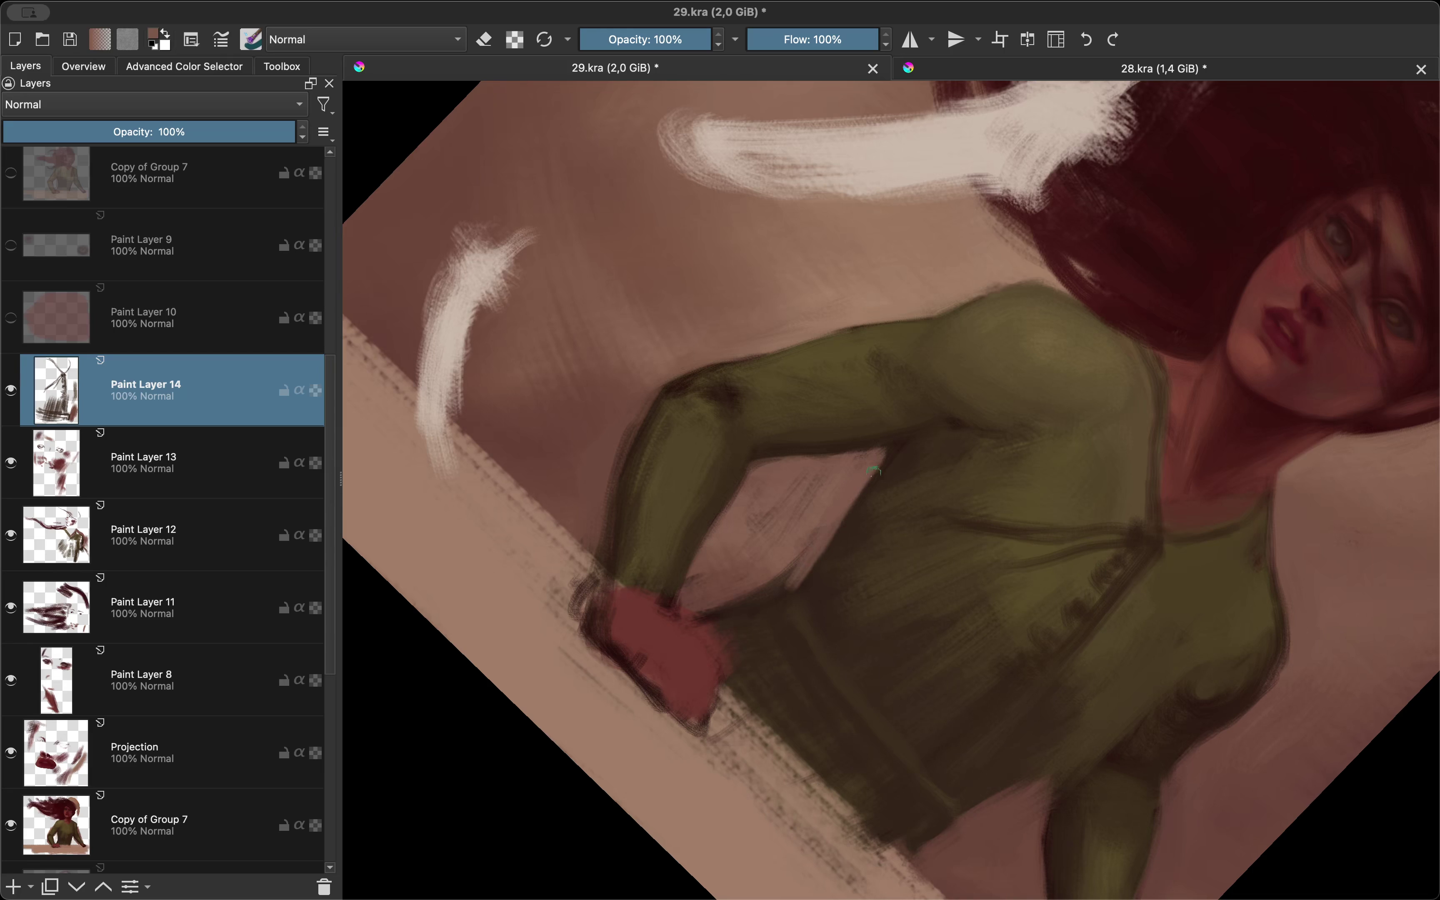
pyautogui.moveTo(780, 571)
pyautogui.mouseDown()
pyautogui.moveTo(711, 613)
pyautogui.moveTo(699, 548)
pyautogui.mouseUp()
pyautogui.press('5')
pyautogui.press('m')
pyautogui.press('m')
pyautogui.scroll(3, 720, 658)
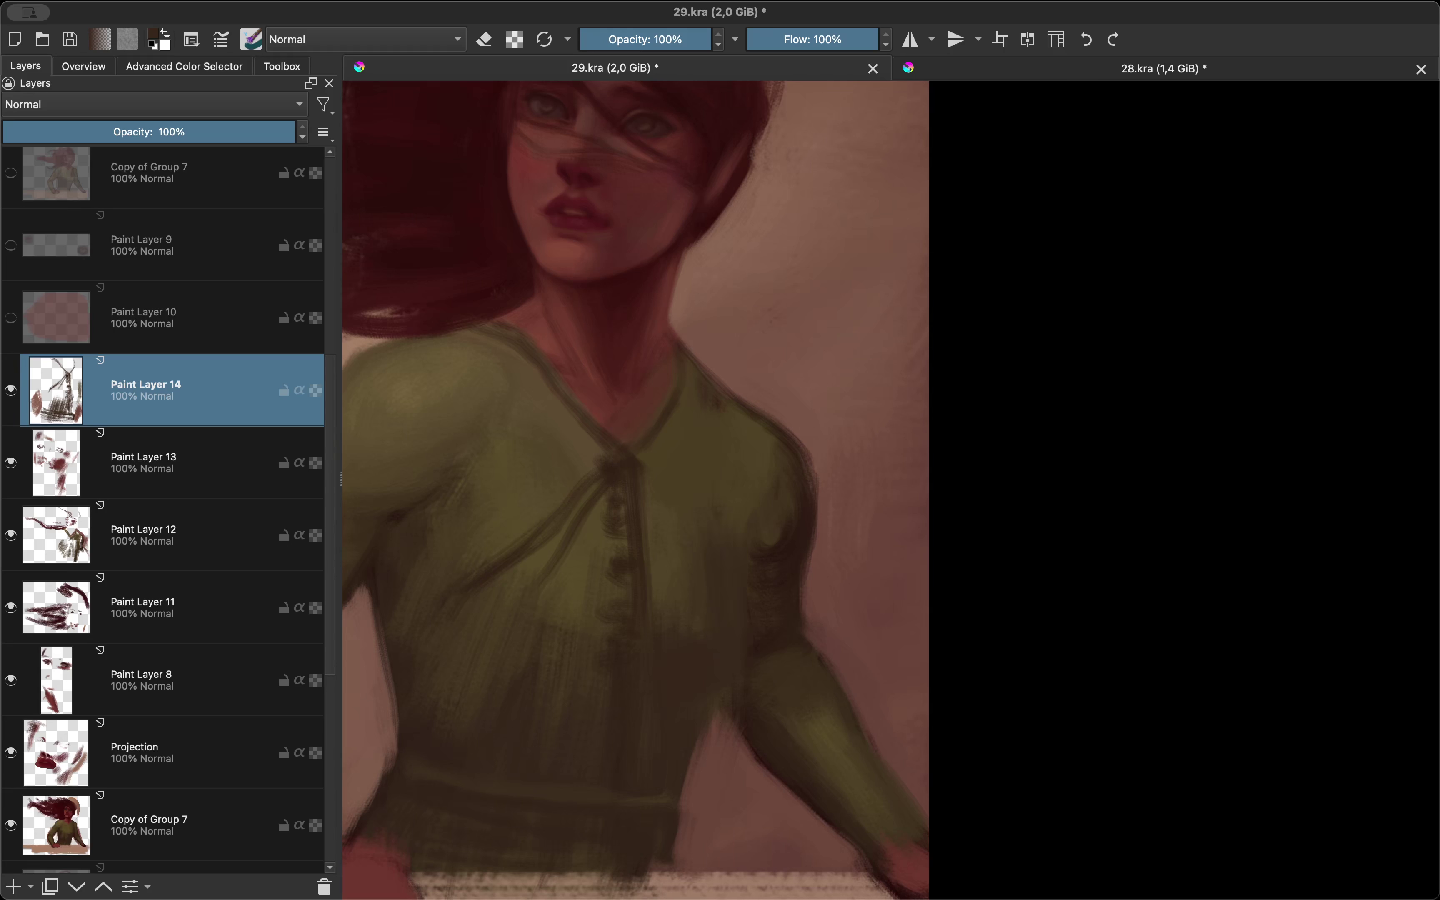
pyautogui.press('m')
pyautogui.press('m')
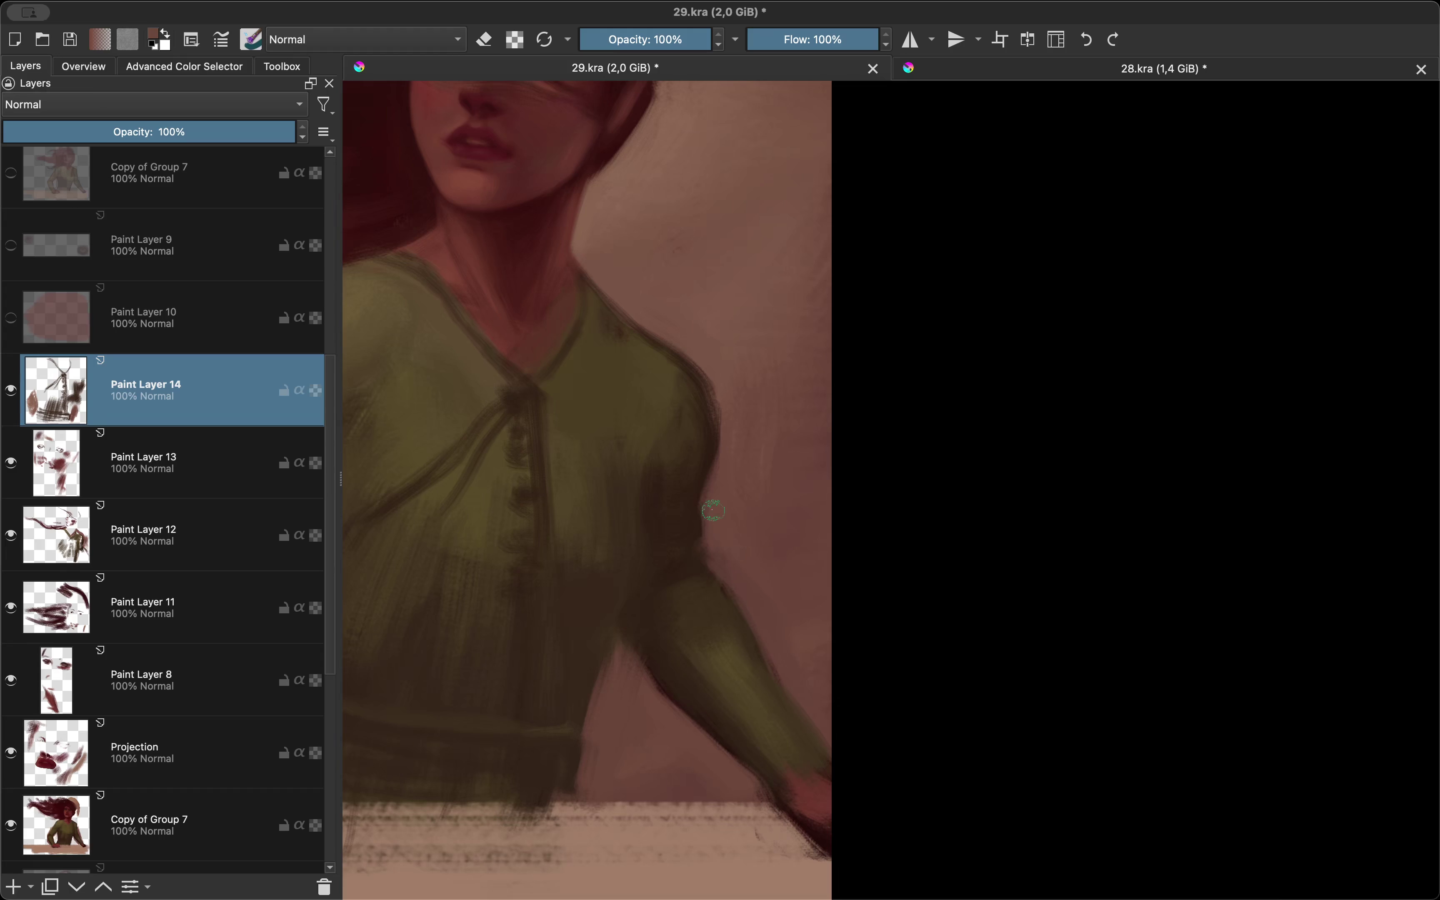
pyautogui.press('m')
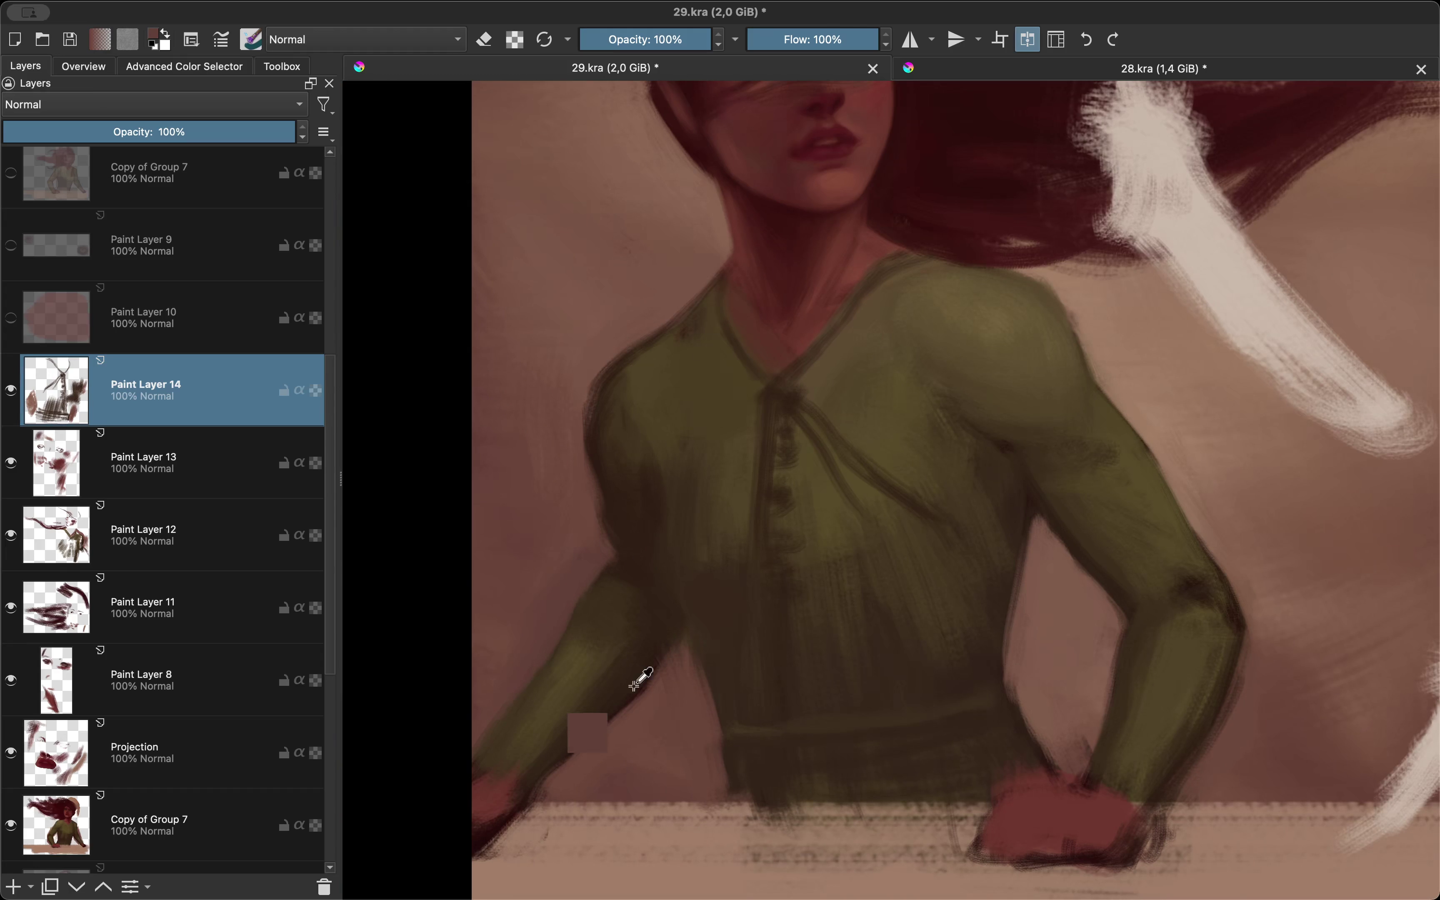
pyautogui.press('2')
pyautogui.scroll(2, 642, 656)
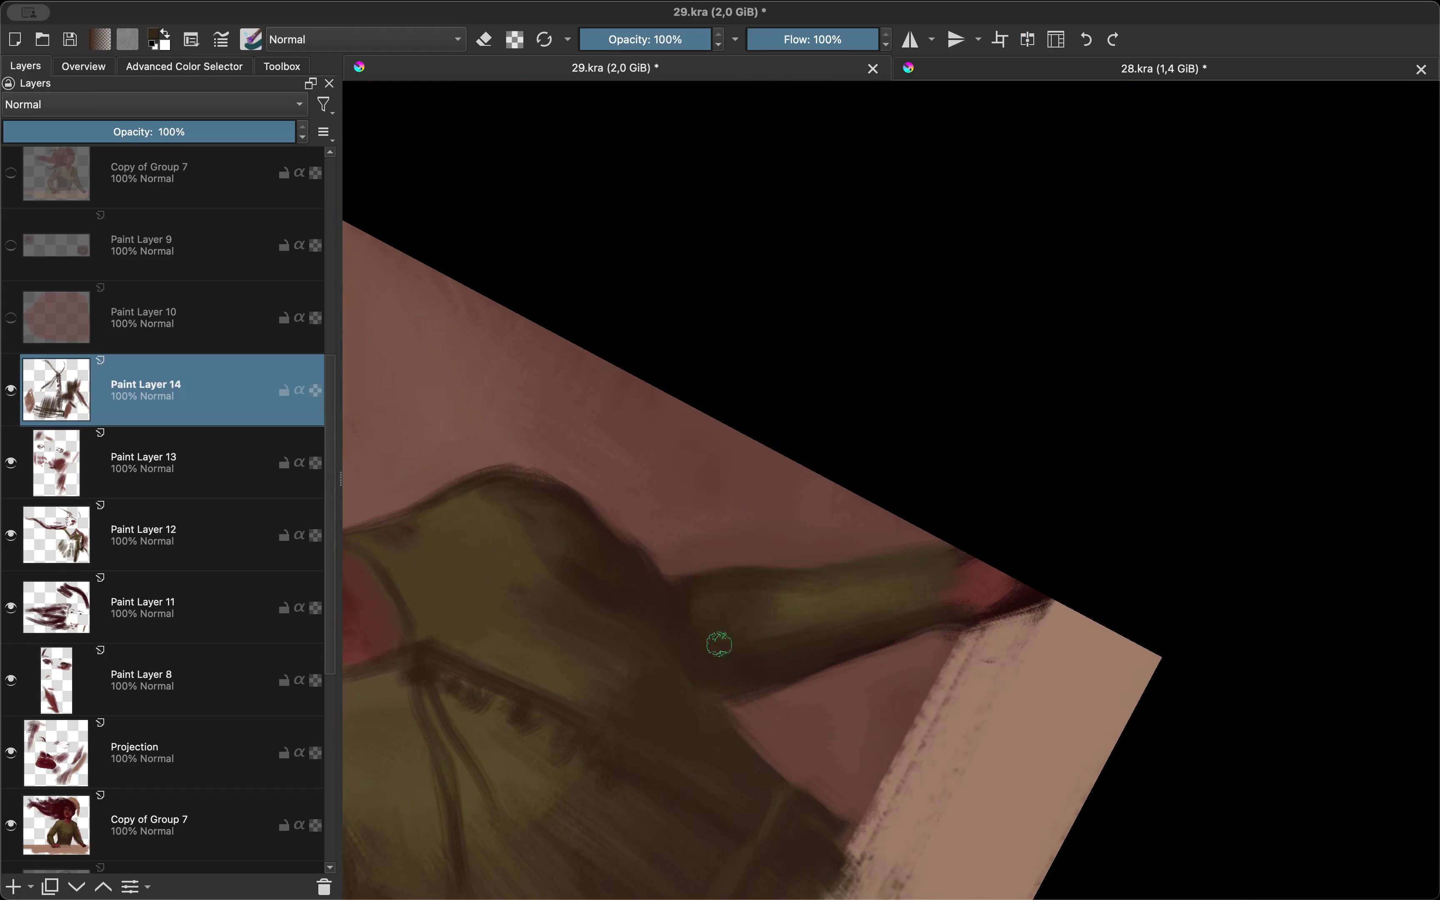
pyautogui.press('5')
pyautogui.scroll(1, 755, 670)
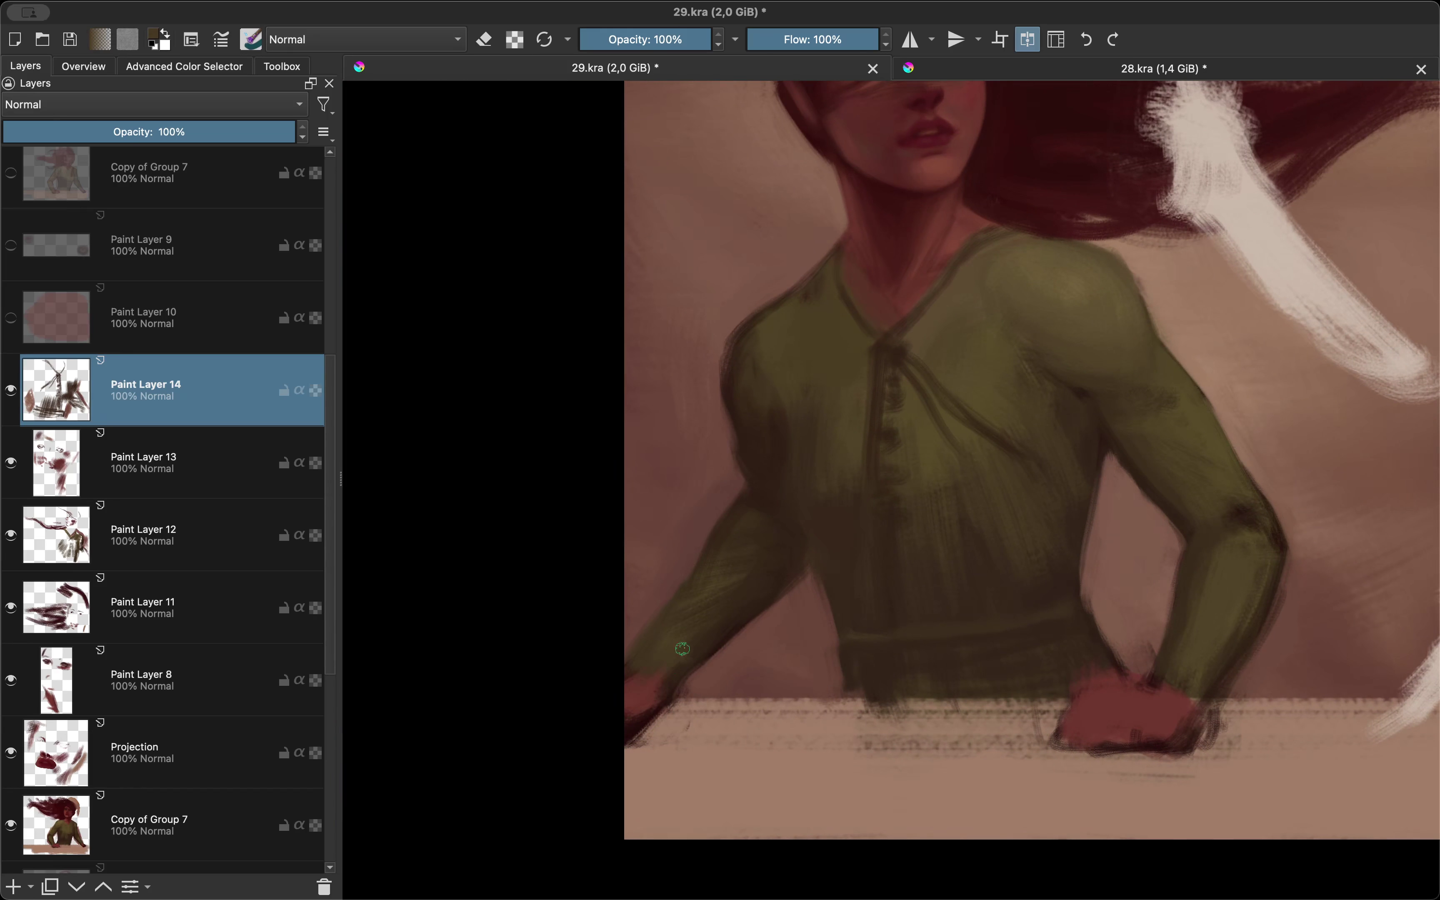
# Step: Cover the lower-left red hand with dark olive and darken the arm's lower edge reddish-brown
pyautogui.moveTo(655, 675); pyautogui.dragTo(620, 710)
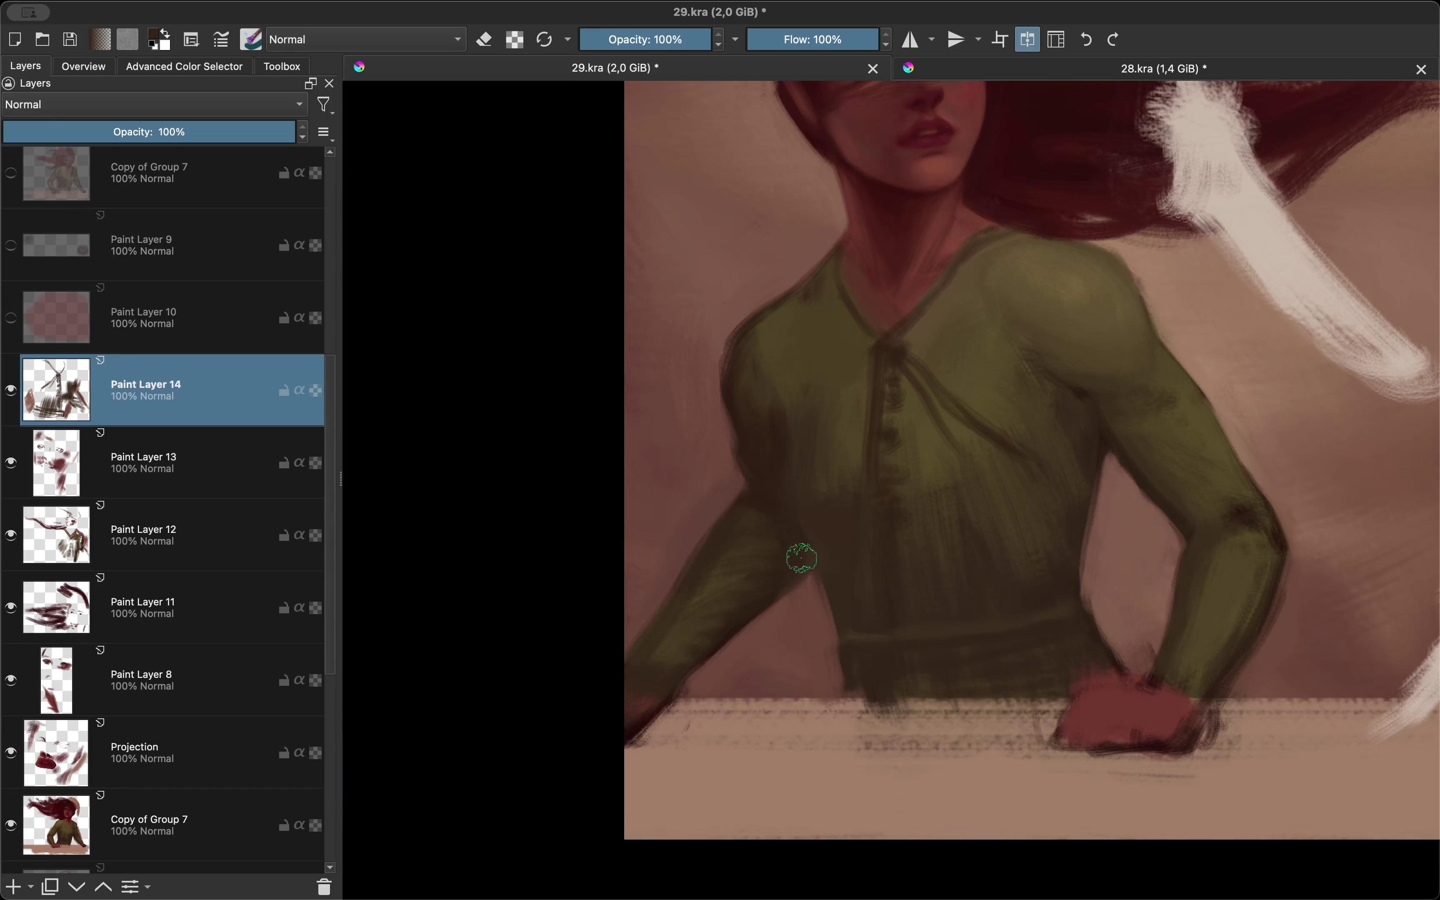
pyautogui.keyDown('ctrl'); pyautogui.click(781, 589); pyautogui.keyUp('ctrl')
pyautogui.moveTo(753, 610); pyautogui.dragTo(795, 575)
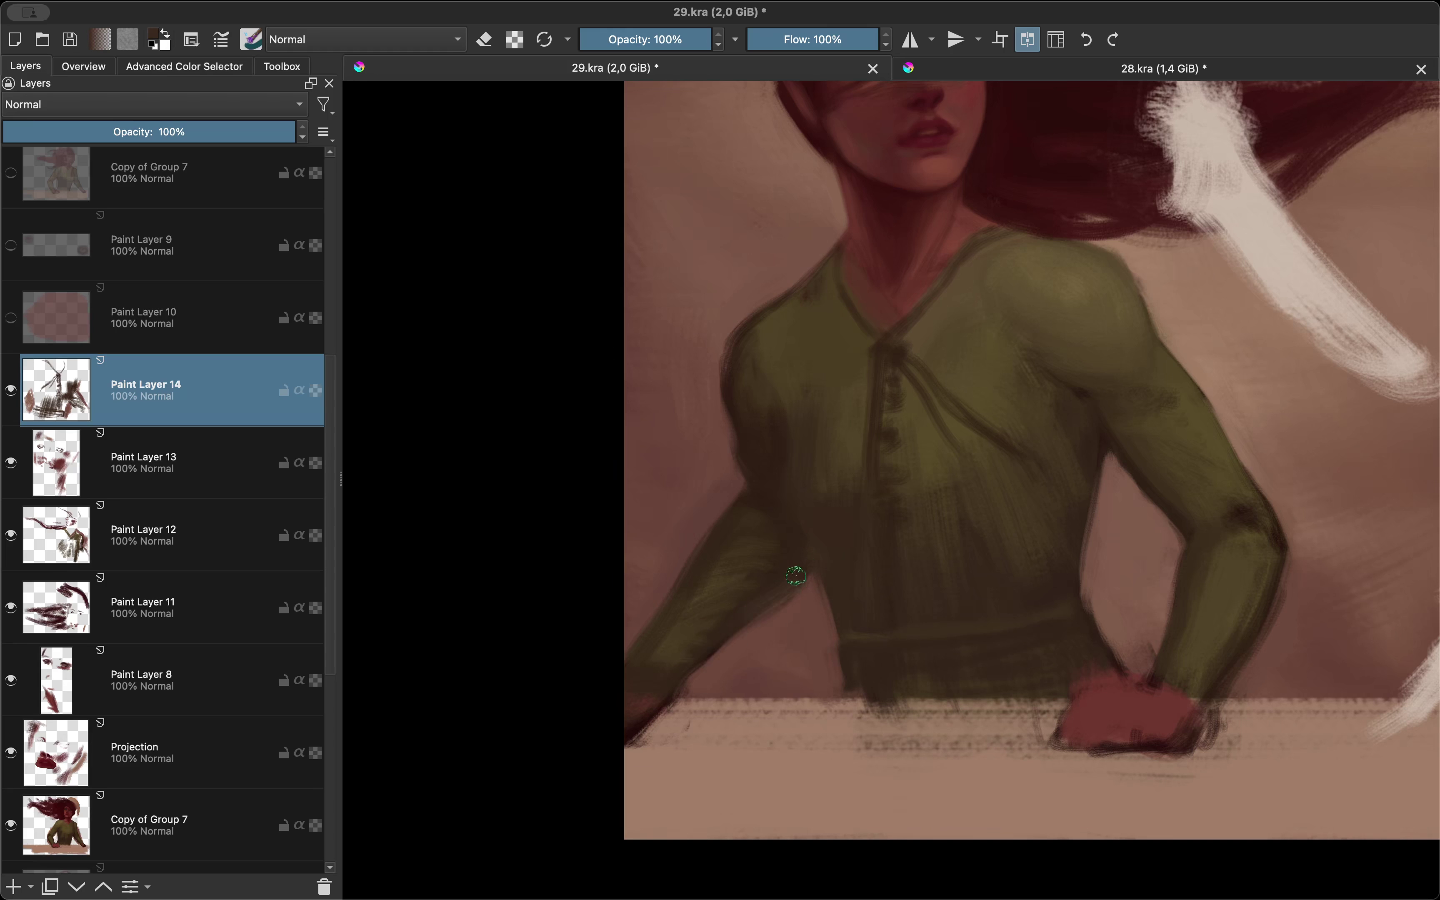
pyautogui.press('m')
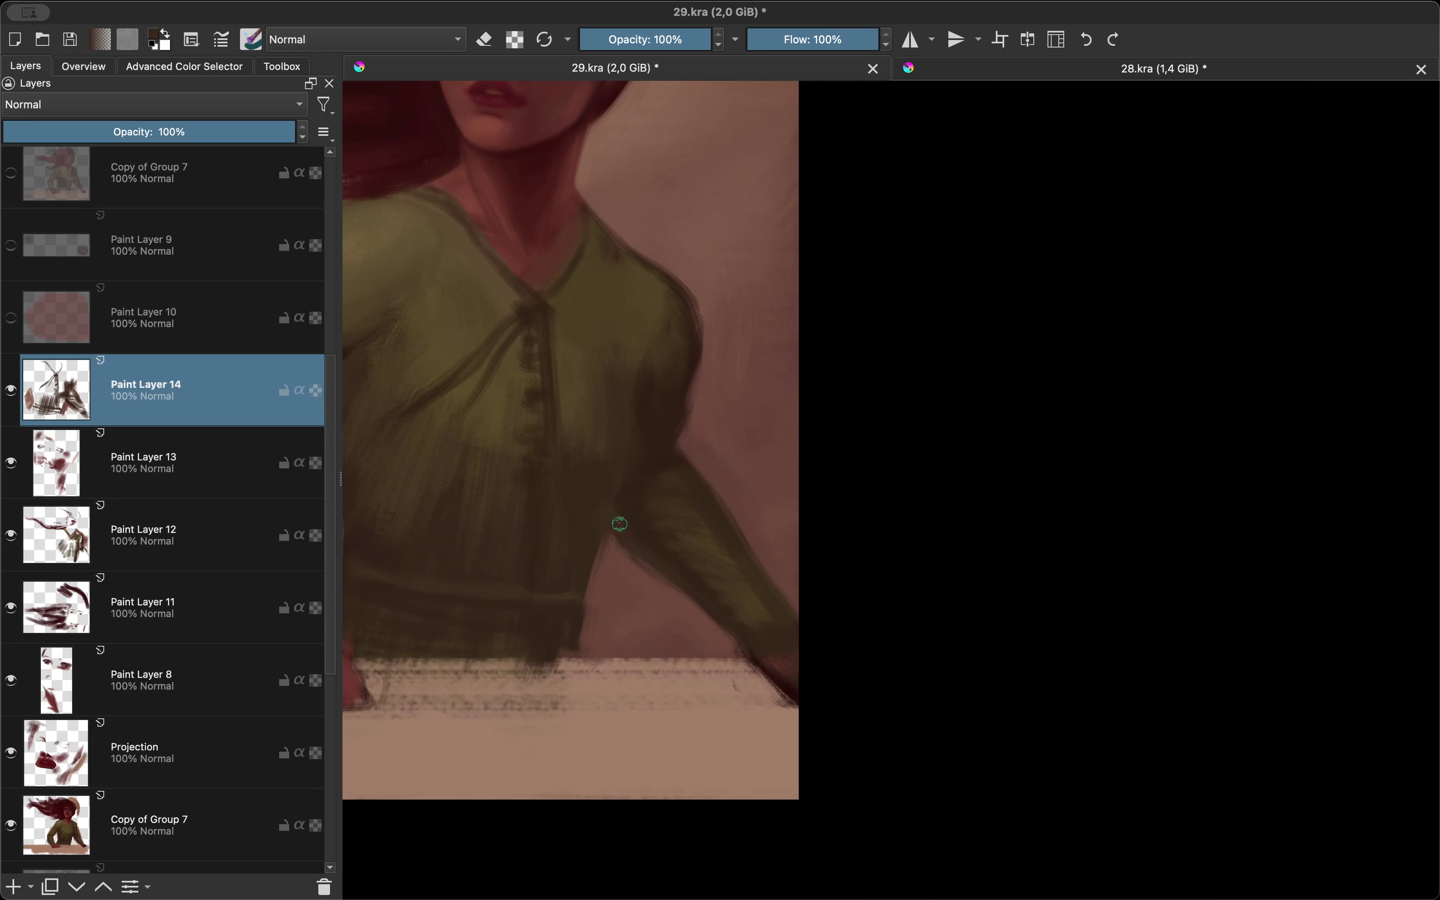
pyautogui.keyDown('ctrl'); pyautogui.click(733, 589); pyautogui.keyUp('ctrl')
pyautogui.press('m')
pyautogui.keyDown('ctrl'); pyautogui.click(712, 515); pyautogui.keyUp('ctrl')
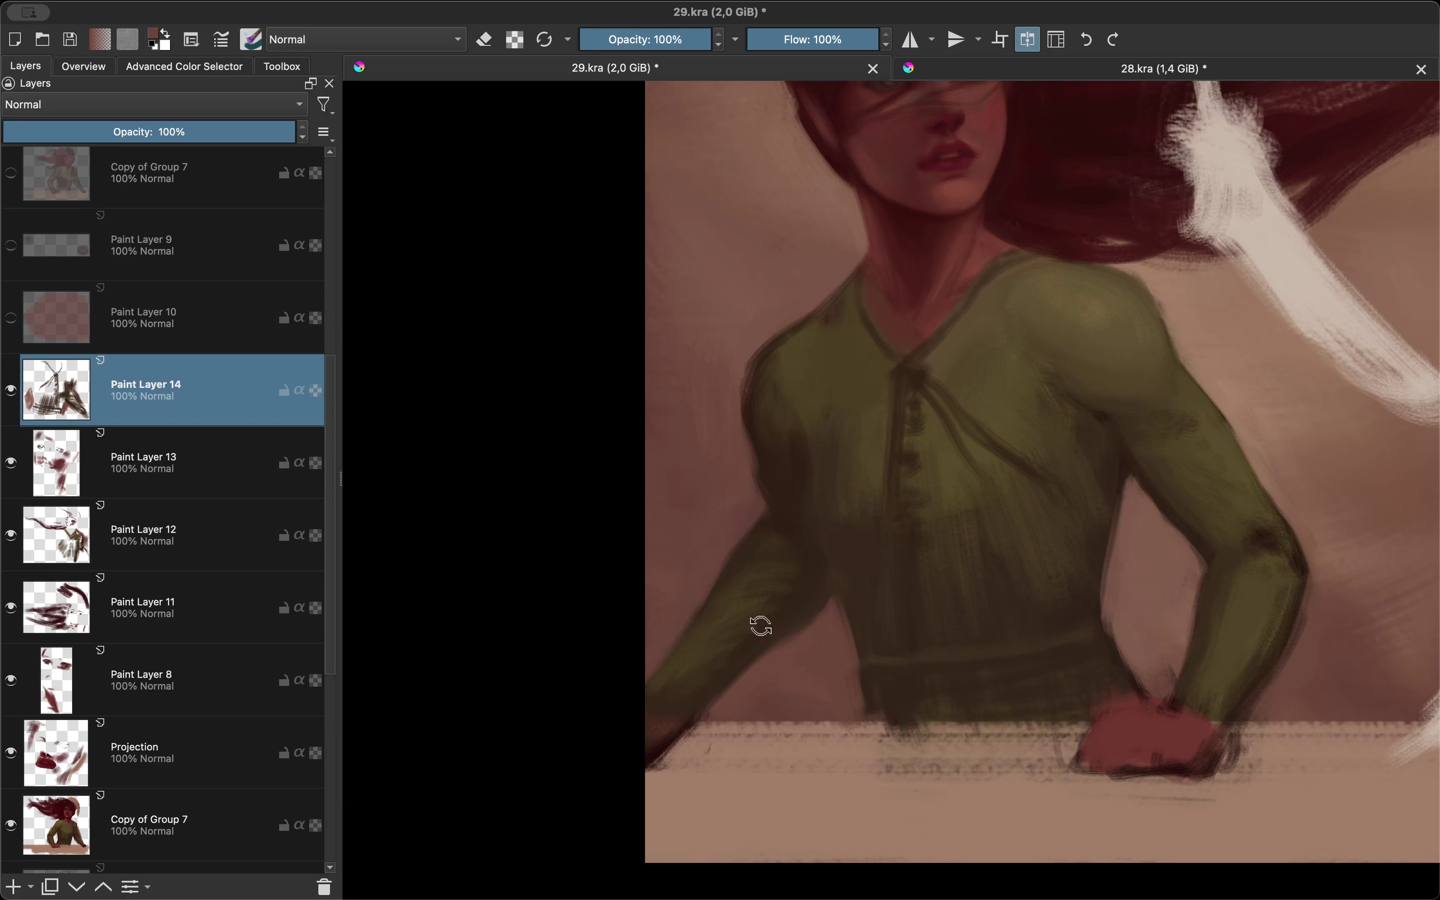
pyautogui.keyDown('ctrl'); pyautogui.click(670, 672); pyautogui.keyUp('ctrl')
# Step: Sample a darker olive-brown from the sweater and compare the figure in mirrored view
pyautogui.scroll(-3, 777, 572)
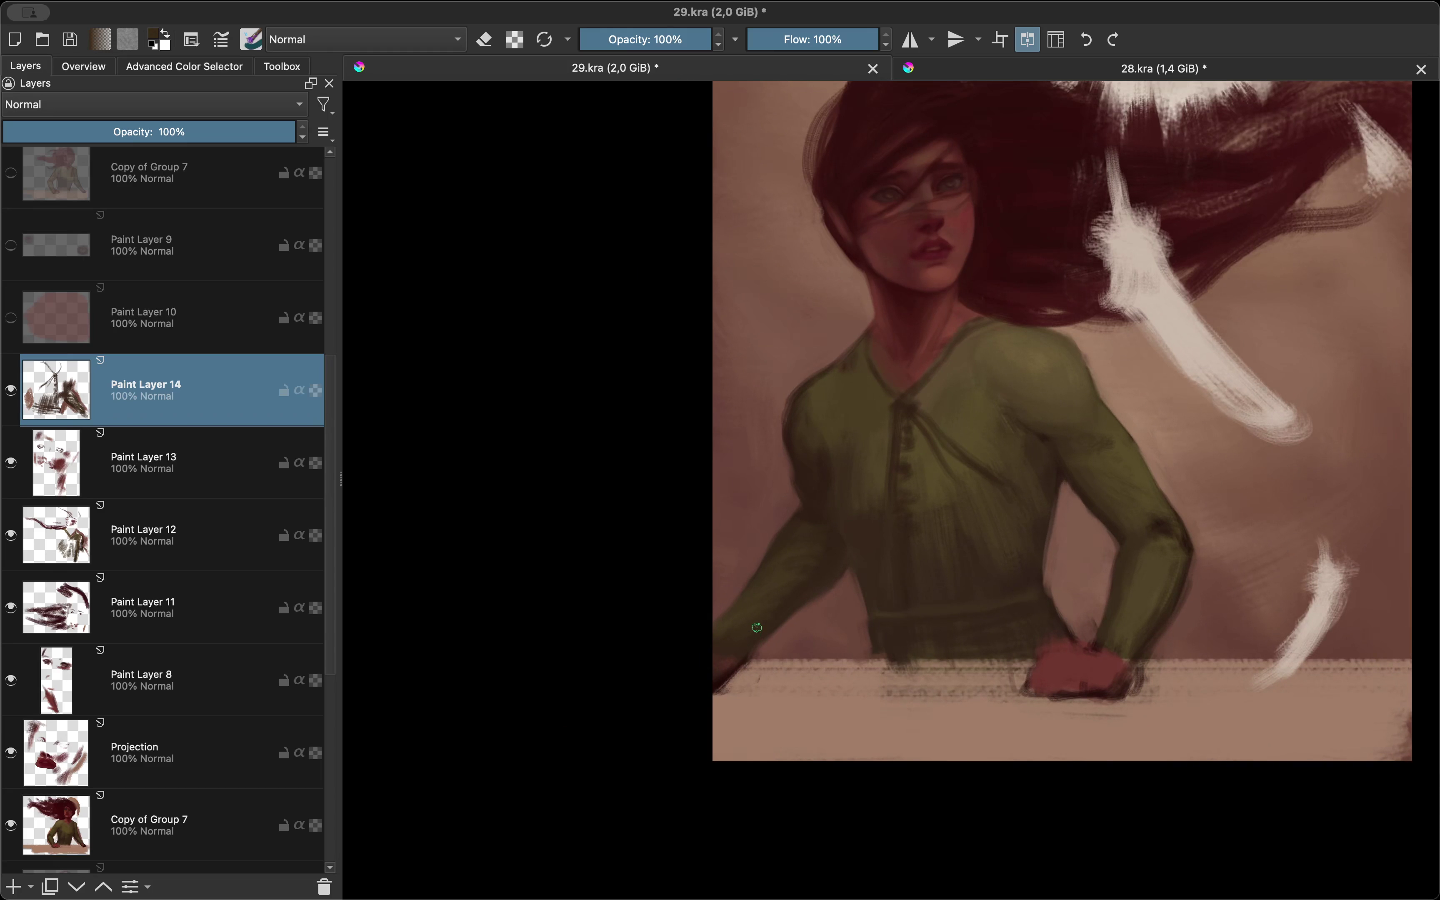
pyautogui.press('m')
pyautogui.press('m')
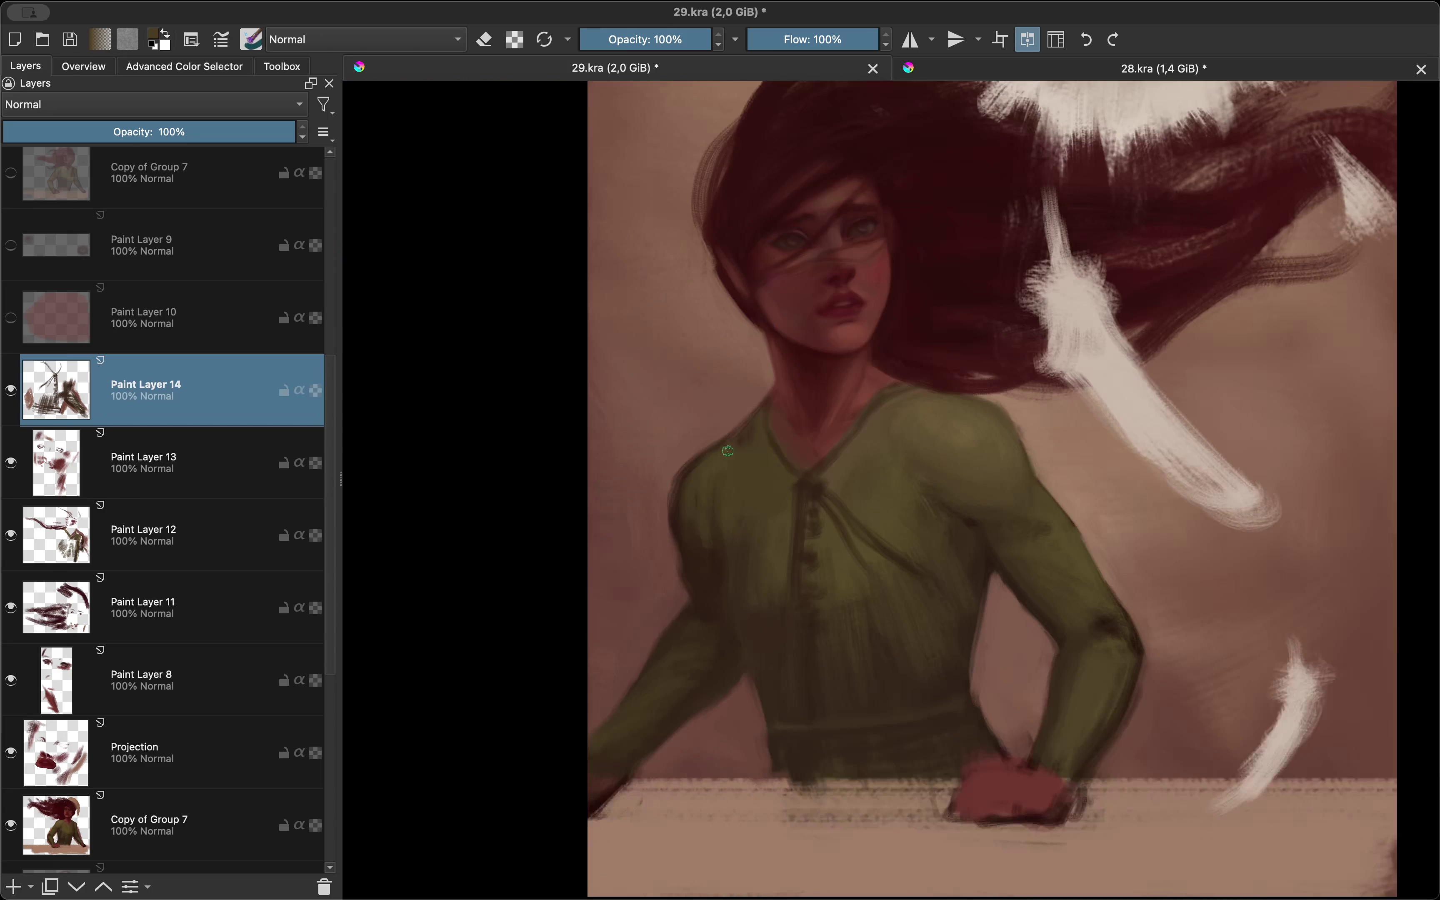
pyautogui.keyDown('ctrl'); pyautogui.click(648, 575); pyautogui.keyUp('ctrl')
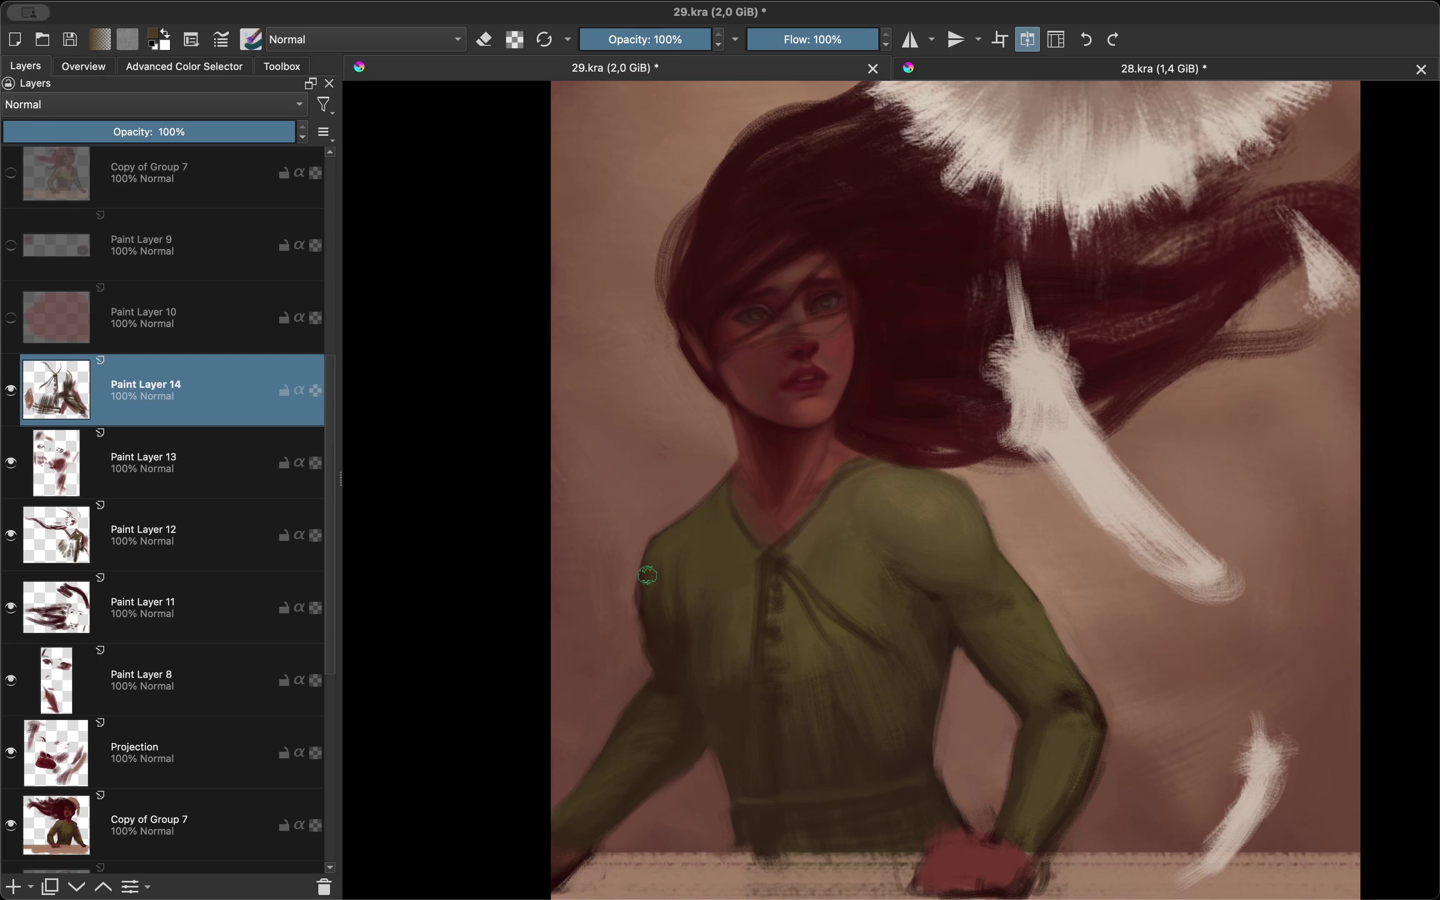
pyautogui.press('m')
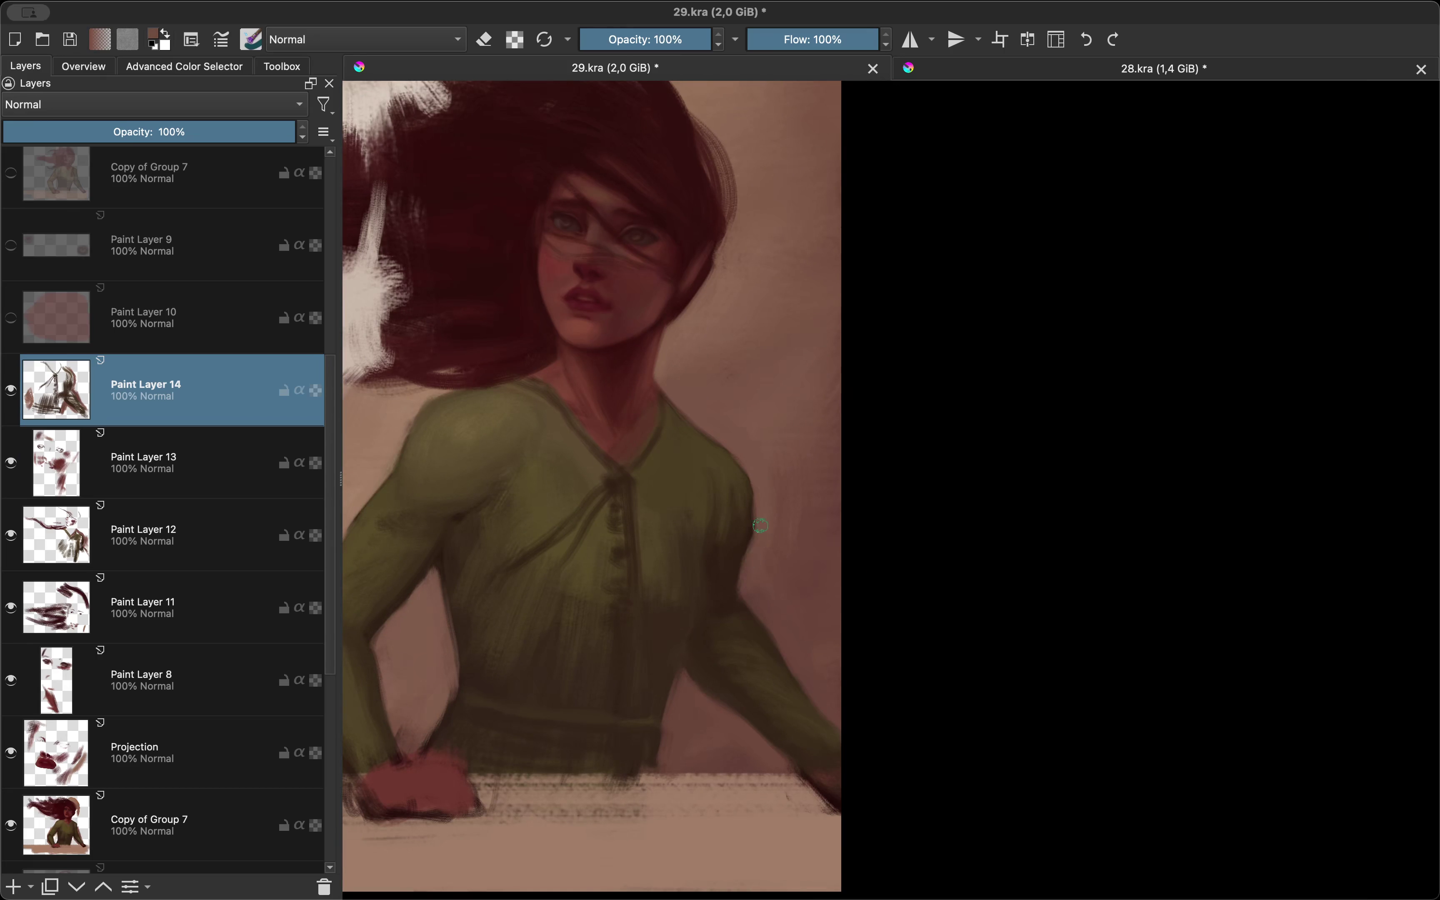
pyautogui.press('m')
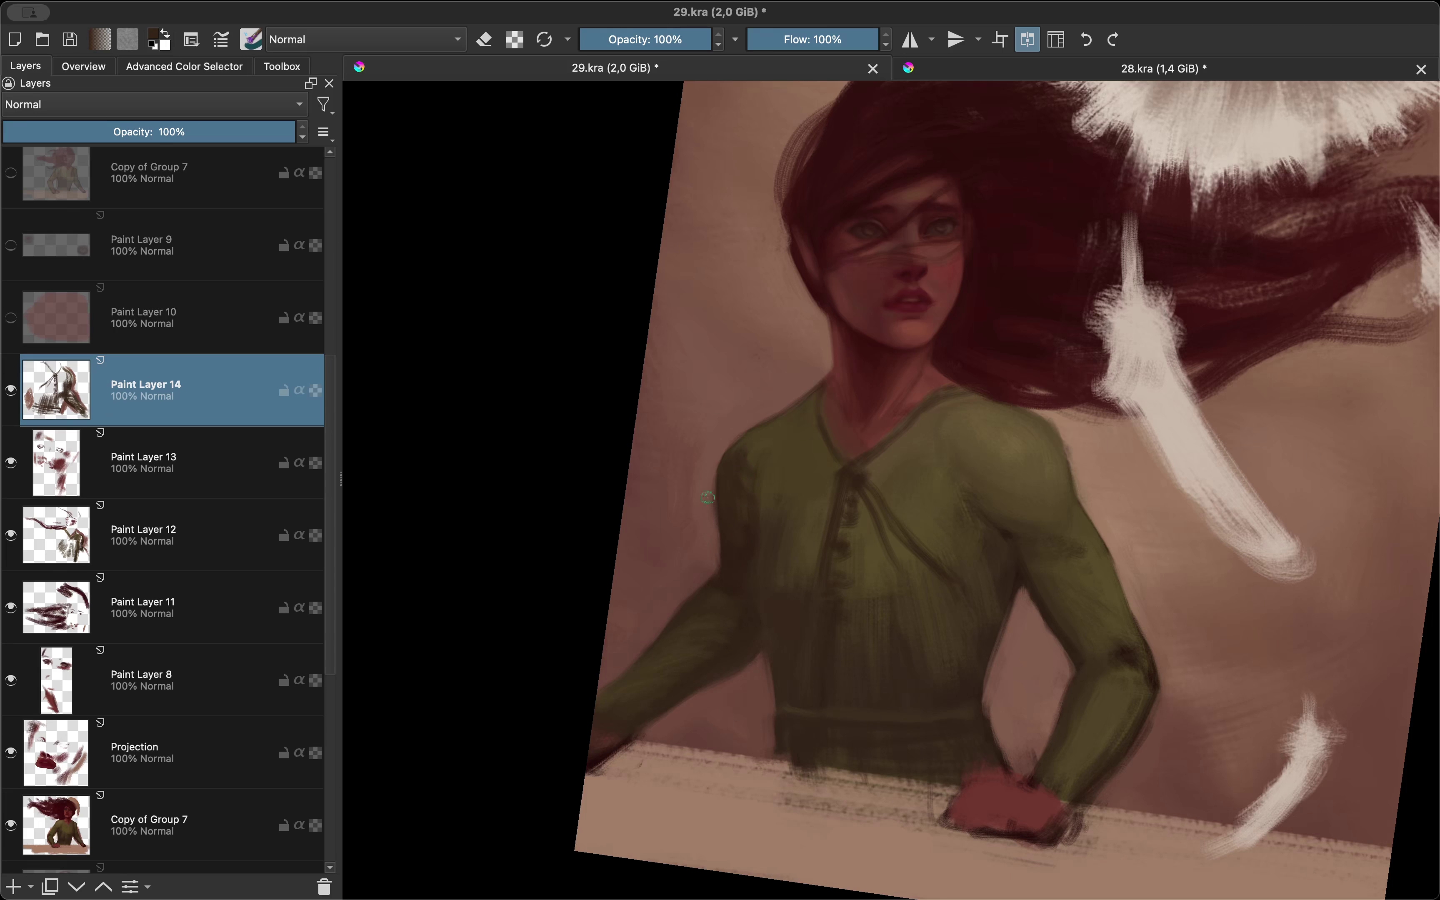
pyautogui.press('m')
pyautogui.press('m')
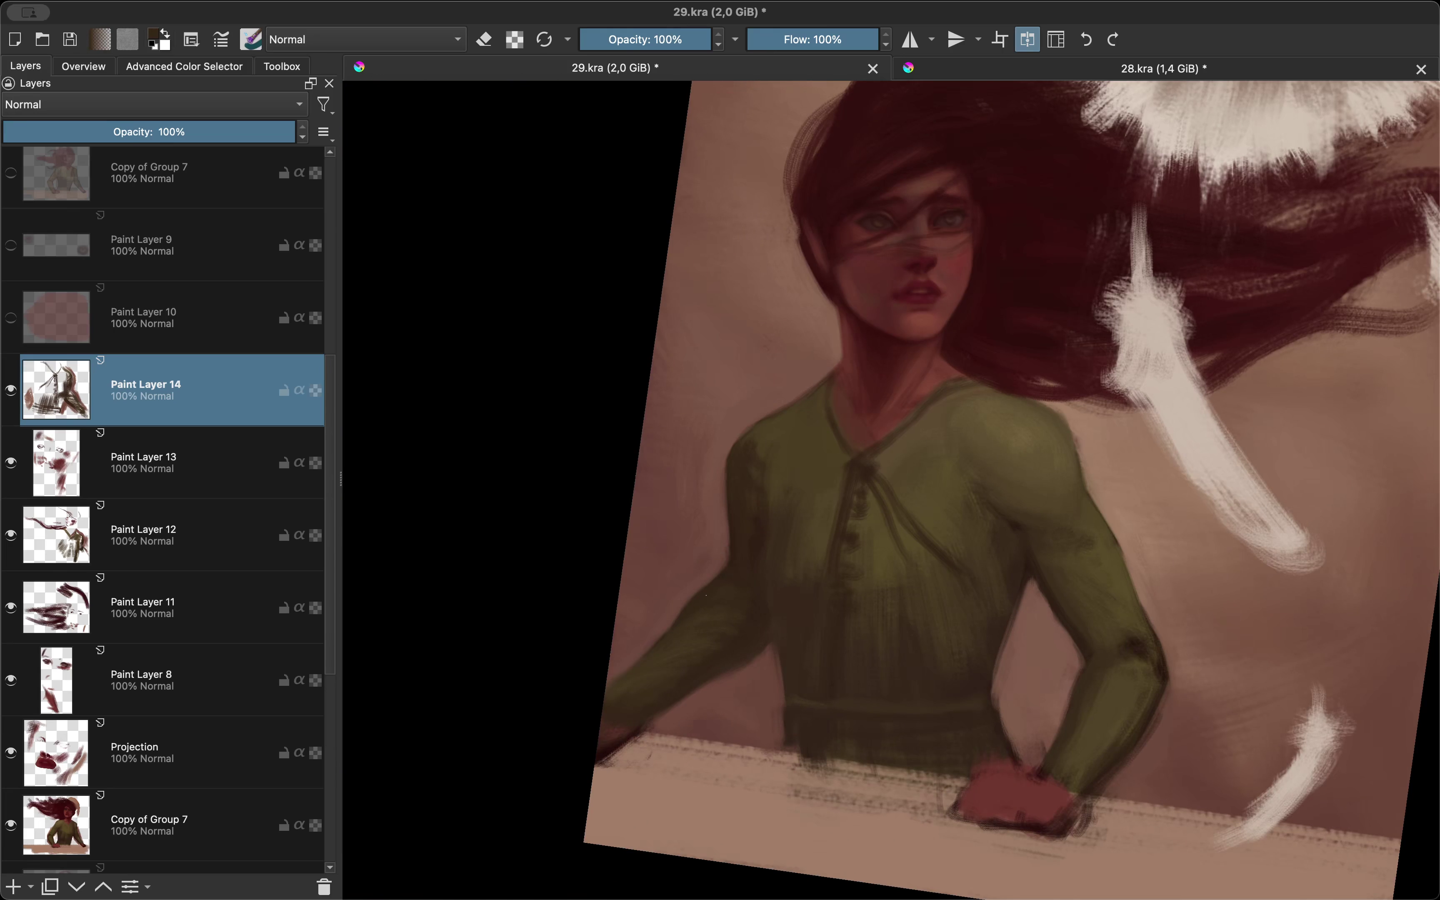
pyautogui.press('m')
pyautogui.scroll(5, 884, 643)
pyautogui.scroll(3, 794, 653)
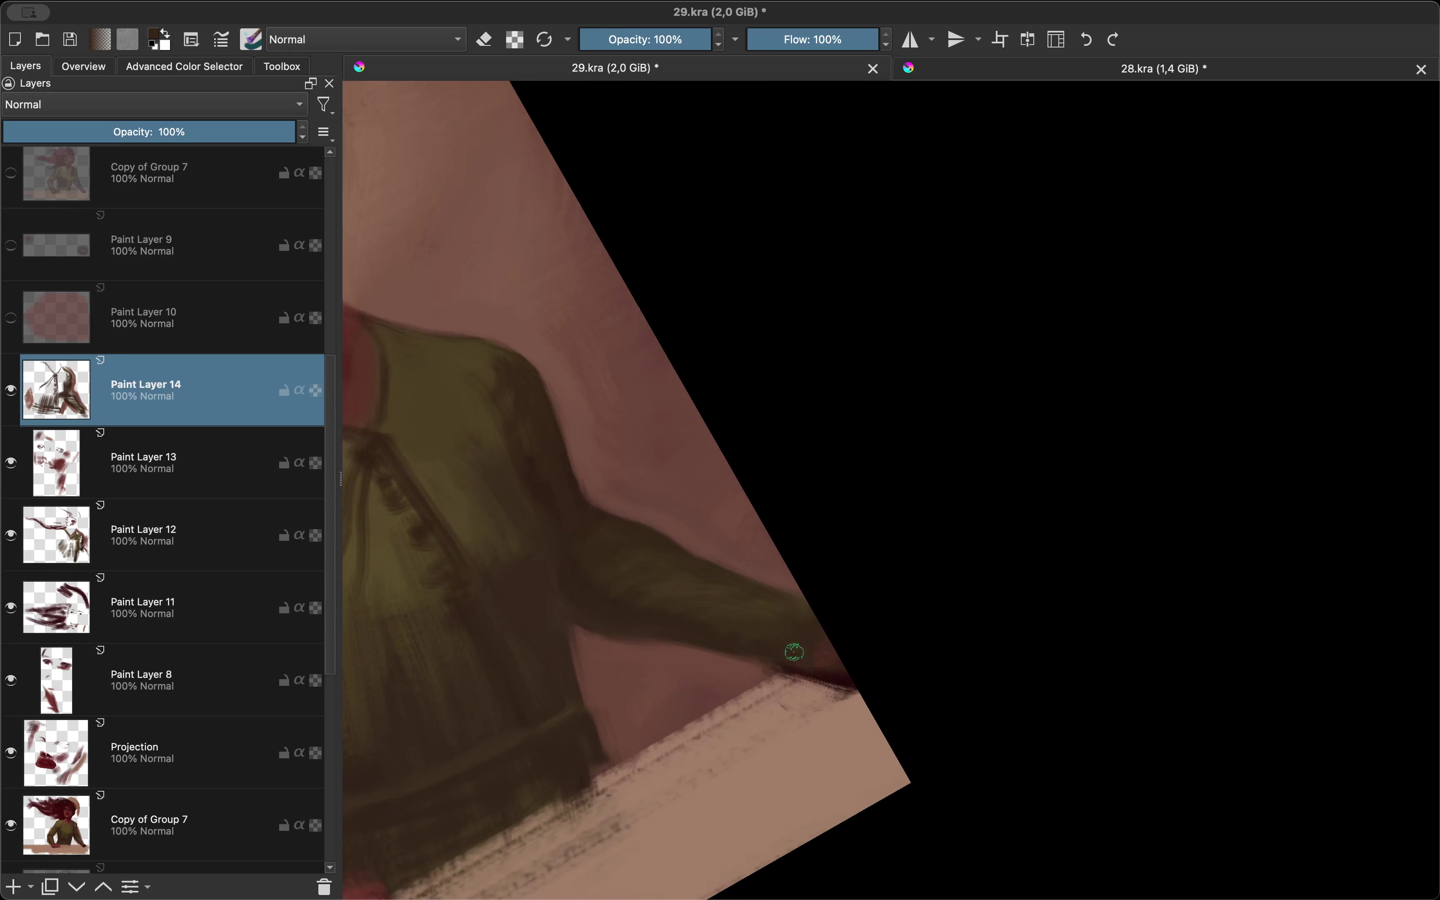
pyautogui.scroll(3, 718, 620)
pyautogui.press('m')
pyautogui.scroll(-5, 759, 681)
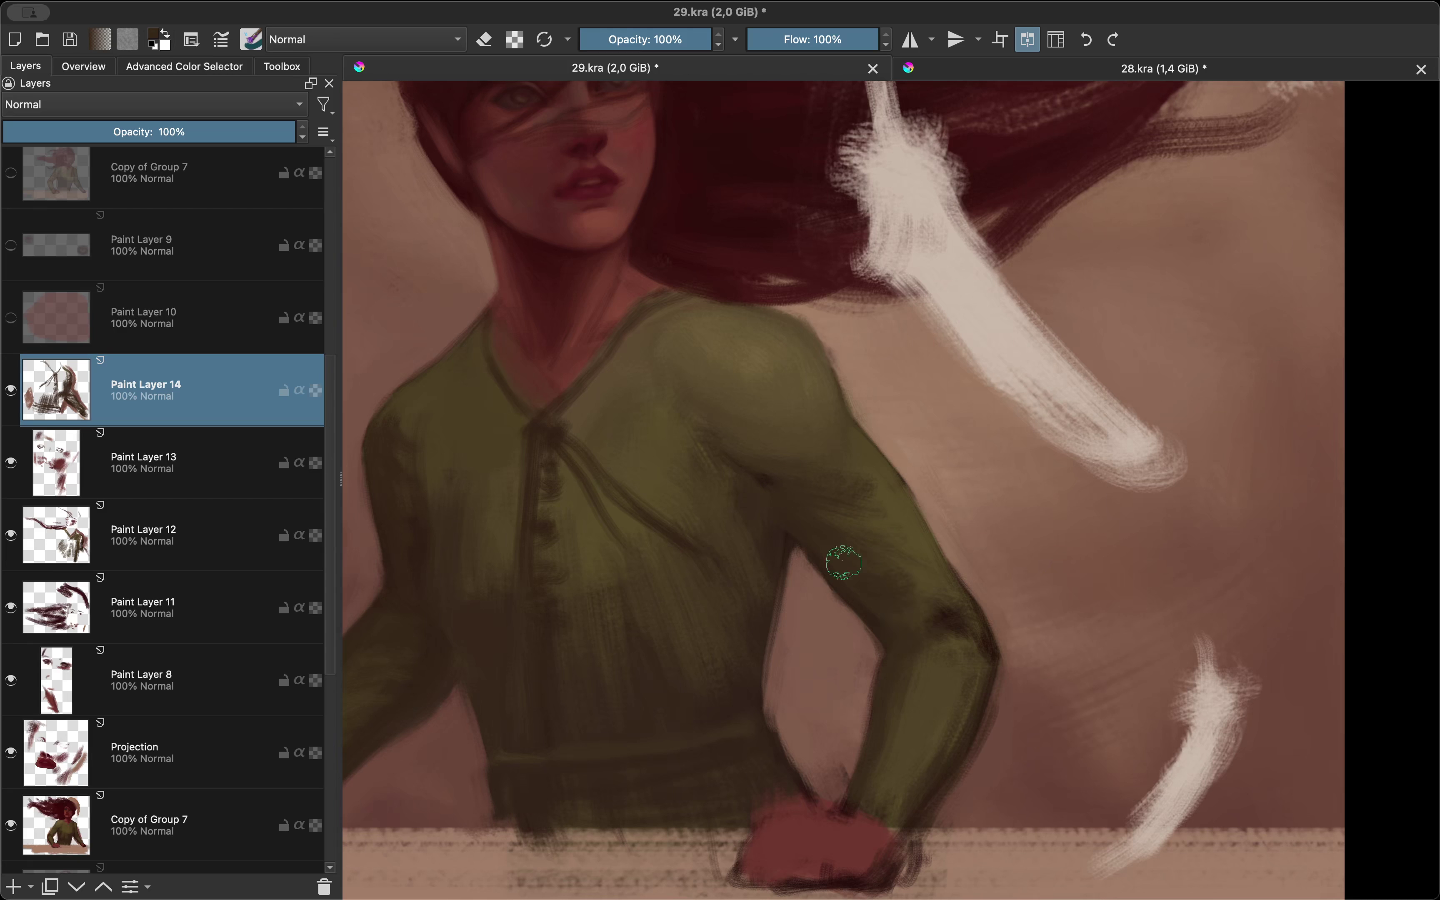
# Step: Brush over the forearm sleeve to smooth its shading and outer edge
pyautogui.moveTo(885, 668); pyautogui.dragTo(939, 752)
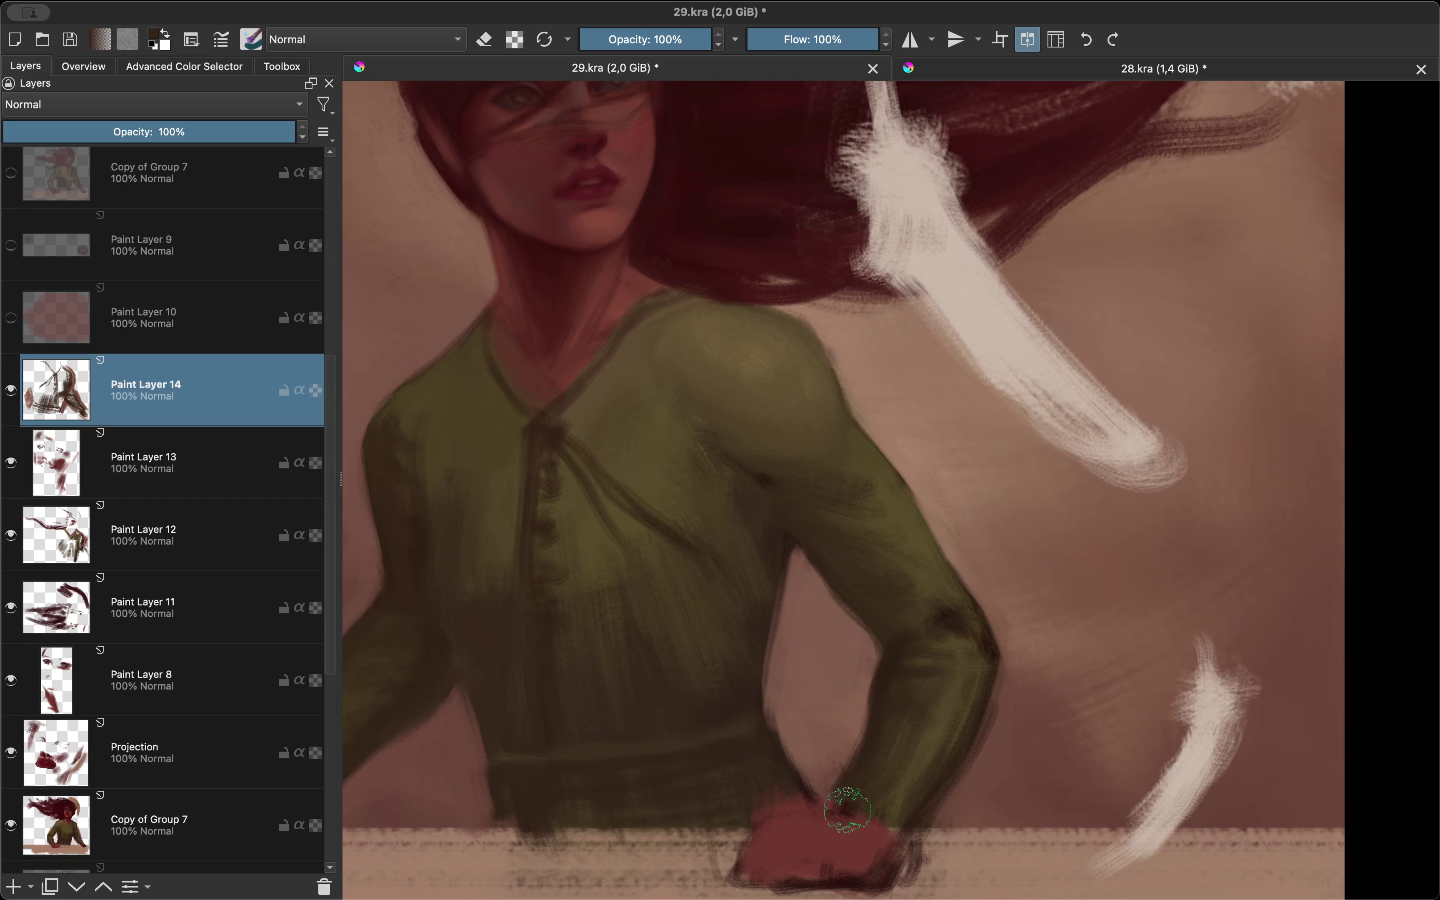
pyautogui.scroll(-3, 906, 810)
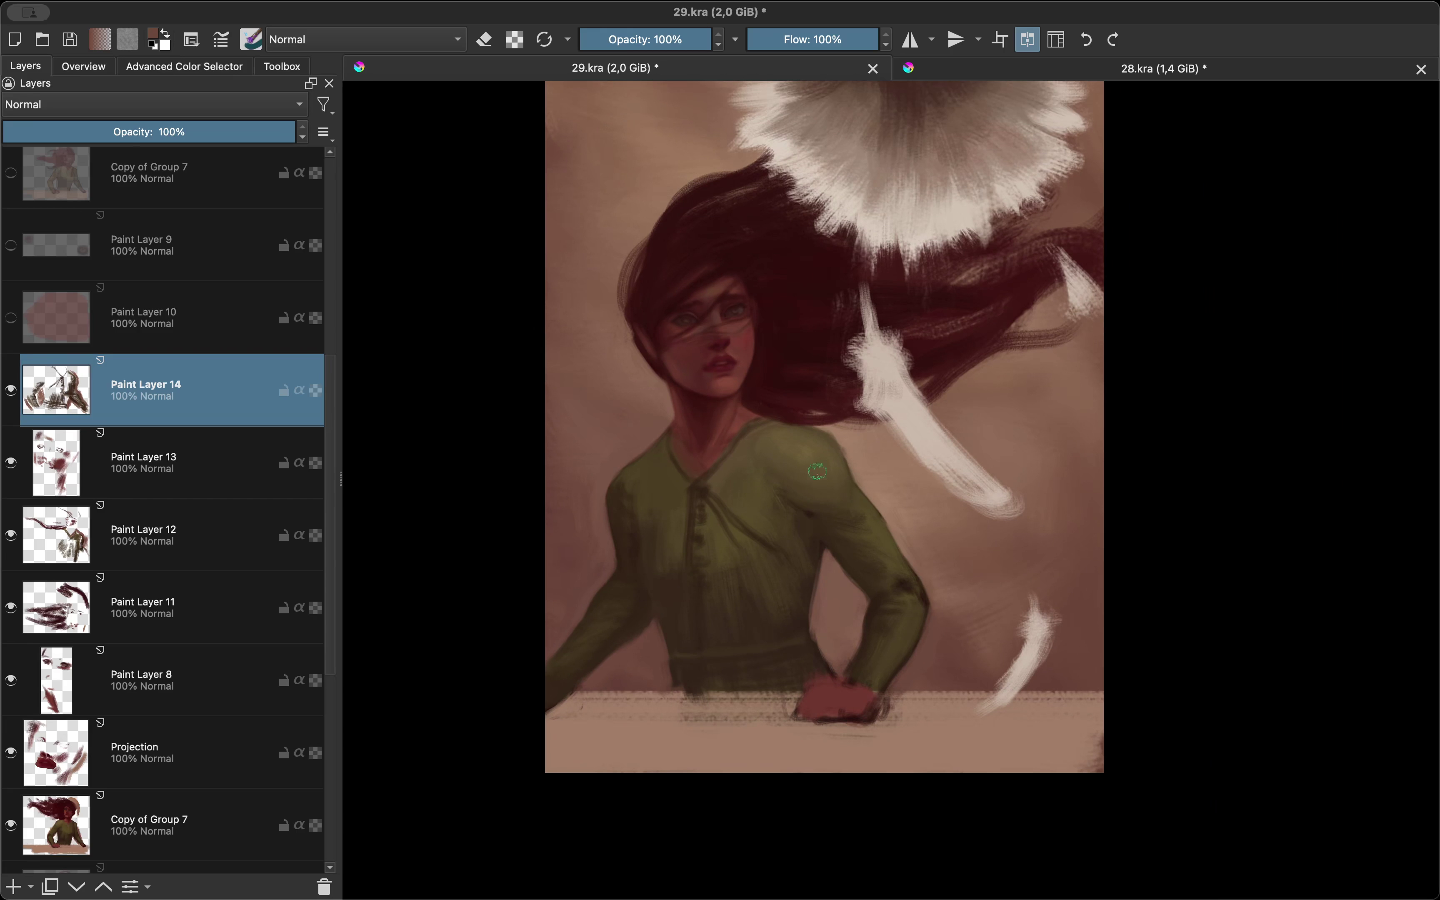
pyautogui.press('m')
pyautogui.scroll(3, 722, 637)
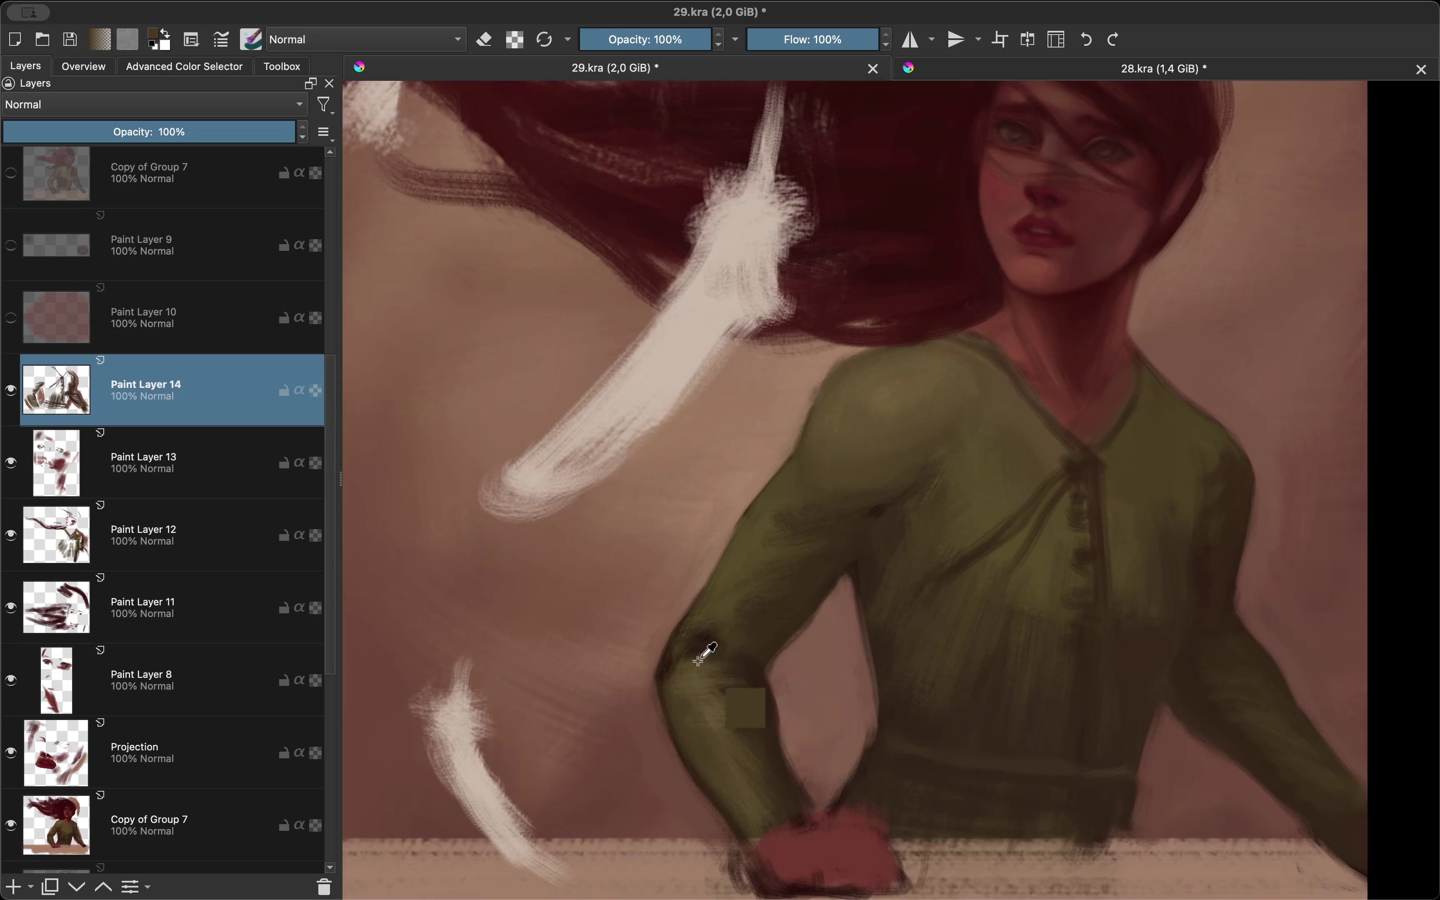
# Step: Sample a dark brown from the painting and check the figure mirrored
pyautogui.keyDown('ctrl'); pyautogui.click(771, 603); pyautogui.keyUp('ctrl')
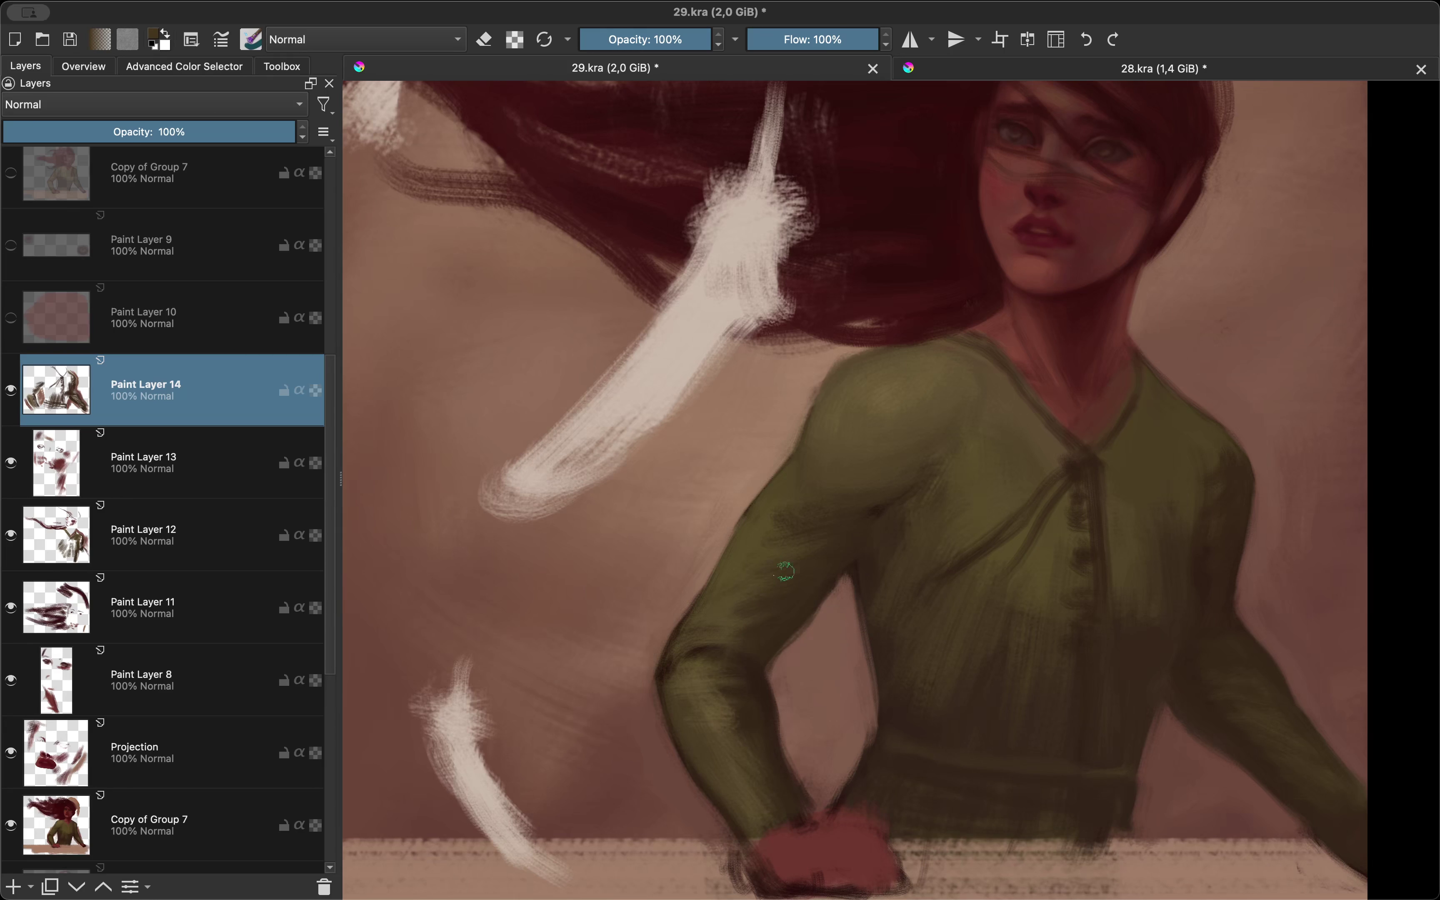
pyautogui.scroll(-5, 778, 522)
pyautogui.scroll(1, 807, 415)
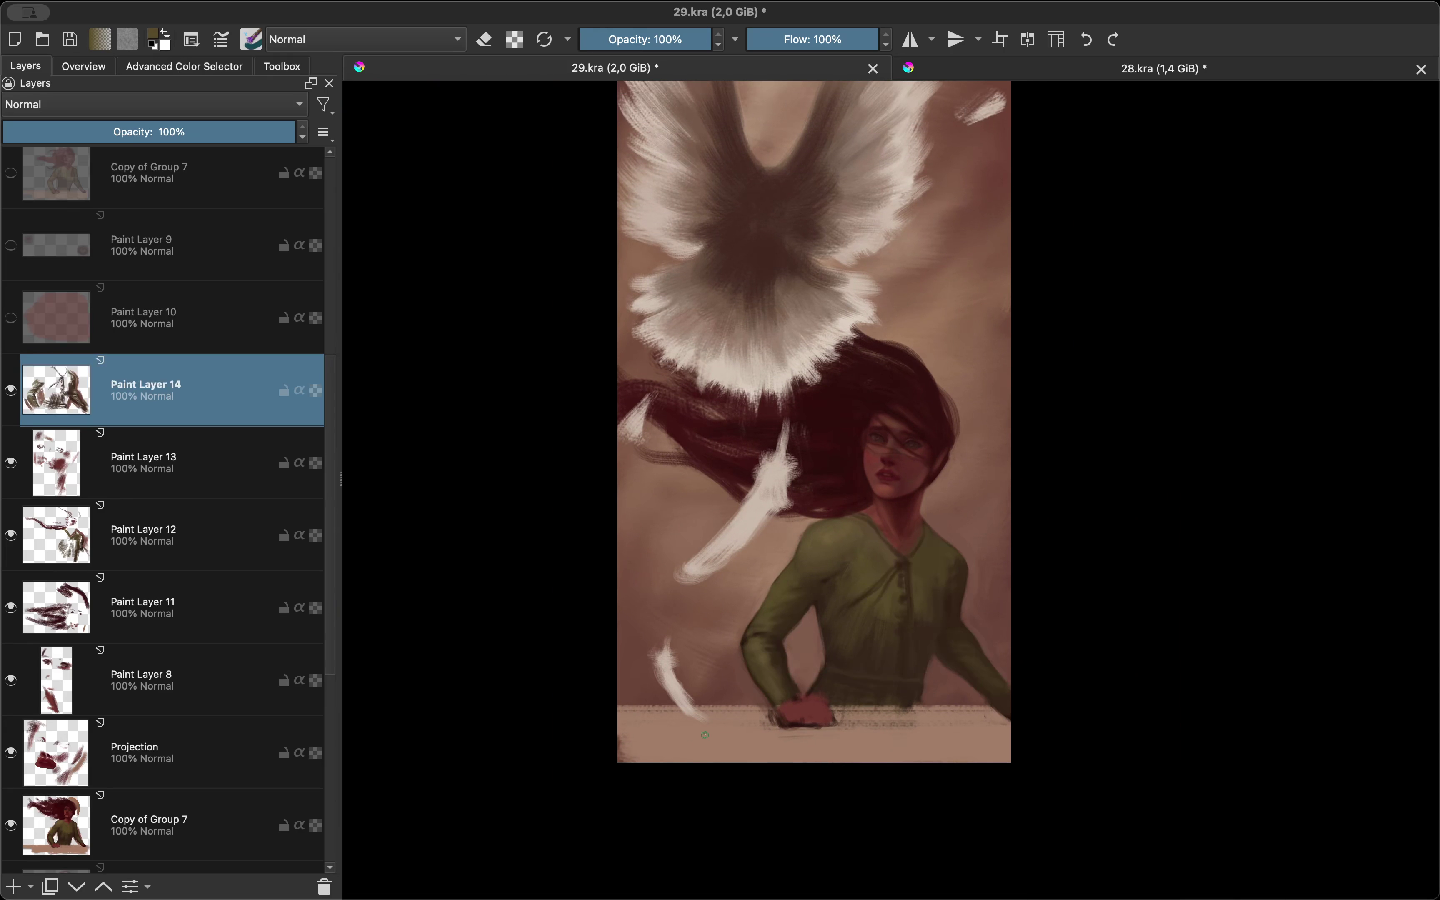
pyautogui.scroll(4, 849, 426)
pyautogui.scroll(-3, 849, 426)
pyautogui.press('m')
pyautogui.scroll(3, 829, 505)
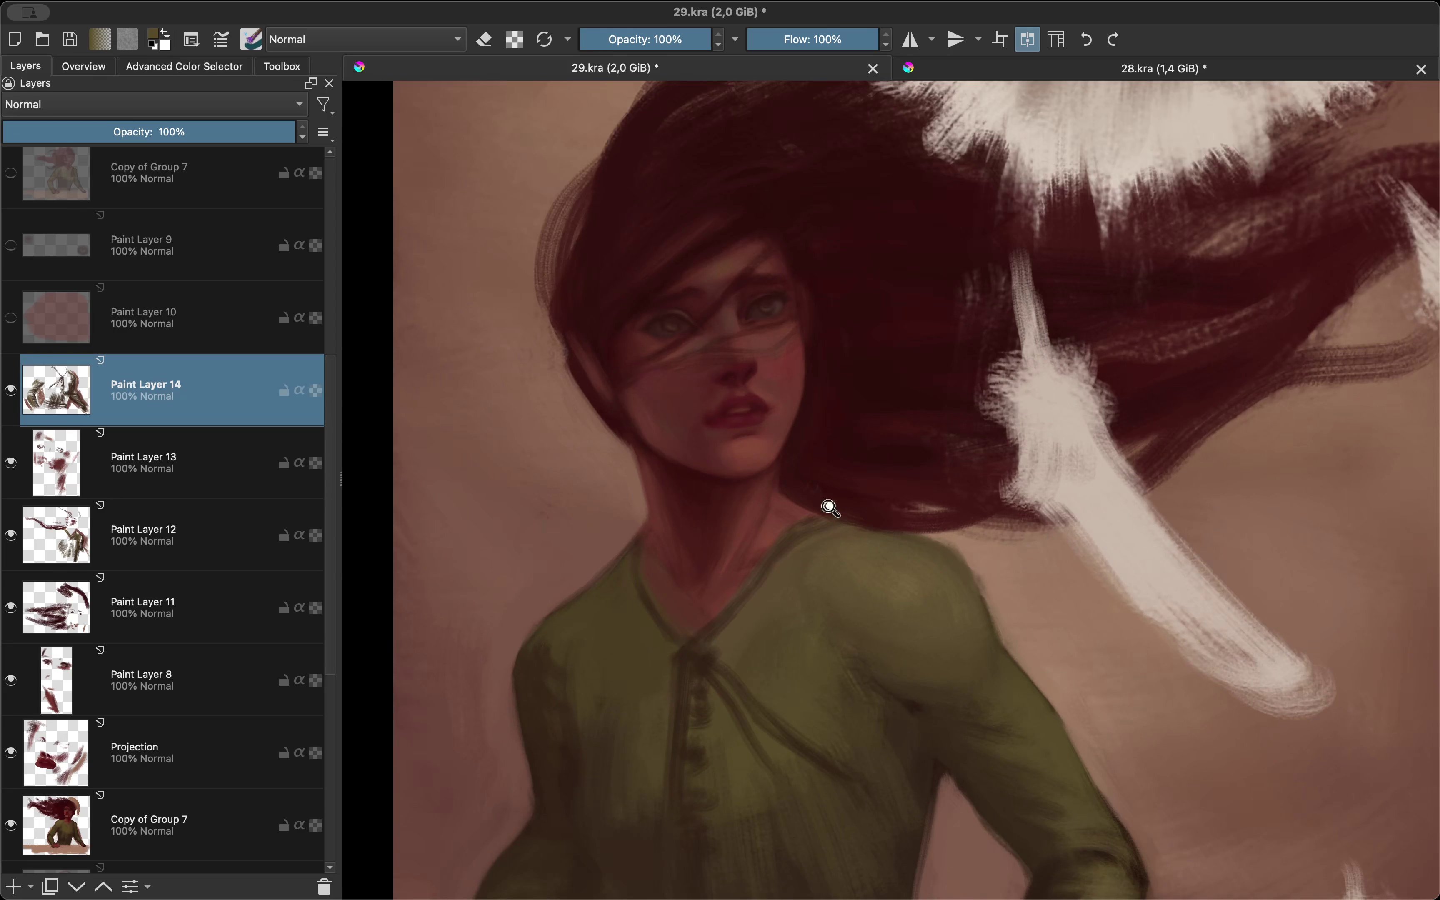
pyautogui.scroll(2, 733, 462)
pyautogui.scroll(2, 732, 462)
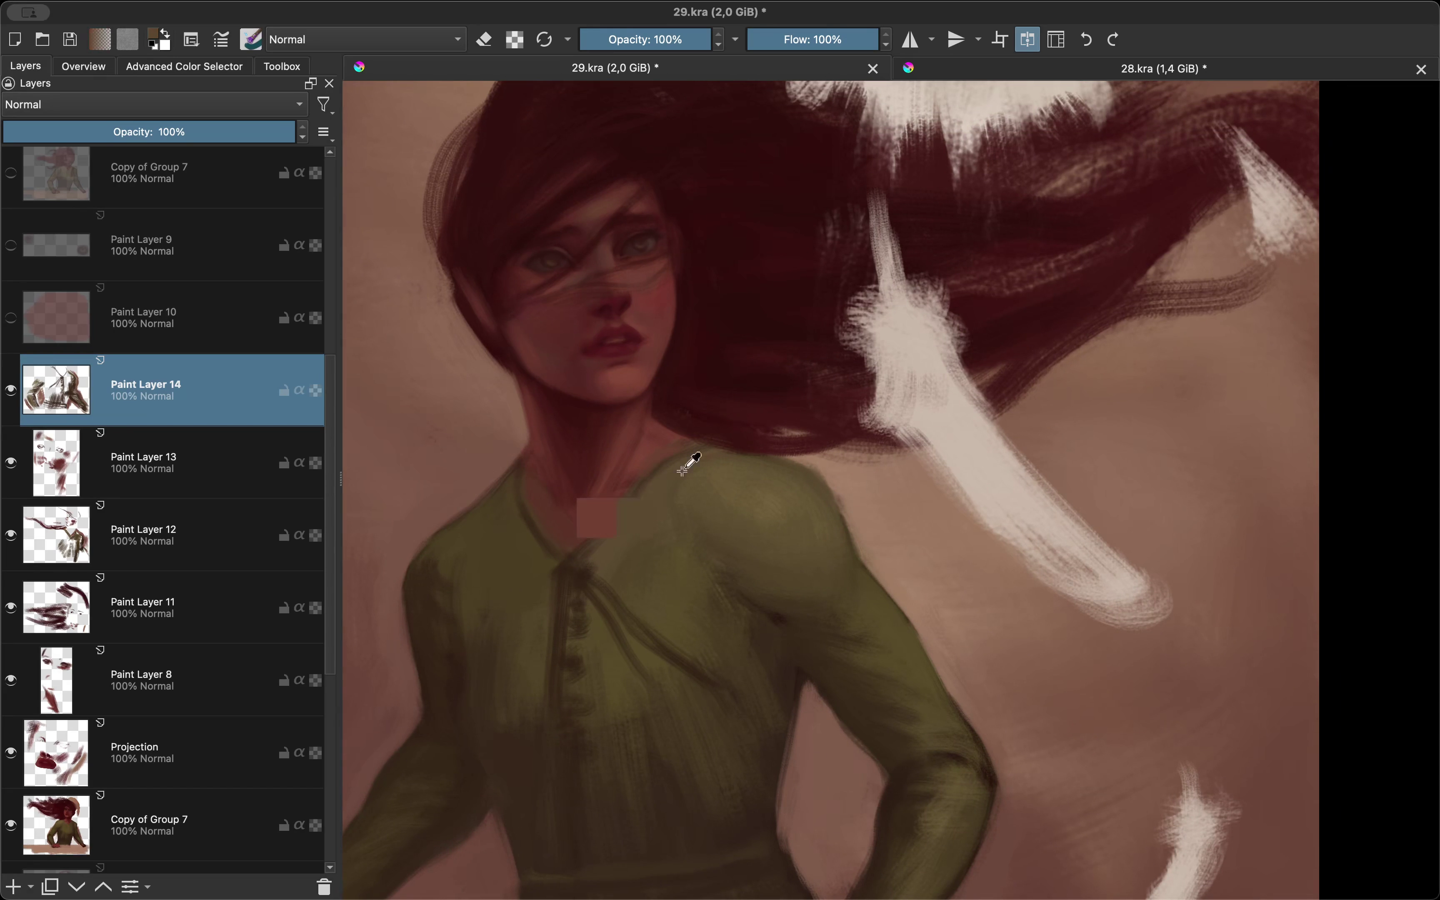
pyautogui.scroll(-1, 543, 566)
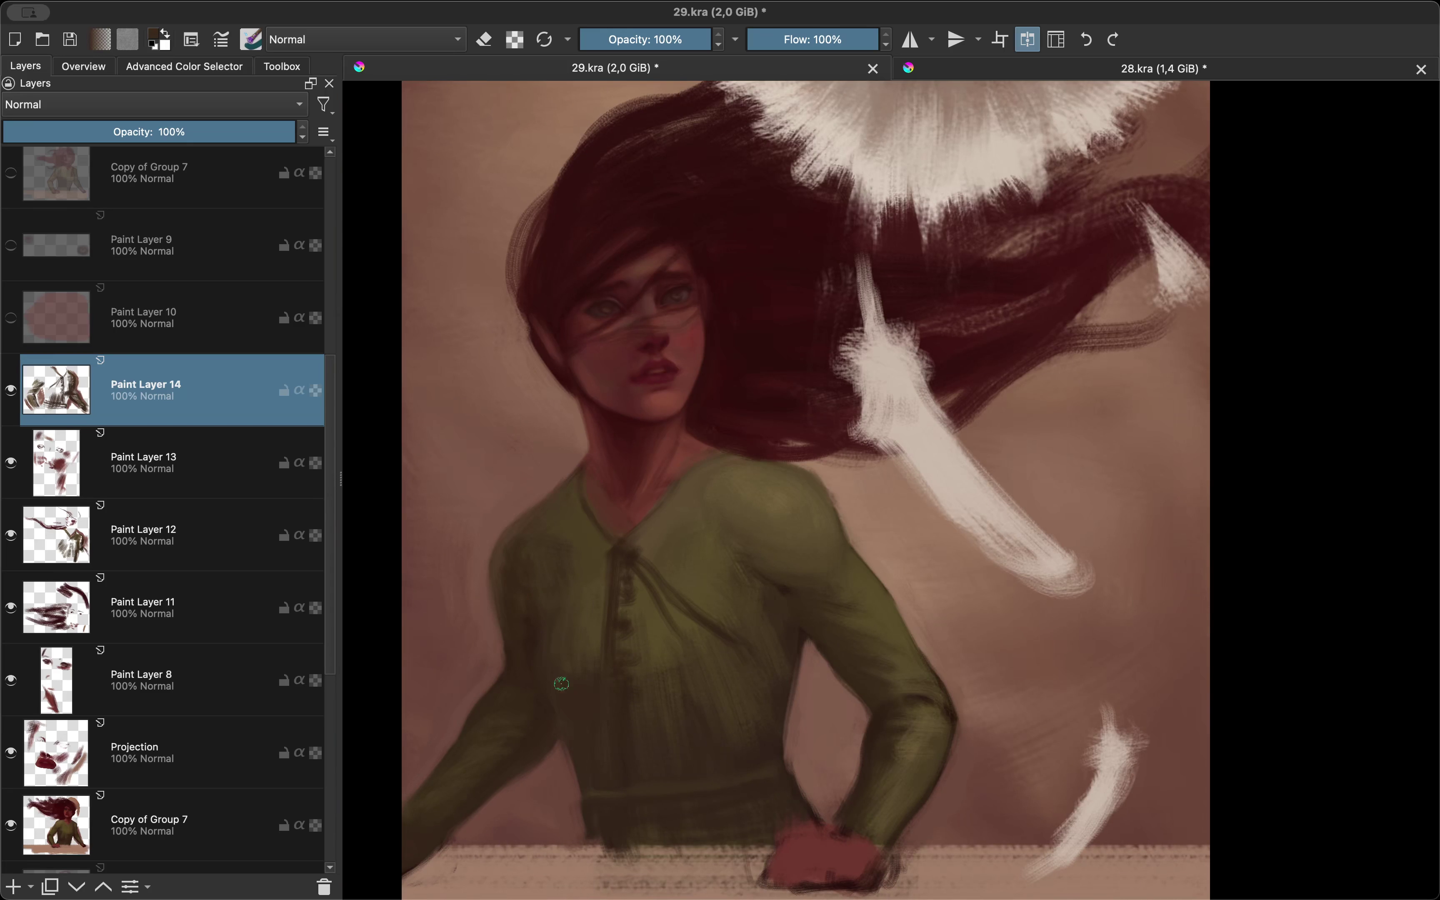
# Step: Sample a shirt colour and flip between mirrored and normal view to compare the painting
pyautogui.keyDown('ctrl'); pyautogui.click(526, 644); pyautogui.keyUp('ctrl')
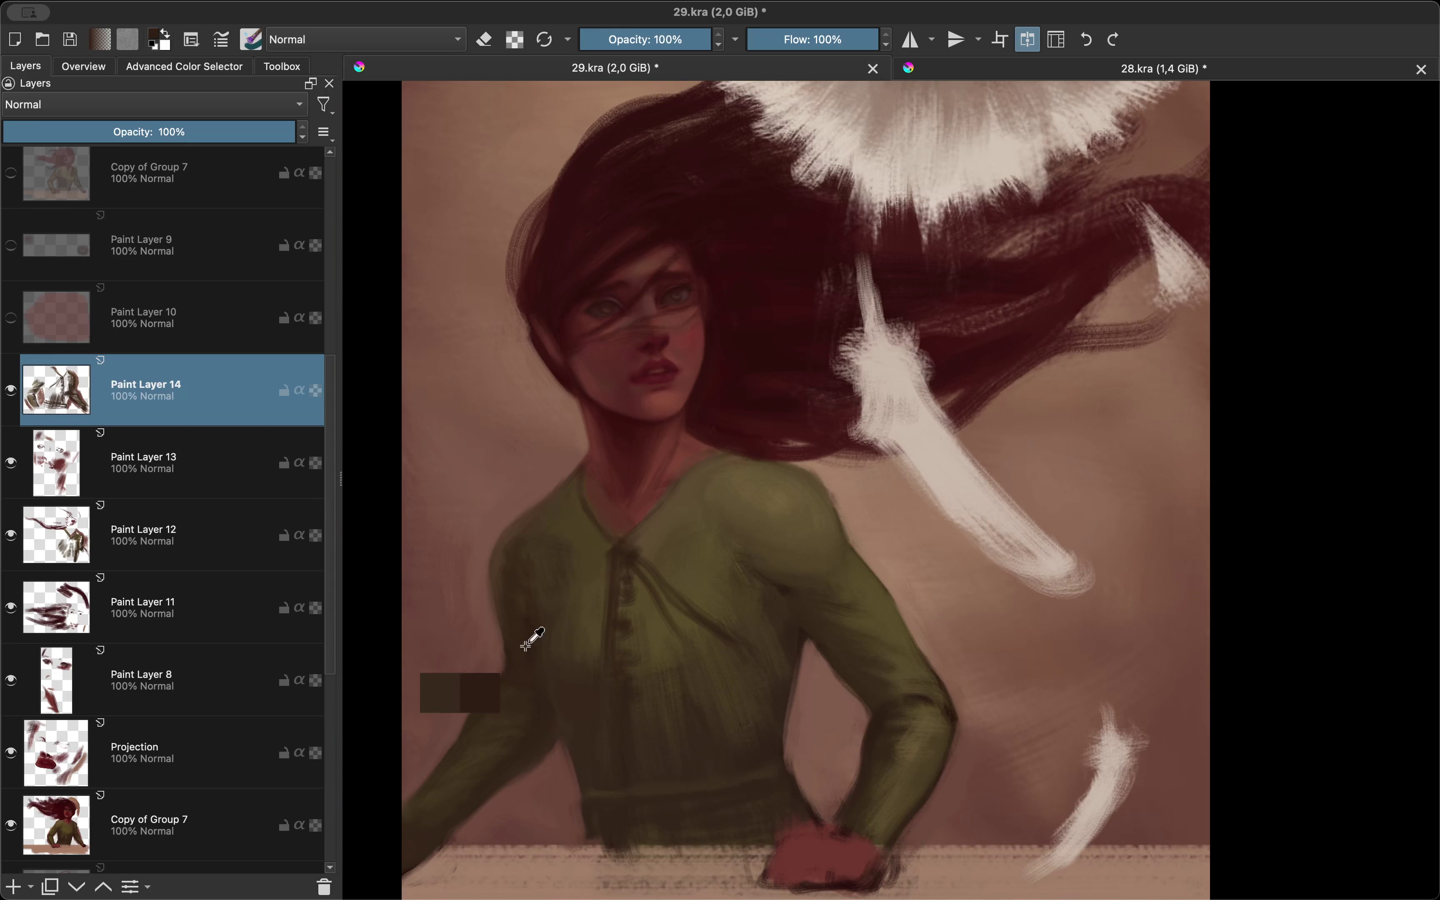
pyautogui.press('m')
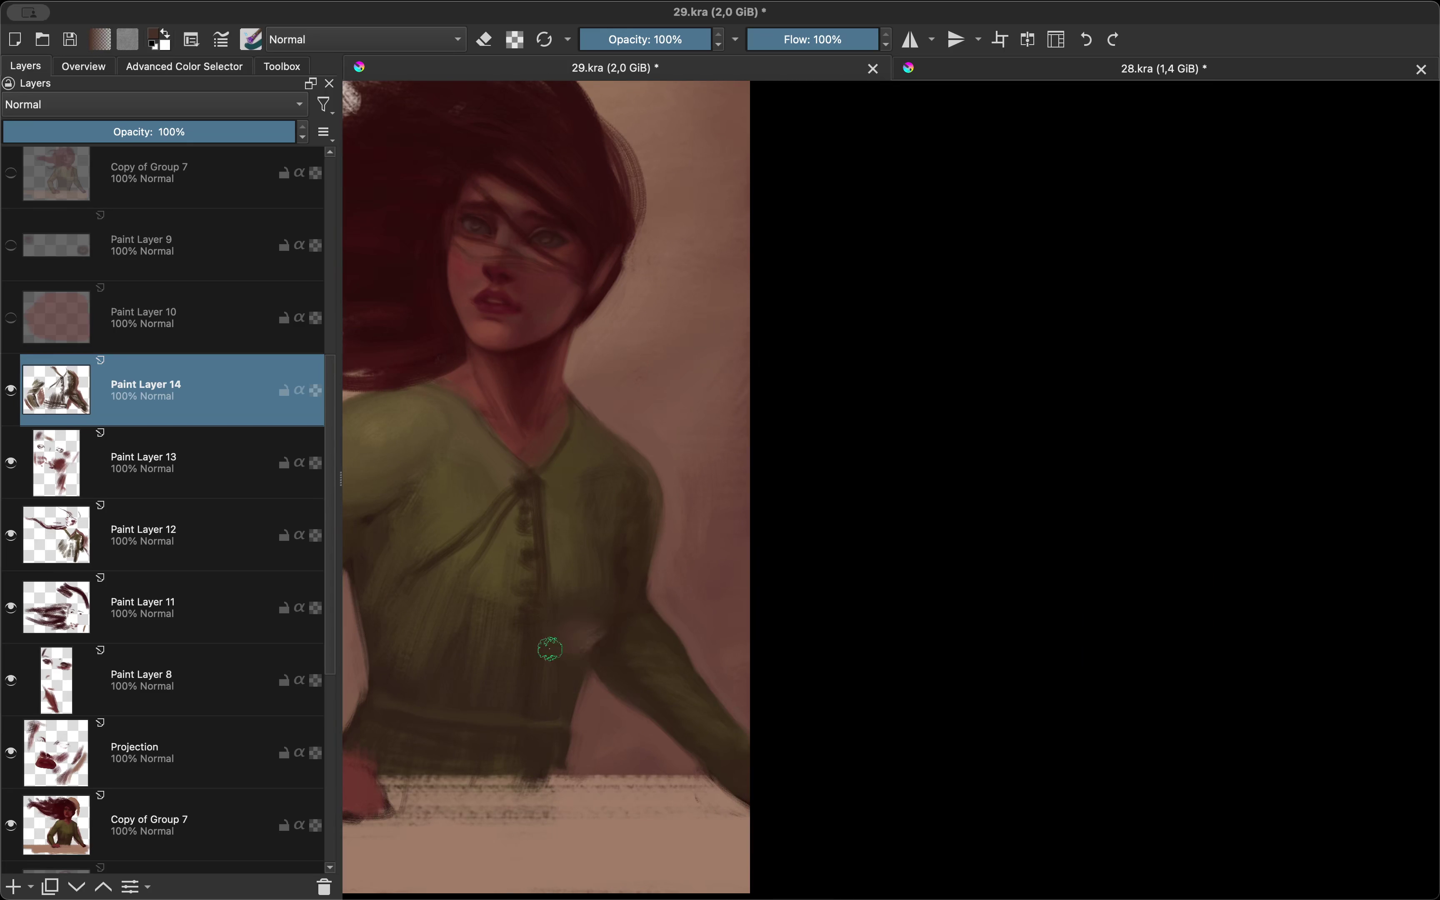
pyautogui.press('m')
pyautogui.press('m')
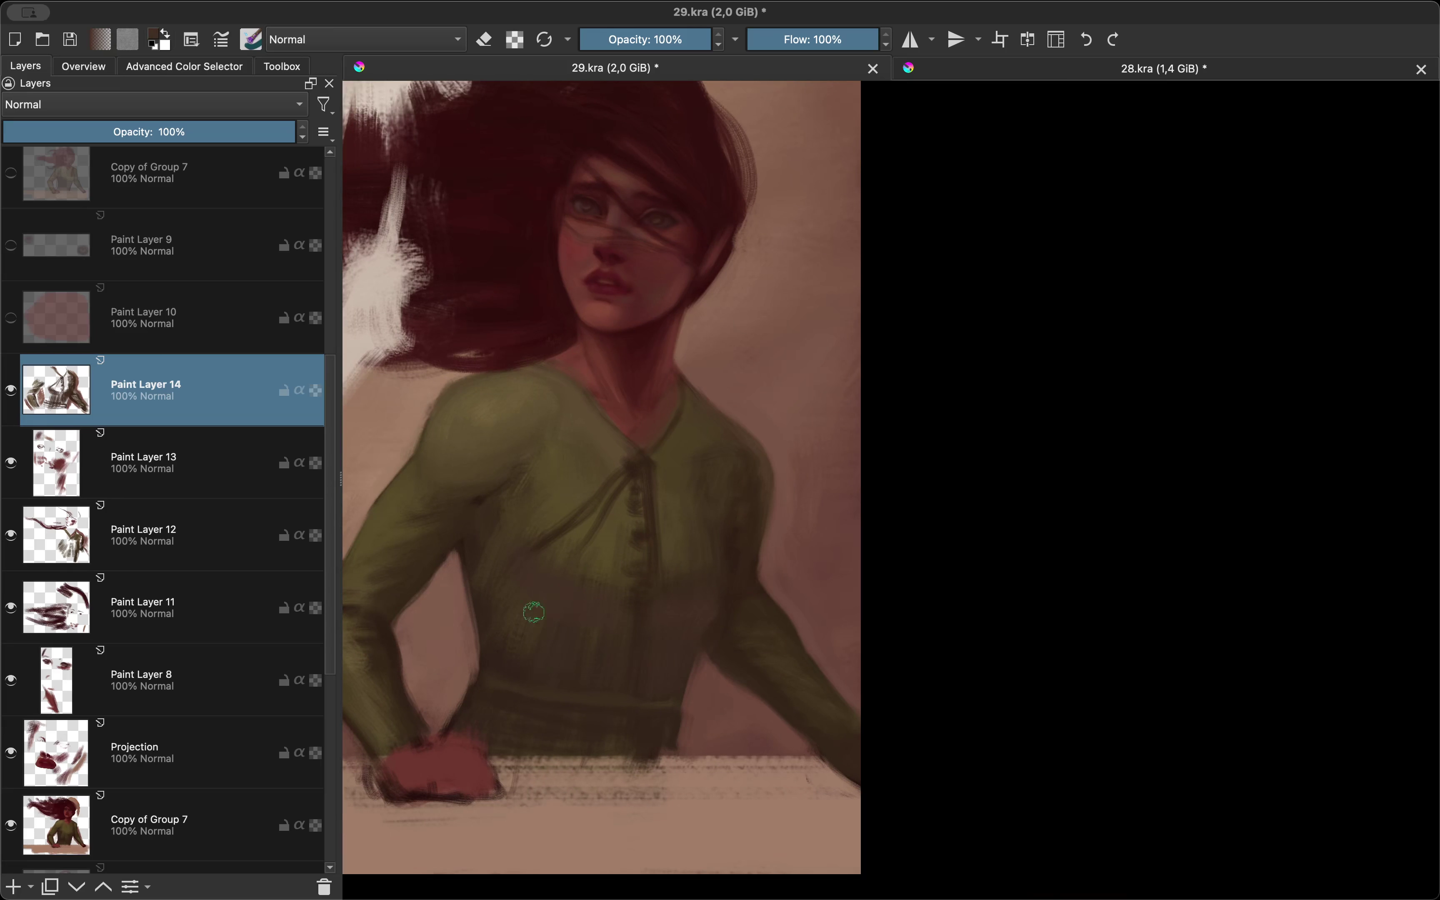
pyautogui.press('m')
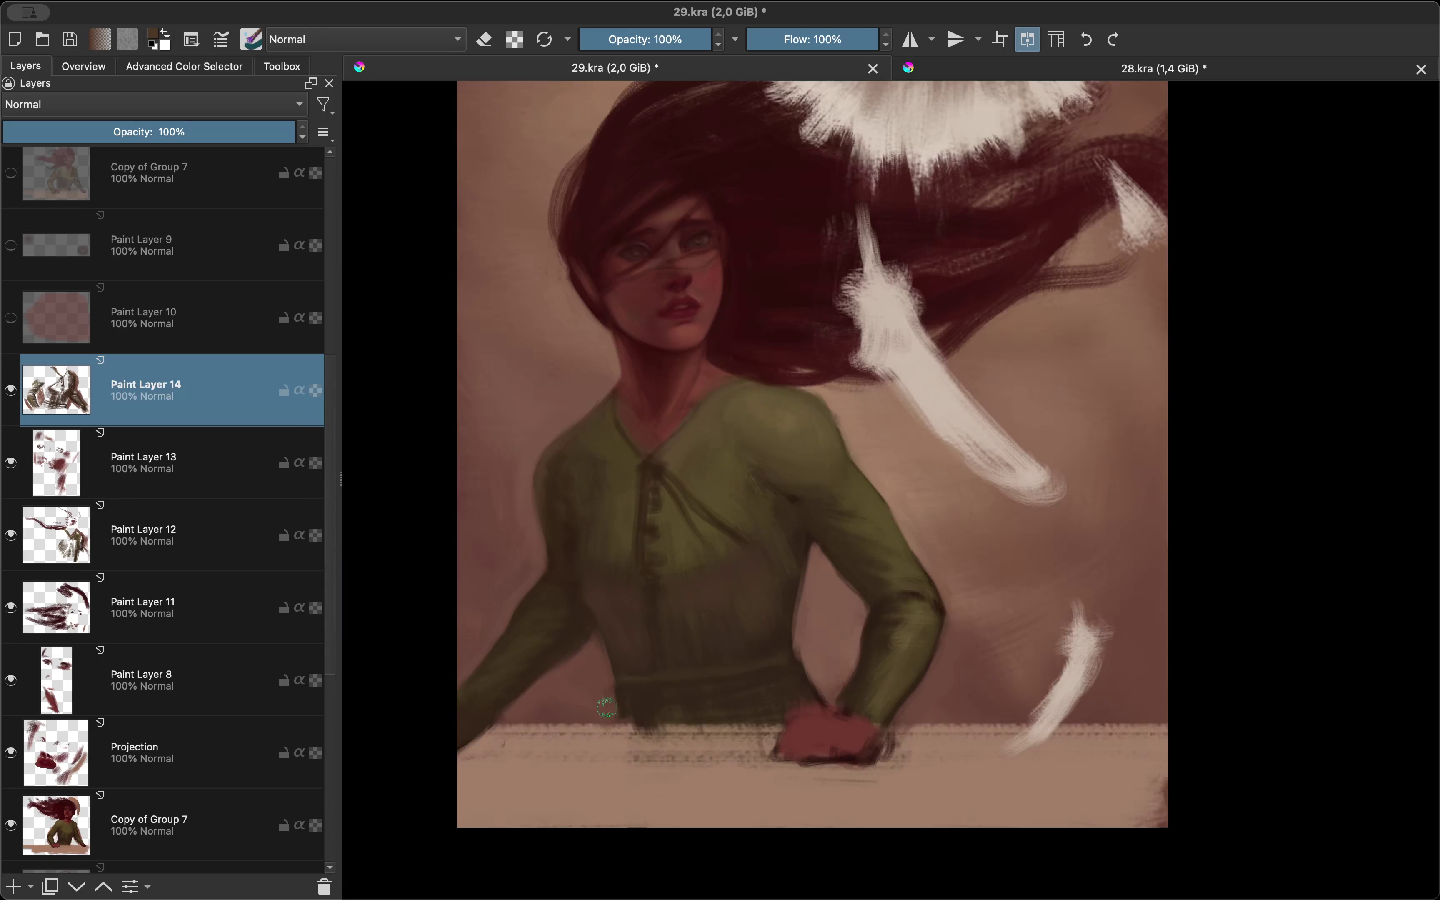
pyautogui.scroll(2, 427, 640)
pyautogui.press('m')
pyautogui.scroll(3, 767, 516)
pyautogui.hscroll(5, 755, 554)
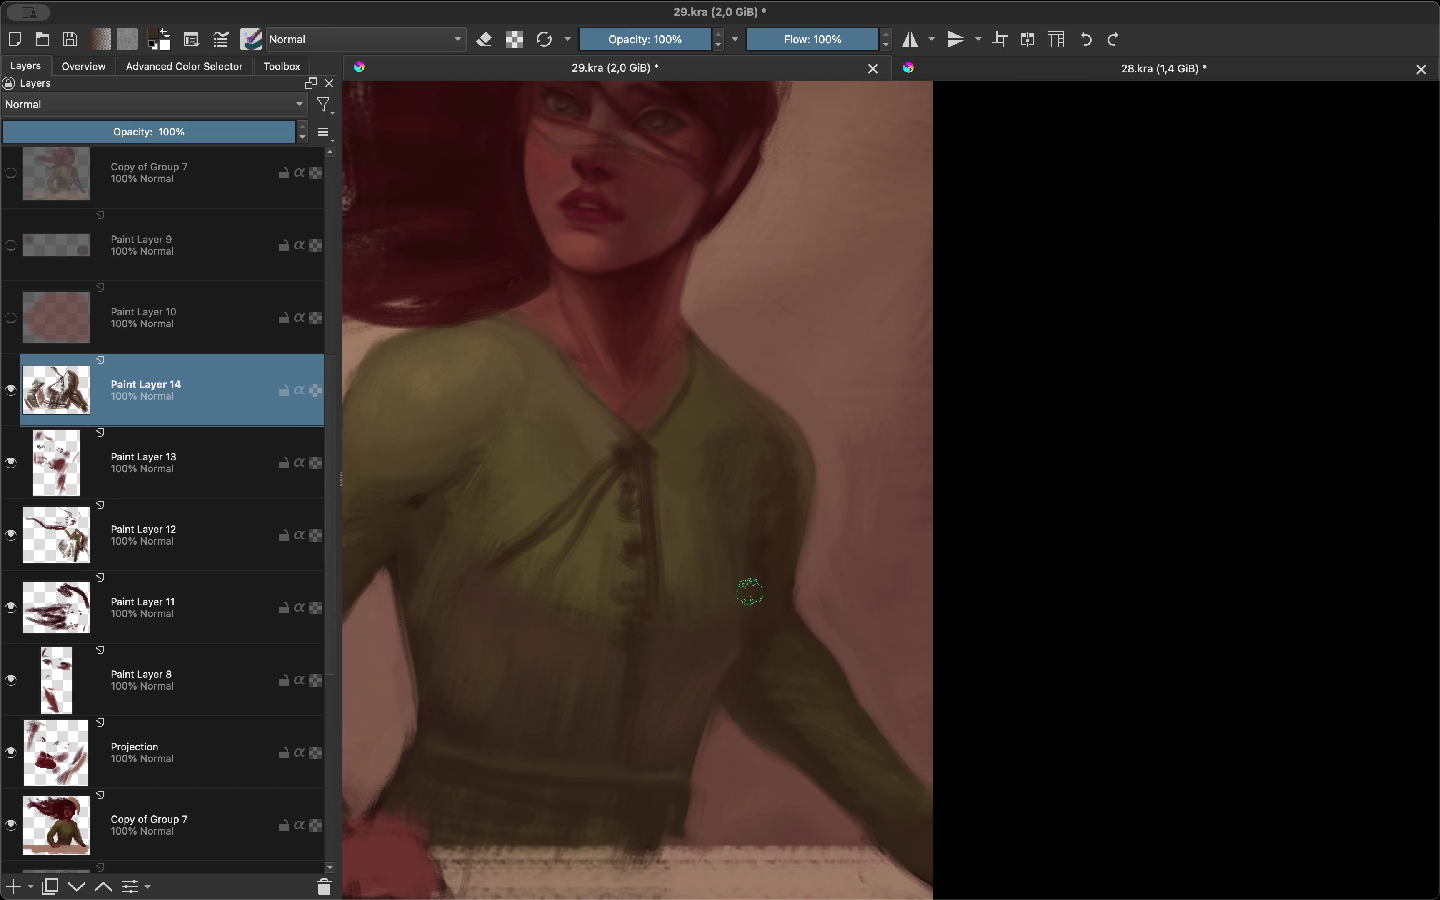
pyautogui.scroll(-3, 748, 589)
pyautogui.press('m')
pyautogui.scroll(1, 684, 596)
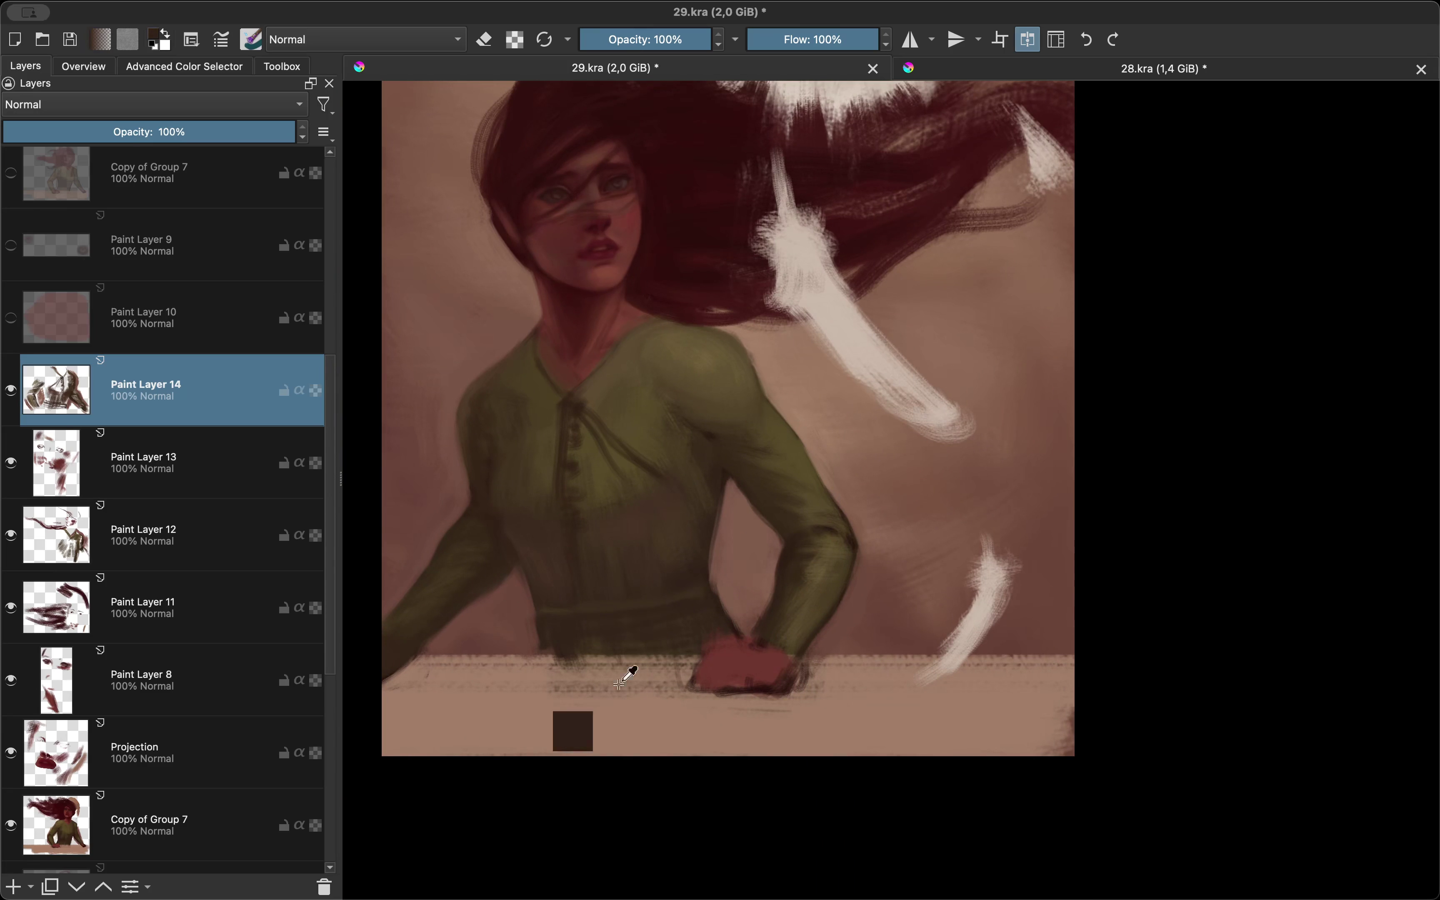
pyautogui.press('m')
pyautogui.scroll(-2, 688, 633)
pyautogui.scroll(2, 774, 654)
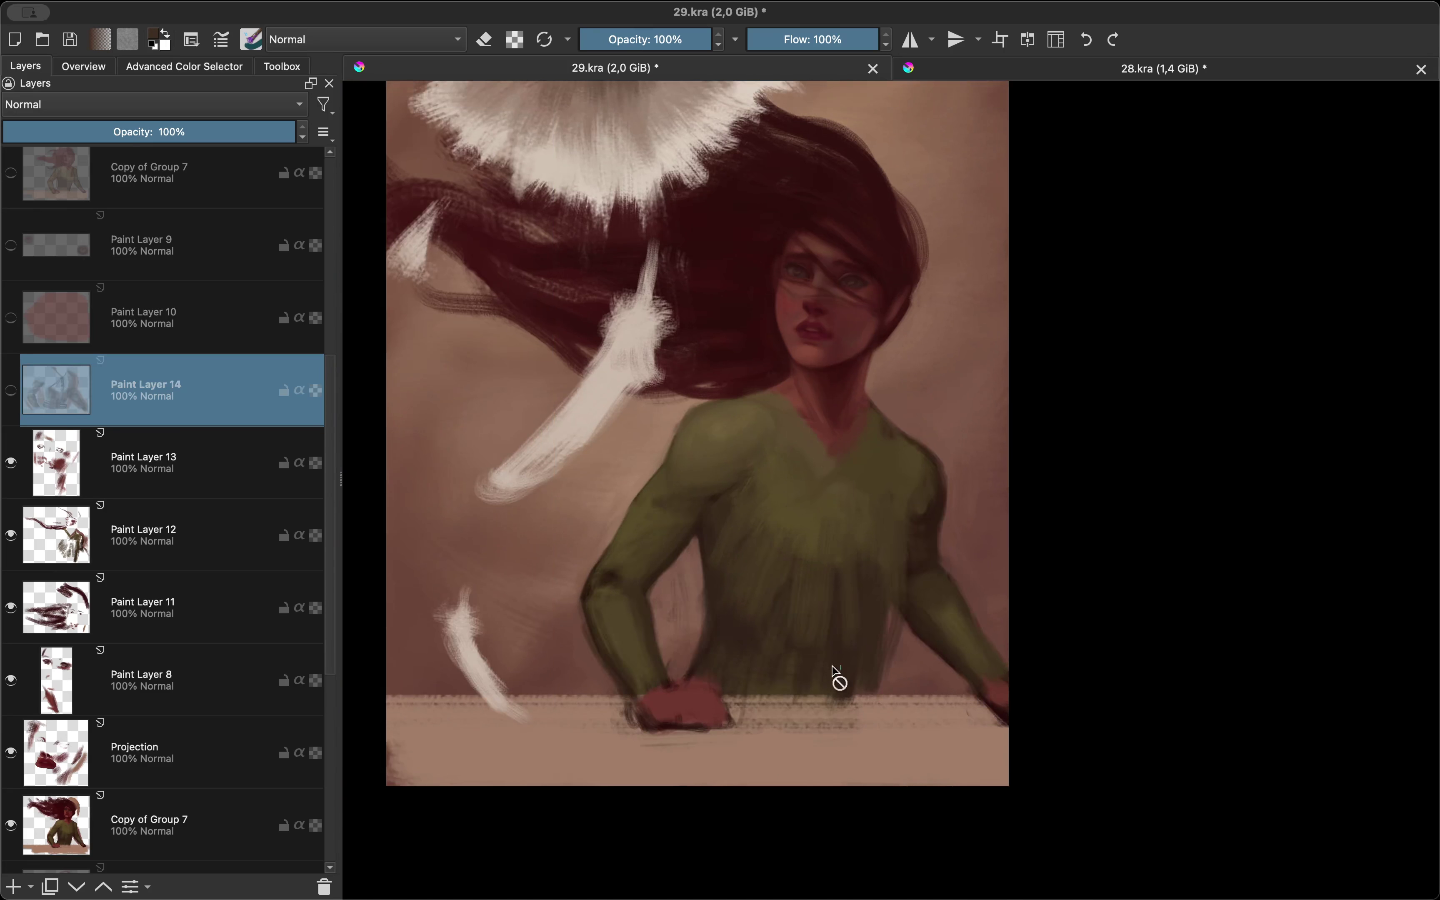
pyautogui.scroll(2, 673, 619)
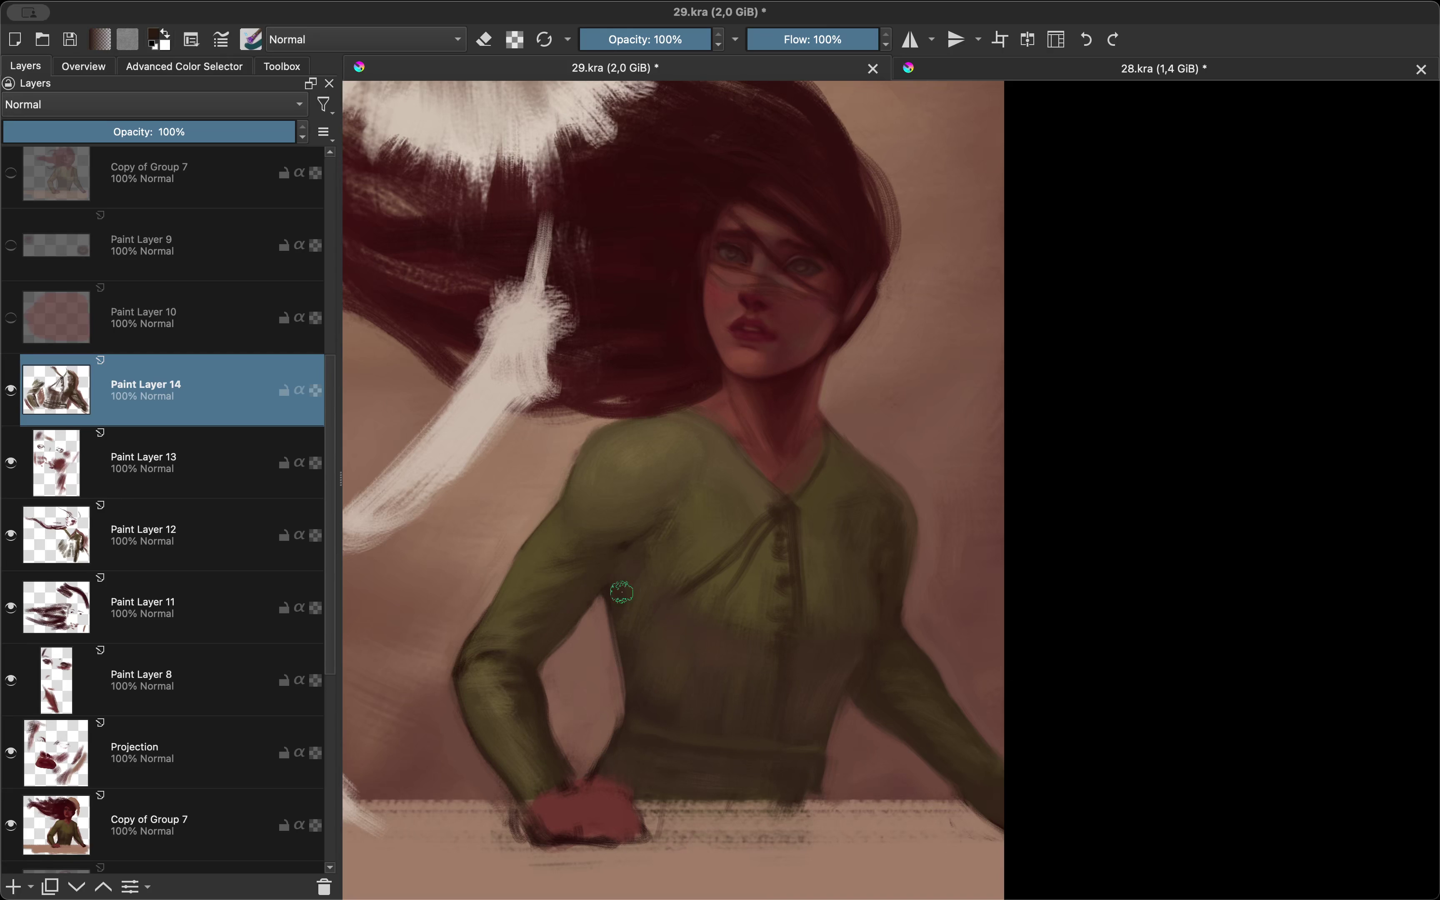
# Step: Sample an olive-brown from the shirt and check the whole painting mirrored
pyautogui.keyDown('ctrl'); pyautogui.click(678, 562); pyautogui.keyUp('ctrl')
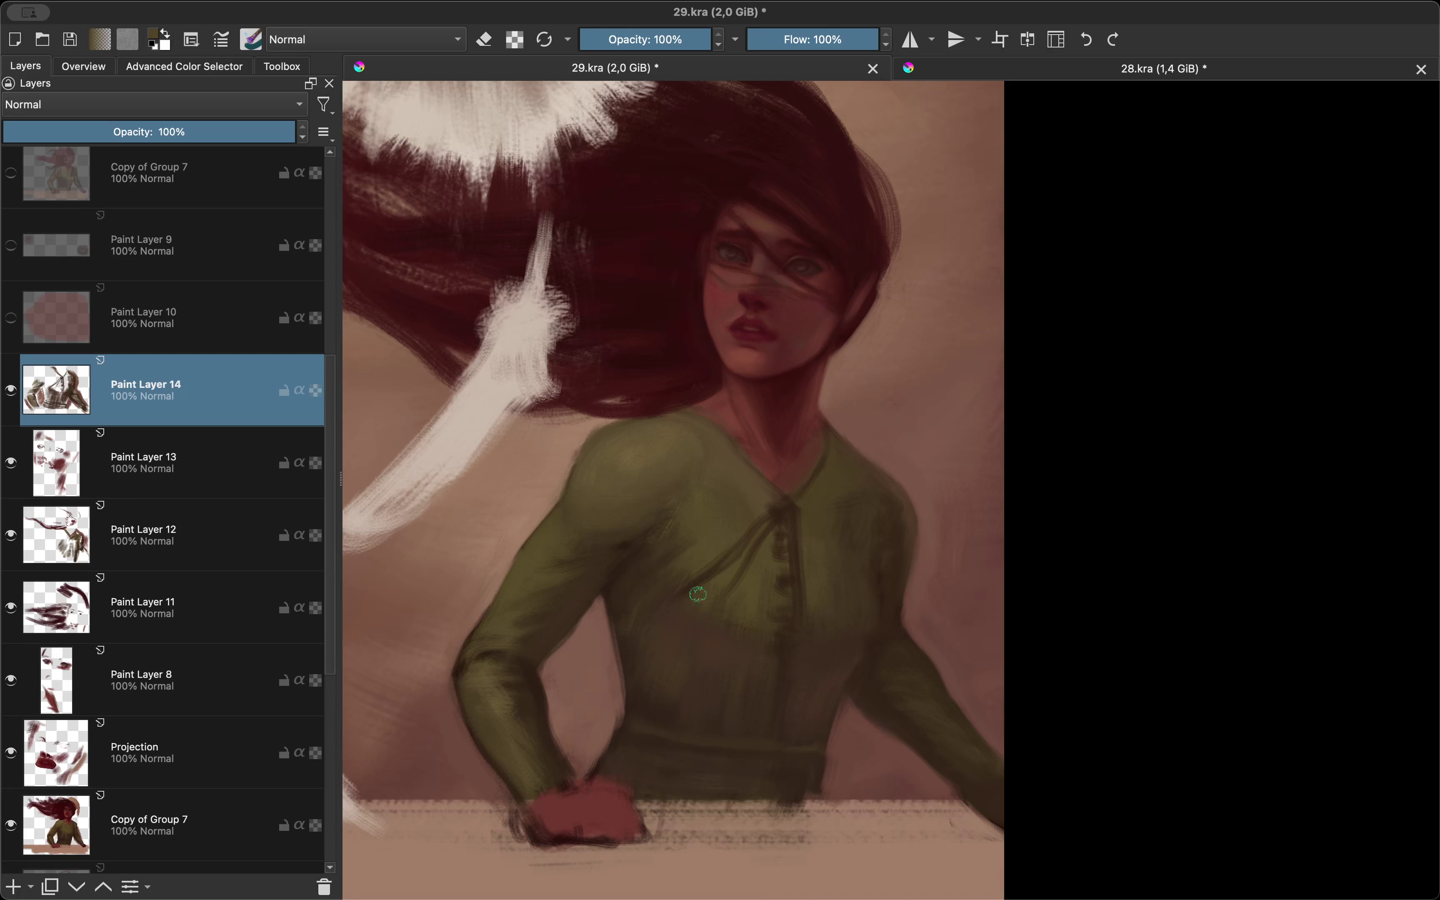
pyautogui.scroll(-2, 698, 594)
pyautogui.press('m')
pyautogui.scroll(-1, 651, 681)
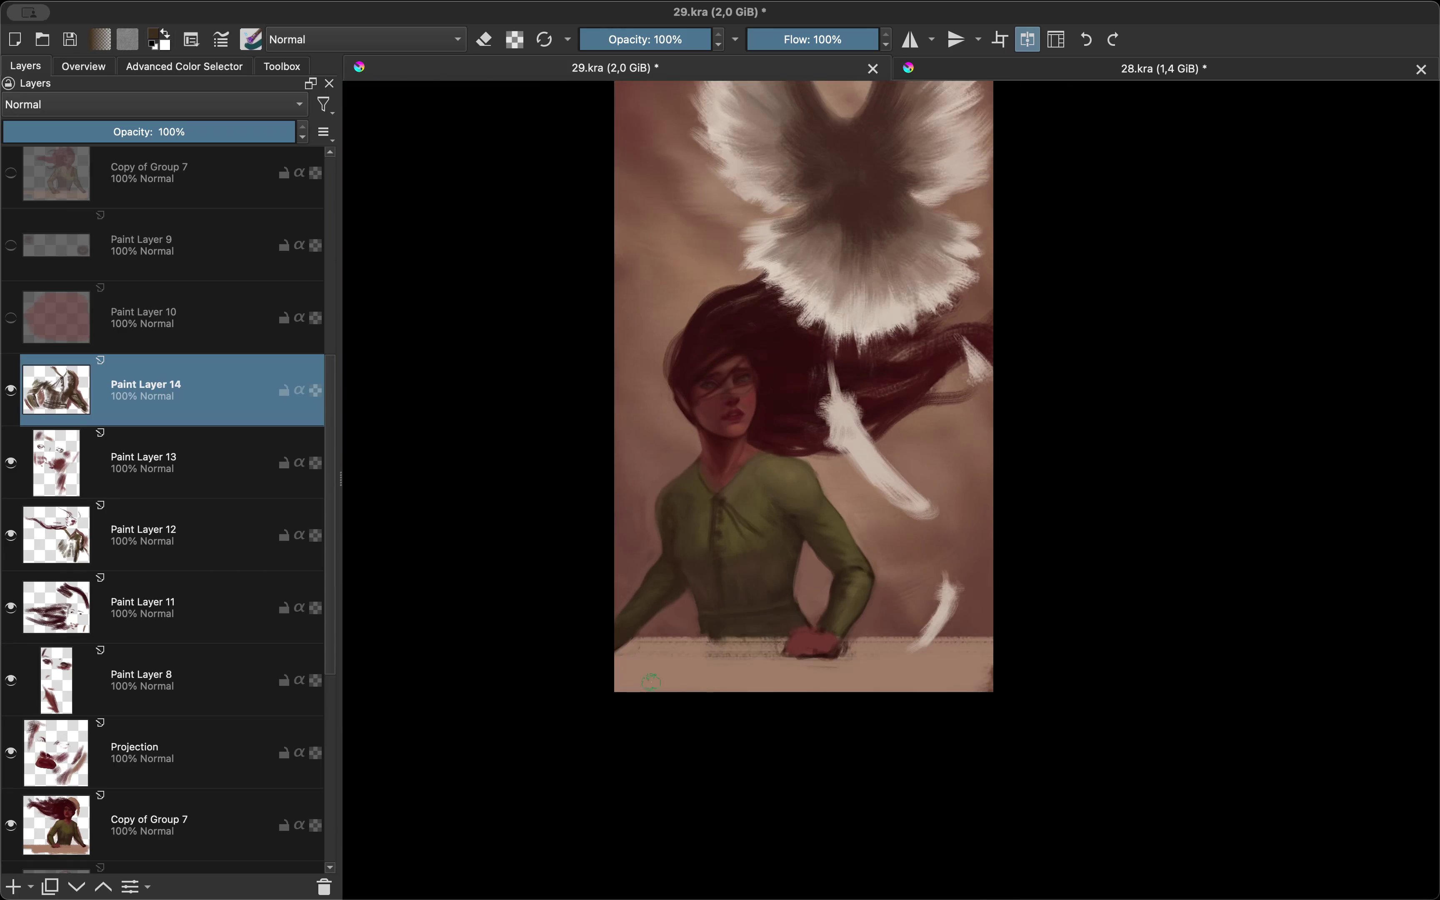
pyautogui.press('m')
pyautogui.scroll(3, 647, 481)
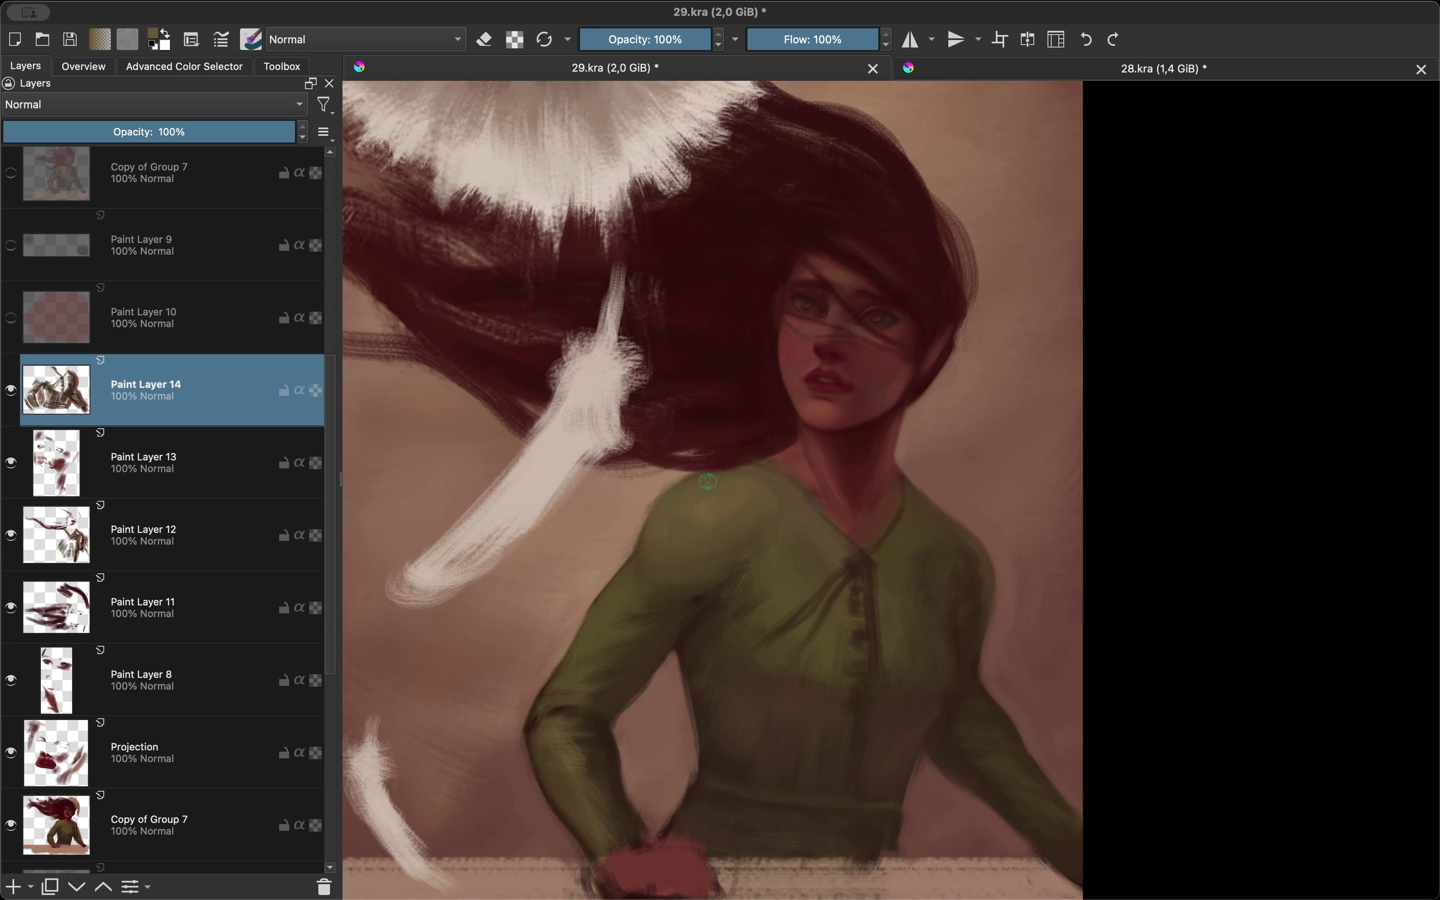
pyautogui.scroll(-2, 713, 563)
# Step: Add Paint Layer 15 and paint an olive stroke on the sweater's upper sleeve
pyautogui.press('Insert')
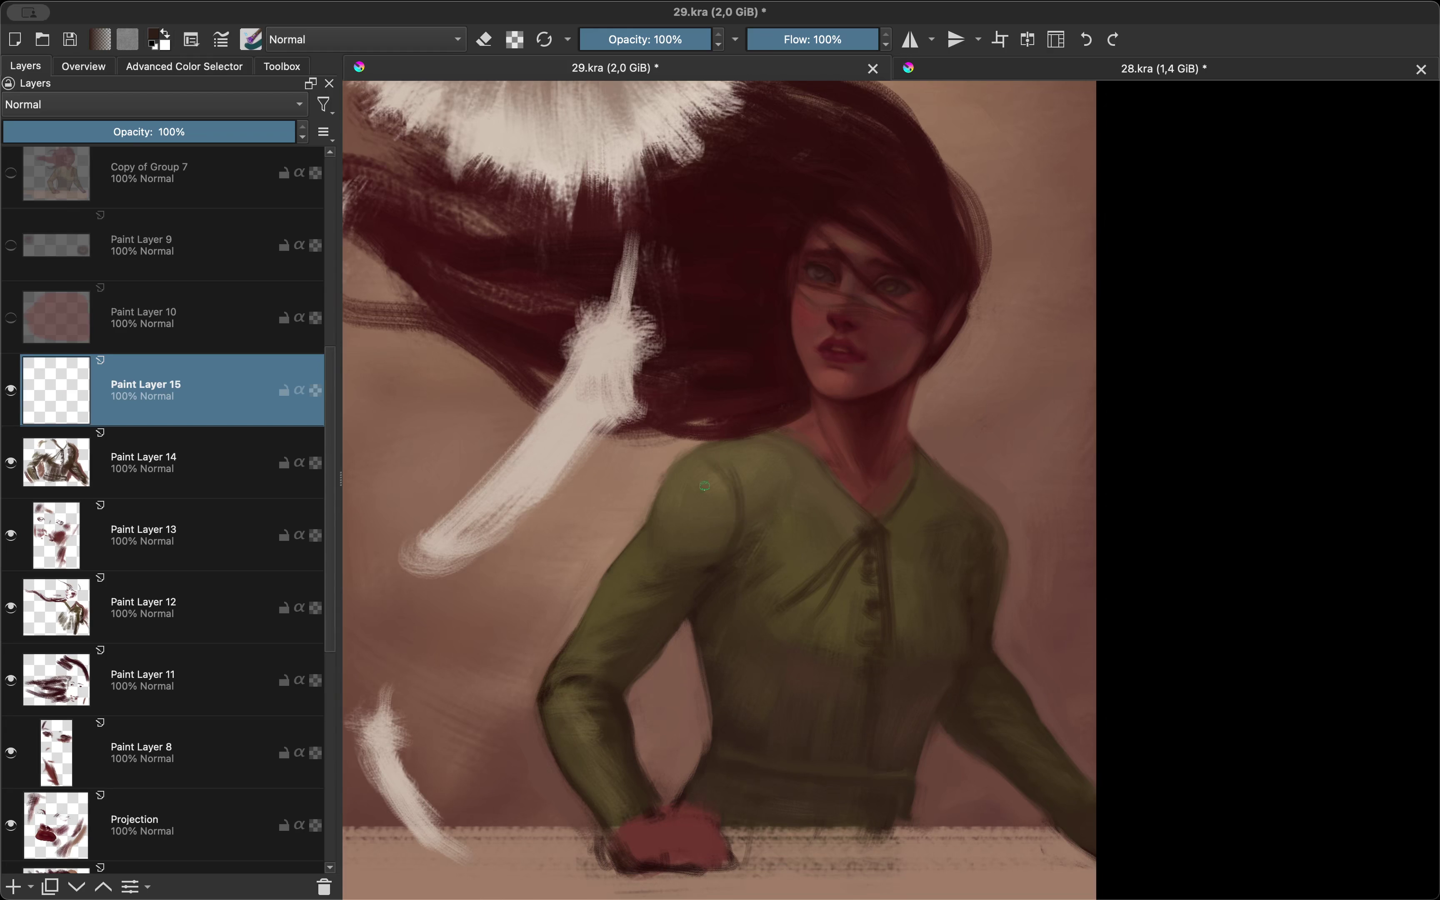
pyautogui.press('m')
pyautogui.keyDown('ctrl'); pyautogui.click(718, 541); pyautogui.keyUp('ctrl')
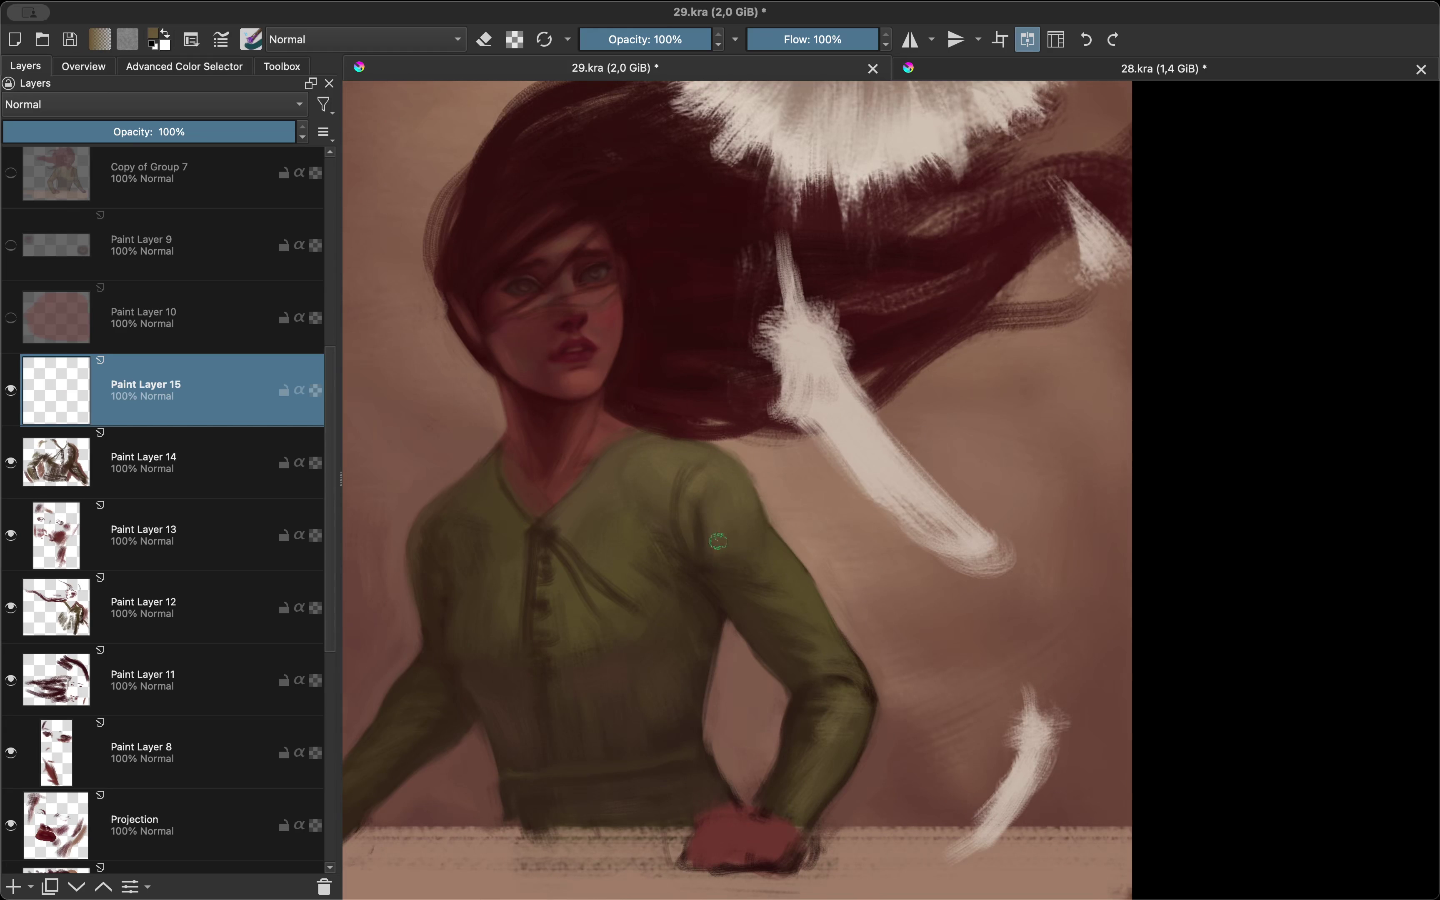
pyautogui.press('m')
pyautogui.moveTo(720, 547); pyautogui.dragTo(755, 593)
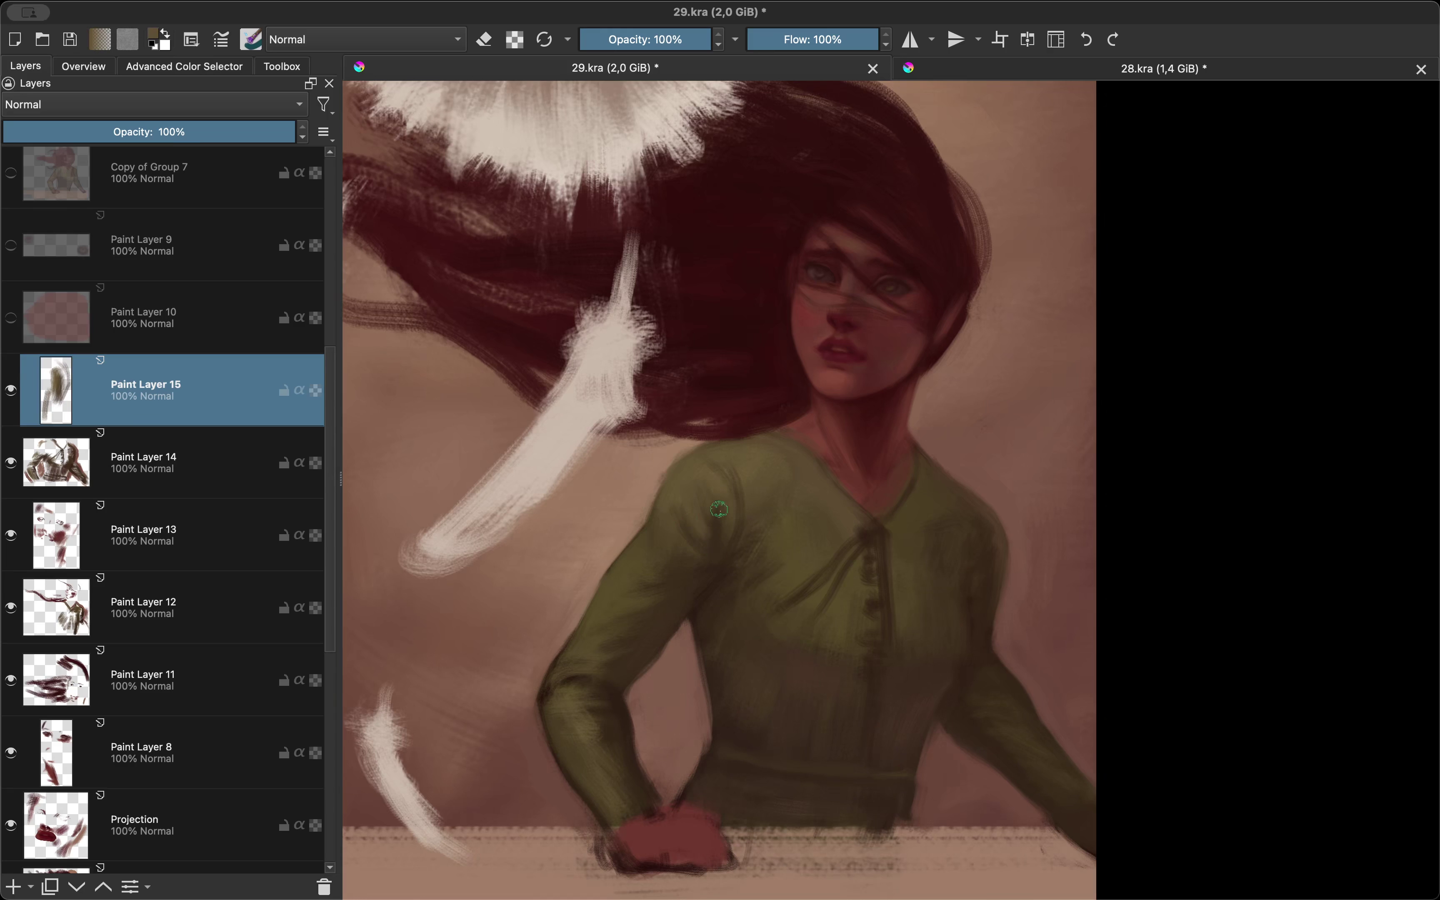
pyautogui.press('m')
pyautogui.keyDown('ctrl'); pyautogui.click(748, 492); pyautogui.keyUp('ctrl')
pyautogui.press('m')
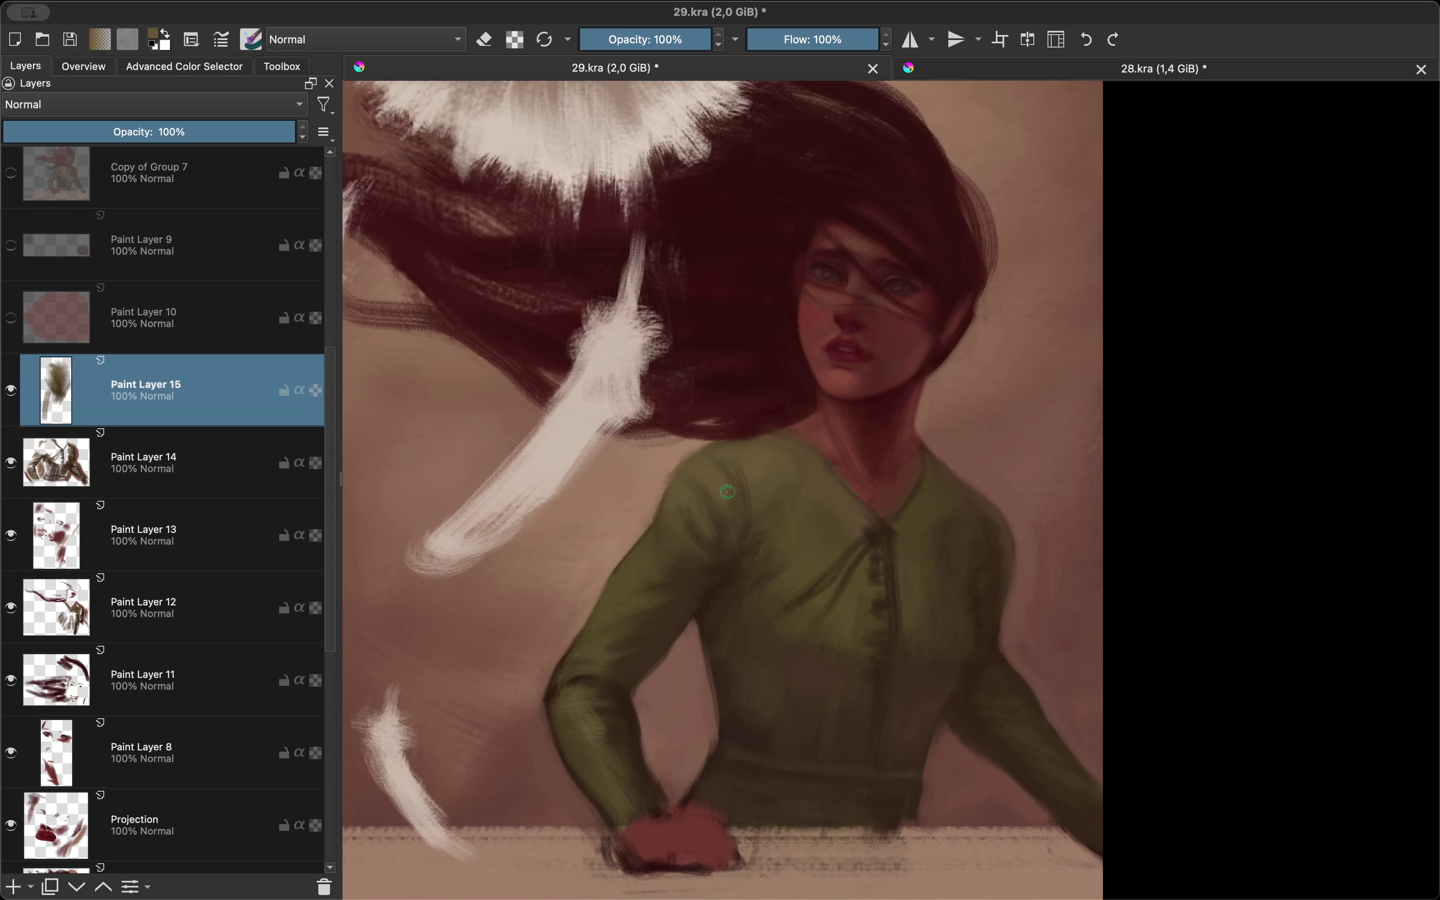
# Step: Adjust the brush settings and compare the figure in mirrored view
pyautogui.press('F5')
pyautogui.press('F5')
pyautogui.scroll(2, 635, 540)
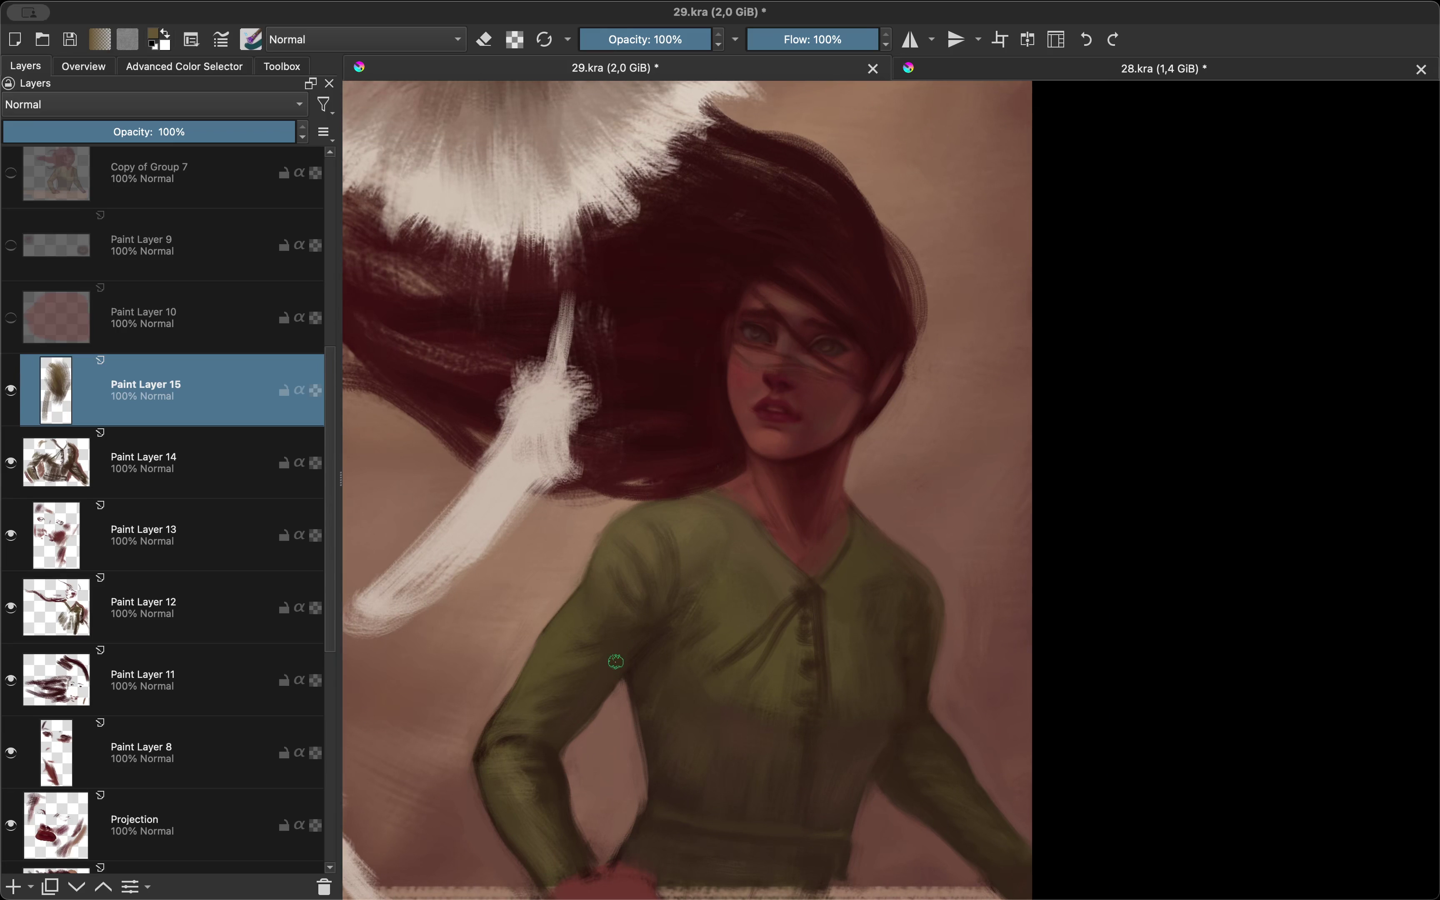
pyautogui.press('m')
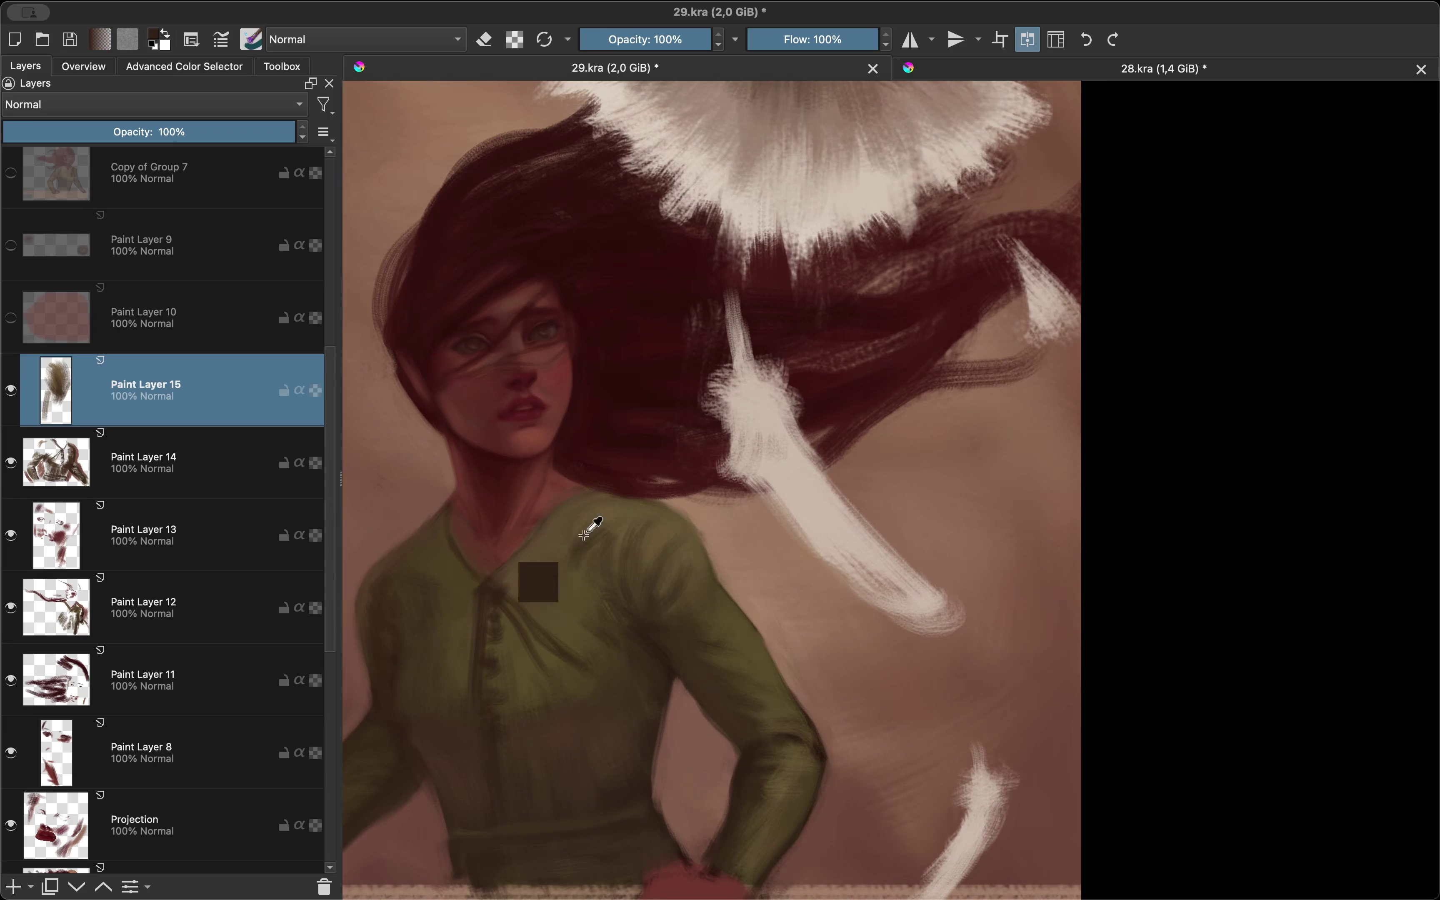
pyautogui.press('m')
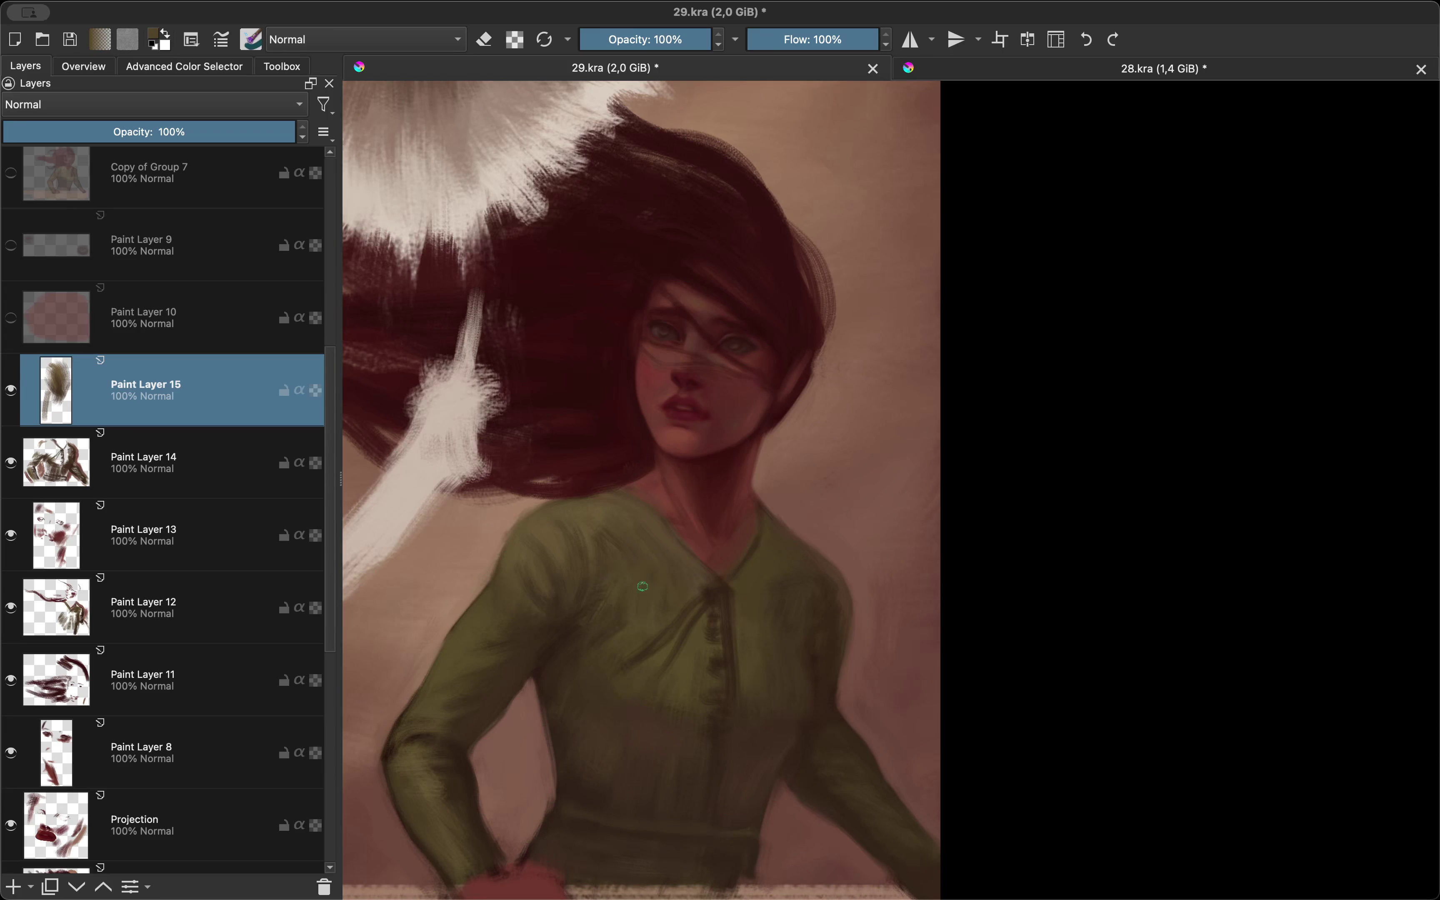
pyautogui.press('m')
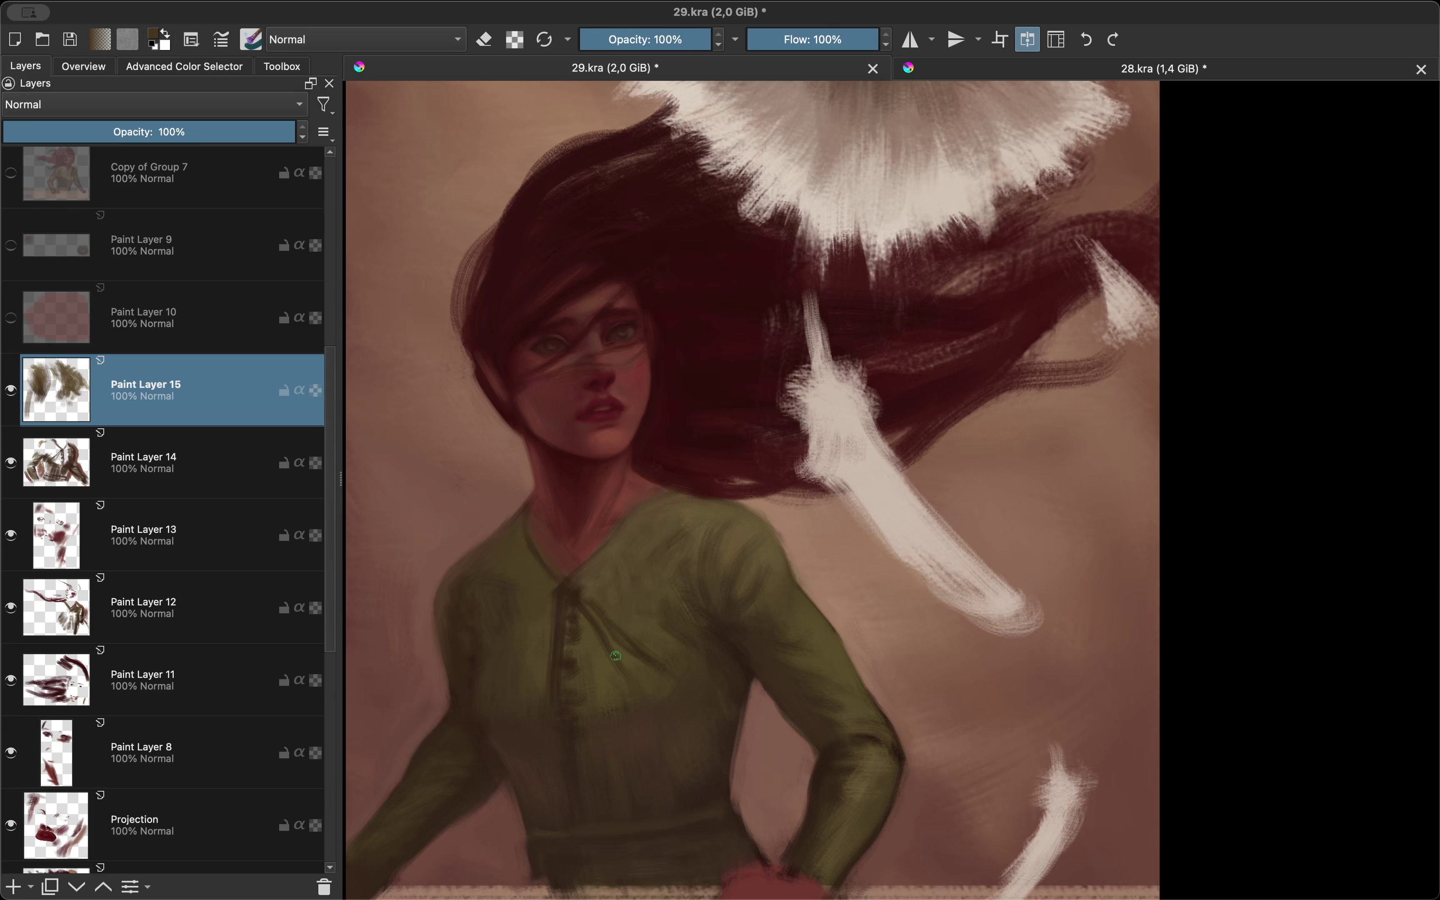
pyautogui.scroll(-2, 615, 656)
pyautogui.press('m')
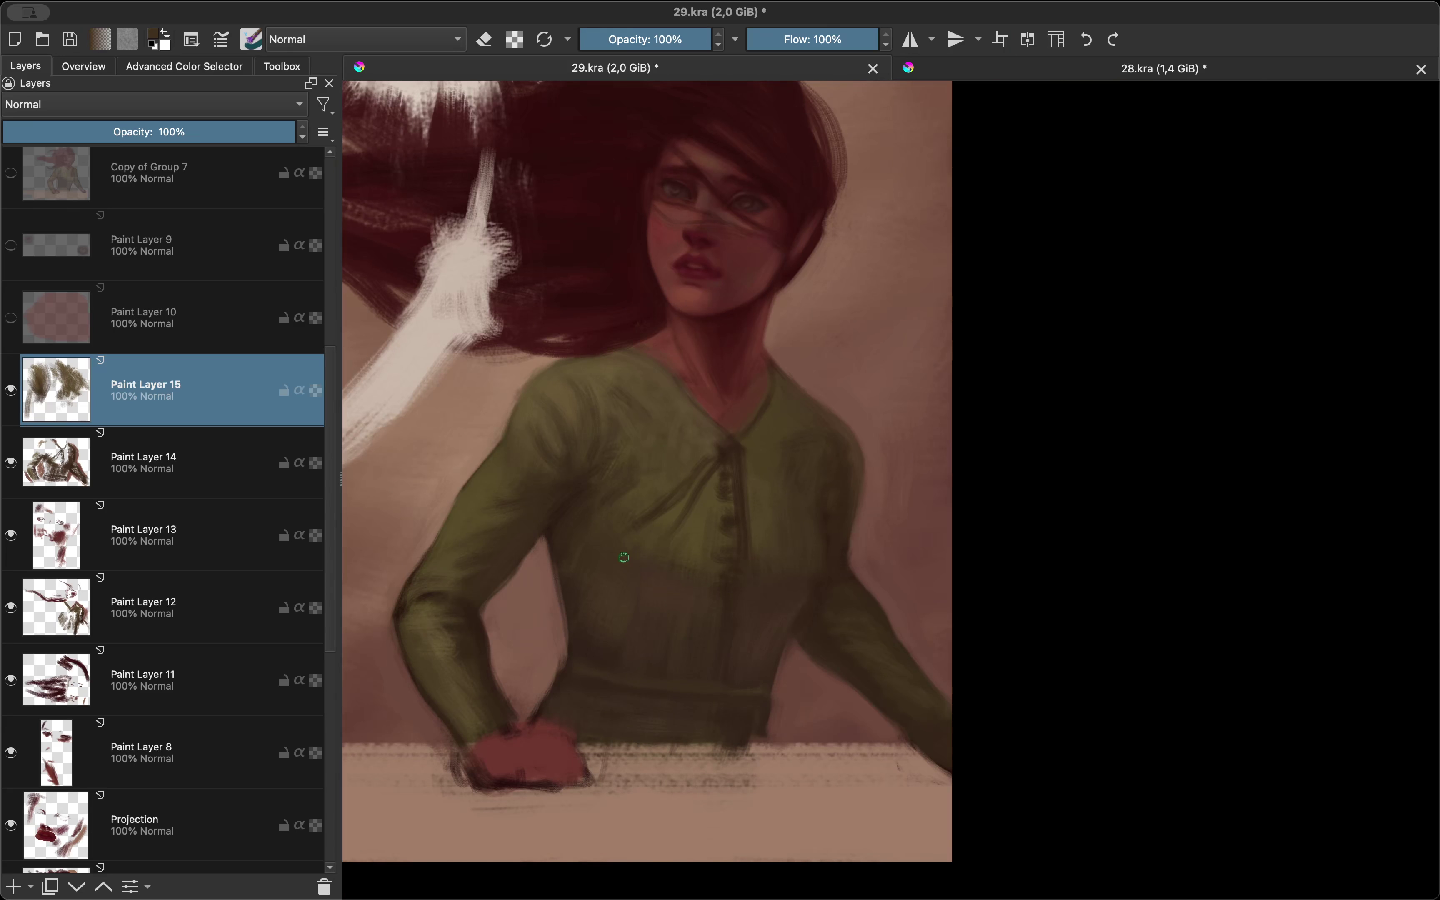
pyautogui.scroll(-2, 627, 550)
pyautogui.press('m')
pyautogui.scroll(2, 675, 363)
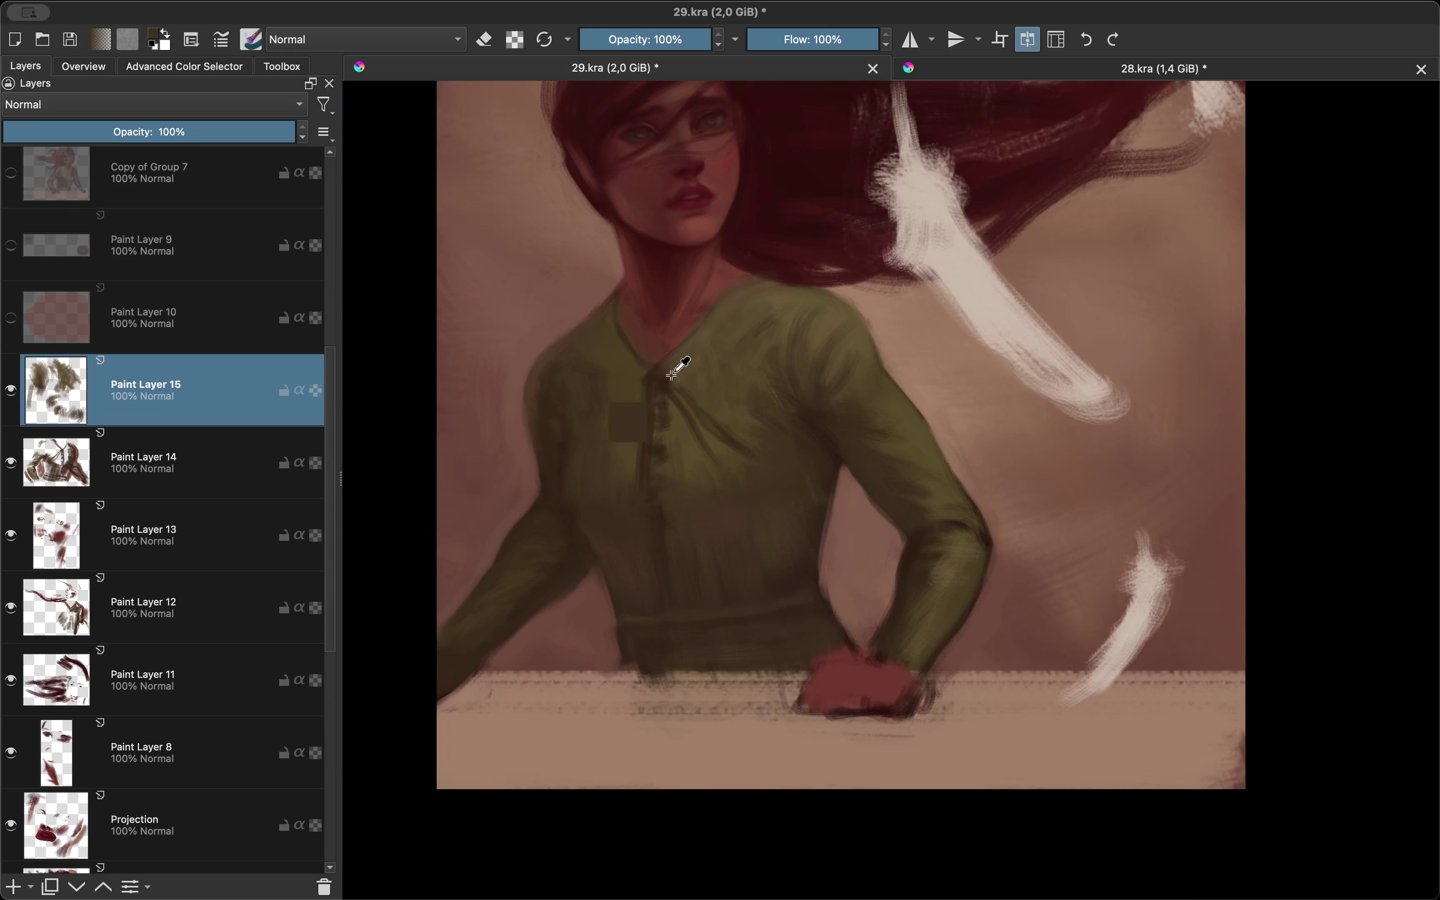
pyautogui.press('m')
# Step: Check the torso by toggling between mirrored and normal view
pyautogui.scroll(2, 594, 404)
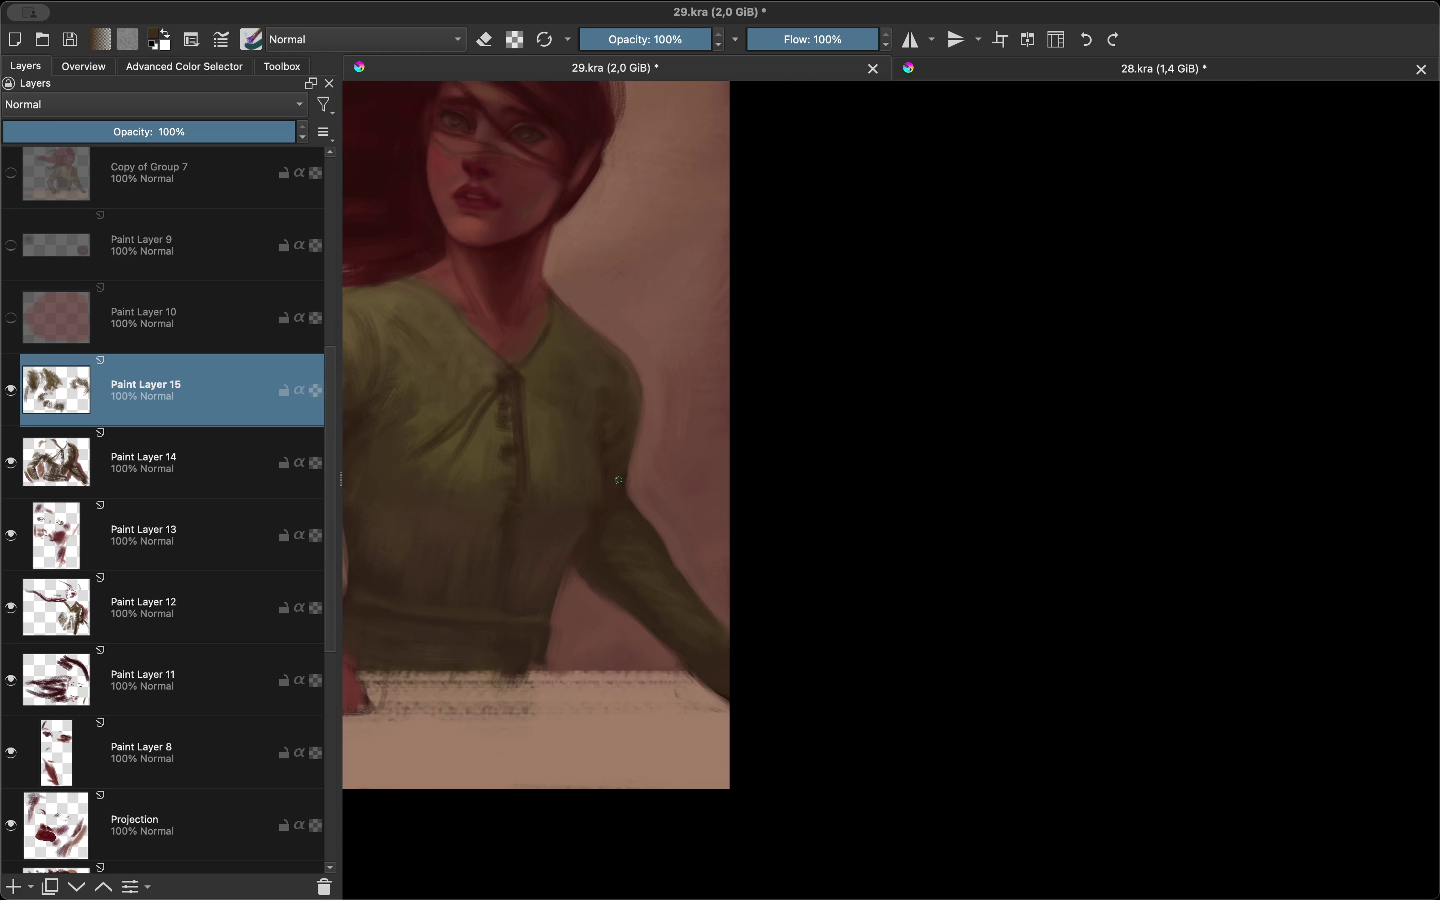
pyautogui.scroll(1, 646, 399)
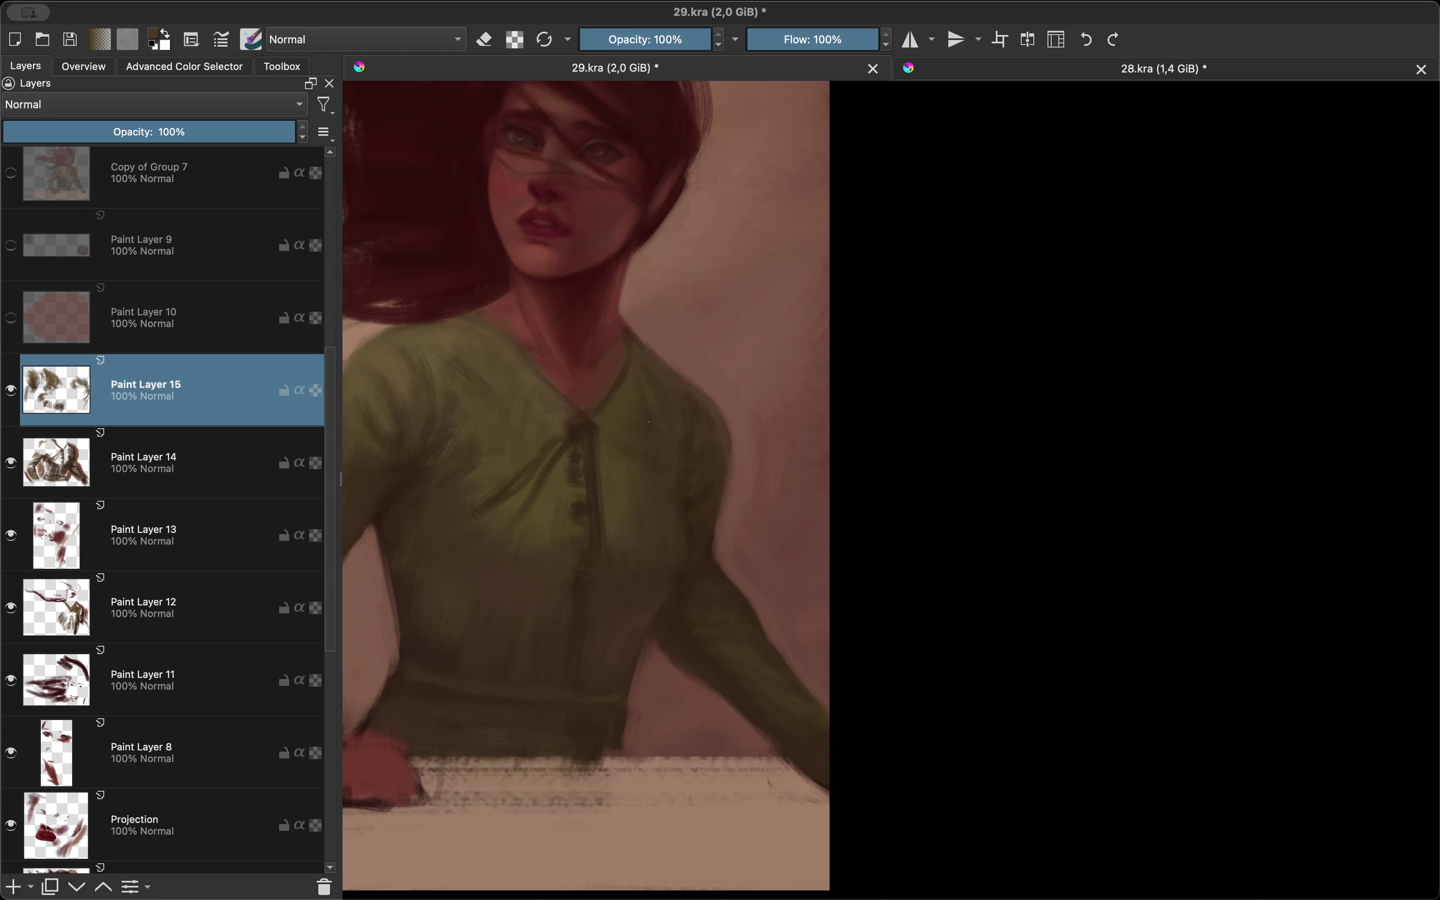
pyautogui.scroll(-2, 648, 421)
pyautogui.press('m')
pyautogui.scroll(1, 735, 619)
pyautogui.press('m')
pyautogui.scroll(-2, 788, 588)
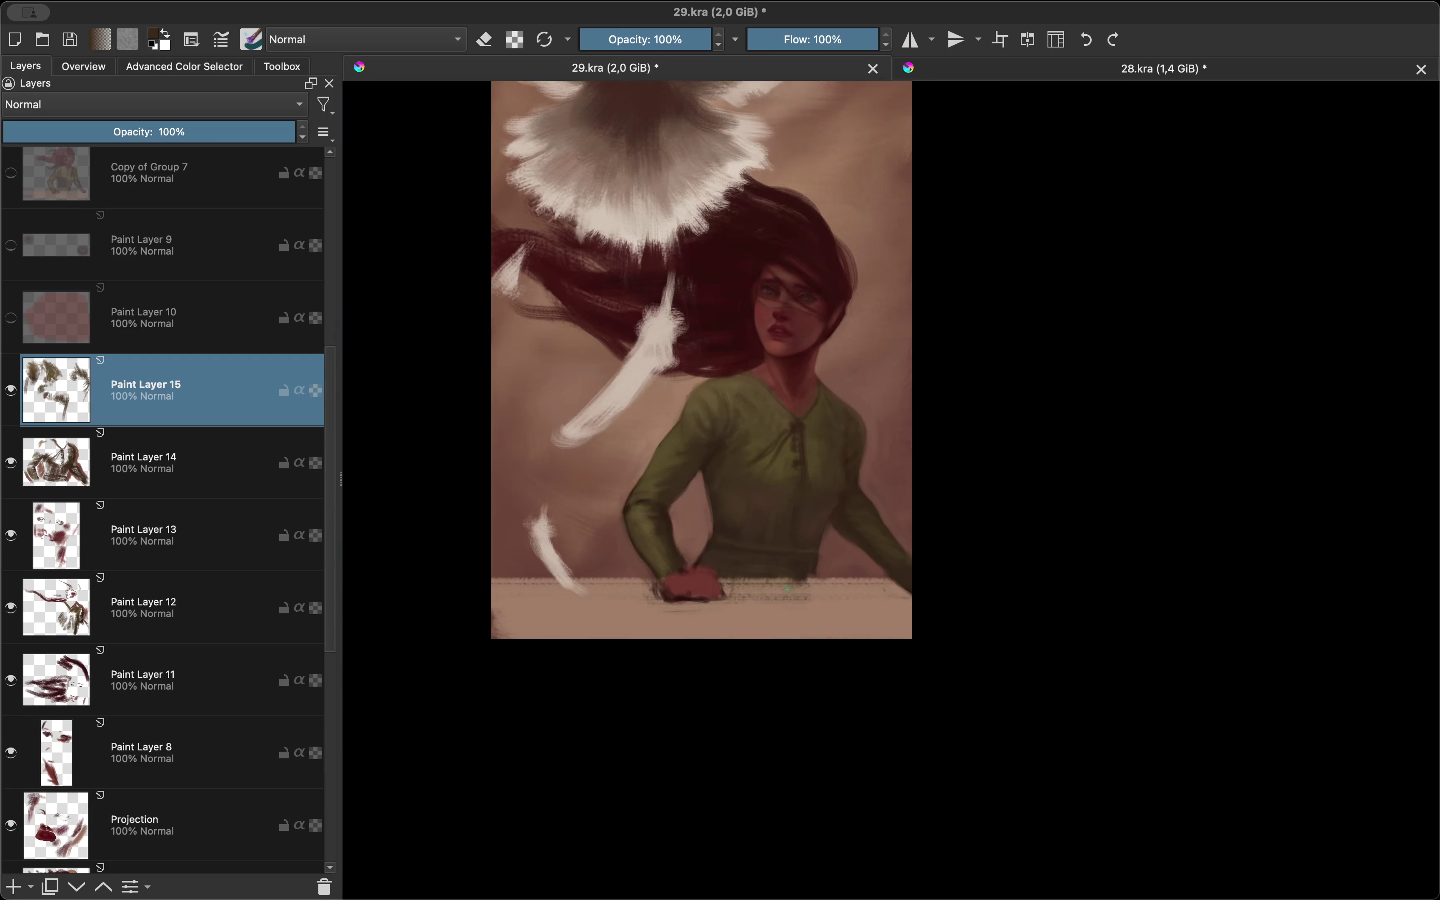
pyautogui.press('m')
pyautogui.scroll(-1, 788, 588)
pyautogui.scroll(3, 836, 669)
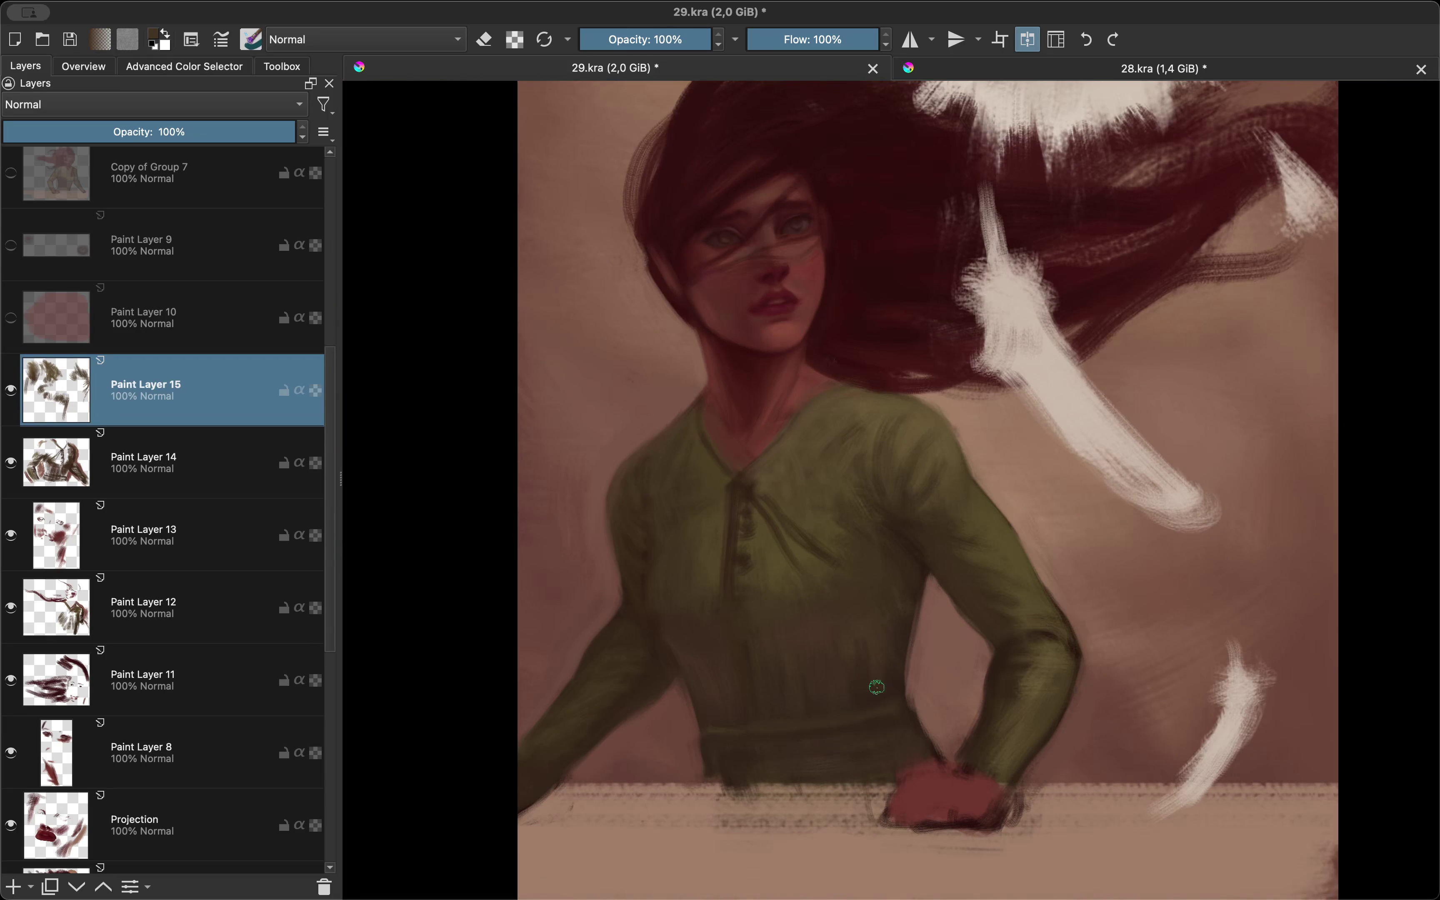
pyautogui.press('m')
# Step: Paint green along the sleeve cuff edge and sample the sweater's green
pyautogui.press('m')
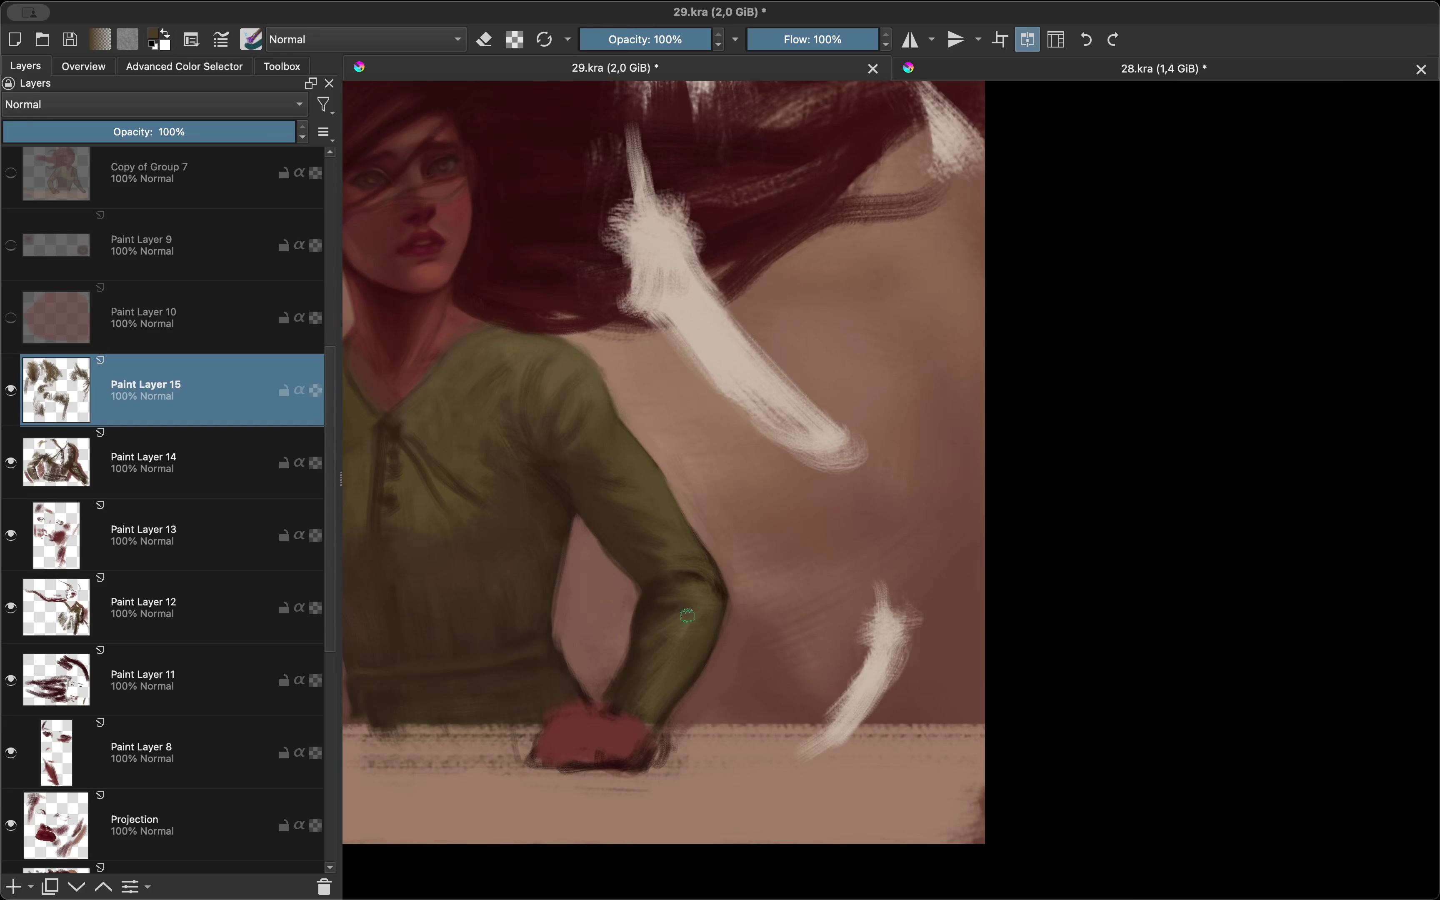
pyautogui.moveTo(613, 693); pyautogui.dragTo(659, 718)
pyautogui.press('m')
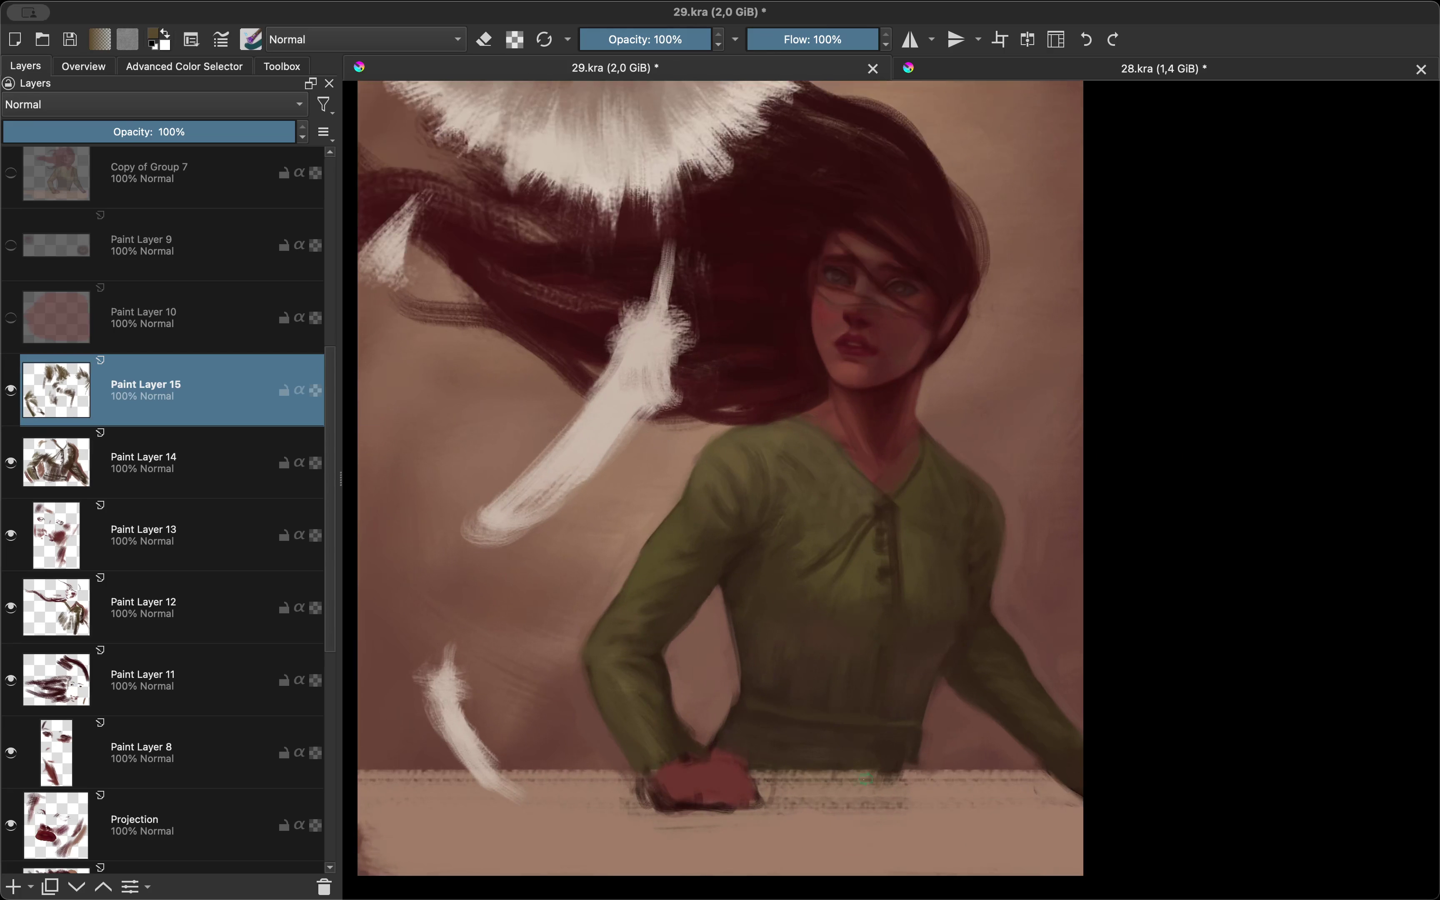
pyautogui.press('m')
pyautogui.keyDown('ctrl'); pyautogui.click(968, 737); pyautogui.keyUp('ctrl')
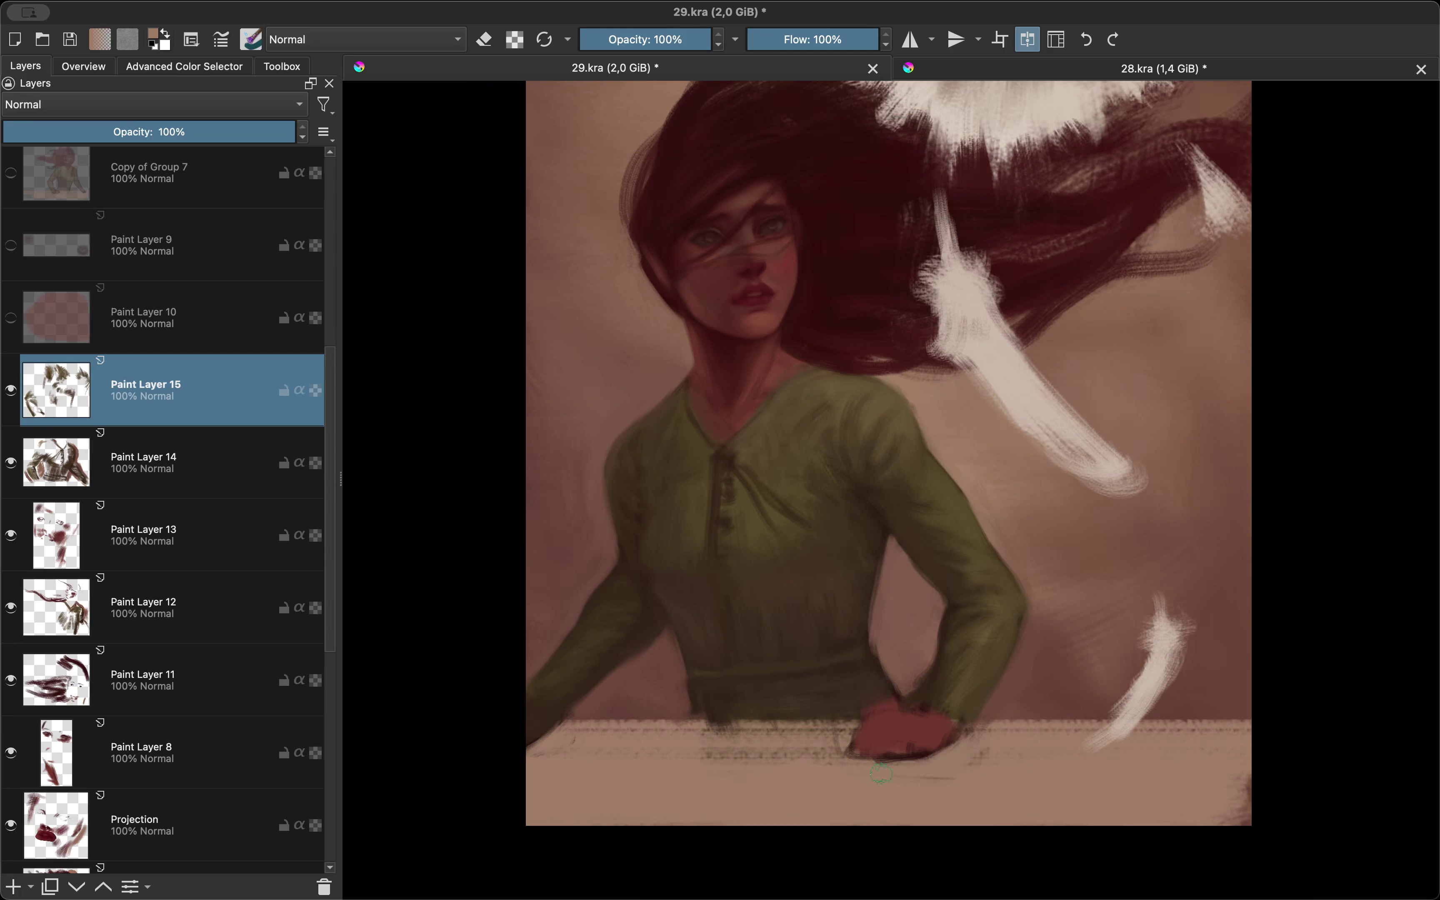
pyautogui.press('m')
# Step: Firm up the table edge with tan strokes and review the full painting mirrored
pyautogui.moveTo(827, 658); pyautogui.dragTo(953, 639)
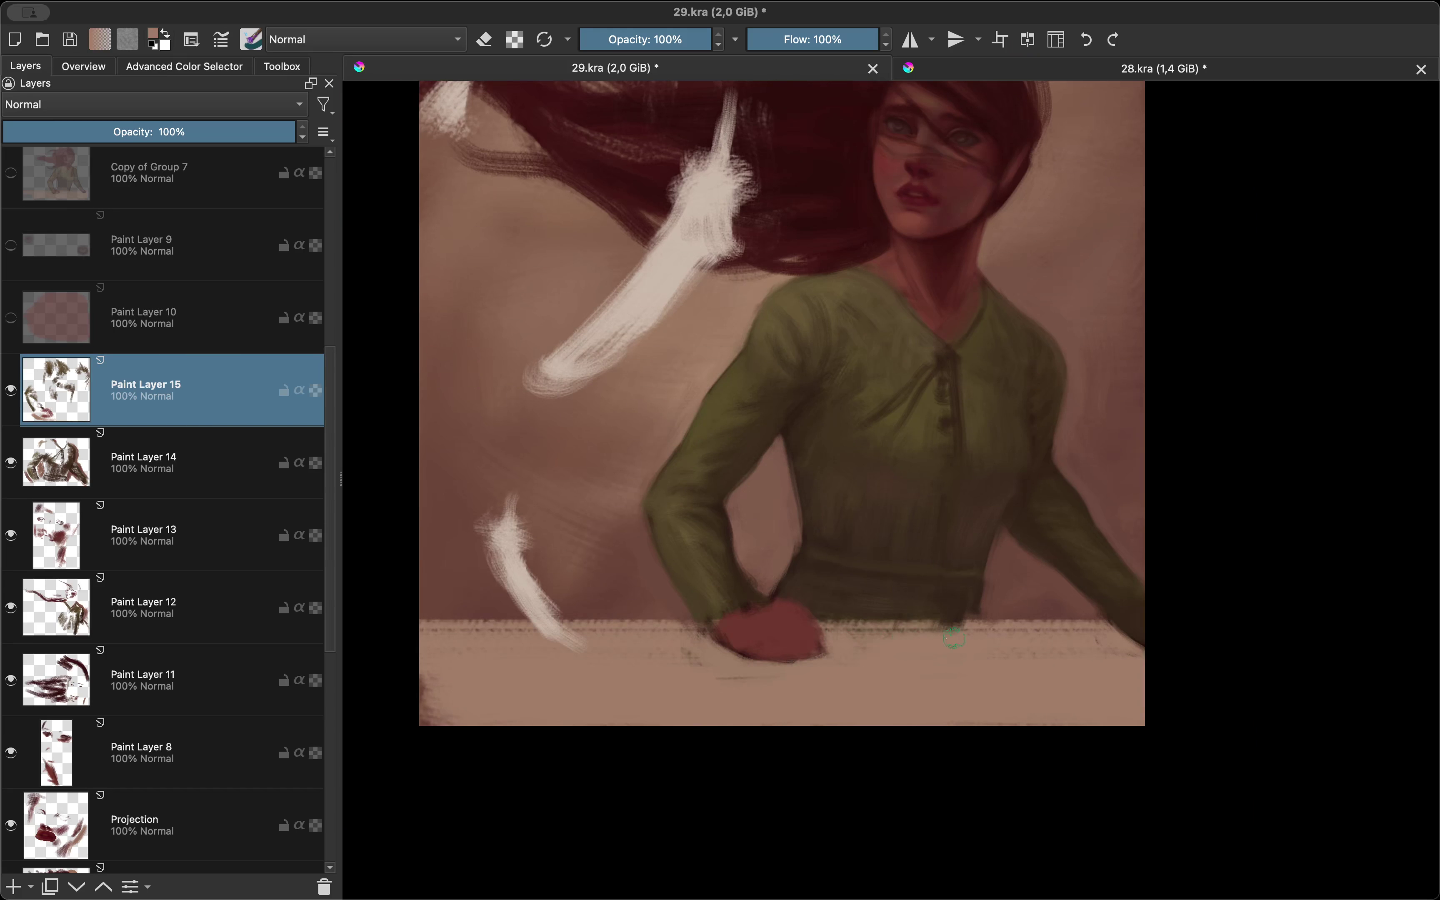
pyautogui.press('2')
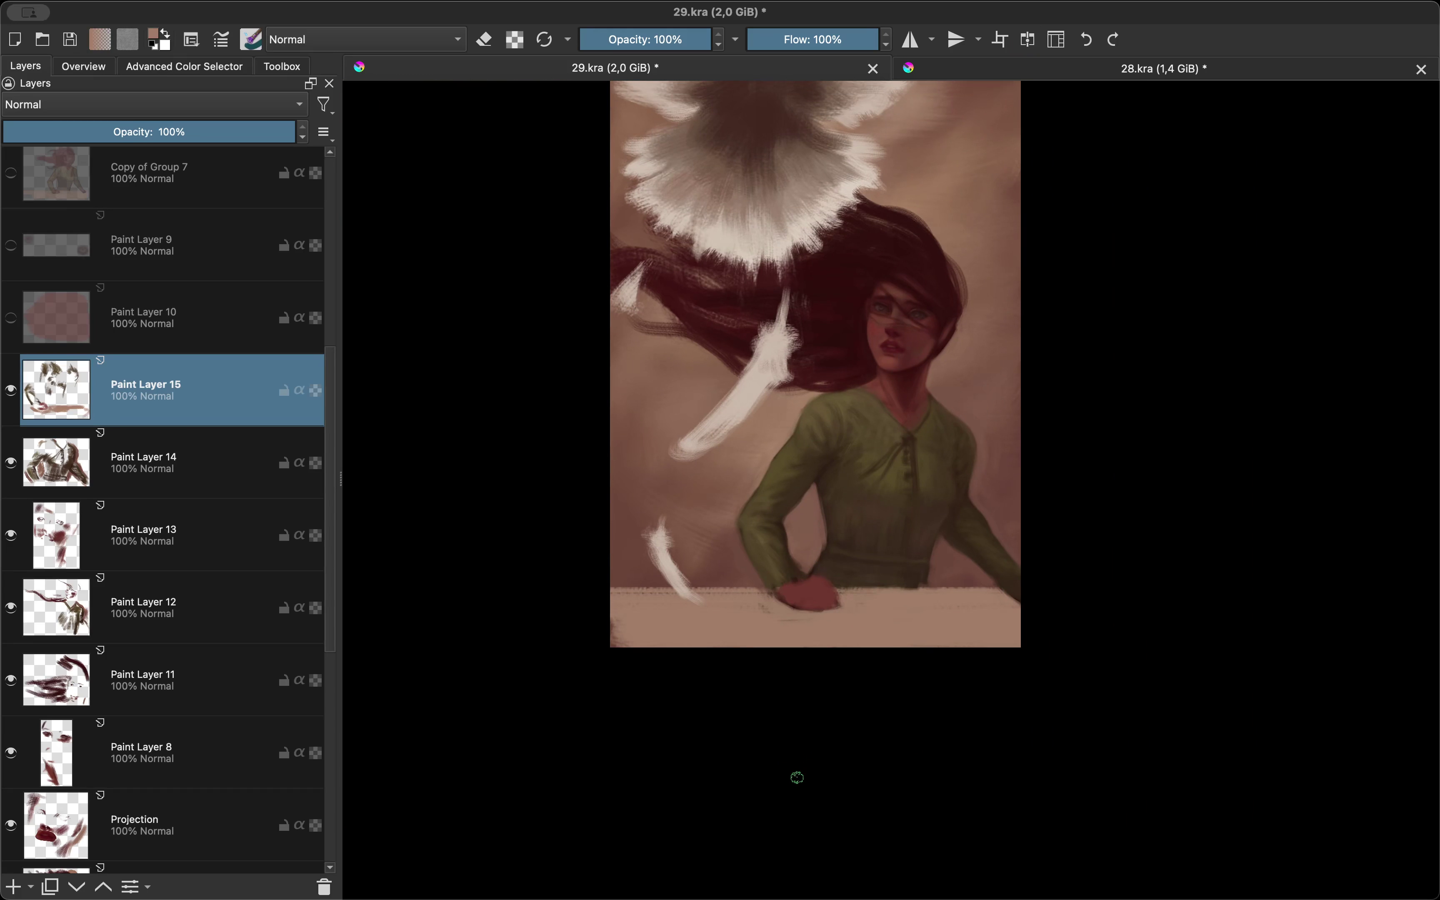
pyautogui.press('m')
pyautogui.scroll(3, 718, 668)
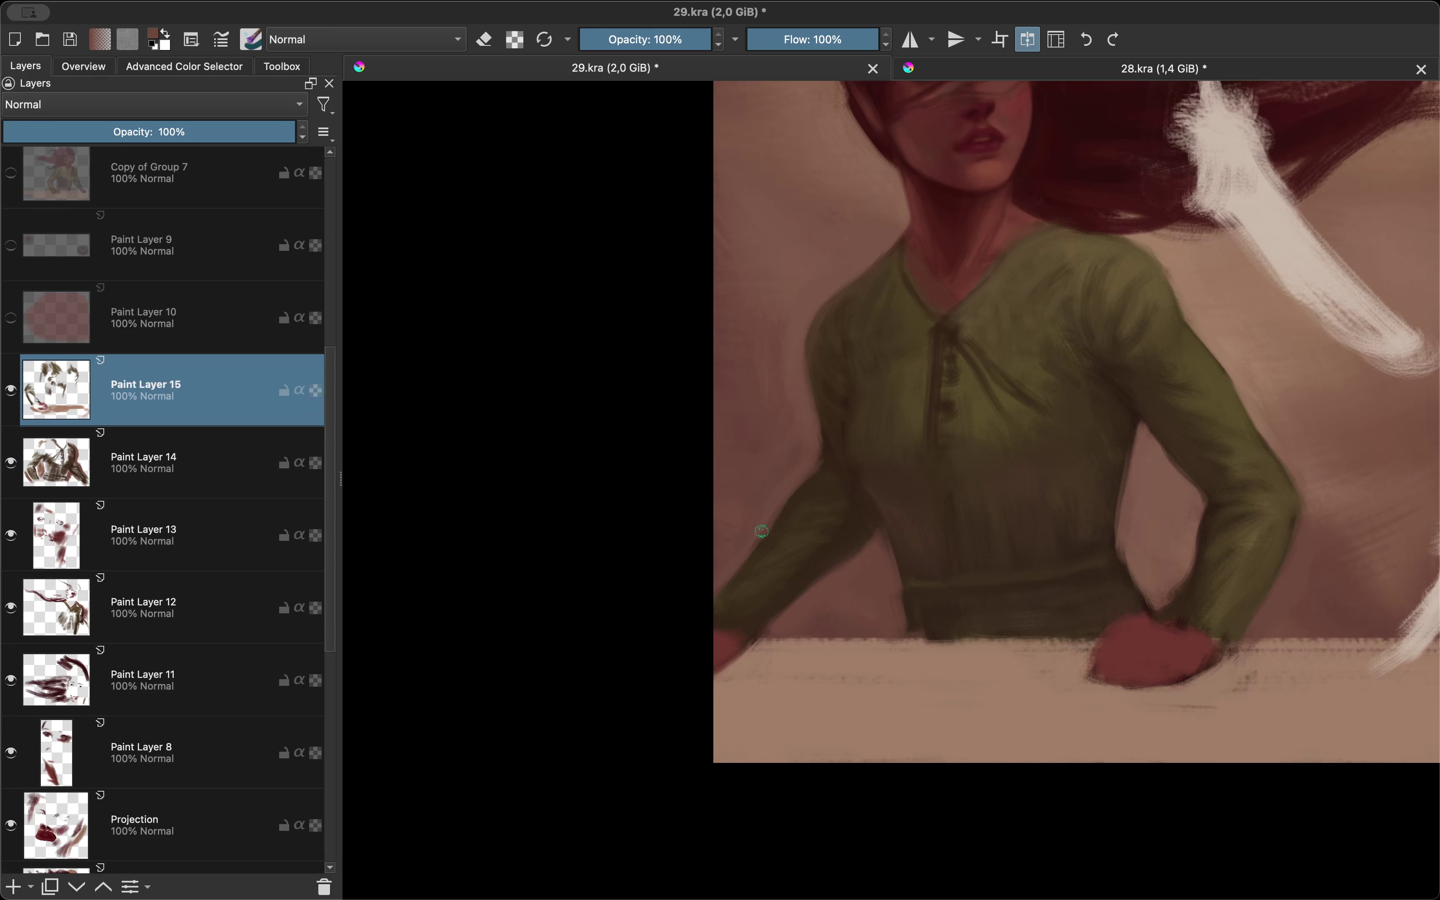
pyautogui.press('2')
pyautogui.scroll(2, 951, 601)
pyautogui.scroll(1, 807, 661)
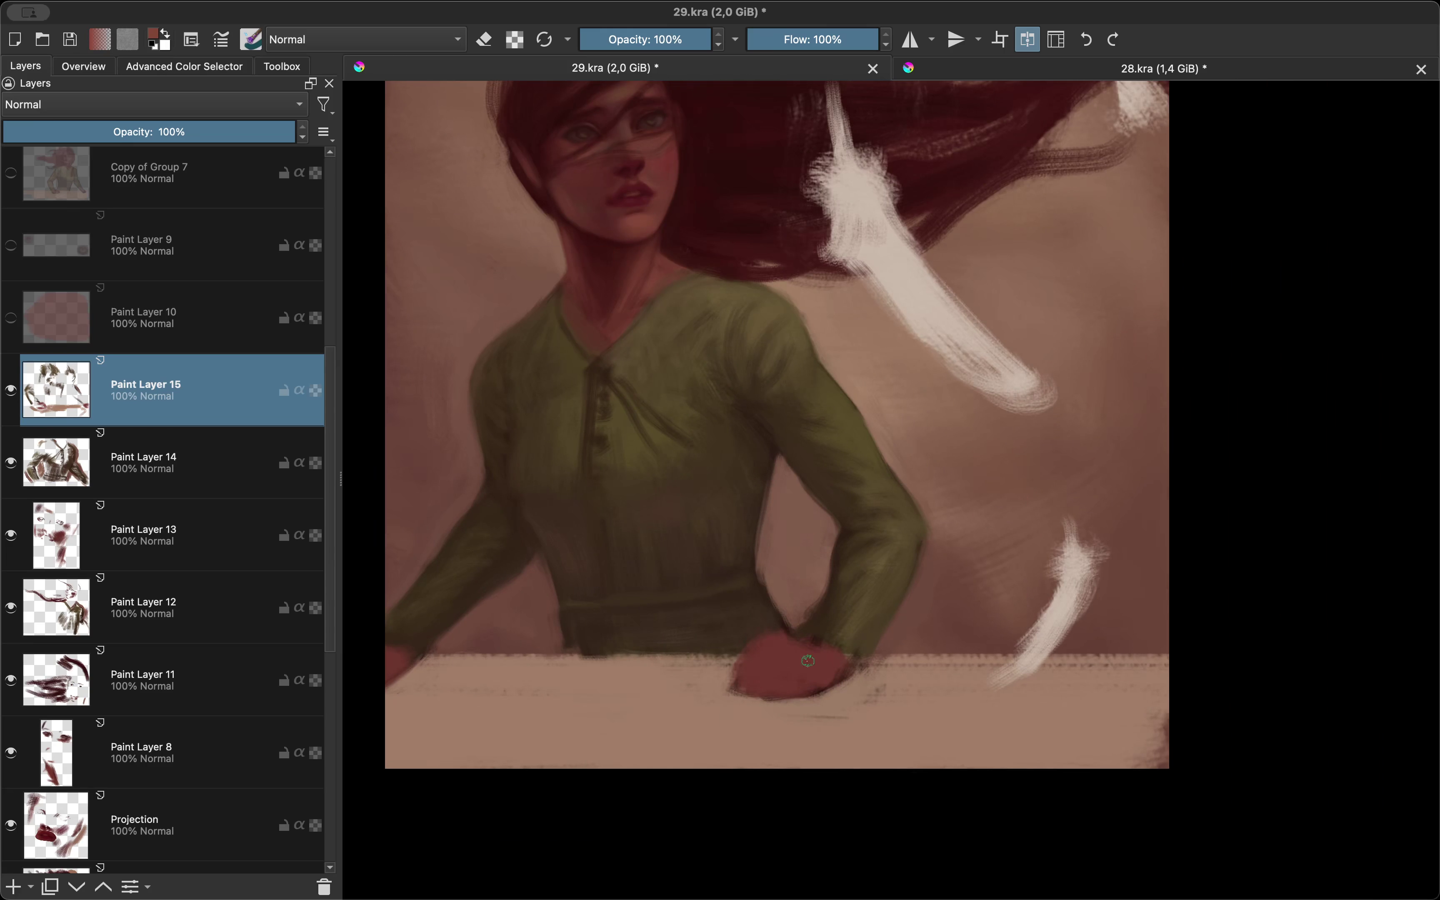
pyautogui.press('m')
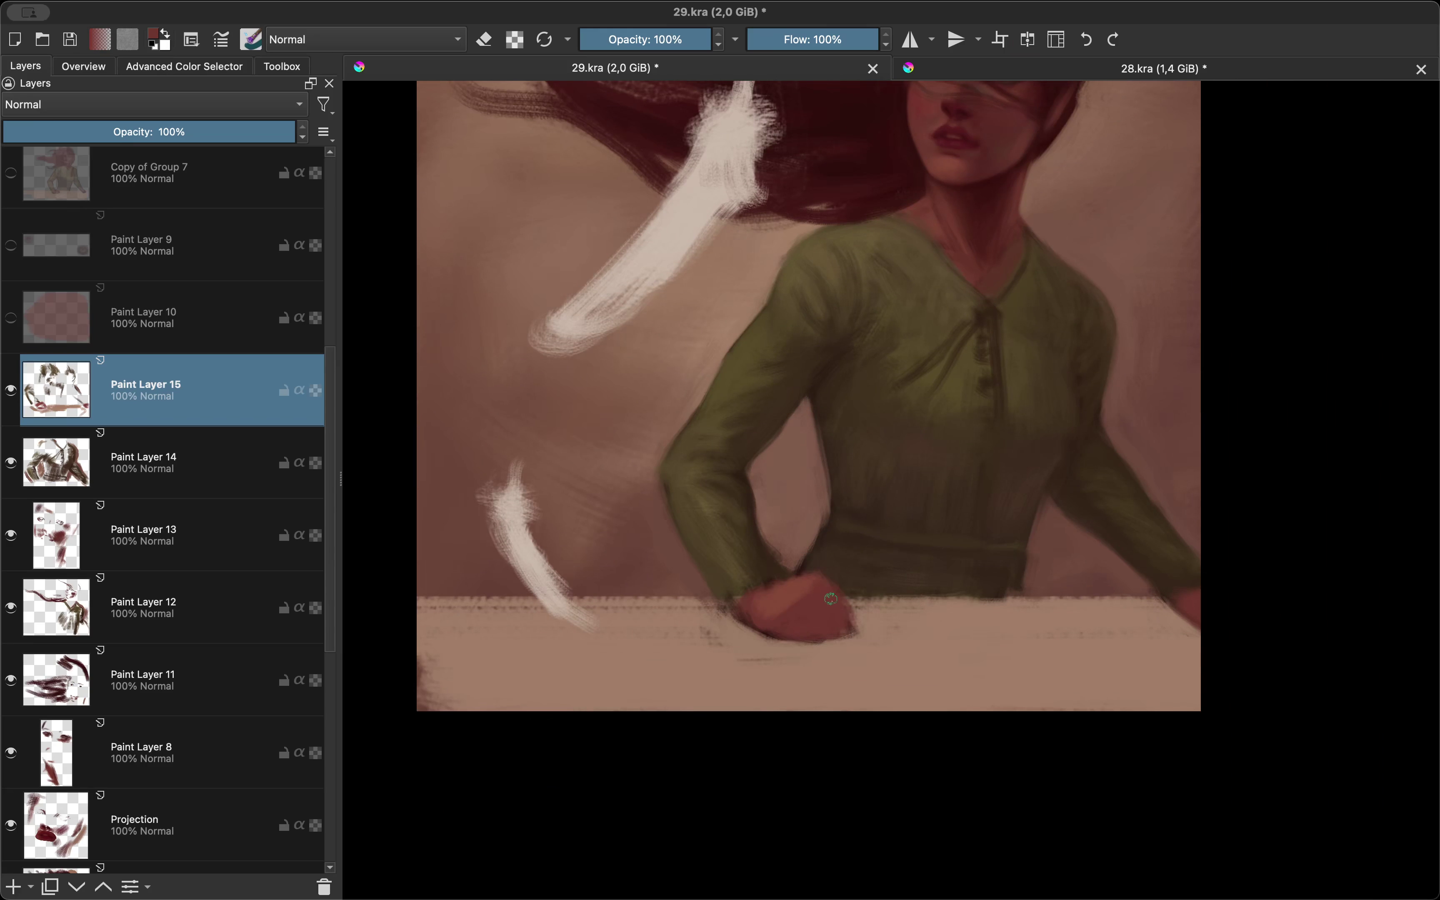
pyautogui.press('m')
# Step: Pick a darker colour from the colour wheel, then sample pink-brown and the hand's red
pyautogui.press('m')
pyautogui.press('2')
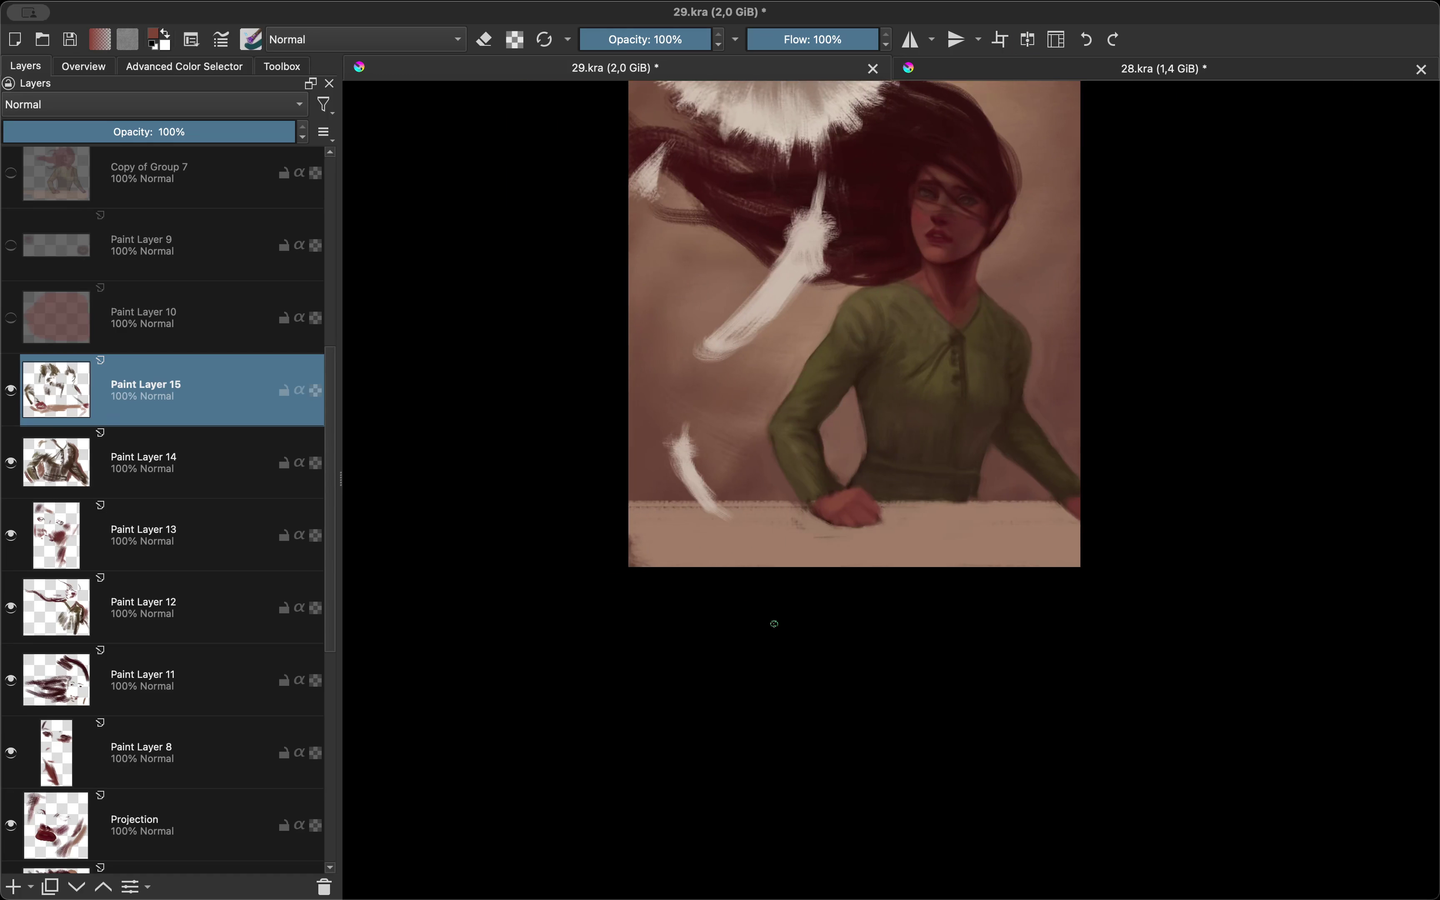
pyautogui.scroll(5, 791, 601)
pyautogui.press('m')
pyautogui.hotkey('shift', 'i')
pyautogui.click(653, 442)
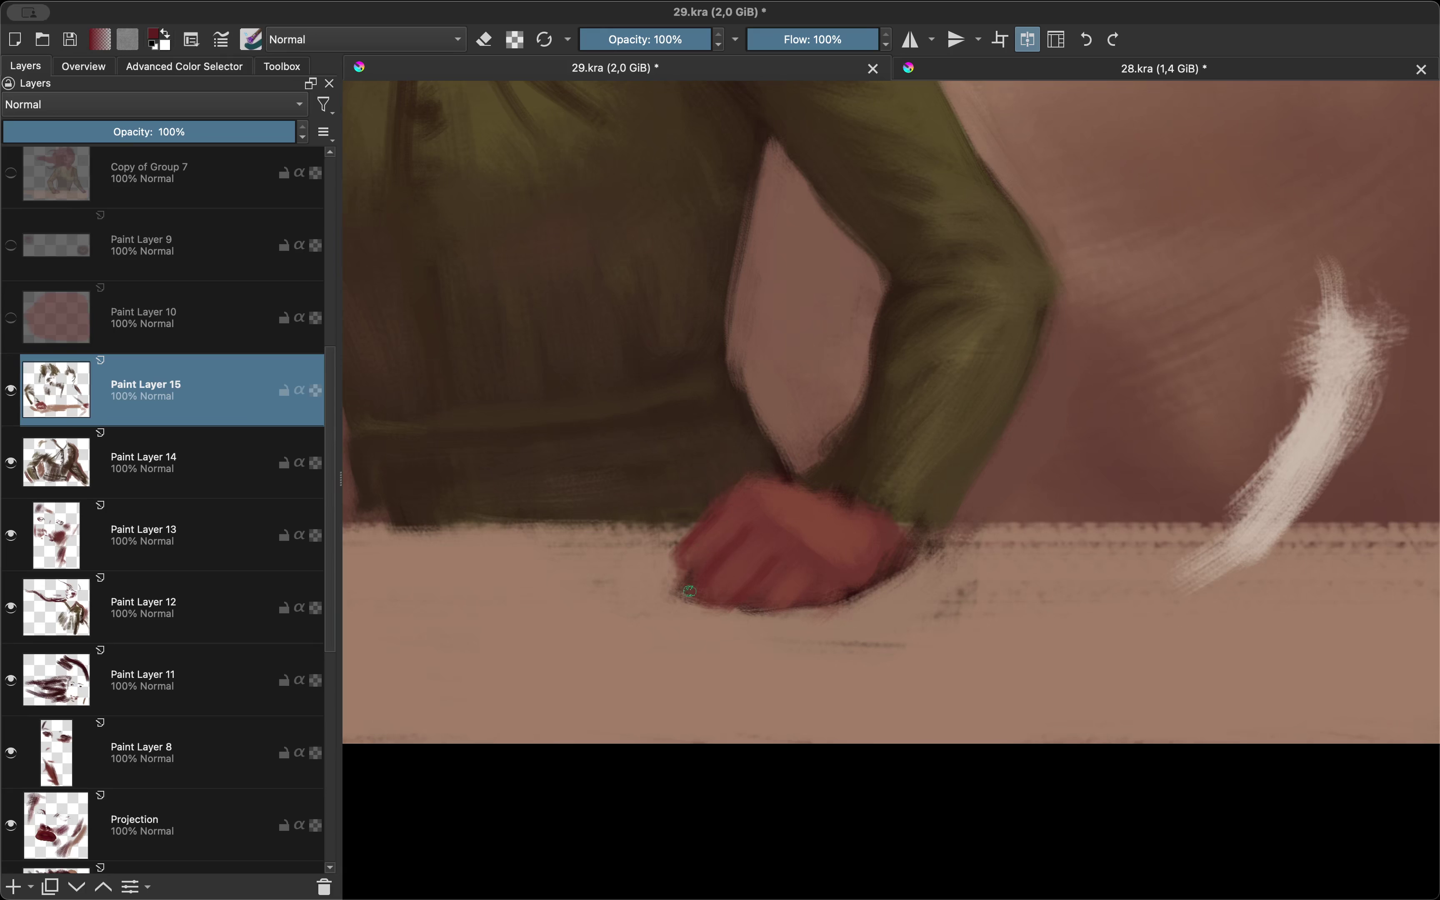
pyautogui.scroll(-5, 838, 597)
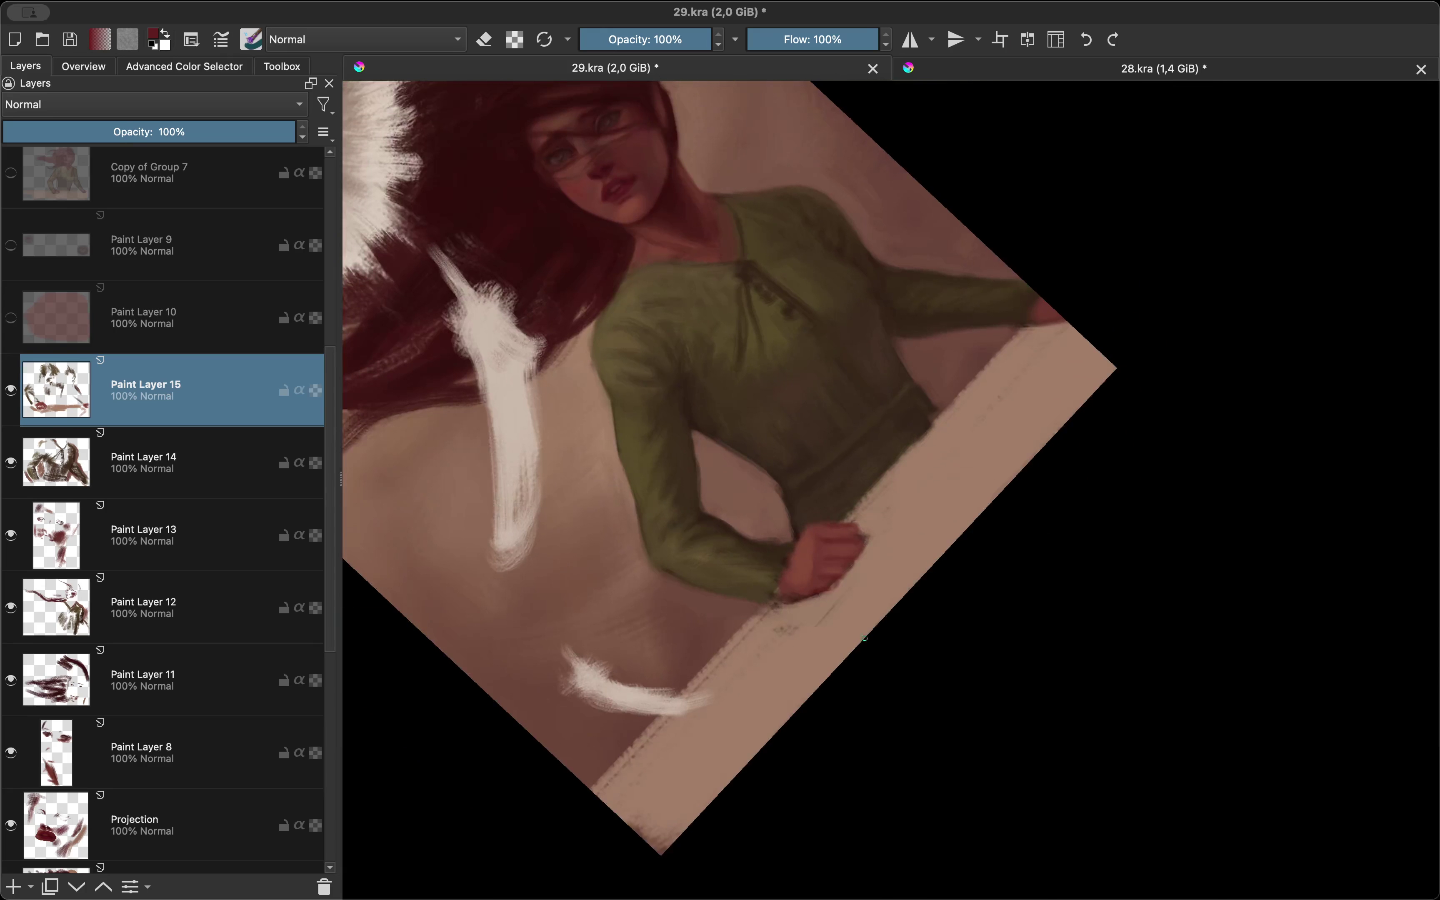
pyautogui.scroll(5, 864, 542)
pyautogui.keyDown('ctrl'); pyautogui.click(864, 542); pyautogui.keyUp('ctrl')
pyautogui.scroll(2, 863, 542)
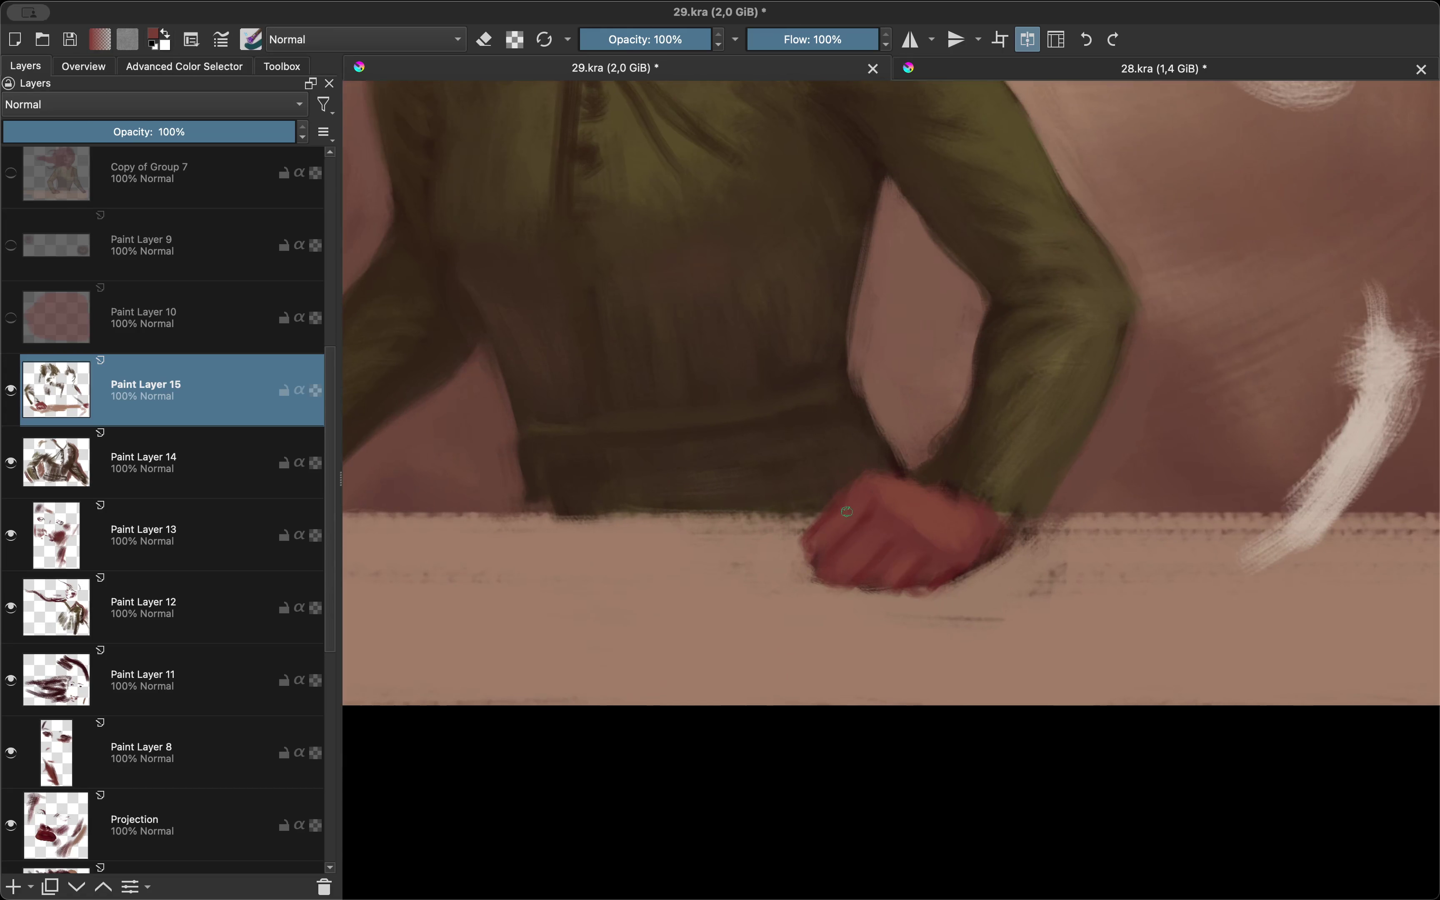
pyautogui.keyDown('ctrl'); pyautogui.click(851, 499); pyautogui.keyUp('ctrl')
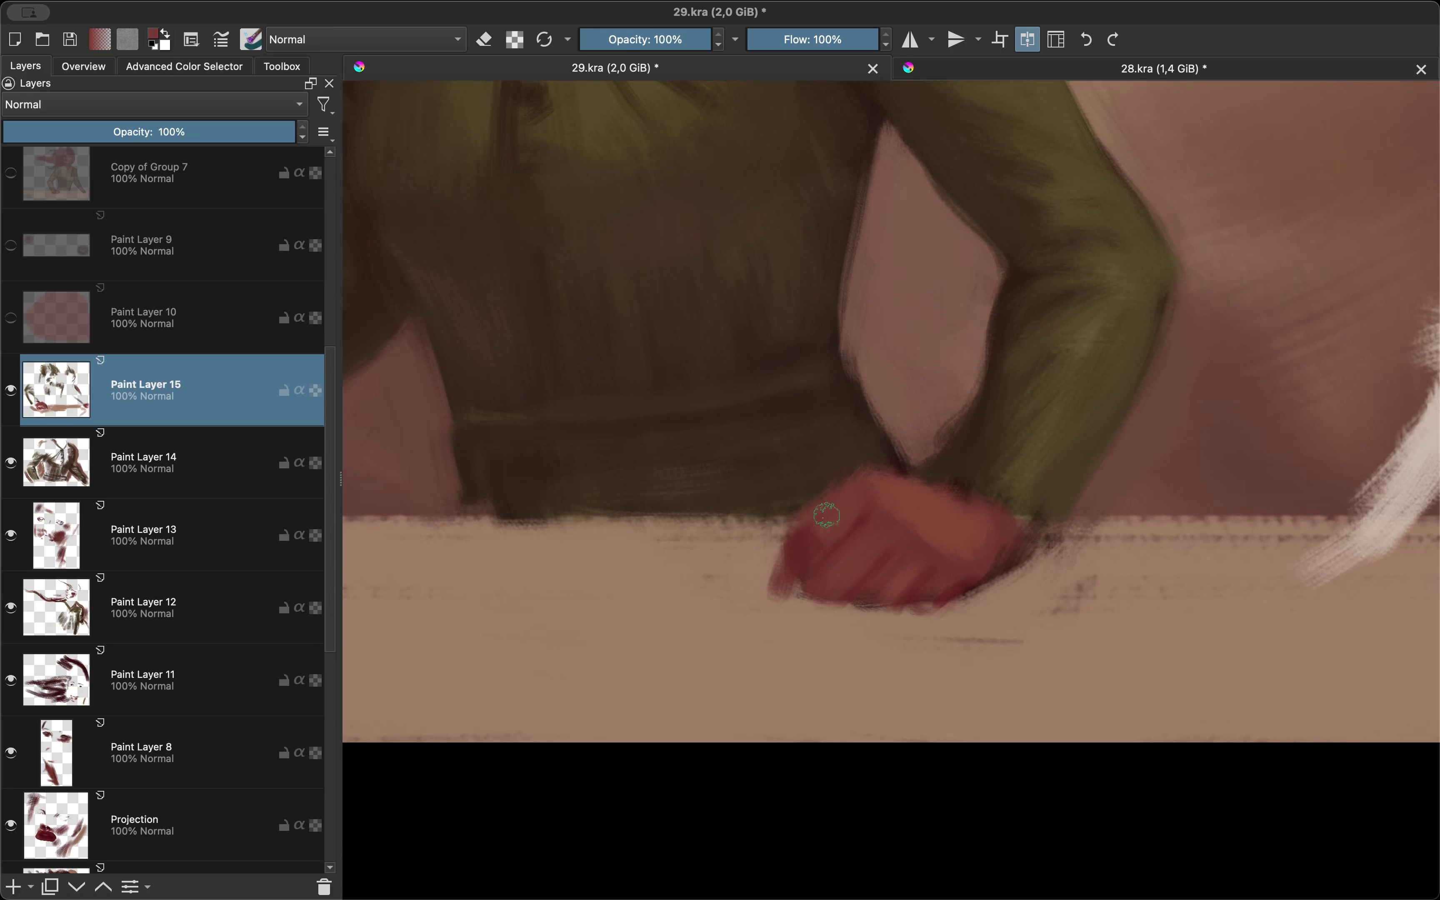
# Step: Zoom and scroll around the painting to review the hand and table
pyautogui.scroll(-5, 836, 560)
pyautogui.press('m')
pyautogui.scroll(1, 845, 718)
pyautogui.scroll(2, 845, 719)
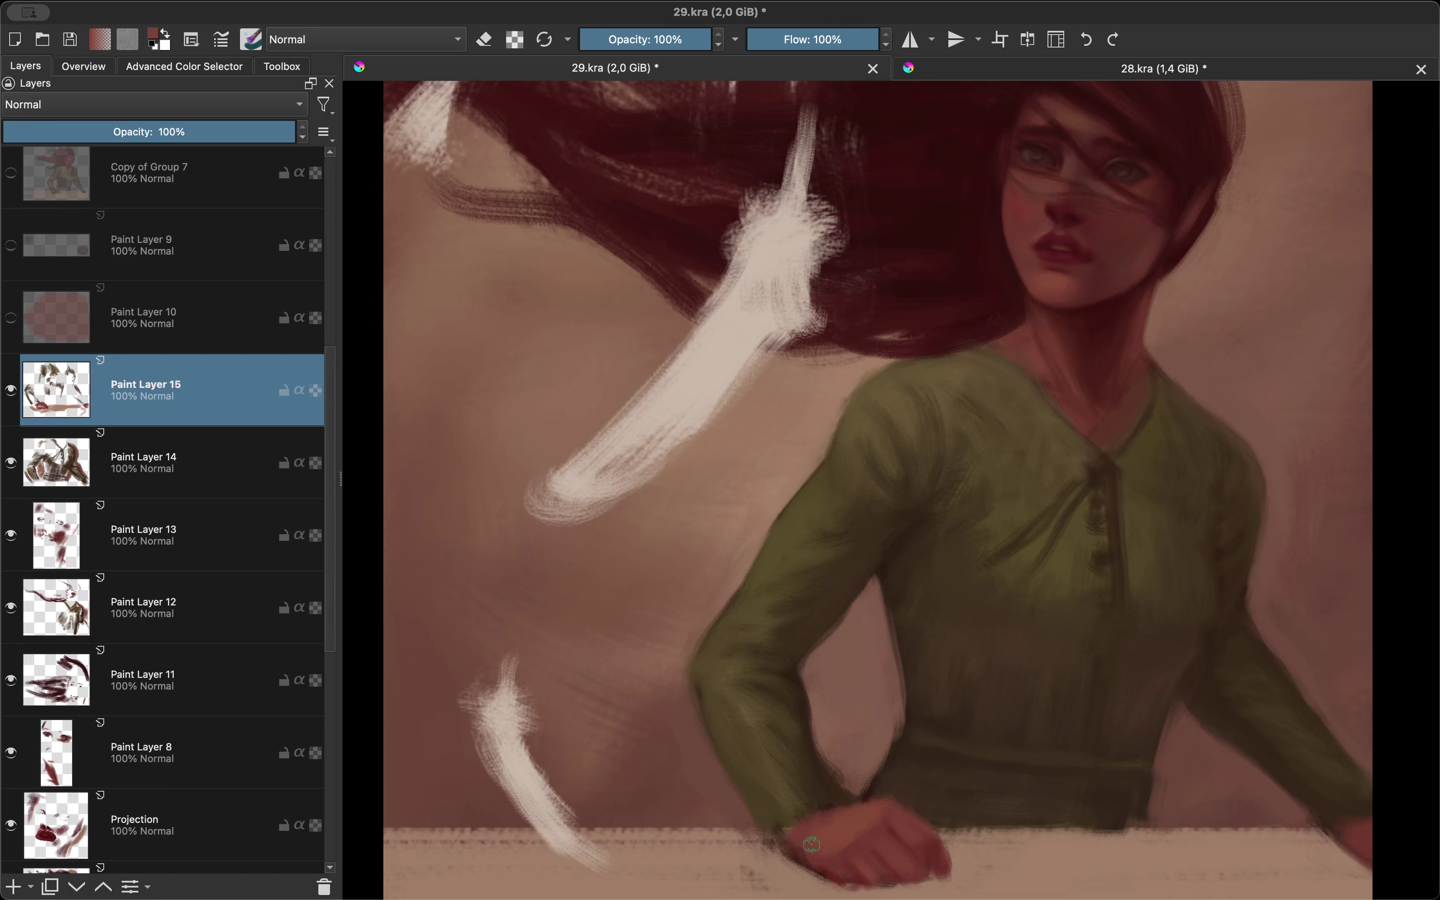
pyautogui.scroll(-1, 854, 824)
pyautogui.scroll(1, 856, 819)
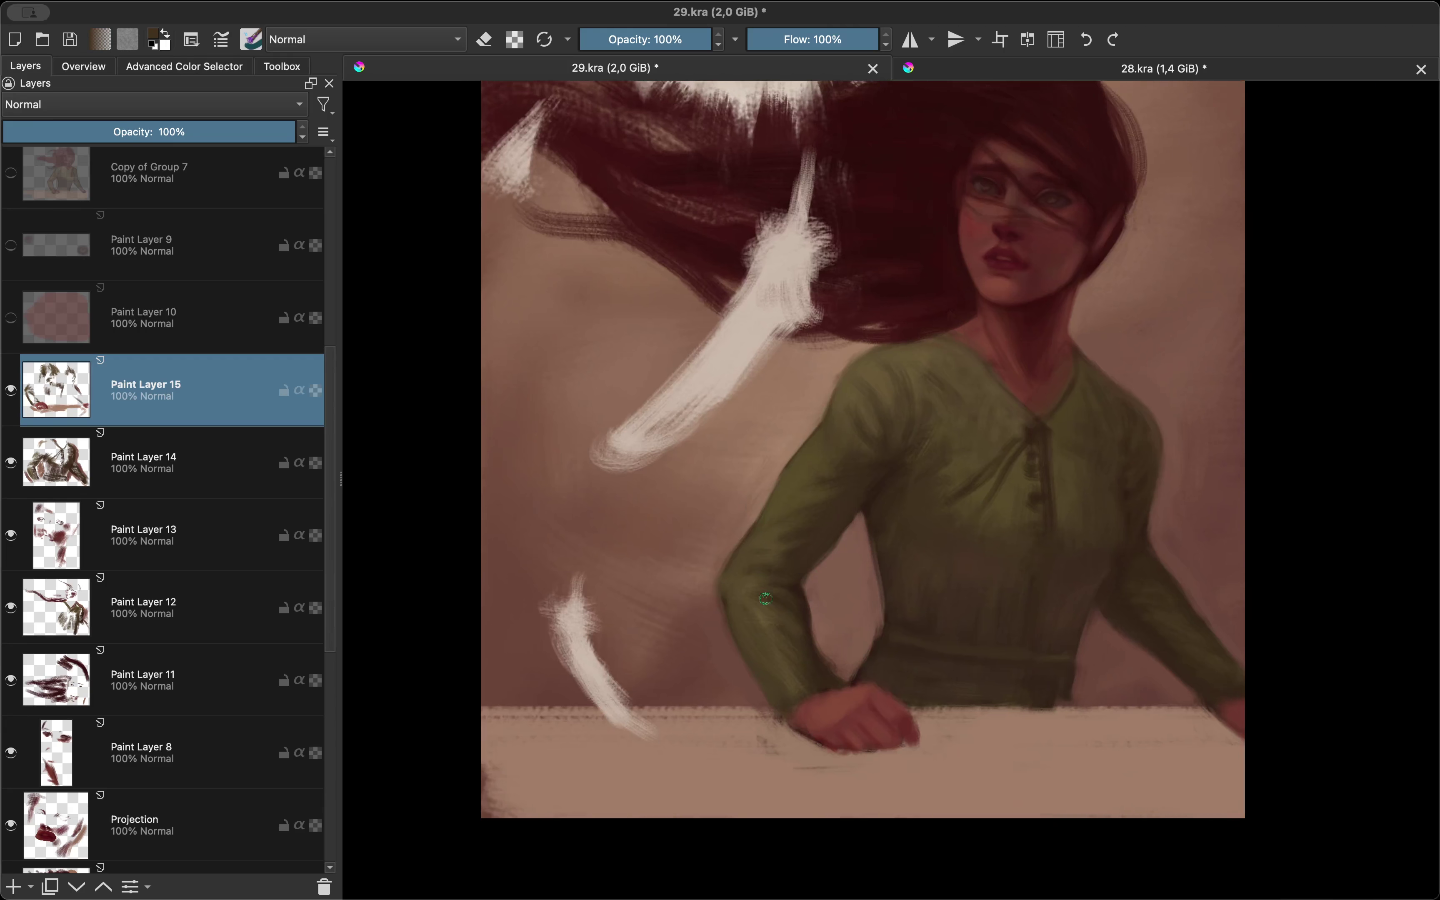
pyautogui.scroll(2, 821, 744)
pyautogui.scroll(-1, 724, 541)
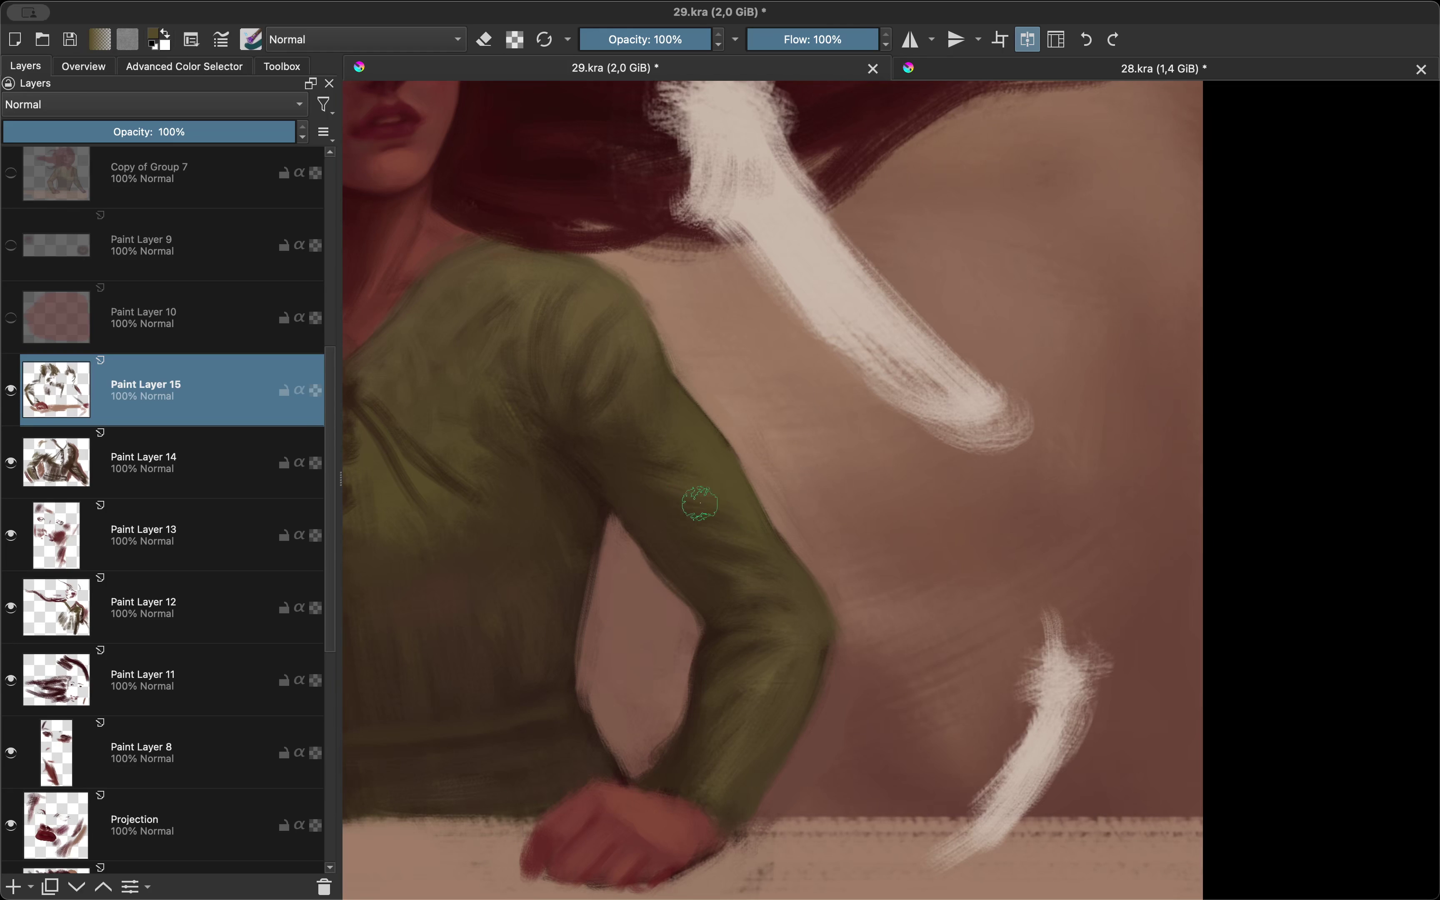
pyautogui.scroll(-2, 735, 610)
pyautogui.scroll(2, 736, 611)
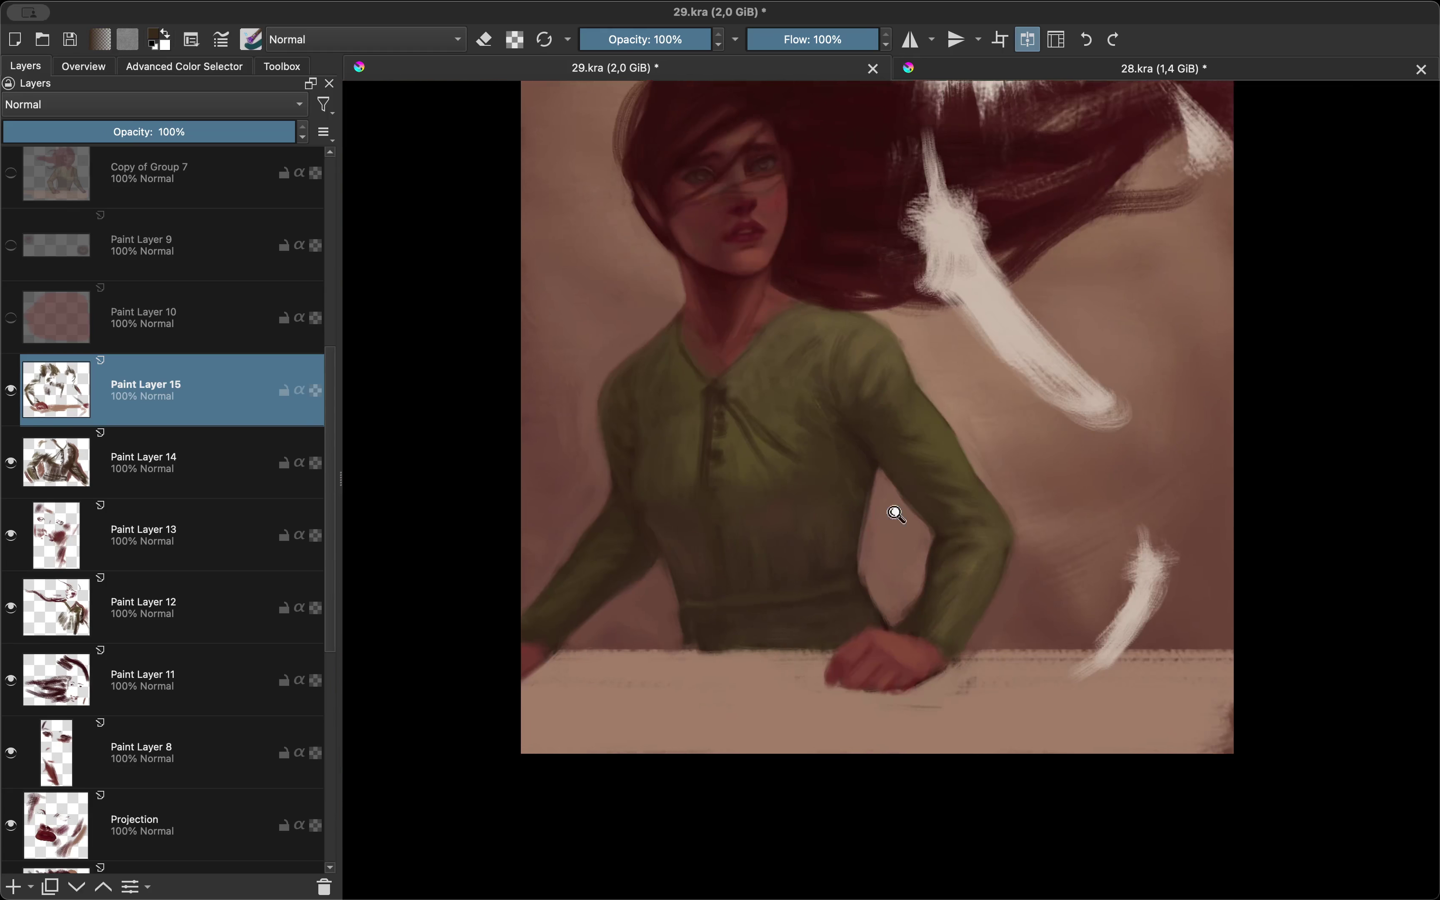
pyautogui.scroll(1, 892, 507)
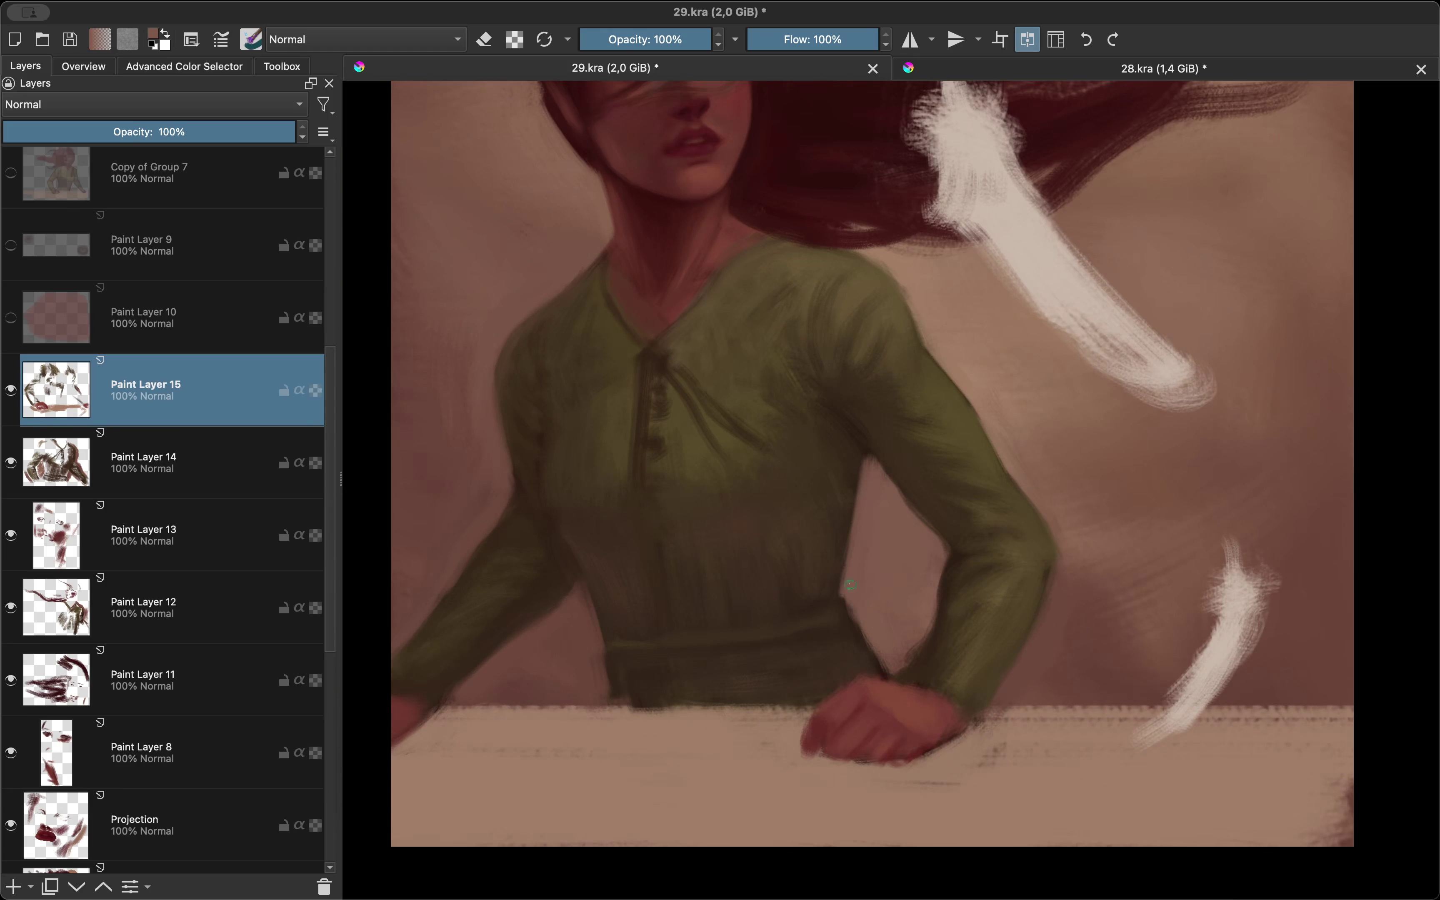
pyautogui.scroll(-1, 850, 585)
pyautogui.scroll(-2, 833, 625)
pyautogui.scroll(-1, 827, 654)
# Step: Add Paint Layer 16 and brush dark, streaky horizontal wood strokes across the tabletop
pyautogui.scroll(1, 823, 677)
pyautogui.press('Insert')
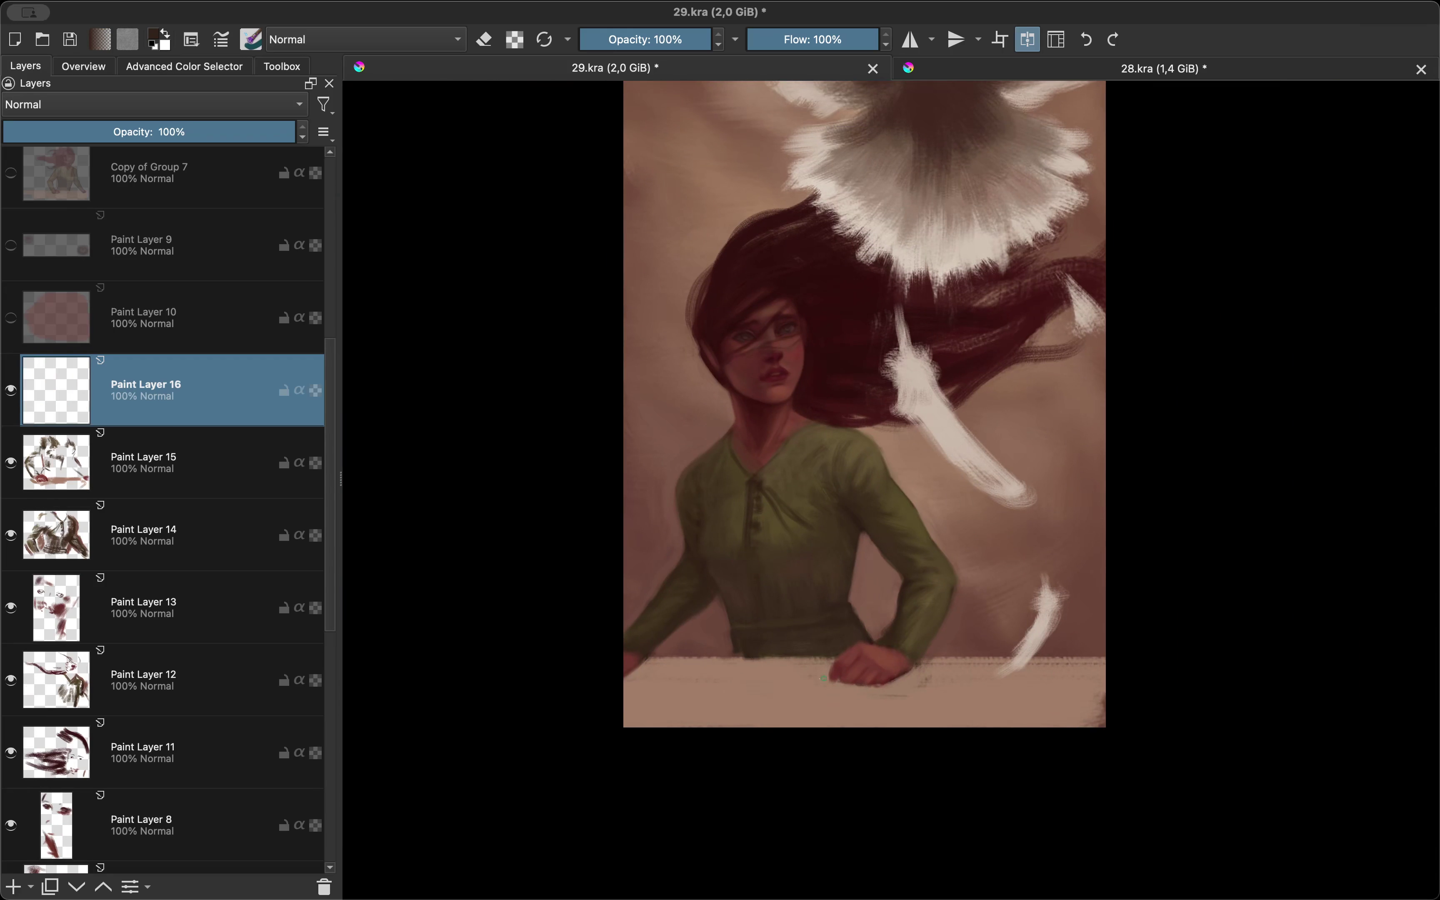
pyautogui.moveTo(752, 658)
pyautogui.mouseDown()
pyautogui.moveTo(610, 685)
pyautogui.moveTo(886, 708)
pyautogui.moveTo(964, 685)
pyautogui.mouseUp()
pyautogui.press('m')
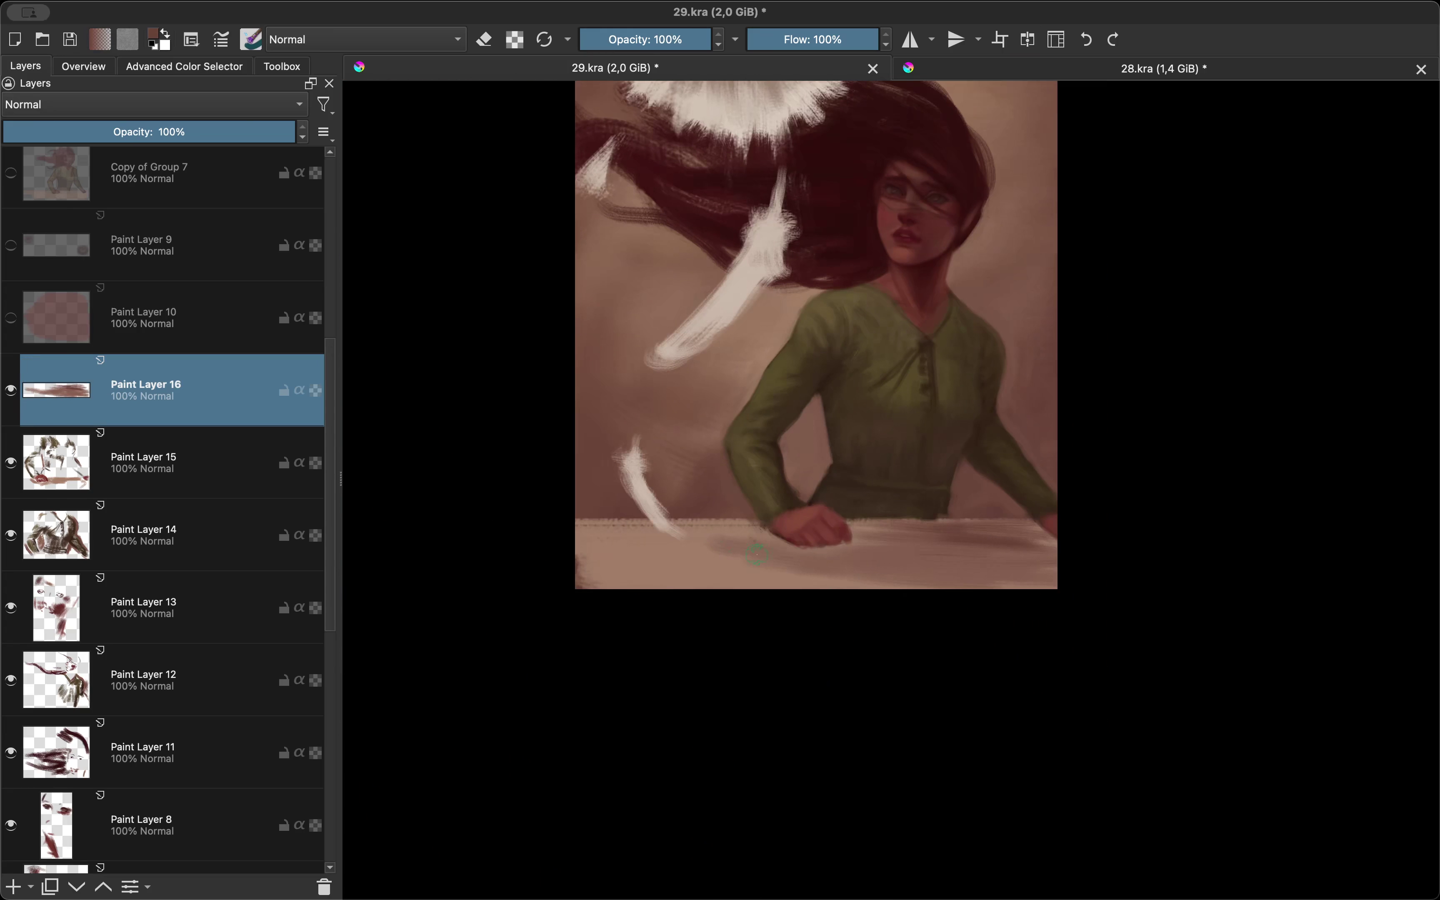
pyautogui.moveTo(757, 556)
pyautogui.mouseDown()
pyautogui.moveTo(583, 560)
pyautogui.moveTo(696, 532)
pyautogui.mouseUp()
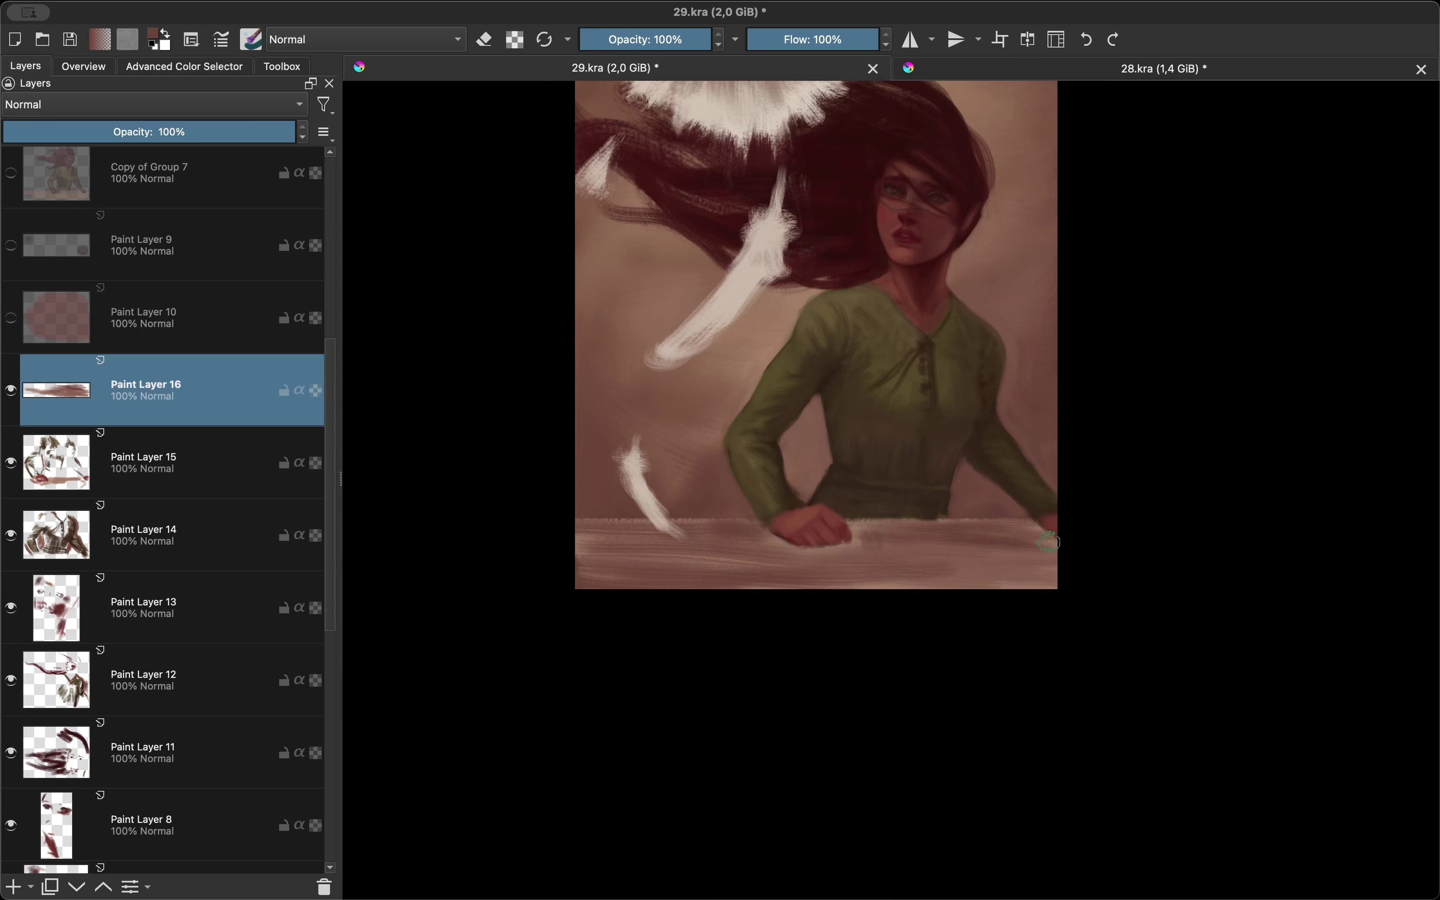
pyautogui.press('m')
pyautogui.scroll(-1, 621, 572)
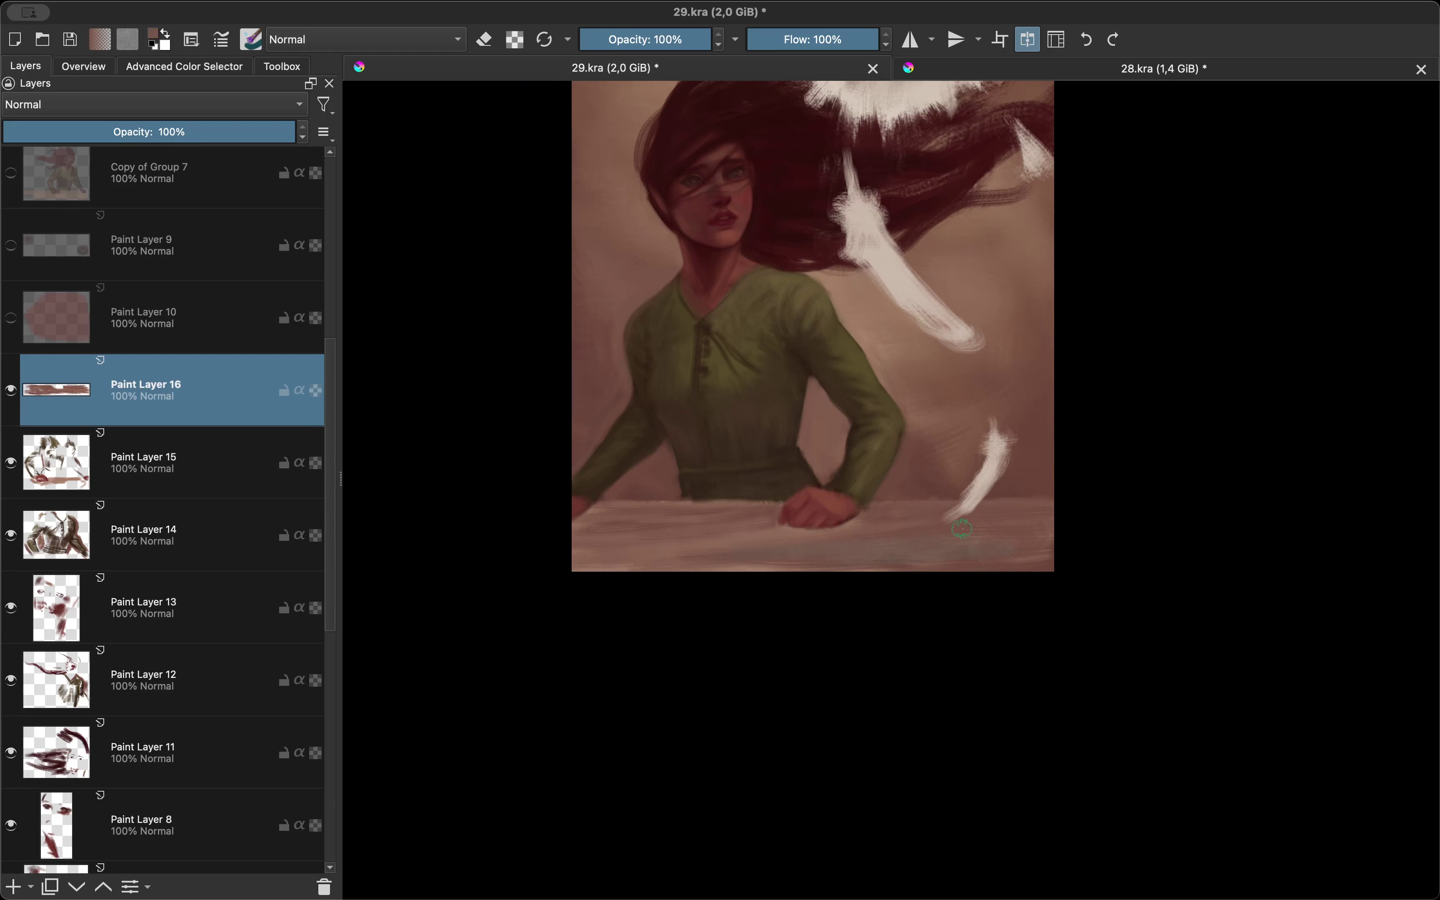
pyautogui.press('m')
pyautogui.hotkey('shift', 'i')
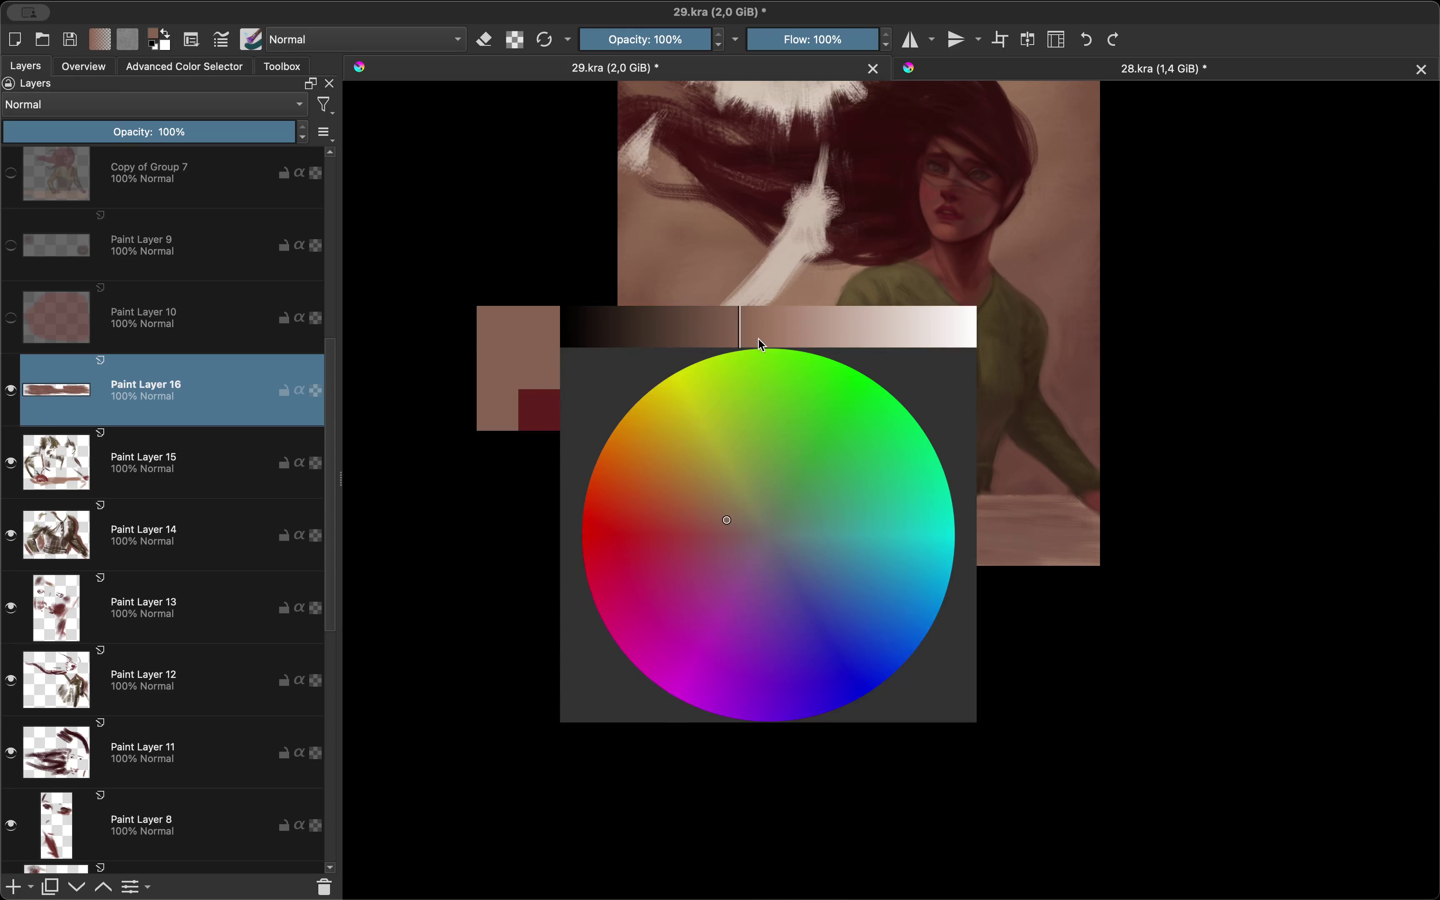
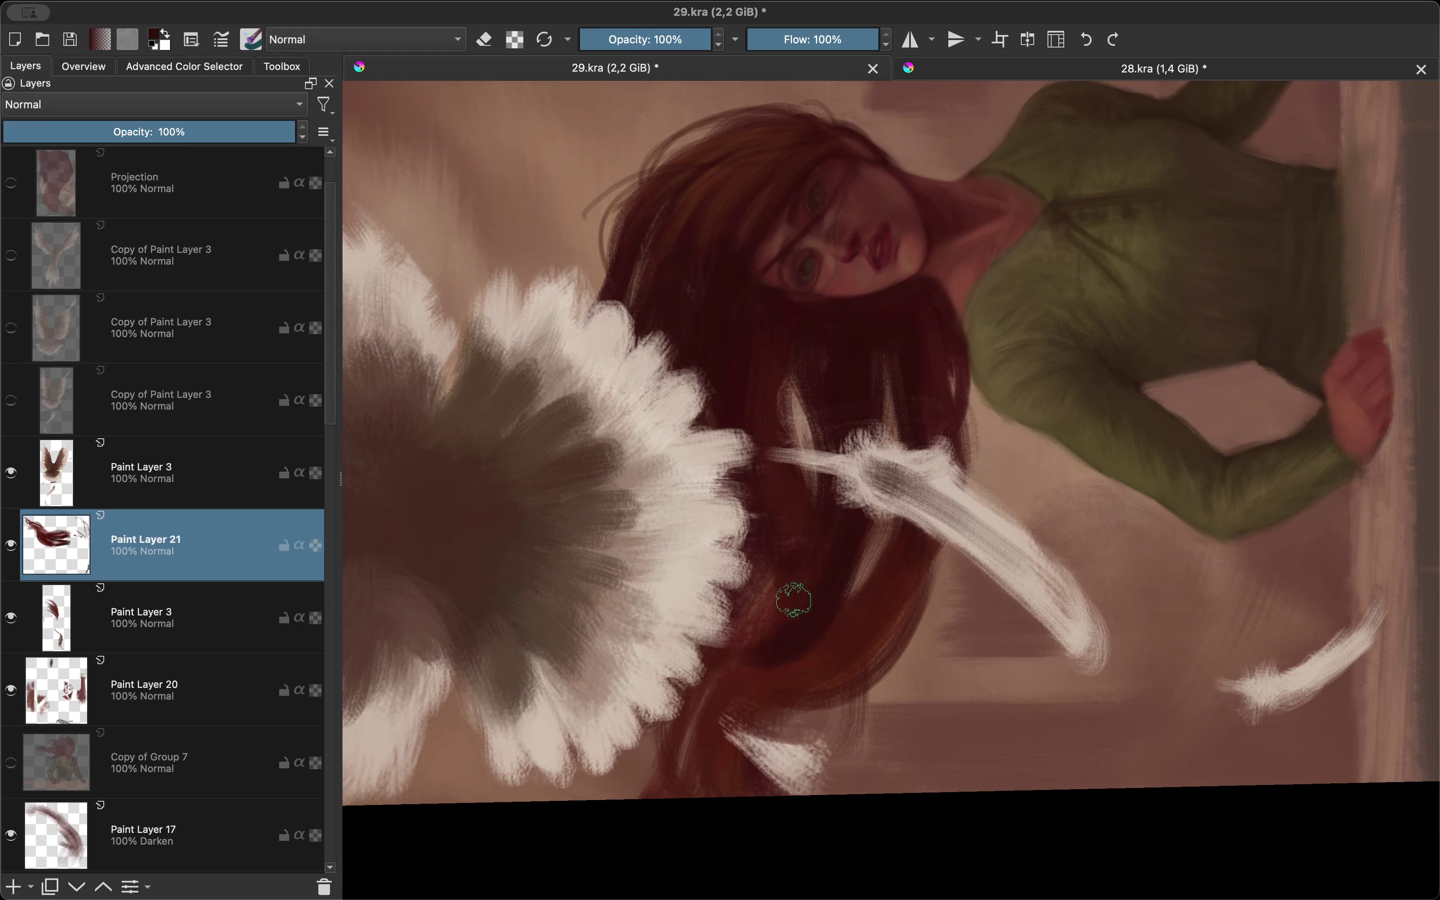
# Step: Toggle mirror view, then fit the whole page upright in view
pyautogui.press('m')
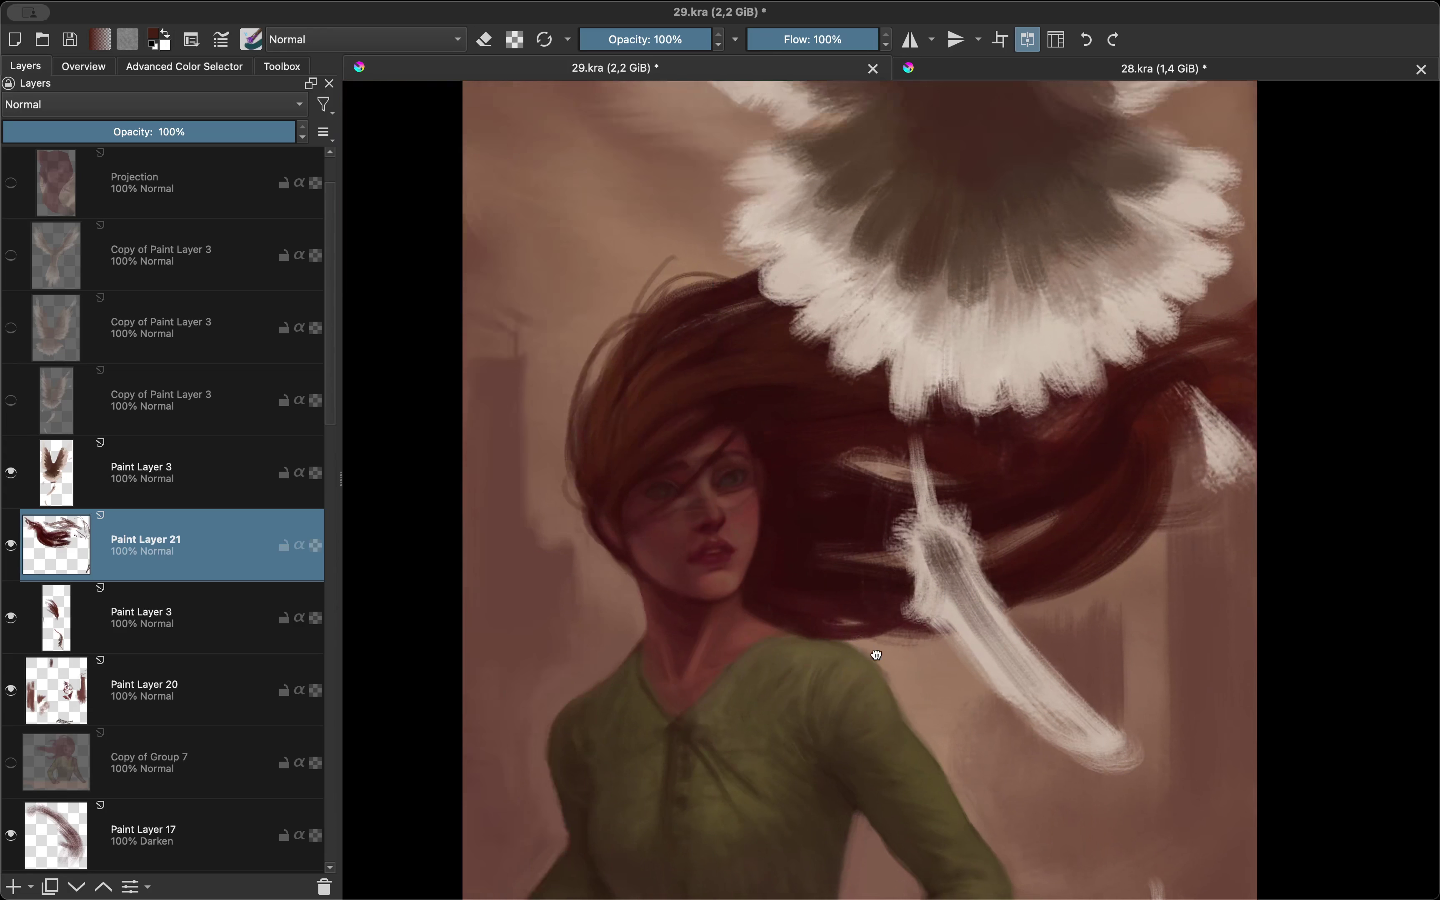
pyautogui.press('2')
pyautogui.press('5')
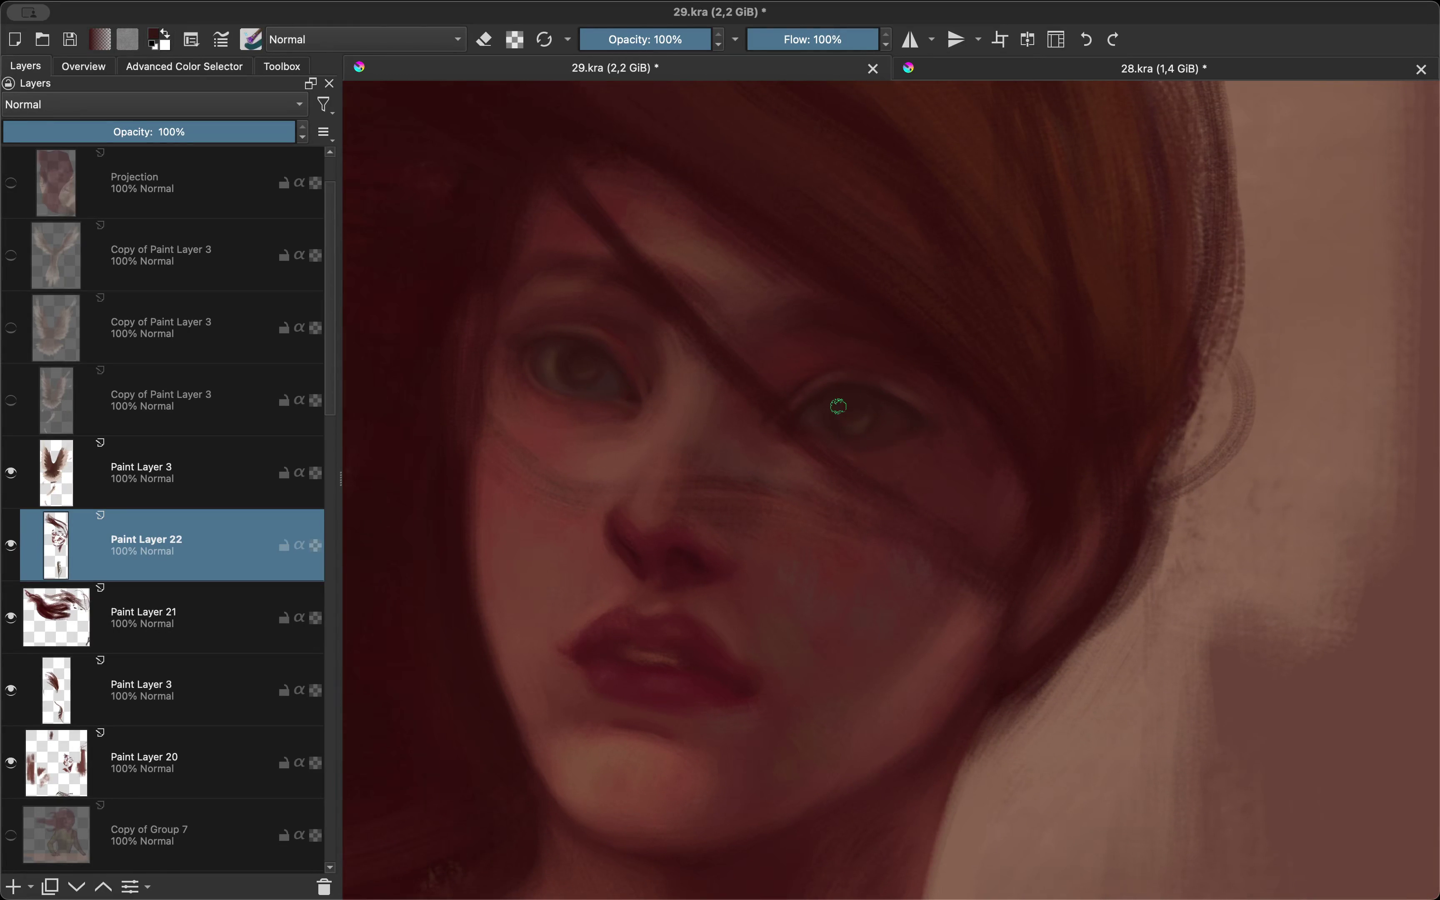
# Step: Mirror-check the face and sample a skin colour from the painting
pyautogui.press('m')
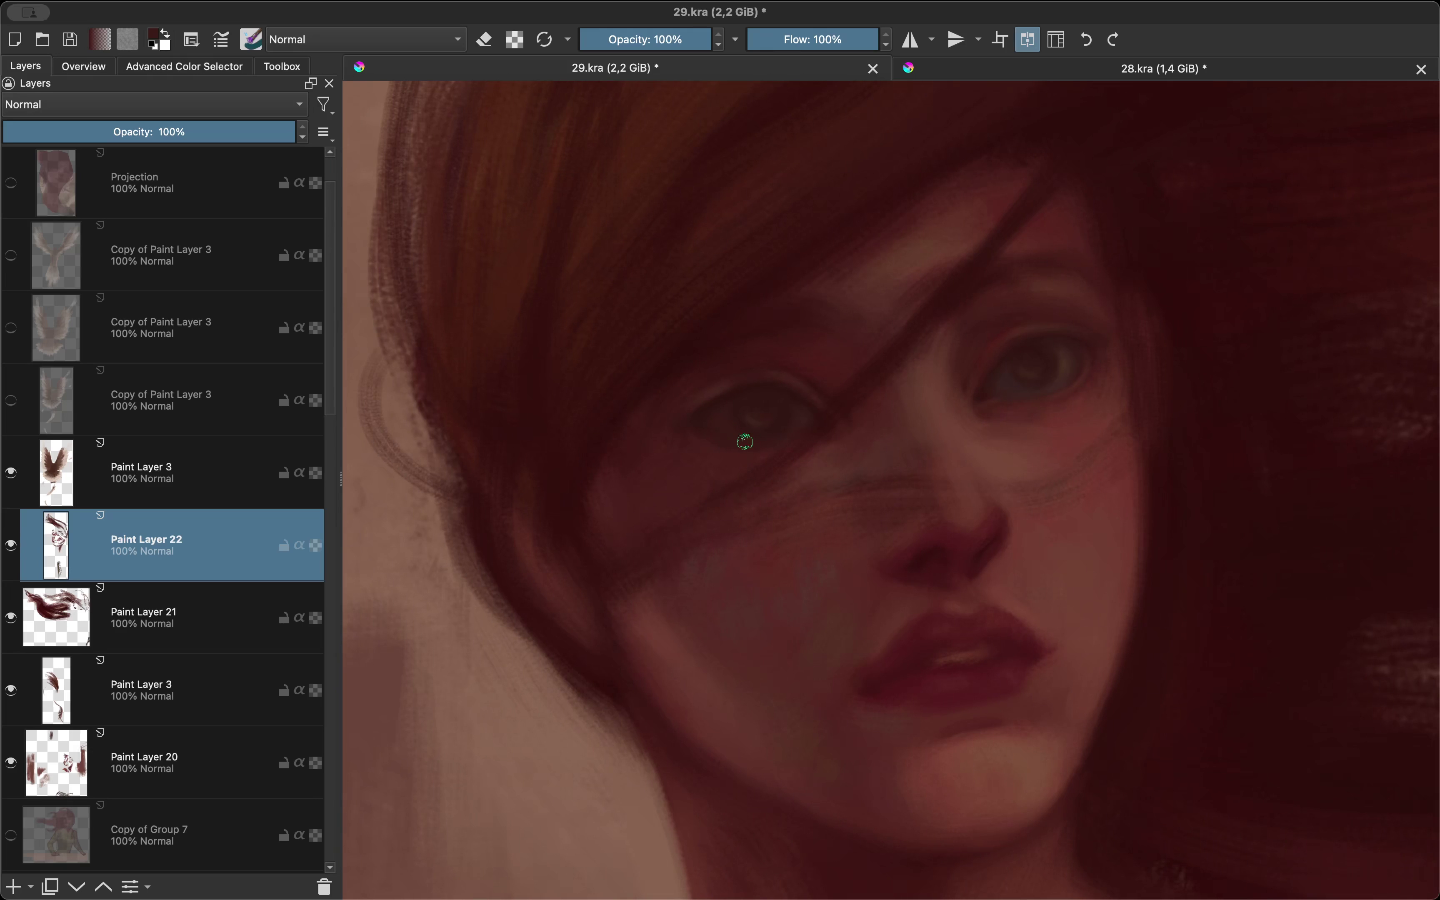
pyautogui.press('m')
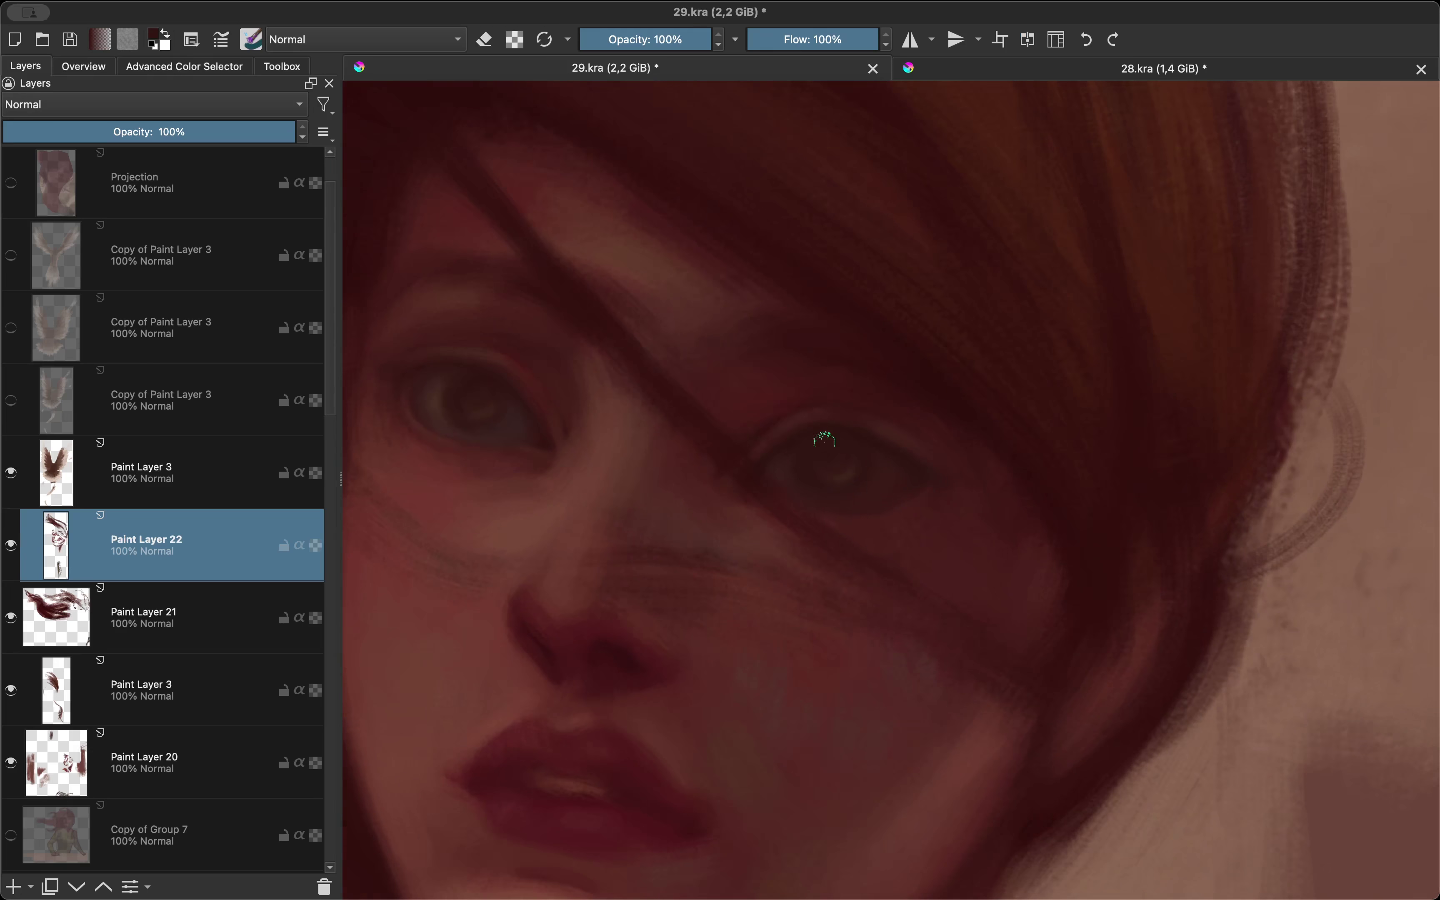
pyautogui.scroll(-5, 793, 499)
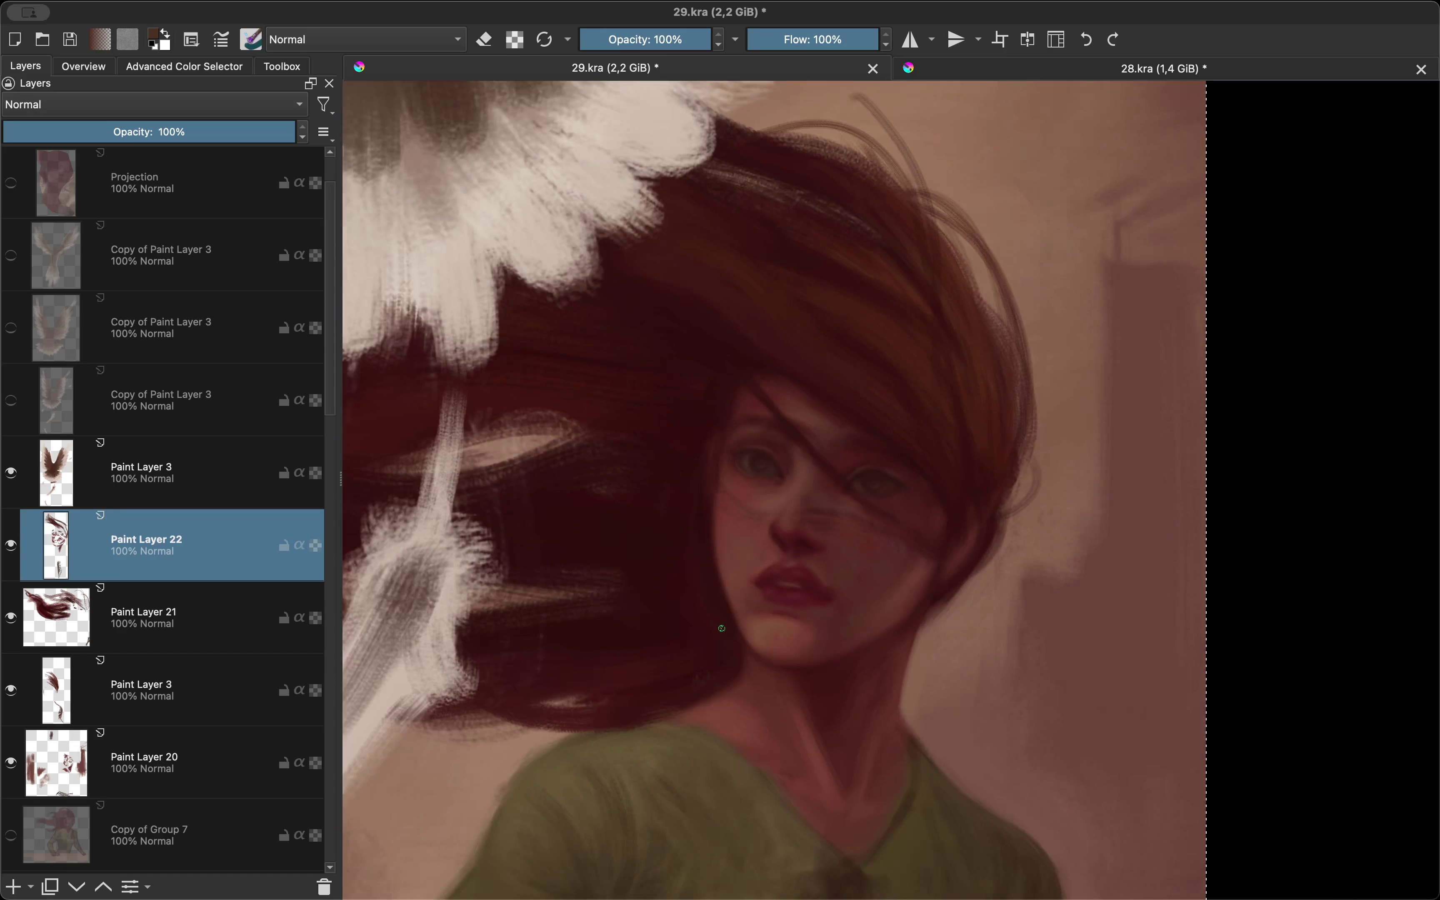
pyautogui.press('m')
pyautogui.keyDown('ctrl'); pyautogui.click(951, 516); pyautogui.keyUp('ctrl')
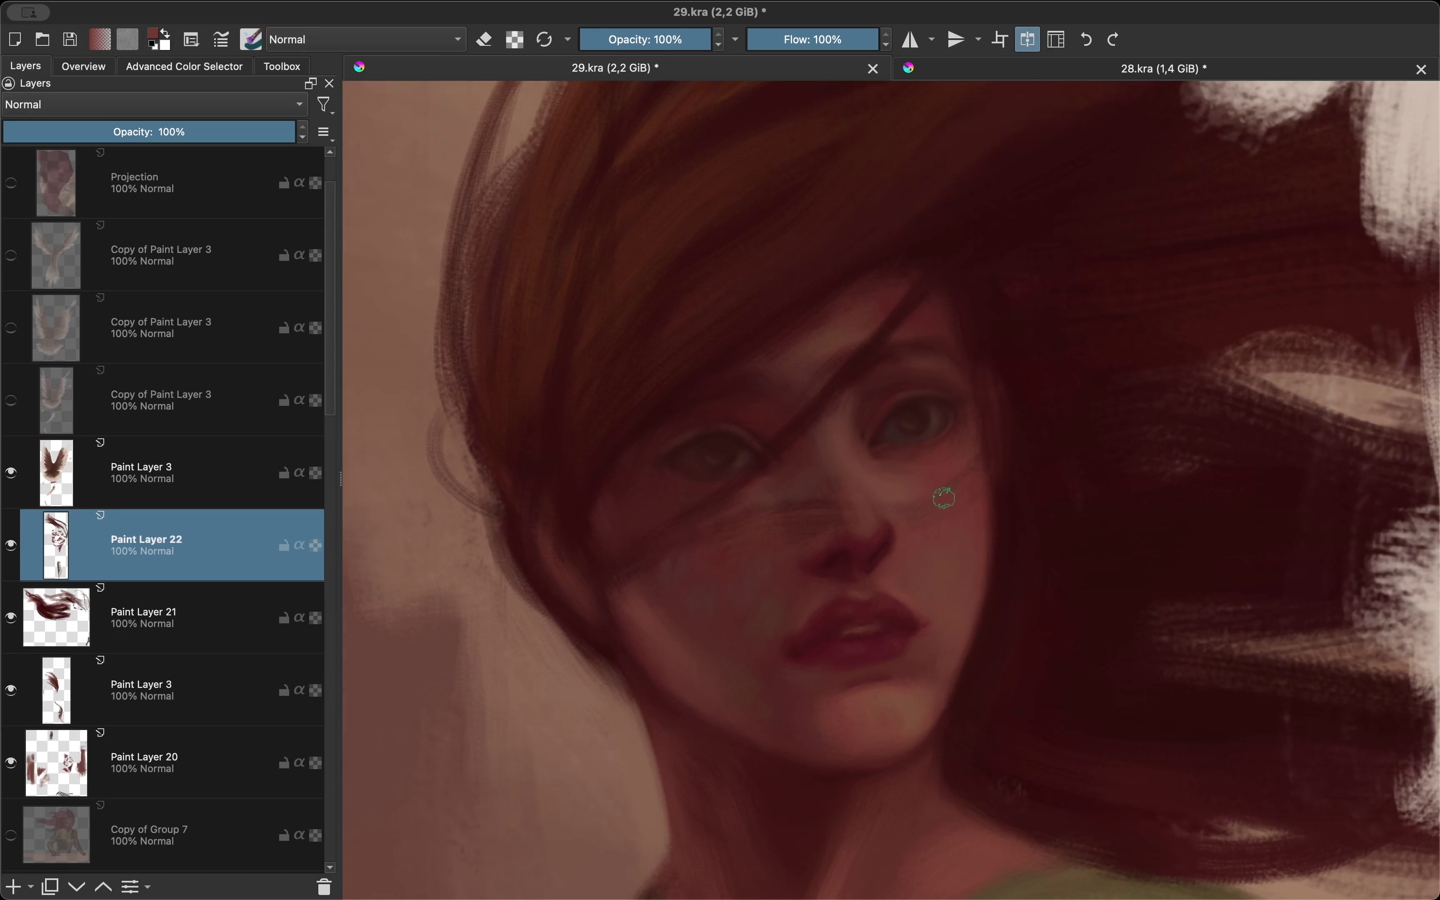
pyautogui.scroll(3, 938, 489)
pyautogui.scroll(2, 658, 376)
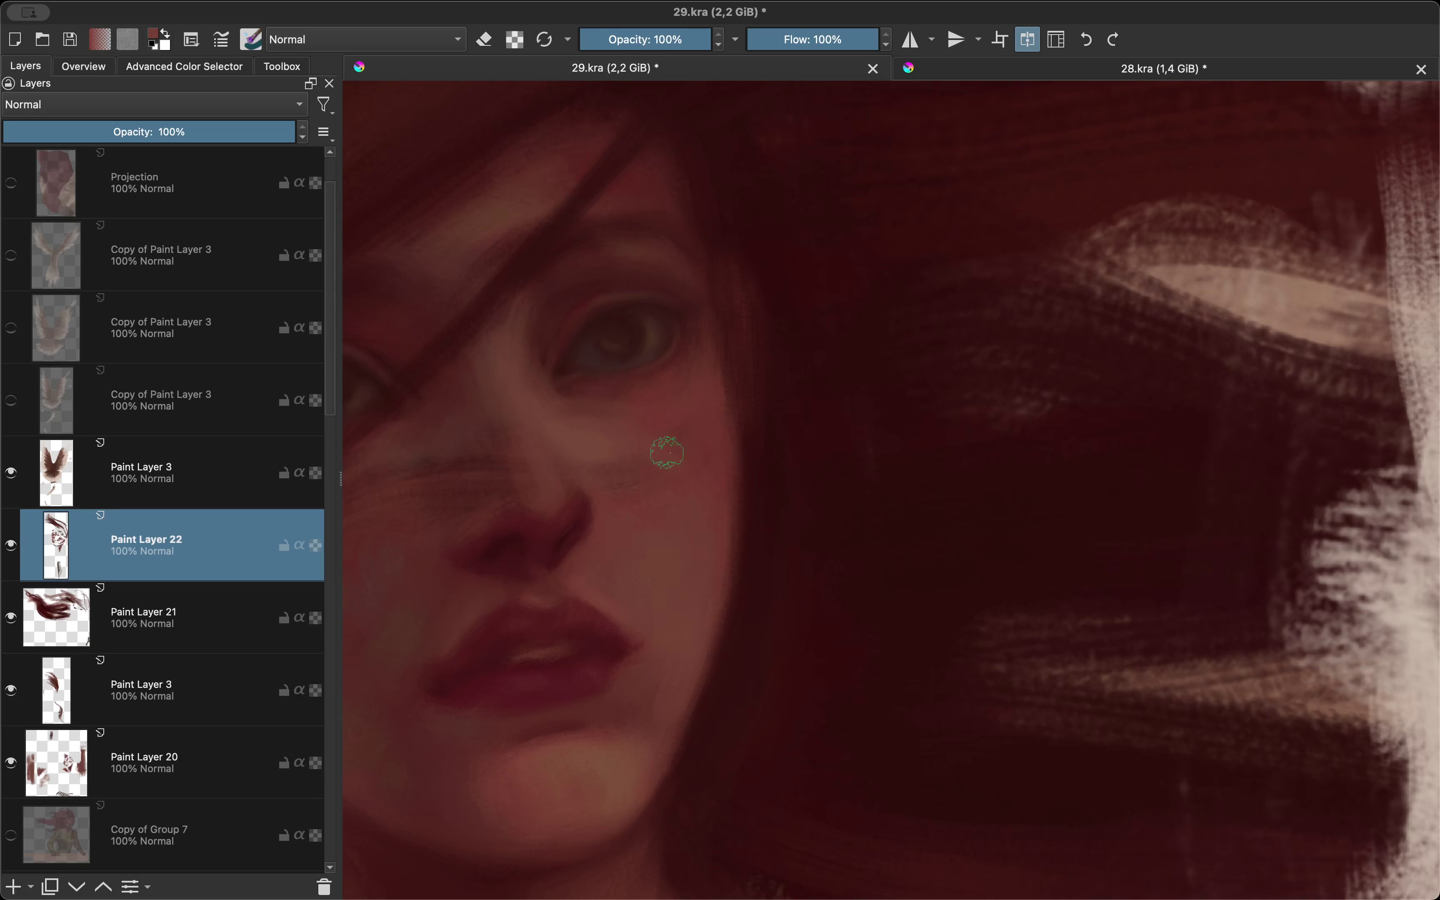
pyautogui.press('m')
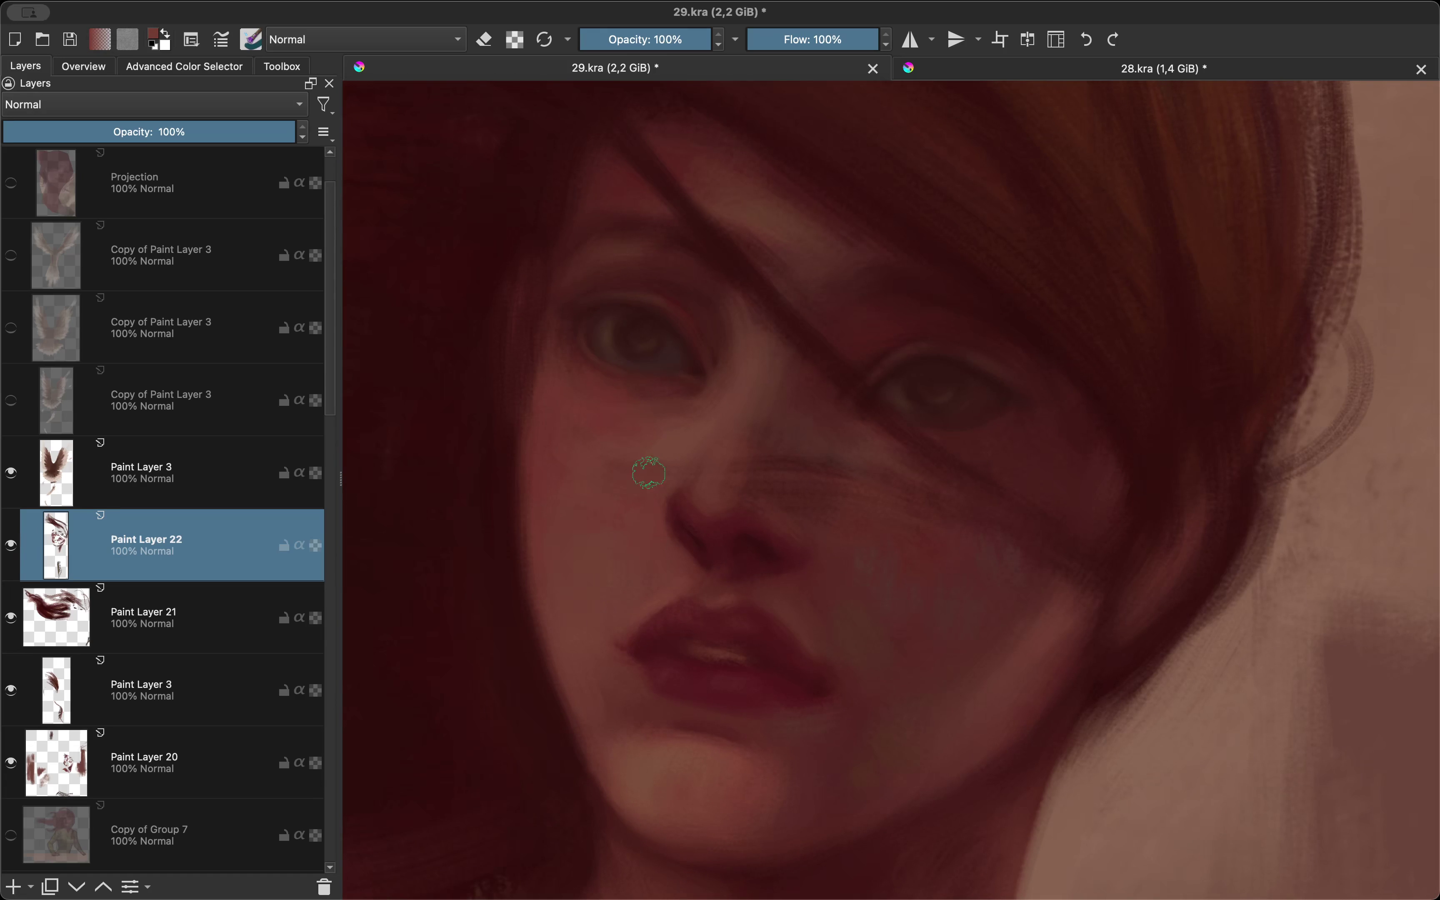
# Step: Sample the dark red of the nose shadow while comparing the face in mirrored view
pyautogui.press('m')
pyautogui.press('m')
pyautogui.press('m')
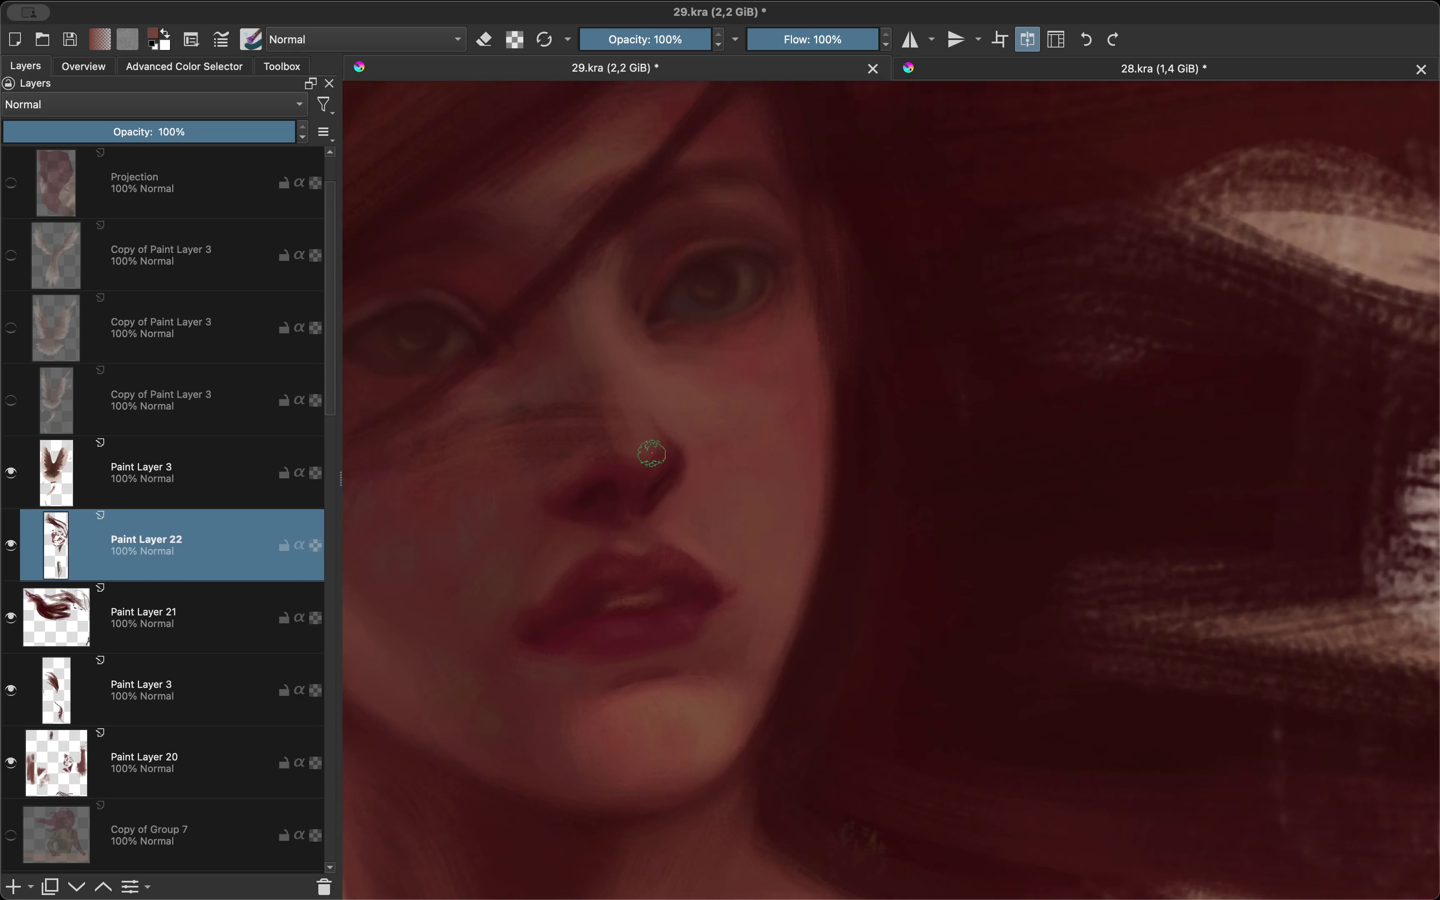
pyautogui.press('m')
pyautogui.press('m')
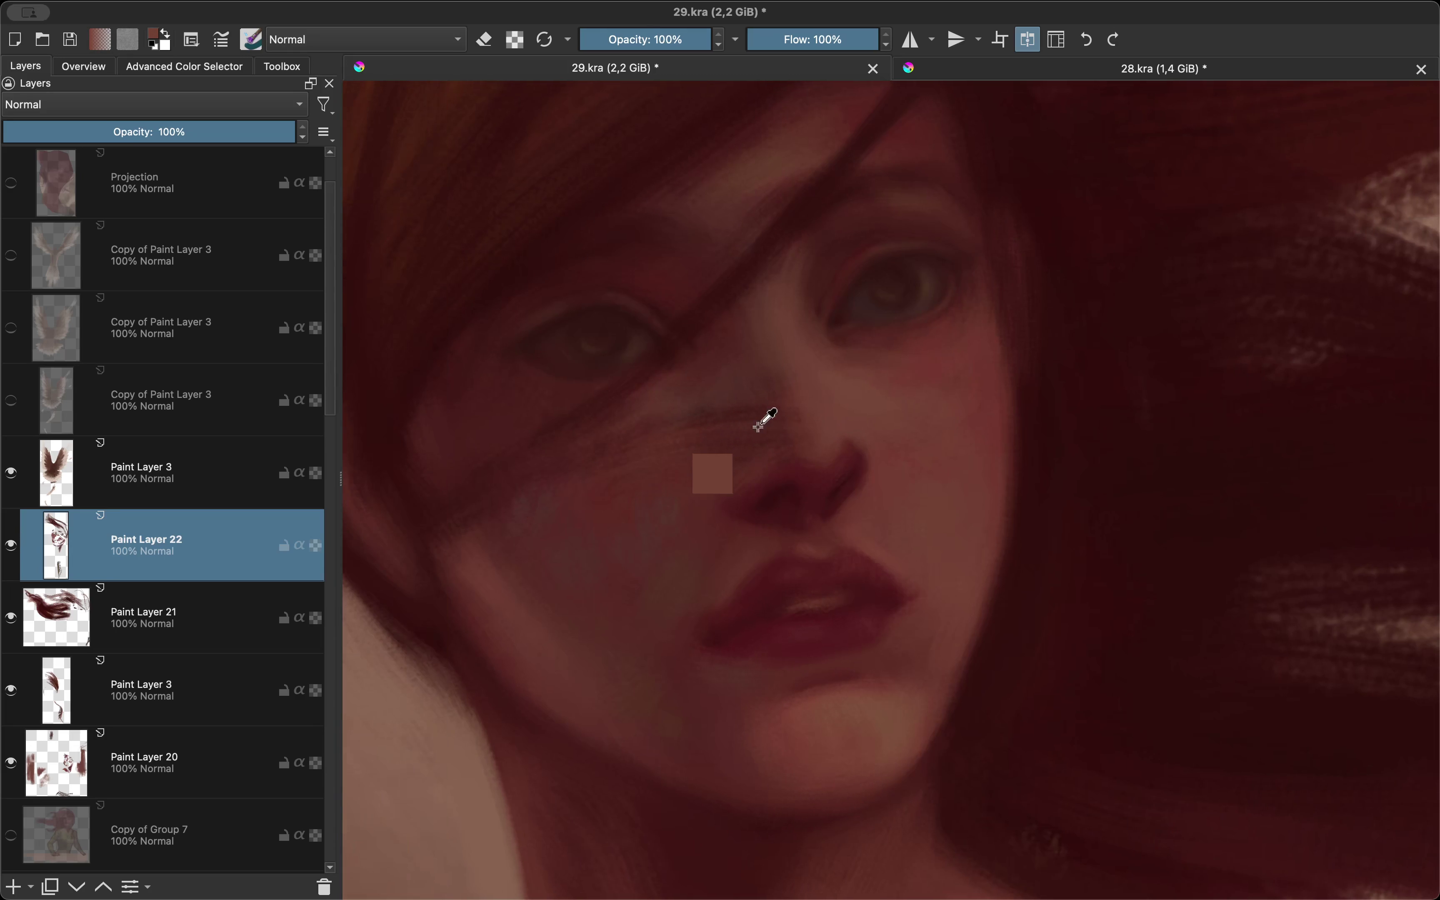
pyautogui.press('m')
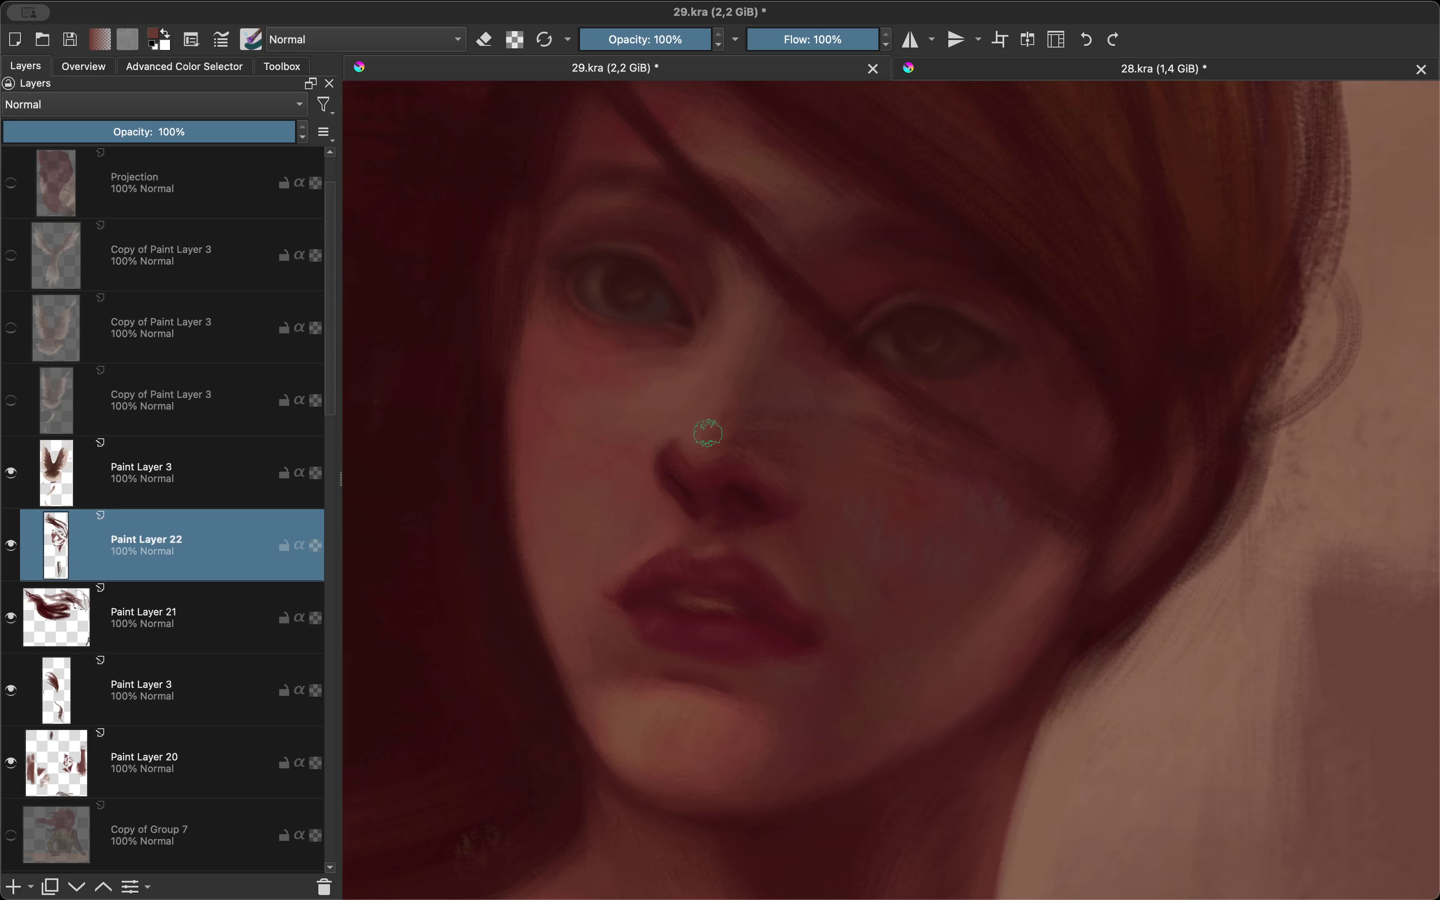
pyautogui.press('m')
pyautogui.keyDown('ctrl'); pyautogui.click(728, 497); pyautogui.keyUp('ctrl')
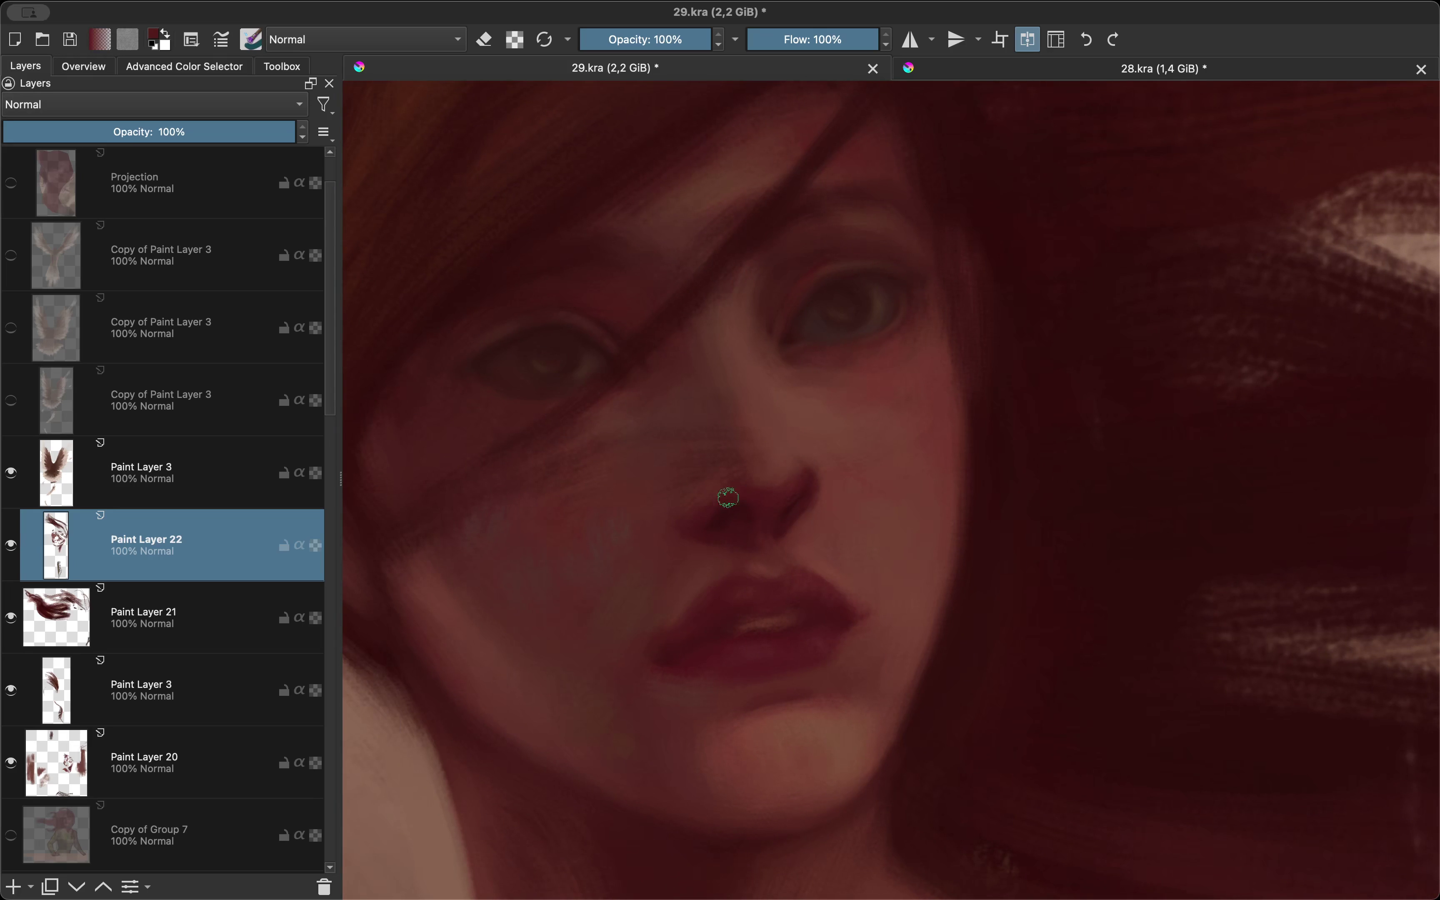
pyautogui.press('m')
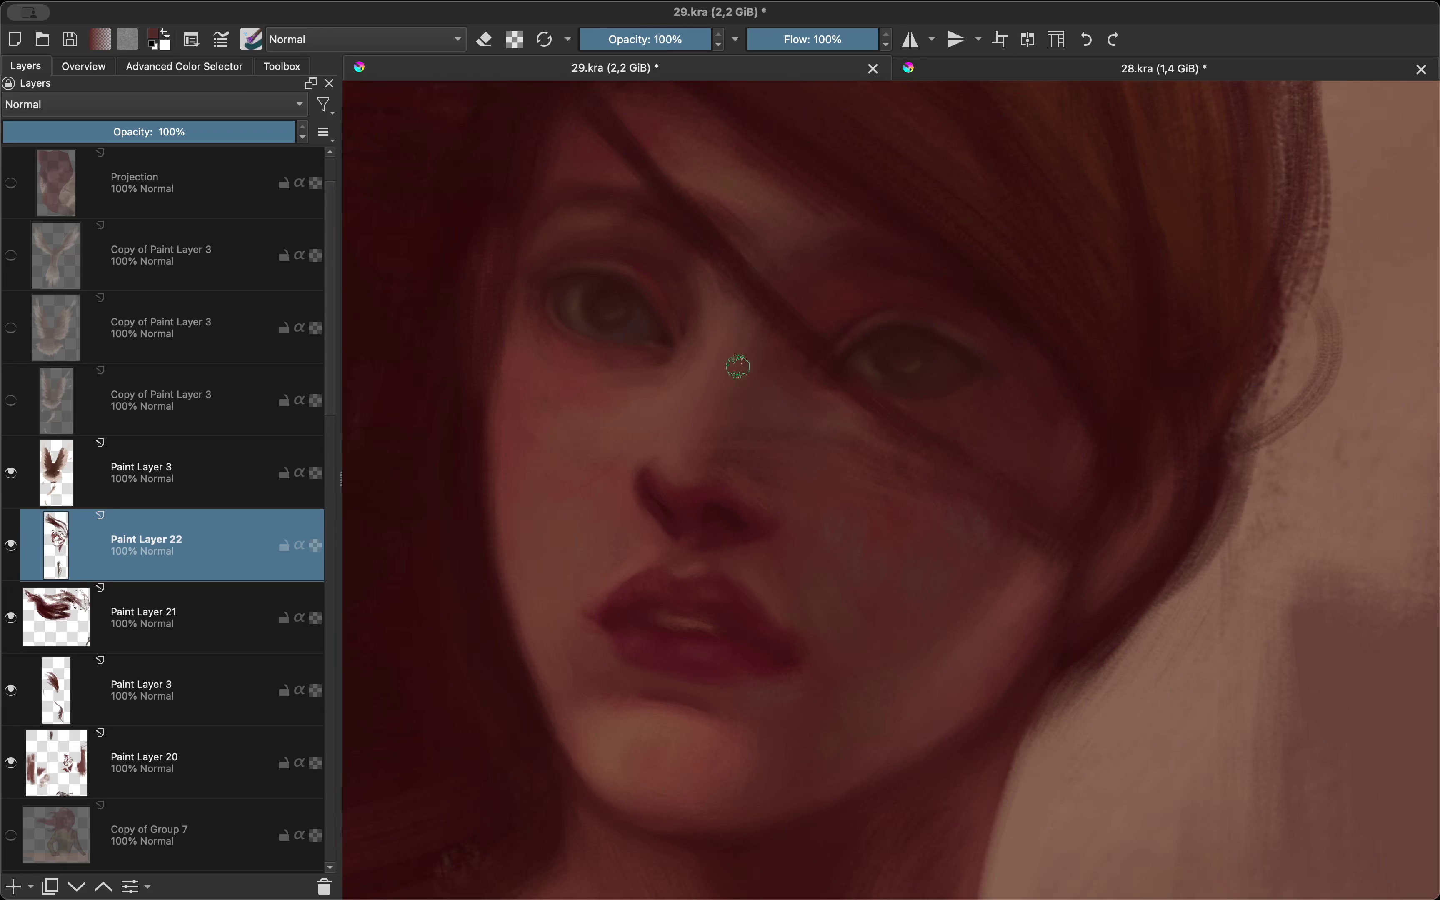
pyautogui.press('m')
# Step: Zoom in and mirror the view to check the lips
pyautogui.press('m')
pyautogui.scroll(3, 696, 436)
pyautogui.scroll(2, 697, 436)
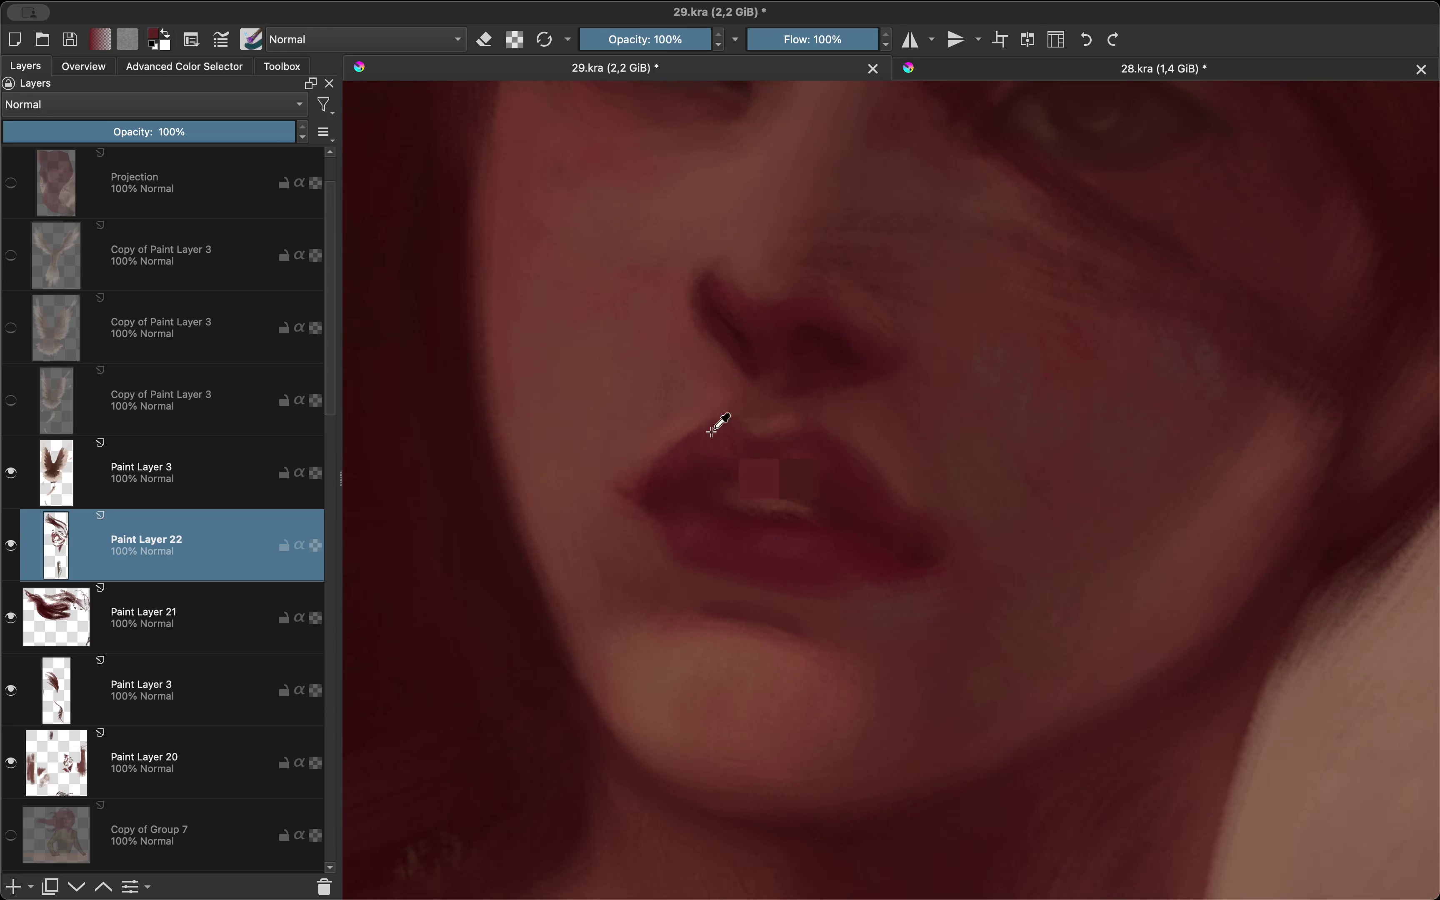
pyautogui.press('m')
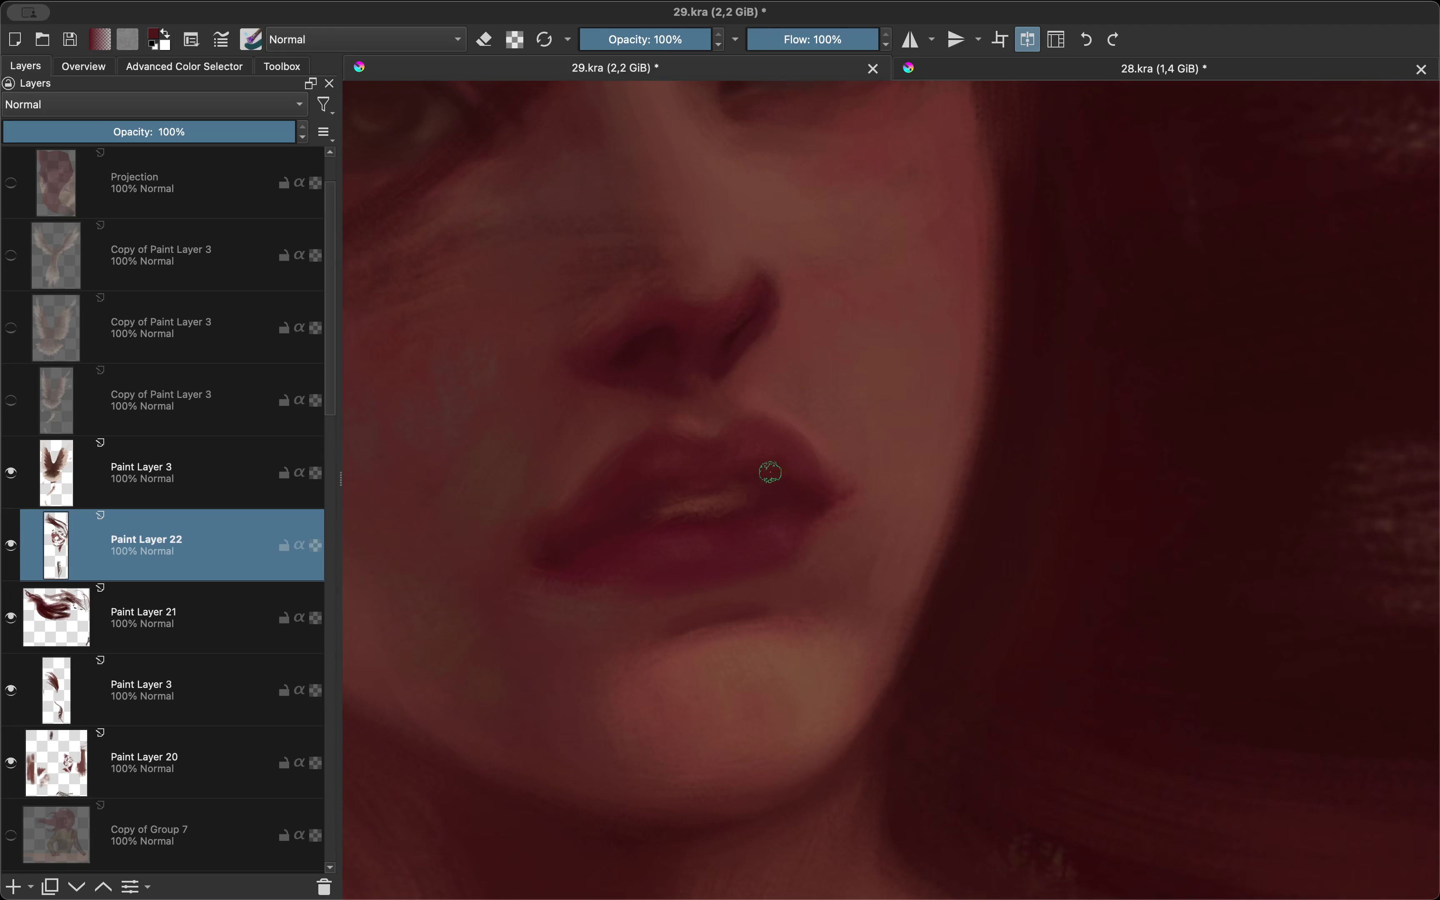
pyautogui.press('m')
pyautogui.scroll(3, 771, 505)
pyautogui.scroll(5, 616, 696)
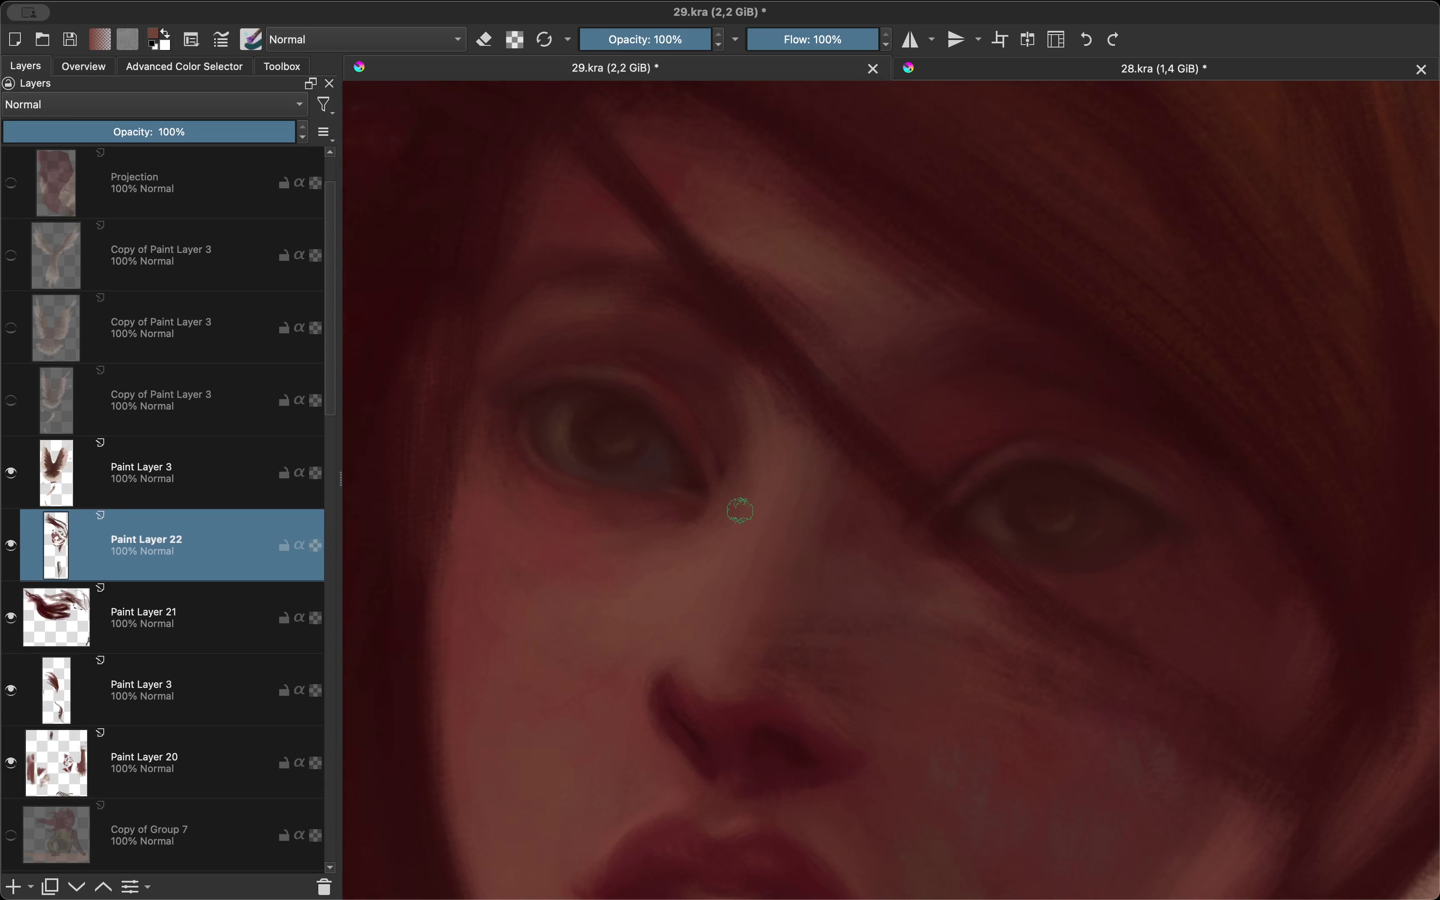
pyautogui.press('m')
pyautogui.press('m')
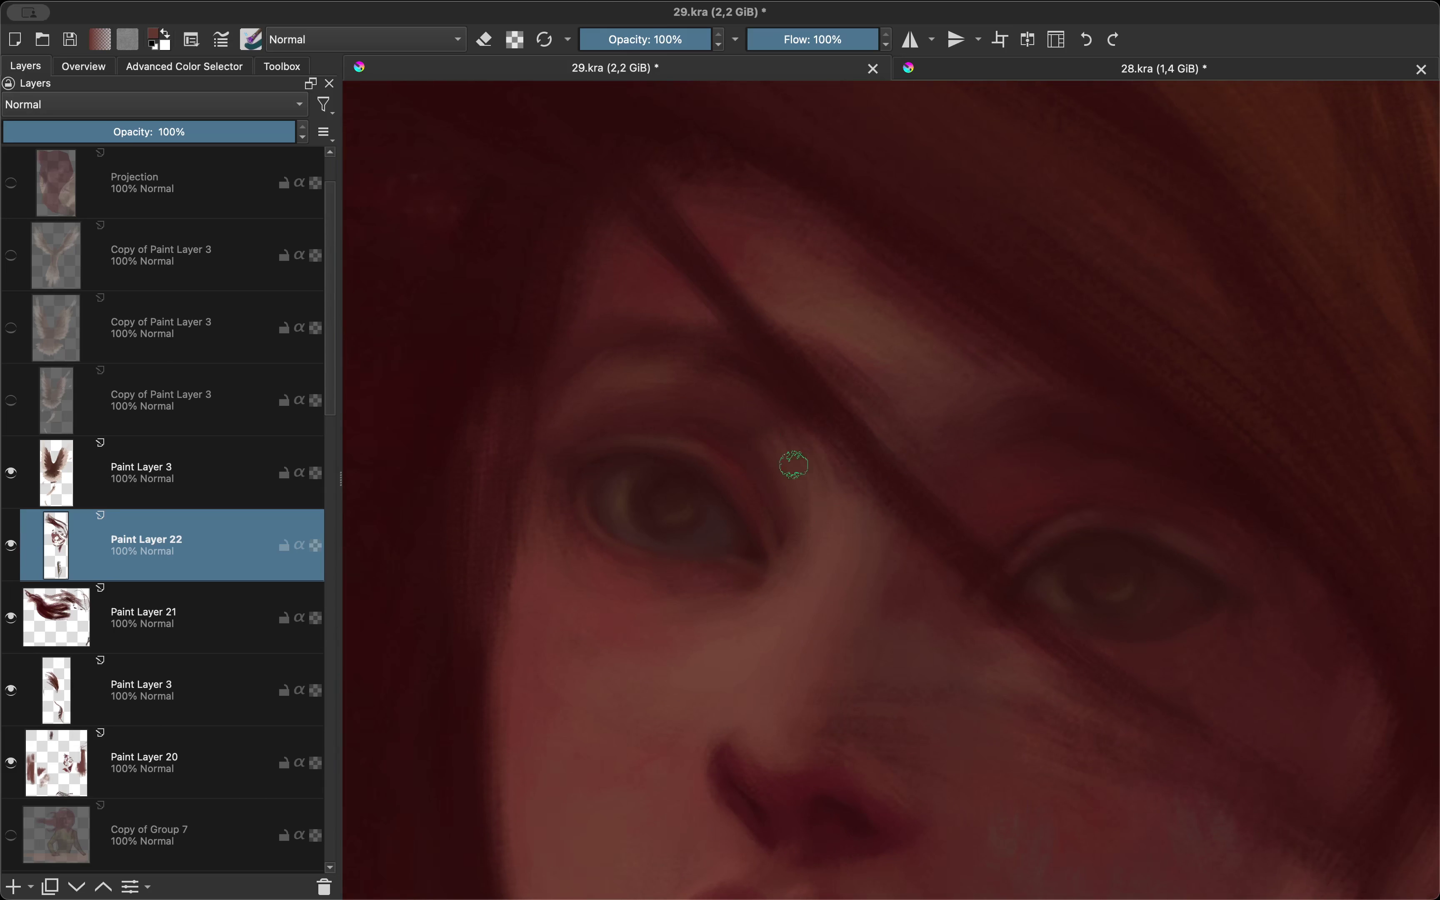
# Step: Mirror-check the eyes and whole face, then zoom back out
pyautogui.press('m')
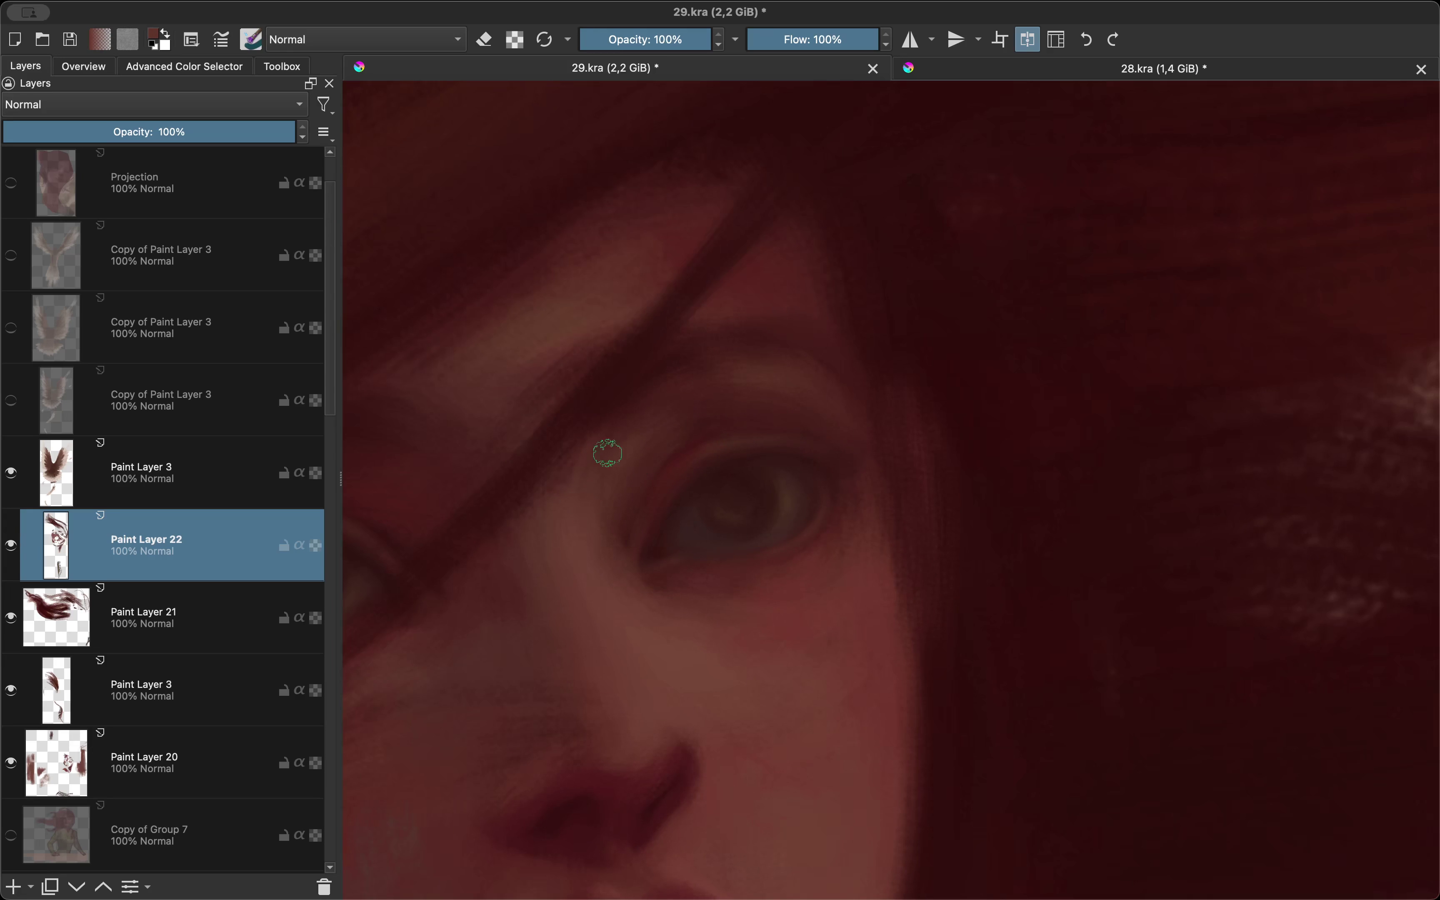
pyautogui.press('m')
pyautogui.press('m')
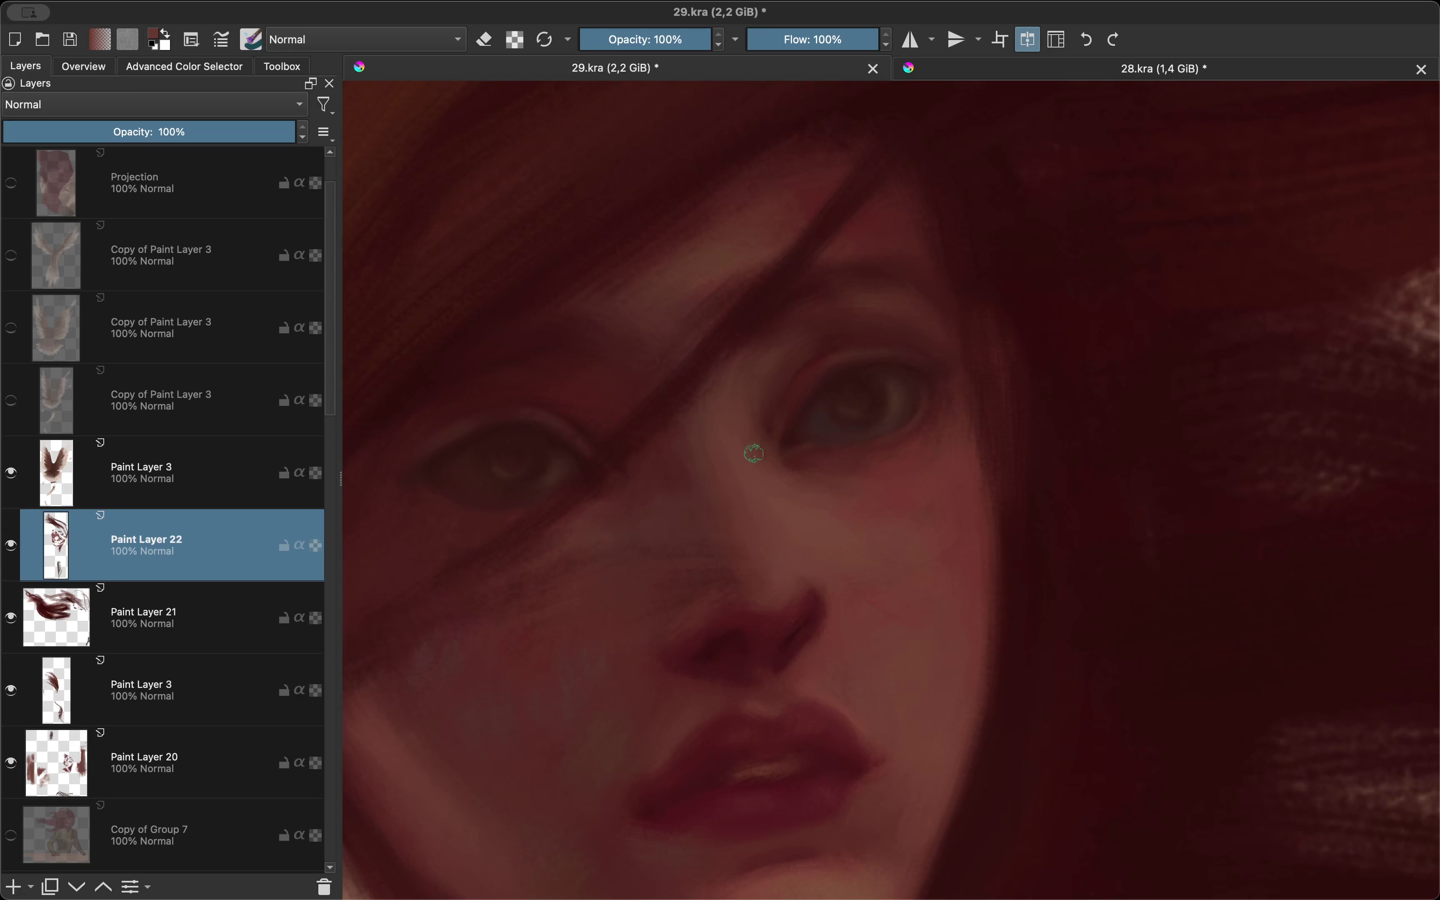
pyautogui.press('m')
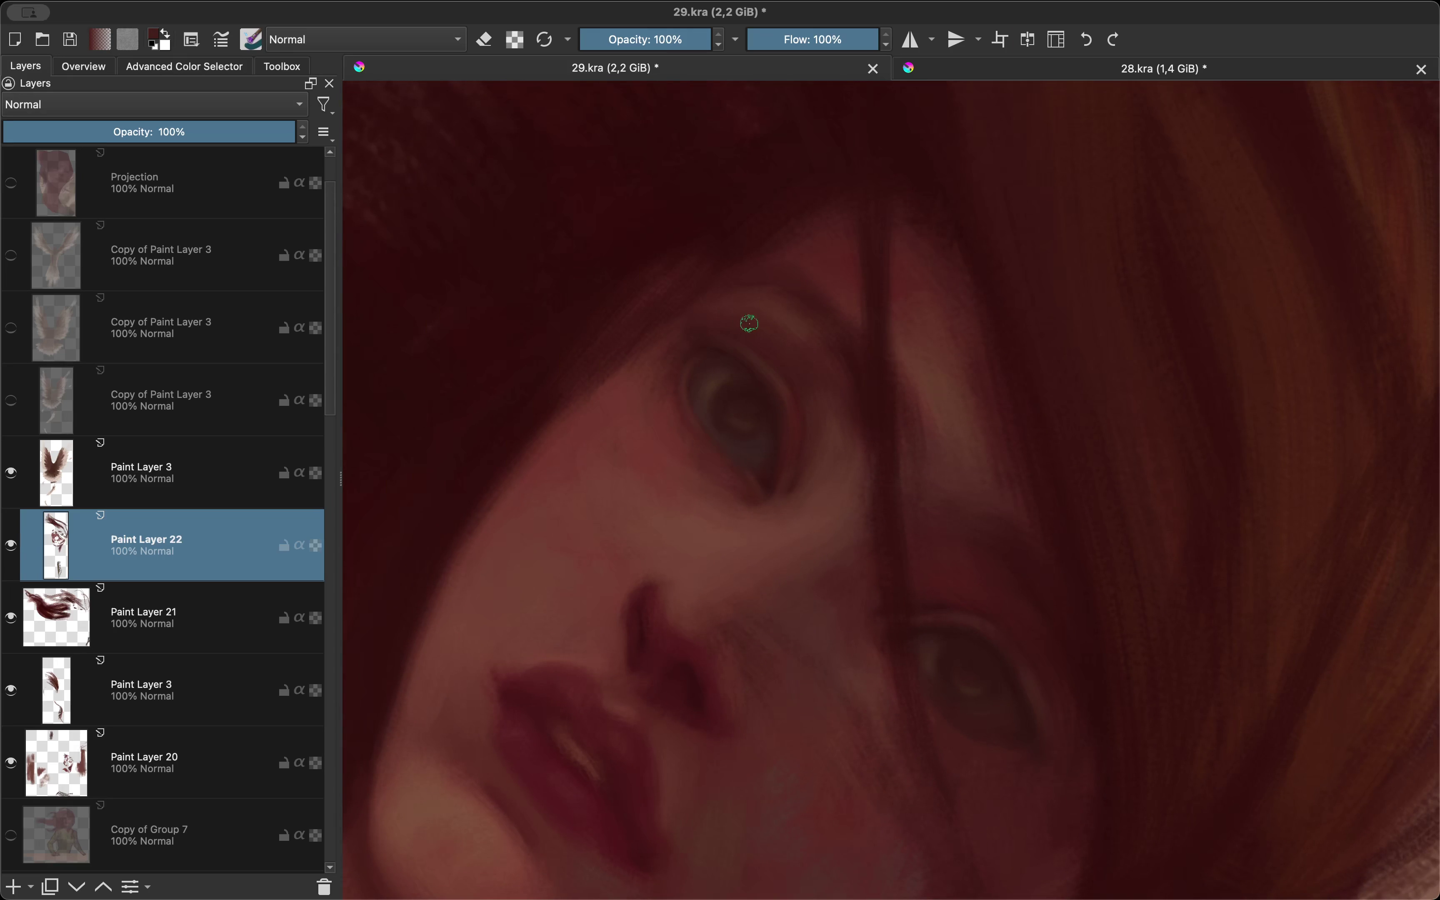
pyautogui.press('m')
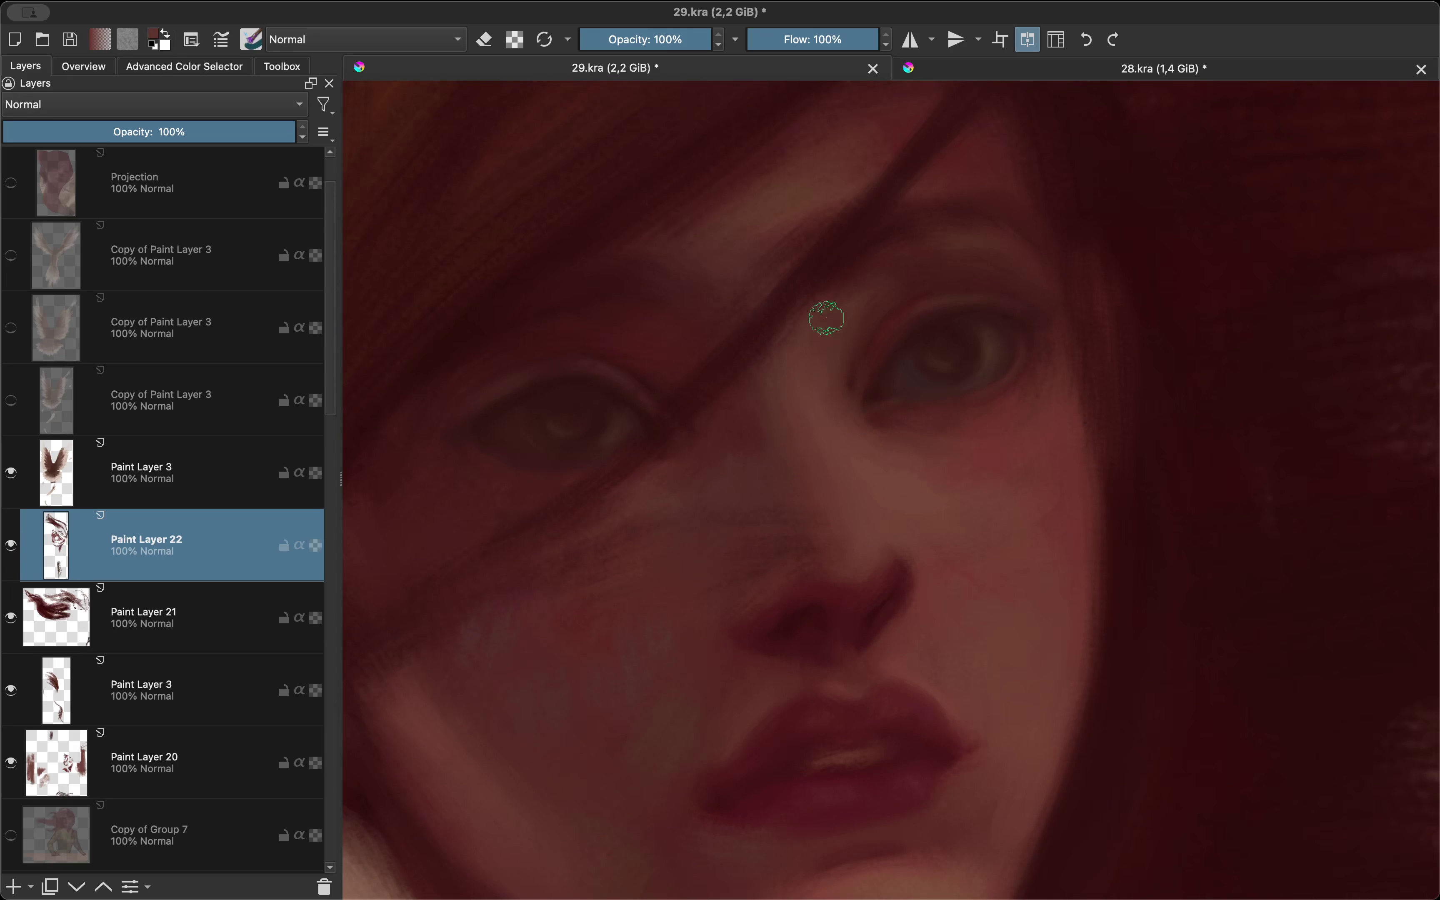
pyautogui.press('m')
pyautogui.scroll(-3, 780, 426)
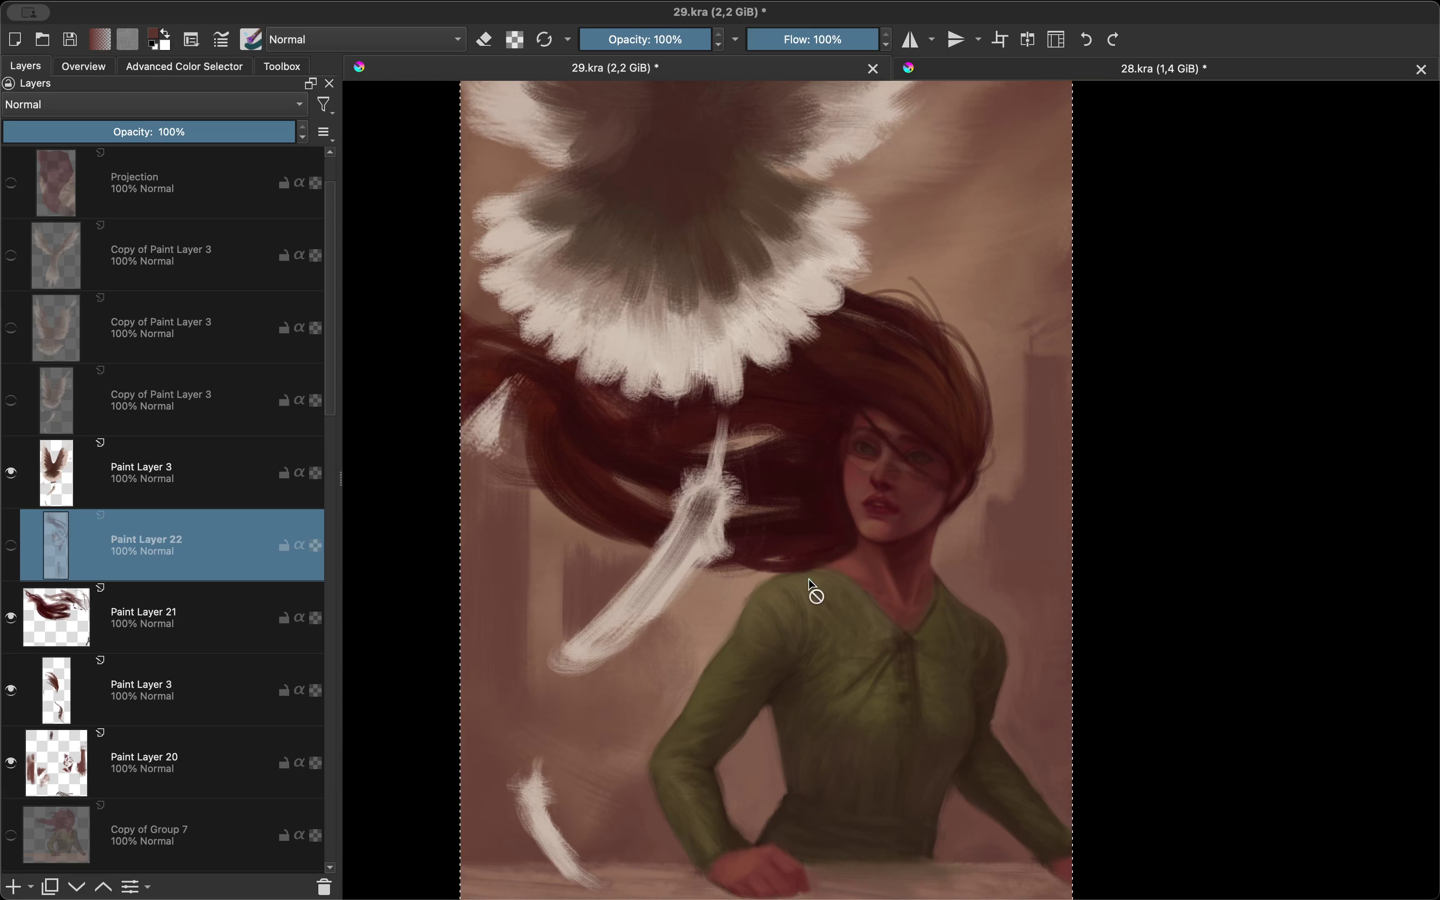
# Step: Show Paint Layer 22 again and compare the face in mirrored view
pyautogui.scroll(2, 815, 589)
pyautogui.press('1')
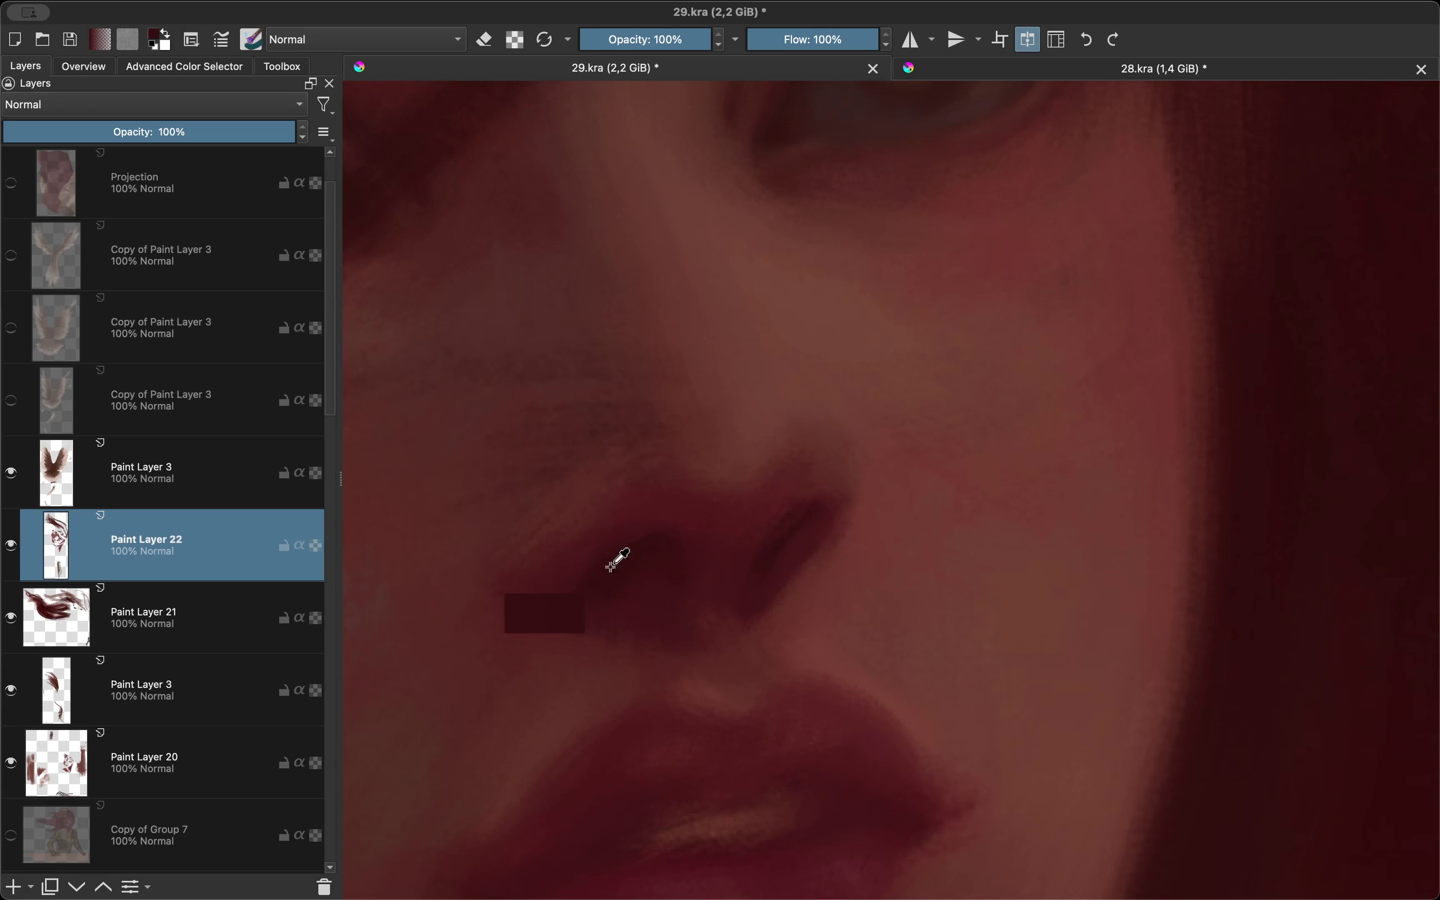
pyautogui.press('m')
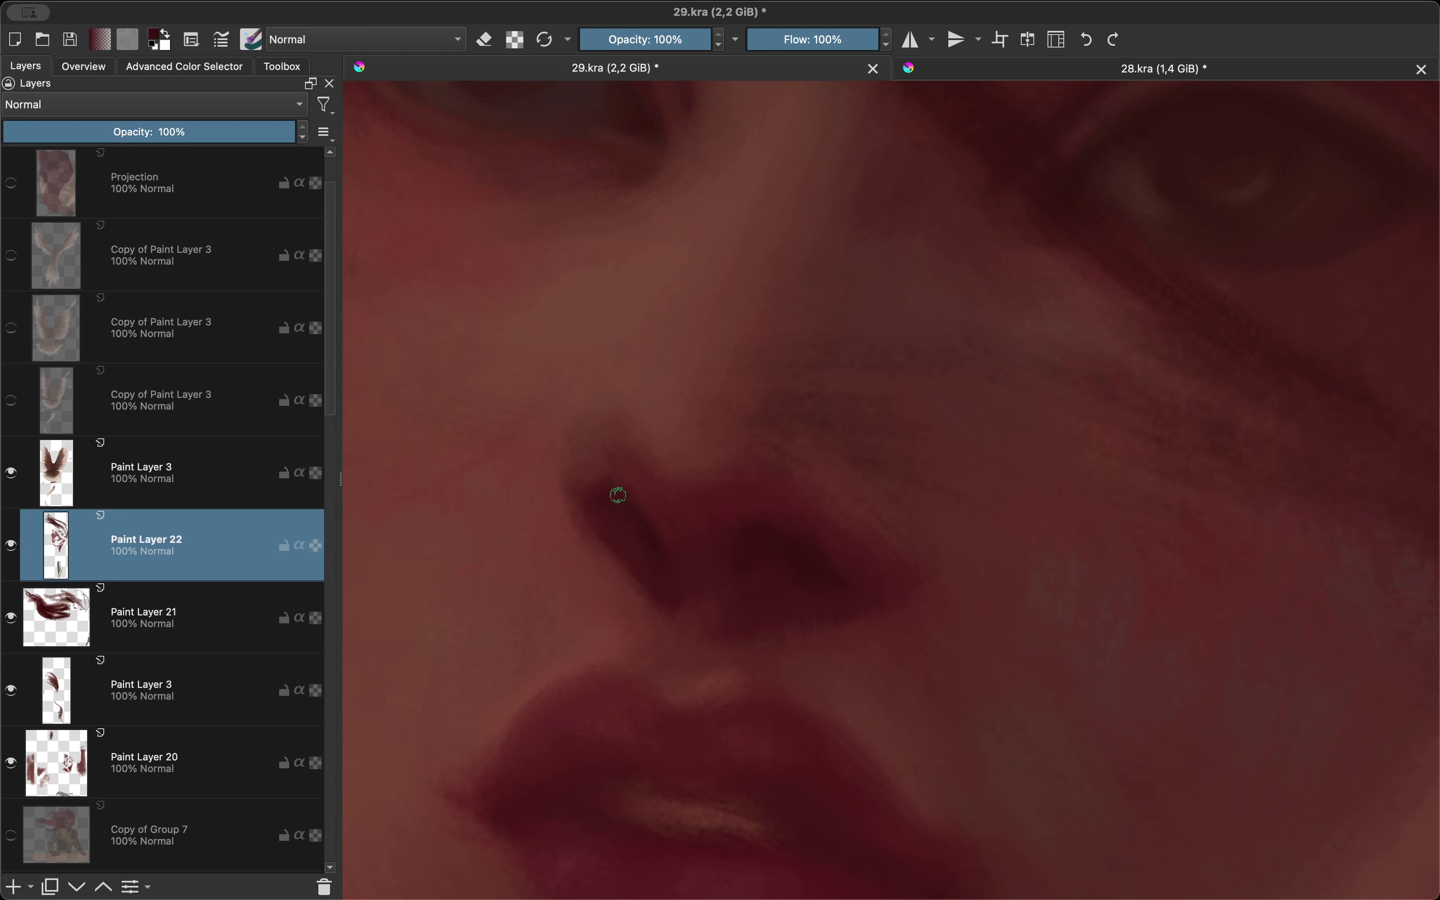
pyautogui.press('m')
pyautogui.scroll(-2, 692, 473)
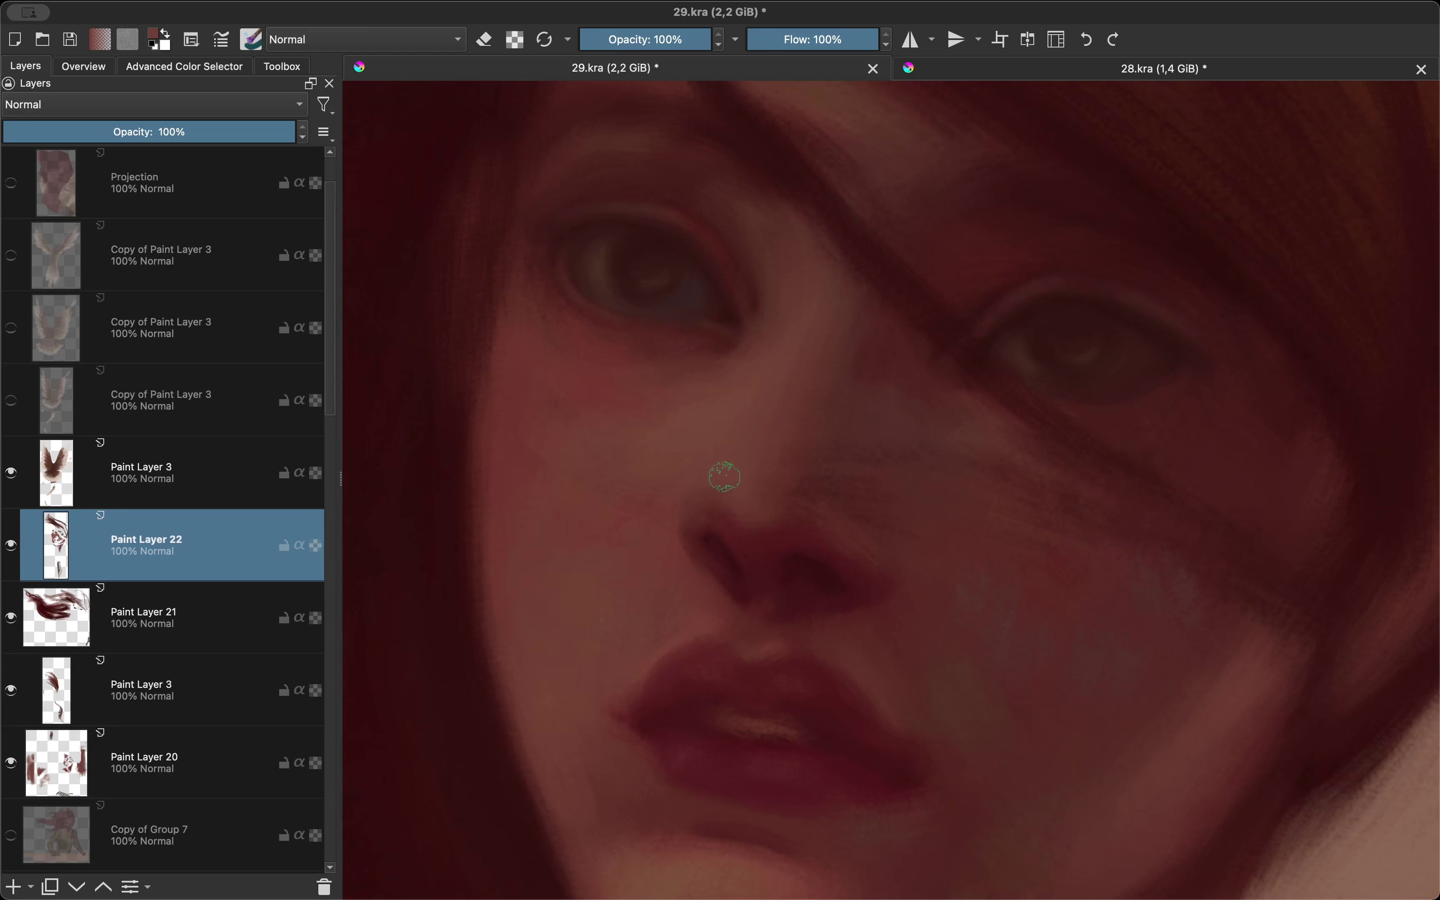
pyautogui.press('m')
# Step: Repeatedly mirror and zoom the view to check the face's shading
pyautogui.press('m')
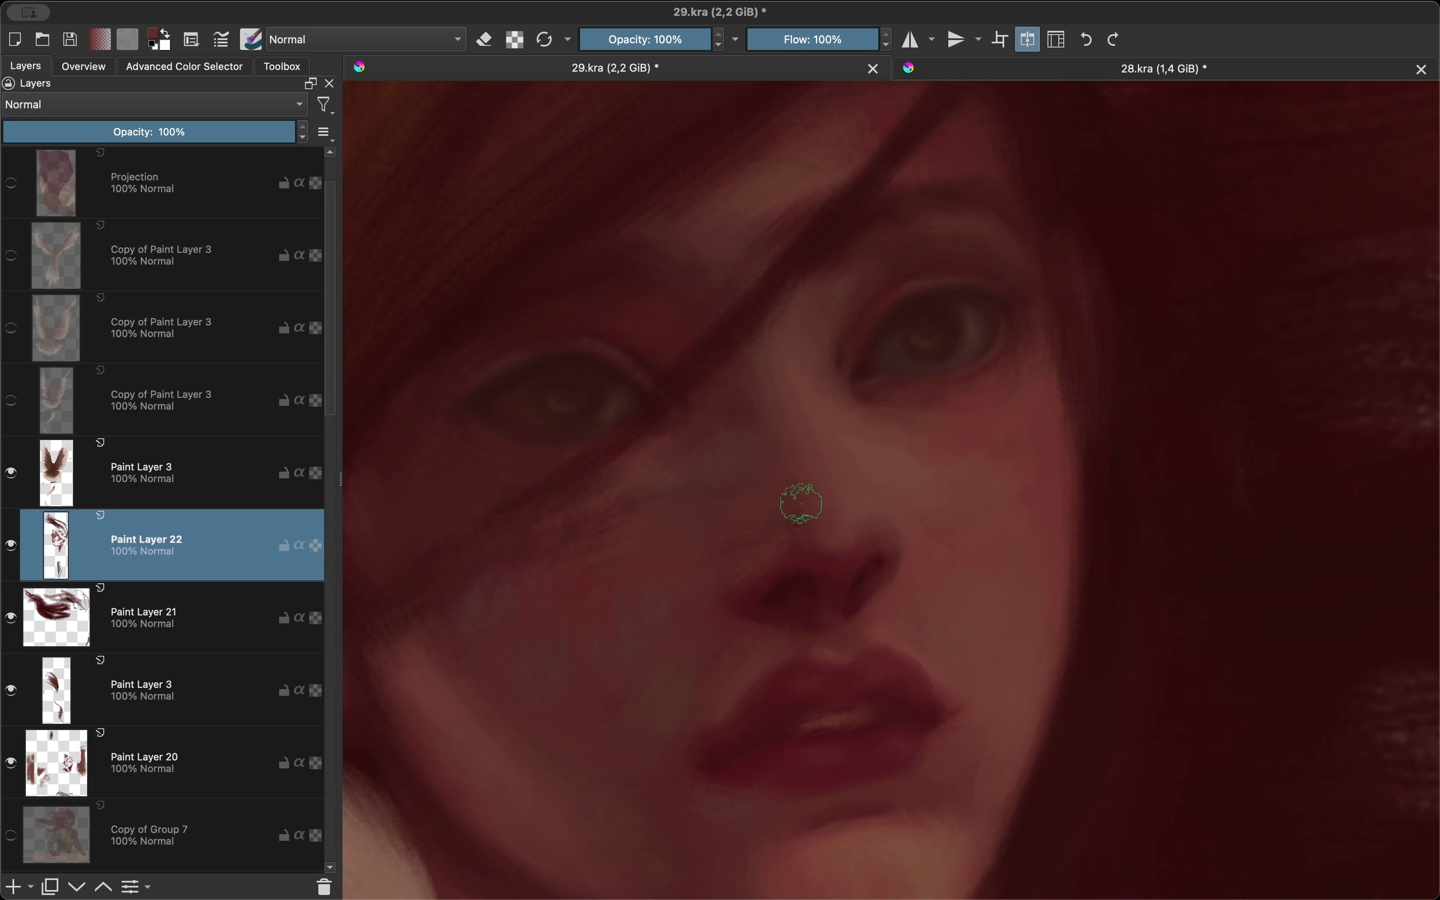
pyautogui.press('m')
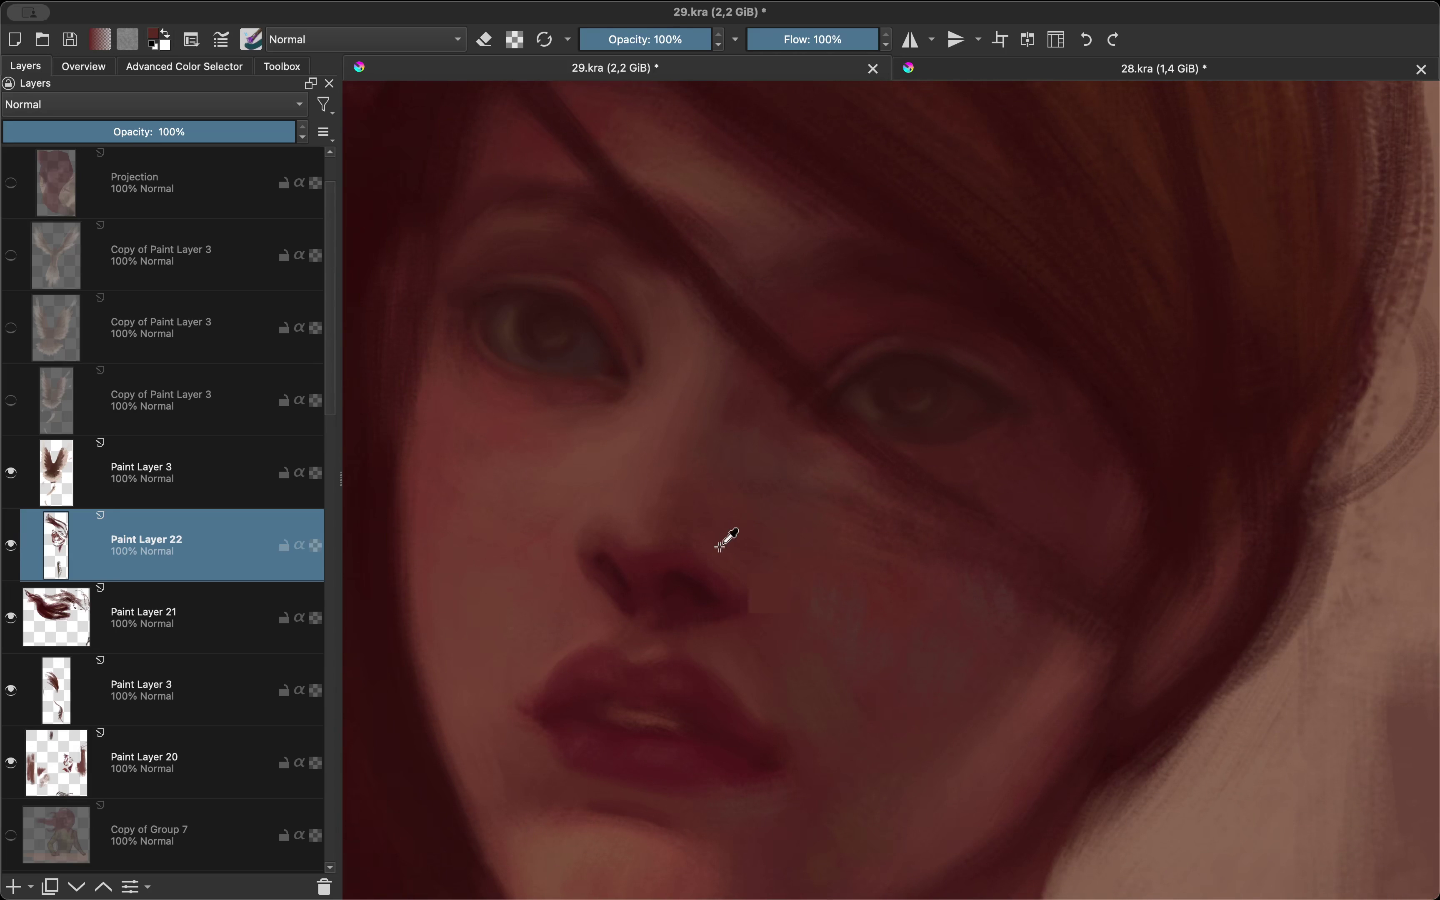
pyautogui.scroll(-1, 641, 550)
pyautogui.press('m')
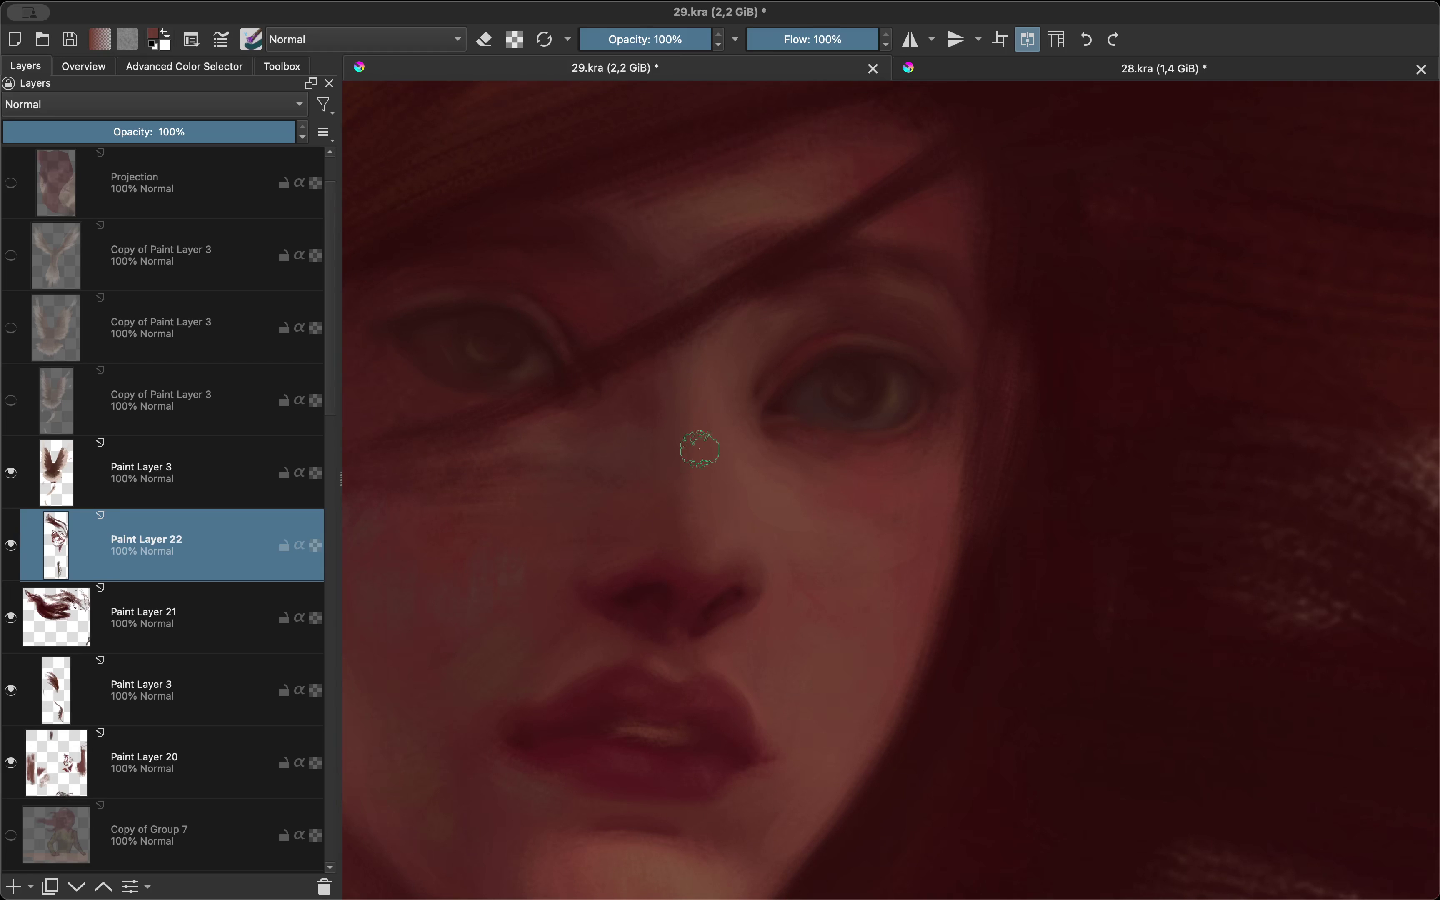
pyautogui.press('m')
pyautogui.scroll(-2, 712, 507)
pyautogui.scroll(2, 712, 507)
pyautogui.press('m')
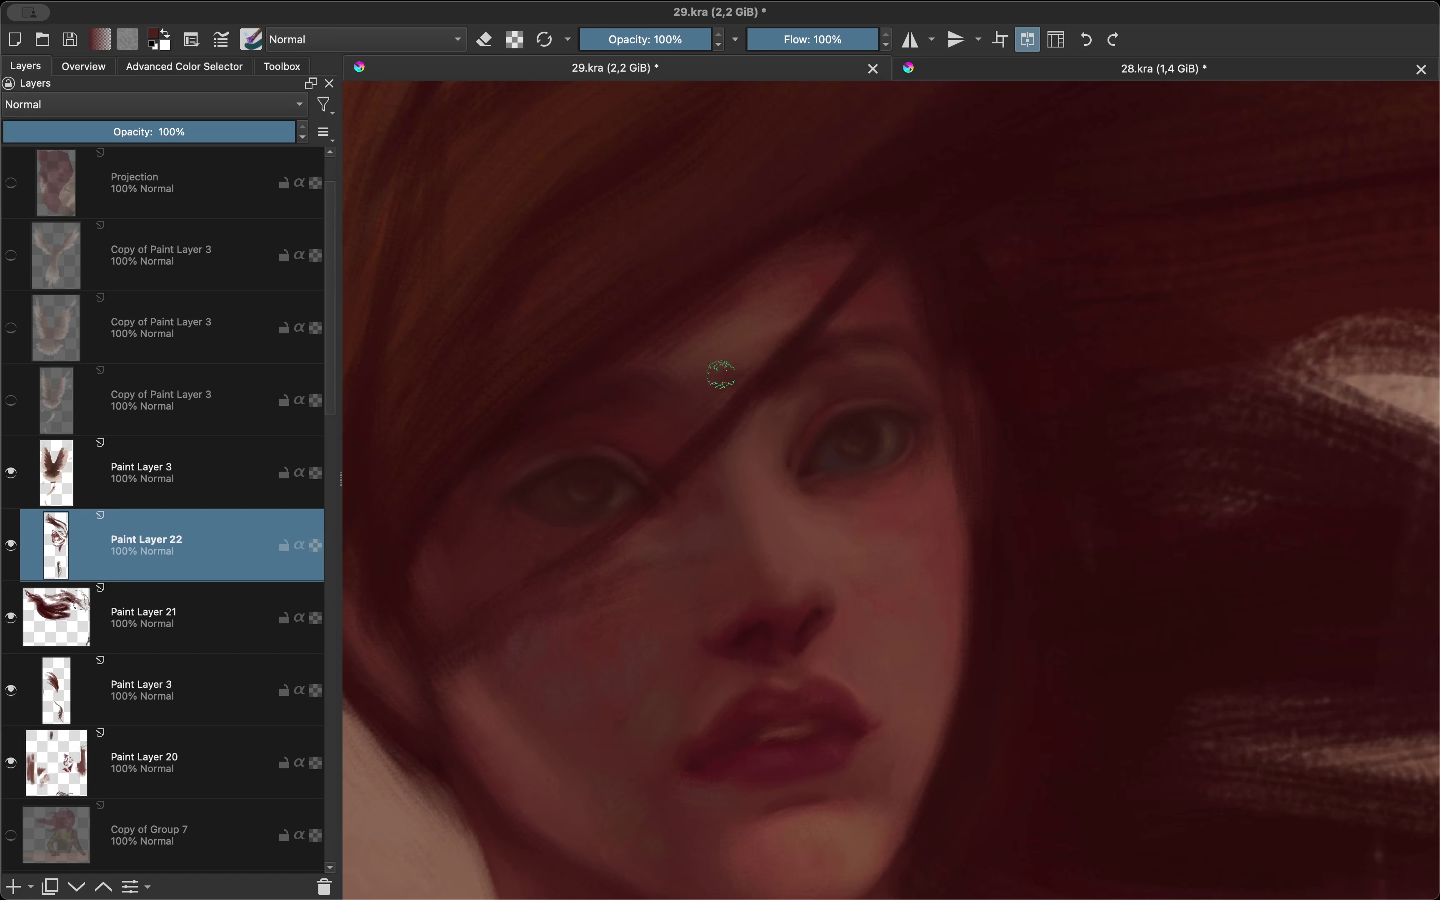
pyautogui.press('m')
pyautogui.scroll(-1, 909, 457)
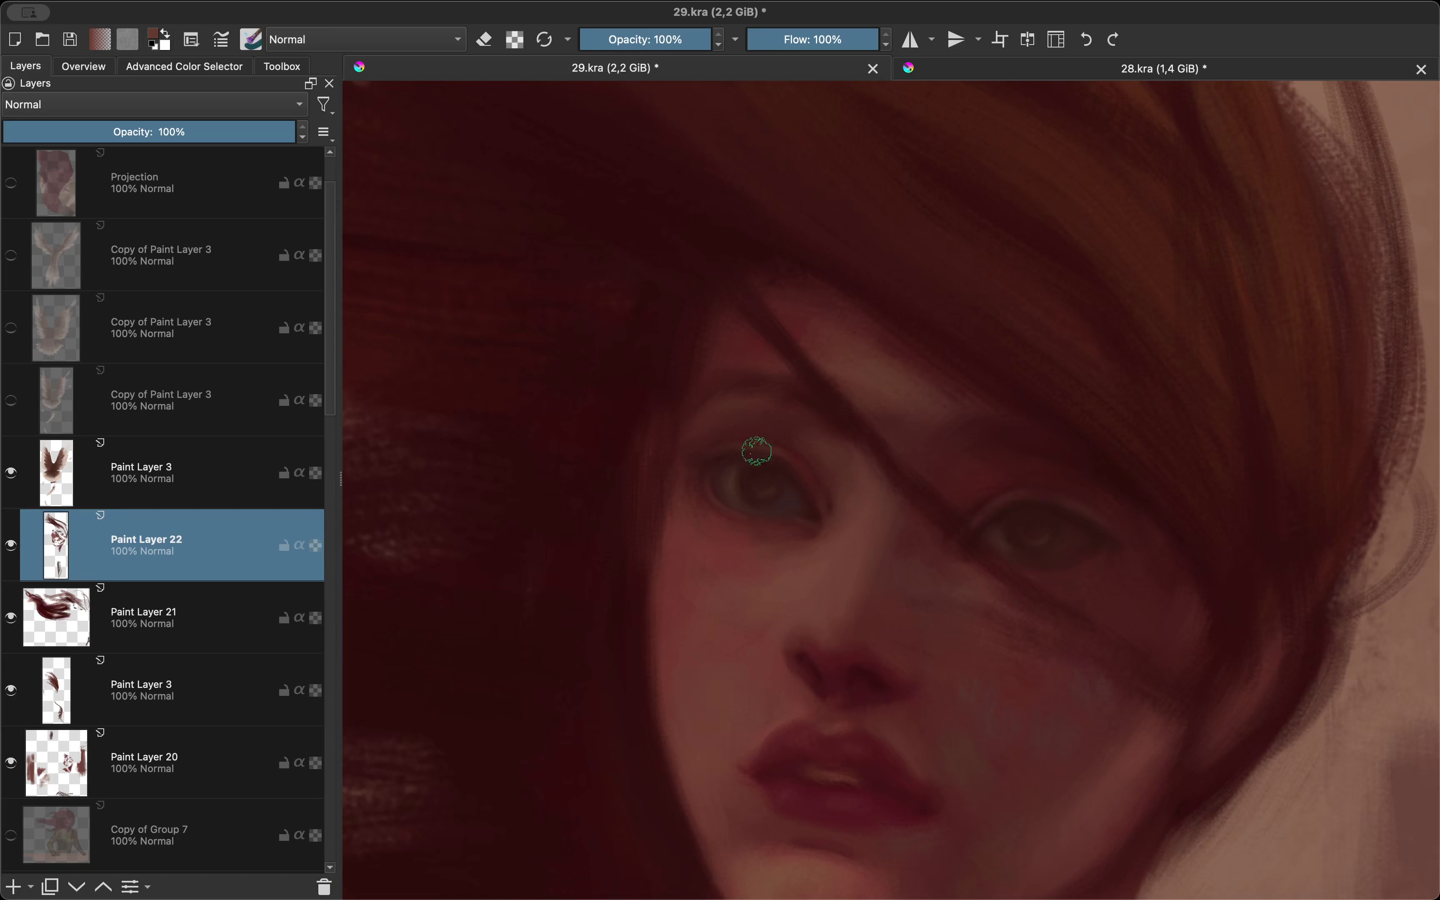
pyautogui.scroll(3, 765, 450)
# Step: Mirror the canvas to check the eye and the whole face
pyautogui.press('m')
pyautogui.press('m')
pyautogui.press('m')
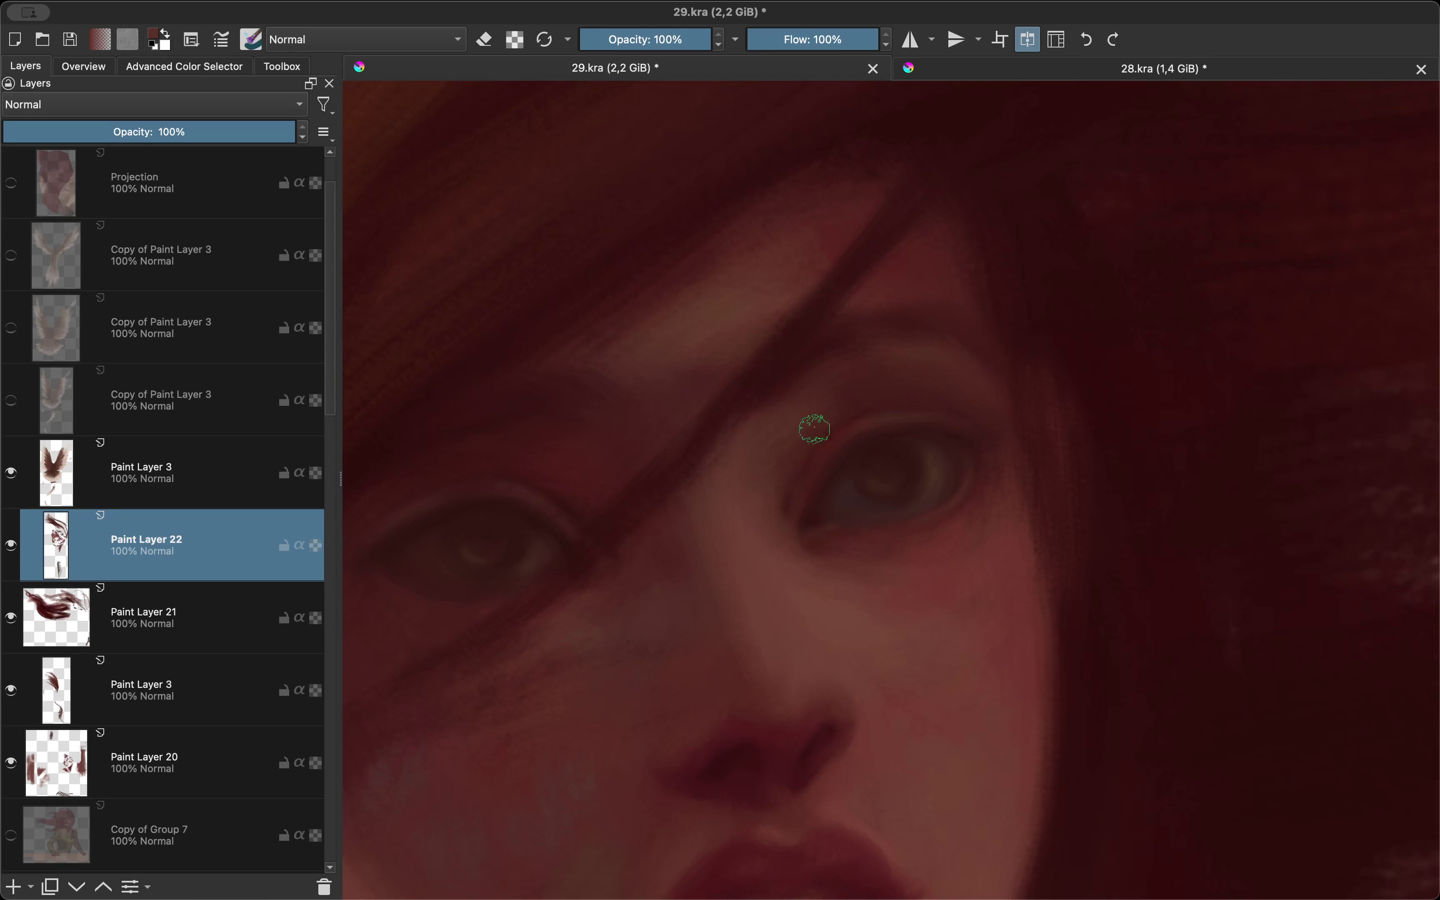
pyautogui.press('m')
pyautogui.press('m')
pyautogui.press('m')
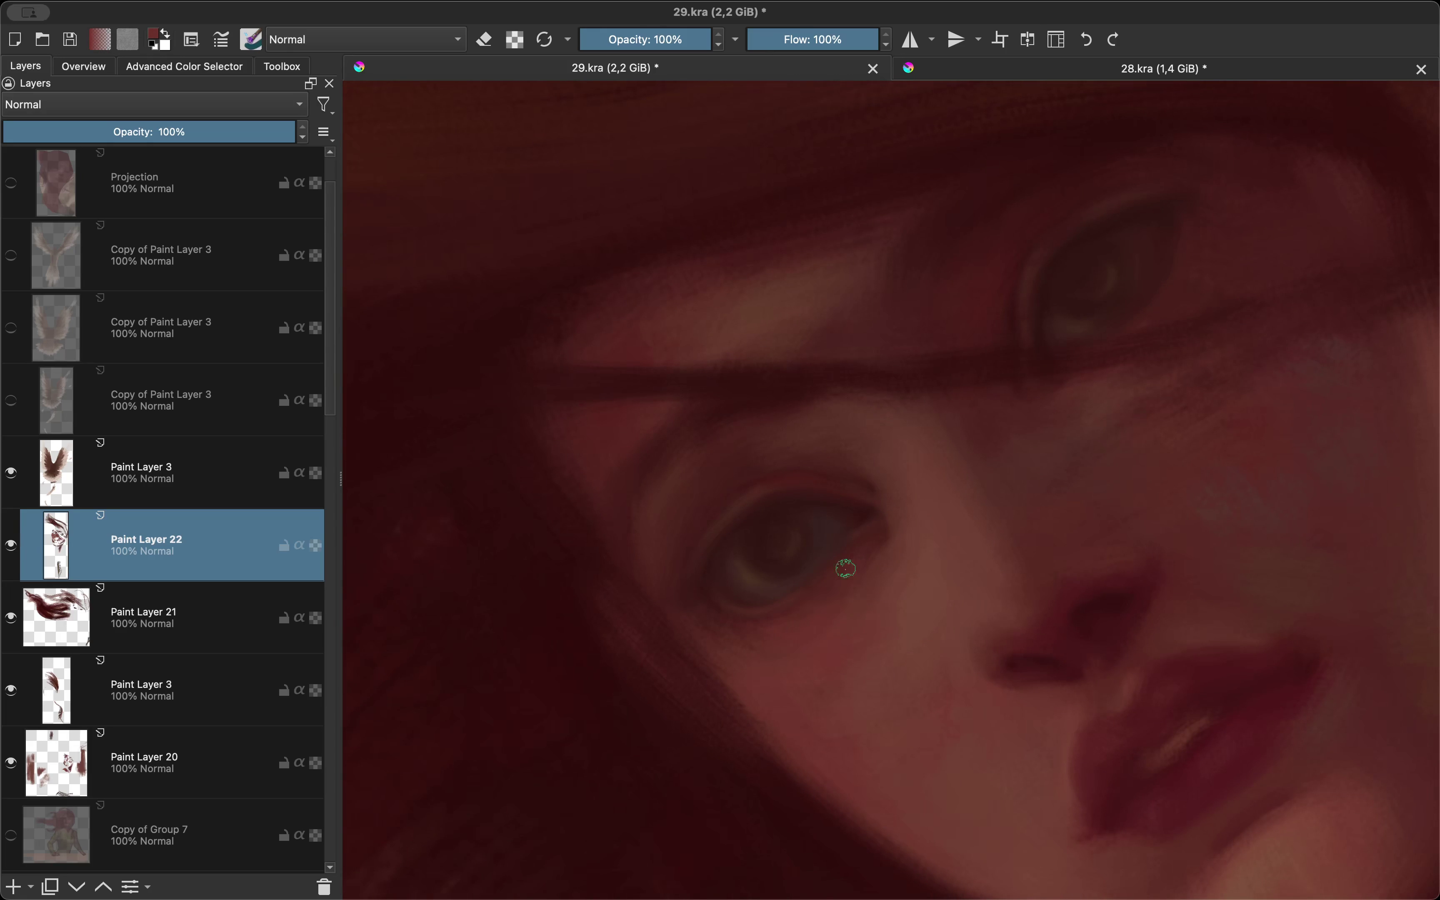
pyautogui.scroll(-3, 783, 653)
pyautogui.press('m')
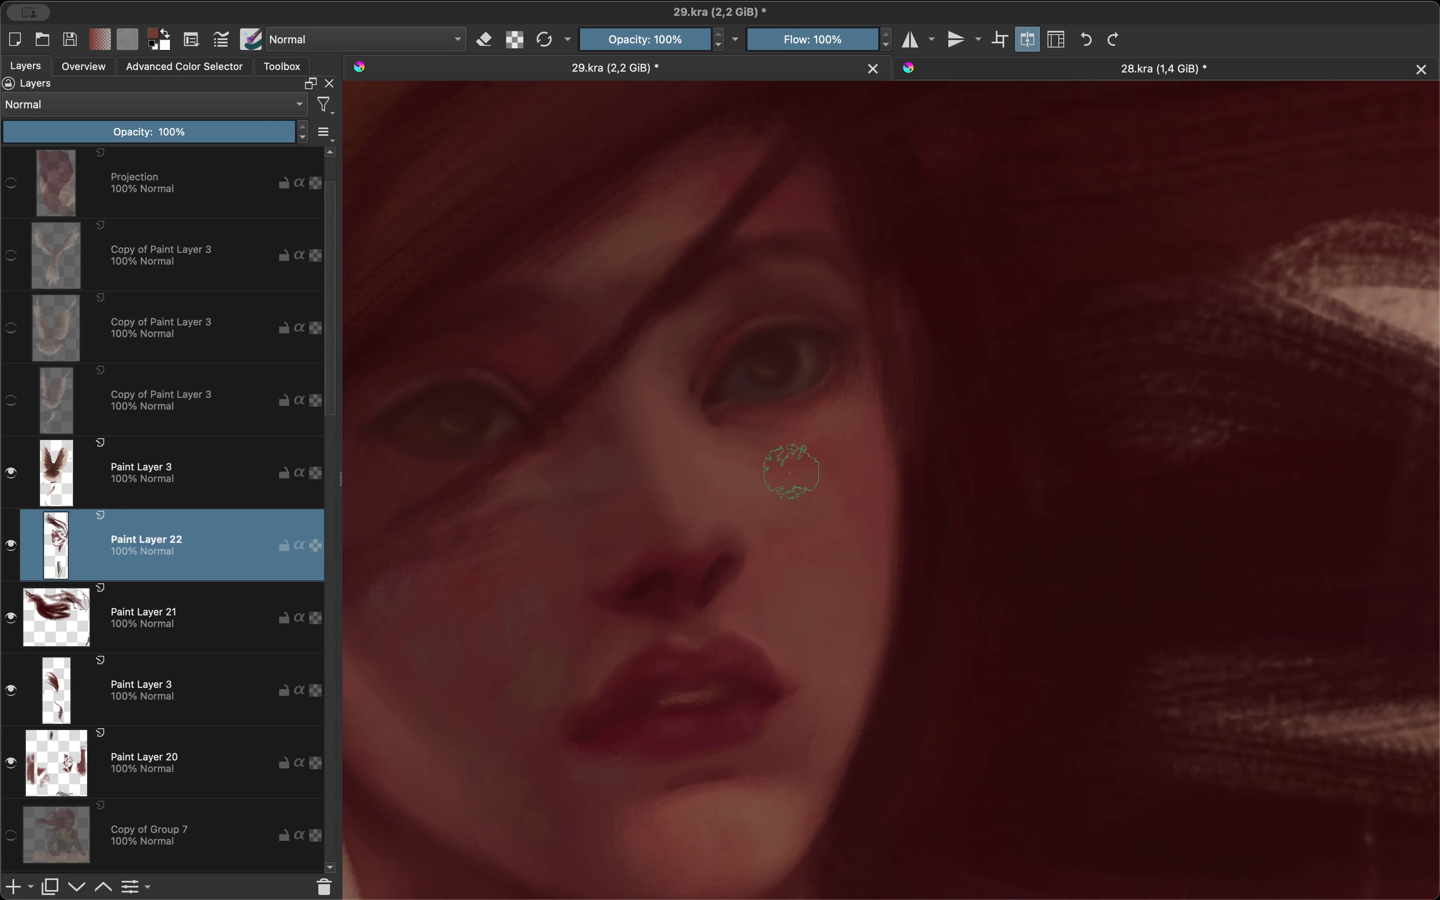
pyautogui.press('m')
pyautogui.scroll(2, 739, 402)
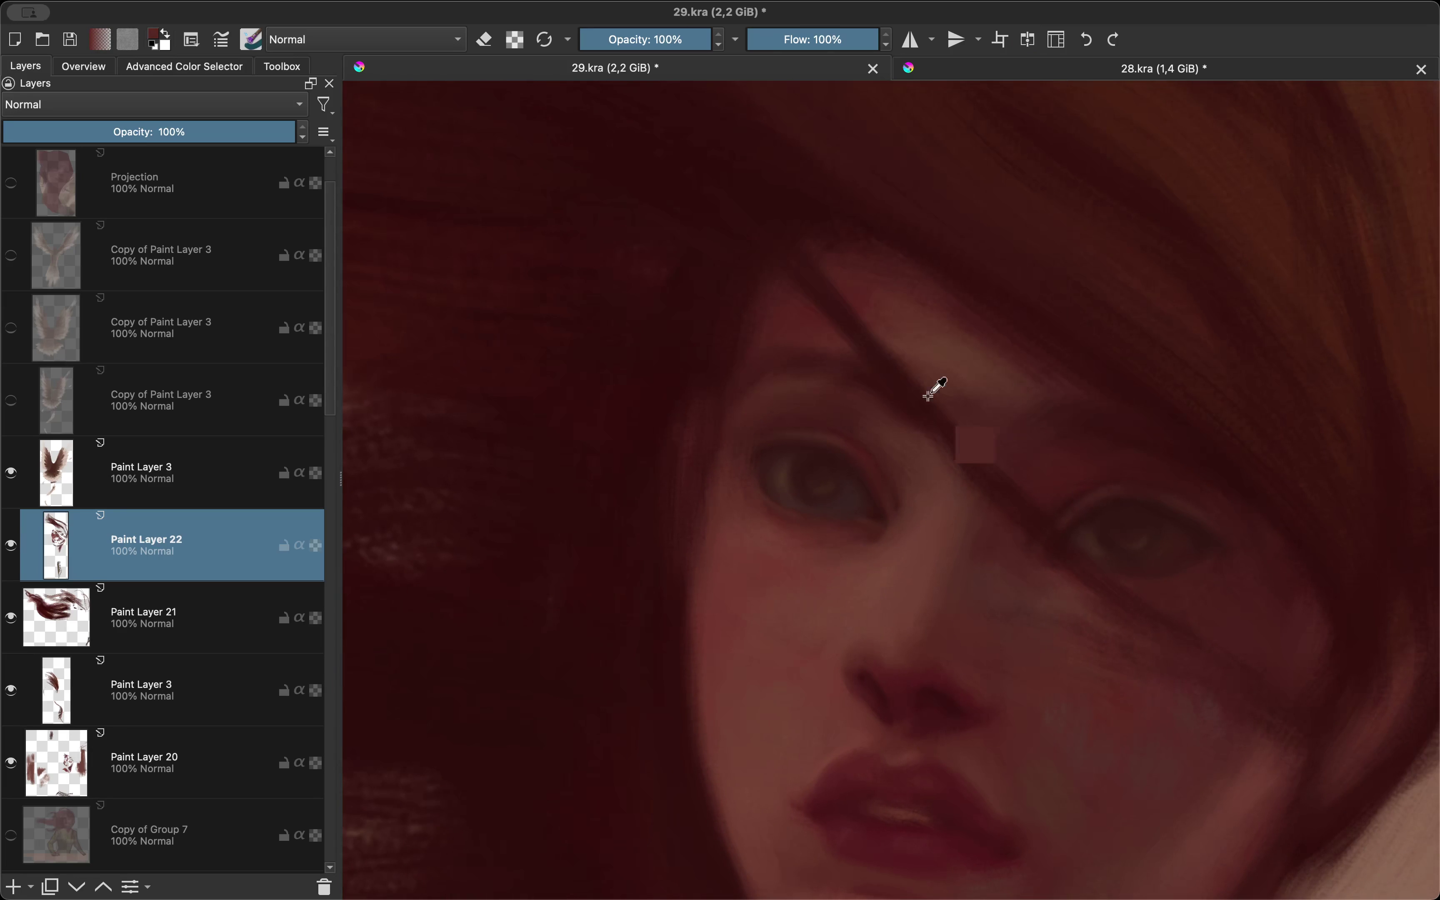
# Step: Flip the view and zoom in and out to inspect the face
pyautogui.press('m')
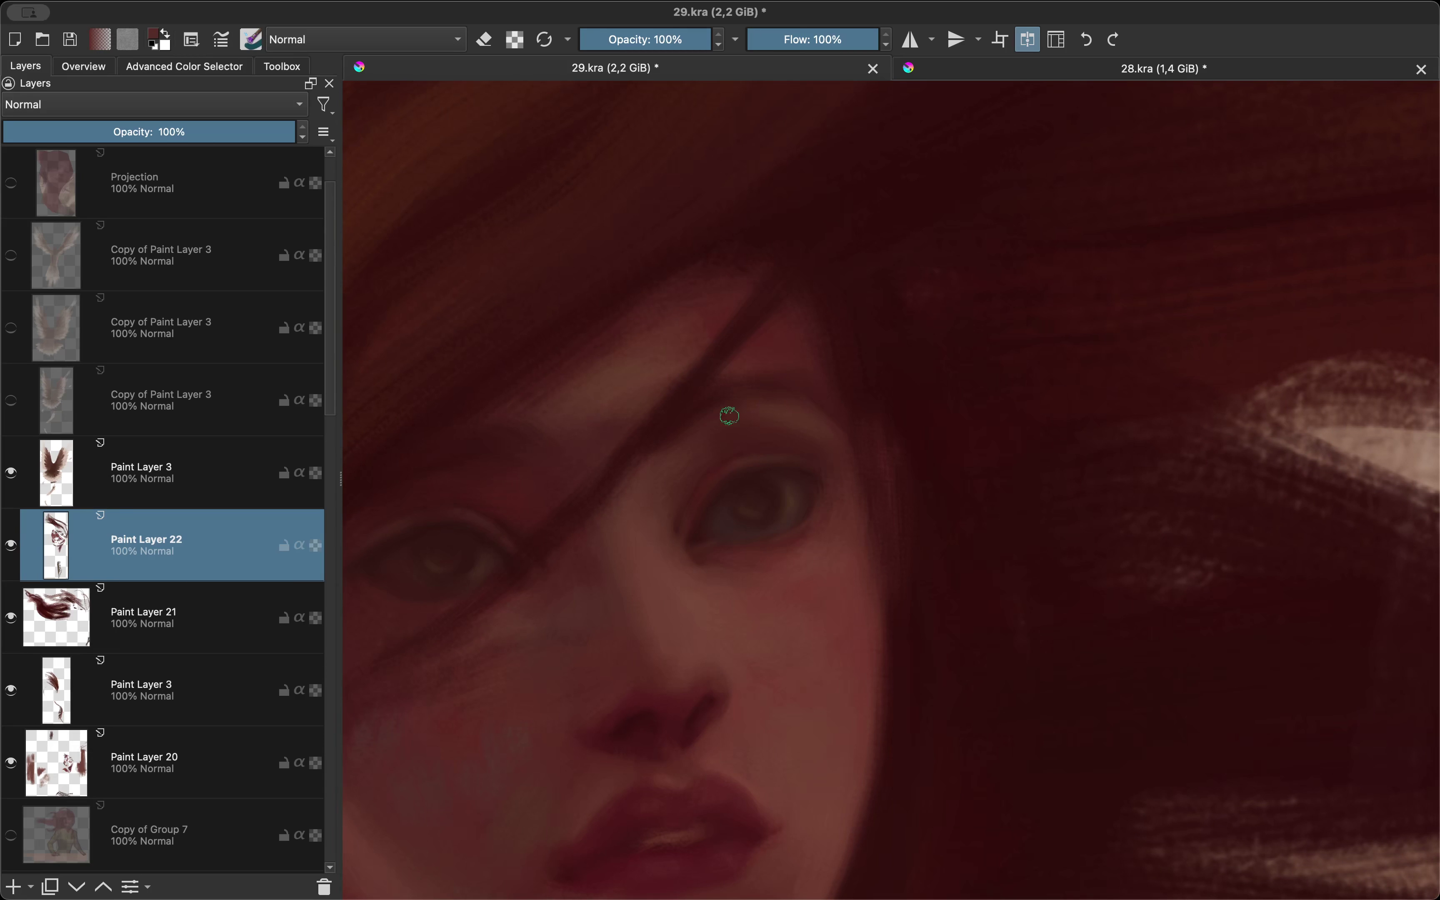
pyautogui.press('m')
pyautogui.scroll(2, 720, 369)
pyautogui.scroll(2, 767, 497)
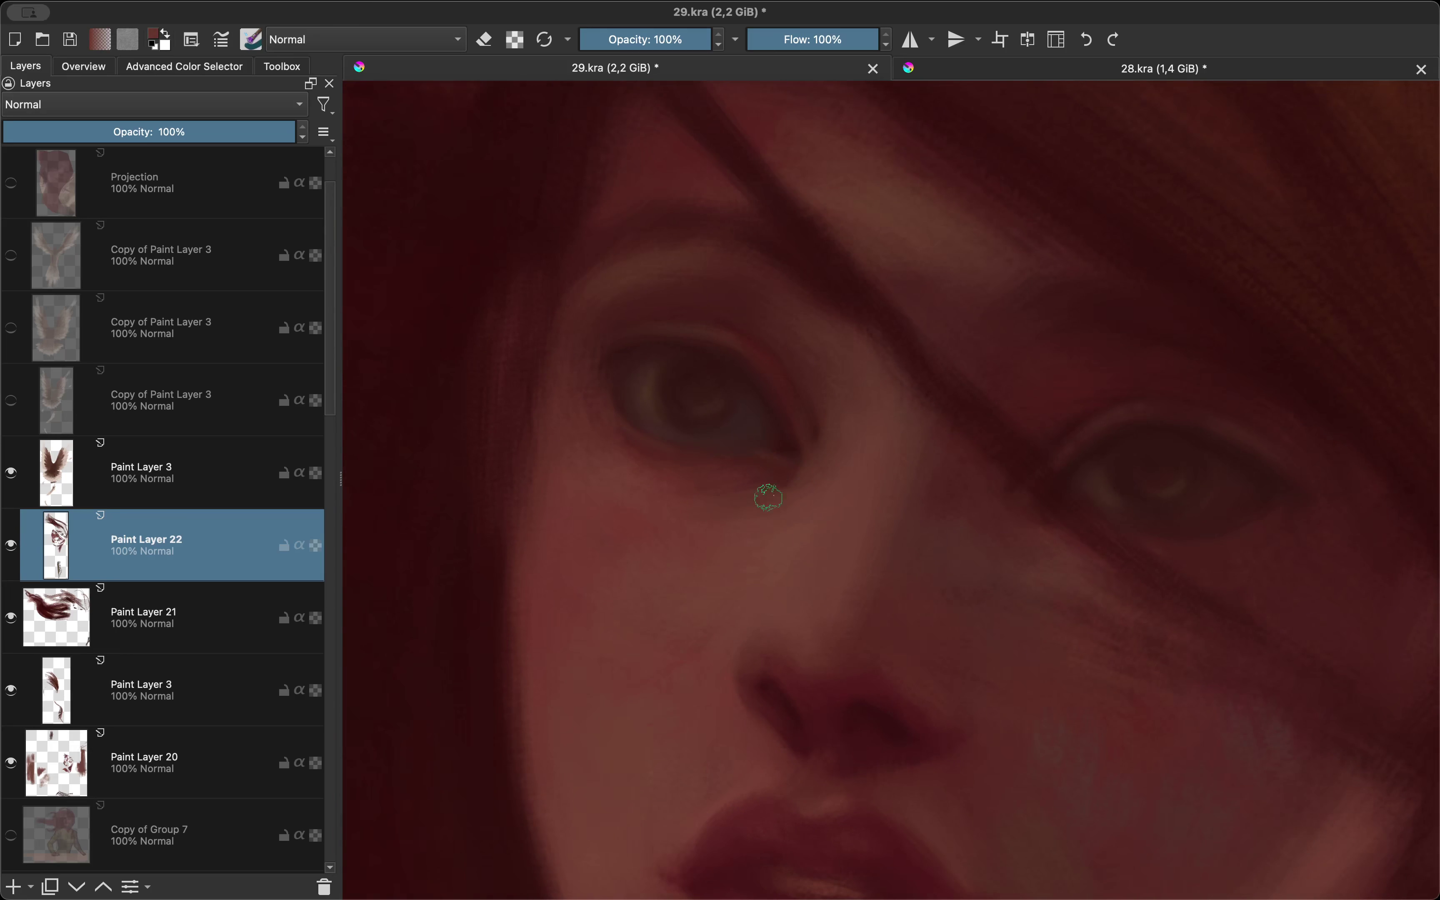
pyautogui.press('m')
pyautogui.scroll(-3, 775, 468)
pyautogui.scroll(4, 591, 601)
# Step: Pick new painting colours from the Shift+I quick colour wheel
pyautogui.hotkey('shift', 'i')
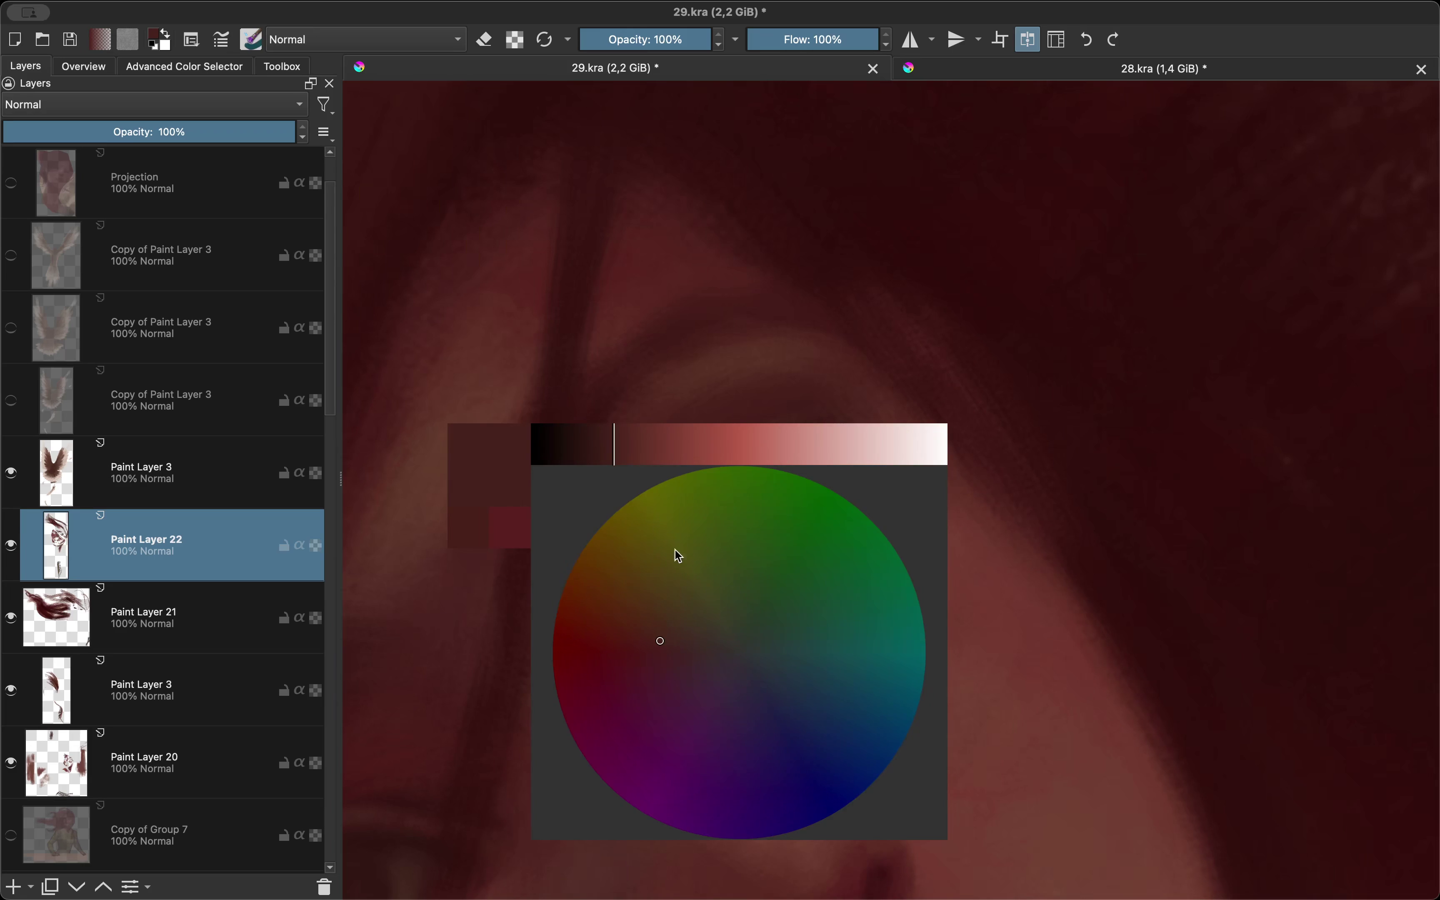
pyautogui.click(675, 553)
pyautogui.hotkey('shift', 'i')
pyautogui.click(688, 607)
pyautogui.scroll(-3, 794, 572)
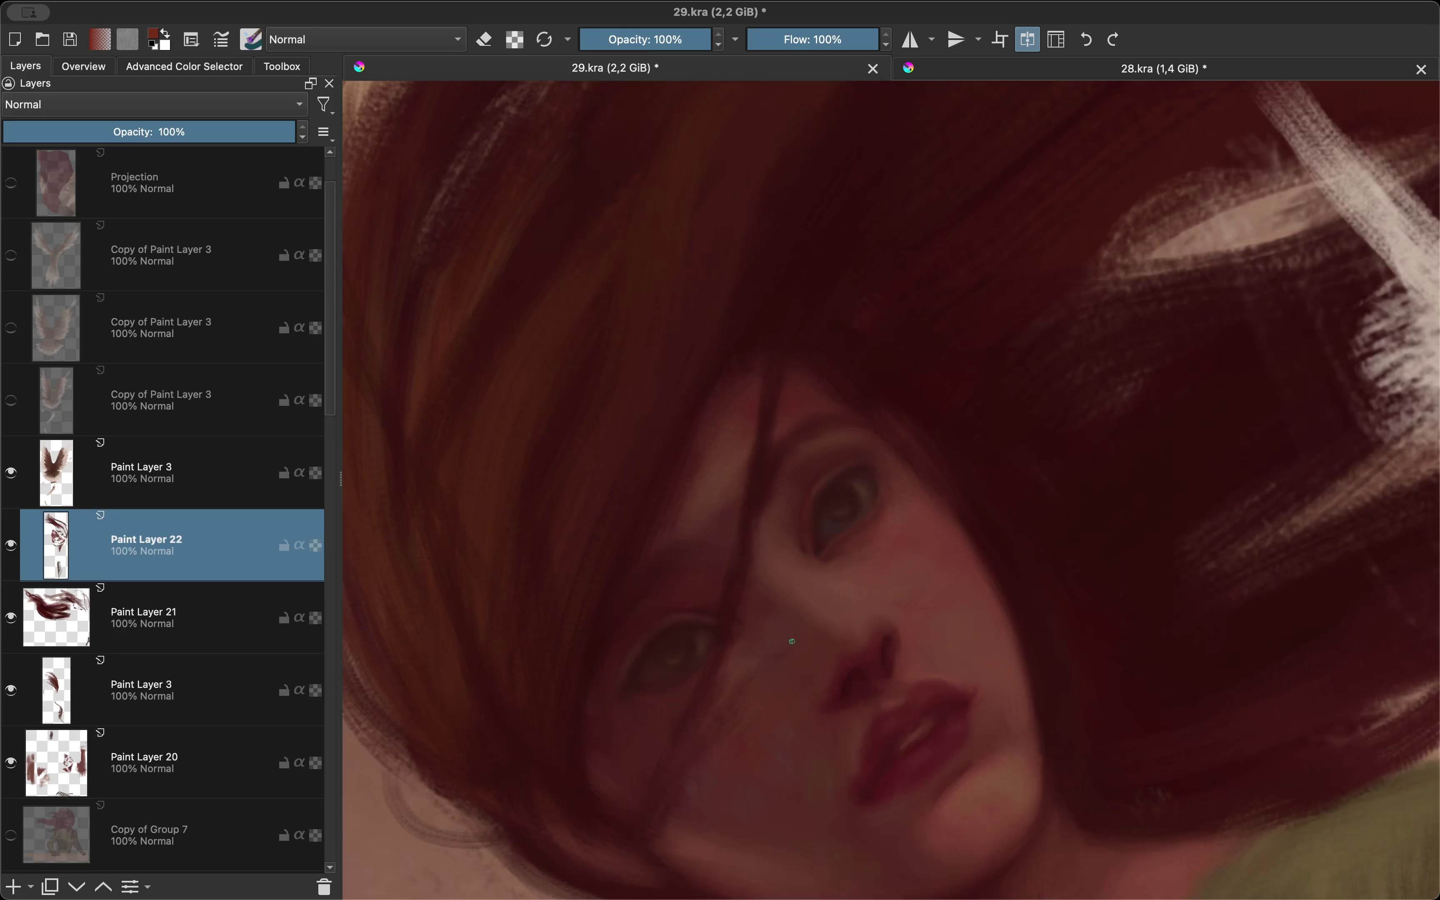
pyautogui.press('m')
# Step: Rotate the view to work on the eye, then reset the rotation upright
pyautogui.moveTo(750, 623); pyautogui.dragTo(1027, 629)
pyautogui.press('5')
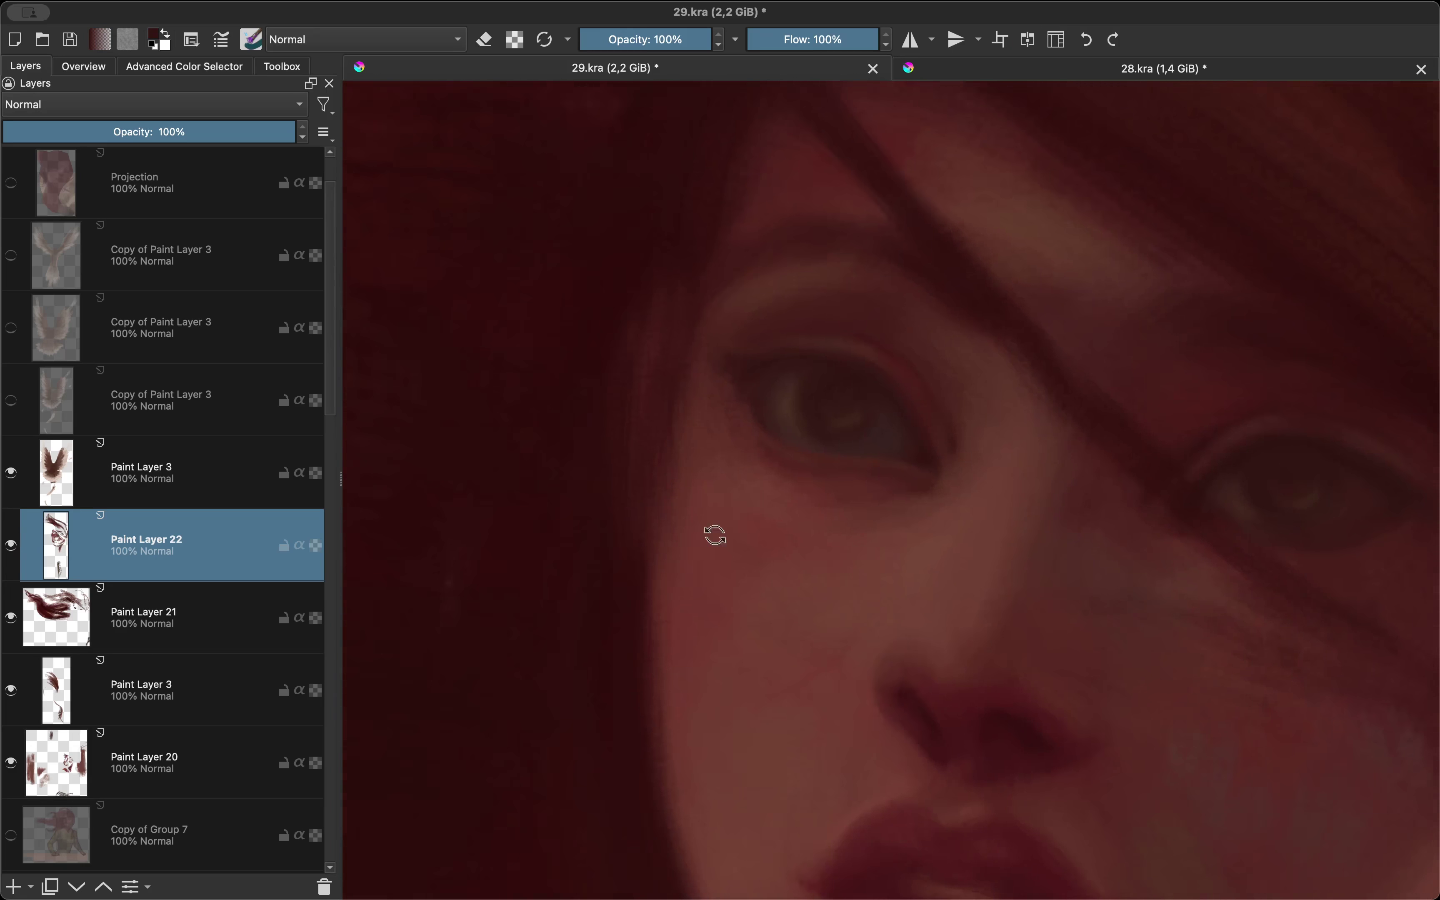
pyautogui.scroll(-3, 713, 533)
pyautogui.scroll(2, 704, 687)
pyautogui.scroll(2, 701, 543)
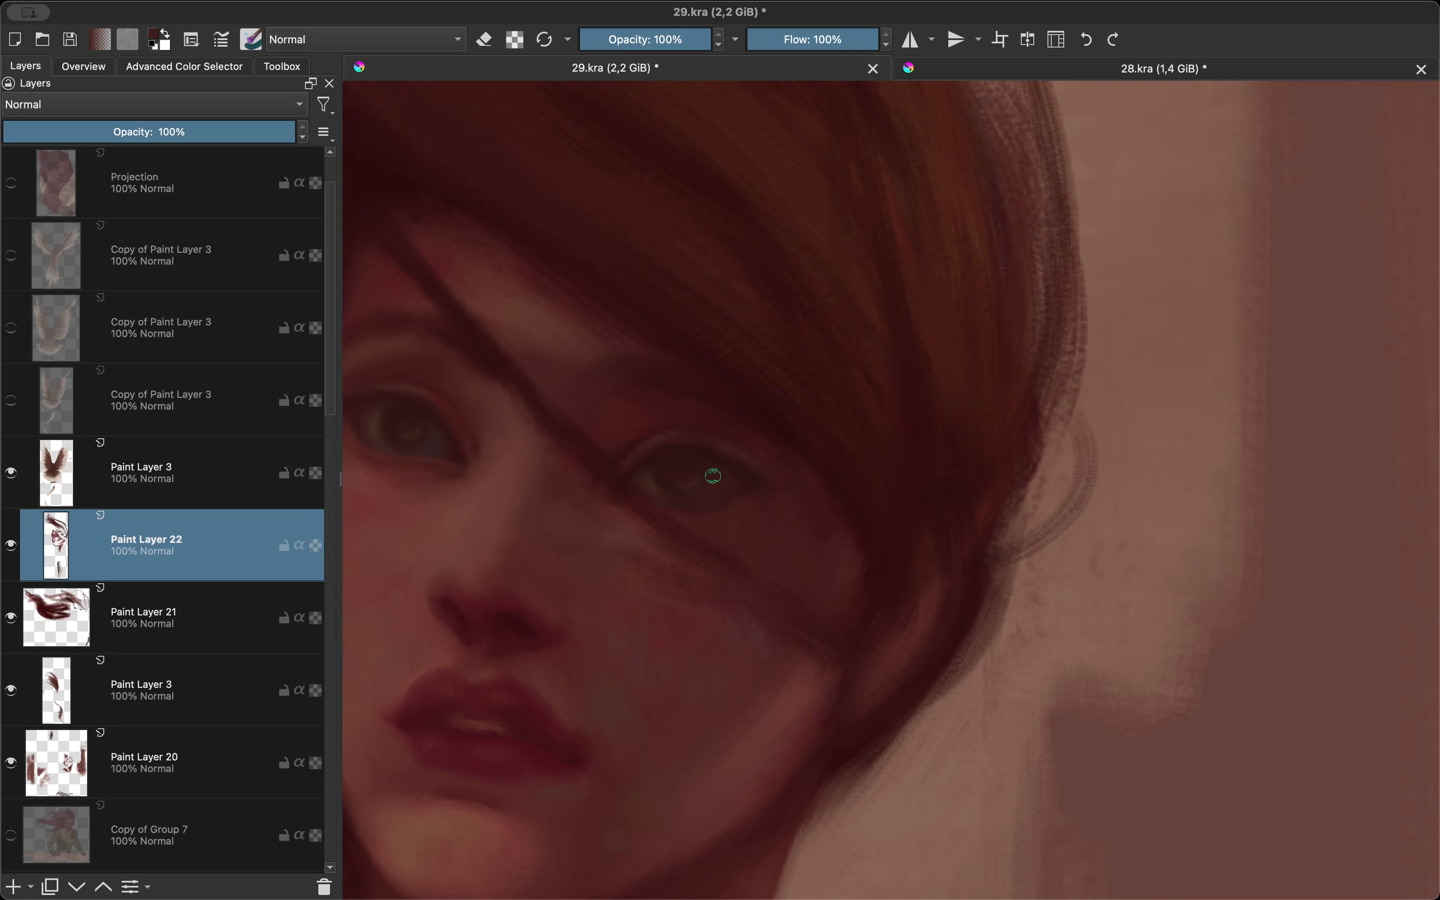
# Step: Mirror the canvas and zoom in and out to check the figure
pyautogui.press('m')
pyautogui.scroll(-2, 656, 476)
pyautogui.scroll(-2, 702, 583)
pyautogui.scroll(3, 739, 681)
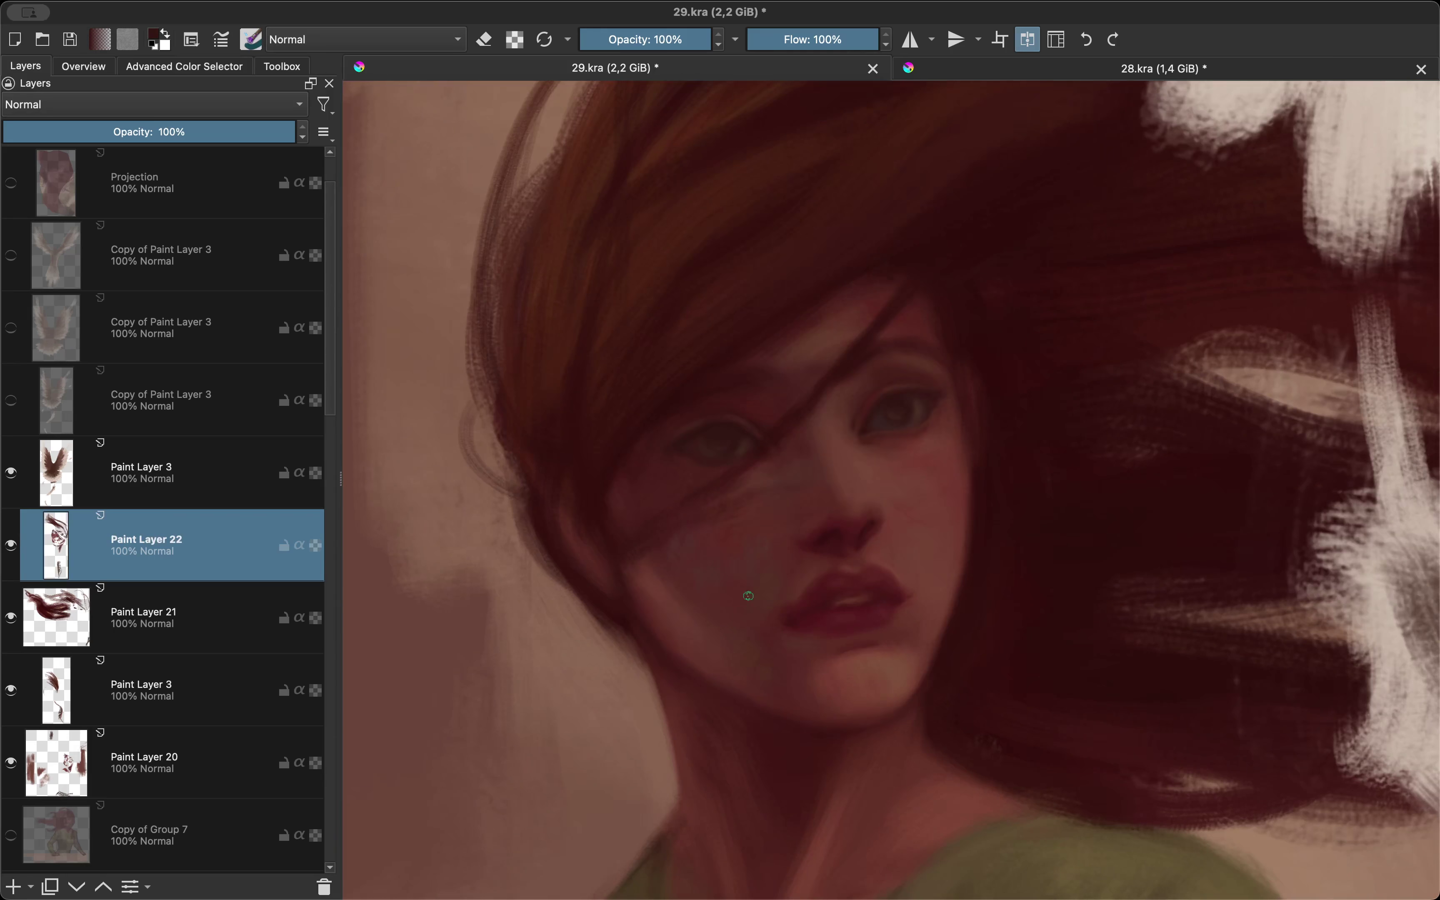
pyautogui.scroll(-2, 748, 596)
pyautogui.press('m')
pyautogui.scroll(3, 797, 462)
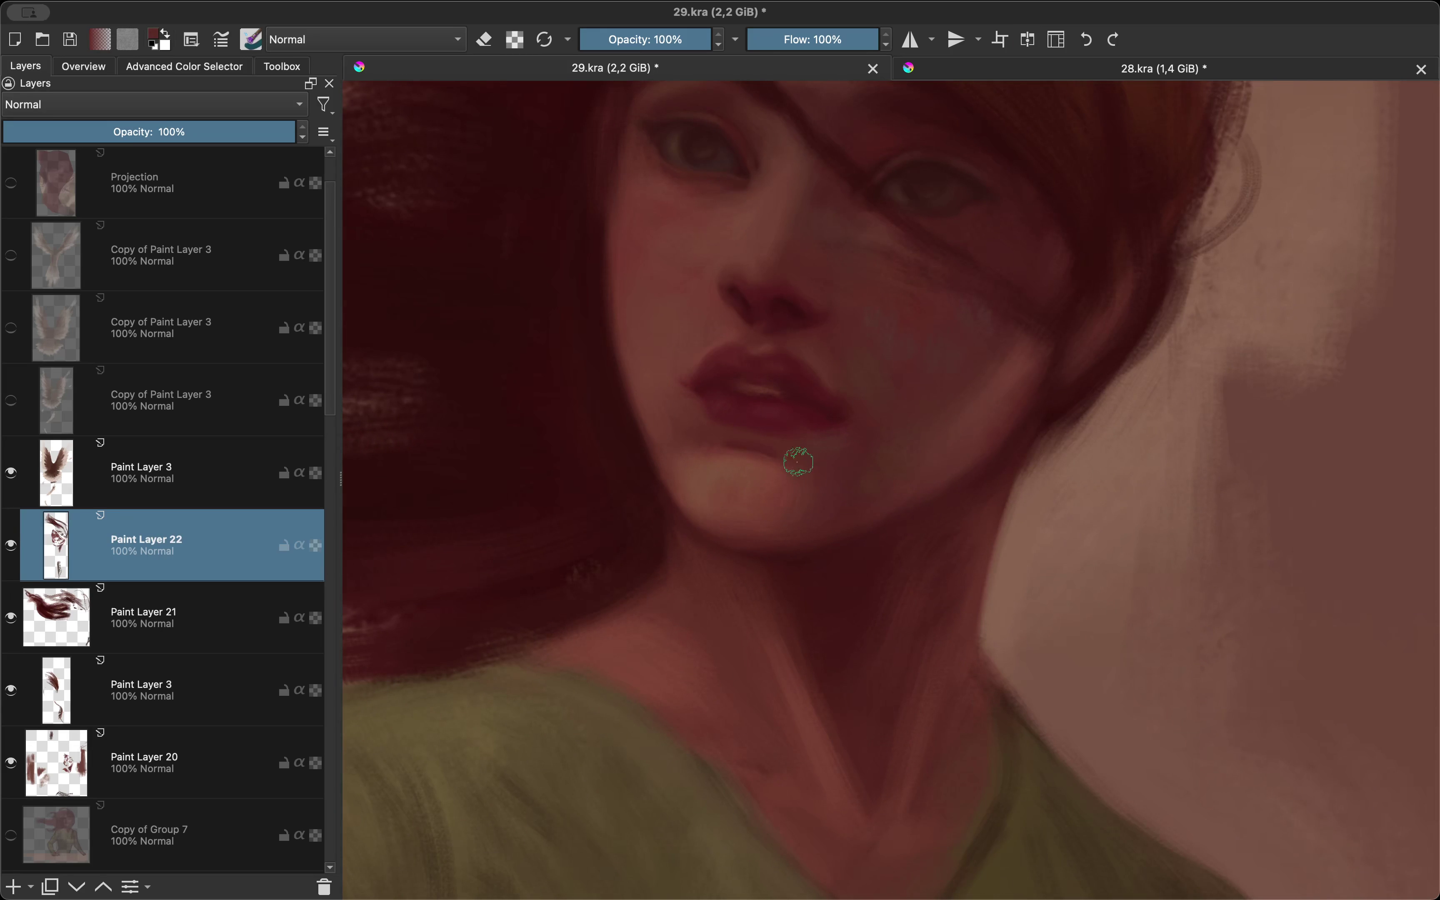
# Step: Mirror the view again to check the face and lips
pyautogui.press('m')
pyautogui.scroll(1, 617, 547)
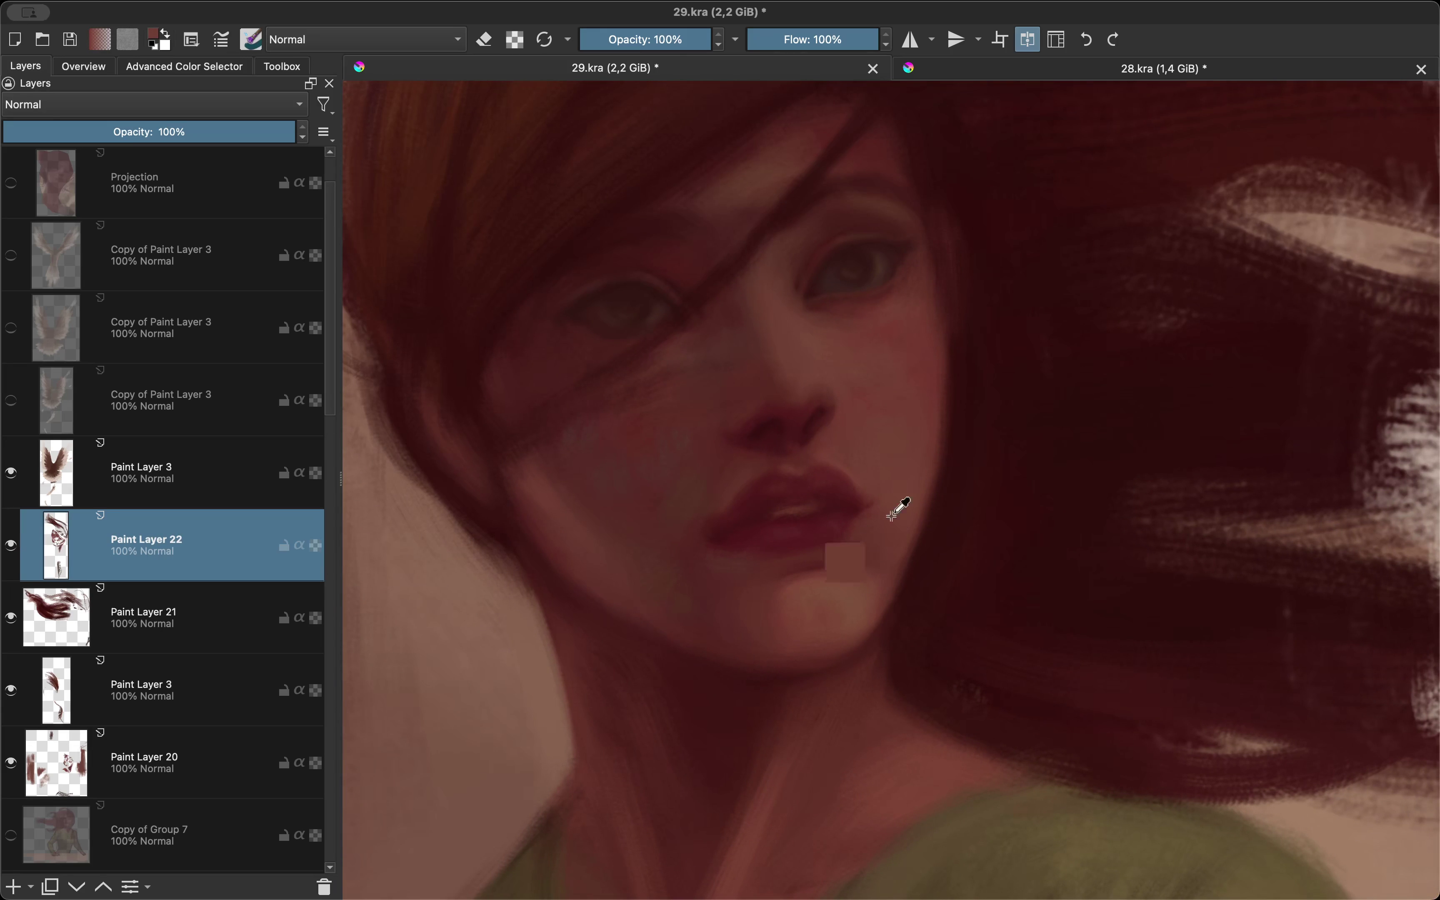
pyautogui.press('m')
pyautogui.press('m')
pyautogui.scroll(3, 744, 584)
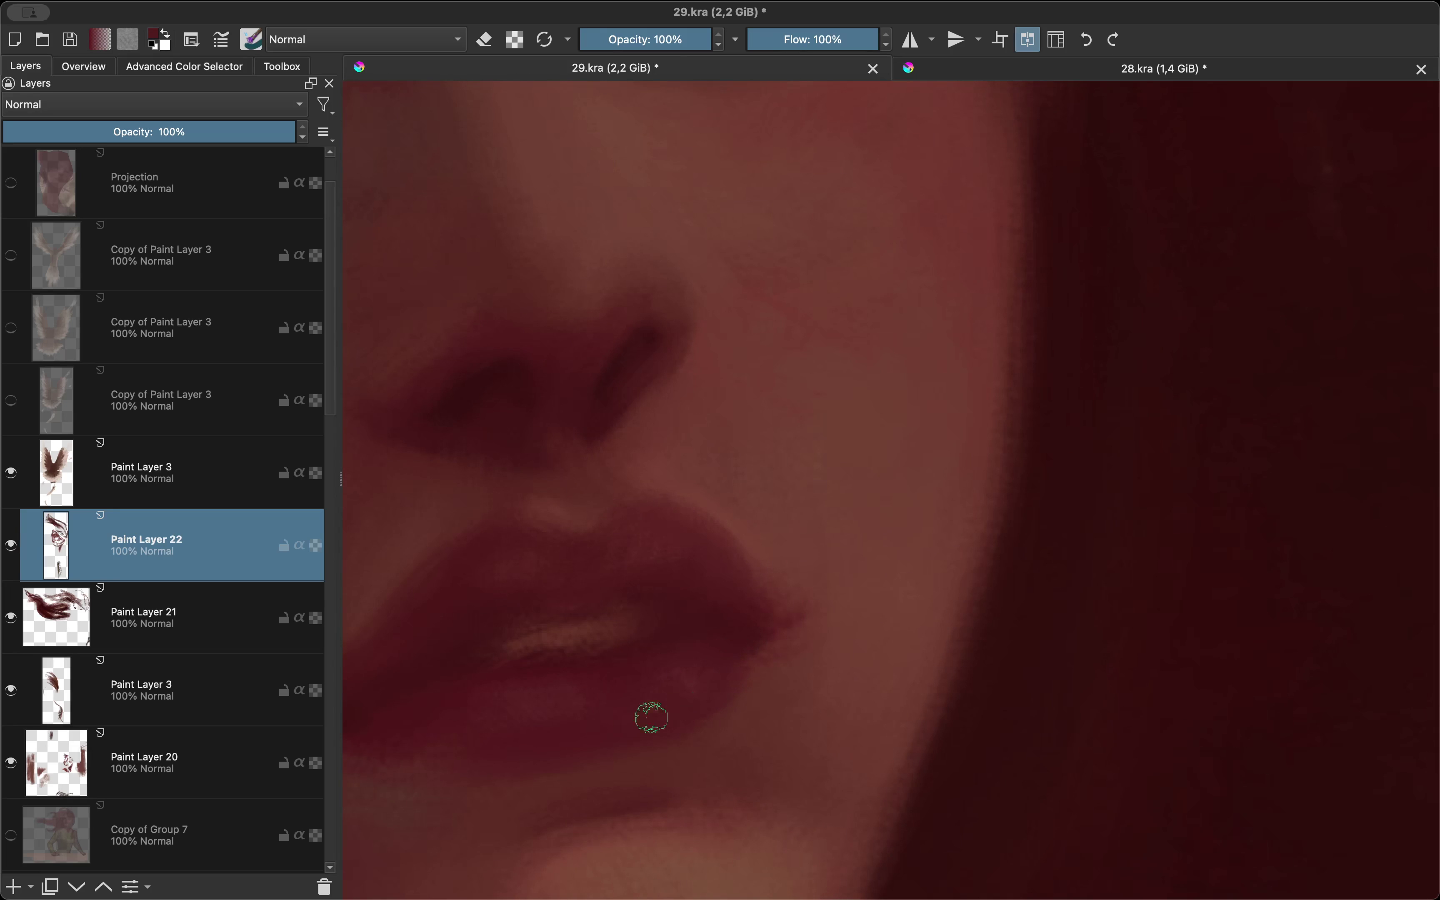
pyautogui.scroll(-3, 733, 665)
pyautogui.press('m')
pyautogui.scroll(-1, 751, 664)
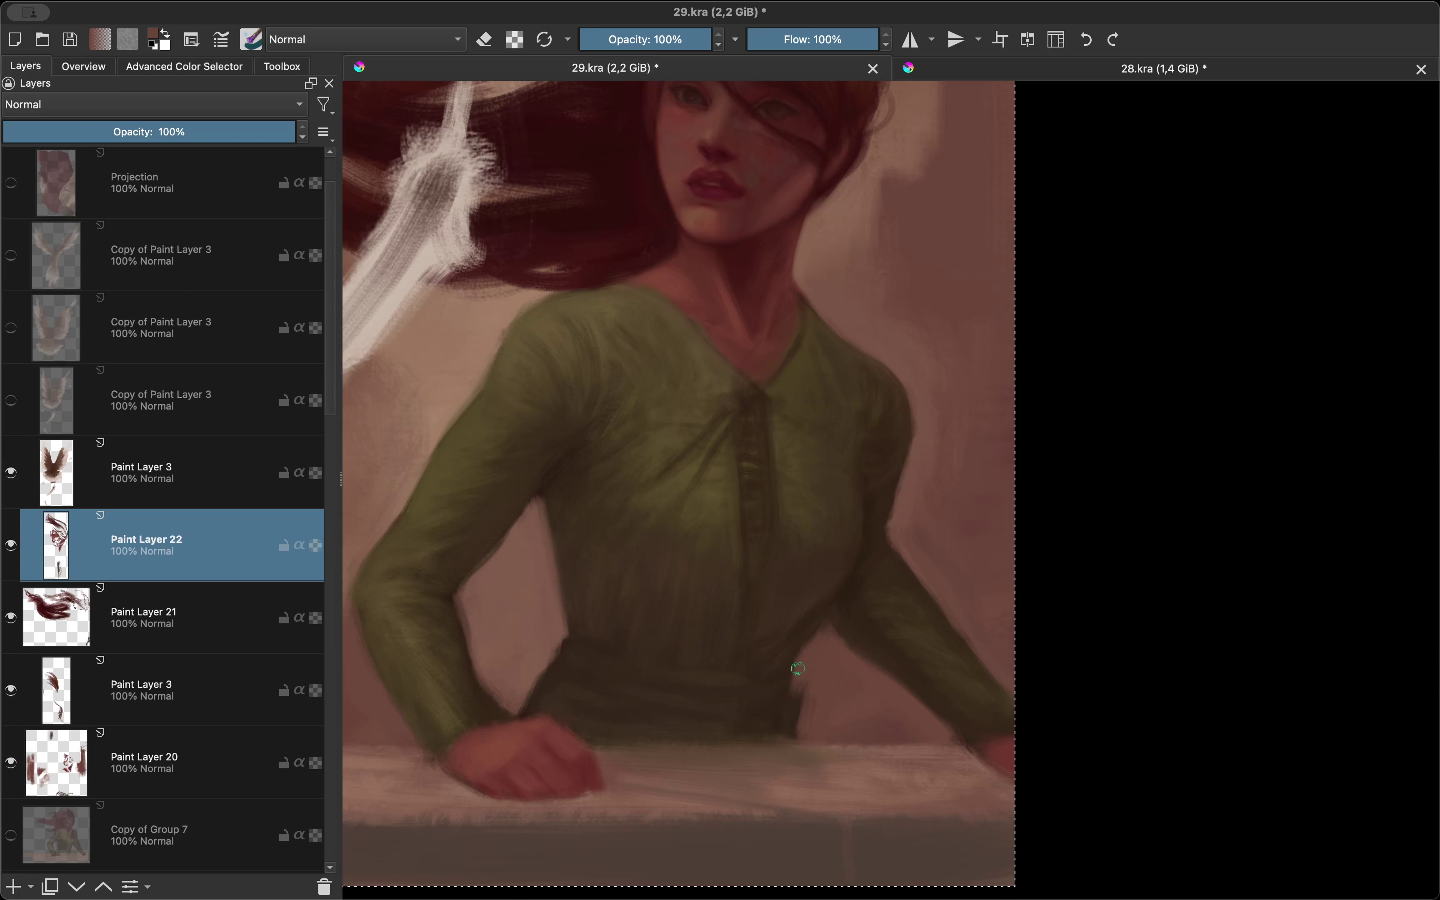
# Step: Paint background colour over the right shoulder to slim it, mirror-checking the shoulders
pyautogui.press('m')
pyautogui.press('m')
pyautogui.moveTo(806, 395)
pyautogui.mouseDown()
pyautogui.moveTo(749, 357)
pyautogui.moveTo(804, 524)
pyautogui.moveTo(781, 421)
pyautogui.mouseUp()
pyautogui.press('m')
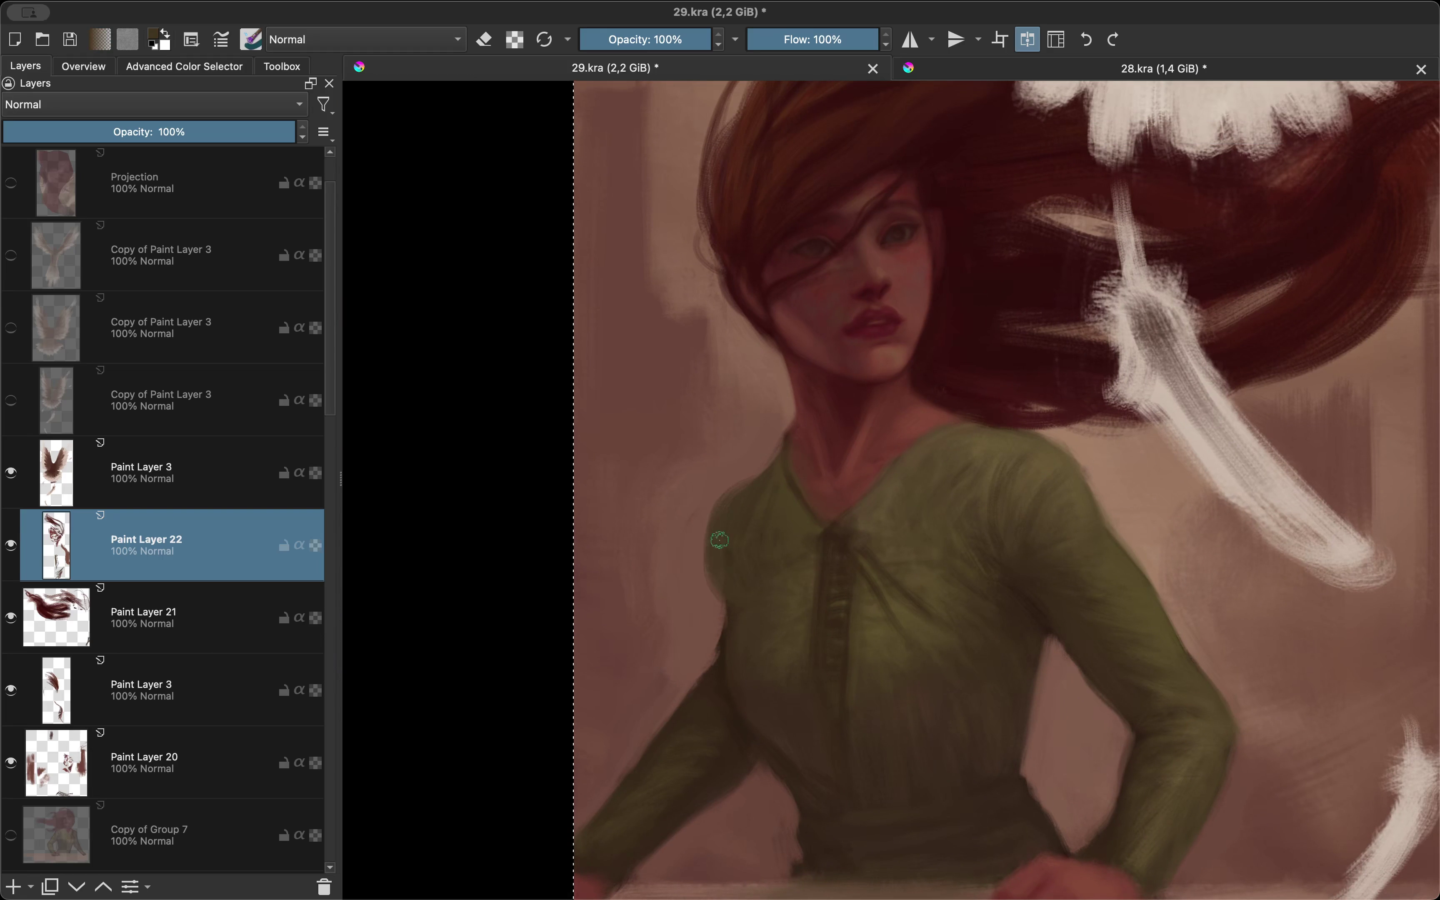
pyautogui.press('m')
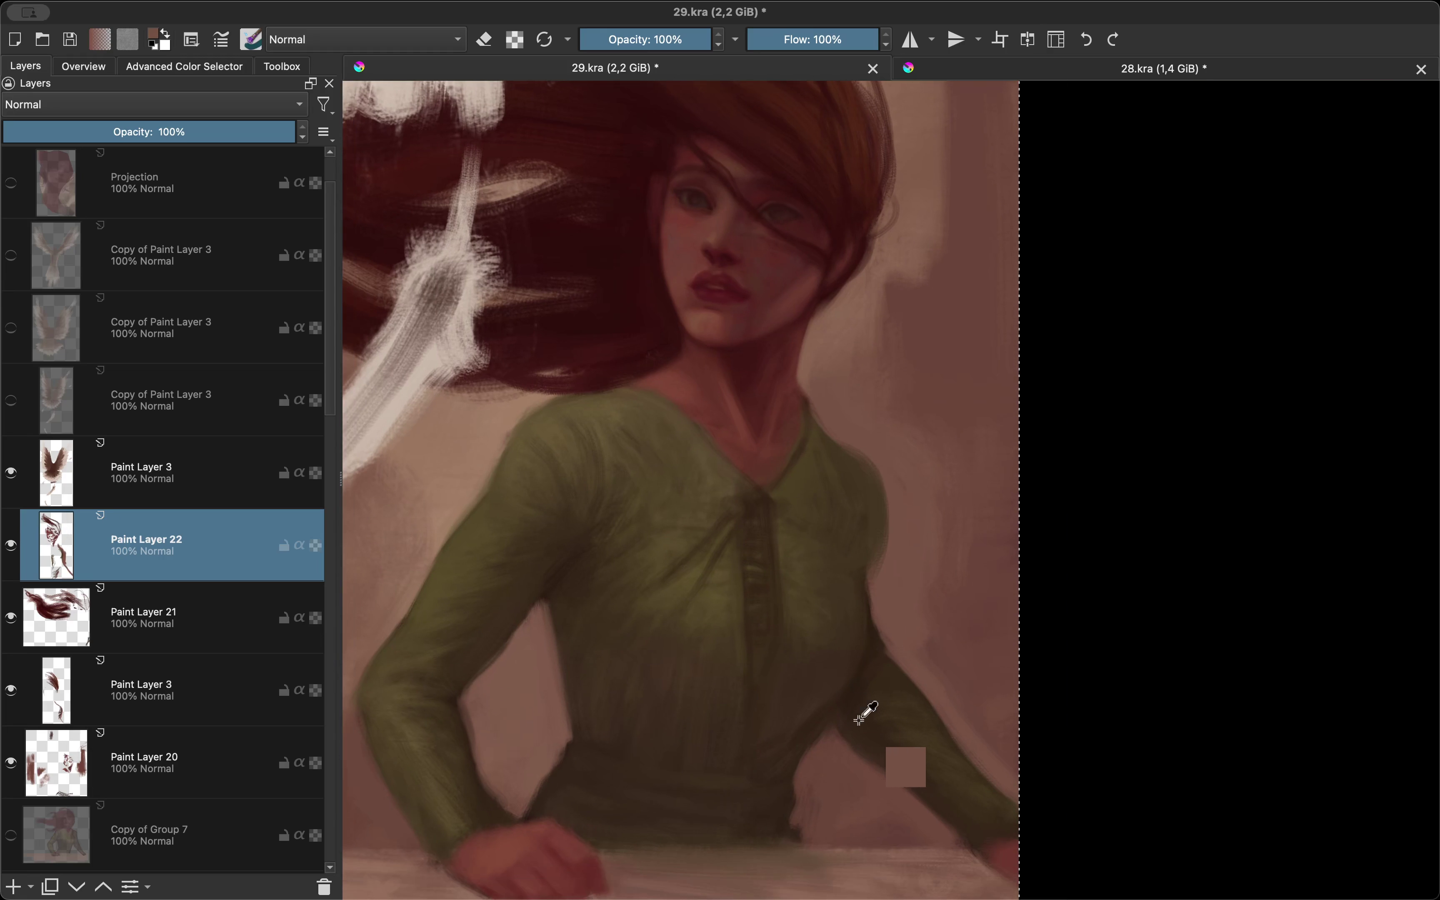
pyautogui.press('m')
pyautogui.press('m')
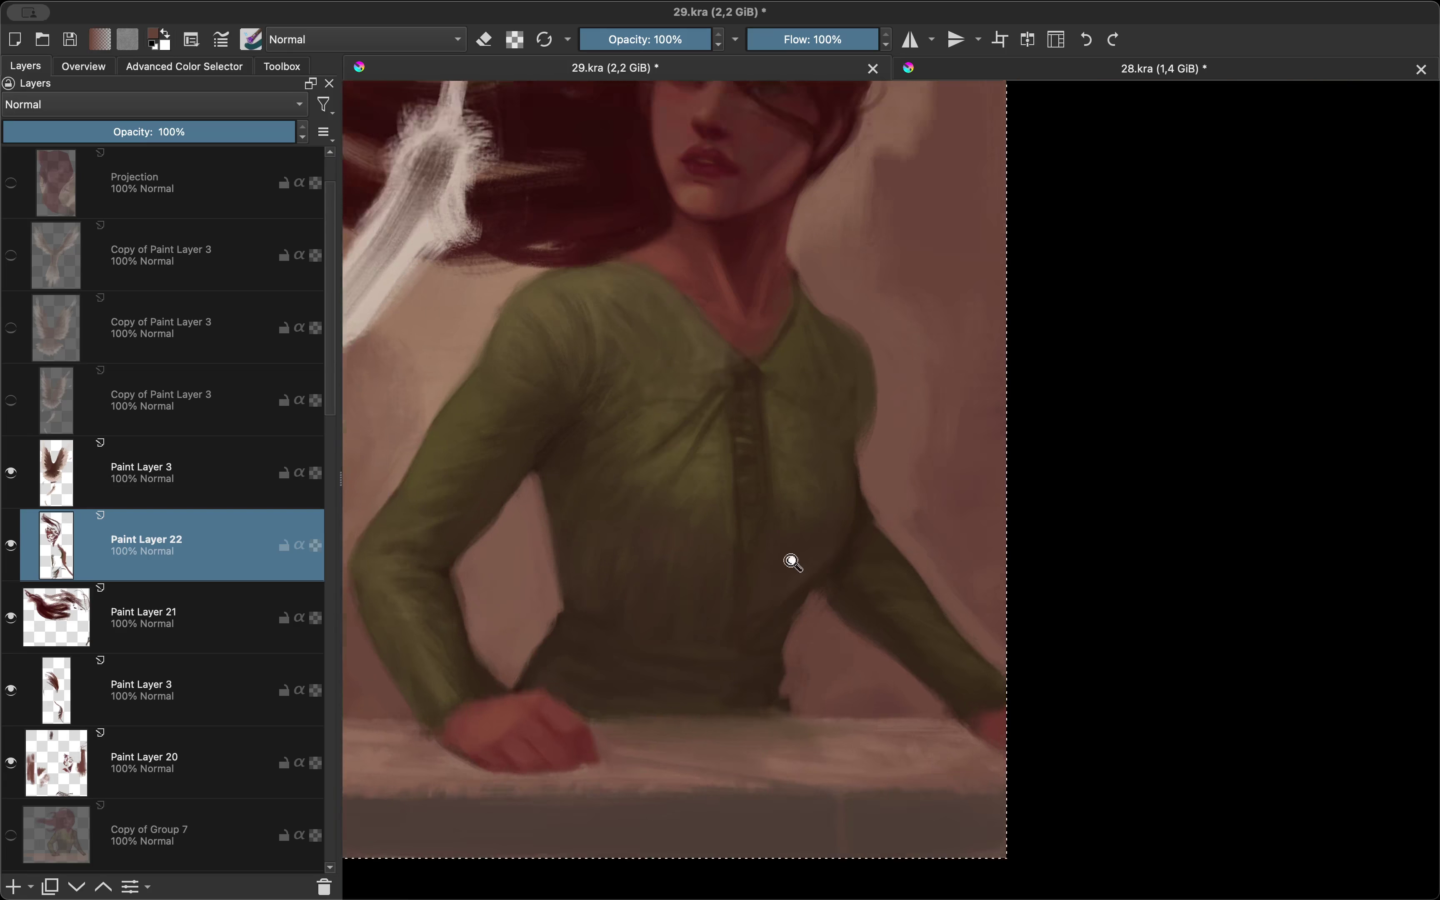
pyautogui.scroll(-2, 791, 560)
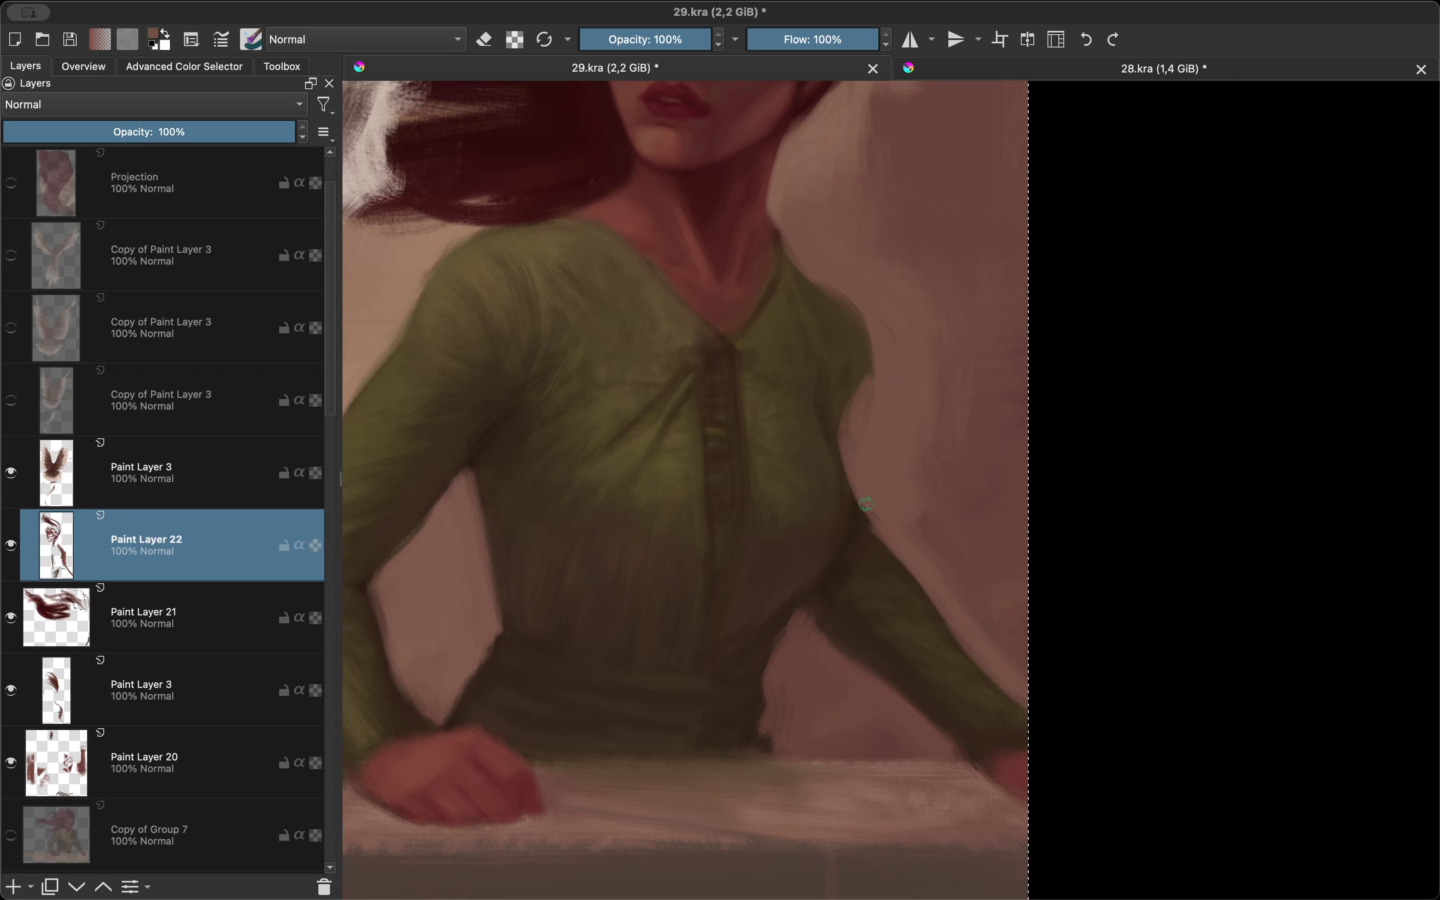
# Step: Mirror the whole painting to check balance, and switch the brush to eraser mode
pyautogui.press('m')
pyautogui.press('m')
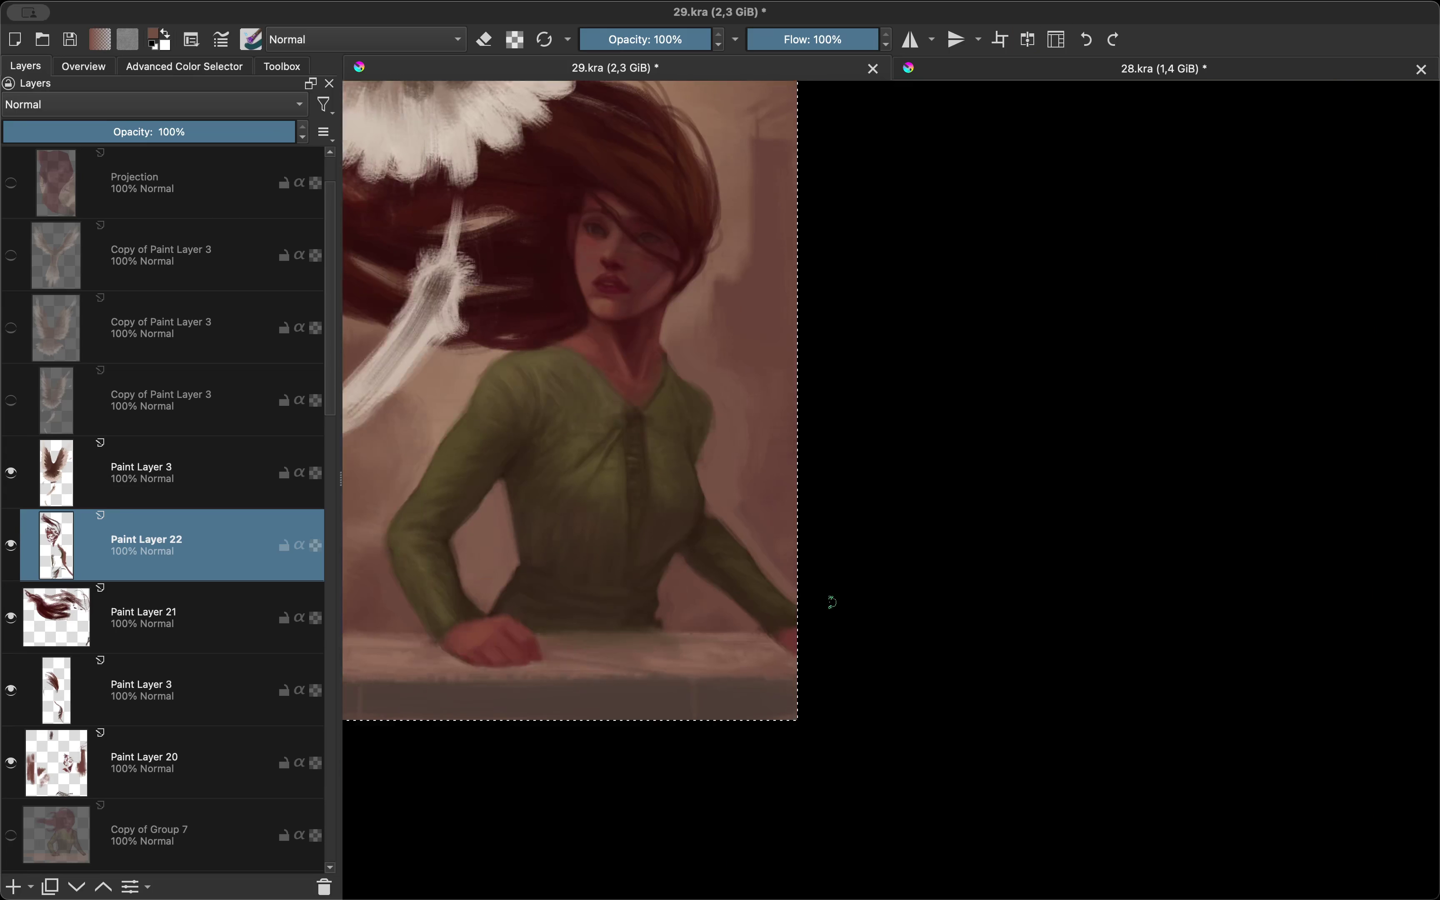
pyautogui.scroll(3, 935, 655)
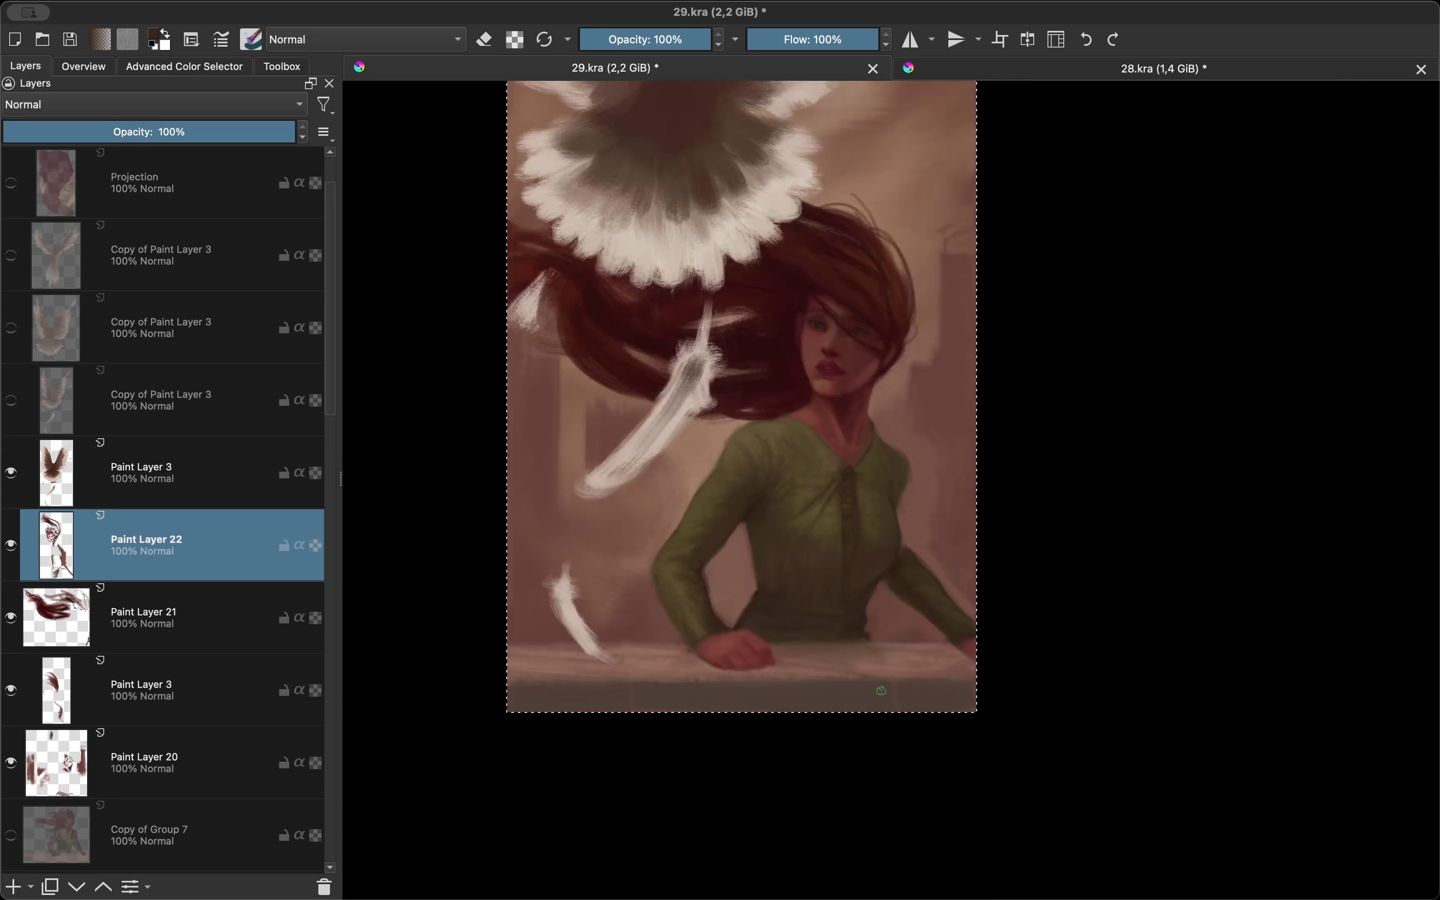
pyautogui.press('m')
pyautogui.scroll(-3, 910, 565)
pyautogui.scroll(-5, 761, 677)
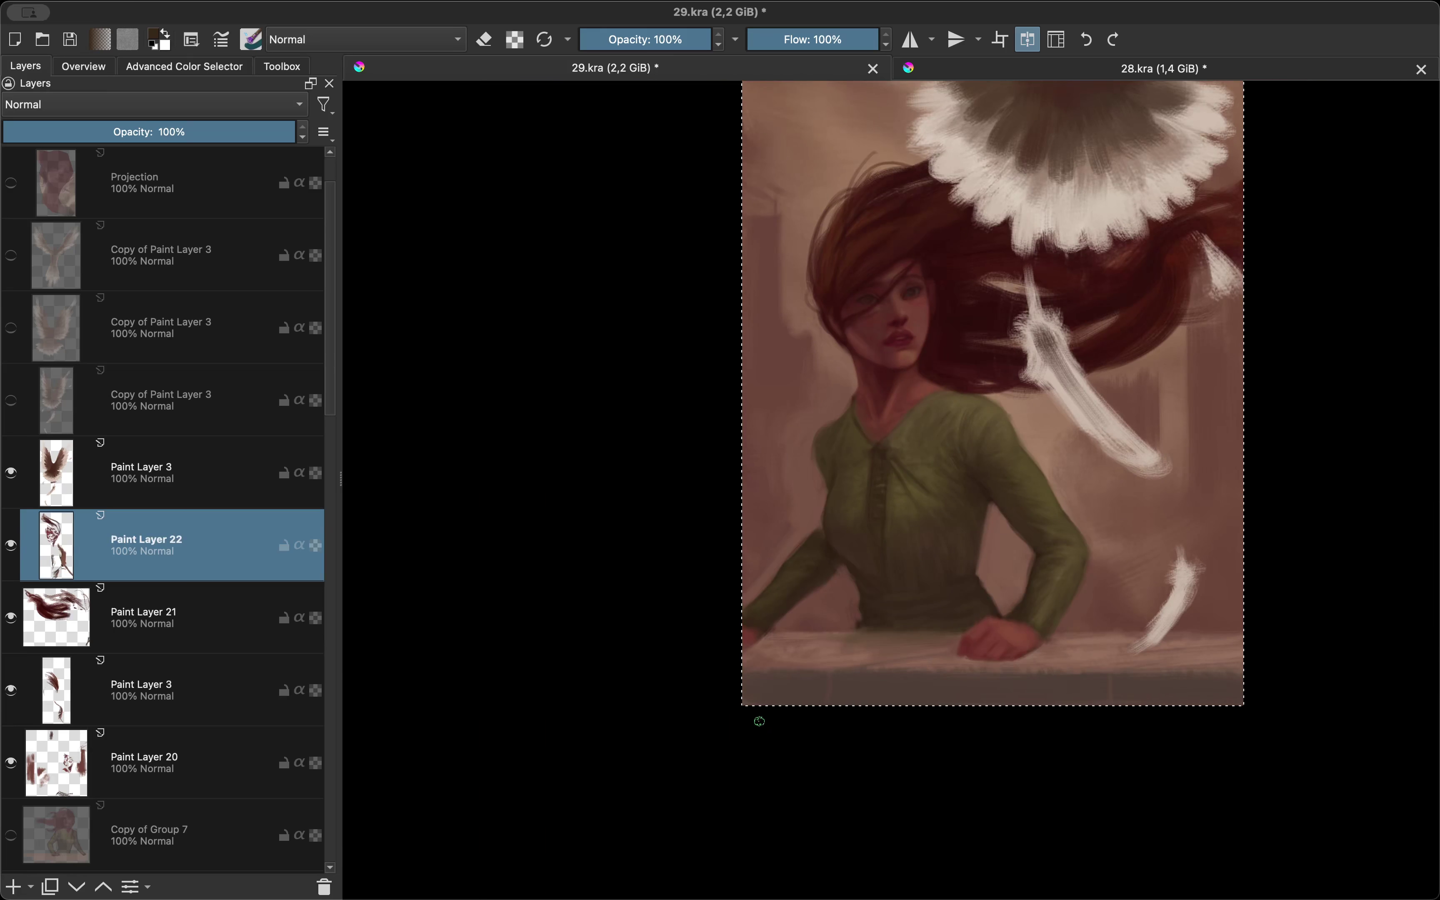
pyautogui.press('e')
pyautogui.press('m')
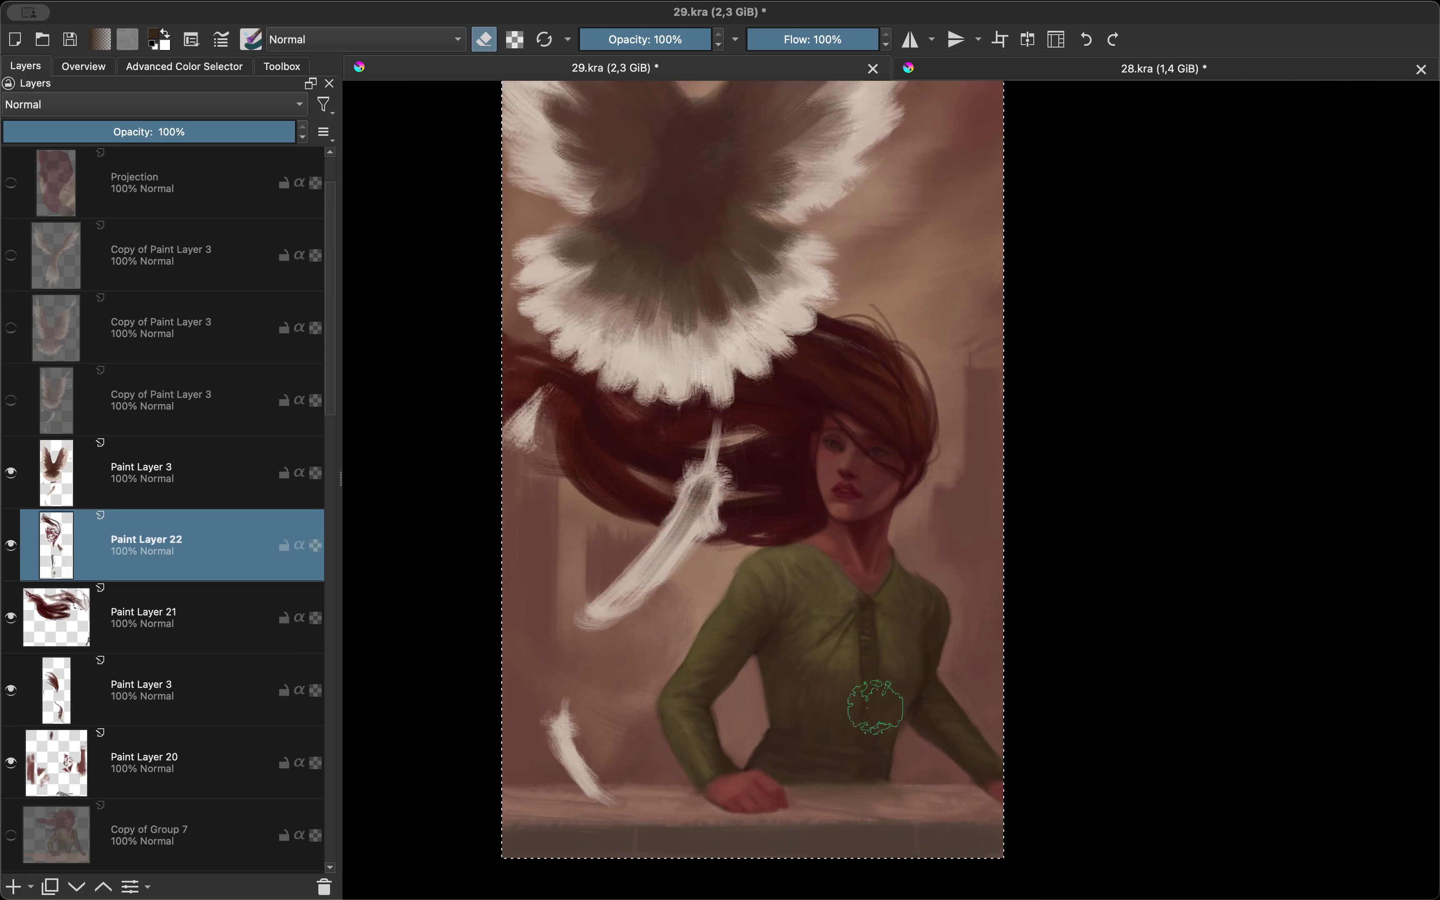
pyautogui.scroll(6, 834, 512)
pyautogui.scroll(-3, 834, 512)
pyautogui.press('m')
pyautogui.scroll(3, 723, 648)
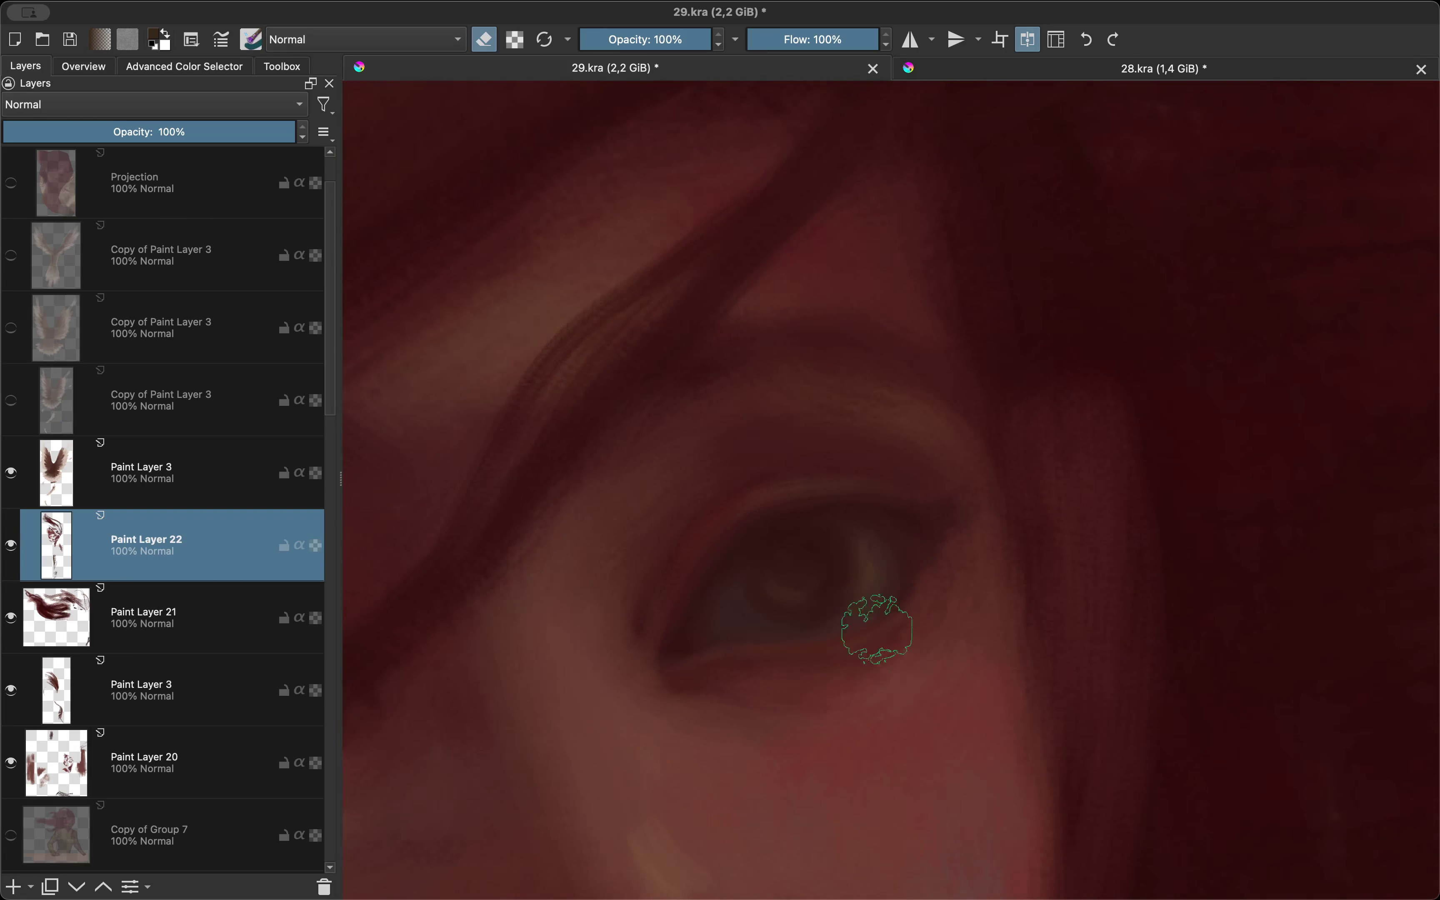
pyautogui.press('e')
pyautogui.hotkey('shift', 'i')
pyautogui.click(772, 503)
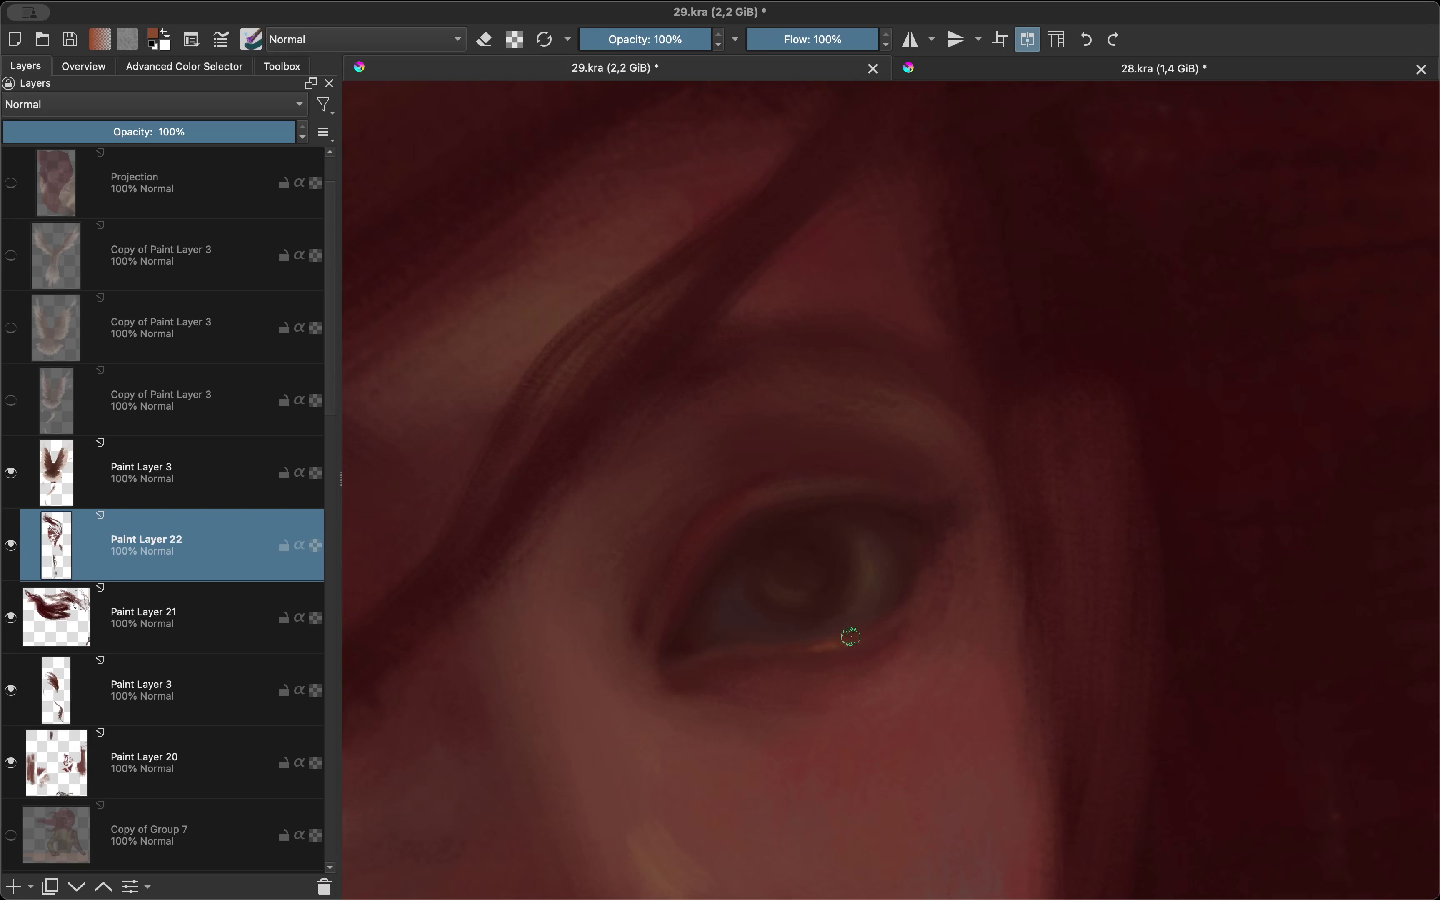
pyautogui.keyDown('ctrl'); pyautogui.click(922, 556); pyautogui.keyUp('ctrl')
pyautogui.scroll(-2, 903, 592)
pyautogui.scroll(-3, 863, 554)
pyautogui.press('m')
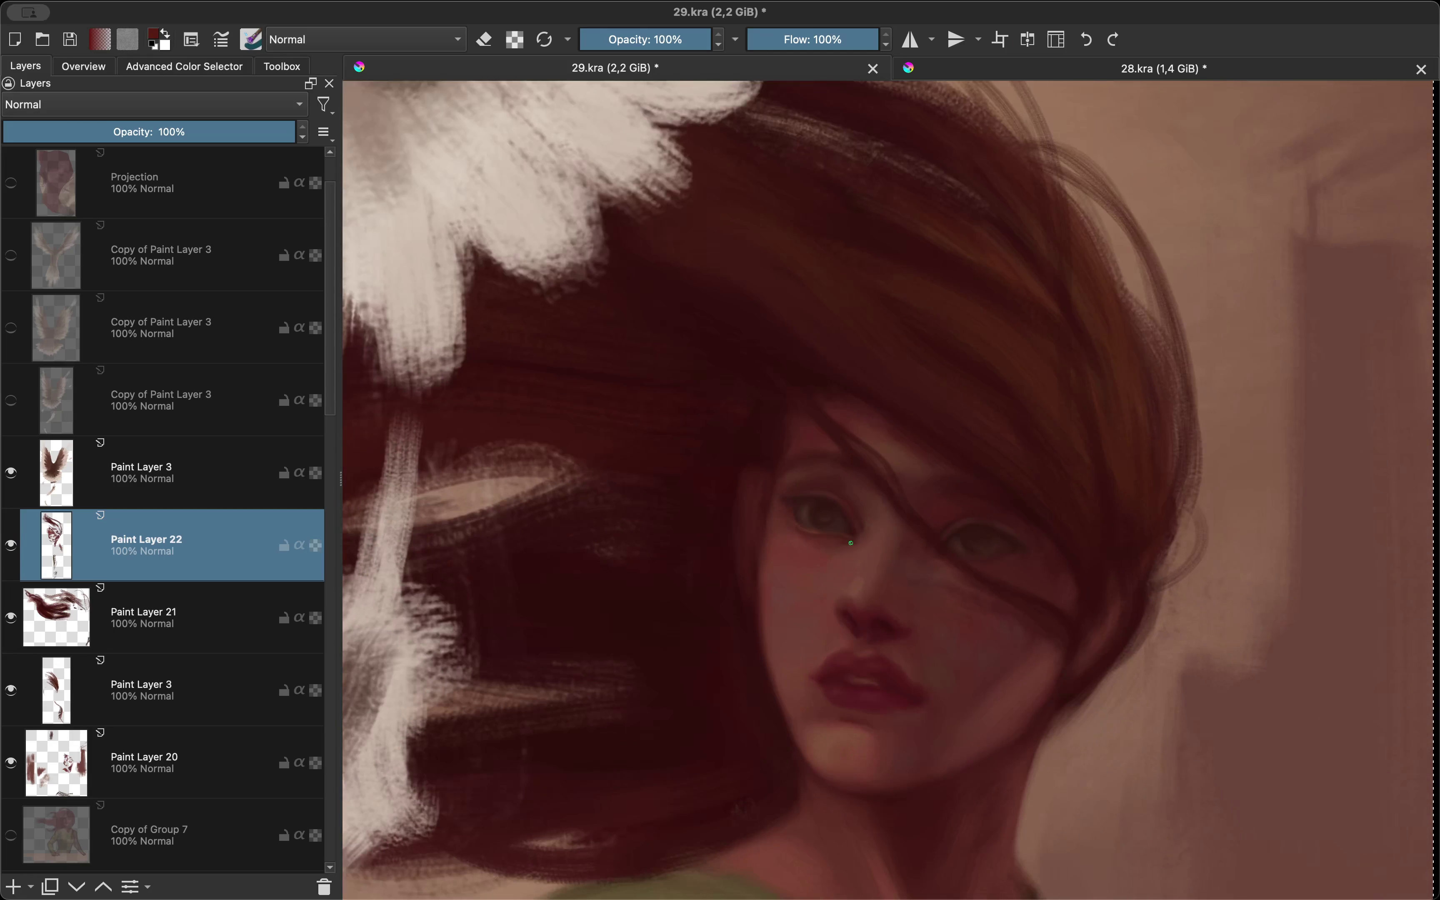
pyautogui.scroll(3, 851, 543)
pyautogui.press('m')
pyautogui.scroll(3, 732, 638)
pyautogui.rightClick(731, 638)
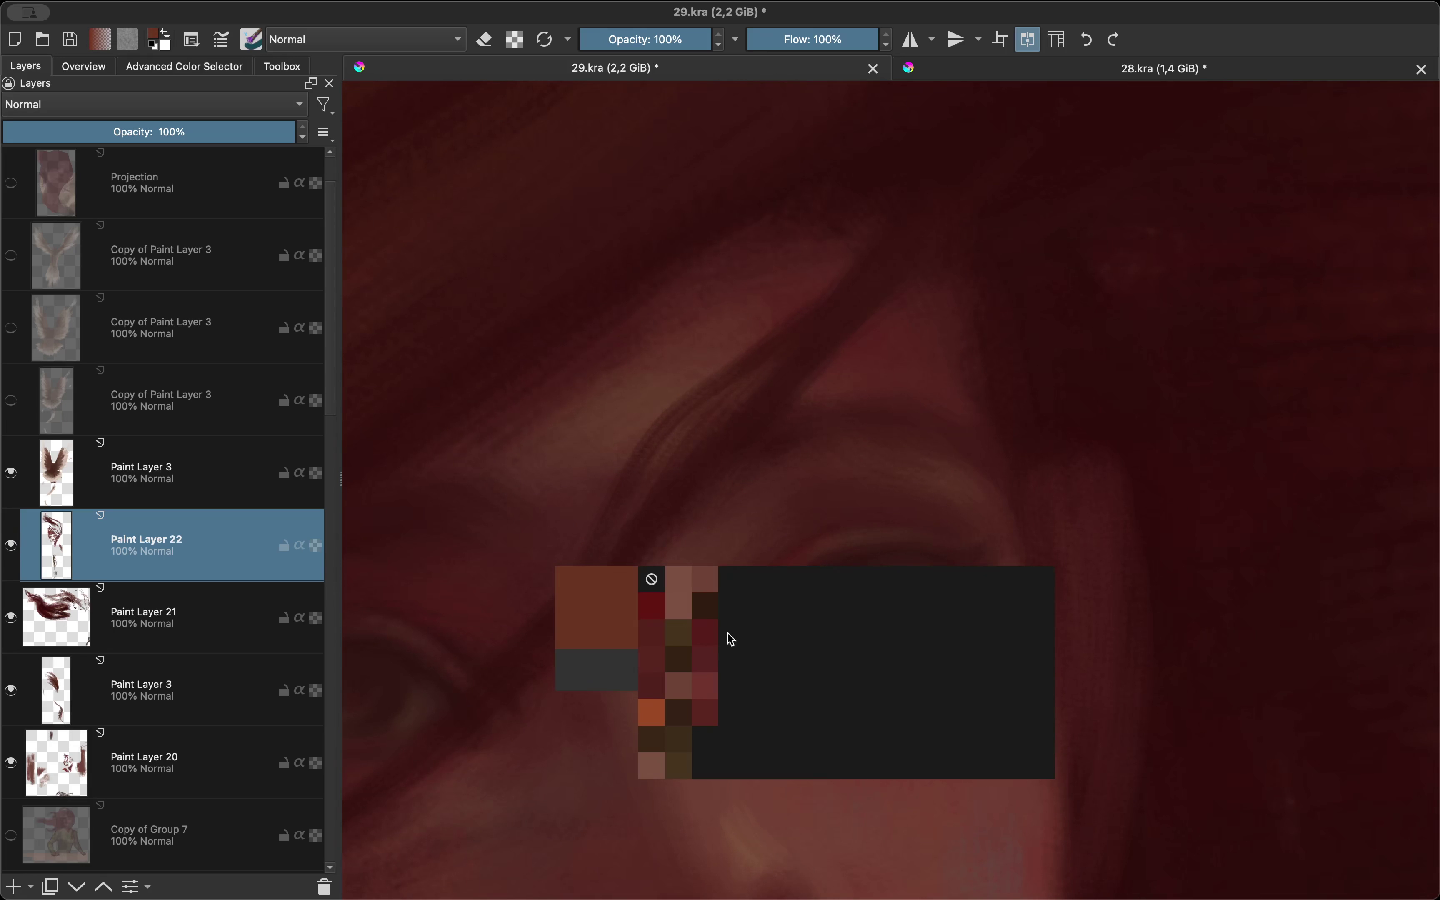
pyautogui.click(651, 647)
pyautogui.rightClick(666, 604)
pyautogui.rightClick(842, 544)
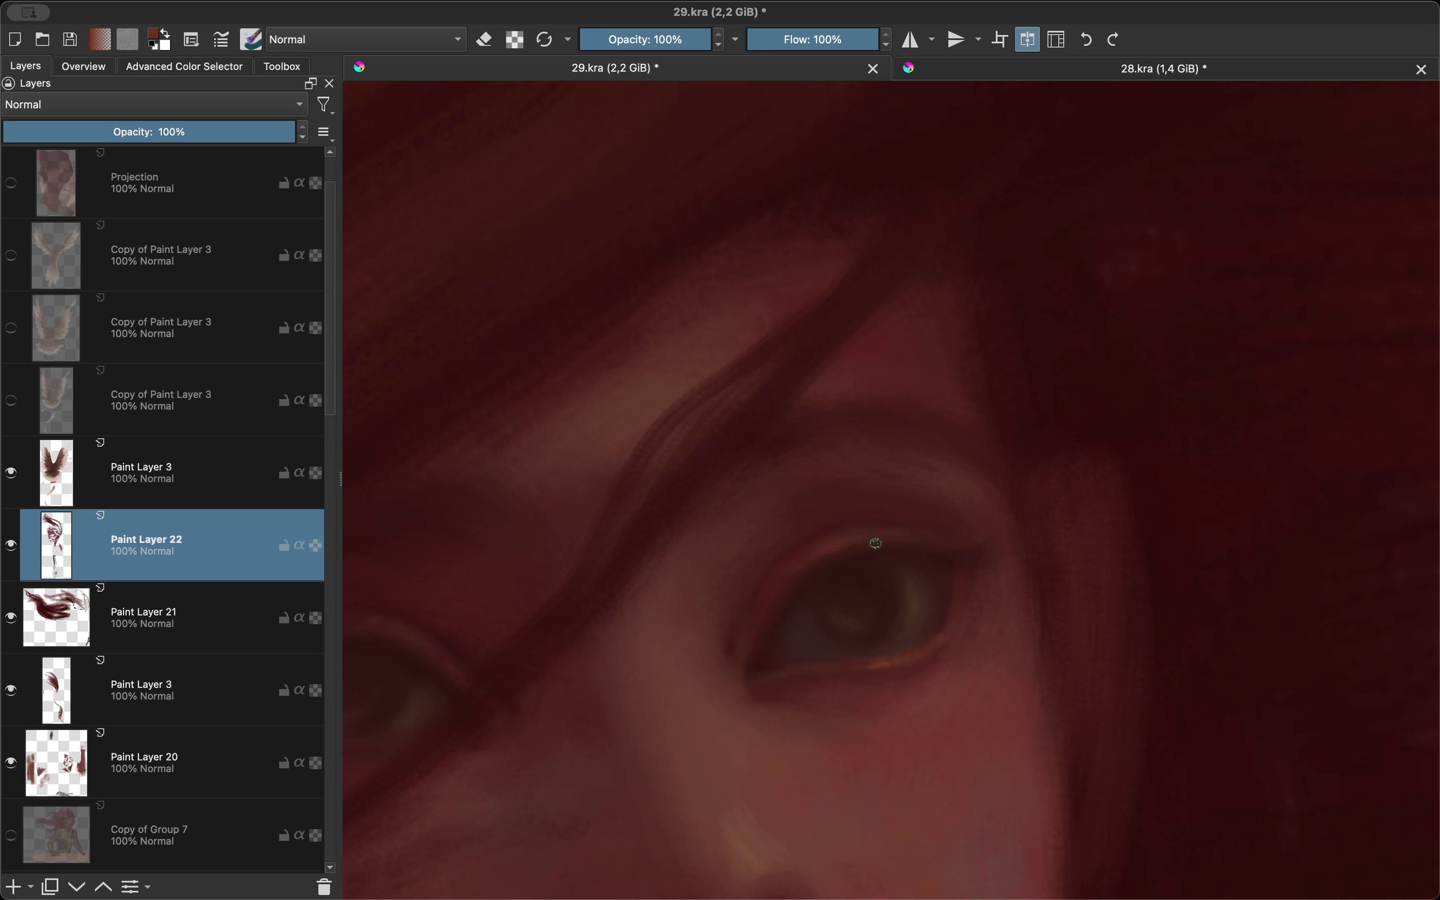
pyautogui.scroll(-2, 875, 542)
pyautogui.scroll(-2, 819, 524)
pyautogui.scroll(2, 746, 558)
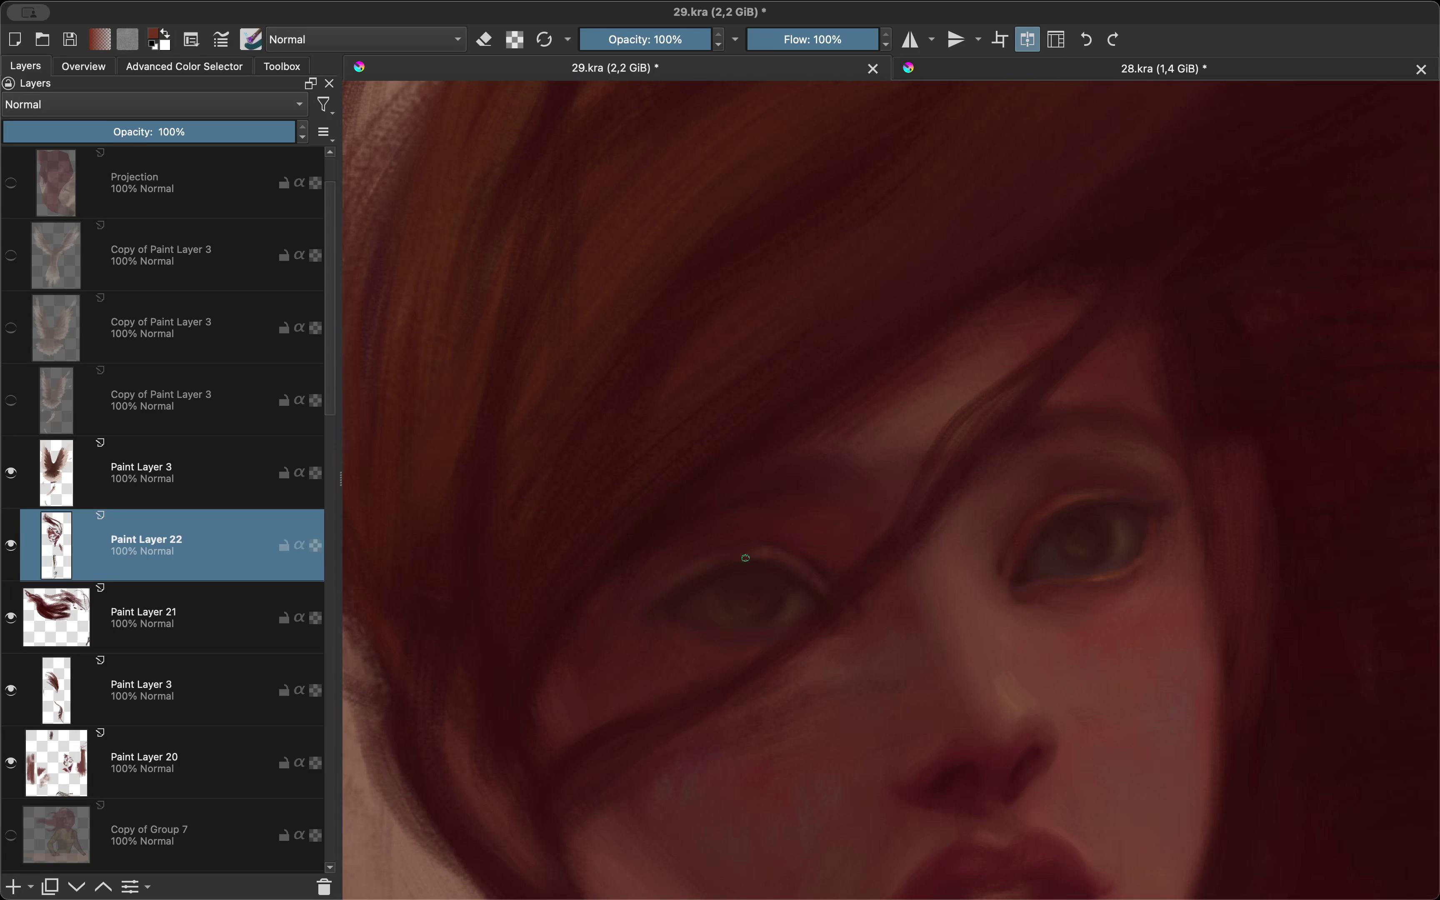
pyautogui.scroll(-2, 745, 558)
pyautogui.press('m')
pyautogui.scroll(3, 933, 589)
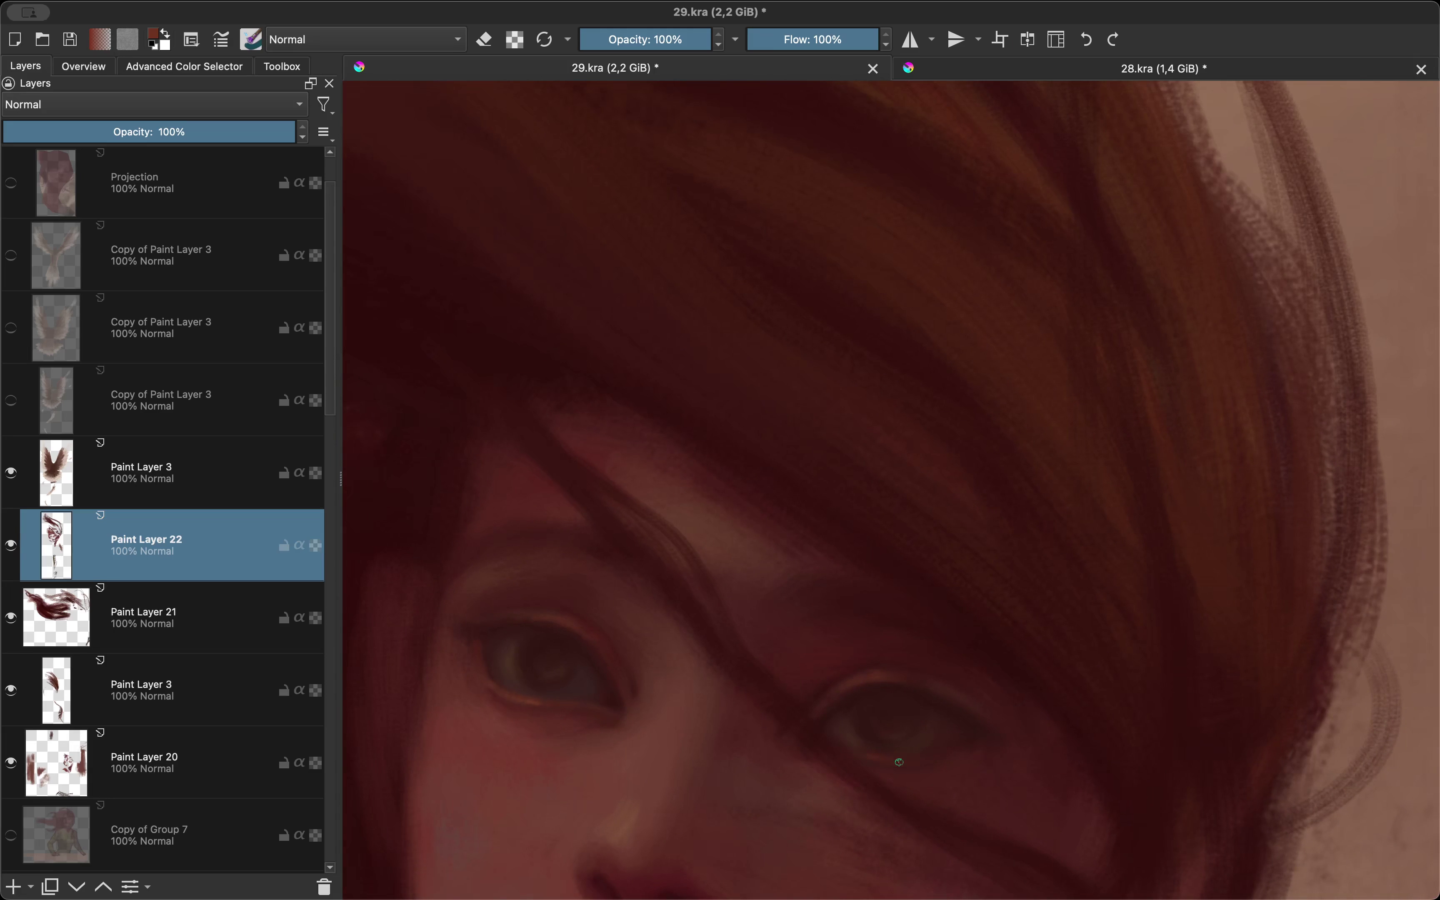
pyautogui.press('m')
pyautogui.scroll(-2, 900, 762)
pyautogui.scroll(-1, 899, 654)
pyautogui.scroll(3, 933, 504)
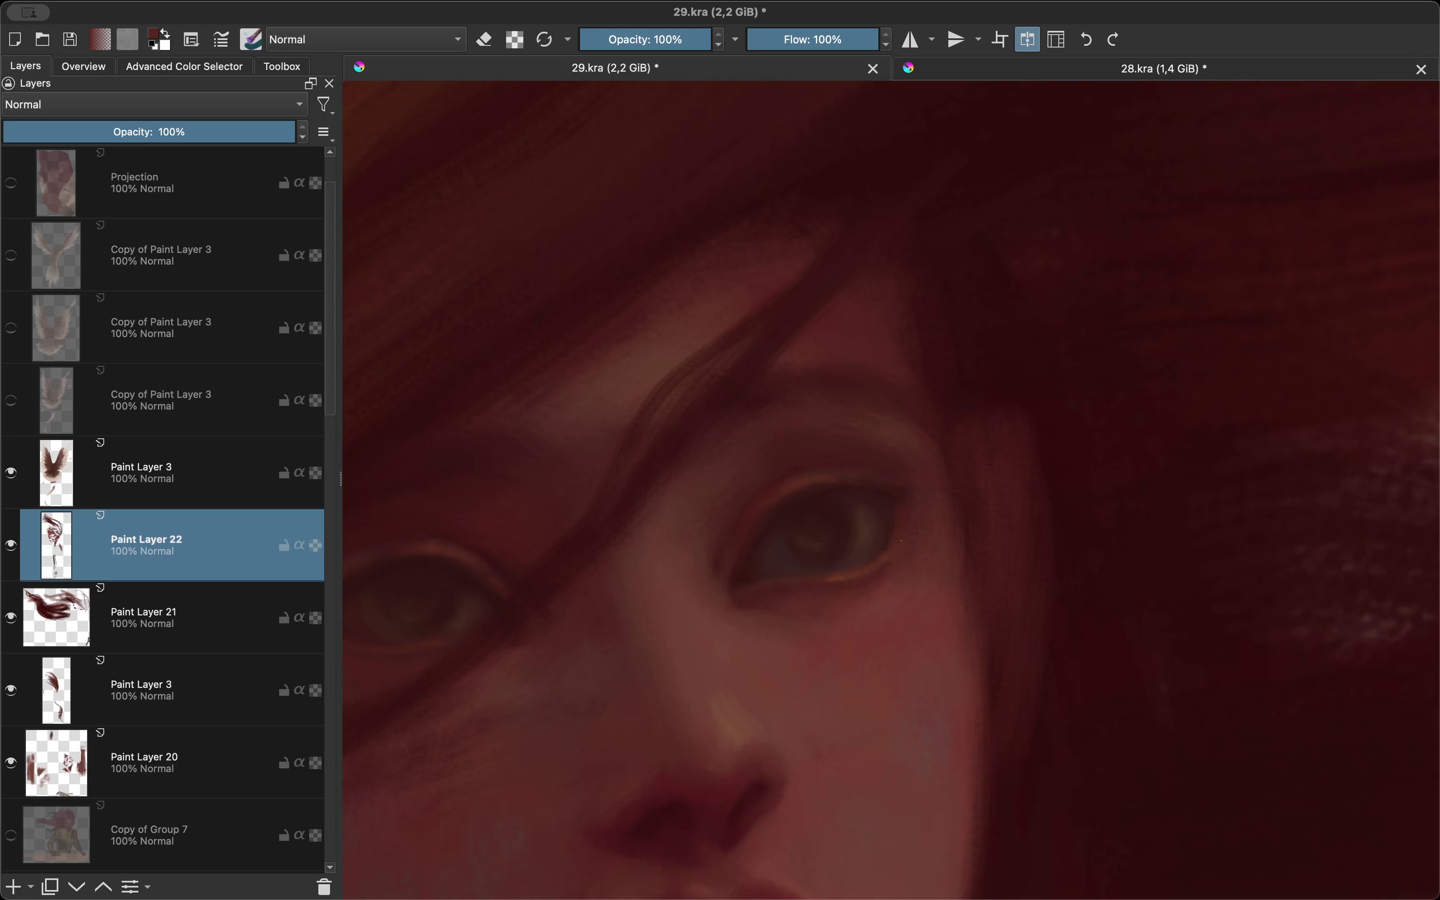
pyautogui.press('m')
pyautogui.scroll(-2, 901, 488)
pyautogui.scroll(2, 717, 503)
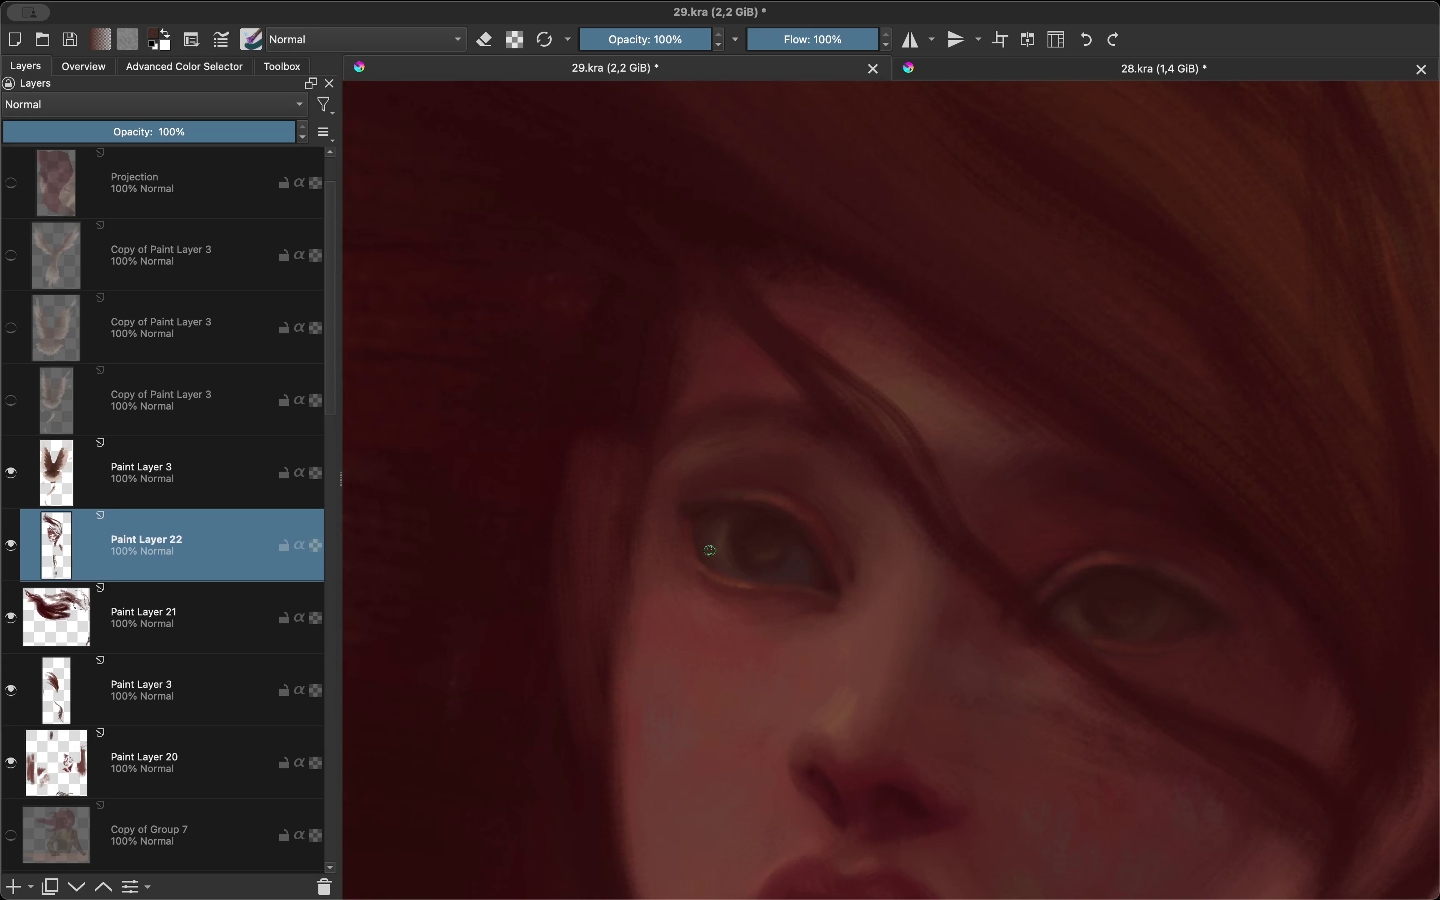
pyautogui.scroll(-2, 710, 550)
pyautogui.scroll(-2, 822, 530)
pyautogui.scroll(-1, 826, 568)
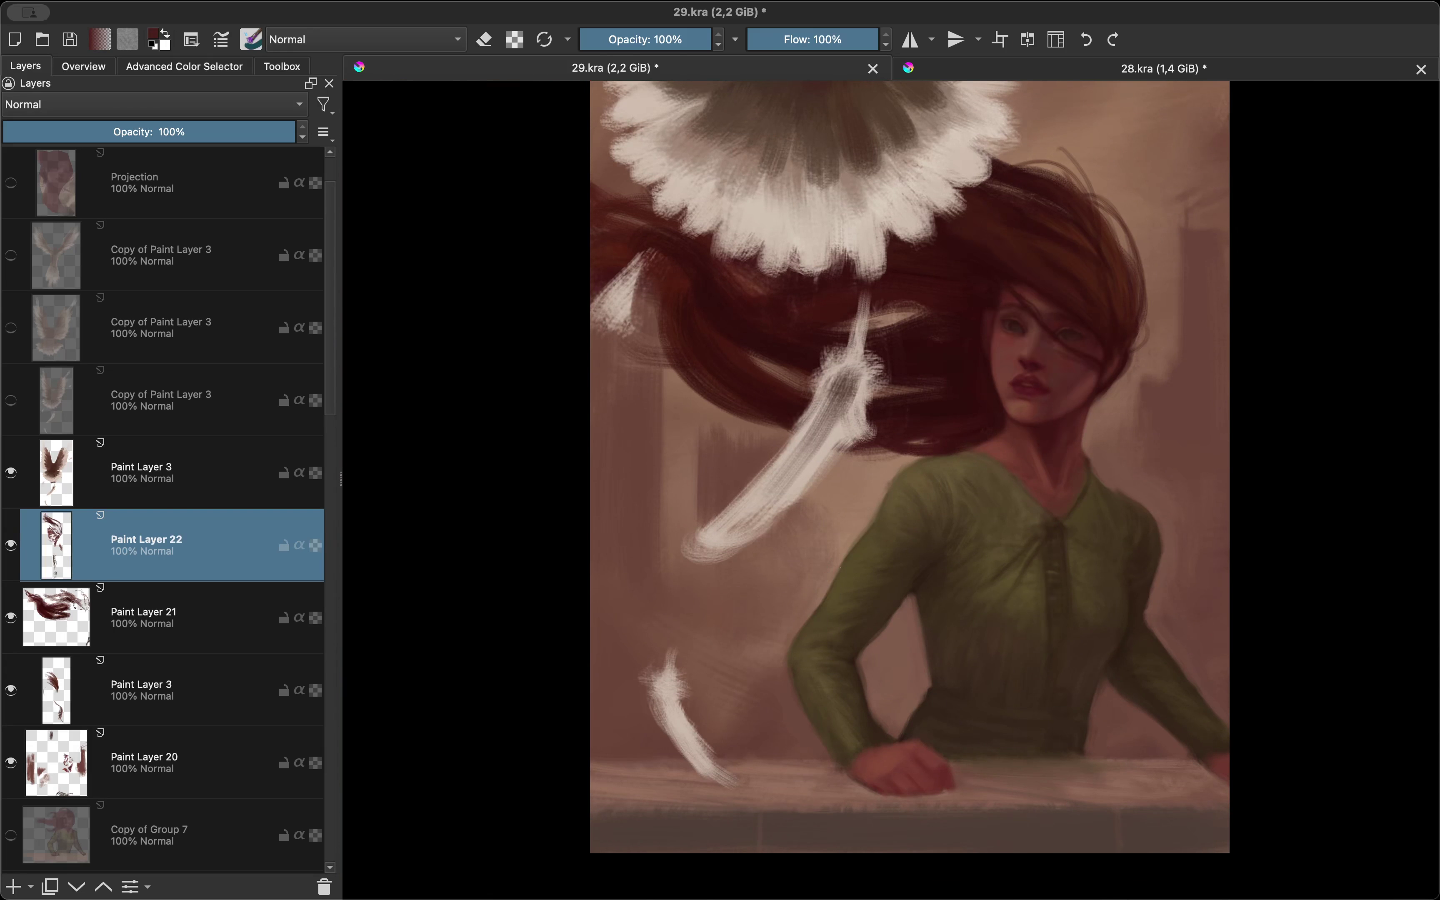
# Step: Flip the view mirrored and back while zooming to compare the face
pyautogui.press('m')
pyautogui.scroll(1, 867, 514)
pyautogui.scroll(3, 829, 668)
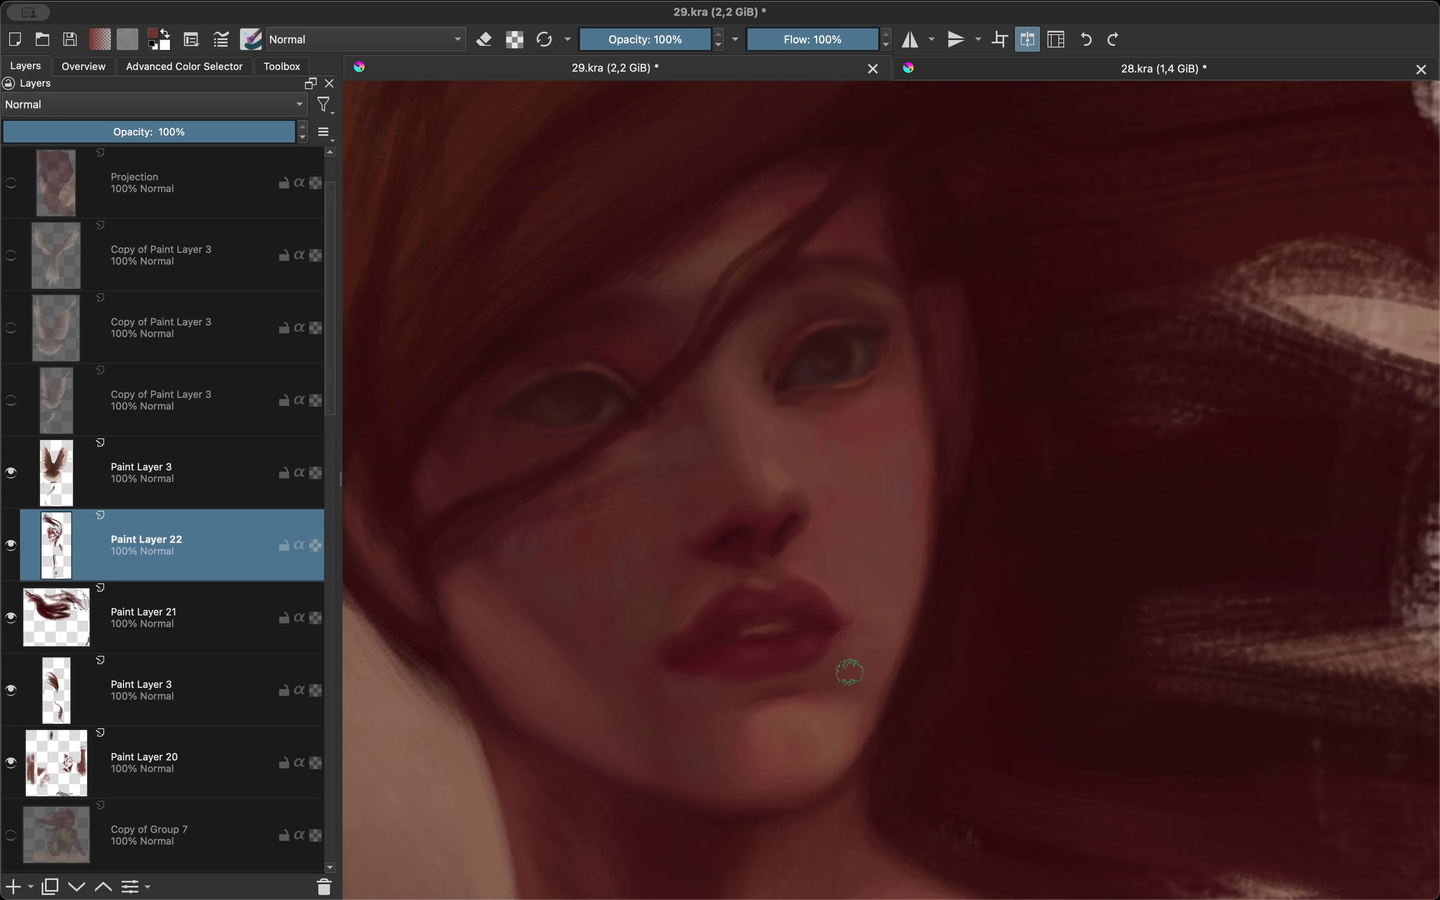
pyautogui.press('m')
pyautogui.press('m')
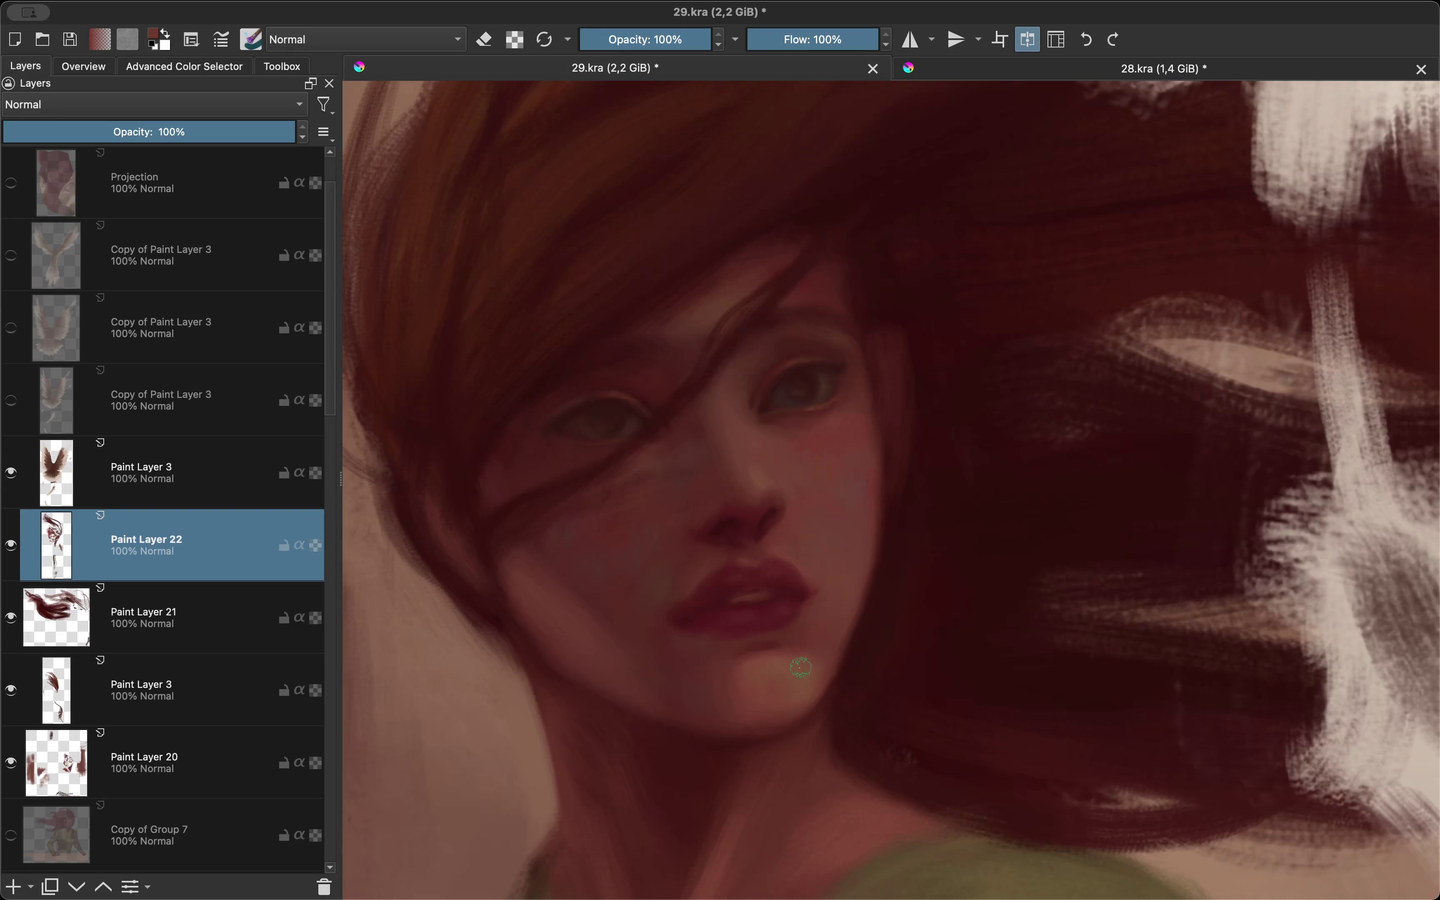
pyautogui.press('m')
pyautogui.scroll(3, 842, 423)
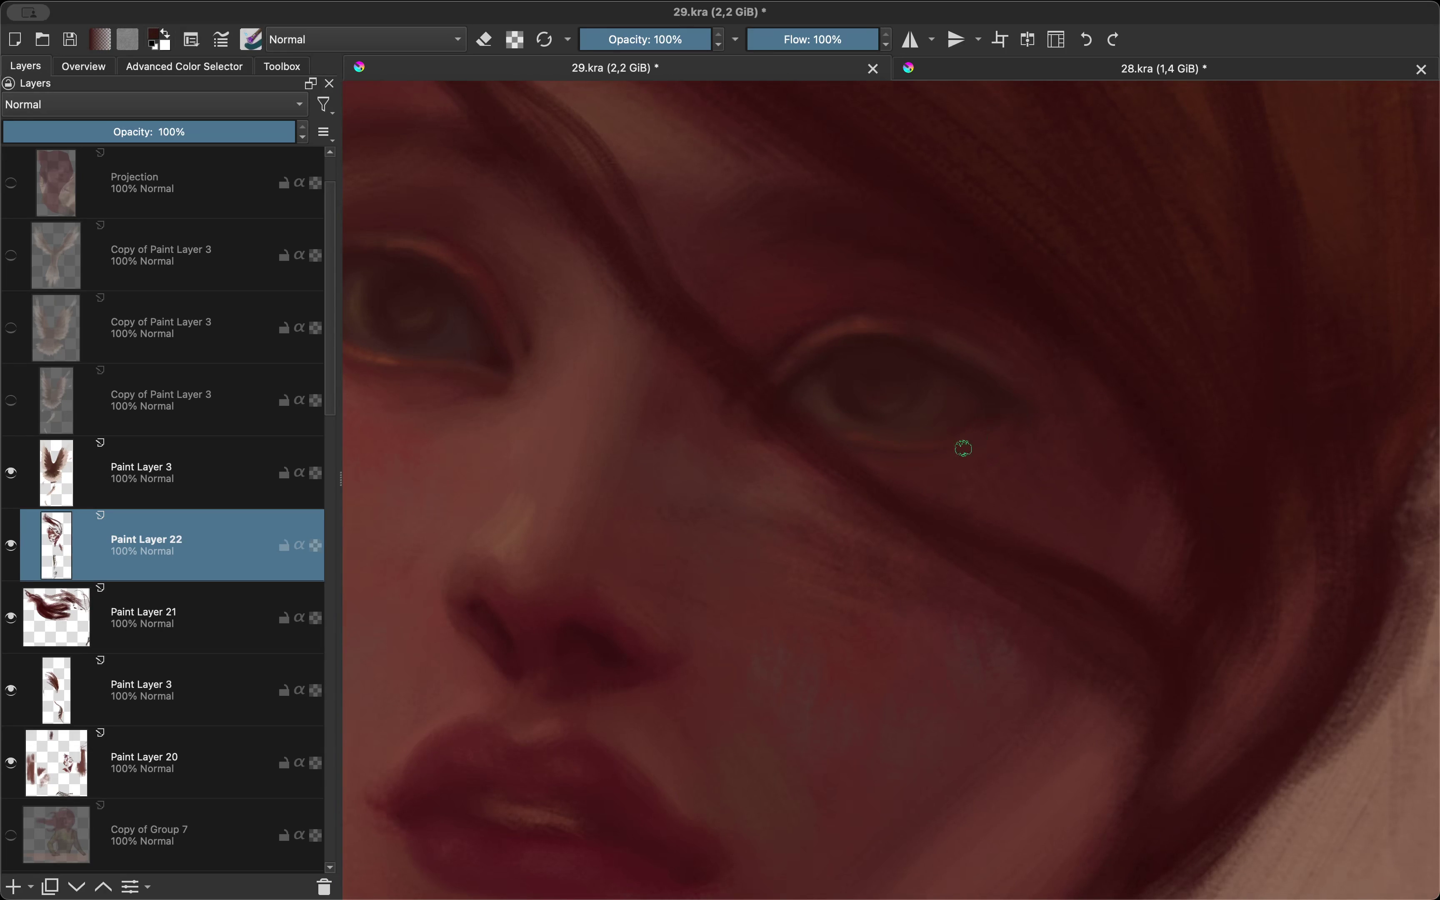
pyautogui.press('m')
pyautogui.scroll(-3, 963, 448)
pyautogui.scroll(-2, 892, 417)
pyautogui.scroll(5, 796, 390)
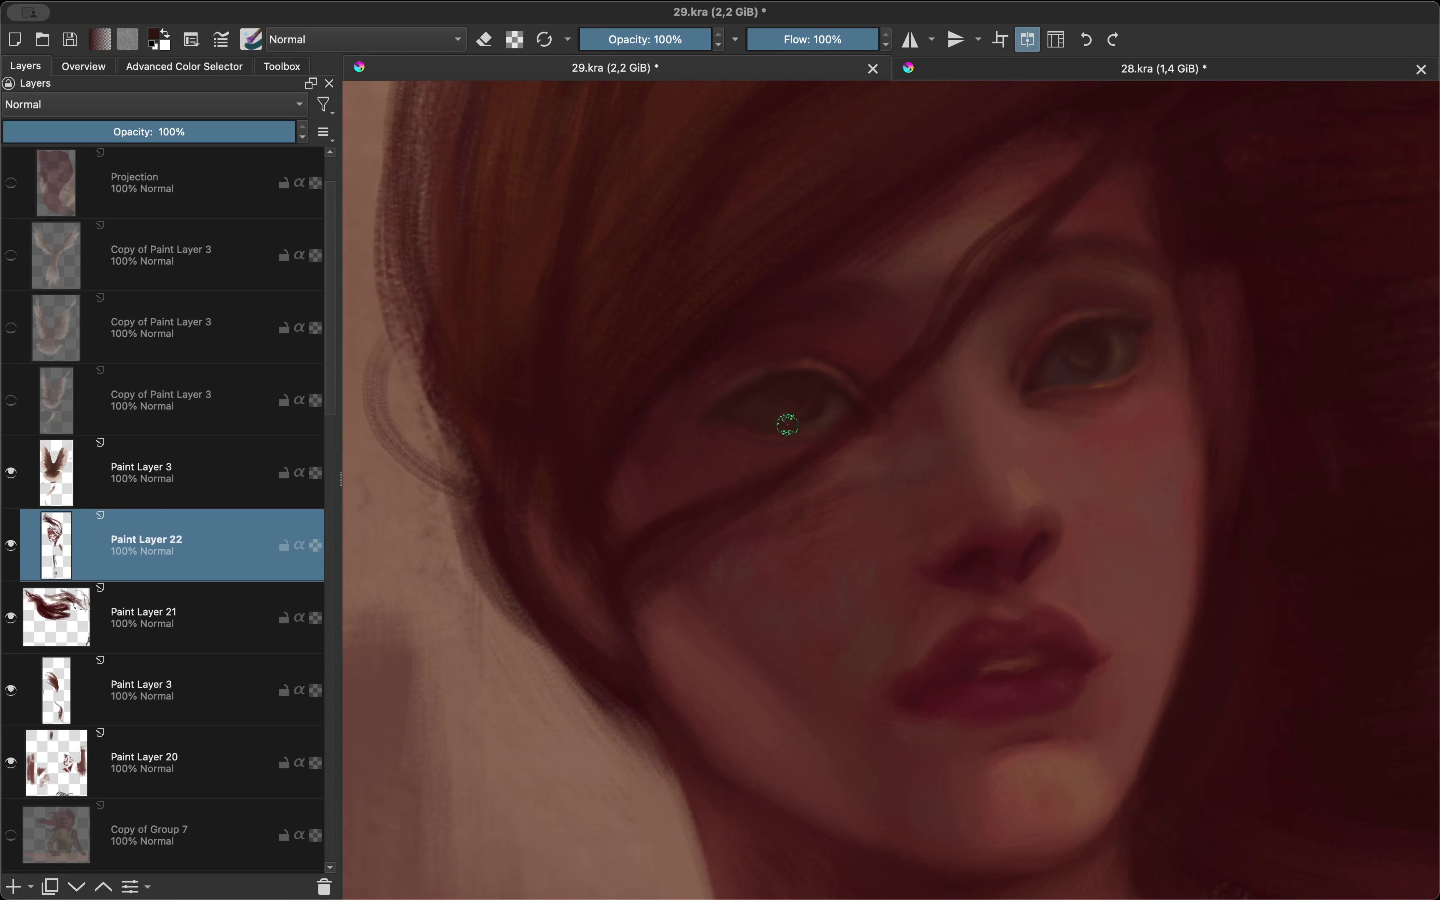
pyautogui.press('m')
pyautogui.scroll(2, 781, 433)
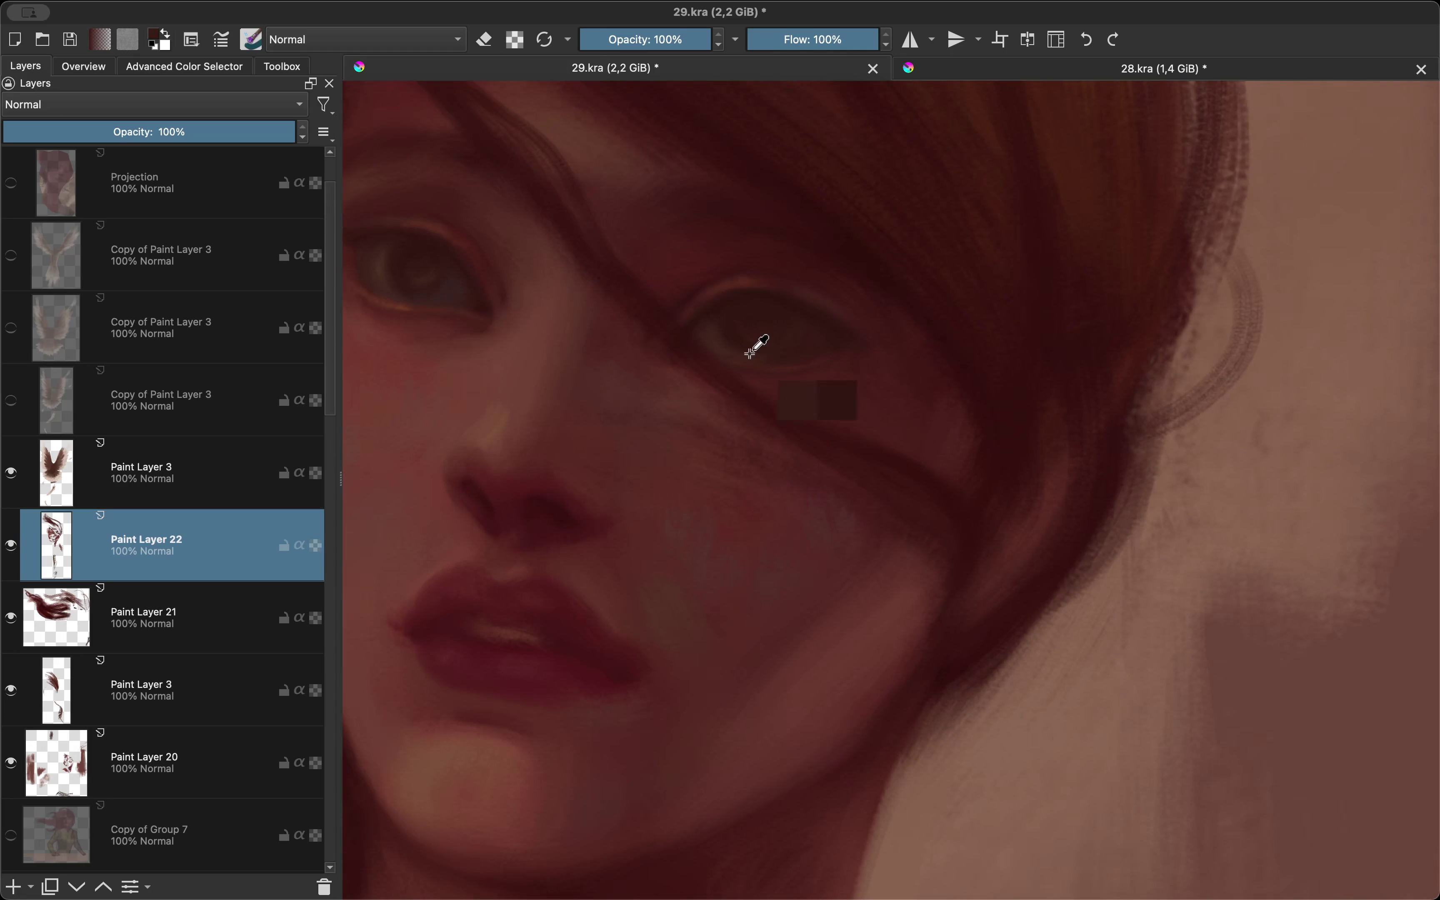
pyautogui.scroll(2, 732, 391)
pyautogui.scroll(-3, 732, 391)
pyautogui.scroll(3, 806, 392)
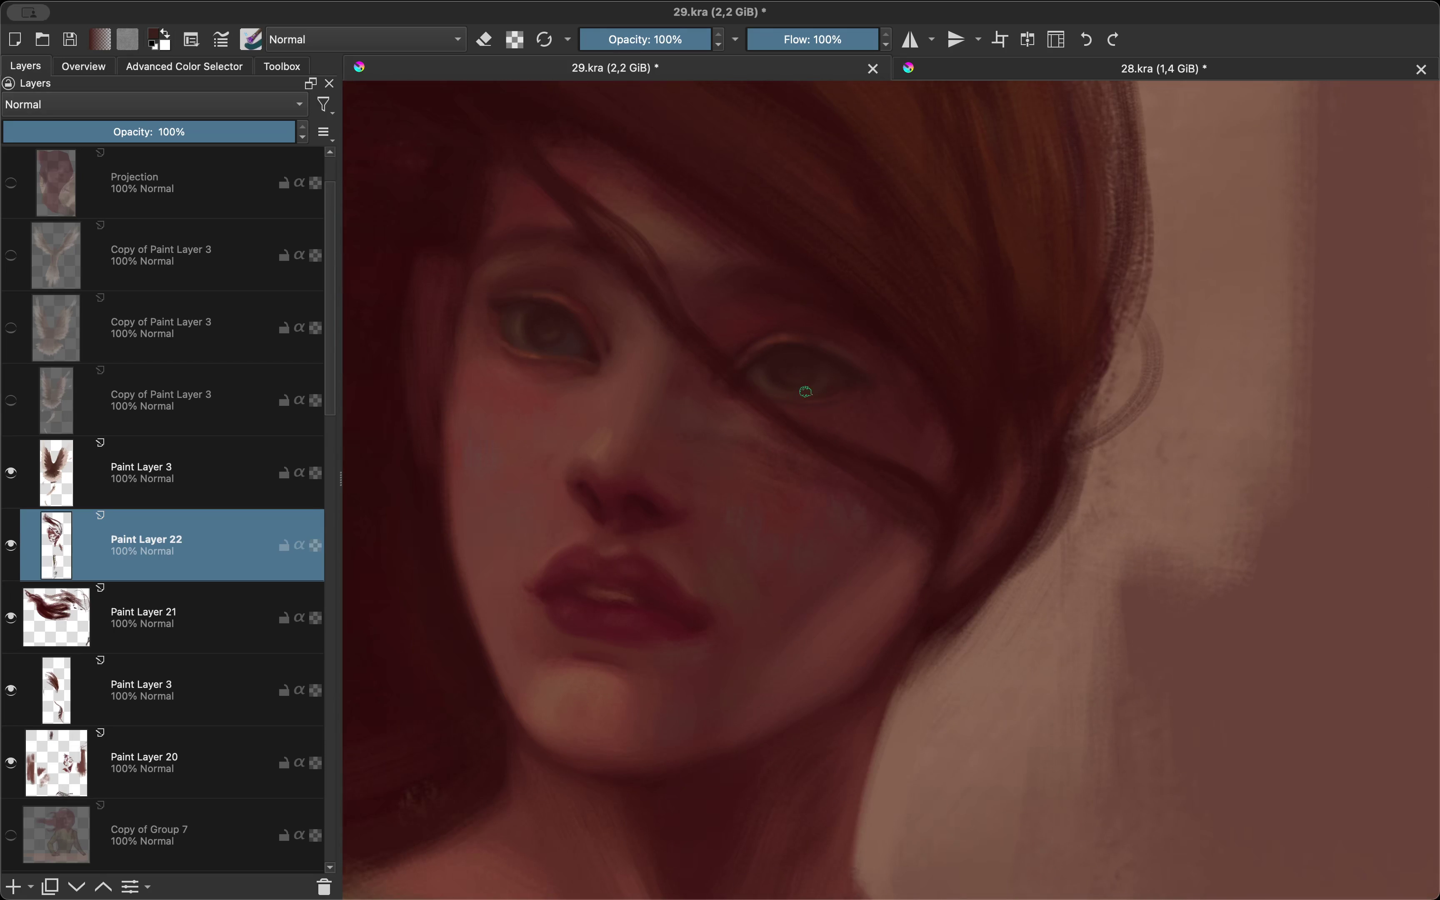
# Step: Mirror the view and zoom in and out to check the eyes
pyautogui.press('m')
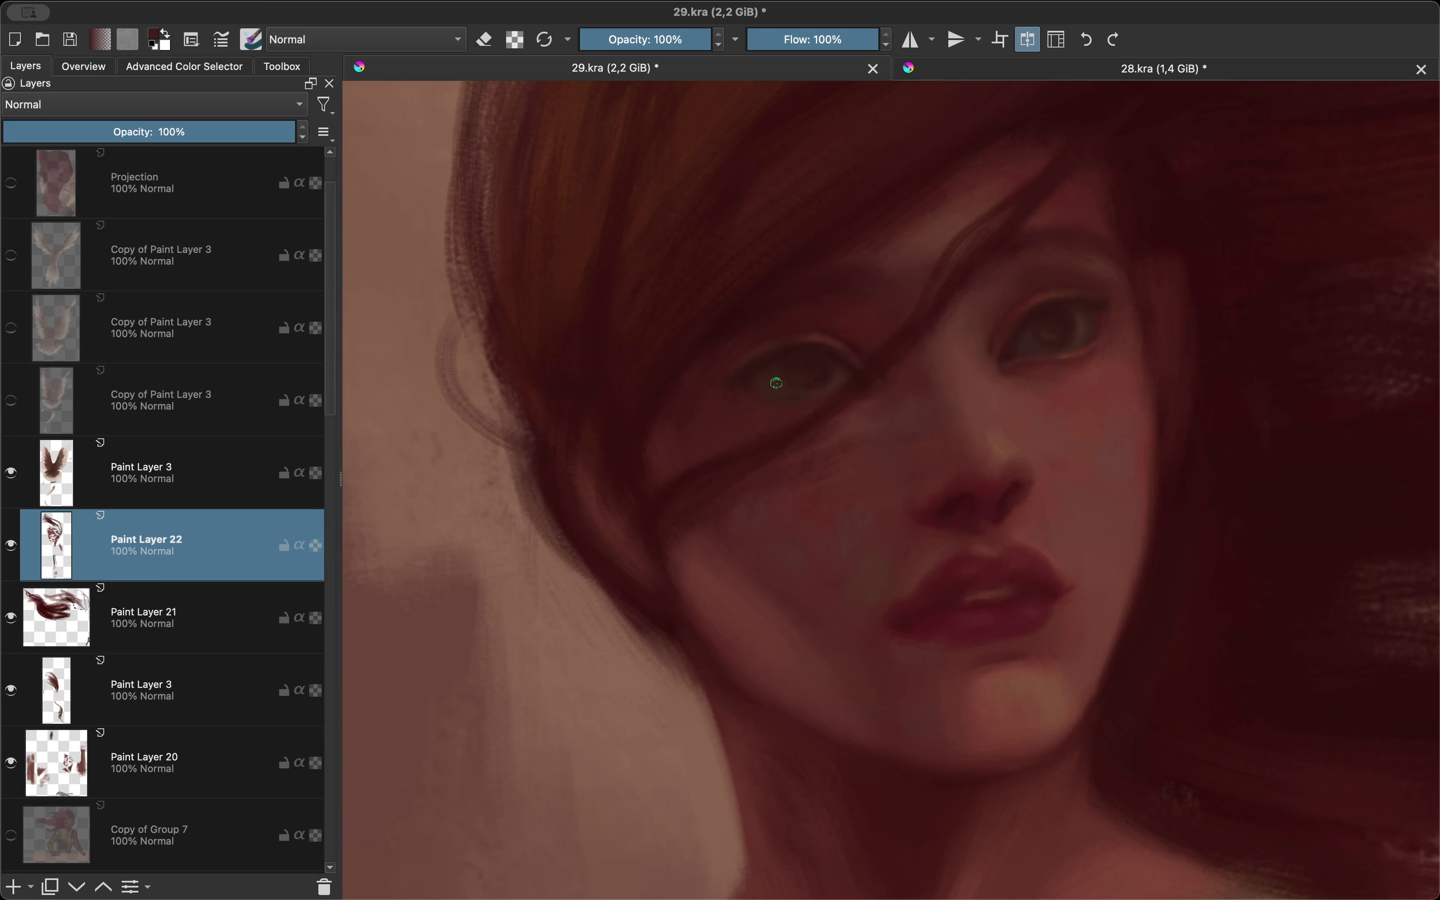
pyautogui.scroll(1, 775, 383)
pyautogui.scroll(1, 765, 340)
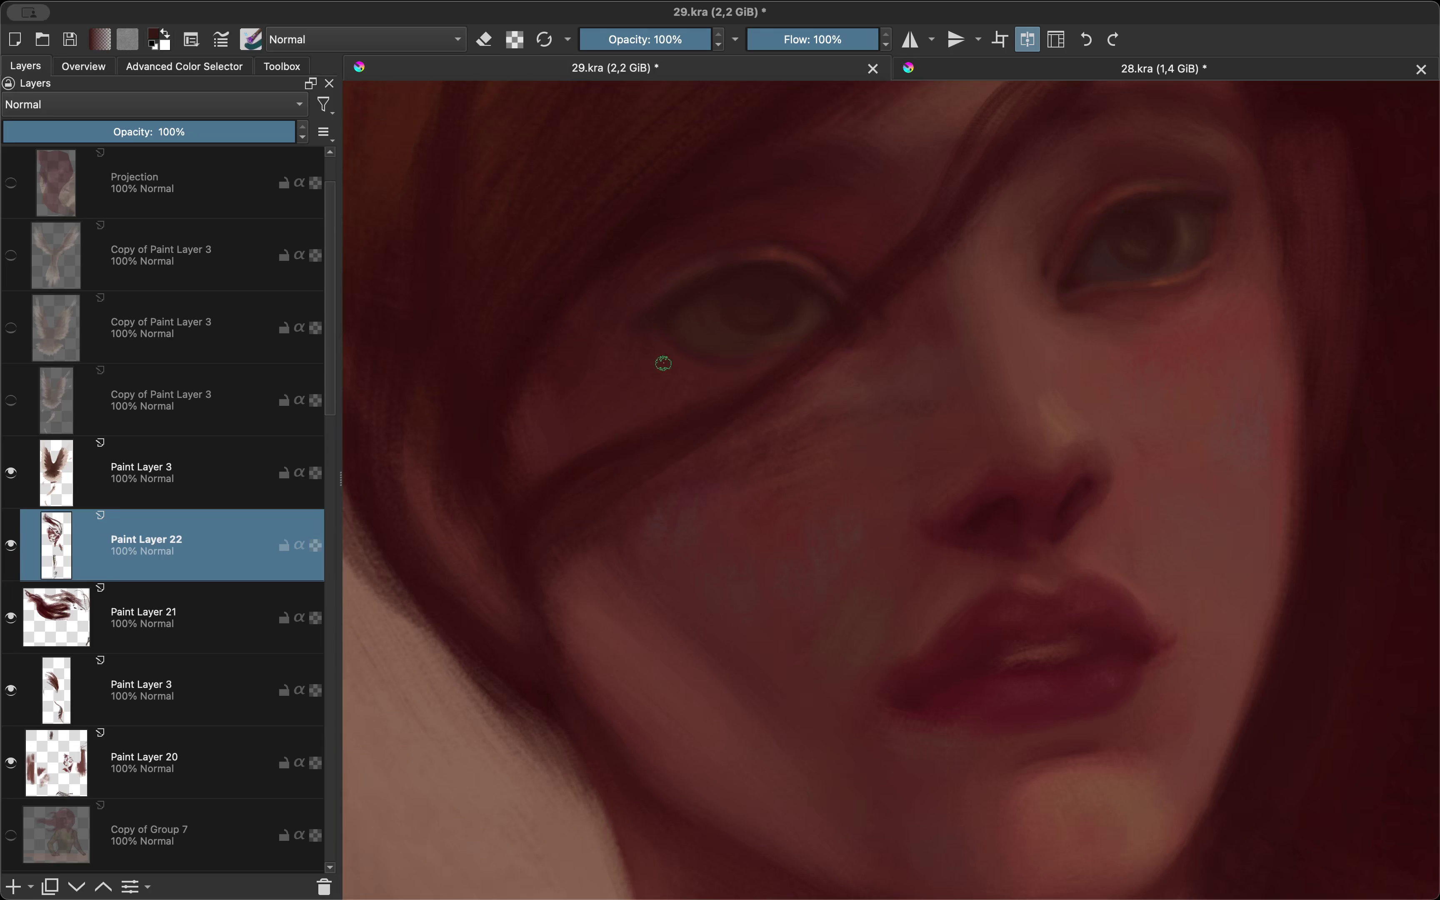
pyautogui.scroll(-1, 720, 376)
pyautogui.scroll(-1, 798, 328)
pyautogui.scroll(-1, 611, 469)
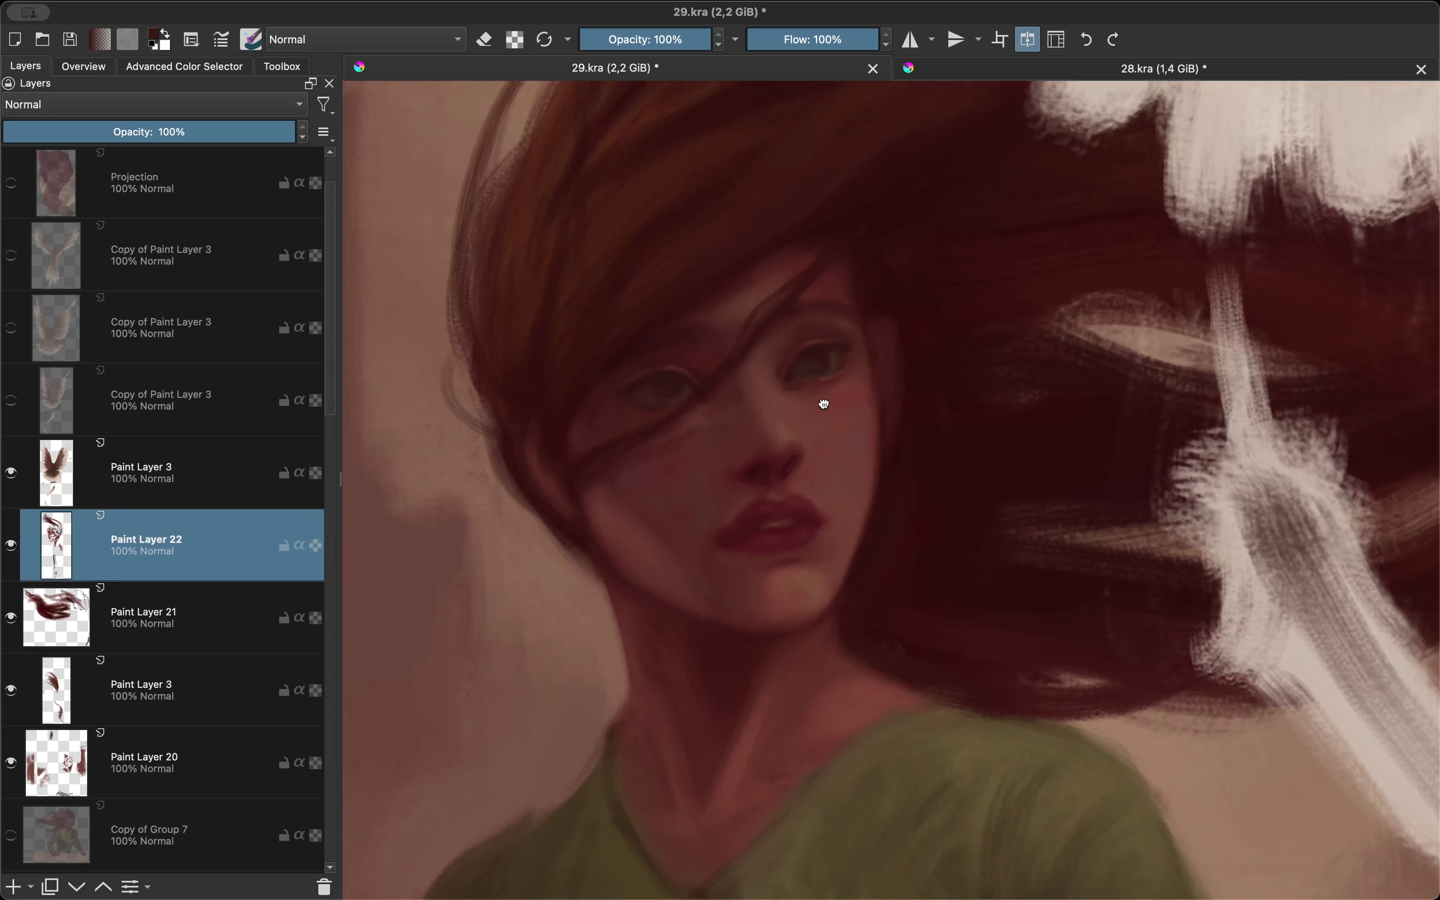
pyautogui.scroll(3, 830, 401)
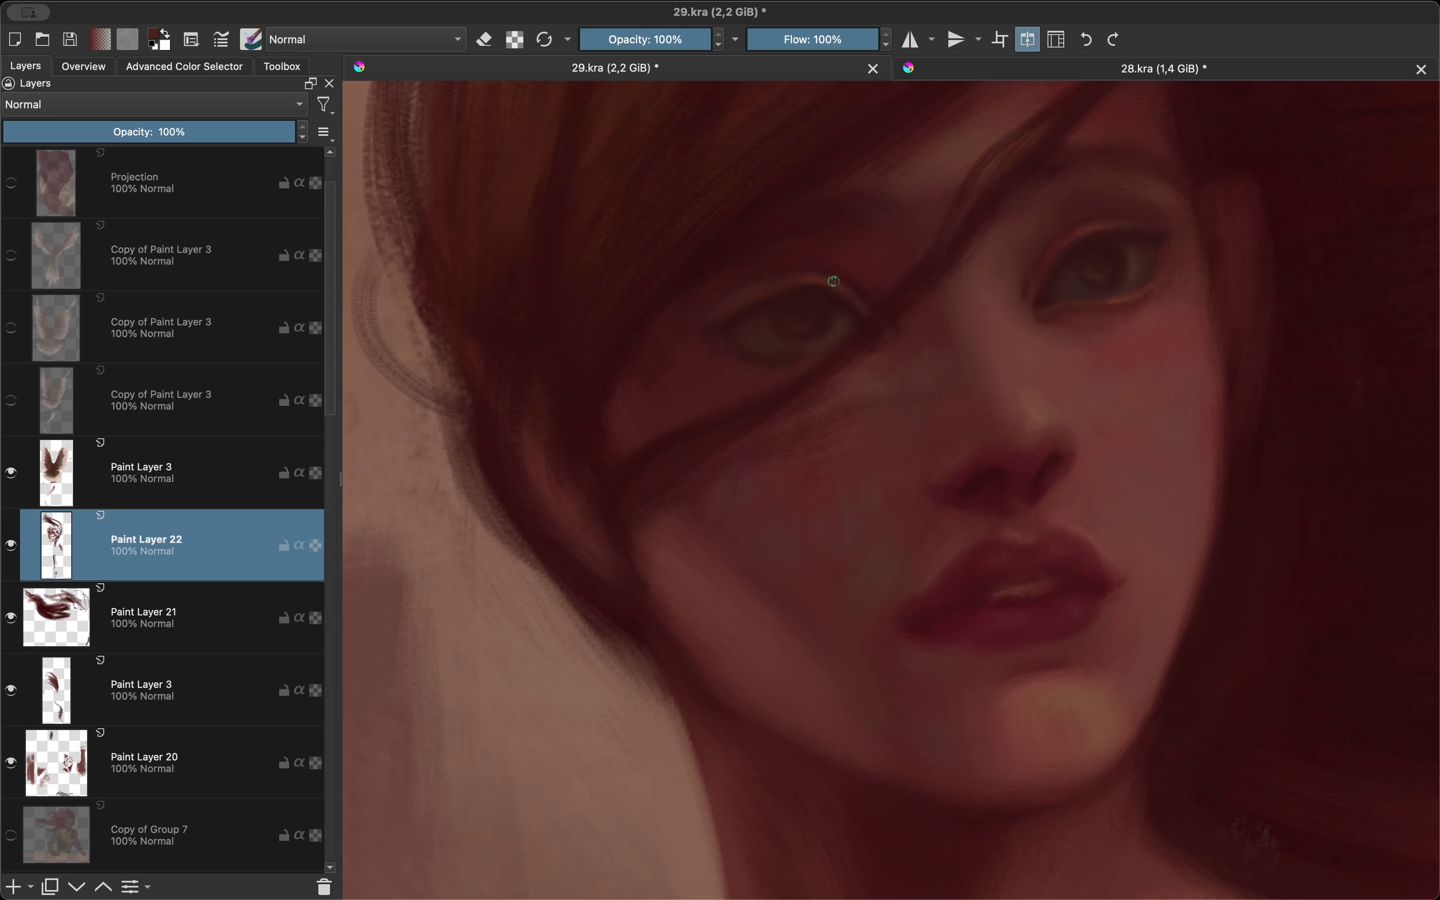
pyautogui.press('m')
pyautogui.scroll(-1, 730, 300)
pyautogui.scroll(2, 909, 347)
pyautogui.scroll(1, 506, 304)
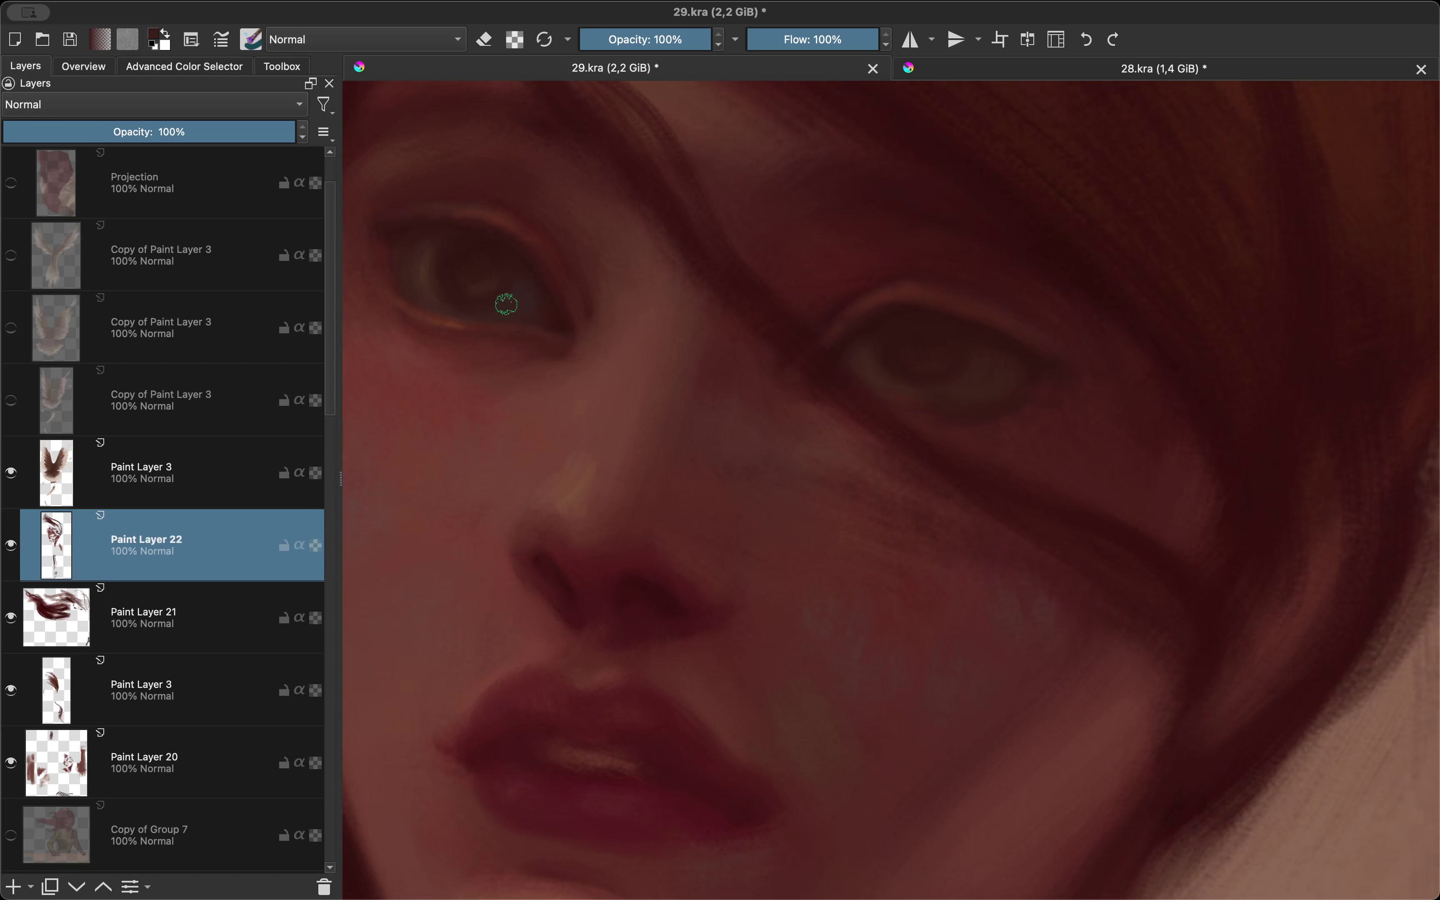
pyautogui.scroll(-2, 473, 306)
pyautogui.scroll(2, 934, 333)
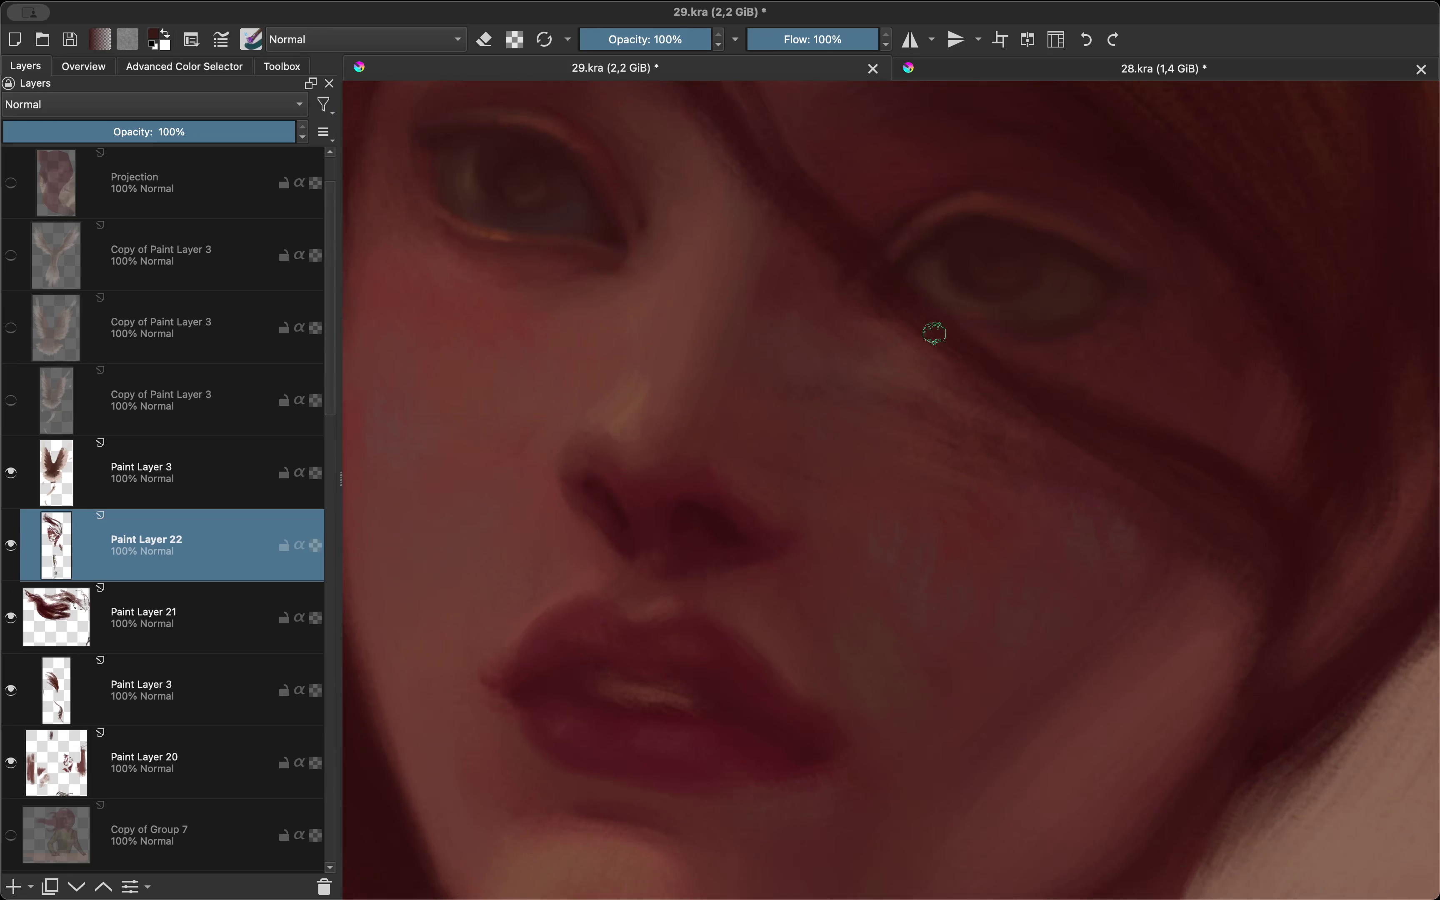
pyautogui.scroll(-2, 929, 280)
pyautogui.scroll(2, 952, 297)
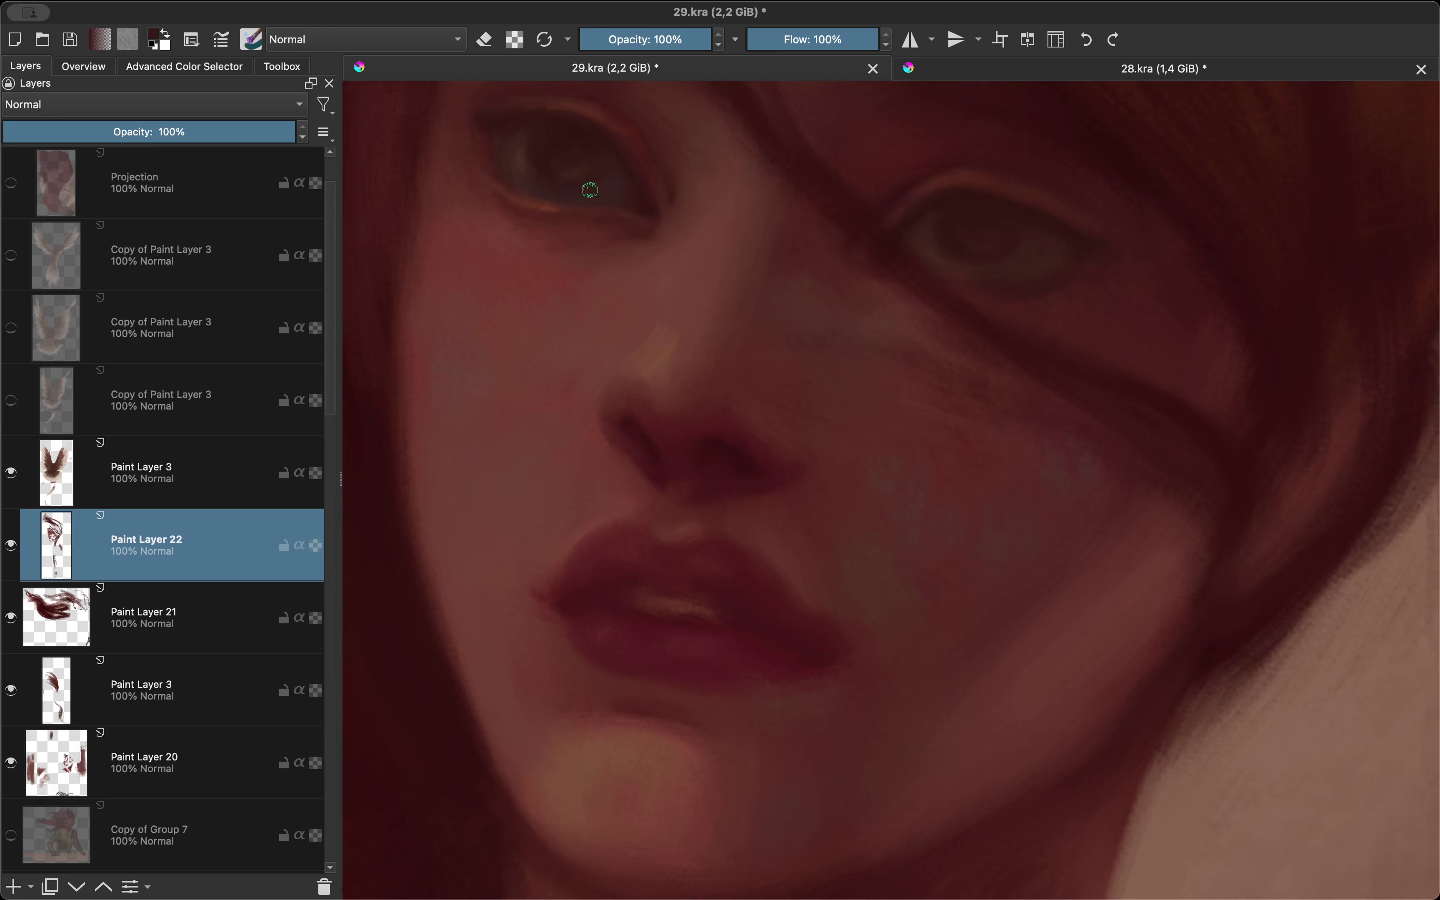
pyautogui.scroll(-1, 514, 144)
# Step: Keep toggling the mirrored view and panning to check the face's proportions
pyautogui.press('m')
pyautogui.scroll(1, 563, 232)
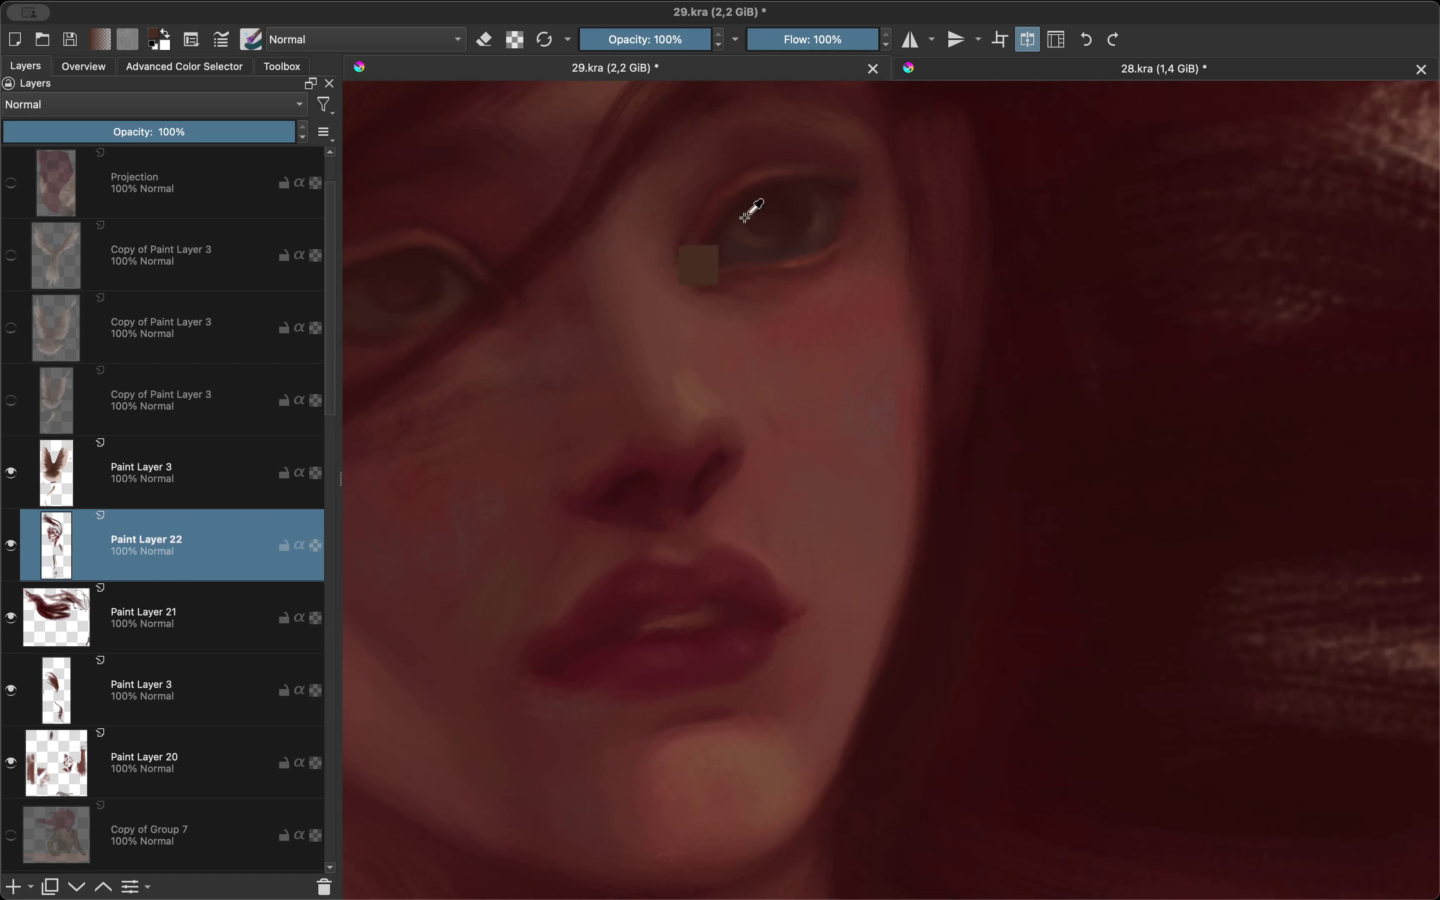
pyautogui.scroll(-2, 717, 254)
pyautogui.scroll(2, 660, 297)
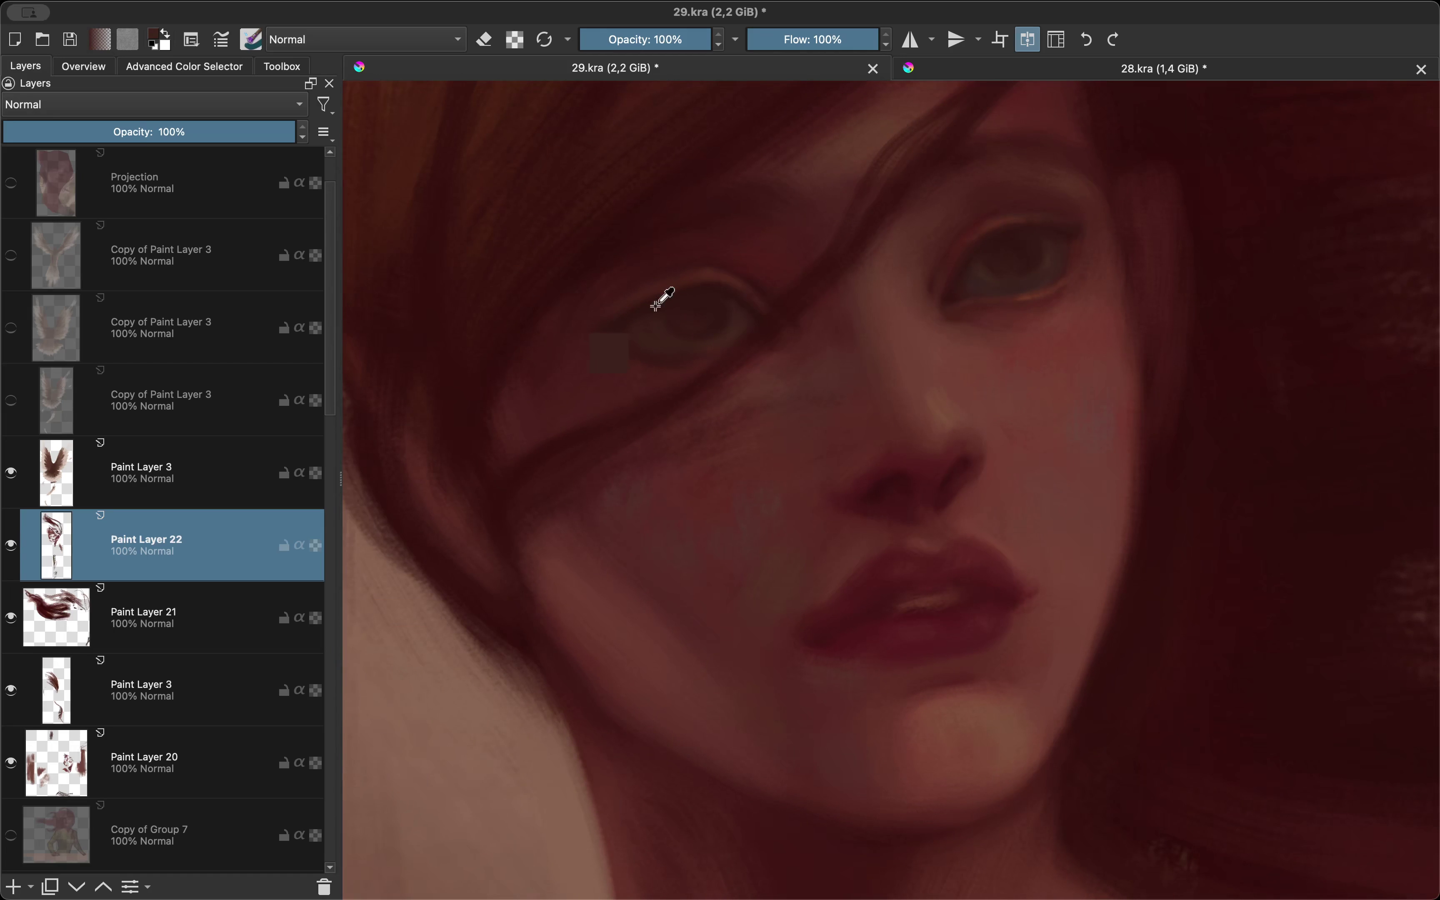
pyautogui.scroll(-2, 659, 291)
pyautogui.press('m')
pyautogui.scroll(1, 771, 257)
pyautogui.scroll(1, 691, 213)
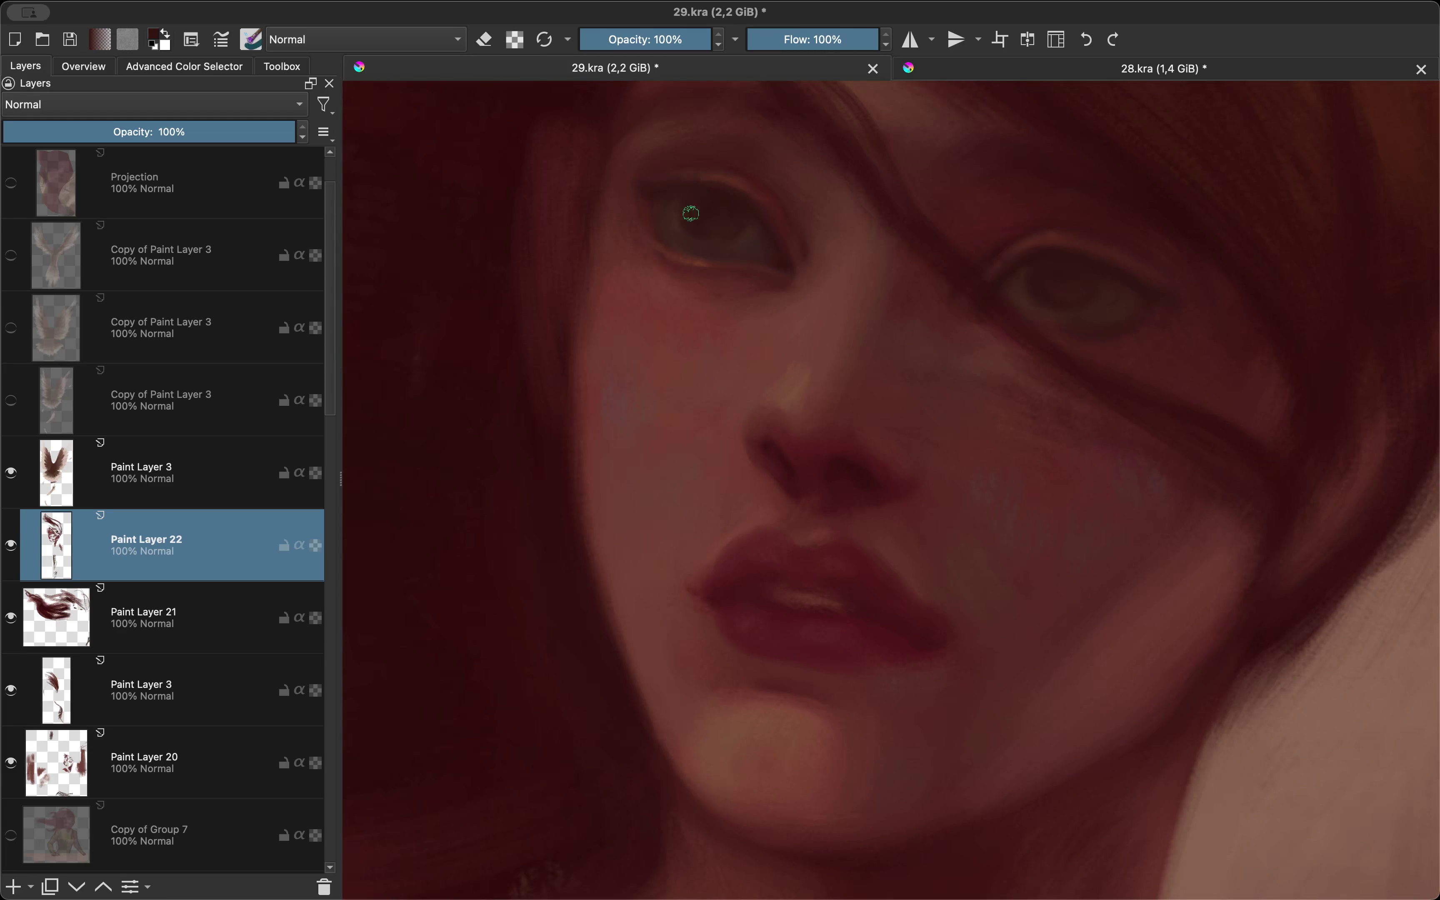
pyautogui.press('m')
pyautogui.scroll(-1, 753, 300)
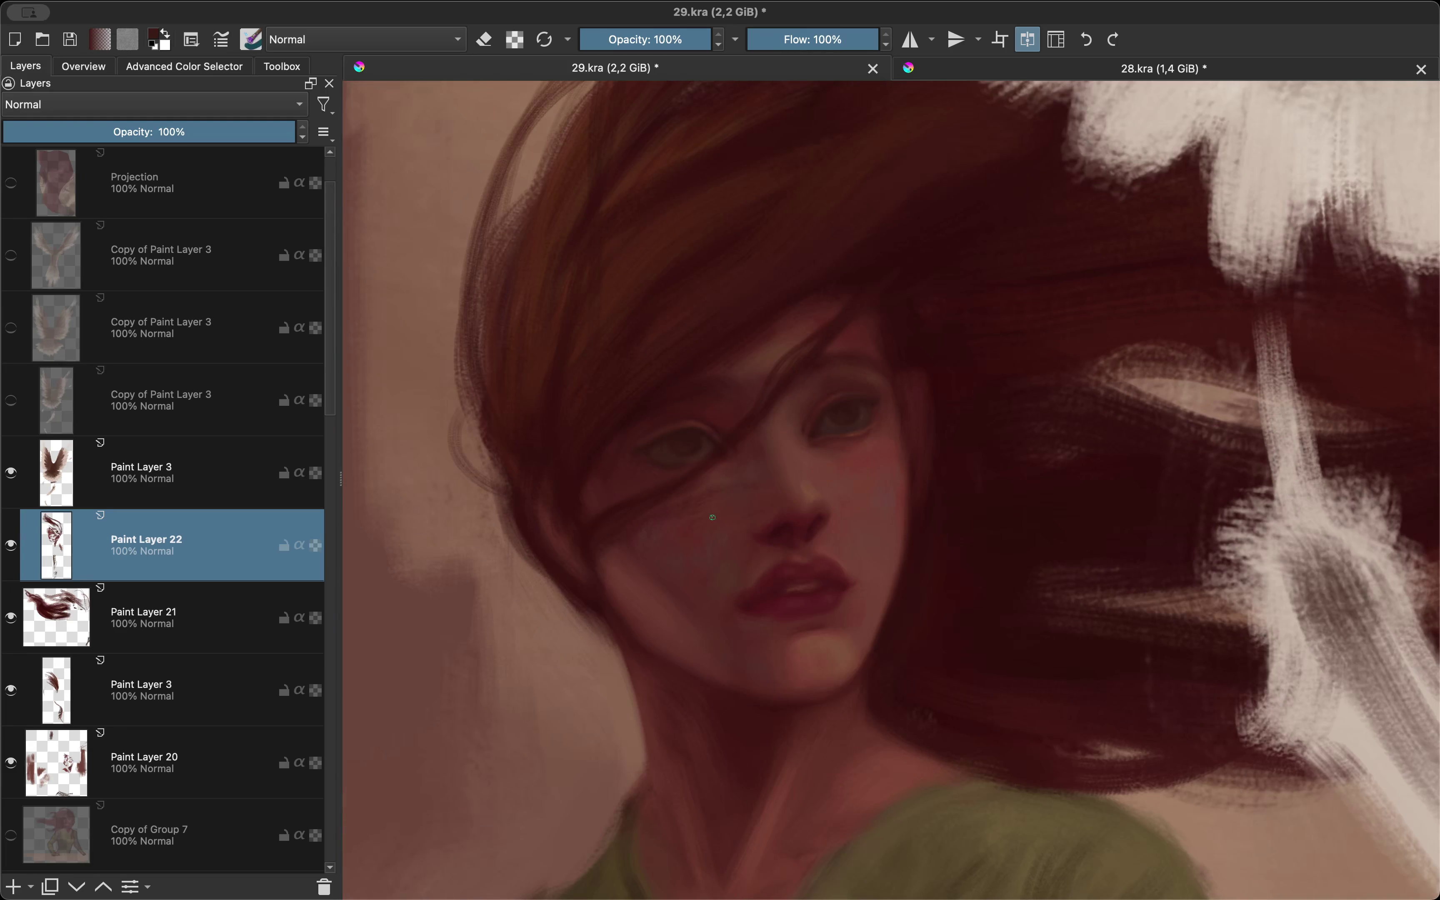
pyautogui.scroll(-1, 714, 417)
pyautogui.scroll(2, 787, 411)
pyautogui.scroll(1, 689, 436)
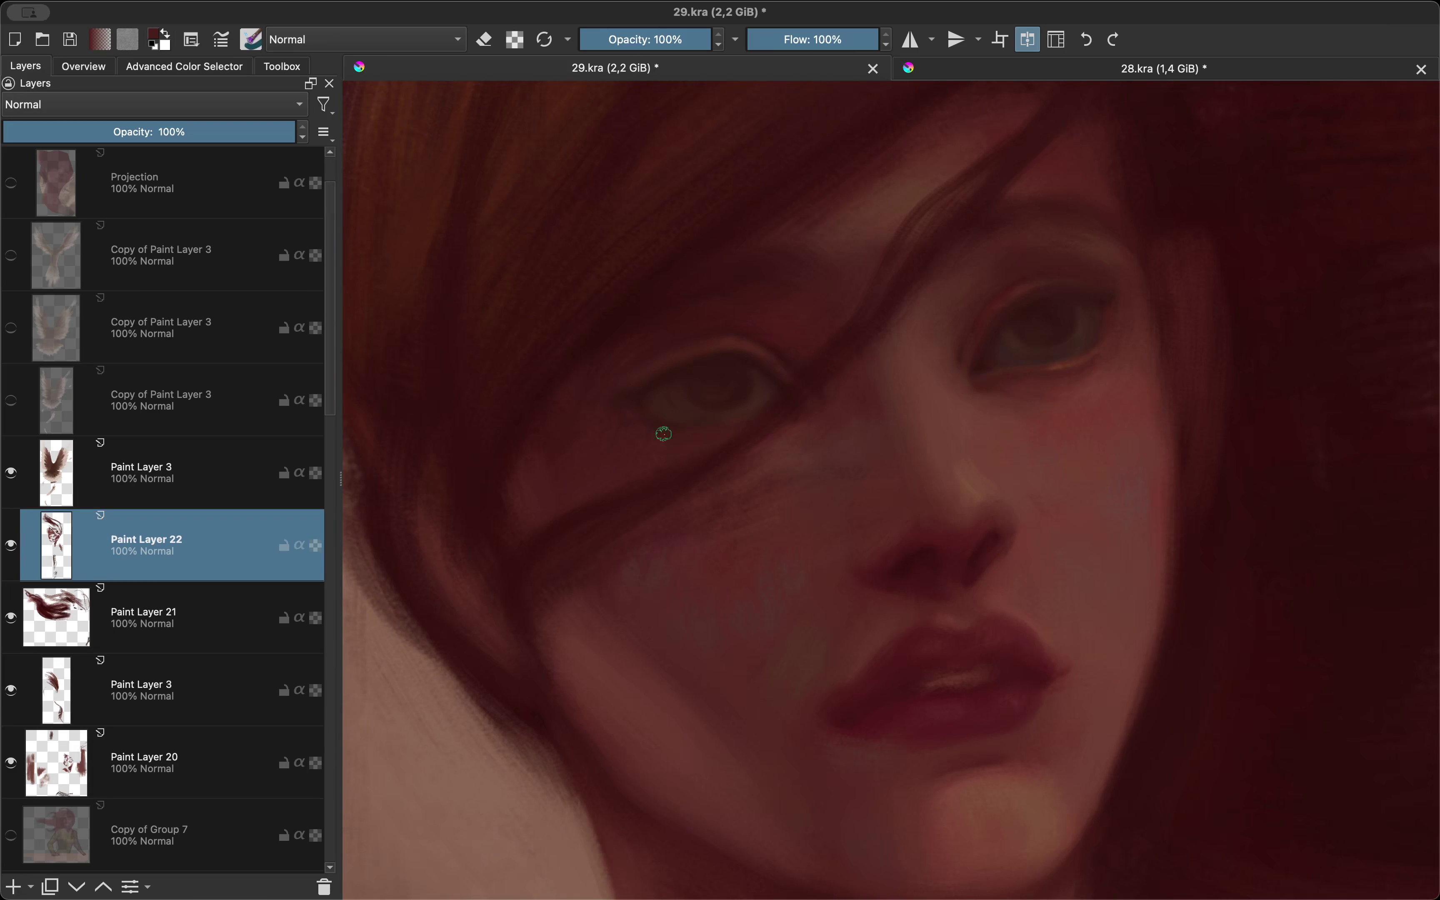
pyautogui.hscroll(2, 755, 411)
pyautogui.scroll(1, 714, 437)
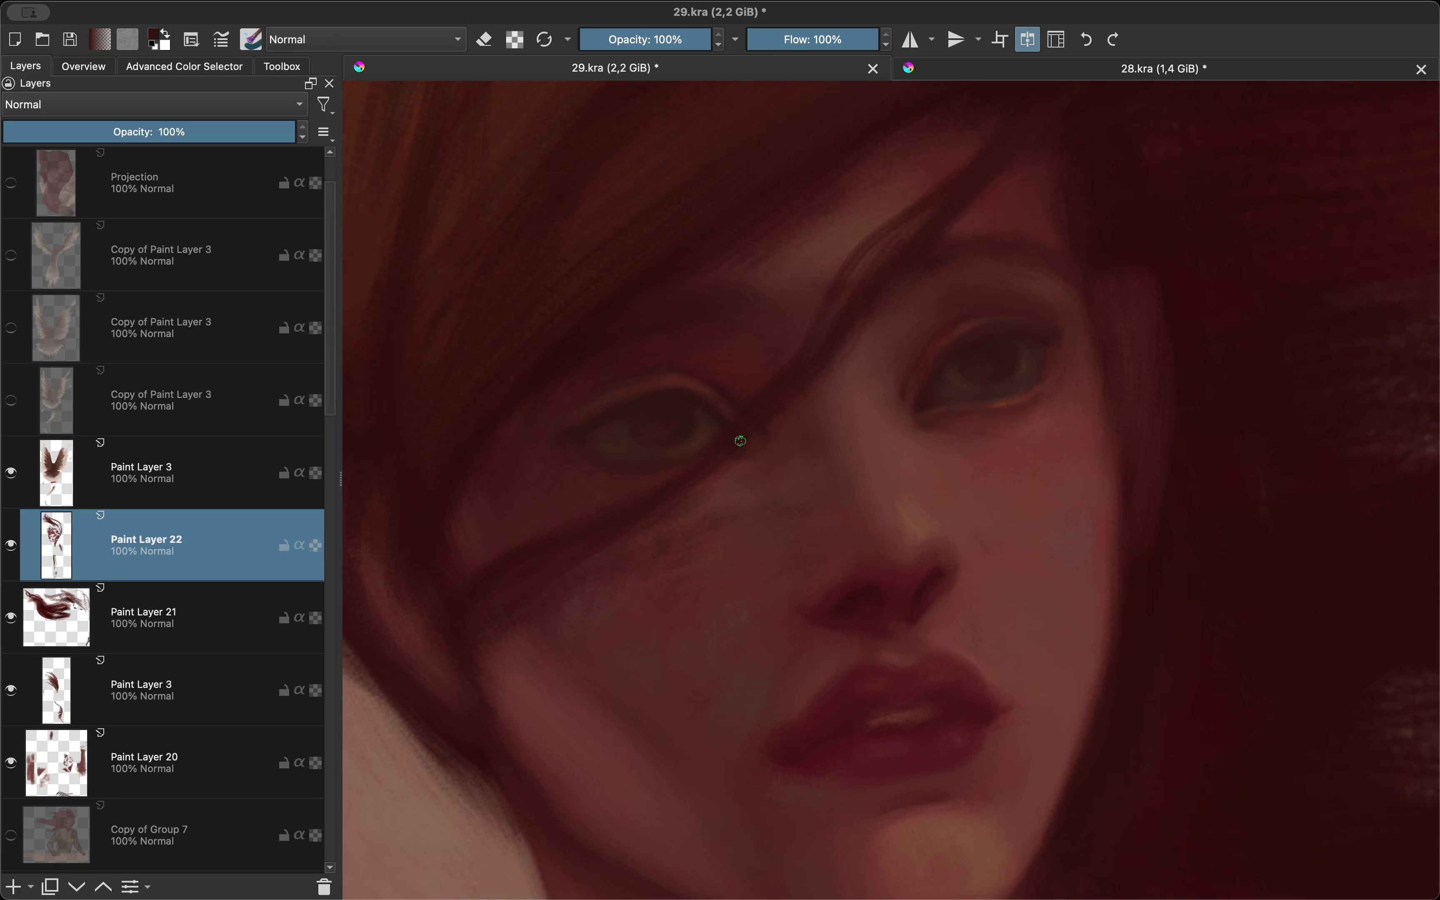
pyautogui.press('m')
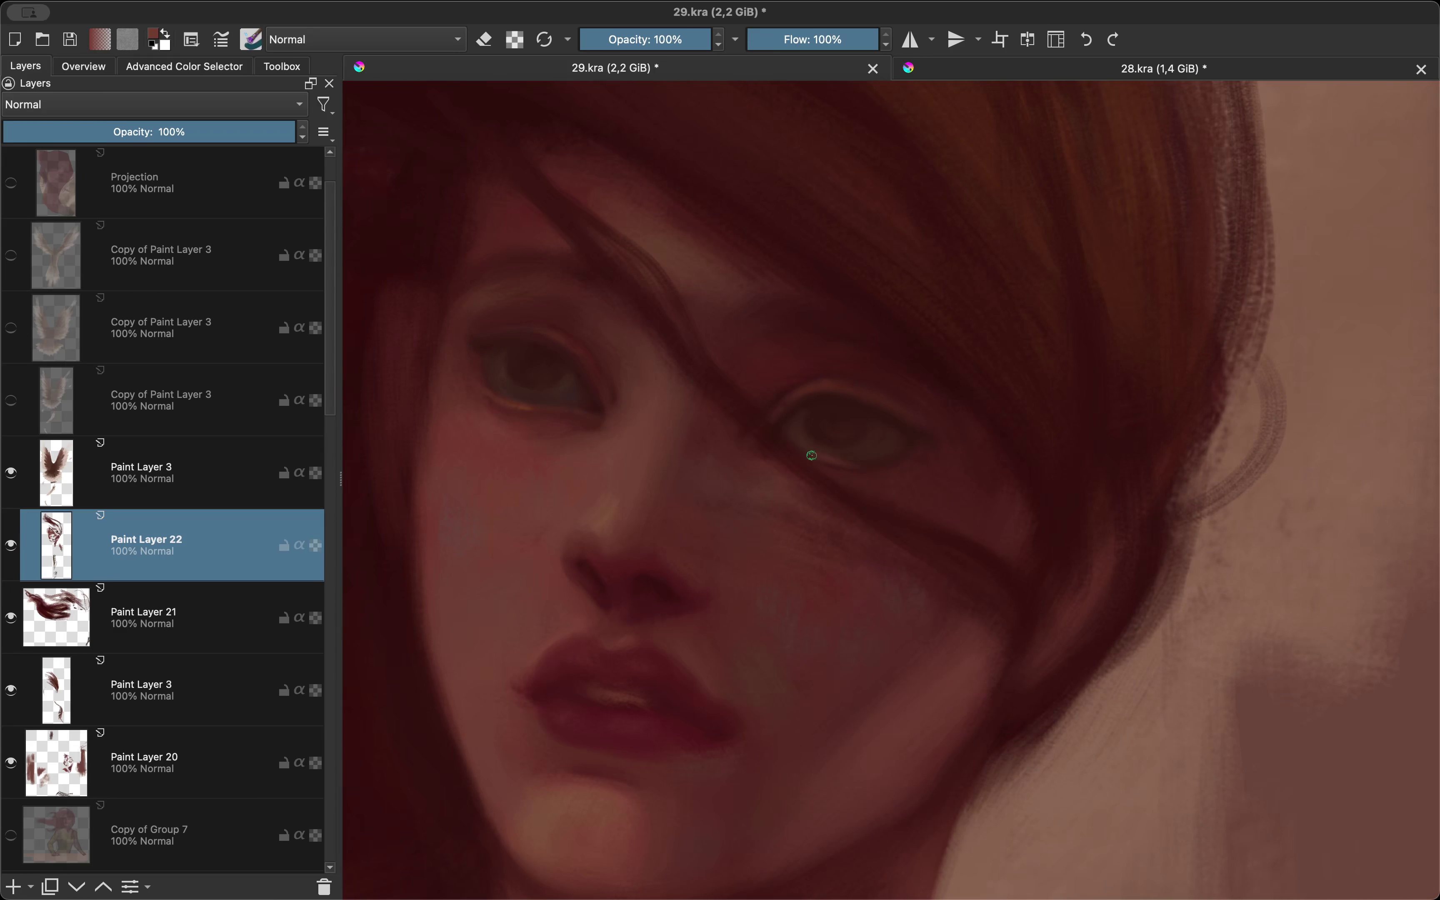
pyautogui.scroll(-2, 810, 449)
pyautogui.scroll(-2, 731, 508)
pyautogui.scroll(-1, 684, 589)
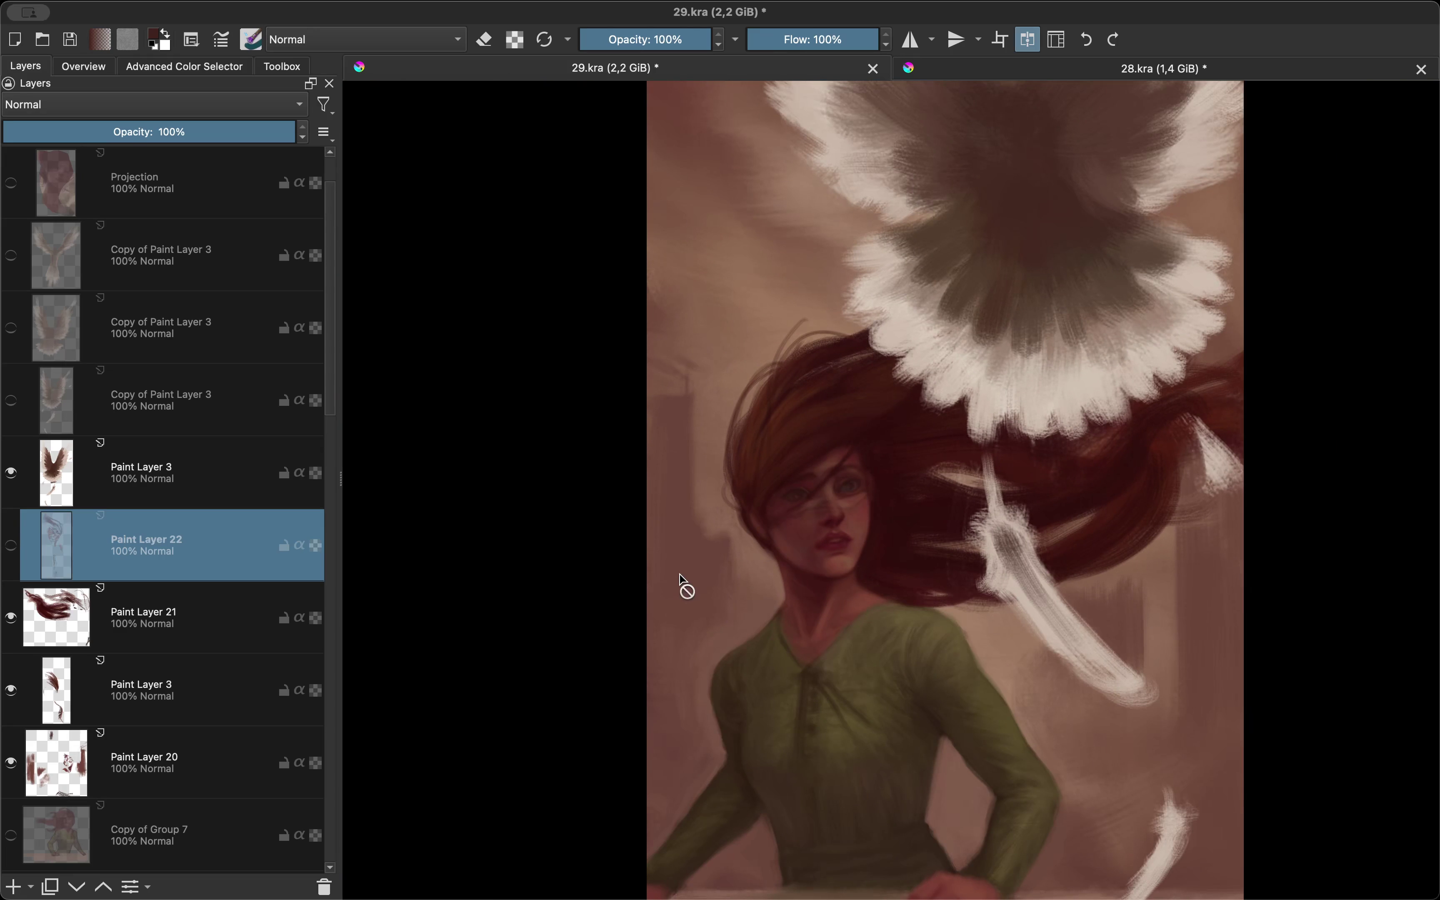
pyautogui.scroll(-1, 752, 528)
pyautogui.press('m')
pyautogui.scroll(1, 751, 527)
pyautogui.scroll(2, 781, 363)
pyautogui.scroll(3, 803, 396)
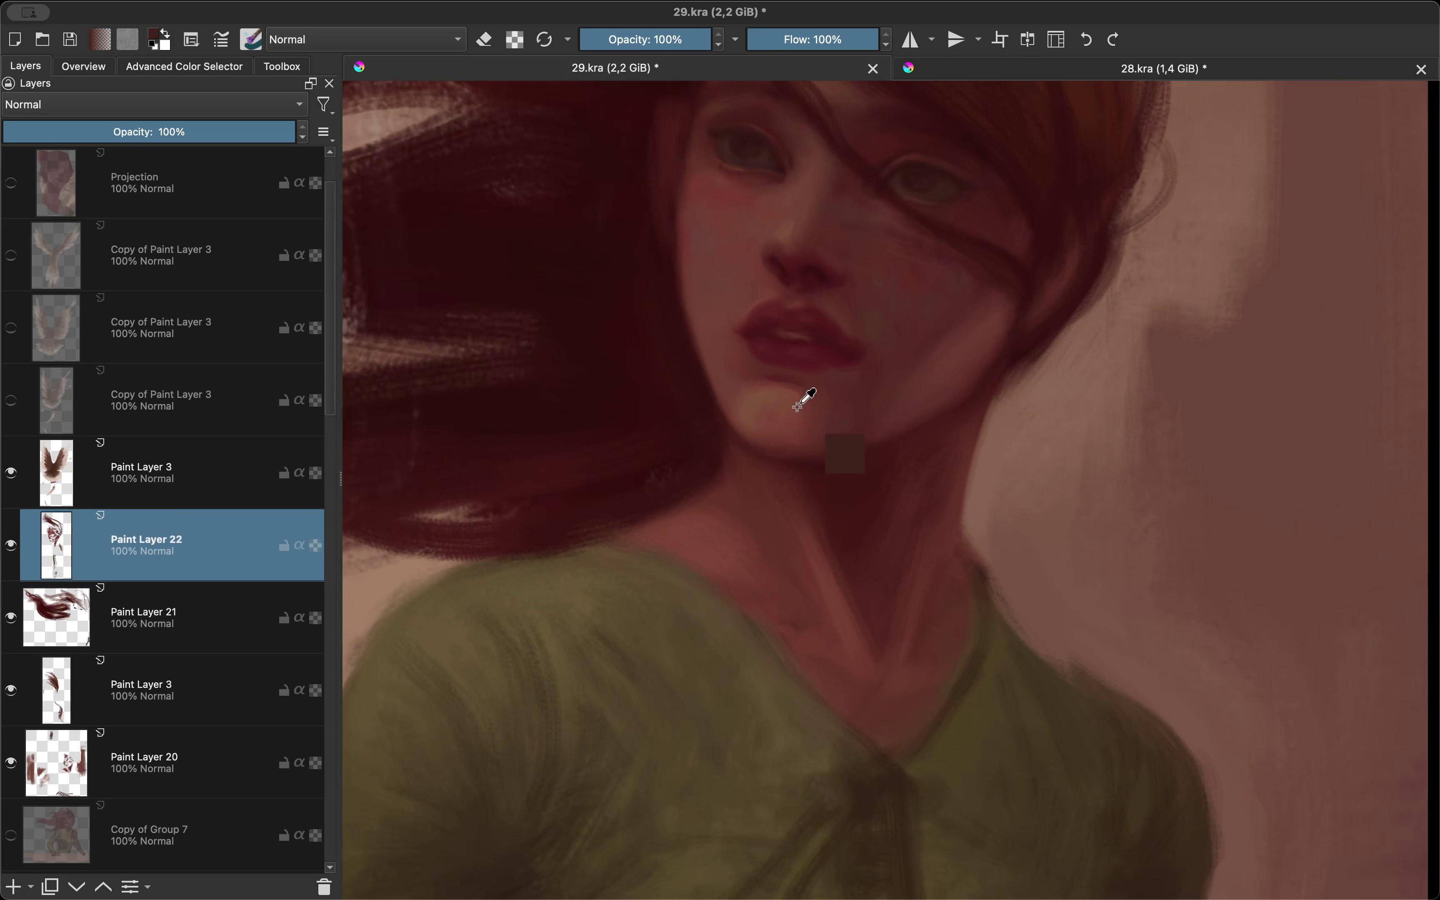
# Step: Do a final mirrored check, then add empty Paint Layer 23 above Paint Layer 22
pyautogui.press('m')
pyautogui.scroll(-2, 841, 487)
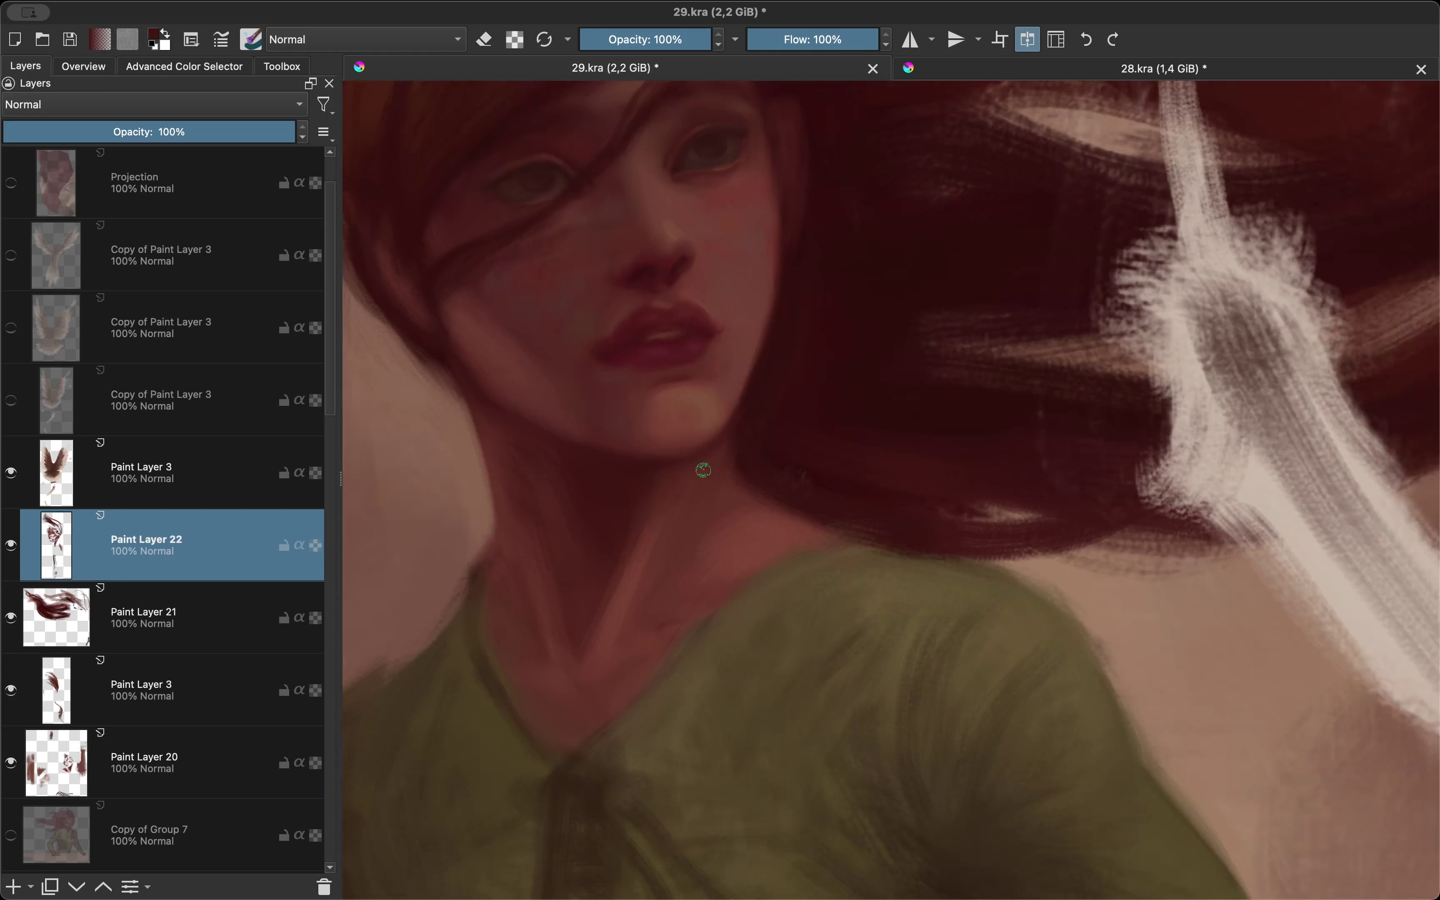
pyautogui.scroll(-2, 704, 469)
pyautogui.scroll(4, 869, 257)
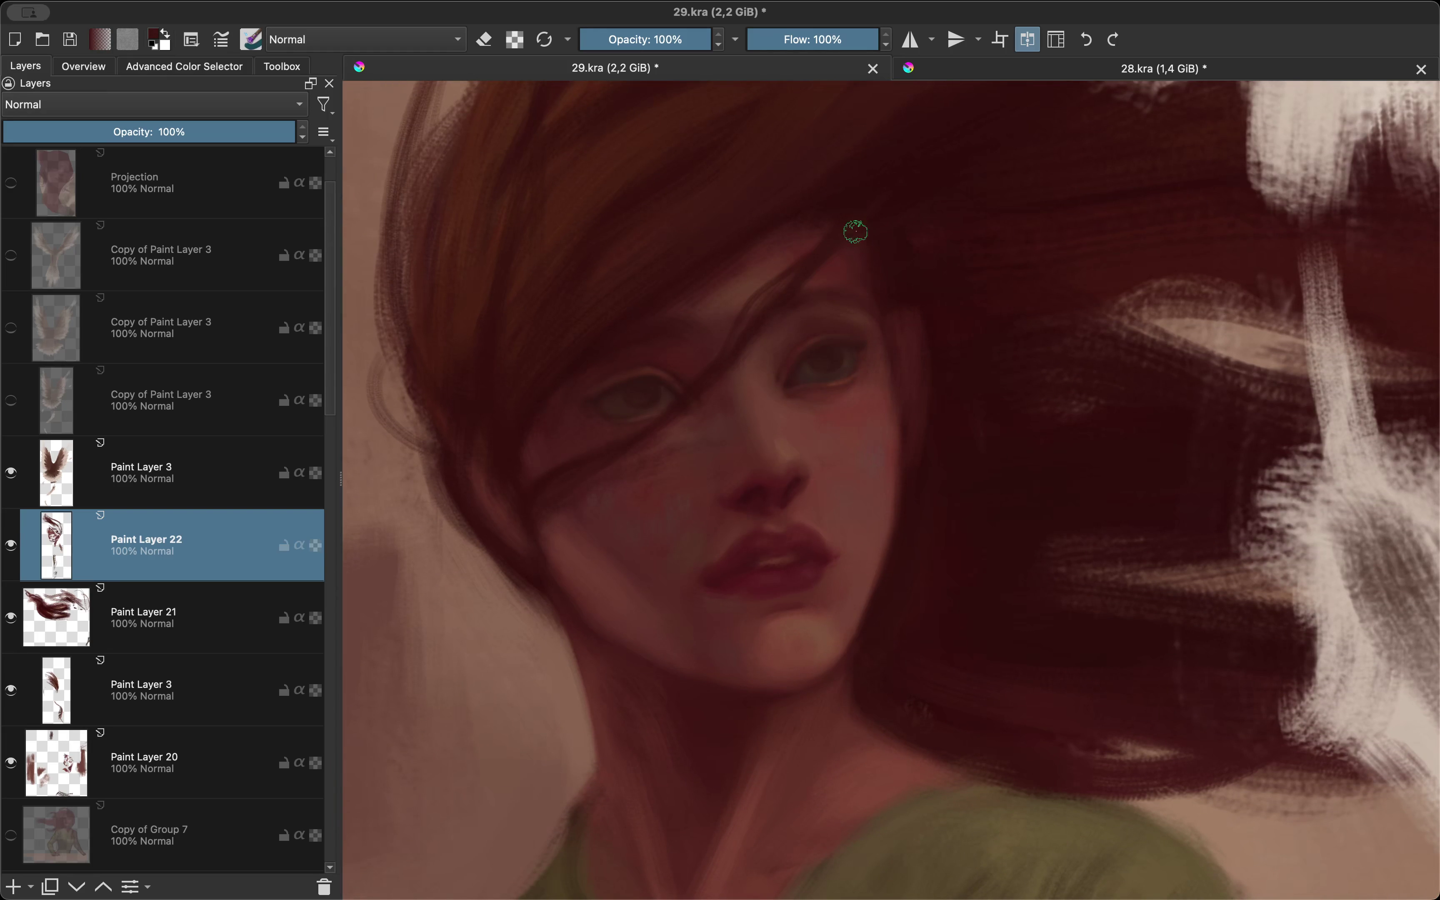
pyautogui.scroll(-3, 856, 232)
pyautogui.press('m')
pyautogui.scroll(-1, 766, 385)
pyautogui.scroll(-1, 803, 357)
pyautogui.scroll(1, 859, 329)
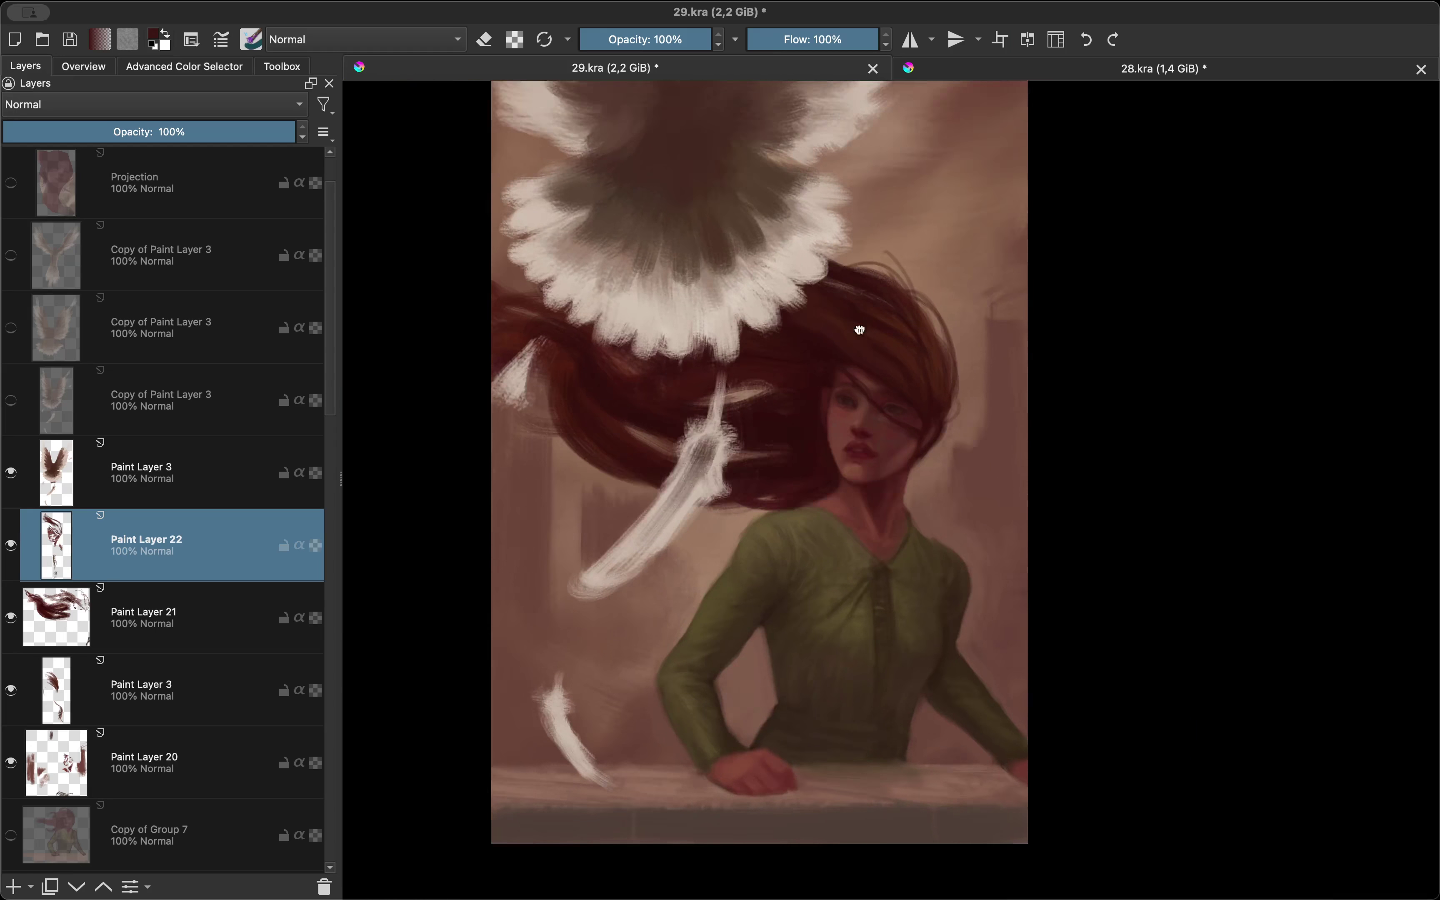
pyautogui.press('m')
pyautogui.press('Insert')
# Step: Toggle the brush's erase mode on and off, then delete Paint Layer 23
pyautogui.press('m')
pyautogui.press('m')
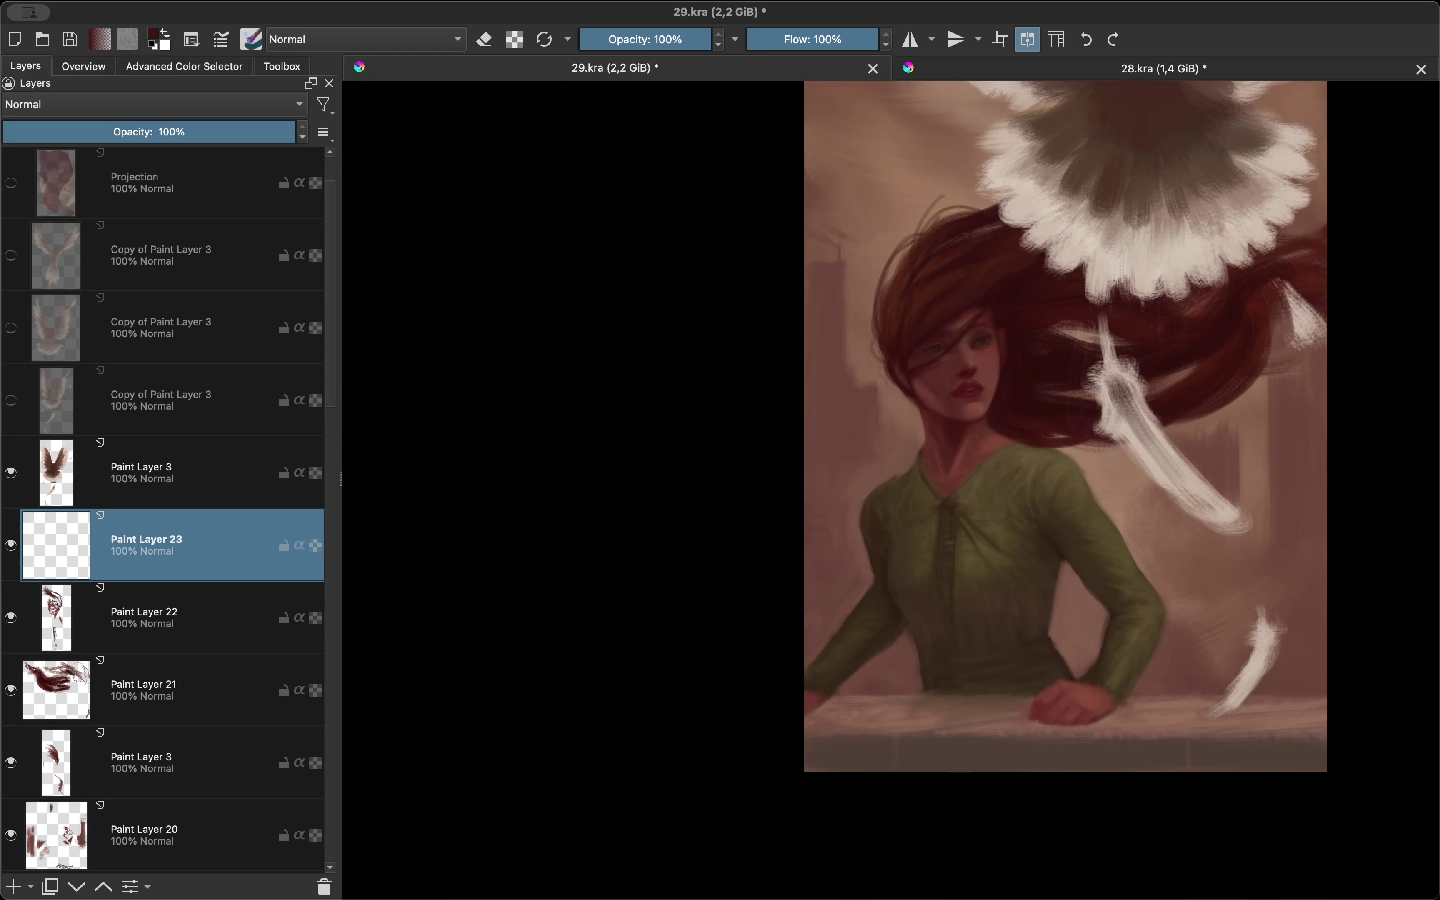
pyautogui.keyDown('ctrl'); pyautogui.click(809, 655); pyautogui.keyUp('ctrl')
pyautogui.press('e')
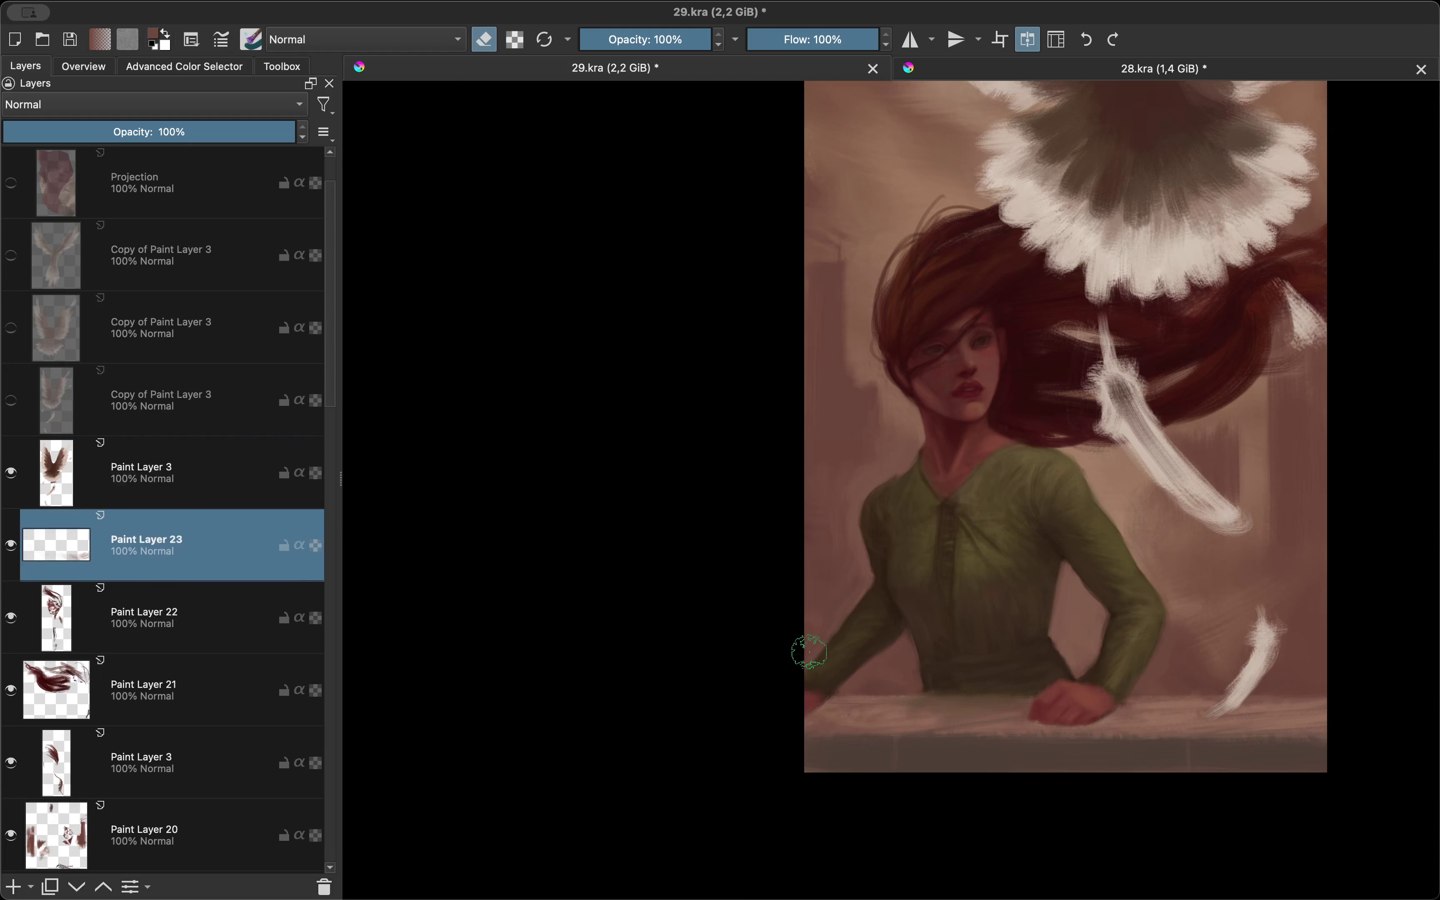
pyautogui.press('e')
pyautogui.hotkey('shift', 'Delete')
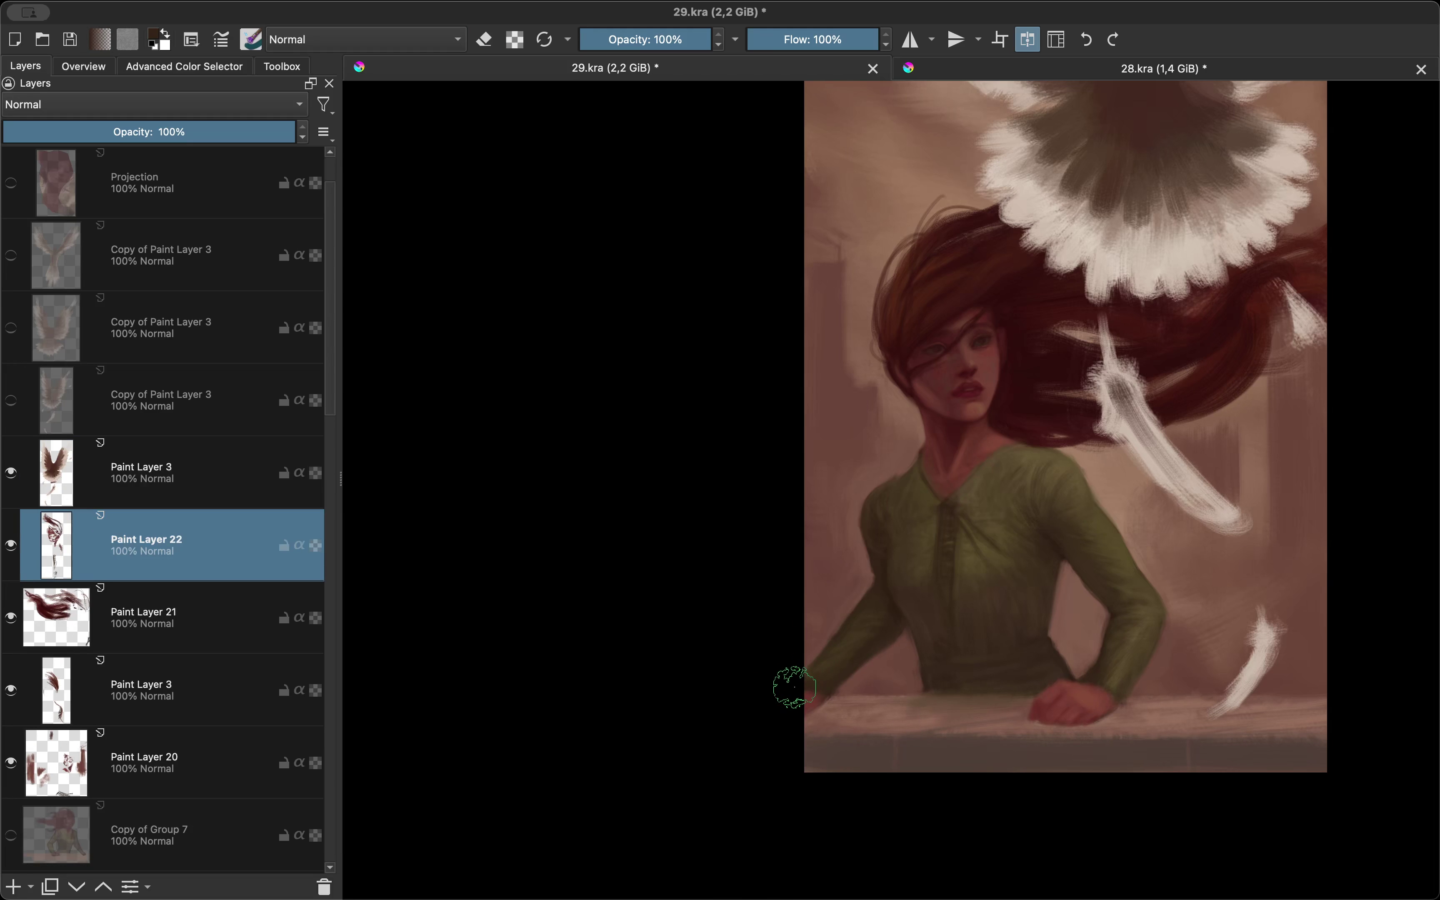
# Step: Zoom around and mirror the canvas view to review the painting
pyautogui.scroll(2, 933, 571)
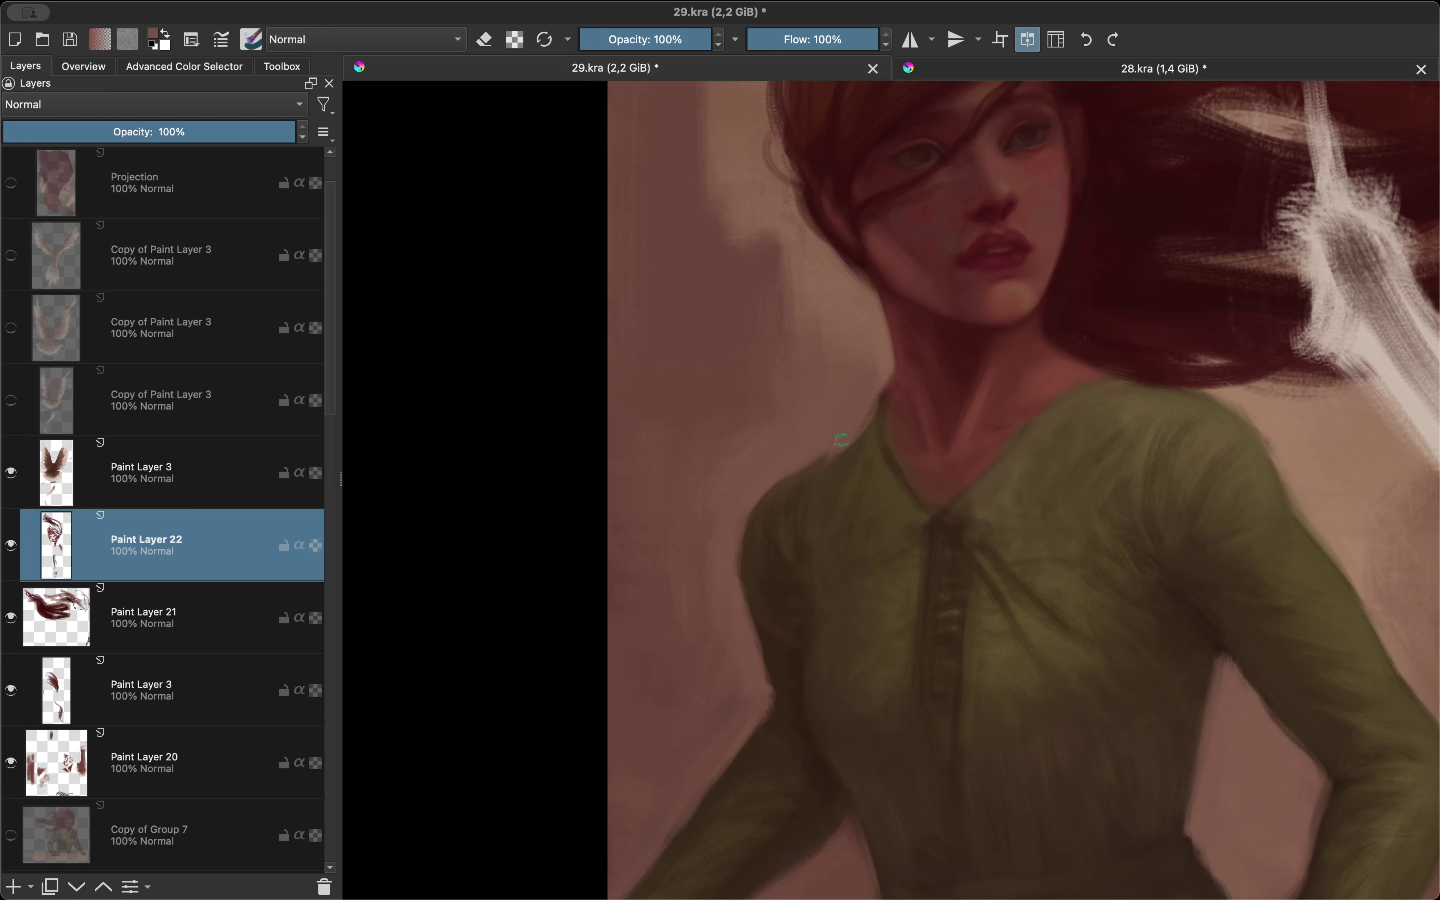
pyautogui.scroll(-2, 809, 458)
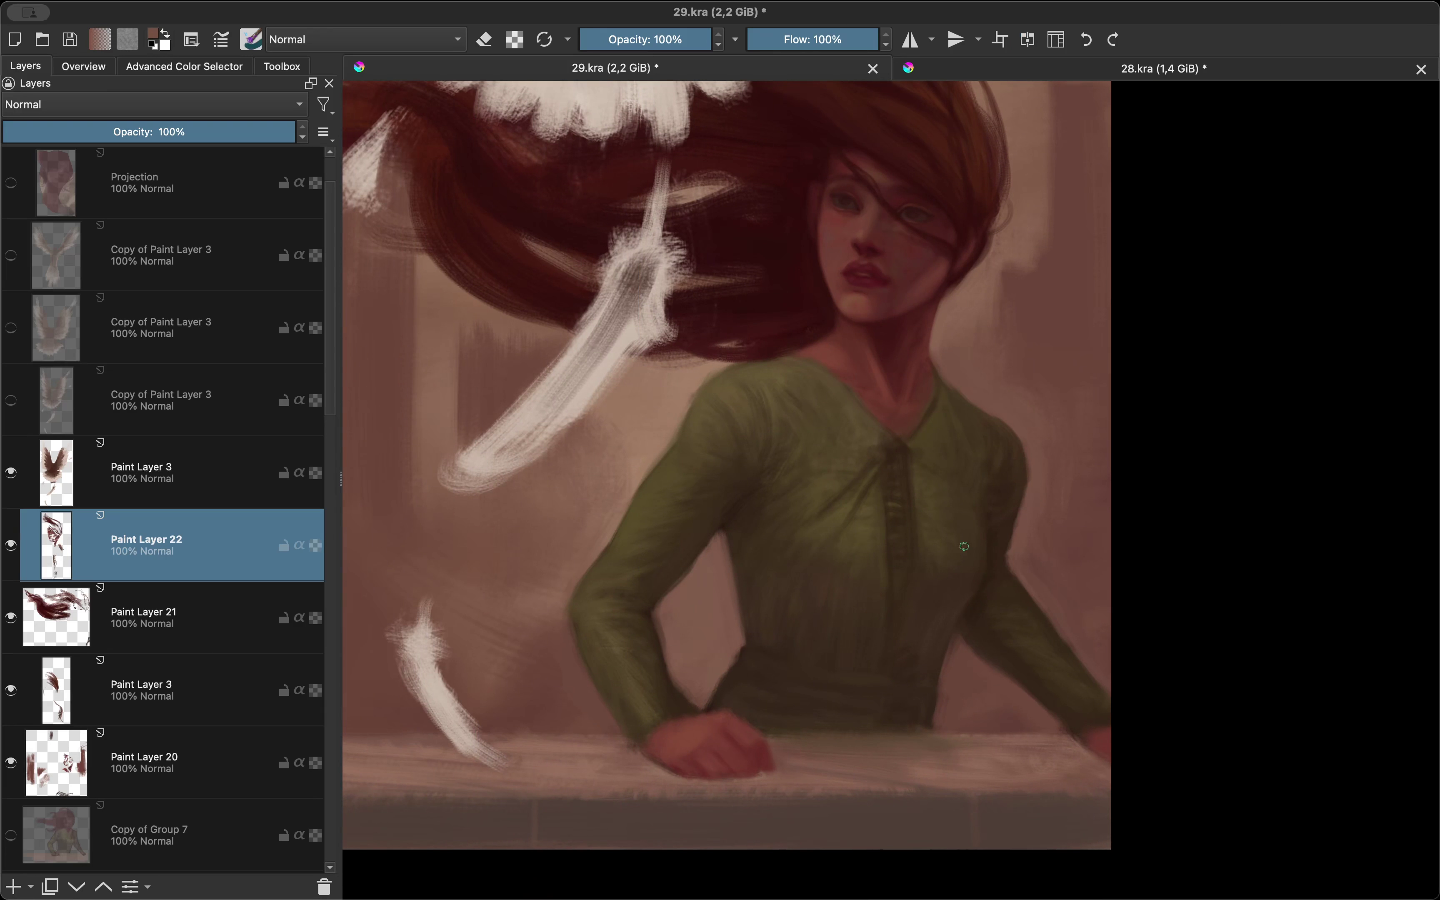
pyautogui.scroll(-1, 1109, 738)
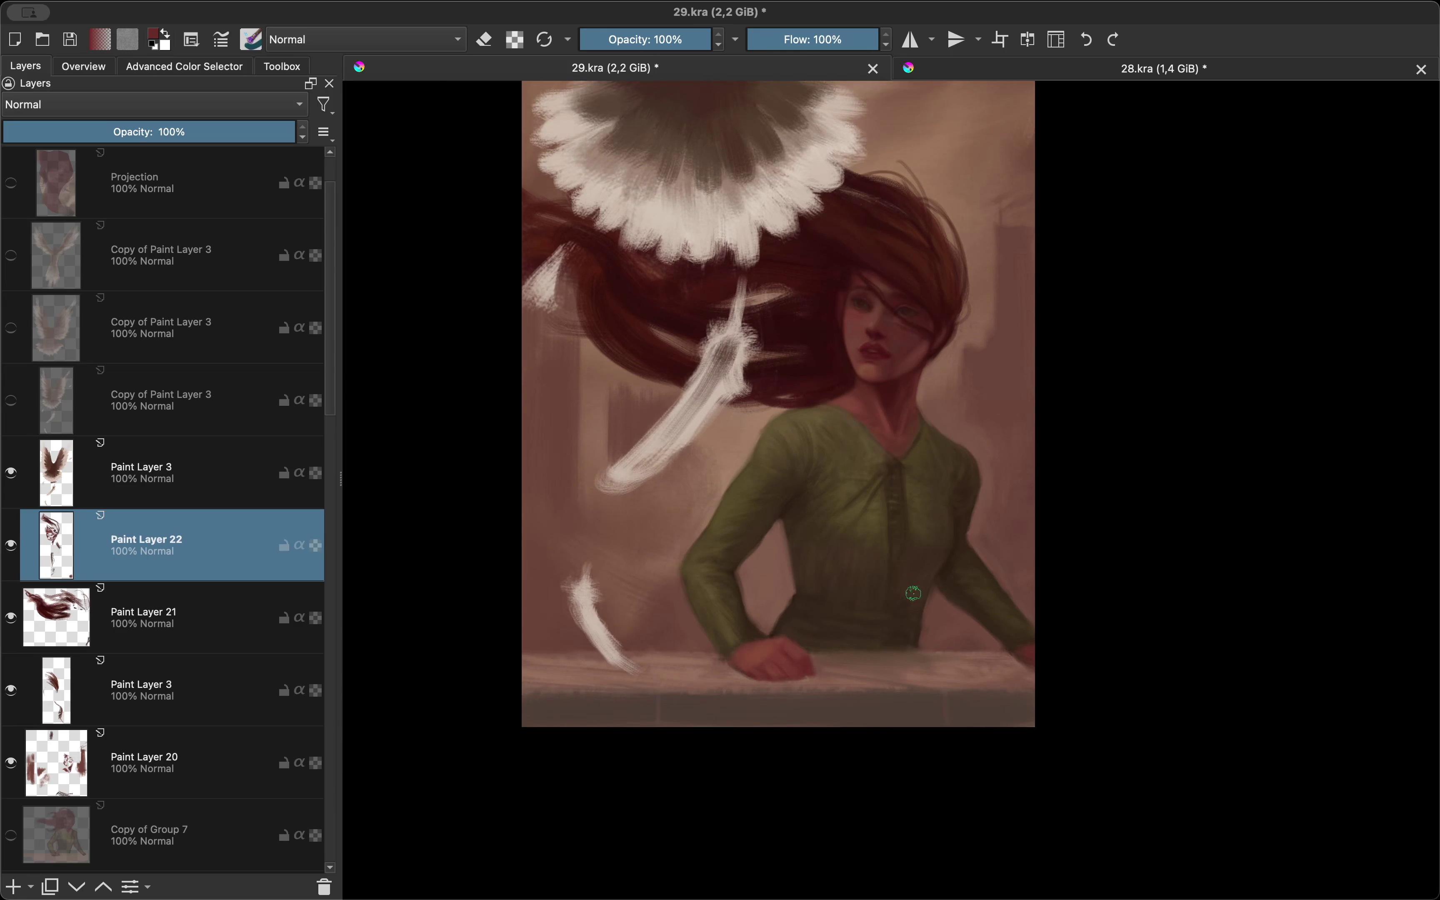
pyautogui.scroll(3, 889, 473)
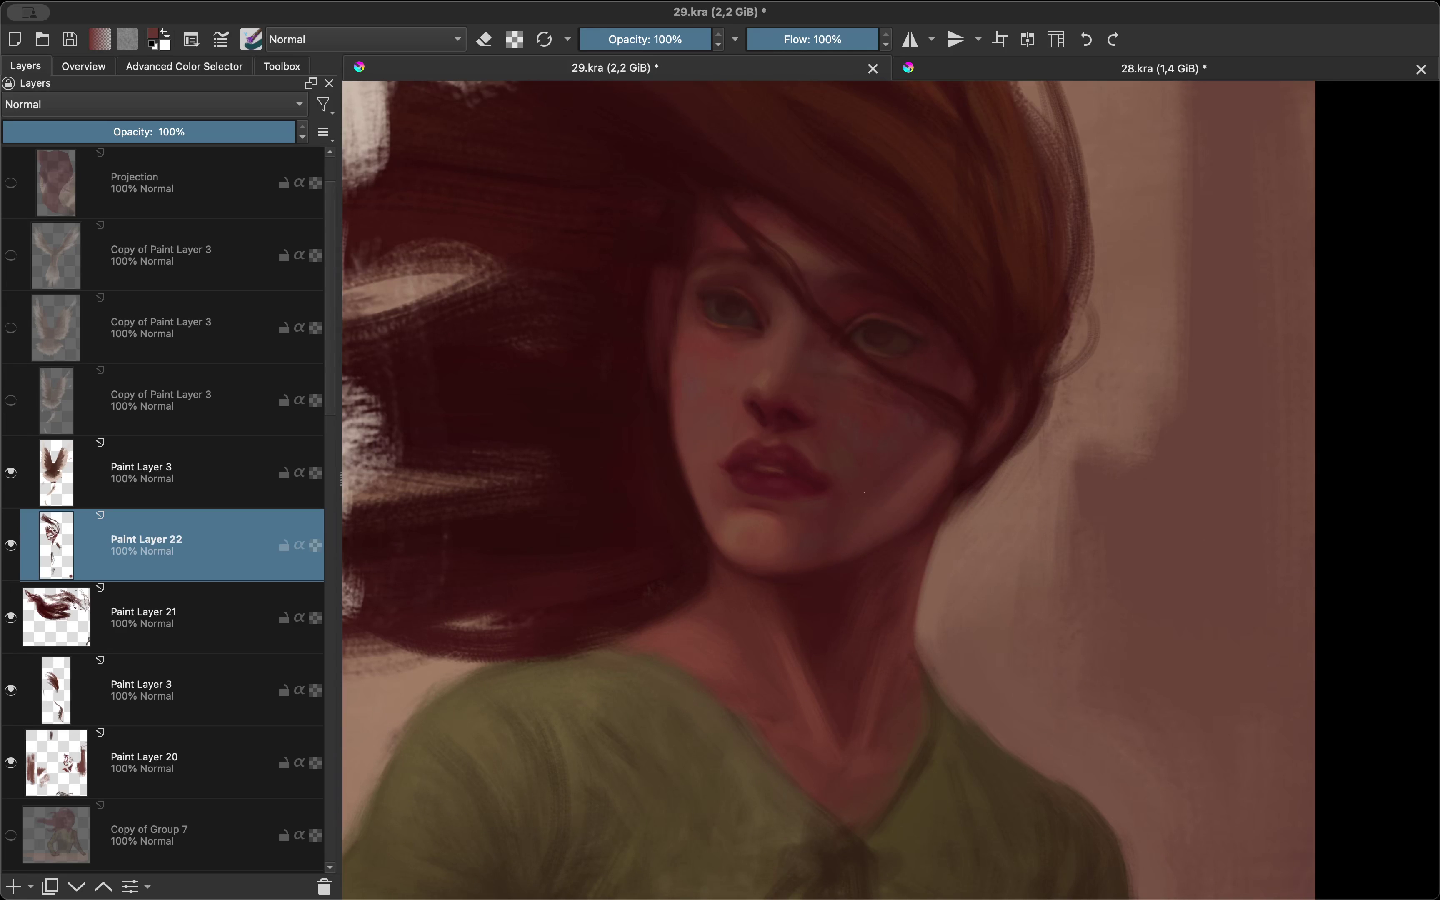
pyautogui.press('m')
pyautogui.scroll(-2, 824, 548)
pyautogui.scroll(-3, 760, 511)
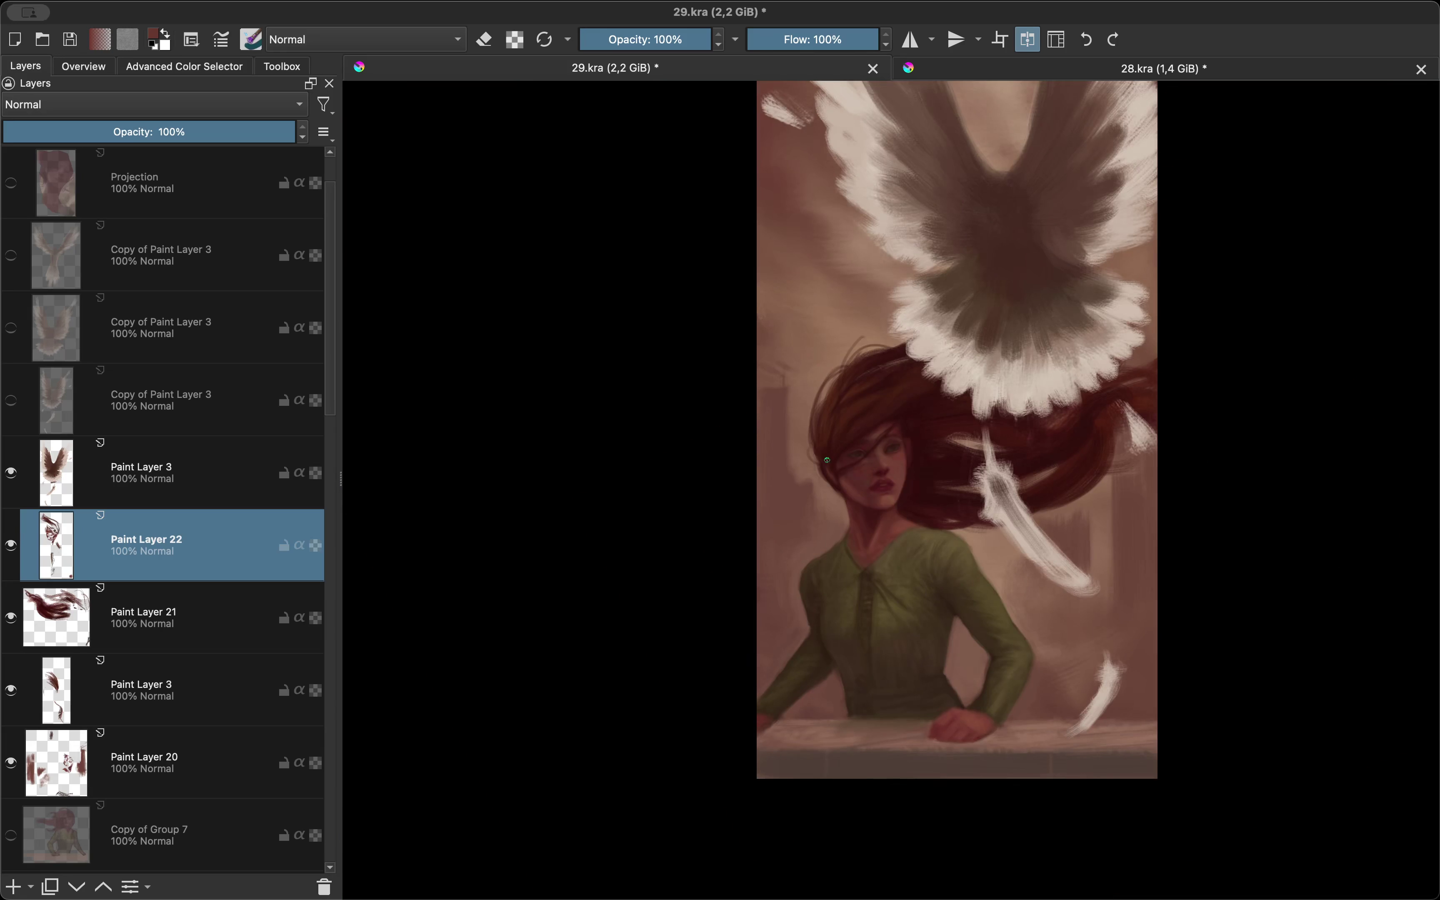
pyautogui.scroll(5, 827, 460)
pyautogui.scroll(2, 712, 454)
# Step: Add a new layer above Paint Layer 22 and compare the eyes in mirrored and normal views
pyautogui.press('Insert')
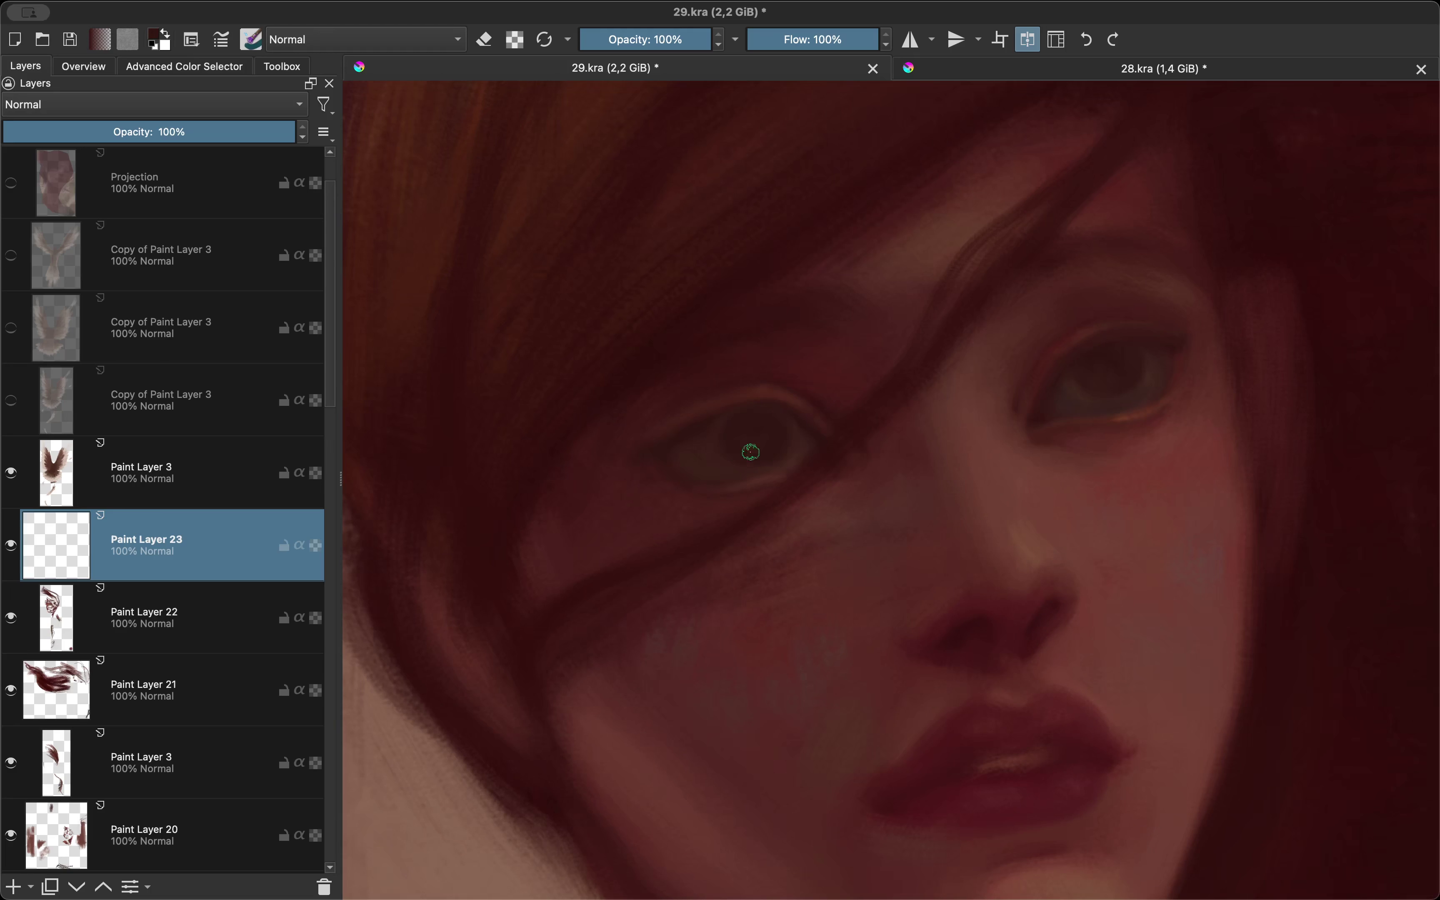
pyautogui.press('m')
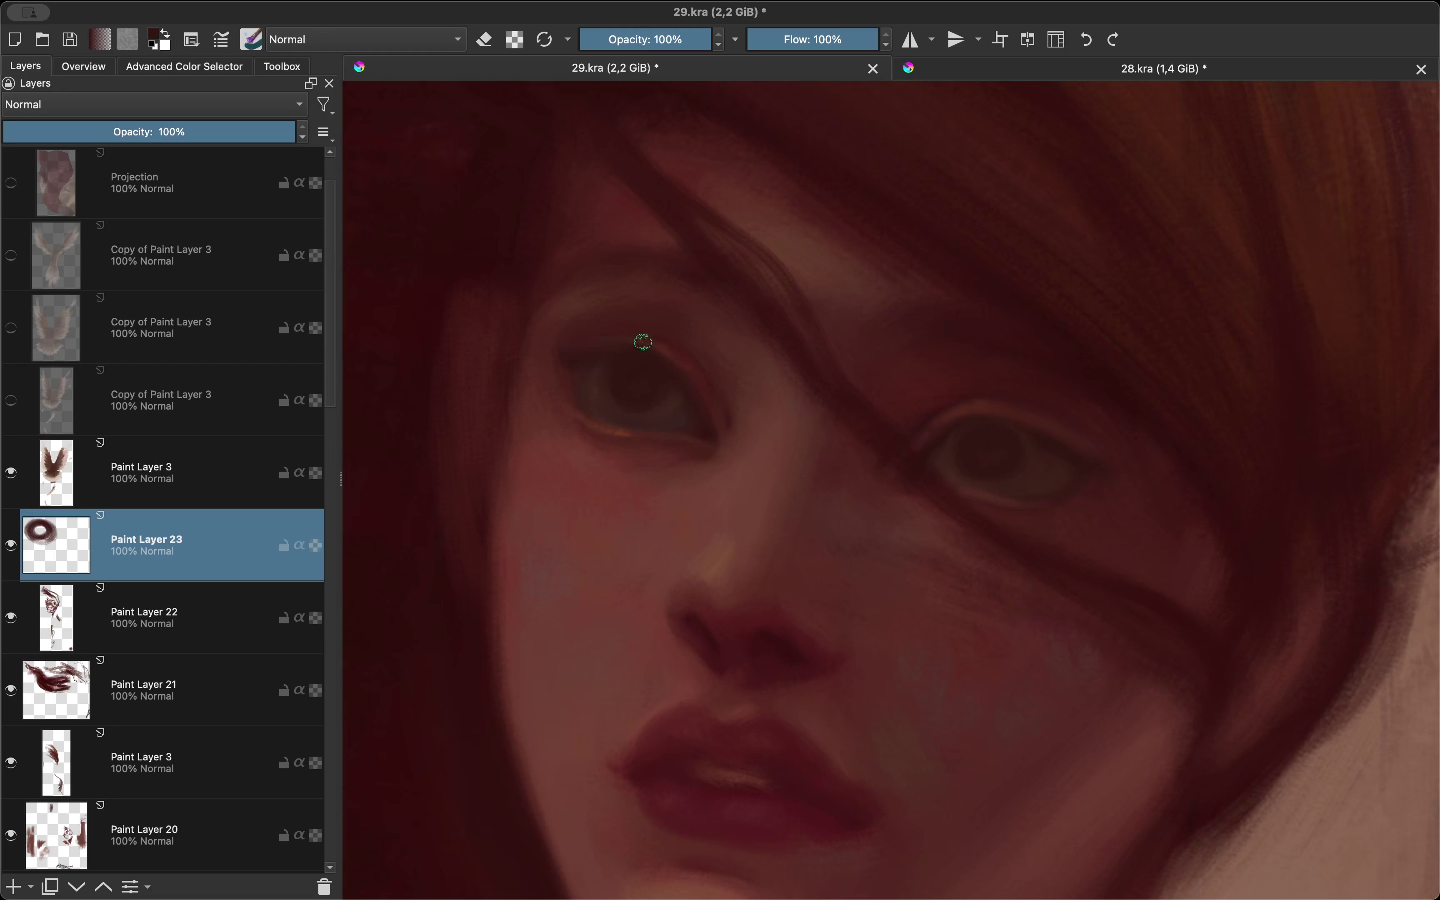
pyautogui.press('m')
pyautogui.press('m')
pyautogui.scroll(-3, 725, 485)
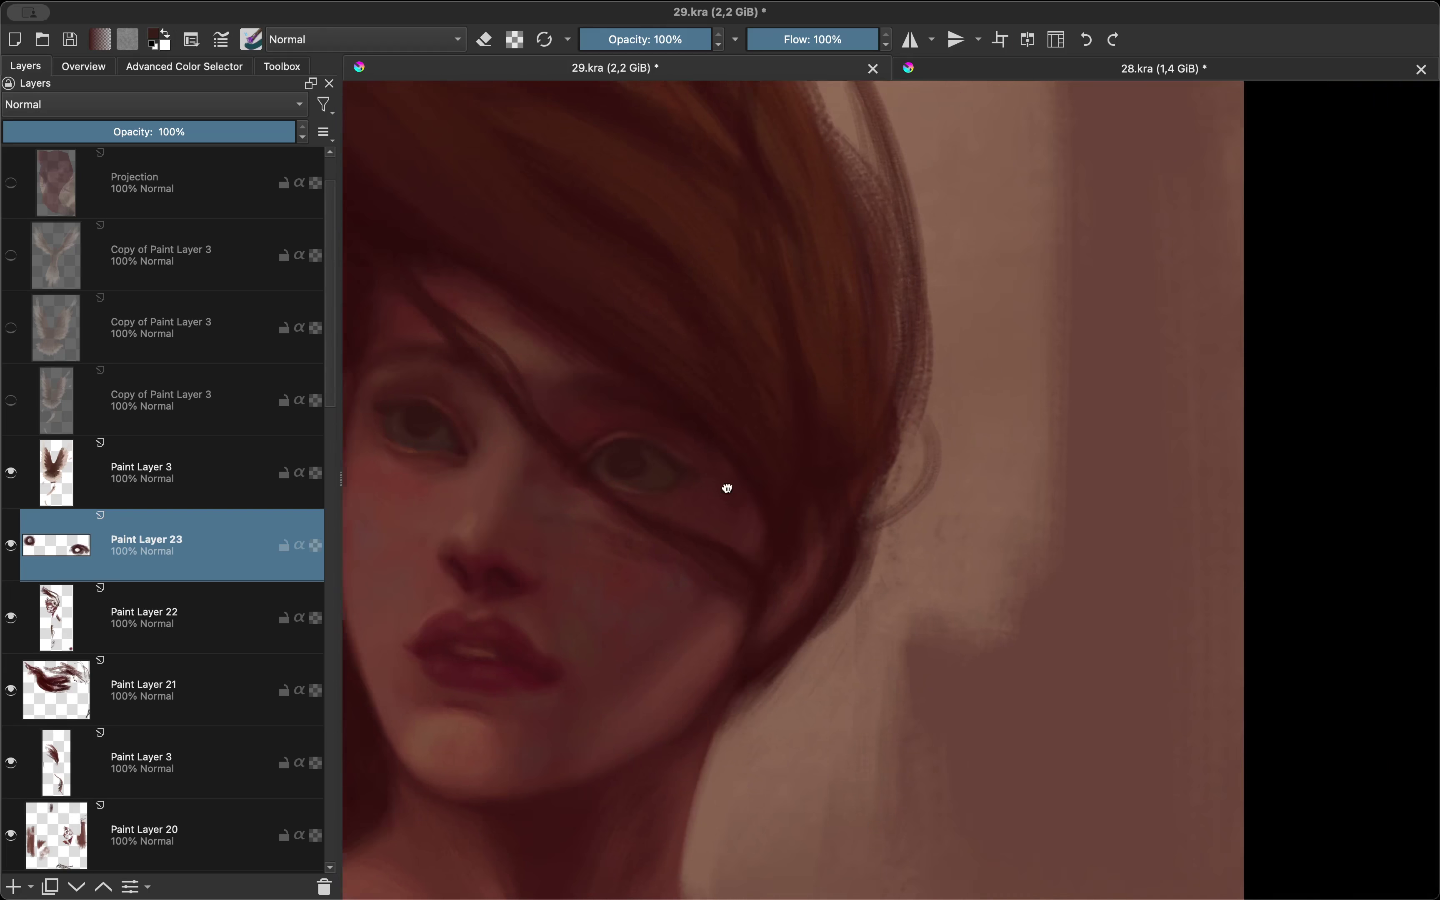
pyautogui.scroll(5, 883, 498)
pyautogui.scroll(3, 941, 514)
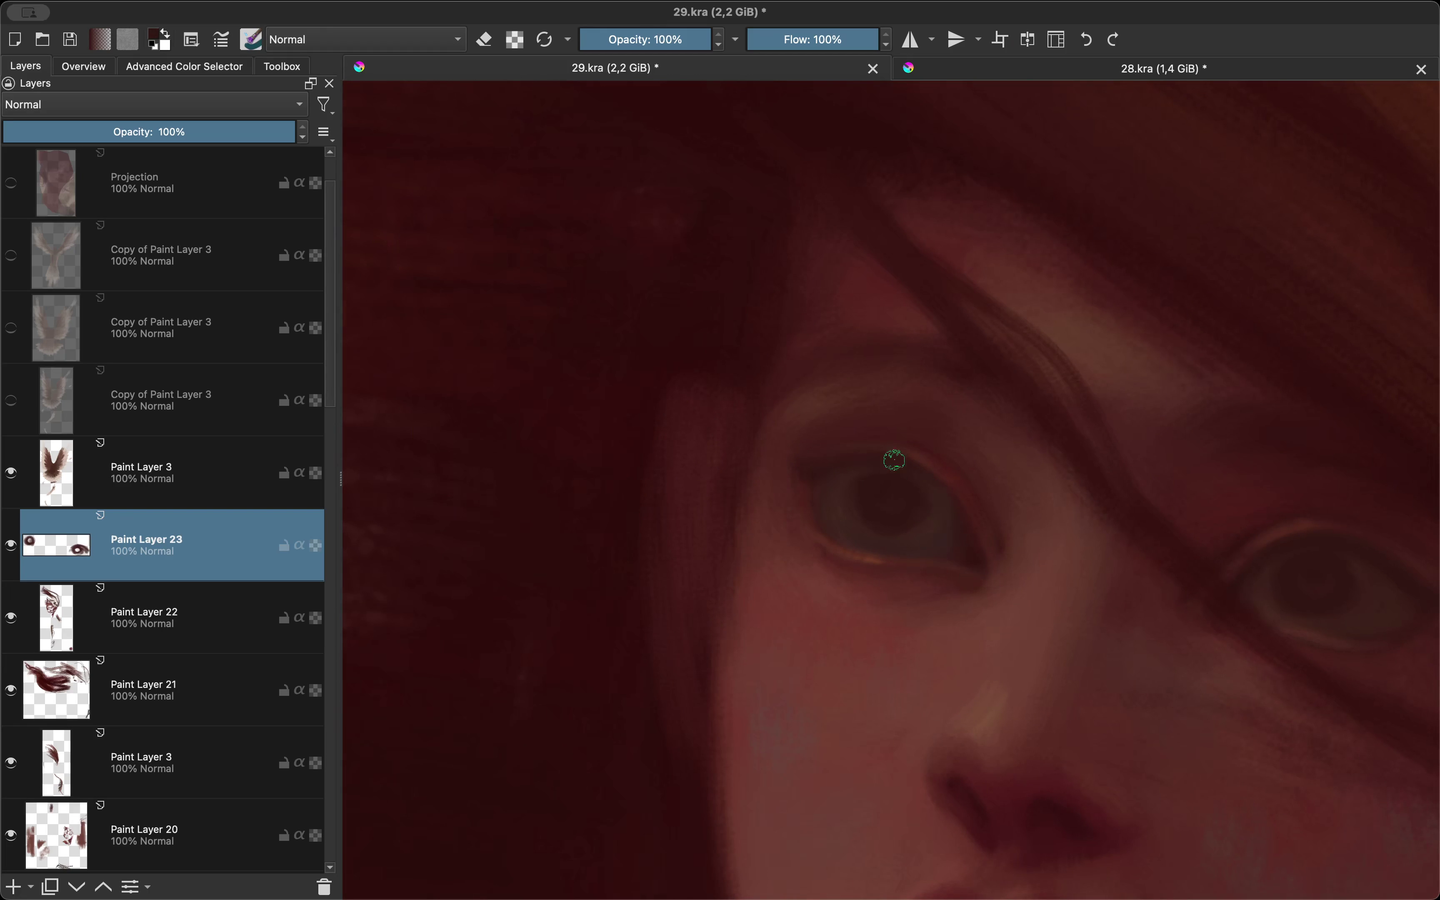
pyautogui.scroll(-3, 881, 467)
pyautogui.press('m')
pyautogui.scroll(4, 952, 512)
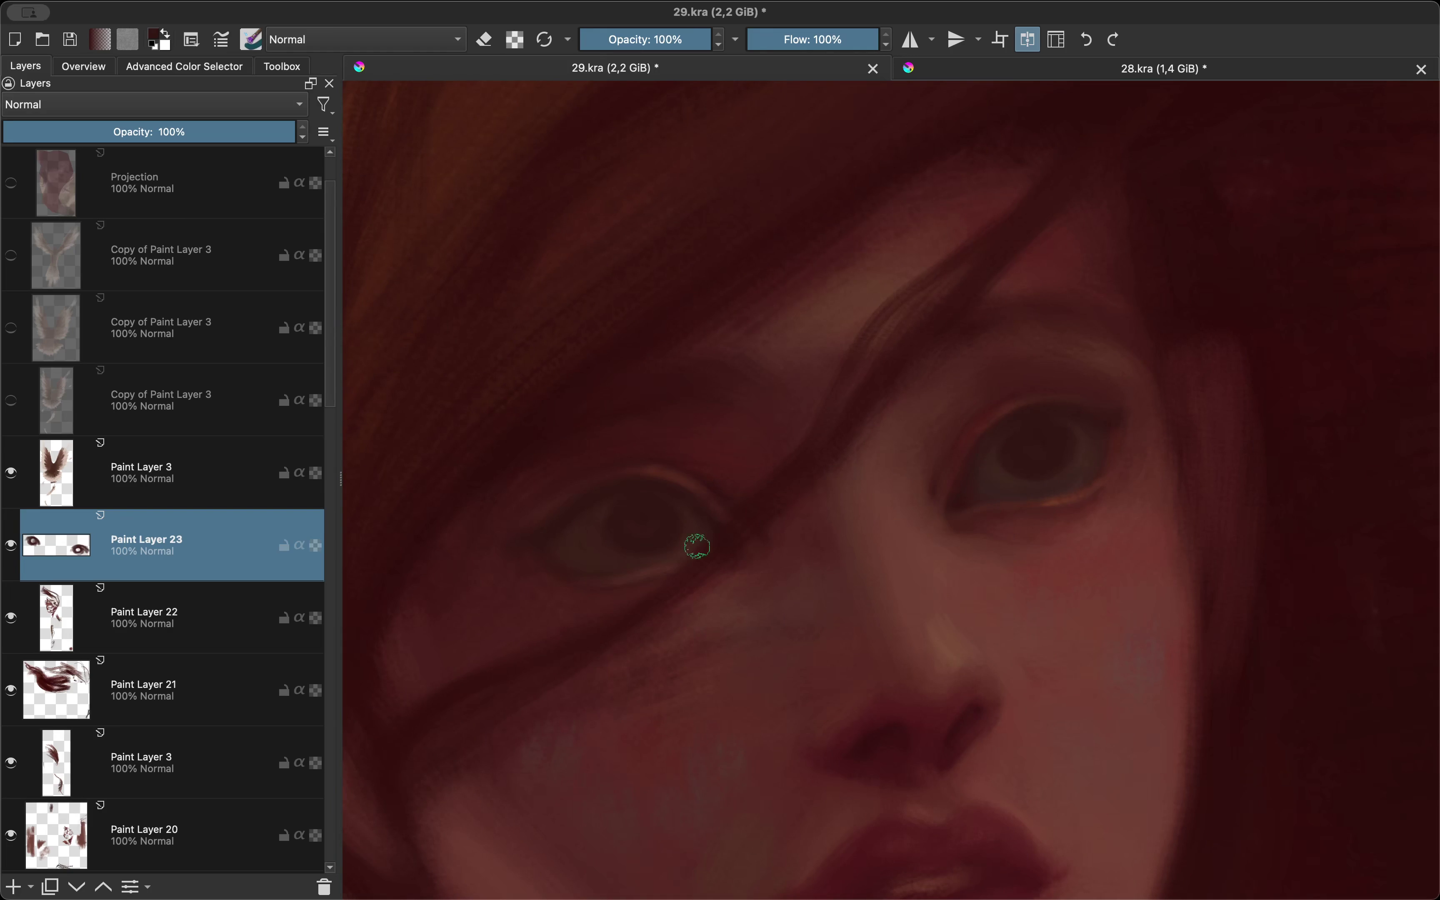
pyautogui.scroll(-2, 959, 443)
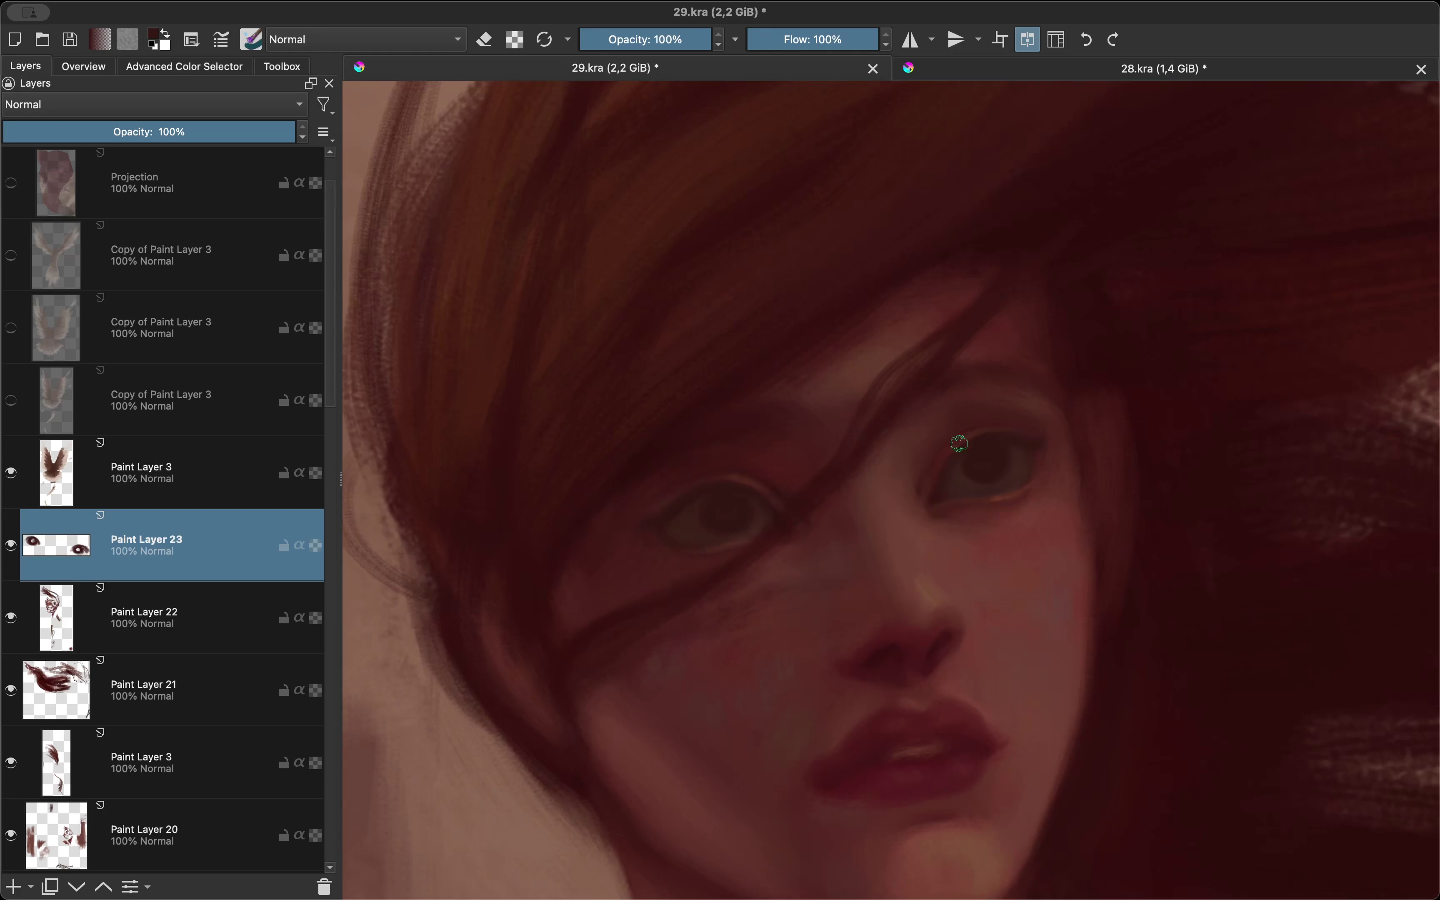
pyautogui.press('m')
pyautogui.scroll(3, 887, 474)
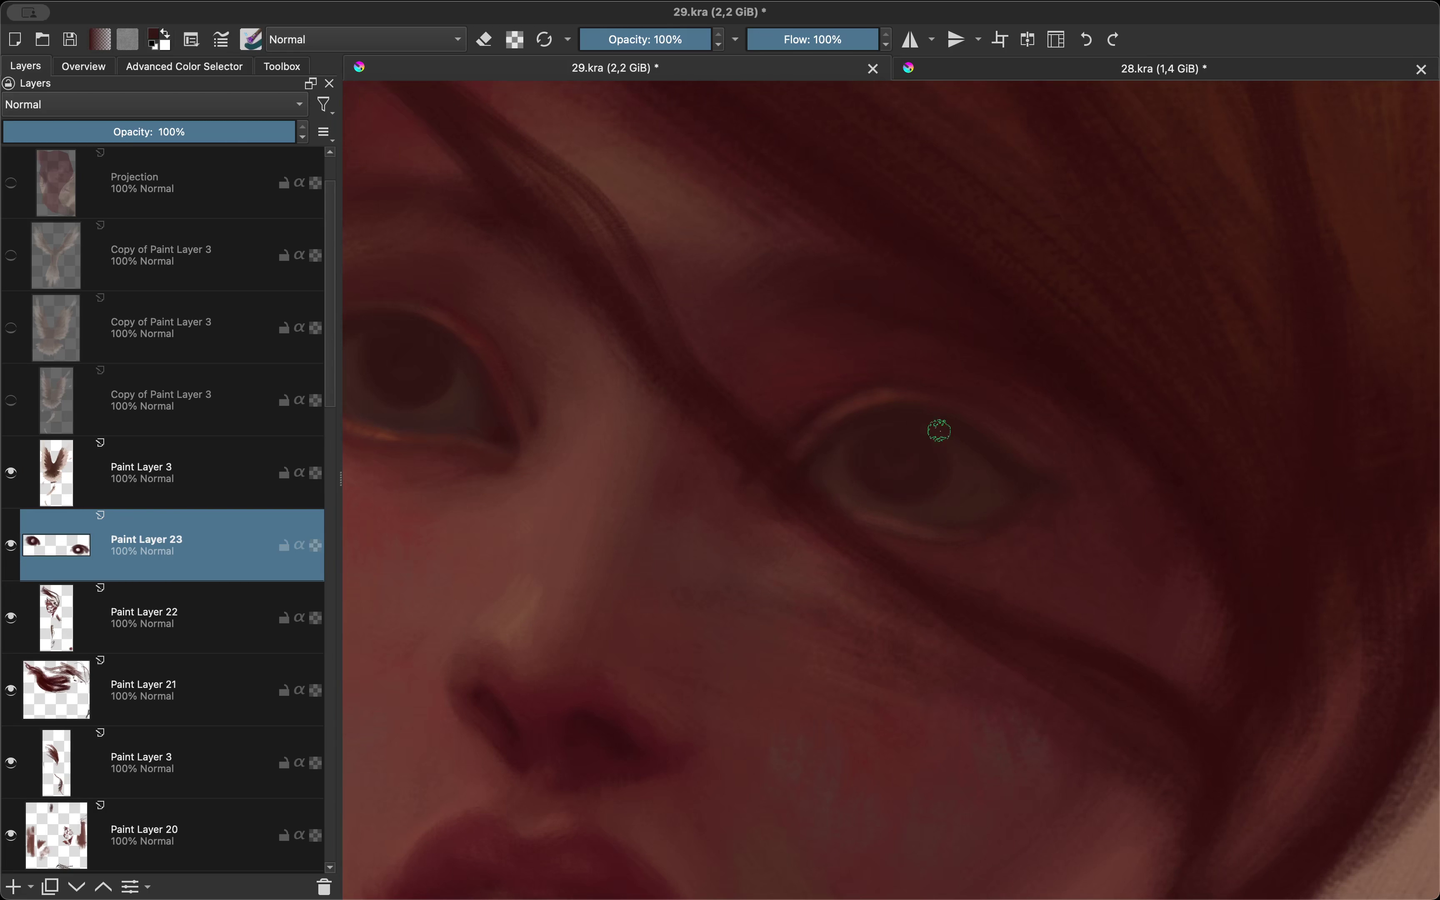
pyautogui.hscroll(-5, 940, 430)
pyautogui.press('m')
pyautogui.scroll(-1, 895, 296)
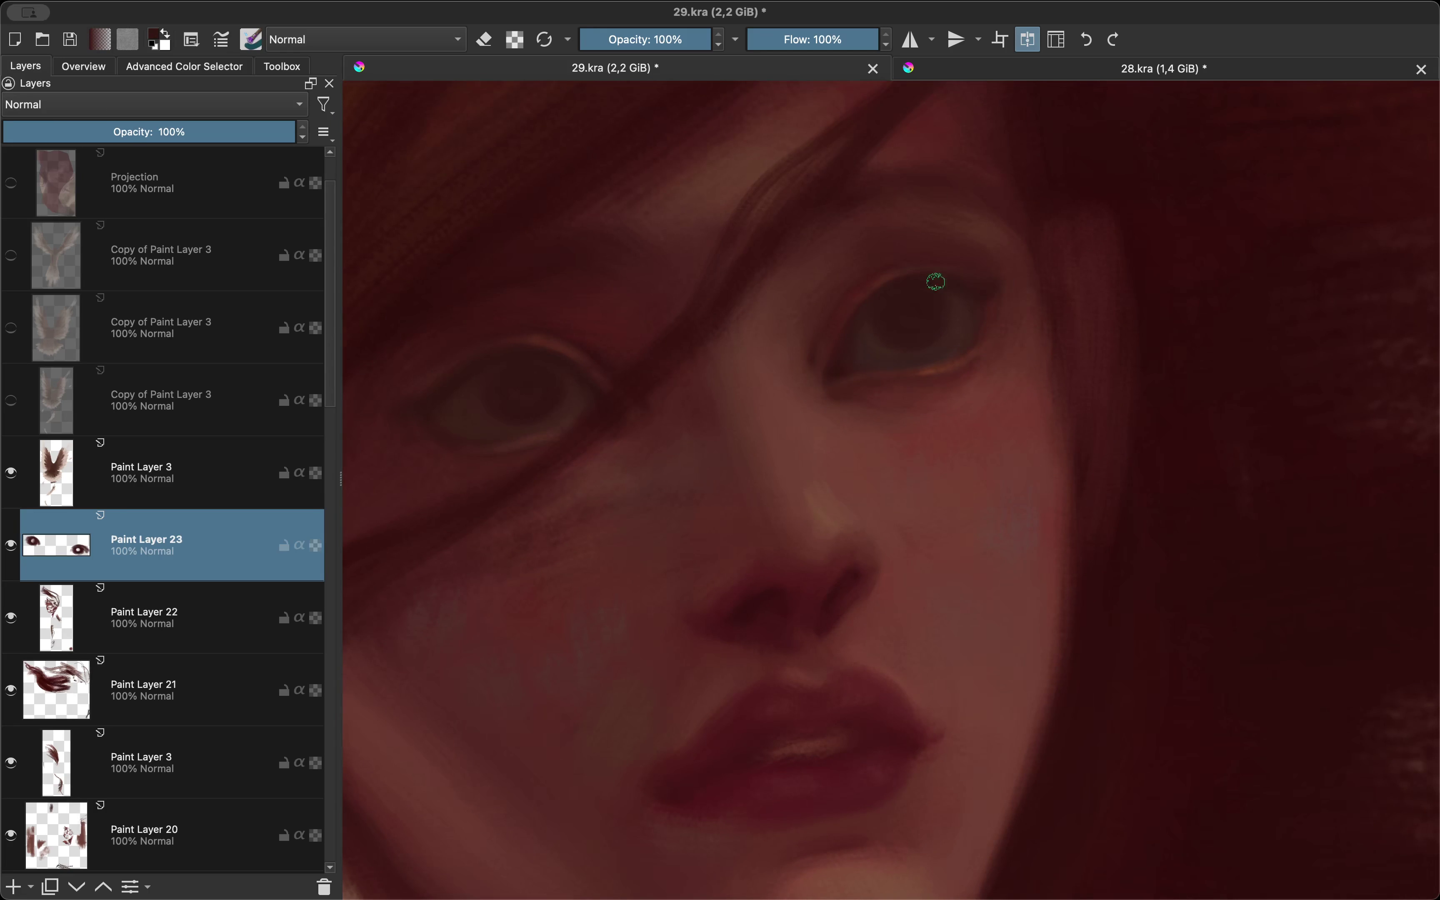
pyautogui.scroll(-3, 861, 469)
pyautogui.scroll(-2, 831, 553)
pyautogui.scroll(-1, 749, 434)
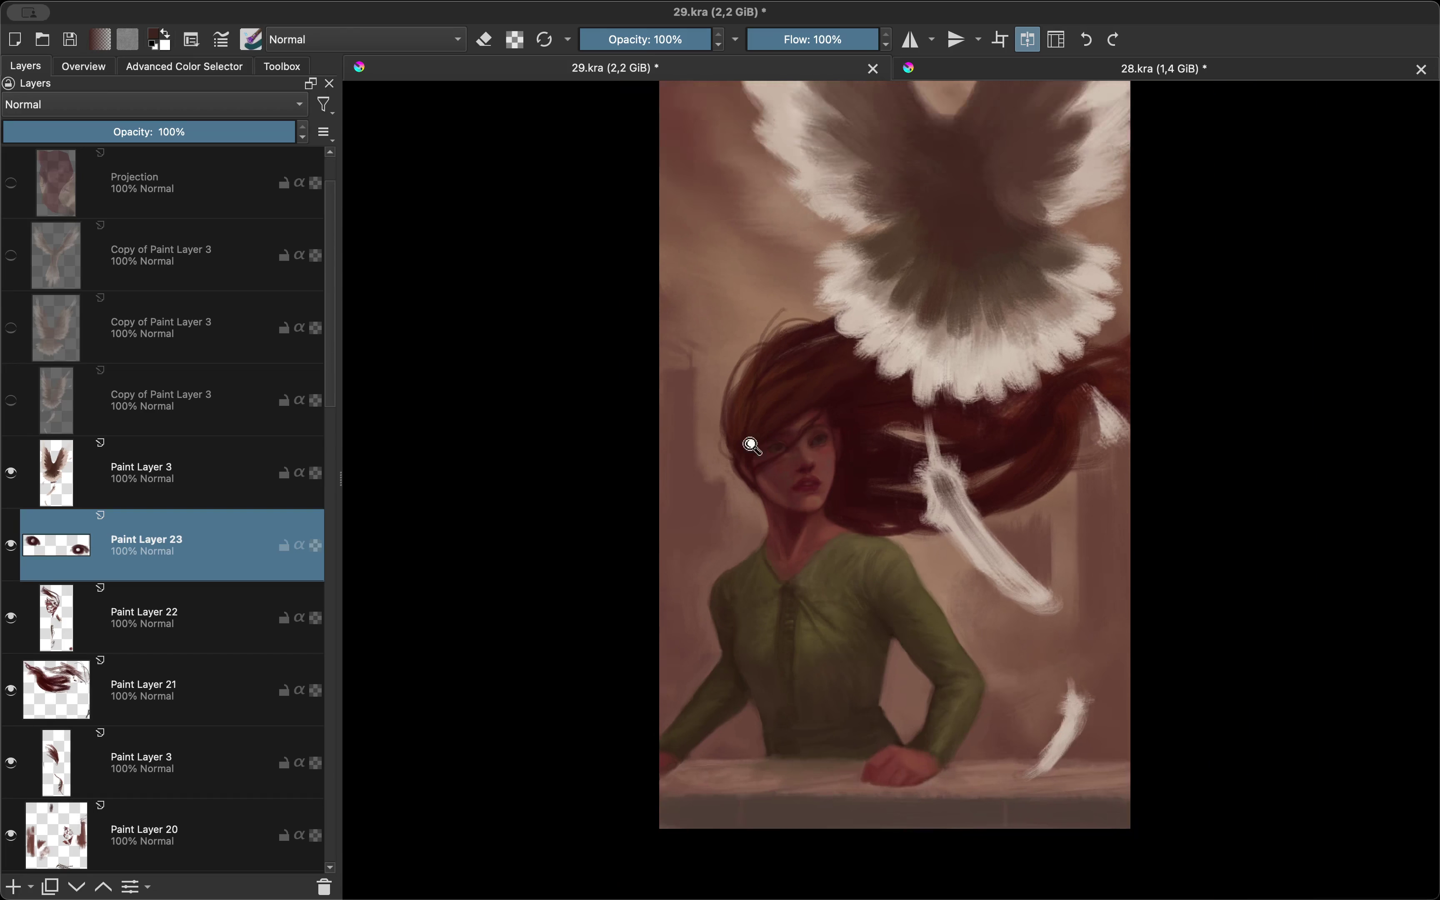
pyautogui.scroll(3, 774, 385)
pyautogui.scroll(3, 864, 474)
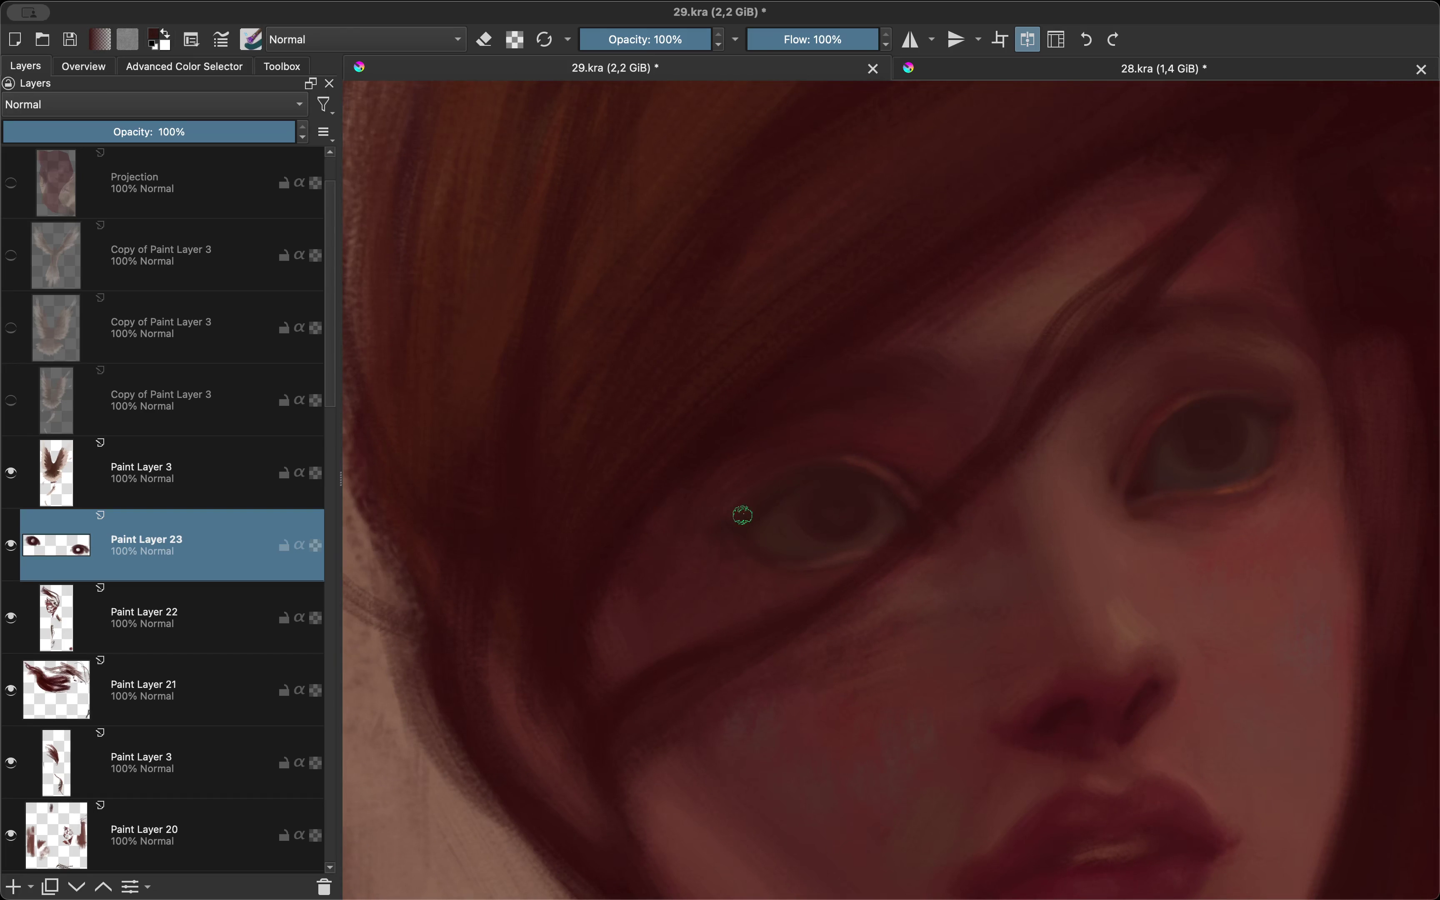
pyautogui.press('m')
pyautogui.scroll(-2, 815, 539)
pyautogui.scroll(-2, 814, 539)
pyautogui.scroll(3, 894, 399)
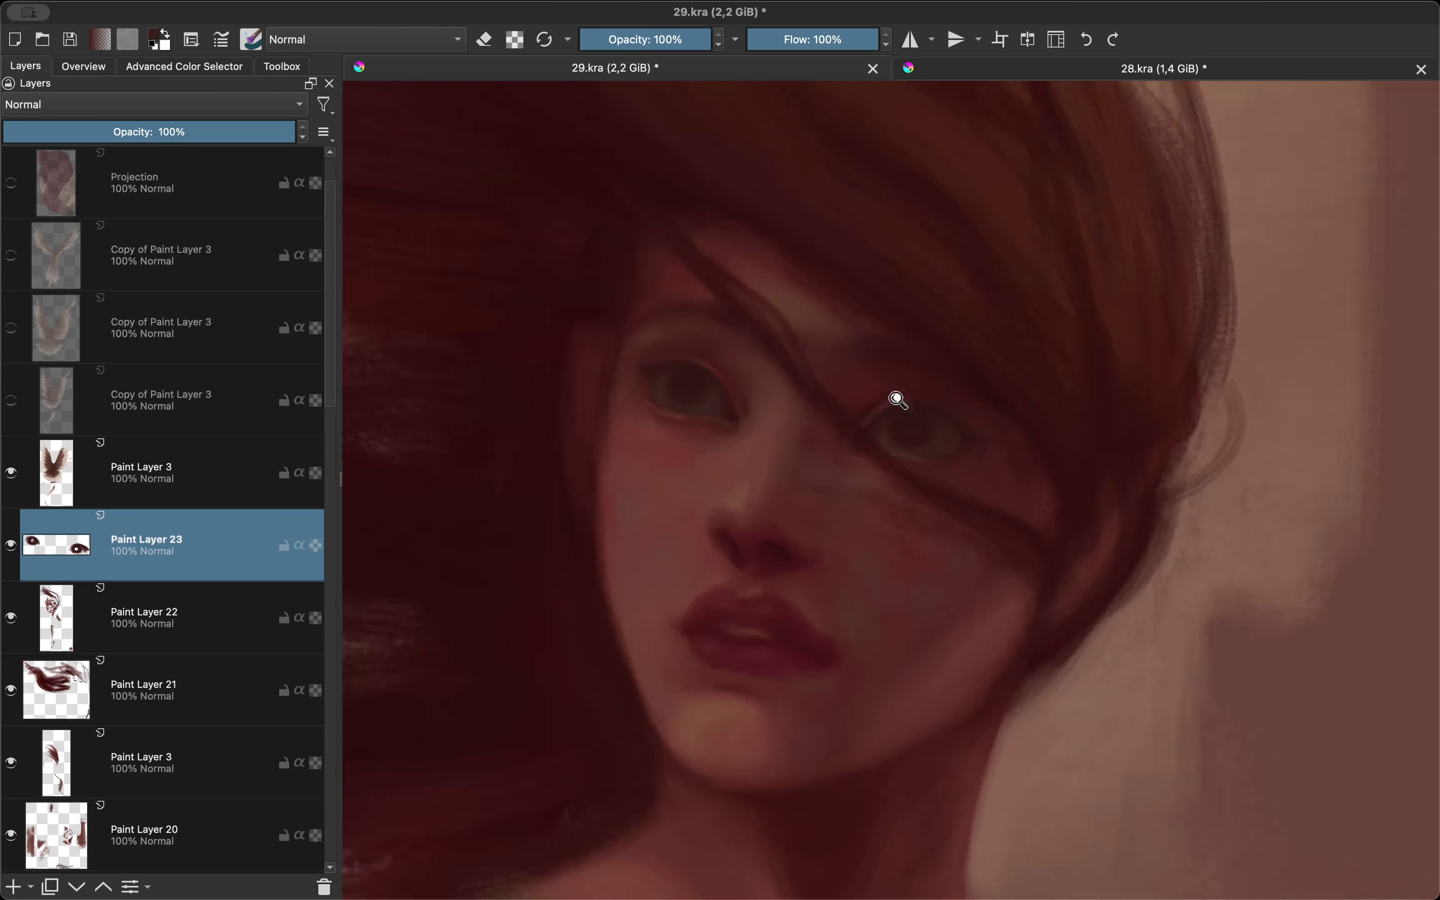
pyautogui.scroll(1, 932, 442)
pyautogui.scroll(-3, 884, 437)
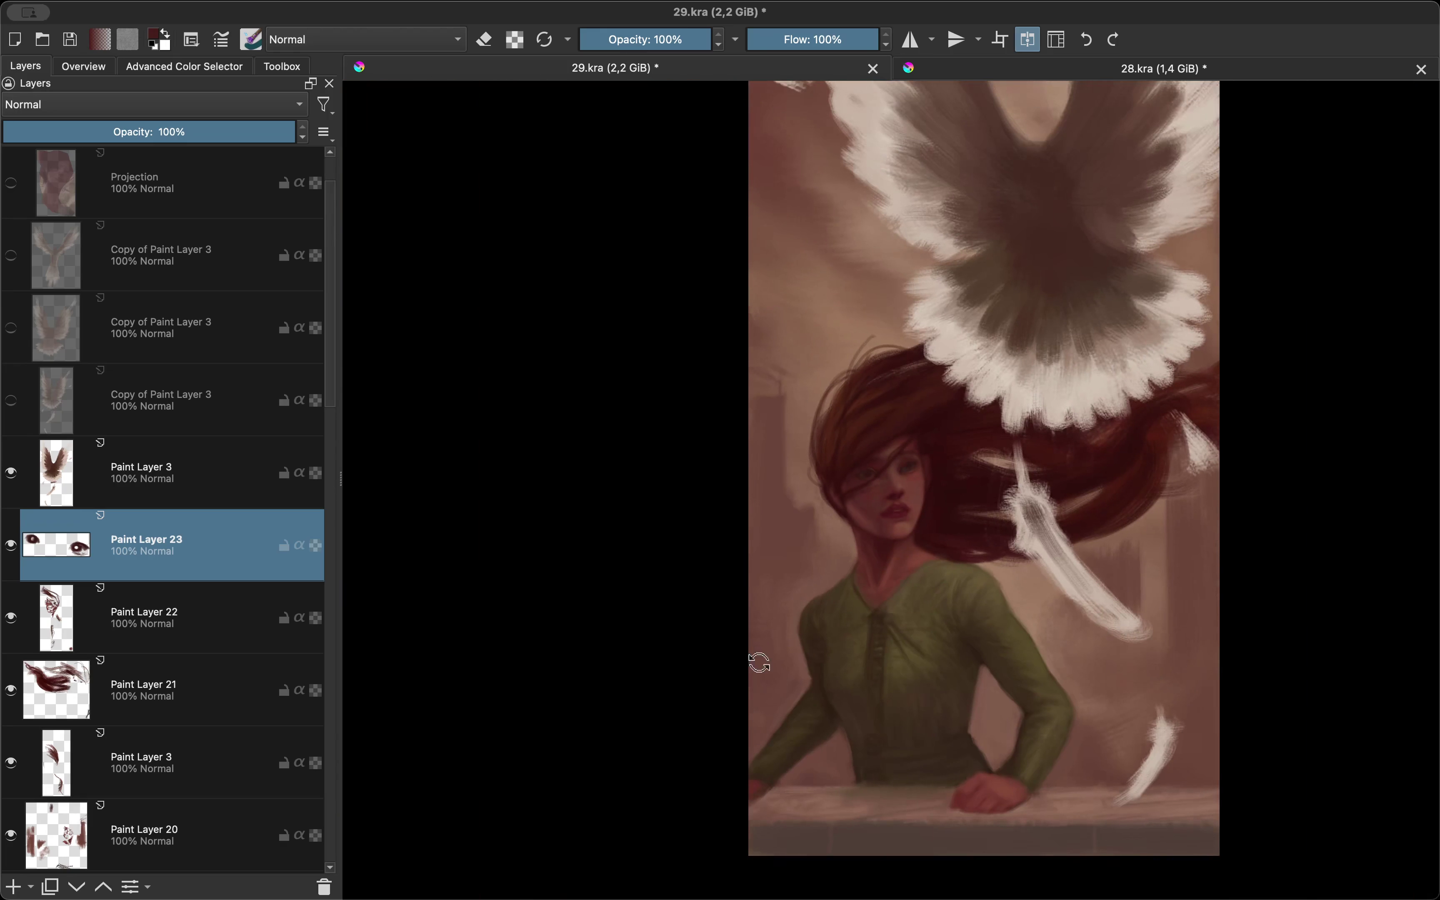
pyautogui.scroll(3, 759, 659)
pyautogui.scroll(1, 892, 453)
pyautogui.press('m')
# Step: Sample a colour from the eye area, then recheck the eyes with mirroring off
pyautogui.keyDown('ctrl'); pyautogui.click(933, 430); pyautogui.keyUp('ctrl')
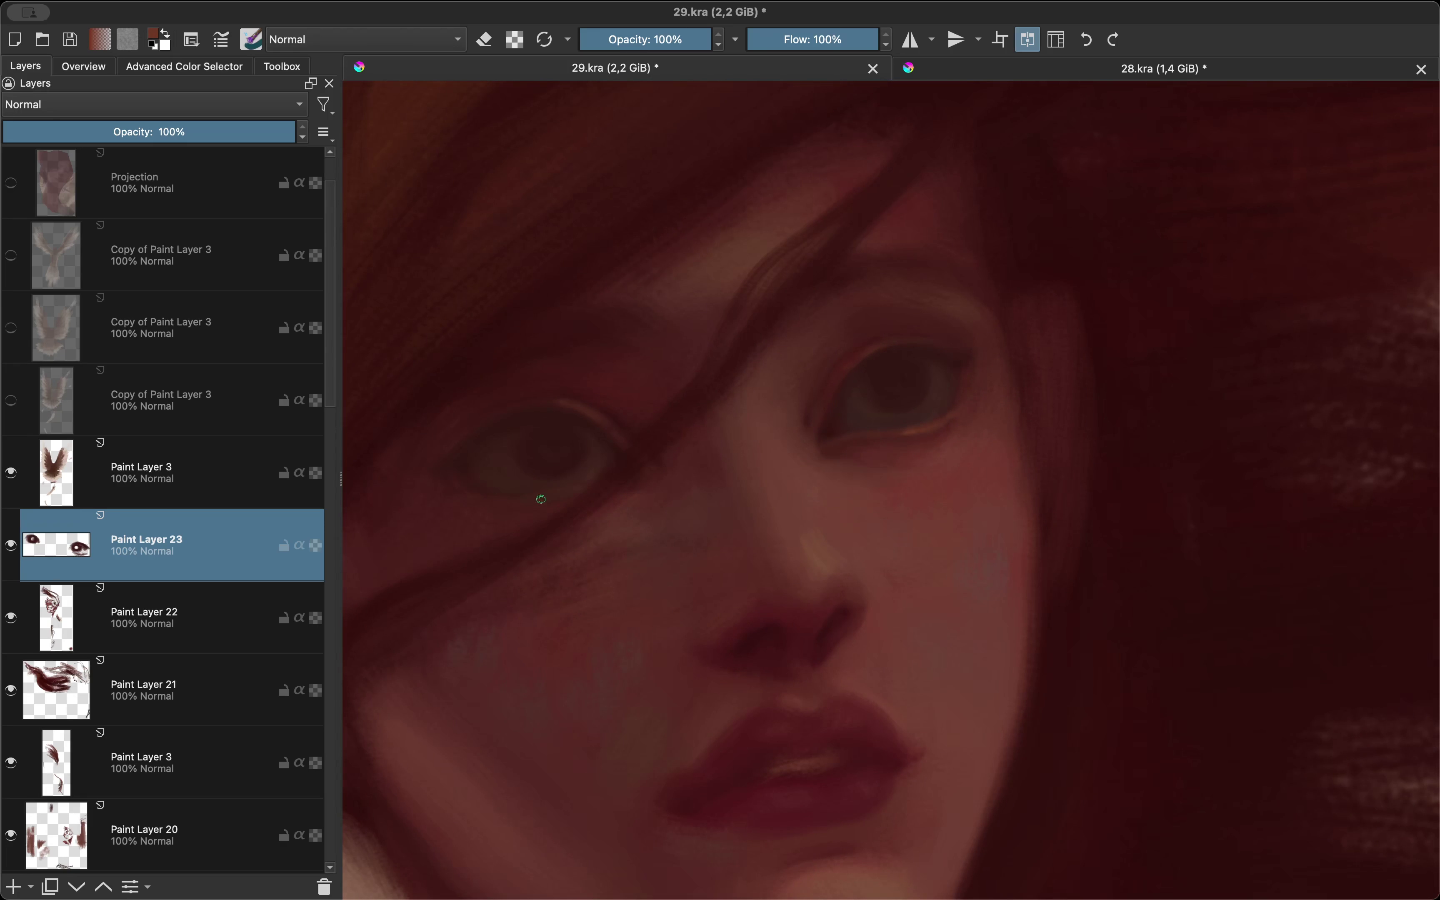
pyautogui.scroll(-2, 809, 496)
pyautogui.press('m')
pyautogui.scroll(-2, 825, 428)
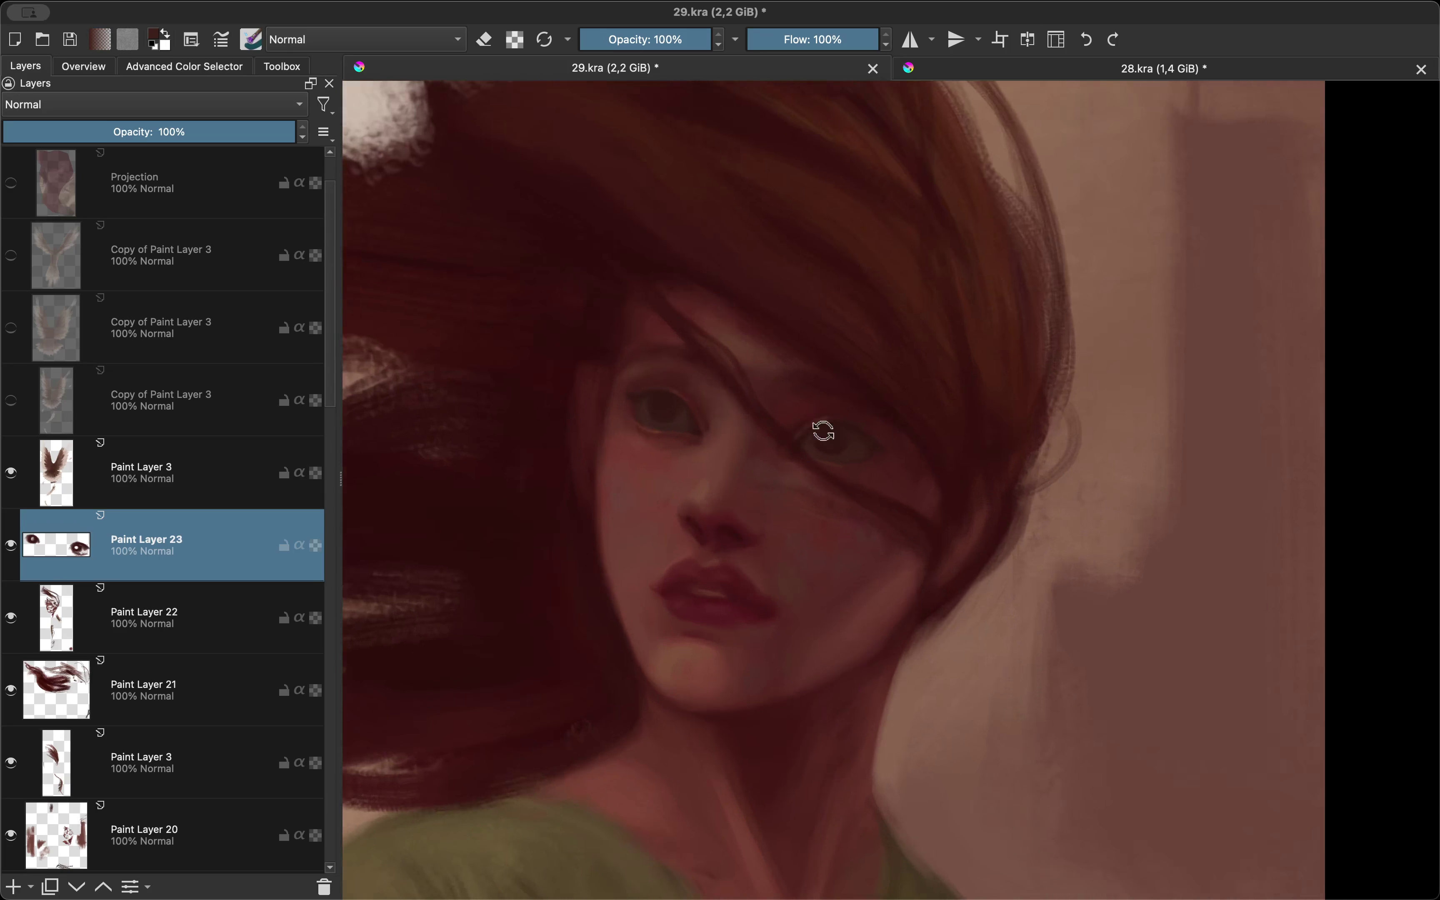
pyautogui.scroll(-3, 826, 428)
pyautogui.scroll(2, 921, 303)
pyautogui.scroll(3, 867, 331)
pyautogui.scroll(2, 884, 360)
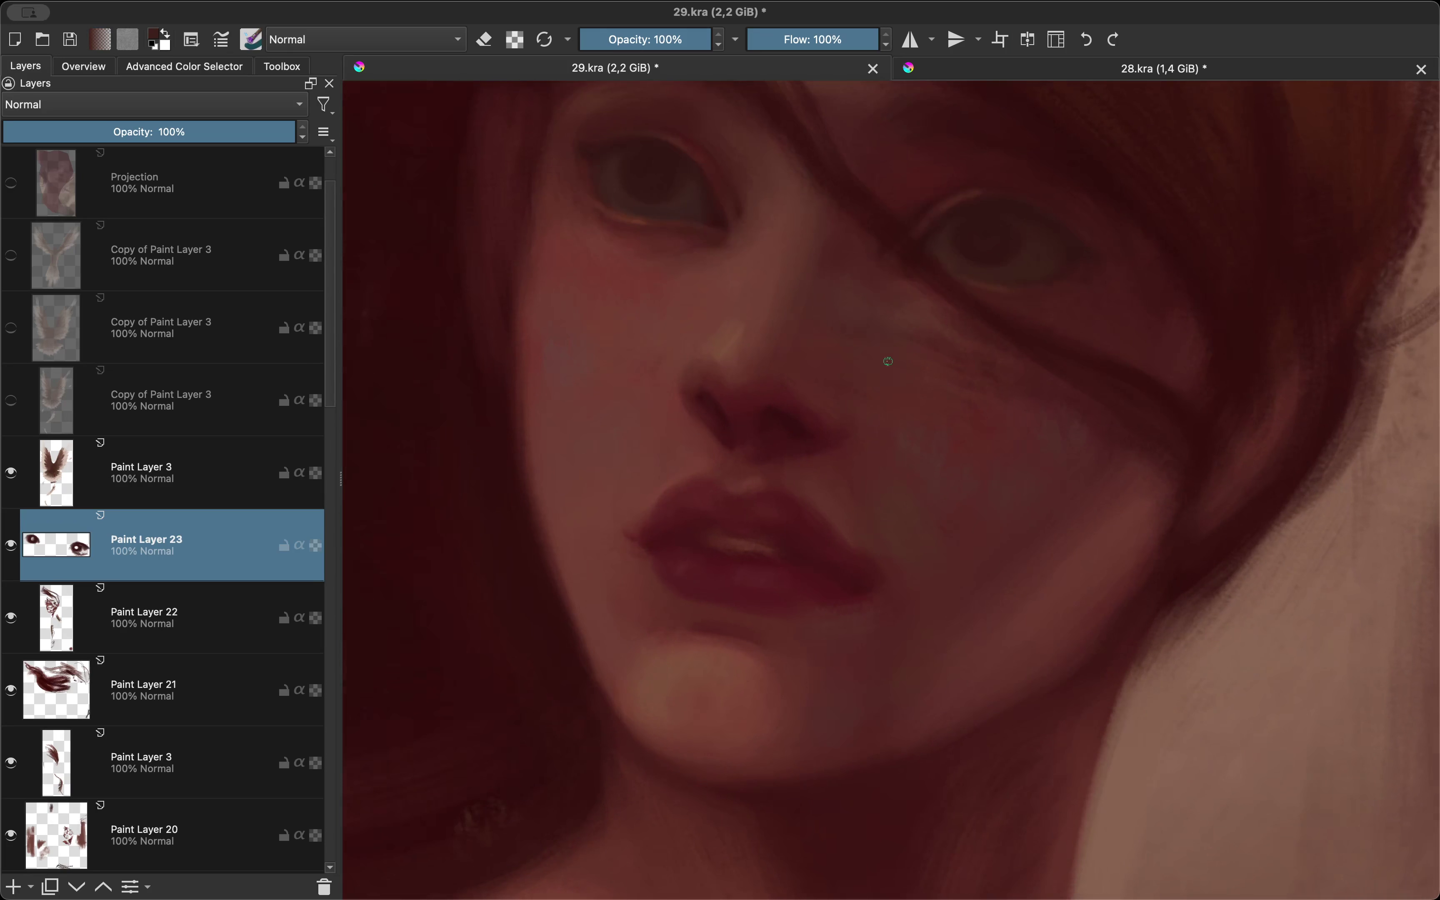
pyautogui.scroll(-2, 842, 473)
pyautogui.scroll(3, 732, 383)
# Step: Pick a tan brown and deepen the eye and lid shading, comparing in Mirror View
pyautogui.hotkey('shift', 'i')
pyautogui.click(757, 483)
pyautogui.scroll(-2, 827, 506)
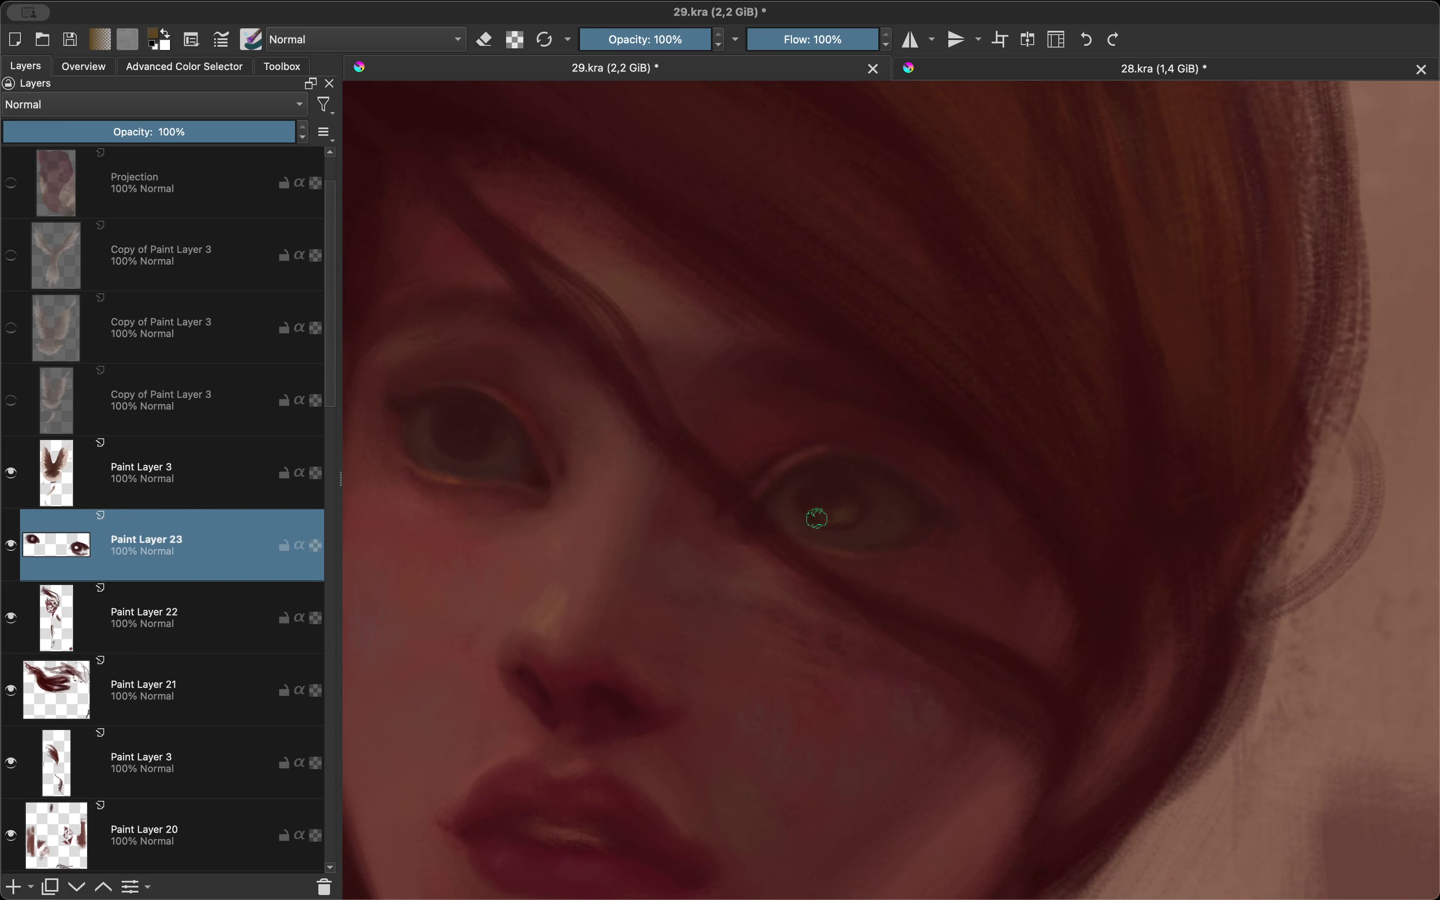
pyautogui.scroll(-2, 710, 486)
pyautogui.press('m')
pyautogui.scroll(2, 684, 393)
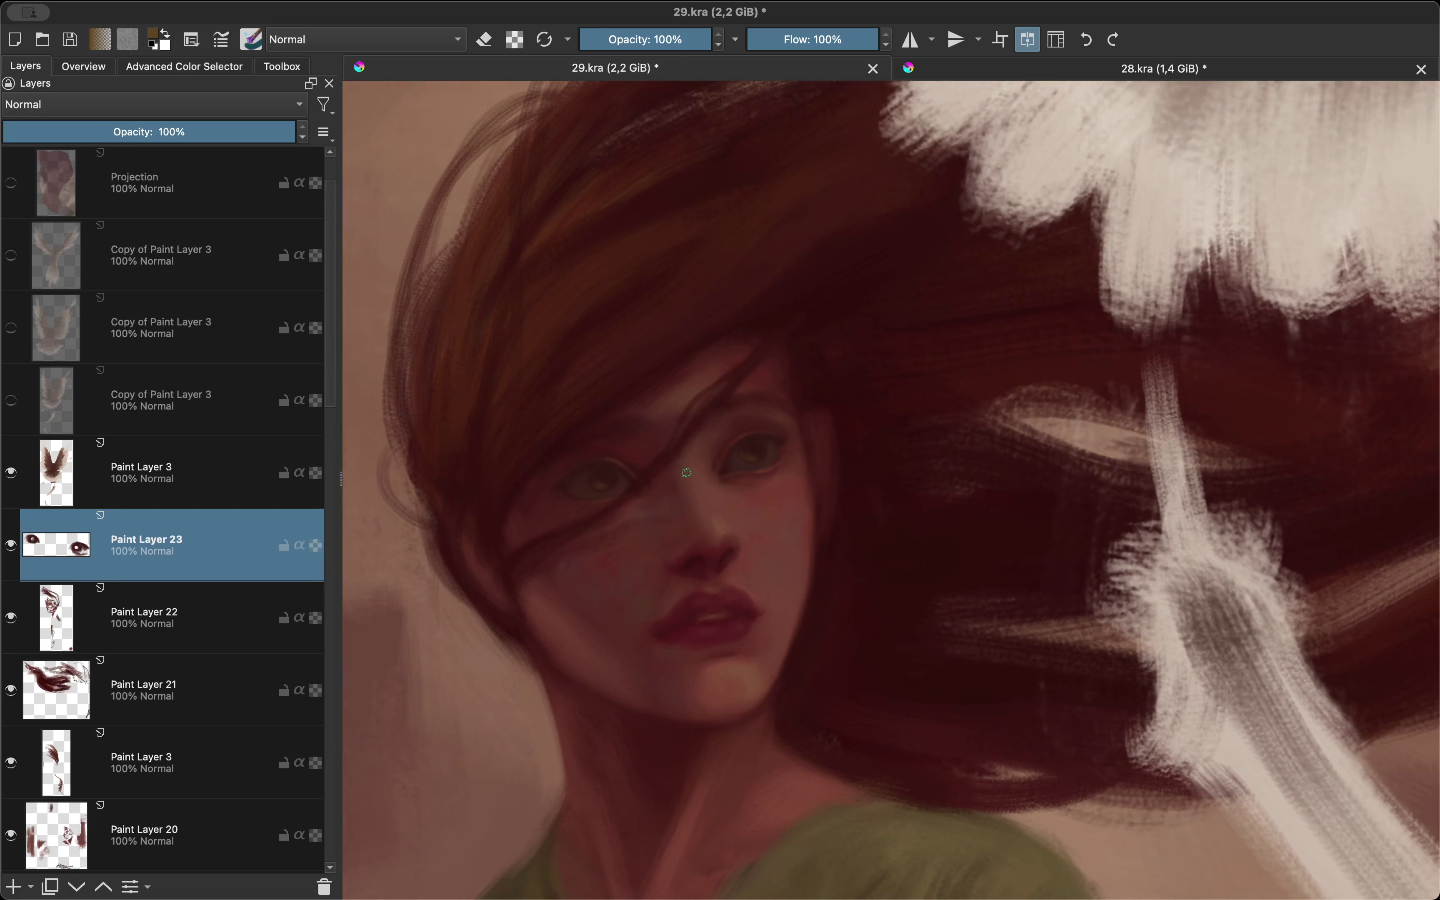
pyautogui.scroll(3, 883, 393)
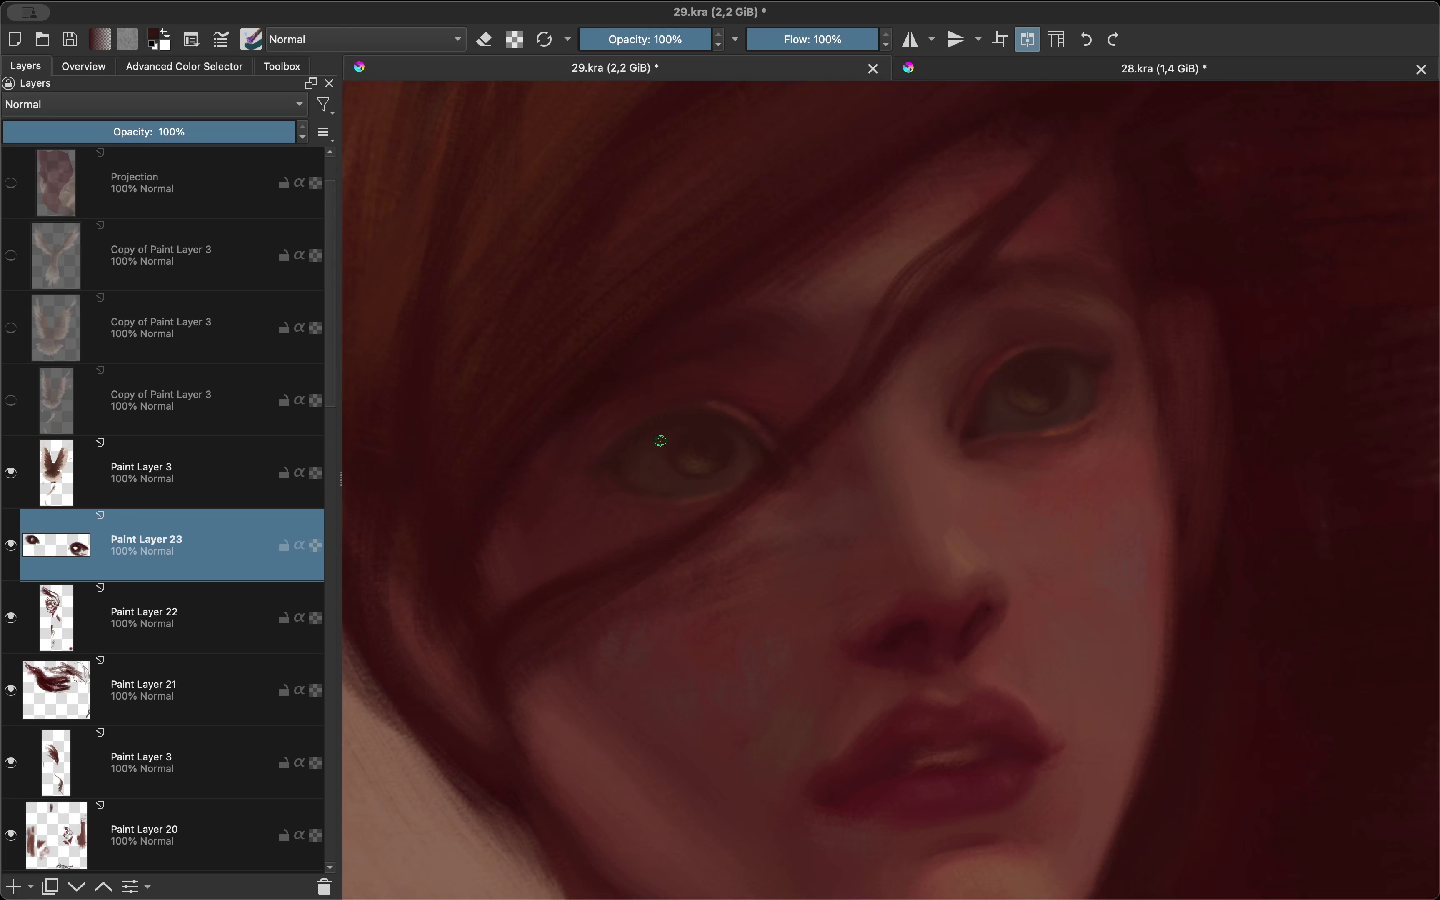
pyautogui.scroll(-3, 719, 482)
pyautogui.scroll(-5, 773, 596)
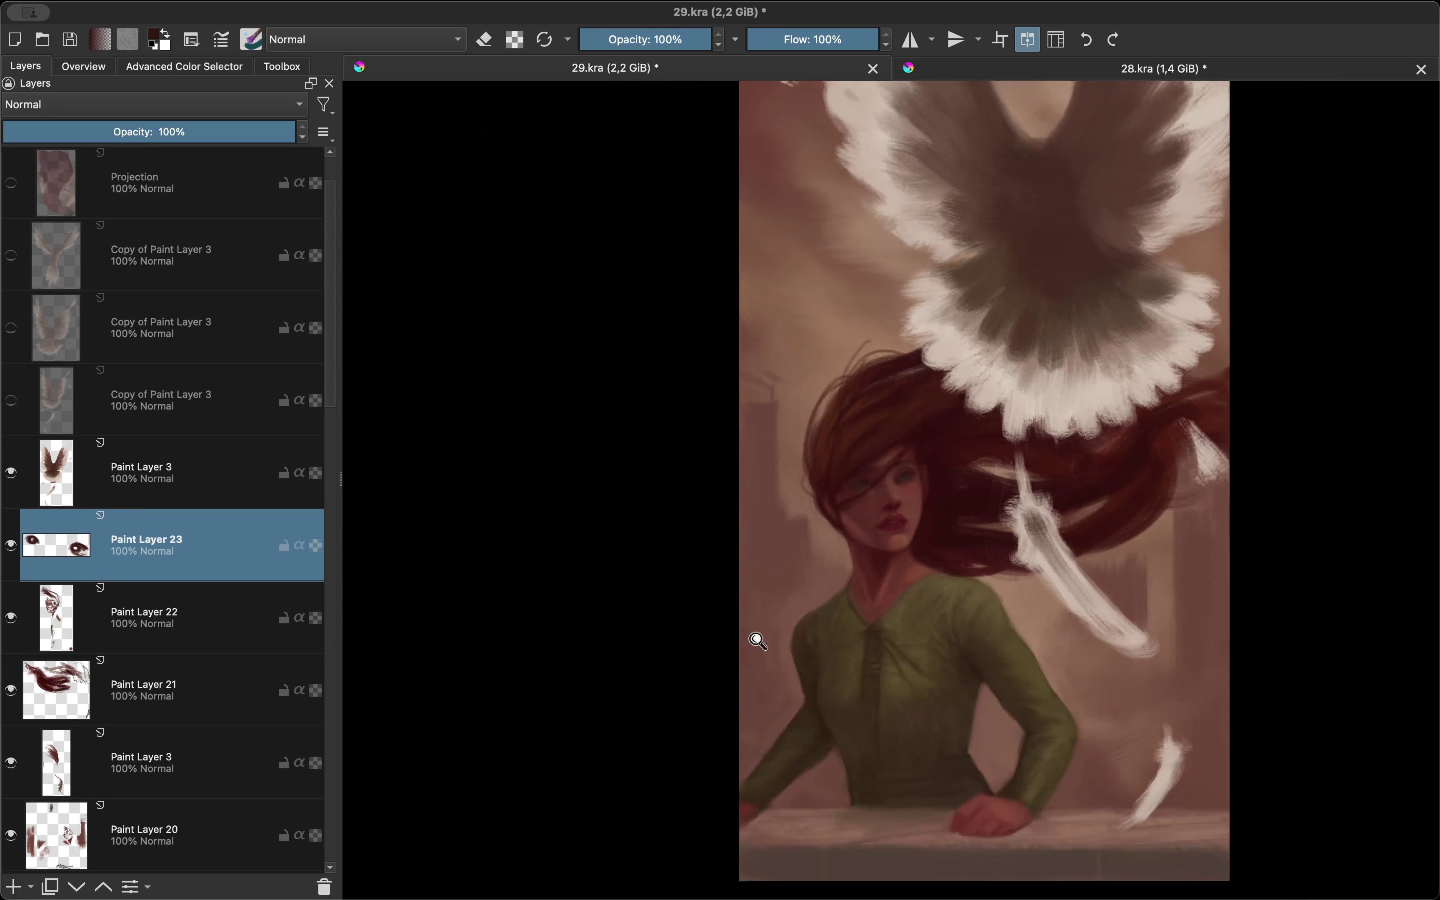
pyautogui.scroll(3, 826, 598)
pyautogui.scroll(3, 818, 580)
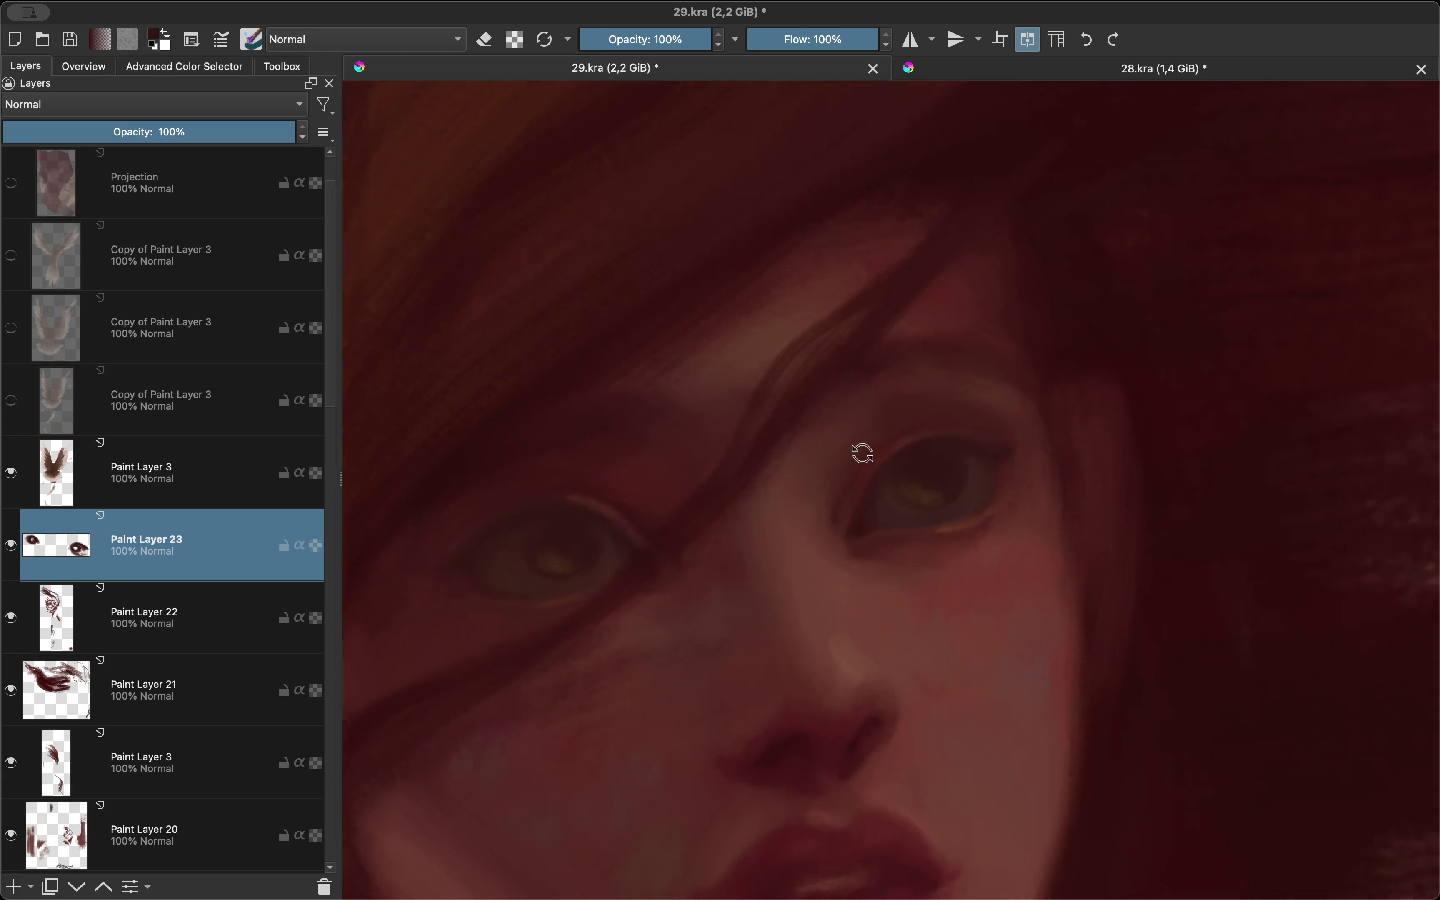
pyautogui.scroll(-3, 845, 465)
pyautogui.scroll(2, 810, 602)
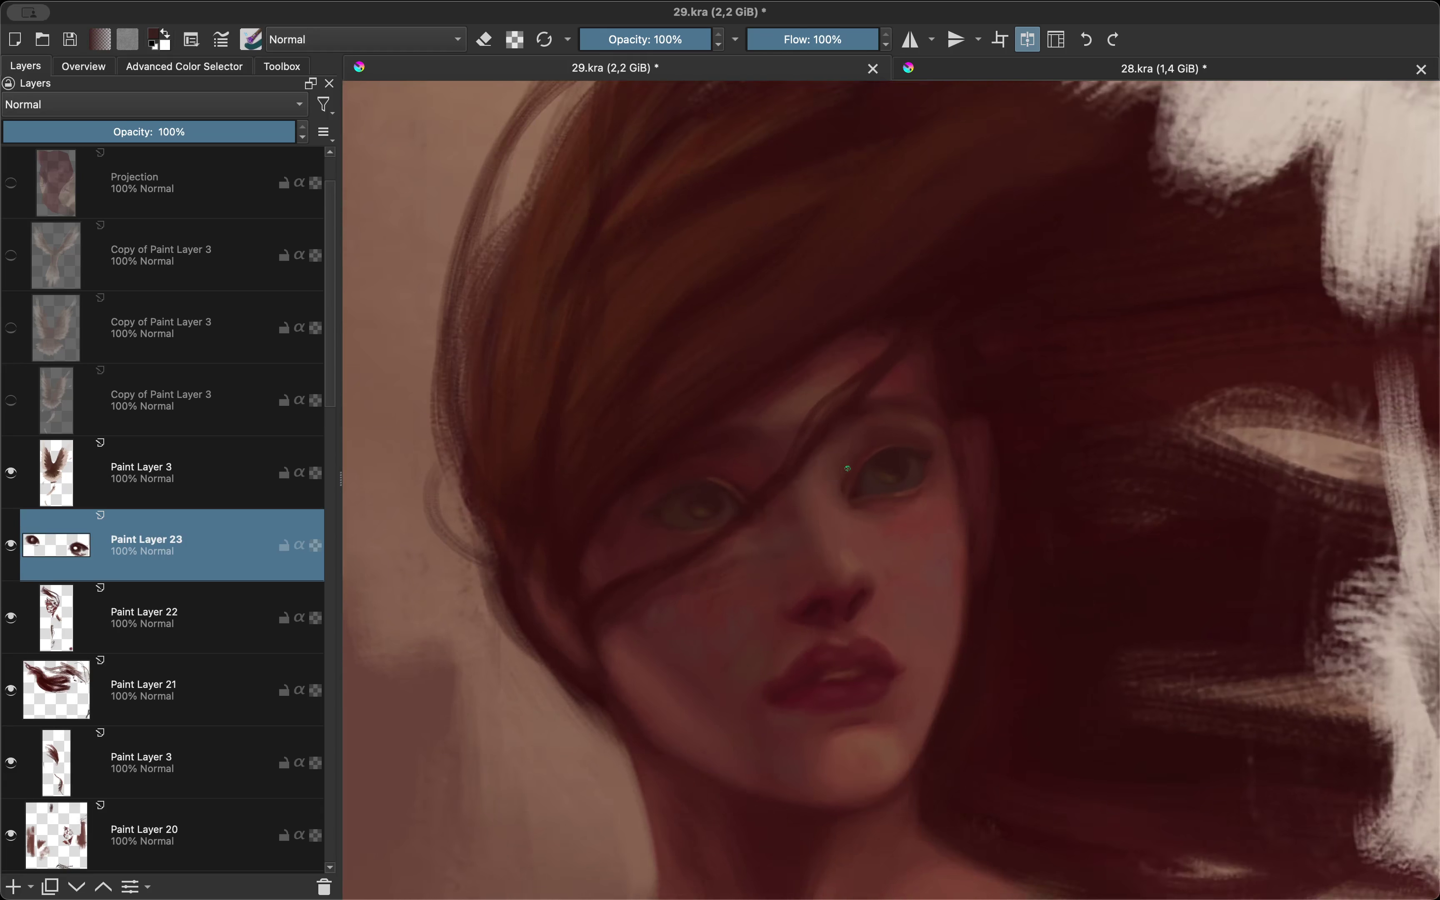
pyautogui.scroll(2, 813, 393)
pyautogui.scroll(1, 753, 389)
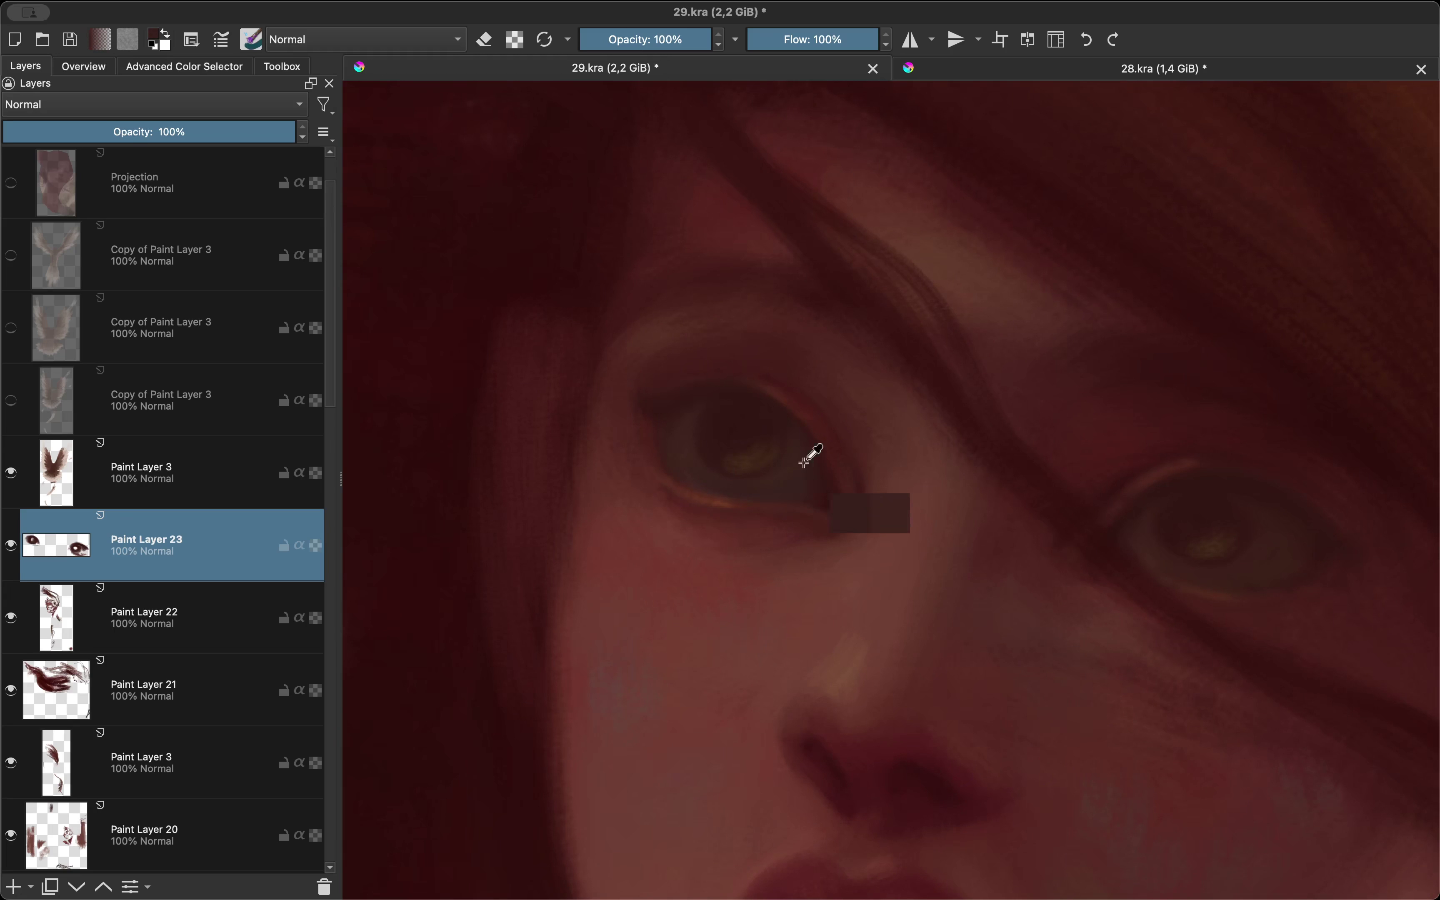
pyautogui.scroll(-3, 810, 460)
pyautogui.scroll(-1, 703, 546)
pyautogui.press('m')
pyautogui.scroll(-1, 791, 599)
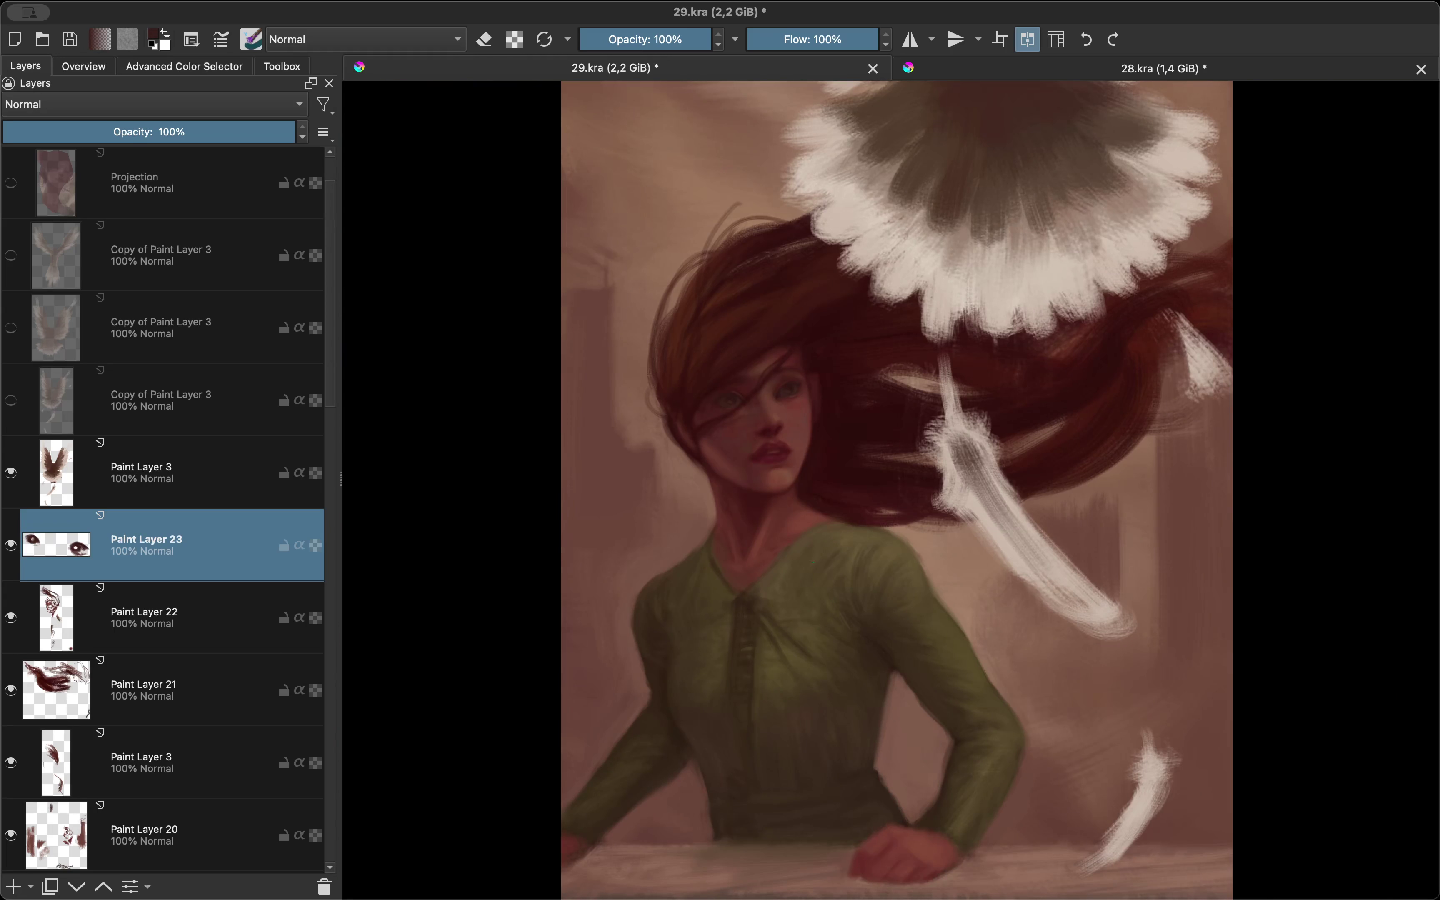
pyautogui.scroll(4, 819, 572)
pyautogui.press('m')
pyautogui.scroll(2, 736, 614)
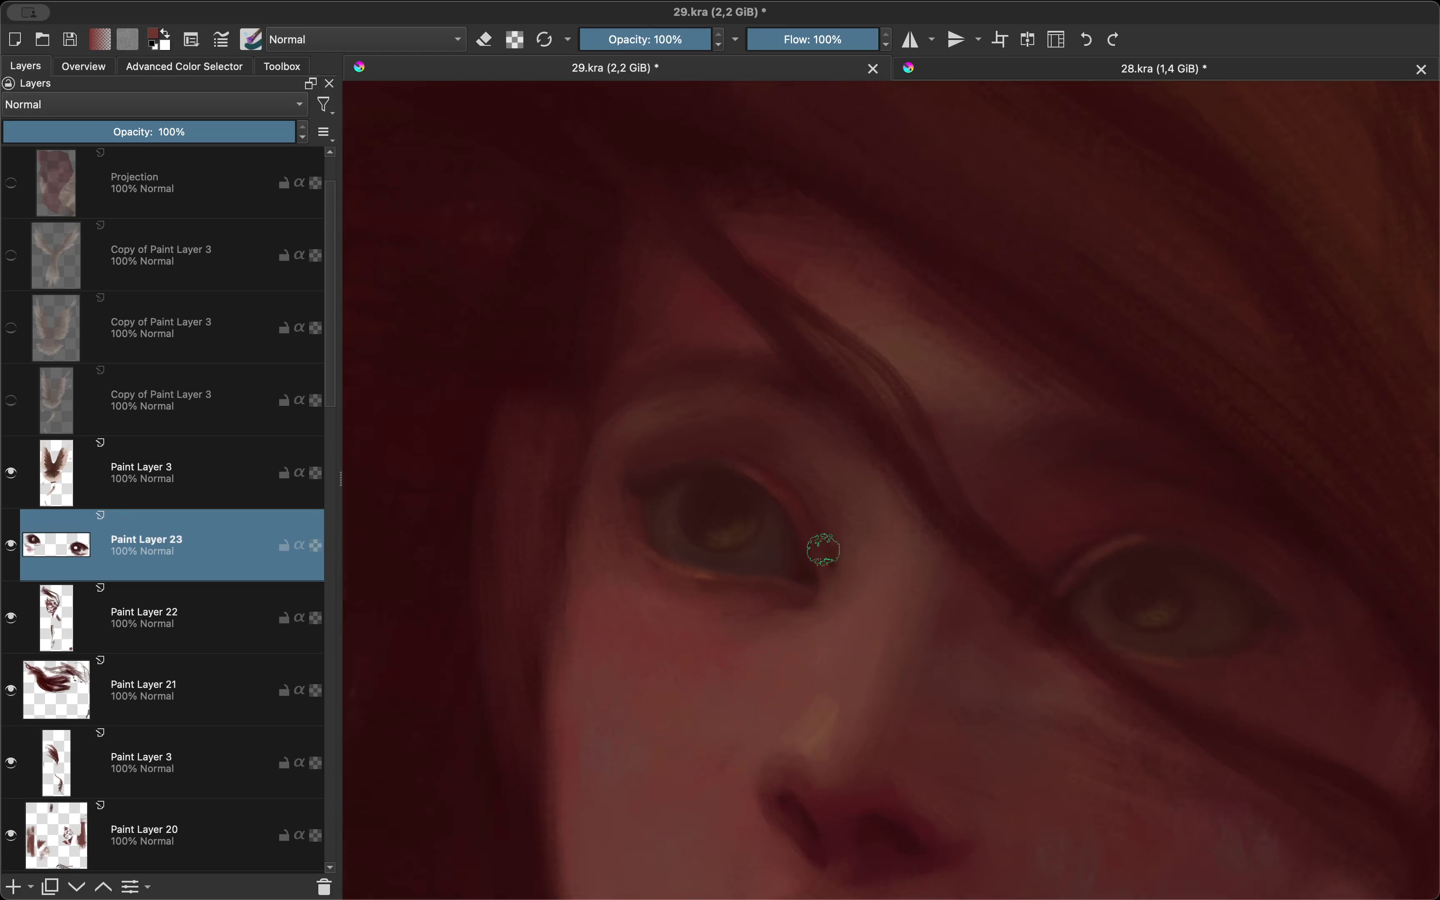
# Step: Bring up the quick colour wheel and check the refined face in mirrored view
pyautogui.hotkey('shift', 'i')
pyautogui.press('m')
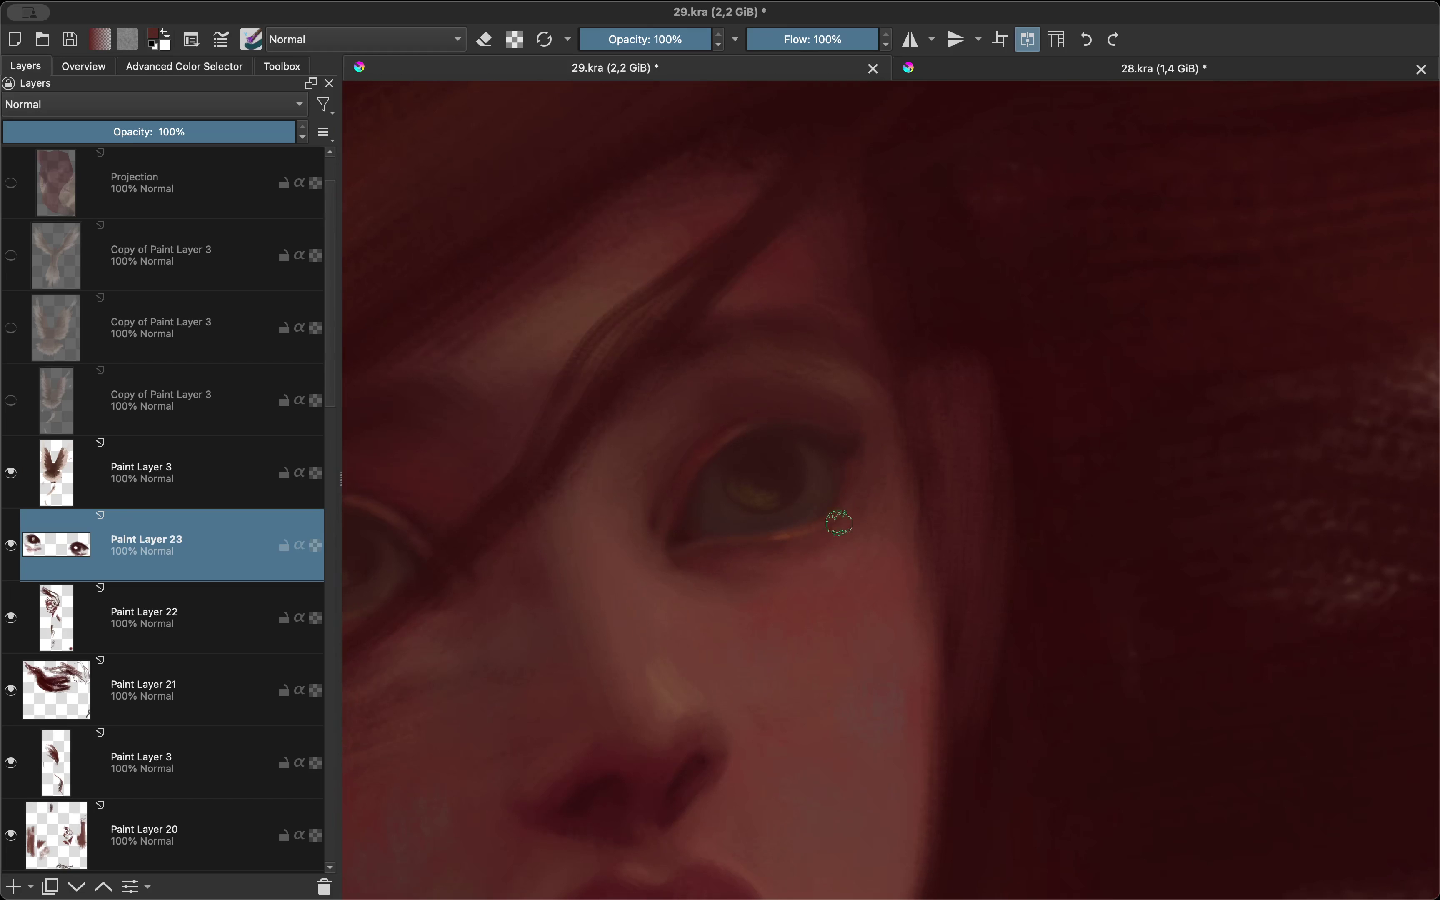
pyautogui.scroll(-2, 819, 514)
pyautogui.scroll(2, 781, 421)
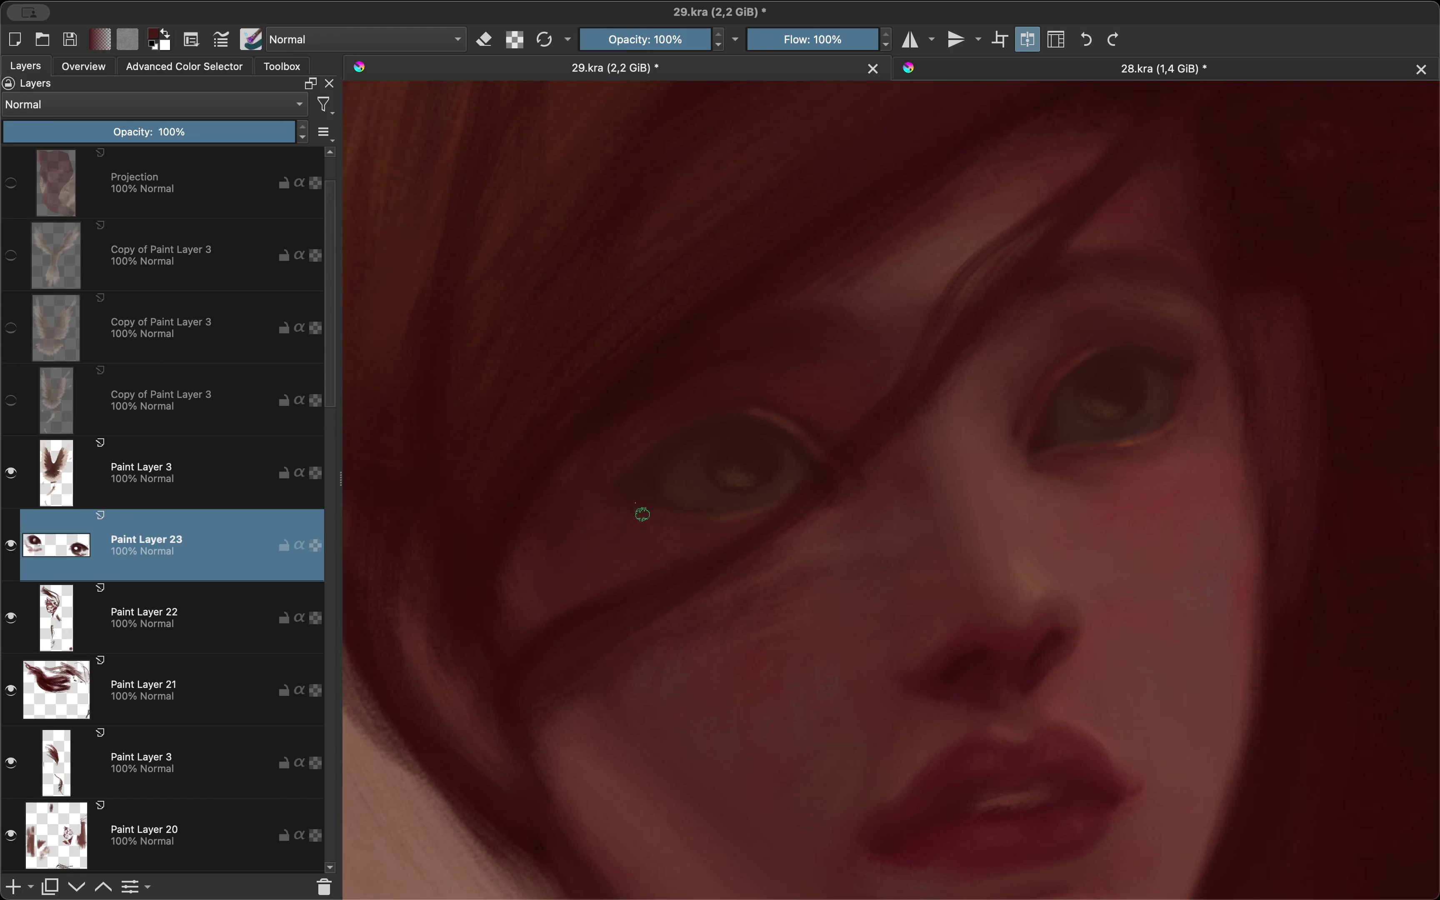
pyautogui.scroll(-2, 642, 514)
pyautogui.scroll(2, 646, 652)
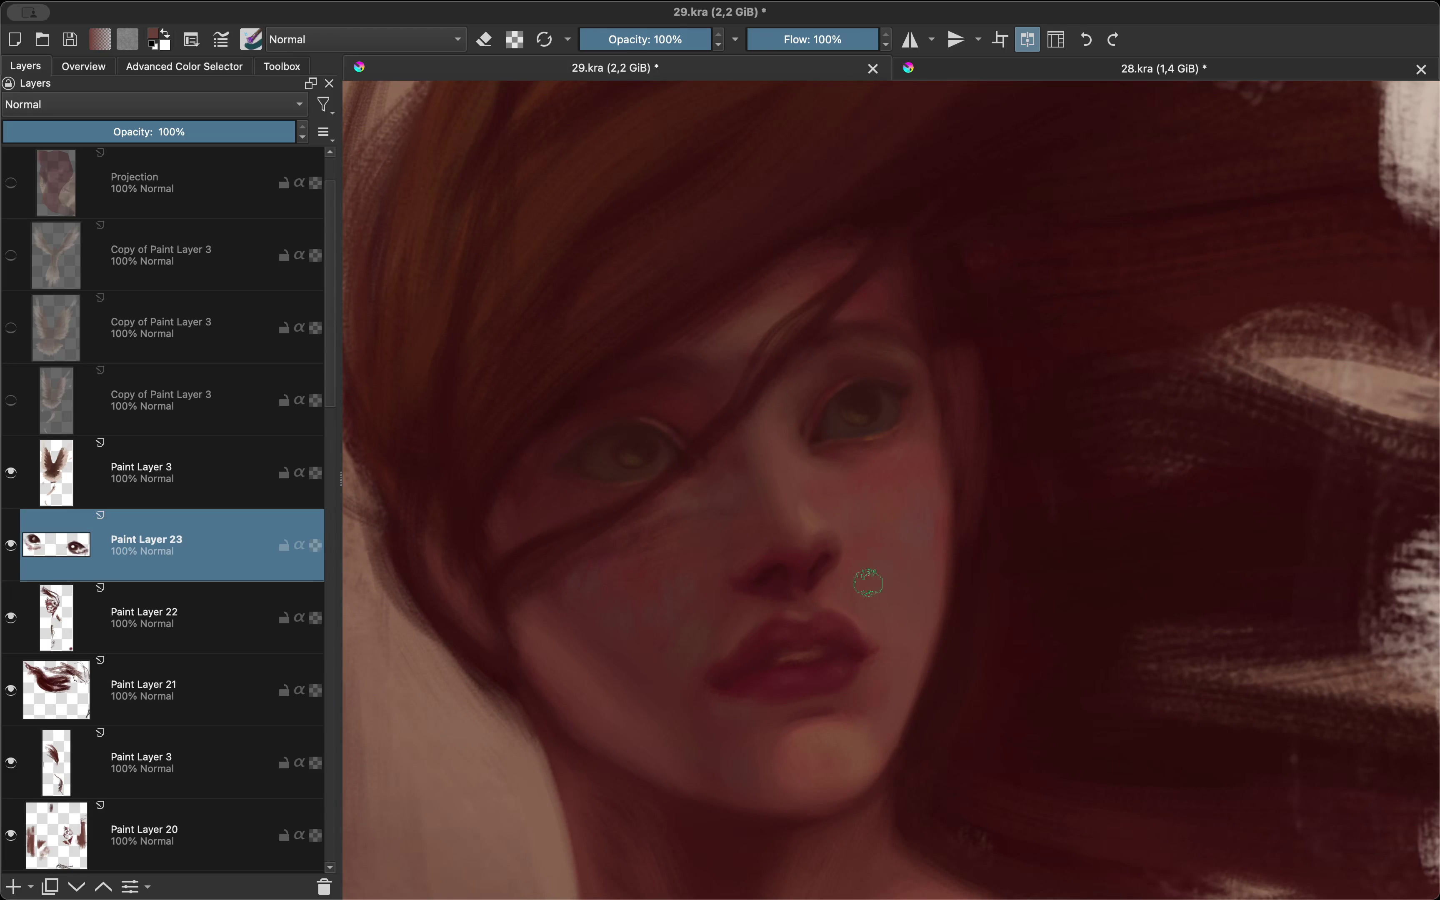
# Step: Sample a browner red from the cheek for the blush, checking the face in Mirror View
pyautogui.press('m')
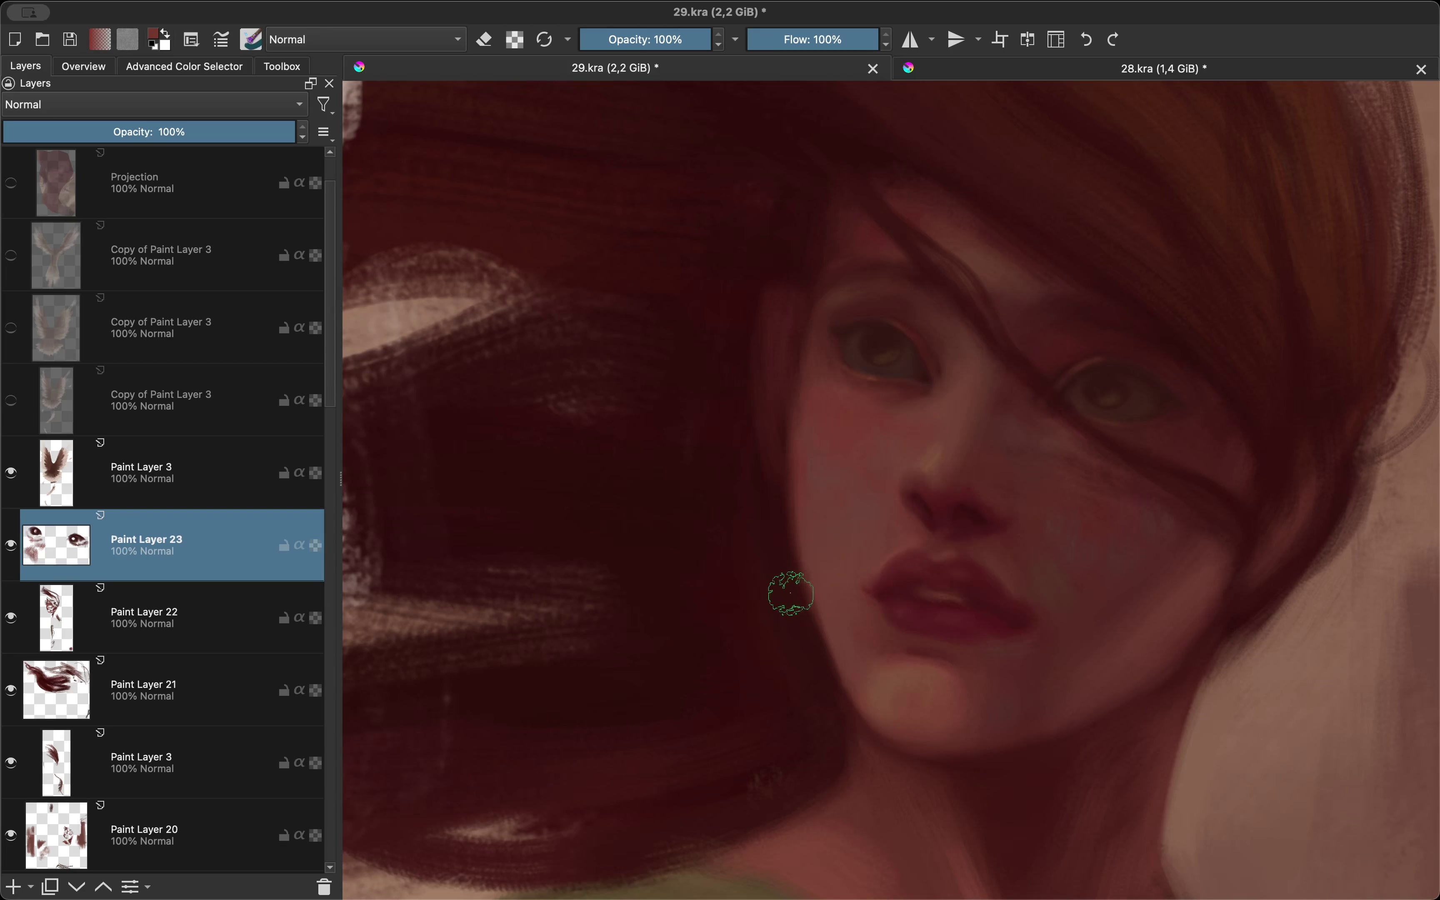
pyautogui.press('m')
pyautogui.hotkey('shift', 'i')
pyautogui.press('m')
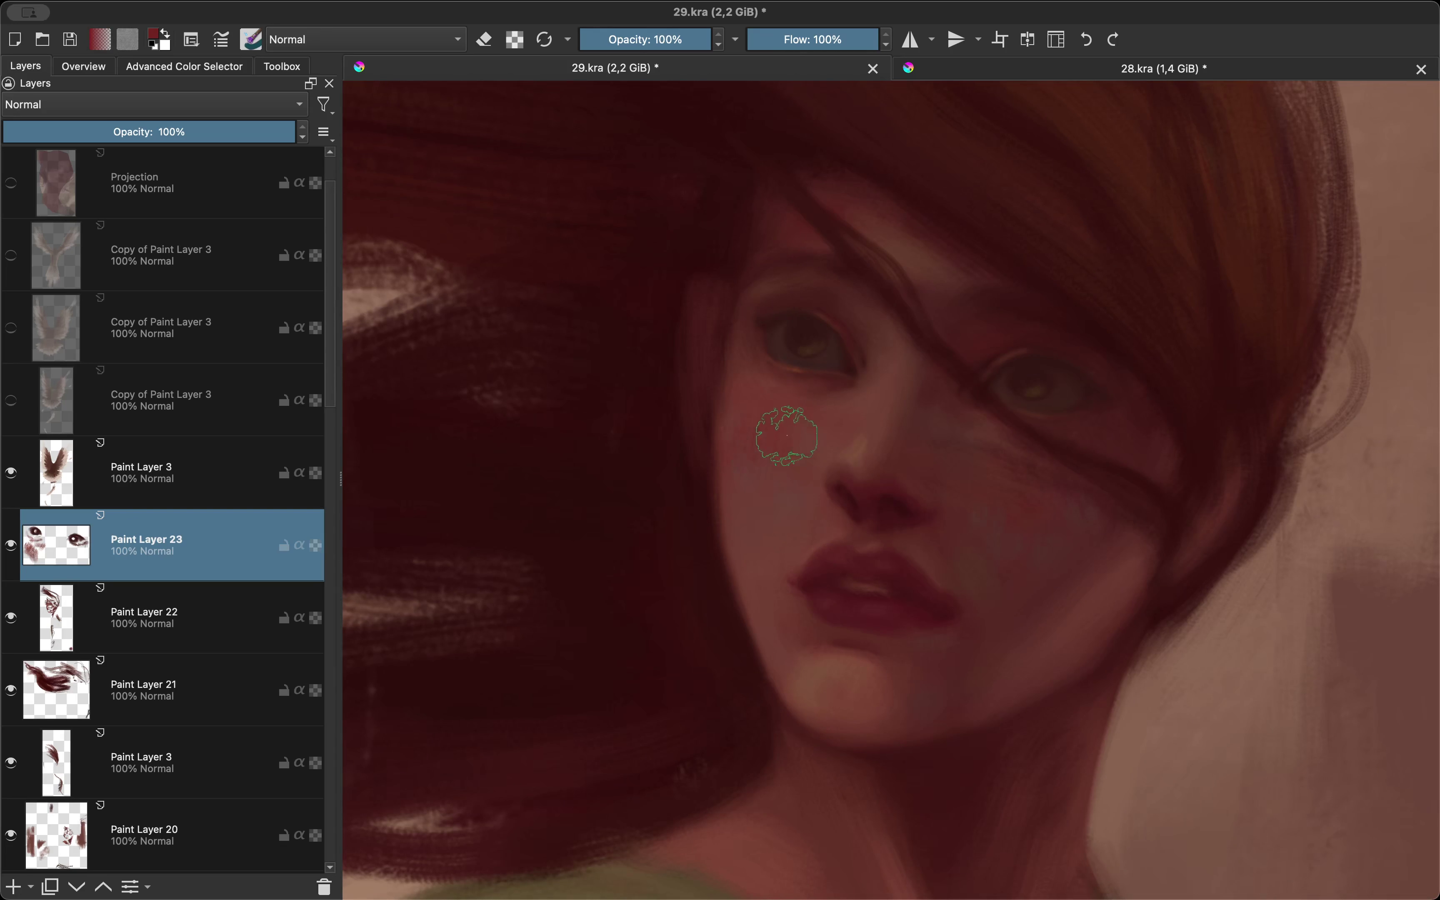
pyautogui.press('m')
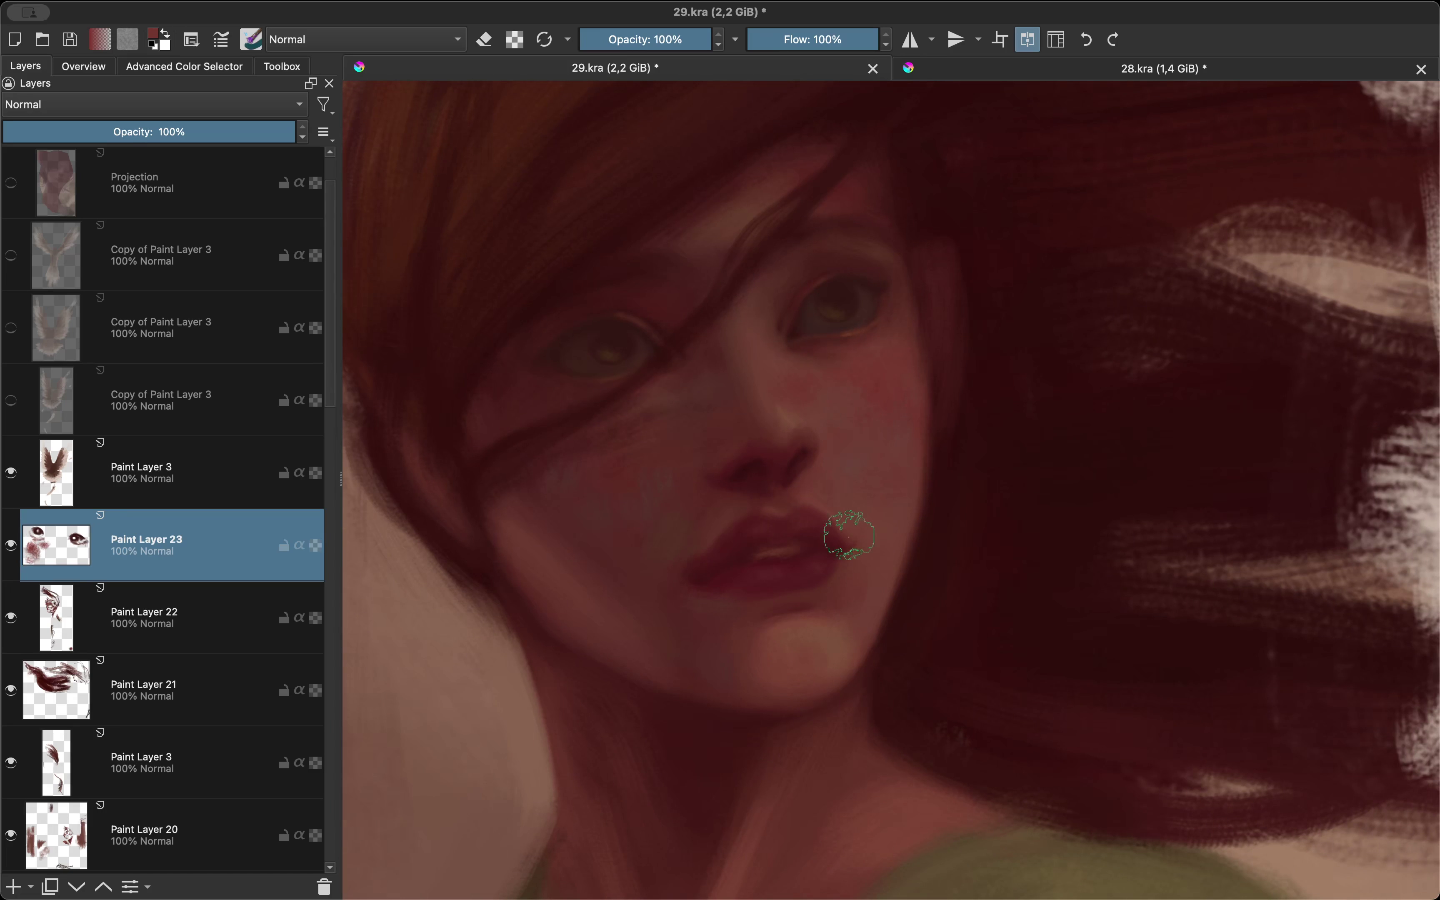
pyautogui.hotkey('shift', 'i')
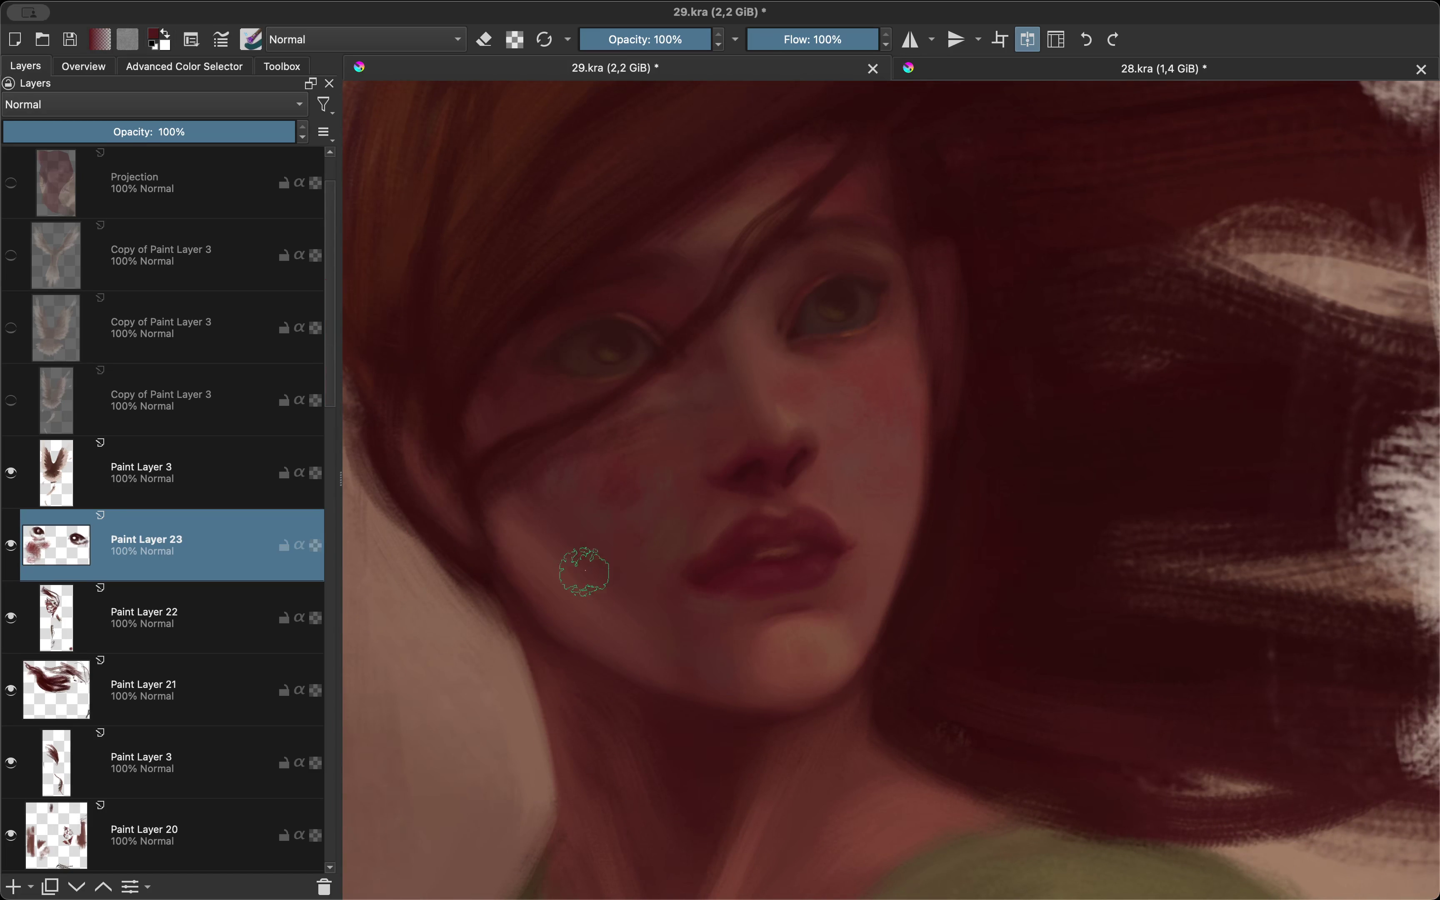
pyautogui.keyDown('ctrl'); pyautogui.click(665, 468); pyautogui.keyUp('ctrl')
pyautogui.scroll(-3, 656, 546)
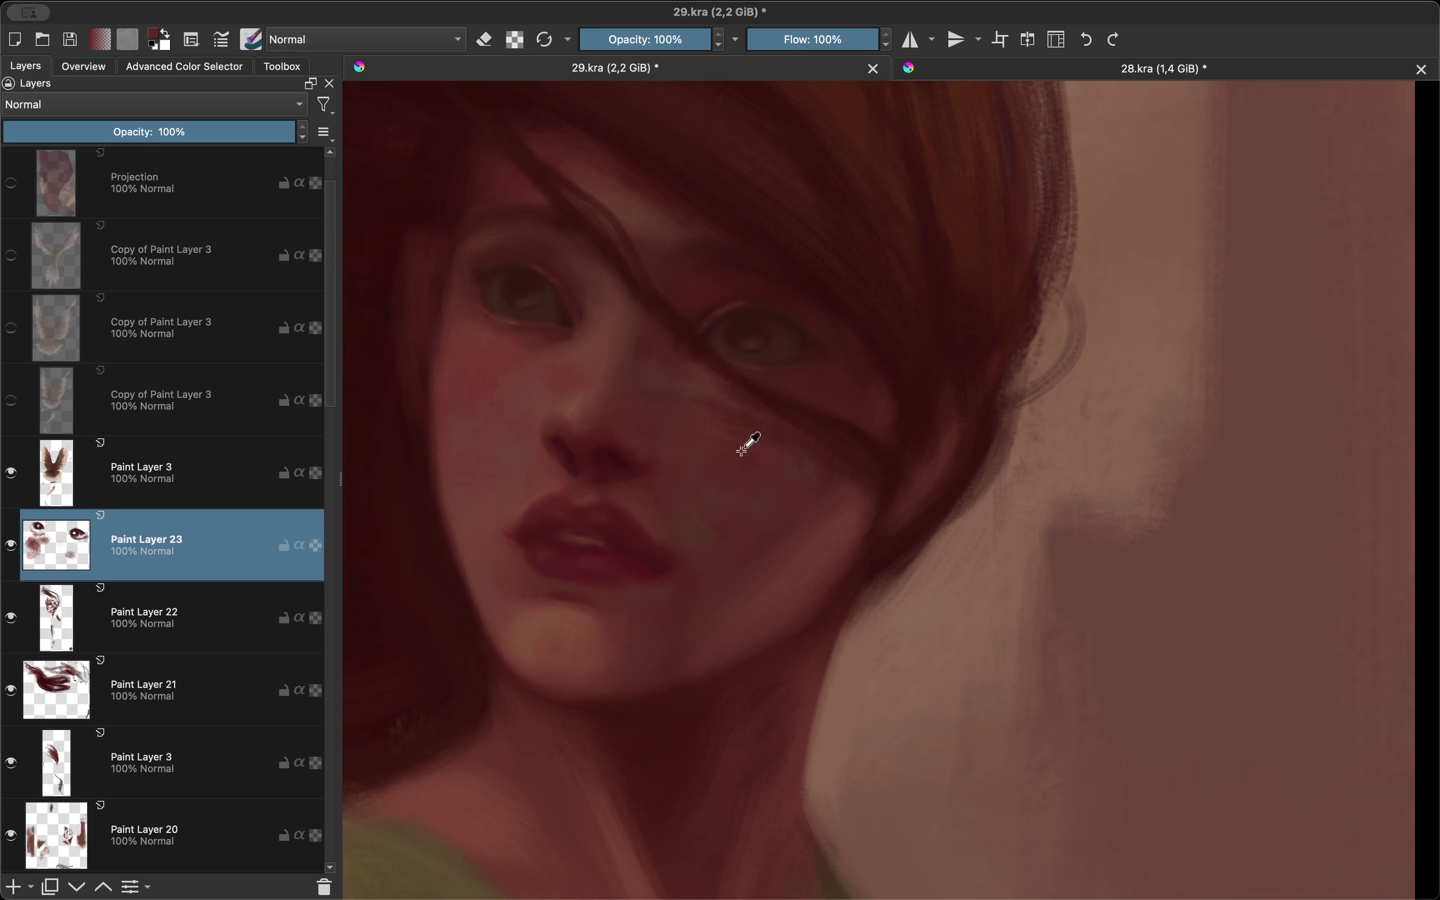
pyautogui.moveTo(745, 444); pyautogui.dragTo(733, 381)
# Step: Reset the canvas upright and check the figure mirrored and rotated 45 degrees
pyautogui.press('5')
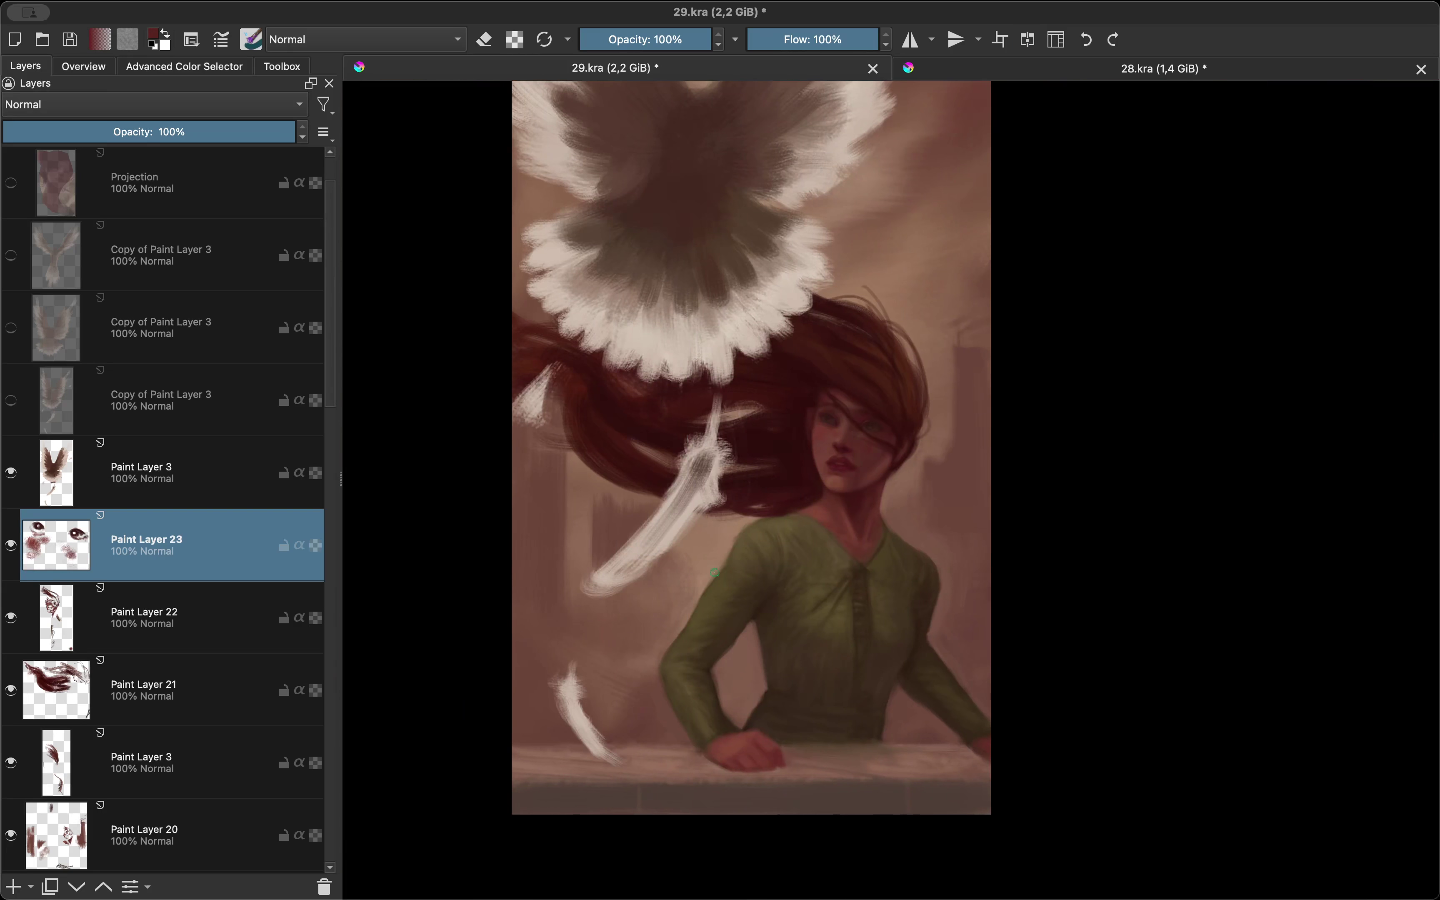
pyautogui.scroll(2, 733, 381)
pyautogui.scroll(2, 746, 519)
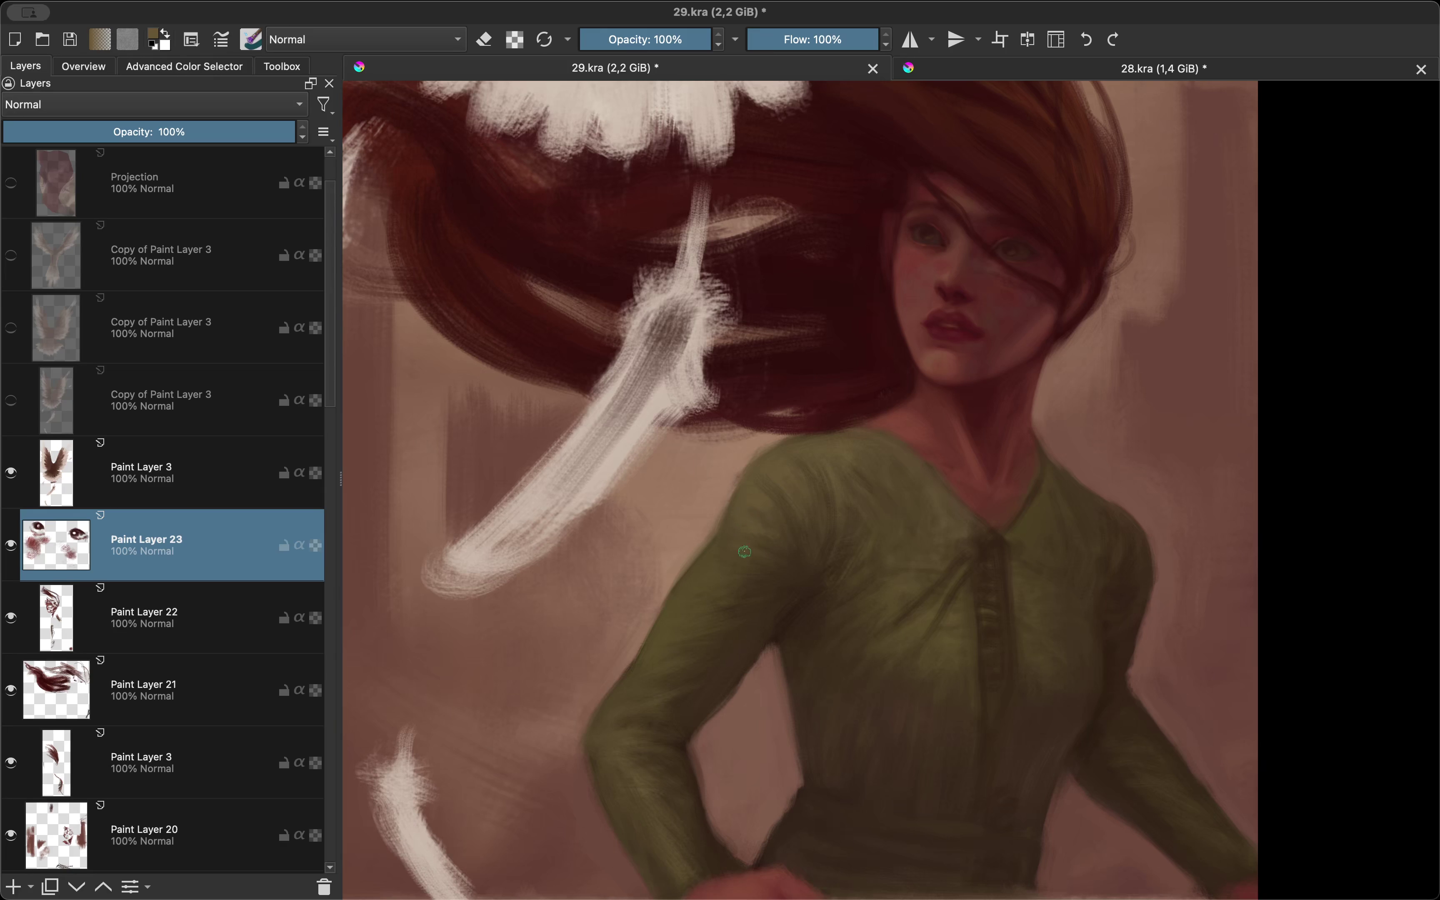
pyautogui.scroll(-2, 680, 615)
pyautogui.press('m')
pyautogui.scroll(1, 693, 499)
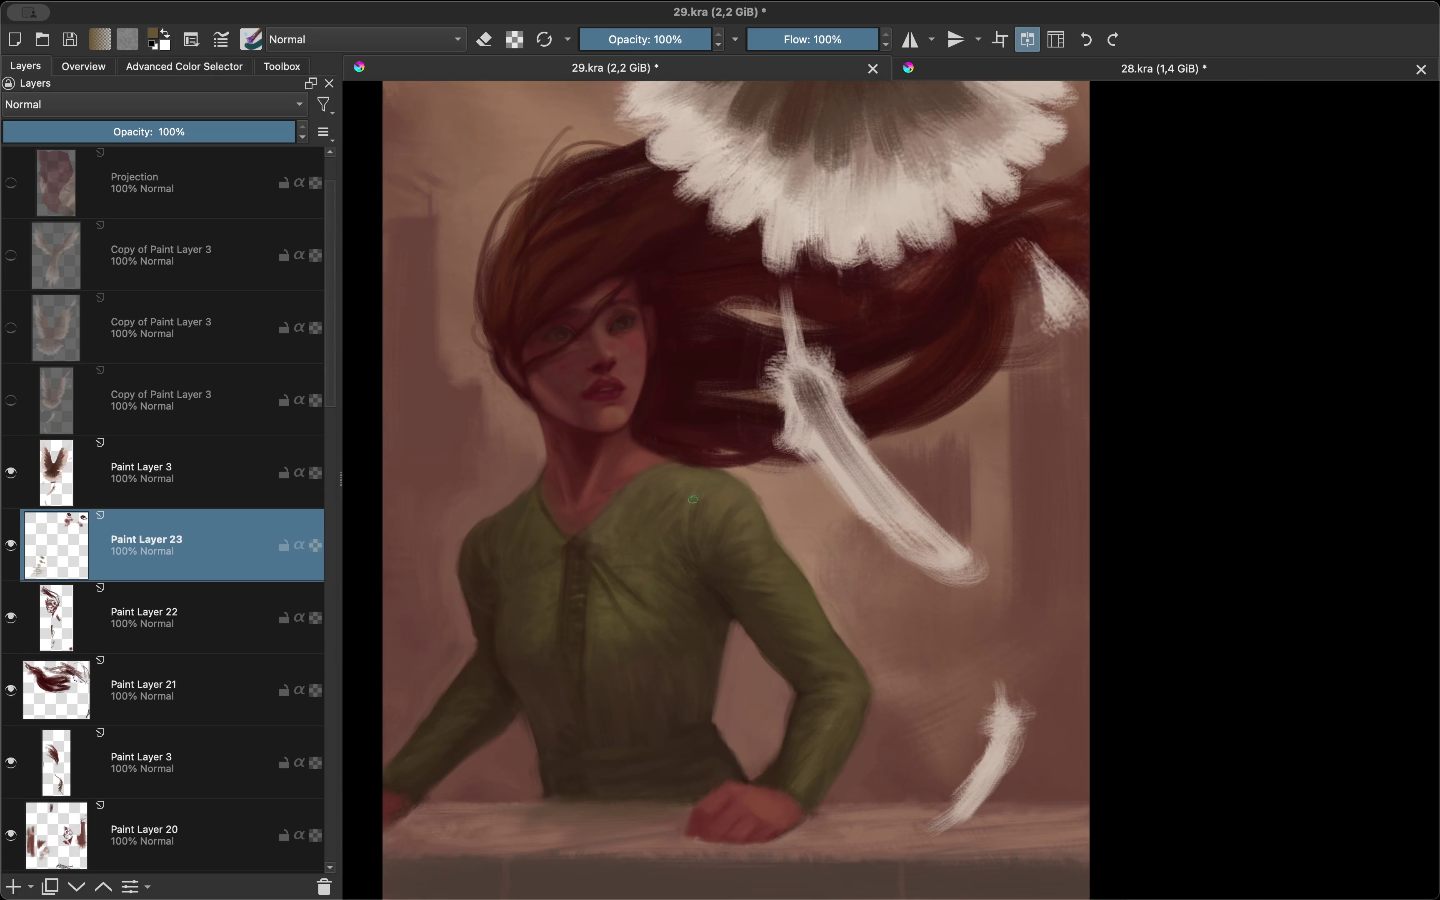
pyautogui.press('m')
pyautogui.press('6')
pyautogui.press('6')
pyautogui.press('6')
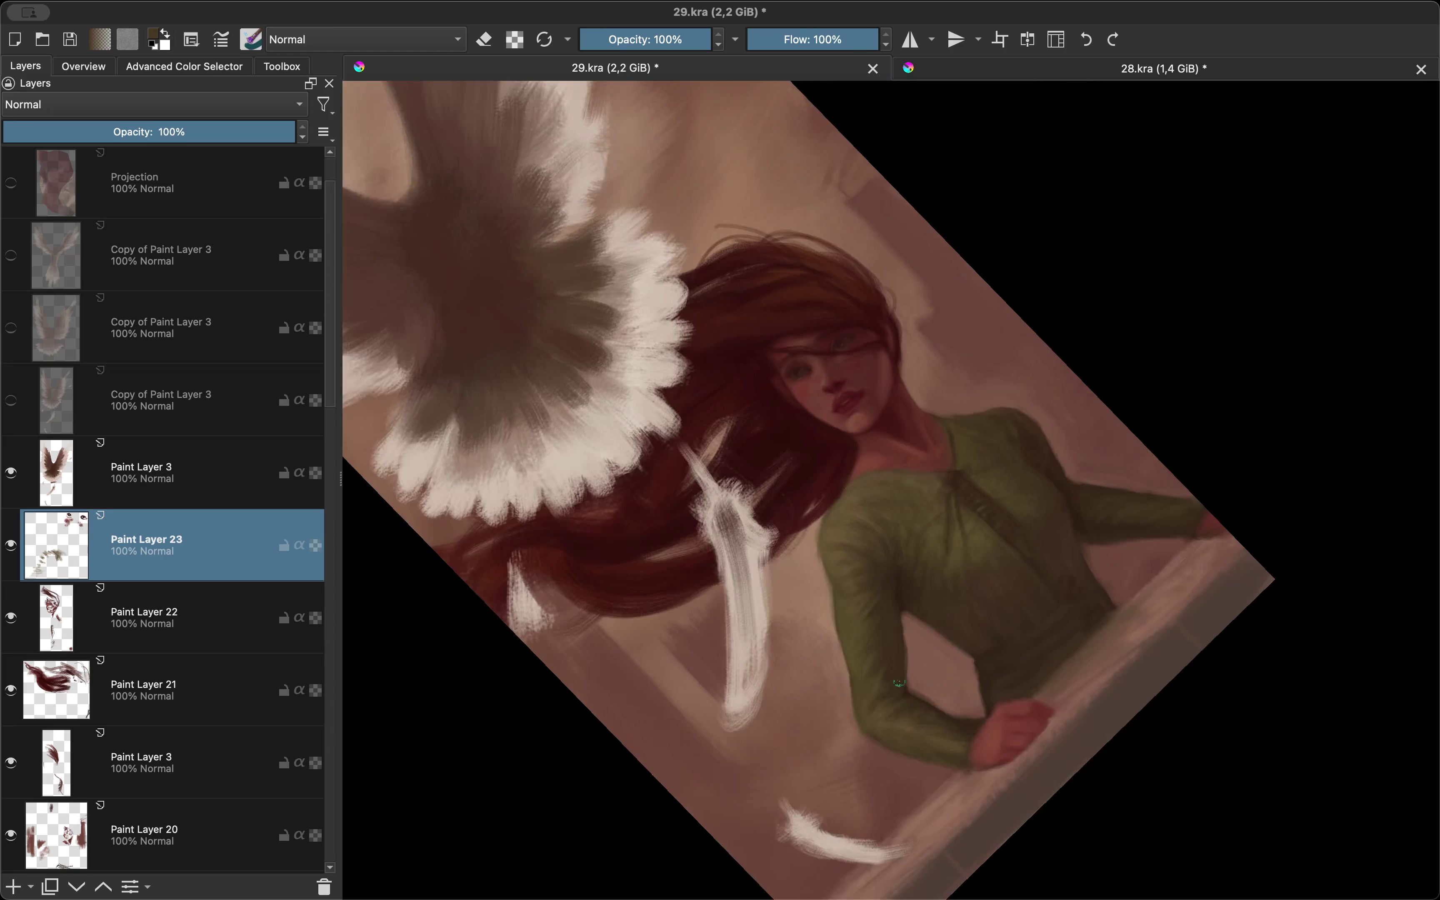
pyautogui.scroll(1, 640, 533)
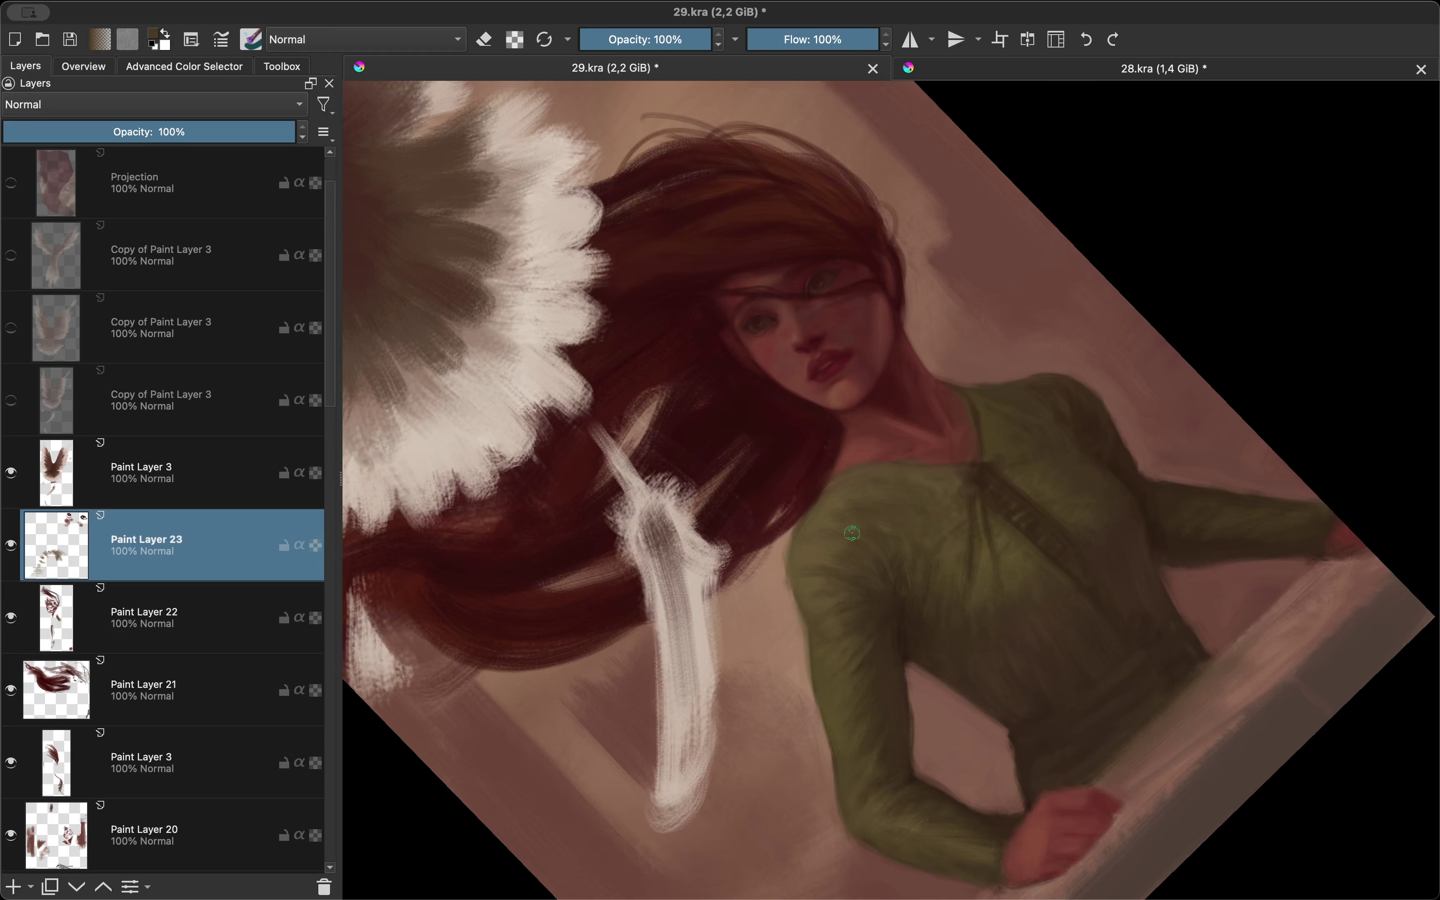
pyautogui.press('m')
pyautogui.press('m')
pyautogui.press('5')
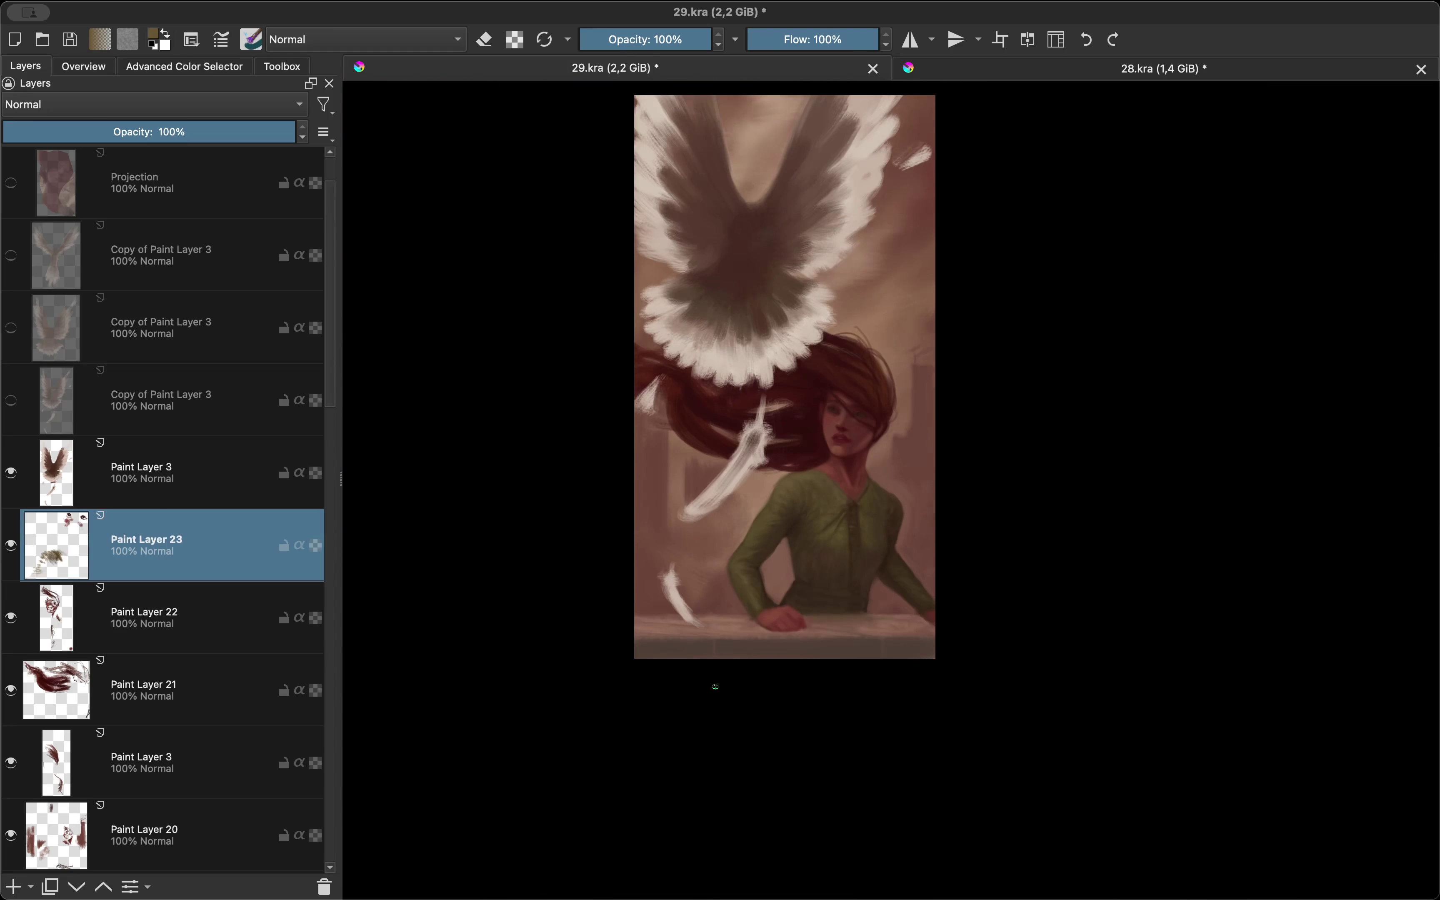
pyautogui.scroll(5, 893, 575)
# Step: Paint over the shirt's dark edge beside the arm, checking it mirrored, zoomed out and rotated
pyautogui.moveTo(848, 635); pyautogui.dragTo(898, 521)
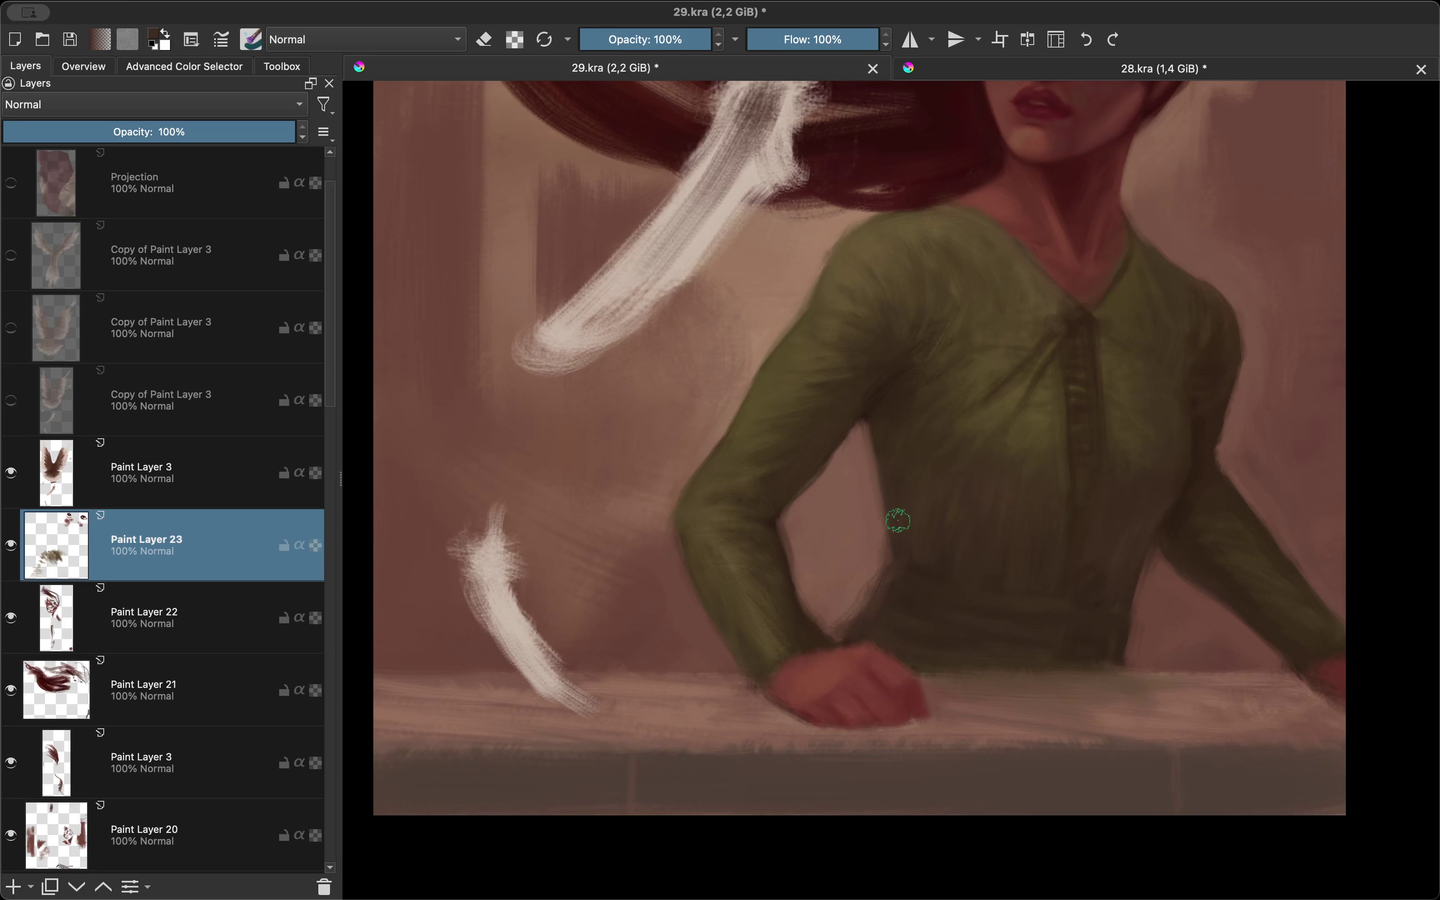
pyautogui.press('m')
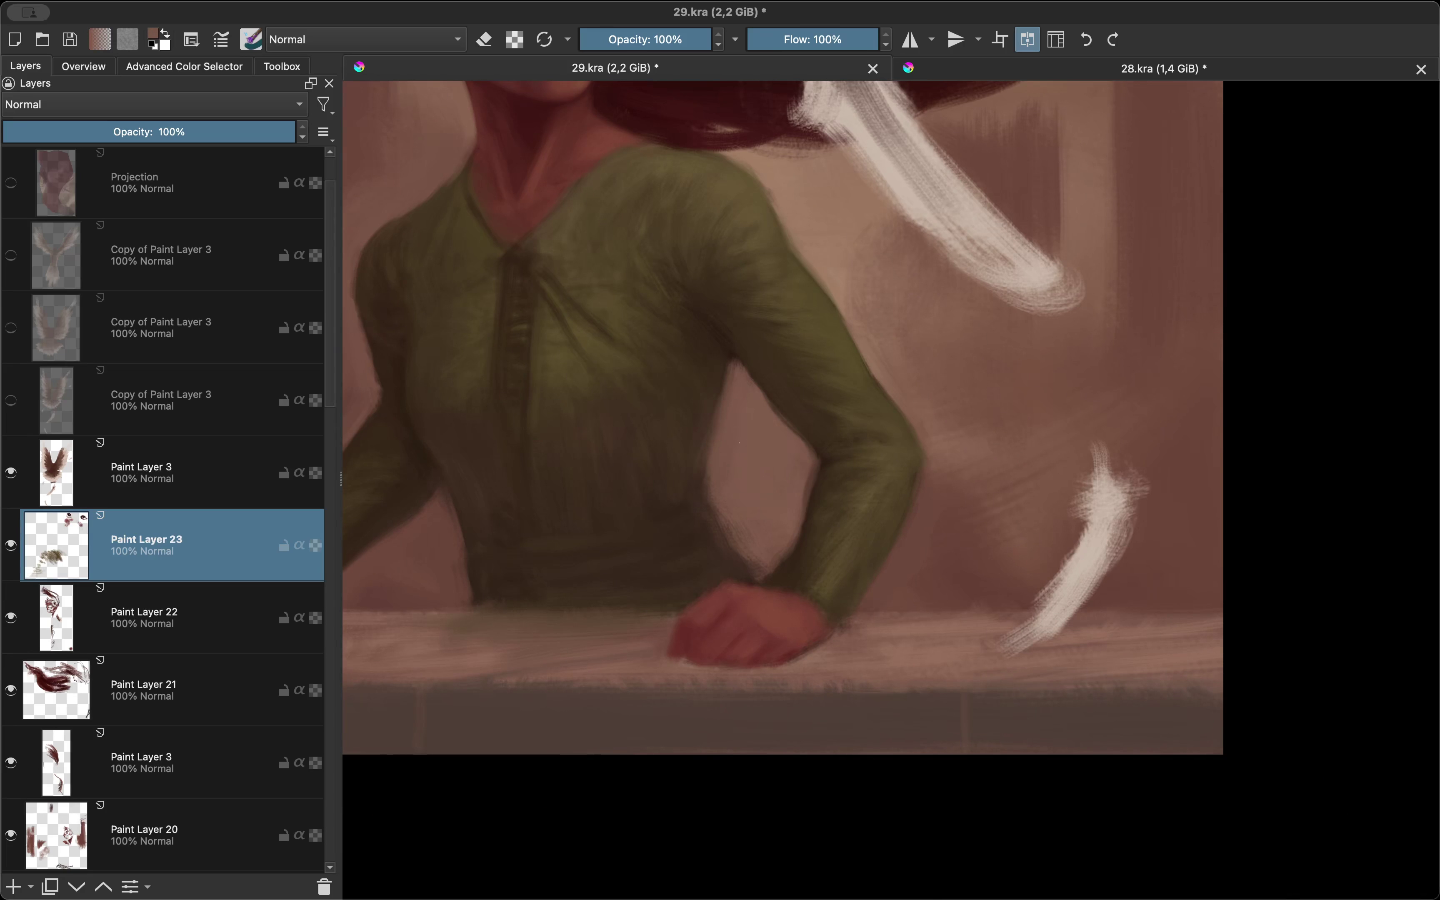
pyautogui.press('m')
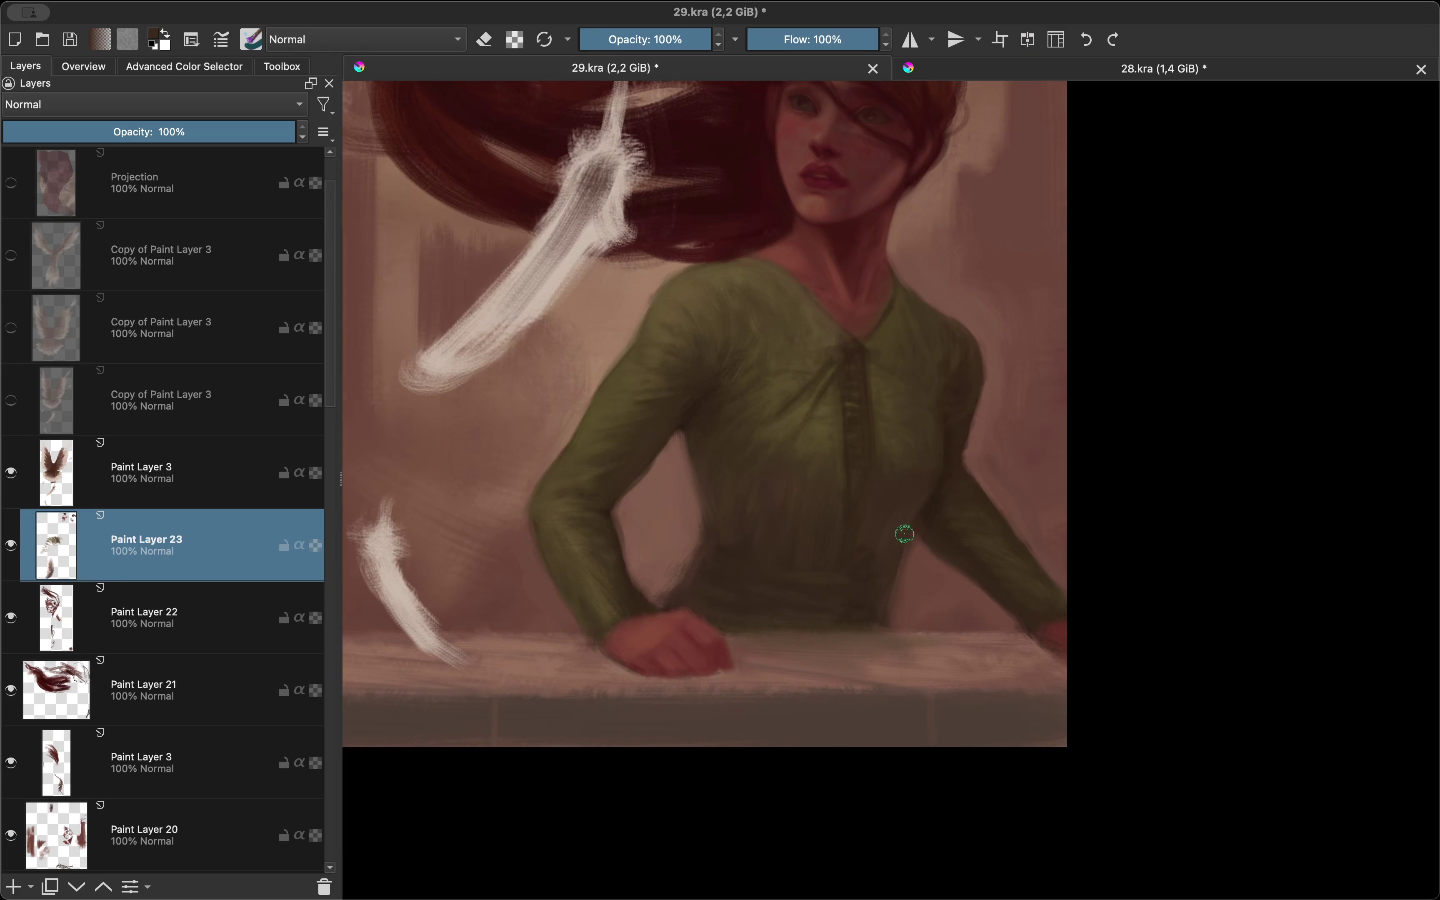
pyautogui.press('m')
pyautogui.press('-')
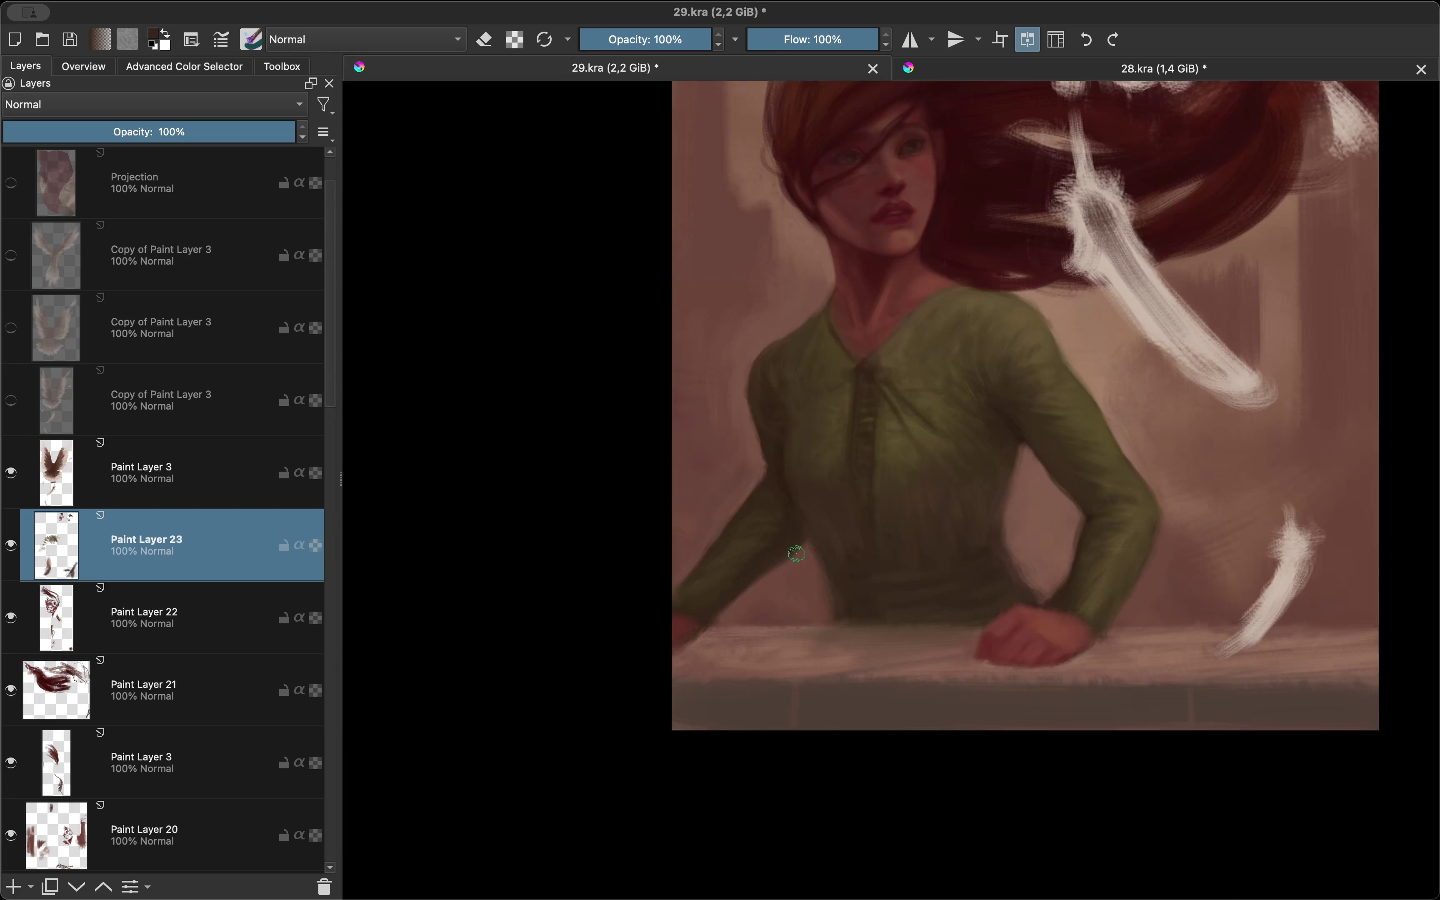
pyautogui.moveTo(695, 626); pyautogui.dragTo(735, 619)
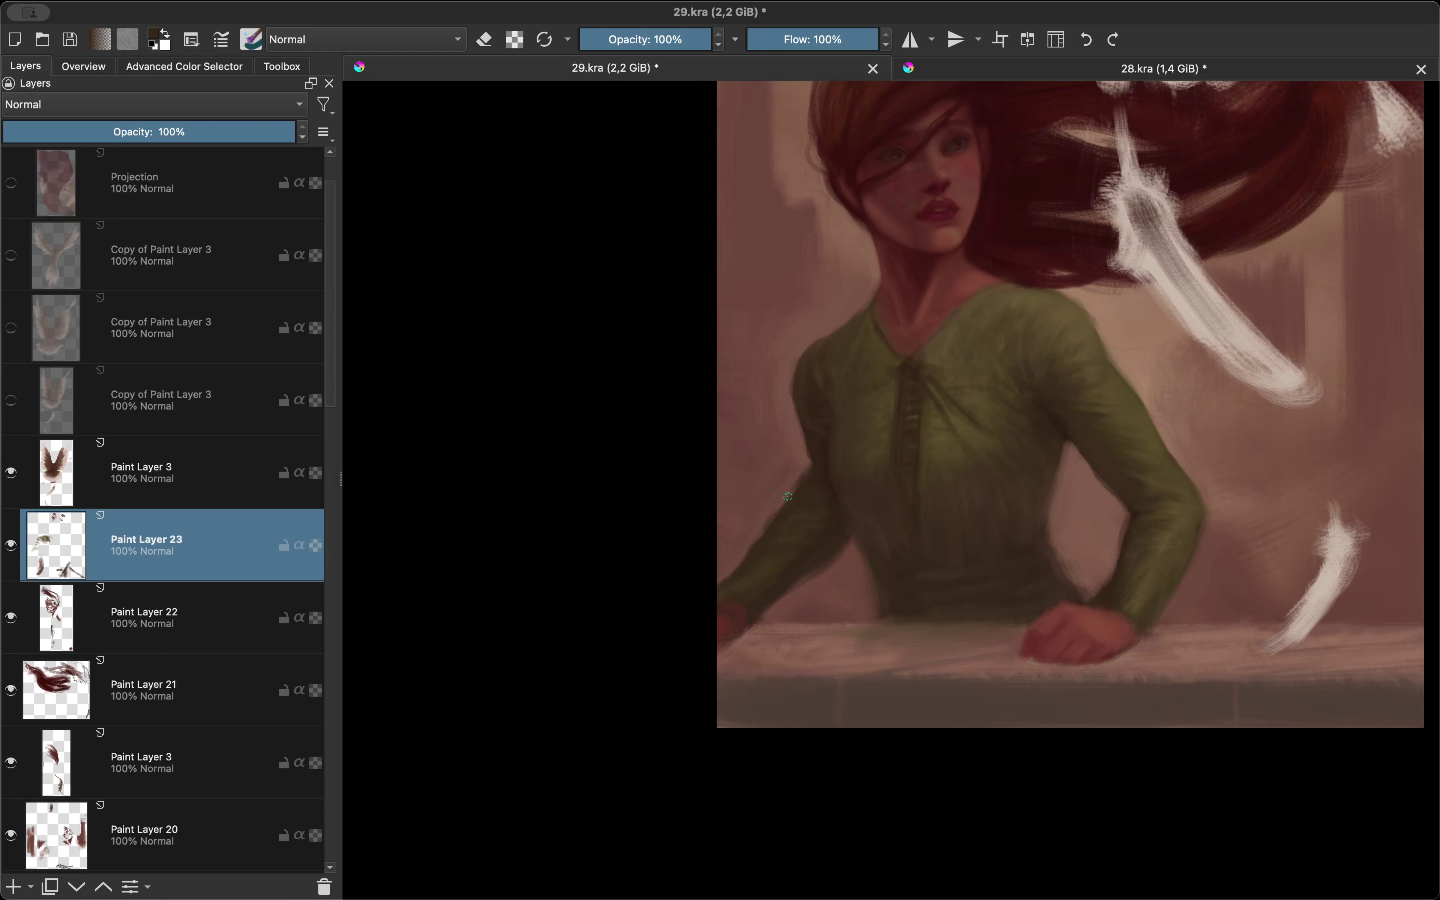
pyautogui.press('m')
pyautogui.press('m')
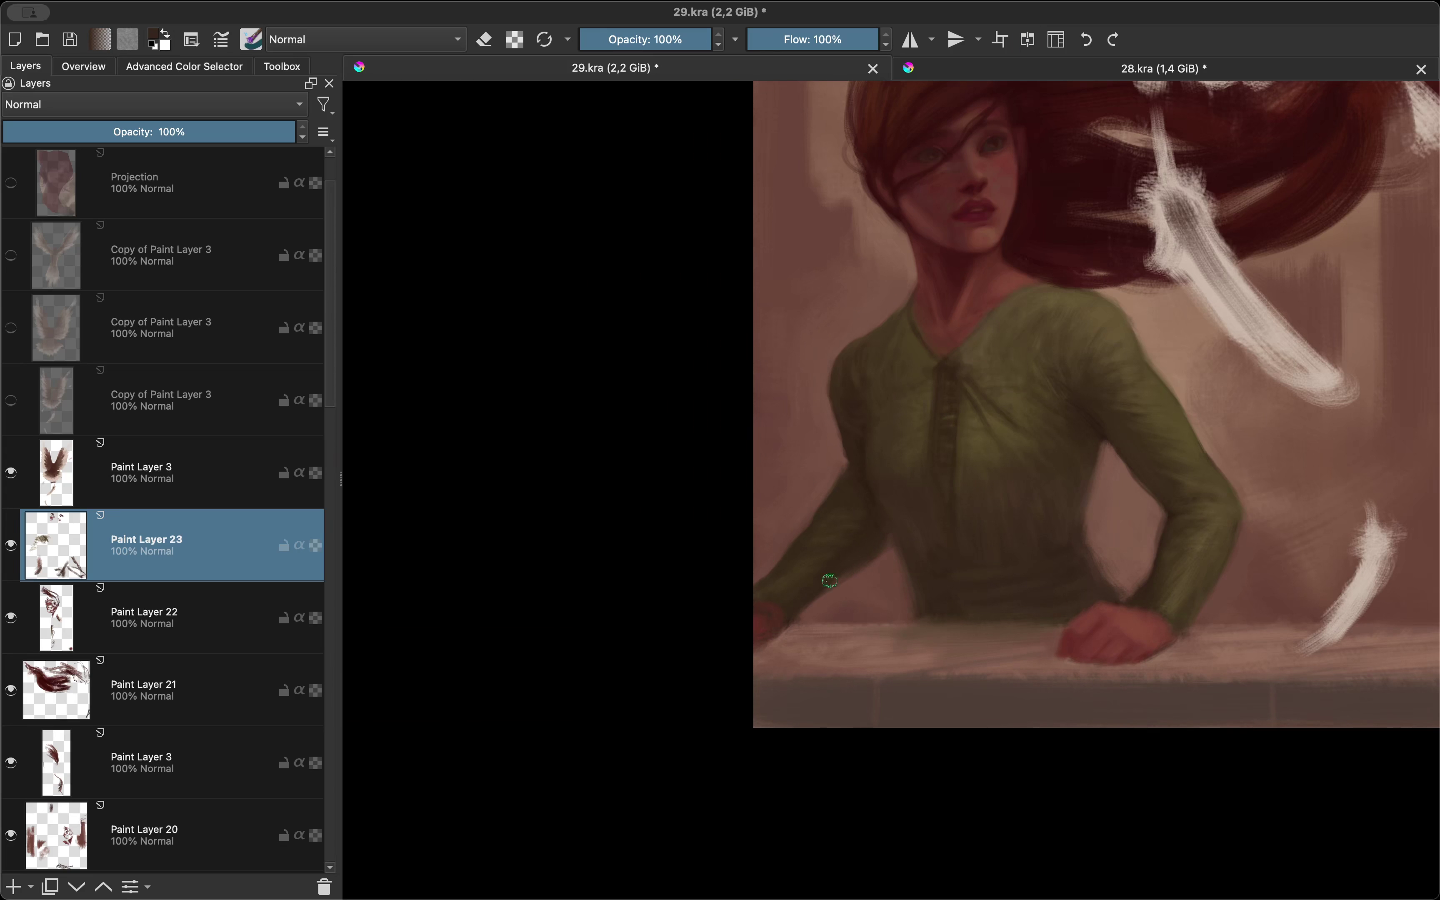
pyautogui.press('m')
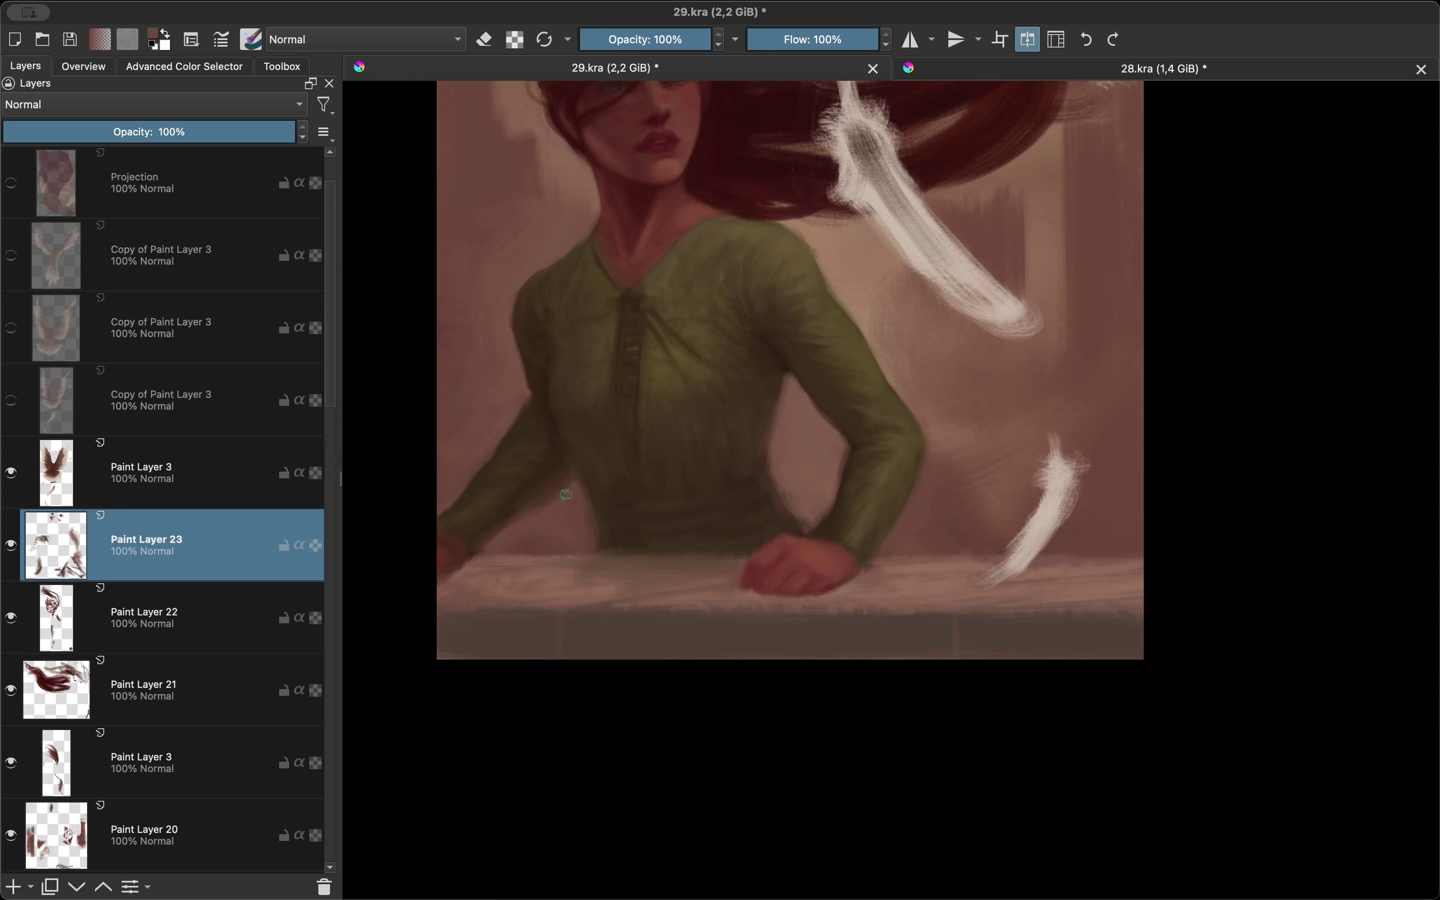
pyautogui.press('m')
pyautogui.moveTo(559, 481); pyautogui.dragTo(720, 400)
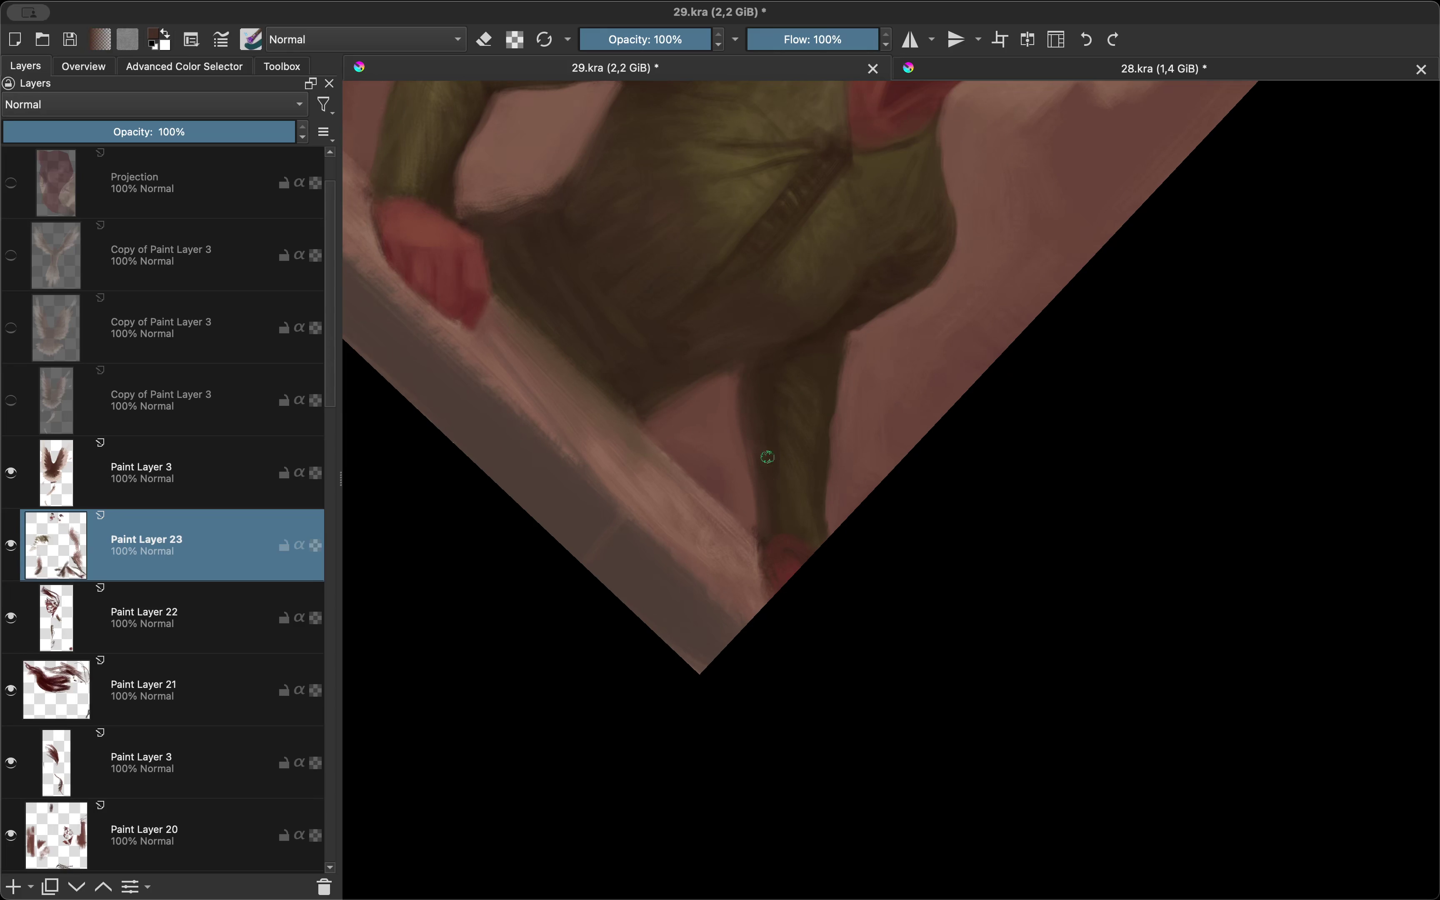
pyautogui.press('m')
pyautogui.press('5')
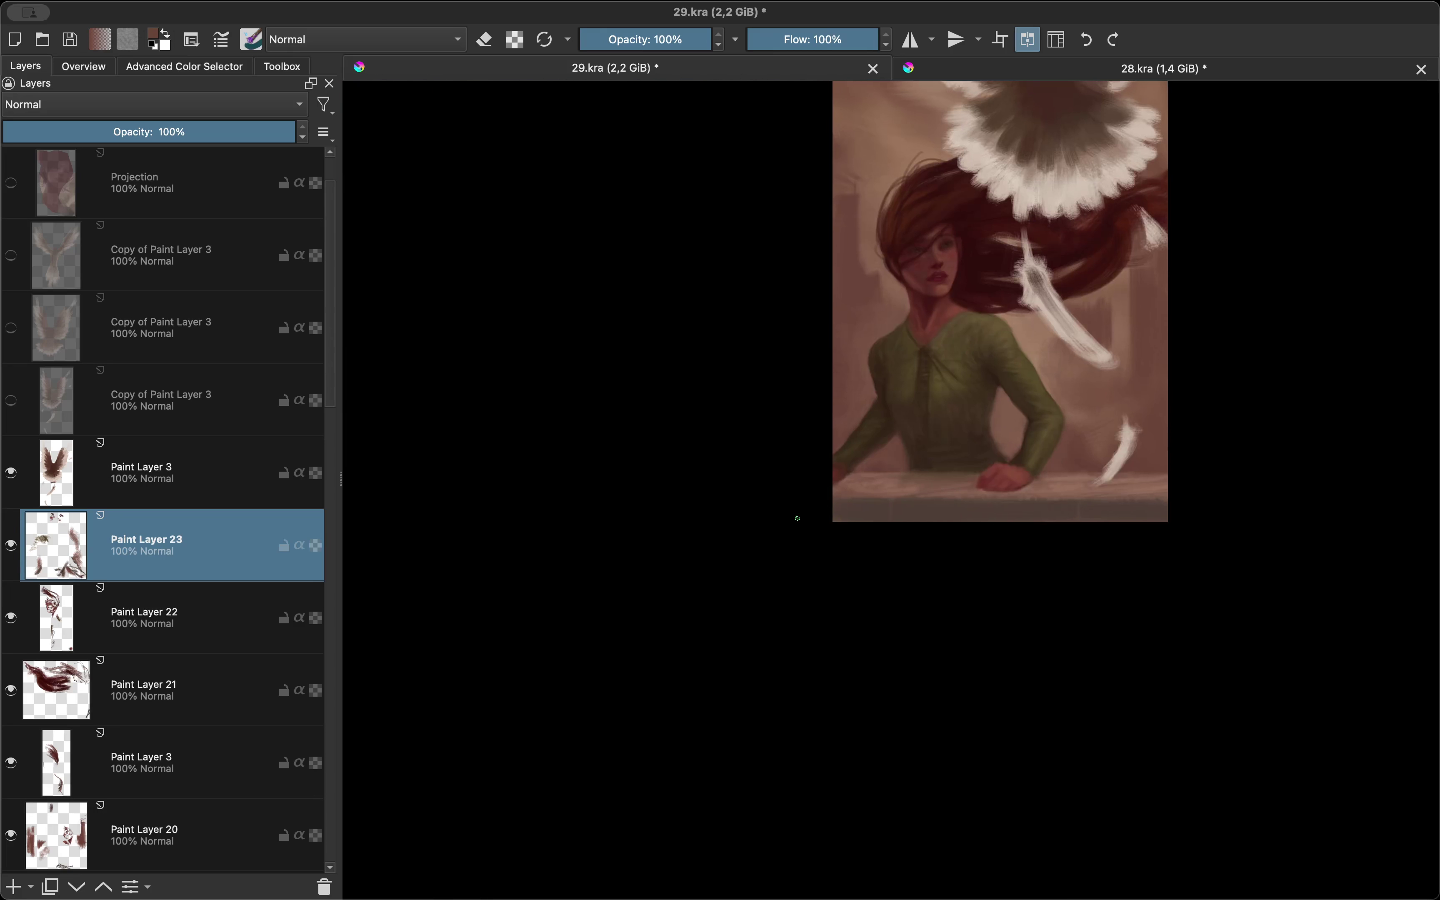
pyautogui.scroll(3, 797, 518)
pyautogui.scroll(5, 813, 523)
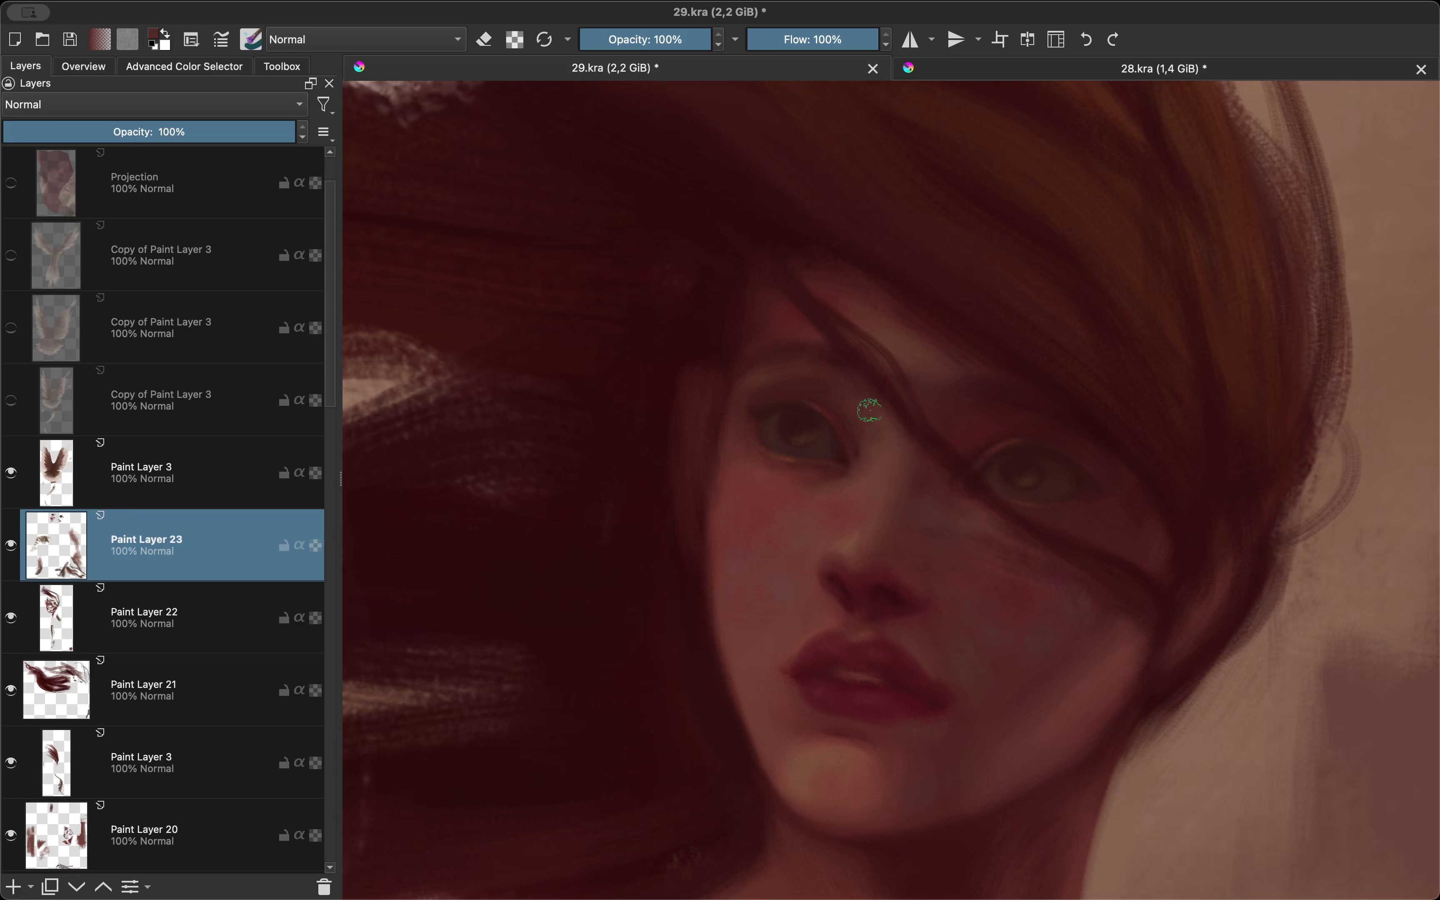
pyautogui.press('m')
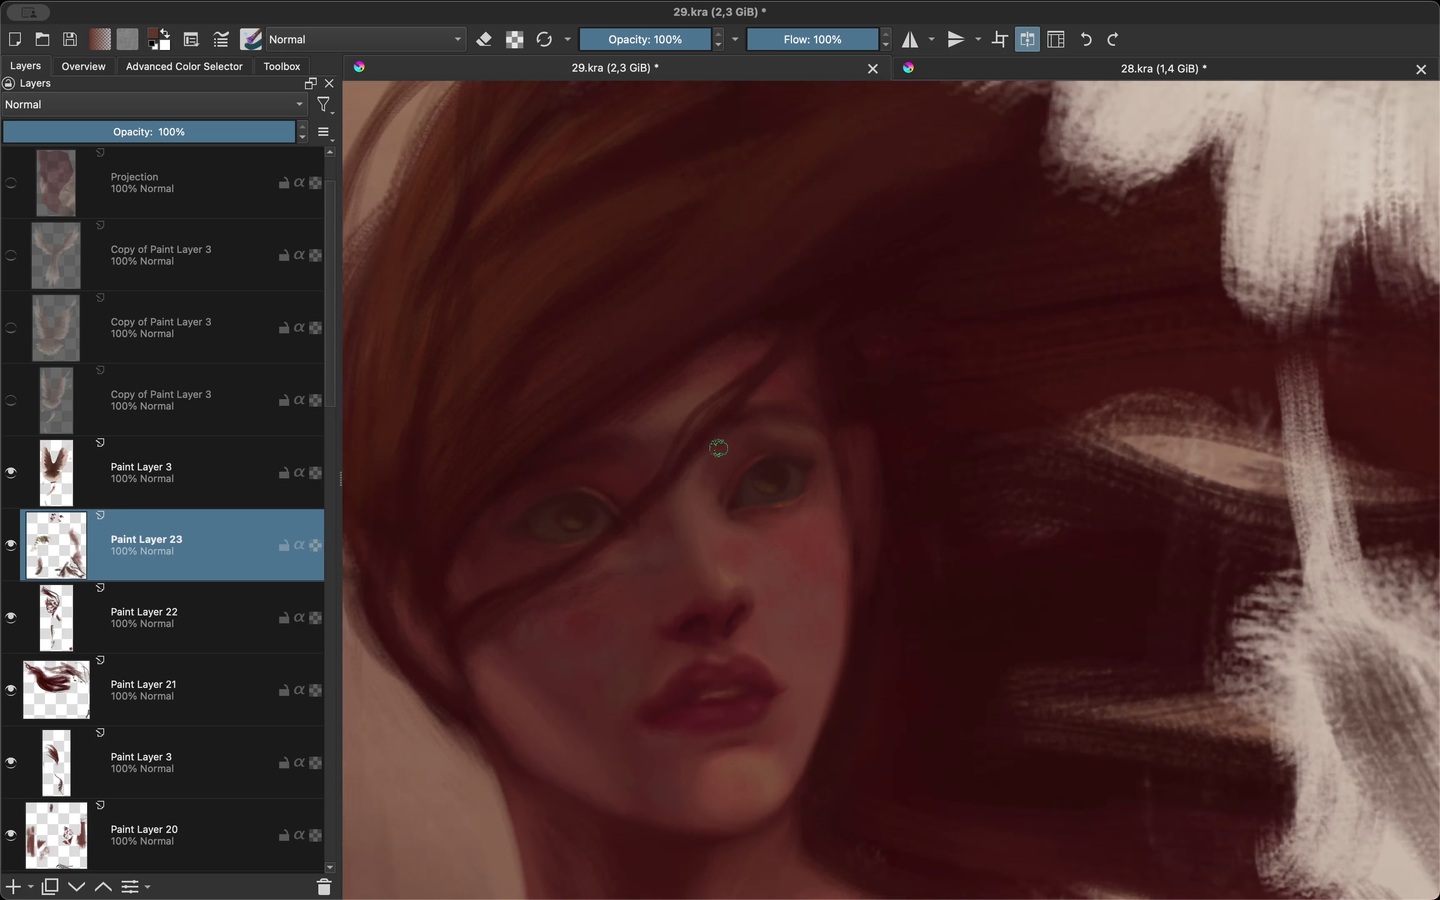
pyautogui.press('m')
pyautogui.scroll(-5, 671, 456)
pyautogui.scroll(5, 772, 321)
pyautogui.scroll(3, 746, 480)
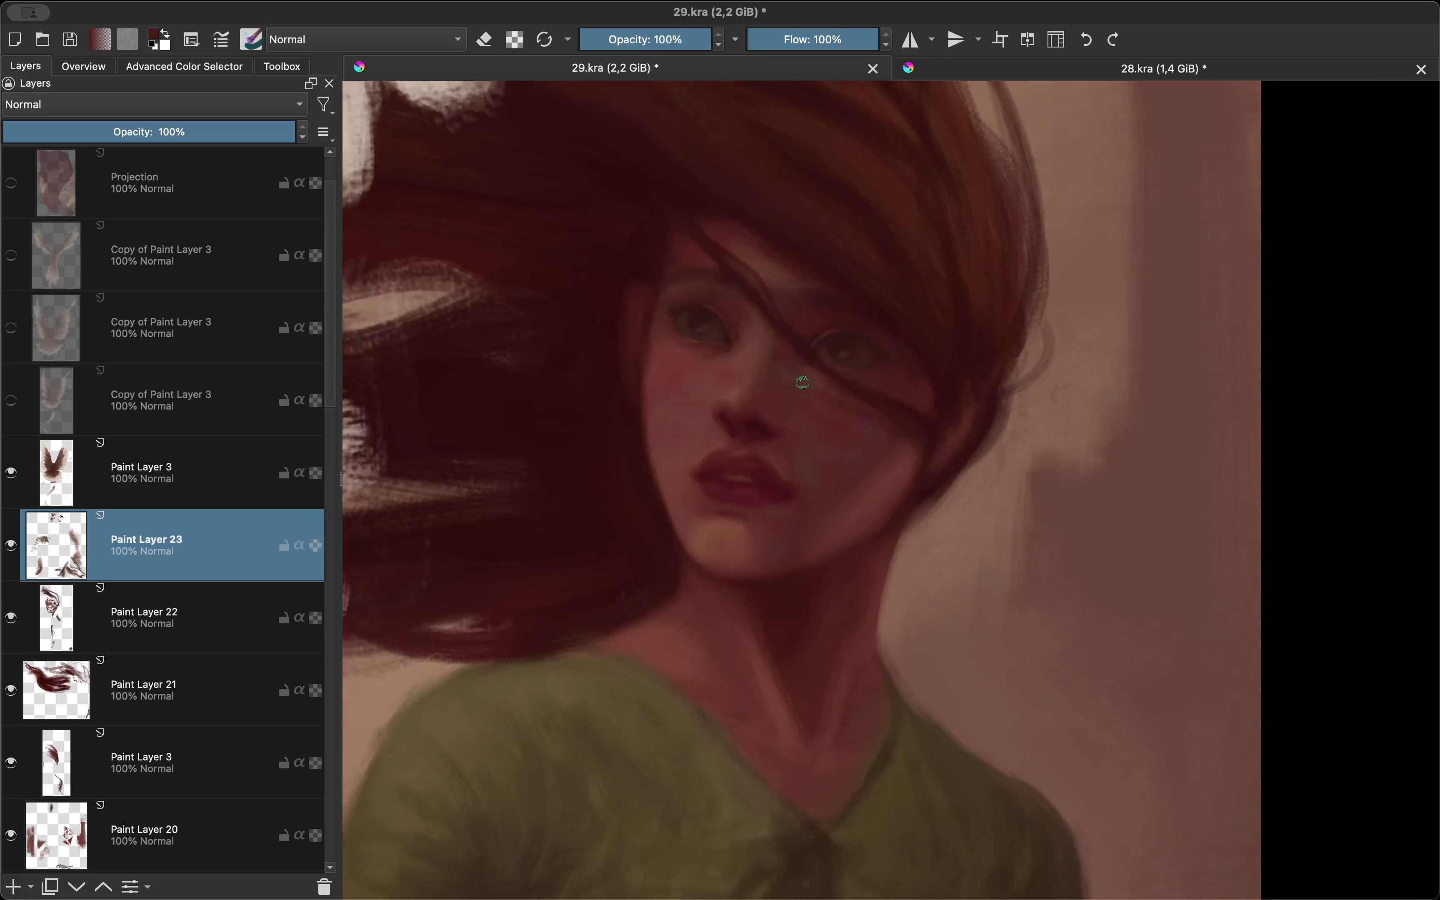
pyautogui.scroll(-2, 723, 381)
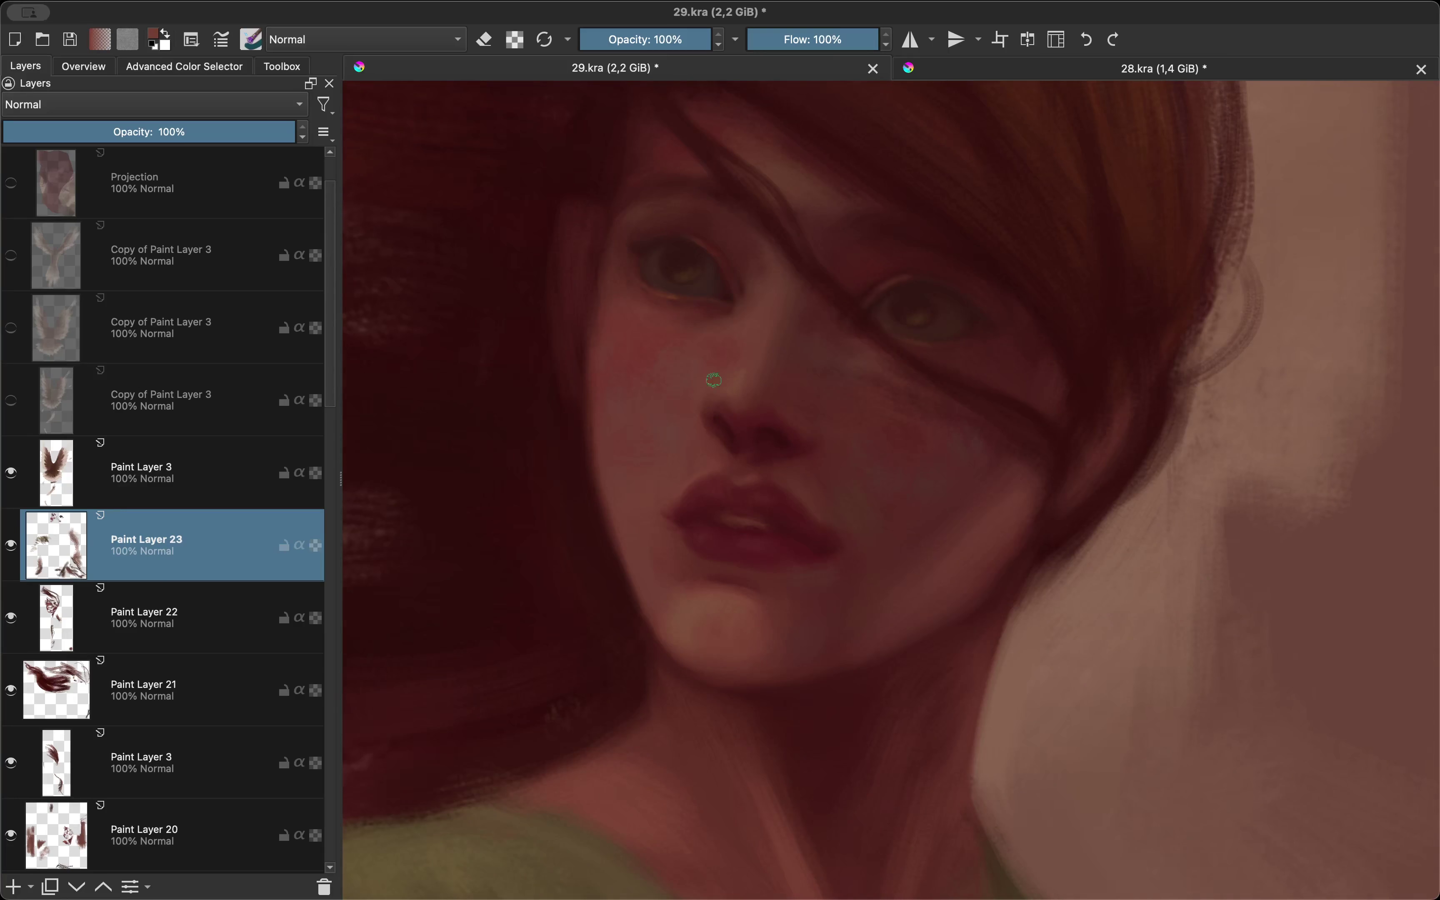
pyautogui.scroll(-4, 831, 462)
pyautogui.scroll(2, 831, 462)
pyautogui.scroll(4, 732, 595)
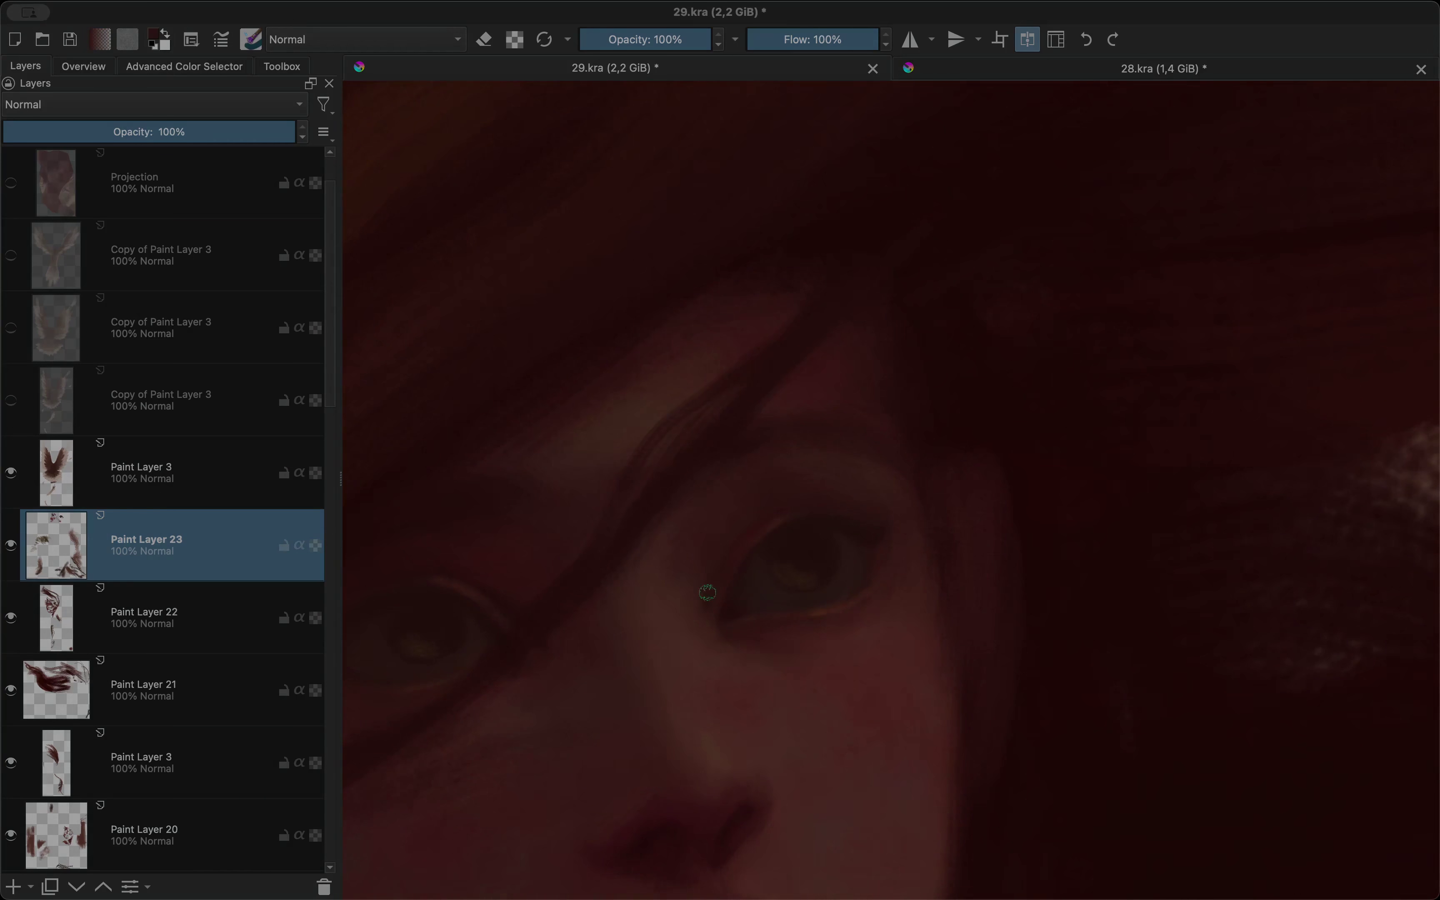